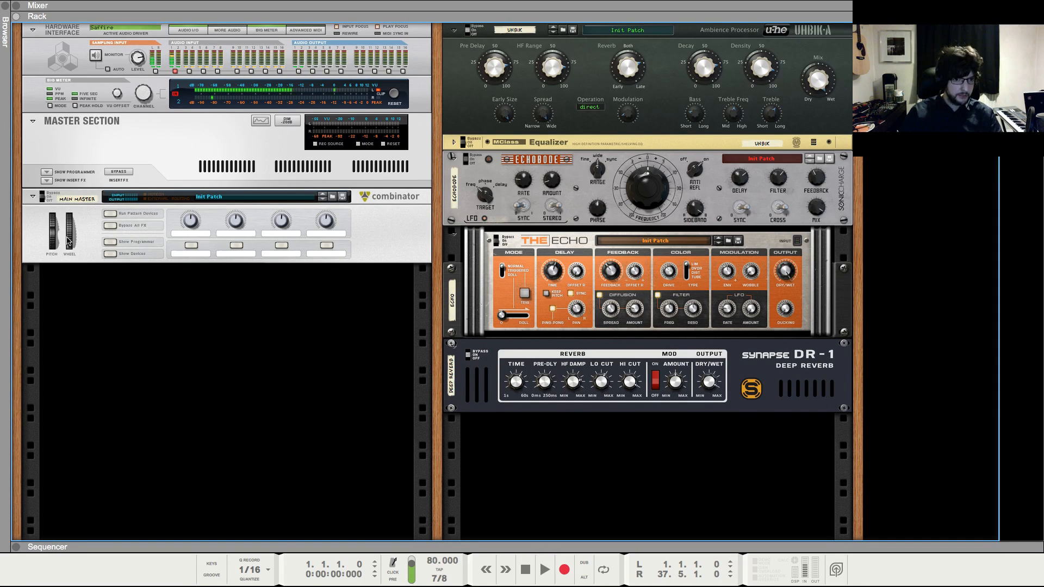
# - Reveal the devices inside the master Combinator, inspect the Audiomatic and Ozone Maximizer, and hide them again
pyautogui.click(113, 255)
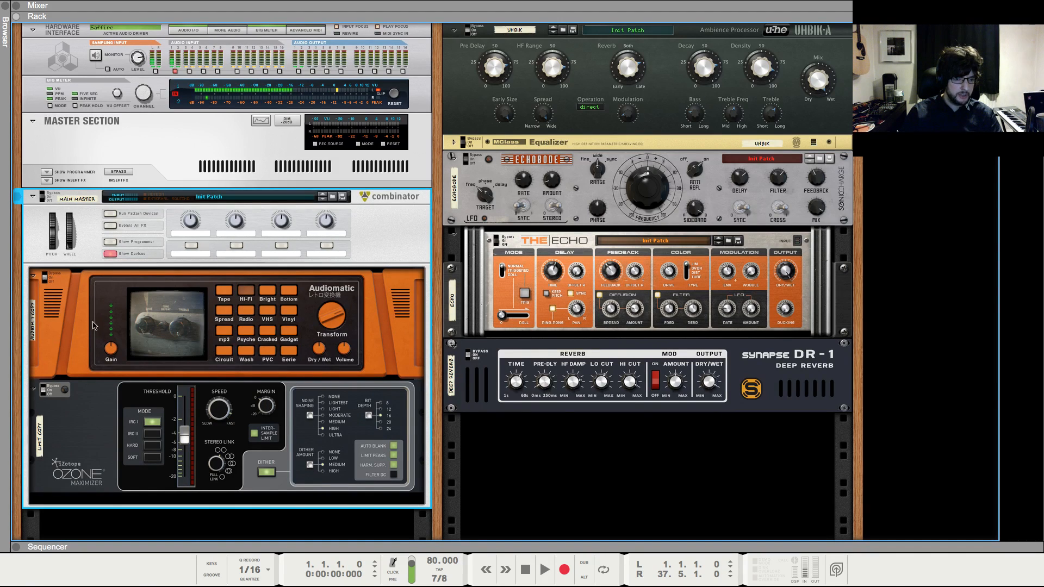
pyautogui.click(72, 319)
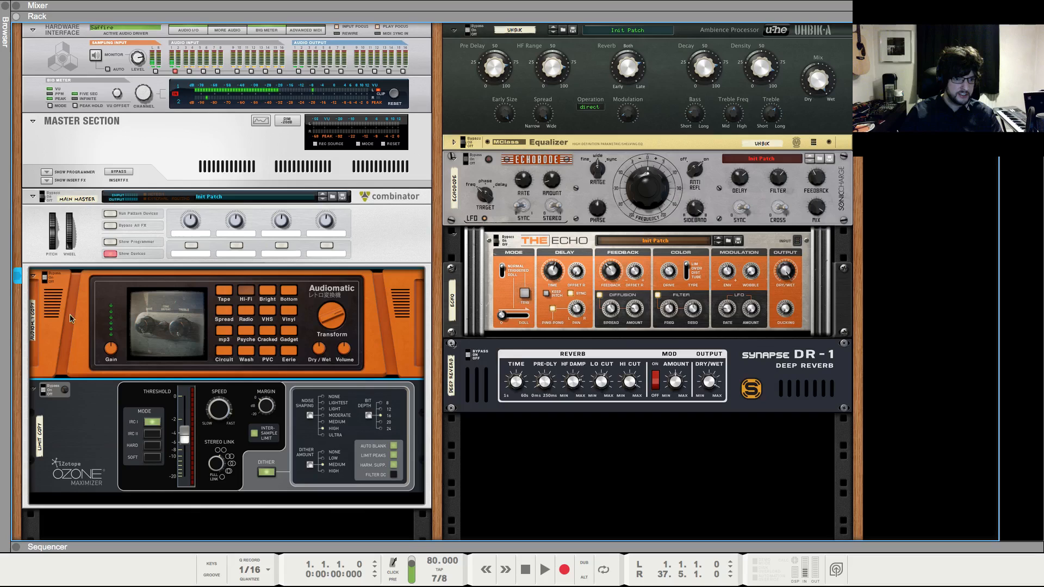
pyautogui.click(75, 443)
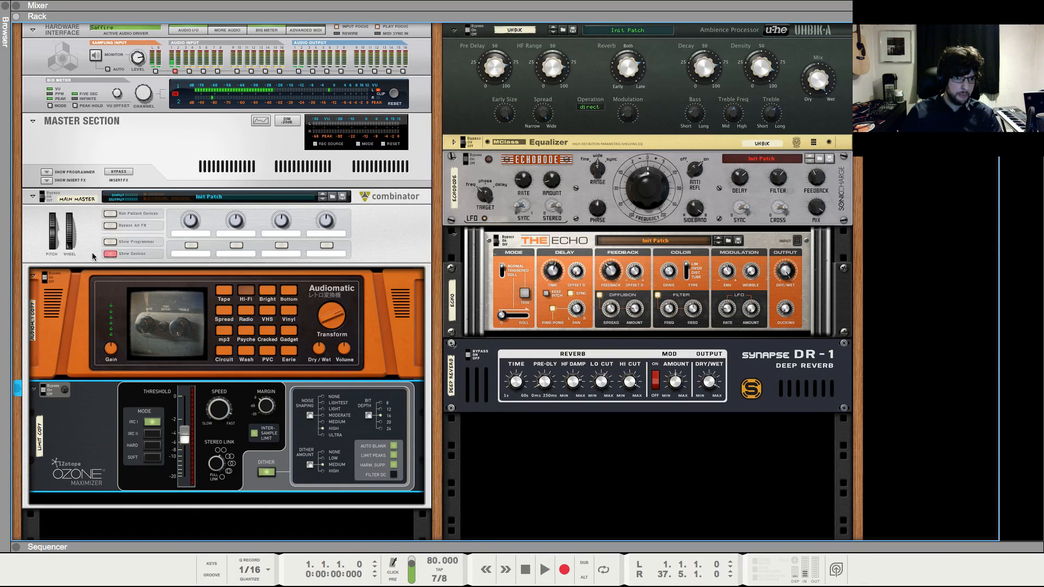
pyautogui.click(113, 254)
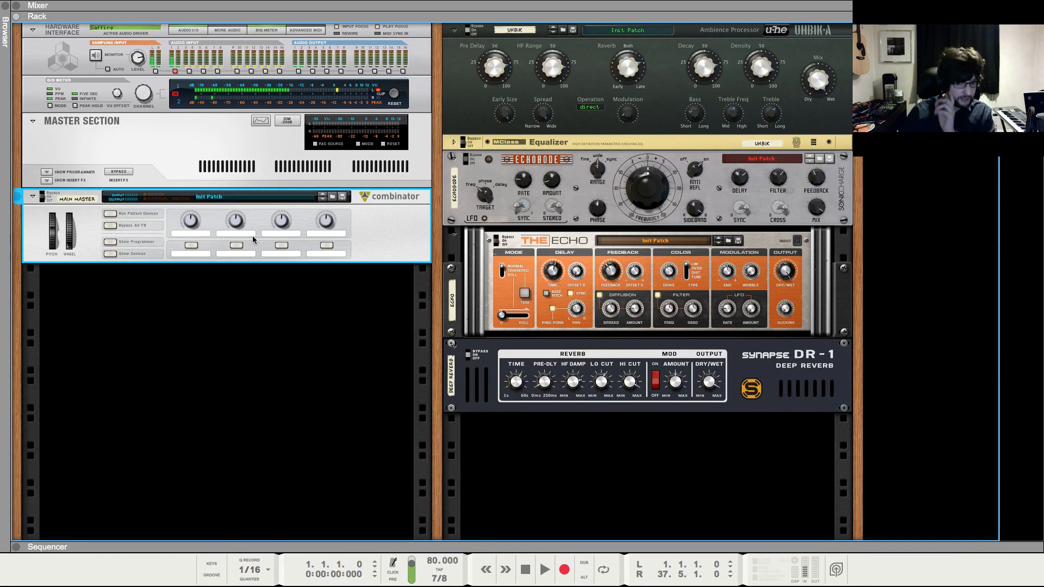
pyautogui.click(255, 328)
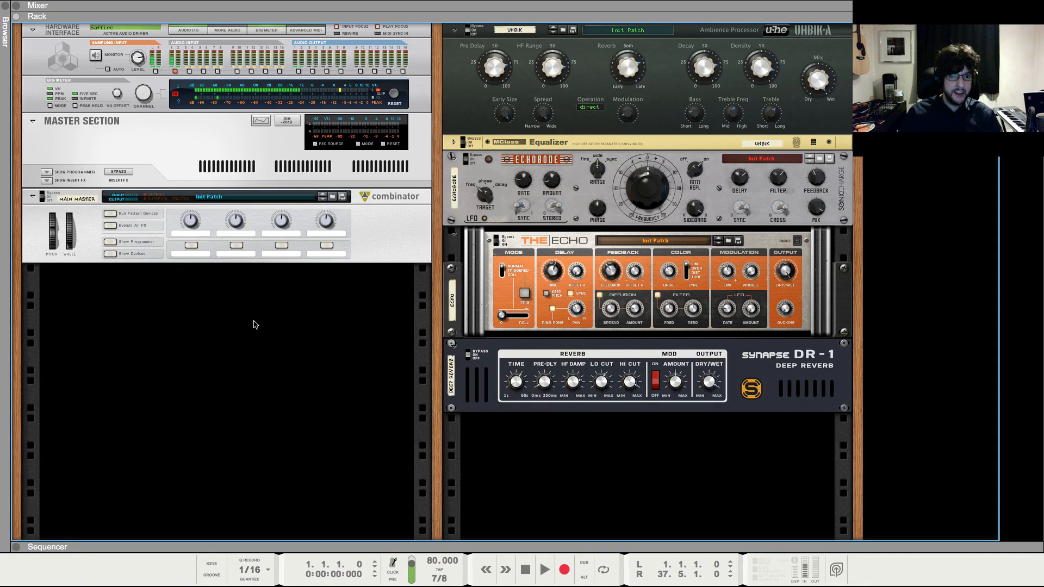
# - Review the UHBIK-A with its equalizer, Echobode, The Echo and DR-1 effects in the rack, and check the sequencer
pyautogui.click(511, 129)
pyautogui.keyDown('shift'); pyautogui.click(635, 147); pyautogui.keyUp('shift')
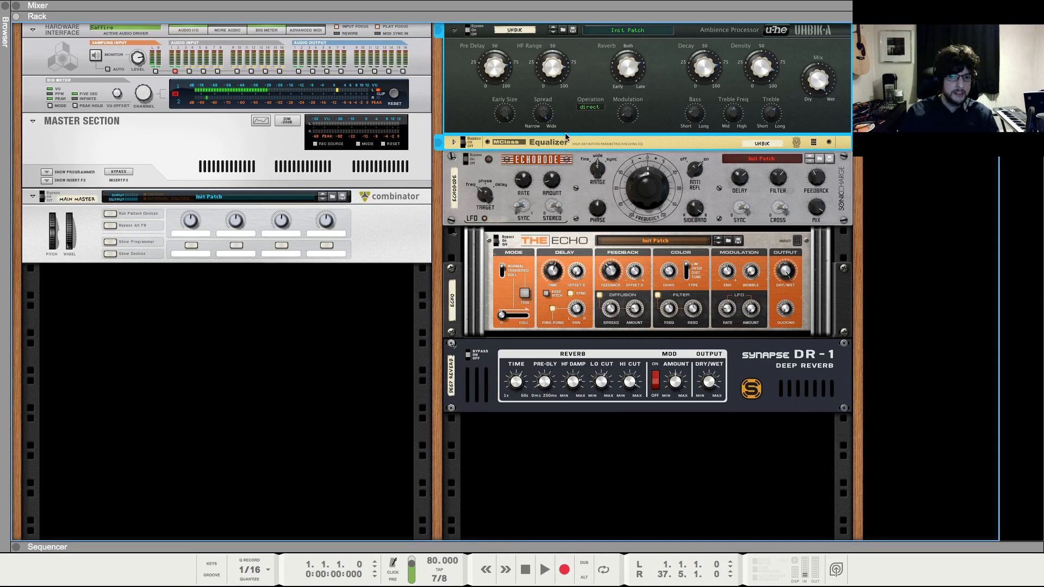
pyautogui.click(507, 165)
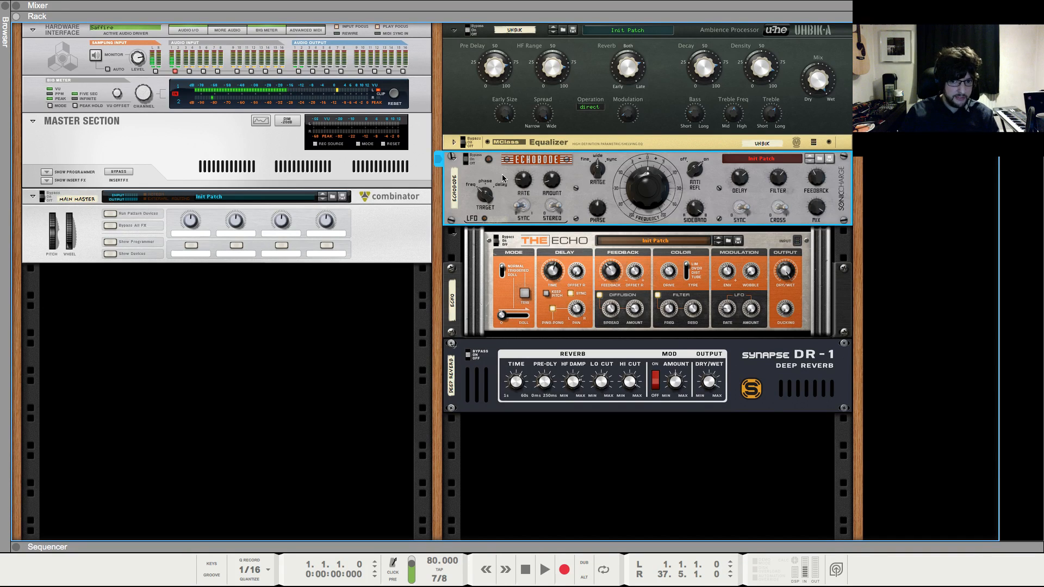
pyautogui.click(528, 245)
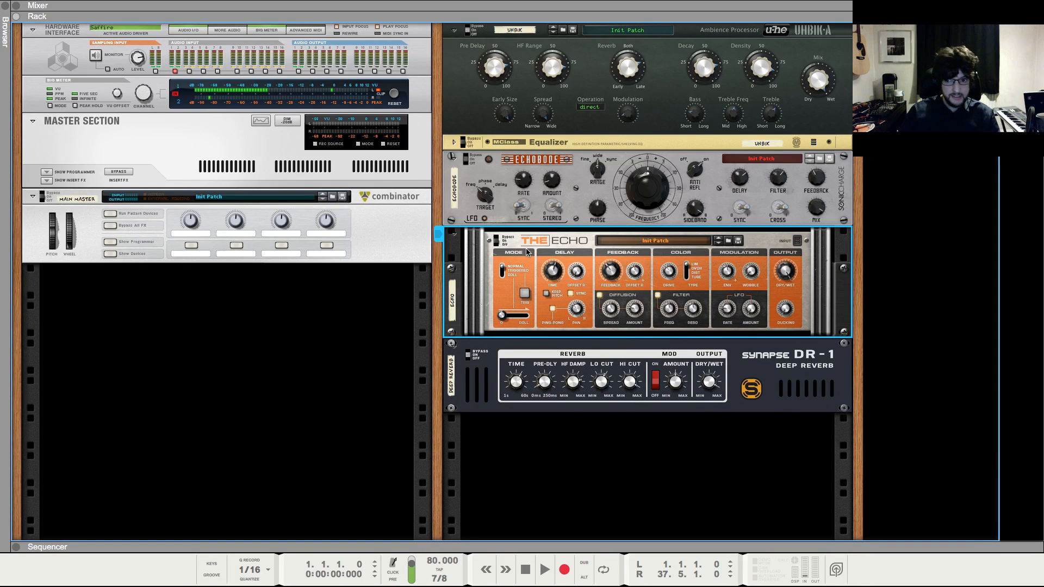
pyautogui.click(574, 353)
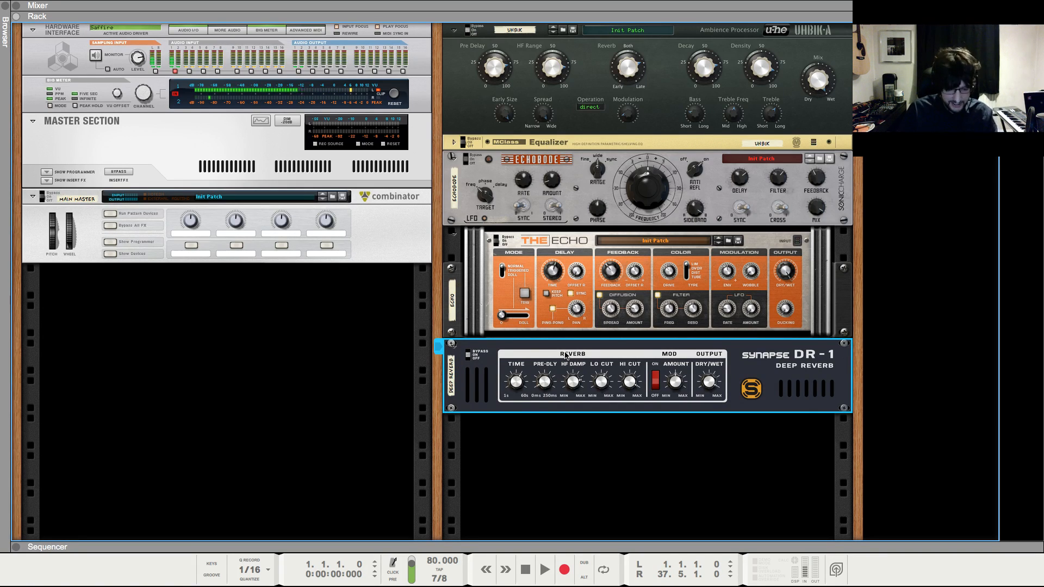
pyautogui.press('F7')
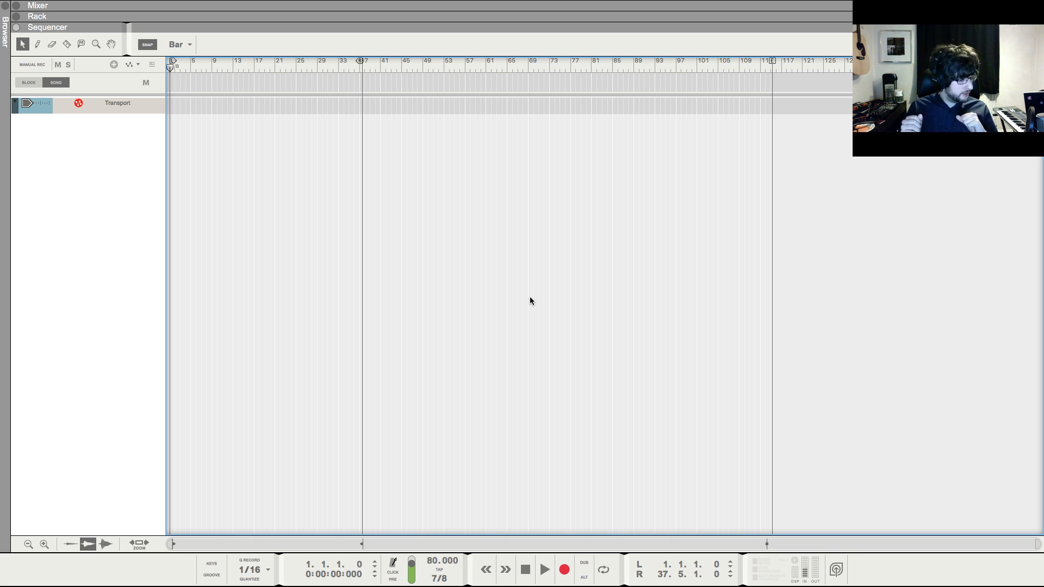
pyautogui.press('F6')
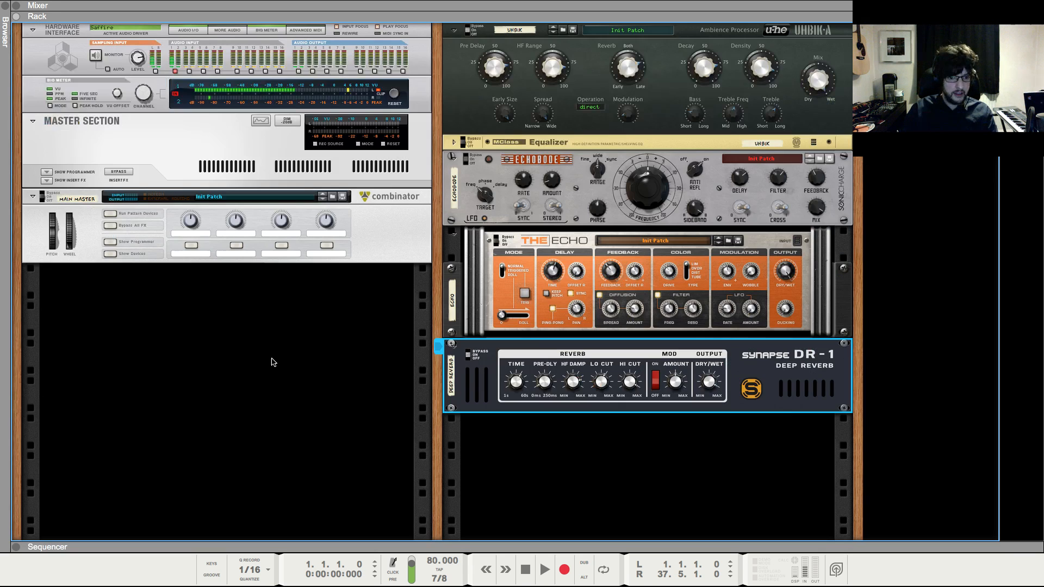
# - Create an audio track with Saffire Input 2 as its input and move it to an empty rack column beside the send effects
pyautogui.rightClick(204, 332)
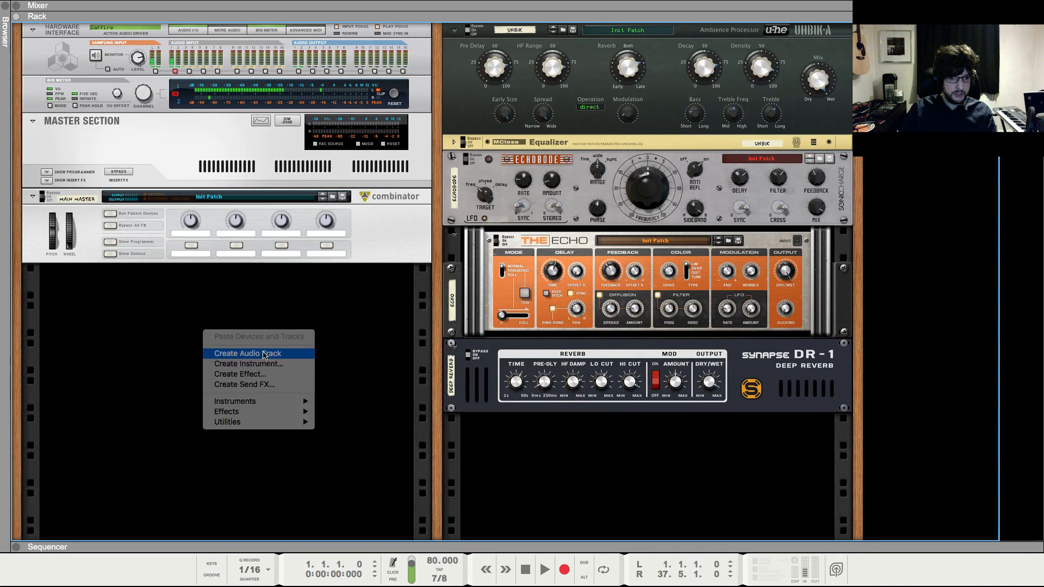
pyautogui.click(245, 353)
pyautogui.click(33, 271)
pyautogui.click(215, 287)
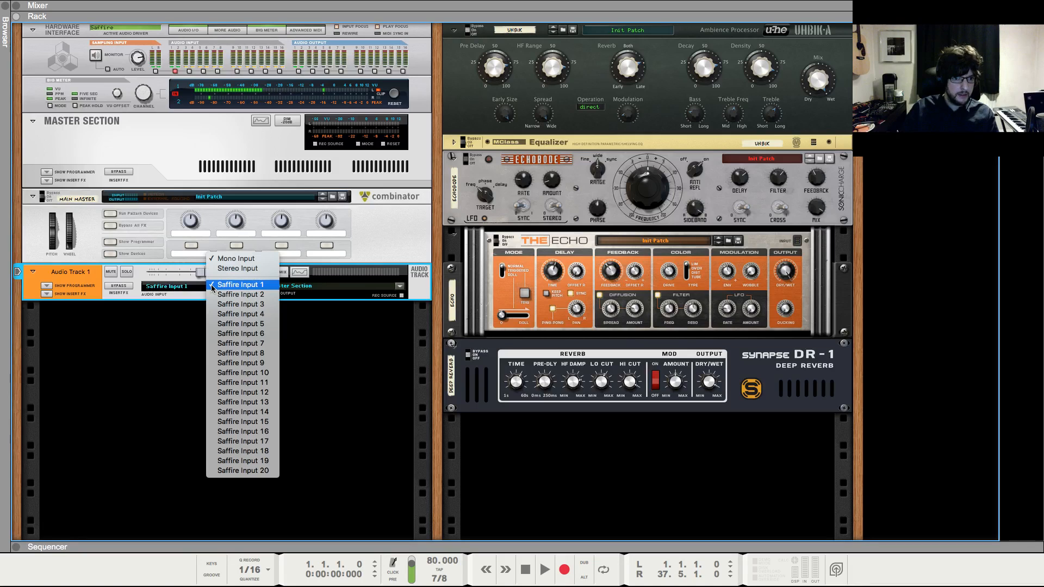
pyautogui.click(228, 294)
pyautogui.moveTo(96, 276); pyautogui.dragTo(886, 263)
# - Add a Cakewalk RE-2A Leveling Amplifier to the insert effects of Audio Track 1
pyautogui.press('F7')
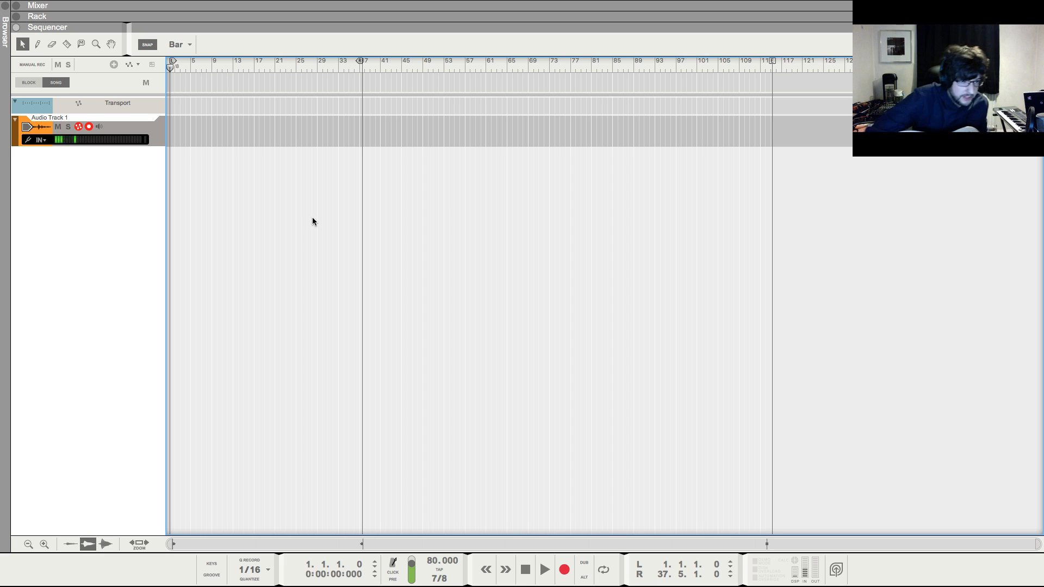
pyautogui.press('F6')
pyautogui.hscroll(-10, 340, 355)
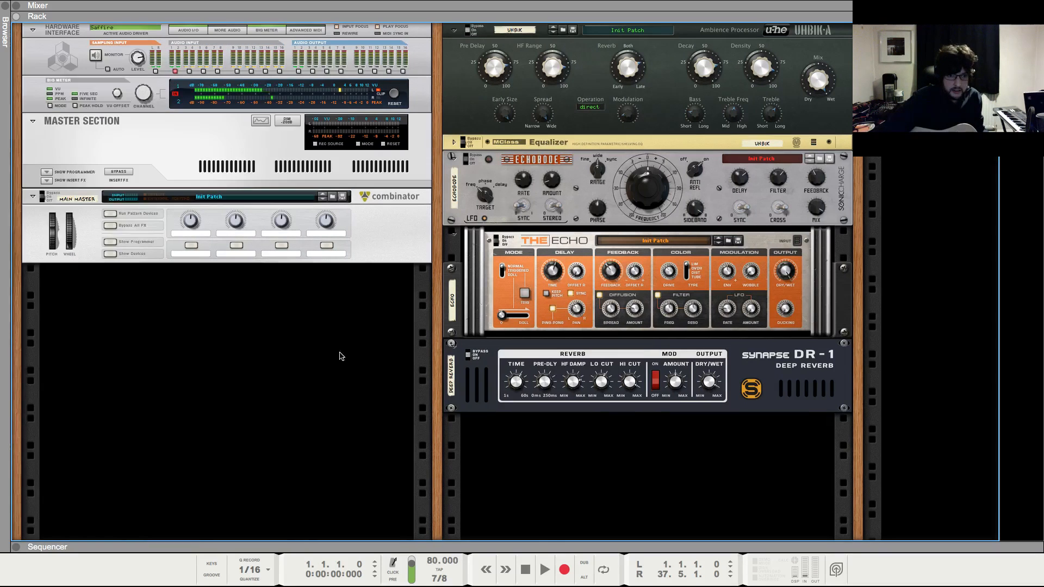
pyautogui.hscroll(10, 656, 113)
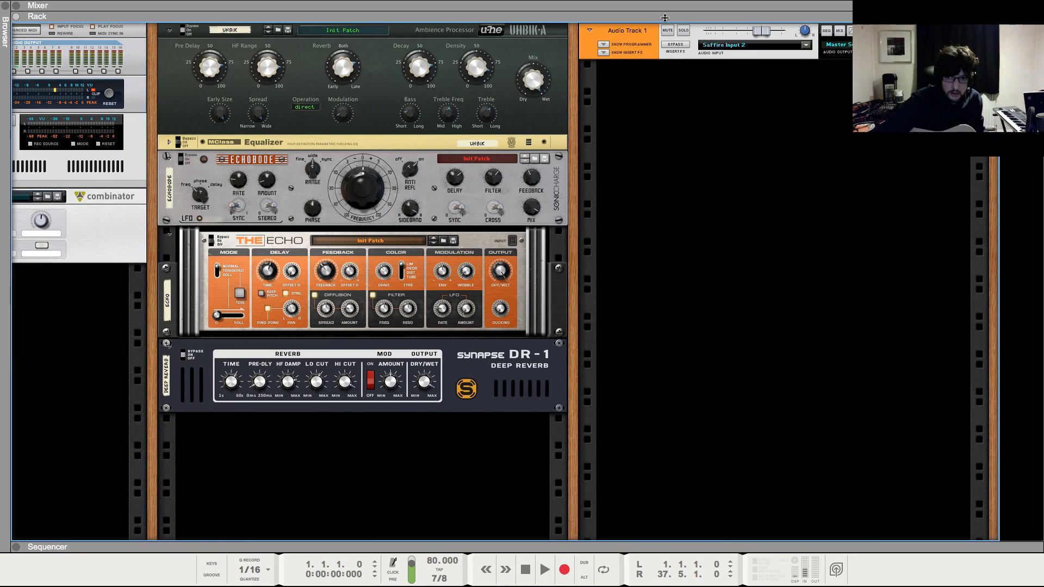
pyautogui.click(616, 53)
pyautogui.rightClick(619, 72)
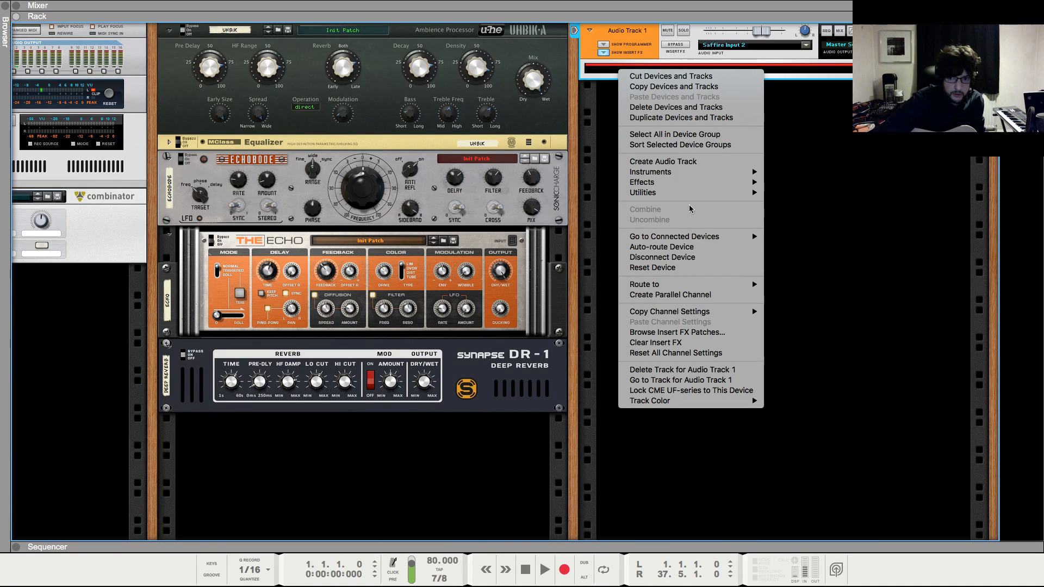
pyautogui.moveTo(691, 187)
pyautogui.moveTo(799, 319)
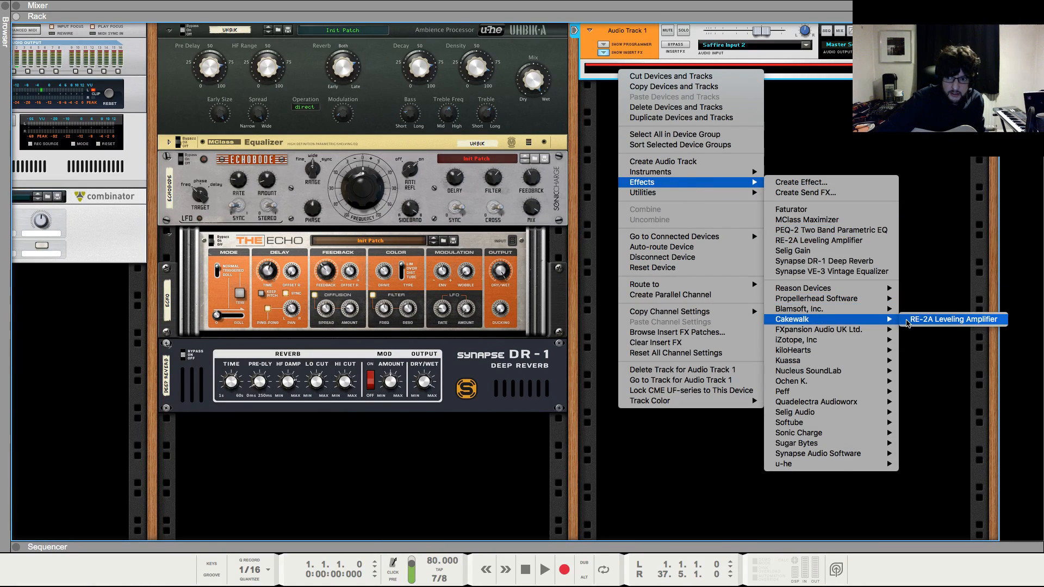
pyautogui.click(951, 320)
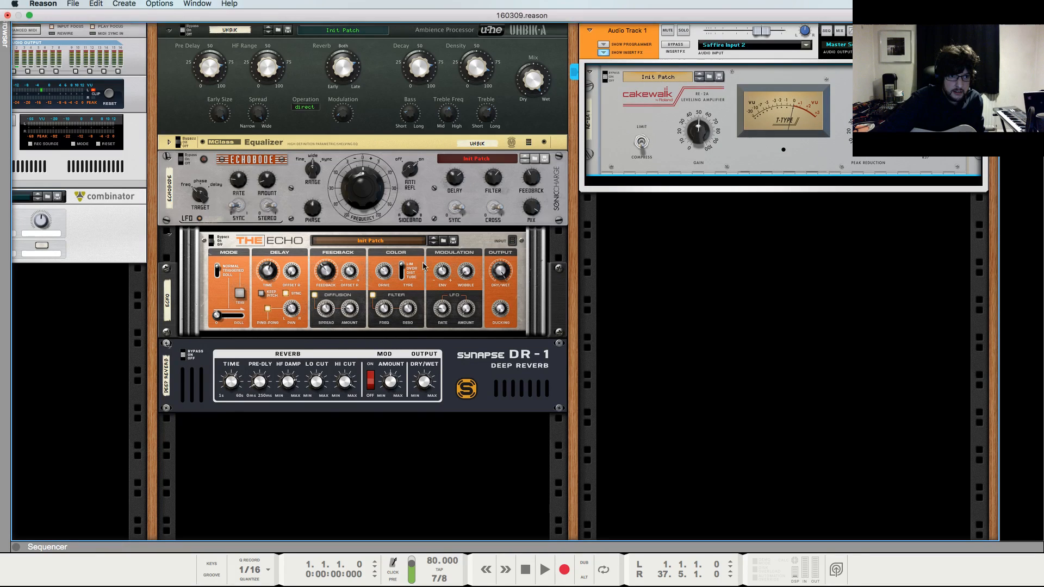
# - Load the Guitar.repatch preset from the RE-2A Leveling Amplifier's Rack Extension patches into the compressor
pyautogui.click(711, 77)
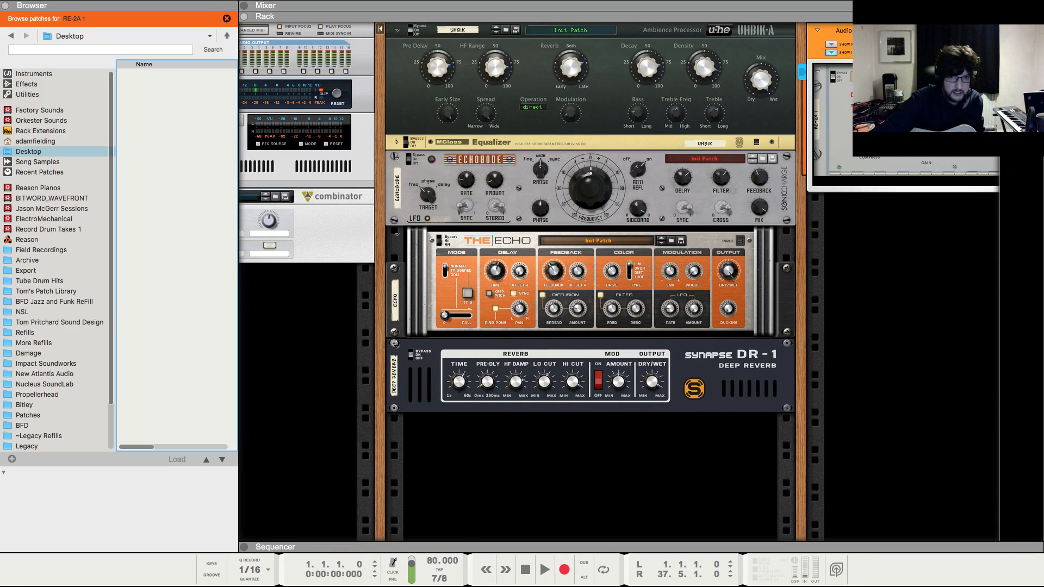
pyautogui.click(46, 130)
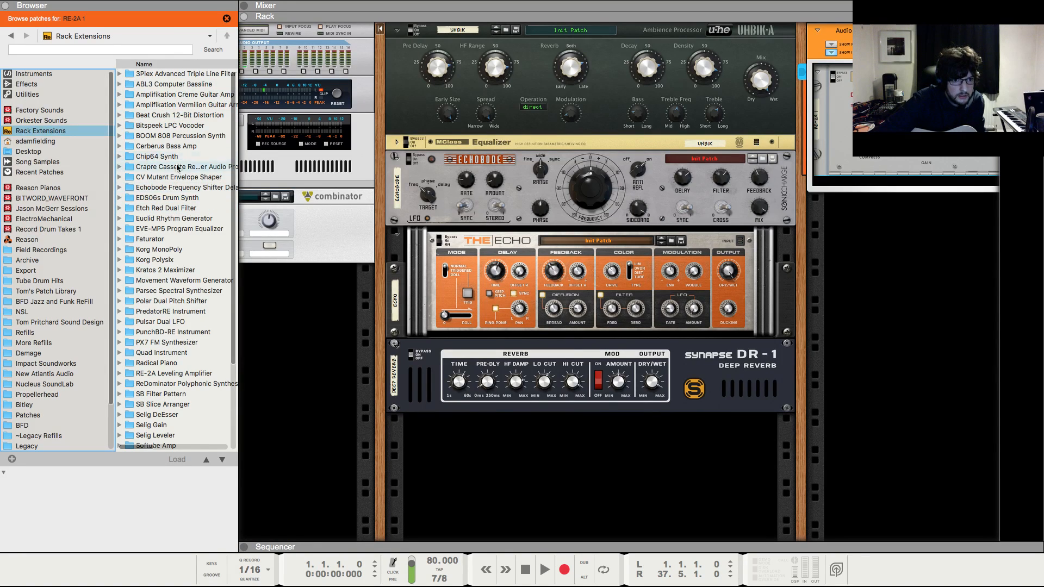
pyautogui.scroll(-4, 178, 160)
pyautogui.doubleClick(180, 264)
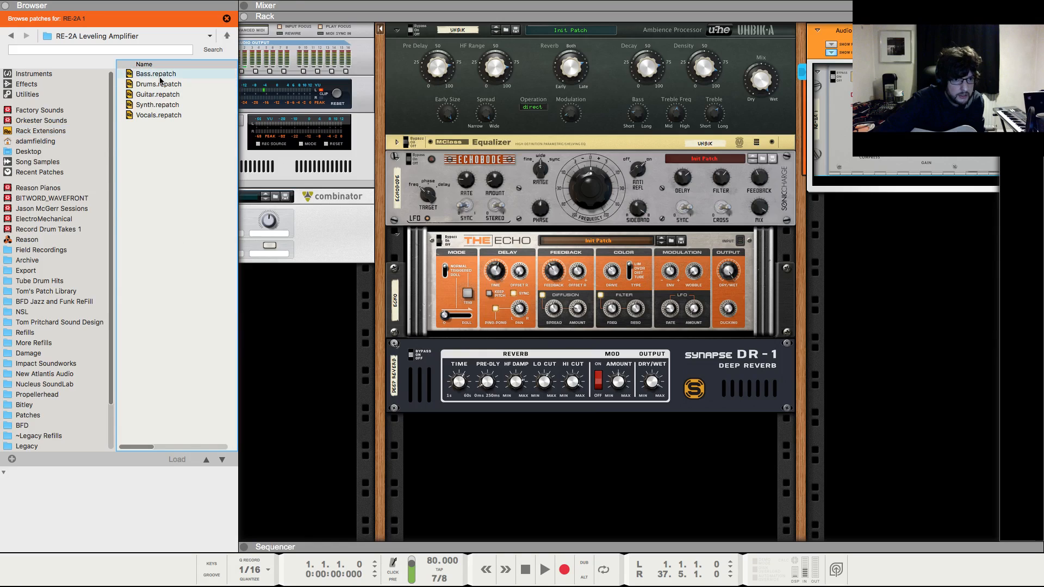
pyautogui.click(158, 94)
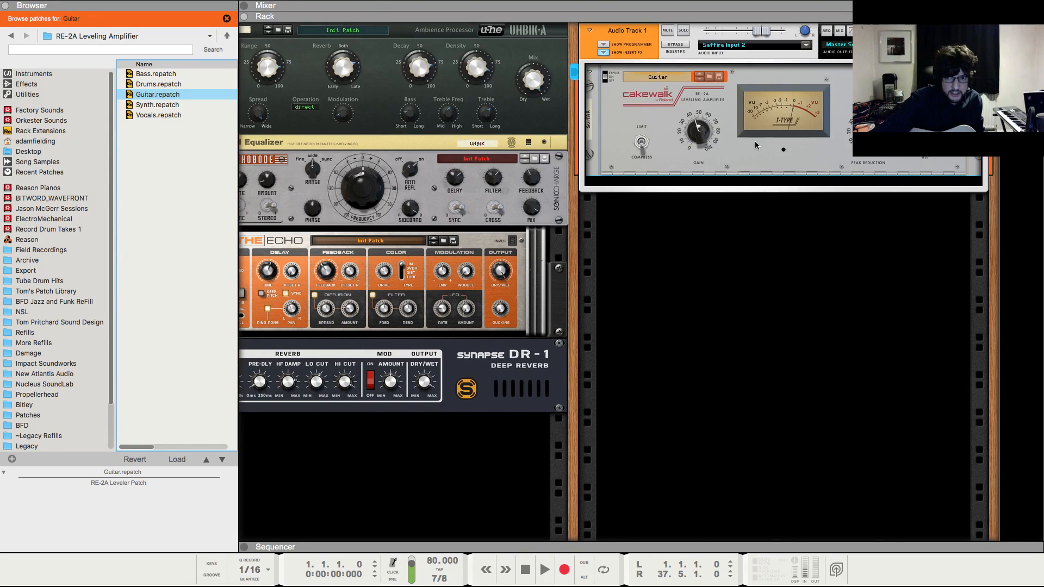
# - Switch to the sequencer and toggle input monitoring on Audio Track 1 on and back off
pyautogui.press('F7')
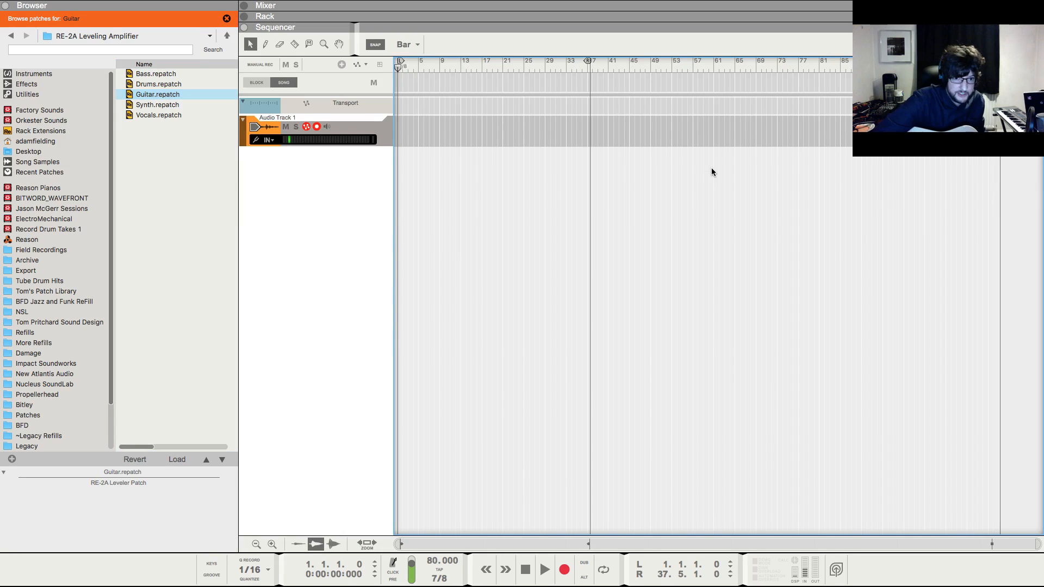
pyautogui.click(327, 127)
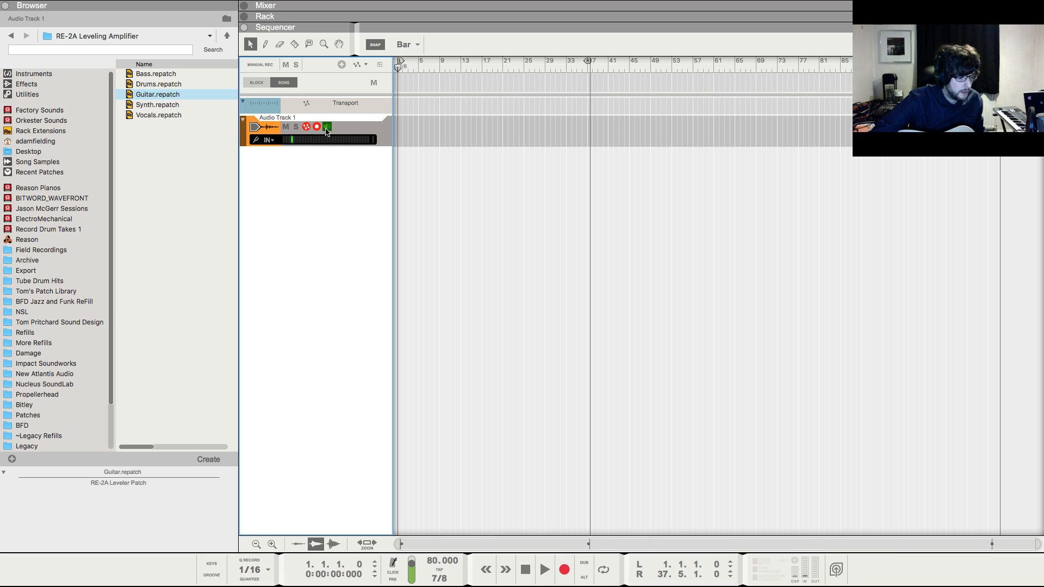
pyautogui.click(327, 127)
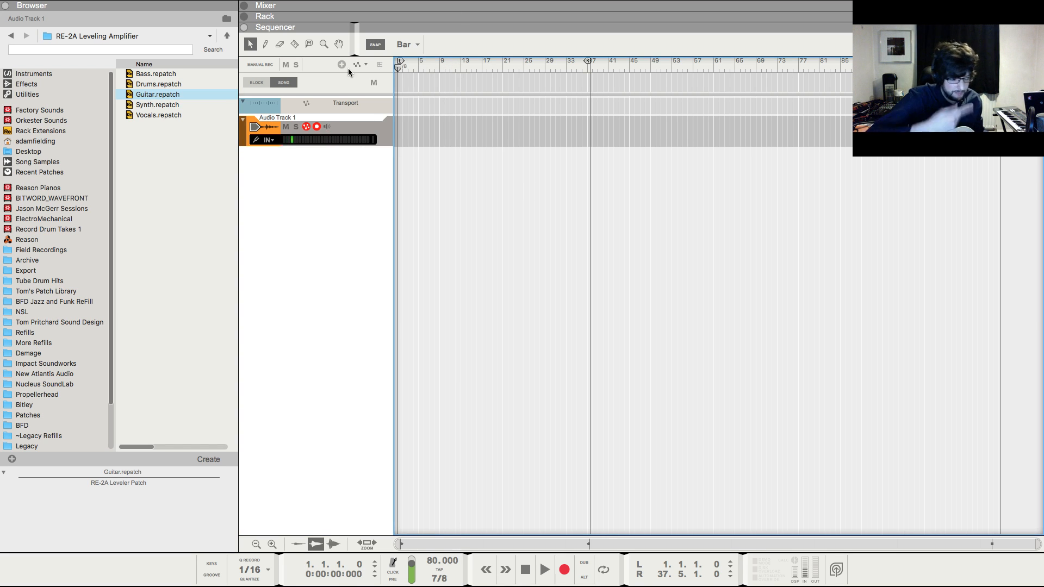
# - Record a guitar take of about 15 bars on Audio Track 1 from the start of the song
pyautogui.click(564, 570)
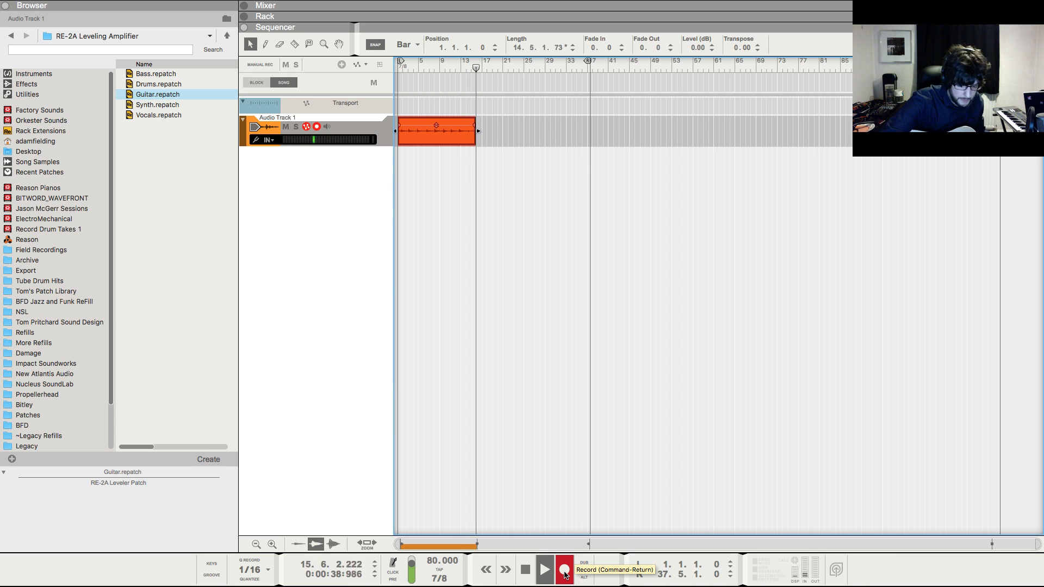
pyautogui.click(564, 574)
pyautogui.click(537, 189)
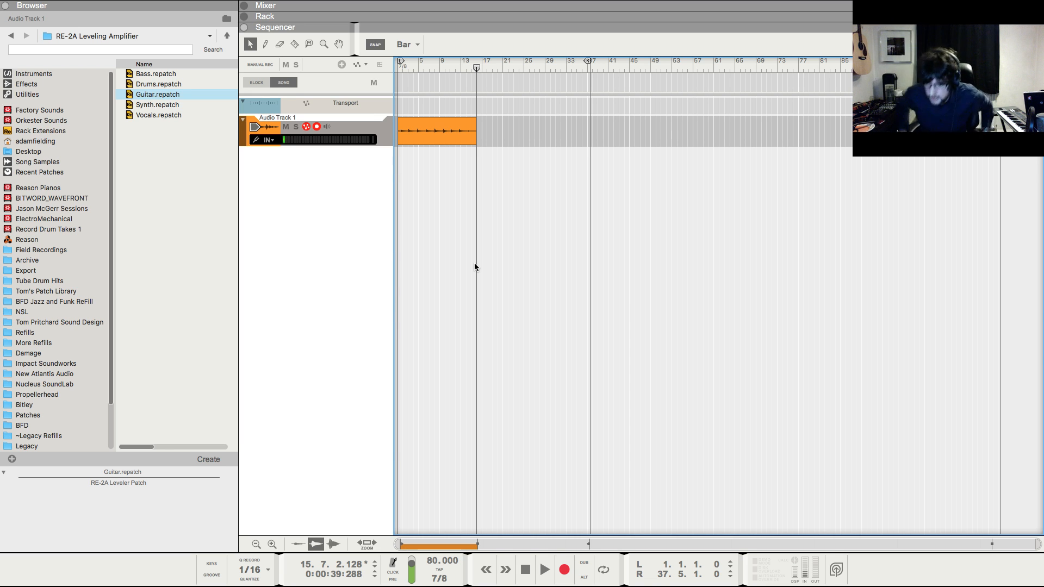
# - Return to the song start and play back the first bars of the recorded guitar take
pyautogui.click(525, 570)
pyautogui.press('h')
pyautogui.press('h')
pyautogui.press('h')
pyautogui.press('h')
pyautogui.press('h')
pyautogui.press('h')
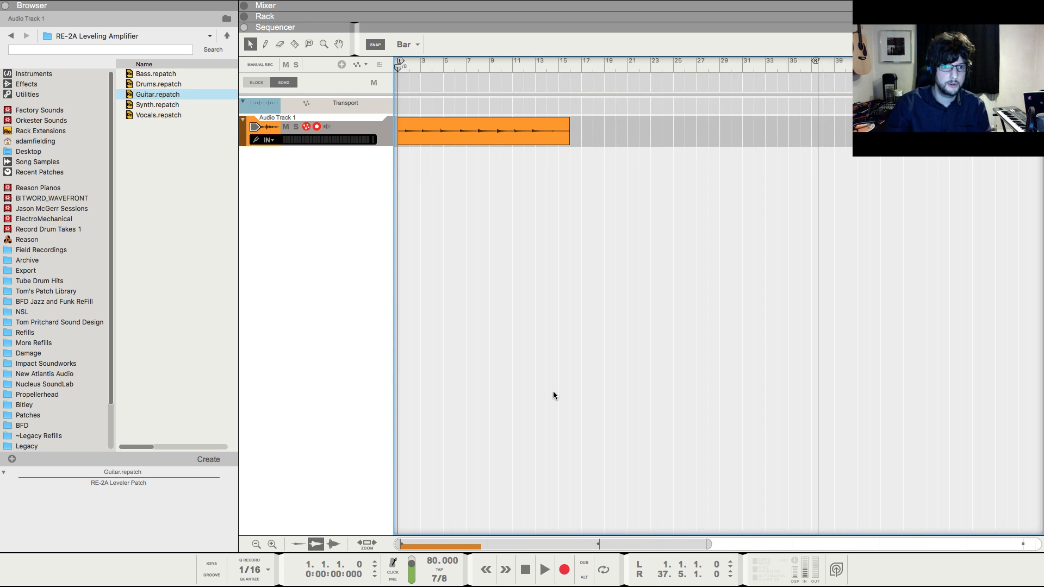
pyautogui.press('space')
pyautogui.press('h')
pyautogui.press('h')
pyautogui.press('h')
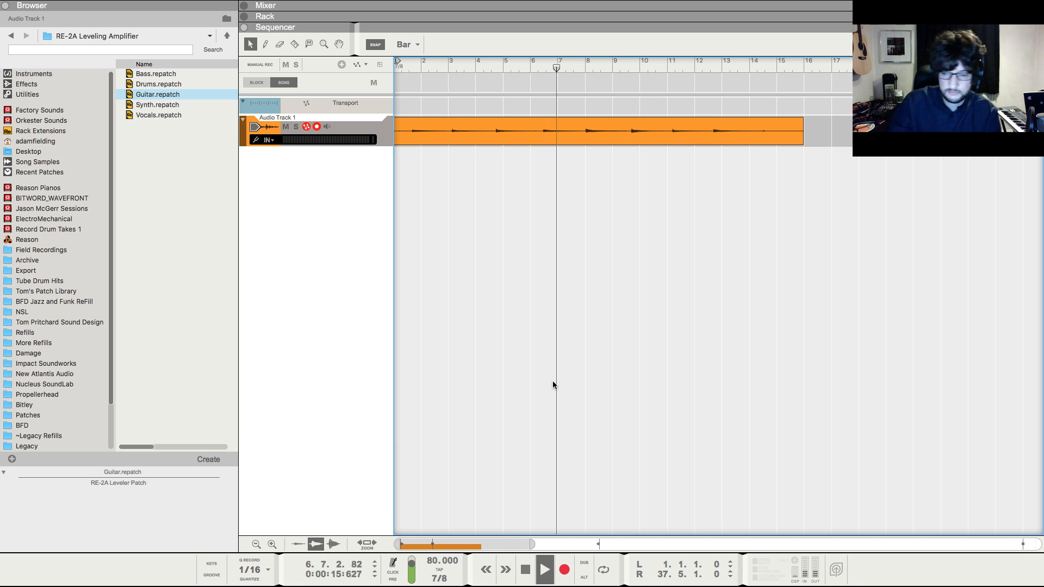
pyautogui.press('space')
# - Close the browser and open the recorded guitar clip in slice editing mode
pyautogui.scroll(-6, 499, 138)
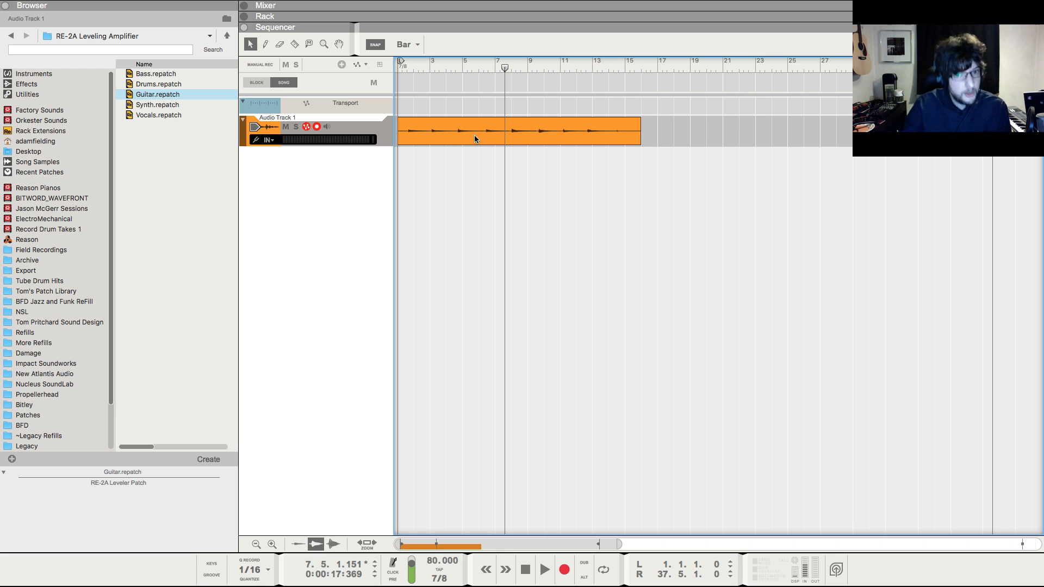
pyautogui.click(3, 6)
pyautogui.press('h')
pyautogui.press('h')
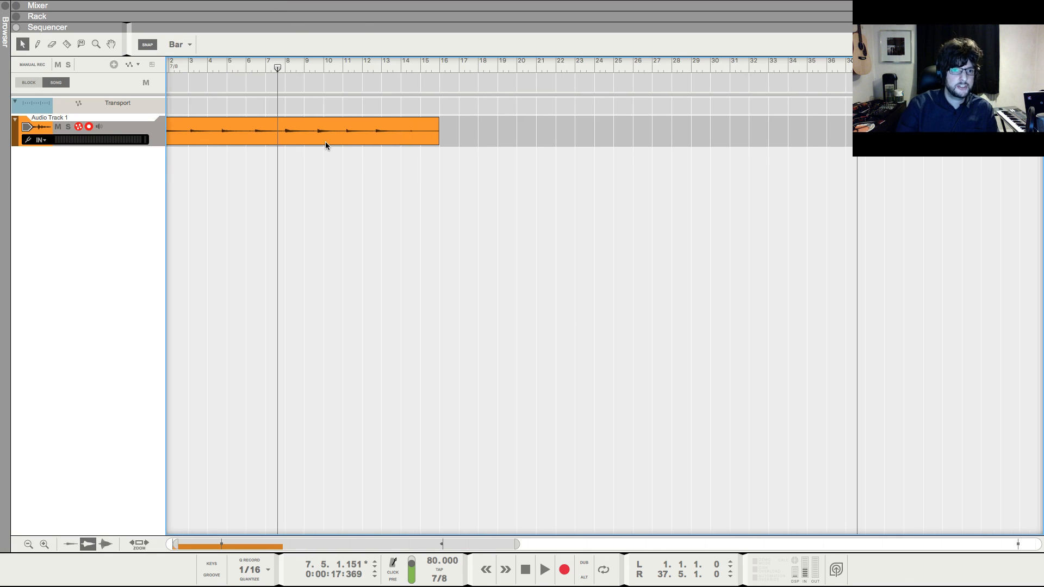
pyautogui.doubleClick(325, 142)
pyautogui.press('h')
pyautogui.press('g')
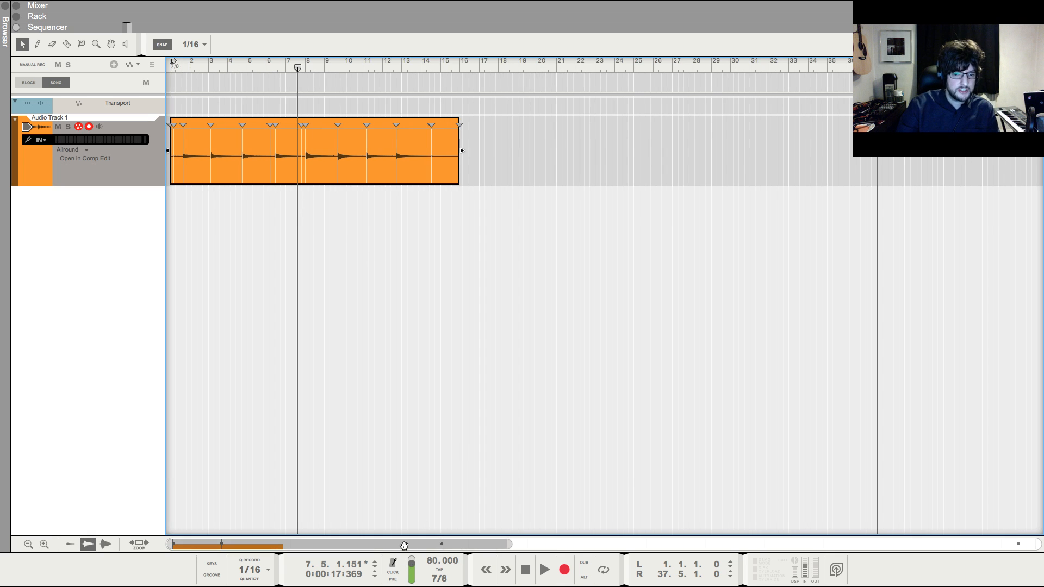
pyautogui.press('h')
pyautogui.press('g')
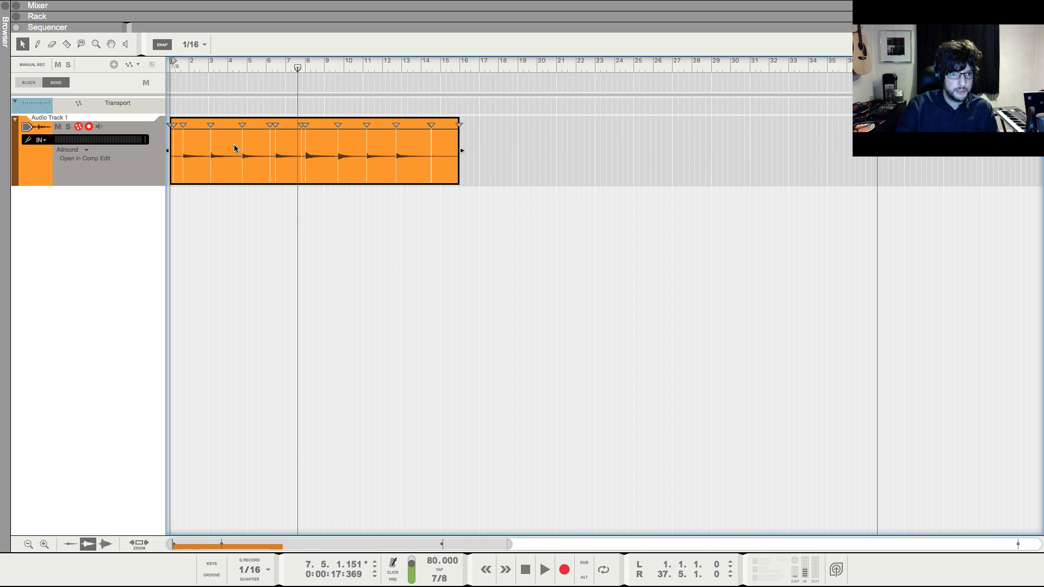
# - Bounce the sliced guitar clip to a REX loop and load it into a new Dr. OctoRex in the rack
pyautogui.rightClick(196, 126)
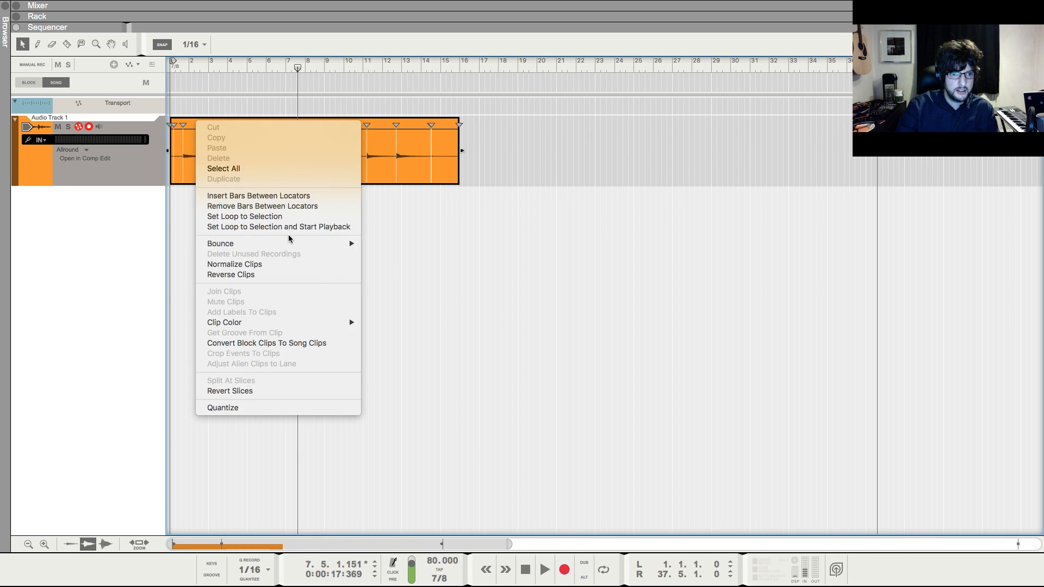
pyautogui.moveTo(291, 244)
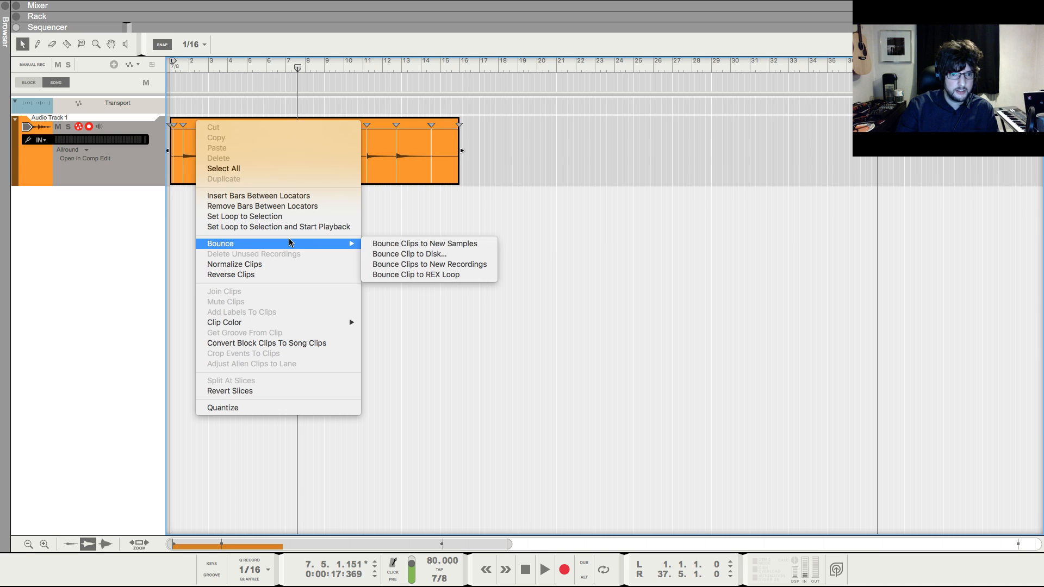
pyautogui.click(445, 274)
pyautogui.press('F6')
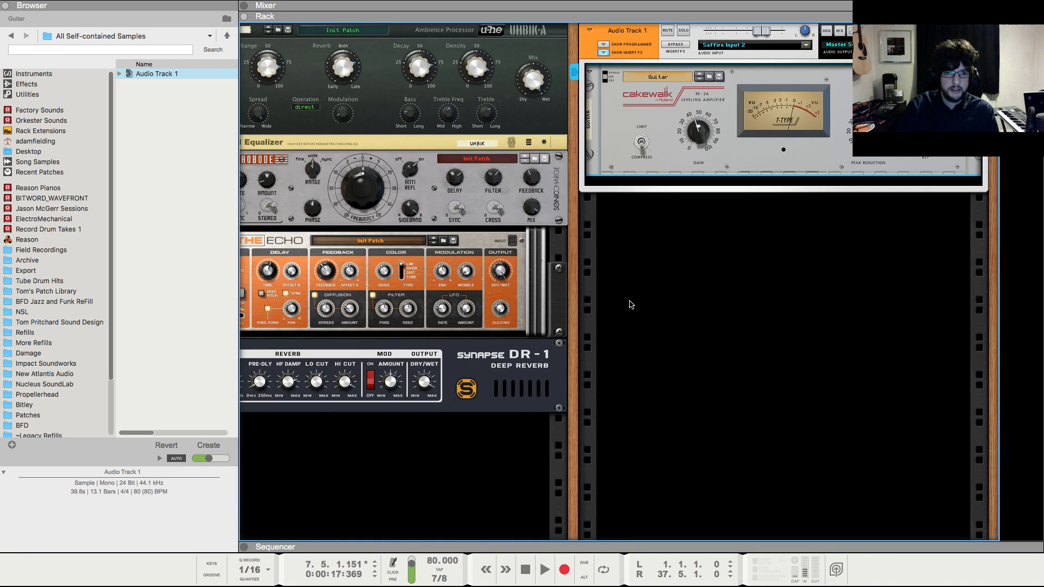
pyautogui.moveTo(136, 76)
pyautogui.mouseDown()
pyautogui.moveTo(767, 333)
pyautogui.moveTo(729, 318)
pyautogui.mouseUp()
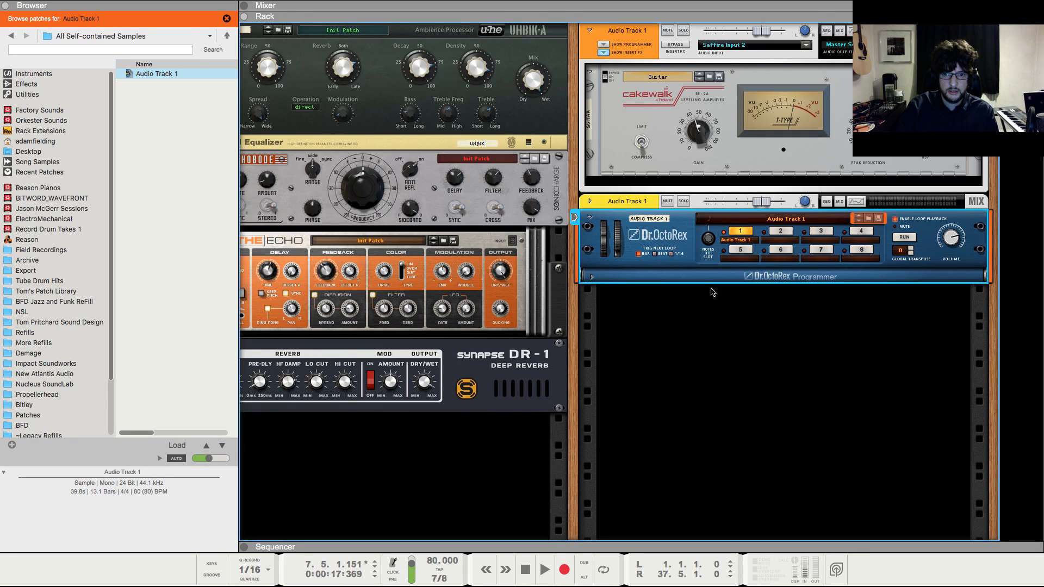
# - Rename the Dr. OctoRex's mix channel to "Acoutstic Guitar Gubbins"
pyautogui.doubleClick(634, 205)
pyautogui.write('Acoutstic Guitar Gubb')
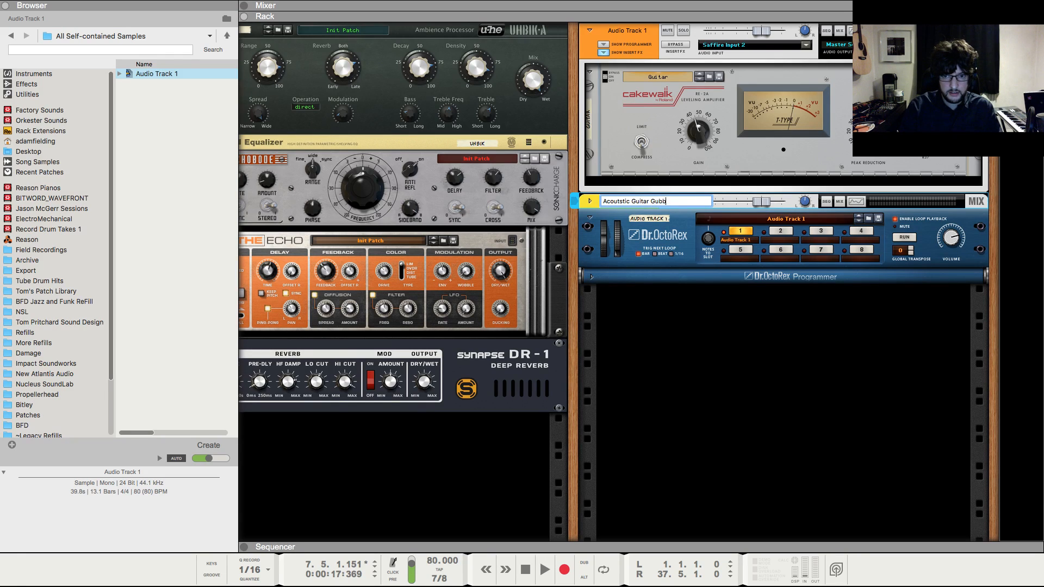
pyautogui.write('ins')
pyautogui.press('Return')
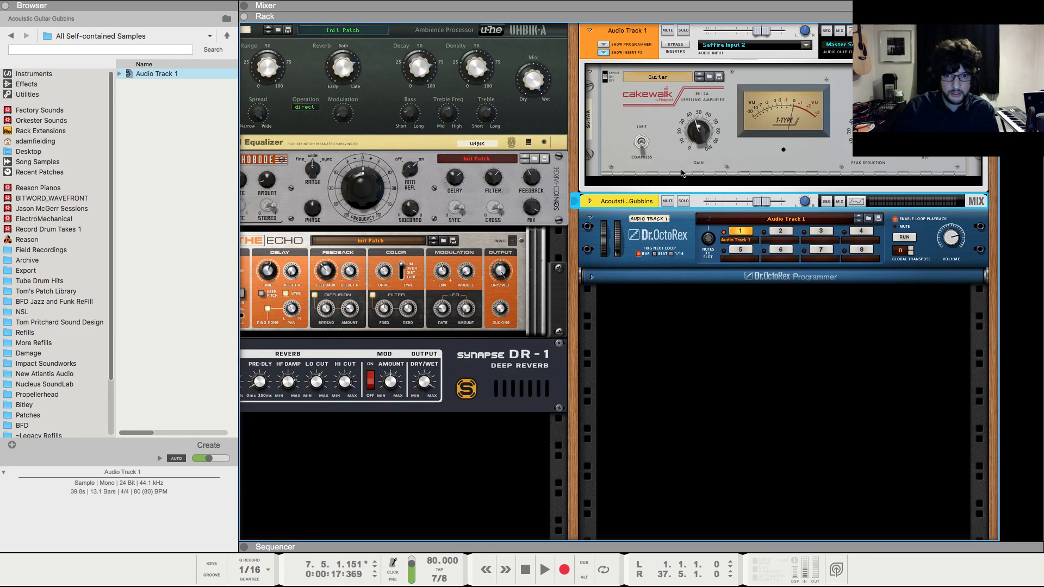
# - Expand the Dr. OctoRex programmer and disable its loop playback
pyautogui.click(641, 32)
pyautogui.press('F7')
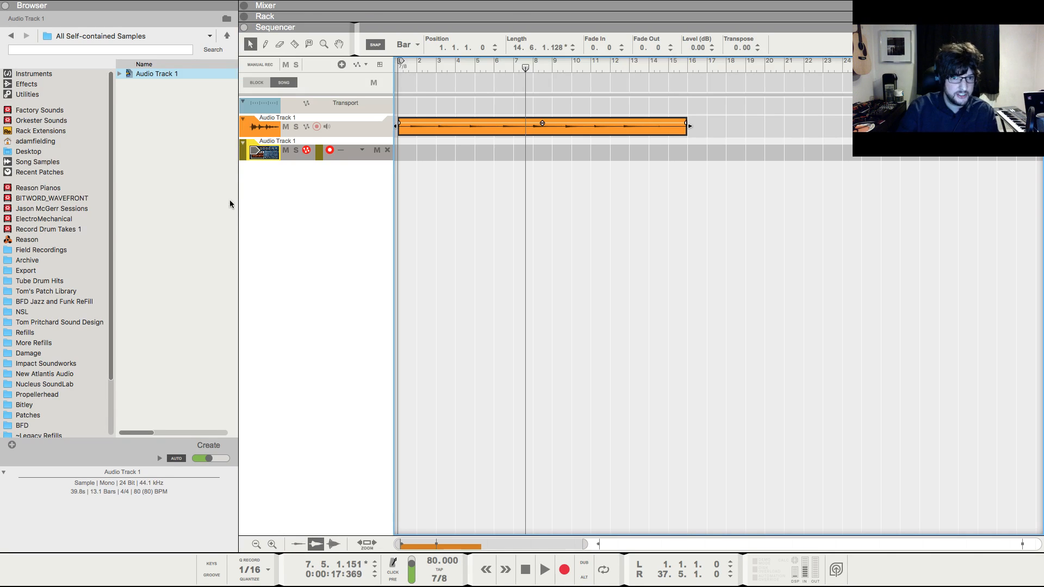
pyautogui.press('F6')
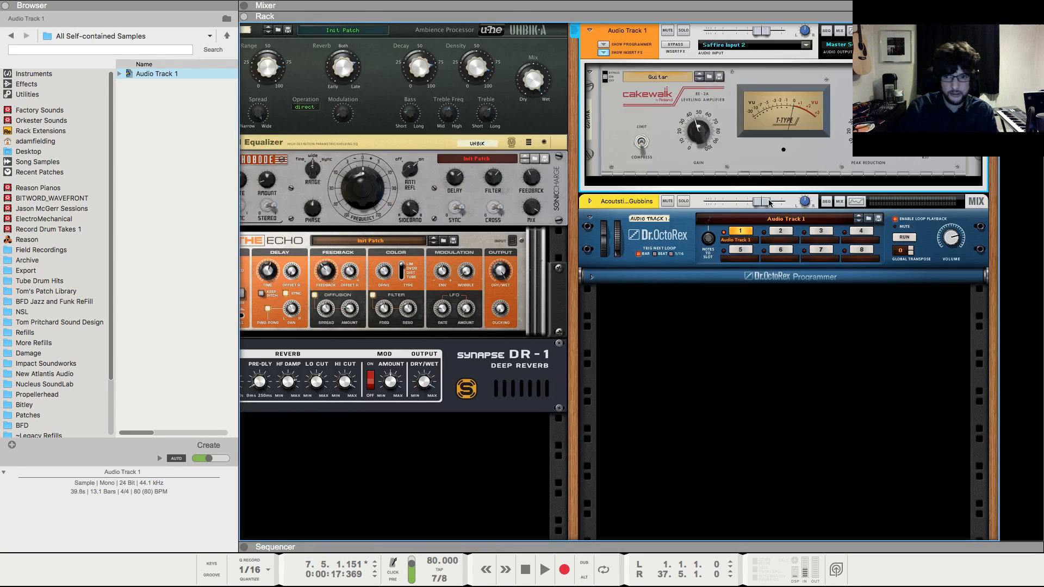
pyautogui.click(591, 280)
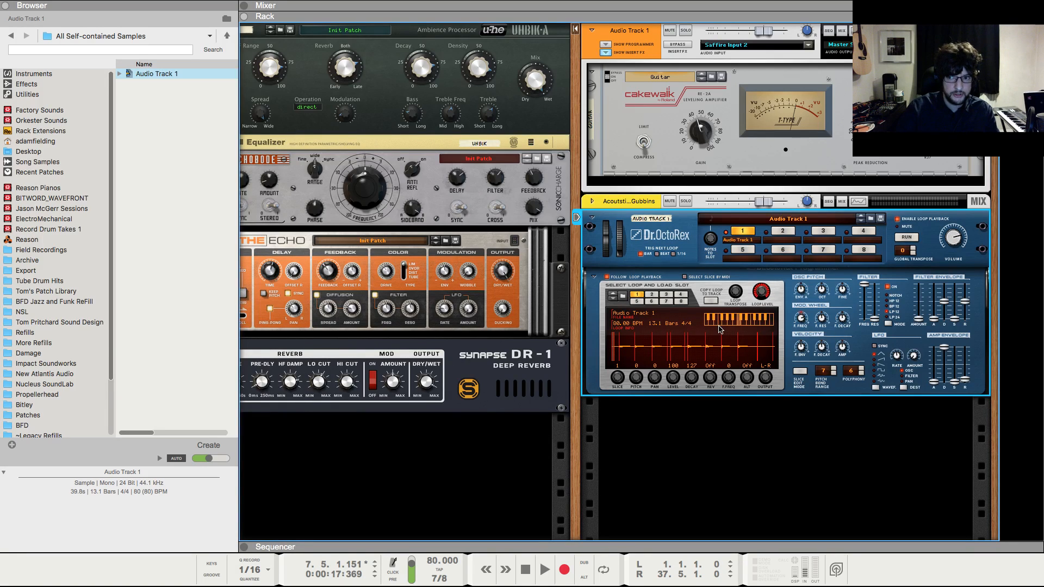
pyautogui.click(897, 219)
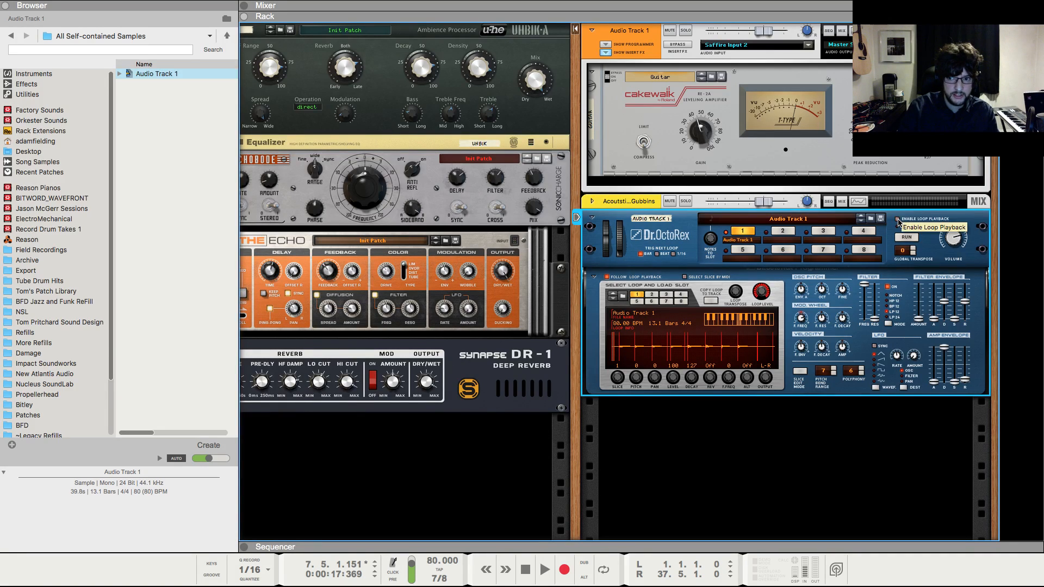
pyautogui.click(857, 405)
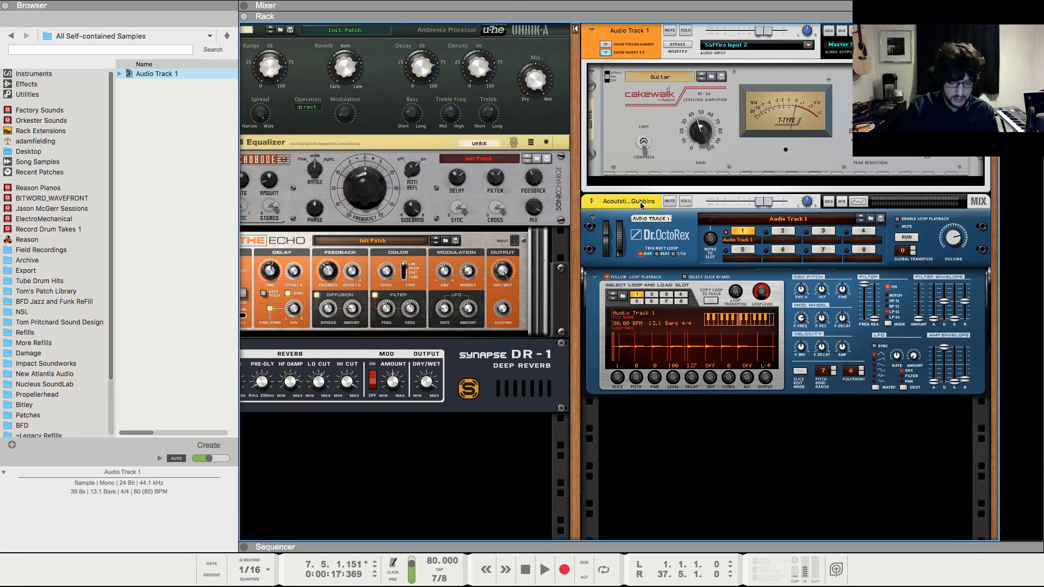
# - Delete the original guitar audio track together with its device from the sequencer
pyautogui.press('F7')
pyautogui.rightClick(385, 132)
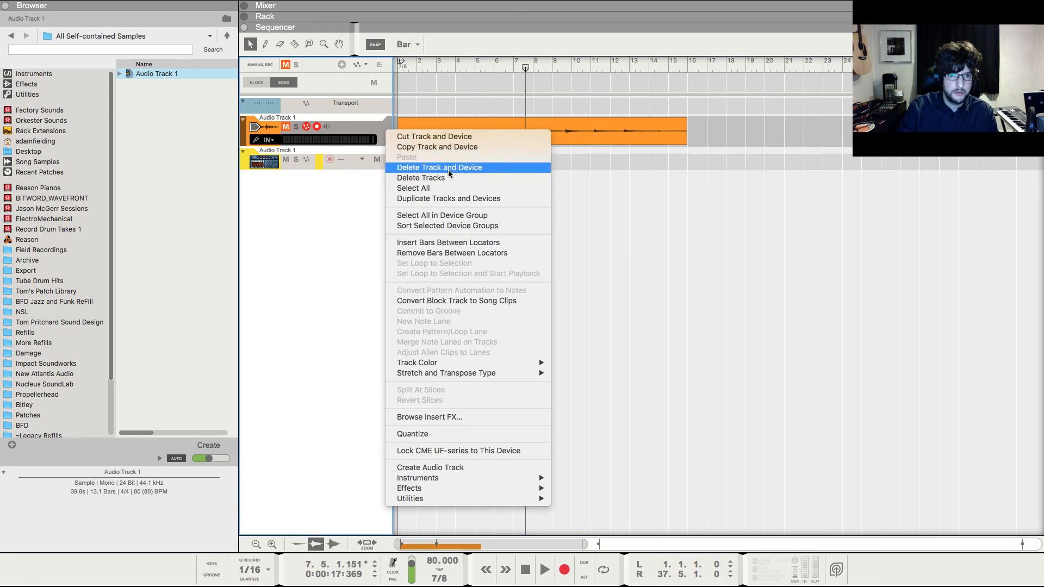
pyautogui.click(452, 167)
pyautogui.click(605, 204)
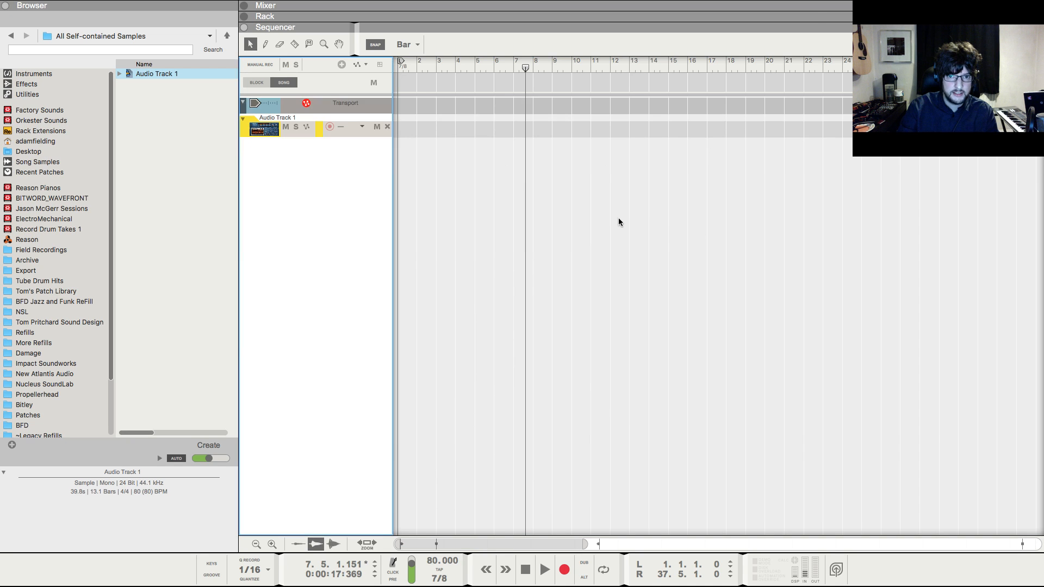
# - Add a Cakewalk RE-2A Leveling Amplifier effect to the Dr. OctoRex in the rack
pyautogui.press('F7')
pyautogui.rightClick(598, 207)
pyautogui.moveTo(620, 317)
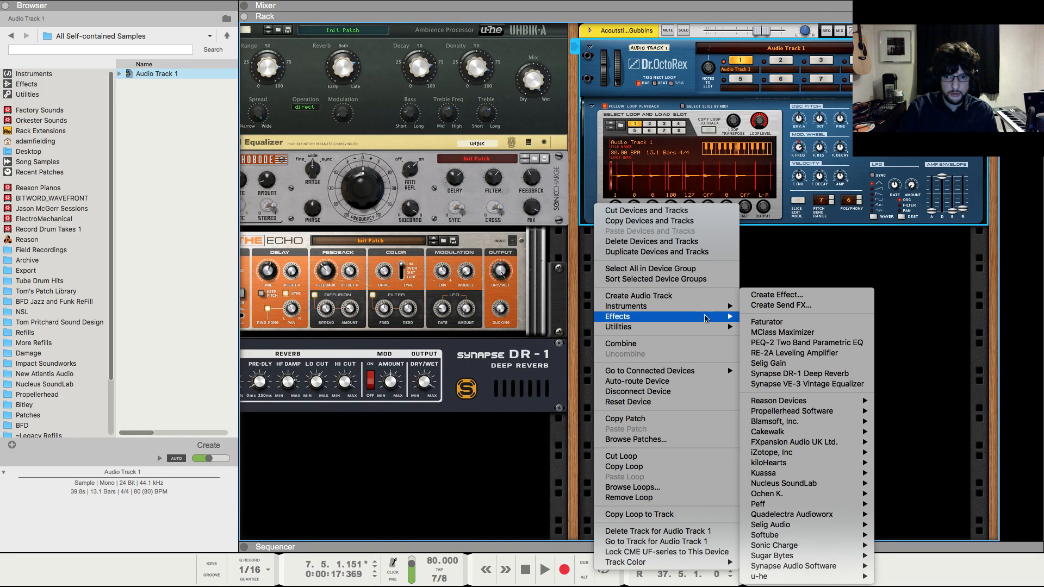
pyautogui.moveTo(844, 432)
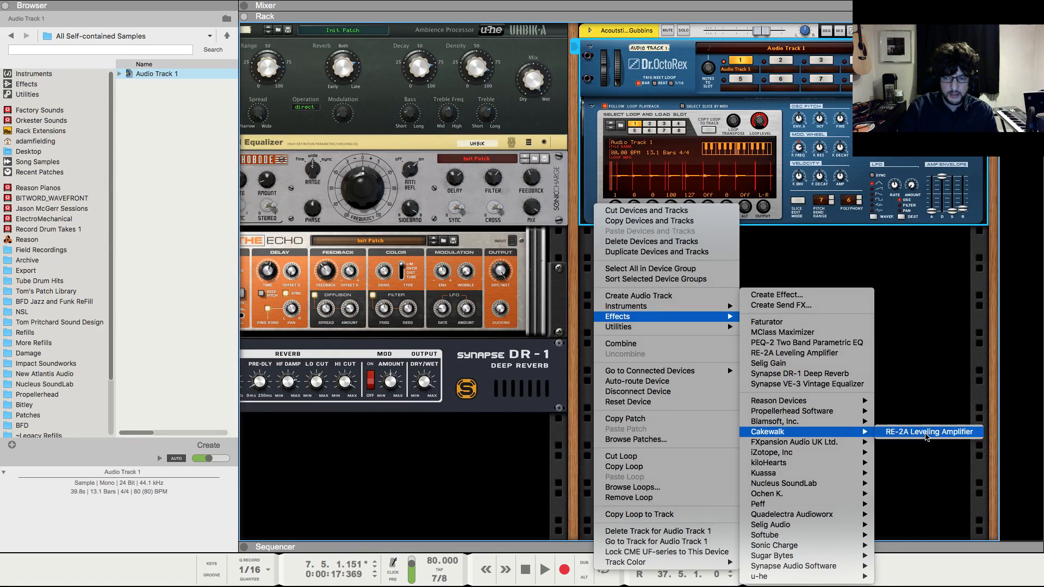
pyautogui.click(925, 434)
pyautogui.click(927, 436)
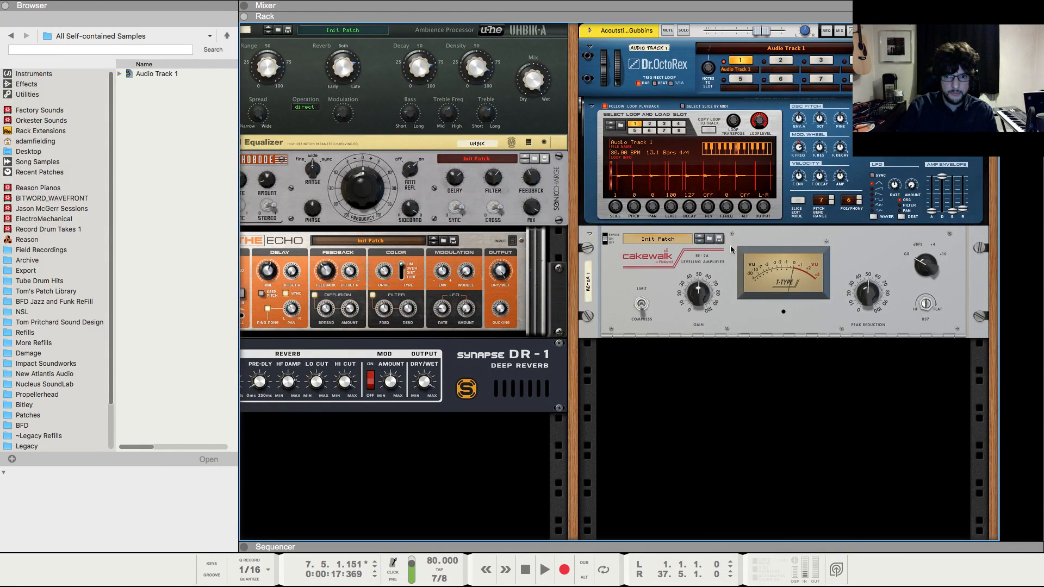
# - Load the RE-2A's Guitar patch from the Rack Extensions sounds and close the browser
pyautogui.click(710, 239)
pyautogui.click(31, 131)
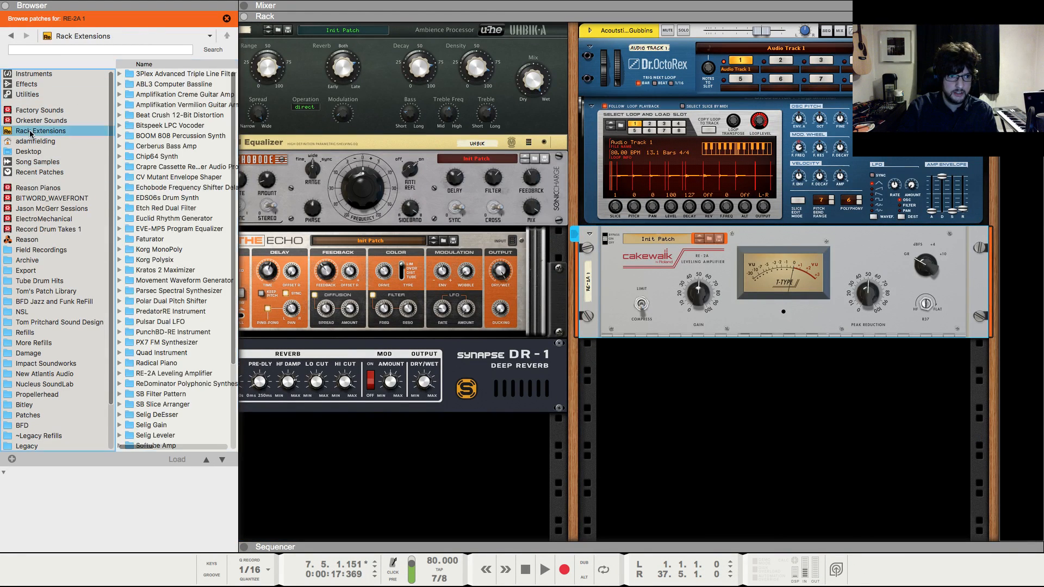
pyautogui.scroll(-2, 178, 133)
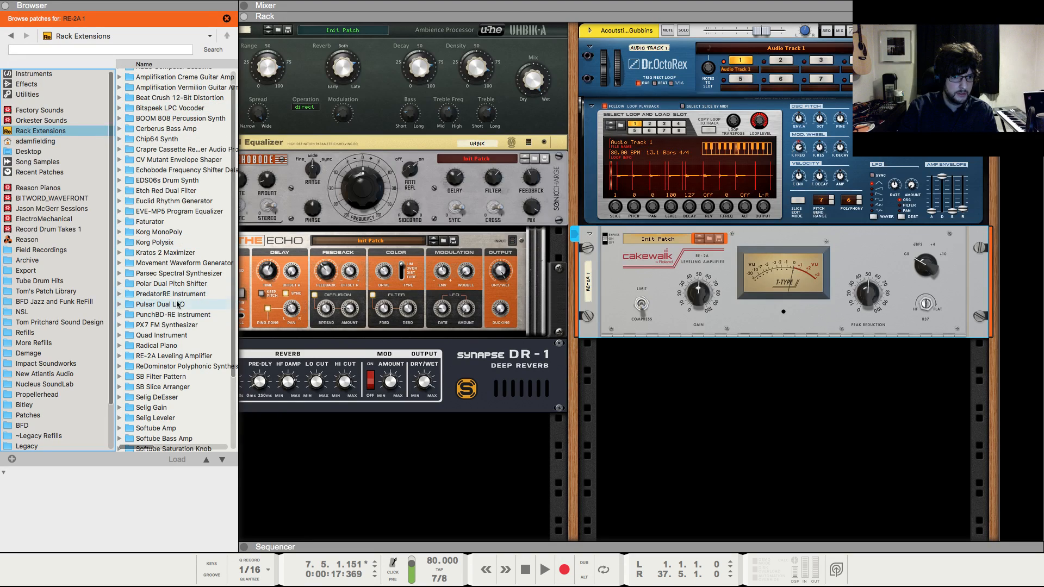
pyautogui.doubleClick(175, 356)
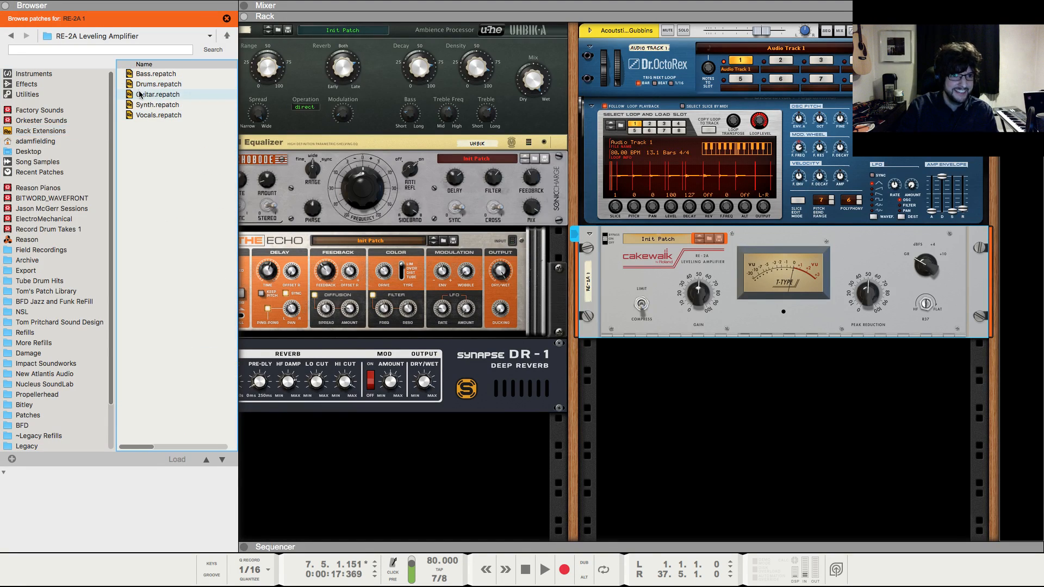
pyautogui.doubleClick(140, 94)
pyautogui.click(5, 6)
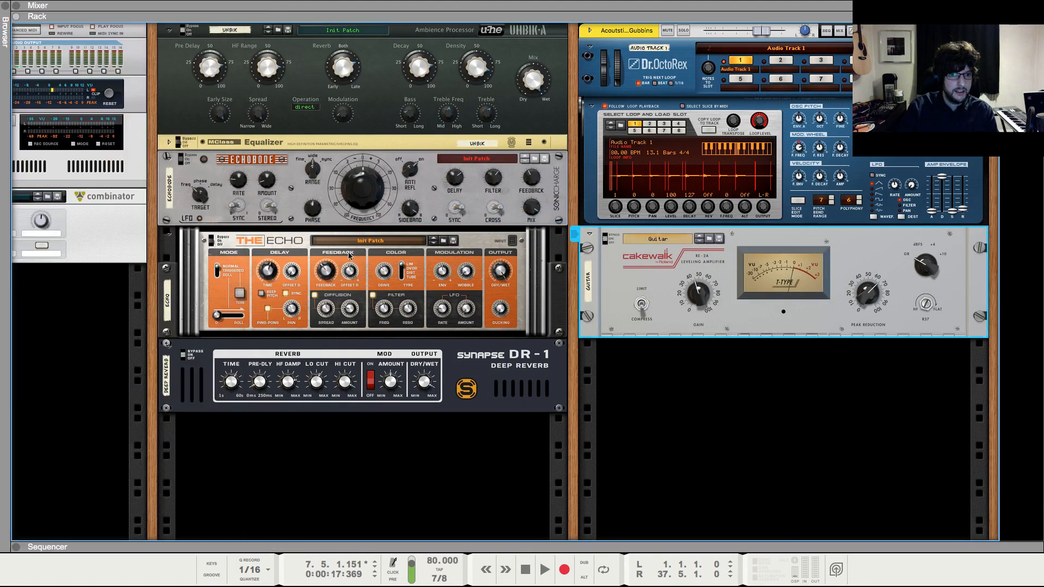
# - Turn on the high-pass filter on the acoustic guitar channel in the mixer
pyautogui.press('F5')
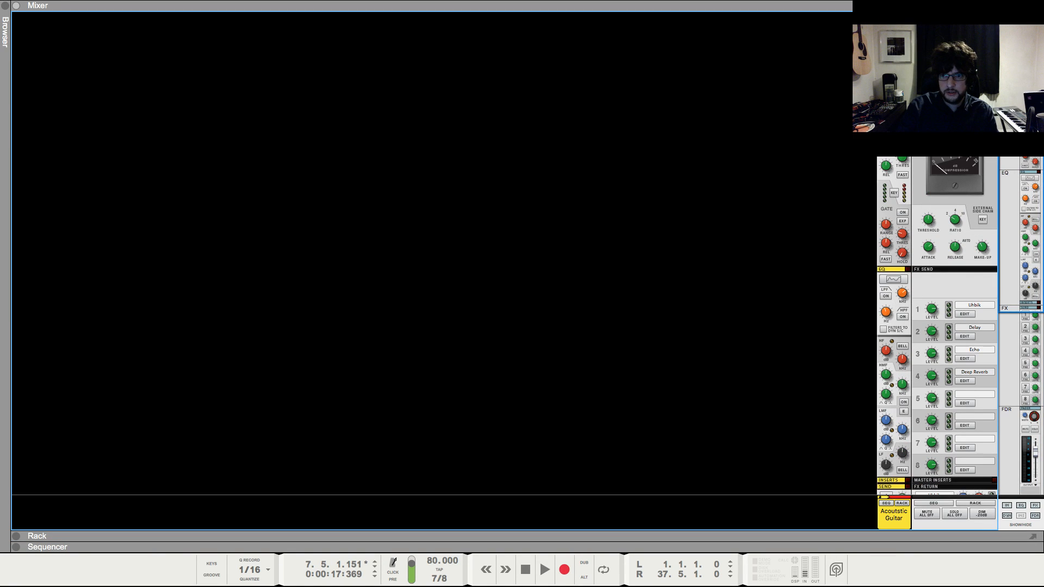
pyautogui.click(891, 58)
pyautogui.scroll(-3, 898, 176)
pyautogui.click(903, 273)
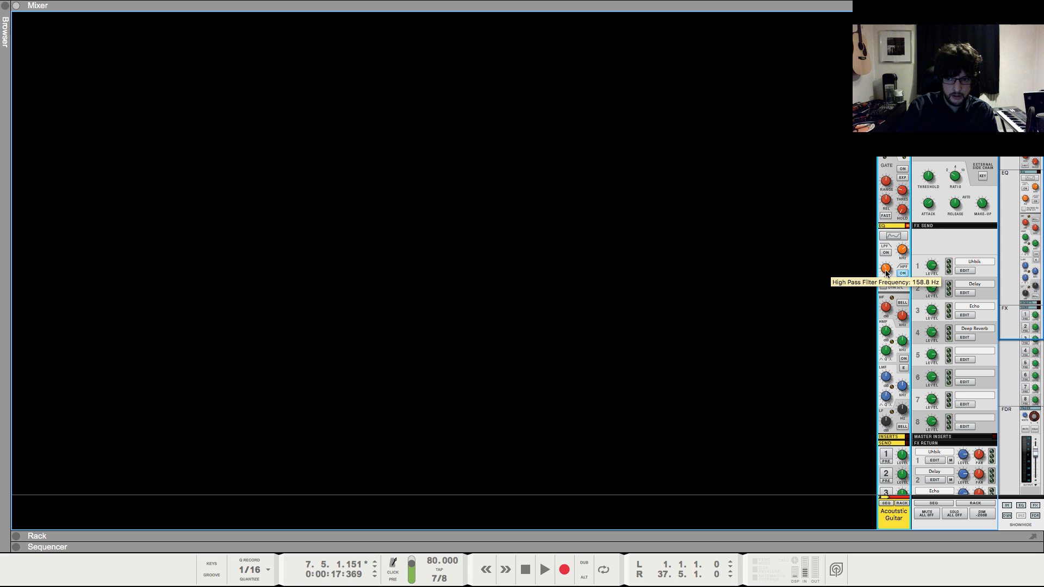
pyautogui.scroll(-3, 816, 289)
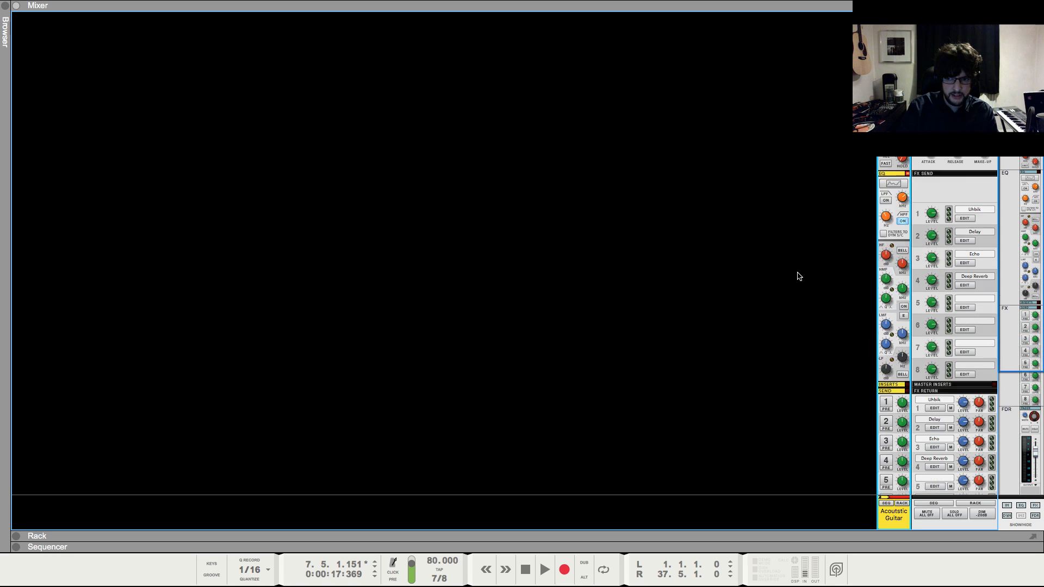
pyautogui.scroll(-10, 798, 278)
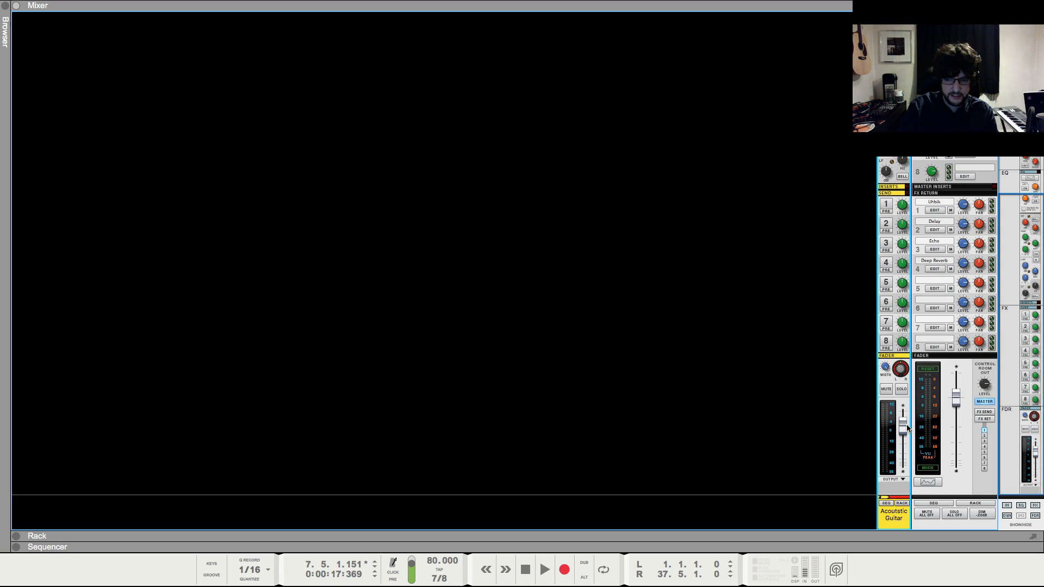
# - Start playback from the song start and lower the acoustic guitar channel's fader to about -5.5 dB
pyautogui.press('F7')
pyautogui.press('F6')
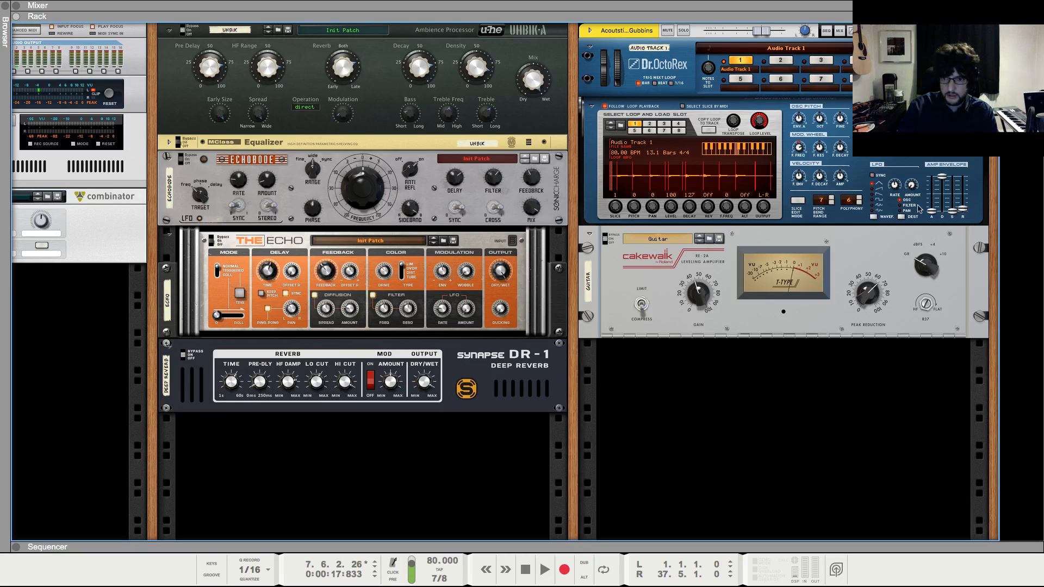
pyautogui.press('space')
pyautogui.press('space')
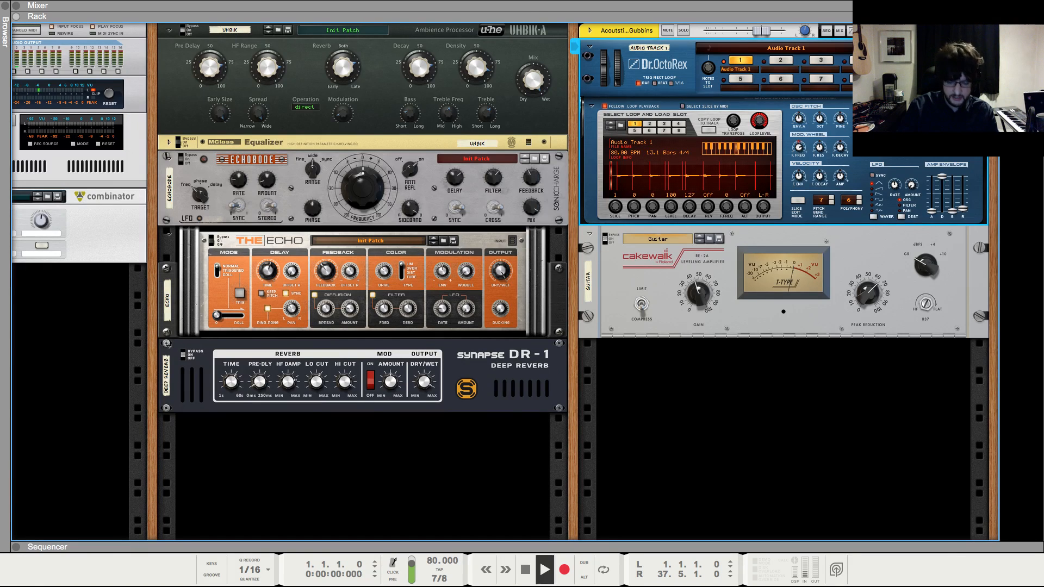
pyautogui.press('F5')
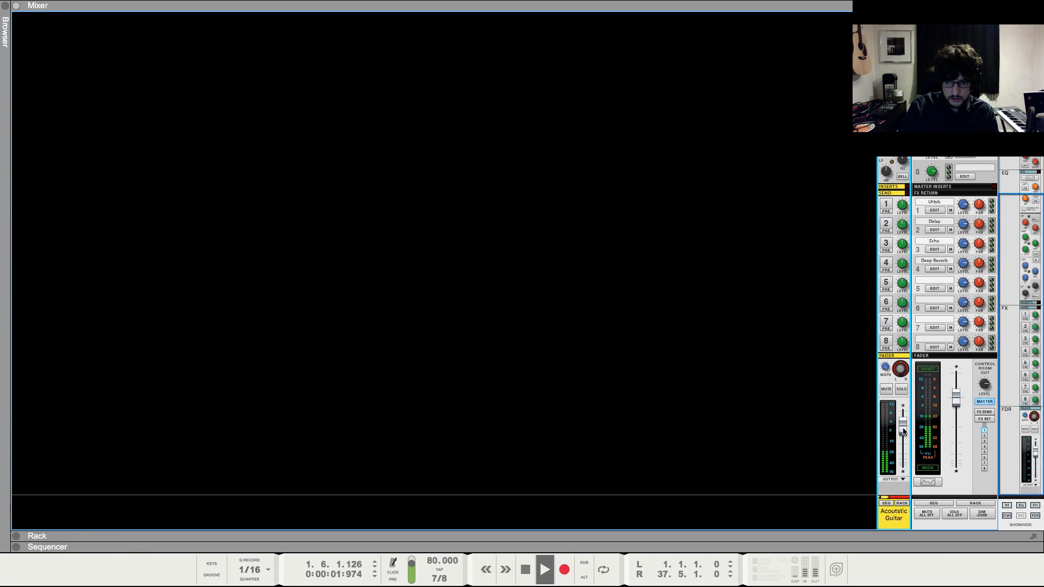
pyautogui.moveTo(903, 431)
pyautogui.scroll(5, 905, 419)
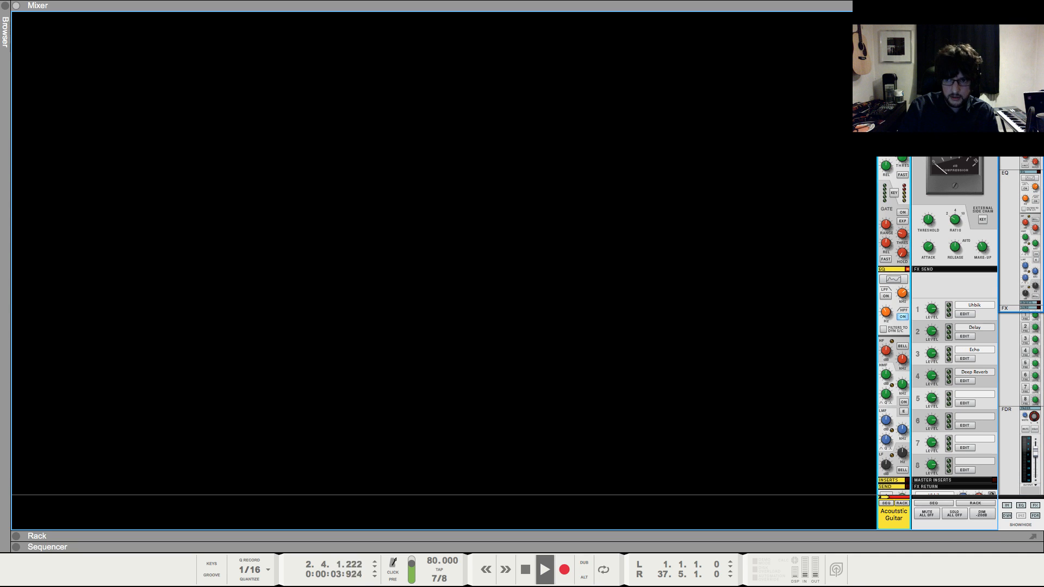
pyautogui.scroll(-5, 903, 429)
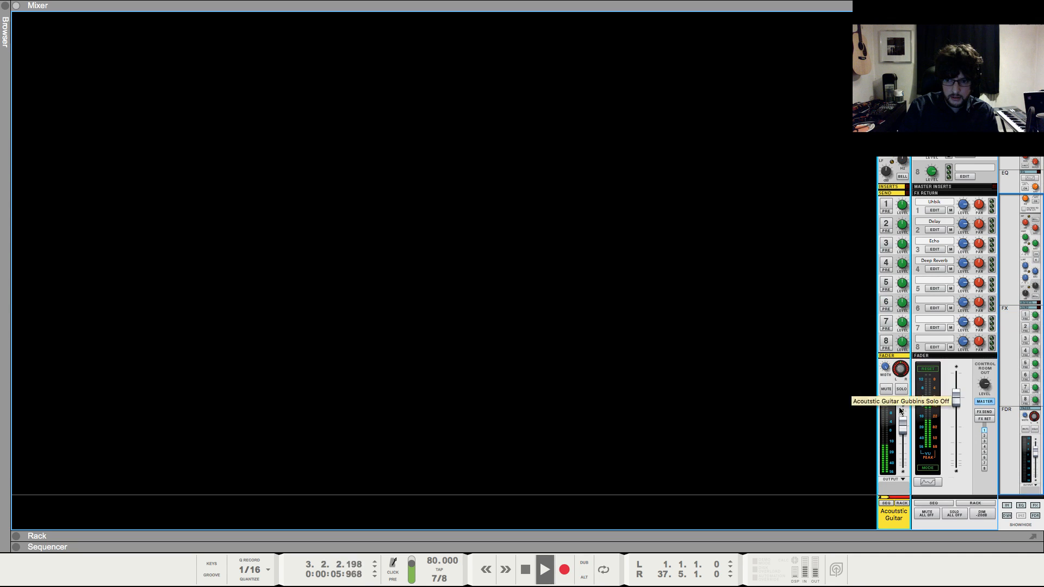
pyautogui.moveTo(903, 428); pyautogui.dragTo(902, 436)
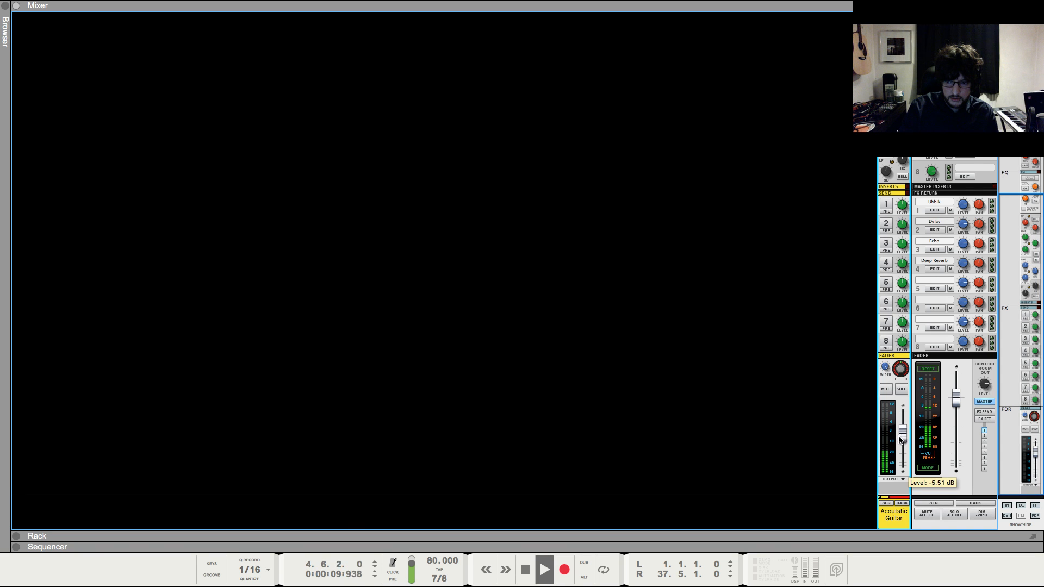
pyautogui.moveTo(902, 438); pyautogui.dragTo(902, 439)
# - Stop playback, reset the song position to the start and switch back to the rack
pyautogui.press('F6')
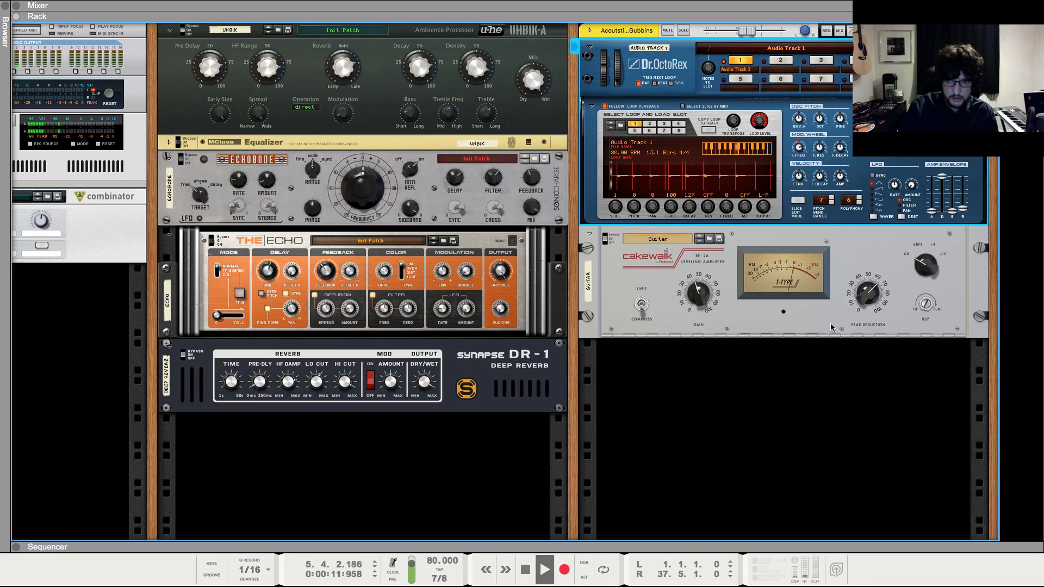
pyautogui.press('space')
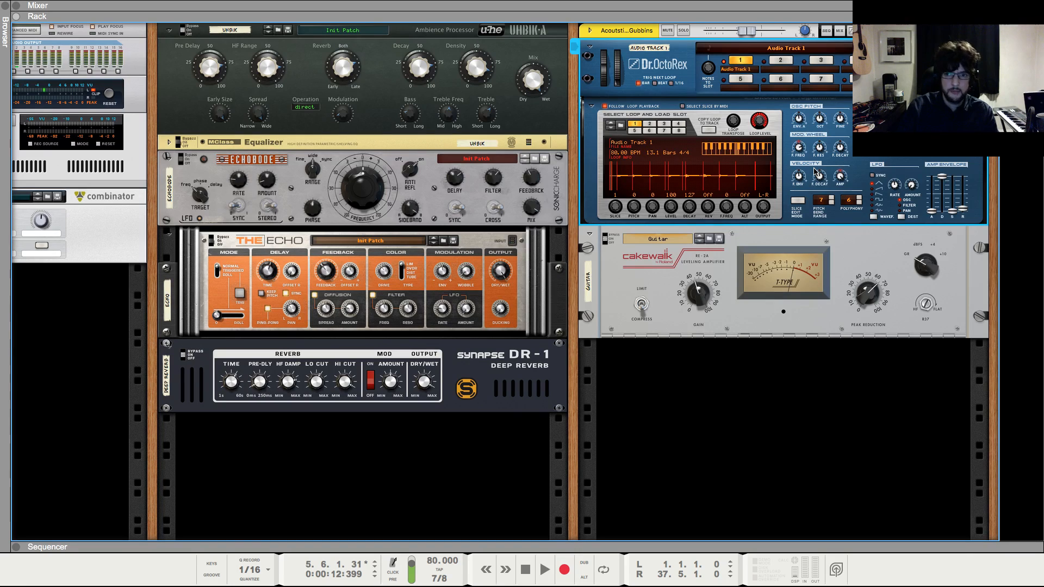
pyautogui.click(858, 424)
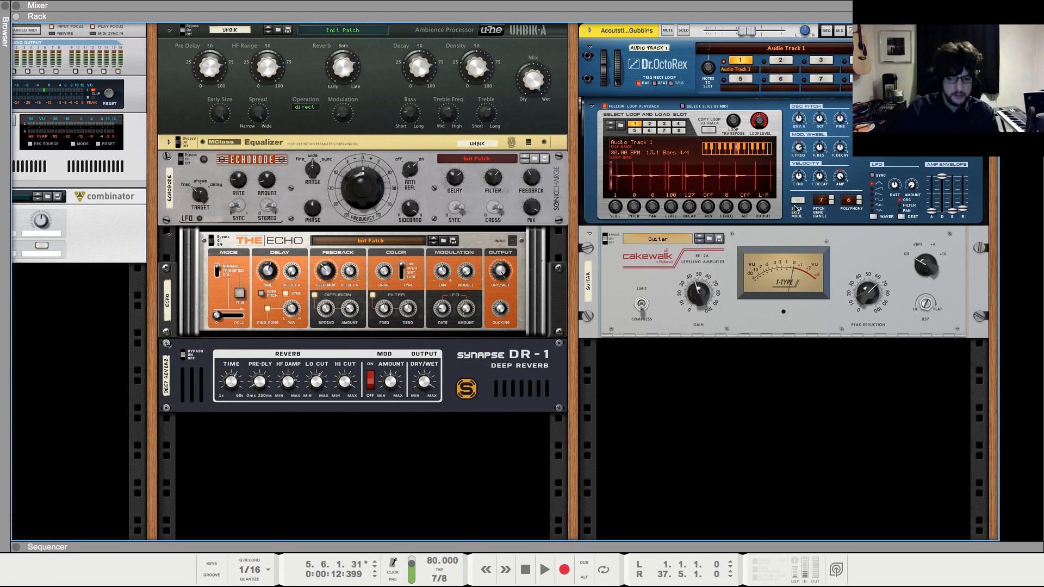
pyautogui.press('F7')
pyautogui.hotkey('shift', 'Return')
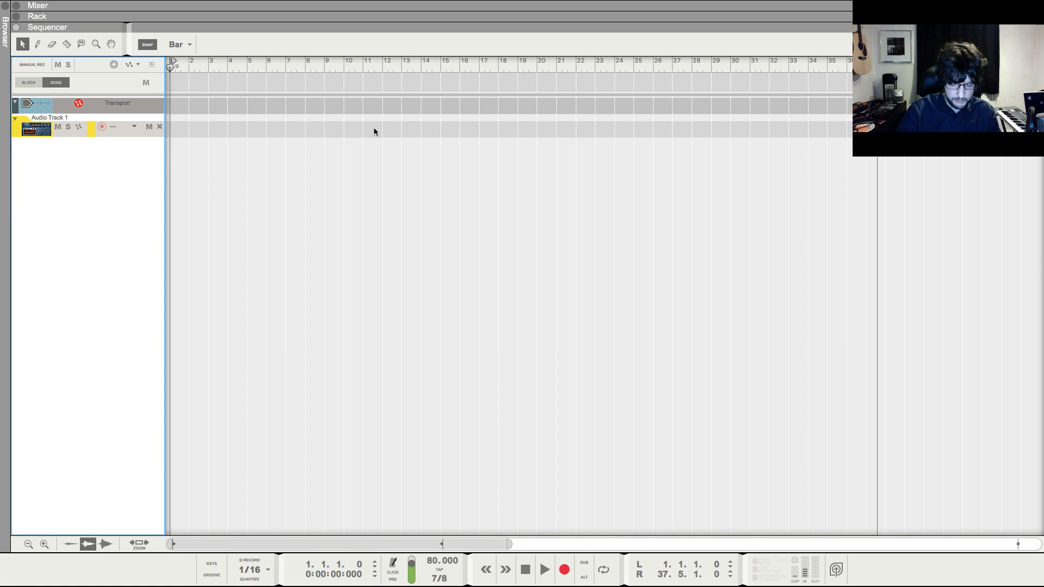
pyautogui.press('F7')
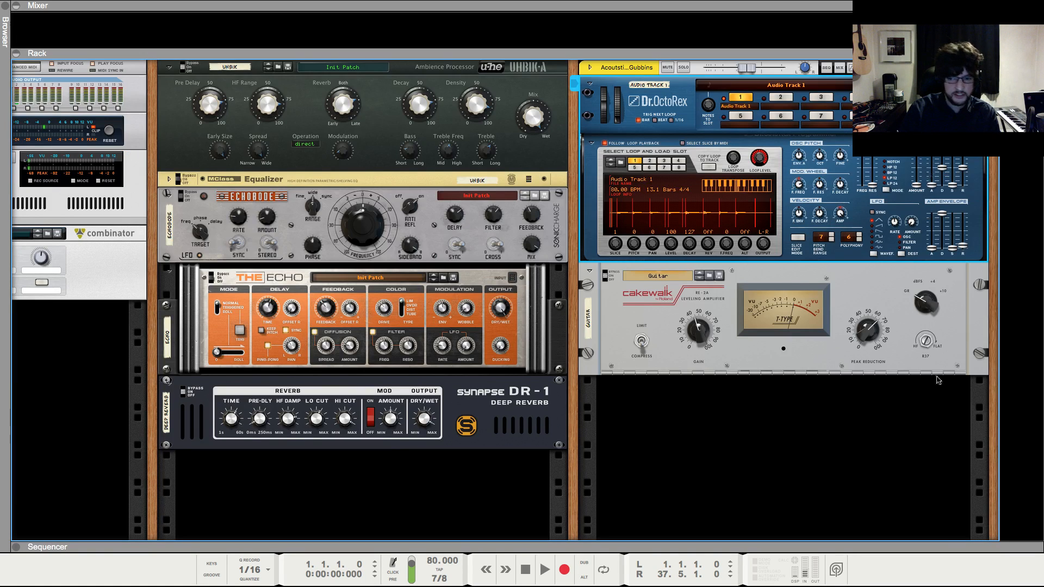
# - Raise the acoustic guitar channel's fader in the mixer to about -1.5 dB
pyautogui.press('F5')
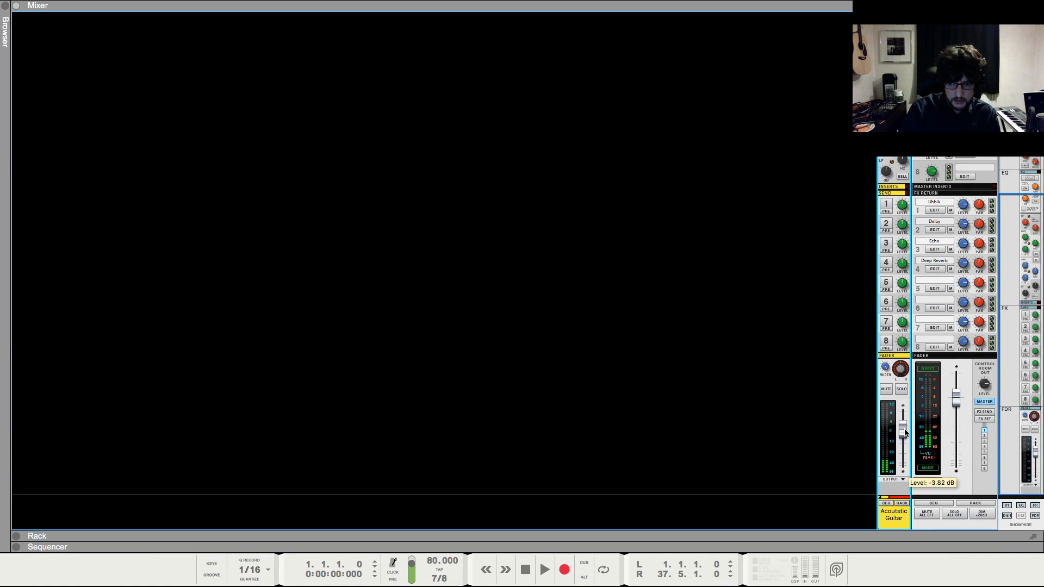
pyautogui.scroll(6, 904, 429)
pyautogui.scroll(-6, 922, 267)
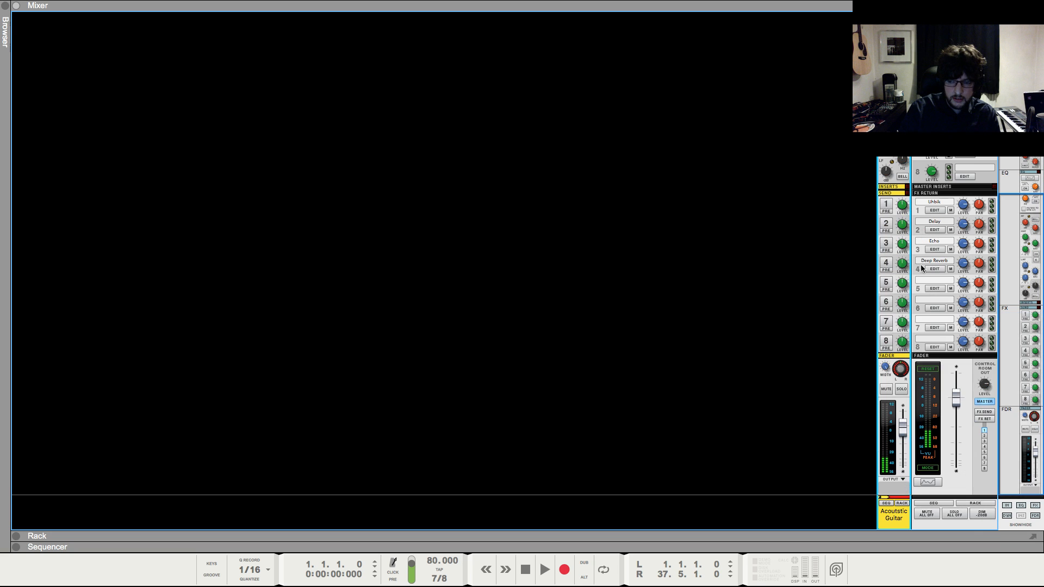
pyautogui.moveTo(904, 434)
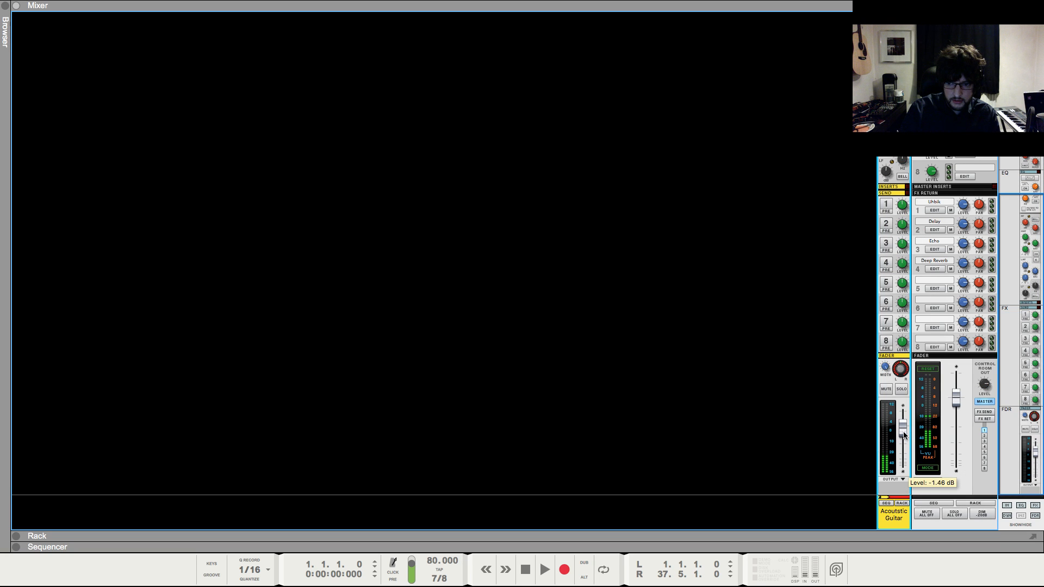
# - Create a four-bar clip at bar 1 on the Dr. OctoRex track in the sequencer and open it for editing
pyautogui.press('F7')
pyautogui.press('F6')
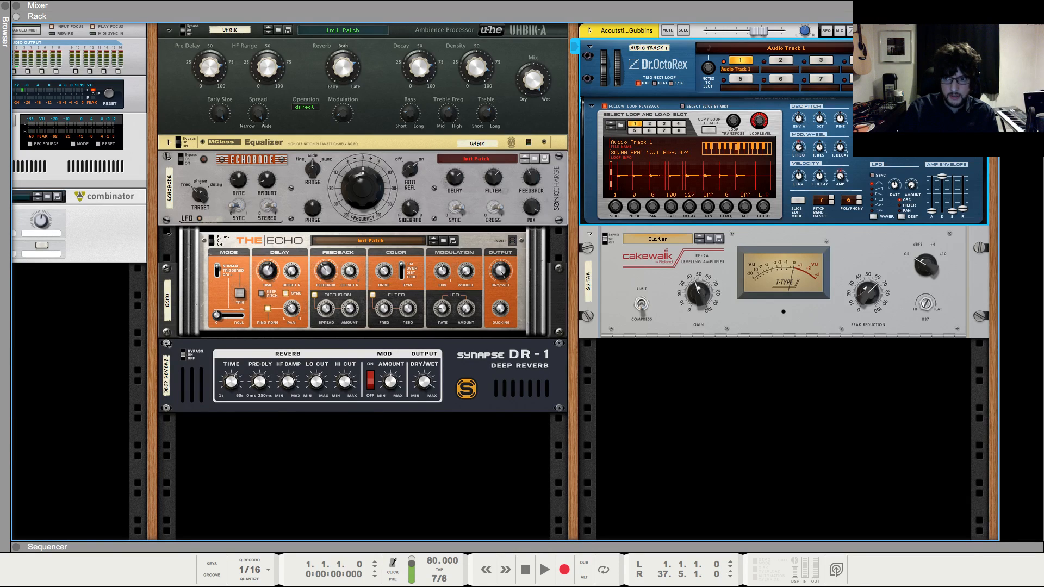
pyautogui.press('F7')
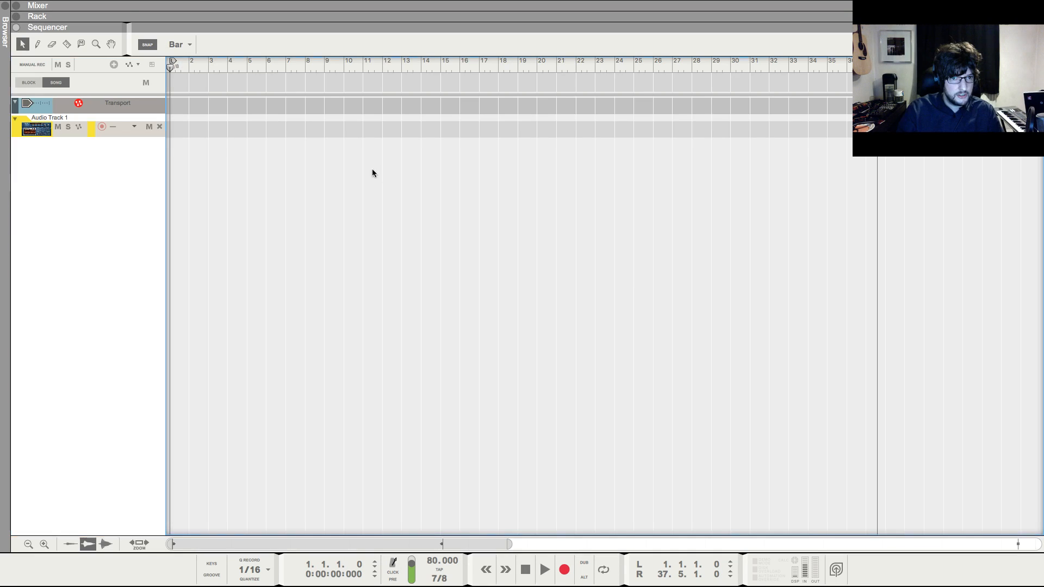
pyautogui.keyDown('super'); pyautogui.click(182, 129); pyautogui.keyUp('super')
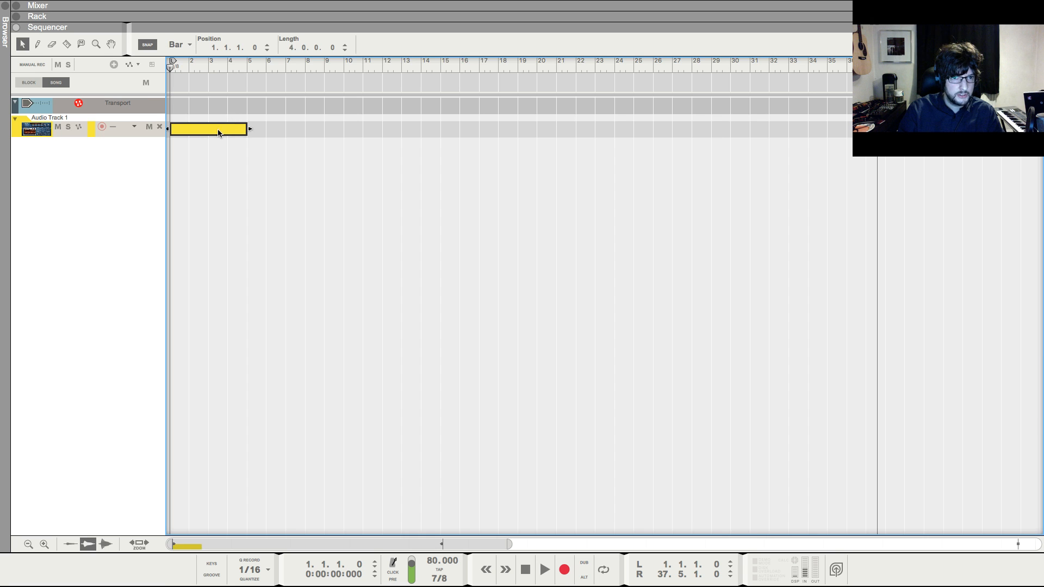
pyautogui.doubleClick(218, 133)
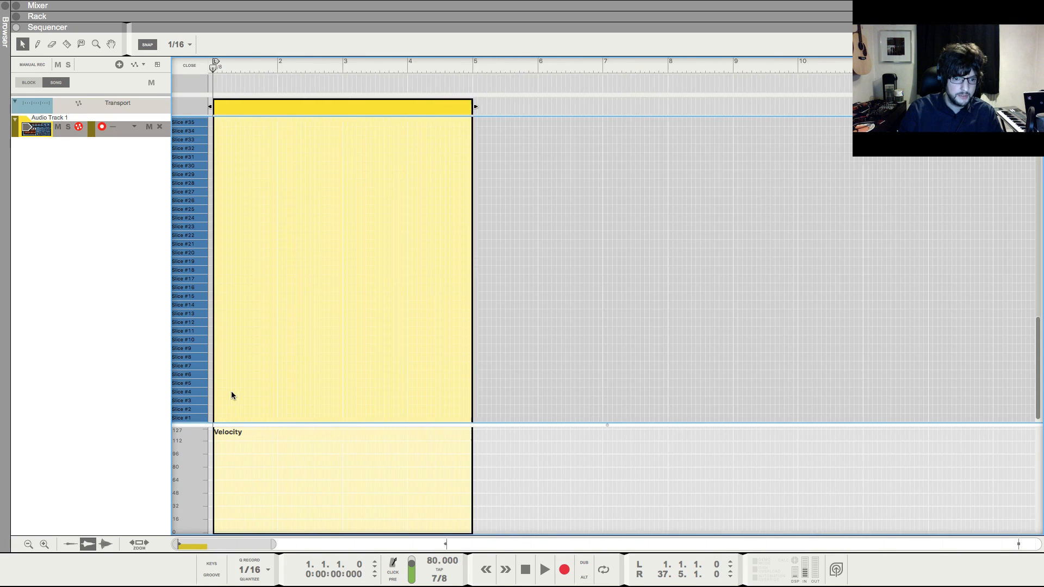
# - Try a note on slice #3 at the start of the clip and audition it
pyautogui.press('h')
pyautogui.press('h')
pyautogui.press('h')
pyautogui.press('h')
pyautogui.press('h')
pyautogui.press('h')
pyautogui.moveTo(201, 409); pyautogui.dragTo(202, 306)
pyautogui.press('g')
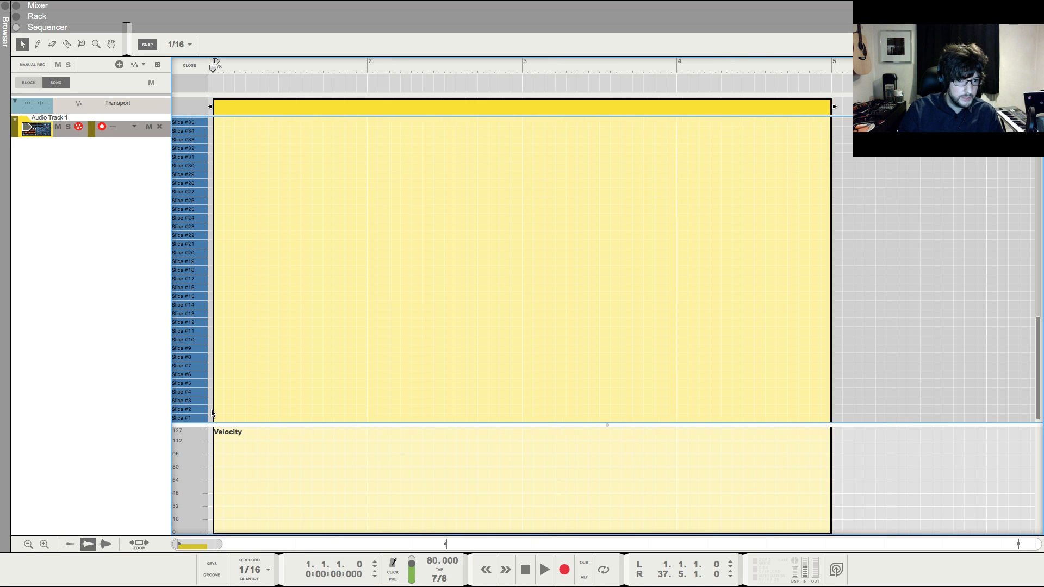
pyautogui.click(220, 400)
pyautogui.press('space')
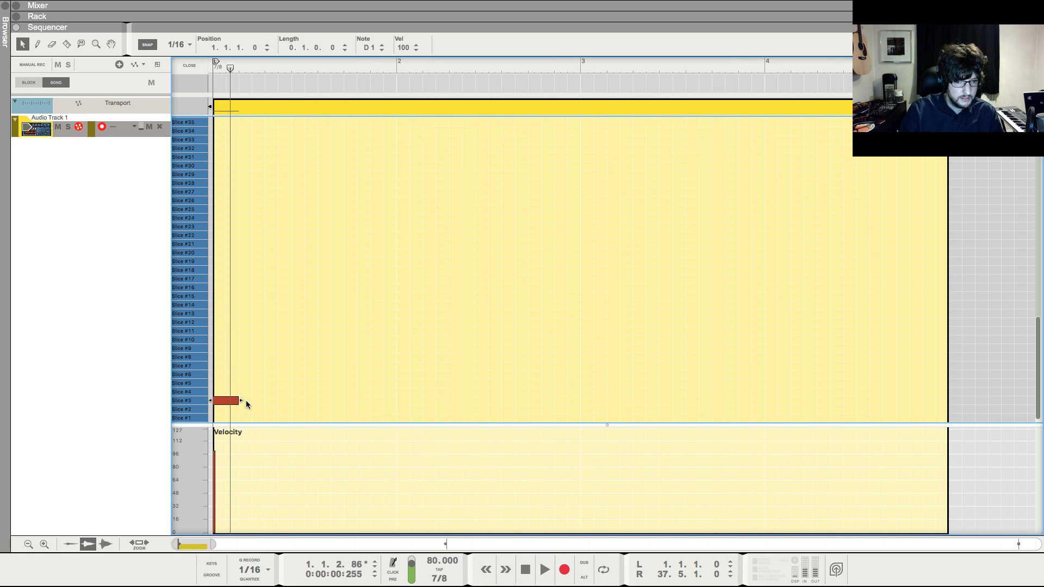
pyautogui.click(203, 392)
pyautogui.moveTo(221, 401)
pyautogui.mouseDown()
pyautogui.moveTo(219, 390)
pyautogui.moveTo(237, 411)
pyautogui.moveTo(231, 401)
pyautogui.mouseUp()
pyautogui.hotkey('shift', 'Return')
# - Place three consecutive sixteenth notes on slice #4 from the start of the clip
pyautogui.click(197, 391)
pyautogui.click(234, 393)
pyautogui.press('h')
pyautogui.press('h')
pyautogui.press('h')
pyautogui.press('h')
pyautogui.keyDown('super'); pyautogui.click(247, 391); pyautogui.keyUp('super')
pyautogui.keyDown('super'); pyautogui.click(267, 392); pyautogui.keyUp('super')
# - Lower the velocities of the second and third slice #4 notes, the third to 73, and play from the start
pyautogui.keyDown('super'); pyautogui.click(236, 503); pyautogui.keyUp('super')
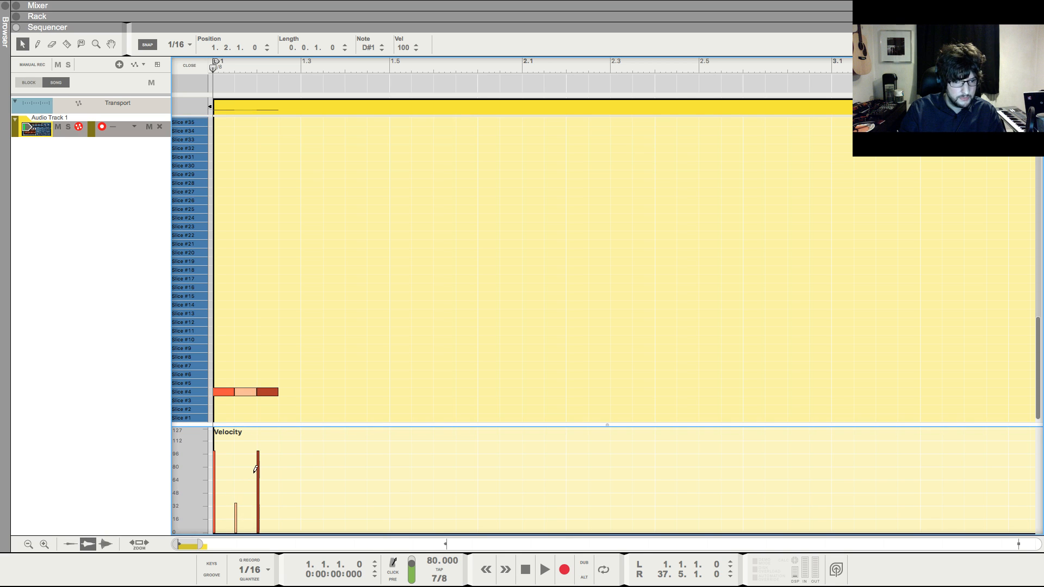
pyautogui.keyDown('super'); pyautogui.click(258, 473); pyautogui.keyUp('super')
pyautogui.hotkey('shift', 'Return')
pyautogui.press('space')
pyautogui.press('space')
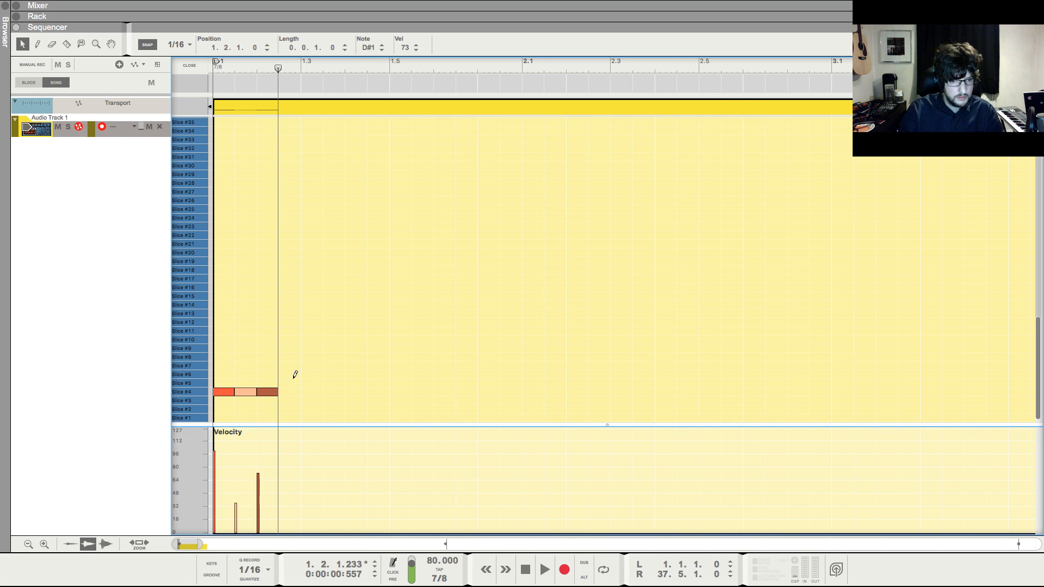
# - Add a sixteenth note on slice #7 at 1.2.2, audition it, then move it to slice #9 and play again
pyautogui.moveTo(292, 383)
pyautogui.mouseDown()
pyautogui.moveTo(302, 383)
pyautogui.moveTo(298, 367)
pyautogui.mouseUp()
pyautogui.press('Return')
pyautogui.press('space')
pyautogui.press('space')
pyautogui.hotkey('shift', 'Return')
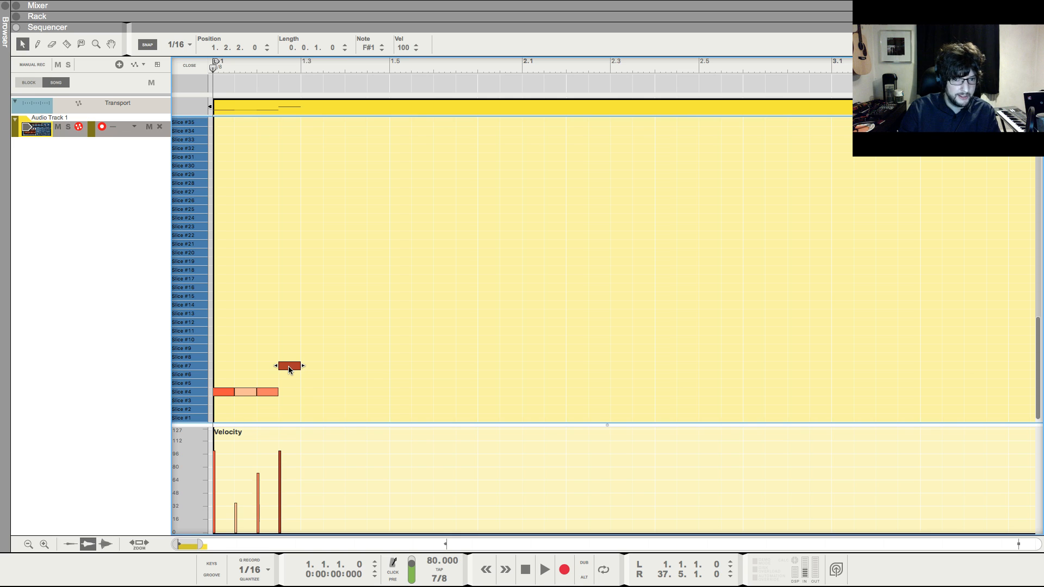
pyautogui.click(288, 367)
pyautogui.moveTo(289, 365); pyautogui.dragTo(289, 349)
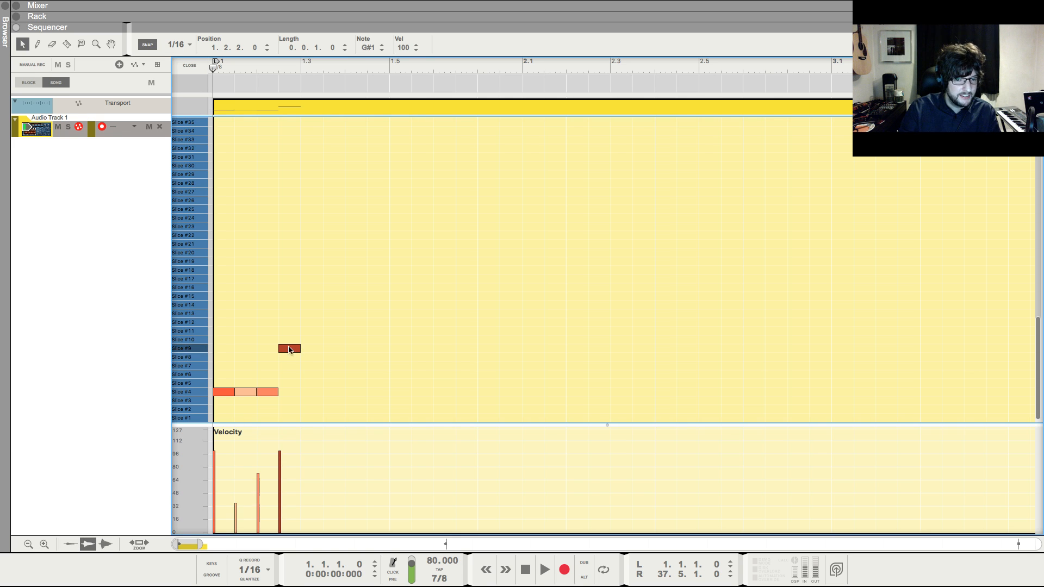
pyautogui.press('space')
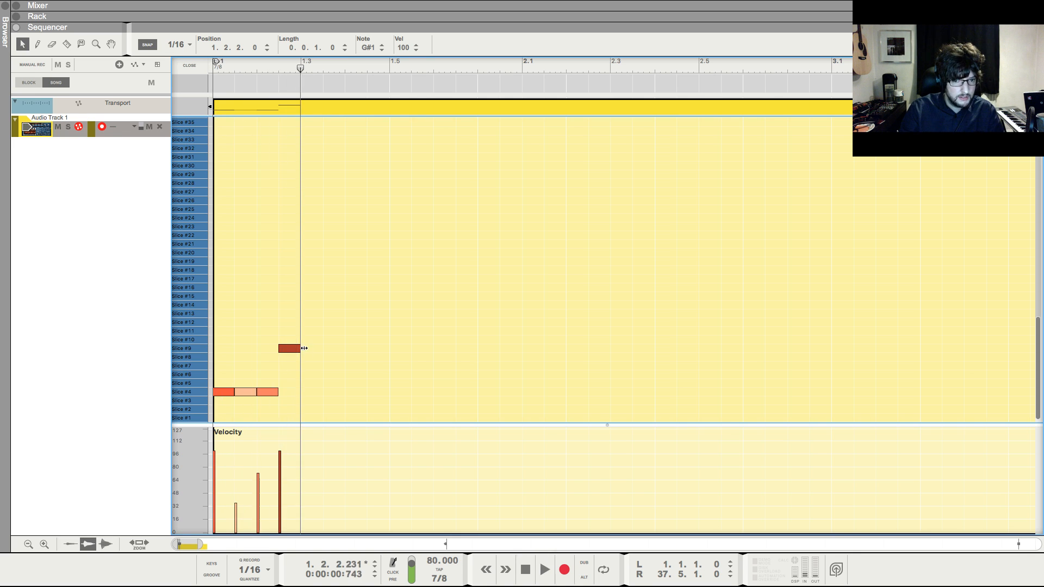
# - Extend the slice #9 run with an eighth and a sixteenth note, lowering their velocities, the last one to 86, and play back
pyautogui.moveTo(334, 348); pyautogui.dragTo(368, 348)
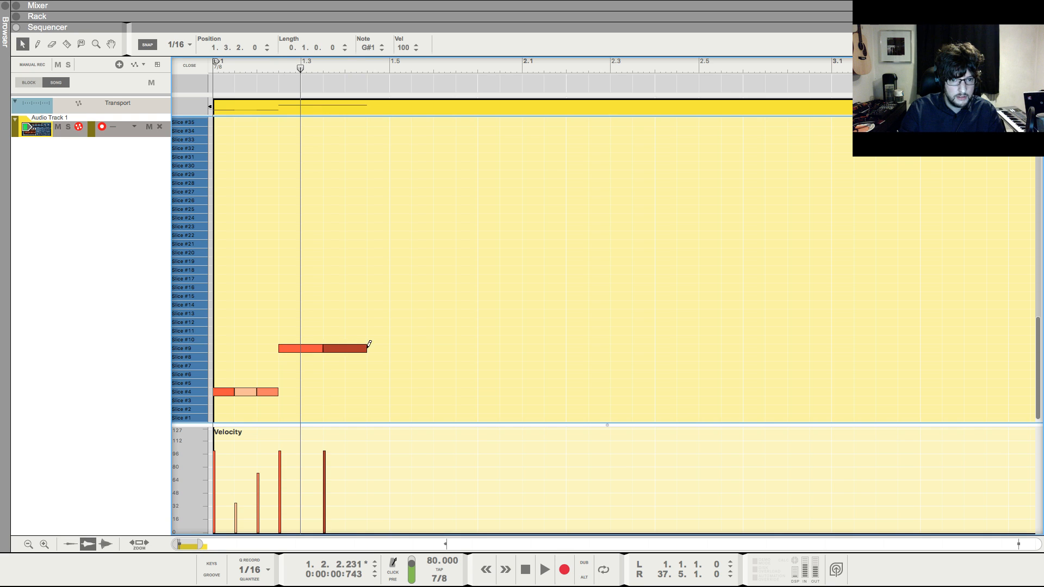
pyautogui.keyDown('alt'); pyautogui.click(373, 348); pyautogui.keyUp('alt')
pyautogui.click(325, 490)
pyautogui.click(368, 462)
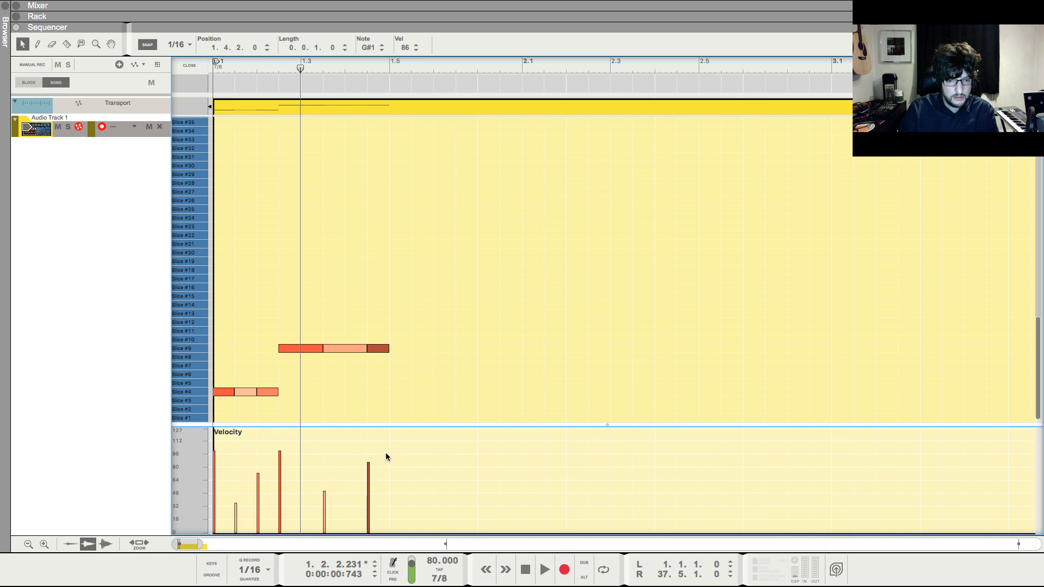
pyautogui.hotkey('shift', 'Return')
pyautogui.press('space')
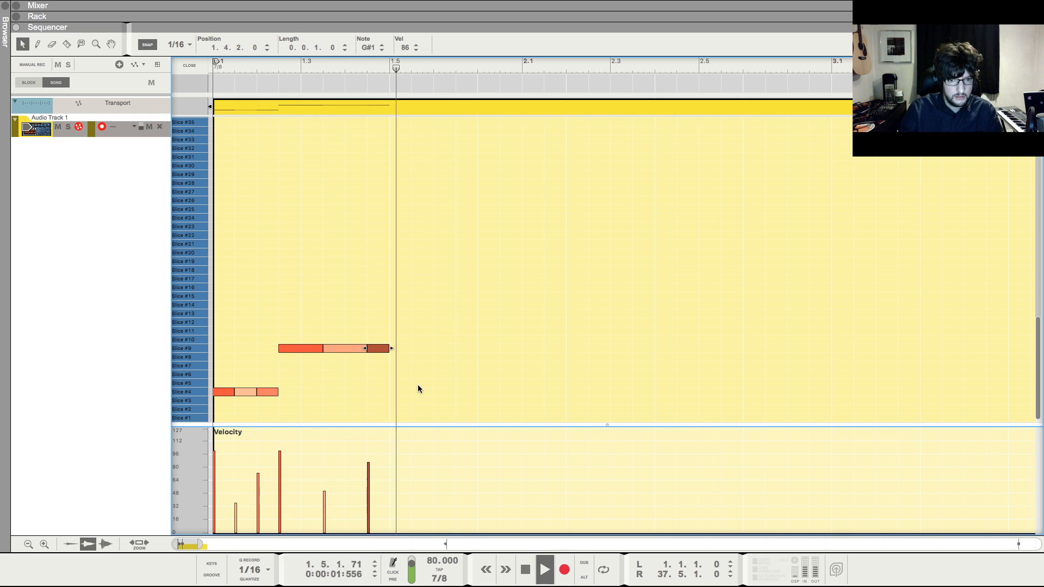
# - Add consecutive sixteenth notes on slices #11, #12, #10 and #11 from 1.5.1 and play the phrase from the start
pyautogui.keyDown('alt'); pyautogui.click(400, 408); pyautogui.keyUp('alt')
pyautogui.moveTo(402, 411); pyautogui.dragTo(406, 337)
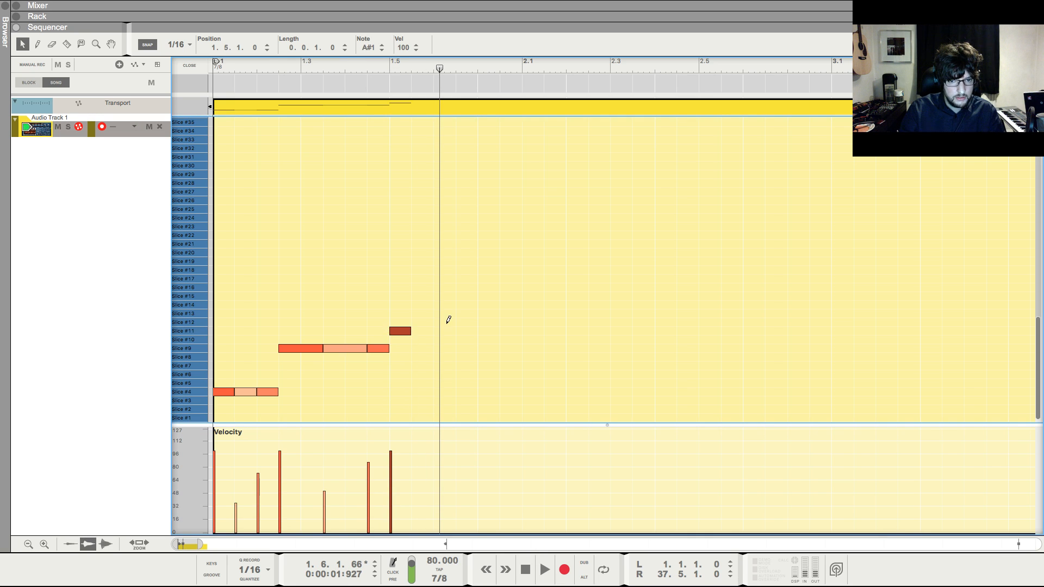
pyautogui.keyDown('super'); pyautogui.click(423, 323); pyautogui.keyUp('super')
pyautogui.keyDown('super'); pyautogui.click(439, 339); pyautogui.keyUp('super')
pyautogui.keyDown('super'); pyautogui.click(461, 330); pyautogui.keyUp('super')
pyautogui.click(507, 280)
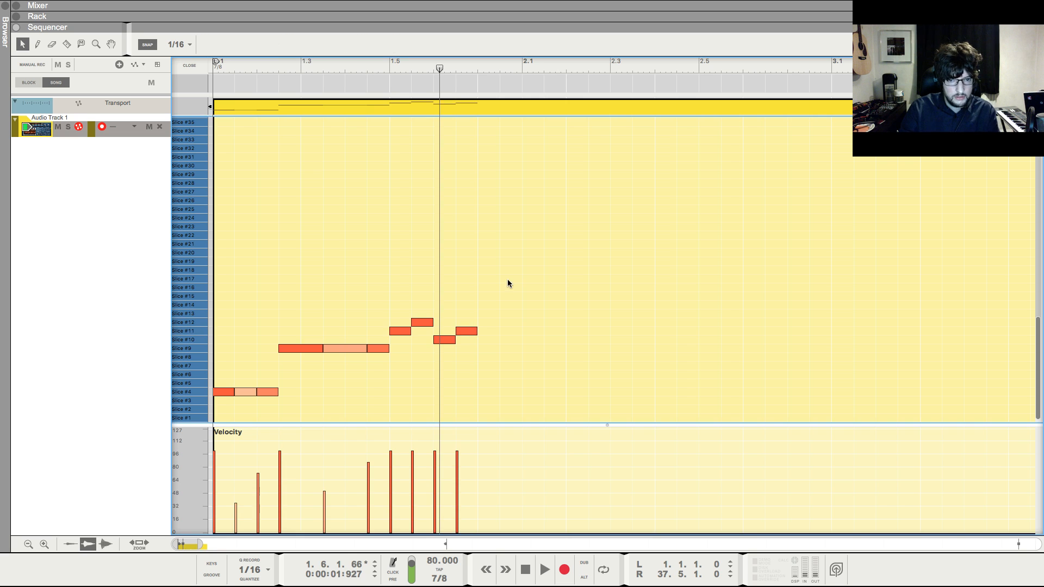
pyautogui.press('Return')
pyautogui.press('space')
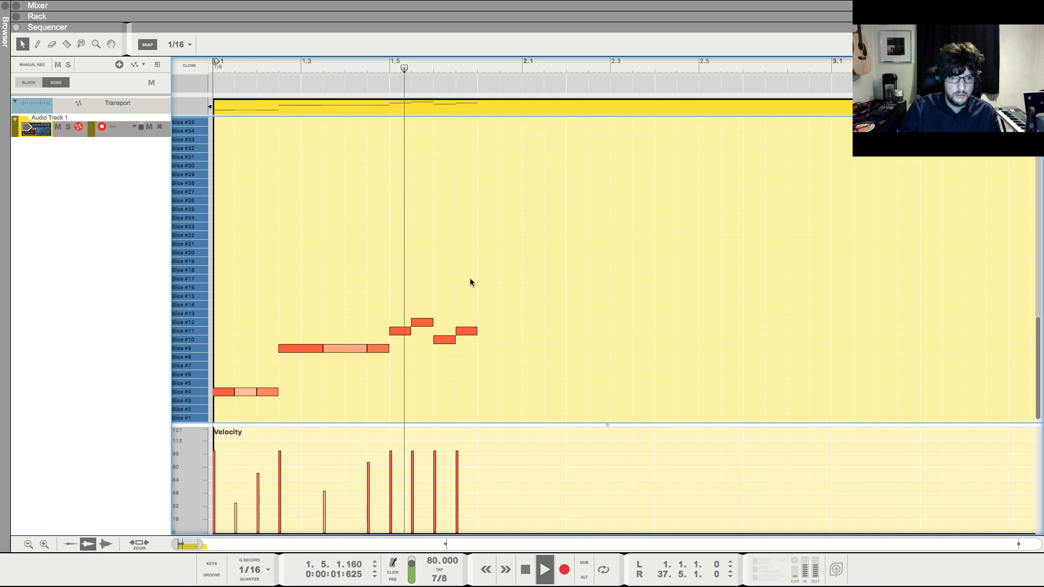
pyautogui.press('space')
# - Change the snap to 1/32 and replace the last note at 1.6.2 with two thirty-second notes on slice #6
pyautogui.moveTo(468, 331)
pyautogui.mouseDown()
pyautogui.moveTo(459, 289)
pyautogui.moveTo(461, 375)
pyautogui.mouseUp()
pyautogui.click(178, 44)
pyautogui.click(188, 113)
pyautogui.press('Delete')
pyautogui.keyDown('super'); pyautogui.click(462, 297); pyautogui.keyUp('super')
pyautogui.keyDown('super'); pyautogui.click(474, 296); pyautogui.keyUp('super')
# - Lower the velocities of the two slice #6 notes, the first to 40, and play the phrase from the start
pyautogui.keyDown('super'); pyautogui.click(457, 500); pyautogui.keyUp('super')
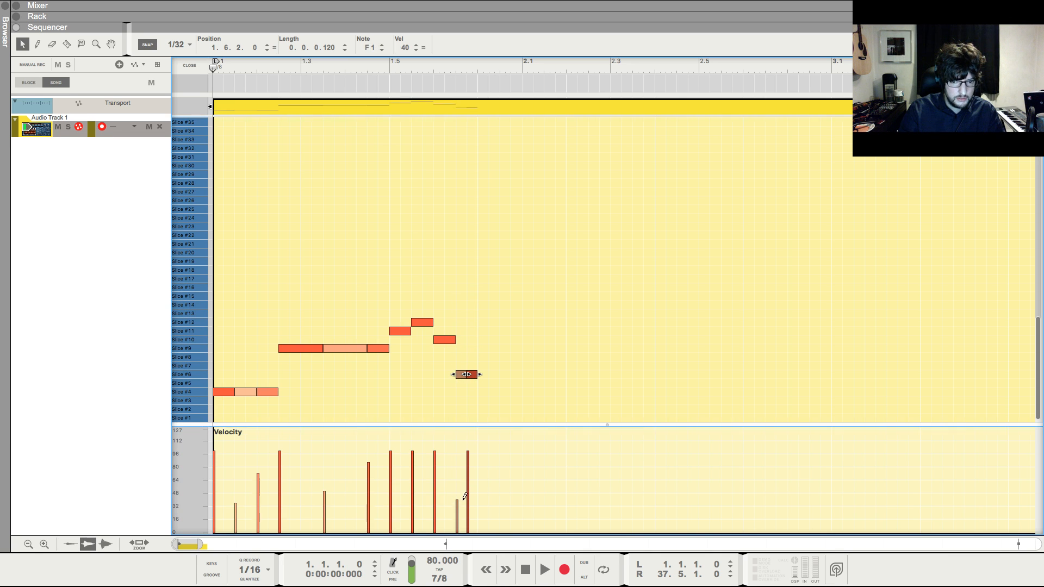
pyautogui.keyDown('super'); pyautogui.click(468, 466); pyautogui.keyUp('super')
pyautogui.press('space')
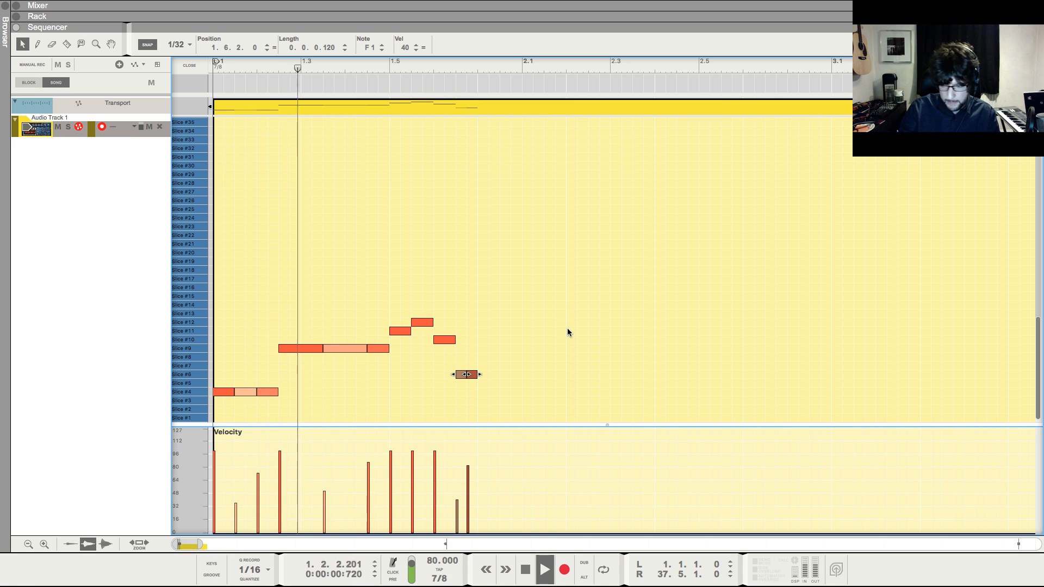
pyautogui.press('space')
pyautogui.click(487, 378)
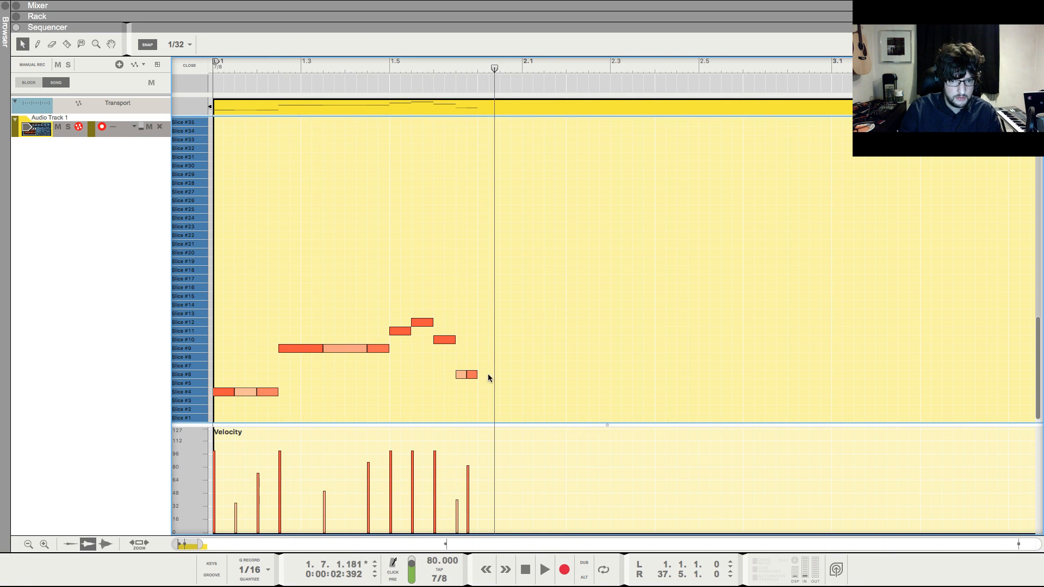
# - Add consecutive sixteenth notes on slices #7, #14, #5 and #3 from 1.7.1 and play the phrase
pyautogui.moveTo(480, 364); pyautogui.dragTo(503, 364)
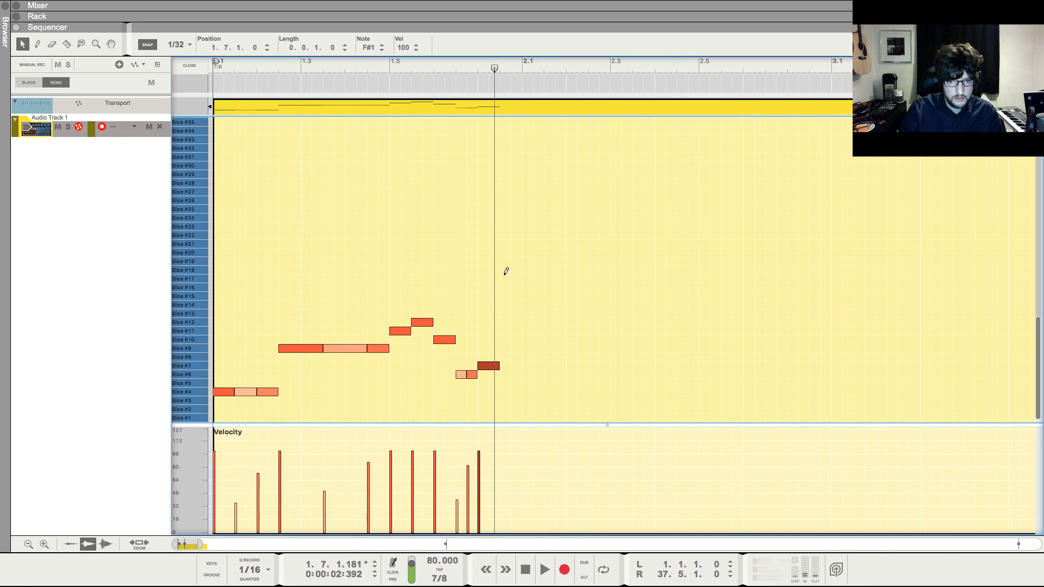
pyautogui.click(507, 303)
pyautogui.click(529, 297)
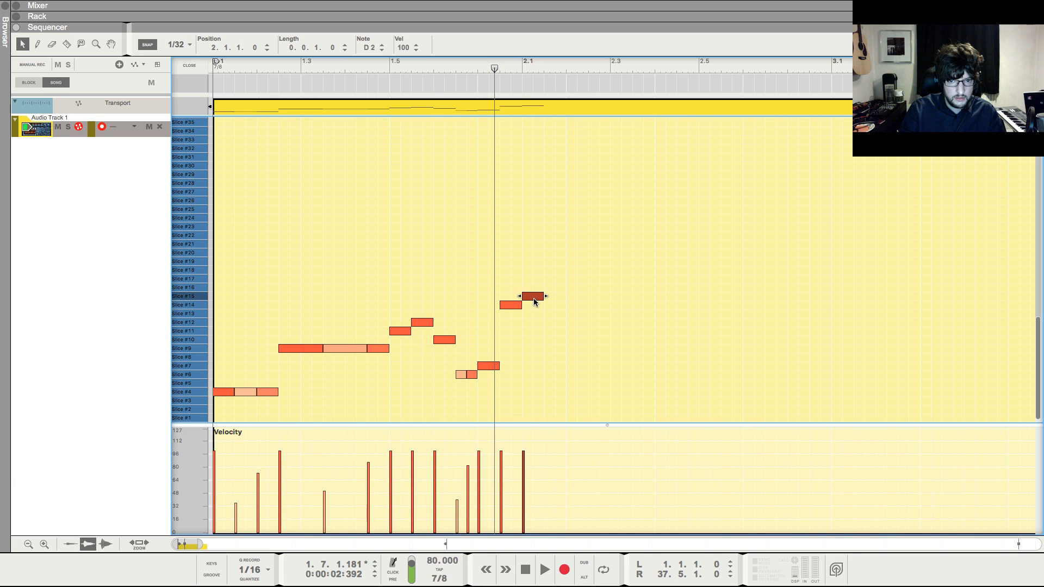
pyautogui.moveTo(533, 299)
pyautogui.mouseDown()
pyautogui.moveTo(532, 386)
pyautogui.moveTo(557, 401)
pyautogui.mouseUp()
pyautogui.press('space')
pyautogui.press('space')
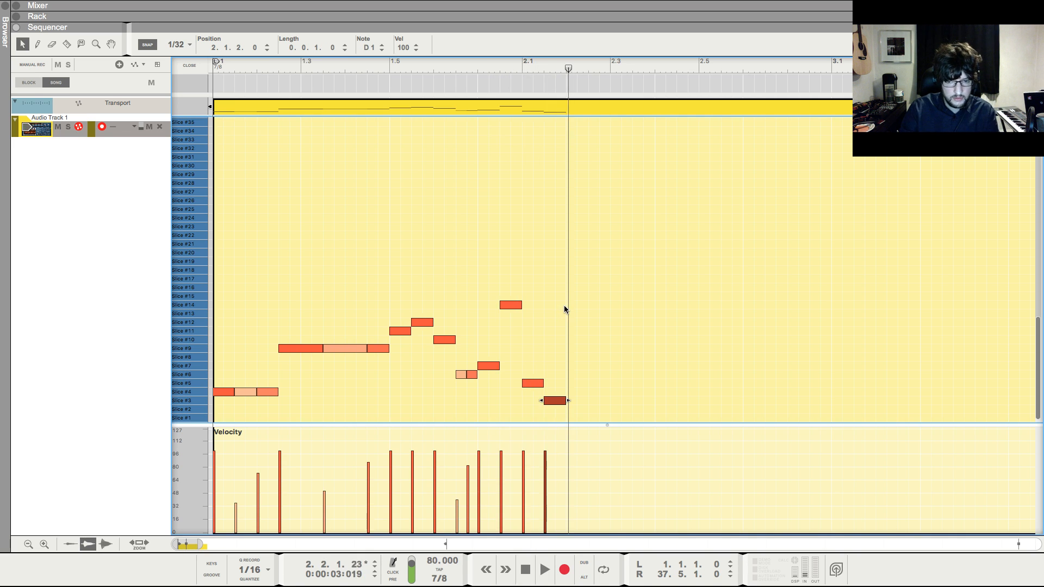
# - Play the phrase from the start twice to check how the newly added notes sound
pyautogui.press('KP_0')
pyautogui.press('space')
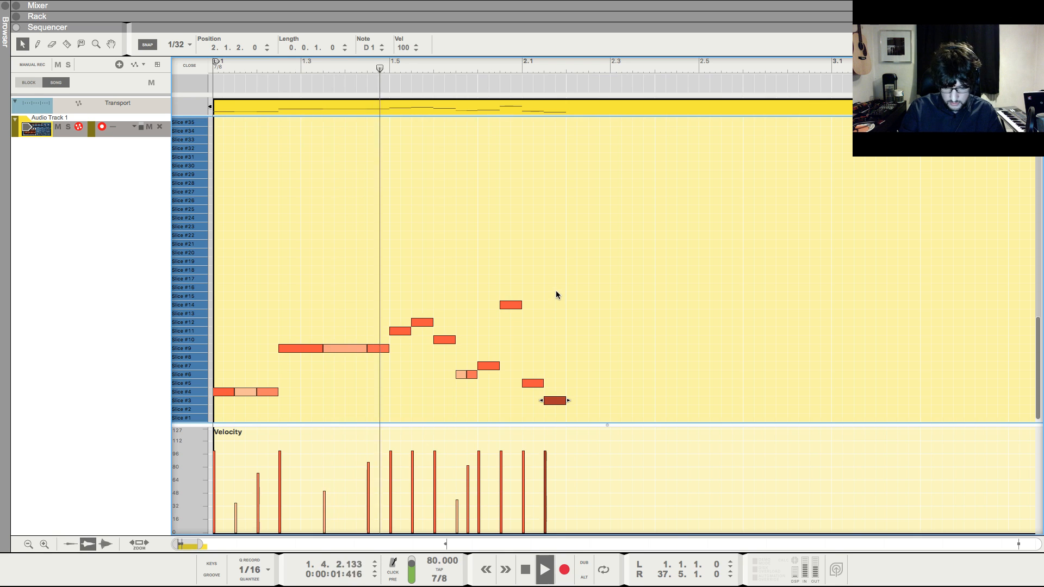
pyautogui.press('space')
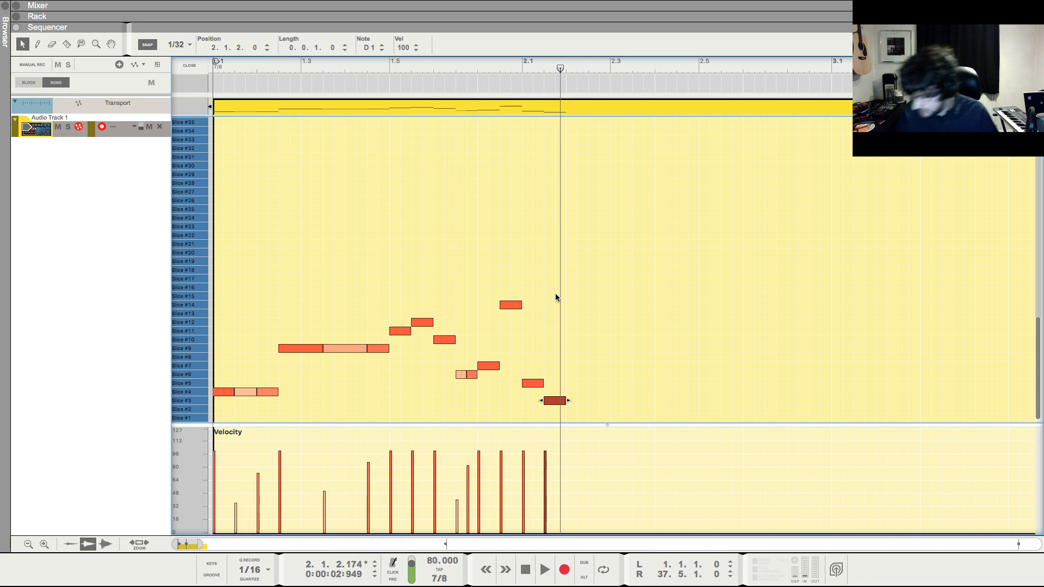
pyautogui.press('g')
pyautogui.press('h')
pyautogui.press('h')
pyautogui.press('KP_0')
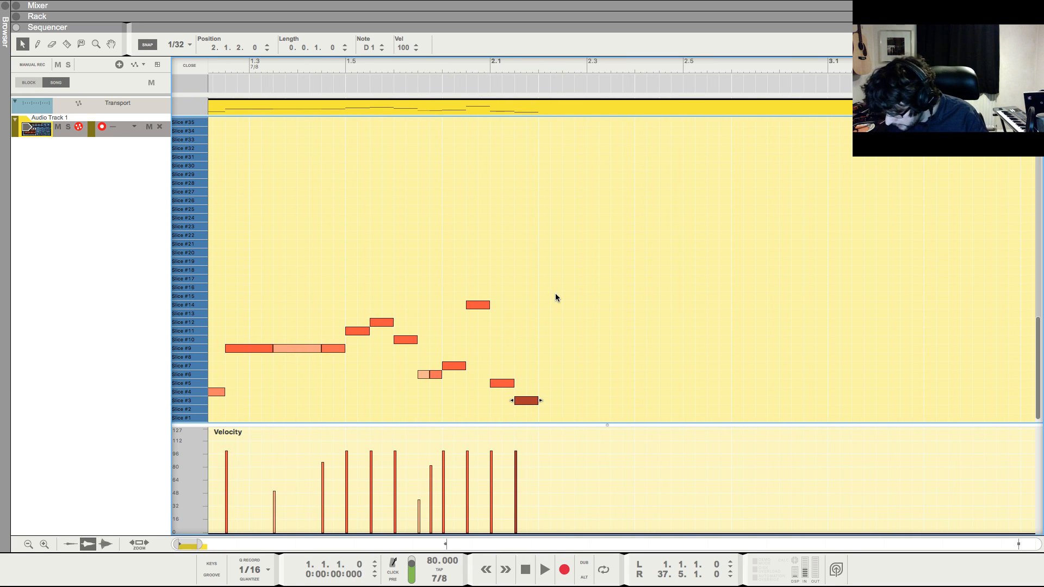
pyautogui.press('space')
pyautogui.press('g')
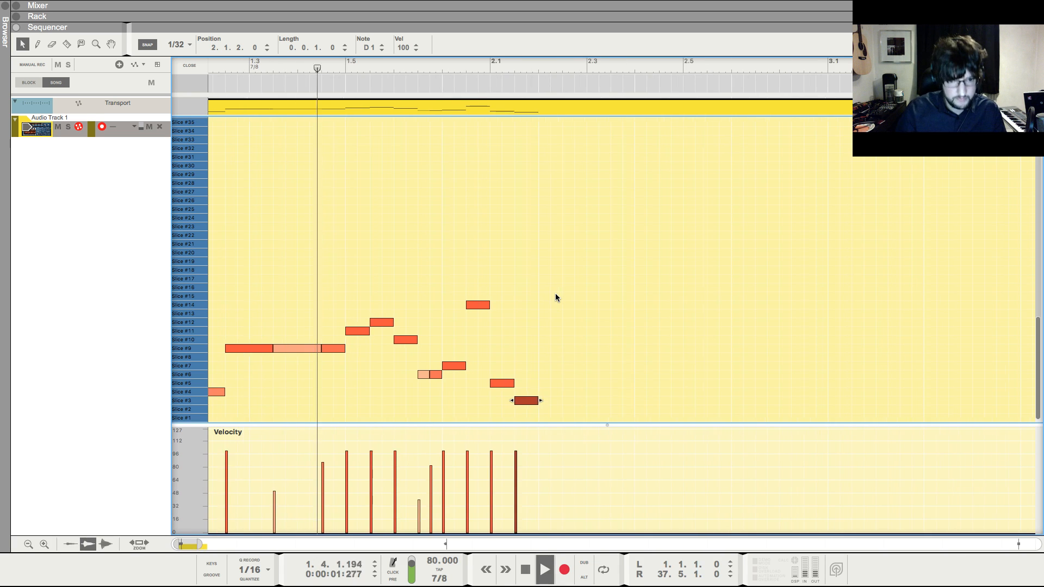
pyautogui.press('space')
# - Replace the slice #5 note at 2.1.1 with one on slice #7 and move the final slice #3 note to slice #7
pyautogui.click(495, 383)
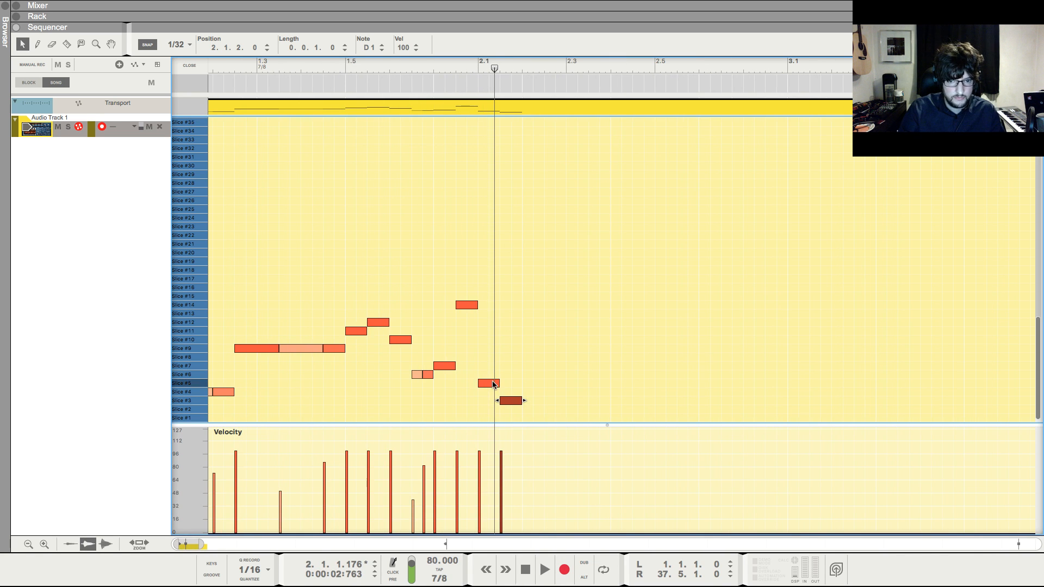
pyautogui.press('Delete')
pyautogui.moveTo(485, 367); pyautogui.dragTo(498, 366)
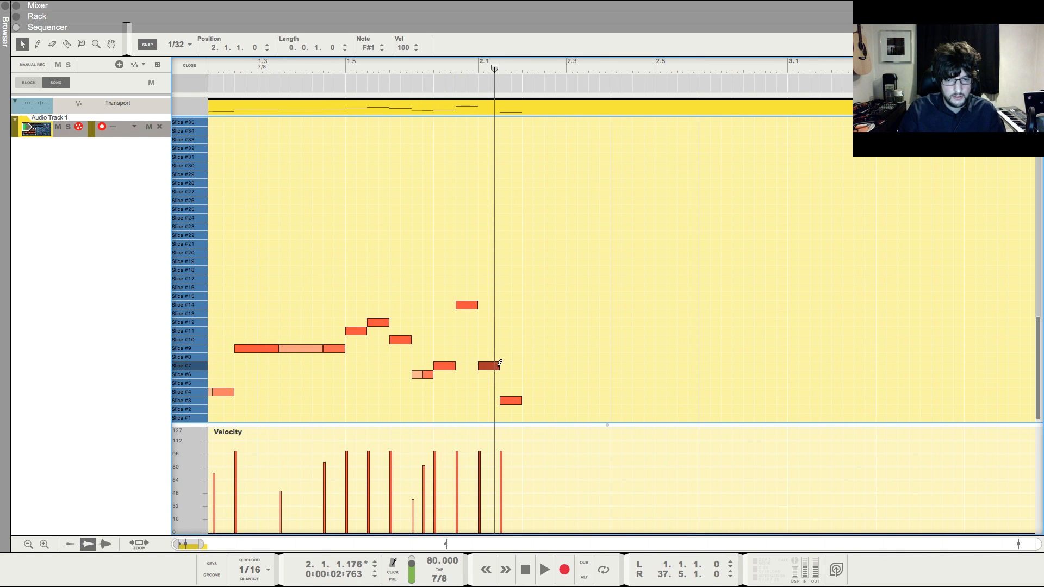
pyautogui.moveTo(508, 401); pyautogui.dragTo(508, 365)
# - Set the velocity of the last slice #7 note to 59 and play the phrase from the start
pyautogui.click(502, 484)
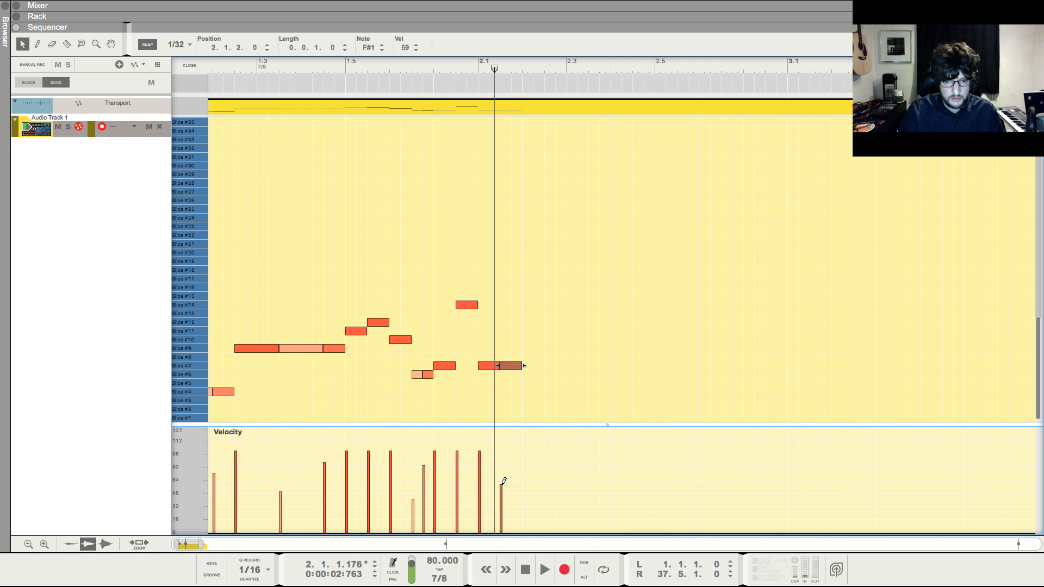
pyautogui.hotkey('shift', 'Return')
pyautogui.press('space')
pyautogui.moveTo(195, 544); pyautogui.dragTo(143, 544)
pyautogui.press('space')
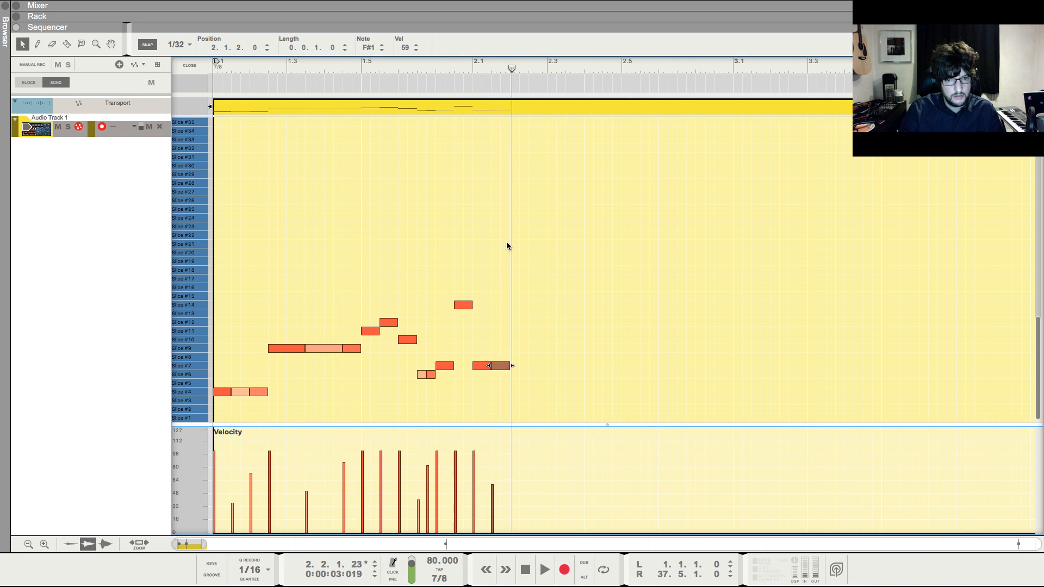
# - Add a sixteenth note on slice #10 at 2.2.1, directly after the two slice #7 notes
pyautogui.keyDown('alt'); pyautogui.click(492, 357); pyautogui.keyUp('alt')
pyautogui.moveTo(496, 360); pyautogui.dragTo(496, 342)
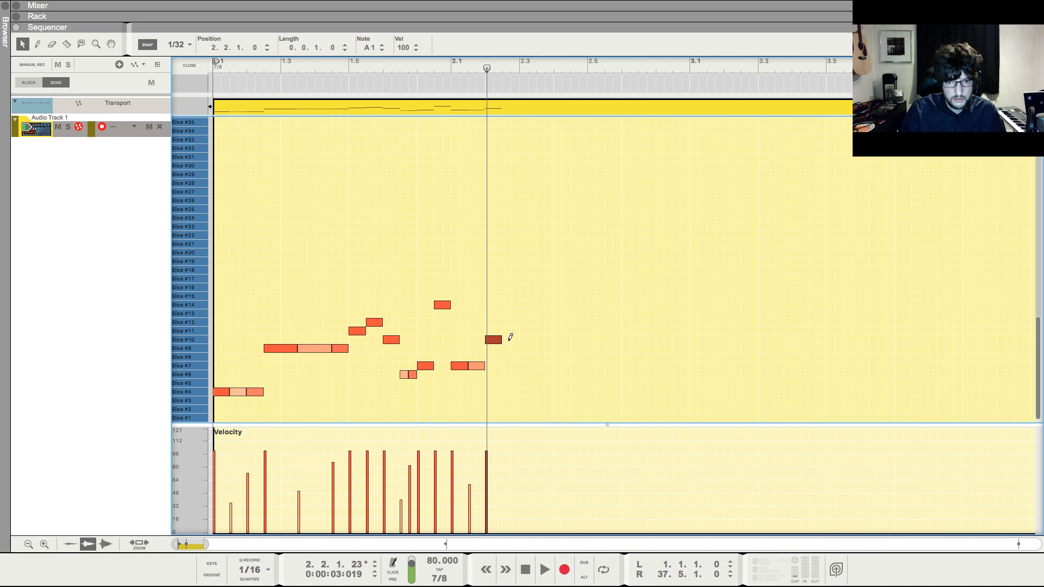
# - Try replacing the slice #10 note at 2.2.1 with three 1/16T notes on the same slice, the last at velocity 80
pyautogui.keyDown('alt'); pyautogui.click(511, 339); pyautogui.keyUp('alt')
pyautogui.moveTo(493, 301); pyautogui.dragTo(517, 348)
pyautogui.press('Delete')
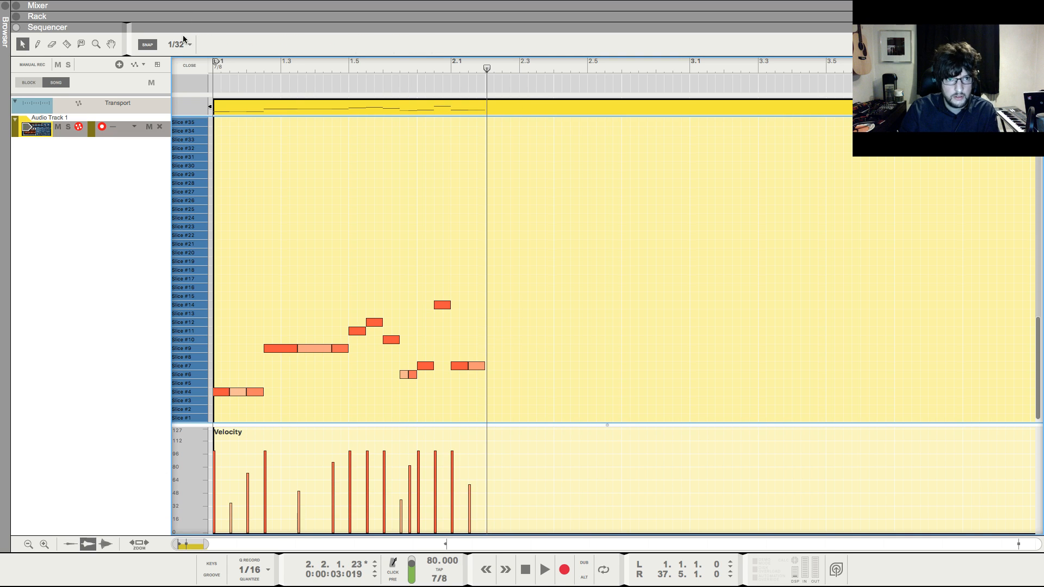
pyautogui.click(182, 43)
pyautogui.press('Return')
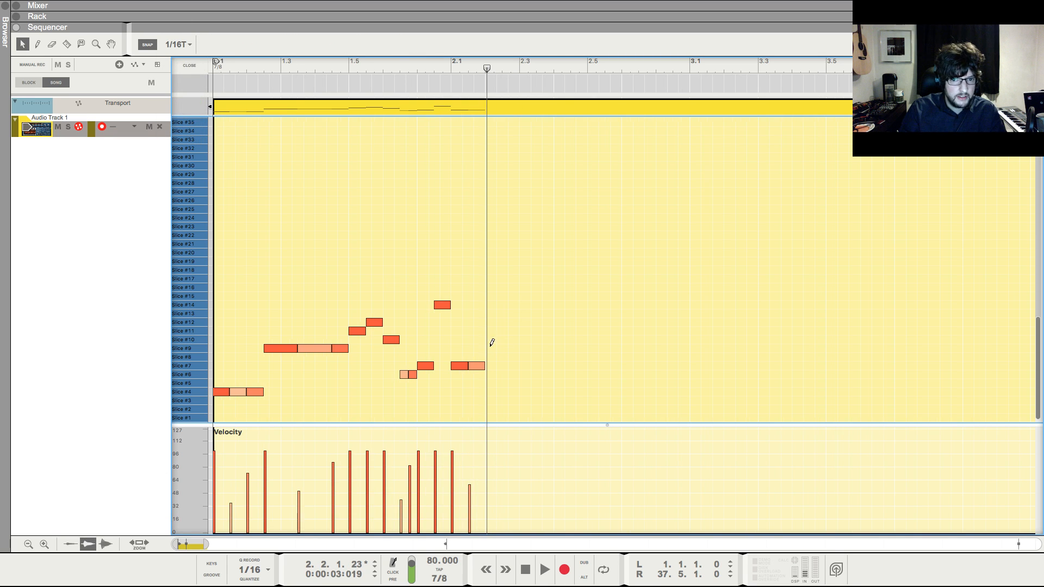
pyautogui.keyDown('alt'); pyautogui.click(492, 340); pyautogui.keyUp('alt')
pyautogui.keyDown('alt'); pyautogui.click(514, 339); pyautogui.keyUp('alt')
pyautogui.keyDown('alt'); pyautogui.click(538, 340); pyautogui.keyUp('alt')
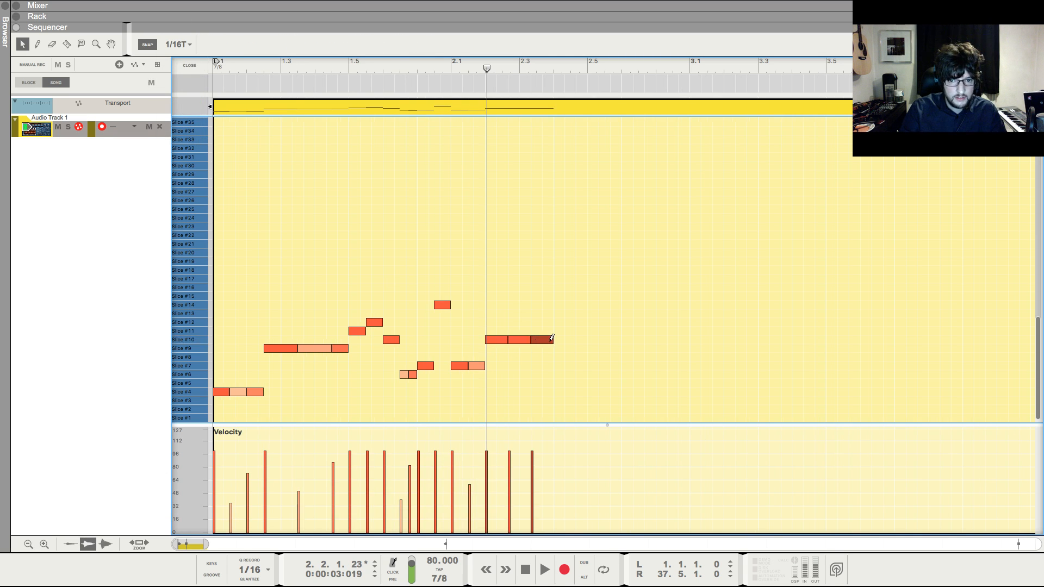
pyautogui.moveTo(509, 493); pyautogui.dragTo(541, 463)
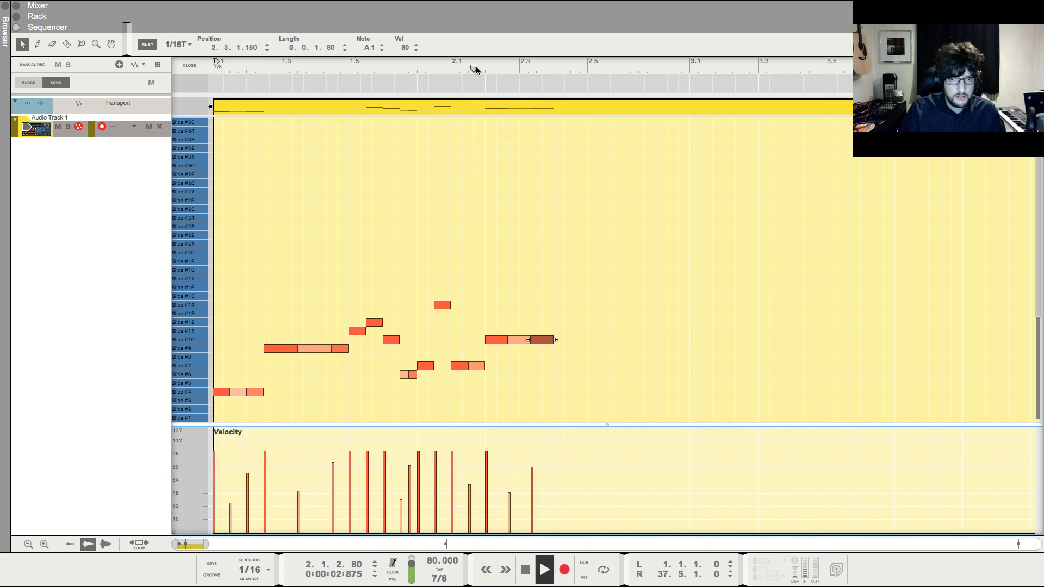
# - Set the snap value to 1/16 and replace the triplet notes with three eighth notes on slice #10 starting at 2.2.1
pyautogui.click(177, 44)
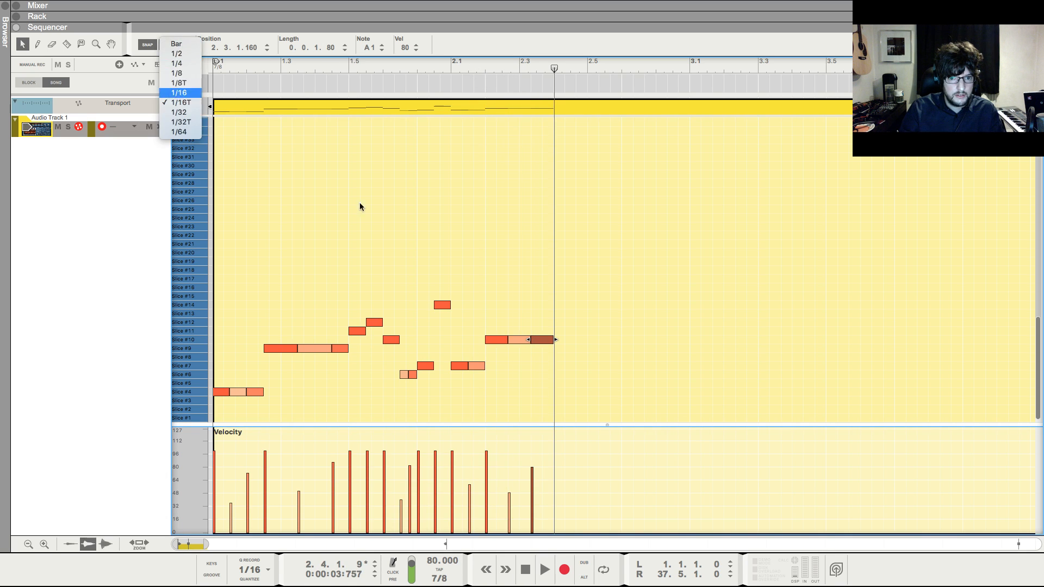
pyautogui.press('Return')
pyautogui.moveTo(497, 301); pyautogui.dragTo(660, 422)
pyautogui.press('Delete')
pyautogui.keyDown('alt'); pyautogui.click(494, 339); pyautogui.keyUp('alt')
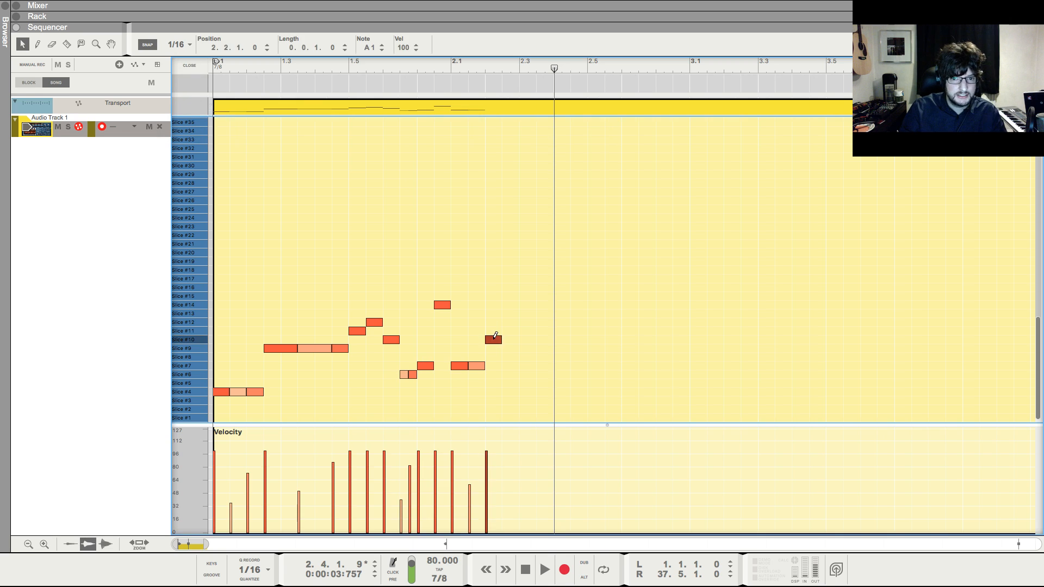
pyautogui.moveTo(494, 339); pyautogui.dragTo(545, 339)
pyautogui.moveTo(561, 339); pyautogui.dragTo(577, 339)
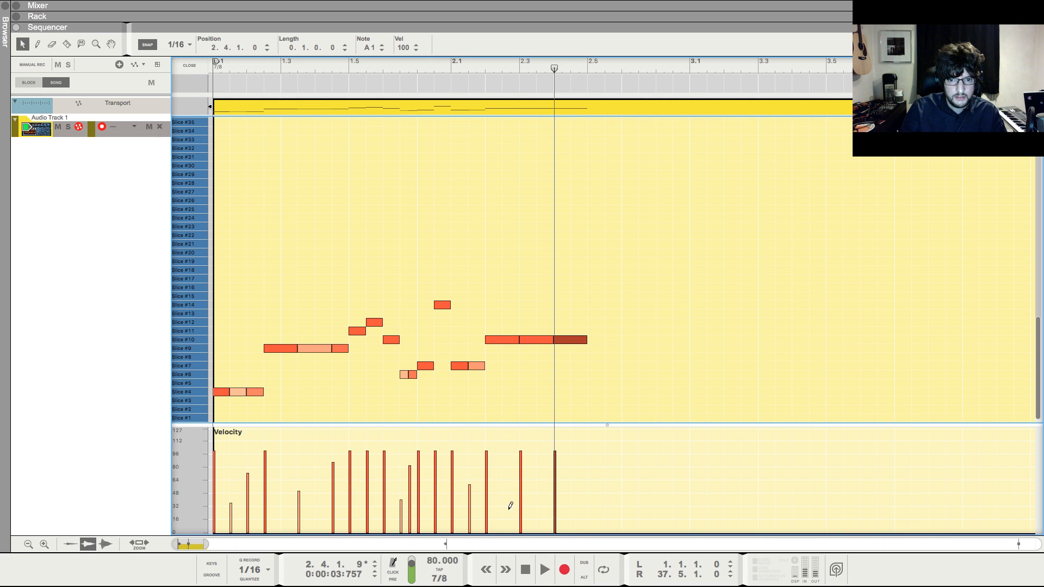
# - Lower the velocity of the second slice #10 eighth note strongly and set the third one's velocity to 86
pyautogui.moveTo(511, 506); pyautogui.dragTo(539, 476)
pyautogui.moveTo(512, 512); pyautogui.dragTo(525, 507)
pyautogui.hotkey('shift', 'Return')
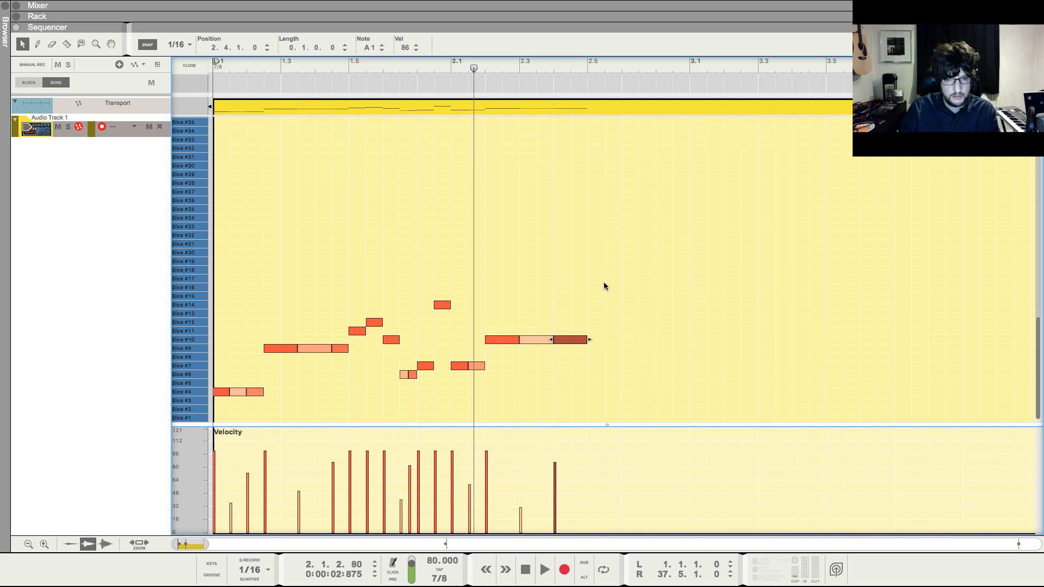
# - Play the phrase from the start to check the three new slice #10 notes
pyautogui.hotkey('shift', 'Return')
pyautogui.click(596, 282)
pyautogui.press('g')
pyautogui.press('h')
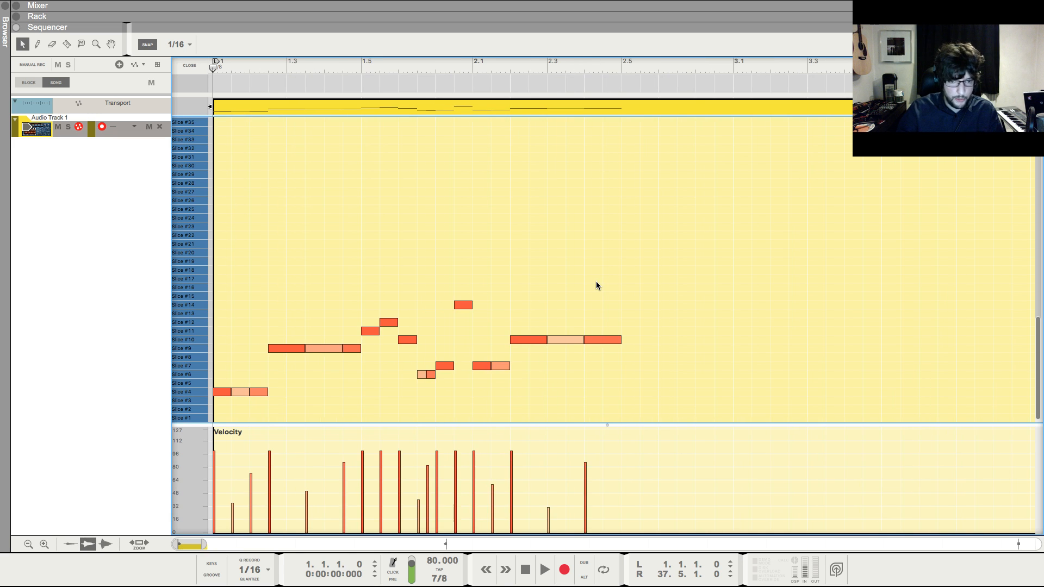
pyautogui.press('g')
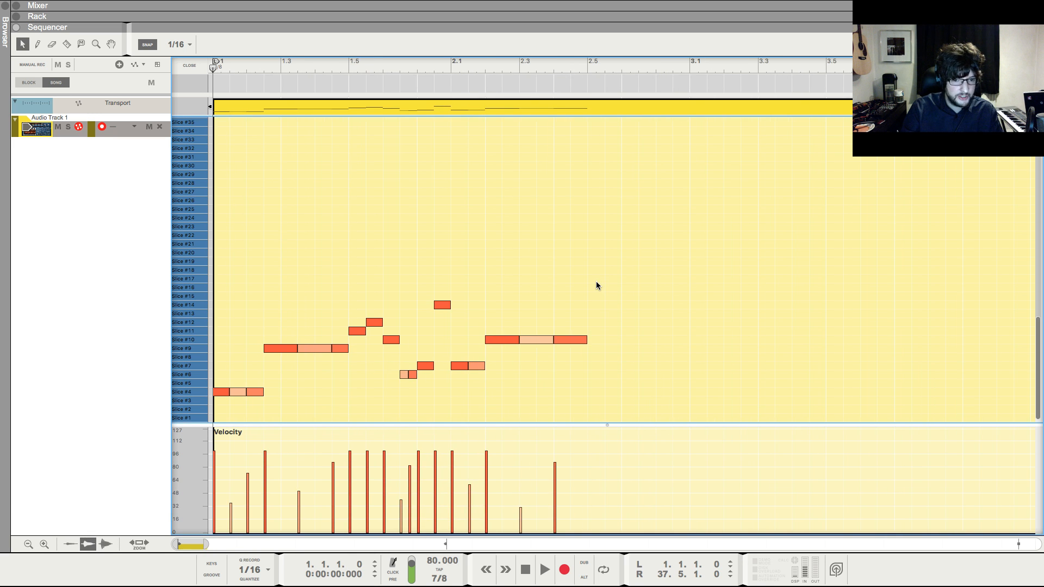
pyautogui.press('space')
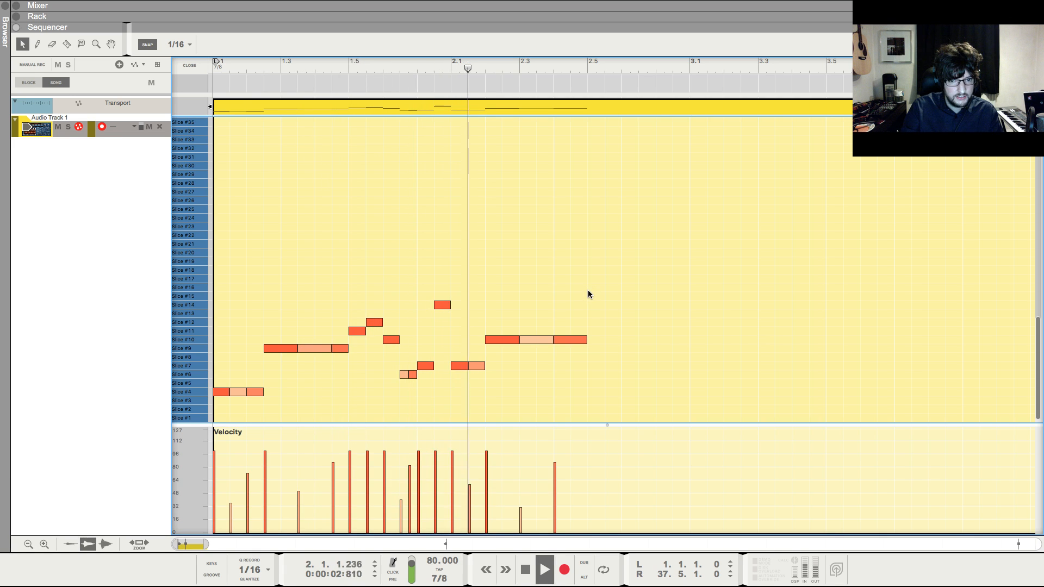
pyautogui.press('space')
# - Replace the slice #10 note at 2.4.1 with eighth notes on slice #8 at 2.3.2 and slice #9 at 2.4.1, and play from 2.2.1
pyautogui.moveTo(540, 300)
pyautogui.mouseDown()
pyautogui.moveTo(571, 354)
pyautogui.moveTo(585, 354)
pyautogui.moveTo(554, 359)
pyautogui.mouseUp()
pyautogui.press('Delete')
pyautogui.click(567, 350)
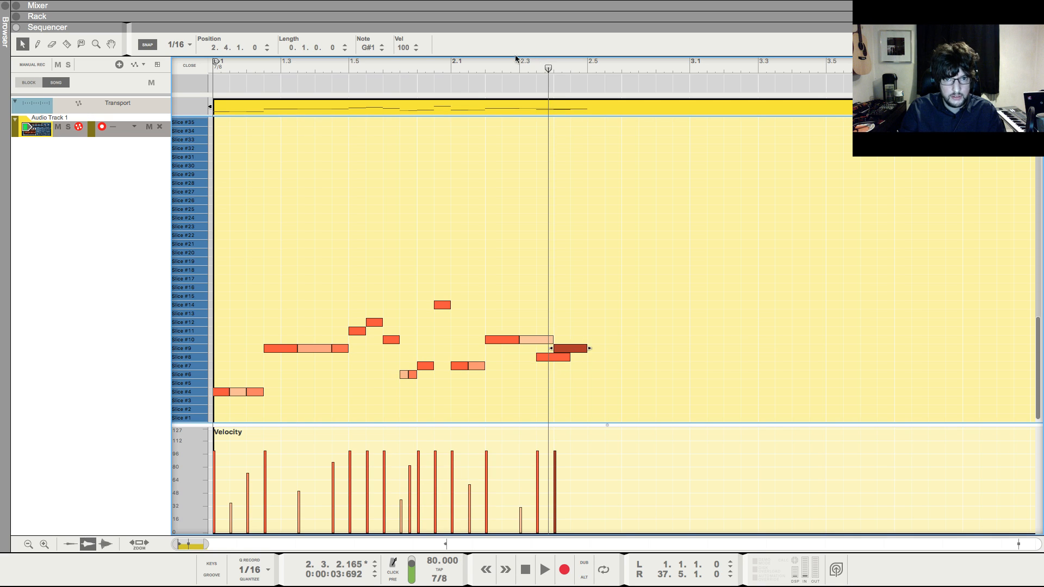
pyautogui.click(488, 62)
pyautogui.press('space')
pyautogui.click(613, 258)
pyautogui.press('space')
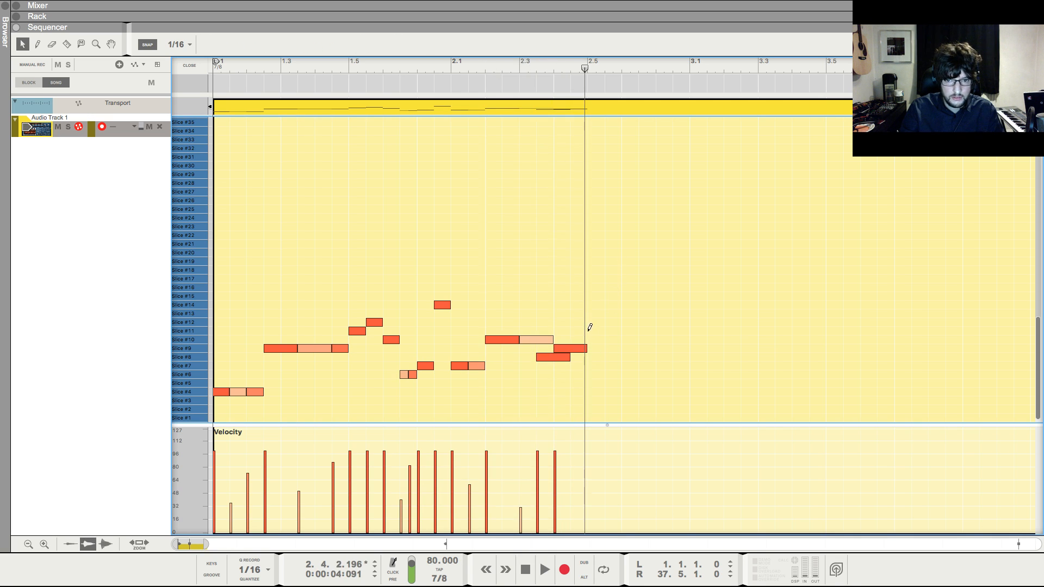
# - Add a softer slice #9 eighth note at 2.5.1 and three sixteenth notes on slice #12 starting at 2.6.1
pyautogui.moveTo(589, 348)
pyautogui.mouseDown()
pyautogui.moveTo(622, 348)
pyautogui.moveTo(656, 322)
pyautogui.mouseUp()
pyautogui.click(588, 483)
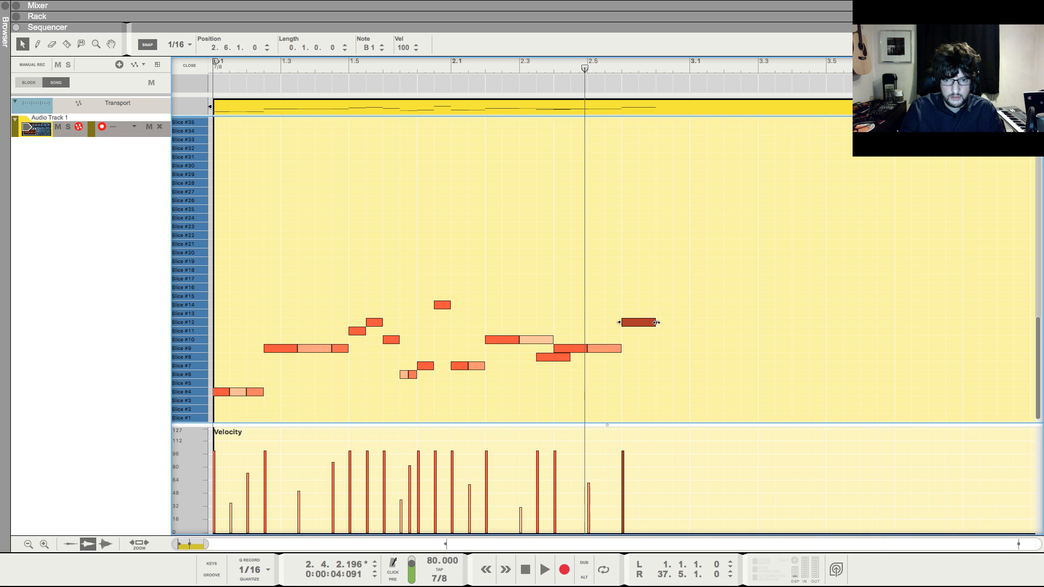
pyautogui.moveTo(646, 320); pyautogui.dragTo(665, 321)
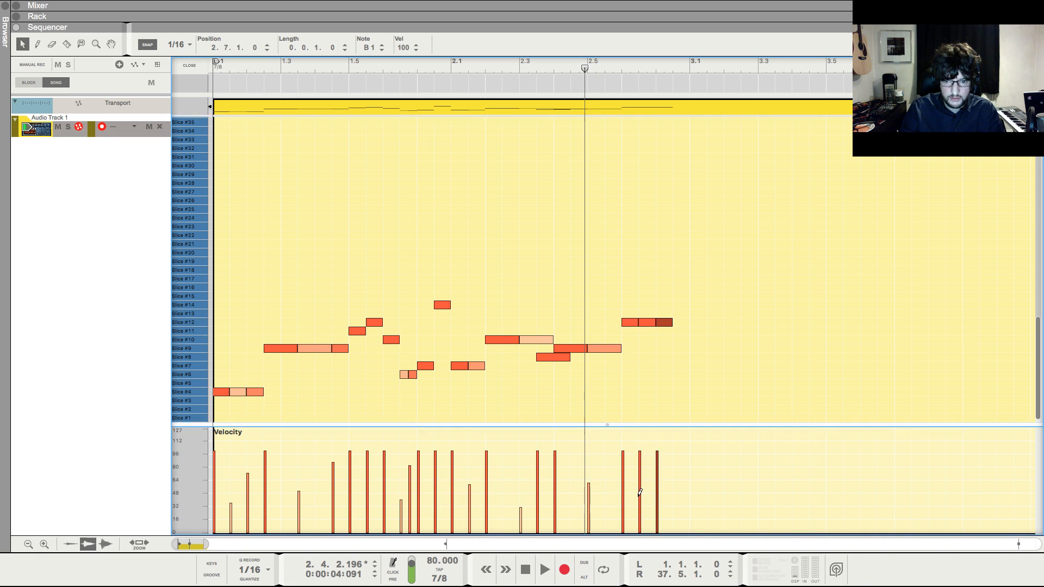
# - Add a descending run with slice #11 at 2.7.2, slice #10 at 3.1.1, slice #8 at 3.2.1 and slice #6 at 3.2.2
pyautogui.click(680, 329)
pyautogui.click(697, 338)
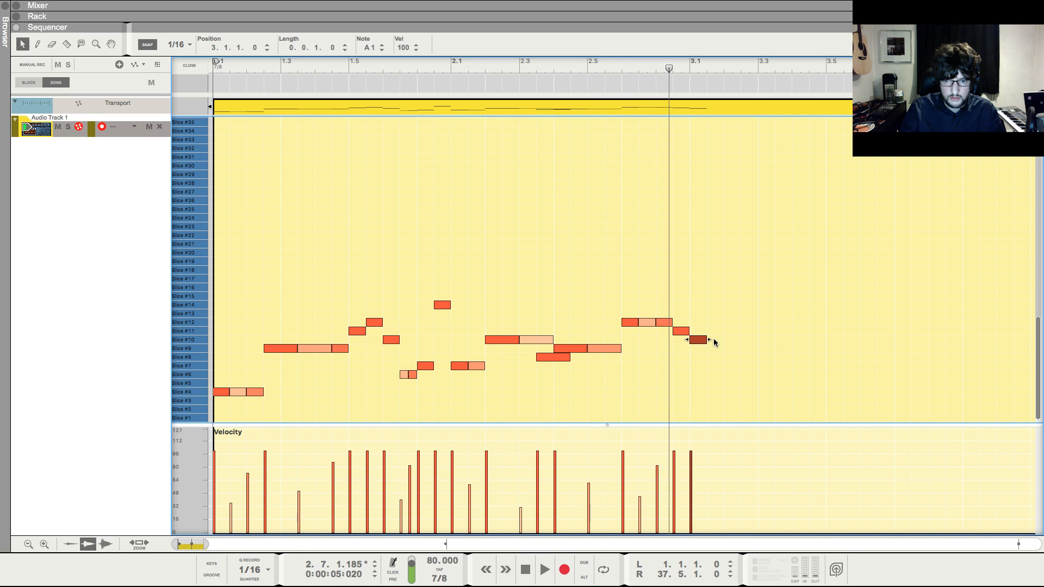
pyautogui.click(732, 356)
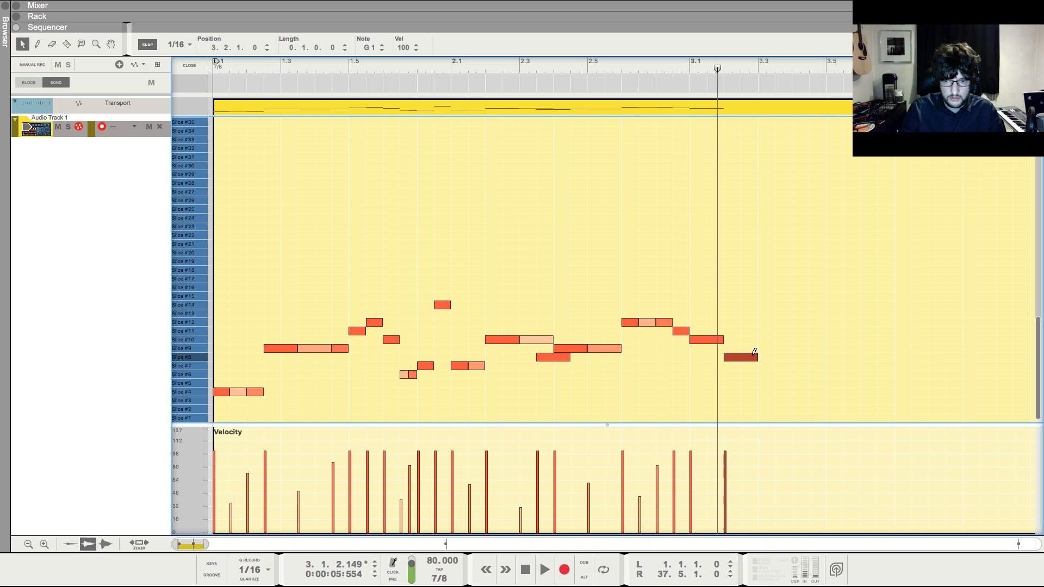
pyautogui.click(745, 374)
# - Play the phrase from the start several times and look at the Dr. OctoRex loop transpose setting in the rack
pyautogui.press('space')
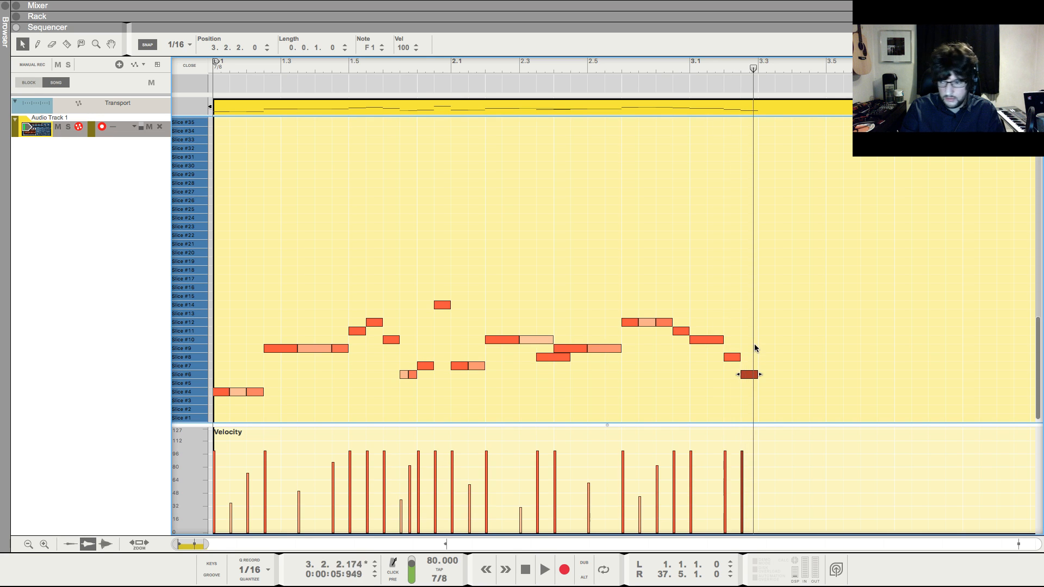
pyautogui.press('space')
pyautogui.press('space')
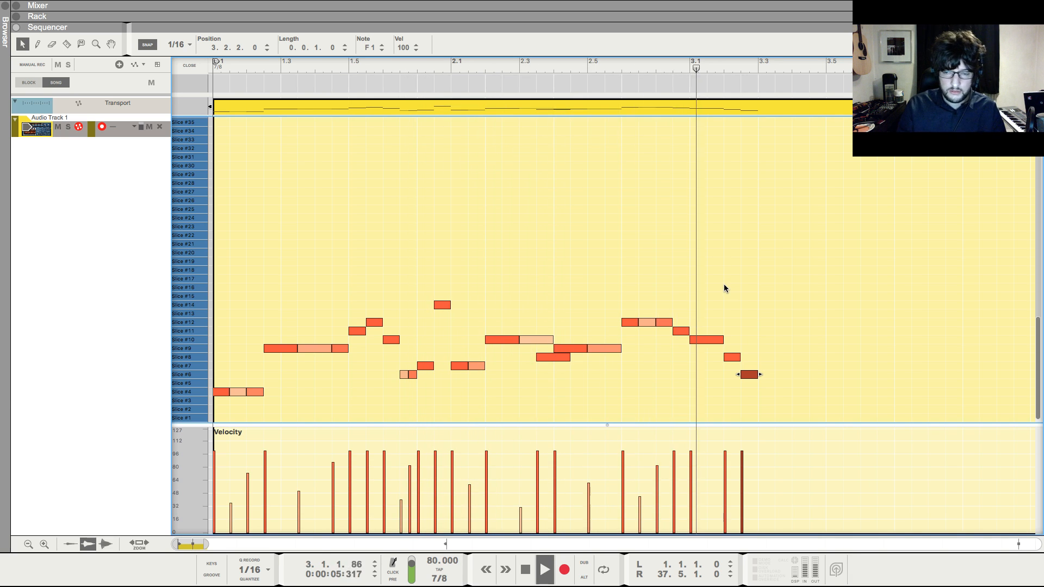
pyautogui.press('space')
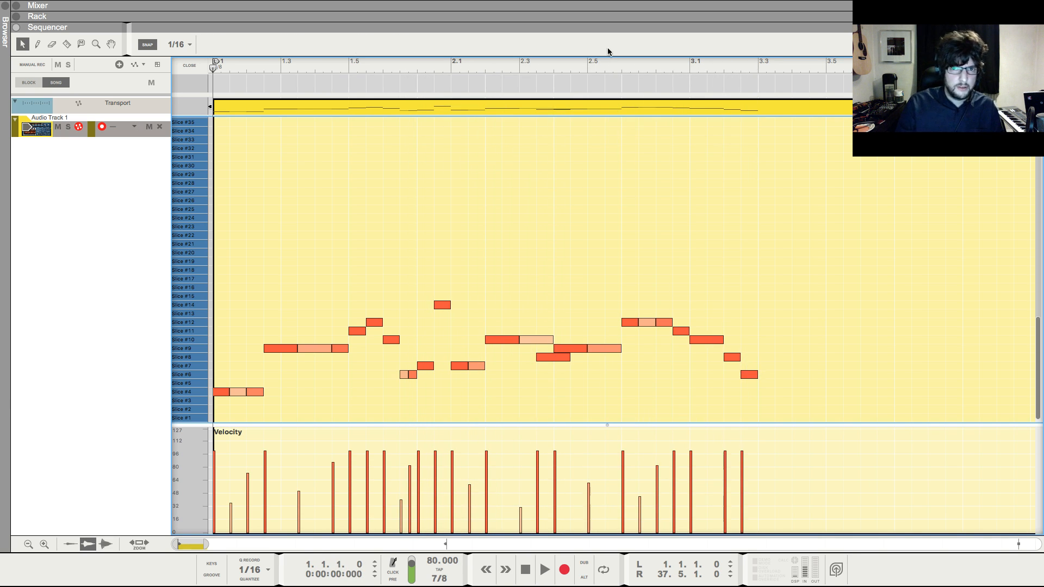
pyautogui.press('space')
pyautogui.press('F6')
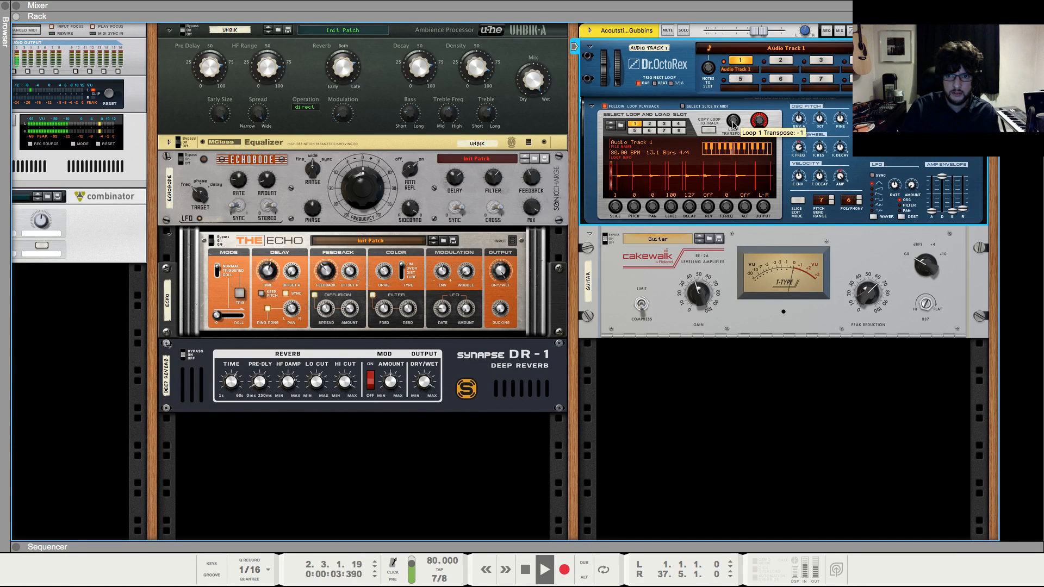
pyautogui.press('F7')
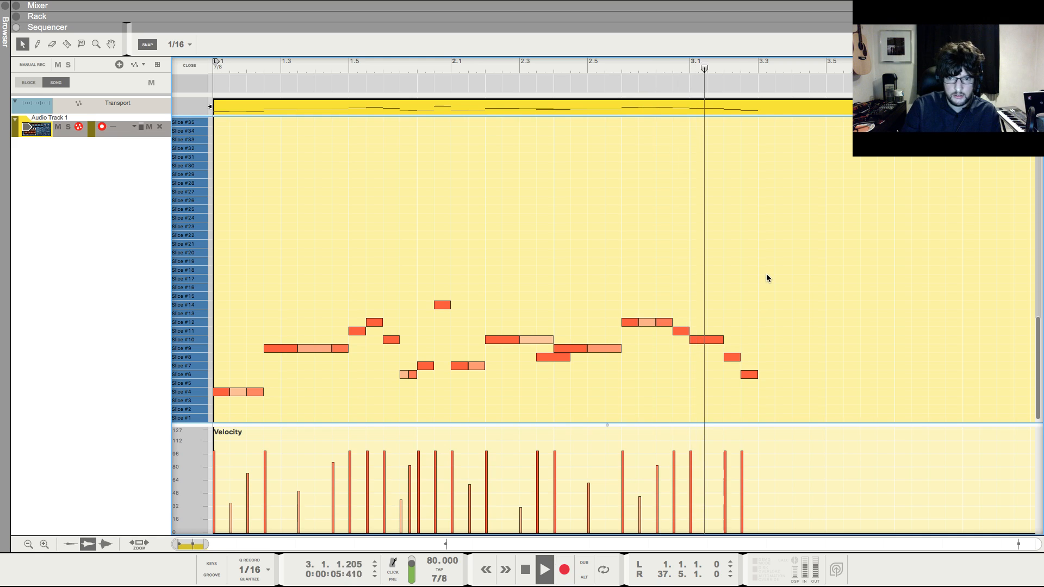
pyautogui.hotkey('shift', 'Return')
pyautogui.press('space')
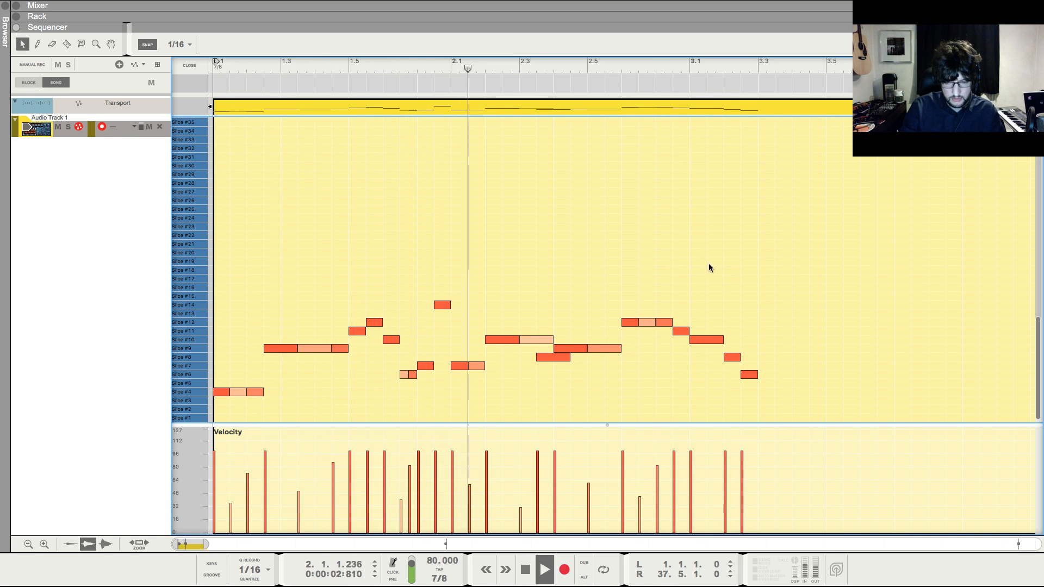
pyautogui.press('space')
# - Move the three slice #7 notes between 1.7.1 and 2.2.1 to slice #5 and play the phrase from the start
pyautogui.moveTo(422, 352); pyautogui.dragTo(473, 379)
pyautogui.hotkey('shift', 'Return')
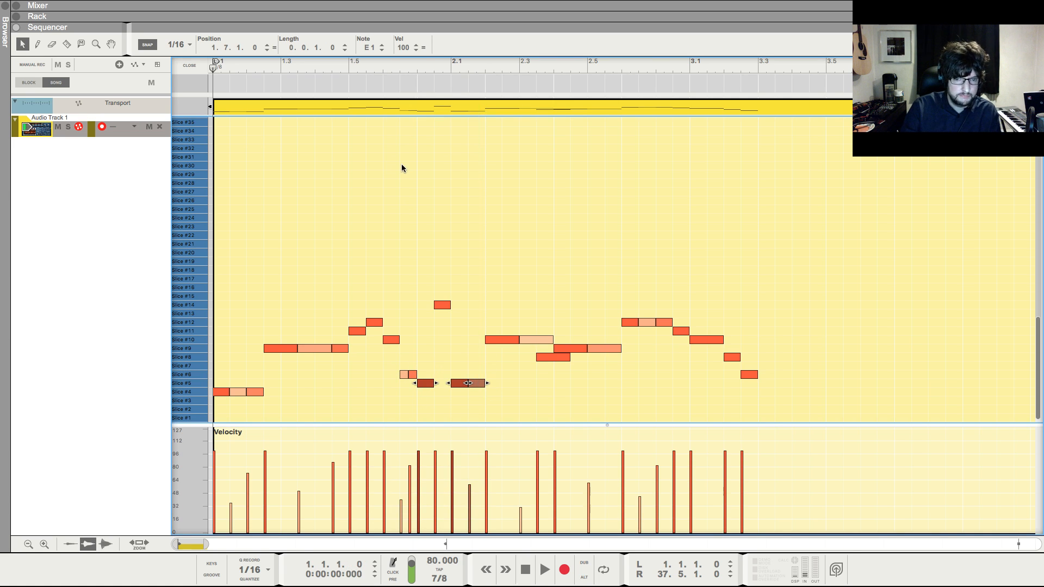
pyautogui.press('space')
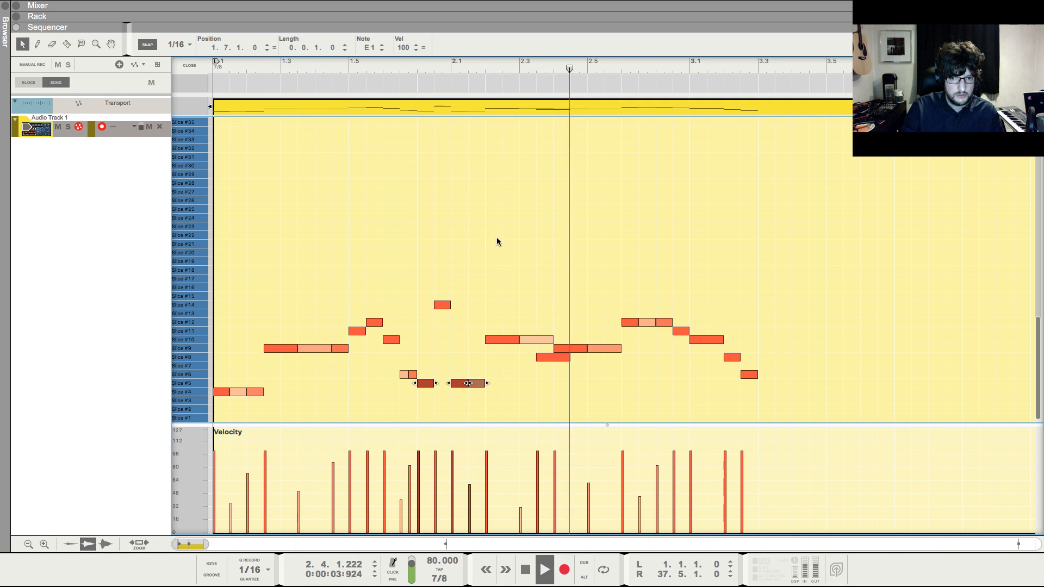
# - Replace the slice #9 eighth notes at 2.4.1 and 2.5.1 with four sixteenth notes, with velocities rising over the last three to 88
pyautogui.click(599, 349)
pyautogui.press('Delete')
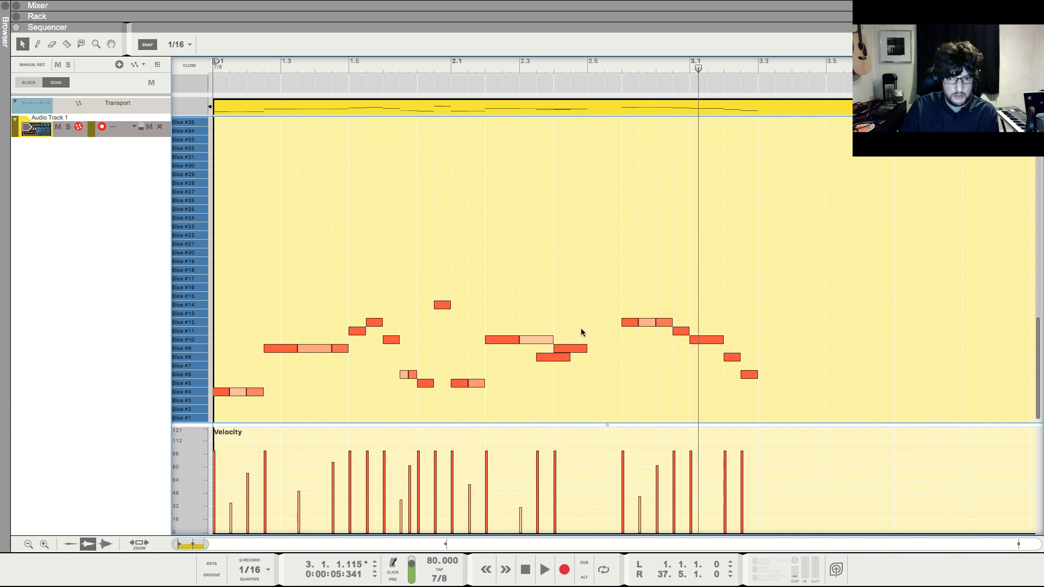
pyautogui.click(577, 348)
pyautogui.keyDown('super'); pyautogui.click(576, 349); pyautogui.keyUp('super')
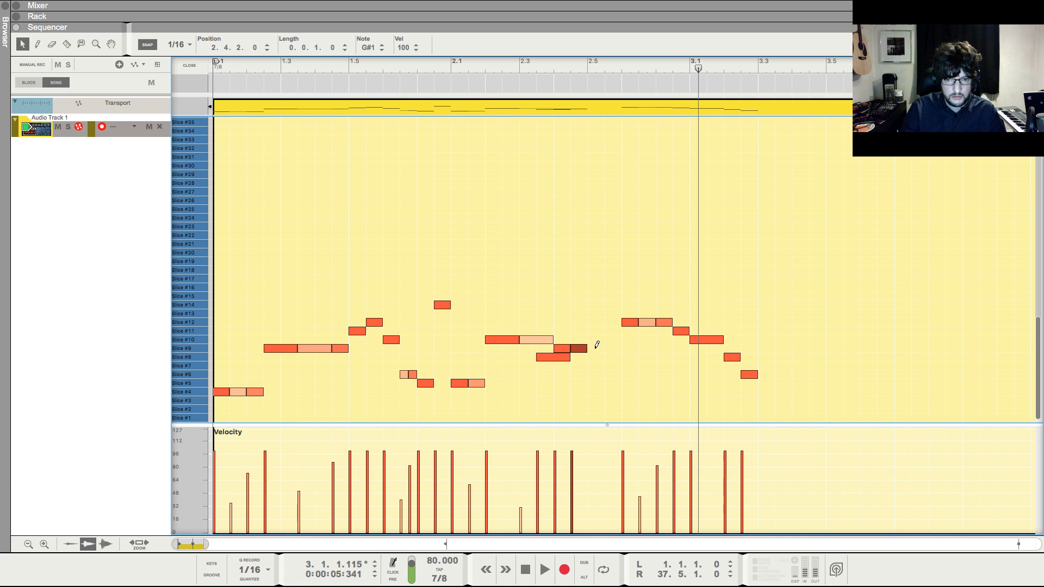
pyautogui.keyDown('super'); pyautogui.click(593, 348); pyautogui.keyUp('super')
pyautogui.keyDown('super'); pyautogui.click(610, 349); pyautogui.keyUp('super')
pyautogui.keyDown('super'); pyautogui.click(572, 514); pyautogui.keyUp('super')
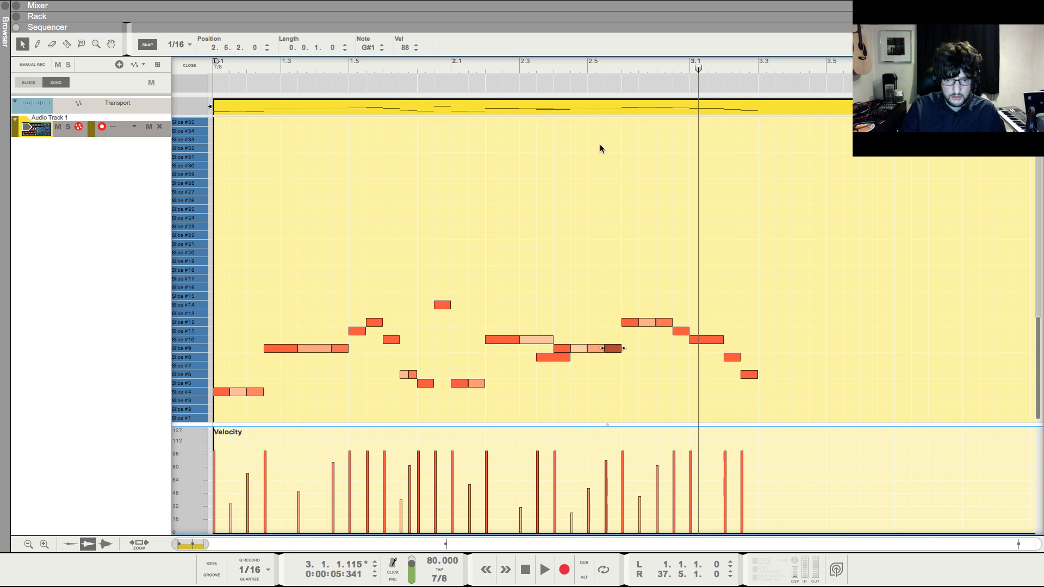
# - Play the ending and then the whole phrase from the start to check the slice #9 sixteenth notes
pyautogui.press('space')
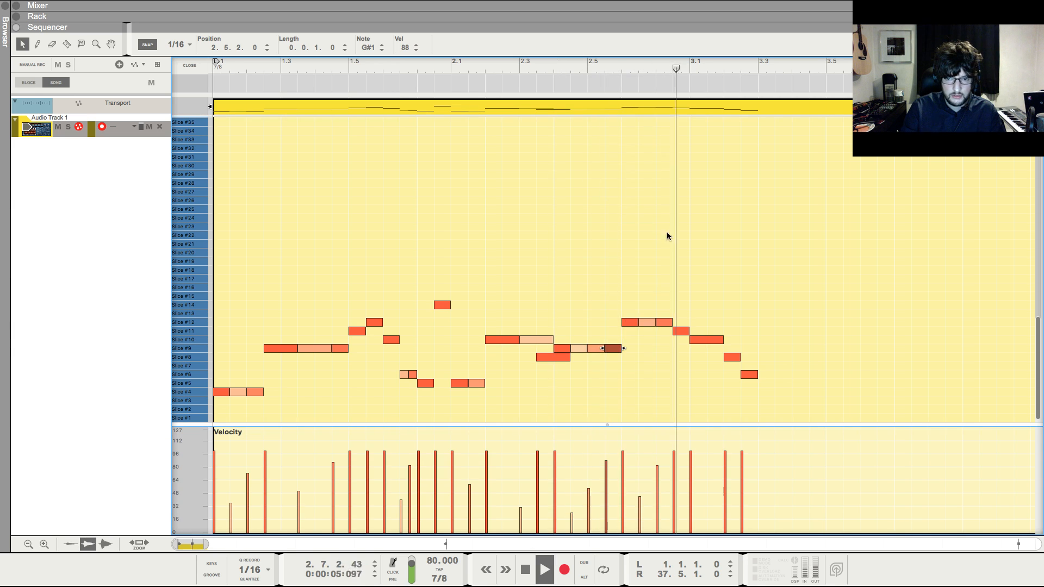
pyautogui.press('space')
pyautogui.hotkey('shift', 'Return')
pyautogui.hotkey('shift', 'Return')
pyautogui.press('space')
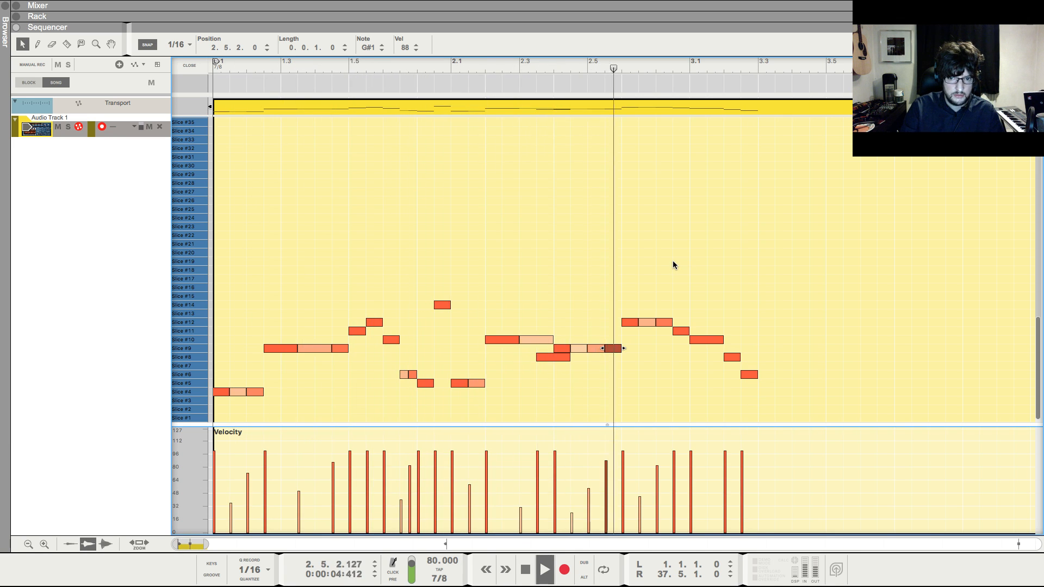
pyautogui.press('space')
pyautogui.click(672, 279)
pyautogui.hotkey('shift', 'Return')
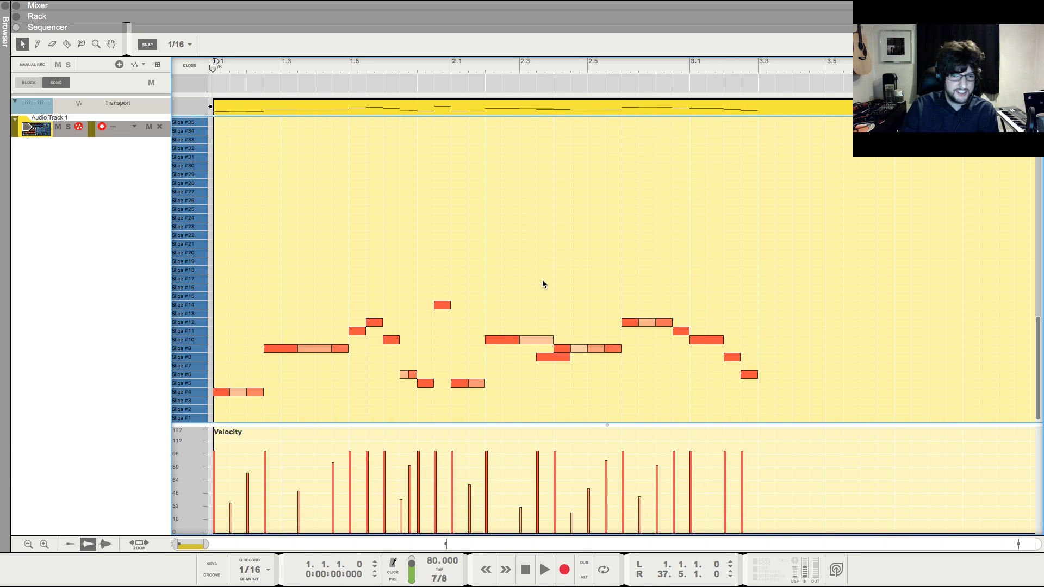
pyautogui.press('space')
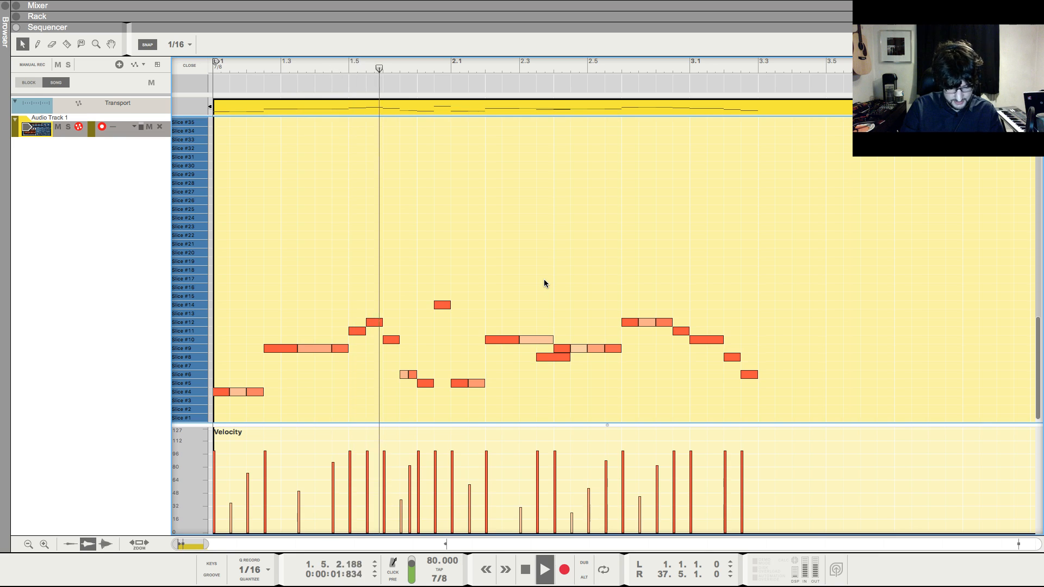
pyautogui.press('space')
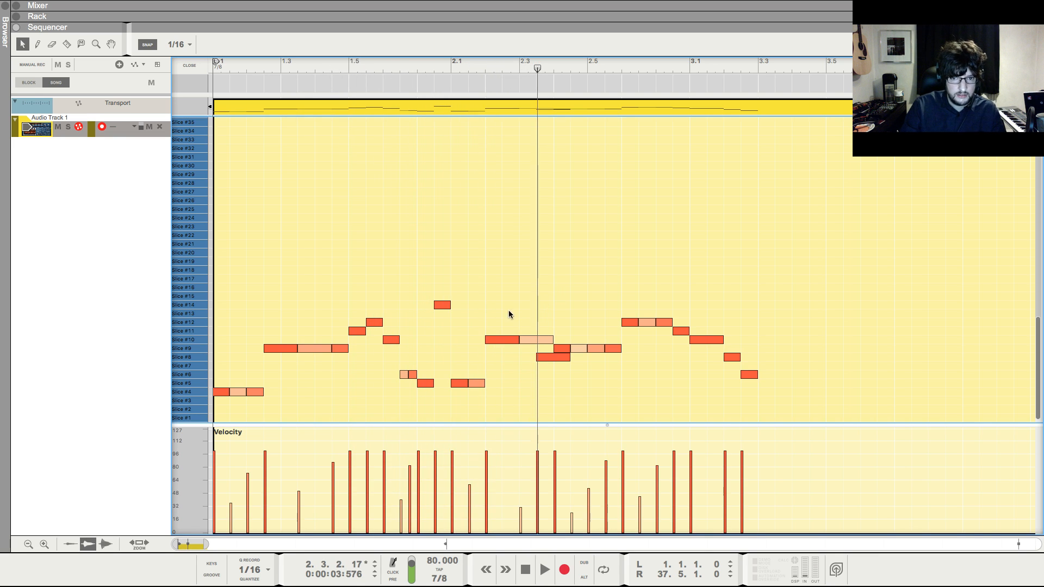
# - Delete the overlapping slice #8 note at 2.3.2 and place the playback position at 2.2.1
pyautogui.moveTo(508, 311); pyautogui.dragTo(539, 341)
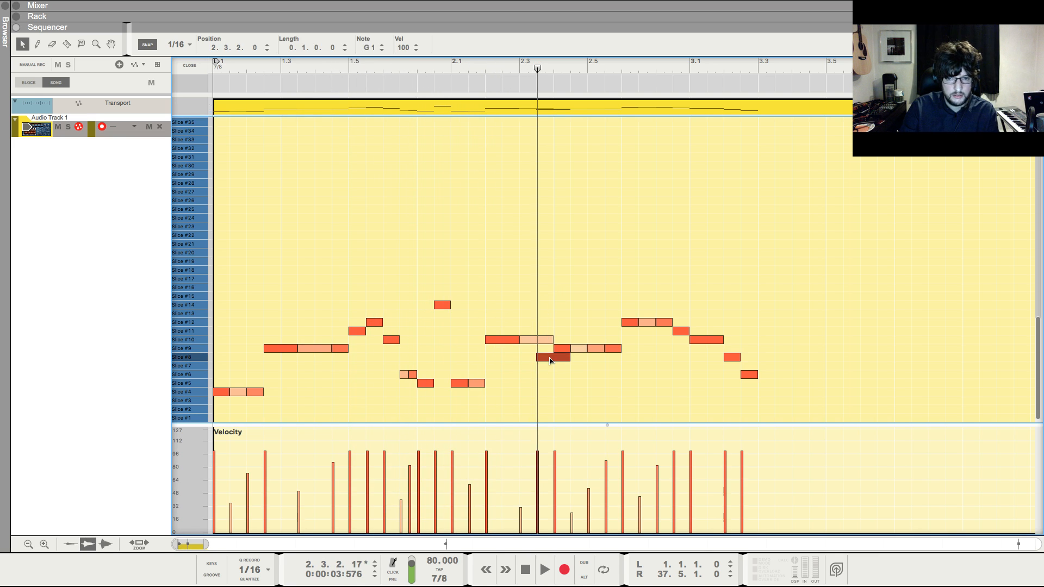
pyautogui.press('Delete')
pyautogui.click(560, 349)
pyautogui.click(499, 69)
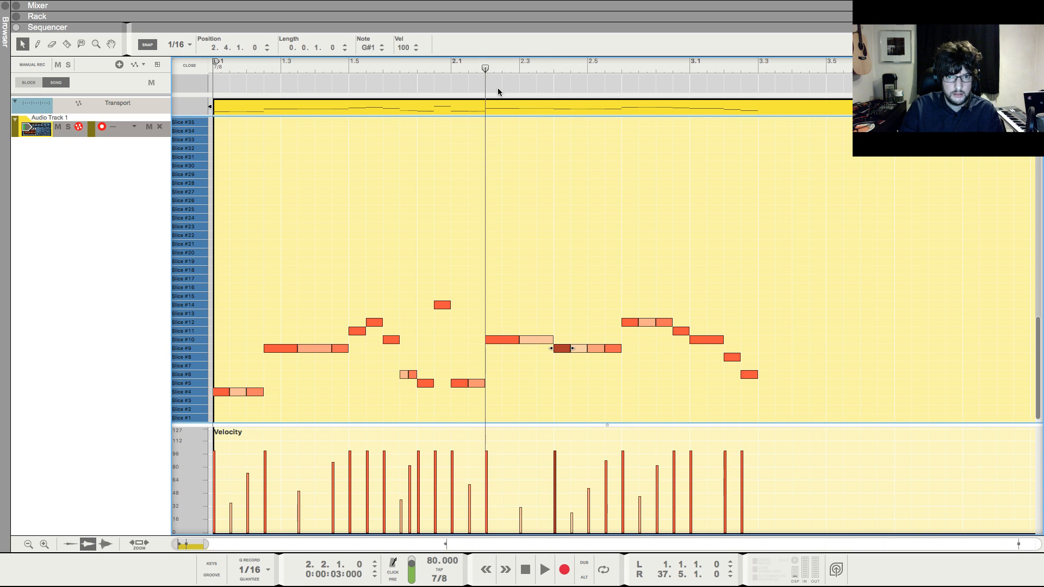
# - Move the four slice #9 sixteenth notes at 2.4.1 up to slice #12, starting at 2.3.2, and play the result
pyautogui.press('space')
pyautogui.press('space')
pyautogui.moveTo(561, 327); pyautogui.dragTo(628, 379)
pyautogui.press('Left')
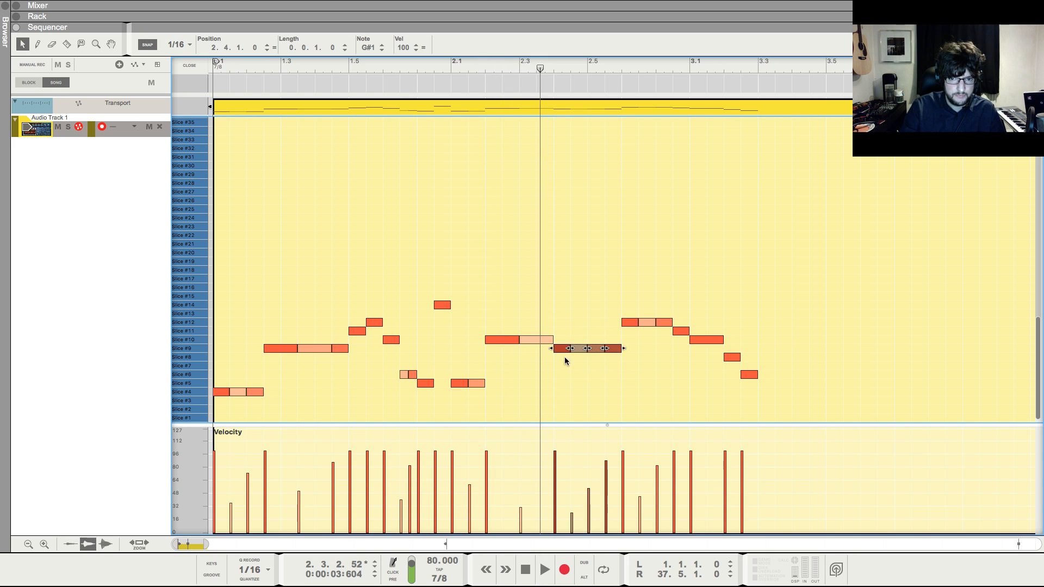
pyautogui.moveTo(559, 345); pyautogui.dragTo(547, 324)
pyautogui.press('space')
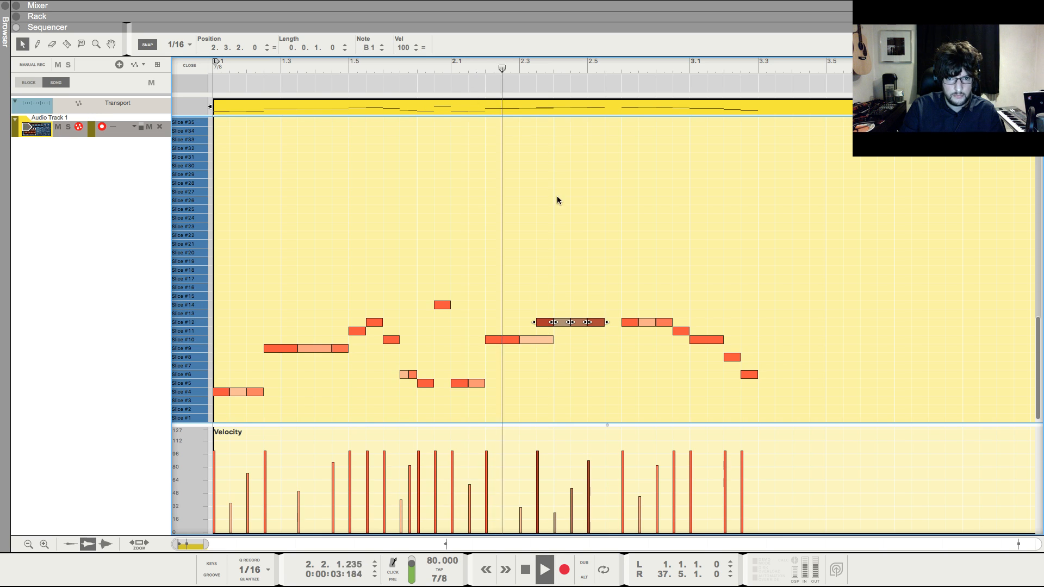
pyautogui.press('space')
# - Add a slice #11 note at 2.5.2 and move the three slice #12 notes from 2.6.1 down to slice #7
pyautogui.keyDown('alt'); pyautogui.click(614, 331); pyautogui.keyUp('alt')
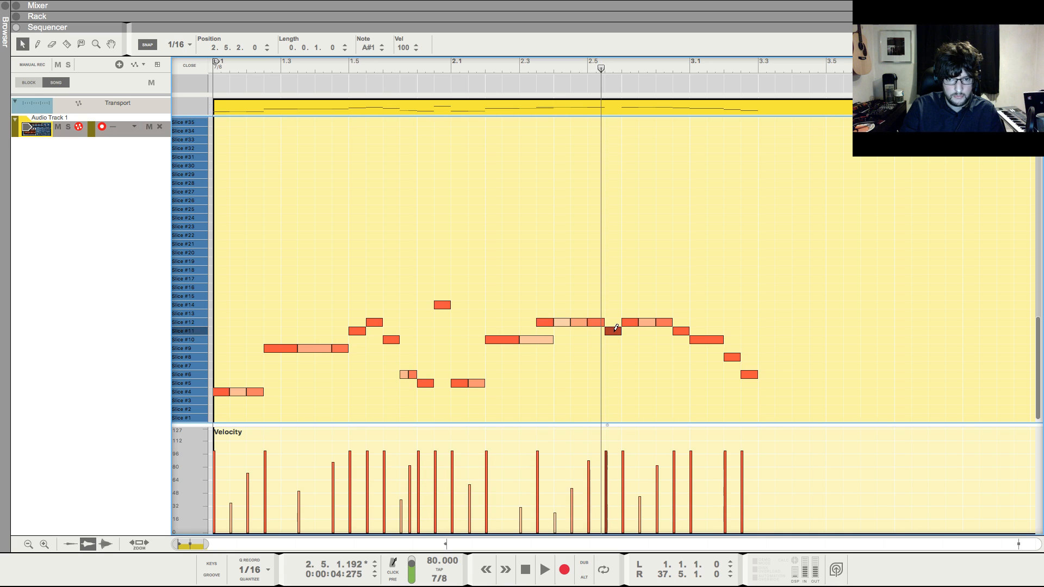
pyautogui.moveTo(627, 311); pyautogui.dragTo(664, 370)
pyautogui.press('space')
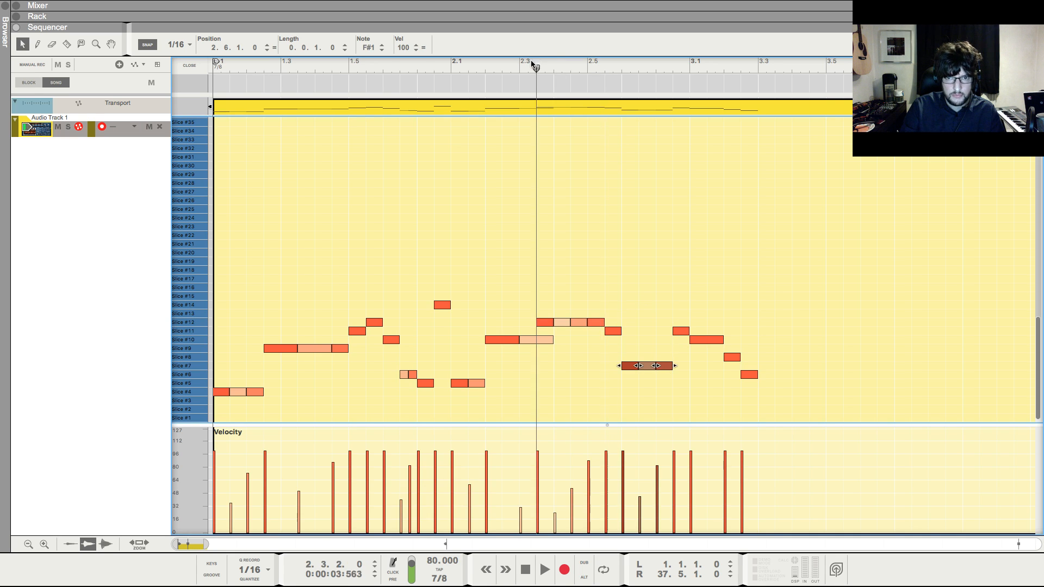
pyautogui.click(609, 190)
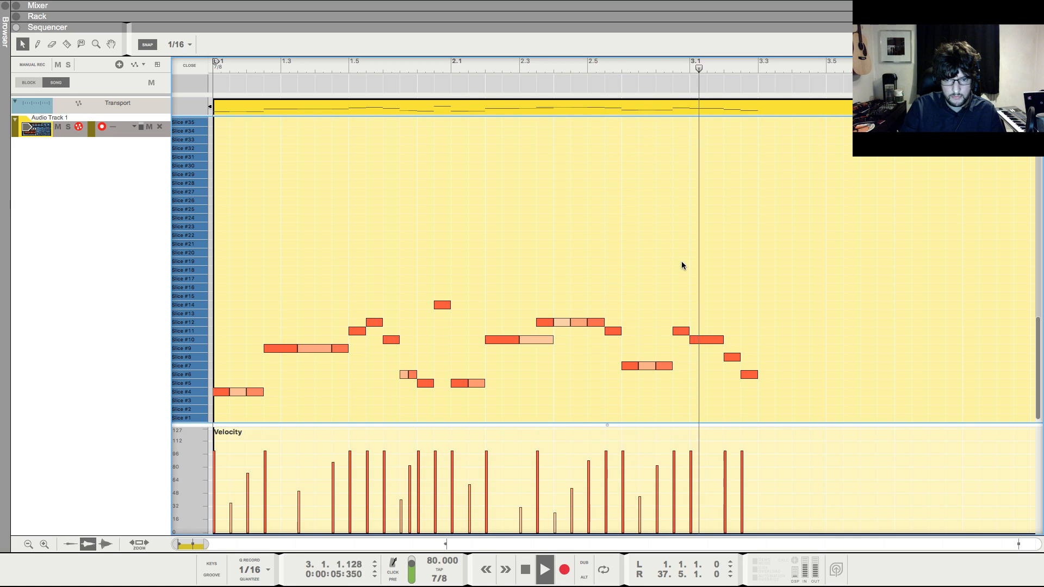
pyautogui.press('space')
pyautogui.hotkey('shift', 'Return')
pyautogui.press('space')
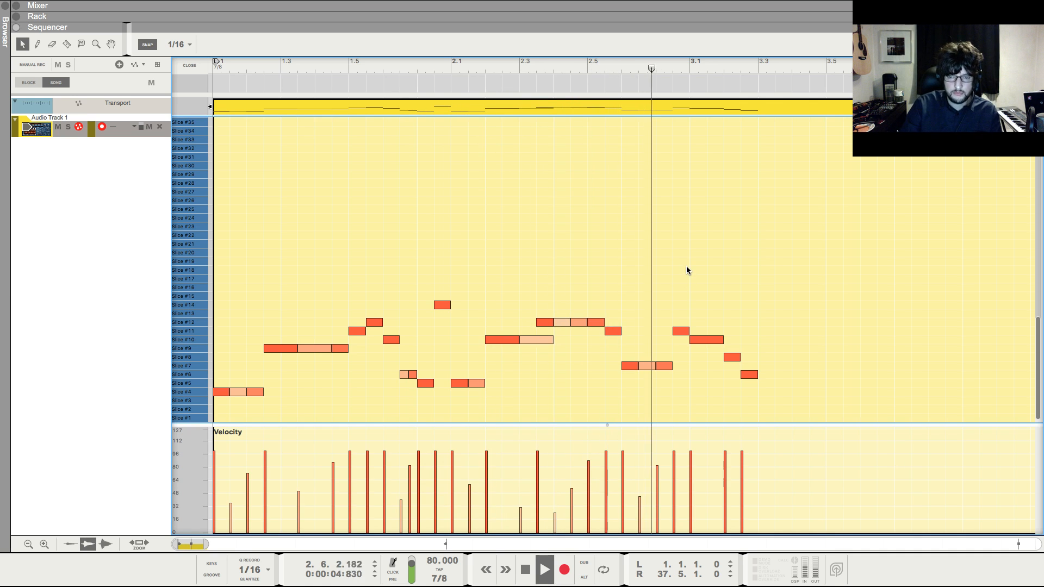
pyautogui.press('space')
# - Delete all notes from 2.7.2 onward and place a slice #7 sixteenth note at 2.7.2
pyautogui.moveTo(675, 299); pyautogui.dragTo(780, 403)
pyautogui.press('Delete')
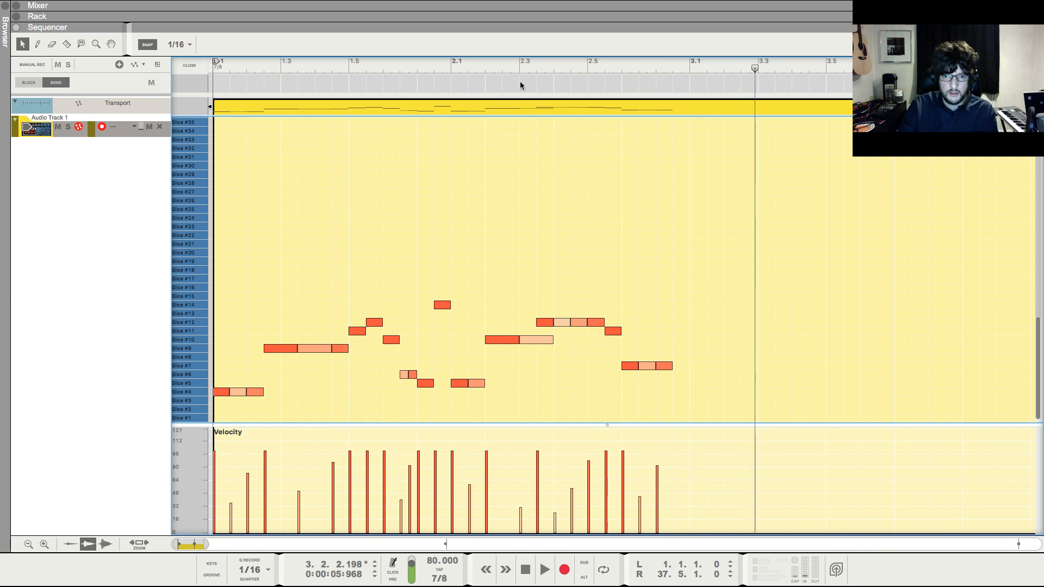
pyautogui.click(485, 67)
pyautogui.press('space')
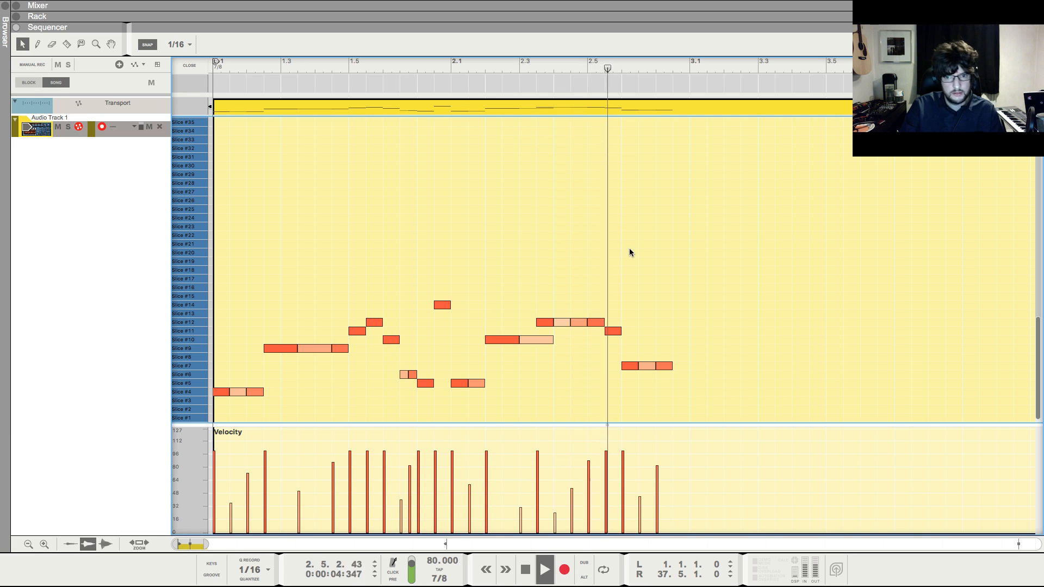
pyautogui.press('space')
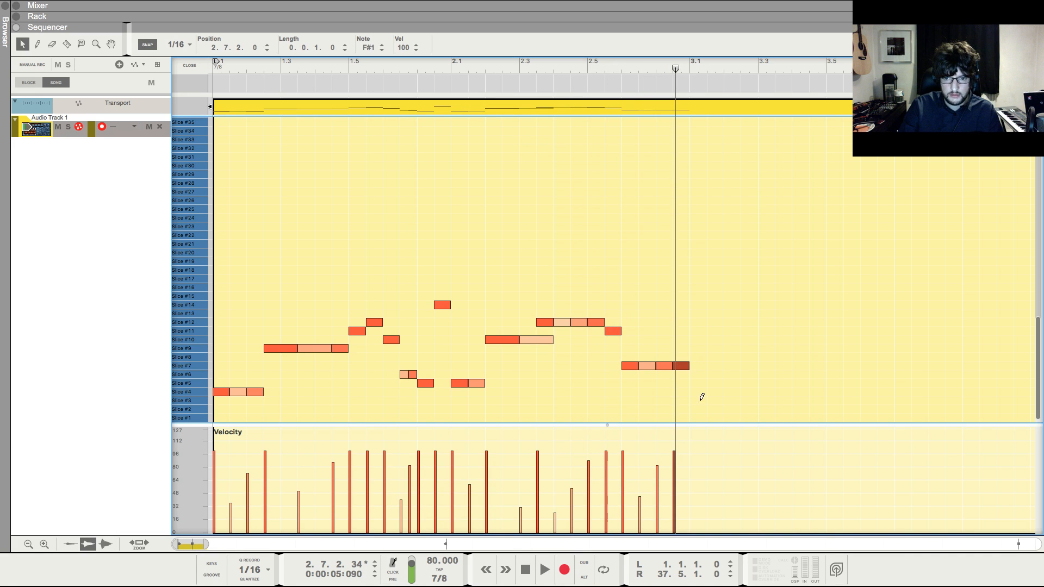
# - Try an ending with slice #5 notes at 3.1.1 and 3.1.2, slice #6 at 3.2.1 and slice #3 at 3.2.2, softening the middle two
pyautogui.click(700, 382)
pyautogui.click(715, 383)
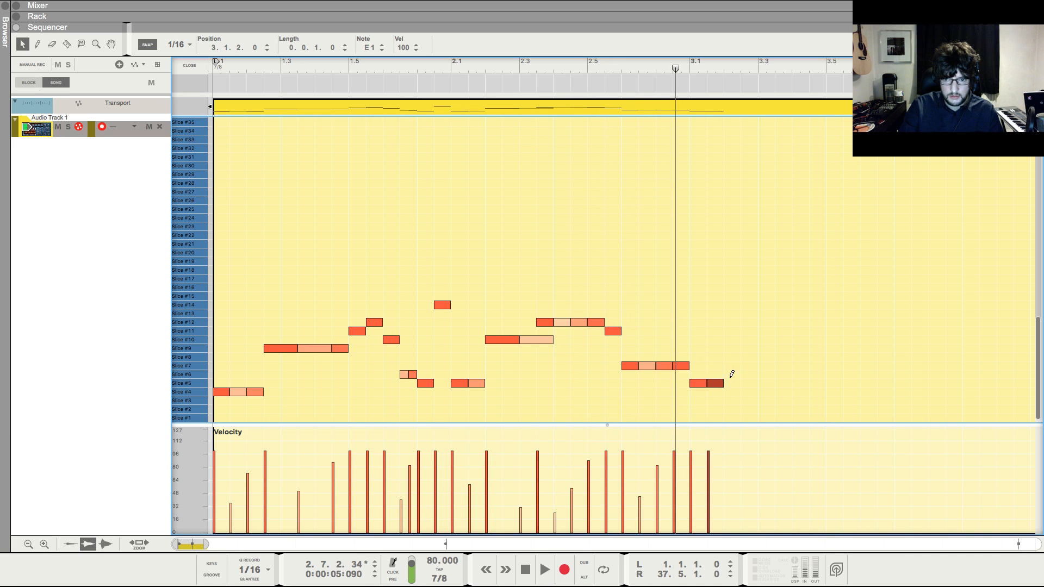
pyautogui.click(732, 374)
pyautogui.click(751, 401)
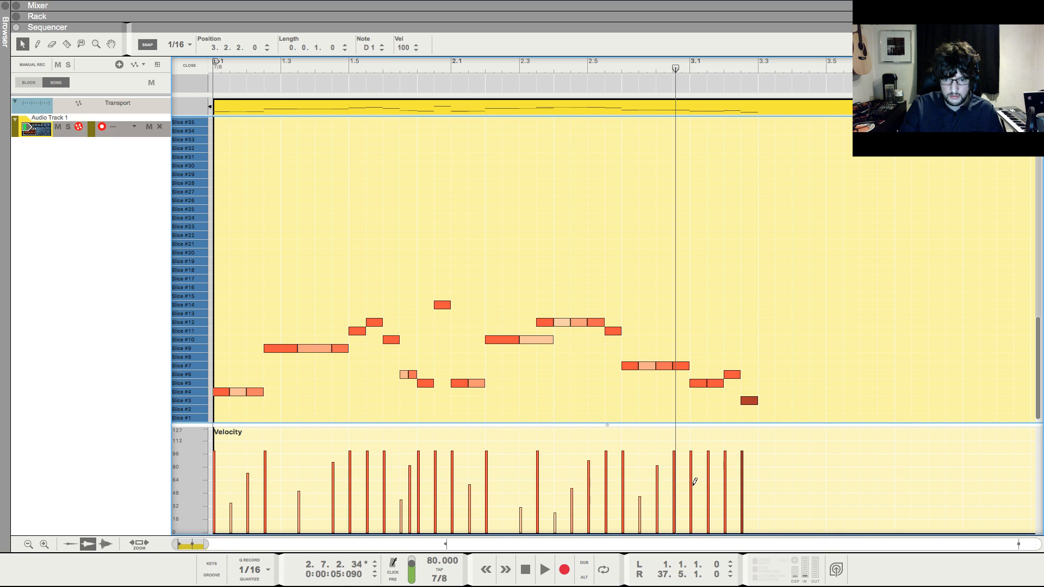
pyautogui.moveTo(707, 488); pyautogui.dragTo(715, 489)
pyautogui.press('space')
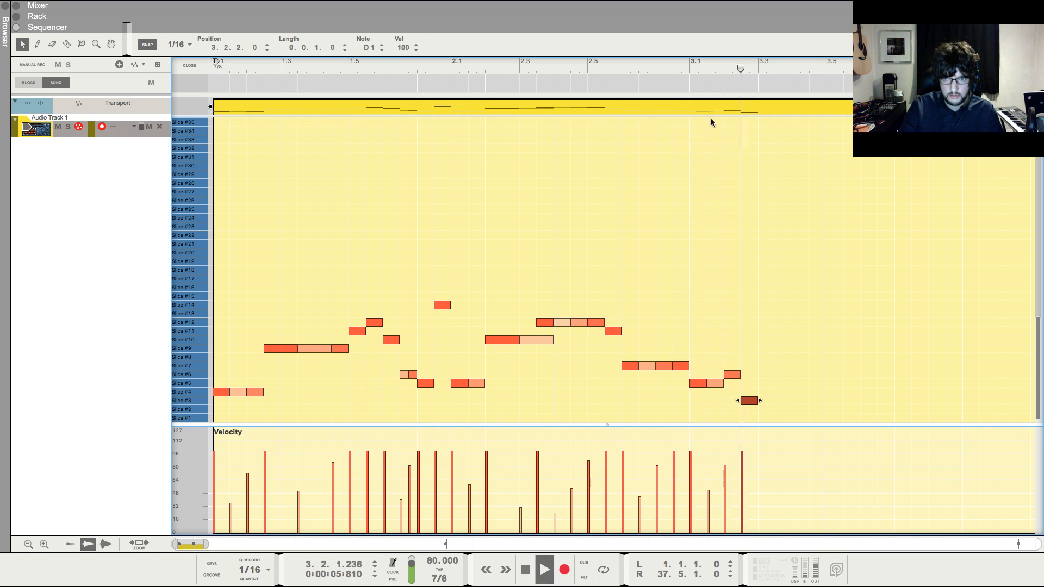
pyautogui.scroll(-1, 788, 228)
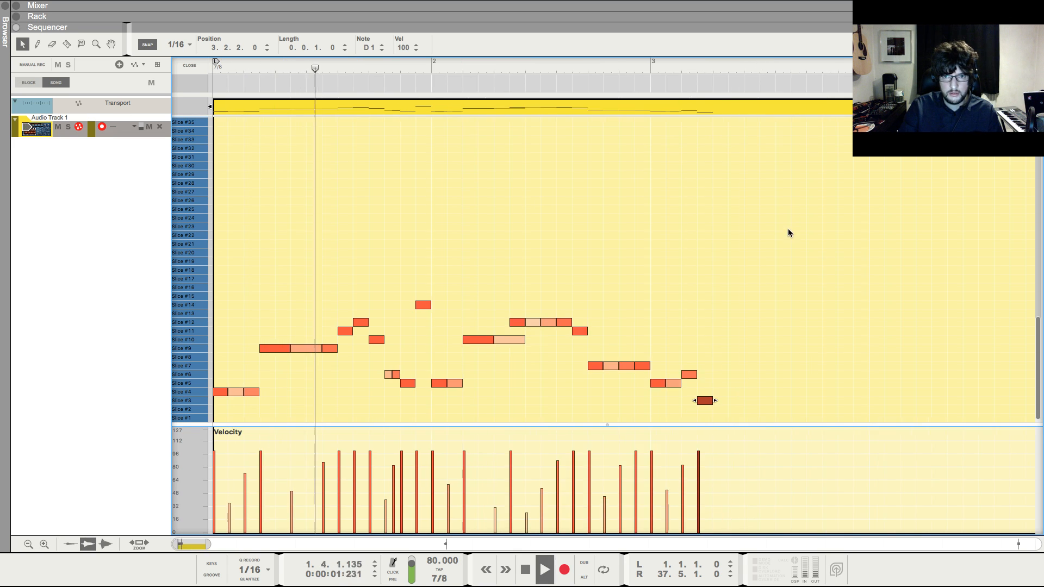
# - Delete the four notes in bar 3 and let playback run to the end of bar 2
pyautogui.moveTo(661, 336); pyautogui.dragTo(791, 456)
pyautogui.press('Delete')
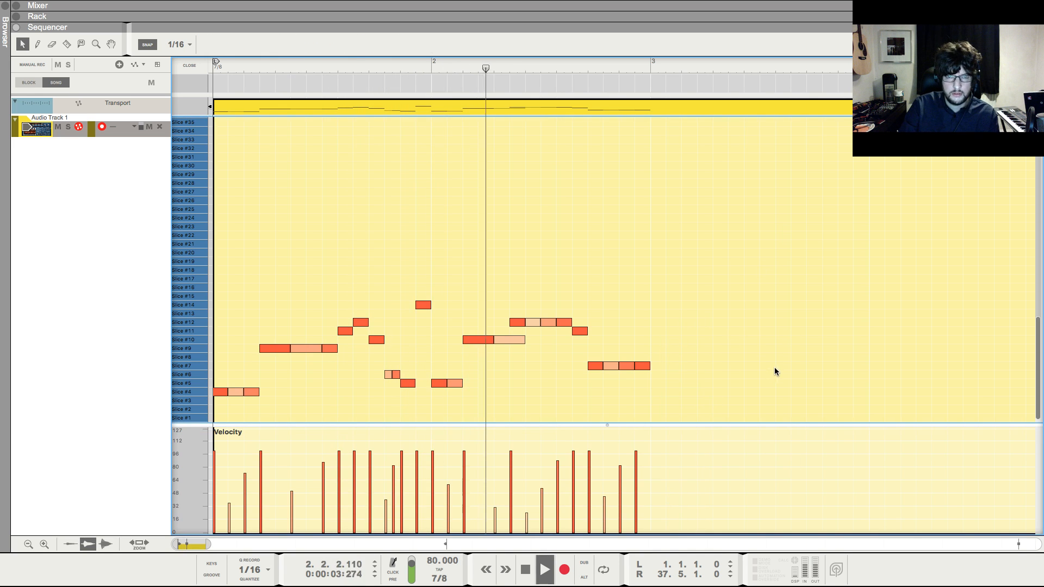
pyautogui.press('space')
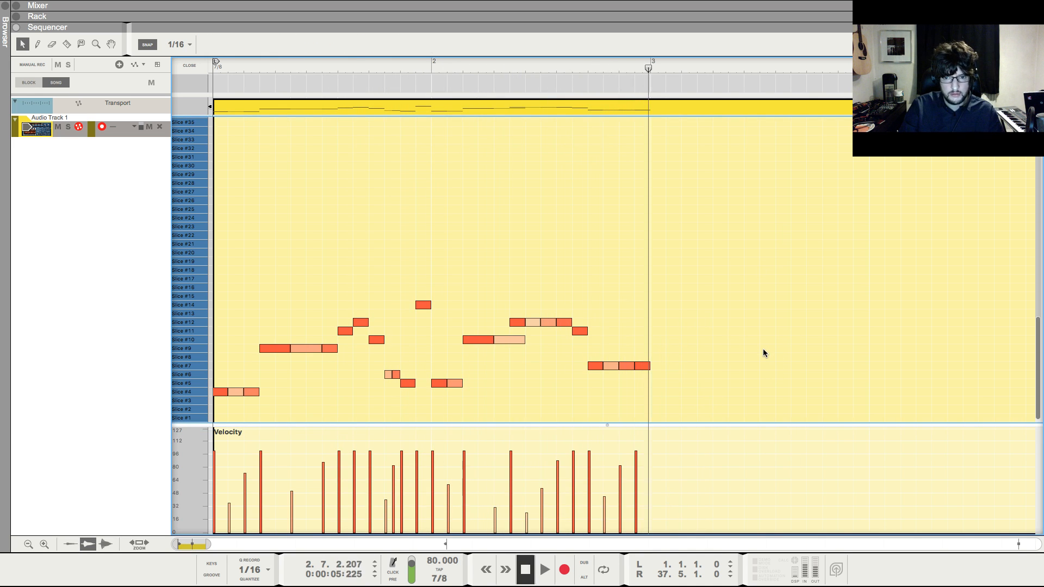
# - Duplicate the complete two-bar phrase into bars 3 and 4 and return the playback position to the start
pyautogui.hotkey('shift', 'Return')
pyautogui.press('super+a')
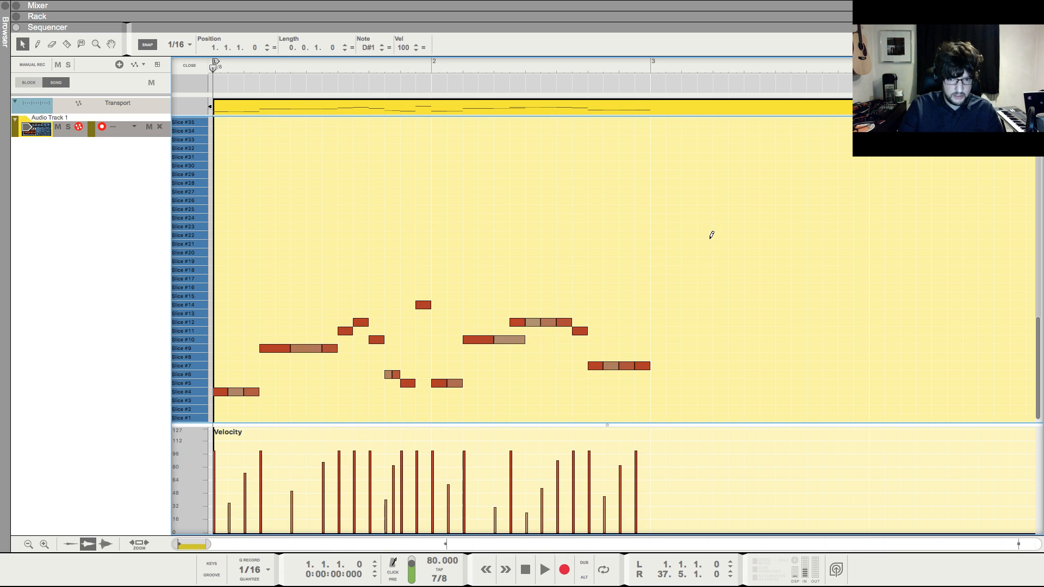
pyautogui.press('super+c')
pyautogui.press('super+v')
pyautogui.click(691, 207)
pyautogui.hotkey('shift', 'Return')
pyautogui.press('g')
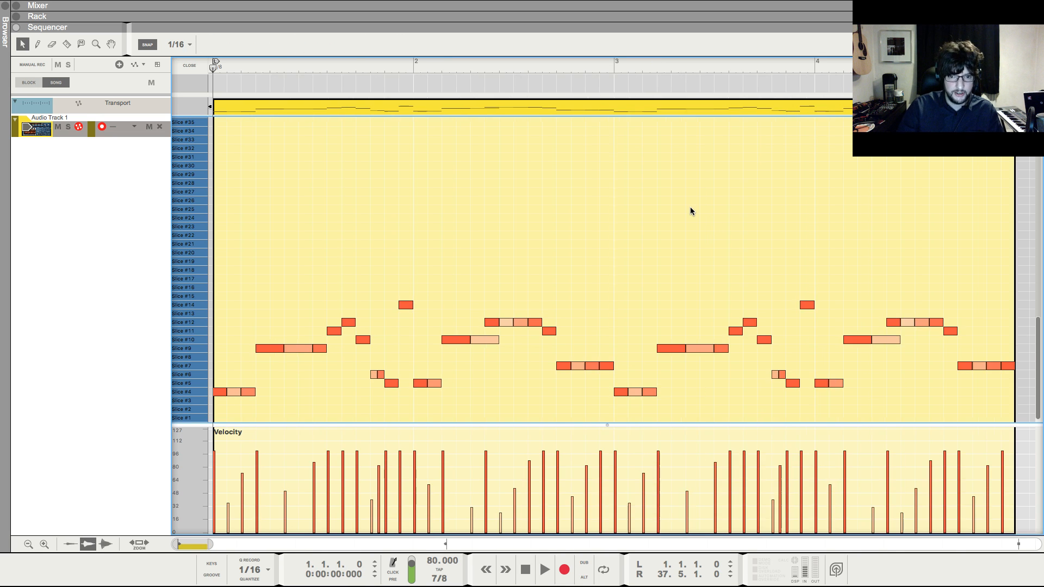
# - Play the four-bar pattern from the start and look over the Dr. OctoRex settings in the rack
pyautogui.press('space')
pyautogui.press('g')
pyautogui.press('g')
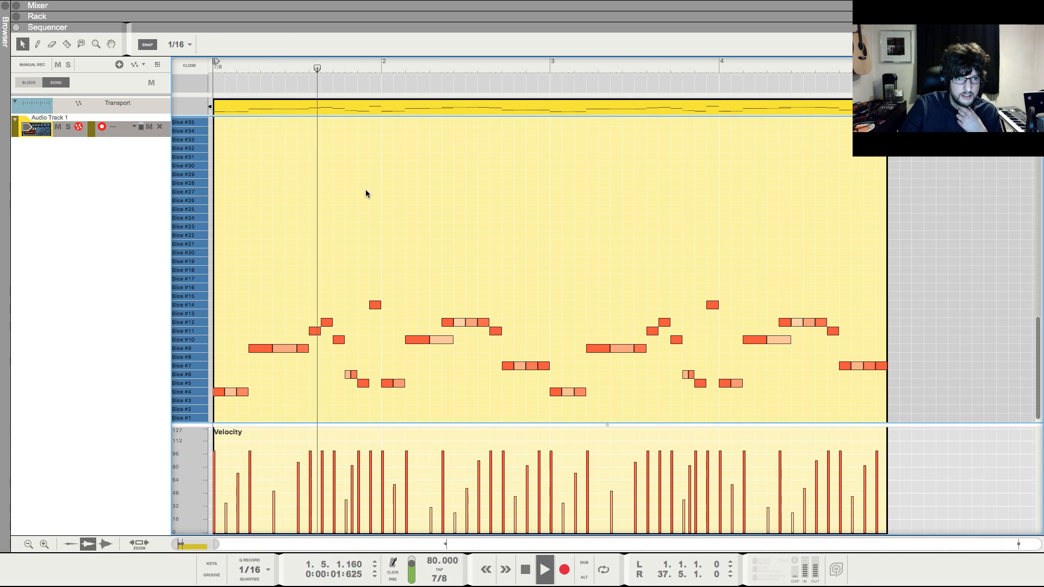
pyautogui.press('F6')
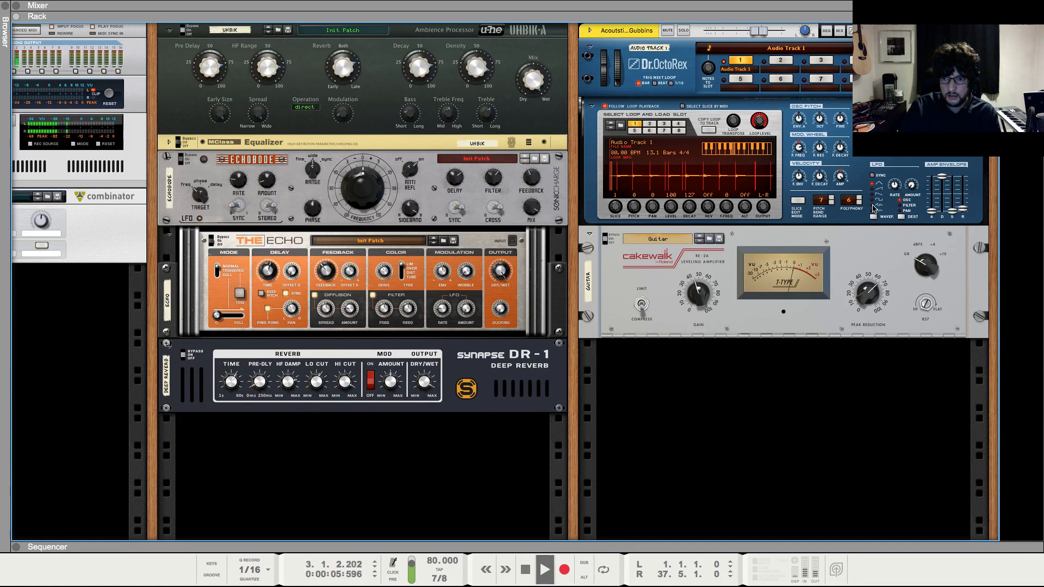
pyautogui.press('F7')
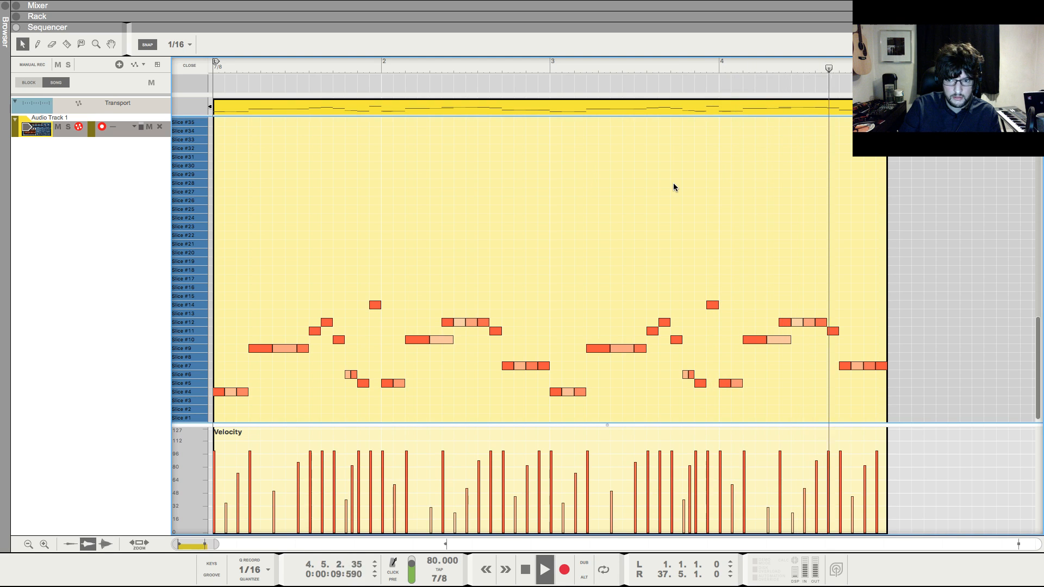
# - Set the loop range from 1.1.1 to 5.1.1, turn looping on and play the pattern from the start
pyautogui.press('space')
pyautogui.press('super+l')
pyautogui.hotkey('shift', 'Return')
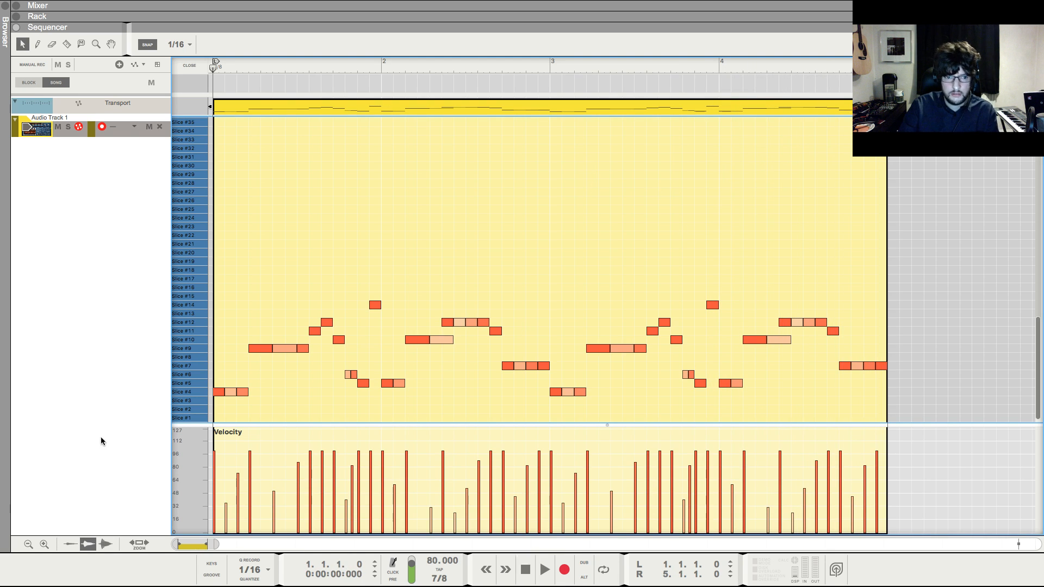
pyautogui.press('space')
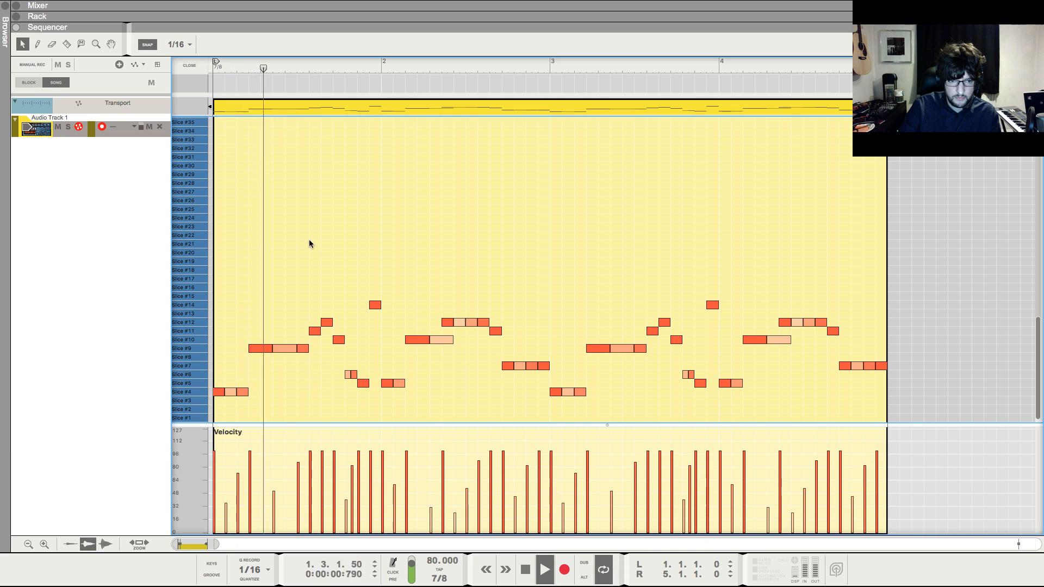
pyautogui.press('F6')
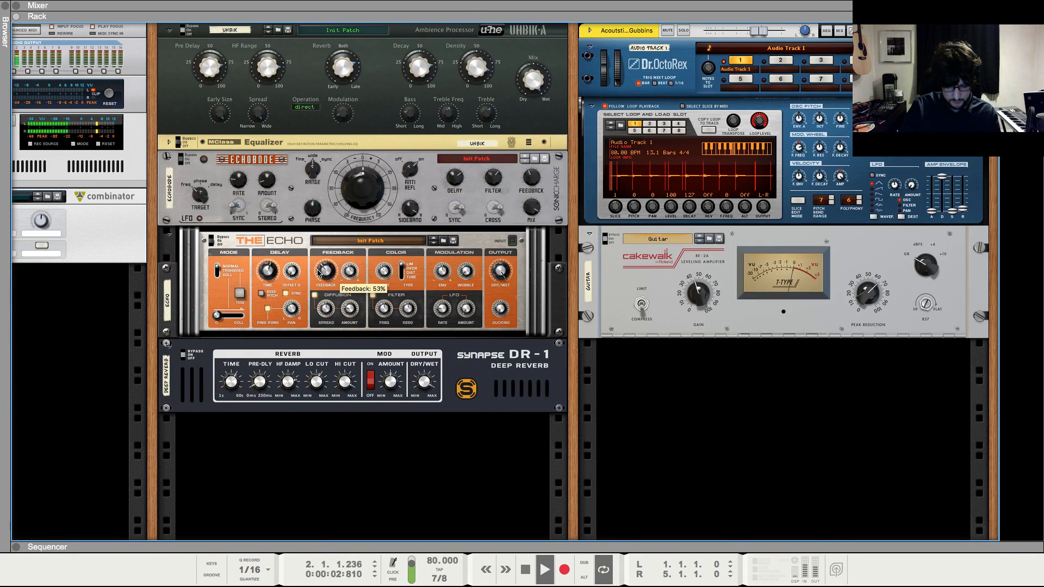
pyautogui.press('F7')
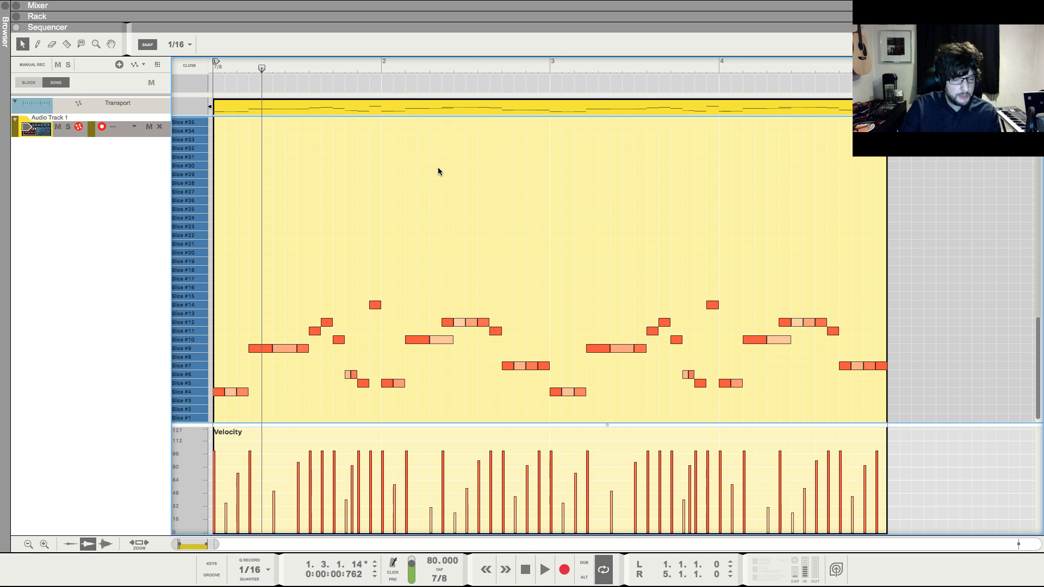
# - Choose a waveform for the Dr. OctoRex LFO, sync it to the tempo, set its amount to 54 and play the loop
pyautogui.press('F6')
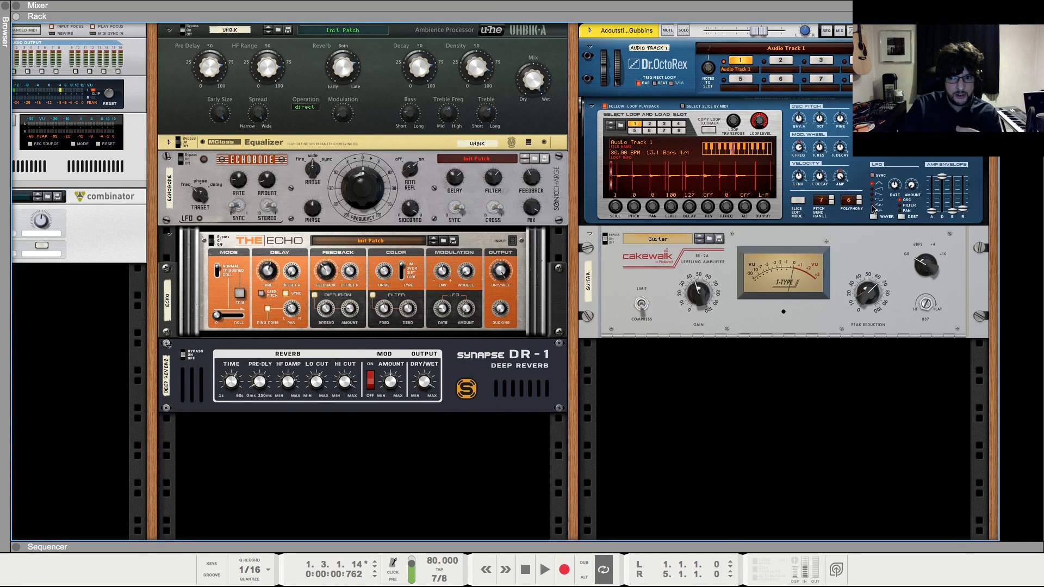
pyautogui.click(872, 206)
pyautogui.click(873, 175)
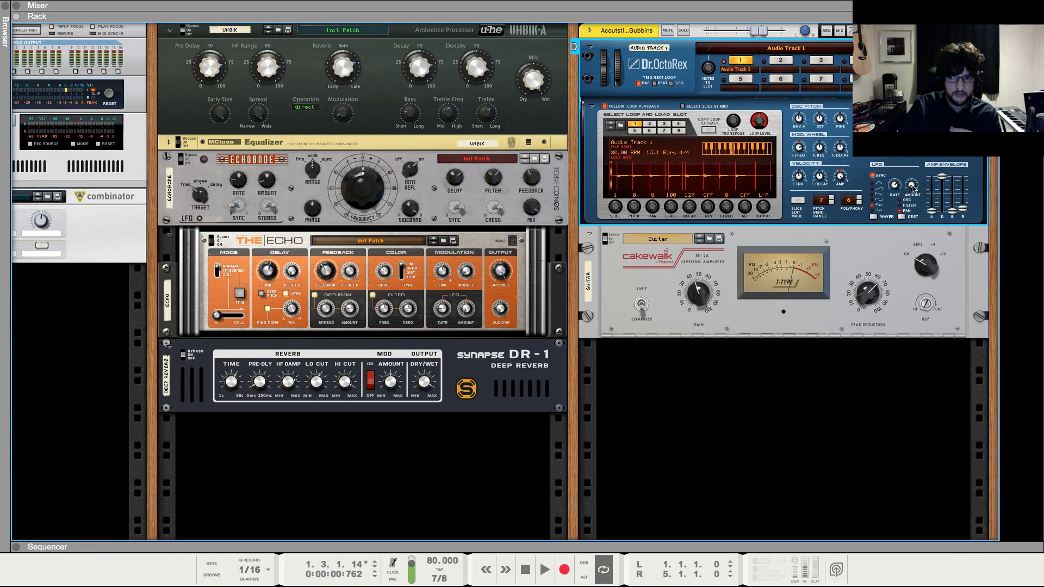
pyautogui.moveTo(916, 180); pyautogui.dragTo(918, 177)
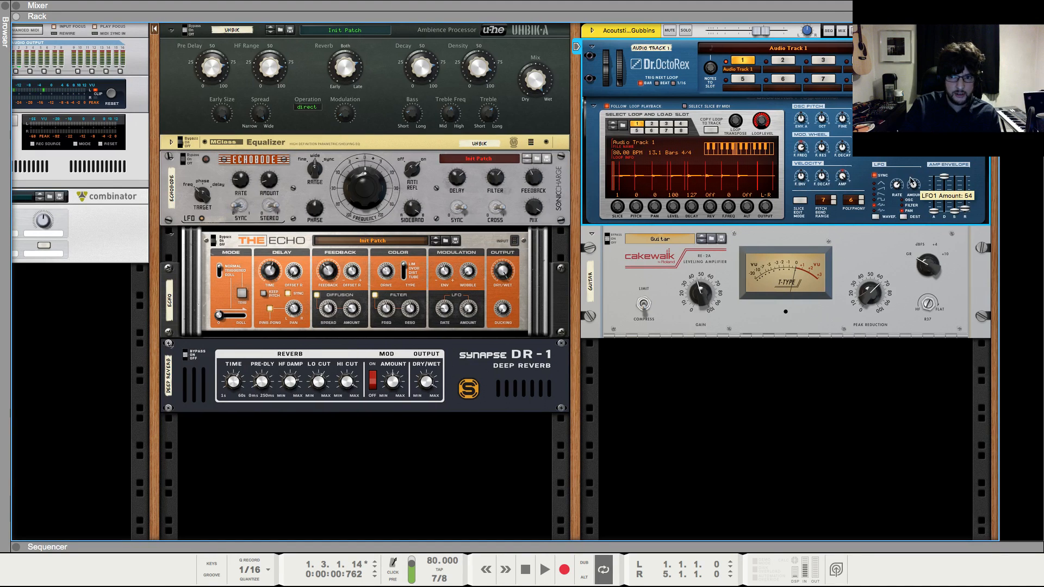
pyautogui.hotkey('shift', 'Return')
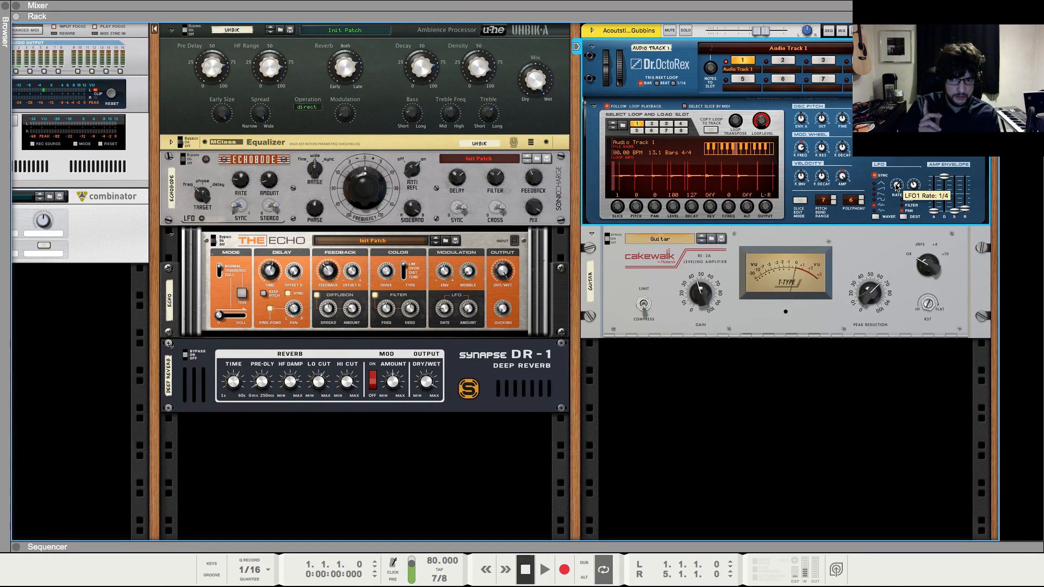
pyautogui.press('space')
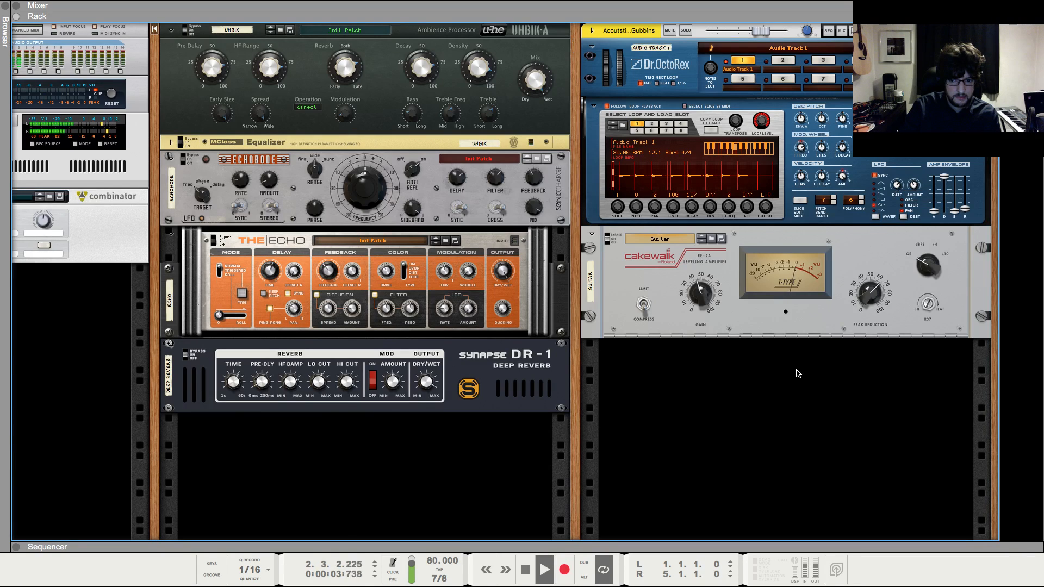
# - Enable FX send 1 on the guitar's mixer channel at about -38.3 dB and lower its fader to about -9.28 dB
pyautogui.press('F5')
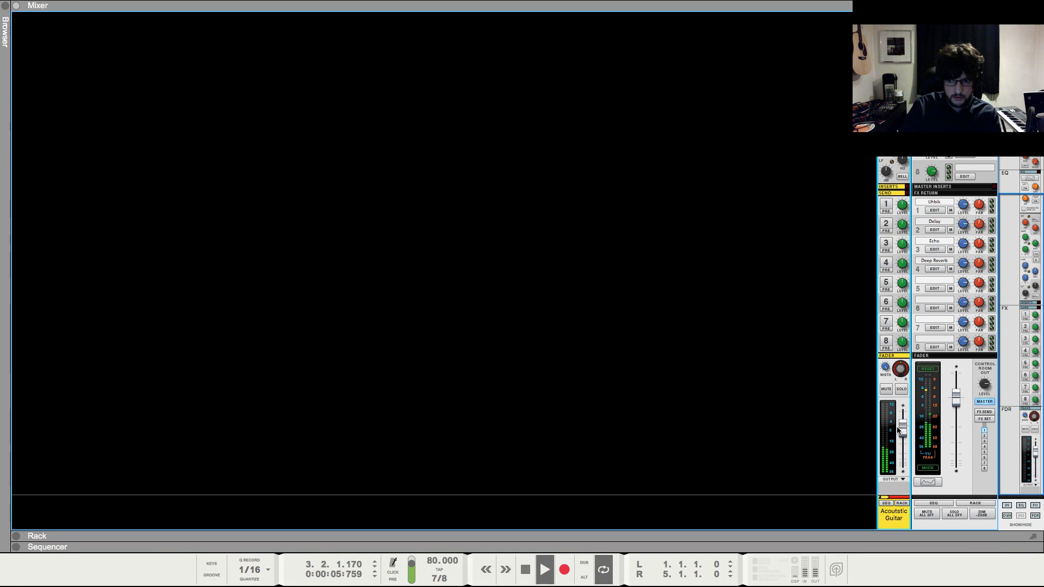
pyautogui.moveTo(902, 433)
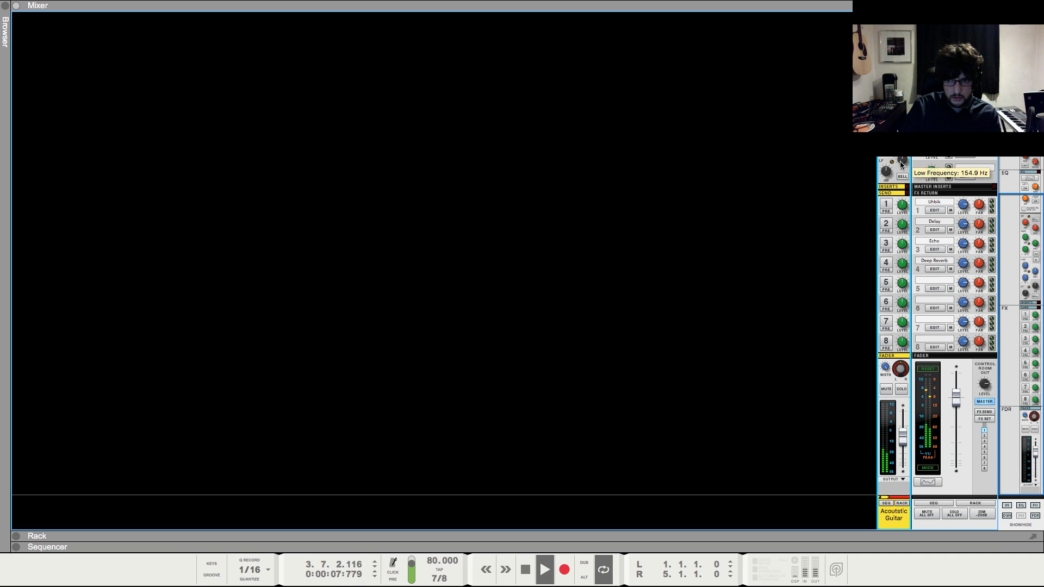
pyautogui.click(886, 204)
pyautogui.moveTo(902, 219)
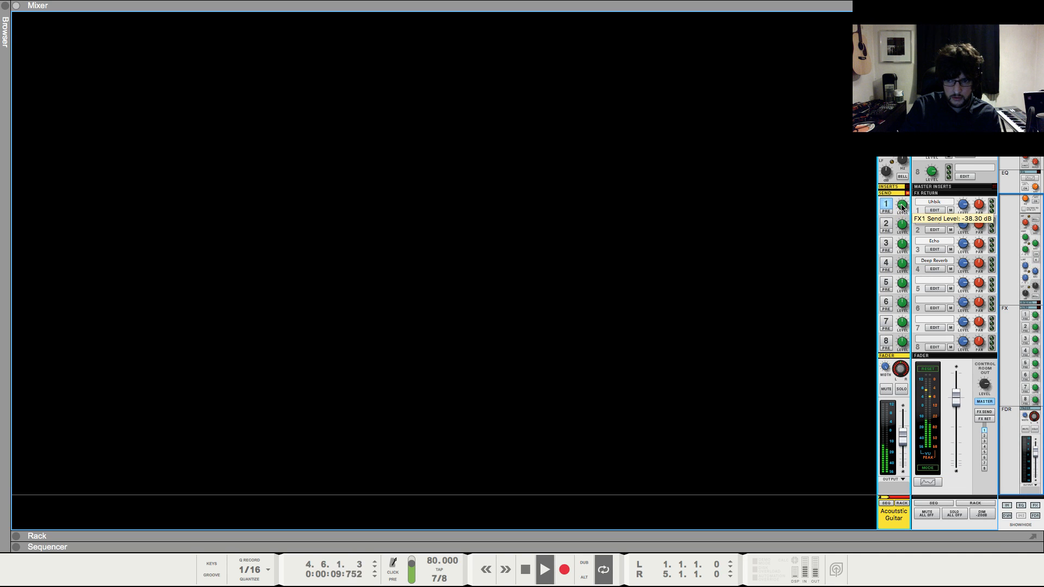
pyautogui.moveTo(907, 434)
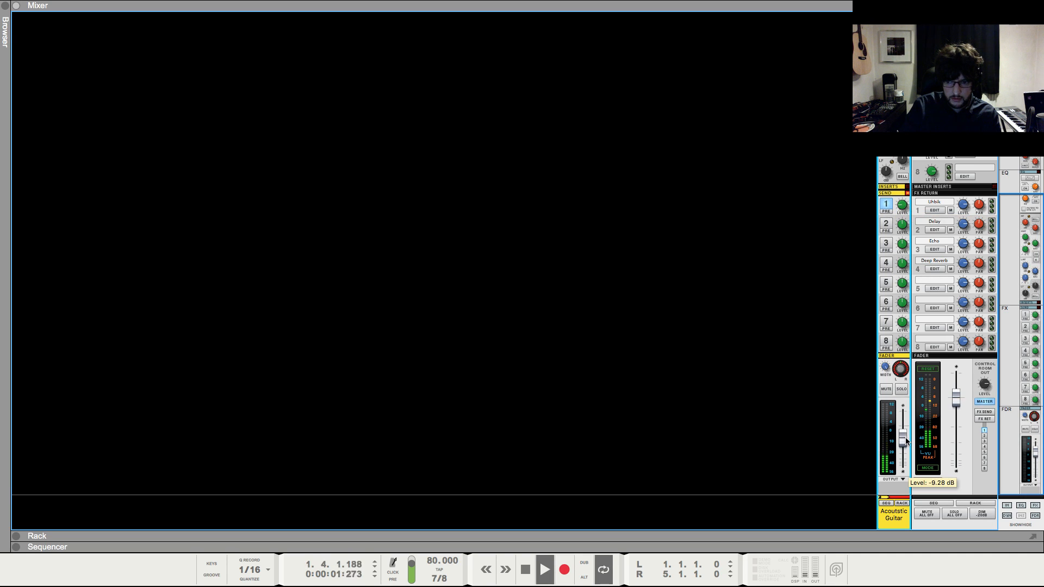
pyautogui.press('F7')
pyautogui.press('F6')
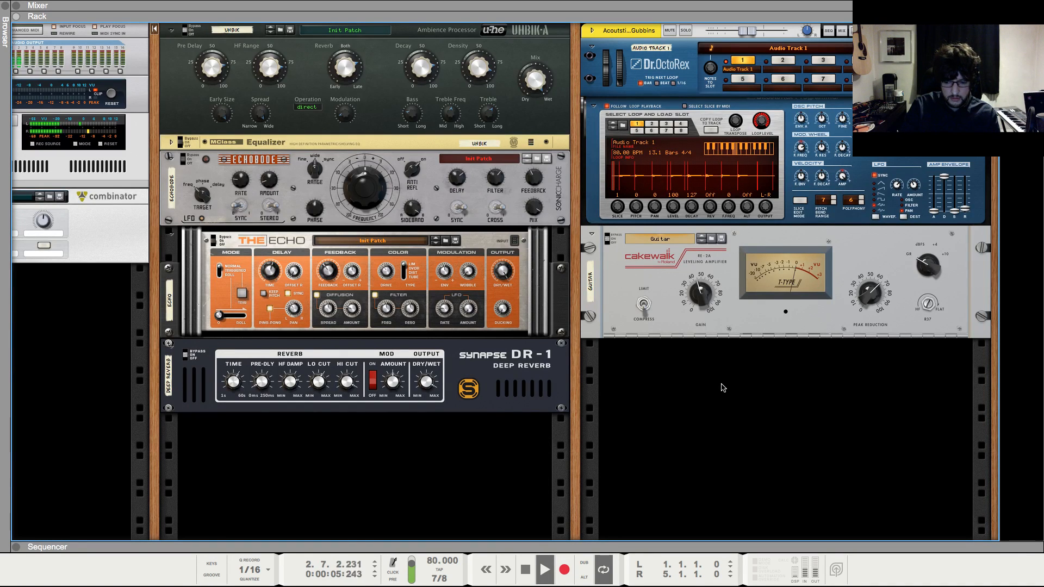
pyautogui.press('space')
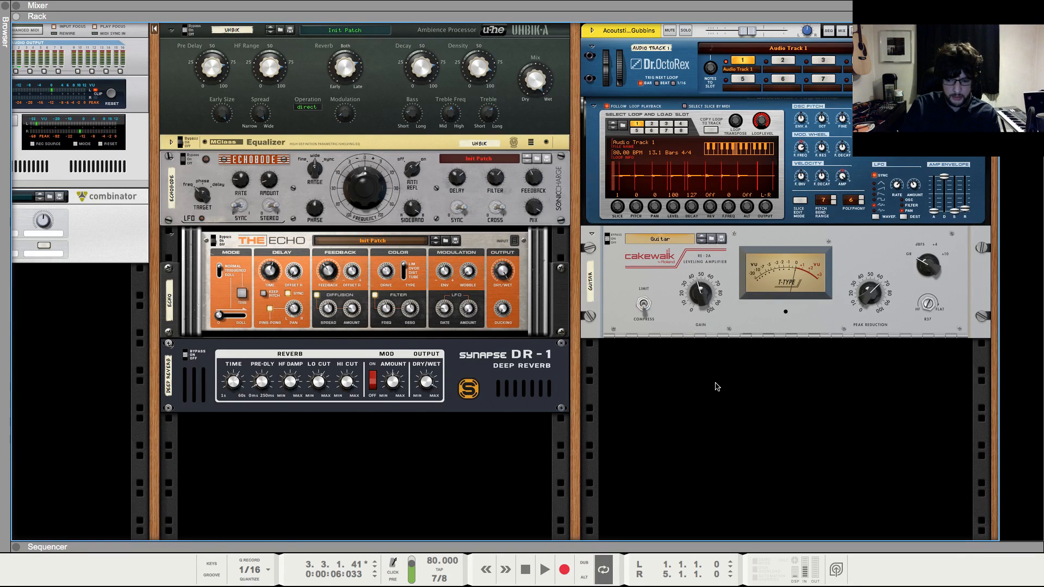
# - Create a new audio track in the rack below the guitar's leveling amplifier, keeping its default name
pyautogui.press('F7')
pyautogui.press('F6')
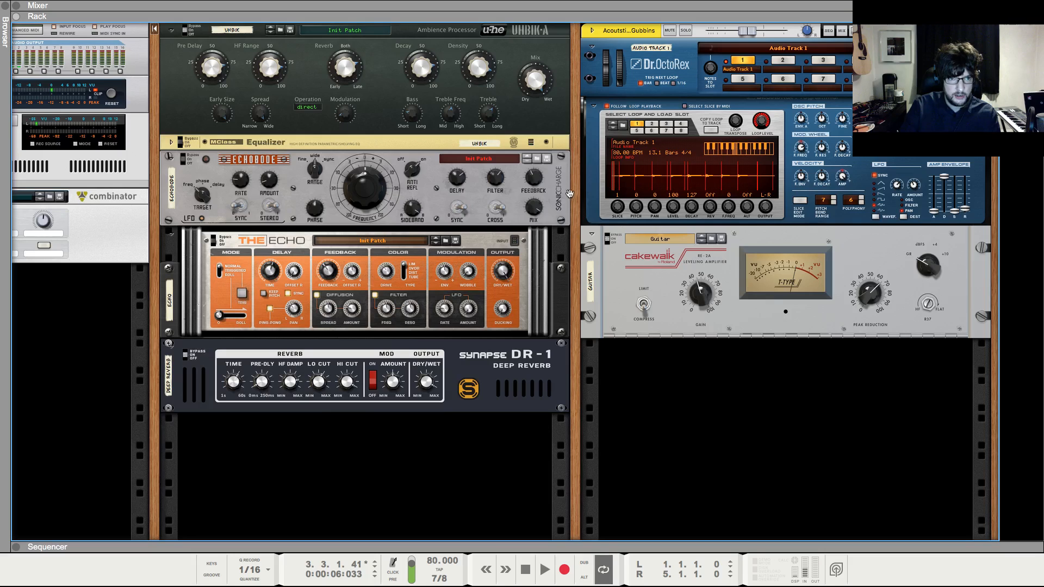
pyautogui.rightClick(636, 373)
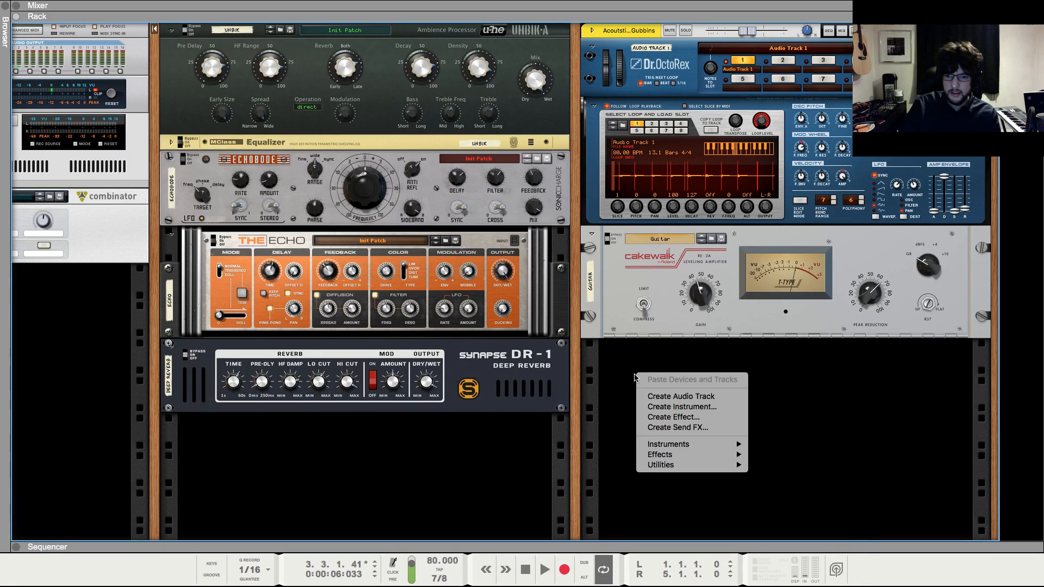
pyautogui.rightClick(625, 372)
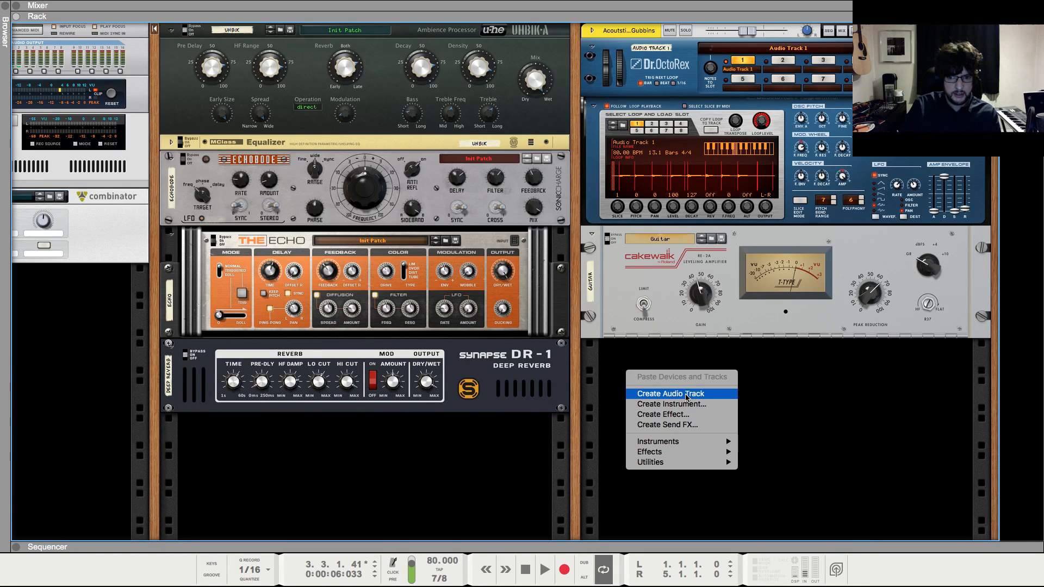
pyautogui.click(686, 394)
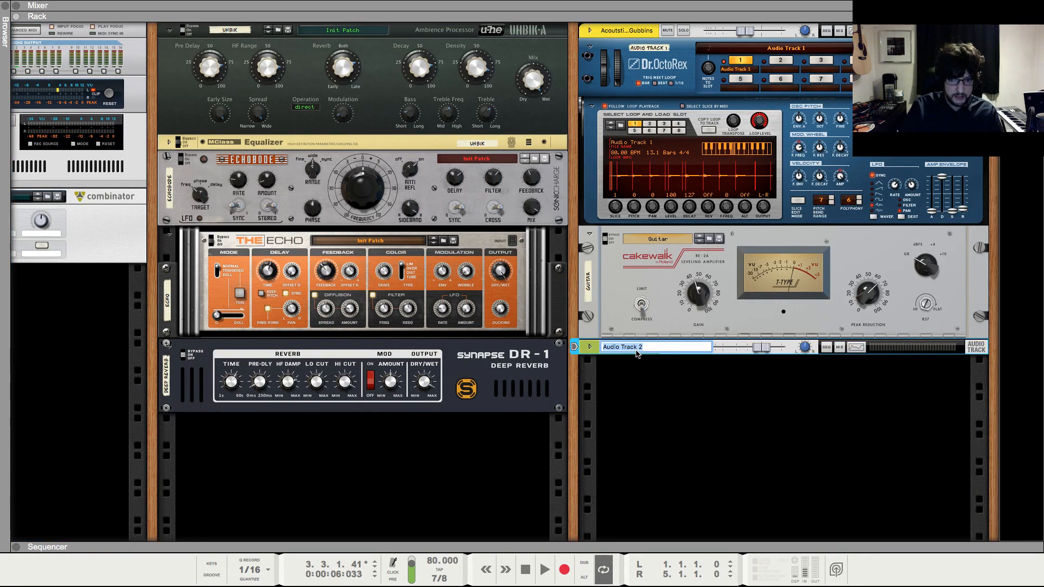
pyautogui.click(666, 378)
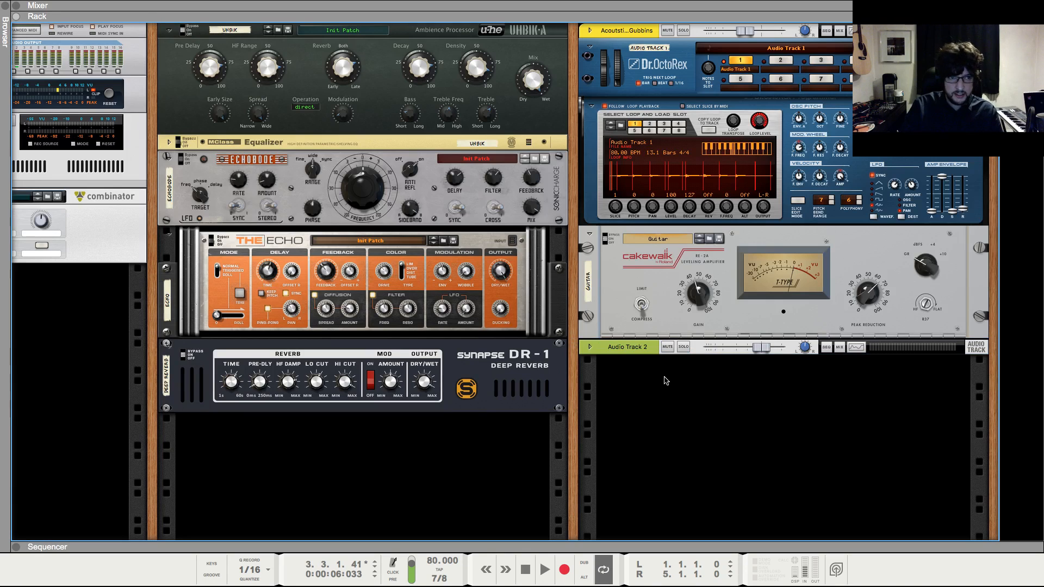
# - Show the browser and open the Microtonic Fragments folder inside Export > Livestream
pyautogui.click(3, 7)
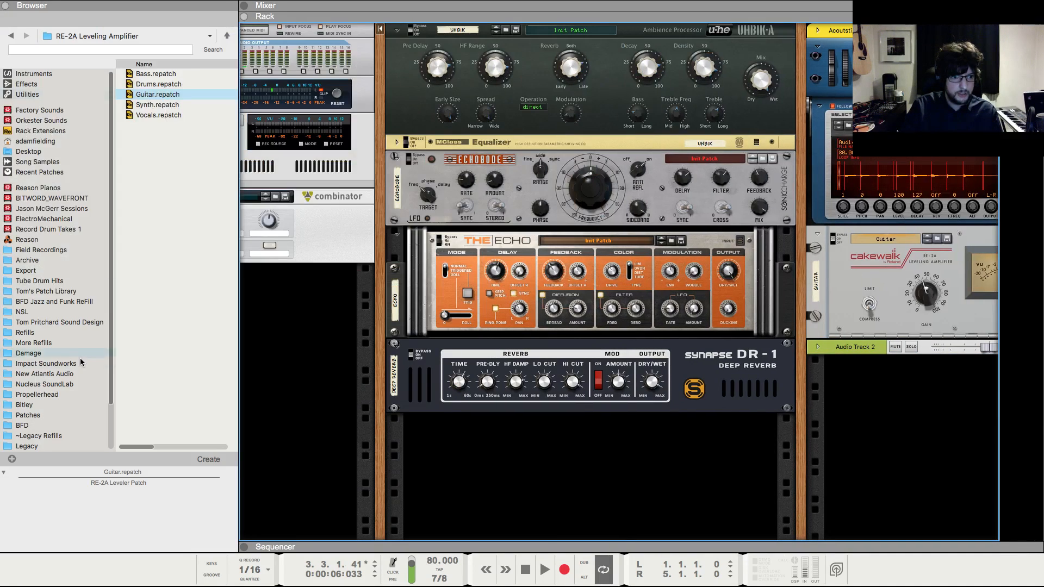
pyautogui.click(71, 271)
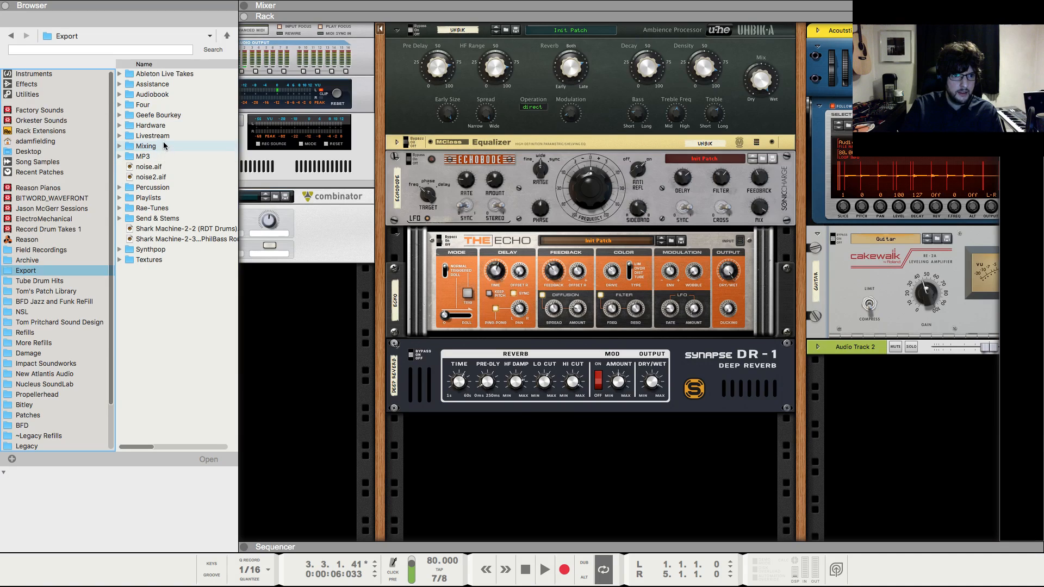
pyautogui.doubleClick(158, 136)
pyautogui.doubleClick(170, 85)
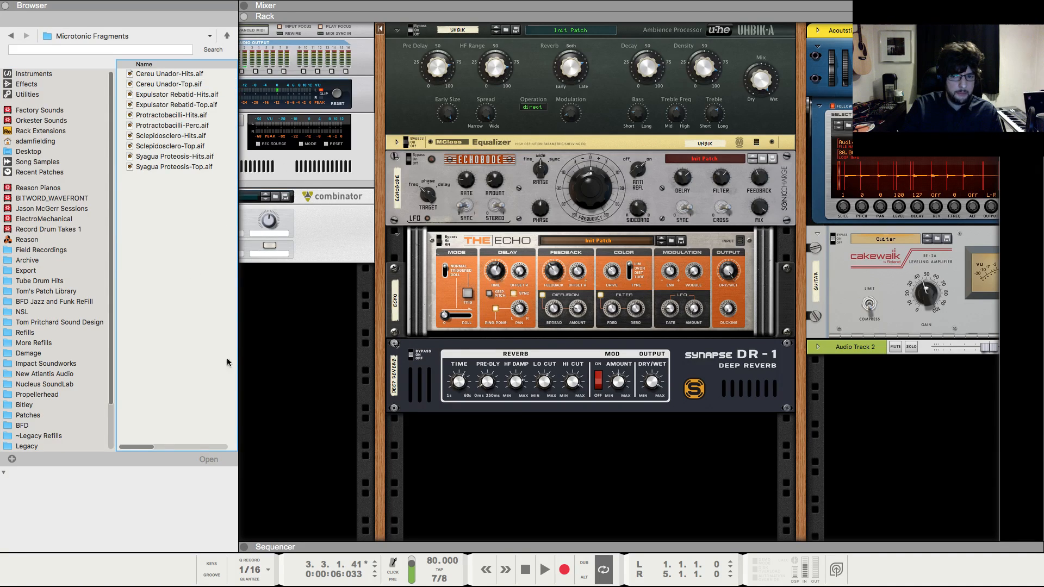
pyautogui.click(906, 407)
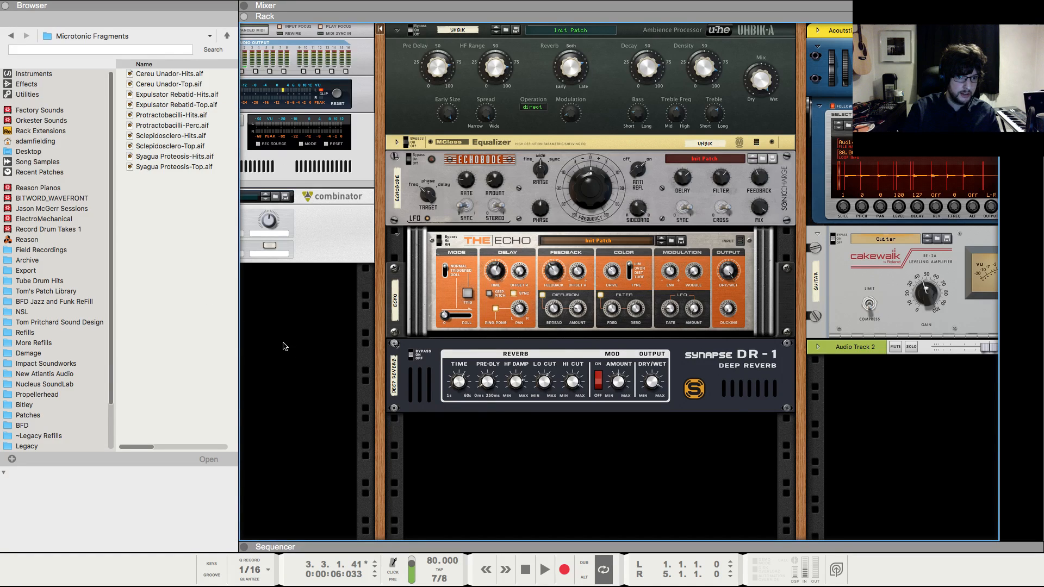
# - Show the sequencer and return the playhead to the start of the song
pyautogui.press('F7')
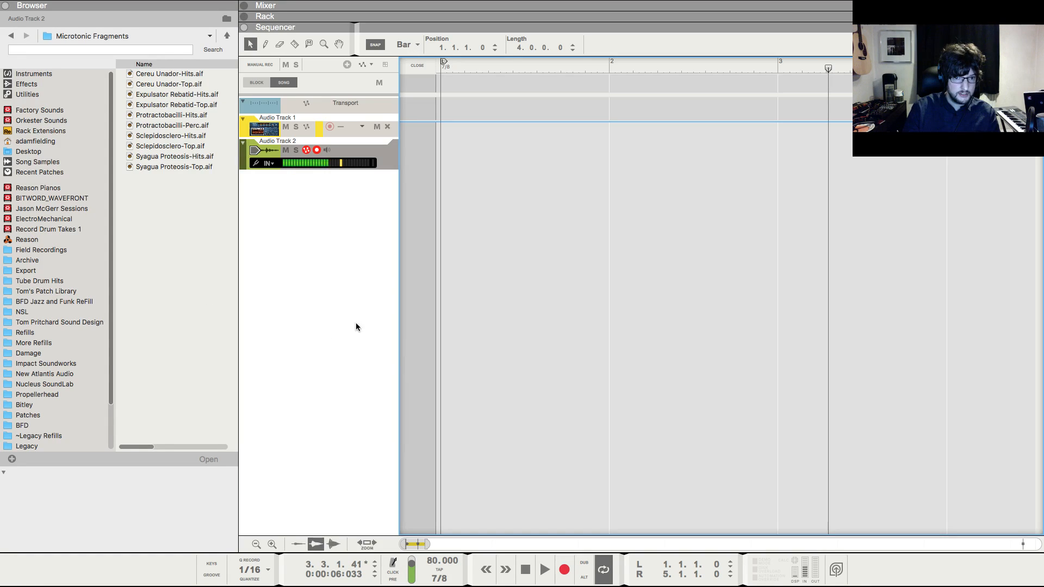
pyautogui.click(425, 66)
pyautogui.hotkey('shift', 'Return')
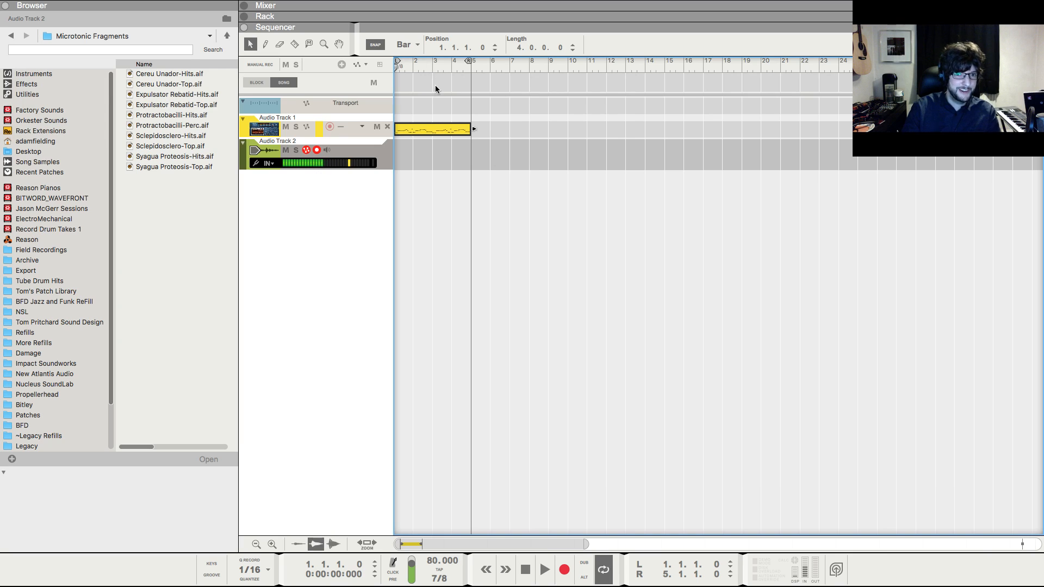
pyautogui.moveTo(437, 173); pyautogui.dragTo(189, 121)
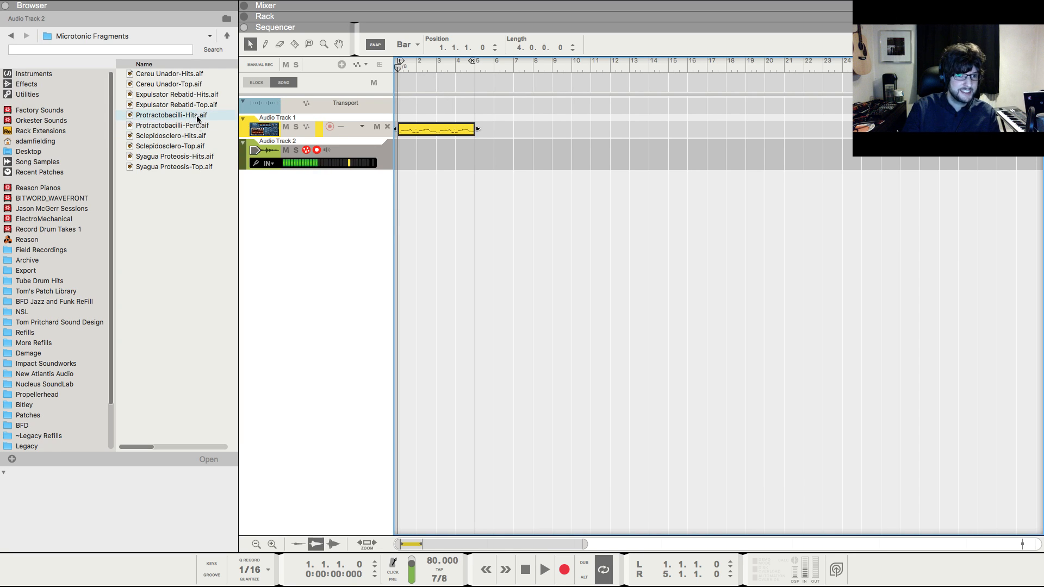
# - Audition the Protractobacilli, Sclepidosclero, Syagua Proteosis, Expulsator Rebatid and Cereu Unador Hits loops in the browser
pyautogui.click(197, 116)
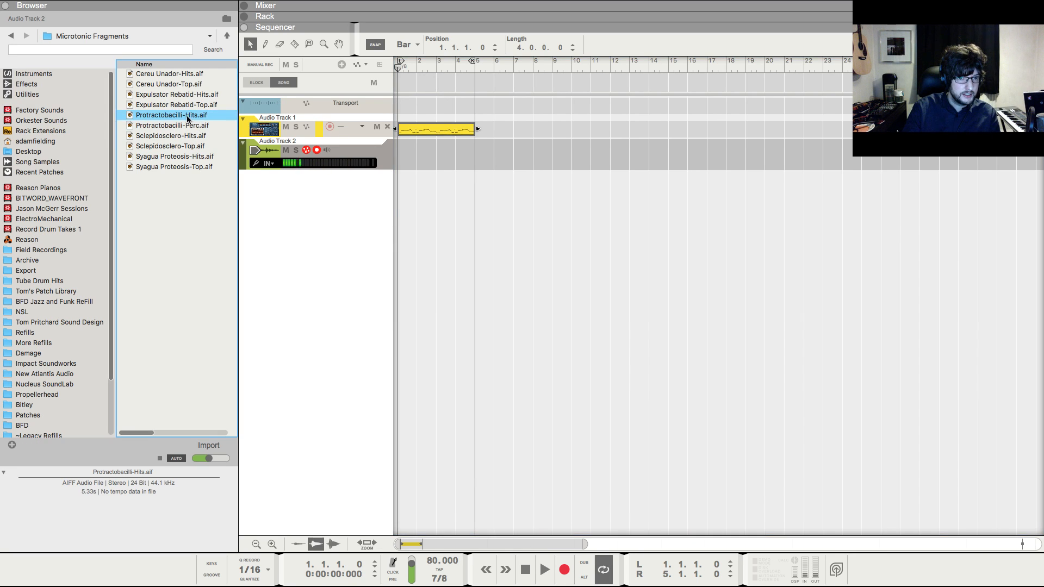
pyautogui.click(188, 137)
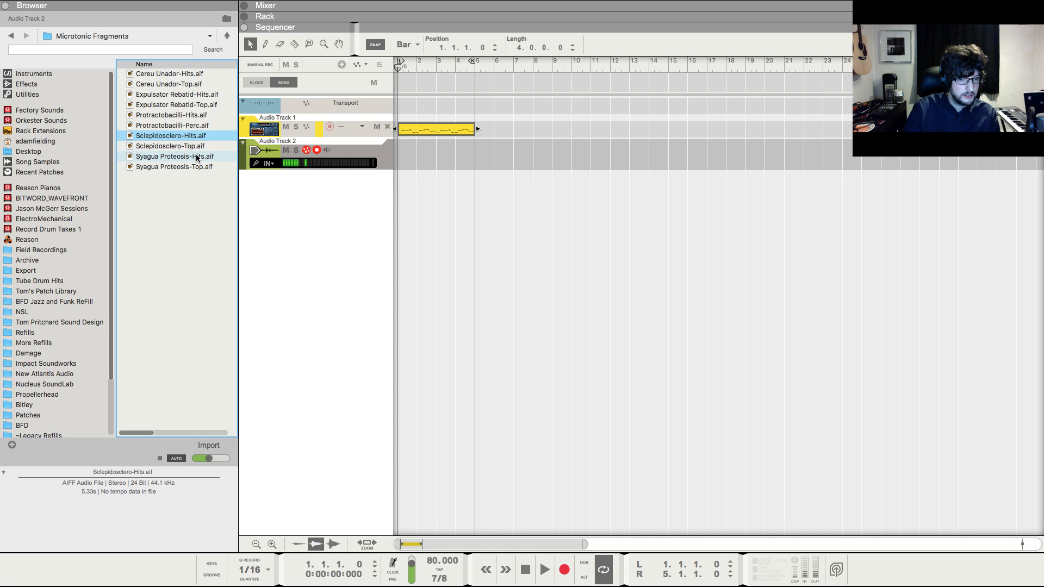
pyautogui.click(197, 157)
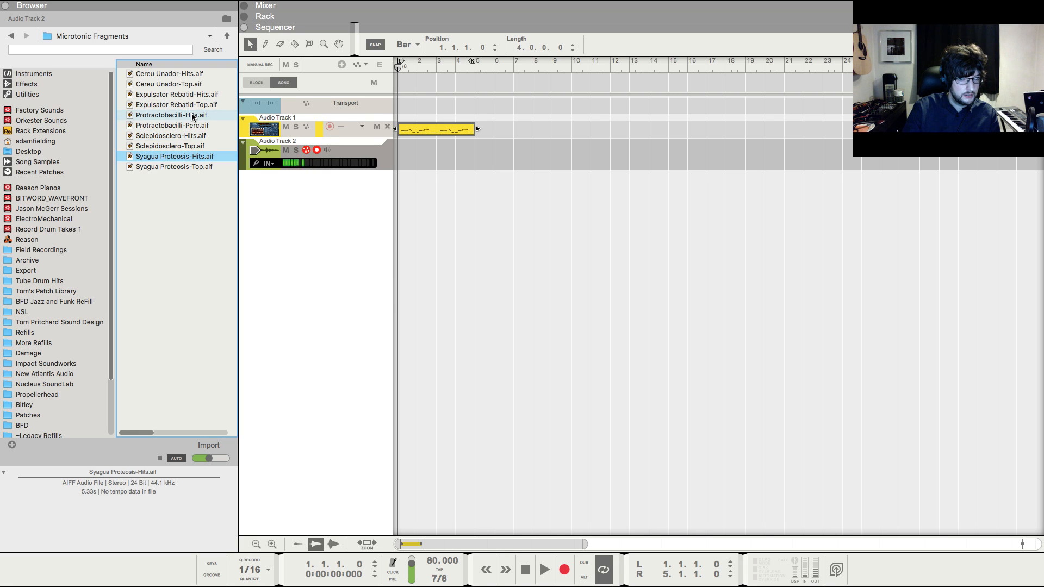
pyautogui.click(174, 115)
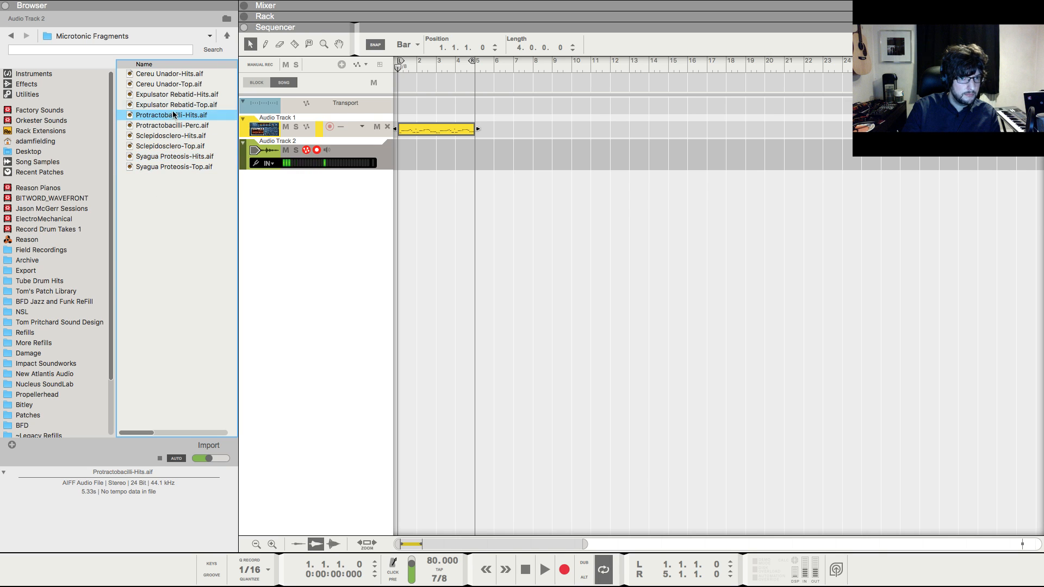
pyautogui.click(179, 95)
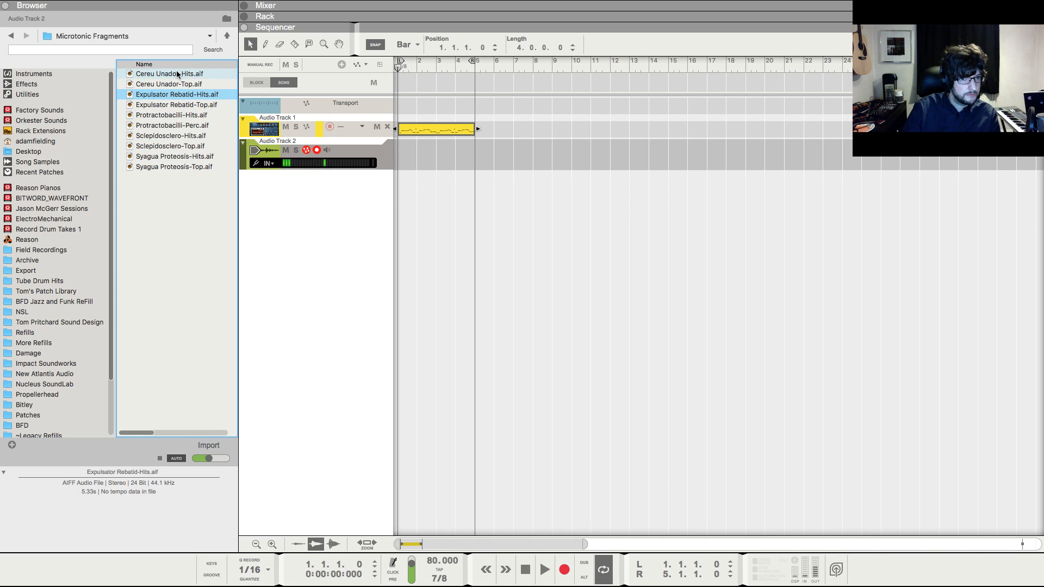
pyautogui.click(177, 74)
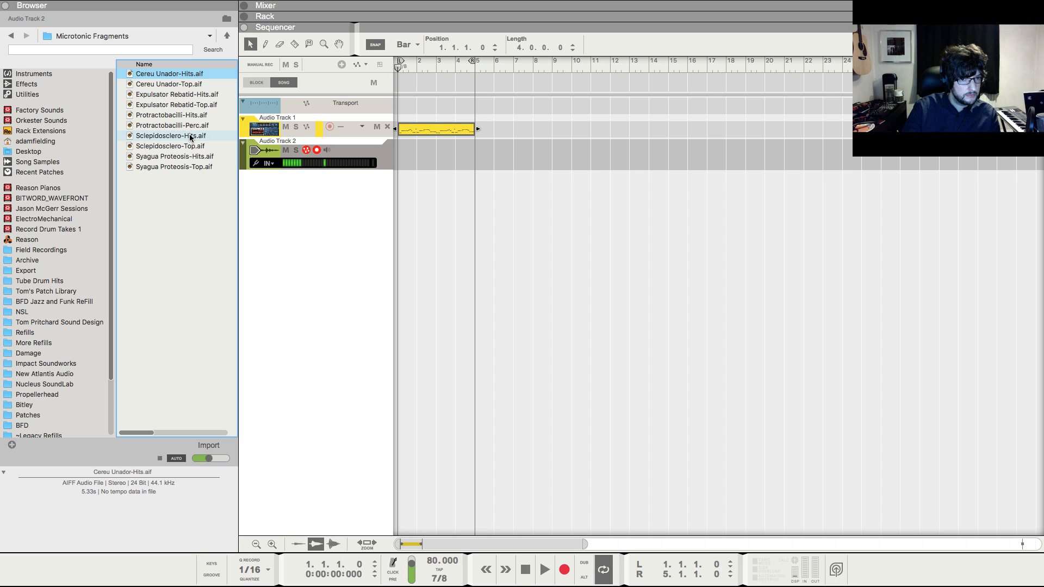
pyautogui.click(179, 137)
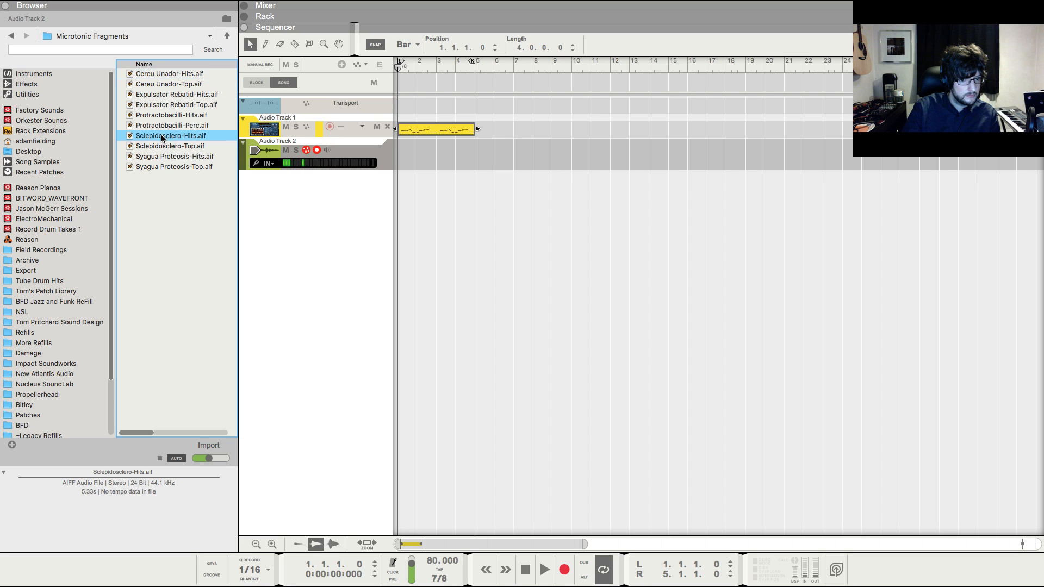
# - Import Protractobacilli-Hits.aif onto Audio Track 2 at the start of the song
pyautogui.moveTo(172, 116); pyautogui.dragTo(397, 158)
pyautogui.click(650, 266)
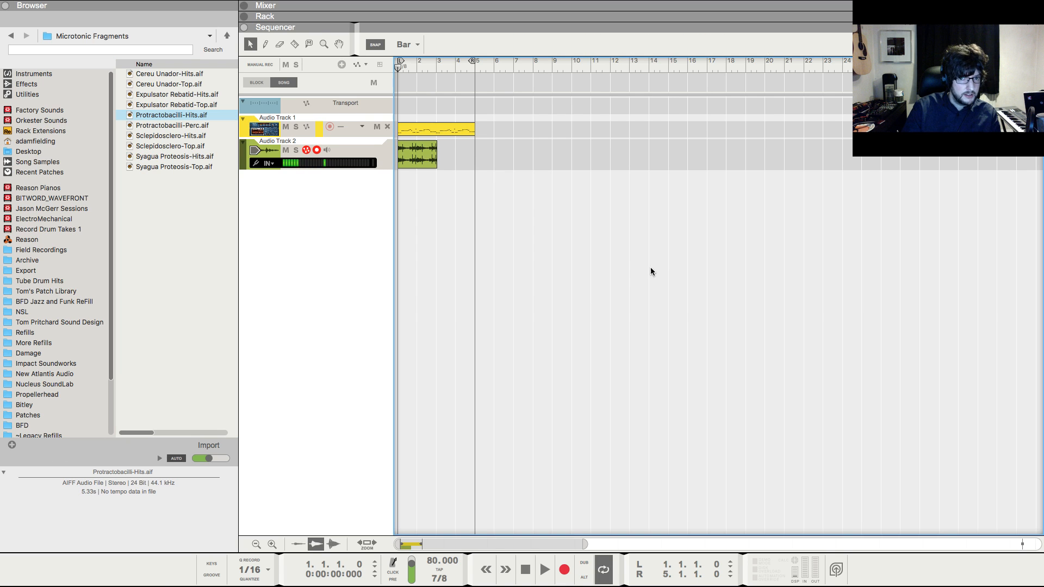
pyautogui.press('h')
pyautogui.press('h')
pyautogui.press('h')
pyautogui.press('h')
pyautogui.press('h')
pyautogui.press('h')
pyautogui.press('h')
pyautogui.press('h')
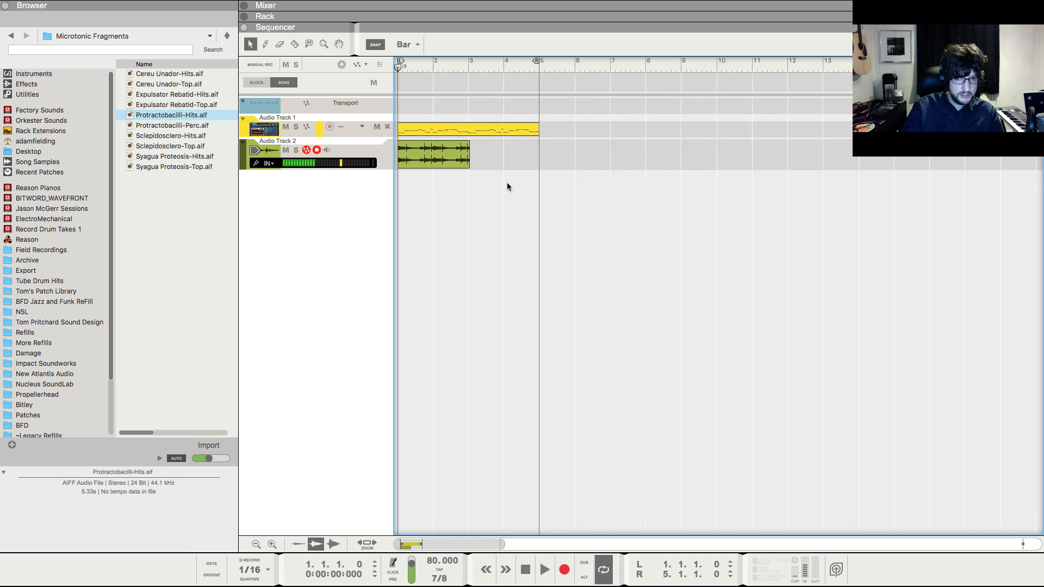
# - Set the song's time signature to 4/4
pyautogui.click(515, 155)
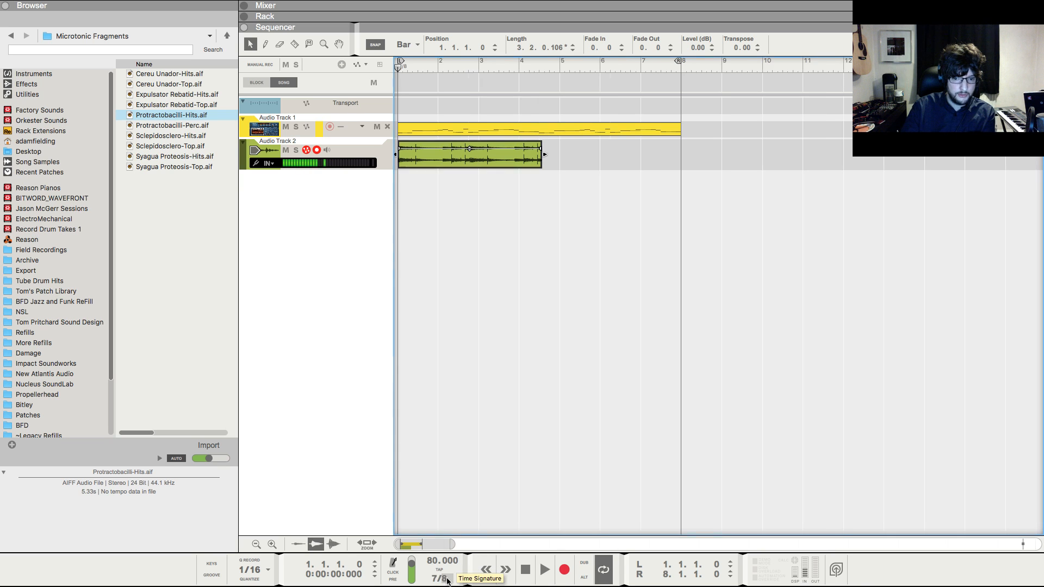
pyautogui.doubleClick(439, 579)
pyautogui.write('4/4')
pyautogui.press('Return')
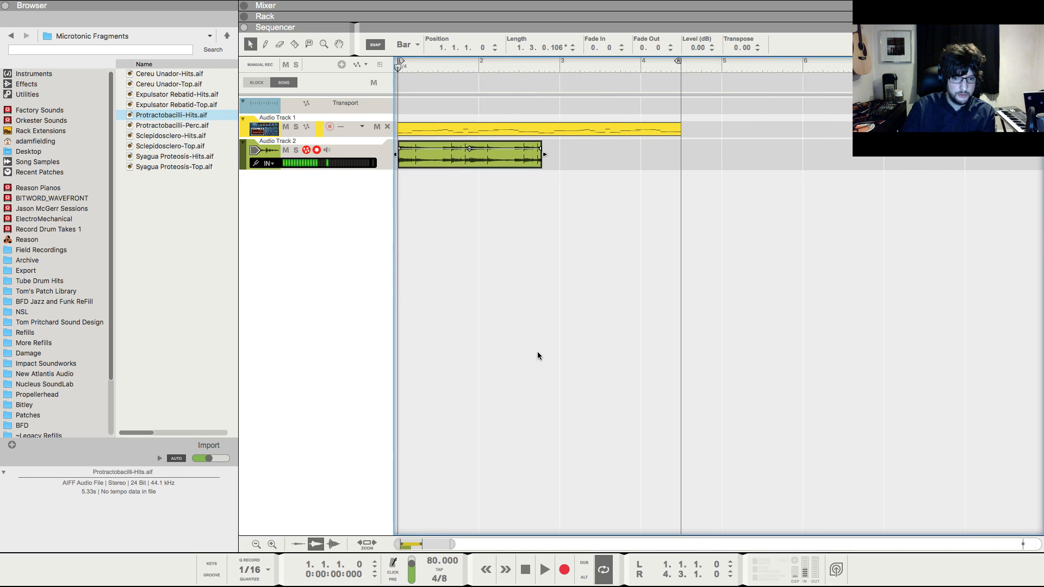
pyautogui.click(537, 351)
# - Time-stretch the Protractobacilli-Hits clip on Audio Track 2 to exactly two 4/4 bars, ending at bar 3
pyautogui.click(514, 153)
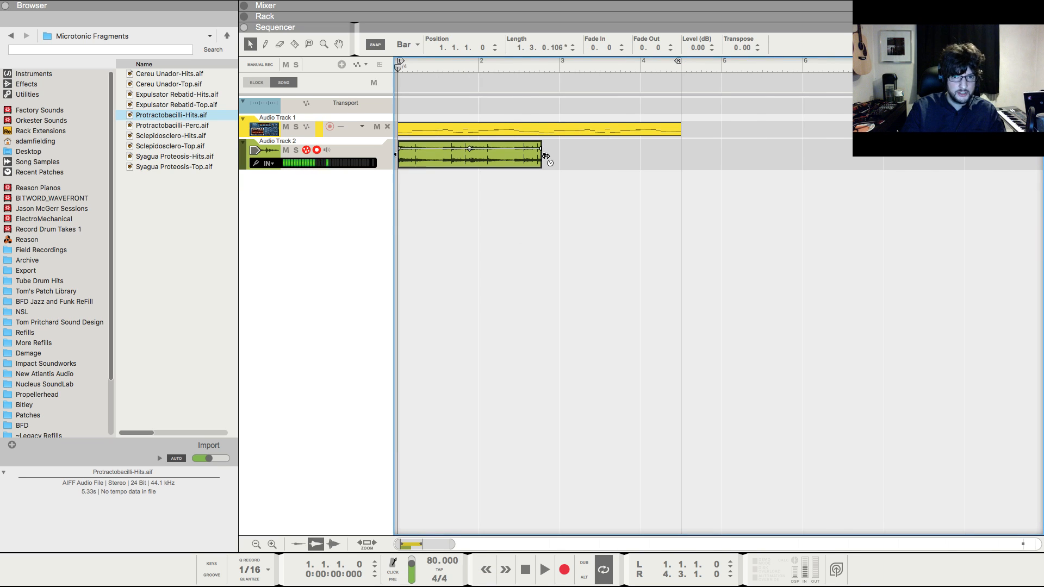
pyautogui.moveTo(546, 156); pyautogui.dragTo(555, 157)
pyautogui.click(545, 197)
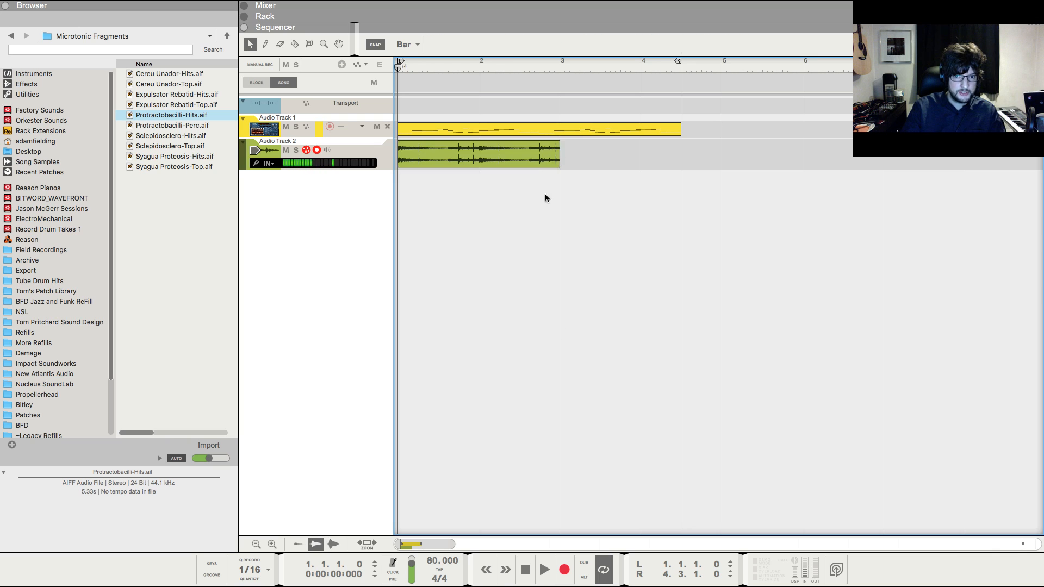
# - Switch the song's time signature back to 7/8 and select the stretched clip on Audio Track 2
pyautogui.click(533, 165)
pyautogui.doubleClick(447, 579)
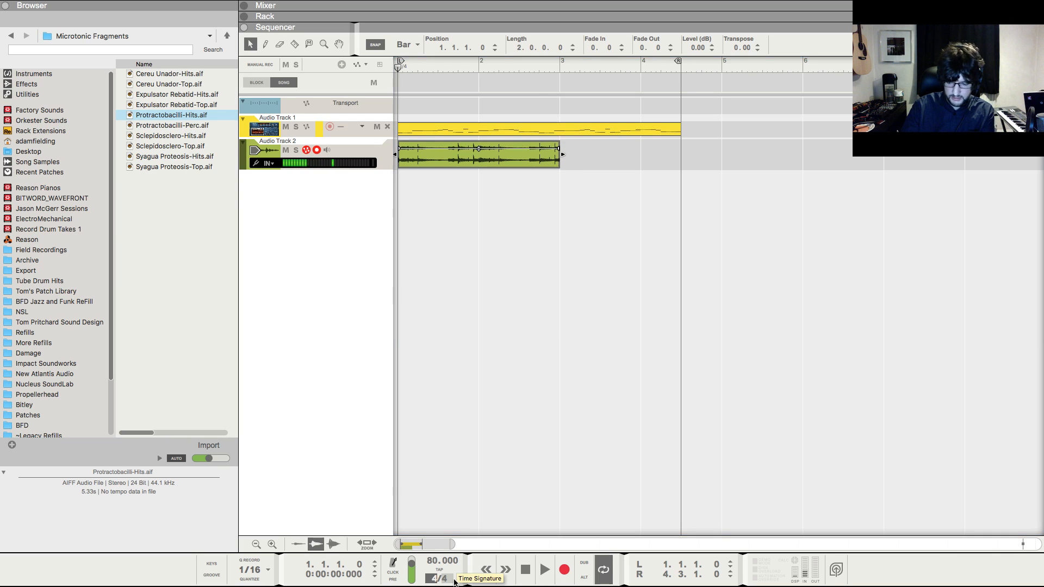
pyautogui.press('Return')
pyautogui.moveTo(447, 582); pyautogui.dragTo(447, 576)
pyautogui.click(611, 284)
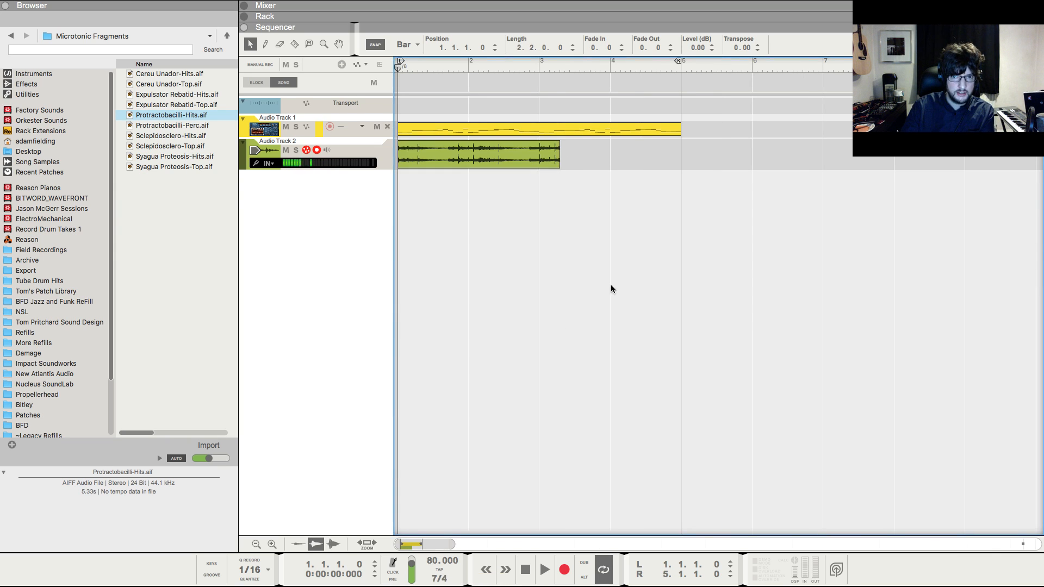
pyautogui.click(545, 146)
pyautogui.click(634, 163)
pyautogui.click(553, 152)
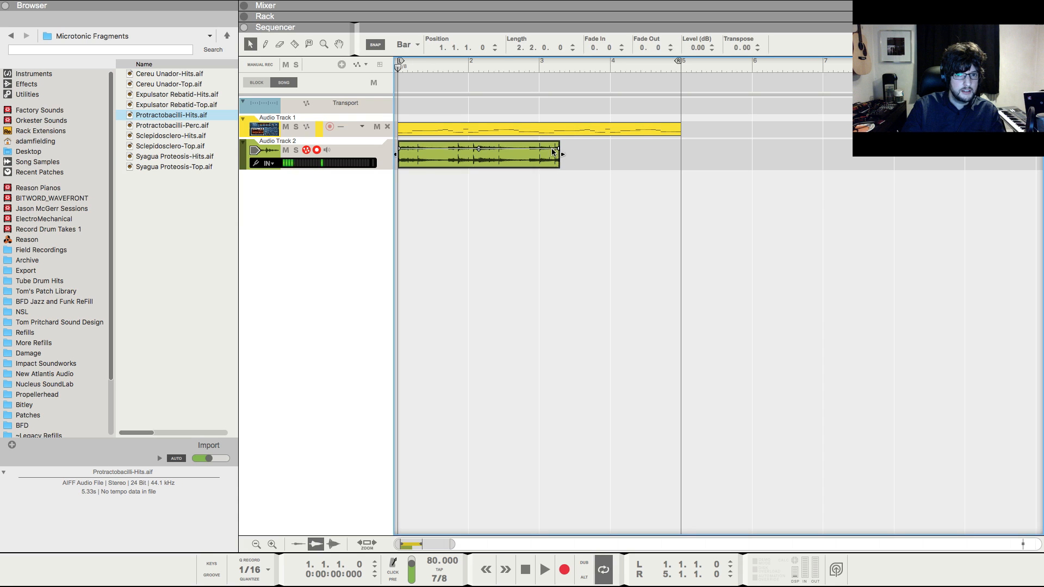
# - Play the loop and enable the high-pass filter on Audio Track 2's mixer channel at about 75.6 Hz
pyautogui.press('F5')
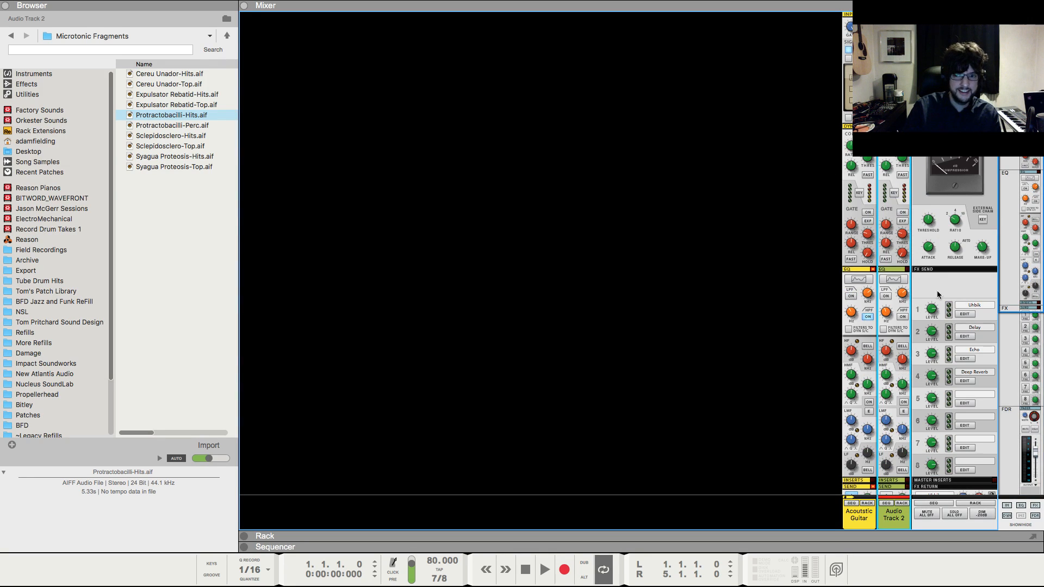
pyautogui.scroll(-10, 907, 399)
pyautogui.press('space')
pyautogui.scroll(10, 879, 157)
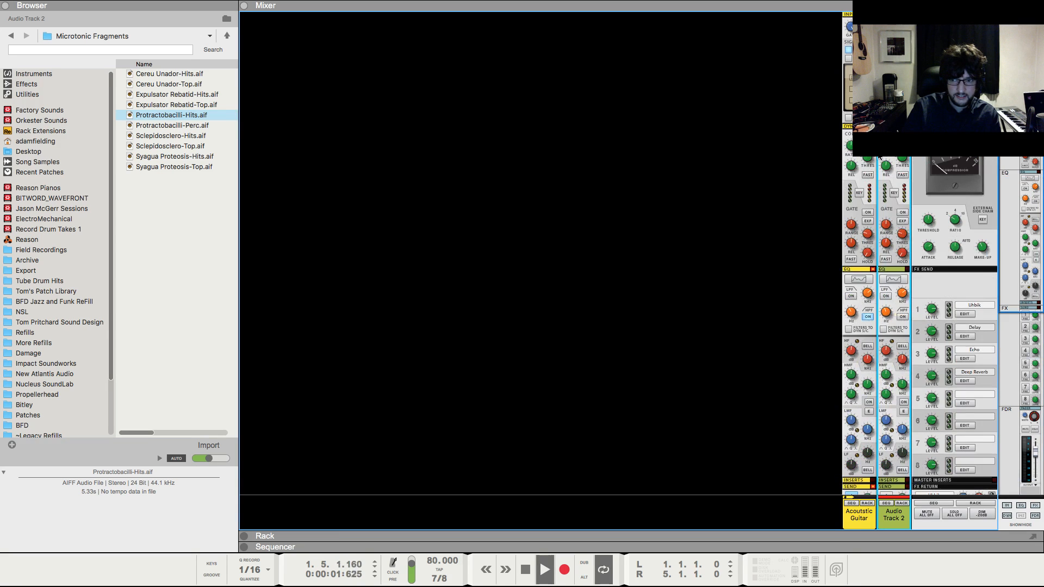
pyautogui.moveTo(888, 311); pyautogui.dragTo(888, 316)
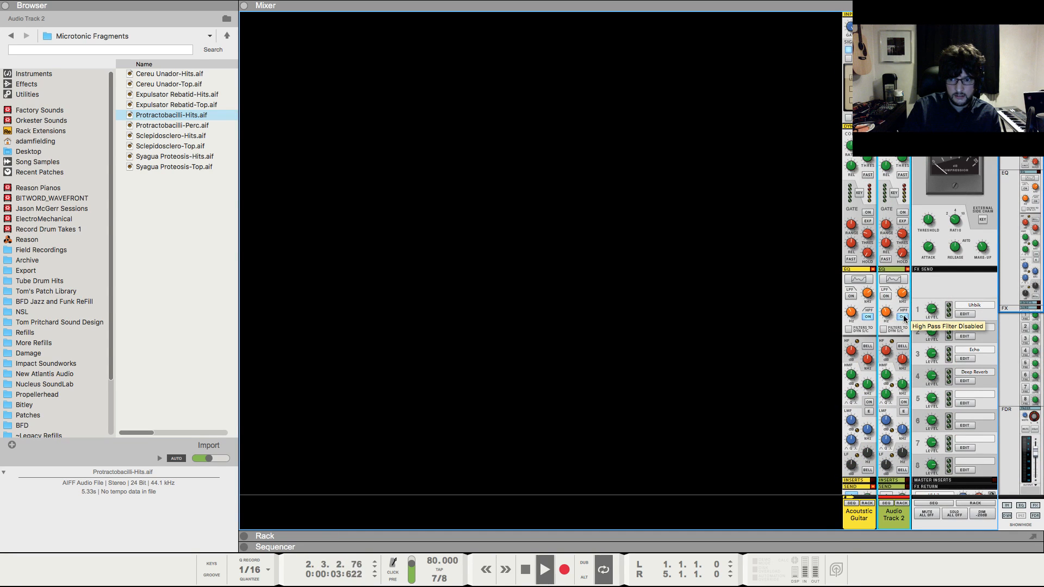
pyautogui.click(903, 317)
pyautogui.scroll(-10, 903, 321)
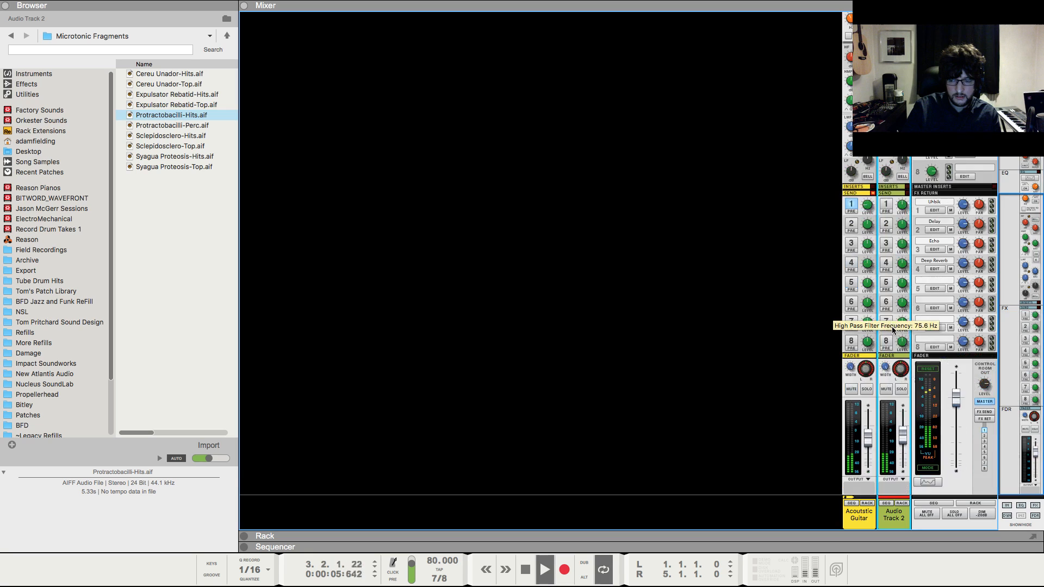
# - Trim the Audio Track 2 clip to two 7/8 bars and copy it to bar 3 so the loop fills four bars
pyautogui.press('F7')
pyautogui.hotkey('shift', 'Return')
pyautogui.press('space')
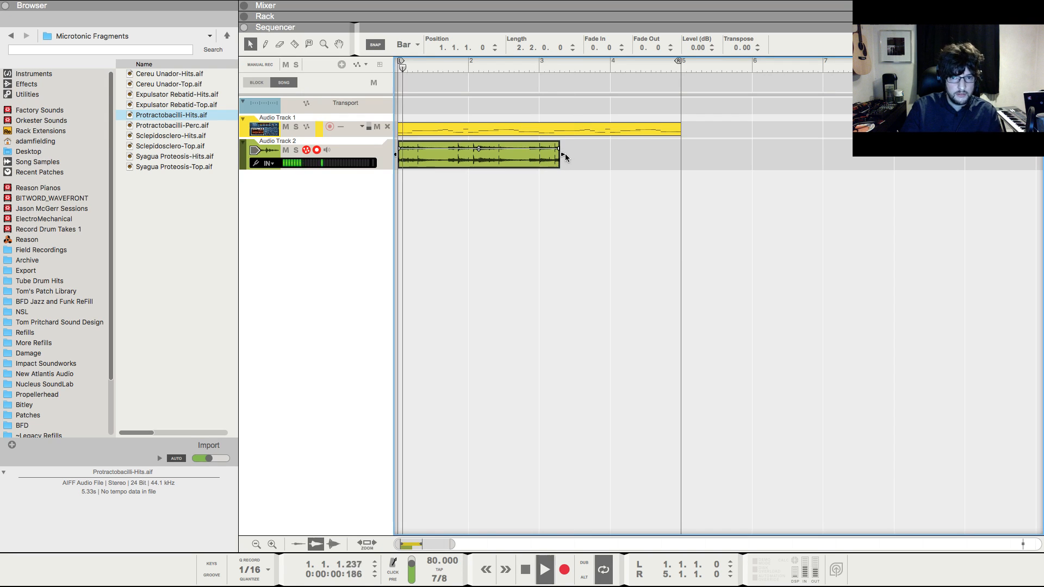
pyautogui.moveTo(564, 154); pyautogui.dragTo(541, 155)
pyautogui.moveTo(435, 155); pyautogui.dragTo(568, 160)
pyautogui.click(790, 158)
pyautogui.press('F6')
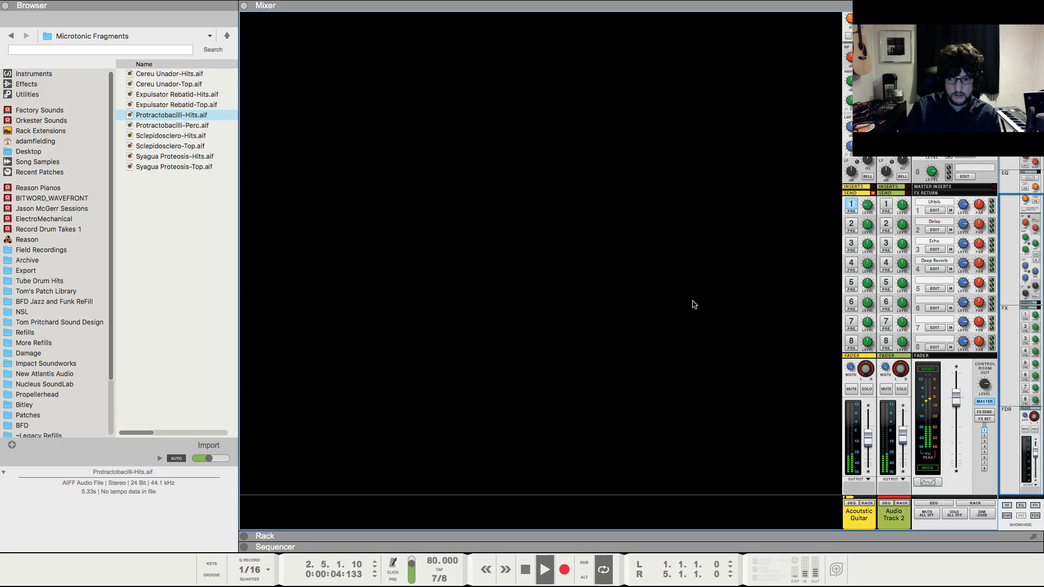
pyautogui.press('F7')
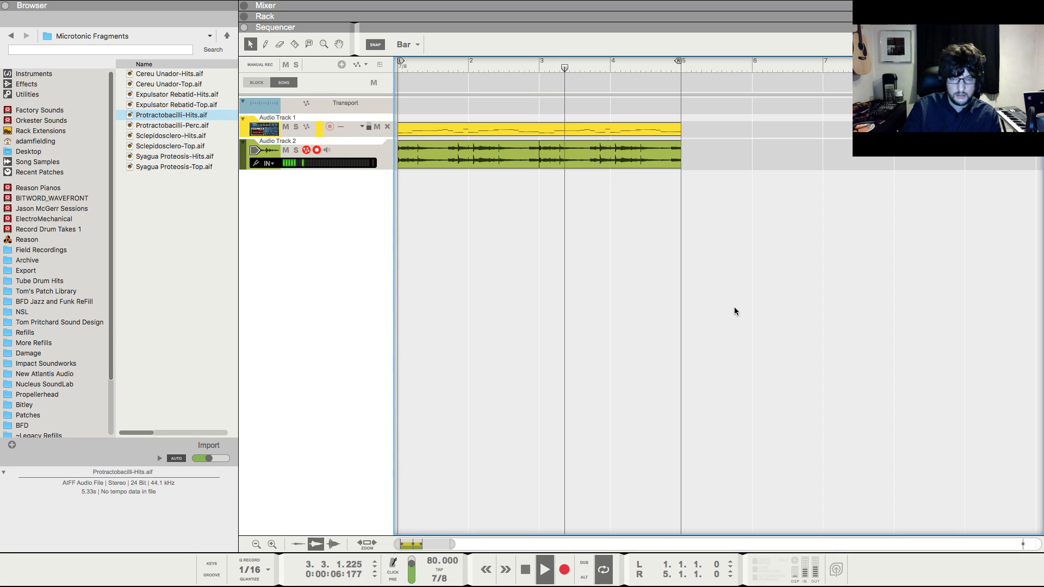
# - Bounce the first Audio Track 2 clip to a REX loop and load it into a new Dr. OctoRex in the rack
pyautogui.press('space')
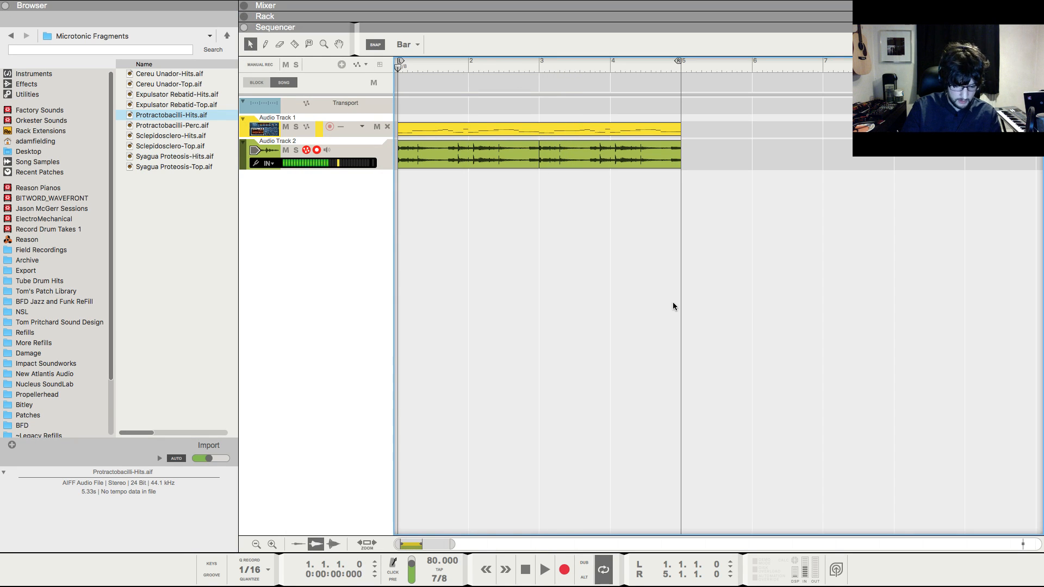
pyautogui.doubleClick(511, 154)
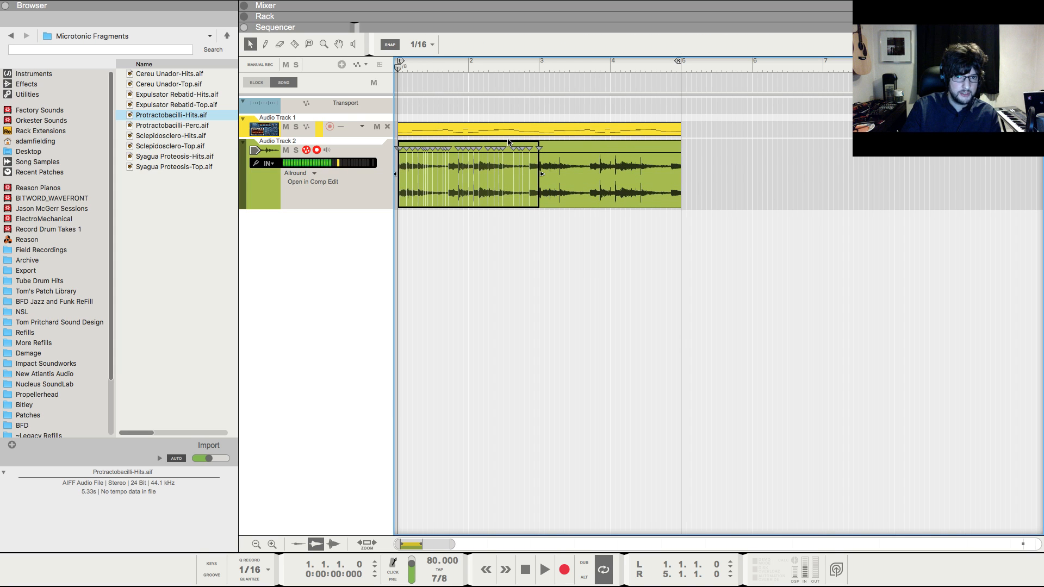
pyautogui.rightClick(506, 148)
pyautogui.moveTo(625, 266)
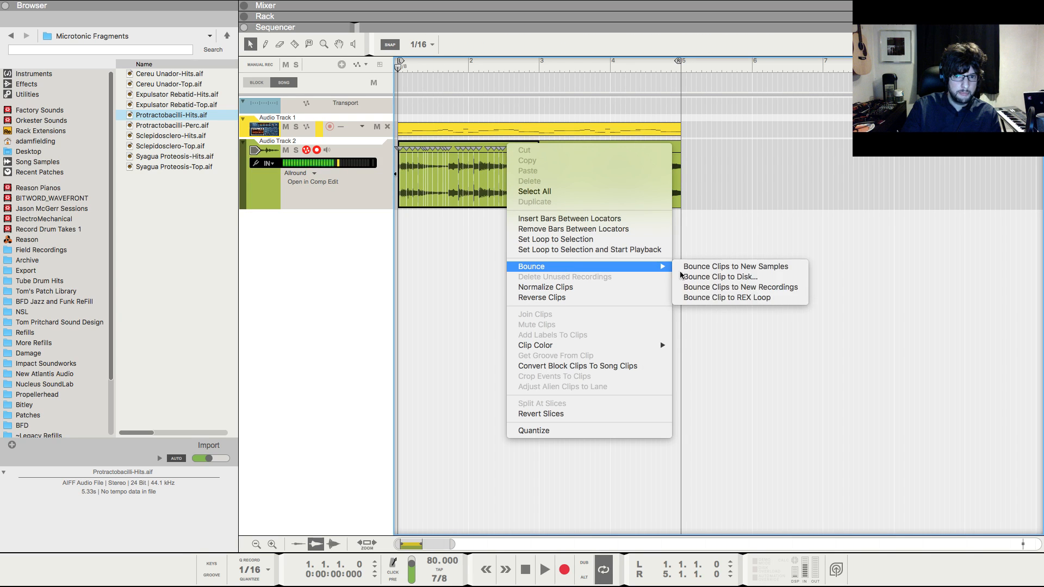
pyautogui.click(733, 297)
pyautogui.press('F6')
pyautogui.moveTo(184, 83); pyautogui.dragTo(945, 441)
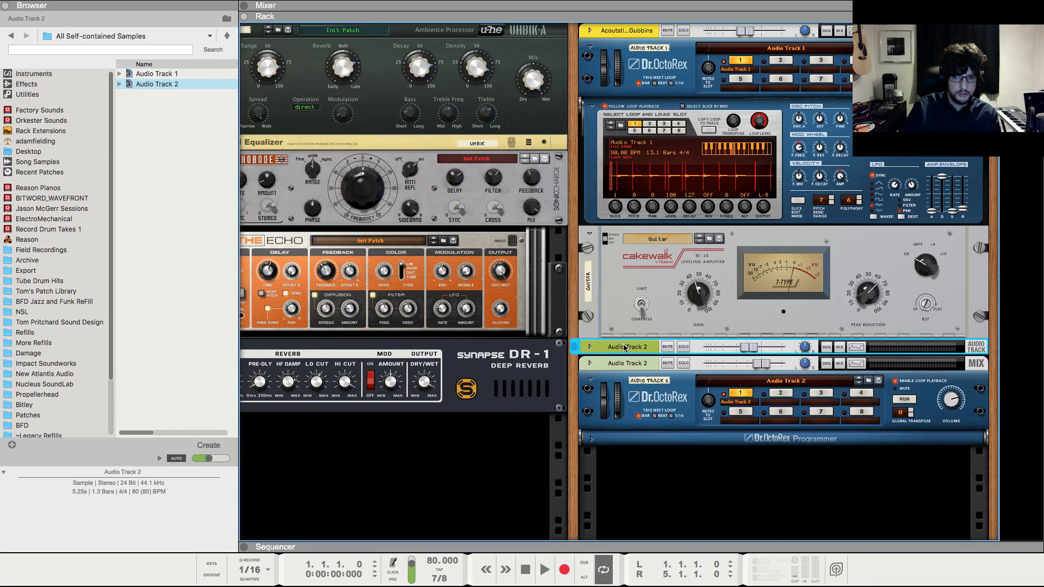
# - Delete the original Audio Track 2 audio track device from the rack
pyautogui.rightClick(624, 246)
pyautogui.click(663, 283)
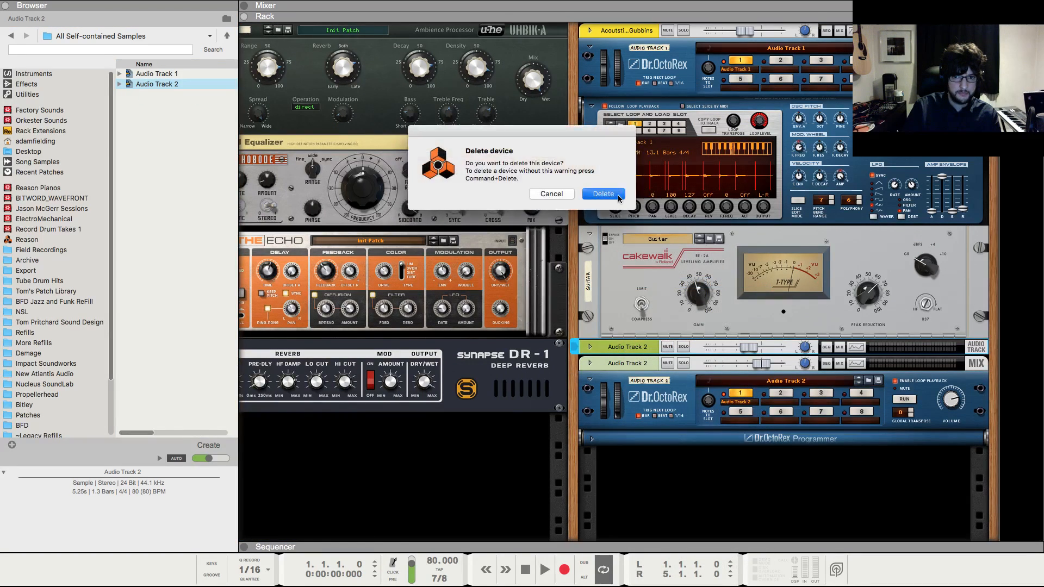
pyautogui.click(605, 194)
# - Draw a two-bar clip at bar 1 on the new Dr. OctoRex track and open it for note editing
pyautogui.press('F7')
pyautogui.moveTo(430, 152); pyautogui.dragTo(503, 150)
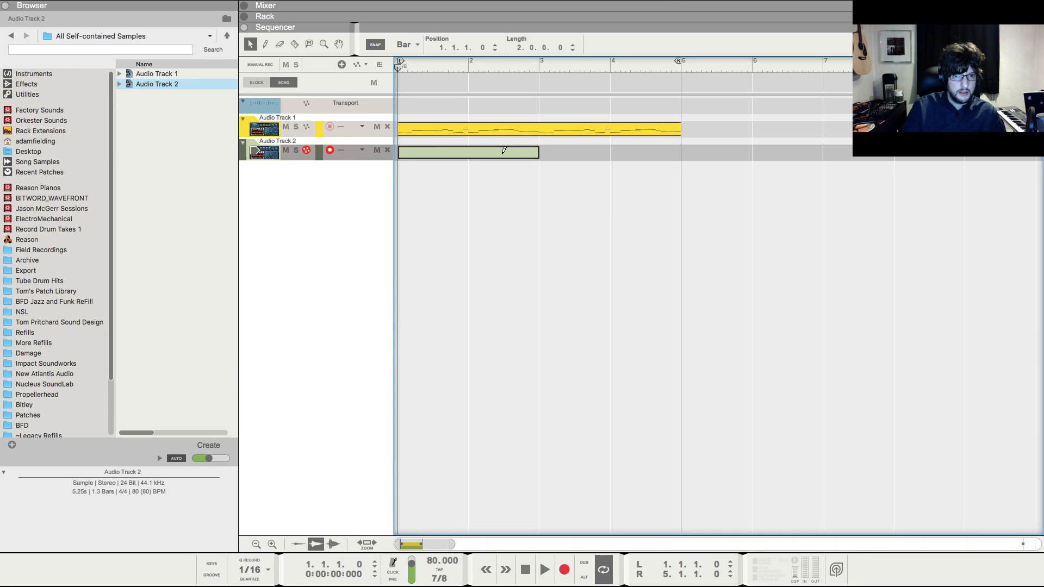
pyautogui.doubleClick(471, 158)
pyautogui.press('h')
pyautogui.press('h')
pyautogui.press('h')
pyautogui.press('h')
pyautogui.press('h')
pyautogui.press('h')
pyautogui.press('h')
pyautogui.press('h')
pyautogui.press('h')
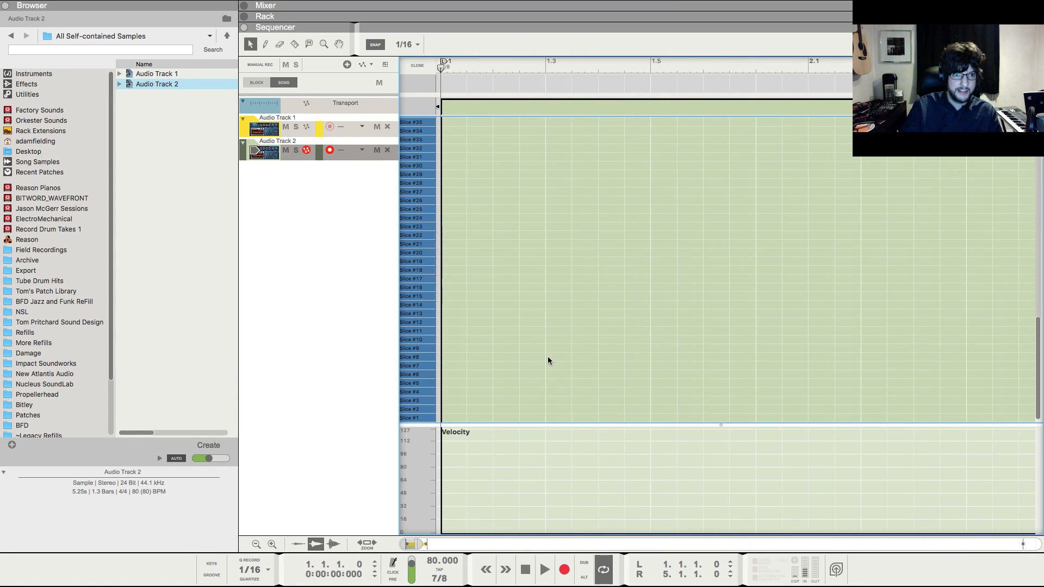
pyautogui.press('F6')
pyautogui.press('F7')
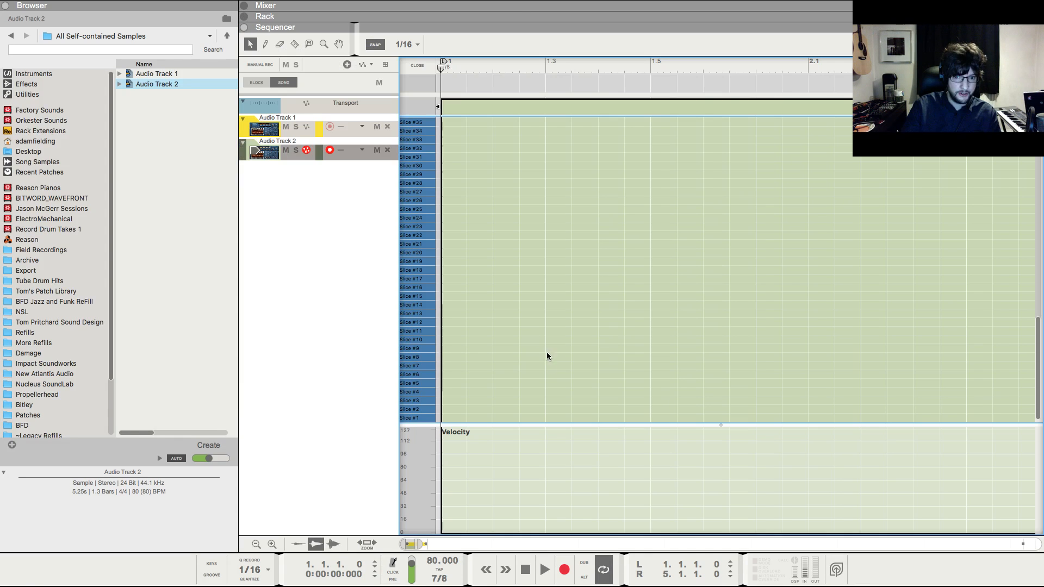
# - Draw eighth-note hits for Slice #1 at 1.1.1 and Slice #2 at 1.2.1, and play them back
pyautogui.click(457, 414)
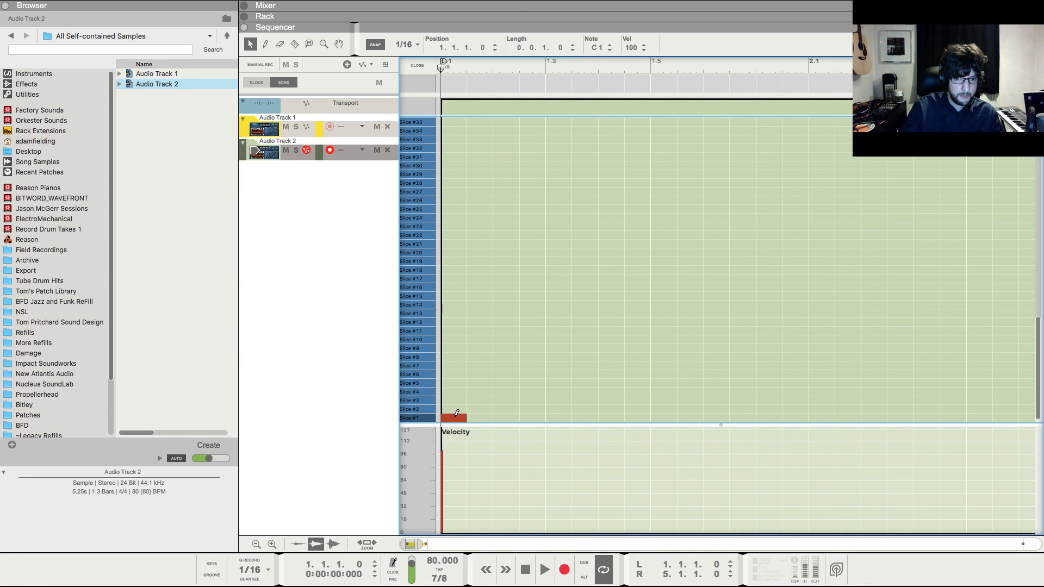
pyautogui.click(507, 409)
pyautogui.press('space')
pyautogui.press('space')
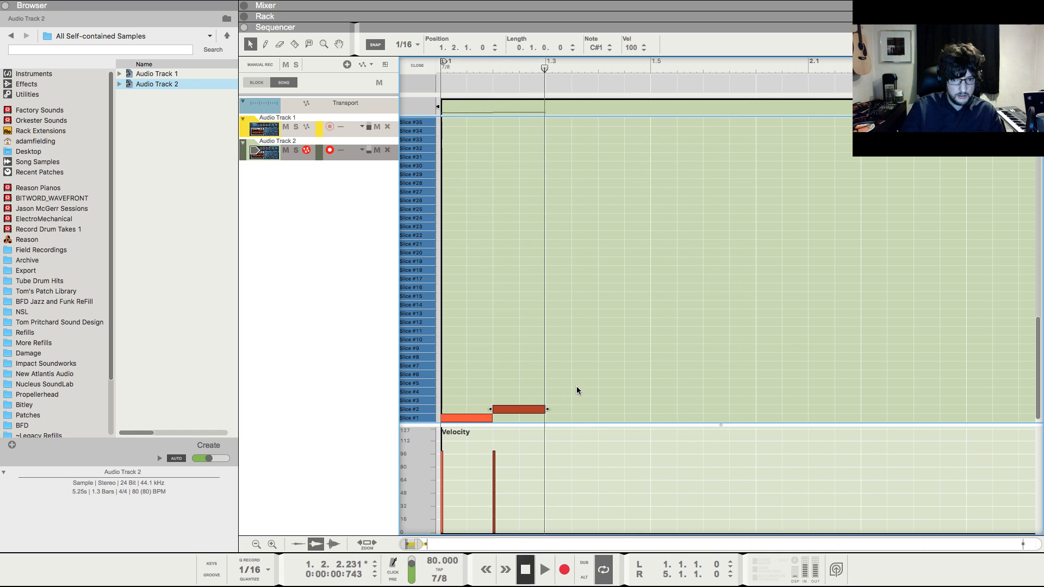
# - Add a sixteenth-note hit for Slice #5 at 1.3.1 and play the pattern
pyautogui.click(560, 392)
pyautogui.moveTo(566, 395)
pyautogui.mouseDown()
pyautogui.moveTo(565, 378)
pyautogui.moveTo(563, 388)
pyautogui.mouseUp()
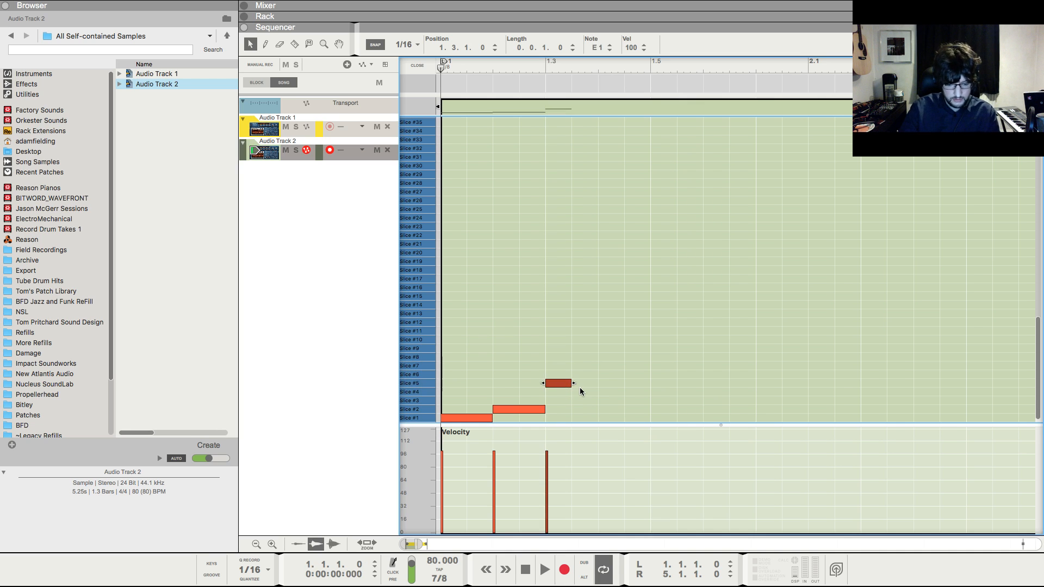
pyautogui.press('F5')
pyautogui.press('F6')
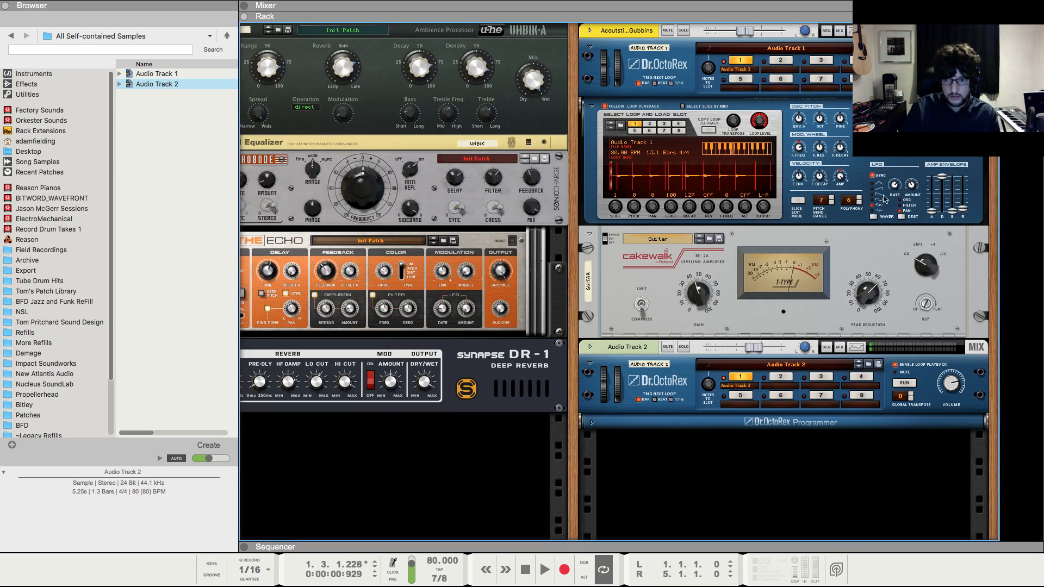
pyautogui.press('F7')
pyautogui.press('space')
pyautogui.press('space')
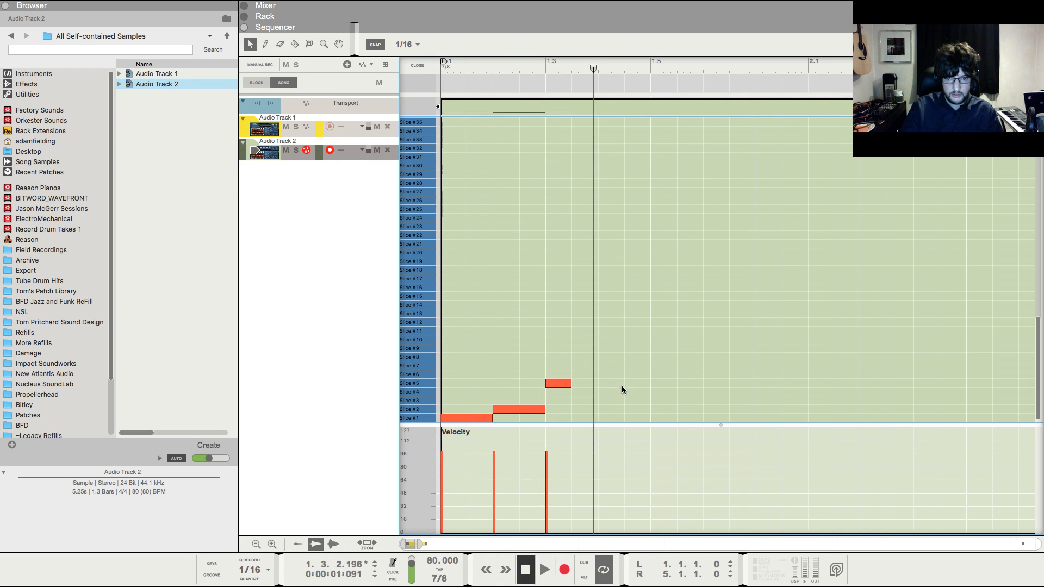
# - Turn off loop playback on Audio Track 2's Dr. OctoRex and audition the drawn notes
pyautogui.press('F6')
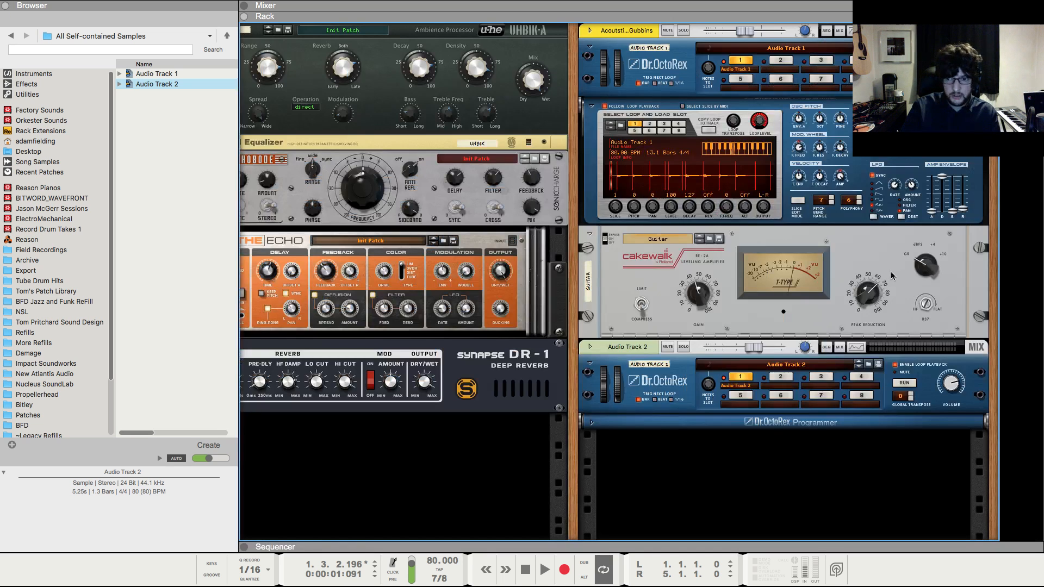
pyautogui.click(893, 365)
pyautogui.hotkey('shift', 'Return')
pyautogui.press('space')
pyautogui.press('F7')
pyautogui.press('space')
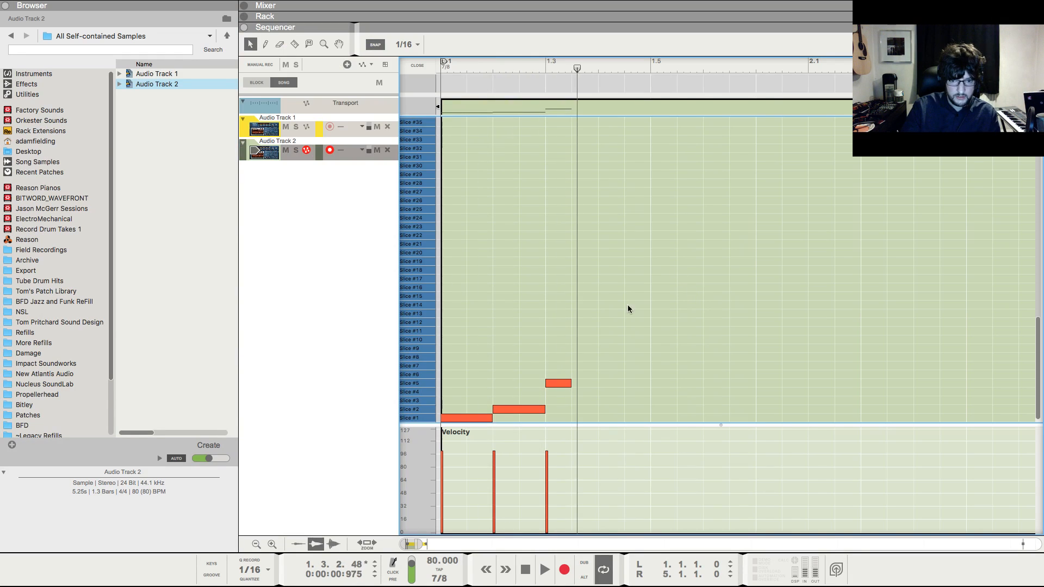
# - Move the Slice #2 note to 1.1.2 and play the pattern from the start
pyautogui.hotkey('shift', 'Return')
pyautogui.moveTo(515, 413); pyautogui.dragTo(496, 412)
pyautogui.press('space')
pyautogui.press('space')
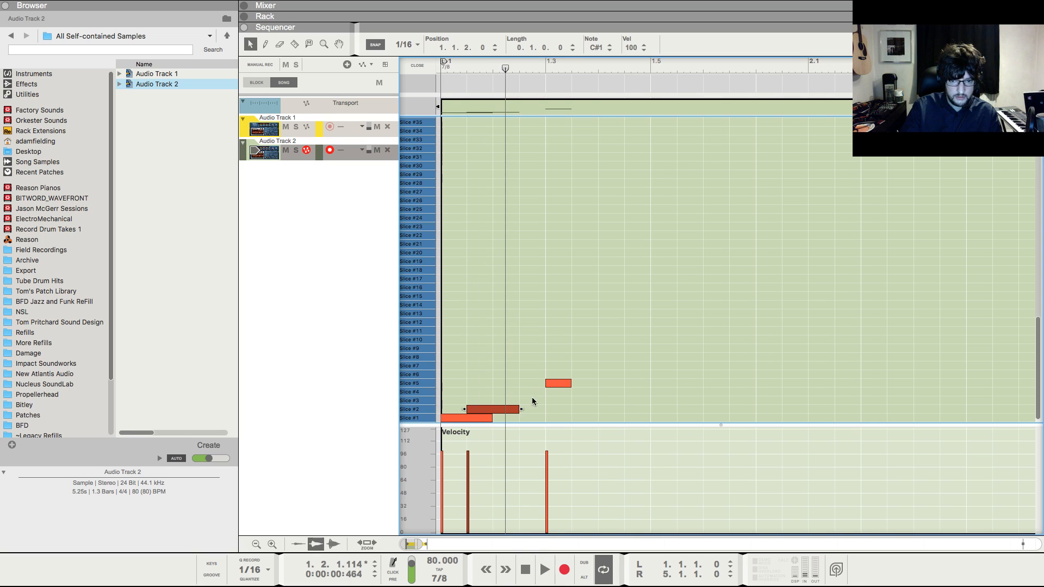
pyautogui.click(531, 324)
pyautogui.hotkey('shift', 'Return')
pyautogui.press('space')
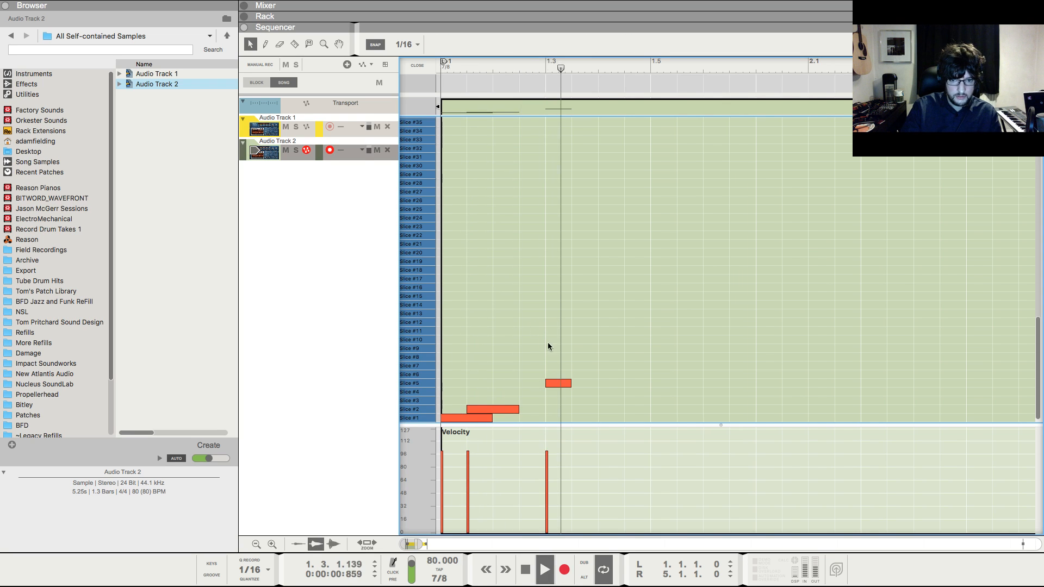
# - Add a sixteenth-note hit for Slice #6 at 1.3.2 and play the pattern
pyautogui.keyDown('alt'); pyautogui.click(586, 374); pyautogui.keyUp('alt')
pyautogui.hotkey('shift', 'Return')
pyautogui.press('space')
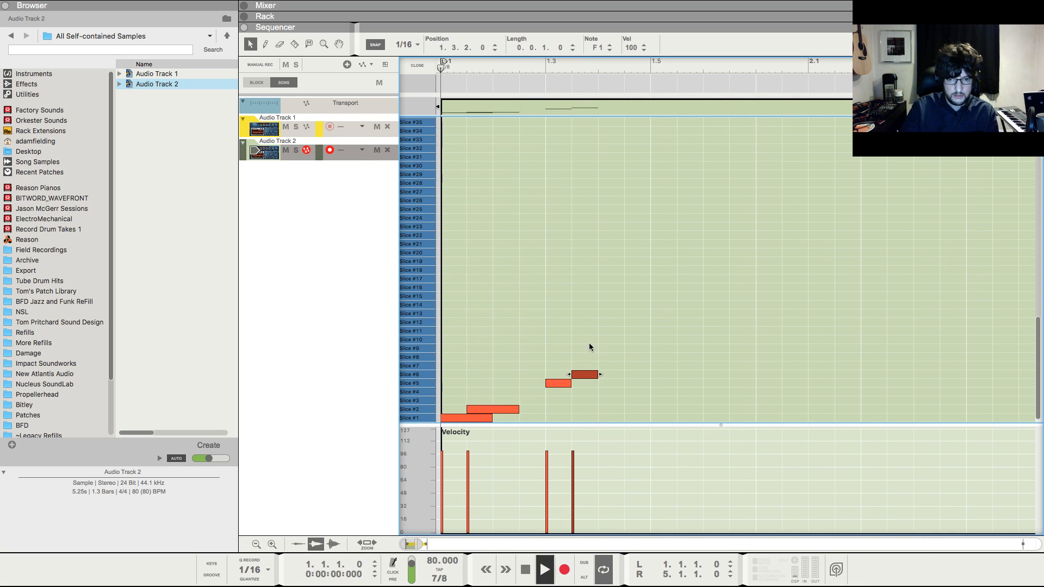
pyautogui.press('space')
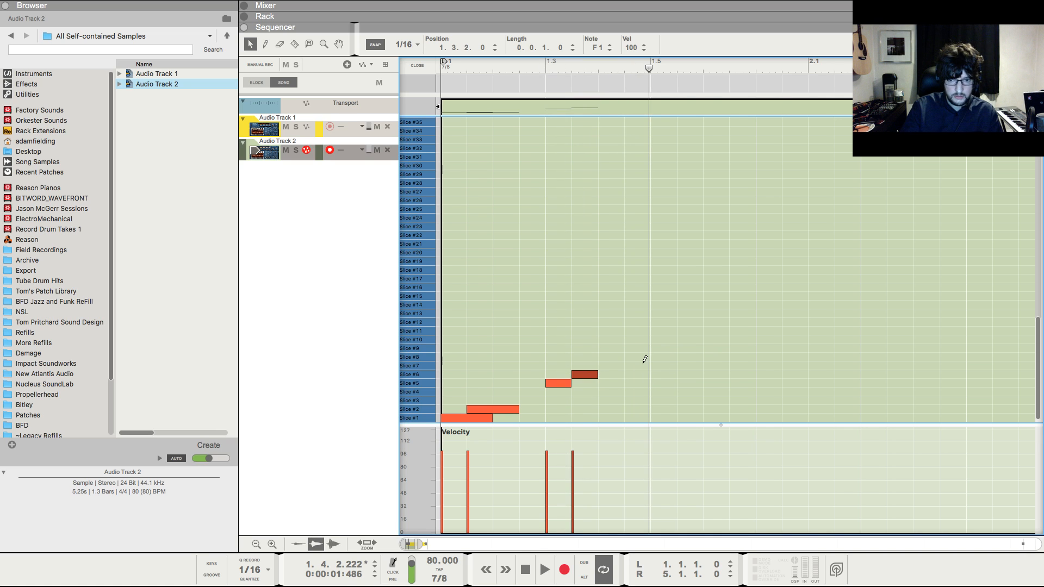
# - Duplicate the four notes to 1.5.1, move the copied Slice #1 note to Slice #13, and play the result
pyautogui.moveTo(647, 344); pyautogui.dragTo(442, 423)
pyautogui.hotkey('ctrl', 'd')
pyautogui.moveTo(713, 71); pyautogui.dragTo(441, 71)
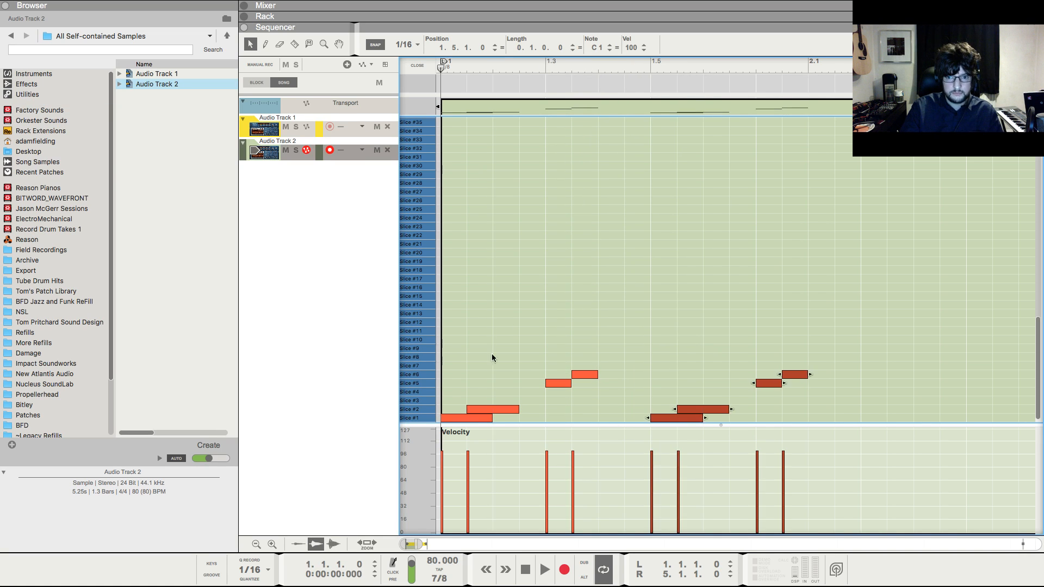
pyautogui.click(491, 354)
pyautogui.click(677, 419)
pyautogui.click(668, 418)
pyautogui.moveTo(668, 417); pyautogui.dragTo(670, 314)
pyautogui.press('space')
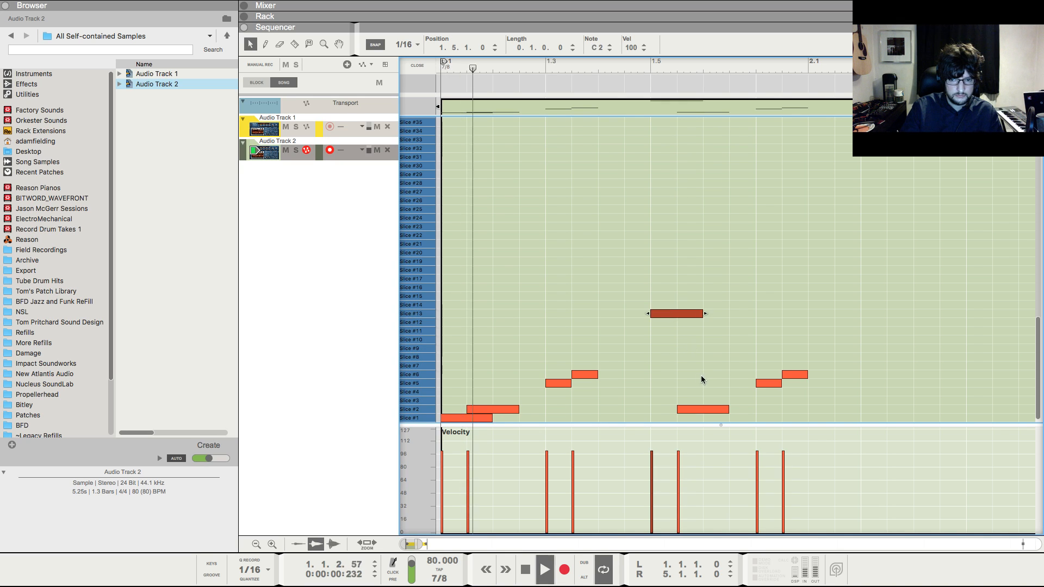
# - Delete the copied Slice #2, Slice #5 and Slice #6 notes from the second half of bar 1
pyautogui.click(710, 223)
pyautogui.moveTo(705, 265); pyautogui.dragTo(670, 362)
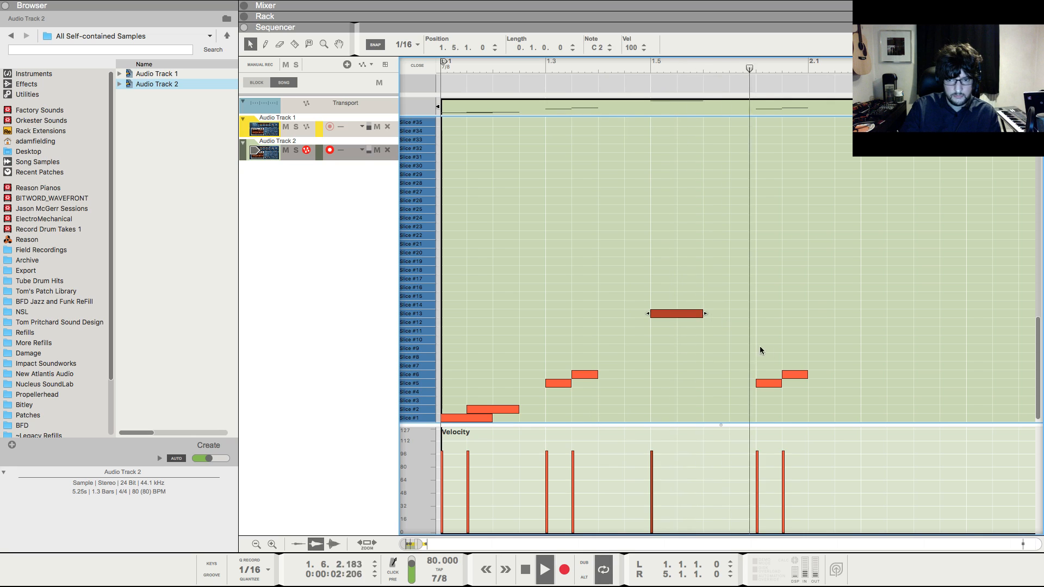
pyautogui.press('space')
pyautogui.moveTo(759, 353); pyautogui.dragTo(789, 385)
pyautogui.press('Delete')
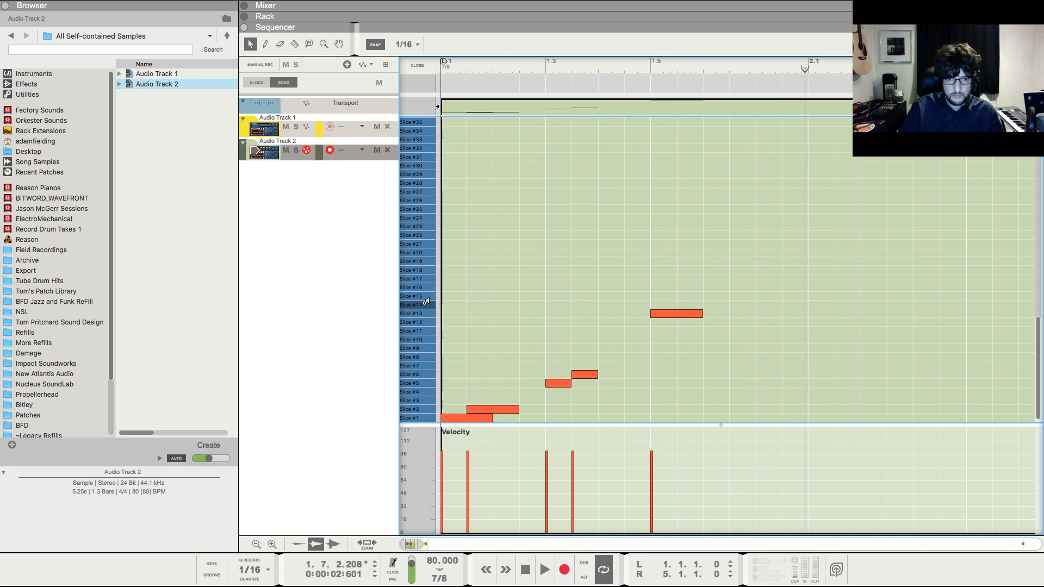
# - Add sixteenth-note hits for Slice #14 at 1.7.1 and Slice #15 at 1.7.2, and audition the bar
pyautogui.keyDown('alt'); pyautogui.click(768, 305); pyautogui.keyUp('alt')
pyautogui.keyDown('alt'); pyautogui.click(794, 296); pyautogui.keyUp('alt')
pyautogui.press('space')
pyautogui.press('space')
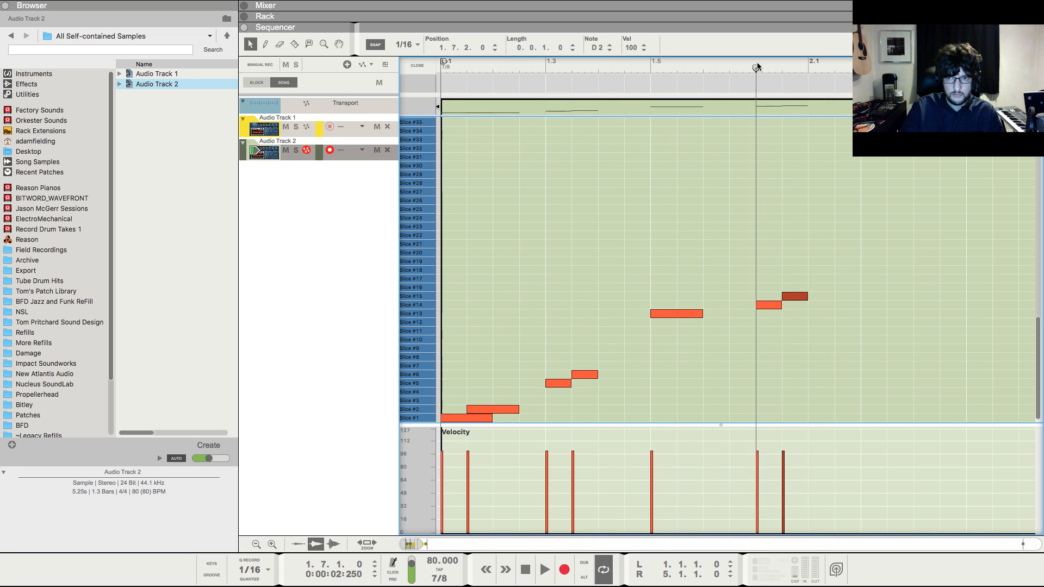
pyautogui.press('space')
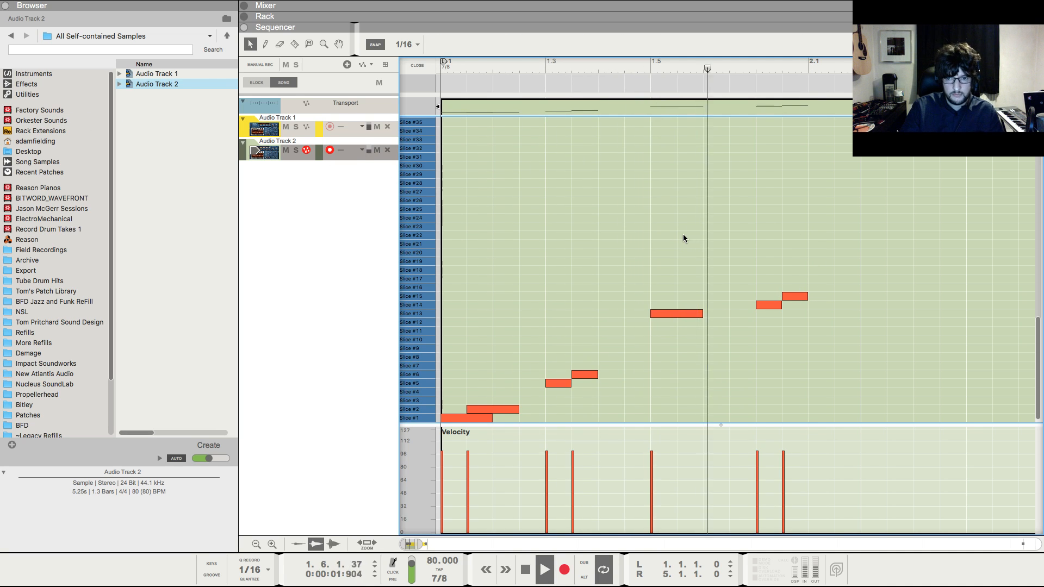
pyautogui.press('space')
# - Duplicate all bar 1 notes into bar 2 and play the two-bar pattern
pyautogui.moveTo(827, 245); pyautogui.dragTo(369, 493)
pyautogui.hotkey('ctrl', 'd')
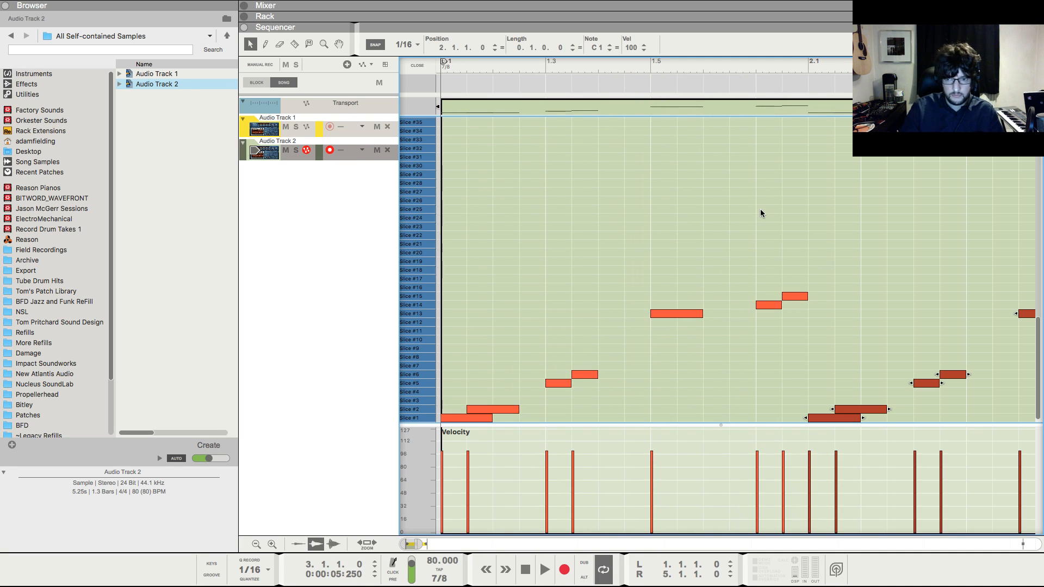
pyautogui.press('space')
pyautogui.scroll(-4, 760, 209)
pyautogui.scroll(-1, 739, 227)
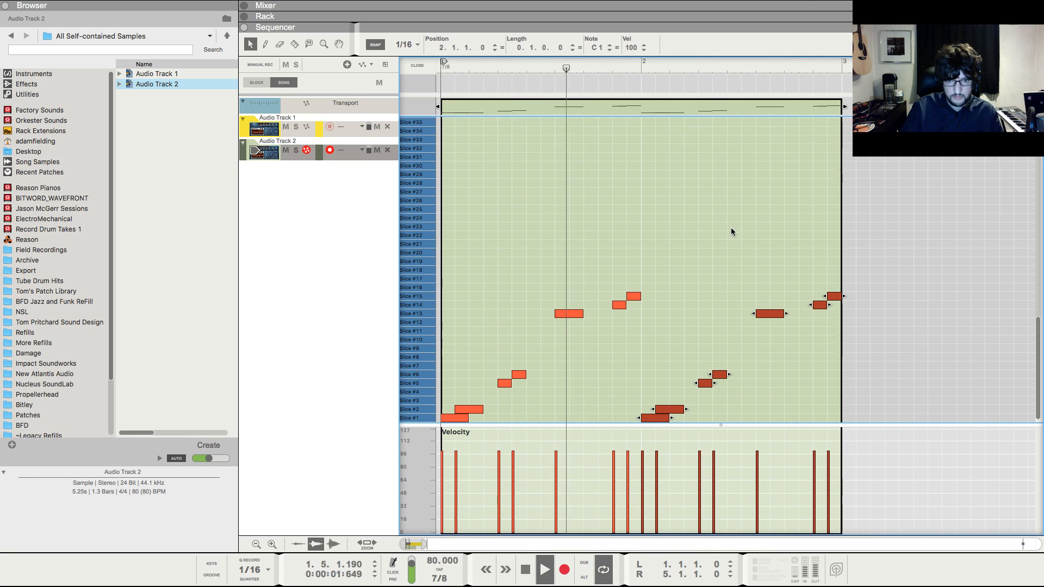
pyautogui.click(703, 228)
pyautogui.press('space')
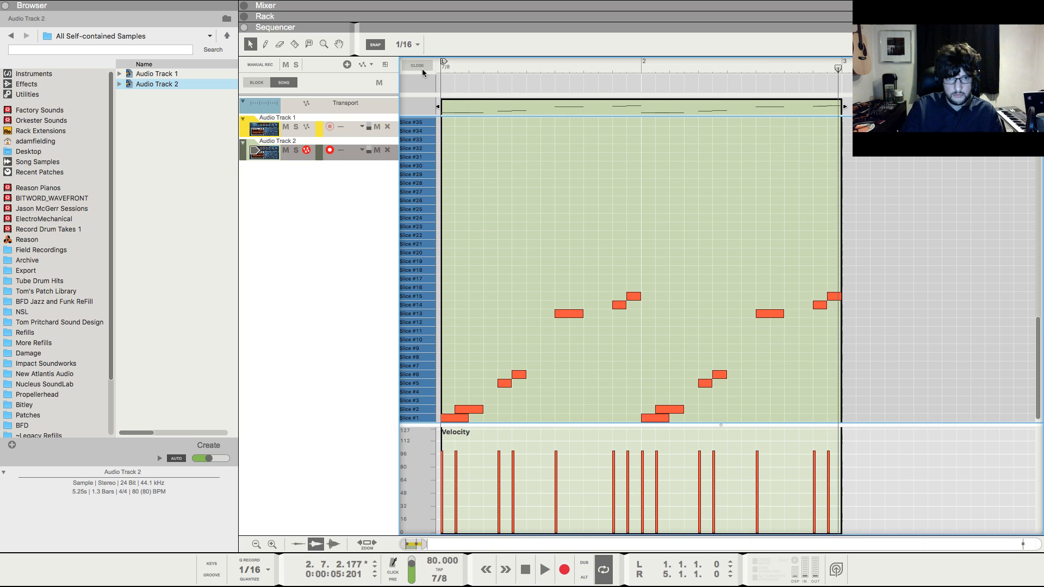
# - Open the Audio Track 1 clip's notes and play the guitar part together with the new percussion pattern
pyautogui.hotkey('shift', 'Return')
pyautogui.moveTo(631, 66); pyautogui.dragTo(324, 72)
pyautogui.click(305, 121)
pyautogui.doubleClick(718, 257)
pyautogui.press('space')
pyautogui.press('space')
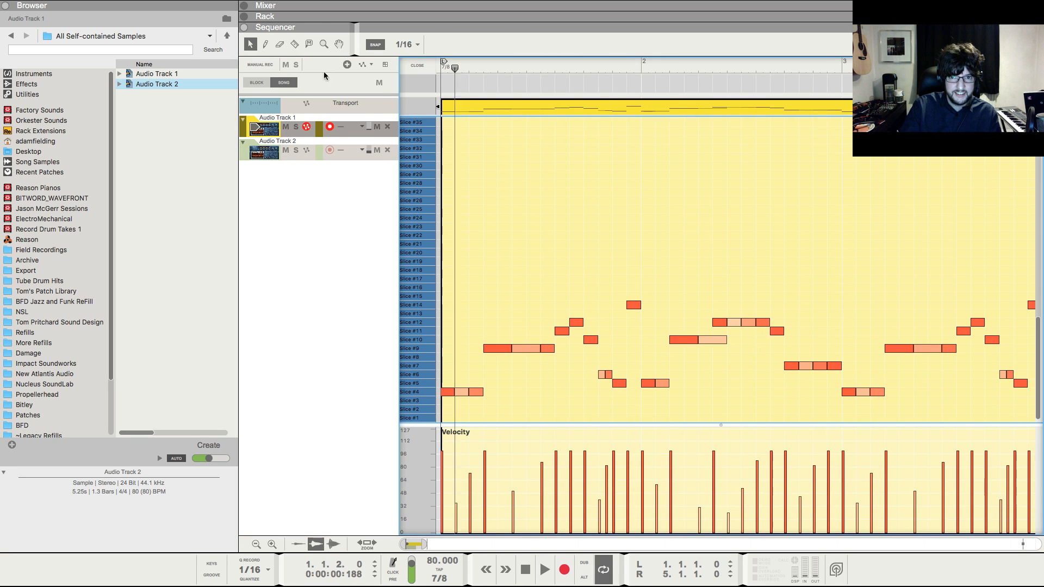
pyautogui.press('space')
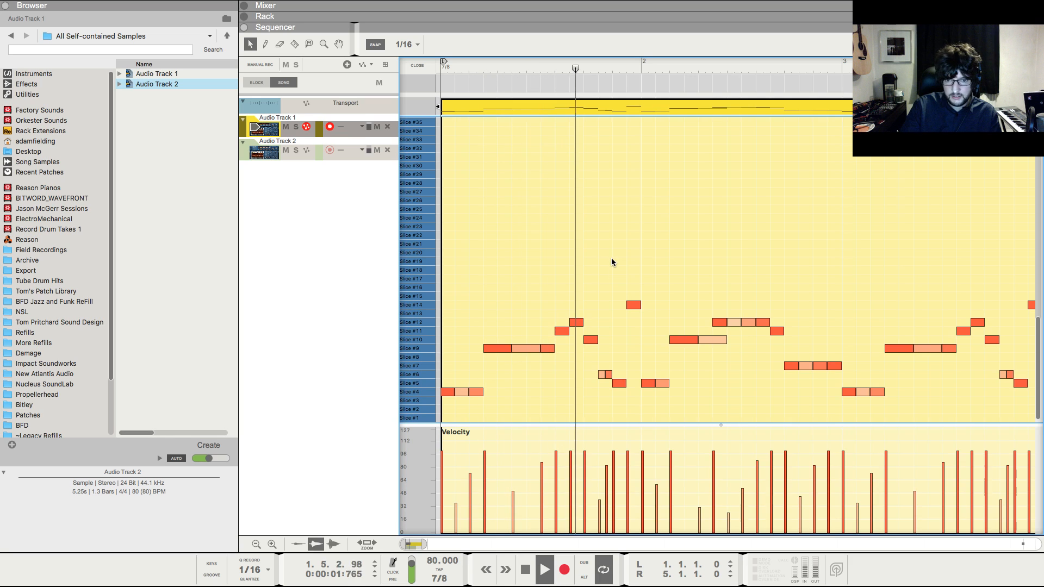
# - Delete bar 1's final Slice #14 note, extend the preceding Slice #5 note to bar 2, and move bar 2's first two notes to Slice #7
pyautogui.press('space')
pyautogui.click(634, 304)
pyautogui.press('Delete')
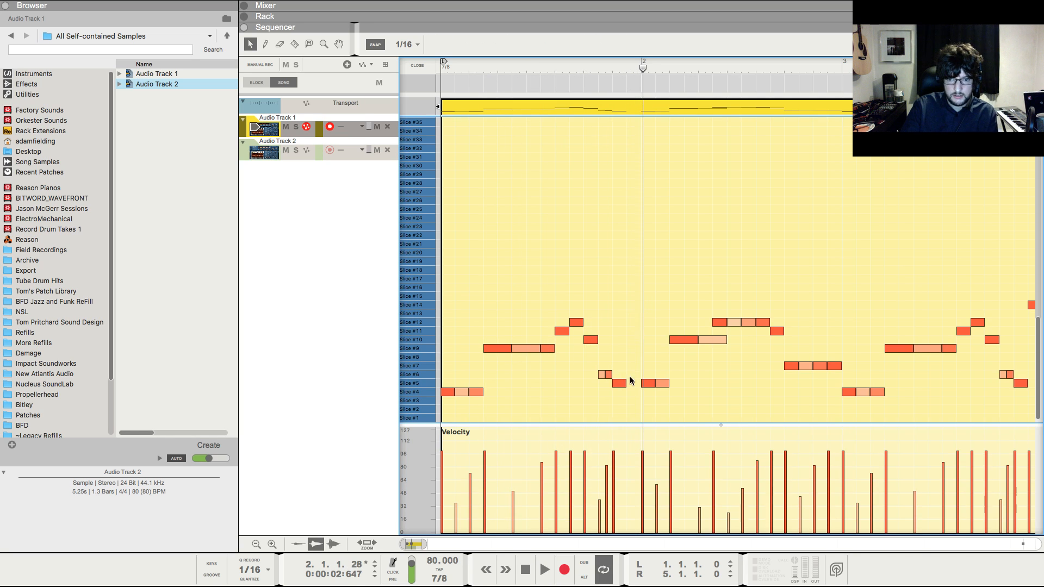
pyautogui.click(625, 383)
pyautogui.moveTo(648, 381); pyautogui.dragTo(653, 366)
pyautogui.press('space')
pyautogui.click(666, 289)
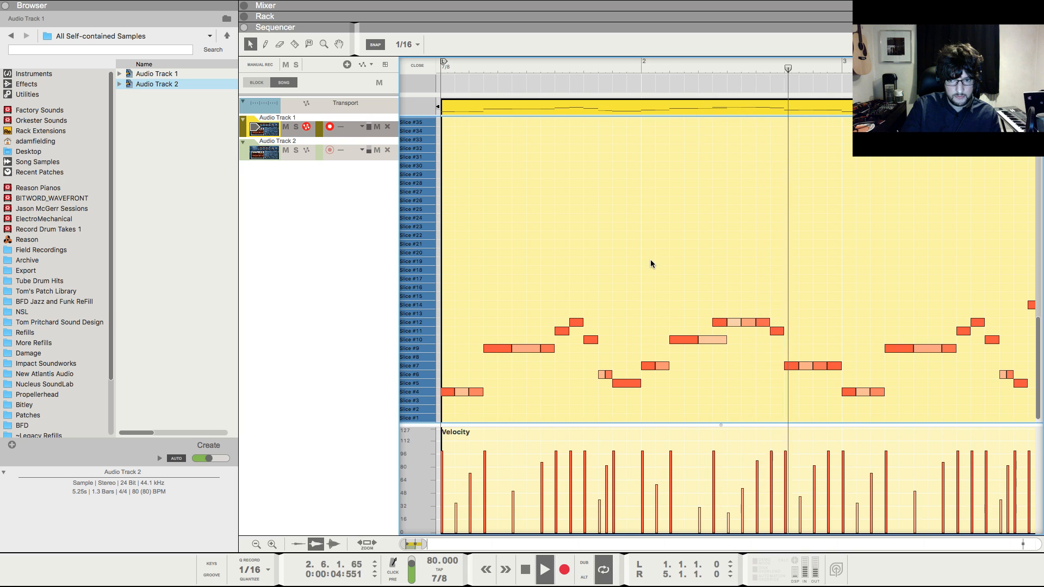
# - Reopen the Audio Track 1 clip and delete all of its notes in bars 3 and 4
pyautogui.press('space')
pyautogui.click(443, 67)
pyautogui.click(432, 65)
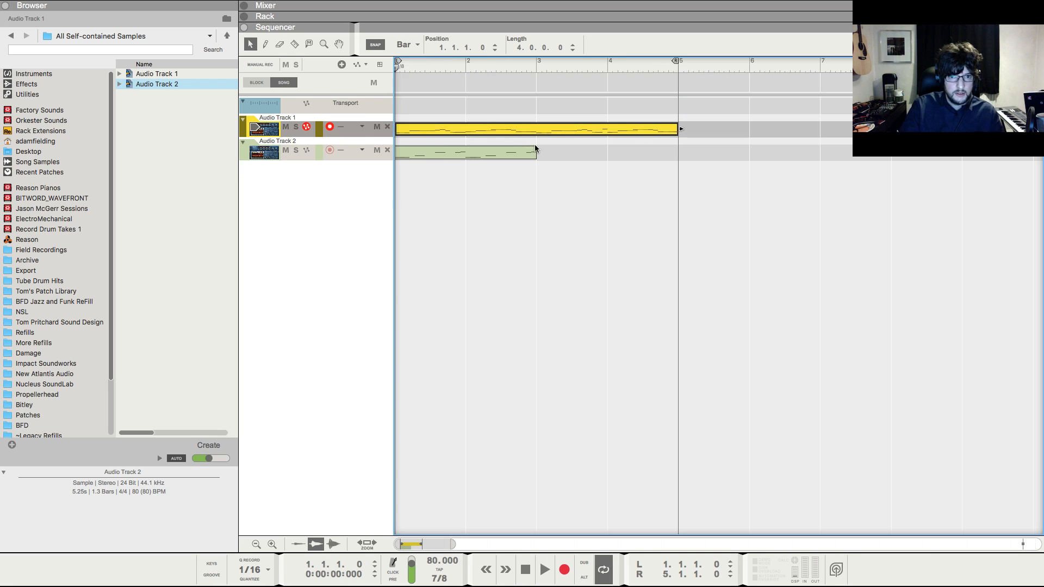
pyautogui.moveTo(681, 129); pyautogui.dragTo(642, 135)
pyautogui.doubleClick(633, 131)
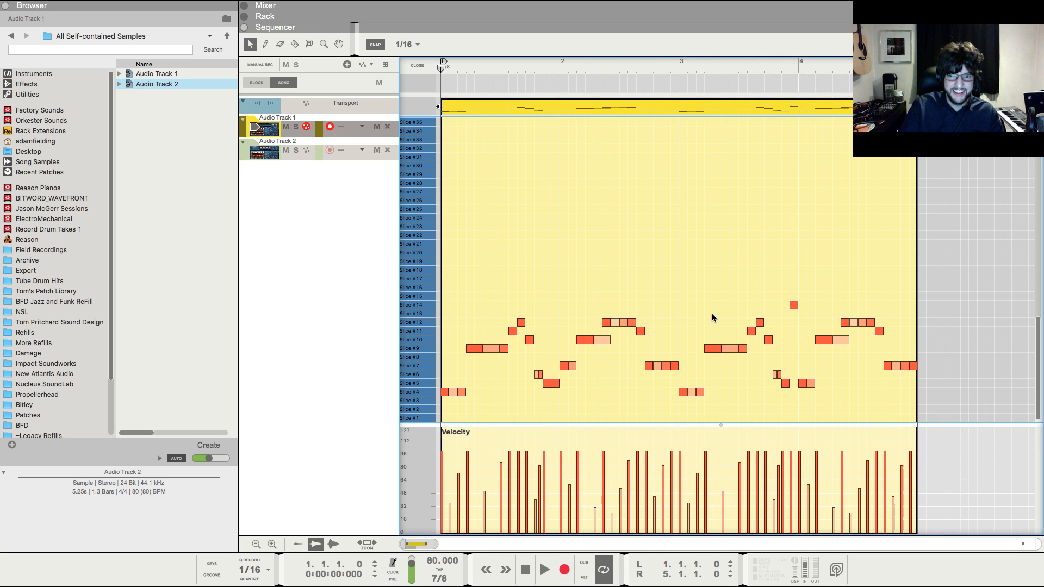
pyautogui.moveTo(682, 306); pyautogui.dragTo(981, 477)
pyautogui.press('Delete')
# - Copy the guitar notes of bars 1 and 2 into bars 3 and 4 and play from the start
pyautogui.moveTo(656, 178); pyautogui.dragTo(206, 442)
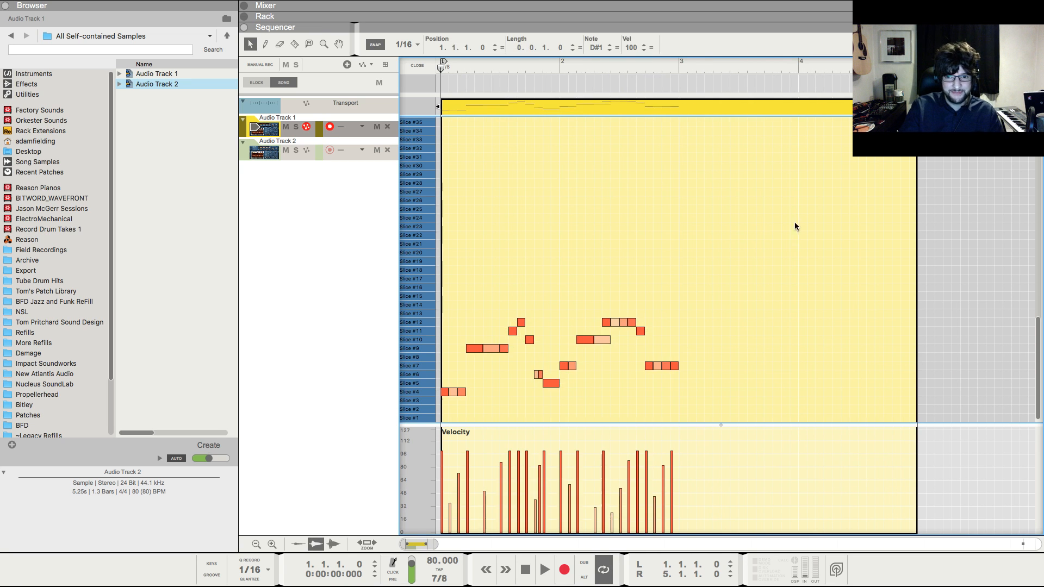
pyautogui.moveTo(795, 225); pyautogui.dragTo(435, 419)
pyautogui.press('super+c')
pyautogui.press('super+v')
pyautogui.hotkey('shift', 'Return')
pyautogui.press('space')
# - Review the Audio Track 2 clip's notes during playback, and audition both clips from the start of the arrangement
pyautogui.click(419, 65)
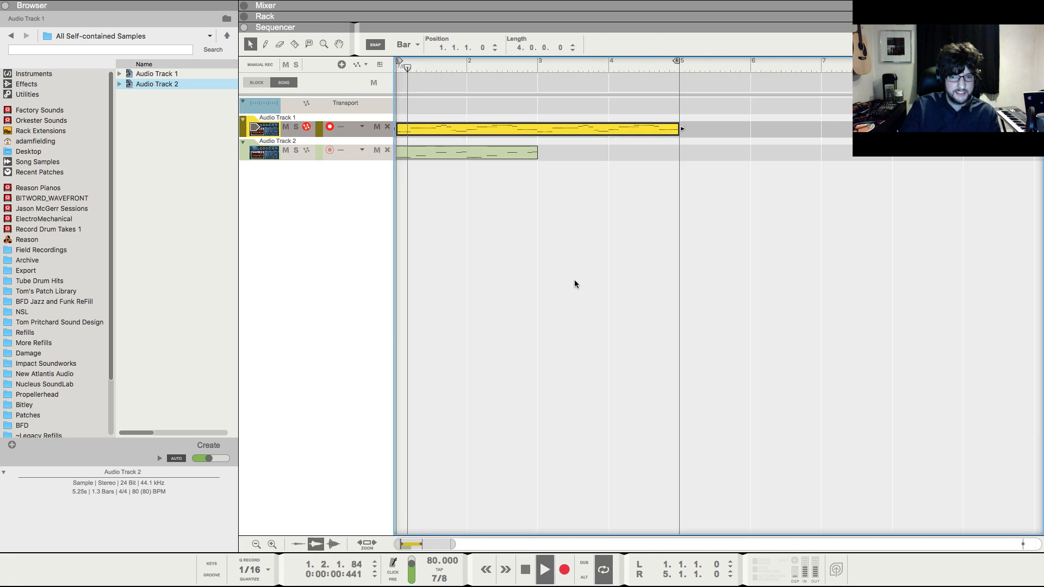
pyautogui.doubleClick(433, 153)
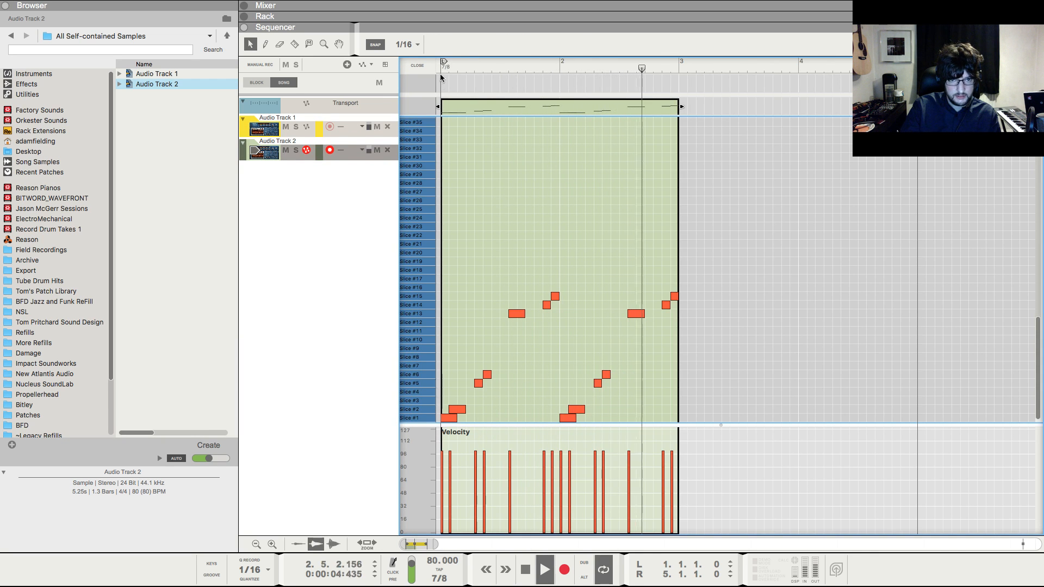
pyautogui.press('space')
pyautogui.click(421, 64)
pyautogui.hotkey('shift', 'Return')
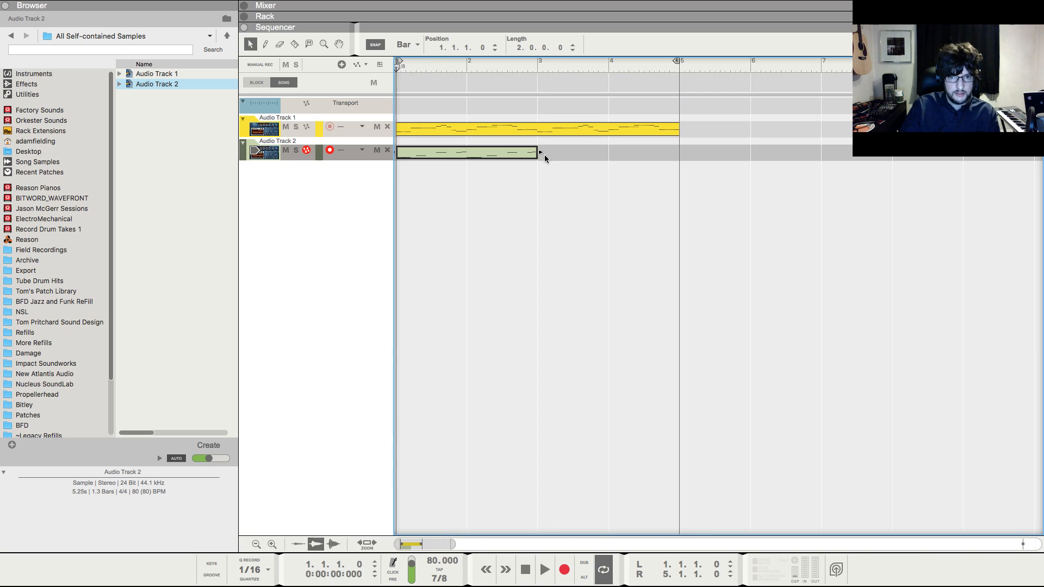
pyautogui.press('space')
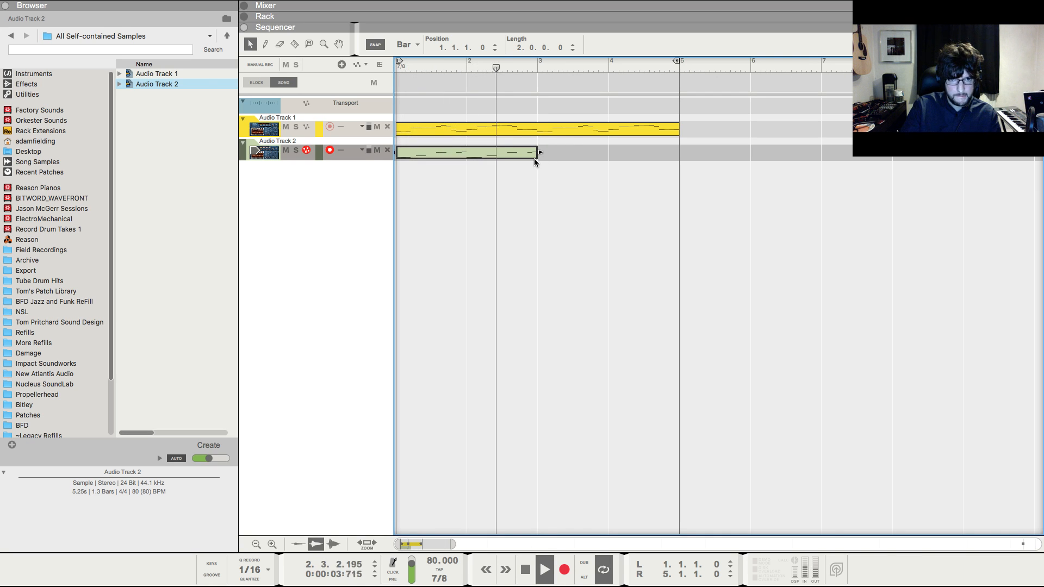
pyautogui.click(559, 154)
pyautogui.press('space')
# - Duplicate the two-bar Audio Track 2 clip at bar 3 and play the four-bar arrangement
pyautogui.click(444, 154)
pyautogui.press('super+c')
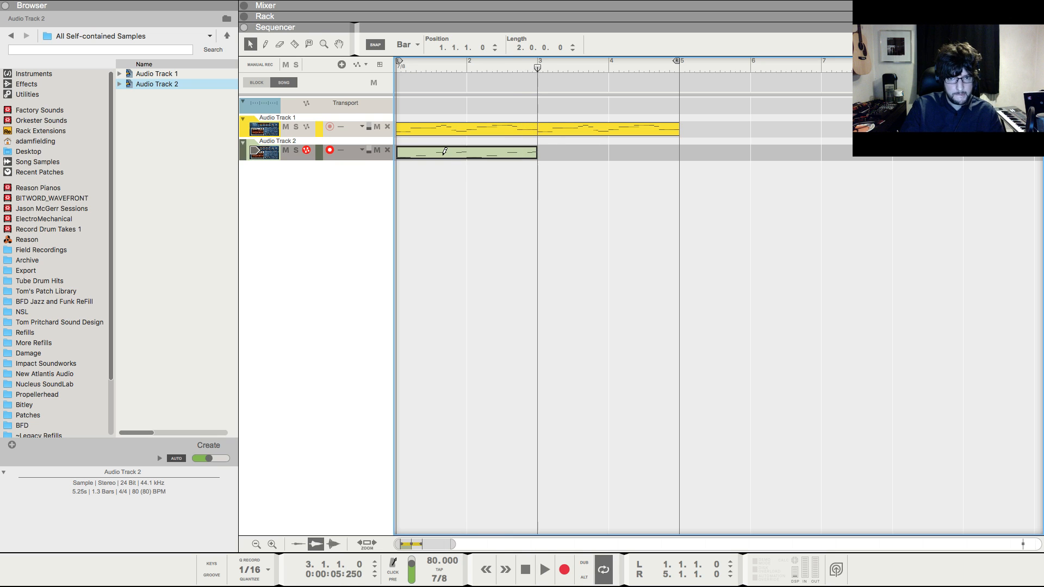
pyautogui.press('super+v')
pyautogui.press('space')
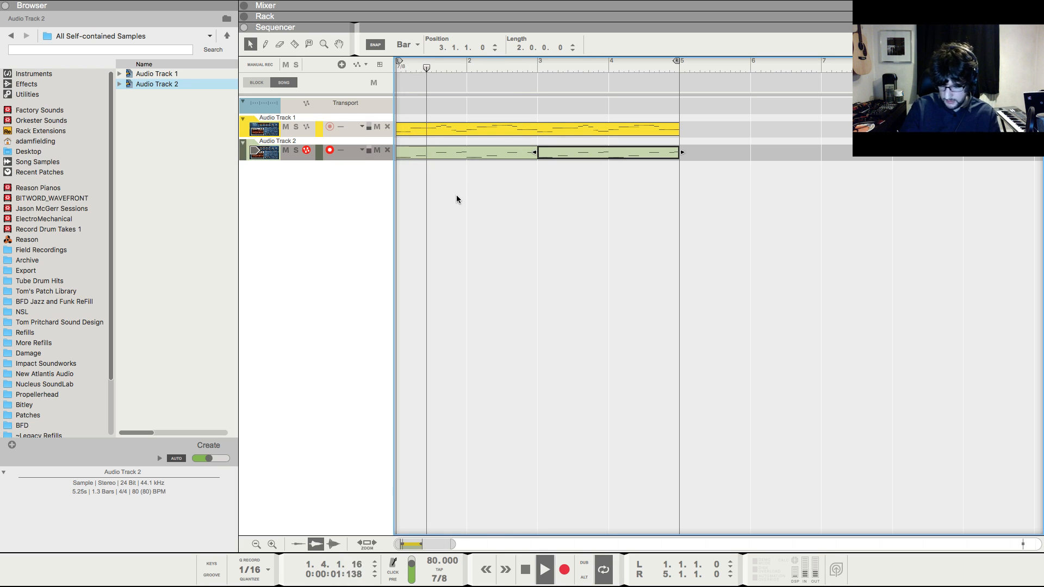
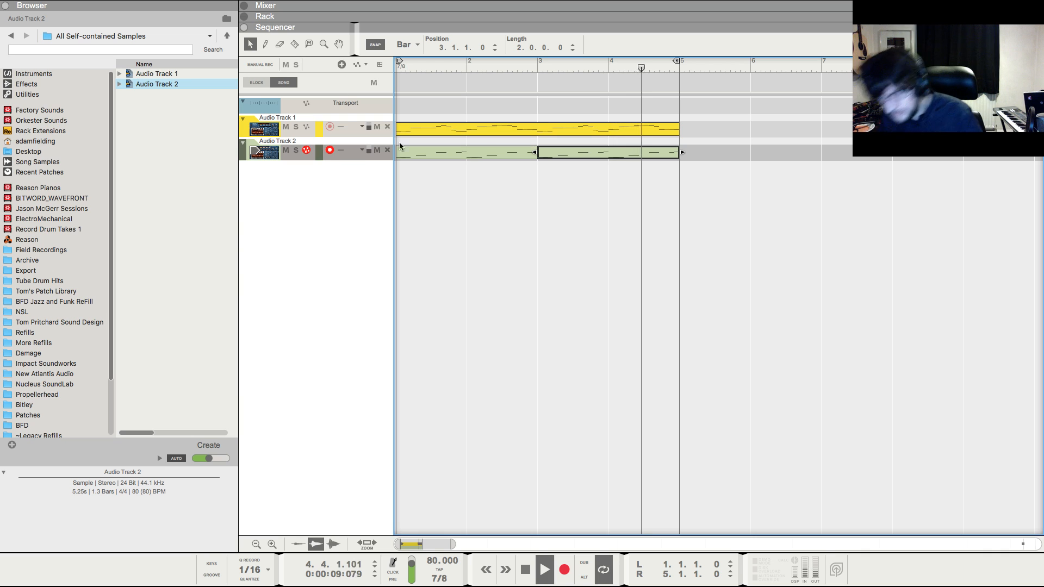
pyautogui.press('space')
# - In the first Audio Track 2 clip, replace bar 1's opening hits with eighth-note hits of Slice #13 at 1.1.1 and Slice #9 at 1.2.1
pyautogui.doubleClick(416, 152)
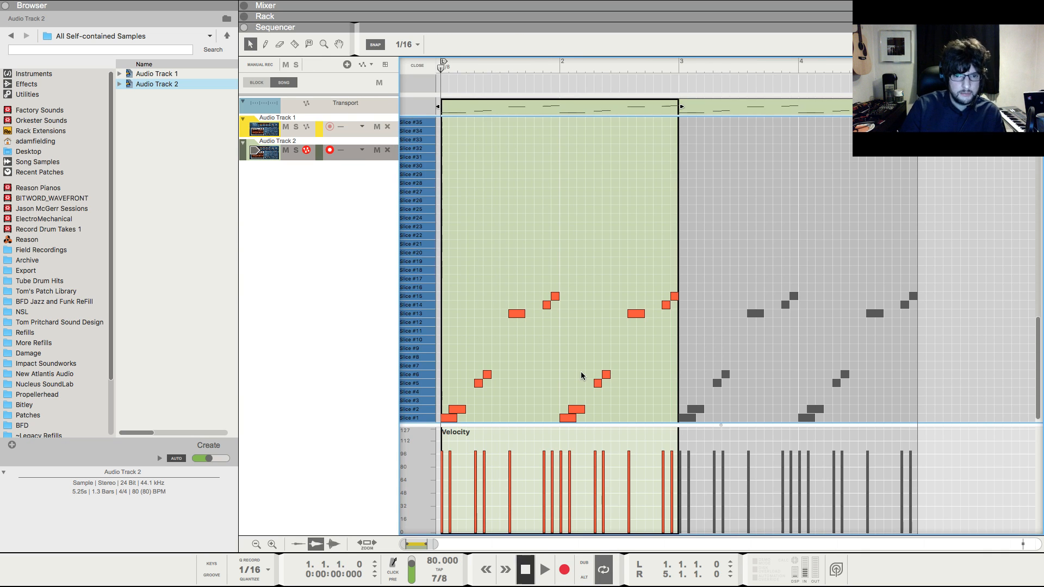
pyautogui.press('space')
pyautogui.scroll(4, 582, 374)
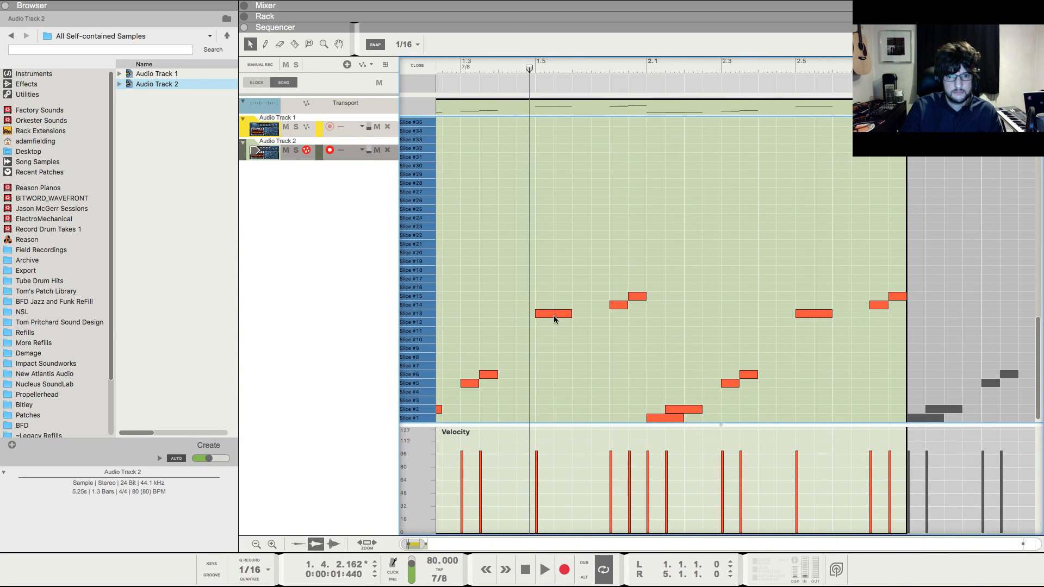
pyautogui.click(553, 316)
pyautogui.moveTo(483, 409); pyautogui.dragTo(444, 381)
pyautogui.moveTo(453, 314)
pyautogui.mouseDown()
pyautogui.moveTo(472, 314)
pyautogui.moveTo(492, 351)
pyautogui.mouseUp()
pyautogui.click(490, 322)
pyautogui.press('space')
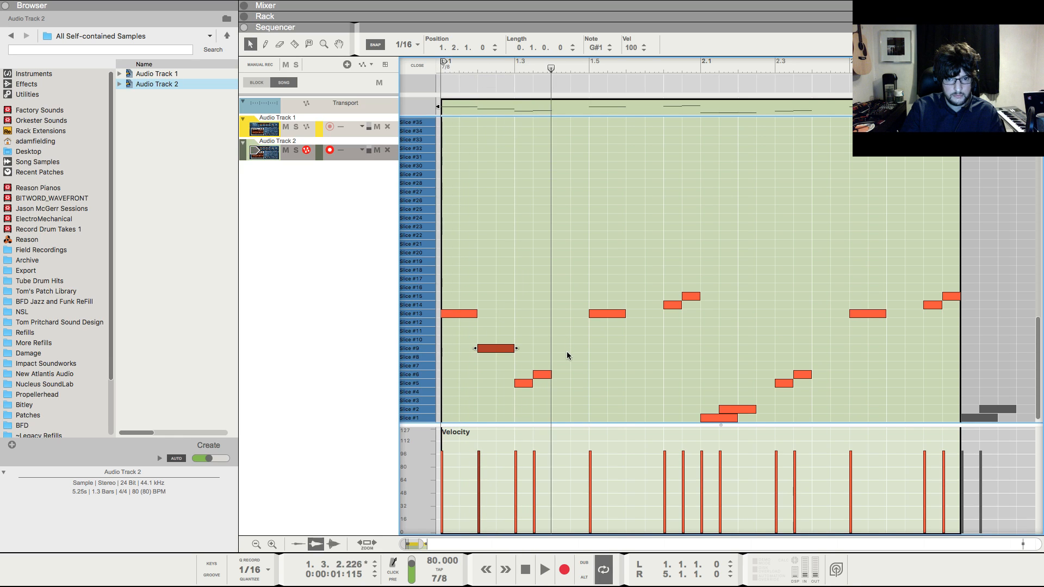
# - Add sixteenth-note Slice #9 and Slice #10 hits at 1.4.1 and 1.4.2, an eighth-note Slice #9 hit at 1.6.1, and audition them
pyautogui.click(564, 348)
pyautogui.click(578, 339)
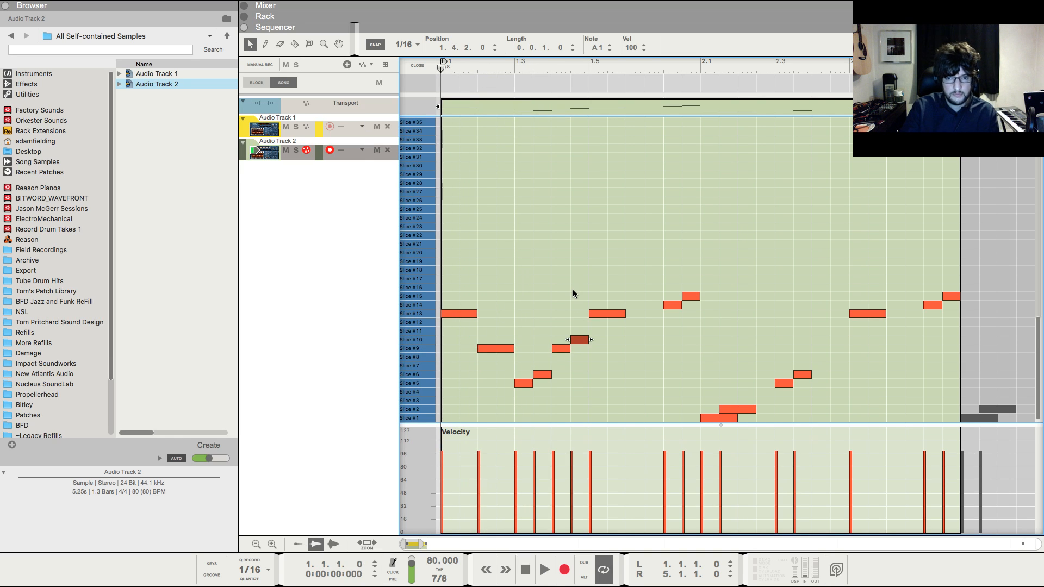
pyautogui.press('space')
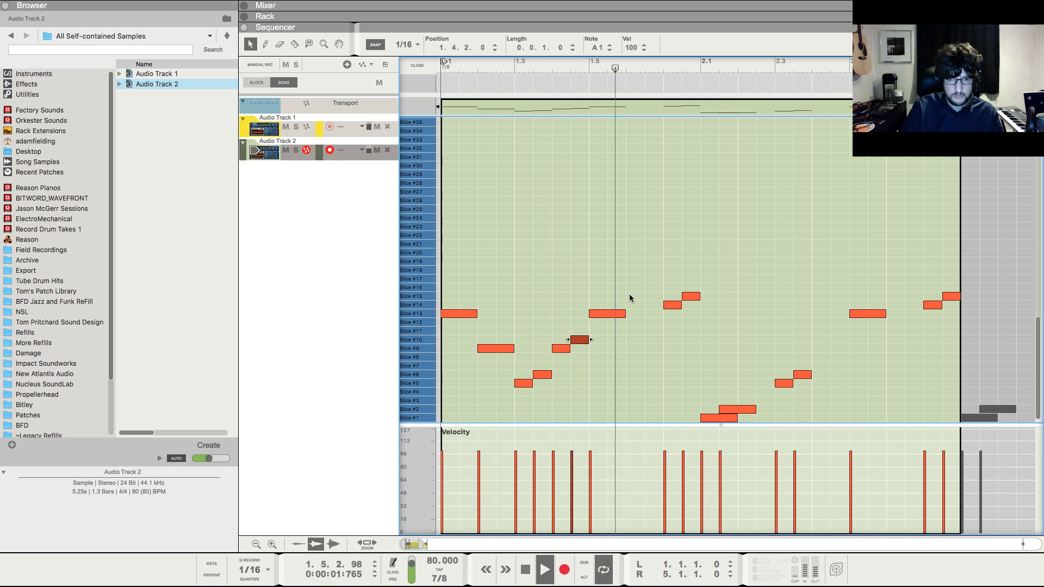
pyautogui.press('space')
pyautogui.click(641, 349)
pyautogui.click(589, 69)
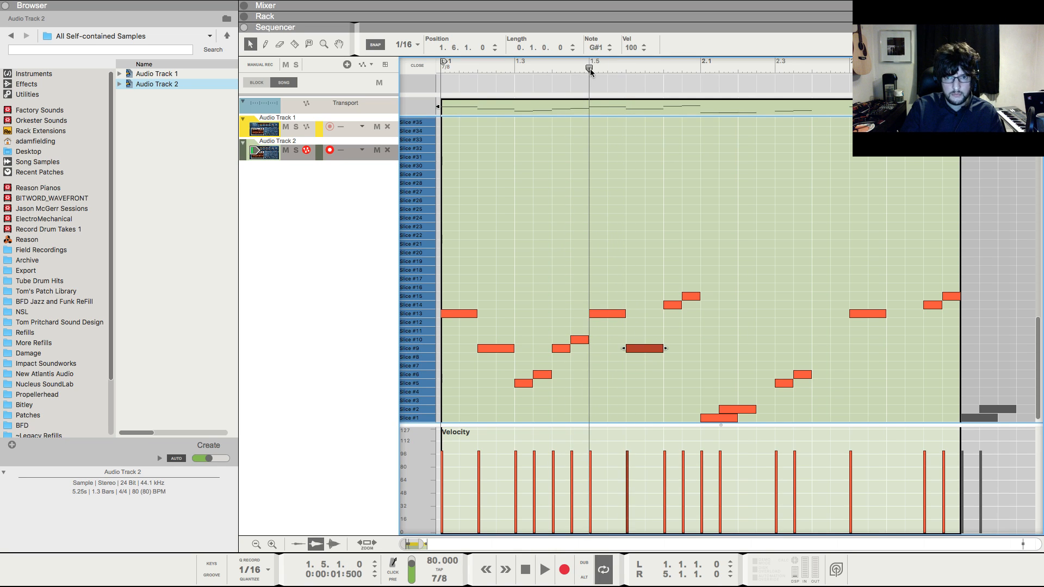
pyautogui.press('space')
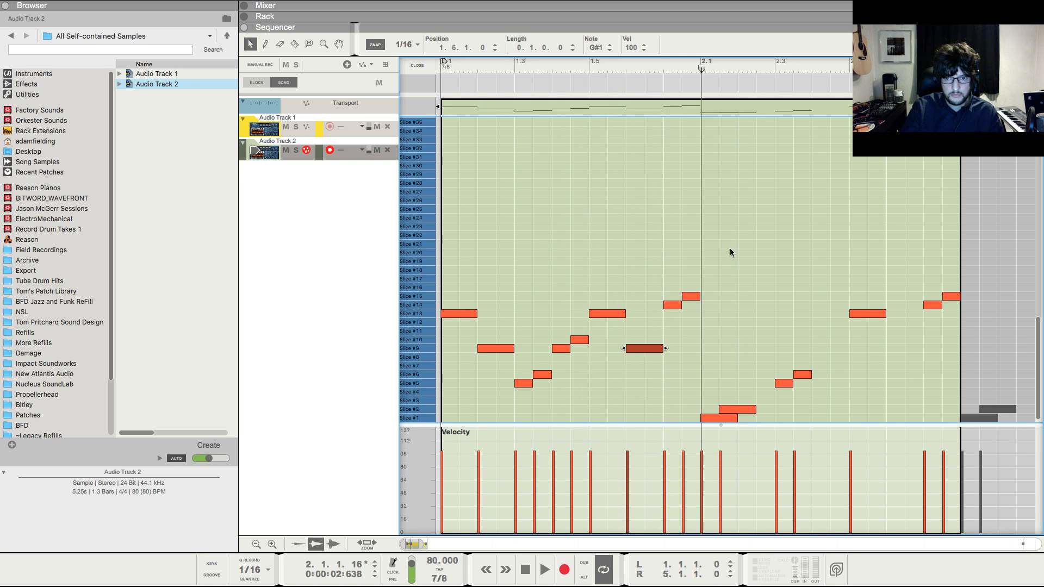
# - Replace bar 2's percussion notes with a copy of bar 1 and play the two-bar pattern
pyautogui.moveTo(708, 248); pyautogui.dragTo(935, 472)
pyautogui.press('Delete')
pyautogui.moveTo(868, 231); pyautogui.dragTo(373, 478)
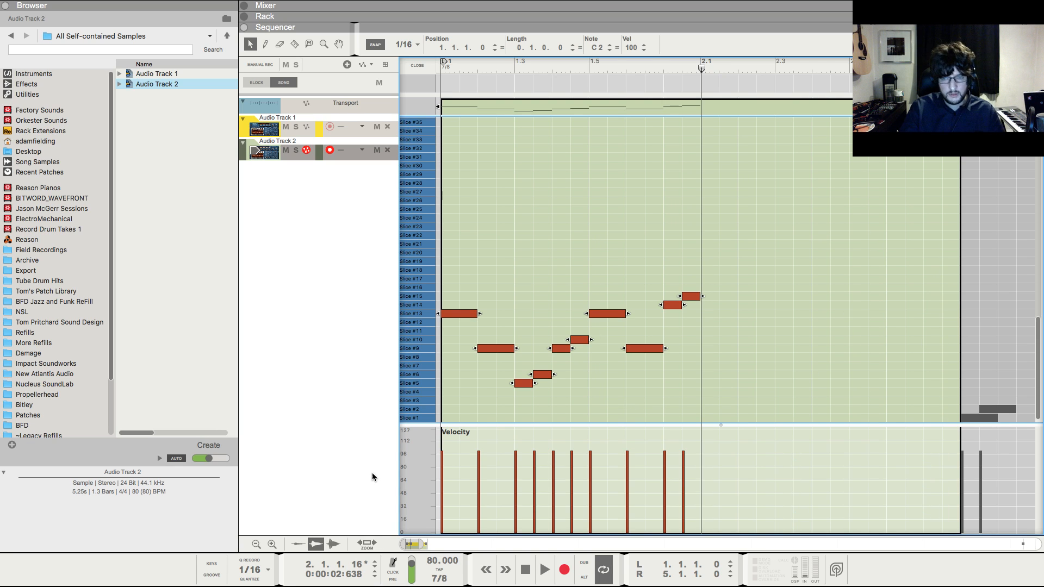
pyautogui.press('super+v')
pyautogui.hotkey('shift', 'Return')
pyautogui.hotkey('shift', 'Return')
pyautogui.press('space')
pyautogui.press('g')
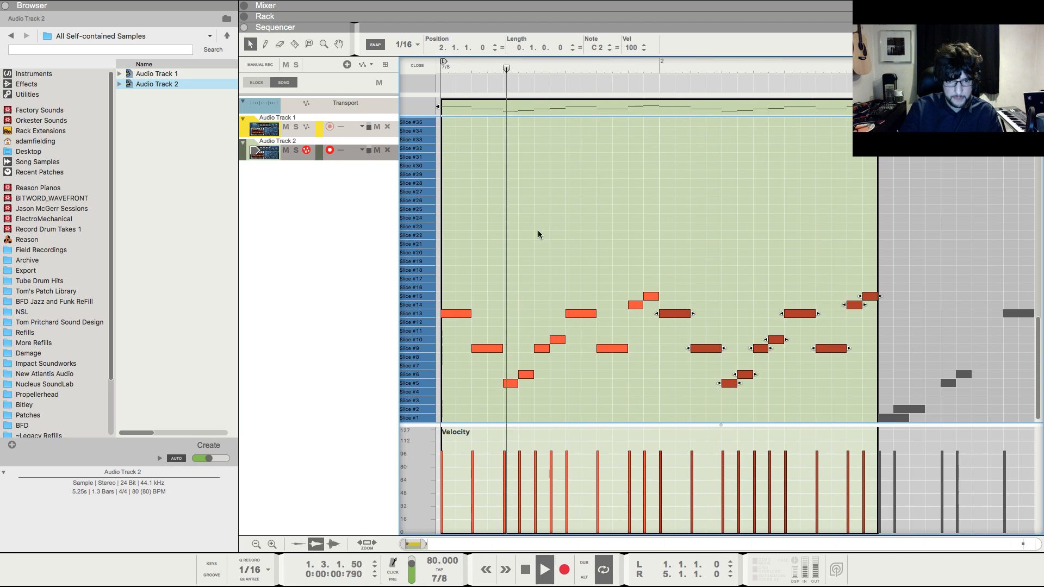
pyautogui.click(578, 211)
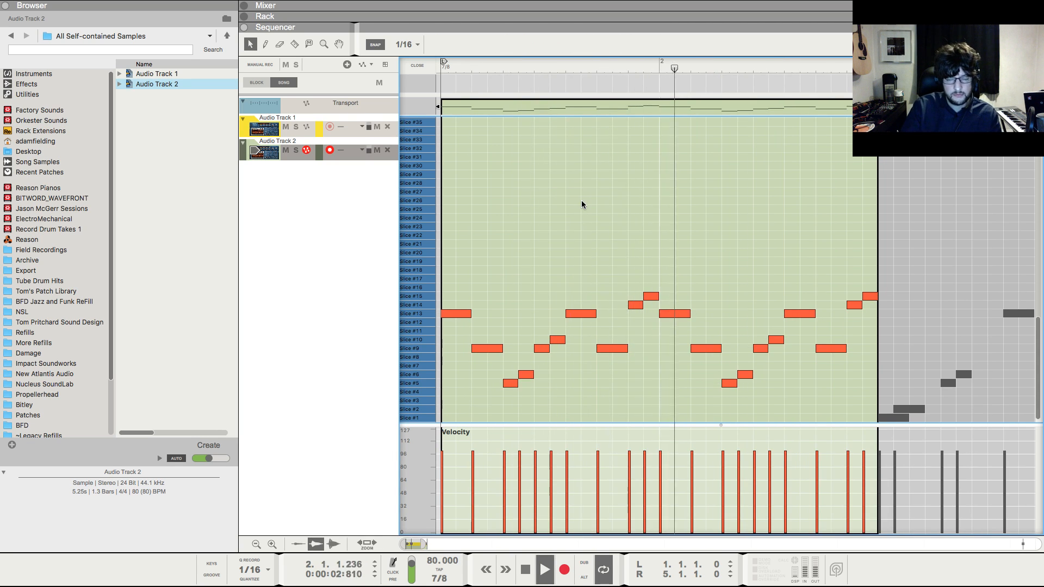
pyautogui.press('space')
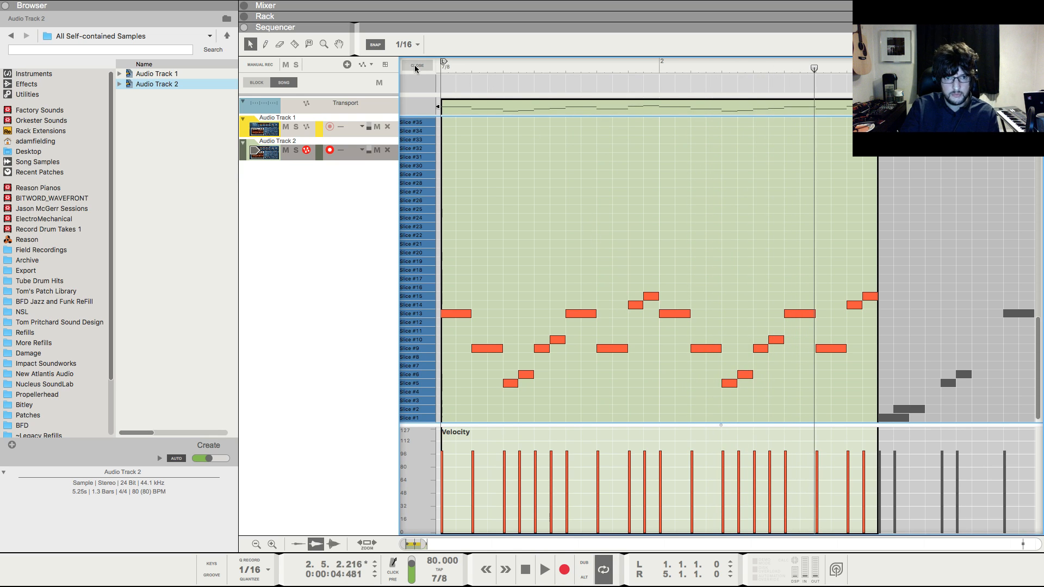
# - Open the Audio Track 1 clip and delete all guitar notes after bar 1
pyautogui.press('space')
pyautogui.click(416, 65)
pyautogui.click(482, 126)
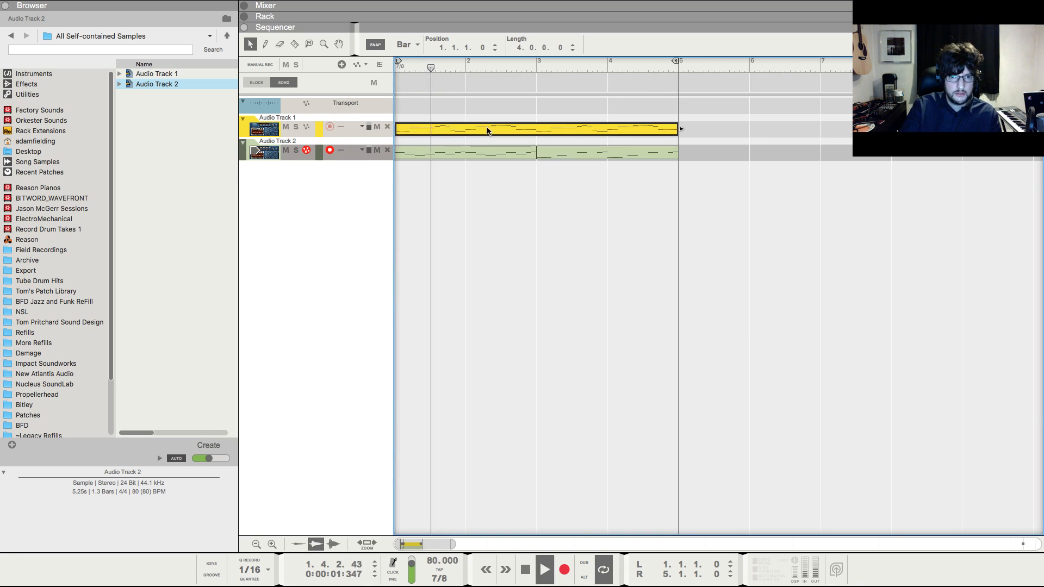
pyautogui.doubleClick(487, 129)
pyautogui.press('space')
pyautogui.scroll(-5, 667, 299)
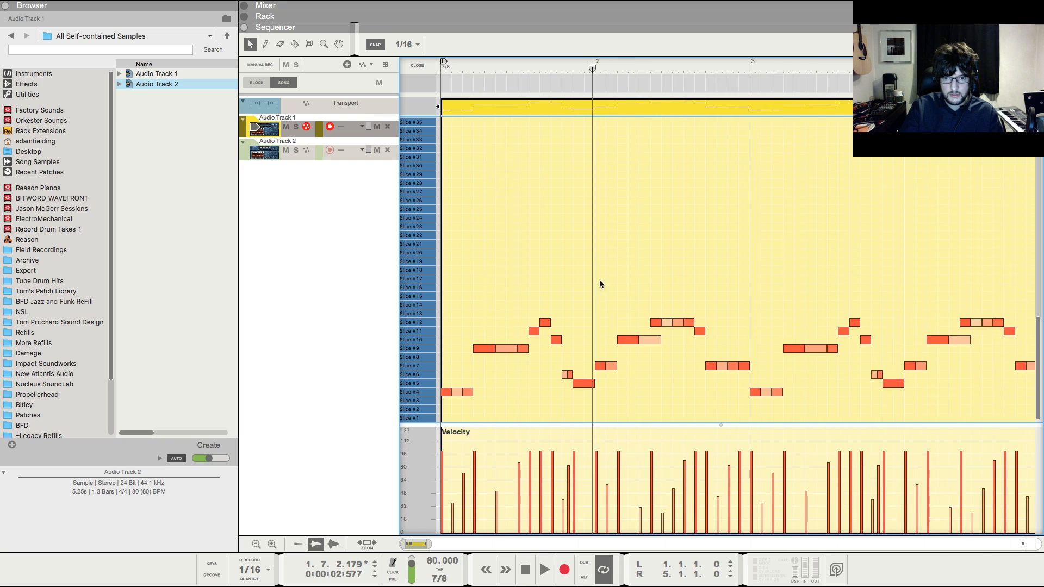
pyautogui.moveTo(572, 266); pyautogui.dragTo(1006, 490)
pyautogui.press('Delete')
# - Copy bar 1's guitar notes into bars 2, 3 and 4, and play the result while checking the rack
pyautogui.moveTo(691, 196); pyautogui.dragTo(447, 400)
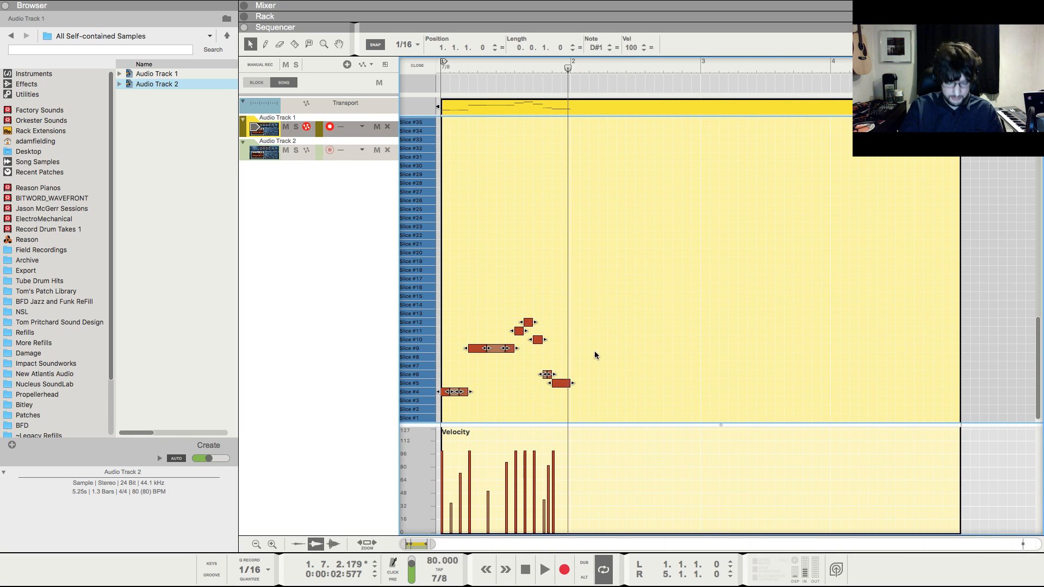
pyautogui.press('super+c')
pyautogui.press('super+v')
pyautogui.press('super+v')
pyautogui.press('super+v')
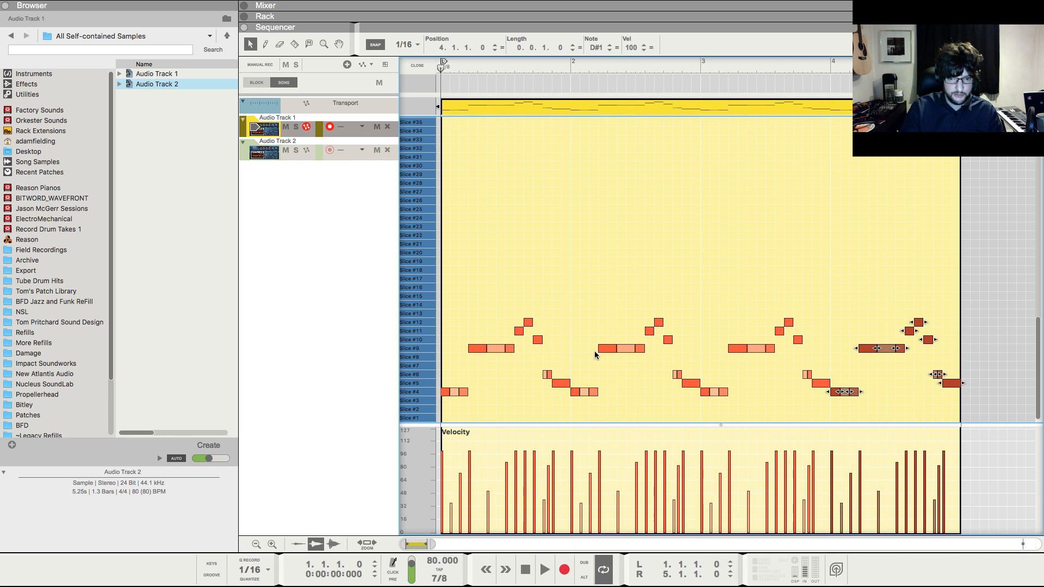
pyautogui.scroll(2, 661, 227)
pyautogui.press('space')
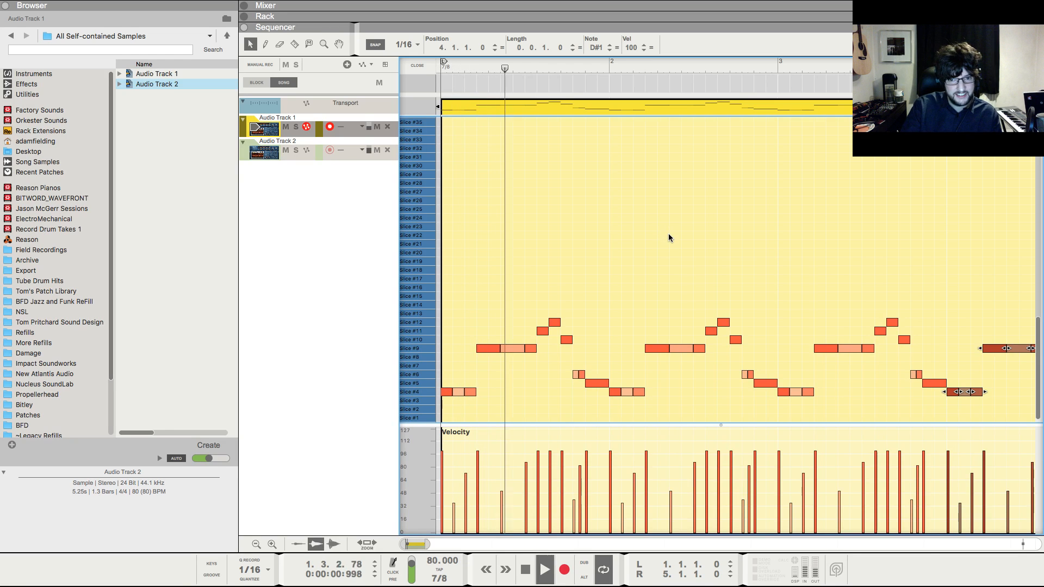
pyautogui.press('F6')
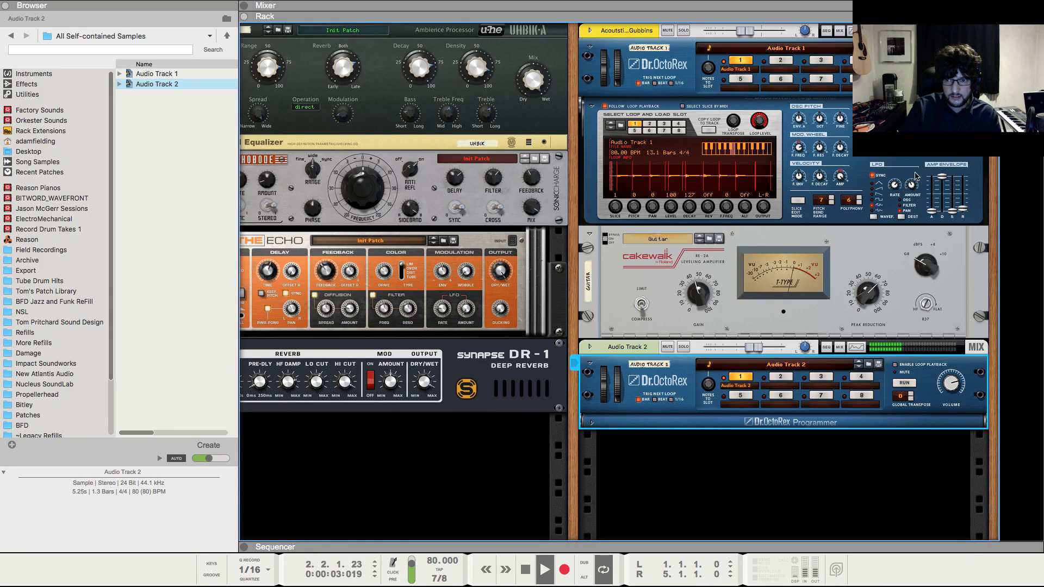
pyautogui.press('F7')
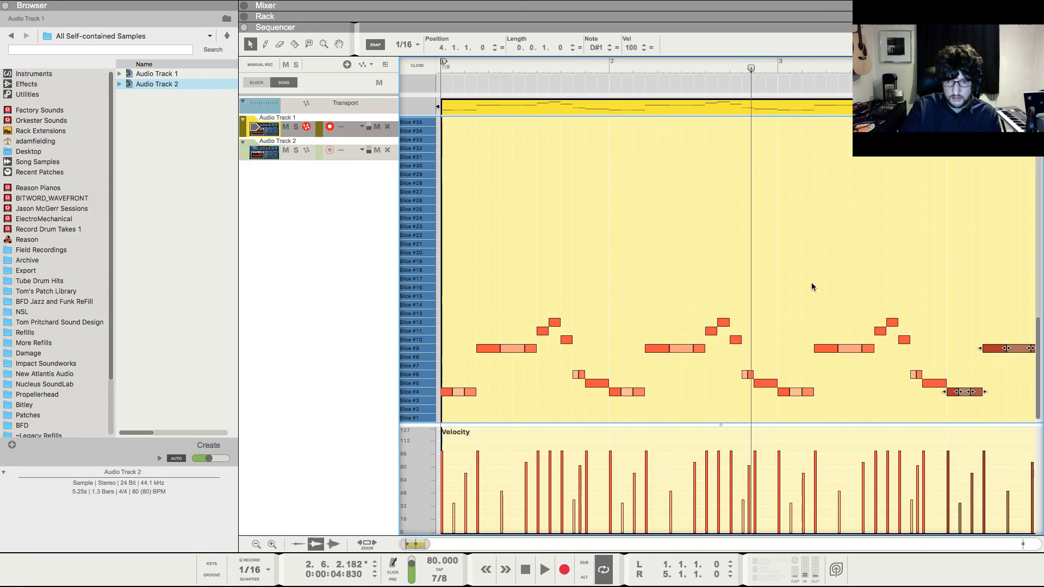
# - Shorten the Slice #5 note at 2.7.1 to a sixteenth and add a sixteenth-note Slice #7 hit at 2.7.2
pyautogui.scroll(1, 766, 381)
pyautogui.click(765, 383)
pyautogui.keyDown('super'); pyautogui.click(774, 349); pyautogui.keyUp('super')
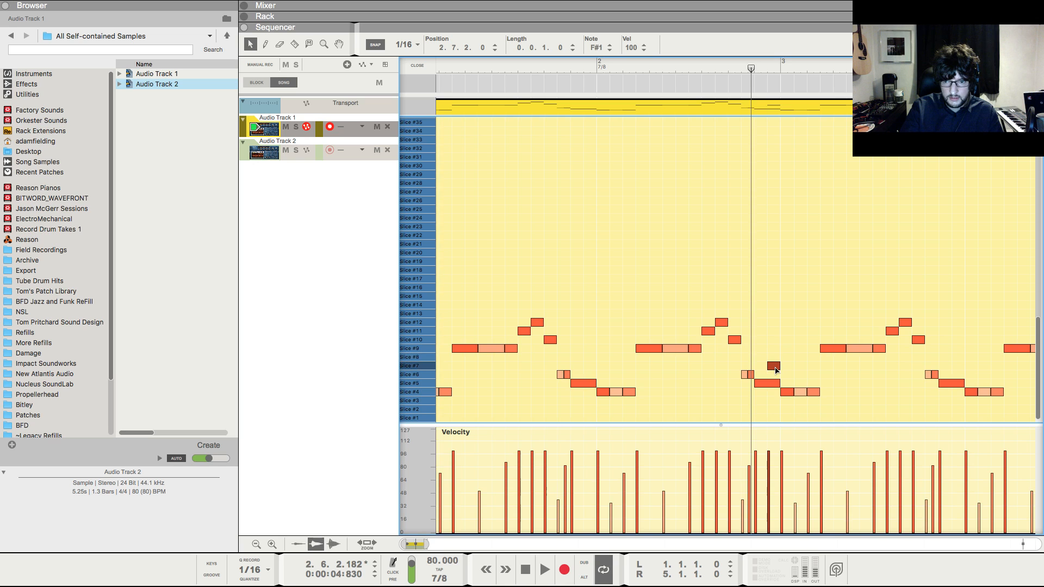
pyautogui.scroll(-1, 778, 399)
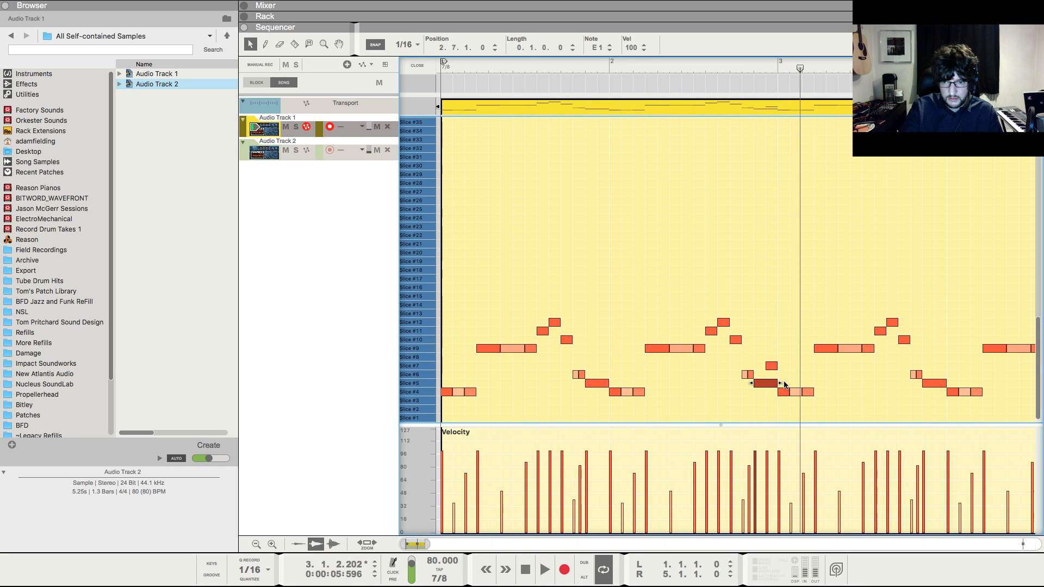
pyautogui.scroll(-4, 790, 318)
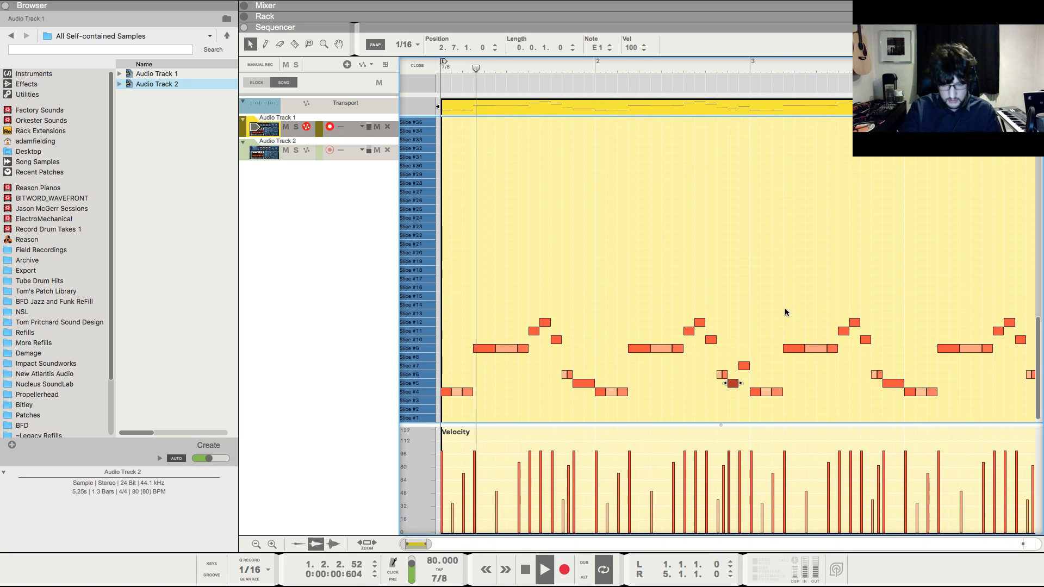
# - Replace the guitar notes in bars 3 and 4 with a copy of bars 1 and 2, and play the loop
pyautogui.moveTo(628, 288); pyautogui.dragTo(897, 429)
pyautogui.press('Delete')
pyautogui.scroll(3, 697, 251)
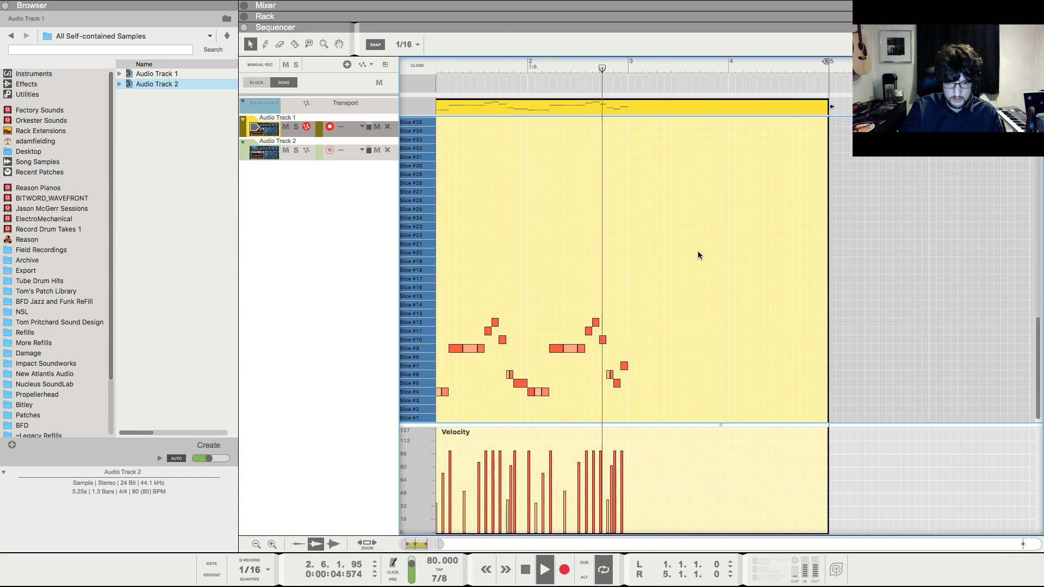
pyautogui.moveTo(698, 247); pyautogui.dragTo(108, 492)
pyautogui.press('super+c')
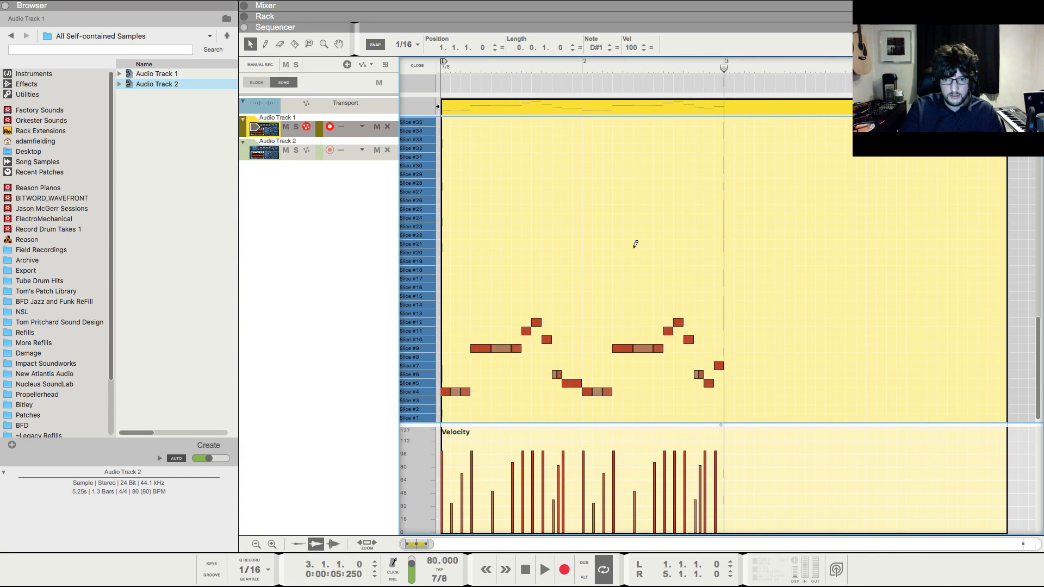
pyautogui.press('super+v')
pyautogui.press('space')
pyautogui.press('F6')
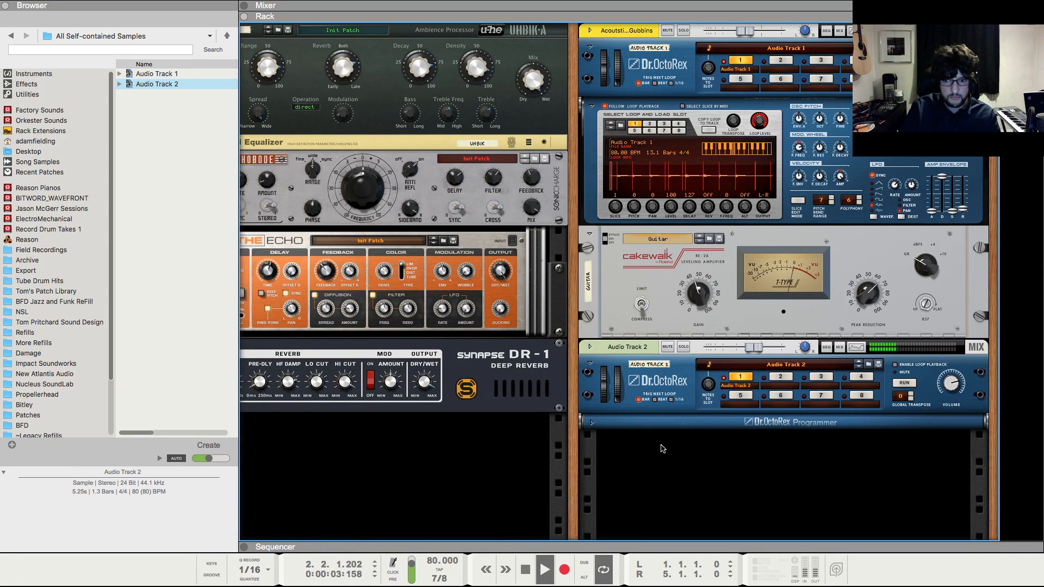
pyautogui.press('F7')
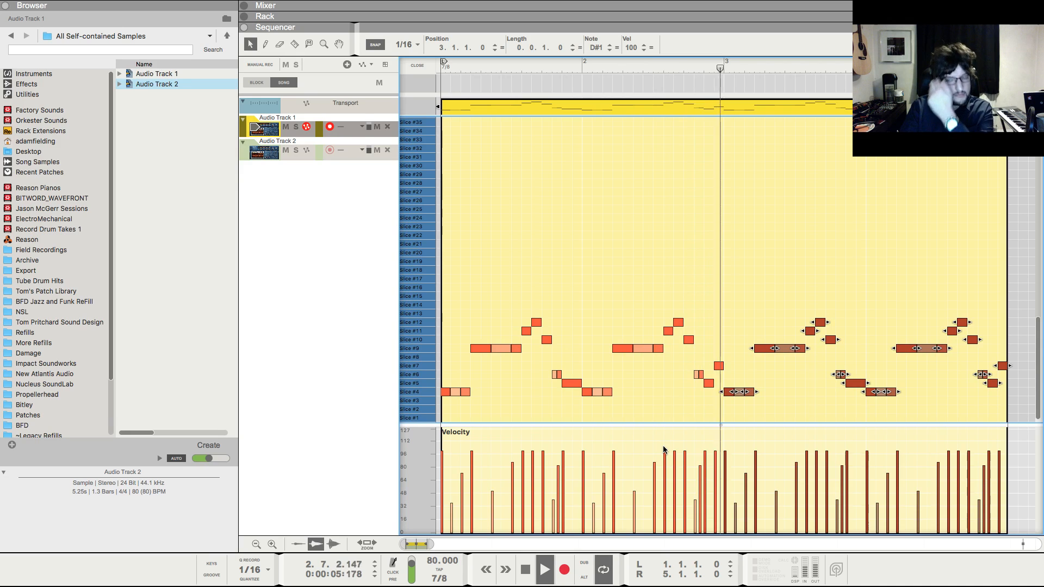
# - Close the Audio Track 1 clip and check the rack, stopping playback before returning to the arrangement
pyautogui.press('F6')
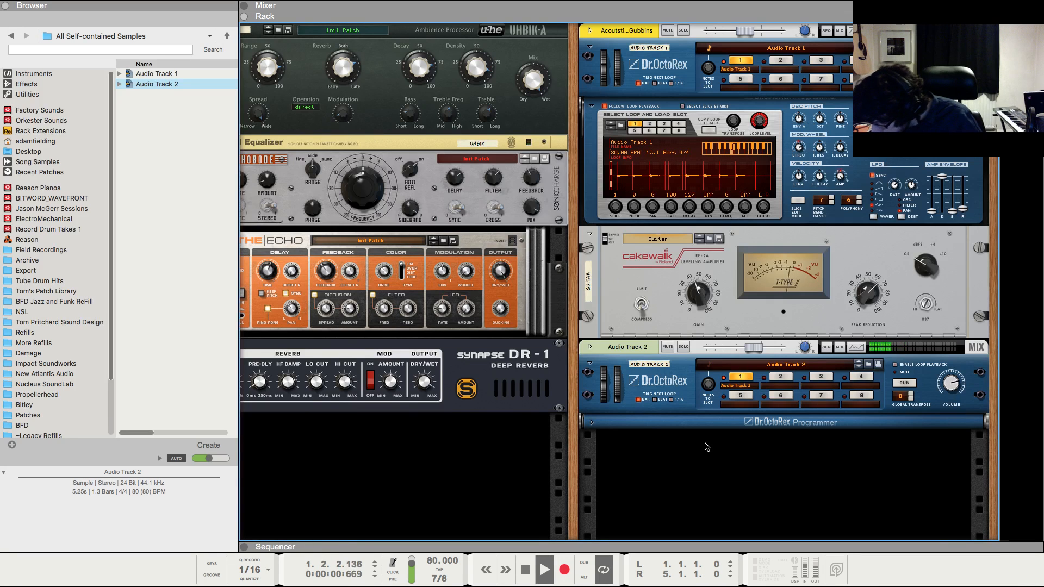
pyautogui.scroll(2, 707, 447)
pyautogui.press('F7')
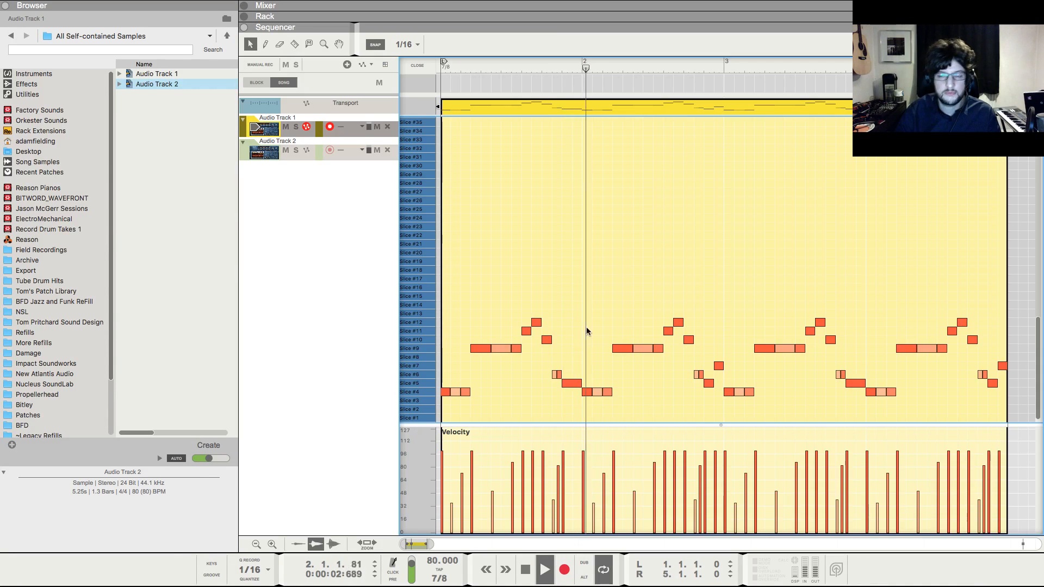
pyautogui.click(421, 68)
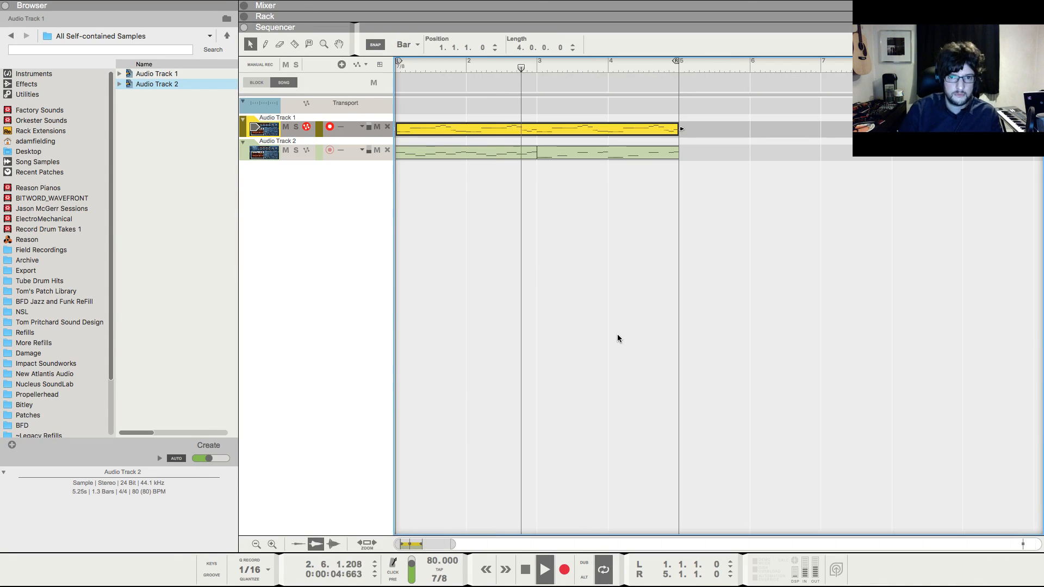
pyautogui.press('F6')
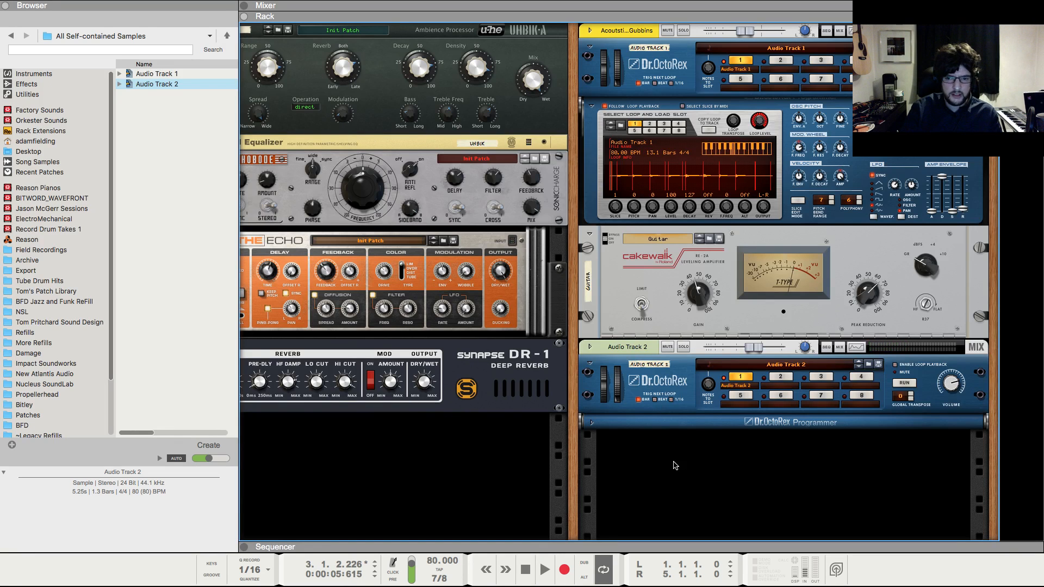
pyautogui.press('F7')
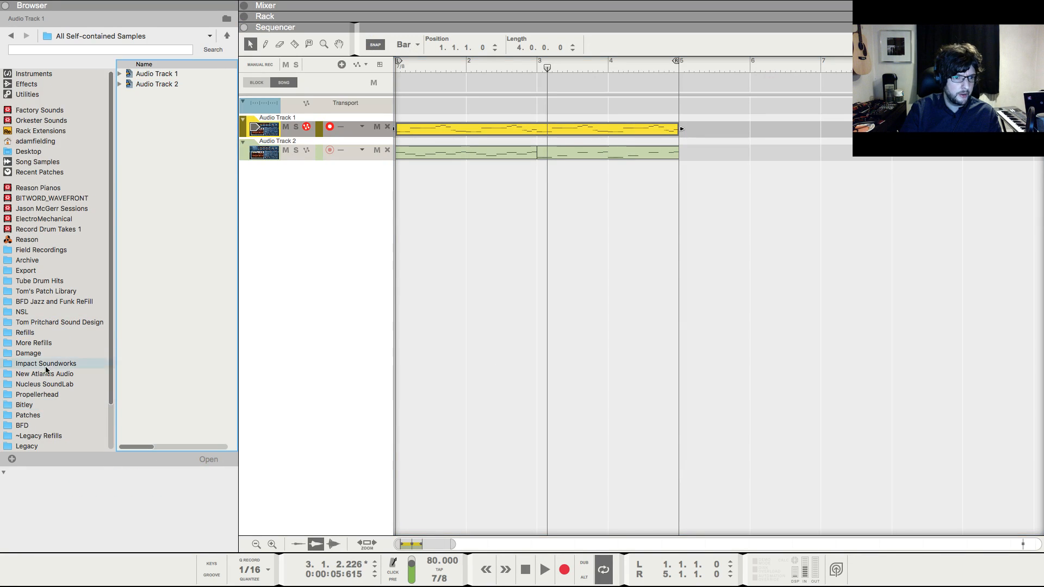
# - Find Cereu Unador-Top.aif in the Microtonic Fragments folder under Export and add it at bar 1 as a new audio track
pyautogui.click(28, 270)
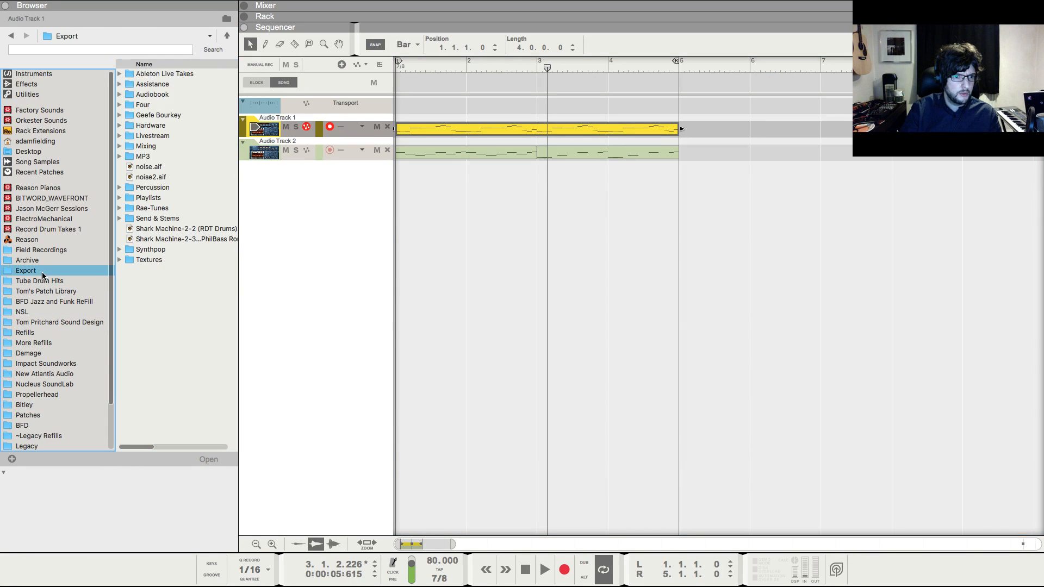
pyautogui.doubleClick(163, 136)
pyautogui.doubleClick(164, 85)
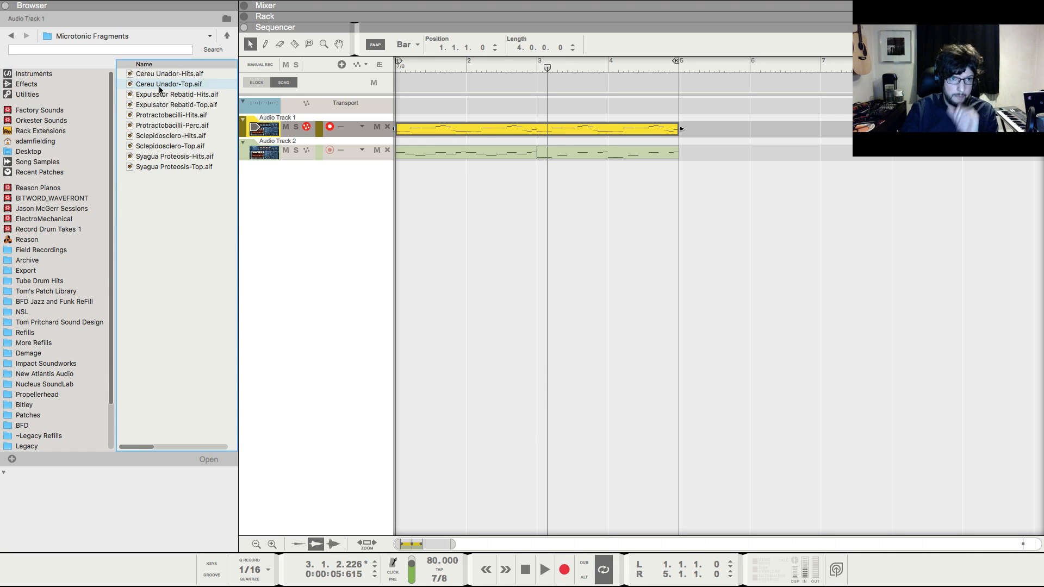
pyautogui.click(165, 86)
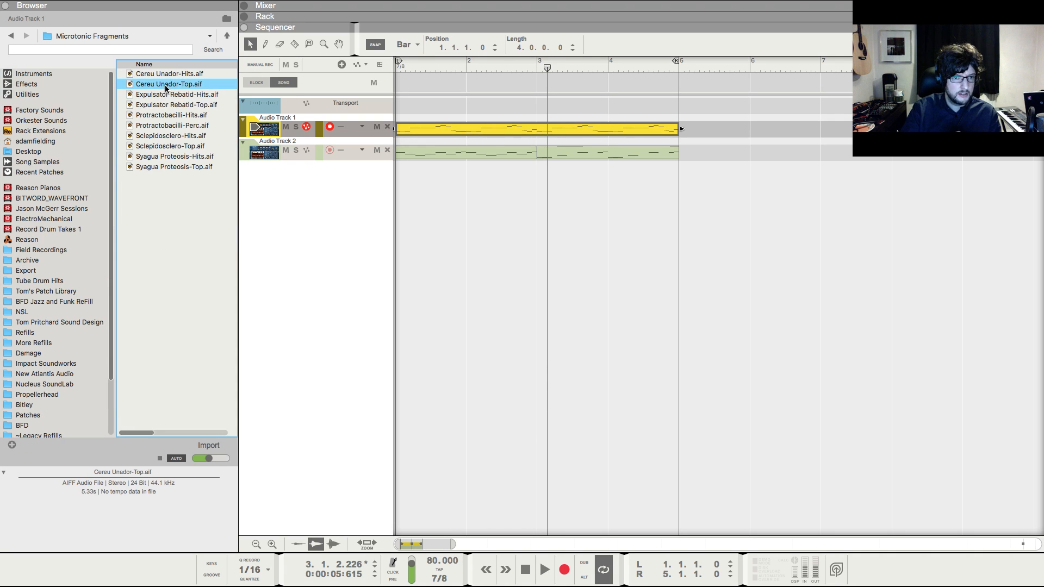
pyautogui.moveTo(162, 87); pyautogui.dragTo(406, 177)
# - Set the Cereu Unador-Top channel's level to about -3 dB and its high-pass filter to 187.1 Hz, and audition it briefly
pyautogui.press('F5')
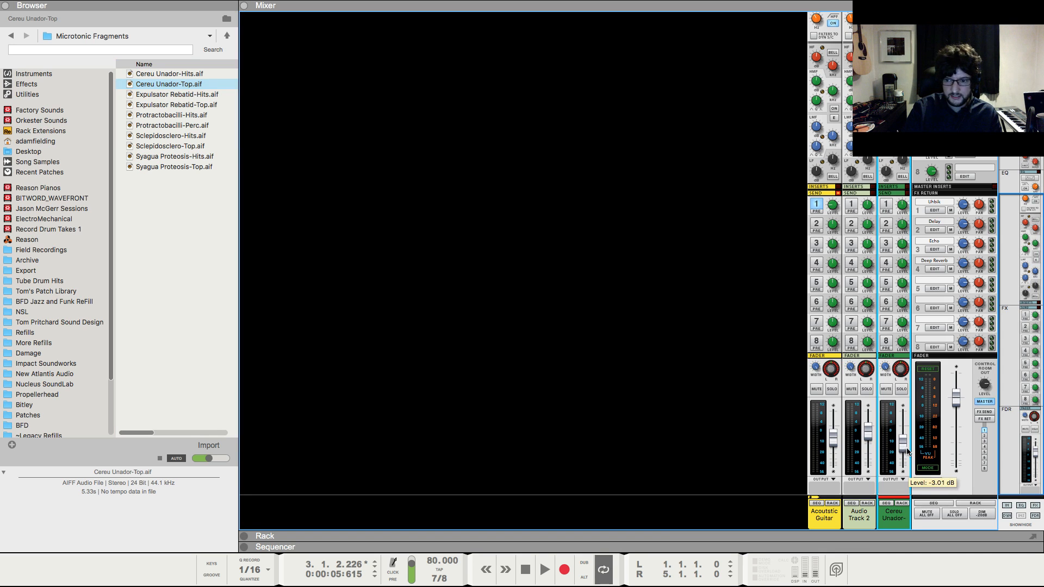
pyautogui.scroll(5, 907, 197)
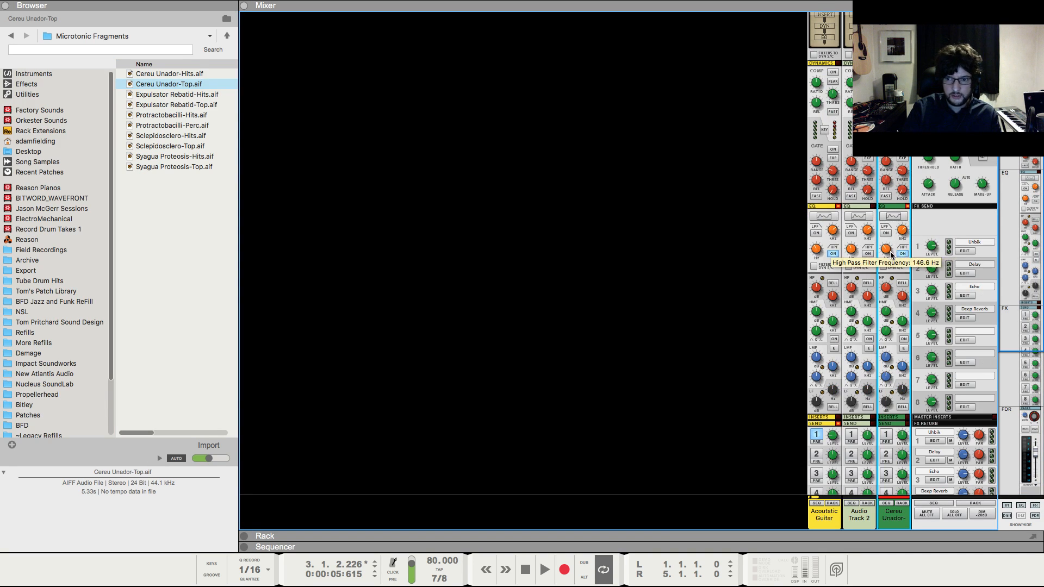
pyautogui.scroll(3, 899, 251)
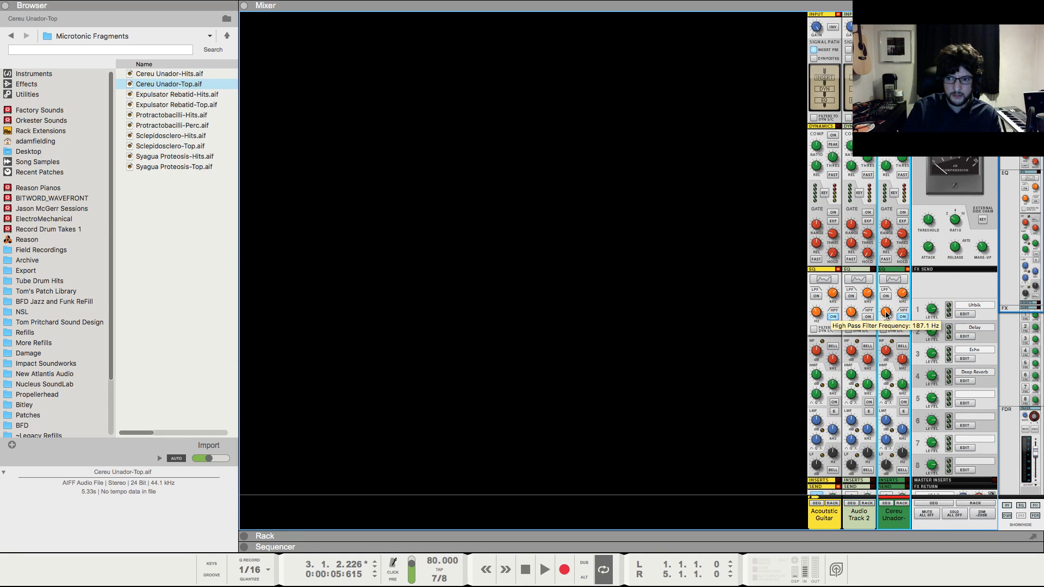
pyautogui.press('space')
pyautogui.press('F7')
pyautogui.press('F5')
pyautogui.press('space')
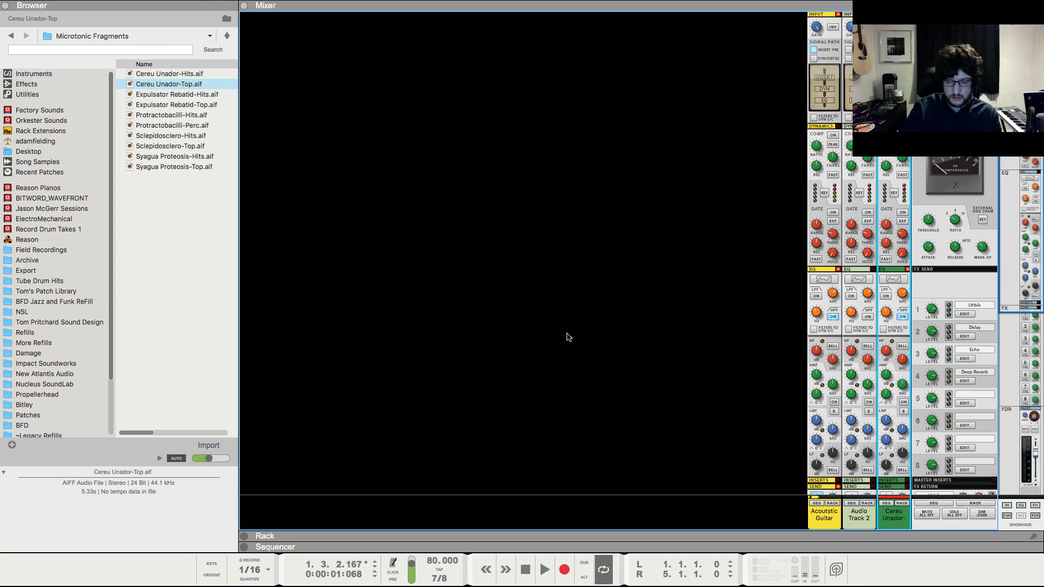
# - Change the song's time signature to 4/8
pyautogui.press('F7')
pyautogui.click(492, 564)
pyautogui.moveTo(431, 577); pyautogui.dragTo(442, 579)
pyautogui.click(577, 311)
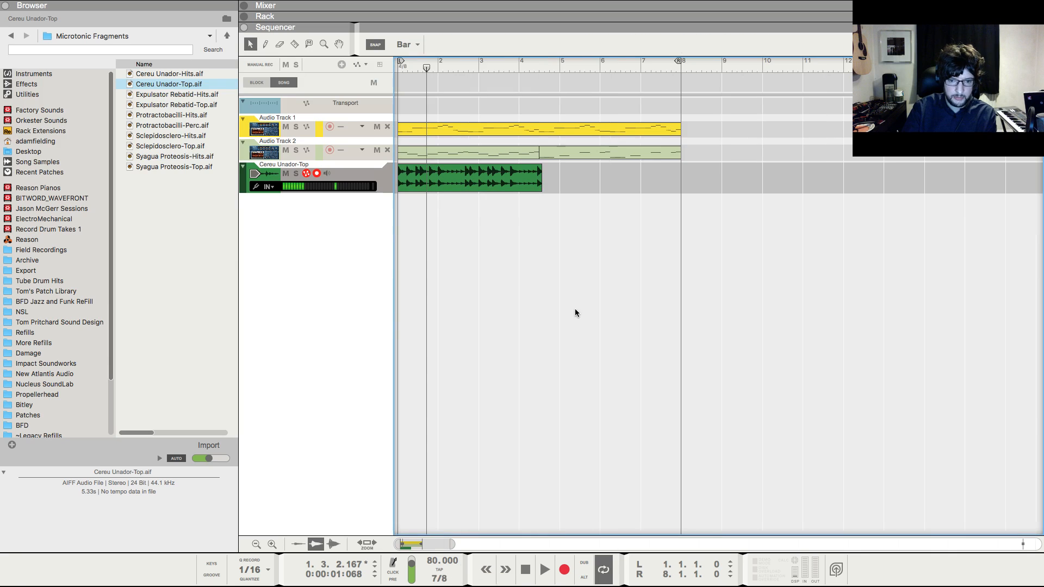
pyautogui.click(536, 186)
pyautogui.moveTo(548, 179)
pyautogui.mouseDown()
pyautogui.moveTo(511, 181)
pyautogui.moveTo(536, 181)
pyautogui.mouseUp()
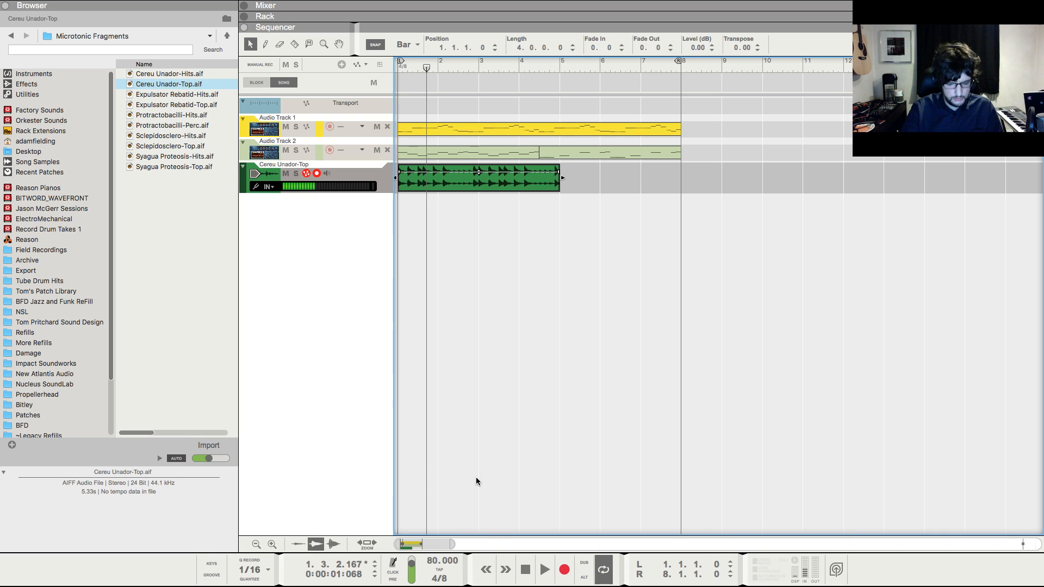
pyautogui.press('super+z')
pyautogui.press('super+z')
pyautogui.click(506, 304)
pyautogui.click(525, 185)
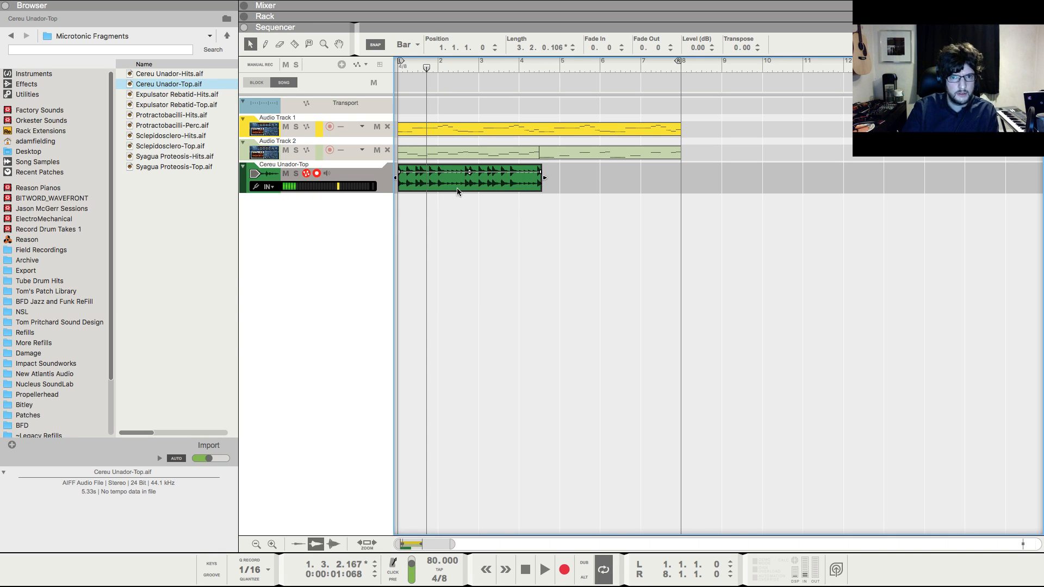
# - Set the time signature to 4/4 and time-stretch the Cereu Unador-Top clip to exactly two bars
pyautogui.moveTo(443, 578); pyautogui.dragTo(444, 582)
pyautogui.click(584, 311)
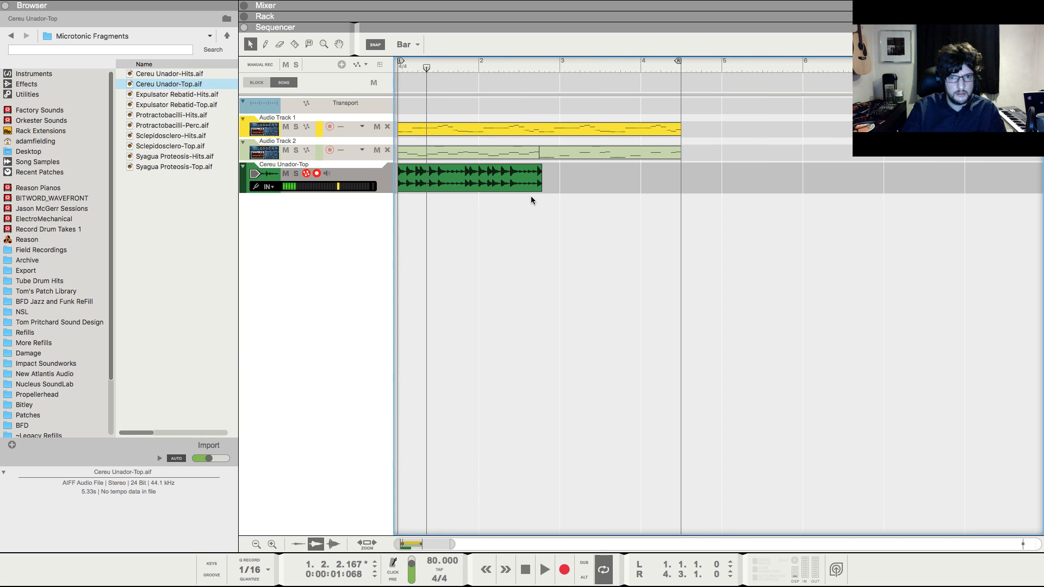
pyautogui.moveTo(542, 179); pyautogui.dragTo(552, 179)
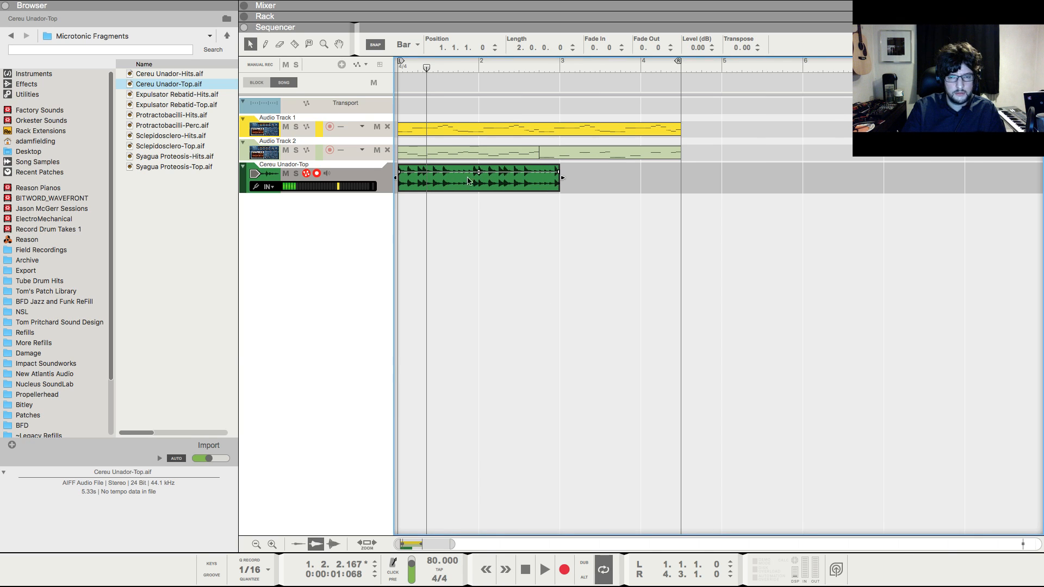
# - Restore the time signature to 7/8 and return the playhead to the start of the song
pyautogui.moveTo(433, 579); pyautogui.dragTo(447, 576)
pyautogui.click(583, 336)
pyautogui.hotkey('shift', 'Return')
# - Trim the Cereu Unador-Top clip to two 7/8 bars and play the loop while checking the mixer
pyautogui.click(550, 179)
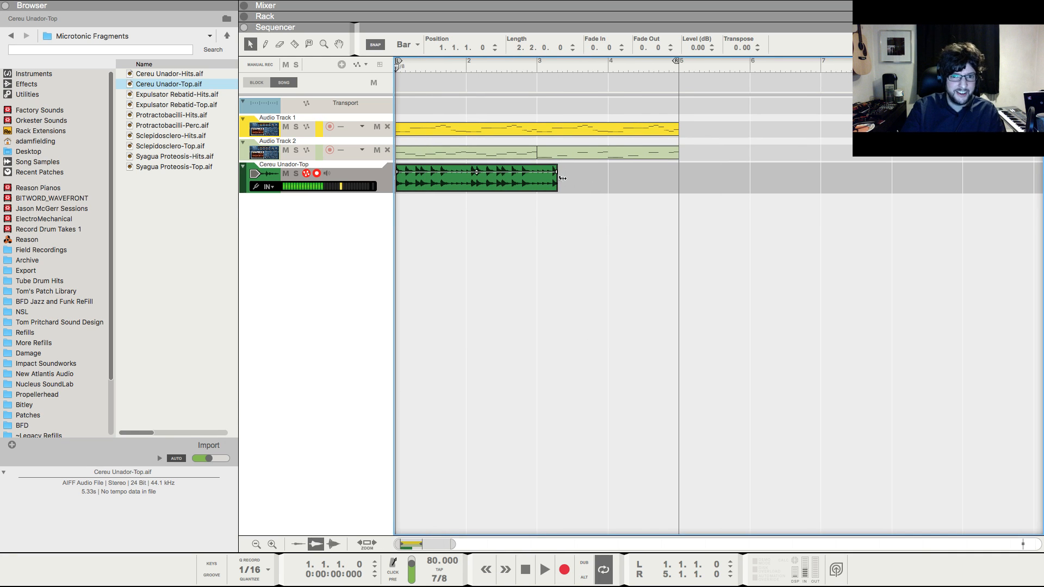
pyautogui.press('space')
pyautogui.press('F5')
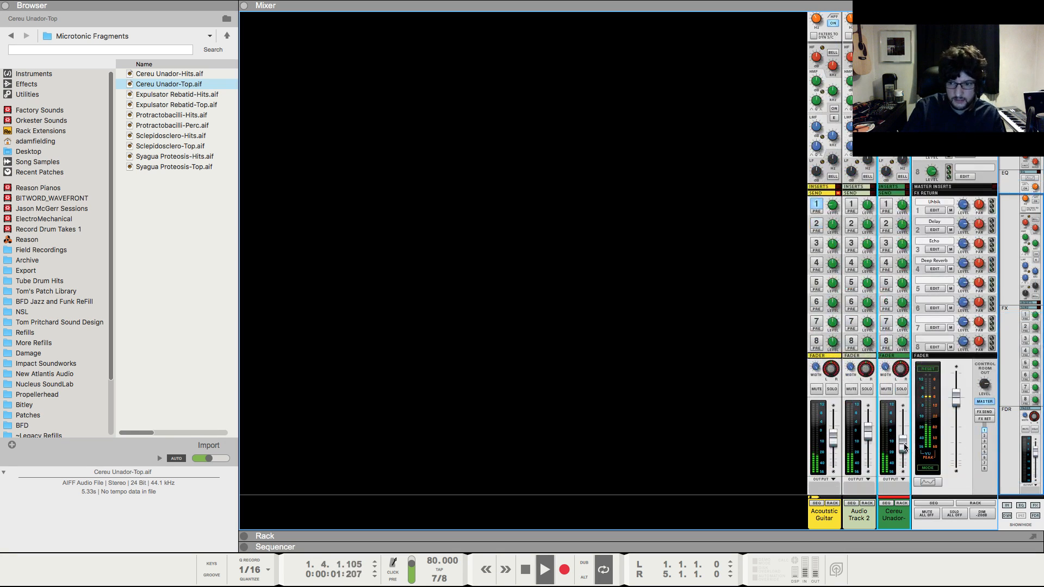
pyautogui.press('F7')
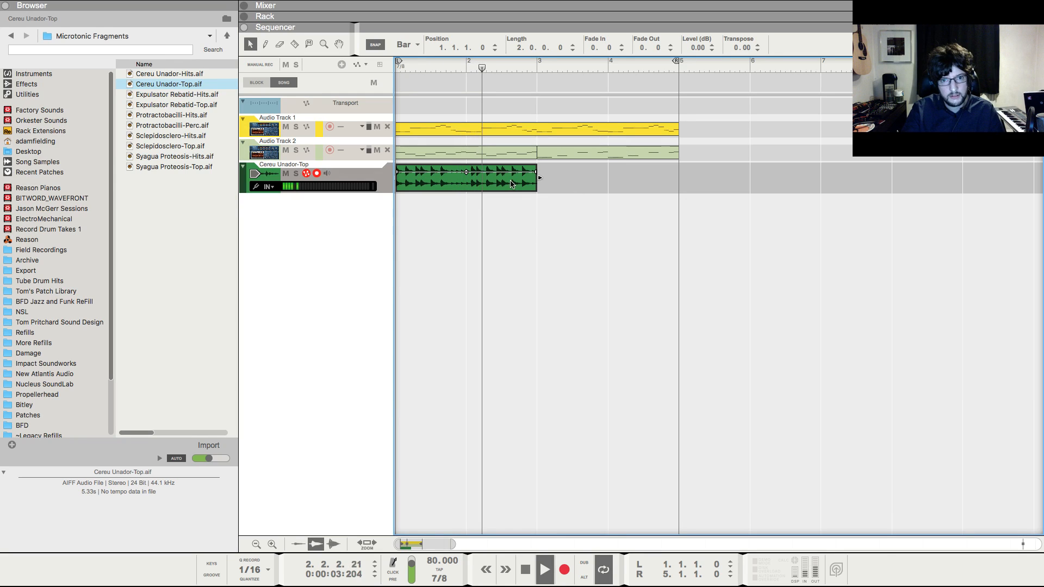
# - Replay the loop from the start and place a copy of the Cereu Unador-Top clip at bar 3
pyautogui.hotkey('shift', 'Return')
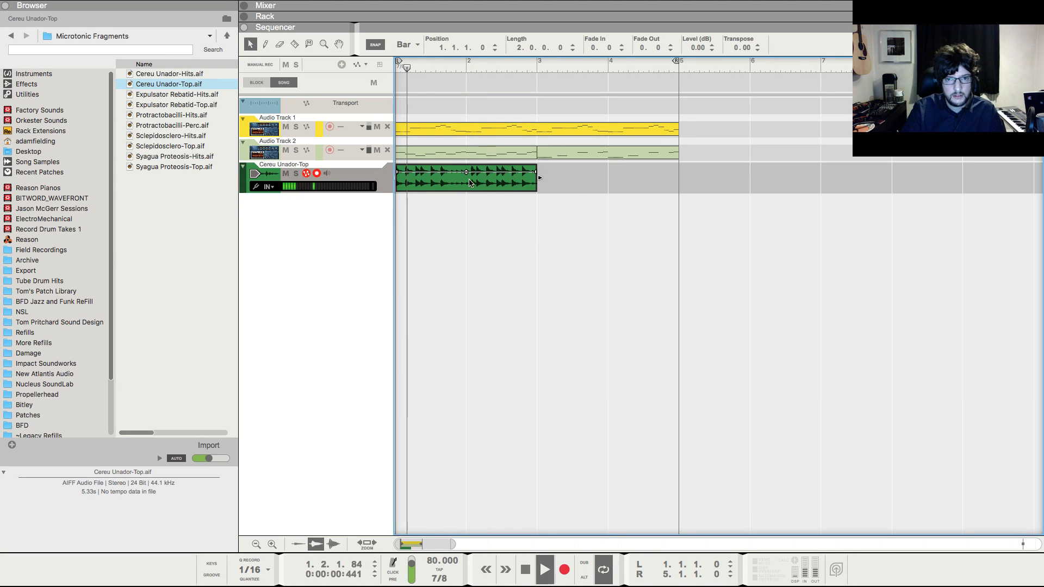
pyautogui.press('space')
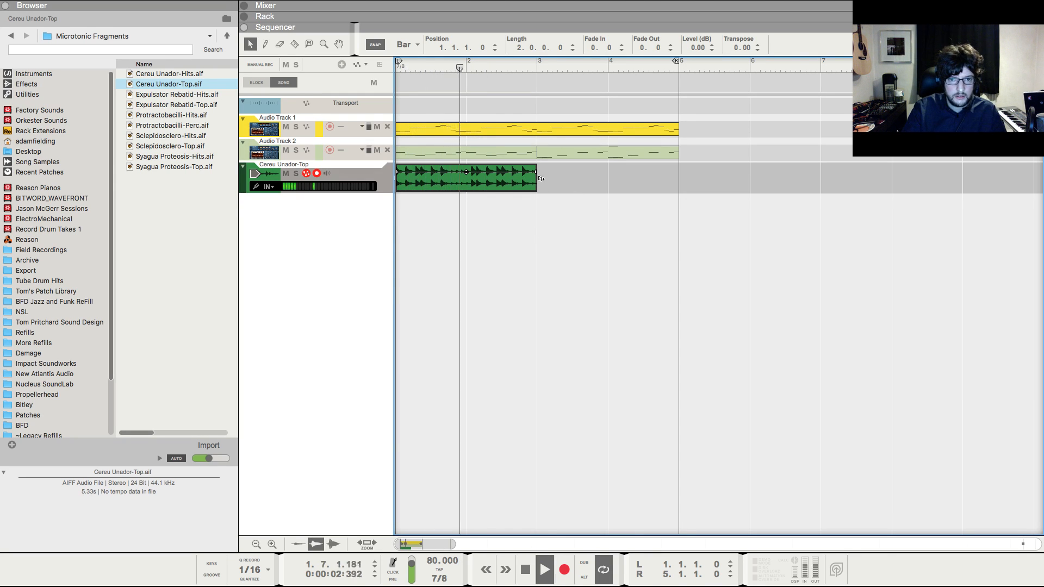
pyautogui.moveTo(541, 179); pyautogui.dragTo(576, 187)
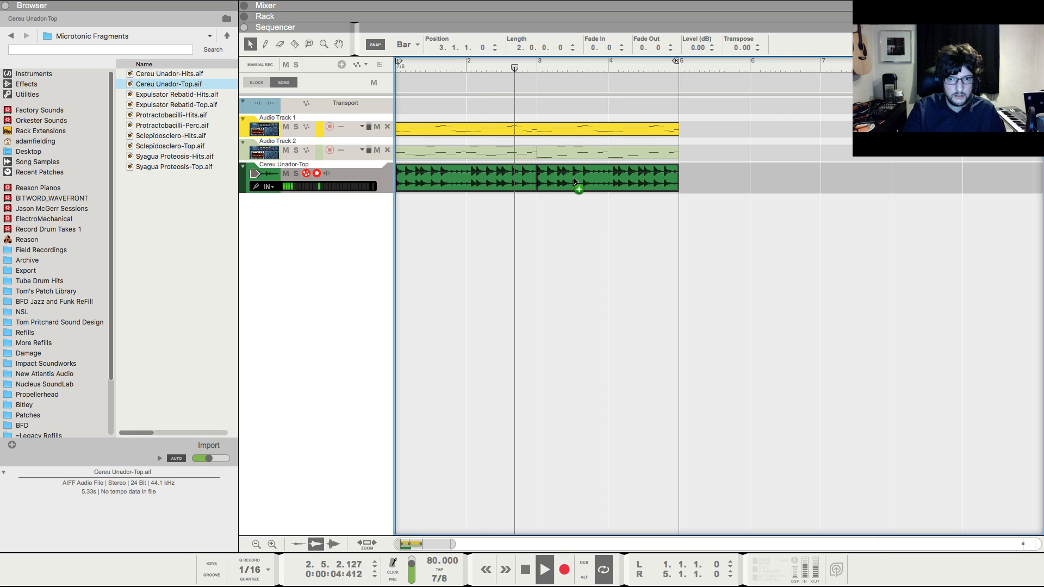
pyautogui.click(578, 234)
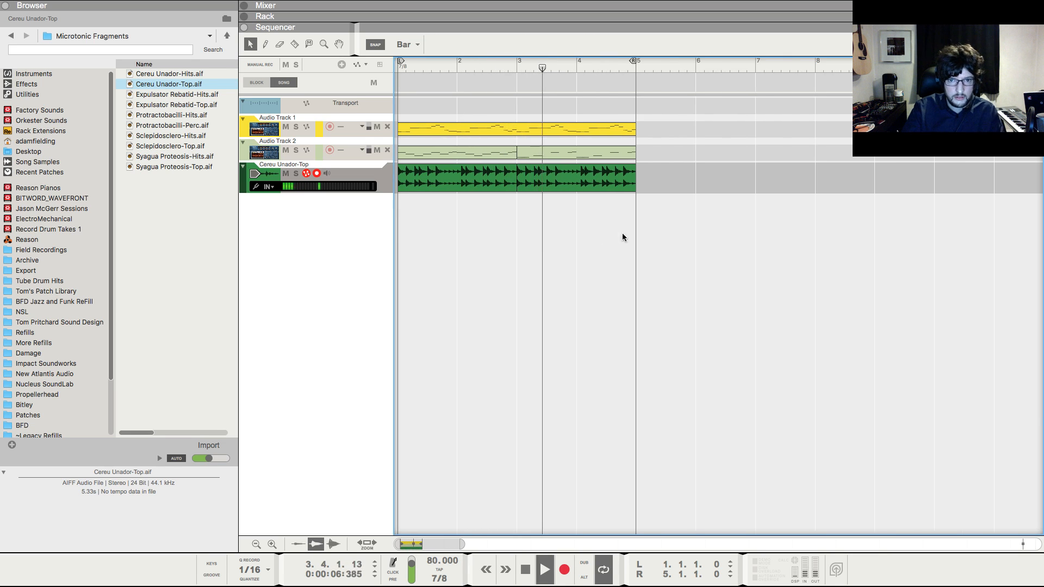
# - Enable the Cereu Unador-Top channel's first effects send, to Uhbik, and lower its fader slightly
pyautogui.press('F5')
pyautogui.click(887, 206)
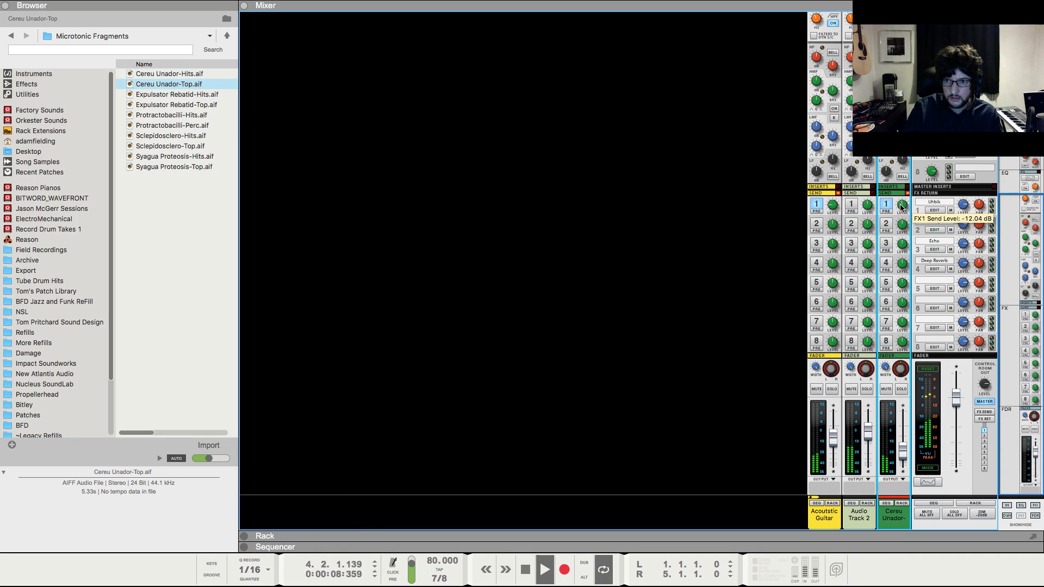
pyautogui.scroll(5, 892, 191)
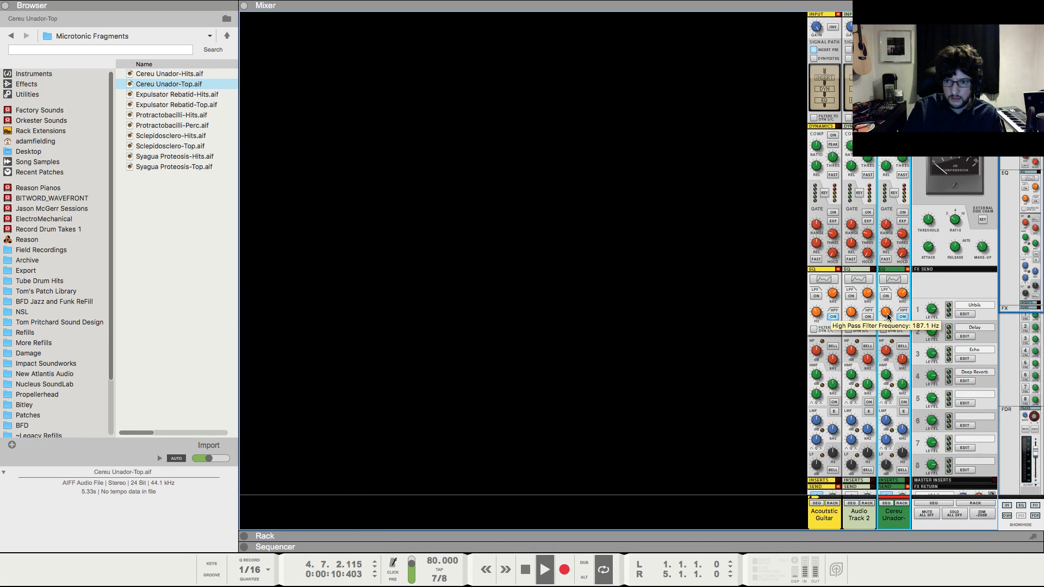
# - Listen to the loop and examine the guitar's Dr. OctoRex, its loop transpose setting and the compressor in the rack
pyautogui.press('F7')
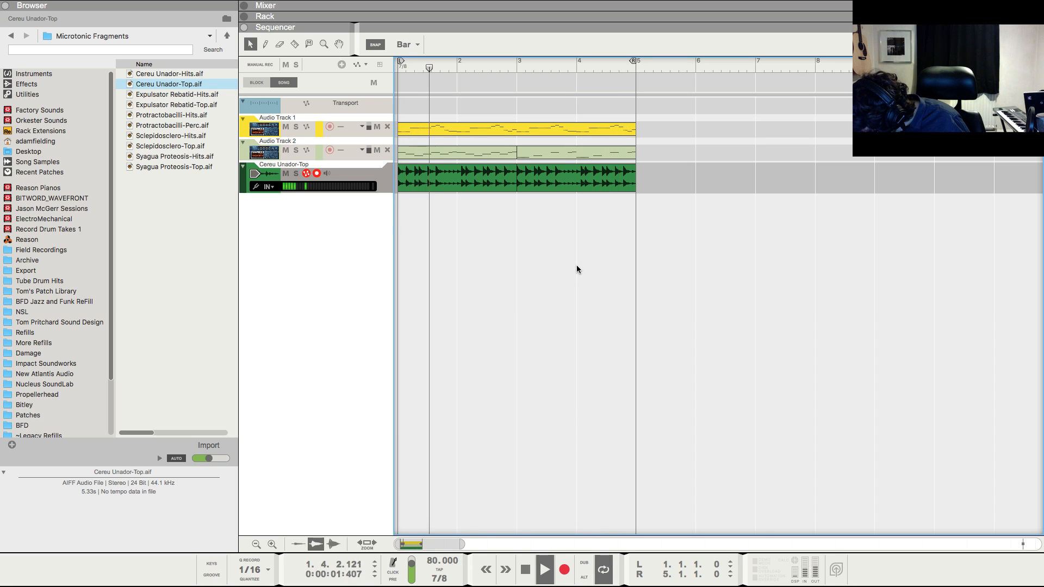
pyautogui.press('F6')
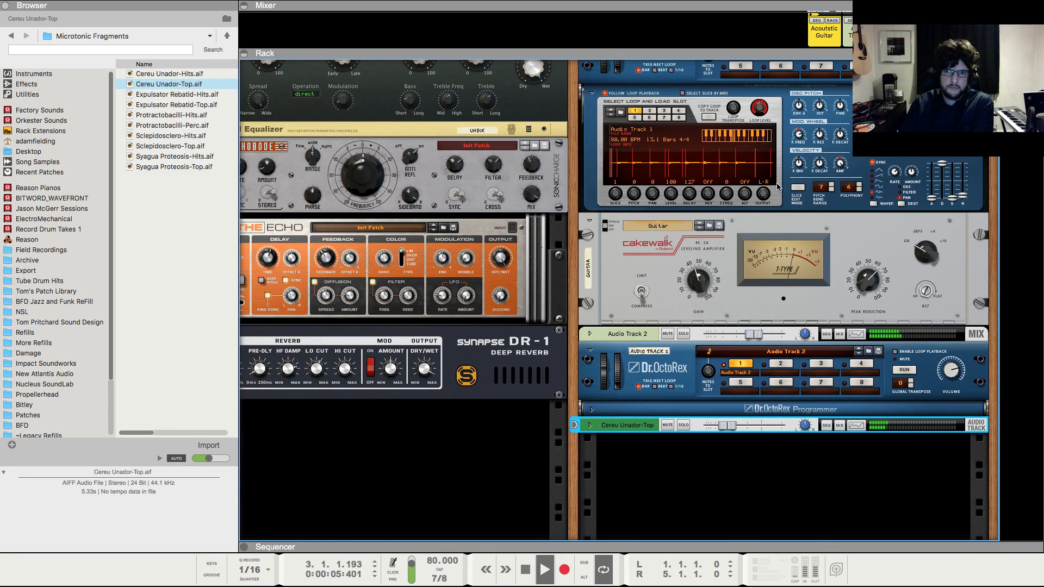
pyautogui.scroll(1, 778, 187)
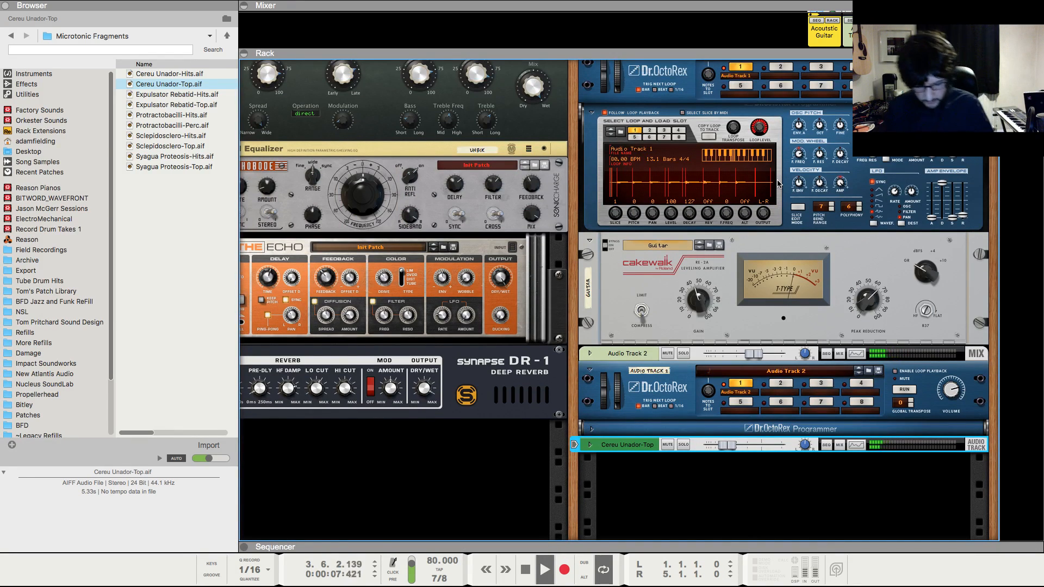
pyautogui.press('F7')
pyautogui.press('space')
pyautogui.press('F6')
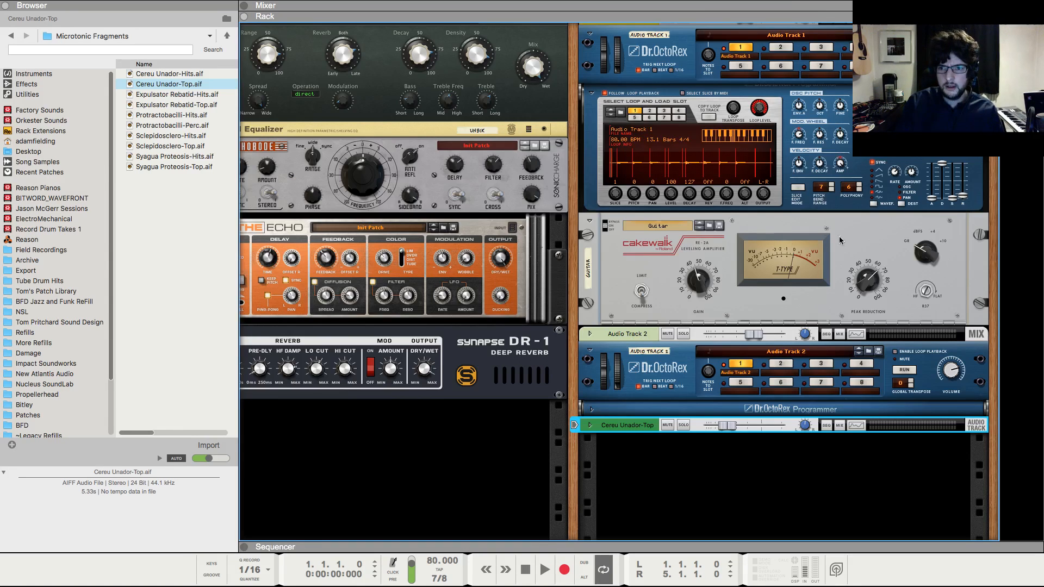
pyautogui.scroll(1, 841, 240)
pyautogui.click(737, 112)
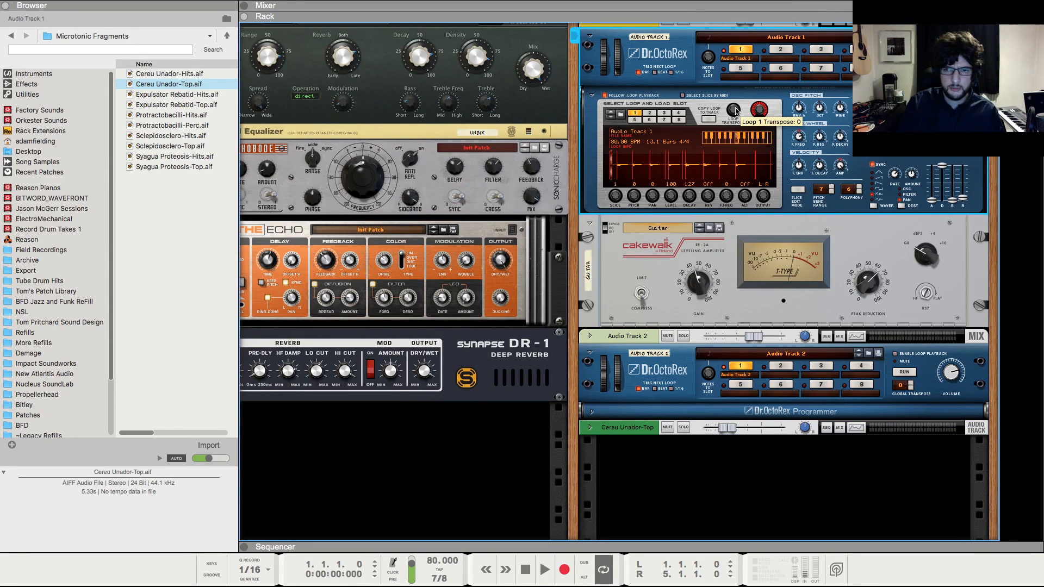
# - Play the loop while reviewing the EQ, sends and levels of the three mixer channels
pyautogui.press('space')
pyautogui.press('F7')
pyautogui.press('F6')
pyautogui.press('F5')
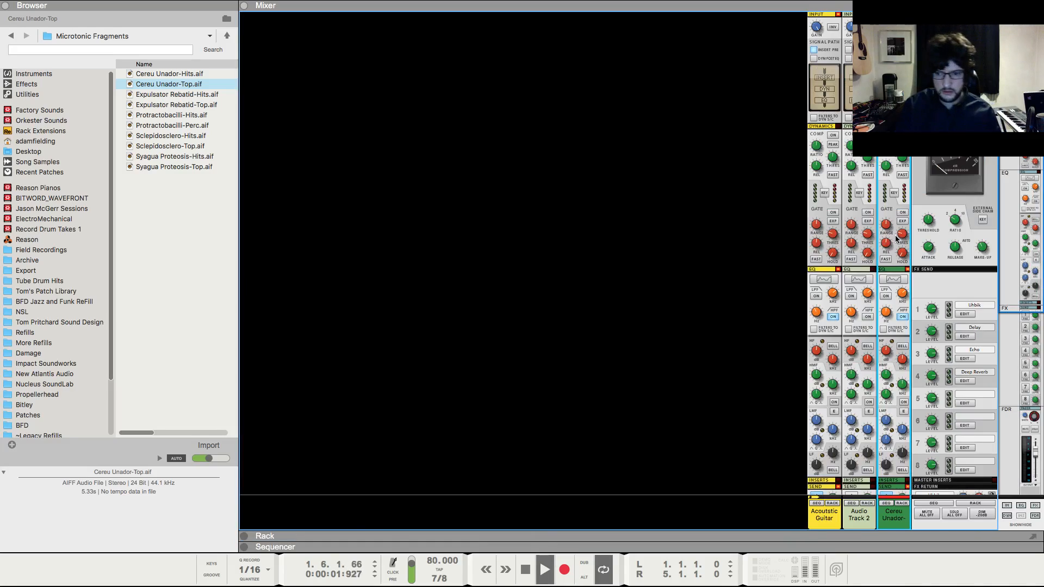
pyautogui.scroll(-10, 843, 255)
pyautogui.scroll(6, 853, 232)
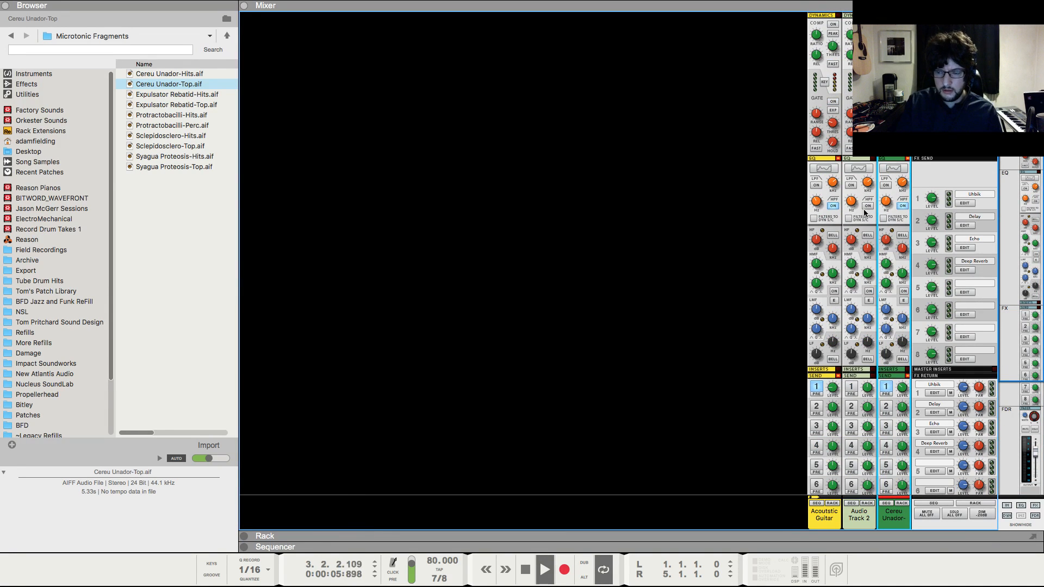
# - Open the Audio Track 1 guitar clip for note editing and stop playback
pyautogui.press('F7')
pyautogui.click(448, 61)
pyautogui.doubleClick(487, 129)
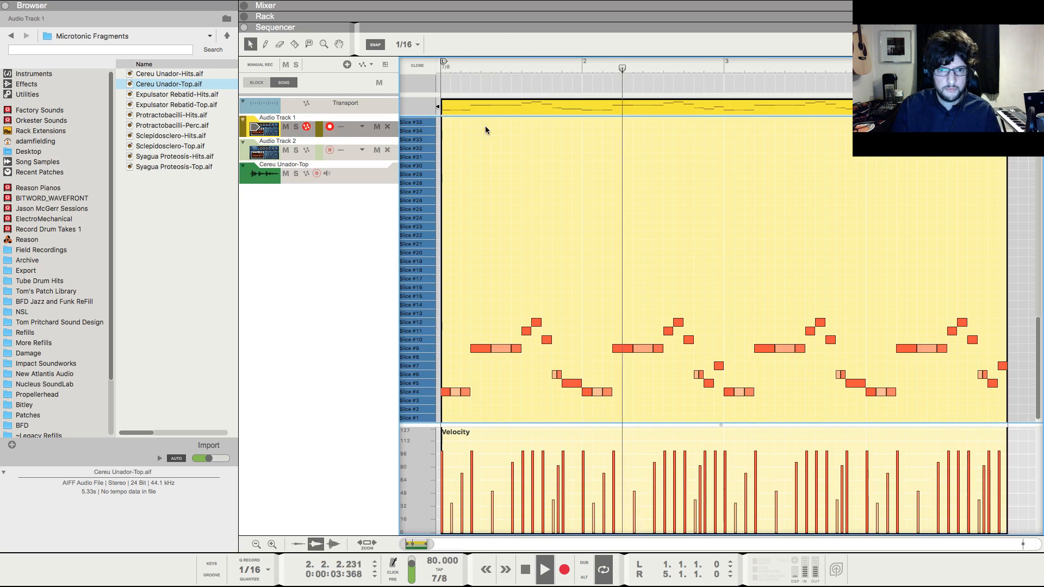
pyautogui.press('space')
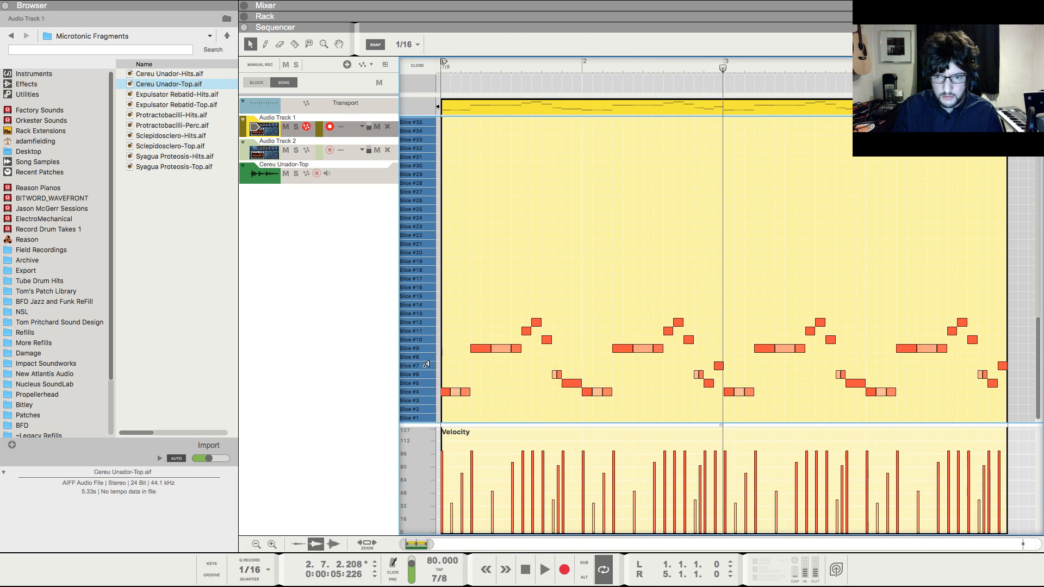
# - Set slice 7 of the guitar's Dr. OctoRex to a pitch of -2 and audition the loop
pyautogui.press('F6')
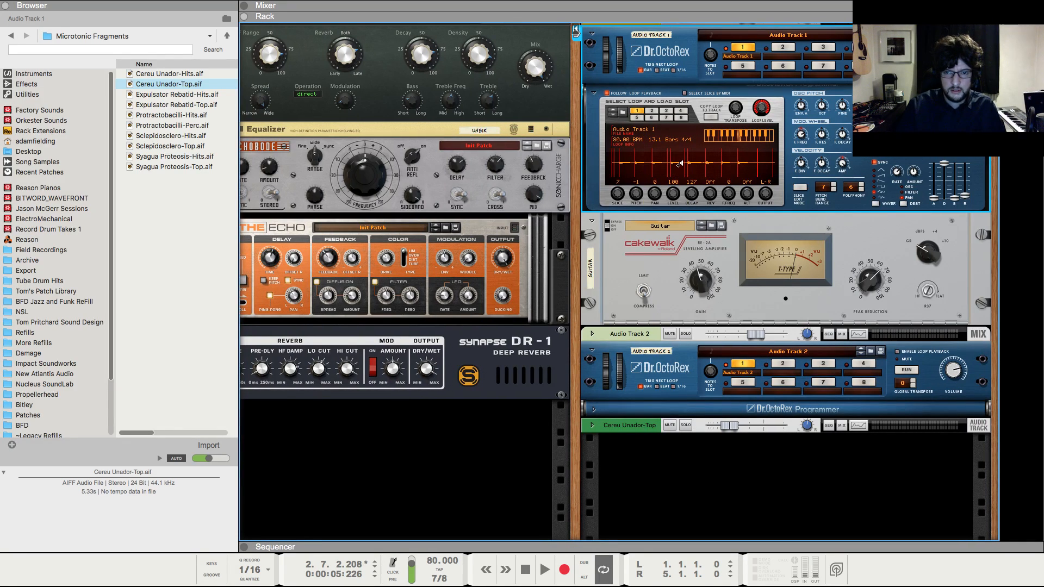
pyautogui.press('F7')
pyautogui.press('space')
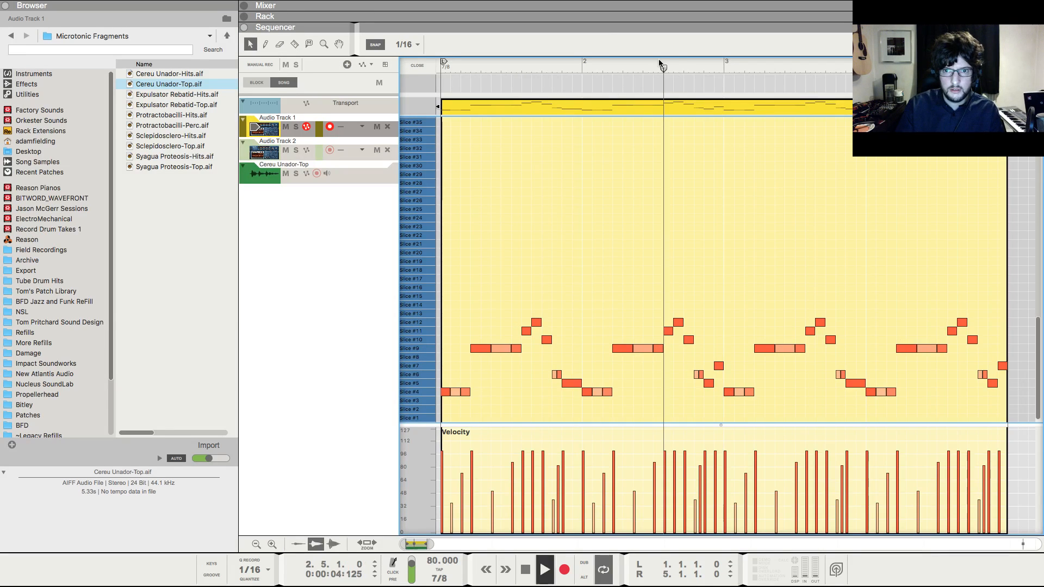
pyautogui.press('space')
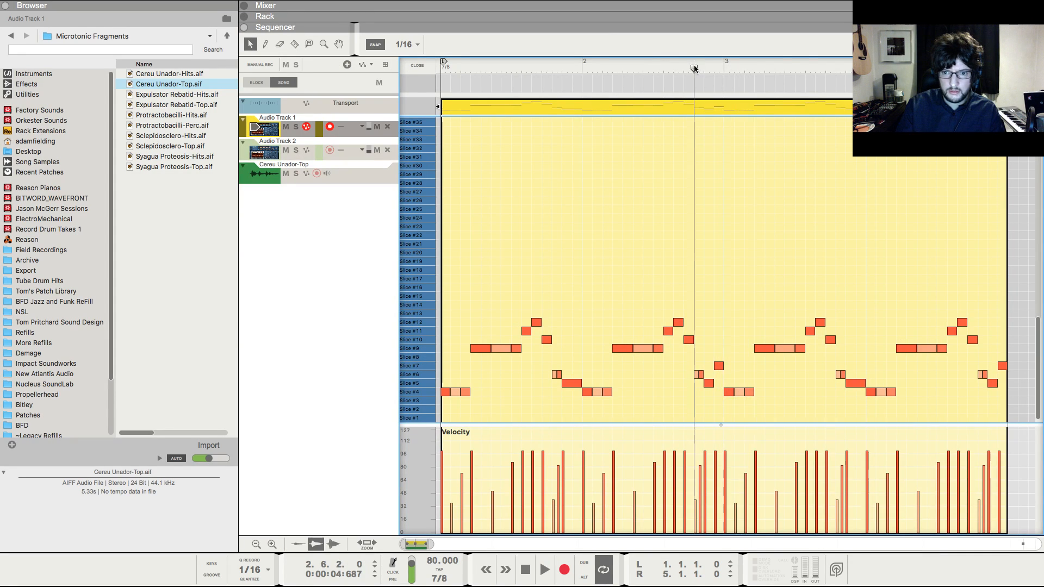
pyautogui.press('F6')
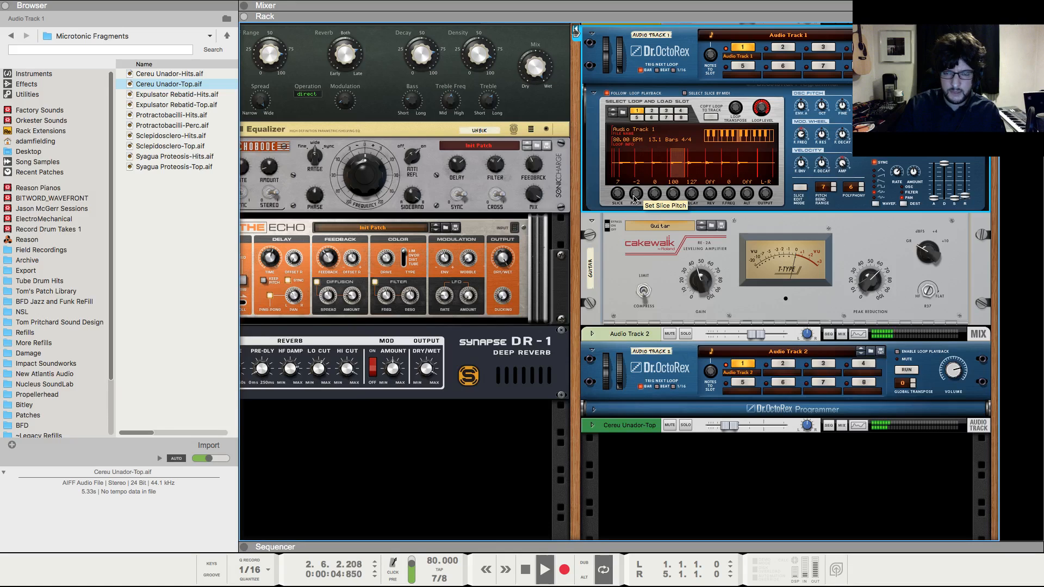
pyautogui.press('Delete')
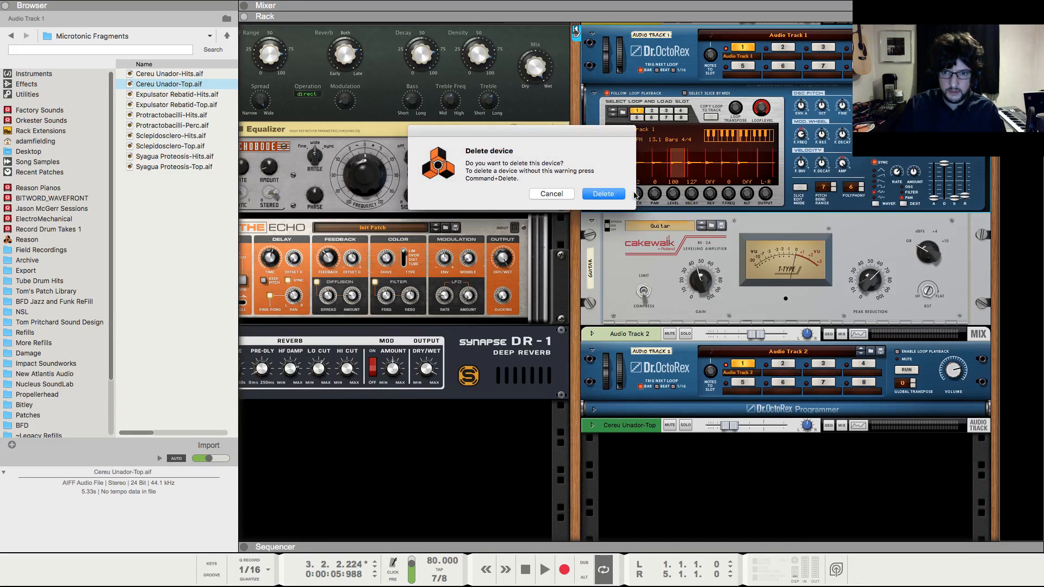
pyautogui.click(551, 194)
pyautogui.press('space')
pyautogui.press('F7')
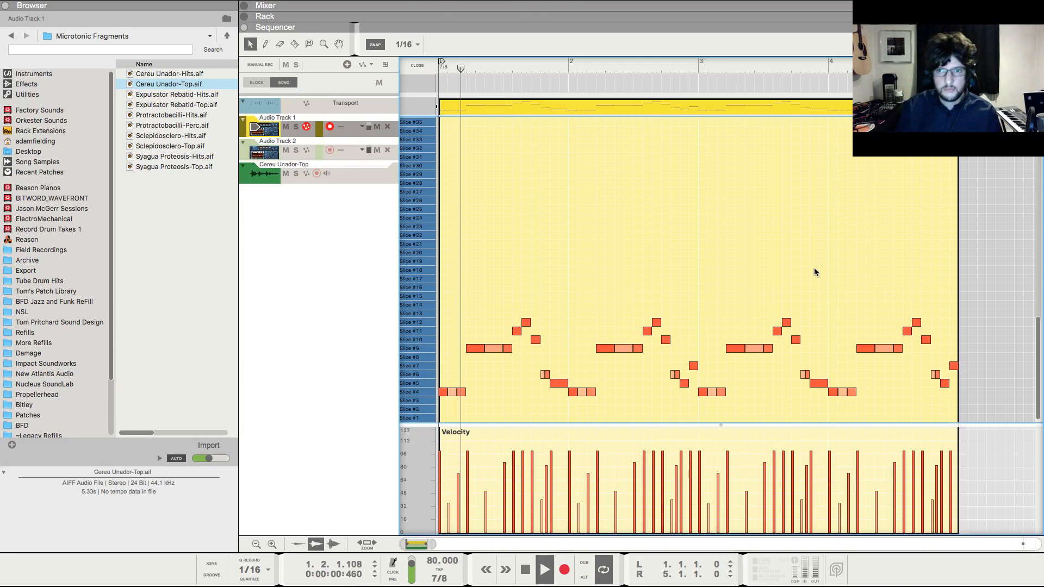
pyautogui.press('space')
# - Load the Audiomatic Drums patch from the ~New folder into Audio Track 2's insert effects
pyautogui.press('F5')
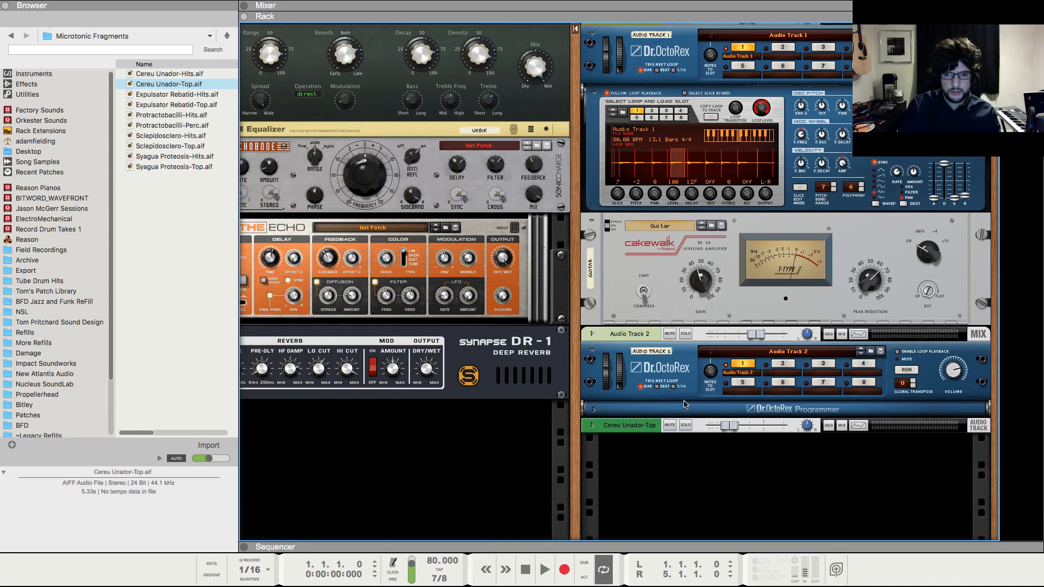
pyautogui.click(592, 335)
pyautogui.click(604, 327)
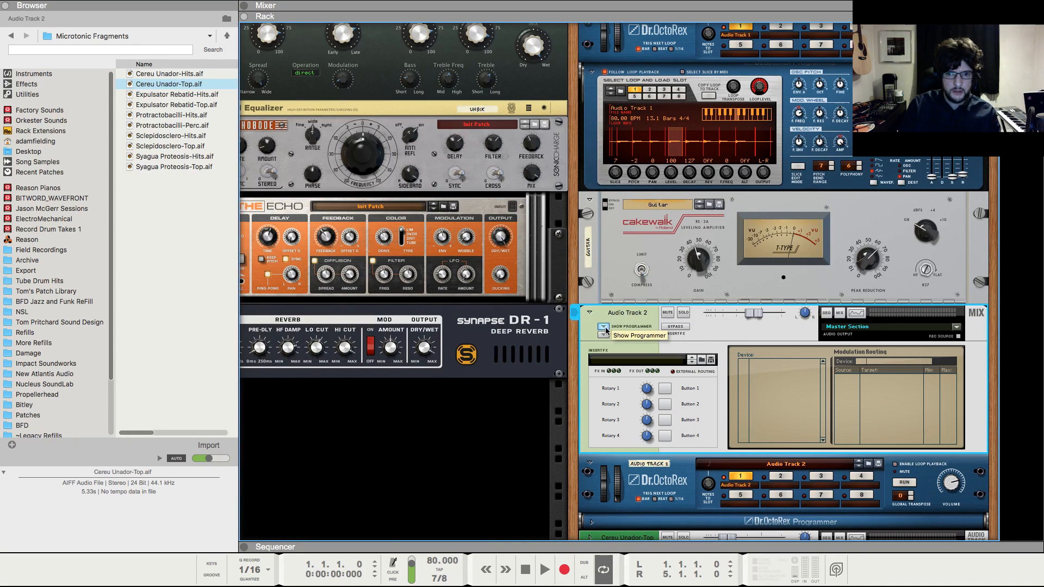
pyautogui.click(702, 363)
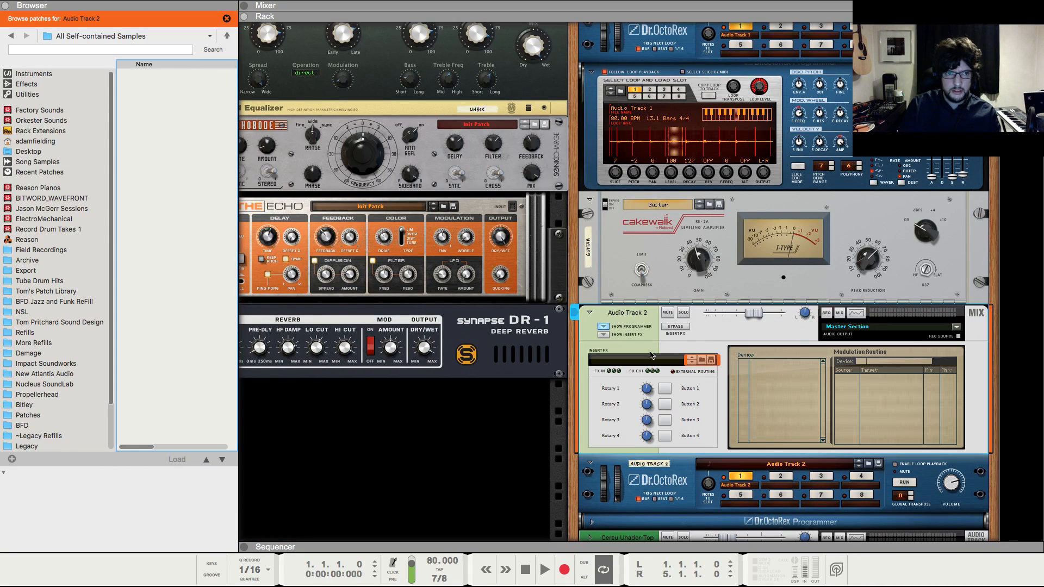
pyautogui.click(64, 416)
pyautogui.doubleClick(190, 74)
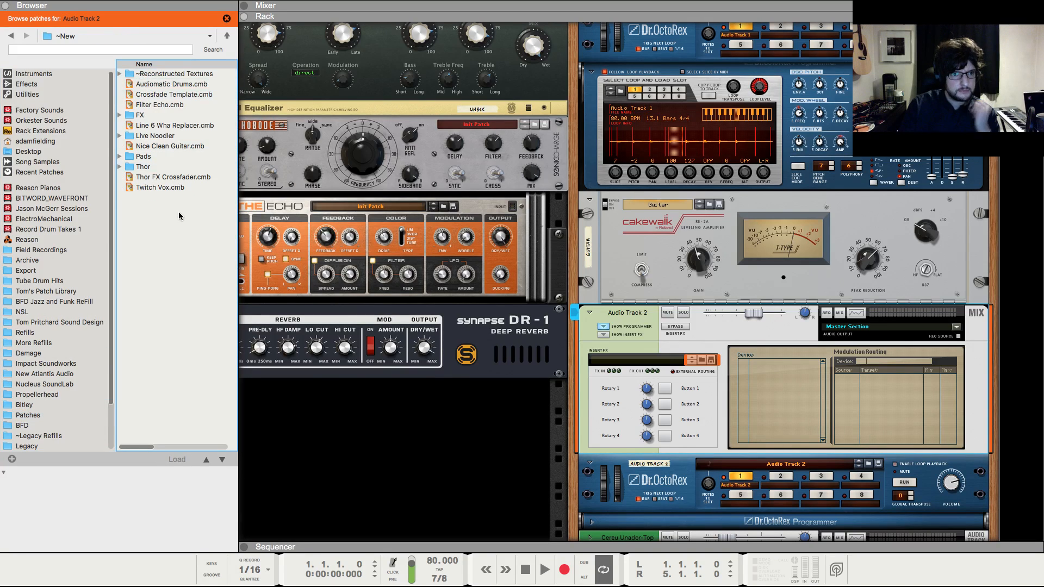
pyautogui.click(193, 84)
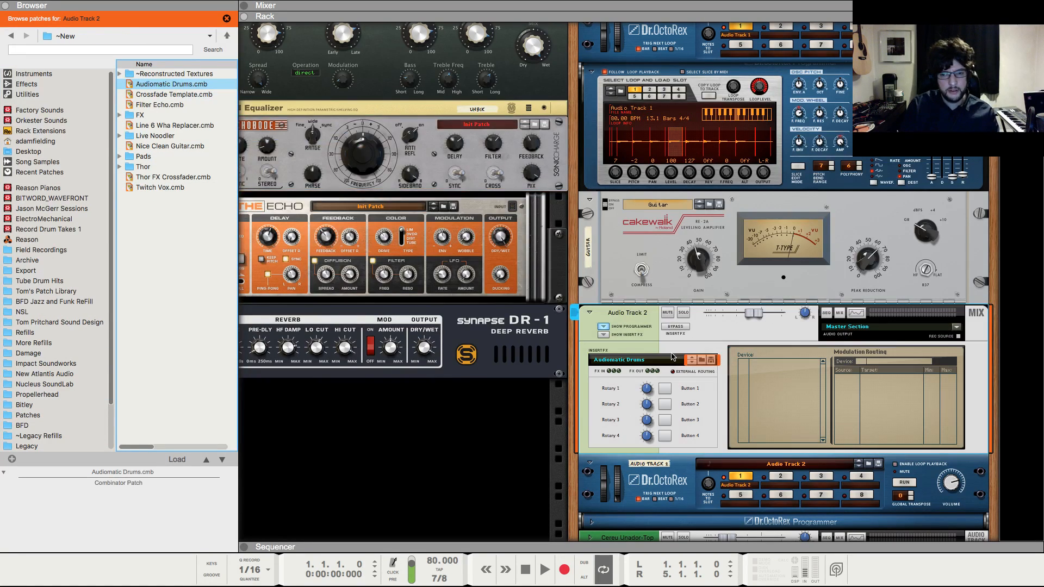
# - Unfold Audio Track 2's insert devices, examine the Audiomatic and the mid-boost PEQ-2, and fold the inserts and programmer away
pyautogui.click(603, 335)
pyautogui.click(485, 466)
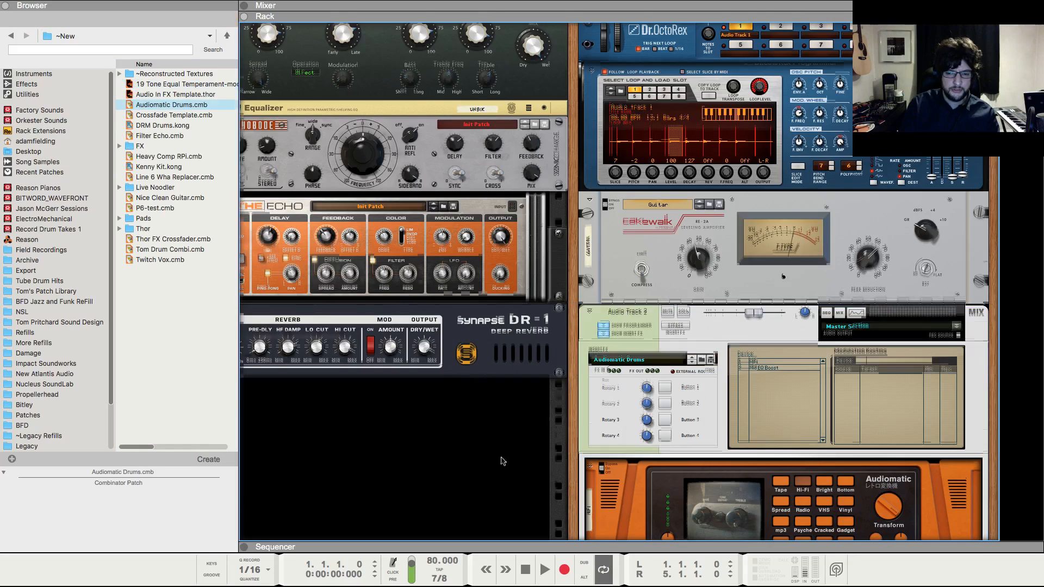
pyautogui.scroll(-10, 493, 432)
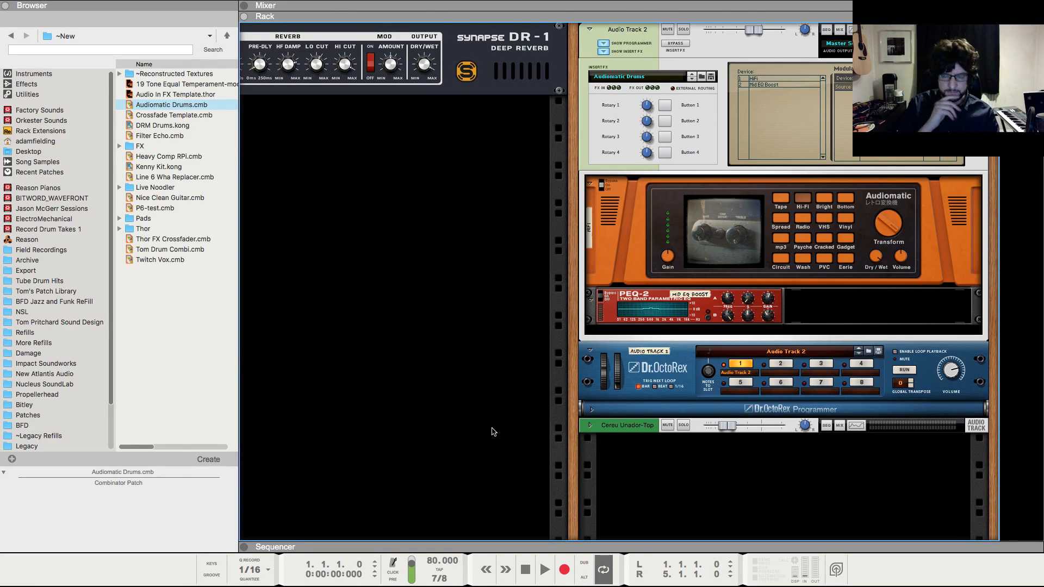
pyautogui.click(642, 253)
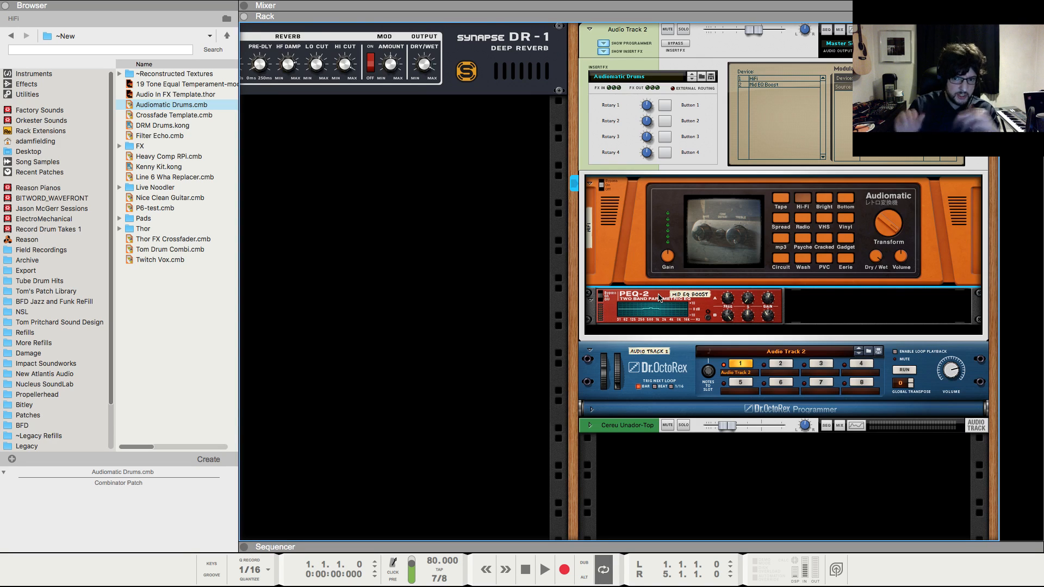
pyautogui.click(630, 296)
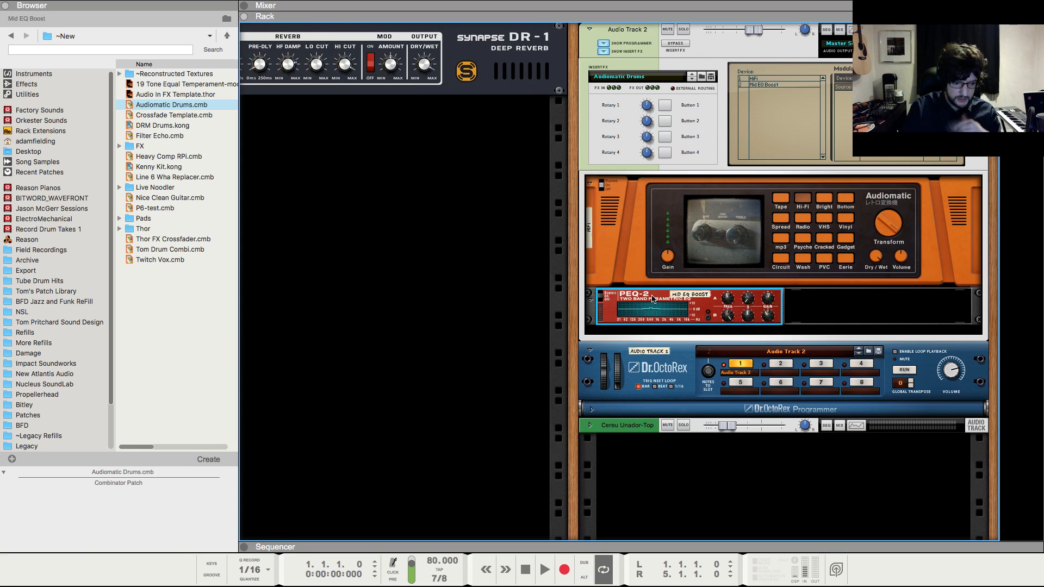
pyautogui.click(521, 329)
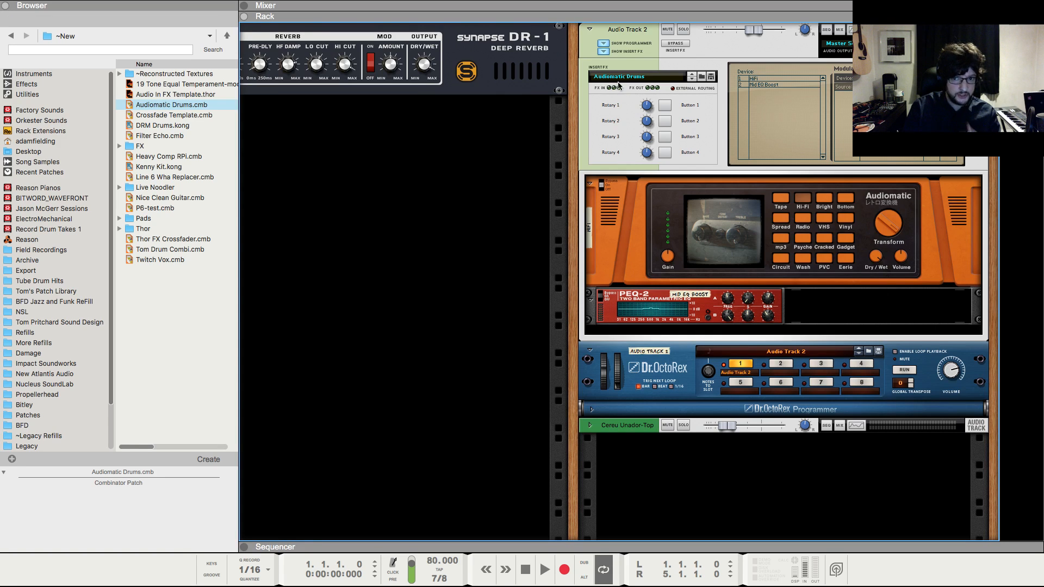
pyautogui.click(602, 51)
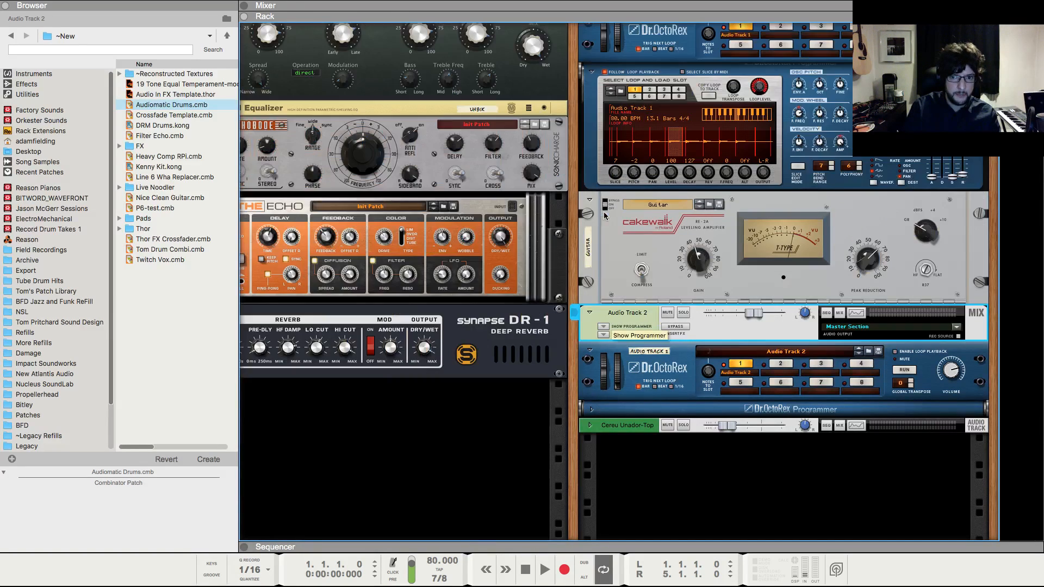
pyautogui.click(608, 215)
# - Play the loop and lower Audio Track 2's fader to about -5.08 dB
pyautogui.press('F7')
pyautogui.press('space')
pyautogui.press('F5')
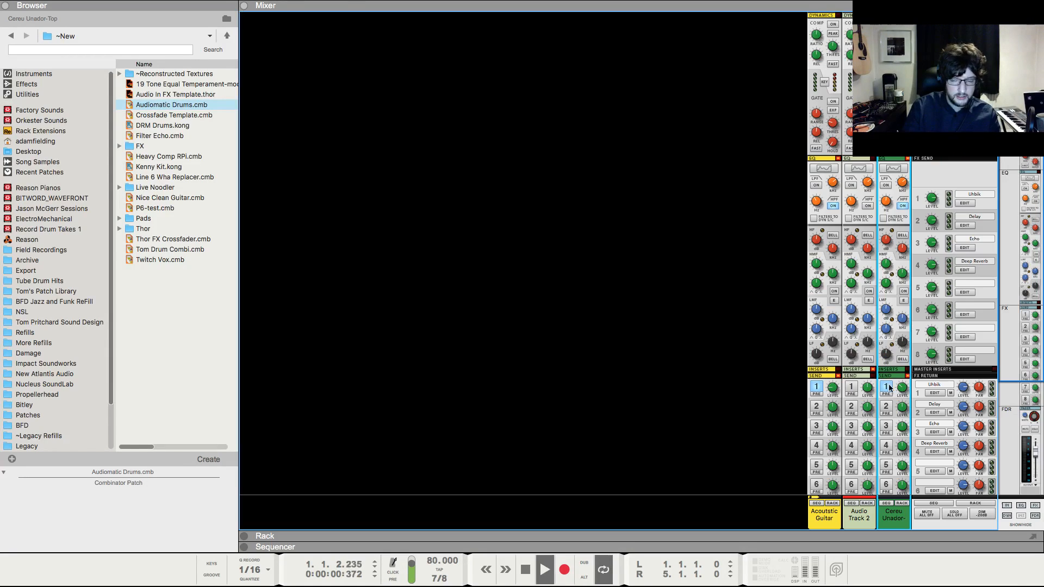
pyautogui.scroll(-5, 879, 450)
pyautogui.moveTo(868, 429); pyautogui.dragTo(872, 437)
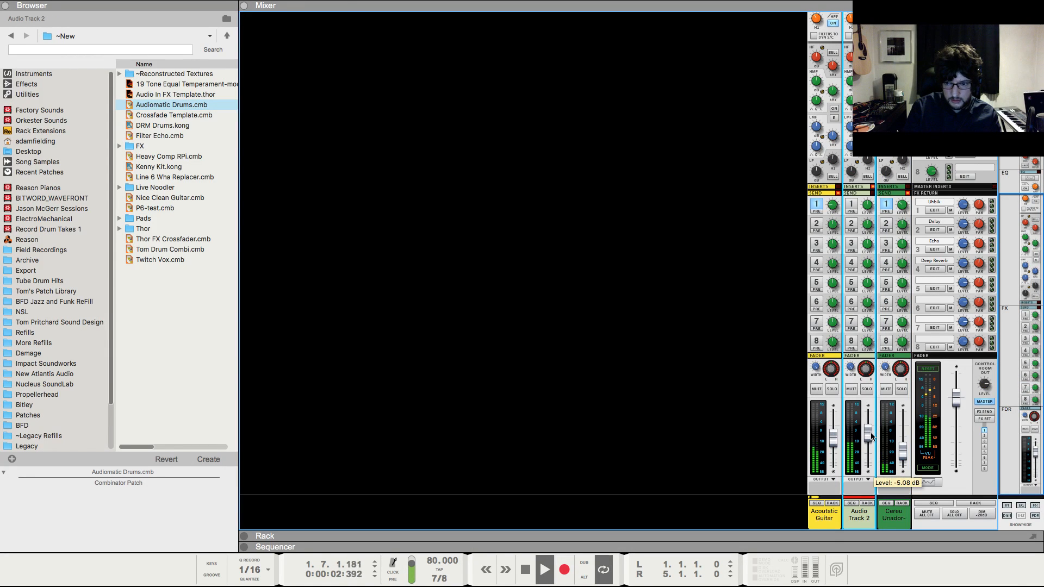
# - Stop playback, enable Audio Track 2's high-pass filter and set its frequency to about 123.8 Hz
pyautogui.scroll(4, 748, 343)
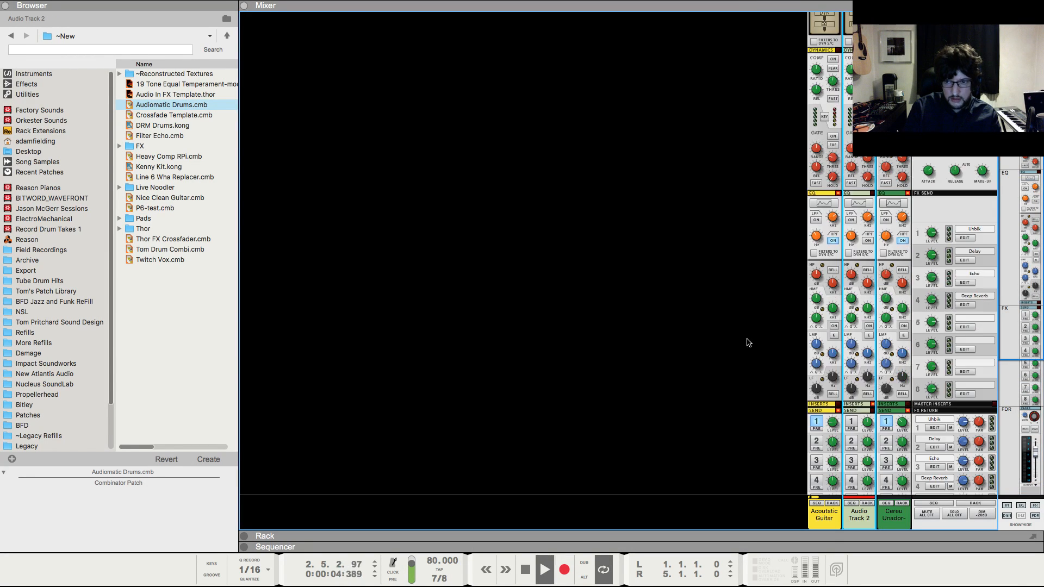
pyautogui.scroll(-1, 826, 283)
pyautogui.press('space')
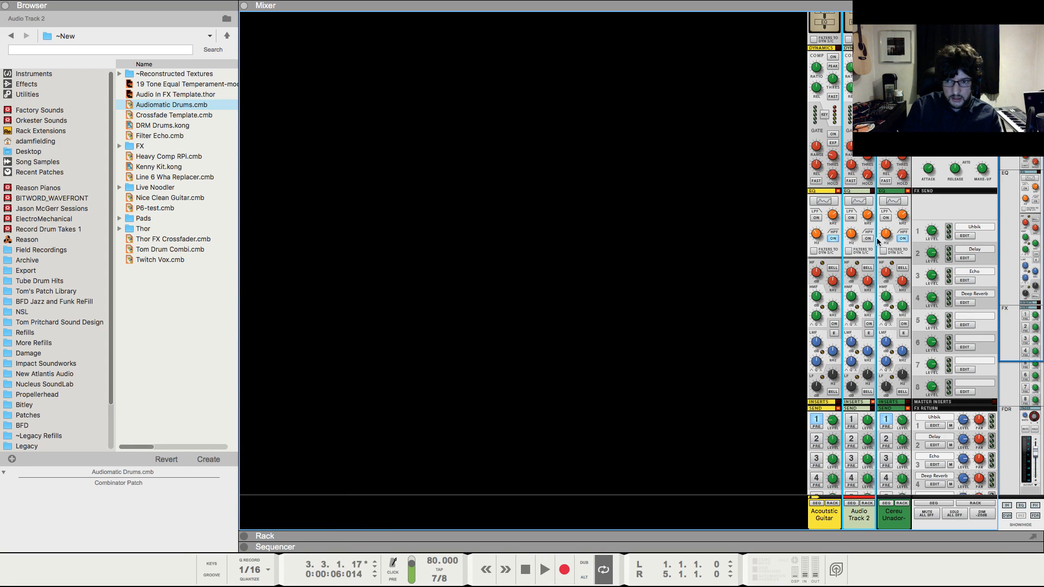
pyautogui.click(869, 238)
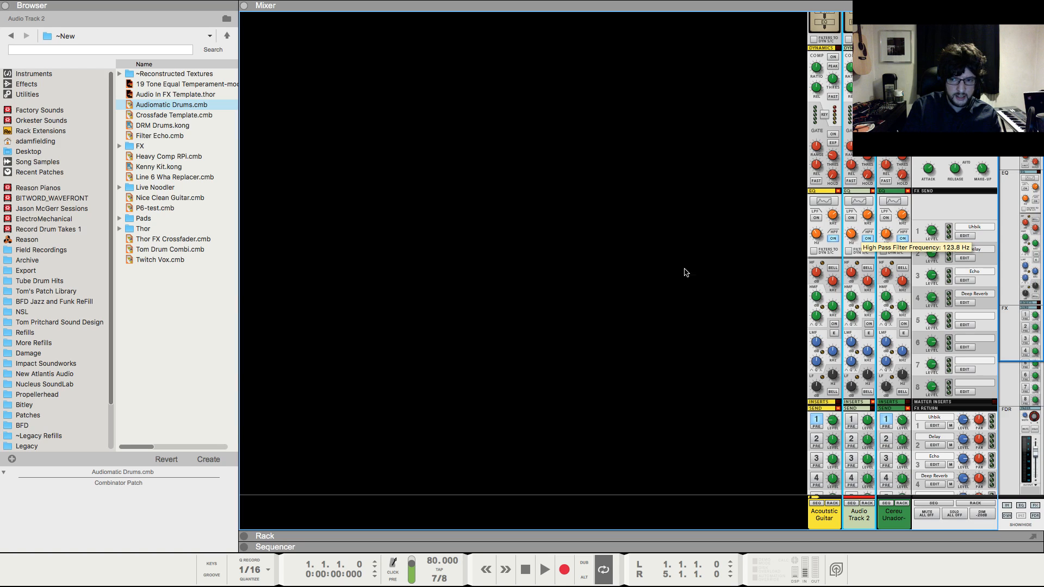
pyautogui.click(624, 279)
pyautogui.moveTo(855, 234); pyautogui.dragTo(854, 235)
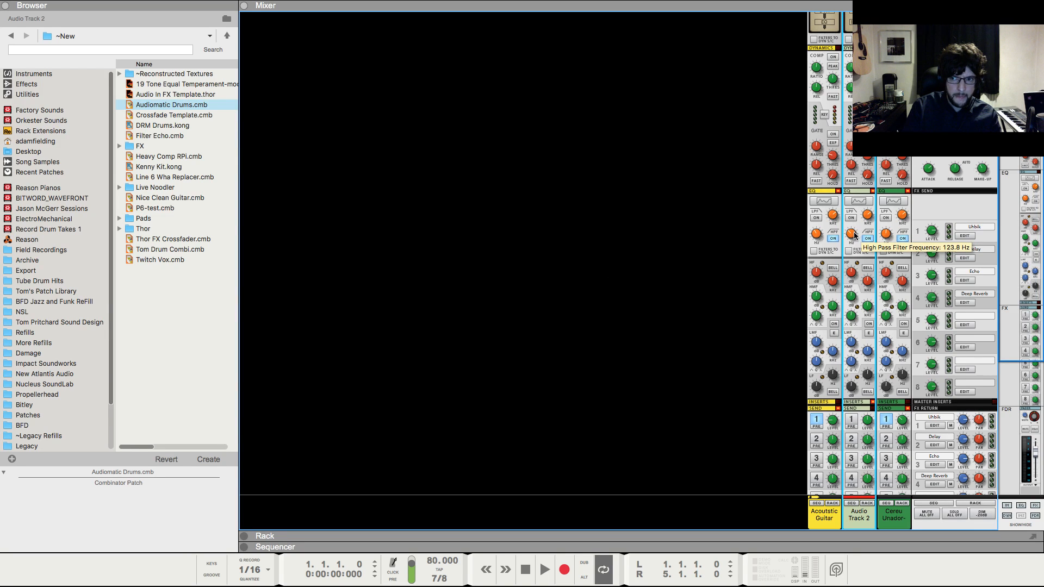
# - Play the loop and set Audio Track 2's high-pass filter frequency to about 97 Hz
pyautogui.press('F7')
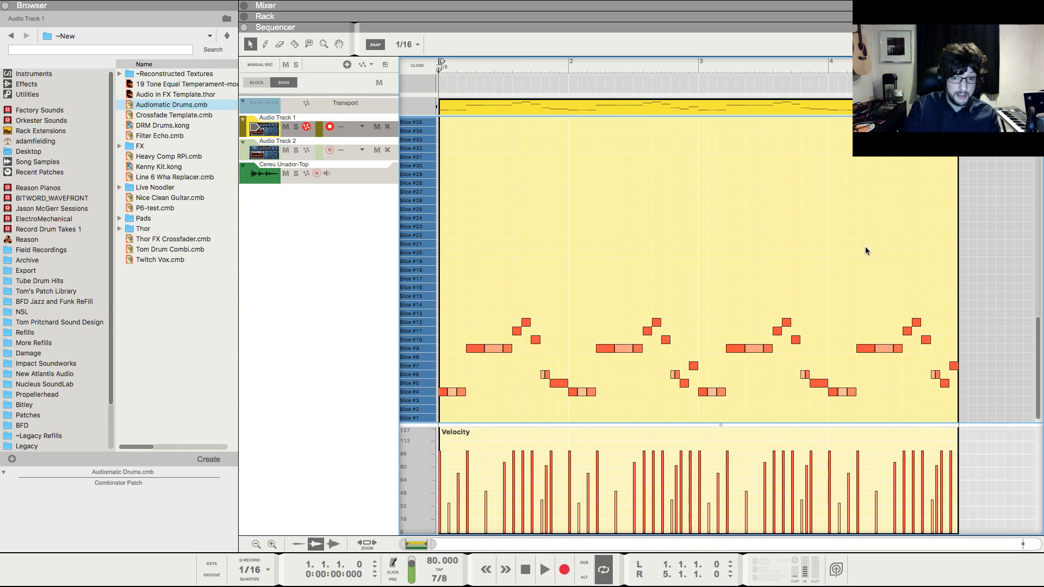
pyautogui.press('space')
pyautogui.press('F5')
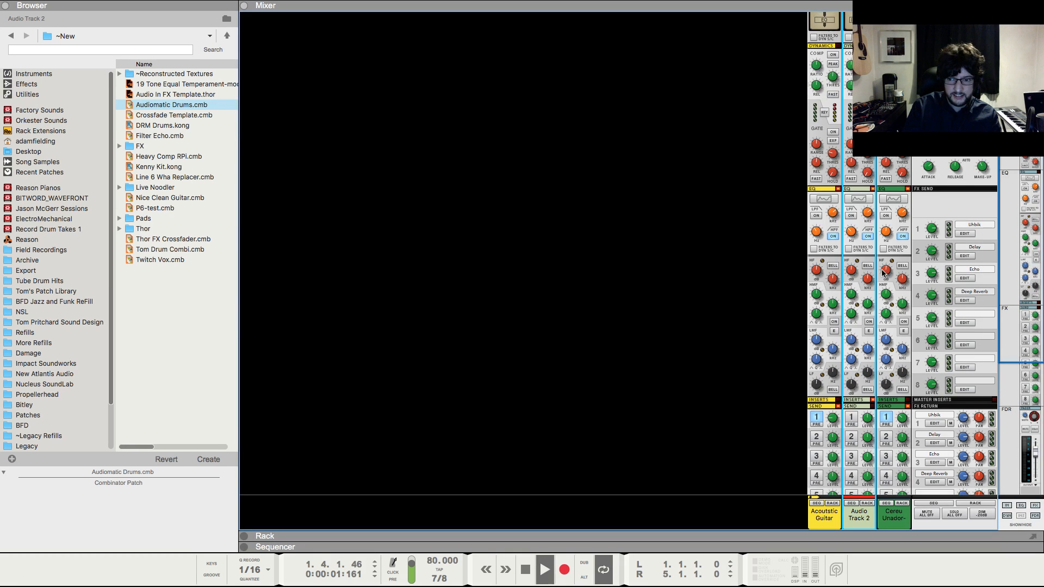
pyautogui.scroll(-1, 884, 272)
pyautogui.moveTo(853, 216); pyautogui.dragTo(853, 217)
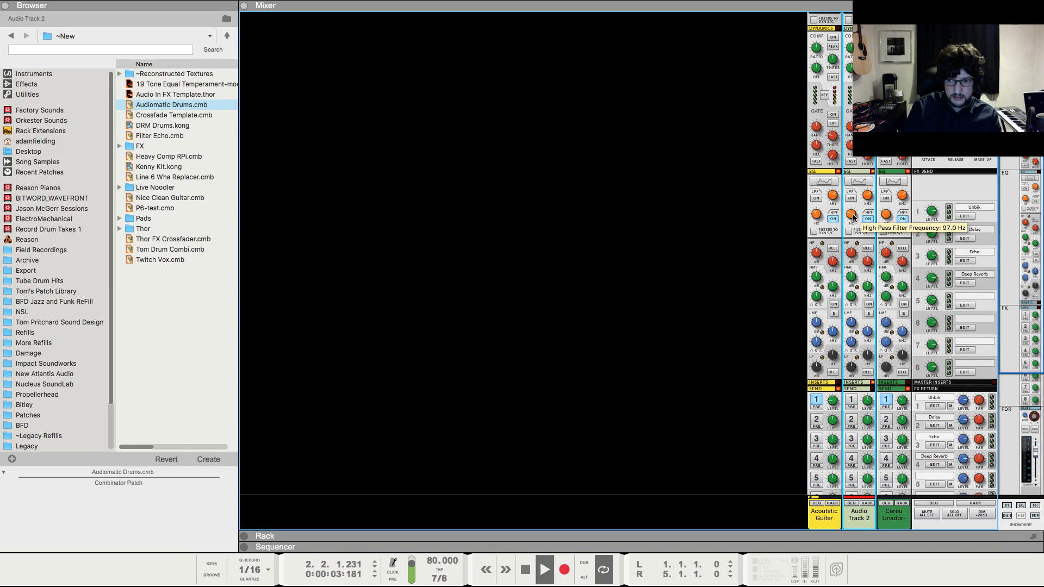
# - Listen to the loop, return from note editing to the arrangement of all tracks, and stop playback
pyautogui.press('F7')
pyautogui.press('F6')
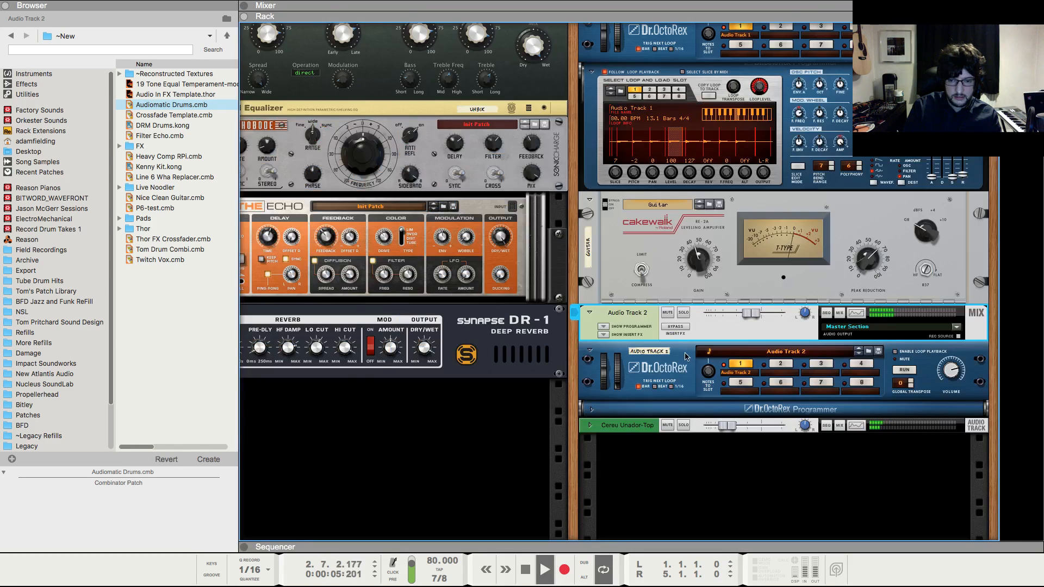
pyautogui.press('F5')
pyautogui.press('F7')
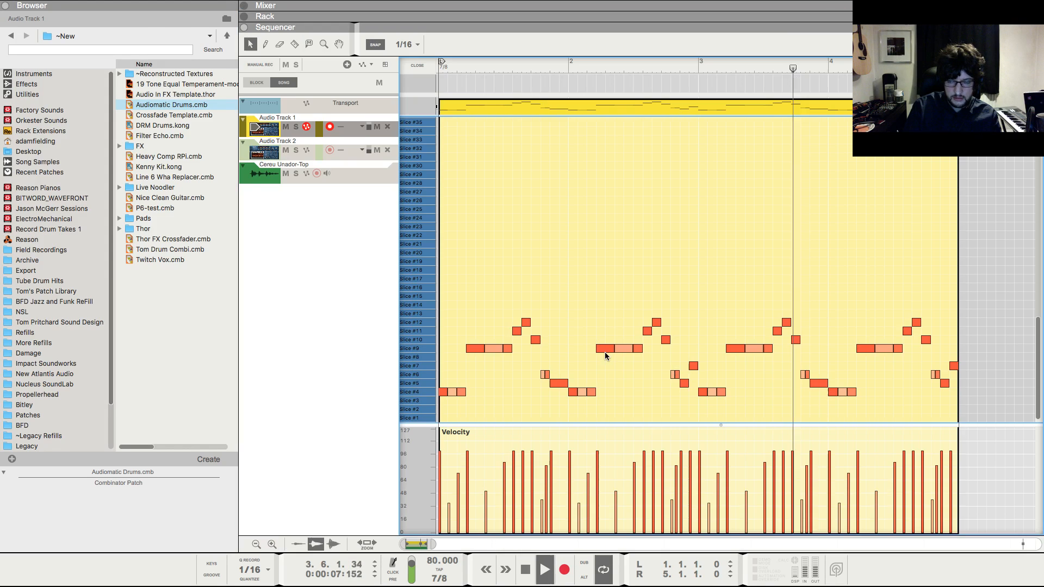
pyautogui.hotkey('shift', 'Tab')
pyautogui.click(680, 327)
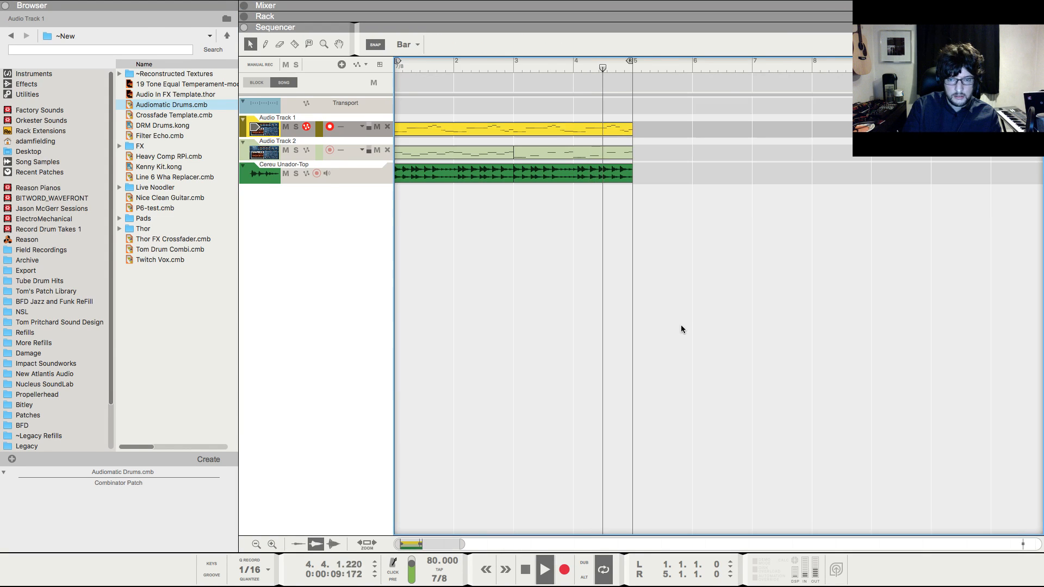
pyautogui.press('space')
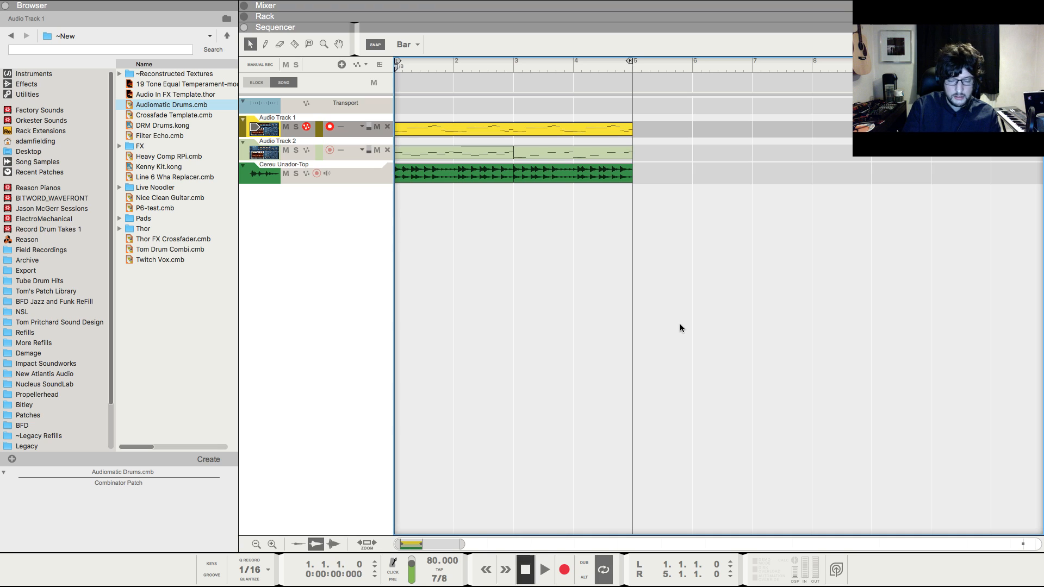
# - Show the rack and create an empty Combinator in the free space below the DR-1 Deep Reverb
pyautogui.press('F6')
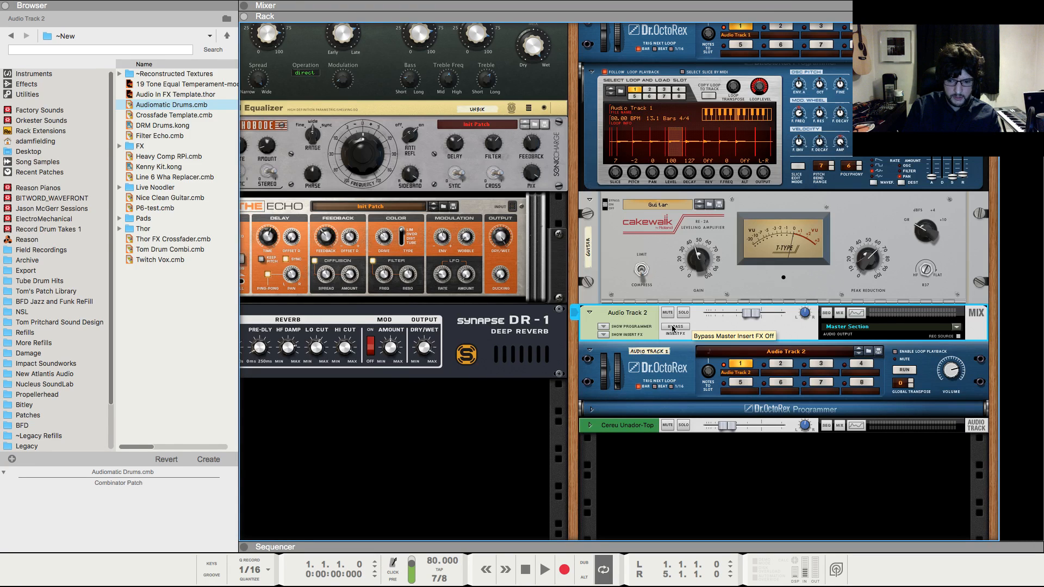
pyautogui.click(644, 463)
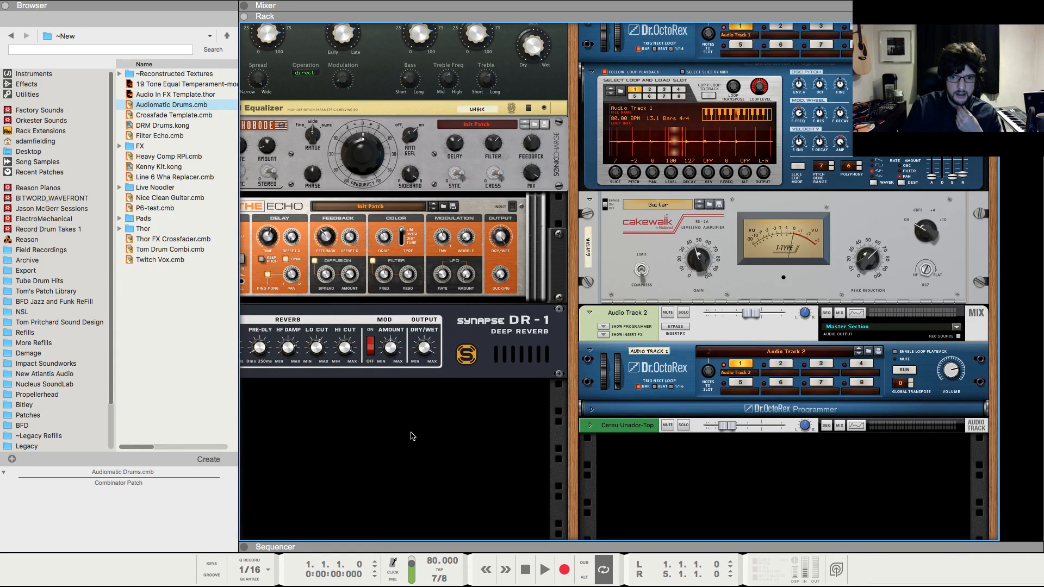
pyautogui.rightClick(411, 424)
pyautogui.moveTo(465, 510)
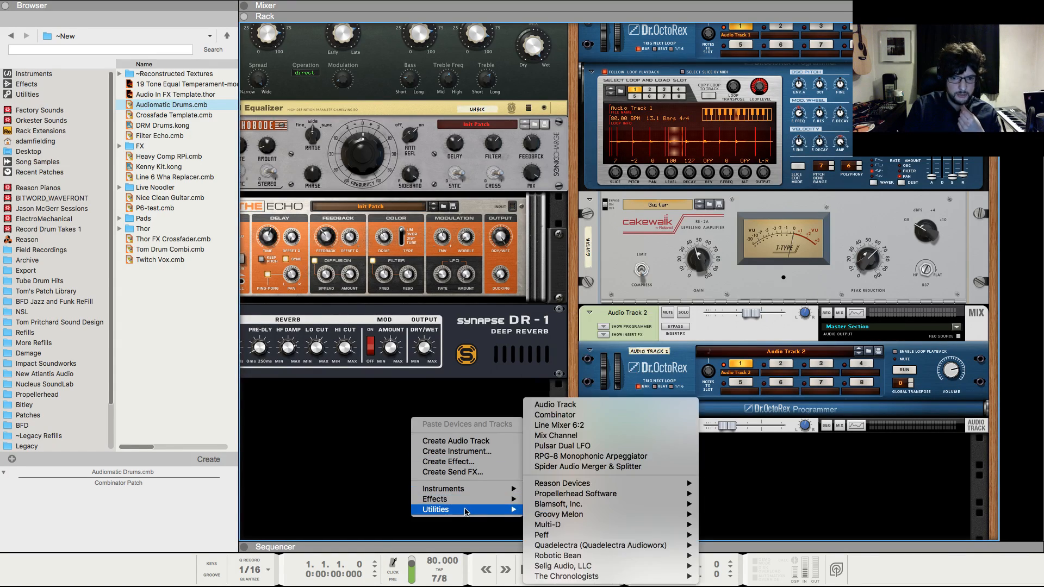
pyautogui.click(618, 419)
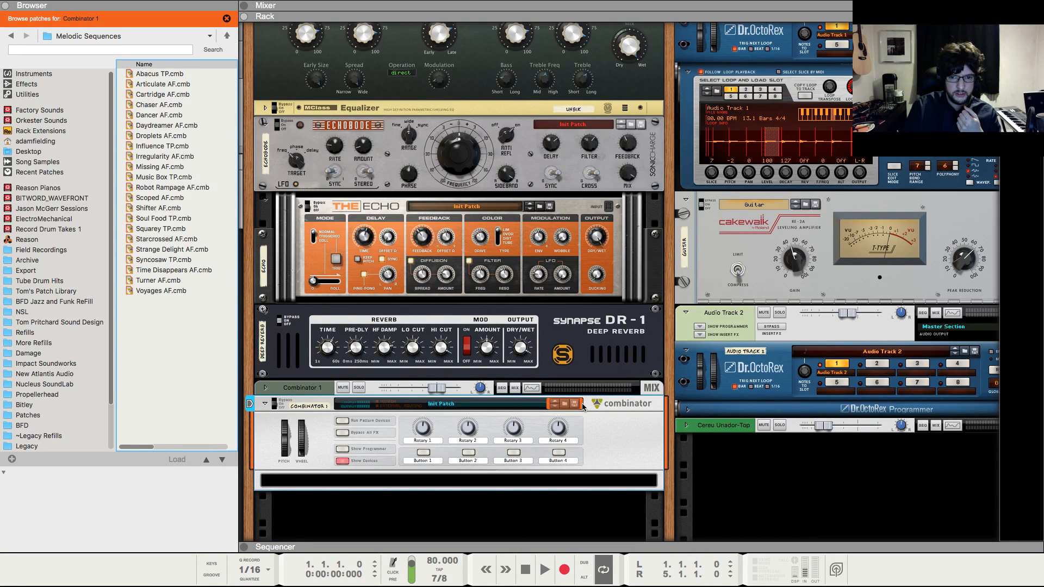
# - Browse the Patches location's ~New folder and load Tom Drum Combi.cmb into the new Combinator
pyautogui.scroll(-1, 39, 368)
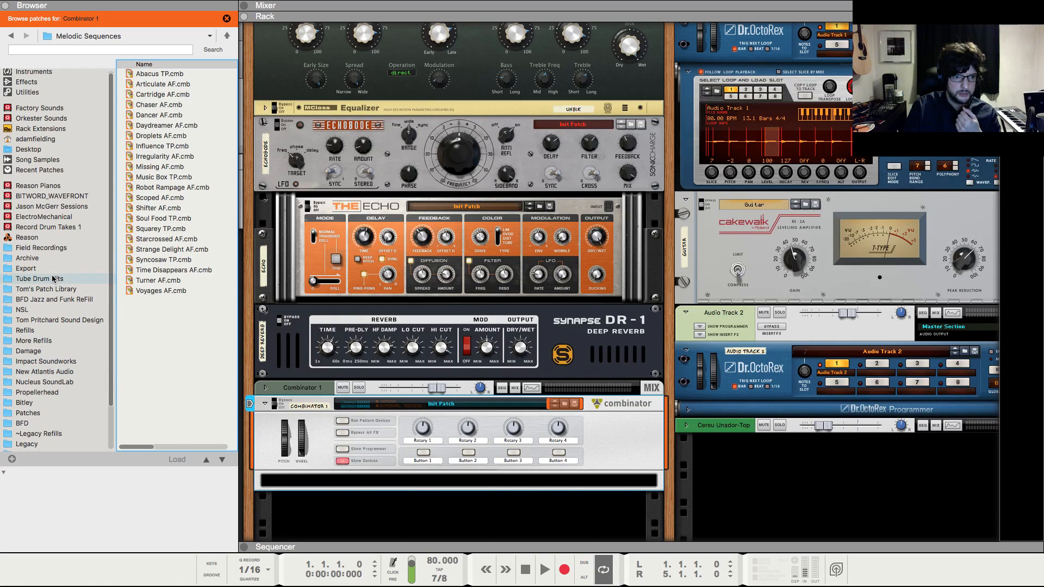
pyautogui.scroll(-3, 52, 260)
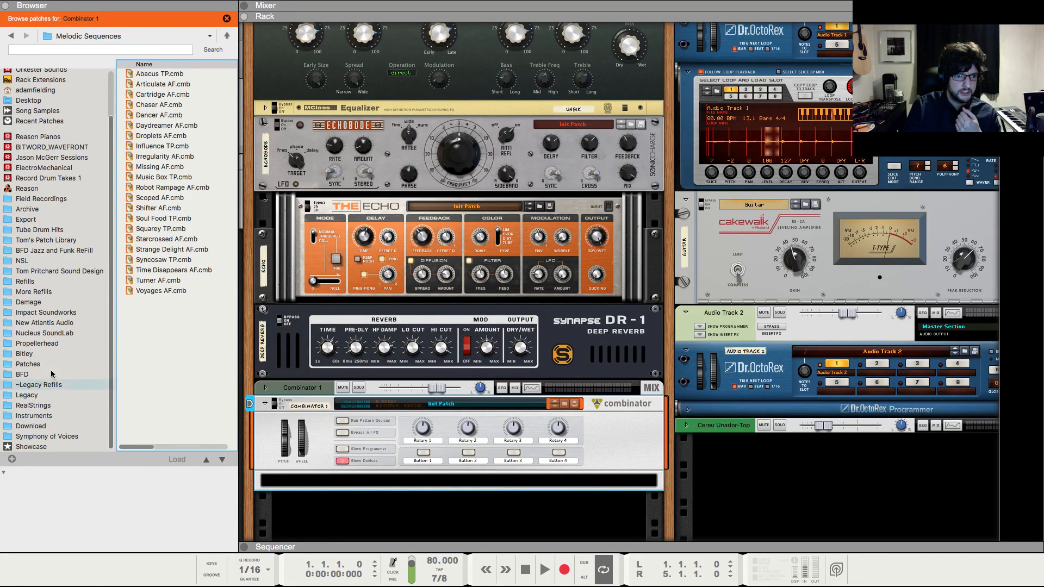
pyautogui.click(30, 364)
pyautogui.doubleClick(155, 74)
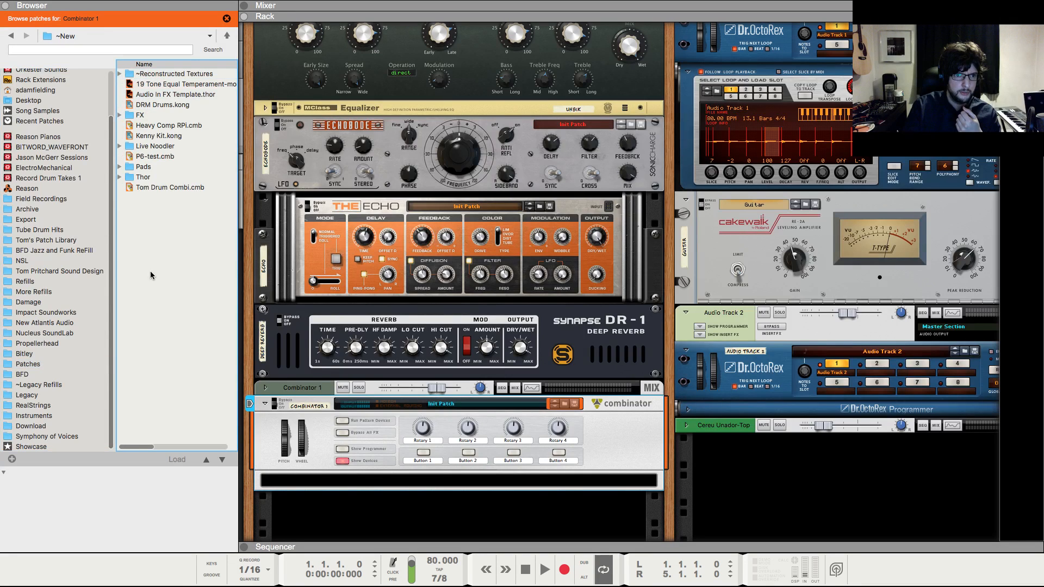
pyautogui.moveTo(163, 187); pyautogui.dragTo(391, 420)
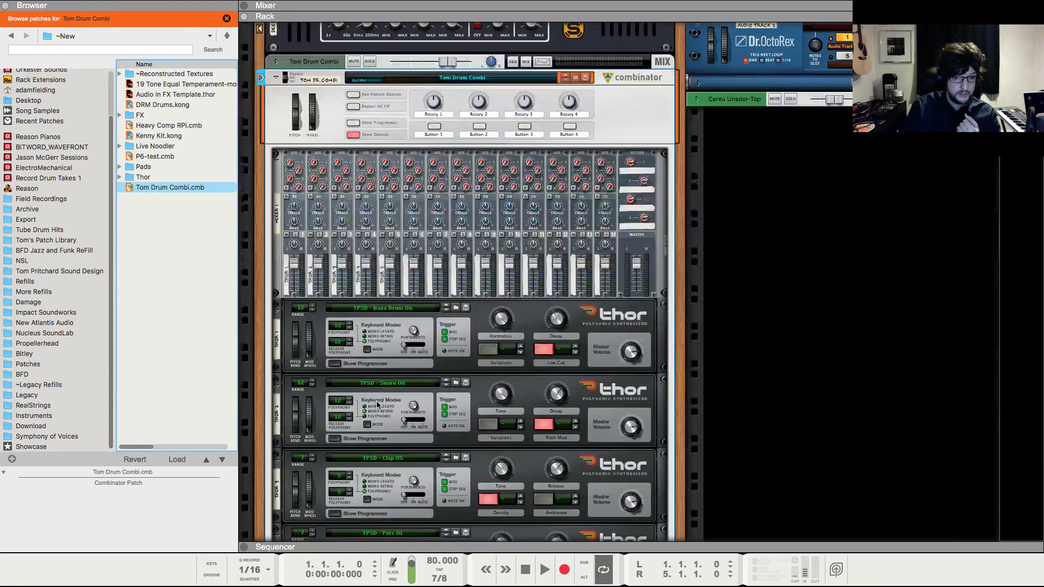
# - Switch the bass drum Thor to the TPSD - Bass Drum 07 patch and set the Tom Drum Combi mixer fader to about -1.09 dB
pyautogui.click(447, 311)
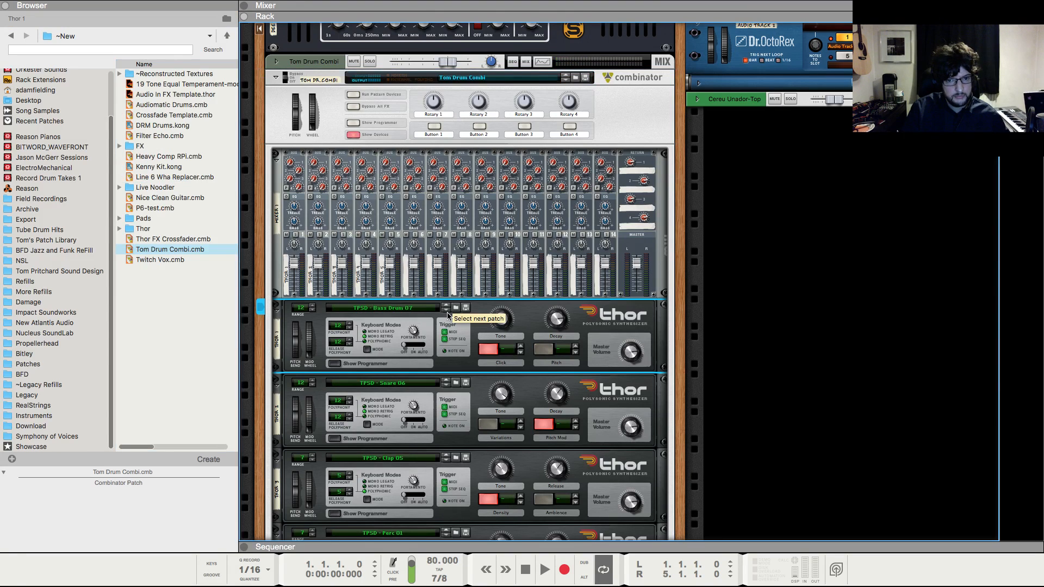
pyautogui.press('F5')
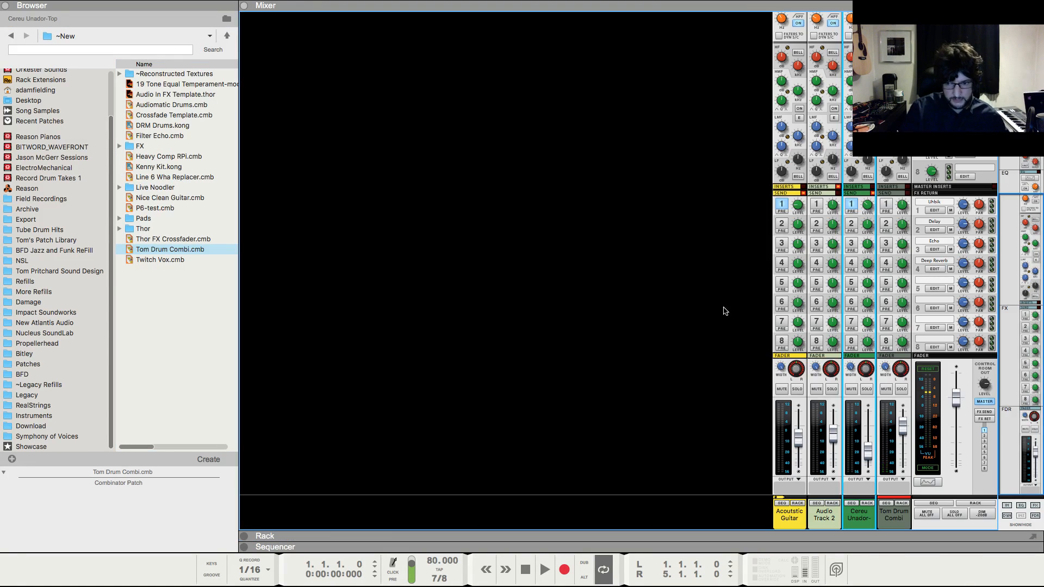
pyautogui.click(906, 435)
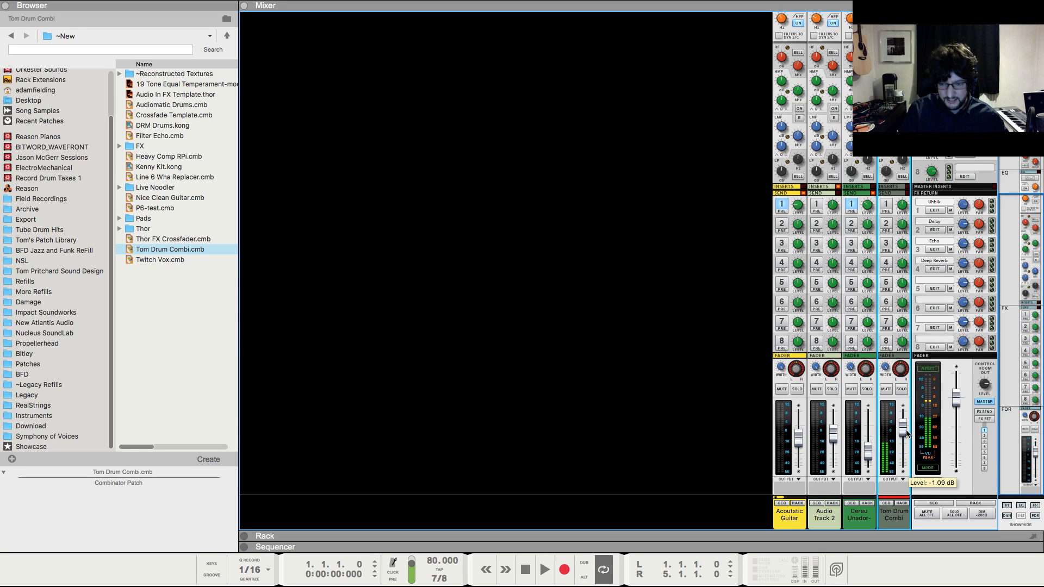
# - Return to the rack and browse patches for the clap Thor in the Tom Drum Combi
pyautogui.press('F6')
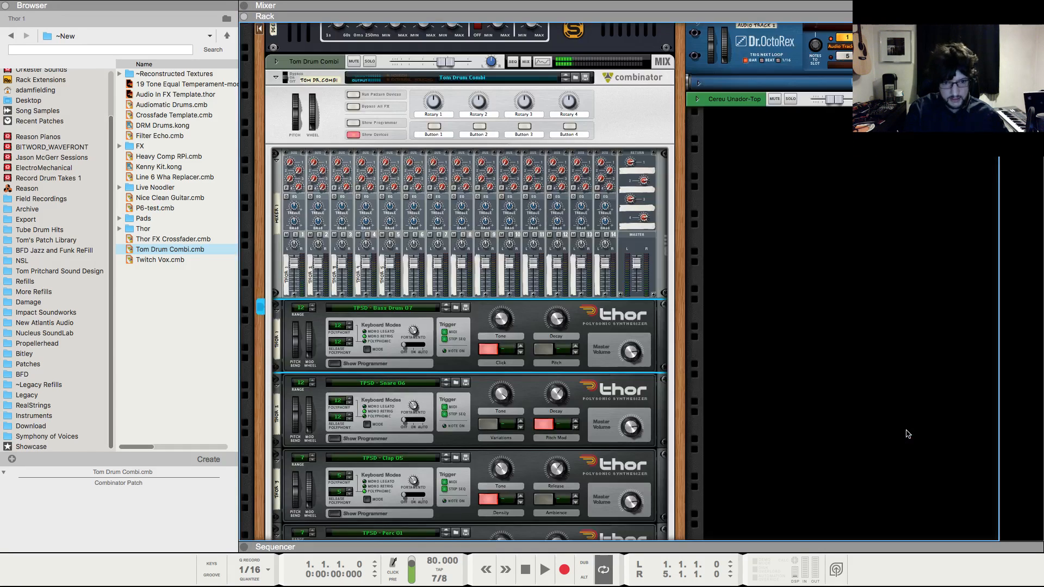
pyautogui.click(456, 460)
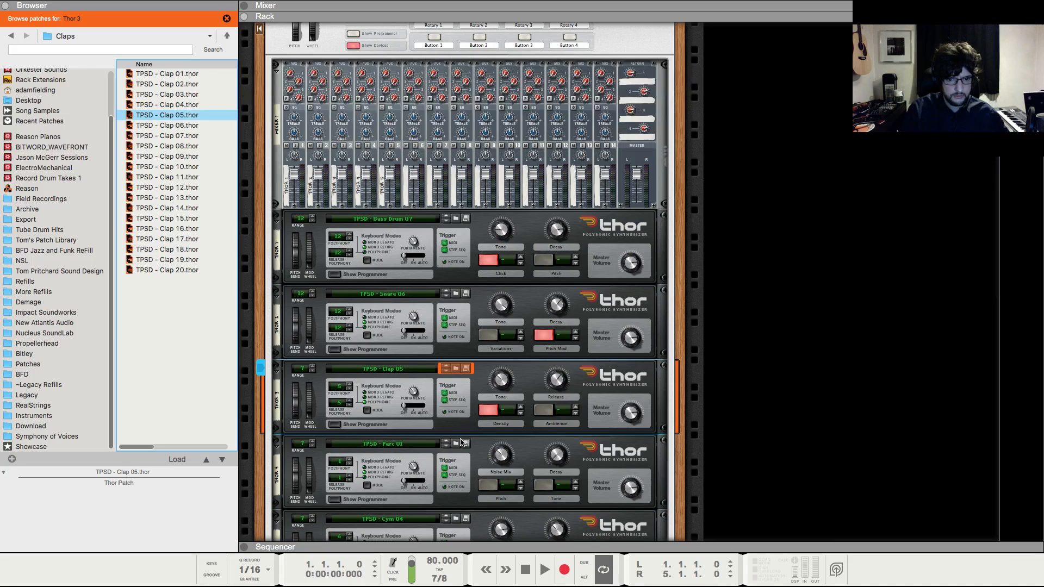
# - Audition the percussion patches on the fourth Thor device and load TPSD - Perc 08
pyautogui.click(460, 442)
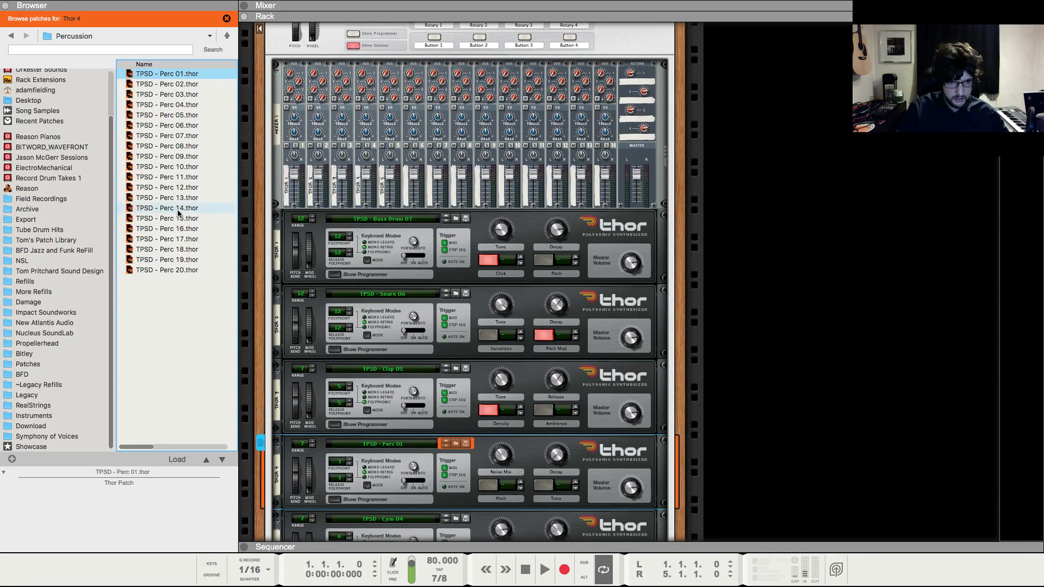
pyautogui.hscroll(1, 178, 213)
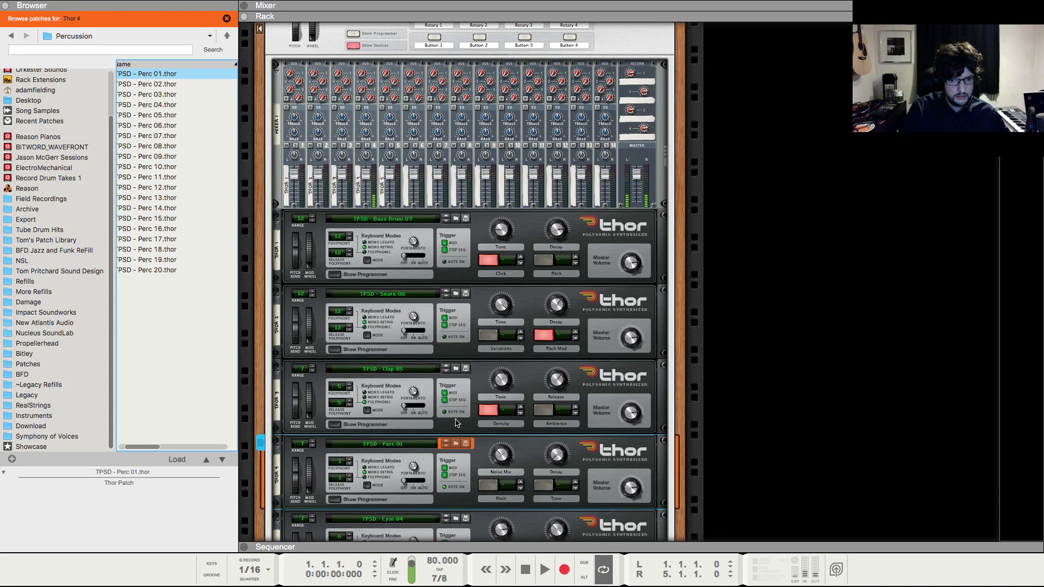
pyautogui.click(446, 447)
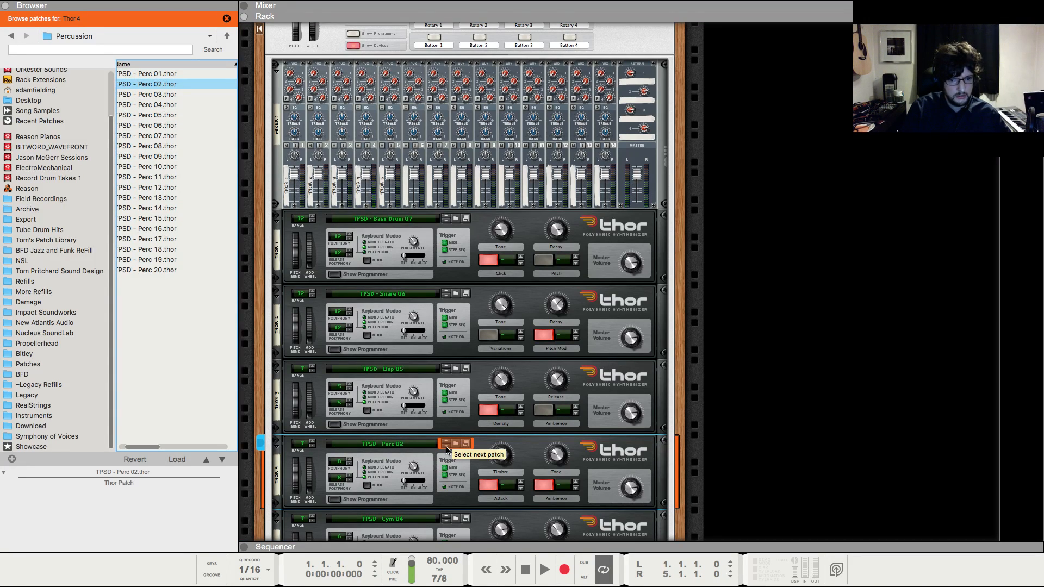
pyautogui.click(446, 446)
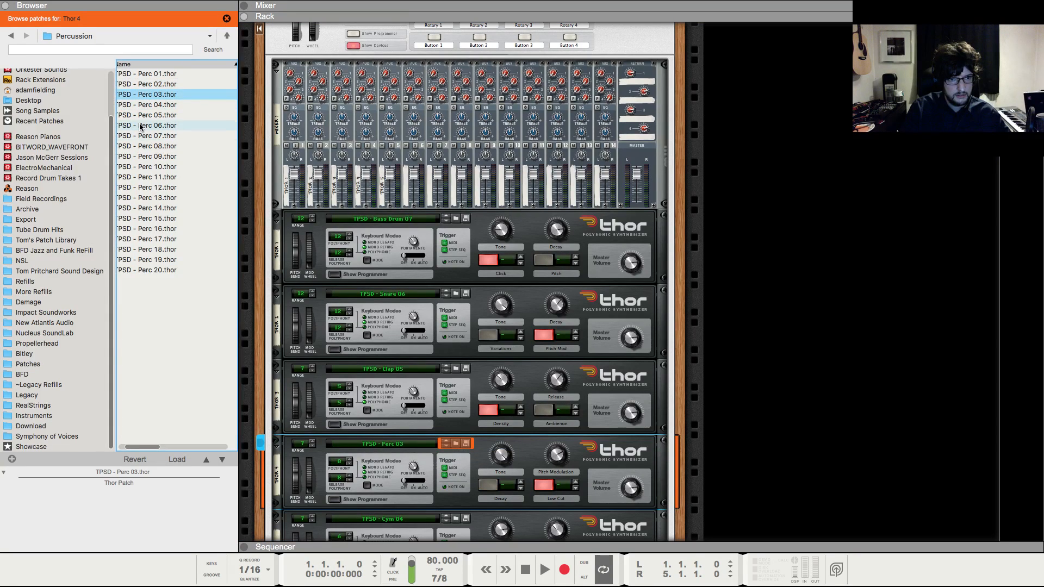
pyautogui.click(446, 446)
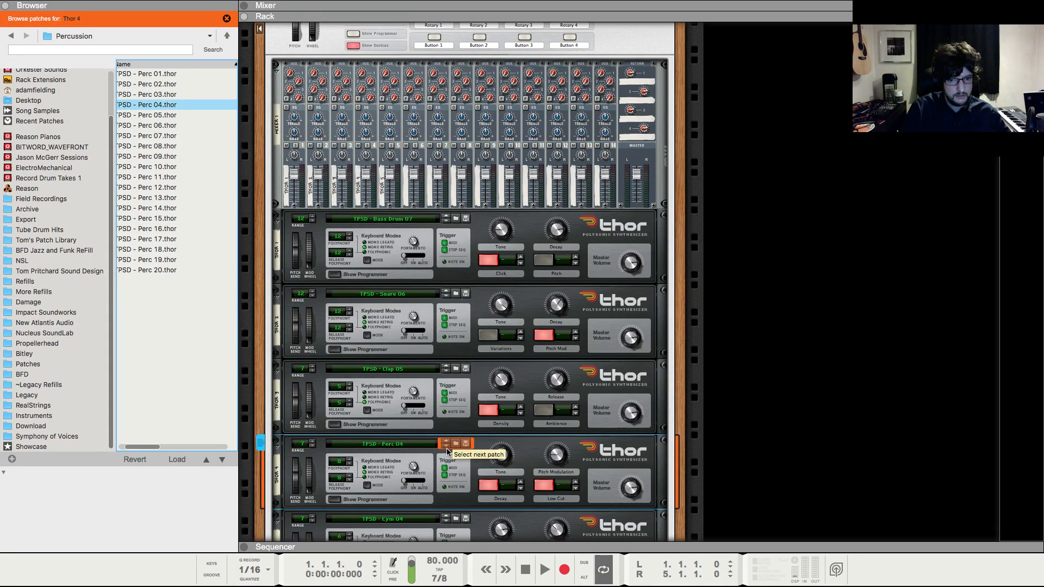
pyautogui.click(446, 447)
pyautogui.click(446, 447)
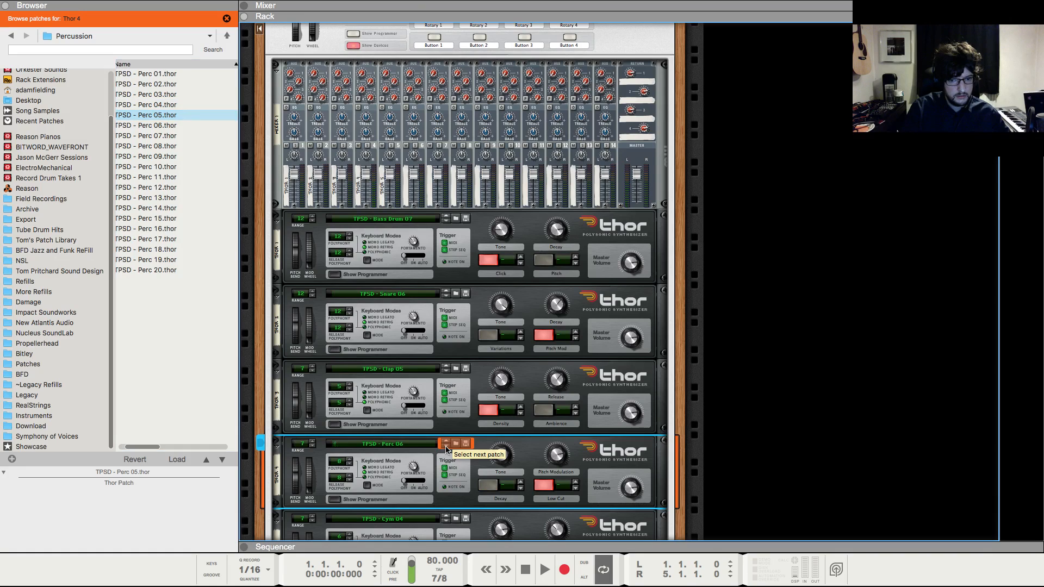
pyautogui.click(446, 446)
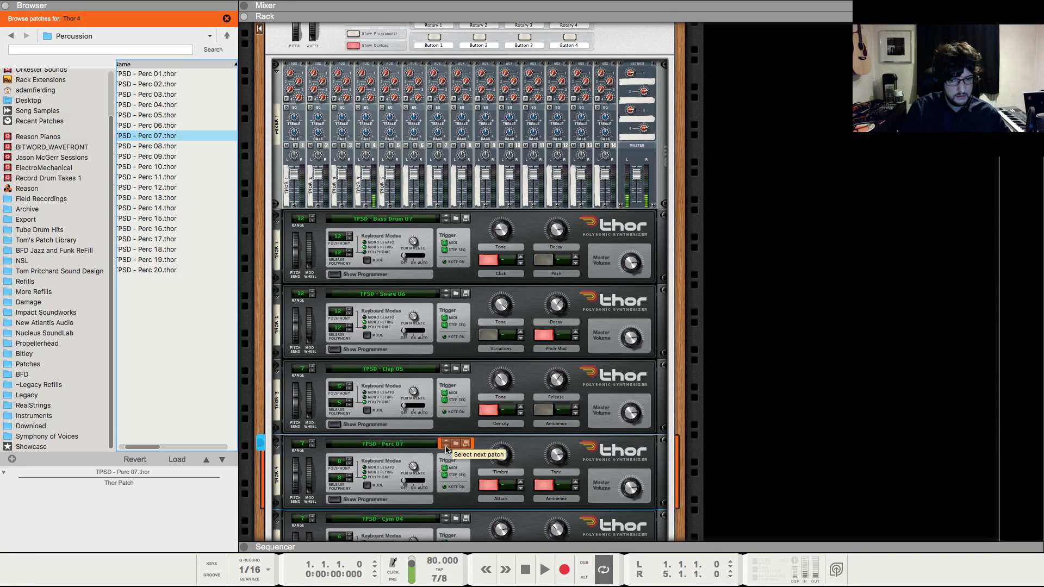
pyautogui.click(446, 446)
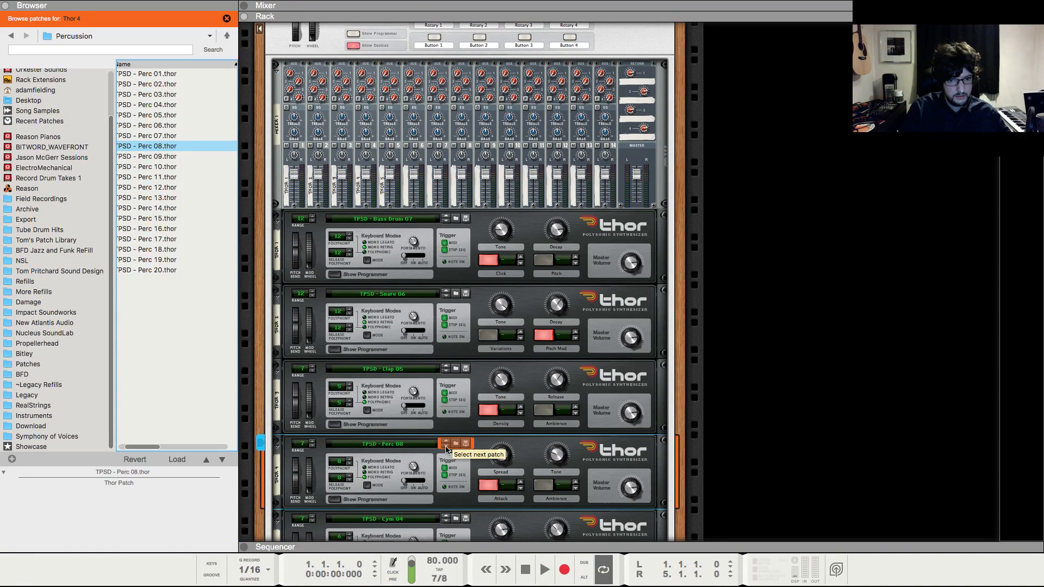
# - Draw an empty two-bar clip at the start of the Tom Drum Combi track and open it for note editing
pyautogui.scroll(3, 588, 280)
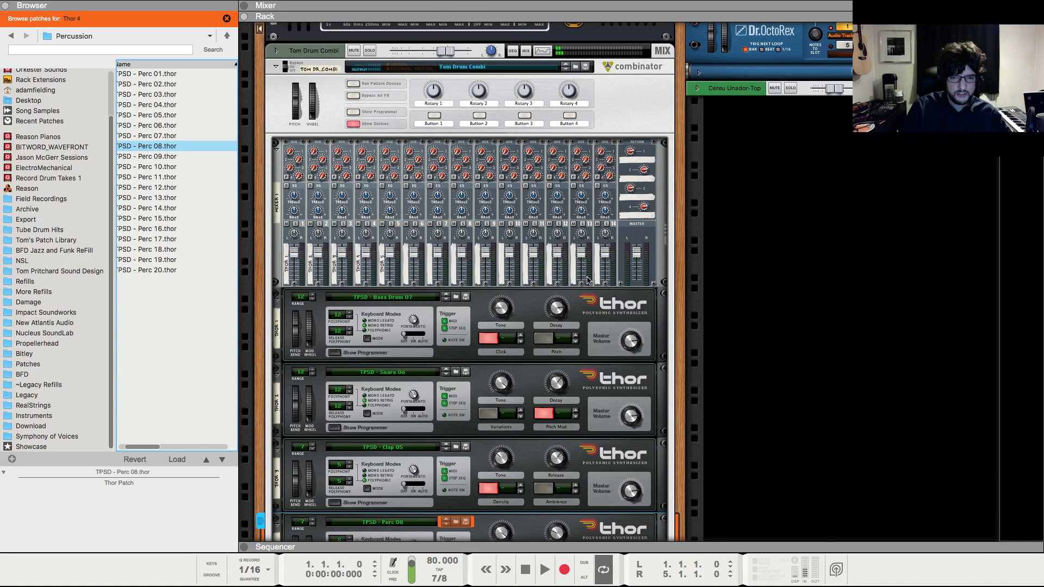
pyautogui.press('F7')
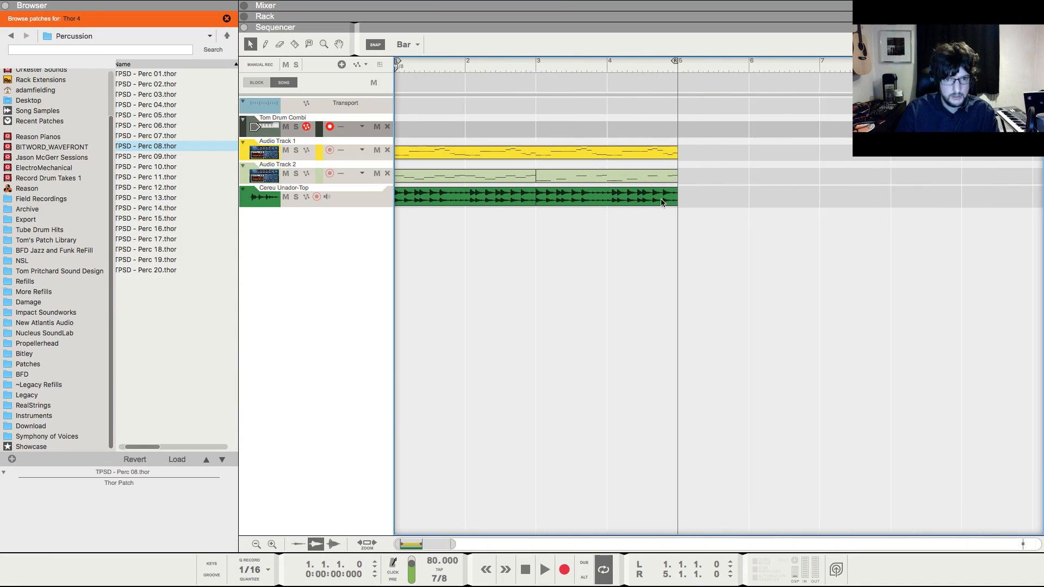
pyautogui.moveTo(435, 129); pyautogui.dragTo(546, 128)
pyautogui.doubleClick(479, 129)
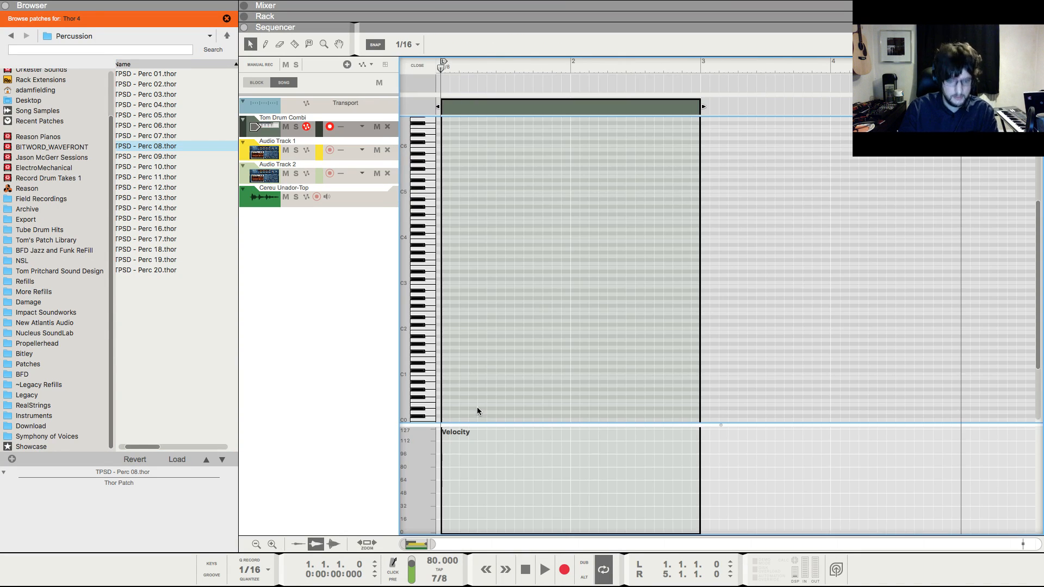
# - Examine the Thor drum devices and the mixer inside the Tom Drum Combi rack
pyautogui.press('F6')
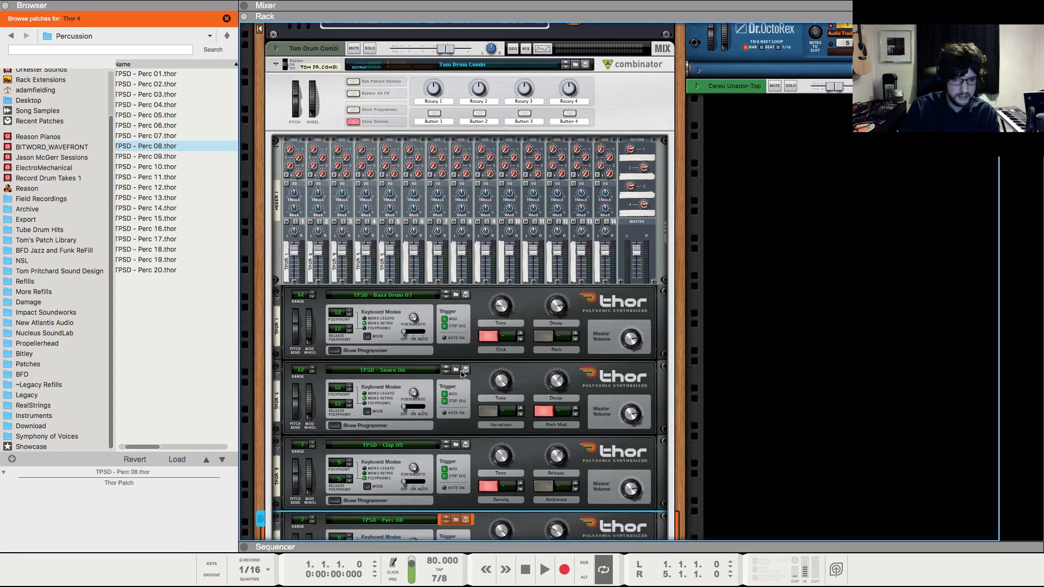
pyautogui.scroll(-5, 462, 374)
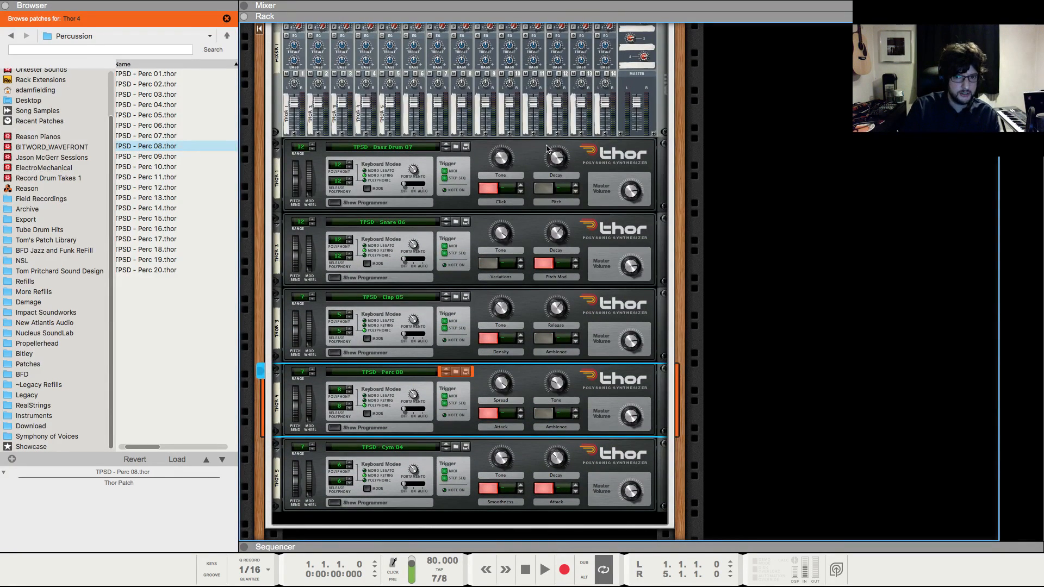
pyautogui.click(520, 311)
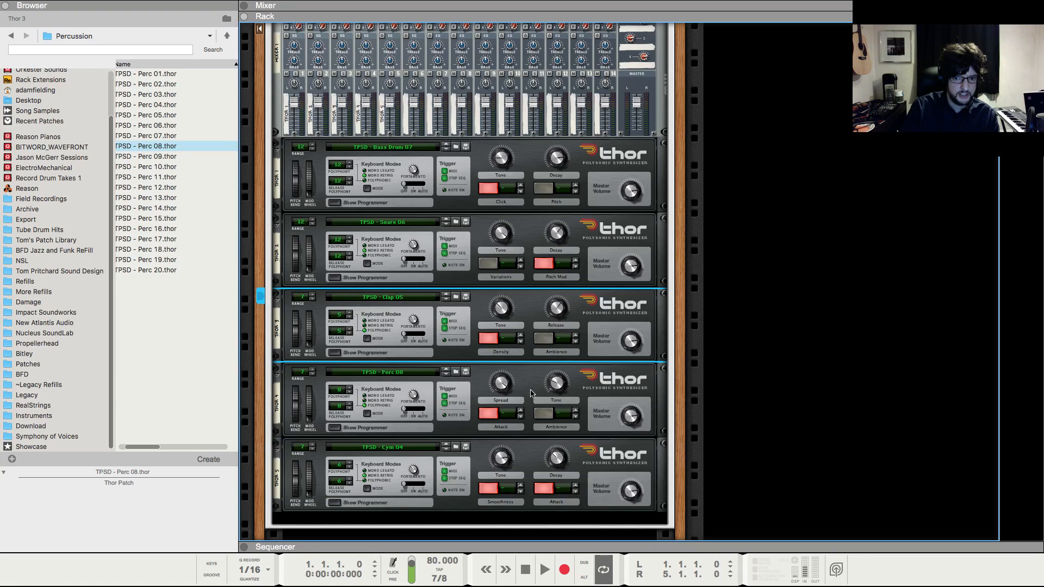
pyautogui.scroll(10, 490, 380)
pyautogui.scroll(-7, 388, 303)
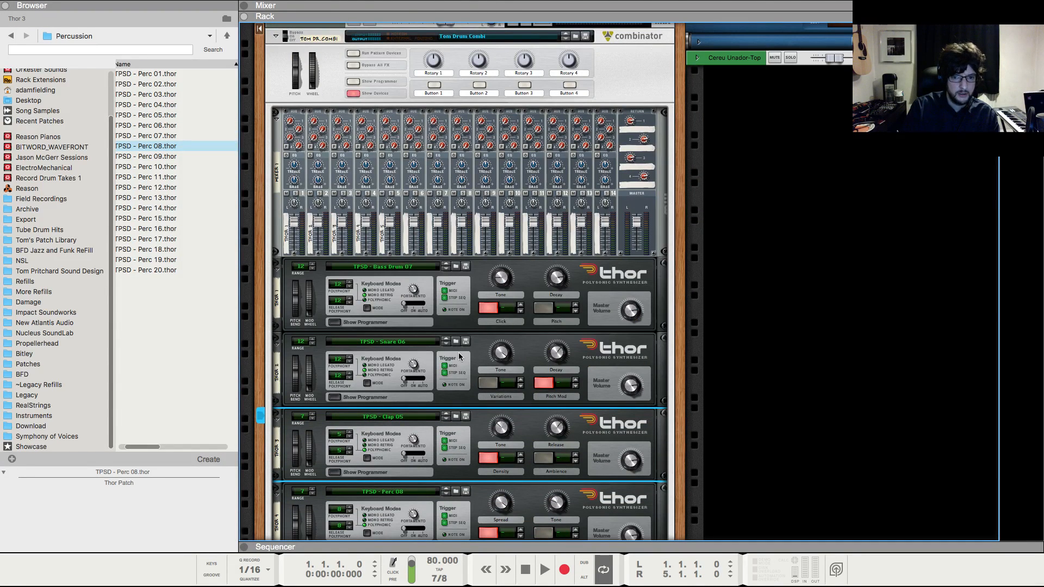
pyautogui.scroll(-6, 470, 453)
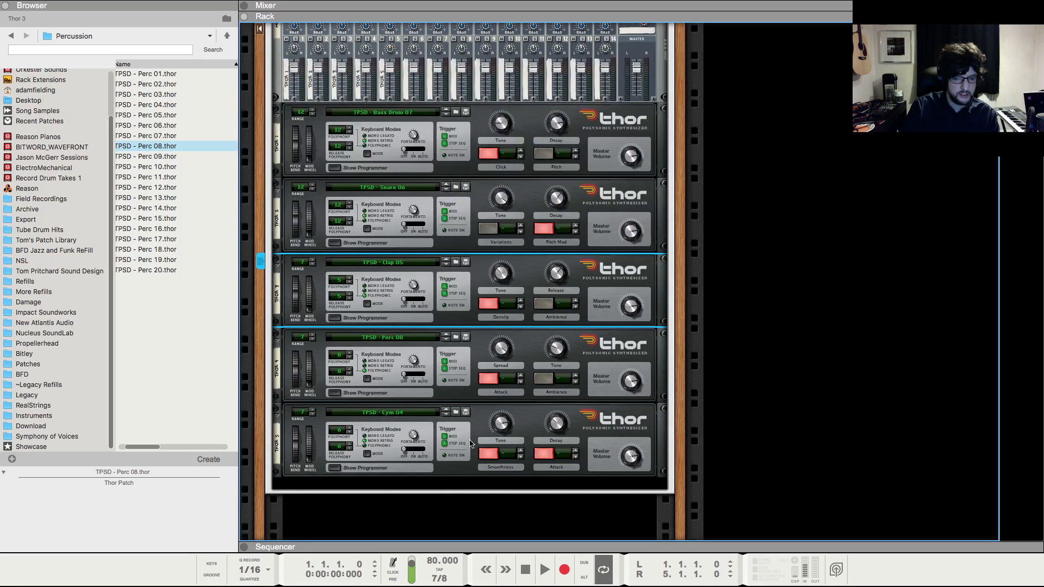
pyautogui.click(477, 345)
pyautogui.scroll(6, 475, 322)
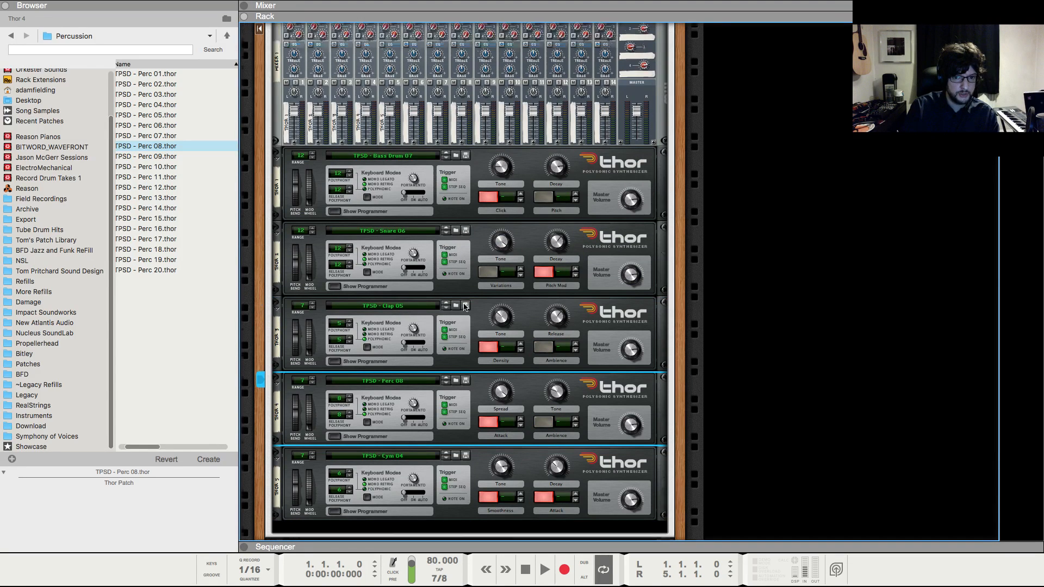
pyautogui.scroll(-3, 503, 461)
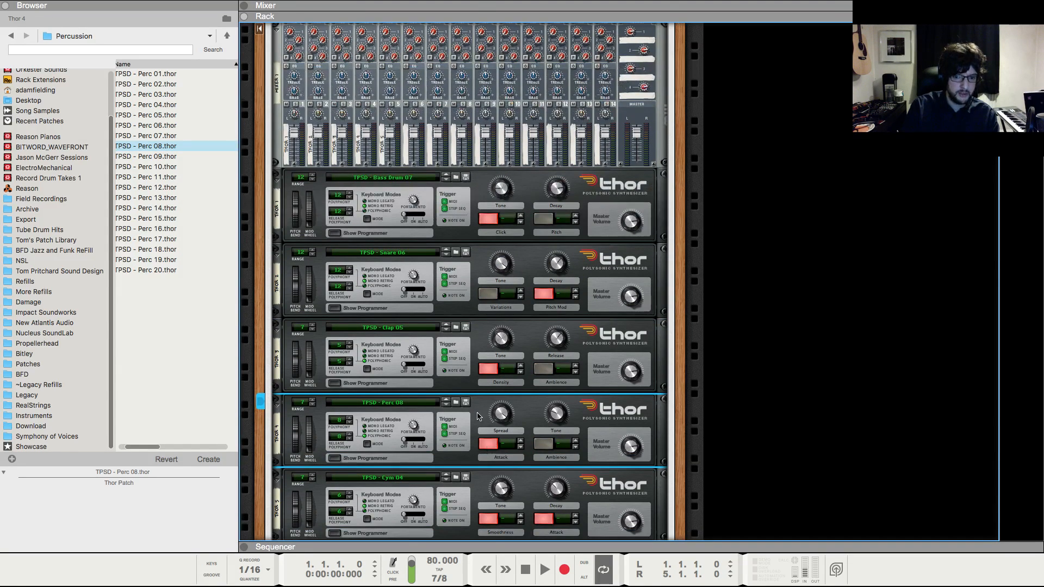
pyautogui.scroll(8, 471, 426)
pyautogui.click(275, 345)
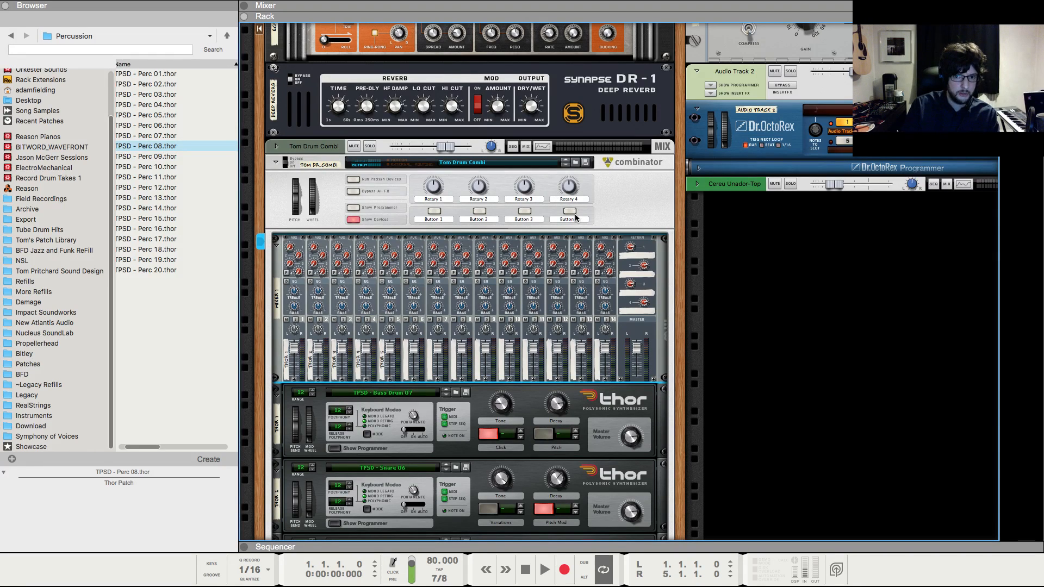
# - Place a 1/16 C2 note at the very start of the drum clip
pyautogui.press('F7')
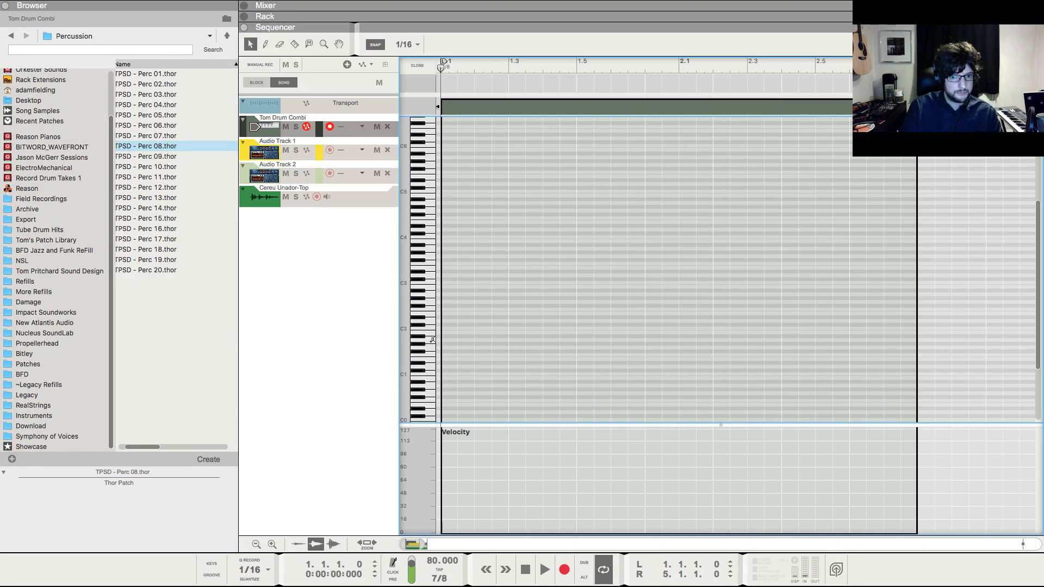
pyautogui.press('h')
pyautogui.press('h')
pyautogui.press('h')
pyautogui.press('h')
pyautogui.press('h')
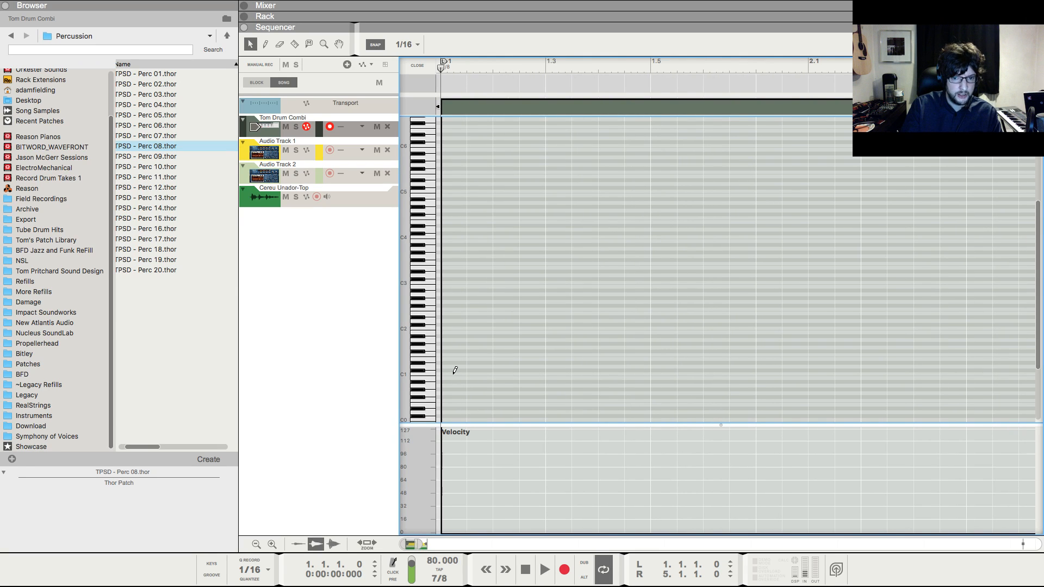
pyautogui.keyDown('super'); pyautogui.click(454, 374); pyautogui.keyUp('super')
pyautogui.press('super+z')
pyautogui.keyDown('super'); pyautogui.click(448, 326); pyautogui.keyUp('super')
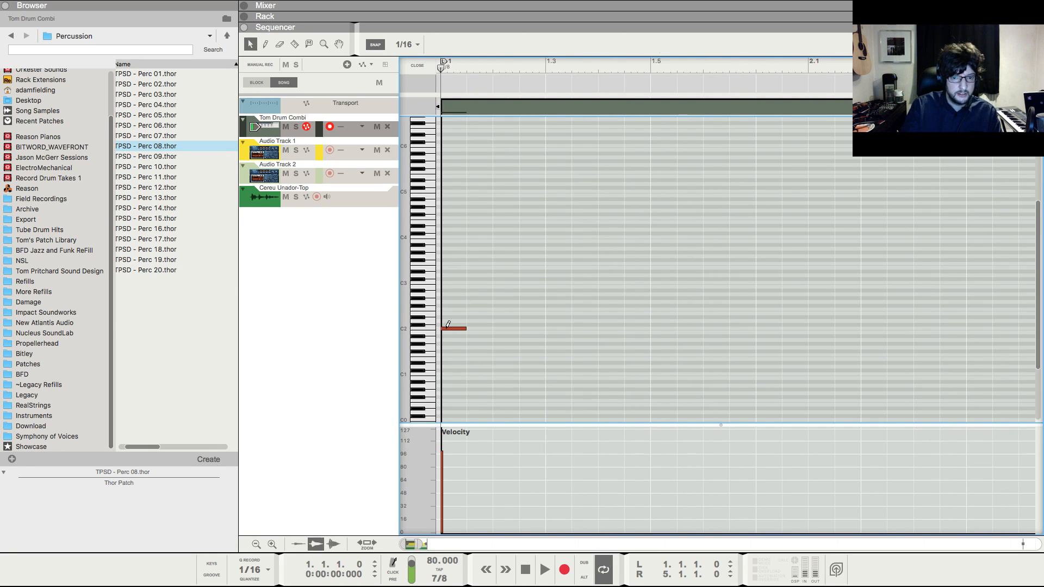
# - Extend the bar 1 pattern with 1/16 notes: D2 at beat 3, C2 at beat 5 and D2 at beat 7
pyautogui.press('space')
pyautogui.keyDown('super'); pyautogui.click(559, 319); pyautogui.keyUp('super')
pyautogui.hotkey('shift', 'Return')
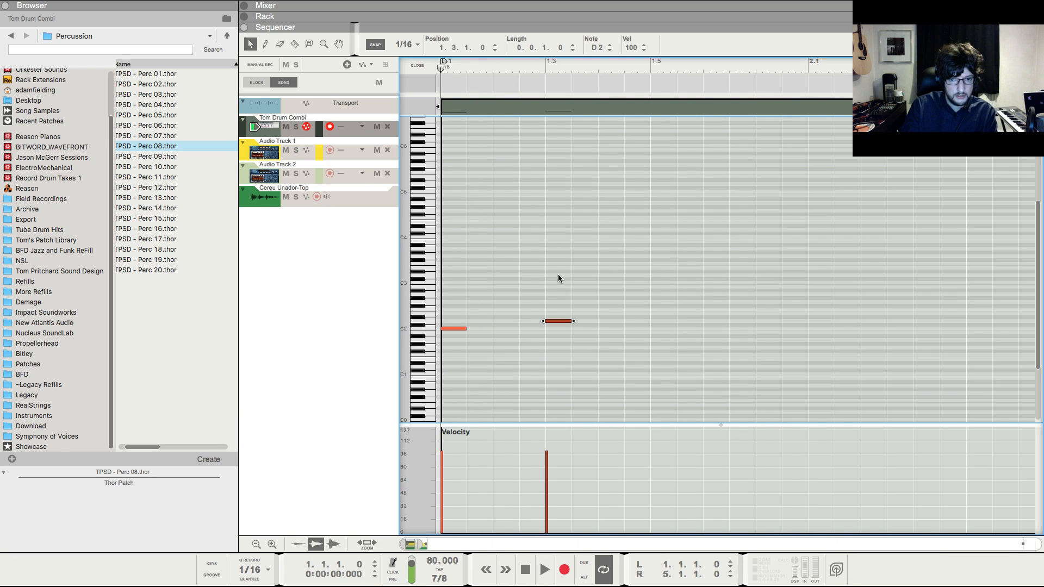
pyautogui.press('space')
pyautogui.scroll(-5, 580, 282)
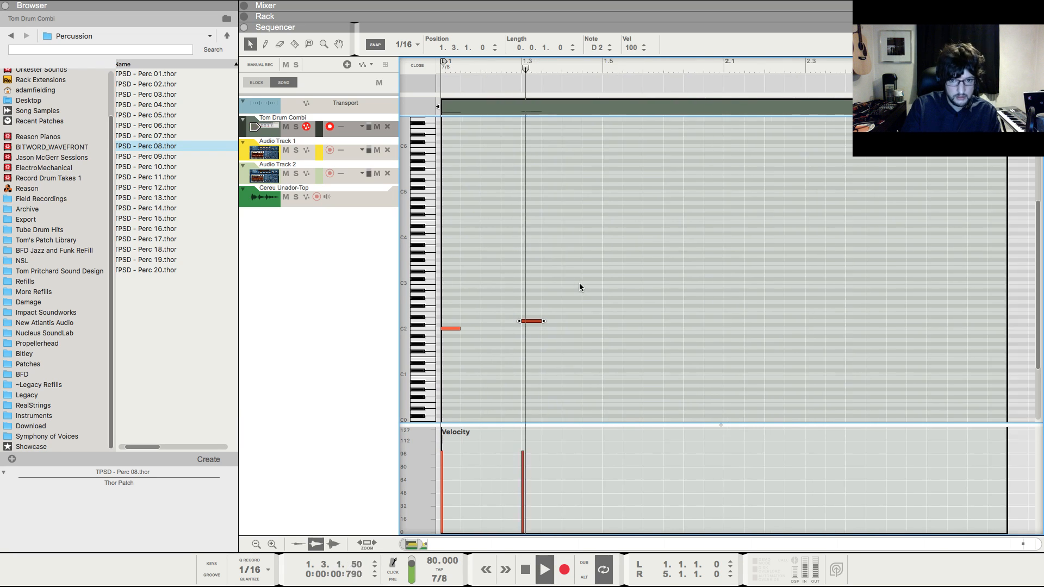
pyautogui.keyDown('super'); pyautogui.click(569, 328); pyautogui.keyUp('super')
pyautogui.keyDown('super'); pyautogui.click(631, 321); pyautogui.keyUp('super')
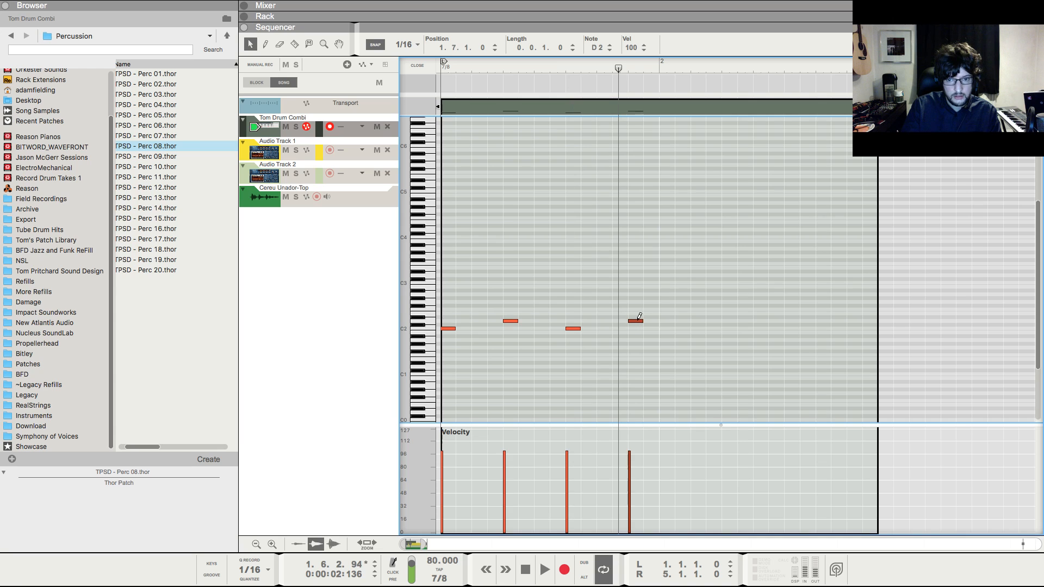
# - Copy the four bar 1 notes and paste them at the start of bar 2
pyautogui.keyDown('super'); pyautogui.click(661, 329); pyautogui.keyUp('super')
pyautogui.moveTo(679, 292); pyautogui.dragTo(396, 357)
pyautogui.moveTo(704, 267); pyautogui.dragTo(392, 360)
pyautogui.press('Delete')
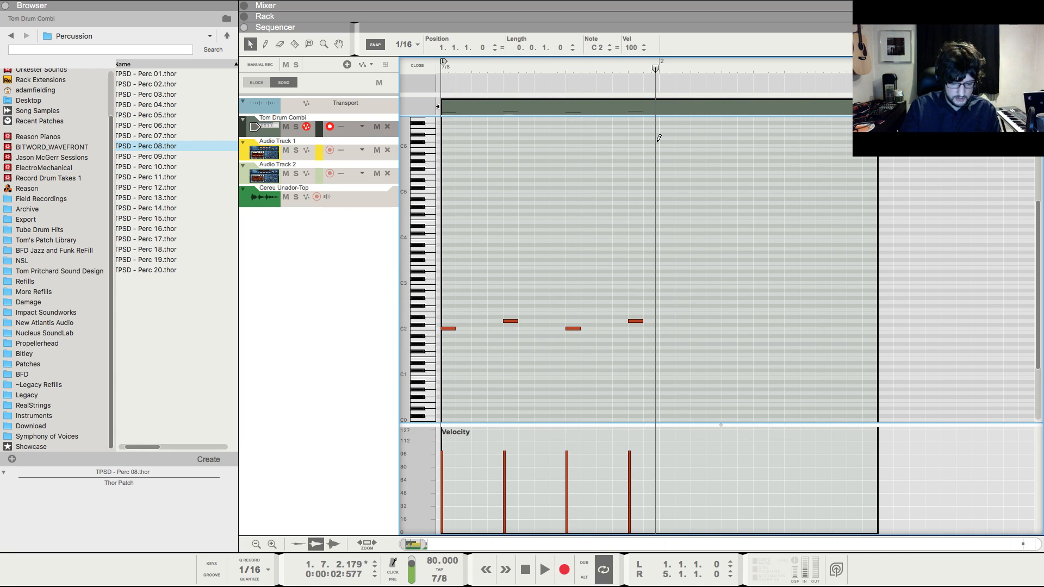
pyautogui.press('super+c')
pyautogui.click(657, 69)
pyautogui.press('super+v')
# - Play the drum pattern from the start while checking the Thor drum devices in the rack
pyautogui.moveTo(519, 69); pyautogui.dragTo(441, 68)
pyautogui.press('space')
pyautogui.press('F6')
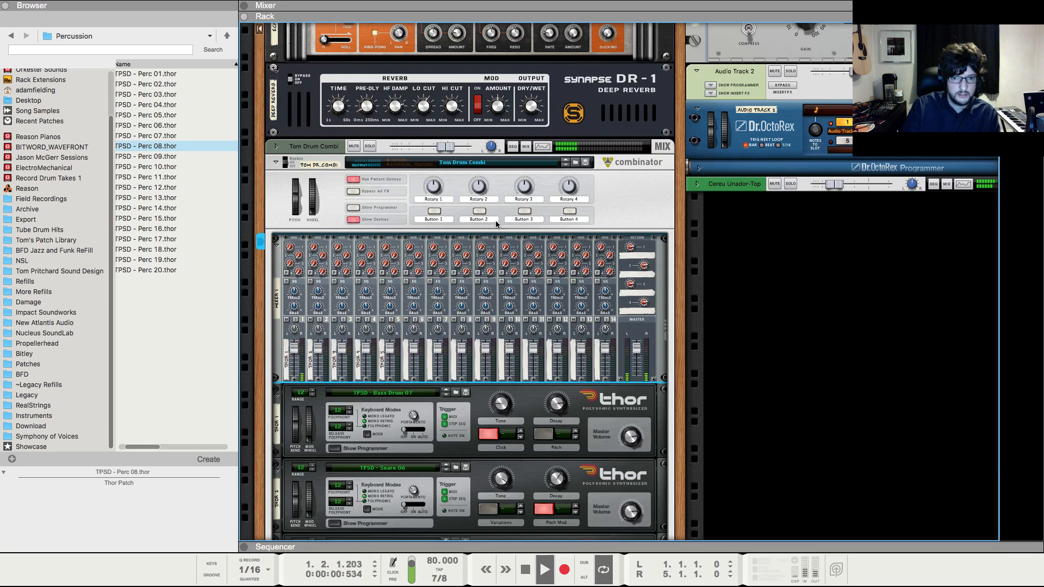
pyautogui.scroll(-5, 452, 341)
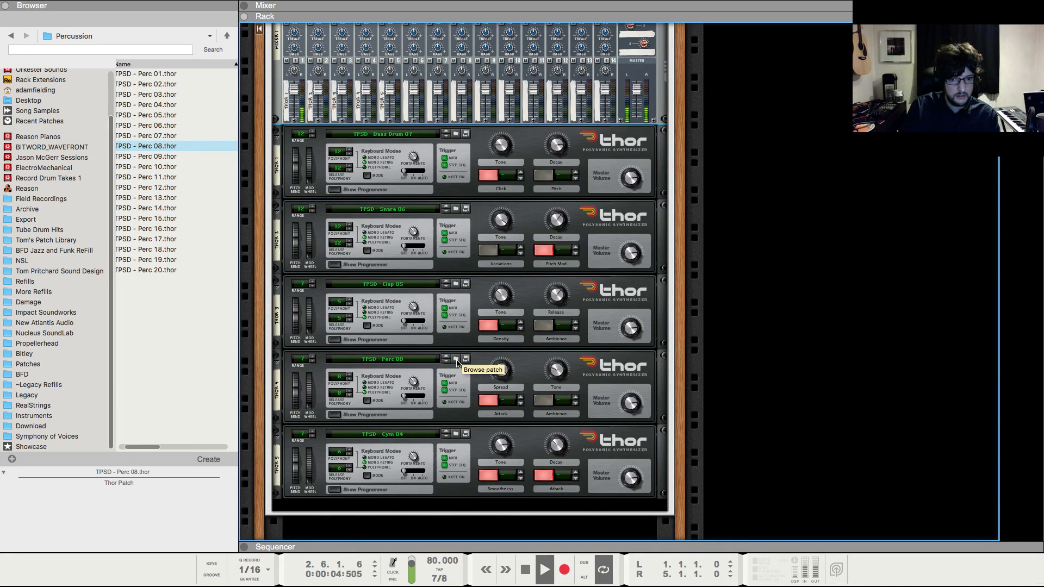
pyautogui.press('space')
pyautogui.press('F7')
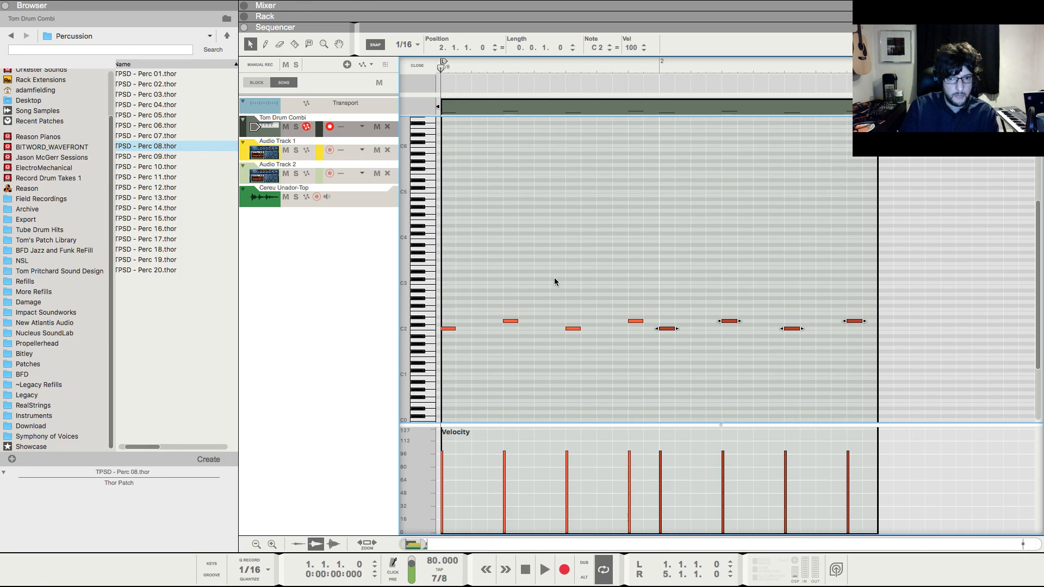
# - Try layering a 1/16 F2 note over the D2 note on beat 3 of bar 1 during playback
pyautogui.press('space')
pyautogui.keyDown('super'); pyautogui.click(511, 309); pyautogui.keyUp('super')
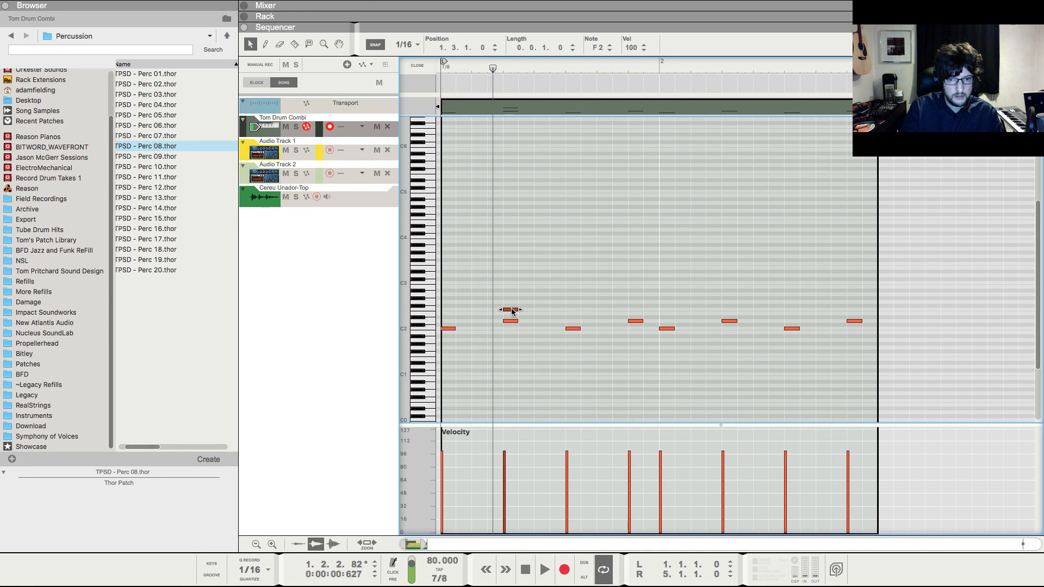
pyautogui.press('super+z')
# - Add an RV7000 MkII Reverb as a send effect for the mixer in the Tom Drum Combi
pyautogui.press('F6')
pyautogui.scroll(10, 657, 374)
pyautogui.scroll(-2, 657, 374)
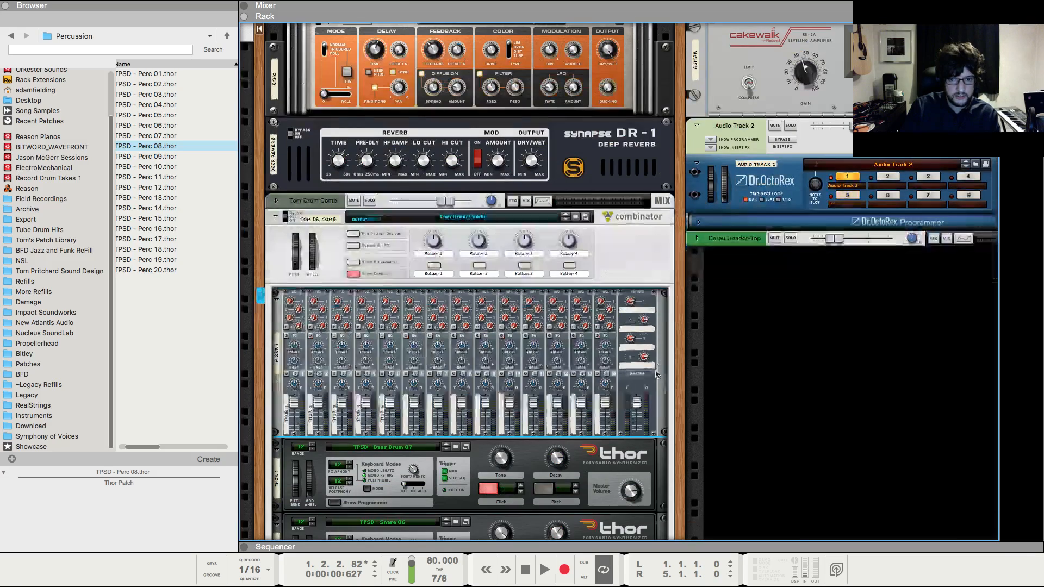
pyautogui.rightClick(656, 374)
pyautogui.moveTo(725, 445)
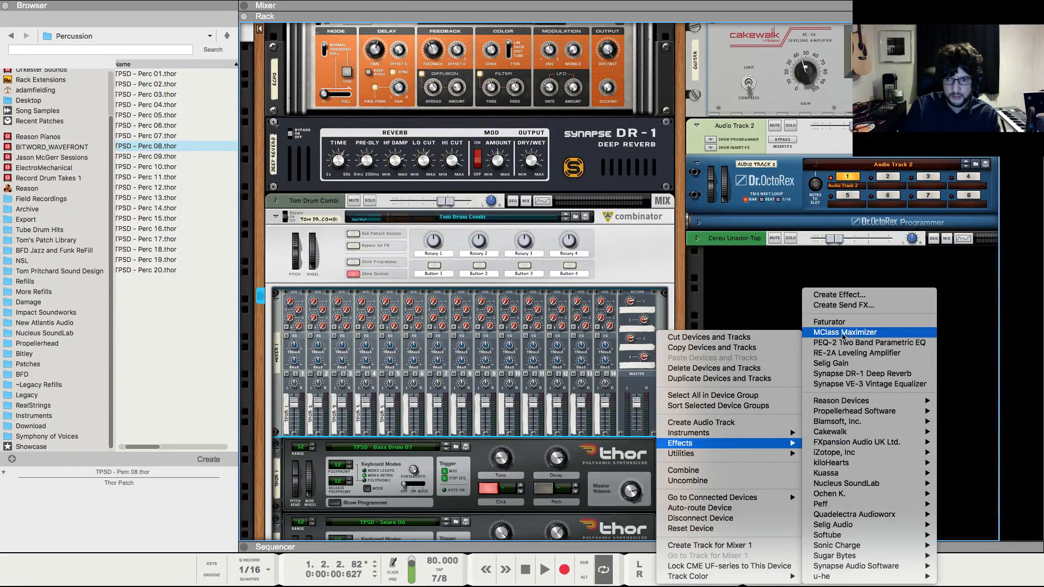
pyautogui.moveTo(860, 405)
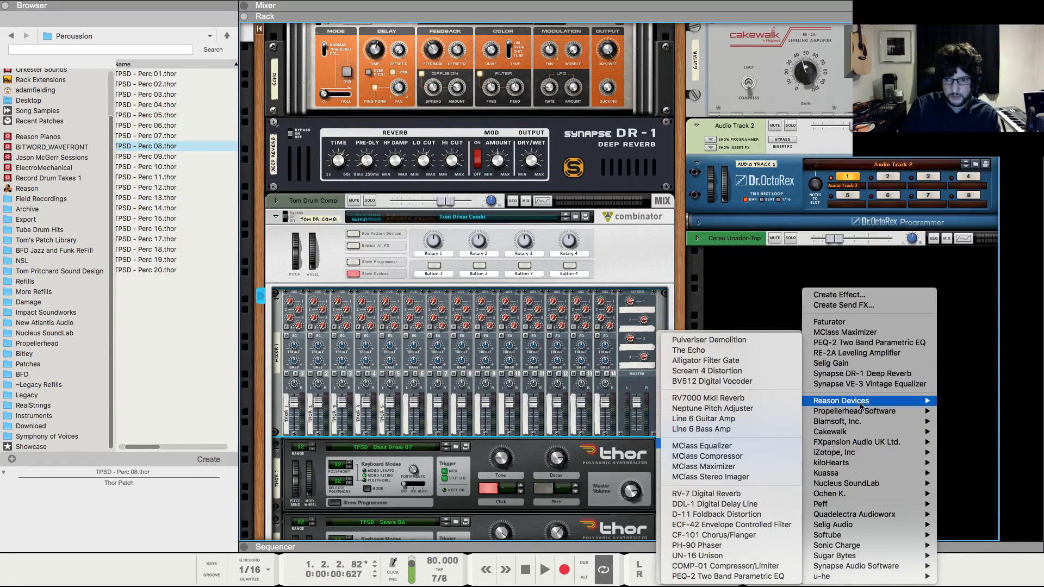
pyautogui.click(725, 398)
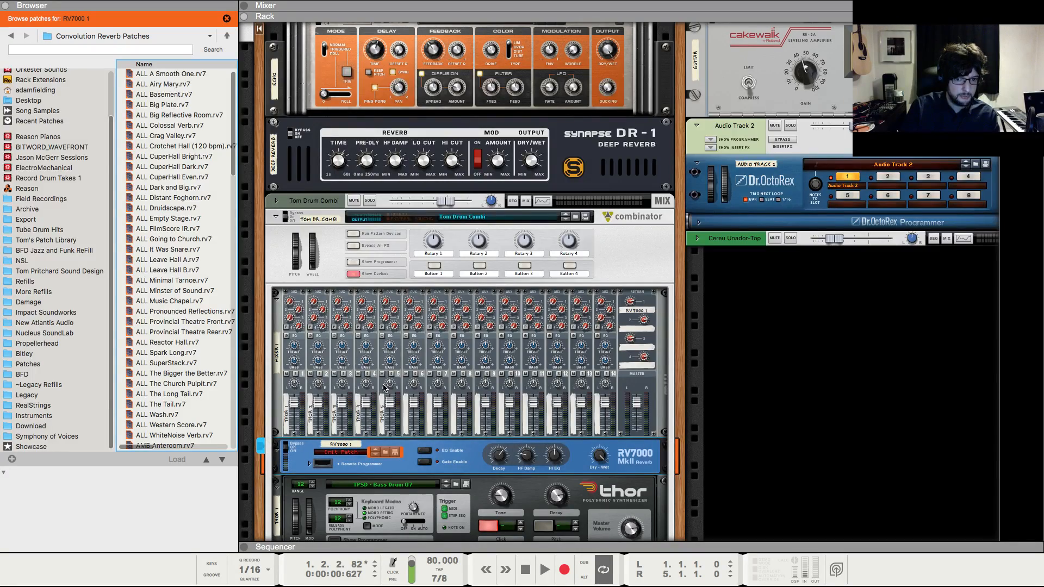
pyautogui.scroll(-3, 387, 382)
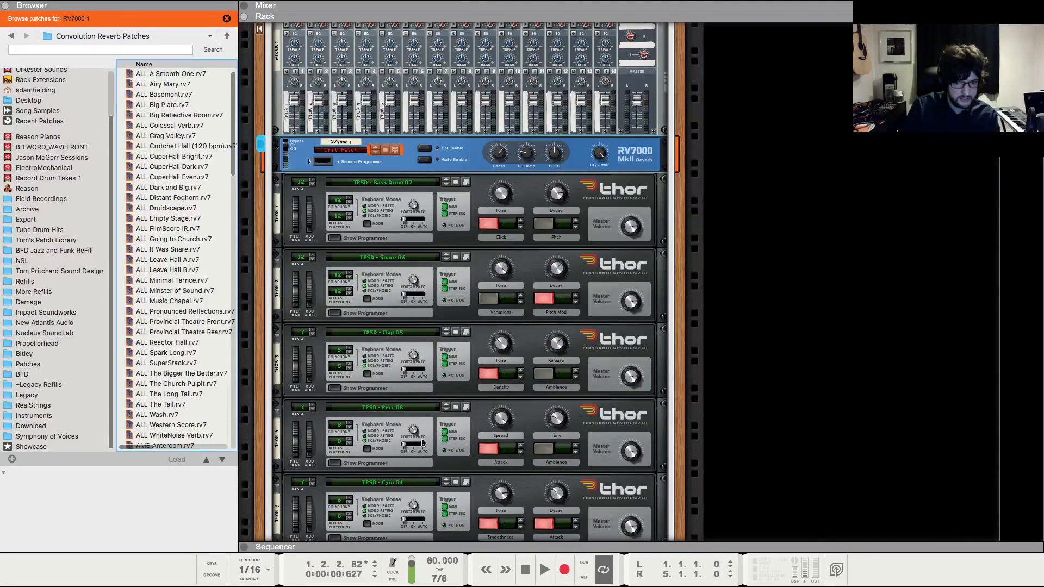
# - Set the Aux 1 send of mixer channel 4 to 99 and the Tom Drum Combi channel level to -1.09 dB during playback
pyautogui.scroll(5, 326, 427)
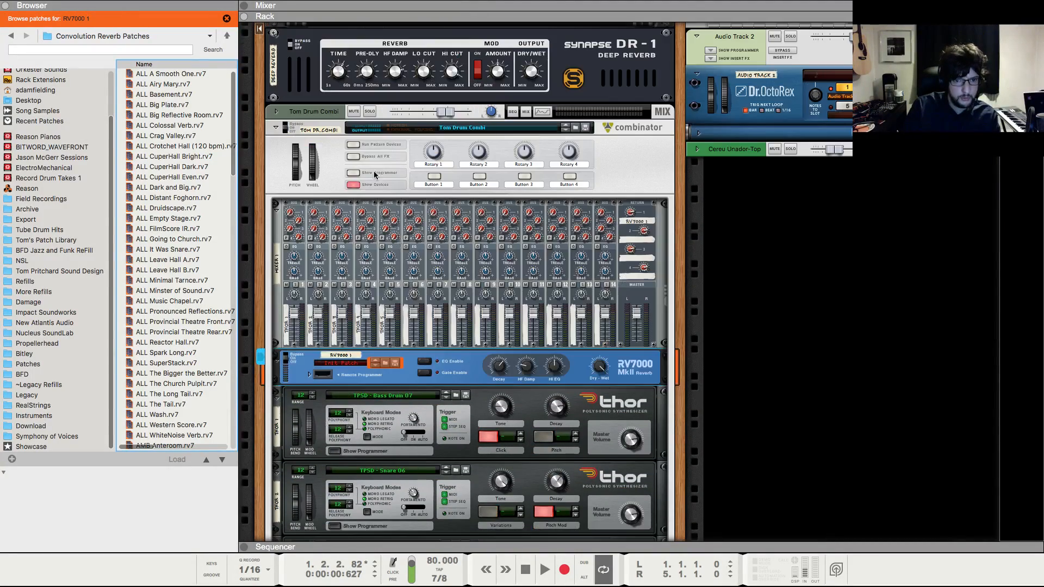
pyautogui.click(364, 213)
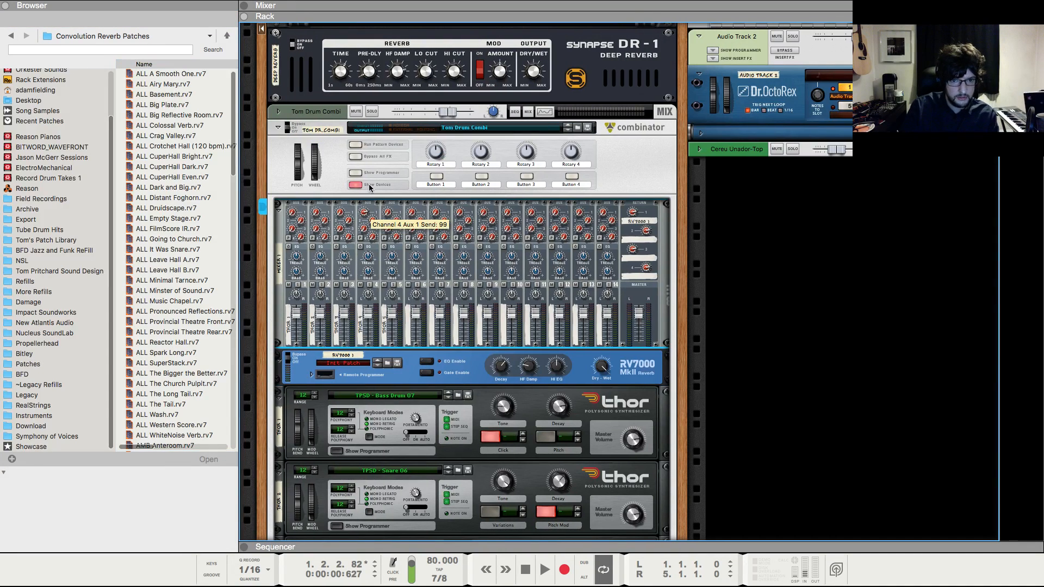
pyautogui.press('KP_0')
pyautogui.press('space')
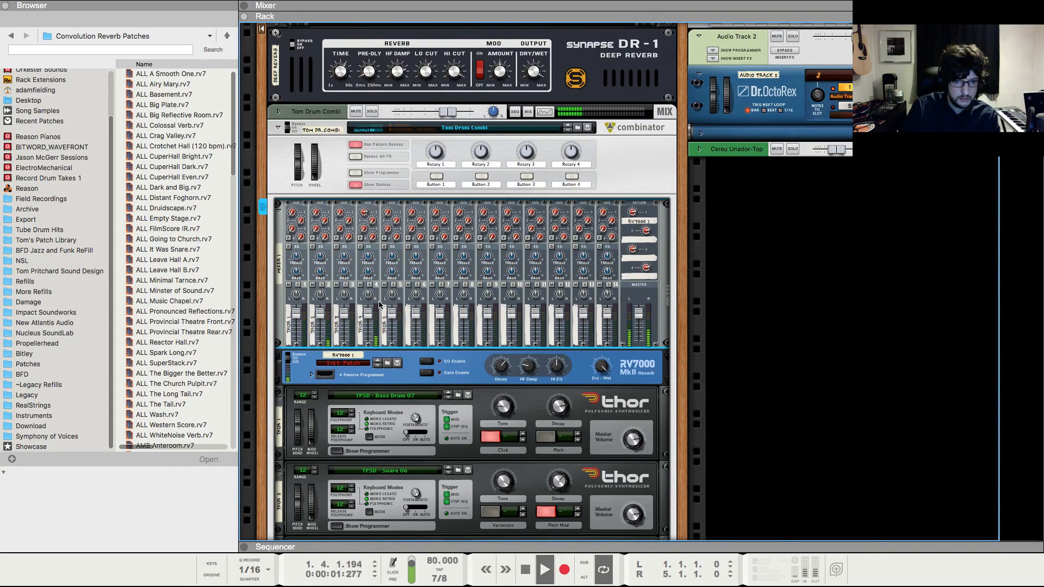
pyautogui.press('F5')
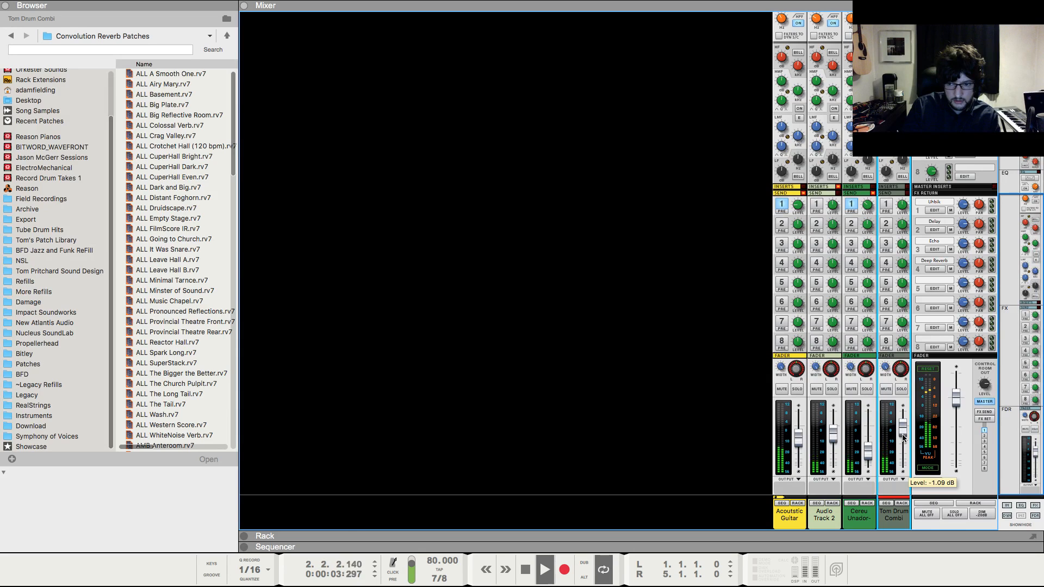
# - Copy the F2 note on beat 3 of bar 1 to position 2.3.1.0 and play the pattern from the start
pyautogui.press('F7')
pyautogui.press('space')
pyautogui.moveTo(560, 296); pyautogui.dragTo(511, 312)
pyautogui.press('super+c')
pyautogui.click(722, 68)
pyautogui.press('super+v')
pyautogui.click(442, 68)
pyautogui.press('space')
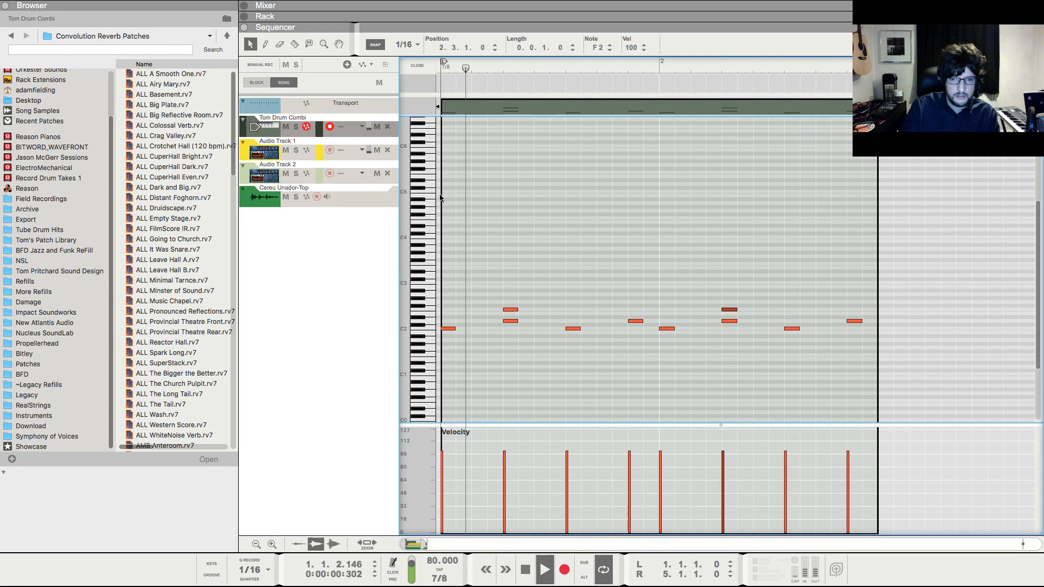
# - Set Rotary 2 of the Thor device with the TPSD - Perc 08 patch to 68 while the pattern plays
pyautogui.press('F6')
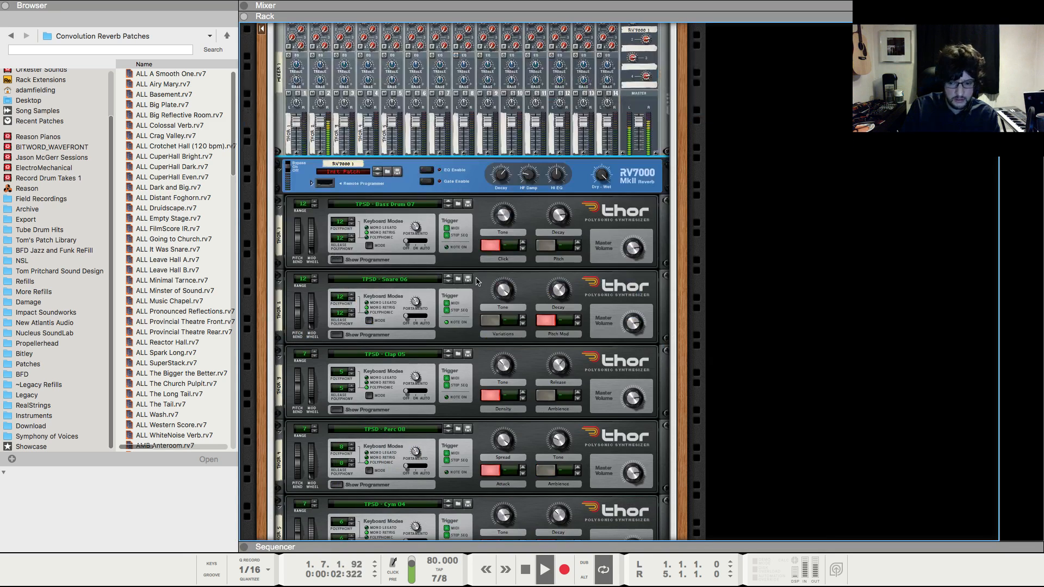
pyautogui.scroll(3, 471, 277)
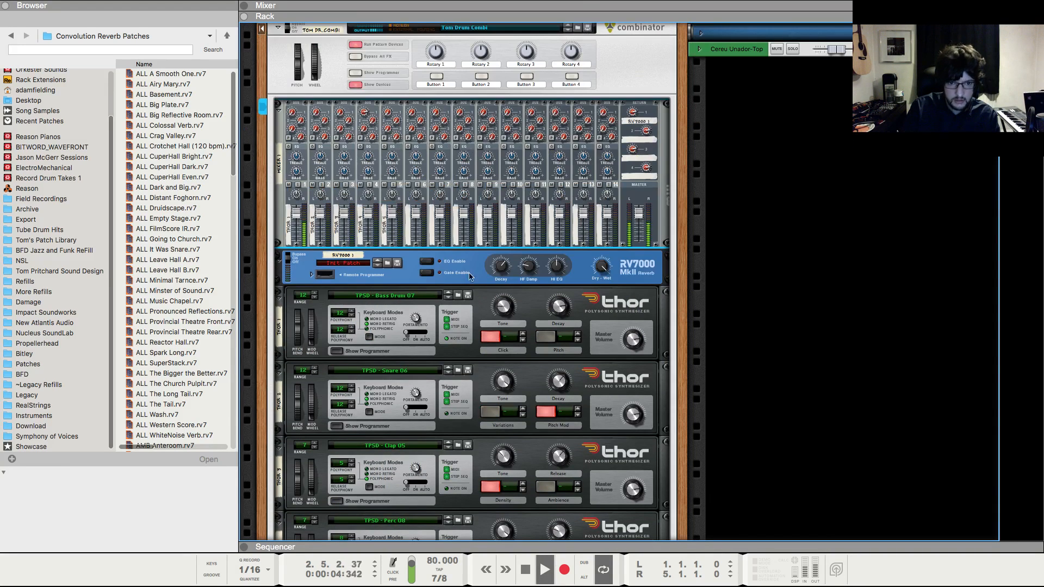
pyautogui.press('space')
pyautogui.press('space')
pyautogui.scroll(-1, 599, 461)
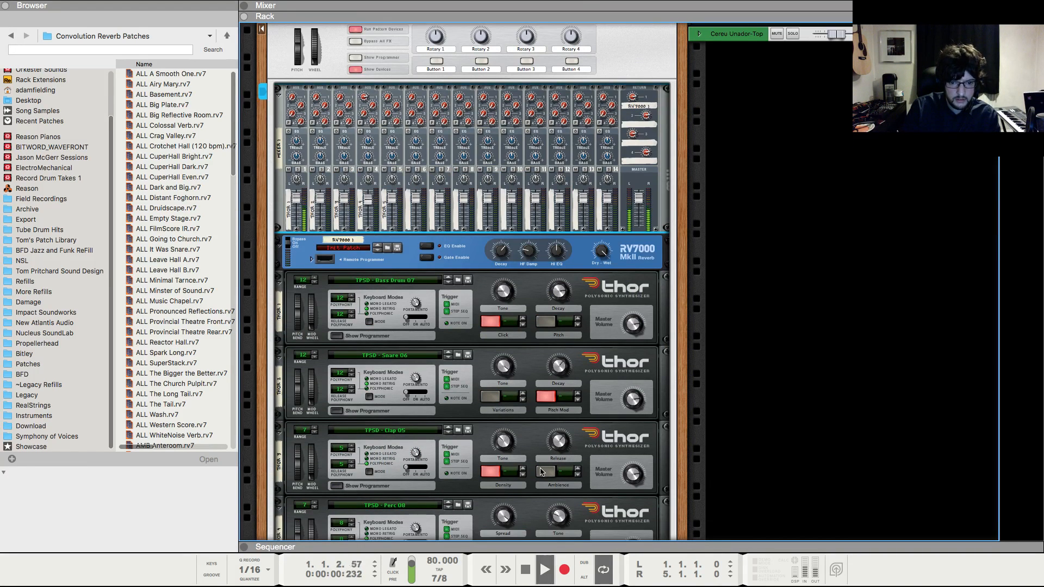
pyautogui.scroll(-2, 560, 457)
pyautogui.click(557, 454)
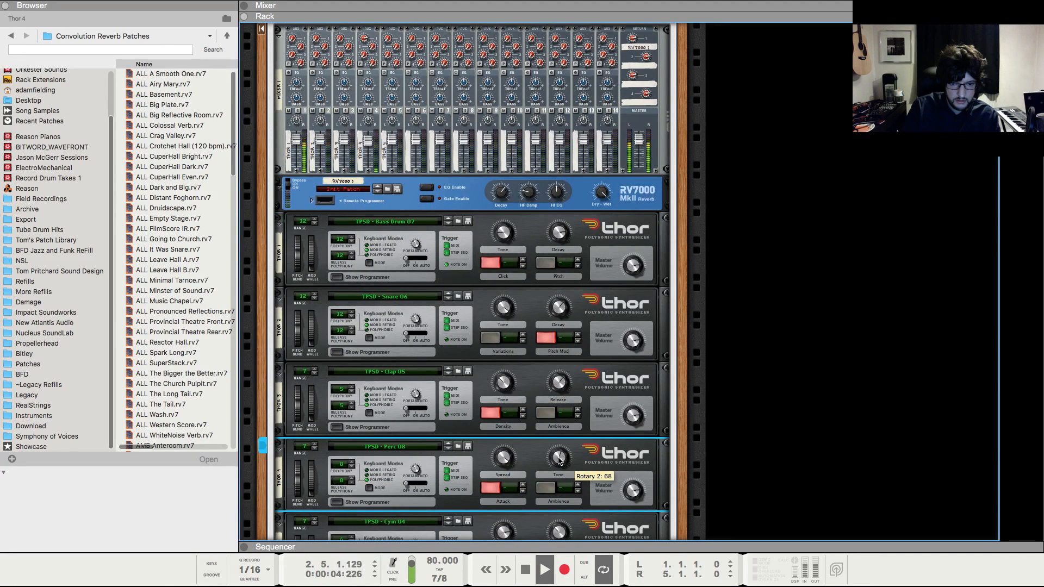
# - Leave the note editor and duplicate the two-bar Tom Drum Combi clip to bar 3, checking it during playback
pyautogui.press('F7')
pyautogui.press('space')
pyautogui.click(418, 65)
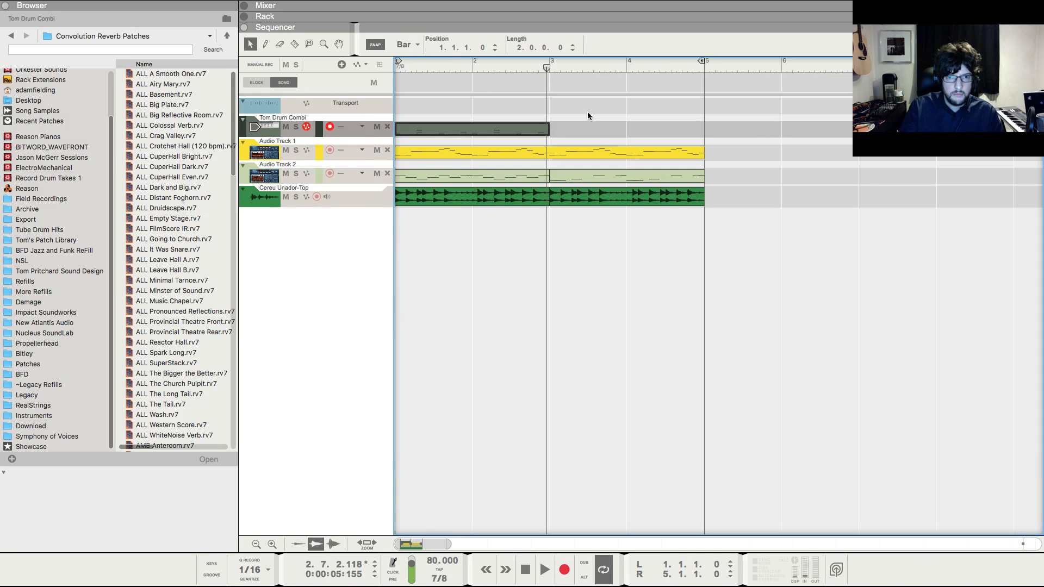
pyautogui.press('space')
pyautogui.press('F6')
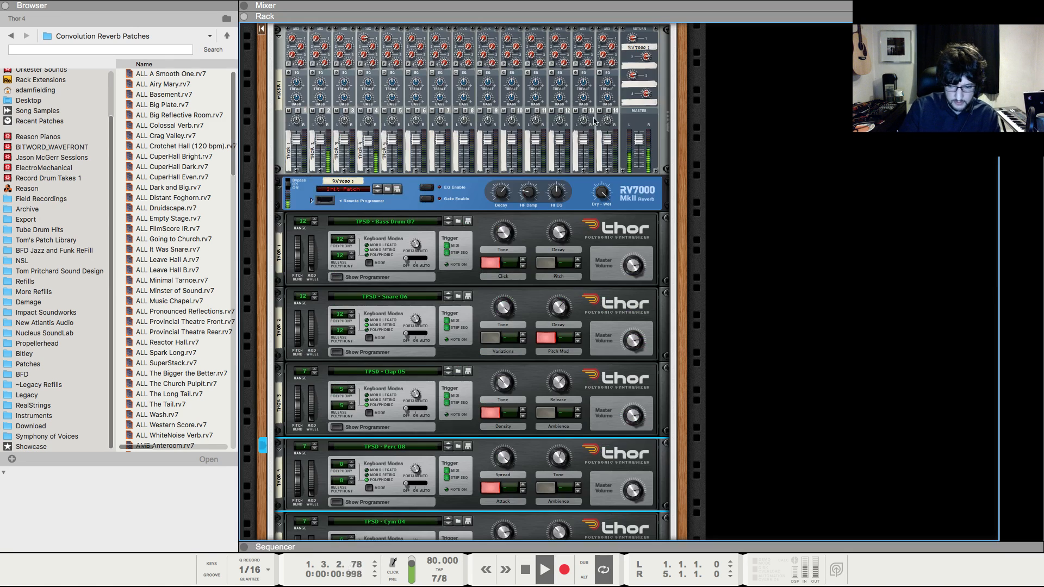
pyautogui.scroll(1, 615, 285)
pyautogui.press('F5')
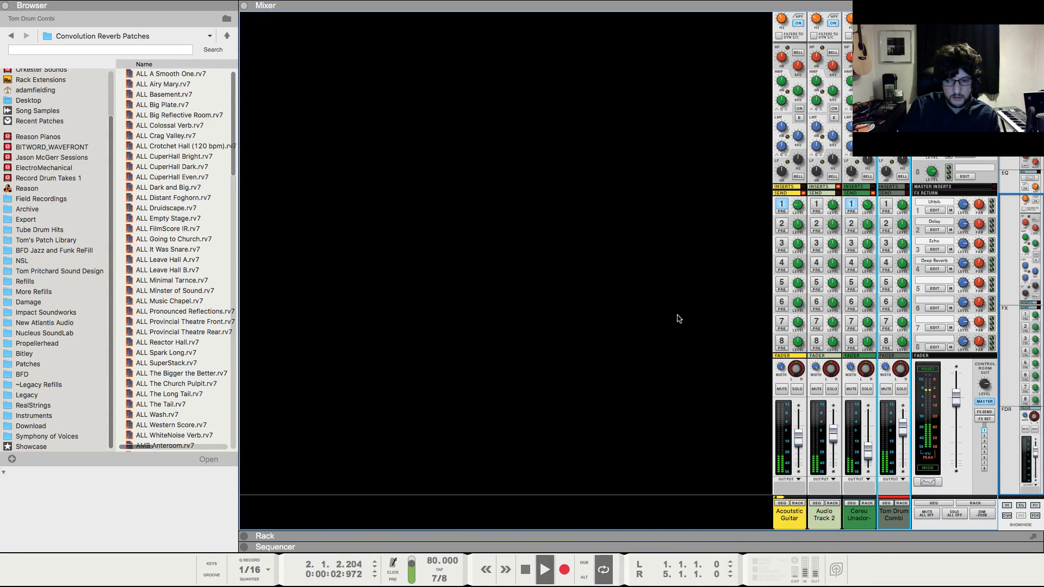
pyautogui.click(463, 341)
pyautogui.press('F7')
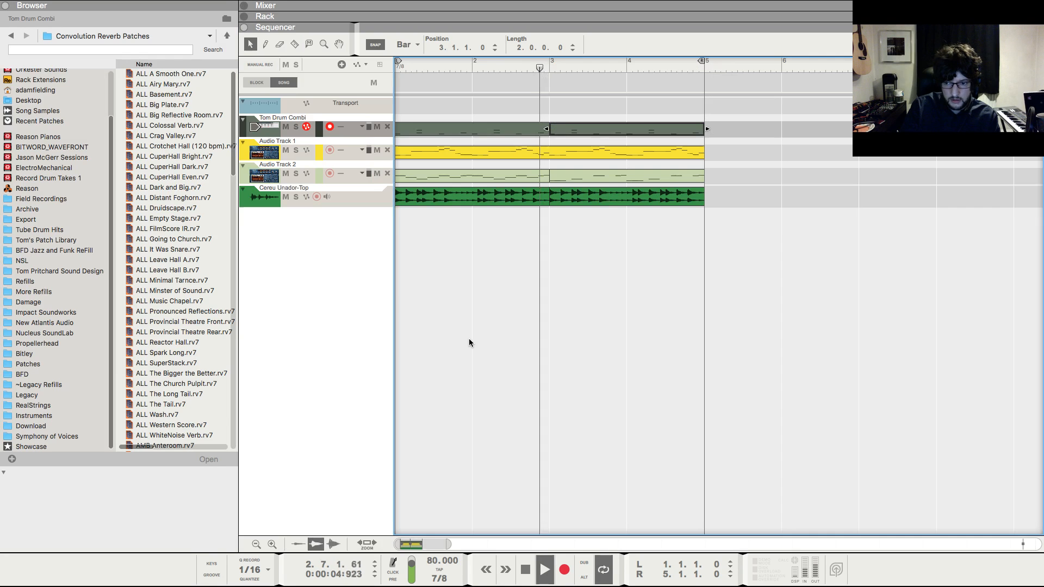
# - Hide the devices inside the Tom Drum Combi combinator and return the song position to the start
pyautogui.press('F6')
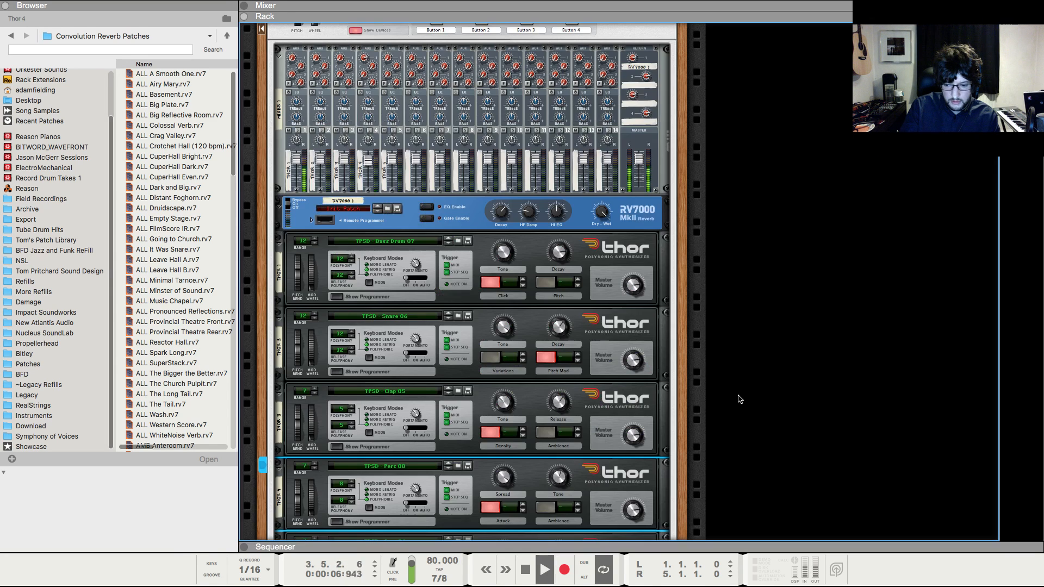
pyautogui.scroll(3, 357, 225)
pyautogui.click(356, 223)
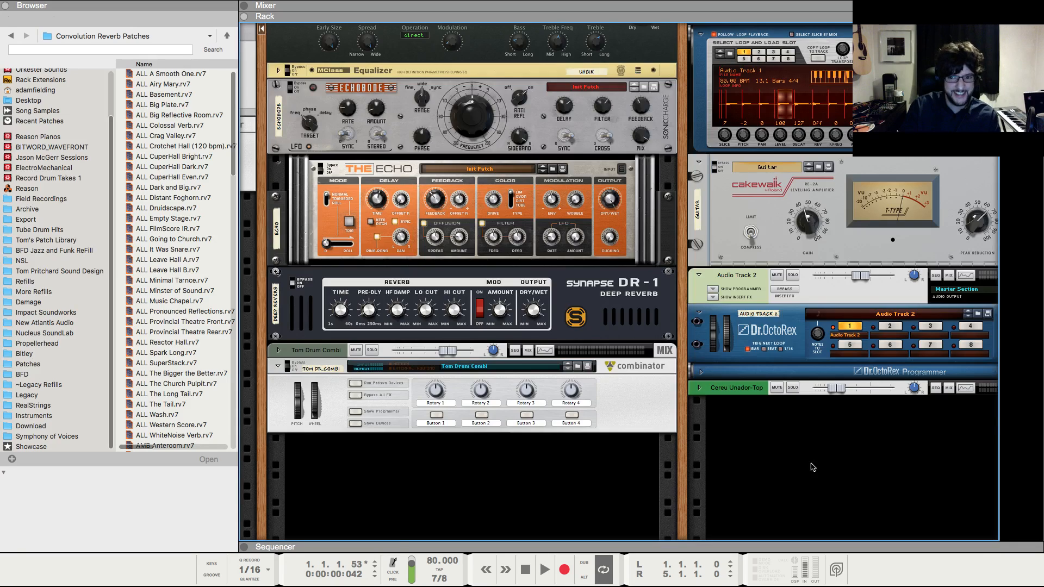
pyautogui.press('F7')
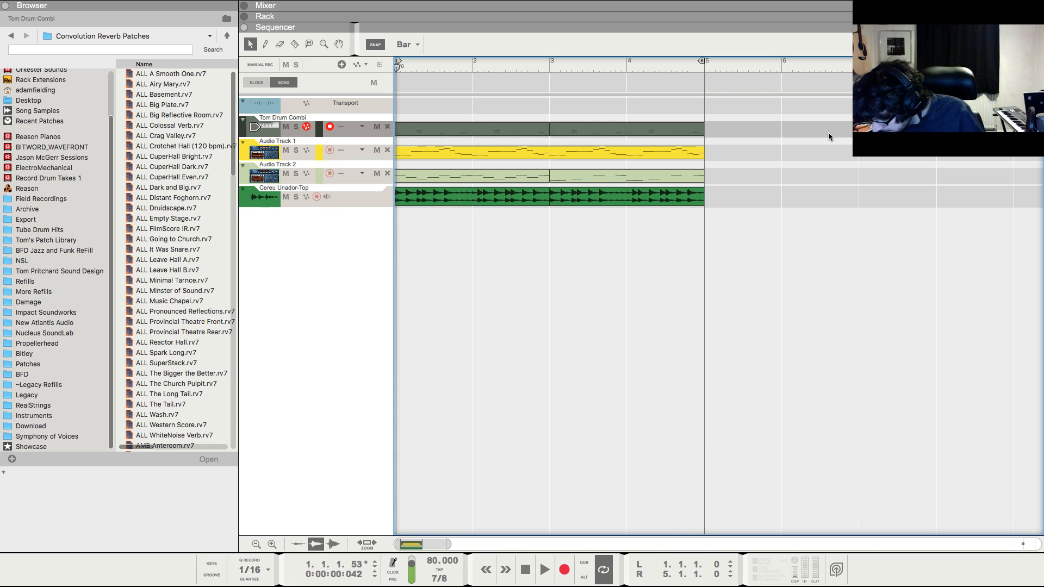
pyautogui.press('KP_0')
pyautogui.press('KP_0')
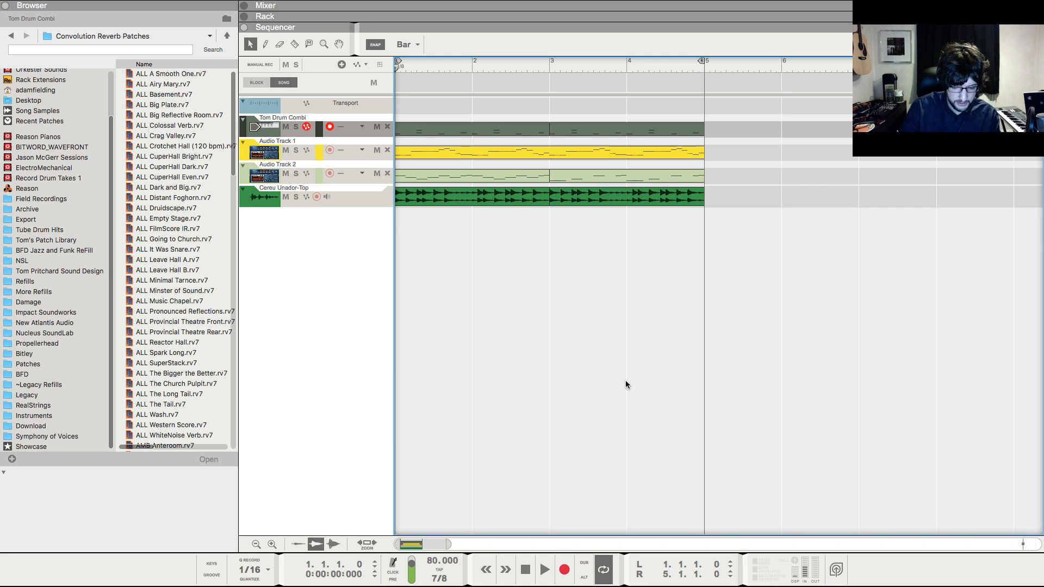
# - Create a Korg Polysix instrument in the empty rack space below the Cereu Unador-Top track
pyautogui.press('F6')
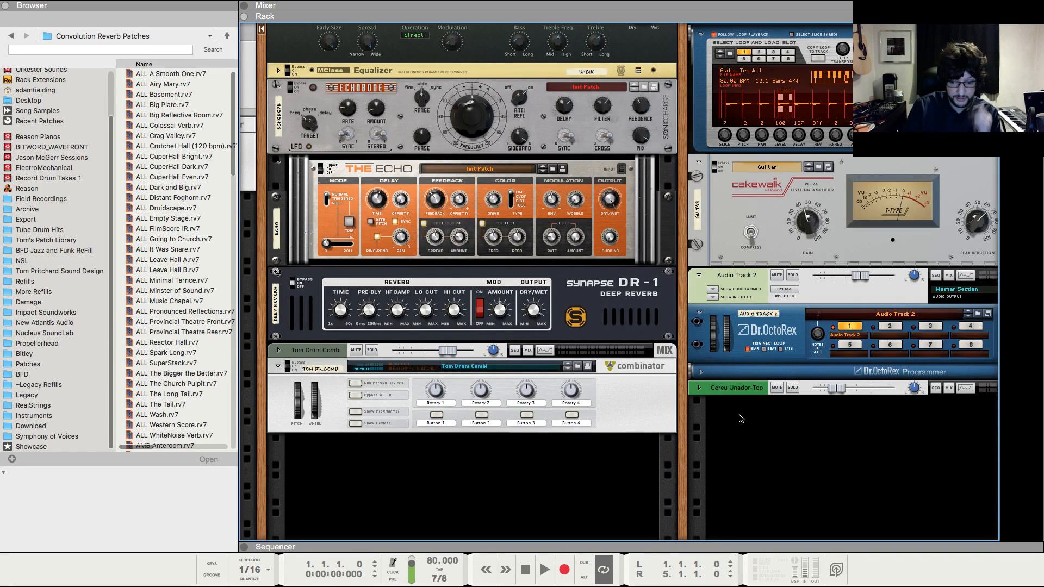
pyautogui.rightClick(756, 415)
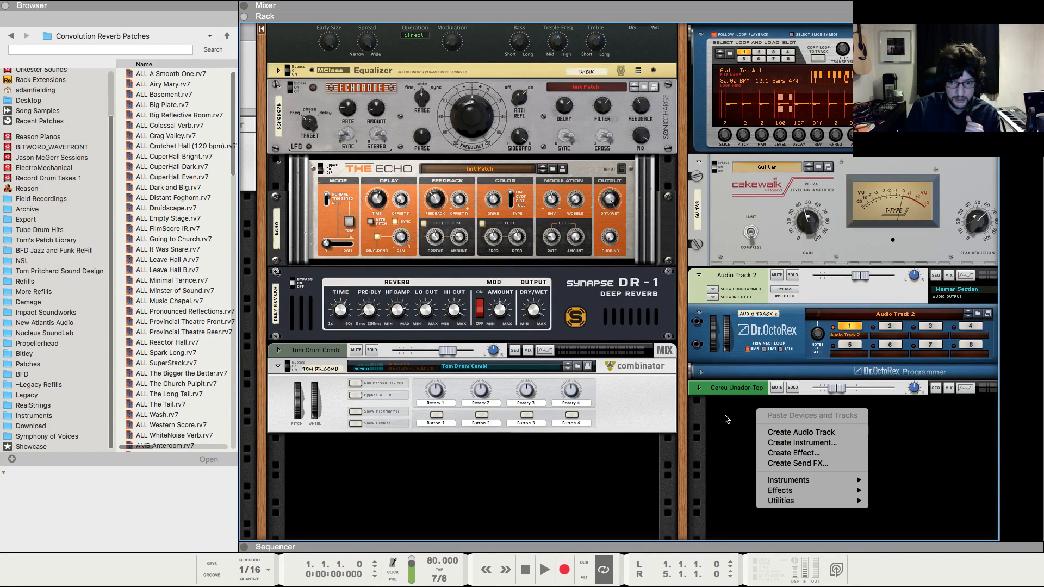
pyautogui.moveTo(793, 482)
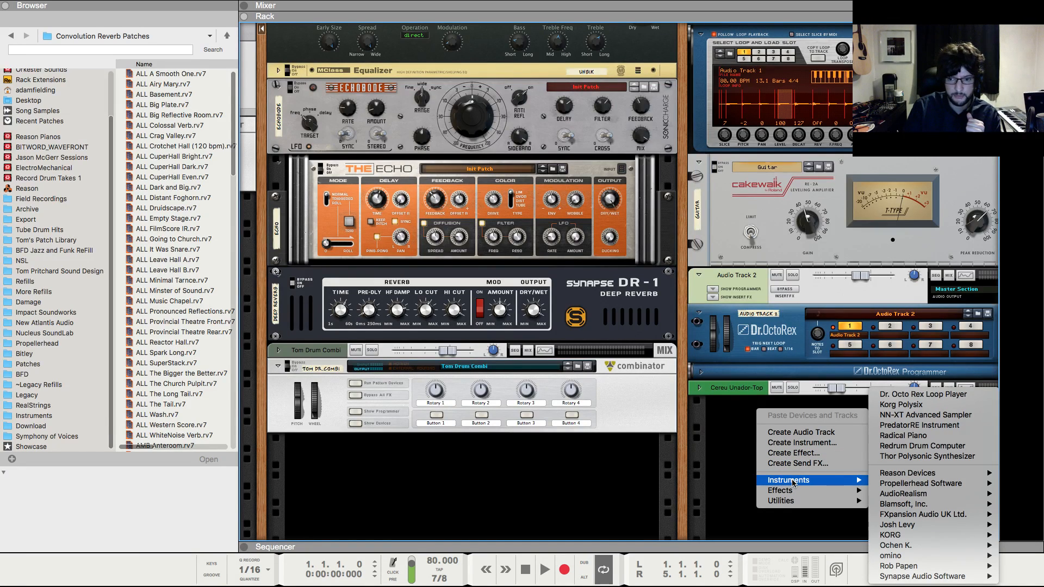
pyautogui.moveTo(889, 475)
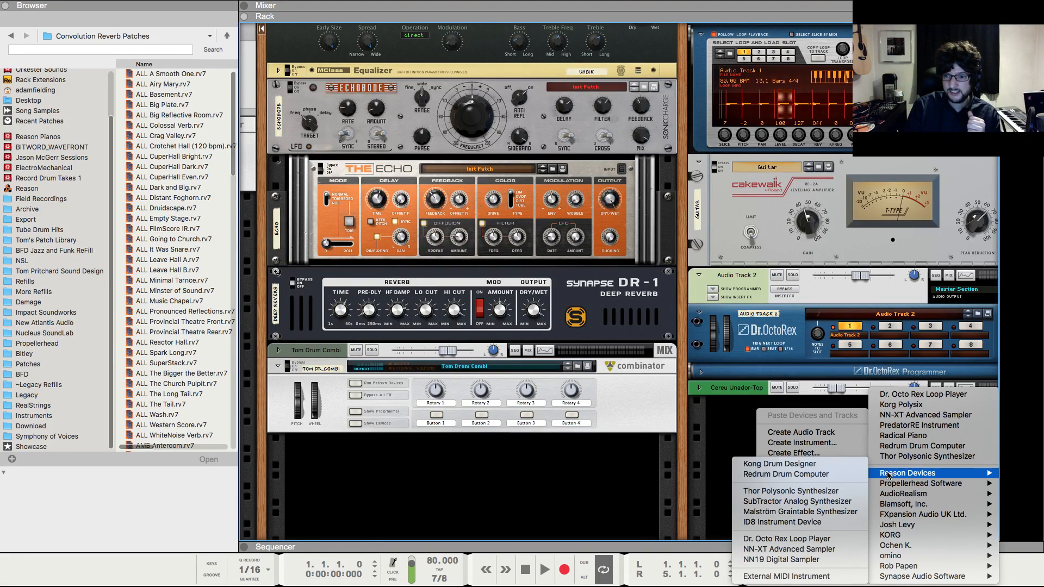
pyautogui.moveTo(898, 535)
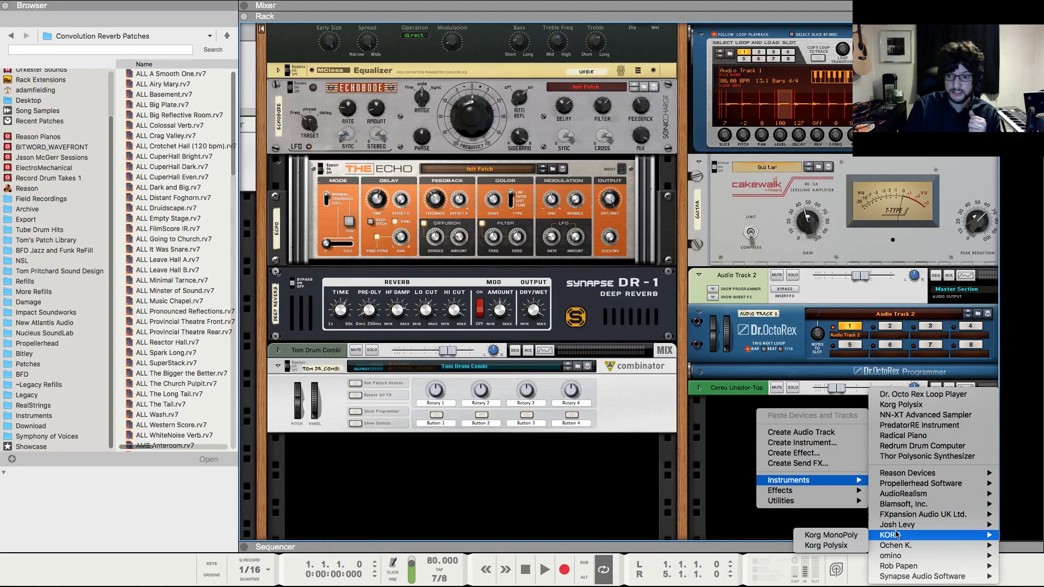
pyautogui.click(840, 547)
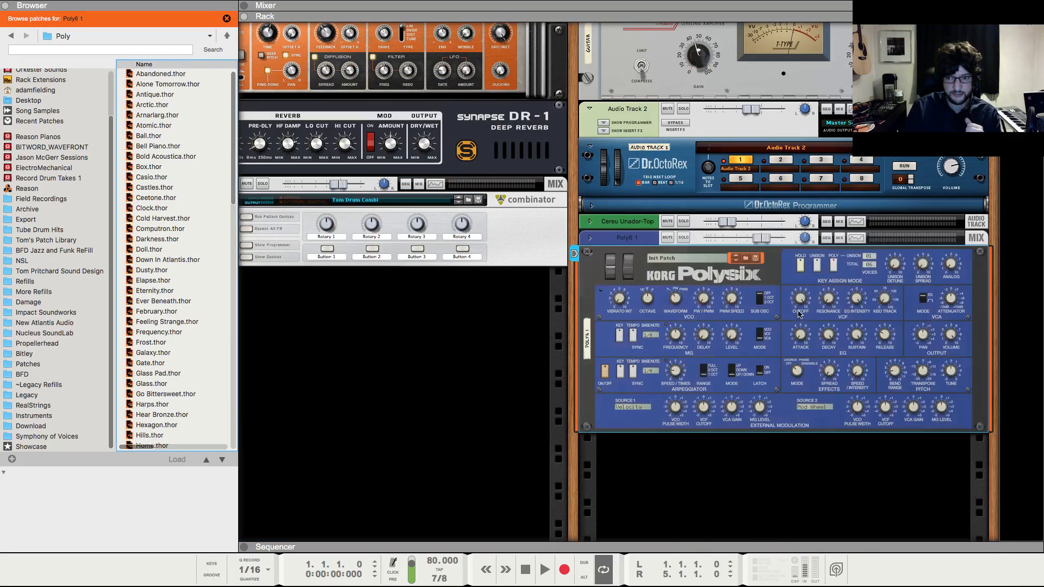
# - Adjust the Polysix cutoff and MG frequency (3.28), and set its mixer channel level to -1.84 dB
pyautogui.moveTo(800, 297); pyautogui.dragTo(800, 301)
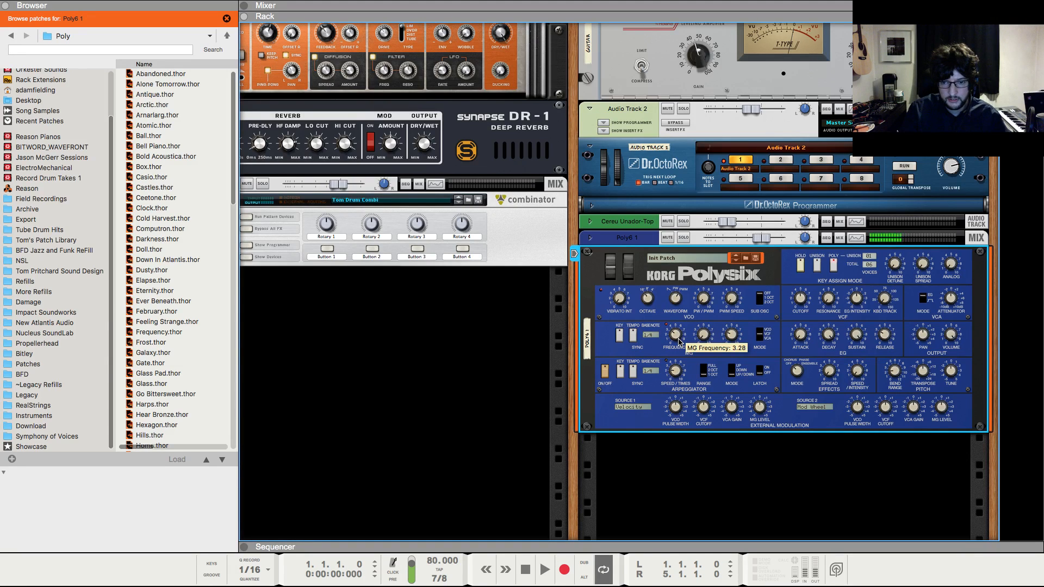
pyautogui.press('F5')
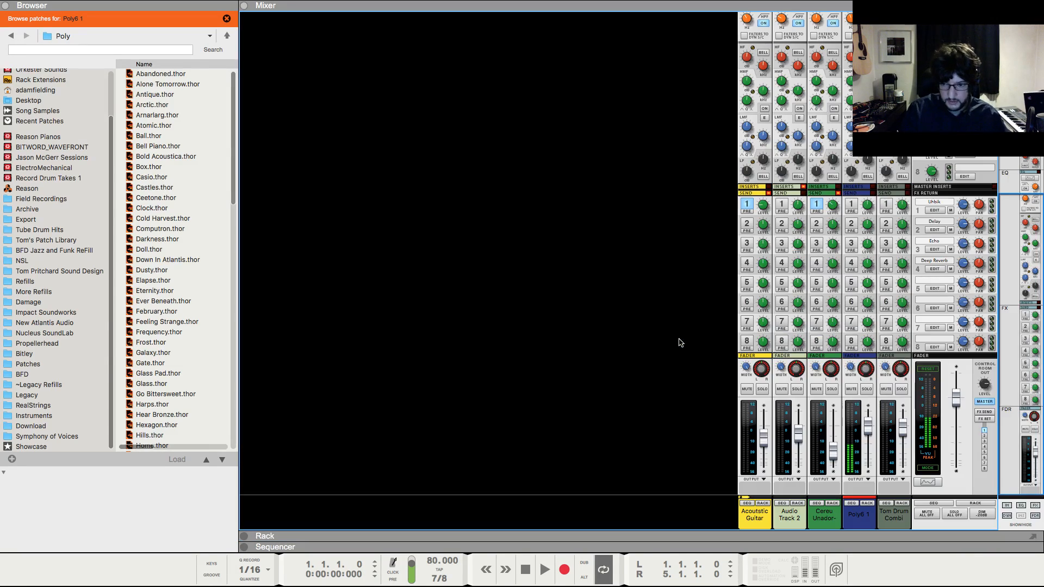
pyautogui.click(865, 431)
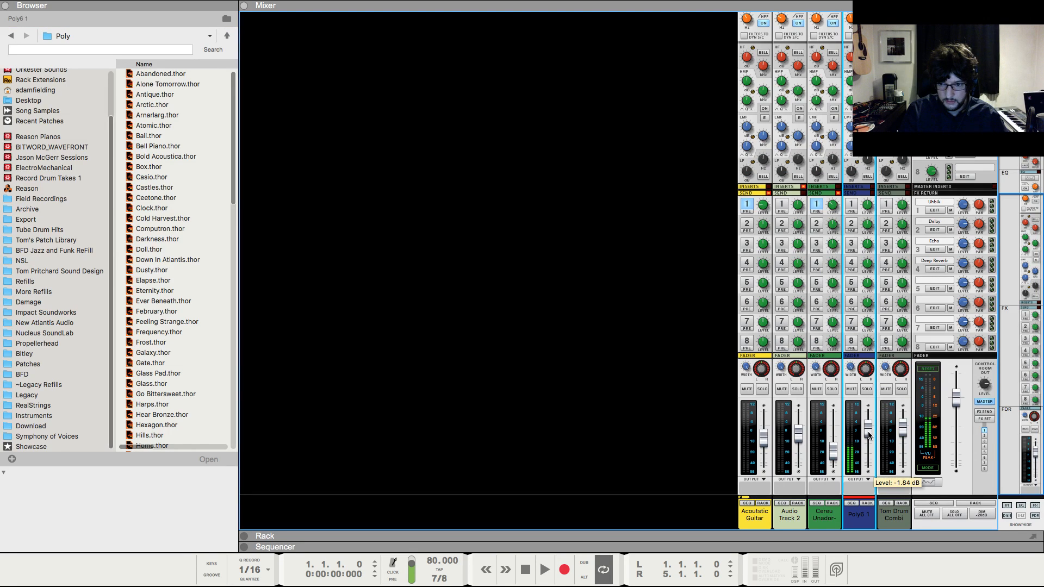
# - Draw a two-bar clip starting at bar 1 on the Poly6 1 track and open it for note editing
pyautogui.press('F7')
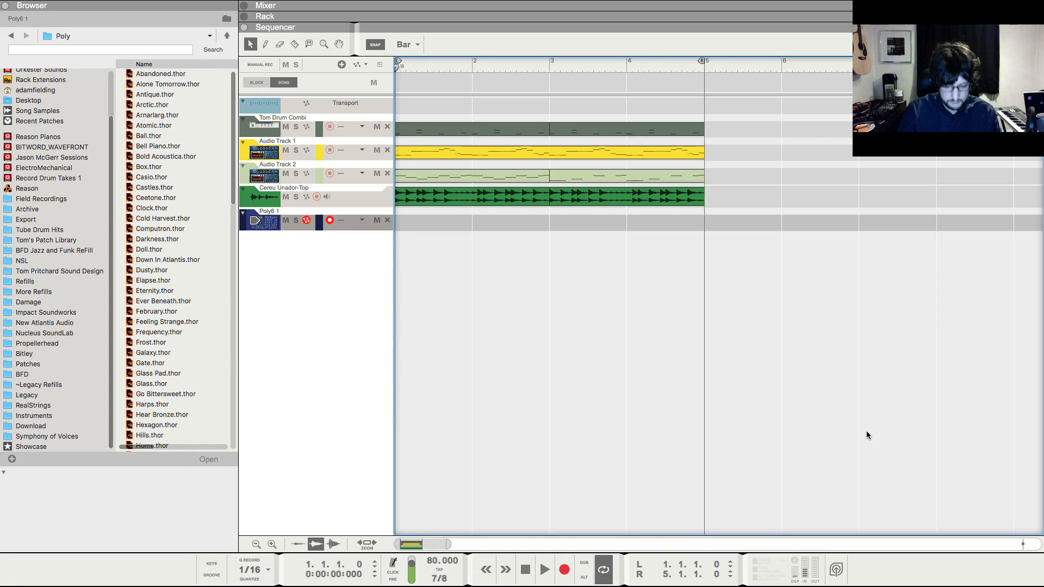
pyautogui.moveTo(428, 227); pyautogui.dragTo(476, 227)
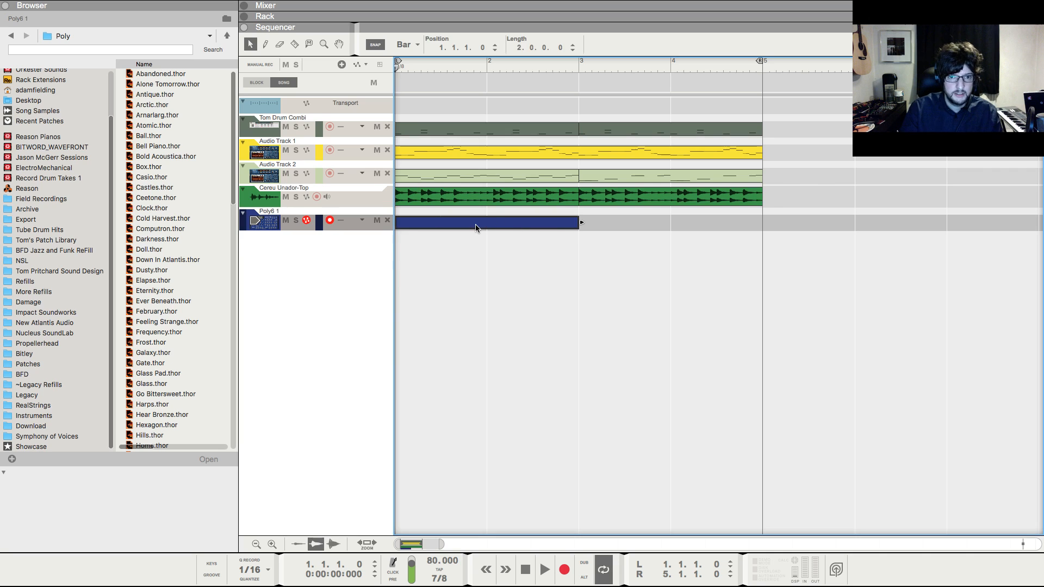
pyautogui.doubleClick(474, 227)
pyautogui.scroll(5, 445, 345)
pyautogui.scroll(1, 435, 346)
pyautogui.press('space')
pyautogui.press('space')
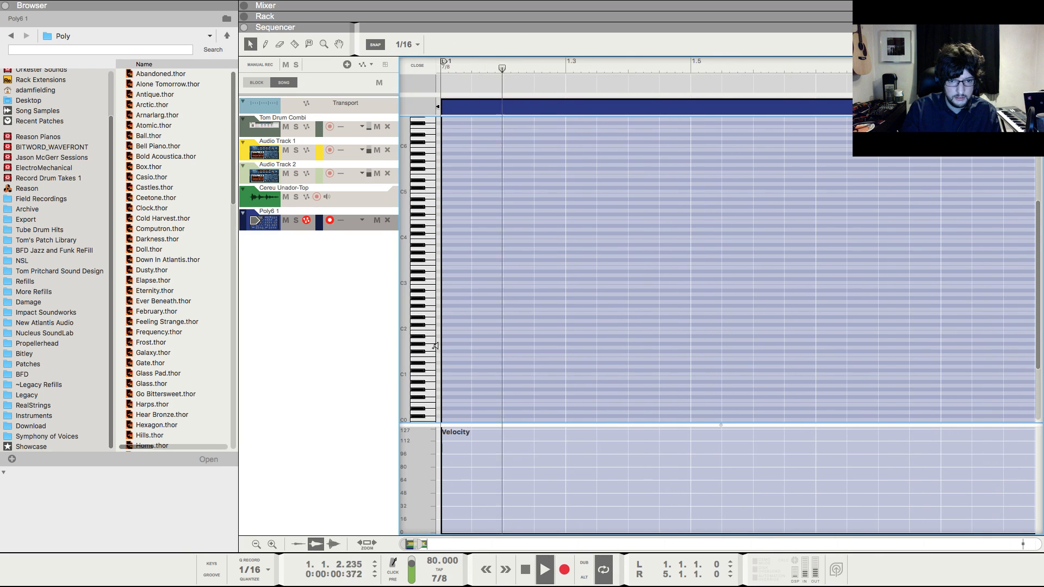
# - Draw a C2 note of length 0.2.0.0 at position 1.1.1.0 and play it from the start
pyautogui.moveTo(447, 348)
pyautogui.mouseDown()
pyautogui.moveTo(492, 348)
pyautogui.moveTo(474, 329)
pyautogui.moveTo(566, 328)
pyautogui.mouseUp()
pyautogui.press('space')
pyautogui.press('space')
pyautogui.press('space')
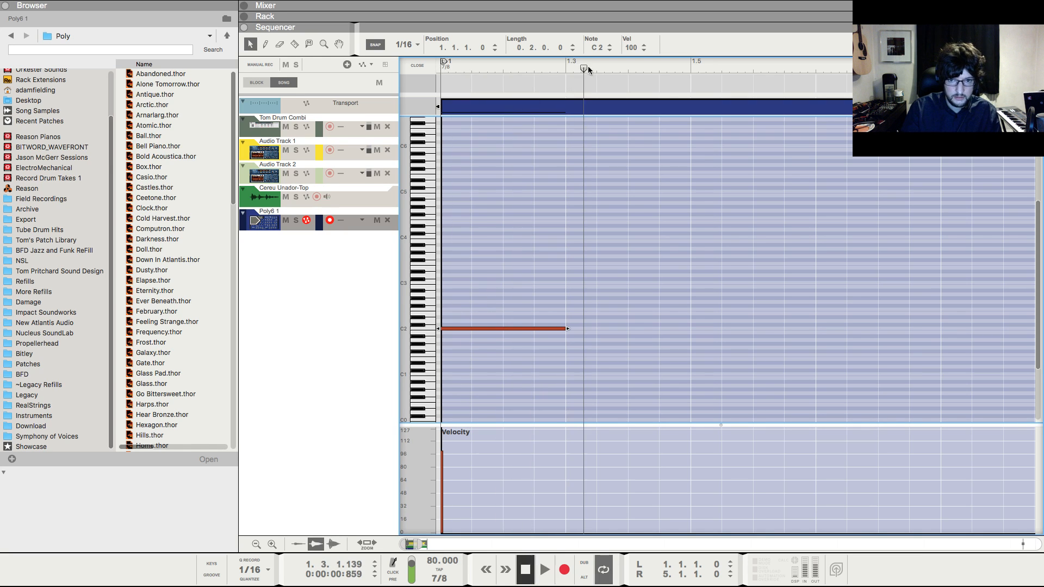
pyautogui.press('KP_0')
pyautogui.press('space')
pyautogui.press('space')
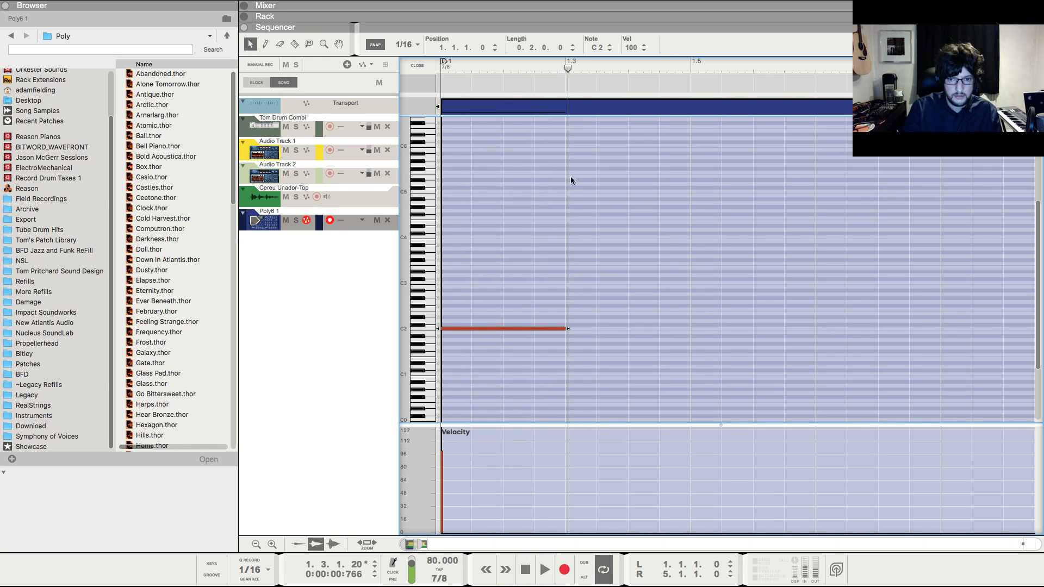
# - Lengthen the C2 note to 0.4.0.0 while playing the clip from the start
pyautogui.click(566, 72)
pyautogui.moveTo(568, 328); pyautogui.dragTo(575, 333)
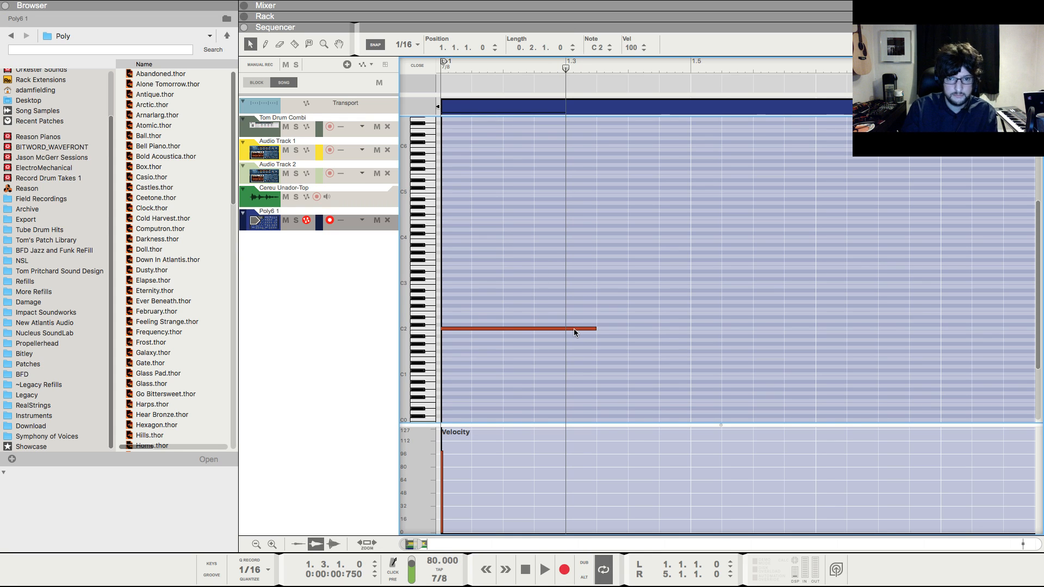
pyautogui.press('KP_0')
pyautogui.press('space')
pyautogui.scroll(-5, 634, 255)
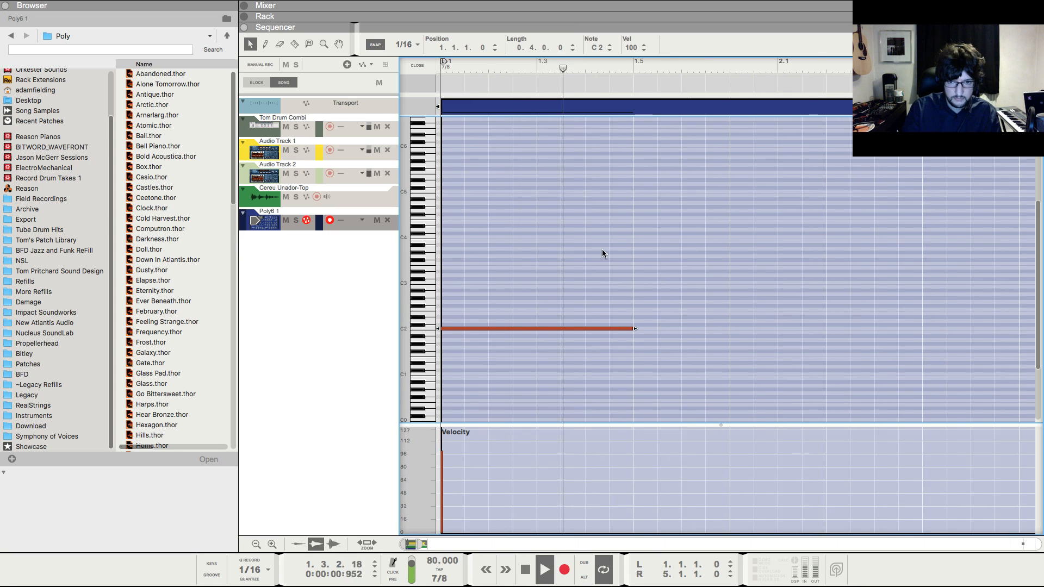
pyautogui.press('space')
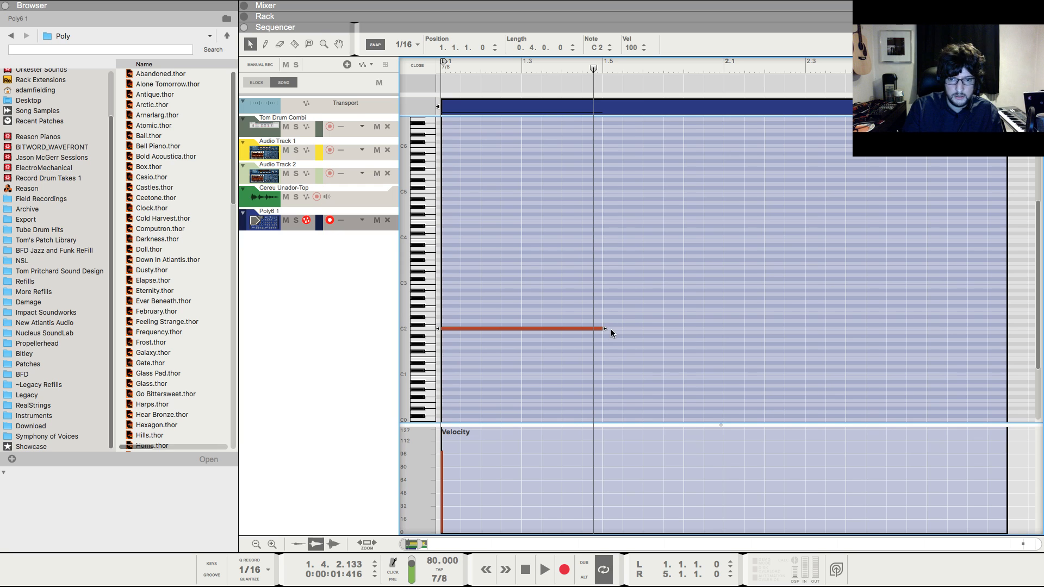
# - Add a G1 note of length 0.2.0.0 at position 1.5.1.0 in the Polysix clip and play it
pyautogui.moveTo(612, 347)
pyautogui.mouseDown()
pyautogui.moveTo(688, 345)
pyautogui.moveTo(681, 348)
pyautogui.mouseUp()
pyautogui.press('space')
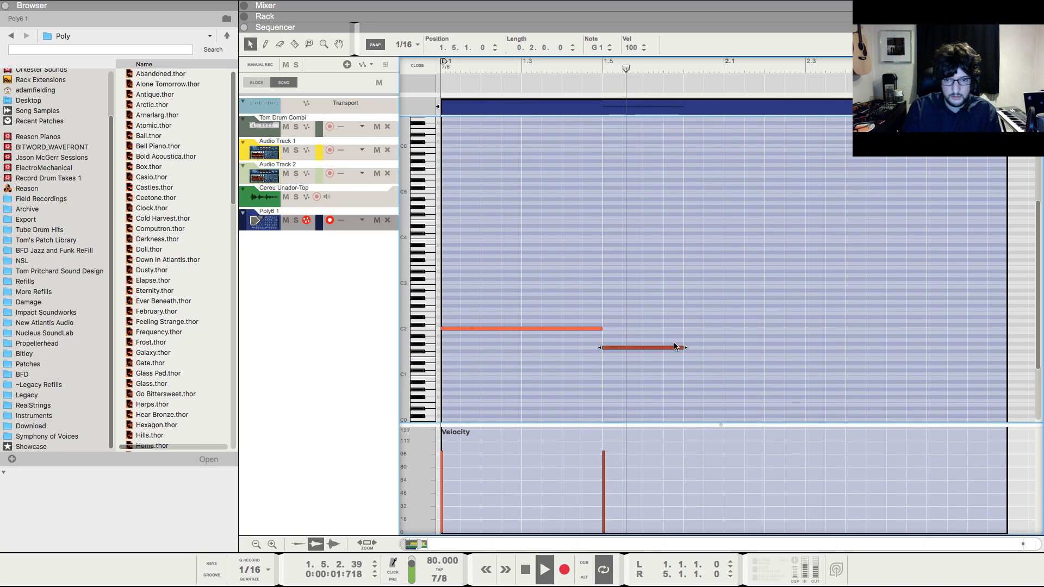
# - Extend the G1 note to the end of bar 1, add an F1 note of length 0.4.0.0 at position 2.1.1.0, and play the result
pyautogui.press('space')
pyautogui.press('KP_0')
pyautogui.press('space')
pyautogui.scroll(-3, 669, 283)
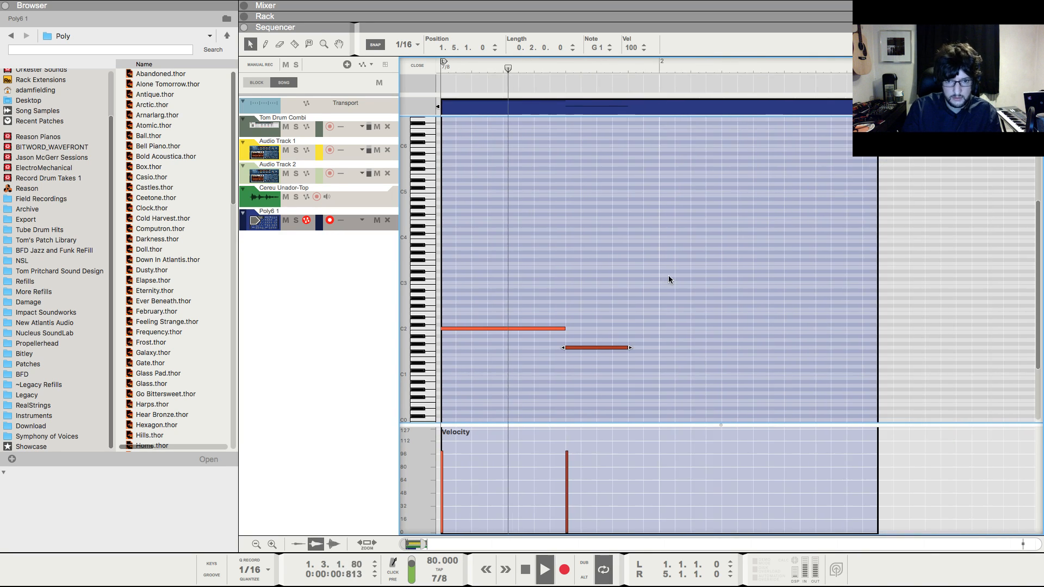
pyautogui.press('space')
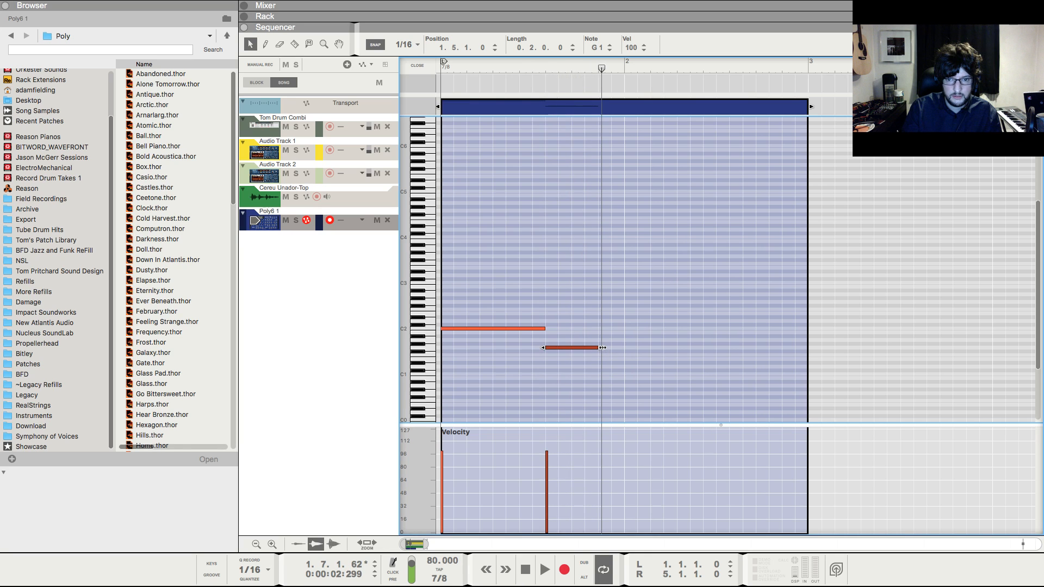
pyautogui.moveTo(603, 350); pyautogui.dragTo(725, 357)
pyautogui.click(631, 354)
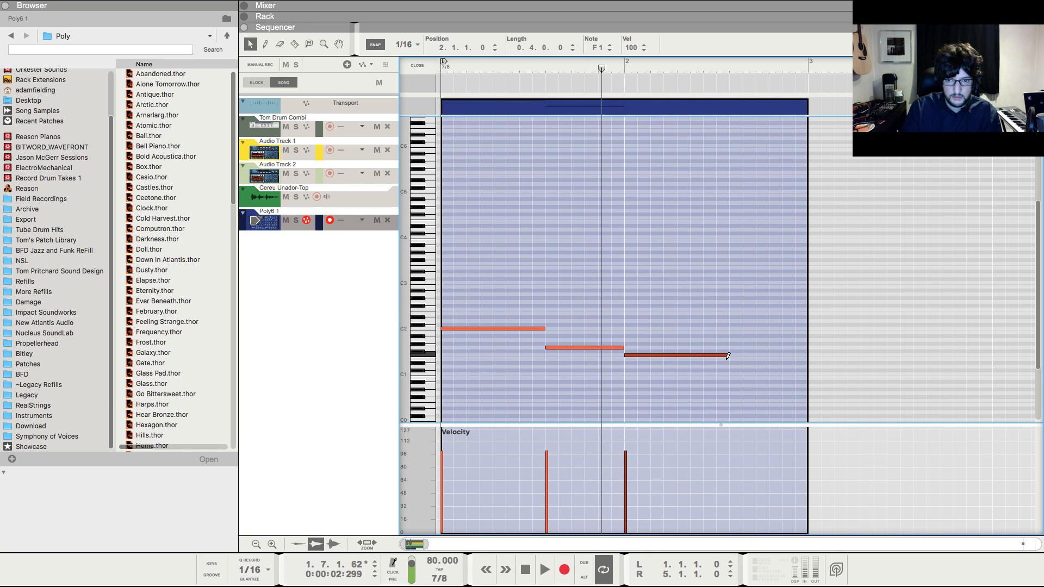
pyautogui.press('space')
pyautogui.press('space')
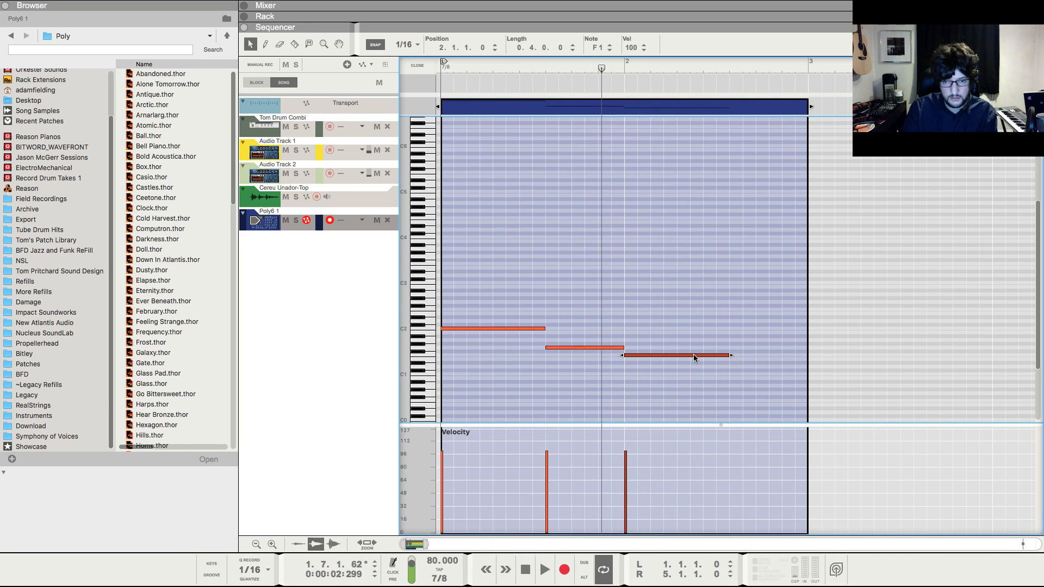
pyautogui.press('space')
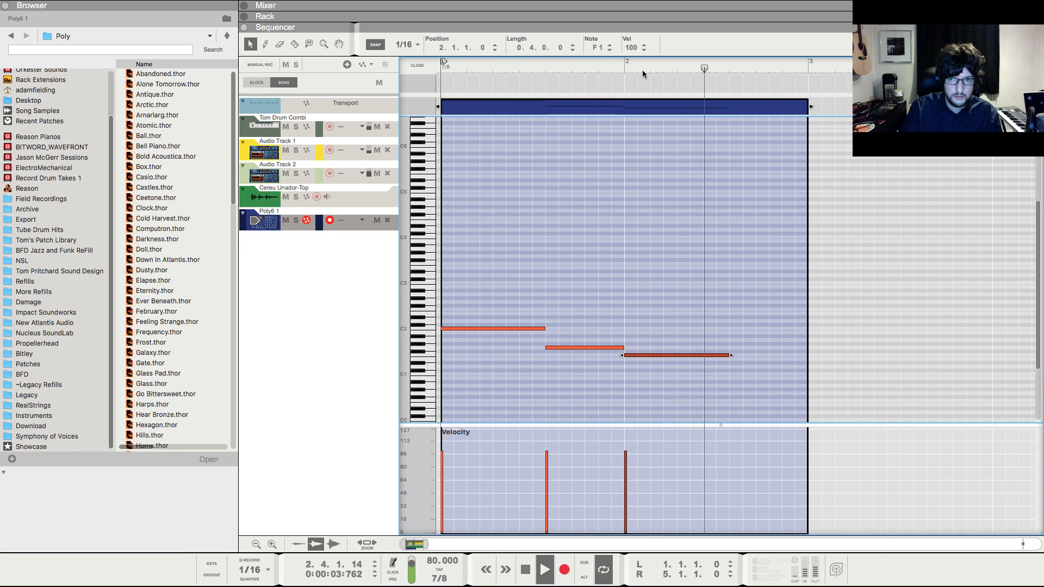
pyautogui.press('space')
# - Add a D#2 note of length 0.3.0.0 at position 2.5.1.0 and play the clip from the start
pyautogui.click(729, 68)
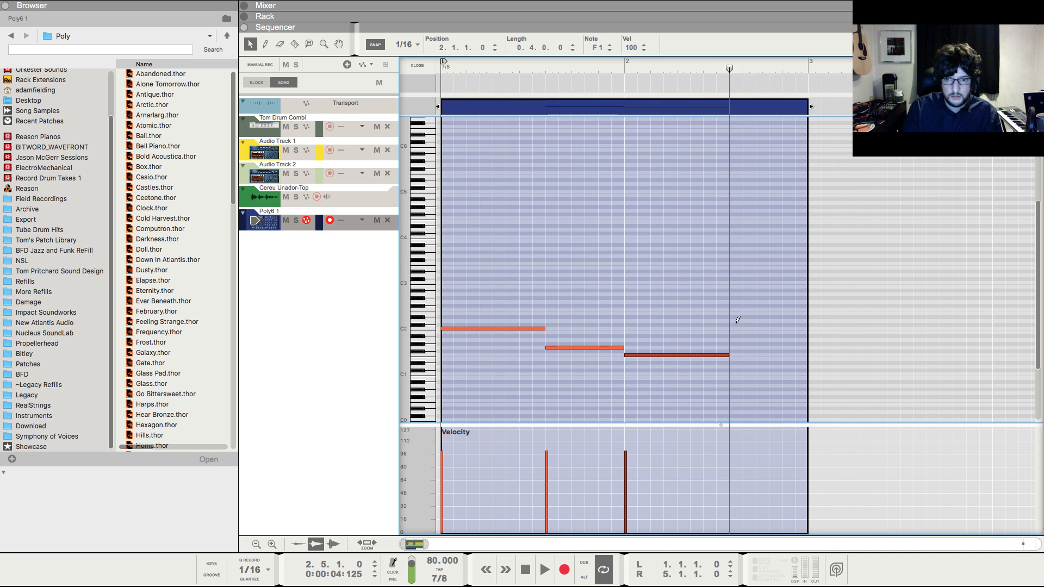
pyautogui.moveTo(738, 320); pyautogui.dragTo(805, 318)
pyautogui.press('space')
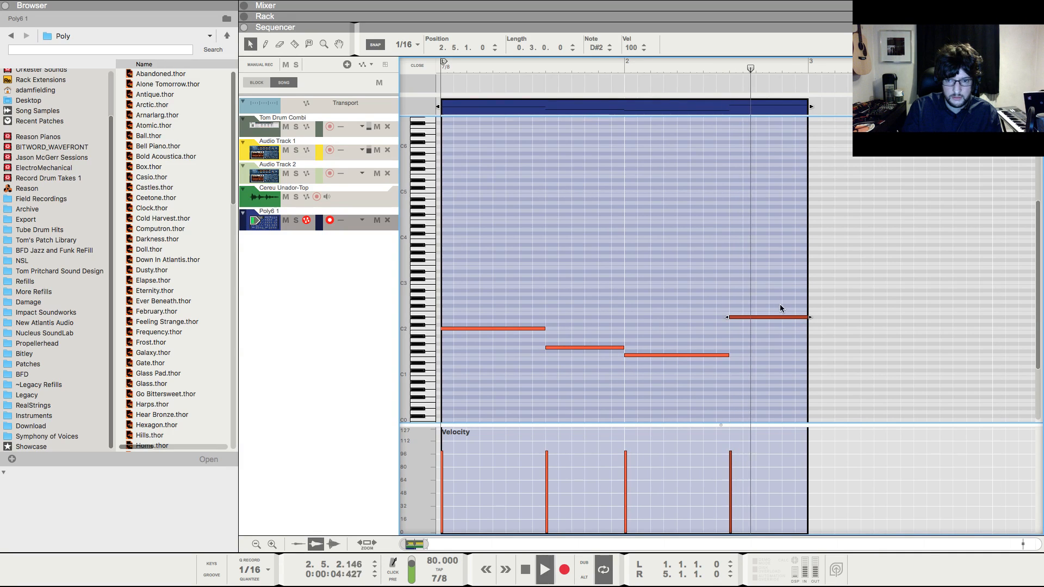
pyautogui.click(761, 287)
pyautogui.press('space')
pyautogui.click(440, 68)
pyautogui.press('space')
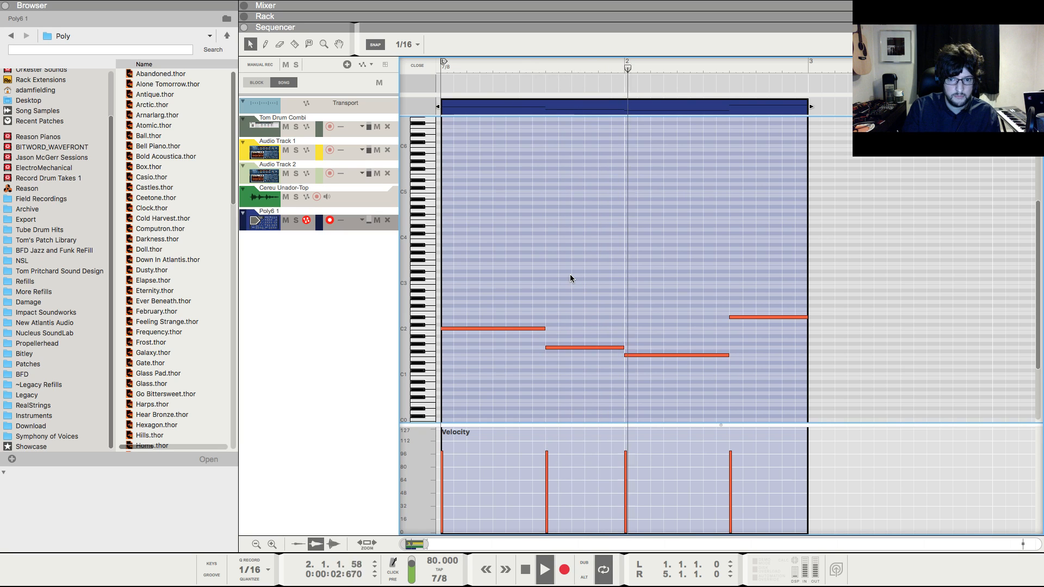
pyautogui.press('space')
# - Duplicate the two-bar Poly6 1 clip to bar 3 and open the copy for note editing
pyautogui.click(415, 68)
pyautogui.press('super+c')
pyautogui.press('super+v')
pyautogui.doubleClick(600, 223)
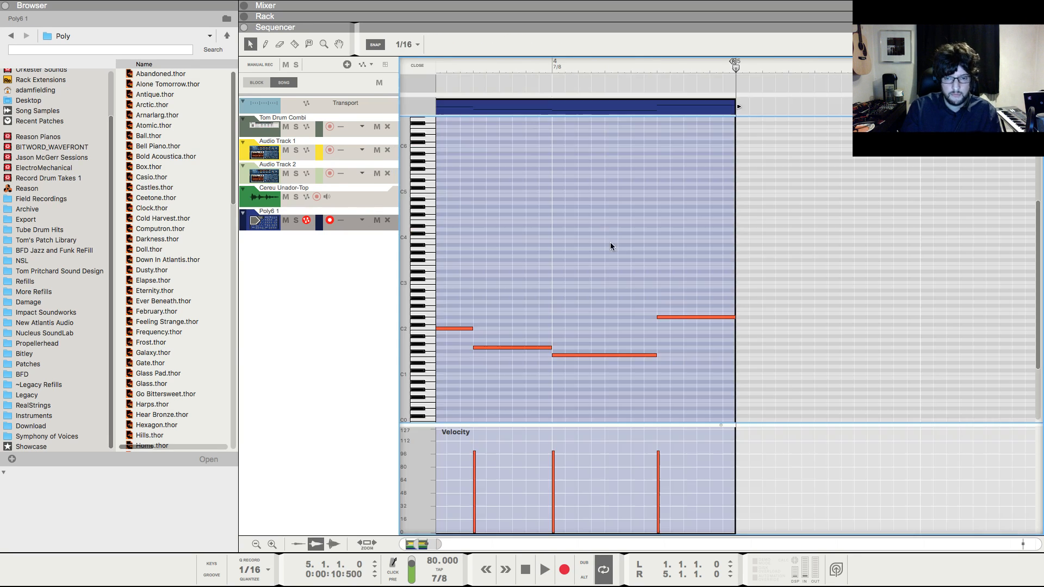
# - Lower the first note of the copied clip to A#1 and play from bar 3
pyautogui.hscroll(-5, 544, 330)
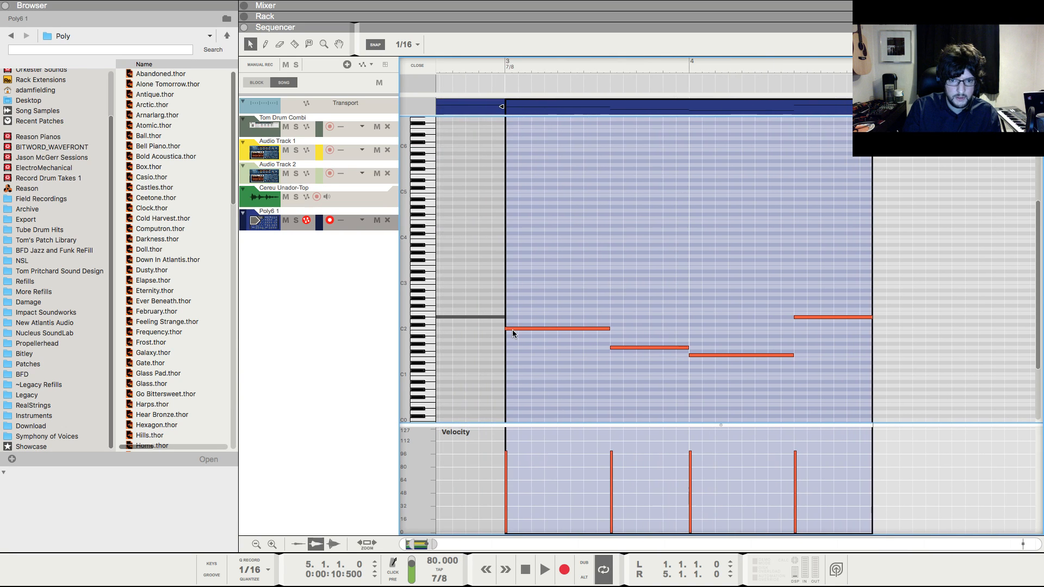
pyautogui.moveTo(512, 329); pyautogui.dragTo(512, 340)
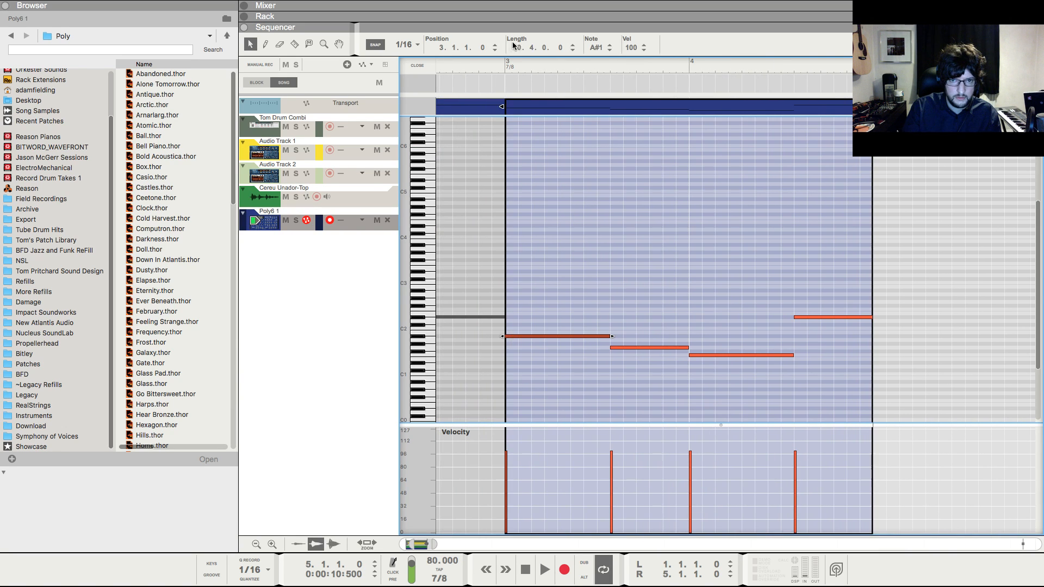
pyautogui.click(508, 67)
pyautogui.press('space')
pyautogui.press('g')
pyautogui.press('g')
pyautogui.press('g')
pyautogui.moveTo(615, 250); pyautogui.dragTo(392, 216)
pyautogui.hscroll(-1, 696, 395)
pyautogui.press('space')
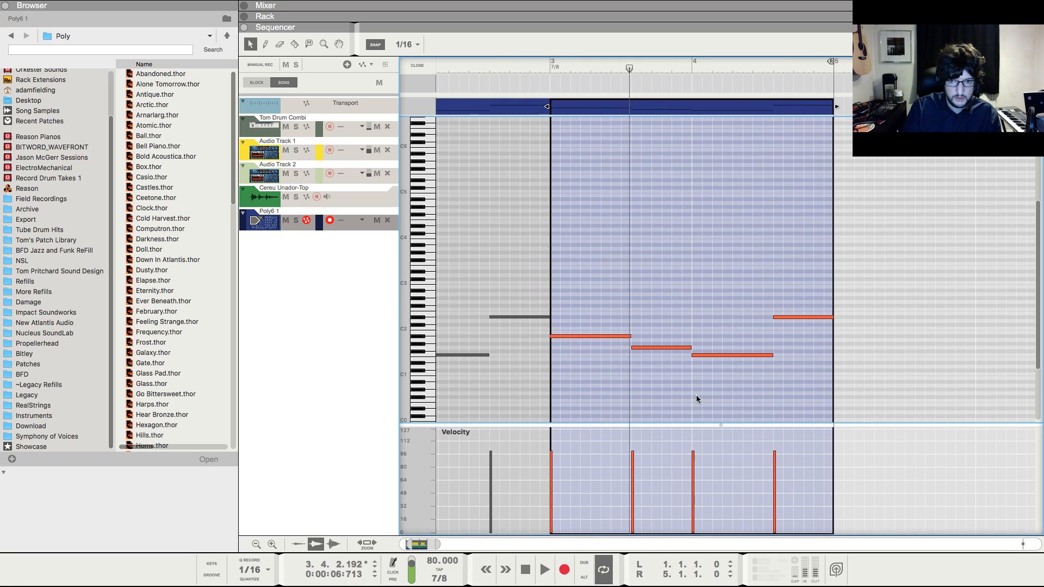
# - Move the copied clip's second note to F1, third to C2 and last to A#1, and play the song from the start
pyautogui.moveTo(655, 348); pyautogui.dragTo(714, 329)
pyautogui.click(808, 314)
pyautogui.moveTo(807, 317); pyautogui.dragTo(799, 337)
pyautogui.click(768, 288)
pyautogui.hotkey('shift', 'Return')
pyautogui.hotkey('shift', 'Return')
pyautogui.press('space')
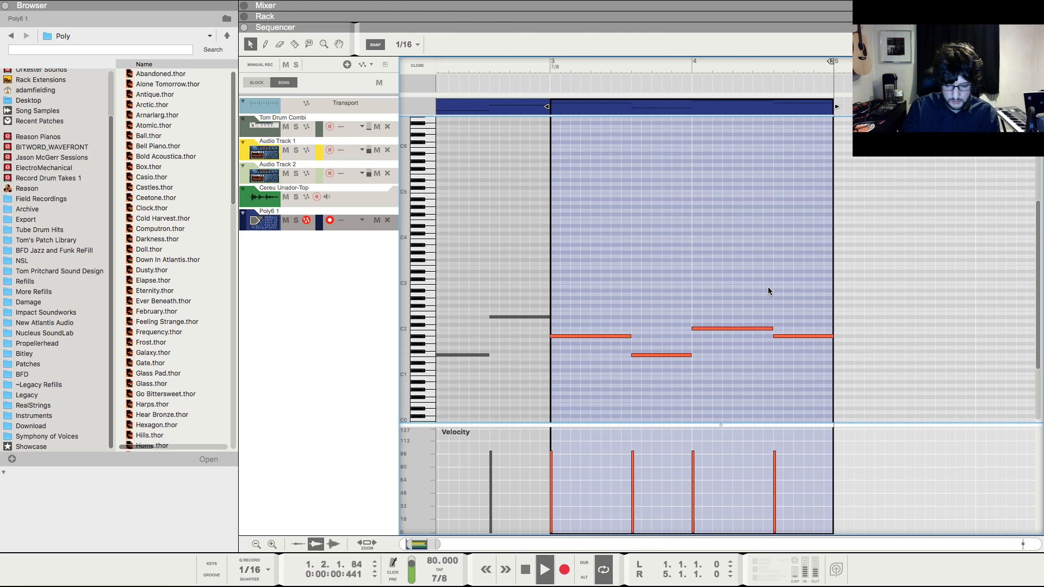
# - Check the Poly6 1 channel's level in the mixer and its device in the rack during playback
pyautogui.press('F5')
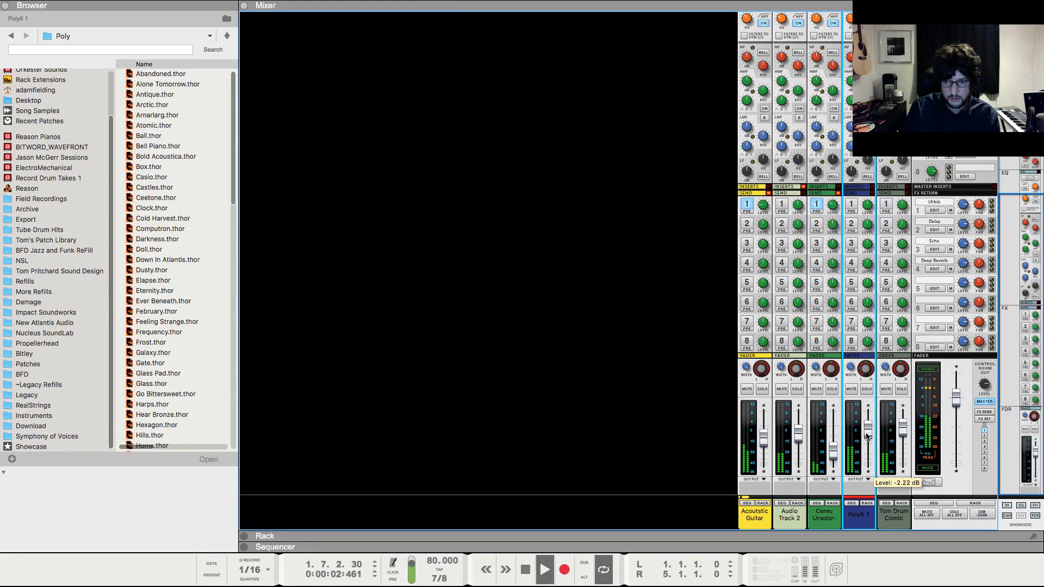
pyautogui.press('F6')
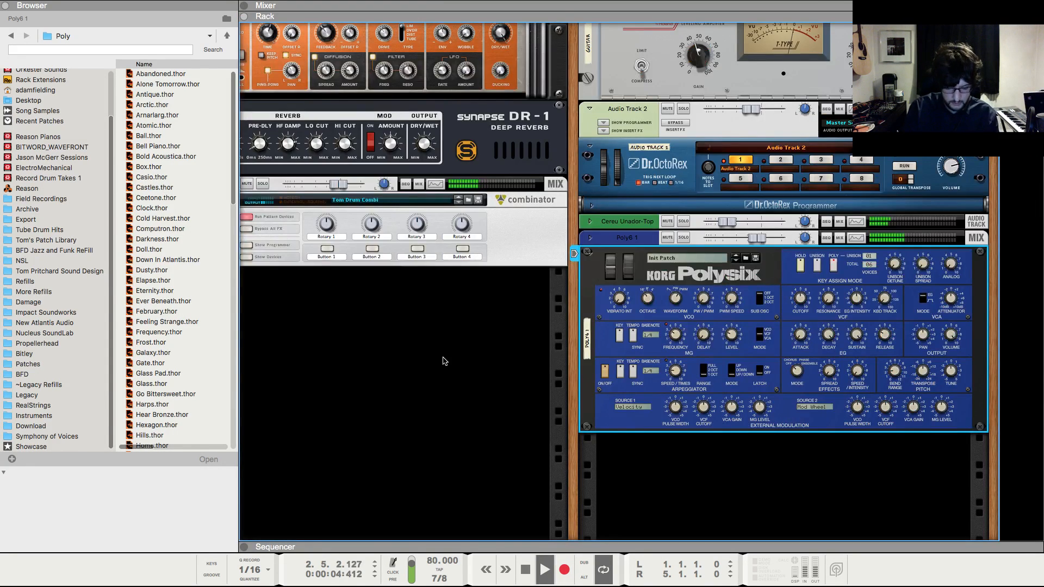
pyautogui.press('F7')
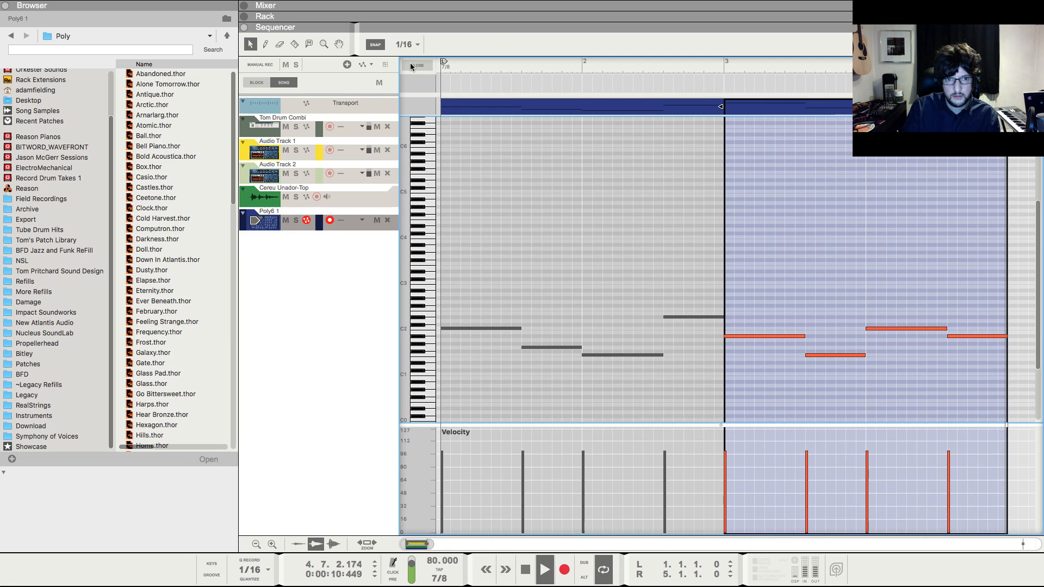
pyautogui.press('F6')
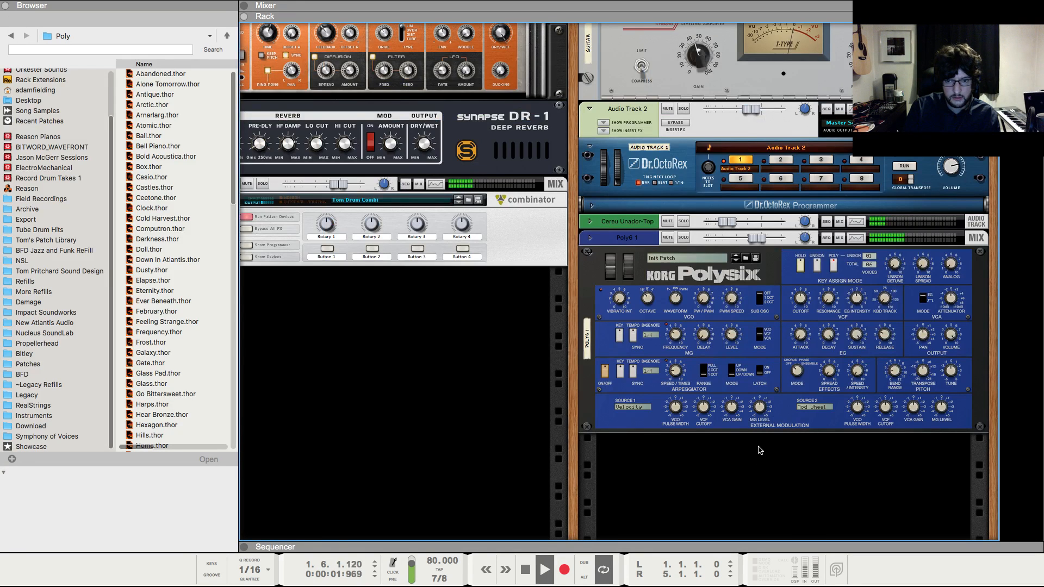
pyautogui.press('F5')
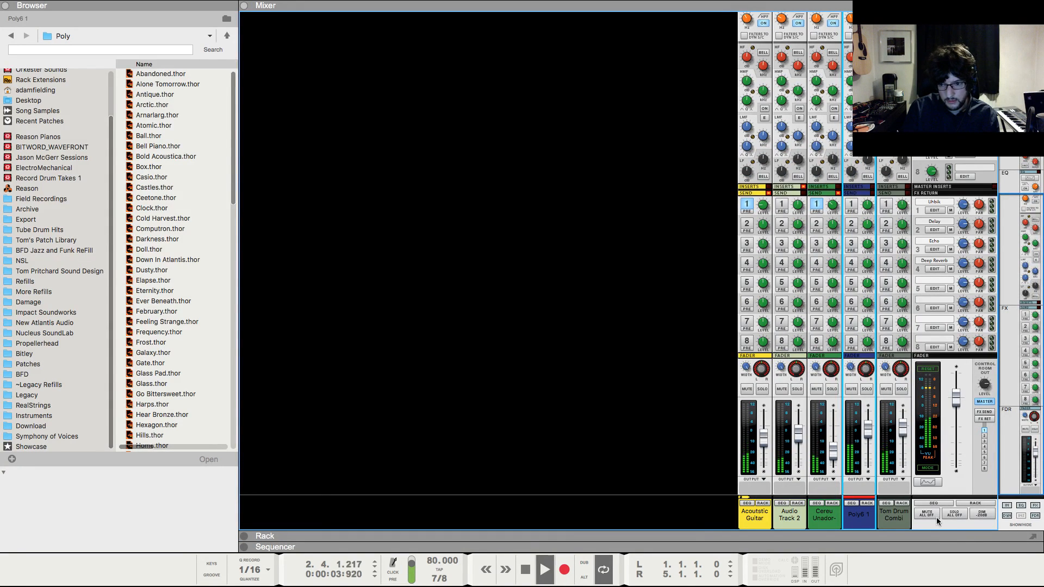
# - Show the Tom Drum Combi's devices and, in its internal mixer, set the channel 4 level to 91 and the channel 2 level to 90
pyautogui.press('F6')
pyautogui.click(342, 296)
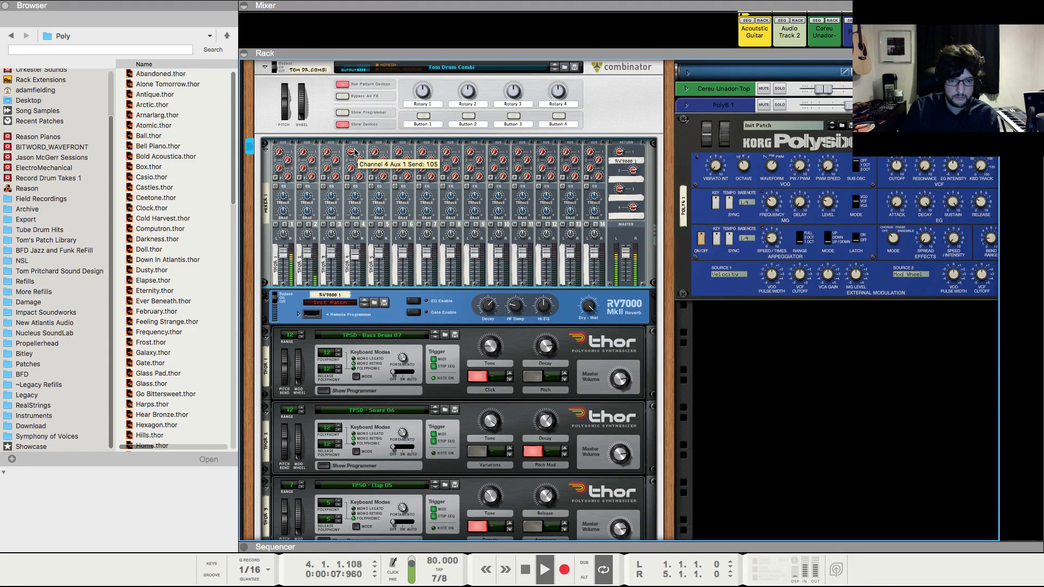
pyautogui.moveTo(355, 253); pyautogui.dragTo(357, 260)
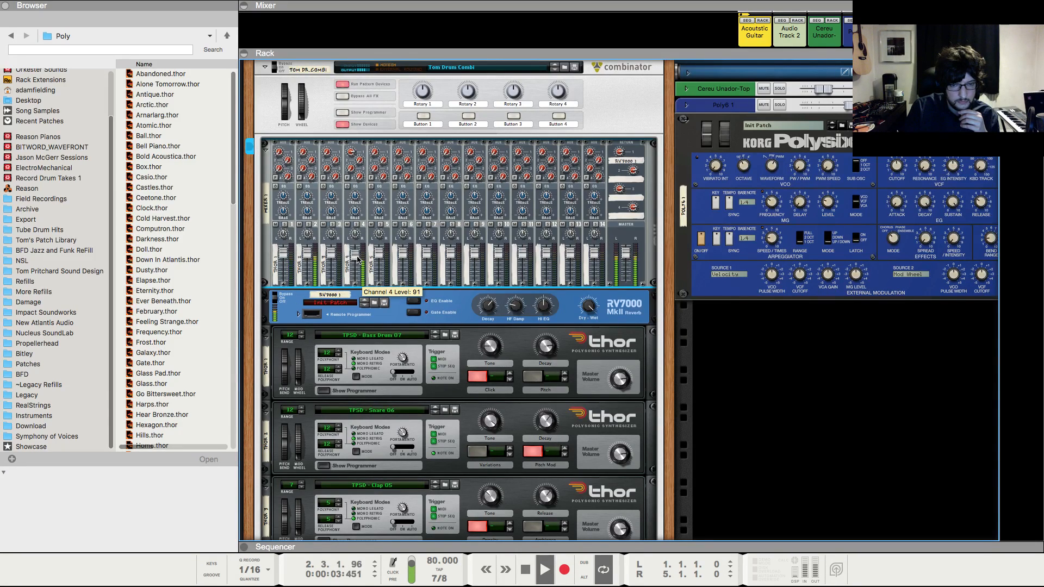
pyautogui.moveTo(306, 256); pyautogui.dragTo(306, 260)
pyautogui.hscroll(-1, 307, 258)
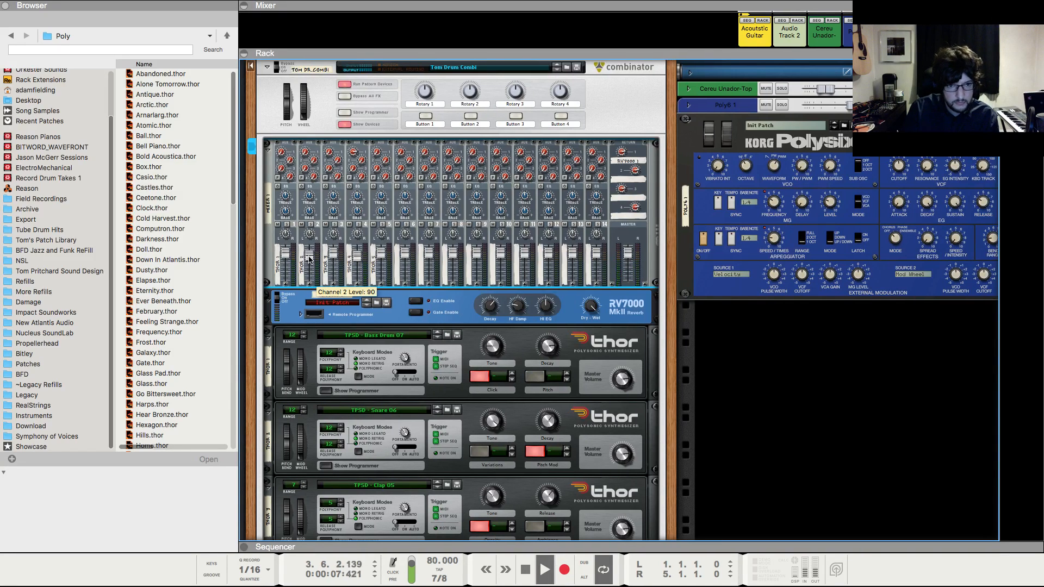
# - Return to the sequencer and play the song from the start to listen to the Polysix part
pyautogui.press('F7')
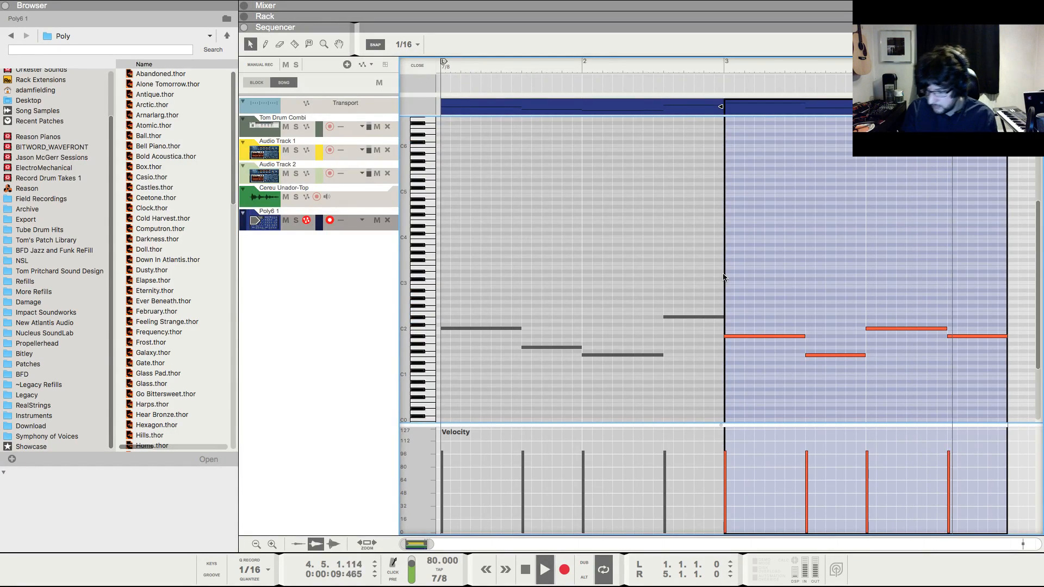
pyautogui.press('space')
pyautogui.hotkey('shift', 'Return')
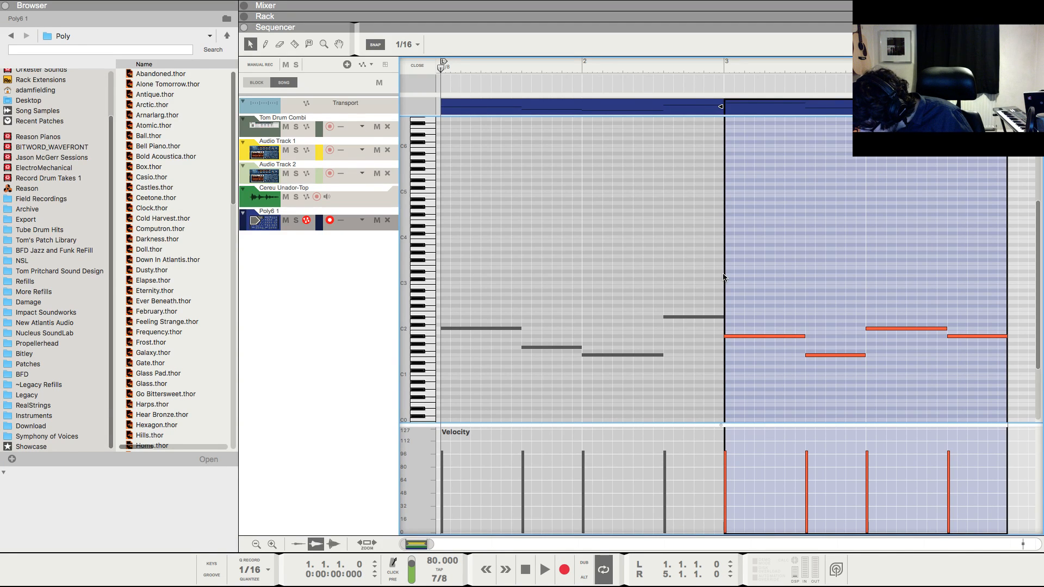
pyautogui.press('F6')
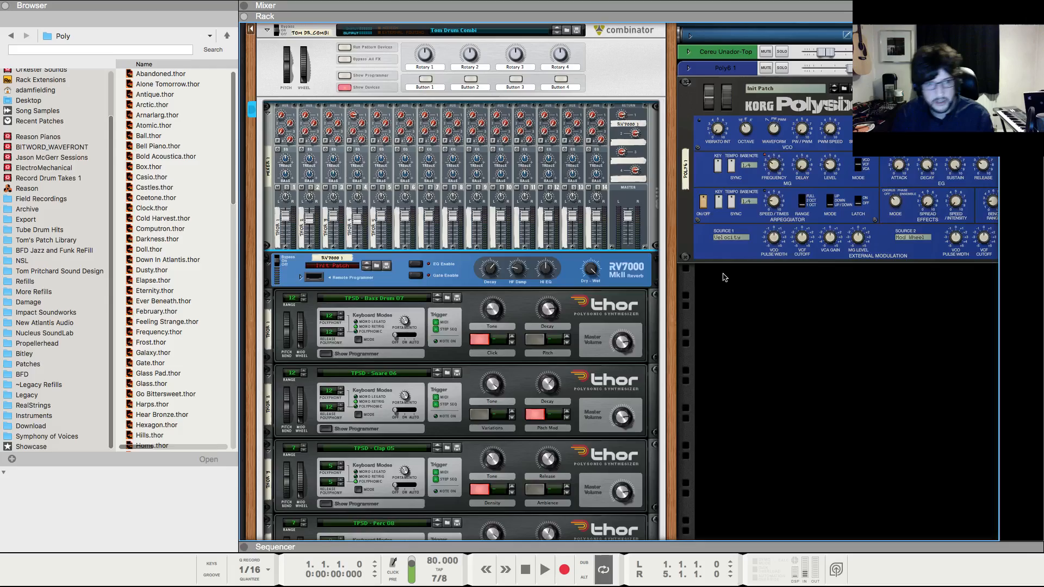
pyautogui.hscroll(4, 755, 302)
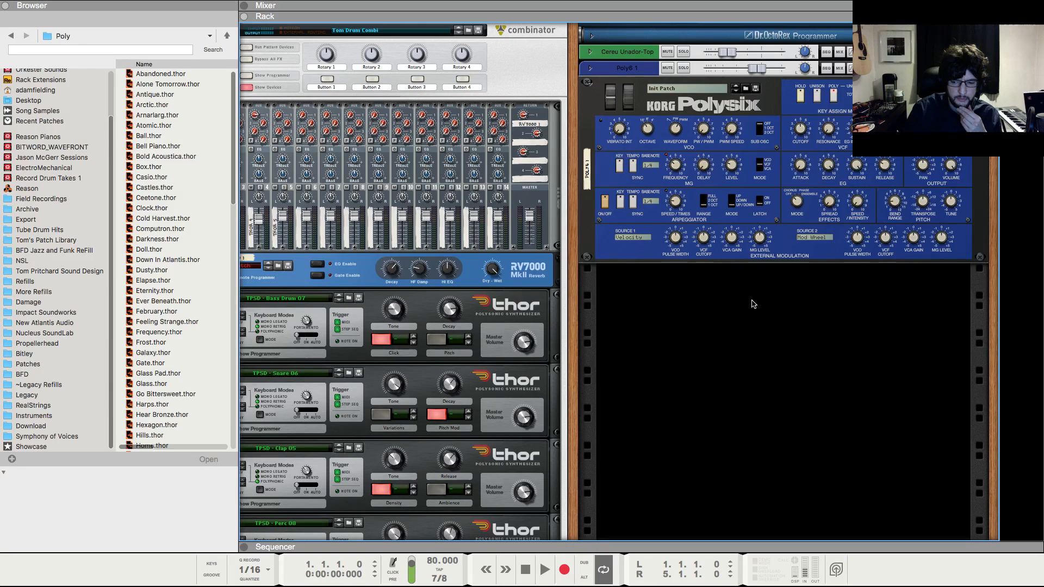
pyautogui.press('F7')
pyautogui.press('space')
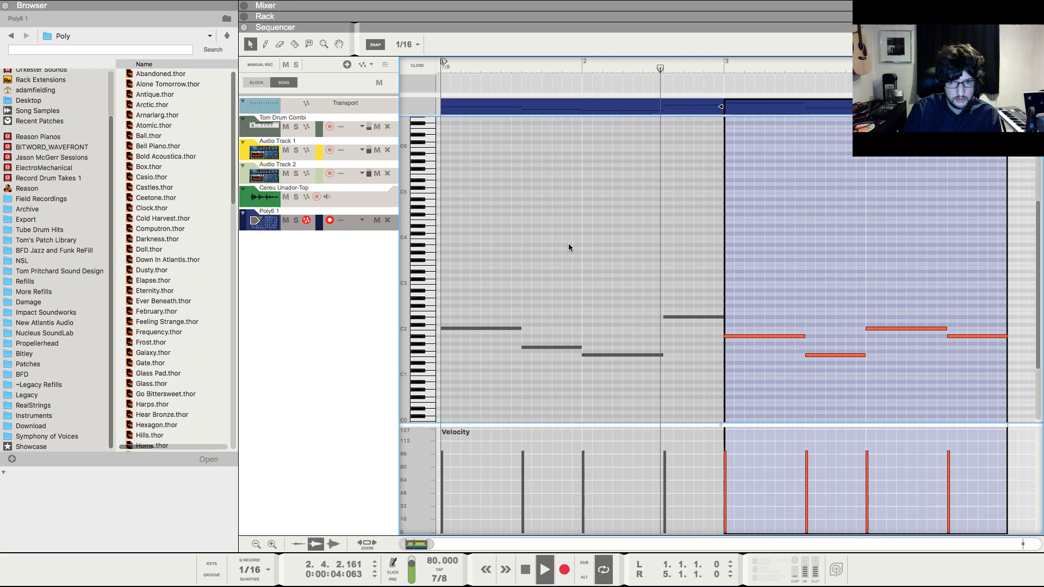
pyautogui.press('space')
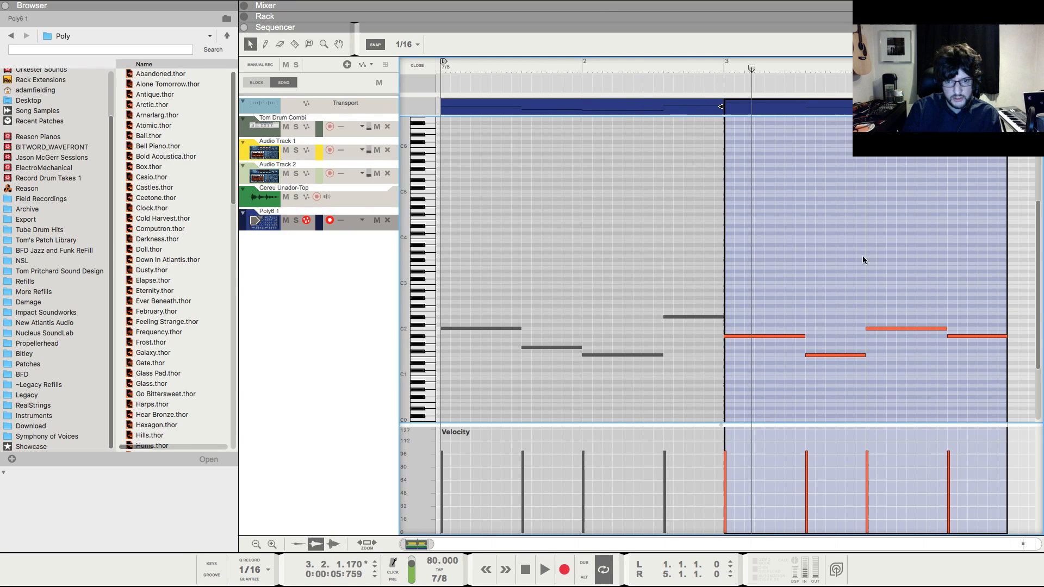
# - Close the second Poly6 1 clip and open the first one for note editing
pyautogui.click(452, 111)
pyautogui.click(418, 65)
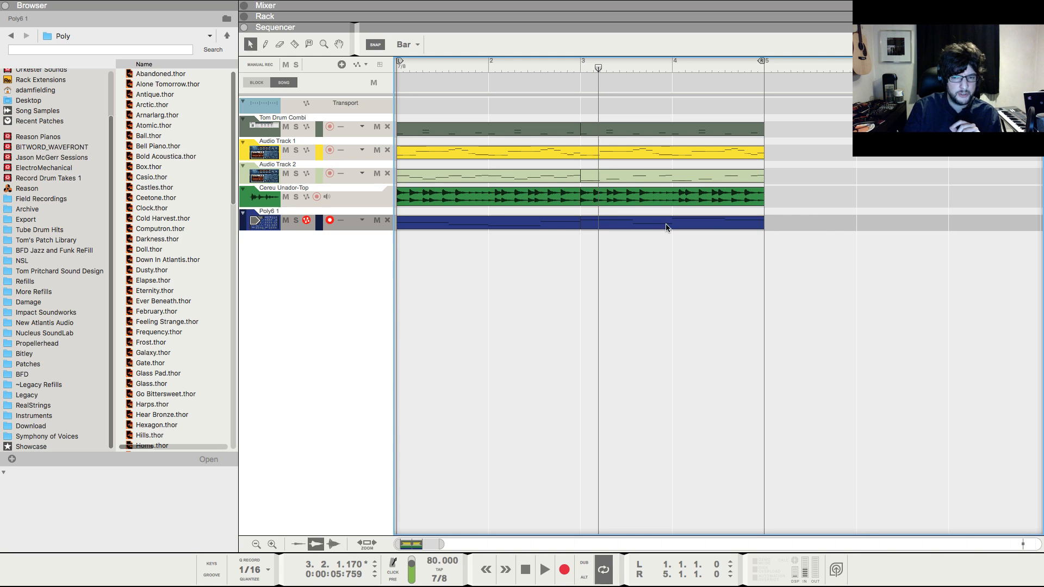
pyautogui.doubleClick(566, 225)
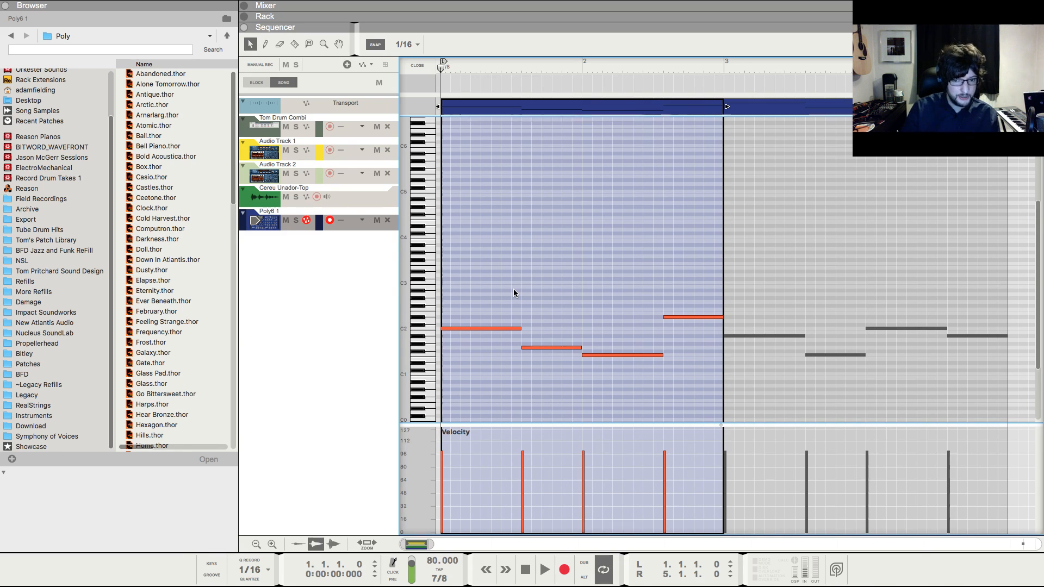
# - Hide the devices inside the Tom Drum Combi in the rack
pyautogui.press('F6')
pyautogui.scroll(3, 707, 346)
pyautogui.scroll(-2, 707, 346)
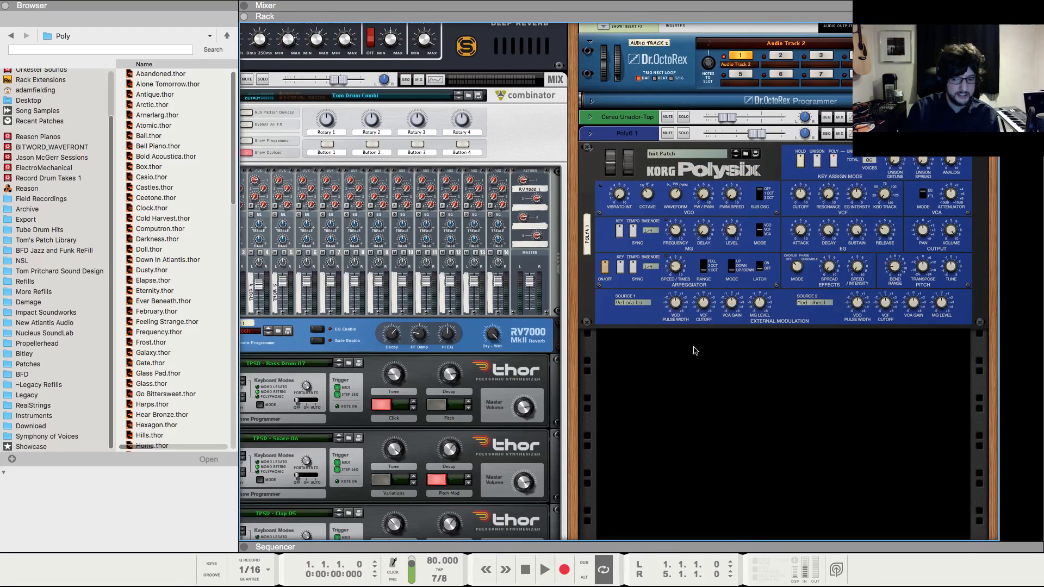
pyautogui.rightClick(669, 365)
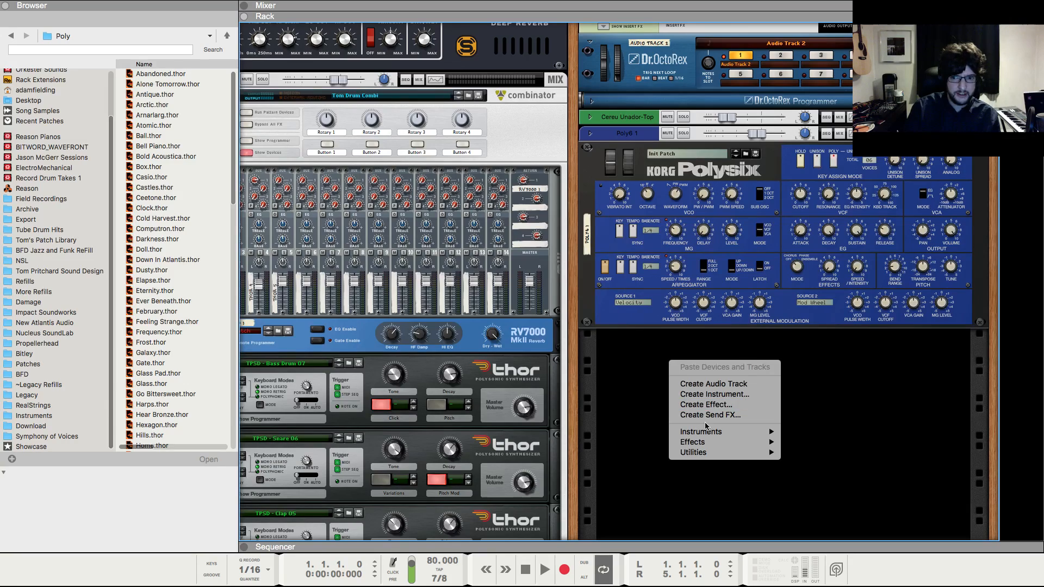
pyautogui.click(626, 360)
pyautogui.scroll(10, 625, 359)
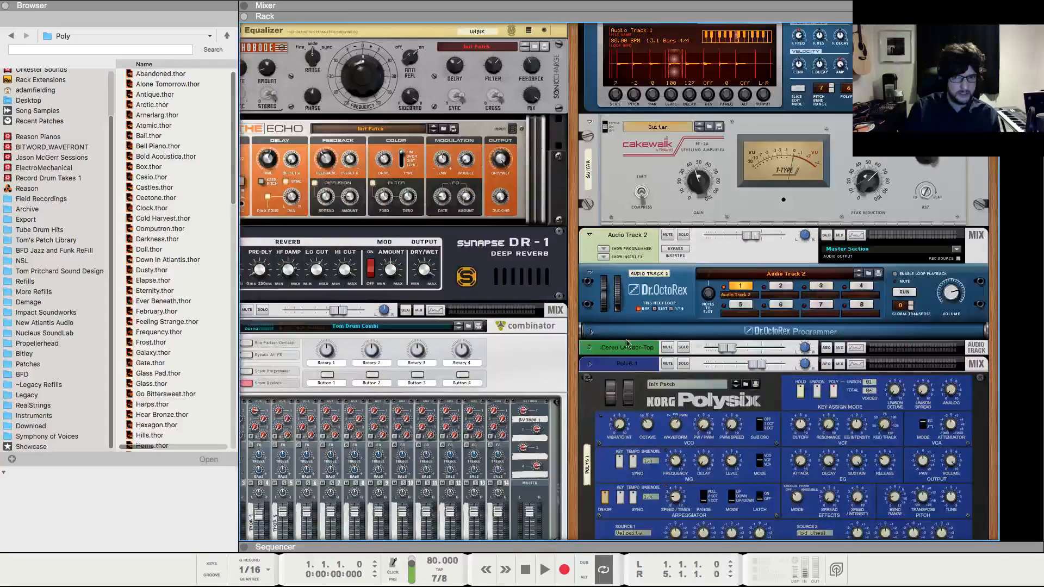
pyautogui.hscroll(-10, 354, 410)
pyautogui.click(760, 384)
# - Create a Radical Piano instrument in the rack below the Korg Polysix
pyautogui.hscroll(10, 772, 394)
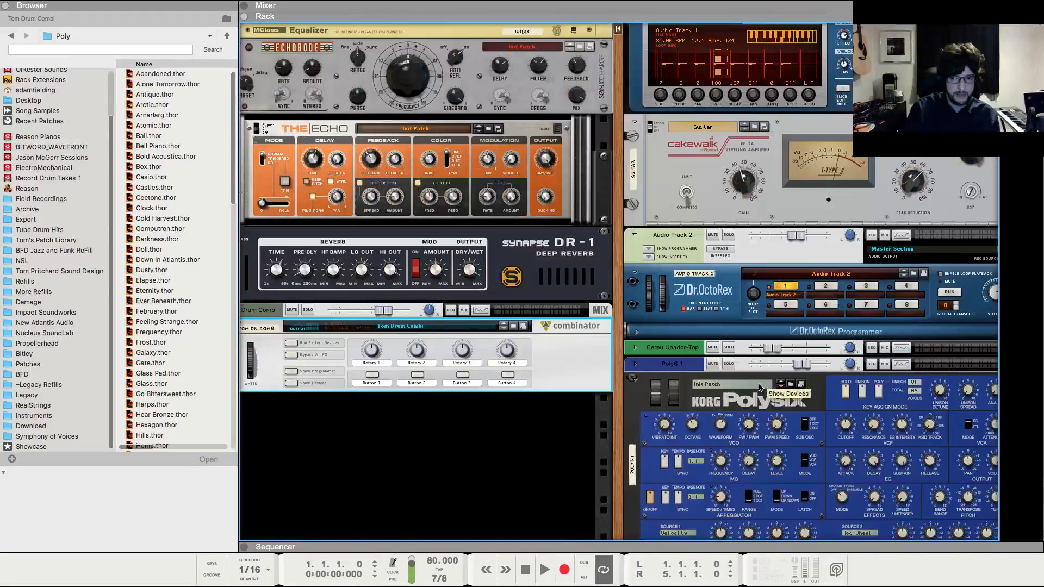
pyautogui.scroll(-7, 801, 405)
pyautogui.rightClick(728, 460)
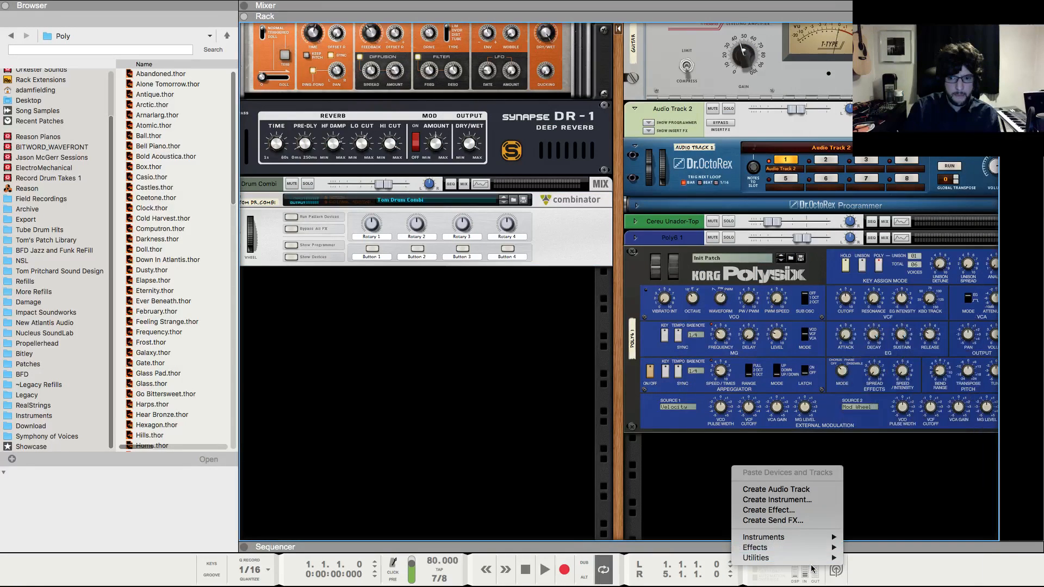
pyautogui.moveTo(808, 539)
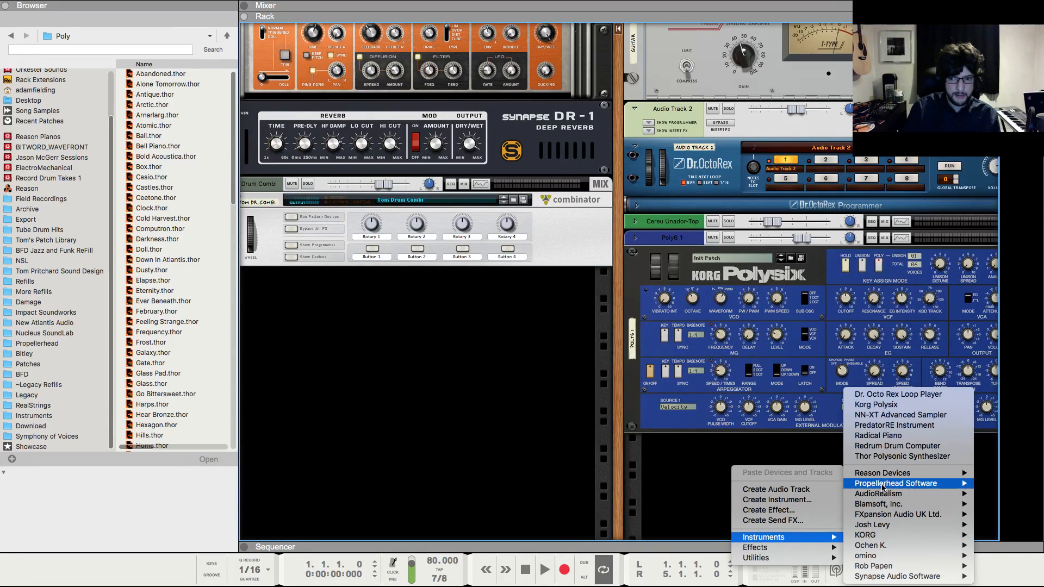
pyautogui.moveTo(894, 484)
pyautogui.click(792, 504)
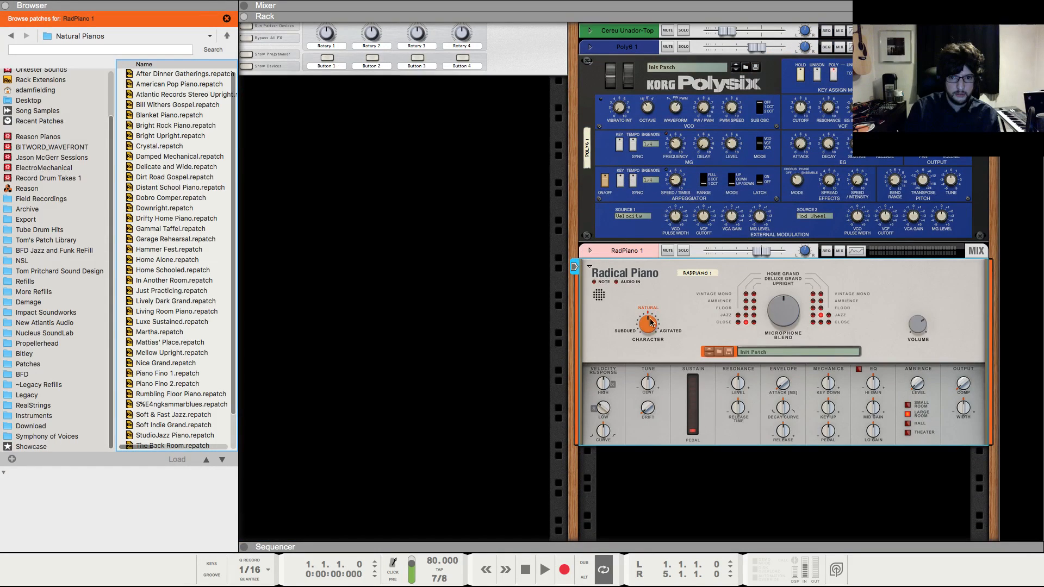
# - Shift the Radical Piano's character toward Subdued, blend toward microphone 1, and choose the innermost Close and outermost Jazz microphone positions
pyautogui.moveTo(651, 322); pyautogui.dragTo(653, 334)
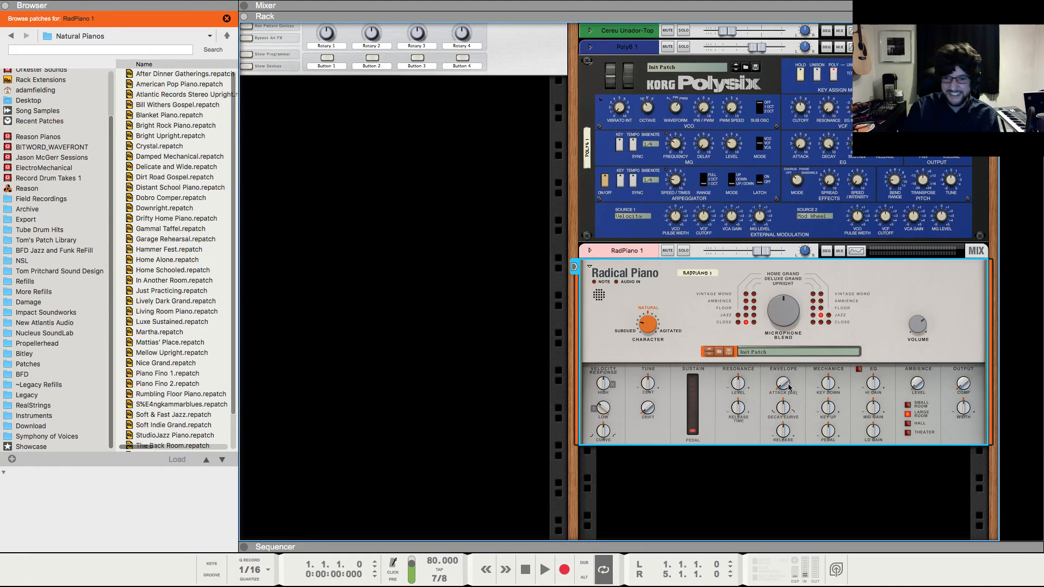
pyautogui.moveTo(784, 312); pyautogui.dragTo(784, 319)
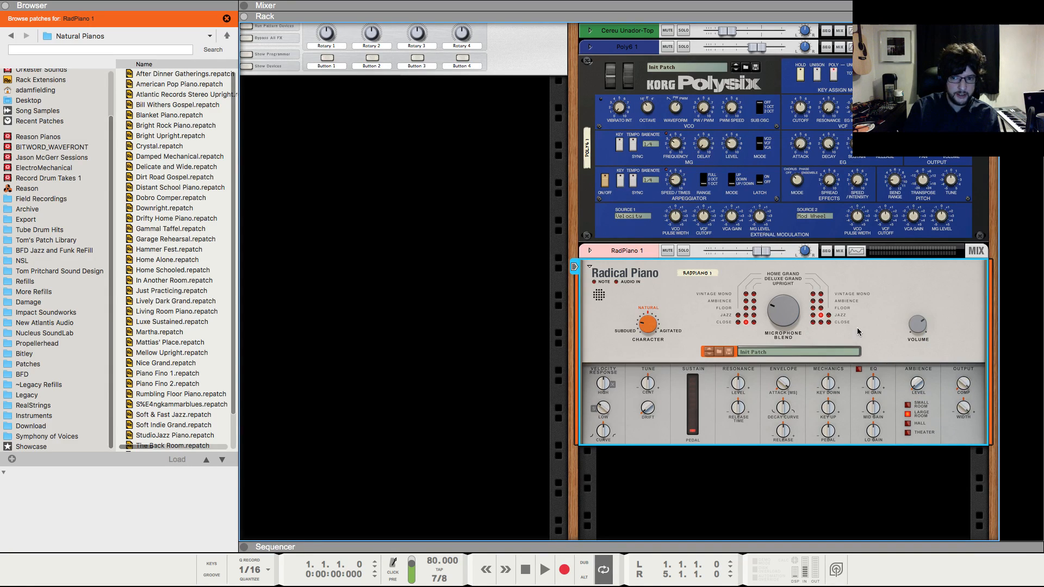
pyautogui.click(755, 322)
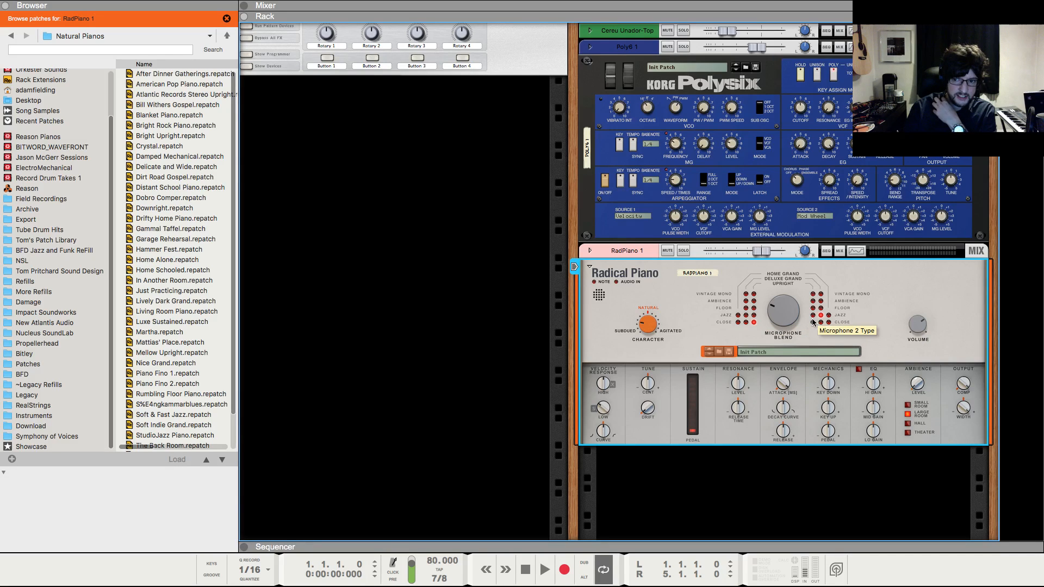
pyautogui.click(813, 315)
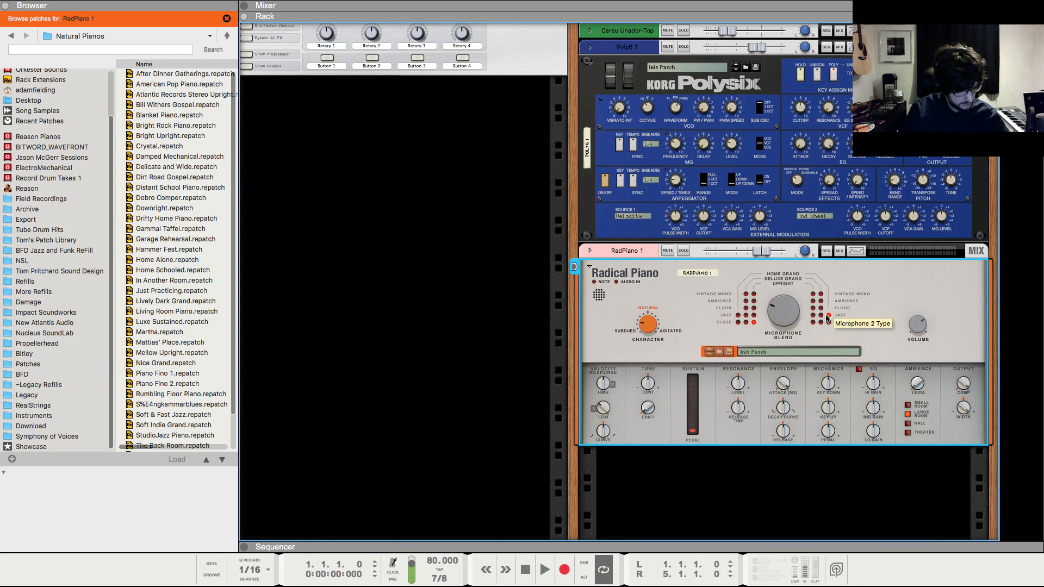
# - Lower the Radical Piano's Key Up mechanics level and set its tune drift to 28 cent
pyautogui.click(801, 450)
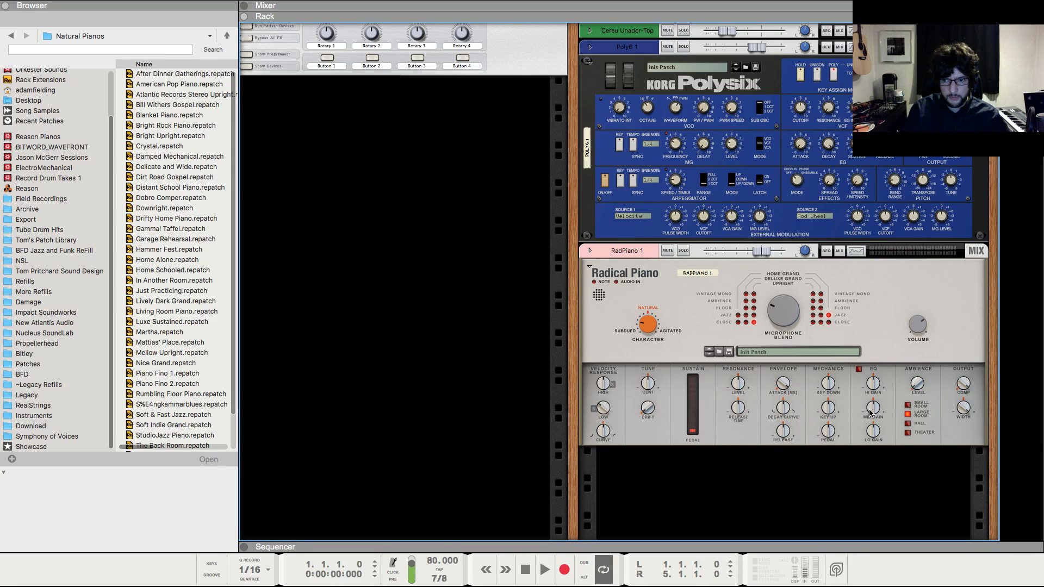
pyautogui.moveTo(830, 412); pyautogui.dragTo(830, 428)
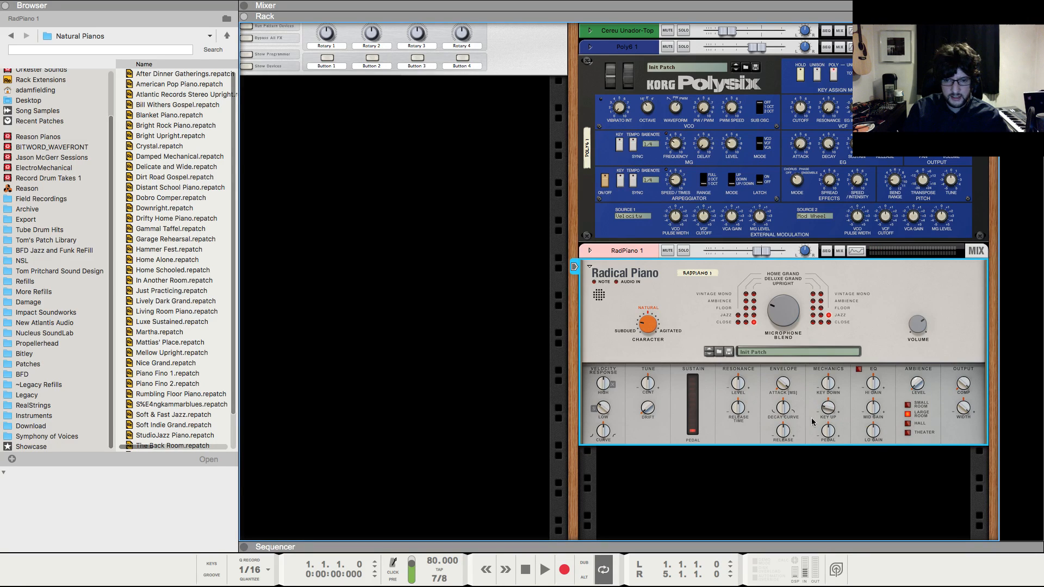
pyautogui.moveTo(651, 411); pyautogui.dragTo(655, 404)
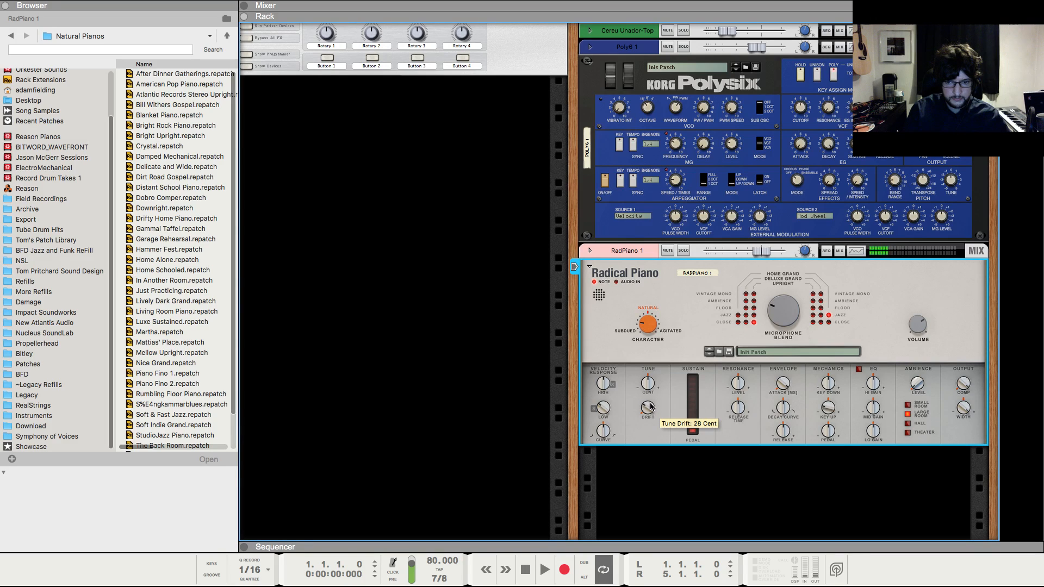
# - Add an RV7000 MkII reverb as an effect directly after the Radical Piano
pyautogui.rightClick(657, 437)
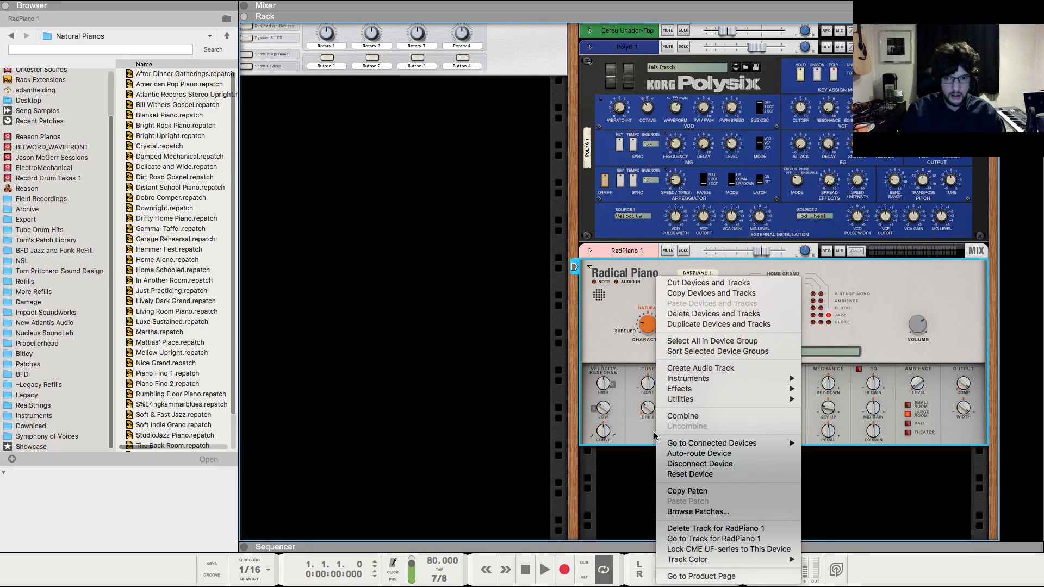
pyautogui.moveTo(702, 392)
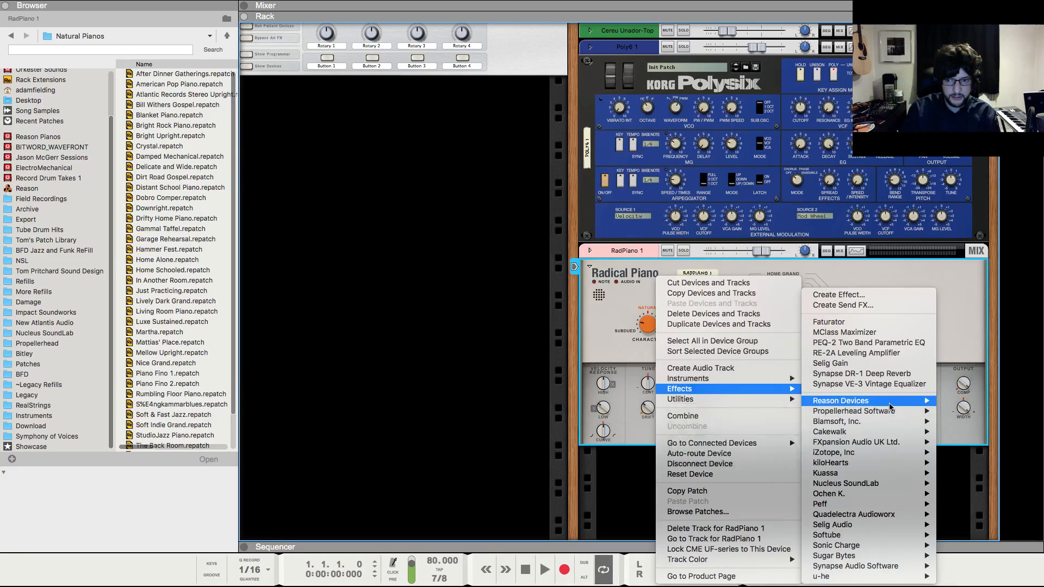
pyautogui.moveTo(888, 404)
pyautogui.click(733, 396)
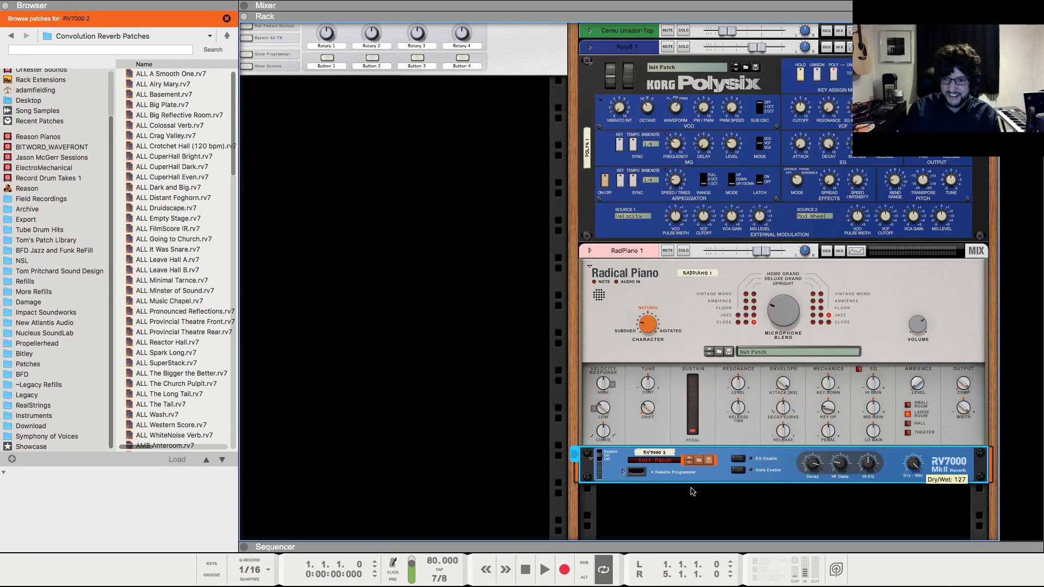
# - In the RV7000's remote programmer, set the algorithm to Arena, enable and adjust the EQ, and fold the programmer away
pyautogui.click(623, 472)
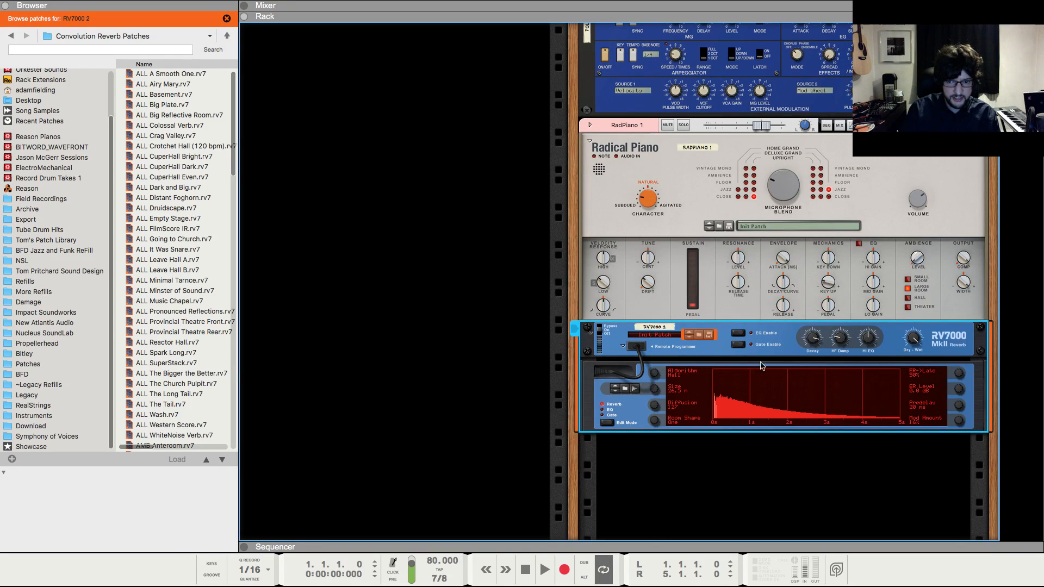
pyautogui.moveTo(654, 373); pyautogui.dragTo(655, 372)
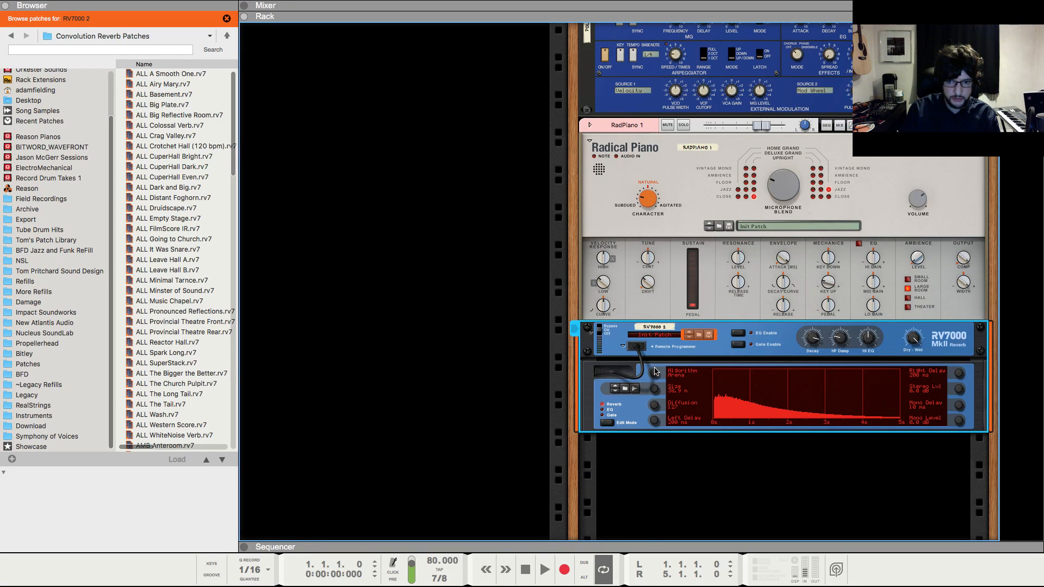
pyautogui.click(738, 334)
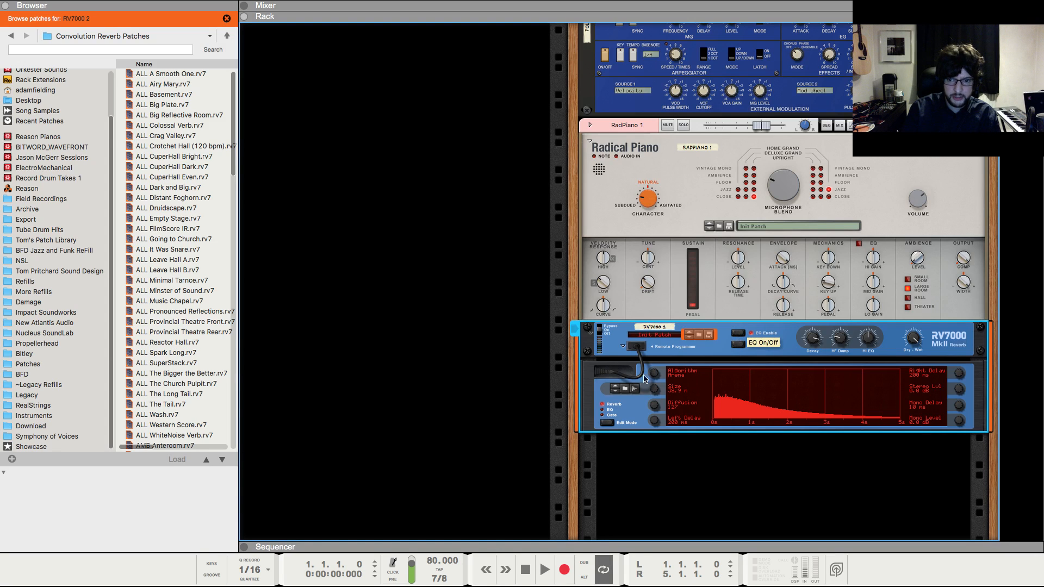
pyautogui.click(606, 422)
pyautogui.moveTo(655, 375)
pyautogui.mouseDown()
pyautogui.moveTo(656, 393)
pyautogui.moveTo(656, 379)
pyautogui.mouseUp()
pyautogui.click(621, 347)
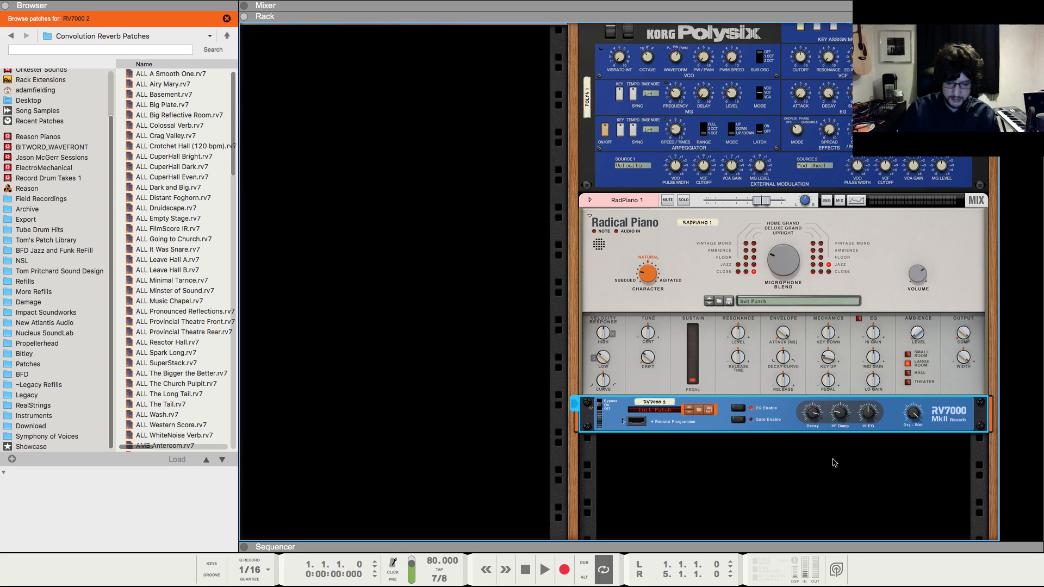
# - Enable the high-pass filter on the RadPiano 1 mixer channel and set its frequency to 187.1 Hz
pyautogui.press('F5')
pyautogui.scroll(5, 904, 318)
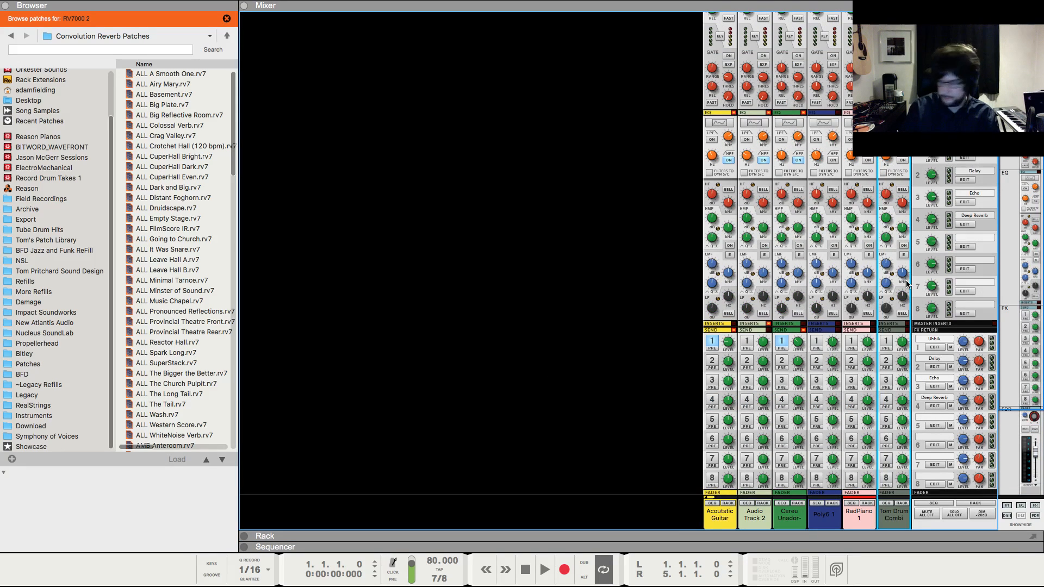
pyautogui.scroll(1, 904, 317)
pyautogui.scroll(-5, 891, 302)
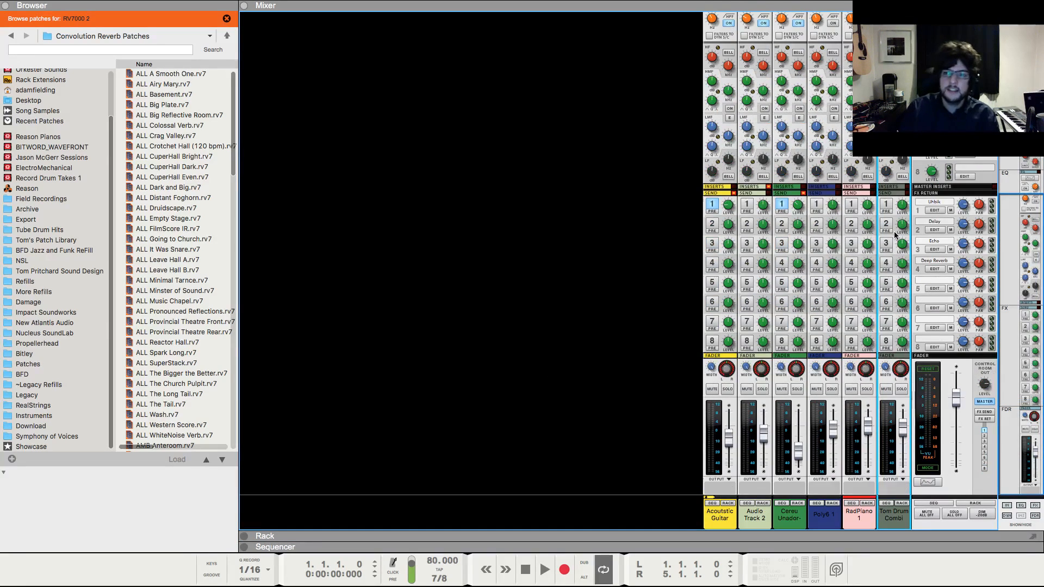
pyautogui.scroll(5, 895, 234)
pyautogui.click(853, 193)
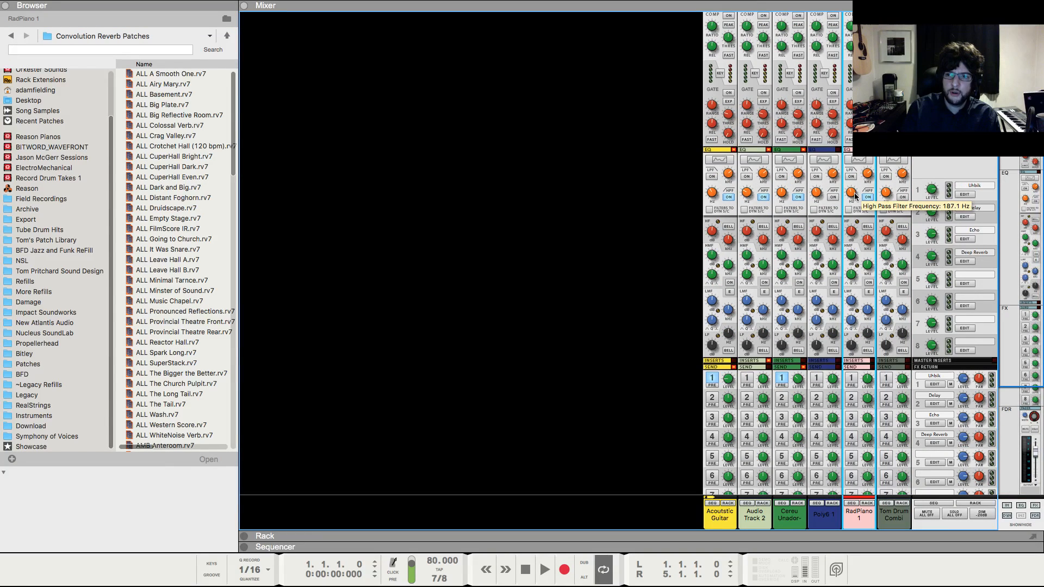
# - Leave note editing in the sequencer and copy both Poly6 1 clips onto the RadPiano 1 track at the same positions
pyautogui.press('F7')
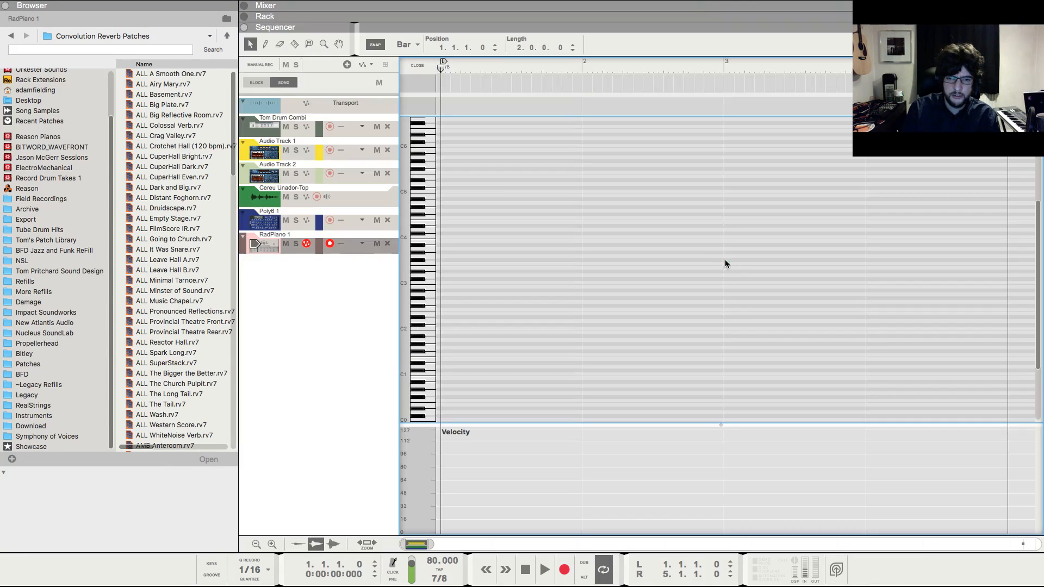
pyautogui.click(425, 67)
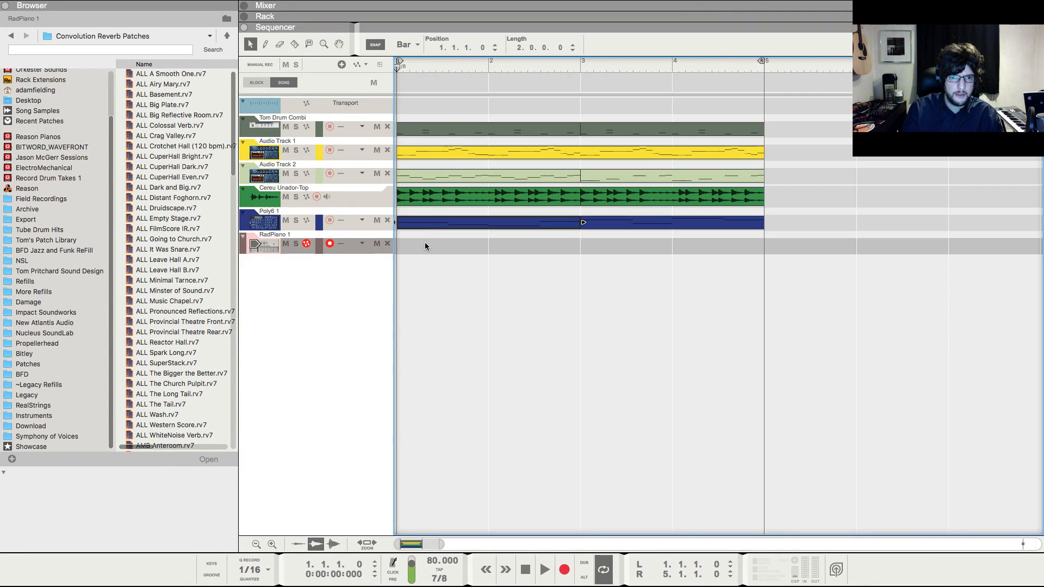
pyautogui.moveTo(421, 228); pyautogui.dragTo(421, 252)
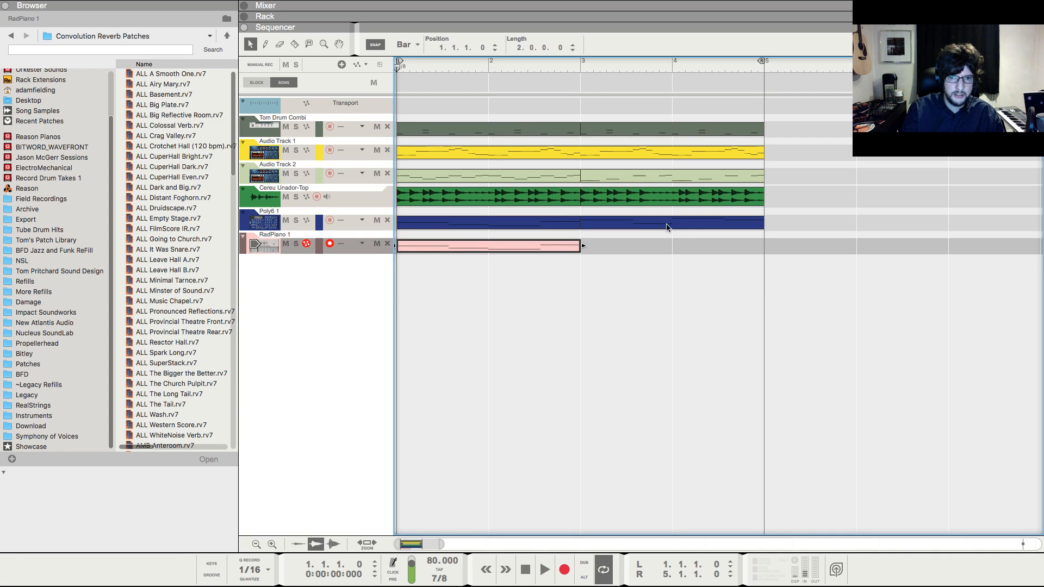
pyautogui.moveTo(647, 224); pyautogui.dragTo(639, 252)
# - Open the first RadPiano 1 clip and move all its notes up one octave so the first note is C3
pyautogui.doubleClick(513, 246)
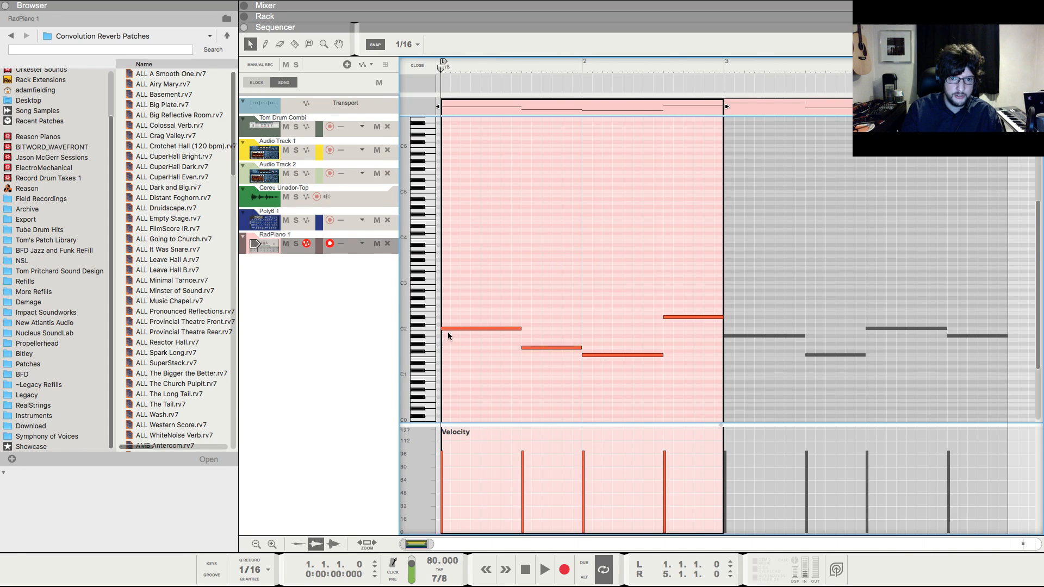
pyautogui.press('super+a')
pyautogui.moveTo(448, 328); pyautogui.dragTo(442, 284)
pyautogui.press('KP_0')
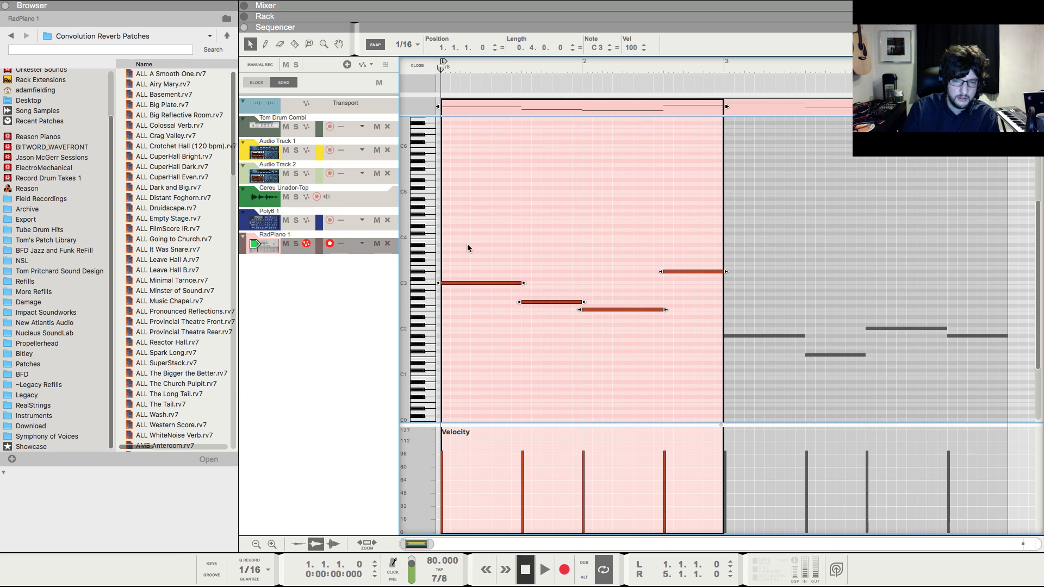
pyautogui.press('h')
pyautogui.press('h')
pyautogui.press('h')
pyautogui.press('h')
# - Add a kiloHearts Faturator effect after the RV7000 reverb in the RadPiano 1 chain
pyautogui.press('F6')
pyautogui.press('F6')
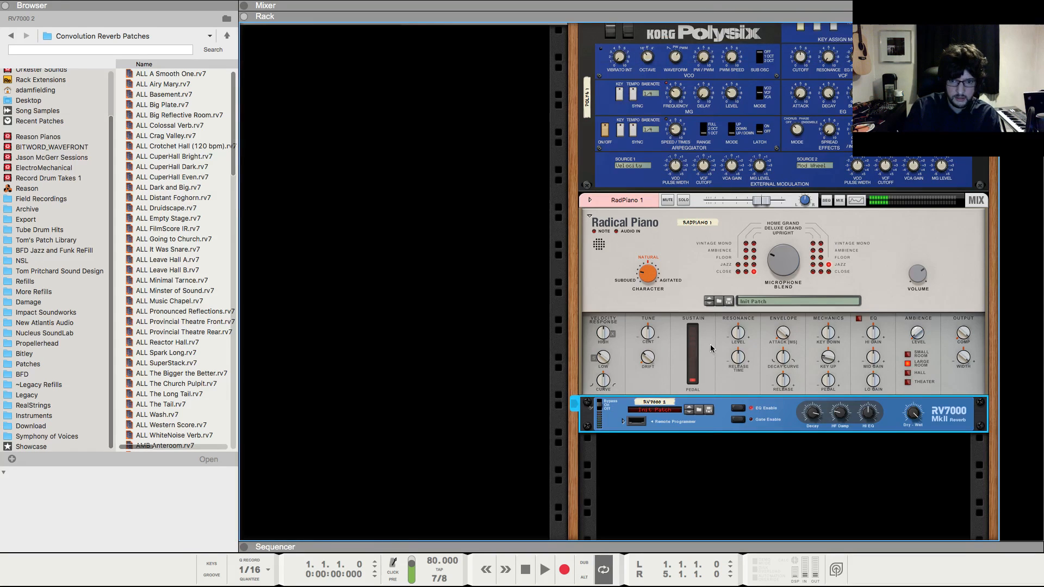
pyautogui.press('F7')
pyautogui.press('F6')
pyautogui.rightClick(665, 425)
pyautogui.moveTo(707, 368)
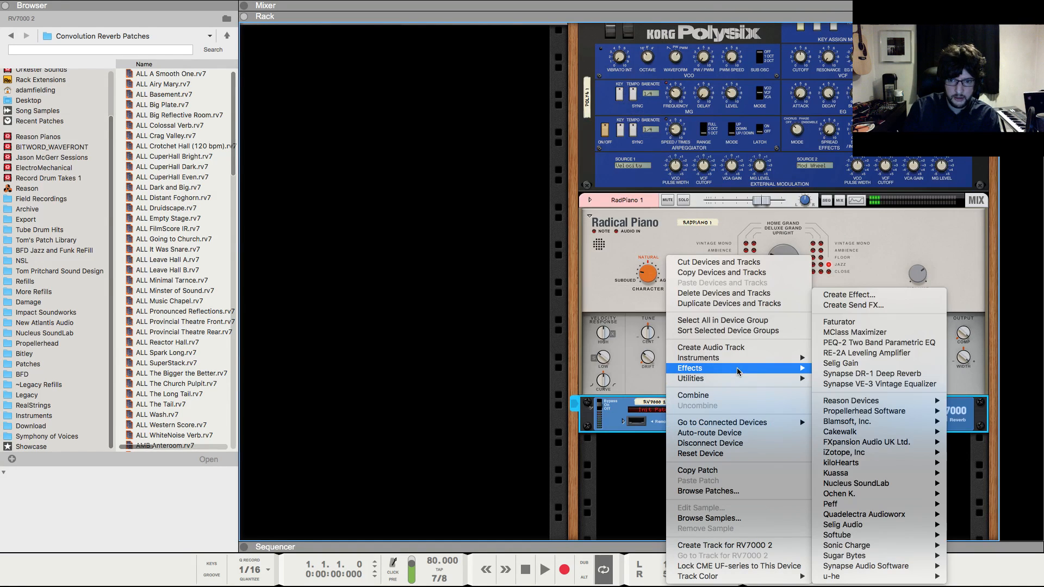
pyautogui.moveTo(867, 478)
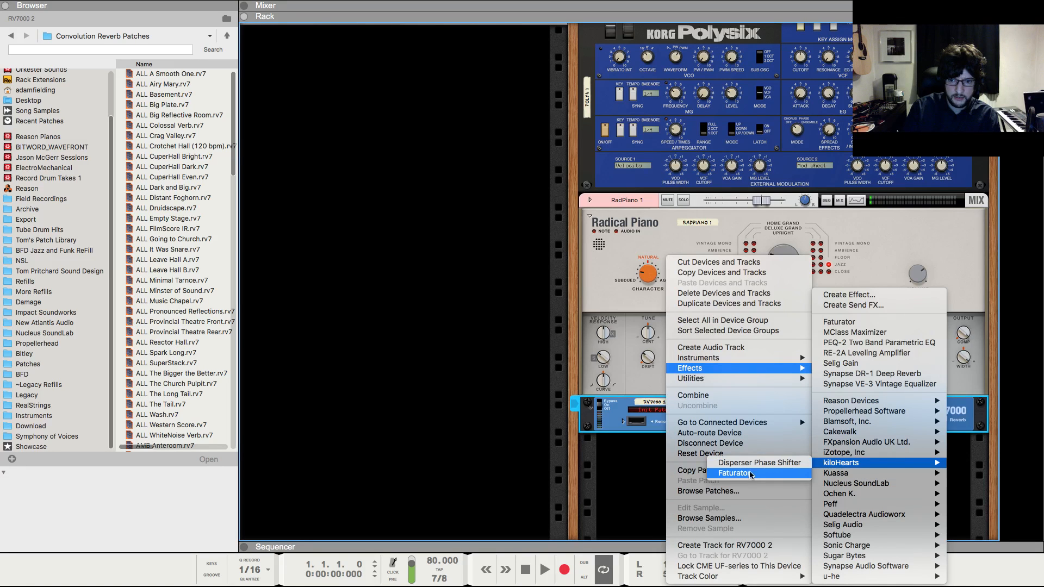
pyautogui.click(839, 322)
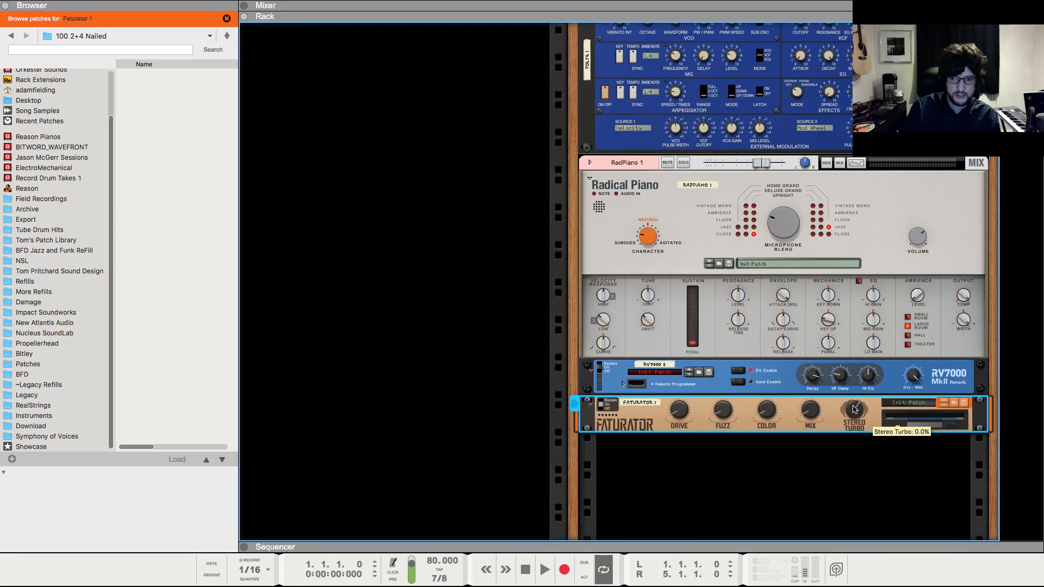
# - Set the Faturator's Stereo Turbo to 100%
pyautogui.click(851, 452)
pyautogui.click(839, 427)
pyautogui.click(815, 494)
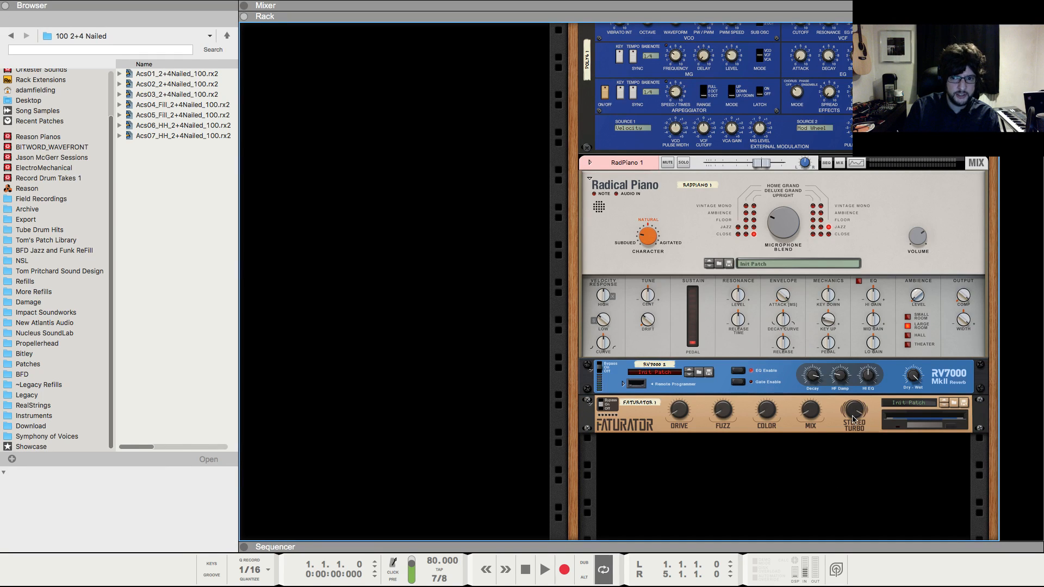
pyautogui.moveTo(857, 414)
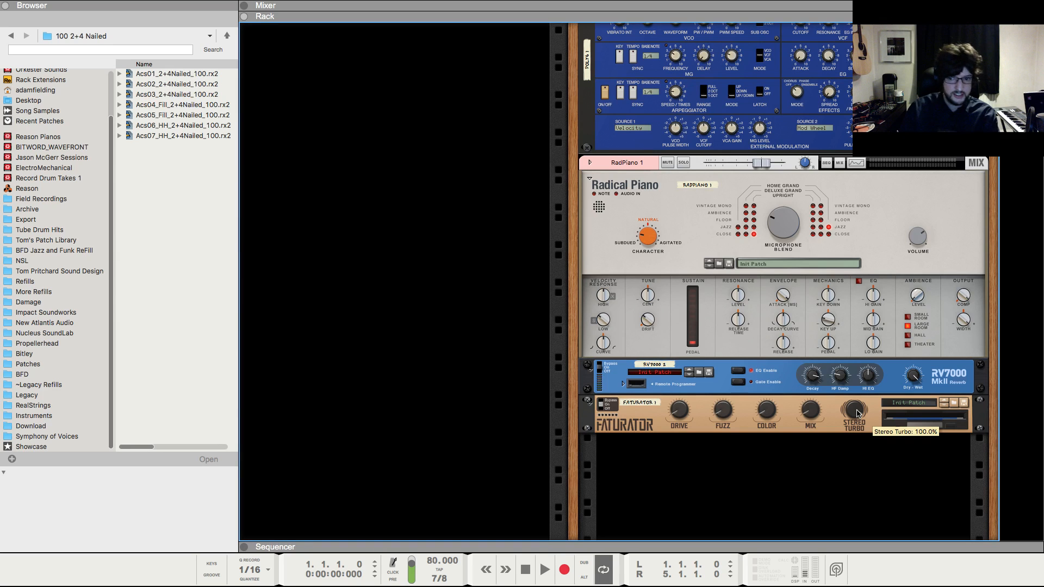
# - Play the song and enable FX send 4 to the Deep Reverb on the RadPiano 1 mixer channel
pyautogui.press('F7')
pyautogui.press('space')
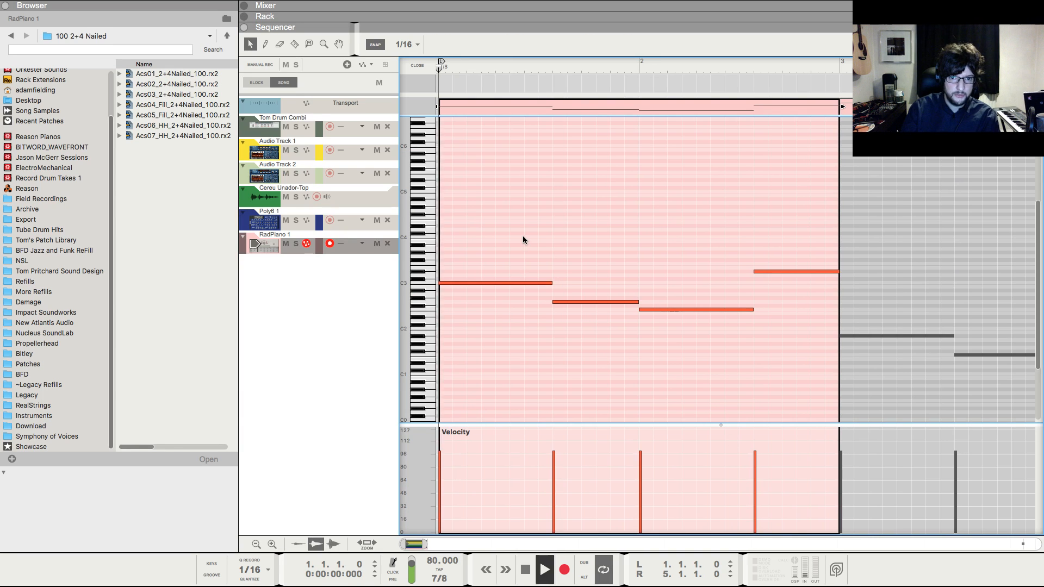
pyautogui.press('F5')
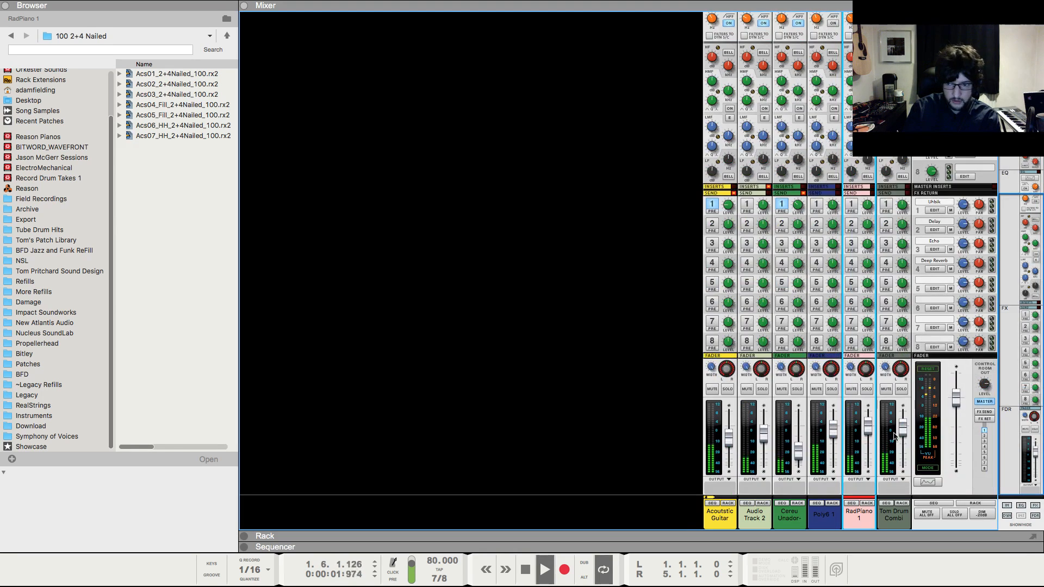
pyautogui.click(852, 263)
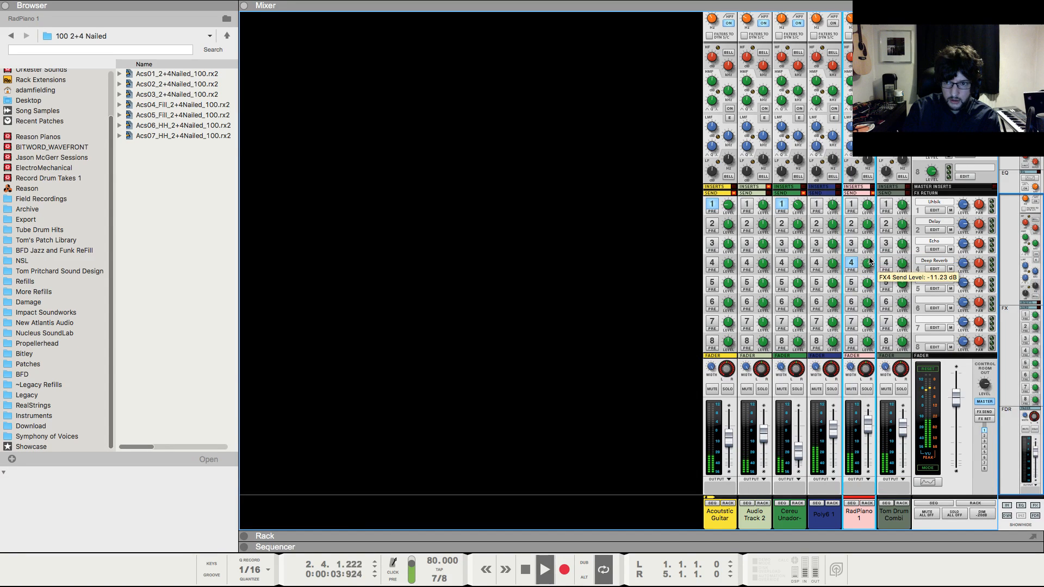
# - Raise the FX 4 send level on the RadPiano 1 mixer channel, and stop playback
pyautogui.moveTo(866, 265); pyautogui.dragTo(860, 229)
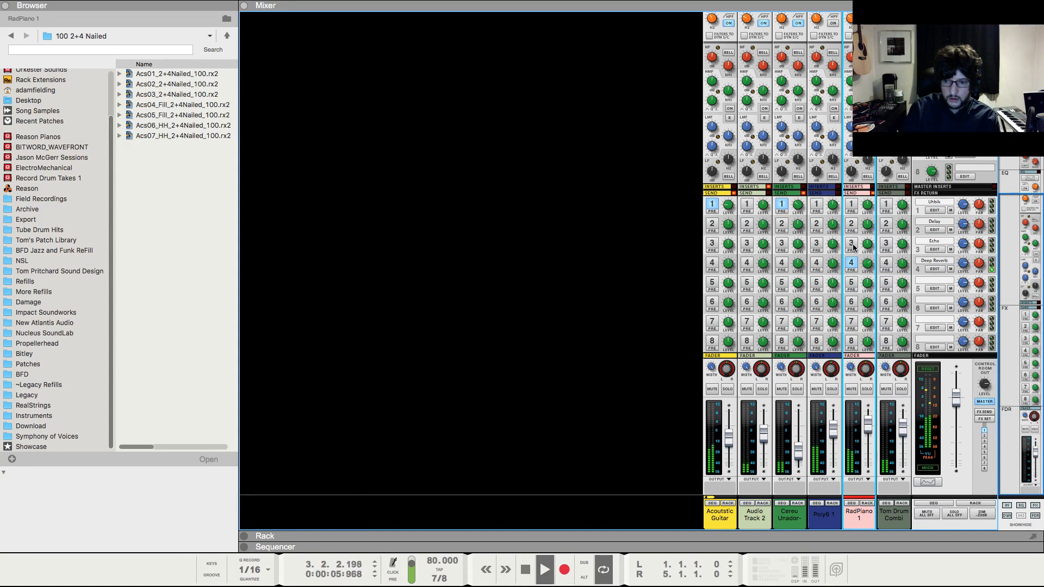
pyautogui.press('F6')
pyautogui.press('F7')
pyautogui.press('space')
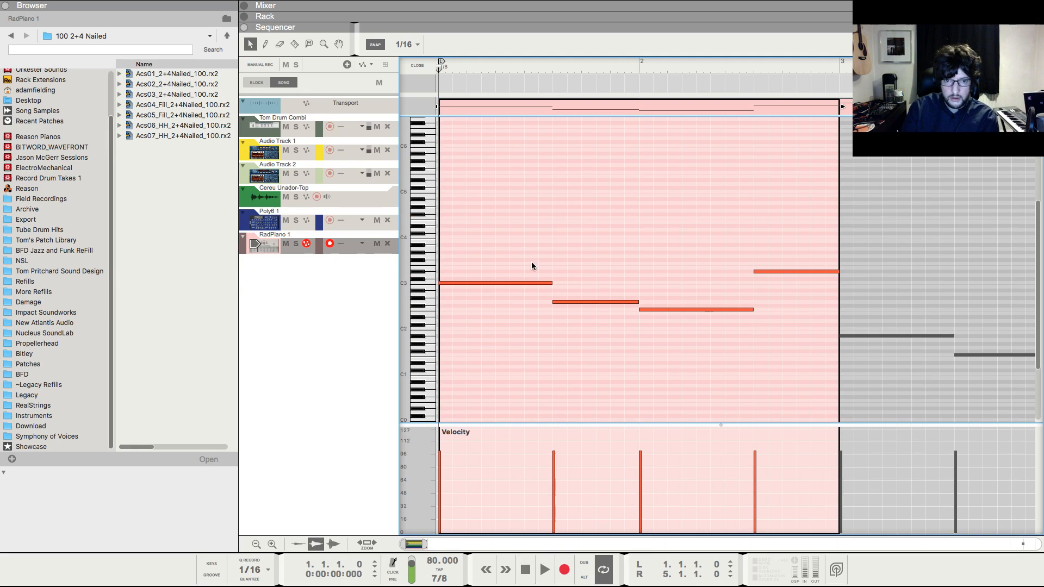
# - Add D#3 and G3 above the first C3 note at the same length, and audition the chord
pyautogui.moveTo(469, 282)
pyautogui.mouseDown()
pyautogui.moveTo(463, 256)
pyautogui.moveTo(461, 273)
pyautogui.mouseUp()
pyautogui.click(457, 293)
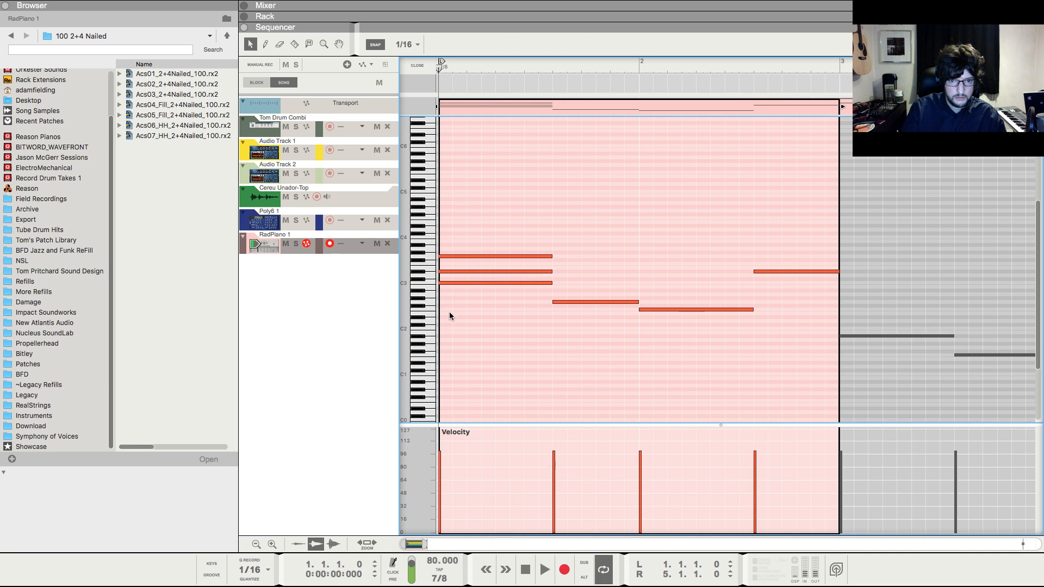
pyautogui.press('space')
pyautogui.moveTo(533, 197); pyautogui.dragTo(548, 276)
pyautogui.press('space')
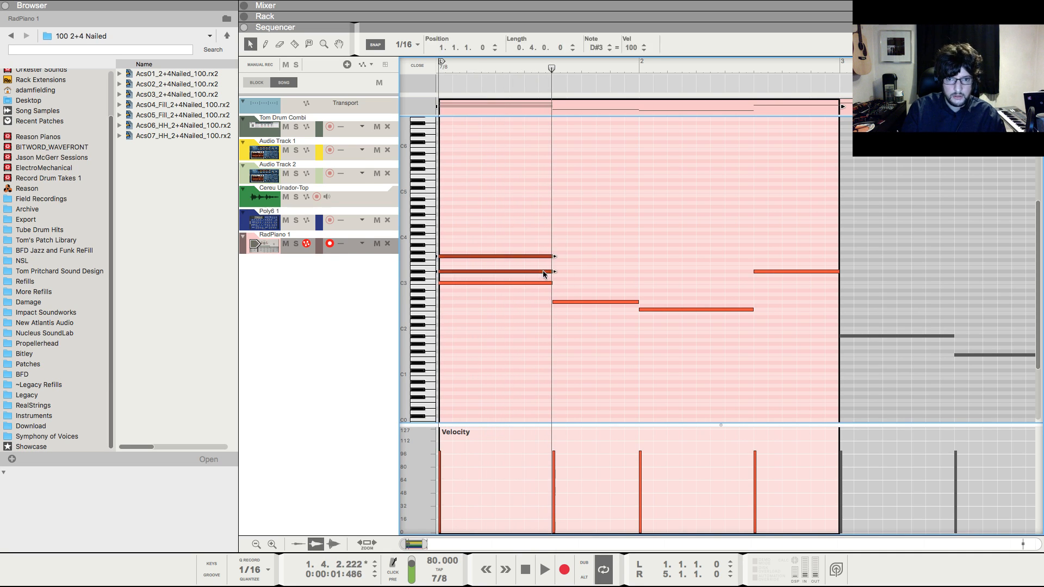
# - Add D3 and F3 above the second note, starting at position 1.5.1, with length 0.4.0.0
pyautogui.moveTo(546, 235); pyautogui.dragTo(563, 277)
pyautogui.press('super+c')
pyautogui.press('super+v')
pyautogui.click(566, 255)
pyautogui.click(563, 273)
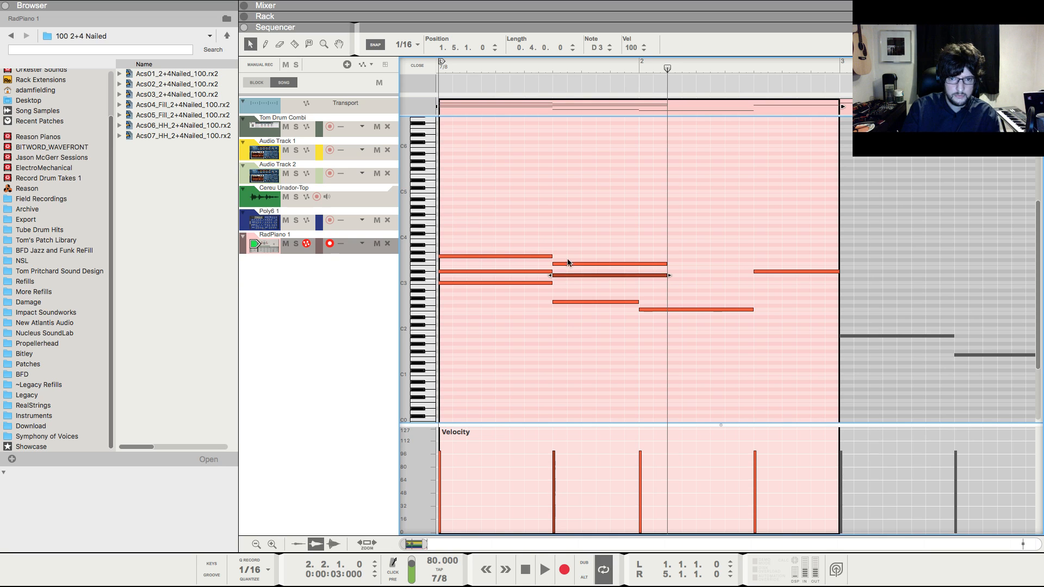
pyautogui.press('space')
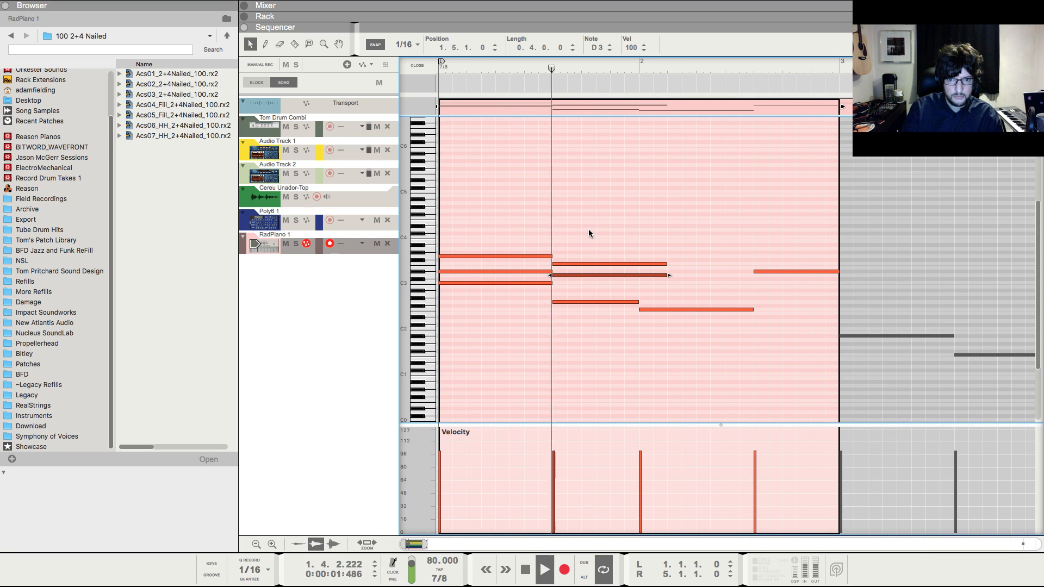
# - Trim the second chord's added notes to end at bar 2, and add C3 and D#3 above the bar 2 note
pyautogui.moveTo(590, 226); pyautogui.dragTo(655, 286)
pyautogui.press('super+c')
pyautogui.press('super+v')
pyautogui.keyDown('super'); pyautogui.click(673, 233); pyautogui.keyUp('super')
pyautogui.moveTo(669, 189); pyautogui.dragTo(684, 244)
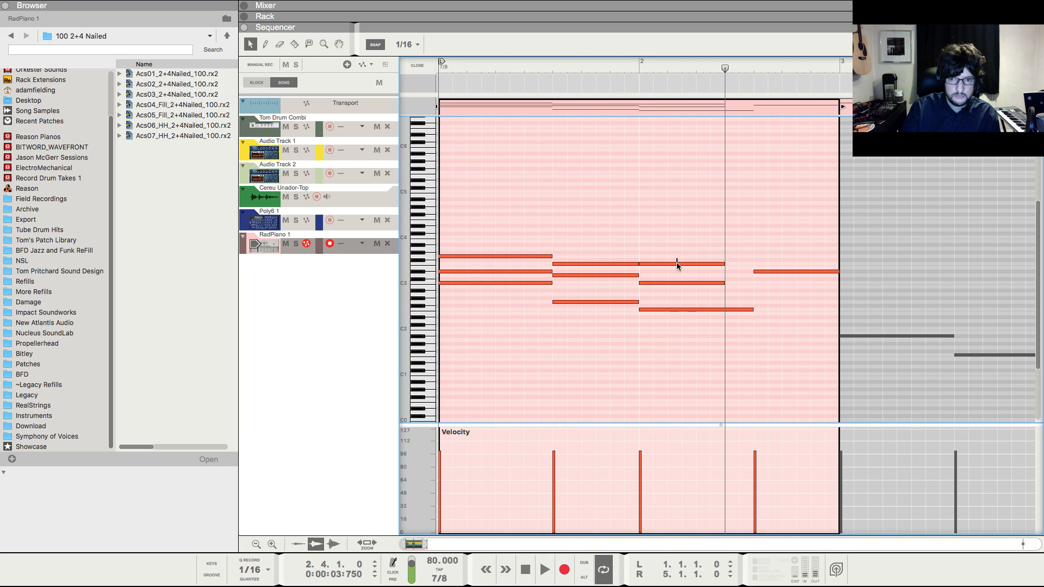
pyautogui.moveTo(678, 261); pyautogui.dragTo(678, 271)
pyautogui.click(664, 124)
pyautogui.click(638, 66)
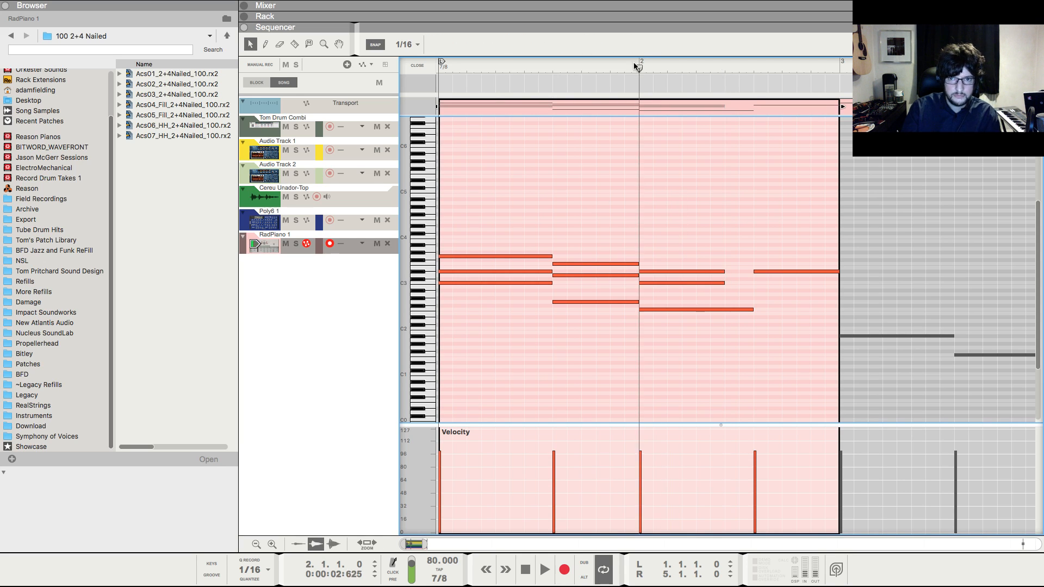
# - Lengthen the bar 2 chord's upper notes to position 2.5.1, and add G3 and A#3 above the clip's last note
pyautogui.press('space')
pyautogui.moveTo(720, 163)
pyautogui.mouseDown()
pyautogui.moveTo(714, 218)
pyautogui.moveTo(734, 290)
pyautogui.moveTo(754, 284)
pyautogui.moveTo(757, 255)
pyautogui.moveTo(840, 256)
pyautogui.mouseUp()
pyautogui.press('space')
pyautogui.click(764, 284)
pyautogui.click(763, 271)
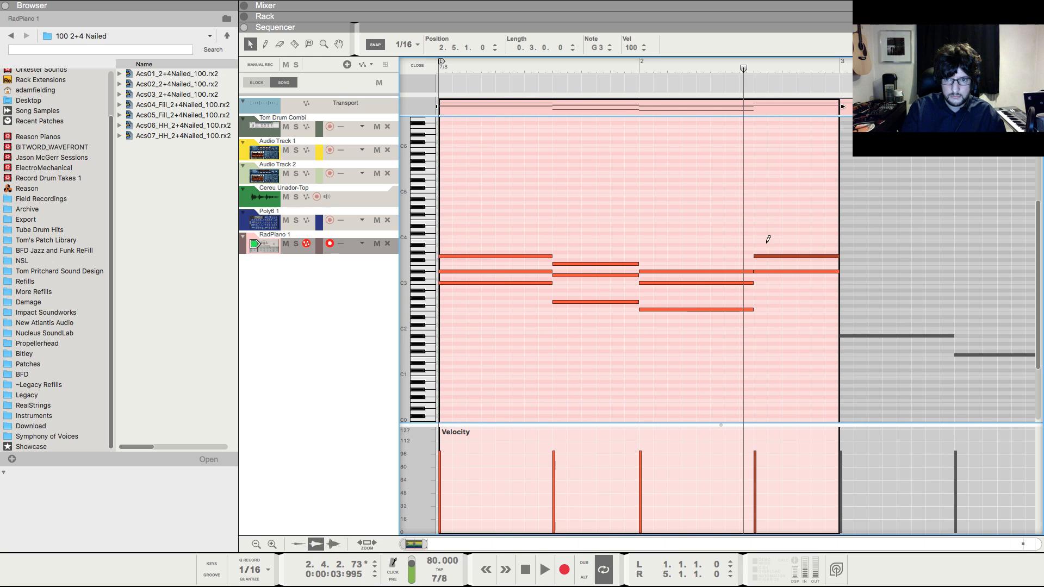
pyautogui.moveTo(761, 236)
pyautogui.mouseDown()
pyautogui.moveTo(830, 234)
pyautogui.moveTo(821, 245)
pyautogui.mouseUp()
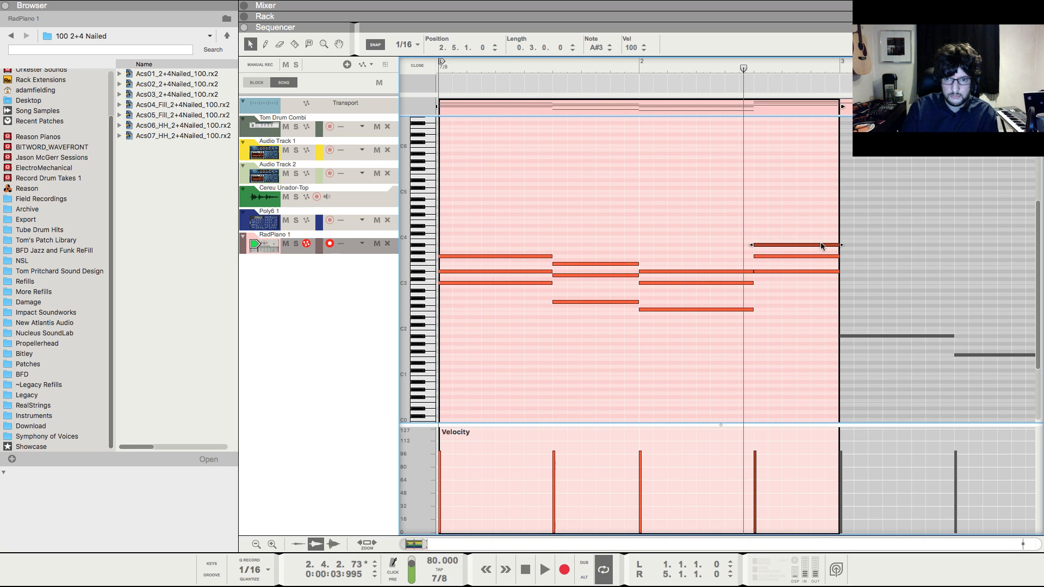
# - Play the song from the start to check the piano chords against the mixer channels and the RadPiano 1 devices
pyautogui.press('space')
pyautogui.press('space')
pyautogui.hotkey('shift', 'Return')
pyautogui.hotkey('shift', 'Return')
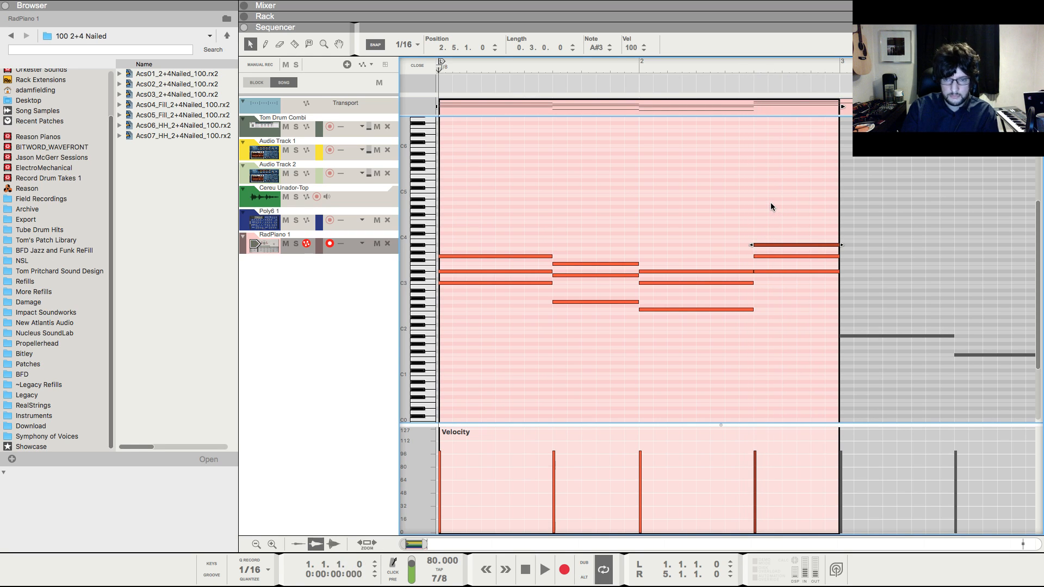
pyautogui.press('space')
pyautogui.press('F6')
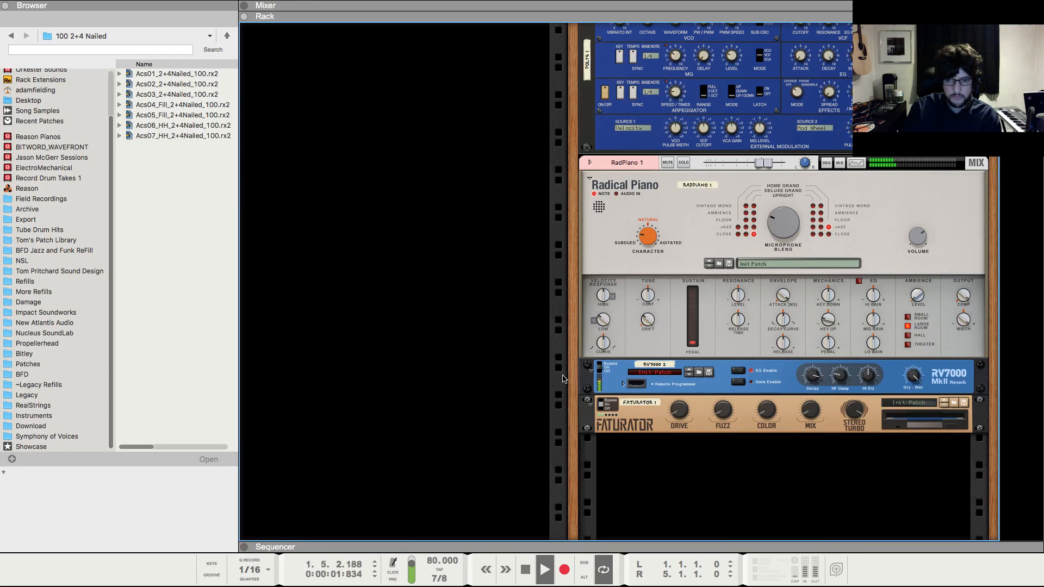
pyautogui.press('F7')
pyautogui.click(632, 186)
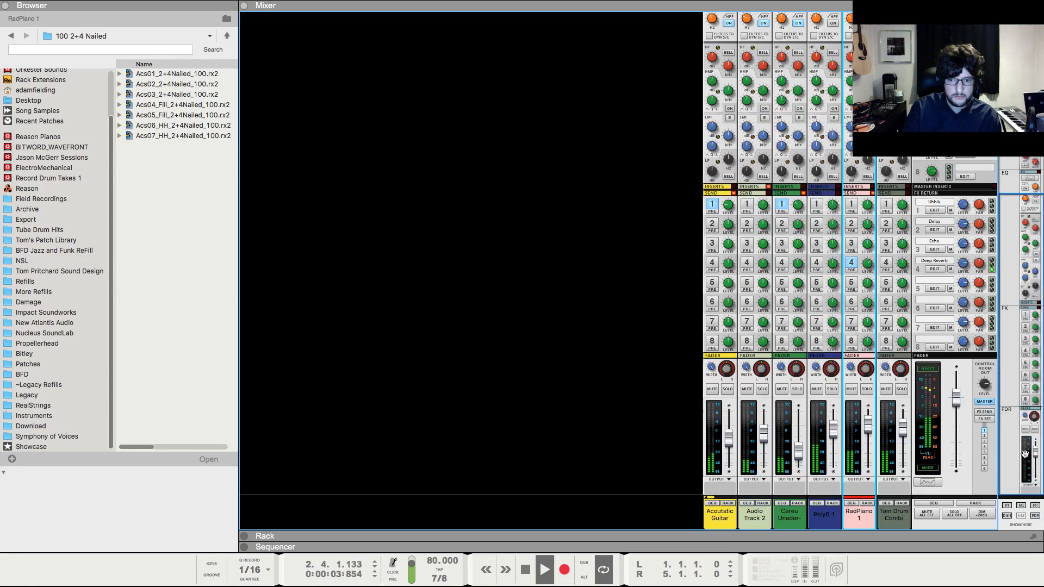
pyautogui.press('F5')
pyautogui.press('F6')
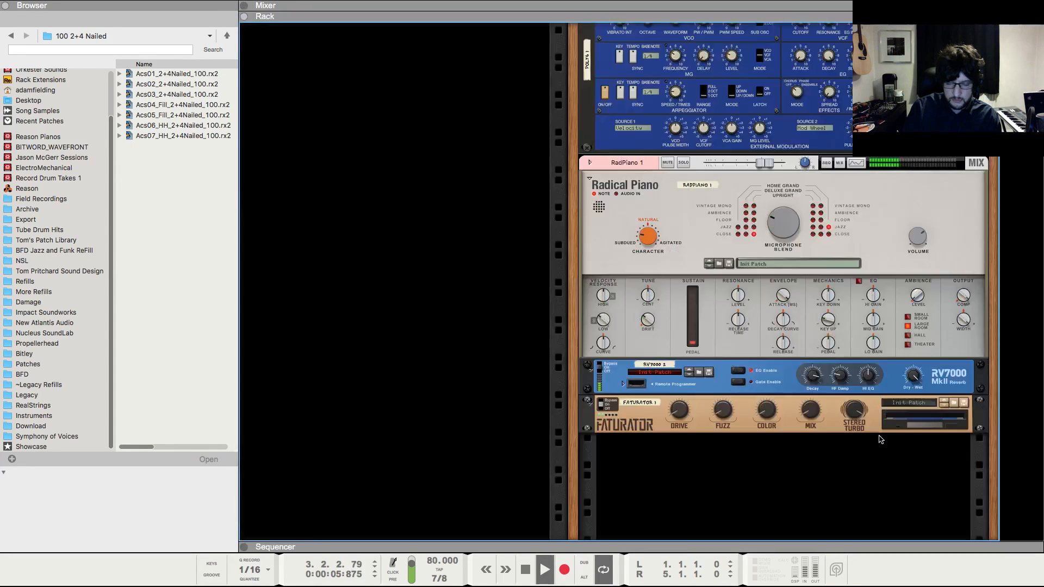
pyautogui.press('F7')
pyautogui.press('space')
pyautogui.hotkey('shift', 'Return')
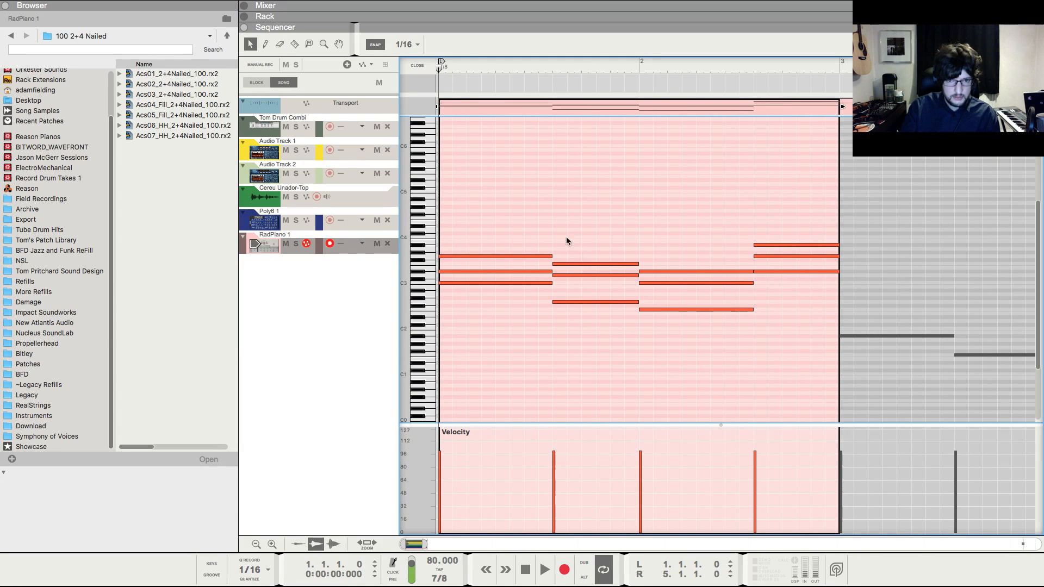
# - Open the second RadPiano 1 clip, and add D#2 and G2 above its first note at the same length
pyautogui.click(417, 66)
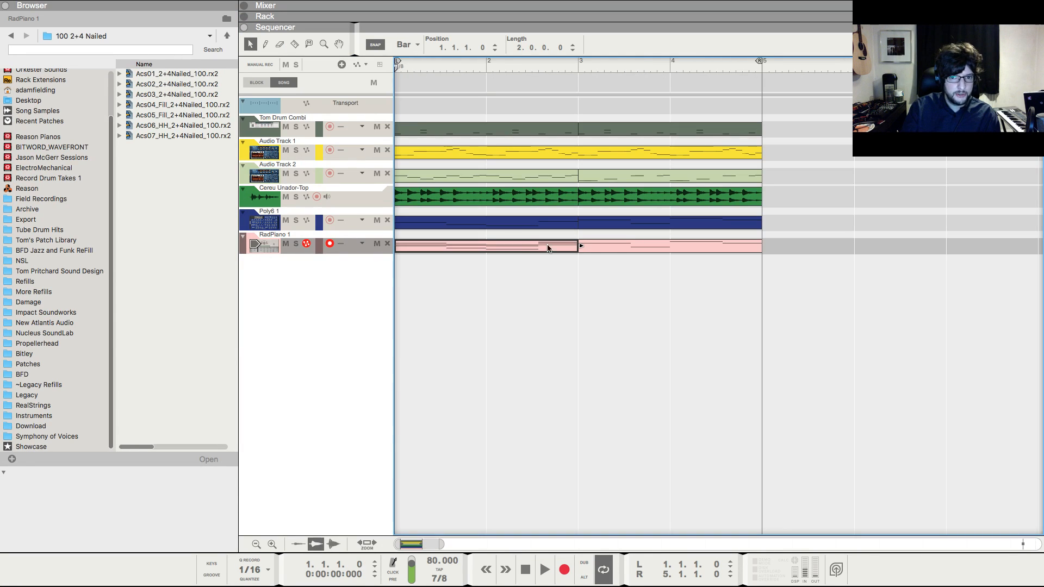
pyautogui.click(621, 245)
pyautogui.doubleClick(589, 249)
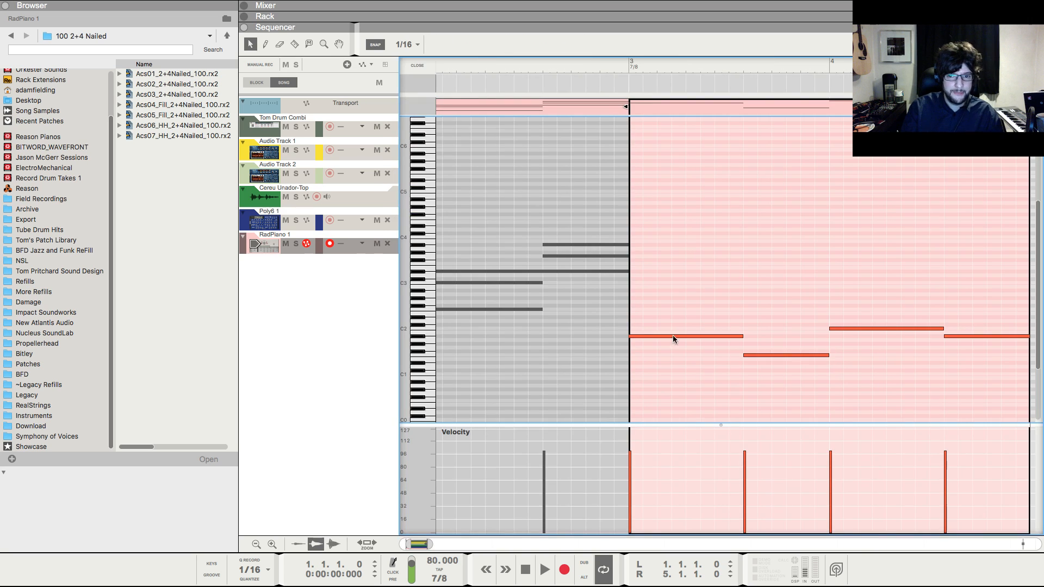
pyautogui.moveTo(664, 336)
pyautogui.mouseDown()
pyautogui.moveTo(662, 301)
pyautogui.moveTo(662, 317)
pyautogui.mouseUp()
pyautogui.press('space')
pyautogui.click(752, 239)
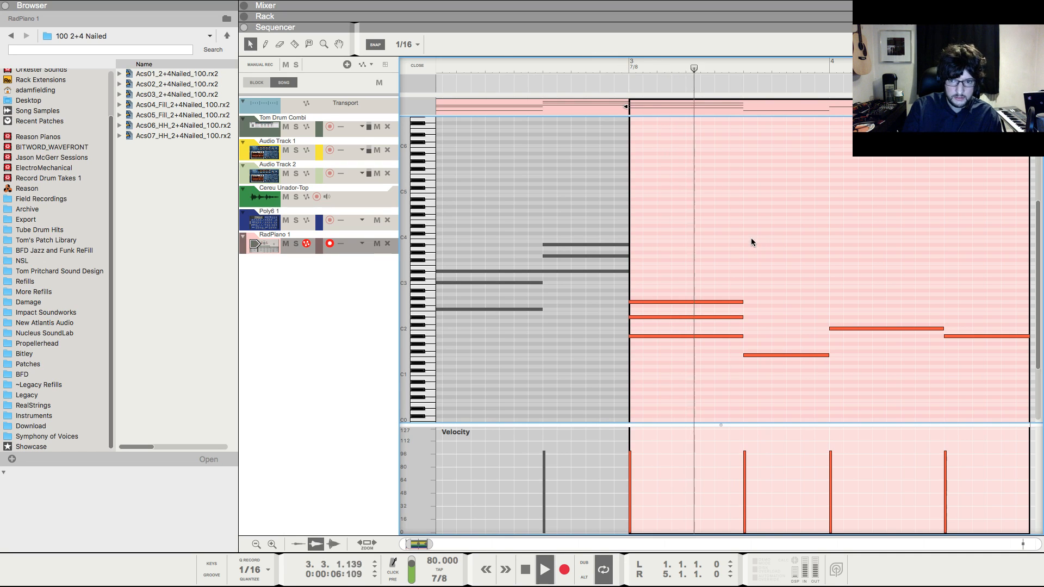
pyautogui.press('space')
# - Add C3 and F2 above the note at position 3.5.1 with length 0.3.0.0, and audition the chord
pyautogui.moveTo(746, 282); pyautogui.dragTo(820, 283)
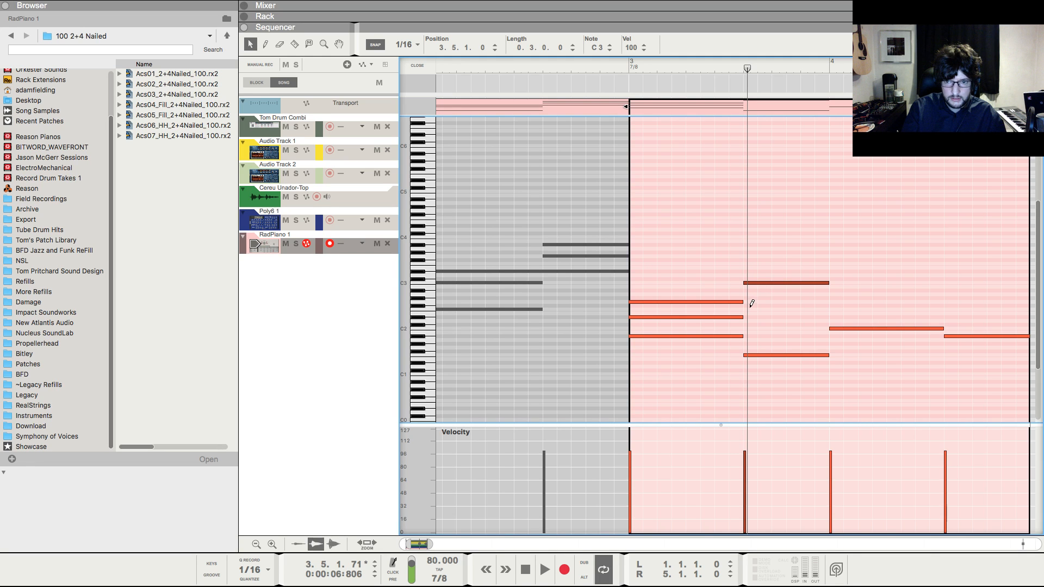
pyautogui.moveTo(750, 309); pyautogui.dragTo(819, 309)
pyautogui.click(745, 67)
pyautogui.press('space')
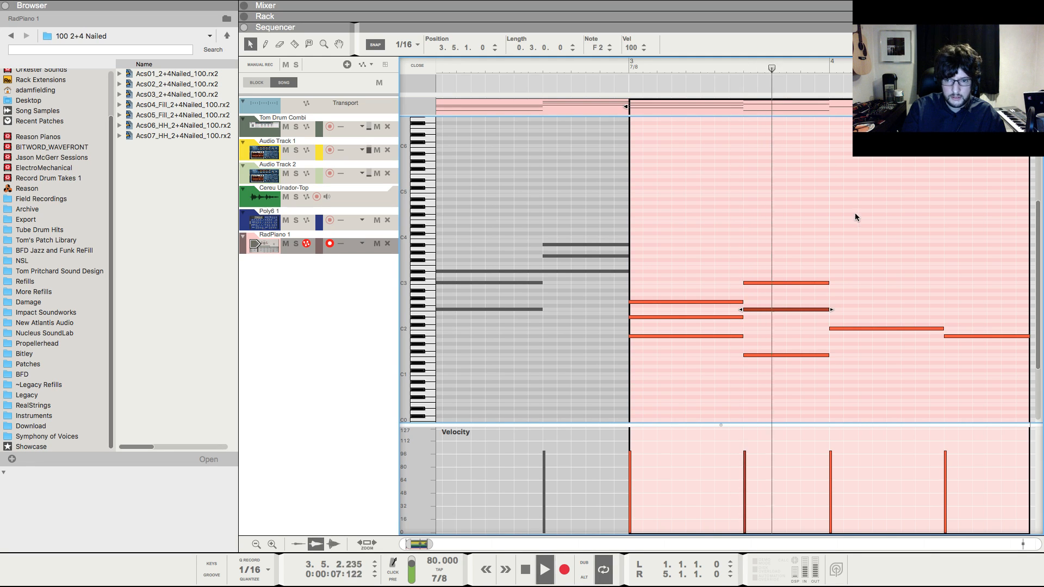
pyautogui.moveTo(855, 213); pyautogui.dragTo(1039, 229)
pyautogui.press('space')
# - Add F2 and D#3 above the bar 4 note with length 0.4.0.0, and audition the chord
pyautogui.moveTo(782, 290); pyautogui.dragTo(882, 290)
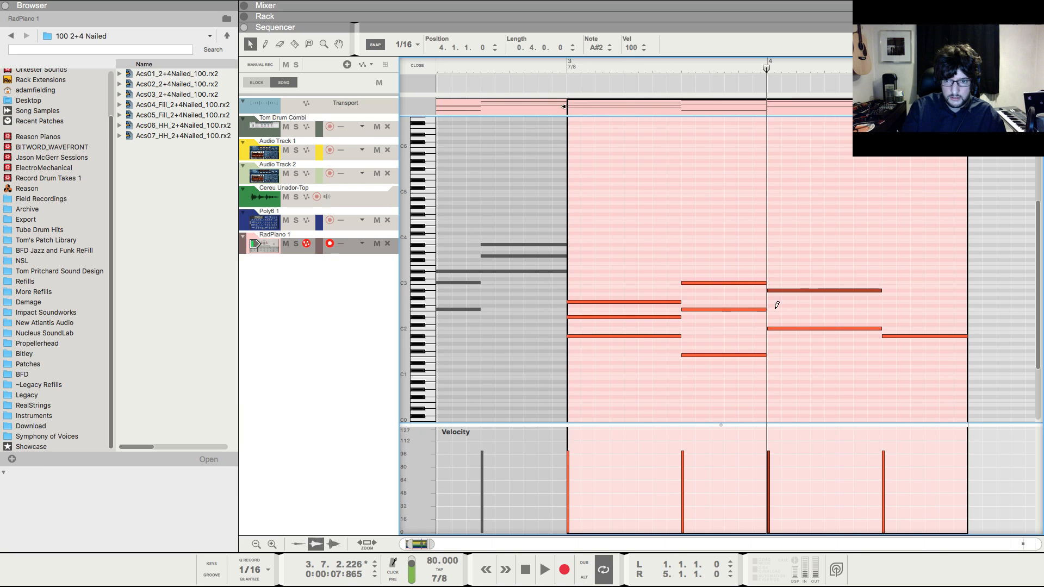
pyautogui.moveTo(777, 309)
pyautogui.mouseDown()
pyautogui.moveTo(881, 307)
pyautogui.moveTo(864, 284)
pyautogui.mouseUp()
pyautogui.press('space')
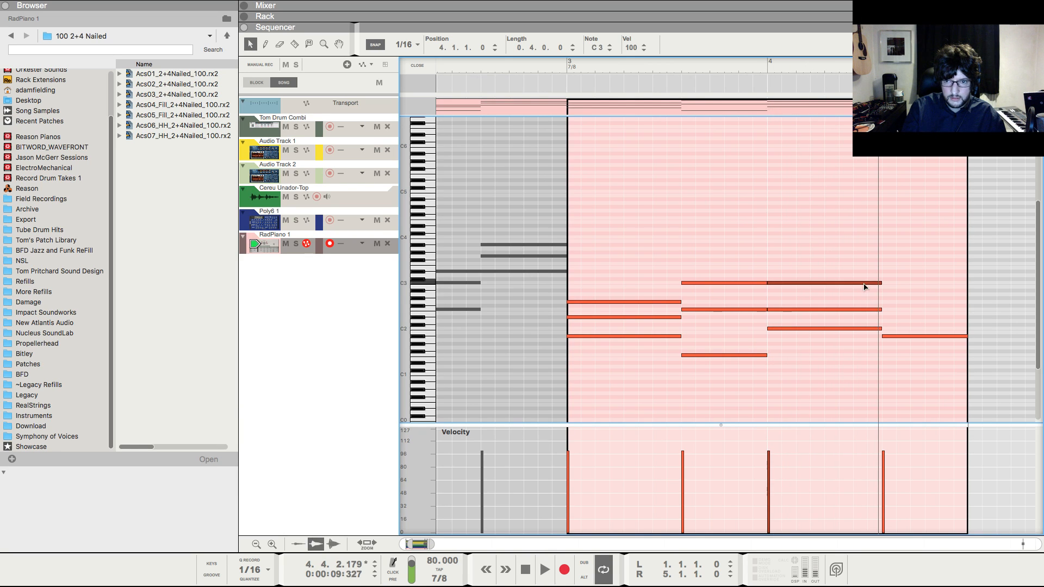
pyautogui.click(853, 309)
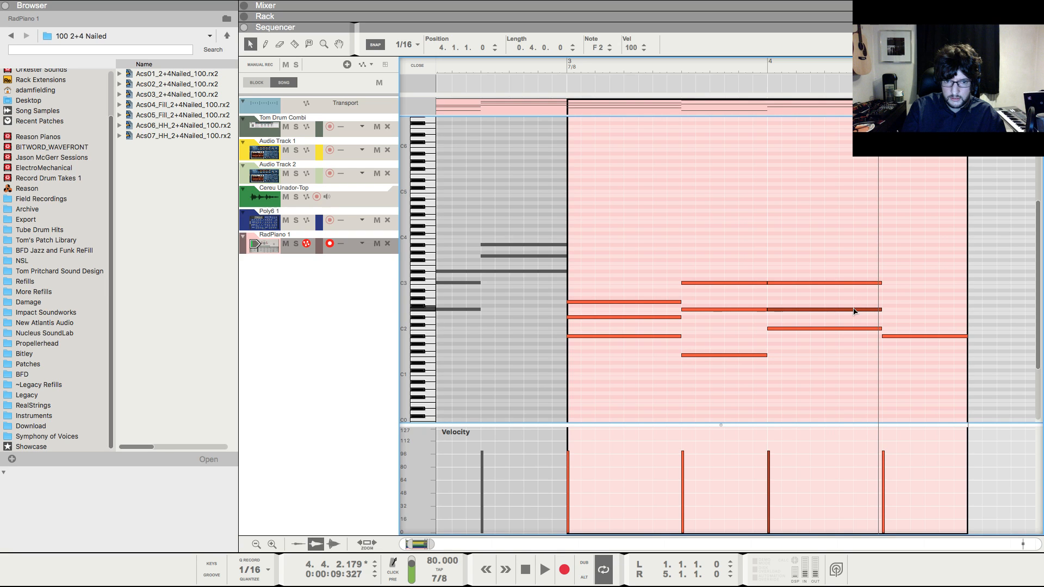
pyautogui.moveTo(798, 283); pyautogui.dragTo(798, 273)
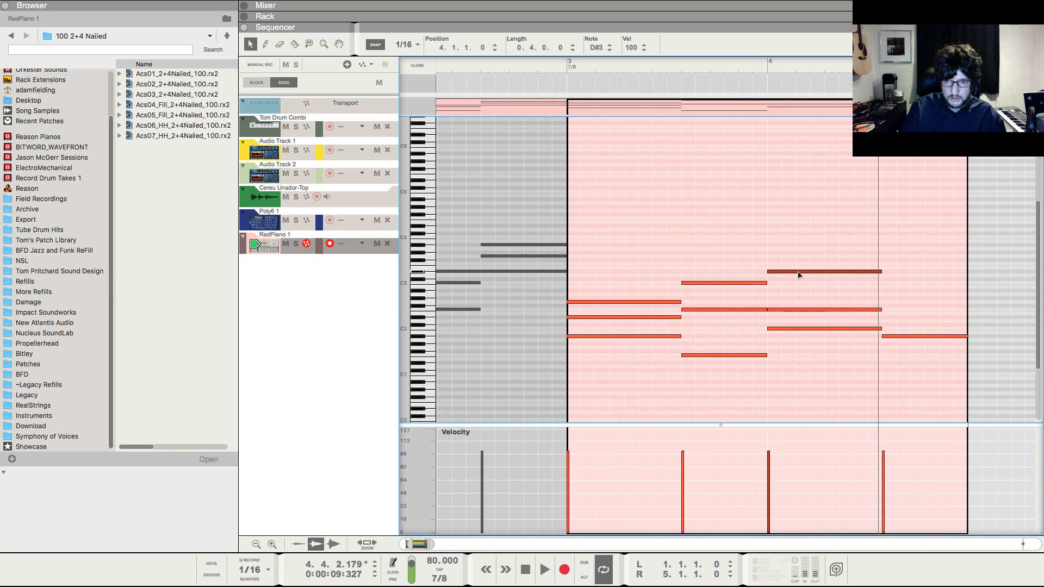
pyautogui.click(768, 67)
pyautogui.press('space')
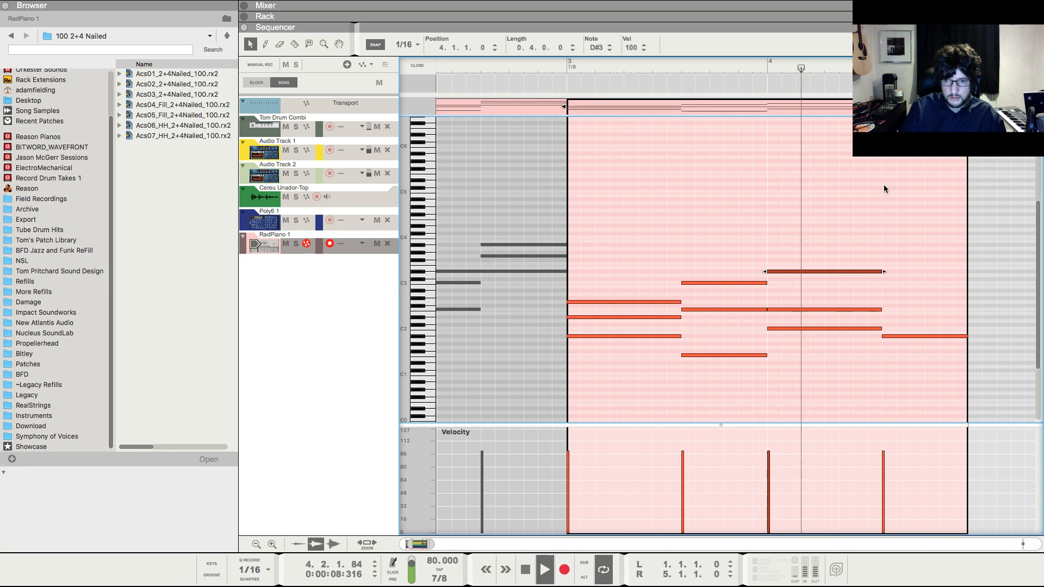
pyautogui.press('space')
# - Add D3 and G2 above the last note at position 4.5.1 with length 0.3.0.0, and play the ending
pyautogui.moveTo(884, 275); pyautogui.dragTo(965, 276)
pyautogui.moveTo(893, 302); pyautogui.dragTo(968, 301)
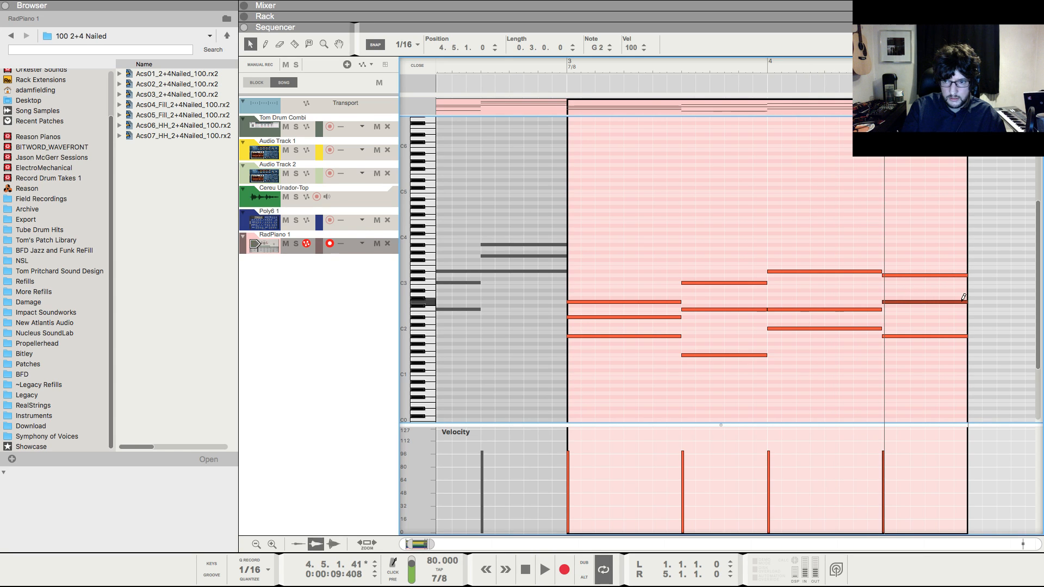
pyautogui.press('space')
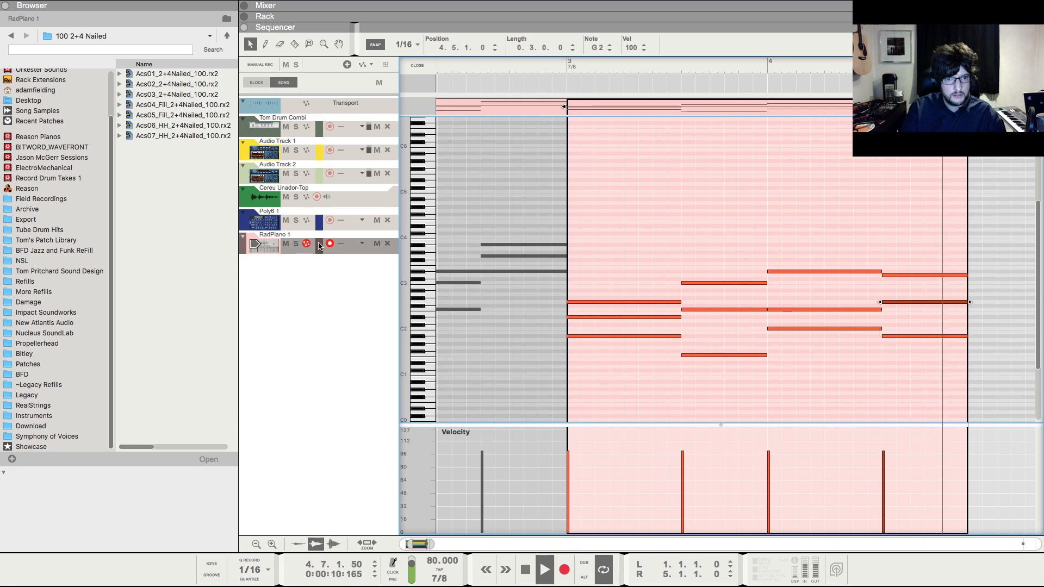
pyautogui.press('space')
# - Listen to the RadPiano 1 track soloed in the arrangement, and clear the solo with the song back at the start
pyautogui.click(296, 243)
pyautogui.press('space')
pyautogui.click(414, 65)
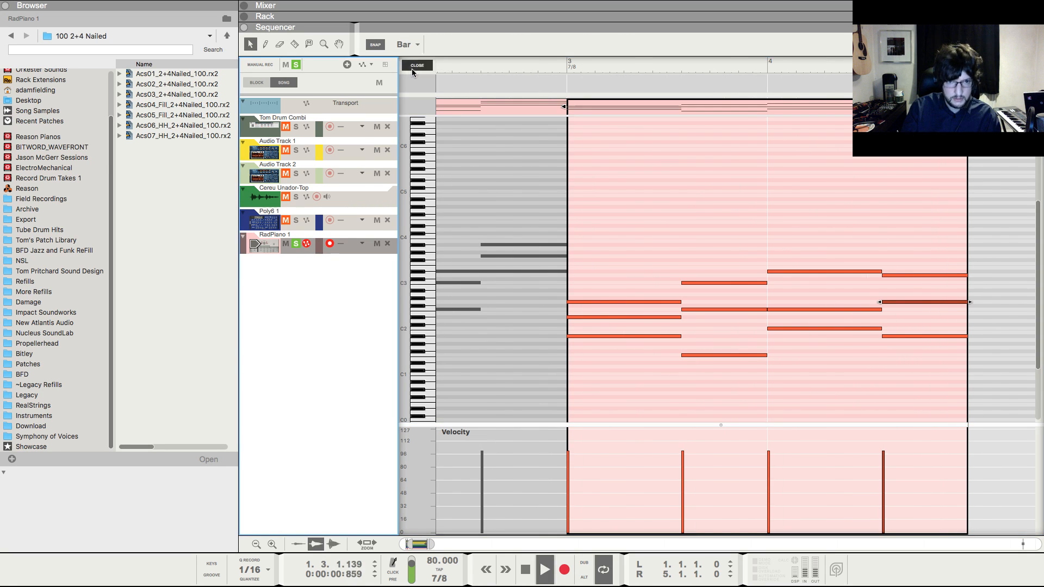
pyautogui.moveTo(704, 254); pyautogui.dragTo(1033, 216)
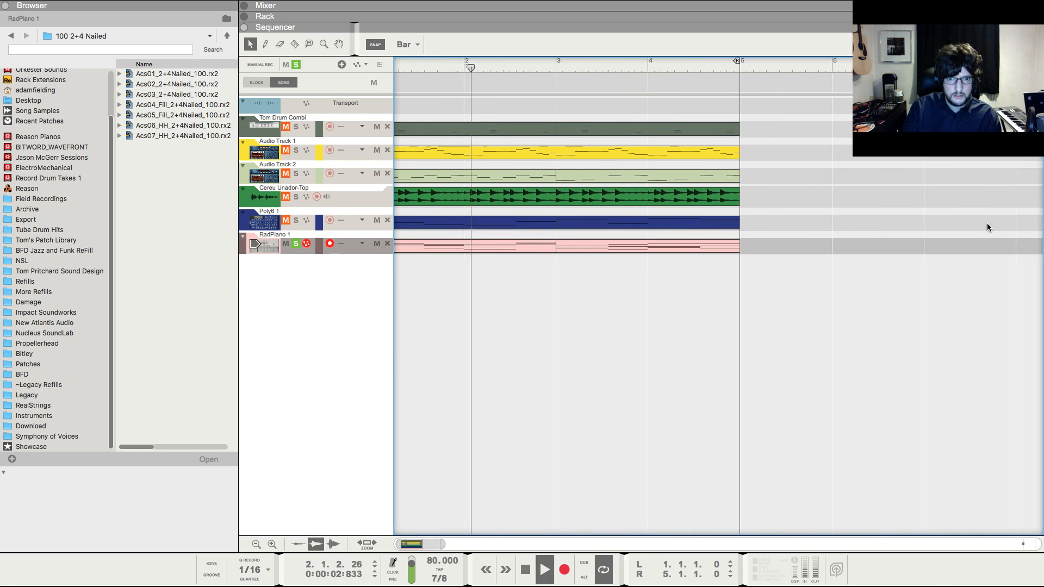
pyautogui.press('F6')
pyautogui.press('F7')
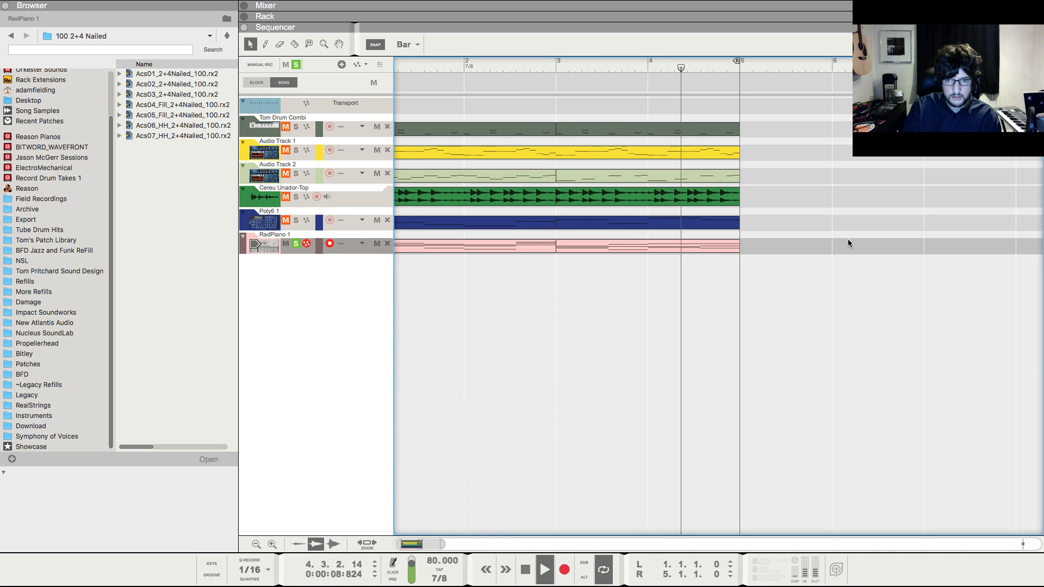
pyautogui.press('space')
pyautogui.click(295, 65)
pyautogui.click(903, 210)
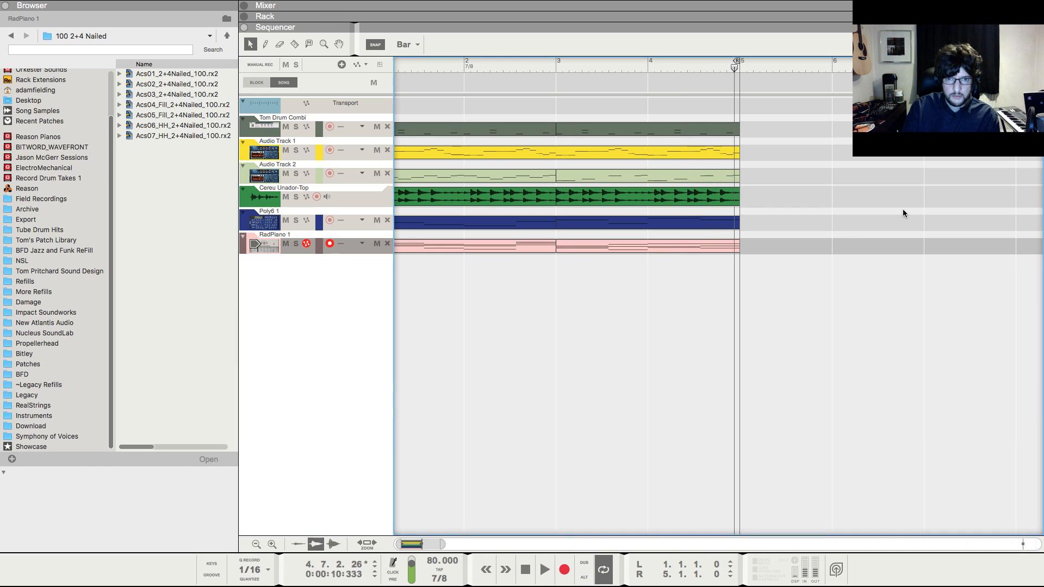
pyautogui.press('KP_0')
pyautogui.press('F6')
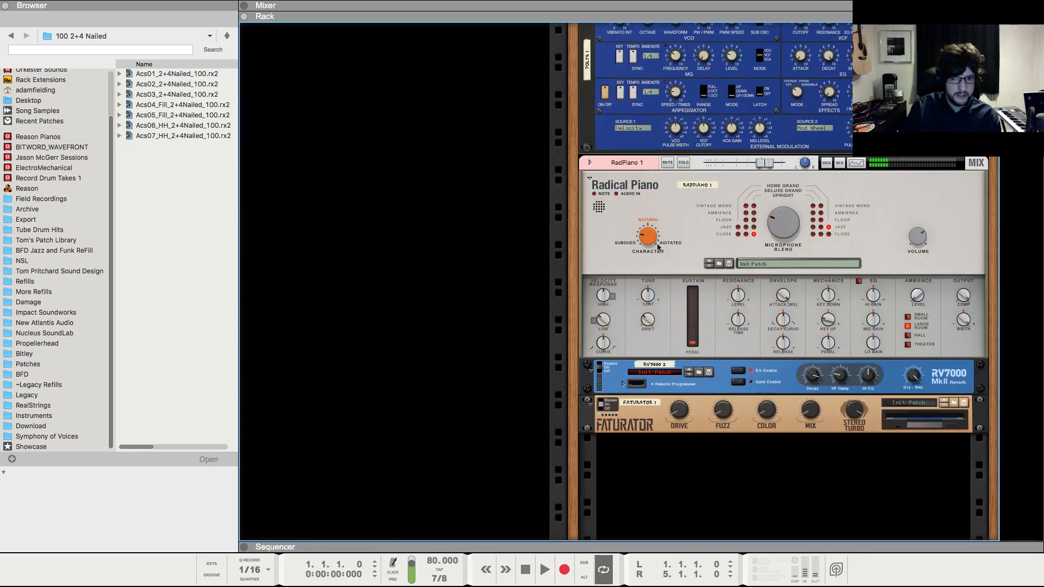
pyautogui.press('F7')
pyautogui.hscroll(-1, 635, 227)
pyautogui.hscroll(-1, 635, 227)
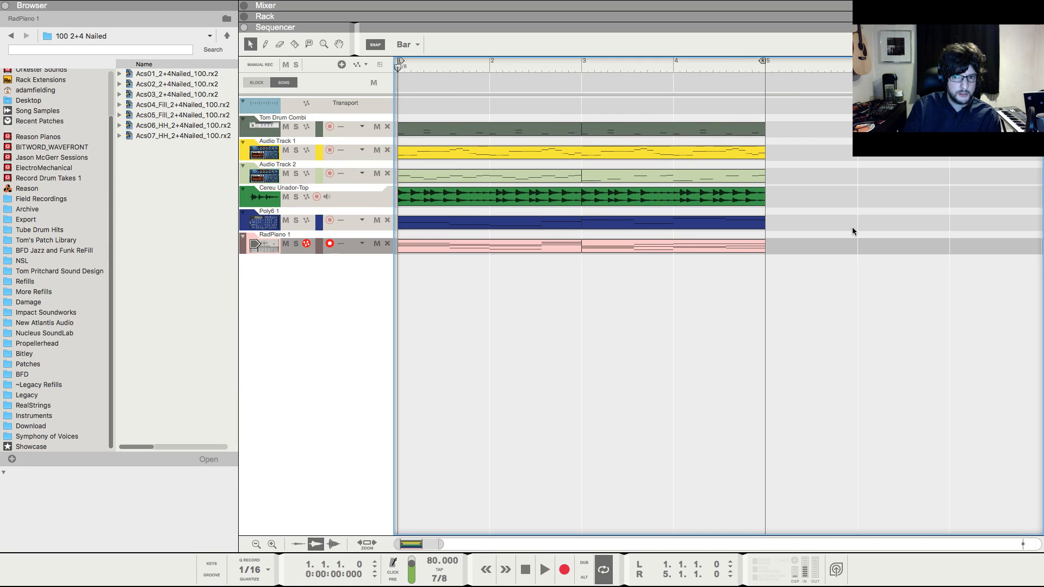
pyautogui.doubleClick(505, 250)
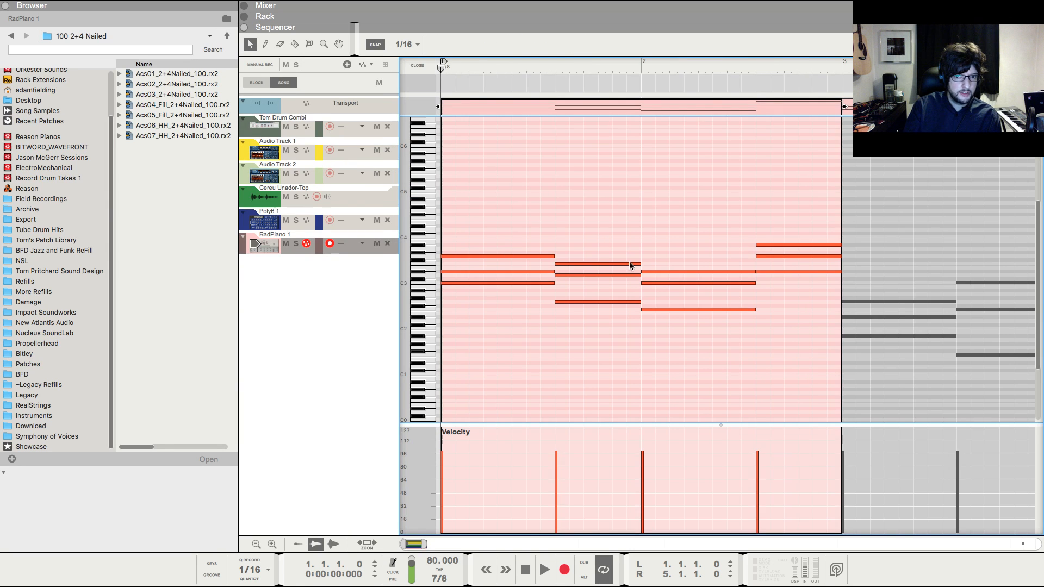
pyautogui.click(407, 67)
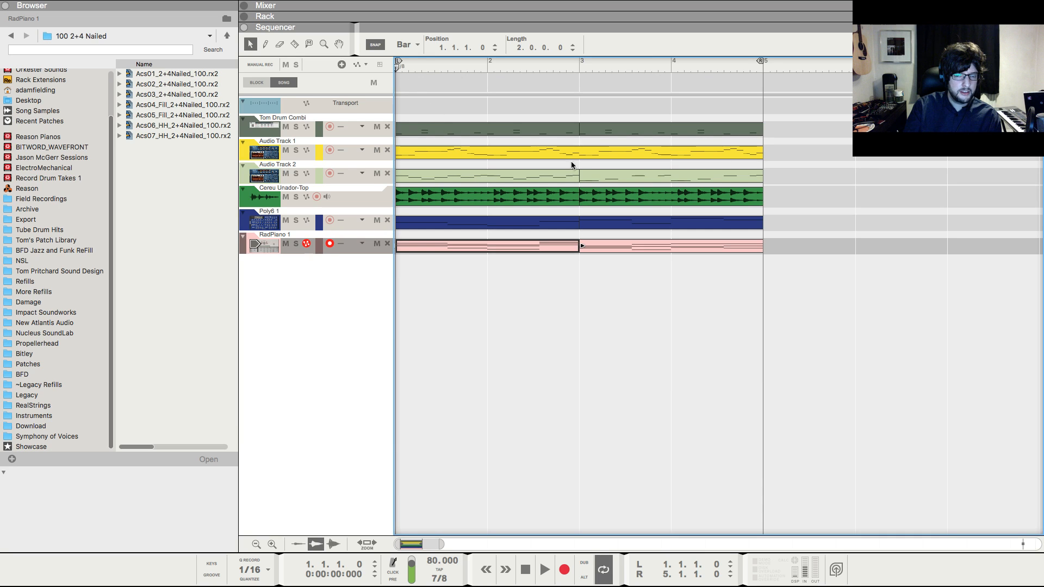
# - Play the full arrangement while looking over the instruments in the rack, stop, and show the arrangement at the song start
pyautogui.click(864, 156)
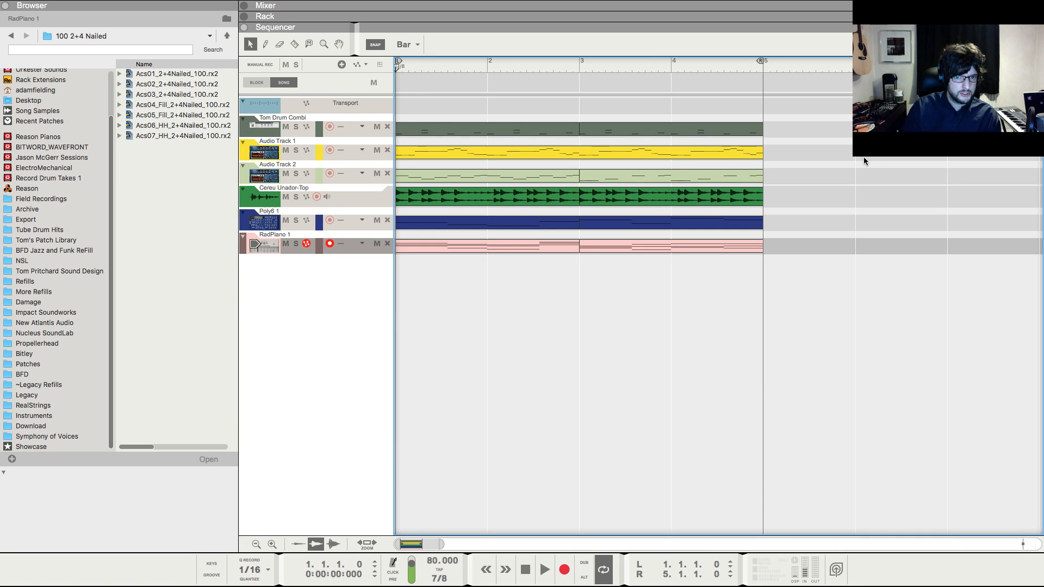
pyautogui.hscroll(1, 768, 130)
pyautogui.hscroll(-1, 707, 131)
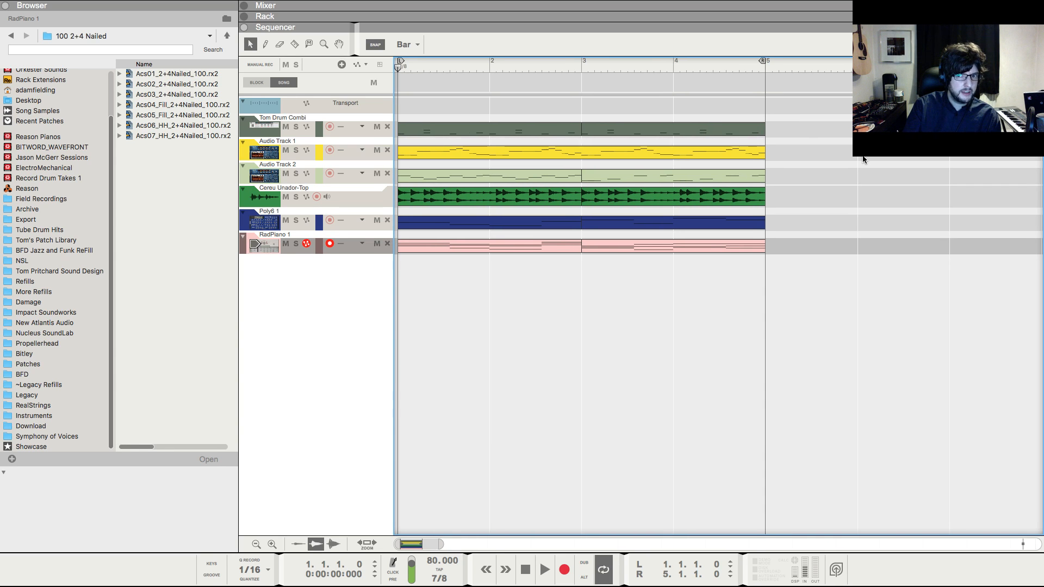
pyautogui.press('space')
pyautogui.press('F6')
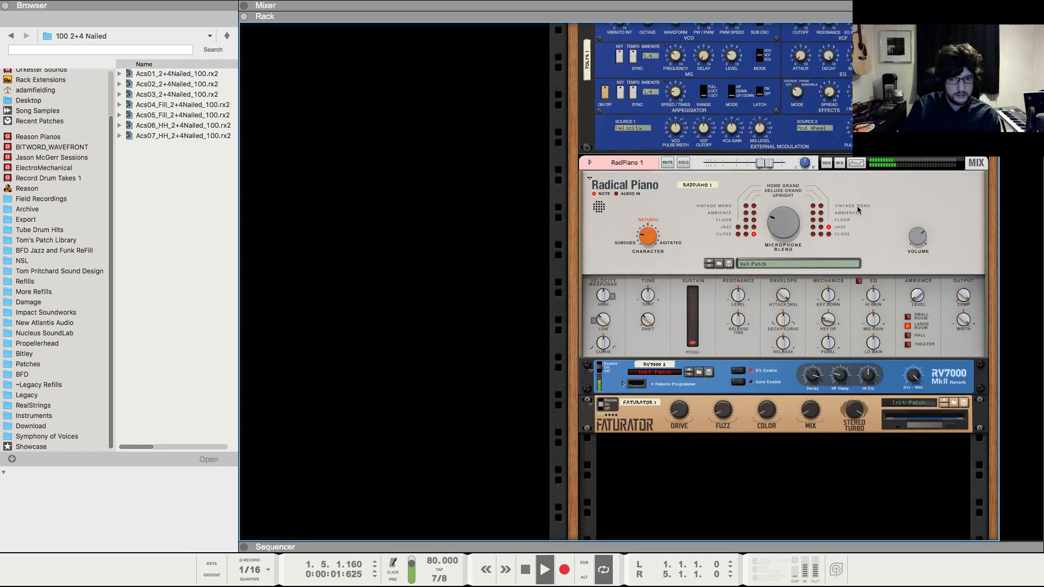
pyautogui.scroll(3, 509, 231)
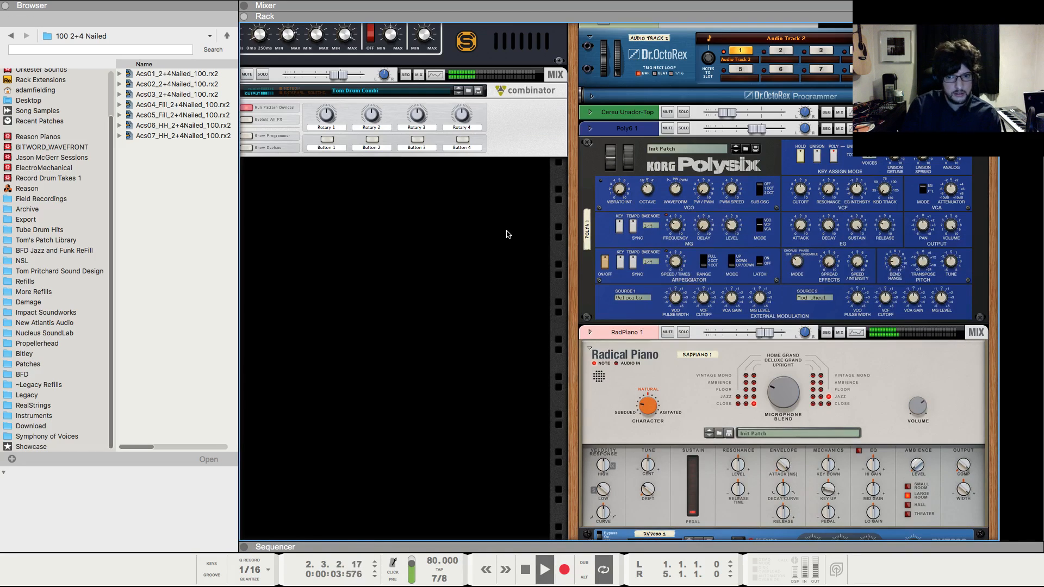
pyautogui.scroll(1, 506, 235)
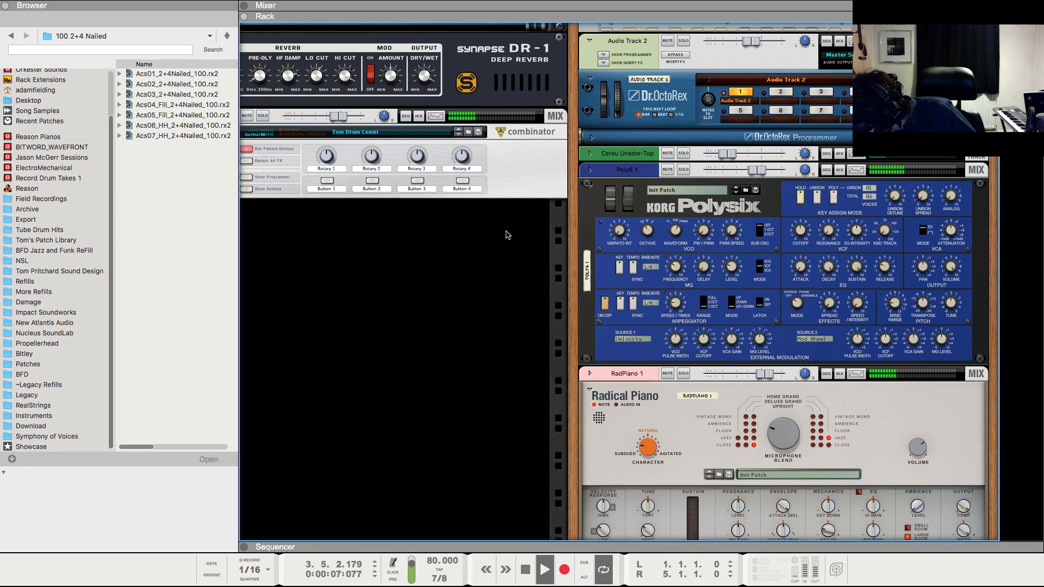
pyautogui.press('space')
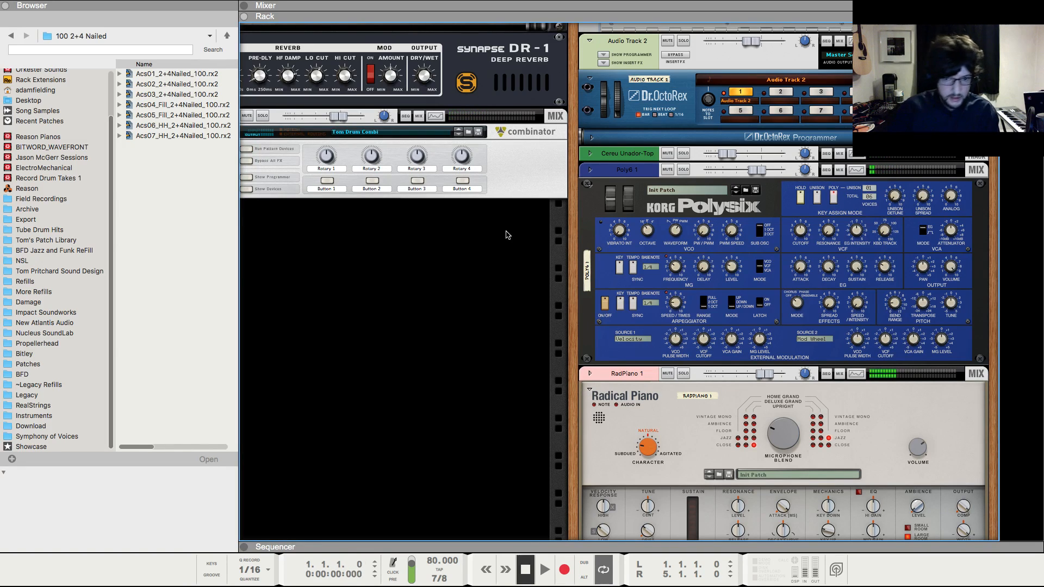
pyautogui.press('F7')
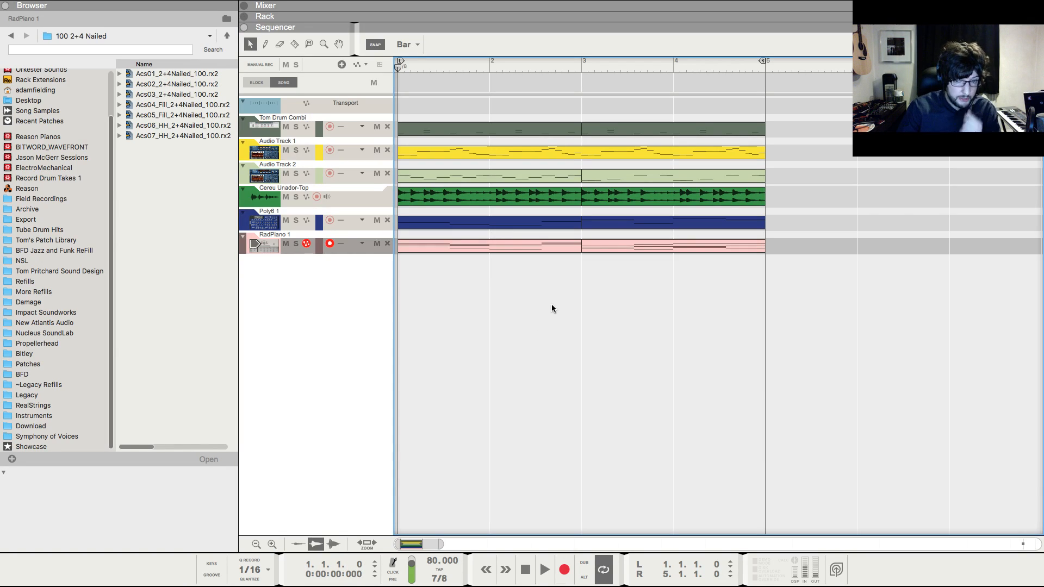
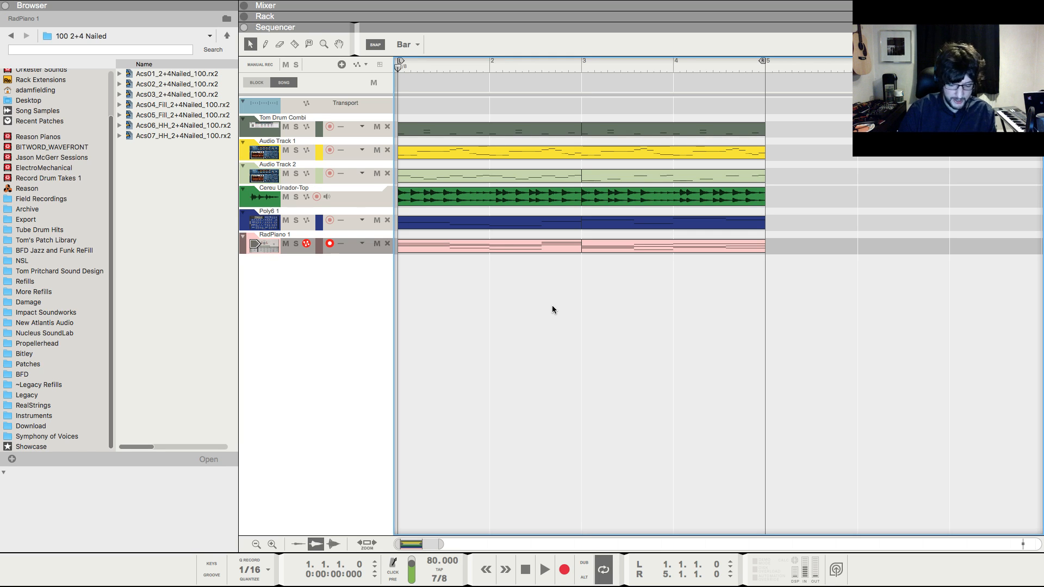
# - Open the first RadPiano 1 clip, listen to its chords in the mix, and close it with the song back at the start
pyautogui.doubleClick(527, 245)
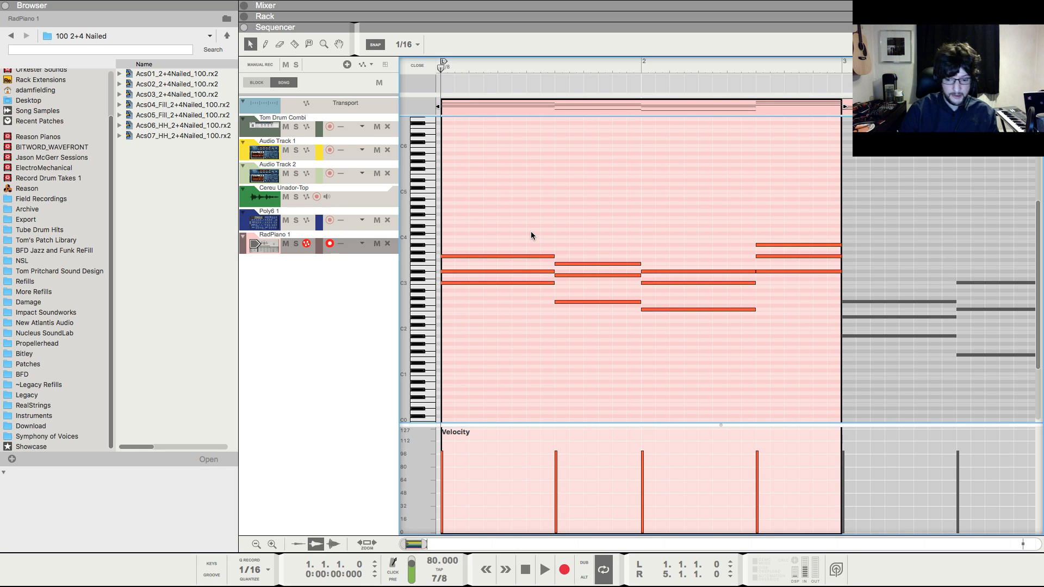
pyautogui.press('space')
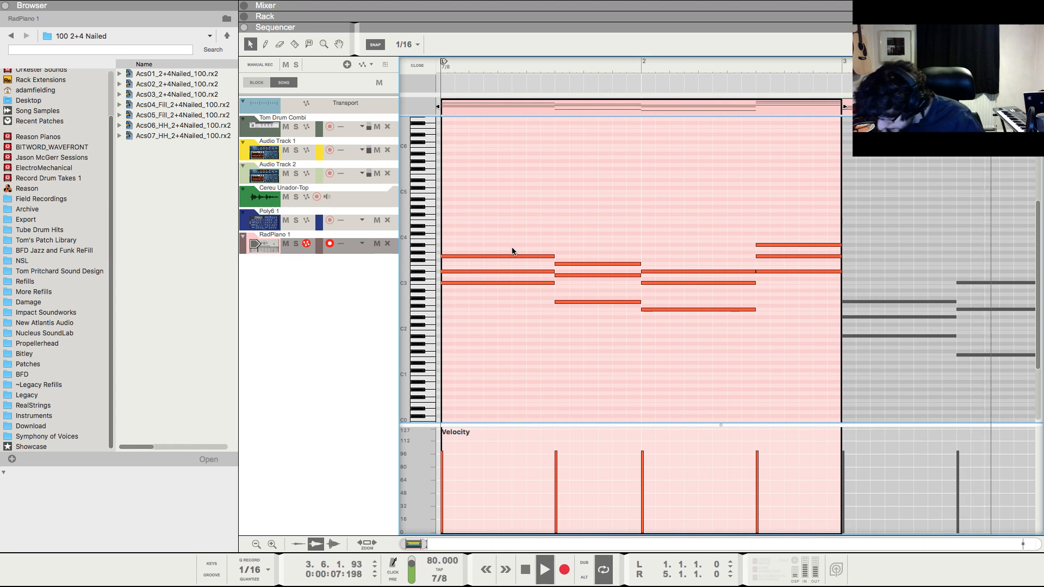
pyautogui.press('space')
pyautogui.hotkey('shift', 'Return')
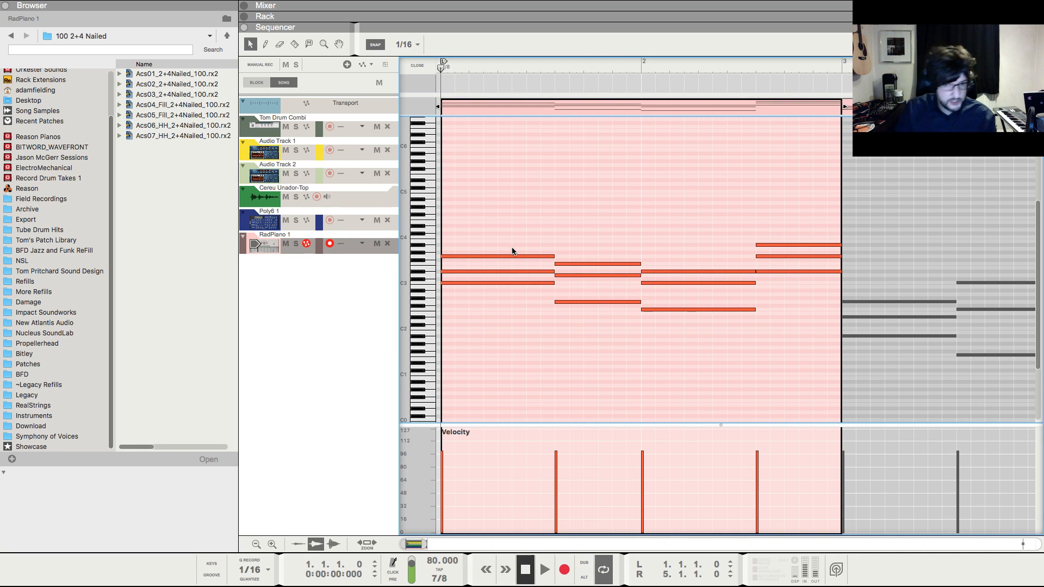
pyautogui.click(417, 66)
pyautogui.click(634, 286)
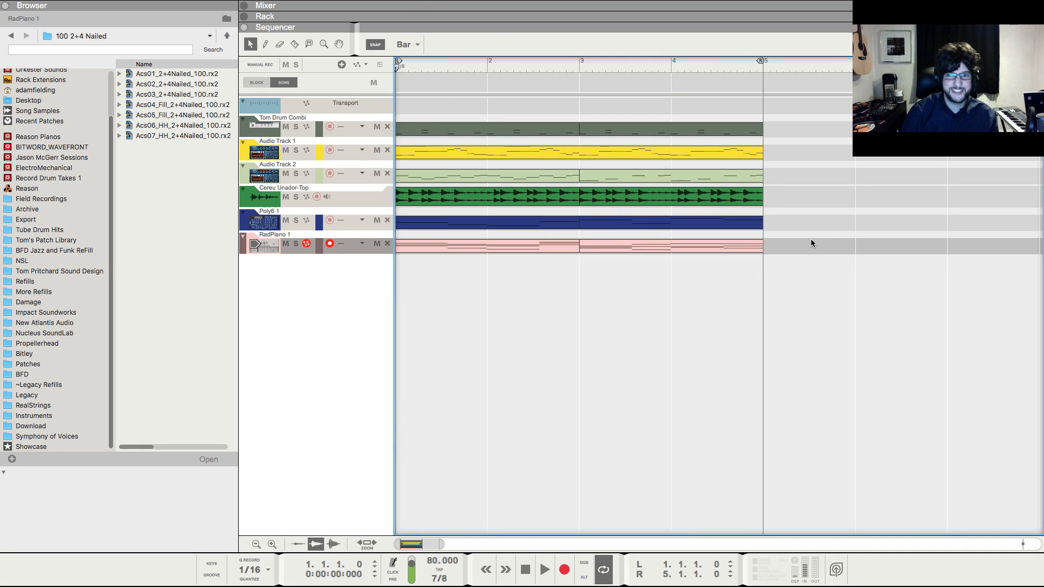
pyautogui.press('g')
pyautogui.press('g')
pyautogui.press('g')
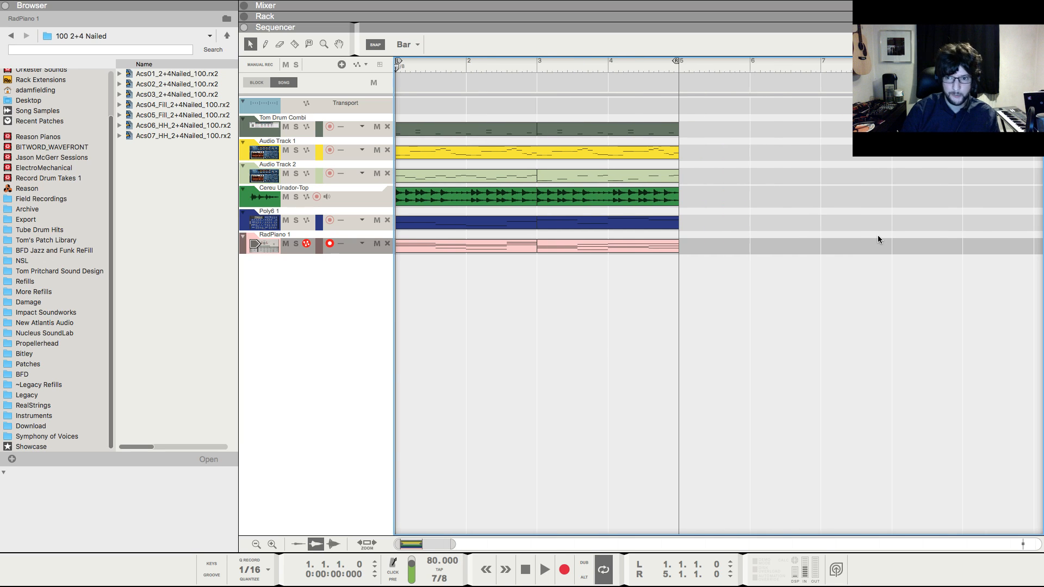
pyautogui.press('h')
pyautogui.press('h')
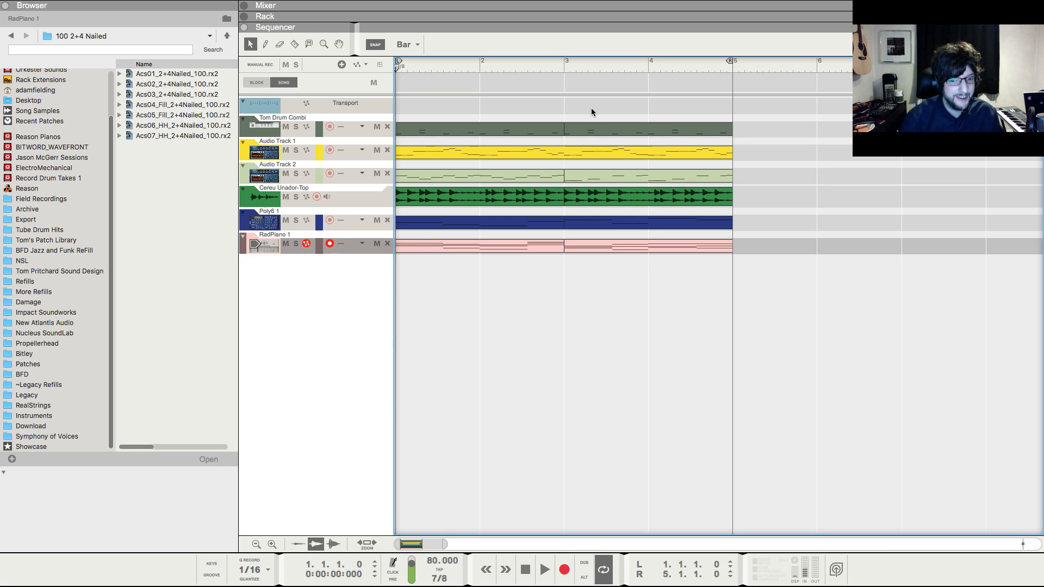
# - Play the four-bar loop while viewing the Radical Piano and its effects in the rack, and stop back at the start
pyautogui.press('space')
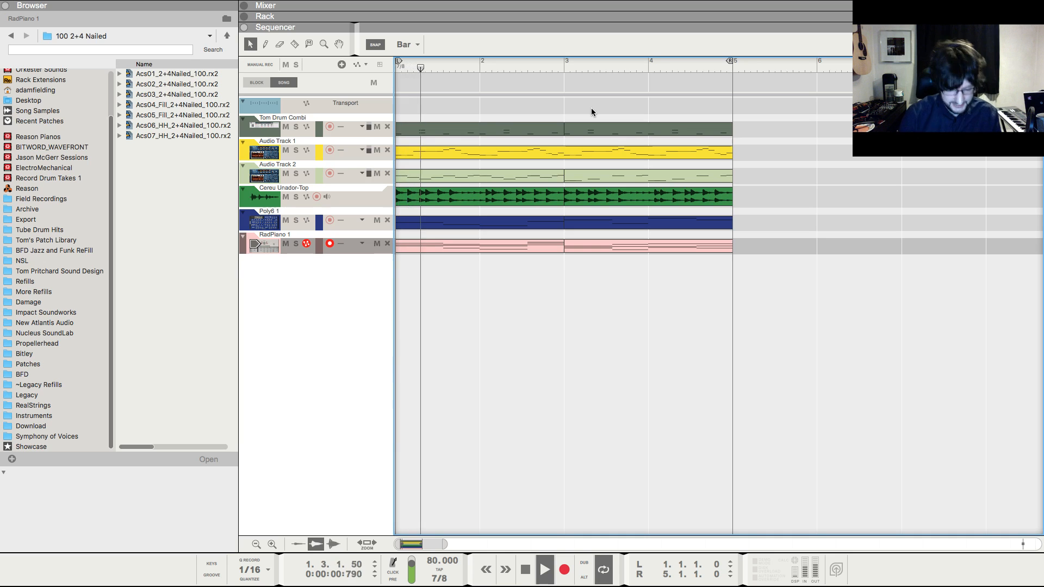
pyautogui.press('F6')
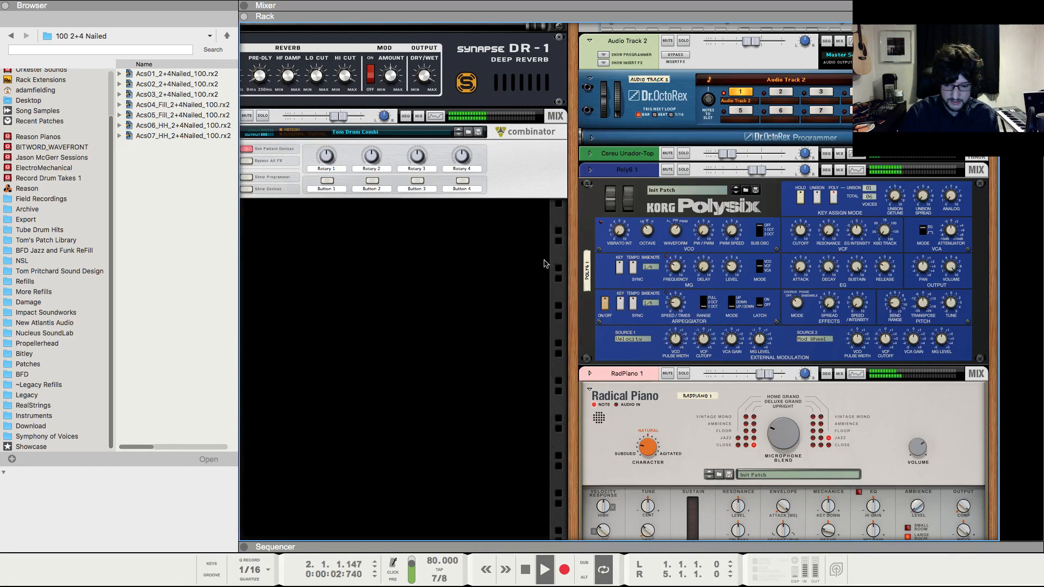
pyautogui.scroll(-3, 522, 278)
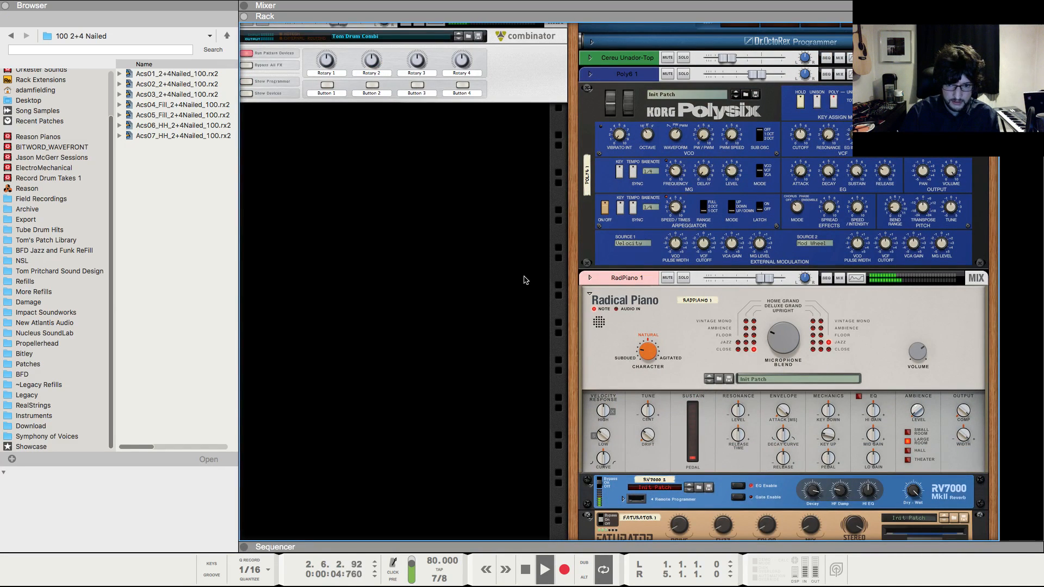
pyautogui.scroll(-3, 525, 278)
pyautogui.scroll(-1, 531, 281)
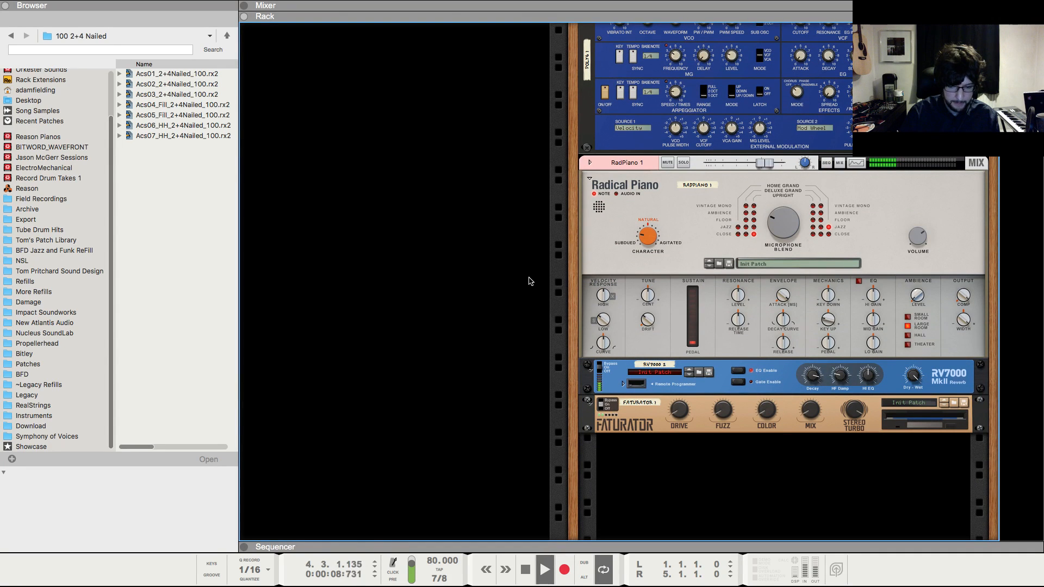
pyautogui.press('space')
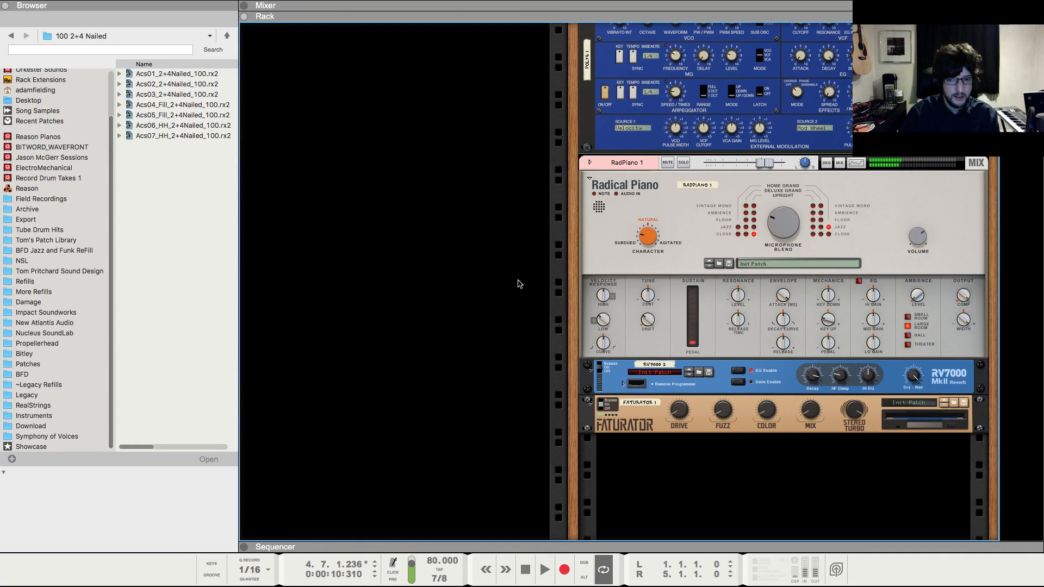
pyautogui.scroll(10, 518, 283)
pyautogui.press('F7')
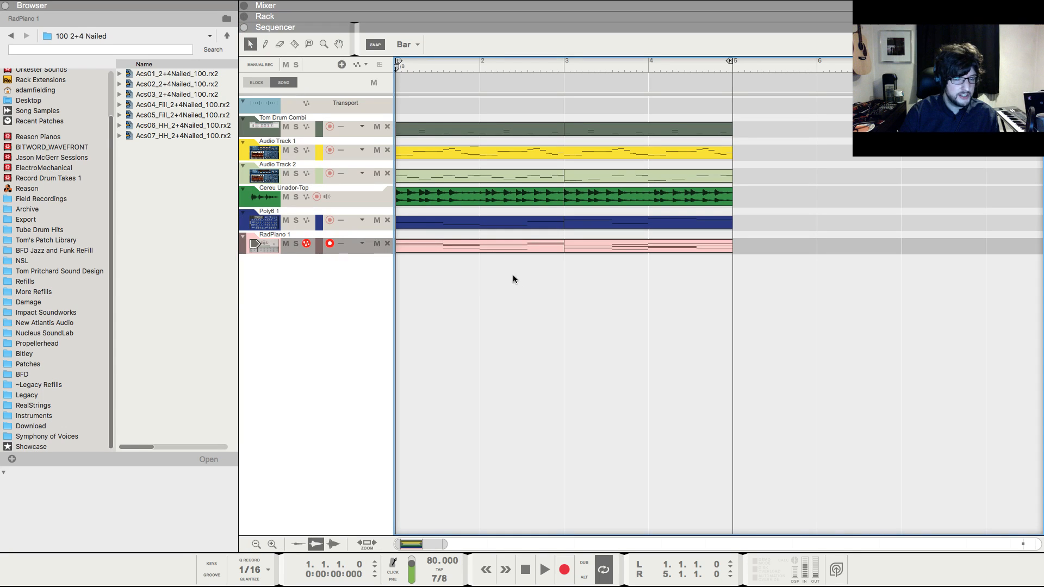
# - Add a Combinator below the Tom Drum Combi and load TPSD - Arp - Chorus.cmb from the Tom Pritchard Sound Design Arps refill
pyautogui.press('F6')
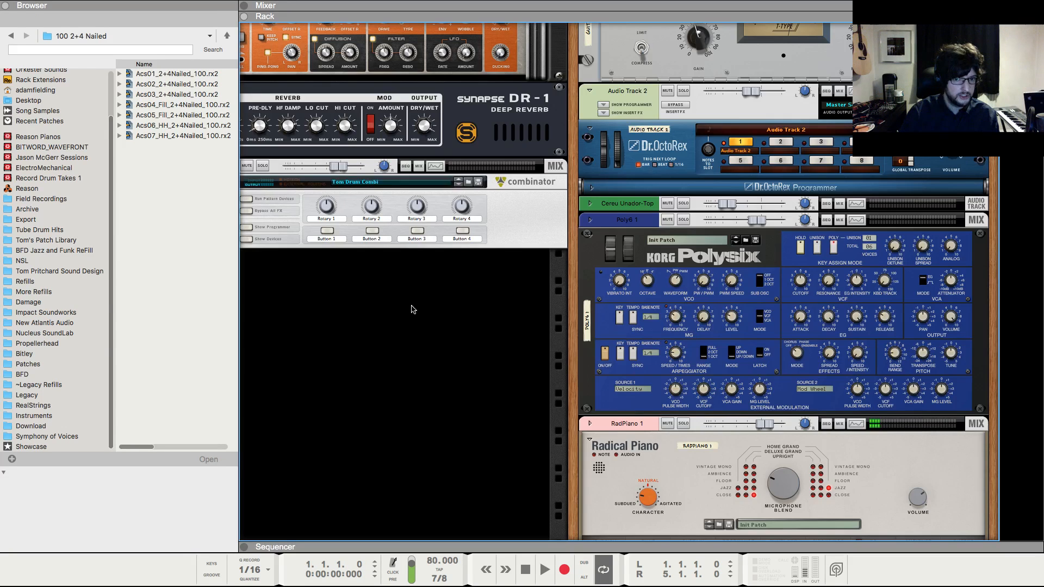
pyautogui.rightClick(411, 306)
pyautogui.moveTo(505, 396)
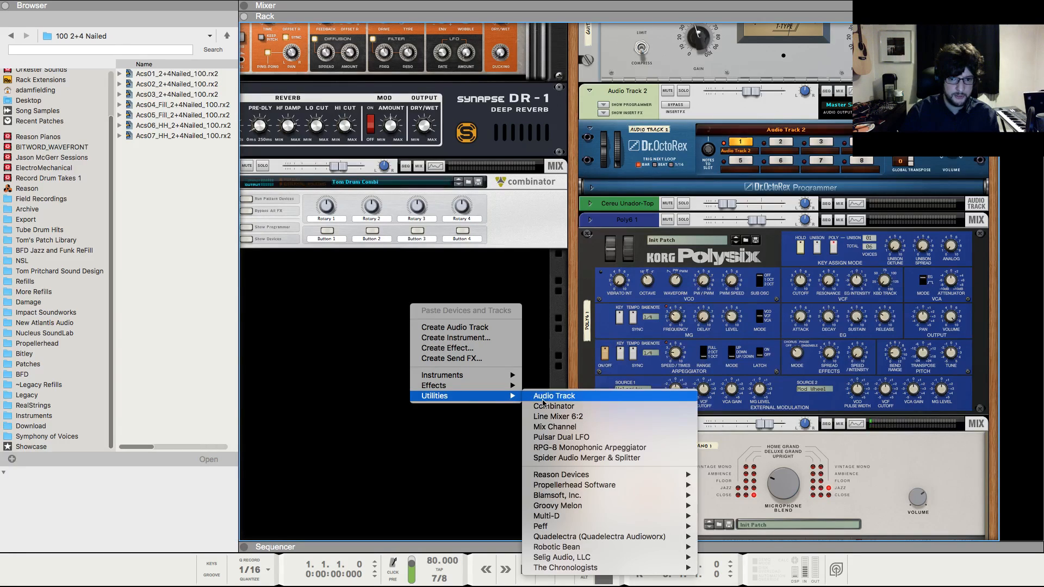
pyautogui.click(544, 410)
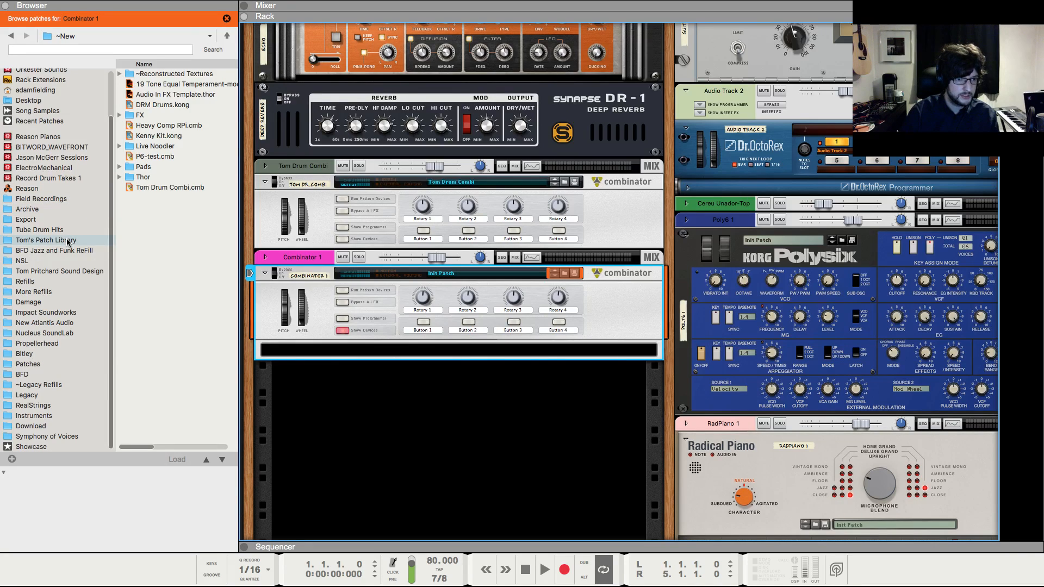
pyautogui.click(49, 271)
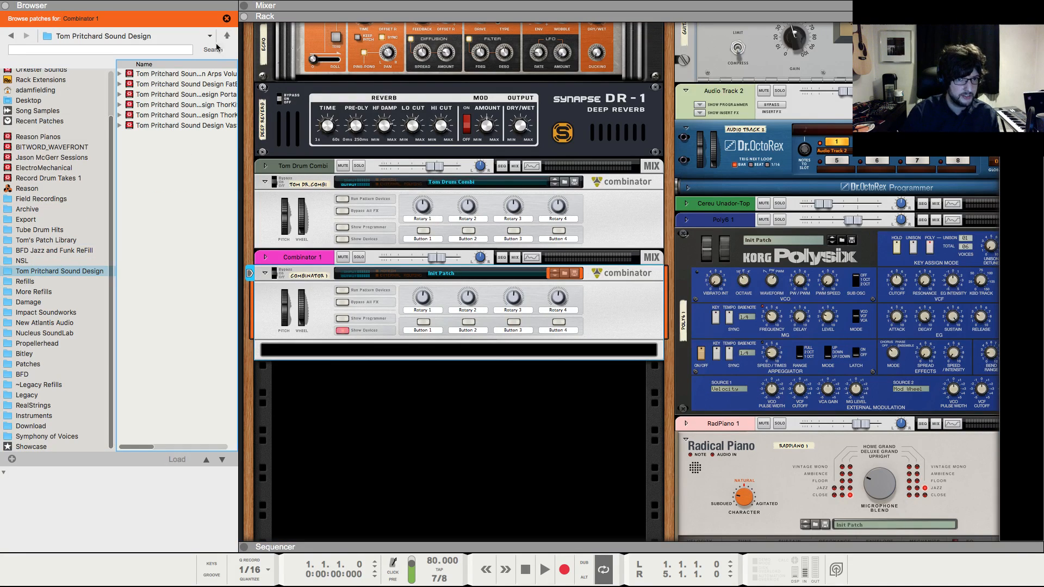
pyautogui.doubleClick(211, 75)
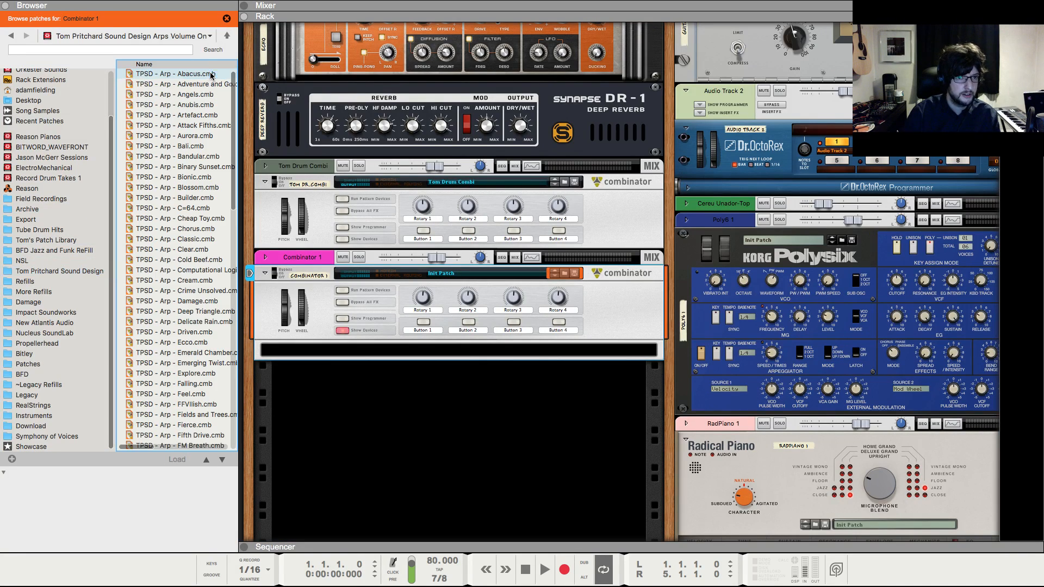
pyautogui.click(184, 229)
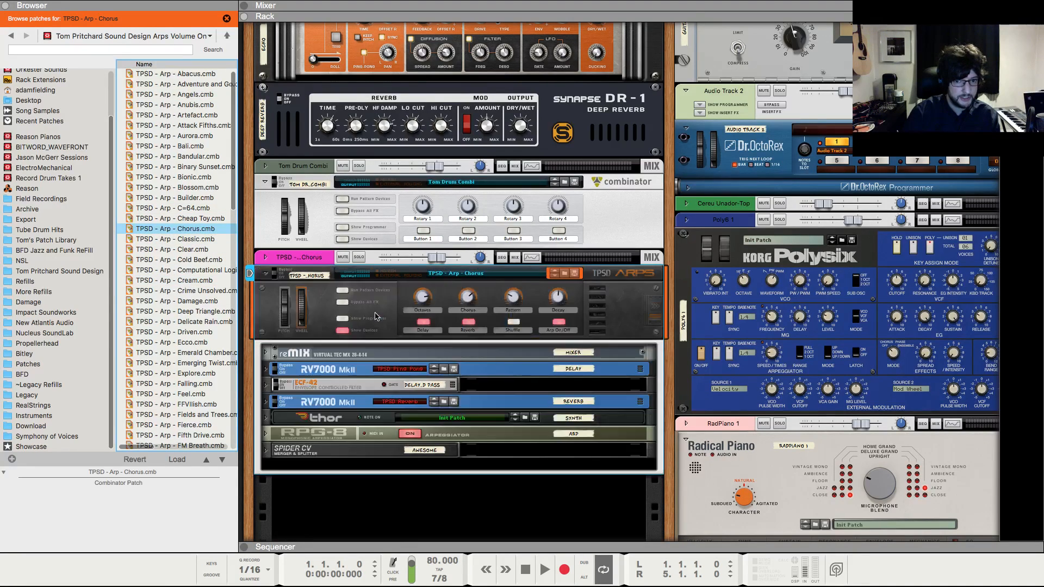
# - Copy both RadPiano 1 chord clips to the TPSD - Arp - Chorus track at bar 1
pyautogui.press('F7')
pyautogui.click(415, 274)
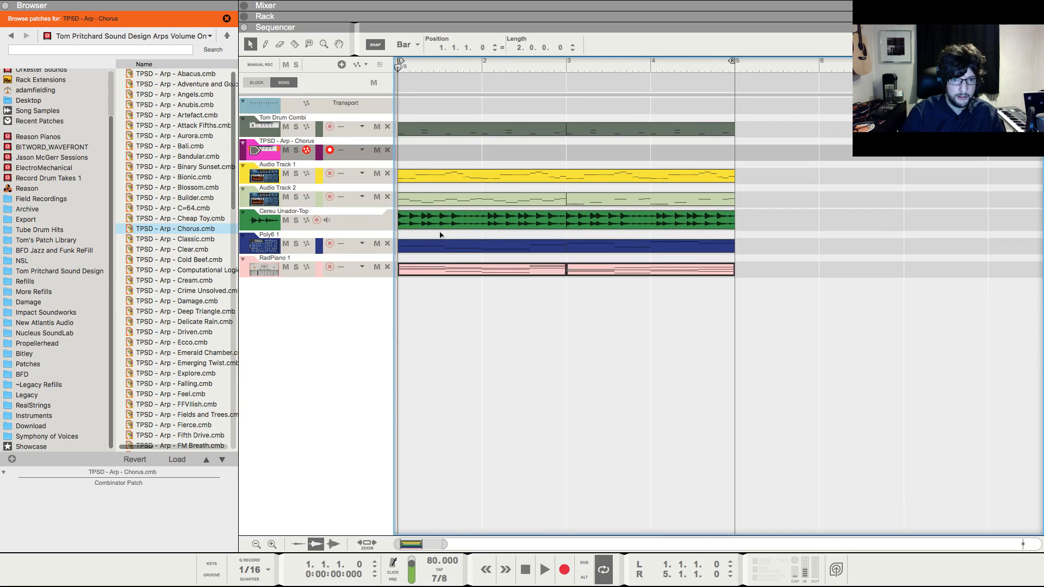
pyautogui.moveTo(442, 269); pyautogui.dragTo(443, 151)
pyautogui.click(880, 194)
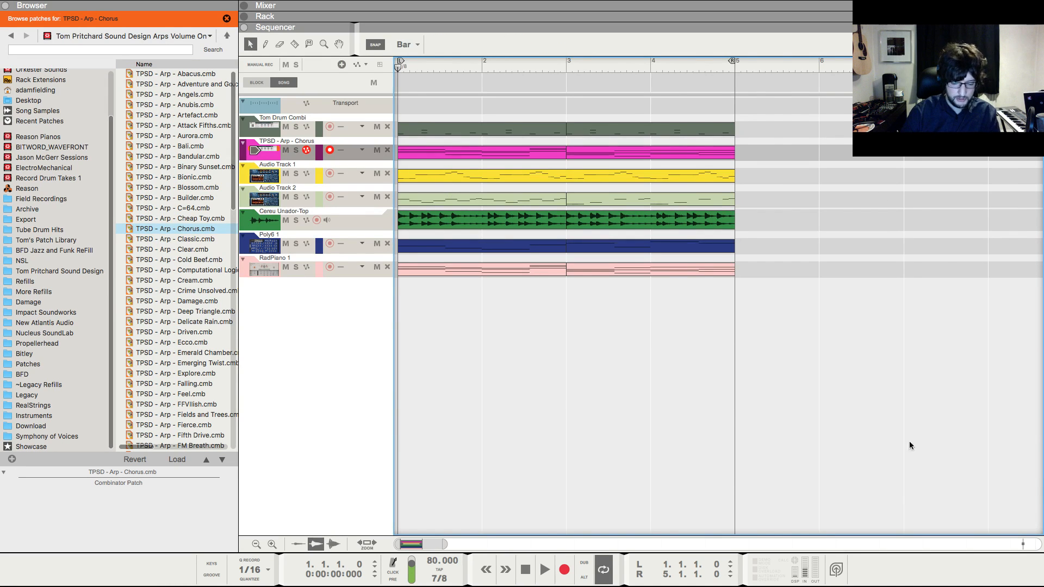
# - Lower the TPSD arp channel's level to about -13.7 dB and play the song with the arp's rack device in view
pyautogui.press('F5')
pyautogui.moveTo(904, 432); pyautogui.dragTo(903, 446)
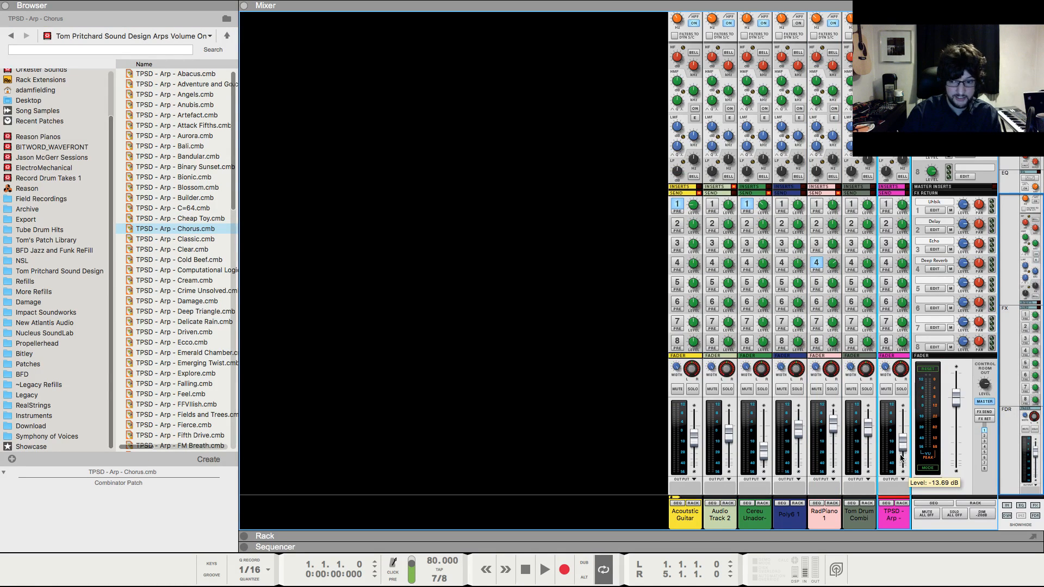
pyautogui.press('space')
pyautogui.press('F6')
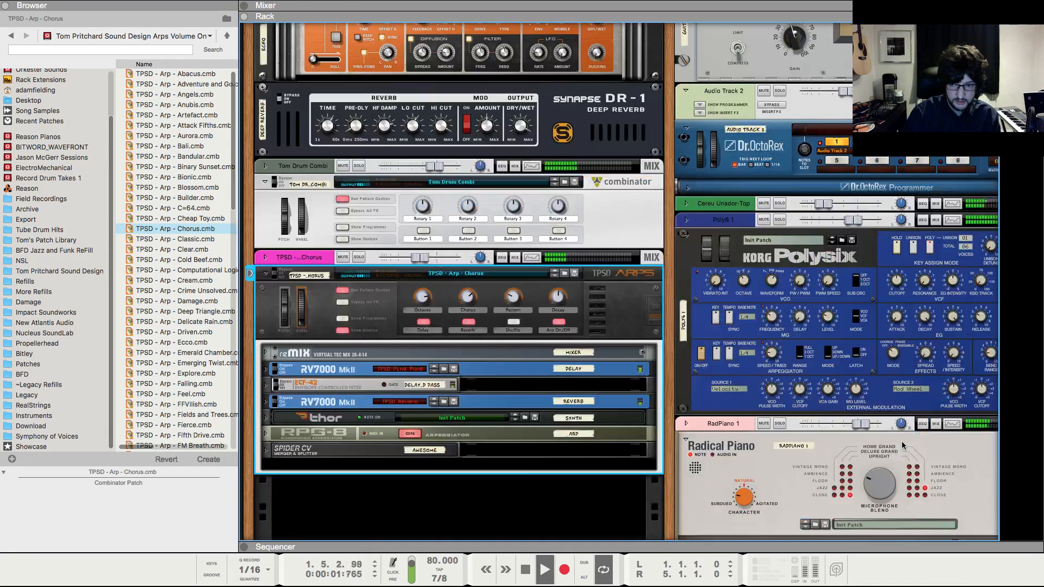
# - Enable FX sends 3 (Echo) and 1 (Uhbik) on the TPSD arp channel
pyautogui.press('F5')
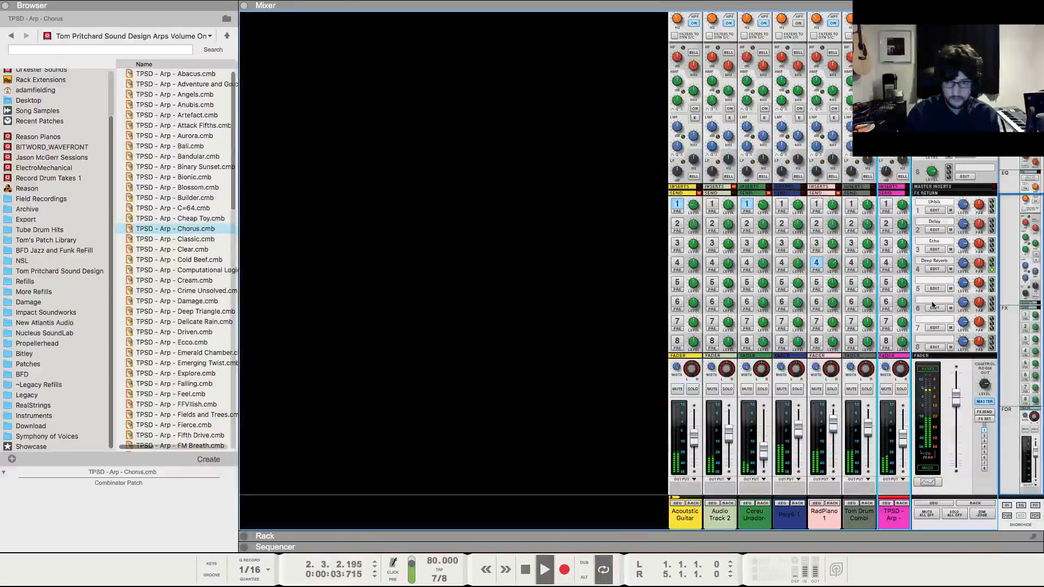
pyautogui.click(886, 243)
pyautogui.click(885, 204)
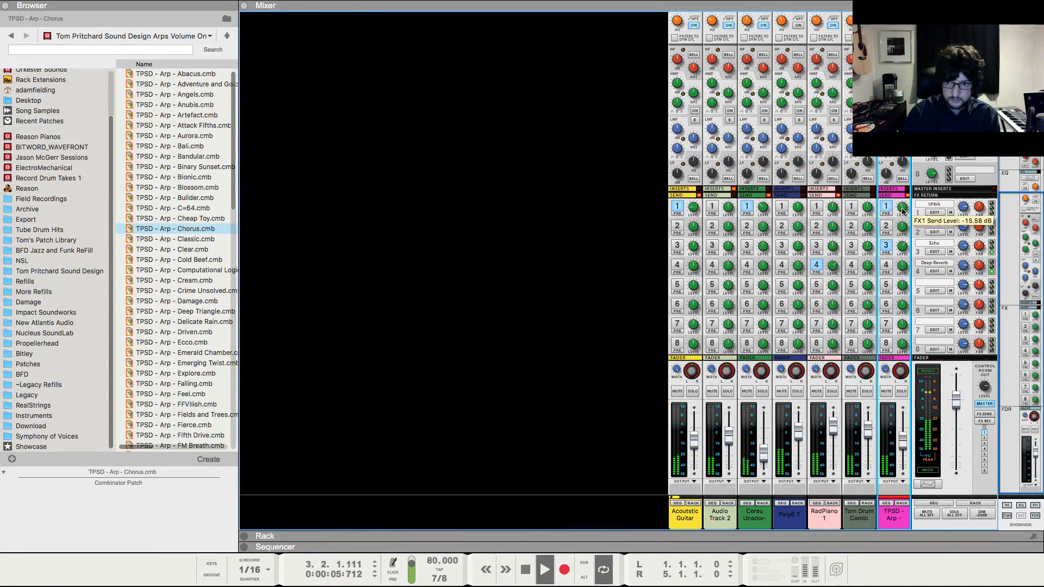
# - Switch off the arp patch's built-in Delay and Reverb, and set its channel's FX1 send level to about -4.2 dB
pyautogui.press('F6')
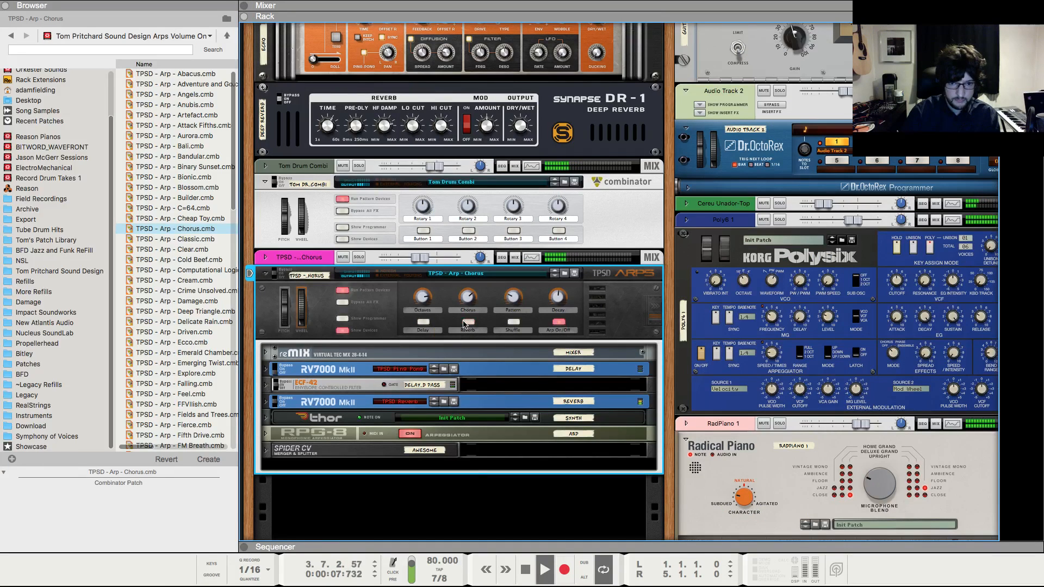
pyautogui.press('F5')
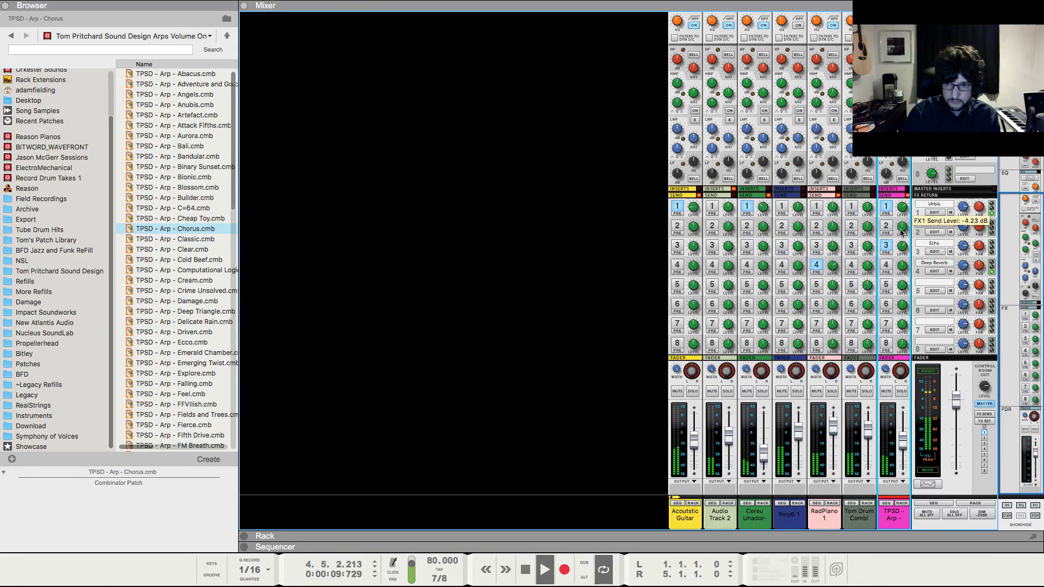
pyautogui.press('F6')
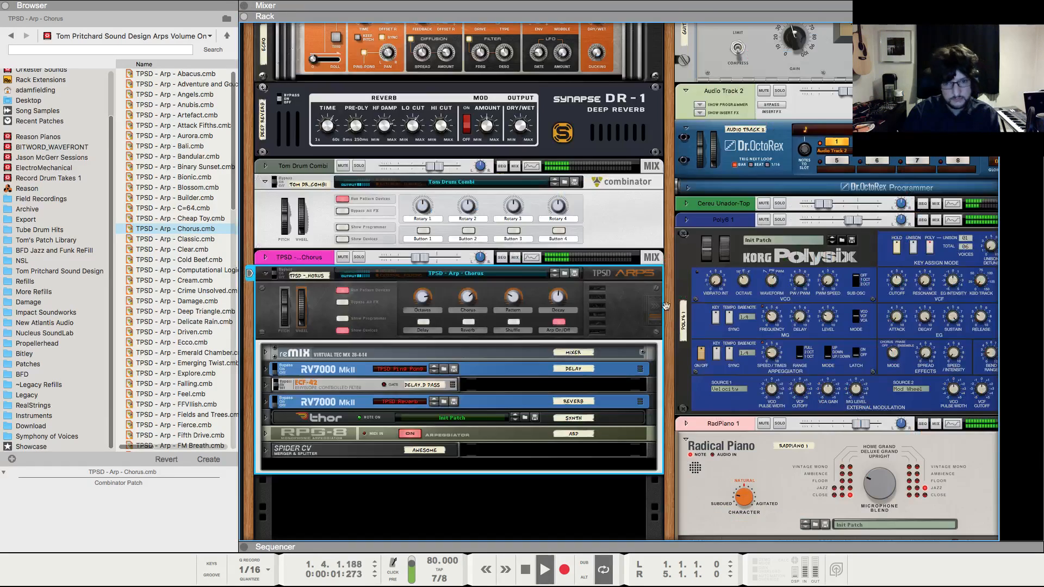
# - Load the TPSD - Arp - Blossom patch into the arp combinator and play the song
pyautogui.press('space')
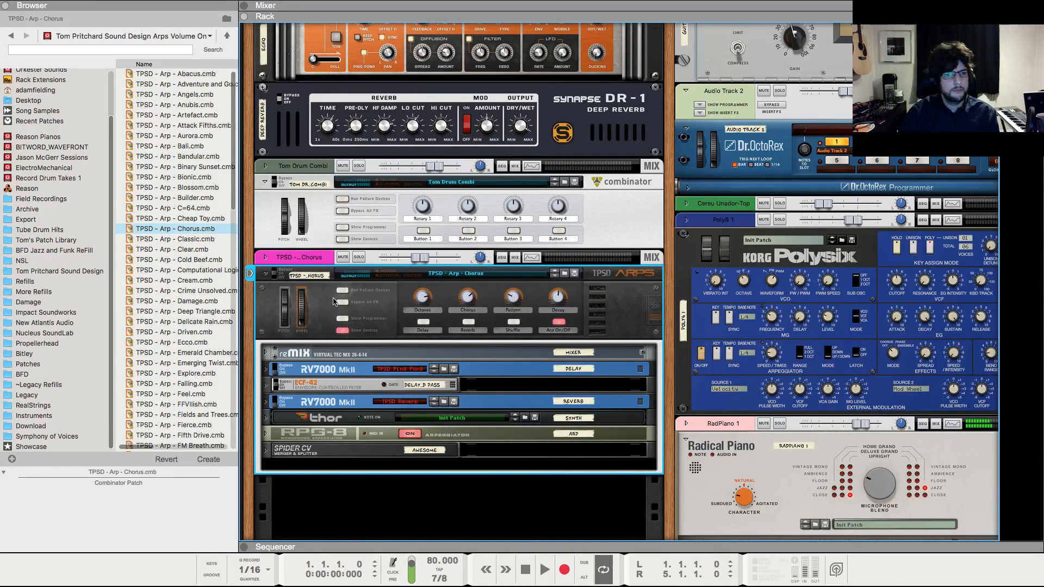
pyautogui.click(184, 187)
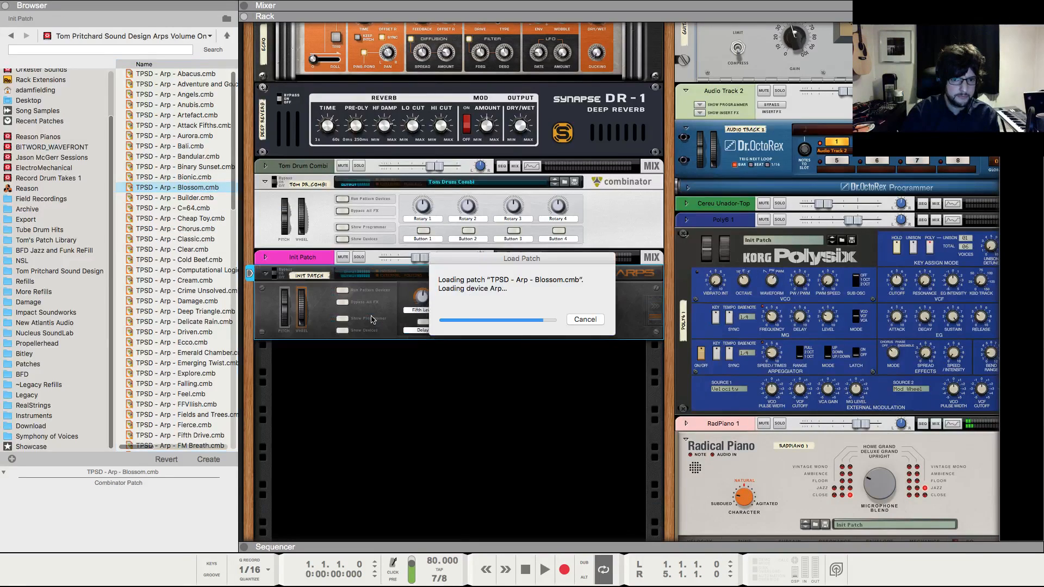
pyautogui.press('space')
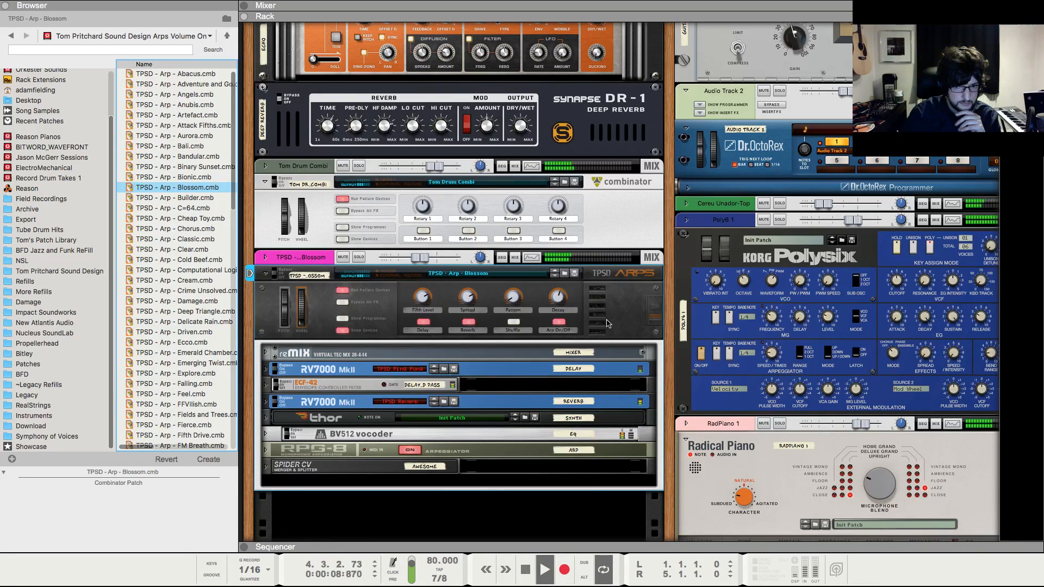
# - Raise the TPSD arp channel's level to about -7.8 dB, stop playback and return to its rack device
pyautogui.press('F5')
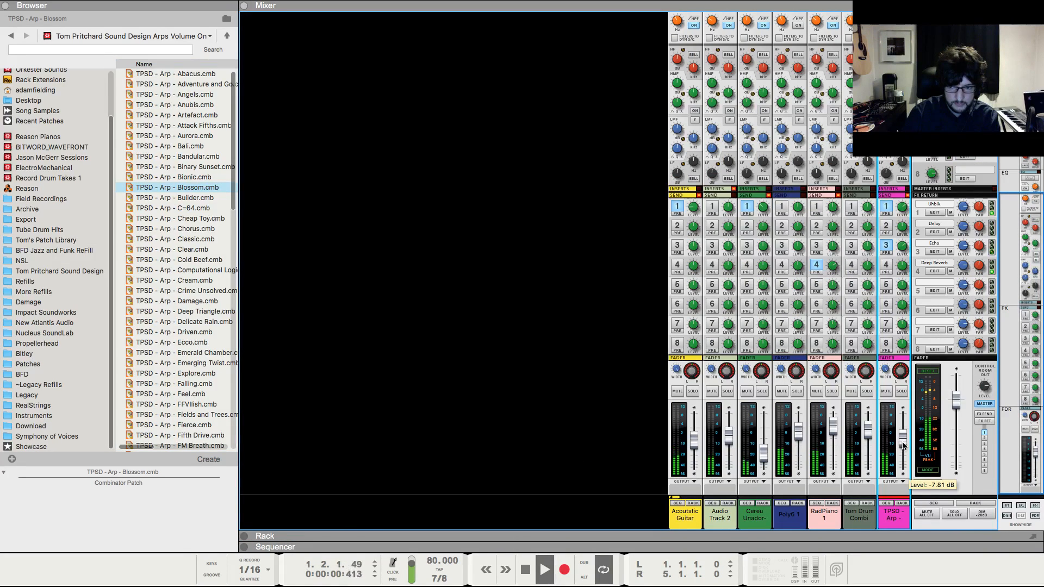
pyautogui.press('space')
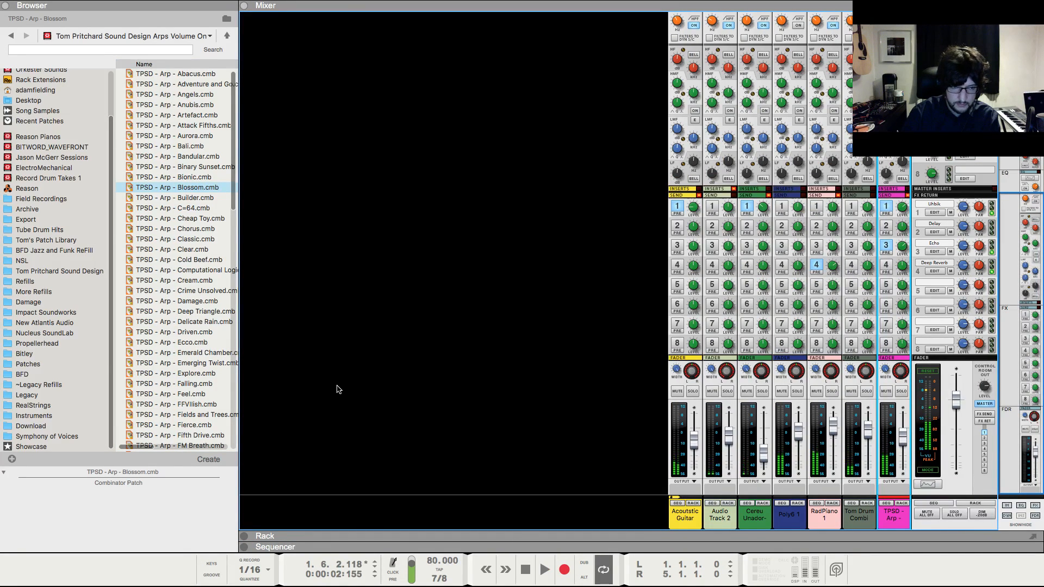
pyautogui.press('F7')
pyautogui.press('F6')
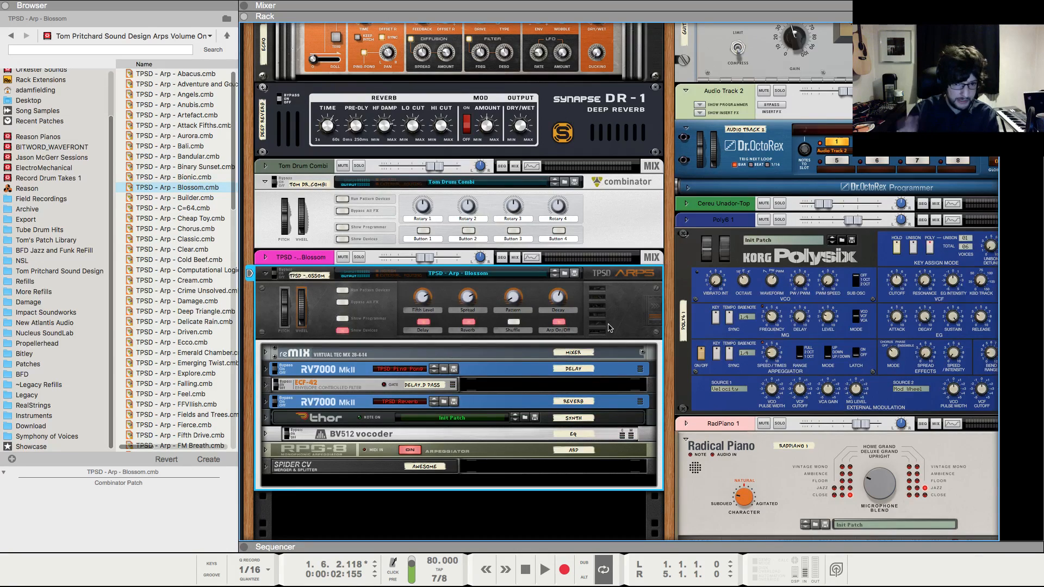
# - Play the song from the start and set the TPSD arp channel's high-pass filter to about 220.5 Hz
pyautogui.press('F7')
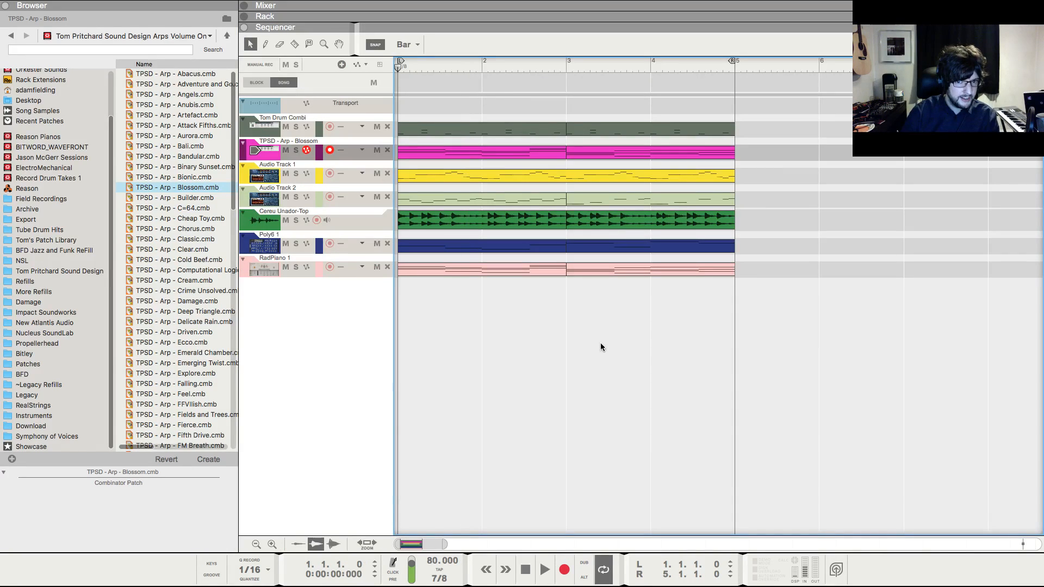
pyautogui.press('space')
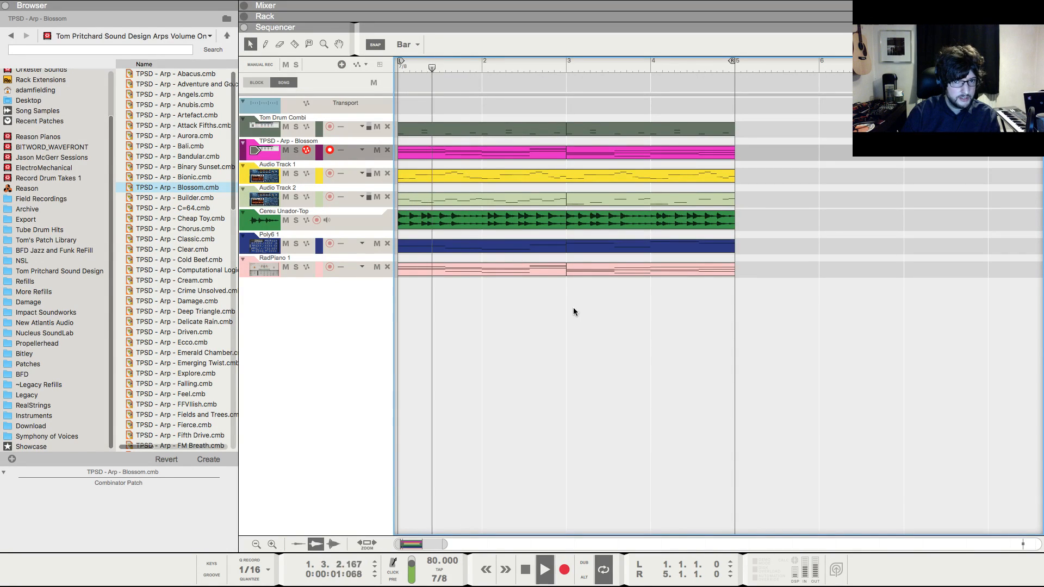
pyautogui.press('F5')
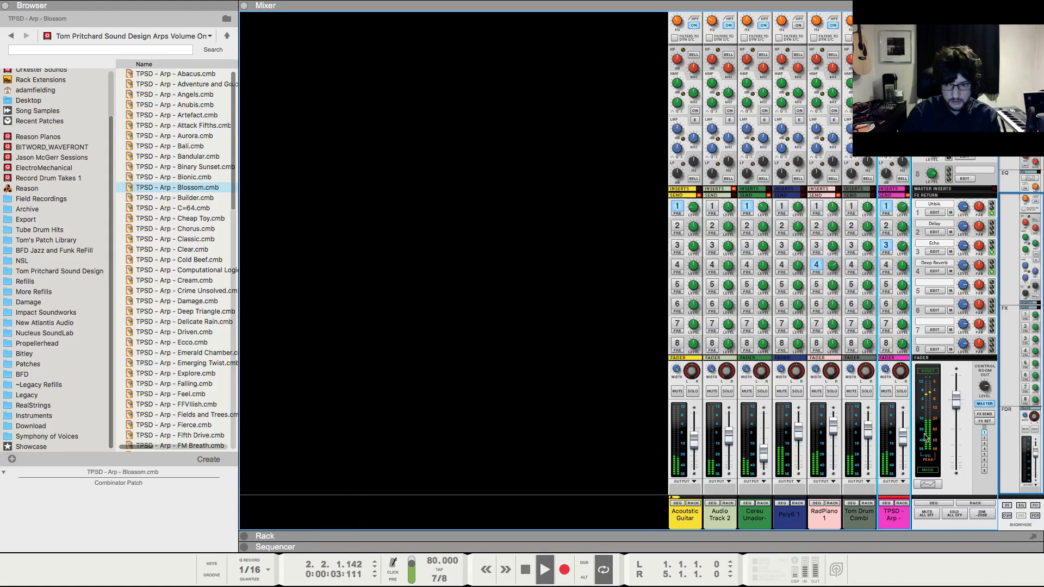
pyautogui.press('F6')
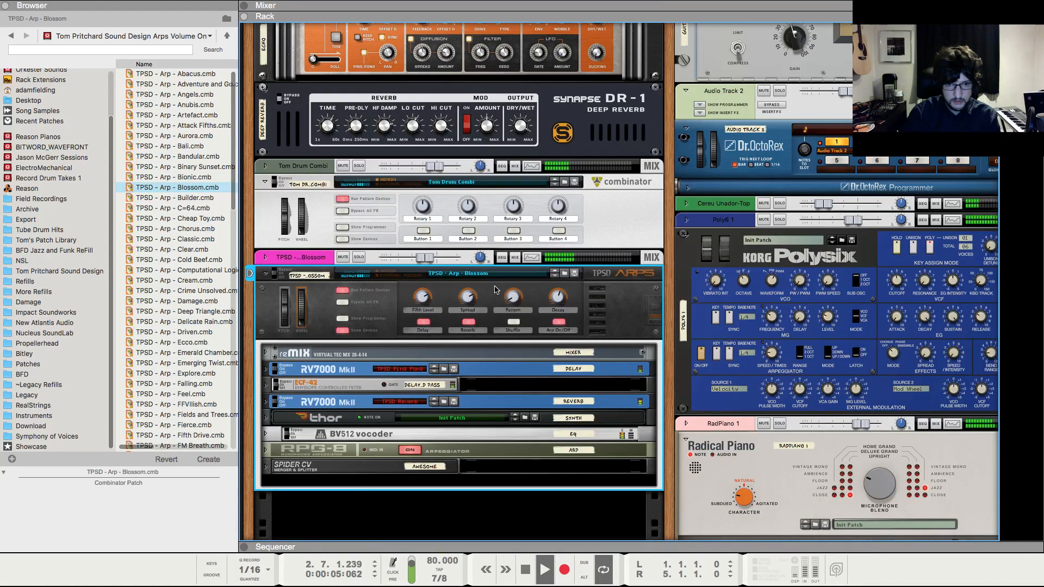
pyautogui.press('F7')
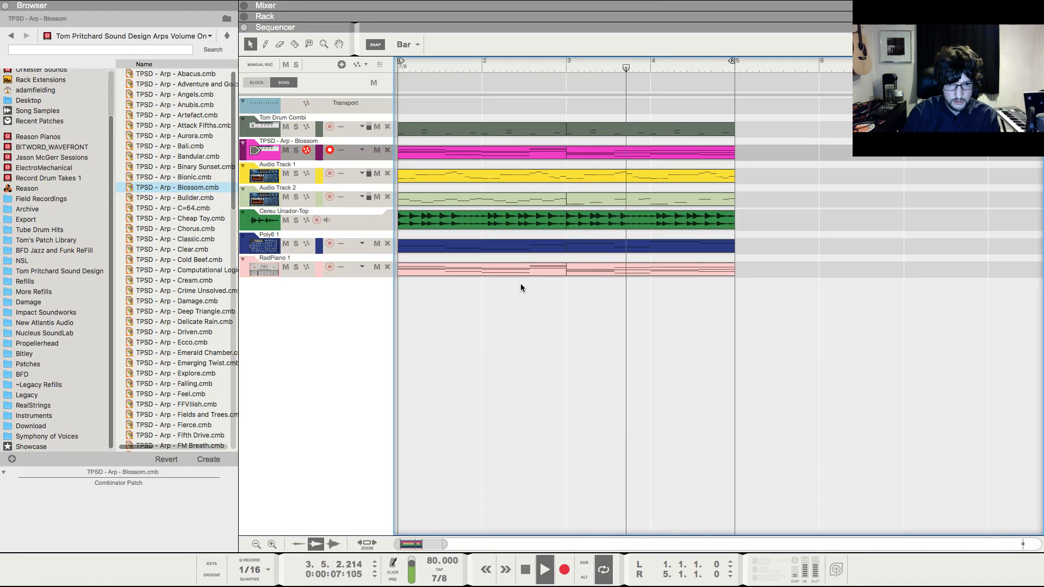
pyautogui.press('F5')
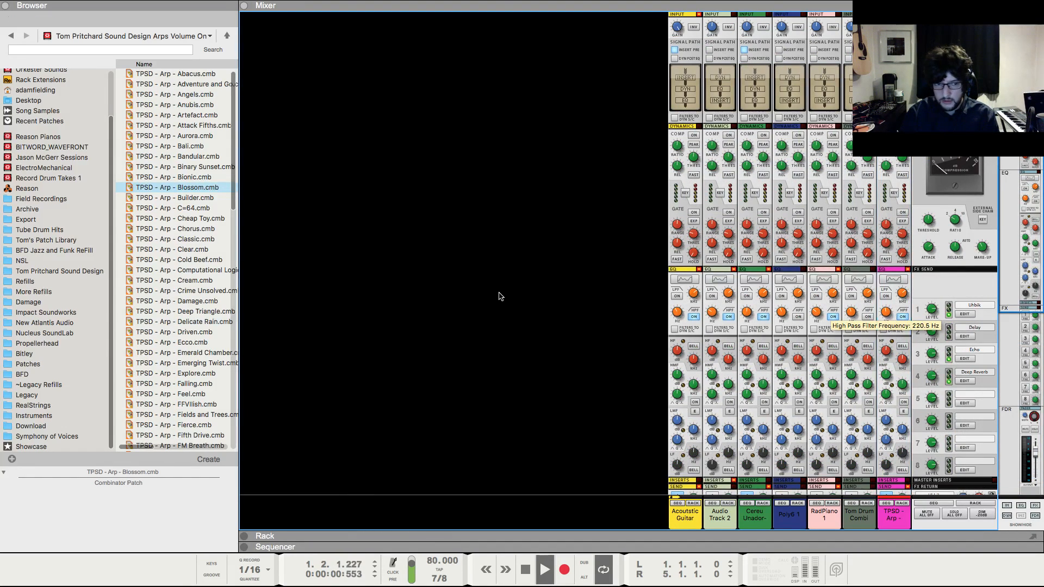
pyautogui.press('F7')
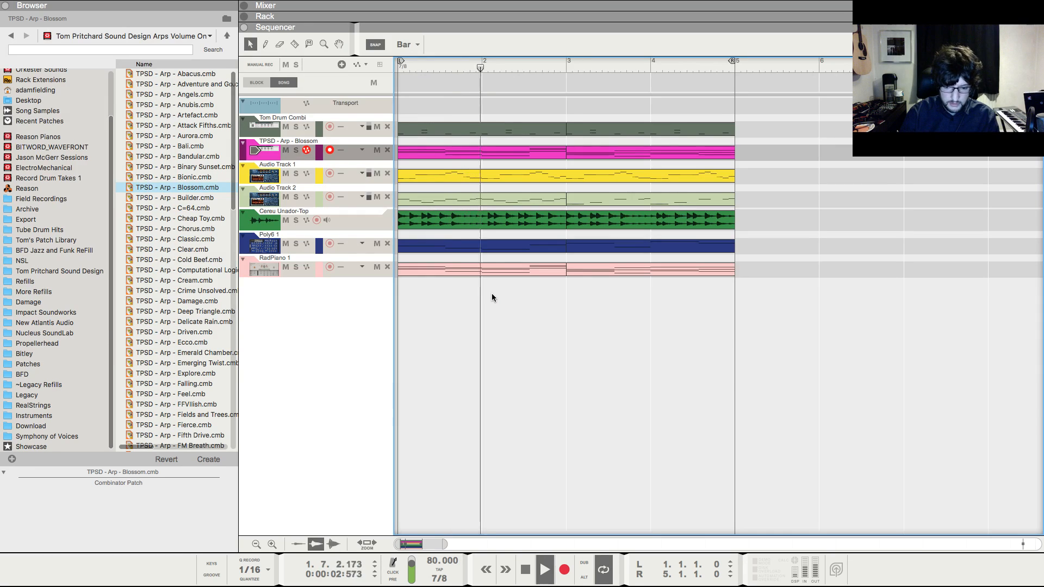
pyautogui.press('F6')
pyautogui.press('space')
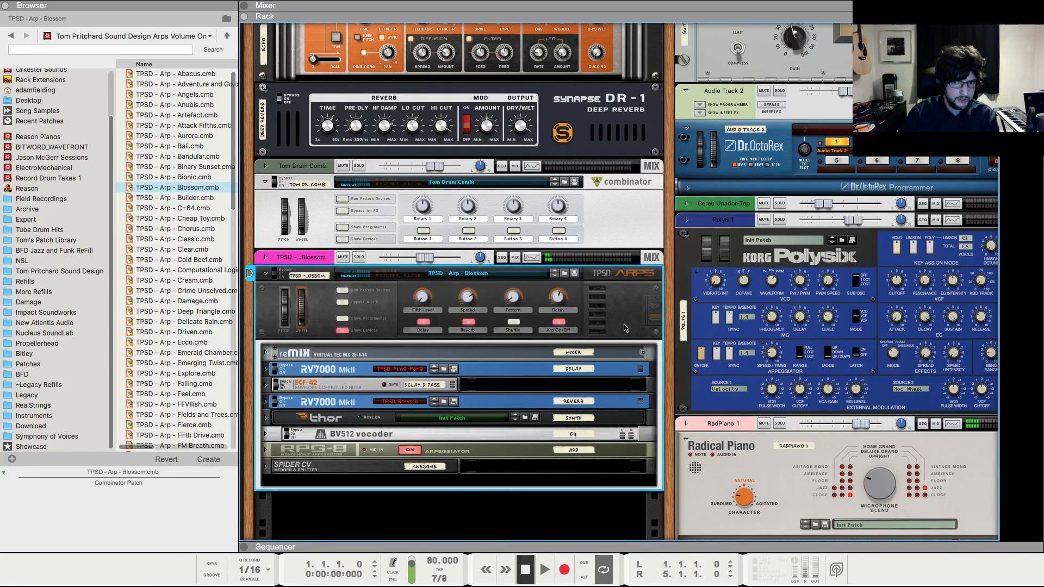
# - Replay the song, setting the TPSD arp channel's level to about -7.3 dB and its high-pass filter to about 281 Hz
pyautogui.press('space')
pyautogui.press('F5')
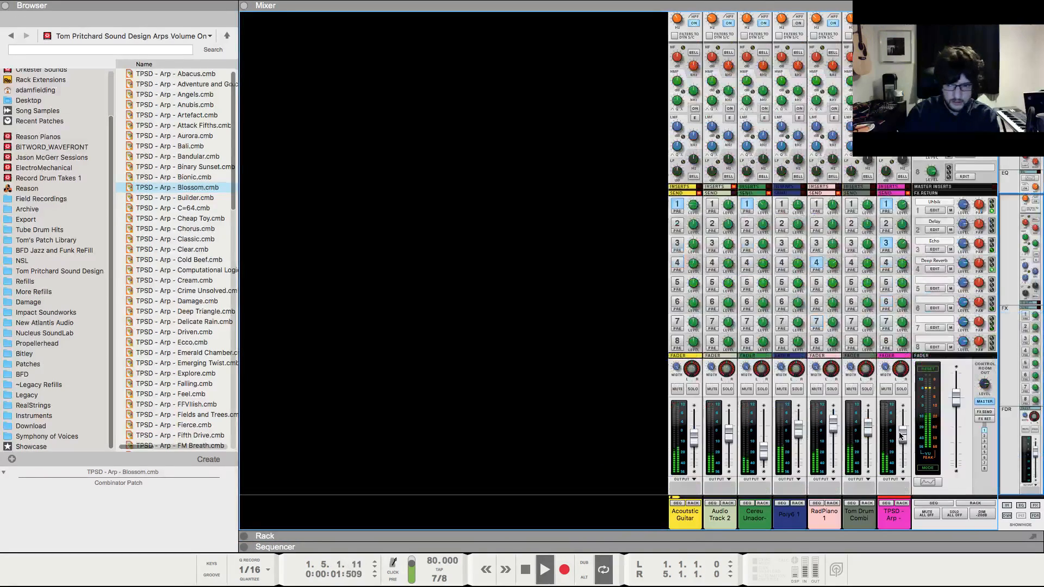
pyautogui.moveTo(901, 435); pyautogui.dragTo(902, 437)
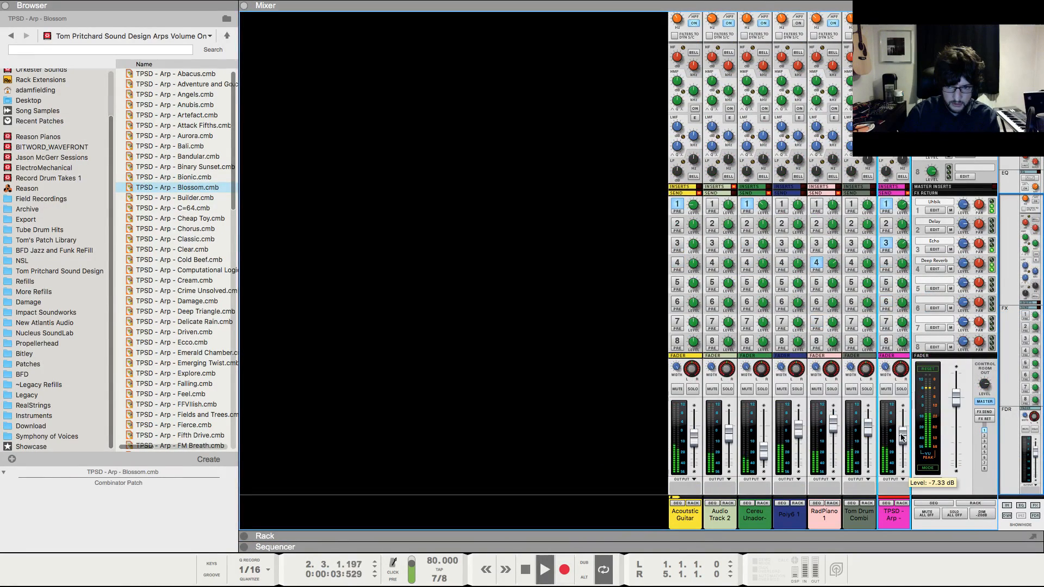
pyautogui.scroll(4, 989, 289)
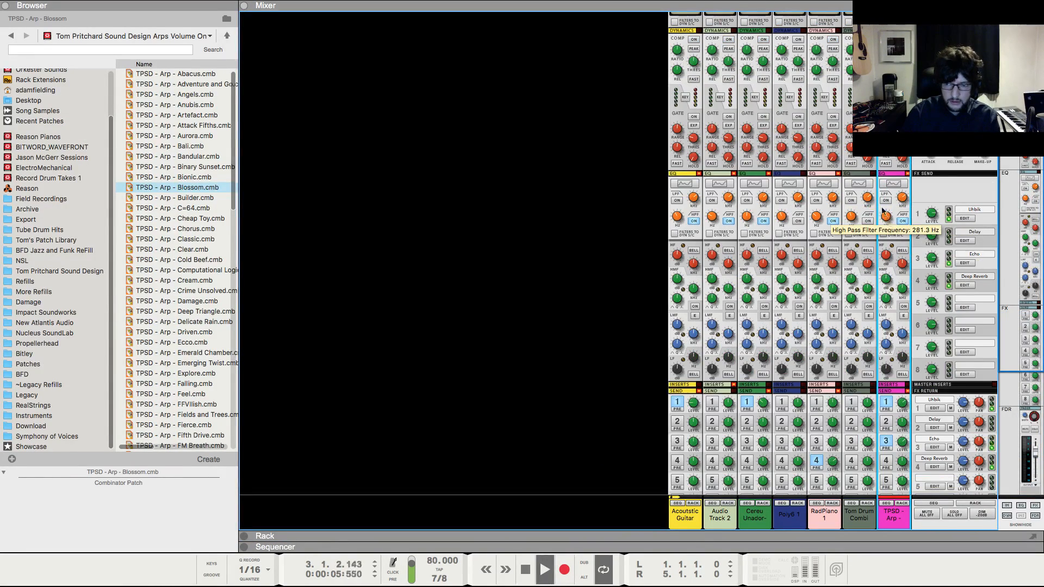
pyautogui.scroll(6, 989, 289)
# - Fine-tune the arp channel's high-pass filter and lower its fader slightly while the song plays
pyautogui.press('F7')
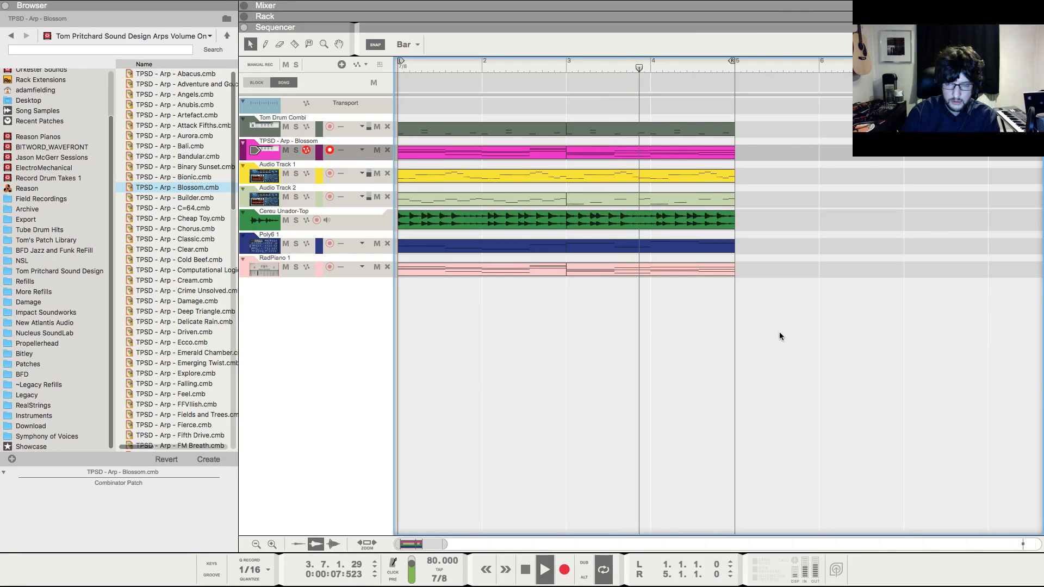
pyautogui.press('F5')
pyautogui.click(885, 312)
pyautogui.scroll(-10, 886, 312)
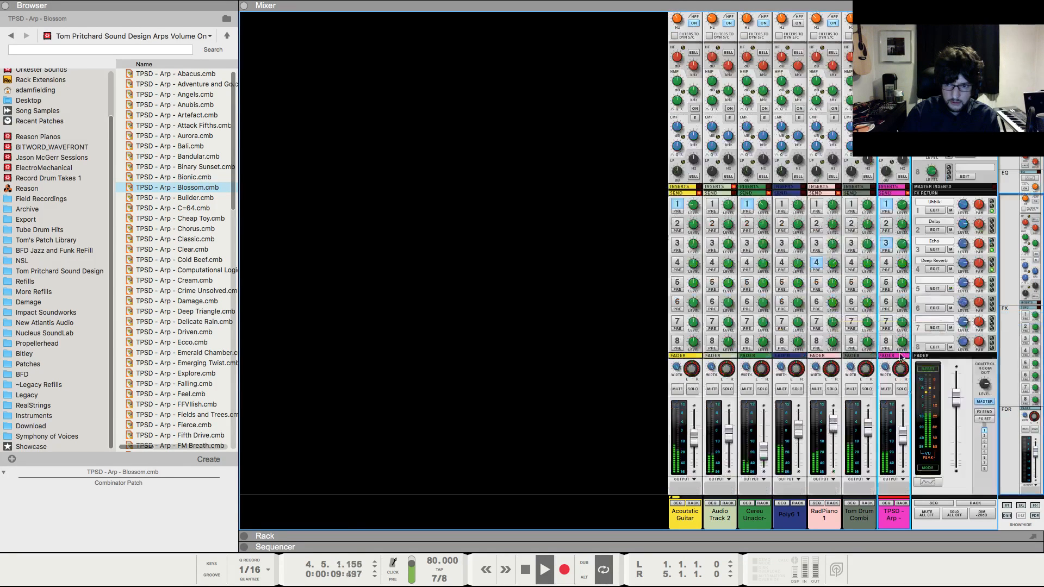
pyautogui.moveTo(904, 434); pyautogui.dragTo(904, 436)
pyautogui.press('F6')
pyautogui.press('F7')
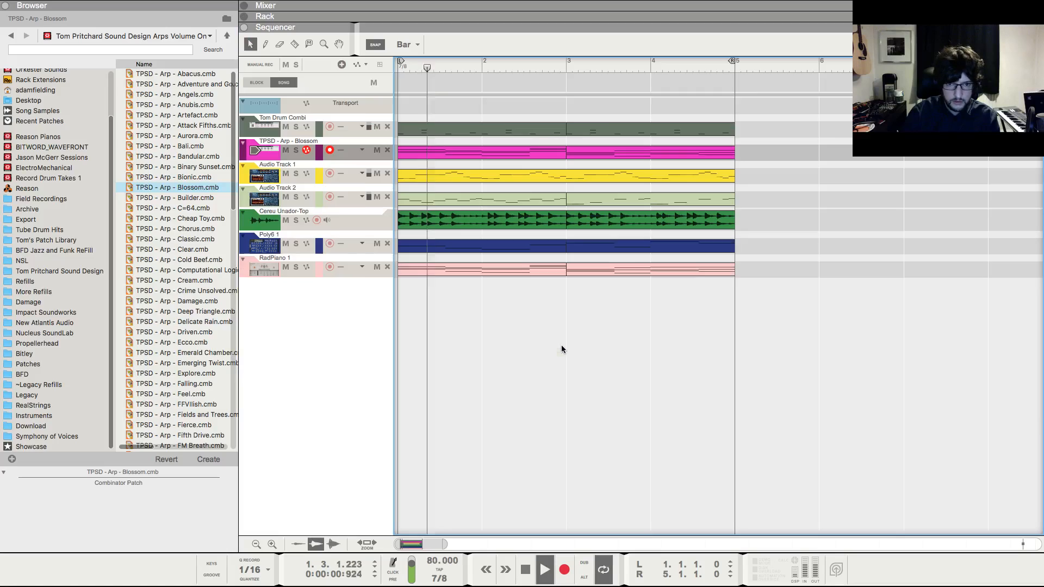
# - Hide the devices inside the arp combinator and stop playback
pyautogui.press('F6')
pyautogui.click(344, 331)
pyautogui.press('space')
# - Create an NN-XT Advanced Sampler in the empty rack space below the TPSD arp combinator
pyautogui.click(436, 425)
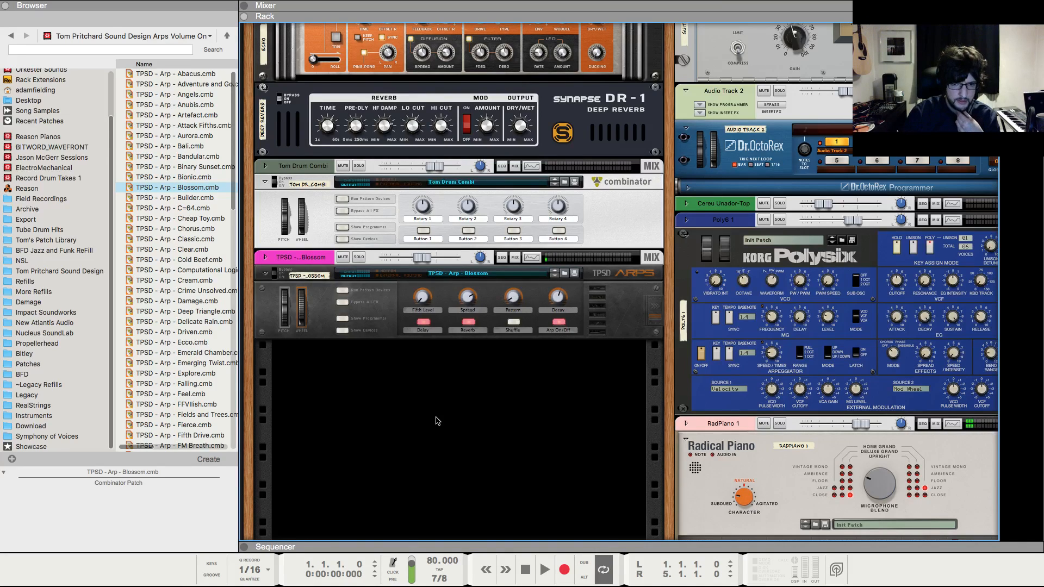
pyautogui.rightClick(413, 397)
pyautogui.click(382, 399)
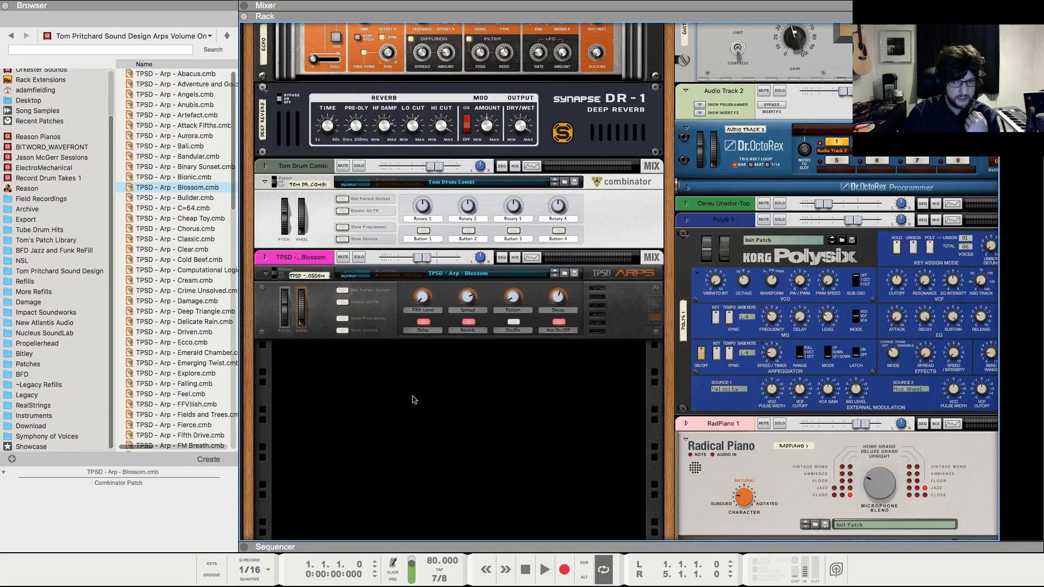
pyautogui.scroll(-10, 615, 442)
pyautogui.click(740, 216)
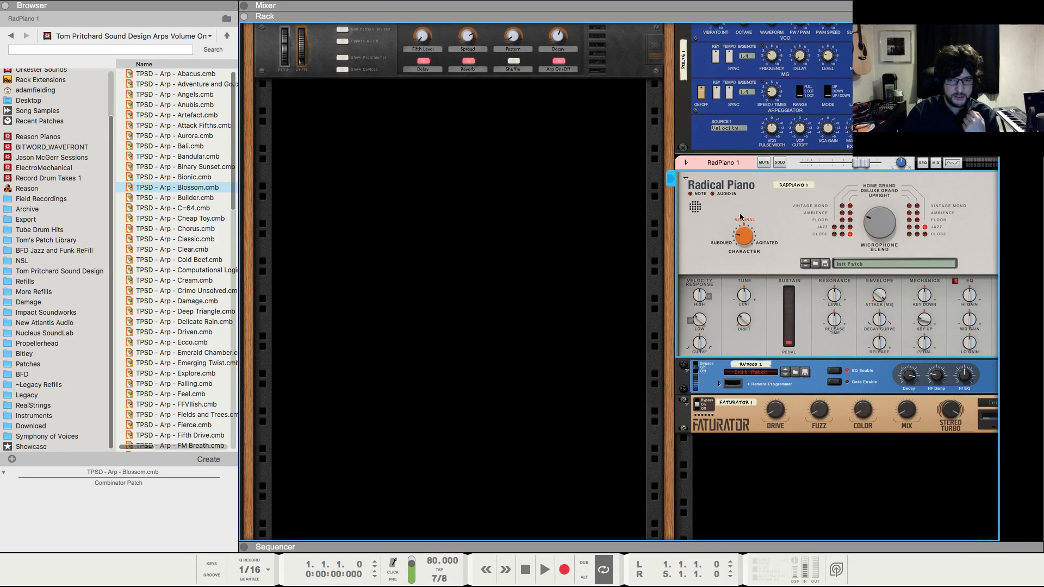
pyautogui.scroll(3, 635, 294)
pyautogui.rightClick(504, 302)
pyautogui.moveTo(560, 375)
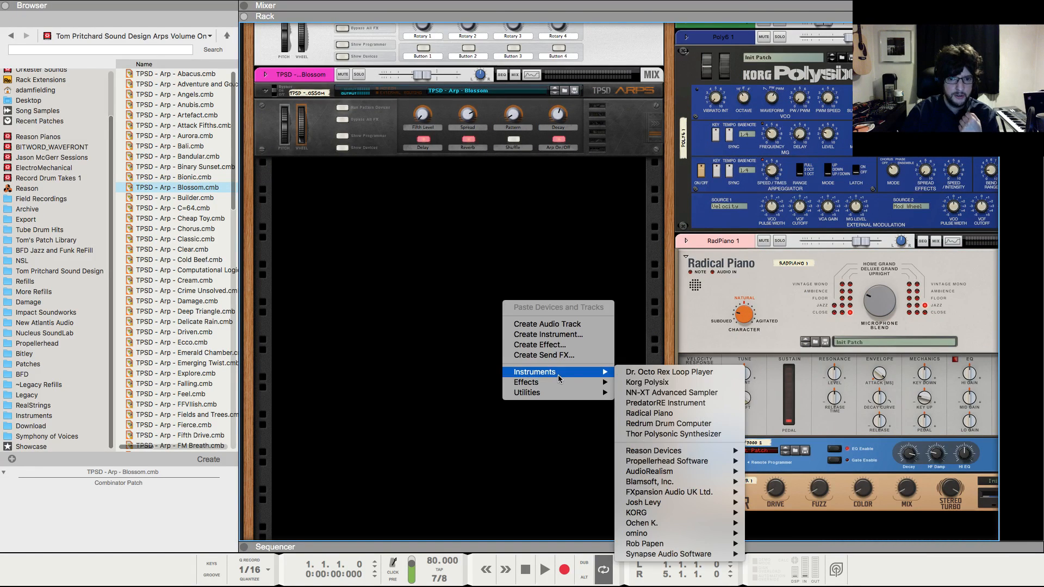
pyautogui.click(698, 393)
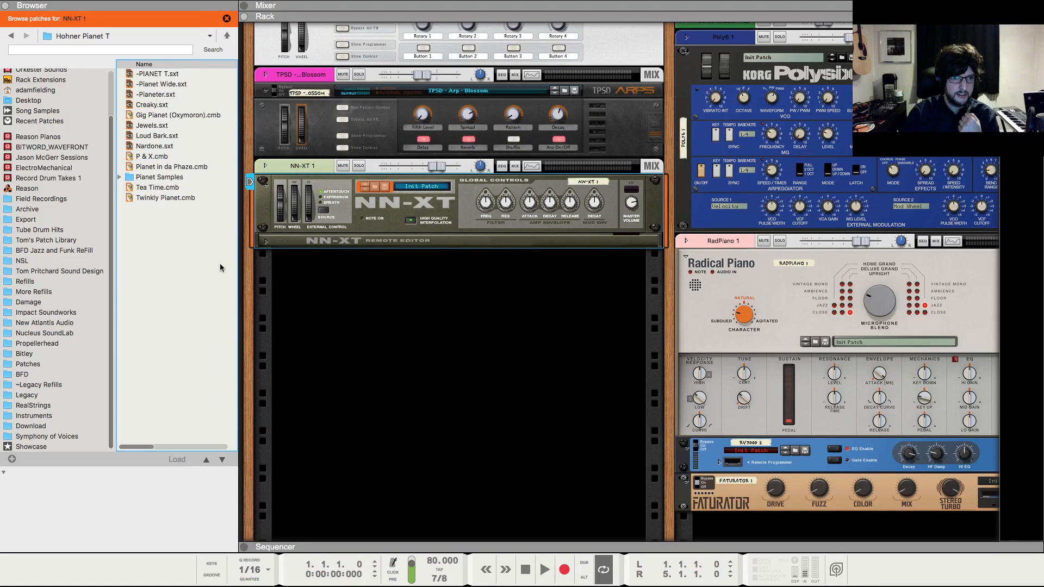
# - Load the -WURLITZER EP200.sxt patch from ElectroMechanical's Wurlitzer EP200 folder into the NN-XT
pyautogui.press('BackSpace')
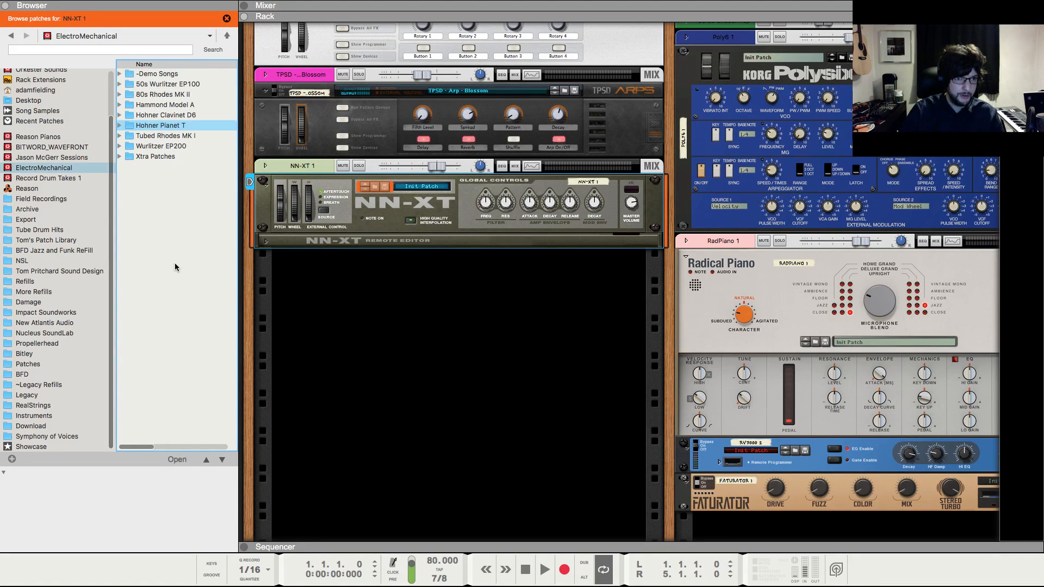
pyautogui.click(175, 267)
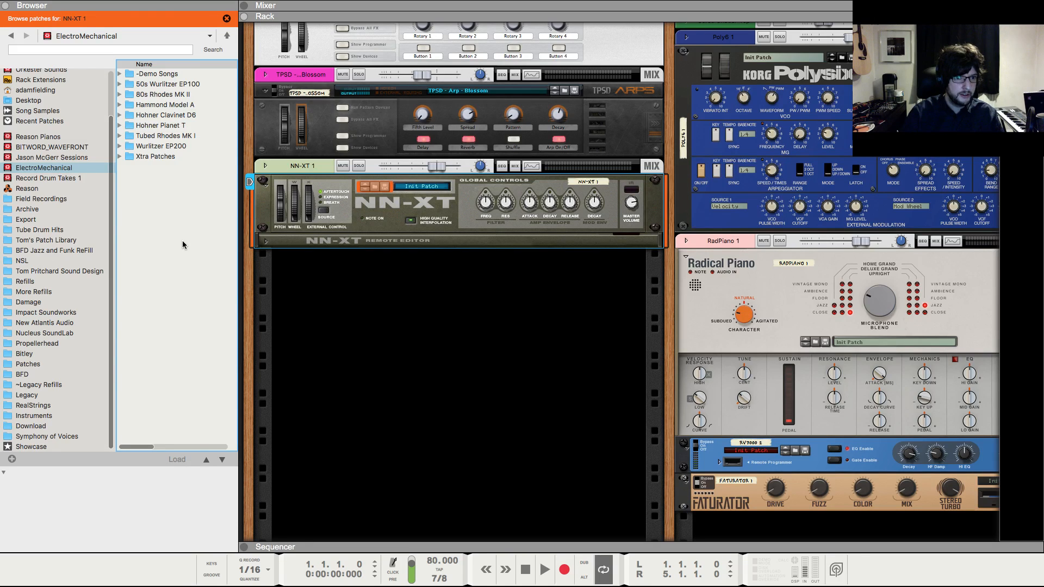
pyautogui.doubleClick(191, 146)
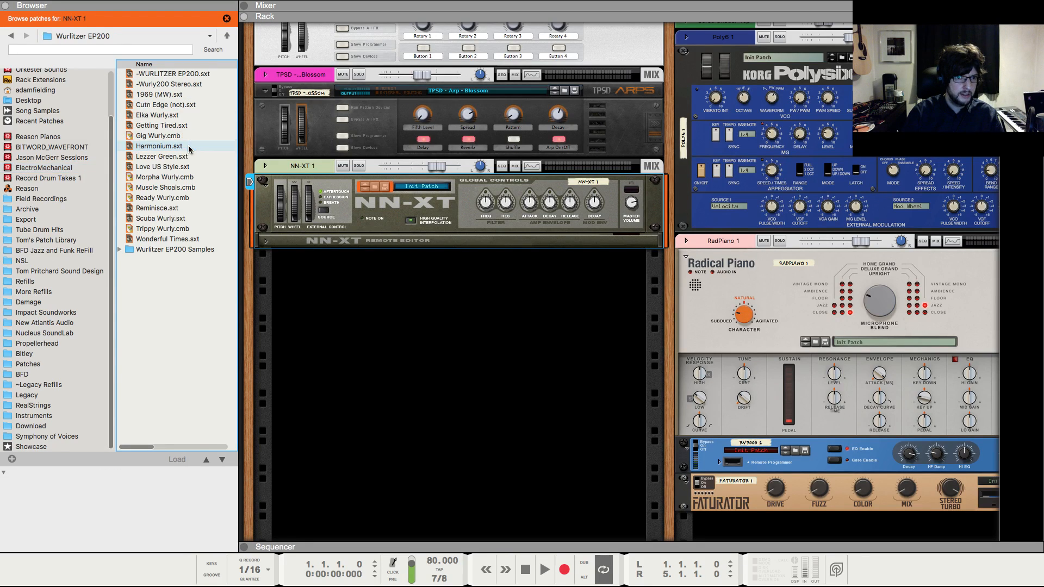
pyautogui.click(185, 74)
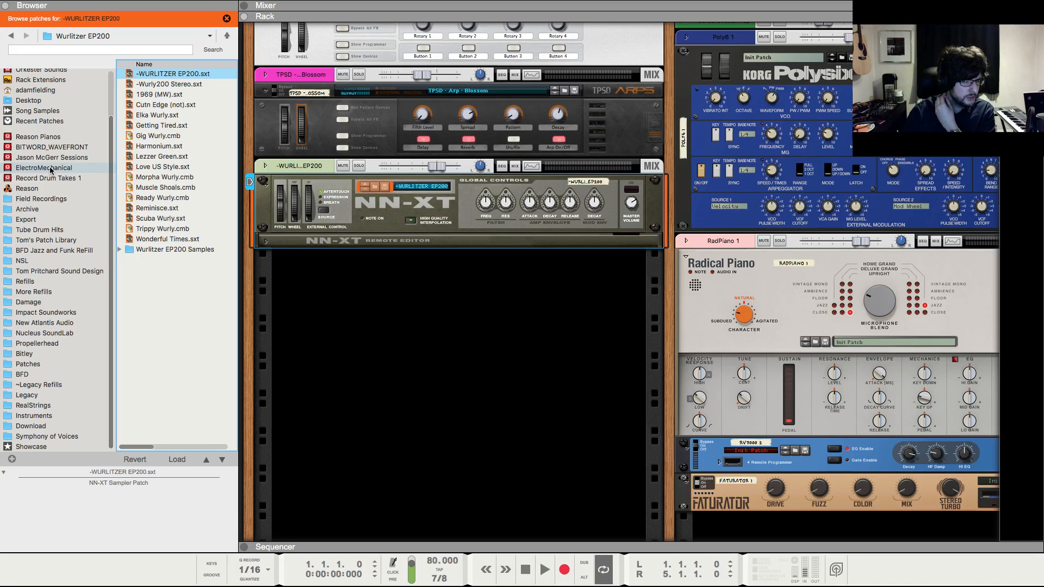
pyautogui.click(342, 243)
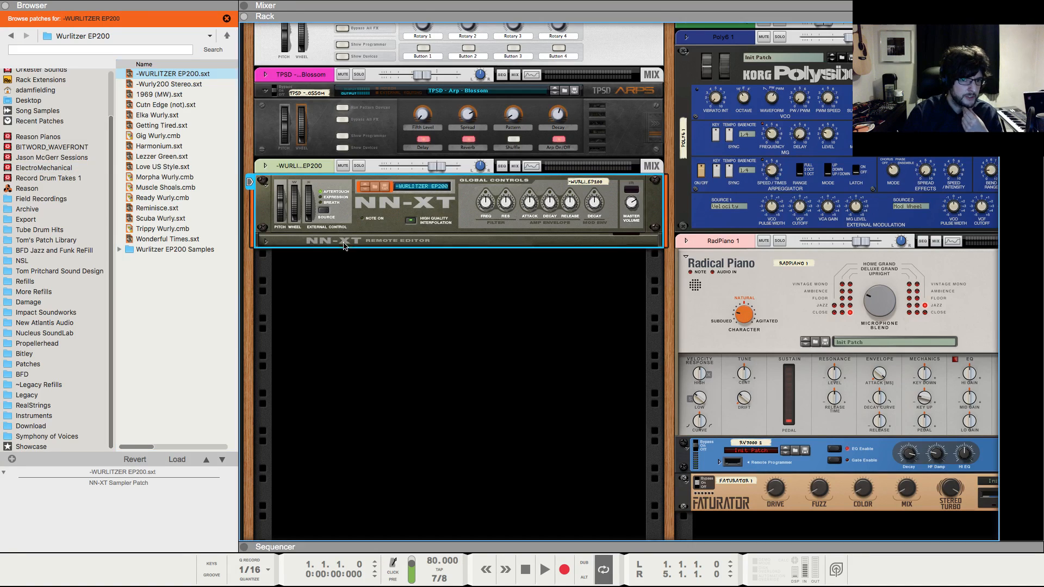
pyautogui.click(207, 303)
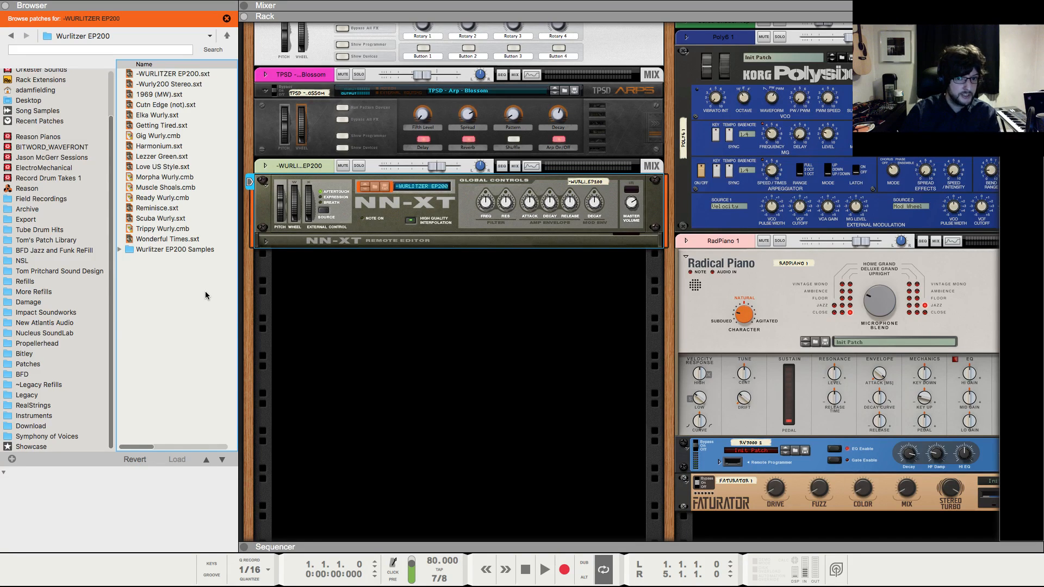
# - Move the Wurlitzer NN-XT to an empty space elsewhere in the rack
pyautogui.hscroll(1, 321, 185)
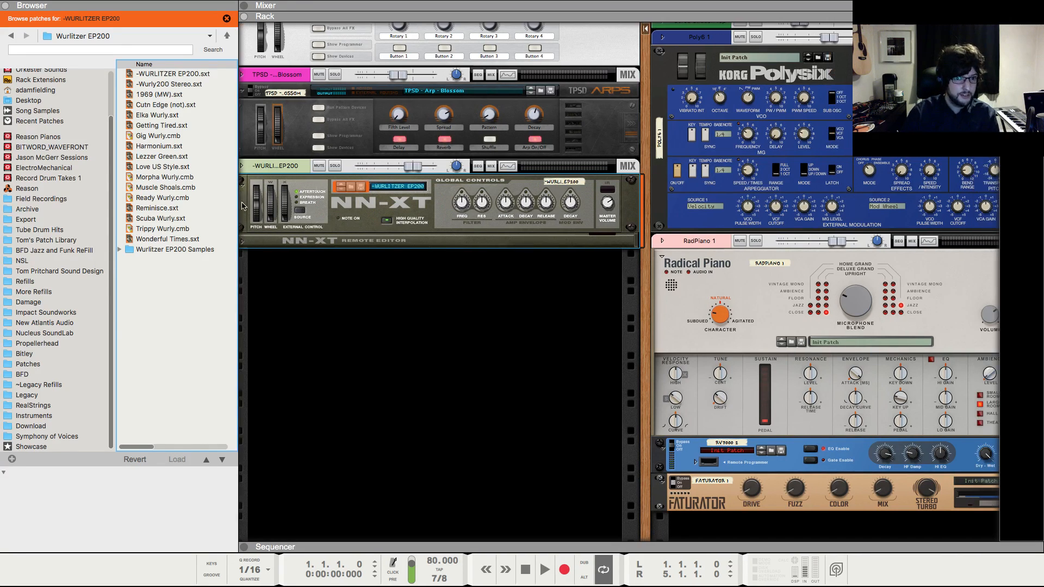
pyautogui.hscroll(-10, 267, 223)
pyautogui.hscroll(7, 562, 170)
pyautogui.moveTo(406, 173); pyautogui.dragTo(842, 423)
# - Copy both RadPiano 1 chord clips to the -WURLITZER EP200 track at bar 1 and deselect them
pyautogui.press('F7')
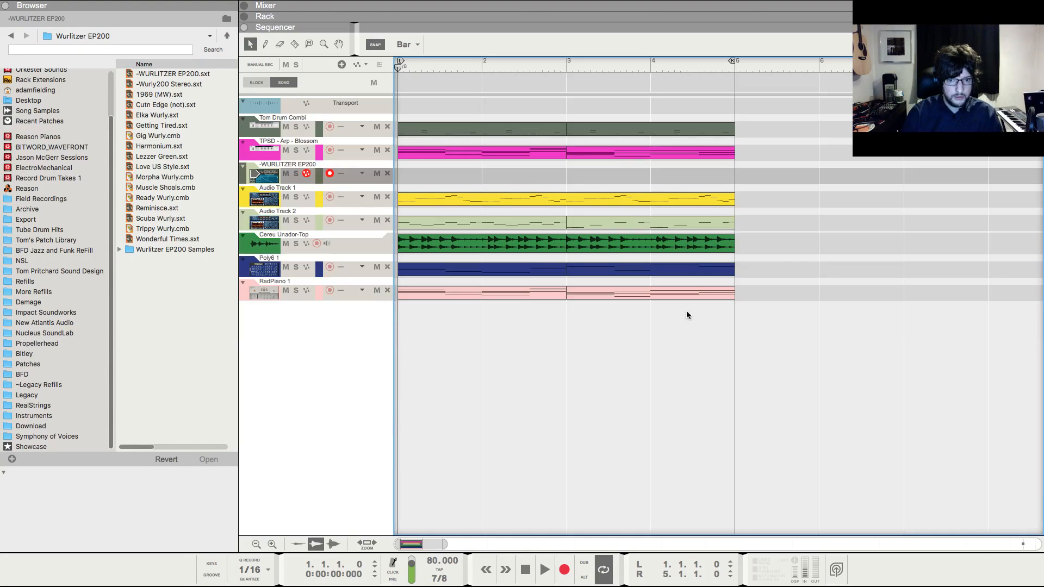
pyautogui.moveTo(770, 296); pyautogui.dragTo(462, 174)
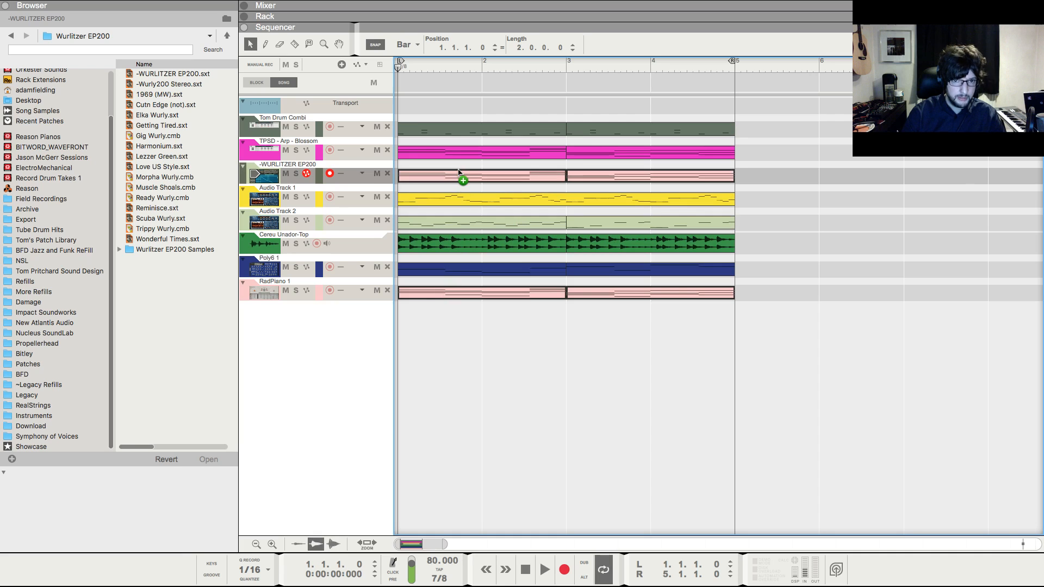
pyautogui.click(942, 210)
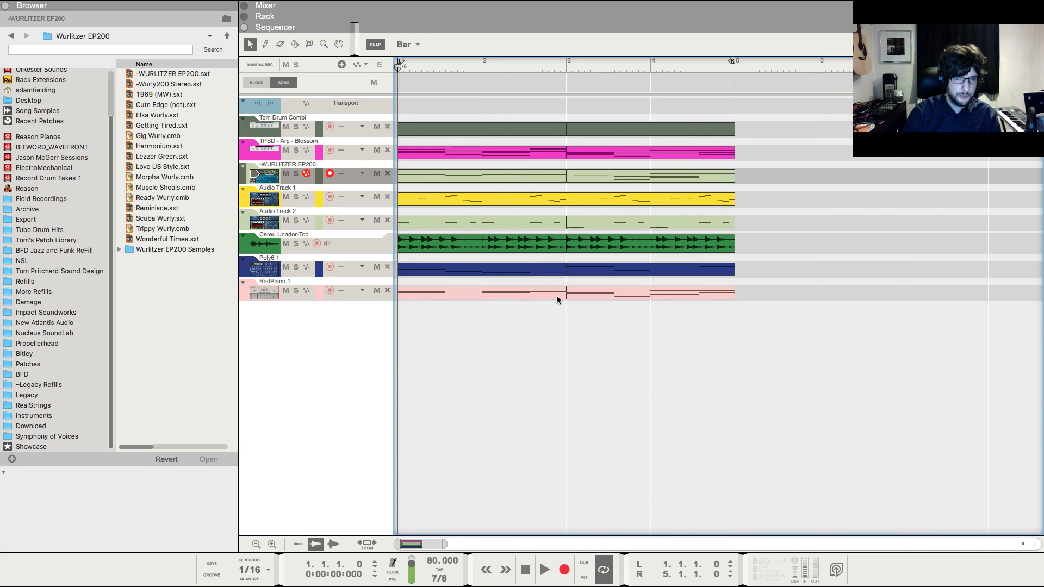
# - Add a kiloHearts Faturator below the -WURLITZER EP200 NN-XT in the rack and adjust its Stereo Turbo amount
pyautogui.press('F6')
pyautogui.rightClick(668, 406)
pyautogui.click(628, 454)
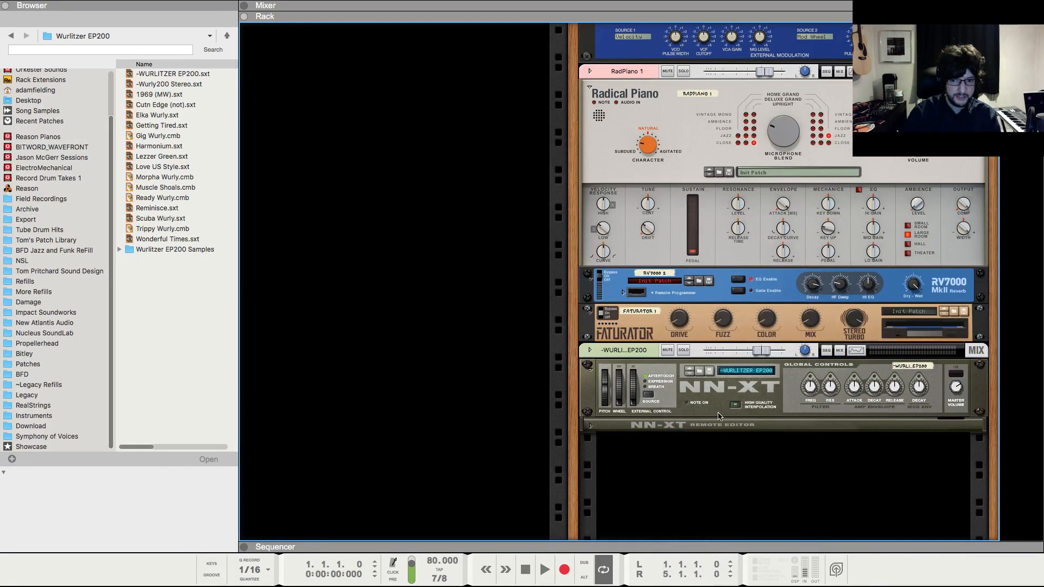
pyautogui.rightClick(717, 416)
pyautogui.moveTo(758, 184)
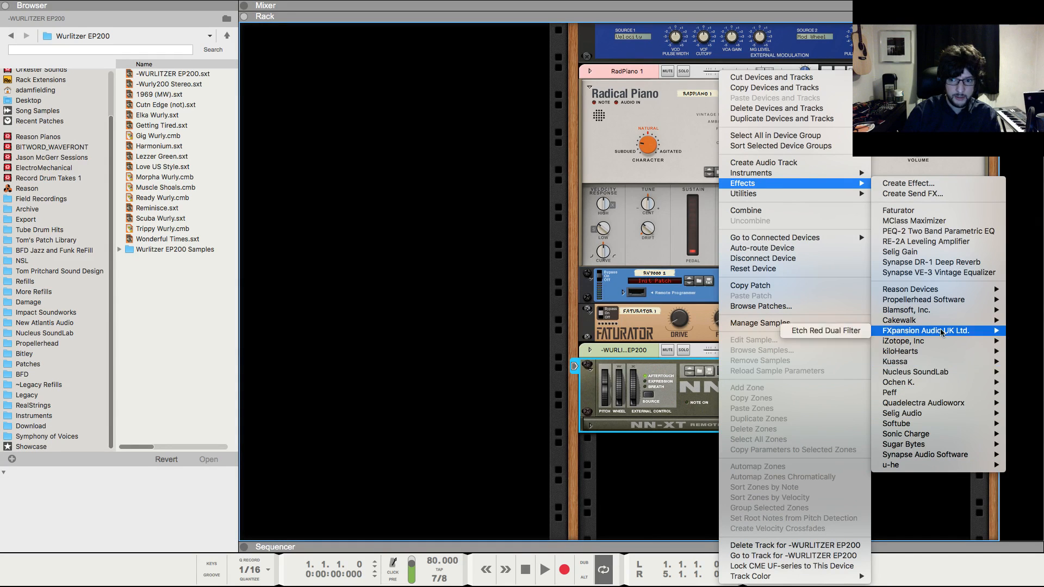
pyautogui.moveTo(935, 352)
pyautogui.click(821, 363)
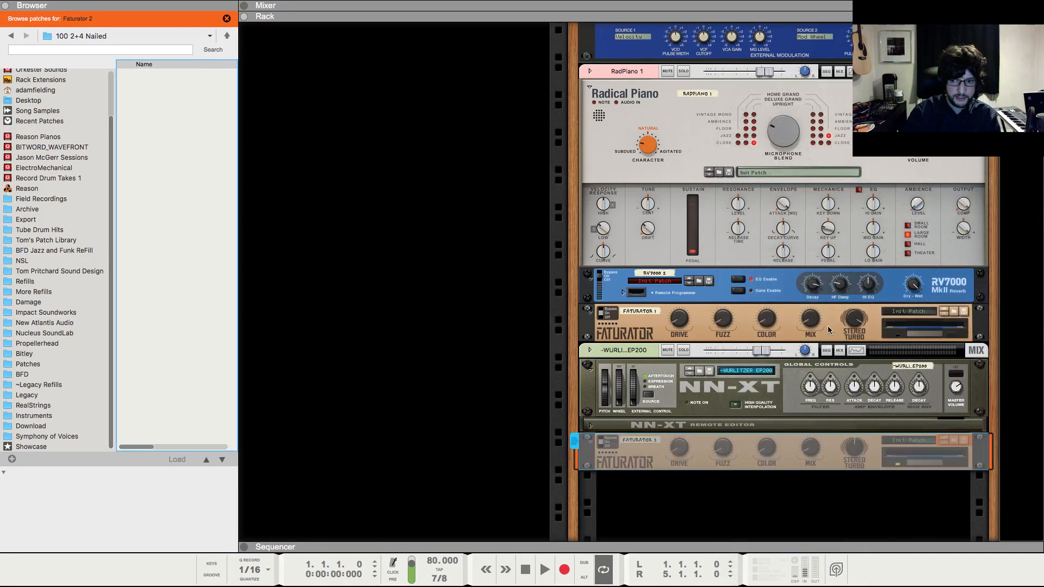
pyautogui.click(857, 451)
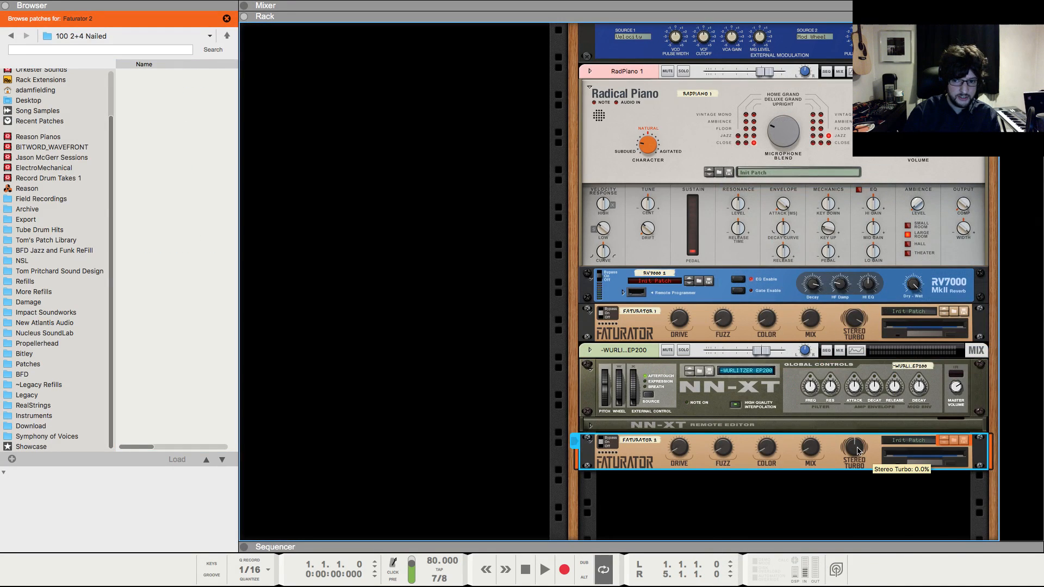
pyautogui.click(859, 496)
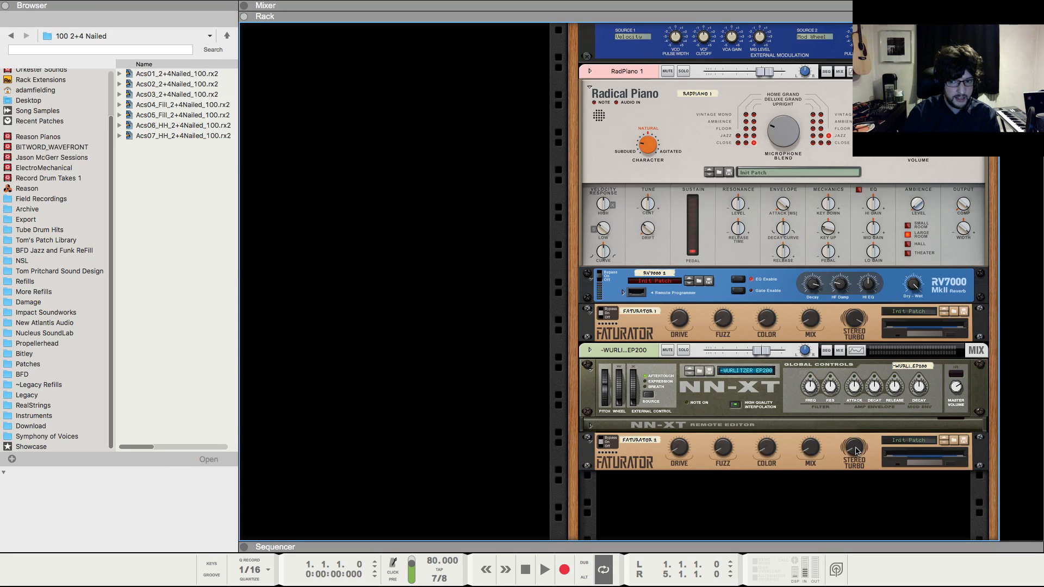
pyautogui.click(639, 458)
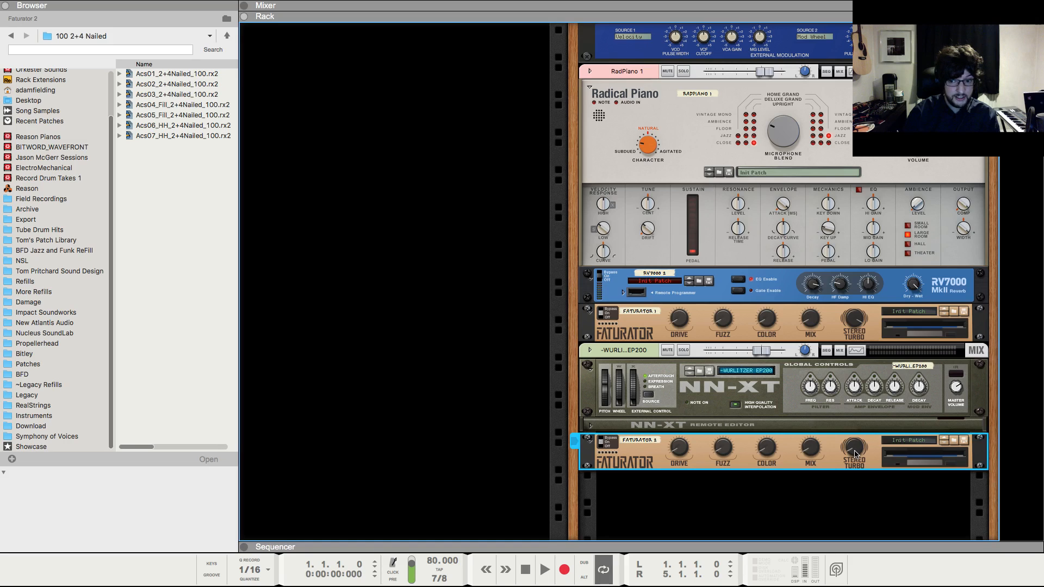
pyautogui.click(826, 507)
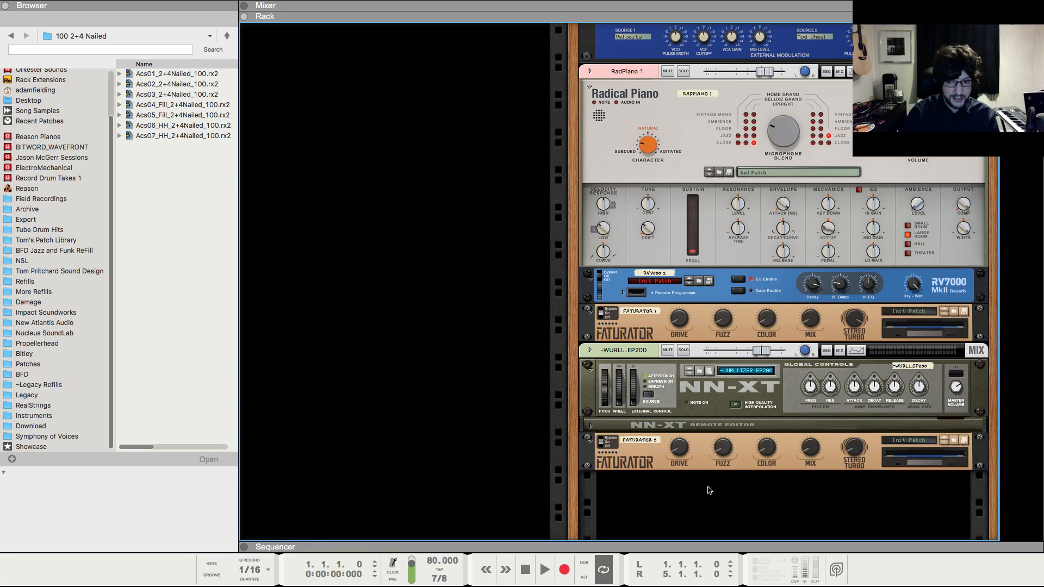
pyautogui.click(700, 466)
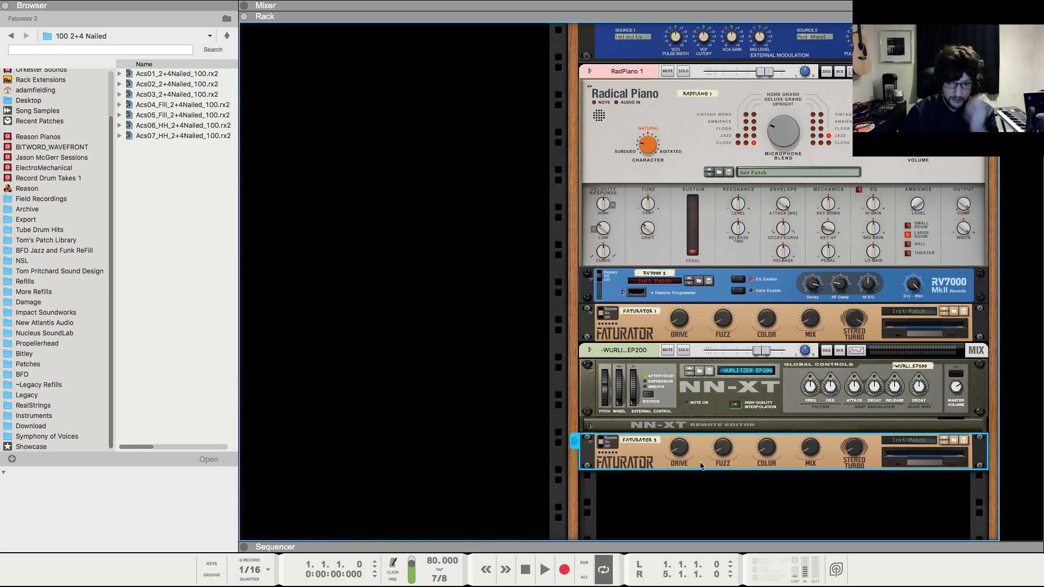
# - In the mixer, set the Wurlitzer channel's level to about -6.87 dB and enable its sends 3 and 4
pyautogui.press('F7')
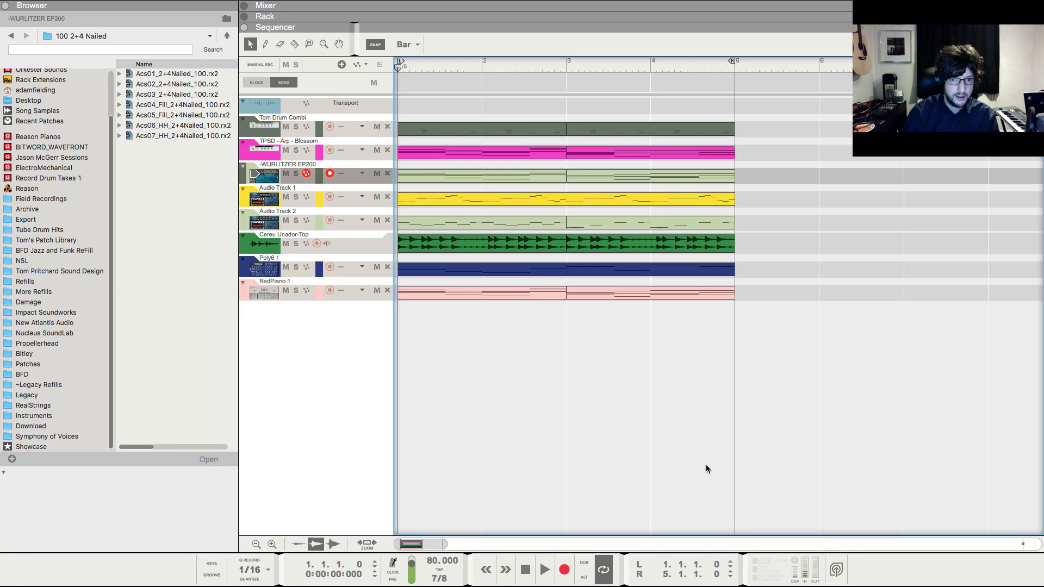
pyautogui.press('F5')
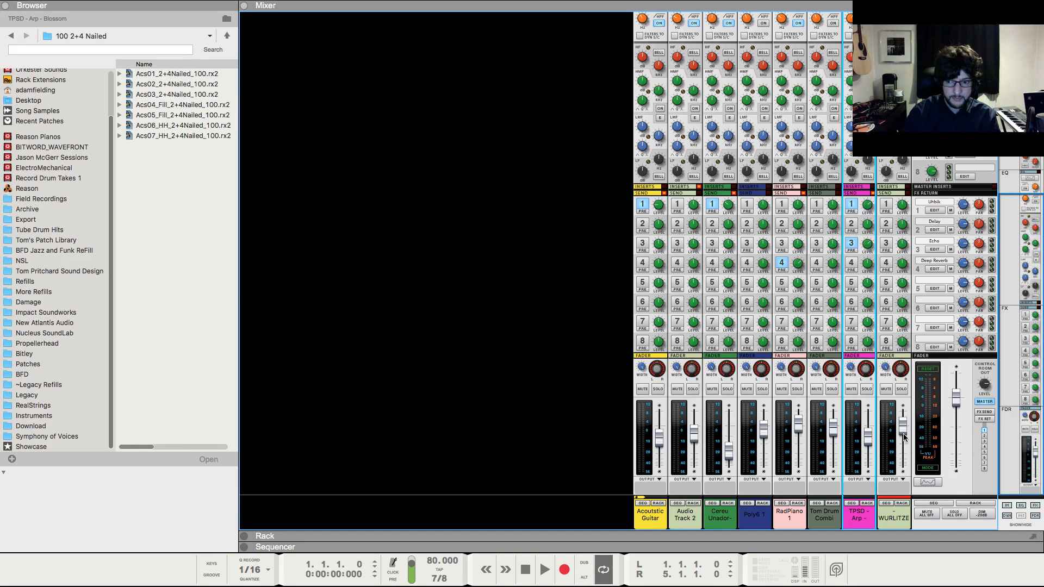
pyautogui.moveTo(905, 437); pyautogui.dragTo(904, 445)
pyautogui.click(886, 263)
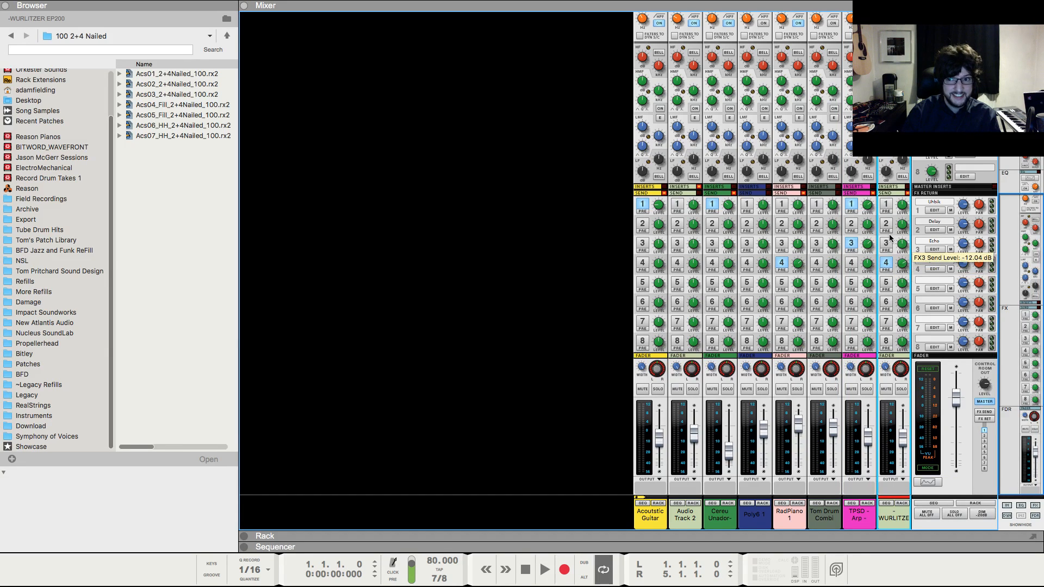
pyautogui.click(886, 243)
pyautogui.press('space')
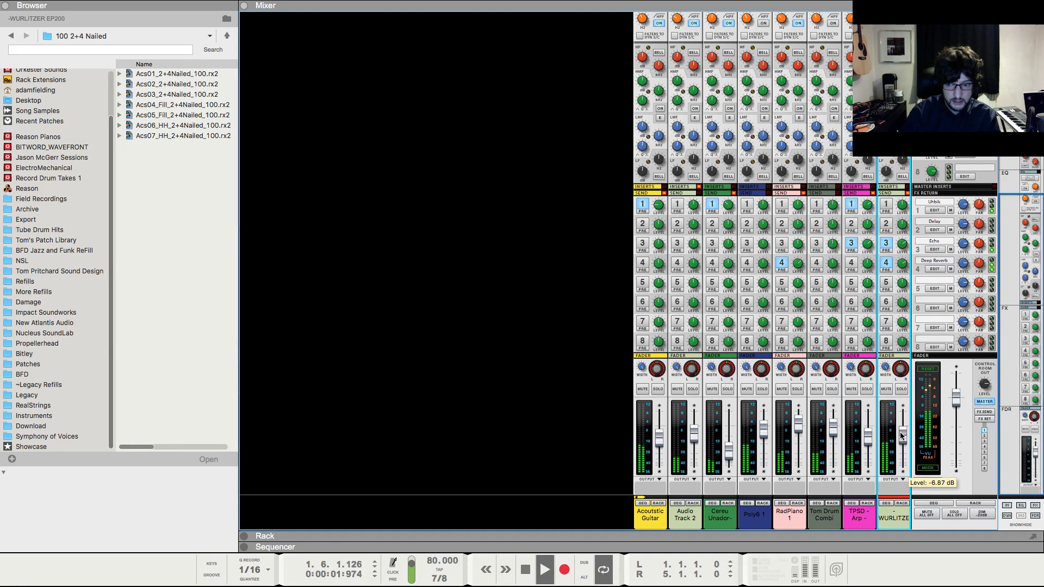
# - Open the RadPiano 1 chord clip at bar 3 and listen to the -WURLITZER EP200 track soloed
pyautogui.press('F7')
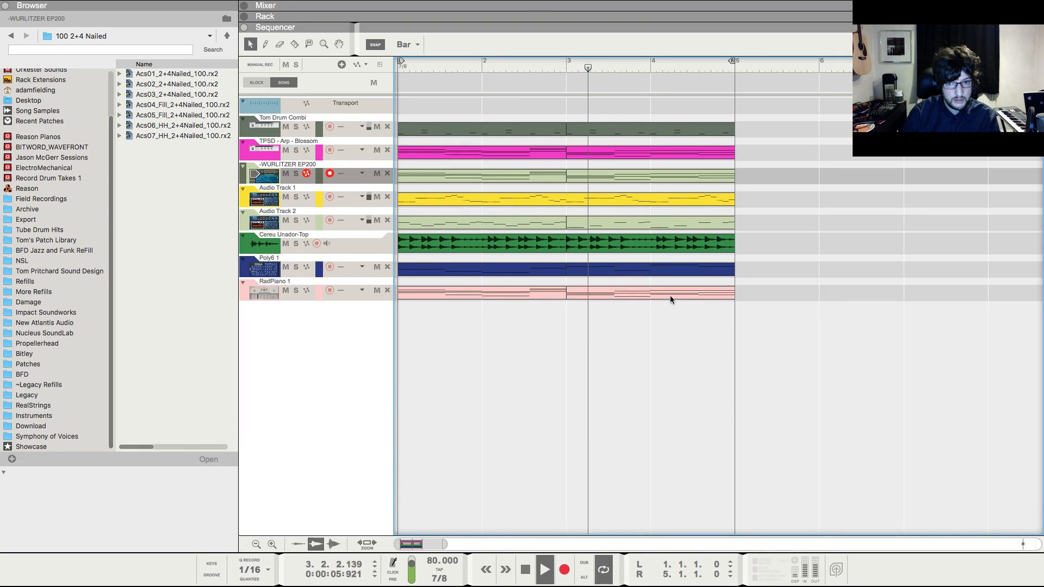
pyautogui.doubleClick(649, 294)
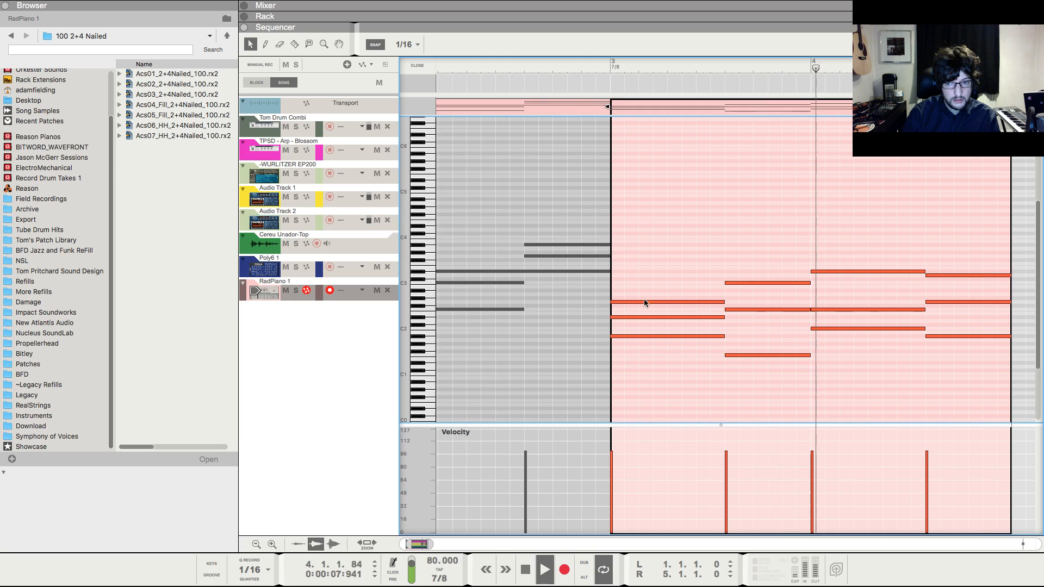
pyautogui.press('space')
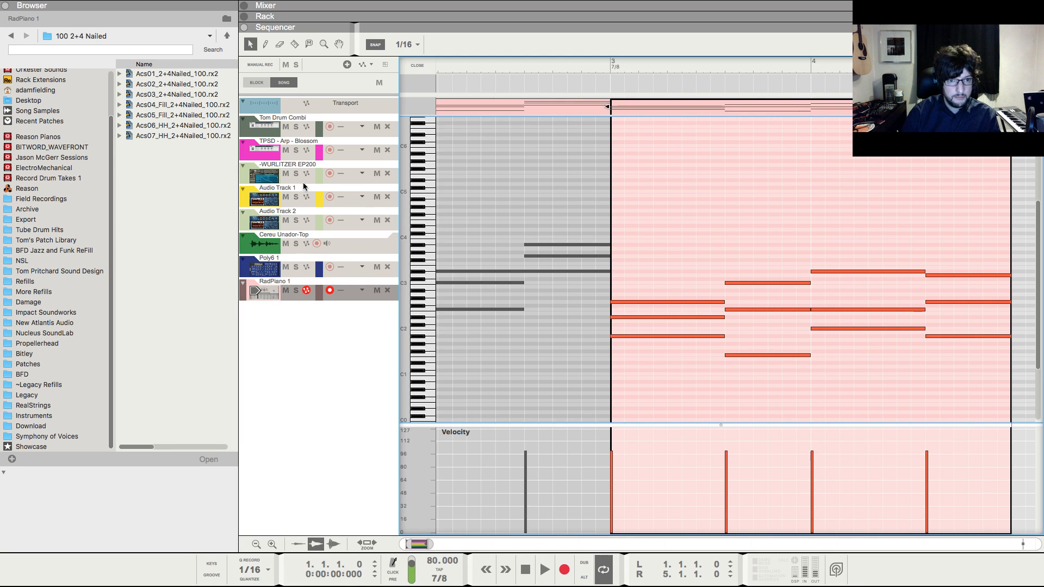
pyautogui.click(296, 173)
pyautogui.press('space')
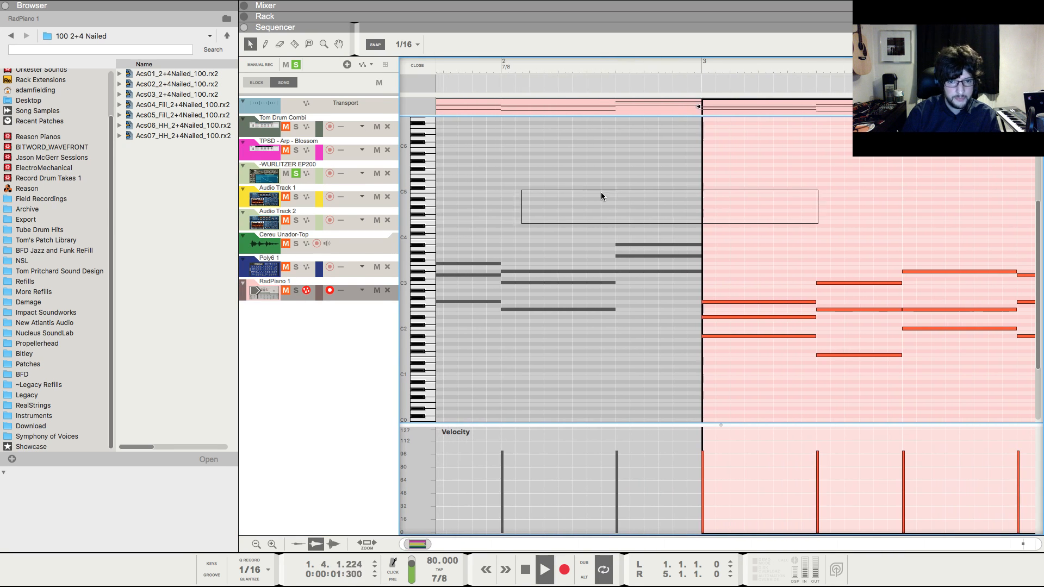
pyautogui.moveTo(416, 546); pyautogui.dragTo(411, 546)
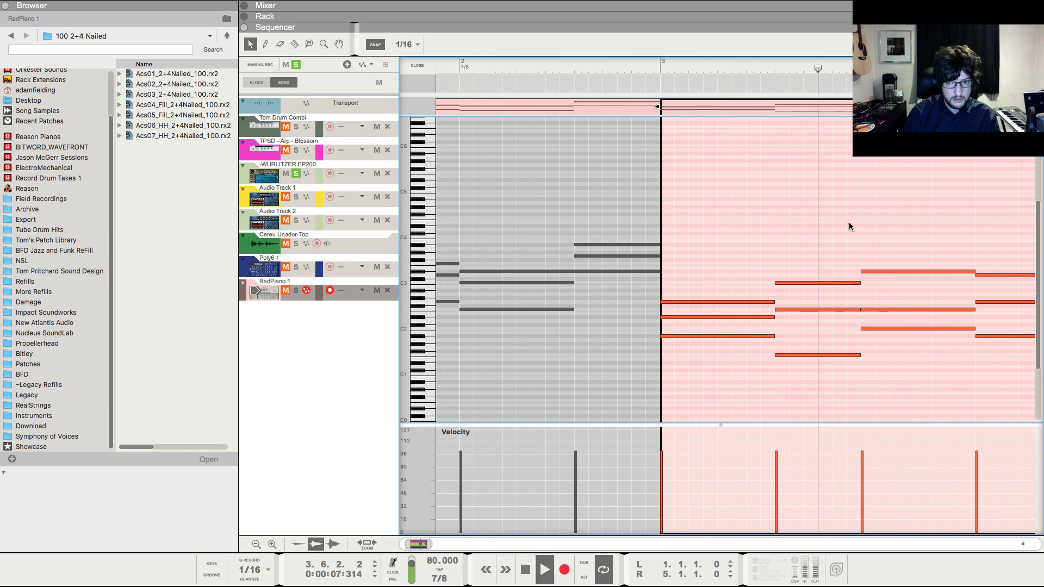
pyautogui.moveTo(849, 224); pyautogui.dragTo(1041, 202)
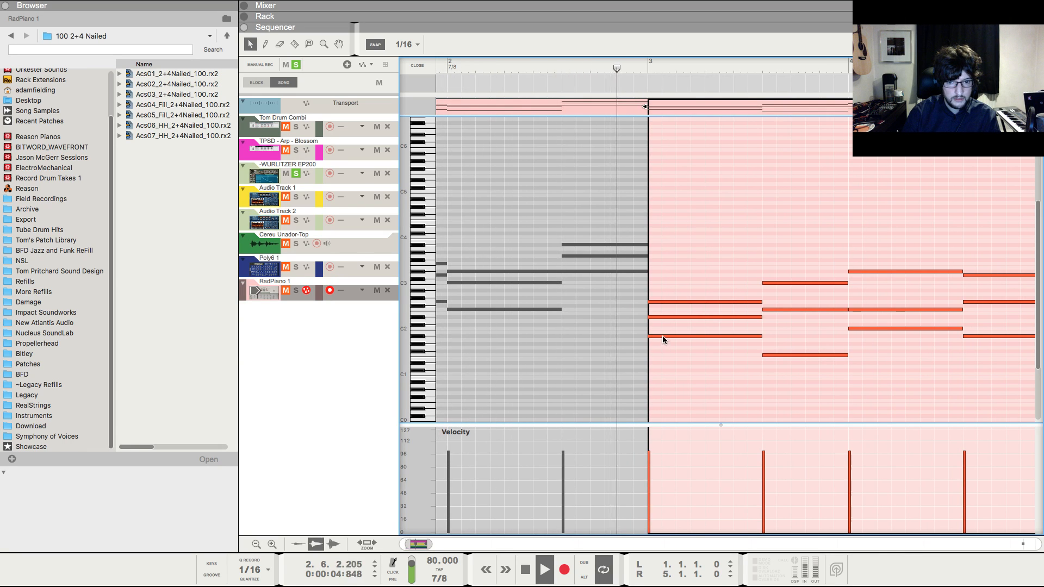
pyautogui.press('space')
# - Try to transpose the lowest notes of bar 3's two chords up 12 semitones in the RadPiano 1 clip
pyautogui.moveTo(661, 330); pyautogui.dragTo(817, 379)
pyautogui.press('F8')
pyautogui.click(806, 130)
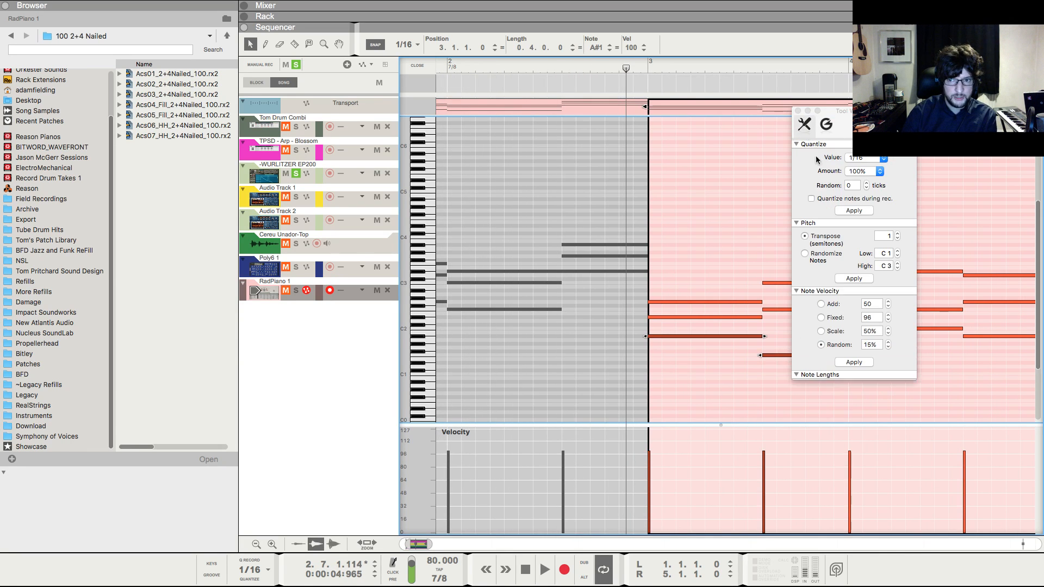
pyautogui.click(861, 279)
pyautogui.press('space')
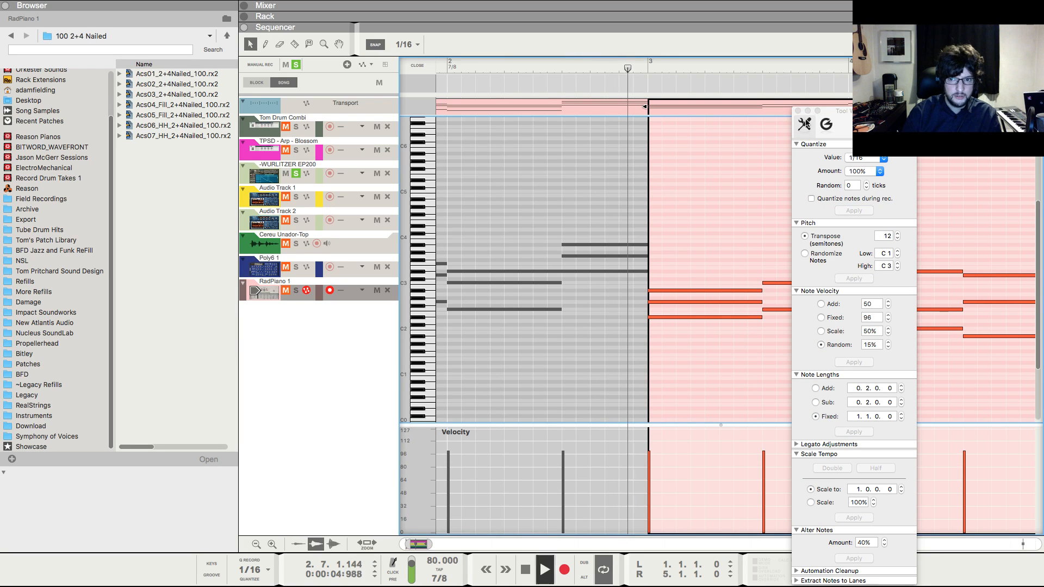
pyautogui.press('F8')
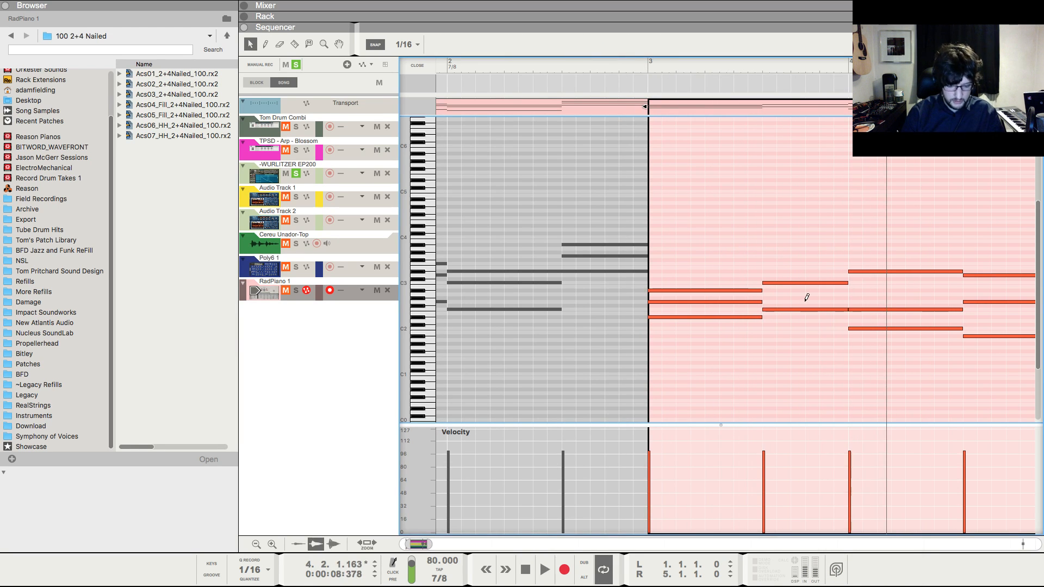
pyautogui.press('super+z')
# - Try raising the lowest note of bar 3's second chord to C 2 in the RadPiano 1 clip, and undo it
pyautogui.click(787, 363)
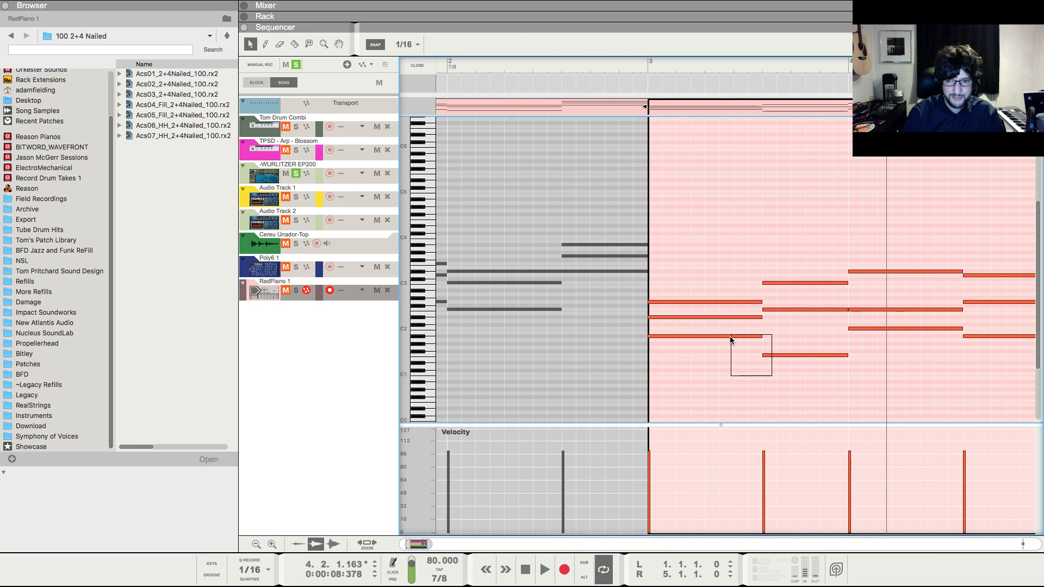
pyautogui.moveTo(730, 337); pyautogui.dragTo(709, 337)
pyautogui.click(764, 364)
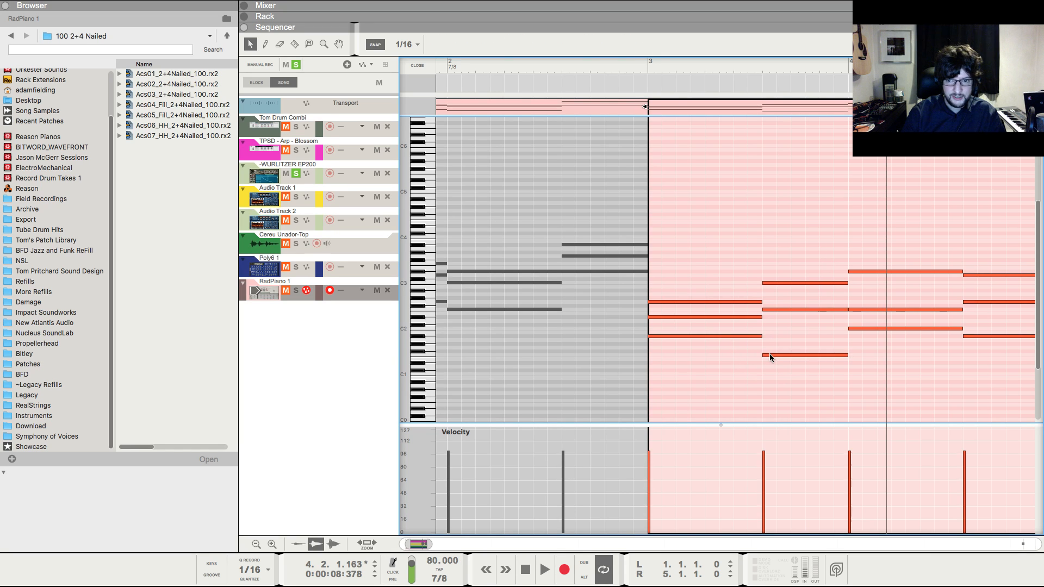
pyautogui.moveTo(770, 356); pyautogui.dragTo(771, 330)
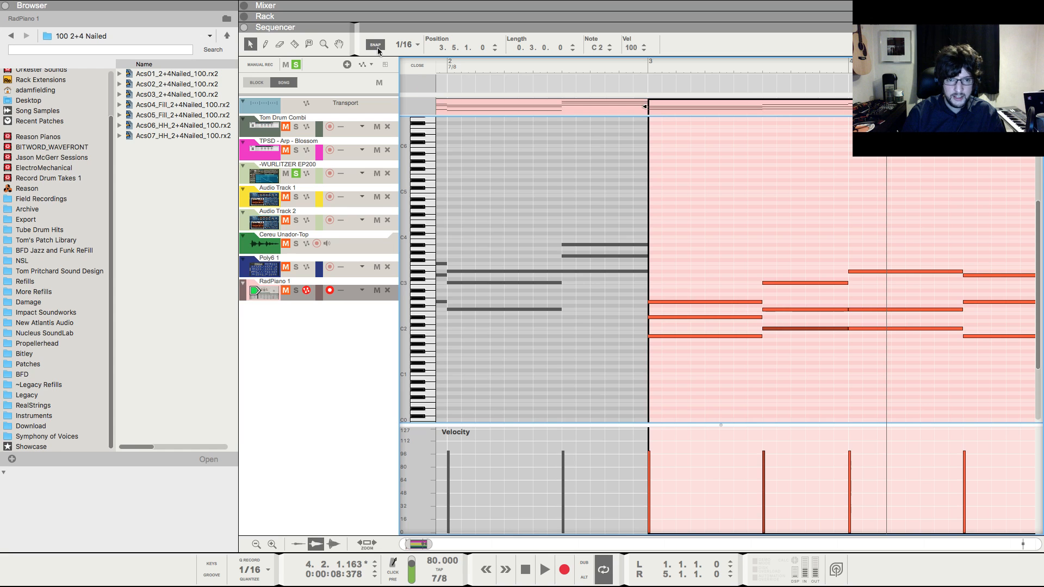
pyautogui.press('super+z')
# - In the -WURLITZER EP200 clip at bar 3, transpose the first chord's lowest note up 12 semitones and audition it
pyautogui.click(326, 164)
pyautogui.doubleClick(722, 215)
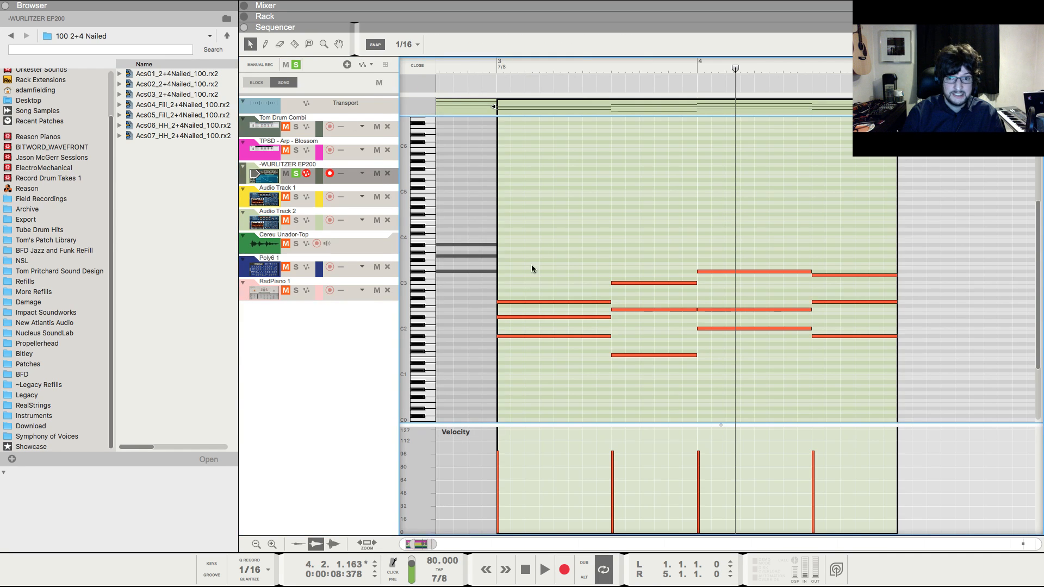
pyautogui.moveTo(523, 346); pyautogui.dragTo(523, 346)
pyautogui.press('F8')
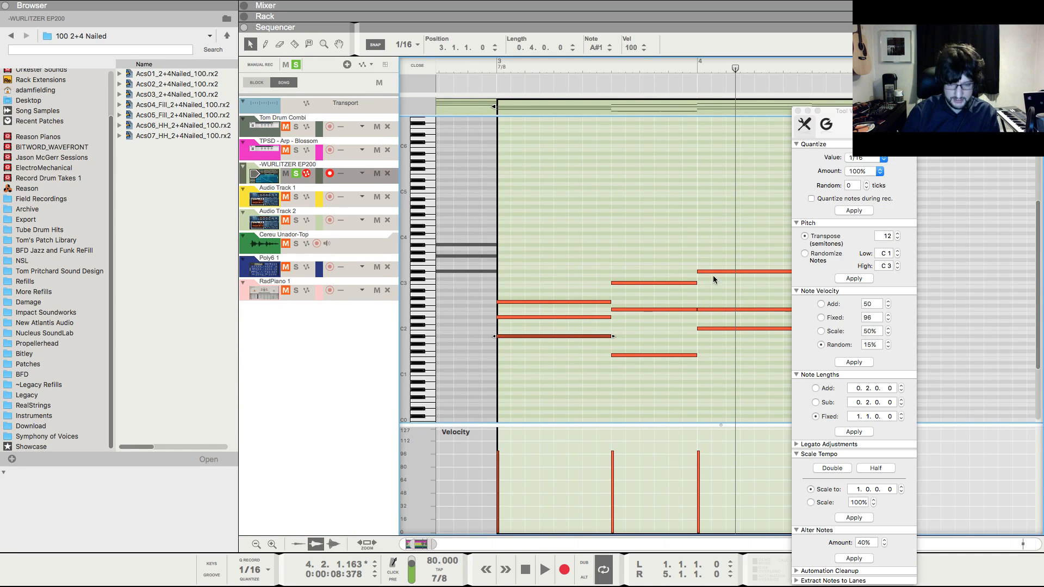
pyautogui.click(855, 279)
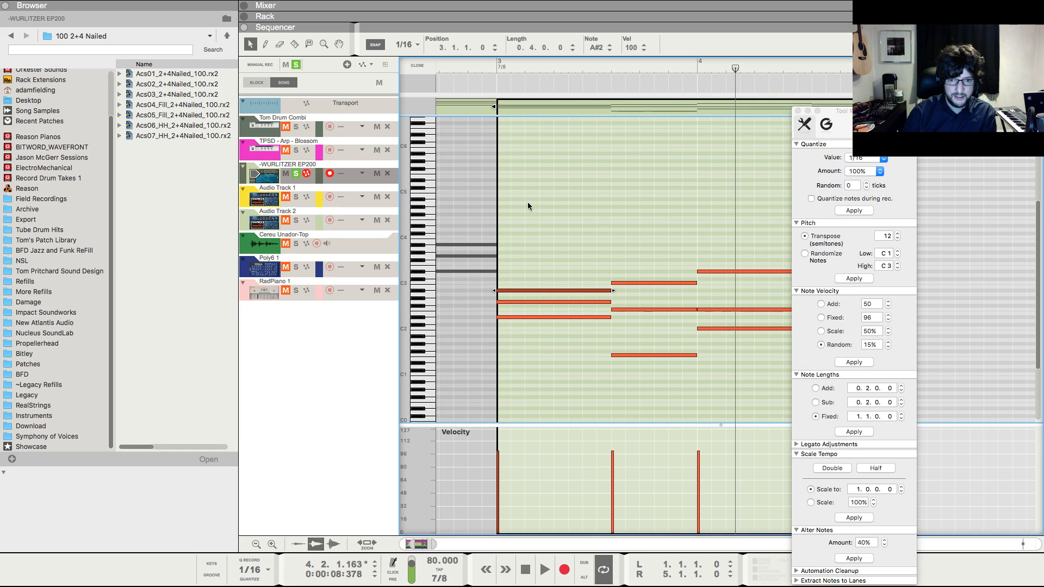
pyautogui.click(553, 246)
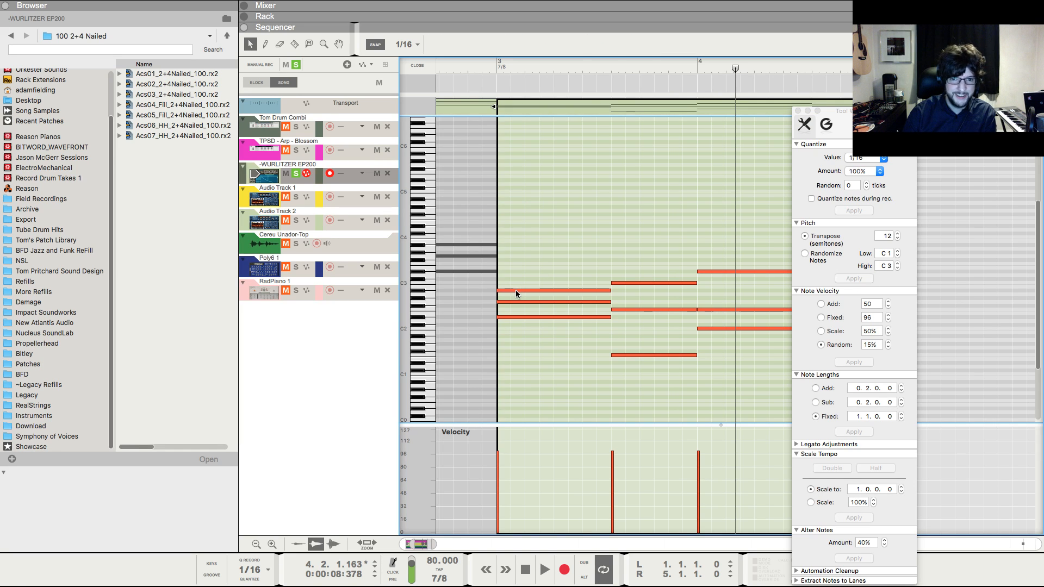
pyautogui.click(496, 69)
pyautogui.press('space')
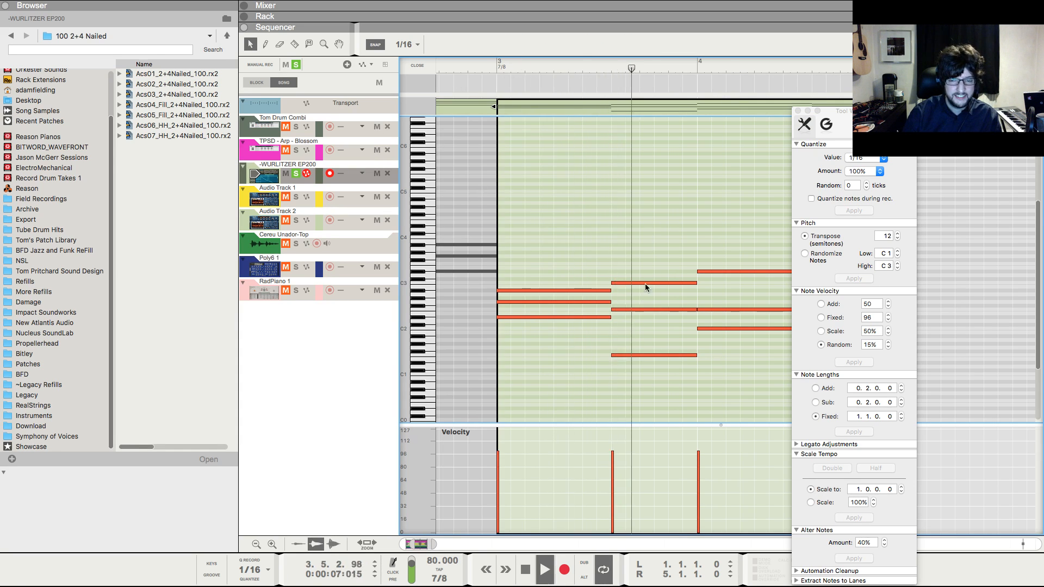
pyautogui.press('space')
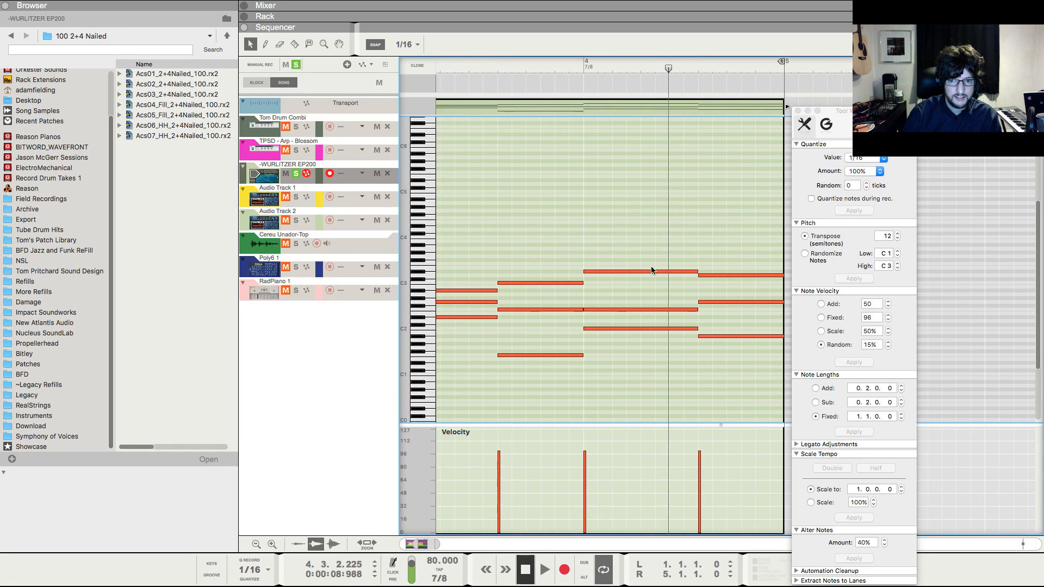
# - Change the middle notes of bar 4's two Wurlitzer chords to G 2 and F 2 respectively, auditioning the chords
pyautogui.click(636, 271)
pyautogui.moveTo(631, 311); pyautogui.dragTo(631, 304)
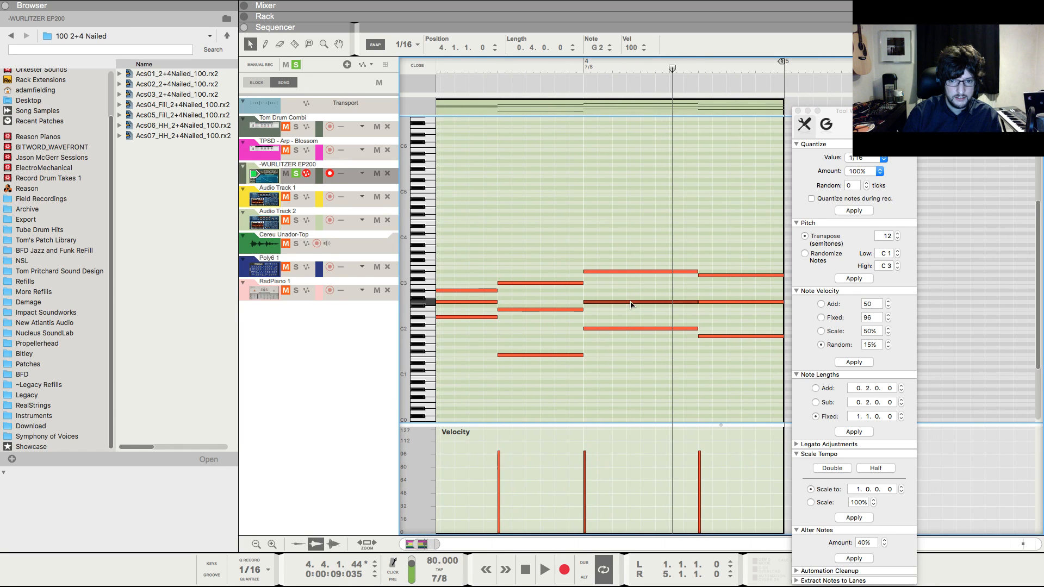
pyautogui.click(579, 67)
pyautogui.press('space')
pyautogui.click(620, 174)
pyautogui.hscroll(1, 669, 261)
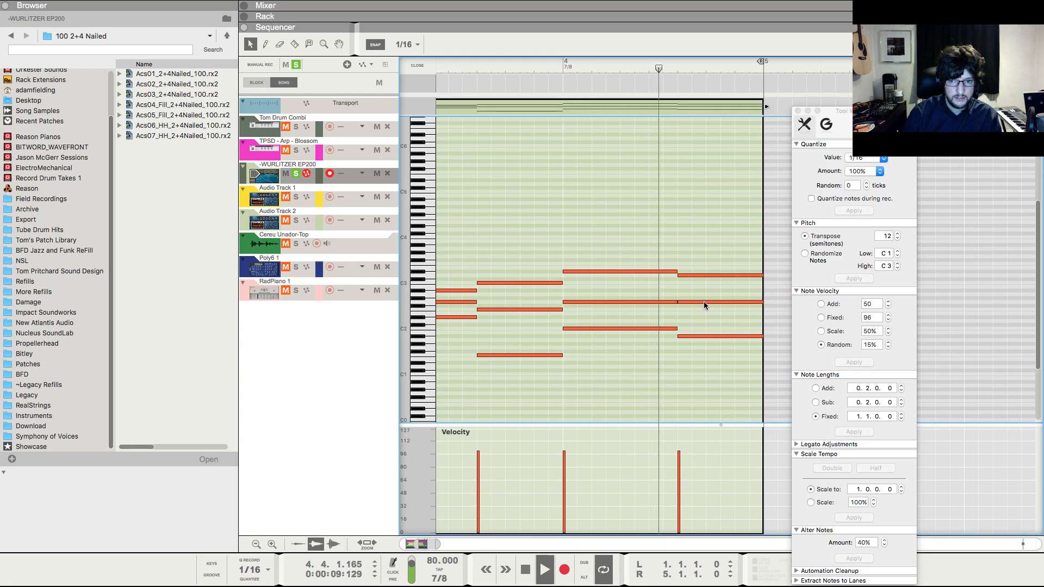
pyautogui.press('space')
pyautogui.moveTo(702, 302); pyautogui.dragTo(700, 309)
pyautogui.press('space')
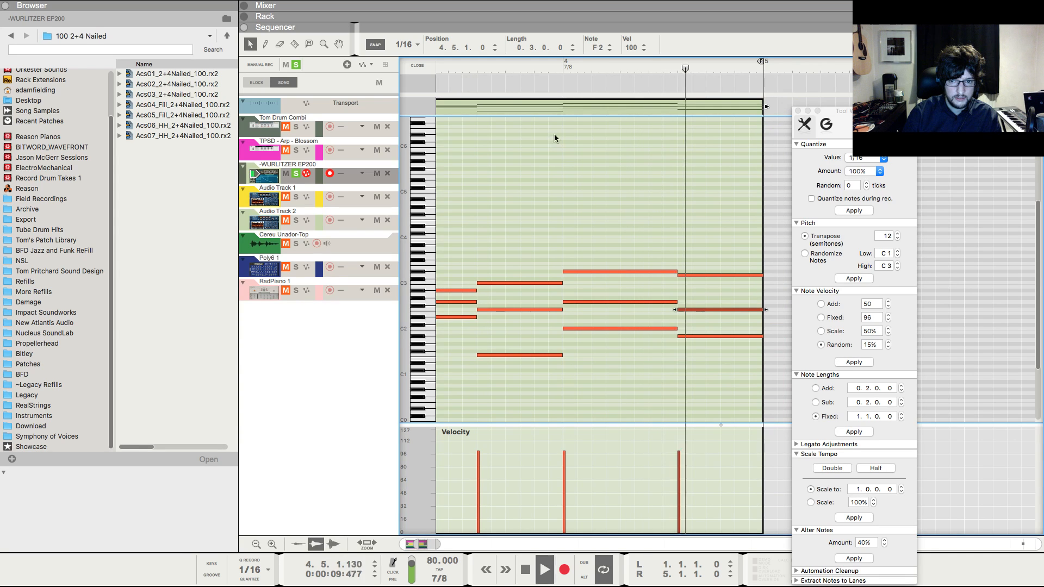
# - Clear the Wurlitzer solo so all tracks sound, and return the stopped song to its start
pyautogui.click(297, 65)
pyautogui.press('space')
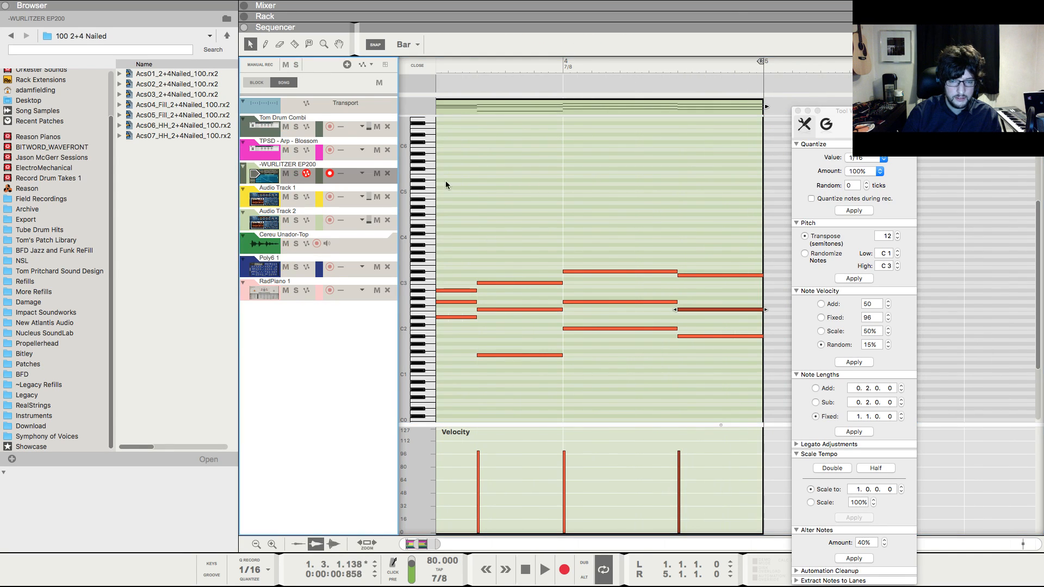
pyautogui.hotkey('shift', 'Return')
# - Close the Wurlitzer clip's note editor and delete RadPiano 1's old chord clip at bar 3
pyautogui.click(417, 65)
pyautogui.click(581, 288)
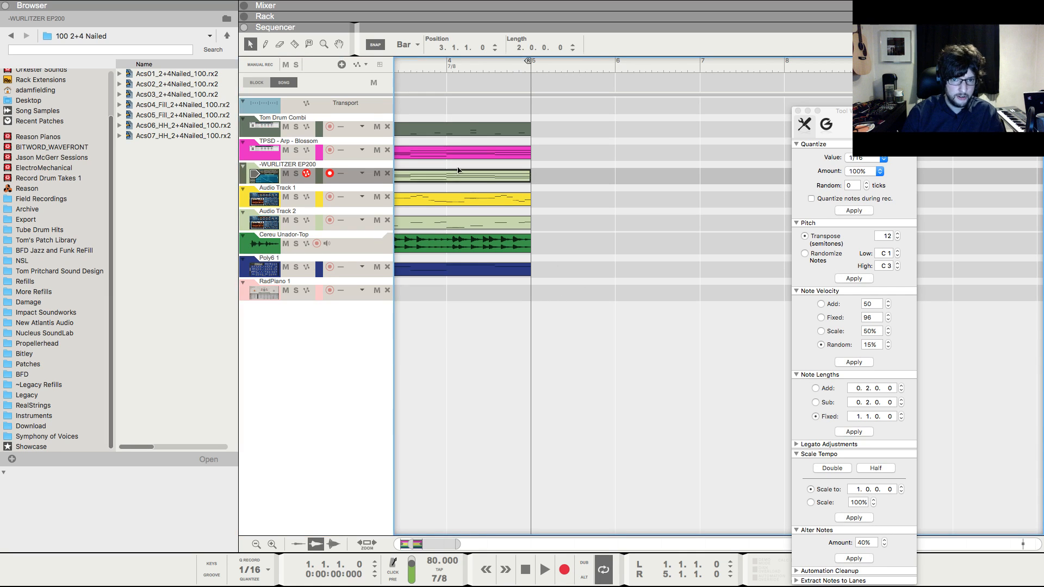
# - Replace the TPSD - Arp - Blossom clip at bar 3 with a copy of the Wurlitzer's bar 3 clip and close the Tool window
pyautogui.click(498, 152)
pyautogui.press('Delete')
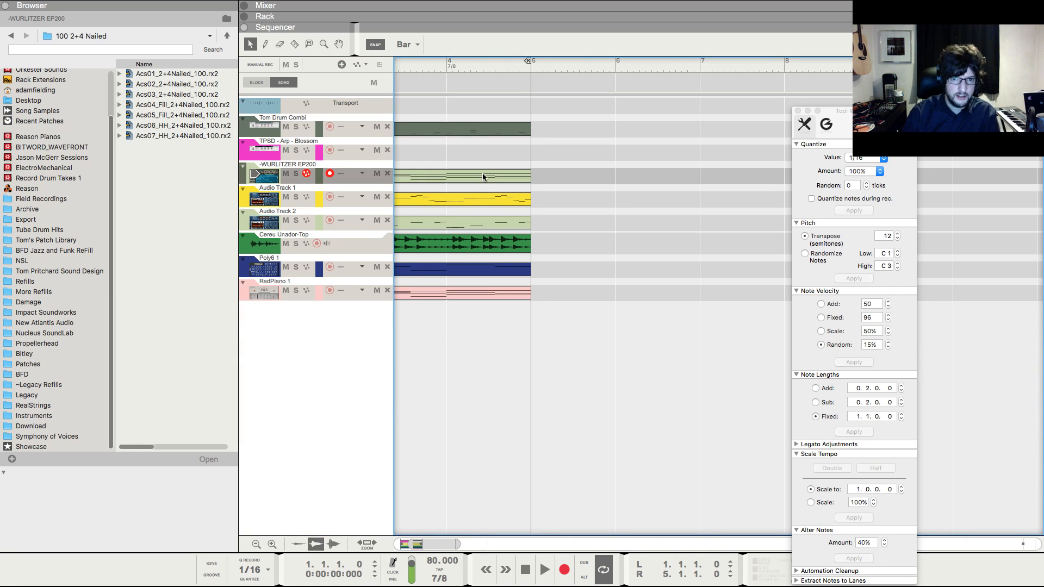
pyautogui.moveTo(482, 175); pyautogui.dragTo(483, 156)
pyautogui.click(713, 202)
pyautogui.click(797, 112)
pyautogui.moveTo(688, 224); pyautogui.dragTo(980, 244)
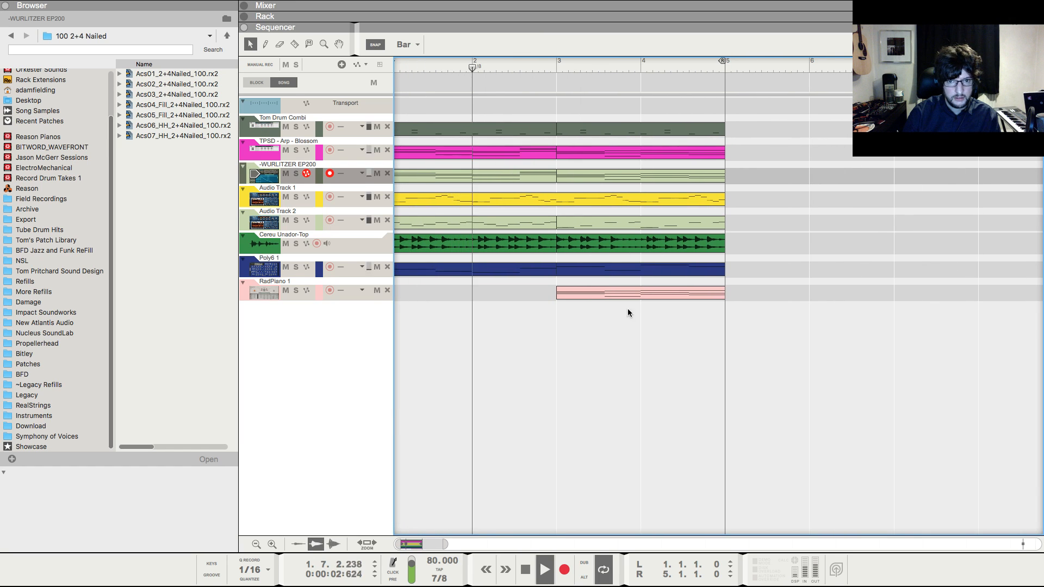
# - Fill bars 1 and 2 of the RadPiano 1 track with a copy of the Wurlitzer's first clip
pyautogui.moveTo(480, 296); pyautogui.dragTo(209, 280)
pyautogui.moveTo(443, 175); pyautogui.dragTo(411, 298)
pyautogui.click(926, 184)
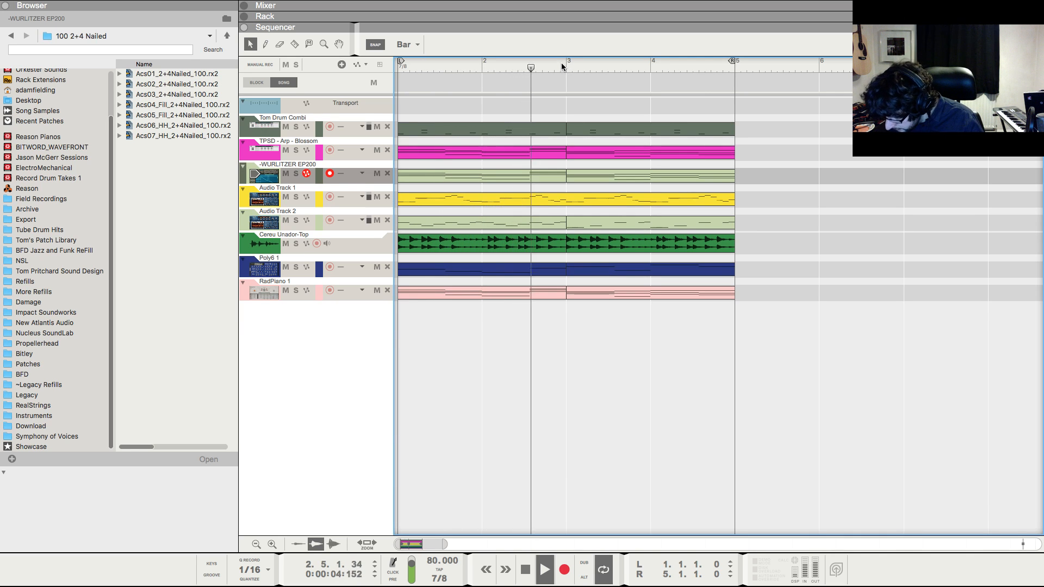
# - Select the Poly6 1 mixer channel and bring its Polysix into view in the rack to check its filter and modulation settings
pyautogui.press('F5')
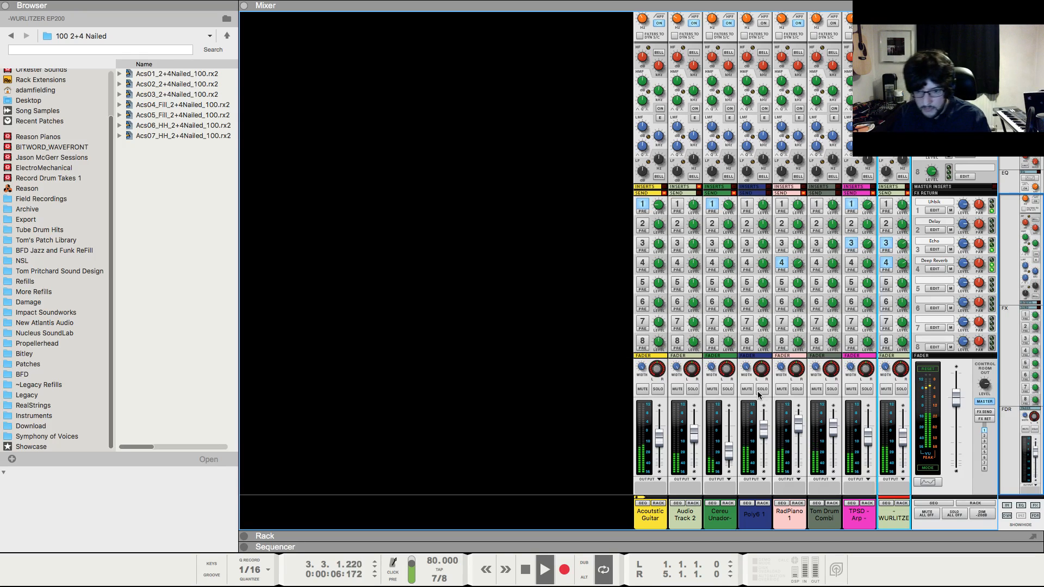
pyautogui.click(762, 429)
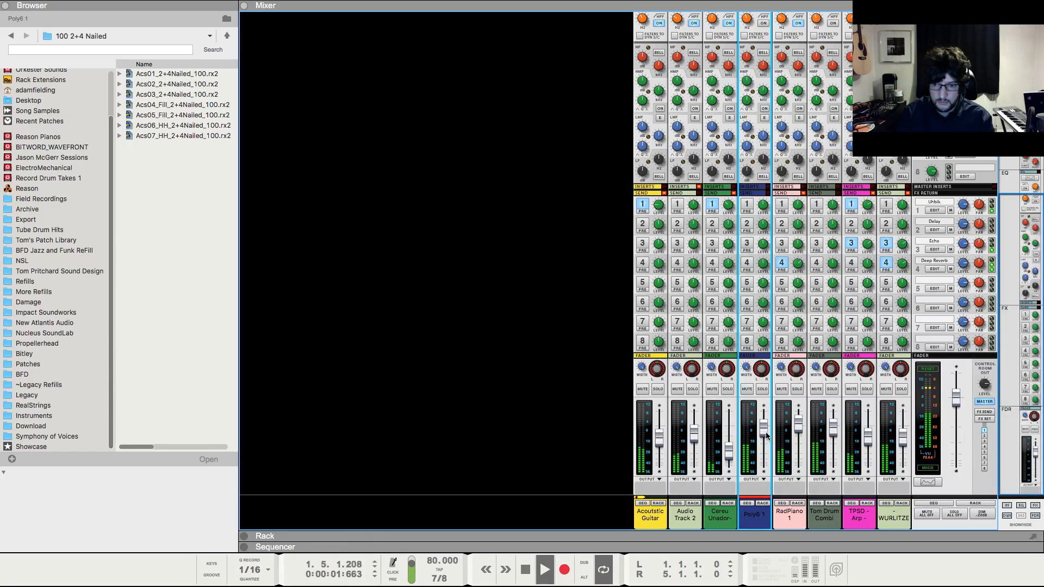
pyautogui.click(763, 503)
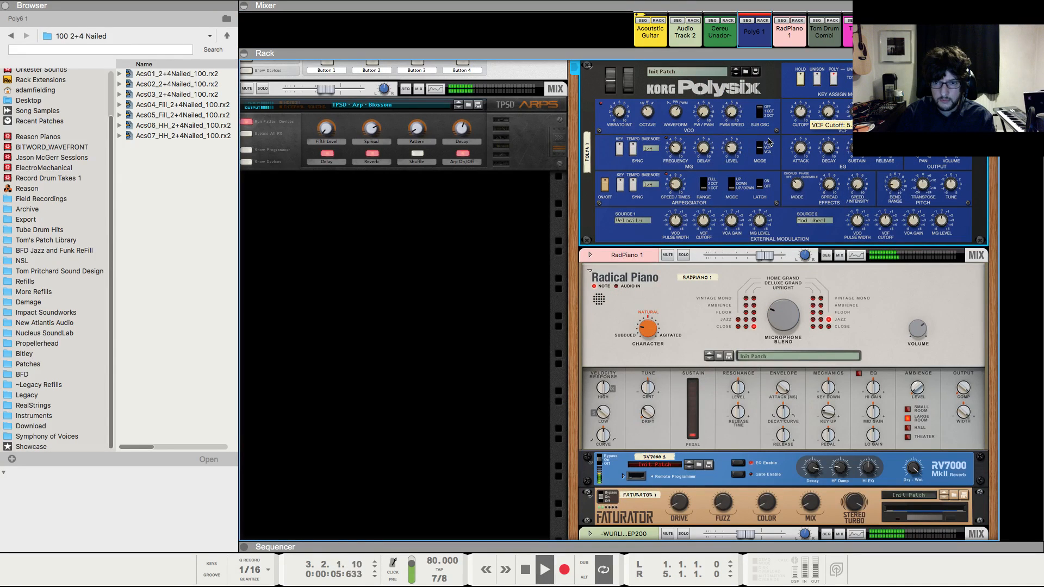
pyautogui.click(731, 154)
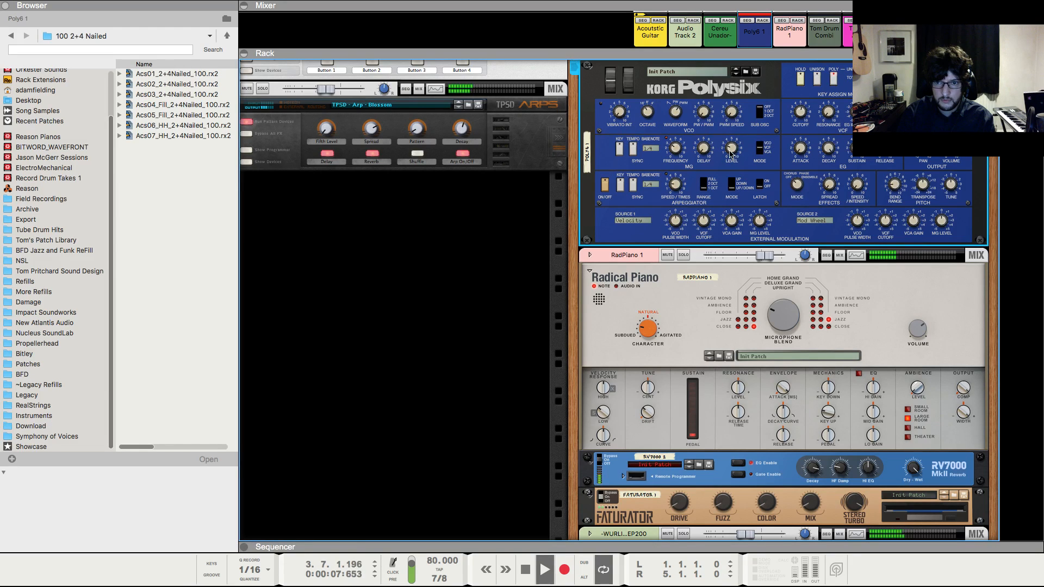
pyautogui.press('F6')
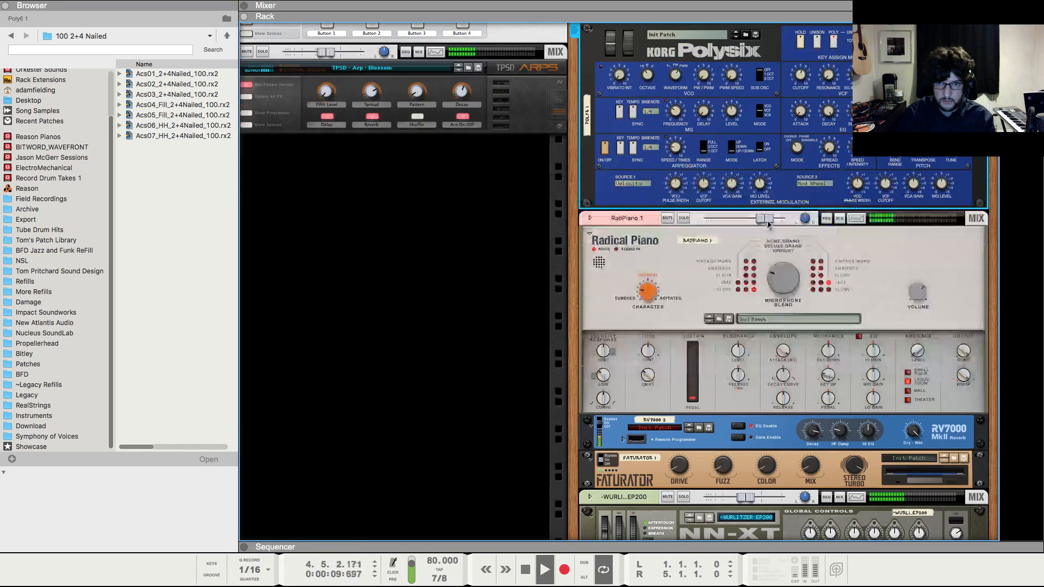
# - Solo the Poly6 1 channel and check the Polysix's VCO PW/PWM and PWM Speed settings while the bass plays
pyautogui.press('F5')
pyautogui.click(765, 391)
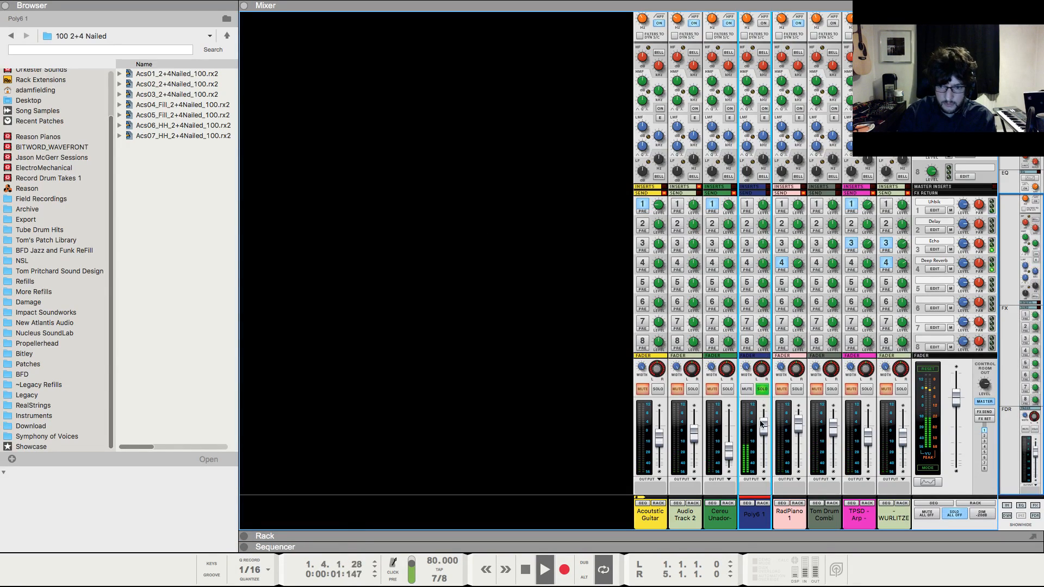
pyautogui.press('F6')
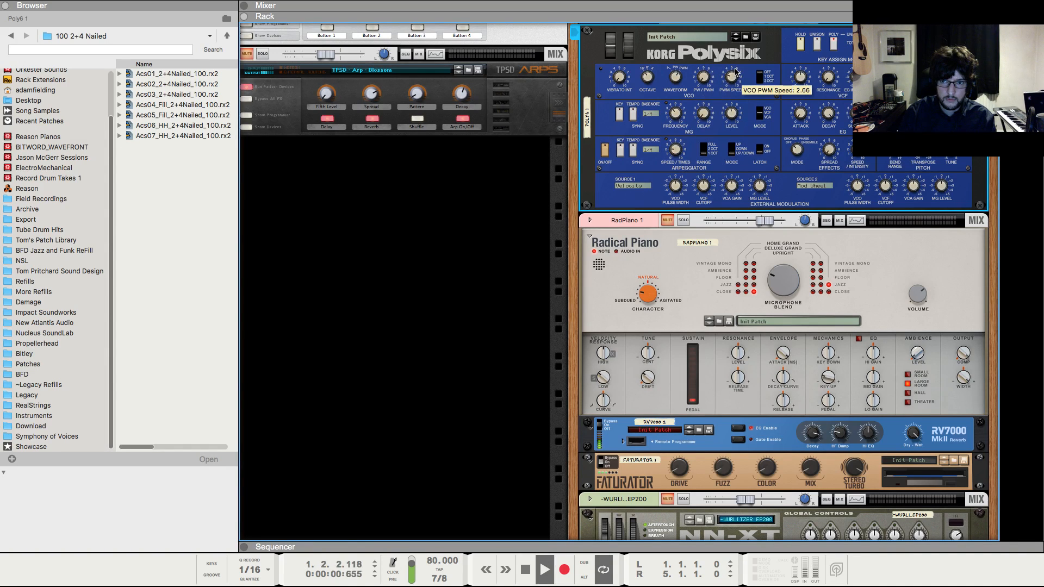
pyautogui.hscroll(-1, 706, 78)
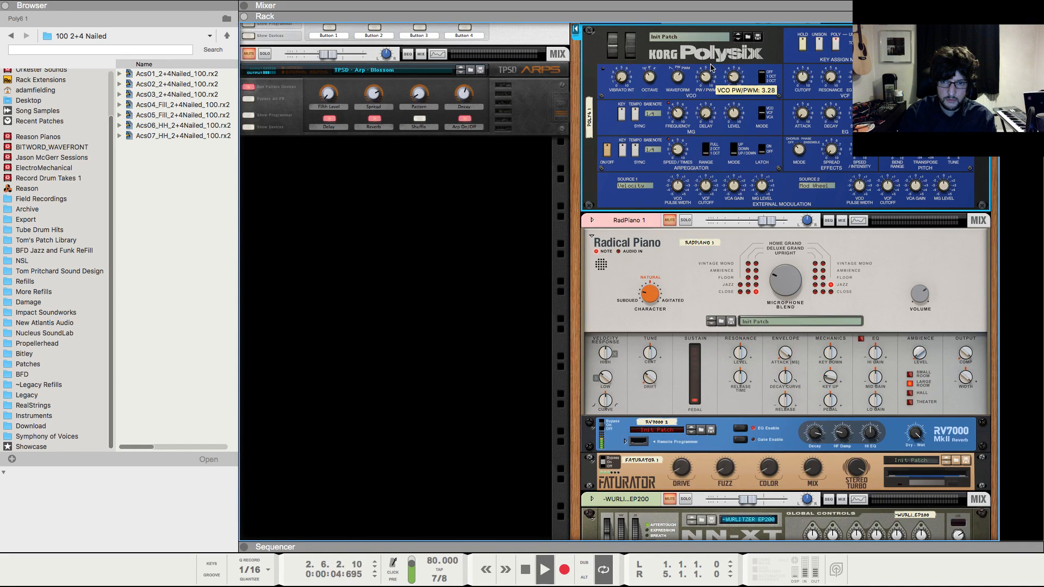
# - Stop playback, return to the song start, clear the Poly6 1 solo and play the full mix
pyautogui.press('F7')
pyautogui.press('F5')
pyautogui.press('space')
pyautogui.hotkey('shift', 'Return')
pyautogui.click(764, 390)
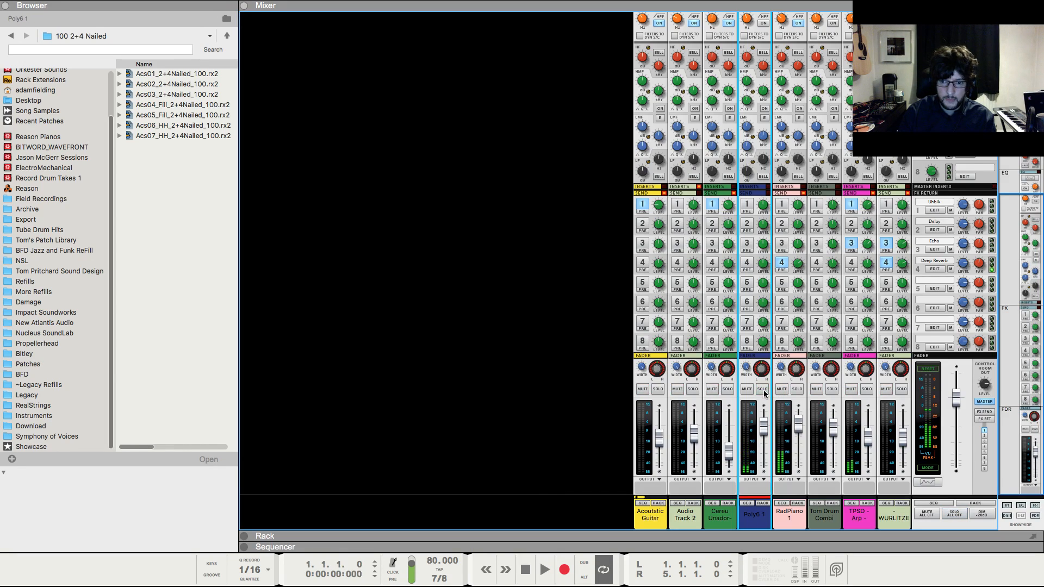
pyautogui.press('space')
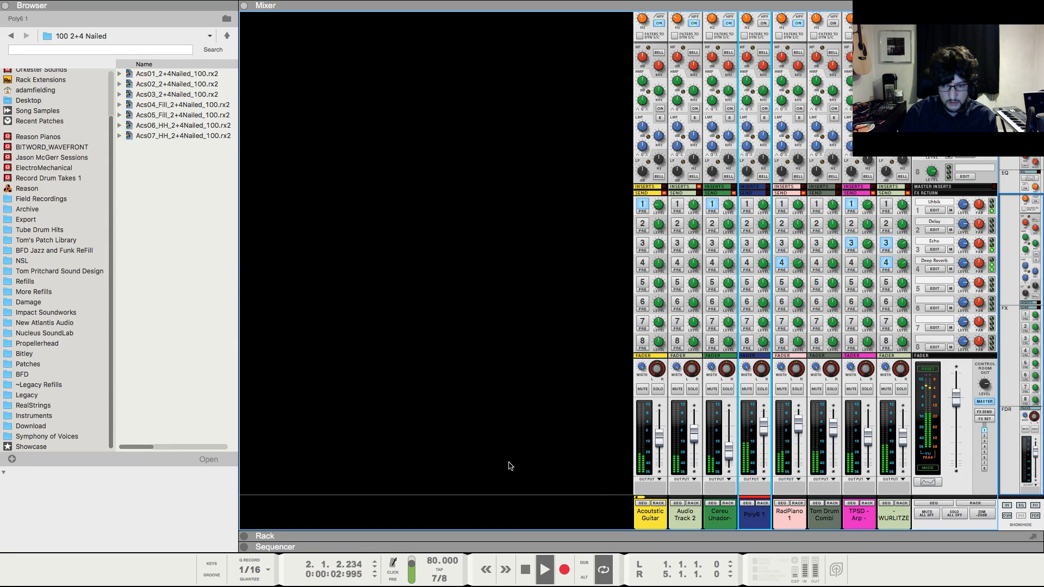
# - In the Wurlitzer clip at bar 3, raise the first chord's lowest note to D#3 and audition the transition into it
pyautogui.press('F7')
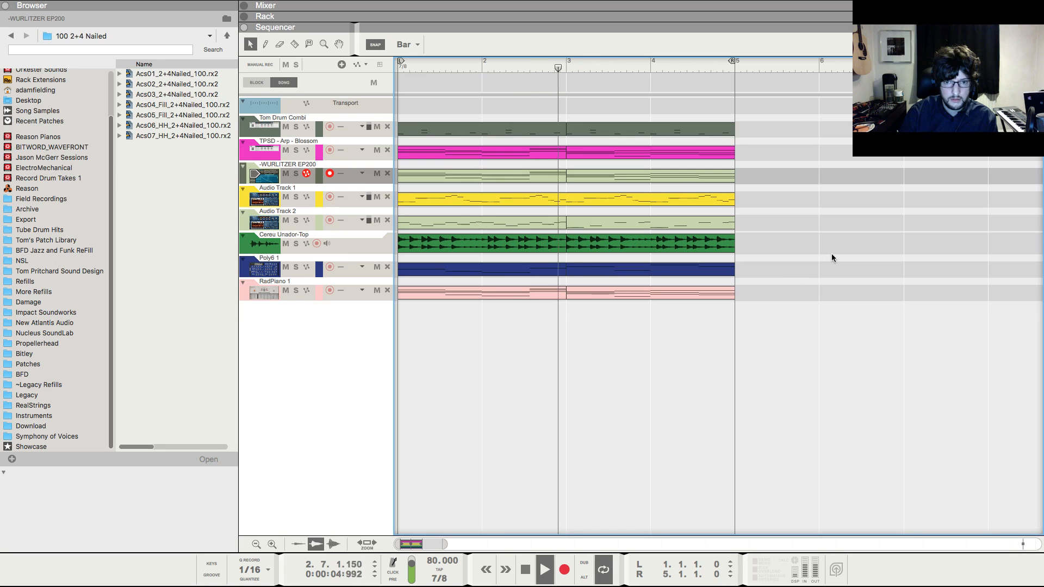
pyautogui.doubleClick(612, 178)
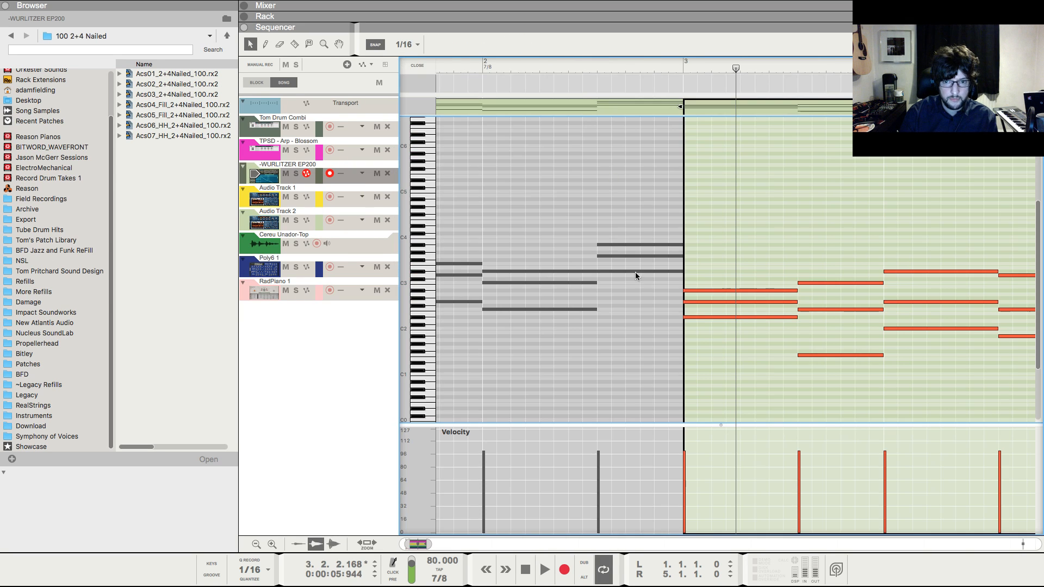
pyautogui.click(727, 289)
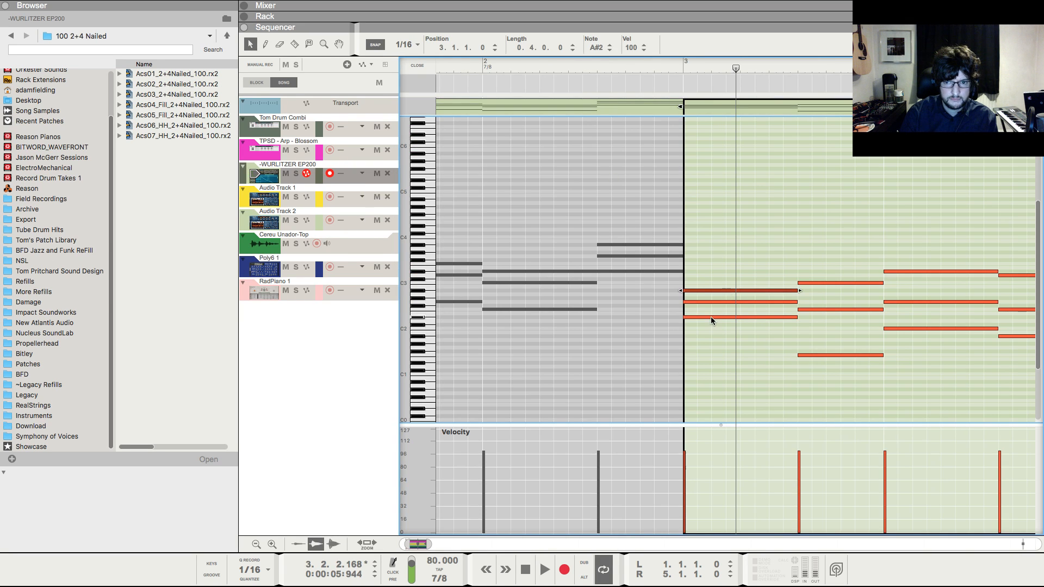
pyautogui.moveTo(711, 316); pyautogui.dragTo(714, 274)
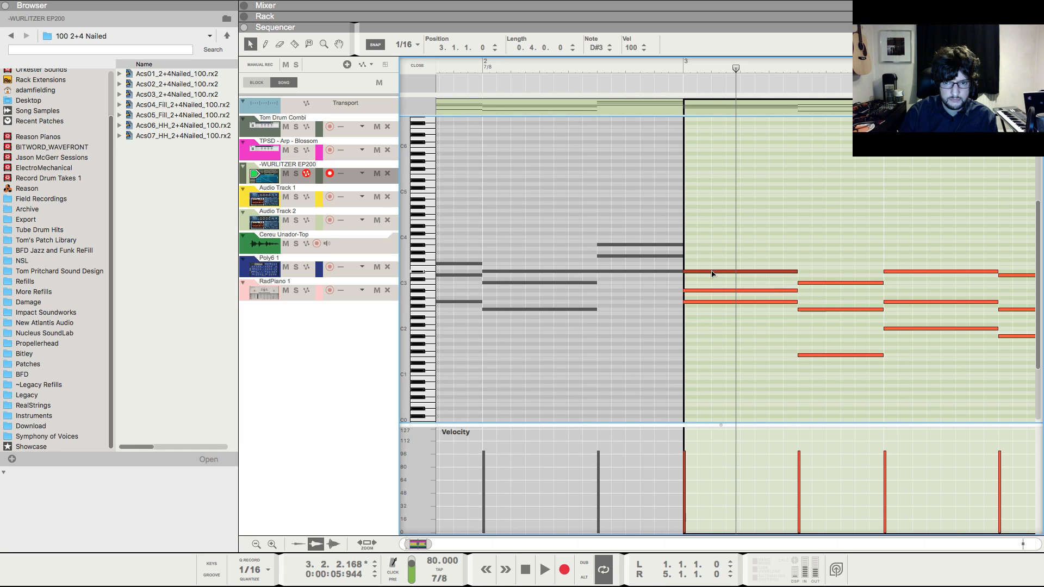
pyautogui.click(672, 66)
pyautogui.press('space')
pyautogui.moveTo(770, 205); pyautogui.dragTo(1036, 229)
pyautogui.press('space')
pyautogui.click(530, 73)
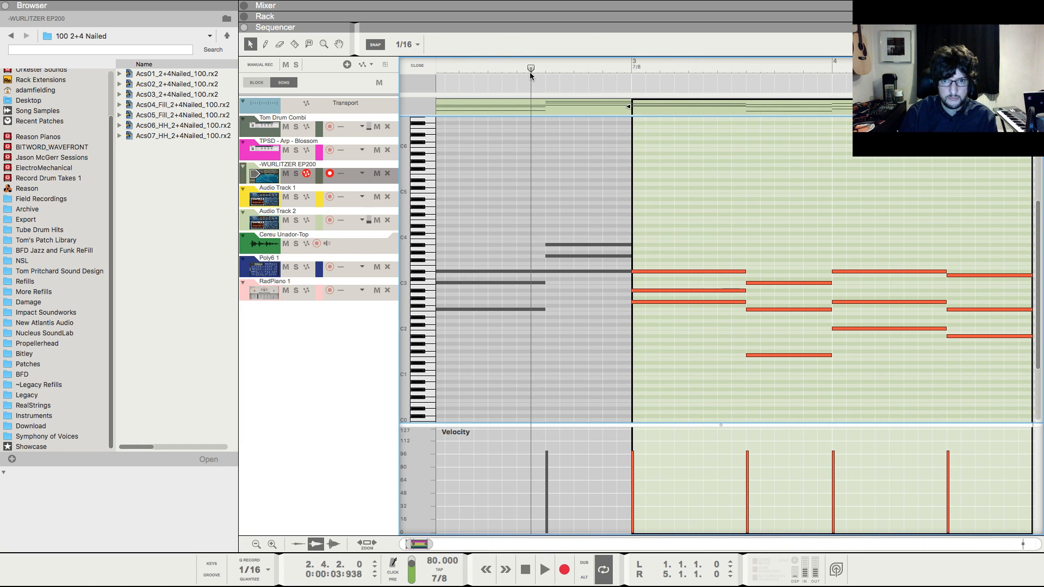
pyautogui.press('space')
pyautogui.press('space')
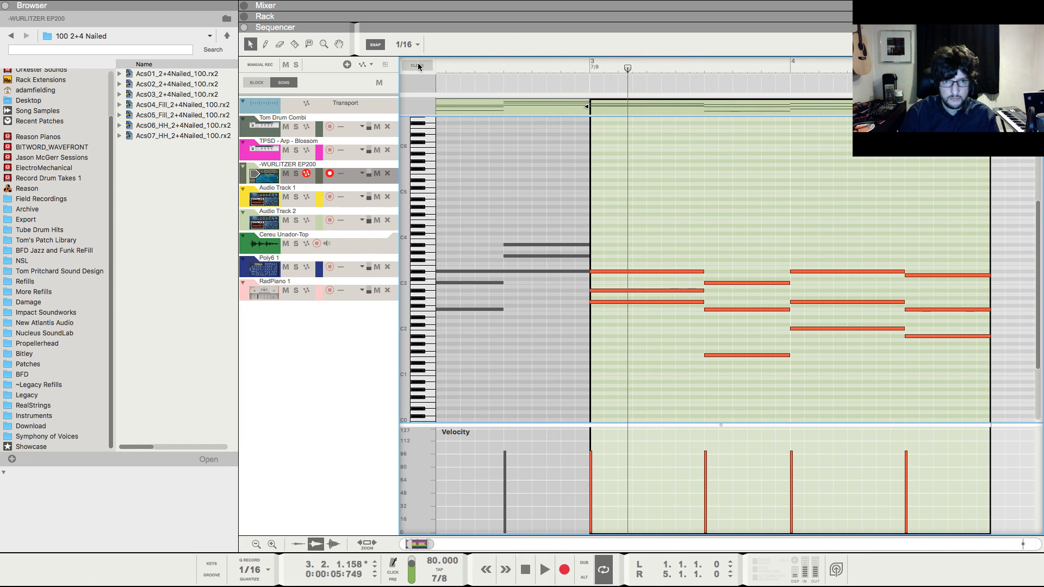
# - Close the note editor, copy both Wurlitzer clips to bar 7 and play the song from the start
pyautogui.click(418, 65)
pyautogui.moveTo(692, 168); pyautogui.dragTo(430, 182)
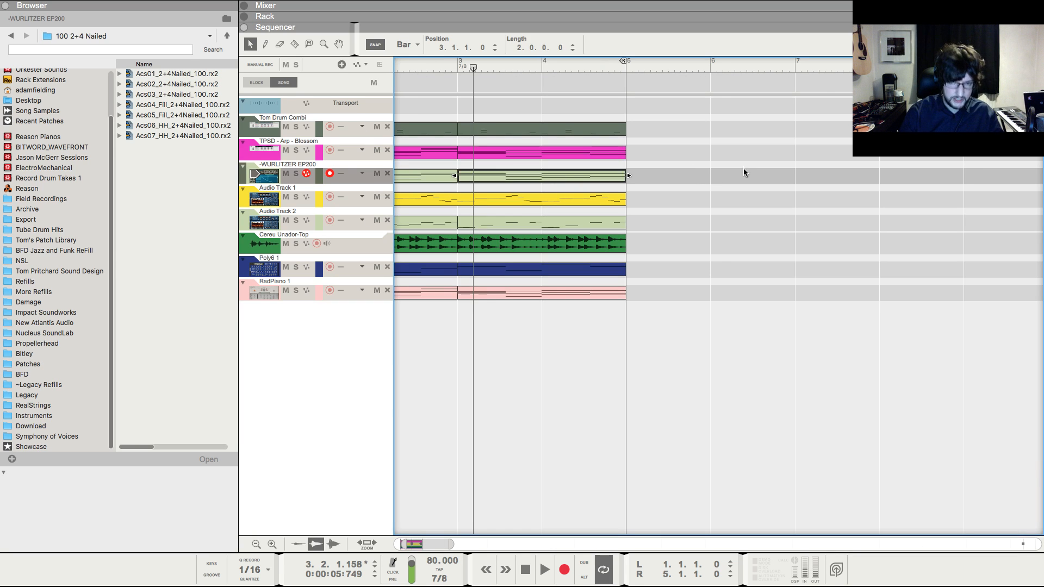
pyautogui.moveTo(744, 171); pyautogui.dragTo(359, 177)
pyautogui.moveTo(447, 176); pyautogui.dragTo(926, 177)
pyautogui.moveTo(838, 161); pyautogui.dragTo(831, 142)
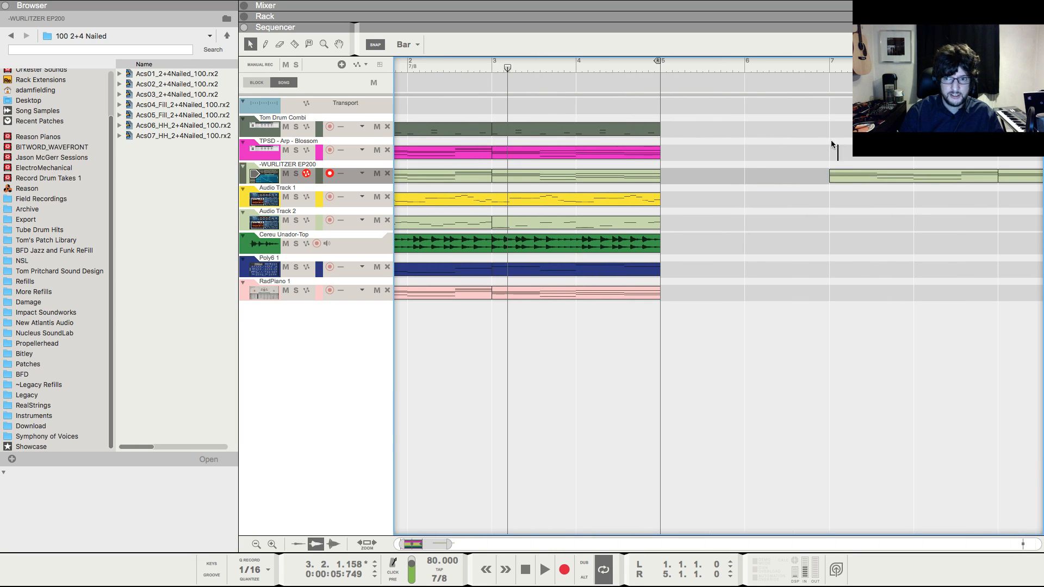
pyautogui.hscroll(-2, 805, 137)
pyautogui.hotkey('shift', 'Return')
pyautogui.hotkey('shift', 'Return')
pyautogui.press('space')
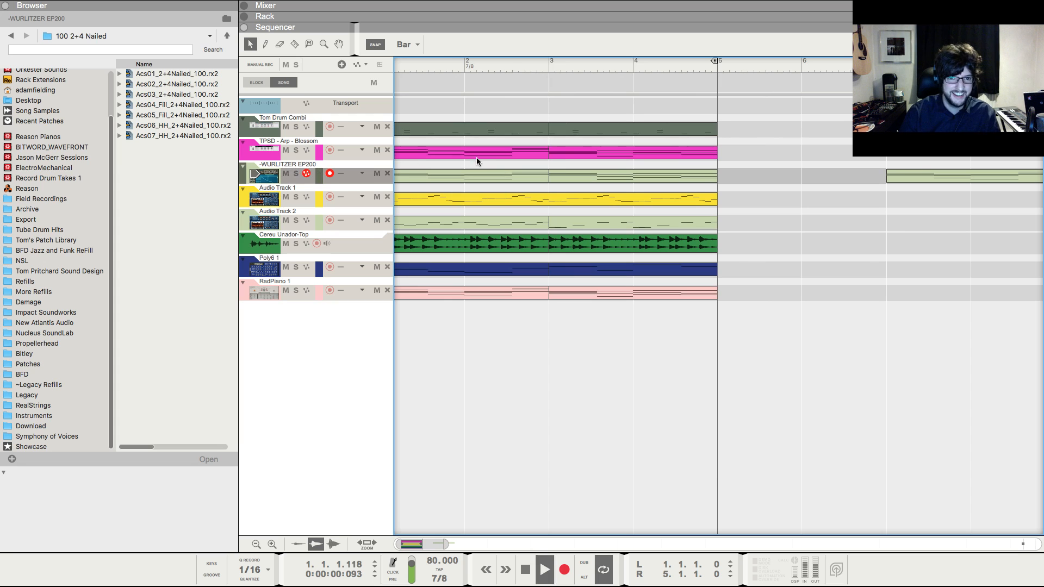
# - Reopen the Wurlitzer clip at bar 3 and revoice its first chord to F2, C3 and F3, auditioning the result
pyautogui.click(661, 176)
pyautogui.doubleClick(662, 176)
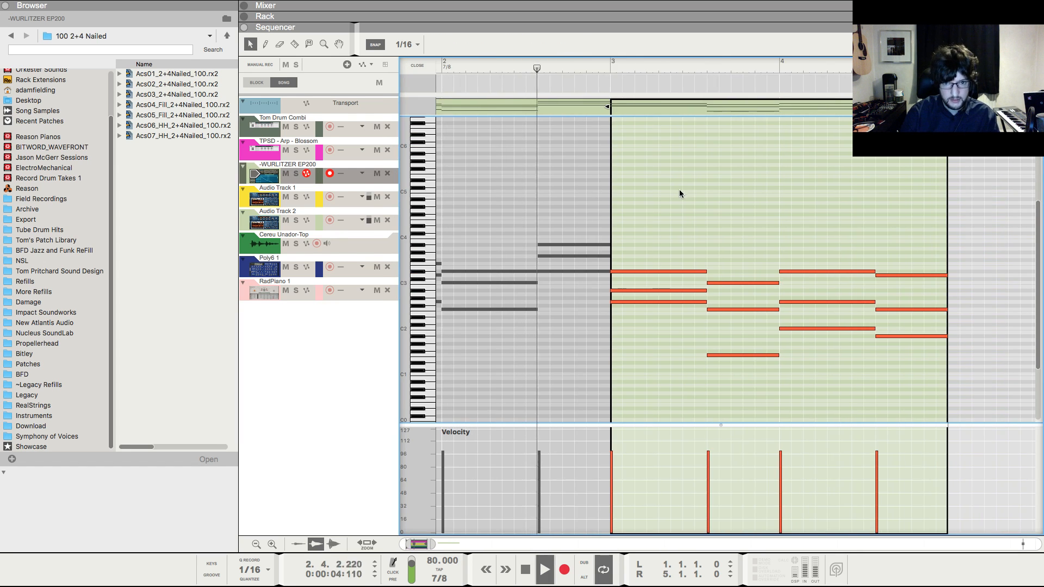
pyautogui.moveTo(680, 190); pyautogui.dragTo(1043, 212)
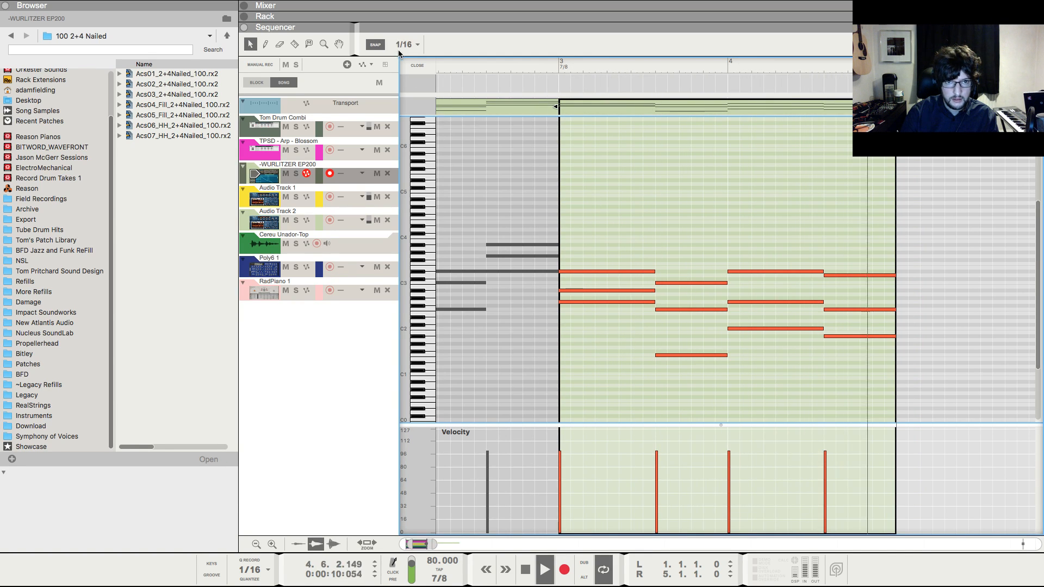
pyautogui.click(417, 66)
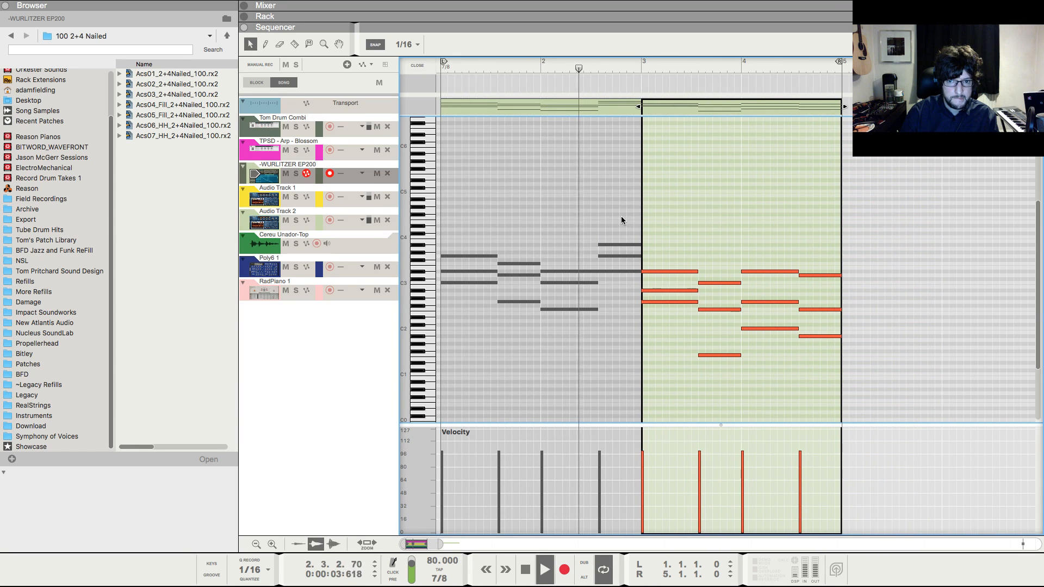
pyautogui.press('h')
pyautogui.press('h')
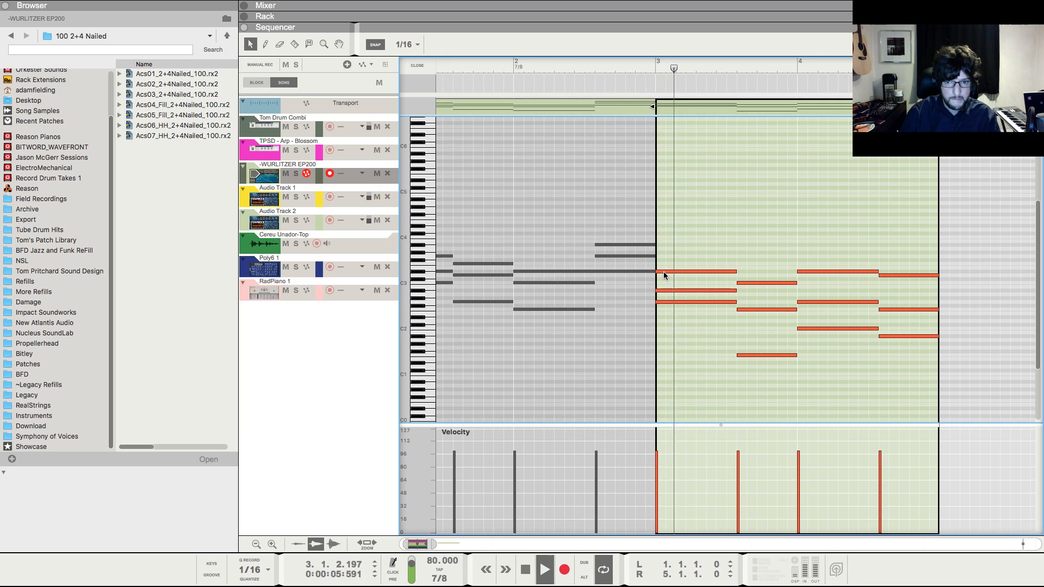
pyautogui.press('space')
pyautogui.click(683, 272)
pyautogui.moveTo(684, 272); pyautogui.dragTo(679, 313)
pyautogui.click(647, 68)
pyautogui.press('space')
pyautogui.press('h')
pyautogui.press('h')
pyautogui.press('h')
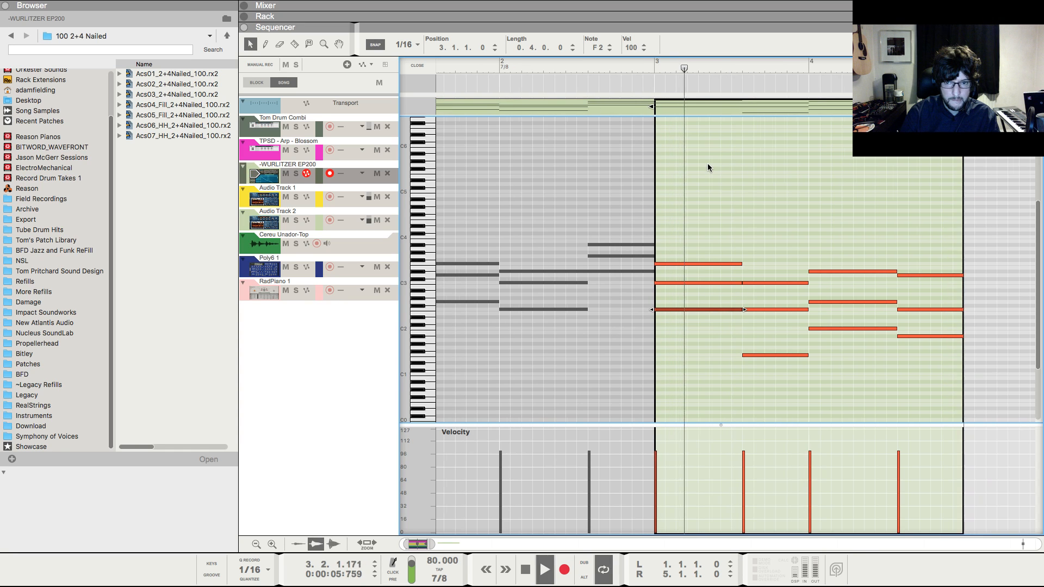
# - Raise the top notes of bar 4's two Wurlitzer chords to G3 and F3, auditioning the chords
pyautogui.click(809, 251)
pyautogui.moveTo(812, 271); pyautogui.dragTo(835, 256)
pyautogui.click(806, 70)
pyautogui.click(838, 266)
pyautogui.press('space')
pyautogui.moveTo(916, 275); pyautogui.dragTo(909, 267)
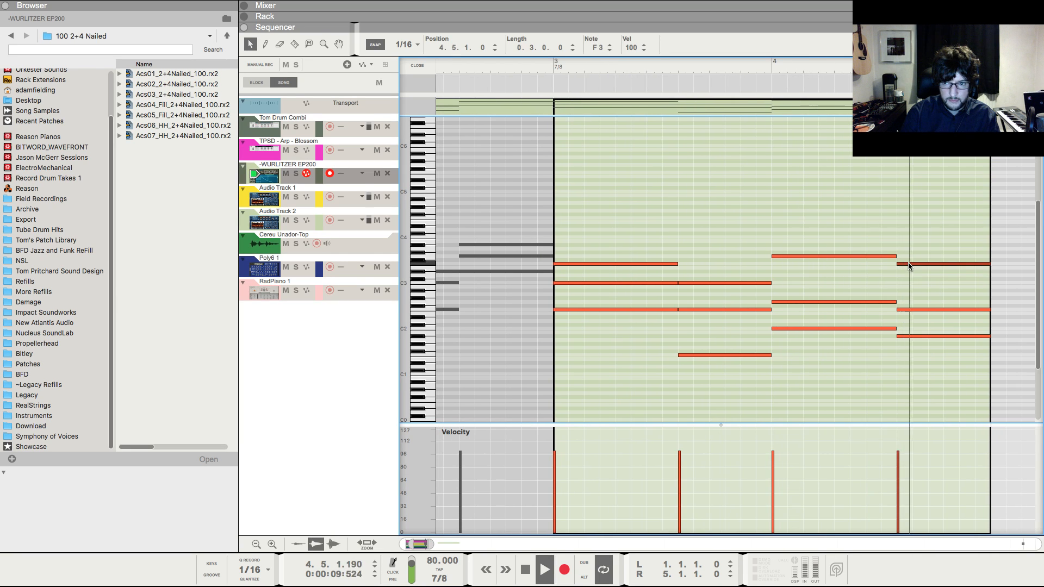
pyautogui.press('space')
pyautogui.press('space')
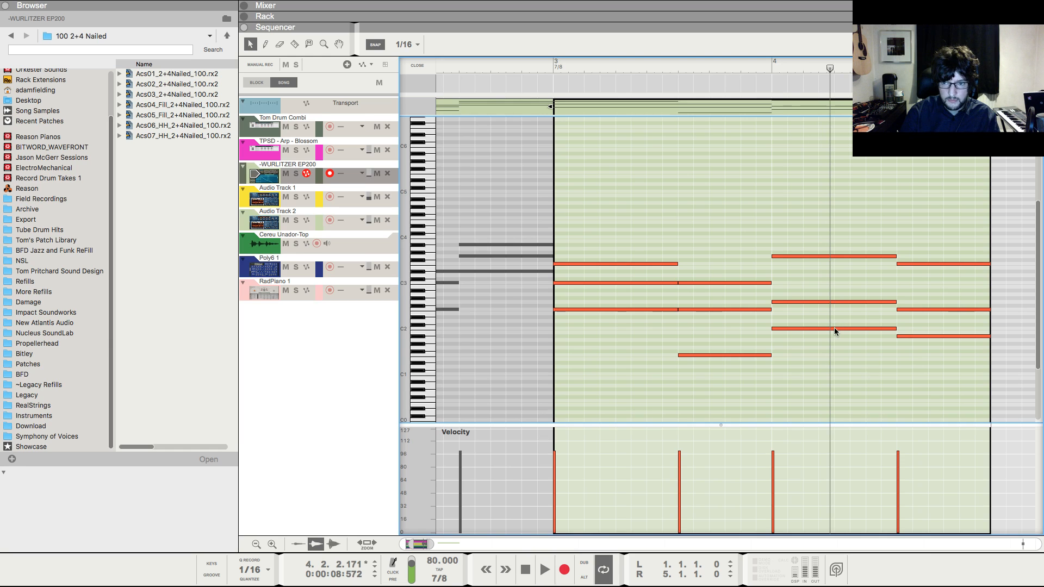
# - Move the lowest note of bar 4's first Wurlitzer chord up to C3 and audition it
pyautogui.moveTo(834, 330); pyautogui.dragTo(816, 282)
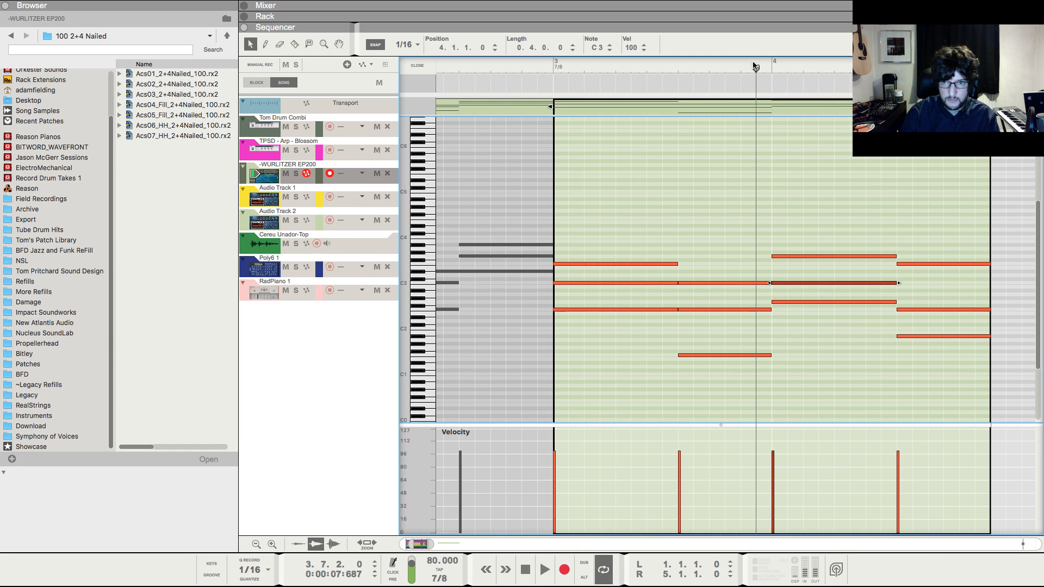
pyautogui.press('space')
pyautogui.click(872, 291)
pyautogui.press('space')
# - Add an A#2 note spanning bar 4's second Wurlitzer chord and delete that chord's lowest note
pyautogui.keyDown('super'); pyautogui.click(864, 289); pyautogui.keyUp('super')
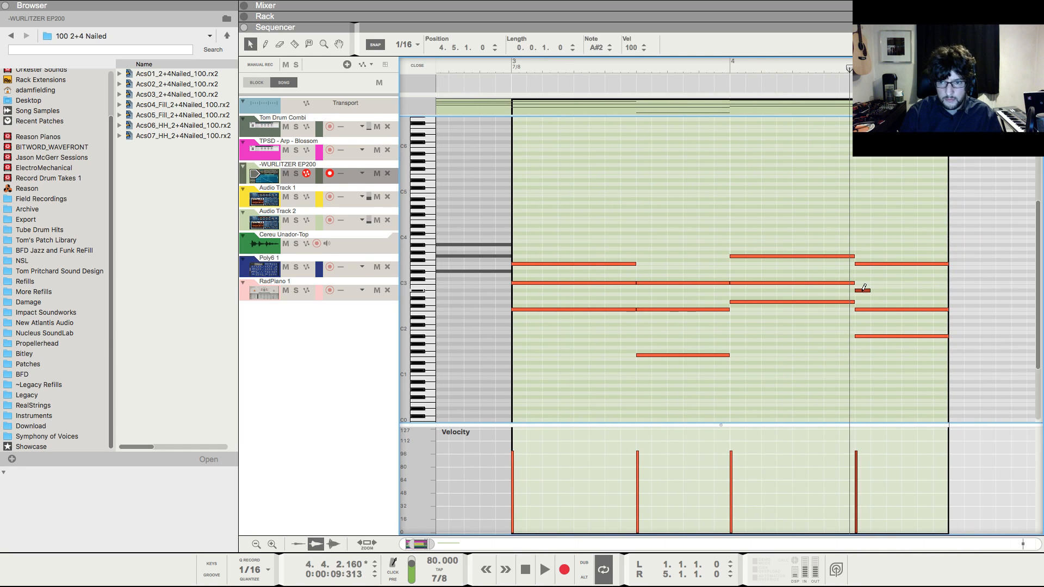
pyautogui.moveTo(905, 320); pyautogui.dragTo(915, 359)
pyautogui.press('Delete')
pyautogui.press('space')
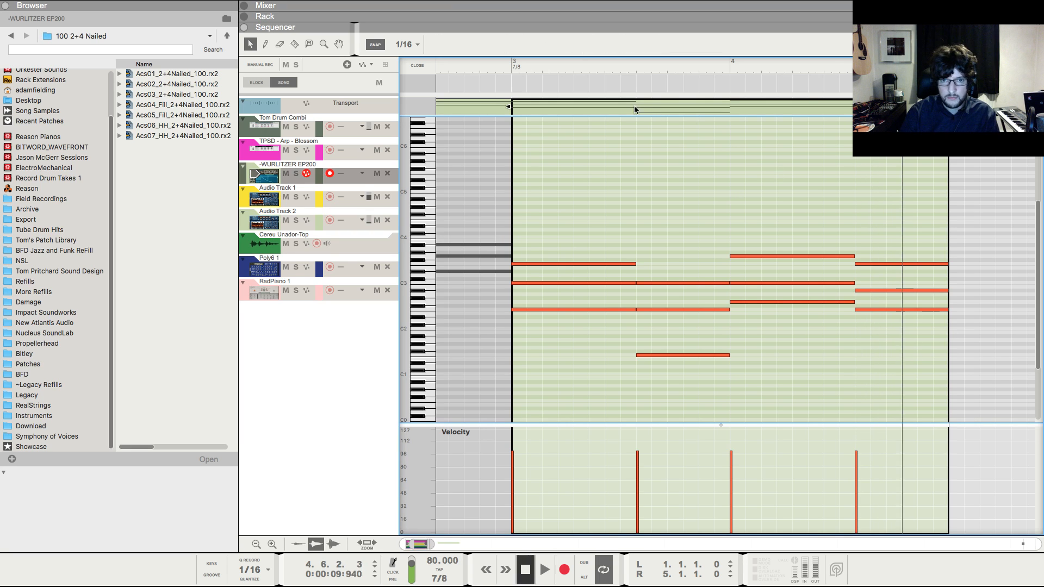
# - Play the song from the start and close the Wurlitzer clip's note editor
pyautogui.press('KP_0')
pyautogui.press('KP_0')
pyautogui.press('space')
pyautogui.click(423, 63)
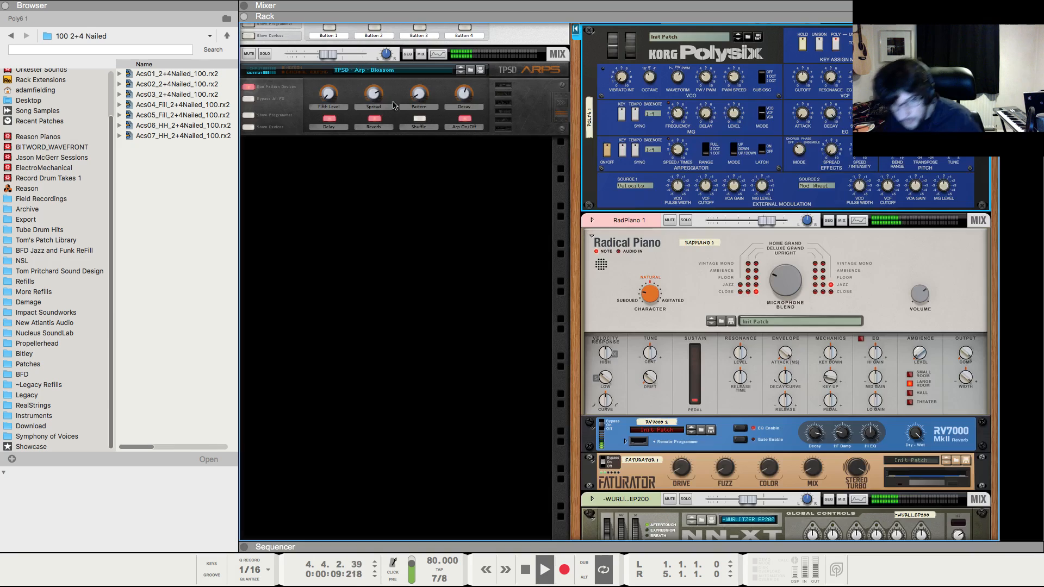
# - Check the mixer channels during playback, stop the song and bring the Wurlitzer's rack devices into view
pyautogui.press('F6')
pyautogui.scroll(-5, 443, 172)
pyautogui.press('F5')
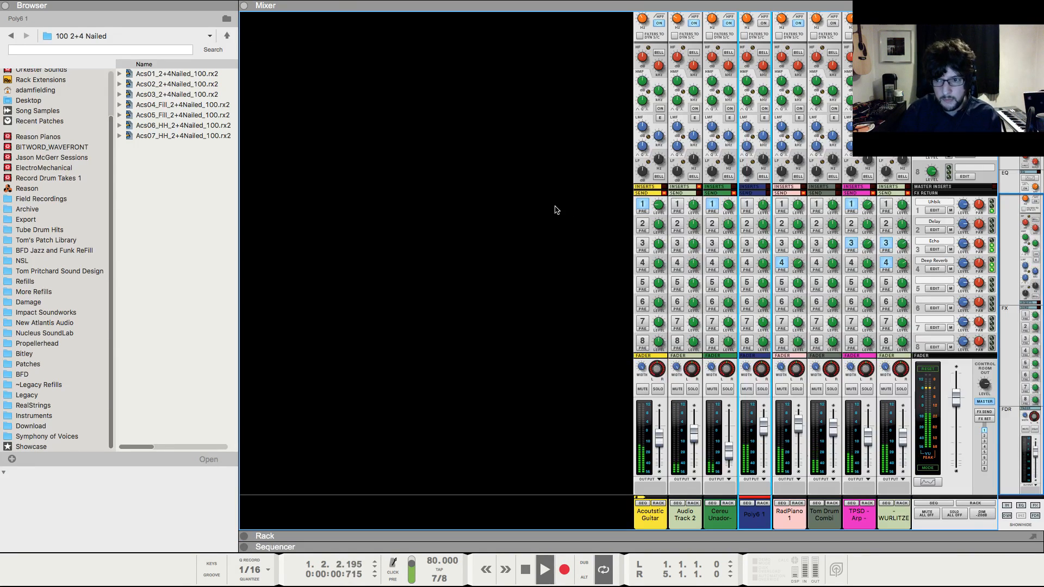
pyautogui.press('space')
pyautogui.press('F6')
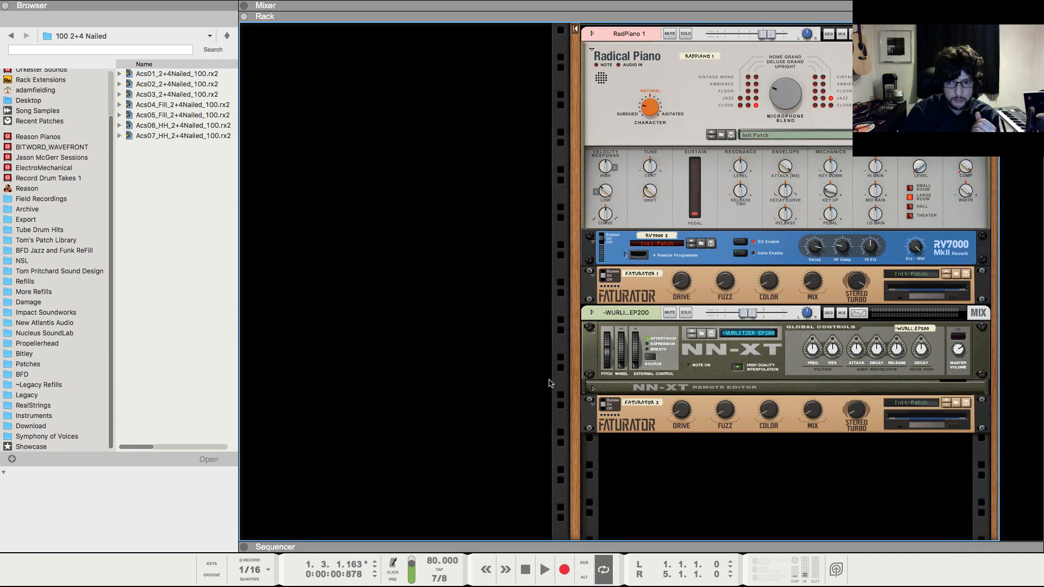
# - Insert an Audiomatic Retro Transformer effect between the Wurlitzer's NN-XT and its Faturator
pyautogui.click(785, 387)
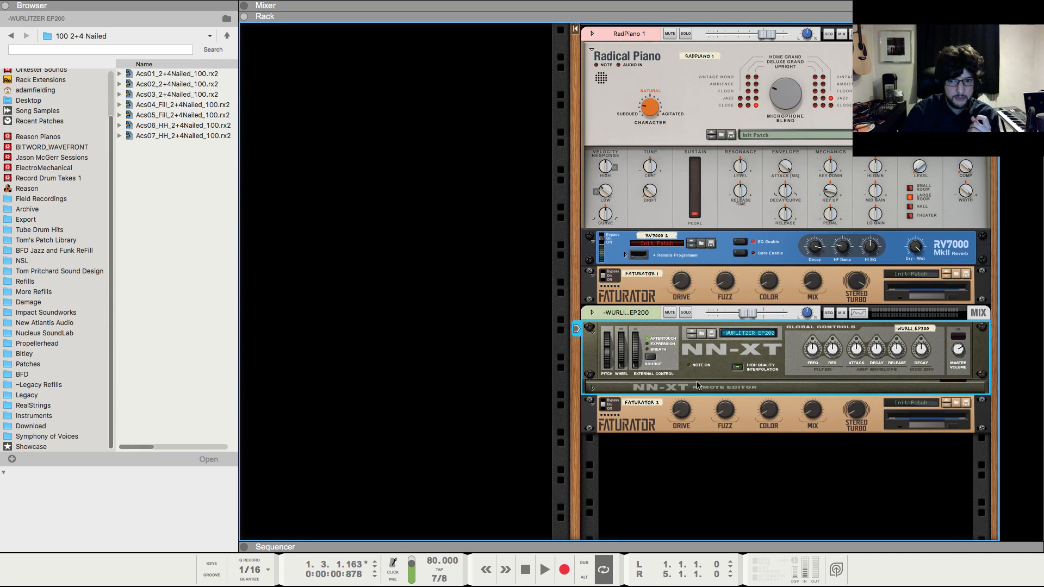
pyautogui.click(504, 362)
pyautogui.rightClick(634, 397)
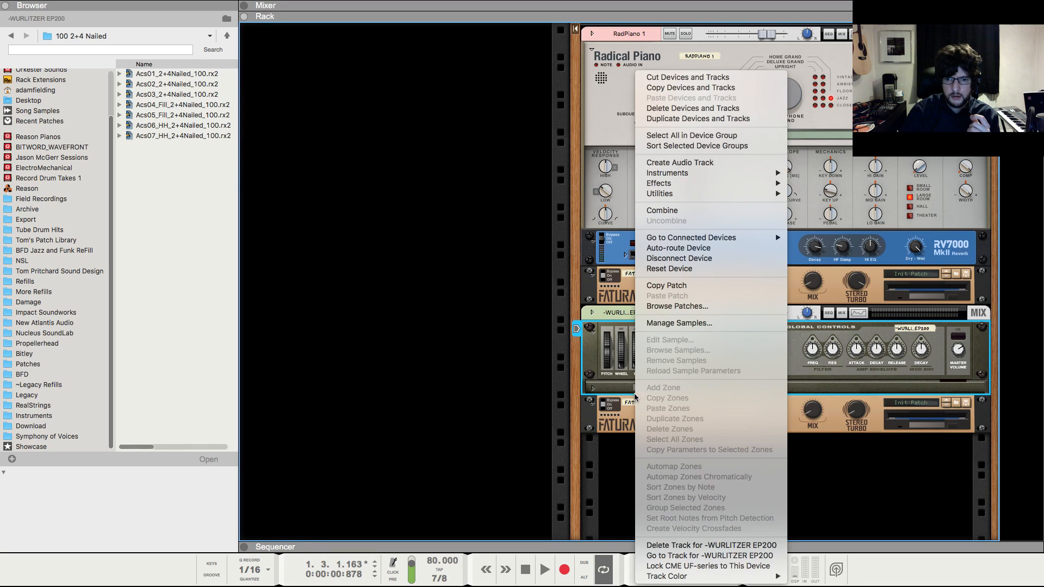
pyautogui.moveTo(707, 183)
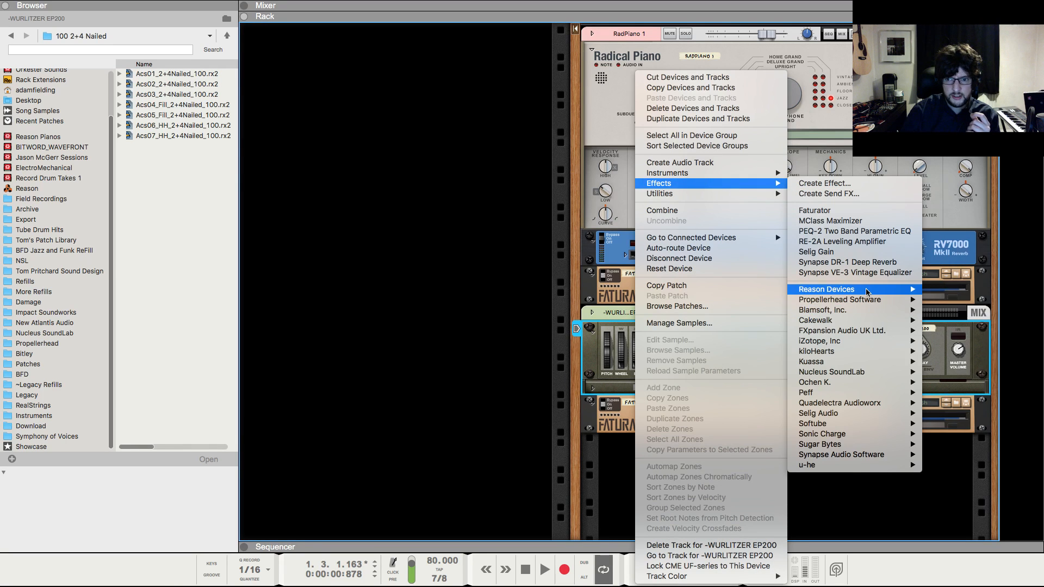
pyautogui.moveTo(867, 292)
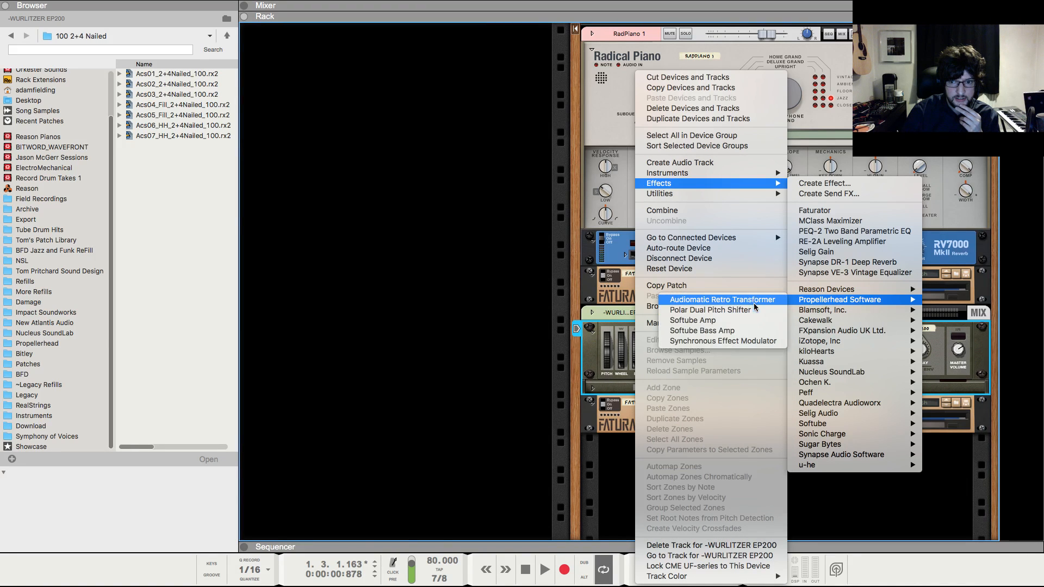
pyautogui.click(702, 300)
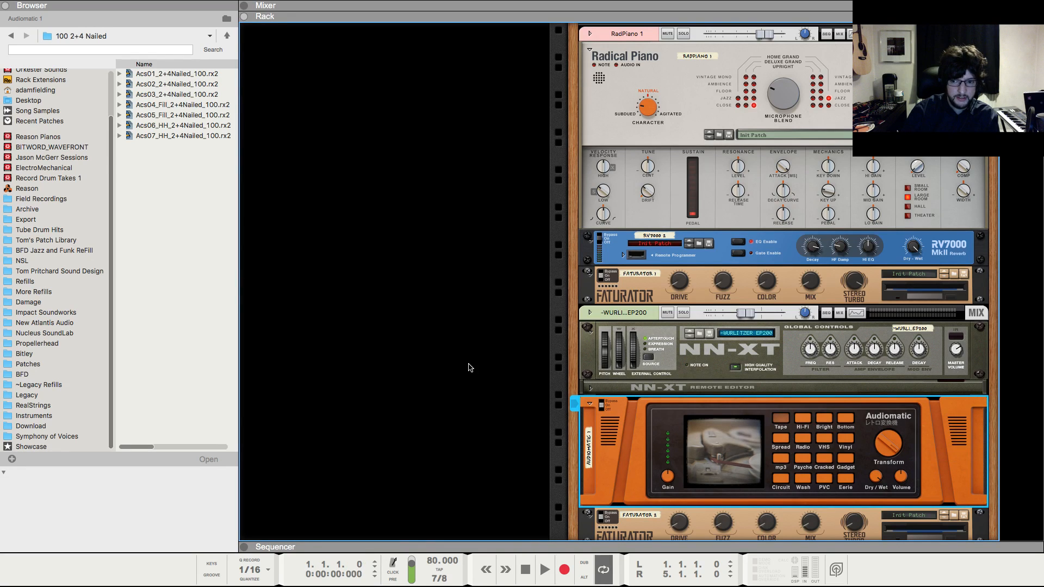
# - Play the song, check the Wurlitzer channel's low-pass filter frequency and the Audiomatic's presets, and stop playback in the sequencer
pyautogui.press('space')
pyautogui.scroll(-3, 707, 405)
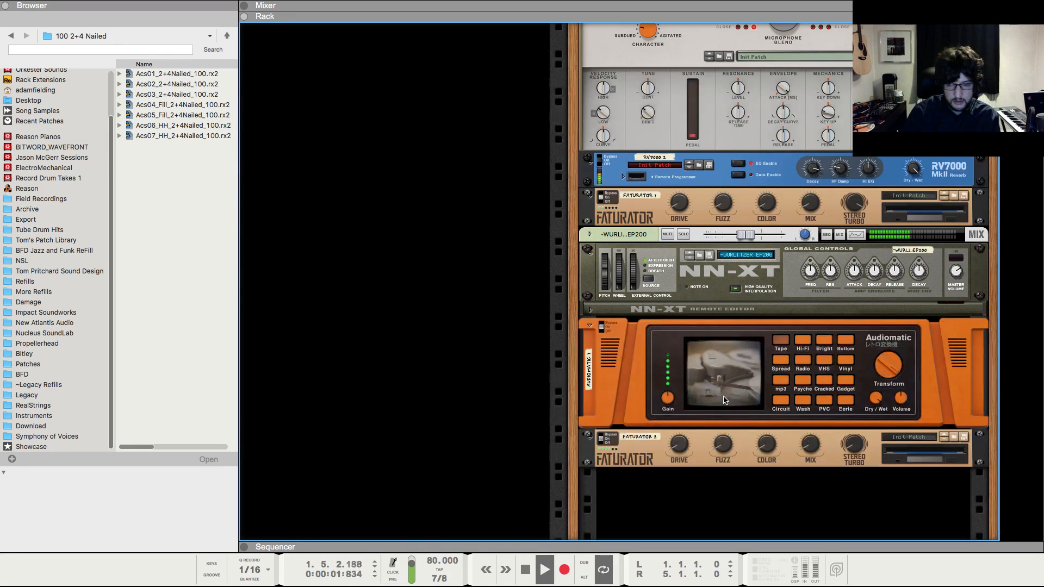
pyautogui.rightClick(629, 382)
pyautogui.moveTo(681, 409)
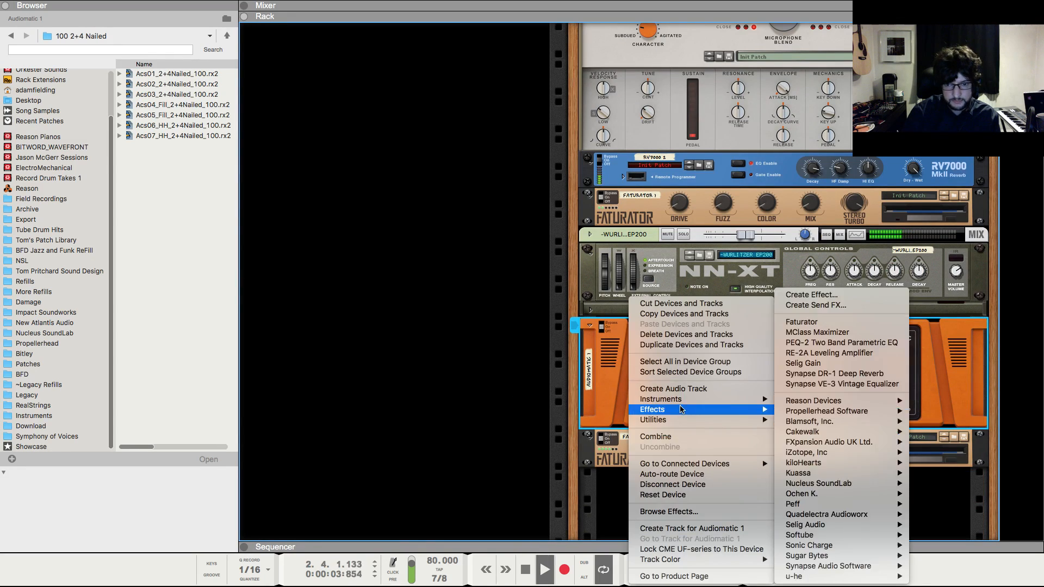
pyautogui.click(503, 405)
pyautogui.press('F5')
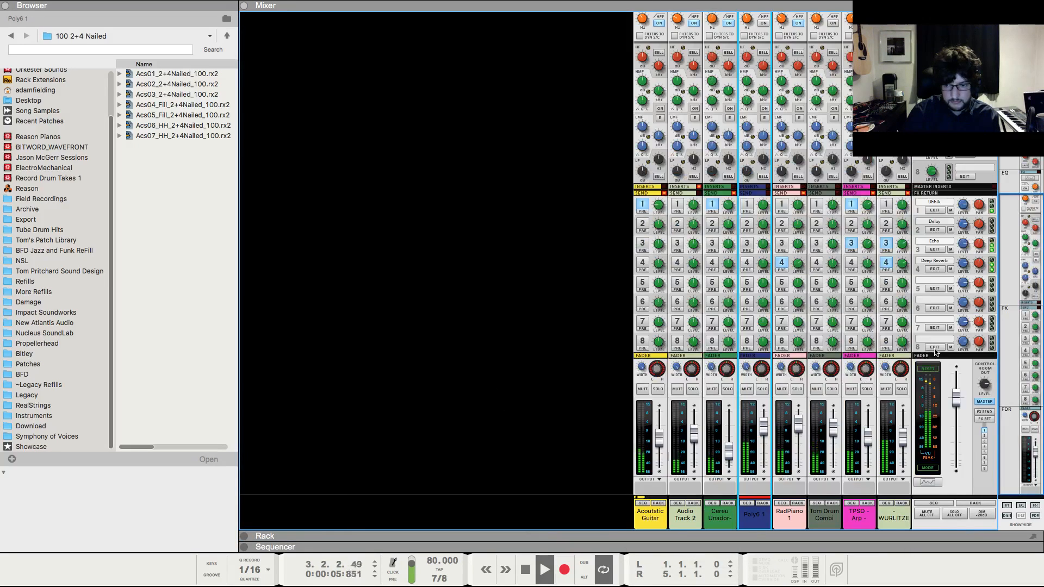
pyautogui.scroll(5, 936, 352)
pyautogui.click(904, 295)
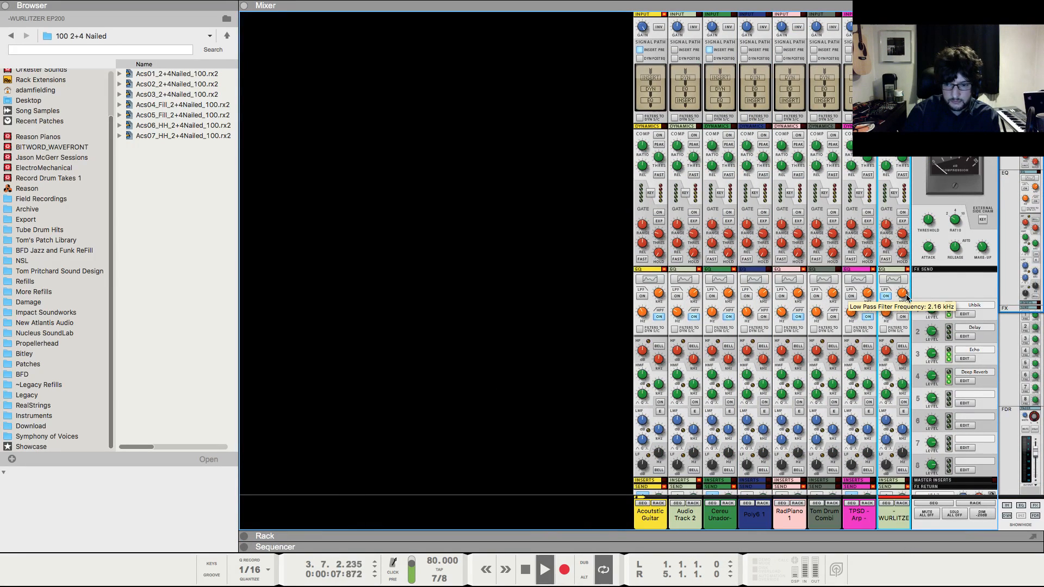
pyautogui.scroll(-4, 872, 386)
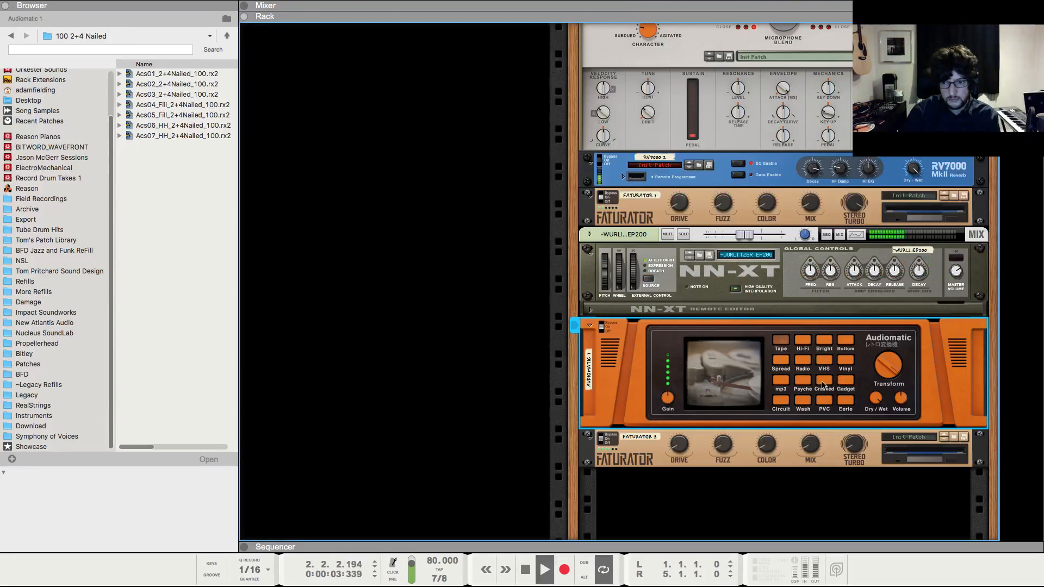
pyautogui.press('F6')
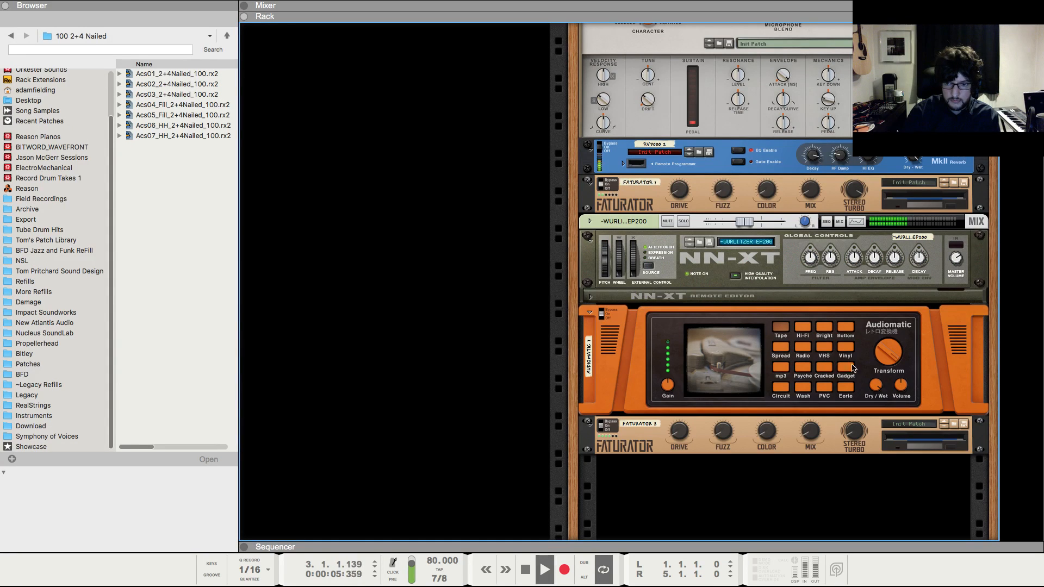
pyautogui.press('F7')
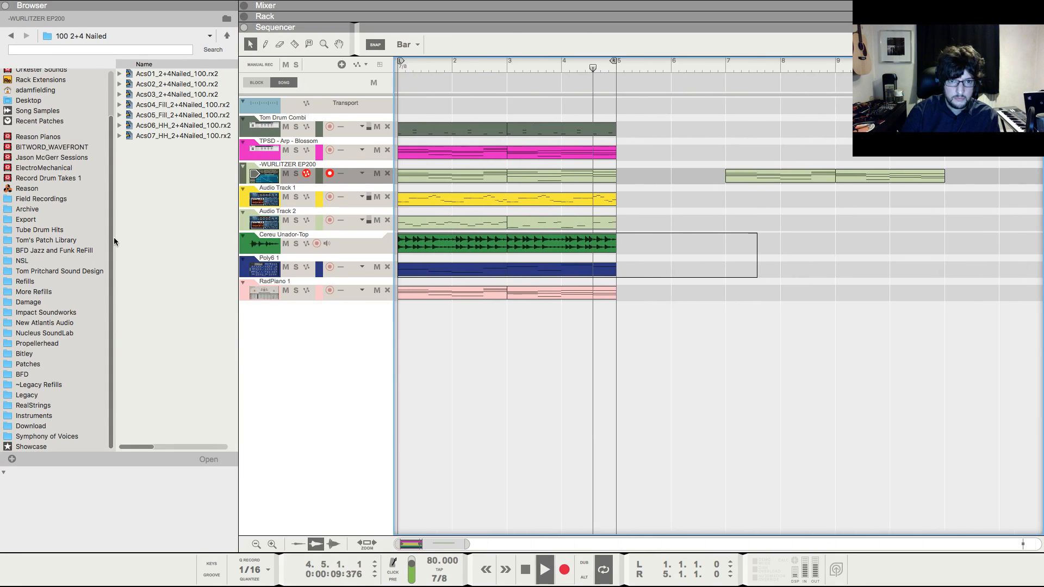
pyautogui.press('space')
# - Add a new note lane to the Wurlitzer track, draw an empty clip over bars 1–2, and open it for editing
pyautogui.click(429, 177)
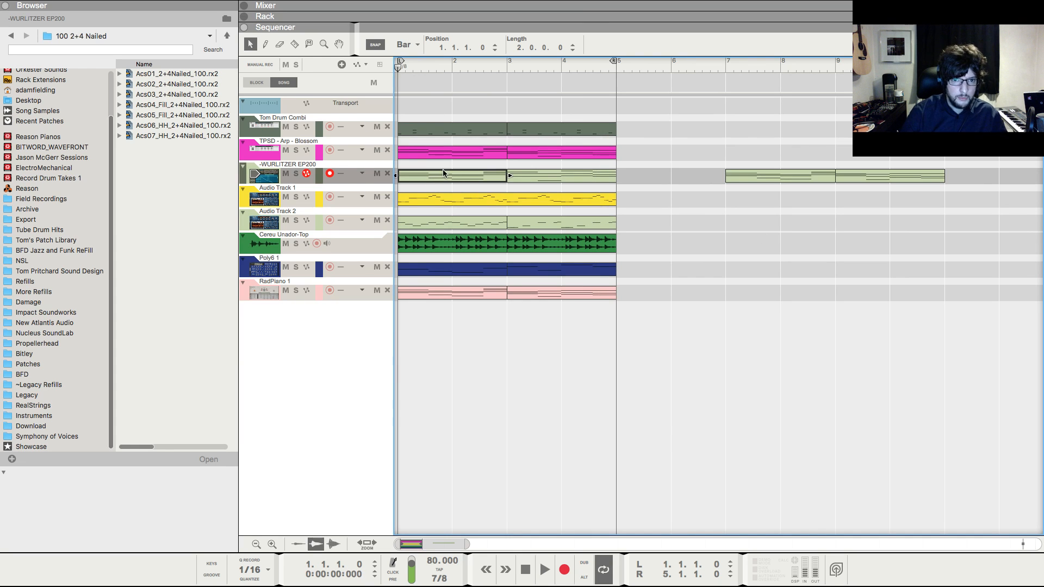
pyautogui.rightClick(345, 167)
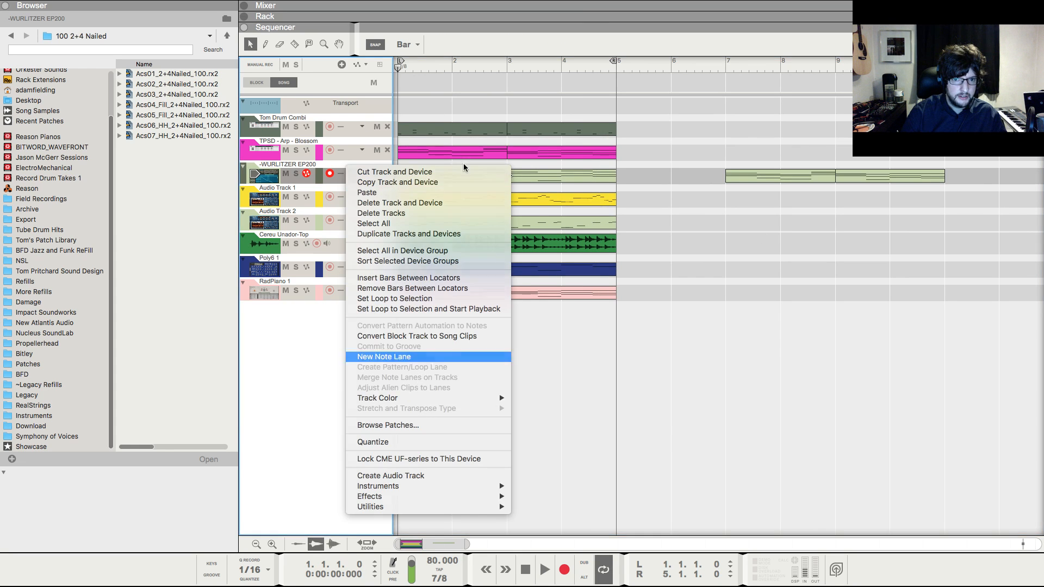
pyautogui.click(419, 357)
pyautogui.moveTo(401, 175); pyautogui.dragTo(514, 172)
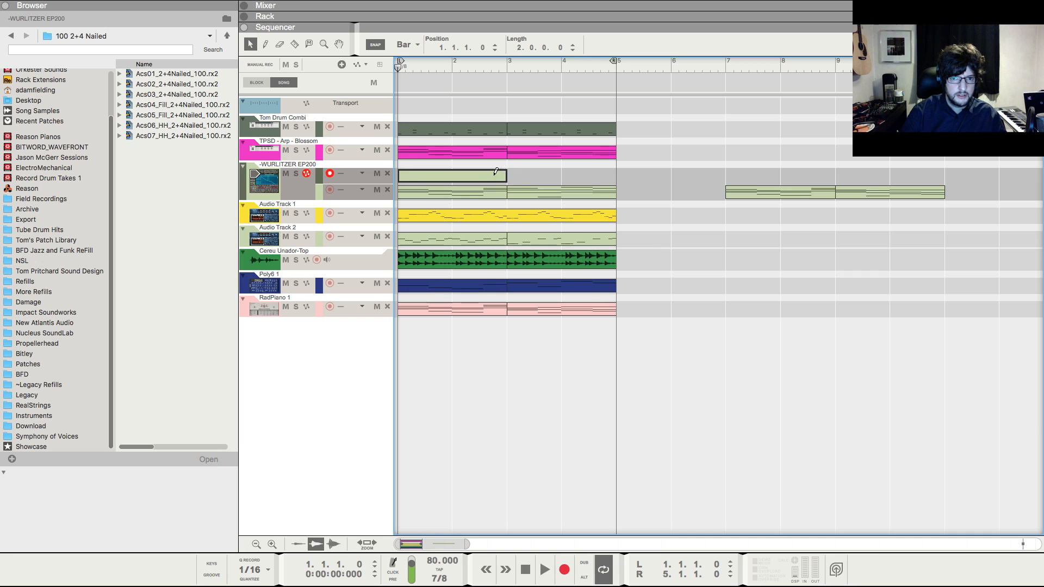
pyautogui.doubleClick(468, 175)
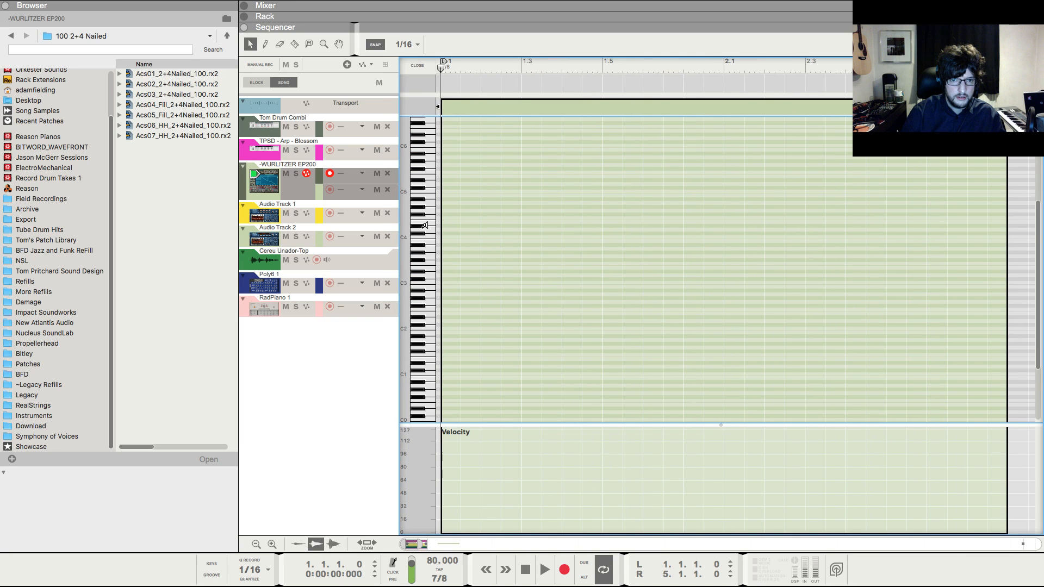
# - Draw a melody in bar 1 with D#4 from the start, D4 from 1.5, and G4 from 1.7, and play it
pyautogui.moveTo(445, 236); pyautogui.dragTo(660, 229)
pyautogui.press('space')
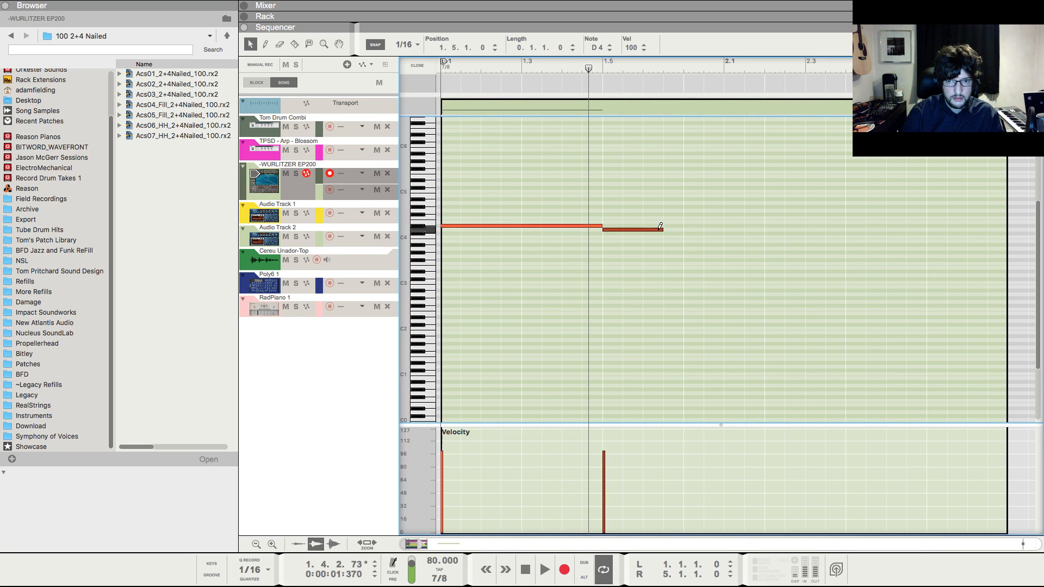
pyautogui.click(694, 210)
pyautogui.moveTo(864, 208); pyautogui.dragTo(864, 208)
pyautogui.press('space')
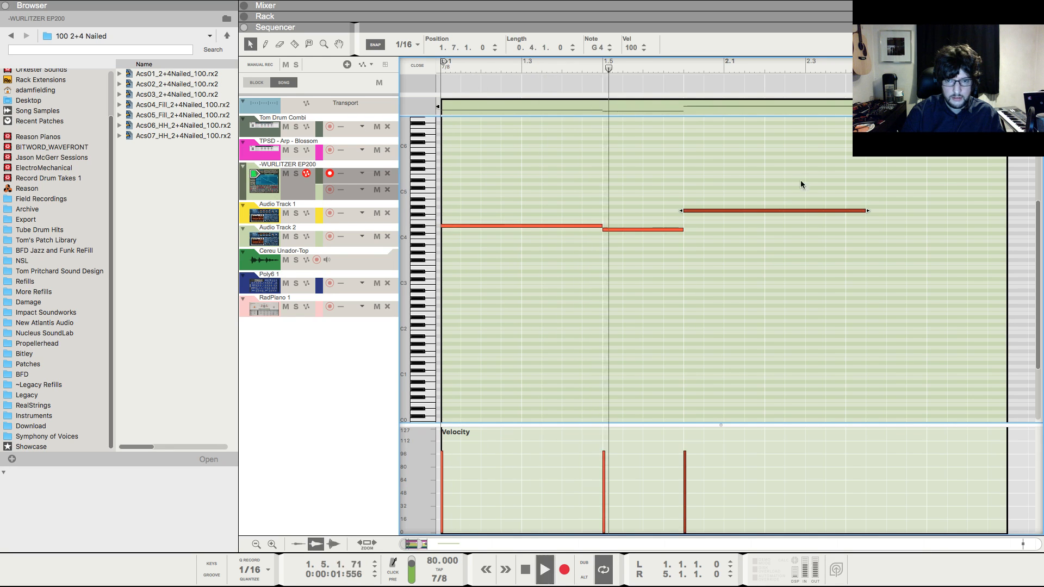
# - Audition the new melody and add an A#4 note at 2.5, lasting three beats to the end of bar 2
pyautogui.press('g')
pyautogui.press('g')
pyautogui.press('g')
pyautogui.press('g')
pyautogui.moveTo(696, 173); pyautogui.dragTo(742, 216)
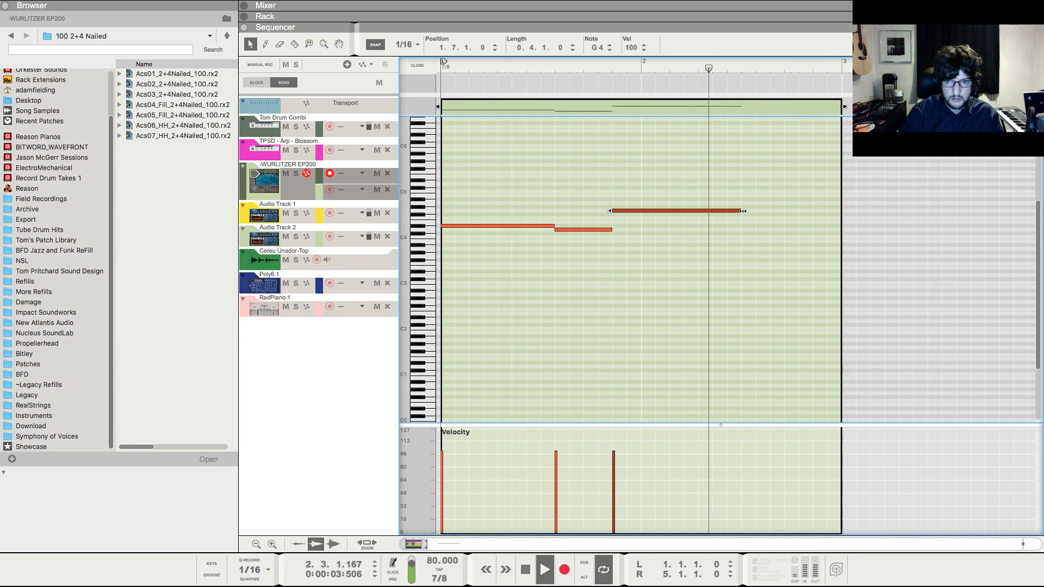
pyautogui.press('space')
pyautogui.hotkey('shift', 'Return')
pyautogui.hotkey('shift', 'Return')
pyautogui.press('space')
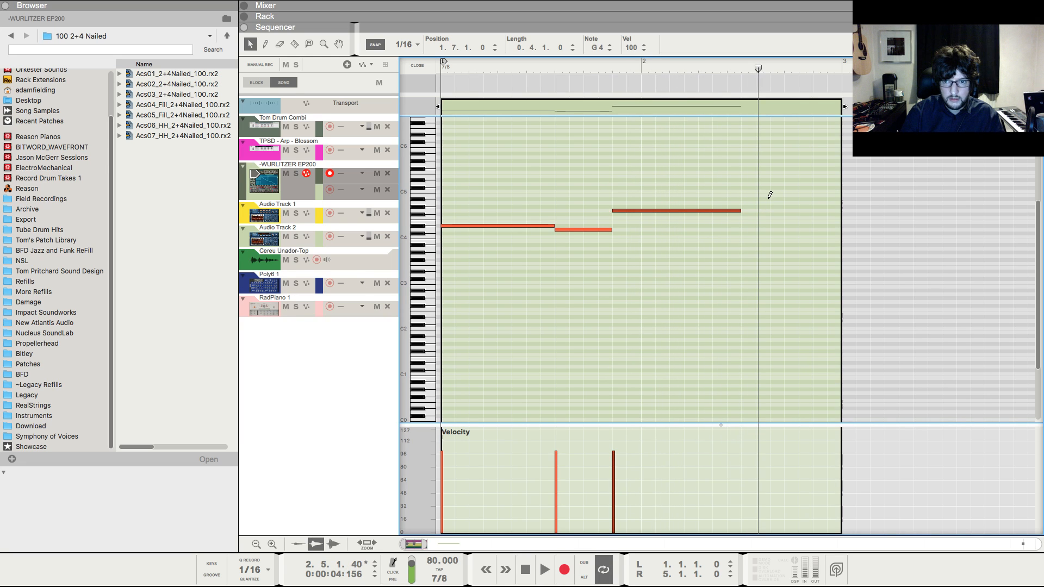
pyautogui.moveTo(766, 199); pyautogui.dragTo(826, 199)
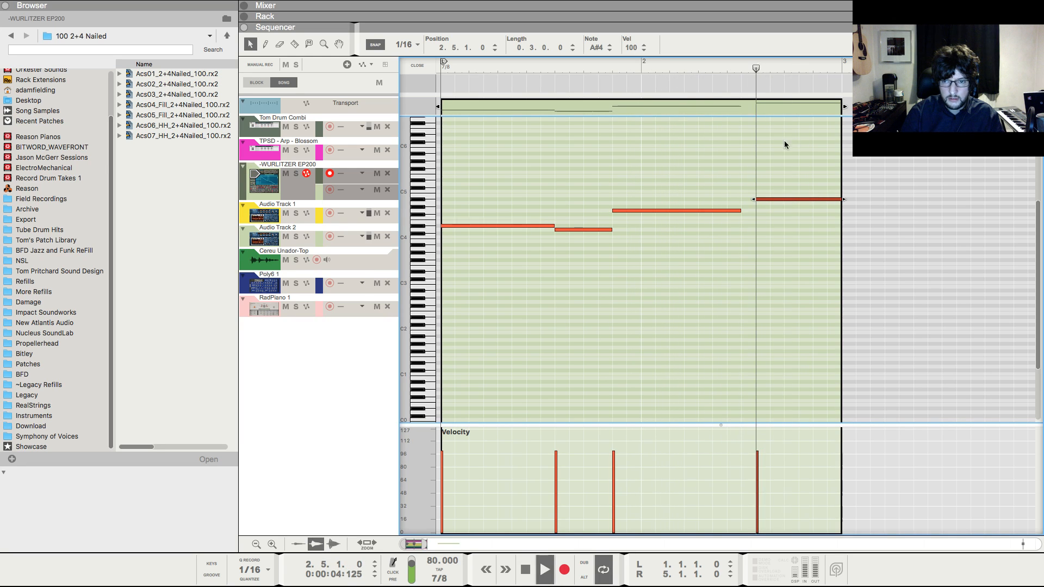
# - Make the G4 note start at bar 2 and last four beats, and extend the preceding D4 to the bar line
pyautogui.moveTo(723, 163); pyautogui.dragTo(712, 213)
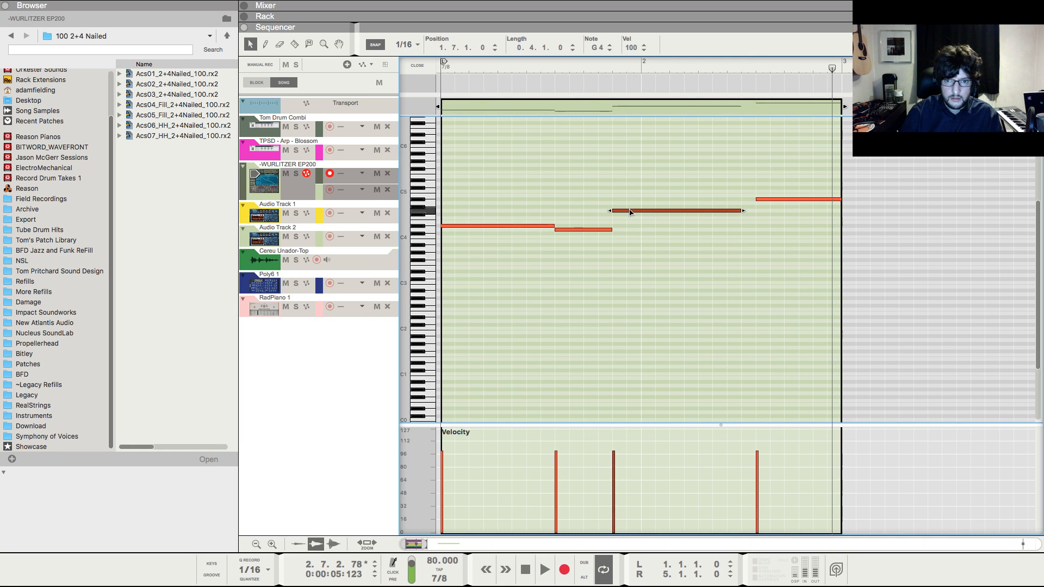
pyautogui.moveTo(631, 212); pyautogui.dragTo(638, 235)
pyautogui.click(609, 223)
pyautogui.hotkey('shift', 'Return')
pyautogui.hotkey('shift', 'Return')
pyautogui.click(711, 179)
pyautogui.press('space')
pyautogui.click(735, 211)
pyautogui.moveTo(771, 211); pyautogui.dragTo(757, 217)
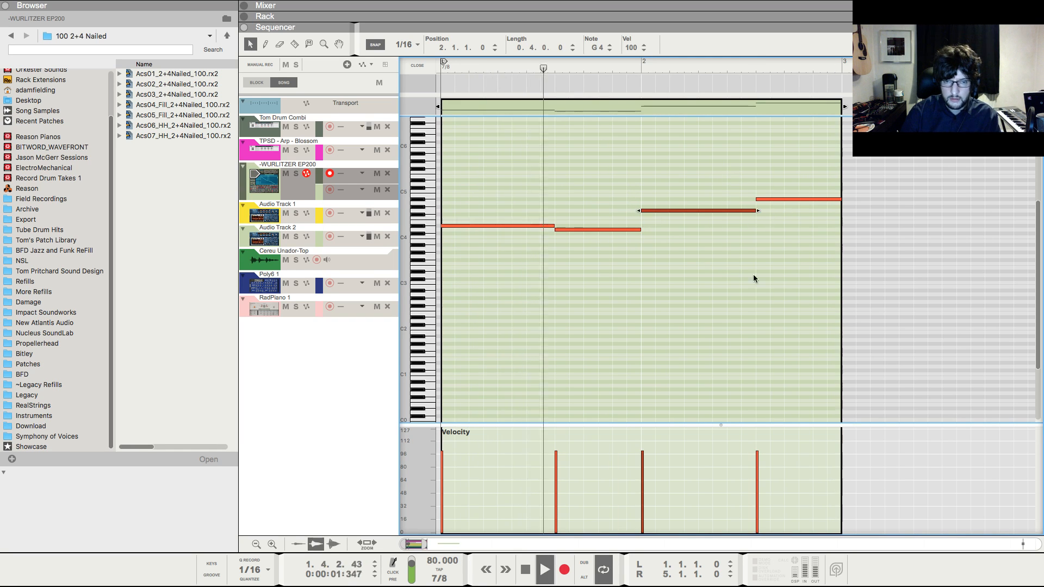
# - Fill bar 3 of the melody with a four-beat F4 note followed by a three-beat D#4 note
pyautogui.press('F5')
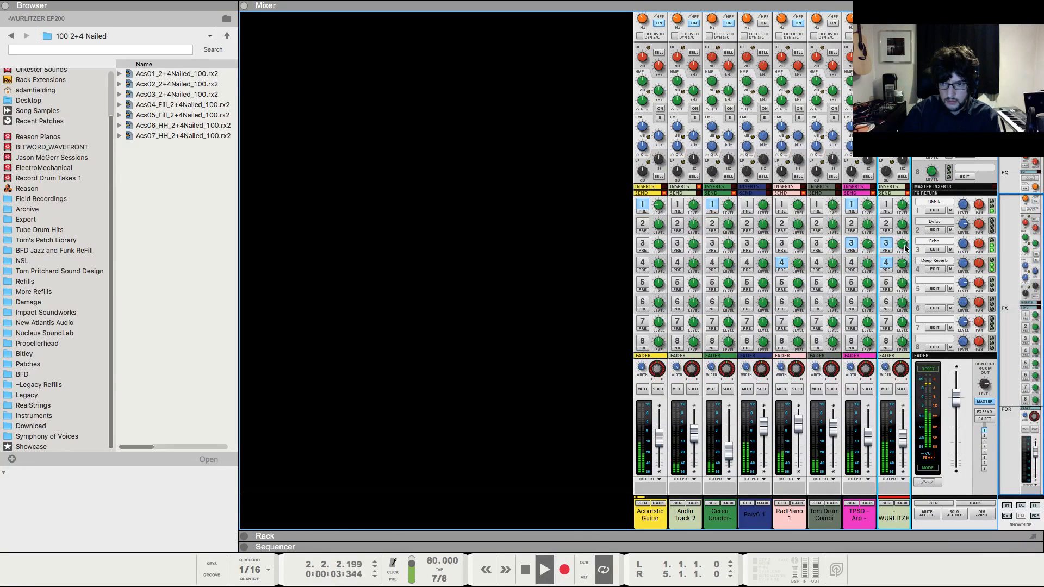
pyautogui.press('F7')
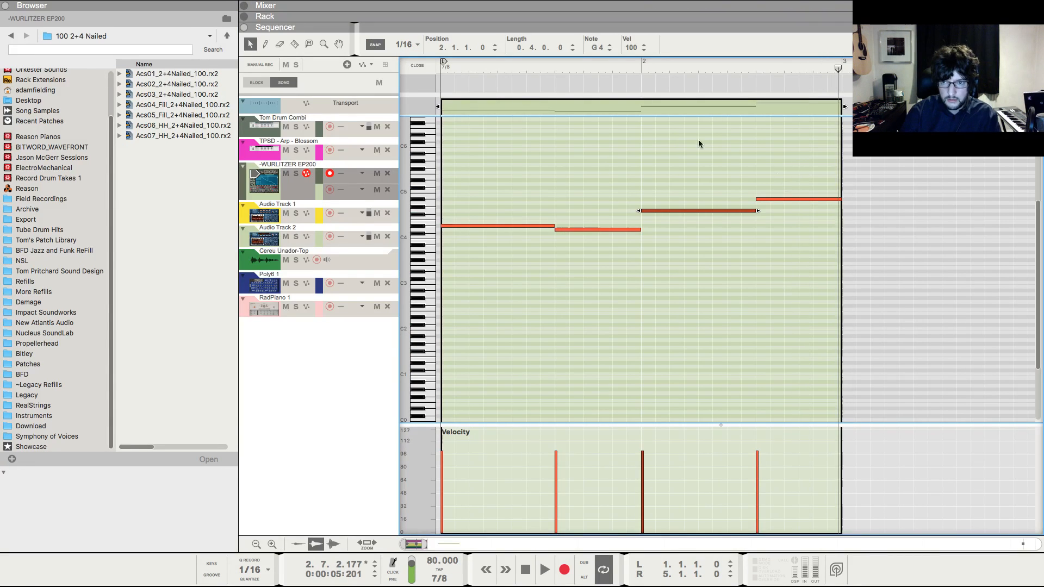
pyautogui.moveTo(851, 235); pyautogui.dragTo(958, 234)
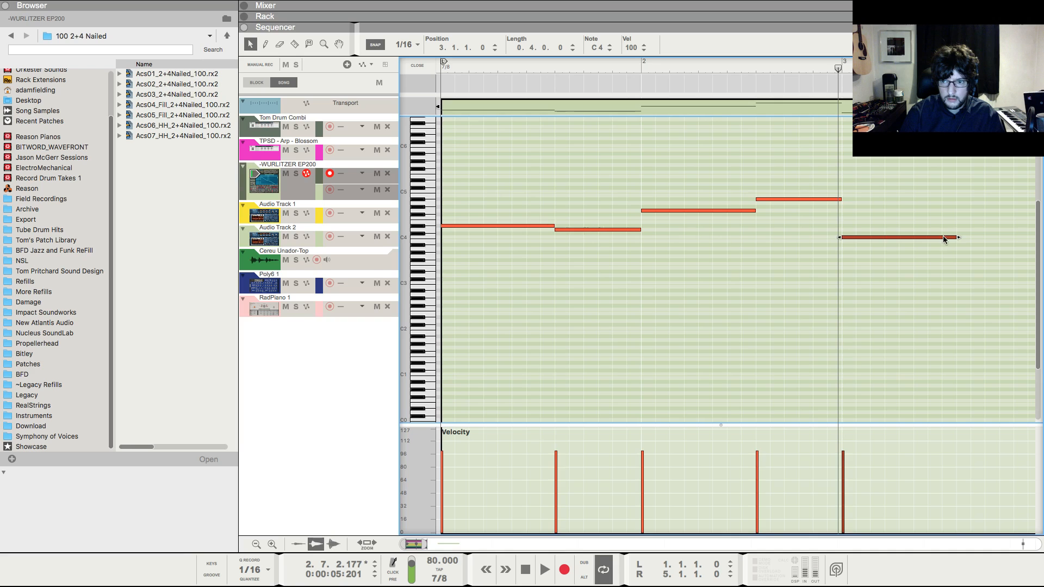
pyautogui.moveTo(864, 237); pyautogui.dragTo(862, 220)
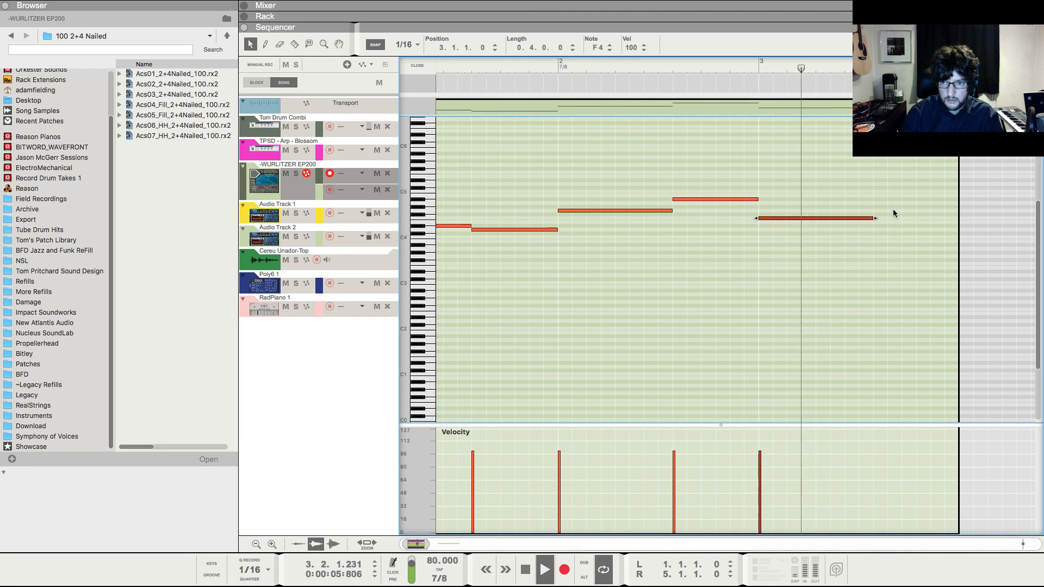
pyautogui.moveTo(879, 225); pyautogui.dragTo(954, 225)
pyautogui.press('space')
pyautogui.scroll(-3, 924, 203)
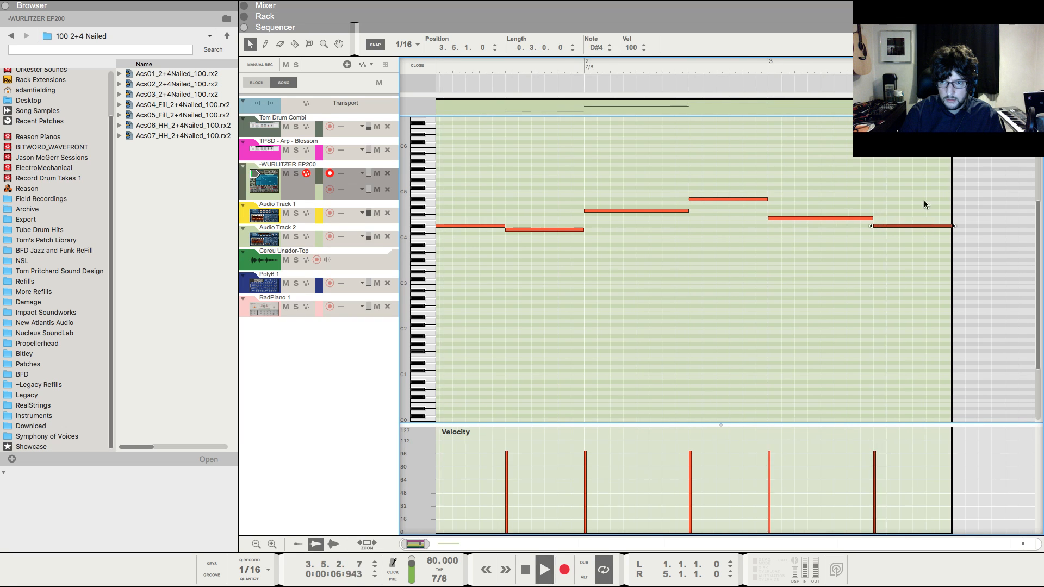
# - Fill bar 4 of the melody with a four-beat G4 note and a three-beat D4 note, auditioning the result
pyautogui.moveTo(897, 192); pyautogui.dragTo(1034, 206)
pyautogui.press('space')
pyautogui.moveTo(883, 210); pyautogui.dragTo(963, 210)
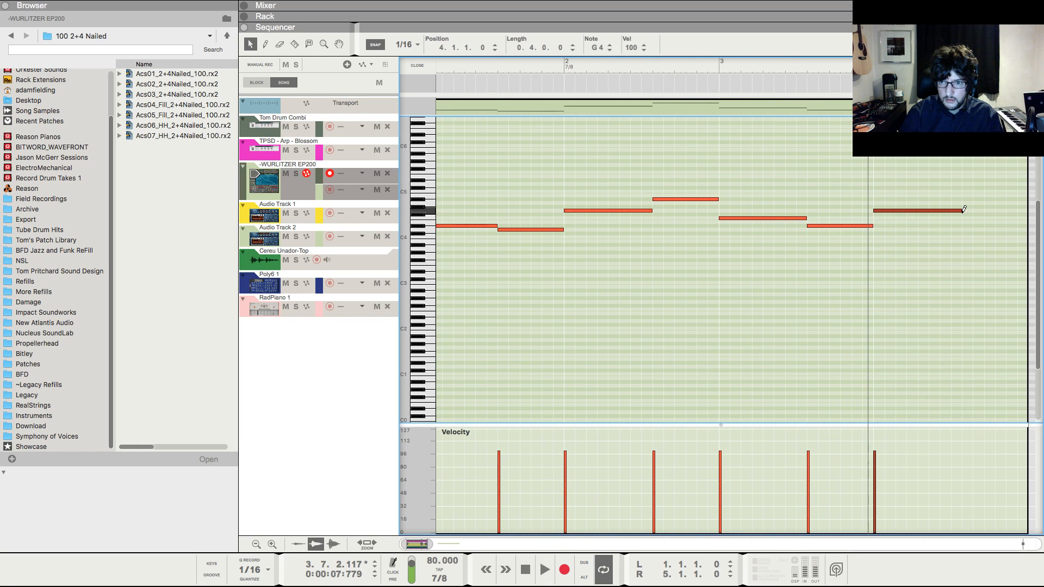
pyautogui.press('space')
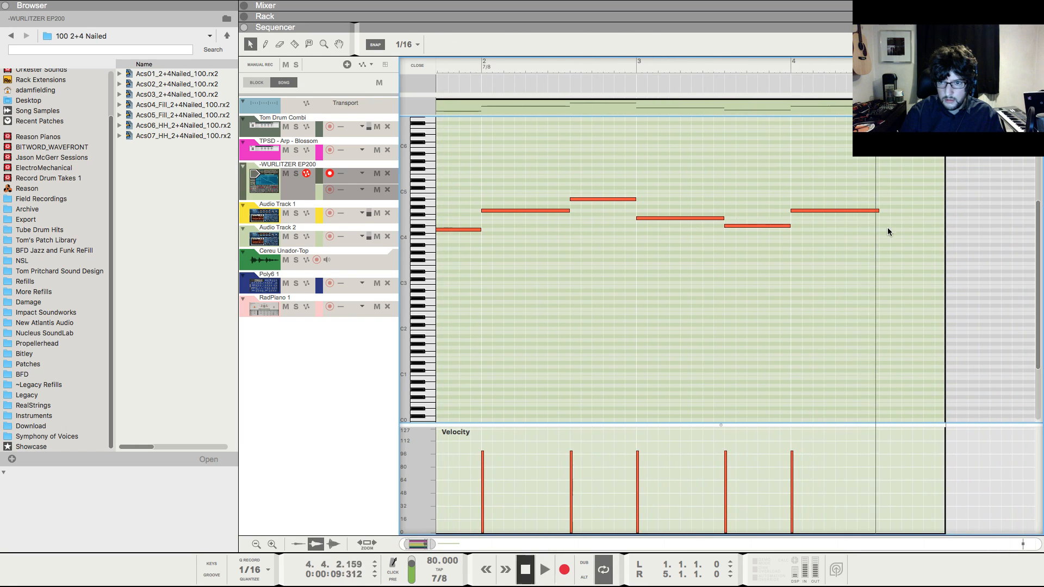
pyautogui.press('space')
pyautogui.moveTo(880, 229); pyautogui.dragTo(935, 233)
pyautogui.press('space')
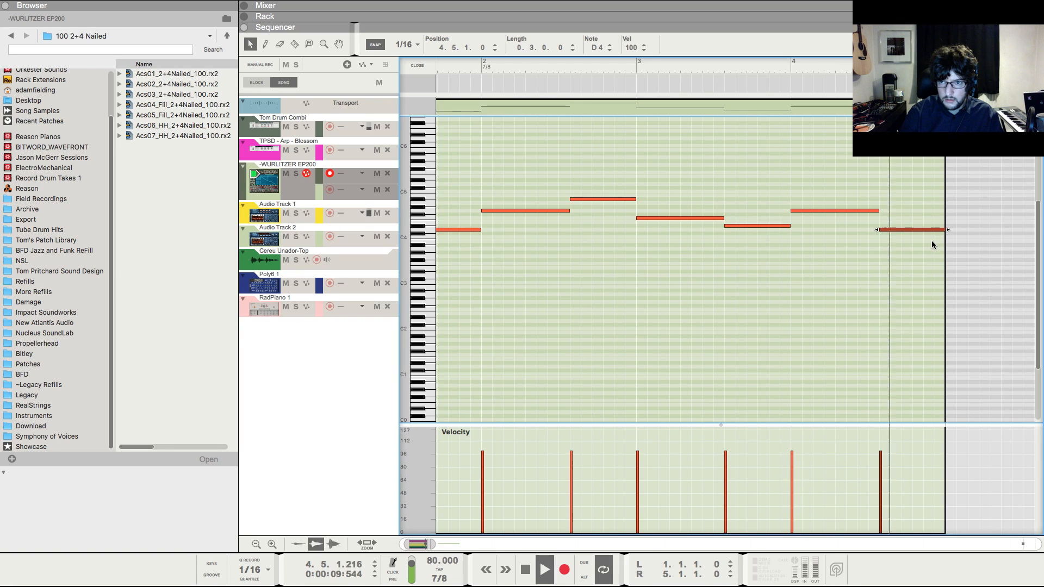
pyautogui.scroll(-3, 932, 243)
pyautogui.press('space')
# - Close the note editor, play the song from the start while checking the Wurlitzer's mixer sends and rack devices, and return to the stopped sequencer
pyautogui.click(418, 65)
pyautogui.hotkey('shift', 'Return')
pyautogui.hotkey('shift', 'Return')
pyautogui.press('space')
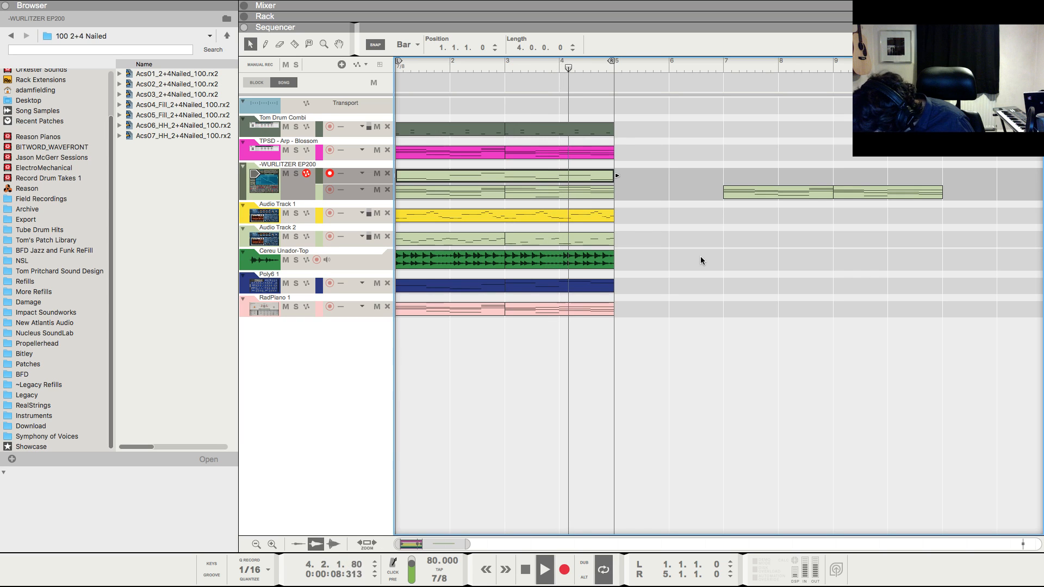
pyautogui.press('F5')
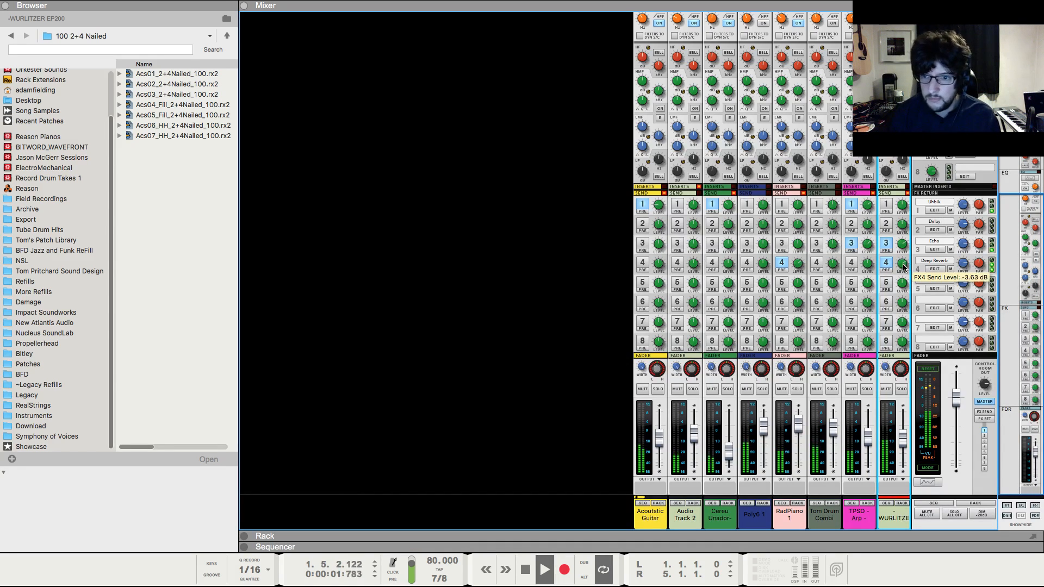
pyautogui.press('F6')
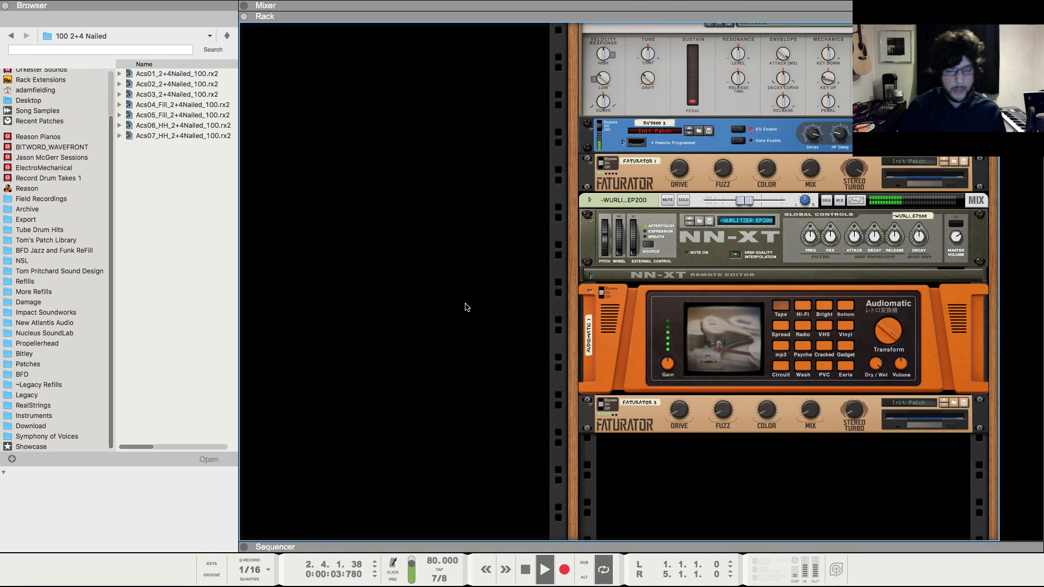
pyautogui.press('space')
pyautogui.press('F7')
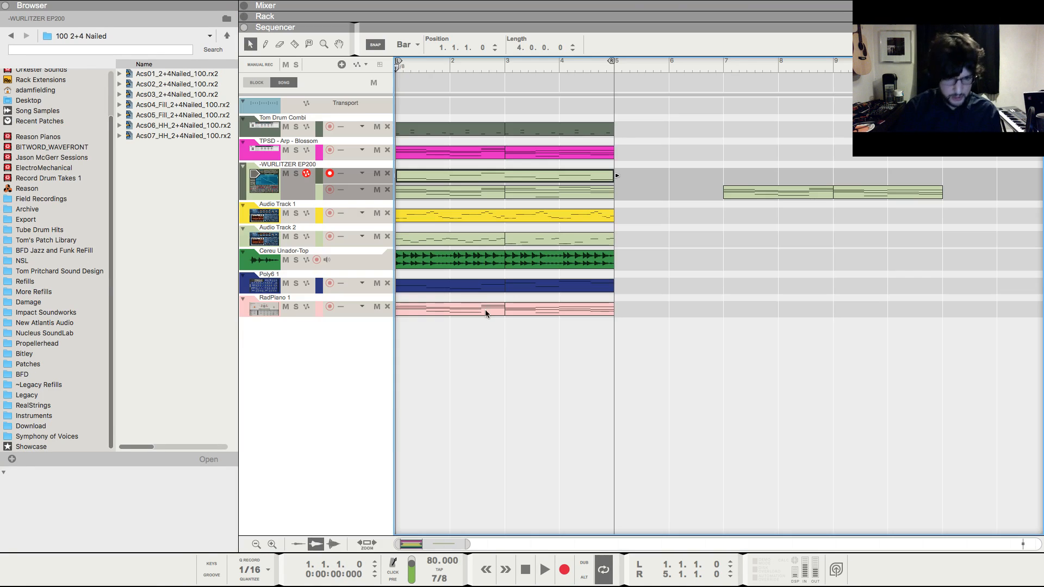
# - Look over the Radical Piano and Wurlitzer rack devices and browse up from 100 2+4 Nailed to the Dr Rex Drum Loops folder
pyautogui.press('F6')
pyautogui.scroll(5, 475, 325)
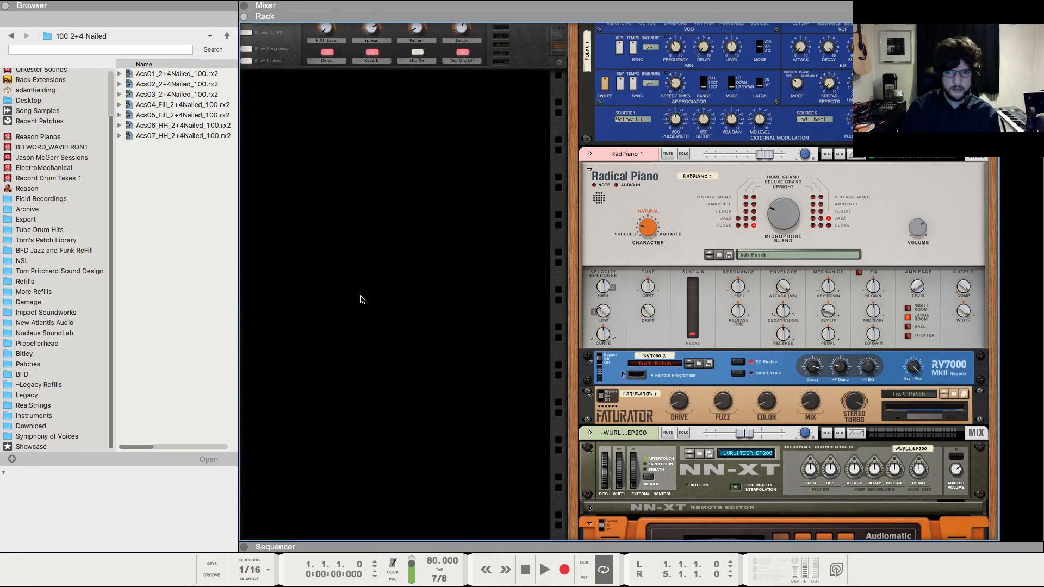
pyautogui.click(211, 254)
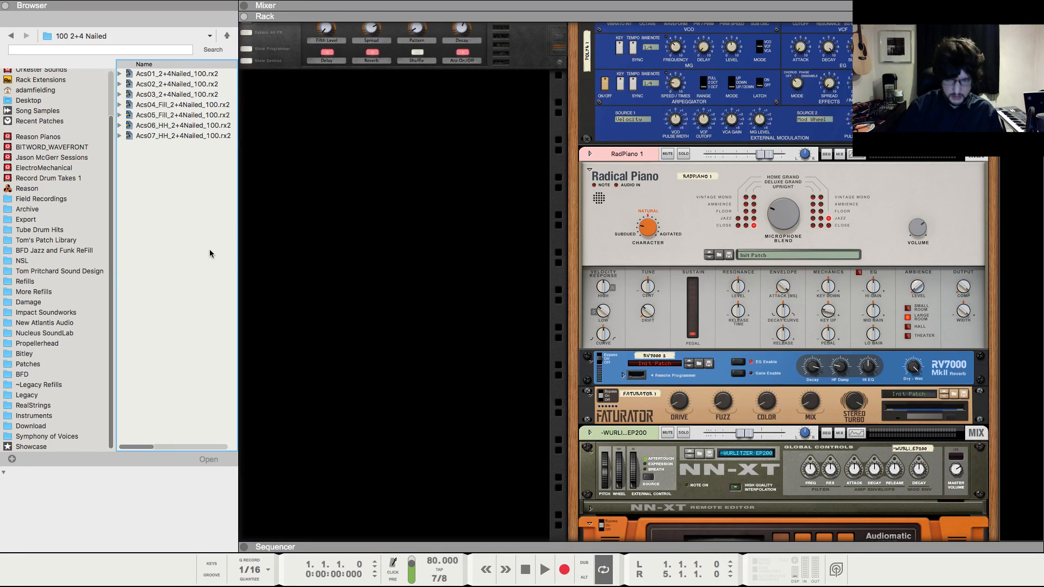
pyautogui.press('Left')
pyautogui.press('Left')
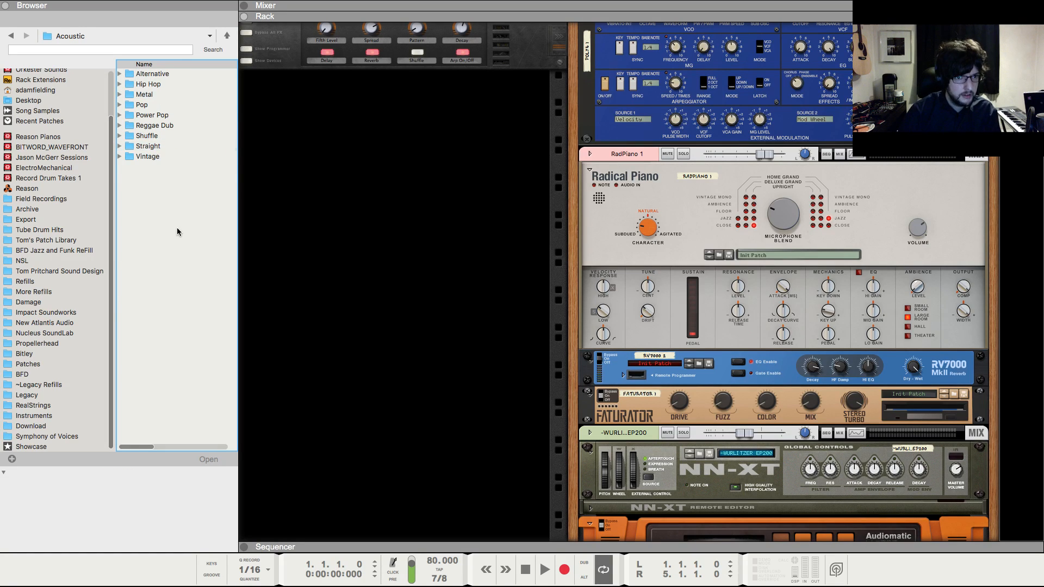
pyautogui.press('Left')
pyautogui.click(347, 319)
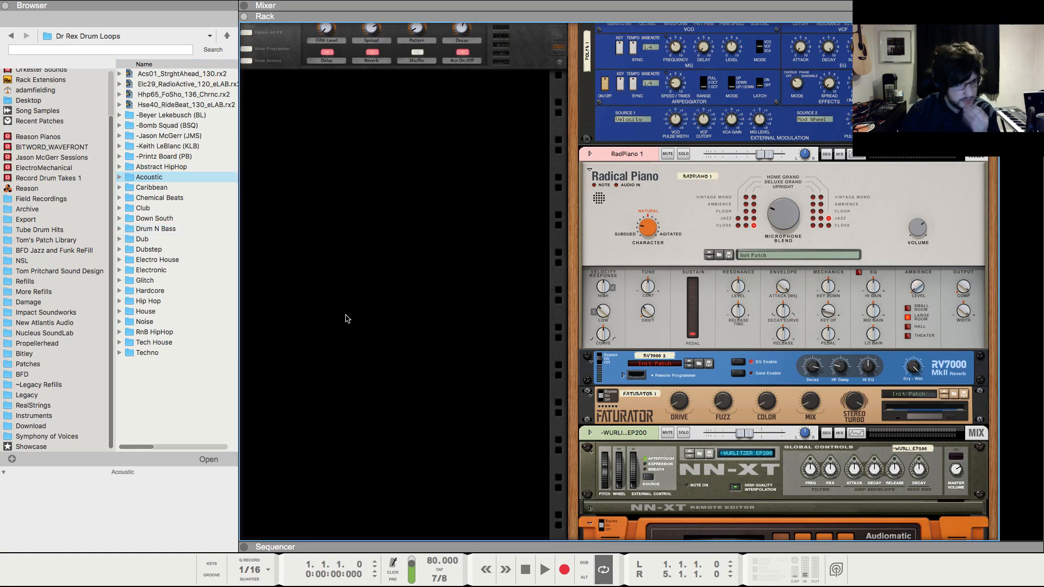
# - In the sequencer, move the Cereu Unador-Top audio track above Tom Drum Combi and start playback with Audio Track 1 soloed
pyautogui.press('F7')
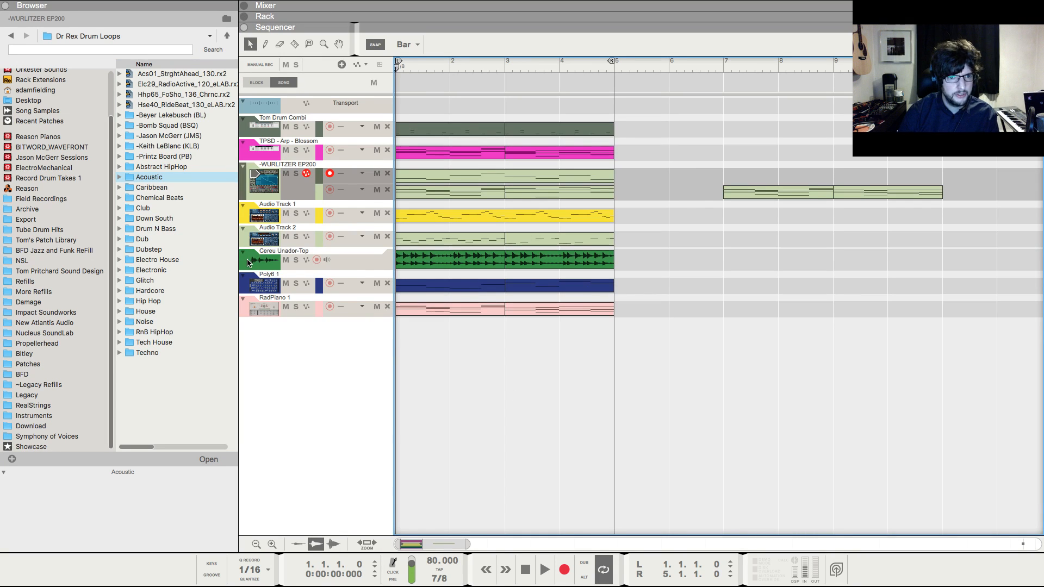
pyautogui.moveTo(248, 262); pyautogui.dragTo(271, 117)
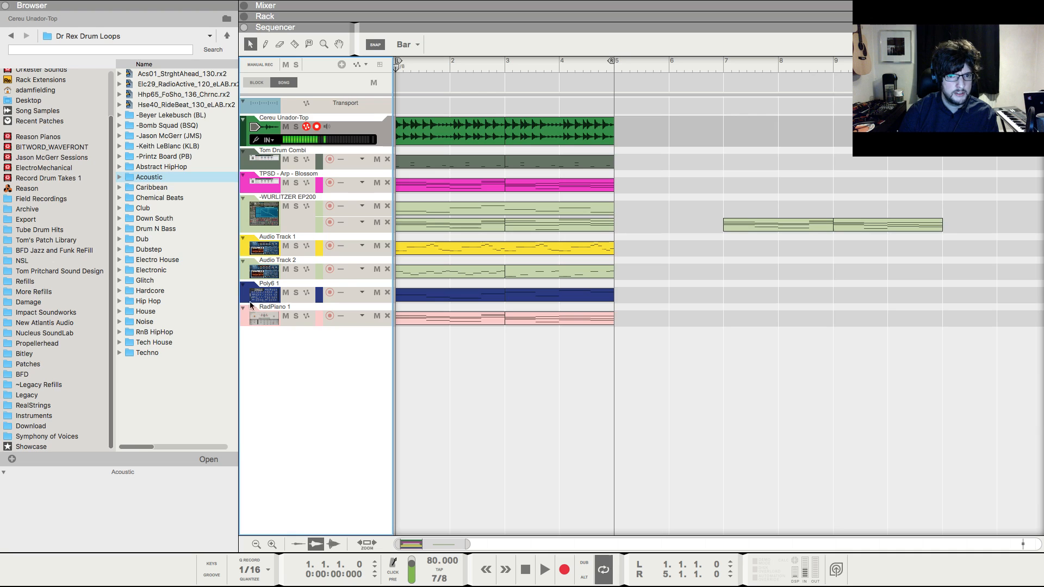
pyautogui.press('space')
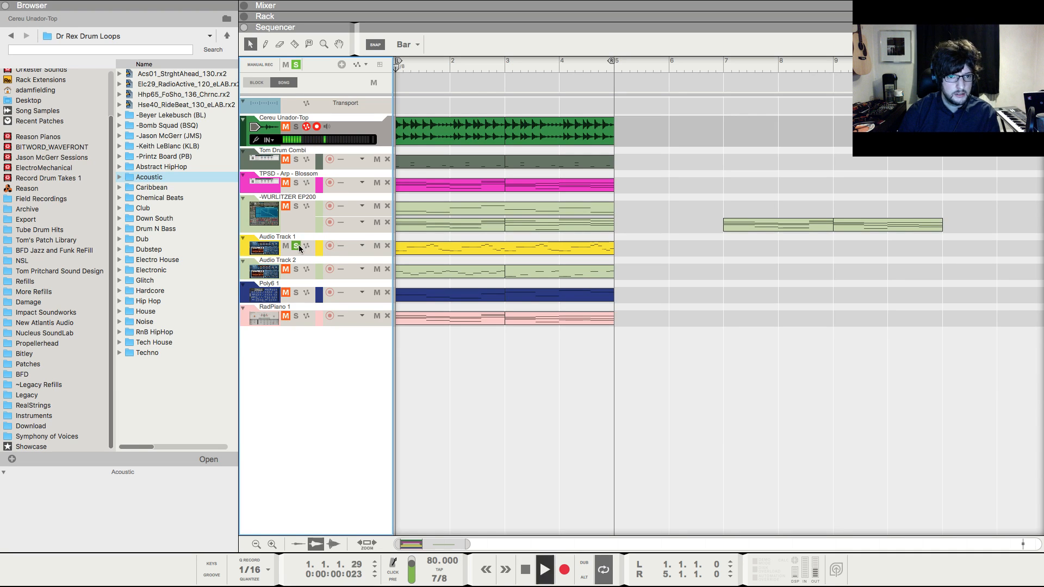
# - Stop playback, clear the solo on Audio Track 1, and move Audio Track 1 and Audio Track 2 directly below Cereu Unador-Top
pyautogui.press('space')
pyautogui.click(245, 252)
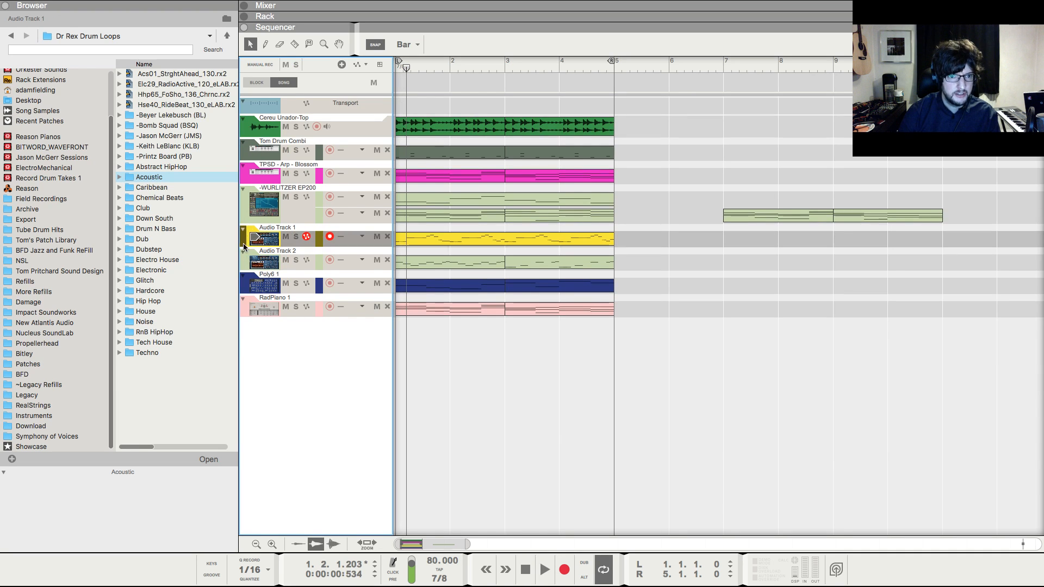
pyautogui.moveTo(244, 247); pyautogui.dragTo(248, 142)
pyautogui.moveTo(244, 268); pyautogui.dragTo(244, 166)
# - Transpose all clips in bars 1 to 4, from Audio Track 2 down through RadPiano 1, by -1 semitone
pyautogui.moveTo(693, 198); pyautogui.dragTo(129, 483)
pyautogui.press('F8')
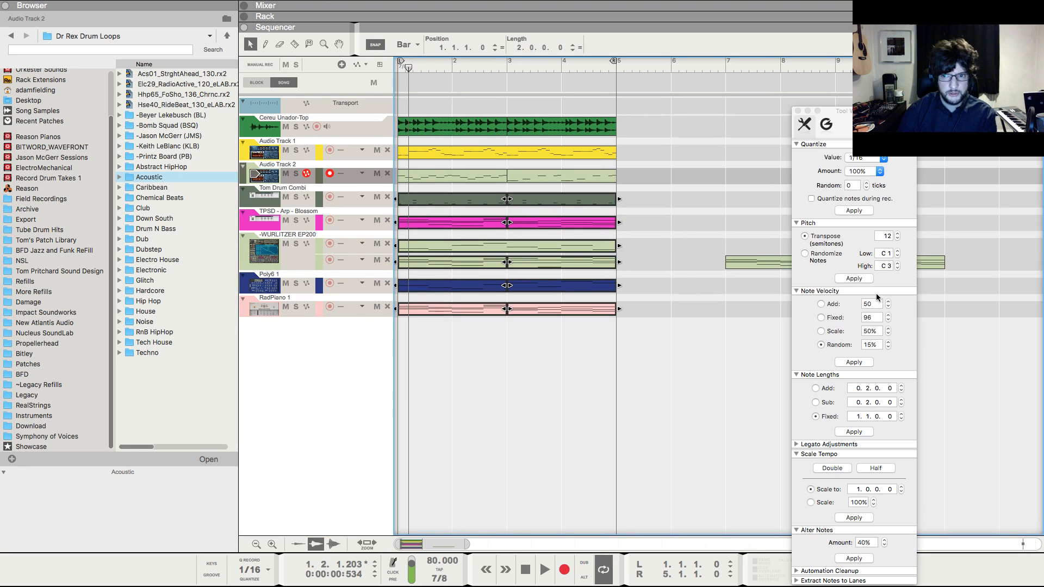
pyautogui.click(878, 239)
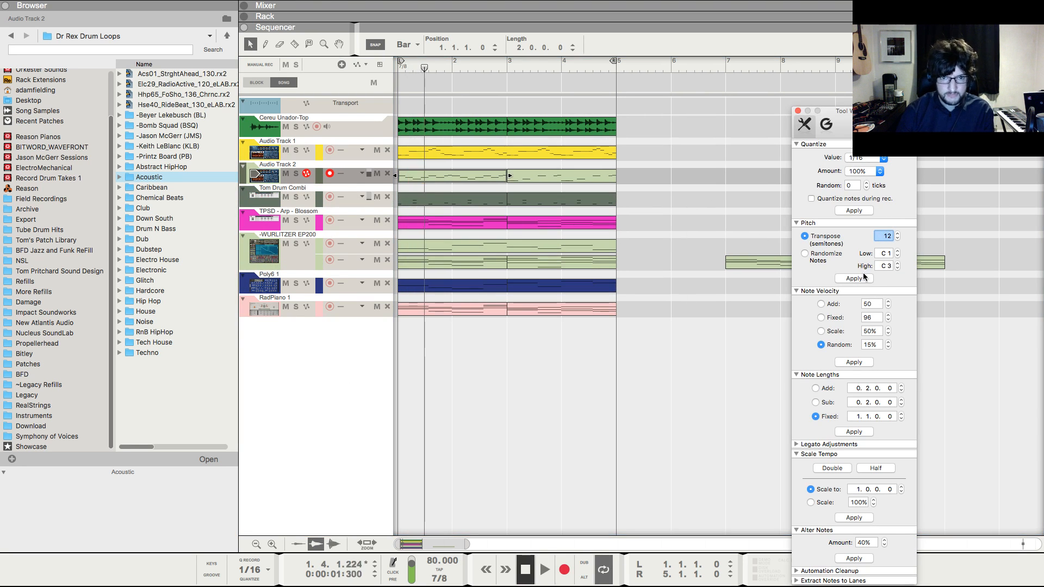
pyautogui.hotkey('shift', 'Return')
pyautogui.hotkey('shift', 'Return')
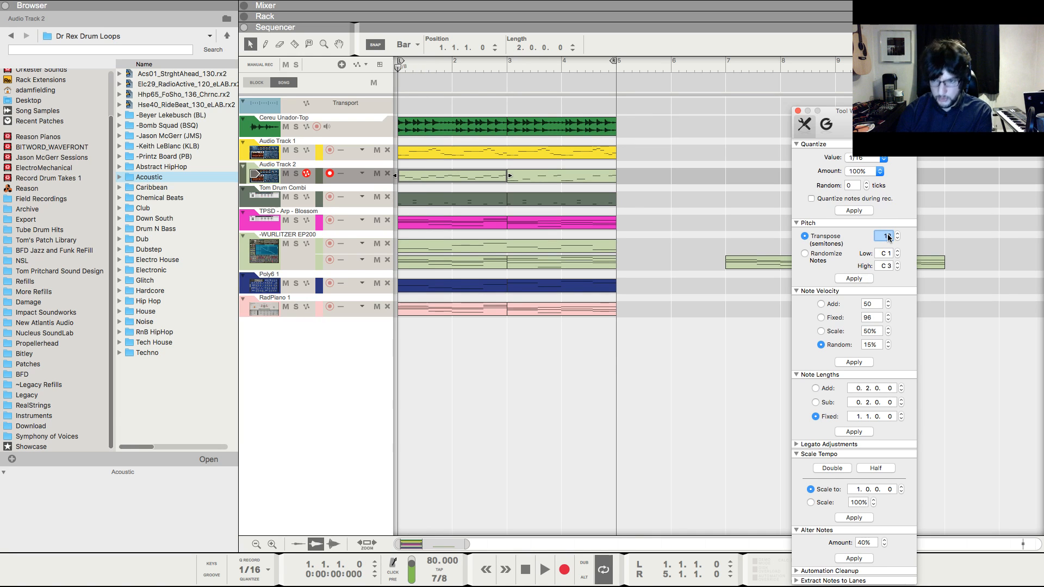
pyautogui.click(712, 215)
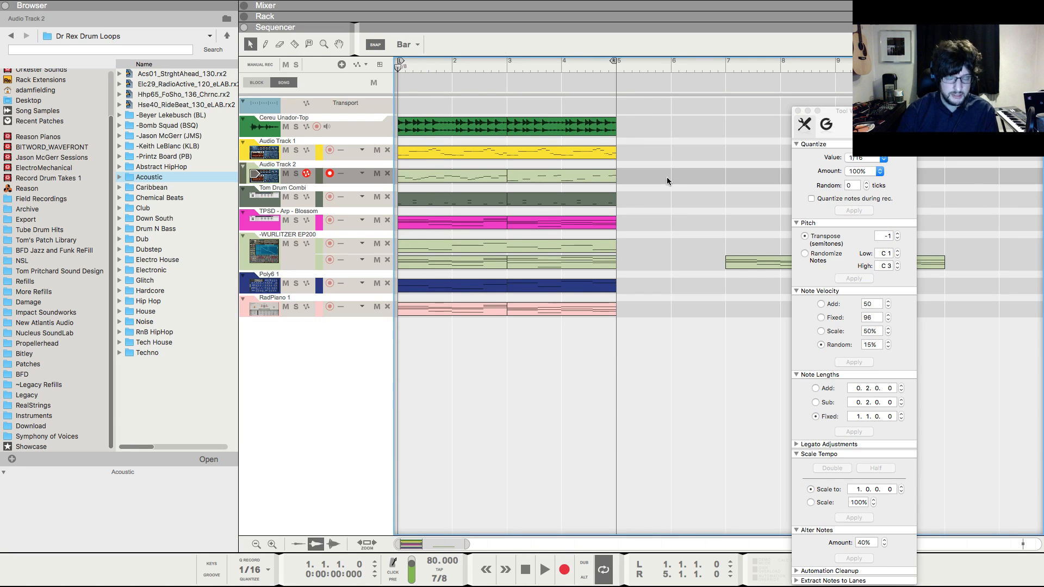
pyautogui.moveTo(670, 168); pyautogui.dragTo(610, 344)
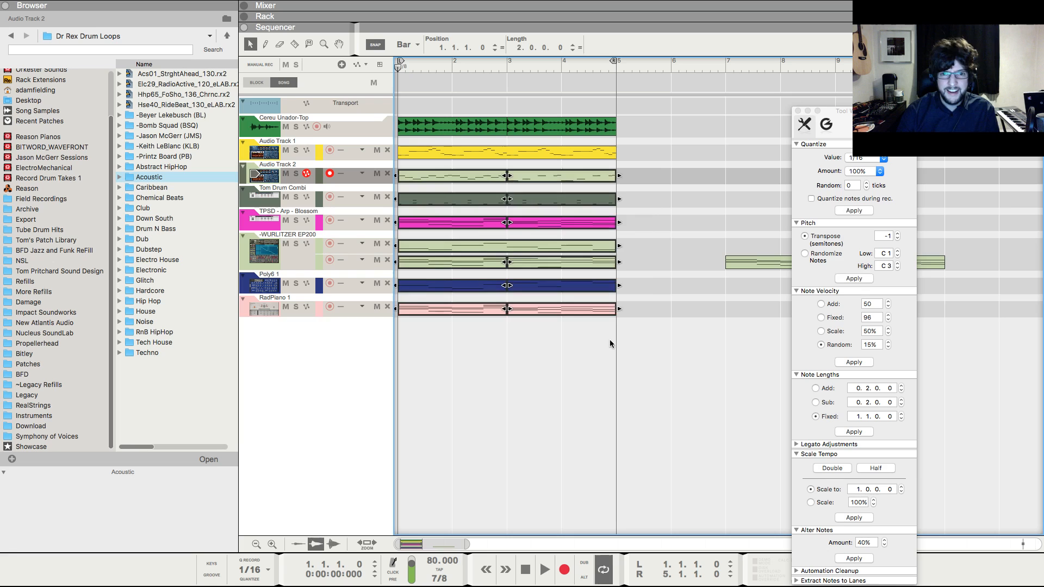
pyautogui.click(859, 280)
pyautogui.click(702, 204)
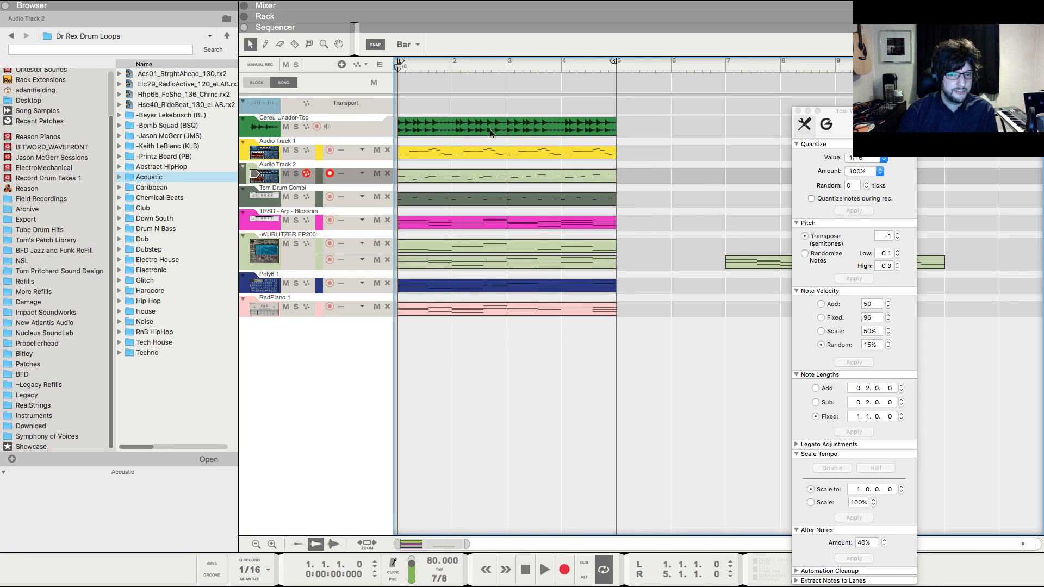
# - Transpose both Audio Track 2 clips by 1 semitone
pyautogui.click(612, 174)
pyautogui.moveTo(649, 181); pyautogui.dragTo(416, 174)
pyautogui.doubleClick(898, 234)
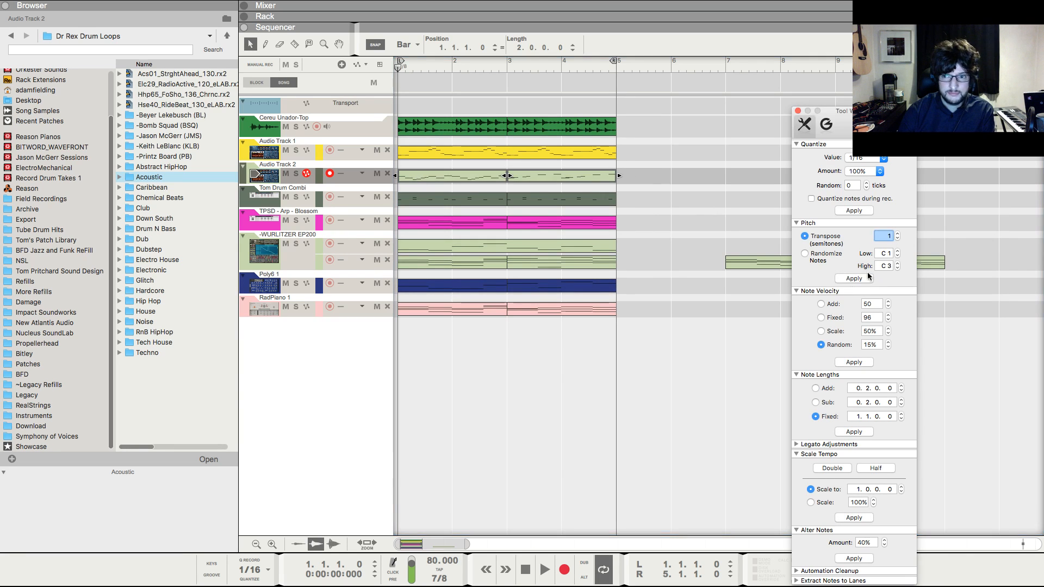
pyautogui.click(851, 280)
pyautogui.click(670, 145)
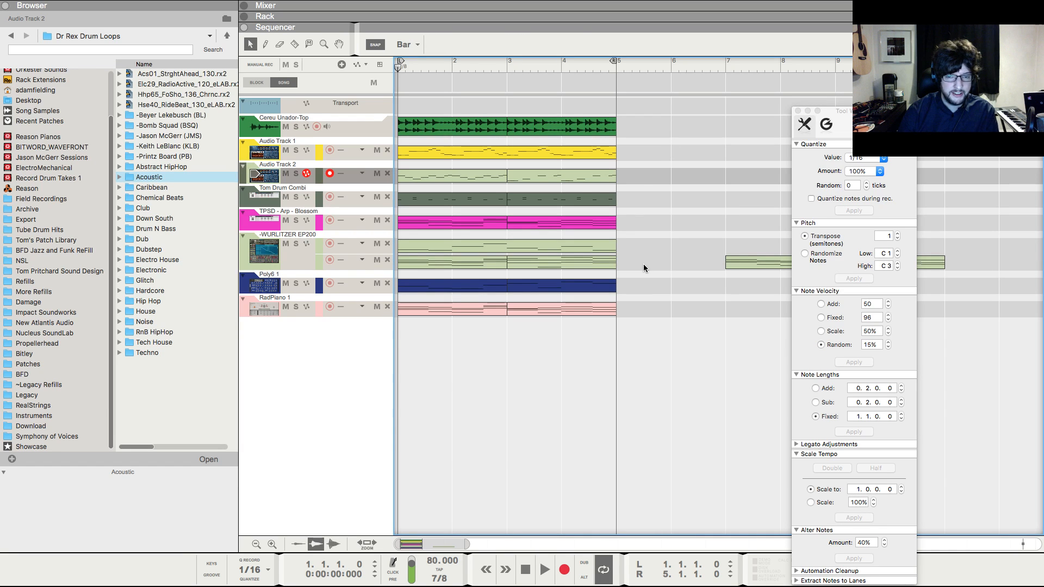
# - Adjust the loop 1 transpose on Audio Track 1's Dr. OctoRex, start playback, and return to the sequencer with the tool window closed
pyautogui.press('F6')
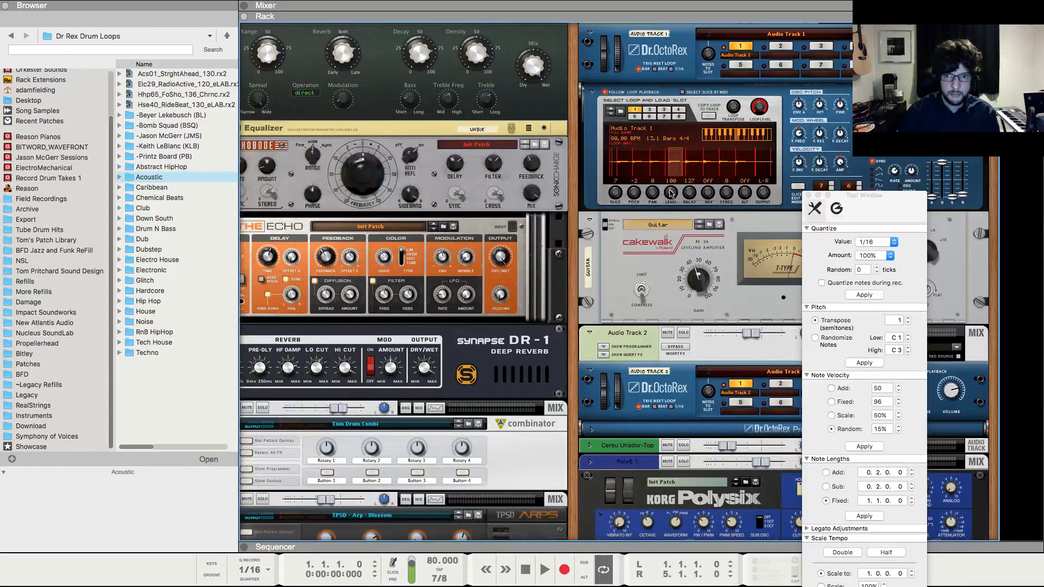
pyautogui.click(735, 112)
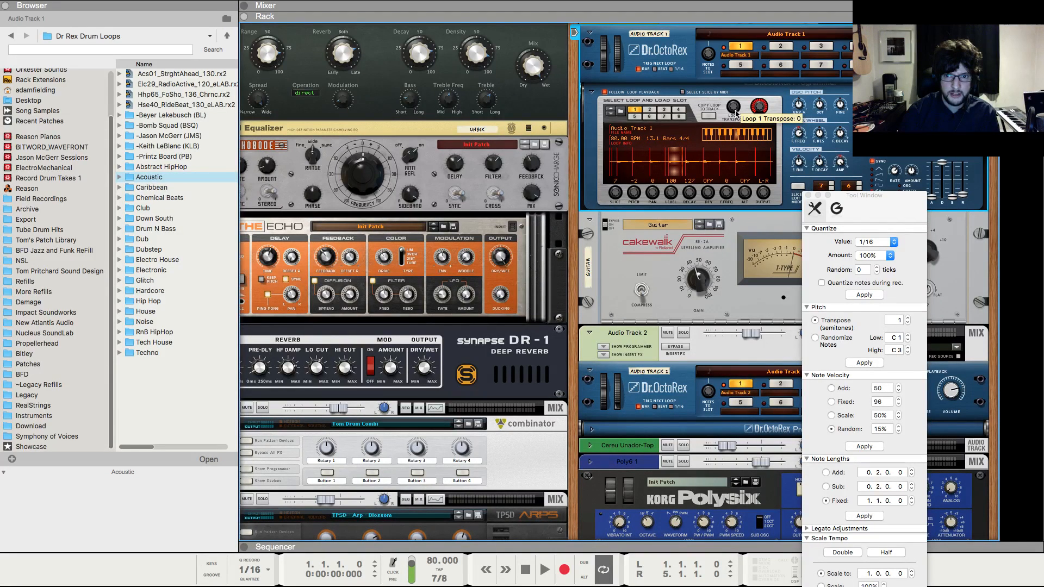
pyautogui.press('space')
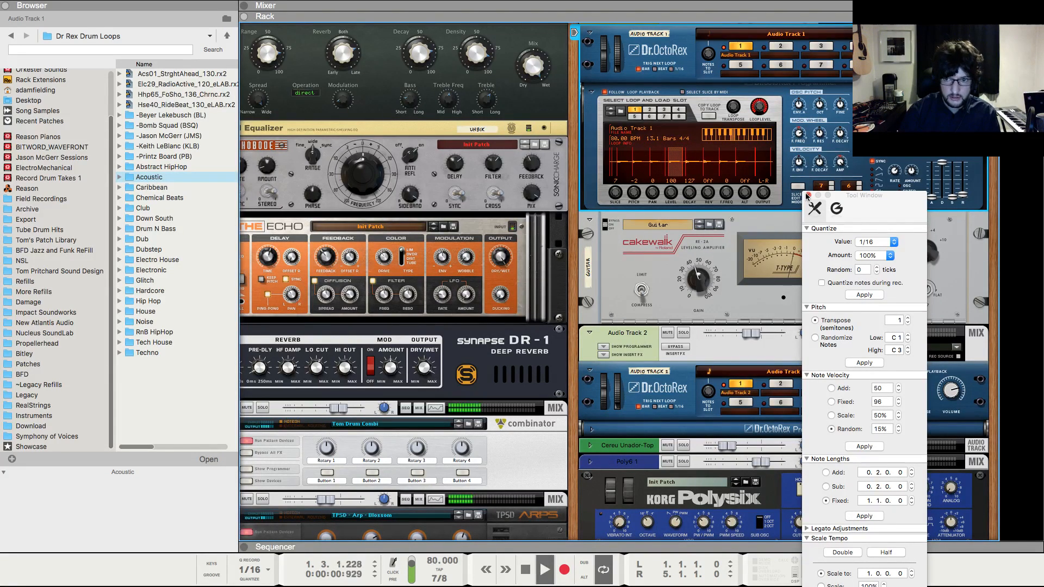
pyautogui.press('F8')
pyautogui.press('F7')
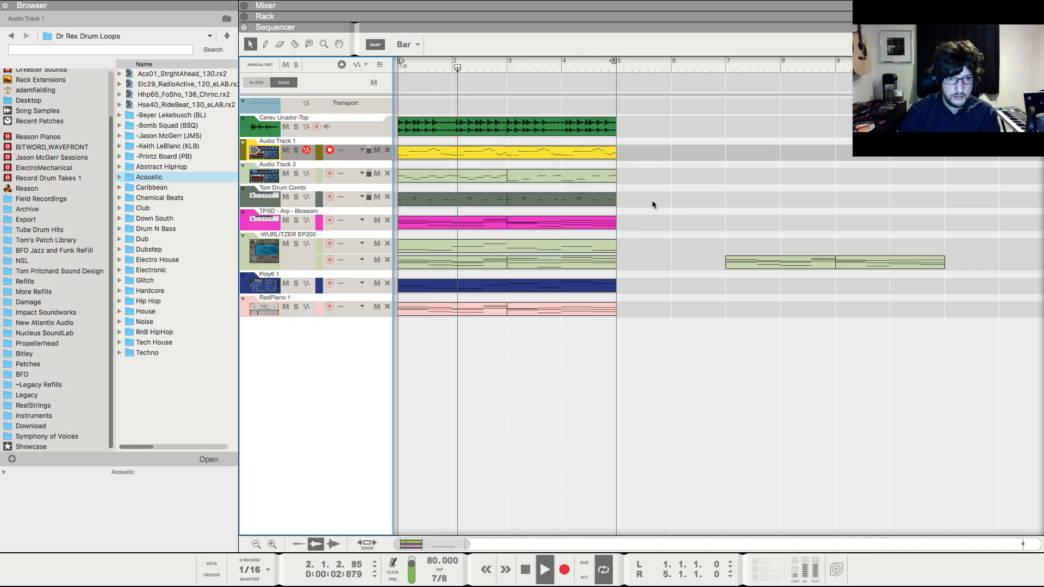
# - Transpose both Tom Drum Combi clips by 1 semitone and close the tool window
pyautogui.moveTo(652, 201); pyautogui.dragTo(383, 207)
pyautogui.press('F8')
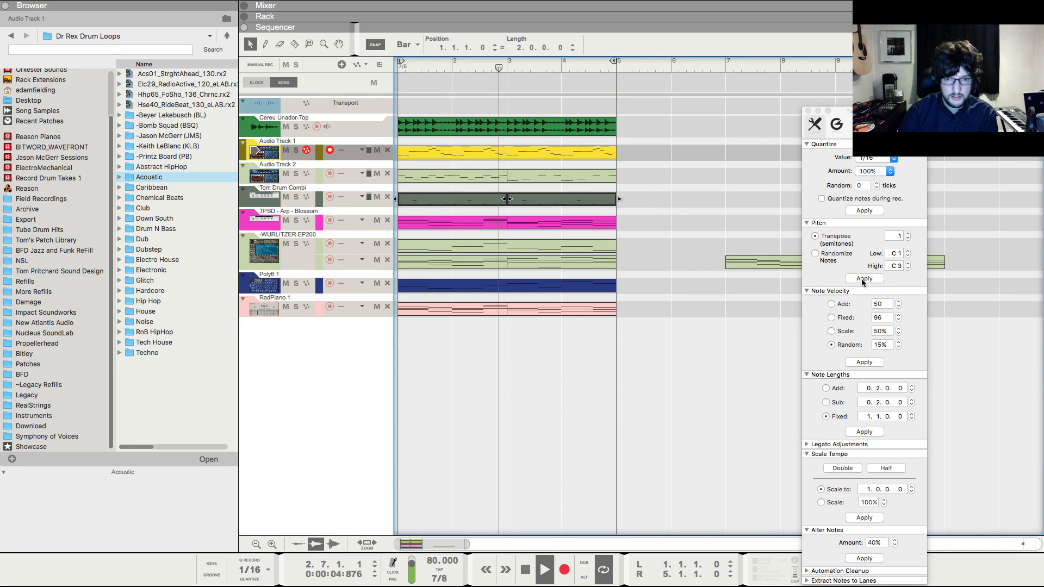
pyautogui.click(672, 199)
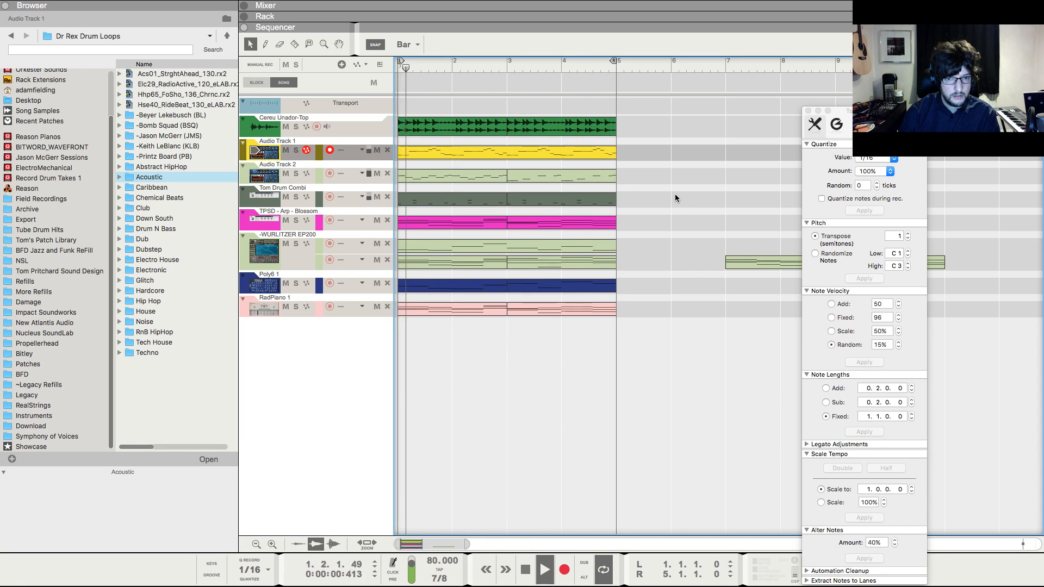
pyautogui.click(809, 111)
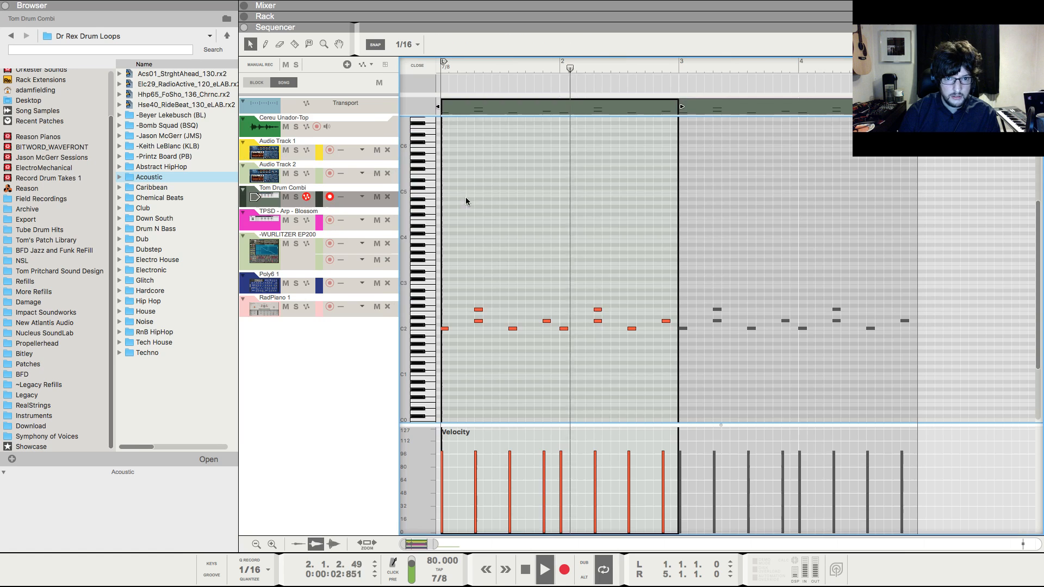
# - Inspect the first Tom Drum Combi clip's notes, select the first F2 note, and play the song from the start
pyautogui.doubleClick(466, 198)
pyautogui.press('space')
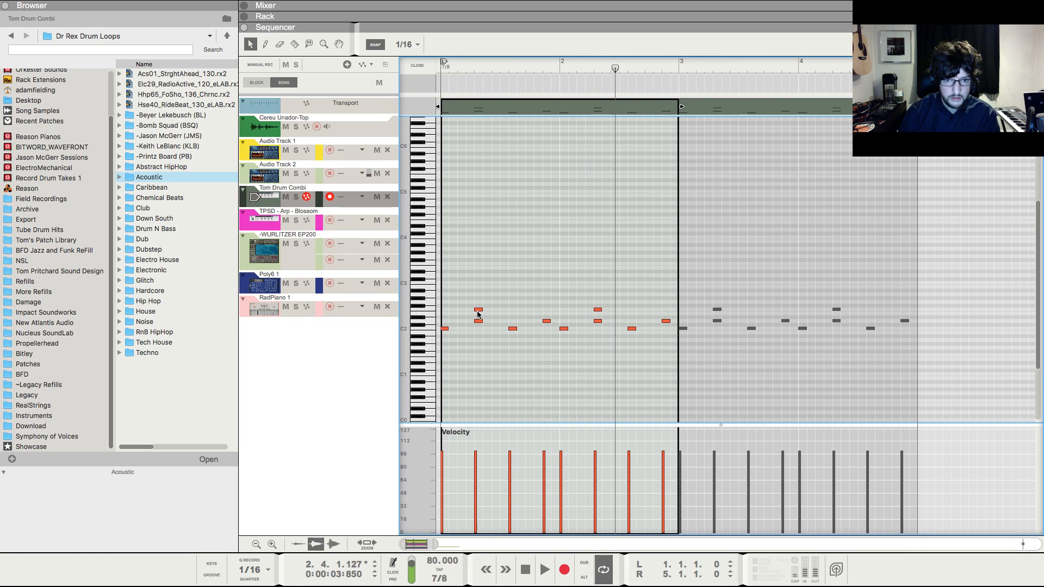
pyautogui.click(478, 310)
pyautogui.hotkey('shift', 'Return')
pyautogui.press('space')
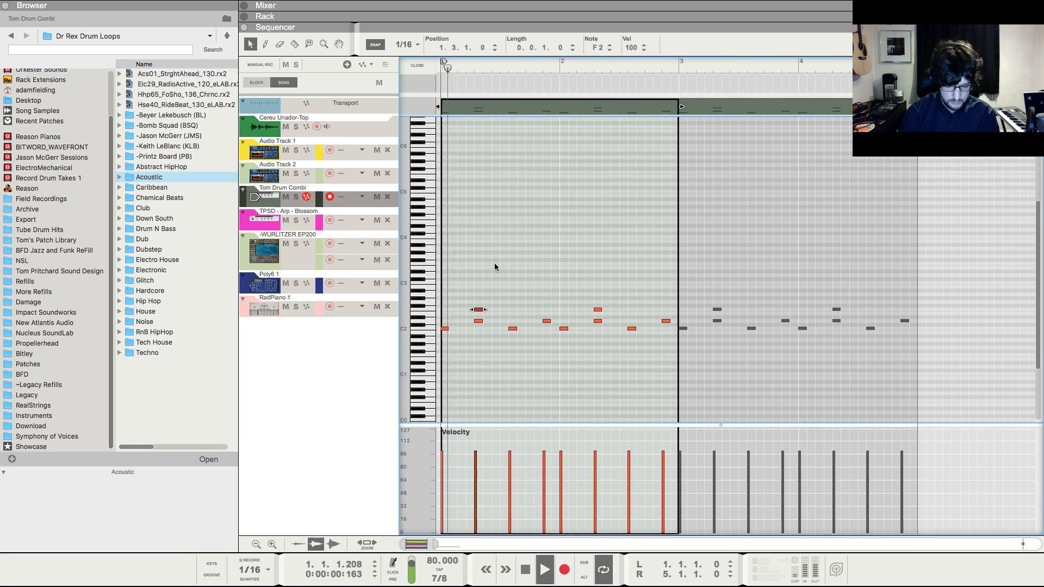
# - Set channel 4's level to 97 in the mixer inside Tom Drum Combi and hide the Combinator's devices again
pyautogui.press('F6')
pyautogui.click(342, 87)
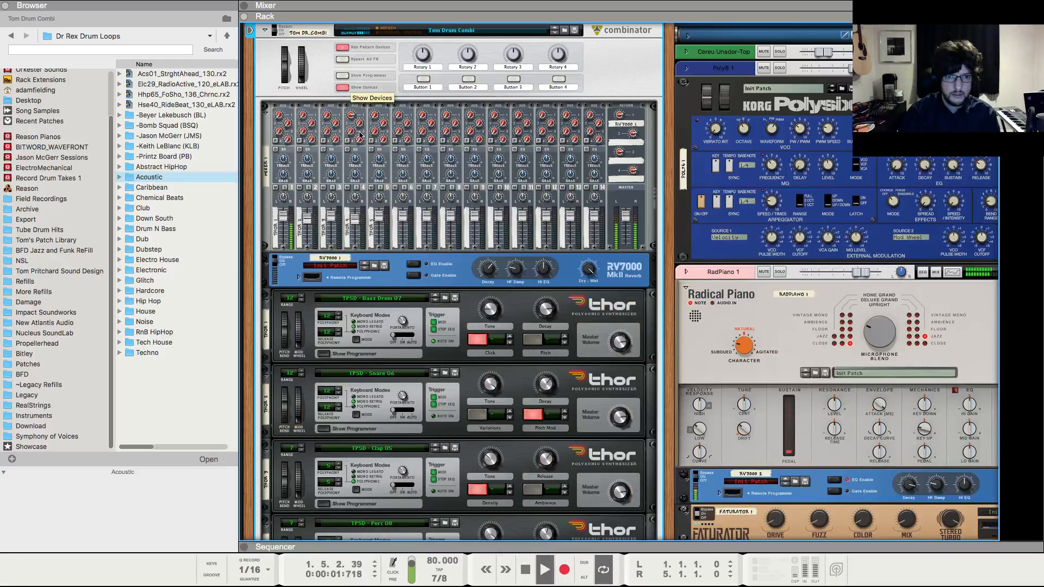
pyautogui.click(357, 222)
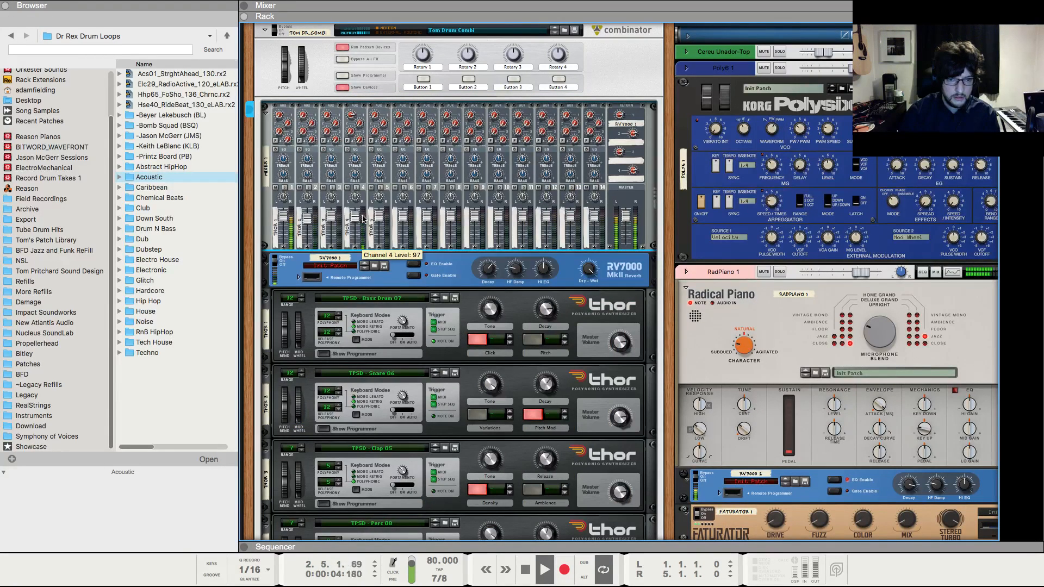
pyautogui.click(343, 88)
pyautogui.press('F7')
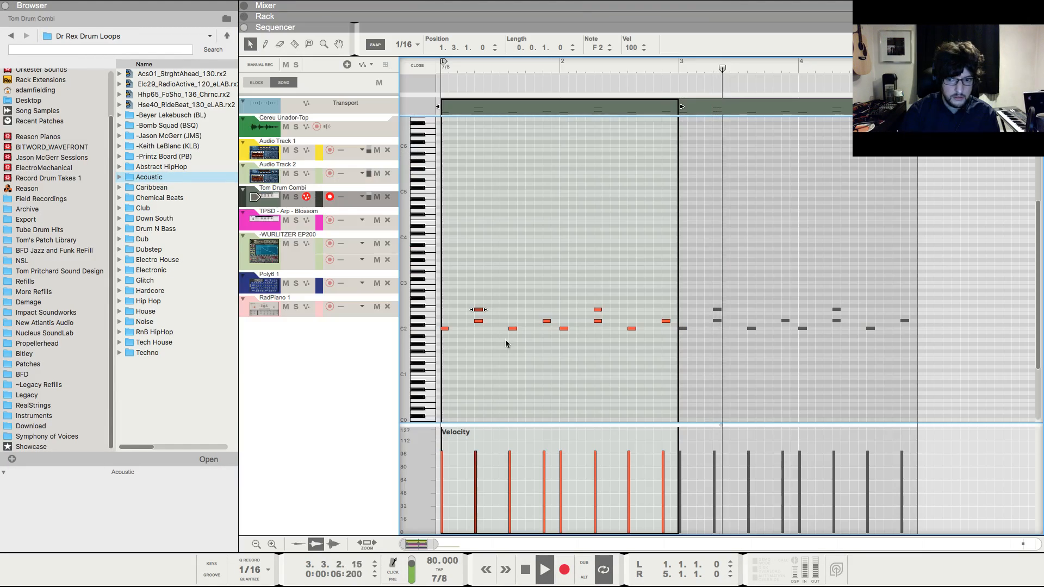
# - Close the drum clip editor and listen to the full arrangement with nothing selected
pyautogui.click(417, 66)
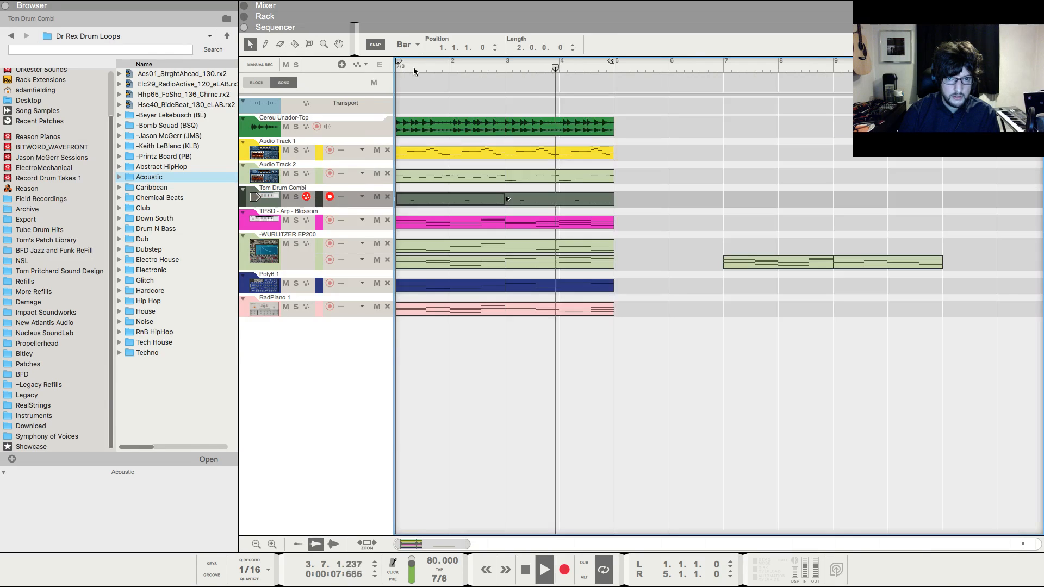
pyautogui.click(648, 348)
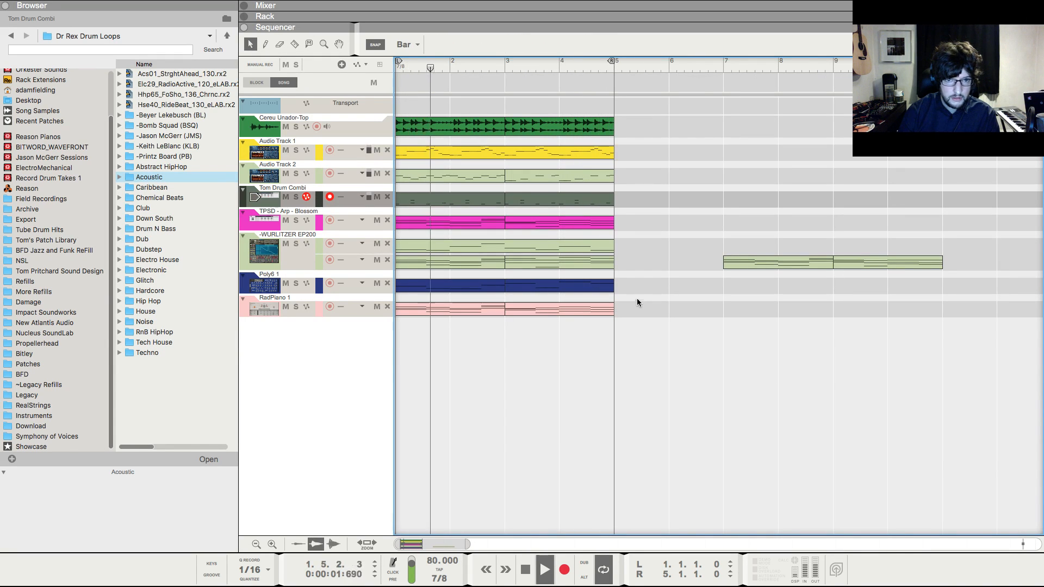
pyautogui.press('space')
# - Reopen the first Tom Drum Combi clip and play its opening bar
pyautogui.click(449, 201)
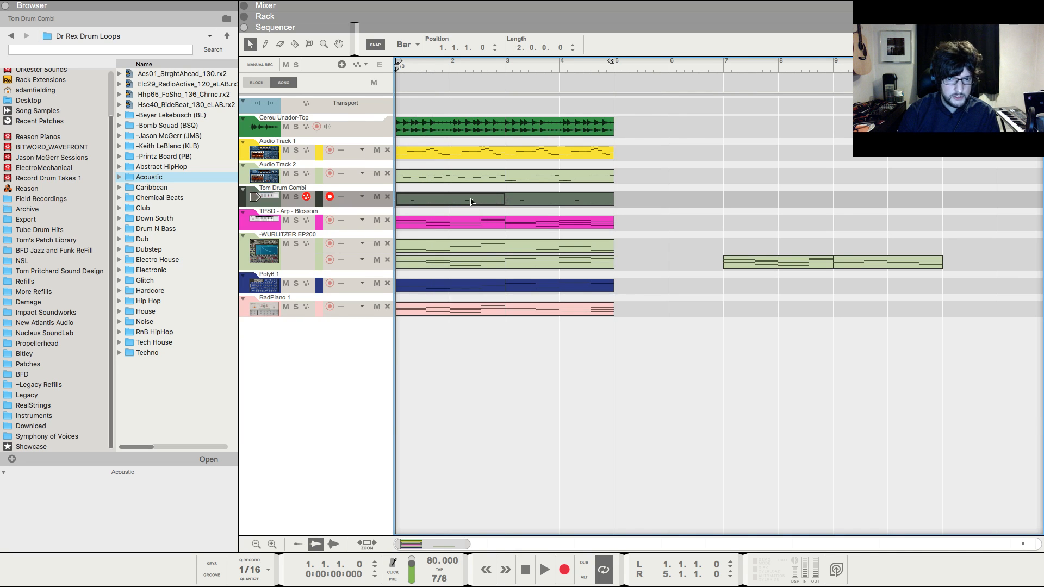
pyautogui.doubleClick(471, 202)
pyautogui.press('space')
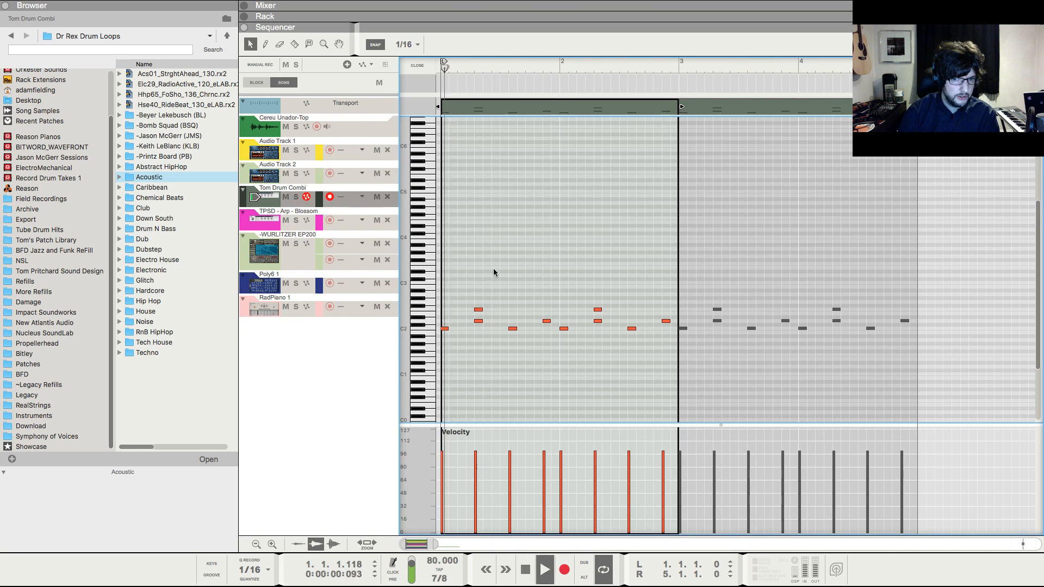
pyautogui.press('space')
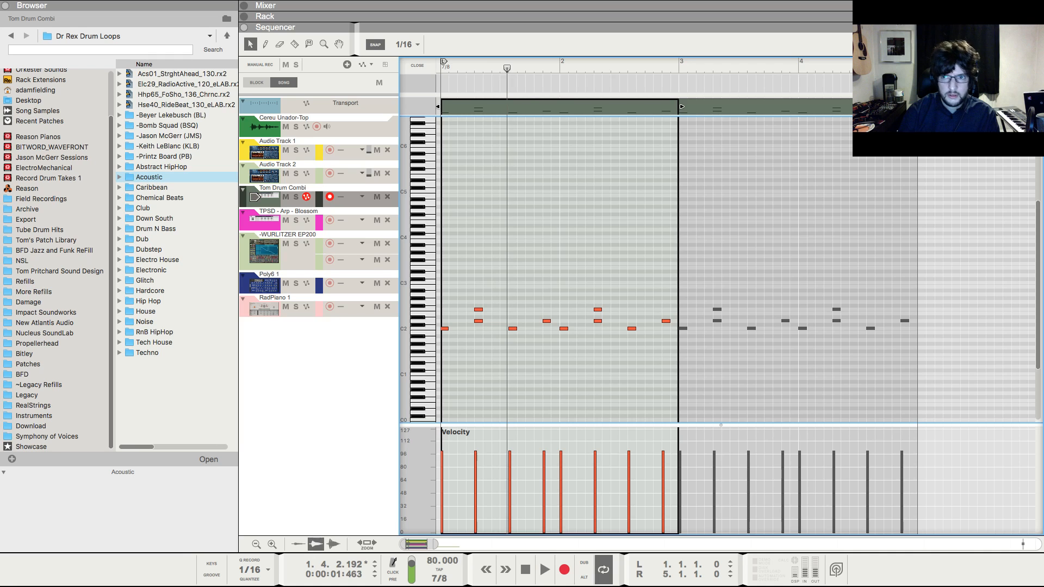
# - Show the devices inside Tom Drum Combi, check them during playback, and return to the drum clip's notes
pyautogui.press('F6')
pyautogui.press('space')
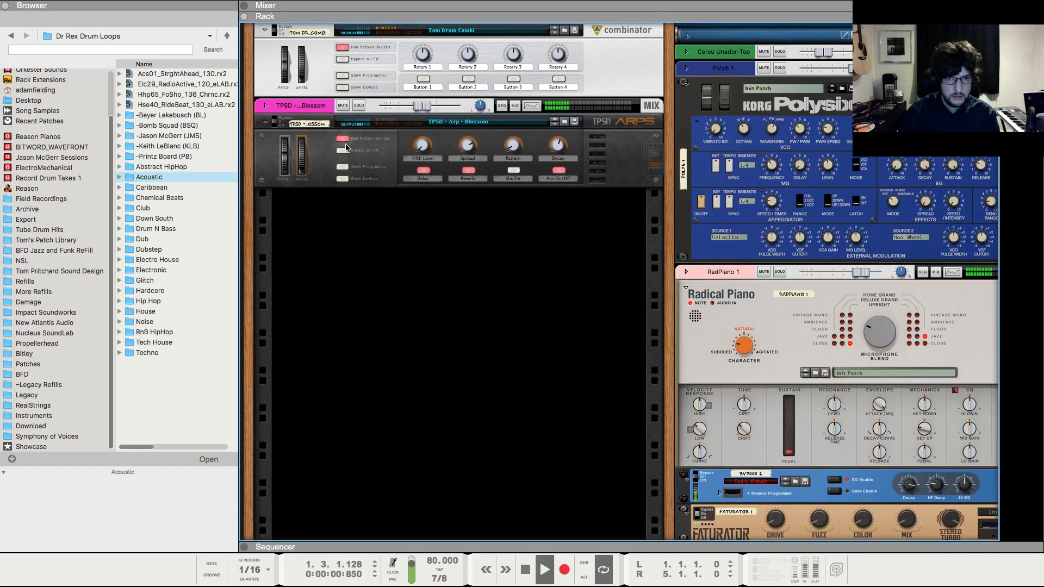
pyautogui.press('space')
pyautogui.click(343, 87)
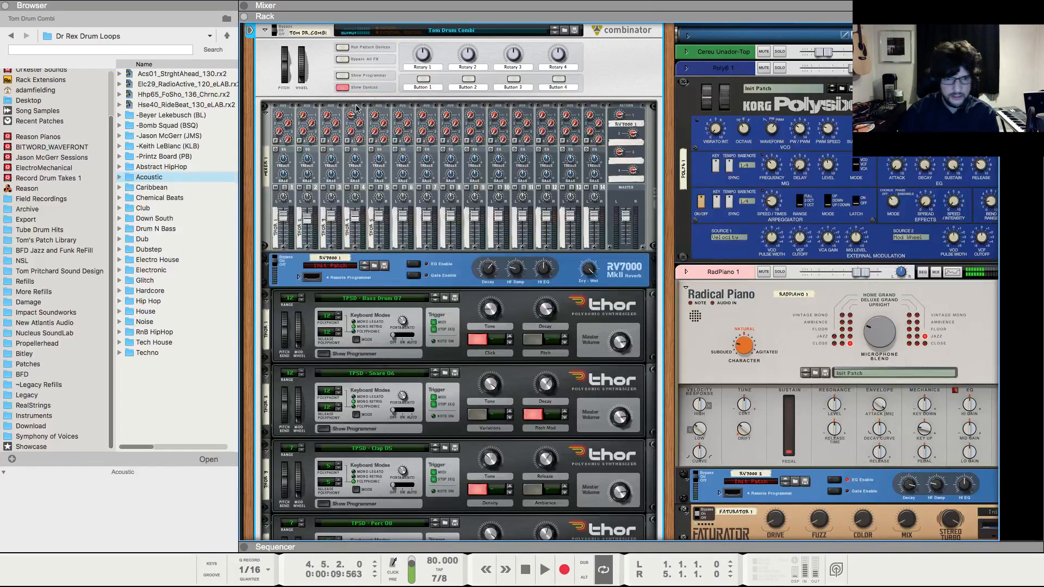
pyautogui.press('space')
pyautogui.press('F7')
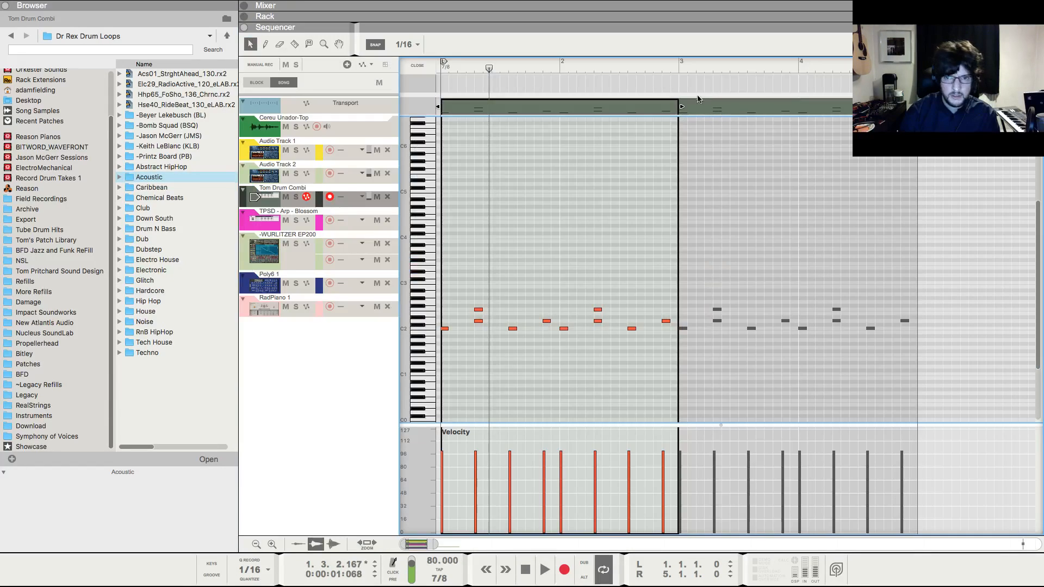
# - Solo Tom Drum Combi, audition its pattern from bar 4 around the loop point, and clear the solo
pyautogui.click(875, 65)
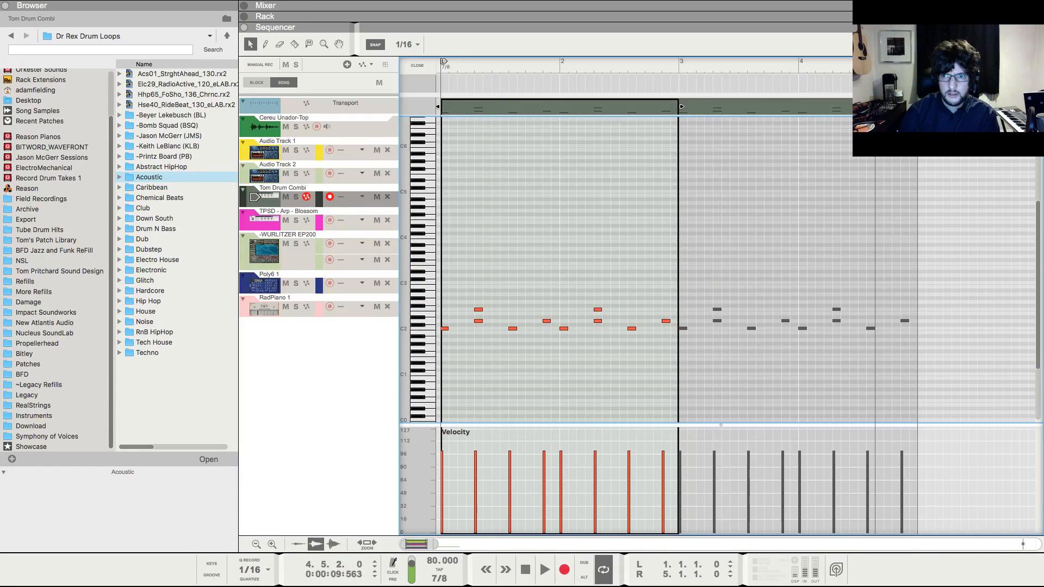
pyautogui.click(296, 197)
pyautogui.press('super+1')
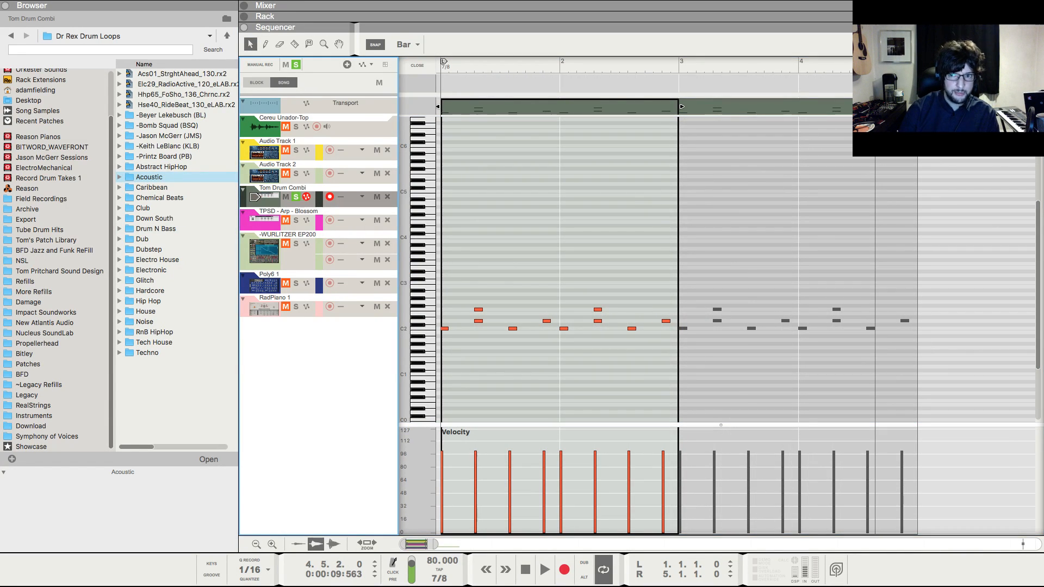
pyautogui.click(804, 66)
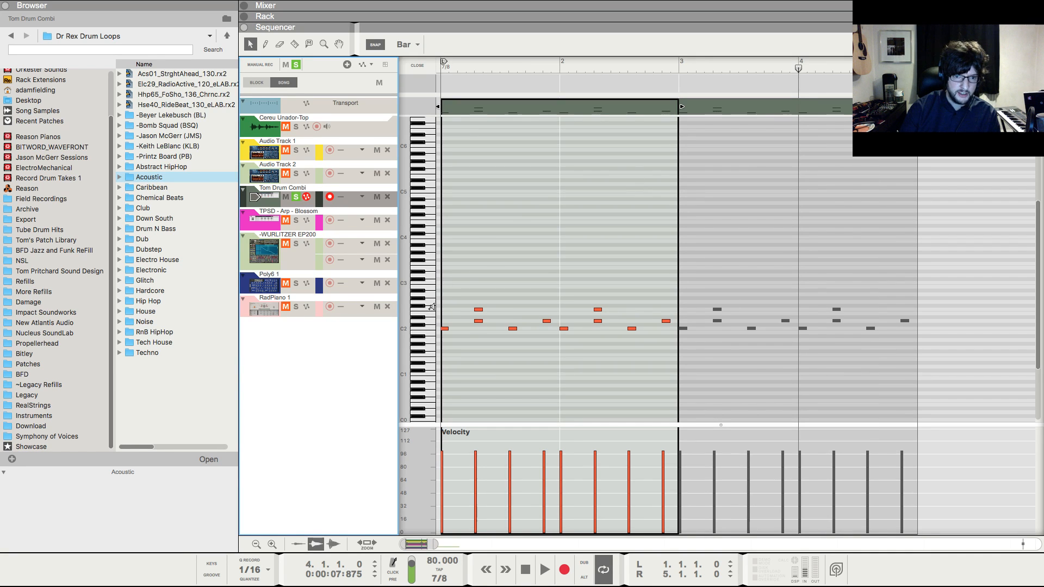
pyautogui.press('space')
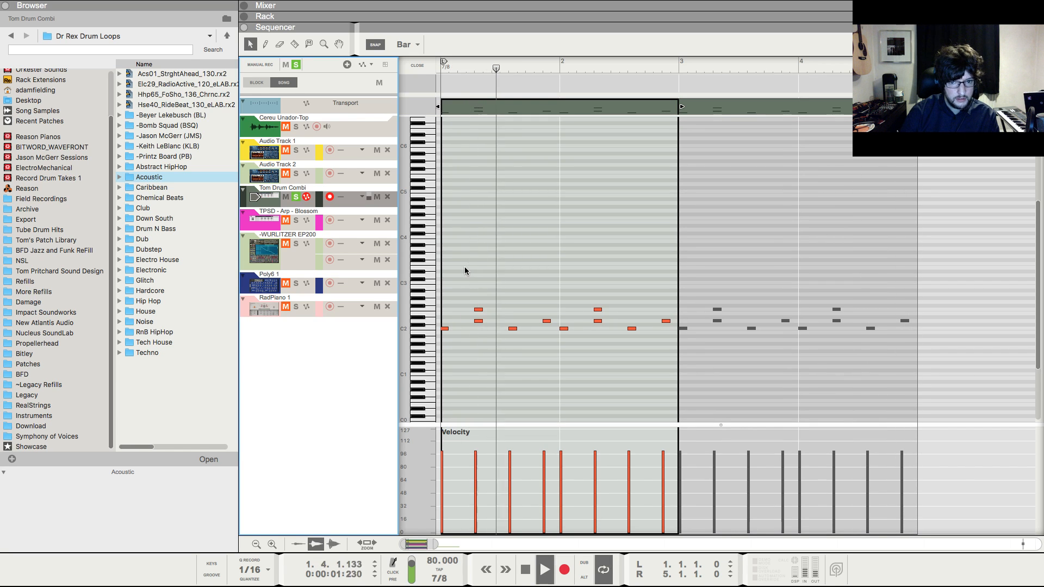
pyautogui.press('space')
pyautogui.click(839, 59)
pyautogui.press('space')
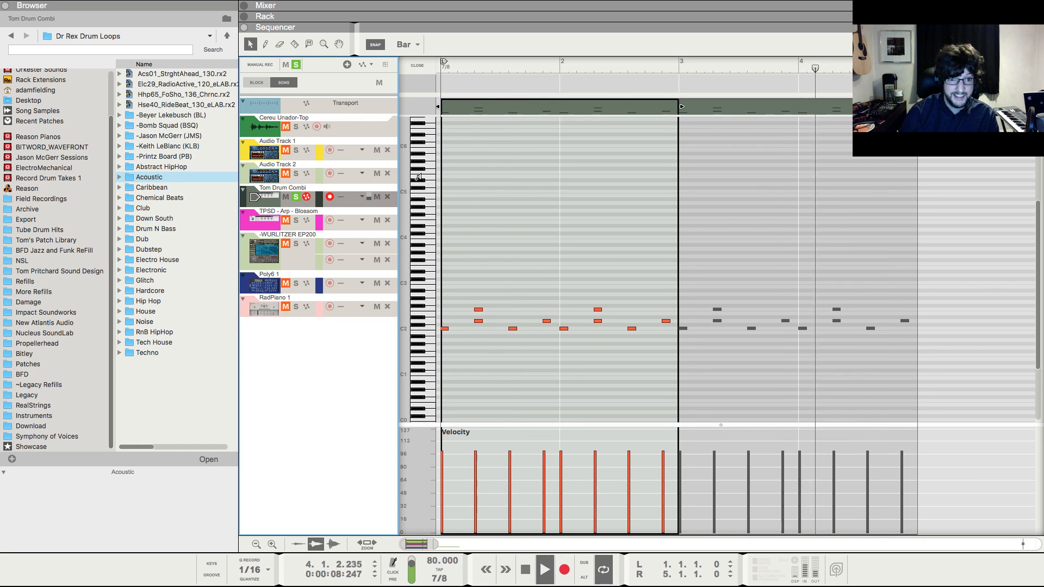
pyautogui.click(295, 196)
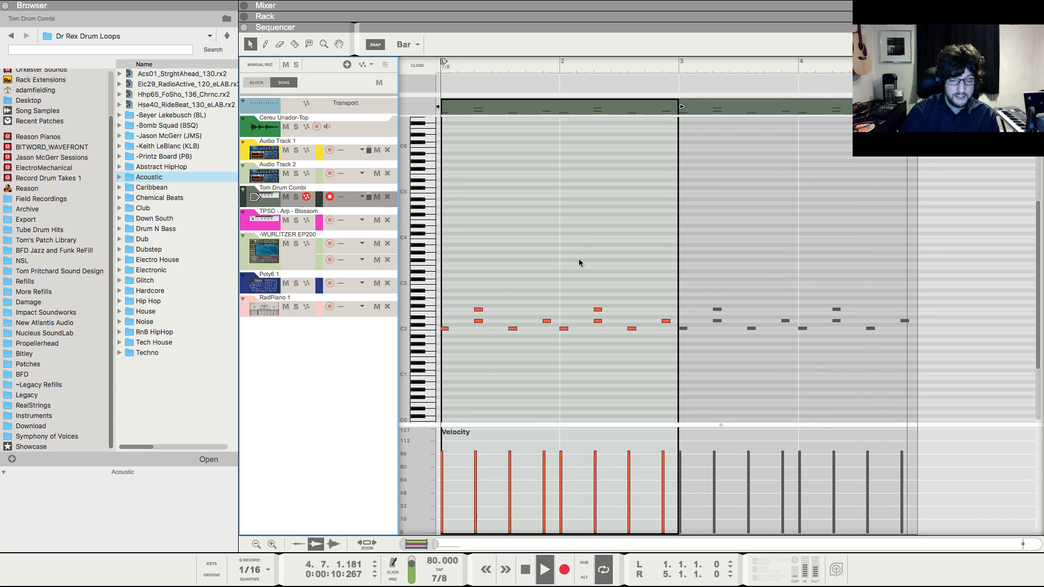
# - Leave the drum clip's notes, glance at the rack devices, and play the full arrangement from bar 1
pyautogui.press('space')
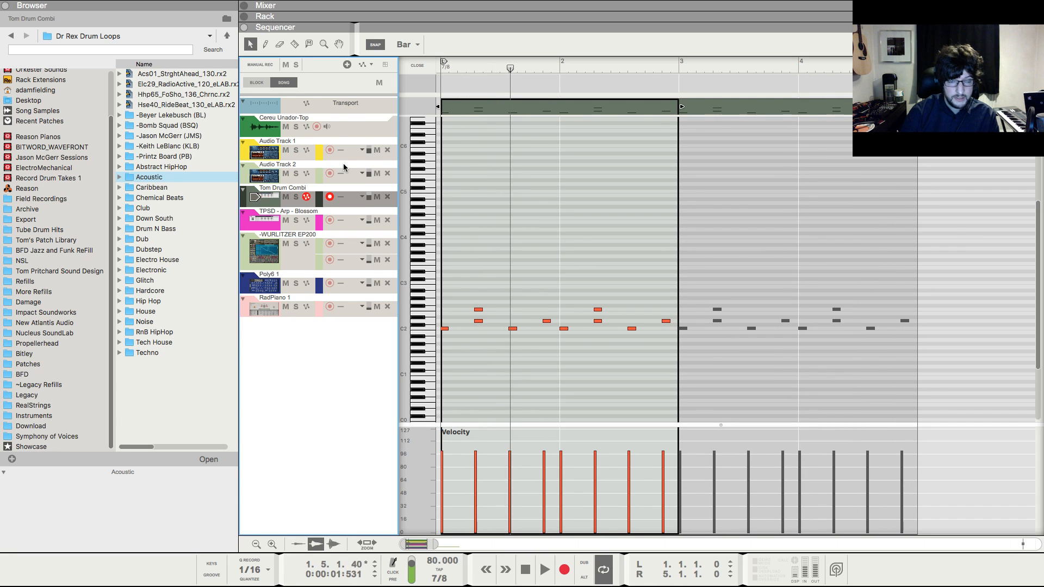
pyautogui.press('KP_0')
pyautogui.click(417, 65)
pyautogui.press('F6')
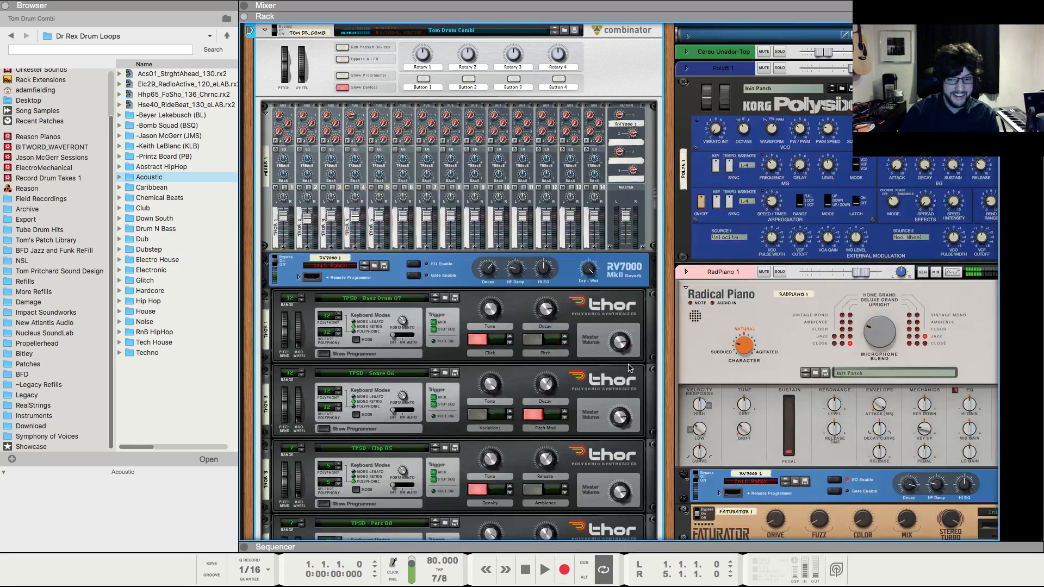
pyautogui.press('F7')
pyautogui.press('space')
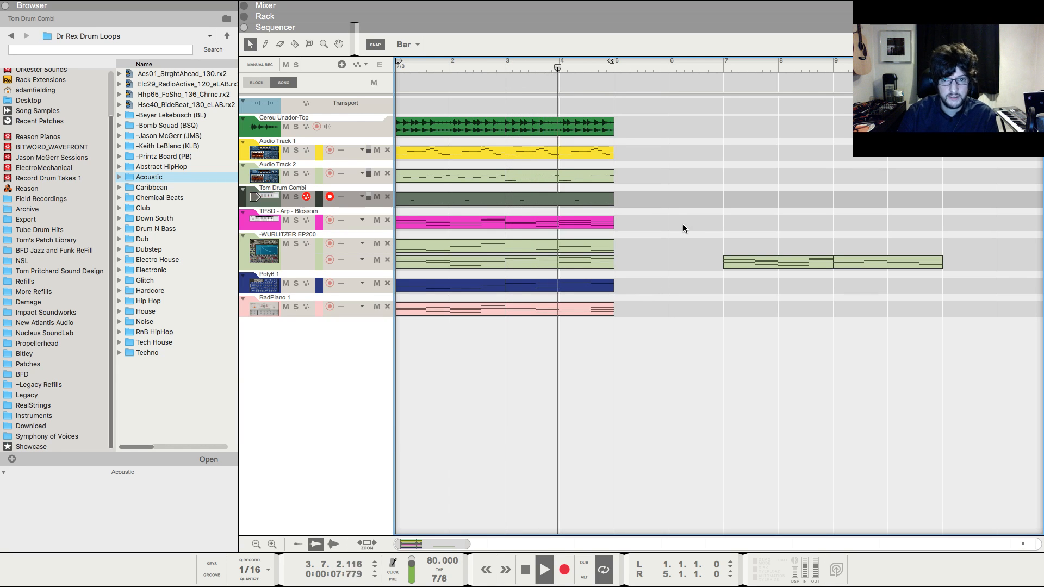
pyautogui.press('KP_0')
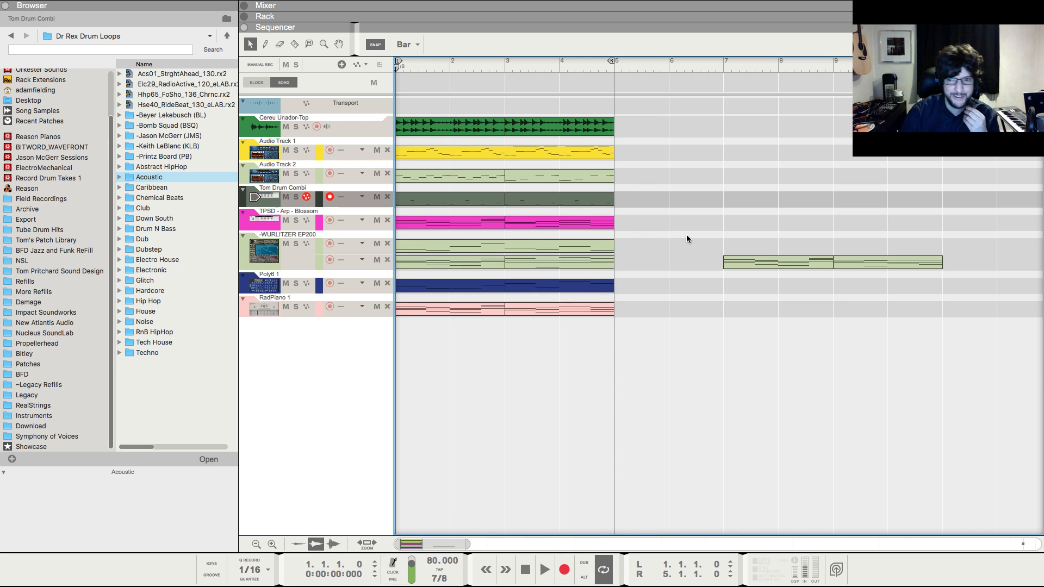
# - Hide the devices inside Tom Drum Combi in the rack
pyautogui.press('F6')
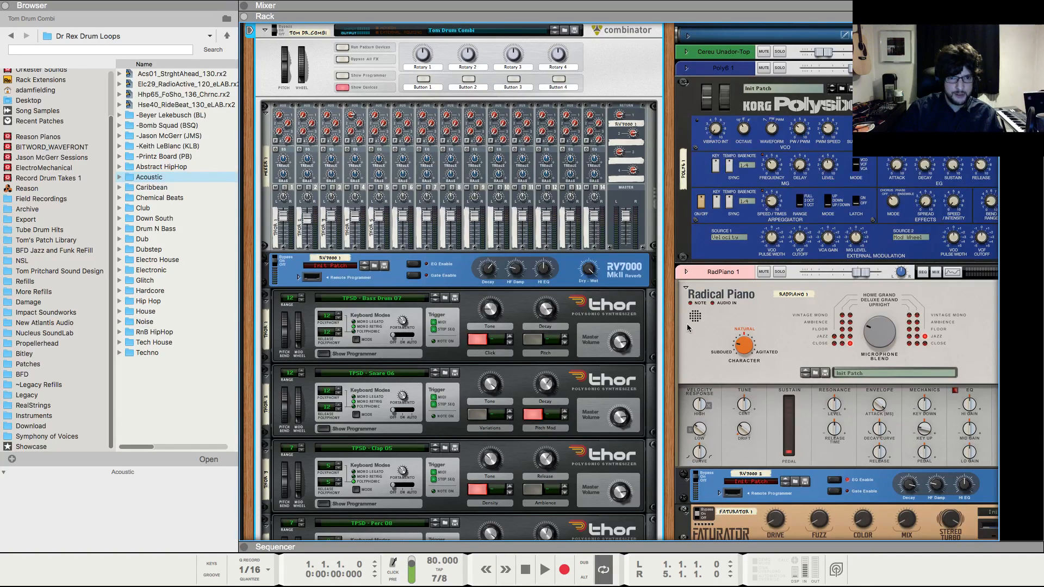
pyautogui.hscroll(3, 614, 256)
pyautogui.hscroll(-10, 319, 108)
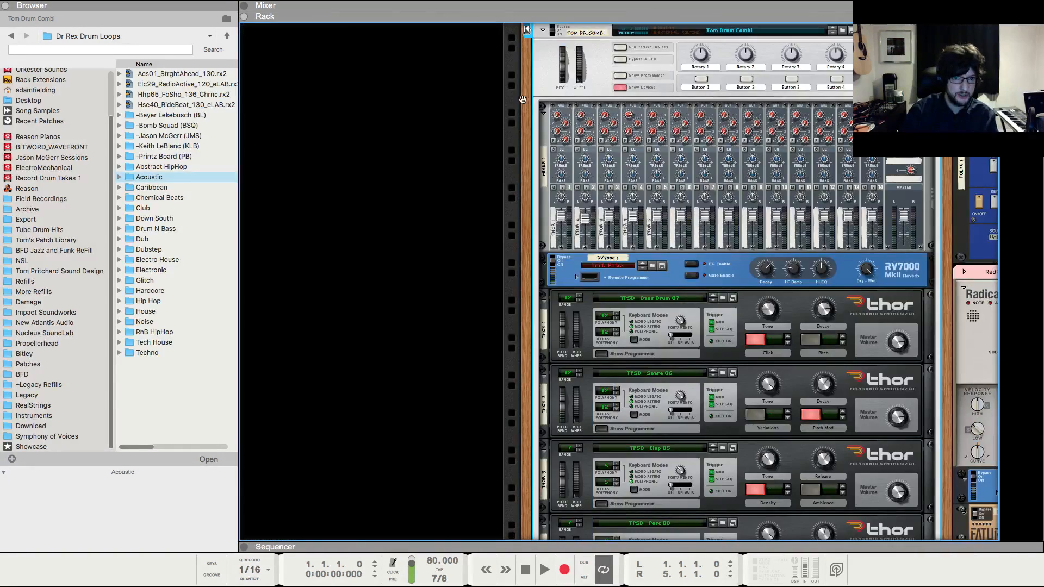
pyautogui.click(620, 88)
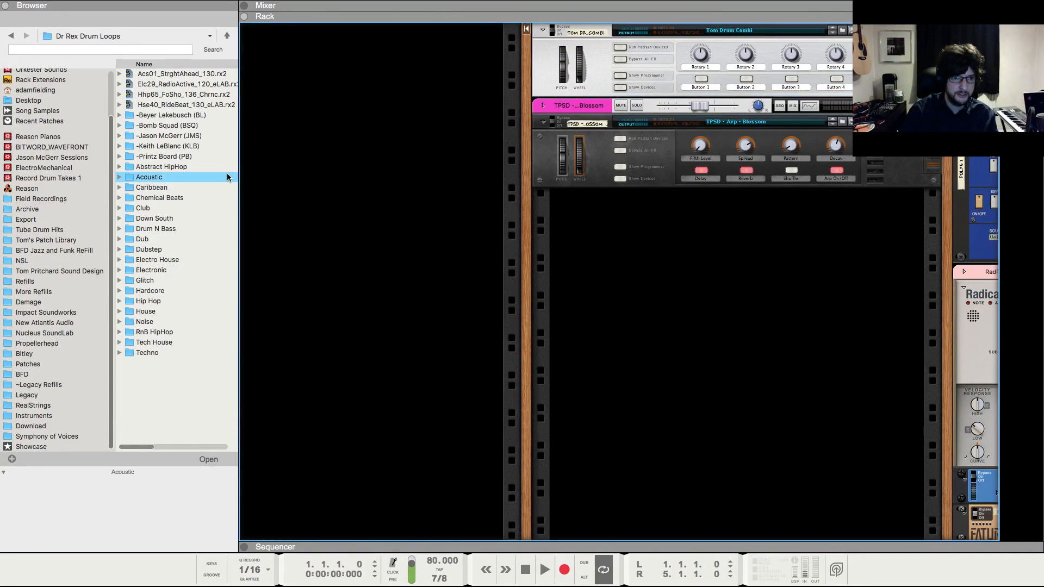
# - Browse the Beats folder of Bomb Squad (BSQ) and preview the DrumFunki_091, CongaBeat_105 and ClapKickBeat_096 loops
pyautogui.doubleClick(201, 125)
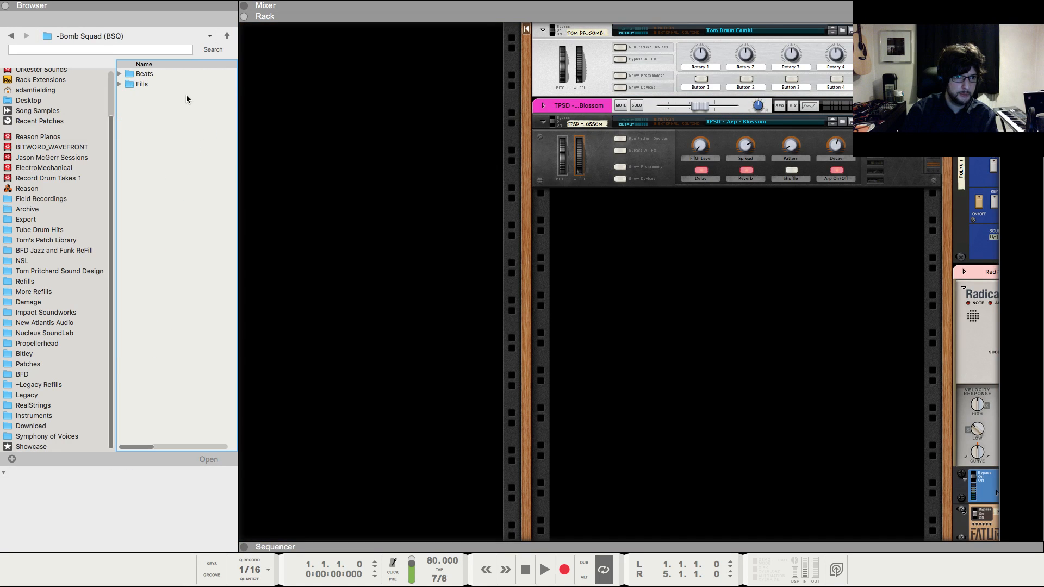
pyautogui.doubleClick(174, 77)
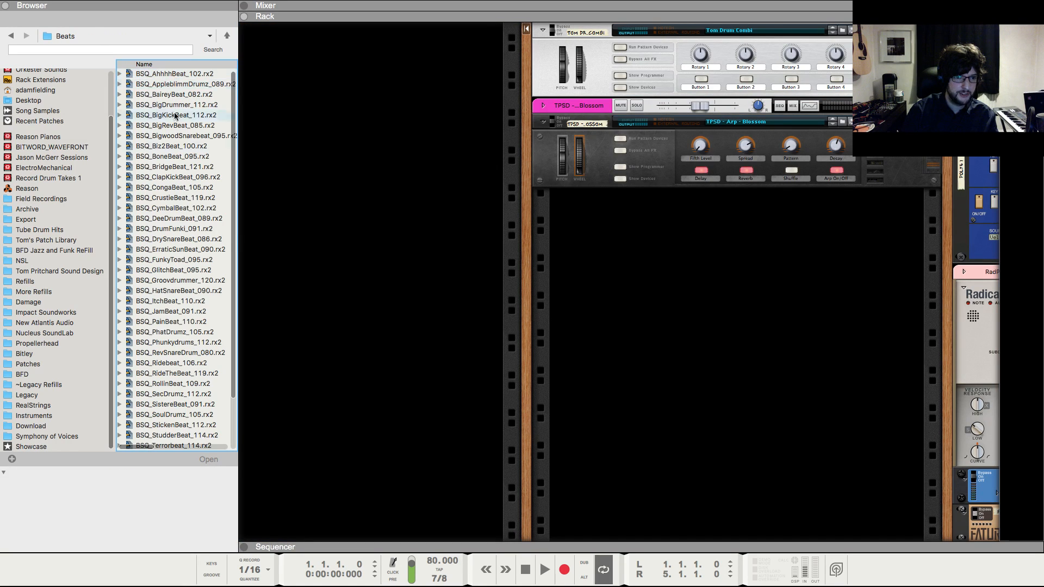
pyautogui.click(191, 234)
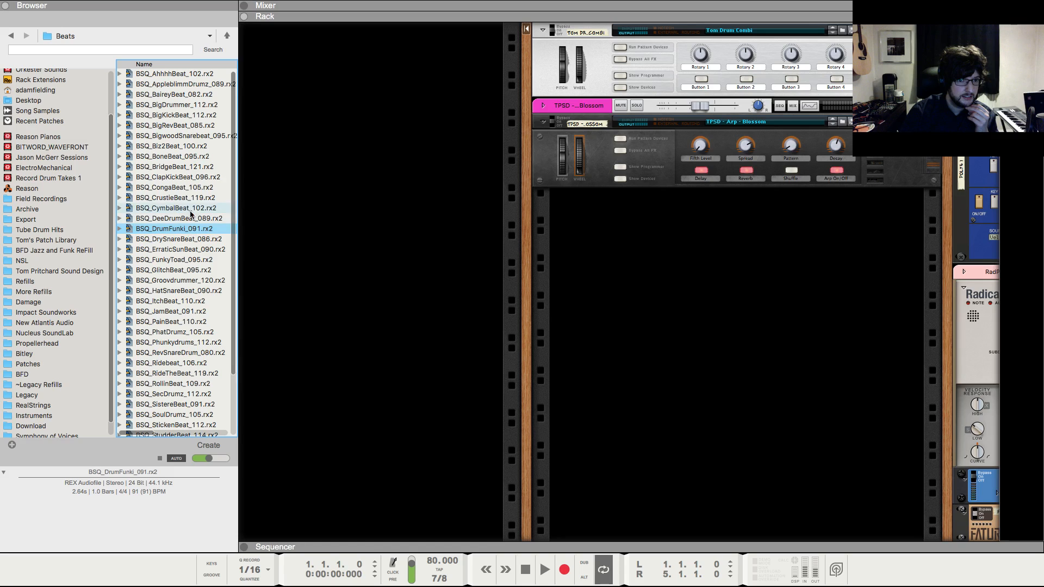
pyautogui.click(190, 187)
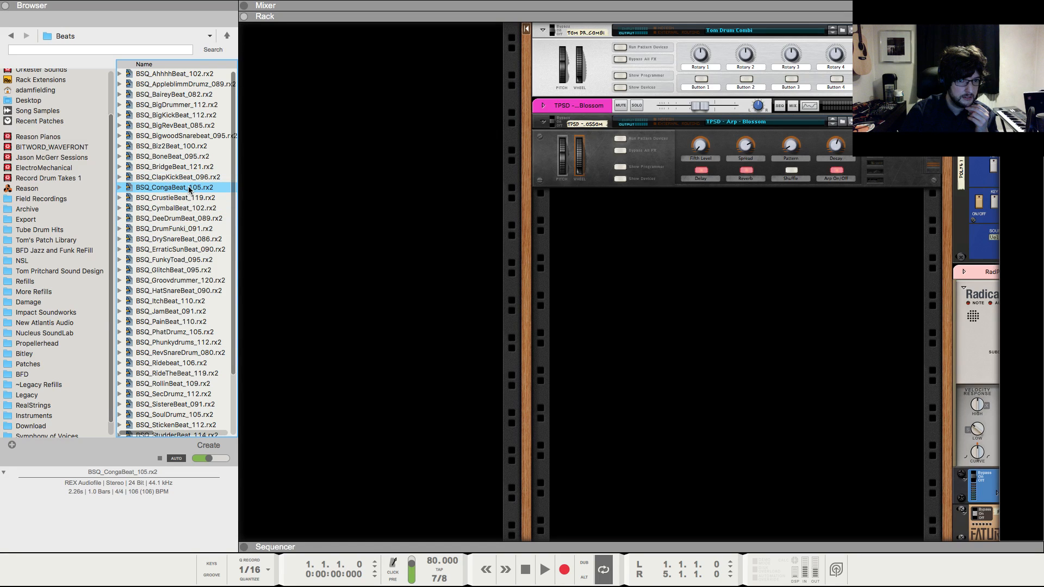
pyautogui.click(189, 181)
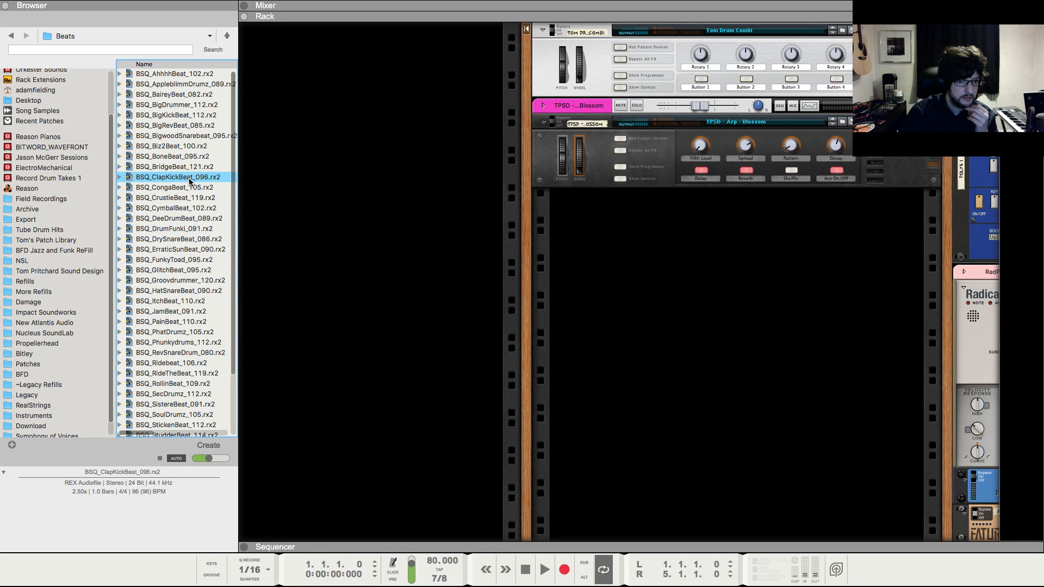
# - Load BSQ_ClapKickBeat_096.rx2 into a new Dr. OctoRex below the Blossom arp, show its programmer, and copy the loop to its track
pyautogui.moveTo(189, 181); pyautogui.dragTo(584, 376)
pyautogui.click(545, 273)
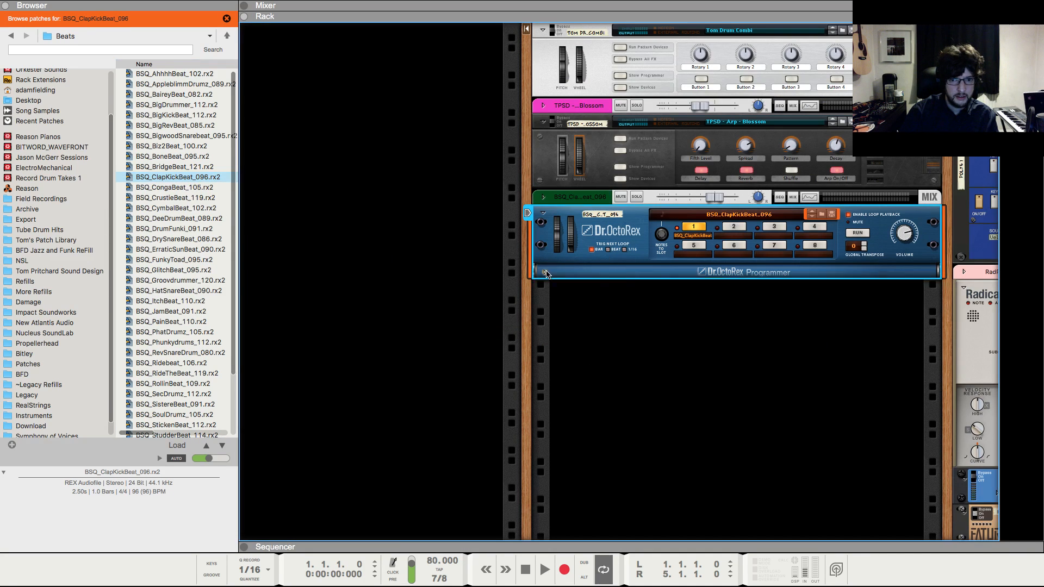
pyautogui.press('F7')
pyautogui.press('F6')
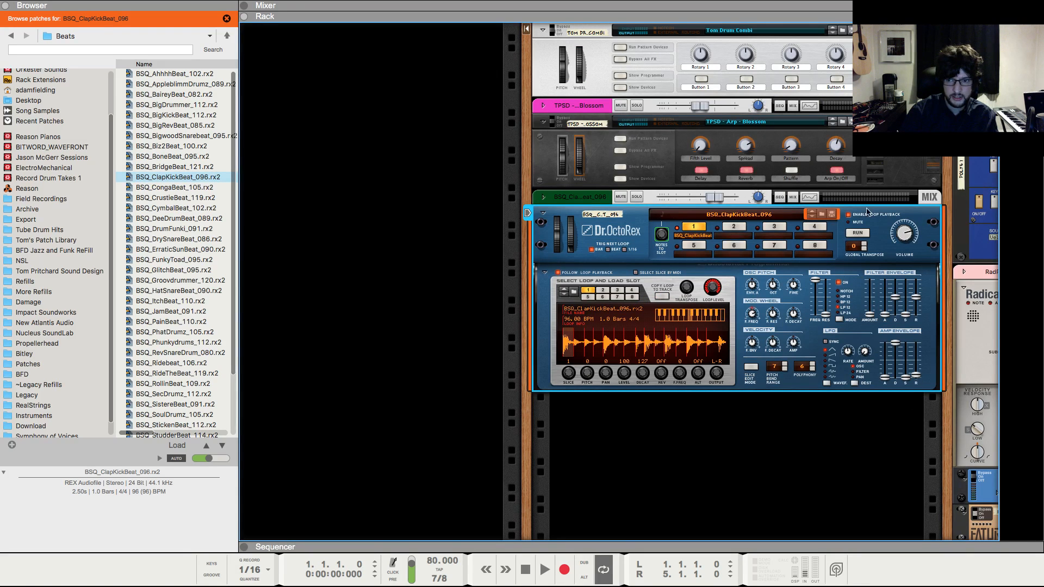
# - Lower the BSQ_ClapKickBeat_096 channel's fader in the mixer and return to the arrangement
pyautogui.press('F5')
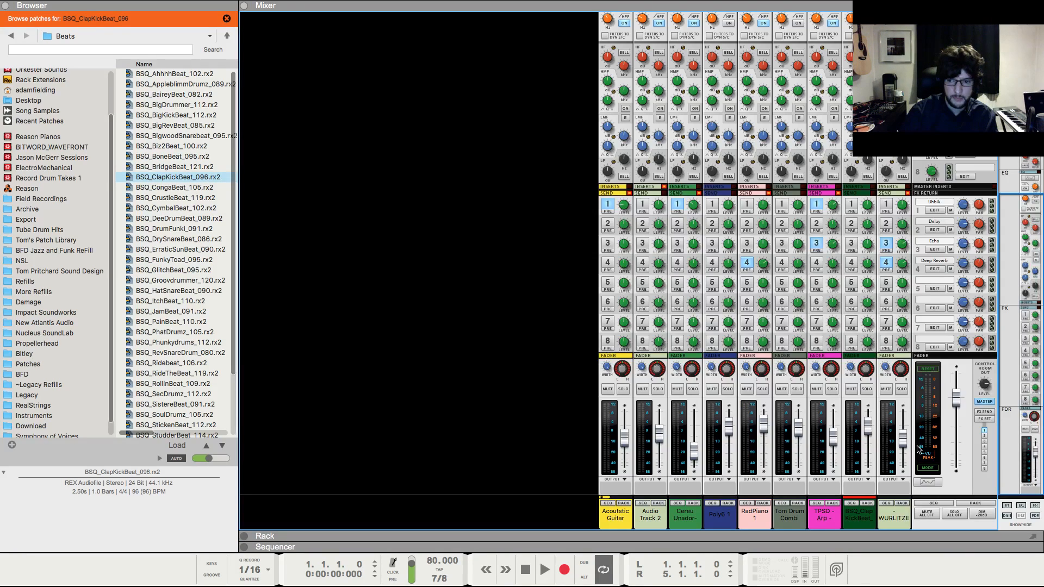
pyautogui.click(869, 435)
pyautogui.press('F7')
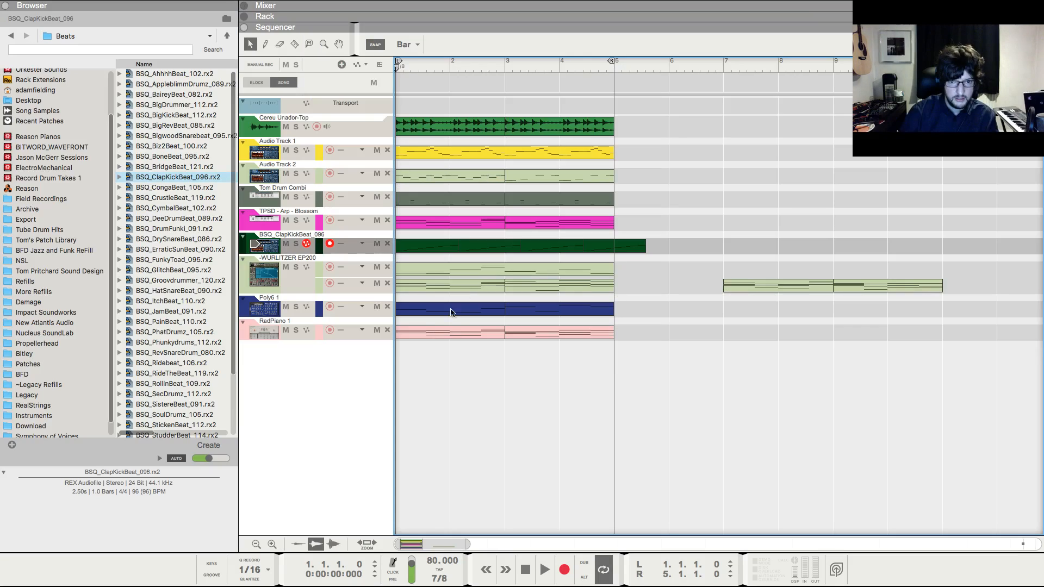
# - Shorten the first BSQ_ClapKickBeat_096 clip to one 7/8 bar and delete the remaining clips on that track
pyautogui.click(451, 247)
pyautogui.moveTo(460, 246); pyautogui.dragTo(451, 248)
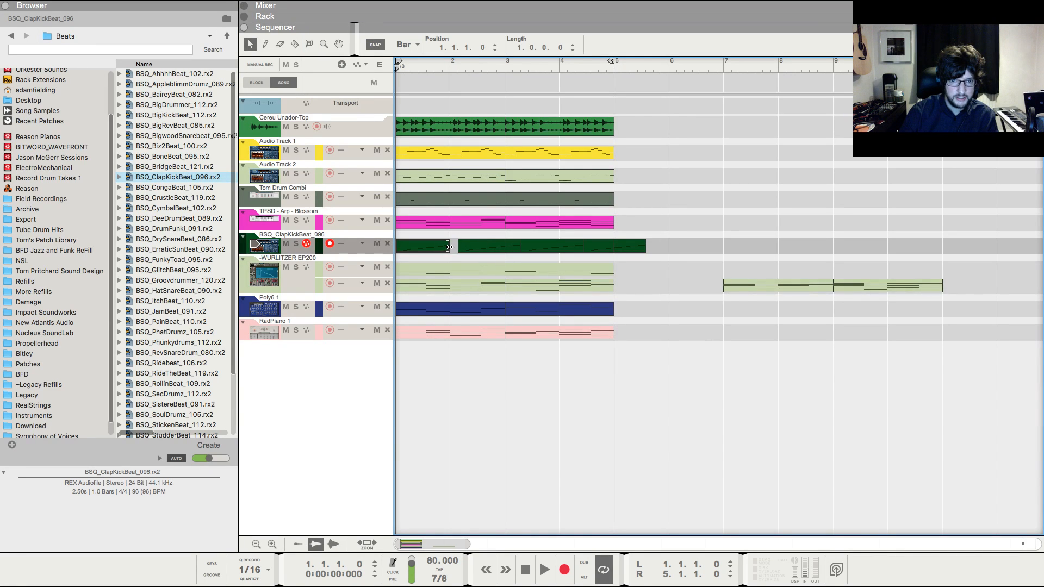
pyautogui.moveTo(761, 253); pyautogui.dragTo(492, 254)
pyautogui.press('Delete')
# - Copy the one-bar ClapKickBeat clip, paste it three times to fill bars 2 to 4, and play from bar 1
pyautogui.moveTo(492, 254); pyautogui.dragTo(400, 248)
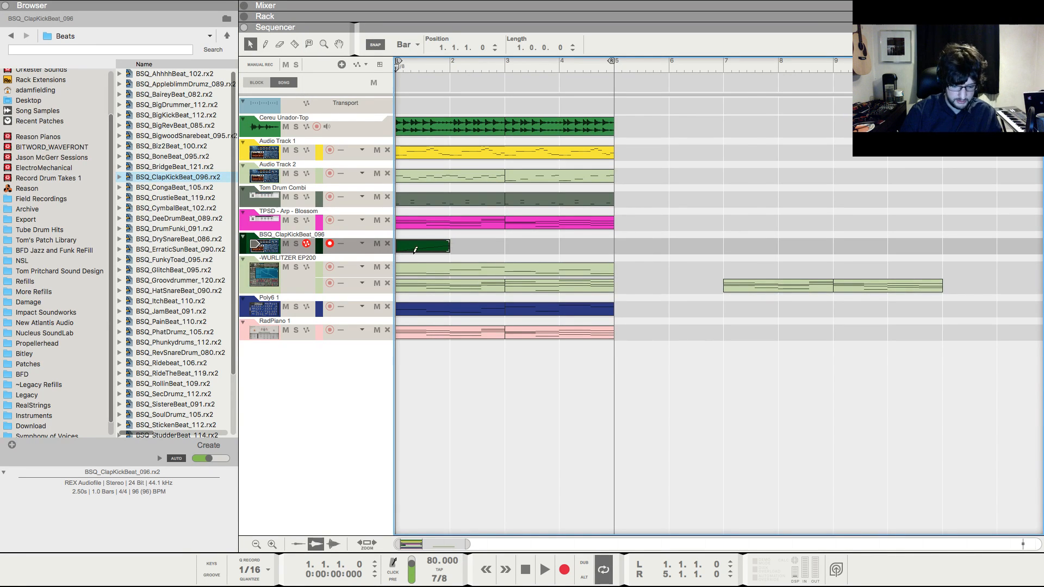
pyautogui.press('super+c')
pyautogui.press('super+v')
pyautogui.press('super+v')
pyautogui.press('super+v')
pyautogui.press('KP_0')
pyautogui.press('space')
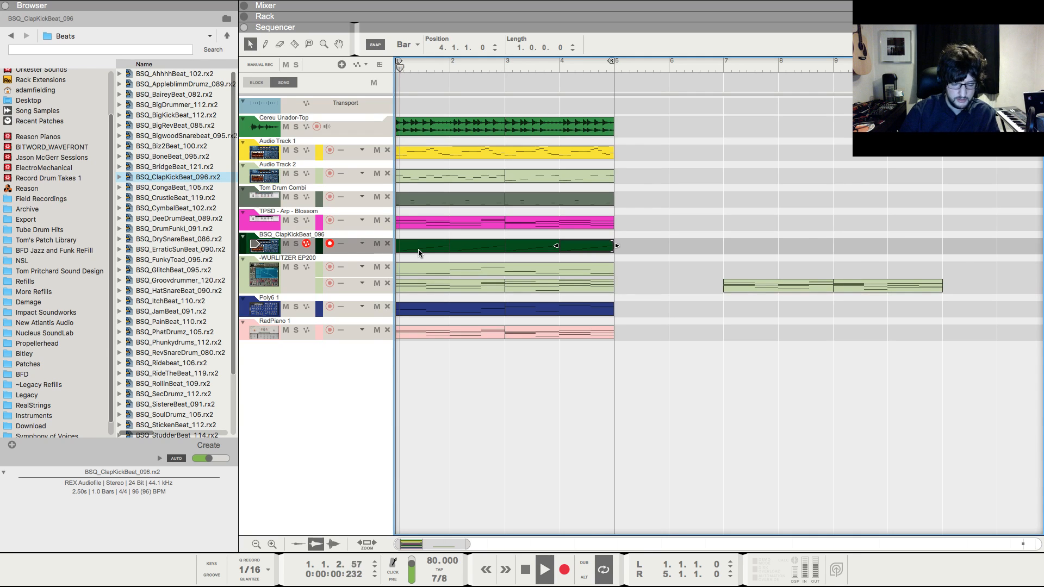
# - Add a PEQ-2 Two Band Parametric EQ to the BSQ_ClapKickBeat_096 Dr. OctoRex while the song plays
pyautogui.press('F5')
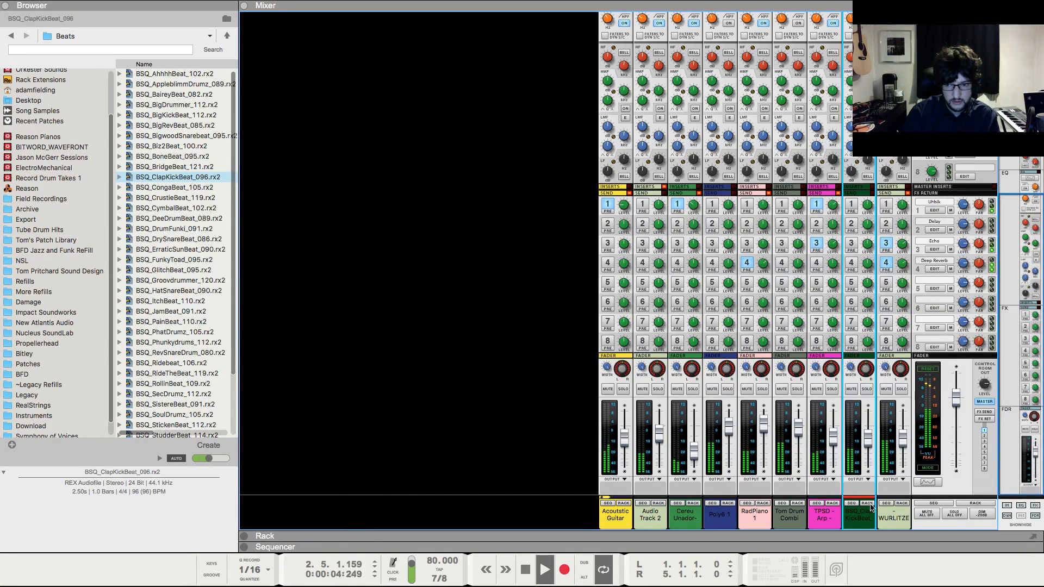
pyautogui.press('F6')
pyautogui.rightClick(550, 395)
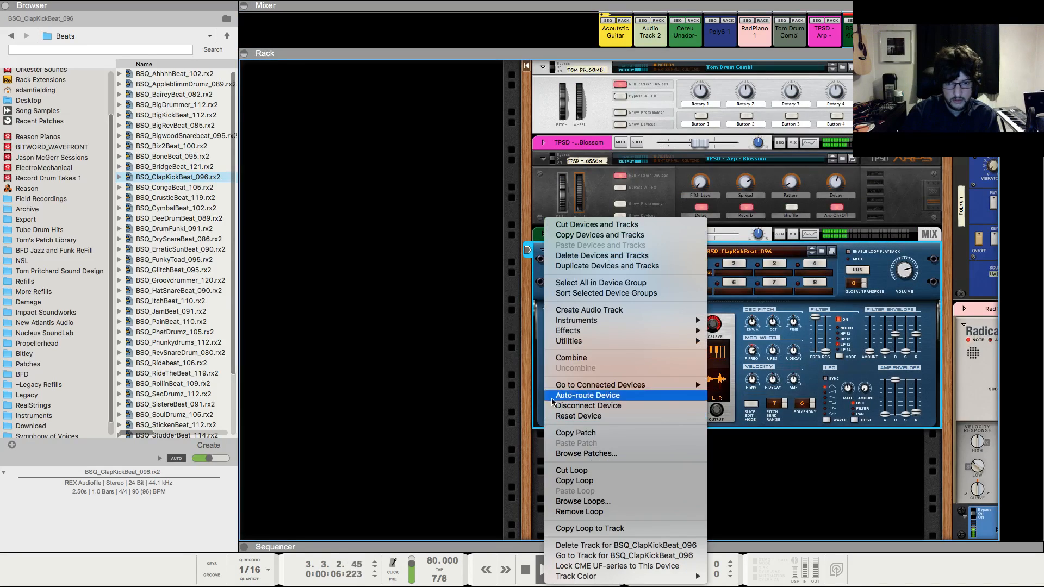
pyautogui.moveTo(592, 332)
pyautogui.click(766, 343)
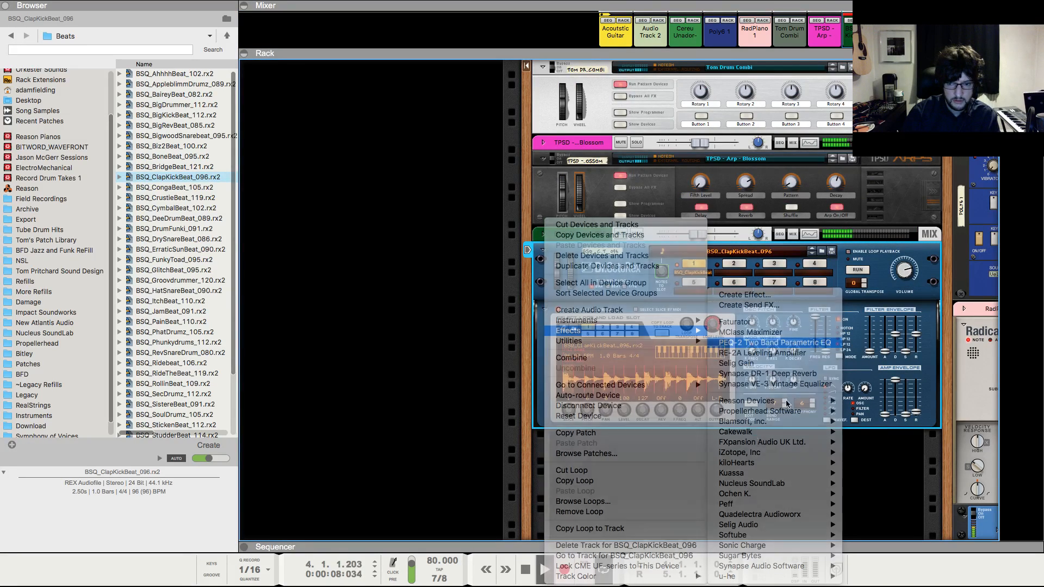
pyautogui.moveTo(726, 443); pyautogui.dragTo(722, 448)
pyautogui.hscroll(7, 707, 443)
pyautogui.hscroll(-7, 708, 443)
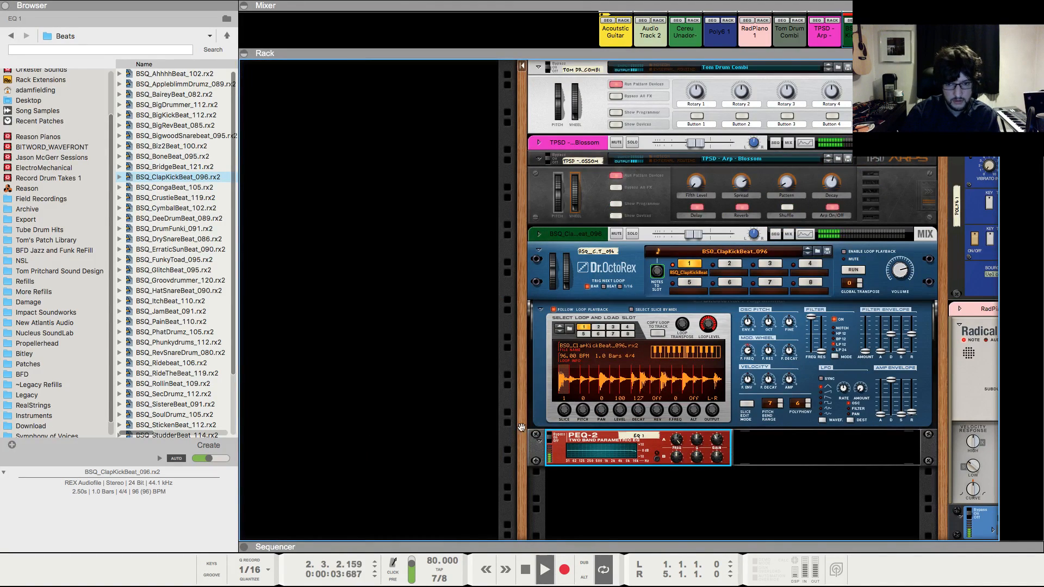
# - Check the mixer channels and the Acoustic Guitar channel during playback, return to the arrangement, and stop
pyautogui.press('F5')
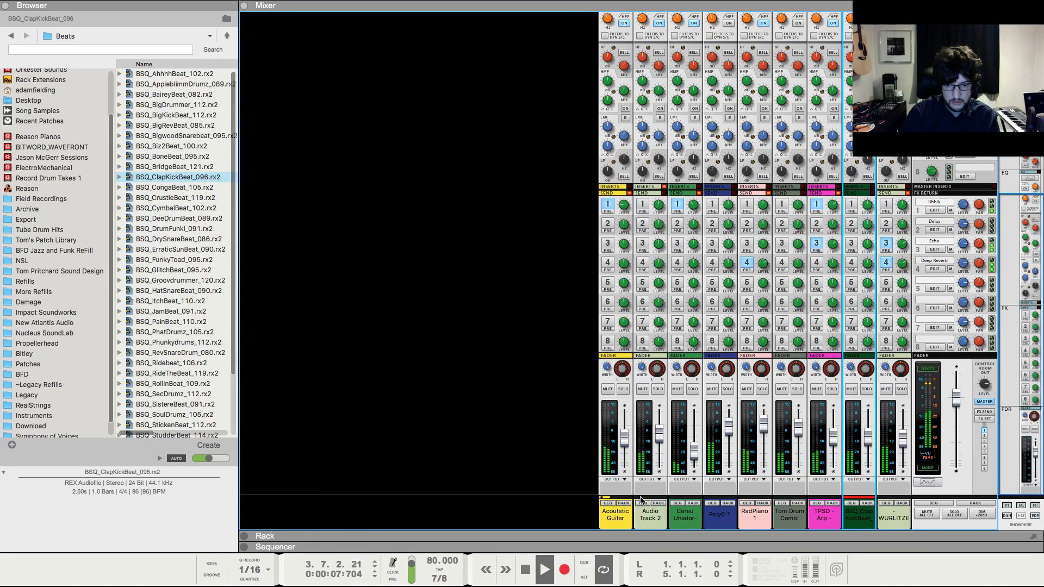
pyautogui.click(613, 521)
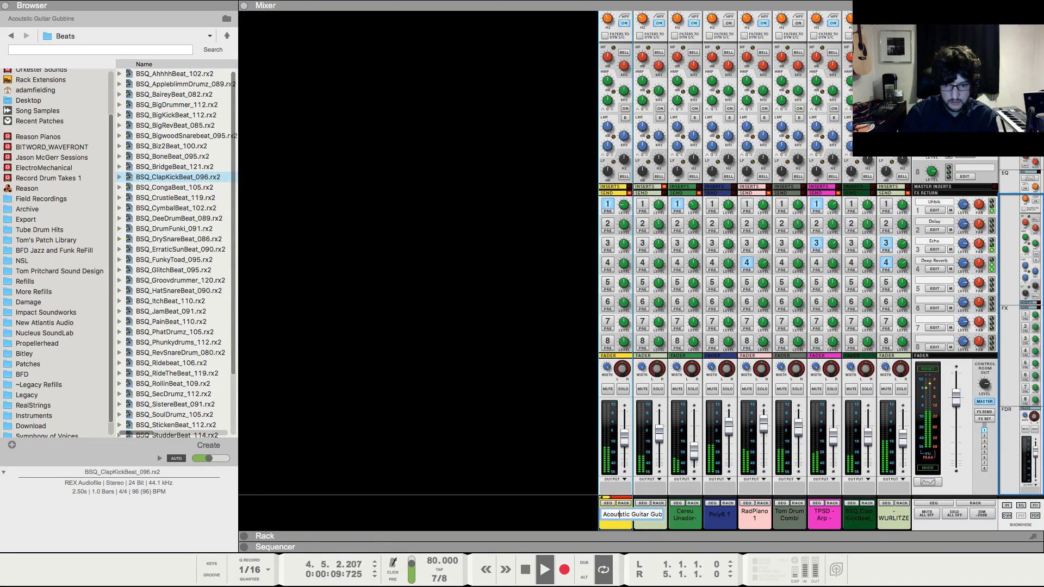
pyautogui.press('F7')
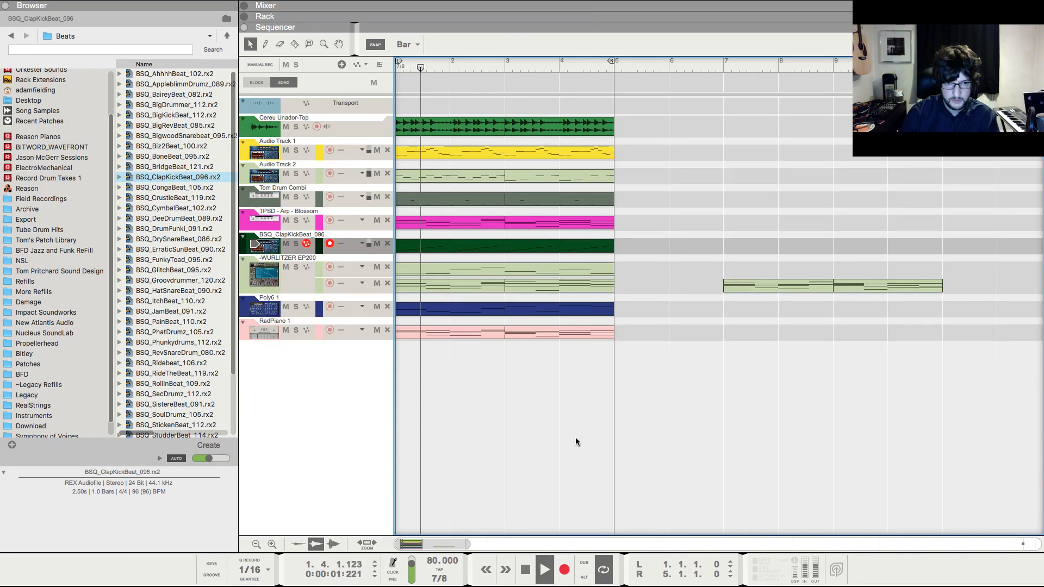
pyautogui.press('space')
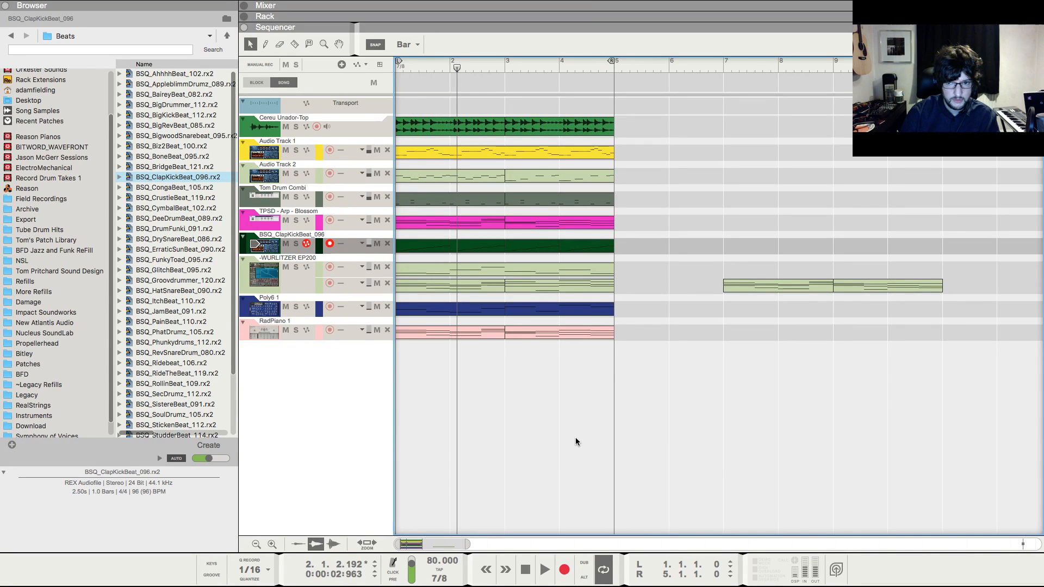
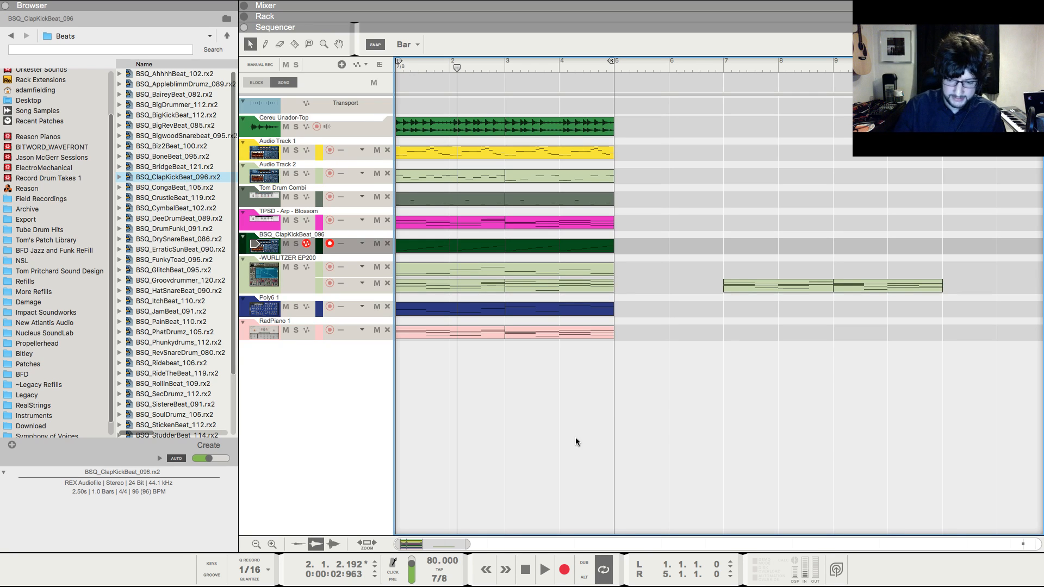
# - Delete the Audiomatic effect from the -WURLITZER EP200 device chain in the rack
pyautogui.click(300, 286)
pyautogui.press('F6')
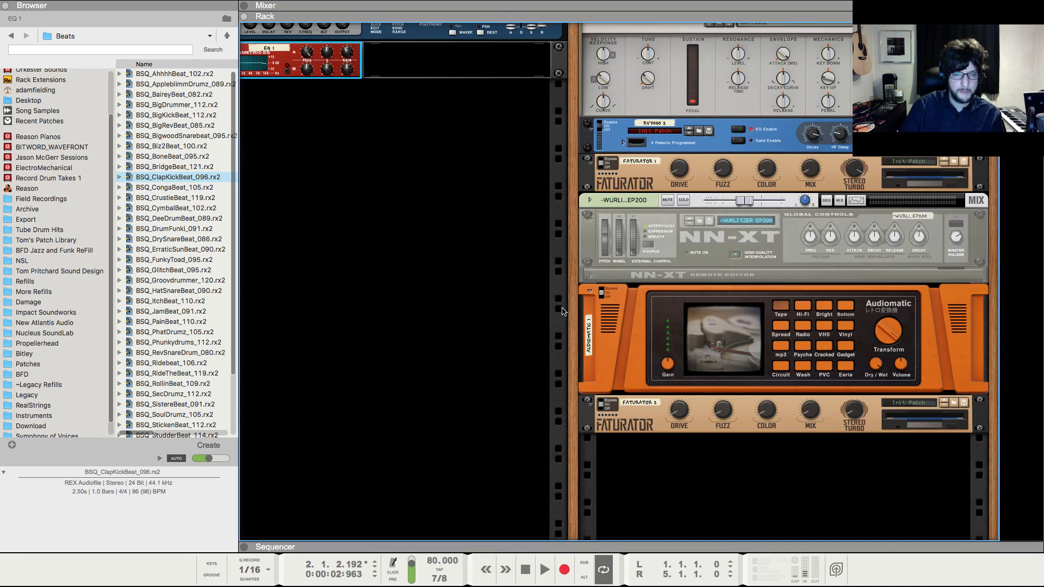
pyautogui.click(649, 325)
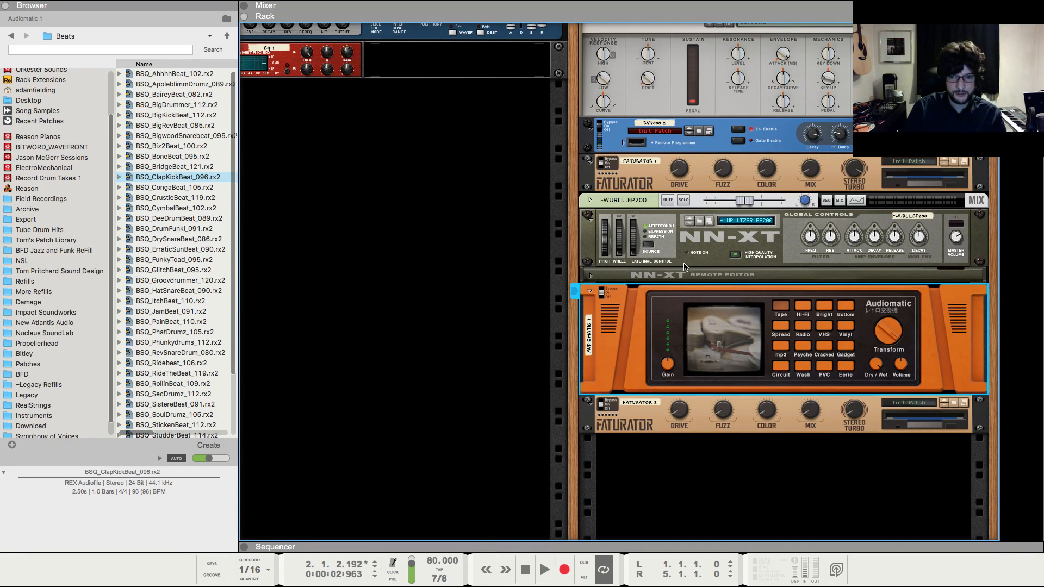
pyautogui.rightClick(637, 315)
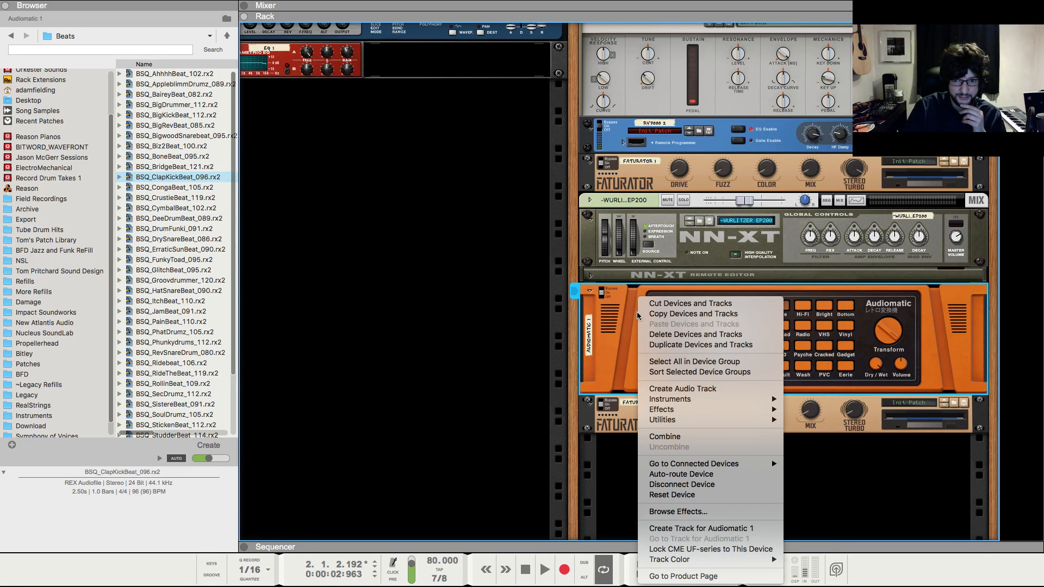
pyautogui.click(644, 336)
pyautogui.click(612, 197)
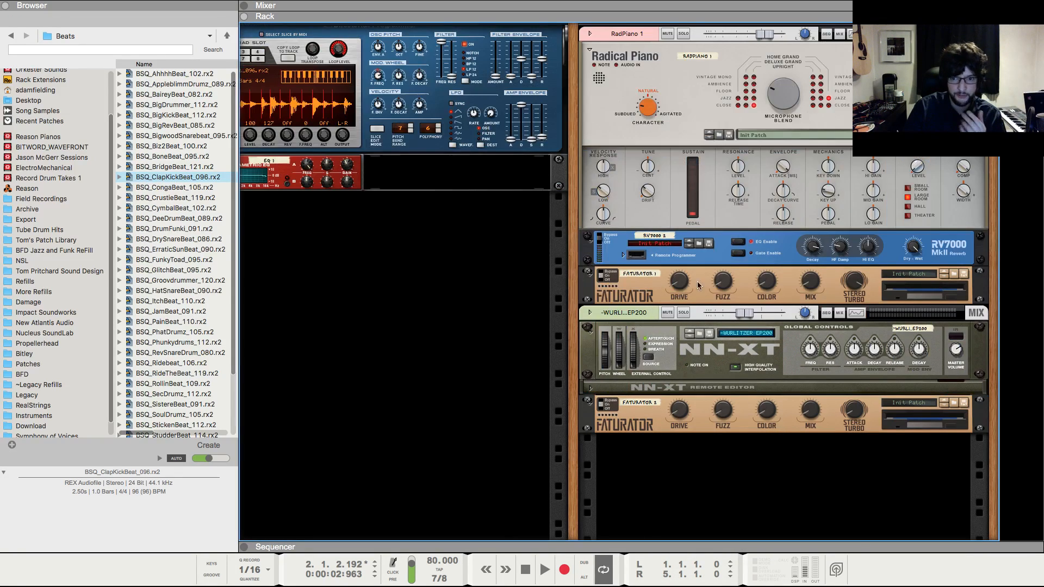
# - Add a Pulveriser effect after the -WURLITZER EP200 sampler and bring up that channel's filters in the mixer
pyautogui.rightClick(711, 356)
pyautogui.moveTo(777, 185)
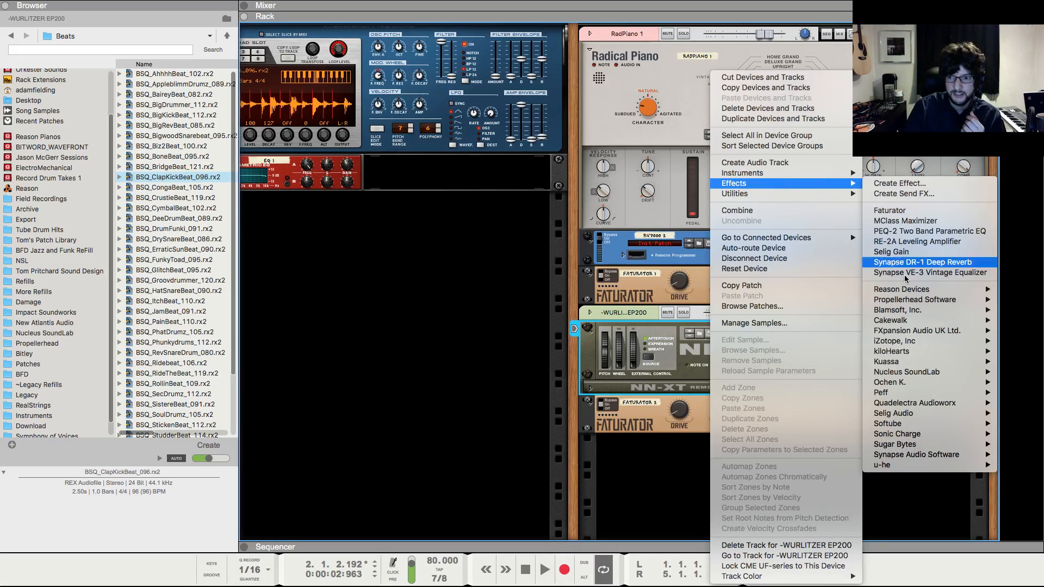
pyautogui.moveTo(898, 289)
pyautogui.click(802, 292)
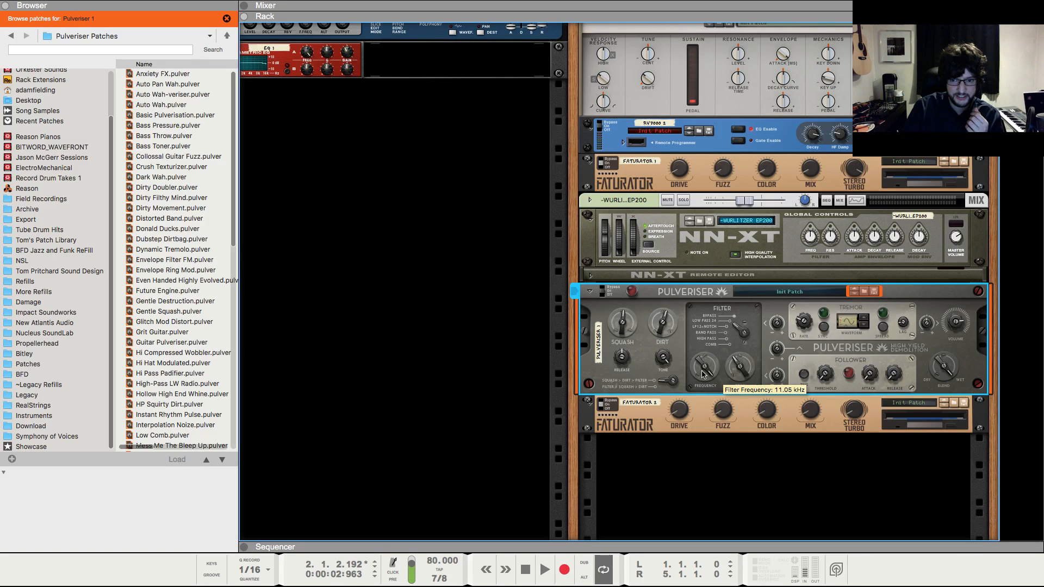
pyautogui.press('F5')
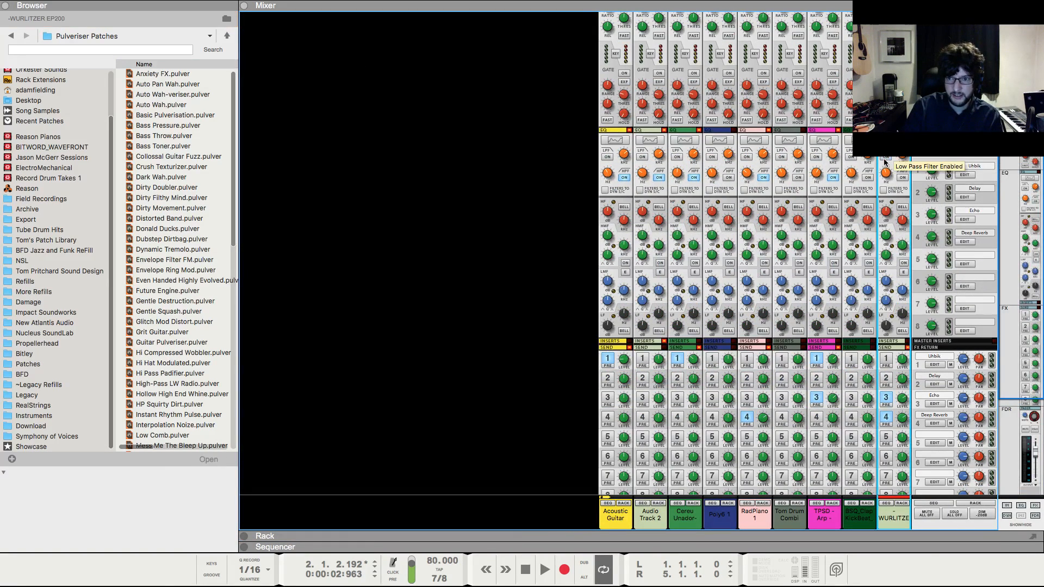
# - Adjust the Pulveriser on the -WURLITZER EP200 chain and restart playback from the beginning of the song
pyautogui.press('F6')
pyautogui.moveTo(714, 370); pyautogui.dragTo(715, 361)
pyautogui.press('F5')
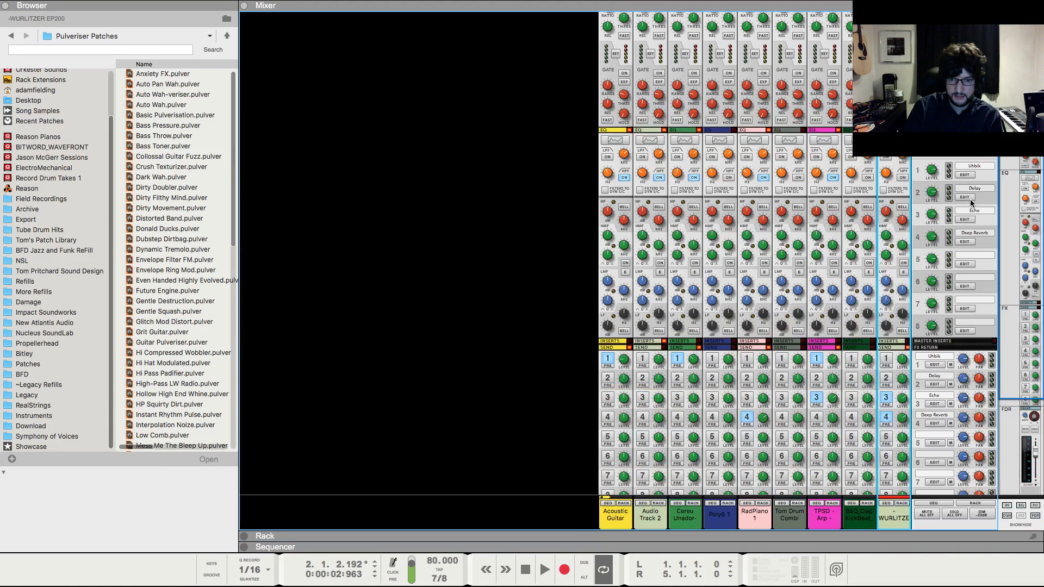
pyautogui.hotkey('shift', 'Return')
pyautogui.press('space')
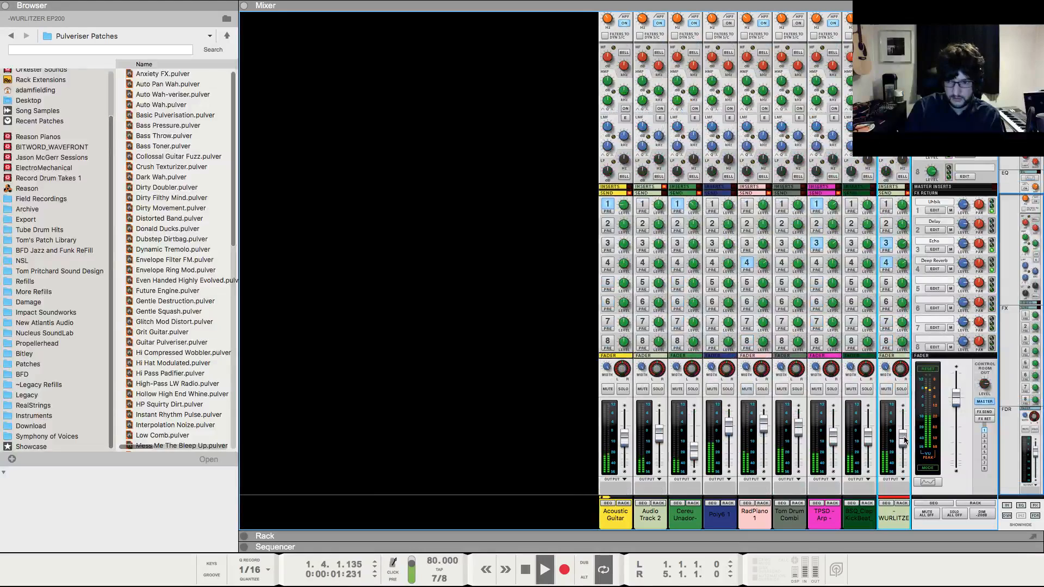
# - Try a Pulveriser Dirt of 75% and a -WURLITZER EP200 channel level of -3.41 dB during playback, and stop
pyautogui.moveTo(904, 439); pyautogui.dragTo(905, 427)
pyautogui.press('F6')
pyautogui.press('F5')
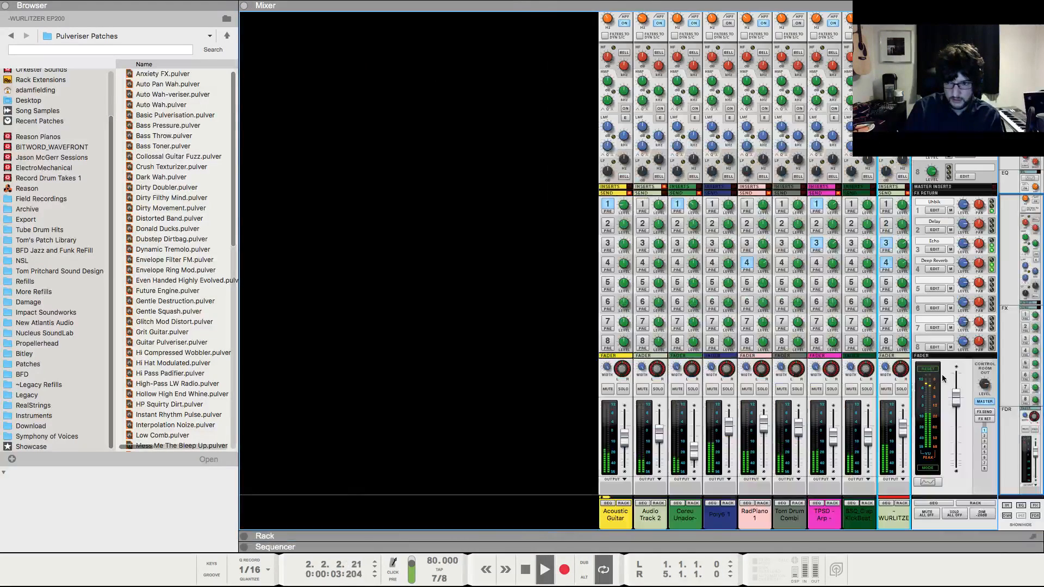
pyautogui.press('F6')
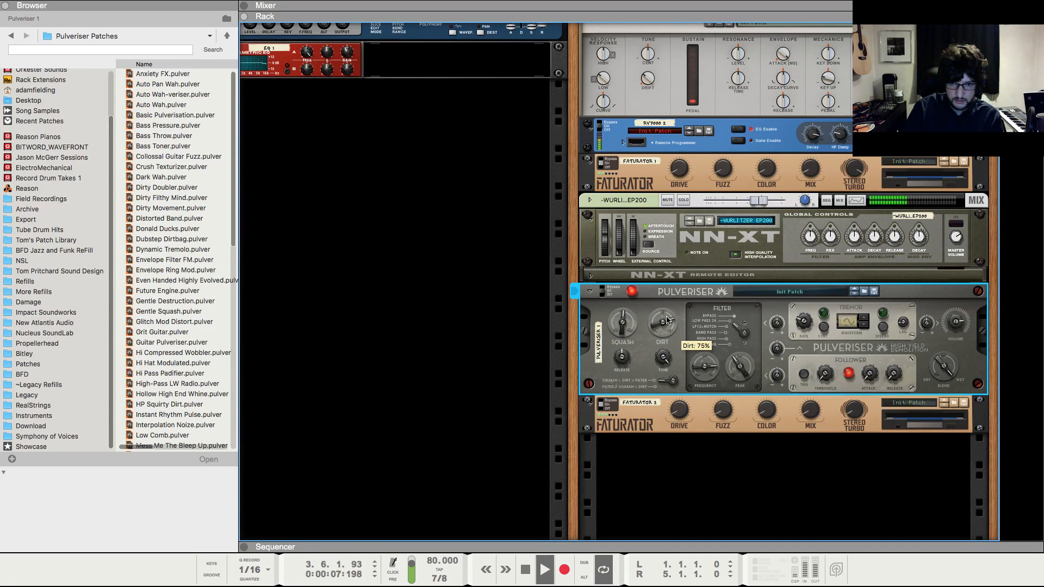
pyautogui.press('F5')
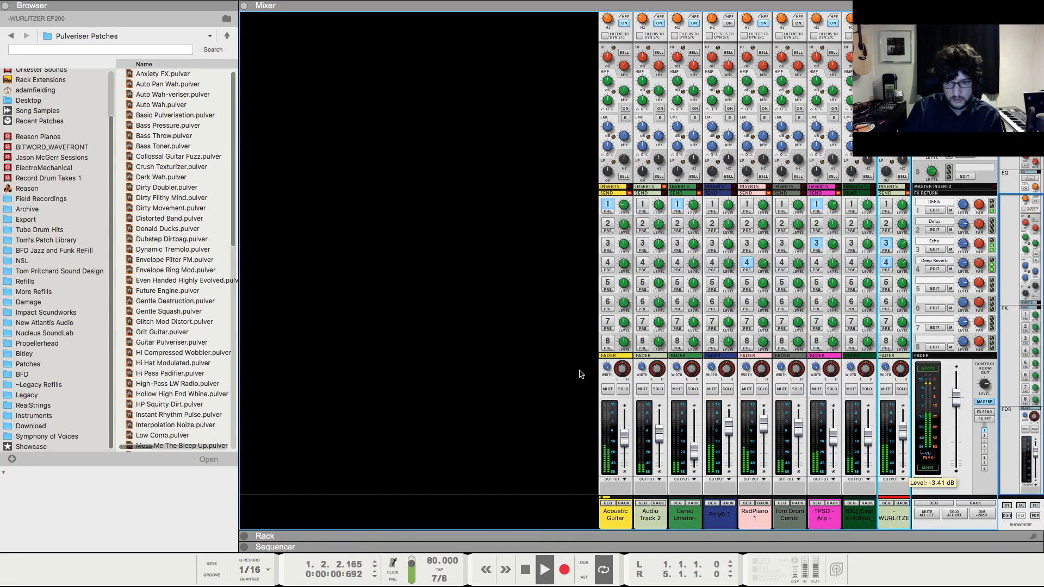
pyautogui.press('F7')
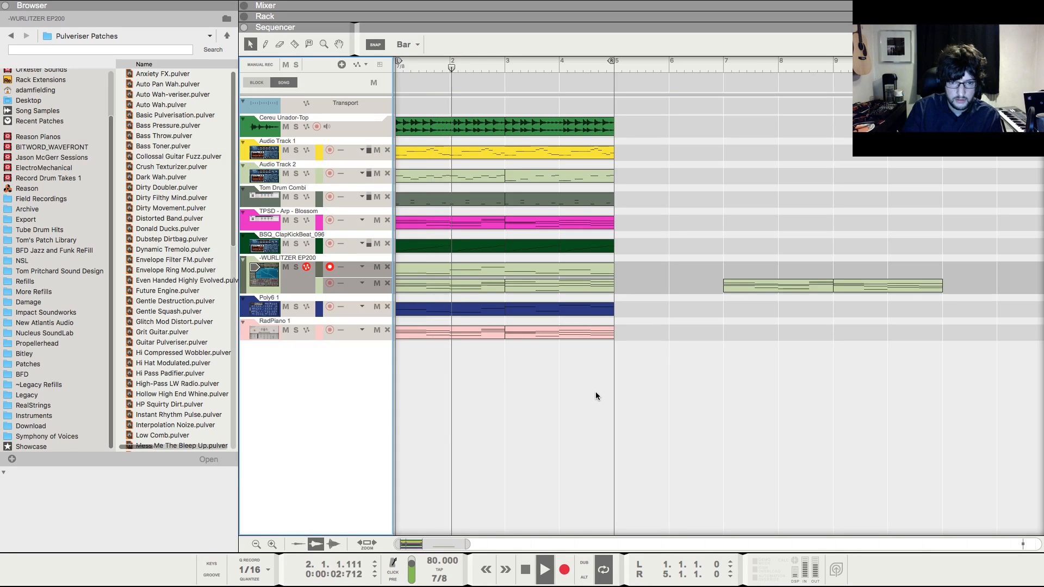
pyautogui.press('space')
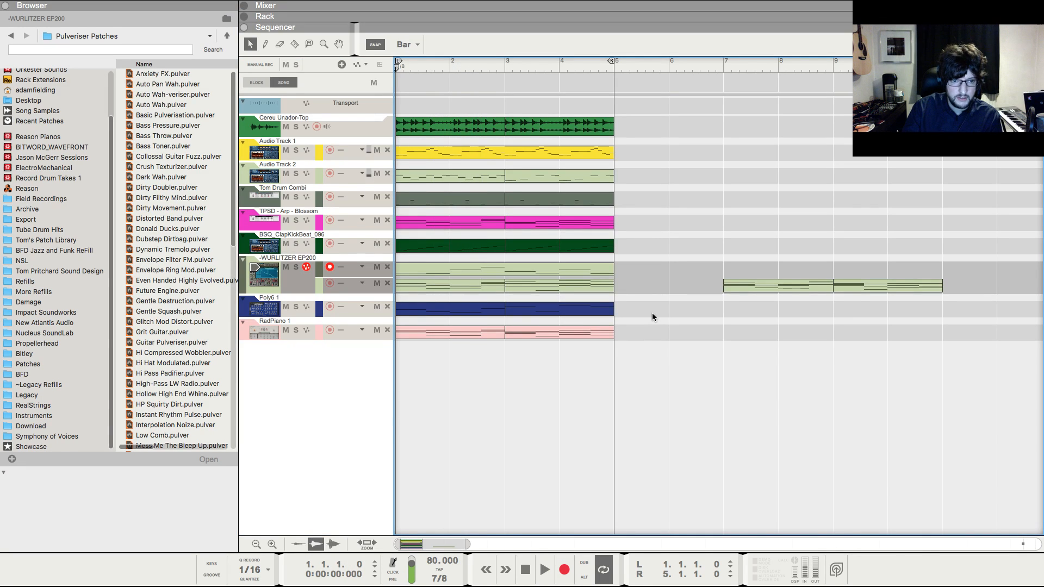
# - Set the Pulveriser's Squash to 24% and lower the -WURLITZER EP200 channel to -10.32 dB against the playing mix
pyautogui.press('F6')
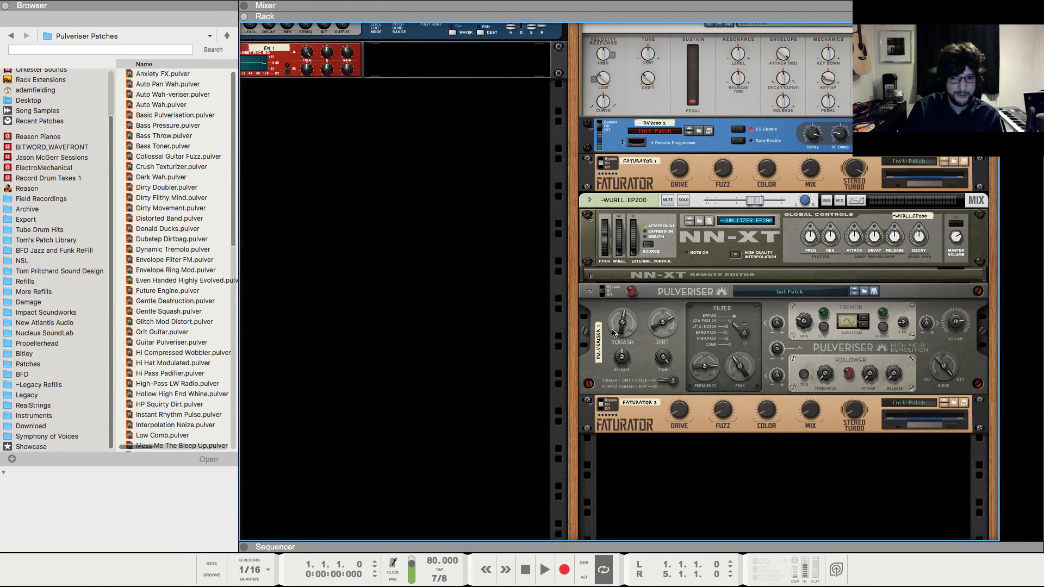
pyautogui.moveTo(613, 333); pyautogui.dragTo(625, 336)
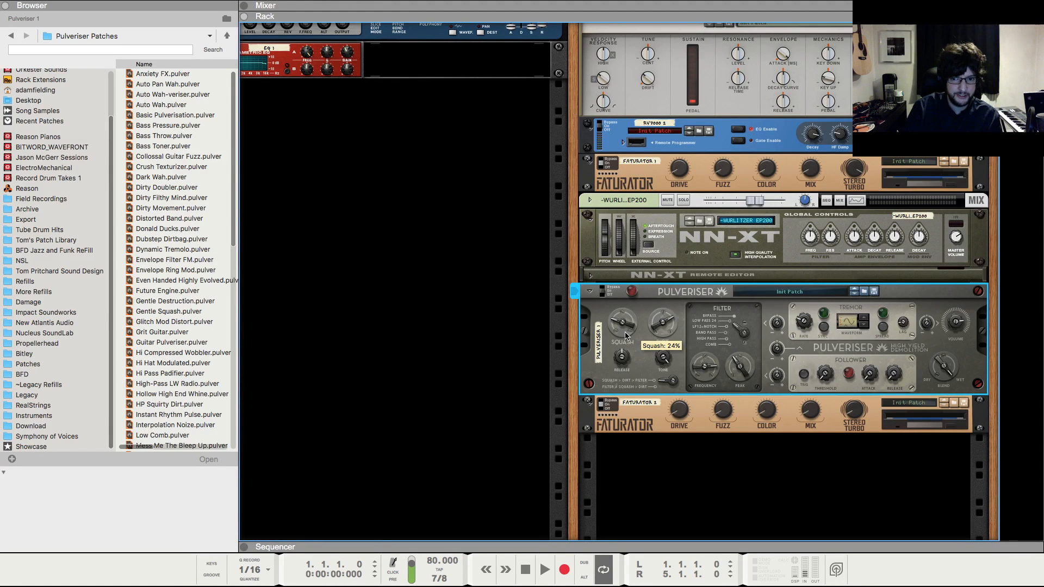
pyautogui.press('space')
pyautogui.press('F5')
pyautogui.press('space')
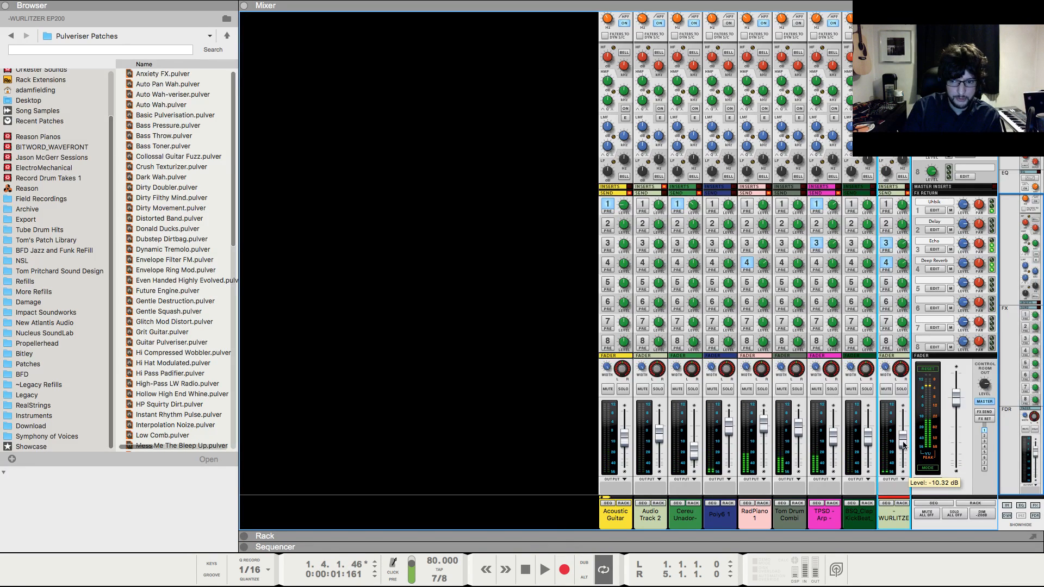
pyautogui.press('space')
# - Set the Pulveriser's Dirt to 73% and recheck the -WURLITZER EP200 channel fader during playback
pyautogui.press('F6')
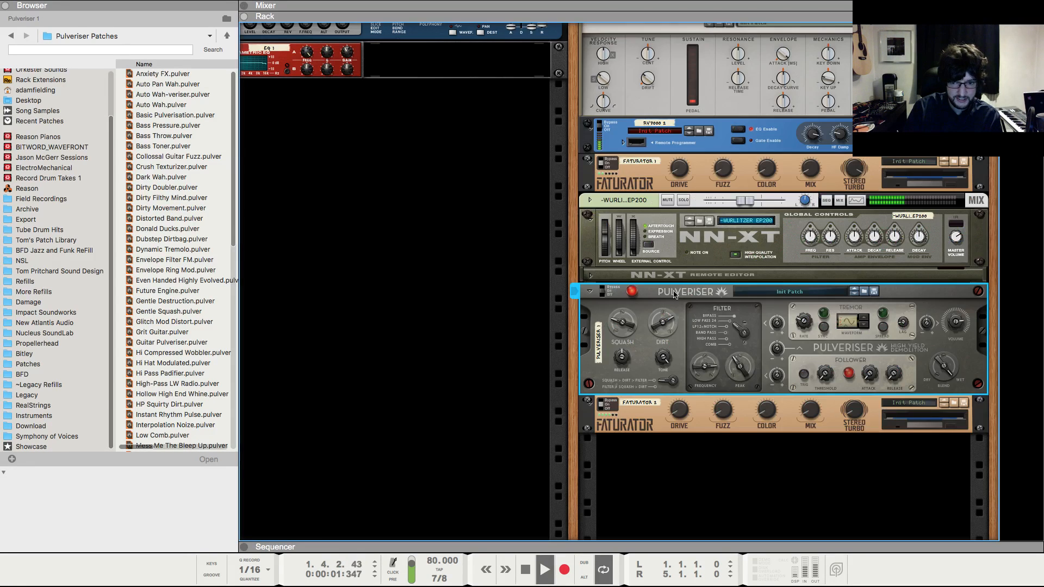
pyautogui.moveTo(659, 329)
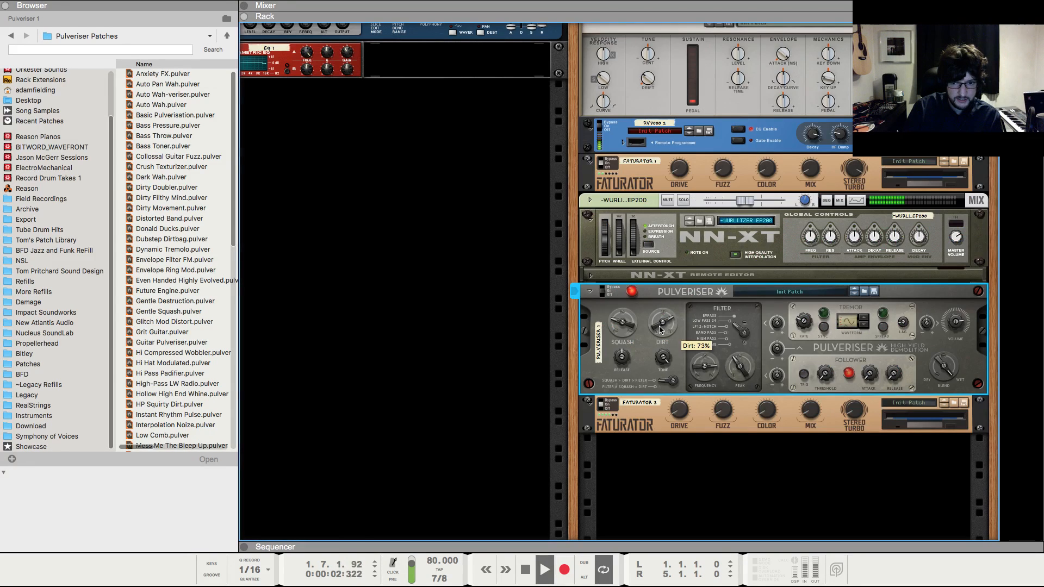
pyautogui.click(543, 344)
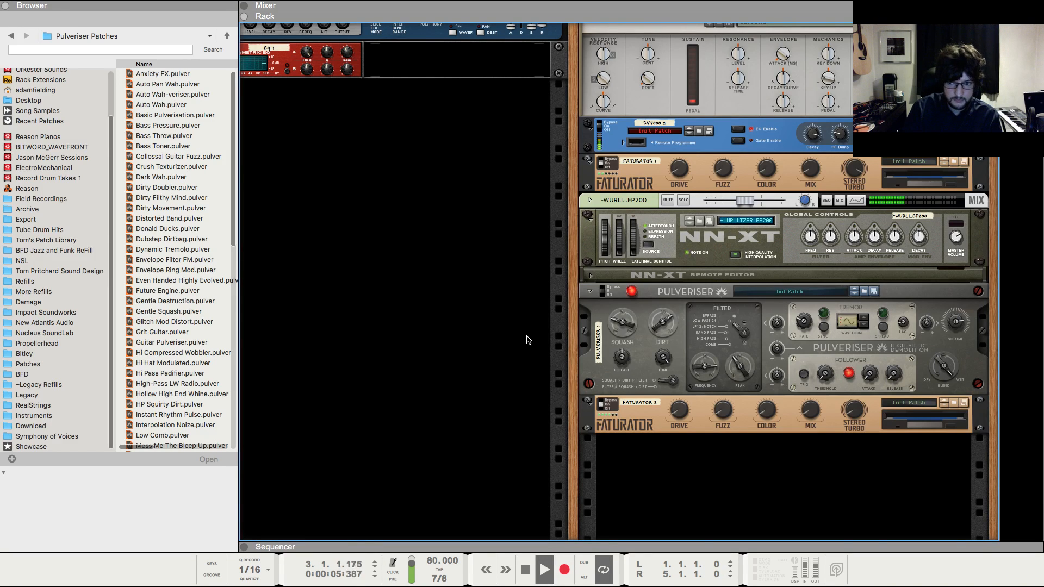
pyautogui.press('F5')
pyautogui.moveTo(905, 435); pyautogui.dragTo(906, 439)
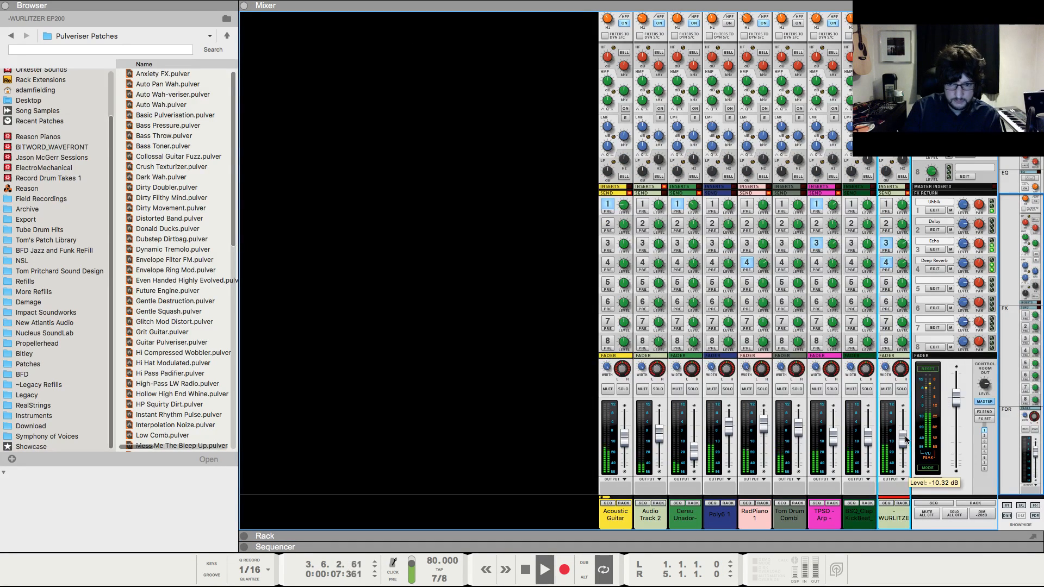
# - Check the arrangement and the mixer's channel strips during playback, and stop at the song start
pyautogui.press('F7')
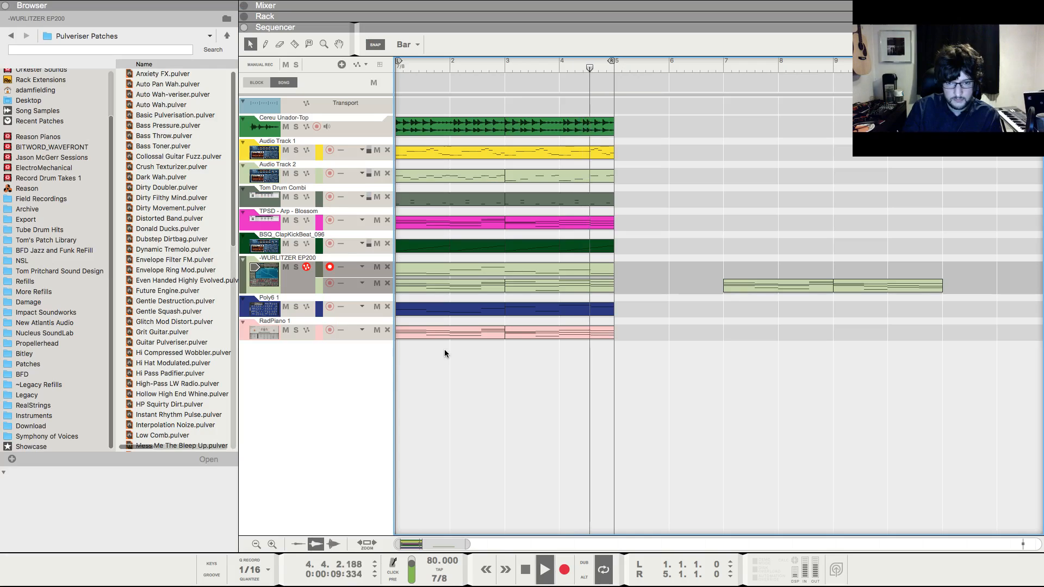
pyautogui.press('F5')
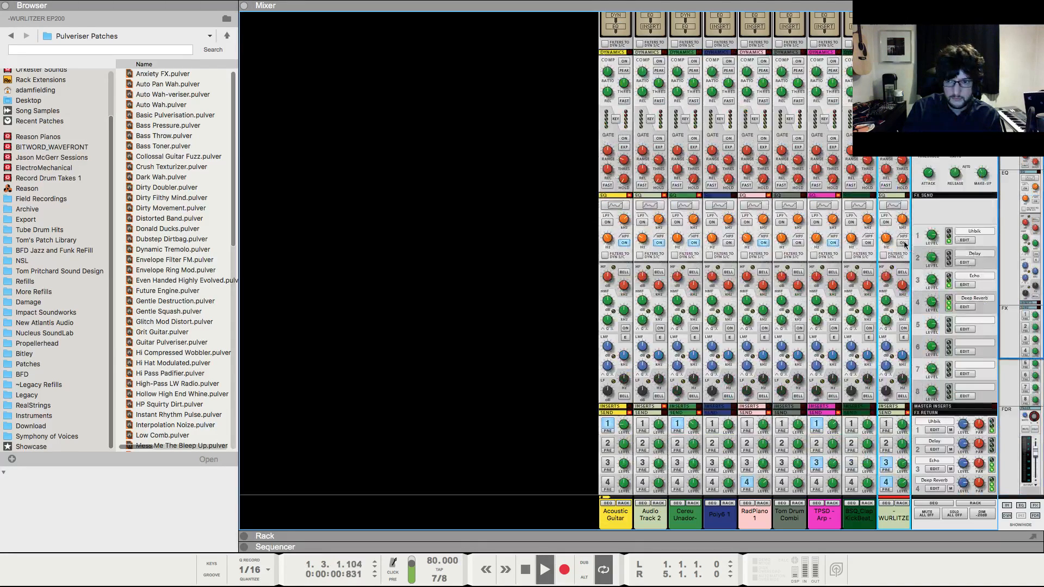
pyautogui.scroll(3, 891, 245)
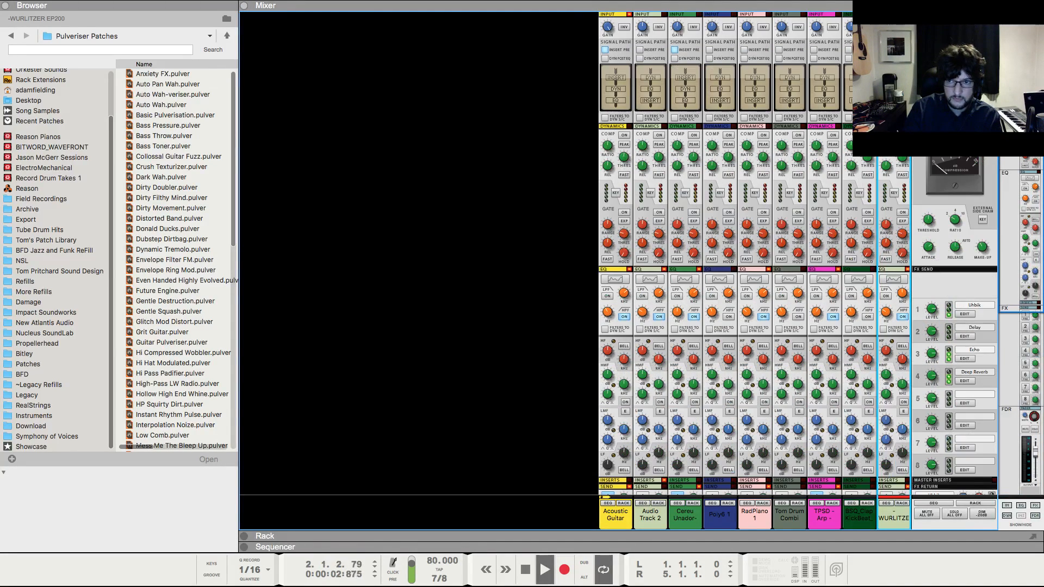
pyautogui.scroll(-8, 890, 261)
pyautogui.press('space')
pyautogui.hotkey('shift', 'Return')
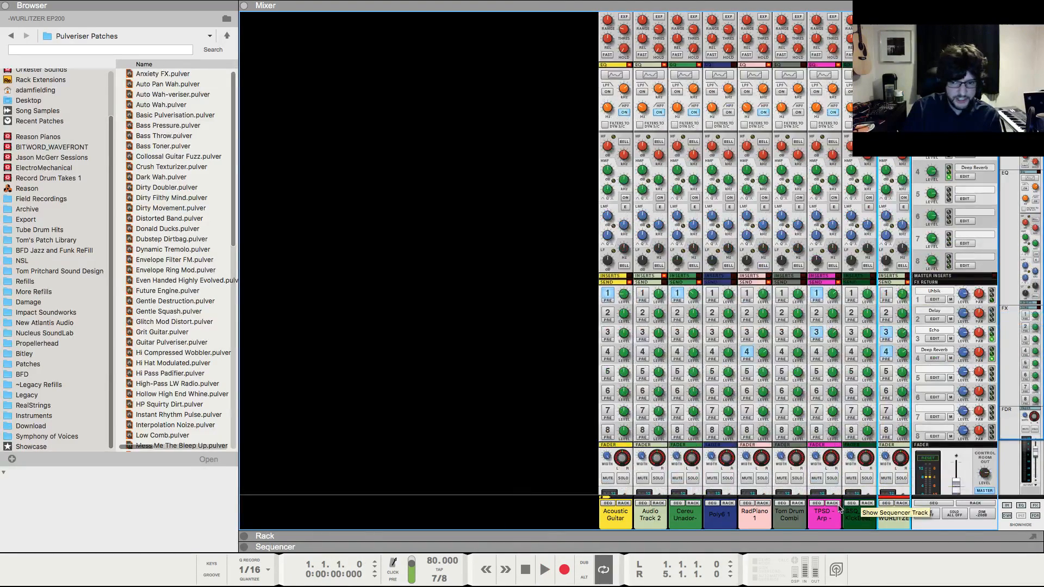
# - Replace the TPSD - Arp - Blossom patch with TPSD - Arp - Binary Sunset and start playback
pyautogui.click(832, 502)
pyautogui.click(564, 67)
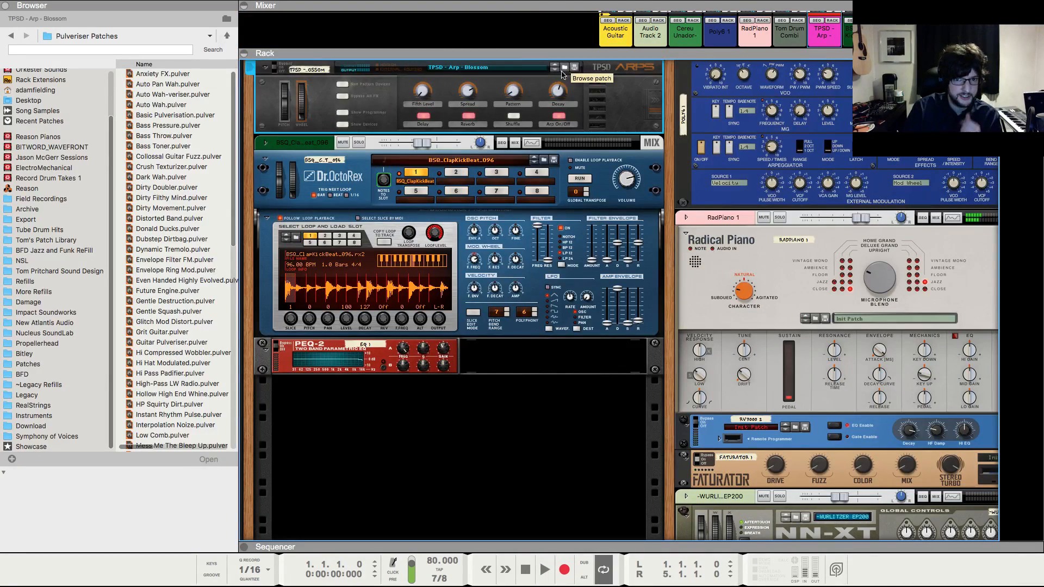
pyautogui.click(137, 168)
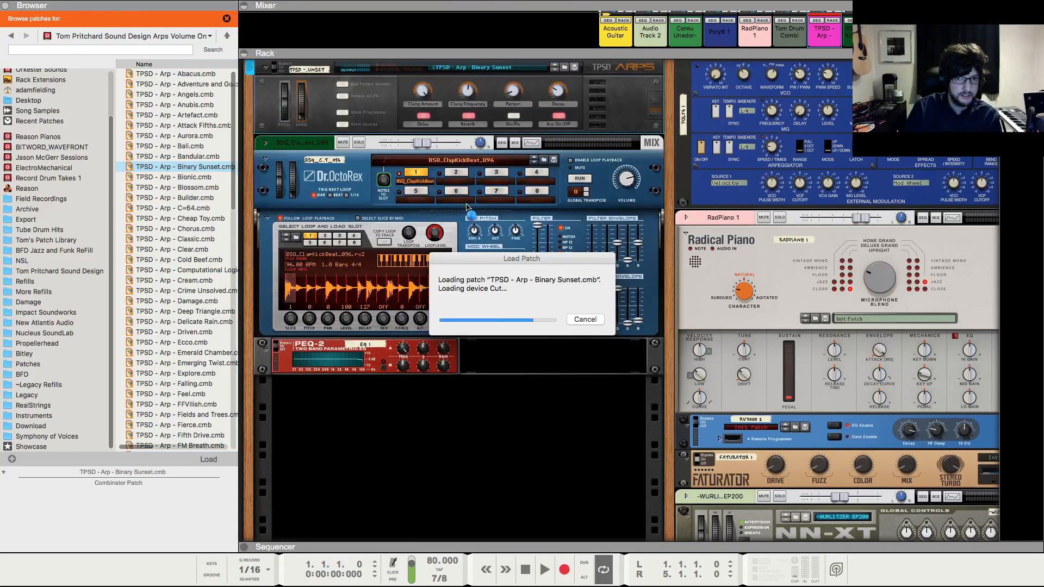
pyautogui.press('space')
# - Set the TPSD Arp channel's level to -5.51 dB in the mixer and solo the channel
pyautogui.press('F5')
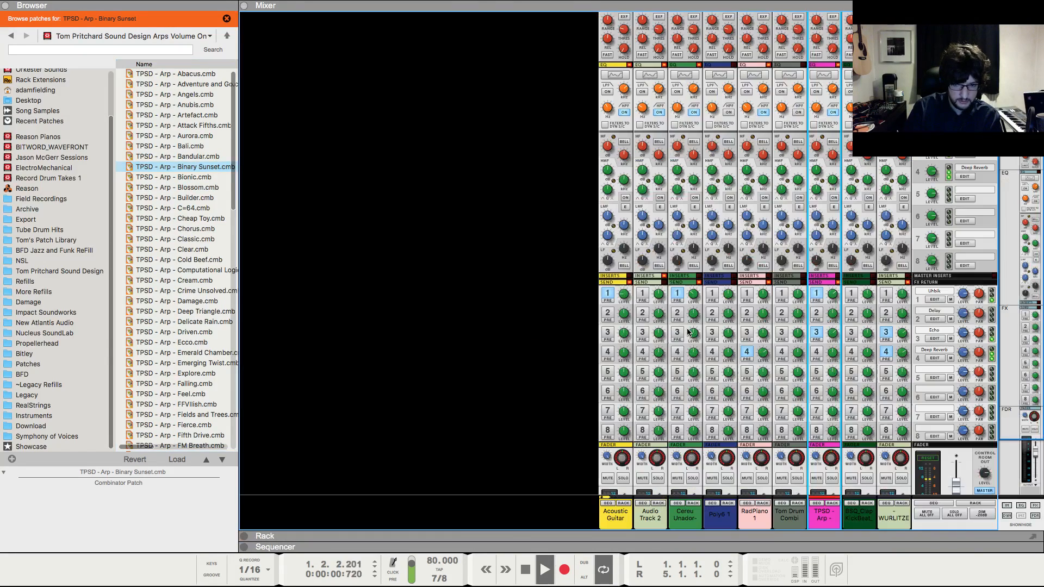
pyautogui.scroll(-3, 728, 427)
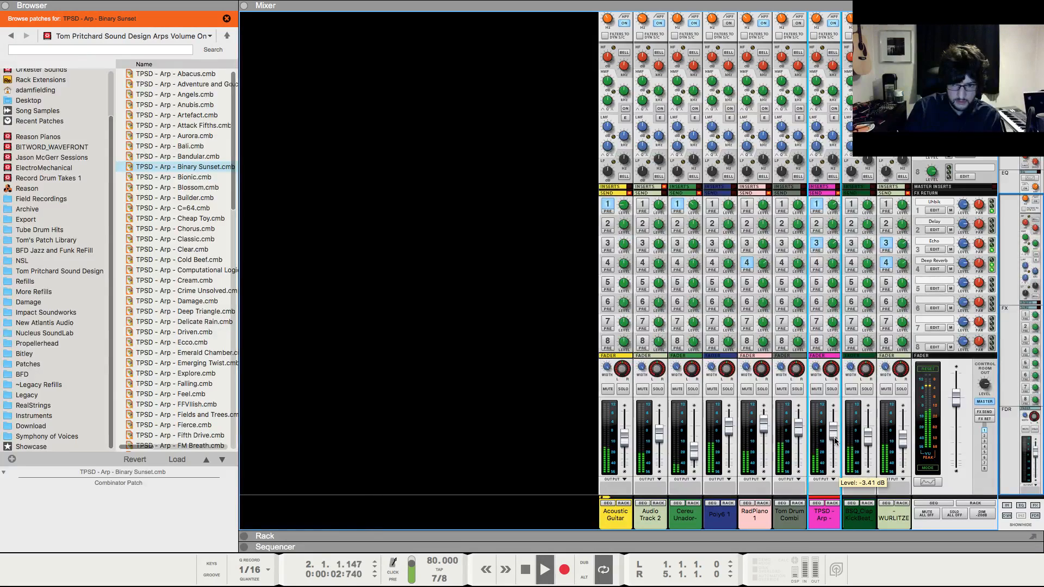
pyautogui.moveTo(835, 439); pyautogui.dragTo(837, 438)
pyautogui.click(832, 390)
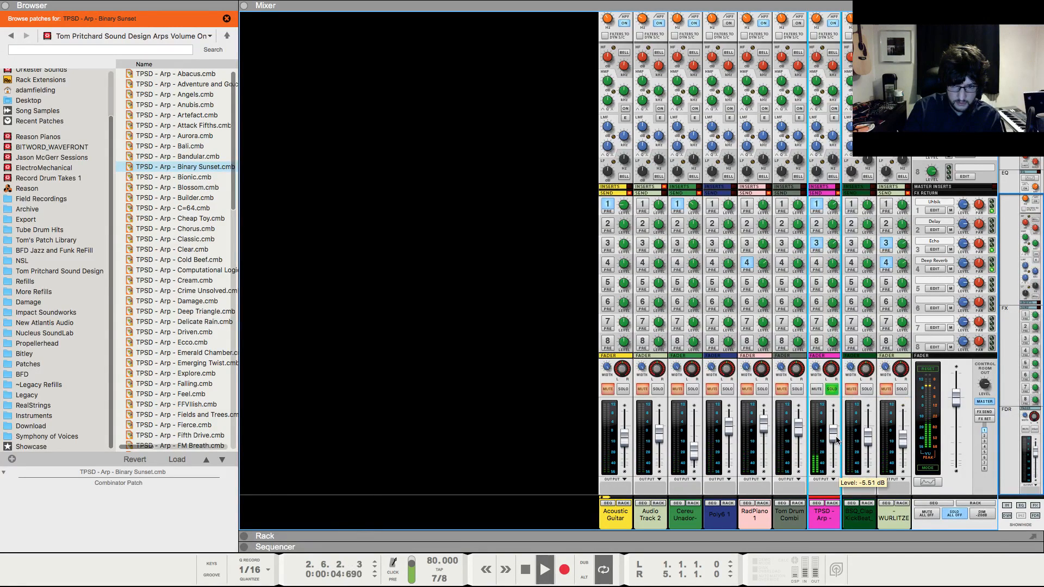
# - Toggle the Delay on the Binary Sunset arp Combinator and take its mixer channel out of solo
pyautogui.press('F6')
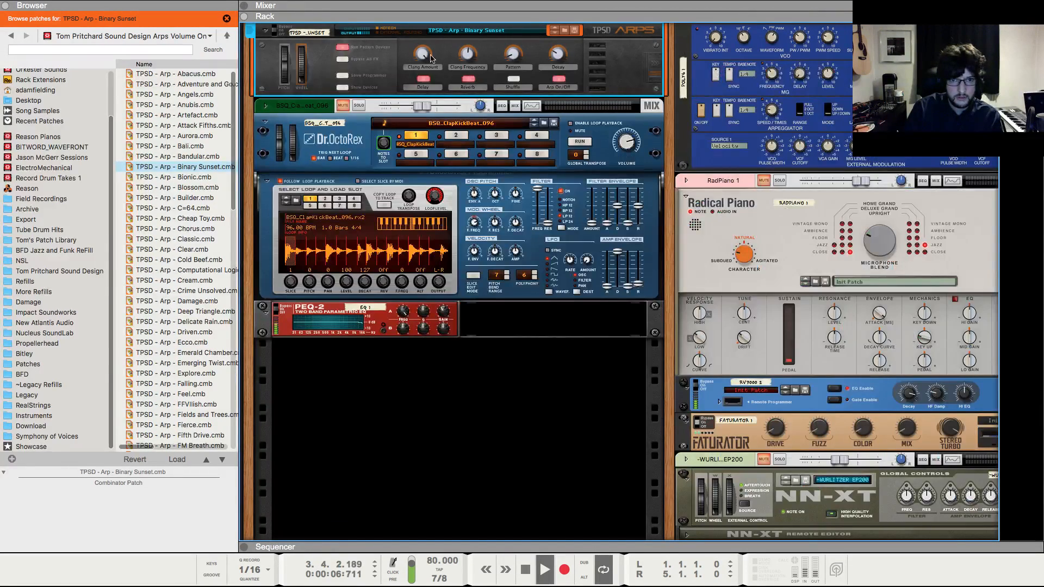
pyautogui.click(425, 80)
pyautogui.press('F5')
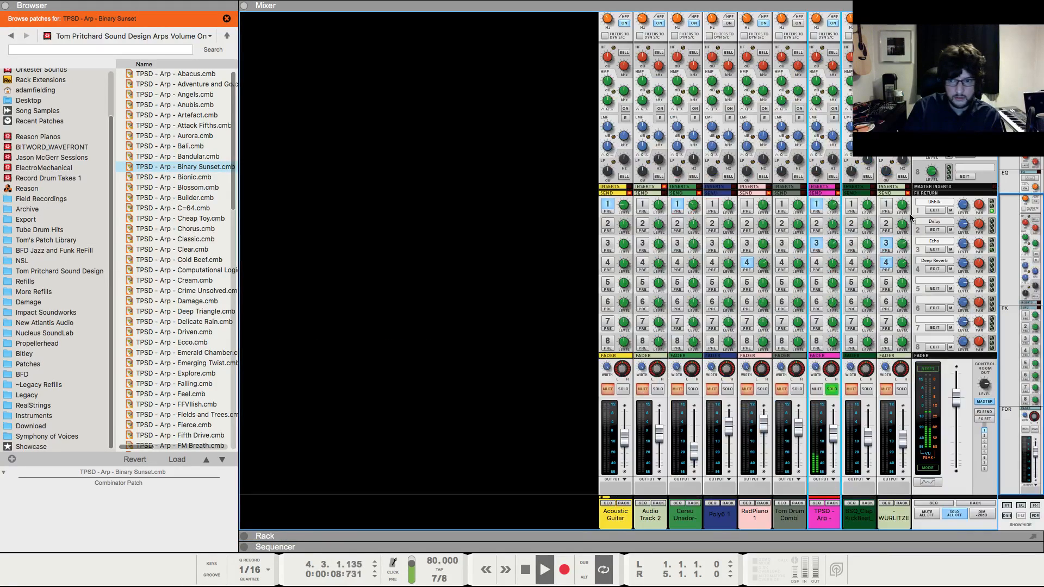
pyautogui.click(831, 389)
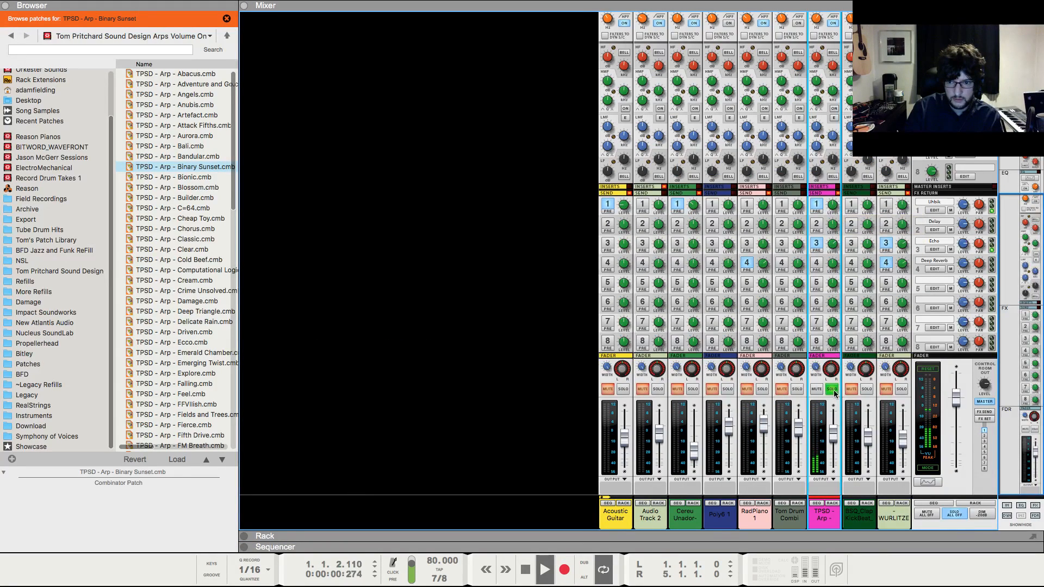
# - Fine-tune the TPSD Arp channel fader against the full mix and return to the arrangement
pyautogui.moveTo(833, 442); pyautogui.dragTo(832, 436)
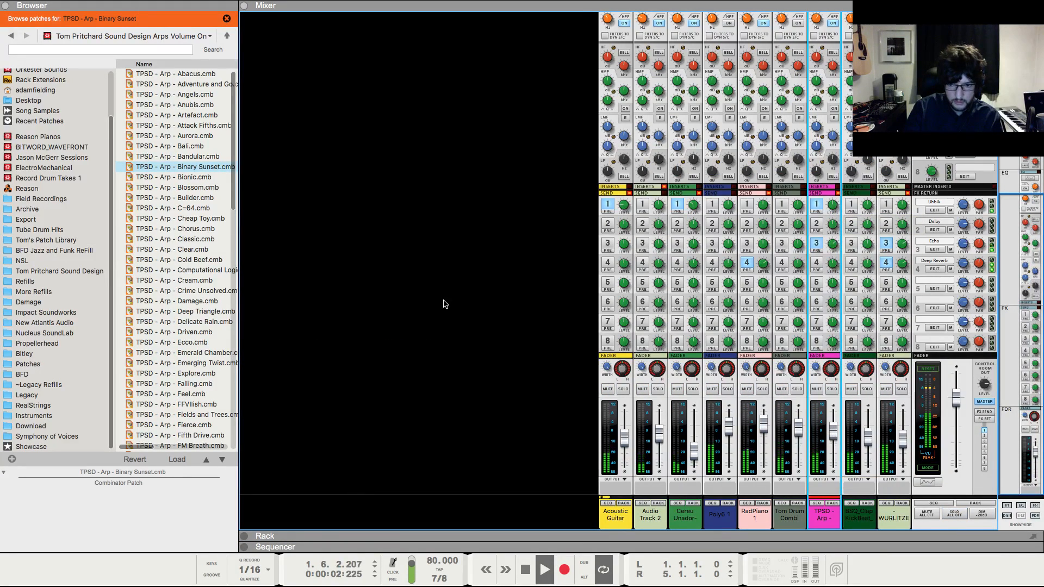
pyautogui.press('F6')
pyautogui.press('F5')
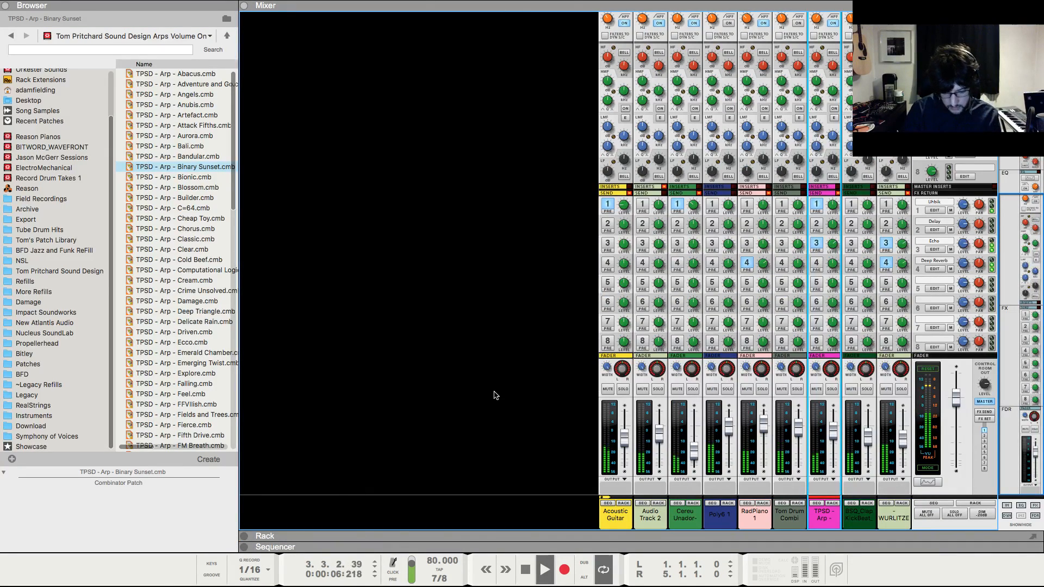
pyautogui.press('F7')
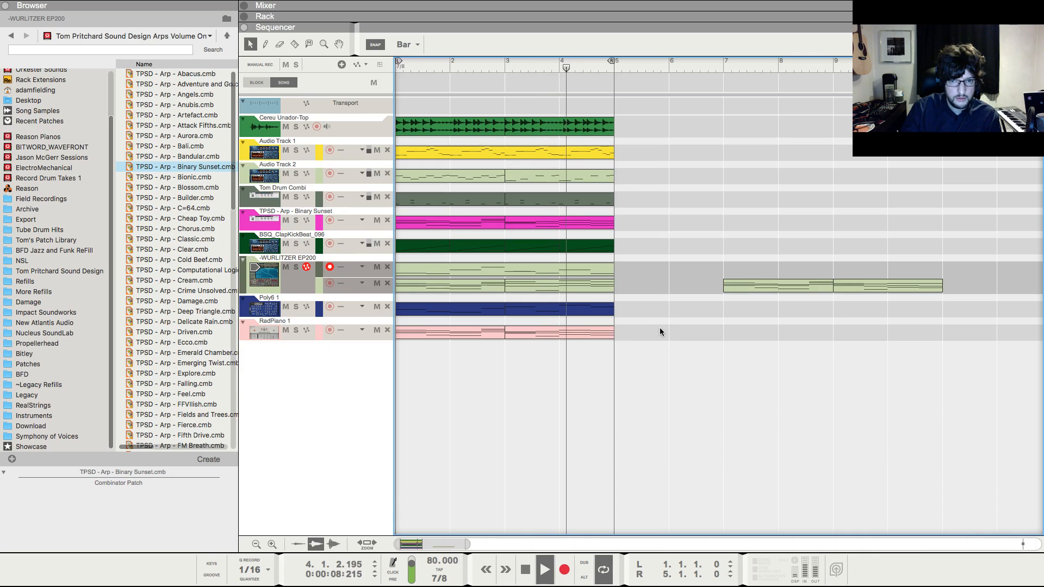
# - Select Audio Track 1, bring up its guitar devices in the rack, and stop playback
pyautogui.click(294, 157)
pyautogui.press('F5')
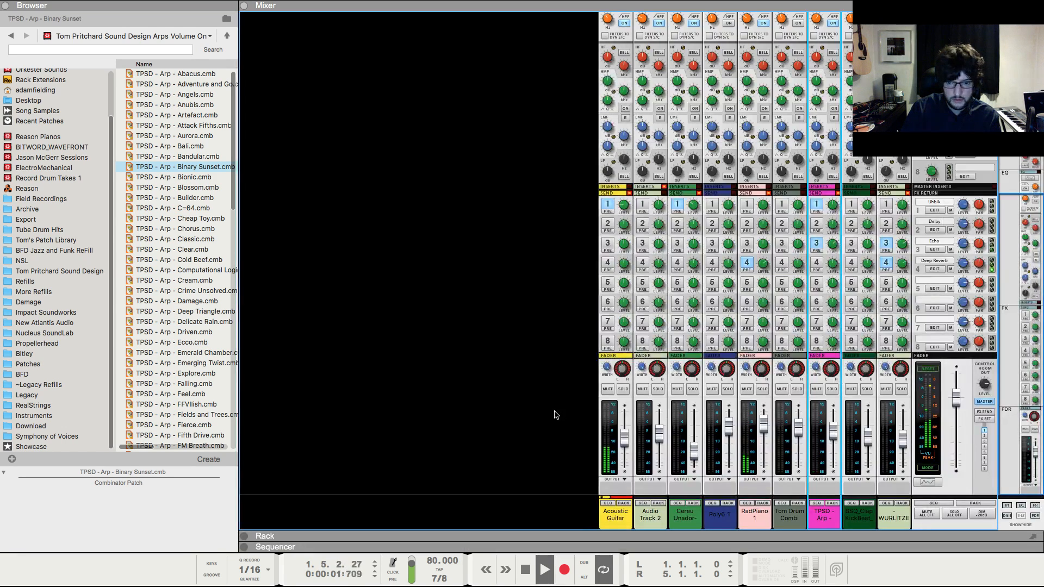
pyautogui.press('F6')
pyautogui.press('space')
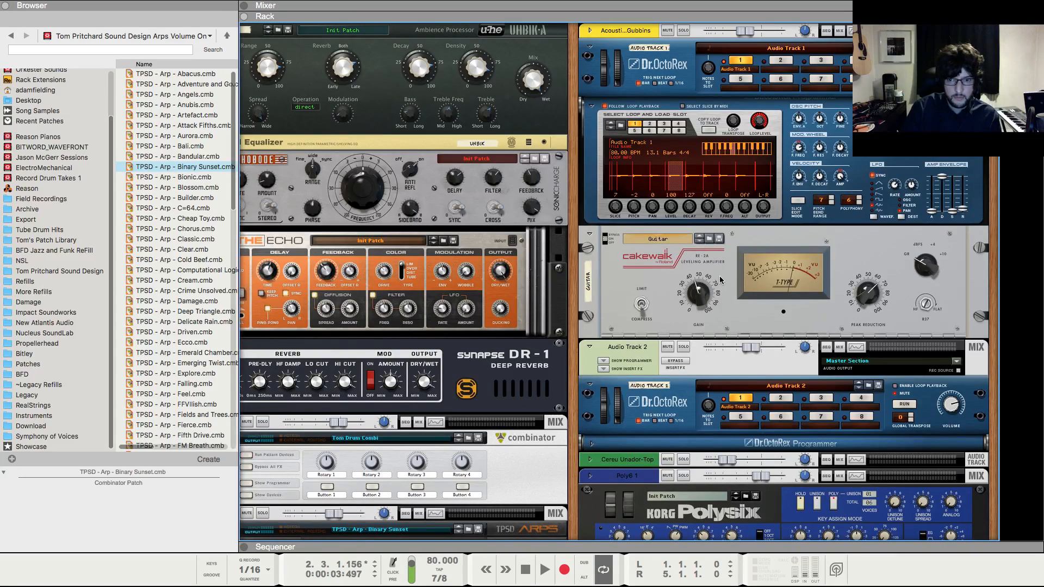
# - Add Peff's Buffre Beat Repeater after the guitar's RE-2A Leveling Amplifier and select the RE-2A
pyautogui.rightClick(719, 274)
pyautogui.moveTo(764, 383)
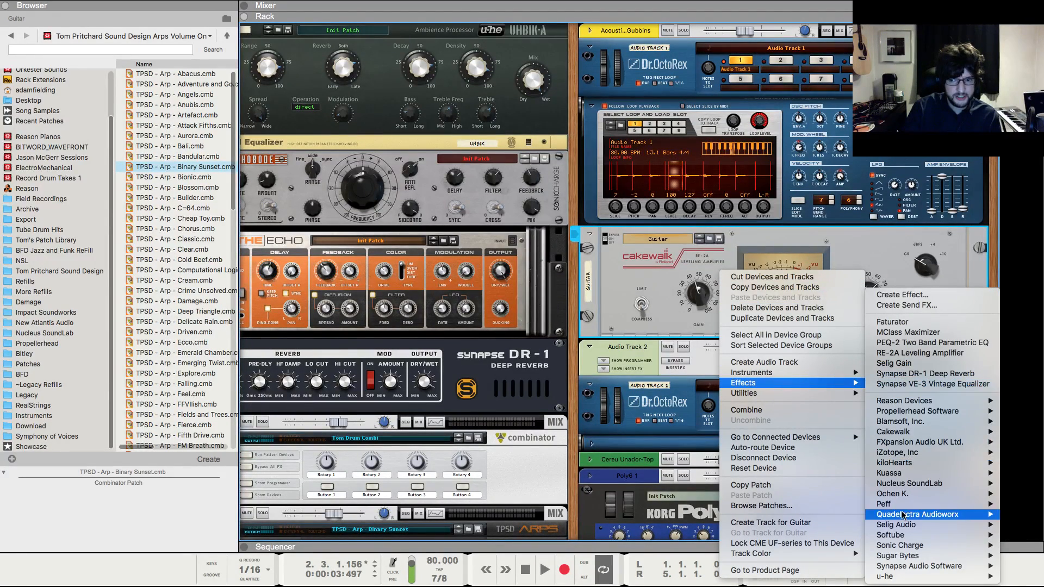
pyautogui.moveTo(904, 504)
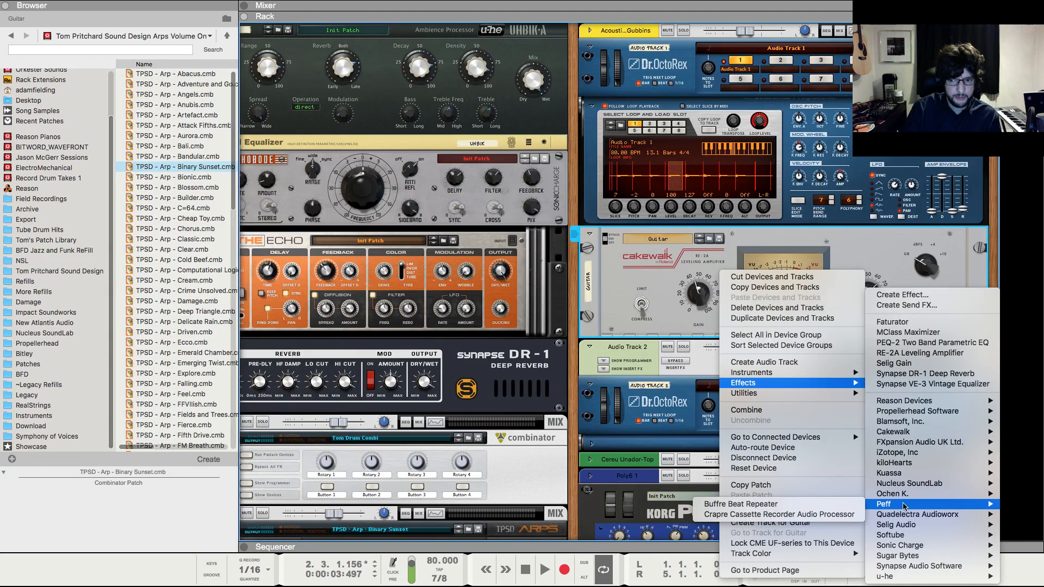
pyautogui.click(829, 507)
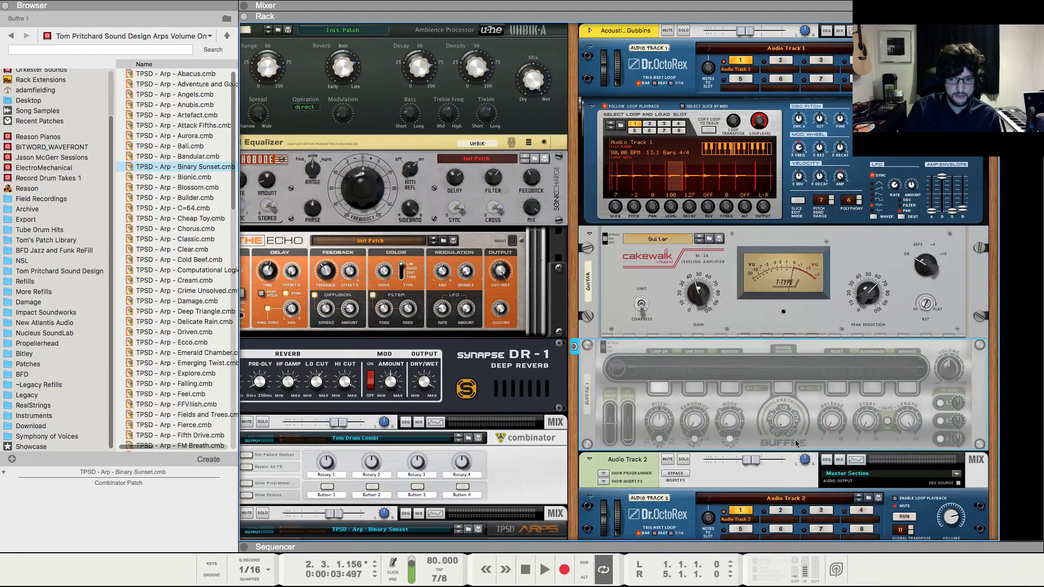
pyautogui.click(751, 318)
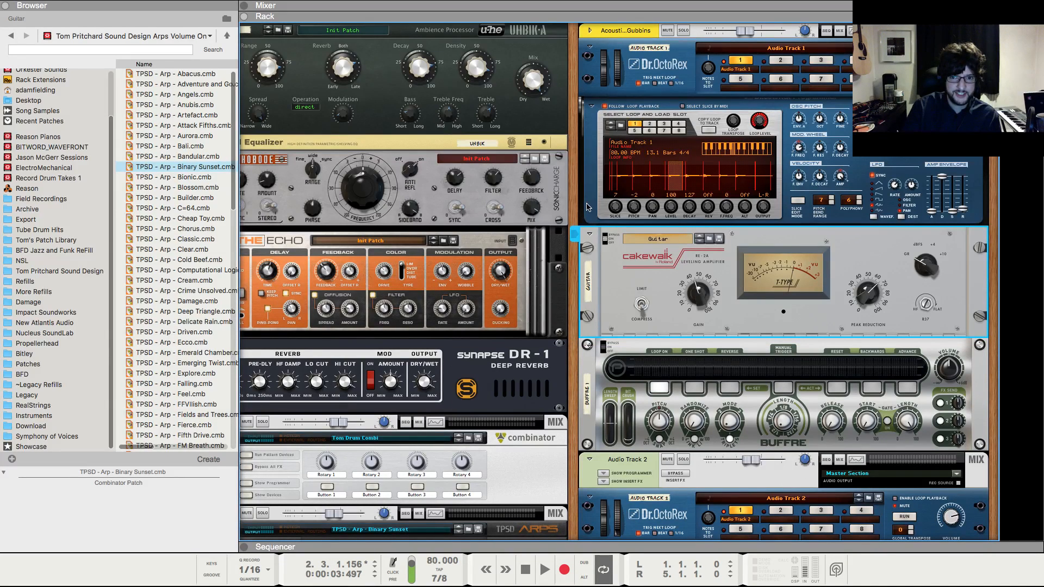
# - Create an empty two-bar clip at bar 1 on the Buffre 1 track, solo the track, and open the clip for note editing
pyautogui.click(721, 346)
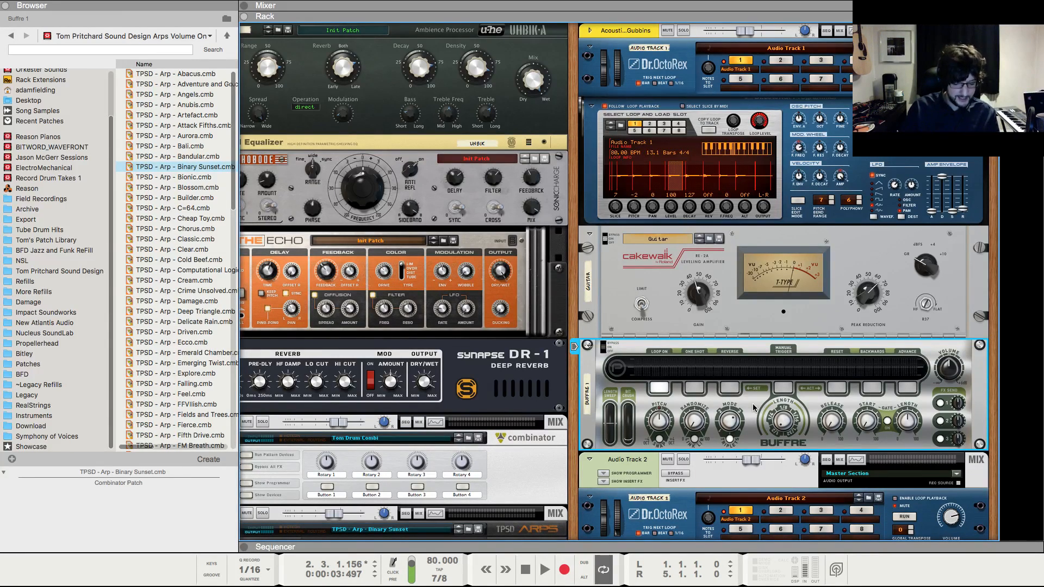
pyautogui.press('F7')
pyautogui.hotkey('shift', 'Return')
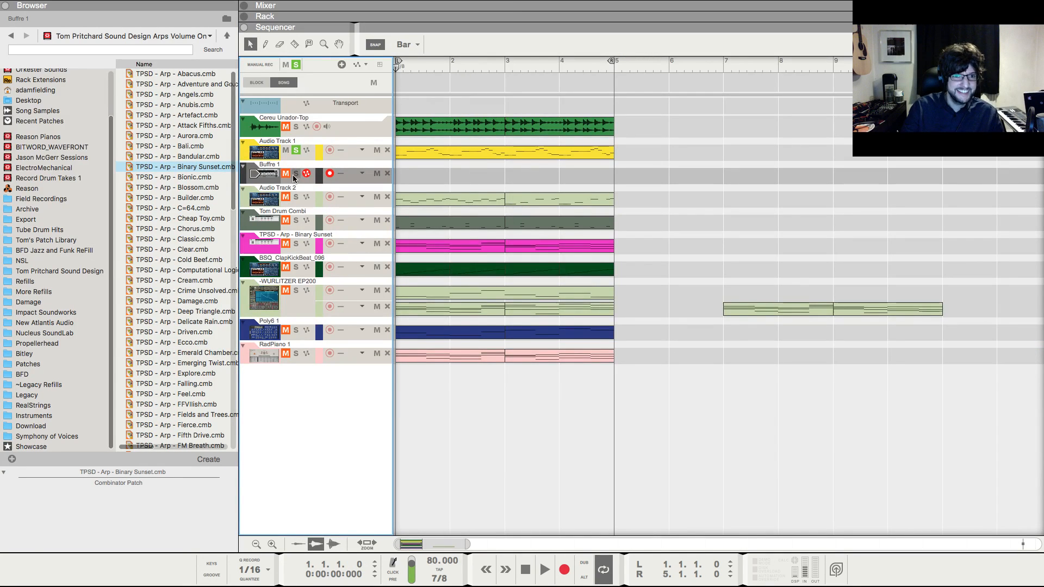
pyautogui.moveTo(413, 179); pyautogui.dragTo(506, 176)
pyautogui.doubleClick(503, 175)
pyautogui.press('h')
pyautogui.press('h')
pyautogui.press('h')
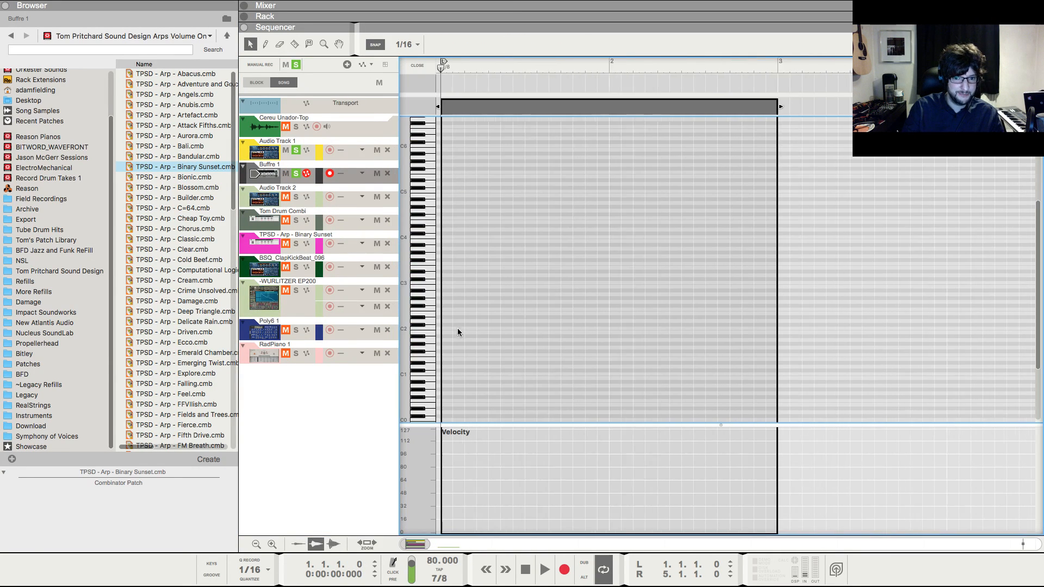
# - Draw a D2 note at 1.1.2 in the Buffre clip, shorten it to two sixteenths, and audition it
pyautogui.keyDown('super'); pyautogui.click(463, 320); pyautogui.keyUp('super')
pyautogui.moveTo(465, 320); pyautogui.dragTo(521, 320)
pyautogui.press('space')
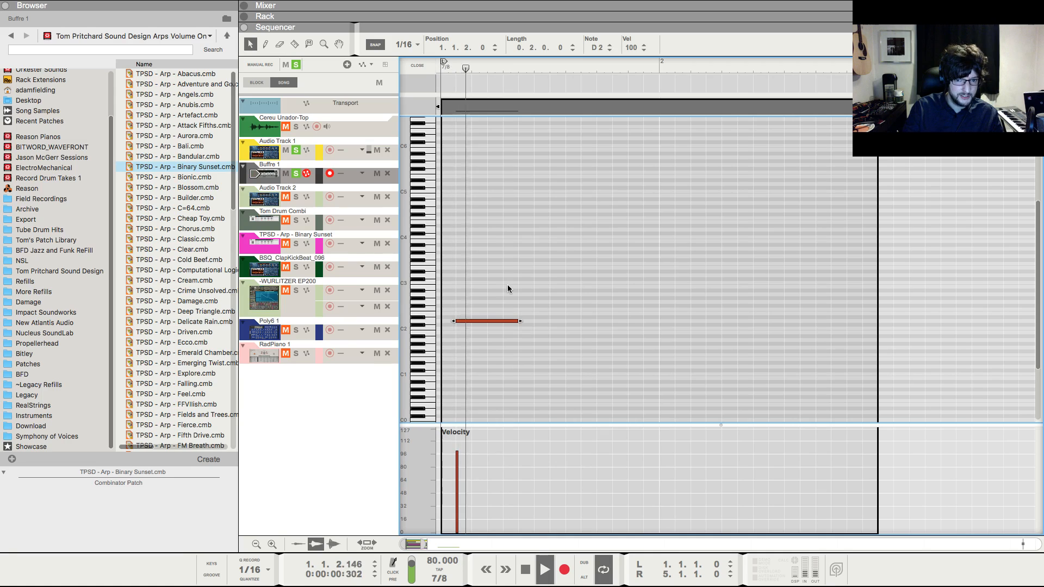
pyautogui.press('space')
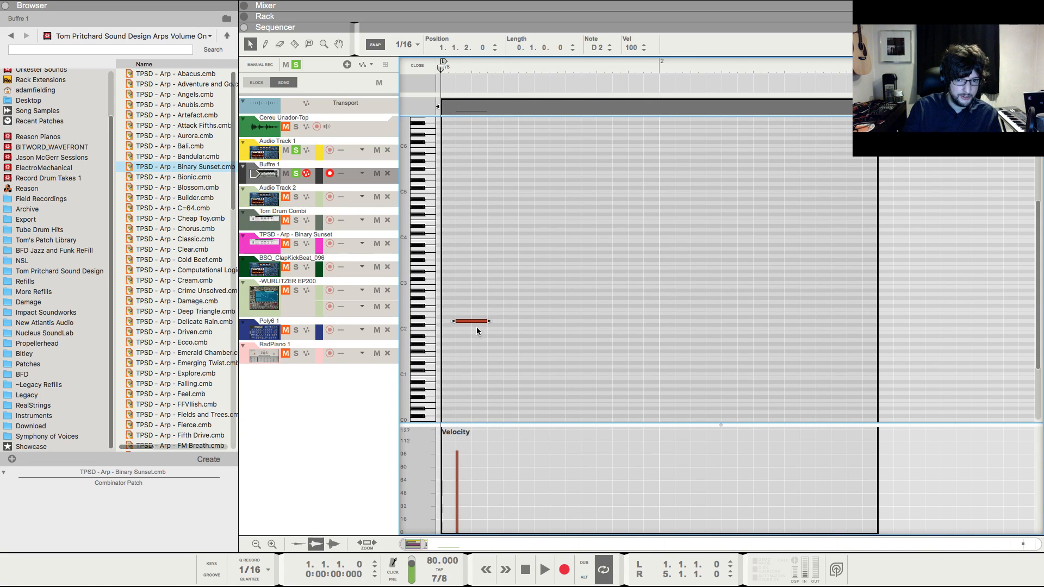
pyautogui.press('space')
pyautogui.press('space')
# - Lower the note at 1.1.2 to B1, draw a D2 note at 1.3.1, and audition the repeats
pyautogui.moveTo(477, 320)
pyautogui.mouseDown()
pyautogui.moveTo(477, 339)
pyautogui.moveTo(537, 316)
pyautogui.mouseUp()
pyautogui.press('space')
pyautogui.press('space')
pyautogui.press('space')
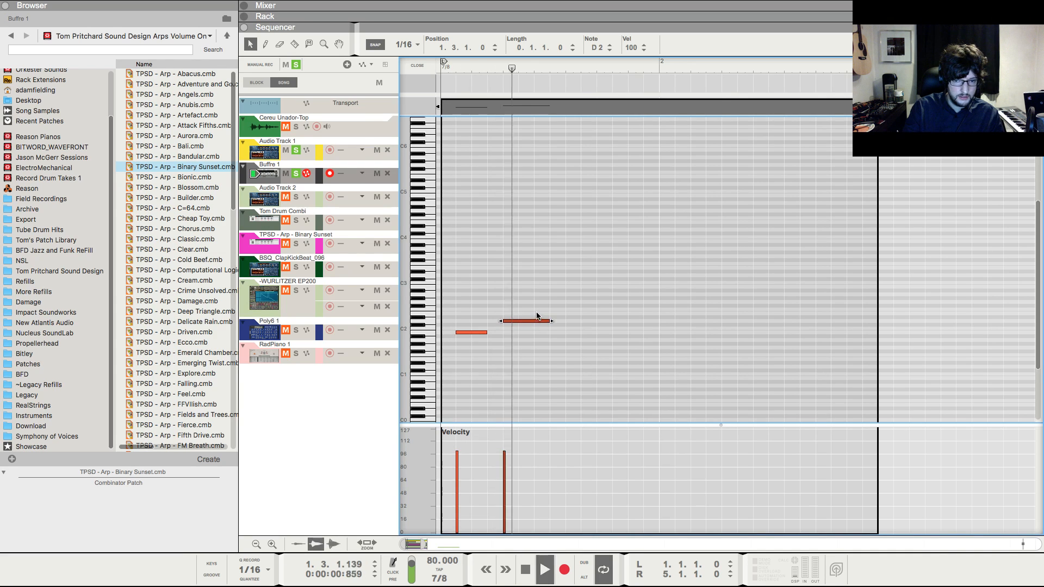
pyautogui.press('space')
pyautogui.press('space')
pyautogui.press('space')
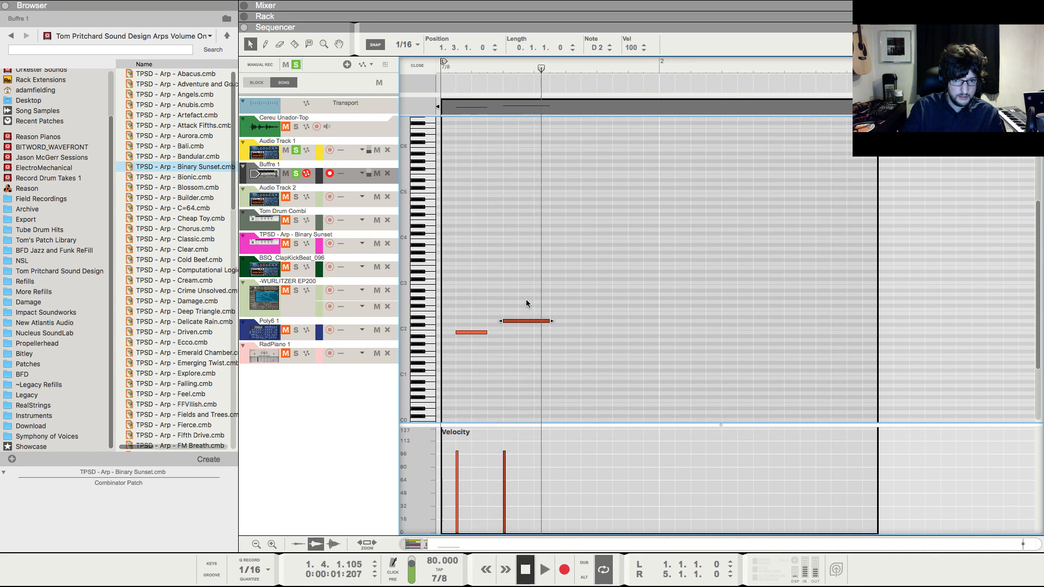
# - Shorten the D2 note to two sixteenths and add F#2 at 1.4.2, G#1 at 1.5.2 and F#2 at 1.6.2
pyautogui.moveTo(550, 306); pyautogui.dragTo(597, 305)
pyautogui.moveTo(581, 344); pyautogui.dragTo(627, 344)
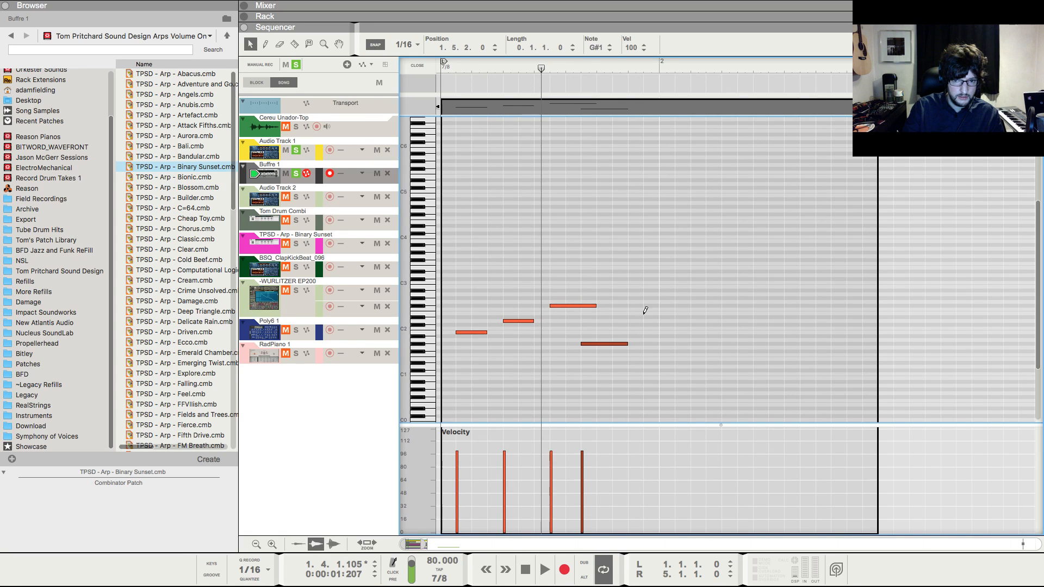
pyautogui.click(617, 305)
pyautogui.press('space')
pyautogui.press('space')
# - Shorten the F#2 note at 1.4.2 to a single sixteenth, auditioning the pattern between trims
pyautogui.click(596, 306)
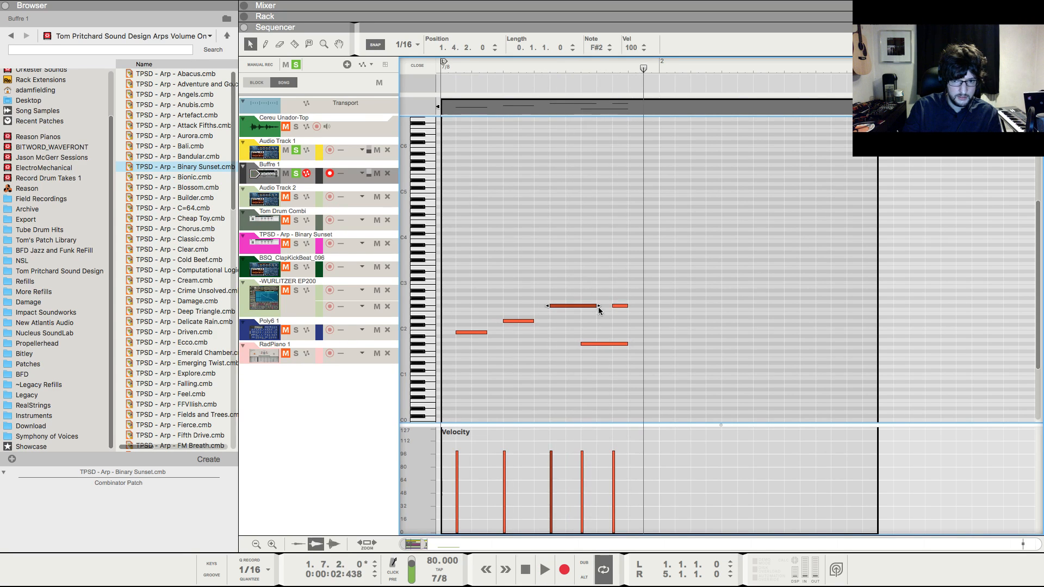
pyautogui.press('space')
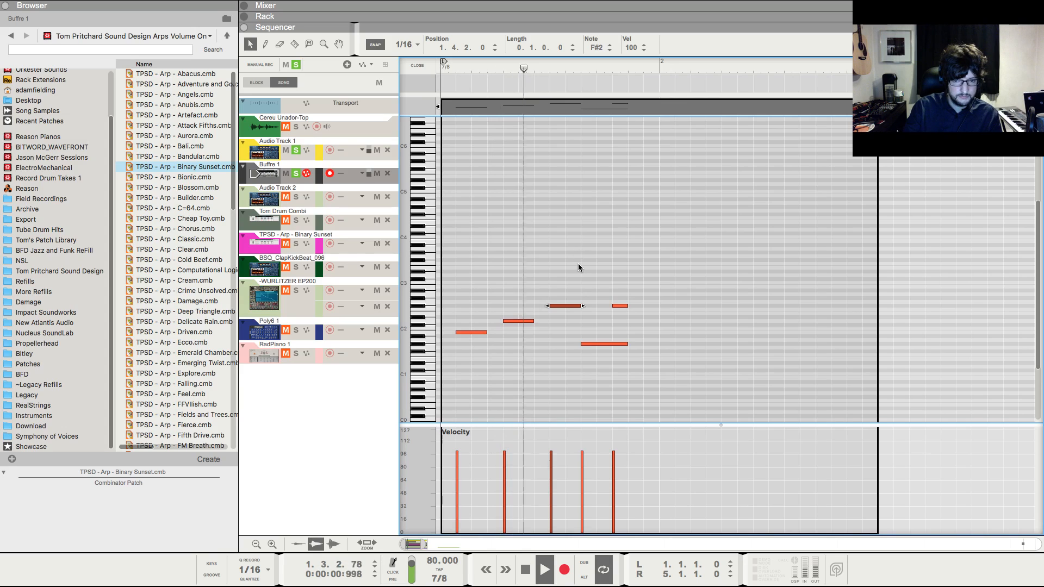
pyautogui.press('space')
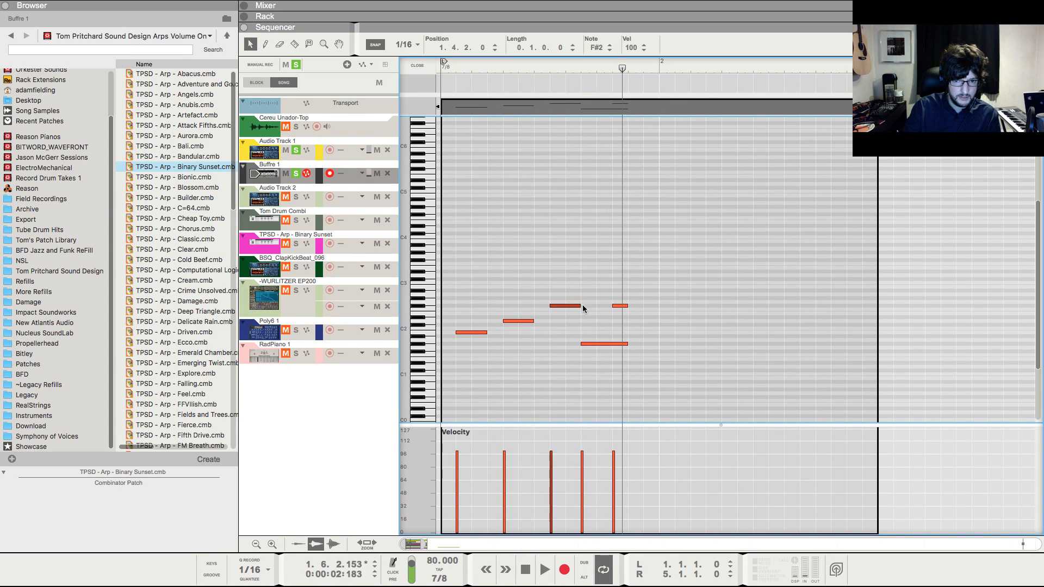
pyautogui.moveTo(582, 305); pyautogui.dragTo(556, 308)
pyautogui.hotkey('shift', 'Return')
pyautogui.press('space')
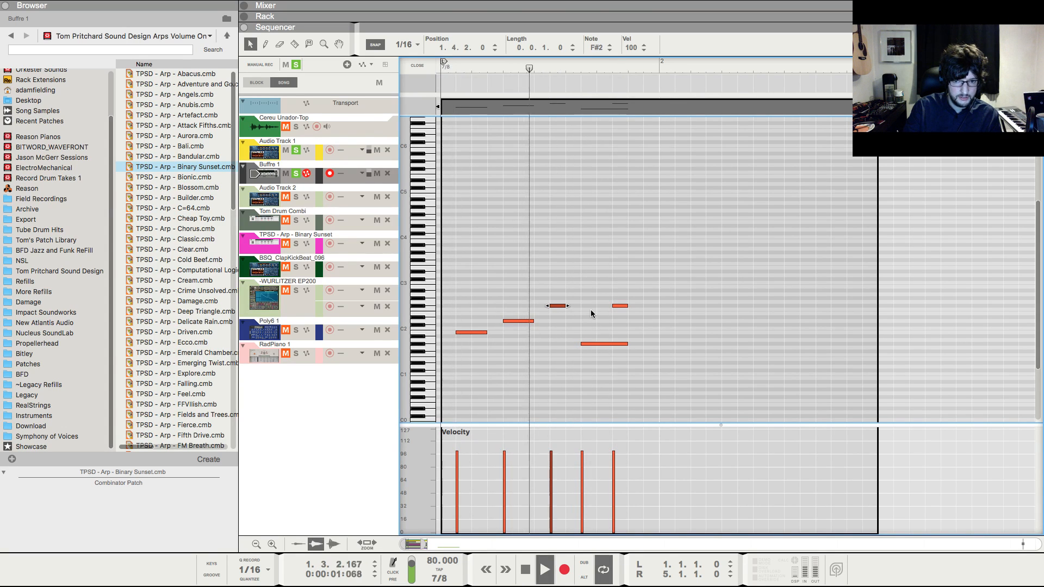
pyautogui.press('space')
# - Audition the end of bar 1, then add a sixteenth note at 1.7.2 and raise it from B1 to D2
pyautogui.click(623, 306)
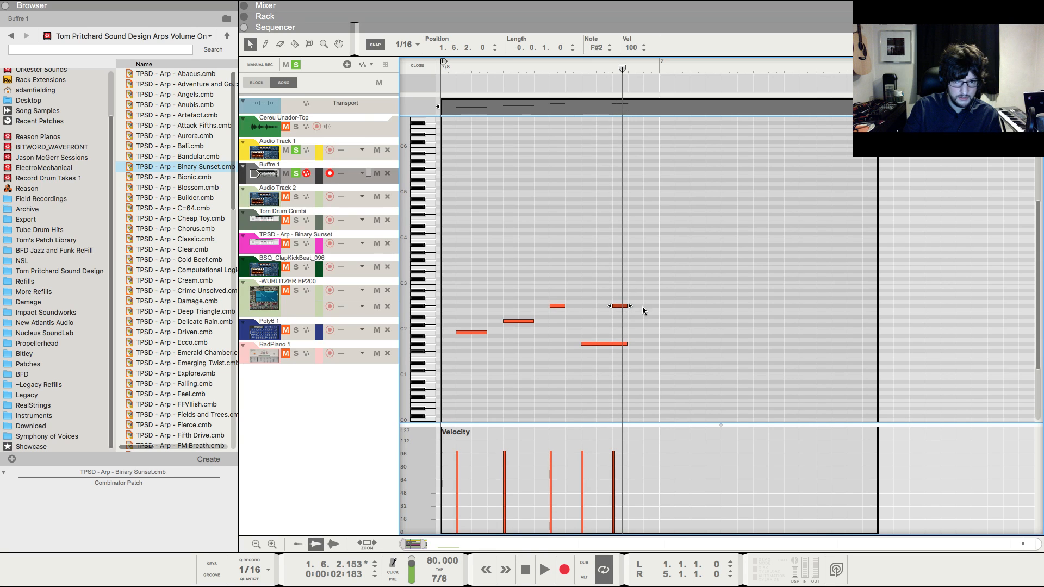
pyautogui.moveTo(612, 69); pyautogui.dragTo(550, 70)
pyautogui.press('space')
pyautogui.click(650, 198)
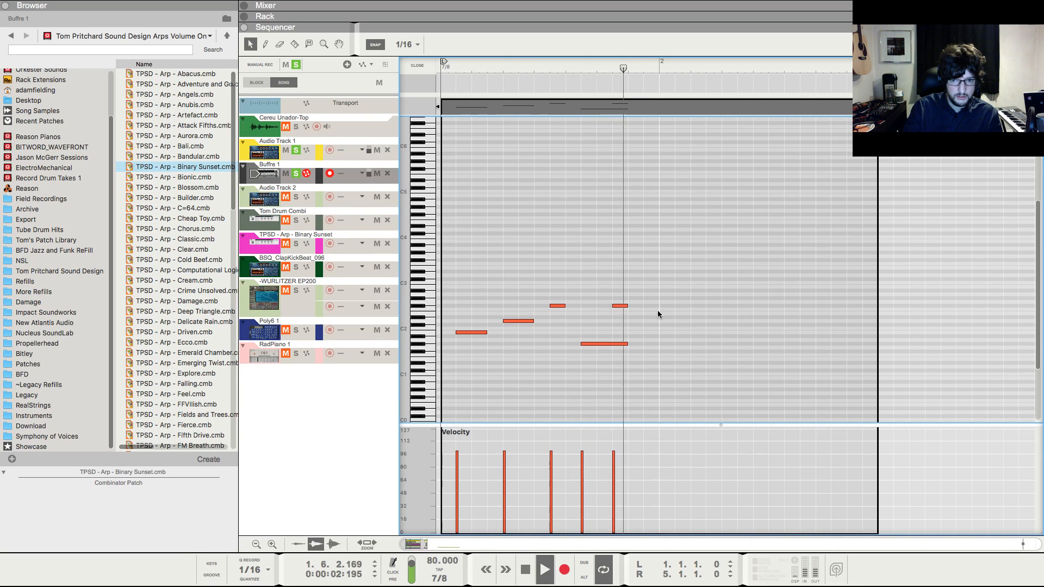
pyautogui.press('space')
pyautogui.keyDown('super'); pyautogui.click(647, 330); pyautogui.keyUp('super')
pyautogui.press('space')
pyautogui.press('space')
pyautogui.hotkey('shift', 'Return')
pyautogui.hotkey('shift', 'Return')
pyautogui.press('space')
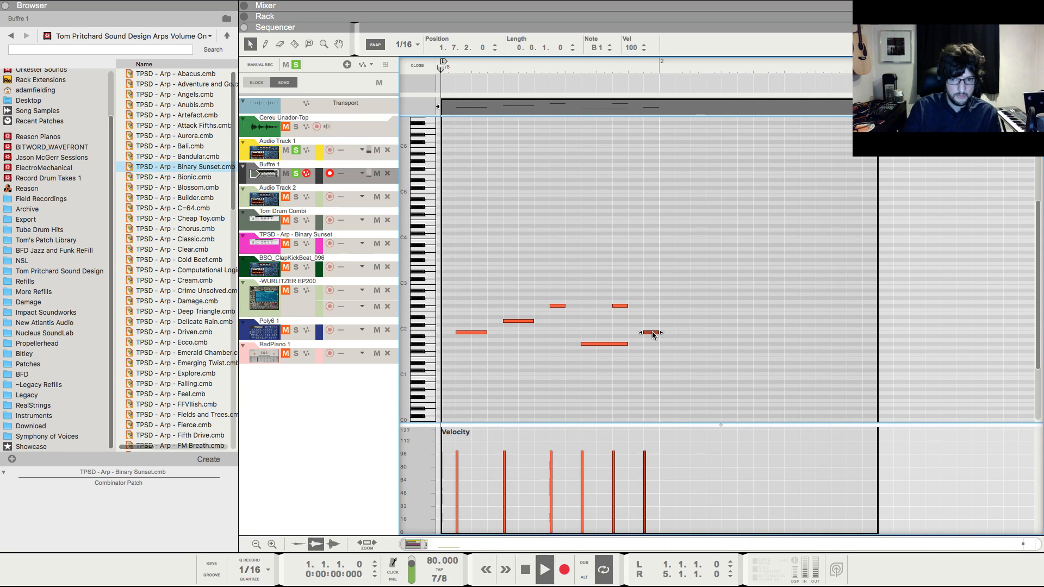
pyautogui.moveTo(652, 335); pyautogui.dragTo(654, 321)
pyautogui.press('space')
# - Copy all of bar 1's Buffre notes into bar 2 and play back the repeated pattern
pyautogui.hotkey('shift', 'Return')
pyautogui.press('super+a')
pyautogui.press('super+c')
pyautogui.click(676, 68)
pyautogui.press('super+v')
pyautogui.click(662, 70)
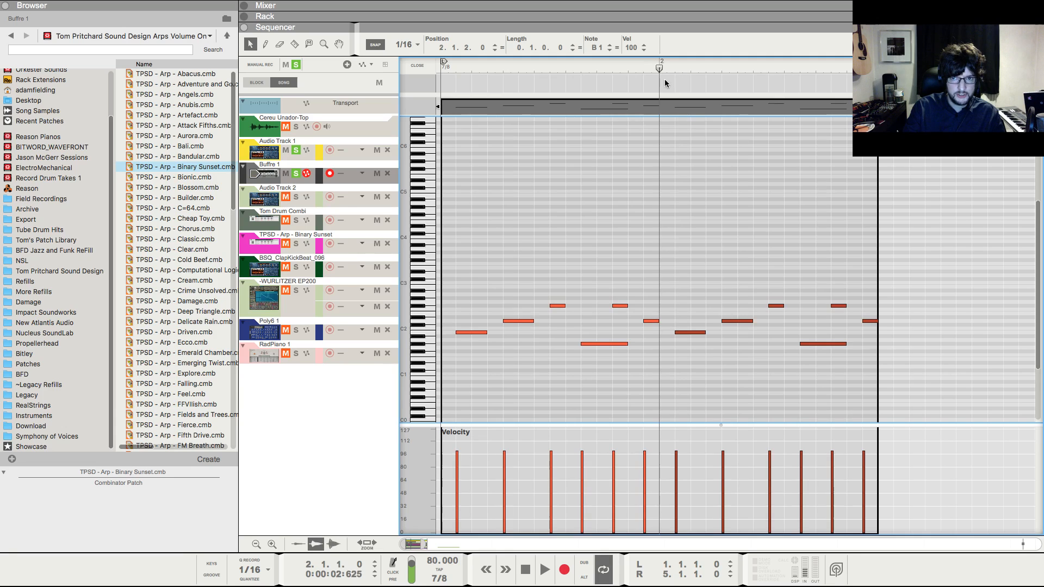
pyautogui.press('space')
pyautogui.click(740, 211)
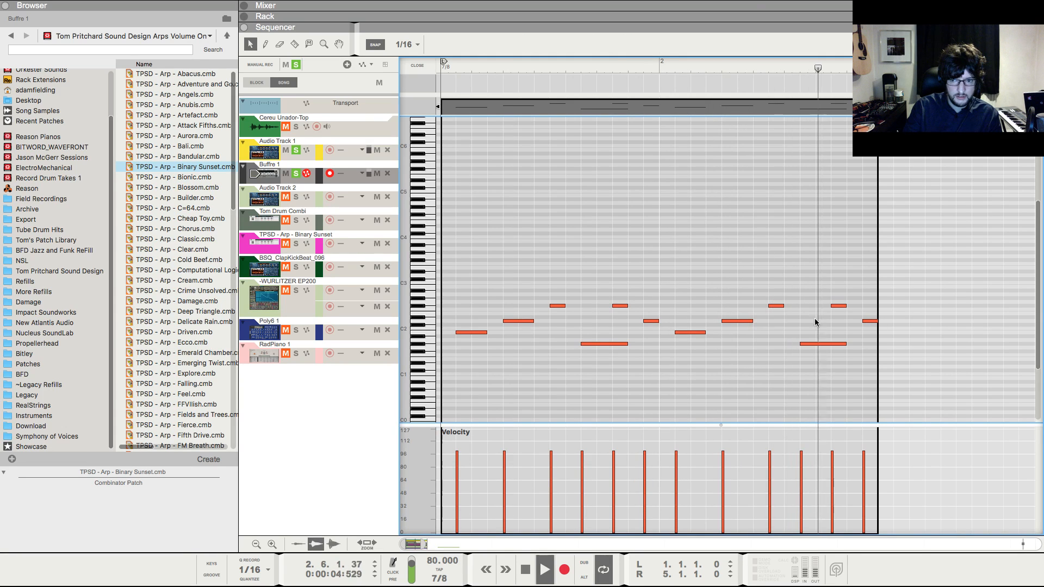
pyautogui.press('space')
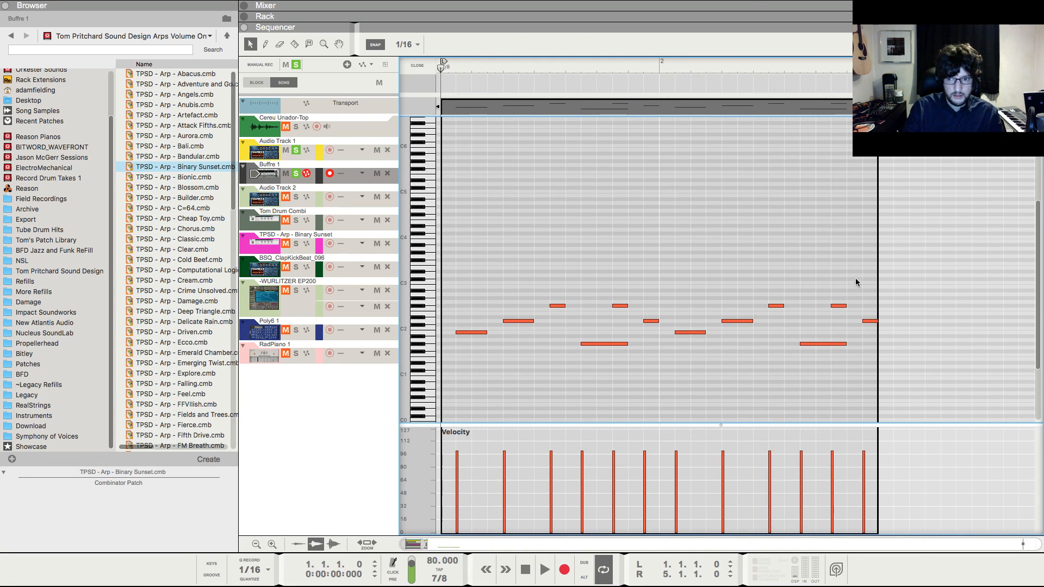
# - Add a sixteenth A2 note at 2.7.1, raise the clip's last note to F#2, and audition the ending
pyautogui.keyDown('super'); pyautogui.click(855, 282); pyautogui.keyUp('super')
pyautogui.moveTo(870, 322); pyautogui.dragTo(854, 305)
pyautogui.click(825, 64)
pyautogui.press('space')
pyautogui.press('space')
pyautogui.click(801, 64)
pyautogui.press('space')
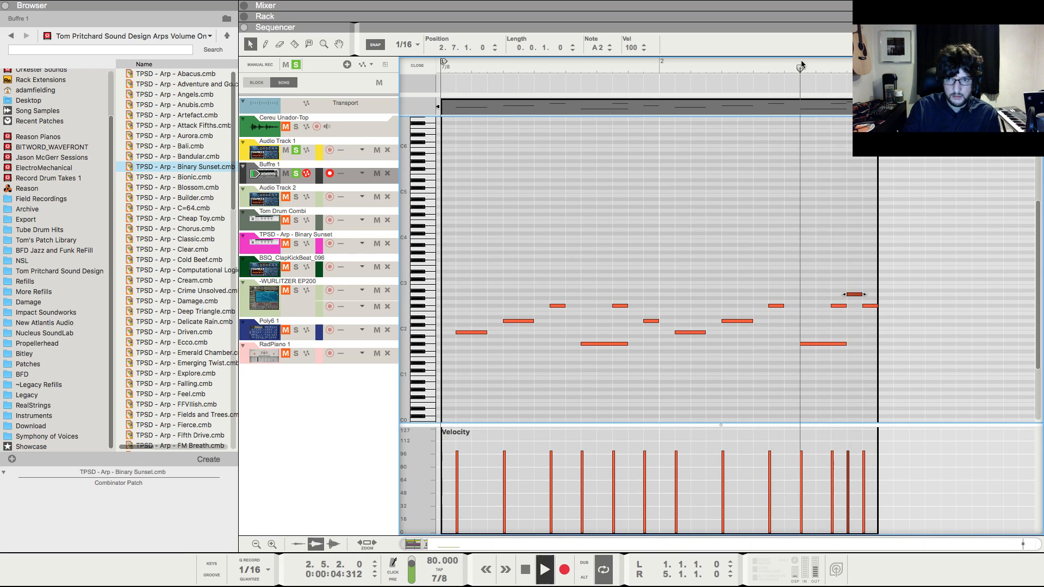
pyautogui.press('space')
pyautogui.hotkey('shift', 'Return')
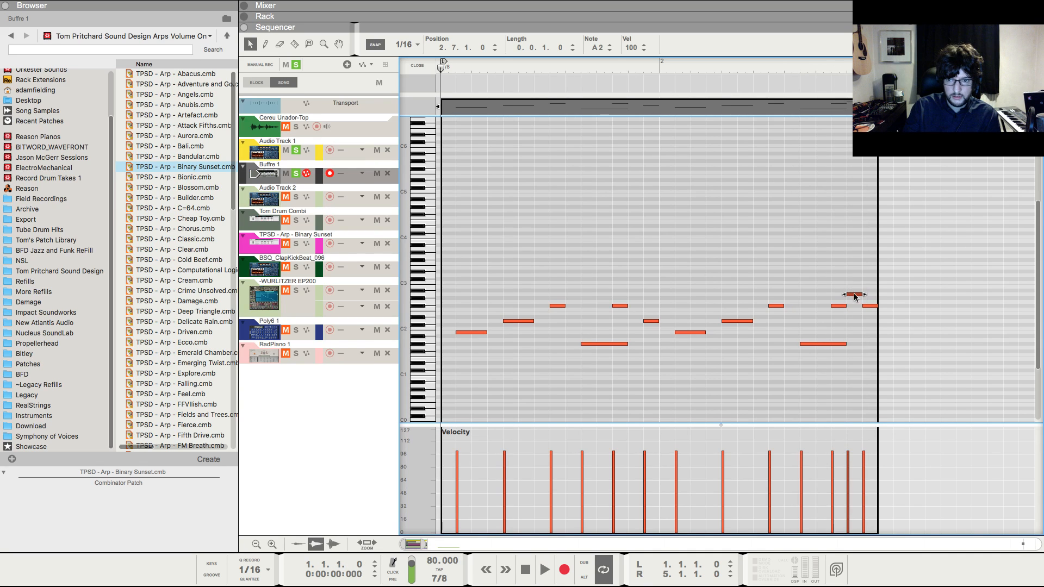
# - Lower the note at 2.7.1 to D#2 and play the clip again from the start
pyautogui.press('space')
pyautogui.moveTo(853, 294); pyautogui.dragTo(854, 317)
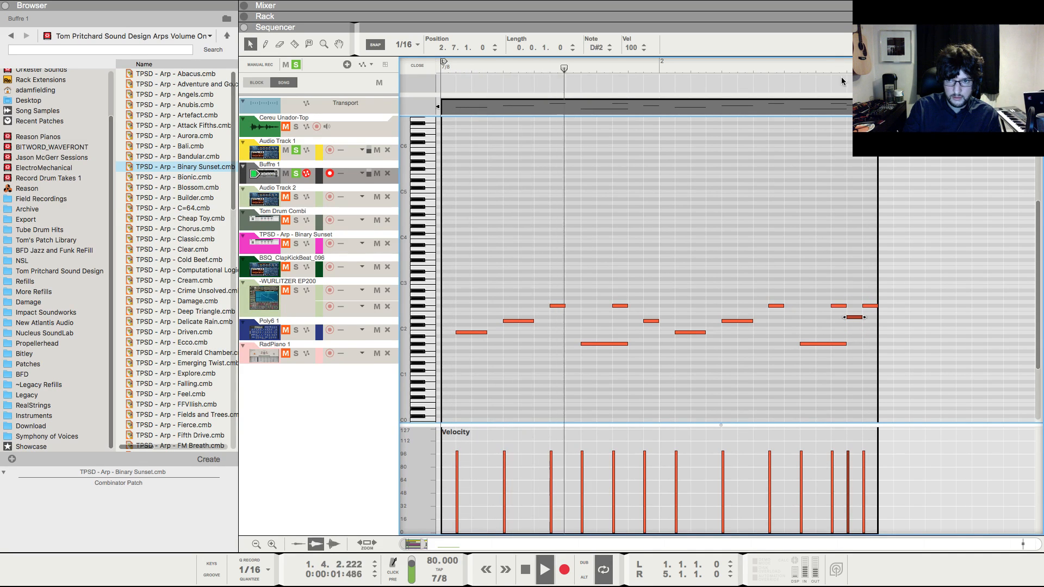
pyautogui.click(829, 67)
pyautogui.press('space')
pyautogui.hotkey('shift', 'Return')
pyautogui.press('space')
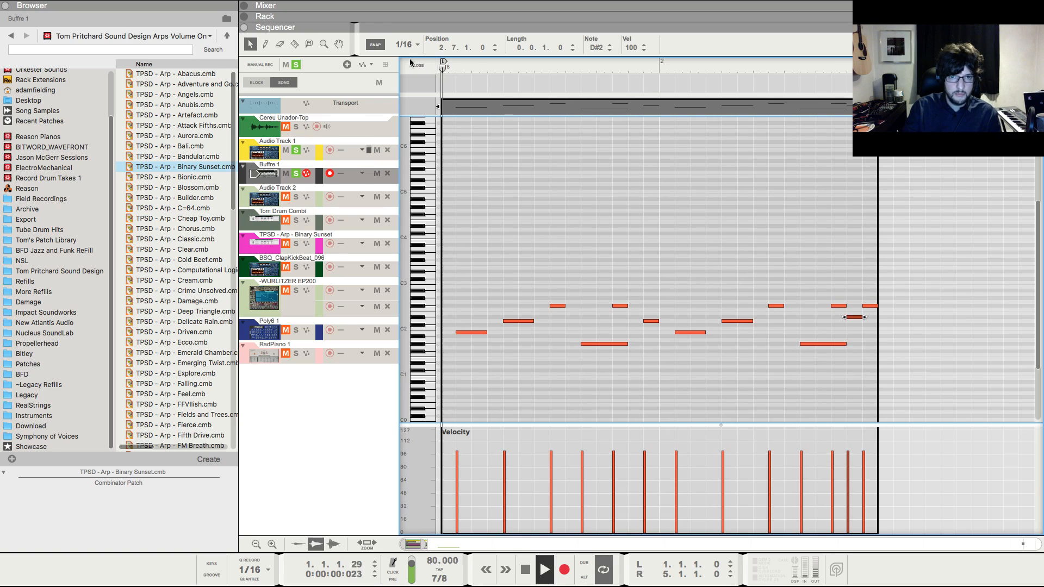
# - Duplicate the Buffre clip to bars 3 and 4 and open the copy for note editing
pyautogui.click(418, 66)
pyautogui.hotkey('ctrl', 'd')
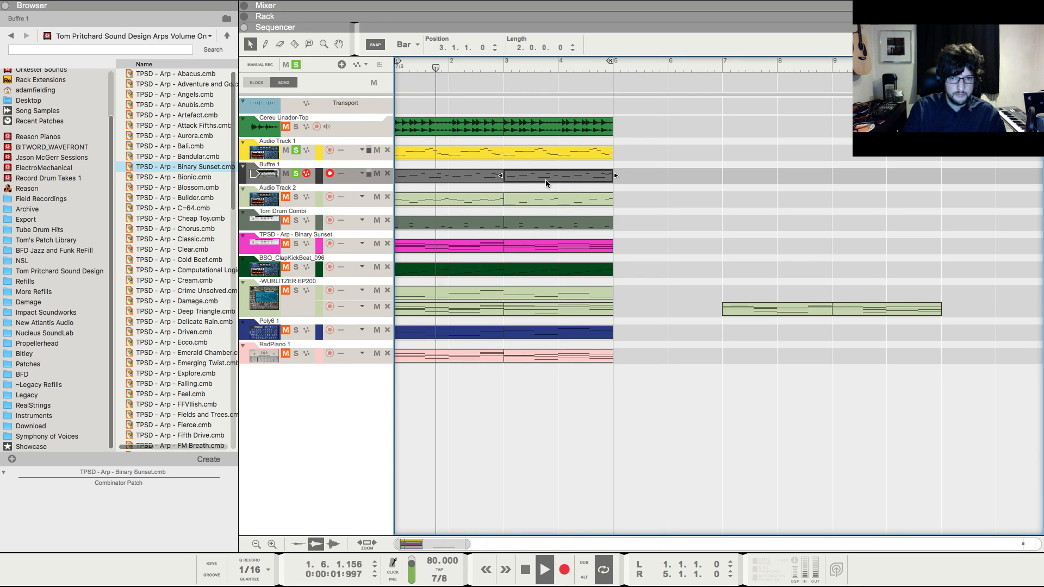
pyautogui.doubleClick(546, 179)
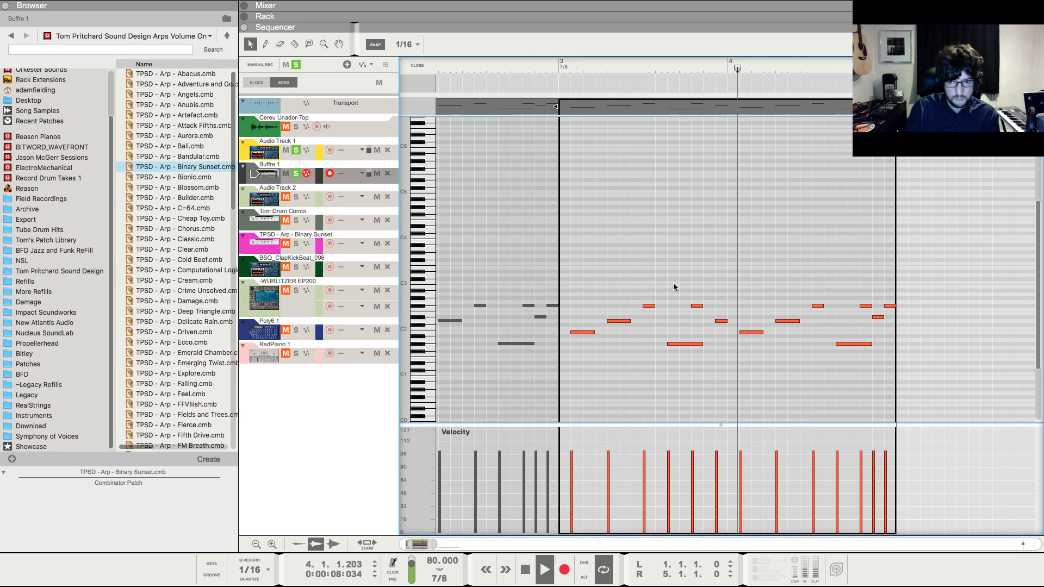
# - Lower the F#2 note at 3.6.2 to D#2 in the duplicated clip and audition the change
pyautogui.press('space')
pyautogui.moveTo(696, 309); pyautogui.dragTo(696, 320)
pyautogui.click(659, 63)
pyautogui.press('space')
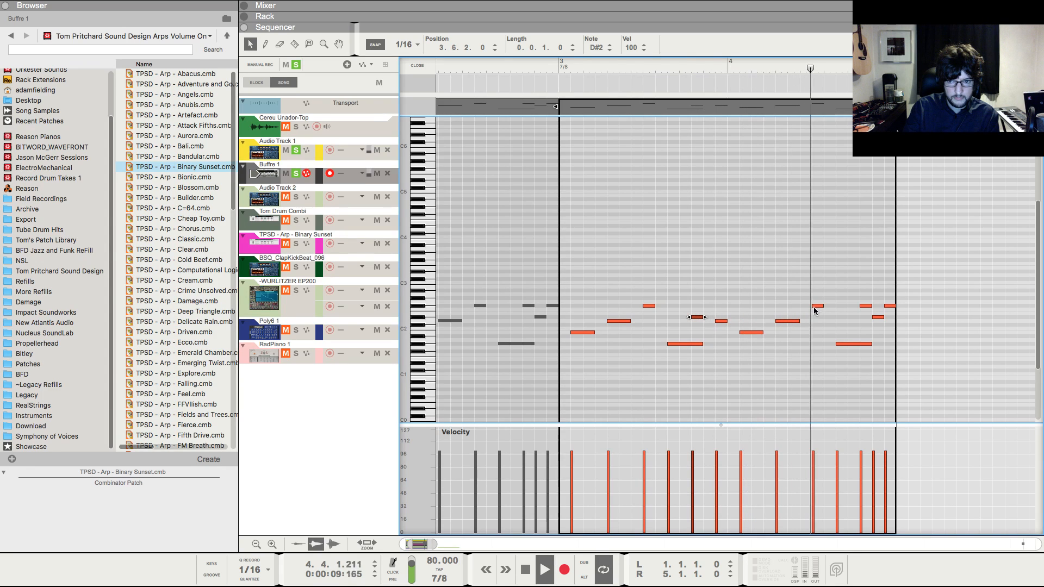
pyautogui.press('space')
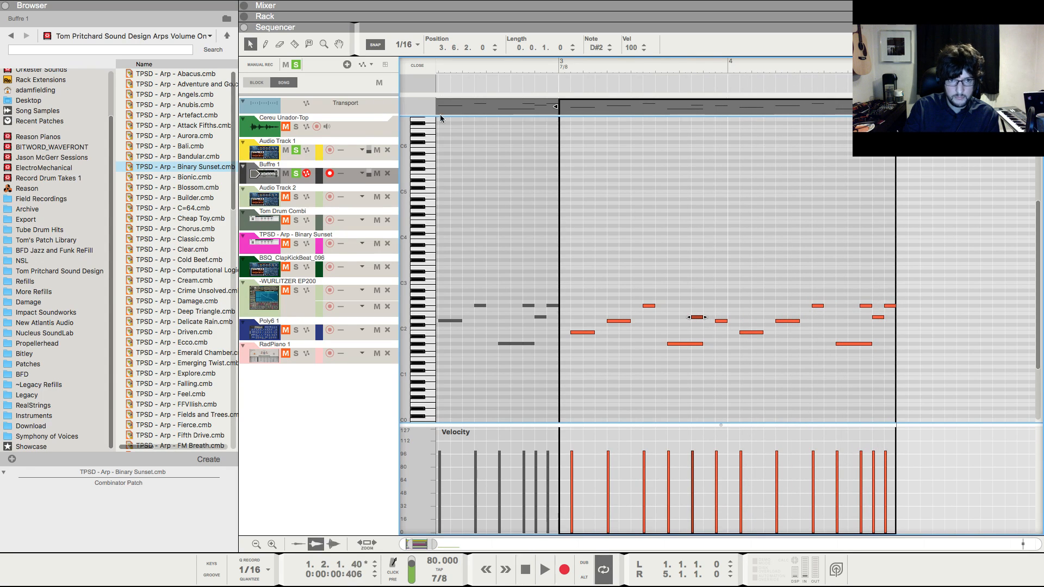
# - Clear all track solos, start playback of the full mix, and close the clip's note editor
pyautogui.press('F6')
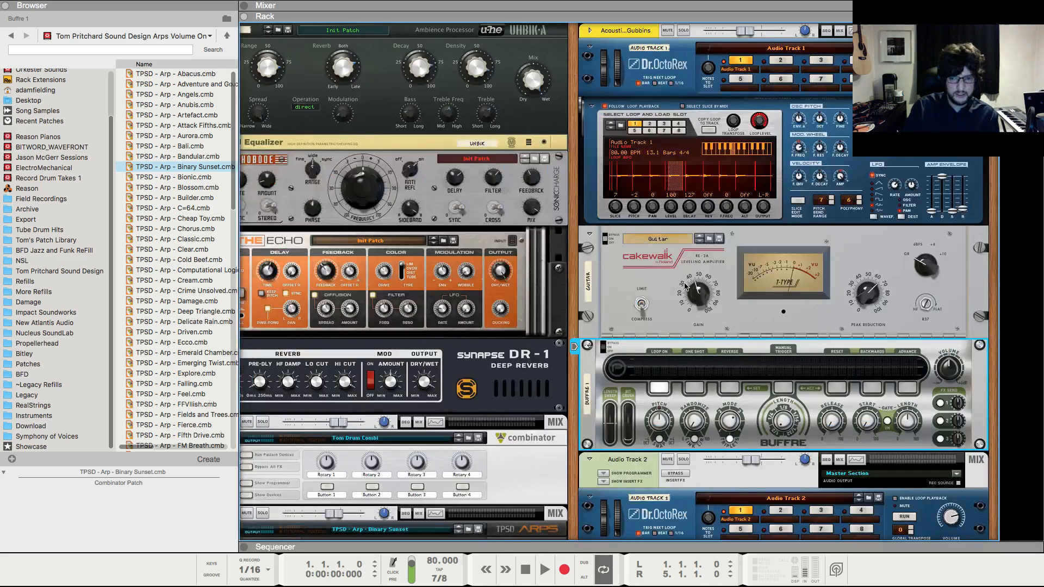
pyautogui.press('F7')
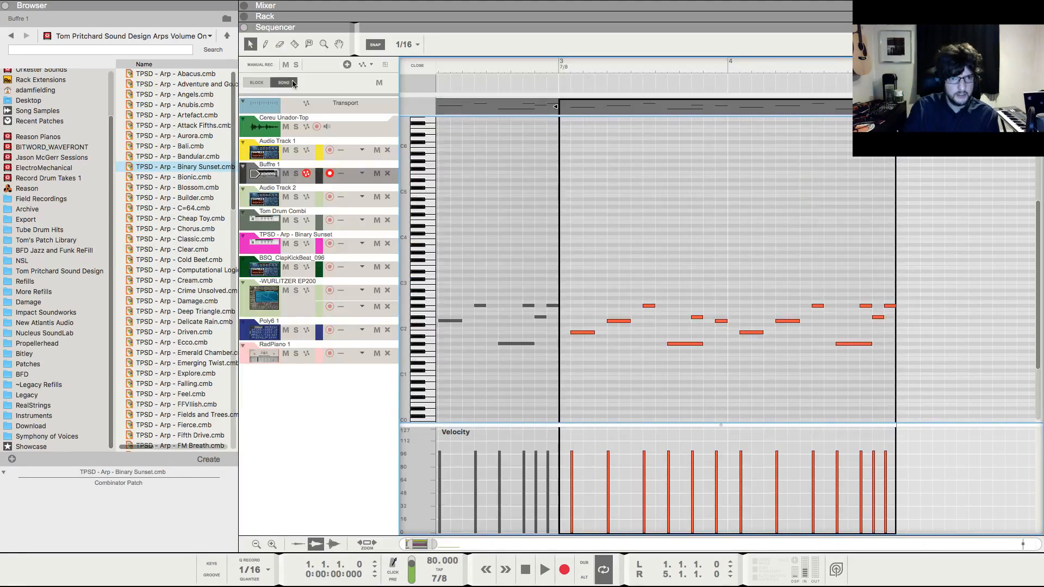
pyautogui.press('F5')
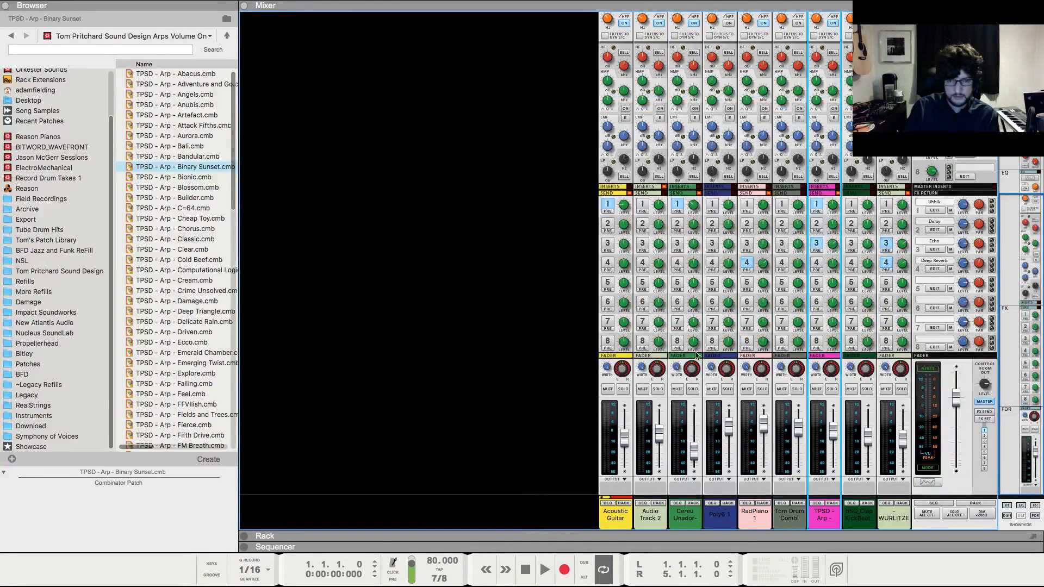
pyautogui.press('F7')
pyautogui.press('space')
pyautogui.click(417, 65)
# - Raise the Acoustic Guitar channel fader to -6.41 dB in the mixer while the song plays
pyautogui.press('F5')
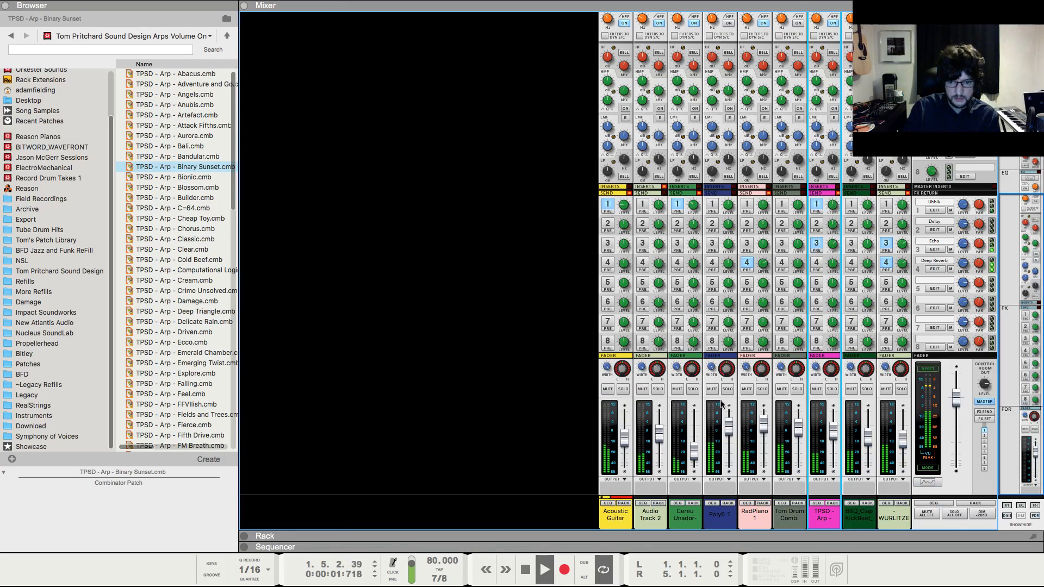
pyautogui.moveTo(627, 438); pyautogui.dragTo(628, 435)
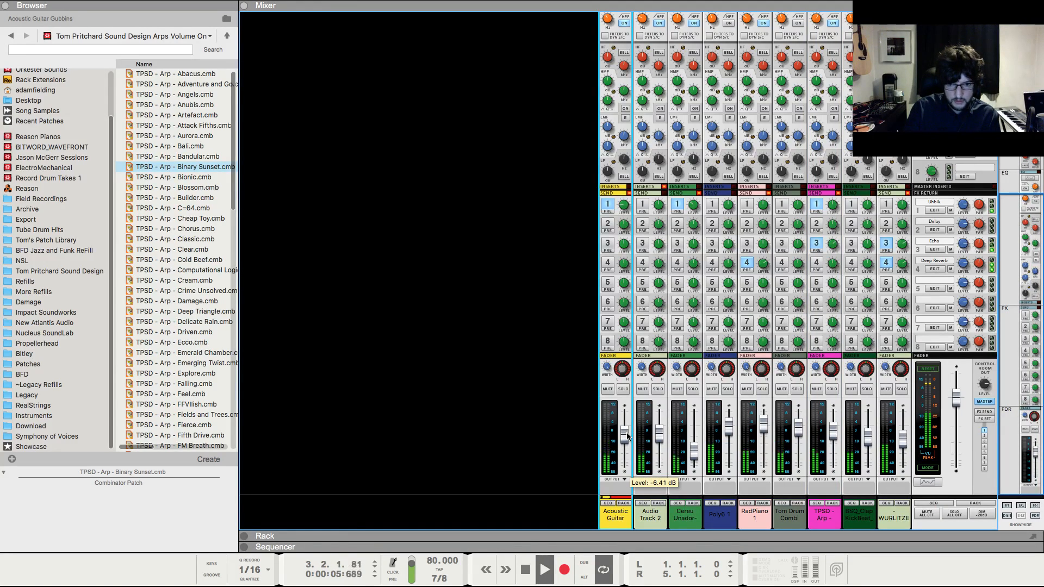
pyautogui.click(432, 425)
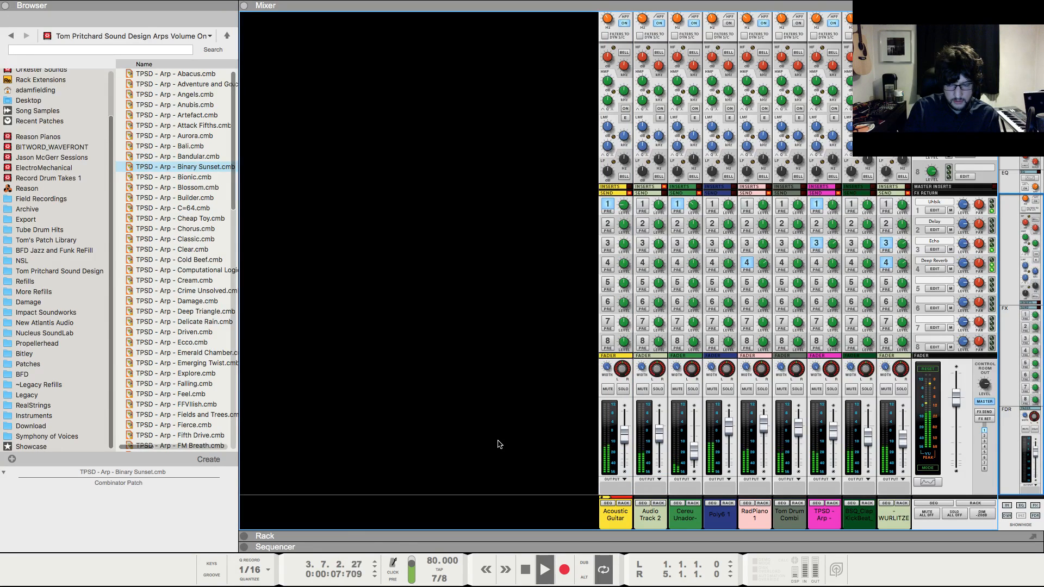
# - Lower the TPSD Arp channel fader to about -5.08 dB and replay the full mix from the start
pyautogui.press('F7')
pyautogui.press('F5')
pyautogui.moveTo(831, 435); pyautogui.dragTo(828, 439)
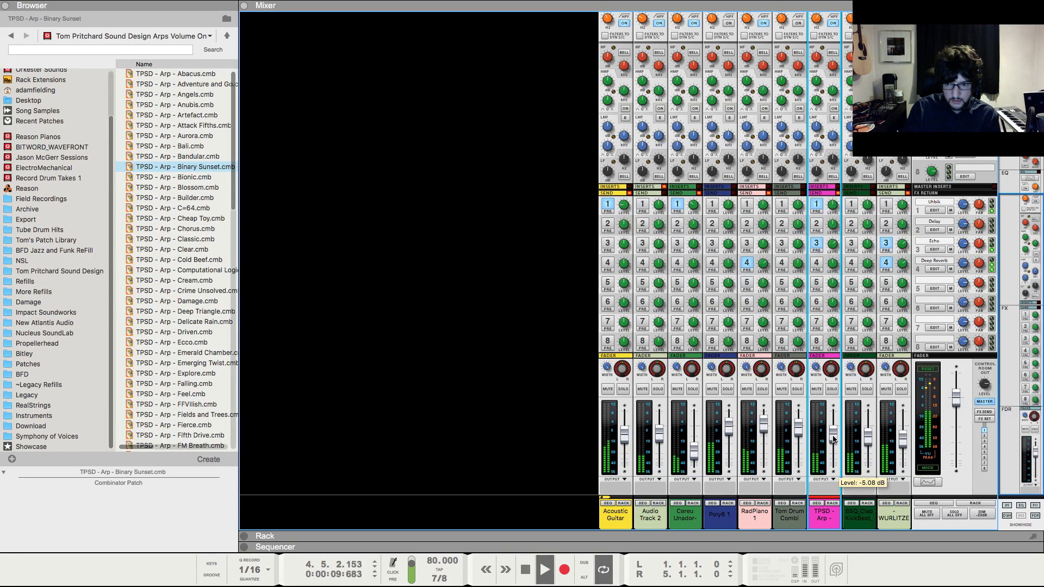
pyautogui.press('space')
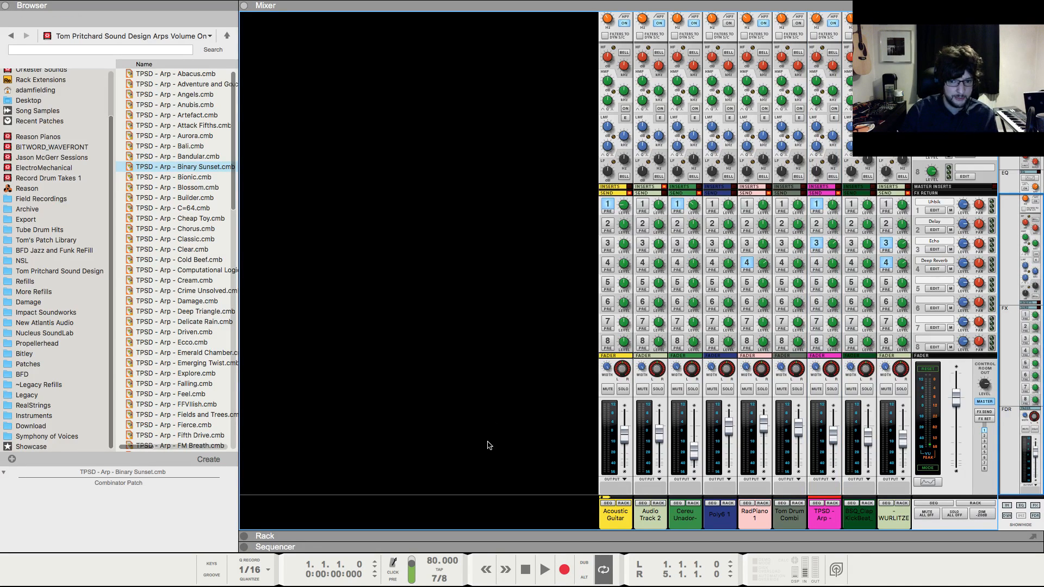
pyautogui.press('space')
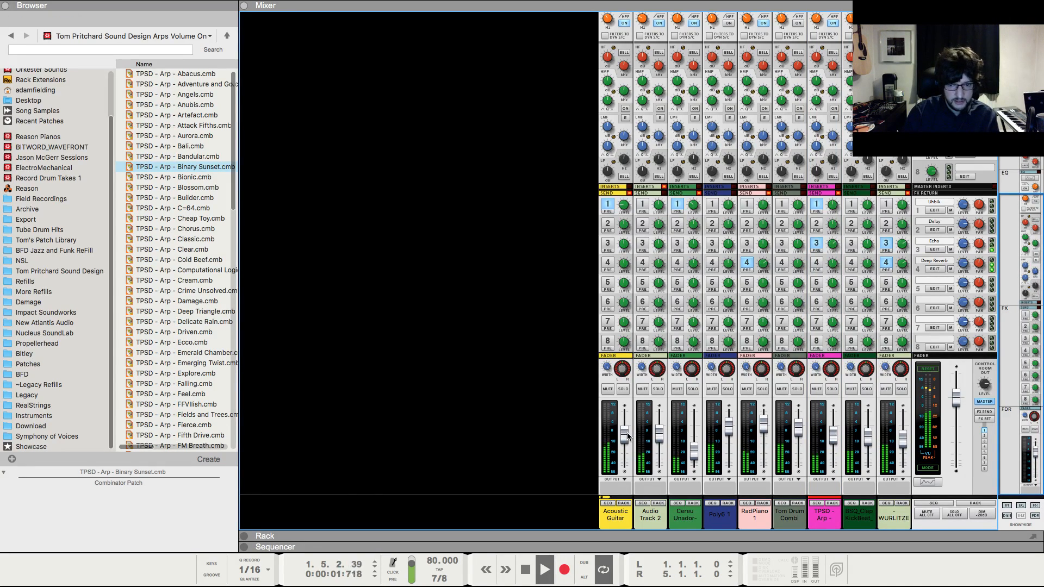
# - Check the Cereu Unador-Top, RadPiano 1, Wurlitzer and BSQ_ClapKickBeat channel levels and strips in the mixer while the song plays
pyautogui.click(697, 453)
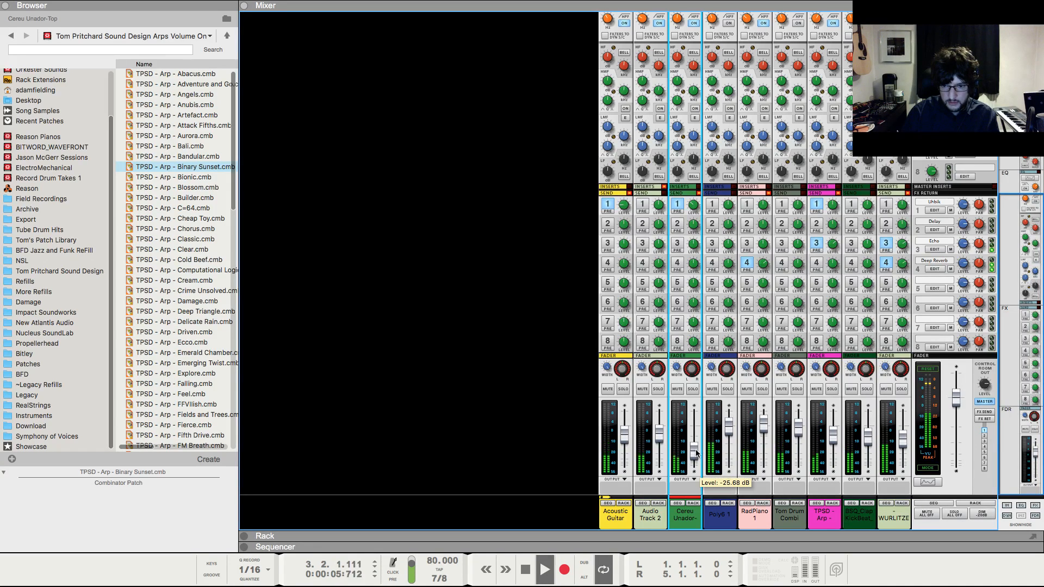
pyautogui.moveTo(697, 453); pyautogui.dragTo(693, 448)
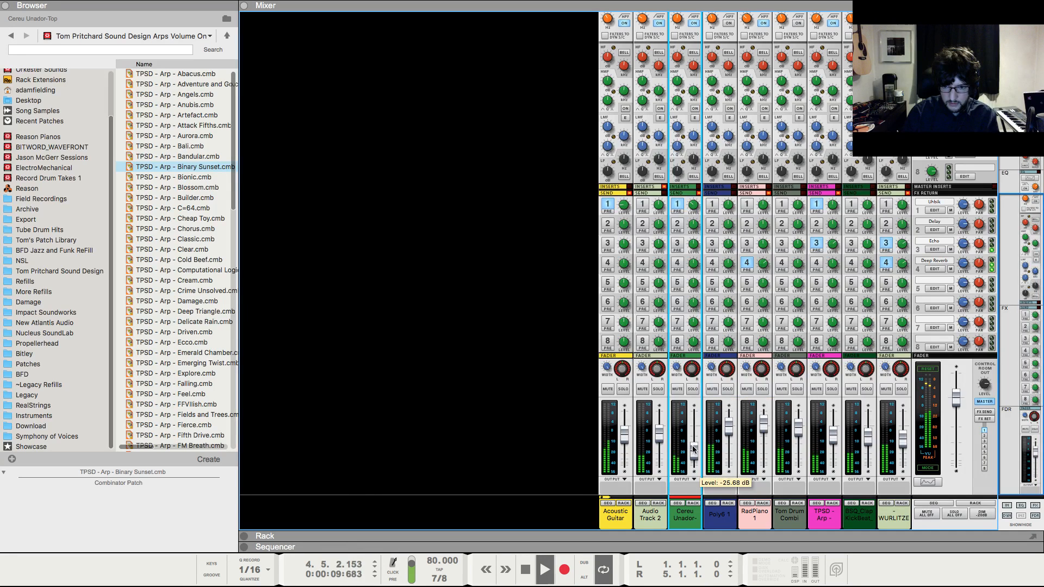
pyautogui.click(764, 429)
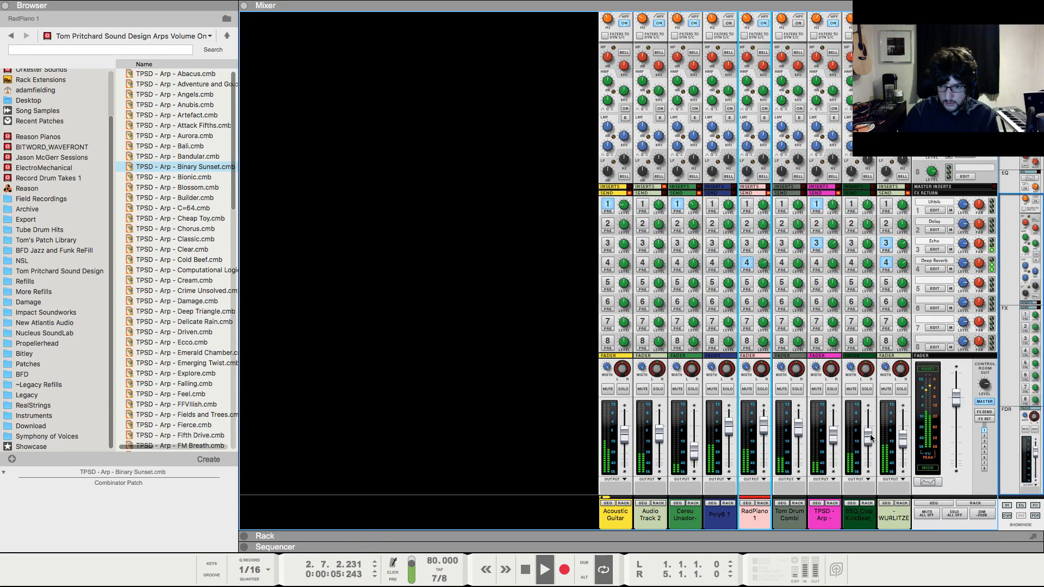
pyautogui.click(906, 439)
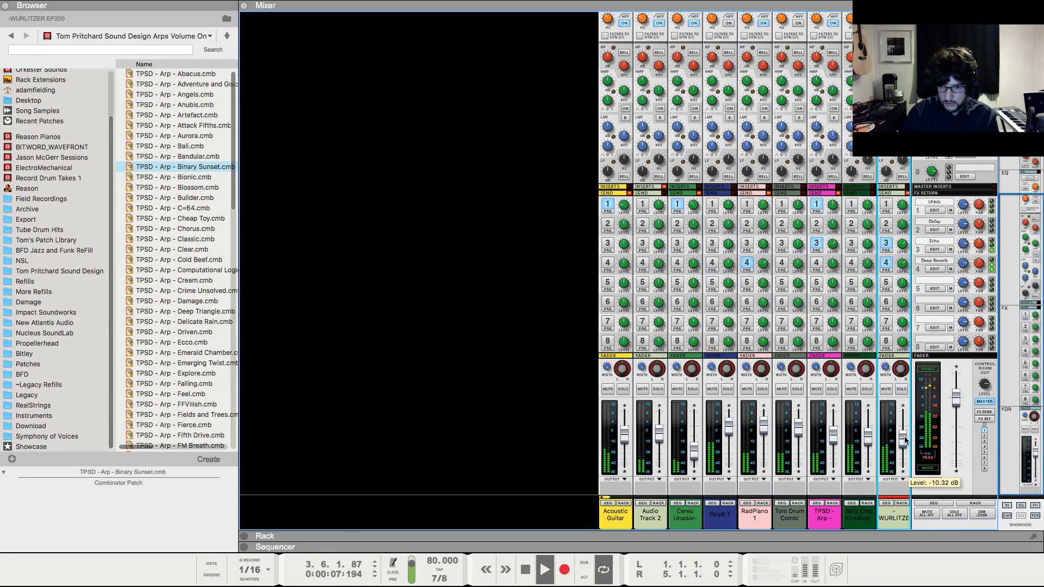
pyautogui.click(868, 440)
pyautogui.scroll(5, 871, 284)
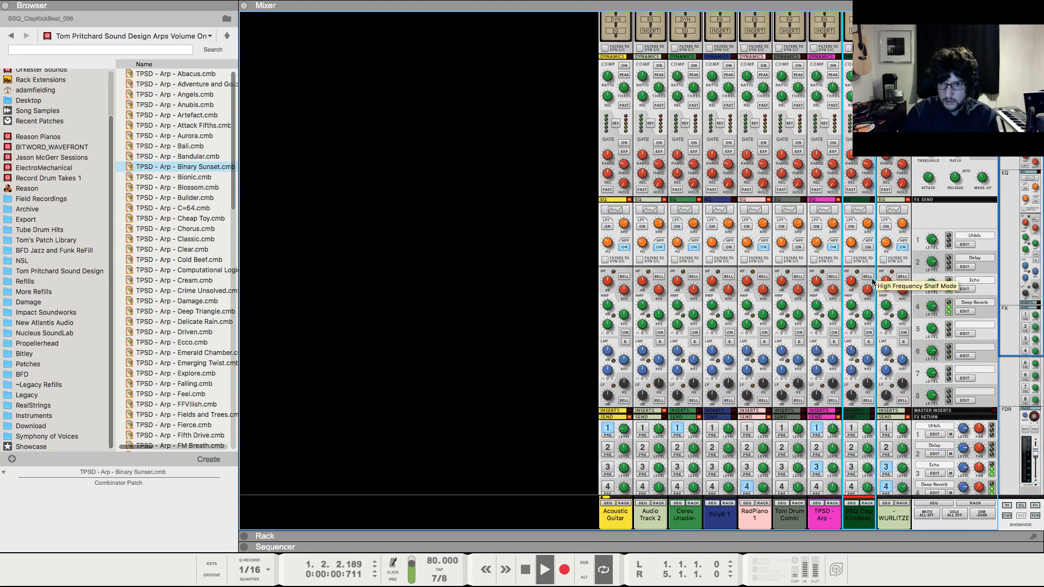
pyautogui.scroll(-5, 843, 465)
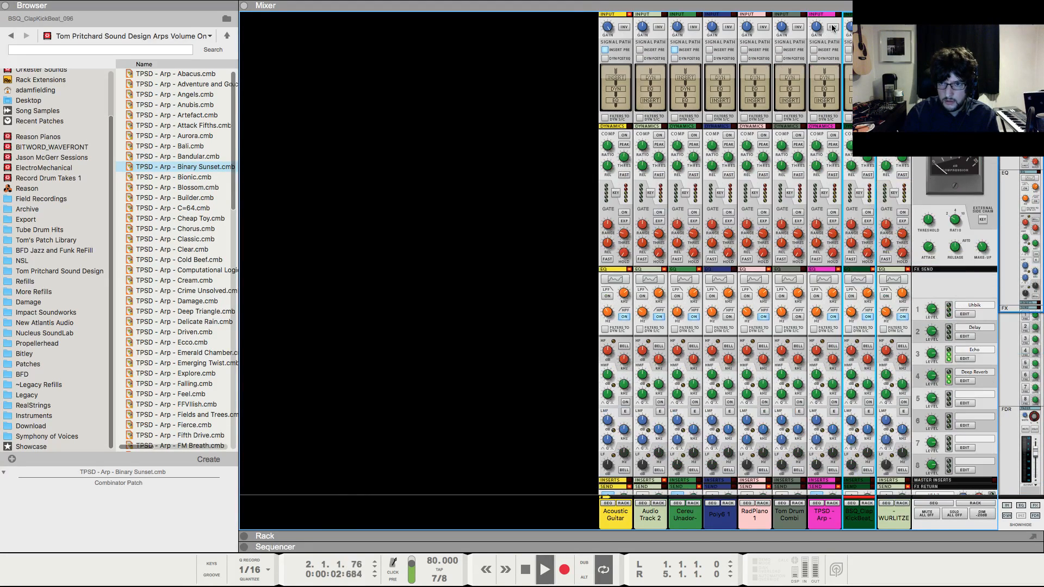
pyautogui.click(496, 381)
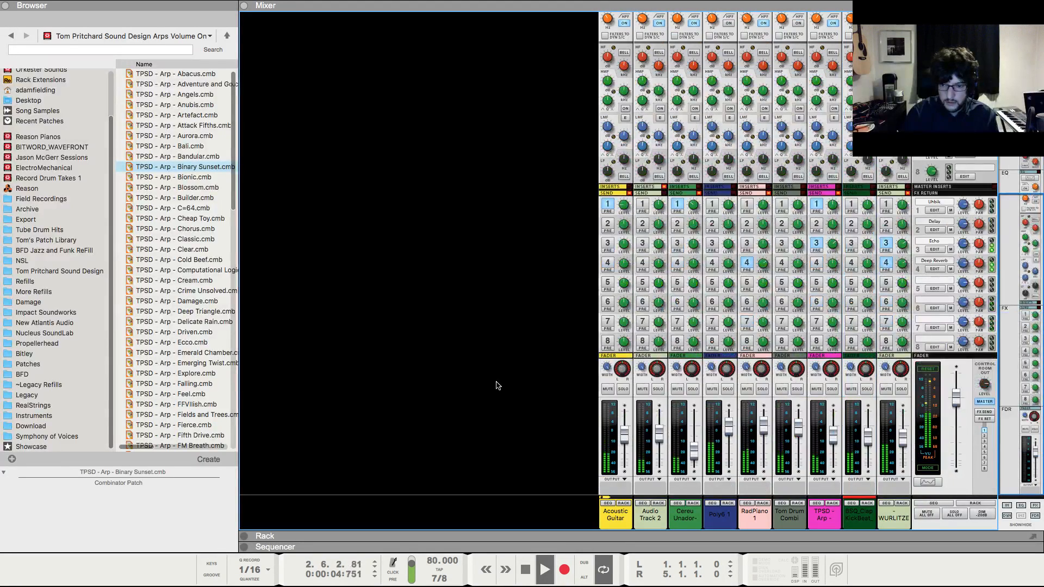
# - Show the sequencer, select the two spare Wurlitzer clips at bar 7, and stop playback with the song position back at the start
pyautogui.press('F7')
pyautogui.moveTo(618, 263); pyautogui.dragTo(911, 363)
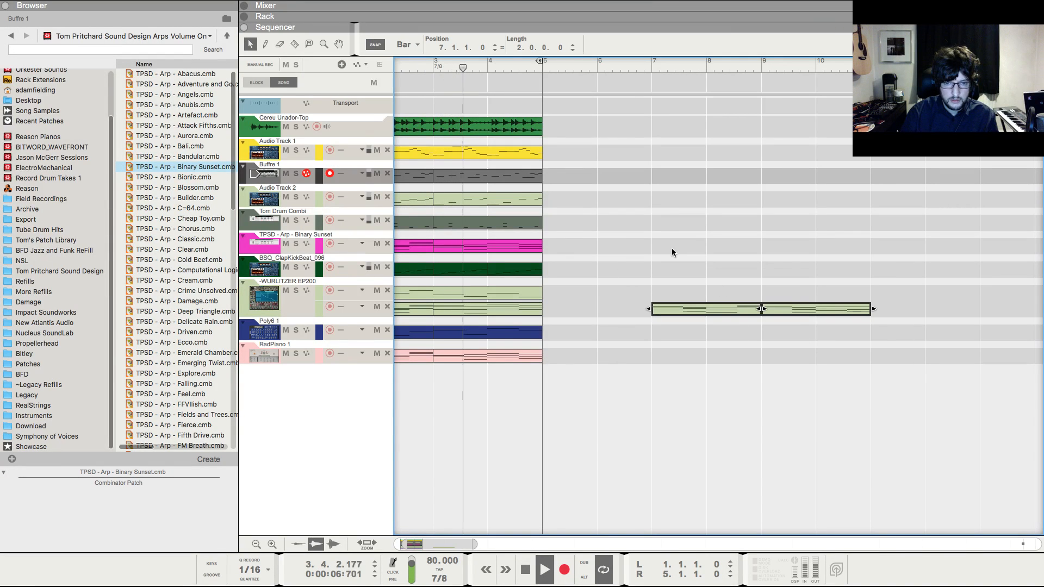
pyautogui.press('space')
pyautogui.hotkey('shift', 'Return')
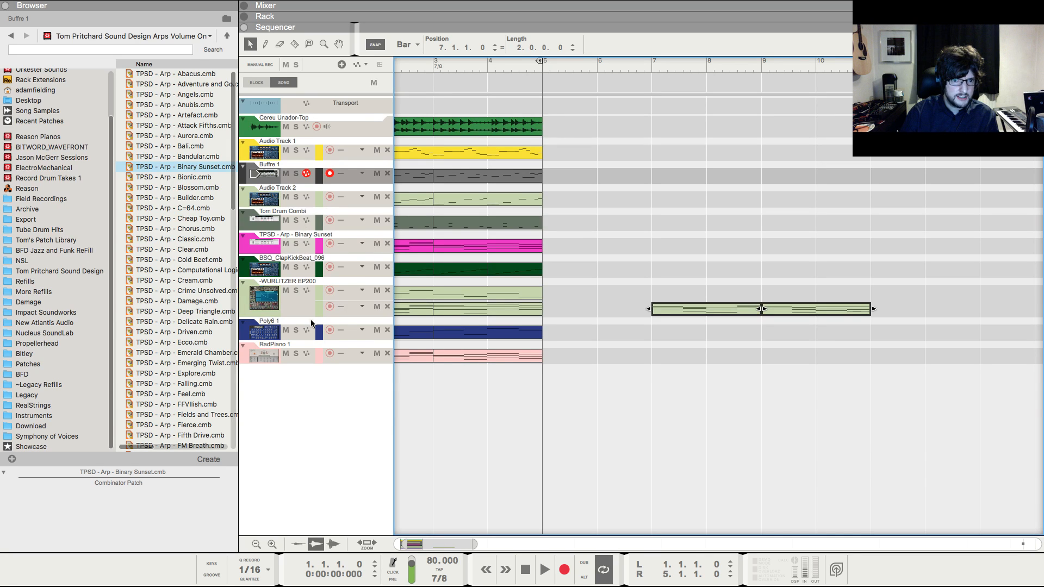
# - Add a Synapse AF-4 Analog Filter after the RV7000 reverb in the RadPiano 1 effects chain and check its cutoff
pyautogui.press('F6')
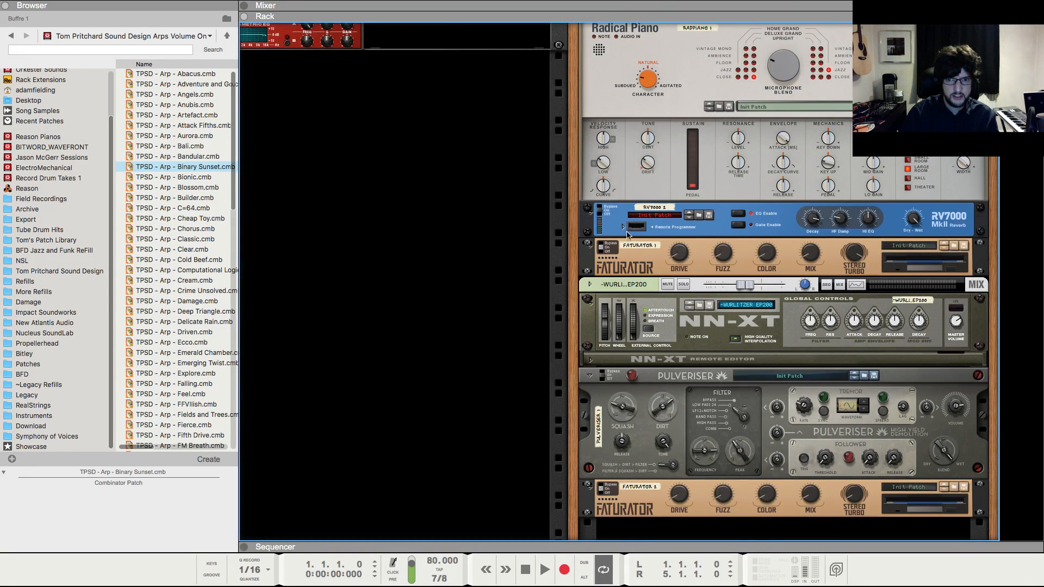
pyautogui.rightClick(613, 232)
pyautogui.moveTo(696, 344)
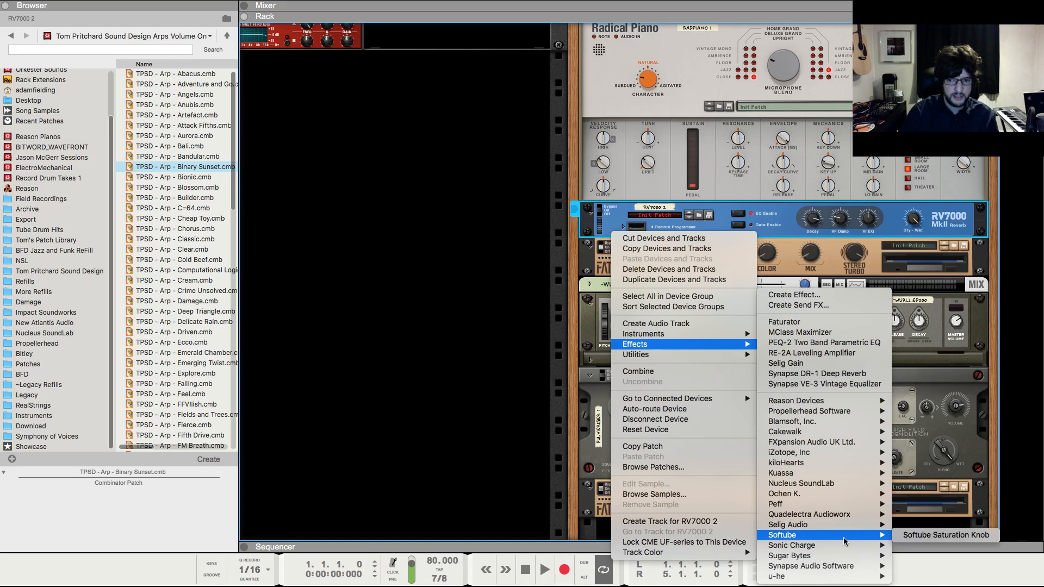
pyautogui.moveTo(846, 568)
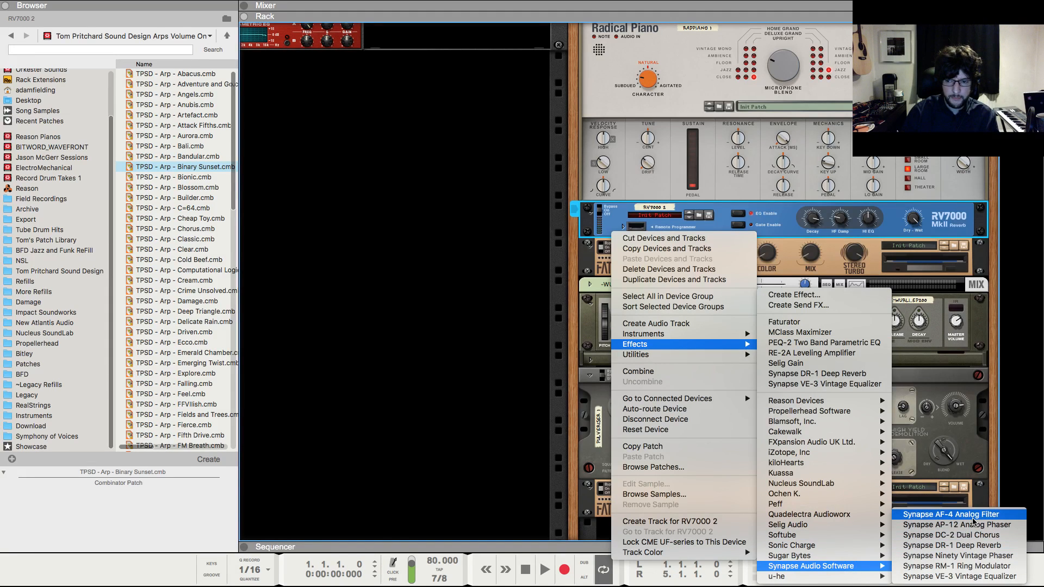
pyautogui.click(963, 515)
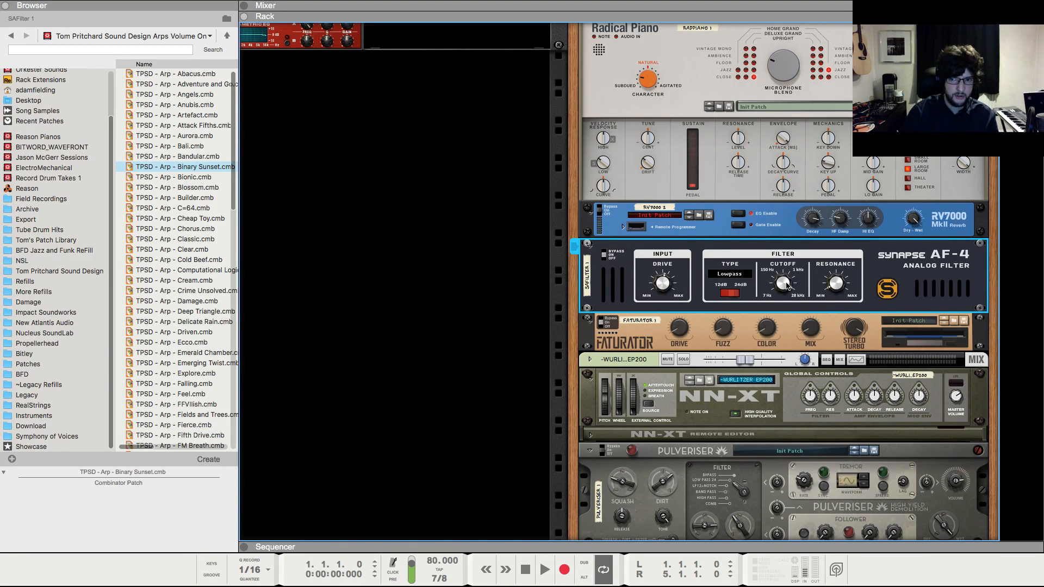
pyautogui.moveTo(786, 286)
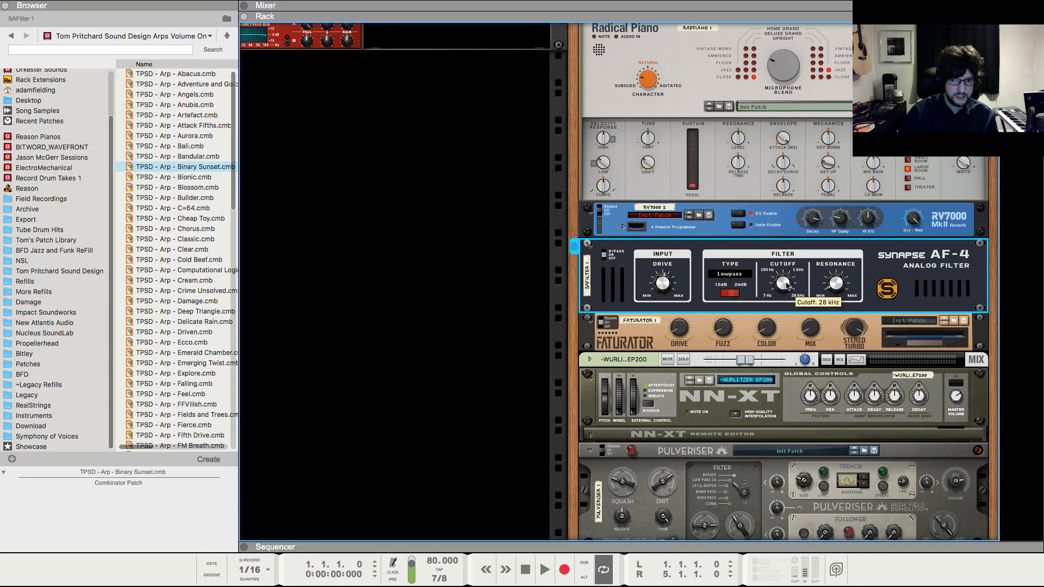
# - Return to the sequencer and audition the full mix from bar 1
pyautogui.press('F7')
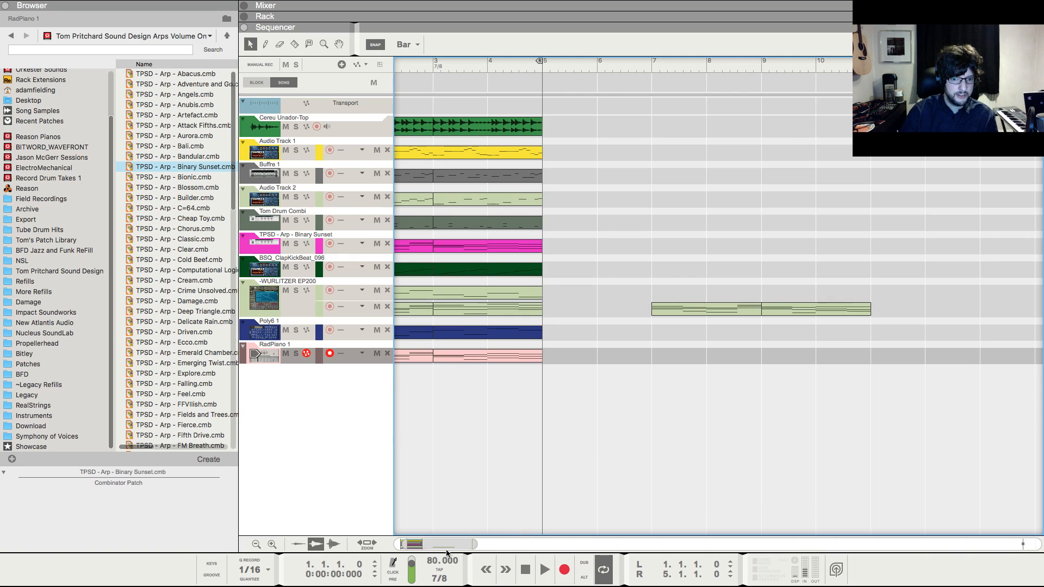
pyautogui.moveTo(447, 544); pyautogui.dragTo(417, 544)
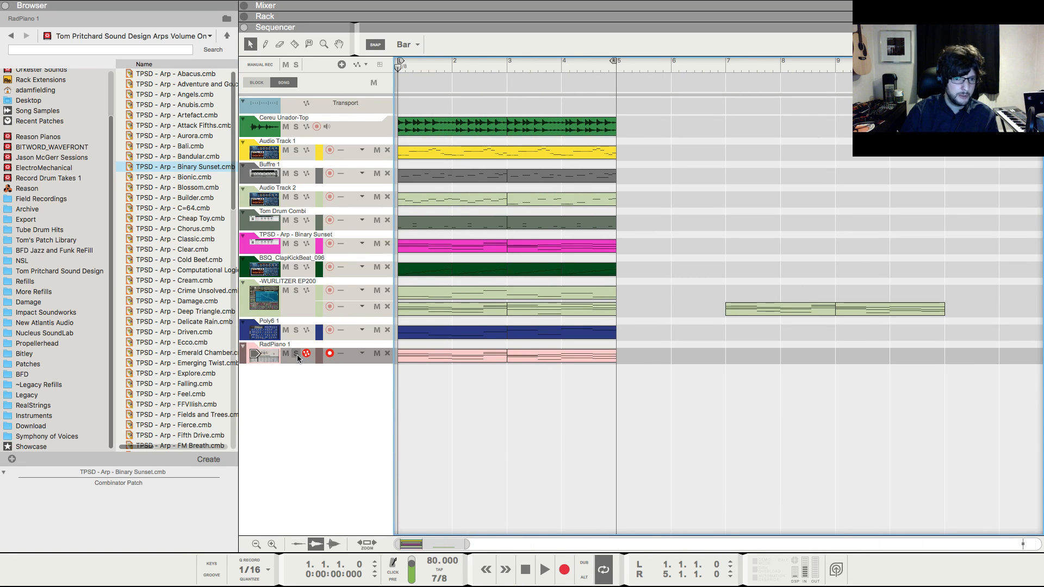
pyautogui.press('space')
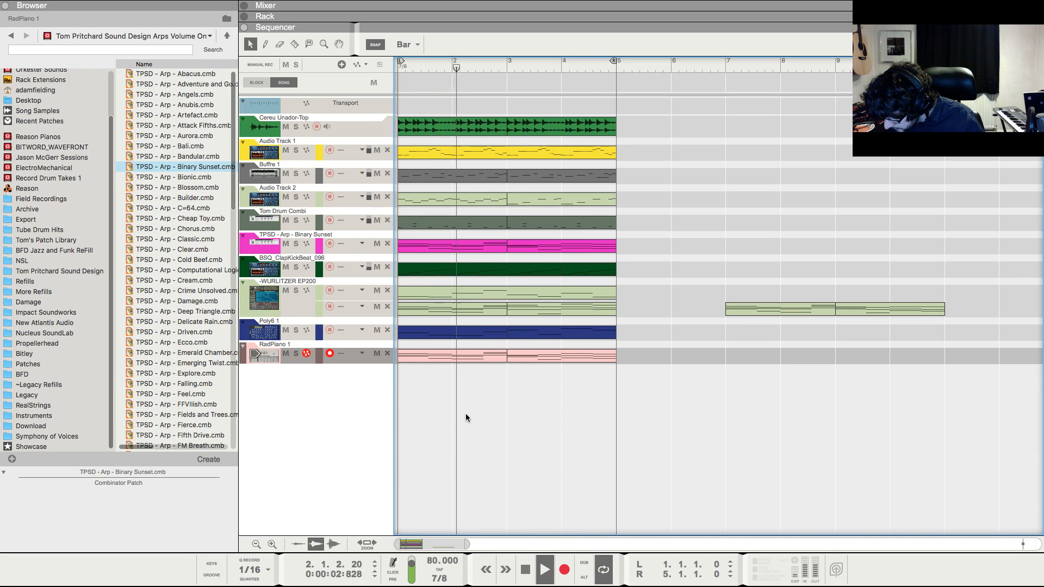
pyautogui.press('space')
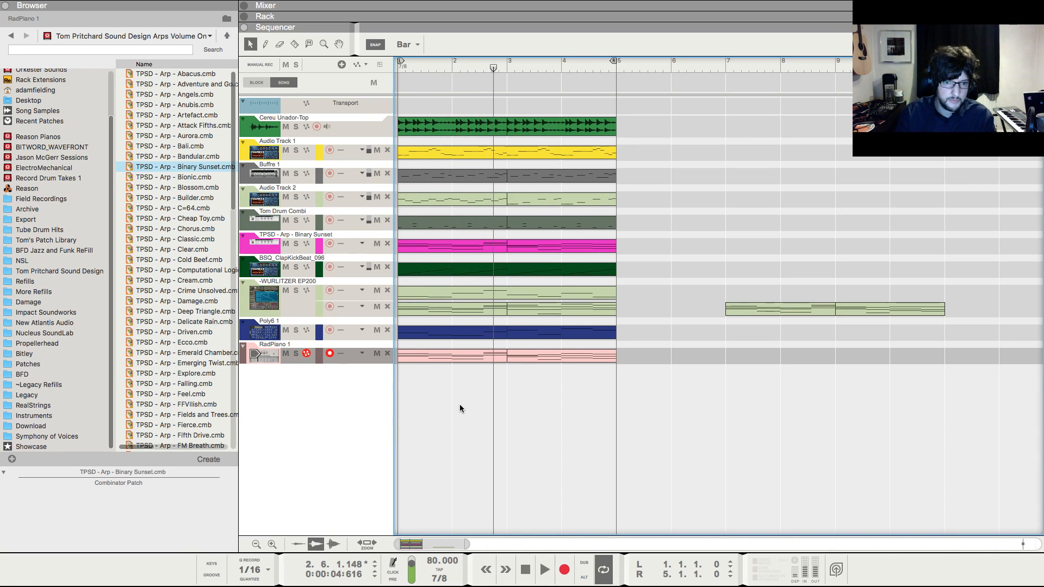
# - Delete the two spare Wurlitzer clips at bar 7 and move all remaining song clips into Block 1
pyautogui.moveTo(683, 284); pyautogui.dragTo(892, 320)
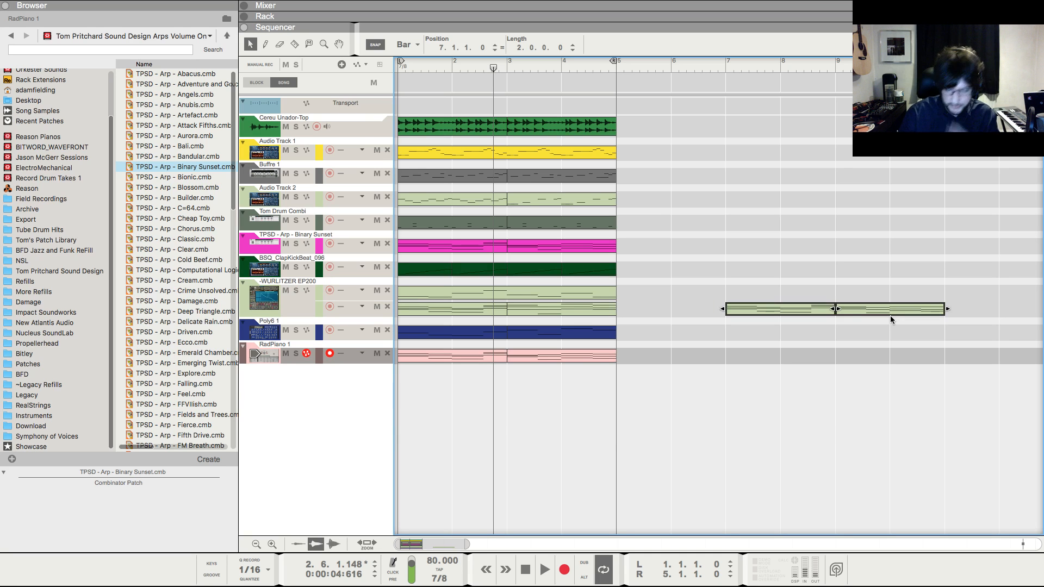
pyautogui.press('Delete')
pyautogui.press('super+a')
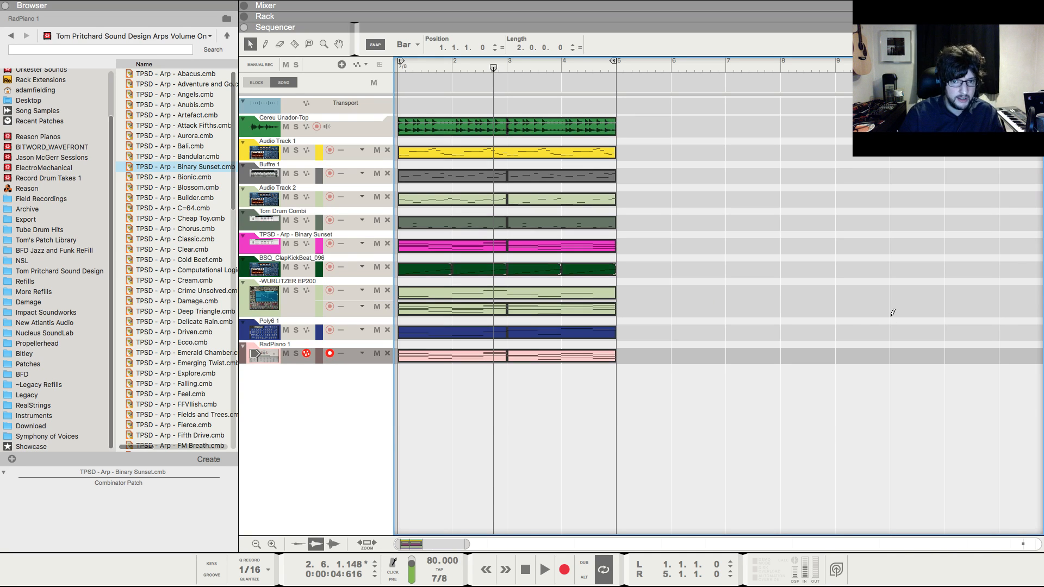
pyautogui.press('Delete')
pyautogui.click(266, 79)
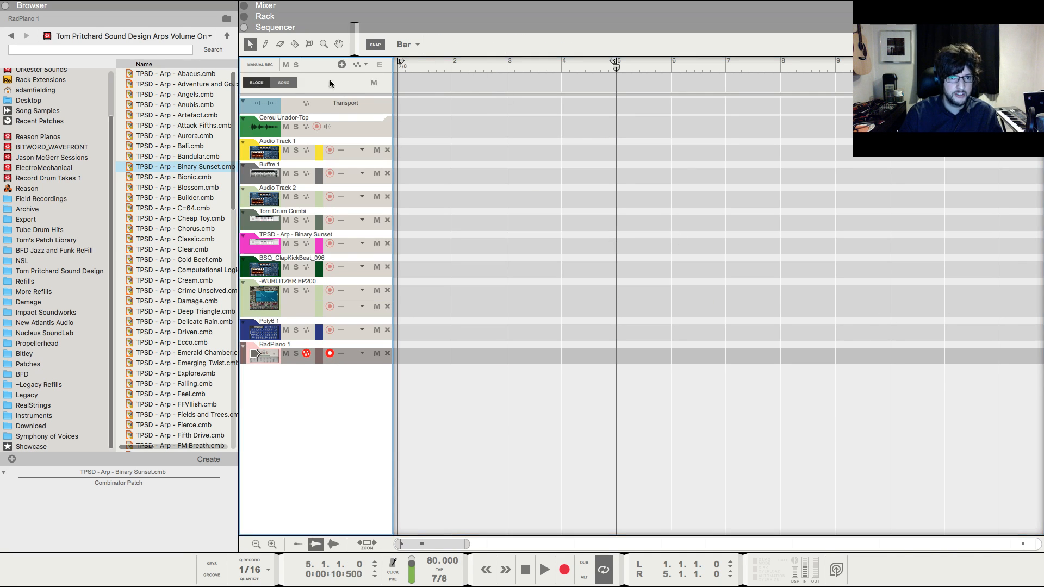
pyautogui.press('super+v')
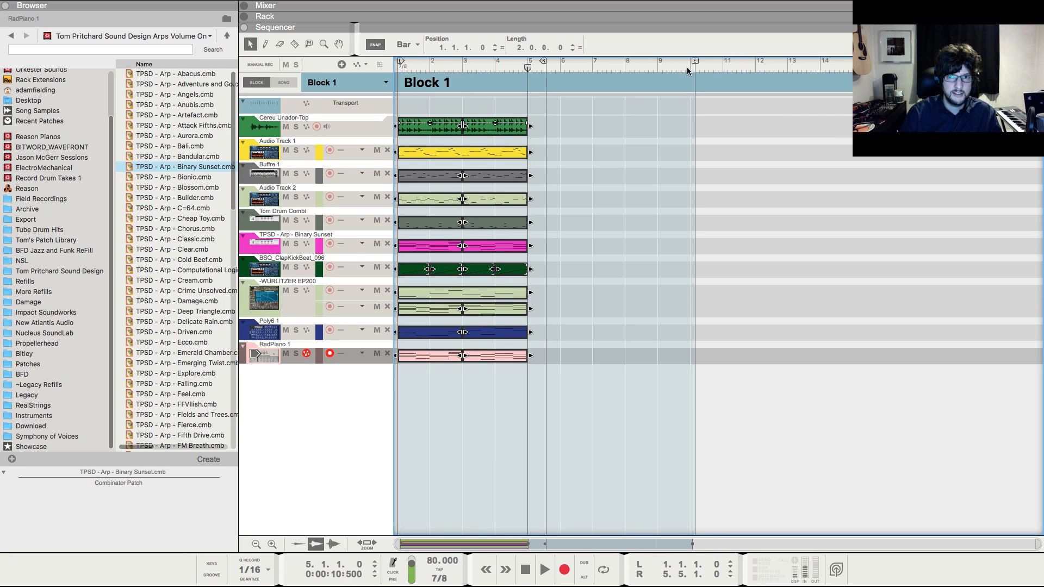
# - Shorten Block 1 to end at bar 5 and draw it into the song arrangement from bar 1 to bar 5
pyautogui.moveTo(695, 60)
pyautogui.mouseDown()
pyautogui.moveTo(540, 80)
pyautogui.moveTo(528, 59)
pyautogui.mouseUp()
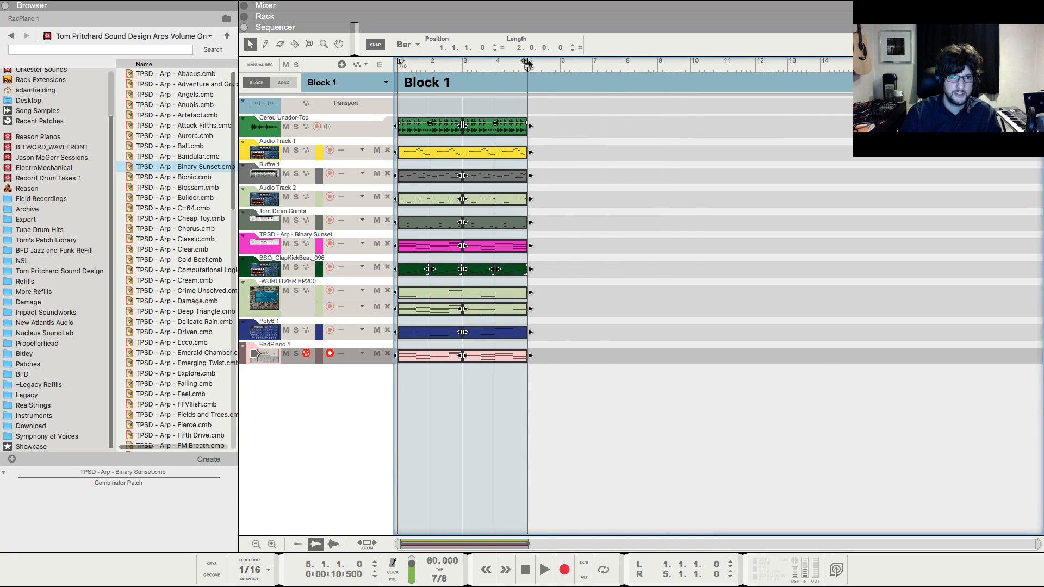
pyautogui.click(635, 198)
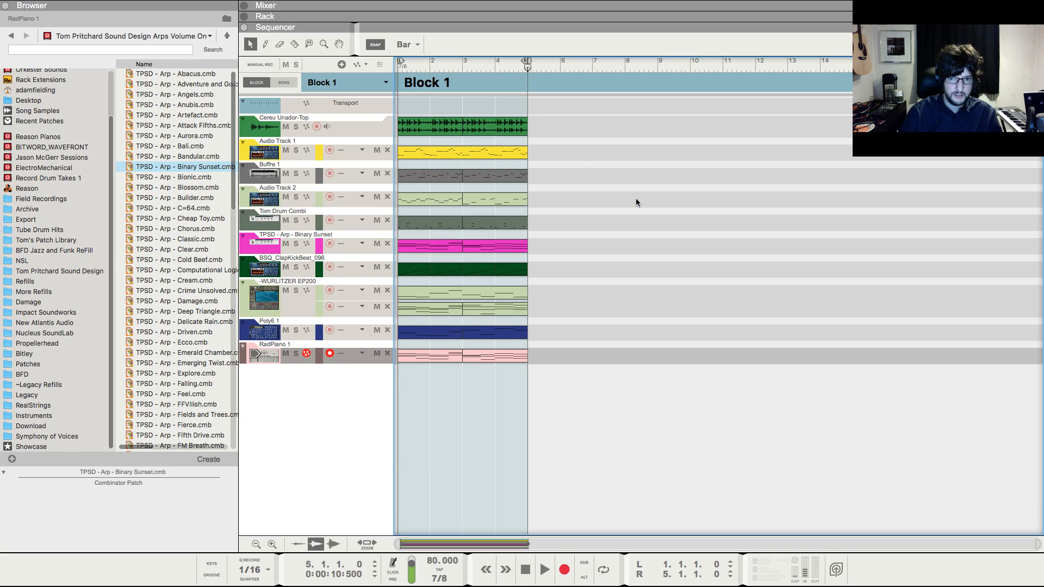
pyautogui.click(283, 82)
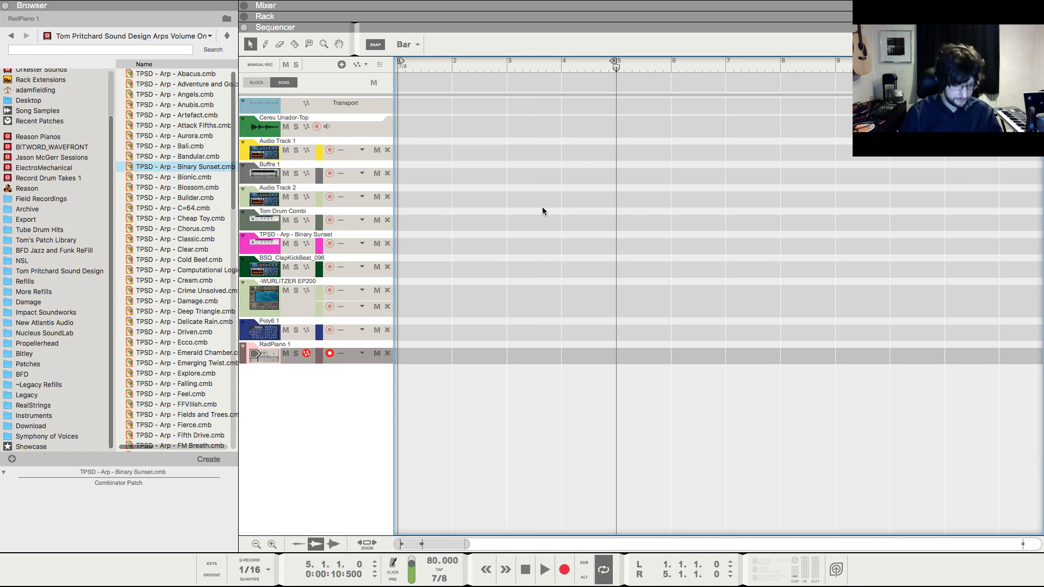
pyautogui.moveTo(425, 83)
pyautogui.mouseDown()
pyautogui.moveTo(704, 71)
pyautogui.moveTo(602, 81)
pyautogui.mouseUp()
pyautogui.click(622, 83)
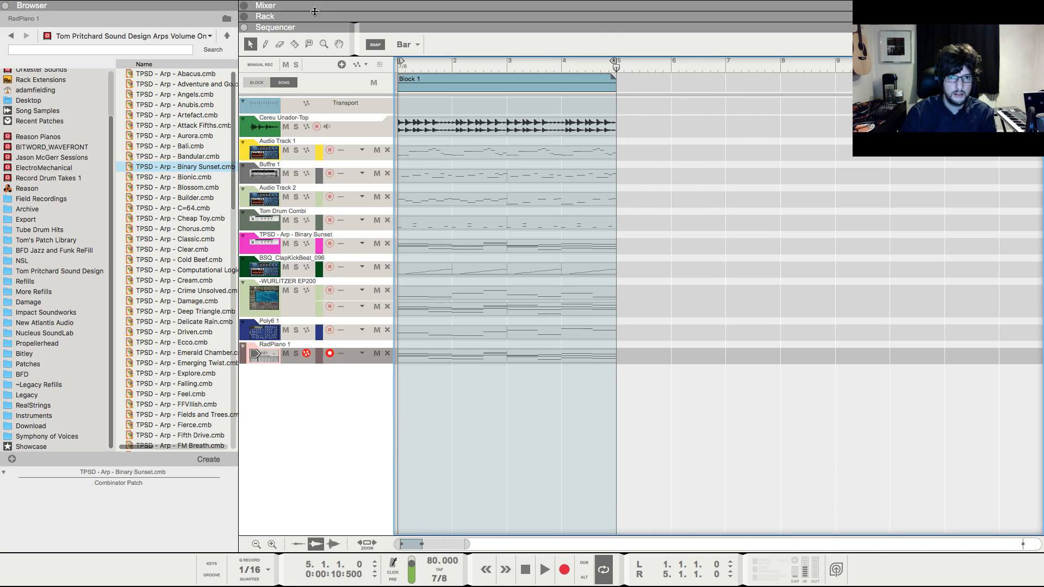
# - Mute every lane of Block 1 in the song except Audio Track 1 and Audio Track 2, and play from the start
pyautogui.hotkey('shift', 'Return')
pyautogui.click(309, 44)
pyautogui.click(466, 127)
pyautogui.click(461, 173)
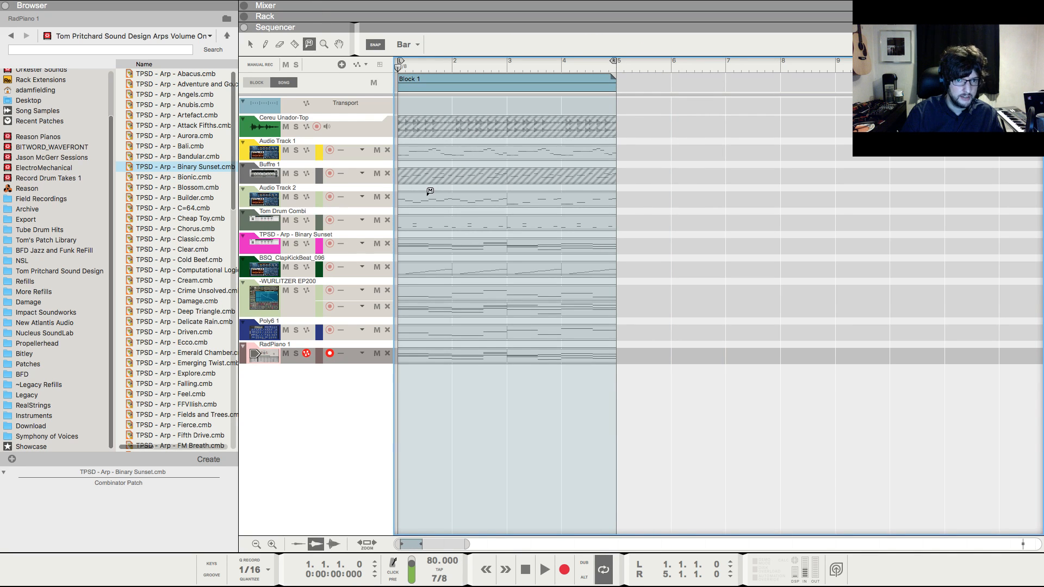
pyautogui.moveTo(436, 222); pyautogui.dragTo(453, 336)
pyautogui.click(455, 353)
pyautogui.press('space')
pyautogui.click(251, 44)
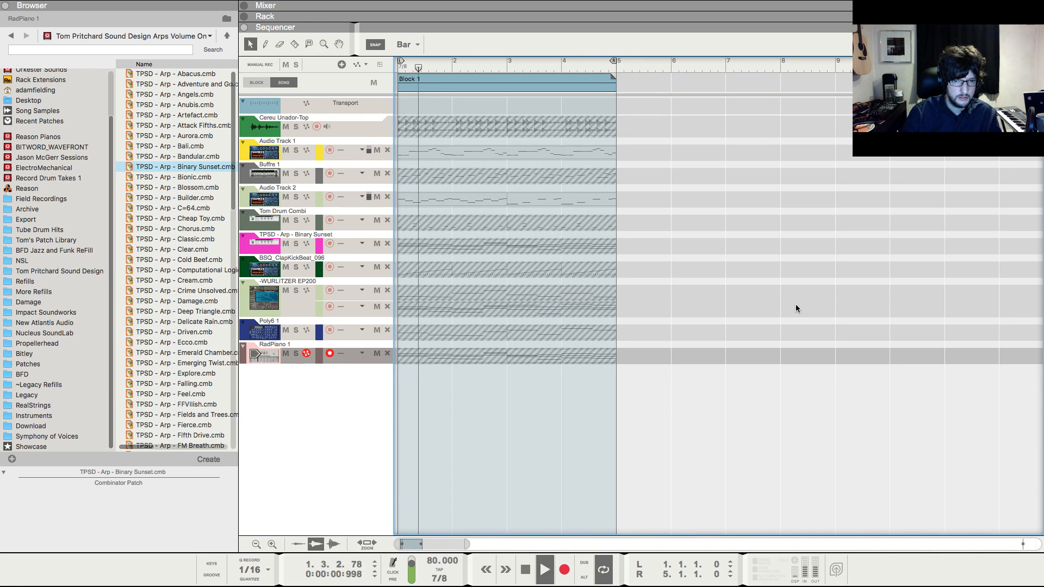
# - Check Audio Track 2's high-pass filter frequency in the mixer during playback, and return to the sequencer with playback stopped
pyautogui.press('F5')
pyautogui.scroll(10, 797, 283)
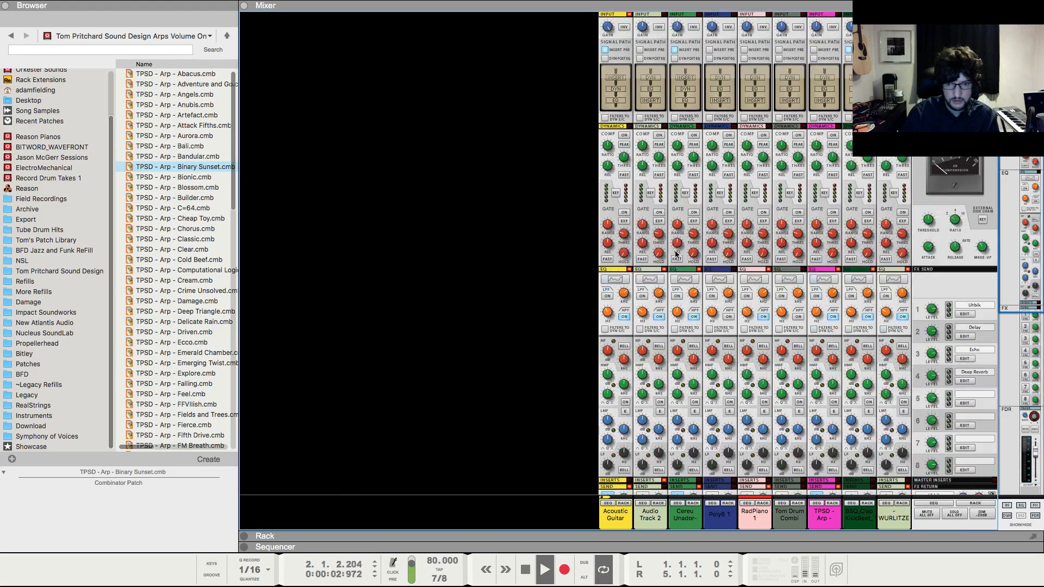
pyautogui.click(644, 315)
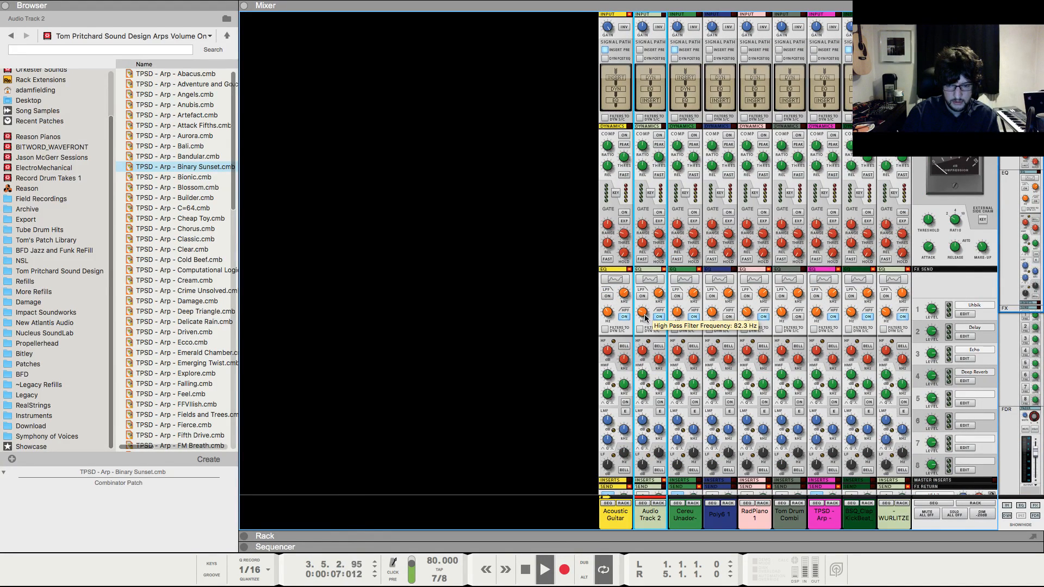
pyautogui.press('F7')
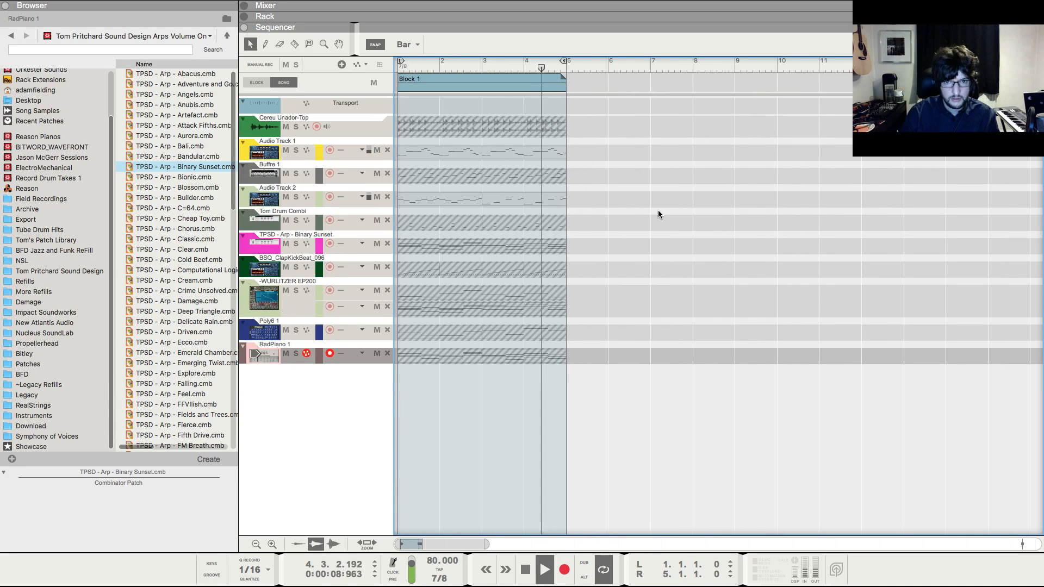
pyautogui.press('space')
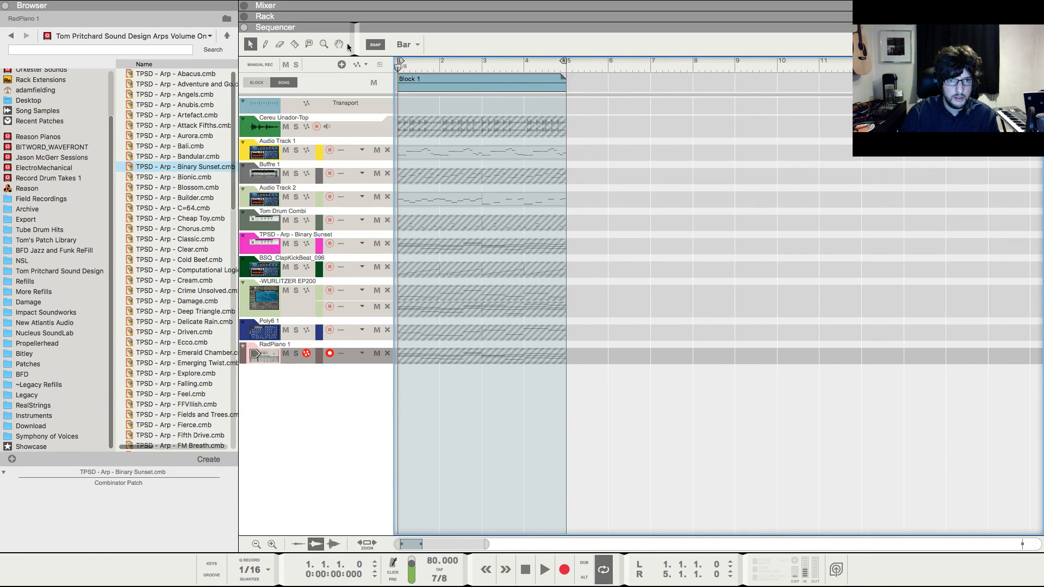
# - Unmute the Buffre 1 lane in Block 1, override its first two bars with an empty clip, and start playback
pyautogui.click(312, 44)
pyautogui.click(512, 175)
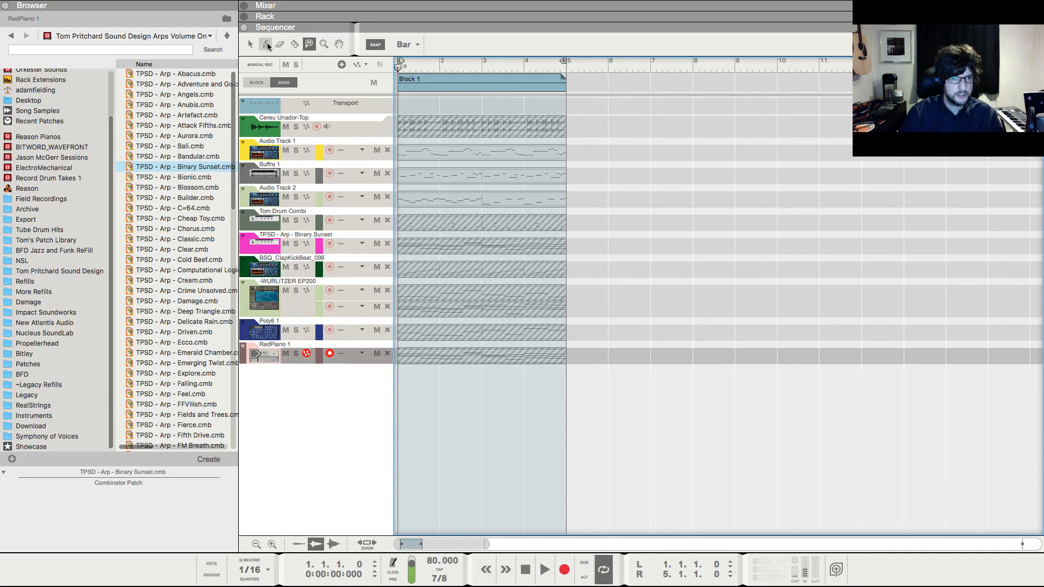
pyautogui.click(251, 44)
pyautogui.click(424, 172)
pyautogui.press('space')
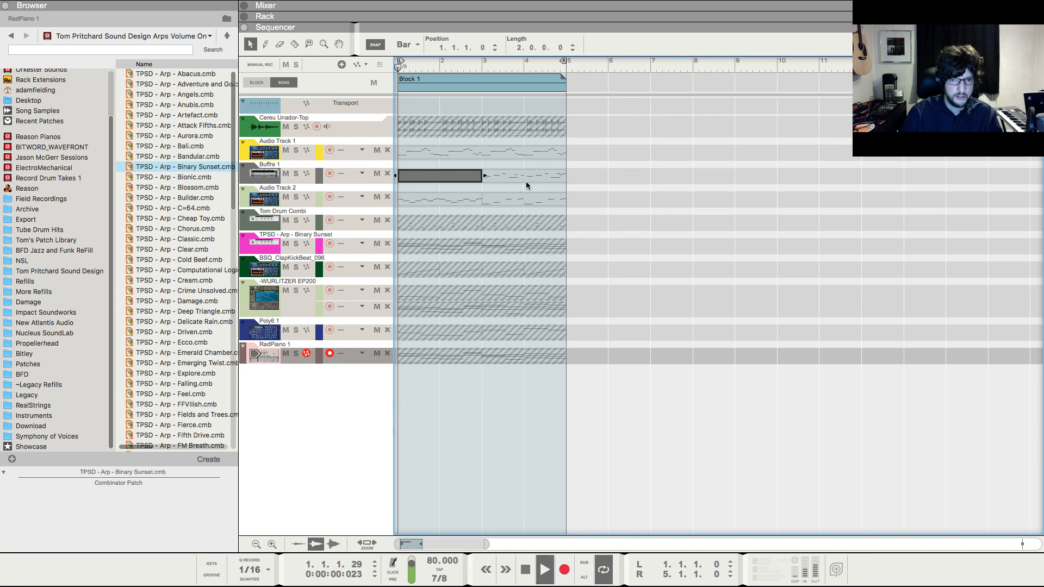
# - Override the Buffre 1 lane with short empty clips at 3.1, 3.5 and 4.4 on a 1/4 snap grid, and stop playback
pyautogui.click(408, 45)
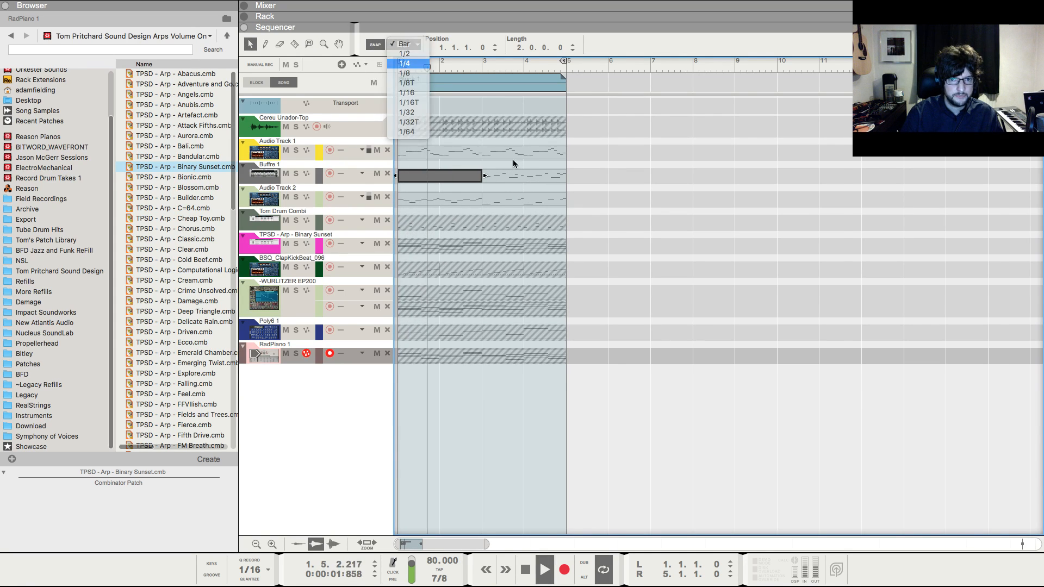
pyautogui.click(405, 78)
pyautogui.keyDown('super'); pyautogui.click(490, 176); pyautogui.keyUp('super')
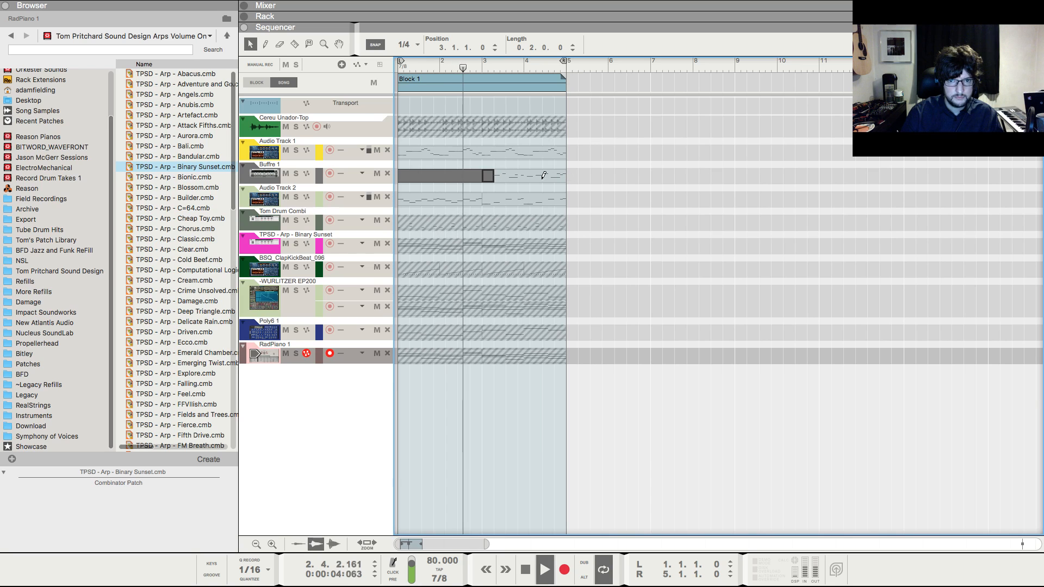
pyautogui.moveTo(513, 175); pyautogui.dragTo(513, 175)
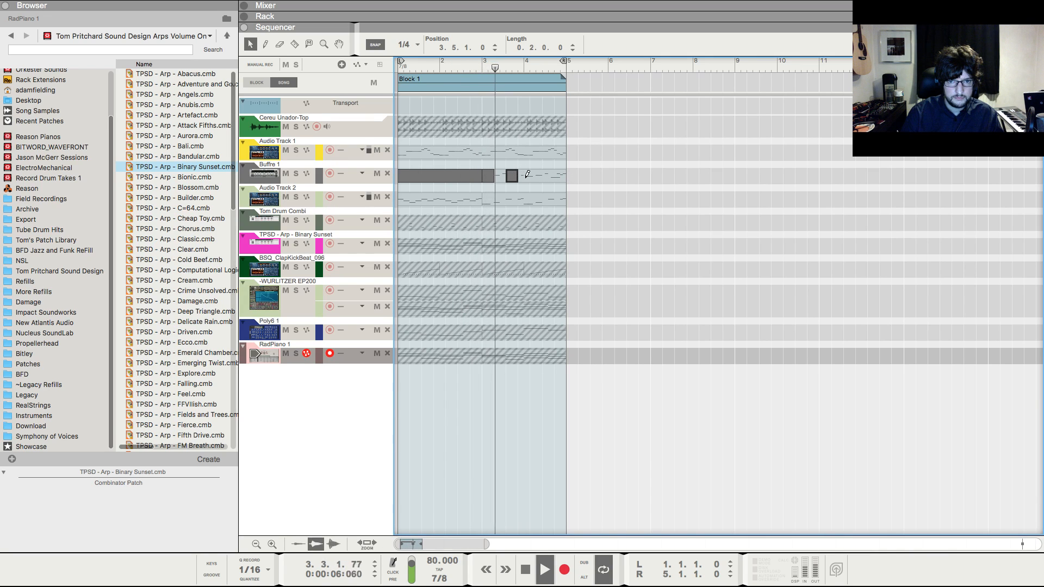
pyautogui.keyDown('super'); pyautogui.click(543, 175); pyautogui.keyUp('super')
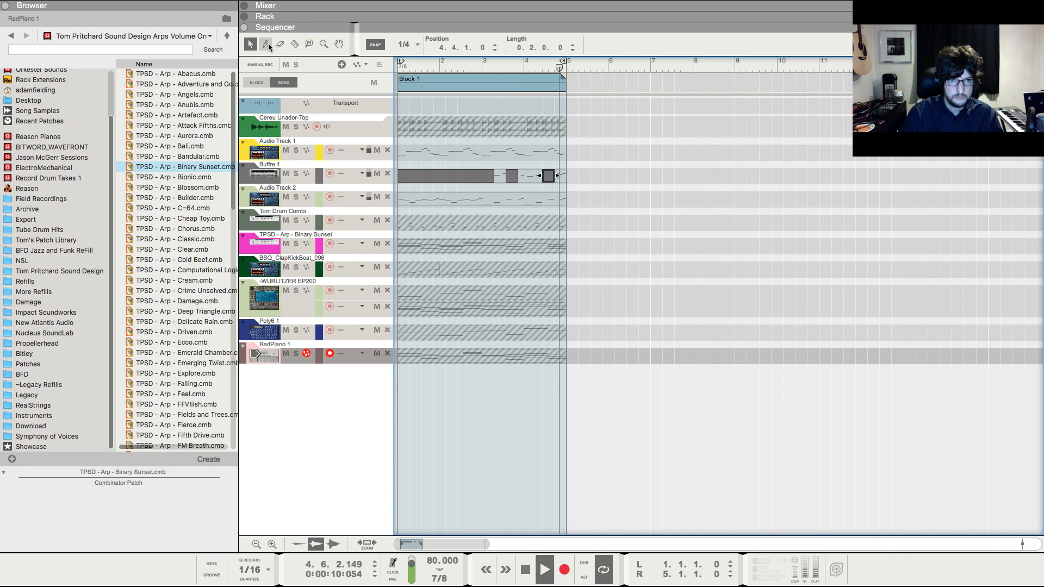
pyautogui.press('space')
# - Duplicate Block 1 to bars 5 to 9 with snapping set to Bar, and move the right locator to bar 9
pyautogui.click(403, 45)
pyautogui.click(405, 44)
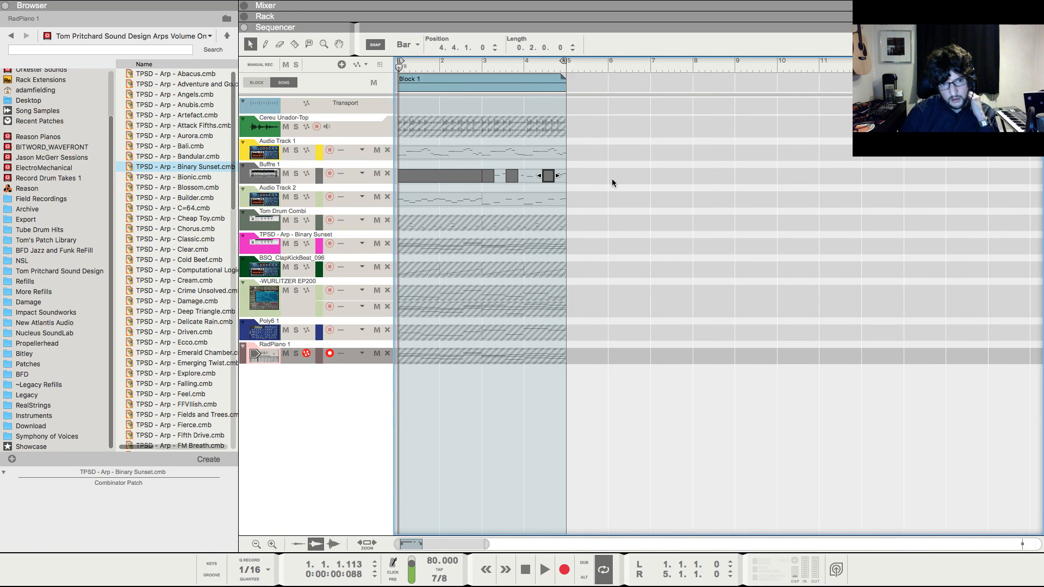
pyautogui.click(612, 180)
pyautogui.moveTo(412, 82); pyautogui.dragTo(594, 80)
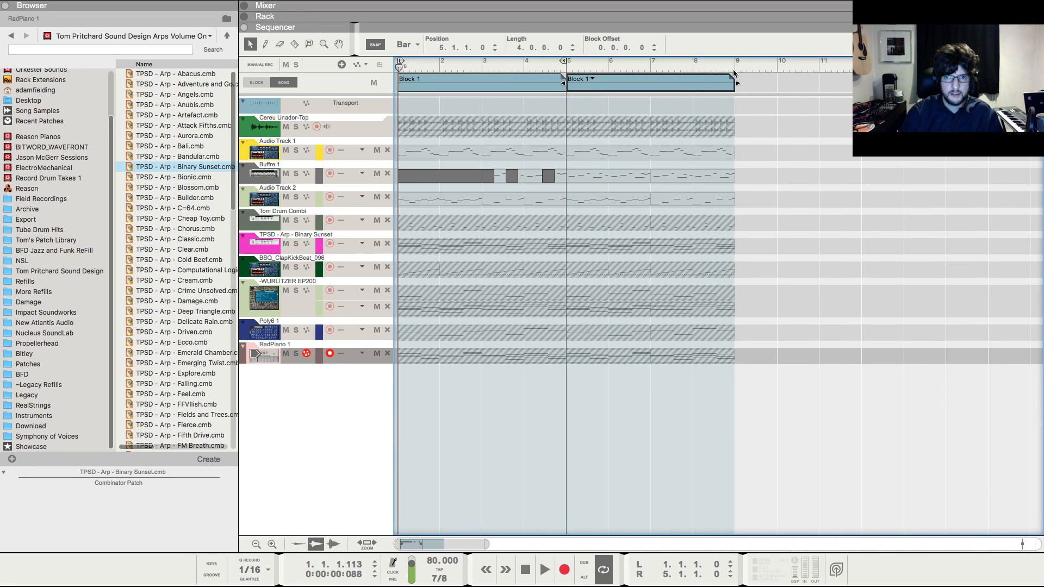
pyautogui.keyDown('super'); pyautogui.click(736, 63); pyautogui.keyUp('super')
pyautogui.press('g')
pyautogui.press('g')
pyautogui.press('g')
pyautogui.press('g')
# - Unmute the RadPiano 1 lane in the second Block 1
pyautogui.click(306, 45)
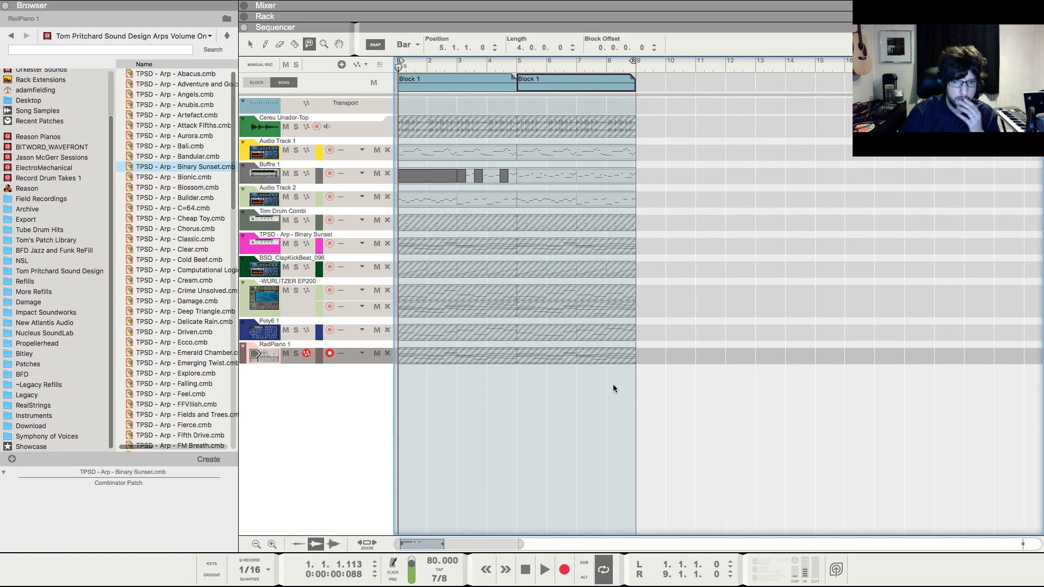
pyautogui.click(576, 356)
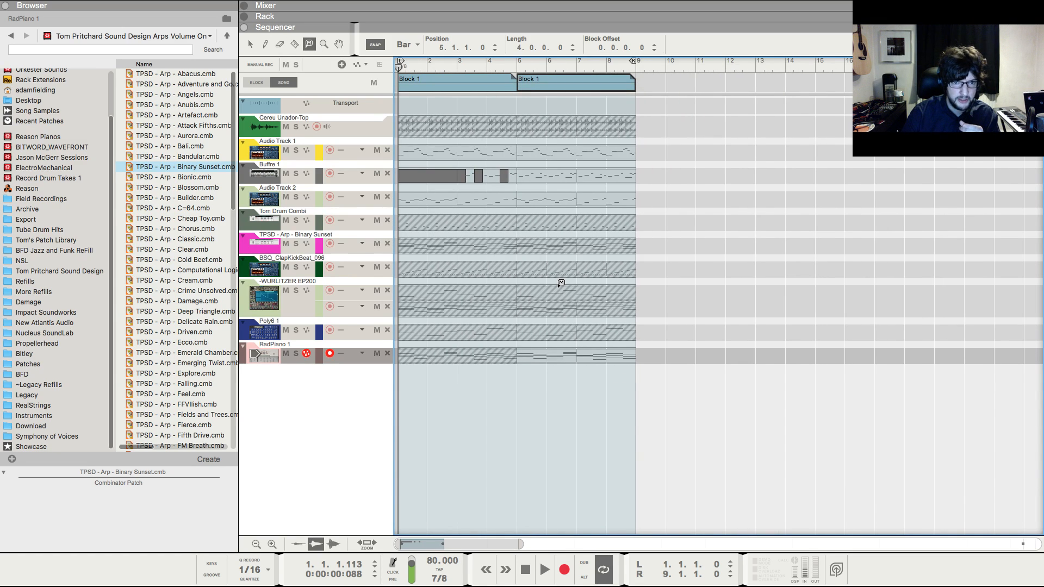
pyautogui.click(251, 45)
pyautogui.click(367, 405)
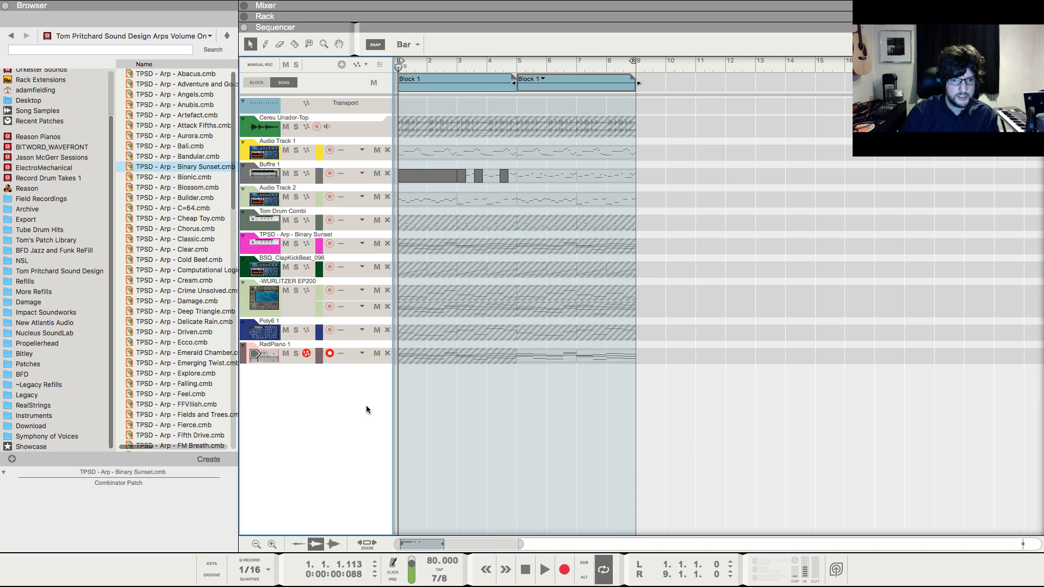
# - Automate the RadPiano AF-4 filter's cutoff with a clip from bar 3 to about bar 16, rising from 7 Hz towards the maximum
pyautogui.press('F6')
pyautogui.rightClick(783, 284)
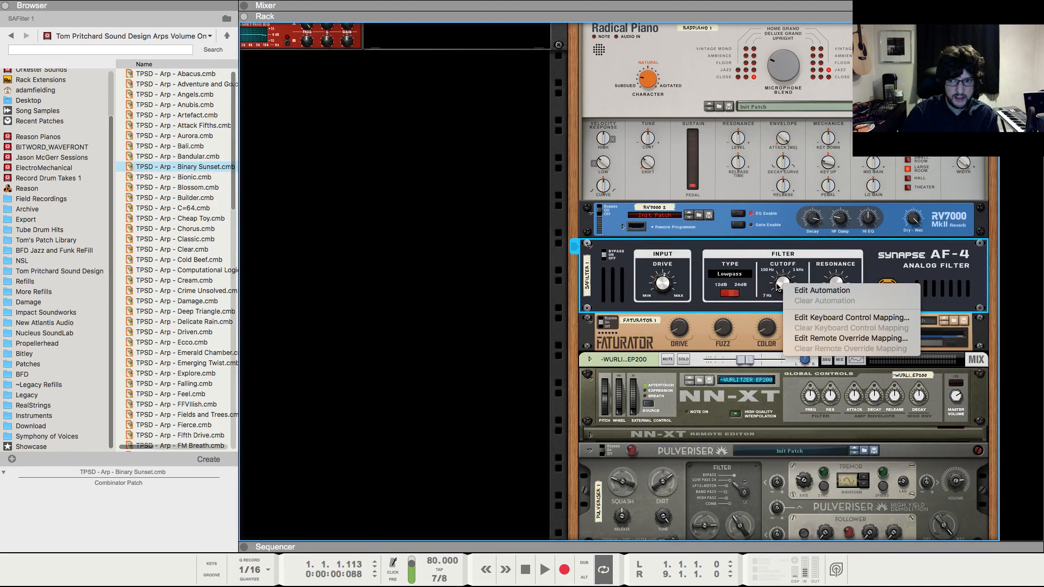
pyautogui.click(776, 283)
pyautogui.rightClick(783, 287)
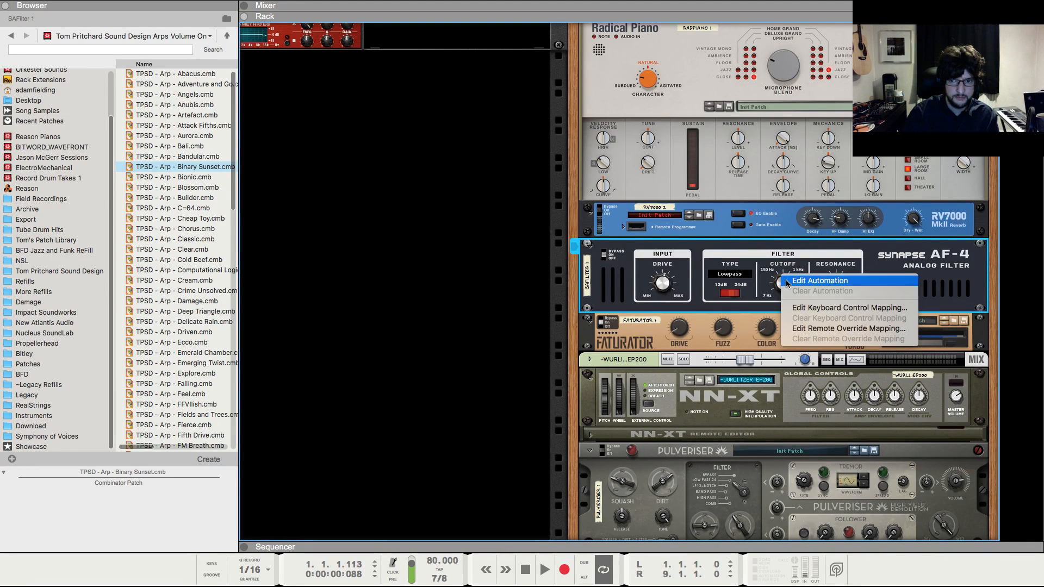
pyautogui.click(795, 285)
pyautogui.moveTo(466, 374); pyautogui.dragTo(844, 379)
pyautogui.click(464, 431)
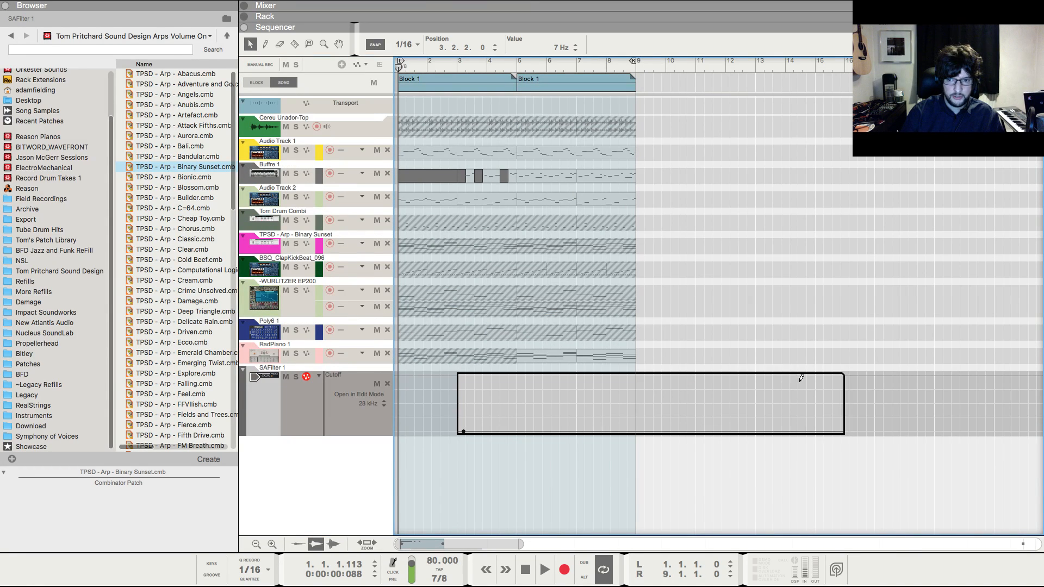
pyautogui.click(841, 376)
pyautogui.press('Escape')
# - Duplicate the second Block 1 to bar 9, and add short empty Buffre 1 clips in bar 5 and at 6.6 and 7.7, snapped to 1/4
pyautogui.moveTo(538, 82); pyautogui.dragTo(657, 90)
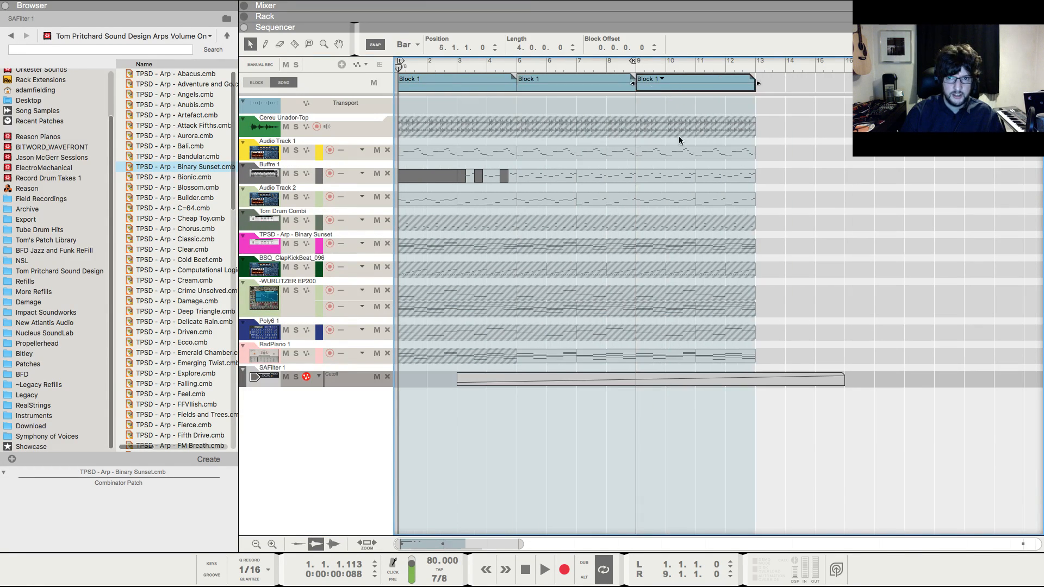
pyautogui.click(679, 137)
pyautogui.click(407, 44)
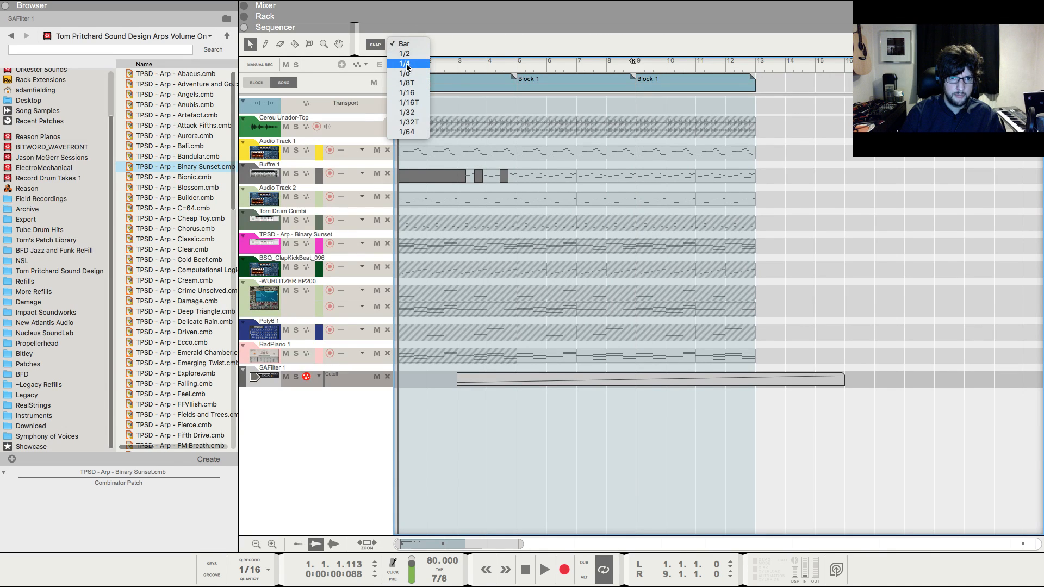
pyautogui.click(411, 67)
pyautogui.click(532, 174)
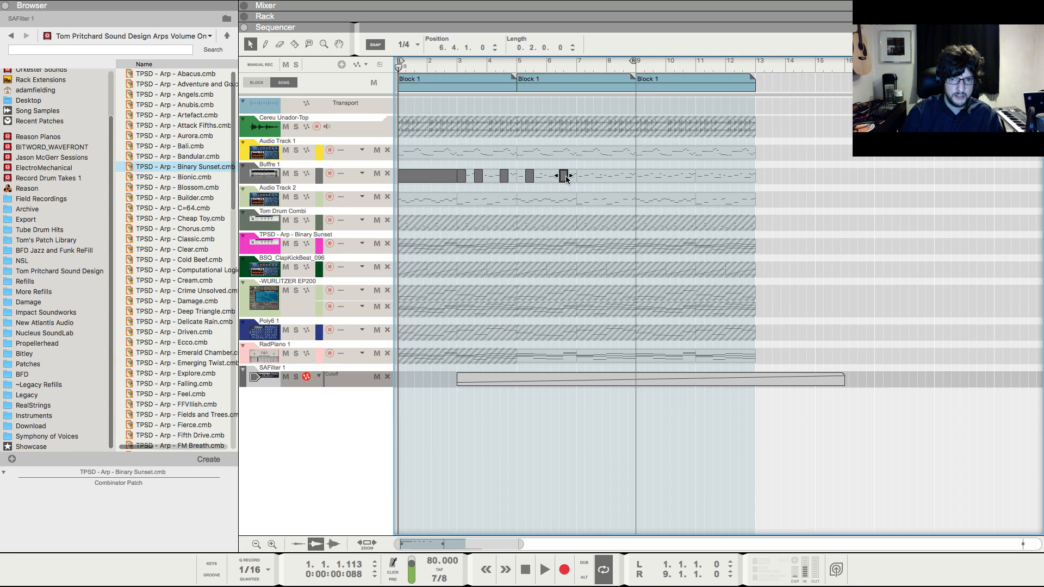
pyautogui.moveTo(566, 179); pyautogui.dragTo(571, 178)
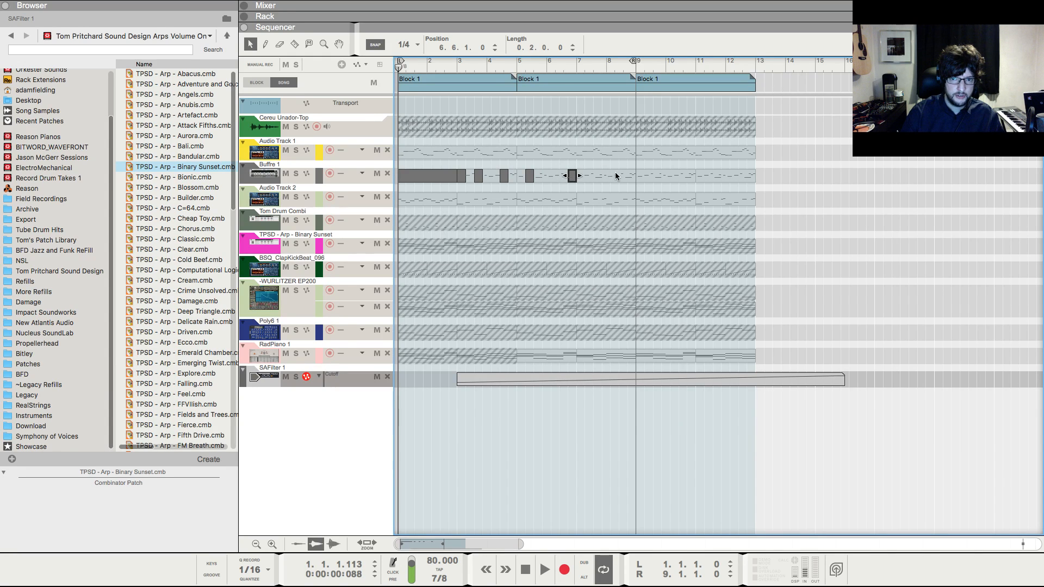
pyautogui.click(310, 46)
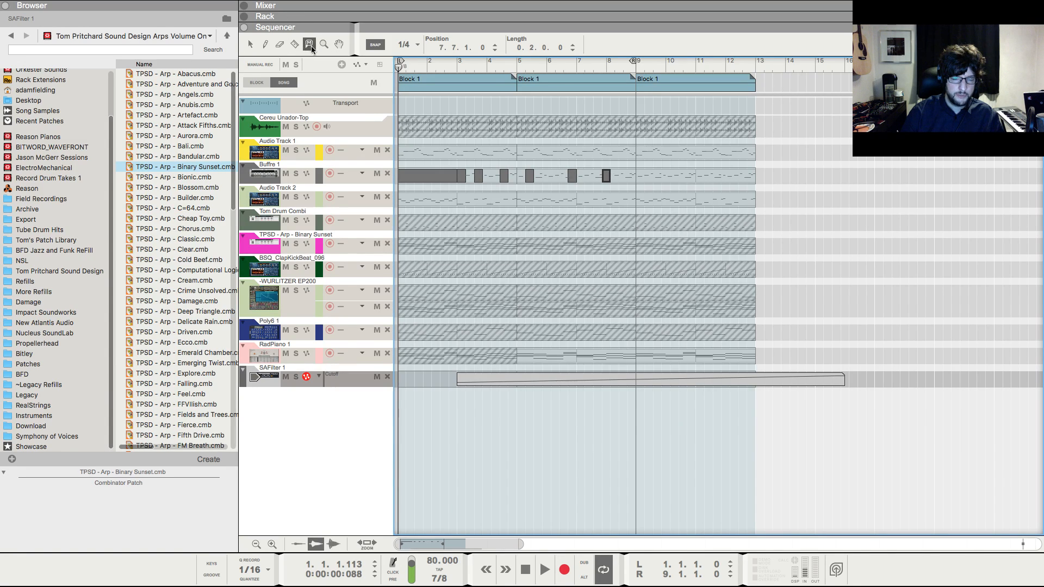
pyautogui.click(611, 174)
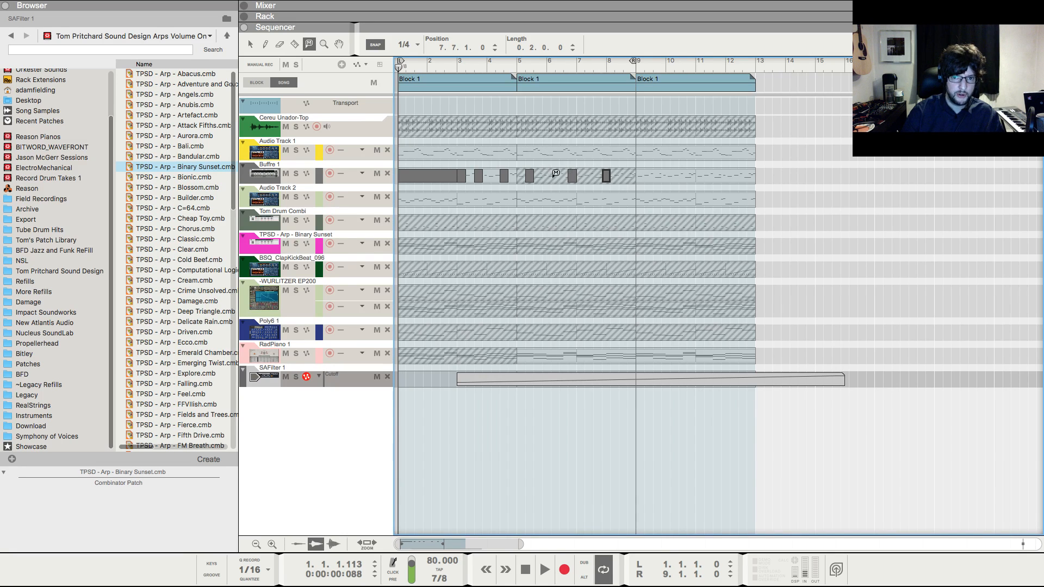
pyautogui.click(541, 168)
pyautogui.click(250, 44)
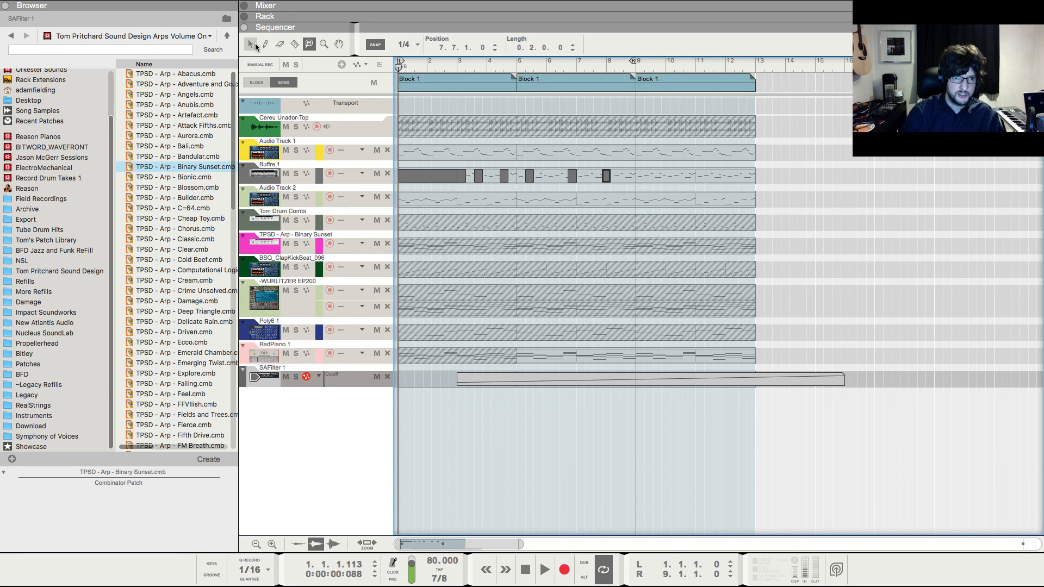
# - Add another short empty clip to the Buffre 1 lane at 8.4, and play the song from the start
pyautogui.click(504, 176)
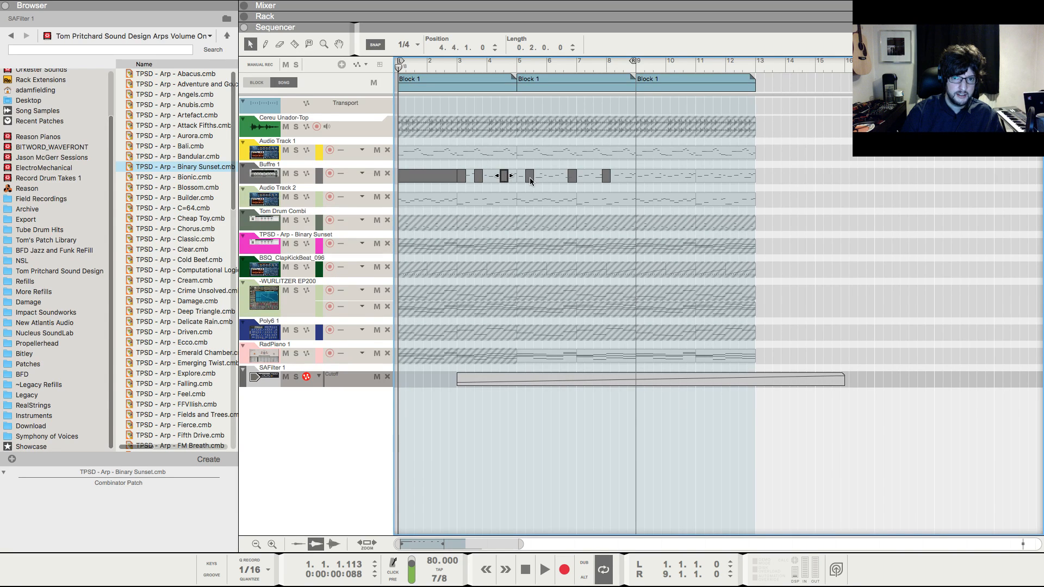
pyautogui.click(529, 176)
pyautogui.click(572, 176)
pyautogui.click(606, 177)
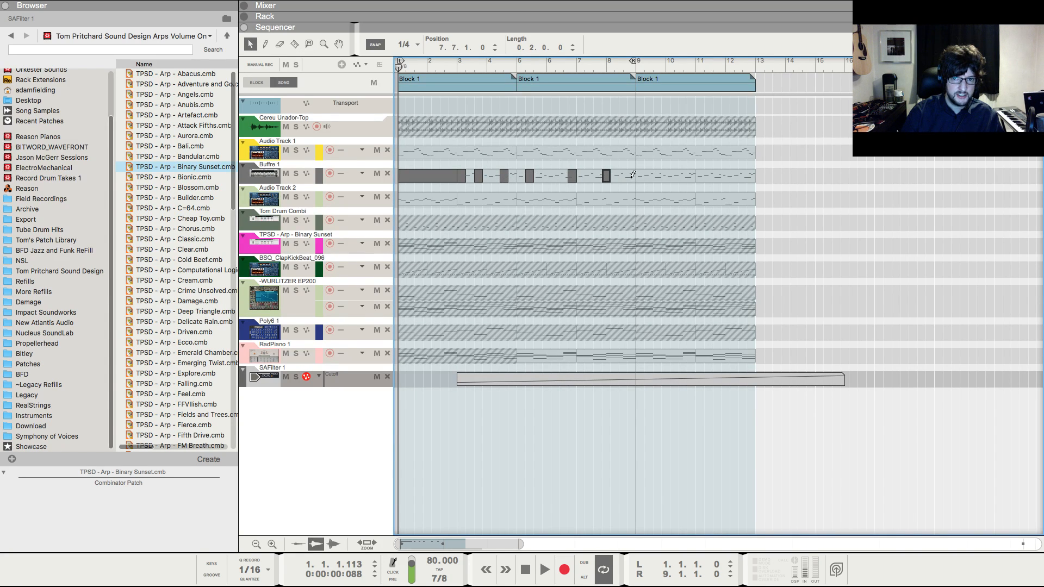
pyautogui.click(626, 177)
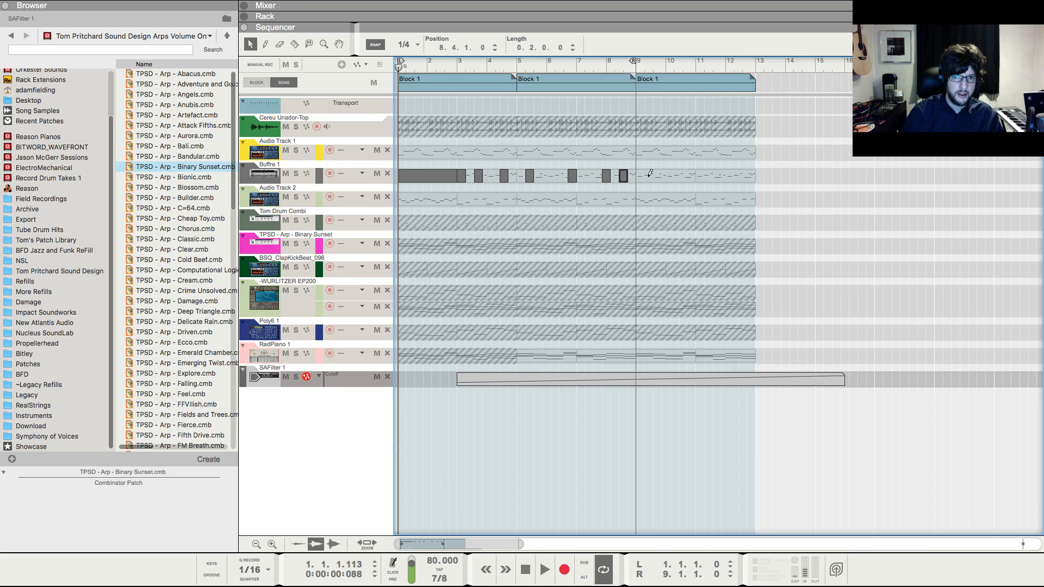
pyautogui.click(583, 162)
pyautogui.hotkey('shift', 'Return')
pyautogui.press('space')
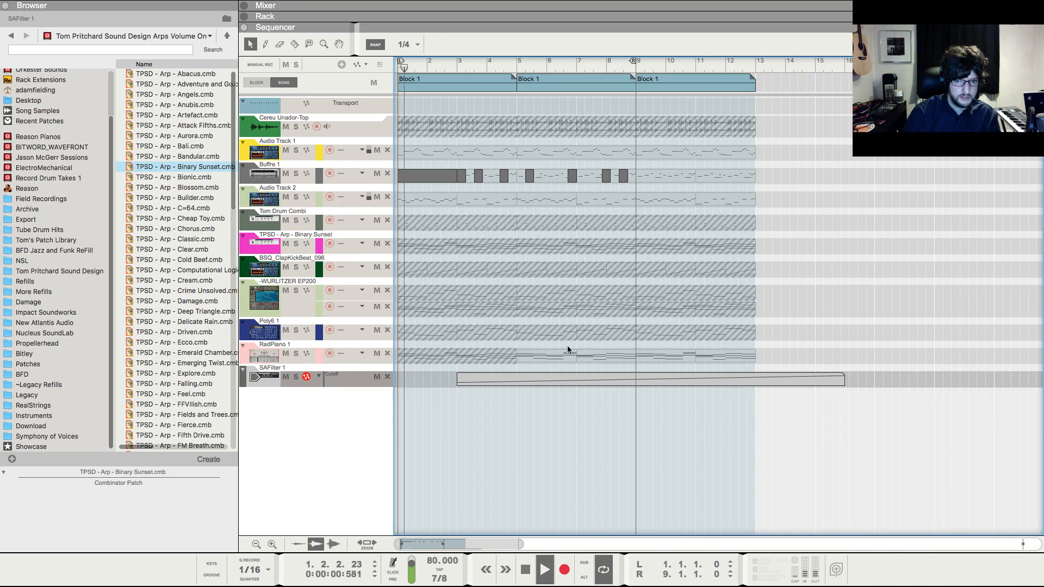
# - Extend the loop's right locator to 15.7.1, and look over the mixer channels before returning to the sequencer
pyautogui.moveTo(633, 61); pyautogui.dragTo(838, 74)
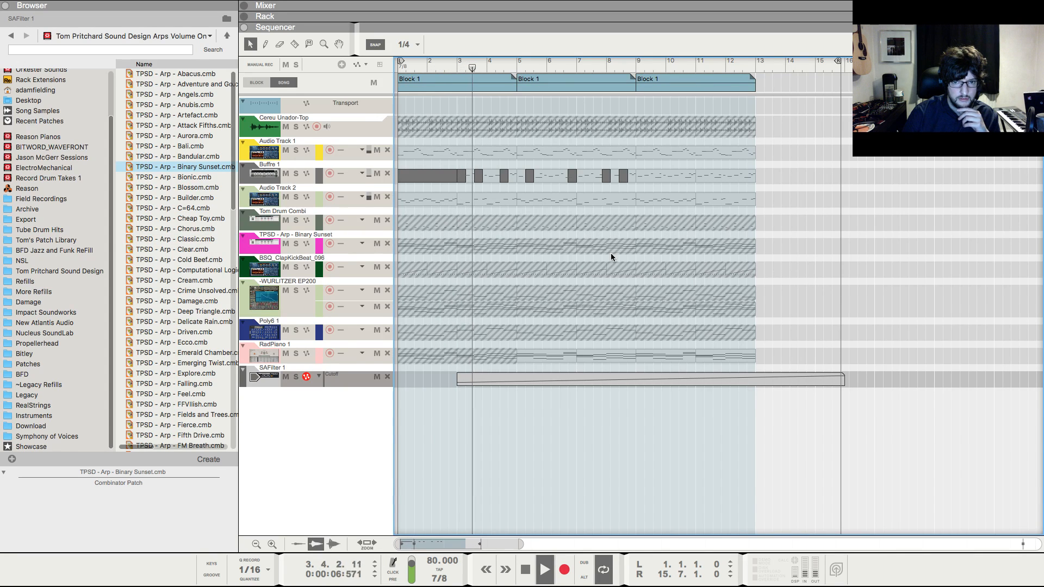
pyautogui.press('F7')
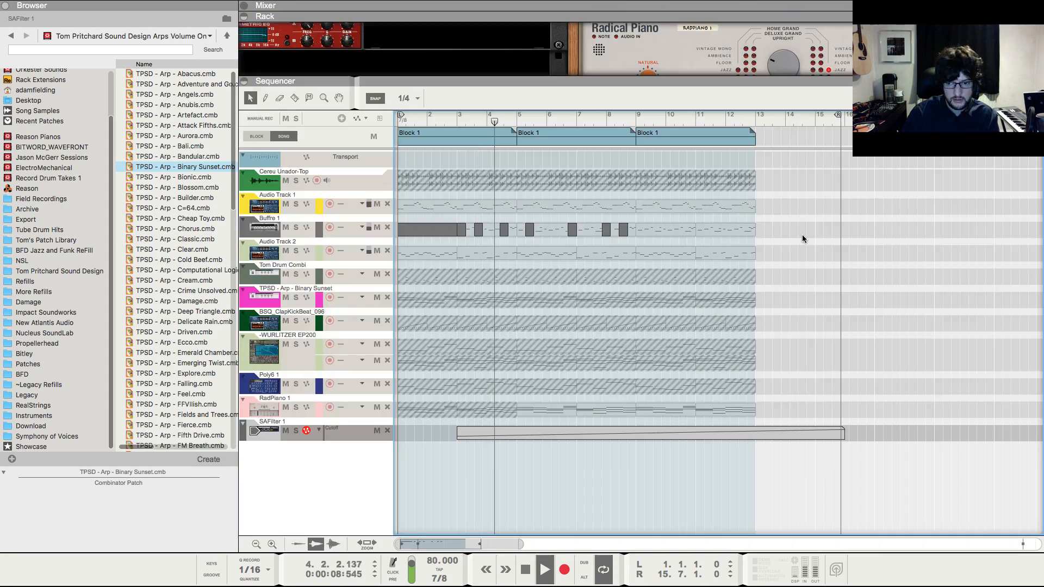
pyautogui.press('F5')
pyautogui.scroll(-5, 634, 300)
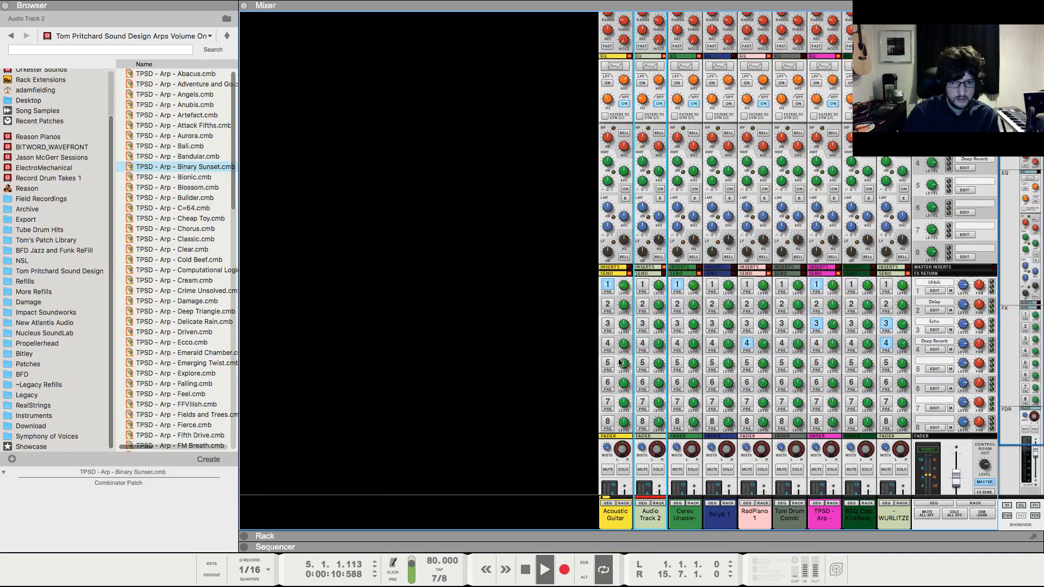
pyautogui.press('F7')
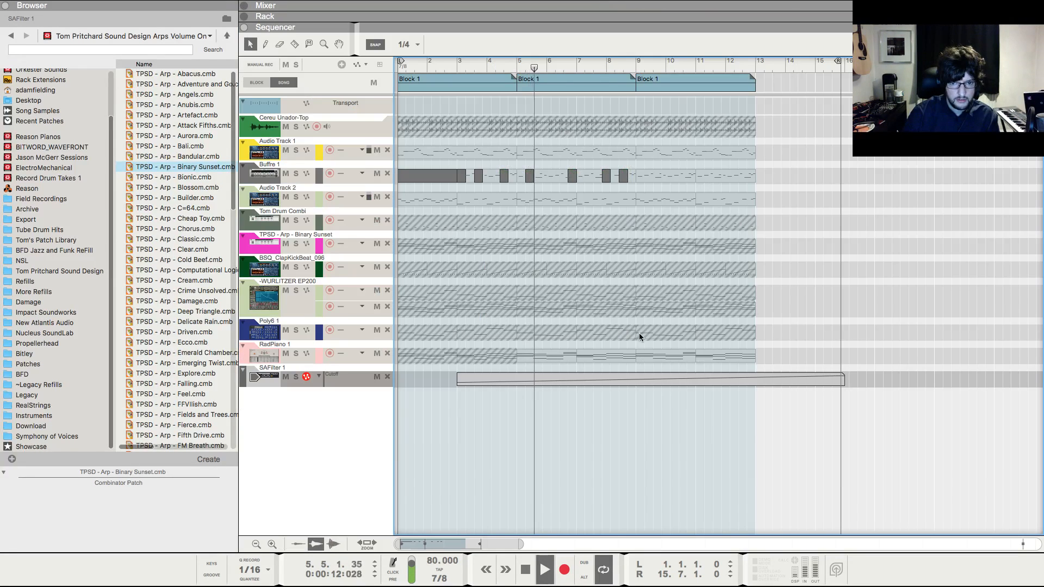
# - Move the first point of the SAFilter 1 cutoff automation to 4.7.2 at 152 Hz
pyautogui.click(521, 378)
pyautogui.moveTo(464, 434); pyautogui.dragTo(514, 410)
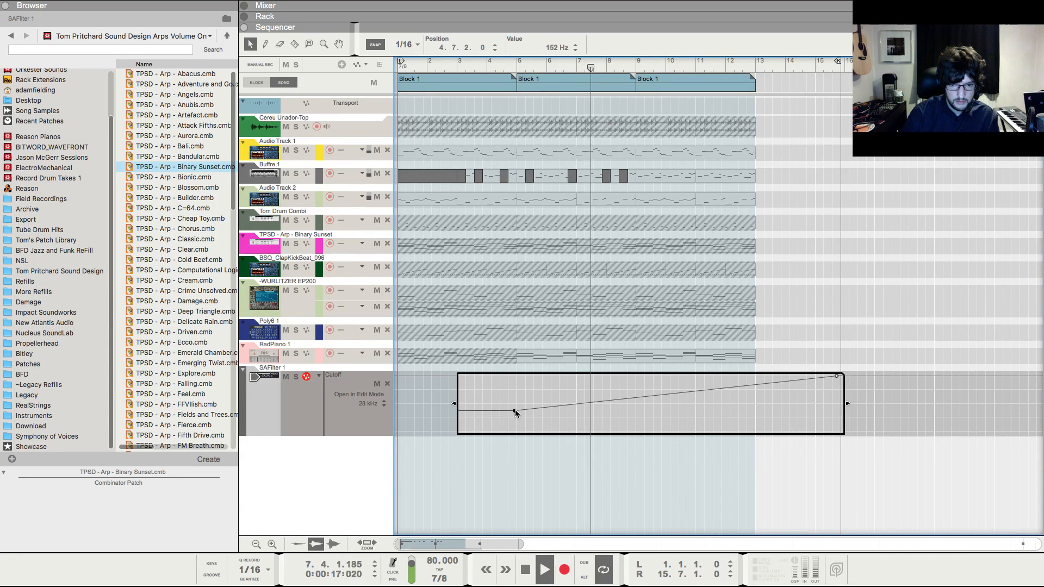
pyautogui.click(803, 263)
# - Unmute the TPSD - Arp - Binary Sunset lane in the third Block 1, and set its mixer level to about -8.78 dB
pyautogui.click(309, 44)
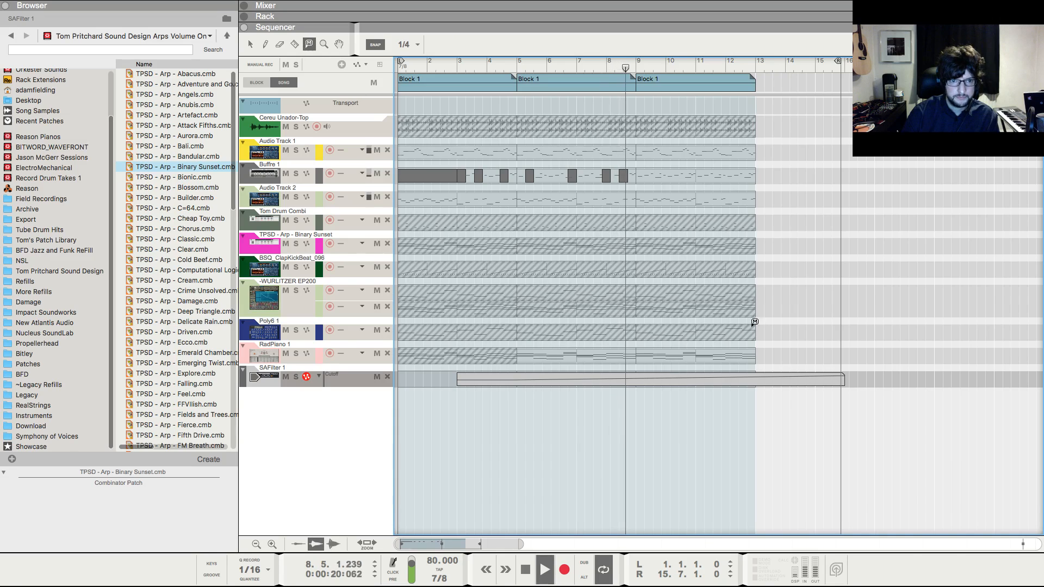
pyautogui.click(709, 249)
pyautogui.click(250, 44)
pyautogui.press('F5')
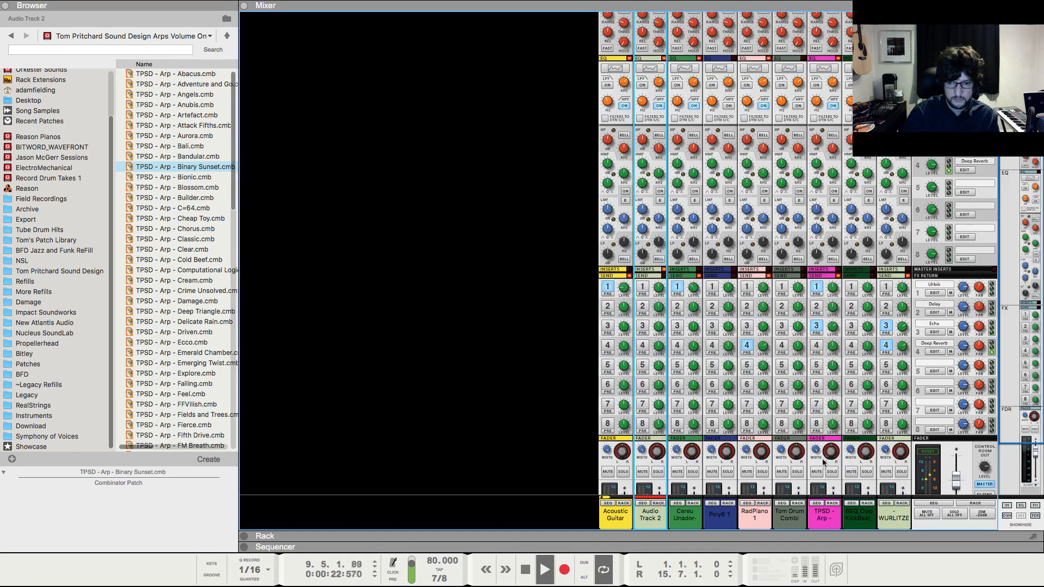
pyautogui.moveTo(834, 445); pyautogui.dragTo(833, 447)
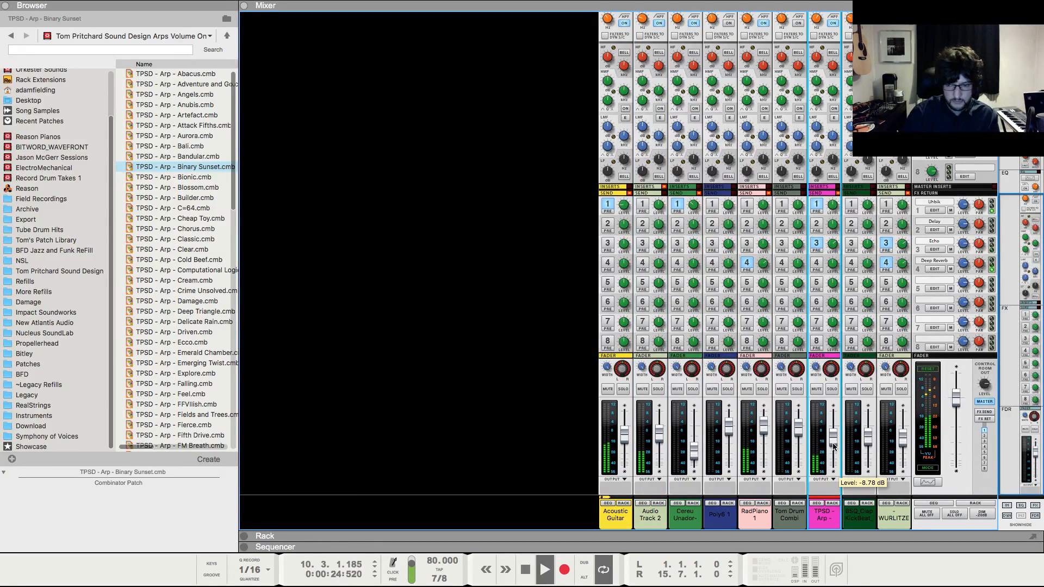
pyautogui.press('F7')
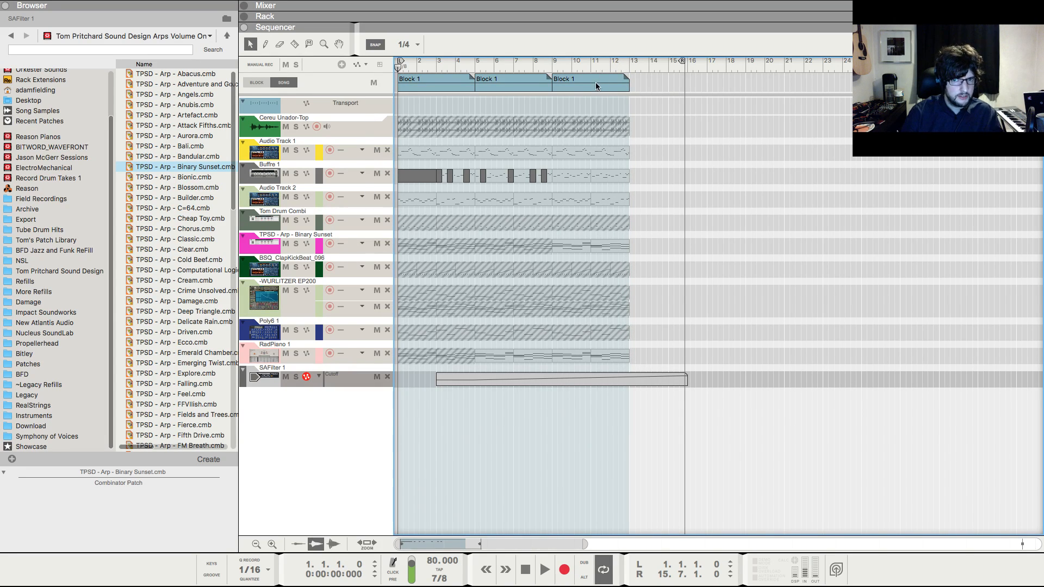
# - Copy the third Block 1 to position 12.6.1, and extend the right locator to 27.7.1 for playback
pyautogui.moveTo(597, 86); pyautogui.dragTo(651, 89)
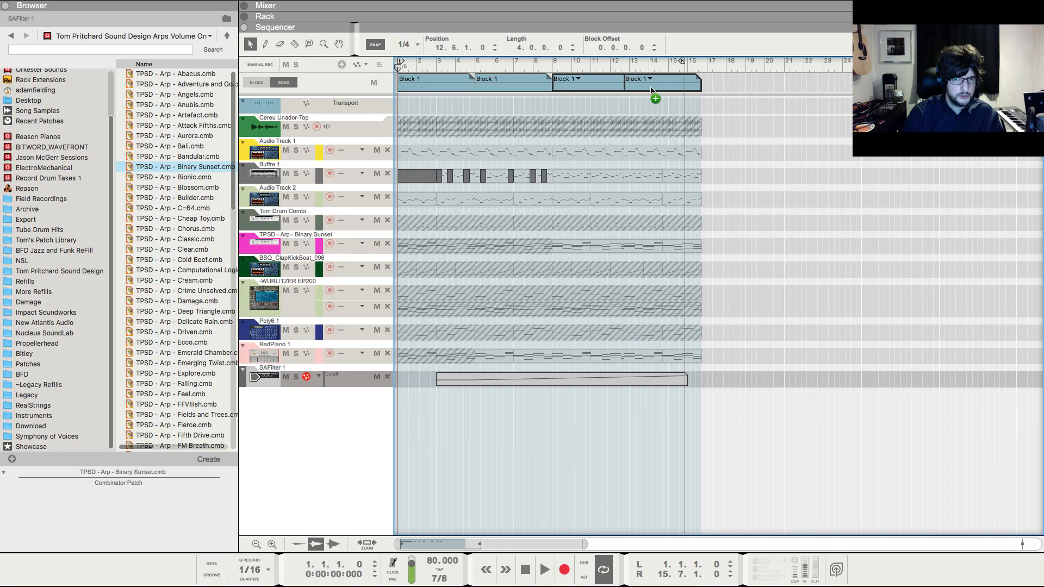
pyautogui.click(416, 45)
pyautogui.click(936, 254)
pyautogui.press('space')
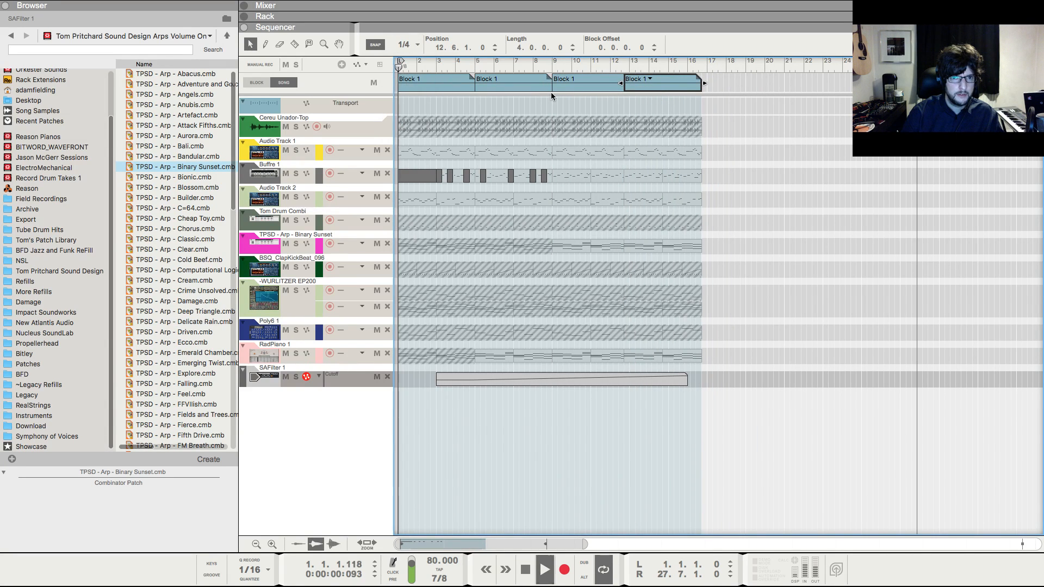
pyautogui.click(667, 213)
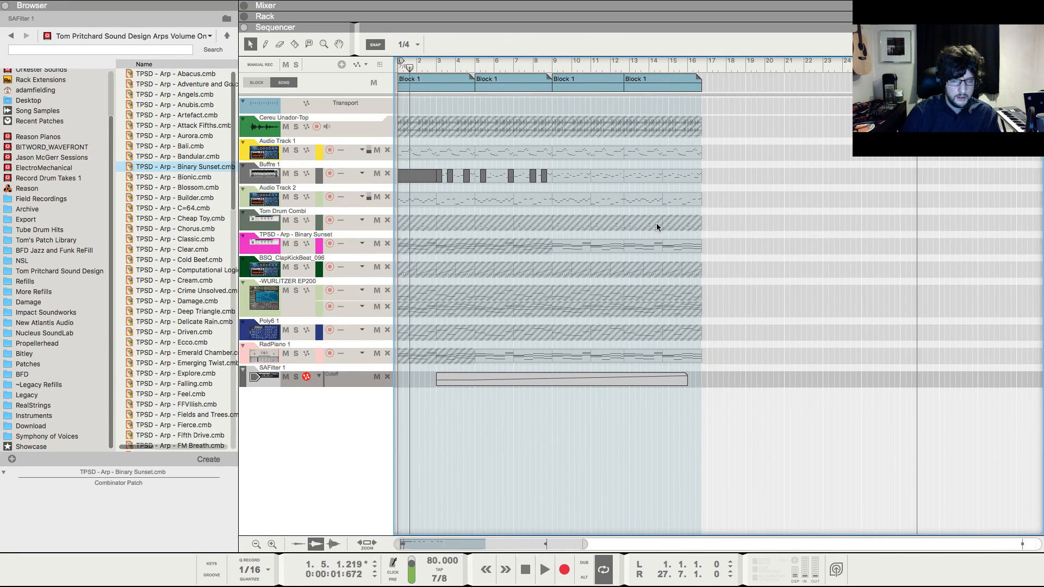
# - Automate Acoustic Guitar Gubbins' FX1 send level with a four-bar clip from 1.1.1 that starts at 0 and rises towards its end
pyautogui.press('F5')
pyautogui.rightClick(619, 206)
pyautogui.click(636, 212)
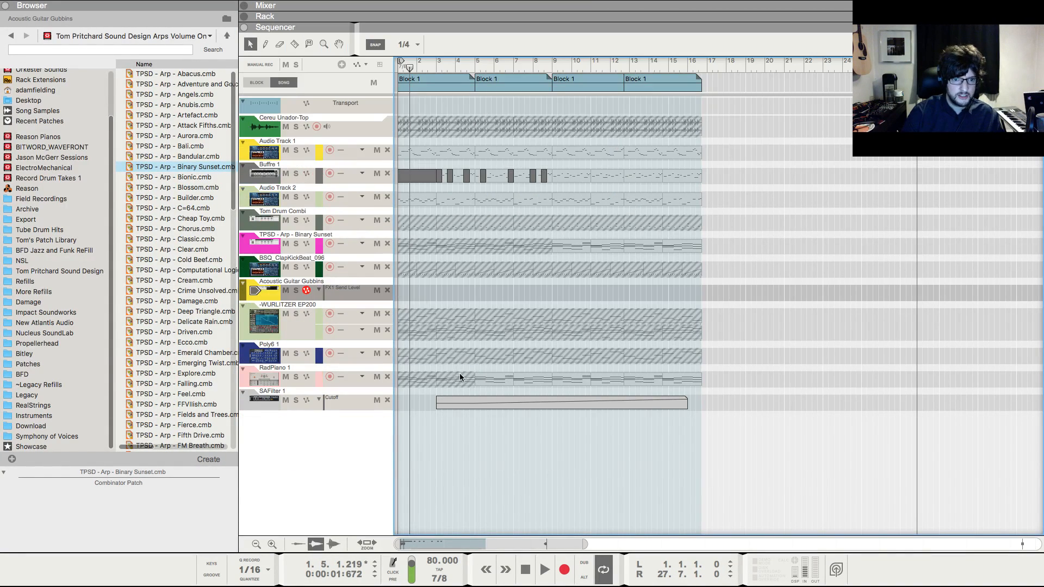
pyautogui.moveTo(475, 295); pyautogui.dragTo(434, 292)
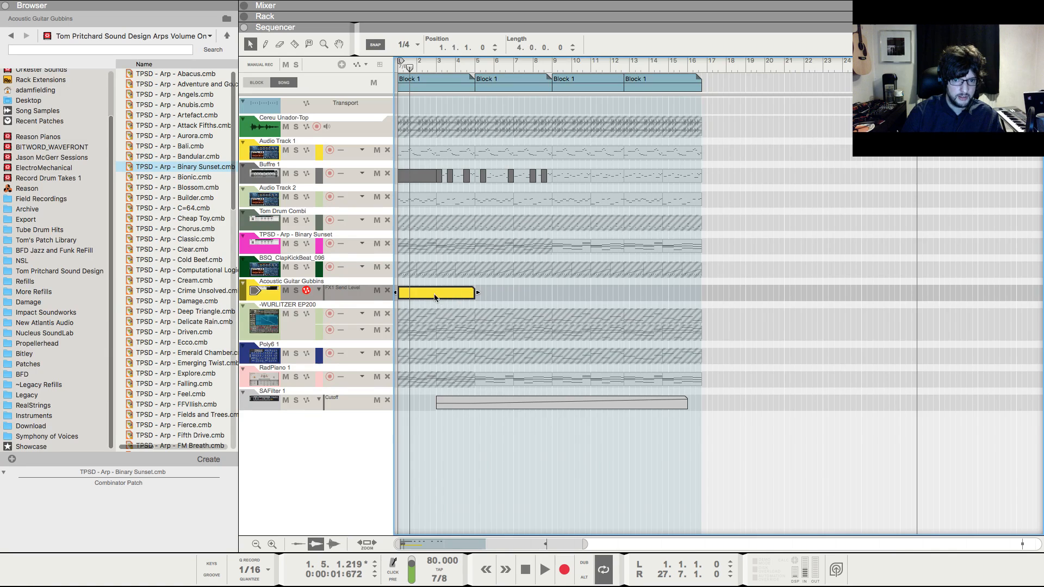
pyautogui.doubleClick(435, 294)
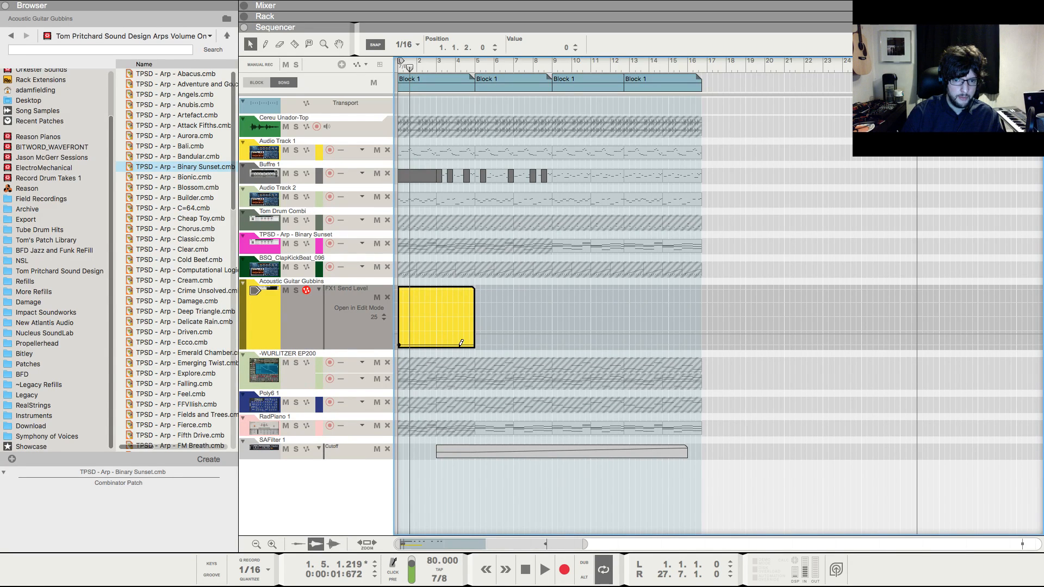
pyautogui.press('Escape')
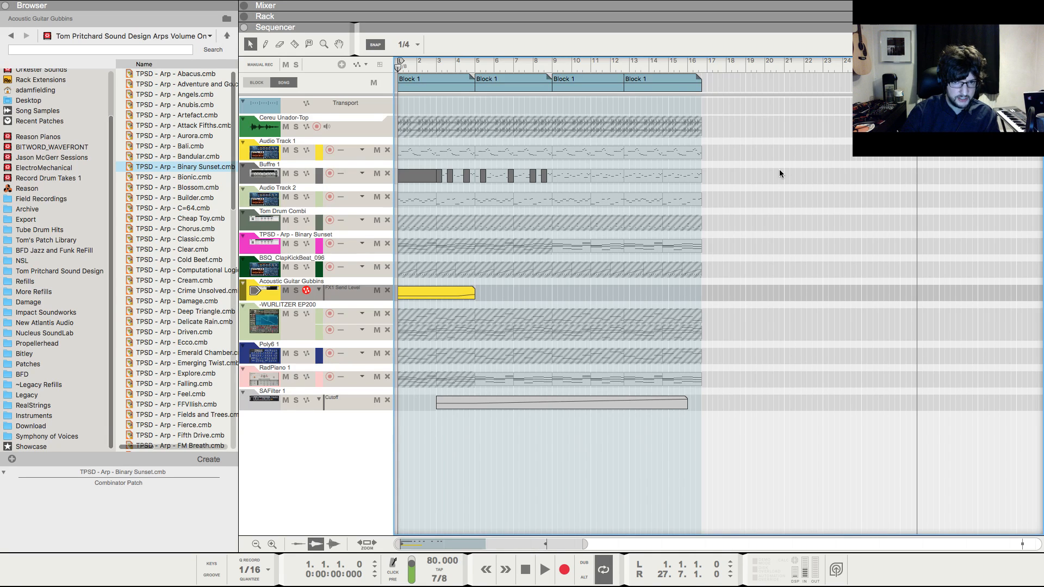
# - Play the arrangement from the start and check the TPSD - Arp - Binary Sunset channel in the mixer
pyautogui.press('space')
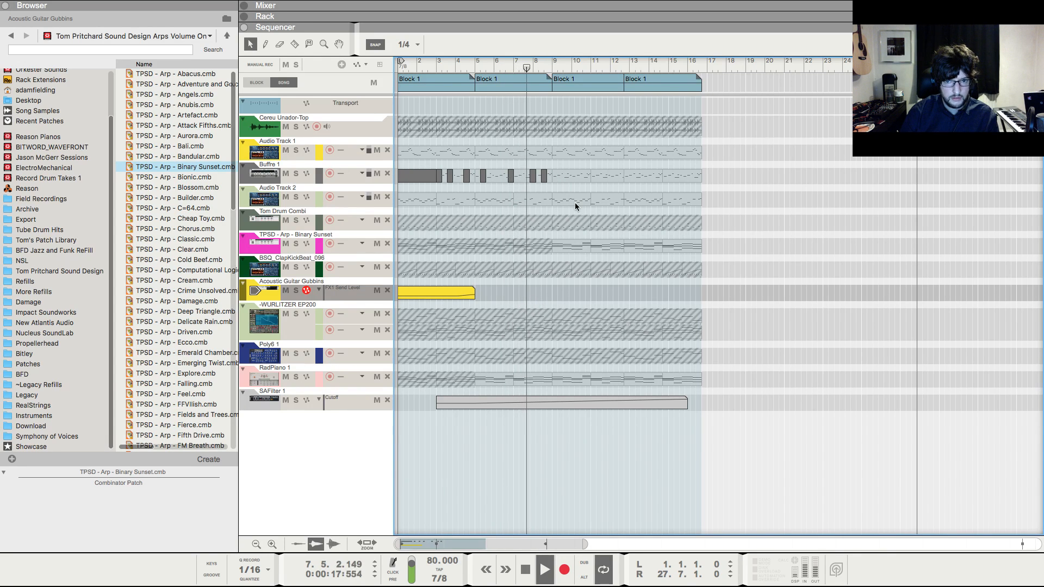
pyautogui.press('F5')
pyautogui.click(836, 444)
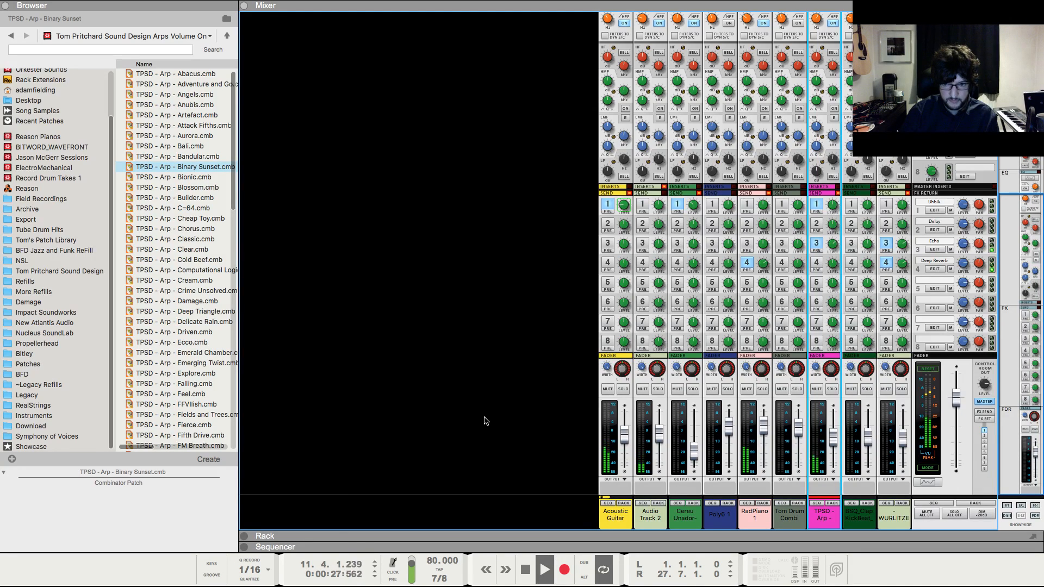
pyautogui.press('F7')
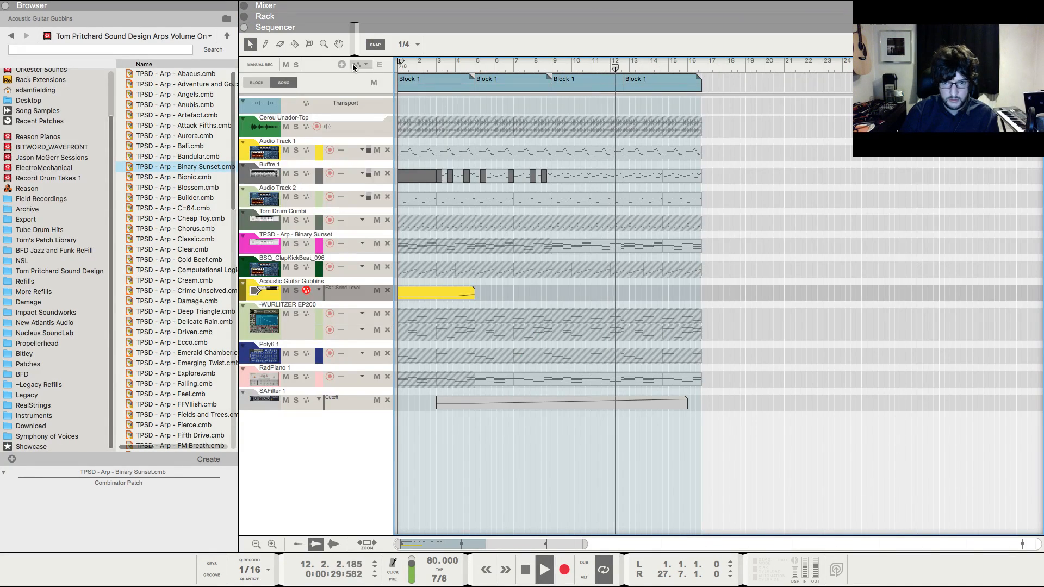
# - Move the fourth Block 1 to position 13.1.1, and play the transition into it from around bar 12
pyautogui.click(309, 44)
pyautogui.press('space')
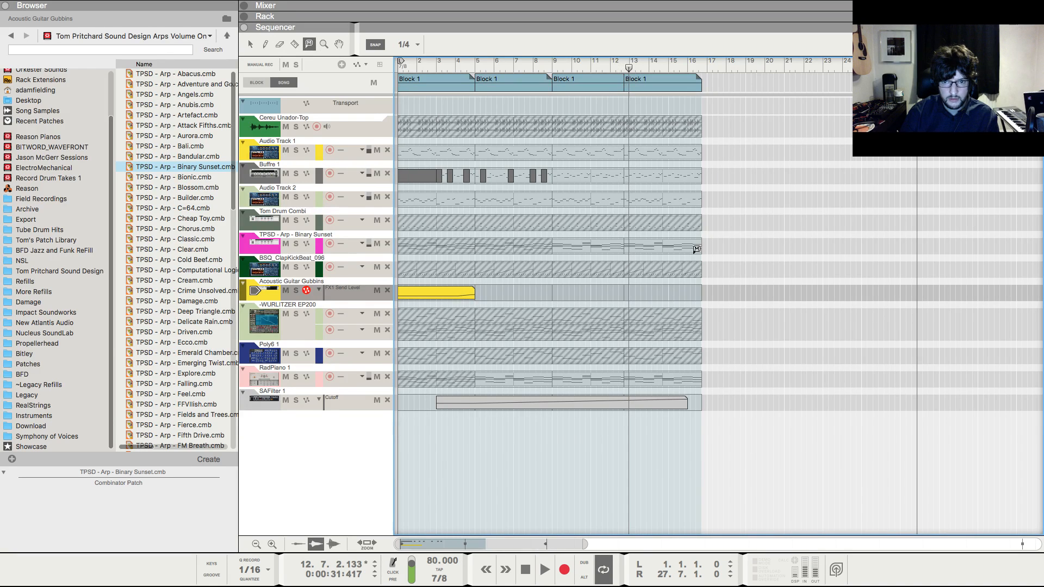
pyautogui.click(250, 44)
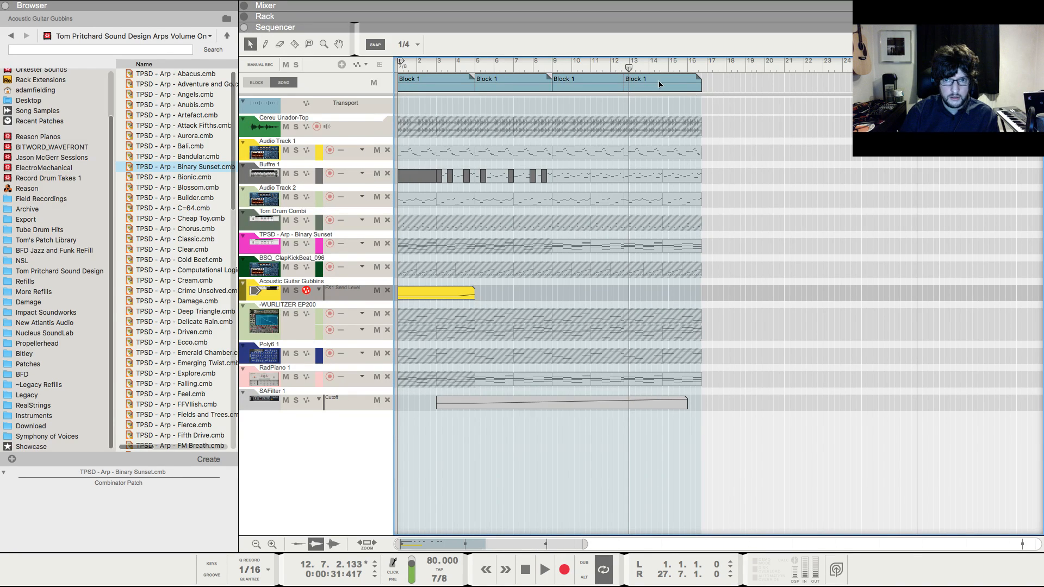
pyautogui.moveTo(659, 83)
pyautogui.mouseDown()
pyautogui.moveTo(684, 83)
pyautogui.moveTo(664, 84)
pyautogui.mouseUp()
pyautogui.press('space')
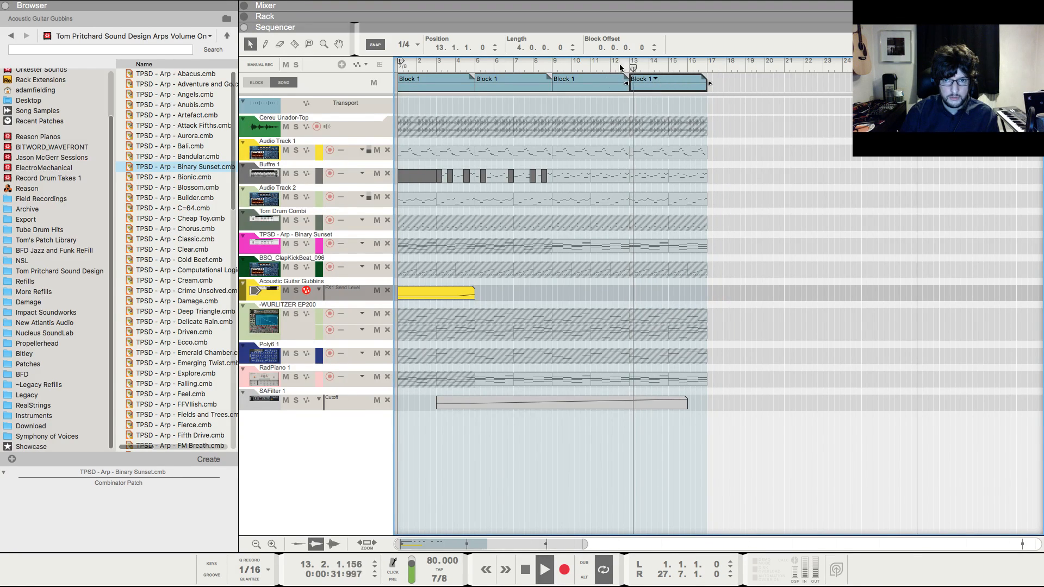
pyautogui.press('space')
pyautogui.click(614, 67)
pyautogui.press('space')
pyautogui.click(733, 227)
# - Unmute the Poly6 1 lane in the fourth Block 1
pyautogui.click(310, 45)
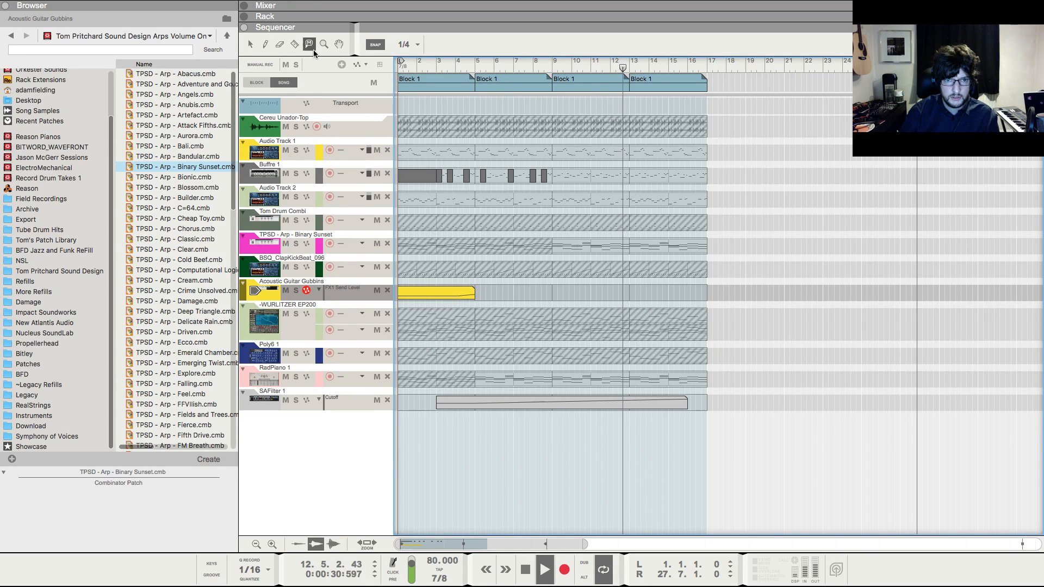
pyautogui.click(664, 357)
pyautogui.press('q')
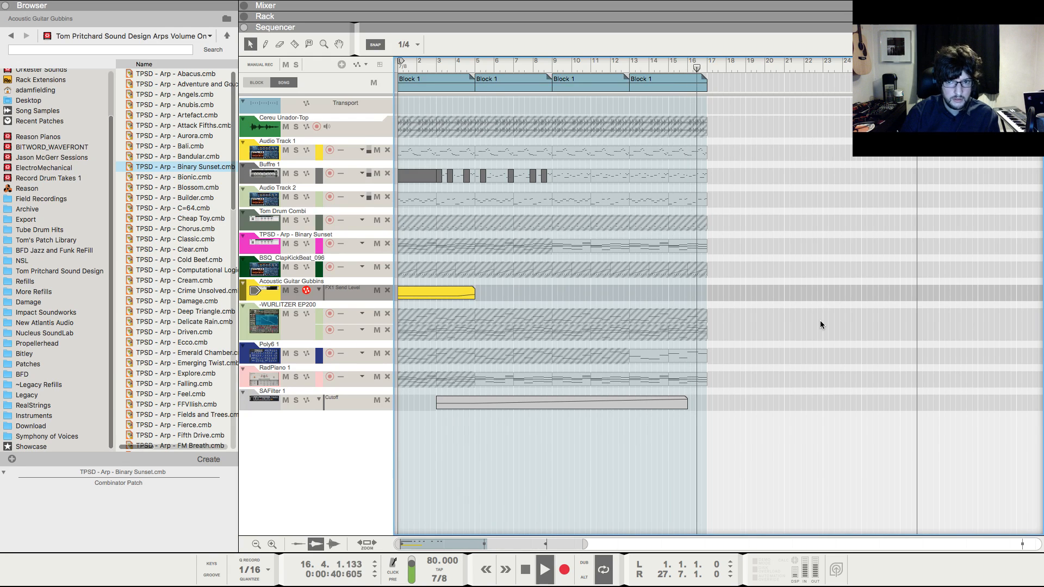
# - Copy the fourth Block 1 so a fifth one follows it at bar 17, and return the playhead to the start
pyautogui.click(678, 85)
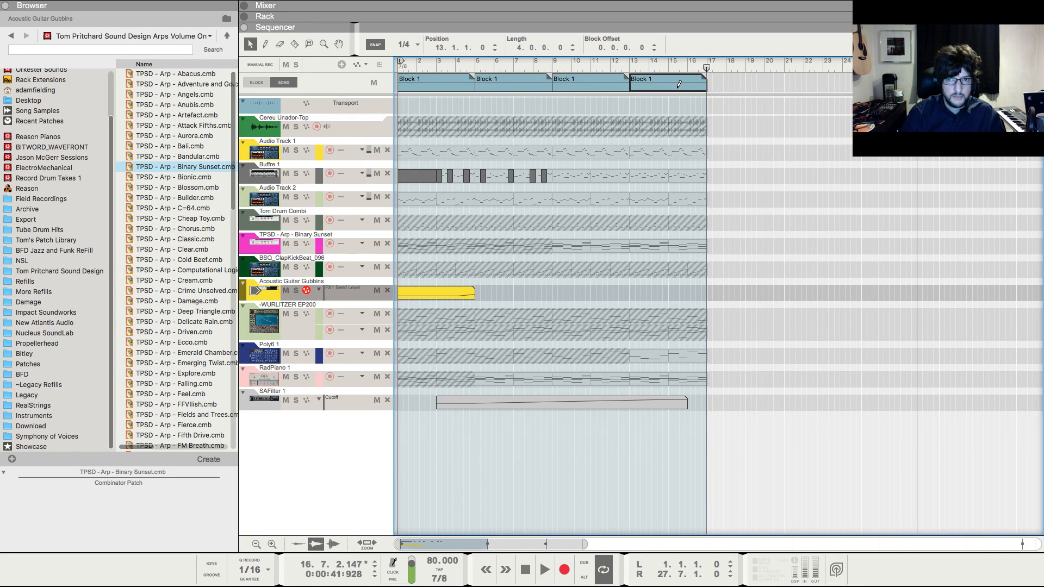
pyautogui.press('super+c')
pyautogui.press('super+v')
pyautogui.click(830, 209)
pyautogui.hotkey('shift', 'Return')
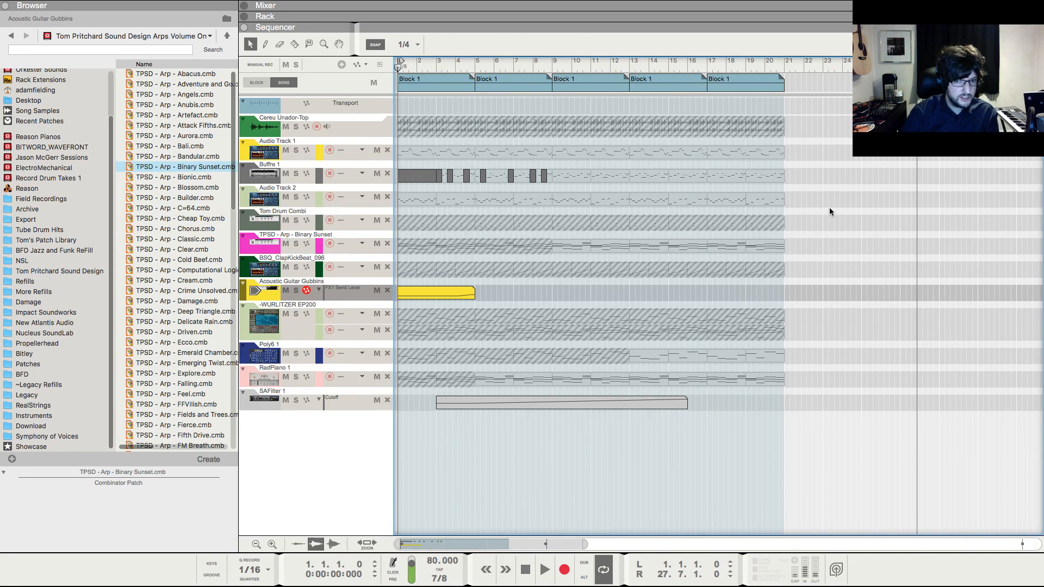
# - Add three Buffre 1 clips across the fifth Block 1, with the first at 17.3.1 lasting 0.2.0
pyautogui.press('h')
pyautogui.press('h')
pyautogui.press('g')
pyautogui.press('g')
pyautogui.press('g')
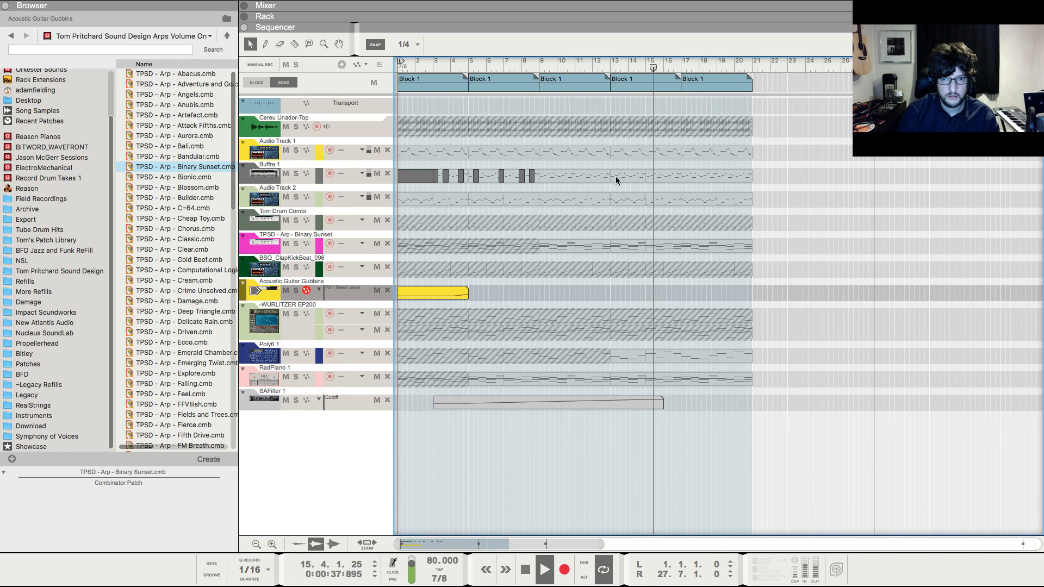
pyautogui.click(689, 175)
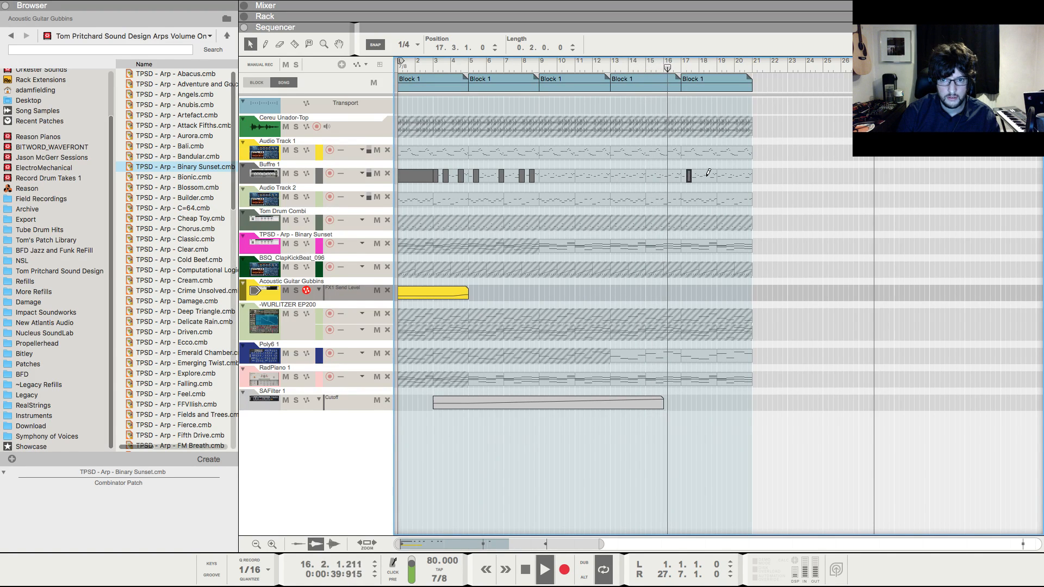
pyautogui.moveTo(706, 175); pyautogui.dragTo(710, 175)
pyautogui.scroll(1, 748, 182)
pyautogui.click(739, 195)
pyautogui.click(847, 223)
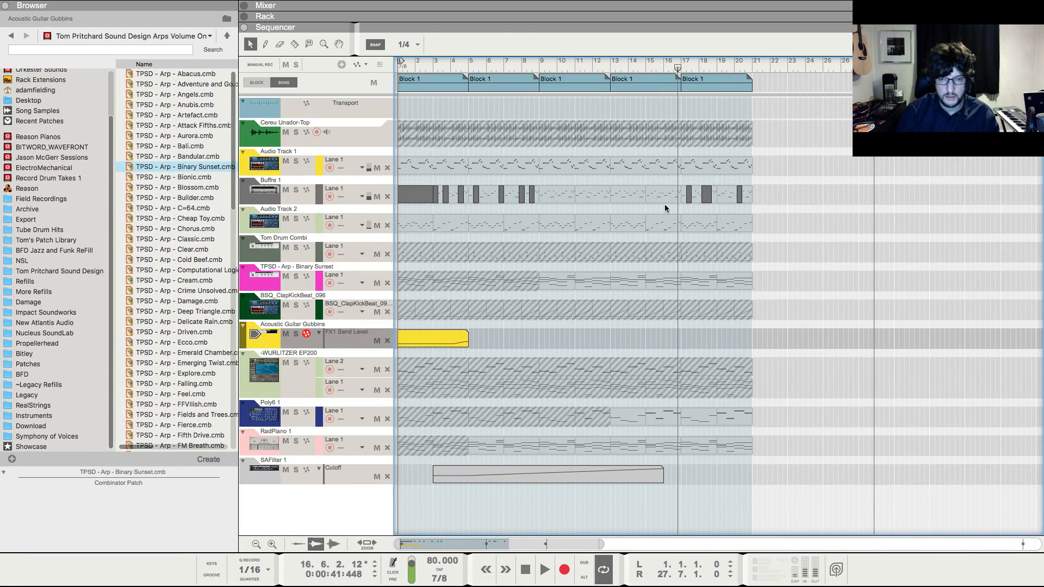
# - Add four Buffre 1 clips spread over the third and fourth Block 1, and shift the last one slightly later
pyautogui.scroll(-1, 698, 222)
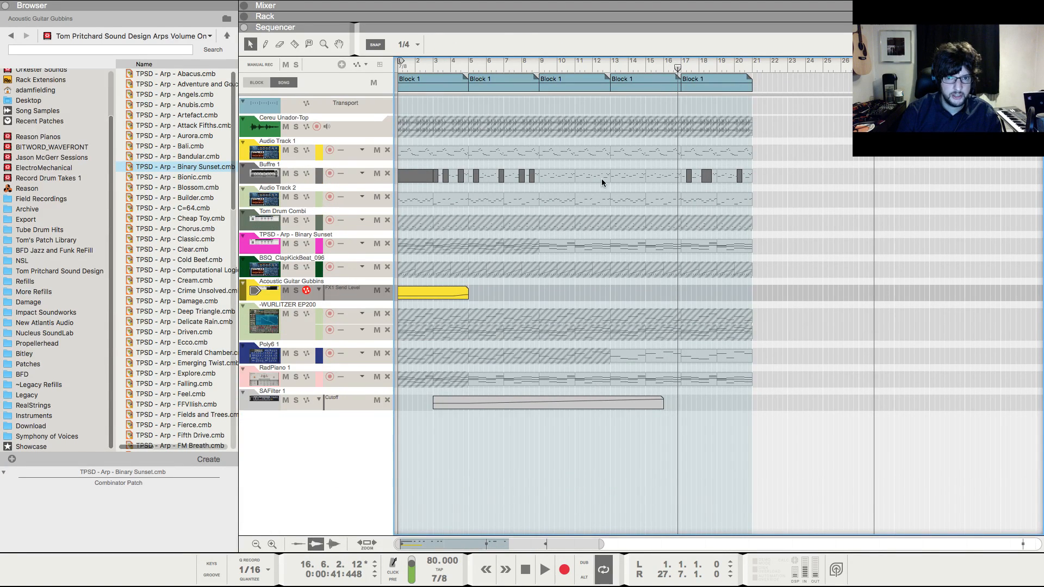
pyautogui.click(794, 223)
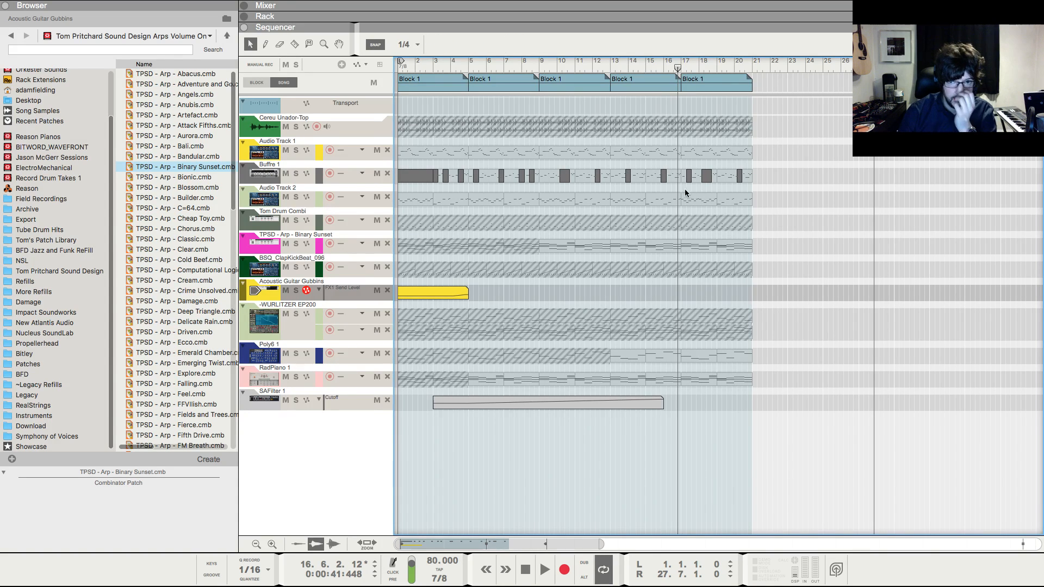
pyautogui.click(820, 253)
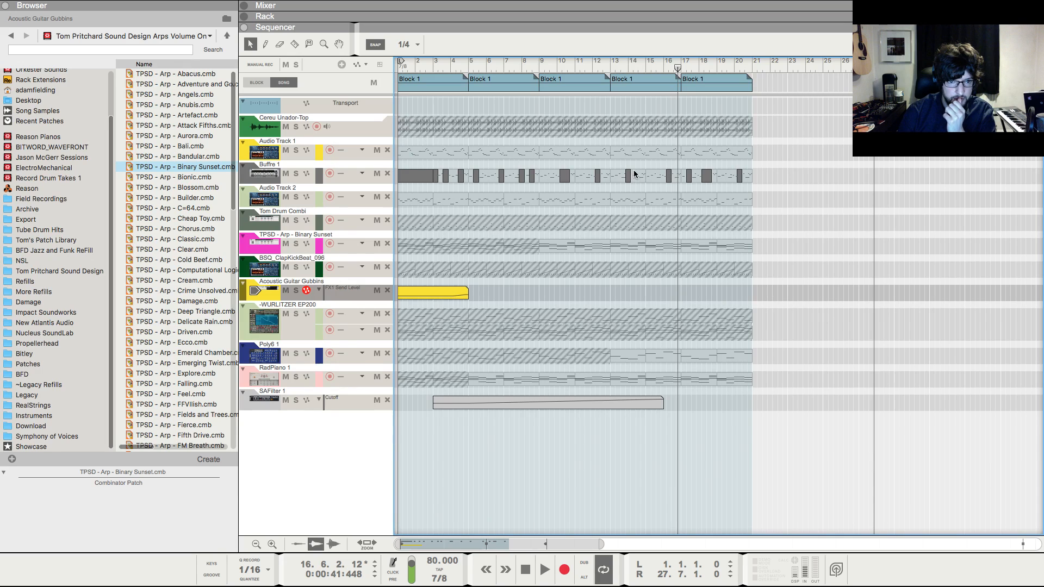
# - Place the playhead at 8.6.1, and add an ECF-42 Envelope Controlled Filter after the TPSD - Arp - Binary Sunset device
pyautogui.click(533, 66)
pyautogui.click(341, 230)
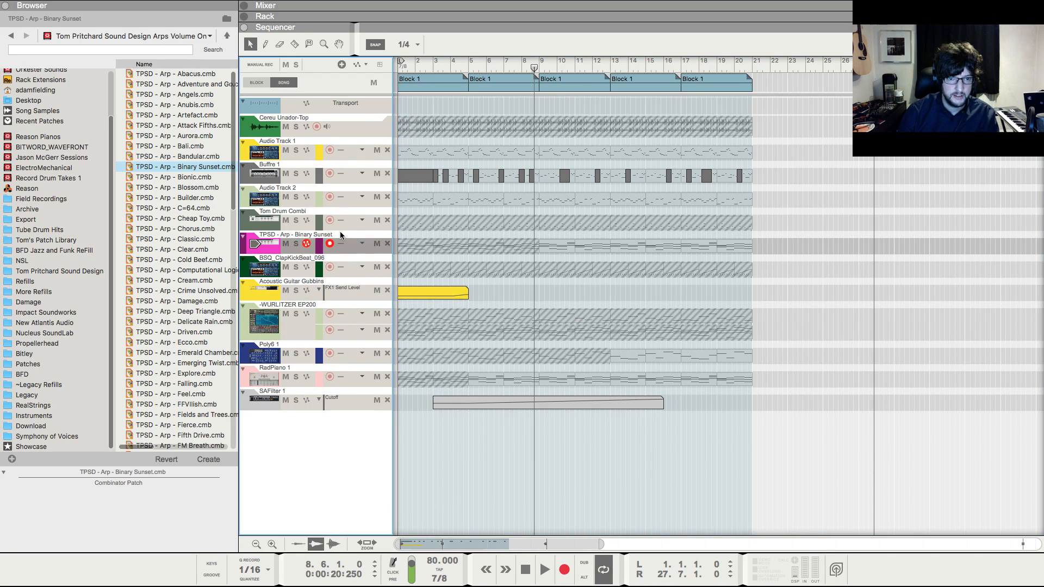
pyautogui.press('F6')
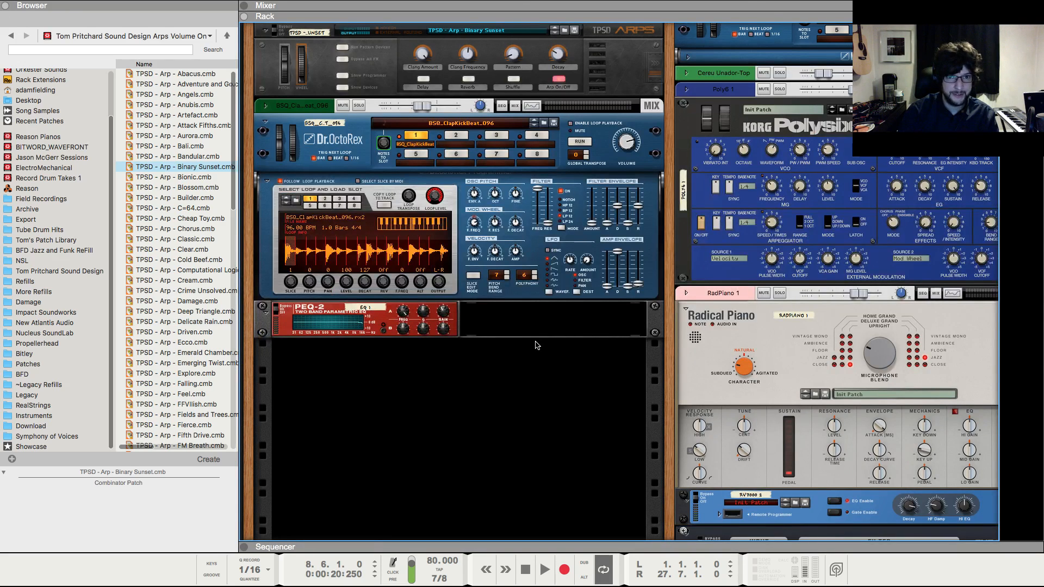
pyautogui.scroll(3, 536, 345)
pyautogui.click(597, 144)
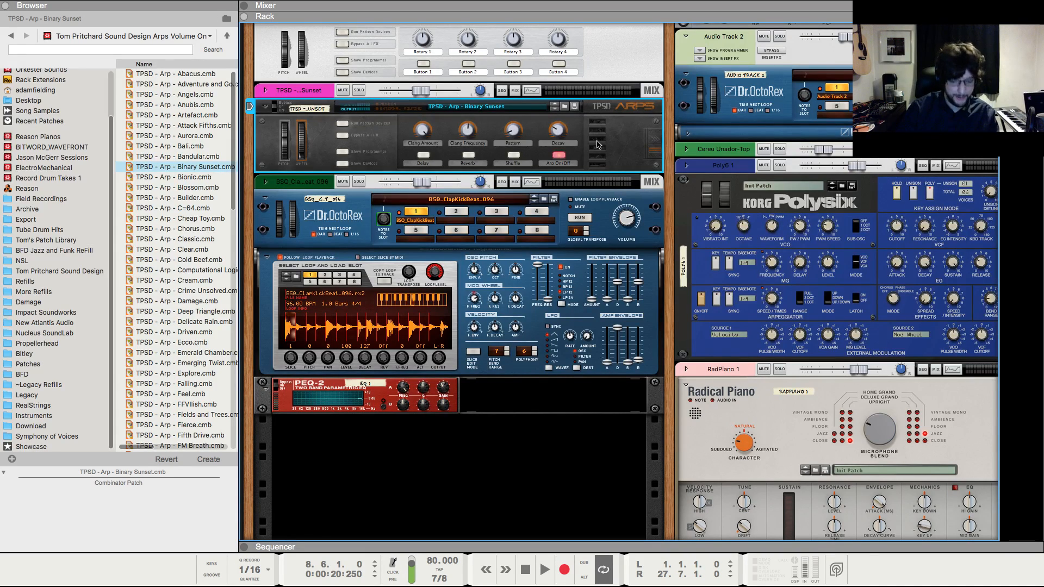
pyautogui.press('F7')
pyautogui.press('F6')
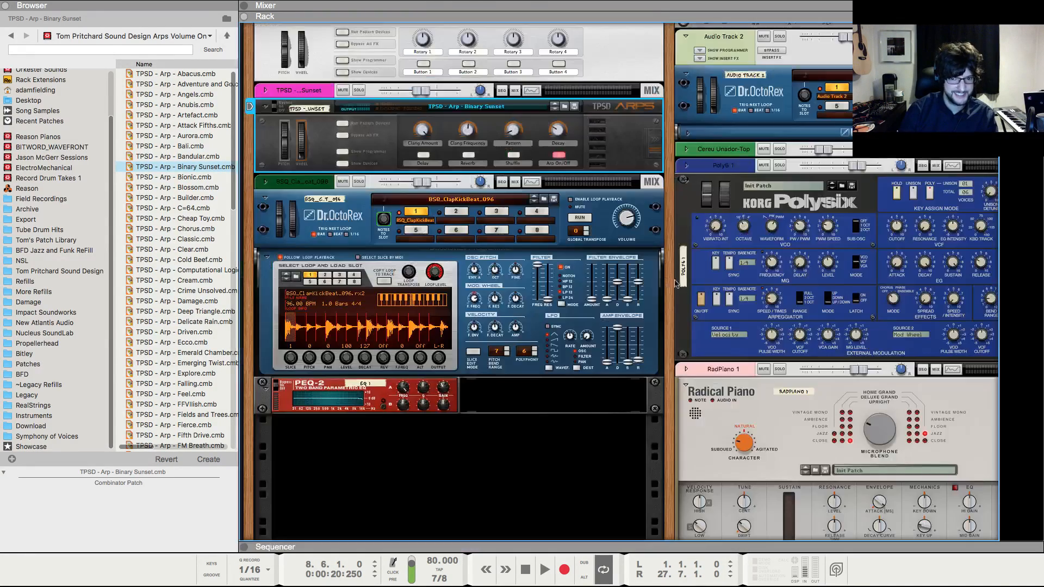
pyautogui.rightClick(611, 167)
pyautogui.moveTo(694, 278)
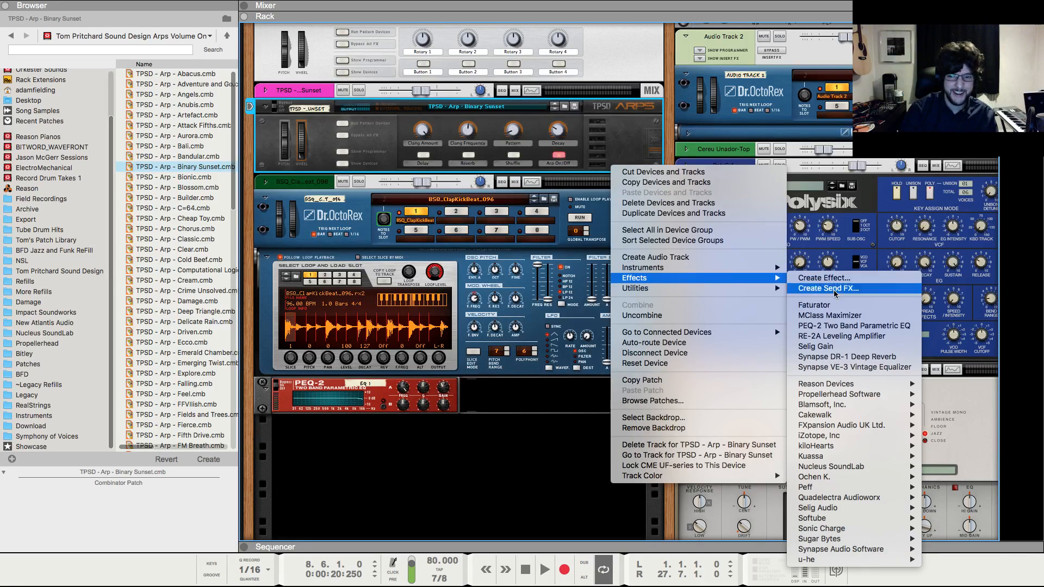
pyautogui.moveTo(832, 384)
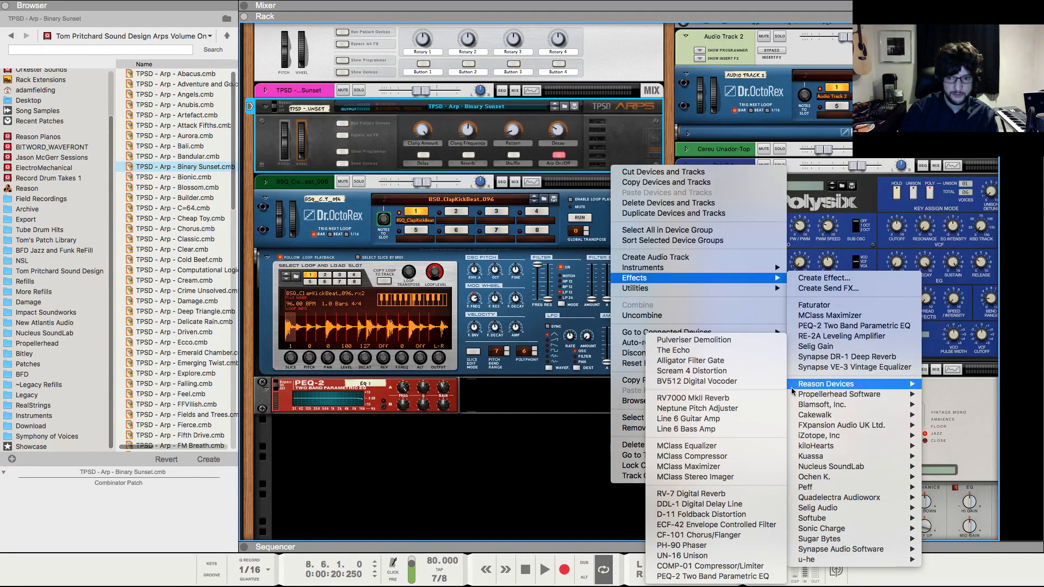
pyautogui.click(760, 526)
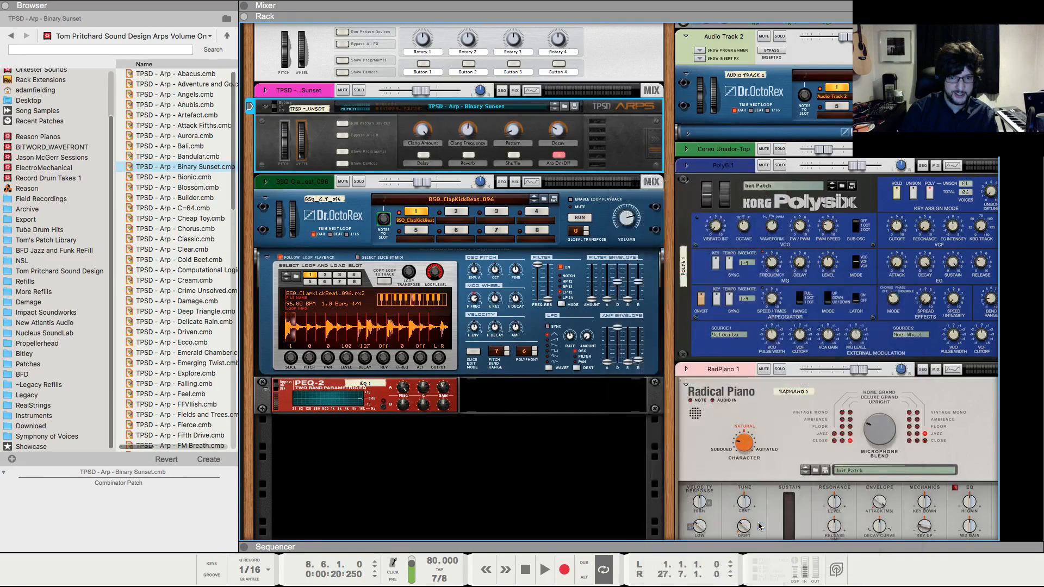
# - Automate the new filter's frequency with a clip from just before 8.6.1 to bar 15, rising from 59 at 8.6.2
pyautogui.rightClick(296, 197)
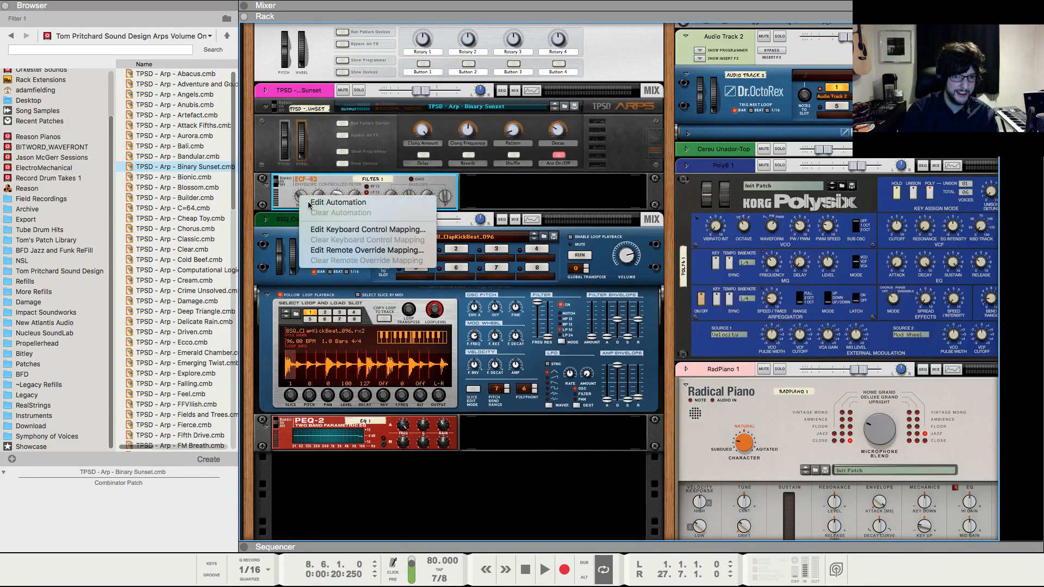
pyautogui.click(326, 206)
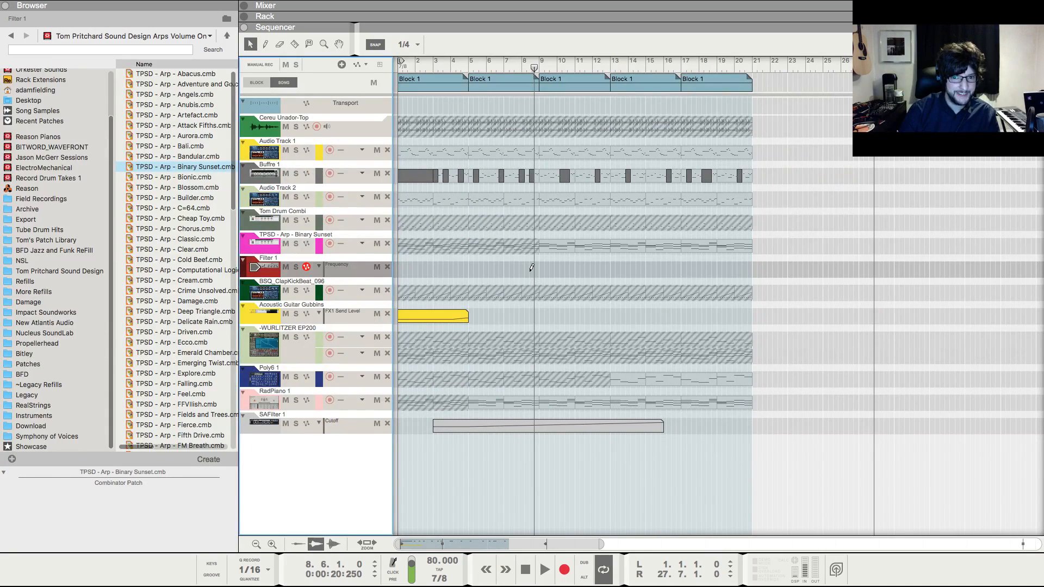
pyautogui.moveTo(532, 270); pyautogui.dragTo(601, 269)
pyautogui.doubleClick(596, 273)
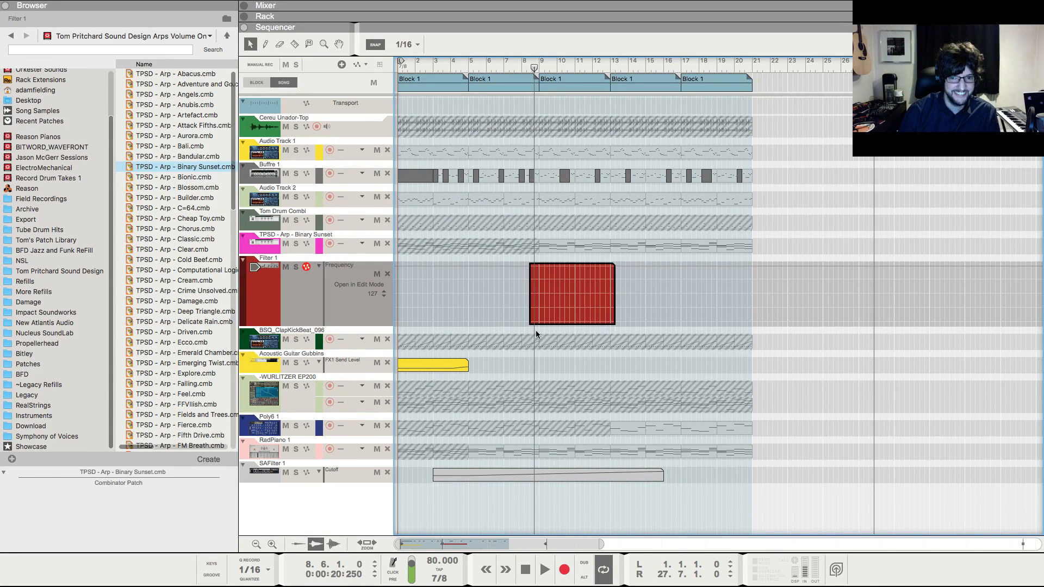
pyautogui.click(640, 261)
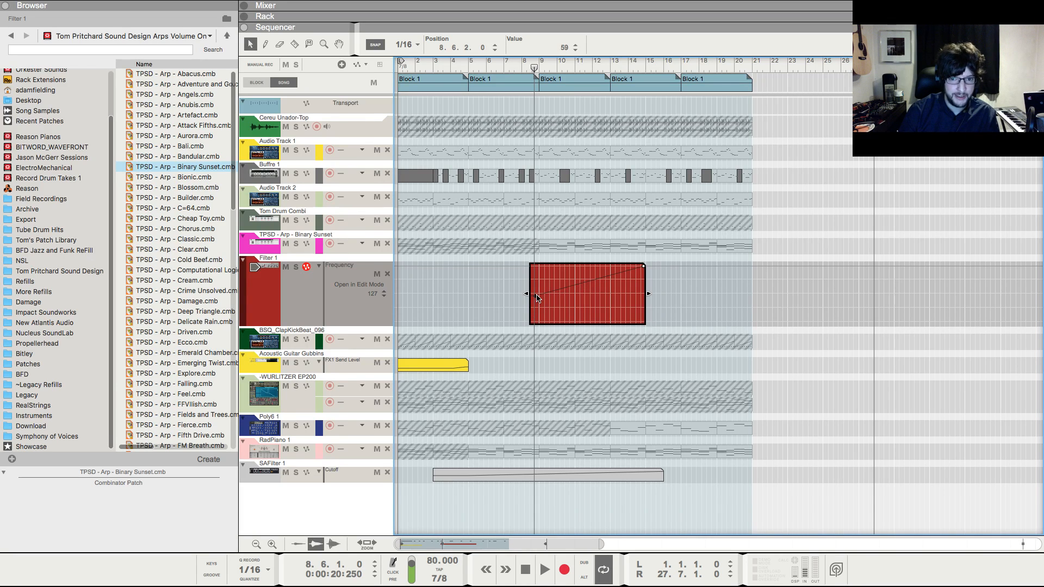
pyautogui.press('h')
pyautogui.press('h')
pyautogui.press('h')
pyautogui.press('h')
pyautogui.click(602, 355)
# - Move the playhead to 9.1.1 and play the filtered arp section
pyautogui.press('g')
pyautogui.press('g')
pyautogui.press('g')
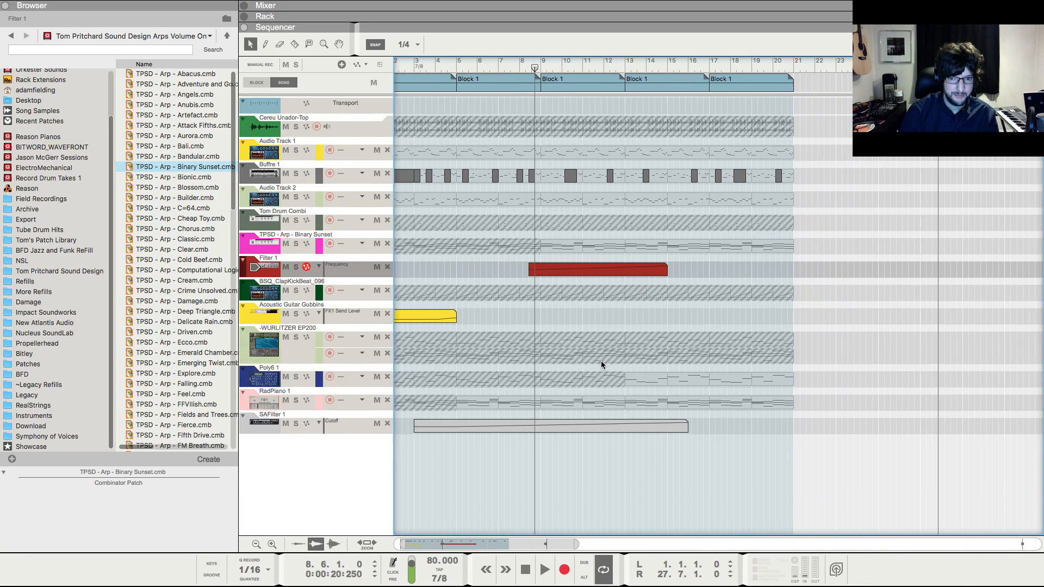
pyautogui.moveTo(536, 63); pyautogui.dragTo(540, 68)
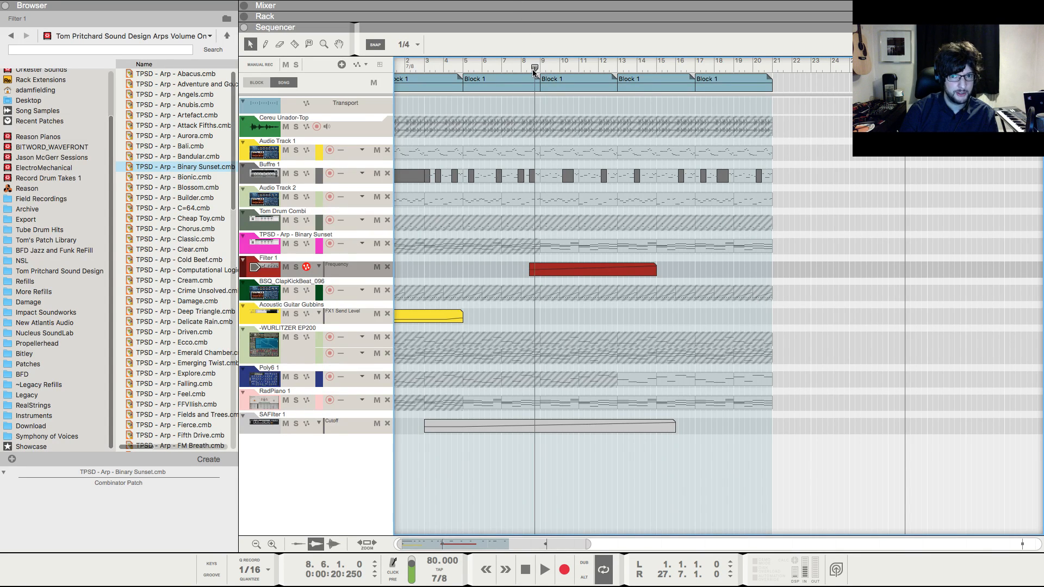
pyautogui.moveTo(533, 70); pyautogui.dragTo(539, 72)
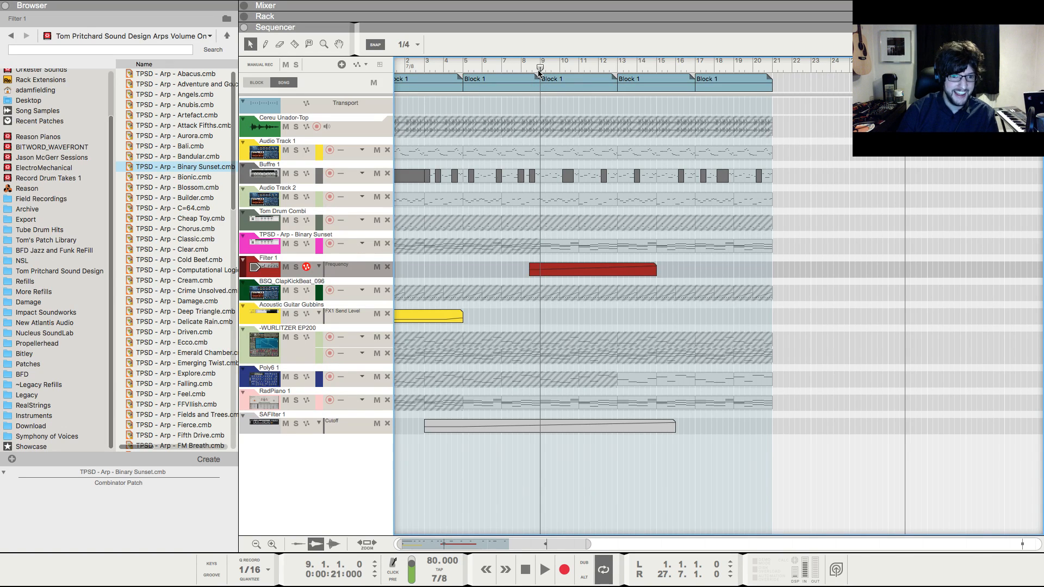
pyautogui.press('space')
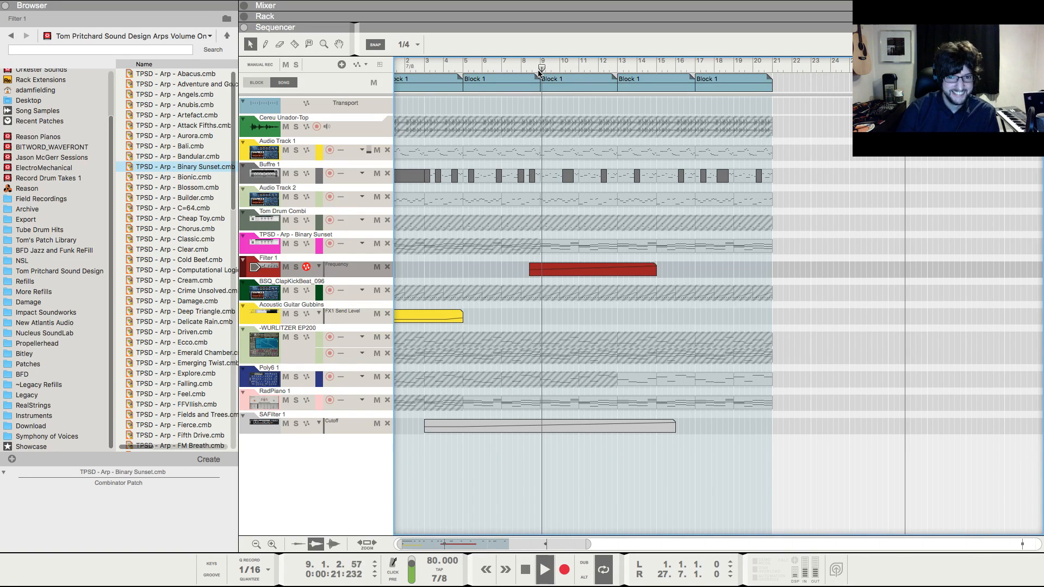
# - Add an RV7000 MkII Reverb after the TPSD - Arp - Binary Sunset device and set its Dry/Wet to 0
pyautogui.doubleClick(544, 272)
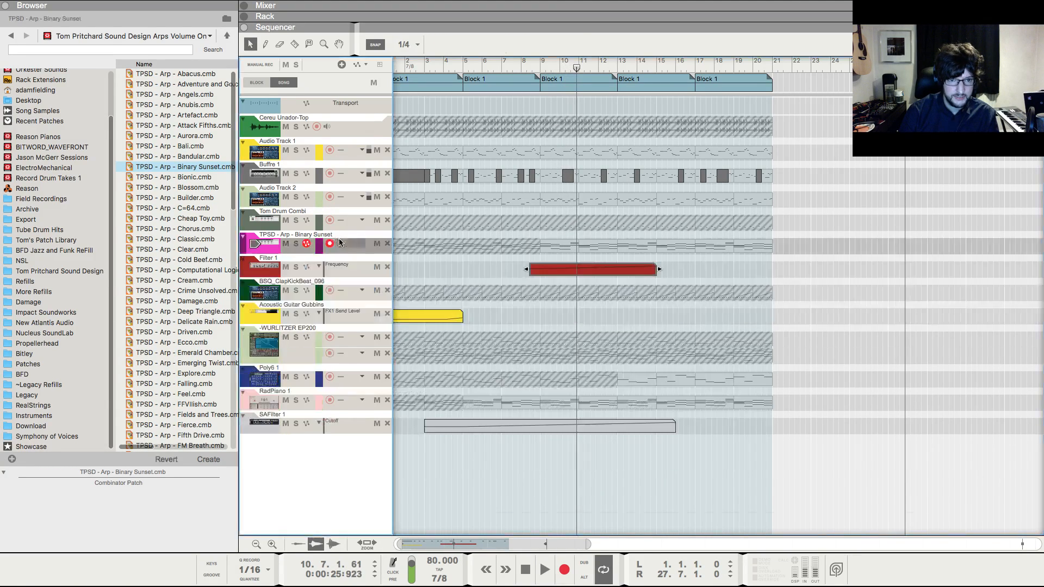
pyautogui.doubleClick(337, 235)
pyautogui.rightClick(602, 107)
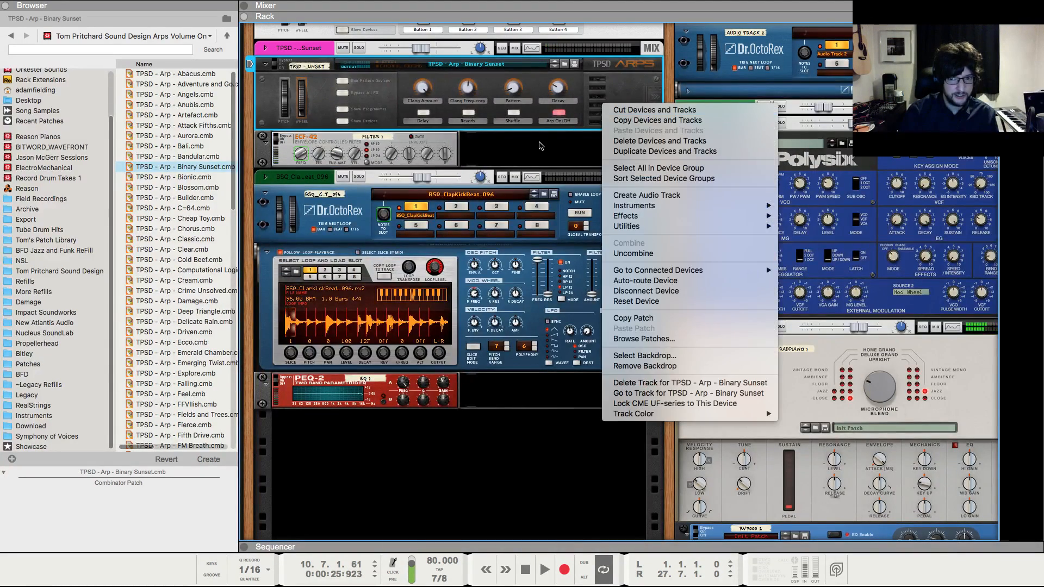
pyautogui.moveTo(689, 216)
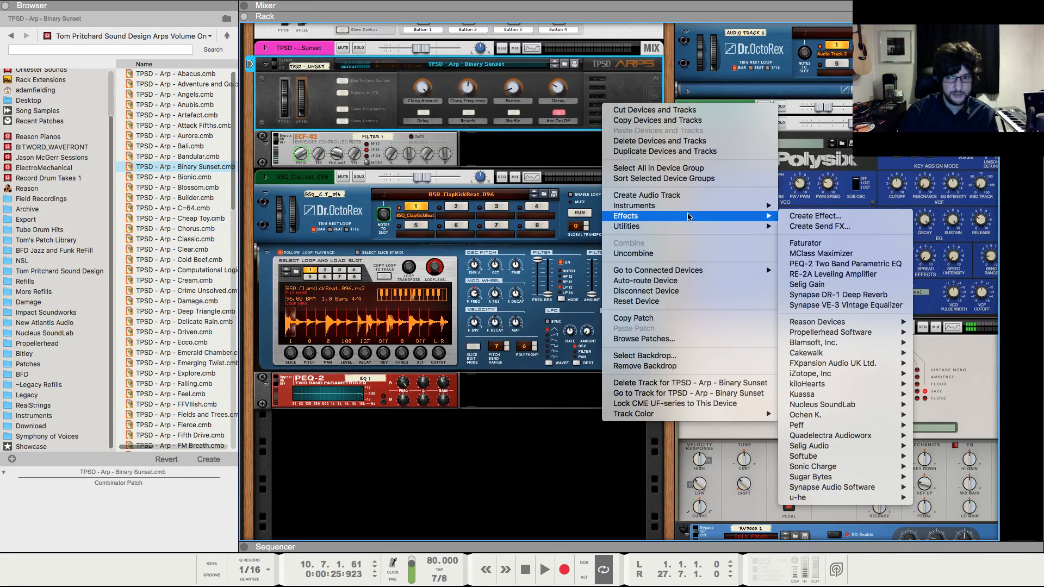
pyautogui.moveTo(831, 325)
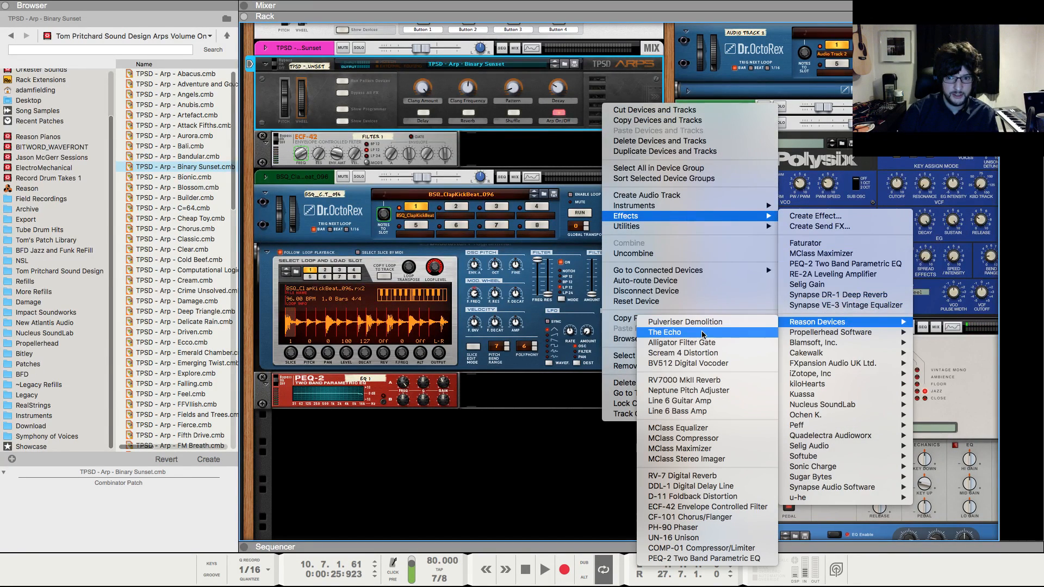
pyautogui.click(684, 380)
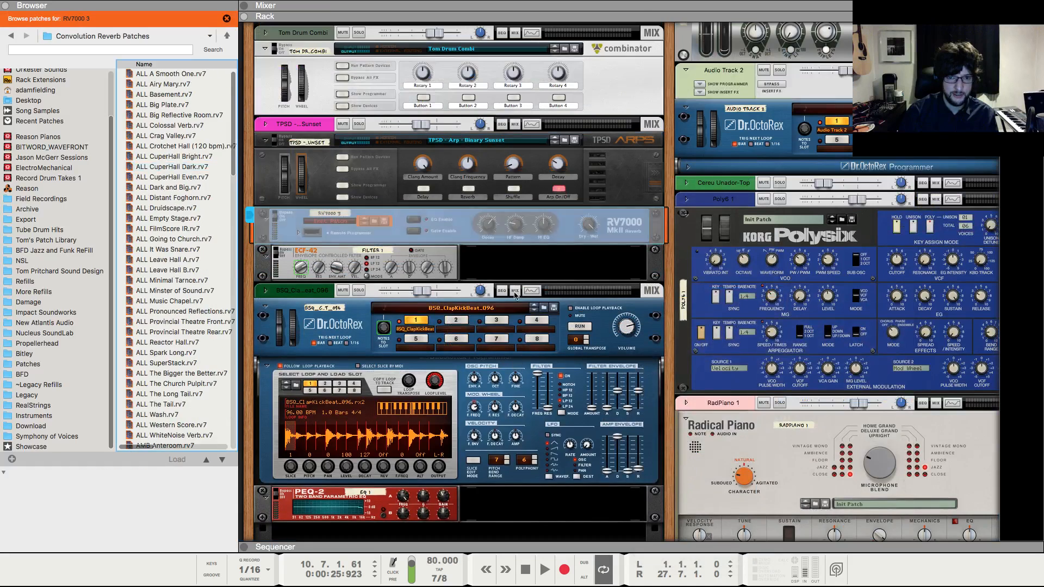
pyautogui.moveTo(593, 230); pyautogui.dragTo(597, 307)
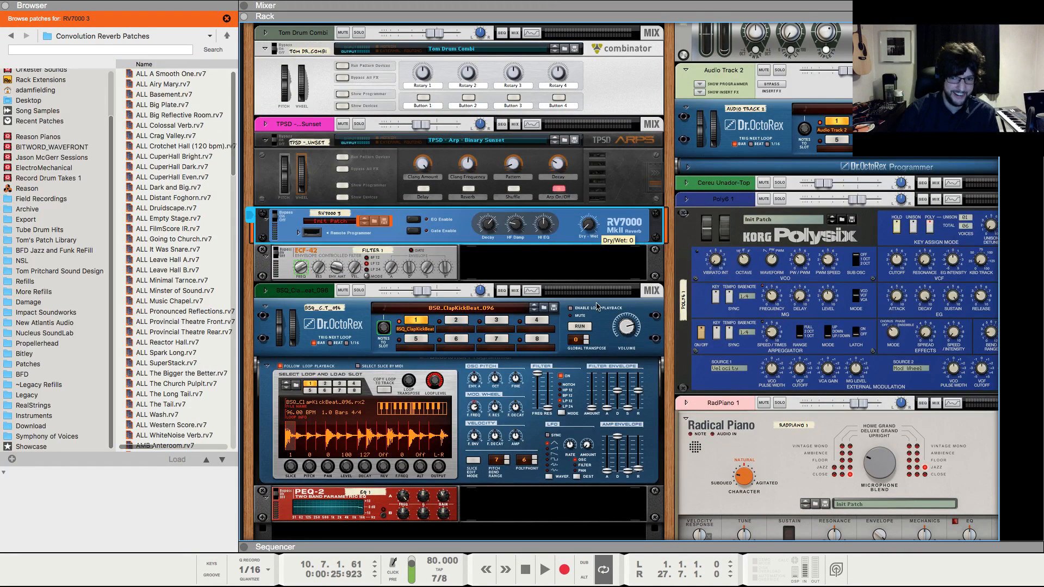
# - Automate the new reverb's Dry/Wet with a clip from 8.4.1 to late in bar 14, falling from 127 at 8.6.2
pyautogui.rightClick(590, 225)
pyautogui.press('Escape')
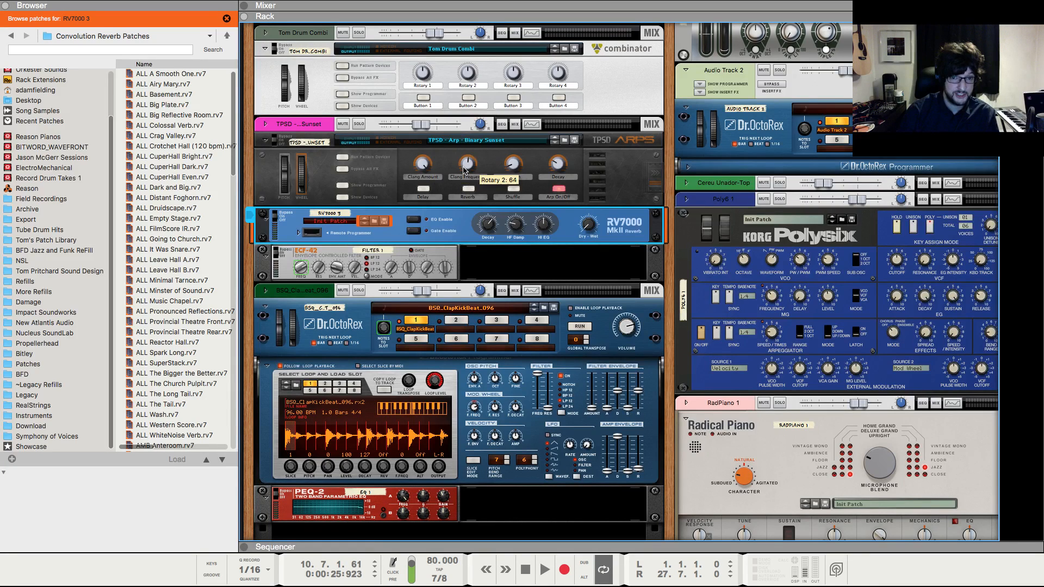
pyautogui.rightClick(584, 228)
pyautogui.click(606, 233)
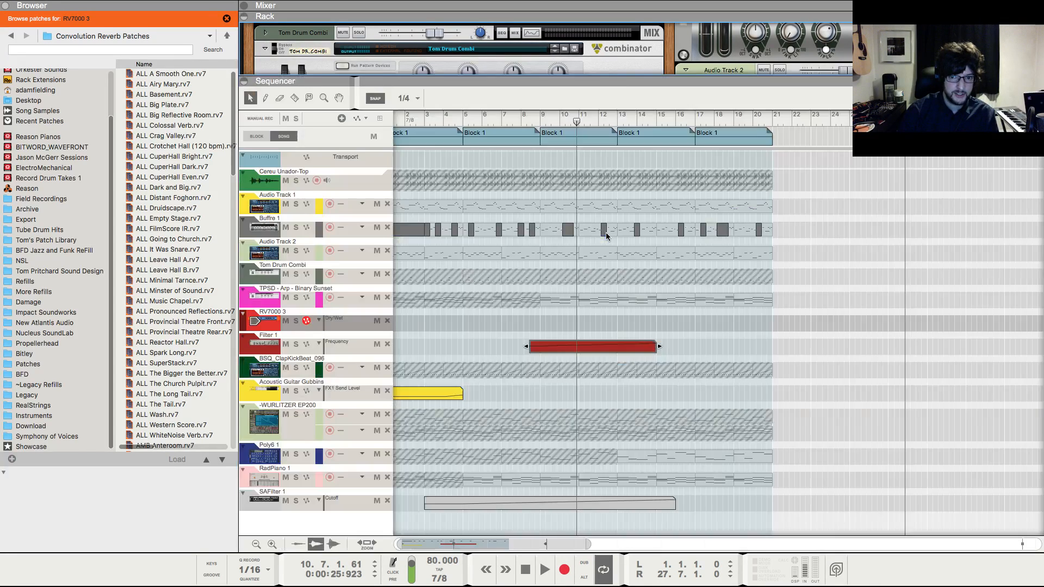
pyautogui.moveTo(535, 266); pyautogui.dragTo(651, 267)
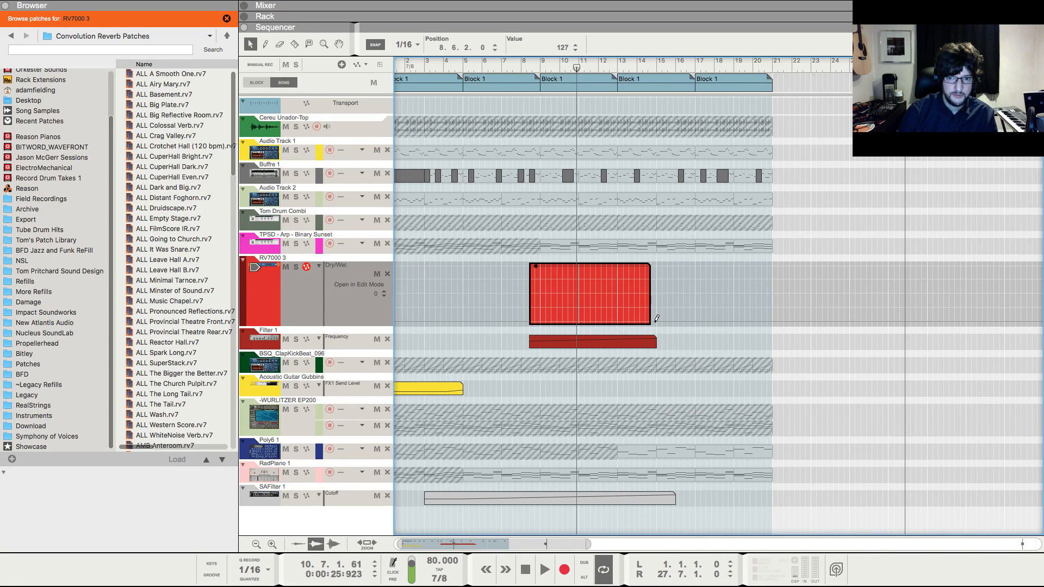
# - Play from bar 9 and set the starting point of Filter 1's Frequency automation to 77 at 8.7.1
pyautogui.click(542, 62)
pyautogui.press('space')
pyautogui.press('F6')
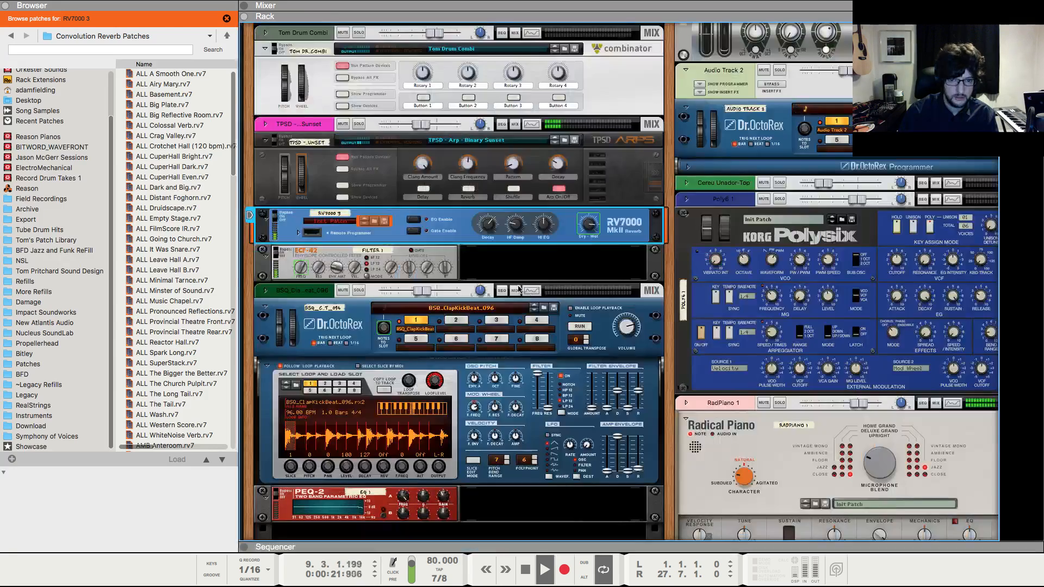
pyautogui.press('F7')
pyautogui.click(538, 288)
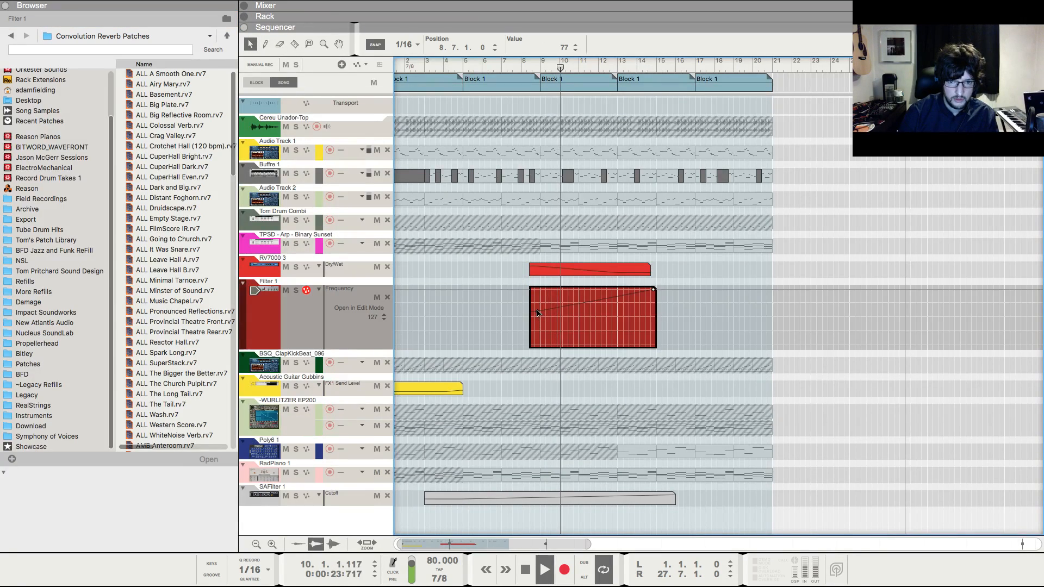
pyautogui.press('F5')
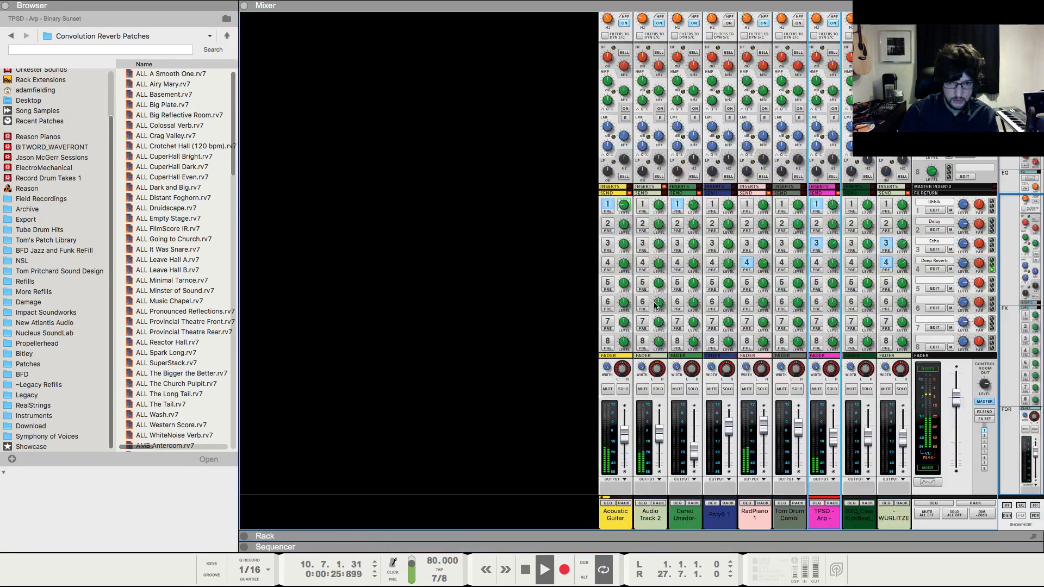
pyautogui.press('F7')
# - Lengthen the RV7000 3 Dry/Wet clip to 9.5.0 and extend the Filter 1 Frequency clip to just before bar 17
pyautogui.click(640, 268)
pyautogui.moveTo(654, 269); pyautogui.dragTo(720, 271)
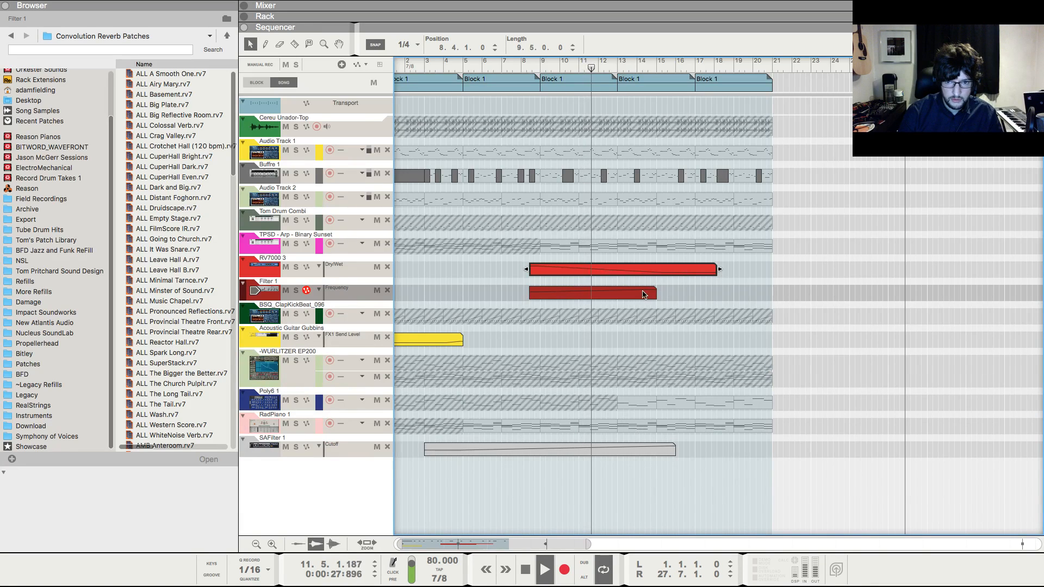
pyautogui.moveTo(655, 294); pyautogui.dragTo(689, 294)
pyautogui.click(781, 260)
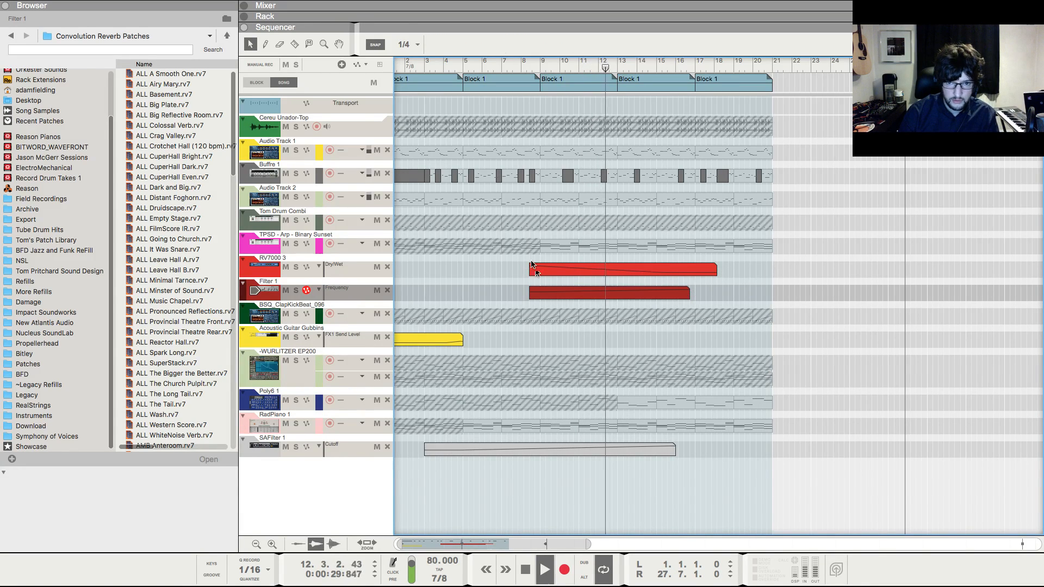
# - Open the remote programmer of the arp's RV7000 and cut the reverb's low frequencies in its EQ
pyautogui.press('F6')
pyautogui.scroll(4, 375, 147)
pyautogui.click(358, 126)
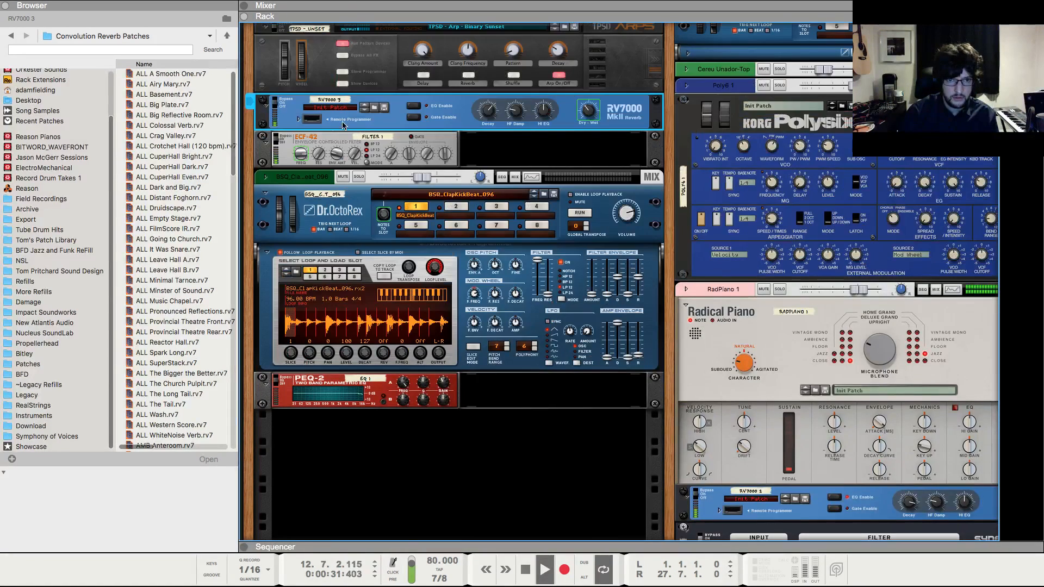
pyautogui.click(297, 120)
pyautogui.click(289, 183)
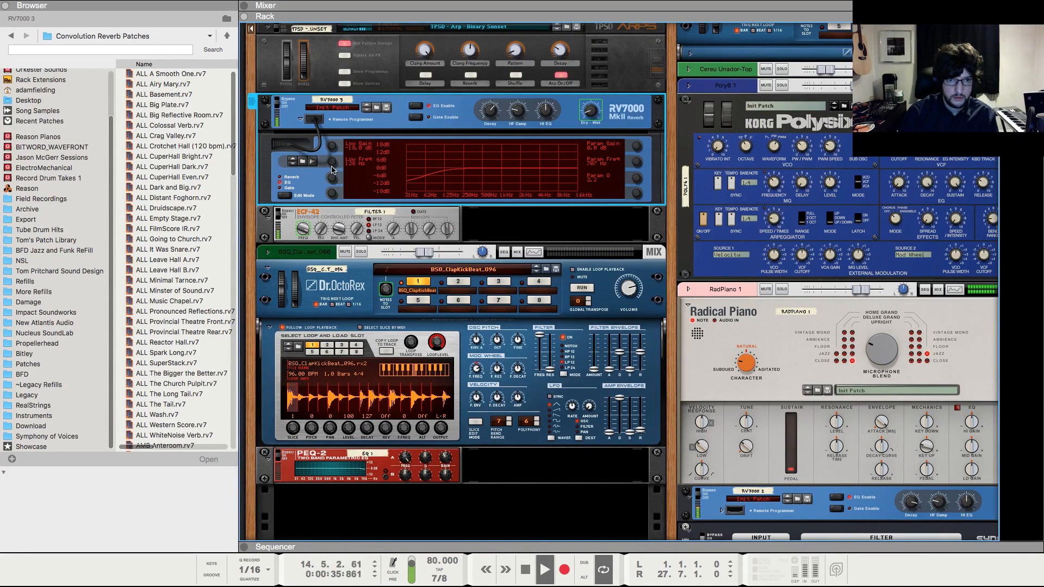
pyautogui.moveTo(494, 105); pyautogui.dragTo(495, 98)
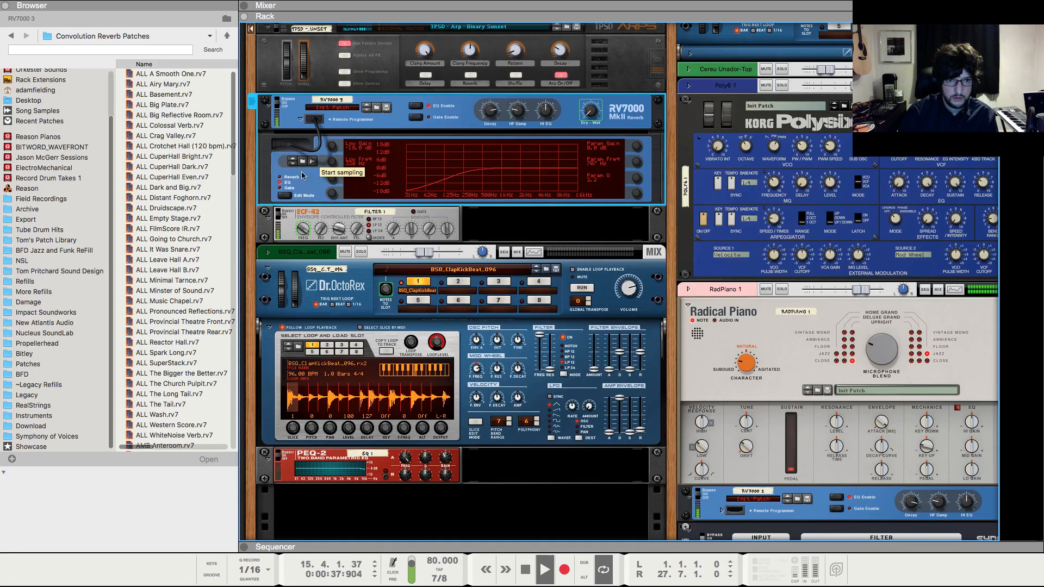
# - Set the arp reverb to the Arena algorithm with an adjusted size, and return to the sequencer
pyautogui.click(290, 177)
pyautogui.moveTo(335, 162); pyautogui.dragTo(339, 141)
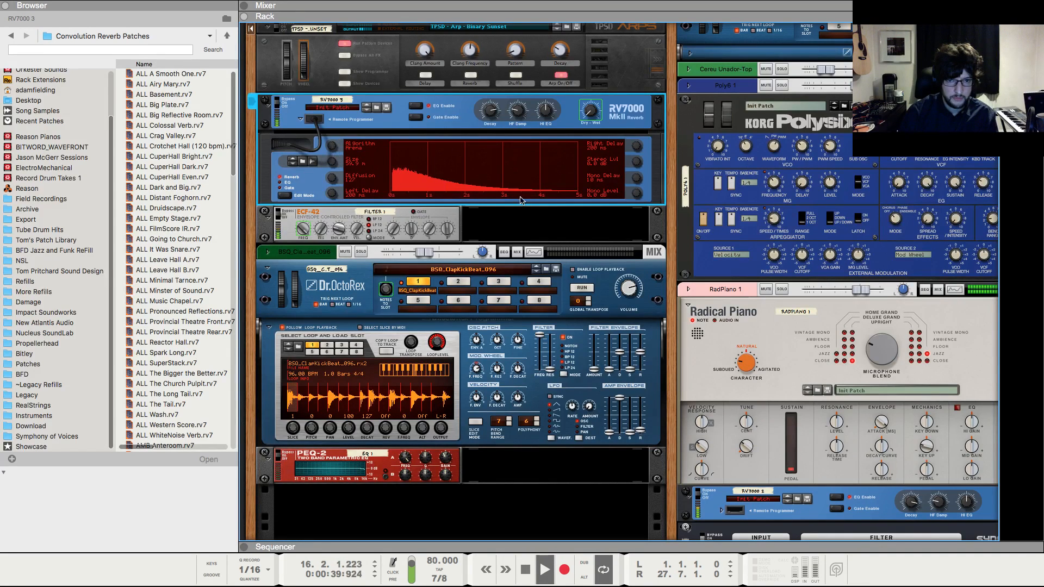
pyautogui.click(537, 226)
pyautogui.press('F7')
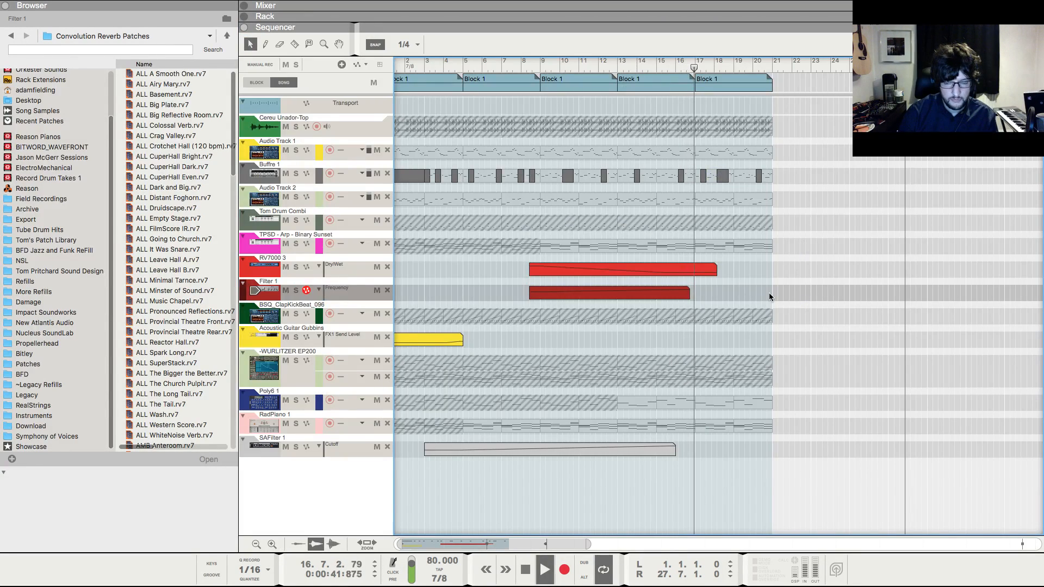
# - Unmute Tom Drum Combi in the fifth Block 1 and Cereu Unador-Top in the fourth and fifth Block 1
pyautogui.click(310, 46)
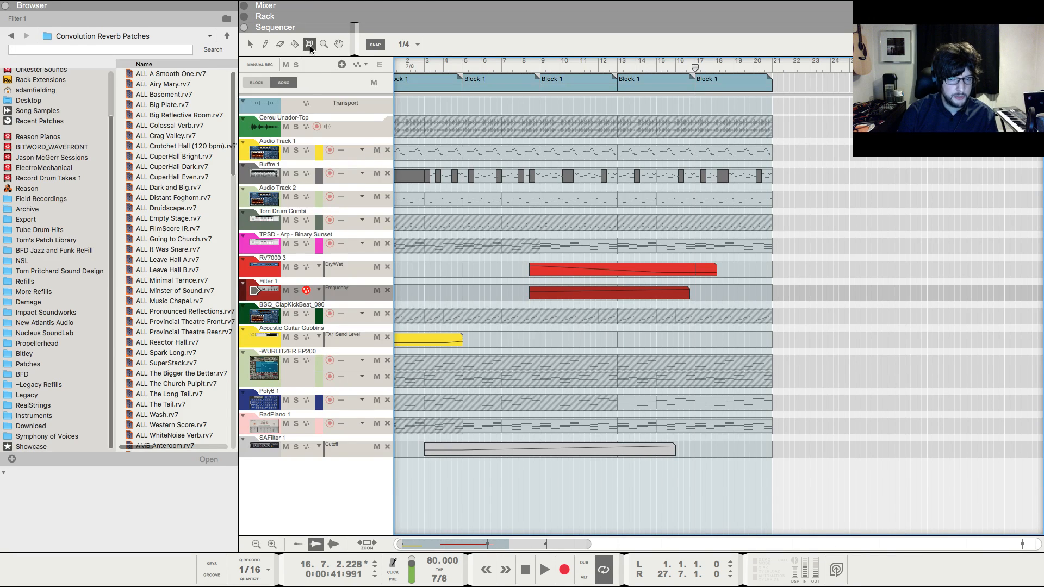
pyautogui.click(730, 220)
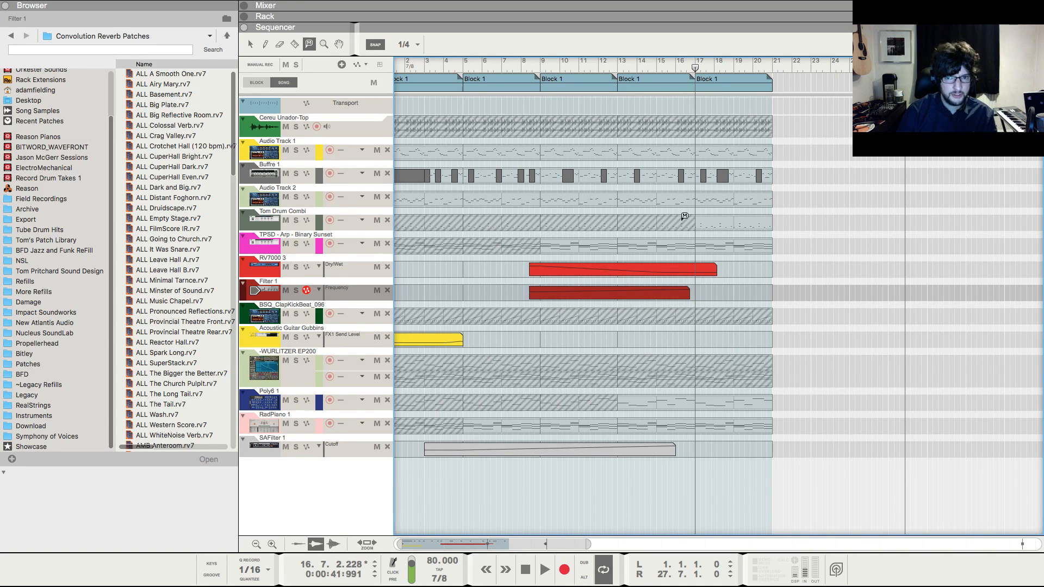
pyautogui.click(728, 120)
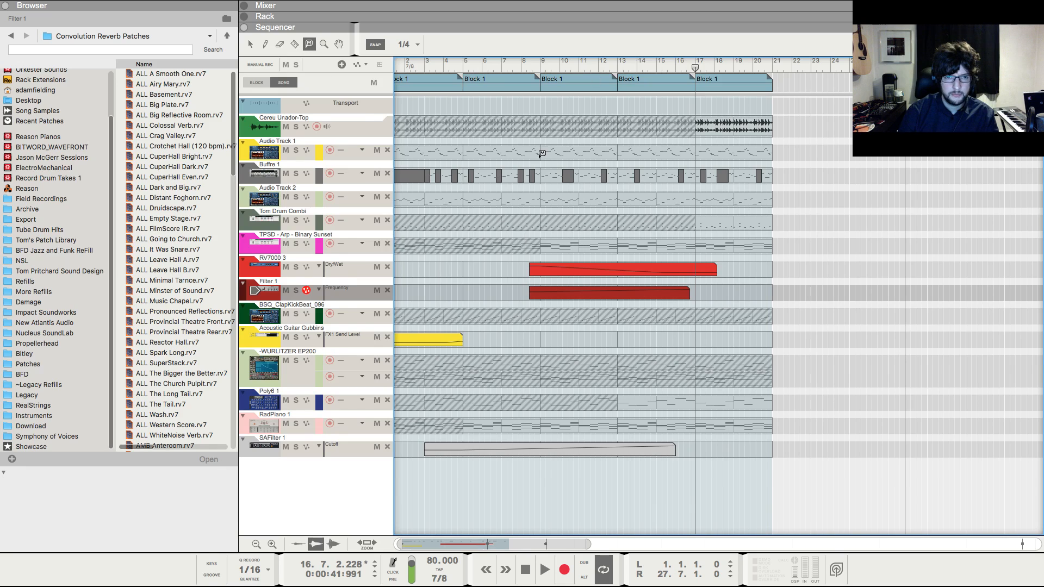
pyautogui.click(645, 126)
# - Play the section and set the Cereu Unador-Top channel's mixer level to about -30.93 dB
pyautogui.press('space')
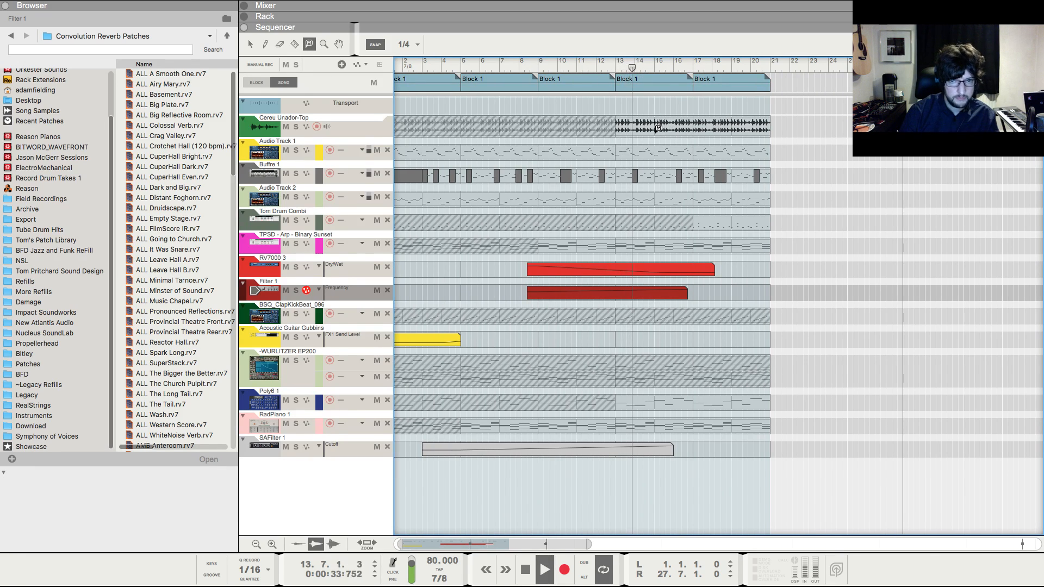
pyautogui.press('F5')
pyautogui.moveTo(697, 445); pyautogui.dragTo(697, 453)
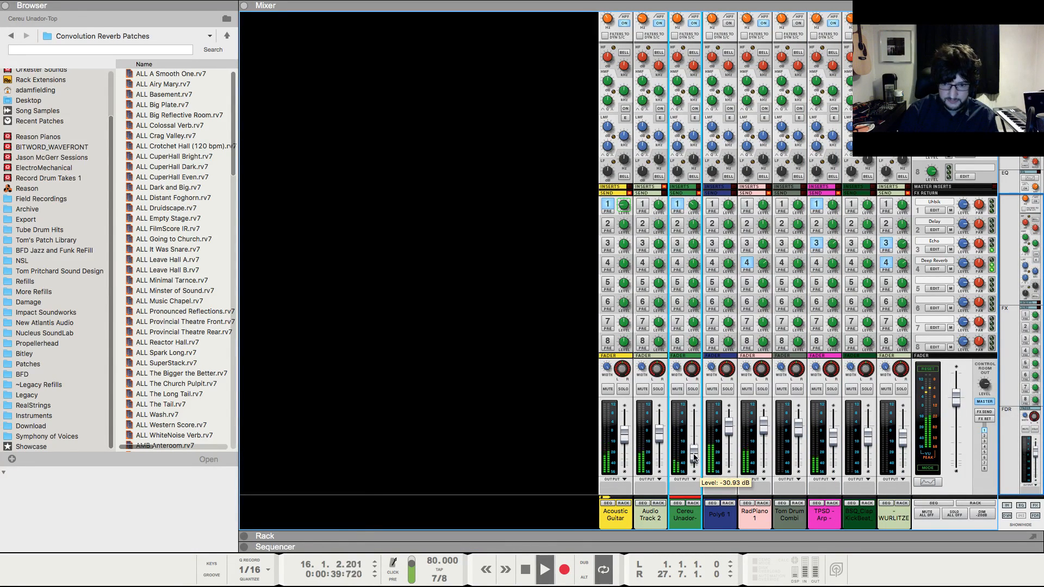
pyautogui.press('F7')
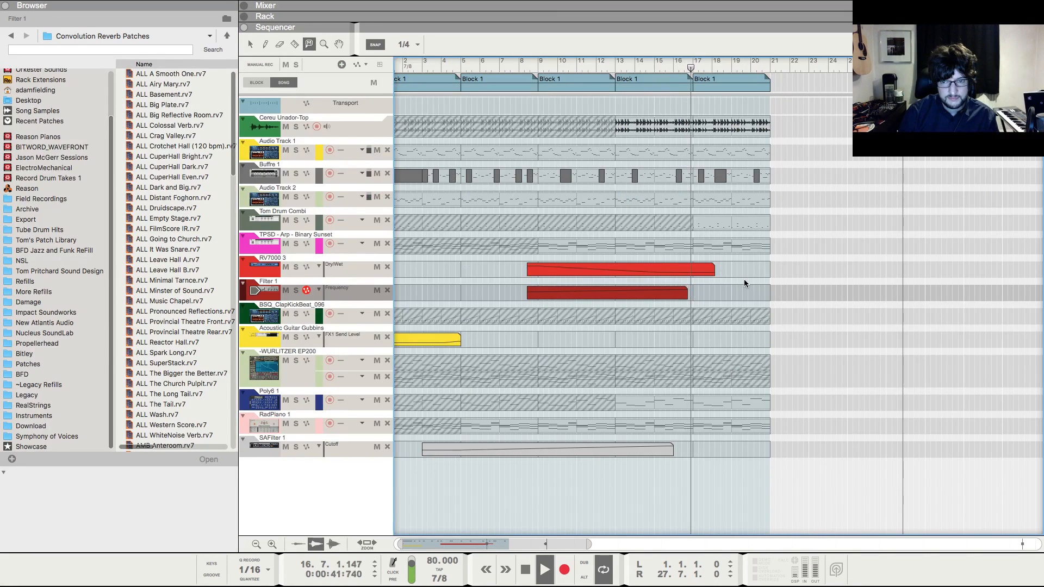
pyautogui.click(251, 44)
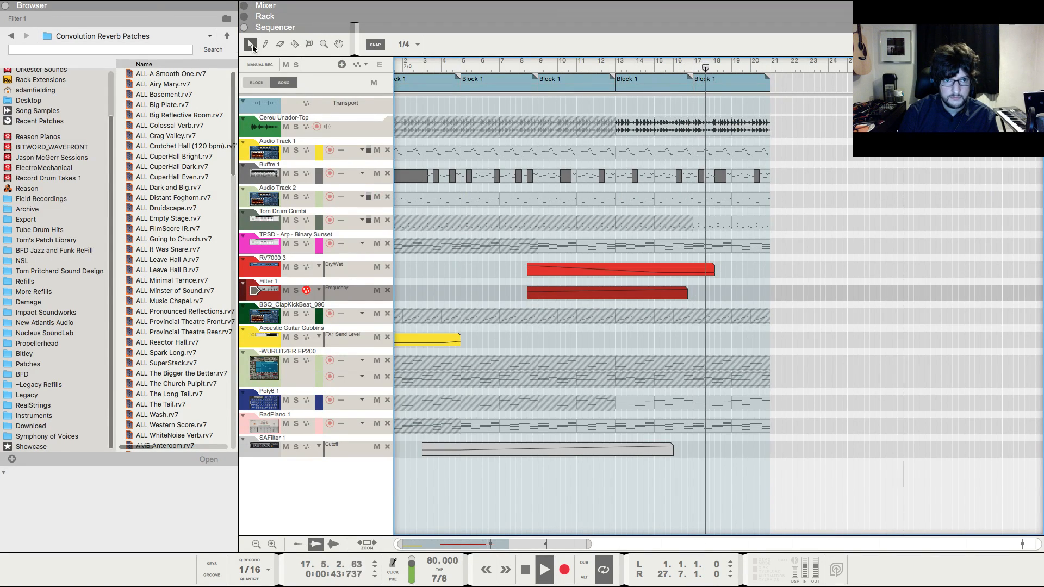
# - Inspect the devices inside the TPSD - Arp - Binary Sunset combinator, hide them, and show those inside Tom Drum Combi
pyautogui.press('F6')
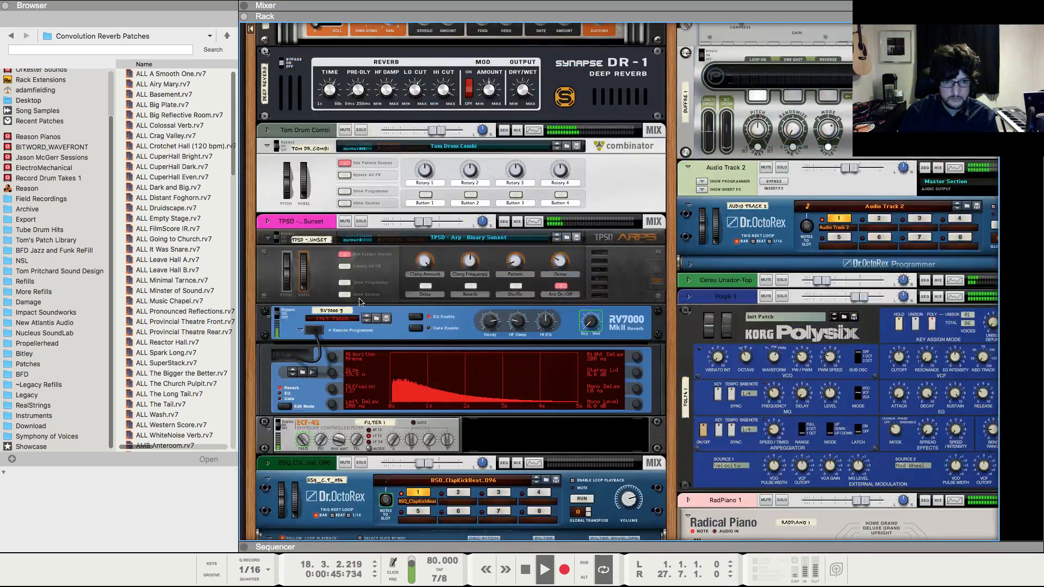
pyautogui.click(346, 297)
pyautogui.press('Tab')
pyautogui.press('Tab')
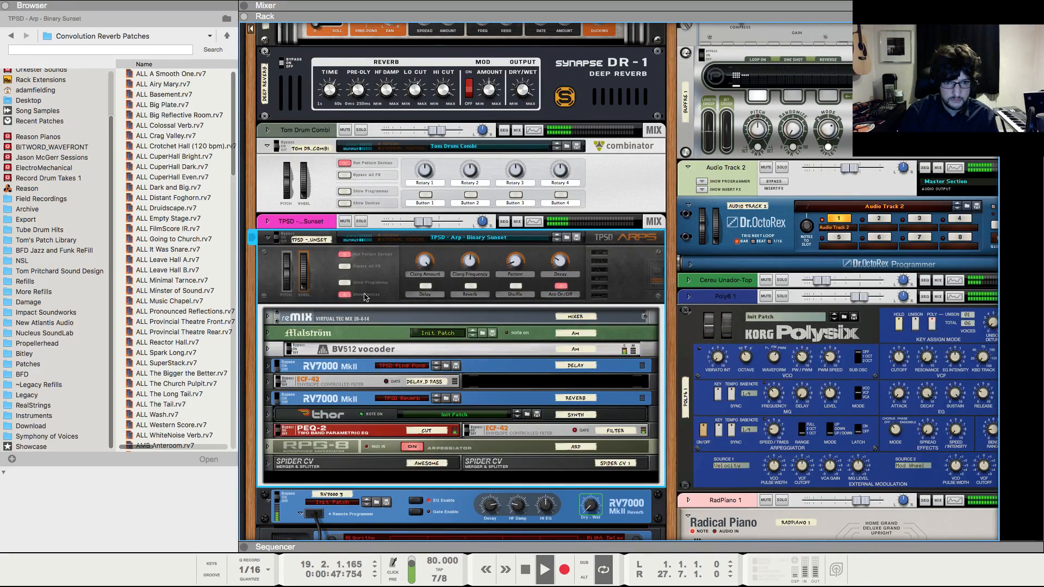
pyautogui.click(348, 297)
pyautogui.scroll(3, 348, 296)
pyautogui.click(347, 259)
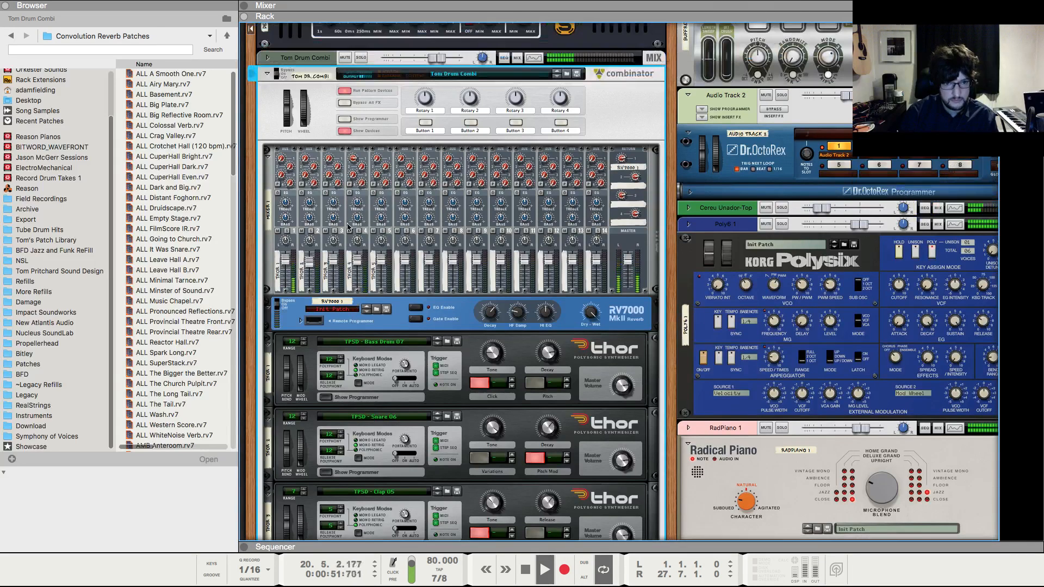
# - Return to the song start and copy the fifth Block 1 to bar 21
pyautogui.press('F7')
pyautogui.hotkey('shift', 'Return')
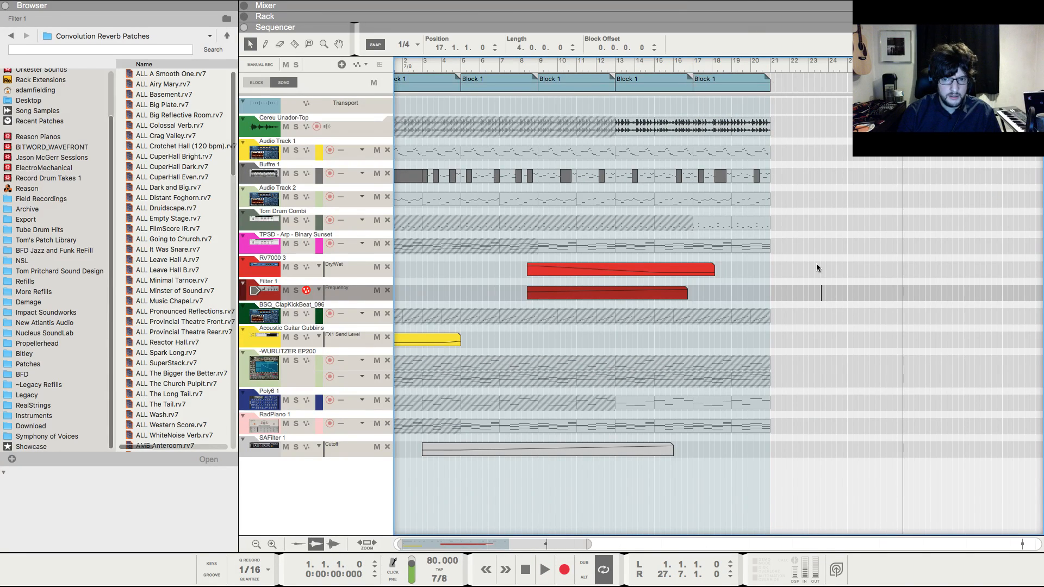
pyautogui.moveTo(729, 81); pyautogui.dragTo(799, 84)
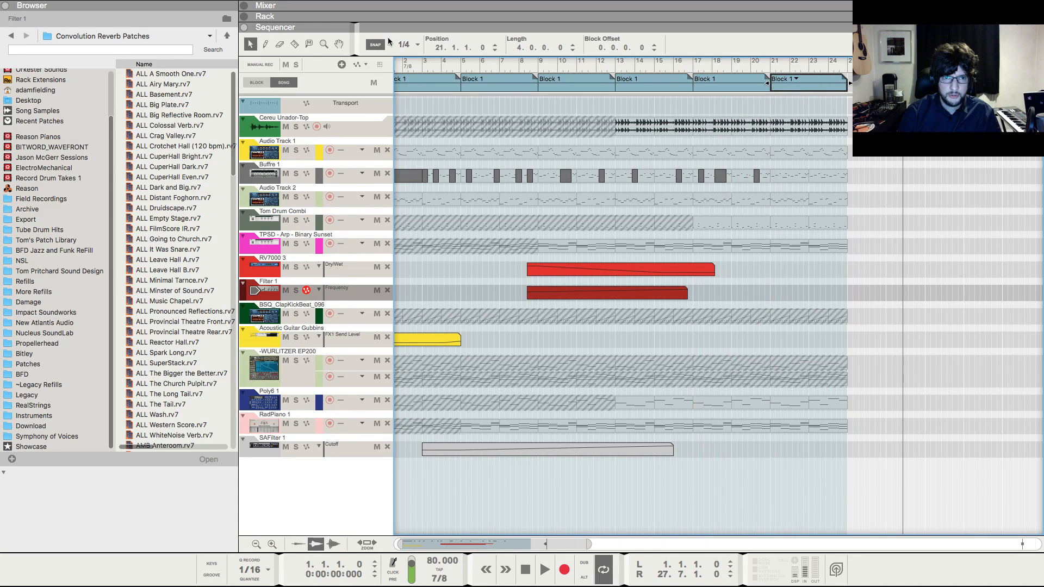
# - Unmute both WURLITZER EP200 lanes in the Block 1 at bar 21
pyautogui.click(308, 46)
pyautogui.click(817, 379)
pyautogui.click(815, 363)
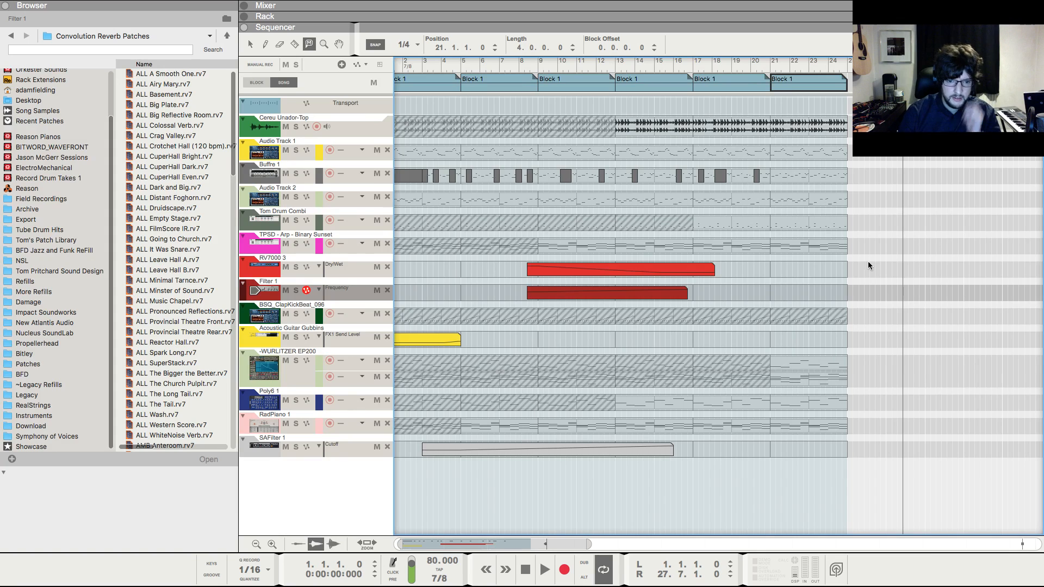
# - Return to the song start, start playback, and move it ahead to bar 13 to hear the later blocks
pyautogui.hotkey('shift', 'Return')
pyautogui.hotkey('shift', 'Return')
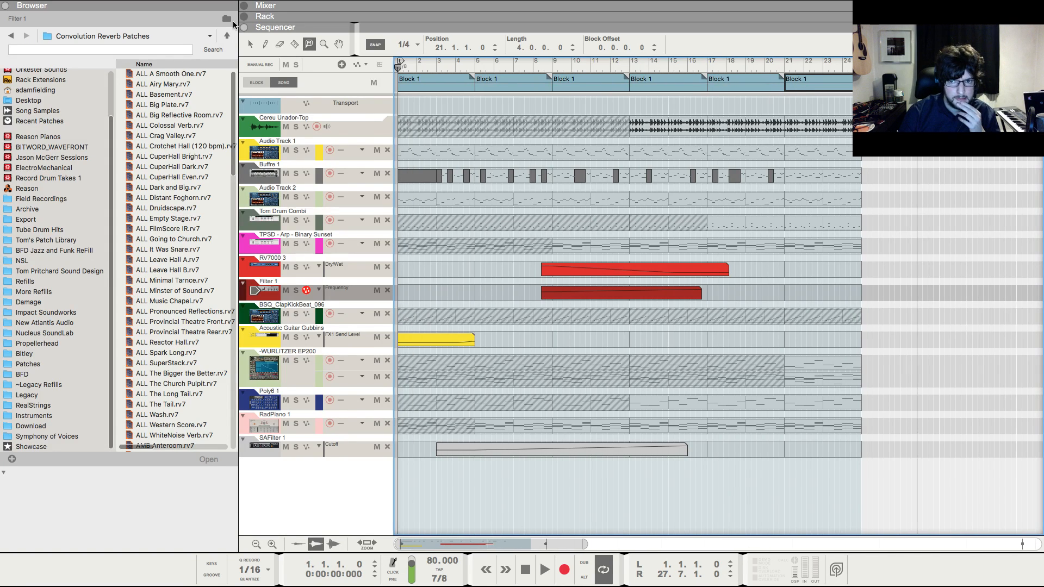
pyautogui.click(250, 44)
pyautogui.press('space')
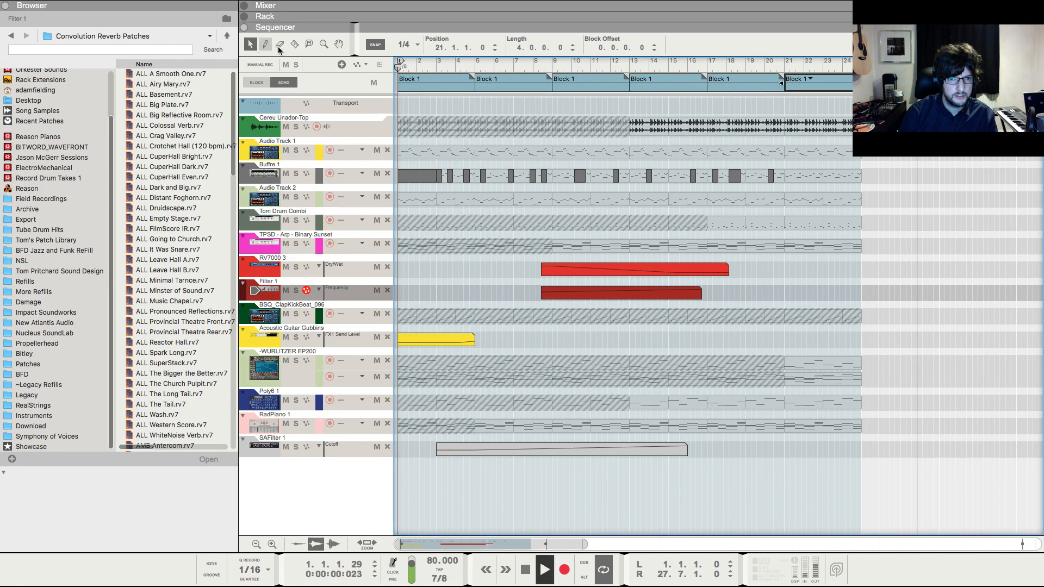
pyautogui.click(630, 66)
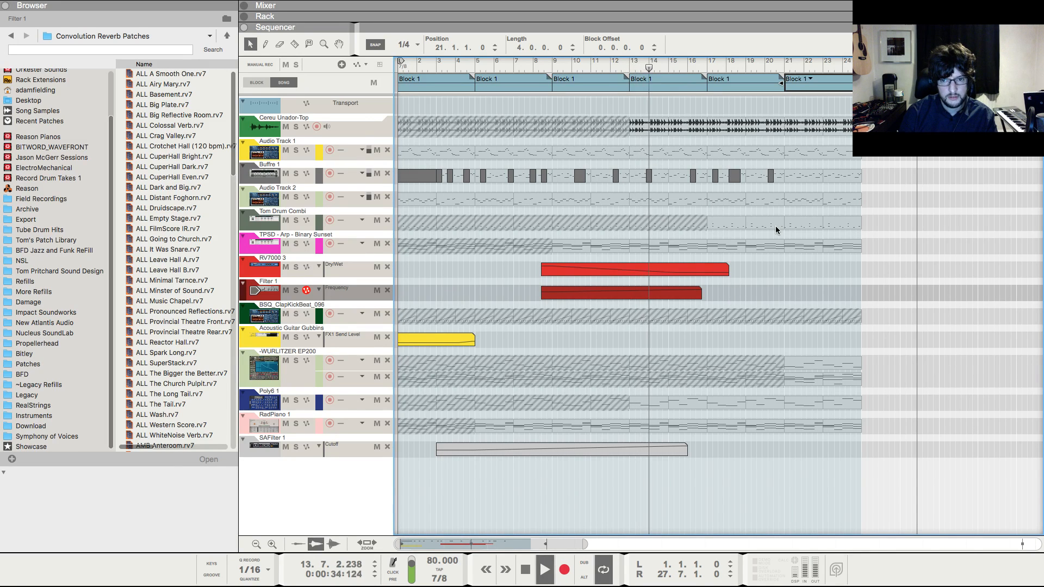
# - Draw clips at position 16.6.1 with length 0.2.0.0 on Buffre 1, Audio Track 1 and Audio Track 2
pyautogui.press('h')
pyautogui.press('h')
pyautogui.press('h')
pyautogui.press('h')
pyautogui.press('h')
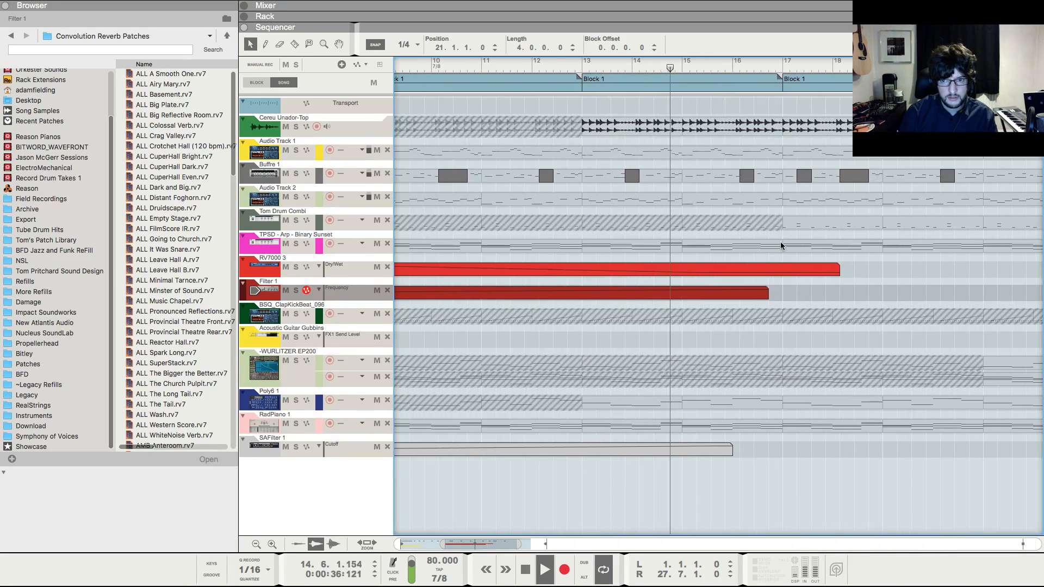
pyautogui.keyDown('super'); pyautogui.click(778, 175); pyautogui.keyUp('super')
pyautogui.keyDown('super'); pyautogui.click(778, 153); pyautogui.keyUp('super')
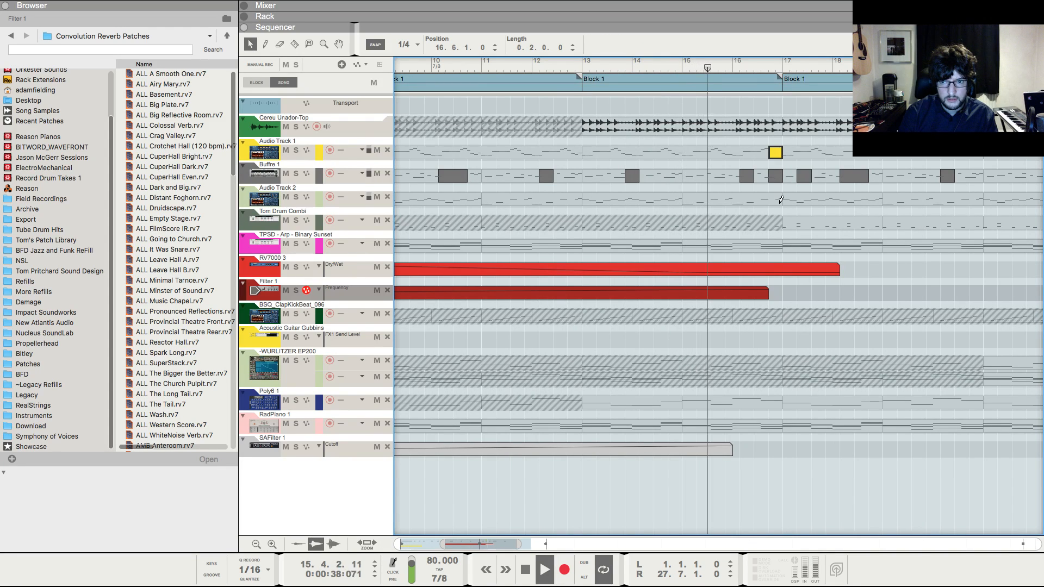
pyautogui.keyDown('super'); pyautogui.click(780, 200); pyautogui.keyUp('super')
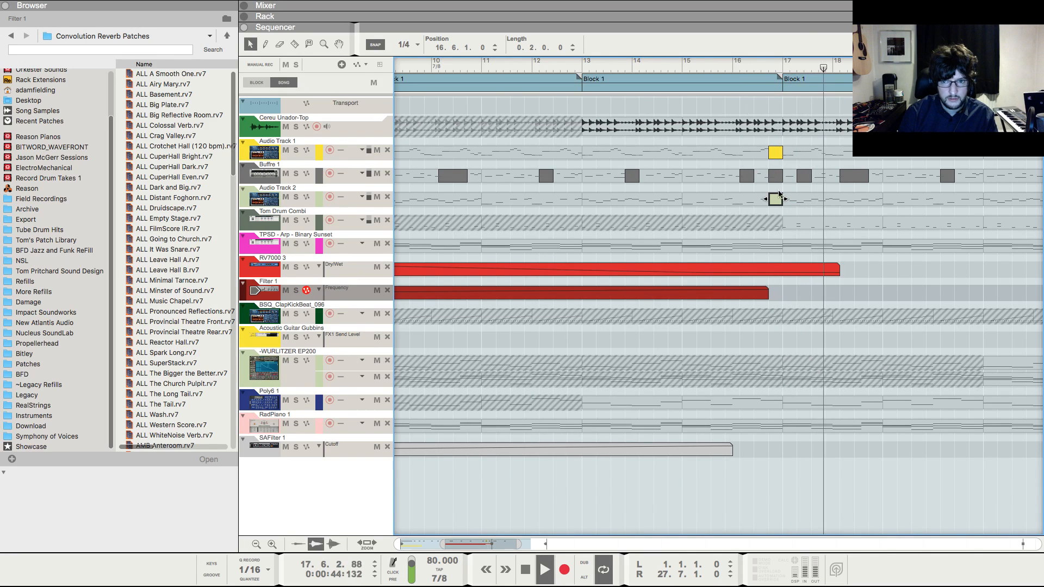
pyautogui.press('g')
pyautogui.press('g')
pyautogui.press('g')
pyautogui.press('g')
pyautogui.press('g')
pyautogui.press('g')
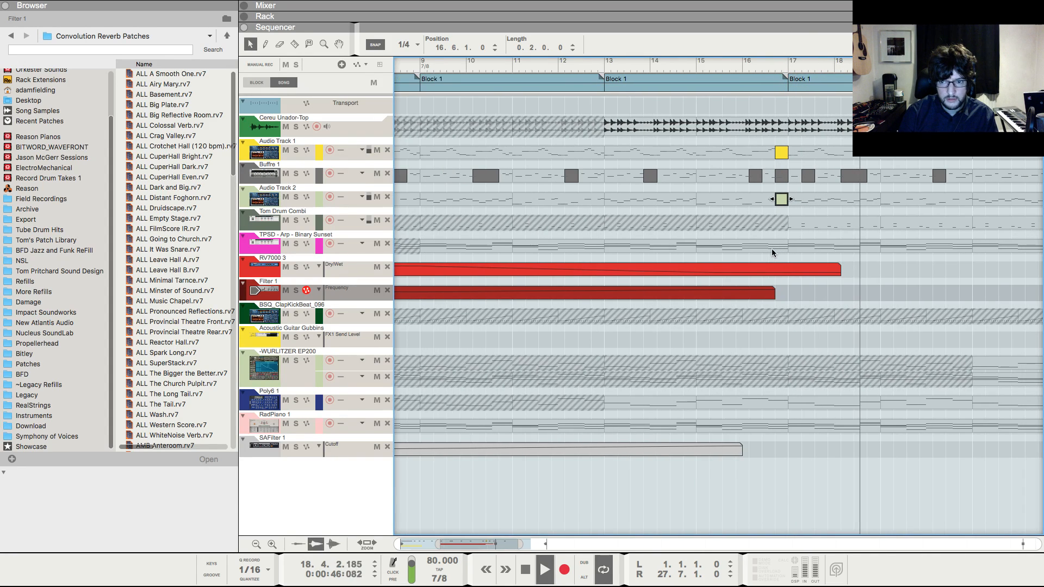
pyautogui.press('g')
pyautogui.press('g')
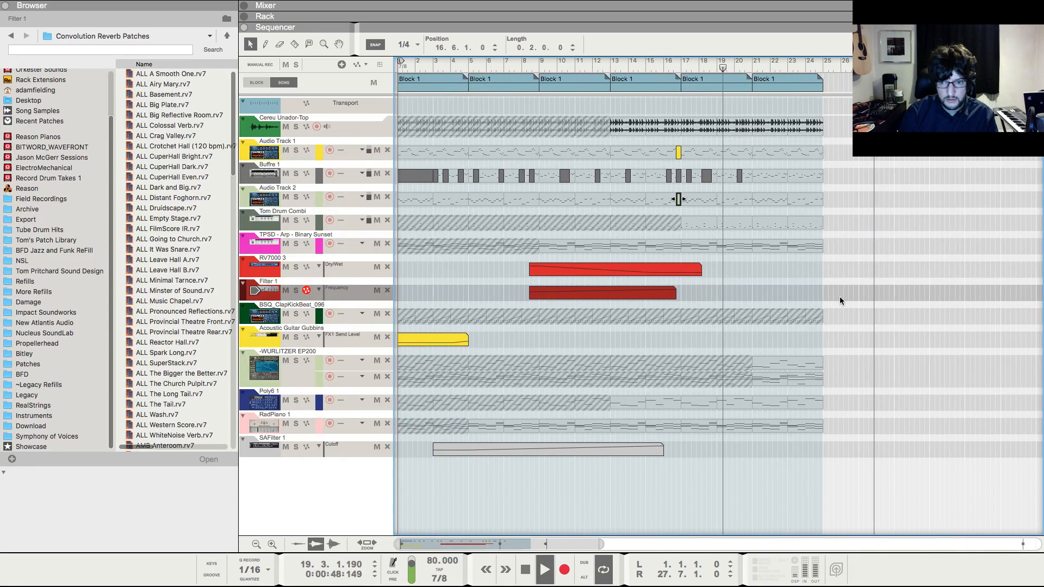
# - Automate Pulveriser 1's filter frequency from about bar 20 to 30, ramping up to a point of 2.74 kHz at bar 25
pyautogui.press('F6')
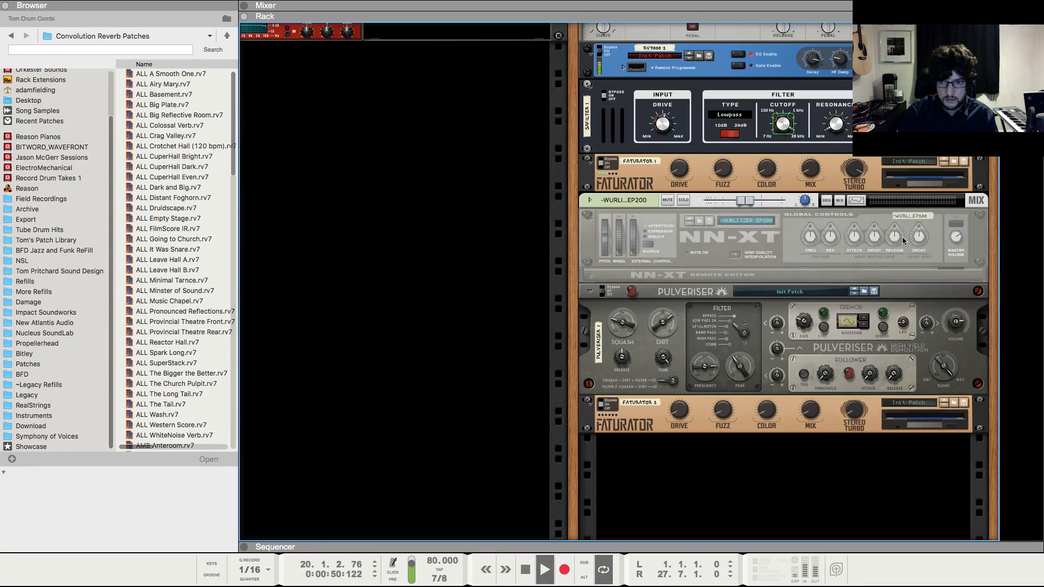
pyautogui.rightClick(694, 373)
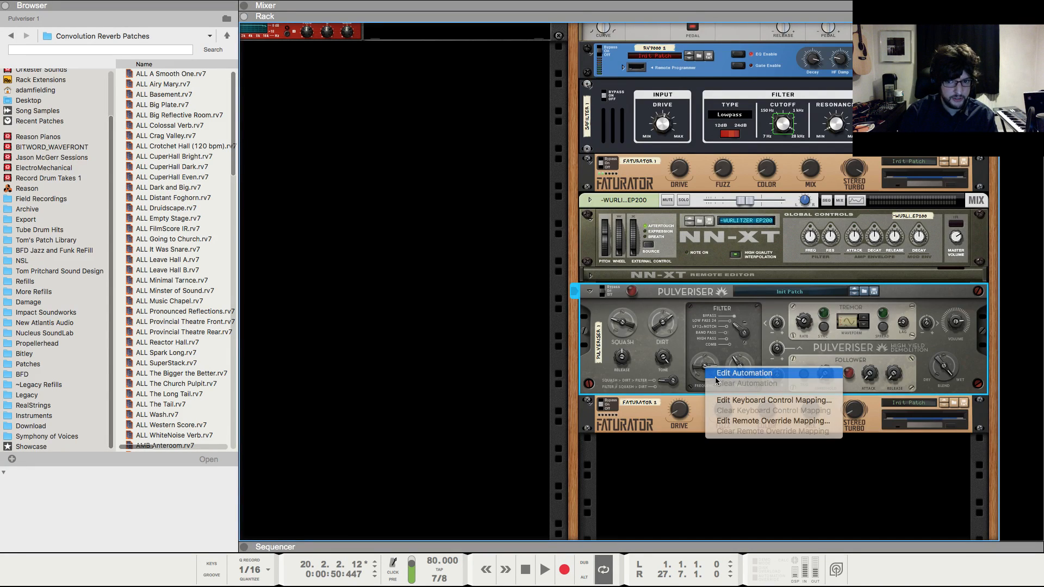
pyautogui.click(715, 376)
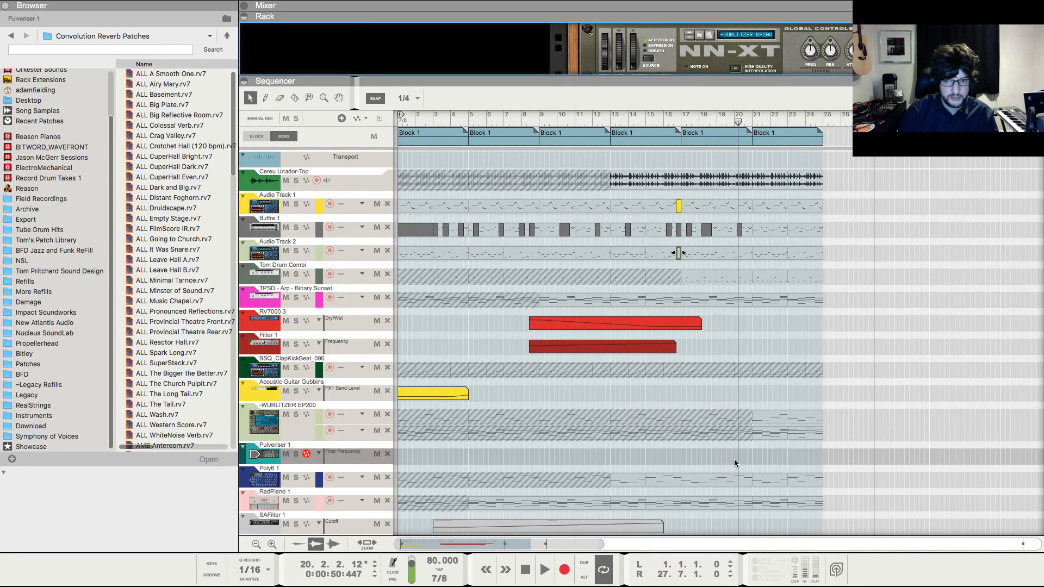
pyautogui.moveTo(735, 460); pyautogui.dragTo(911, 455)
pyautogui.doubleClick(828, 458)
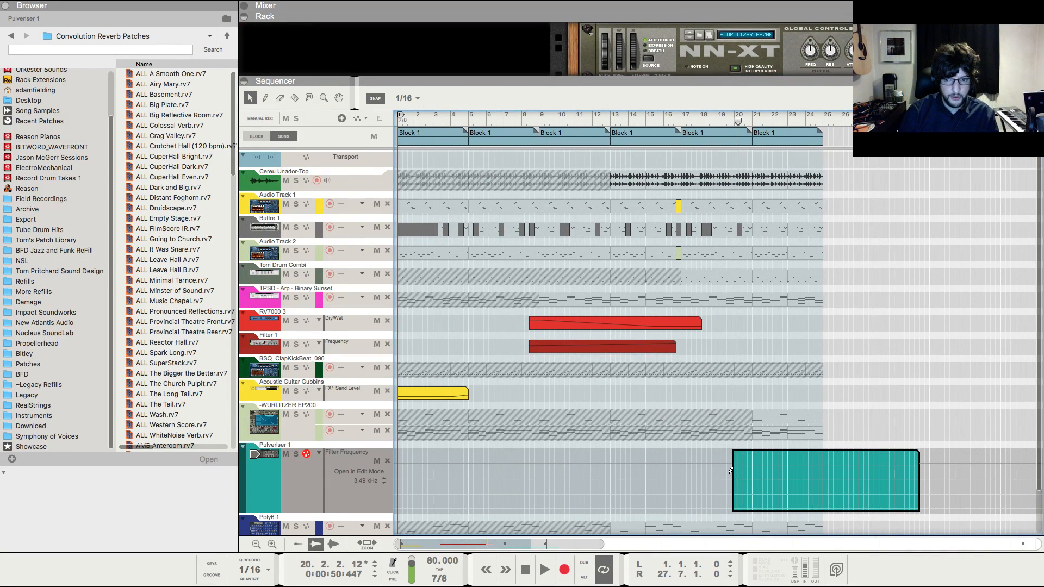
pyautogui.click(824, 465)
pyautogui.press('space')
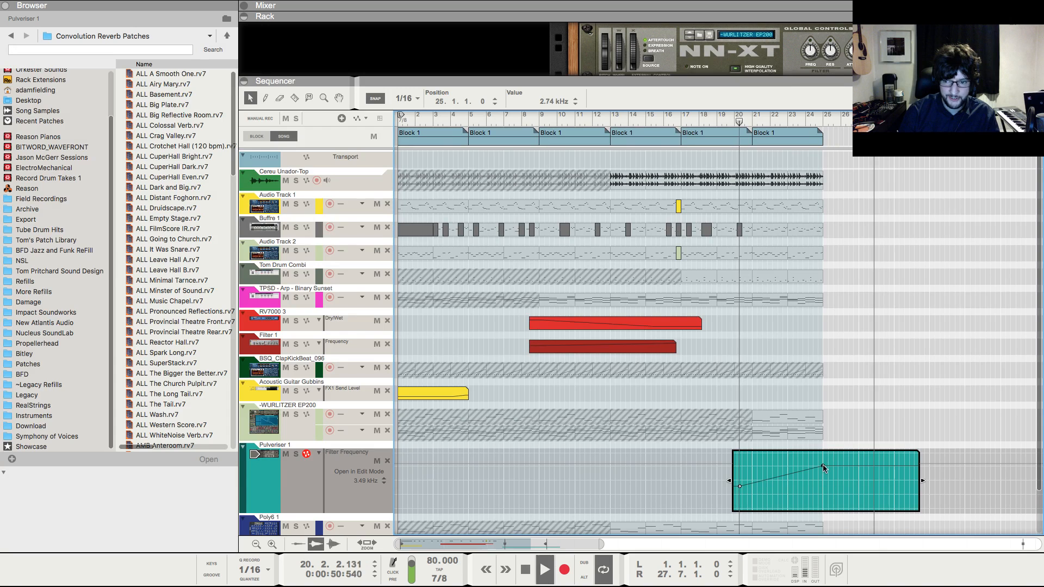
pyautogui.click(875, 354)
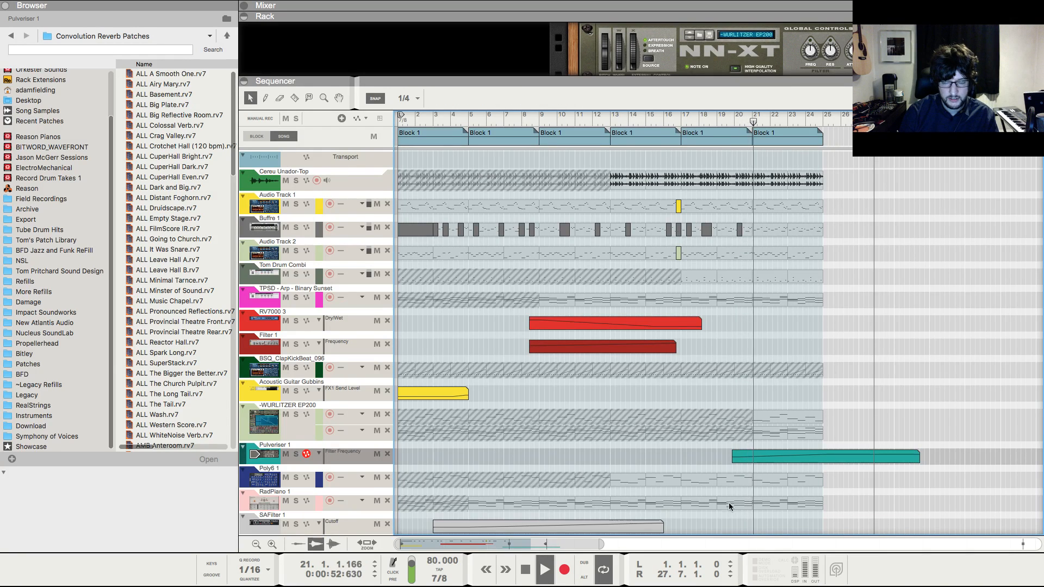
# - Move the second point of Pulveriser 1's filter frequency automation to about bar 28
pyautogui.moveTo(551, 547); pyautogui.dragTo(612, 547)
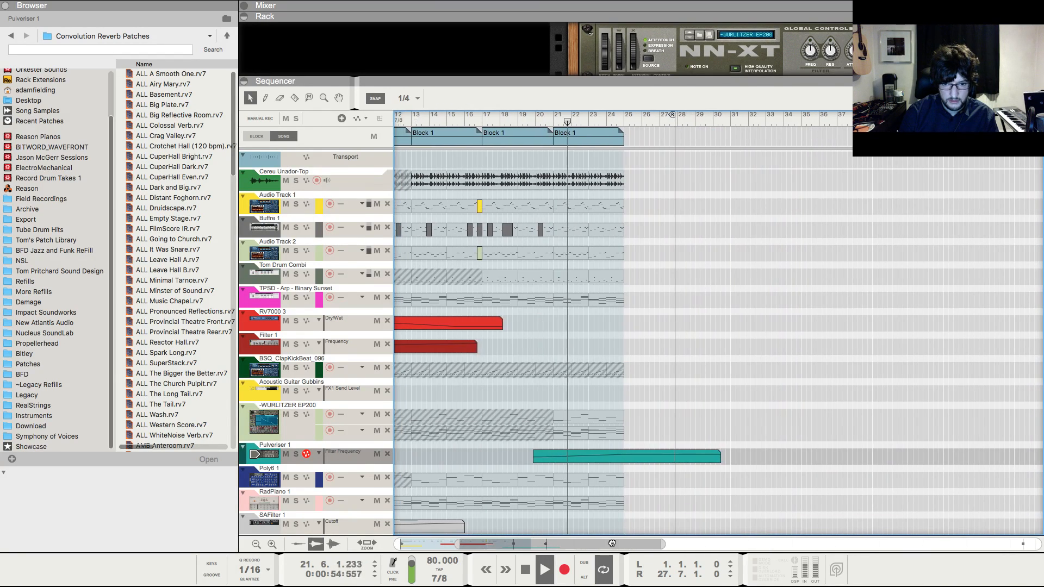
pyautogui.press('F5')
pyautogui.press('F7')
pyautogui.doubleClick(658, 405)
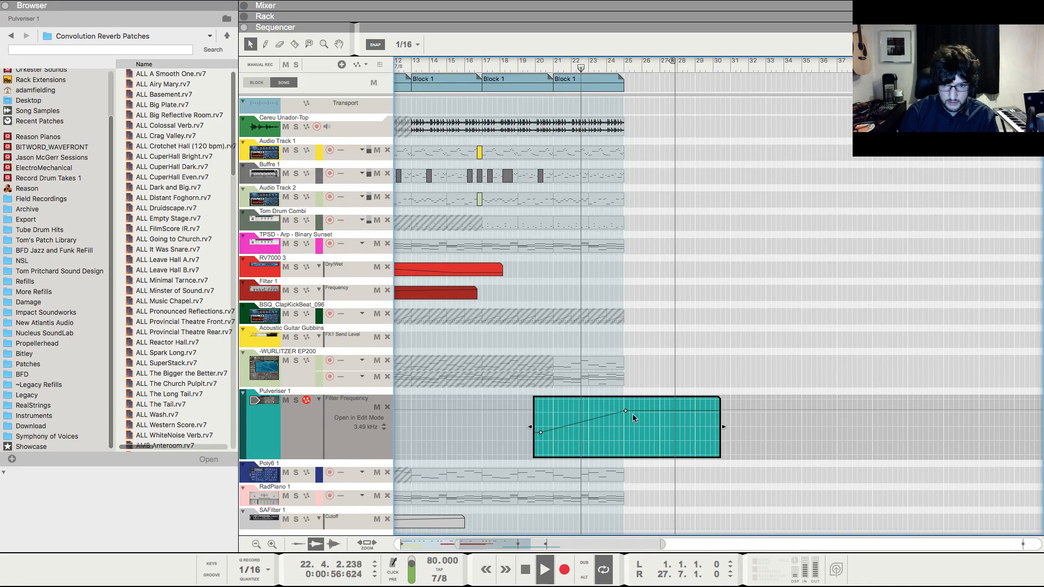
pyautogui.moveTo(626, 411); pyautogui.dragTo(678, 409)
# - Set the WURLITZER mixer channel's level to -11.40 dB and return to the sequencer, closing the automation clip
pyautogui.press('F5')
pyautogui.click(904, 443)
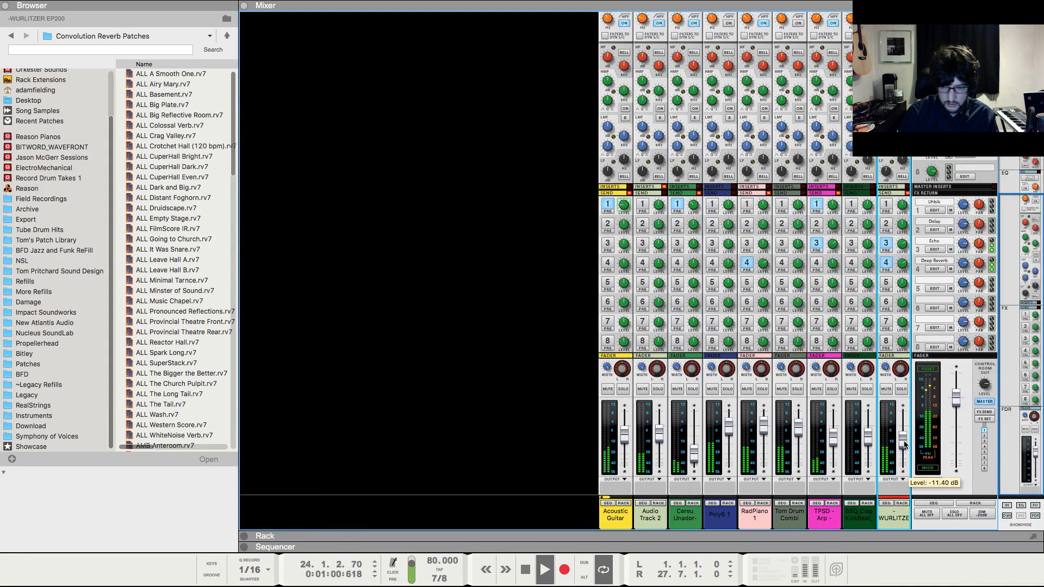
pyautogui.press('F7')
pyautogui.click(826, 342)
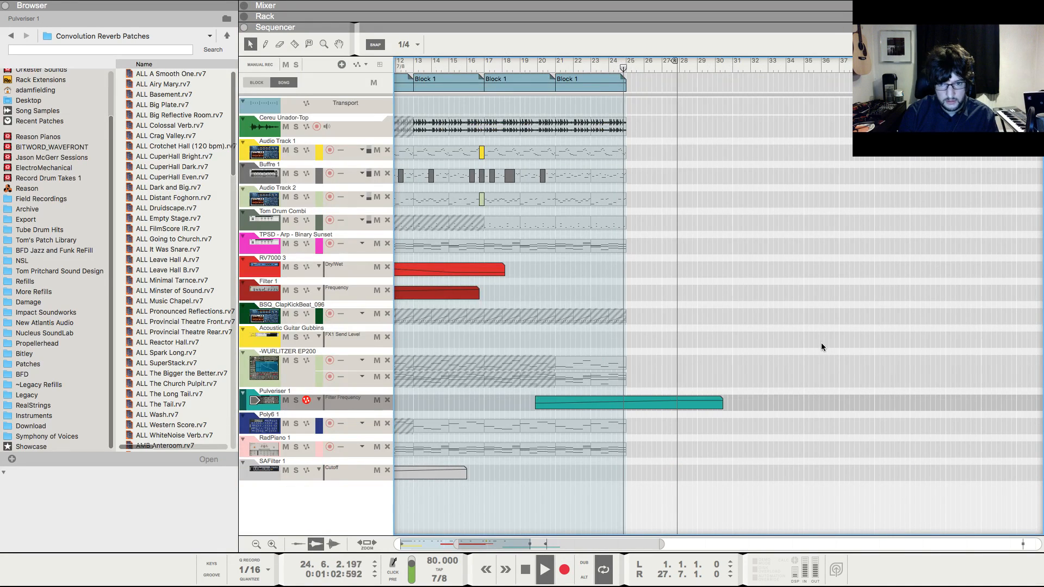
# - Stop playback, return to the song start, and mute the upper WURLITZER EP200 lane in the Block 1 at bar 21
pyautogui.press('space')
pyautogui.hotkey('shift', 'Return')
pyautogui.hotkey('shift', 'Return')
pyautogui.press('t')
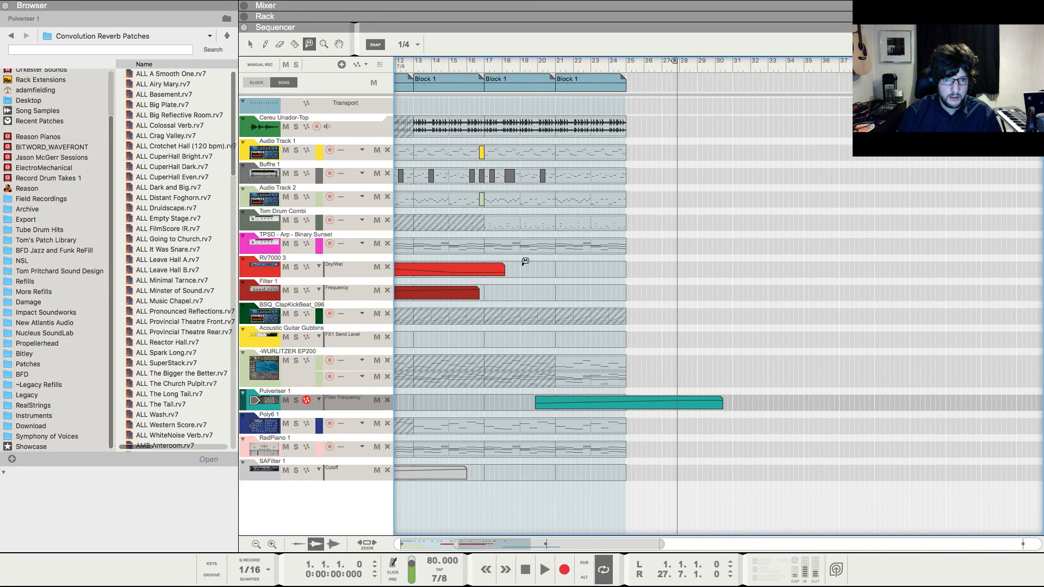
pyautogui.press('q')
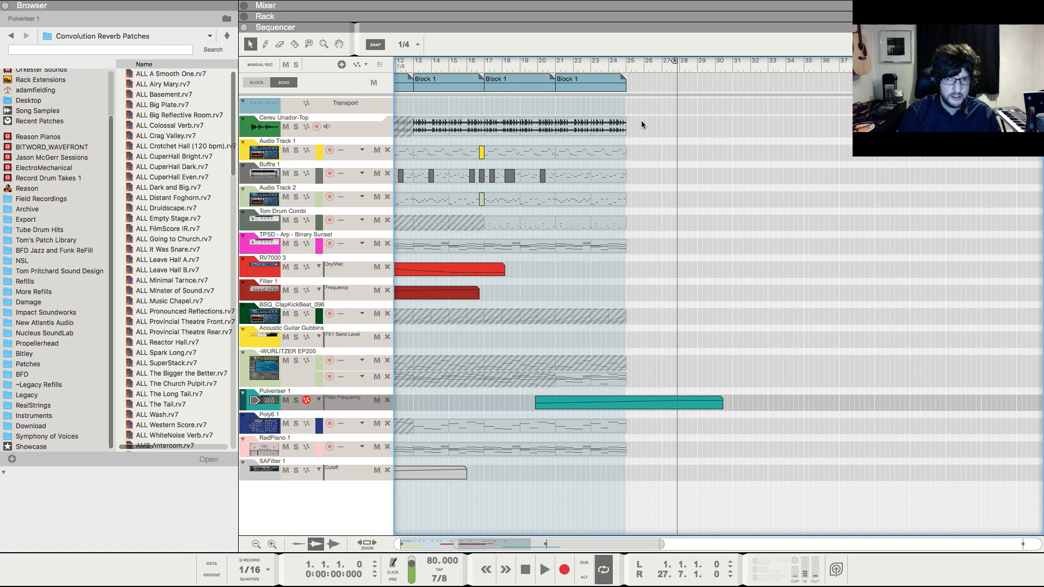
# - Copy the Block 1 at bar 21 to bar 25 and unmute the upper WURLITZER EP200 lane in the copy
pyautogui.moveTo(587, 83); pyautogui.dragTo(658, 84)
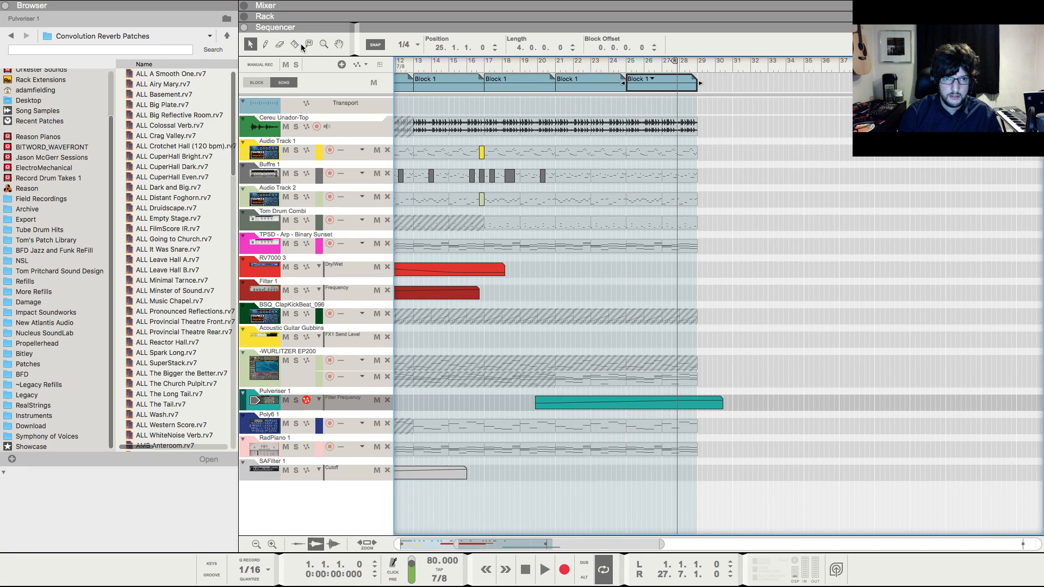
pyautogui.click(308, 44)
pyautogui.click(250, 44)
# - Play the song from the start and extend the loop's end to bar 29
pyautogui.press('space')
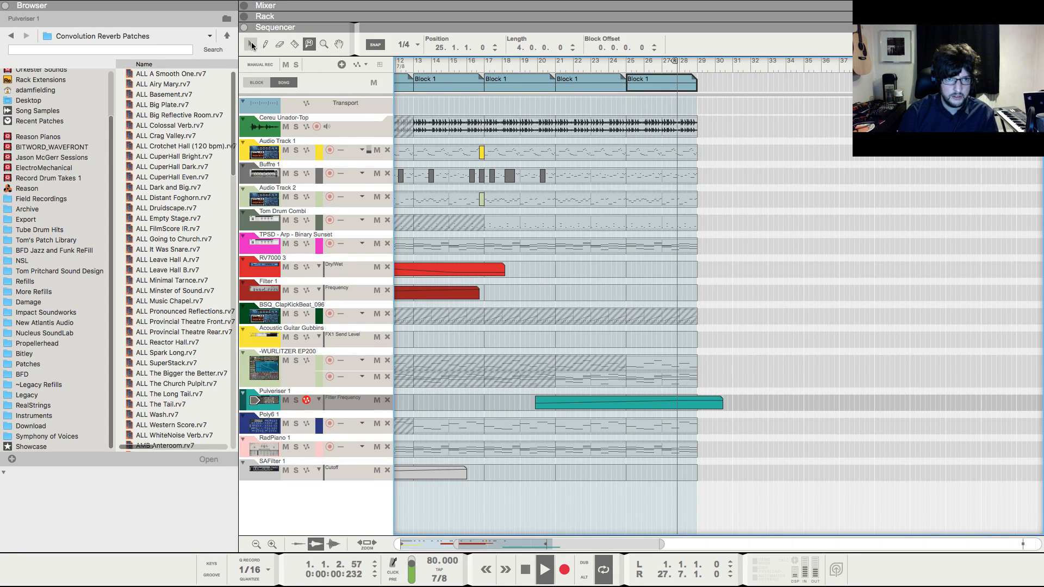
pyautogui.click(893, 324)
pyautogui.moveTo(680, 66); pyautogui.dragTo(697, 61)
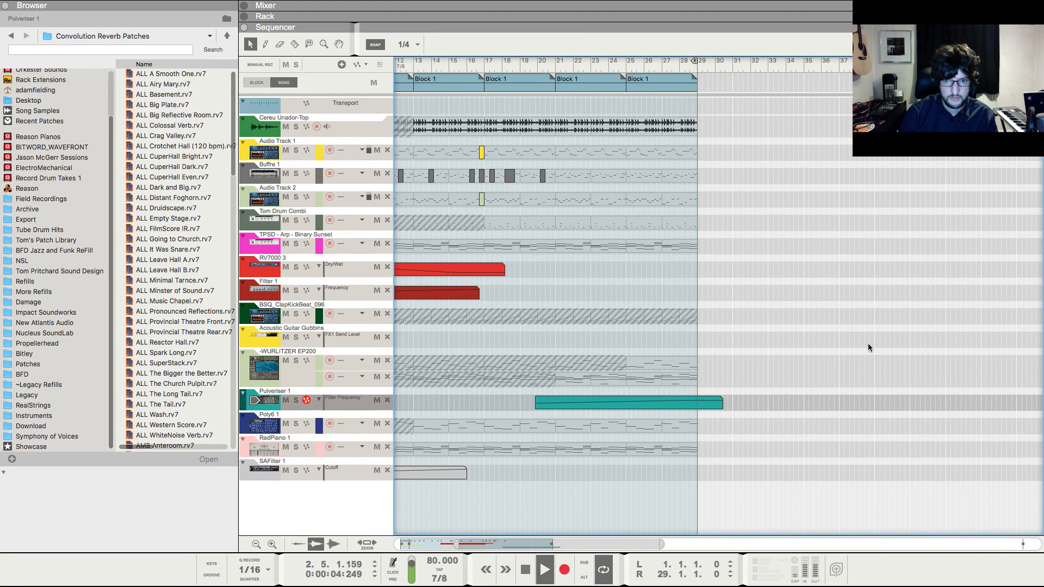
pyautogui.moveTo(642, 449); pyautogui.dragTo(364, 453)
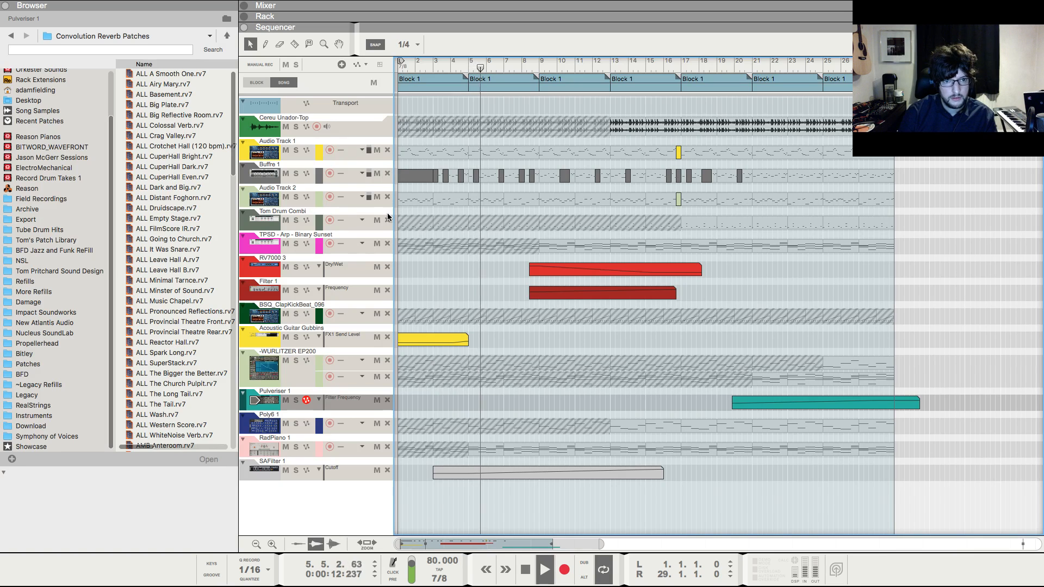
pyautogui.press('space')
# - Automate Audio Track 2's mixer HPF On/Off with a clip from bar 1 to 13, switching the filter off near the start
pyautogui.click(355, 142)
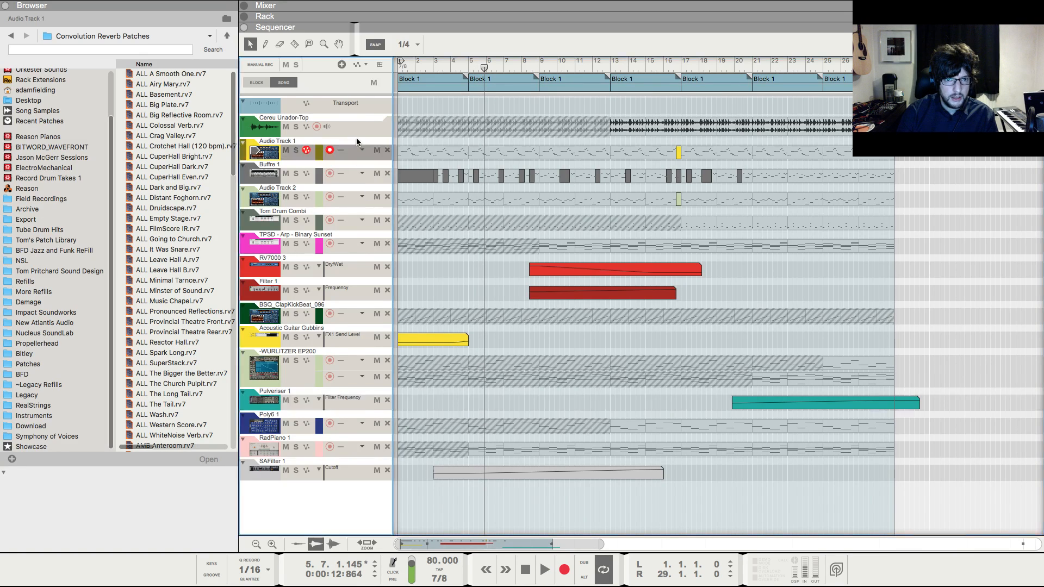
pyautogui.press('F5')
pyautogui.scroll(5, 614, 331)
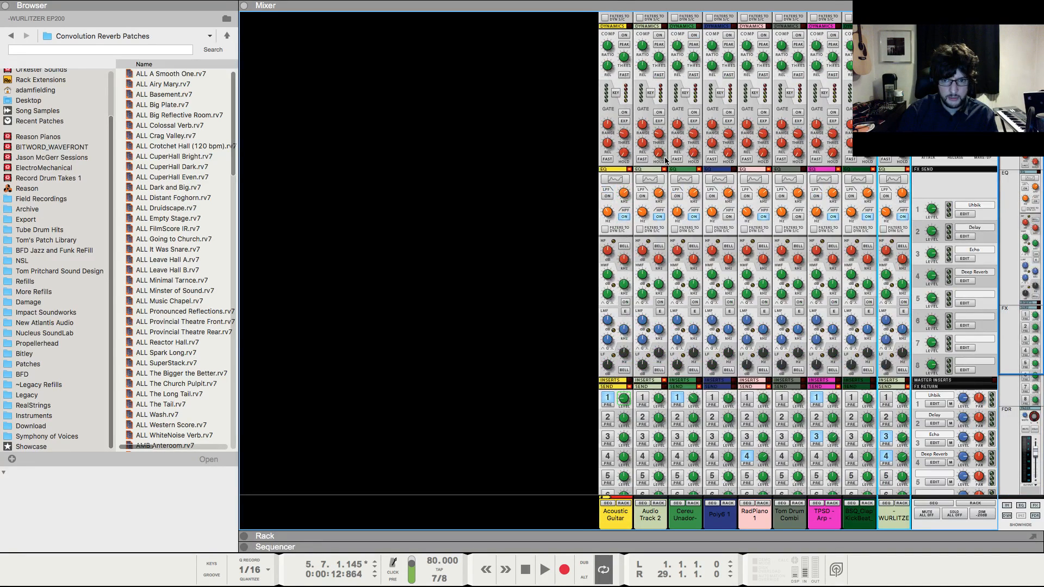
pyautogui.rightClick(656, 216)
pyautogui.click(660, 220)
pyautogui.press('F7')
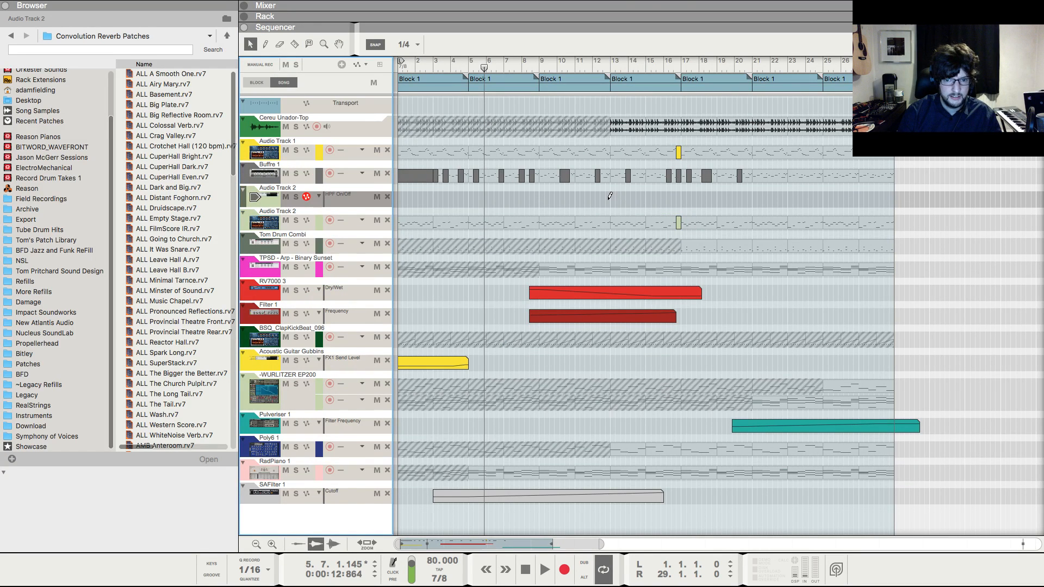
pyautogui.moveTo(611, 196); pyautogui.dragTo(328, 196)
pyautogui.doubleClick(493, 204)
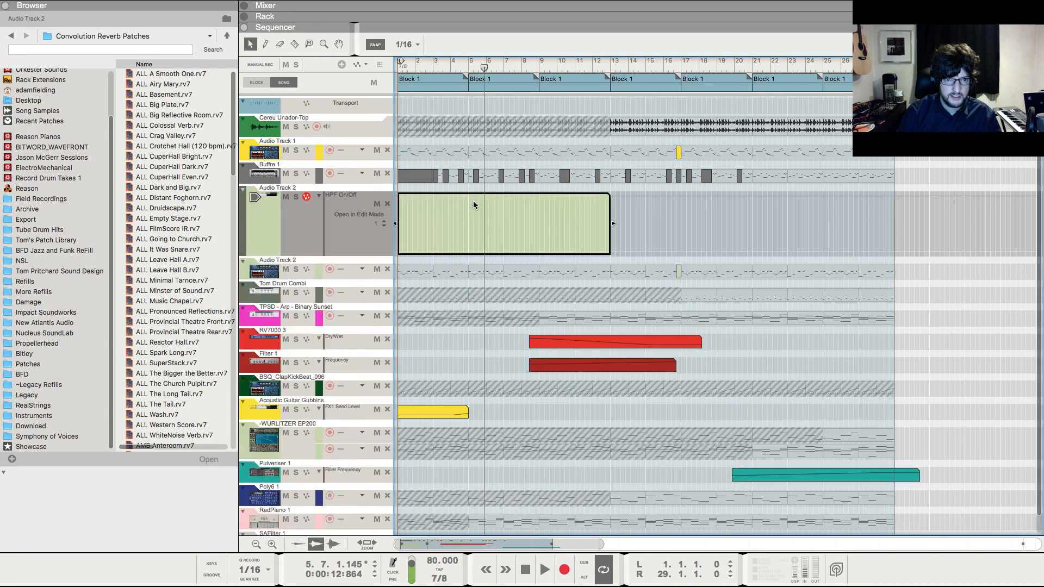
pyautogui.click(407, 250)
pyautogui.click(454, 350)
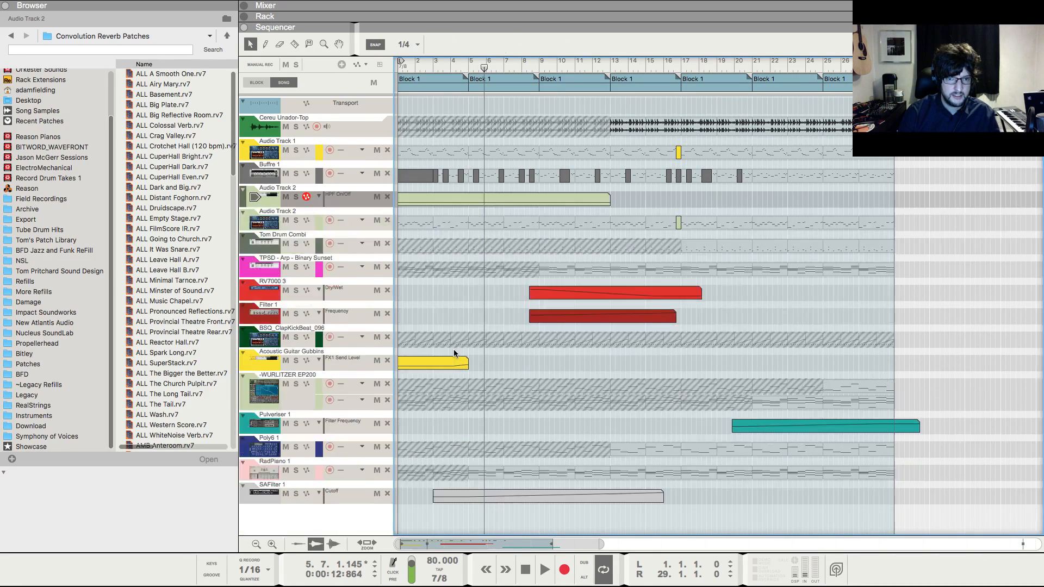
# - Play the song from the start and check the Audio Track 2 channel in the mixer against the arrangement
pyautogui.hotkey('shift', 'Return')
pyautogui.press('F5')
pyautogui.press('space')
pyautogui.scroll(-5, 464, 339)
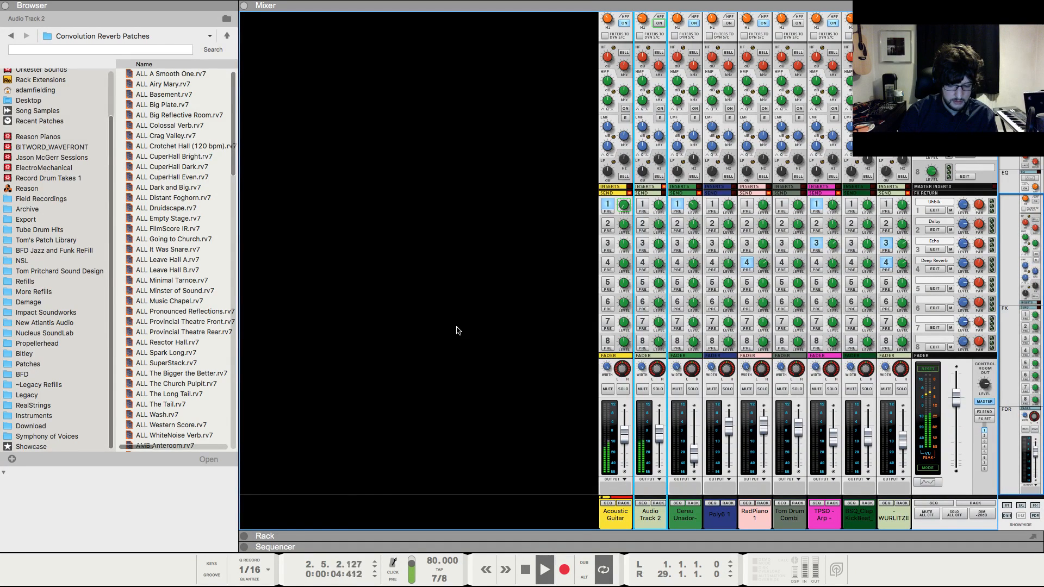
pyautogui.press('F7')
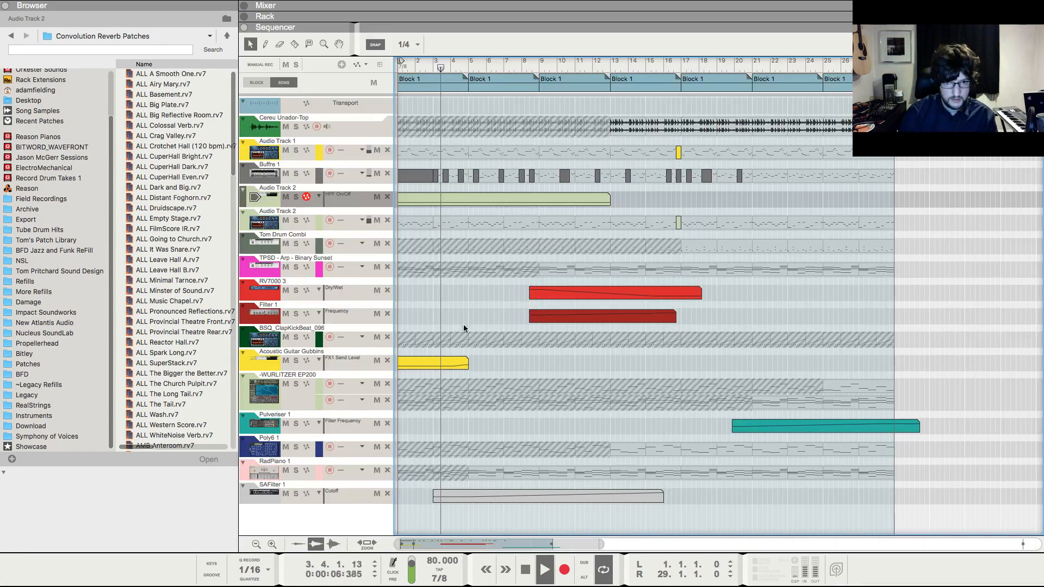
pyautogui.press('F5')
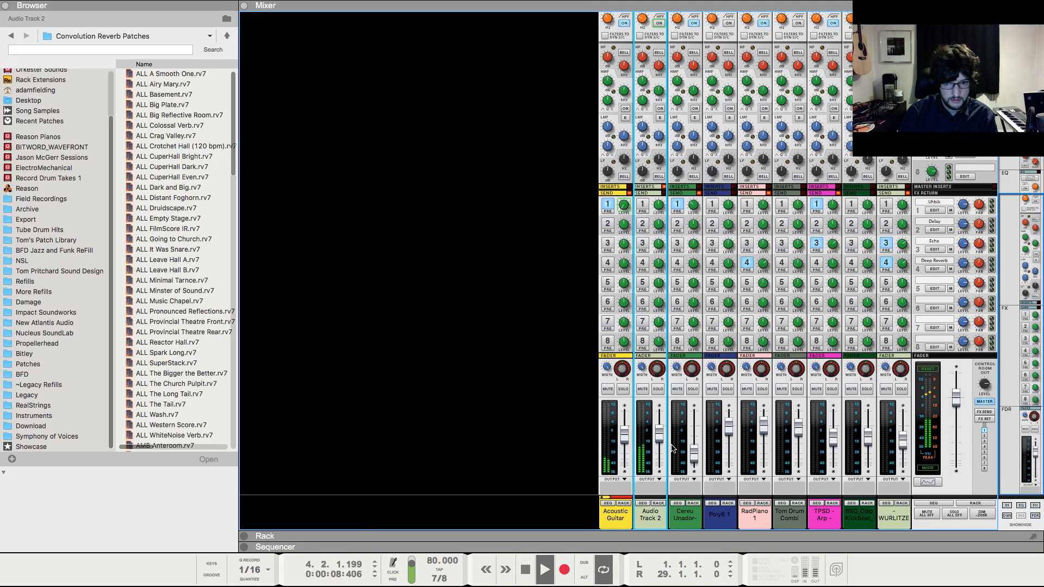
pyautogui.moveTo(659, 442)
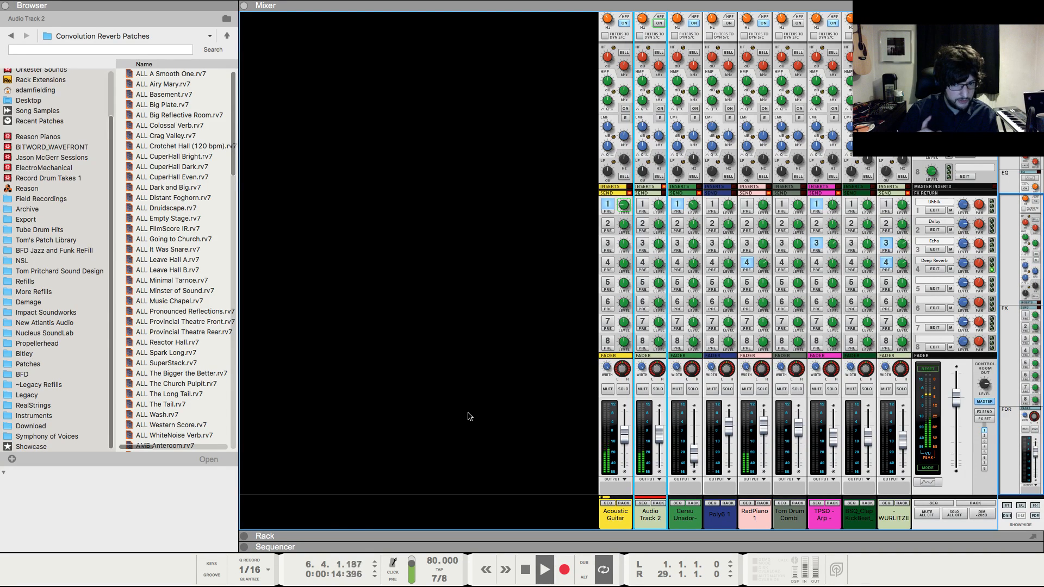
pyautogui.press('F7')
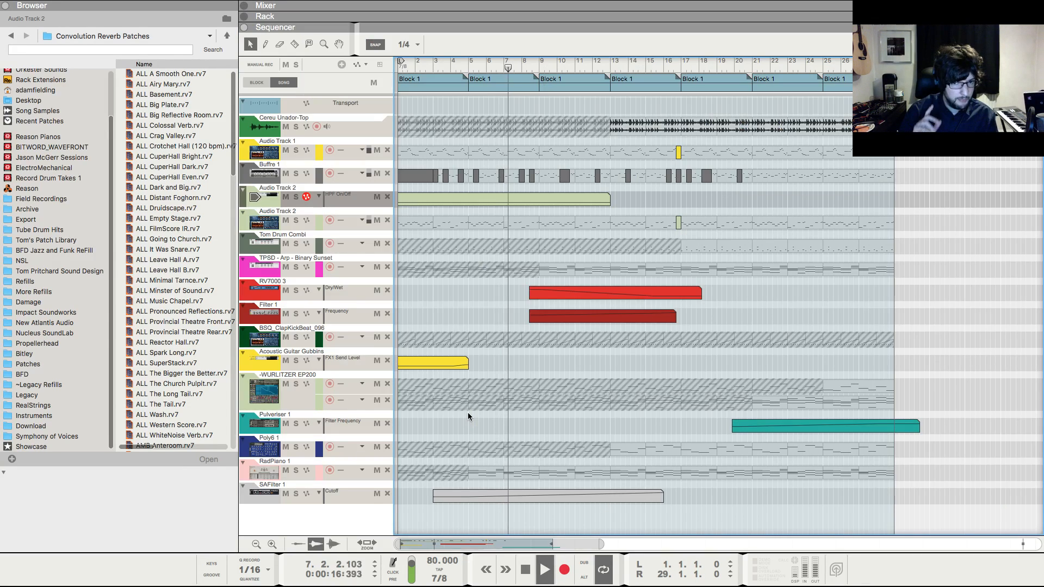
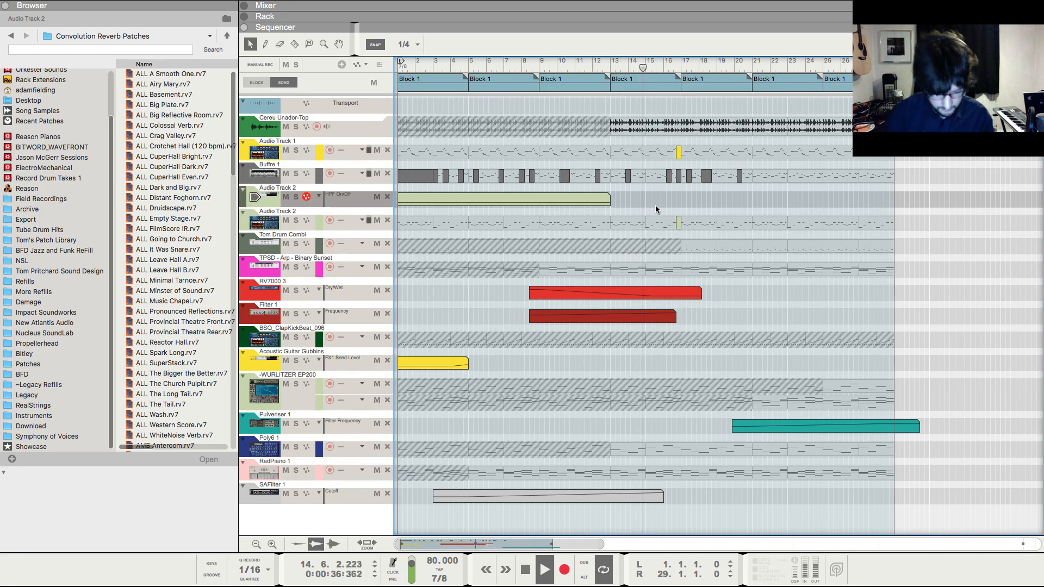
# - Examine the later Block 1 copies from about bar 13 onward while the song plays
pyautogui.press('h')
pyautogui.press('h')
pyautogui.press('h')
pyautogui.press('h')
pyautogui.press('h')
pyautogui.moveTo(781, 313); pyautogui.dragTo(1041, 311)
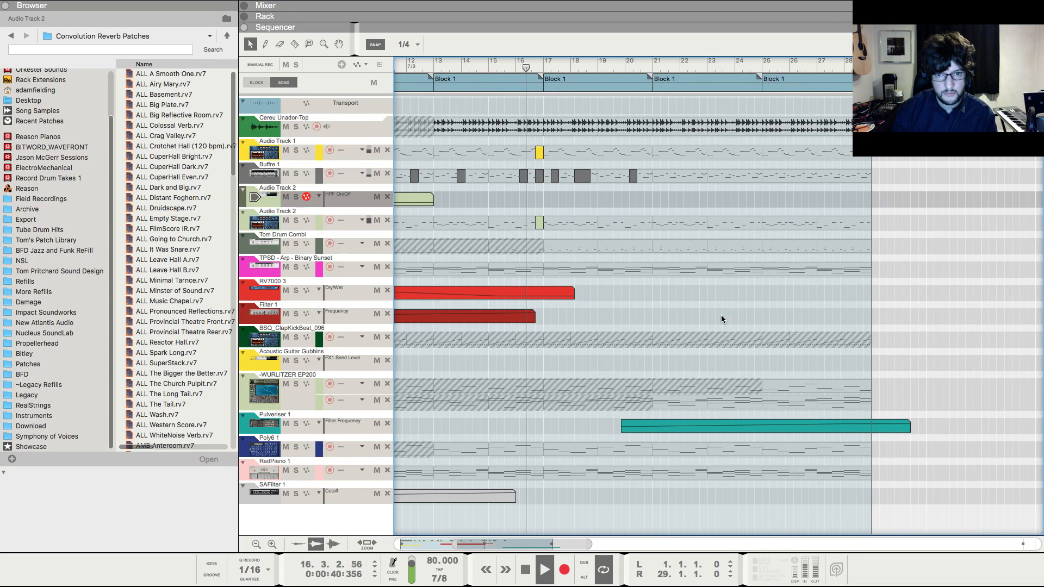
pyautogui.press('g')
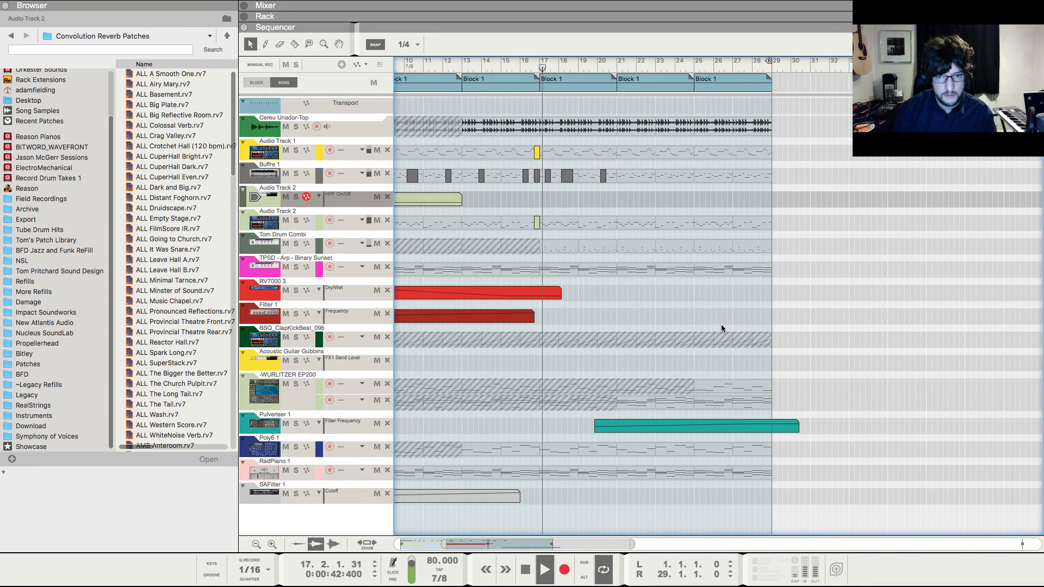
pyautogui.press('h')
pyautogui.press('h')
pyautogui.press('h')
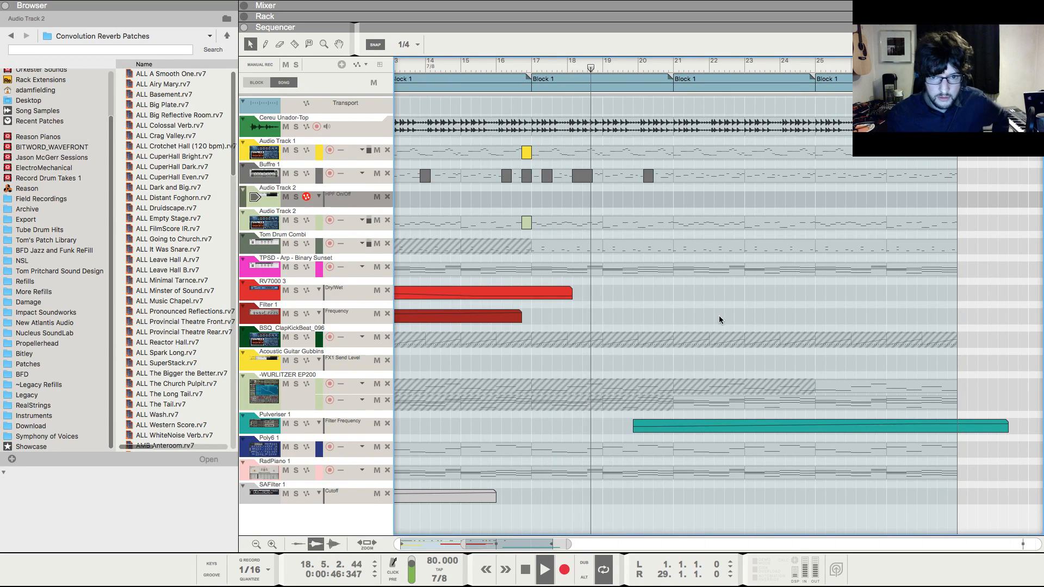
# - Show the devices inside the Tom Drum Combi in the rack, stop playback and select the TPSD - Perc 08 Thor
pyautogui.press('F6')
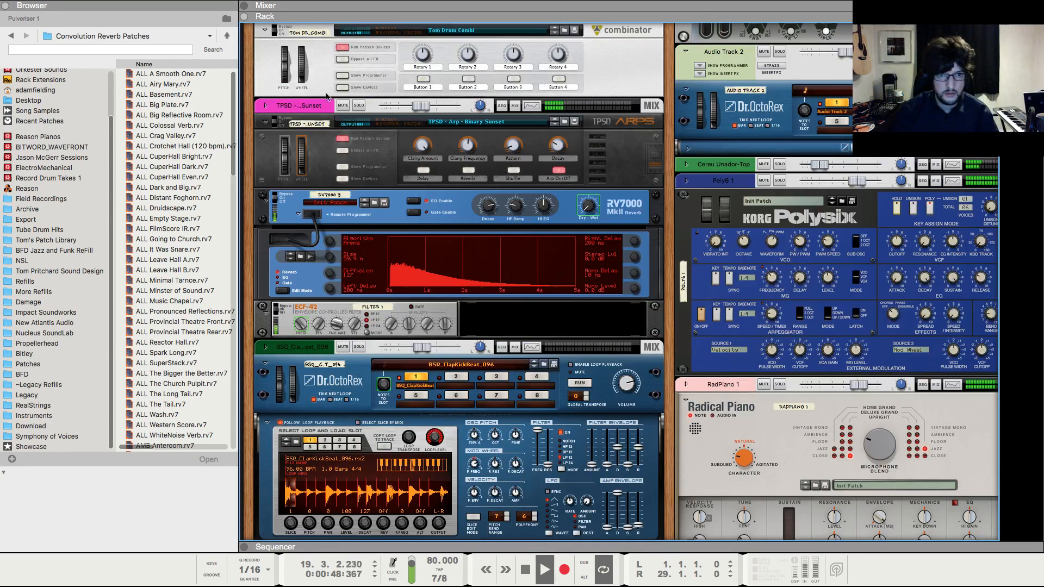
pyautogui.click(343, 87)
pyautogui.scroll(-3, 442, 299)
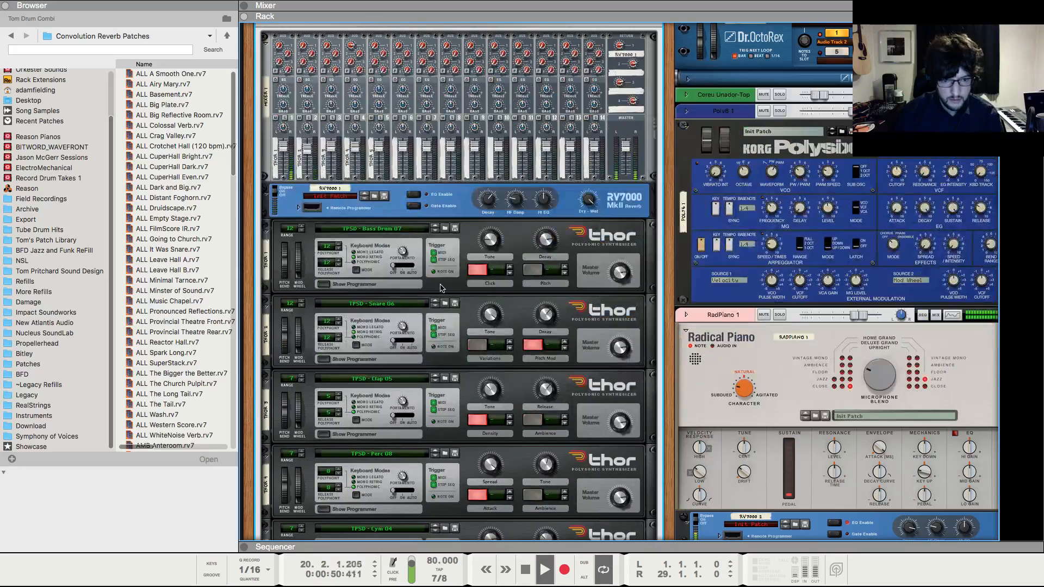
pyautogui.scroll(-3, 442, 300)
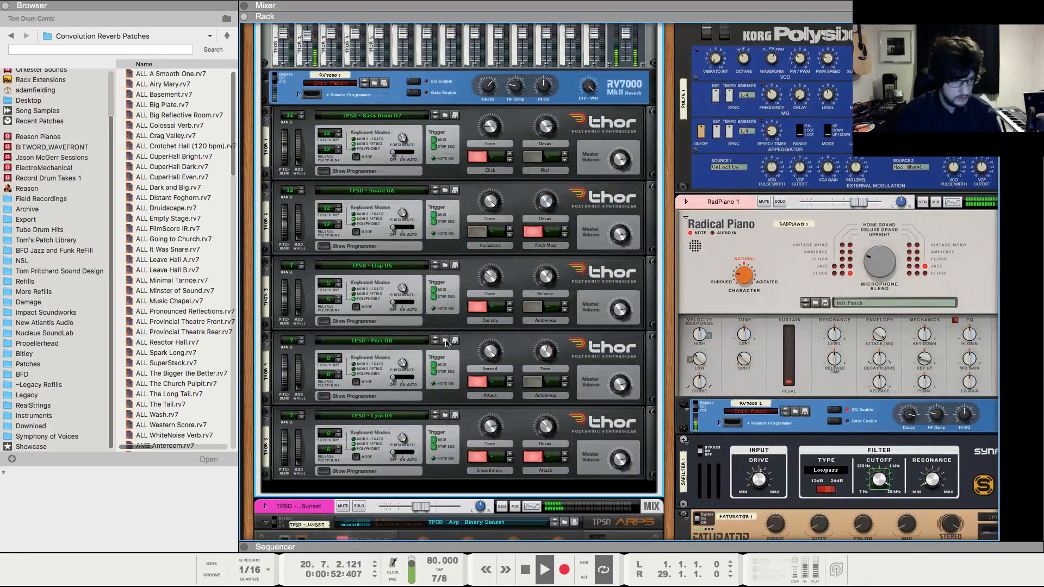
pyautogui.press('space')
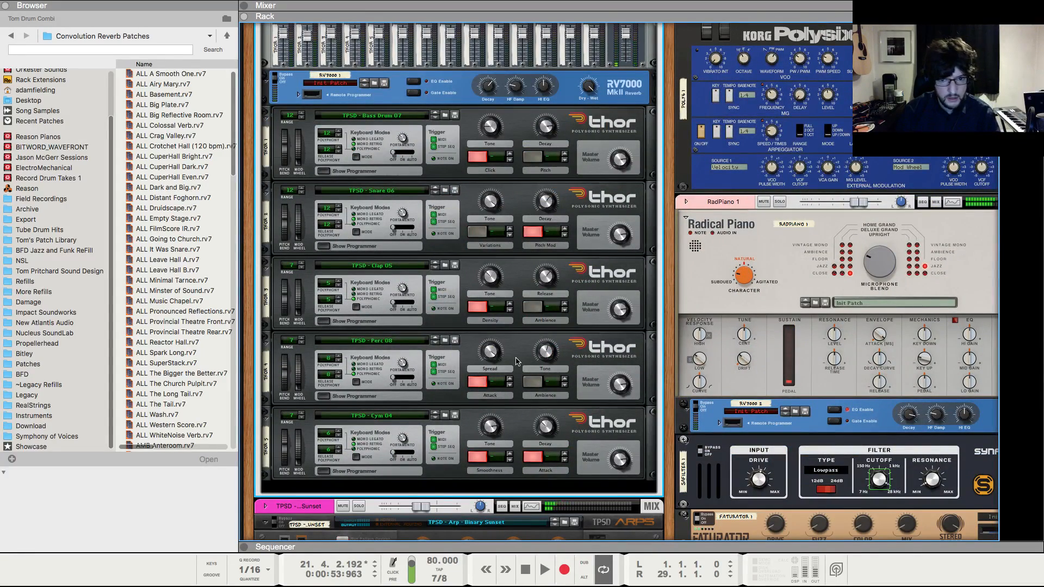
pyautogui.click(517, 362)
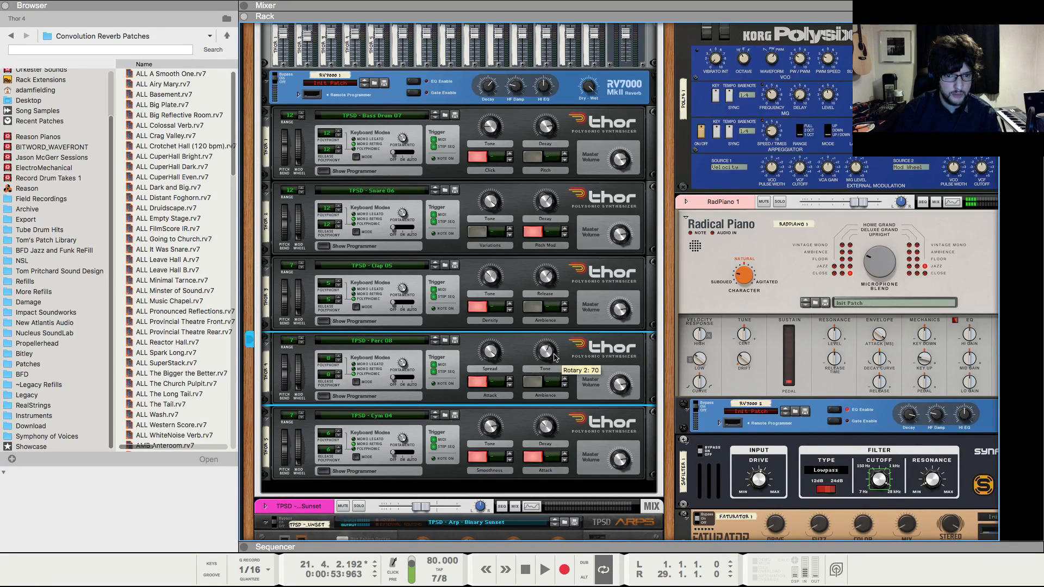
# - Play the song from bar 17 and set the Tone knob of the Tom Drum Combi's TPSD - Perc 08 Thor to 98
pyautogui.press('F7')
pyautogui.click(605, 68)
pyautogui.press('space')
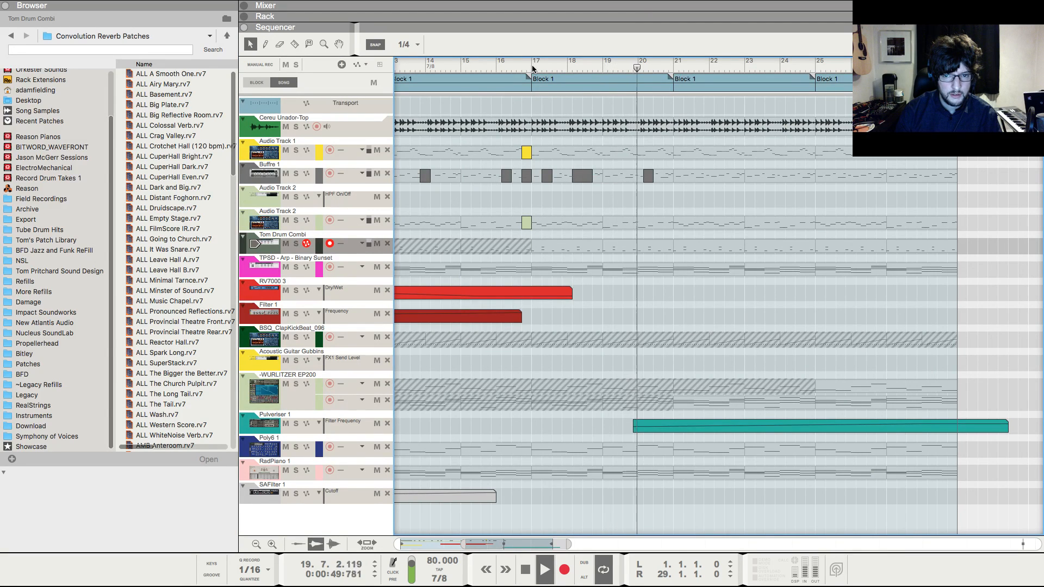
pyautogui.press('space')
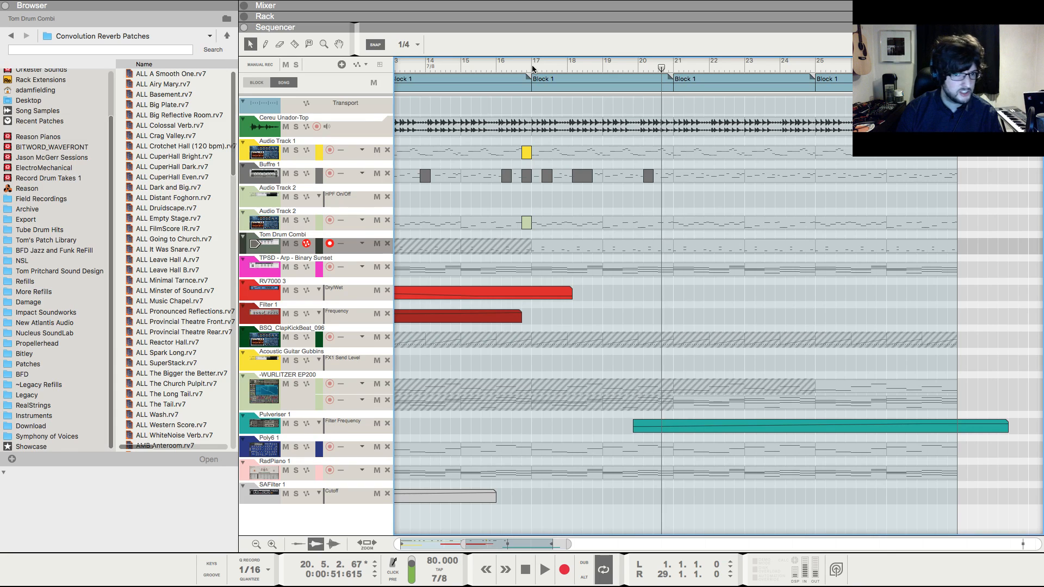
pyautogui.click(532, 68)
pyautogui.press('space')
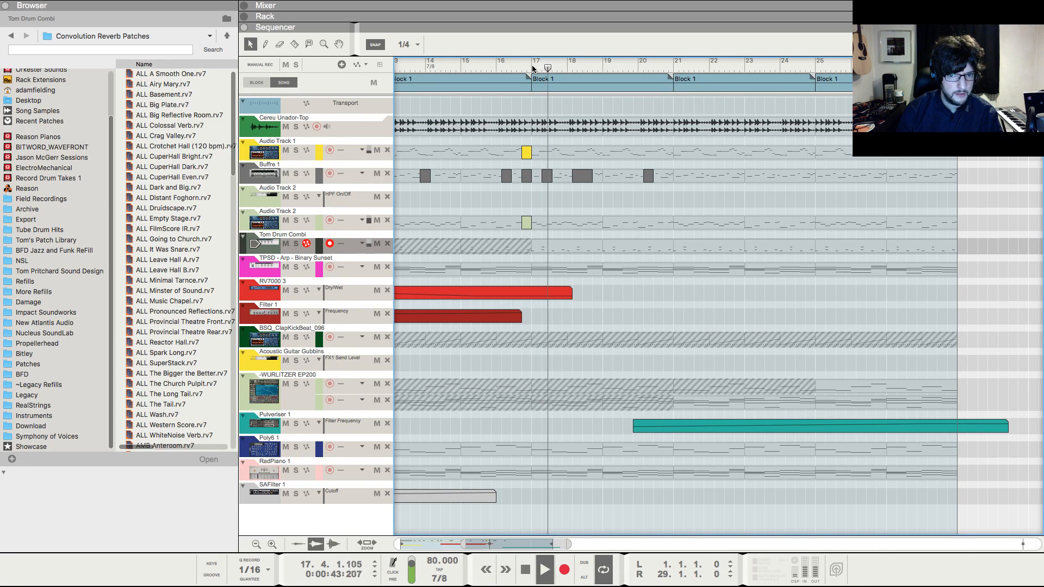
pyautogui.press('F6')
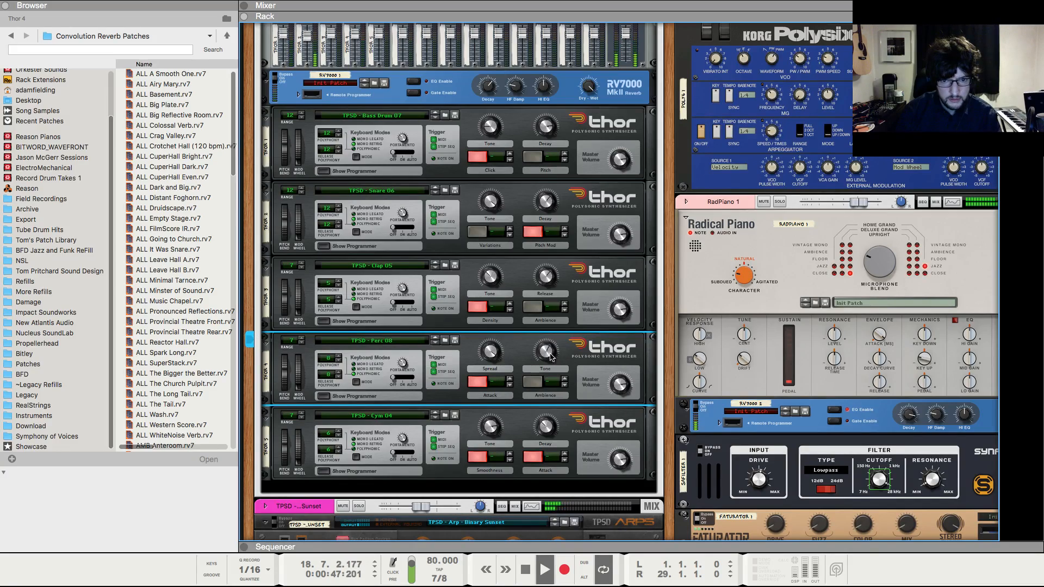
pyautogui.moveTo(551, 356)
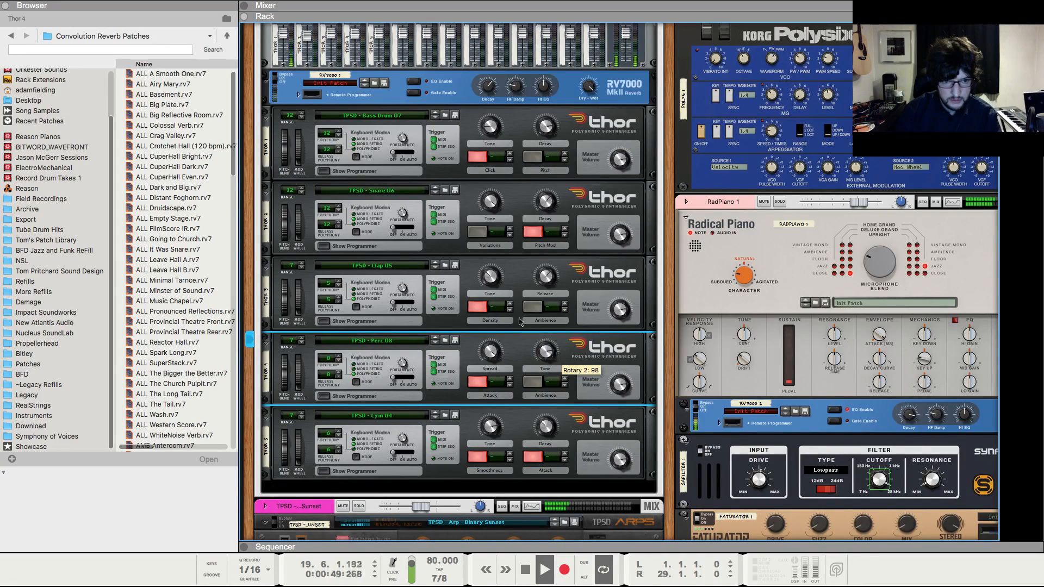
pyautogui.scroll(5, 520, 322)
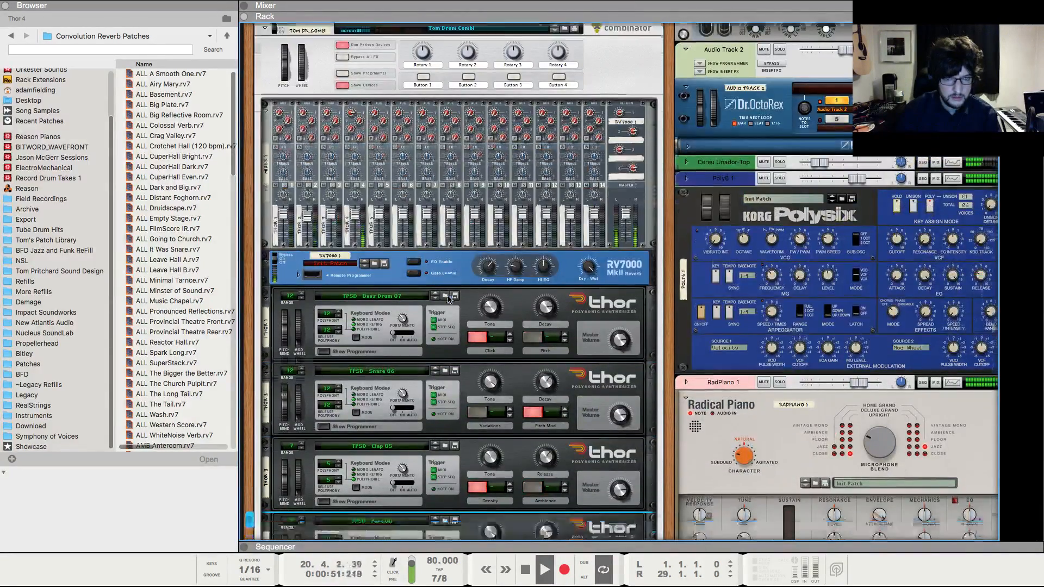
pyautogui.scroll(-5, 448, 298)
pyautogui.scroll(6, 361, 255)
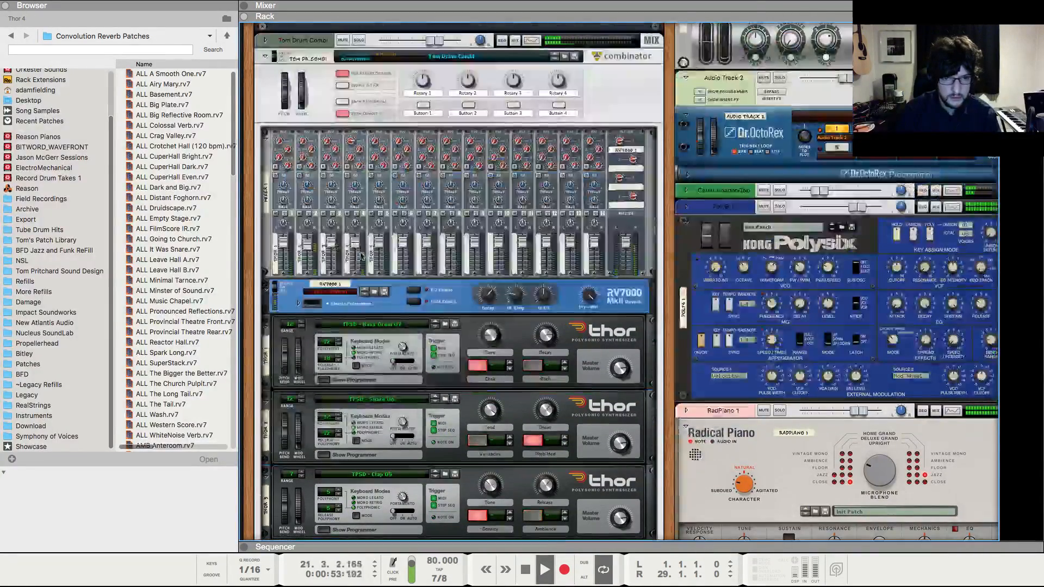
pyautogui.press('F7')
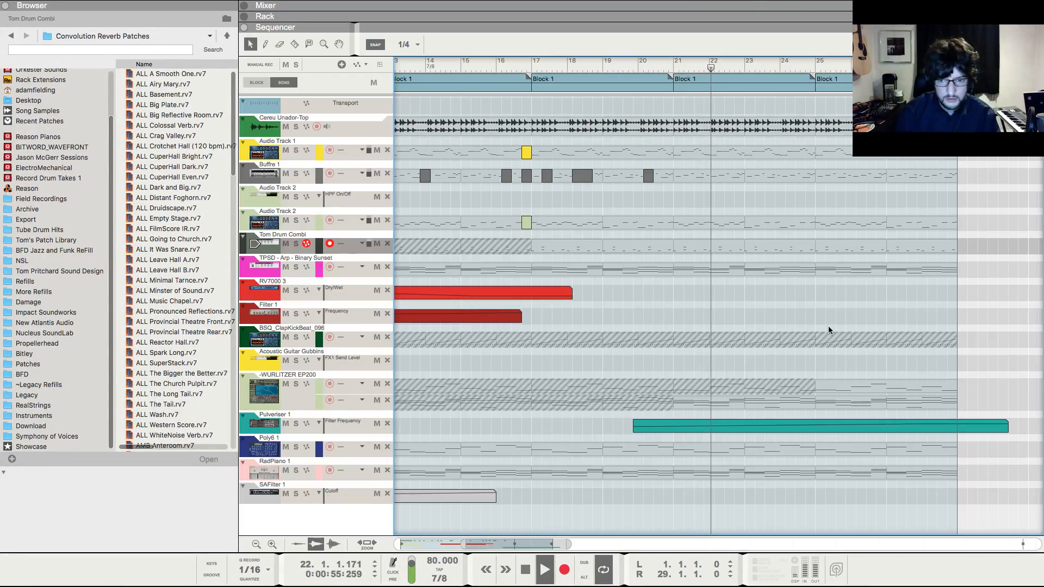
# - Mute the Cereu Unador-Top lane in the Block 1 copies between bars 13 and 25
pyautogui.hscroll(5, 804, 367)
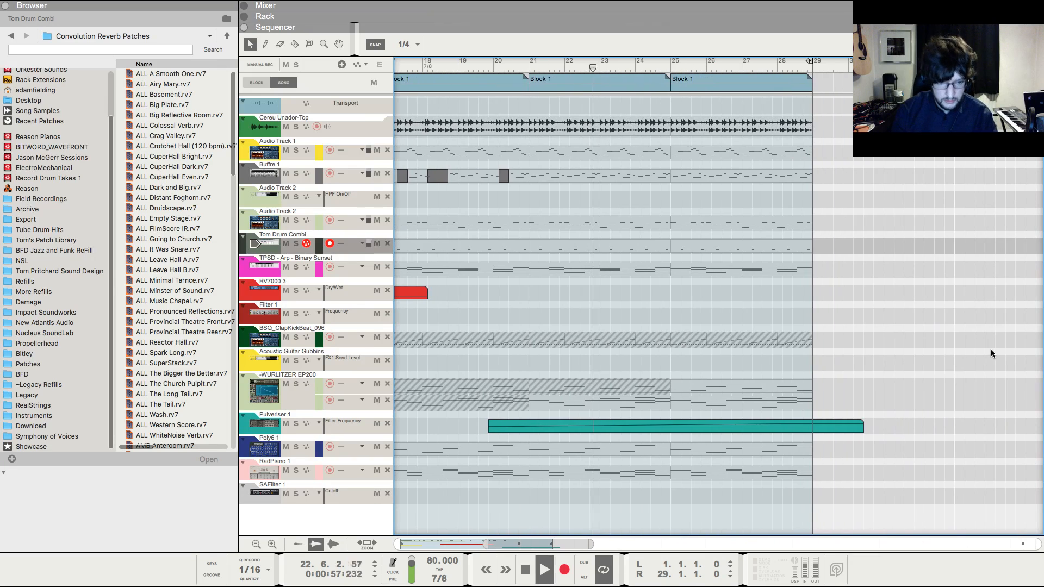
pyautogui.press('g')
pyautogui.press('g')
pyautogui.press('g')
pyautogui.press('g')
pyautogui.press('g')
pyautogui.press('g')
pyautogui.press('g')
pyautogui.press('g')
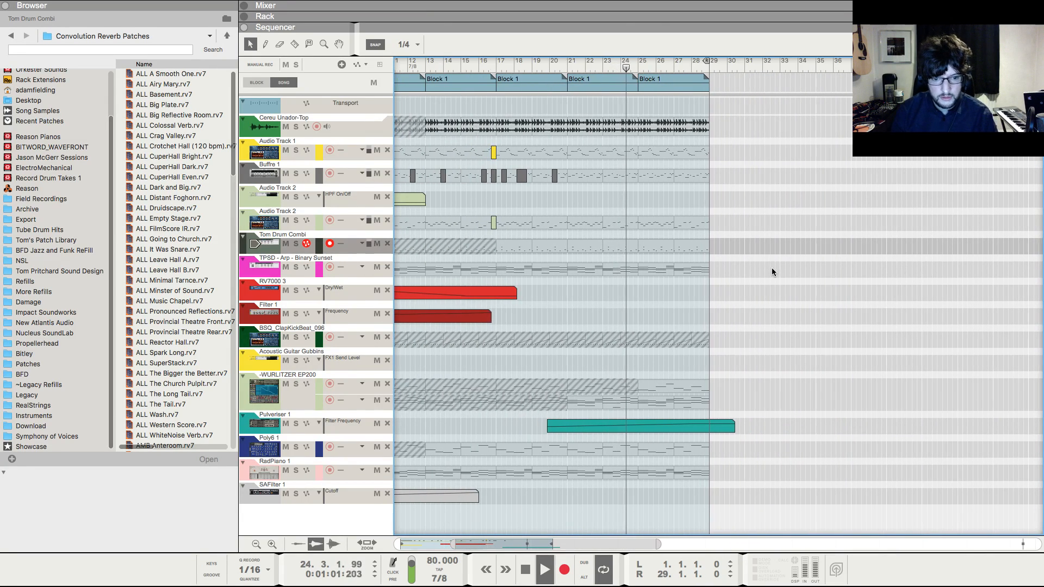
pyautogui.press('h')
pyautogui.press('h')
pyautogui.press('h')
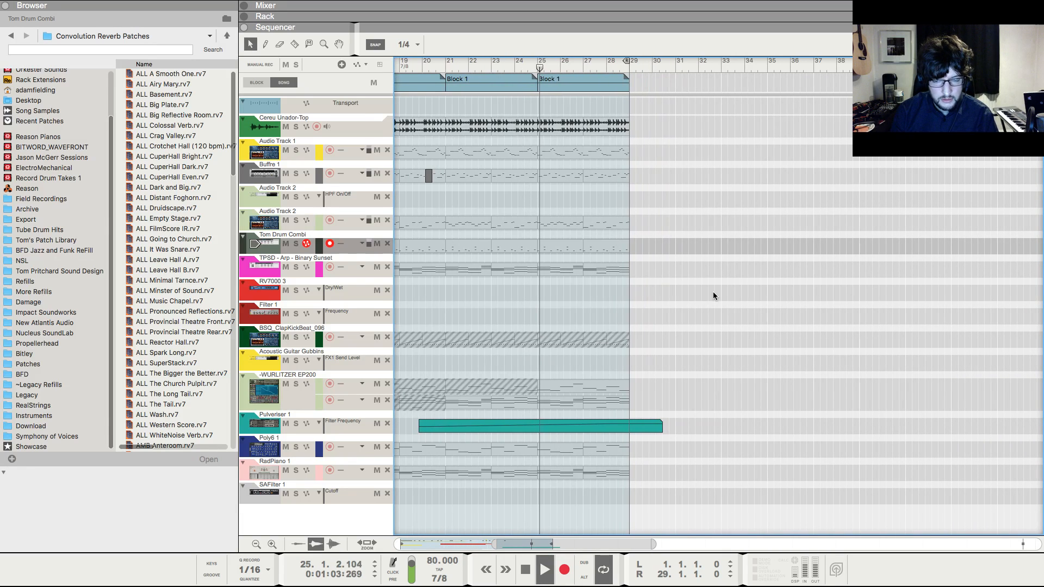
pyautogui.press('g')
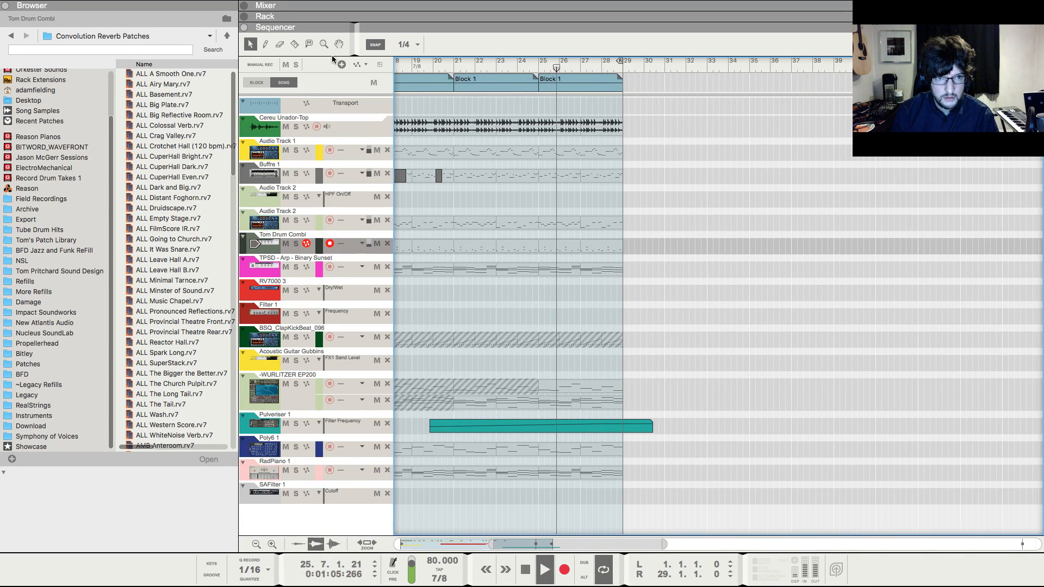
pyautogui.press('g')
pyautogui.press('g')
pyautogui.press('g')
pyautogui.click(310, 44)
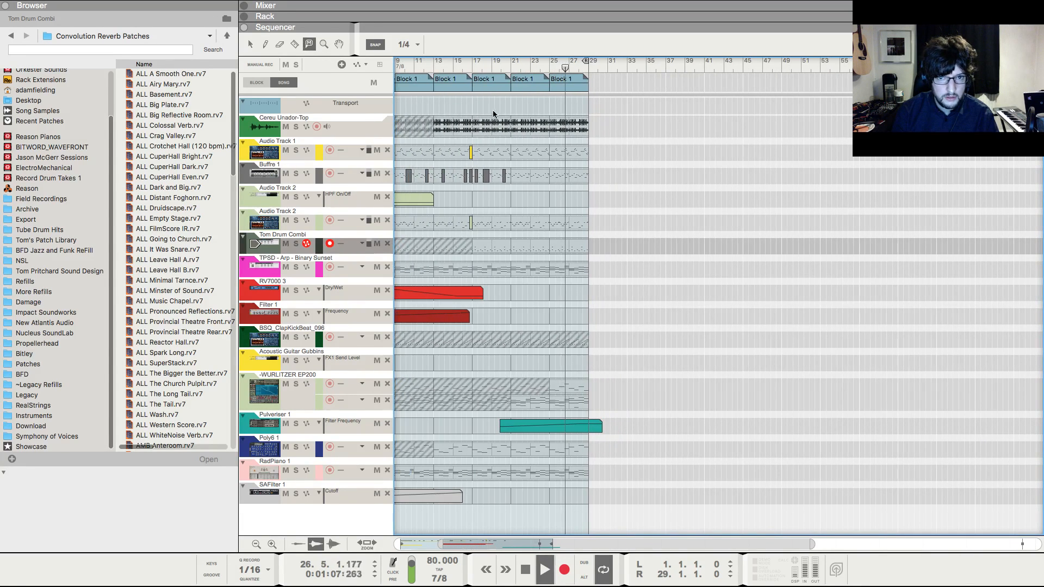
pyautogui.press('g')
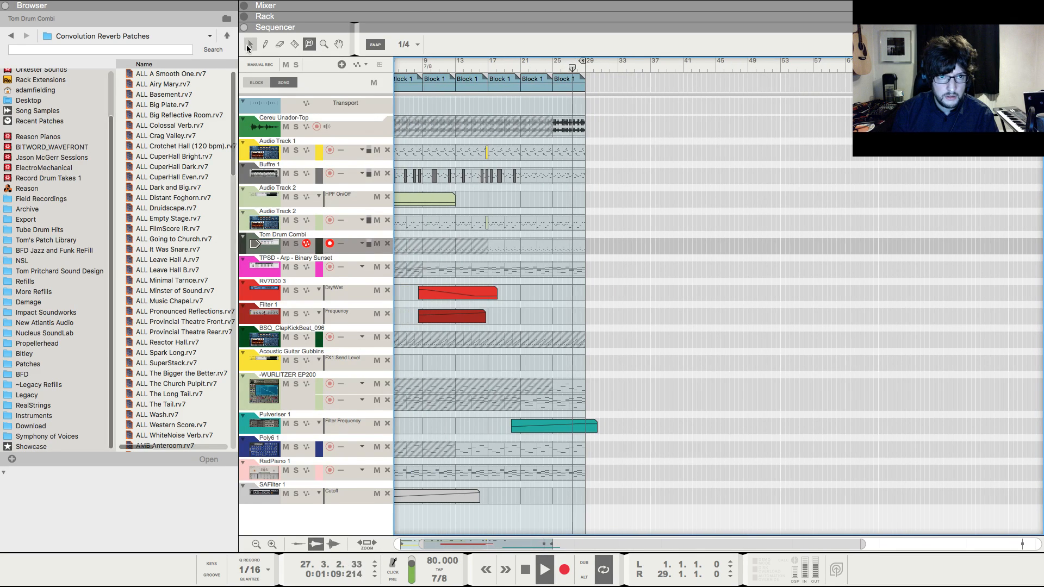
# - Copy the last Block 1 clip to bar 29, directly after the existing blocks
pyautogui.click(250, 45)
pyautogui.press('h')
pyautogui.press('h')
pyautogui.press('h')
pyautogui.press('h')
pyautogui.moveTo(550, 87); pyautogui.dragTo(644, 93)
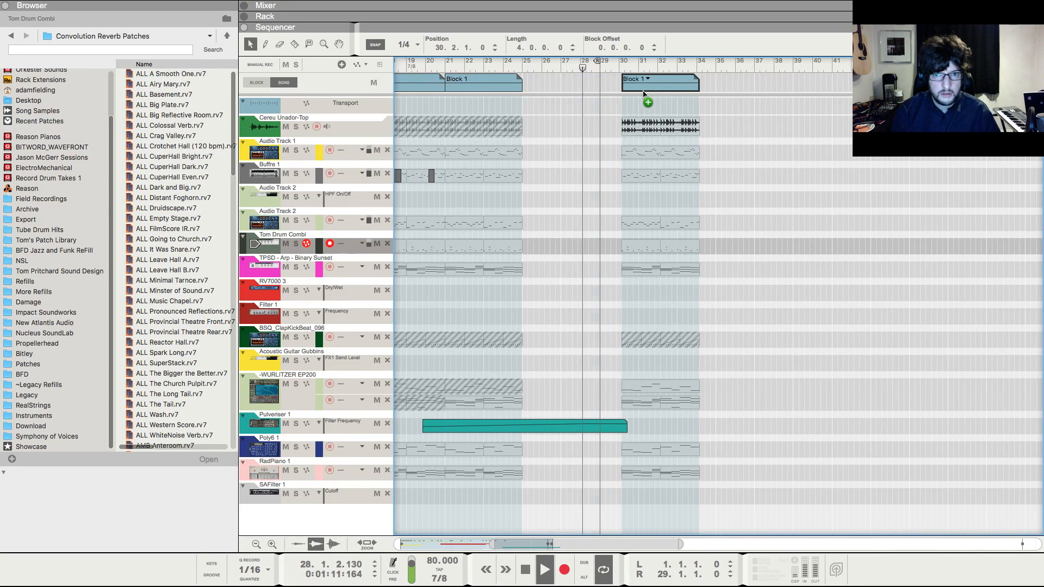
# - Set the Cereu Unador-Top channel's fader level to -22.97 dB in the mixer
pyautogui.press('F5')
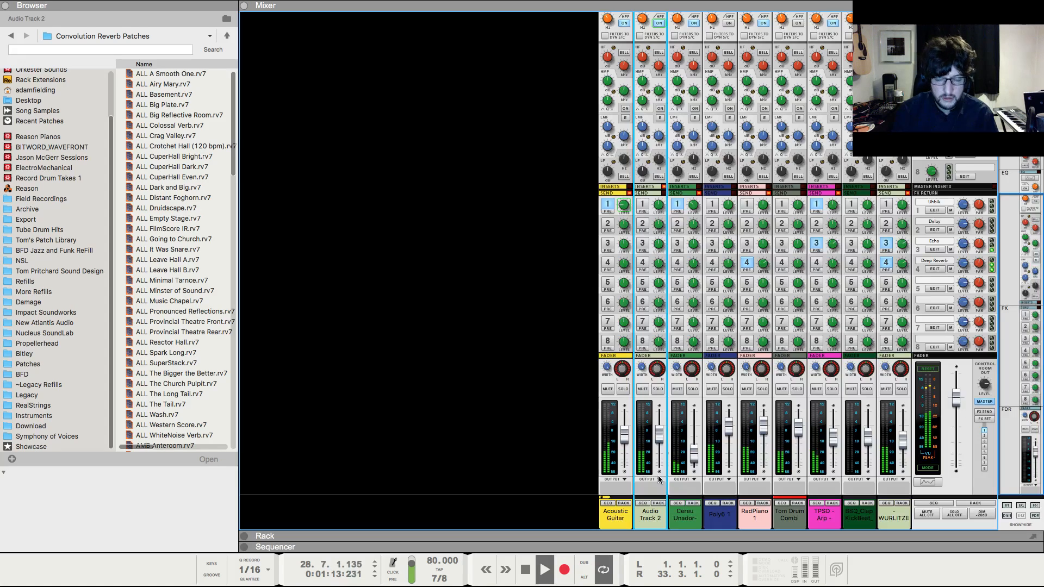
pyautogui.moveTo(698, 459); pyautogui.dragTo(698, 455)
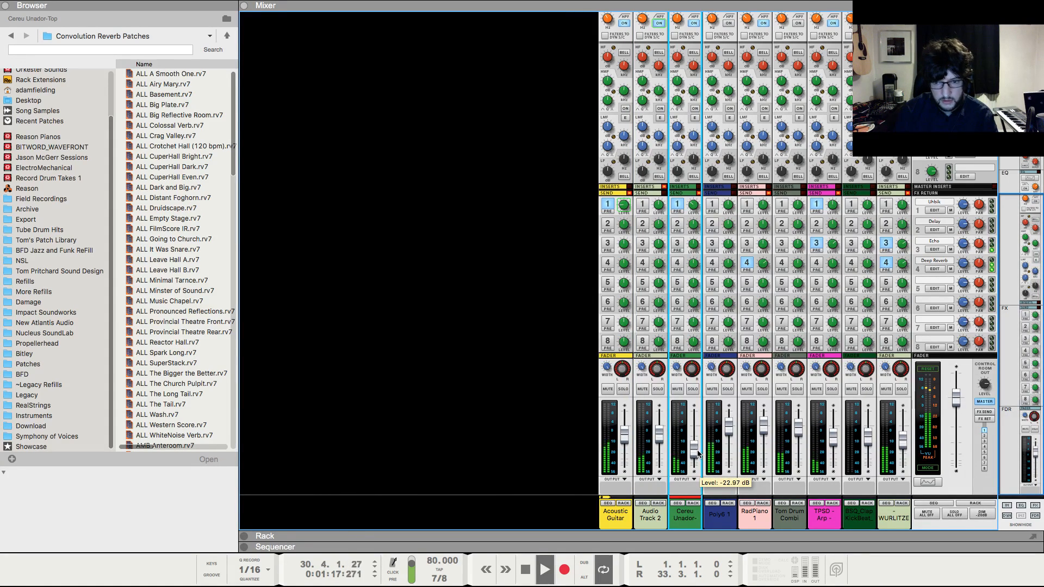
pyautogui.scroll(4, 688, 272)
pyautogui.scroll(-3, 715, 456)
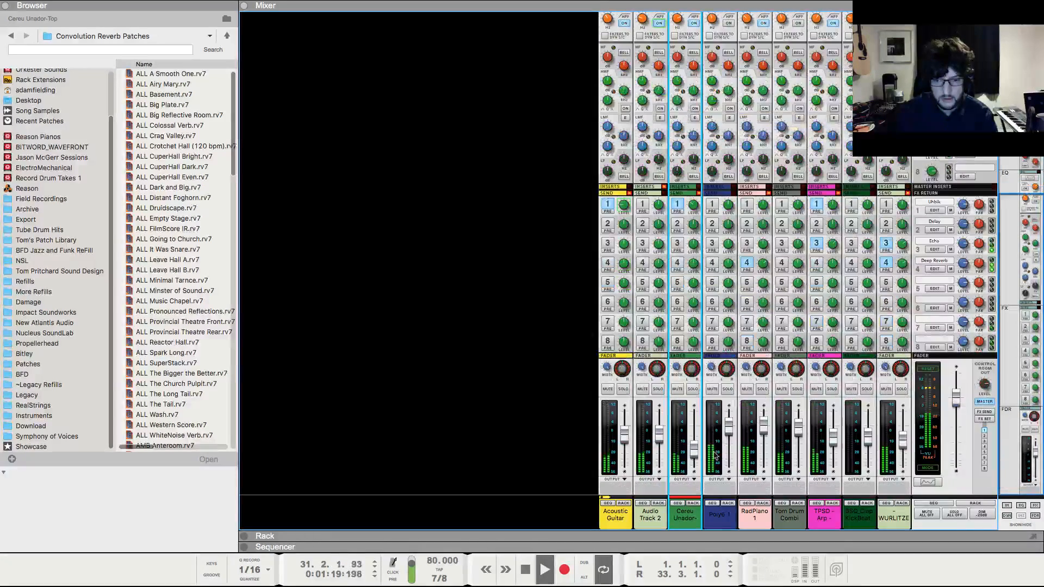
# - Extend the loop's end to bar 45 and stop playback, returning to the start of the song
pyautogui.press('F7')
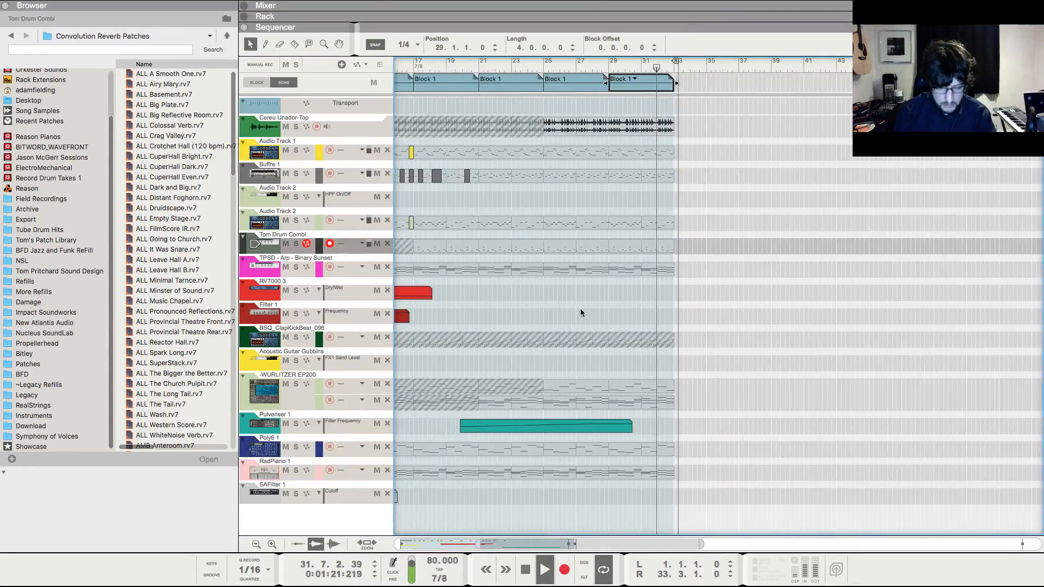
pyautogui.moveTo(673, 60); pyautogui.dragTo(836, 61)
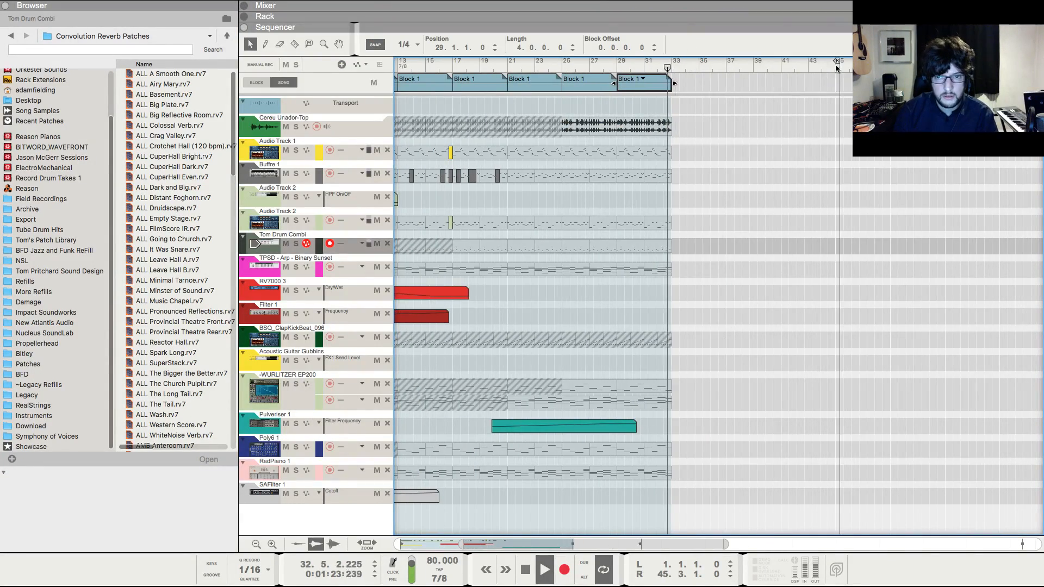
pyautogui.click(267, 42)
pyautogui.press('KP_0')
pyautogui.press('KP_0')
pyautogui.press('KP_0')
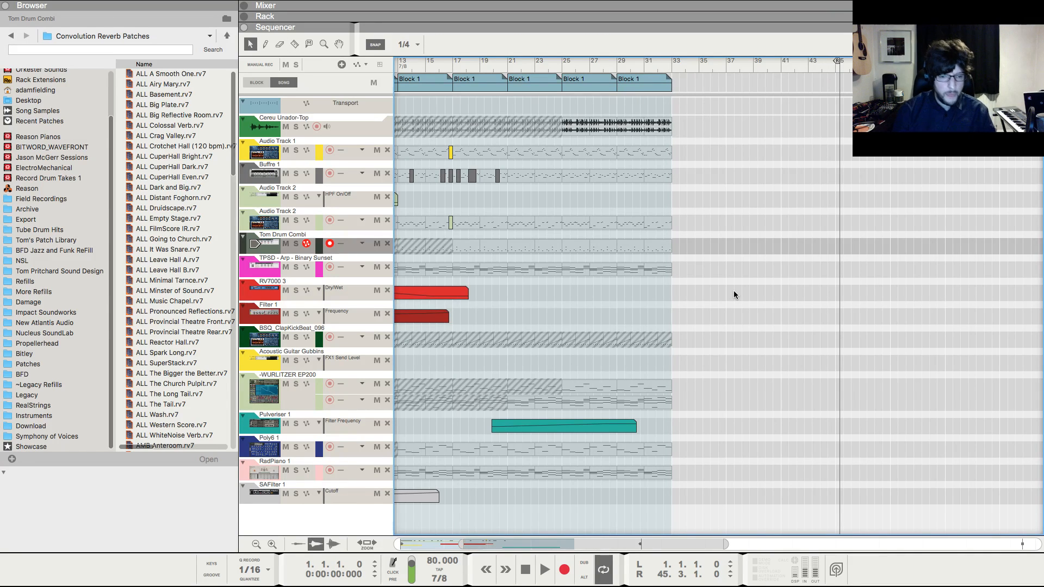
# - Set the sequencer's snap value to Bar and place the song position at bar 33
pyautogui.click(409, 45)
pyautogui.press('Return')
pyautogui.click(672, 63)
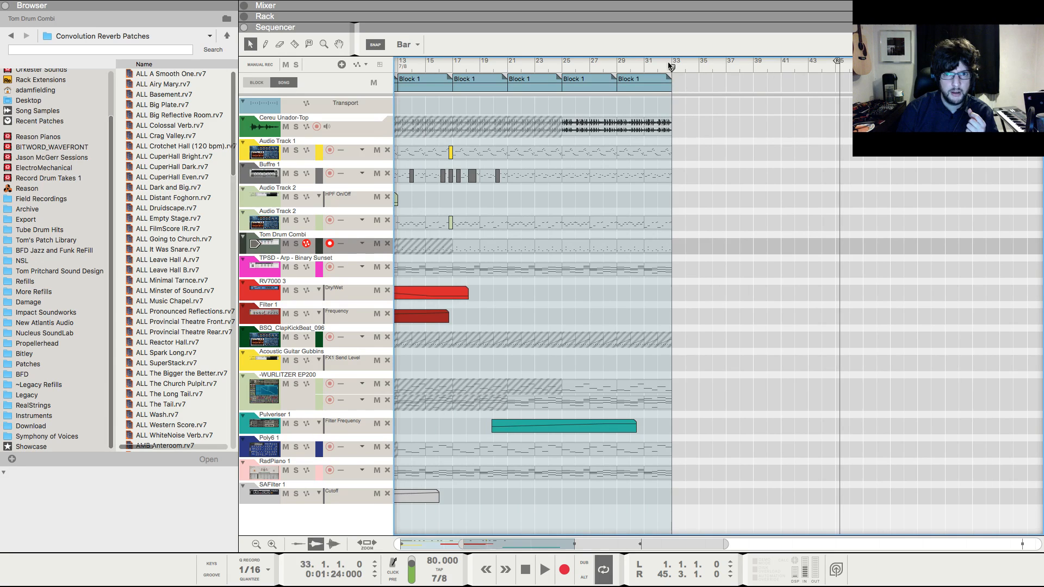
pyautogui.press('F5')
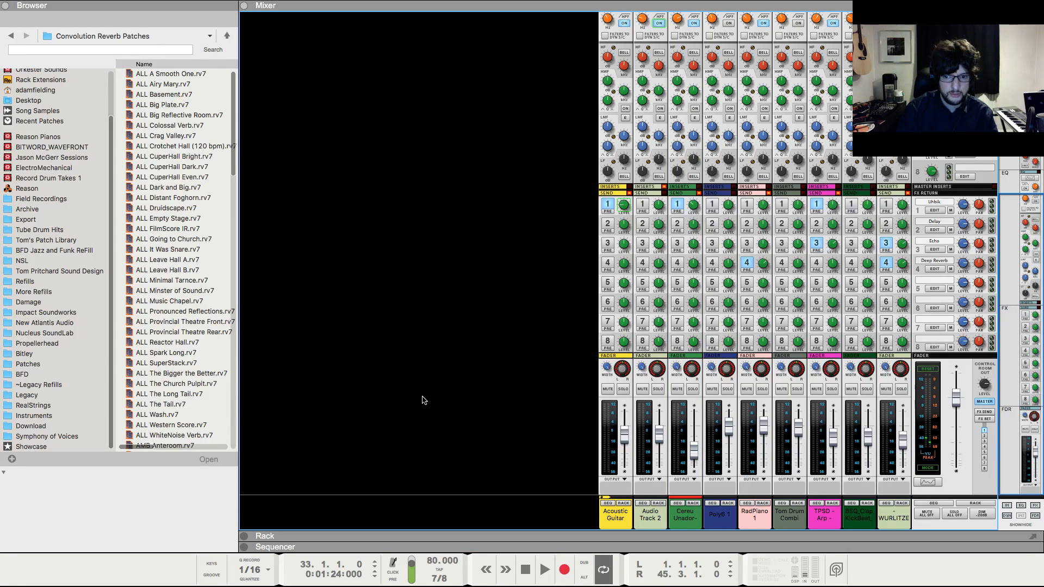
pyautogui.press('F6')
pyautogui.press('F7')
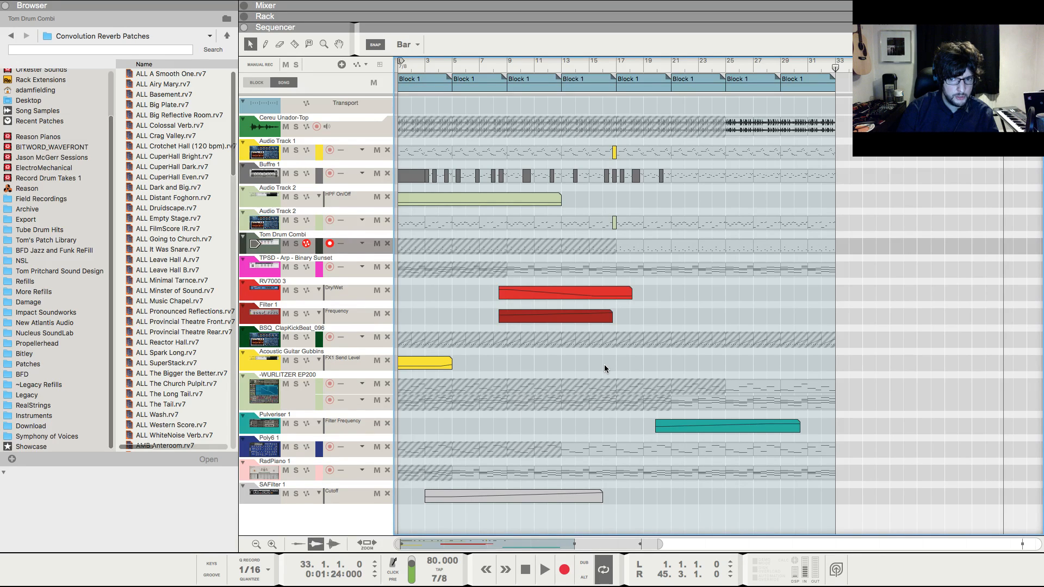
# - Play from bar 21 and unmute the BSQ_ClapKickBeat_096 lane in the last two Block 1 copies, bars 25 to 33
pyautogui.click(675, 67)
pyautogui.press('space')
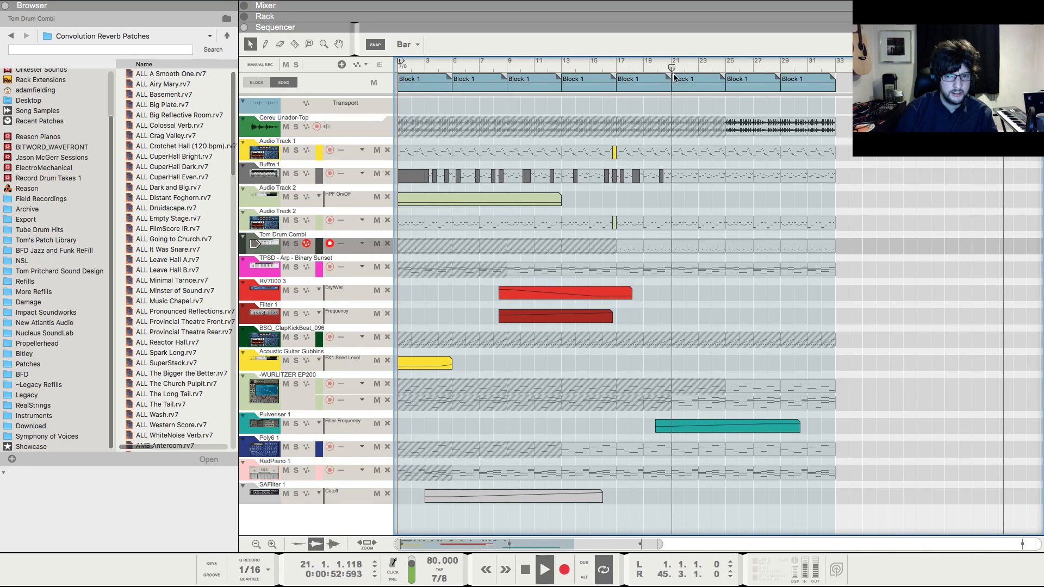
pyautogui.click(307, 47)
pyautogui.click(750, 342)
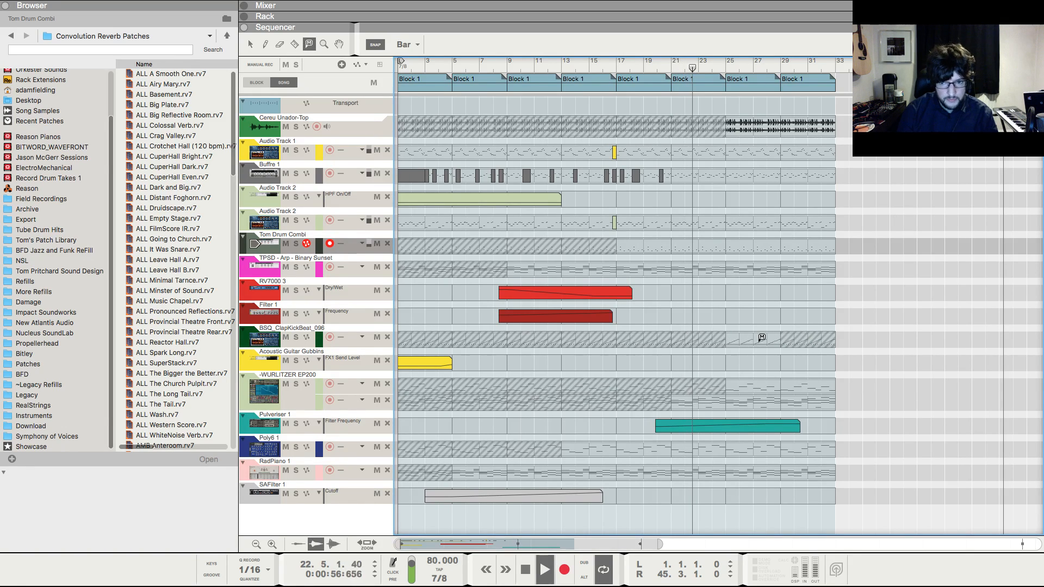
pyautogui.click(802, 336)
pyautogui.click(383, 330)
# - Inspect the BSQ_ClapKickBeat_096 channel in the mixer and its Dr. OctoRex and EQ 1 devices in the rack
pyautogui.press('F5')
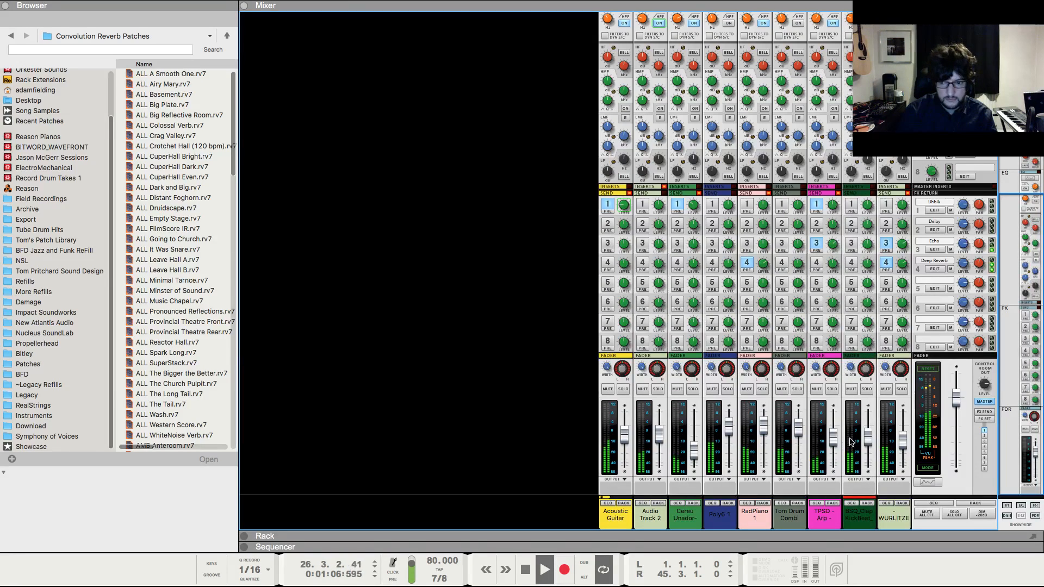
pyautogui.click(868, 503)
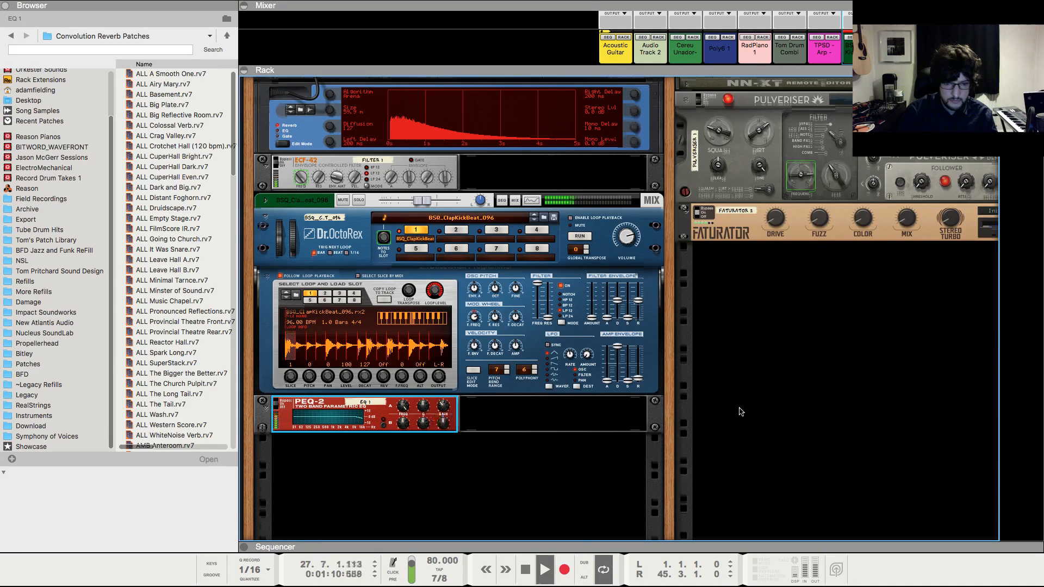
pyautogui.scroll(10, 741, 413)
pyautogui.press('F7')
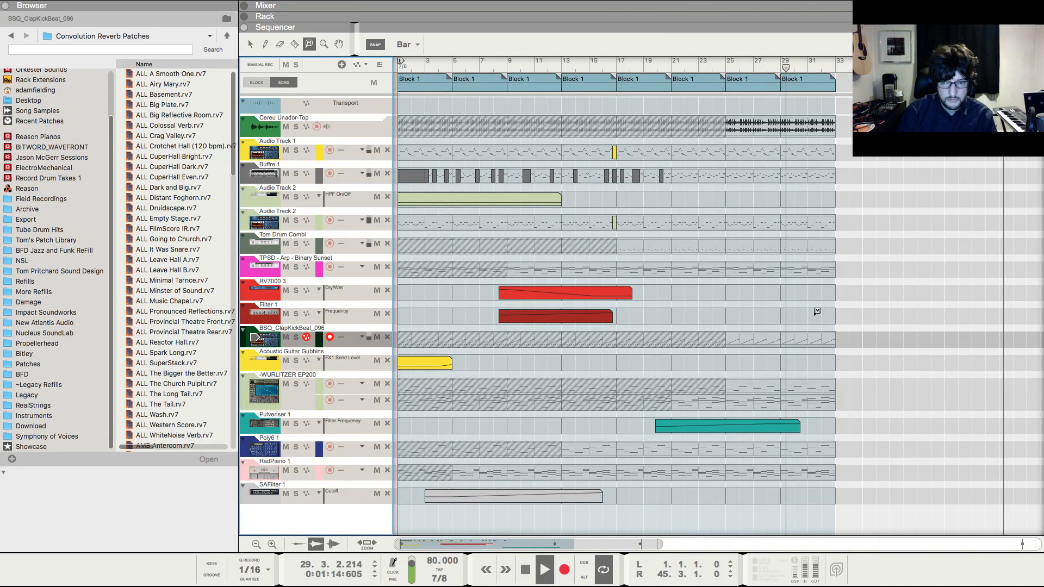
# - Set the snap to 1/4 and draw short empty clips on the Buffre 1 lane in bars 22, 25, 28 and 31
pyautogui.click(251, 43)
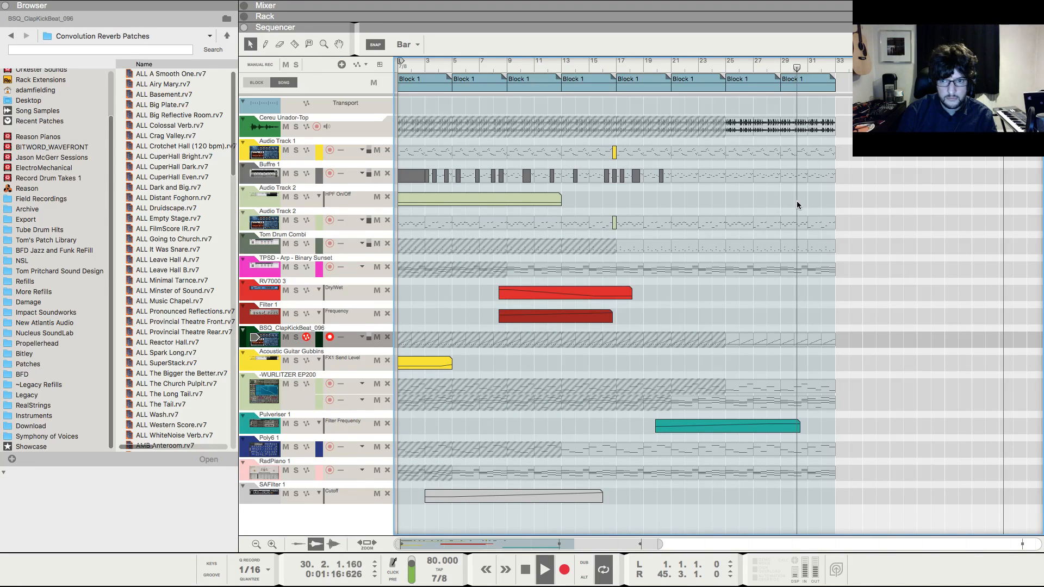
pyautogui.click(404, 44)
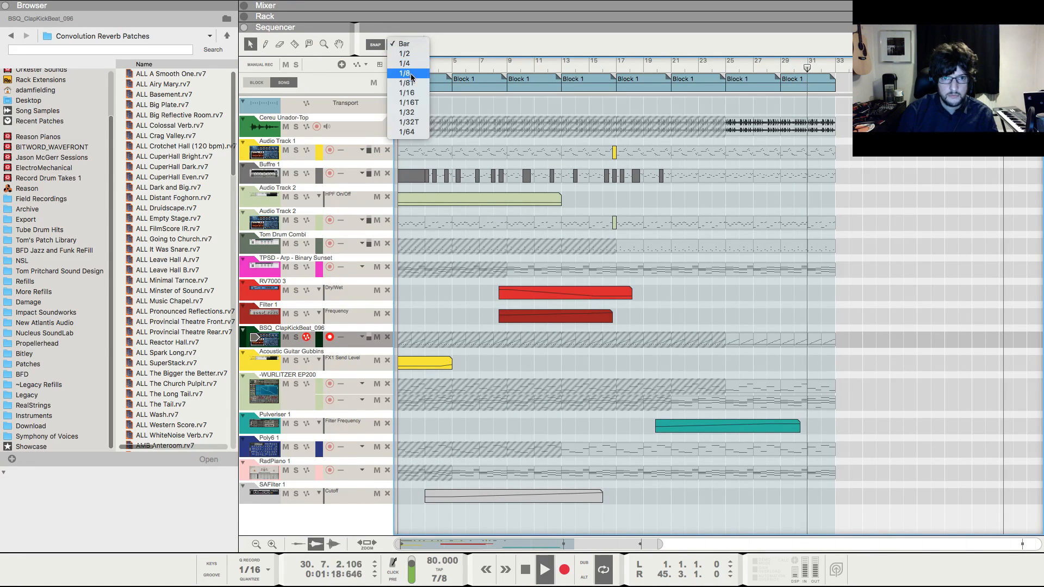
pyautogui.click(752, 205)
pyautogui.keyDown('alt'); pyautogui.click(693, 176); pyautogui.keyUp('alt')
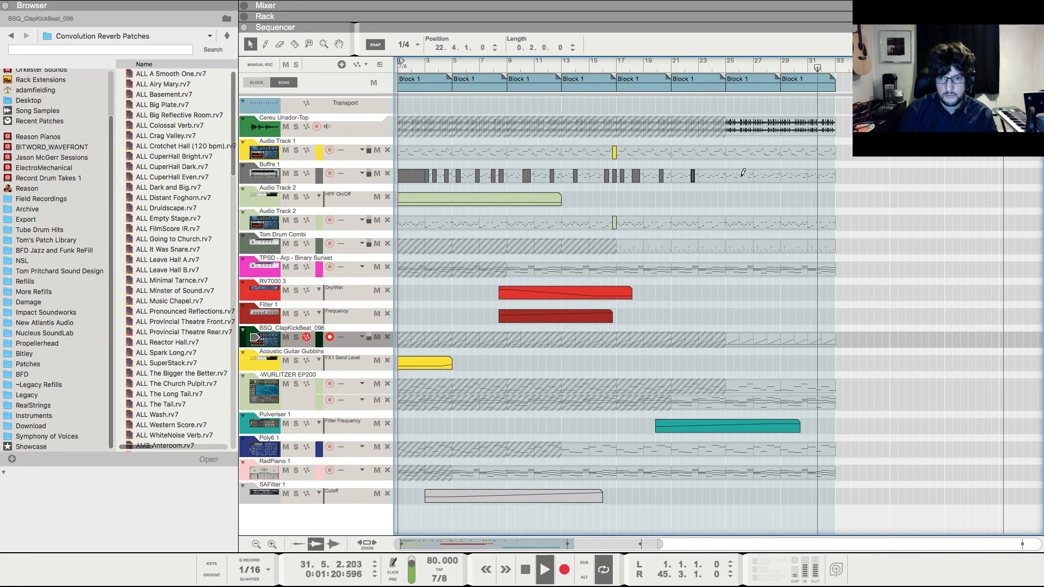
pyautogui.moveTo(740, 176); pyautogui.dragTo(743, 175)
pyautogui.keyDown('alt'); pyautogui.click(778, 175); pyautogui.keyUp('alt')
pyautogui.keyDown('alt'); pyautogui.click(813, 175); pyautogui.keyUp('alt')
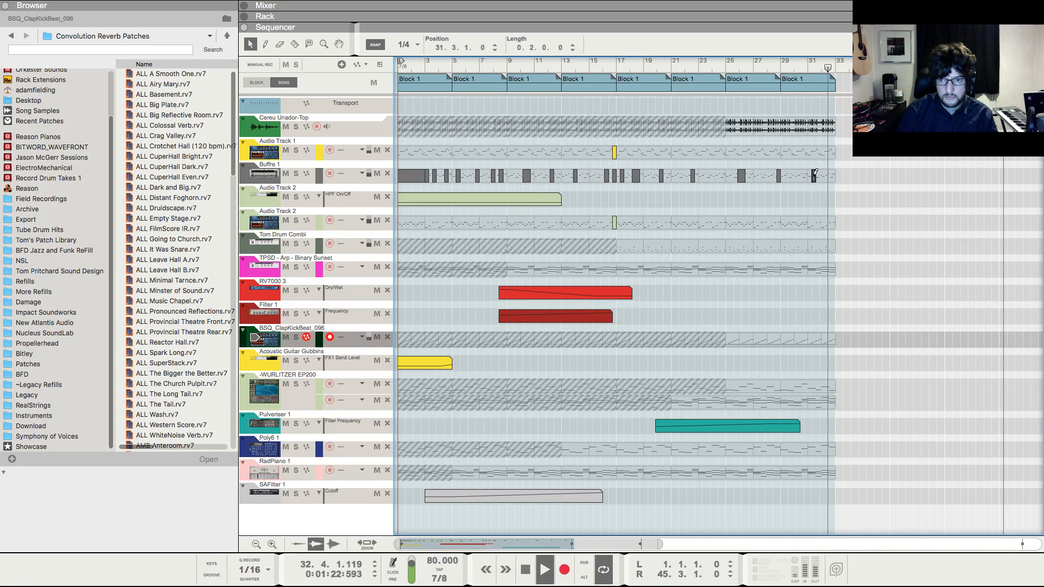
# - Play from about bar 31 and draw an empty clip on the BSQ_ClapKickBeat_096 lane at 32.4.1, four beats long, ending at bar 33
pyautogui.press('space')
pyautogui.press('h')
pyautogui.press('h')
pyautogui.press('h')
pyautogui.click(807, 70)
pyautogui.press('space')
pyautogui.press('h')
pyautogui.press('h')
pyautogui.press('h')
pyautogui.press('h')
pyautogui.press('h')
pyautogui.press('h')
pyautogui.press('h')
pyautogui.press('h')
pyautogui.press('h')
pyautogui.press('h')
pyautogui.press('h')
pyautogui.press('h')
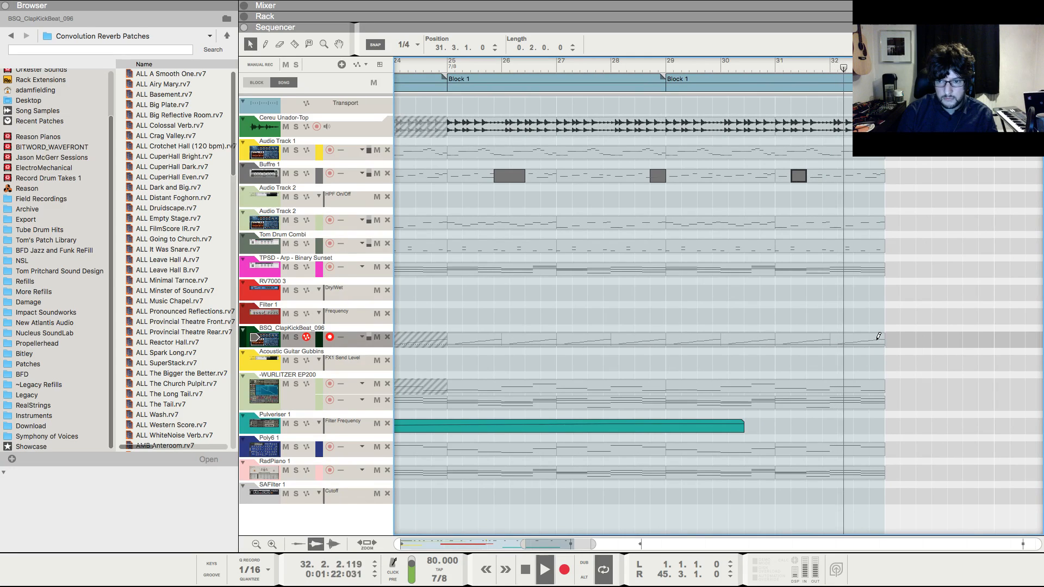
pyautogui.moveTo(878, 337); pyautogui.dragTo(868, 337)
pyautogui.press('space')
pyautogui.press('h')
pyautogui.press('h')
pyautogui.press('h')
pyautogui.press('h')
pyautogui.press('h')
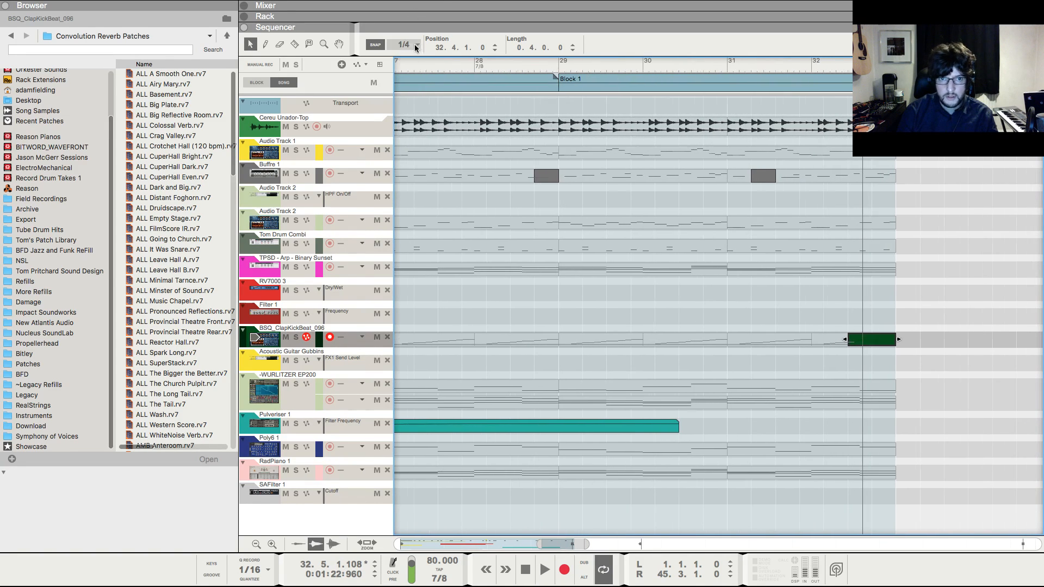
# - Set the snap to 1/16 and trim the final BSQ_ClapKickBeat_096 clip to start at 32.5.1.0 with a length of 0.3.0.0
pyautogui.click(416, 46)
pyautogui.click(406, 93)
pyautogui.press('h')
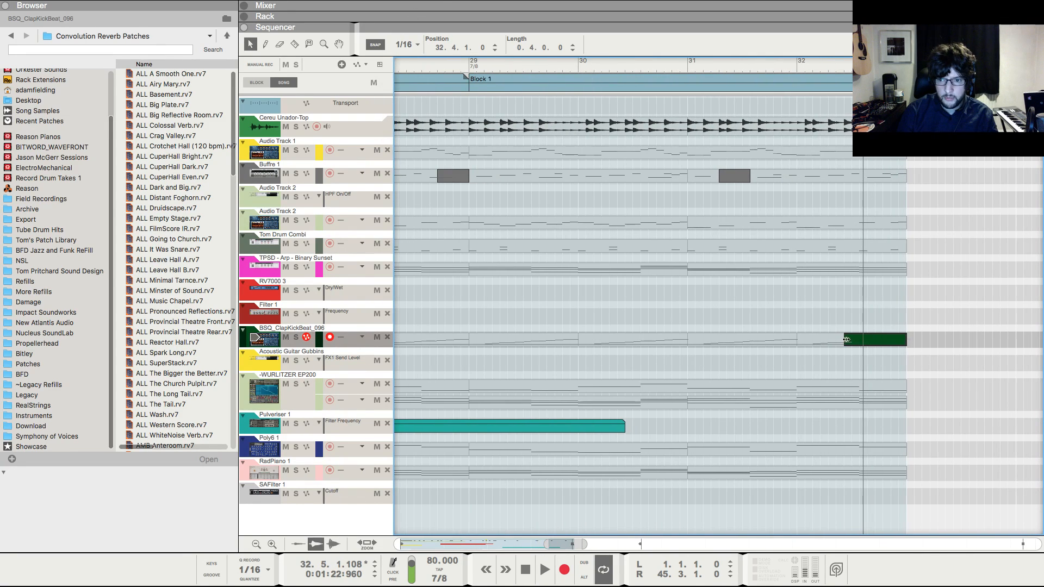
pyautogui.click(843, 65)
pyautogui.press('space')
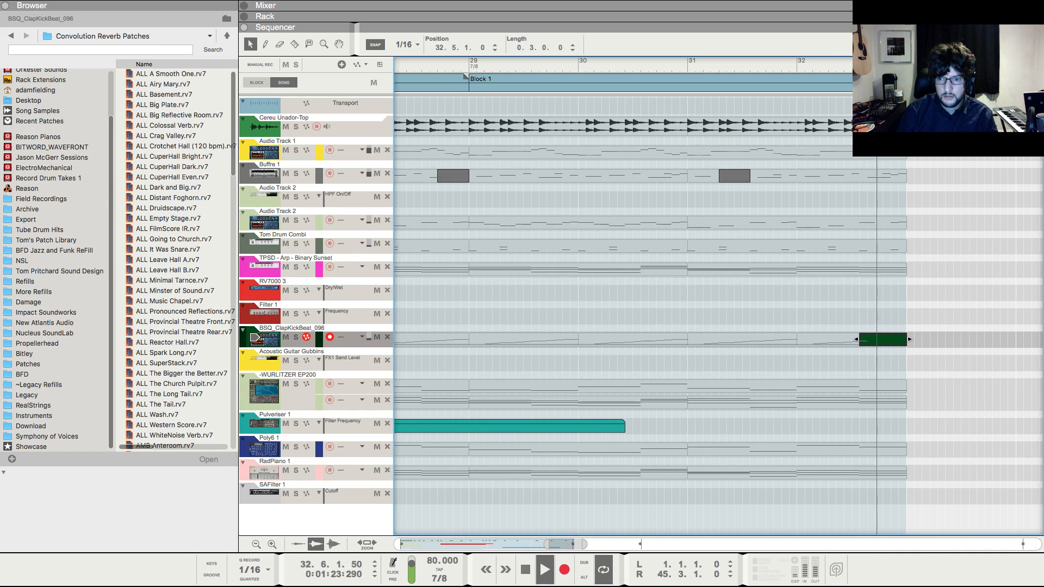
pyautogui.press('space')
pyautogui.click(860, 66)
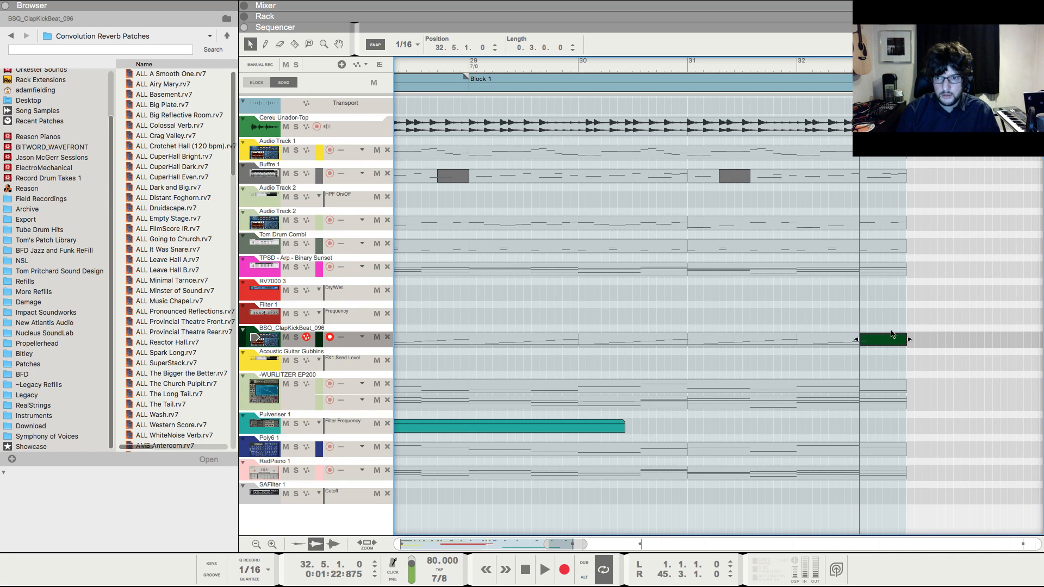
# - Draw 0.1.1.0-long clips at 32.6.2.0 on the Audio Track 2 note lane and the Tom Drum Combi, and play the section's end
pyautogui.moveTo(886, 246); pyautogui.dragTo(900, 246)
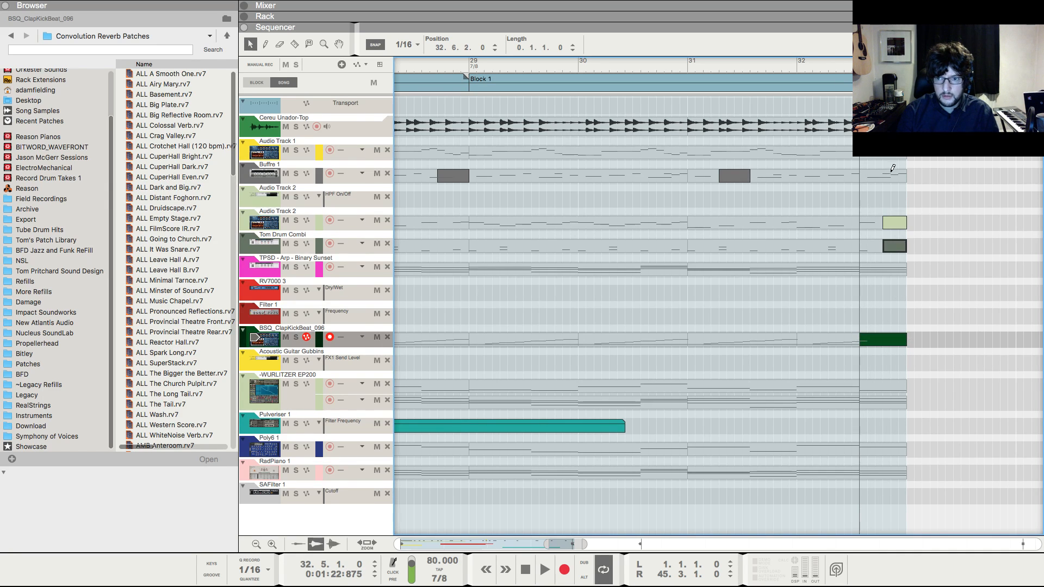
pyautogui.press('space')
pyautogui.press('space')
pyautogui.click(792, 62)
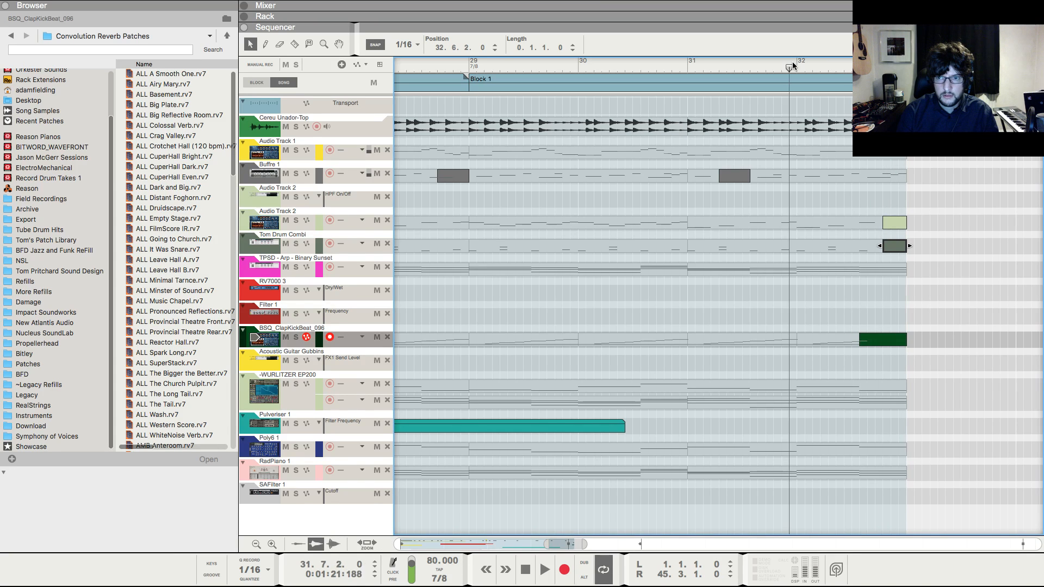
pyautogui.press('space')
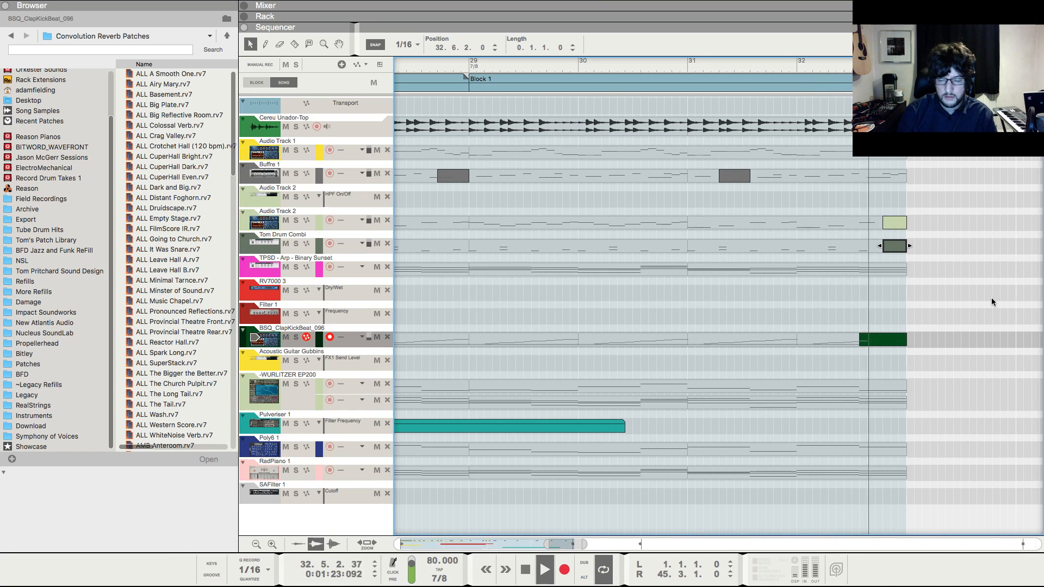
pyautogui.press('space')
# - Set the sequencer's snap value to Bar
pyautogui.press('g')
pyautogui.press('g')
pyautogui.press('g')
pyautogui.press('g')
pyautogui.press('g')
pyautogui.press('g')
pyautogui.press('g')
pyautogui.press('g')
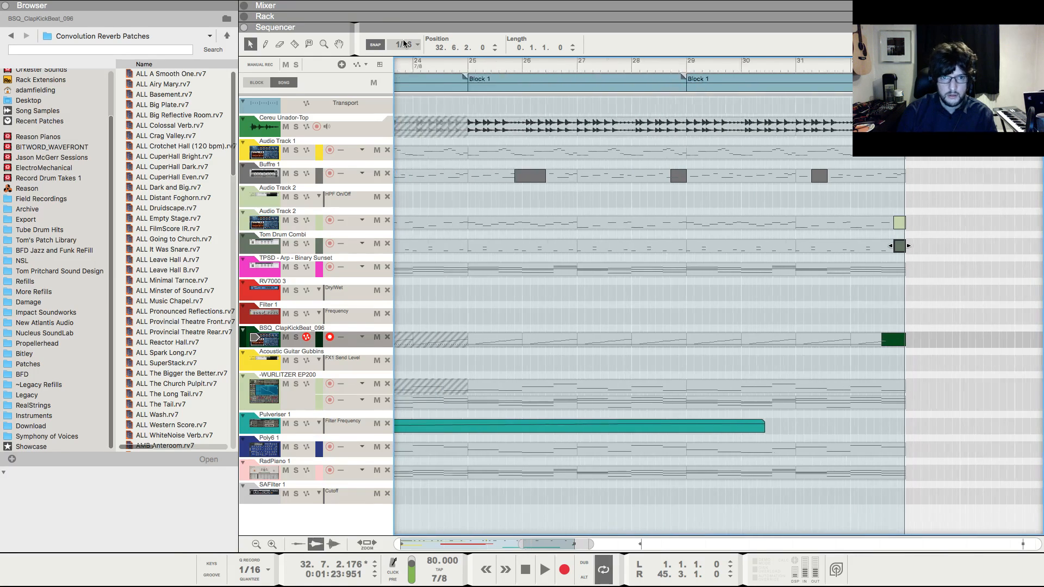
pyautogui.press('g')
pyautogui.press('g')
pyautogui.press('g')
pyautogui.press('g')
pyautogui.click(403, 43)
pyautogui.press('Return')
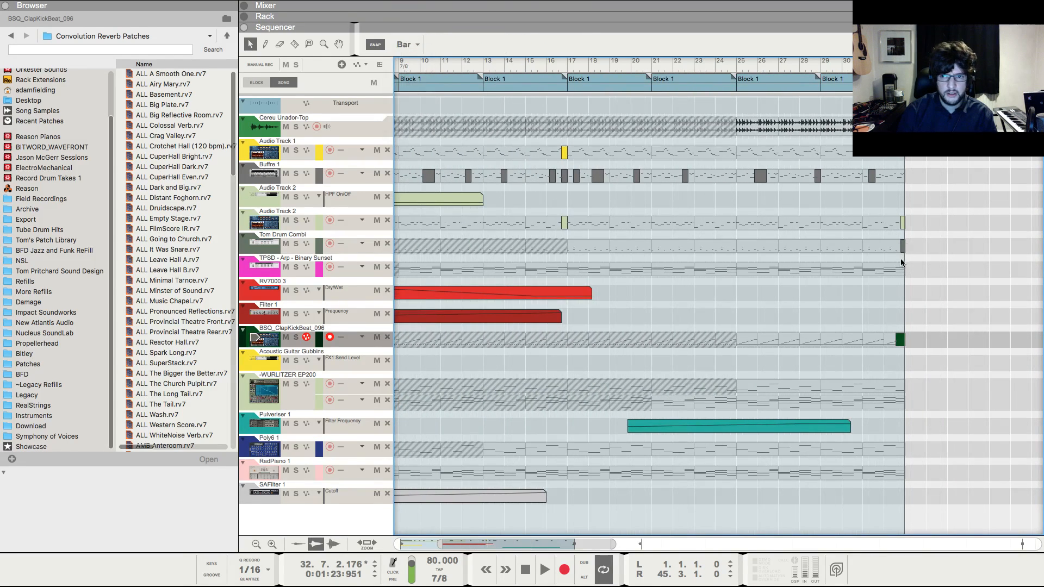
pyautogui.press('g')
pyautogui.press('g')
pyautogui.press('g')
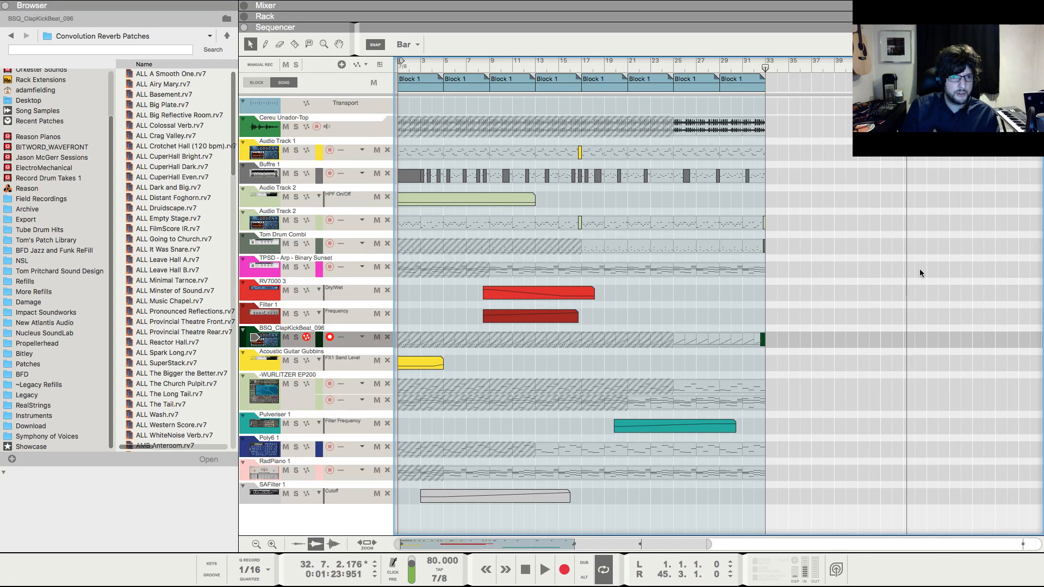
# - Open Block 1 from the last block clip to view its contents, and return to the song arrangement
pyautogui.click(731, 86)
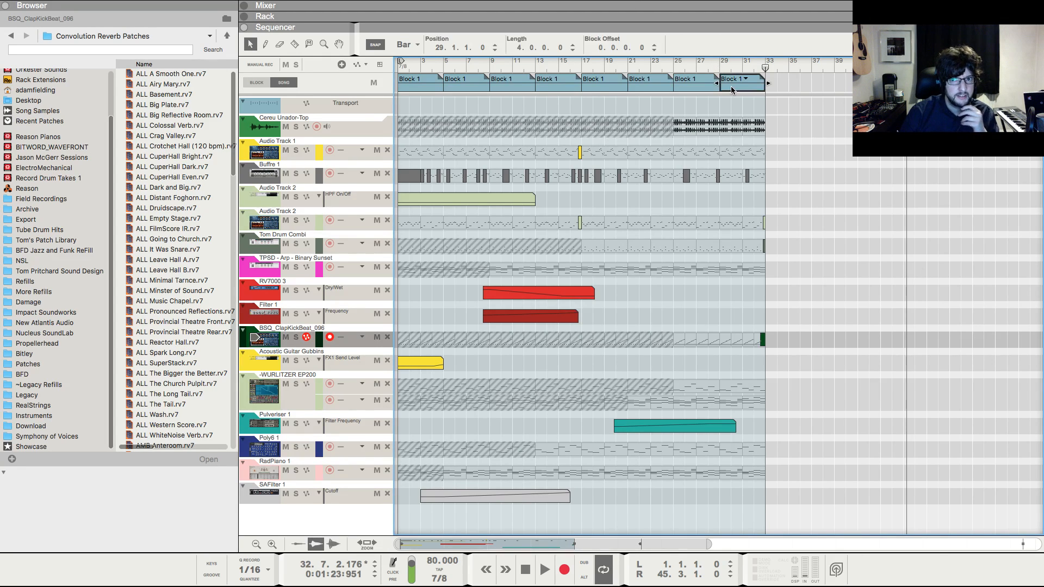
pyautogui.doubleClick(731, 86)
pyautogui.click(355, 81)
pyautogui.click(694, 367)
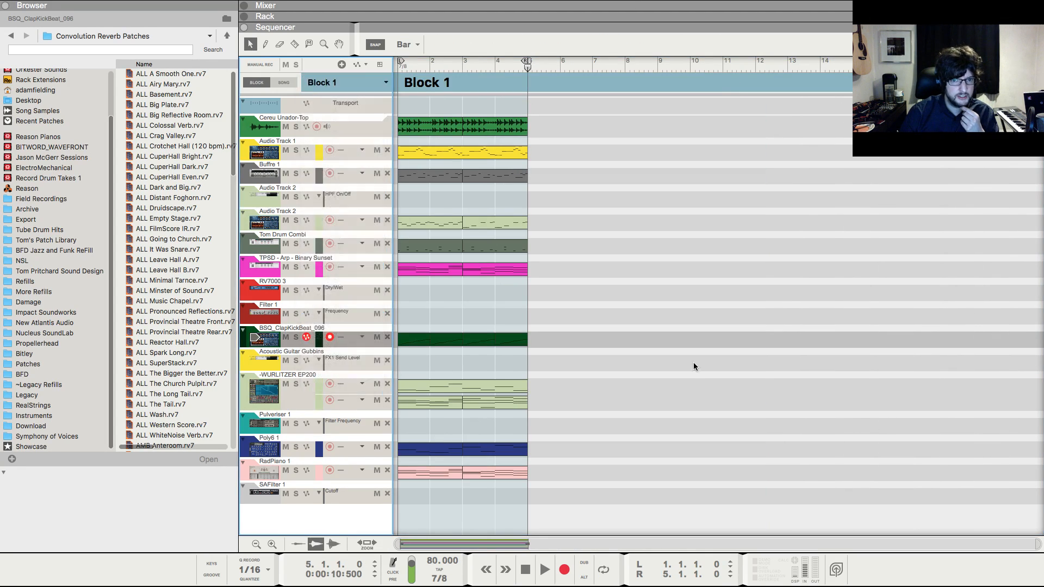
pyautogui.click(283, 84)
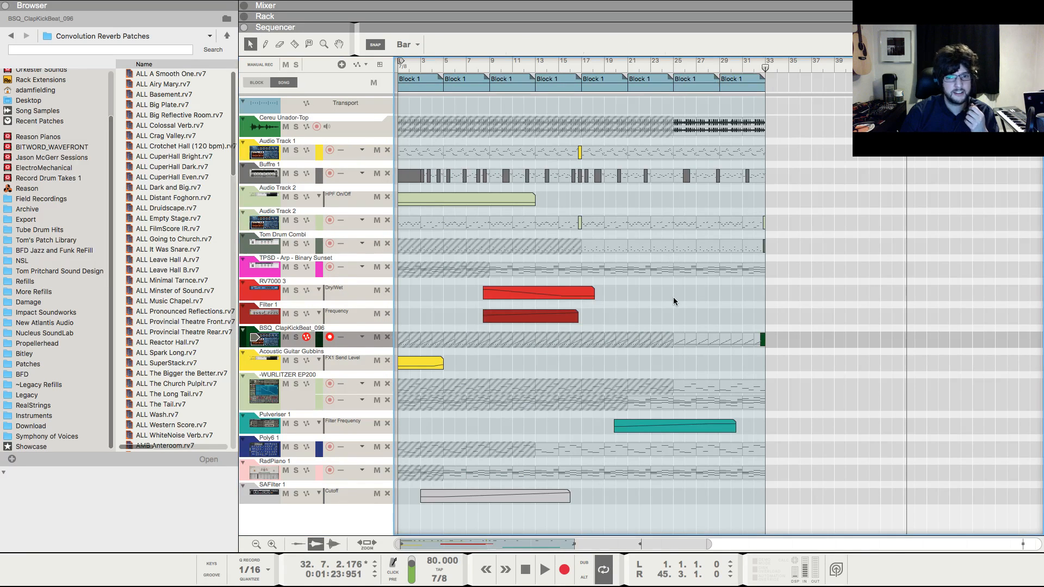
# - Collapse the Browser to give the sequencer the full window width
pyautogui.scroll(-1, 673, 297)
pyautogui.scroll(2, 673, 297)
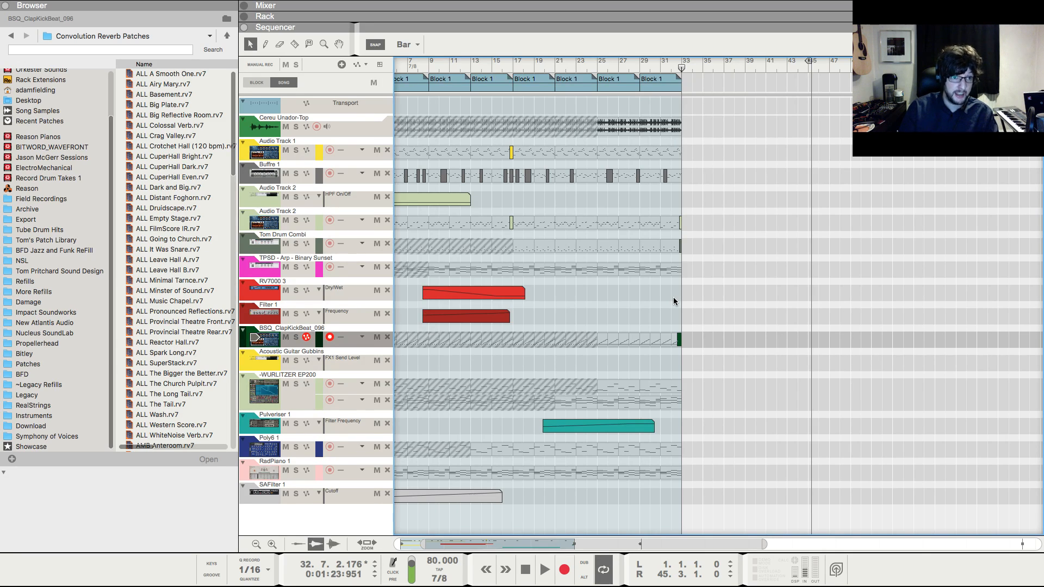
pyautogui.moveTo(1, 6)
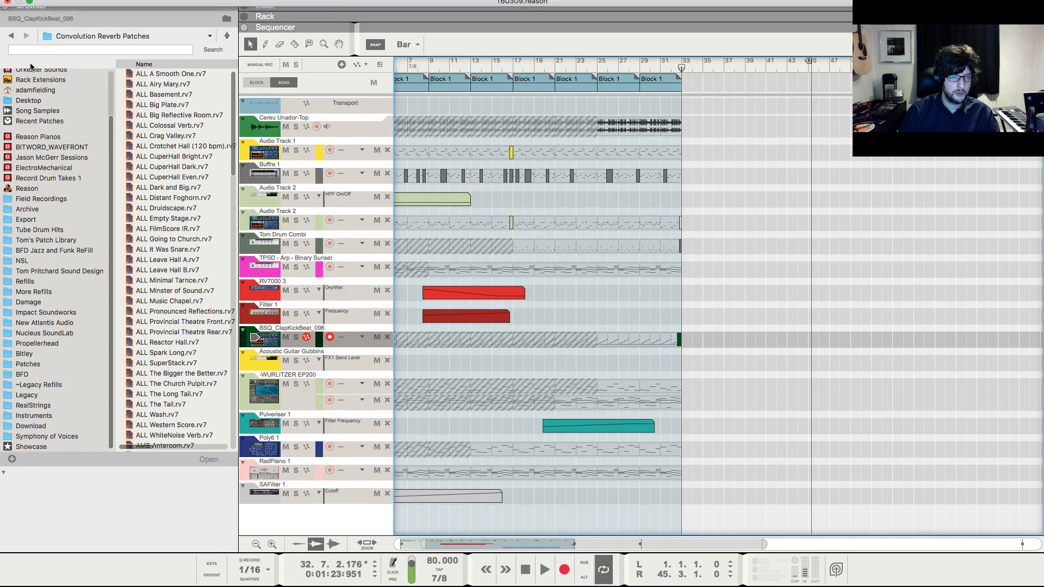
pyautogui.click(8, 11)
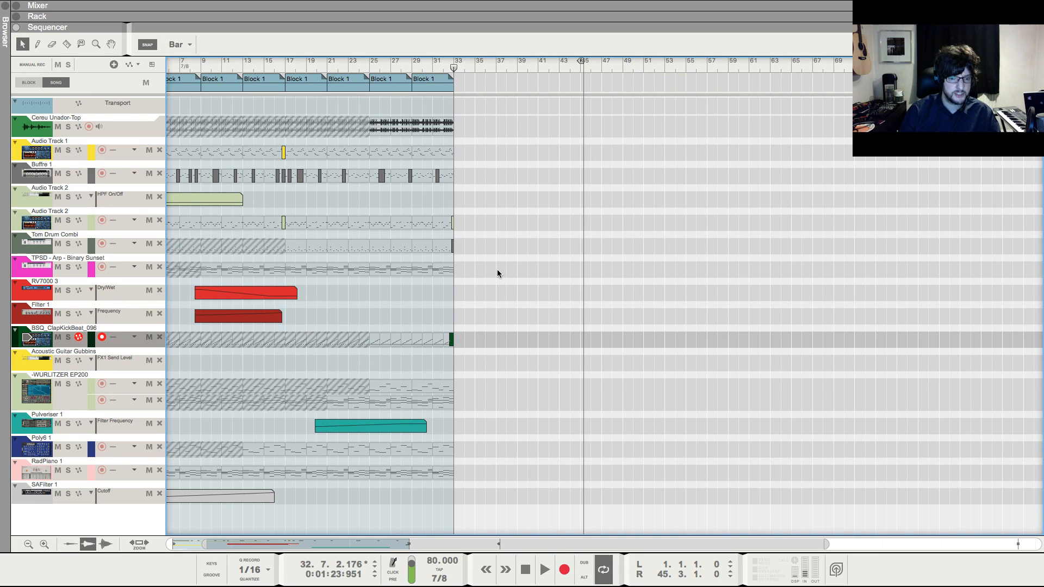
pyautogui.press('h')
pyautogui.press('h')
pyautogui.moveTo(511, 288); pyautogui.dragTo(60, 284)
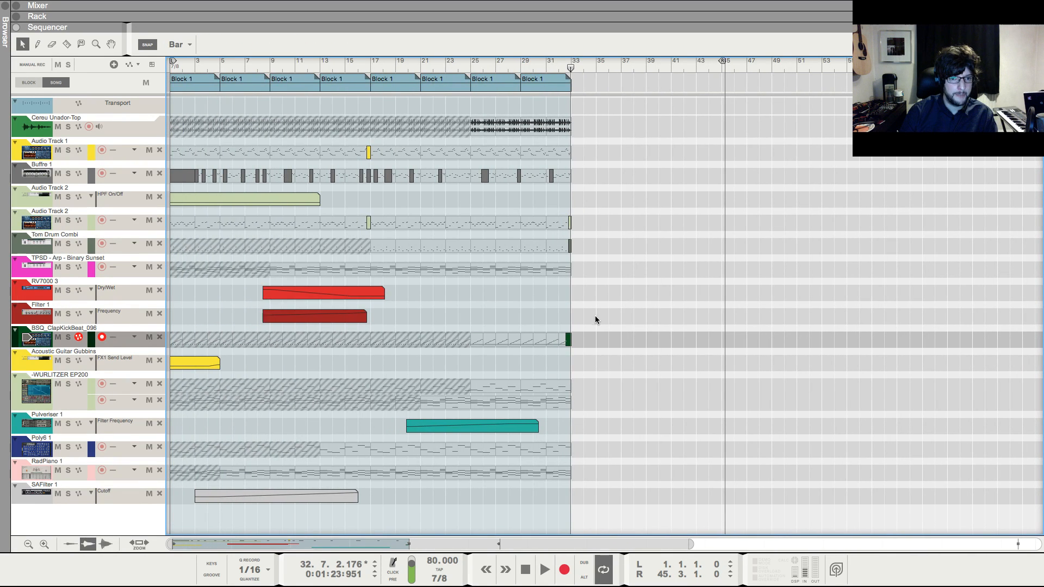
pyautogui.press('g')
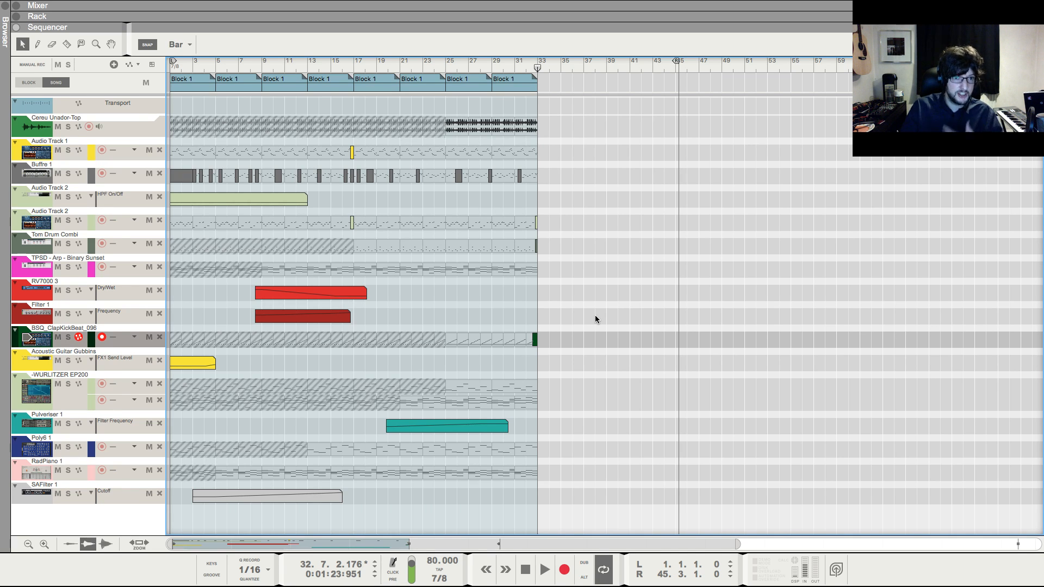
# - Change the clip color of Block 1 to orange
pyautogui.rightClick(500, 82)
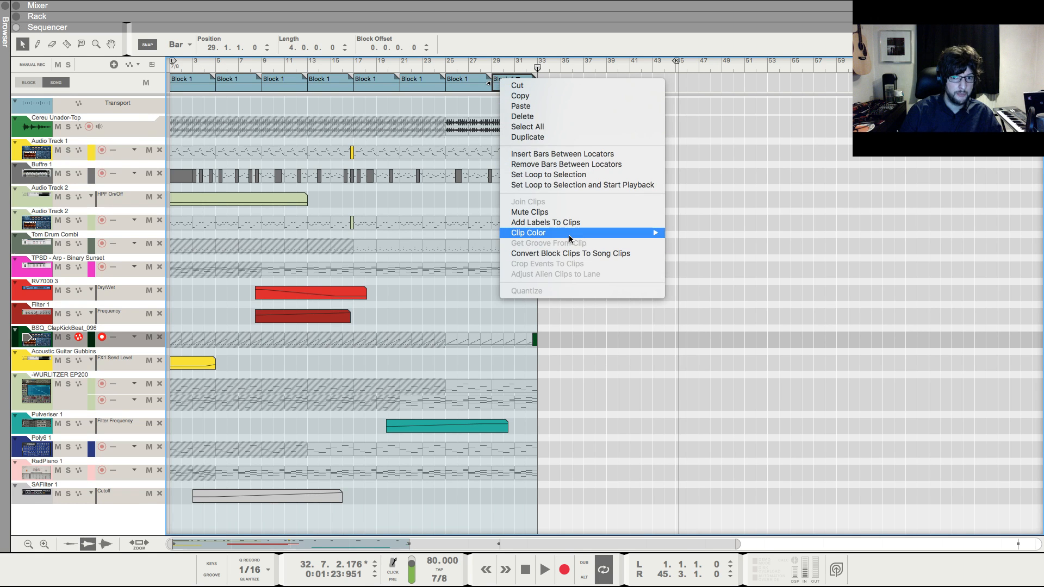
pyautogui.moveTo(569, 235)
pyautogui.click(707, 246)
pyautogui.rightClick(531, 88)
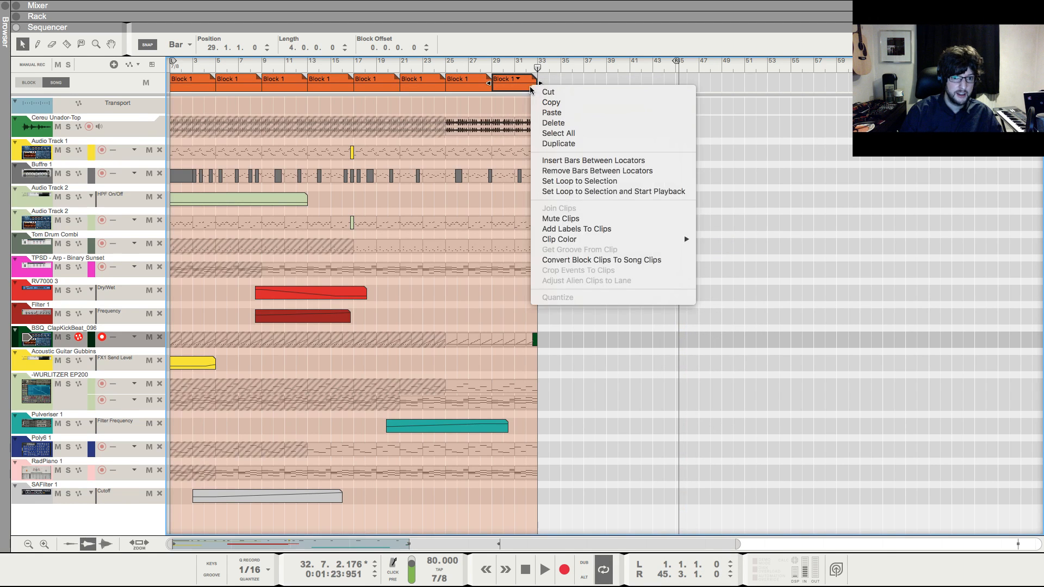
pyautogui.click(645, 387)
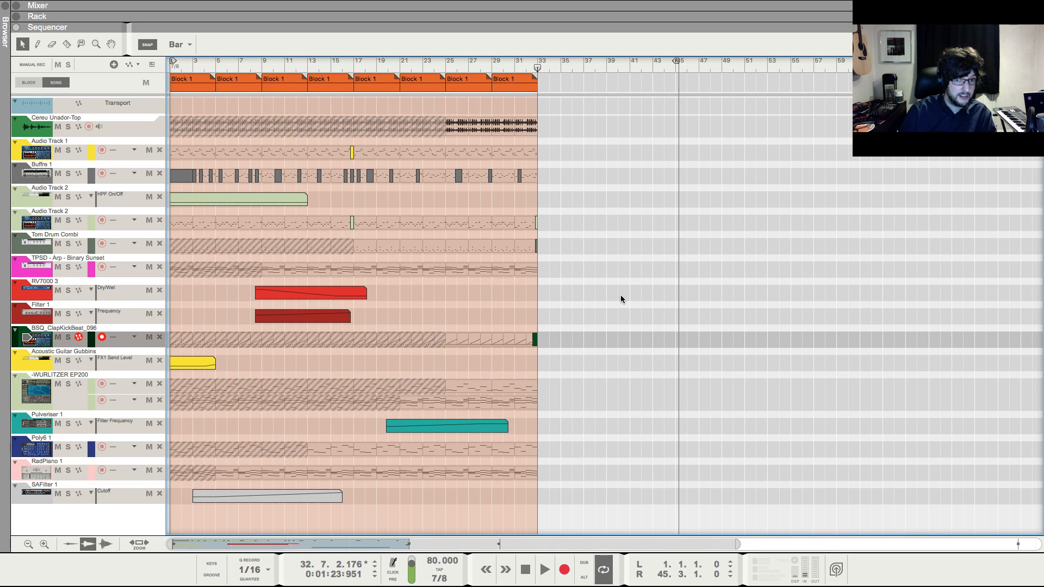
# - Examine the tracks inside the orange Block 1 and go back to the song arrangement
pyautogui.doubleClick(465, 85)
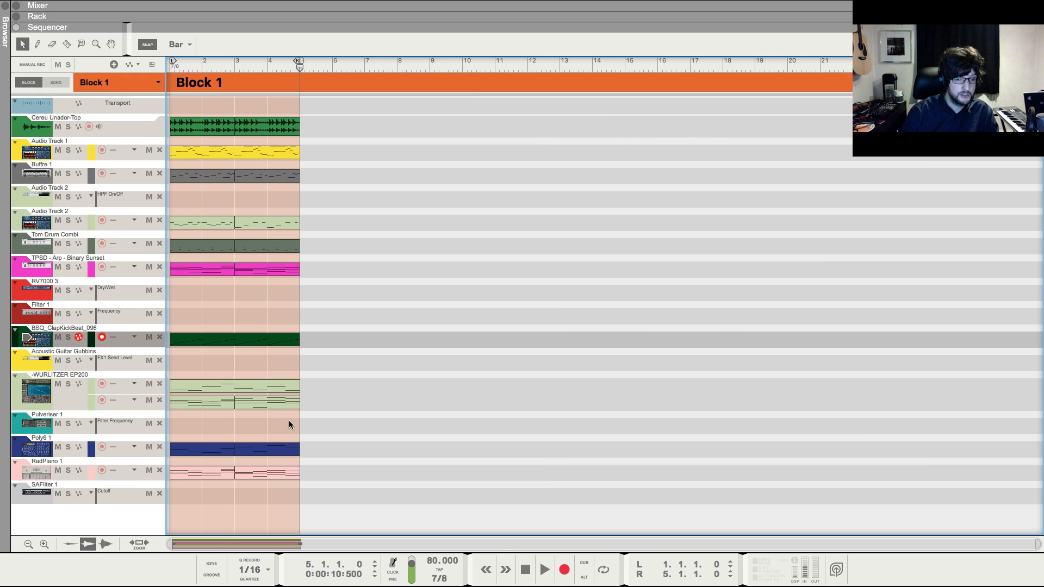
pyautogui.click(56, 82)
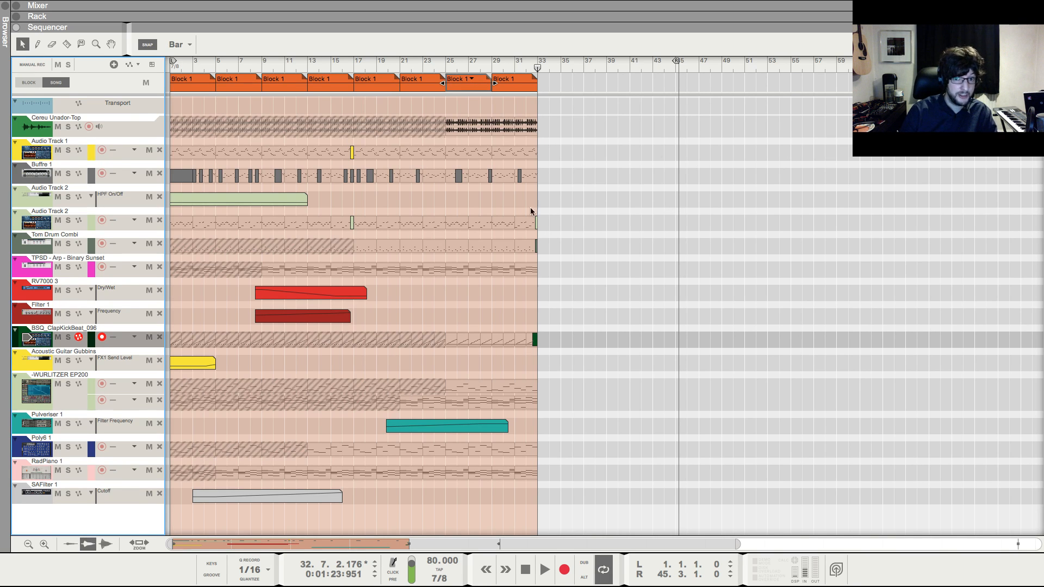
pyautogui.click(737, 288)
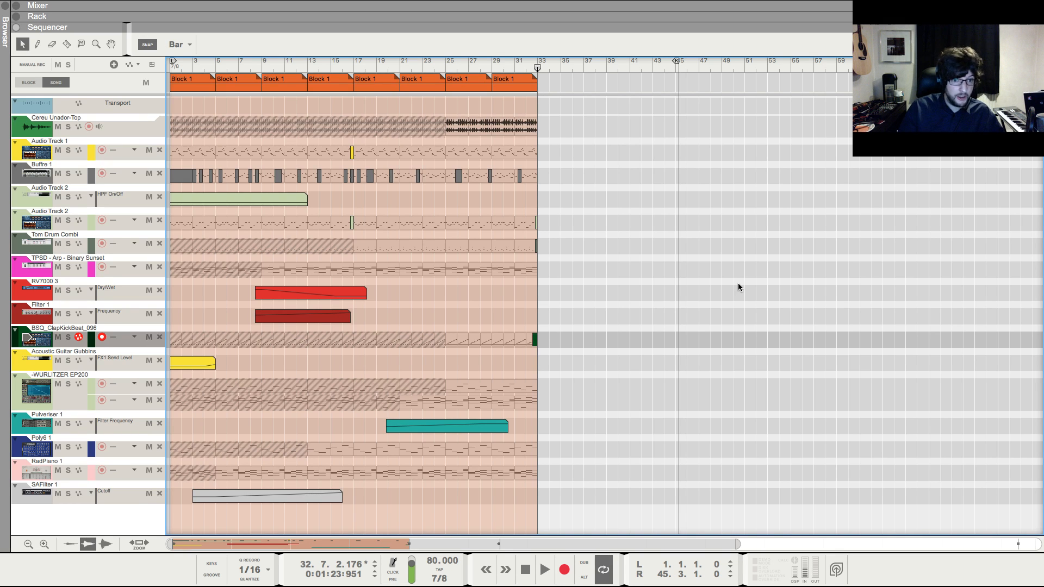
pyautogui.click(95, 284)
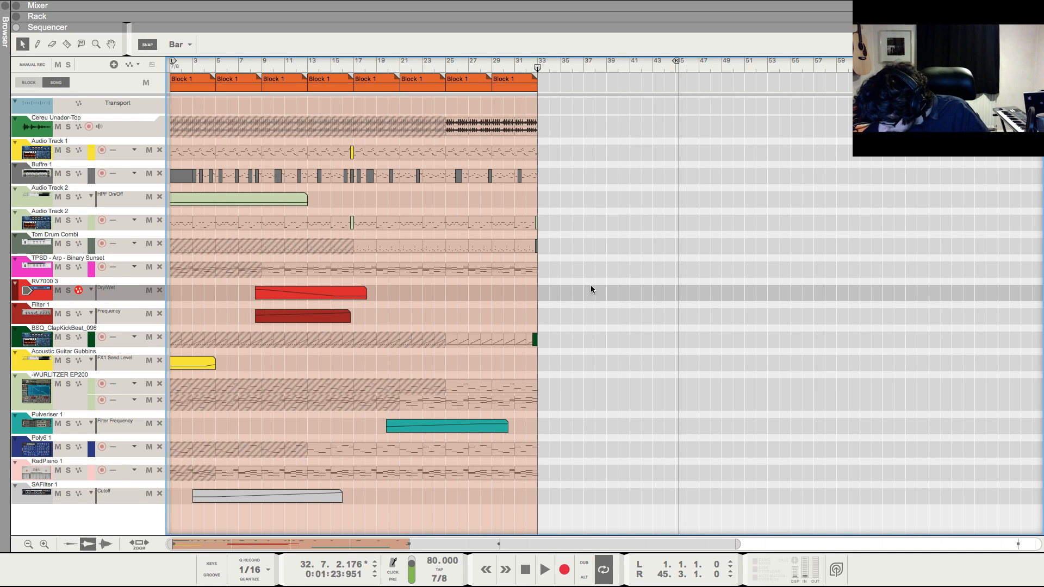
pyautogui.click(507, 86)
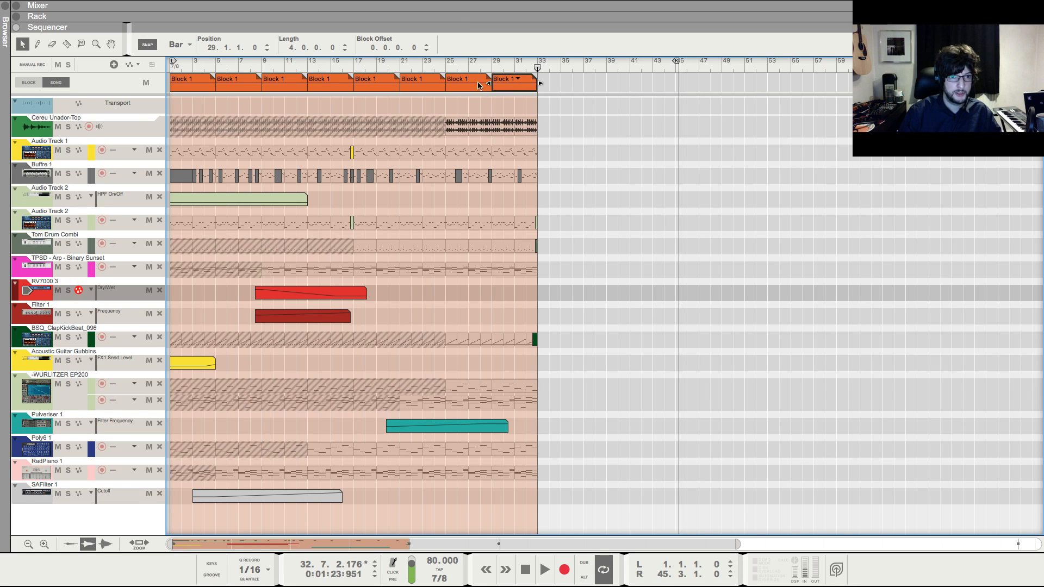
pyautogui.click(411, 123)
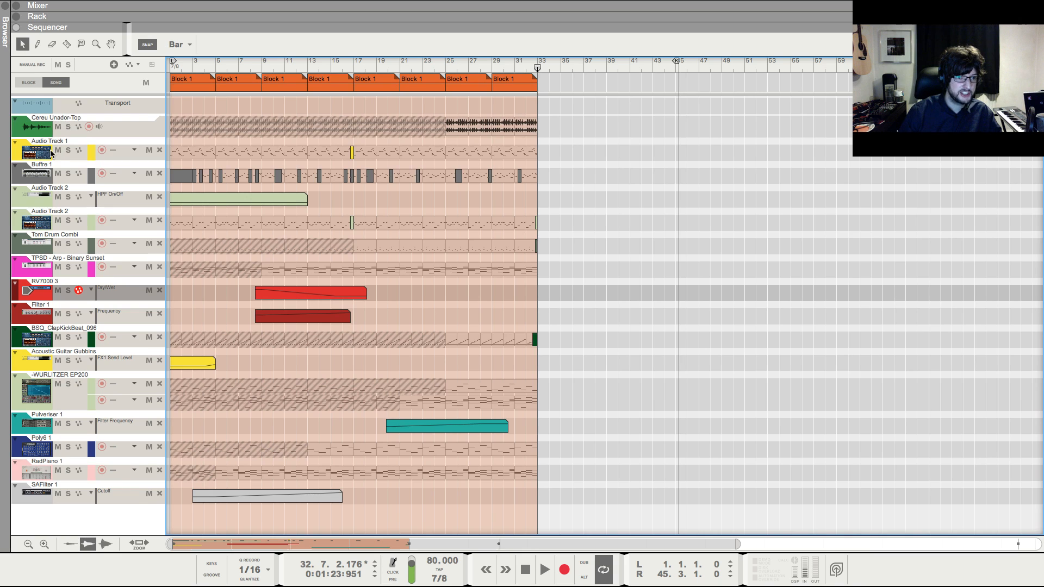
pyautogui.click(75, 521)
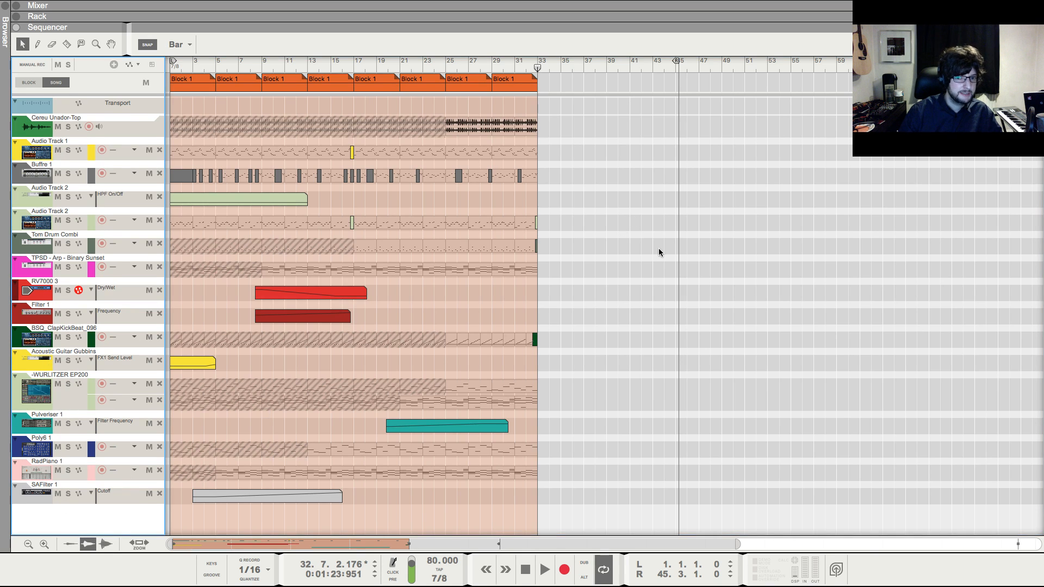
# - Position the song playhead at bar 23 and play from there
pyautogui.click(504, 67)
pyautogui.moveTo(505, 67); pyautogui.dragTo(491, 68)
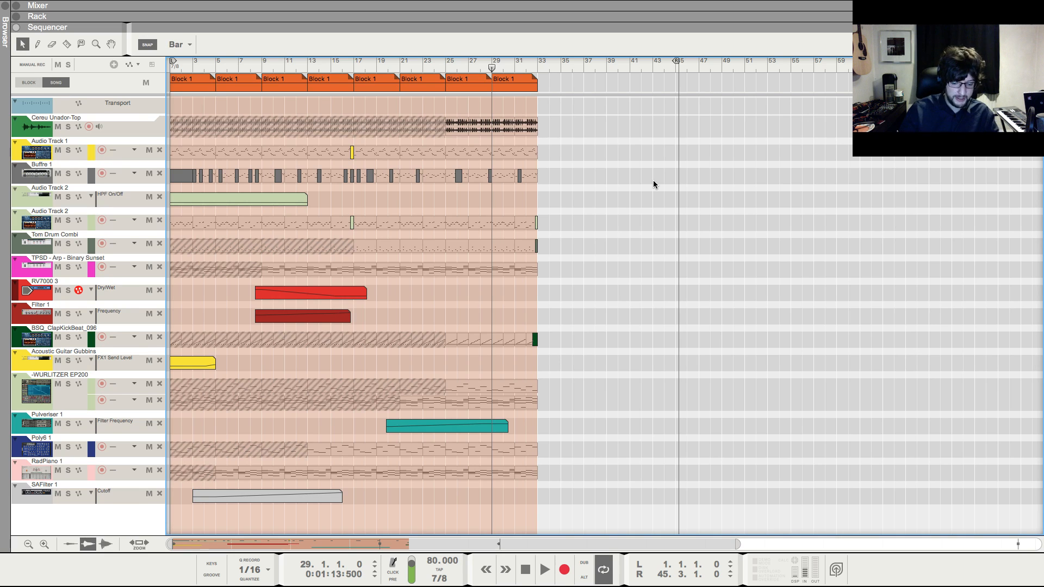
pyautogui.click(446, 65)
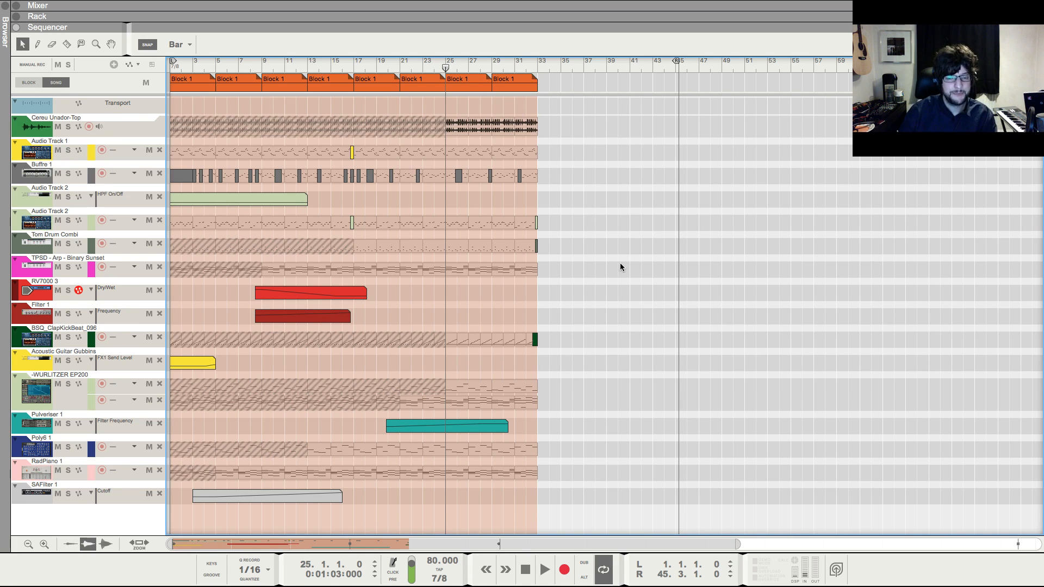
pyautogui.hscroll(1, 620, 263)
pyautogui.click(421, 67)
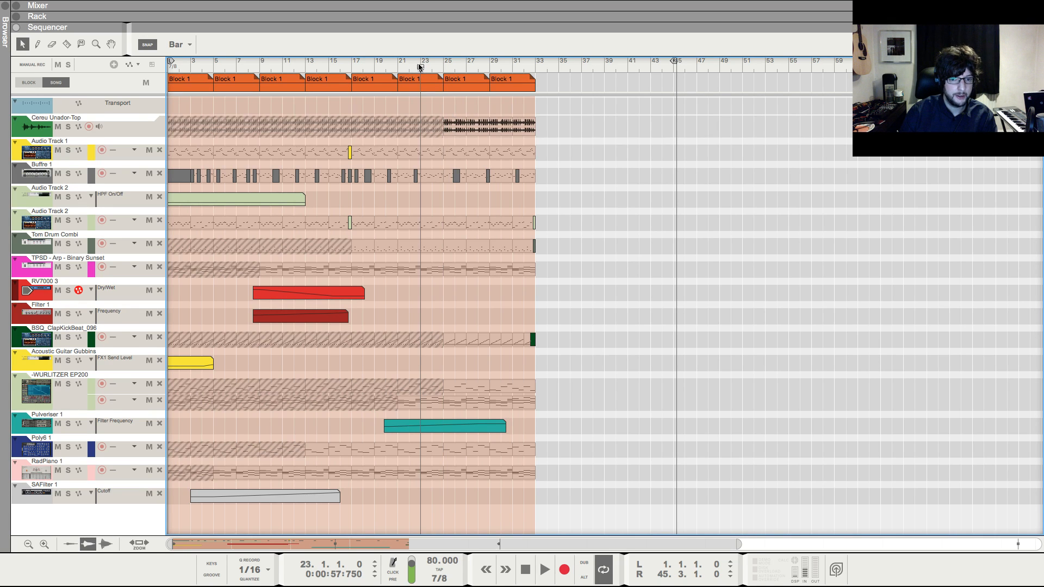
pyautogui.press('space')
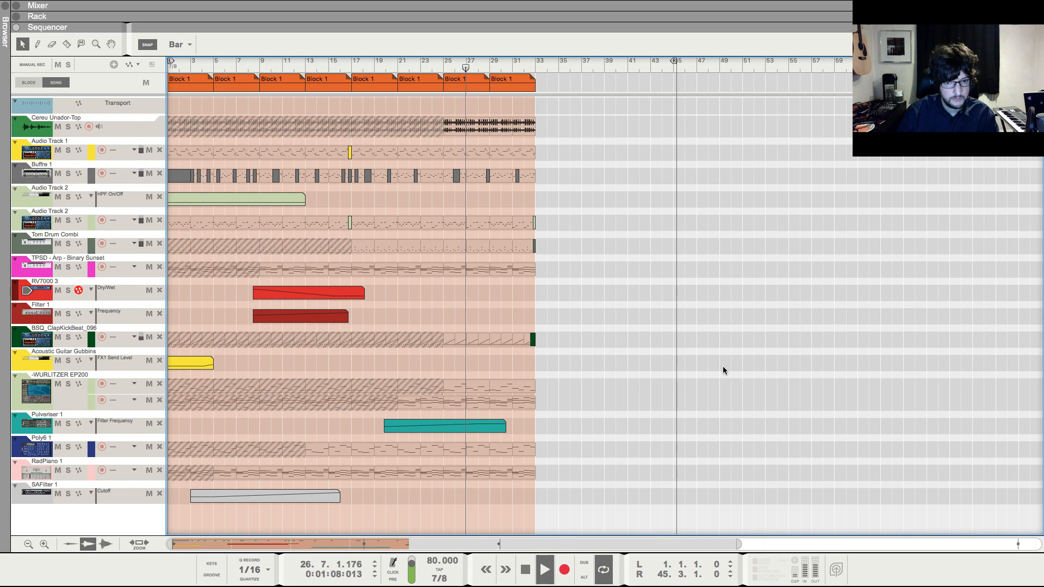
# - Assign the upper note lane of the -WURLITZER EP200 track to groove channel A1
pyautogui.click(123, 384)
pyautogui.moveTo(134, 431)
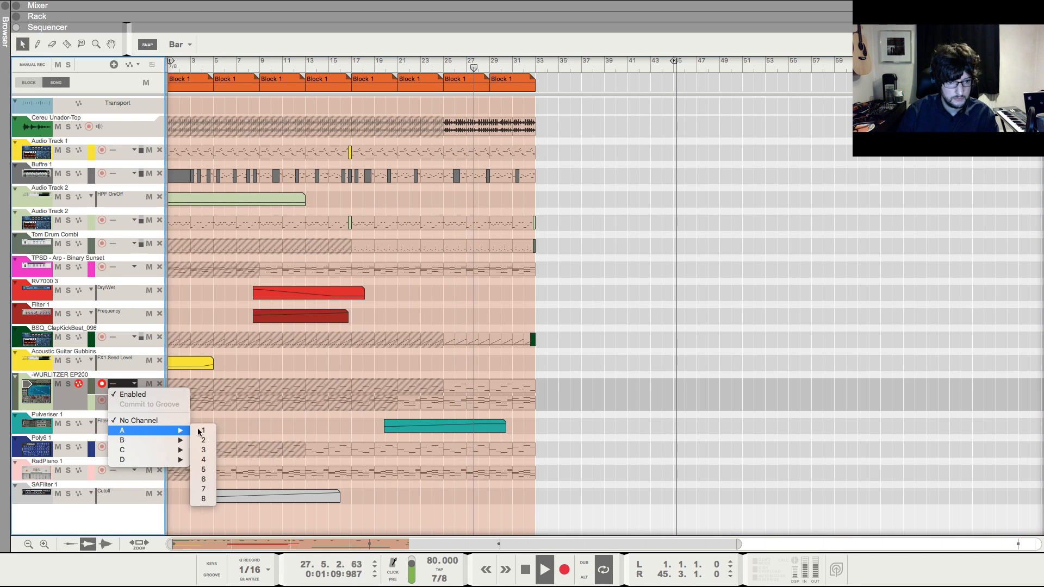
pyautogui.click(201, 430)
# - Show the ReGroove Mixer, open the groove settings for channel A1 and set Random Timing to 28 ticks
pyautogui.click(219, 575)
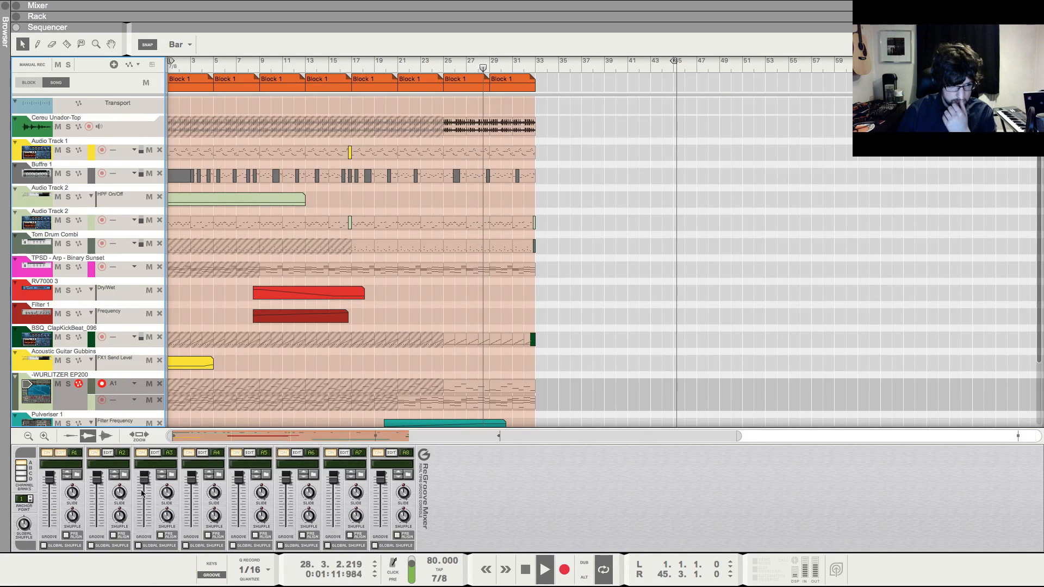
pyautogui.click(60, 455)
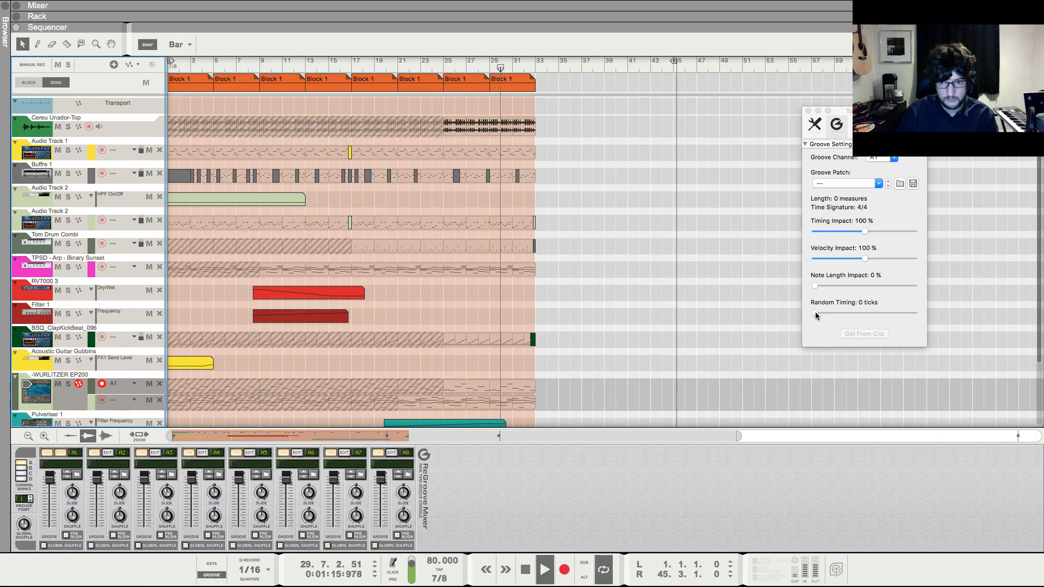
pyautogui.moveTo(815, 313); pyautogui.dragTo(839, 313)
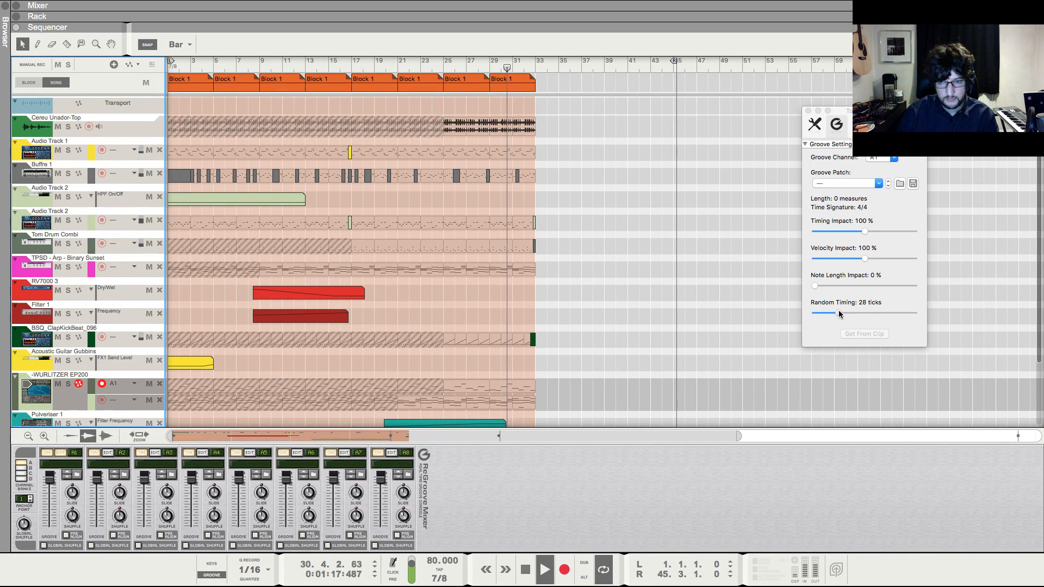
# - Close the groove settings and ReGroove Mixer, stop playback and position the song playhead at bar 25
pyautogui.click(807, 111)
pyautogui.click(202, 577)
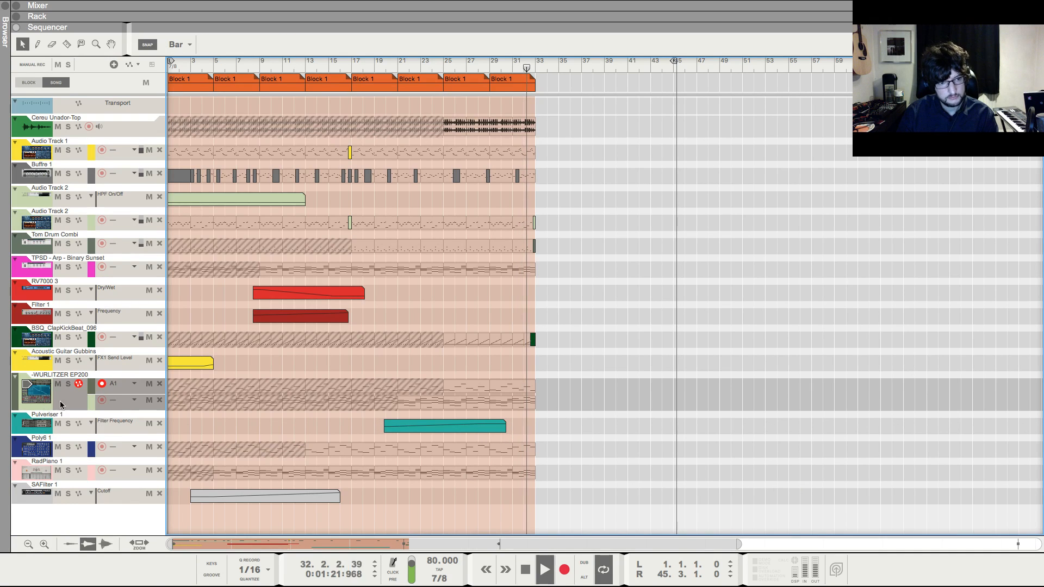
pyautogui.press('space')
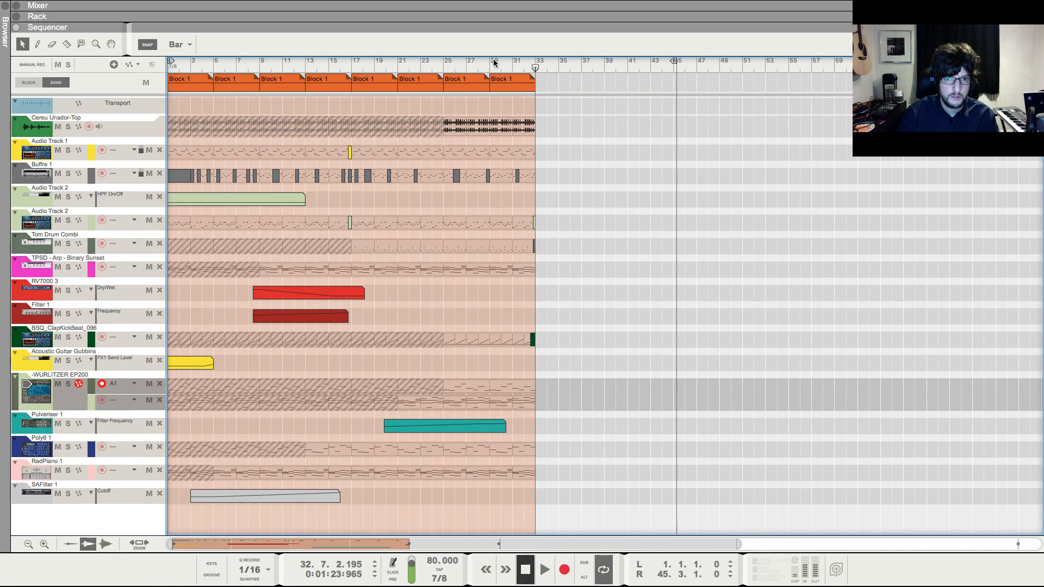
pyautogui.click(445, 66)
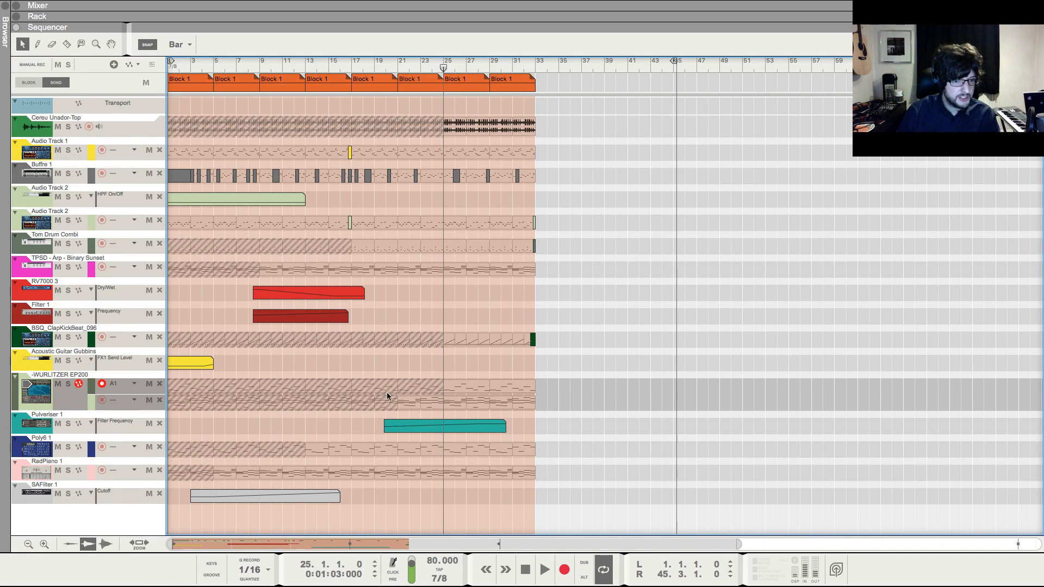
pyautogui.click(118, 386)
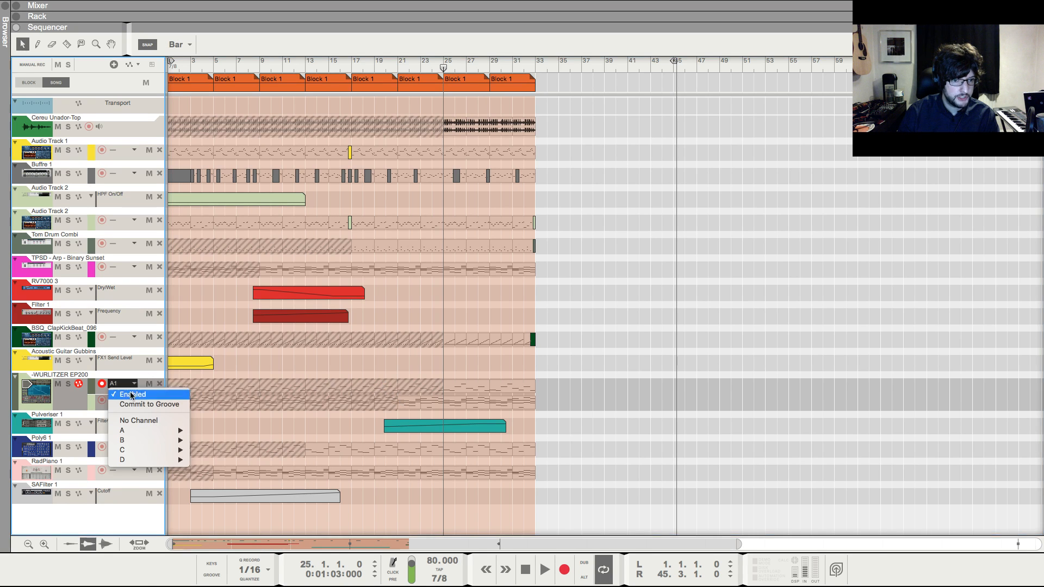
pyautogui.click(346, 383)
pyautogui.click(492, 392)
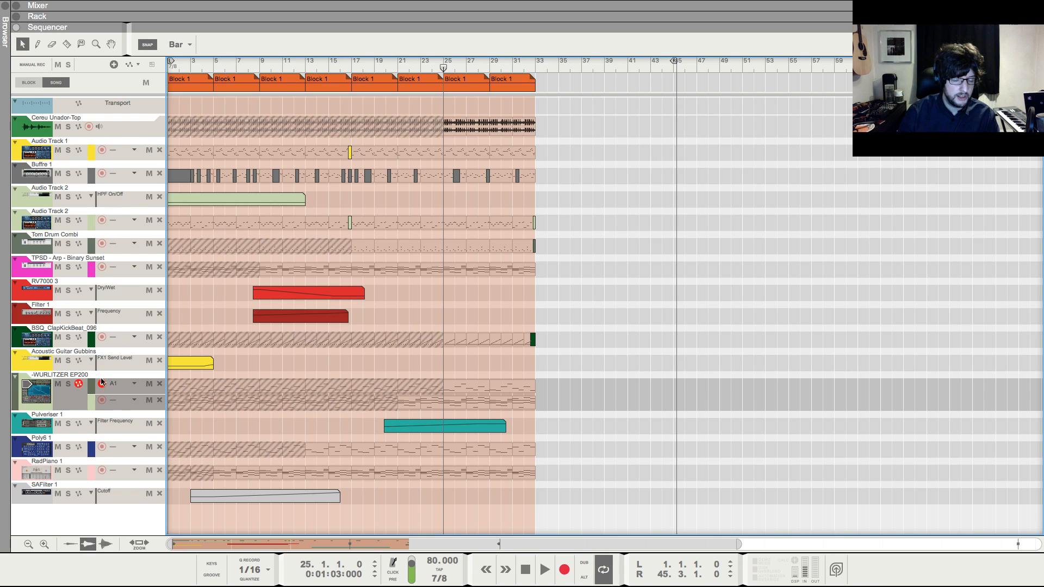
# - Reopen groove channel A1's settings, solo and play the -WURLITZER EP200 track, and set Random Timing to 50 ticks
pyautogui.click(212, 575)
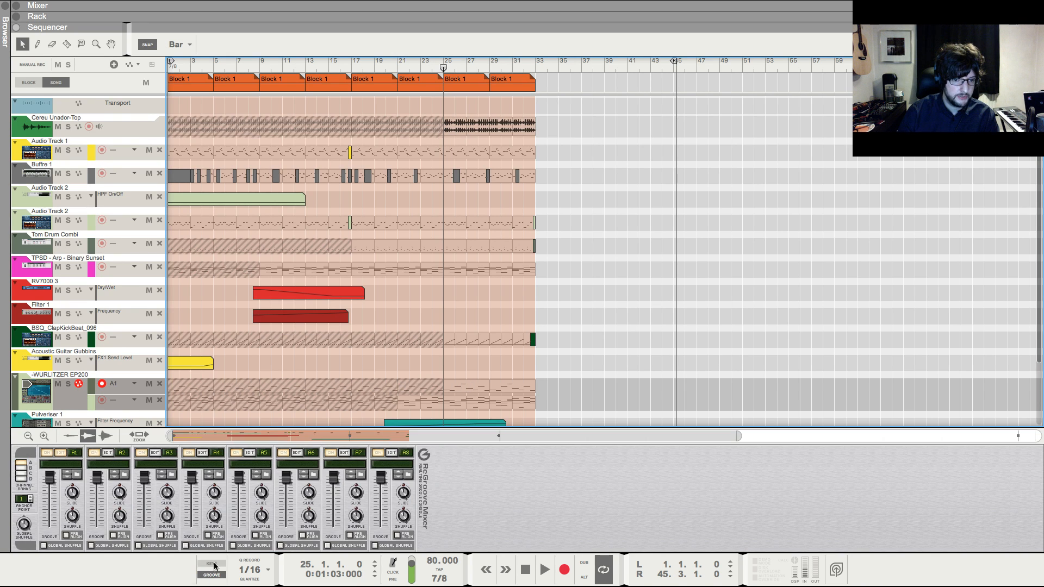
pyautogui.click(62, 454)
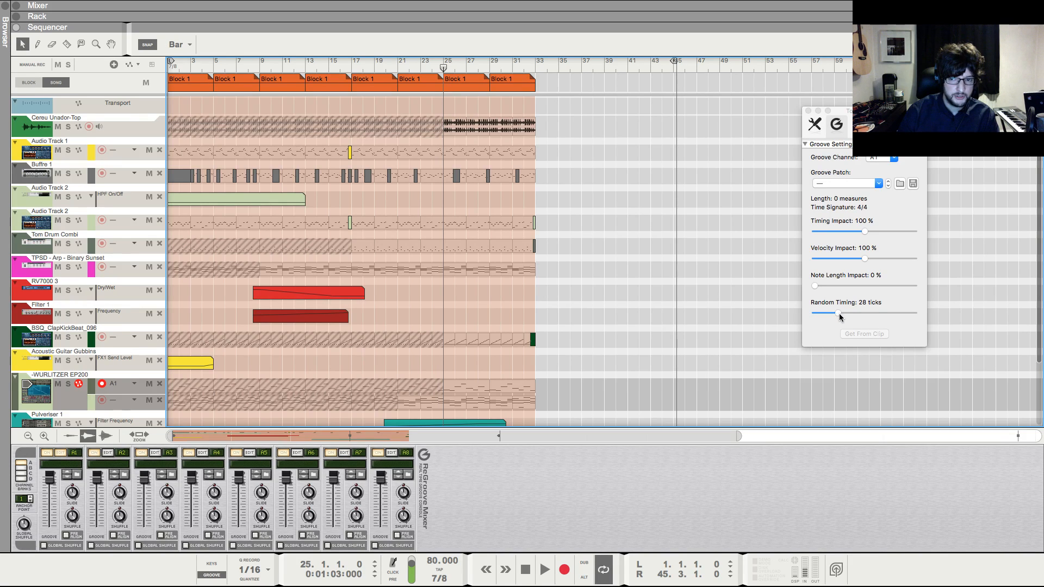
pyautogui.moveTo(840, 317); pyautogui.dragTo(843, 317)
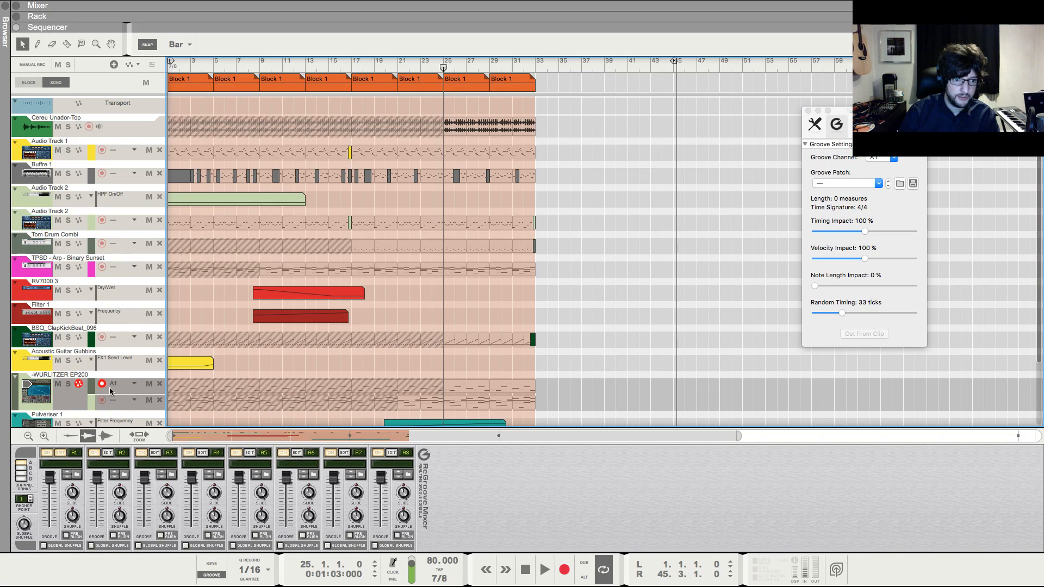
pyautogui.click(68, 383)
pyautogui.press('space')
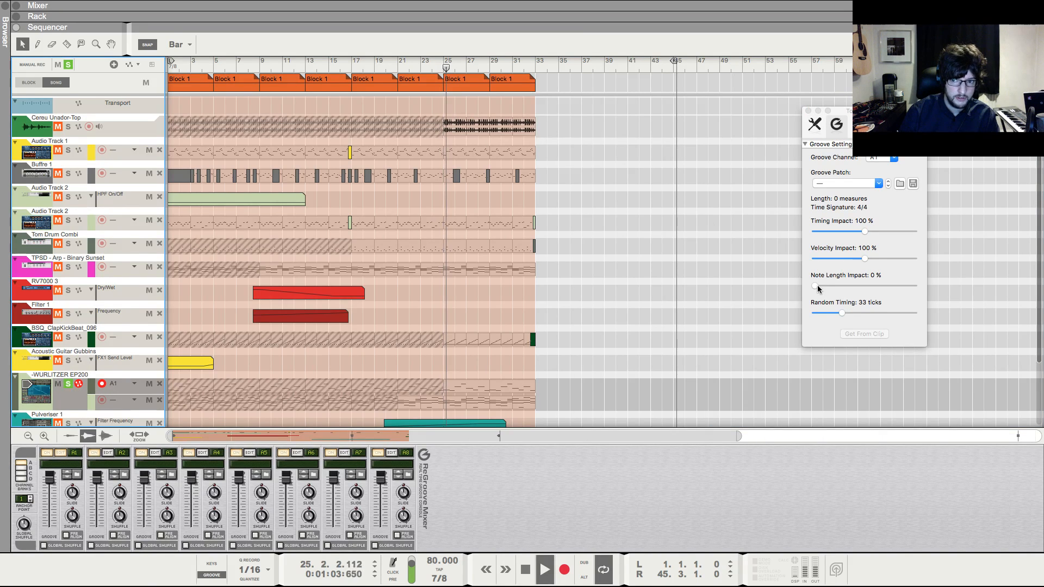
pyautogui.moveTo(843, 313); pyautogui.dragTo(860, 314)
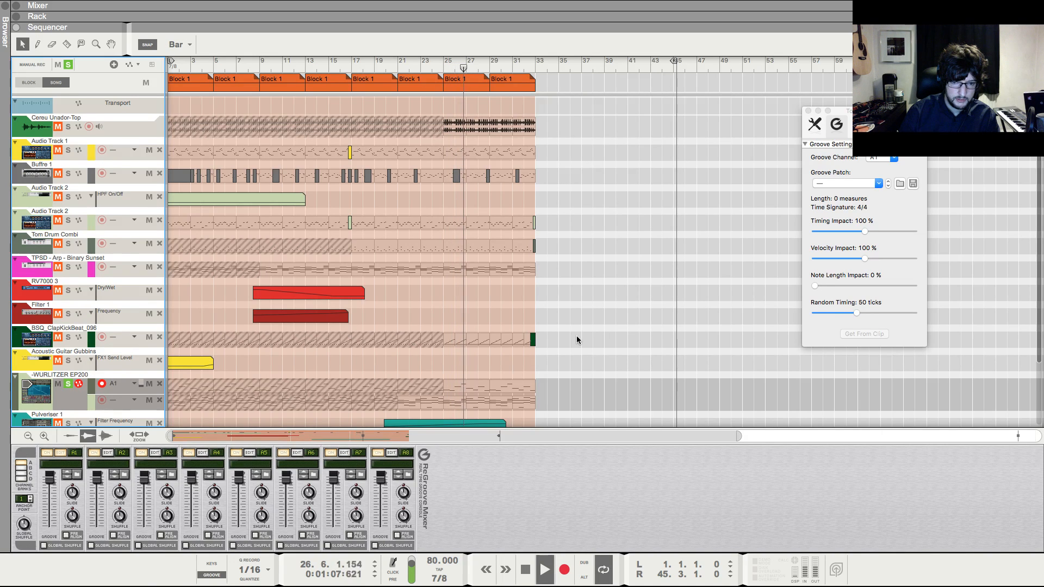
# - Adjust the Pulveriser's Dirt to 65% in the rack, then close the groove settings and return to the sequencer
pyautogui.scroll(-3, 581, 343)
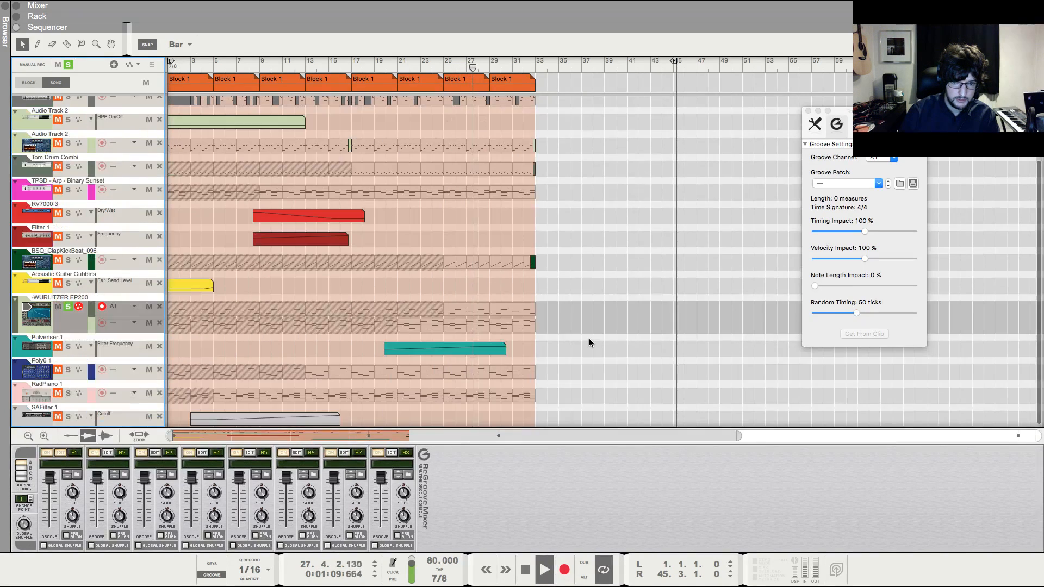
pyautogui.press('F6')
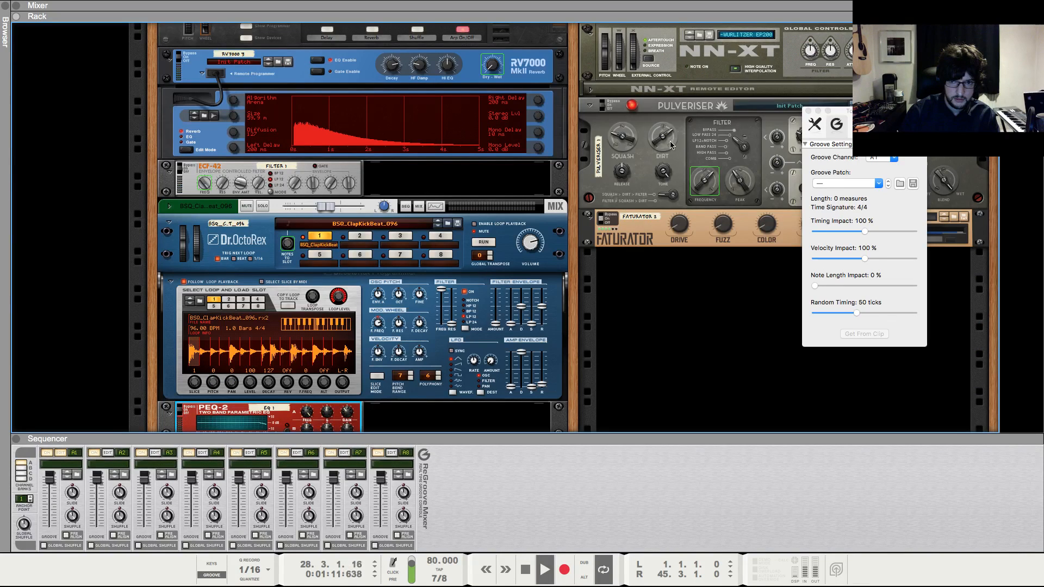
pyautogui.moveTo(670, 141); pyautogui.dragTo(667, 143)
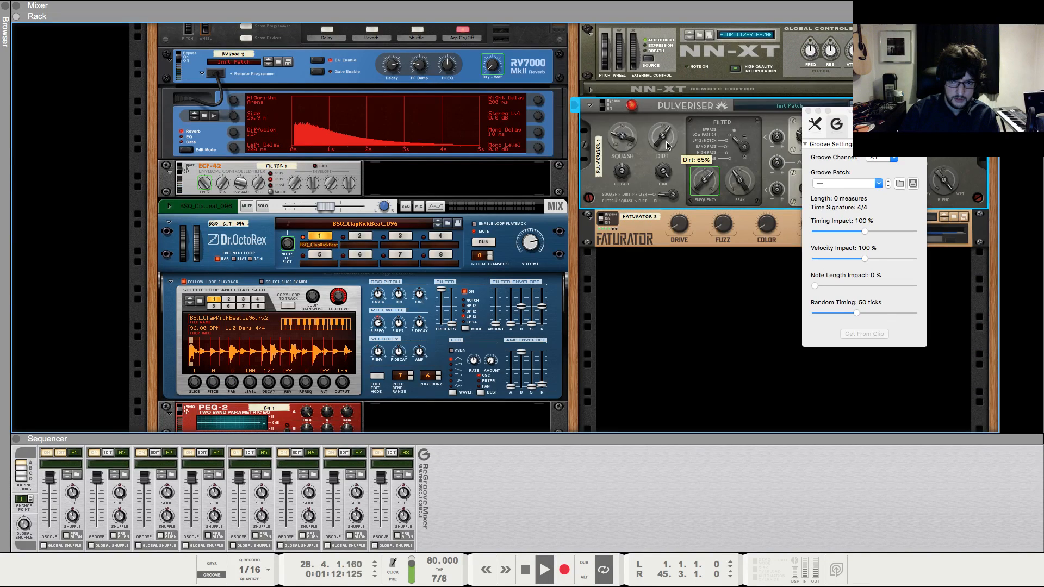
pyautogui.click(808, 111)
pyautogui.press('F7')
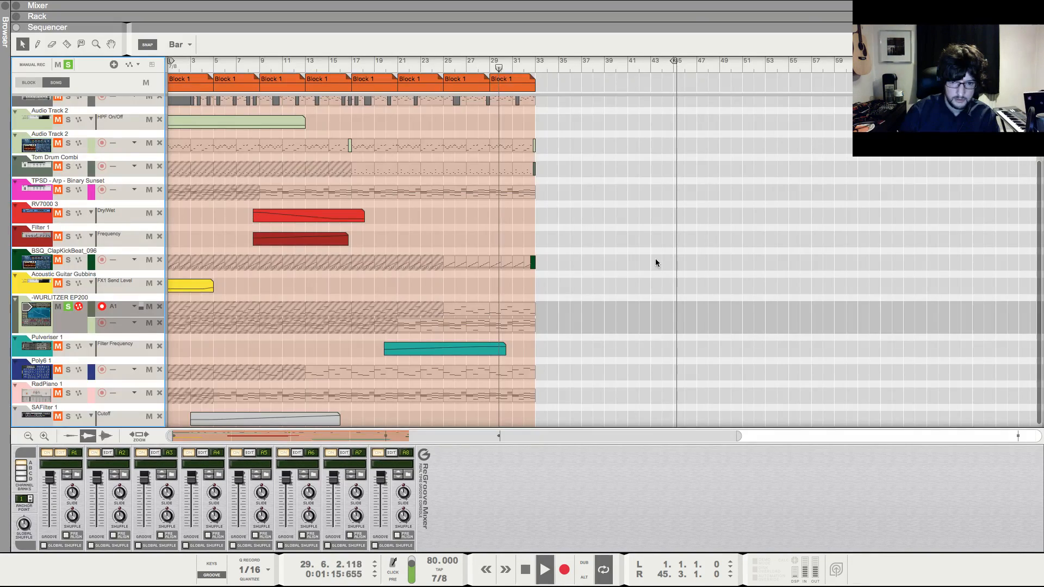
# - Solo Pulveriser 1 together with the Wurlitzer, replay the last bars of the arrangement and hide the ReGroove Mixer
pyautogui.click(68, 346)
pyautogui.click(477, 69)
pyautogui.press('space')
pyautogui.click(626, 290)
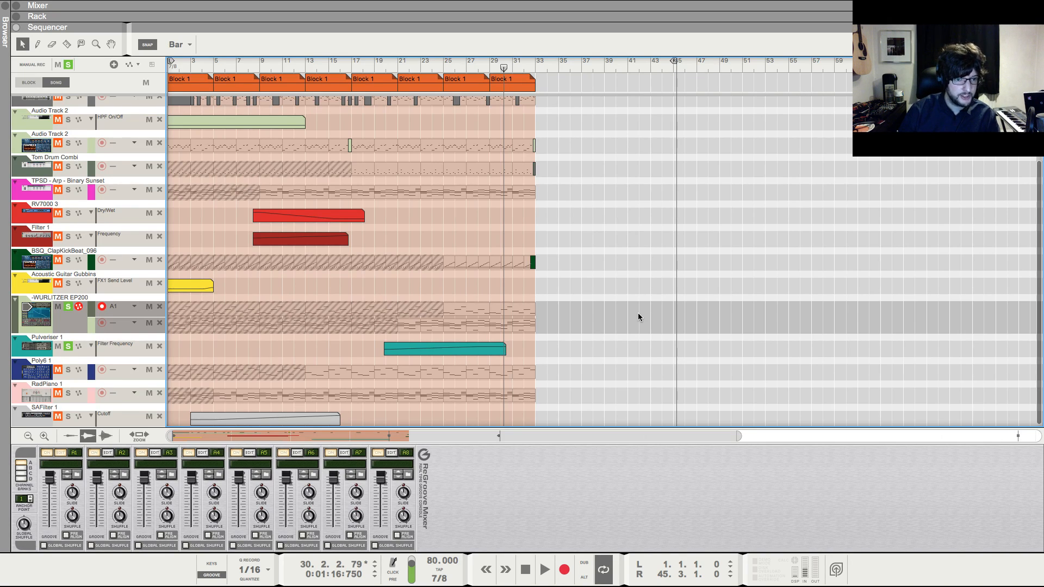
pyautogui.hscroll(3, 638, 313)
pyautogui.hscroll(-3, 638, 314)
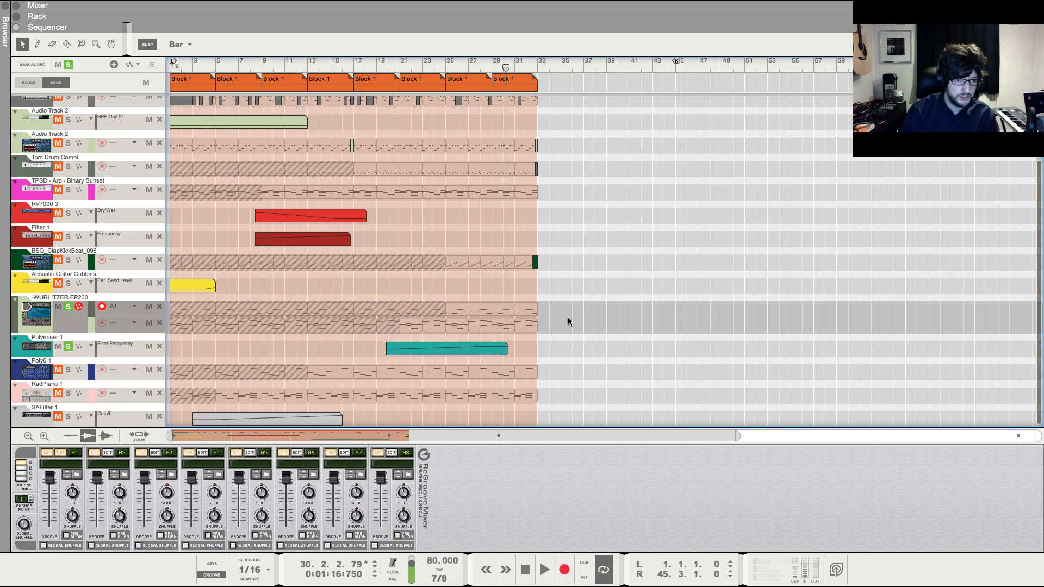
pyautogui.click(211, 575)
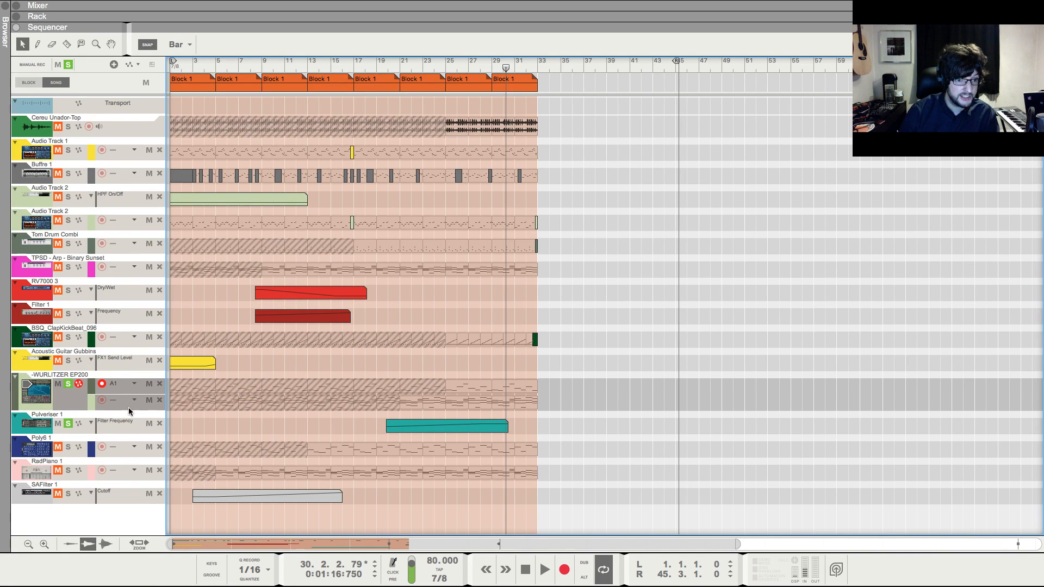
# - Switch the groove on the Wurlitzer's upper note lane off and restore it as enabled on channel A1
pyautogui.click(125, 384)
pyautogui.click(124, 387)
pyautogui.click(125, 384)
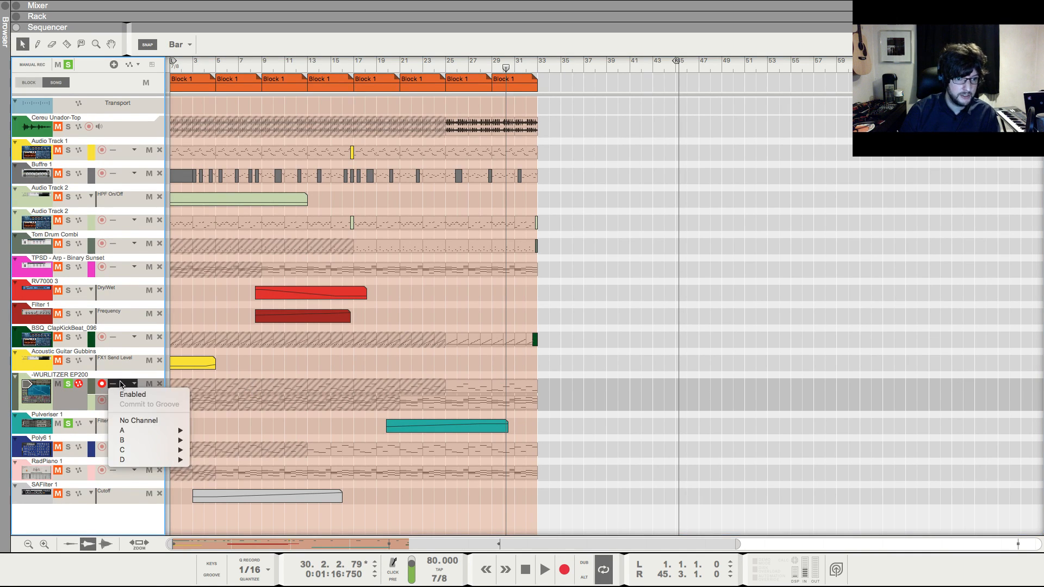
pyautogui.moveTo(174, 430)
pyautogui.click(205, 429)
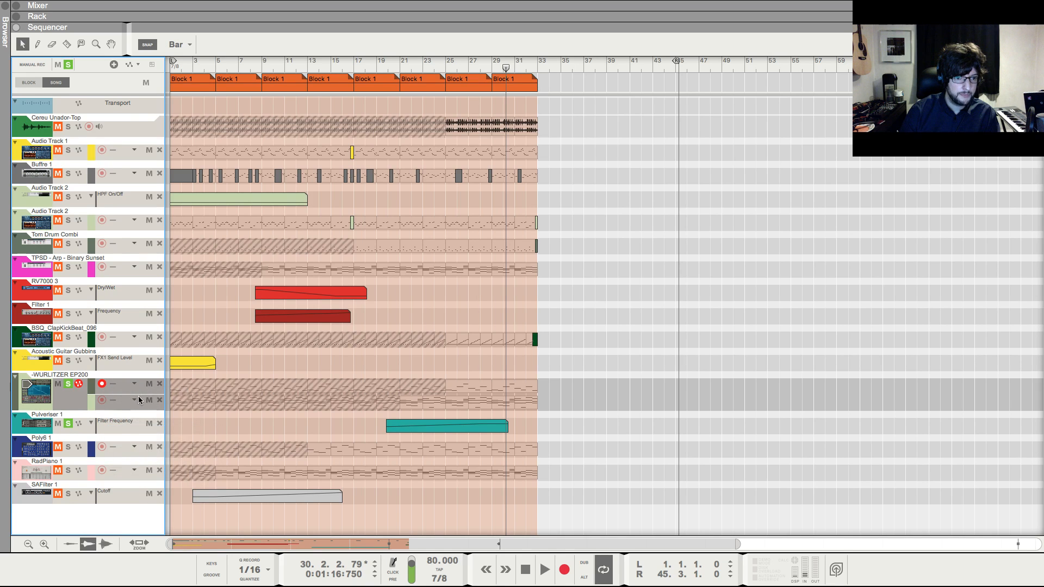
pyautogui.click(120, 384)
pyautogui.click(133, 394)
pyautogui.click(120, 384)
pyautogui.moveTo(153, 430)
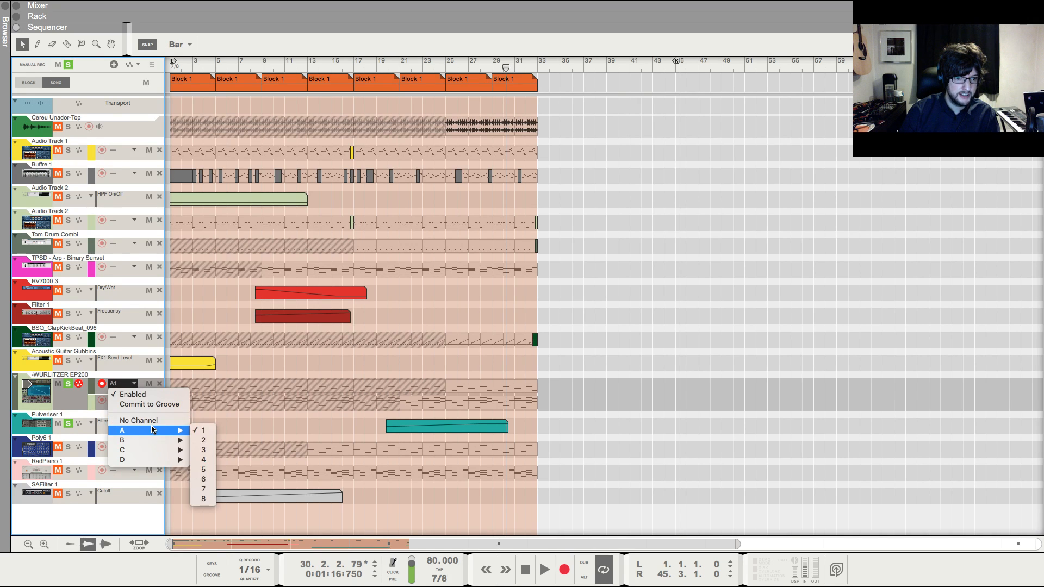
pyautogui.click(506, 401)
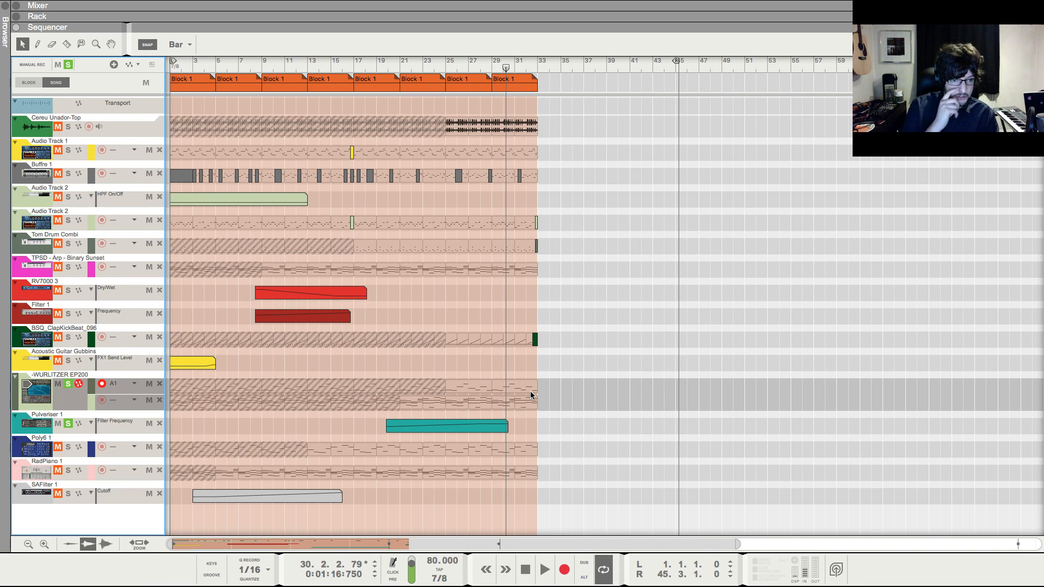
pyautogui.click(546, 384)
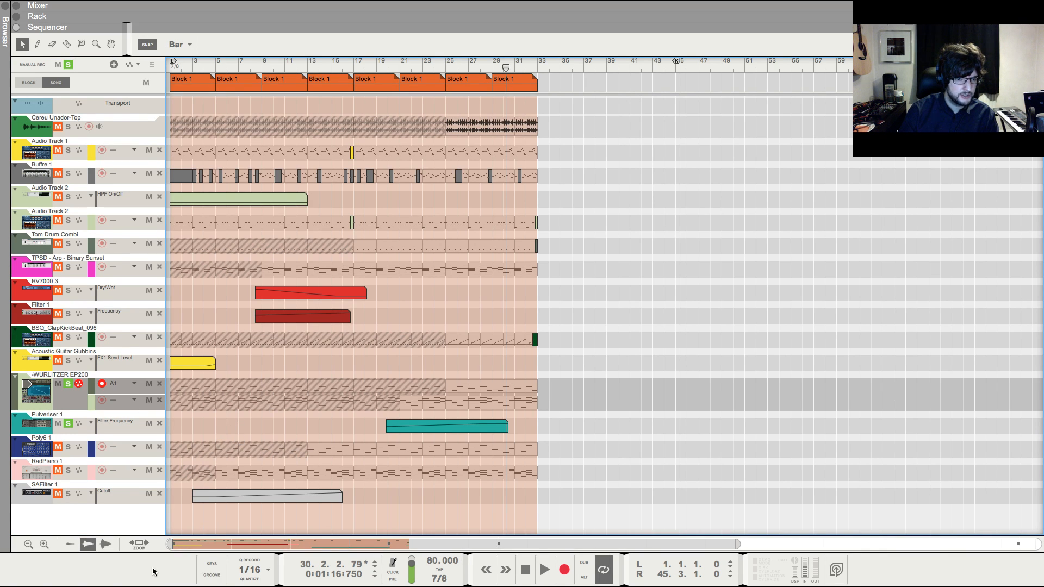
pyautogui.moveTo(311, 435); pyautogui.dragTo(108, 426)
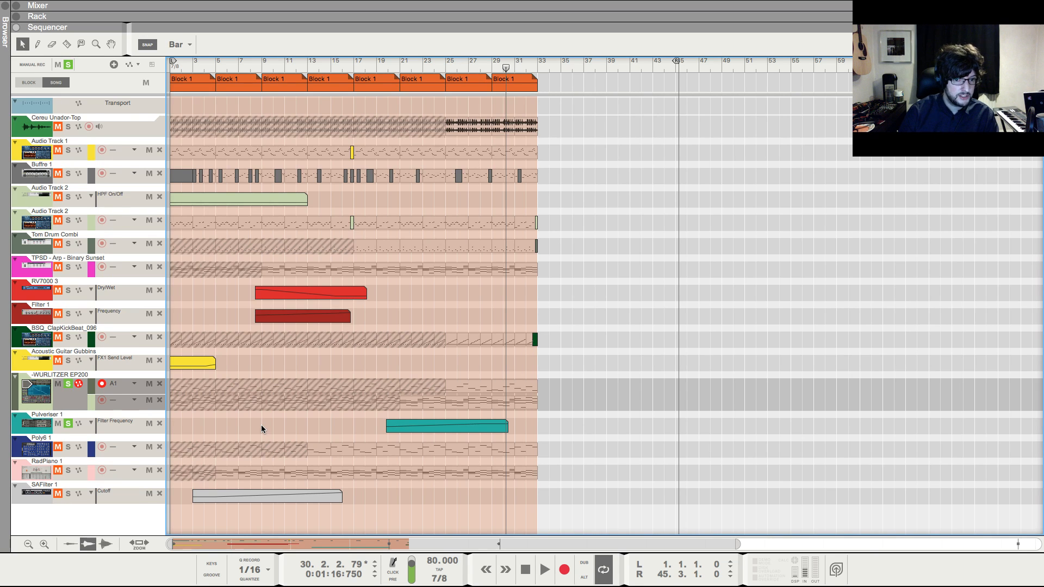
pyautogui.moveTo(259, 426); pyautogui.dragTo(135, 419)
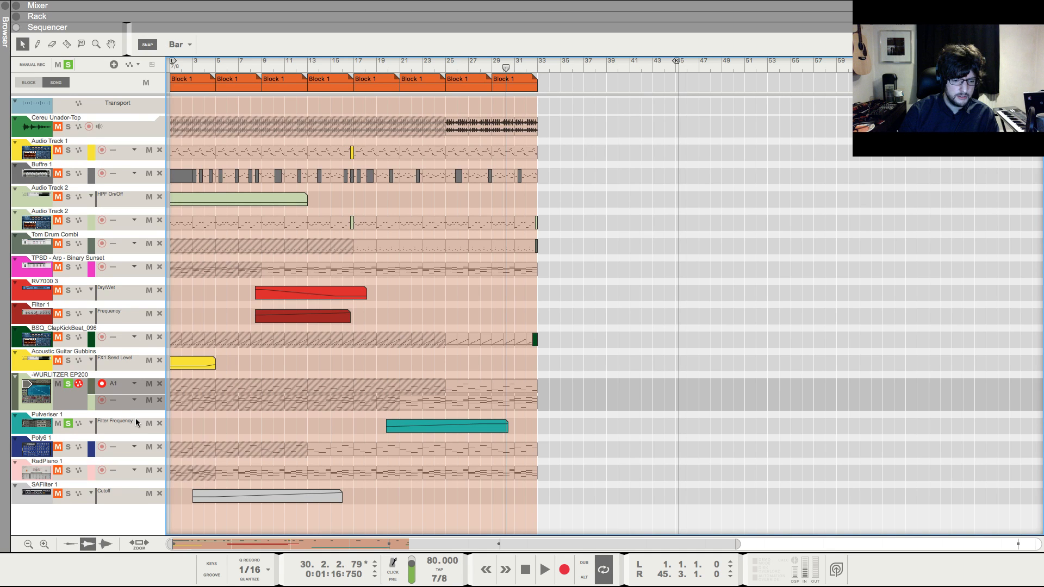
# - Clear all track solos and mutes and move the song playhead to bar 25
pyautogui.click(58, 65)
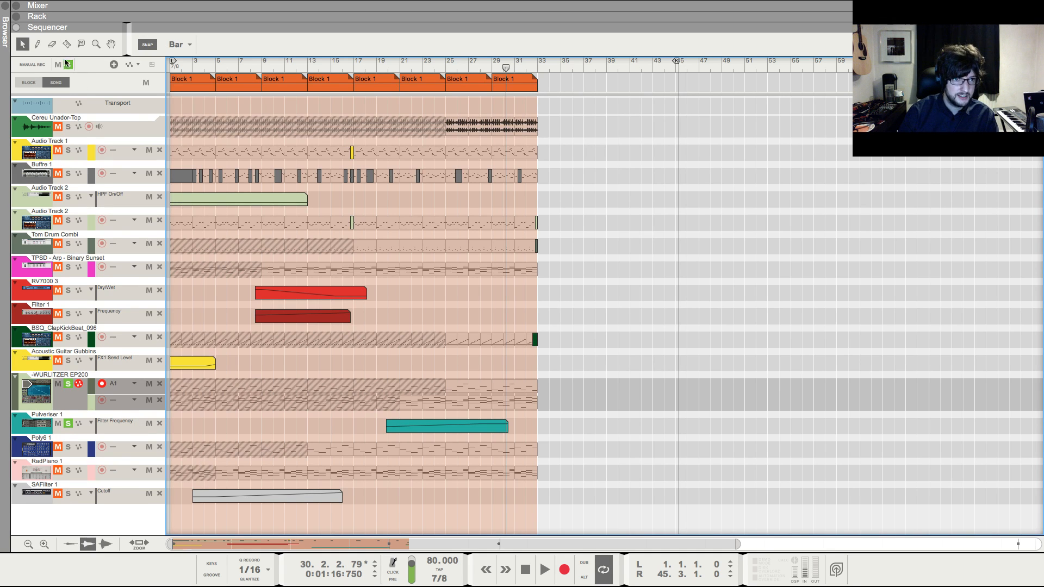
pyautogui.click(68, 64)
pyautogui.moveTo(505, 67); pyautogui.dragTo(448, 67)
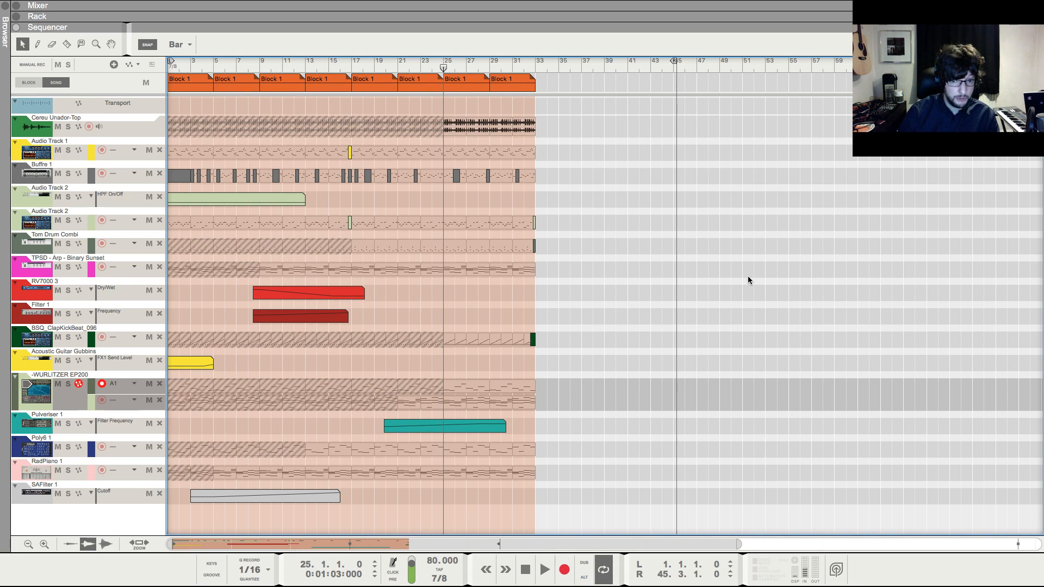
# - Extend the arrangement with another Block 1 from bar 33 to bar 37 and position the playhead at bar 33
pyautogui.click(547, 68)
pyautogui.moveTo(510, 84); pyautogui.dragTo(555, 83)
pyautogui.click(537, 68)
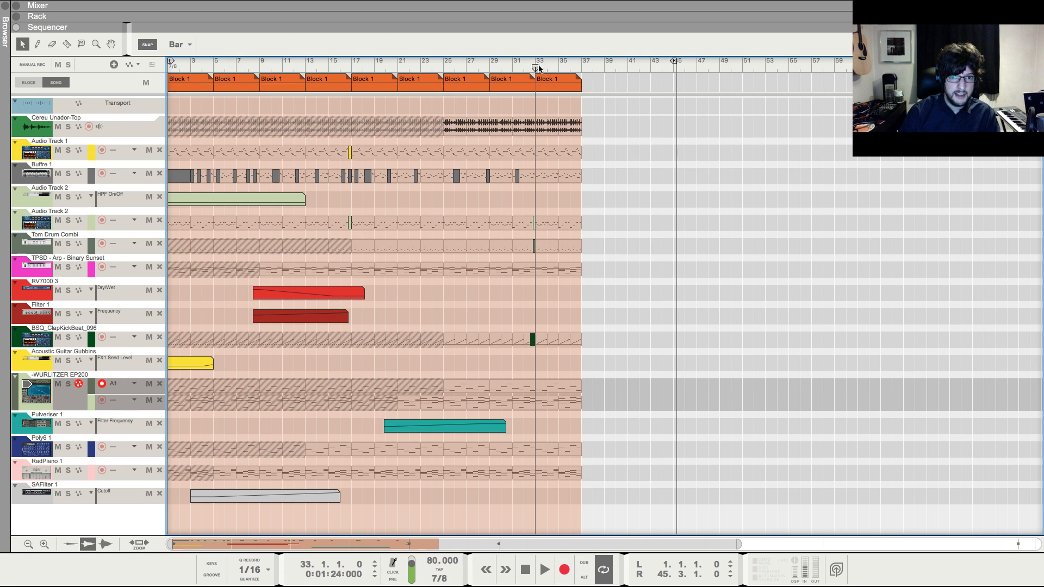
# - Create an NN-XT sampler in the rack's empty space below the Faturator
pyautogui.press('F6')
pyautogui.rightClick(656, 349)
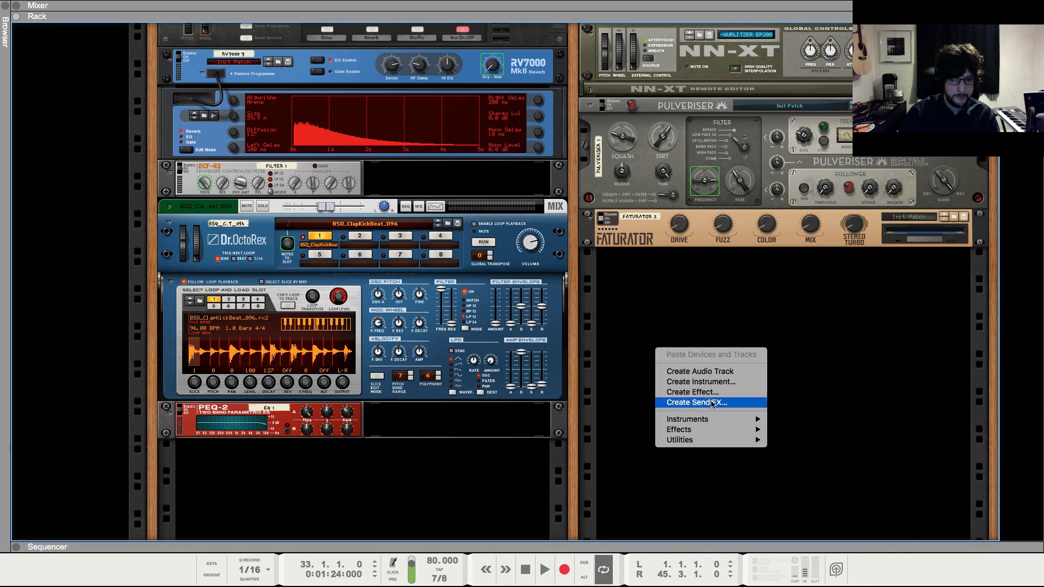
pyautogui.moveTo(688, 420)
pyautogui.click(827, 416)
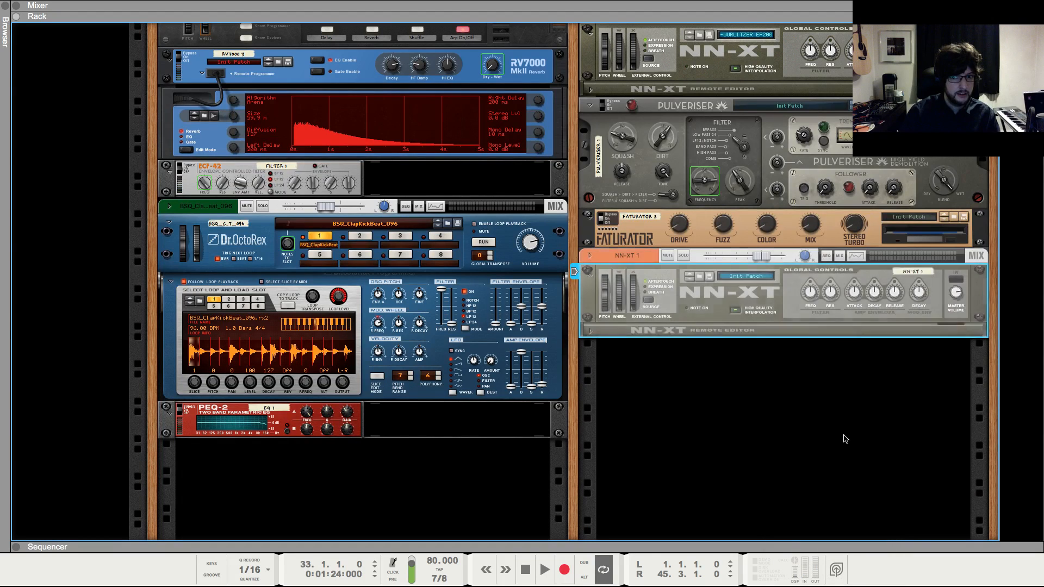
# - Load the -PIANET T.sxt patch from ElectroMechanical's Hohner Pianet T folder into the new NN-XT
pyautogui.click(700, 279)
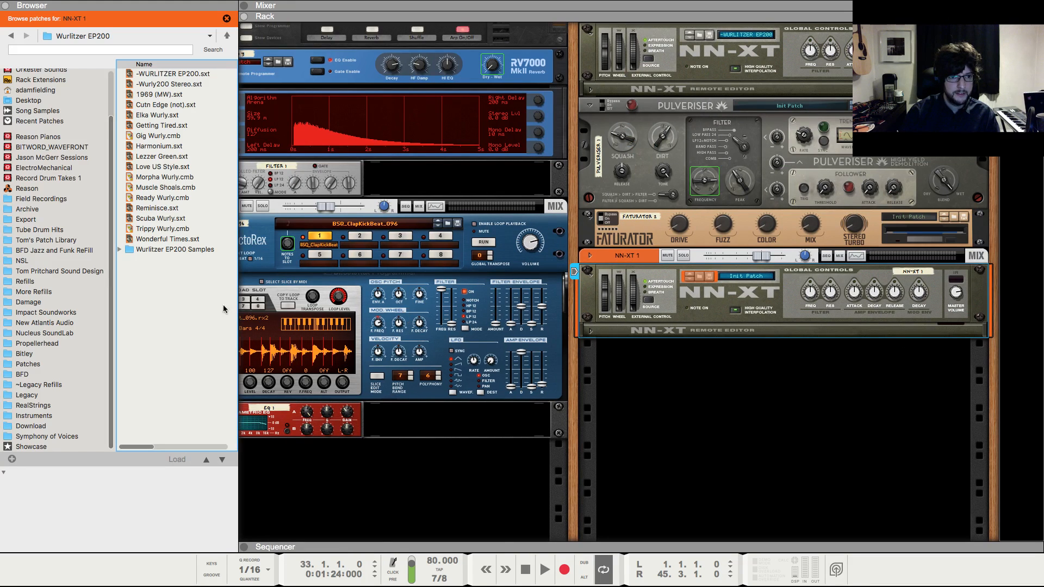
pyautogui.press('super+Up')
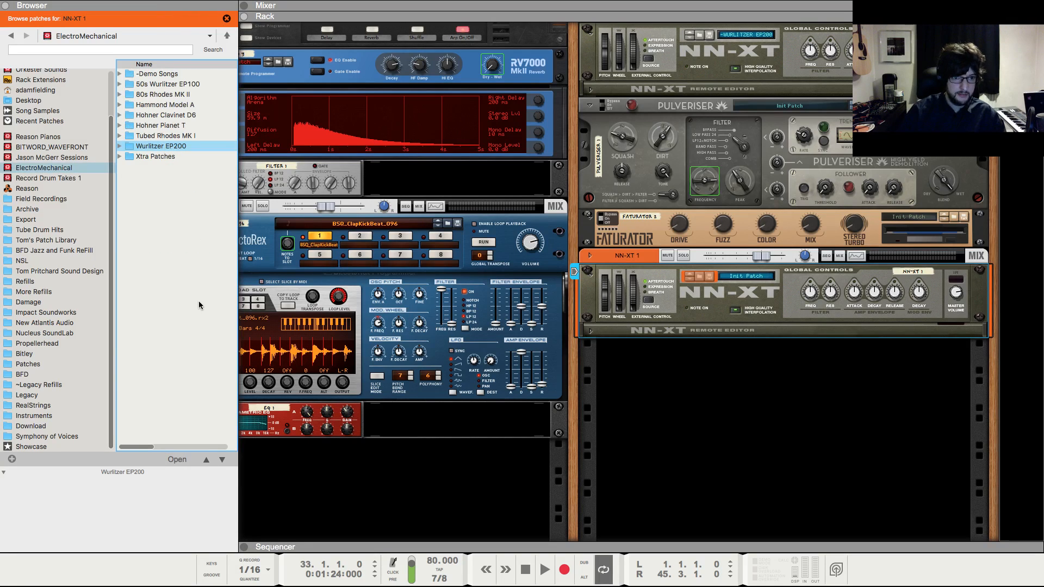
pyautogui.doubleClick(196, 125)
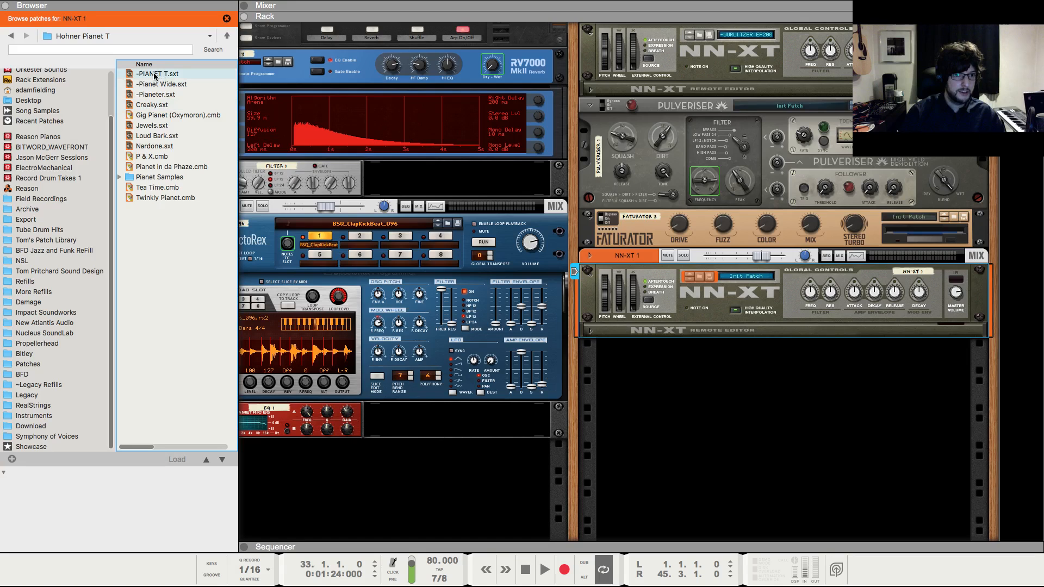
pyautogui.moveTo(154, 76); pyautogui.dragTo(689, 289)
pyautogui.click(705, 371)
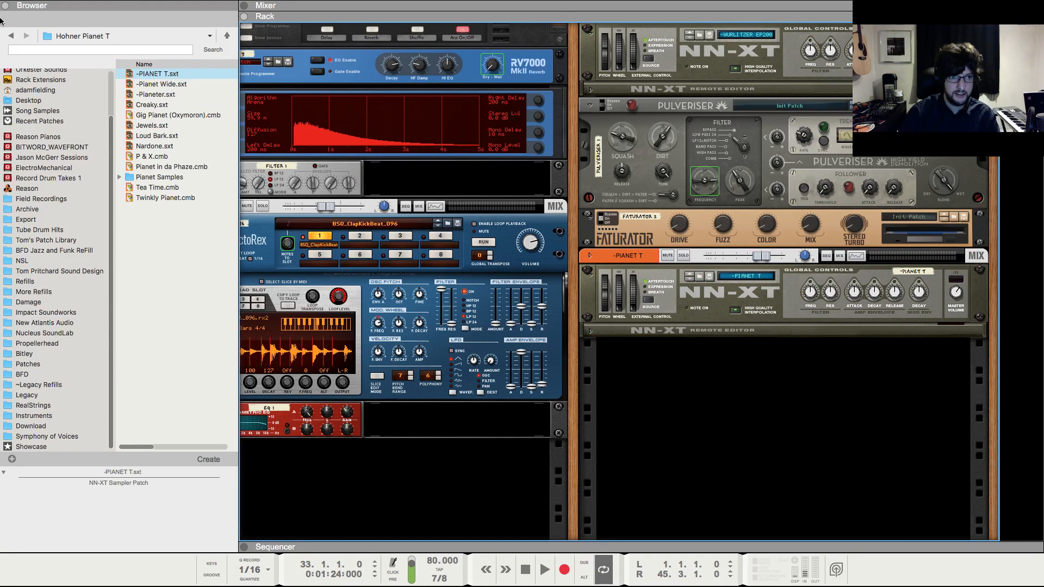
# - Draw an empty four-bar clip on the -PIANET T track in the sequencer, starting at bar 33
pyautogui.press('F7')
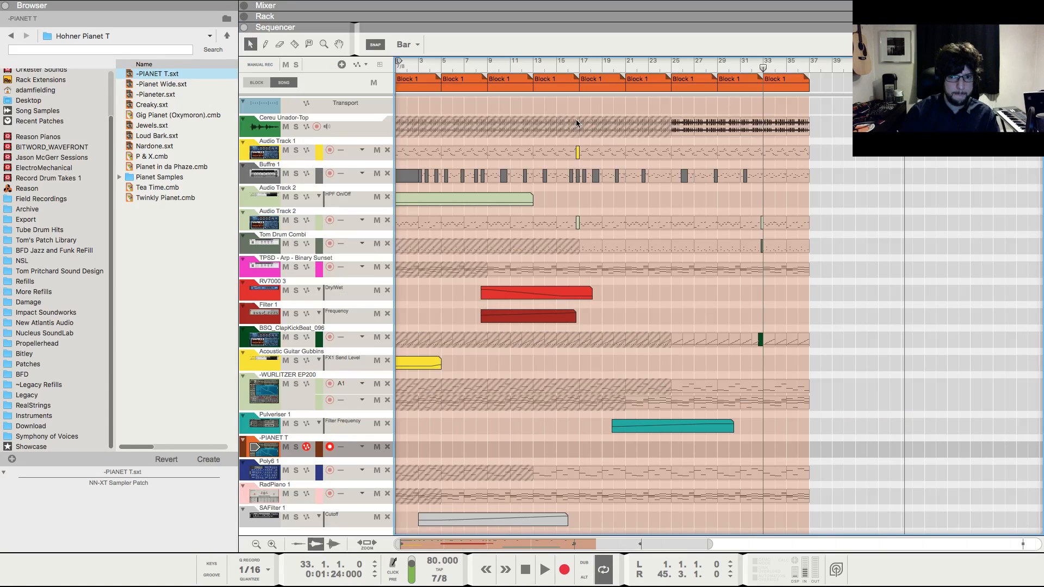
pyautogui.moveTo(771, 452); pyautogui.dragTo(800, 449)
pyautogui.press('h')
pyautogui.press('h')
pyautogui.press('h')
pyautogui.press('h')
pyautogui.press('h')
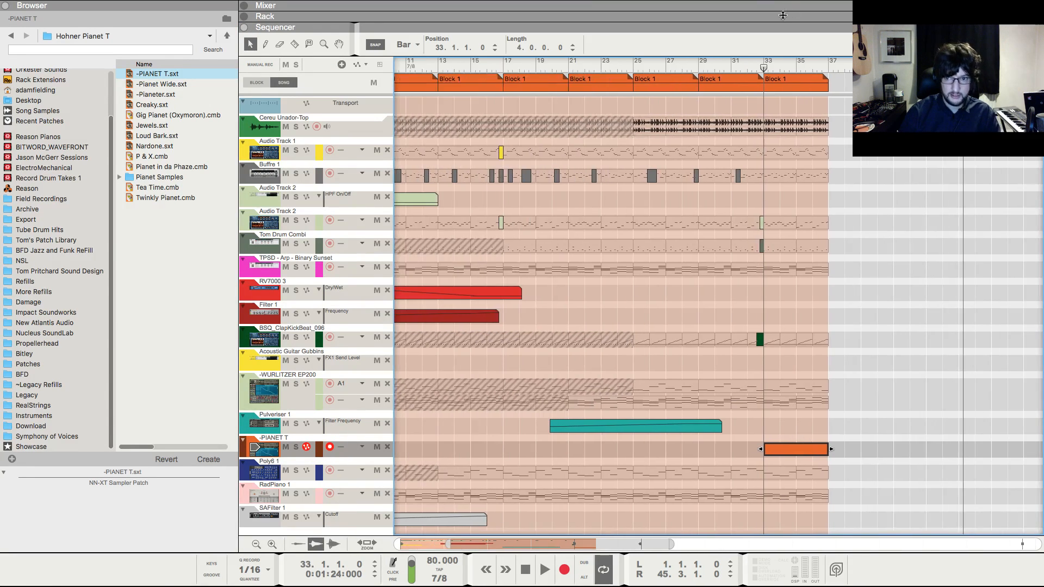
# - Audition the arrangement from bar 33 and open the empty -PIANET T clip for note editing
pyautogui.press('space')
pyautogui.press('h')
pyautogui.press('h')
pyautogui.press('h')
pyautogui.press('h')
pyautogui.press('h')
pyautogui.press('h')
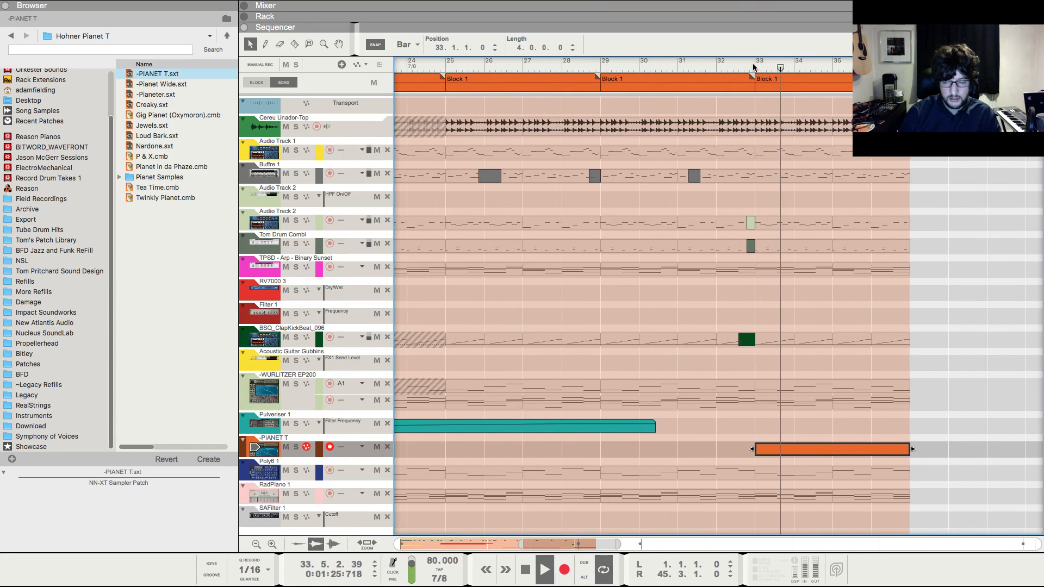
pyautogui.press('space')
pyautogui.click(759, 69)
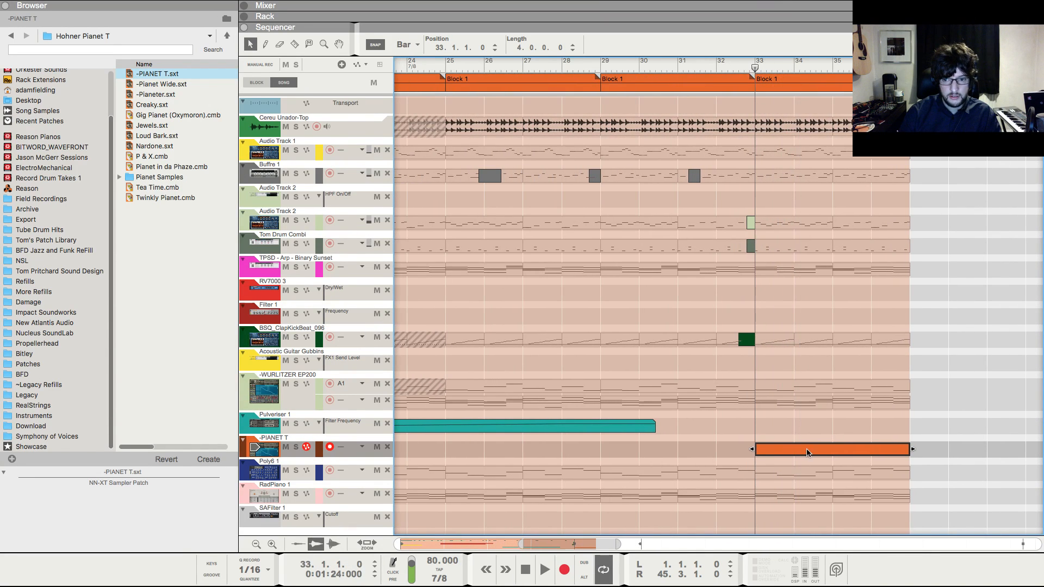
pyautogui.doubleClick(810, 451)
pyautogui.press('space')
pyautogui.press('space')
# - Draw an A4 note from 33.2.1 to 33.4.1 and an F#4 note at 33.4.1 with a length of 0.4.0
pyautogui.moveTo(761, 229)
pyautogui.mouseDown()
pyautogui.moveTo(838, 229)
pyautogui.moveTo(797, 212)
pyautogui.moveTo(796, 195)
pyautogui.moveTo(778, 205)
pyautogui.mouseUp()
pyautogui.click(733, 70)
pyautogui.press('space')
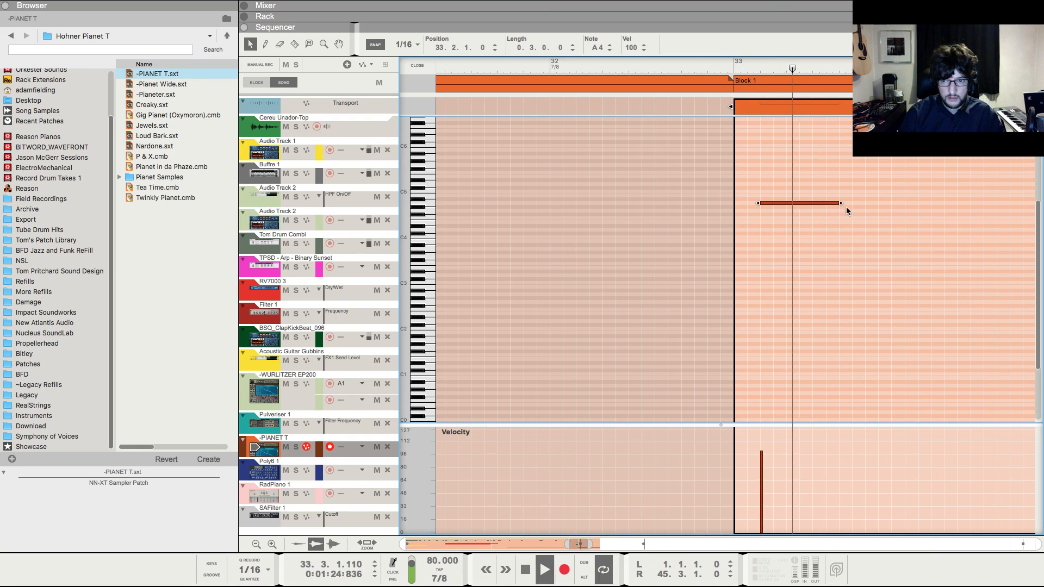
pyautogui.moveTo(842, 203); pyautogui.dragTo(813, 209)
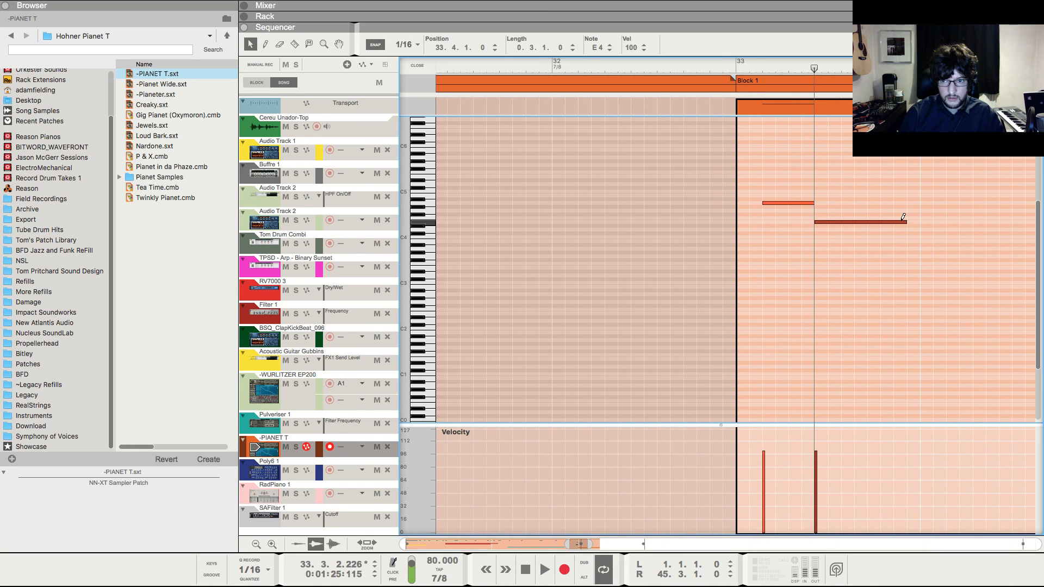
pyautogui.moveTo(902, 226); pyautogui.dragTo(900, 216)
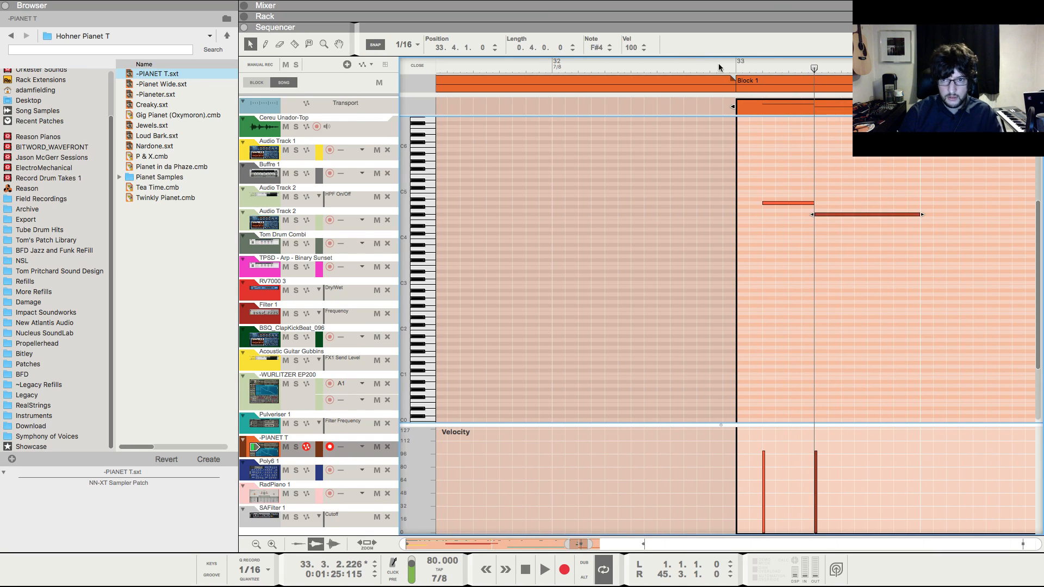
# - Return the playhead to bar 33 and show the whole four-bar Pianet clip in the note editor
pyautogui.click(736, 63)
pyautogui.click(813, 174)
pyautogui.press('g')
pyautogui.press('g')
pyautogui.press('g')
pyautogui.press('g')
pyautogui.press('g')
pyautogui.press('g')
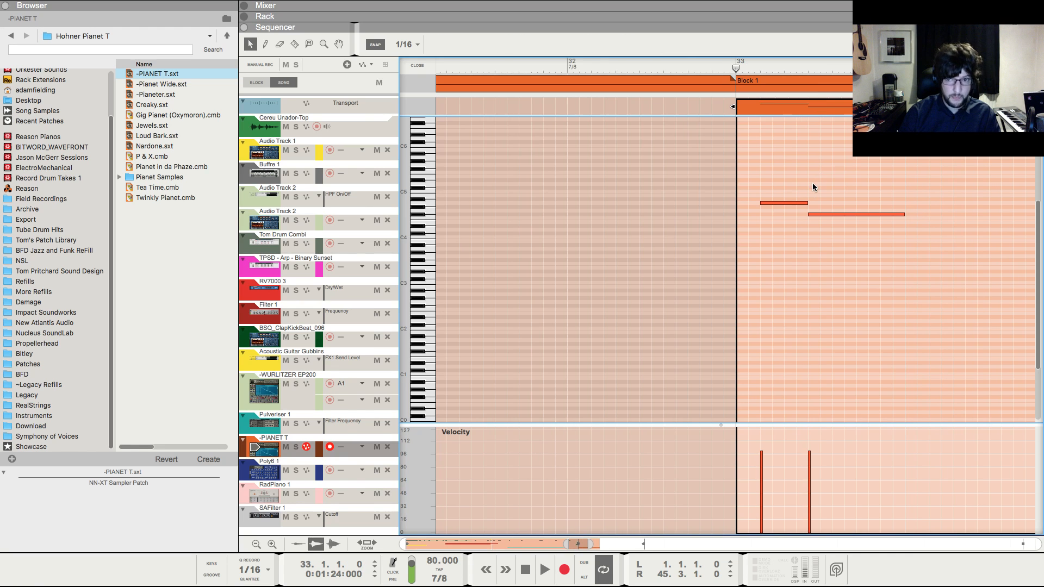
pyautogui.press('g')
pyautogui.press('g')
pyautogui.press('g')
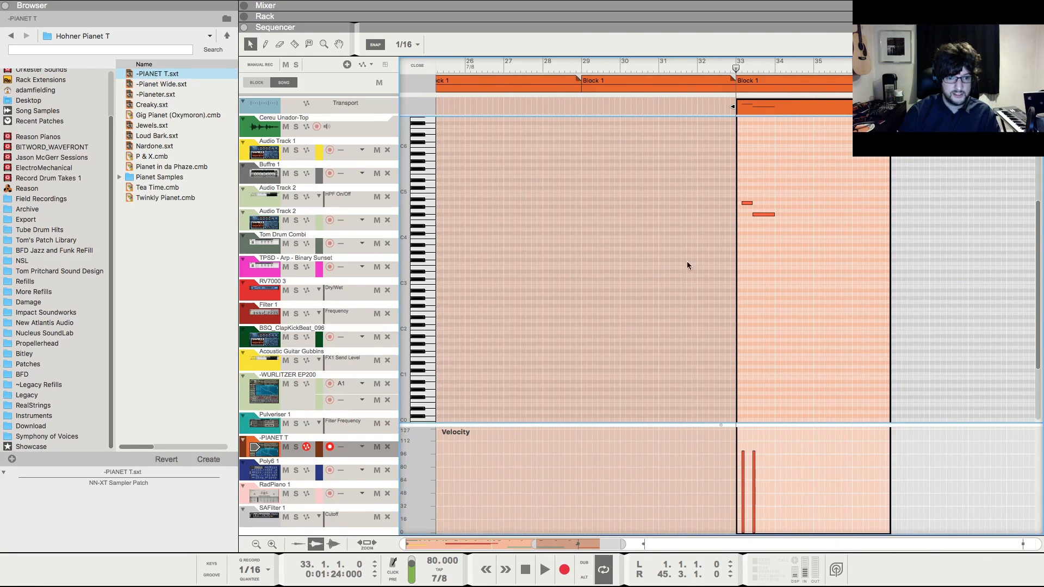
# - Enable the high-pass filter on the -PIANET T mixer channel
pyautogui.press('F5')
pyautogui.click(912, 448)
pyautogui.scroll(3, 828, 45)
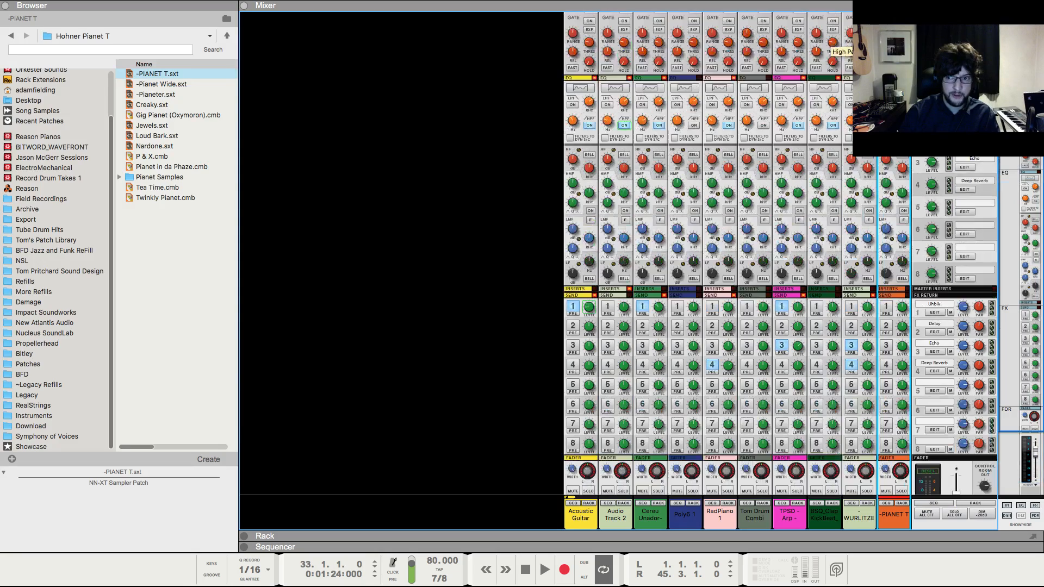
pyautogui.scroll(4, 831, 126)
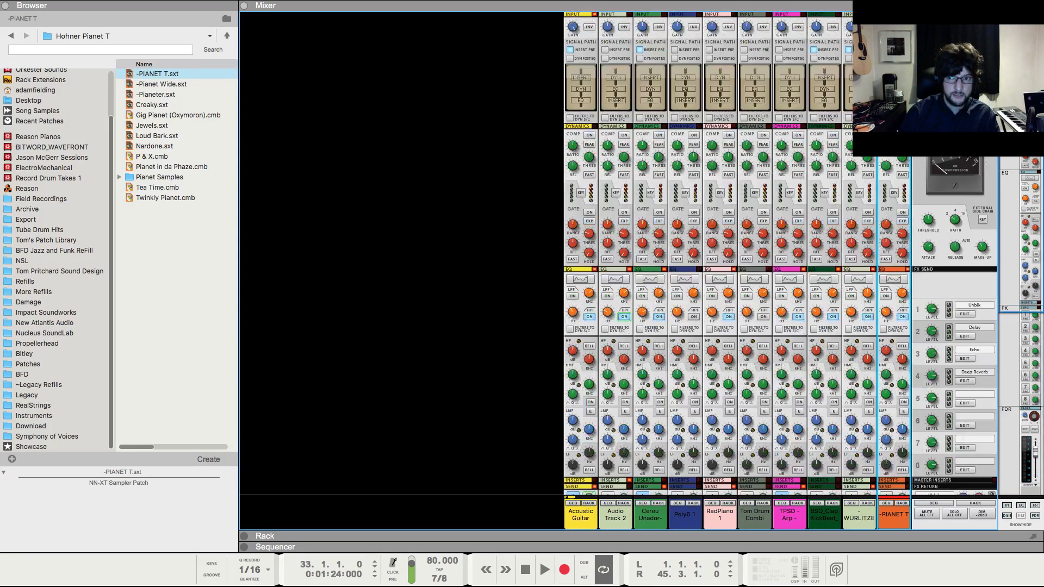
pyautogui.scroll(-3, 837, 152)
# - Lower the second Pianet note to D4 and audition the phrase from bar 33
pyautogui.press('F7')
pyautogui.press('space')
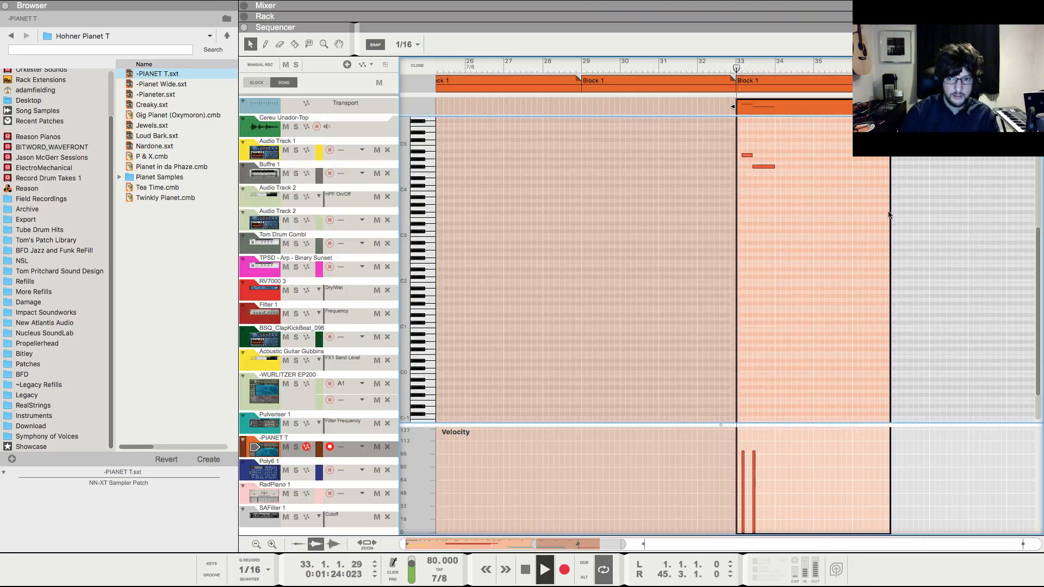
pyautogui.press('space')
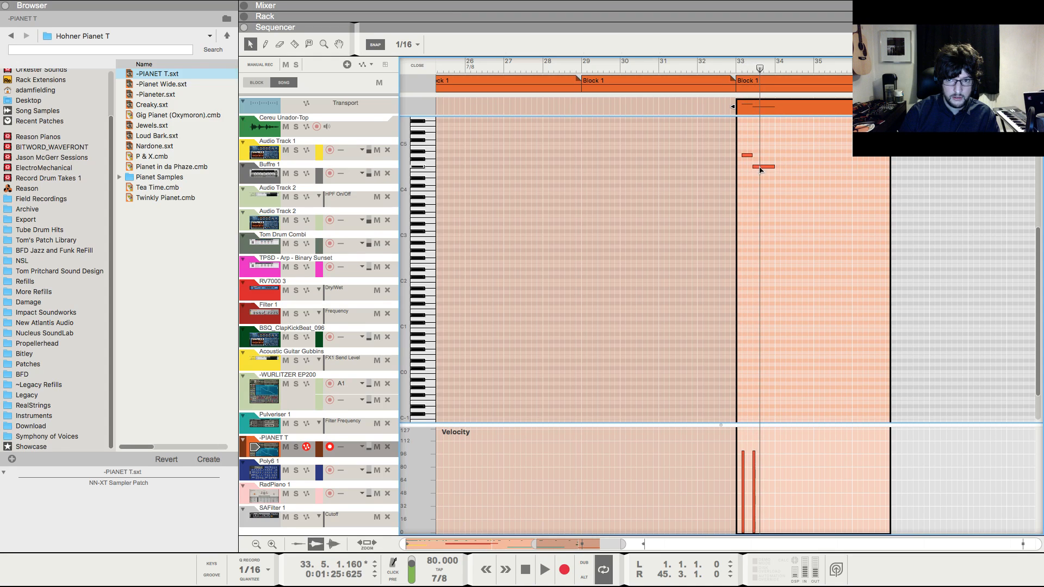
pyautogui.moveTo(761, 166); pyautogui.dragTo(760, 177)
pyautogui.press('space')
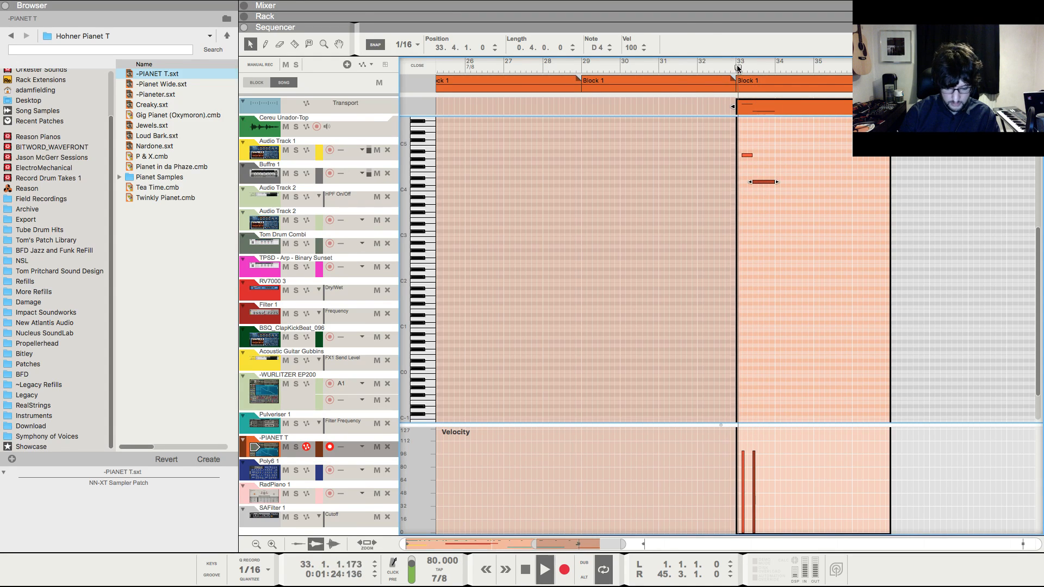
pyautogui.press('F6')
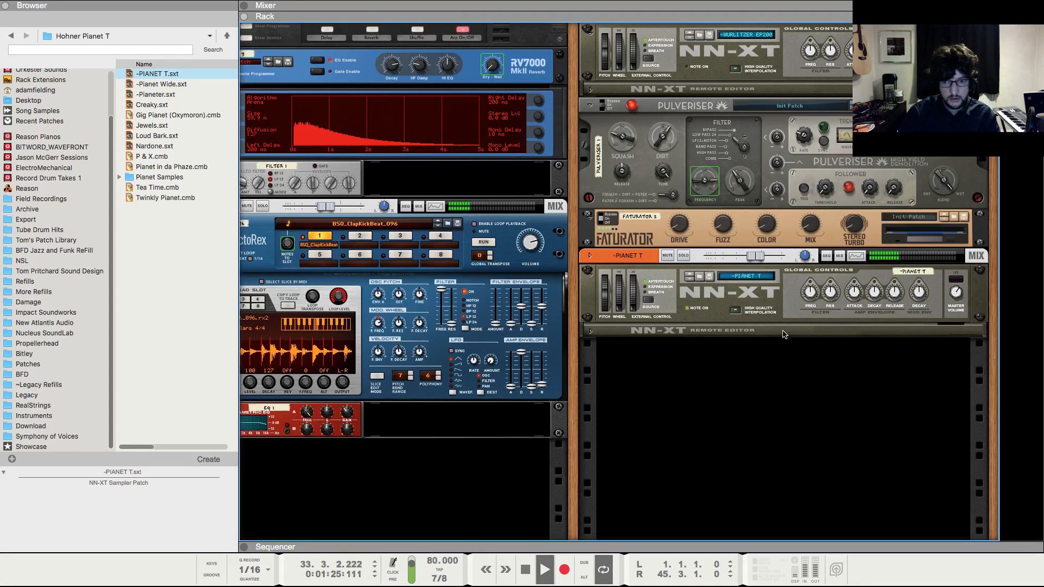
pyautogui.press('F7')
pyautogui.press('space')
# - Add an Audiomatic effect below the -PIANET T NN-XT in the rack and adjust its Transform amount
pyautogui.press('F6')
pyautogui.rightClick(687, 324)
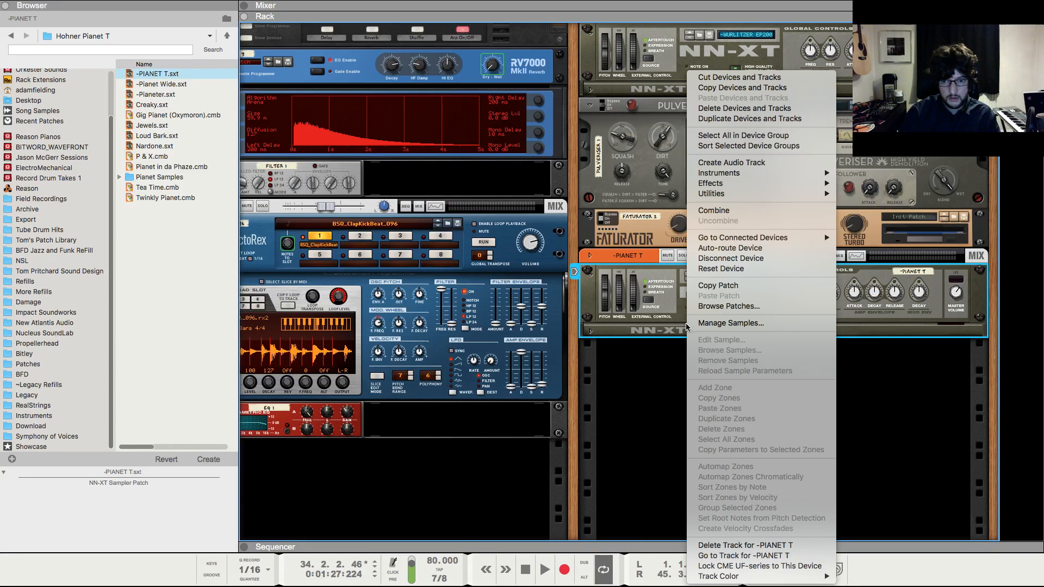
pyautogui.moveTo(744, 185)
pyautogui.moveTo(913, 292)
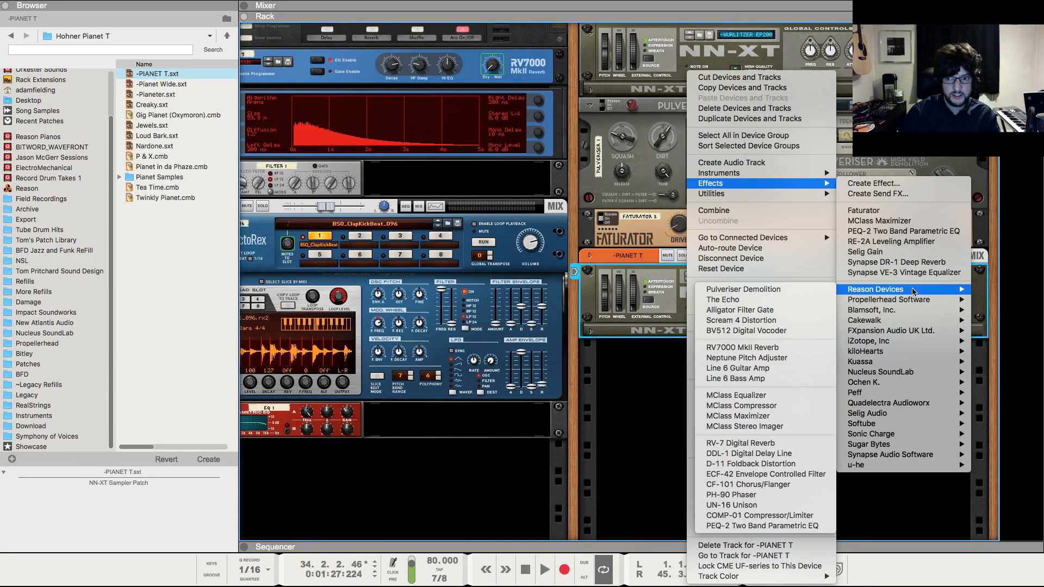
pyautogui.click(769, 298)
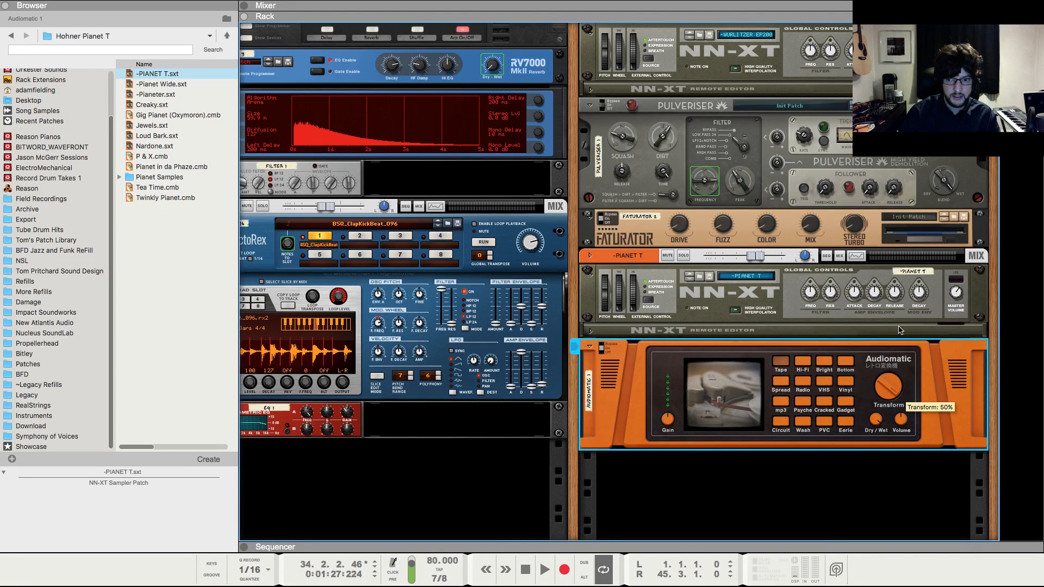
pyautogui.moveTo(889, 391); pyautogui.dragTo(895, 355)
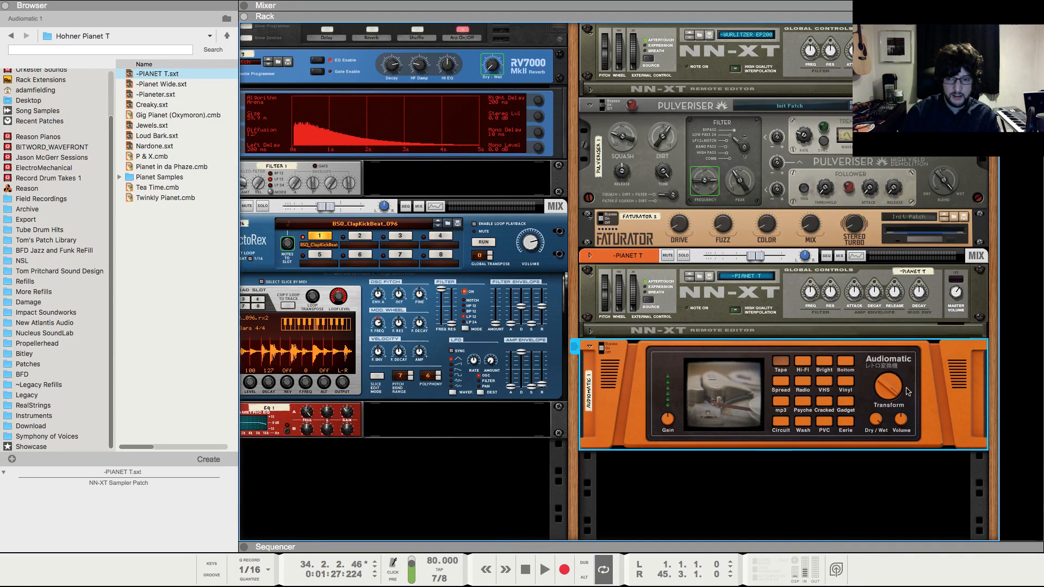
# - Expand the -PIANET T NN-XT's remote editor and set LFO 2's rate to 1.9 Hz for all zones
pyautogui.click(591, 331)
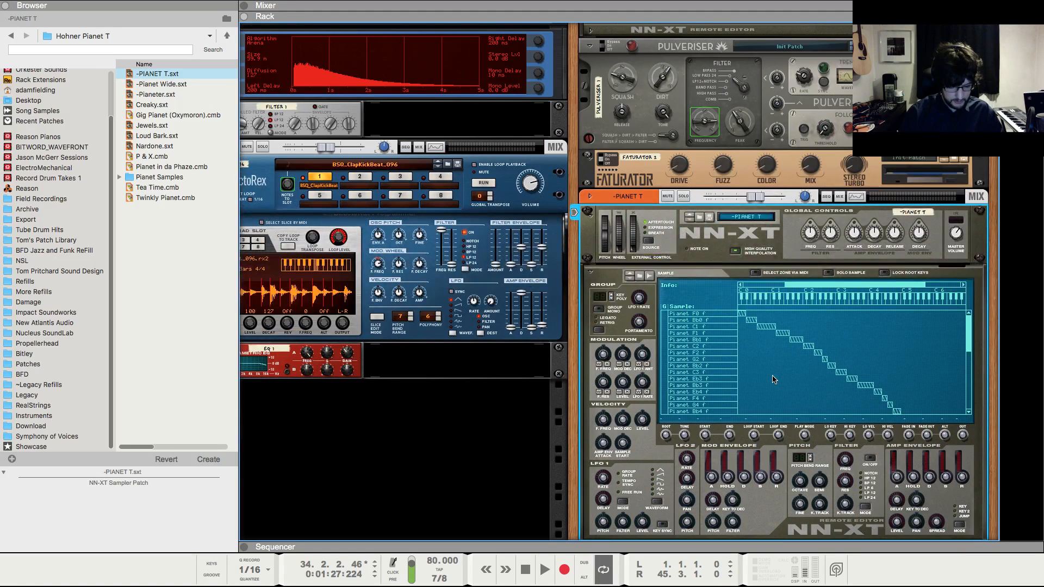
pyautogui.scroll(-1, 751, 435)
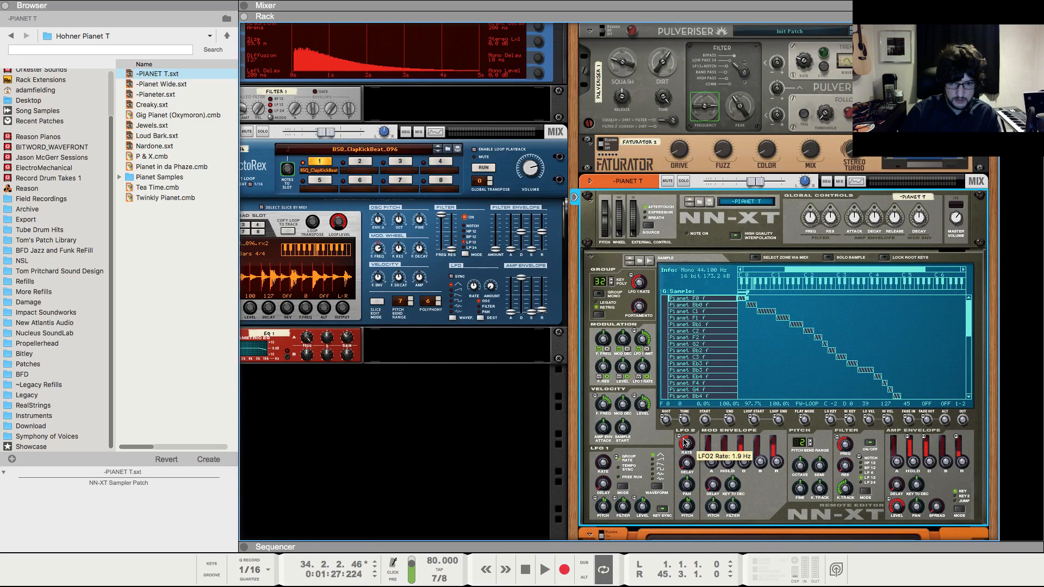
# - Solo the -PIANET T track and audition its notes from bar 33 with the NN-XT remote editor in view
pyautogui.press('F7')
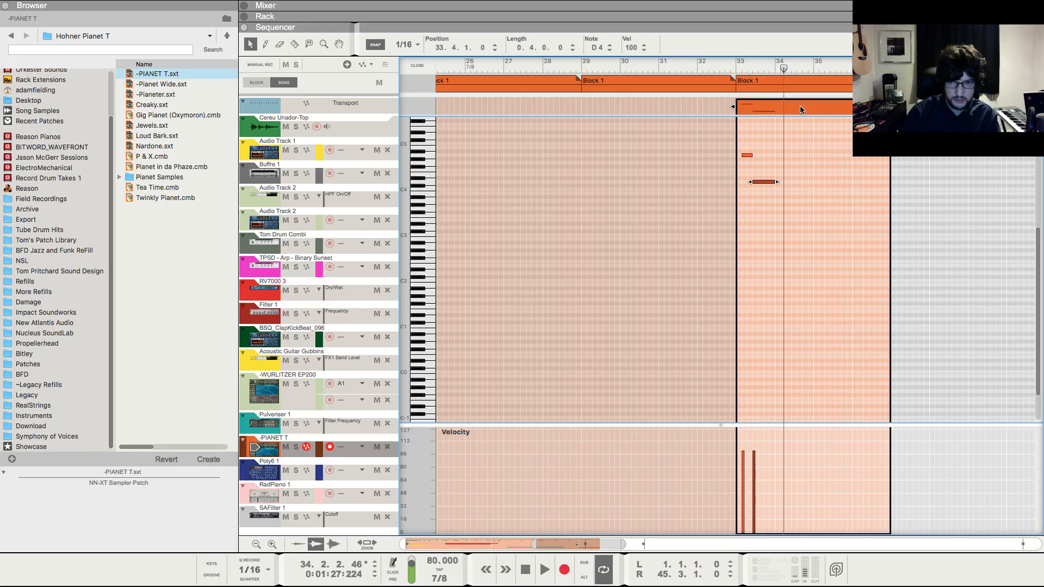
pyautogui.click(736, 63)
pyautogui.press('space')
pyautogui.click(296, 447)
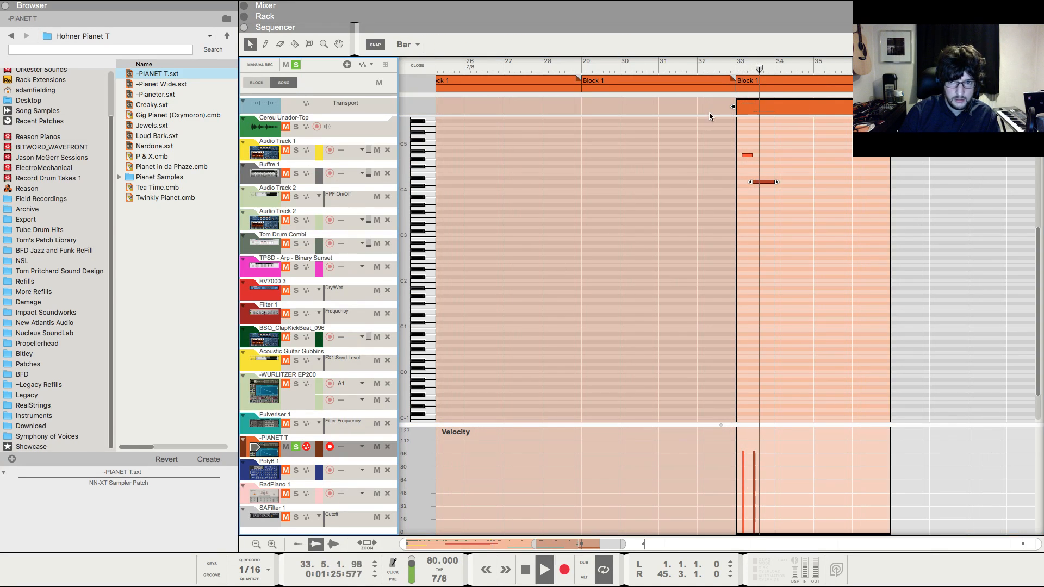
pyautogui.press('F6')
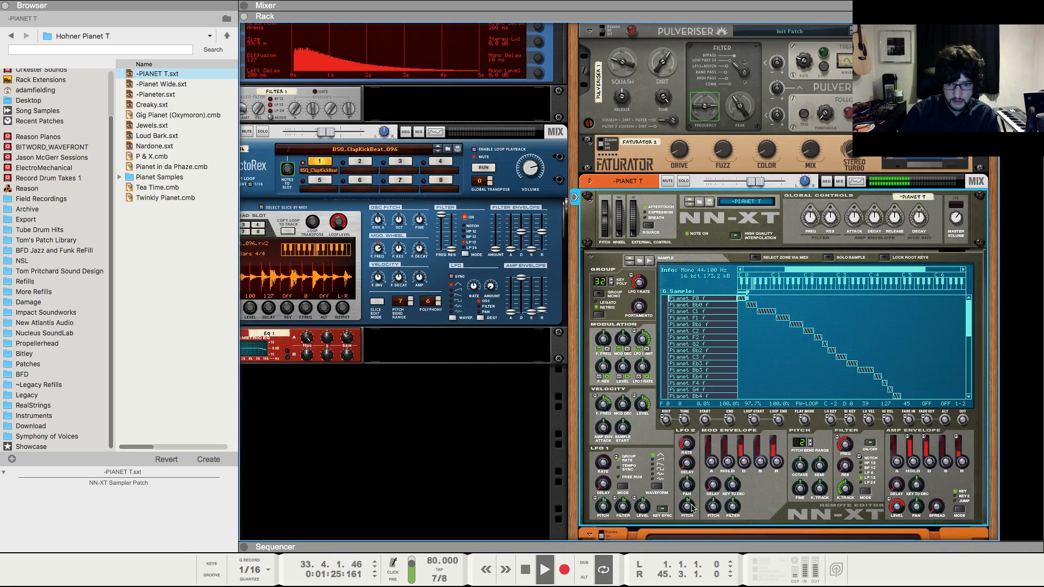
pyautogui.moveTo(691, 508)
pyautogui.press('space')
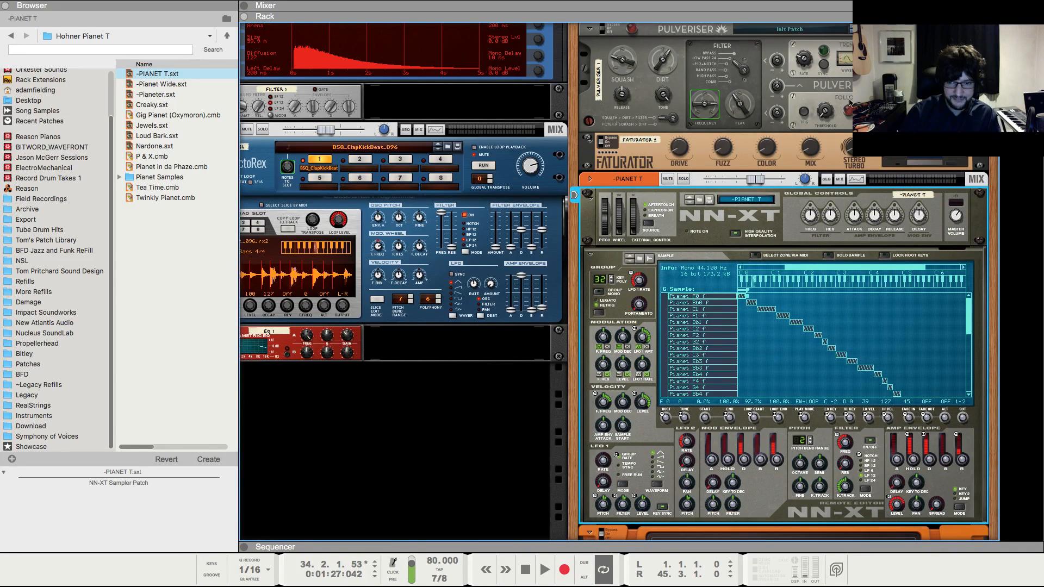
# - Set the NN-XT's LFO 2 rate to 1.1 Hz while replaying the soloed Pianet part from bar 33
pyautogui.press('F8')
pyautogui.press('F7')
pyautogui.click(732, 63)
pyautogui.press('space')
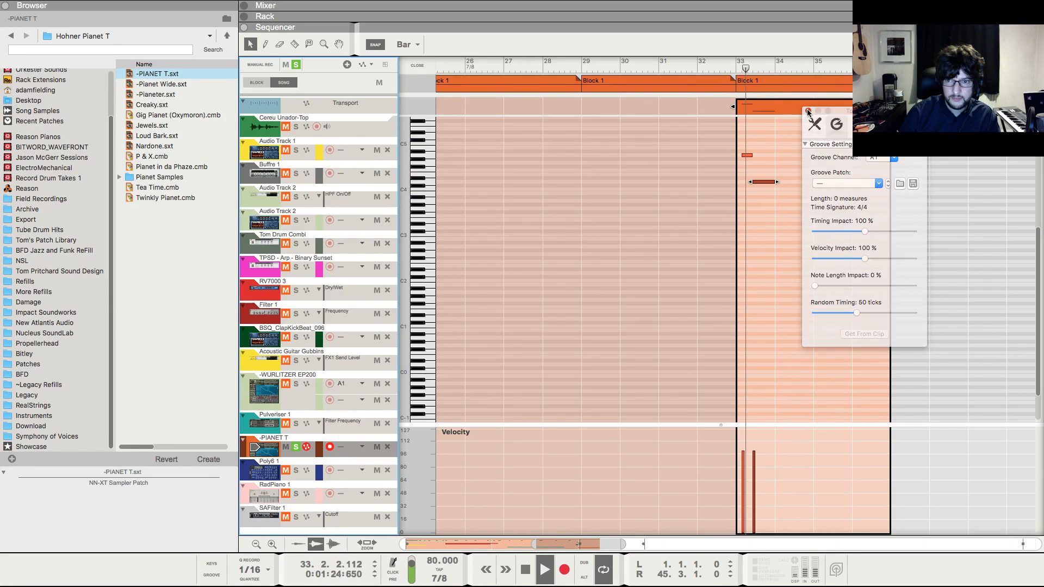
pyautogui.press('F8')
pyautogui.press('F6')
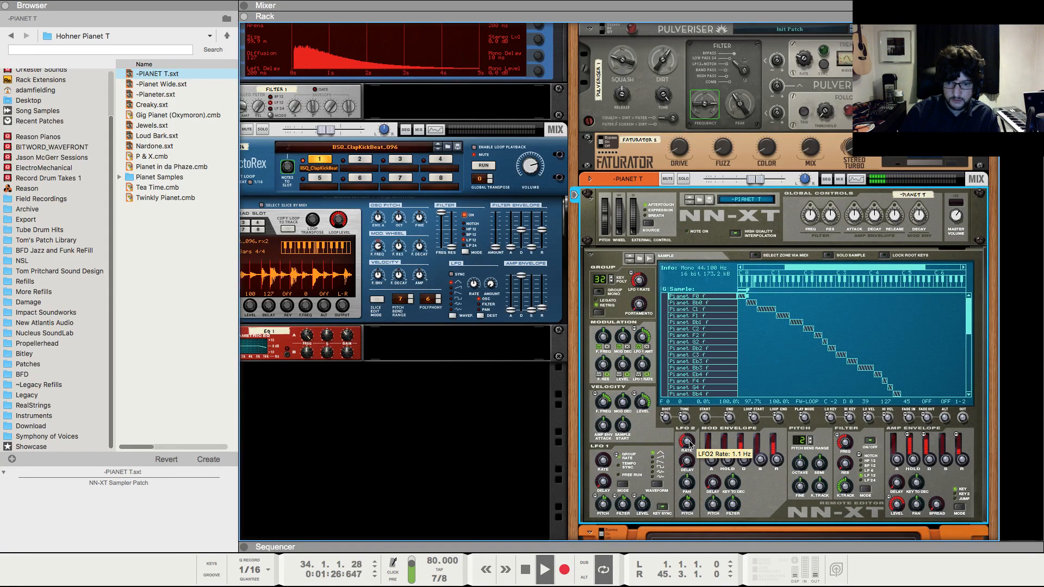
pyautogui.press('F7')
pyautogui.press('space')
pyautogui.press('F6')
pyautogui.press('space')
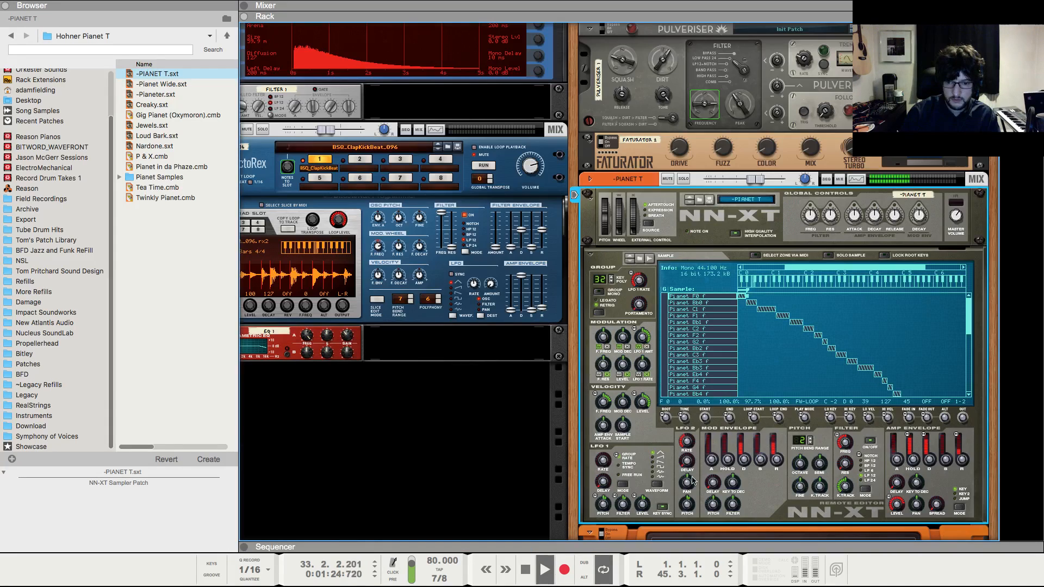
pyautogui.press('space')
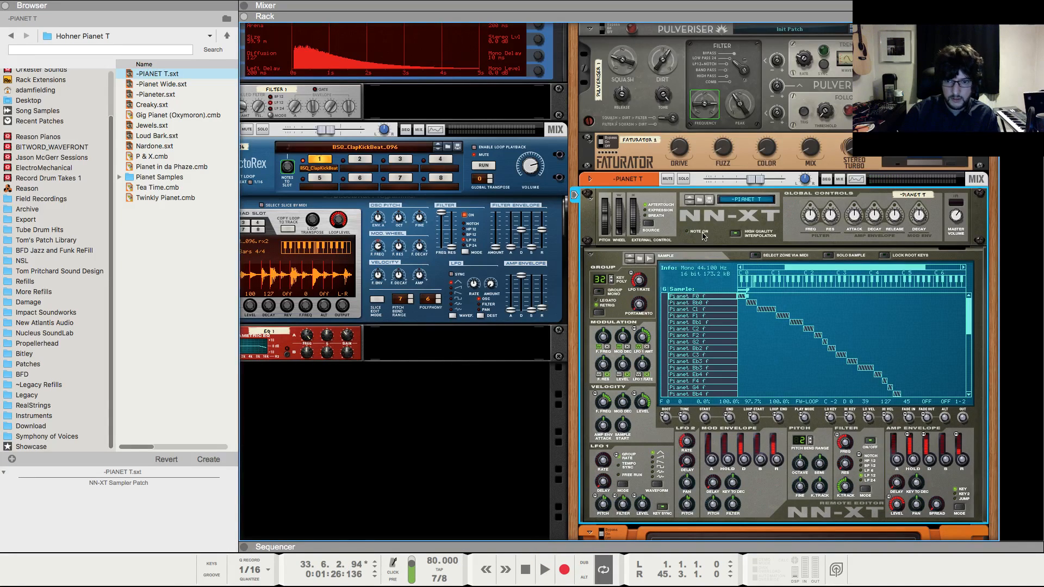
# - Clear the solo on the -PIANET T track and collapse the NN-XT's remote editor
pyautogui.press('F7')
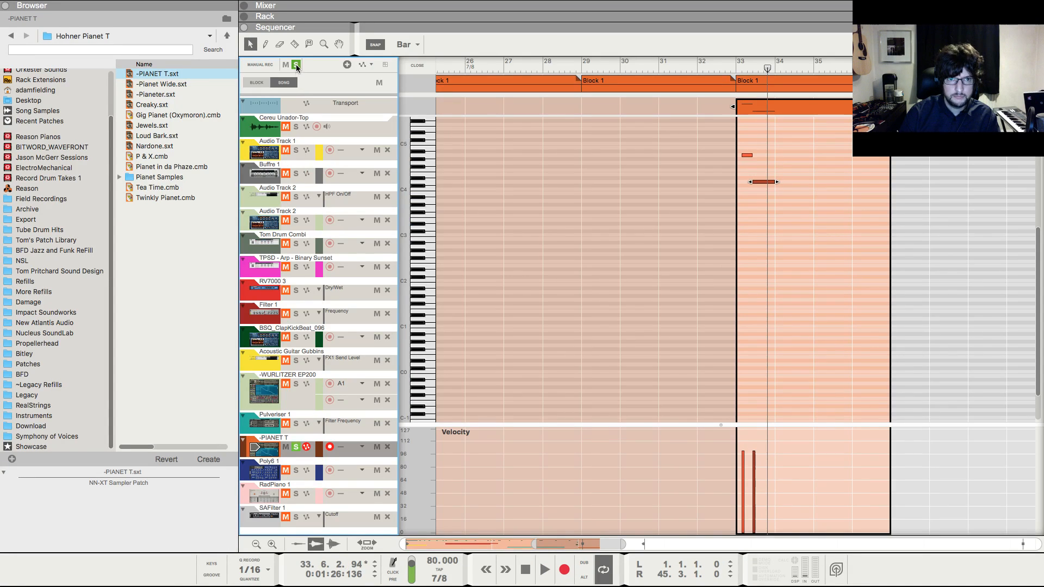
pyautogui.press('F6')
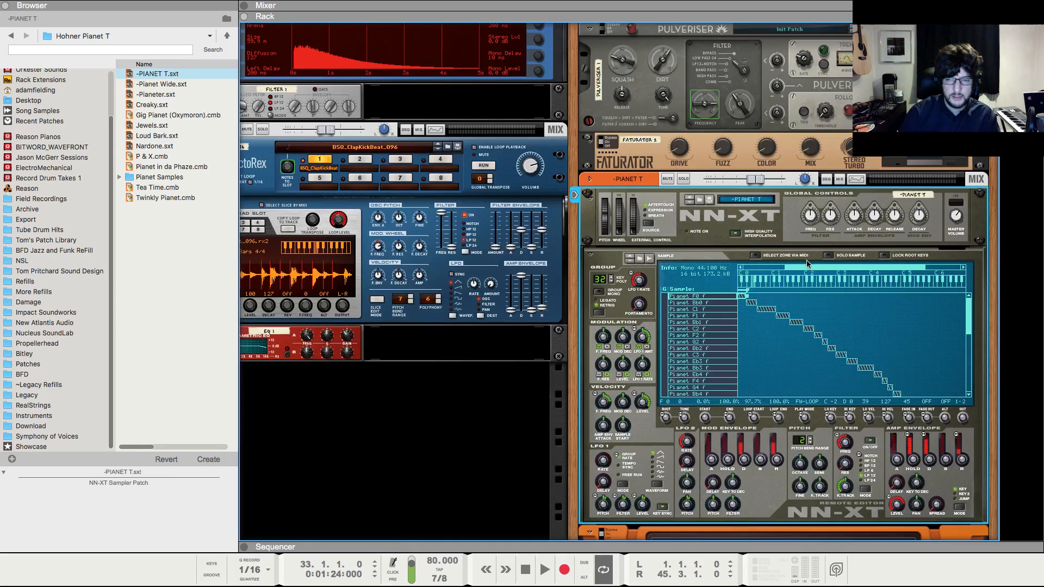
pyautogui.click(594, 256)
# - Add a Synapse DR-1 Deep Reverb after the Audiomatic and set its Dry/Wet to 58%
pyautogui.rightClick(646, 351)
pyautogui.moveTo(655, 411)
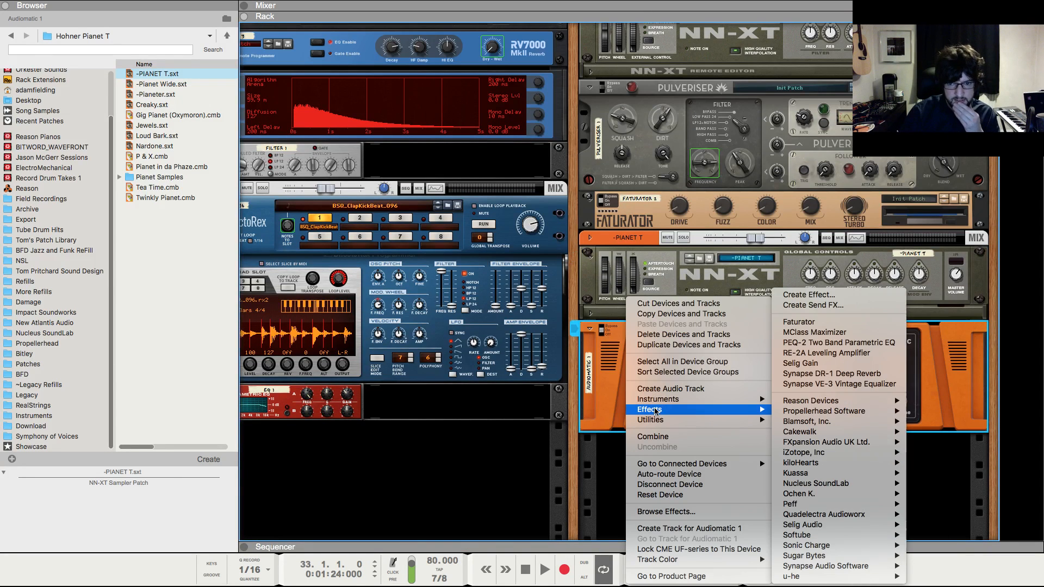
pyautogui.moveTo(879, 569)
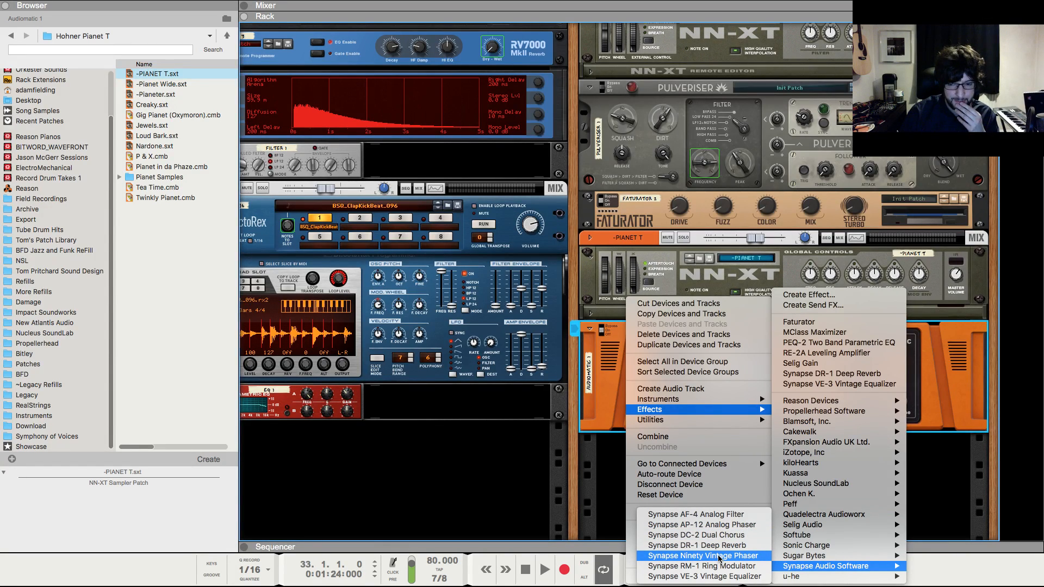
pyautogui.click(704, 545)
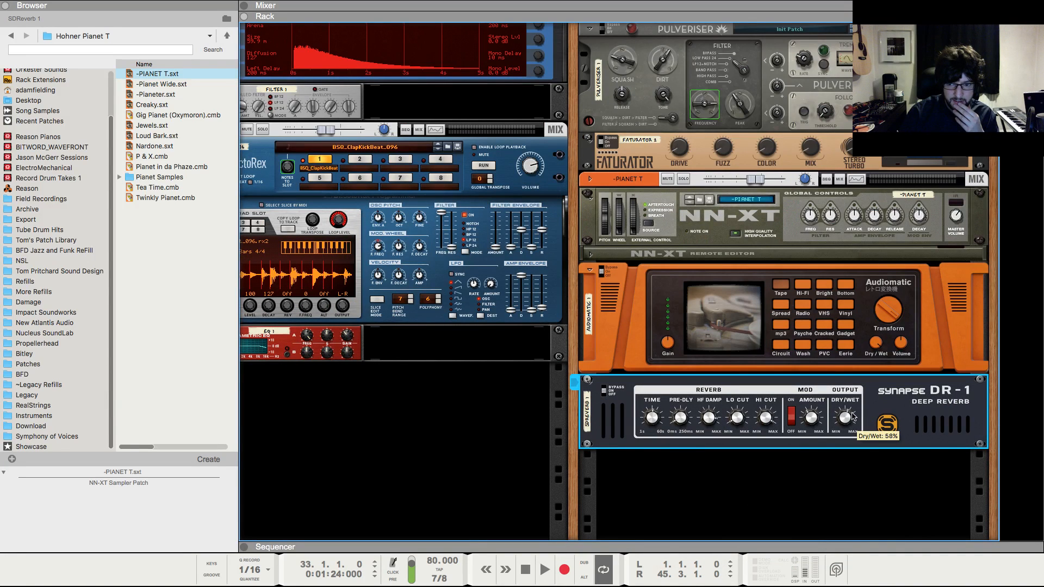
# - Play from just before bar 33 and set the -PIANET T channel's level to -0.72 dB in the mixer
pyautogui.press('F7')
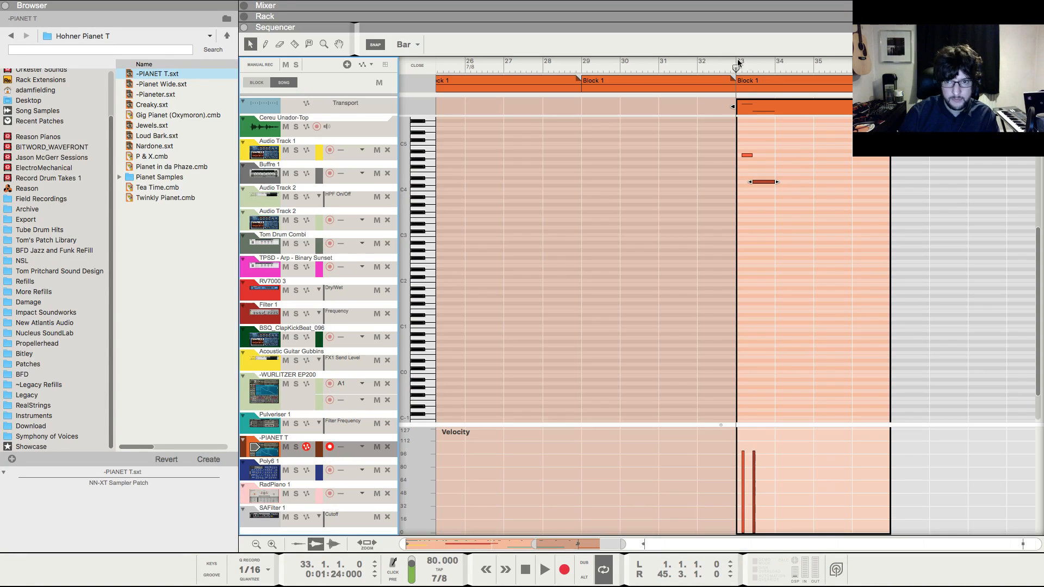
pyautogui.click(709, 64)
pyautogui.press('space')
pyautogui.press('F5')
pyautogui.scroll(-4, 902, 435)
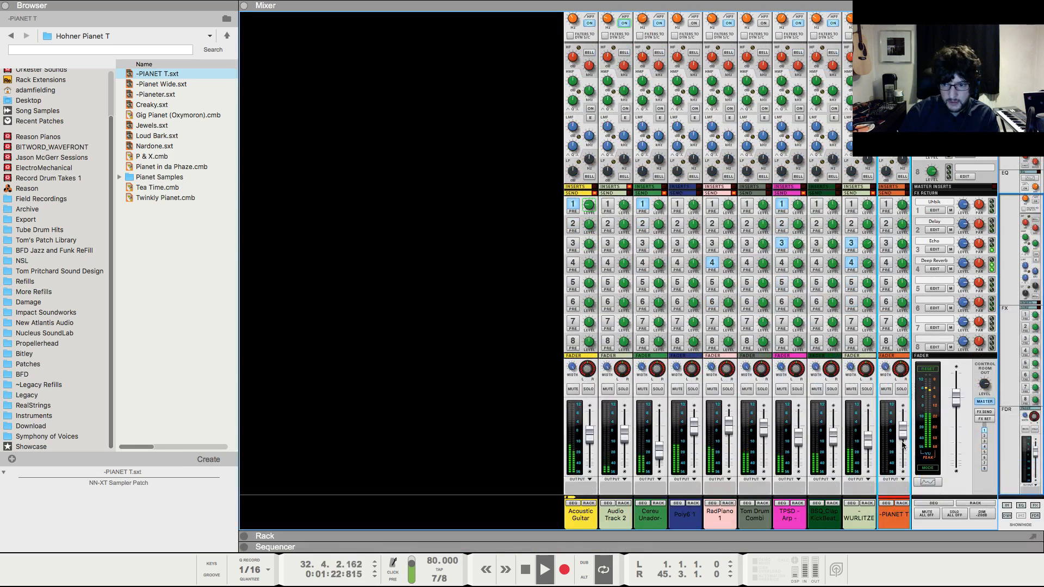
pyautogui.moveTo(902, 445); pyautogui.dragTo(903, 434)
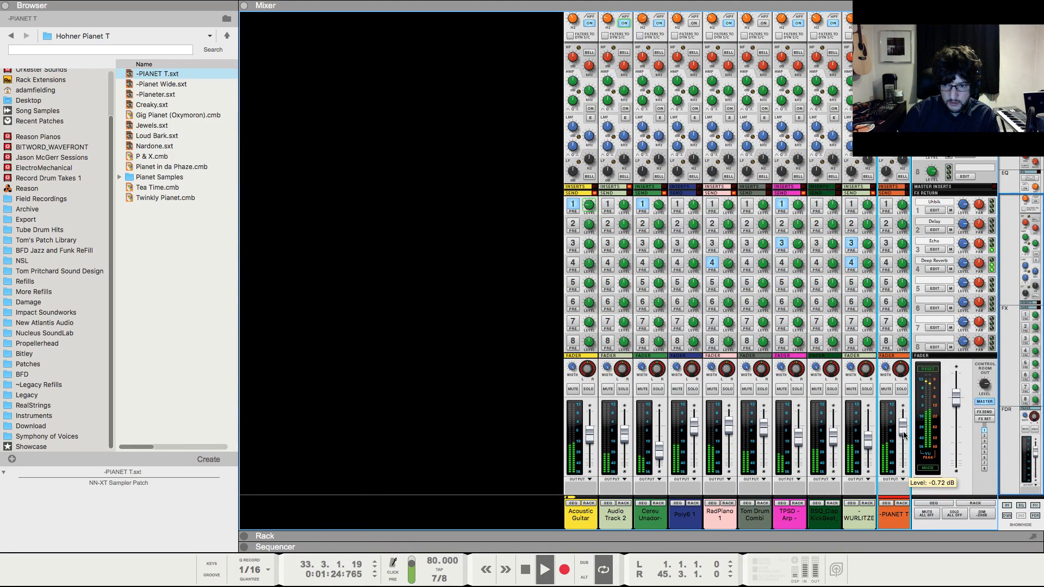
# - Move the first note of the Pianet clip at bar 33 up to B4 and play the phrase
pyautogui.press('F7')
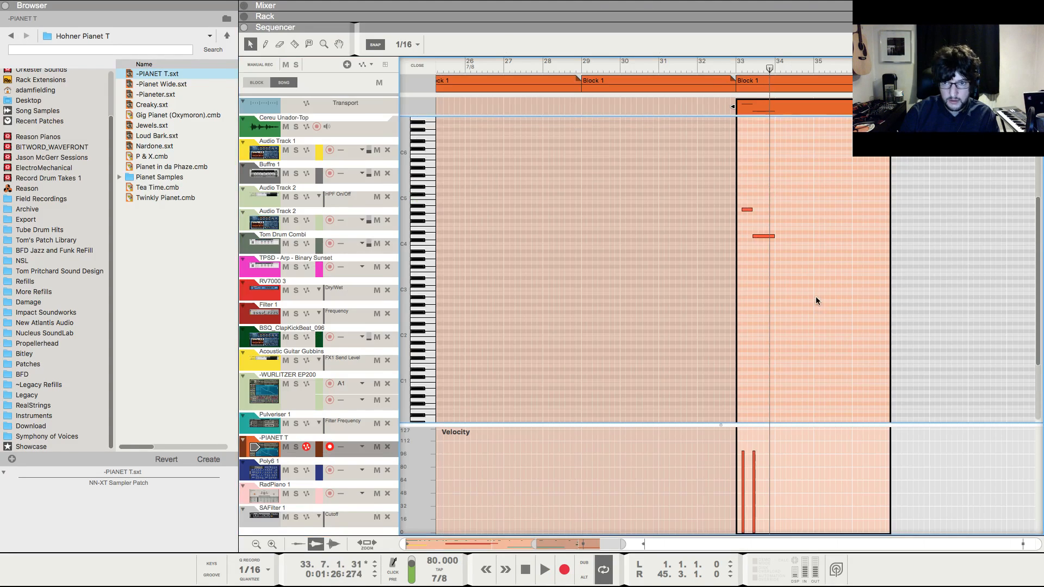
pyautogui.press('space')
pyautogui.moveTo(749, 211); pyautogui.dragTo(750, 203)
pyautogui.press('space')
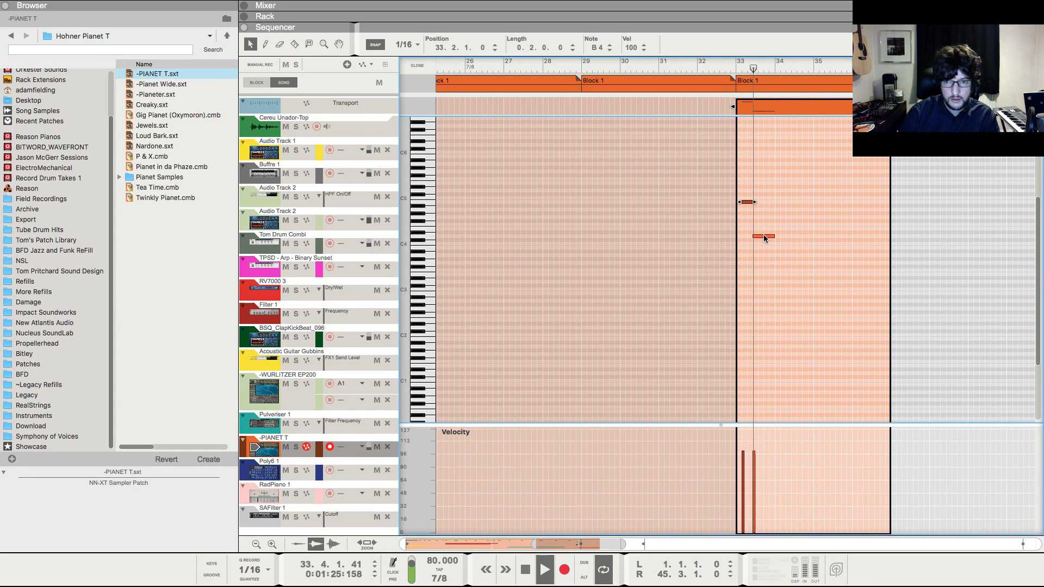
# - Draw a B3 note with a length of 0.3.1.0 at the start of bar 34 in the Pianet clip
pyautogui.press('h')
pyautogui.press('h')
pyautogui.press('h')
pyautogui.press('h')
pyautogui.press('h')
pyautogui.press('h')
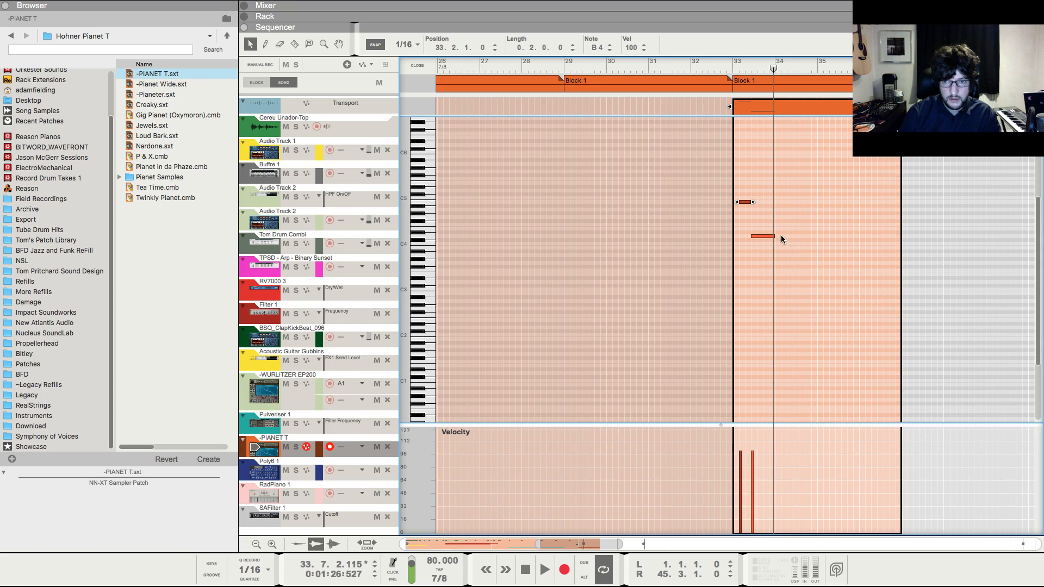
pyautogui.keyDown('super'); pyautogui.click(780, 255); pyautogui.keyUp('super')
pyautogui.moveTo(794, 256); pyautogui.dragTo(792, 251)
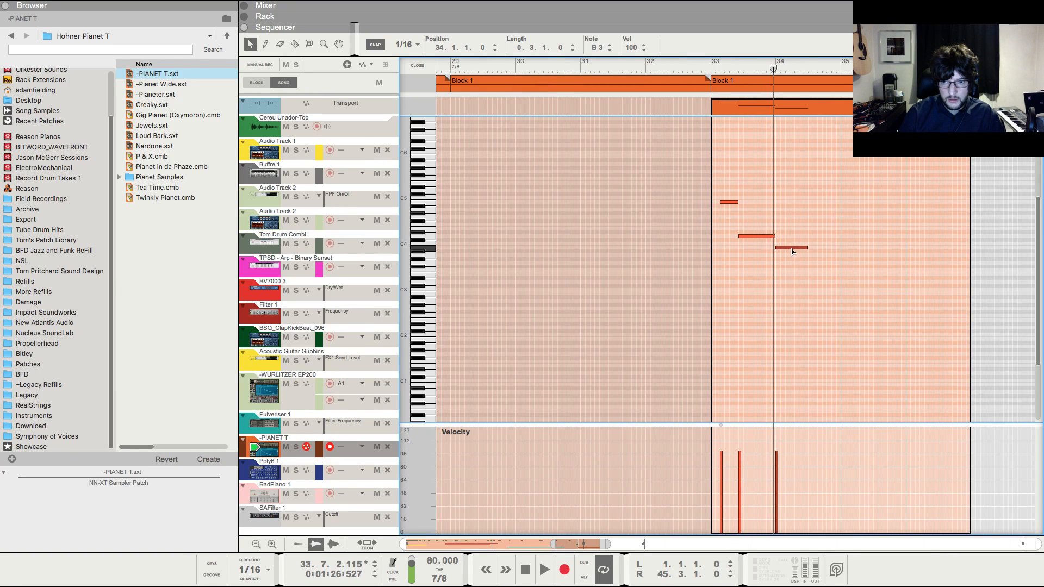
# - Play the phrase from just before bar 33 and lengthen the B3 note in bar 34 to 0.5.1.0
pyautogui.click(704, 71)
pyautogui.press('space')
pyautogui.moveTo(783, 187); pyautogui.dragTo(824, 248)
pyautogui.click(824, 205)
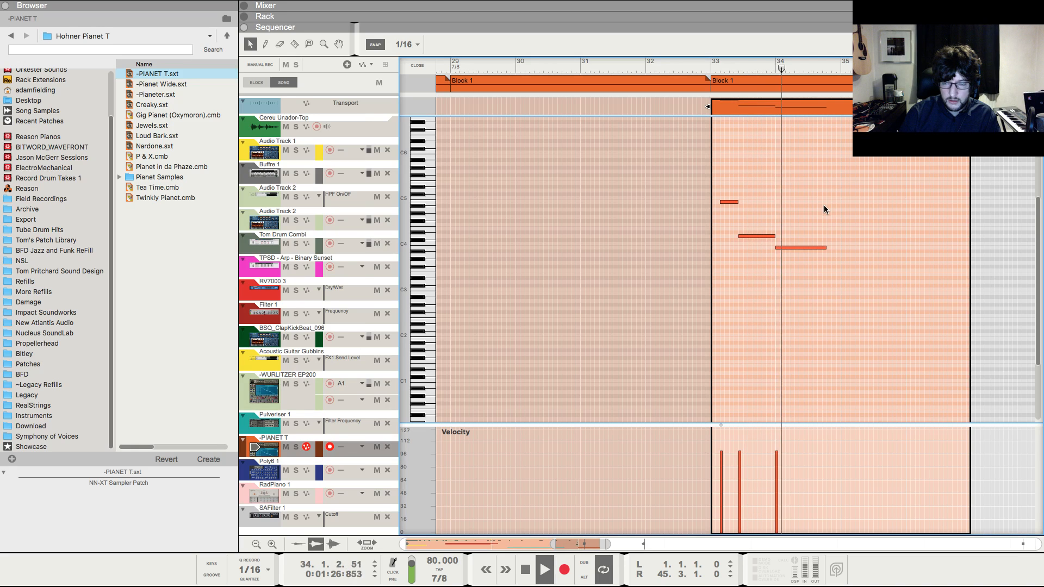
pyautogui.press('space')
pyautogui.click(815, 248)
pyautogui.press('h')
pyautogui.press('h')
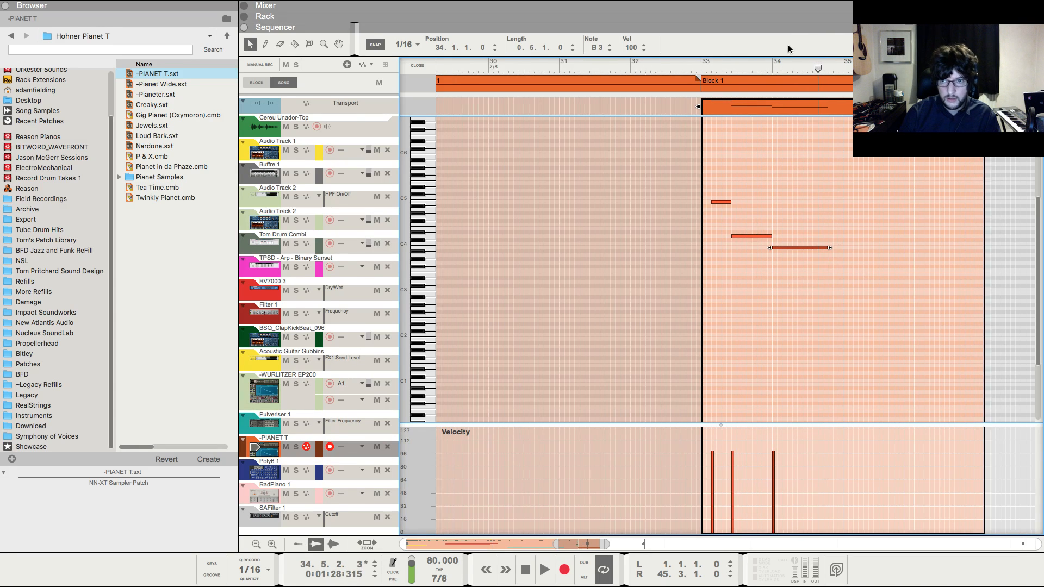
# - Trim the B3 note to end at 34.4.1.0 and draw an F#4 note, 0.4.0.0 long, starting there
pyautogui.click(762, 70)
pyautogui.press('space')
pyautogui.press('h')
pyautogui.click(826, 234)
pyautogui.click(824, 248)
pyautogui.press('h')
pyautogui.press('h')
pyautogui.press('h')
pyautogui.press('h')
pyautogui.press('space')
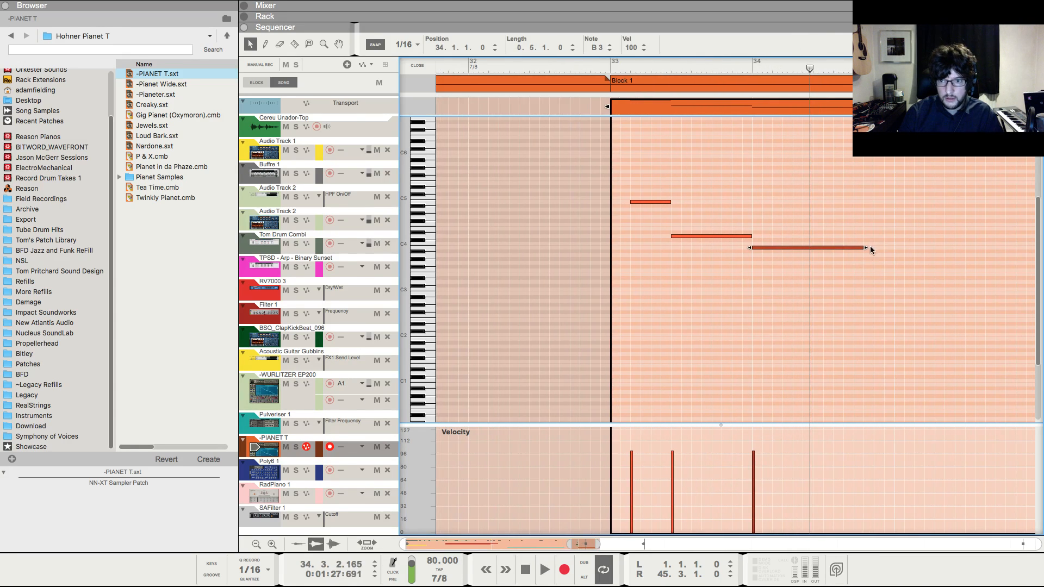
pyautogui.moveTo(820, 228); pyautogui.dragTo(881, 223)
# - Play from bar 33 and set the -PIANET T channel's level to -0.36 dB in the mixer
pyautogui.press('space')
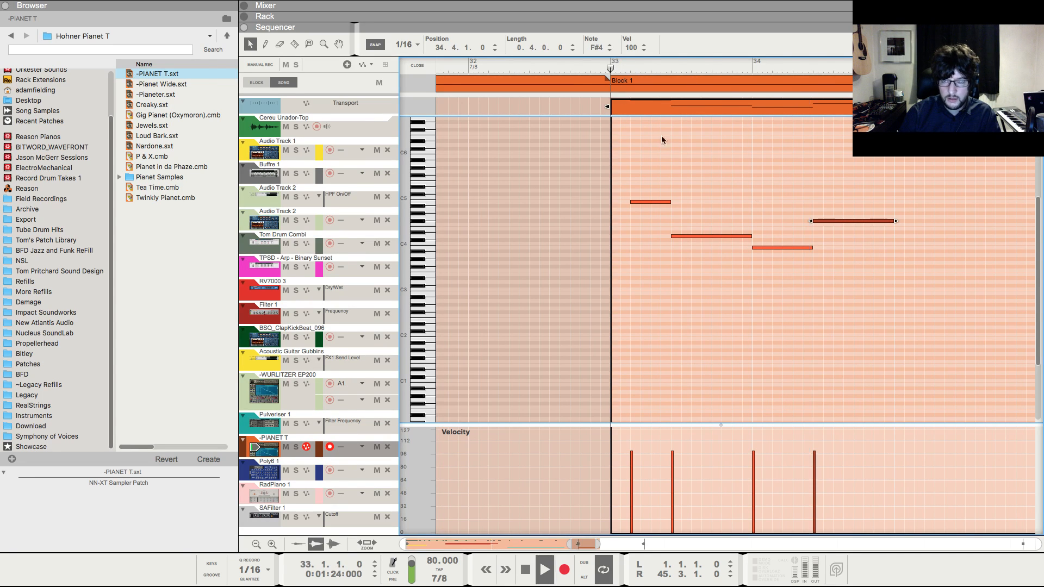
pyautogui.press('F5')
pyautogui.scroll(5, 894, 185)
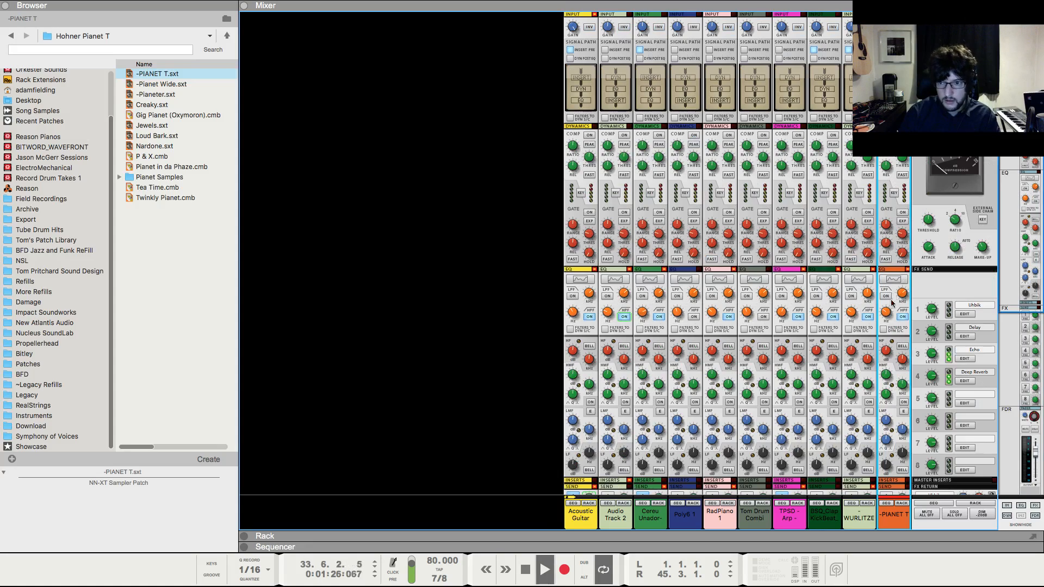
pyautogui.scroll(-5, 894, 305)
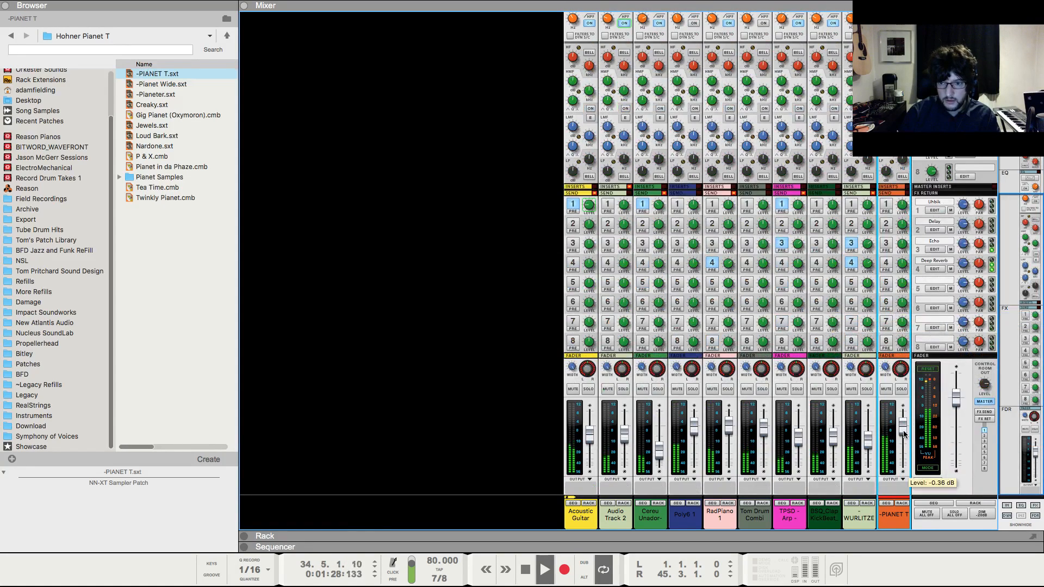
# - Stop playback, leave the Pianet clip's note editing and enable the Echo send (3) on the -PIANET T mixer channel
pyautogui.press('F7')
pyautogui.click(381, 64)
pyautogui.press('space')
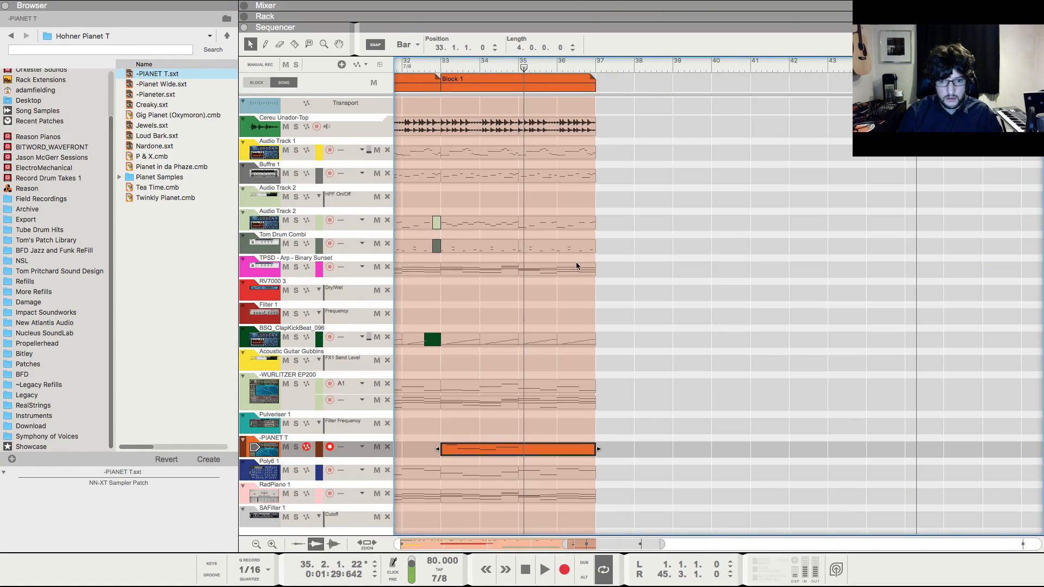
pyautogui.press('g')
pyautogui.press('g')
pyautogui.press('F5')
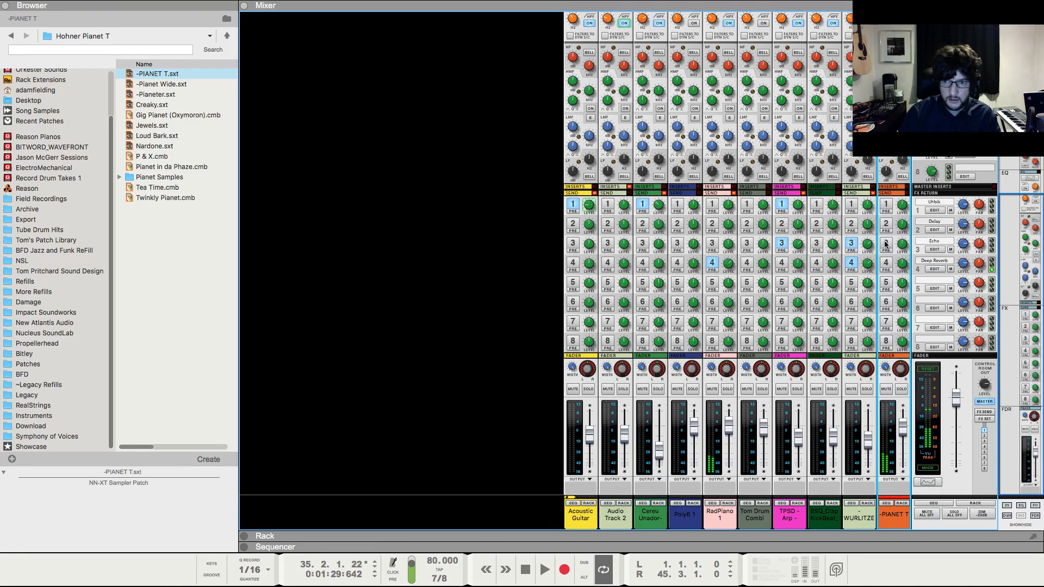
pyautogui.click(885, 244)
pyautogui.press('F7')
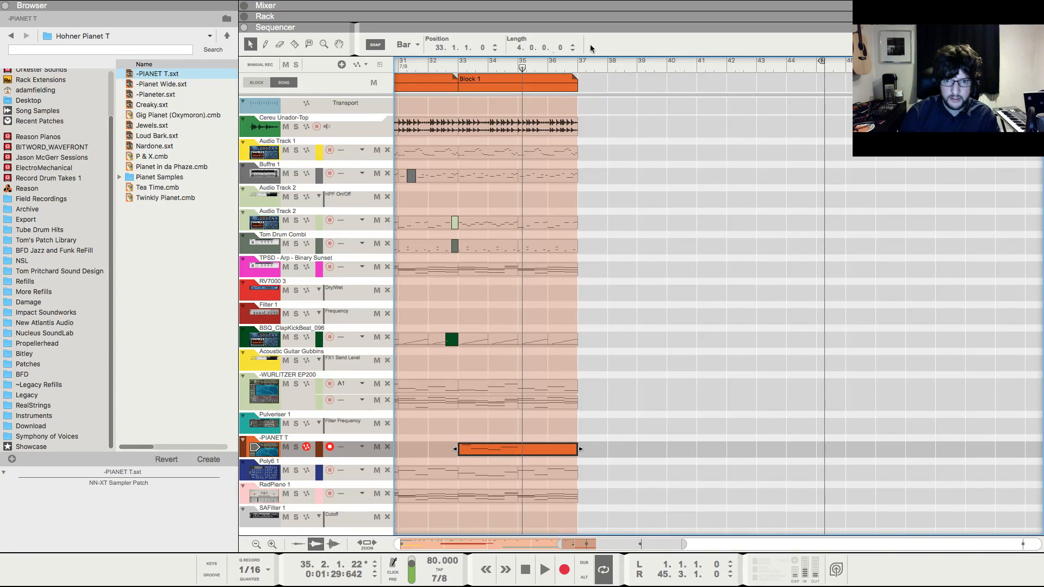
pyautogui.click(456, 66)
pyautogui.press('space')
pyautogui.press('F6')
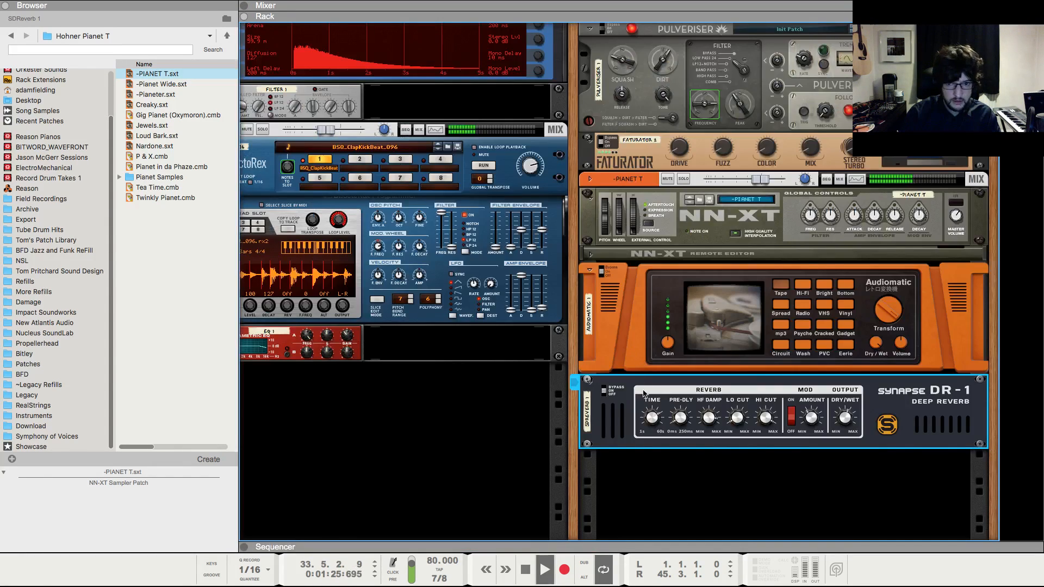
pyautogui.click(457, 417)
pyautogui.scroll(3, 477, 436)
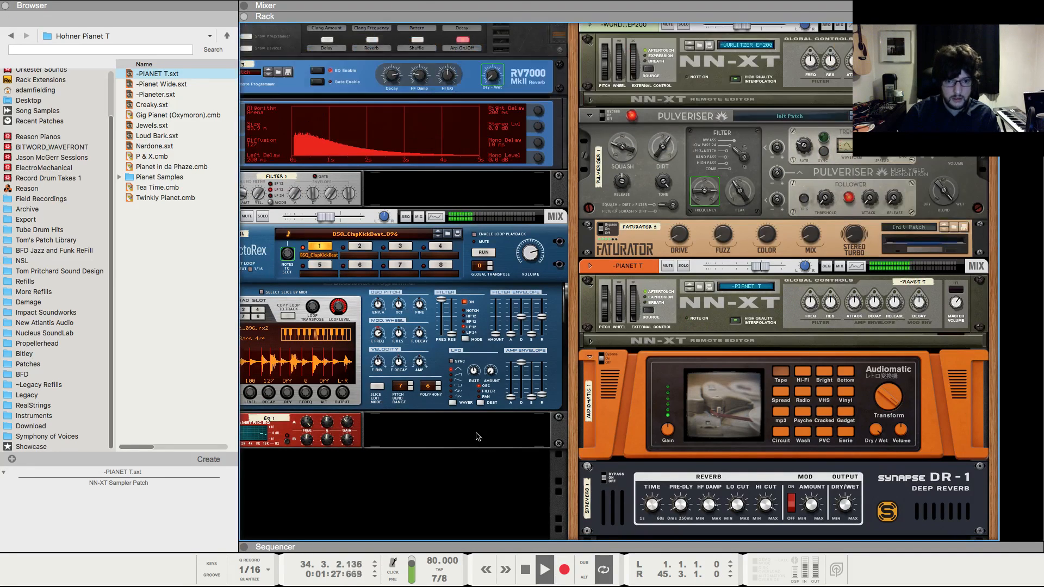
pyautogui.press('F7')
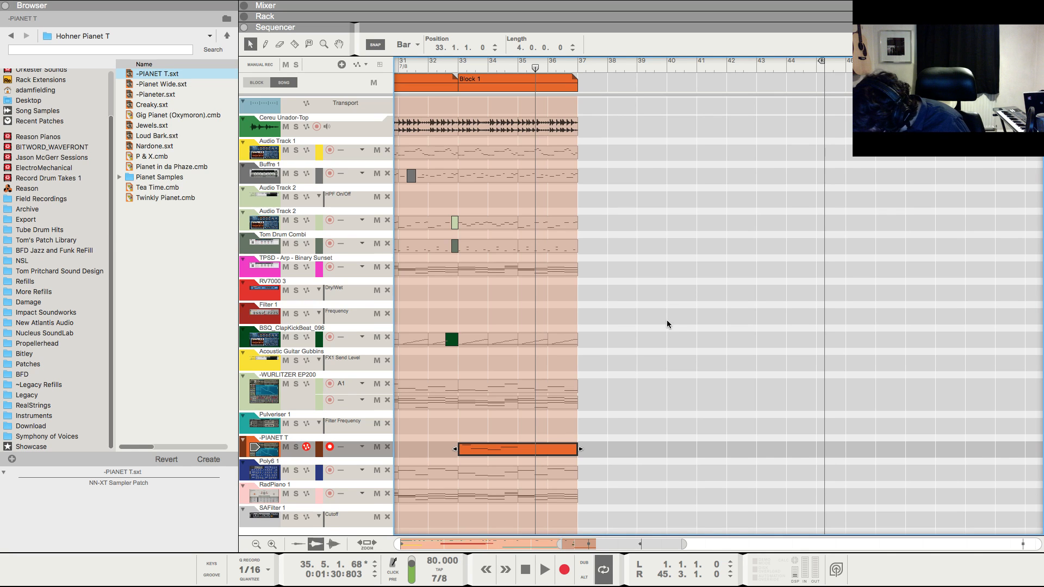
pyautogui.press('F6')
pyautogui.press('F7')
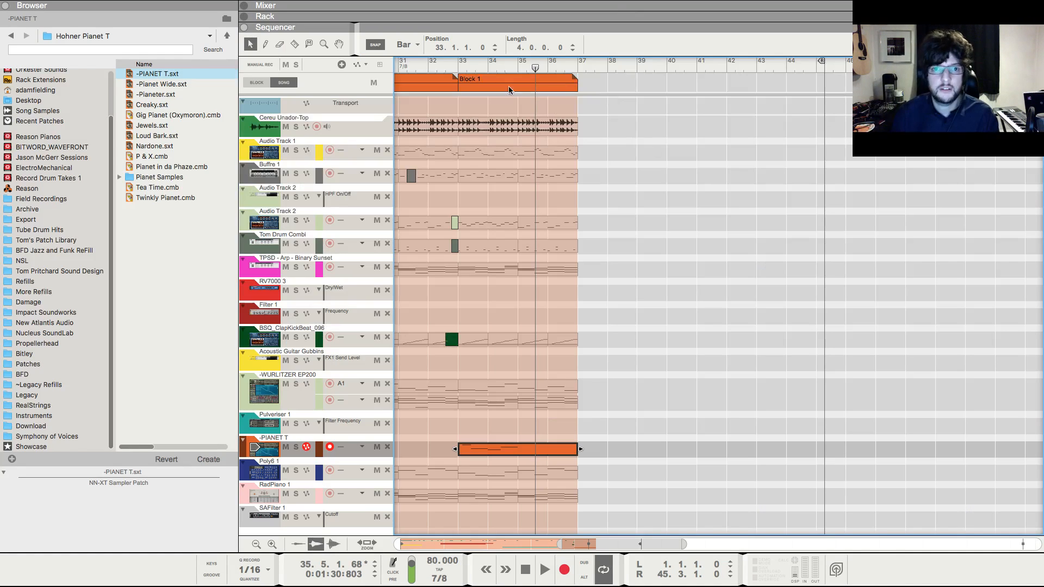
# - Replay from bar 33, open the Pianet clip and draw a one-bar D4 note at the start of bar 35
pyautogui.click(461, 64)
pyautogui.press('space')
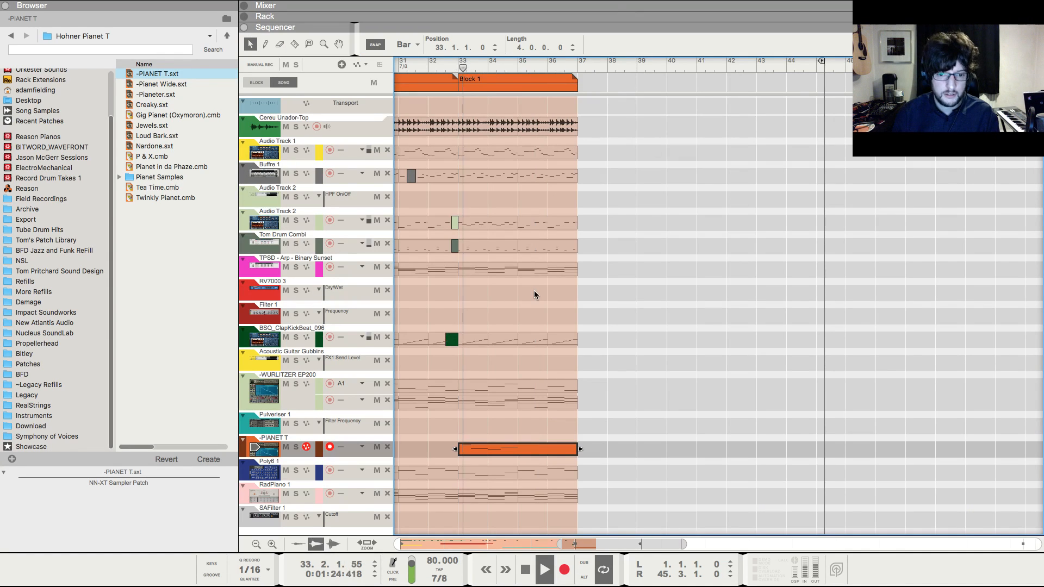
pyautogui.doubleClick(537, 450)
pyautogui.press('g')
pyautogui.press('g')
pyautogui.press('g')
pyautogui.press('g')
pyautogui.press('g')
pyautogui.press('g')
pyautogui.press('g')
pyautogui.press('g')
pyautogui.press('g')
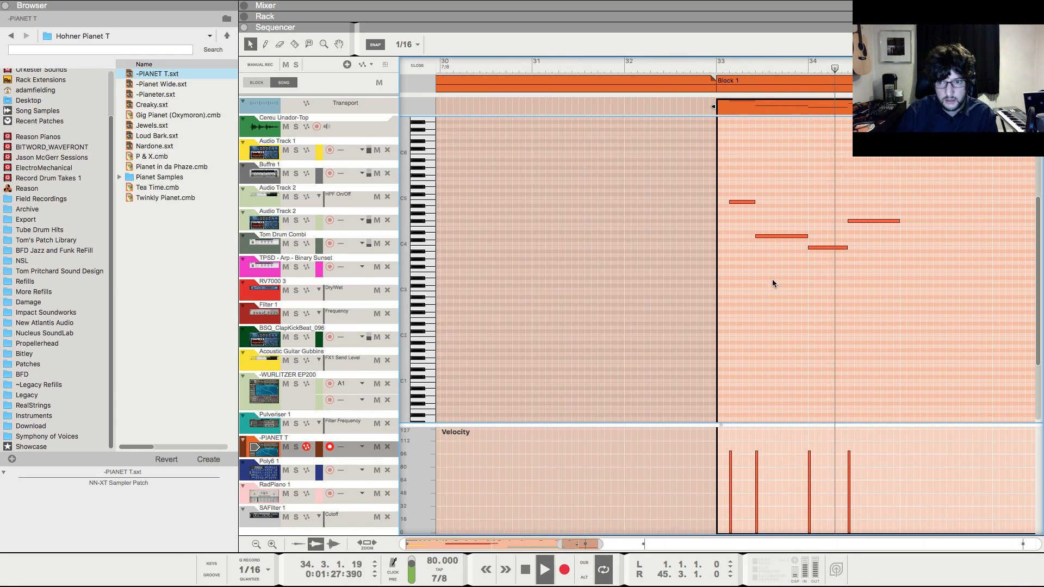
pyautogui.press('g')
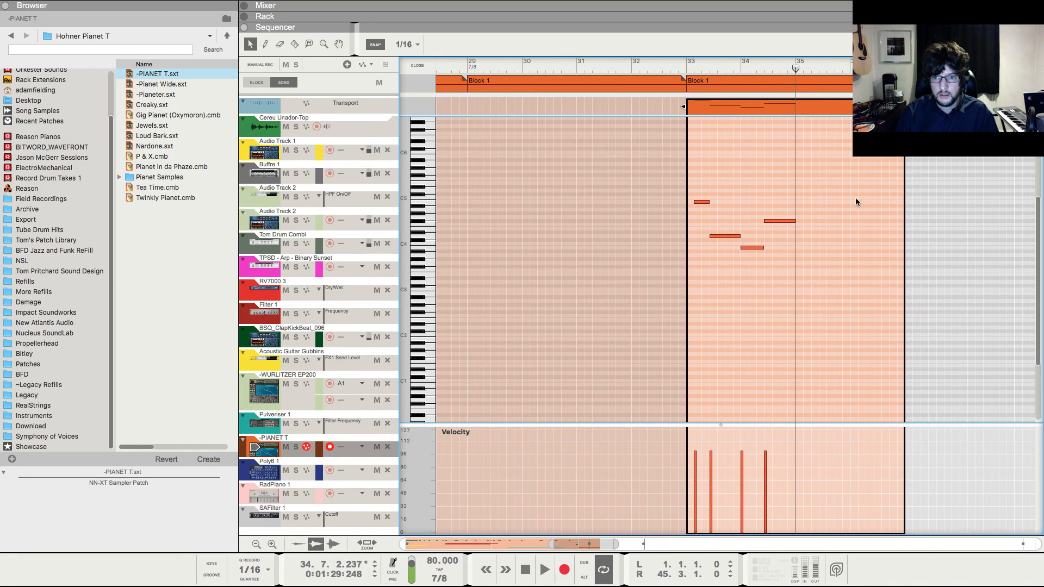
pyautogui.moveTo(799, 247)
pyautogui.mouseDown()
pyautogui.moveTo(849, 248)
pyautogui.moveTo(835, 250)
pyautogui.mouseUp()
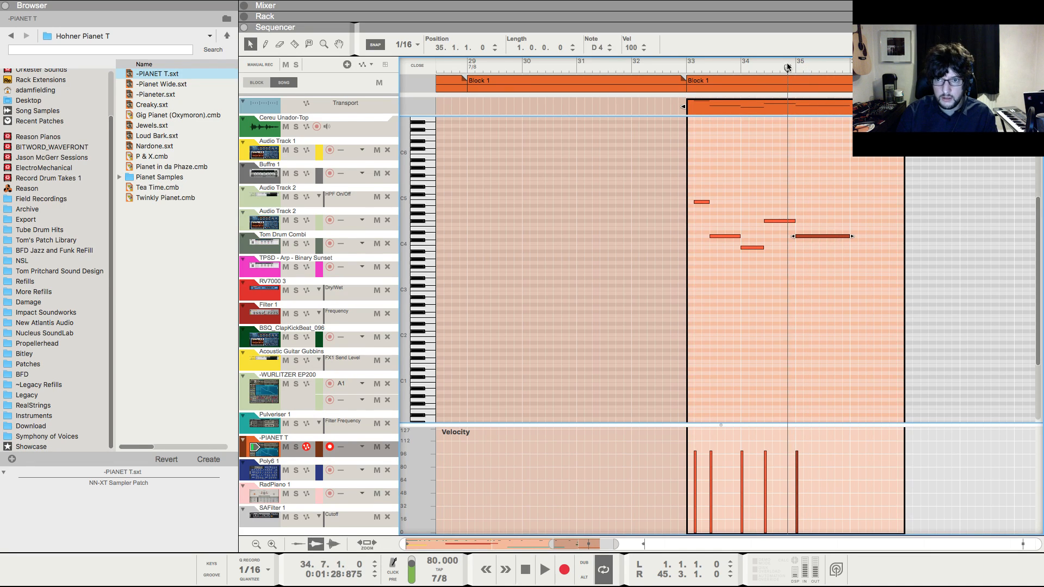
# - Listen to the new bar 35 note, replay the phrase from bar 33 and leave the Pianet clip's note editing
pyautogui.press('h')
pyautogui.press('g')
pyautogui.press('g')
pyautogui.press('g')
pyautogui.press('g')
pyautogui.press('g')
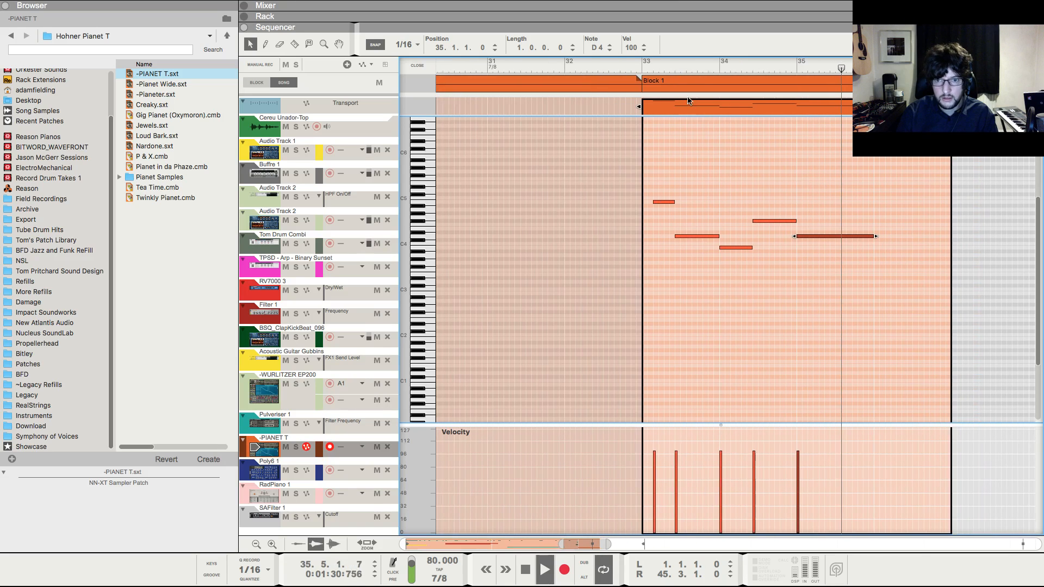
pyautogui.click(683, 68)
pyautogui.click(433, 69)
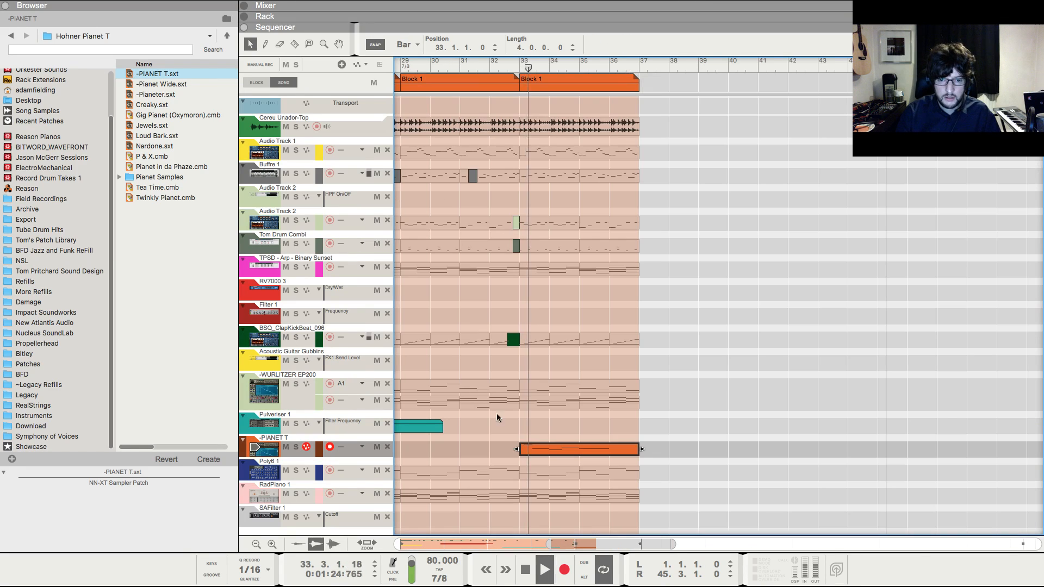
# - Reopen the Pianet clip and place a C#4 note, 0.2.1.0 long, at 36.4.1.0
pyautogui.doubleClick(560, 449)
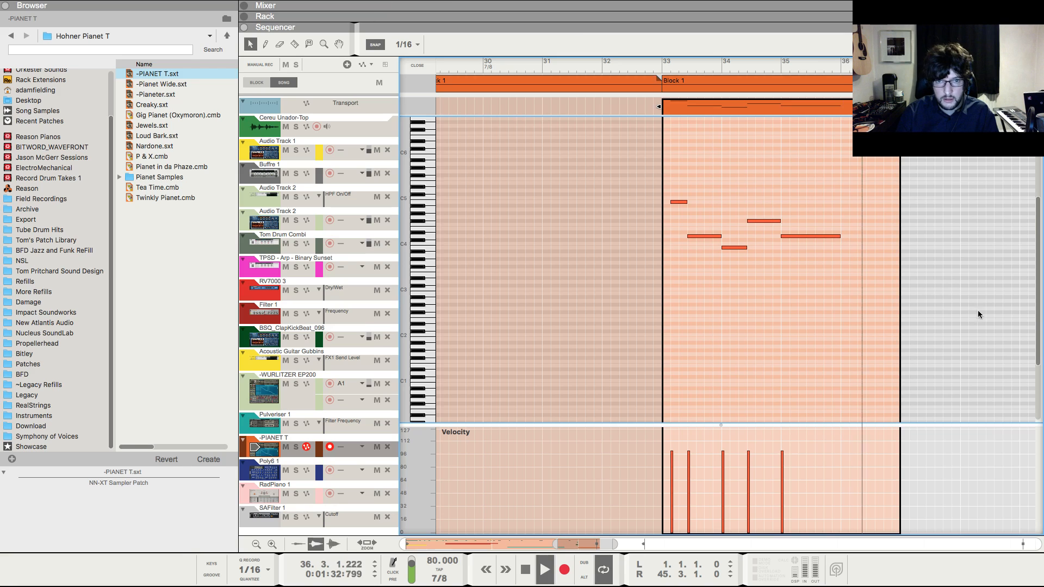
pyautogui.moveTo(876, 240); pyautogui.dragTo(892, 240)
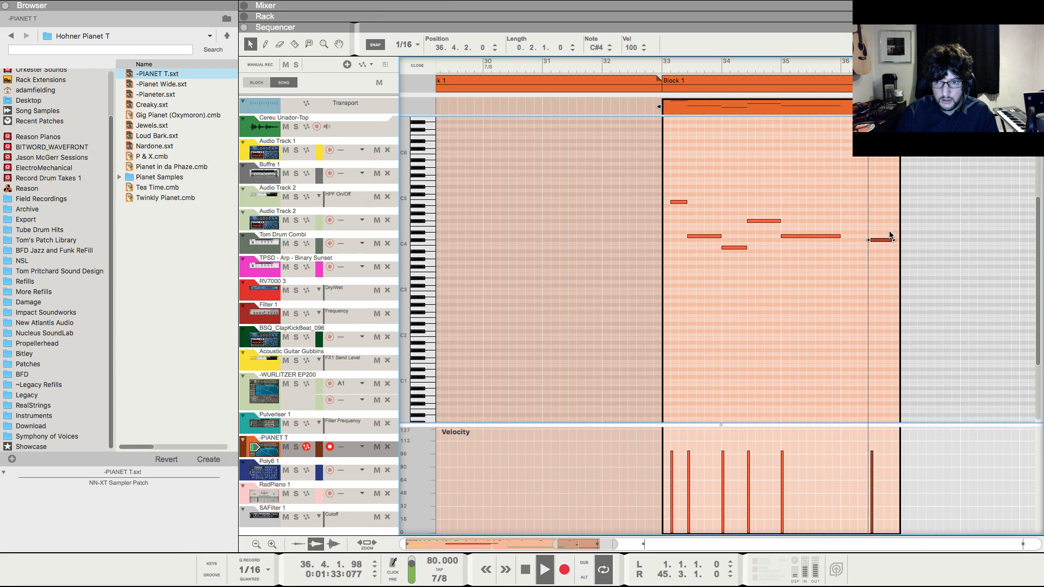
pyautogui.moveTo(863, 62); pyautogui.dragTo(866, 62)
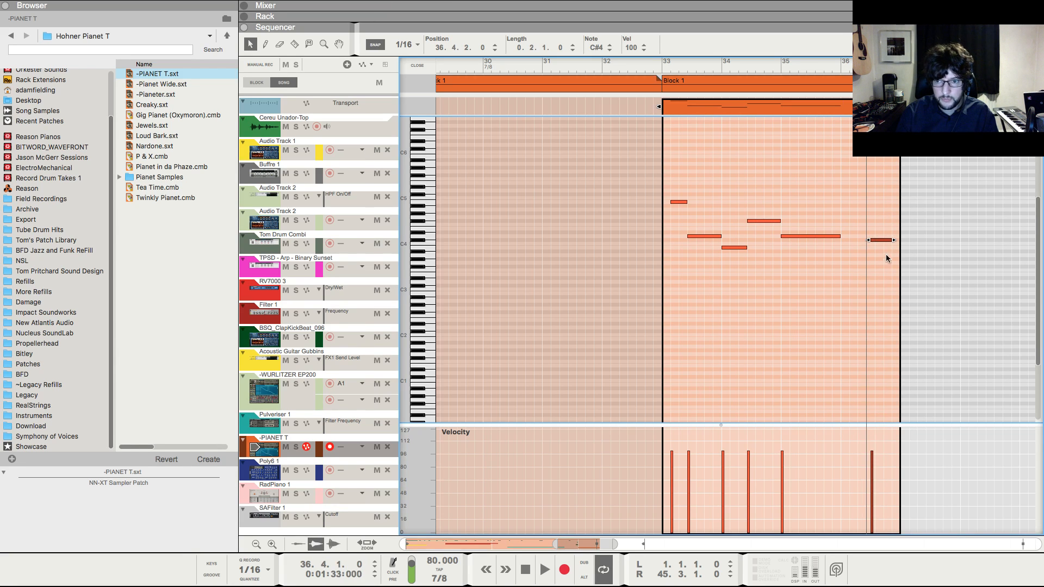
pyautogui.hscroll(-1, 873, 239)
pyautogui.press('space')
pyautogui.press('space')
# - Play the end of the Pianet phrase from 35.7.2.0 to check the closing C#4 note
pyautogui.click(839, 62)
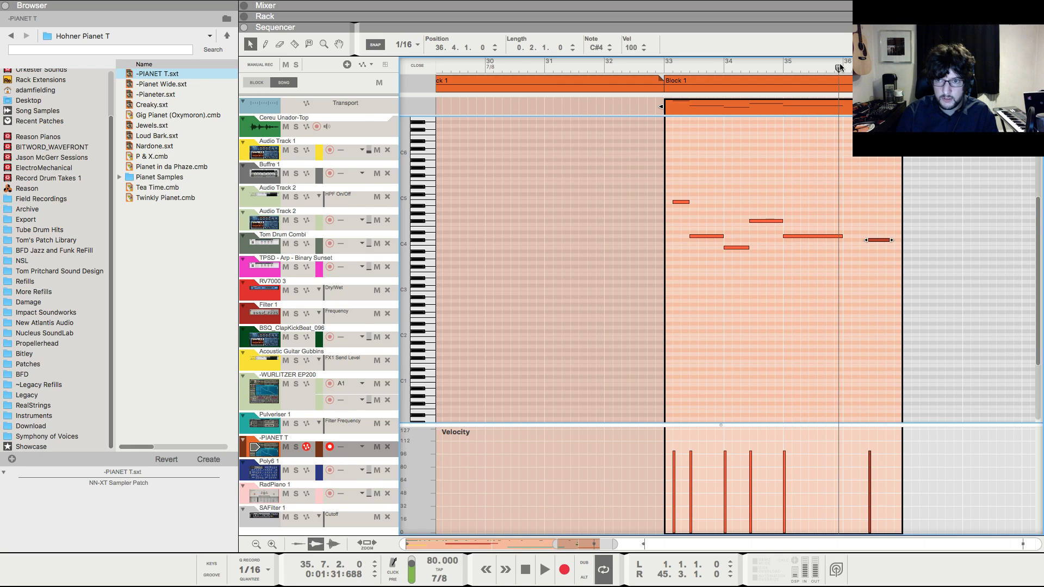
pyautogui.press('space')
pyautogui.scroll(1, 843, 64)
pyautogui.scroll(5, 886, 242)
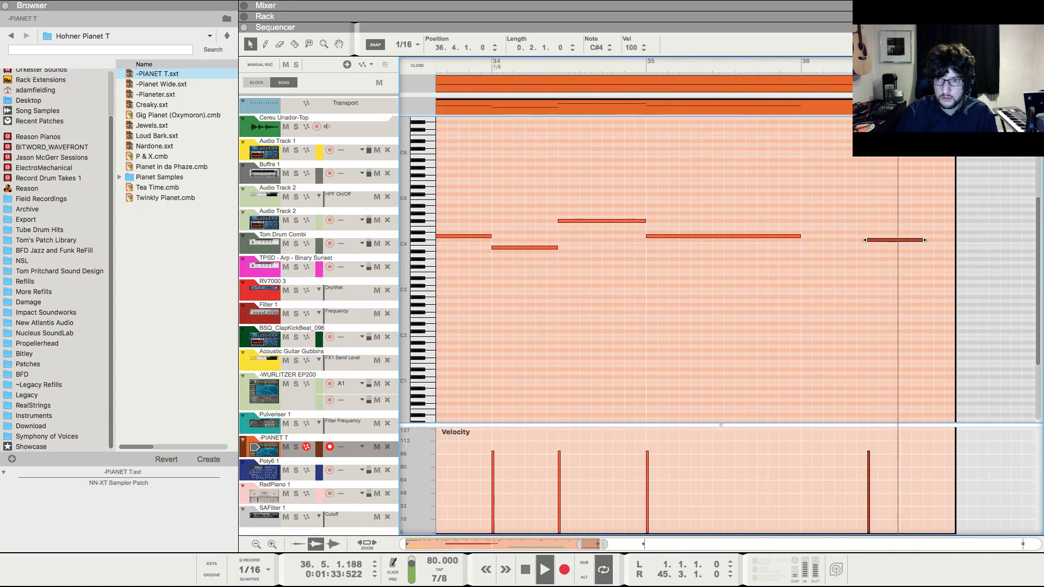
# - Leave the clip's note editing, play from around bar 32 and adjust the -PIANET T channel's level to -0.36 dB
pyautogui.click(417, 66)
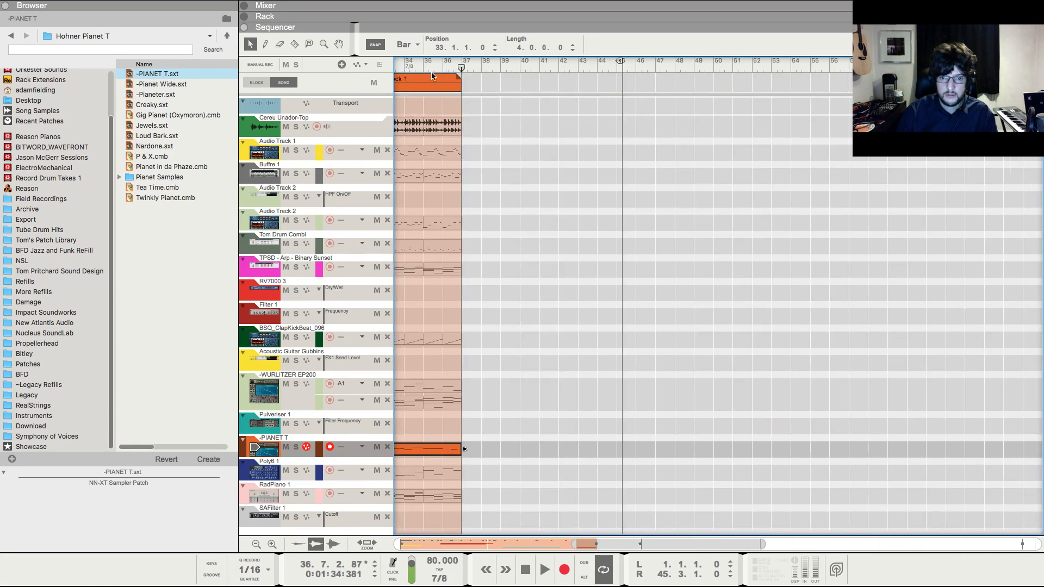
pyautogui.click(415, 63)
pyautogui.press('space')
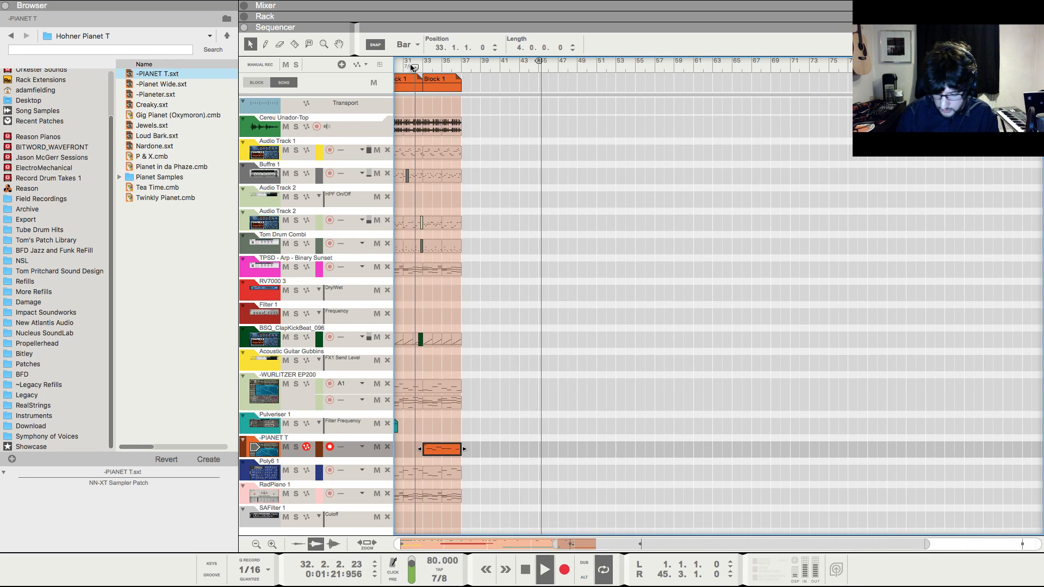
pyautogui.moveTo(539, 277); pyautogui.dragTo(134, 246)
pyautogui.press('F5')
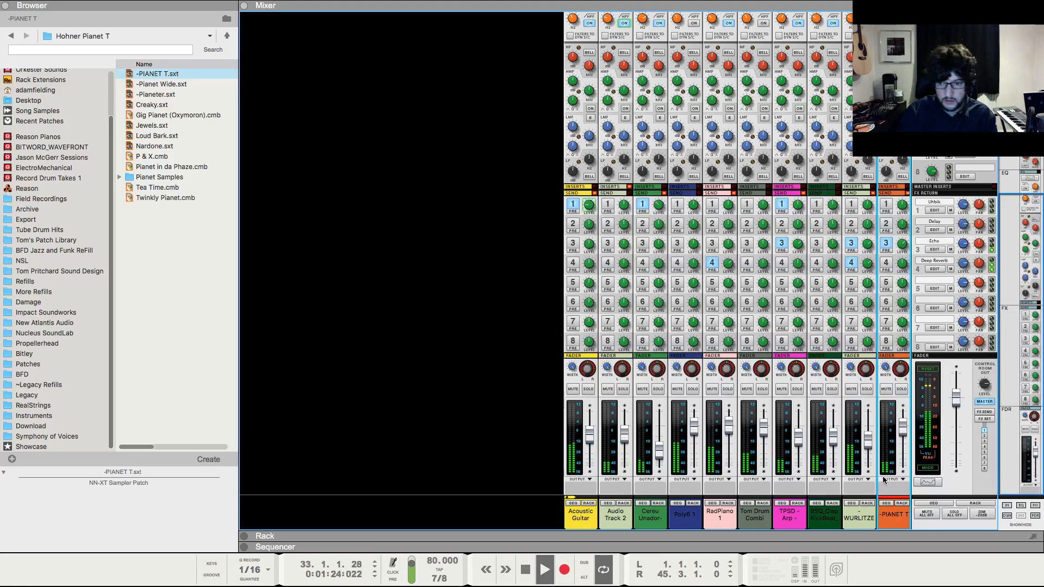
pyautogui.moveTo(901, 431); pyautogui.dragTo(901, 428)
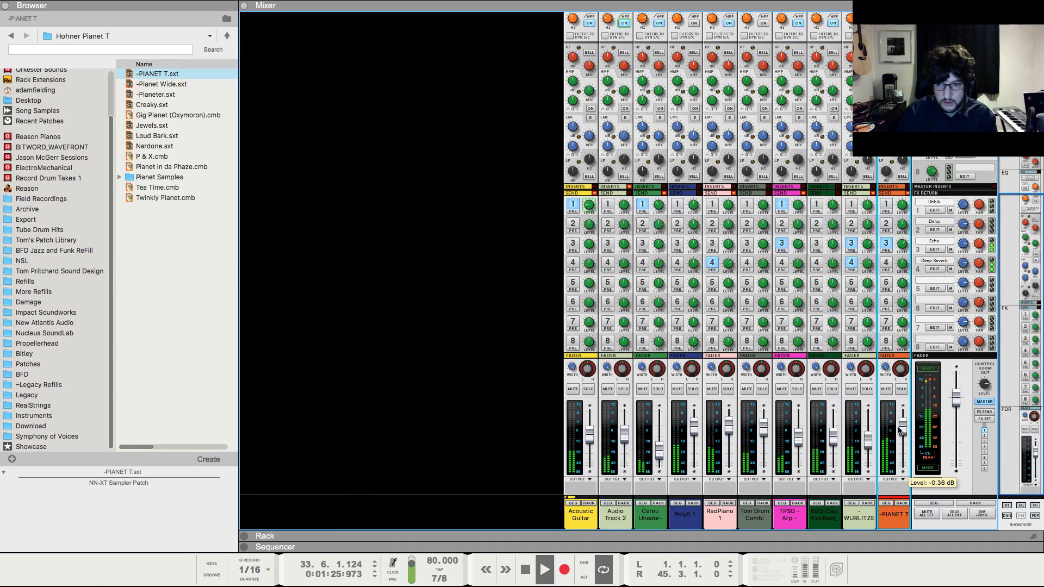
pyautogui.scroll(3, 543, 340)
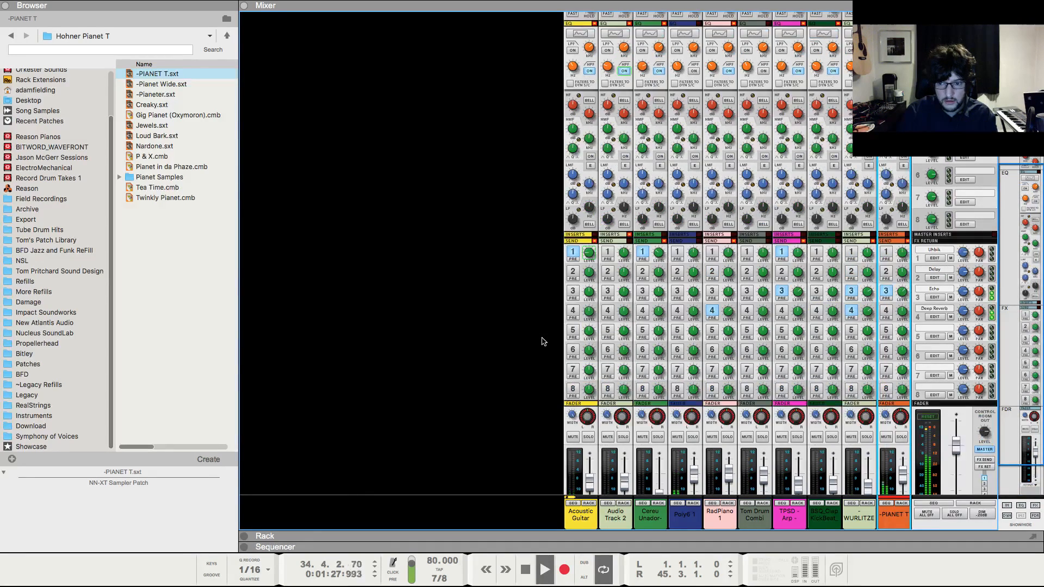
# - Add a Pulveriser Demolition effect after the Audiomatic in the -PIANET T device chain
pyautogui.press('F6')
pyautogui.scroll(-3, 936, 359)
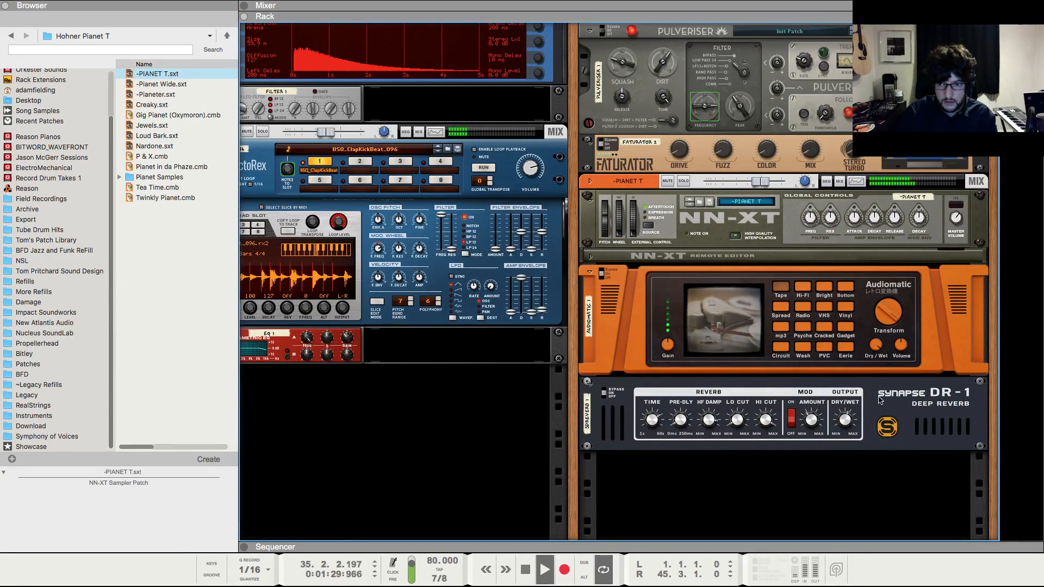
pyautogui.click(804, 428)
pyautogui.click(949, 332)
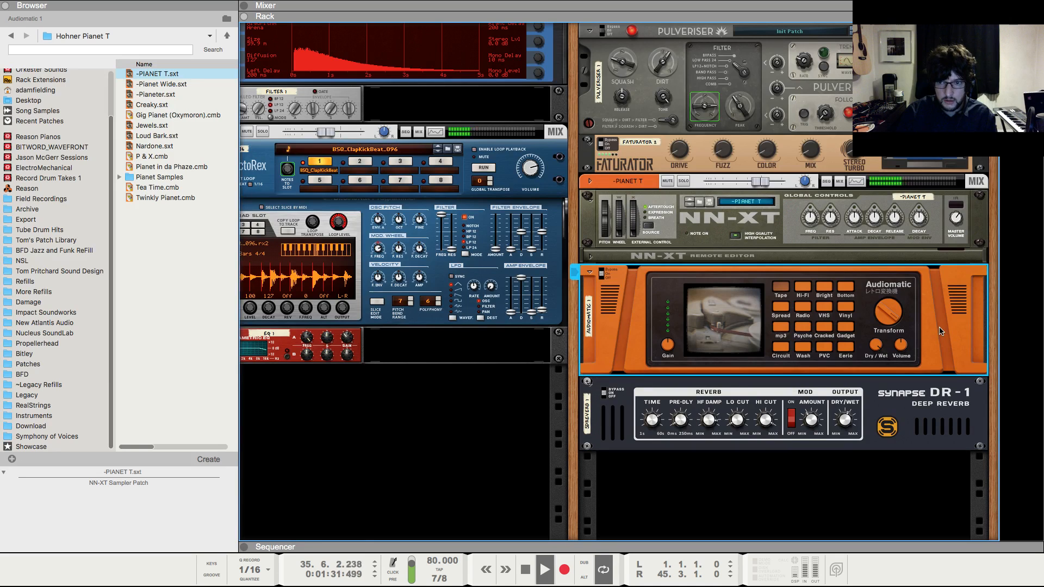
pyautogui.click(921, 471)
pyautogui.rightClick(930, 367)
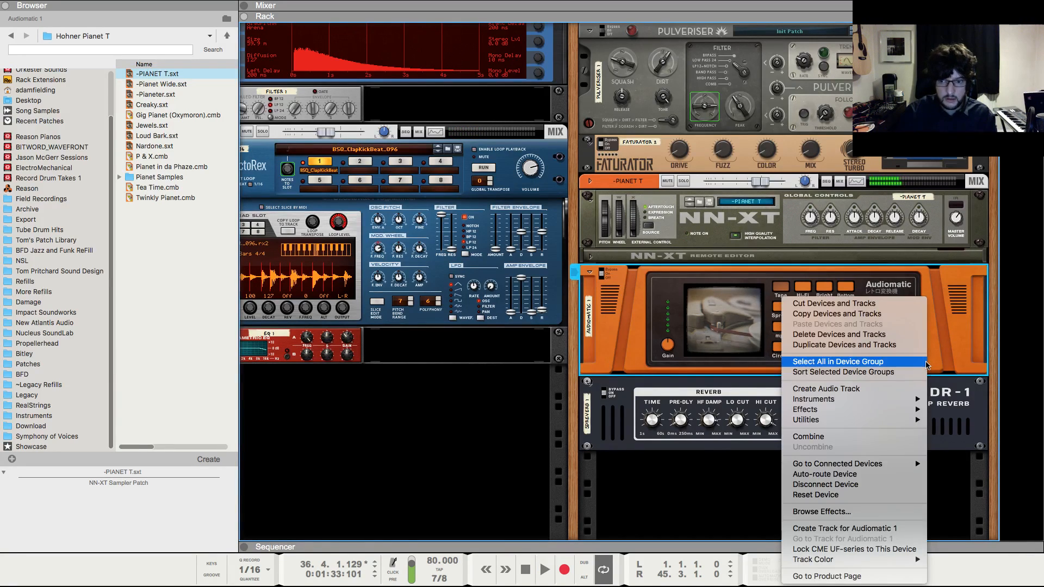
pyautogui.click(963, 319)
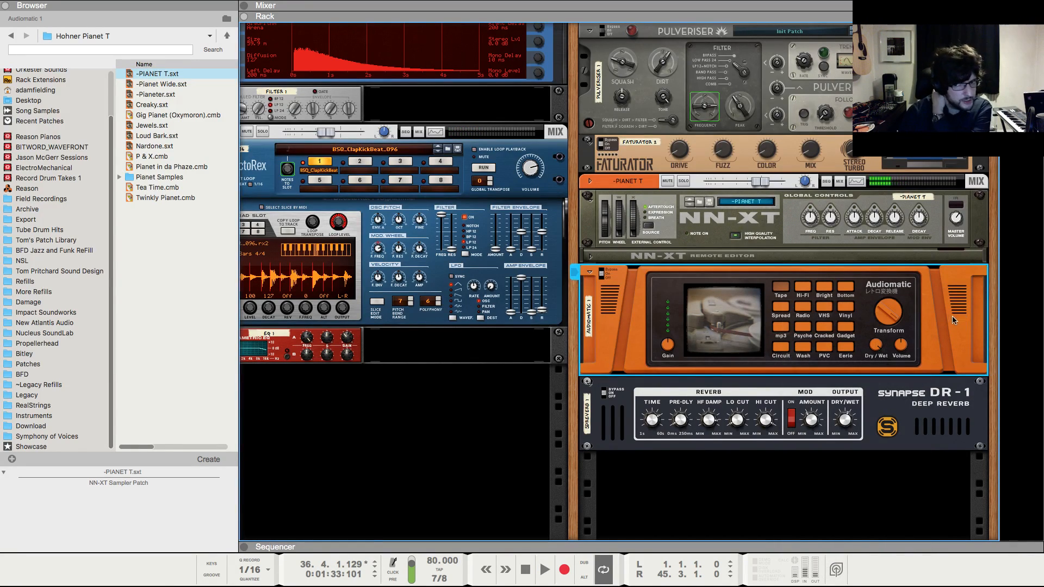
pyautogui.rightClick(951, 315)
pyautogui.moveTo(864, 419)
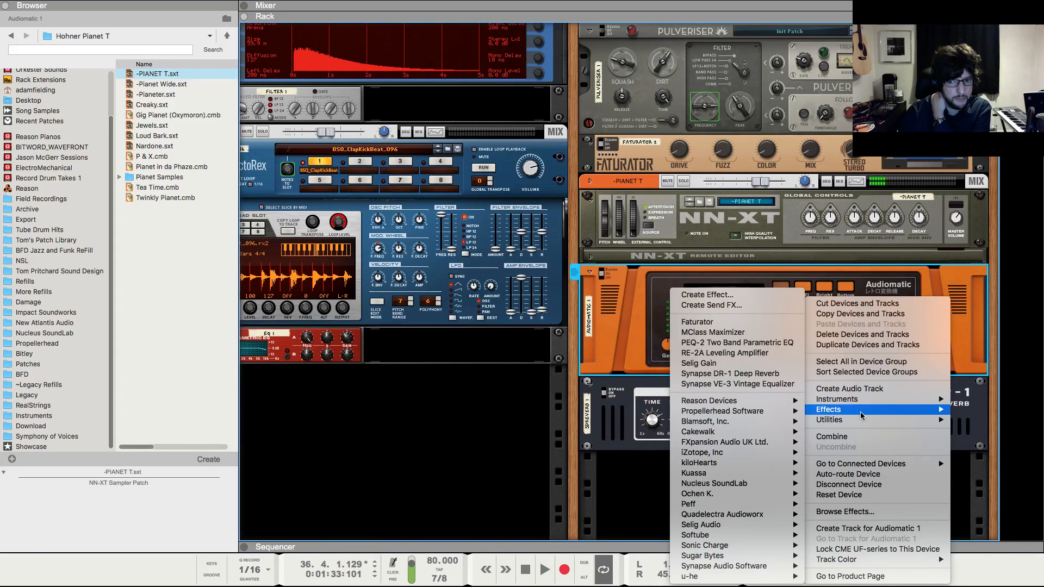
pyautogui.moveTo(711, 402)
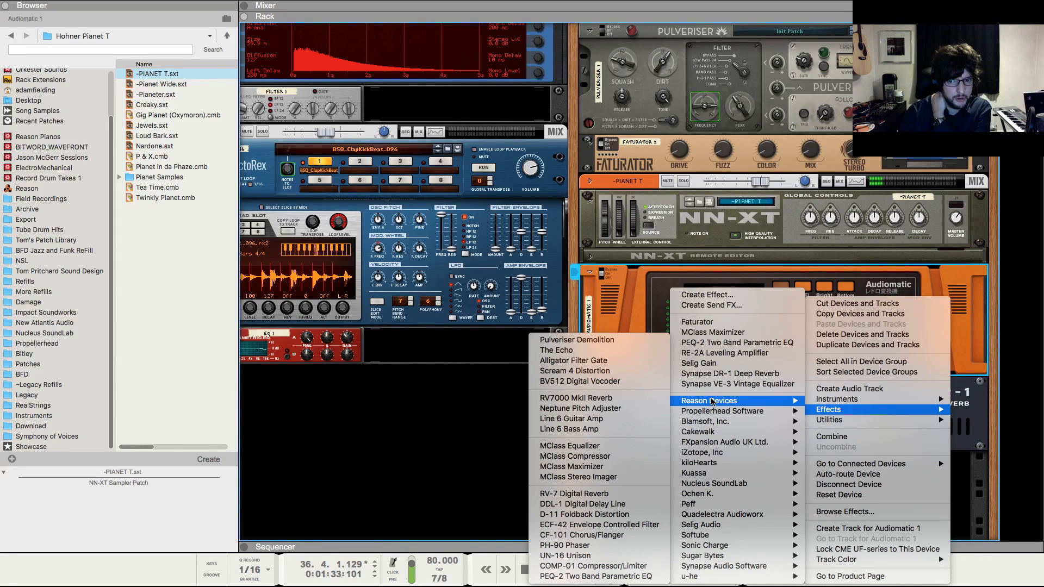
pyautogui.click(619, 343)
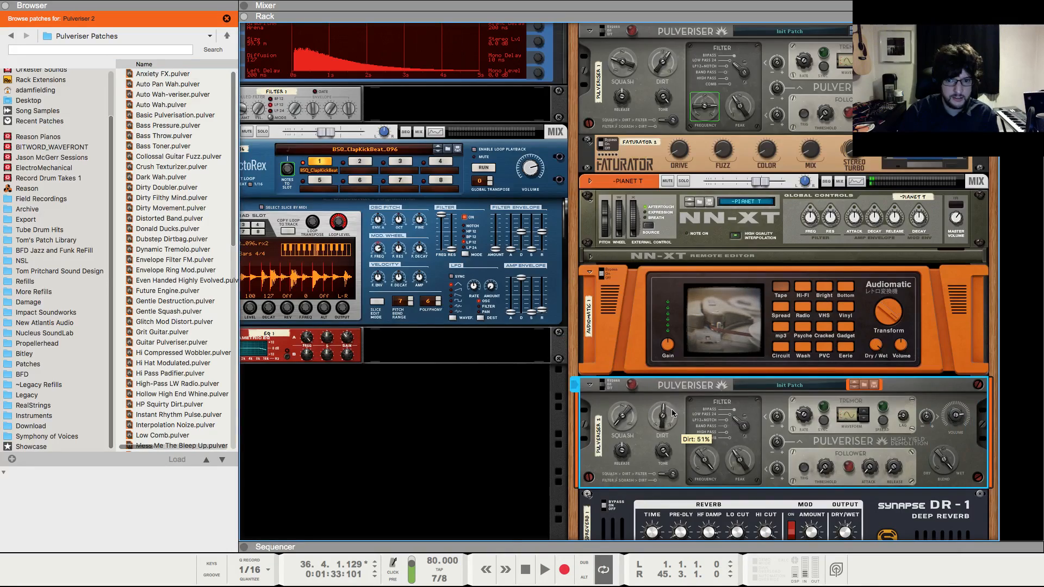
# - Play from around bar 33 and lower the -PIANET T channel's level slightly to balance it with the Pulveriser
pyautogui.press('F7')
pyautogui.click(502, 63)
pyautogui.press('space')
pyautogui.press('F5')
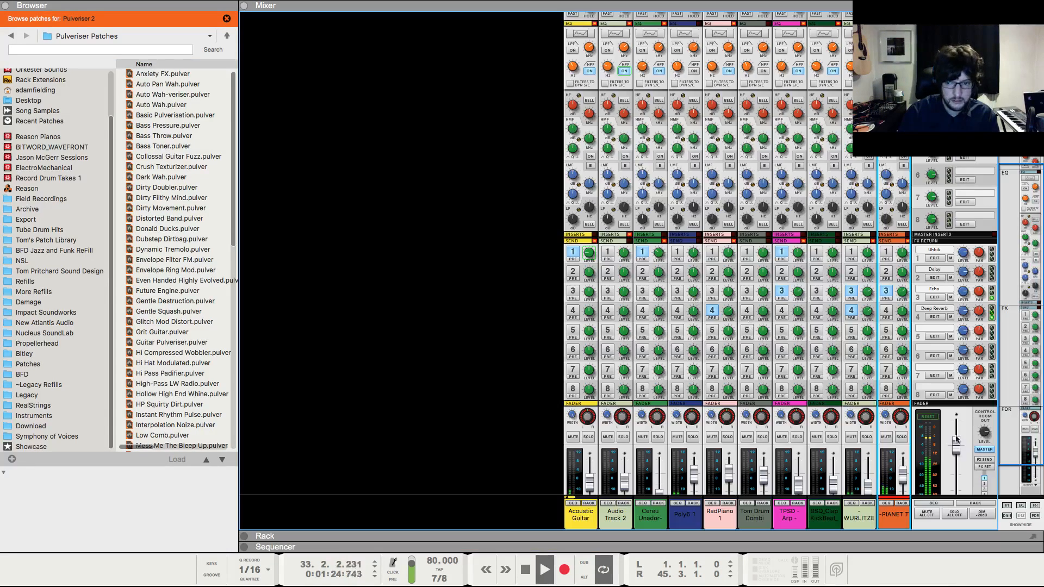
pyautogui.scroll(-2, 957, 440)
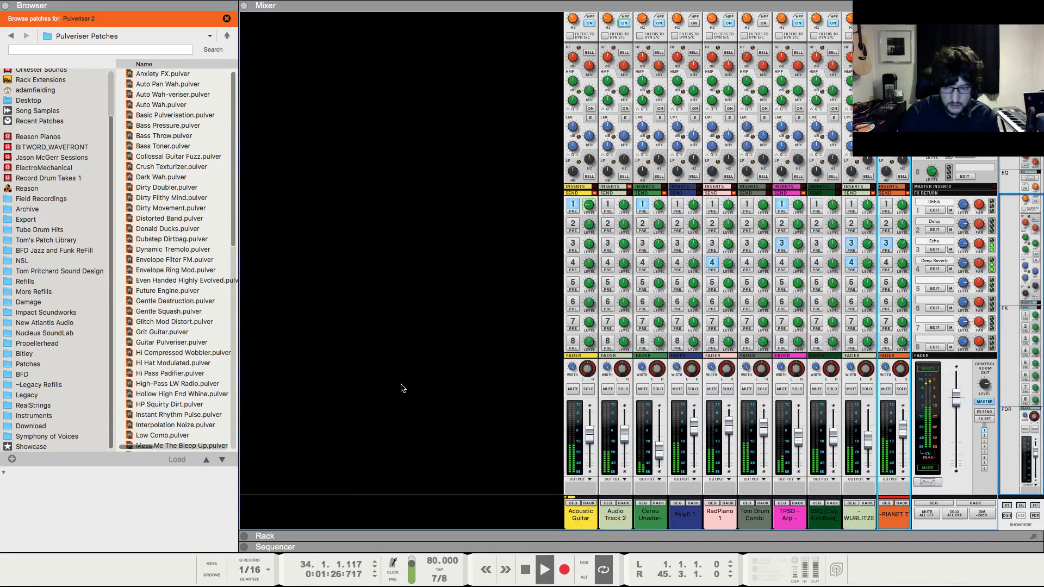
pyautogui.press('F6')
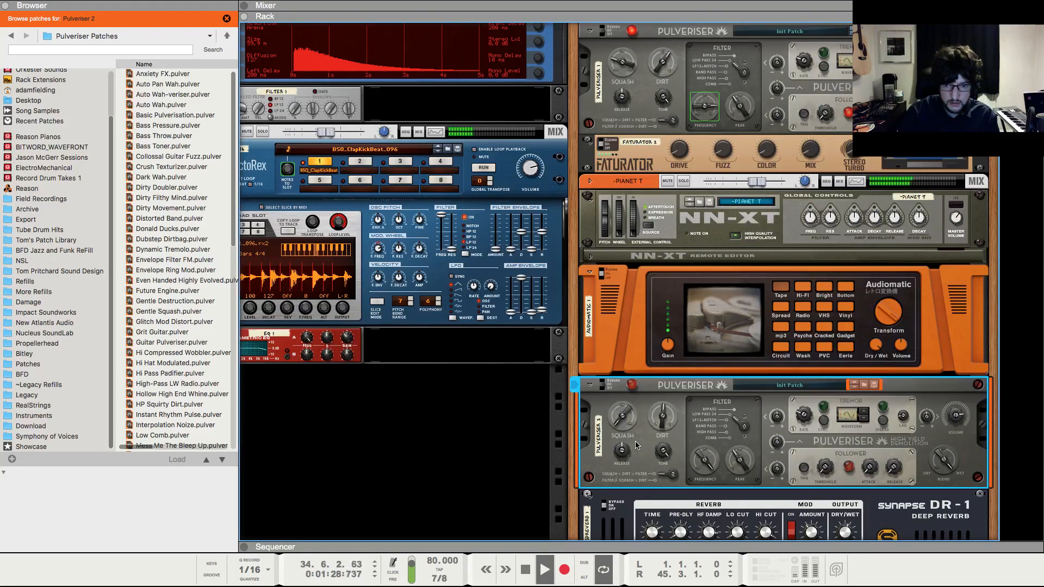
pyautogui.press('F5')
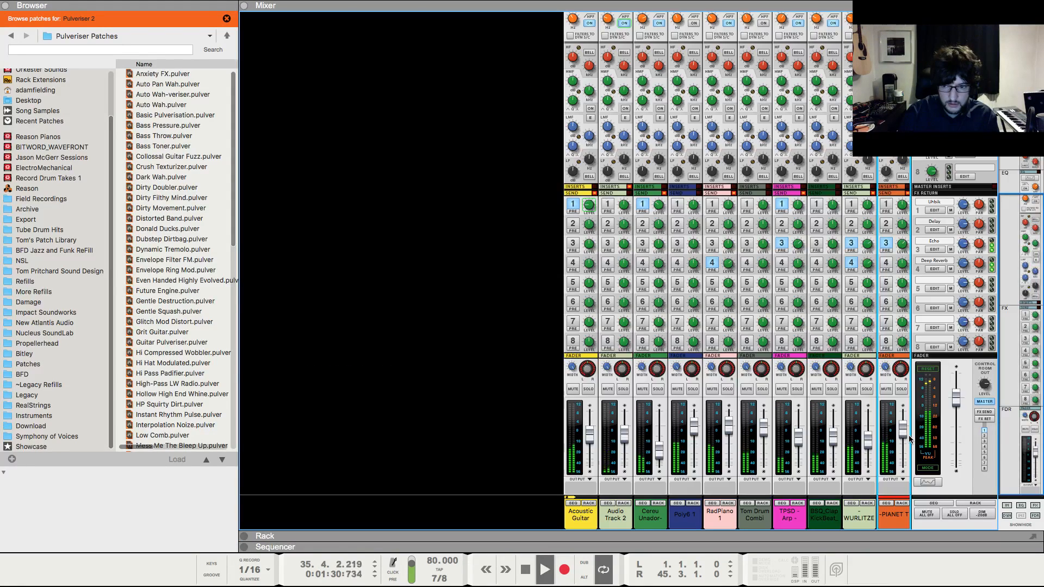
pyautogui.moveTo(903, 436)
# - Reopen the Pianet clip, extend the closing C#4 note at 36.4.1.0 toward the clip's end and play it back
pyautogui.press('F7')
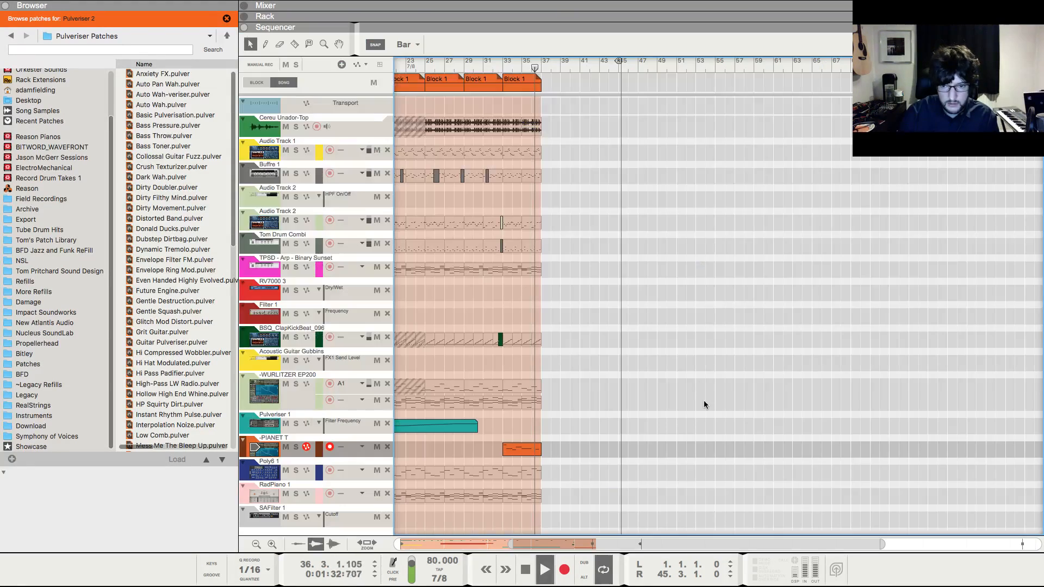
pyautogui.doubleClick(535, 447)
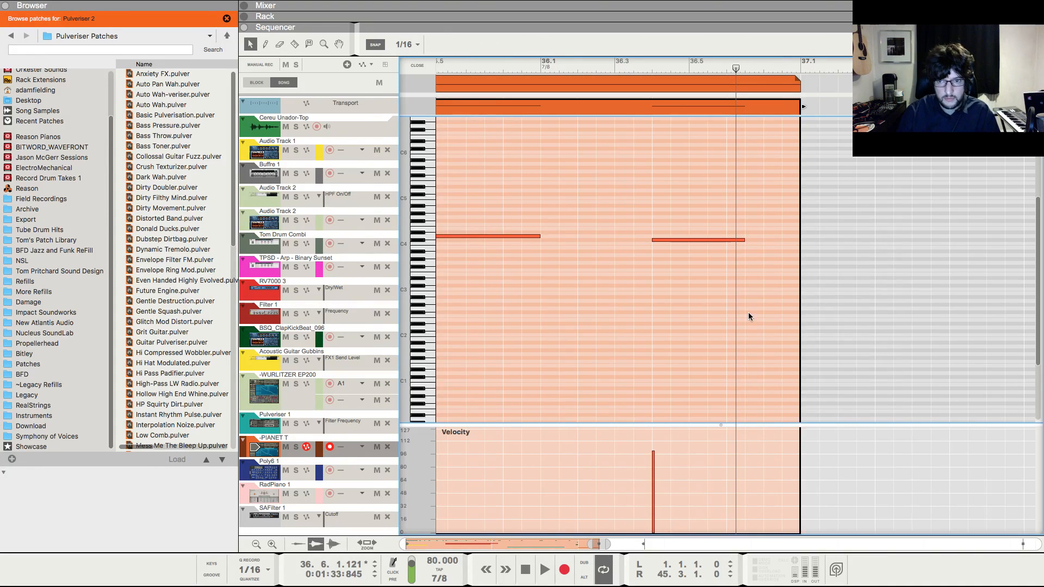
pyautogui.click(729, 240)
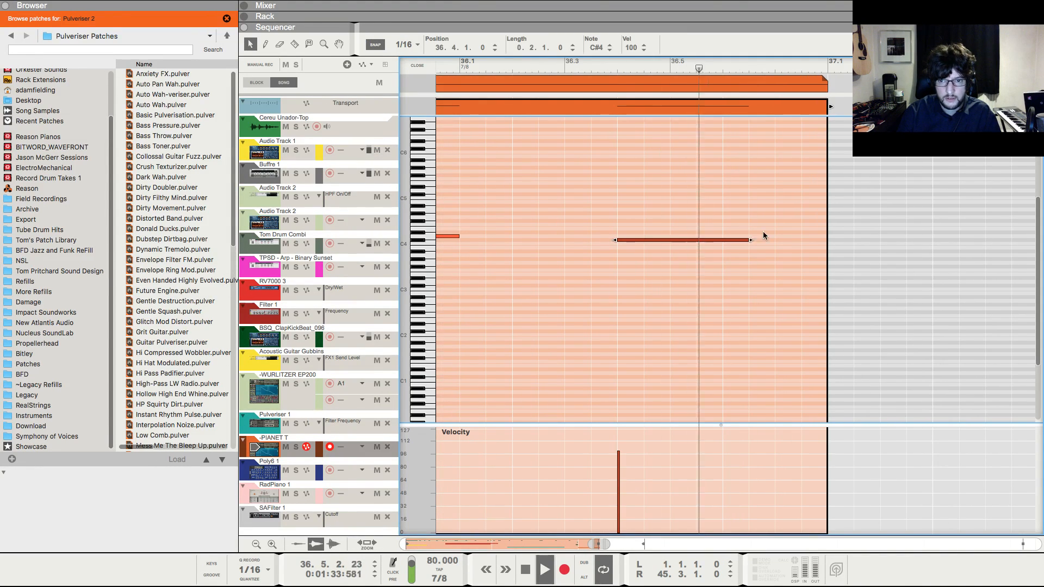
pyautogui.moveTo(728, 227); pyautogui.dragTo(823, 225)
pyautogui.press('space')
pyautogui.press('space')
# - Leave the Pianet clip's note editing and play the song from the start
pyautogui.click(417, 65)
pyautogui.hotkey('shift', 'Return')
pyautogui.hotkey('shift', 'Return')
pyautogui.press('space')
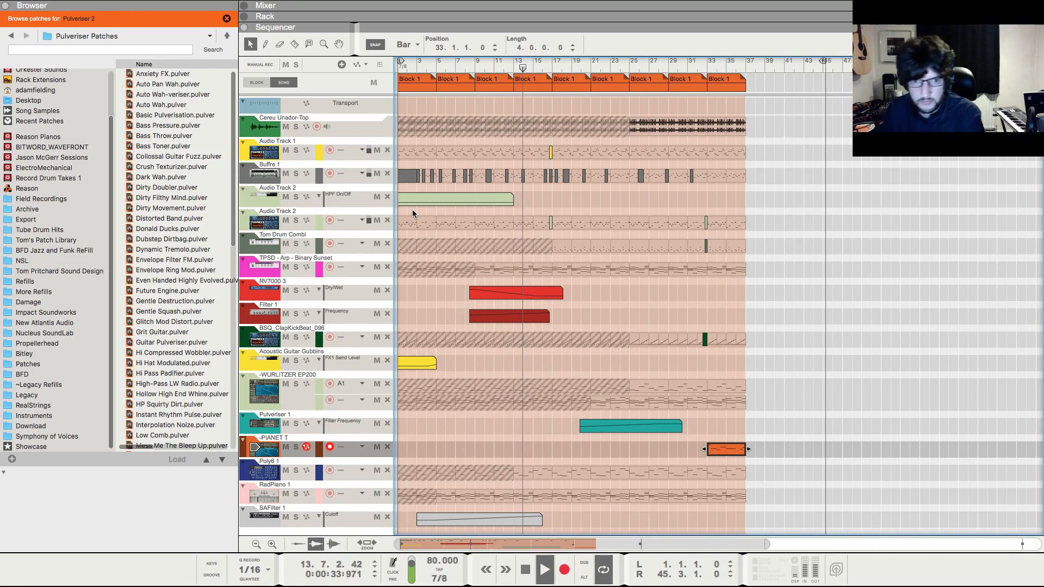
# - Mute the 12-bar HPF On/Off automation clip at the start of the Audio Track 2 lane
pyautogui.click(419, 198)
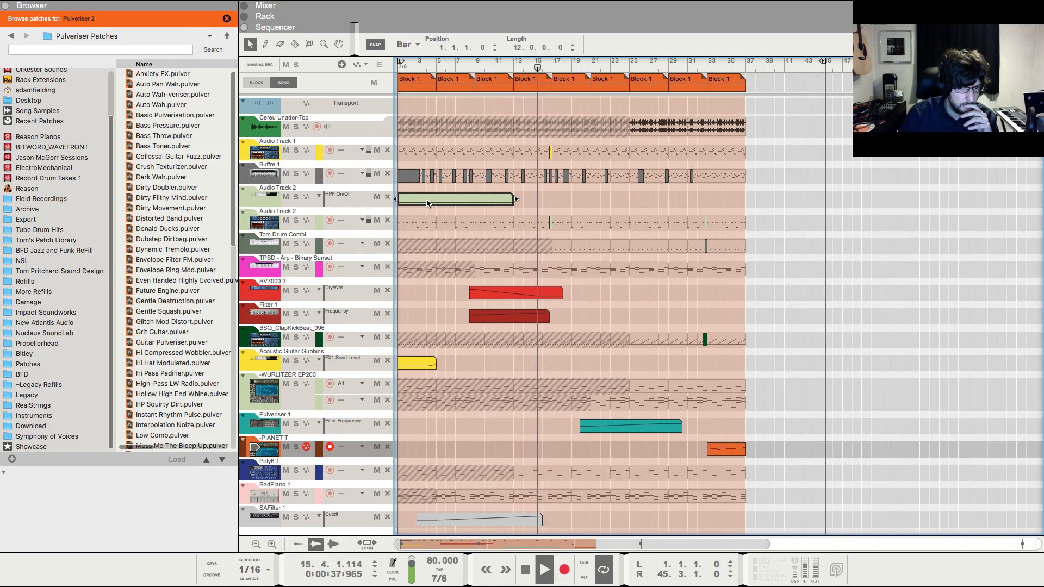
pyautogui.moveTo(564, 196); pyautogui.dragTo(378, 204)
pyautogui.press('m')
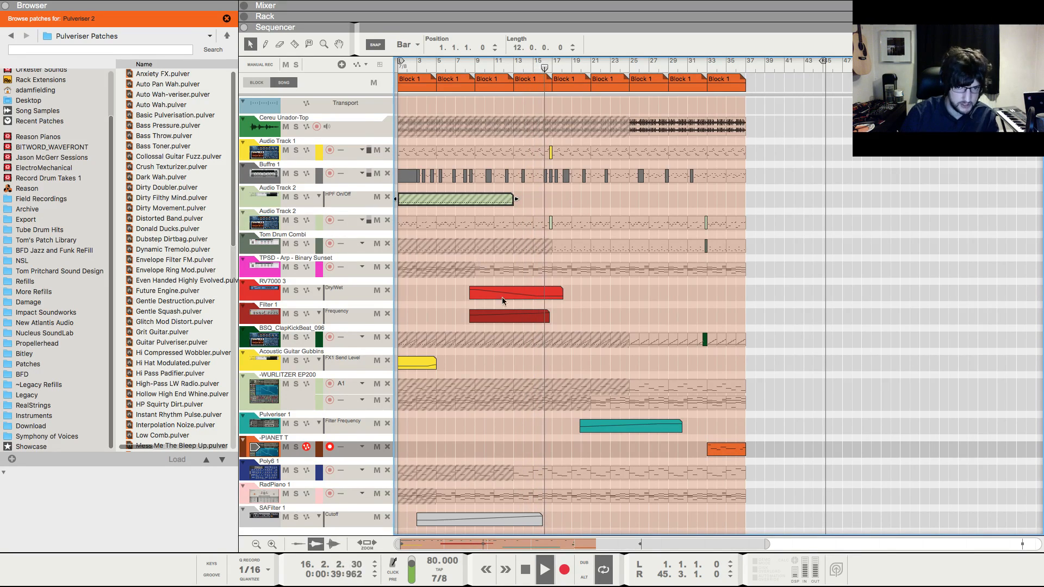
pyautogui.click(431, 233)
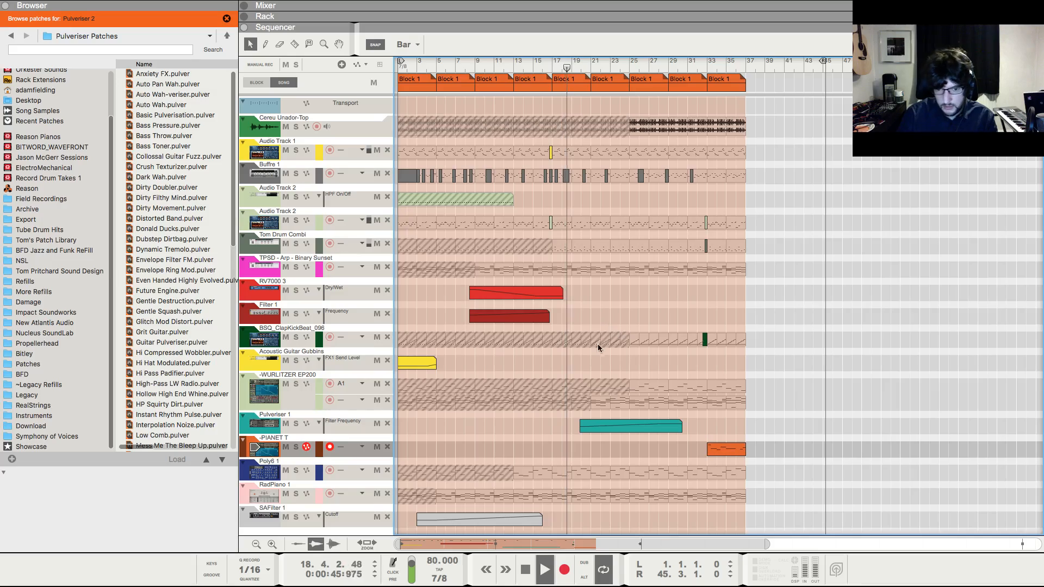
# - Adjust the TPSD - Arp channel's FX1 send level to -12.04 dB and check the mix as the song plays
pyautogui.press('F5')
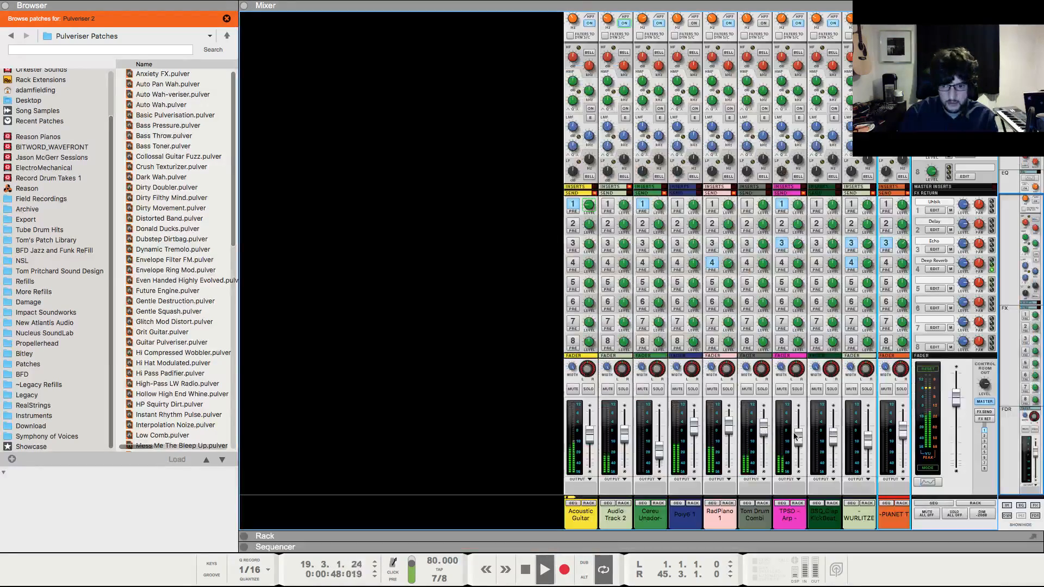
pyautogui.click(798, 438)
pyautogui.scroll(5, 797, 177)
pyautogui.scroll(-5, 797, 234)
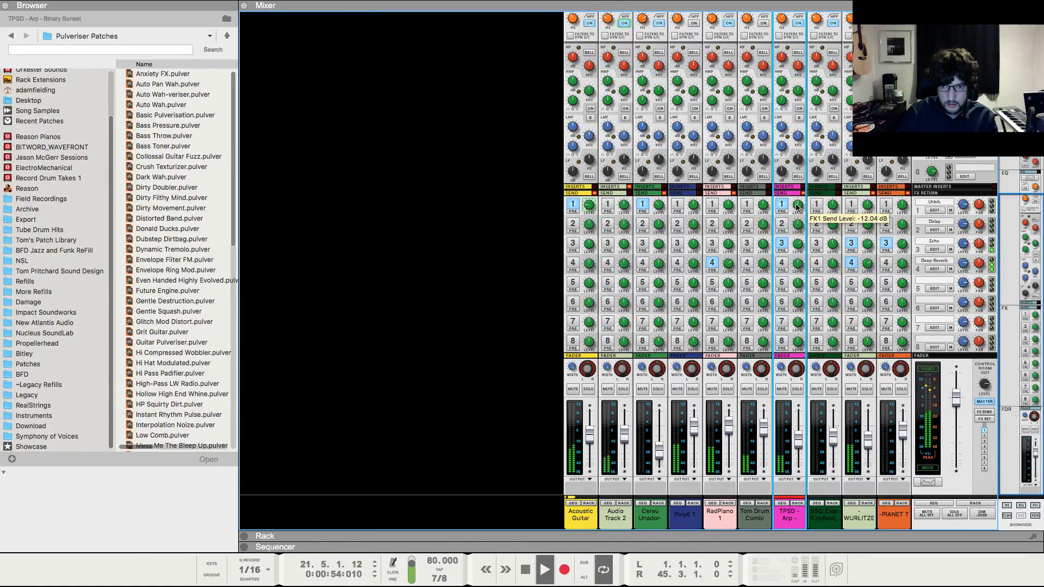
pyautogui.press('F7')
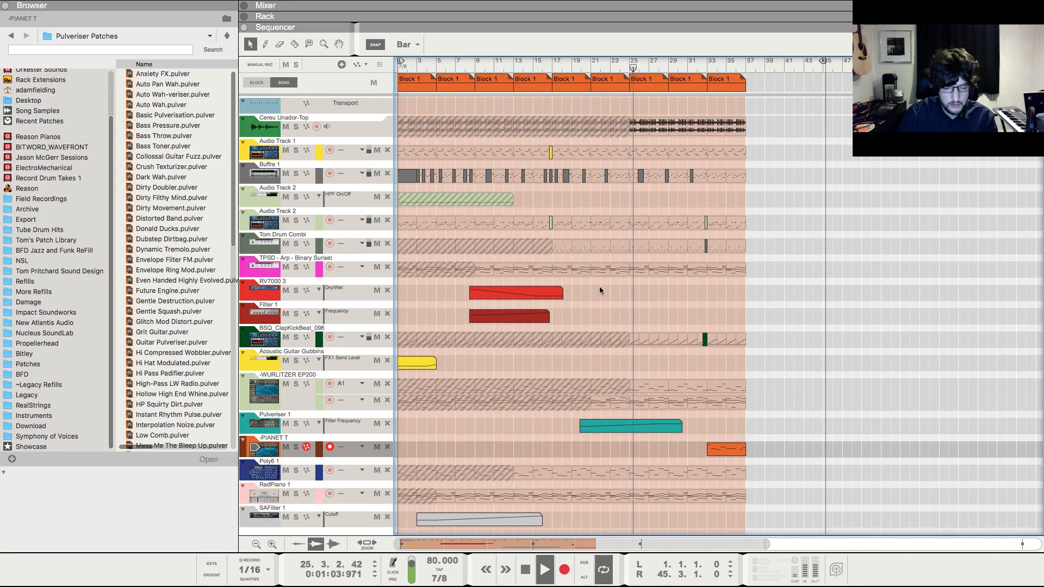
pyautogui.press('F5')
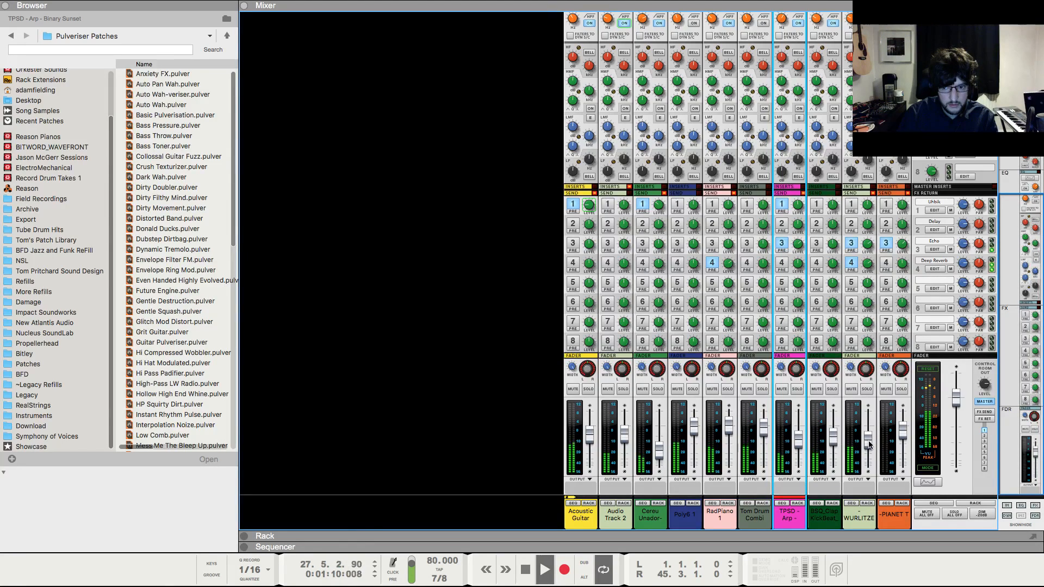
# - Reopen the Pianet clip, go over its phrase and return the playback position to bar 33
pyautogui.press('F7')
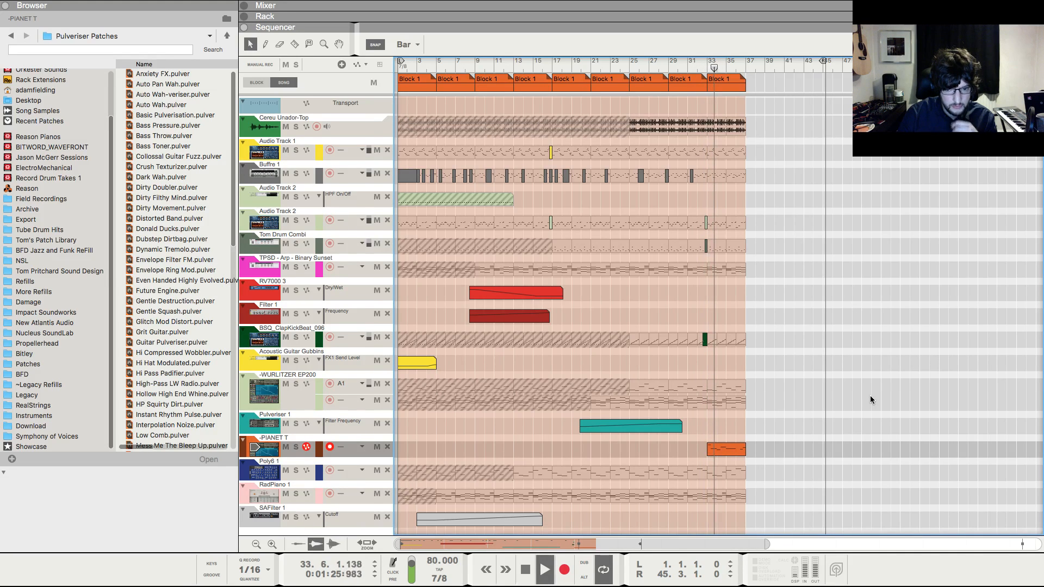
pyautogui.doubleClick(728, 449)
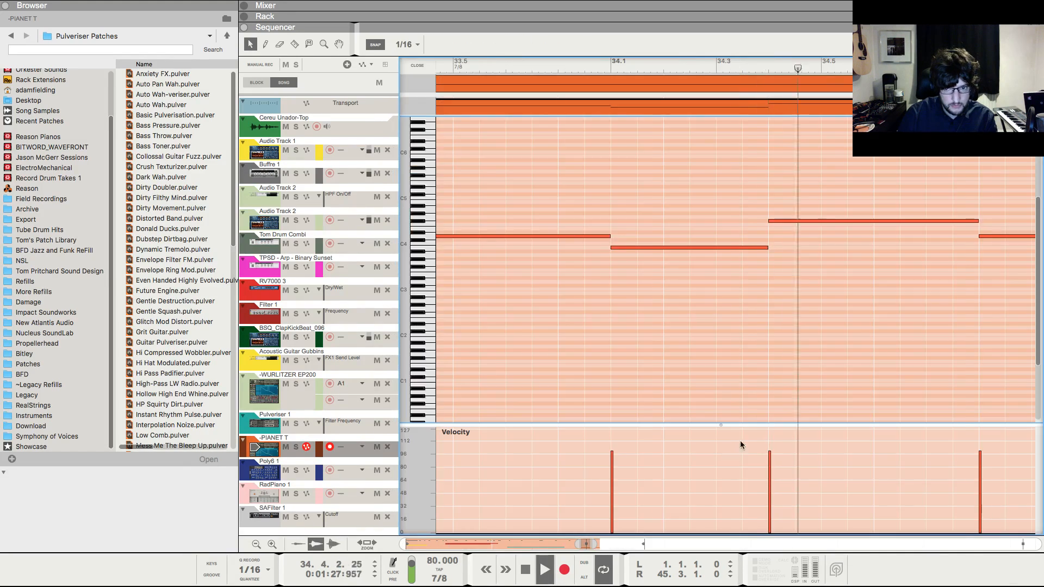
pyautogui.scroll(-6, 937, 186)
pyautogui.press('space')
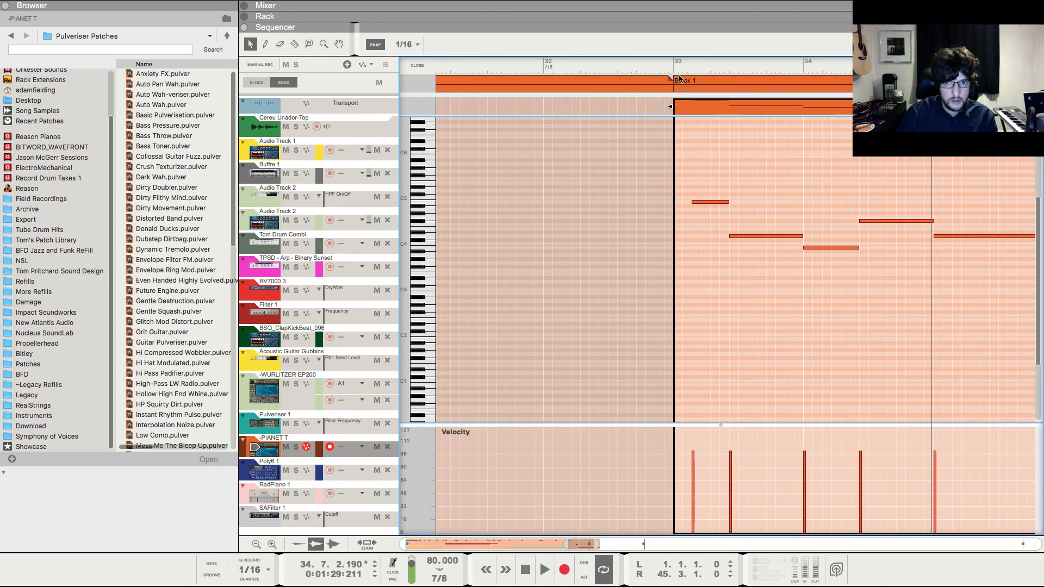
pyautogui.click(672, 65)
pyautogui.scroll(-3, 707, 185)
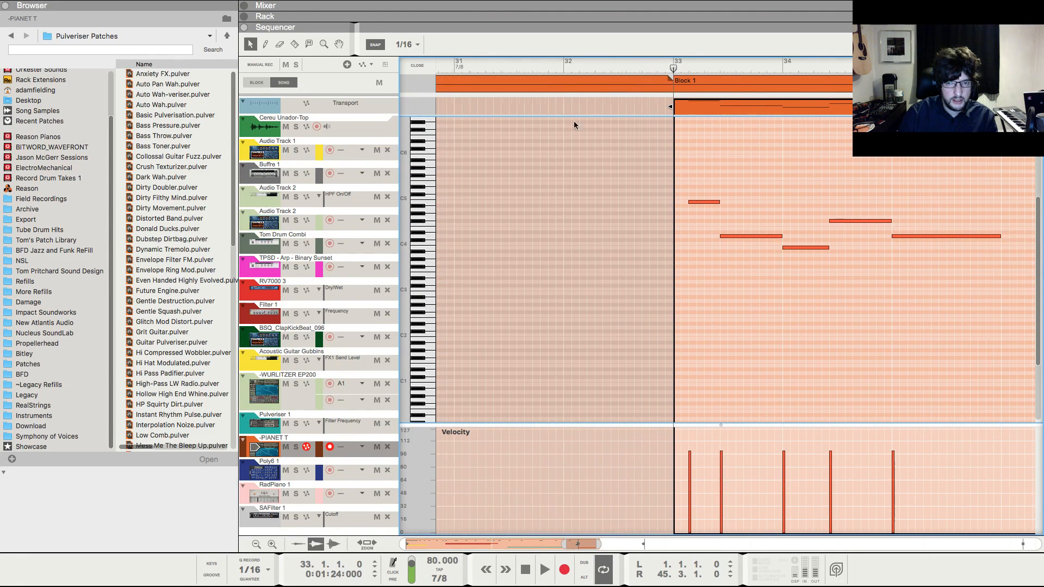
# - Move the existing Pianet clip out to bar 58 and draw an empty four-bar clip in its place at bar 33
pyautogui.click(418, 65)
pyautogui.moveTo(441, 459); pyautogui.dragTo(683, 452)
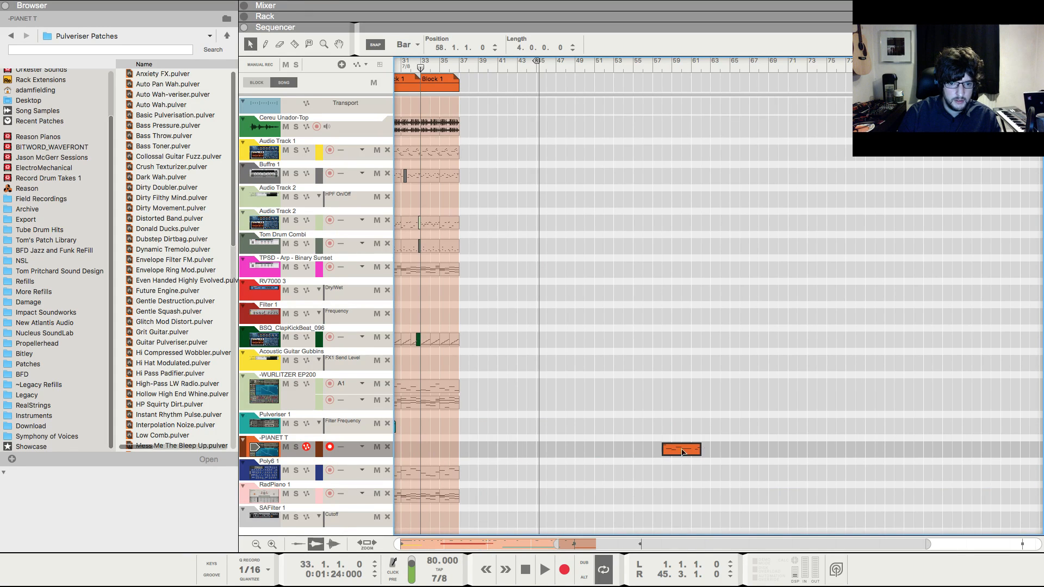
pyautogui.moveTo(431, 452); pyautogui.dragTo(460, 447)
# - Open the empty Pianet clip, place an F#4 note 0.2.0.0 long at 33.2.1.0 and play it
pyautogui.doubleClick(446, 451)
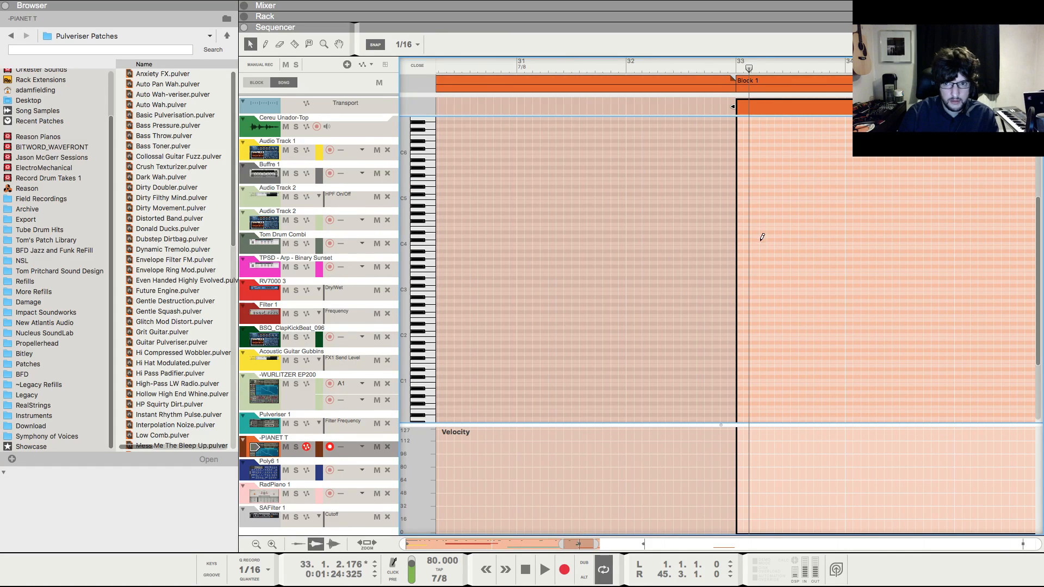
pyautogui.click(757, 218)
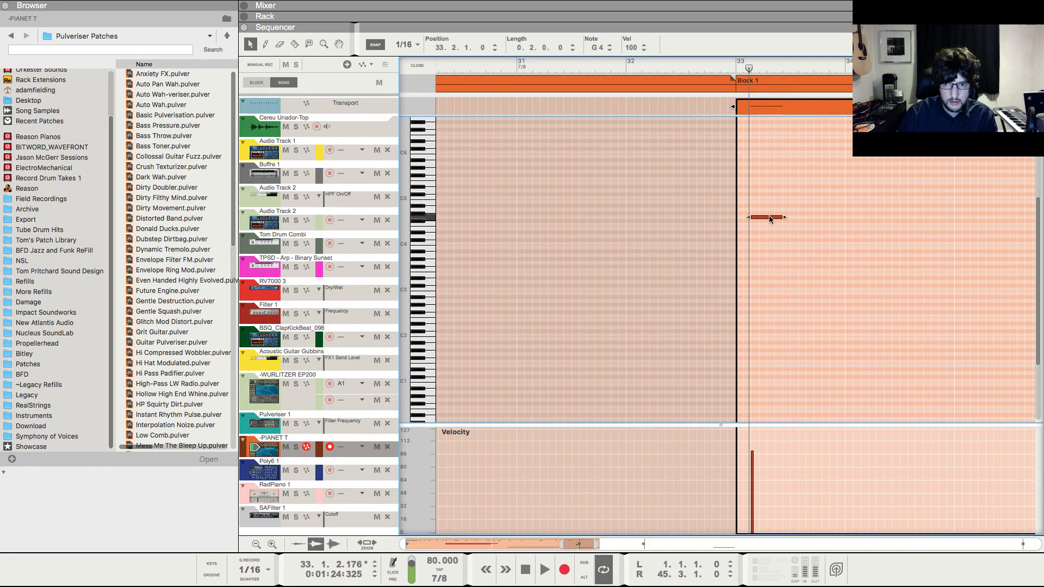
pyautogui.click(730, 69)
pyautogui.press('space')
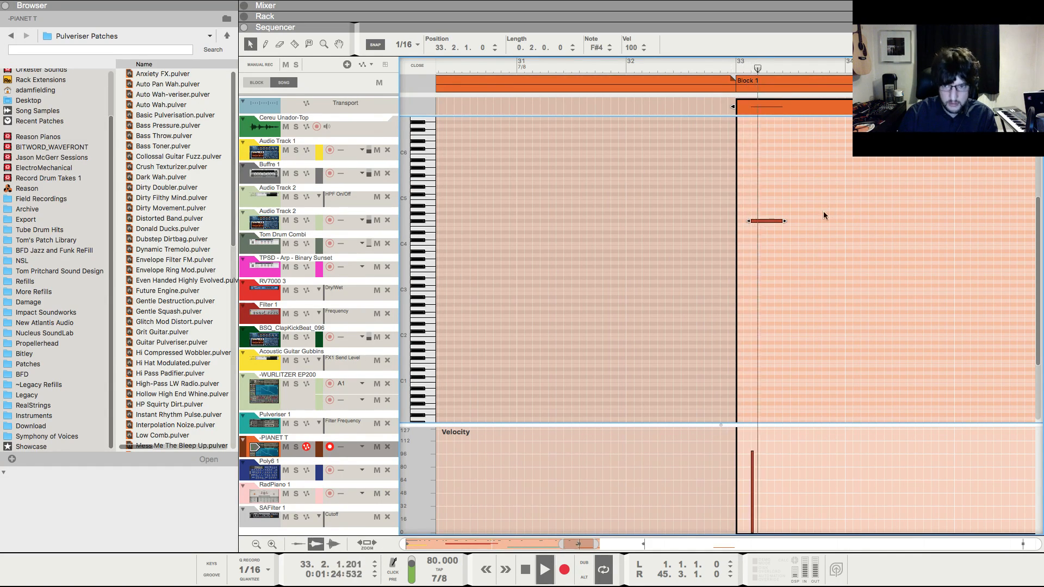
pyautogui.press('space')
# - Draw a D4 note 0.3.0.0 long at 33.4.1.0 and play the two notes from bar 33
pyautogui.press('h')
pyautogui.press('h')
pyautogui.moveTo(792, 236); pyautogui.dragTo(844, 236)
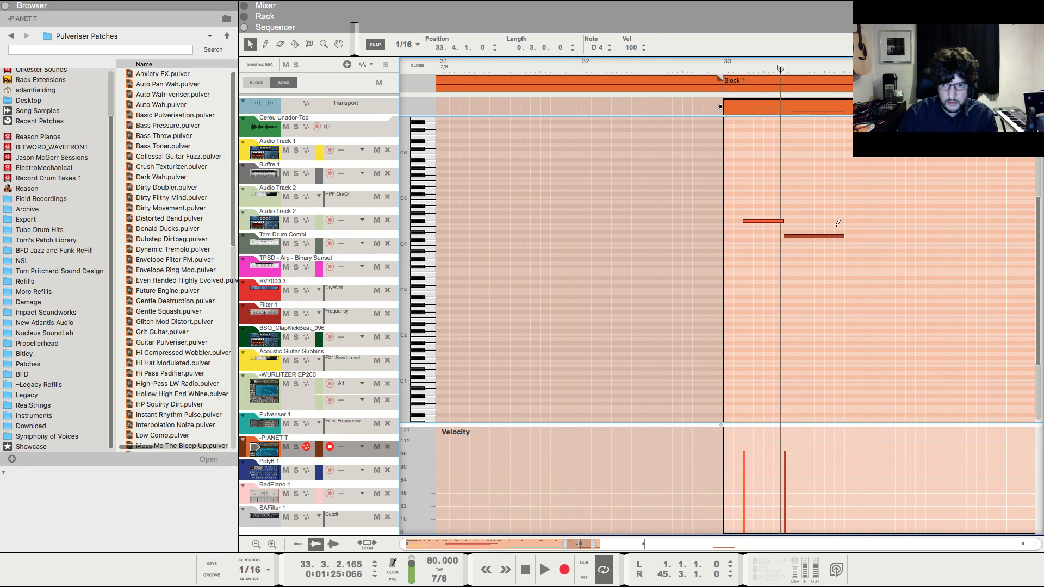
pyautogui.click(714, 66)
pyautogui.press('space')
pyautogui.scroll(2, 795, 108)
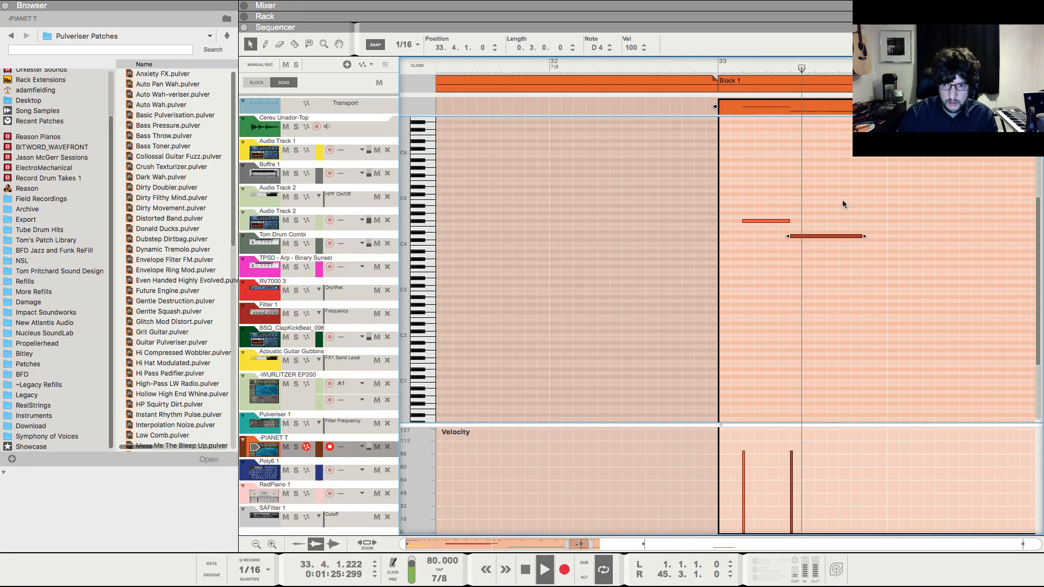
# - Lengthen the D4 note to 0.4.0.0 and replay from just before bar 33
pyautogui.scroll(-5, 843, 212)
pyautogui.scroll(-4, 852, 241)
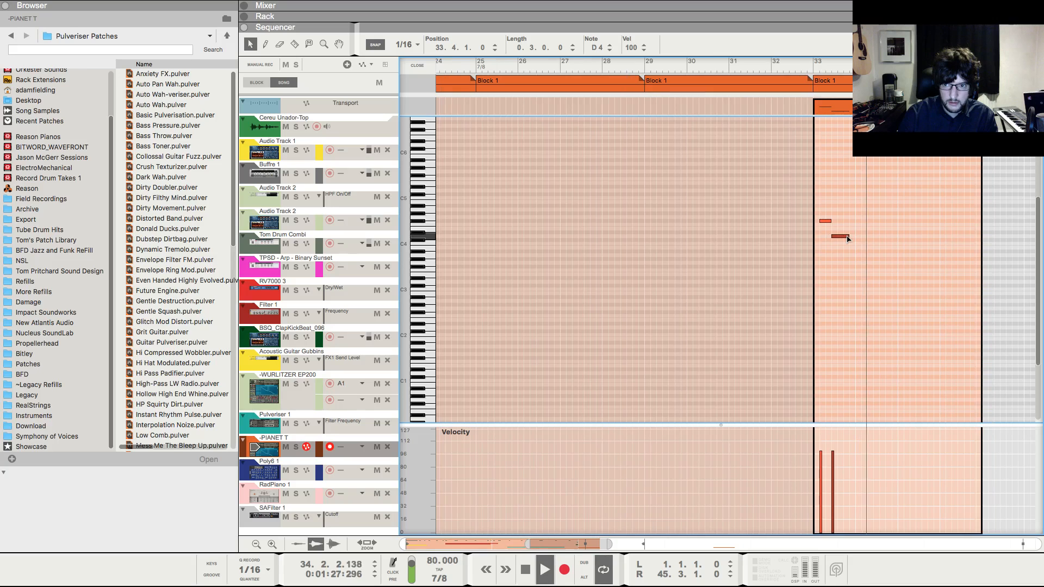
pyautogui.moveTo(850, 236); pyautogui.dragTo(856, 236)
pyautogui.press('space')
pyautogui.click(804, 66)
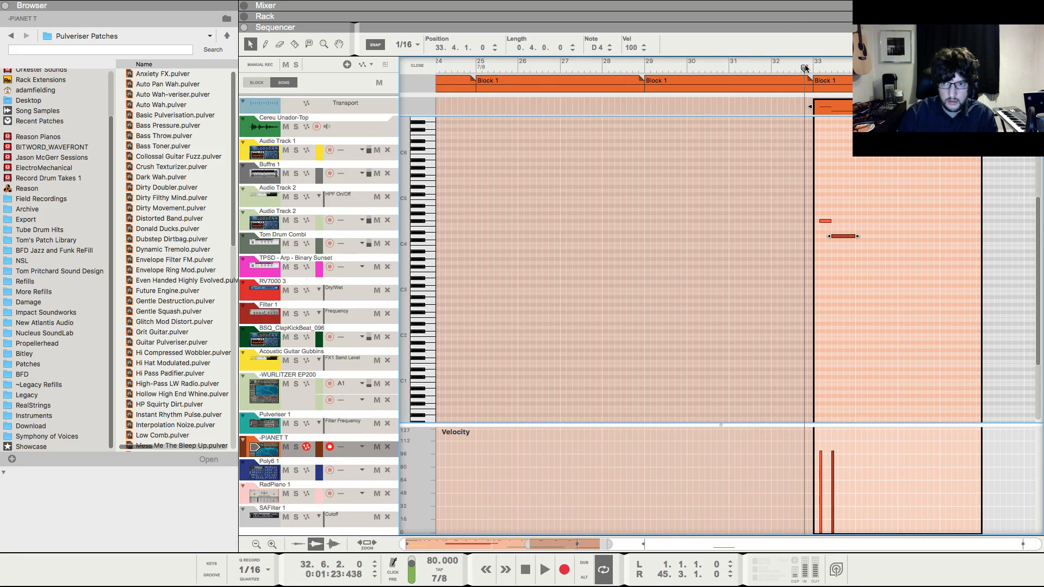
pyautogui.press('space')
# - Leave the clip's note editing and shorten the new Pianet clip to two bars, repeating it at bar 35
pyautogui.click(418, 66)
pyautogui.moveTo(521, 450)
pyautogui.mouseDown()
pyautogui.moveTo(496, 452)
pyautogui.moveTo(508, 452)
pyautogui.mouseUp()
pyautogui.click(590, 409)
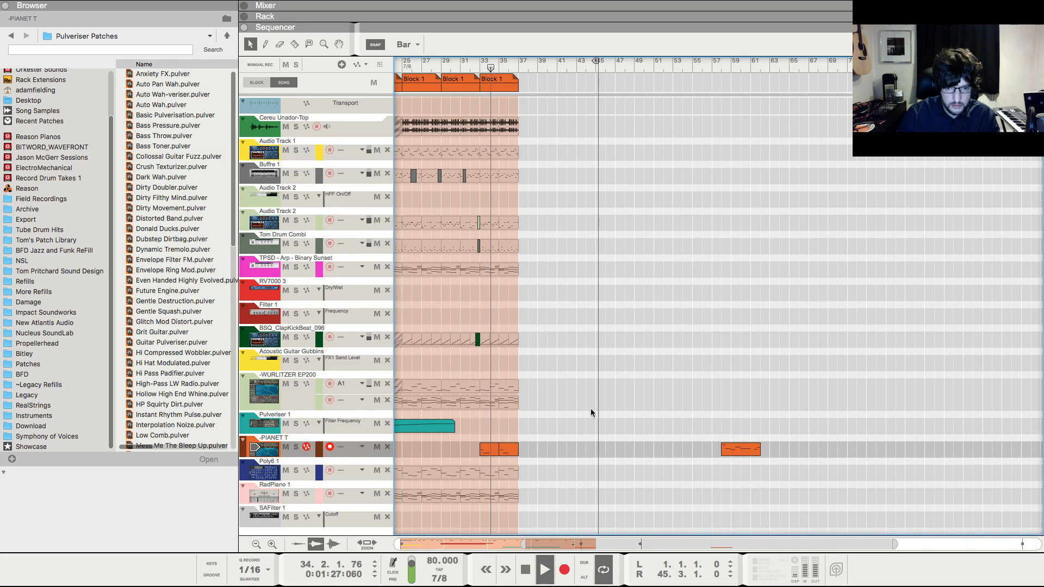
# - Open the Pianet clip at bar 35 and add a B3 note at 36.1.1.0 and an F#4 note 0.4.0.0 long at 36.4.1.0
pyautogui.doubleClick(510, 448)
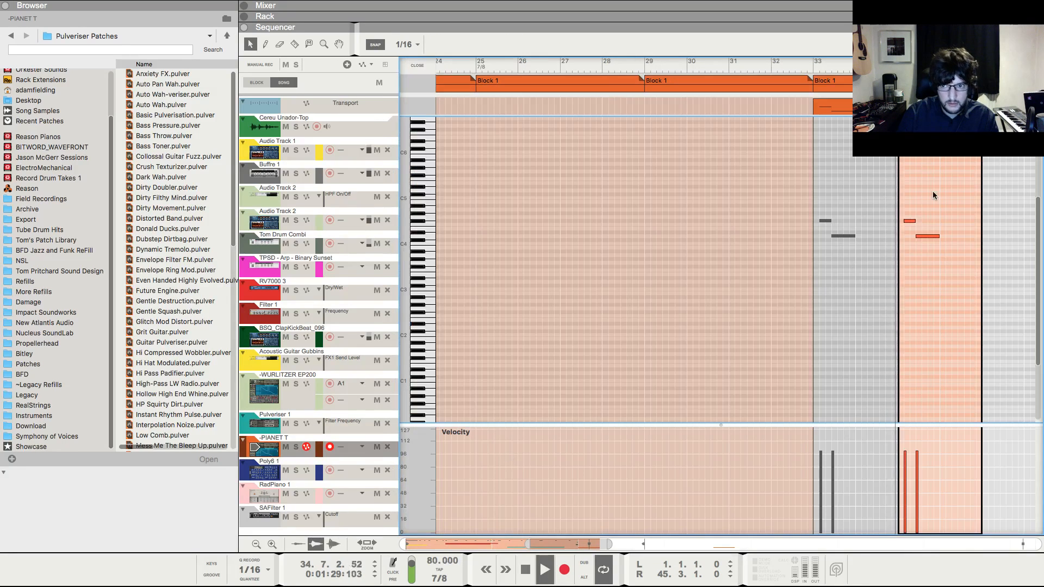
pyautogui.scroll(8, 954, 213)
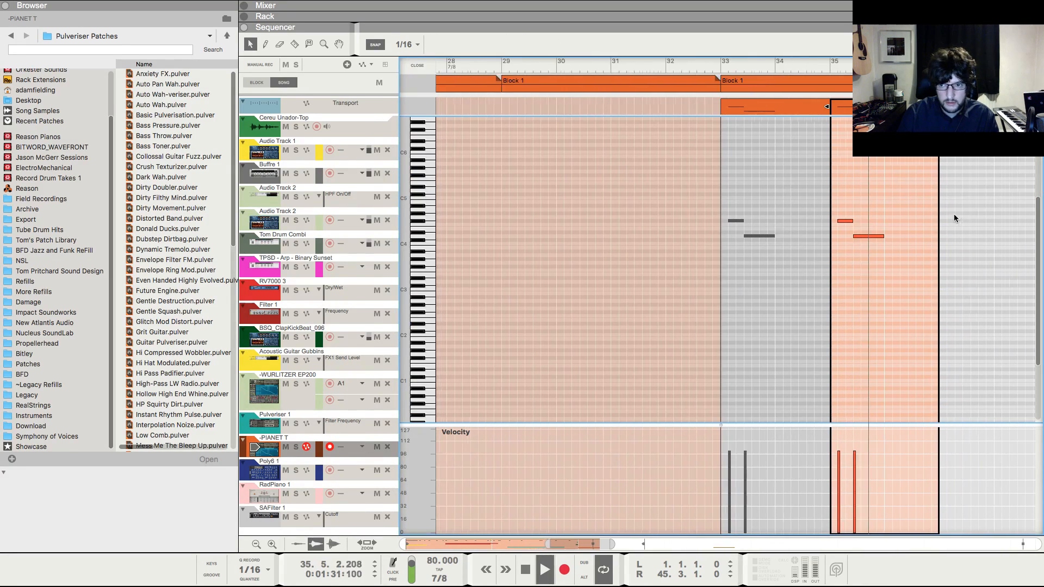
pyautogui.press('space')
pyautogui.click(900, 254)
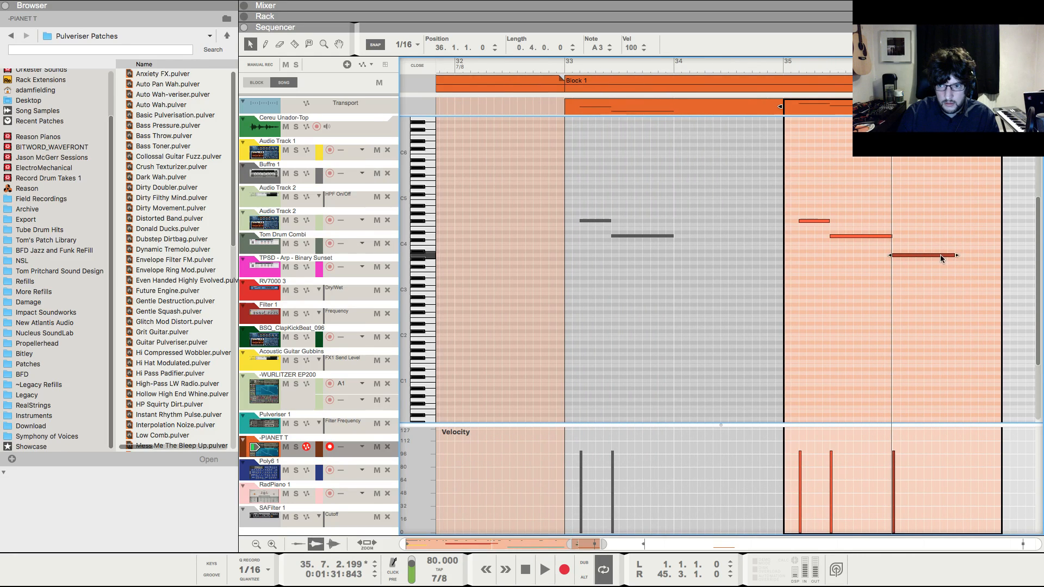
pyautogui.moveTo(941, 254)
pyautogui.mouseDown()
pyautogui.moveTo(1000, 228)
pyautogui.moveTo(990, 220)
pyautogui.mouseUp()
pyautogui.press('space')
pyautogui.press('space')
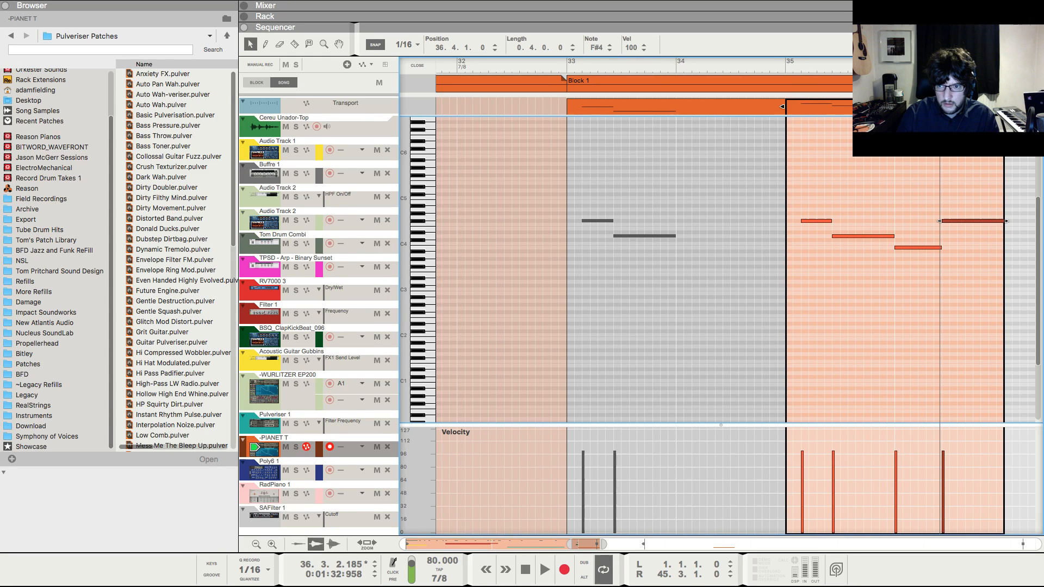
# - Play the extended phrase from bar 35, leave the clip's note editing and replay the song from bar 33
pyautogui.click(783, 66)
pyautogui.press('space')
pyautogui.scroll(-8, 840, 168)
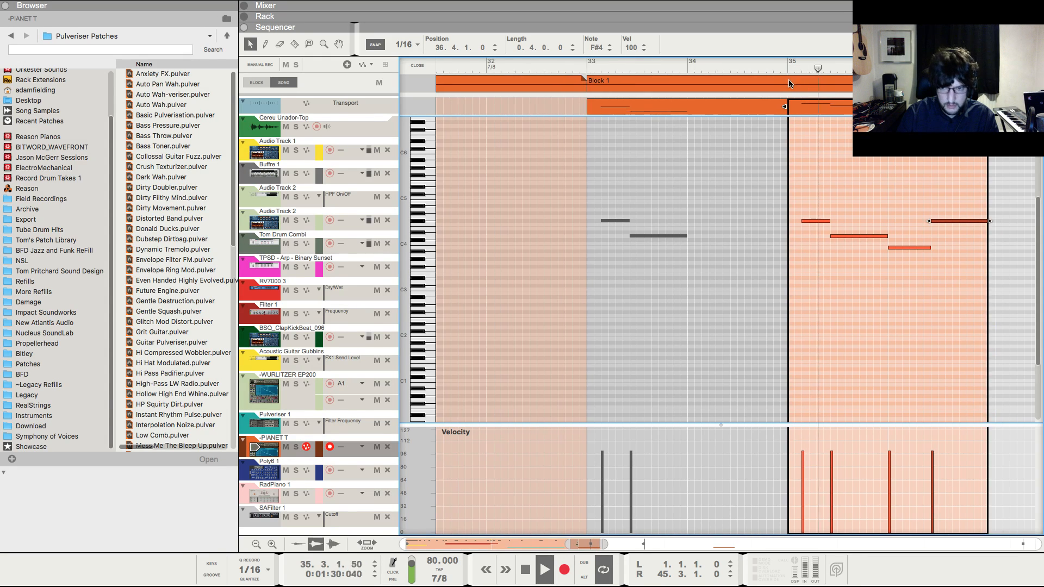
pyautogui.click(838, 161)
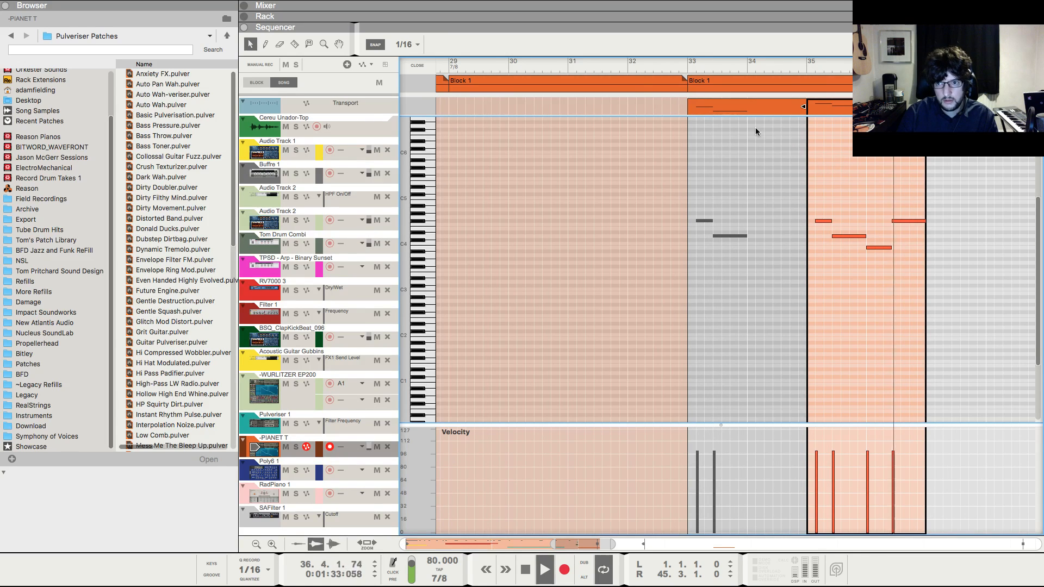
pyautogui.click(417, 66)
pyautogui.press('space')
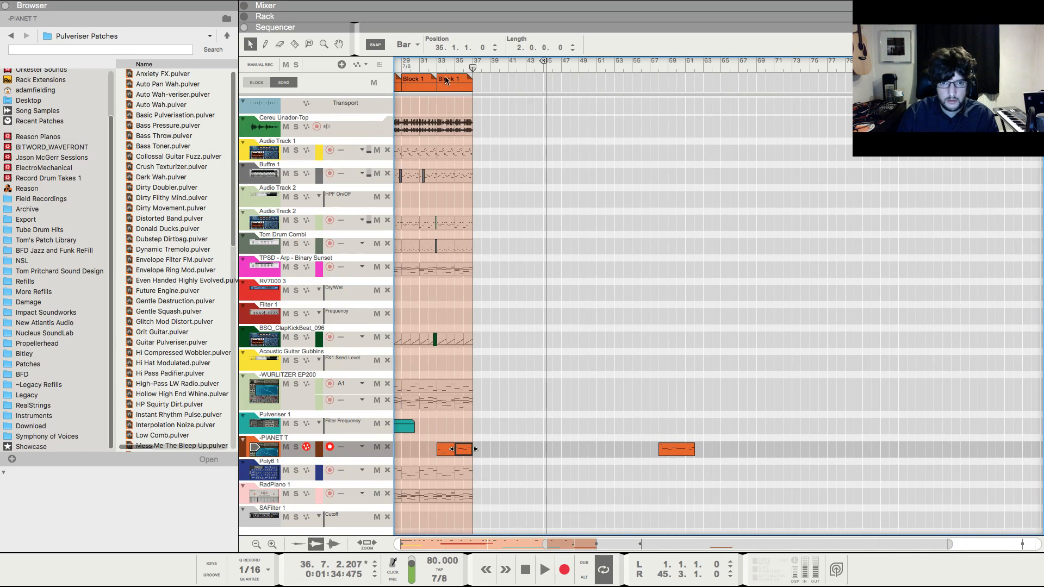
pyautogui.click(439, 67)
pyautogui.press('space')
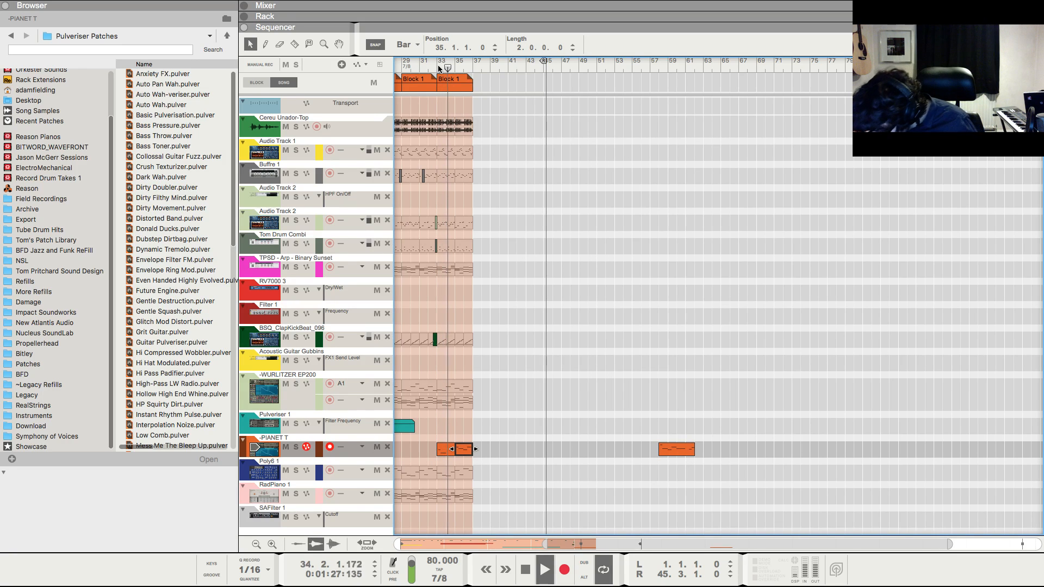
# - Check the Pianet's effect devices in the rack during playback, then return to the song arrangement
pyautogui.press('F6')
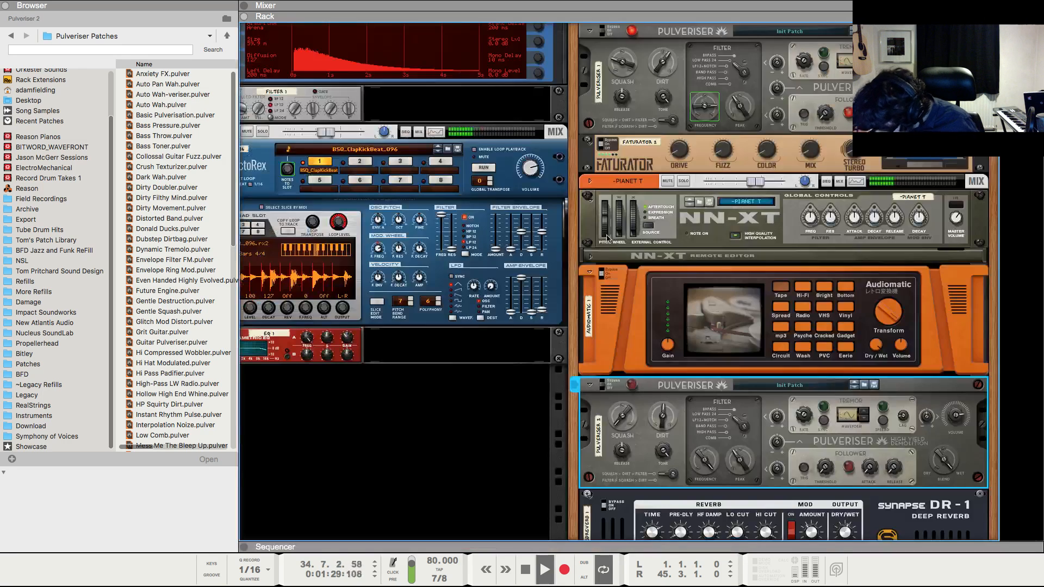
pyautogui.scroll(-4, 607, 238)
pyautogui.click(851, 403)
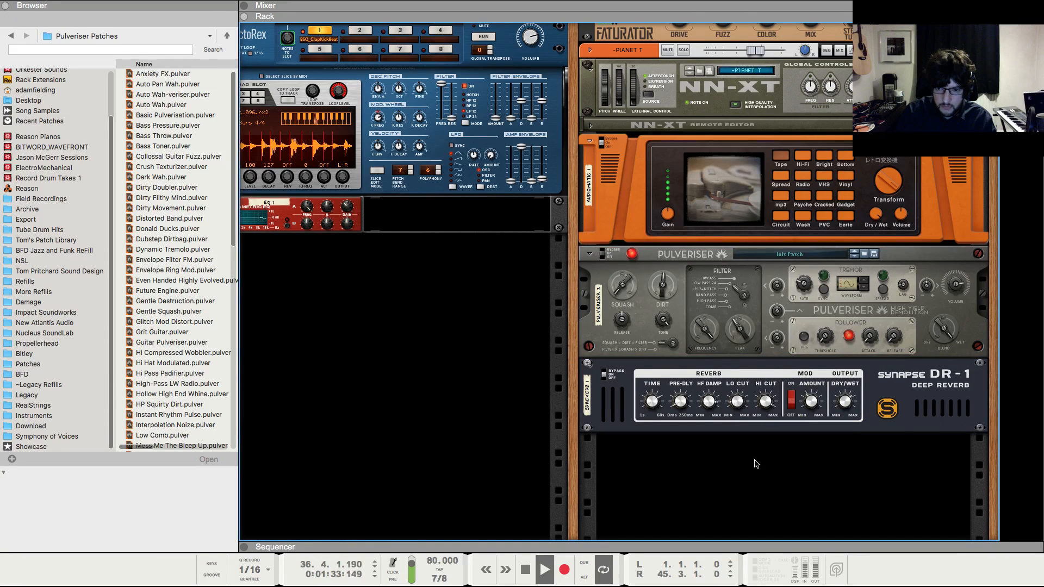
pyautogui.press('F7')
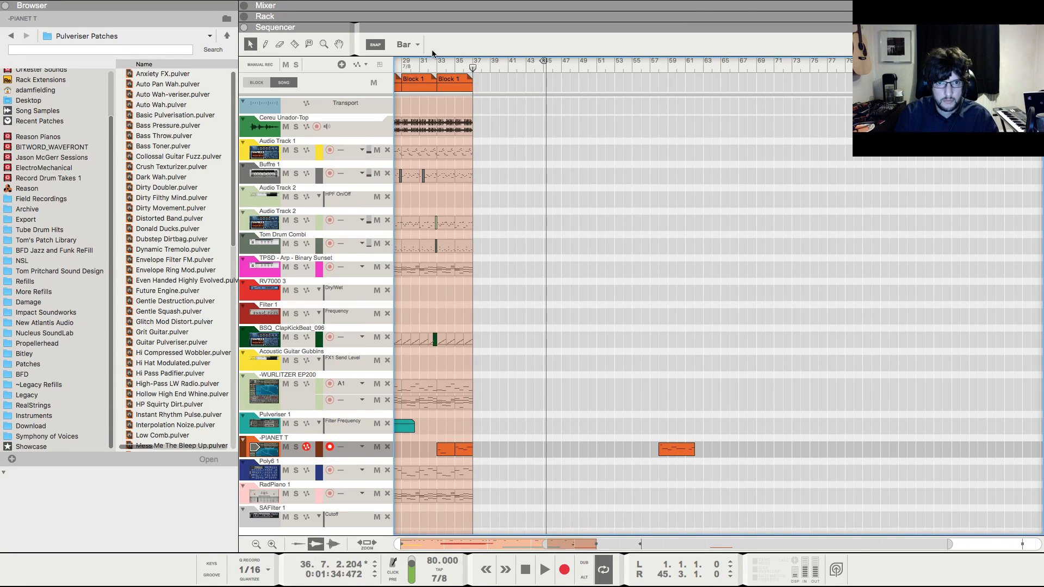
# - Repeat the four-bar Block 1 at bar 37 and copy the two Pianet clips from bar 33 to bar 37
pyautogui.click(436, 65)
pyautogui.moveTo(469, 89); pyautogui.dragTo(483, 88)
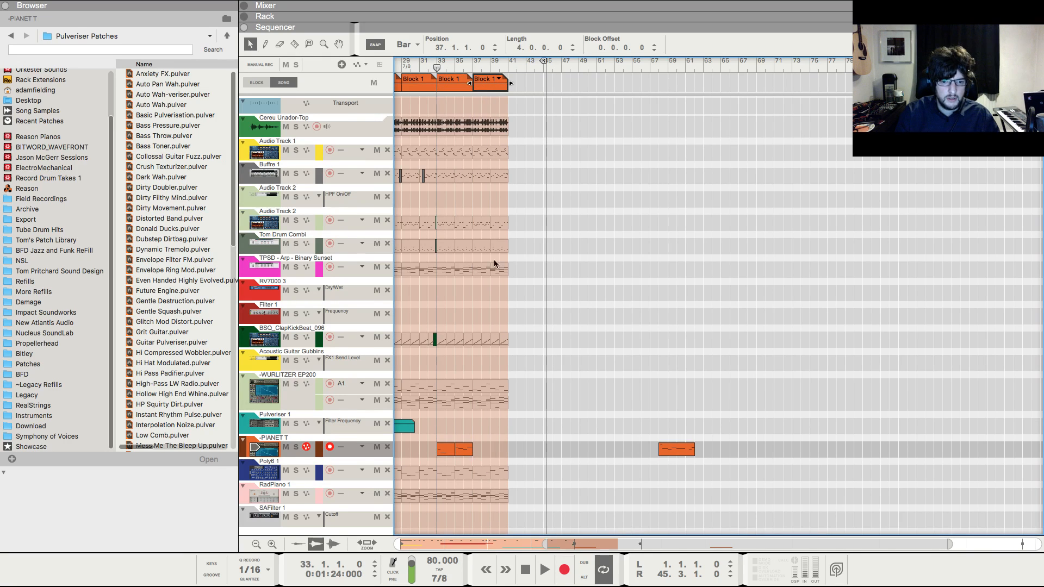
pyautogui.click(470, 455)
pyautogui.moveTo(445, 456); pyautogui.dragTo(489, 455)
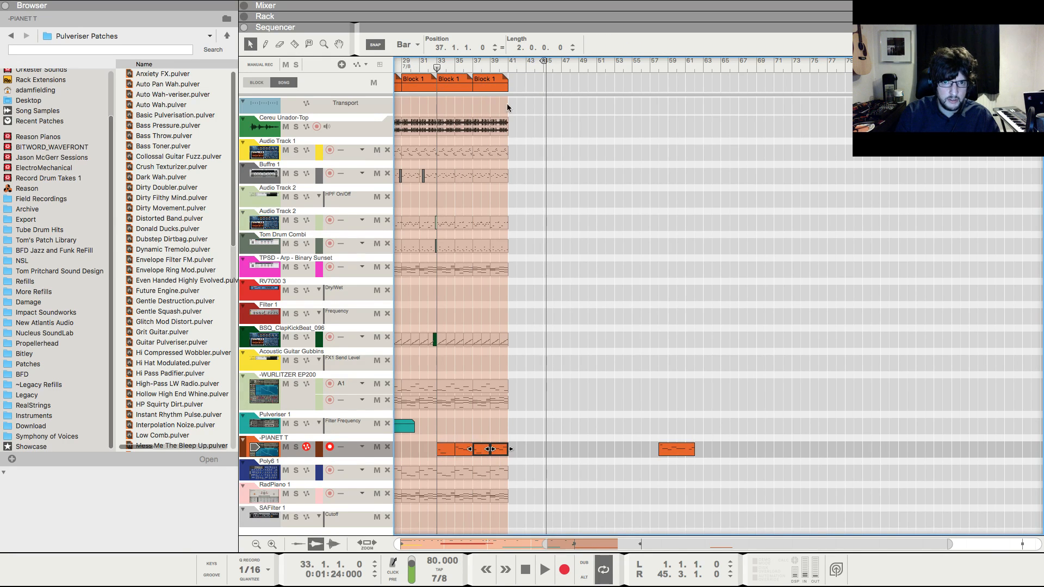
# - Open the Pianet clip at bar 37, raise its first note to B4 and play from bar 37
pyautogui.moveTo(509, 61); pyautogui.dragTo(473, 68)
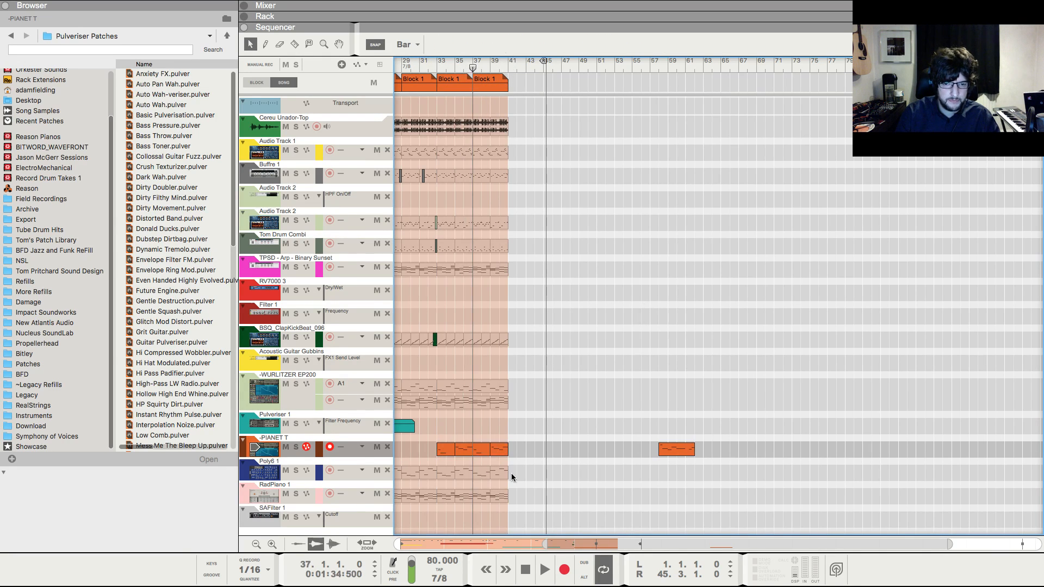
pyautogui.doubleClick(479, 454)
pyautogui.moveTo(746, 221); pyautogui.dragTo(748, 213)
pyautogui.press('F5')
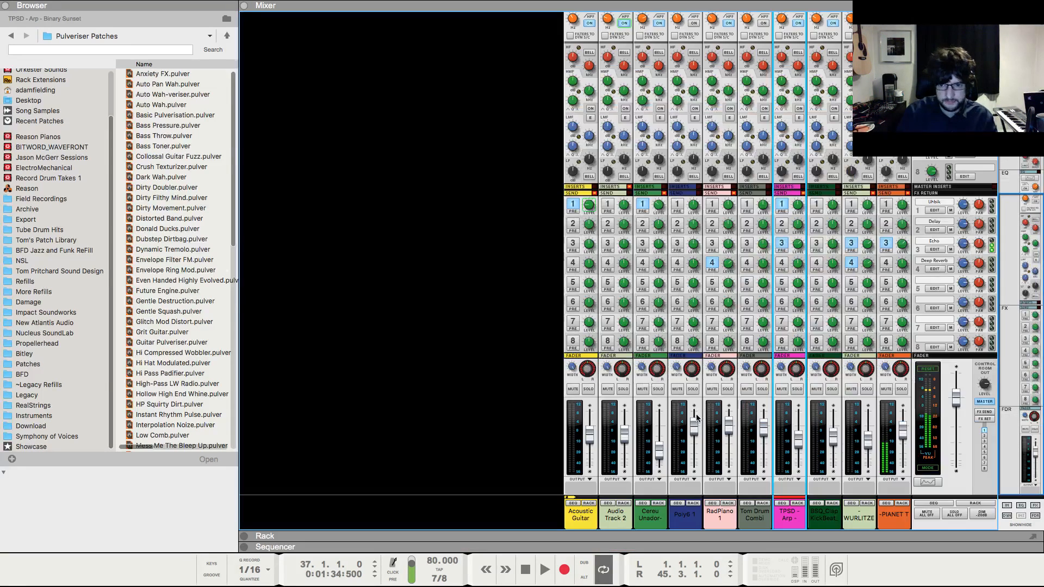
pyautogui.press('F6')
pyautogui.click(609, 370)
pyautogui.press('F7')
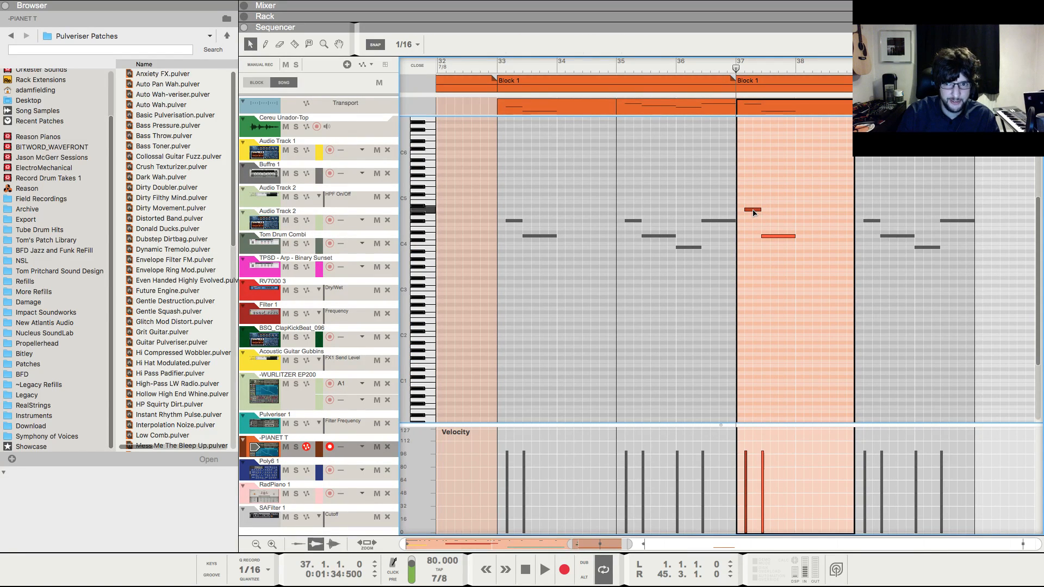
pyautogui.moveTo(755, 207); pyautogui.dragTo(755, 202)
pyautogui.press('space')
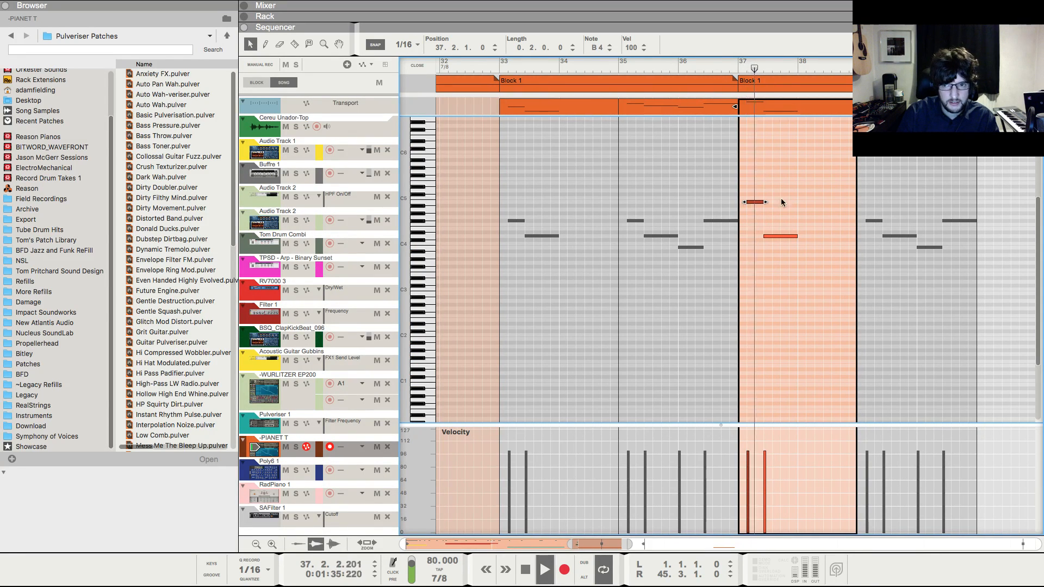
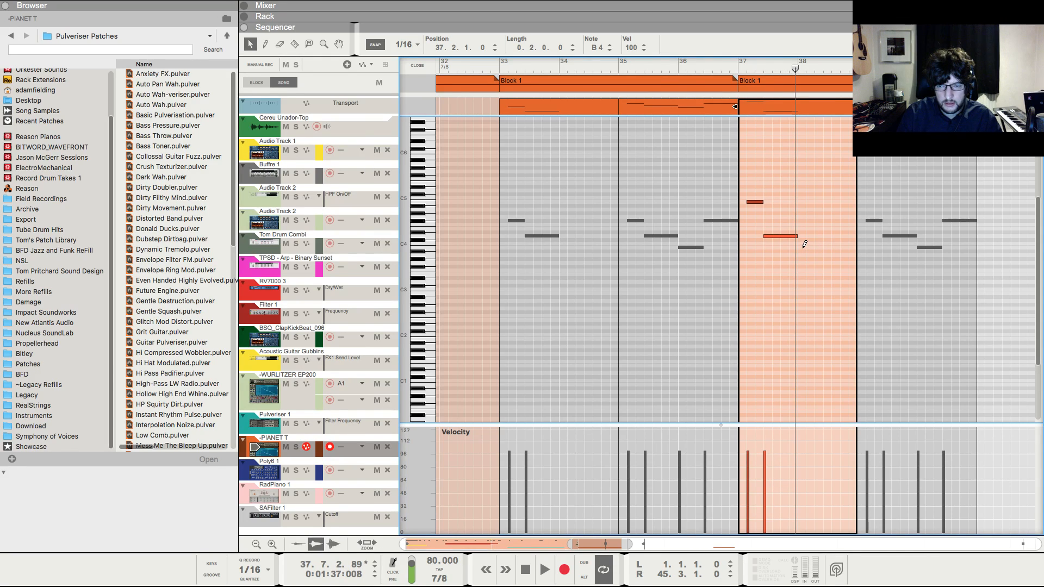
# - Switch to editing the Pianet clip at bar 39 during playback and delete its final F#4 note
pyautogui.press('space')
pyautogui.click(836, 243)
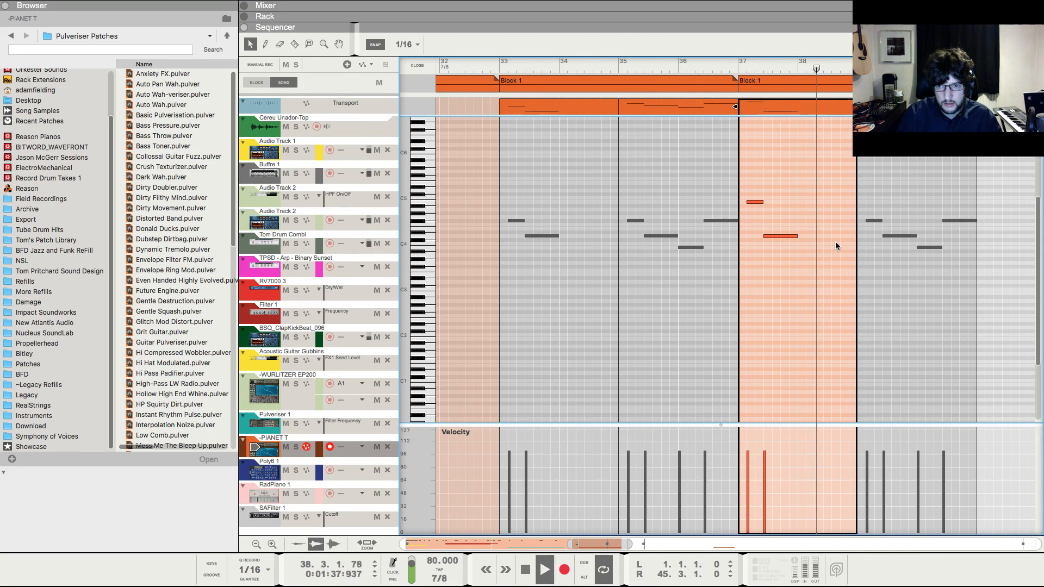
pyautogui.click(882, 220)
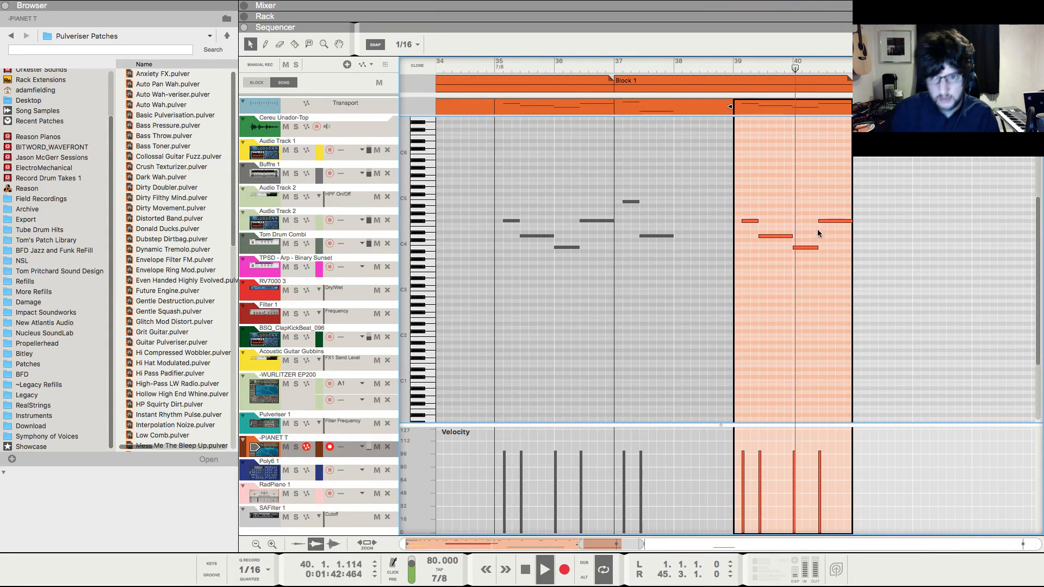
pyautogui.moveTo(834, 200); pyautogui.dragTo(843, 237)
# - Check the mixer and the Pianet's Deep Reverb in the rack while replaying the phrase from bar 35
pyautogui.press('F5')
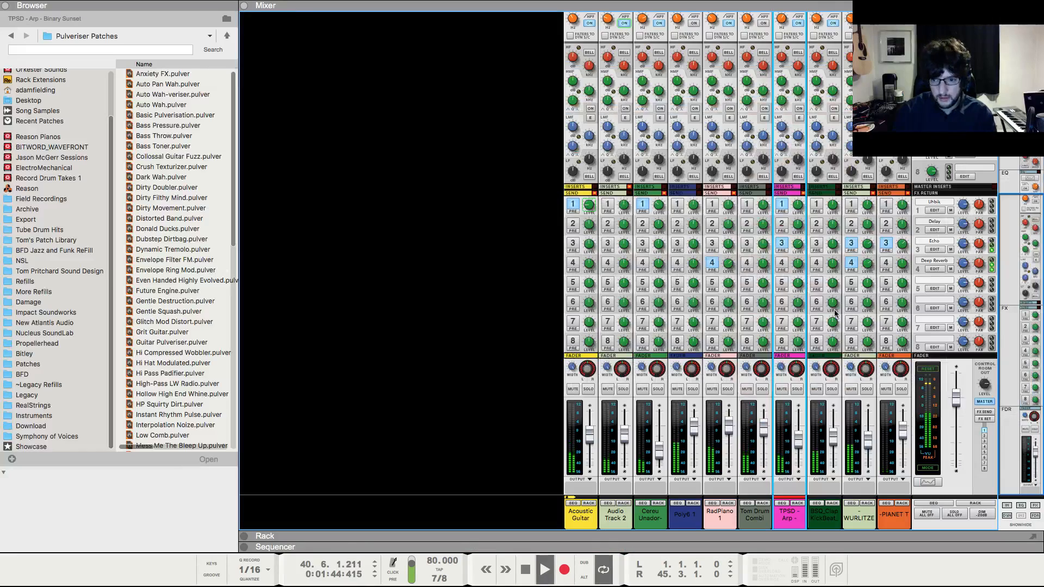
pyautogui.press('F6')
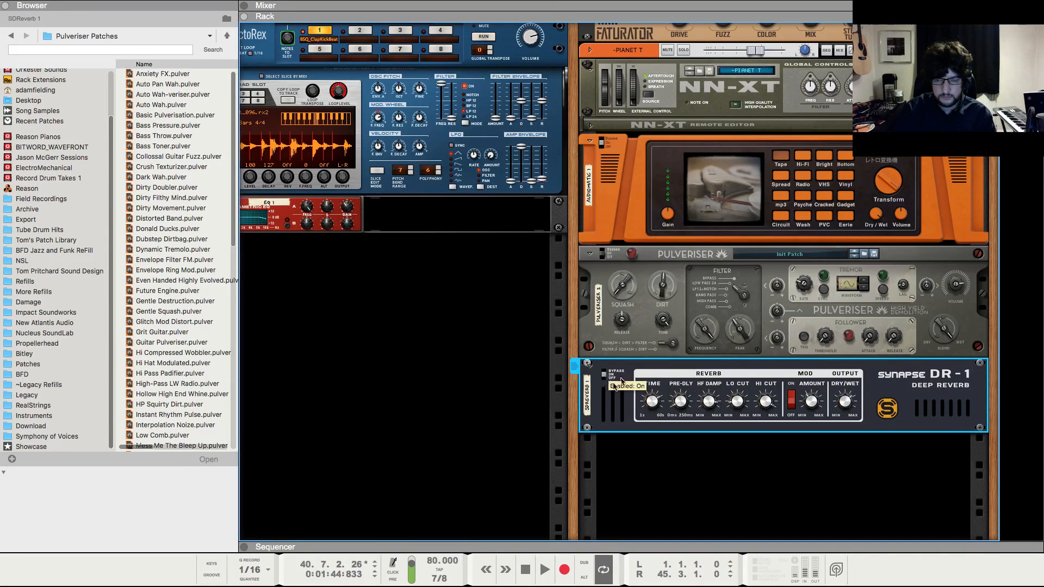
pyautogui.press('F7')
pyautogui.click(495, 68)
pyautogui.press('space')
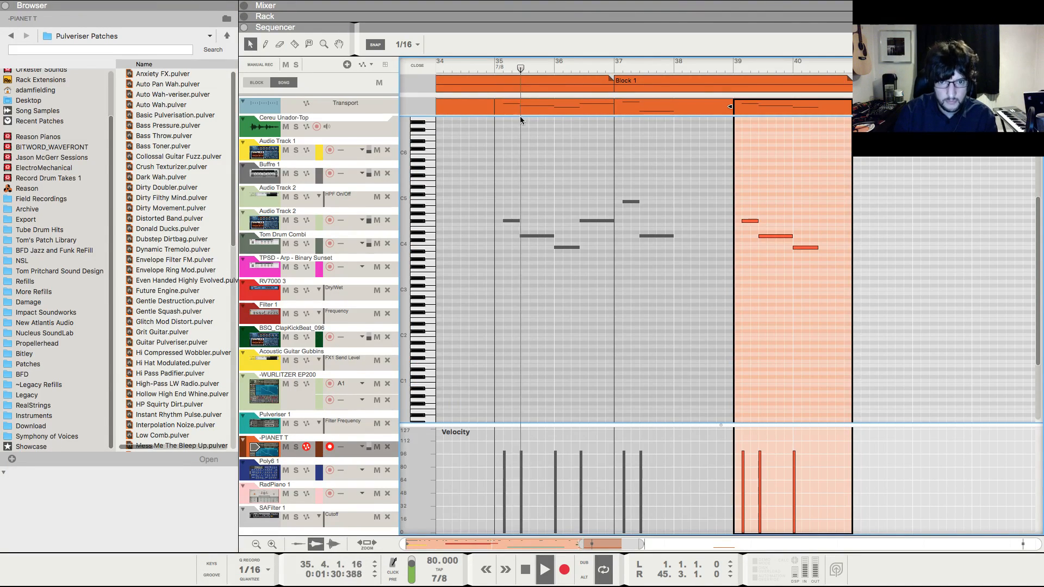
pyautogui.press('F6')
pyautogui.click(846, 401)
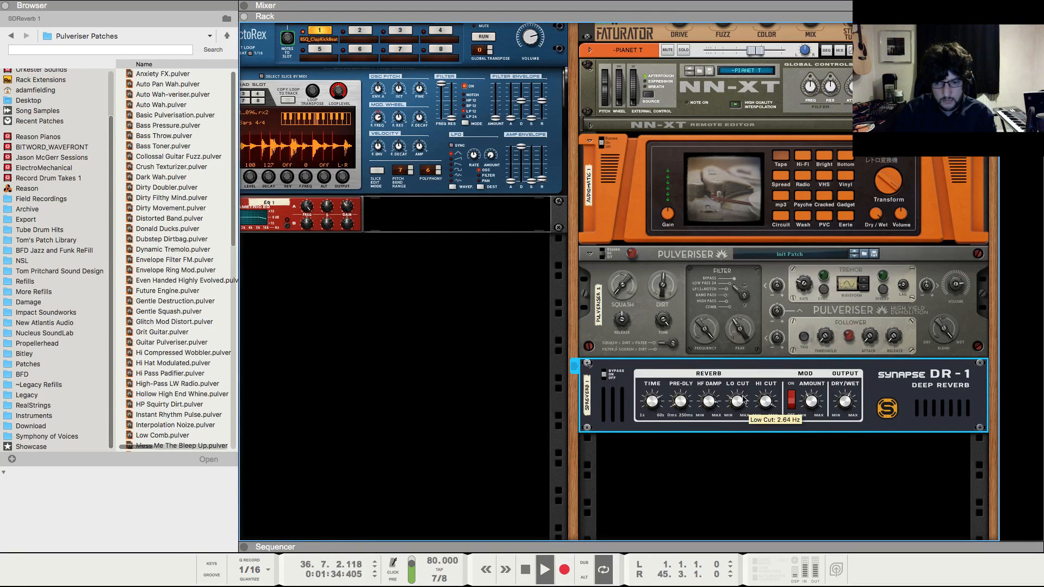
# - Listen to the Pianet clips at bars 37 to 40 in the note editor, then stop playback
pyautogui.press('F7')
pyautogui.scroll(-10, 454, 134)
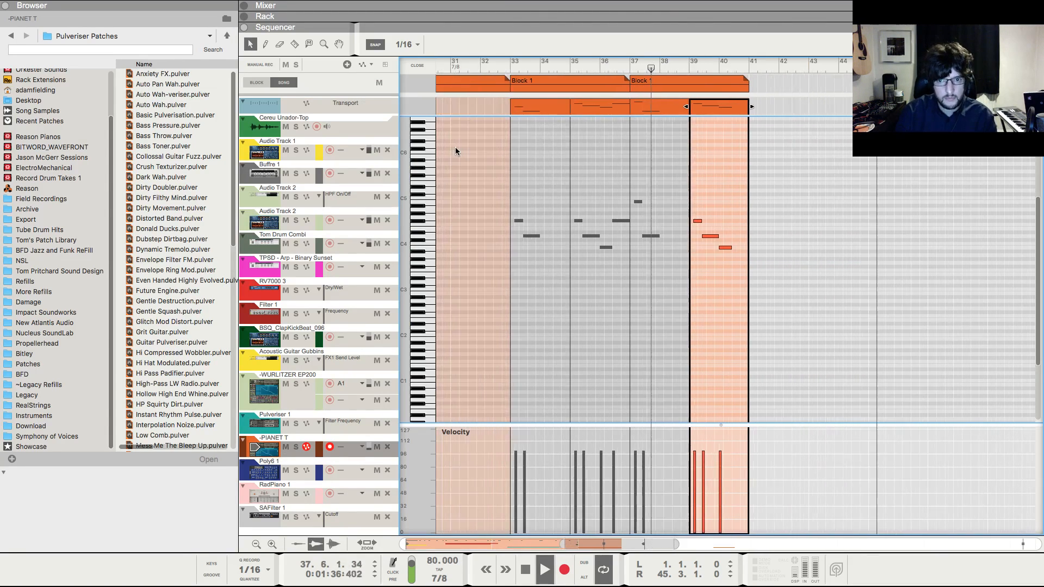
pyautogui.scroll(2, 432, 66)
pyautogui.scroll(5, 426, 64)
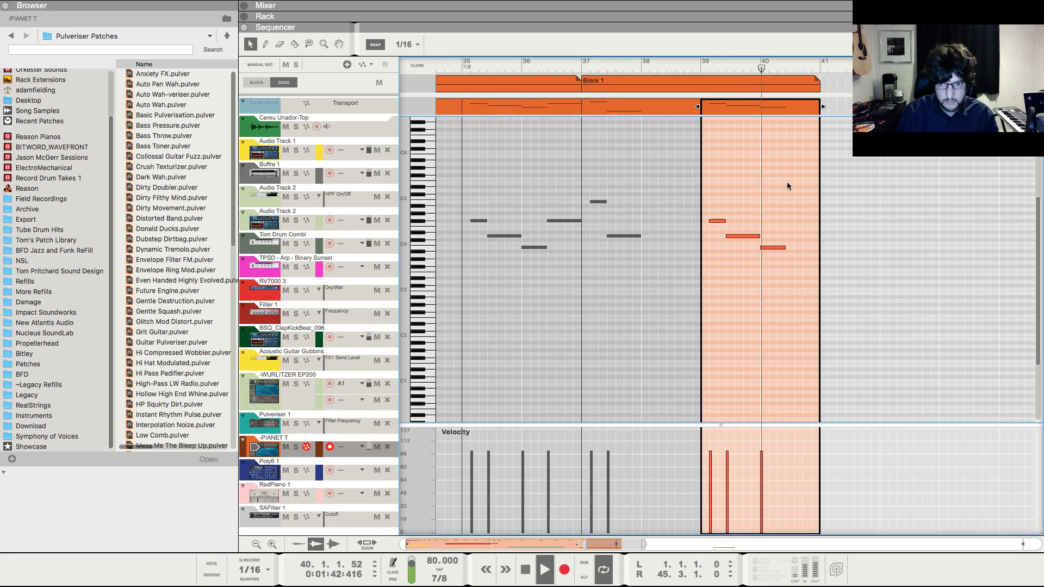
pyautogui.scroll(-3, 787, 187)
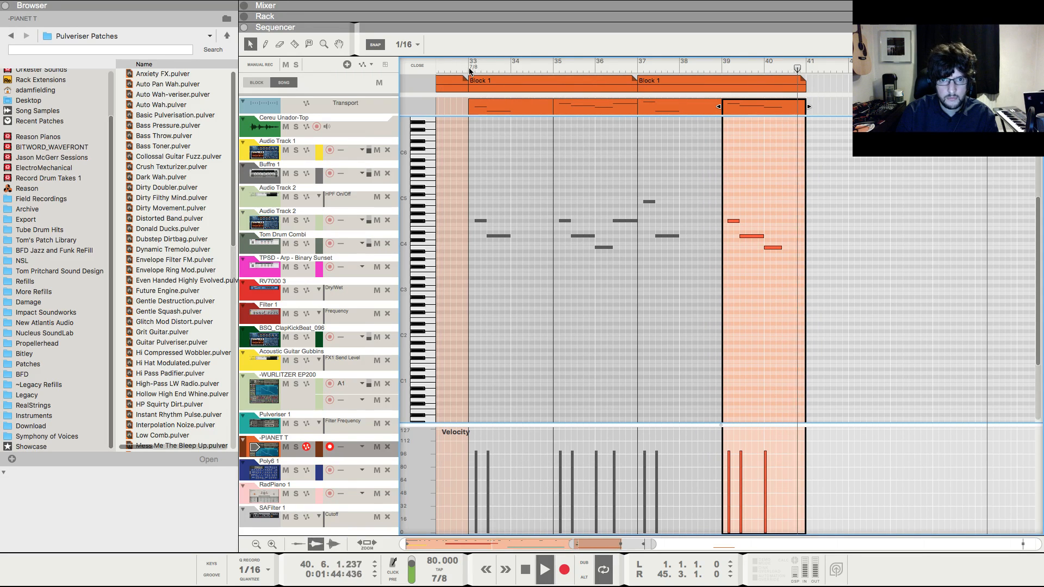
pyautogui.press('space')
# - Leave the clip's note editing and select the four Pianet clips from bar 33 to bar 41
pyautogui.click(470, 69)
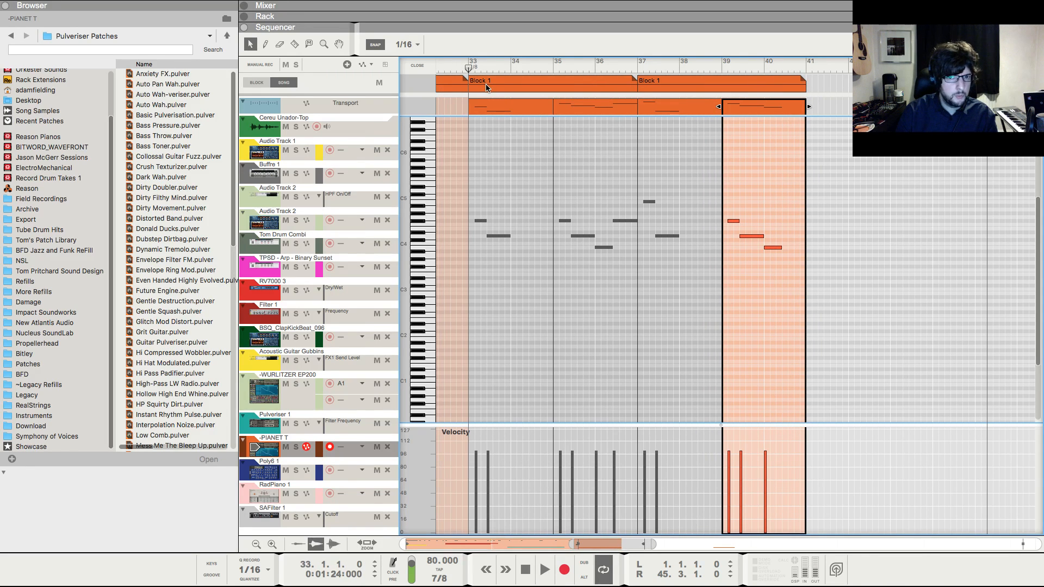
pyautogui.click(422, 66)
pyautogui.moveTo(433, 445); pyautogui.dragTo(434, 445)
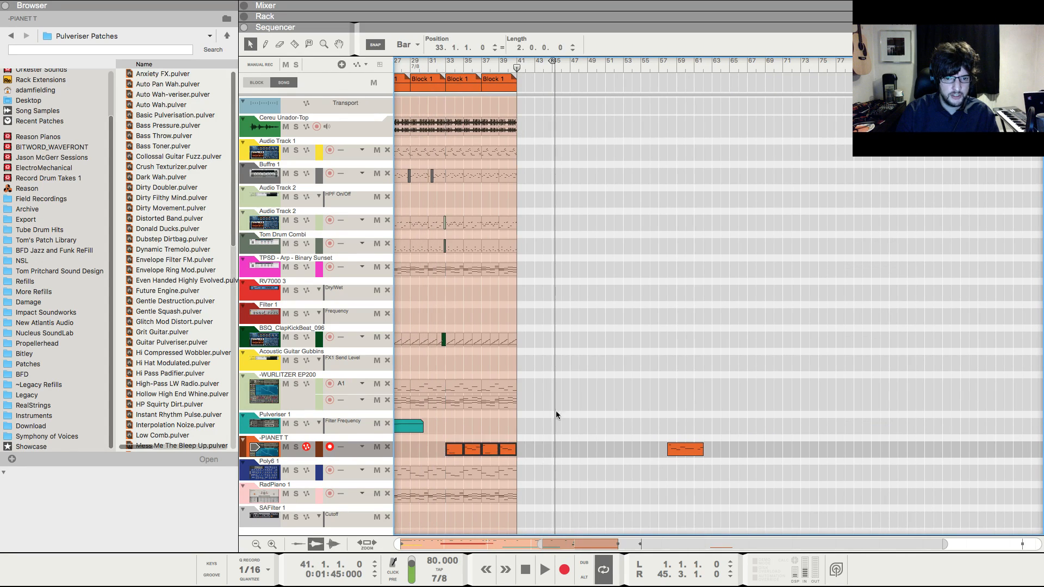
# - Try switching the arrangement block at bar 33 to Block 2
pyautogui.click(471, 80)
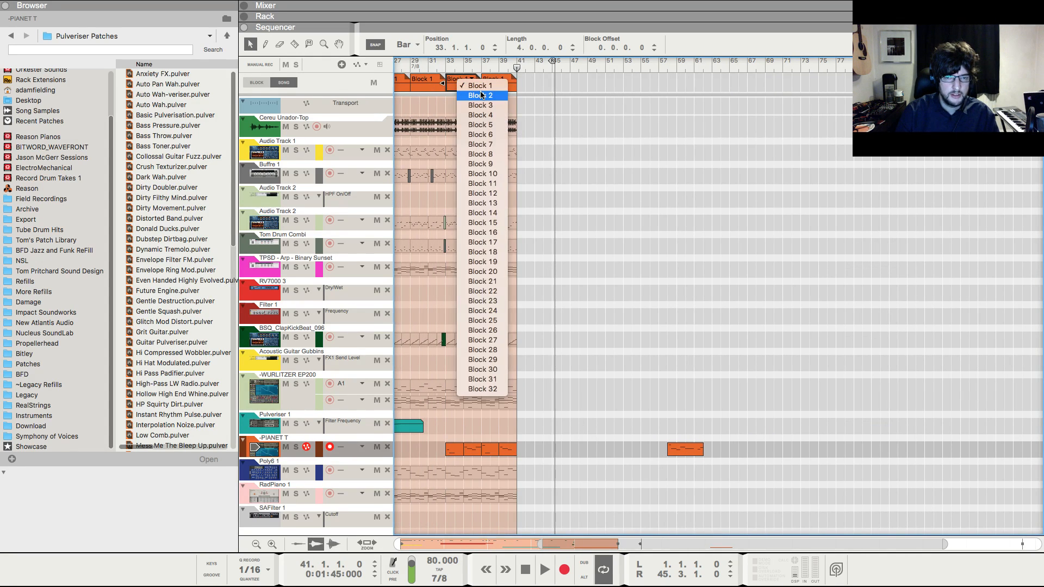
pyautogui.click(480, 95)
pyautogui.press('super+z')
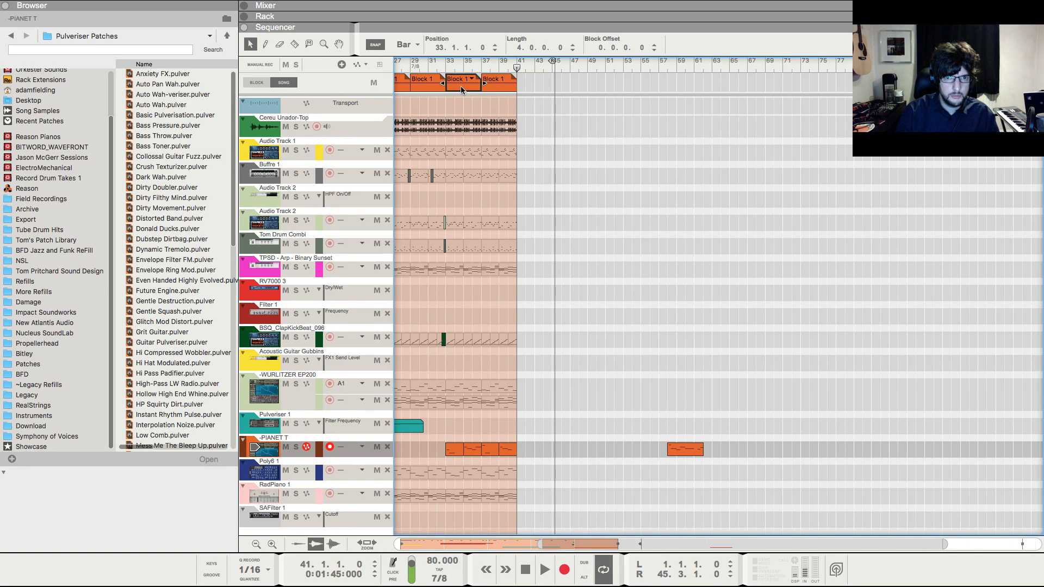
# - Copy all of Block 1's clips into Block 2 and set Block 2's end at bar 5
pyautogui.click(257, 82)
pyautogui.click(347, 84)
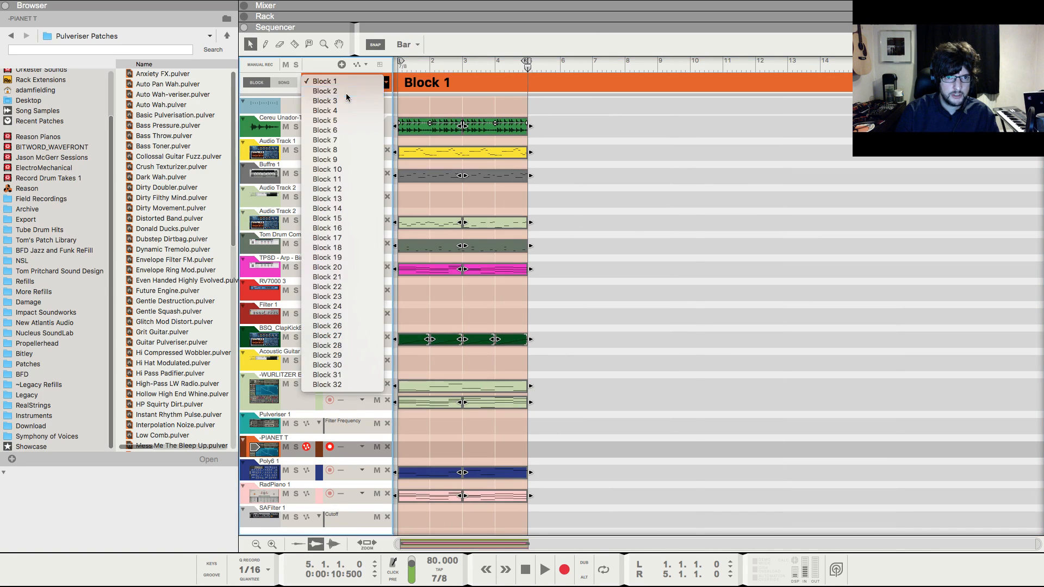
pyautogui.click(346, 92)
pyautogui.press('super+v')
pyautogui.moveTo(695, 61)
pyautogui.mouseDown()
pyautogui.moveTo(536, 86)
pyautogui.moveTo(544, 64)
pyautogui.mouseUp()
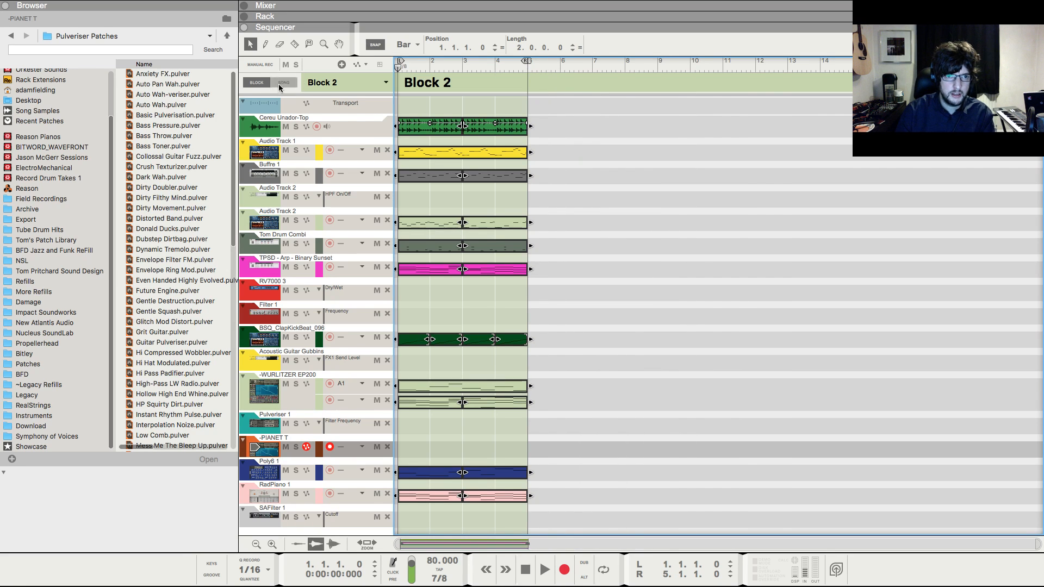
# - Return to the song arrangement, copy the four Pianet clips from bar 33 and paste them into Block 1
pyautogui.click(283, 83)
pyautogui.click(538, 447)
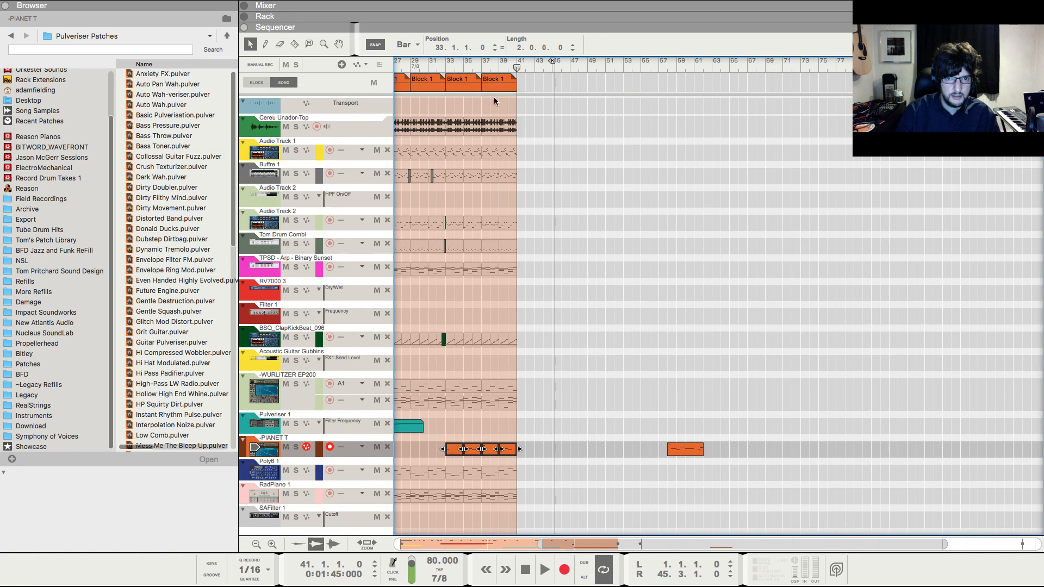
pyautogui.doubleClick(466, 86)
pyautogui.press('super+v')
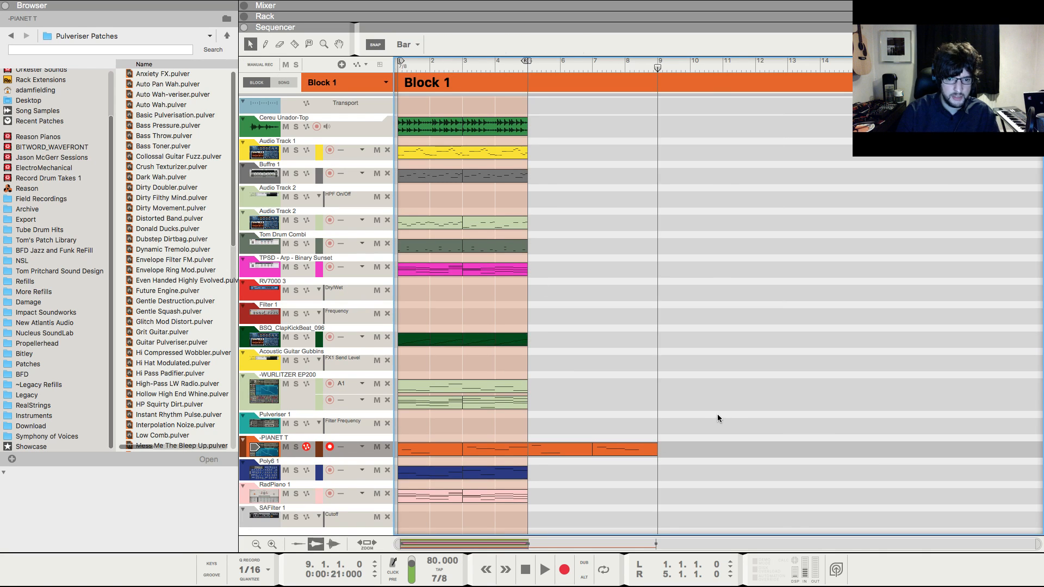
# - Delete the Pianet clips extending from bar 5 to bar 9 in Block 1 and play the block from its start
pyautogui.press('Delete')
pyautogui.press('space')
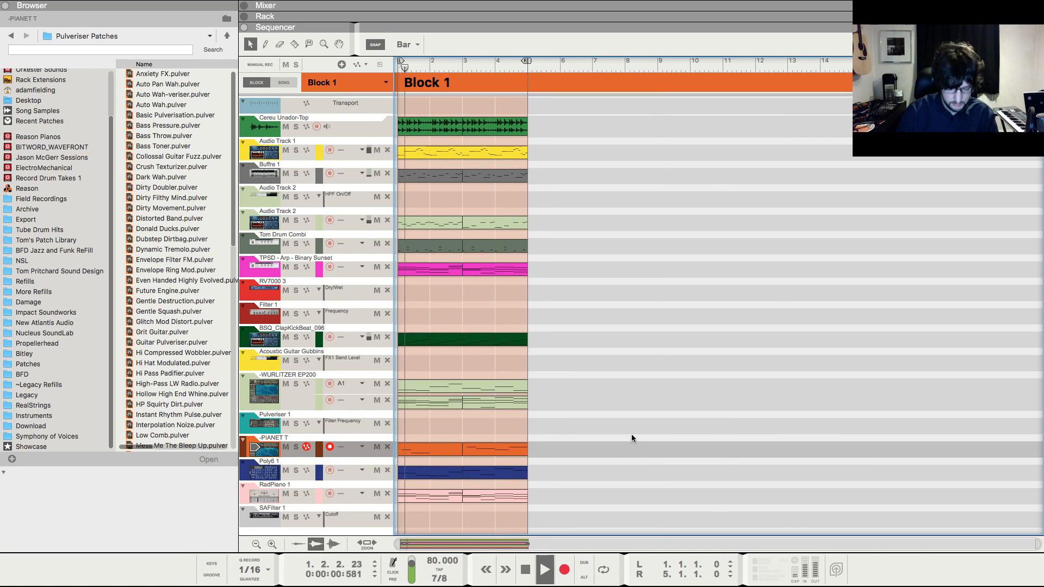
pyautogui.scroll(2, 505, 433)
pyautogui.scroll(1, 507, 430)
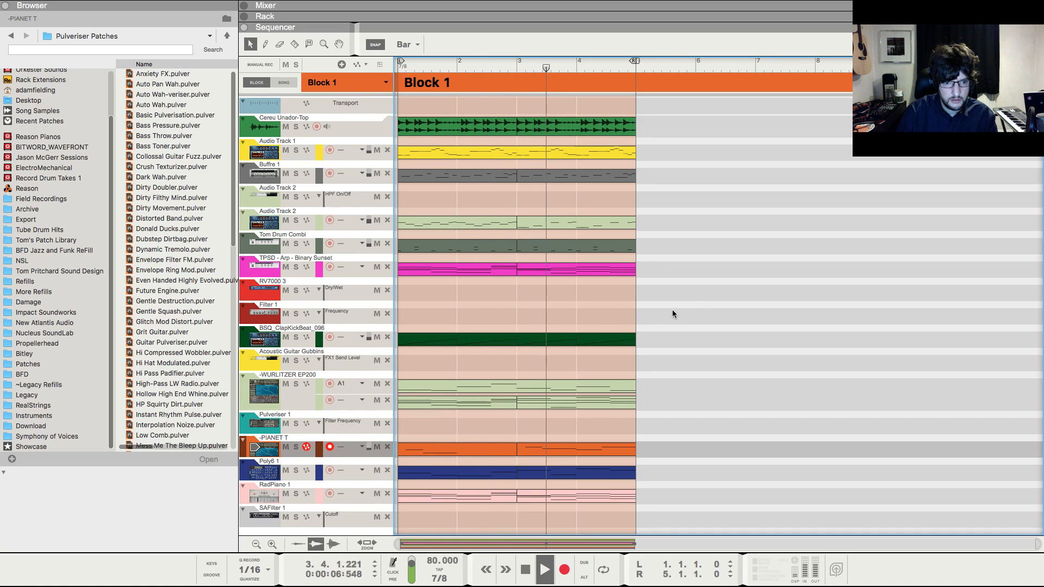
# - Open the Poly6 clip at bar 3 for note editing and lower its note at the start of bar 4 to G1
pyautogui.click(614, 471)
pyautogui.doubleClick(613, 470)
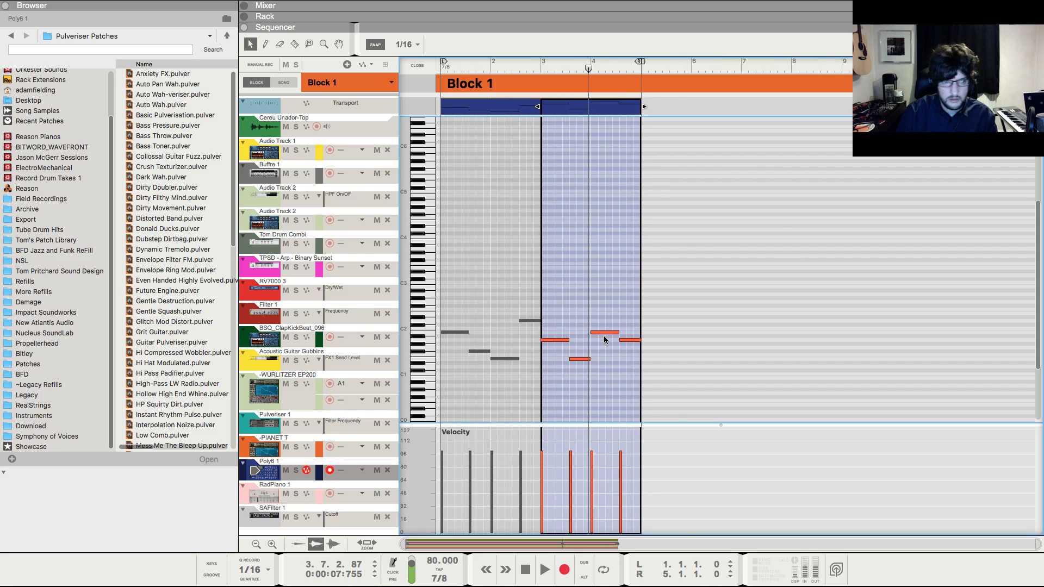
pyautogui.moveTo(745, 332); pyautogui.dragTo(747, 348)
pyautogui.press('space')
pyautogui.press('space')
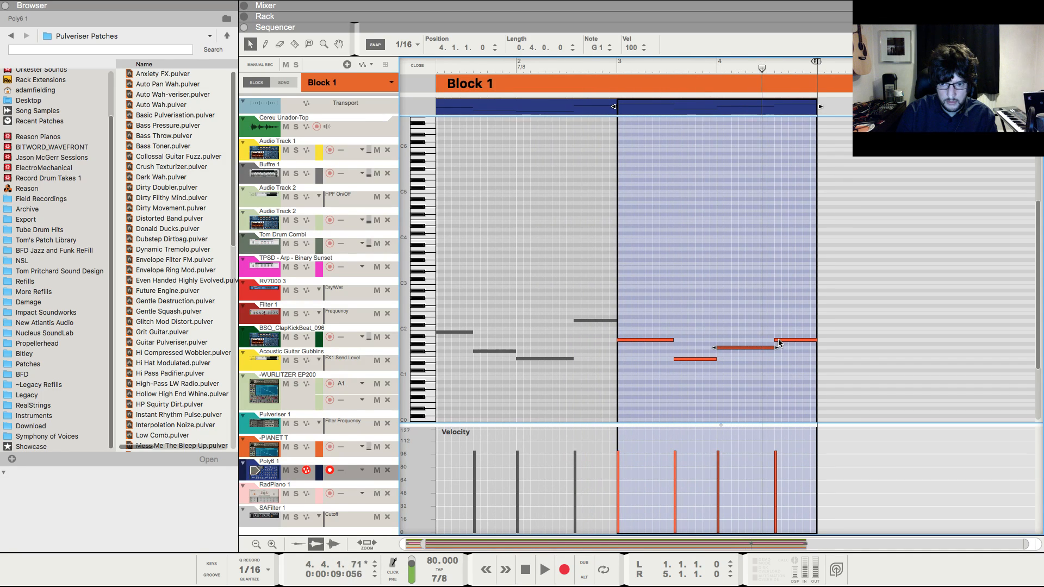
# - Audition the Poly6 clip around bar 4 and lower its last note to E1
pyautogui.press('h')
pyautogui.press('h')
pyautogui.click(704, 68)
pyautogui.press('space')
pyautogui.press('h')
pyautogui.press('h')
pyautogui.press('h')
pyautogui.press('space')
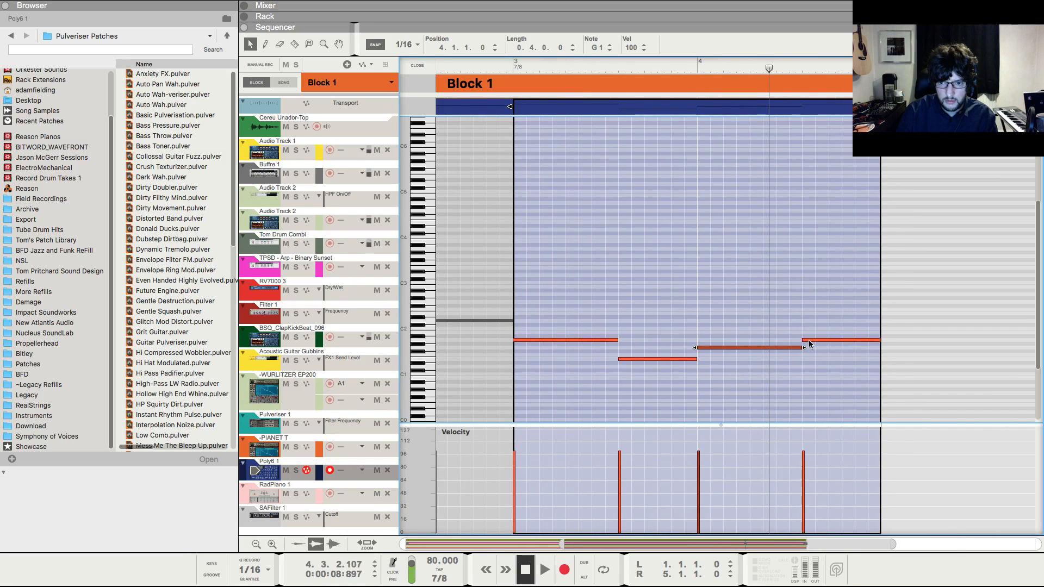
pyautogui.moveTo(808, 340); pyautogui.dragTo(808, 360)
pyautogui.press('space')
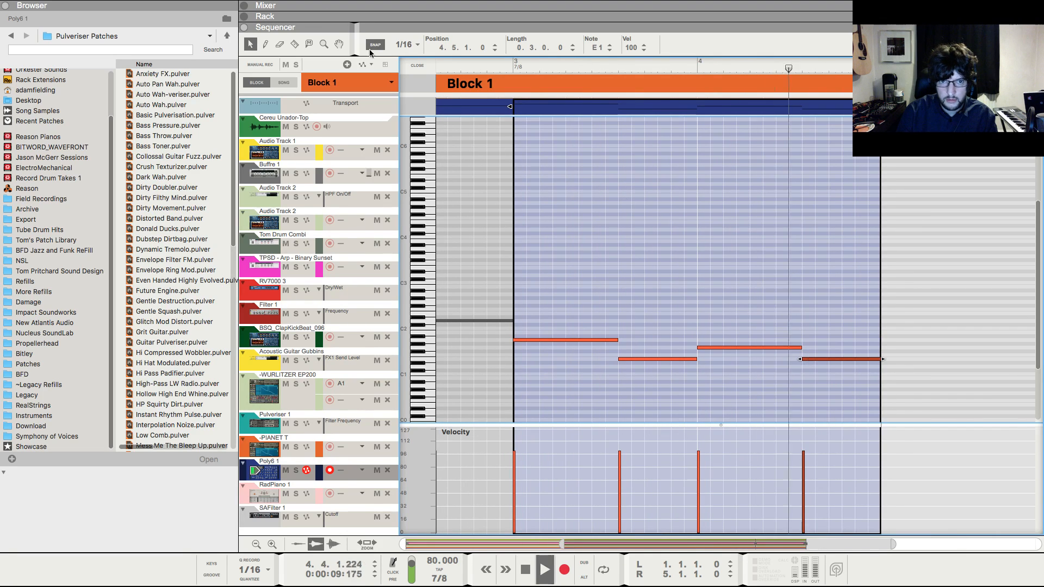
# - Leave the Poly6 note editing and play Block 1 from bar 3 to check the bass change
pyautogui.click(417, 65)
pyautogui.press('g')
pyautogui.press('g')
pyautogui.press('g')
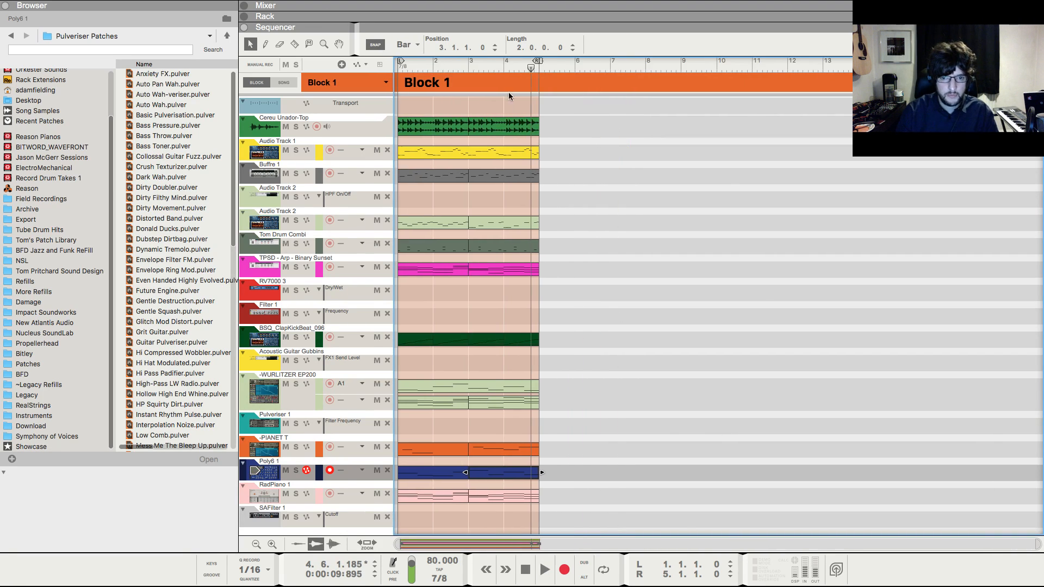
pyautogui.click(469, 67)
pyautogui.press('space')
pyautogui.press('h')
pyautogui.press('h')
pyautogui.press('h')
pyautogui.press('h')
pyautogui.press('h')
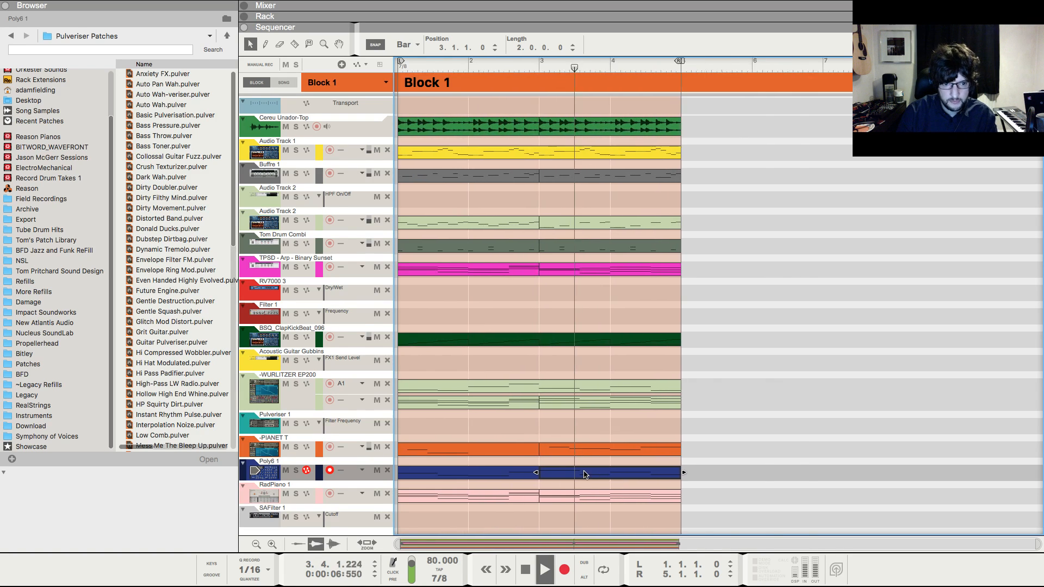
# - Shorten the Poly6 G1 note to three beats, move the last E1 note to 4.4.1.0 and extend it to the clip's end
pyautogui.doubleClick(725, 478)
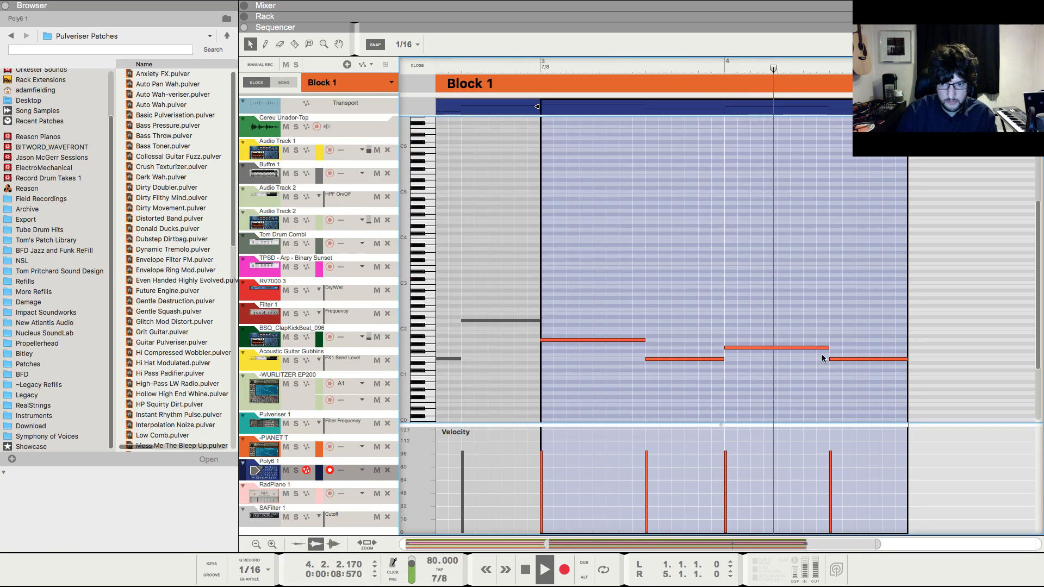
pyautogui.press('space')
pyautogui.click(822, 347)
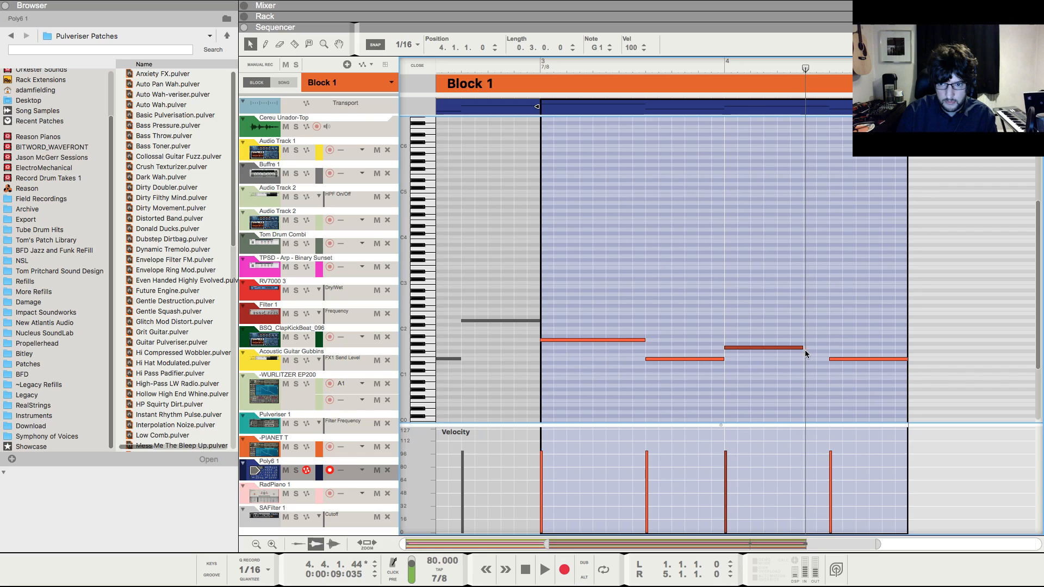
pyautogui.moveTo(840, 359); pyautogui.dragTo(818, 360)
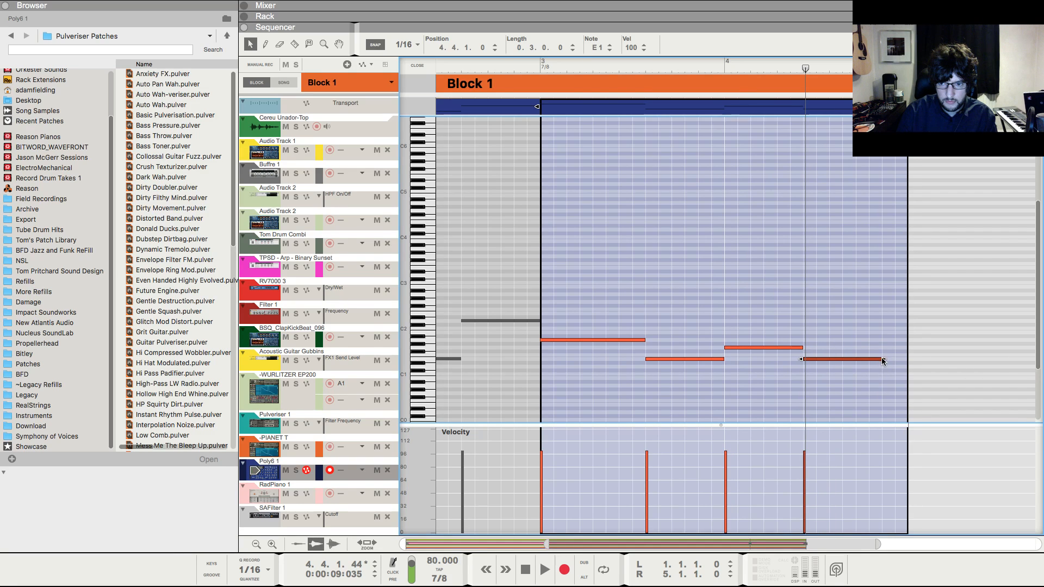
pyautogui.click(727, 66)
pyautogui.press('space')
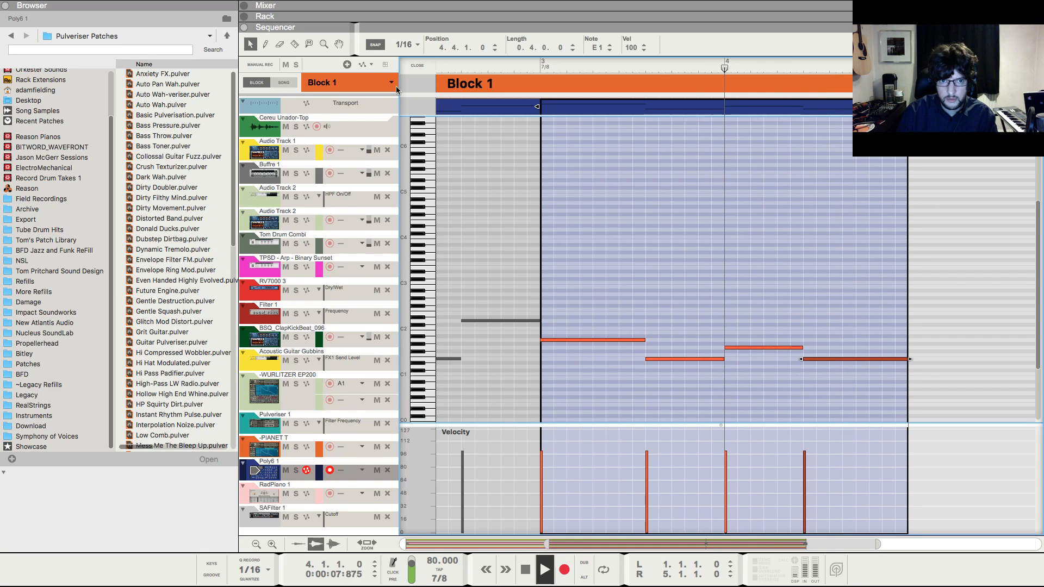
pyautogui.click(417, 65)
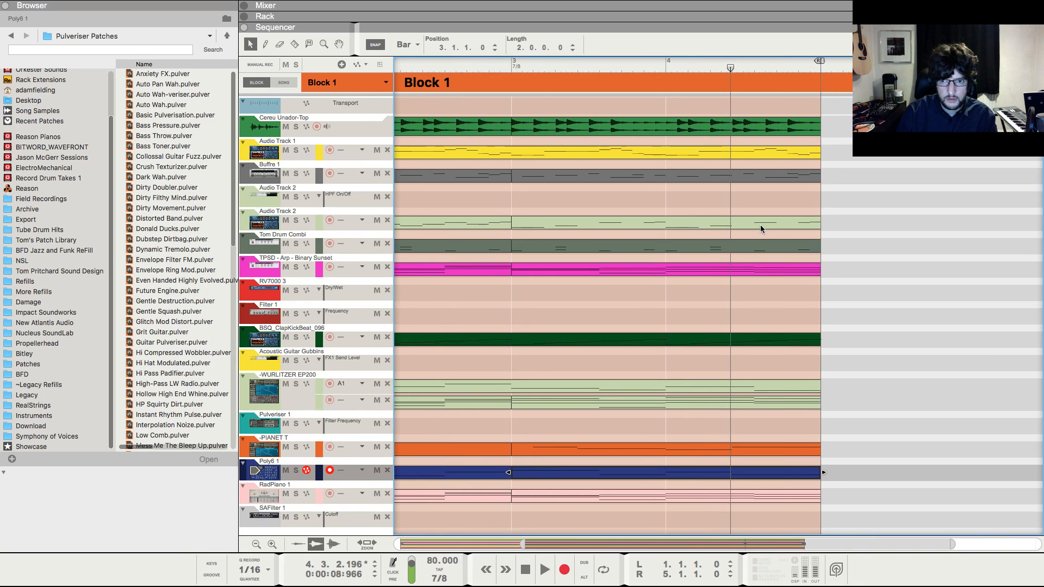
# - Open the slice clip on the lower Audio Track 2 at bar 3, shift bar 4's Slice #13 note to 4.4.1.0 and audition it
pyautogui.doubleClick(761, 224)
pyautogui.click(765, 312)
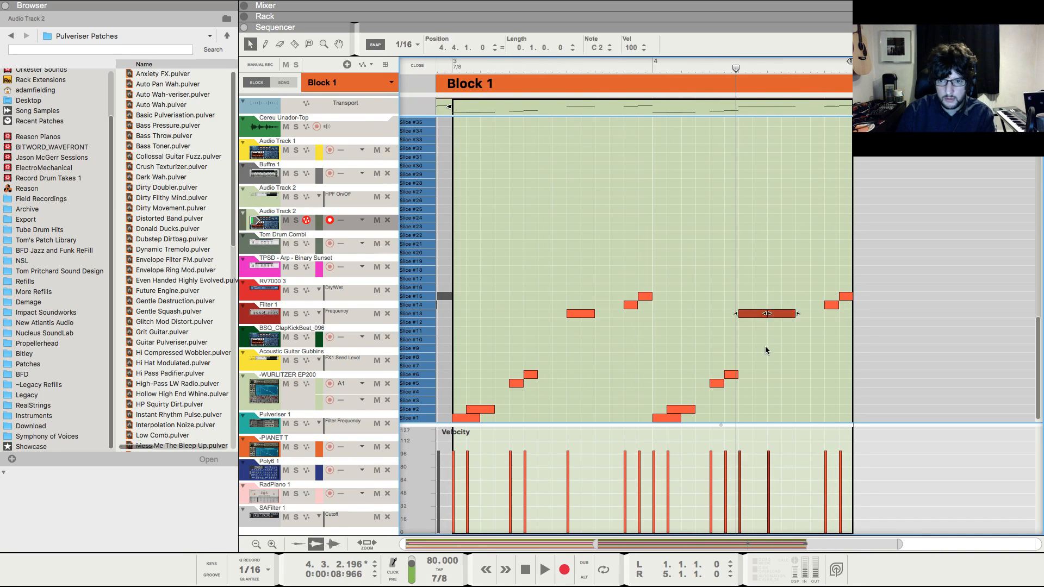
pyautogui.press('Delete')
pyautogui.moveTo(745, 315); pyautogui.dragTo(753, 314)
pyautogui.press('space')
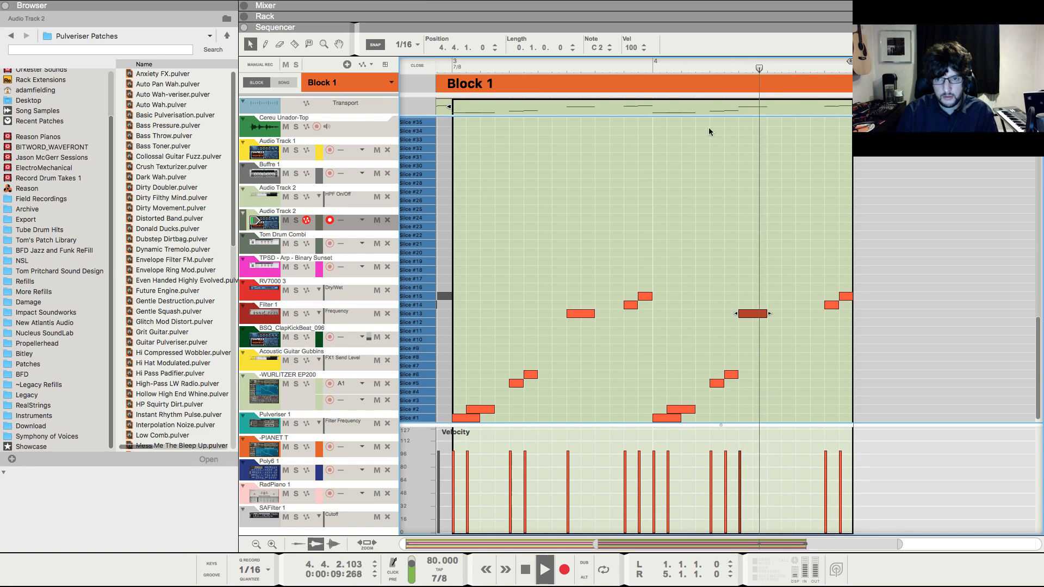
pyautogui.press('space')
pyautogui.click(650, 65)
pyautogui.press('space')
pyautogui.hscroll(-1, 660, 87)
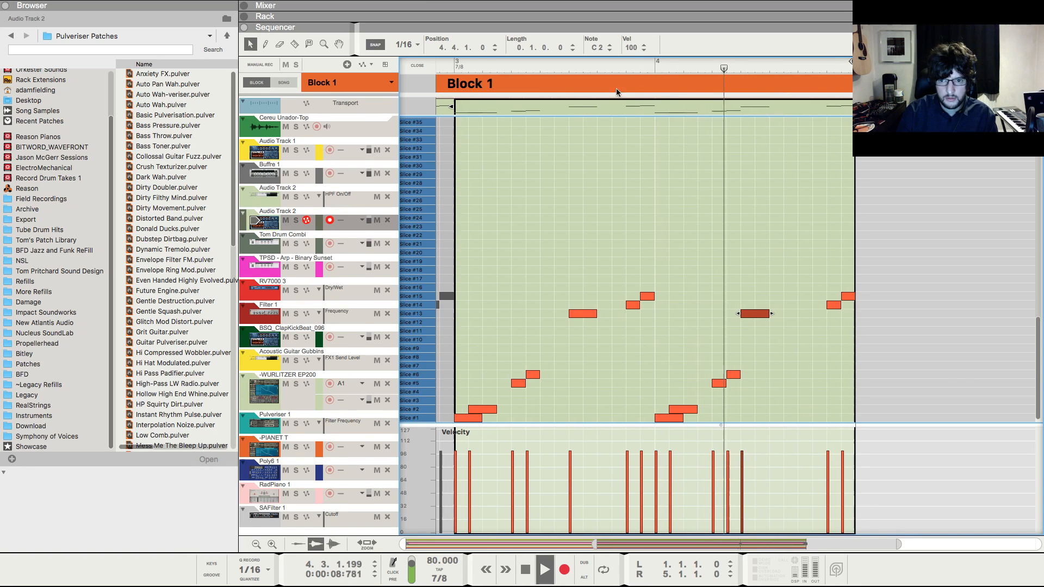
pyautogui.press('space')
# - Move the second C2 note in bar 4 of the Tom Drum Combi clip one beat earlier, audition it and close the clip
pyautogui.click(418, 65)
pyautogui.click(557, 67)
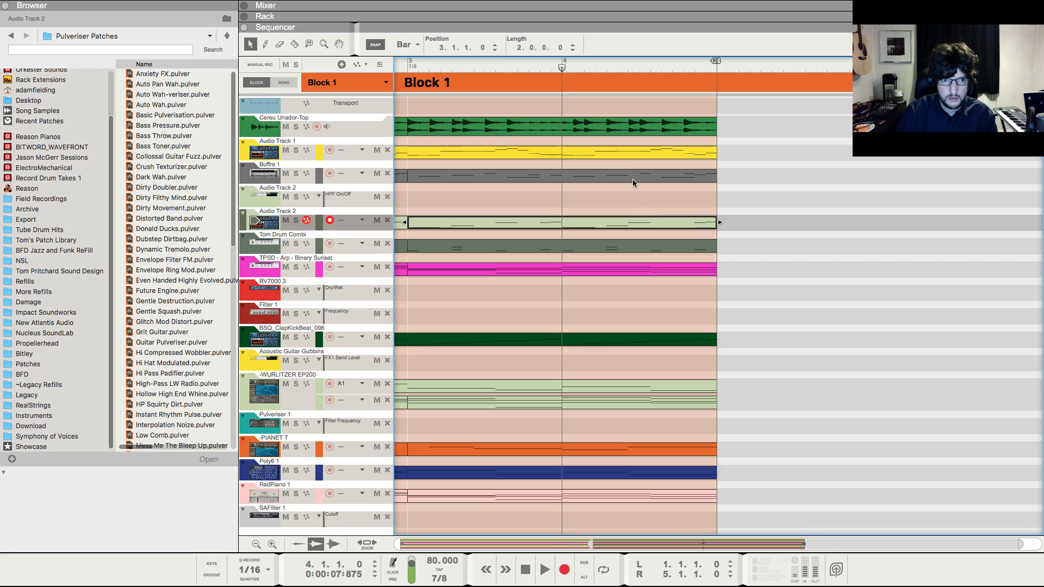
pyautogui.doubleClick(651, 248)
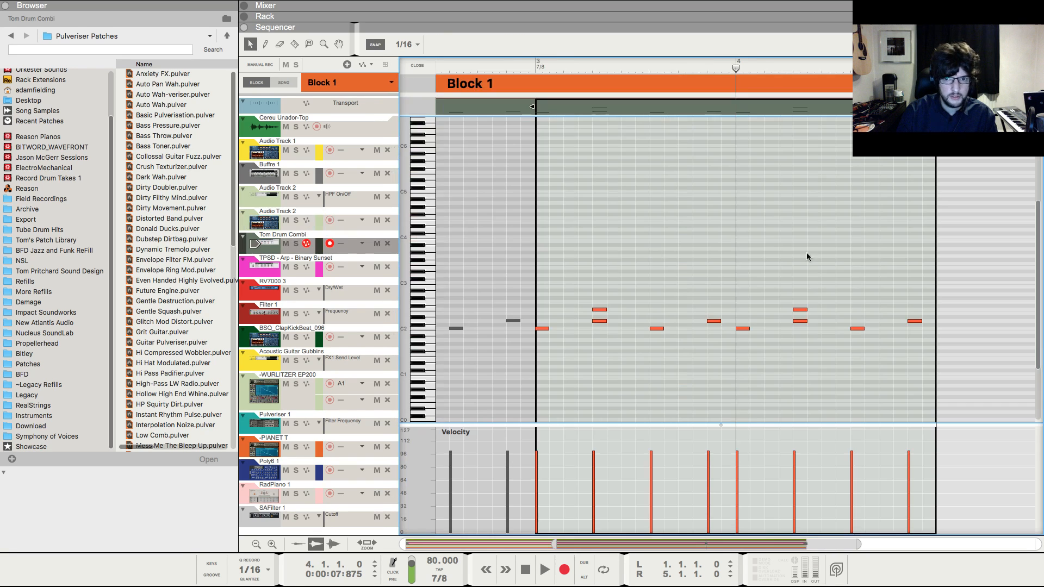
pyautogui.moveTo(851, 330); pyautogui.dragTo(845, 329)
pyautogui.press('space')
pyautogui.click(832, 250)
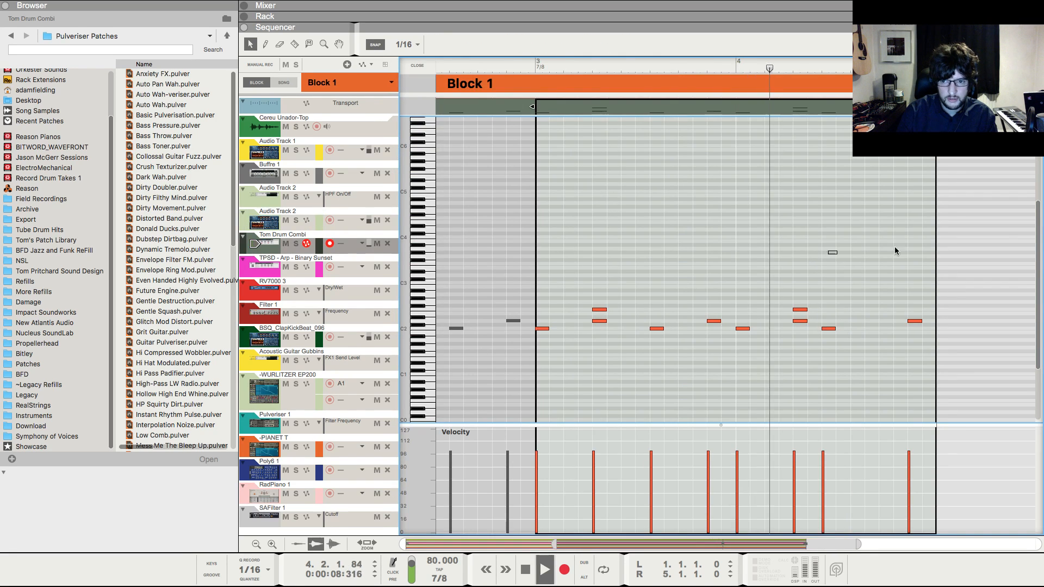
pyautogui.hscroll(1, 816, 242)
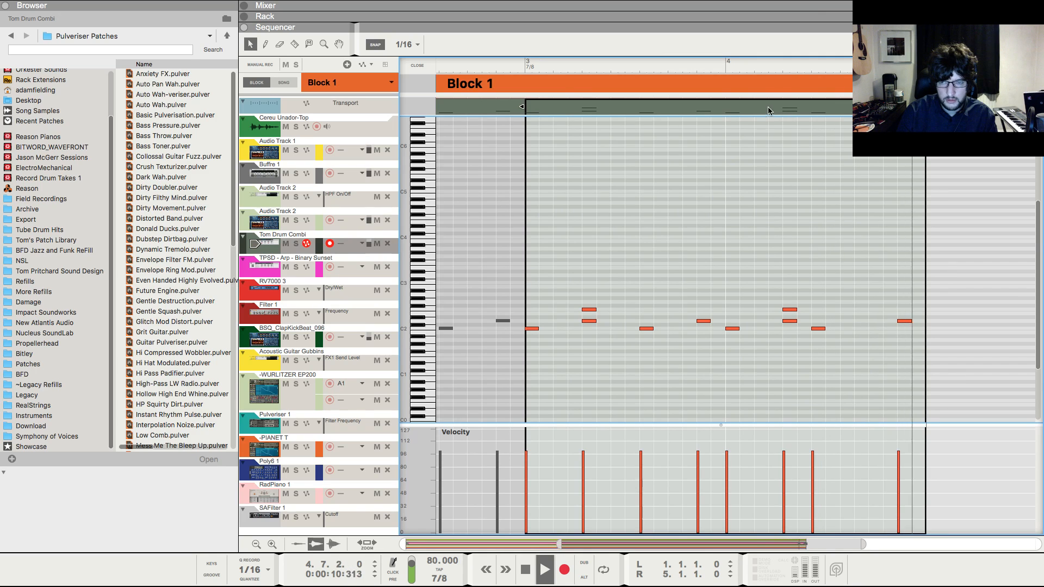
pyautogui.press('space')
pyautogui.click(416, 65)
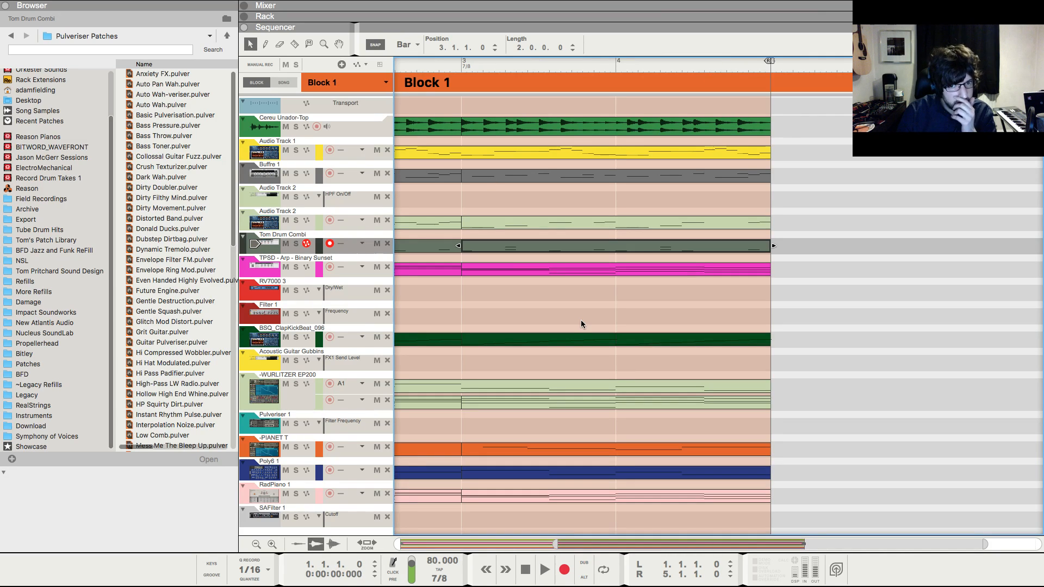
# - Cut all clips from Block 2 and paste them into Block 1 from bar 5
pyautogui.scroll(-5, 581, 322)
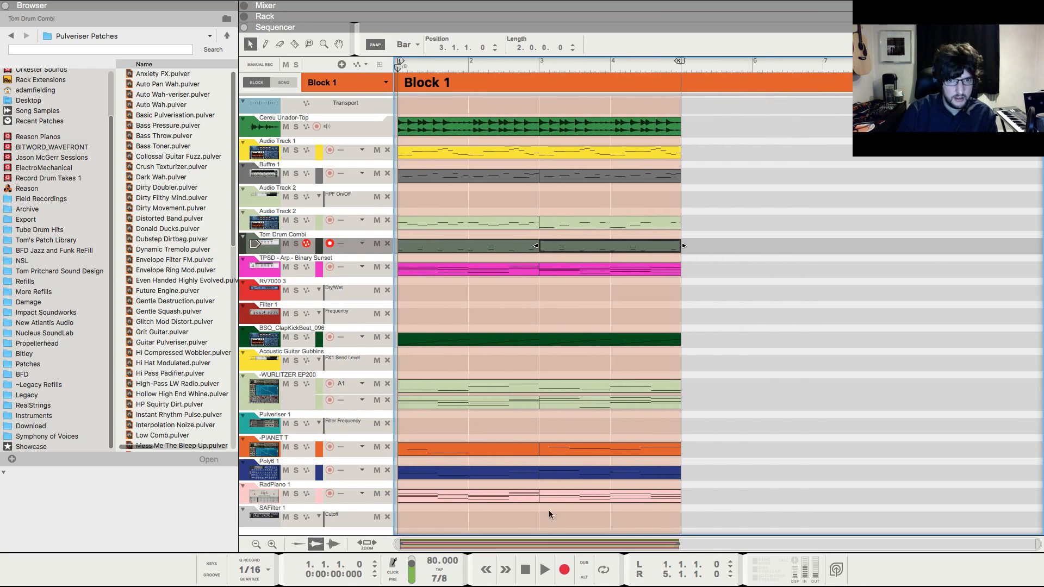
pyautogui.click(729, 420)
pyautogui.click(342, 82)
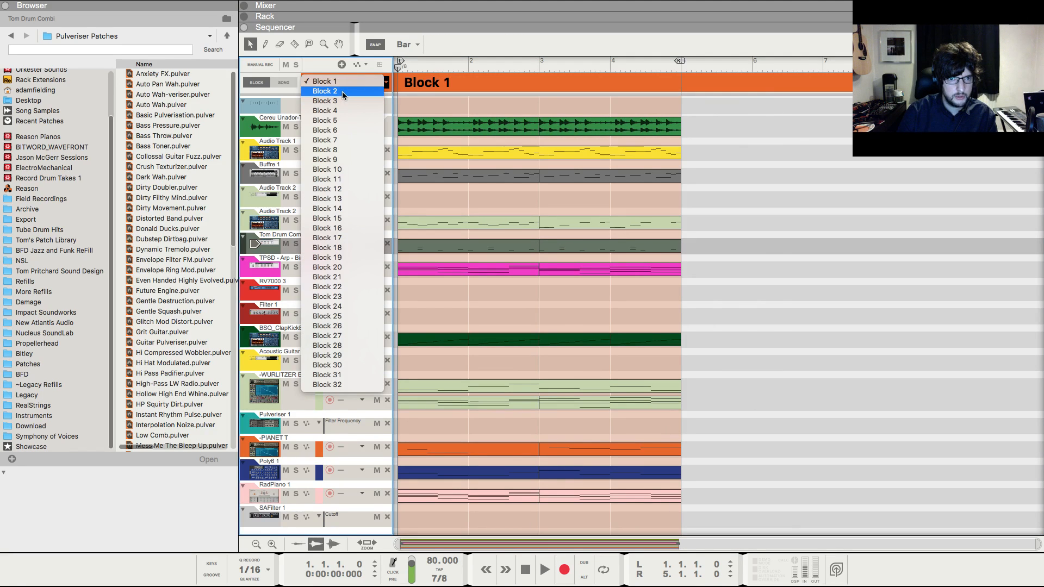
pyautogui.click(342, 91)
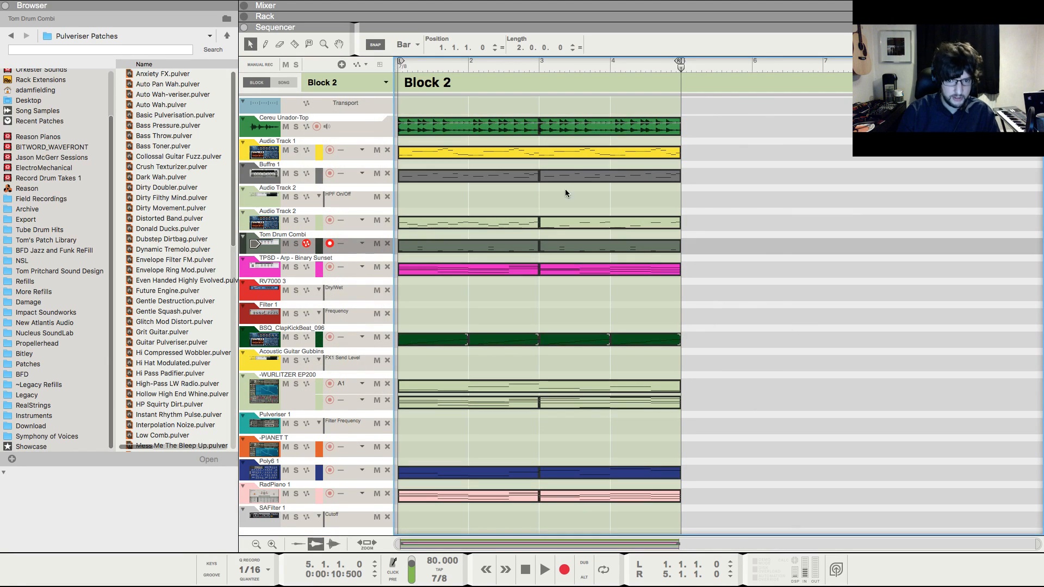
pyautogui.click(356, 82)
pyautogui.click(342, 68)
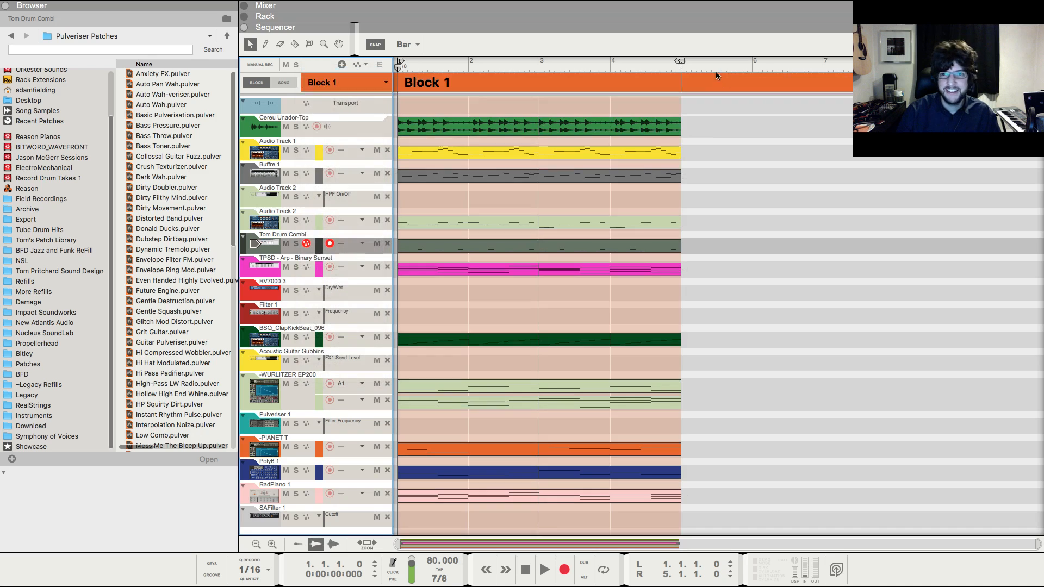
pyautogui.press('super+v')
# - Cut the edited clips with the Pianet part from bars 1 to 5 of Block 1 and paste them into Block 2
pyautogui.click(661, 103)
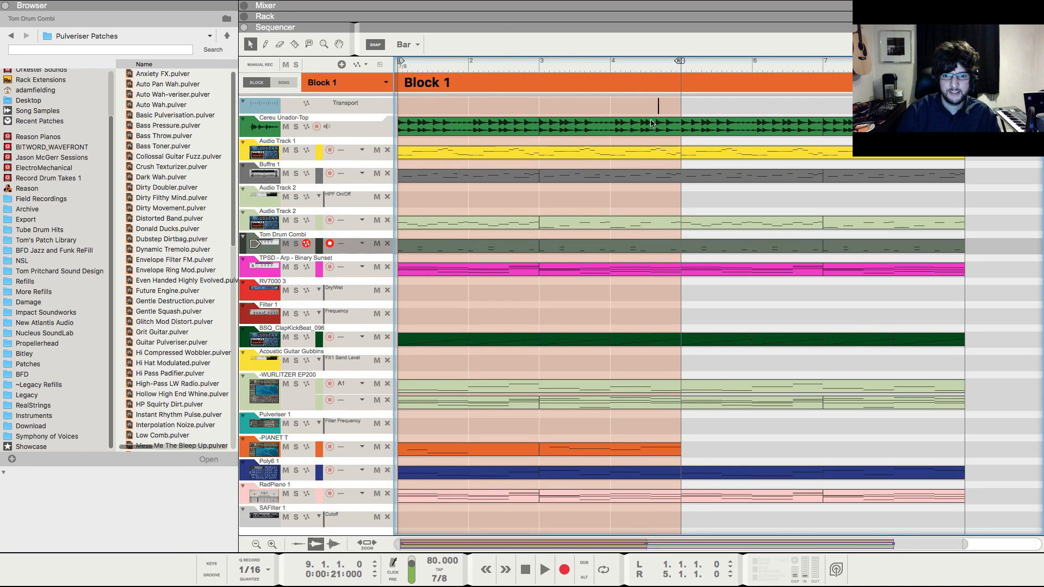
pyautogui.moveTo(651, 123); pyautogui.dragTo(399, 528)
pyautogui.press('super+x')
pyautogui.click(343, 84)
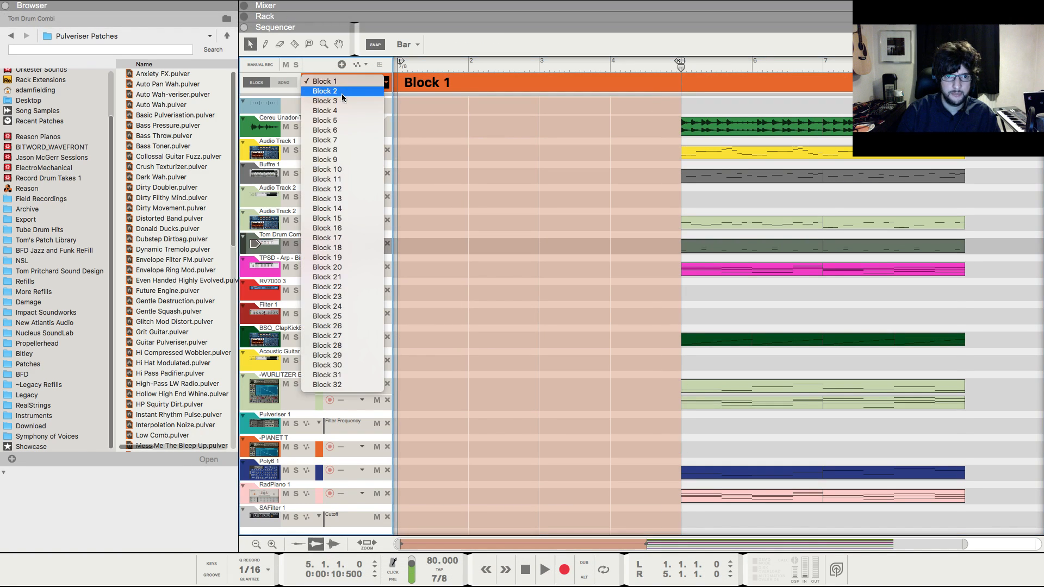
pyautogui.click(342, 90)
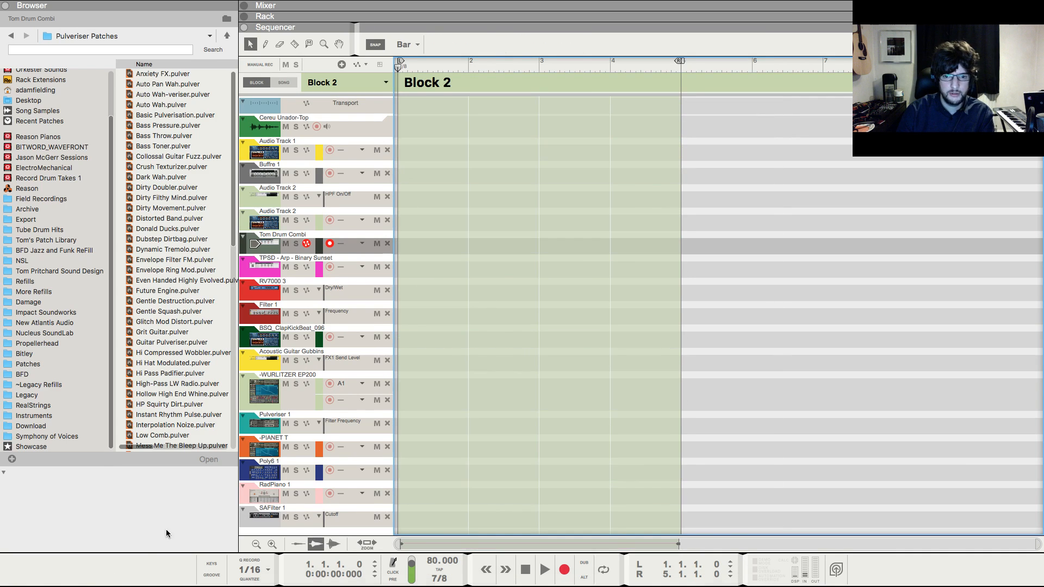
pyautogui.press('super+v')
# - Return to Block 1 and move all its remaining clips from bar 5 to bar 1
pyautogui.click(344, 83)
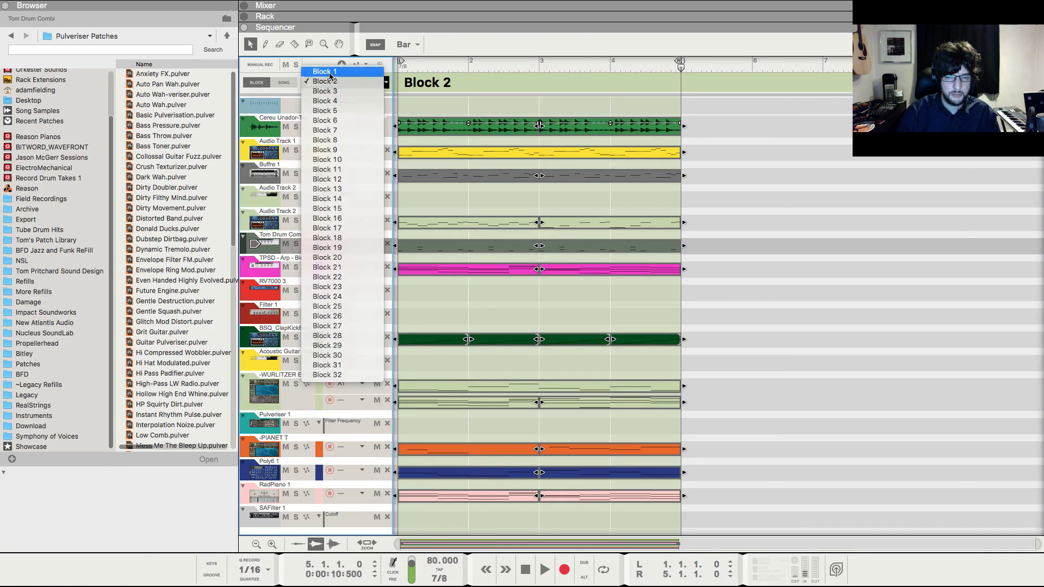
pyautogui.click(326, 70)
pyautogui.press('super+a')
pyautogui.moveTo(714, 135); pyautogui.dragTo(412, 138)
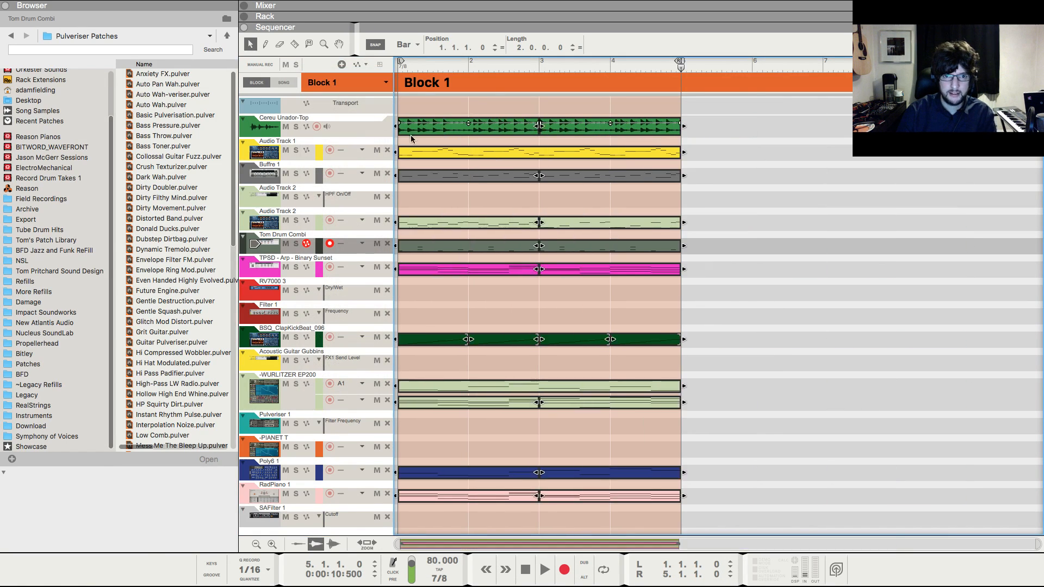
pyautogui.click(702, 333)
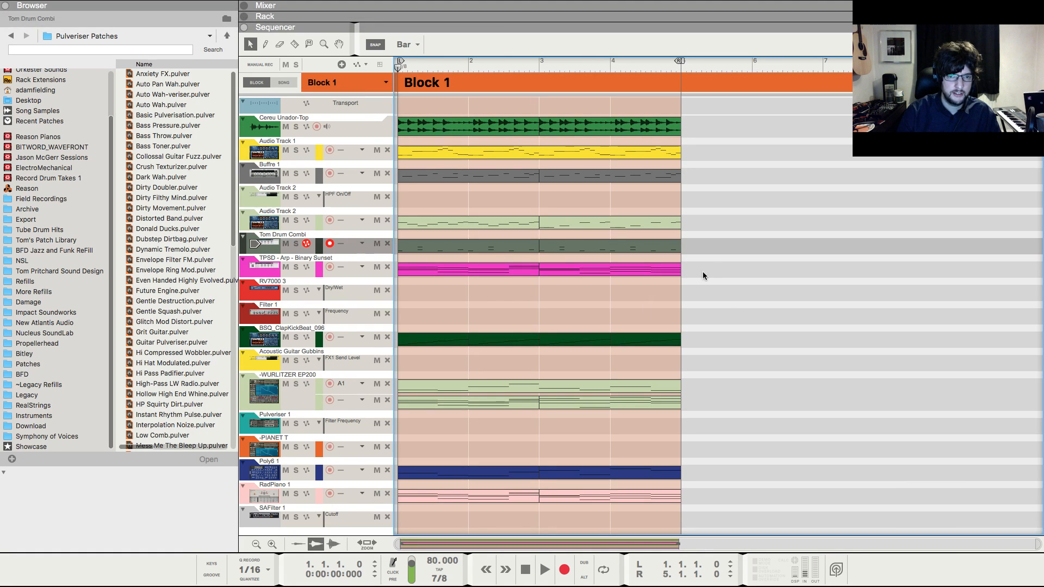
# - Switch to Block 2 and play it from the start
pyautogui.click(363, 83)
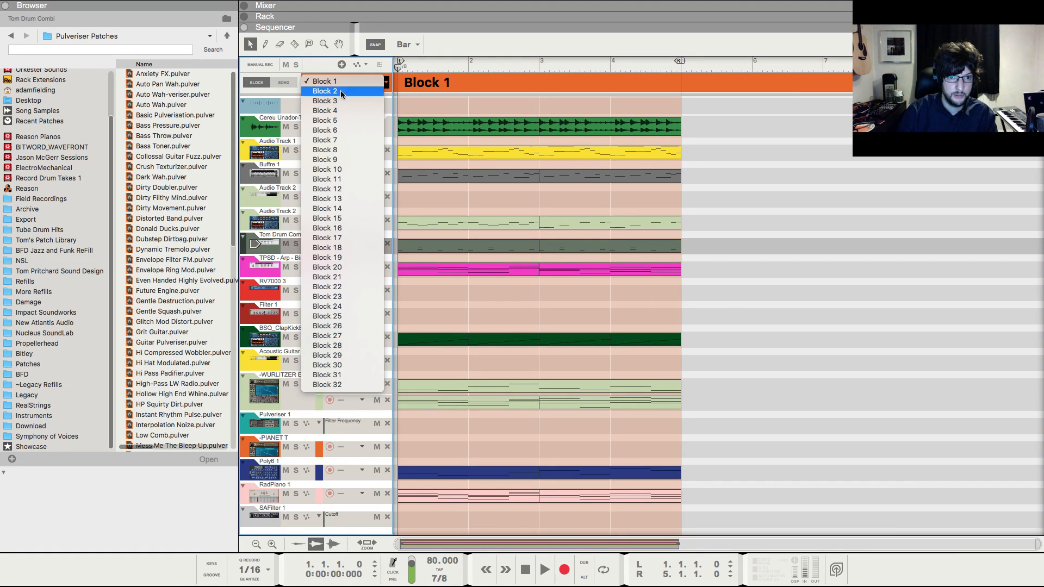
pyautogui.click(343, 94)
pyautogui.press('space')
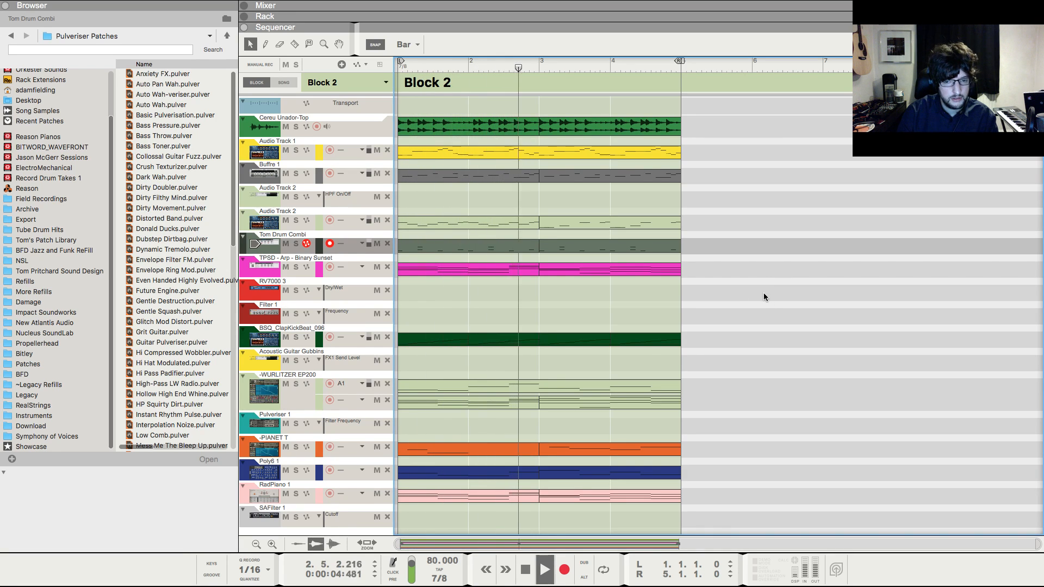
# - Show the mixer during playback and select the RadPiano 1 channel
pyautogui.press('F5')
pyautogui.click(777, 335)
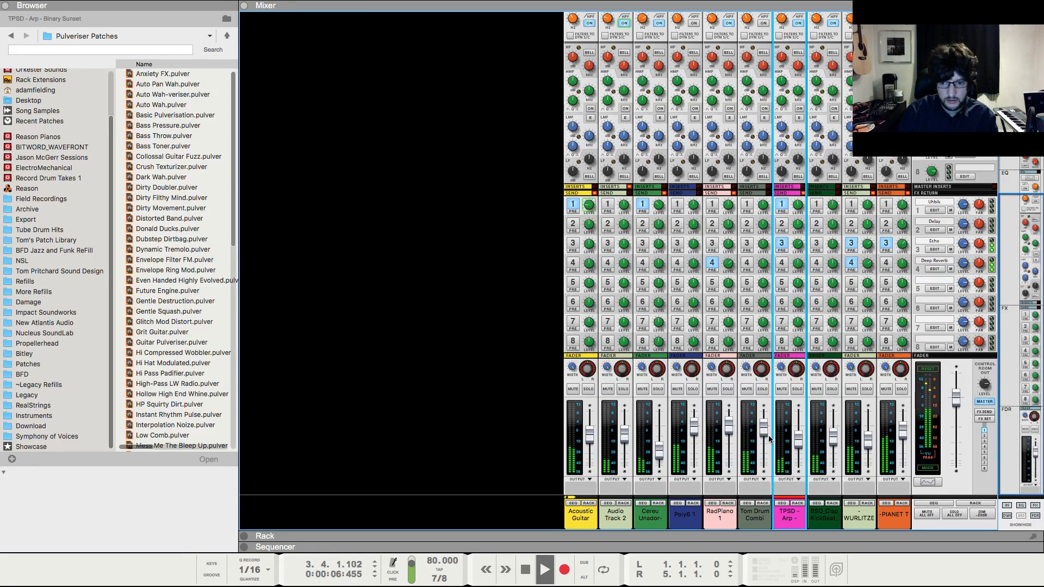
pyautogui.click(729, 435)
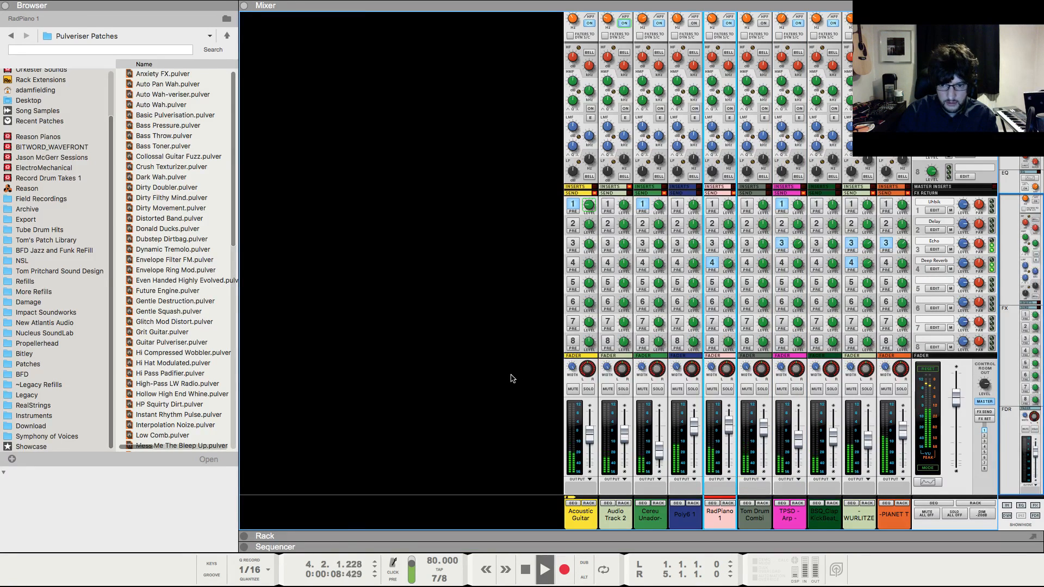
# - Return to the sequencer and play Block 2 from bar 3
pyautogui.press('F7')
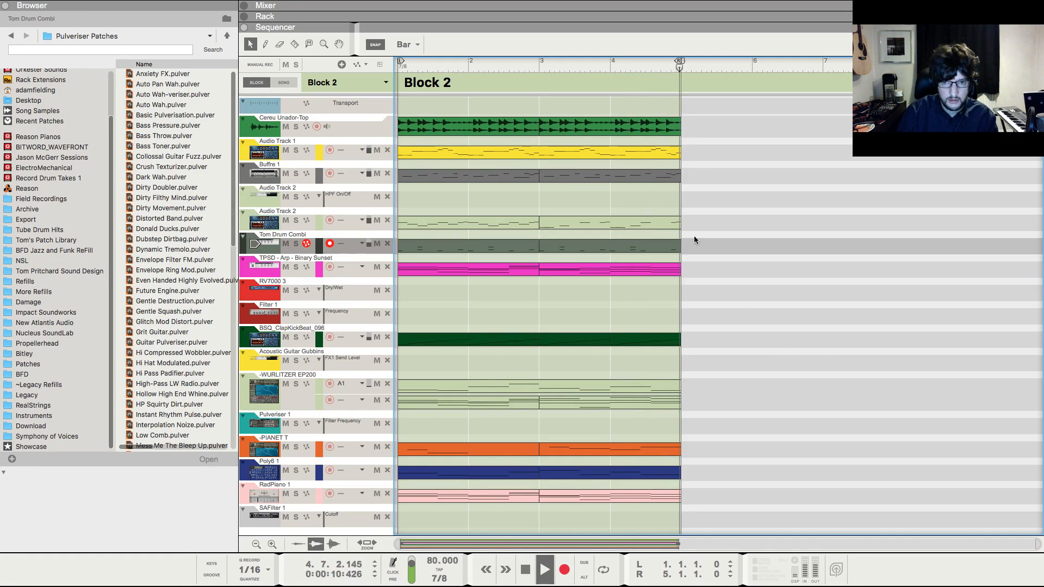
pyautogui.press('space')
pyautogui.click(540, 65)
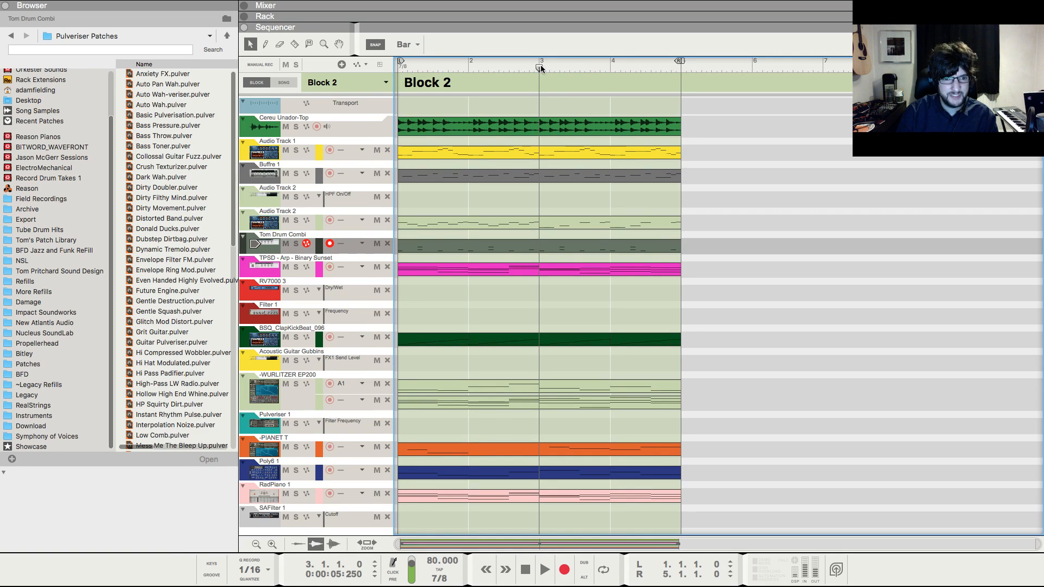
pyautogui.press('space')
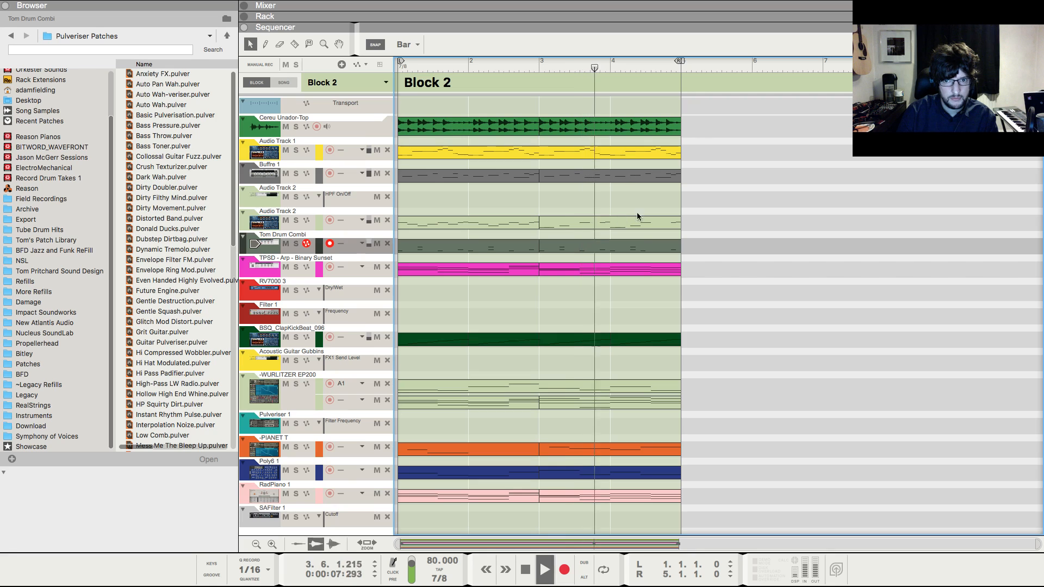
# - Check the bar 4 note timing in the upper WURLITZER EP200 clip and the Audio Track 1 clip
pyautogui.doubleClick(652, 383)
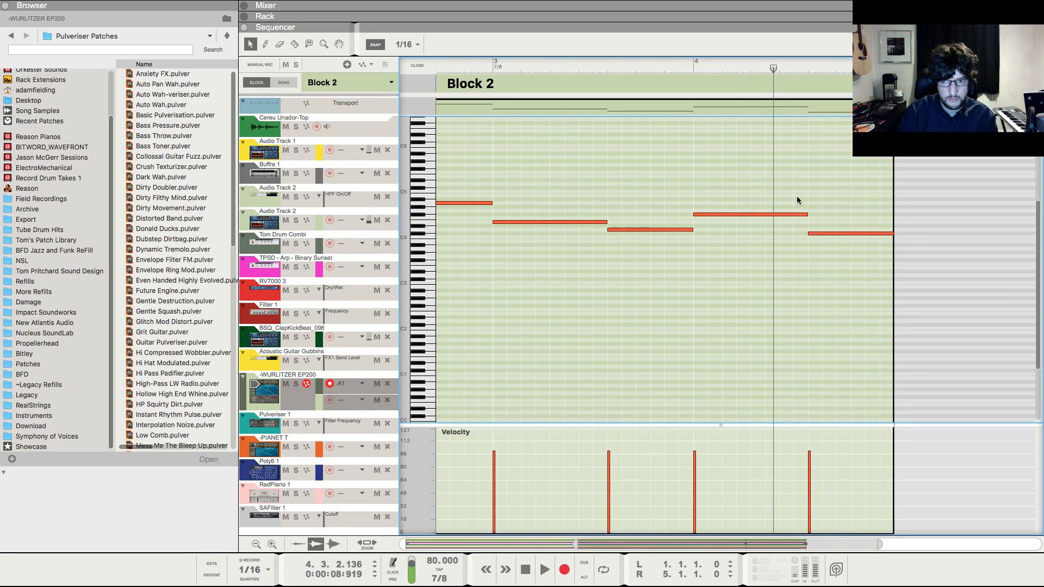
pyautogui.click(807, 215)
pyautogui.press('space')
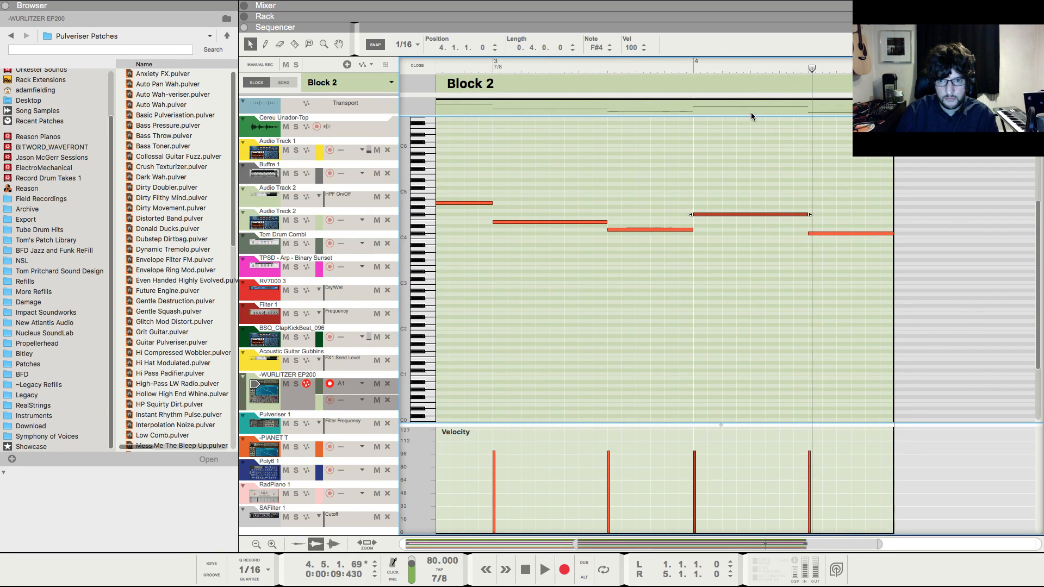
pyautogui.click(692, 69)
pyautogui.click(429, 65)
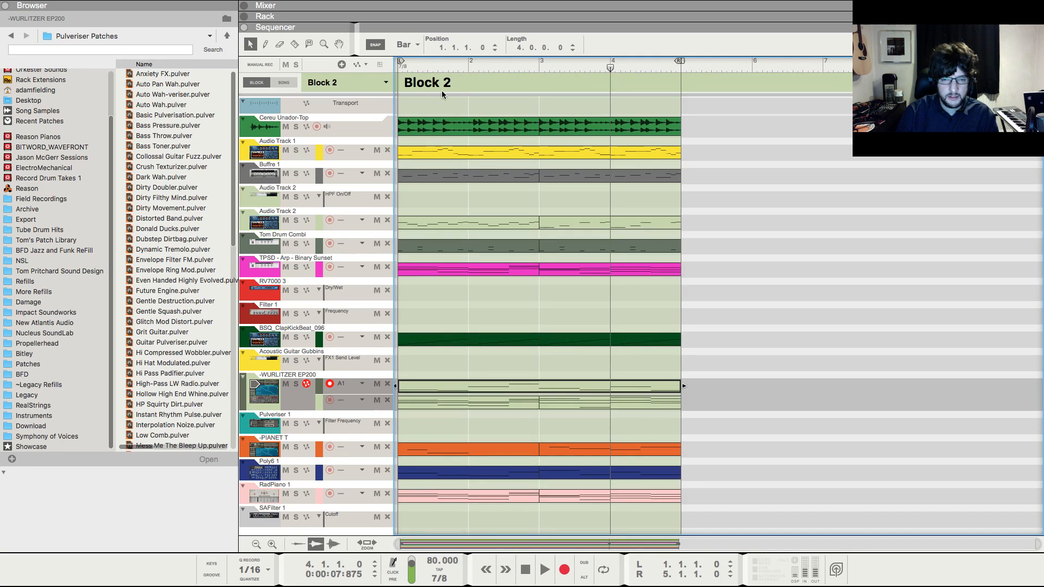
pyautogui.doubleClick(627, 152)
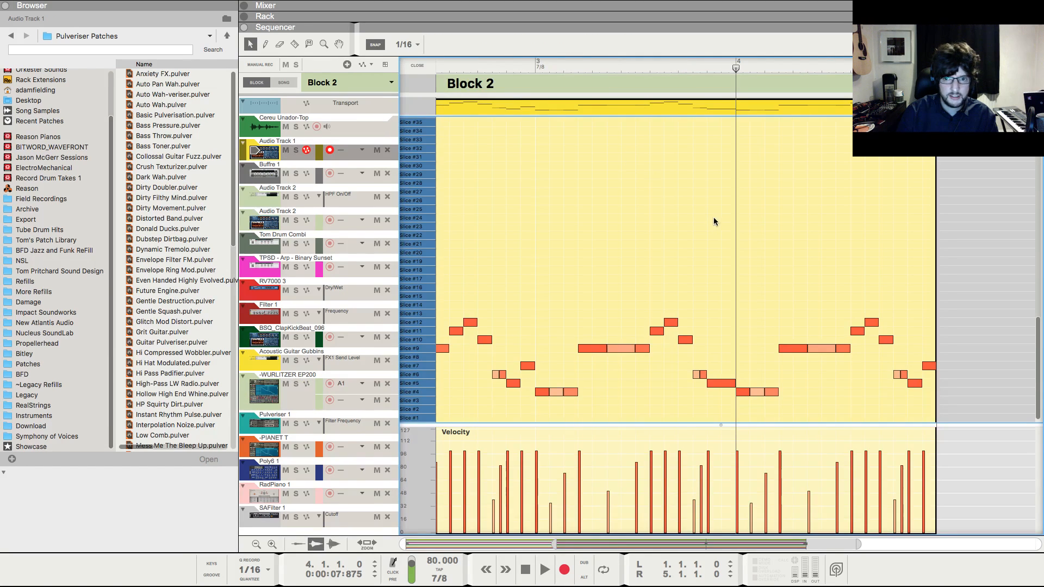
pyautogui.click(416, 66)
# - Move the bar 4 Slice #13 note in the second Audio Track 2 clip to position 4.5.1
pyautogui.doubleClick(631, 224)
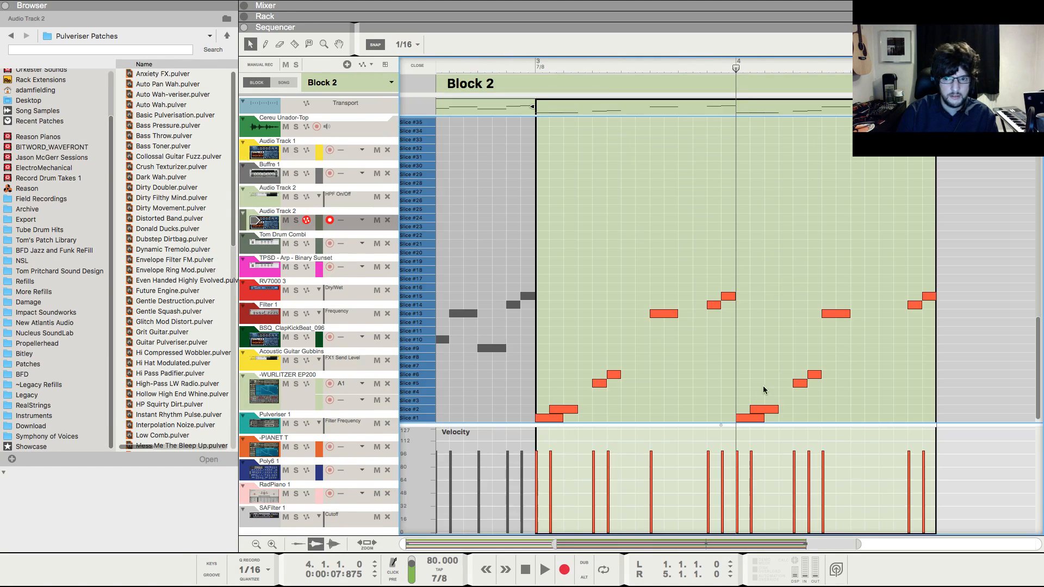
pyautogui.press('space')
pyautogui.press('space')
pyautogui.moveTo(832, 314); pyautogui.dragTo(865, 315)
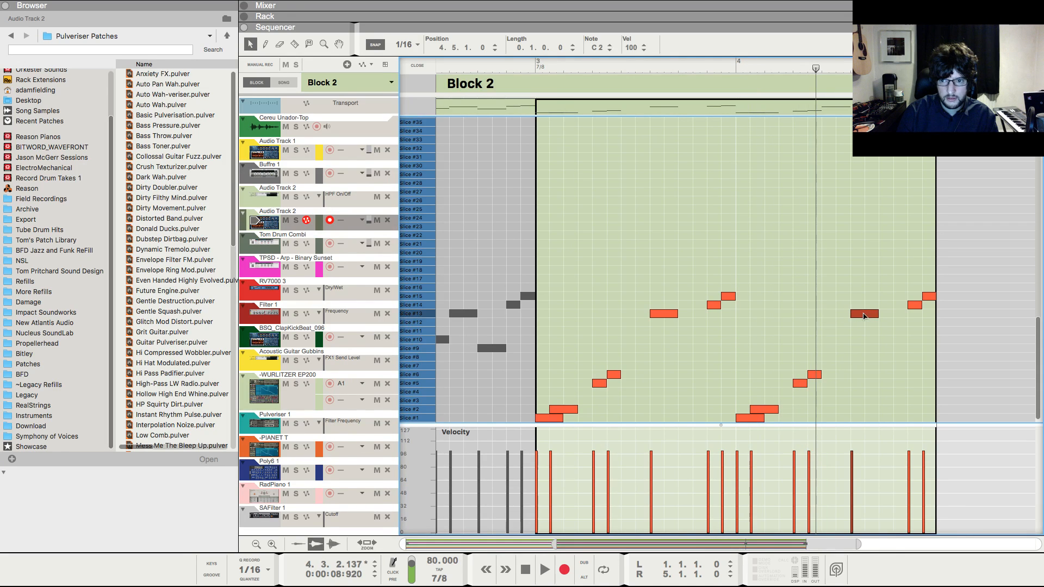
pyautogui.click(416, 66)
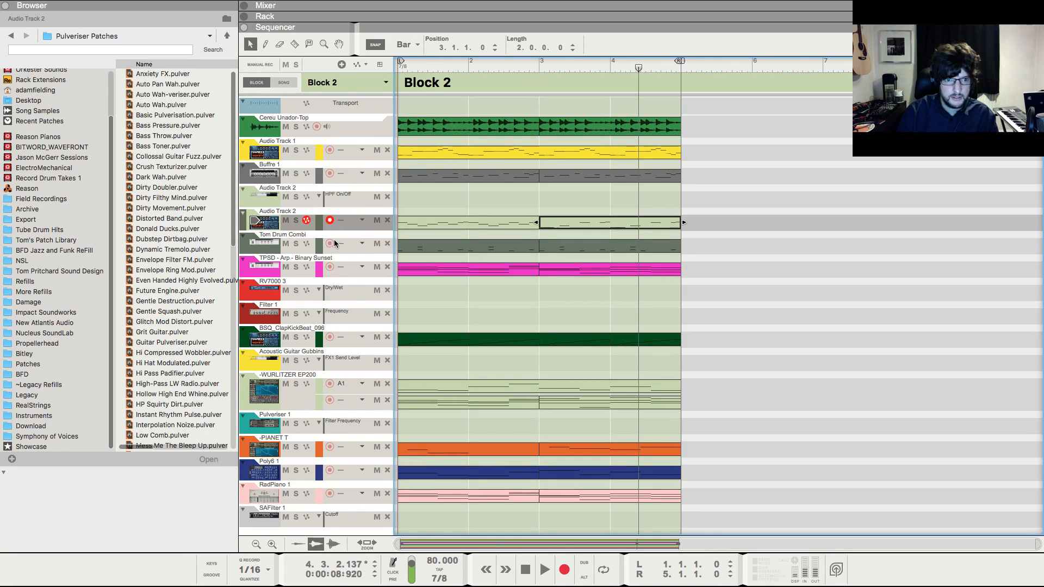
# - Shift the second low tom note in bar 4 of the Tom Drum Combi clip an eighth later and play from bar 4
pyautogui.doubleClick(609, 249)
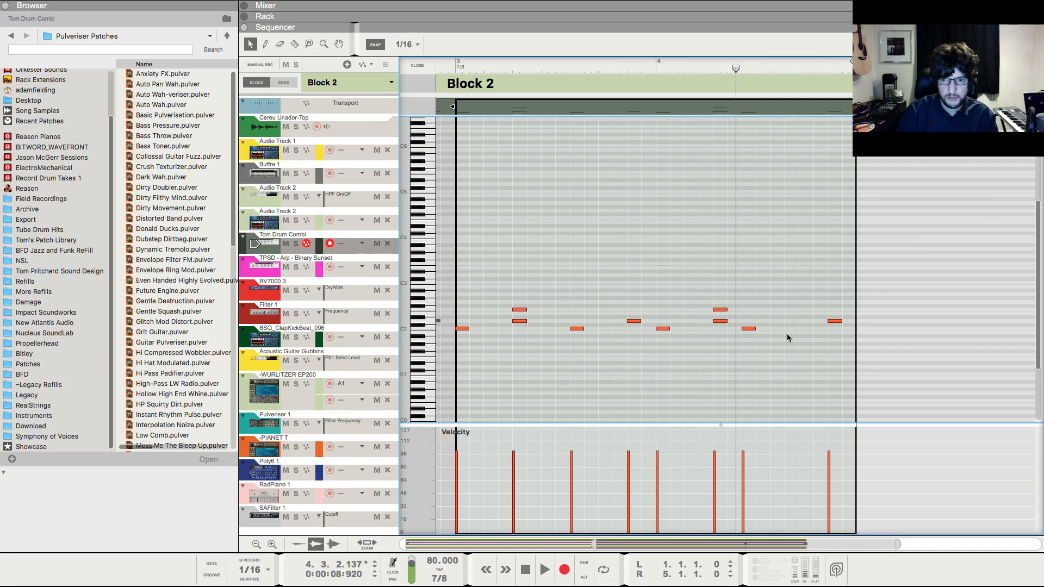
pyautogui.moveTo(747, 330); pyautogui.dragTo(776, 330)
pyautogui.press('space')
pyautogui.click(417, 65)
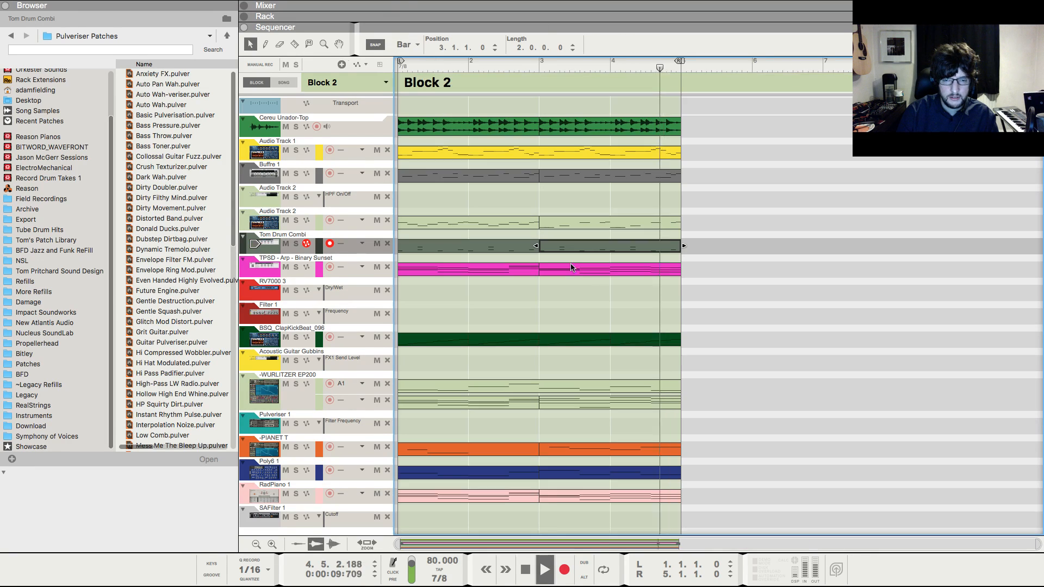
pyautogui.press('space')
pyautogui.click(612, 65)
pyautogui.press('space')
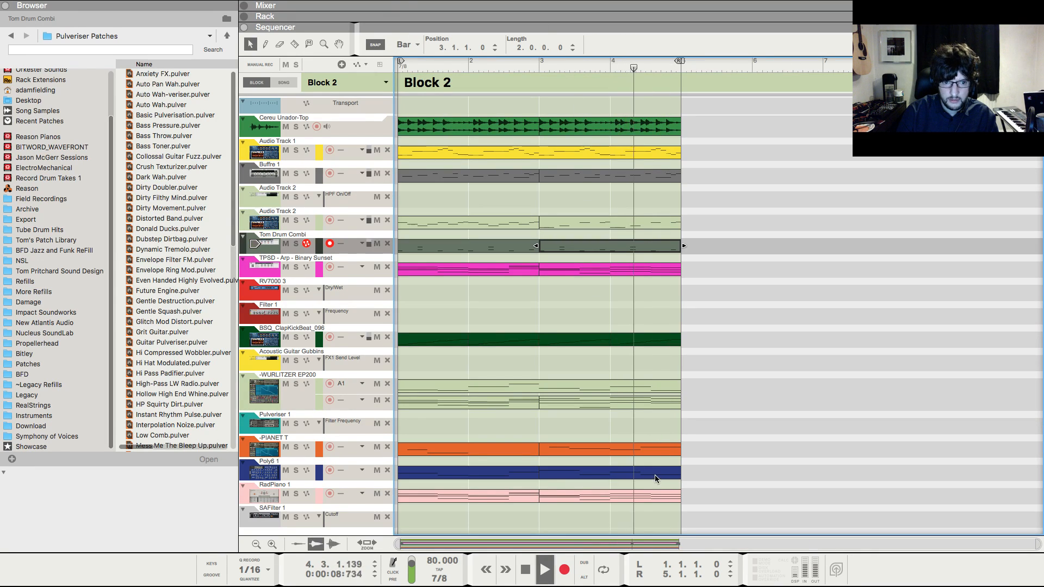
# - In the Poly6 1 clip, set the G1 note at 4.1.1 to length 0.4.0 and move the E1 note to 4.5.1
pyautogui.press('space')
pyautogui.doubleClick(658, 475)
pyautogui.moveTo(778, 360); pyautogui.dragTo(806, 360)
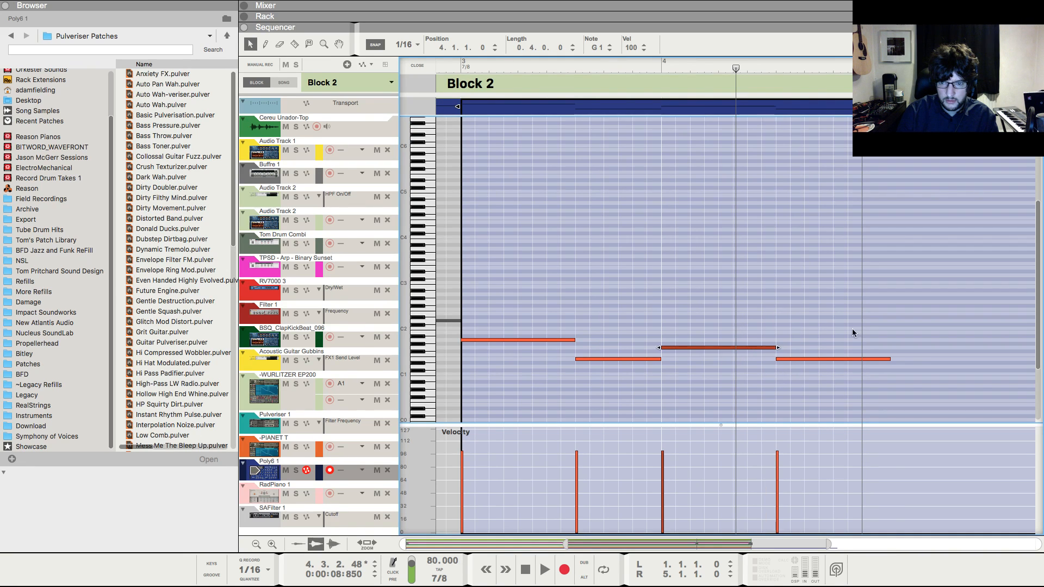
pyautogui.click(886, 359)
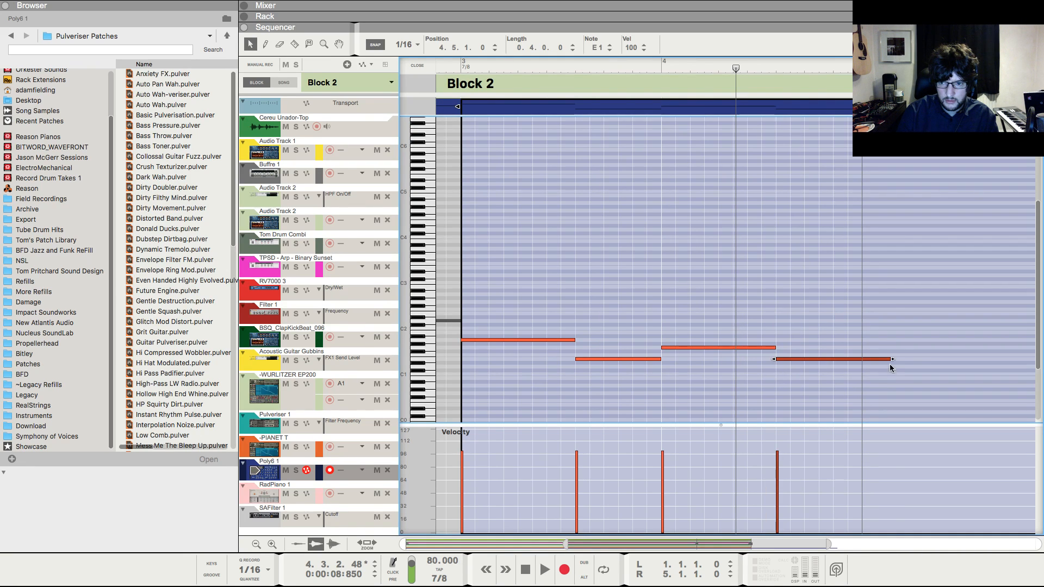
pyautogui.click(776, 69)
pyautogui.click(418, 66)
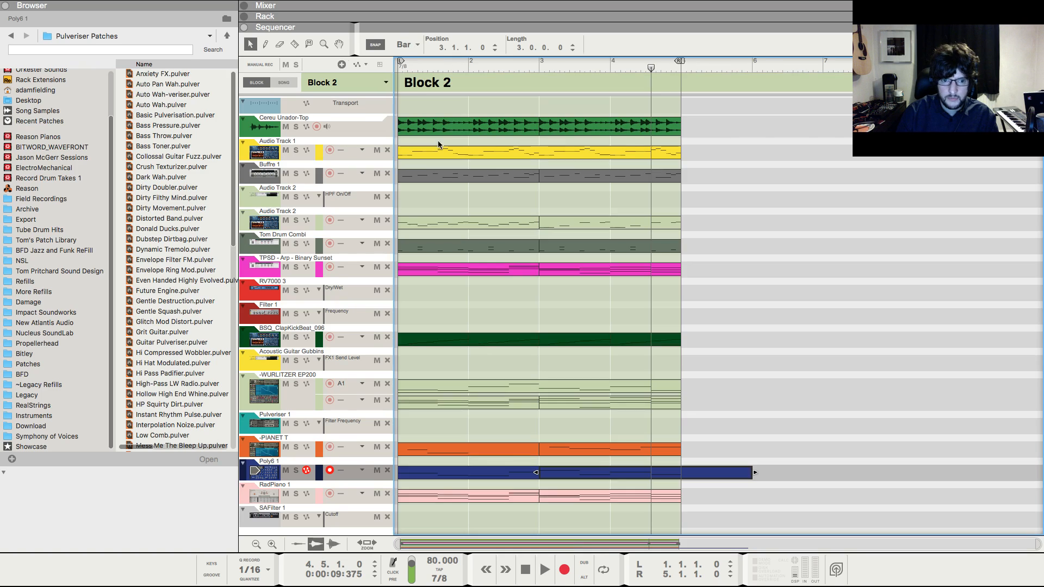
# - Move the last F#4 note in the PIANET T clip to 4.5.1 and trim the note and clip to end at bar 5
pyautogui.doubleClick(608, 455)
pyautogui.moveTo(734, 223); pyautogui.dragTo(761, 222)
pyautogui.click(608, 68)
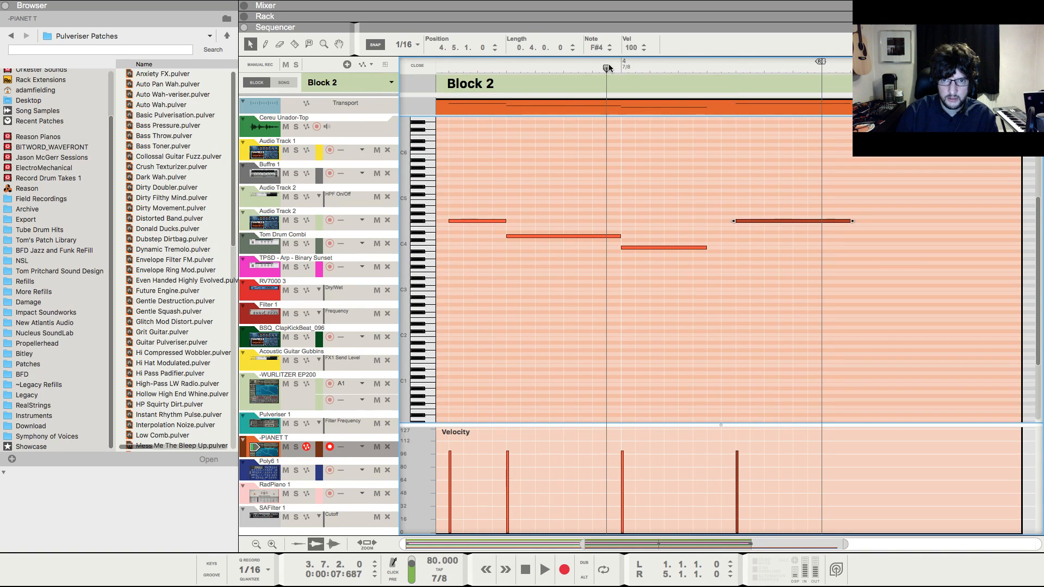
pyautogui.moveTo(851, 221); pyautogui.dragTo(823, 221)
pyautogui.press('space')
pyautogui.moveTo(1023, 106); pyautogui.dragTo(826, 141)
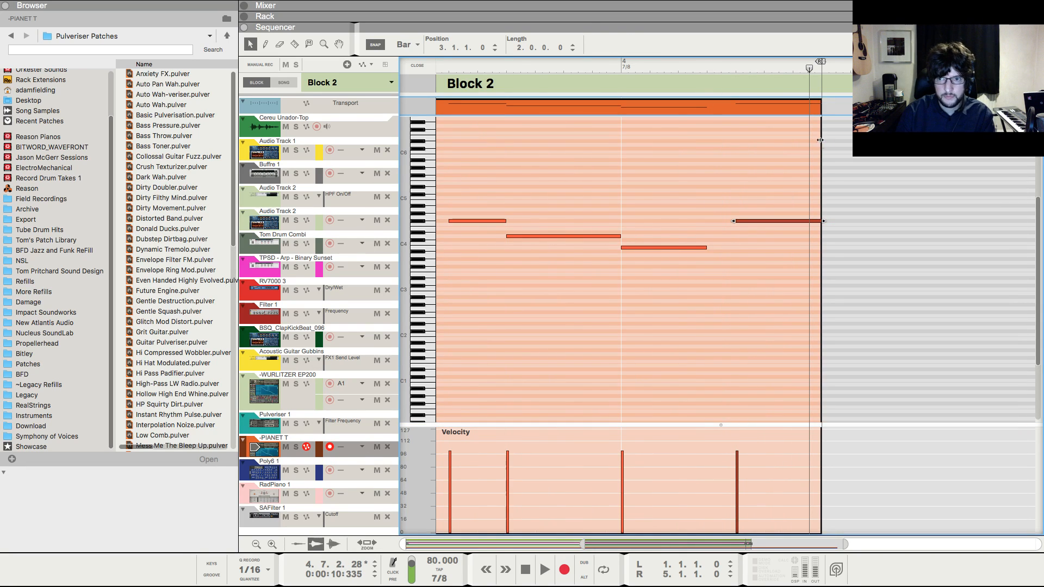
# - Play Block 2 from the start and close the PIANET T clip editor
pyautogui.hotkey('shift', 'Return')
pyautogui.hotkey('shift', 'Return')
pyautogui.press('space')
pyautogui.click(417, 65)
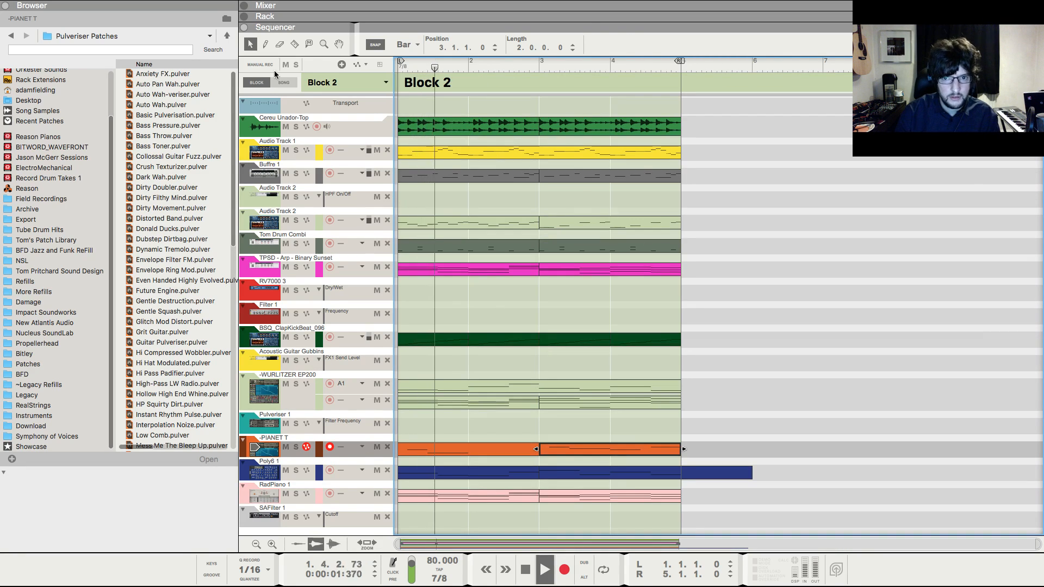
# - Replace bar 4 of the RadPiano 1 part with a copy of the Poly6 1 bass clip, ending both parts at bar 5
pyautogui.click(294, 44)
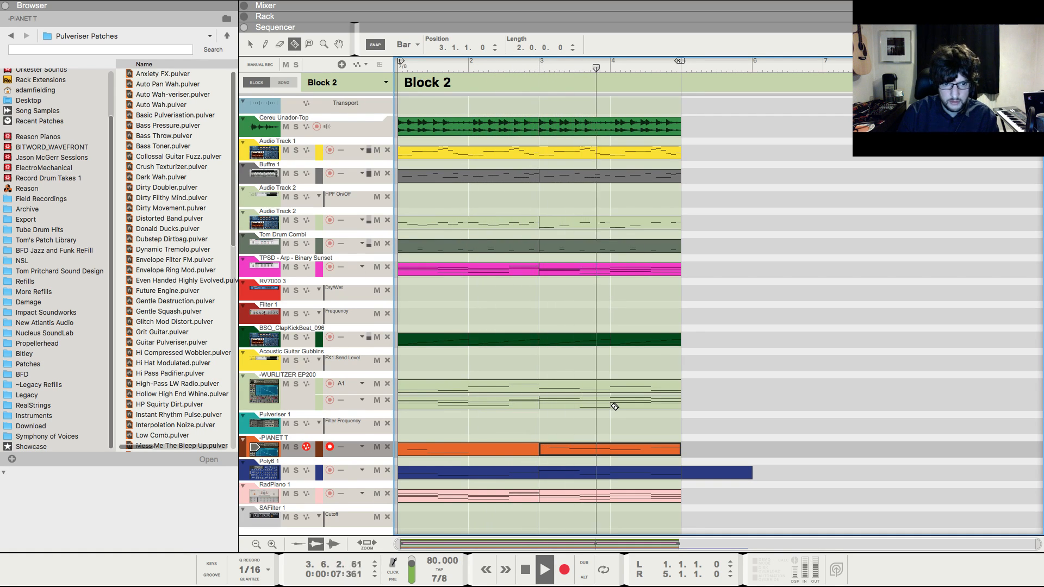
pyautogui.press('space')
pyautogui.click(613, 497)
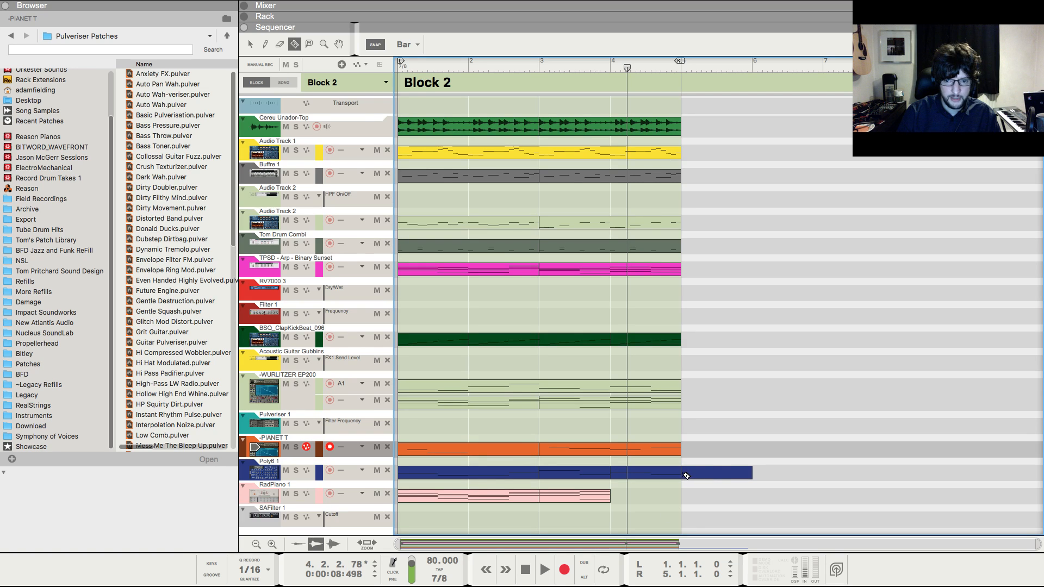
pyautogui.moveTo(706, 478); pyautogui.dragTo(646, 491)
# - Copy the G1 note at 4.1.1 in the new RadPiano 1 clip up to D2 and G2, and play the chord
pyautogui.doubleClick(637, 497)
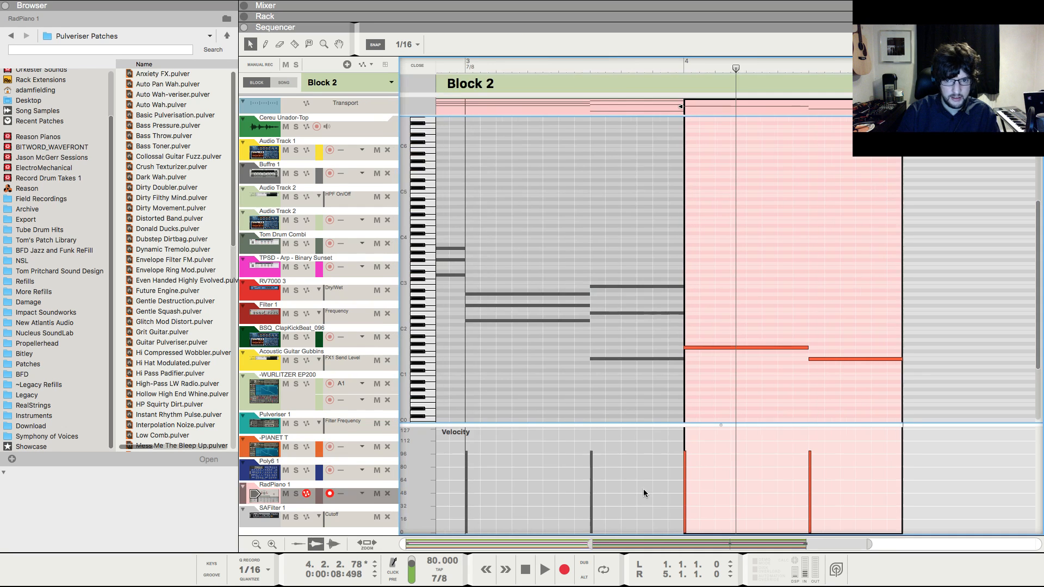
pyautogui.moveTo(713, 348); pyautogui.dragTo(718, 325)
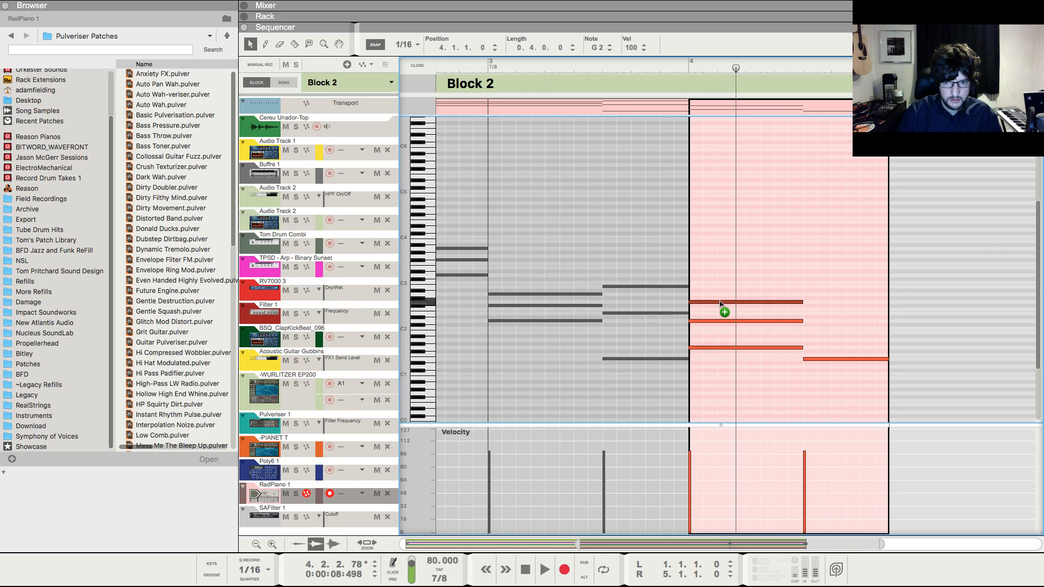
pyautogui.click(645, 67)
pyautogui.press('space')
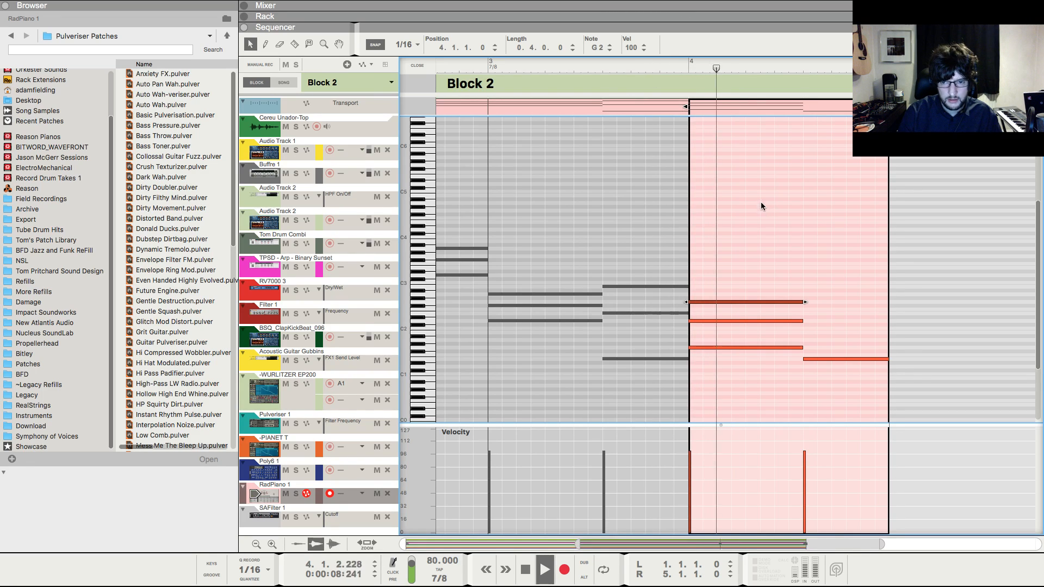
pyautogui.press('space')
# - Add a B1 note and an octave note above the RadPiano 1 E1 note at 4.5.1, length 0.3.0, and play the result
pyautogui.moveTo(773, 266); pyautogui.dragTo(810, 327)
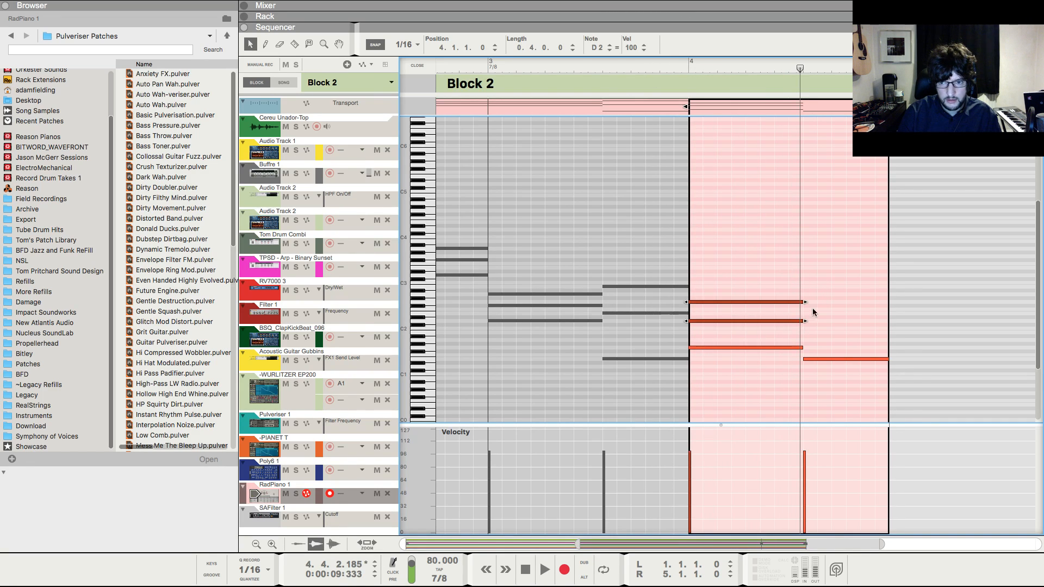
pyautogui.click(786, 330)
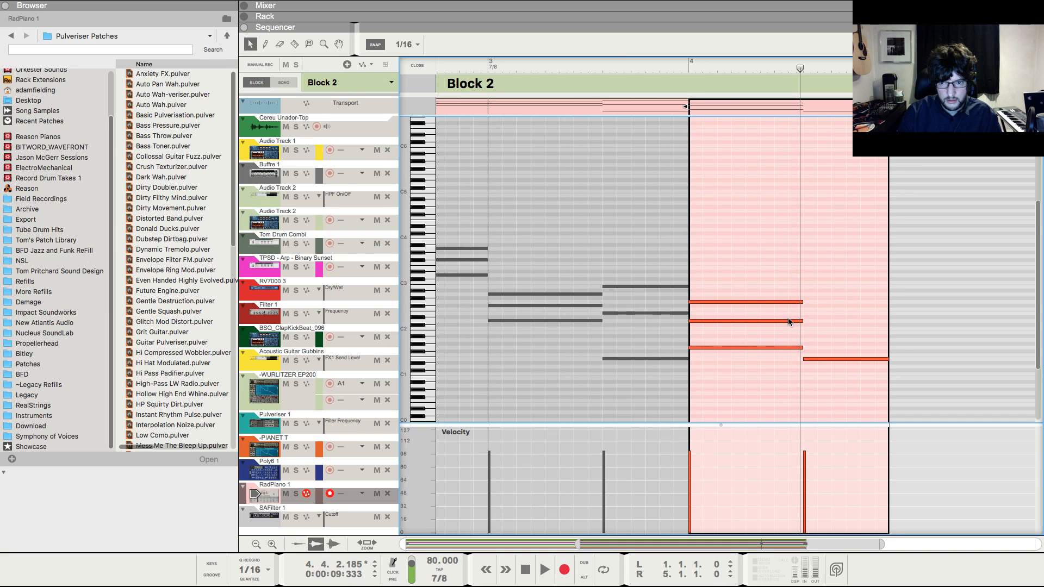
pyautogui.click(785, 347)
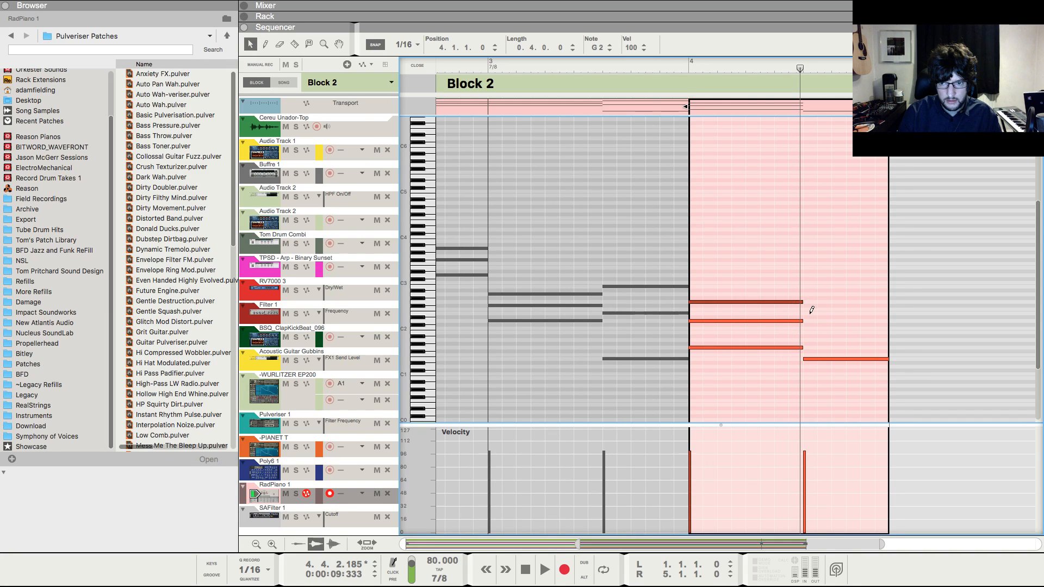
pyautogui.moveTo(810, 313); pyautogui.dragTo(889, 313)
pyautogui.moveTo(811, 333)
pyautogui.mouseDown()
pyautogui.moveTo(889, 336)
pyautogui.moveTo(879, 340)
pyautogui.mouseUp()
pyautogui.press('space')
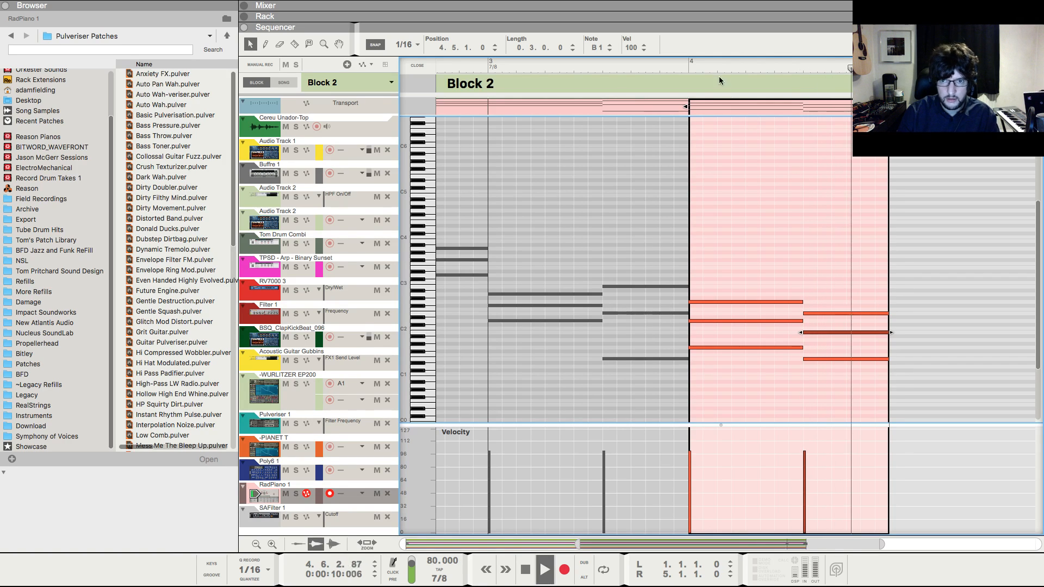
pyautogui.press('space')
pyautogui.click(690, 67)
pyautogui.click(428, 66)
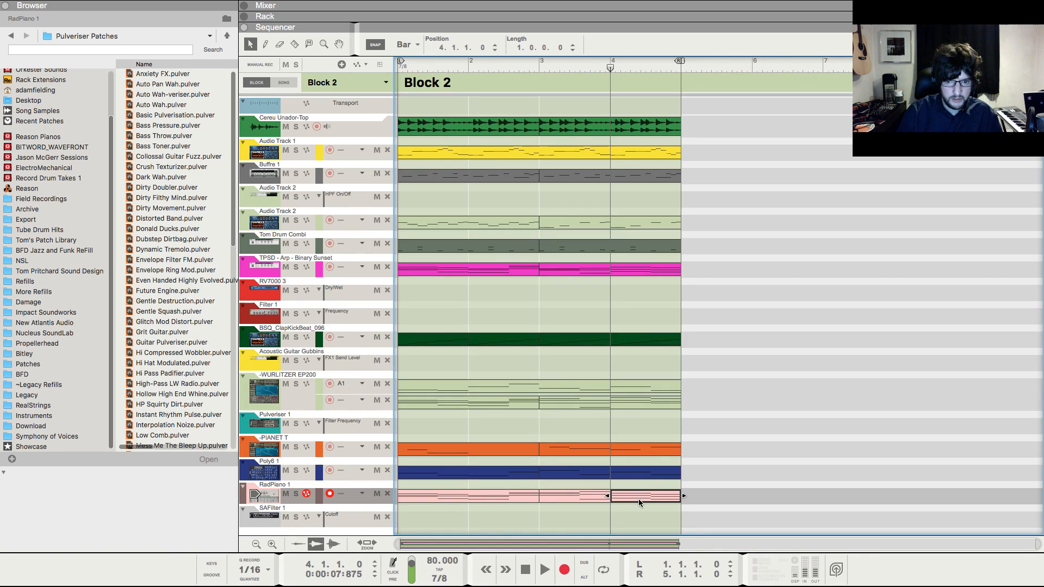
# - Copy the one-bar RadPiano 1 chord clip to bar 4 of the lower WURLITZER EP200 lane and play from there
pyautogui.click(626, 425)
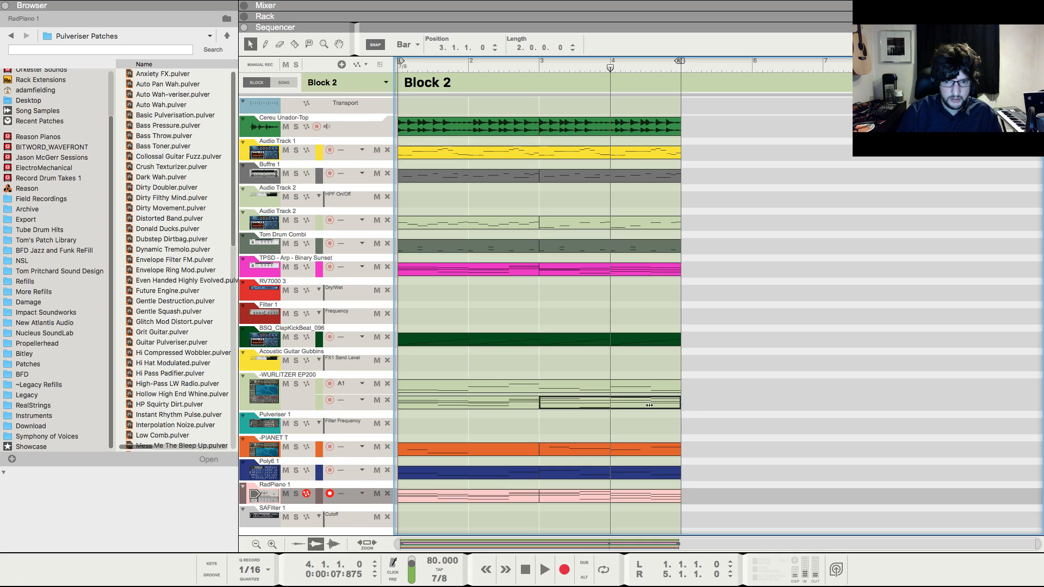
pyautogui.moveTo(642, 492); pyautogui.dragTo(638, 407)
pyautogui.press('space')
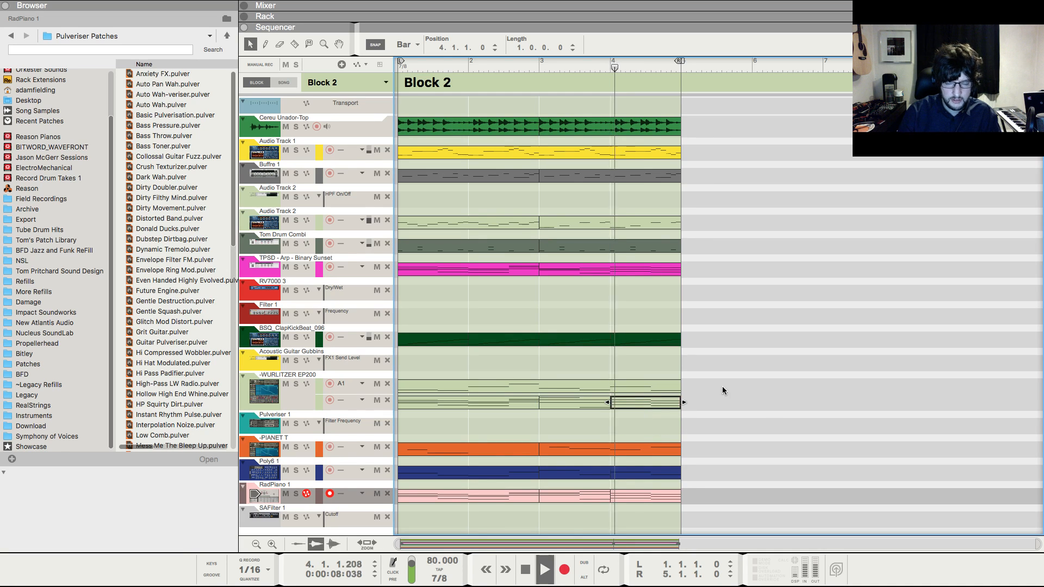
pyautogui.click(746, 400)
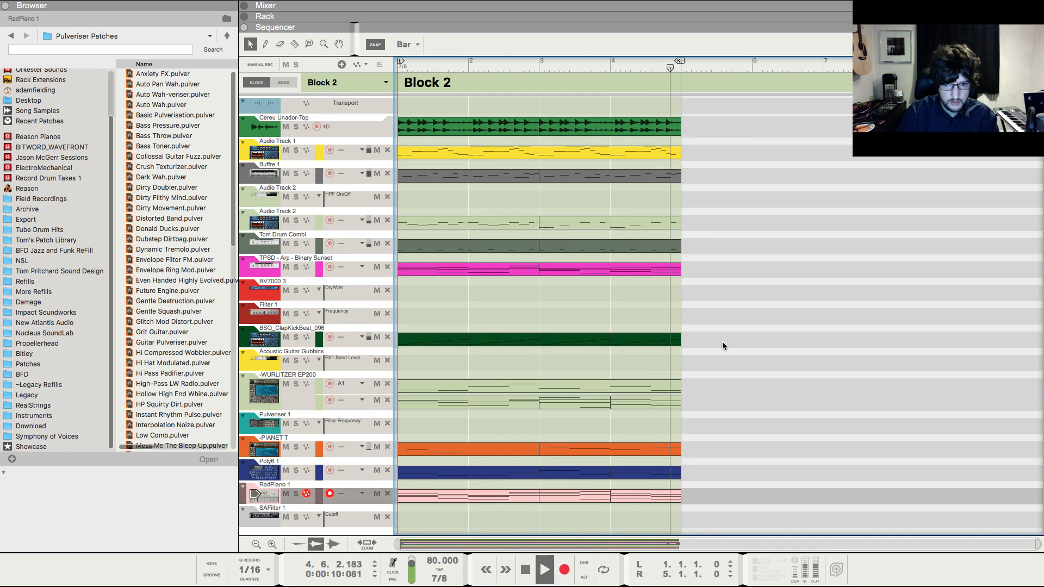
# - Play Block 2 from its start, delete both Pianet T clips from the block, and return to the song arrangement
pyautogui.press('space')
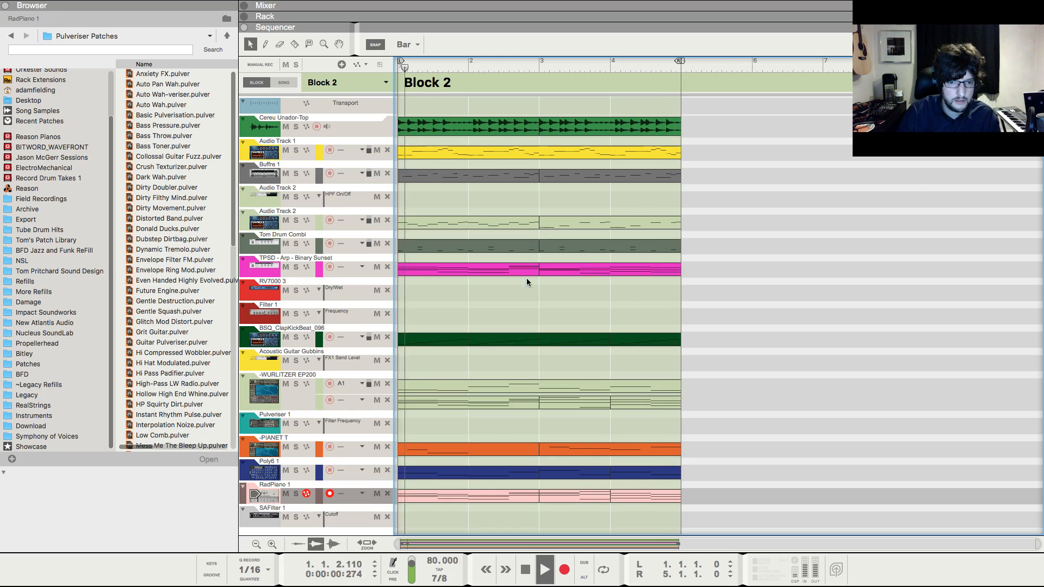
pyautogui.press('space')
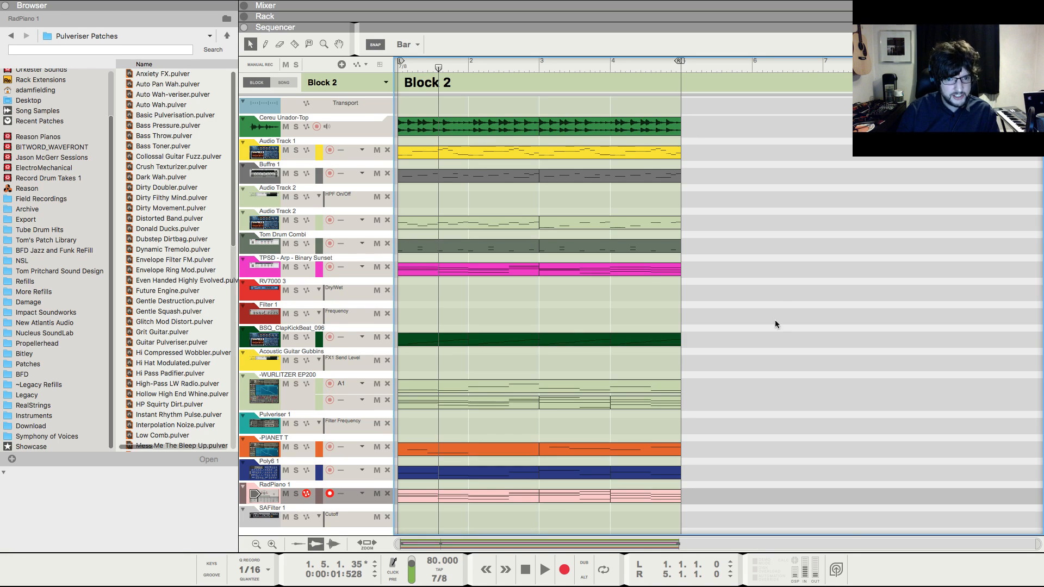
pyautogui.click(652, 451)
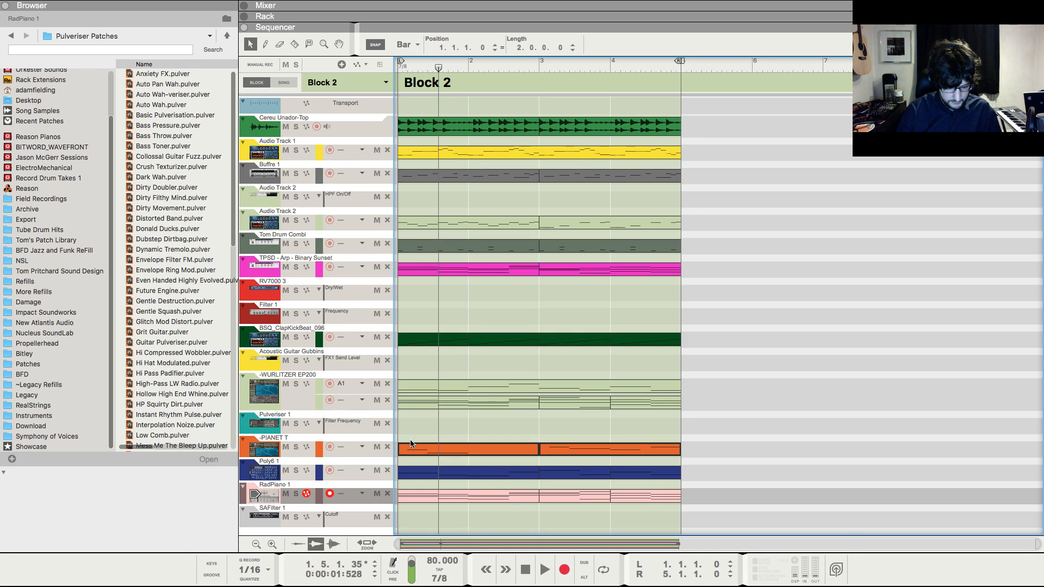
pyautogui.press('Delete')
pyautogui.click(283, 82)
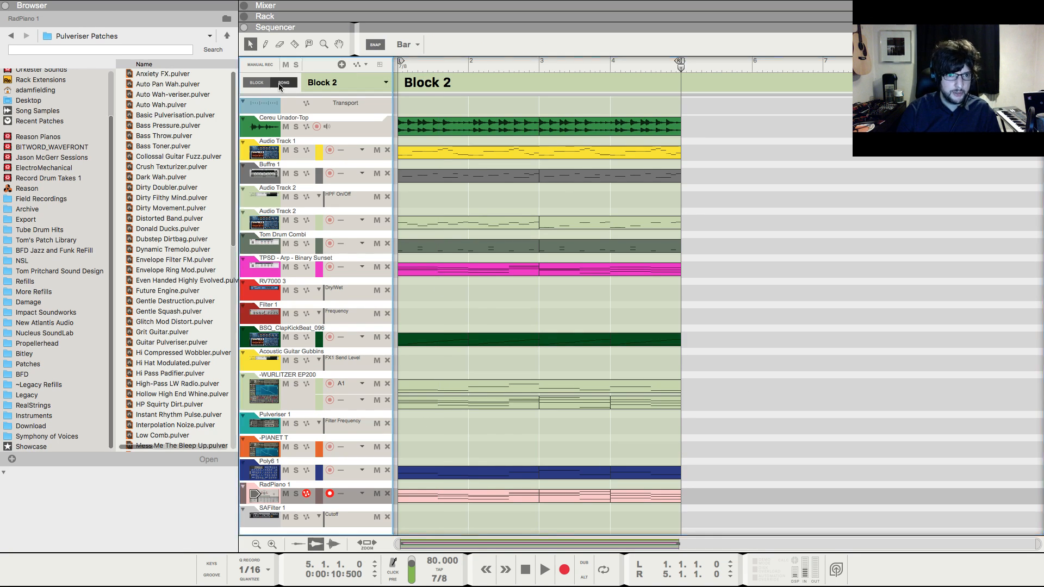
# - Change the song's block section starting at bar 33 to Block 2 and play from there
pyautogui.click(660, 66)
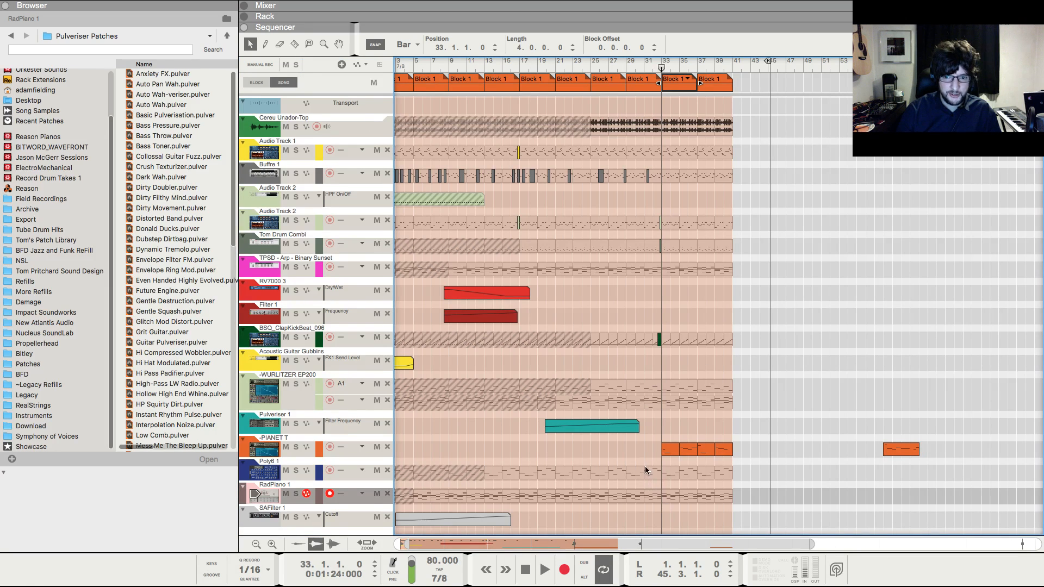
pyautogui.click(648, 449)
pyautogui.moveTo(694, 451); pyautogui.dragTo(694, 452)
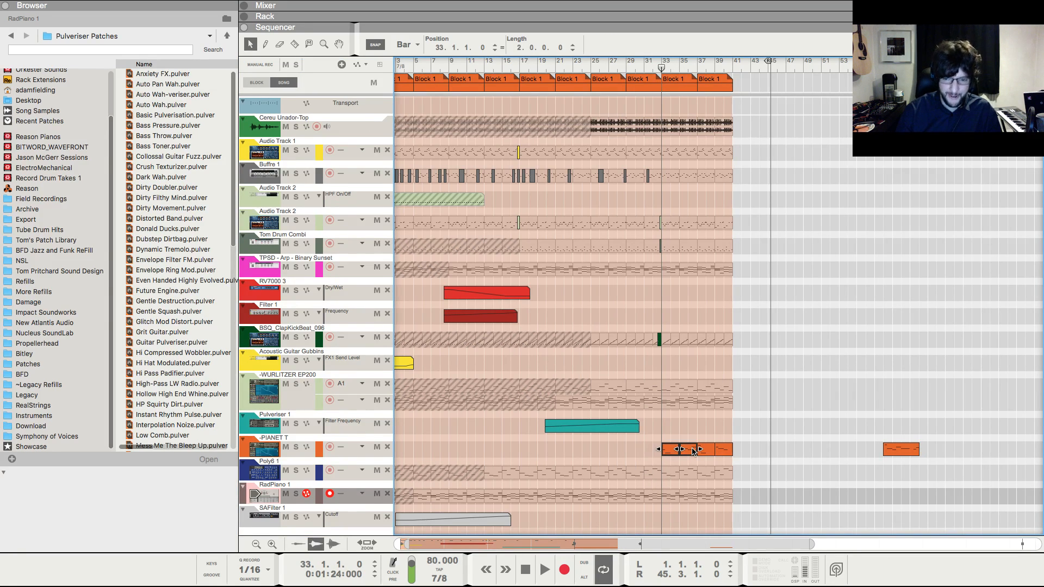
pyautogui.press('super+c')
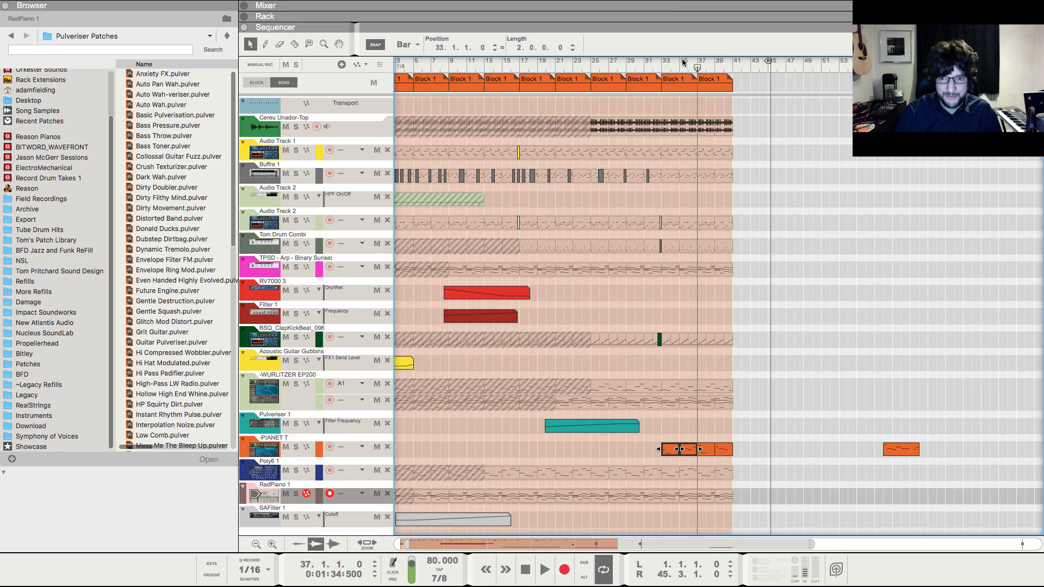
pyautogui.click(677, 80)
pyautogui.click(688, 79)
pyautogui.click(699, 94)
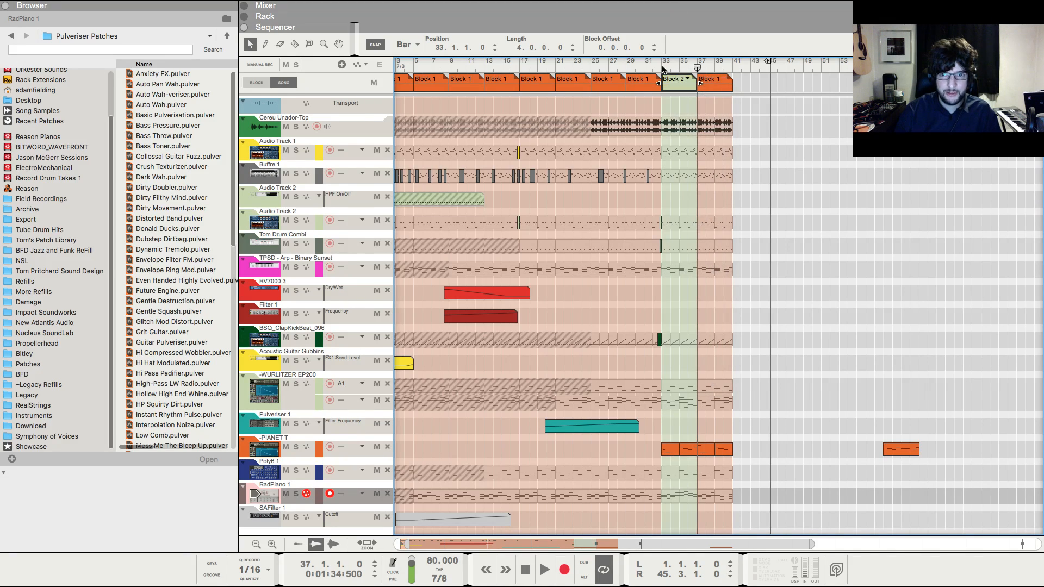
pyautogui.click(664, 69)
pyautogui.press('space')
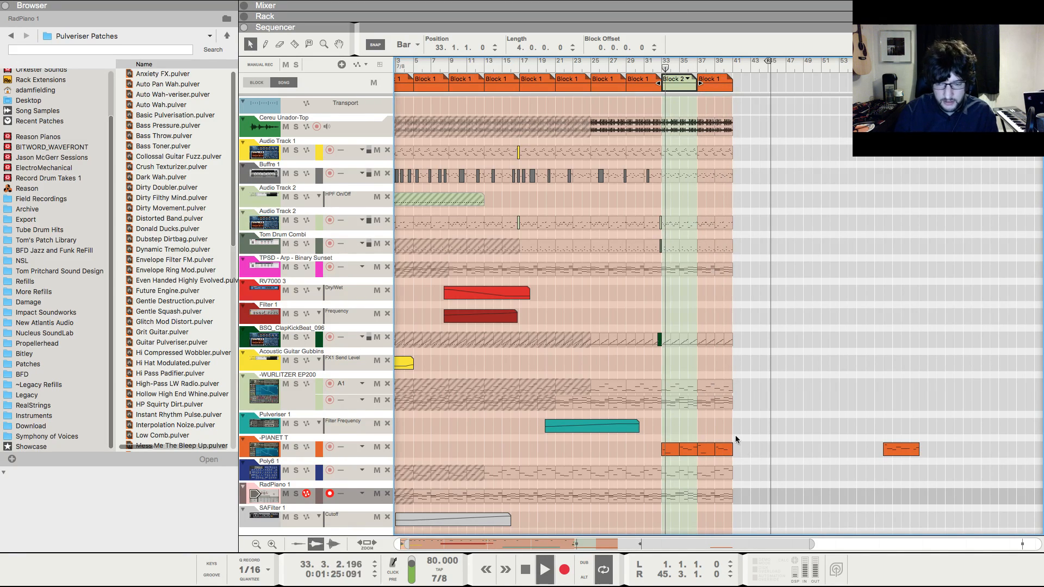
# - Change the song's block section starting at bar 37 to Block 2 while the song plays
pyautogui.click(710, 80)
pyautogui.click(722, 79)
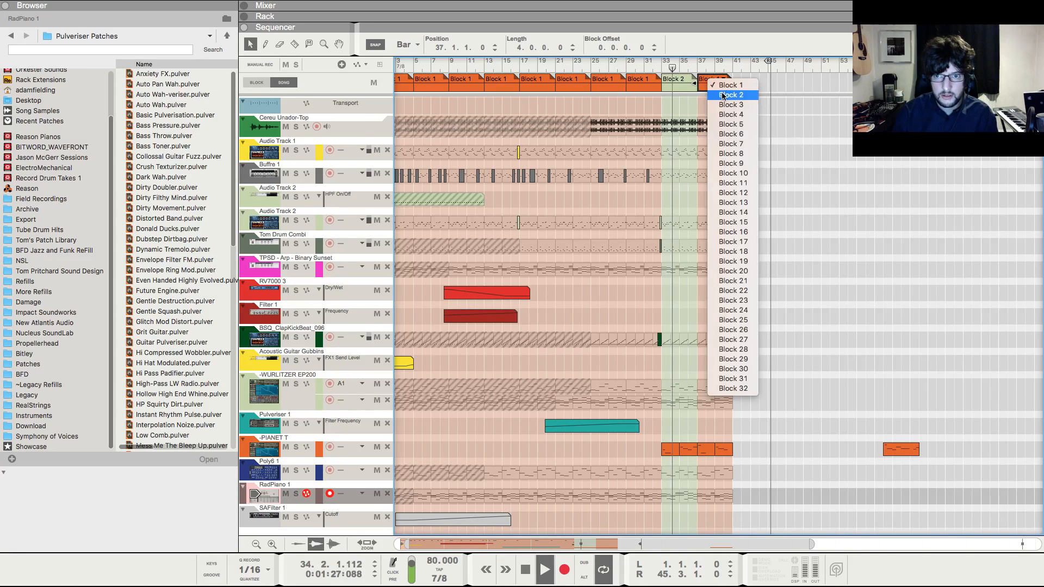
pyautogui.click(724, 95)
pyautogui.scroll(3, 876, 332)
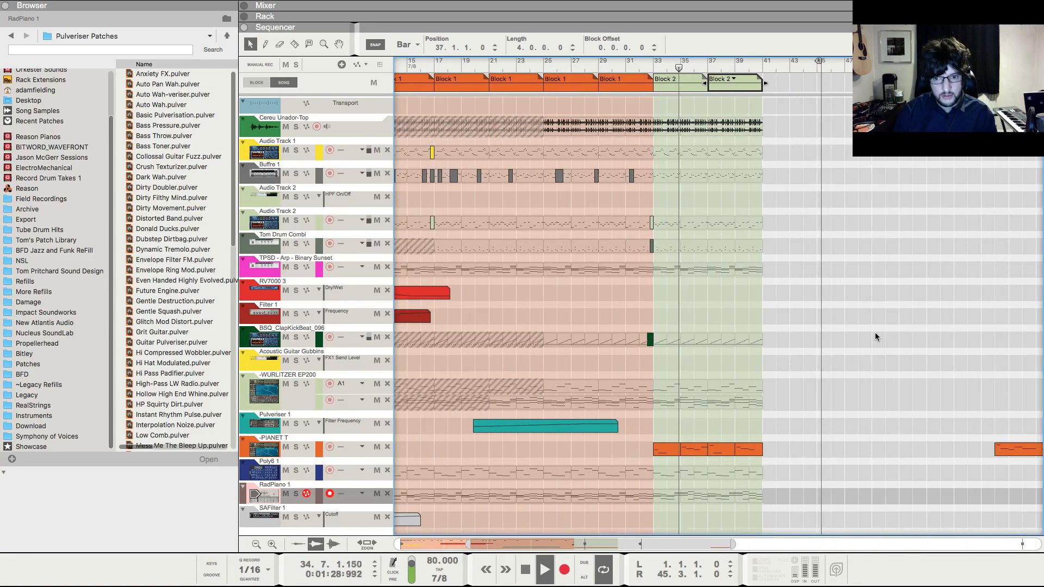
pyautogui.scroll(2, 876, 332)
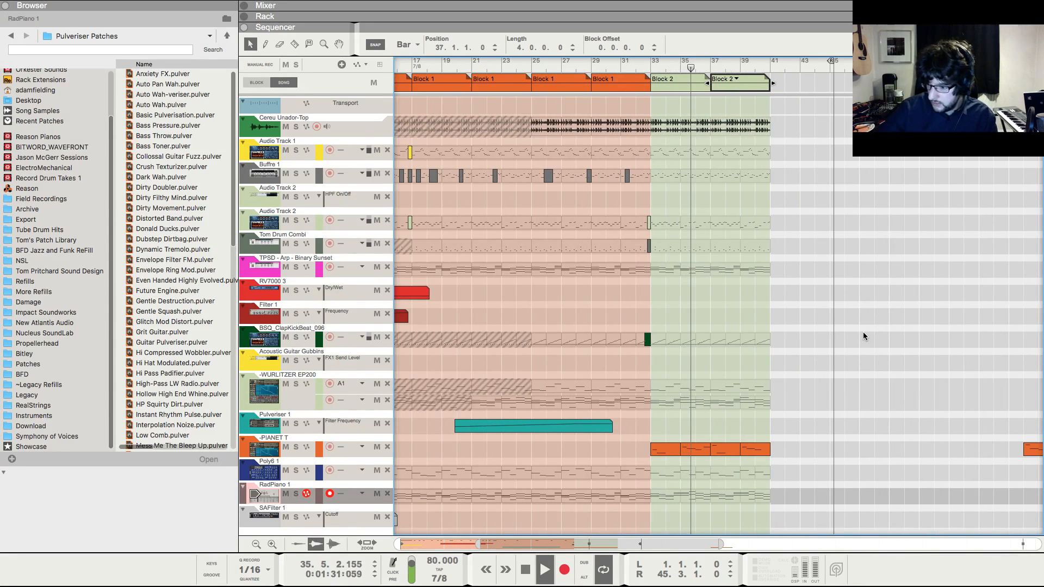
pyautogui.scroll(-2, 864, 333)
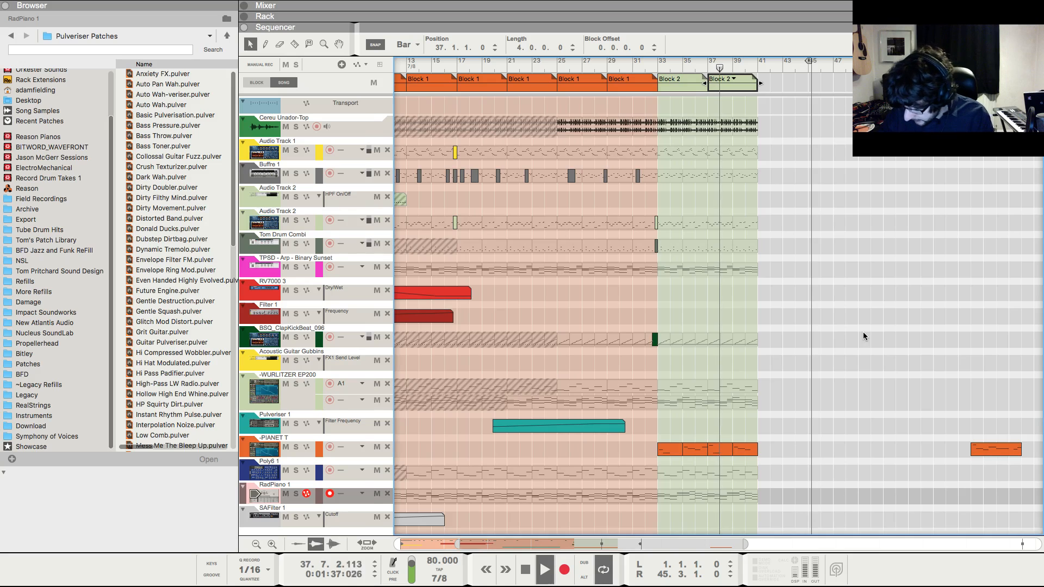
pyautogui.scroll(3, 843, 348)
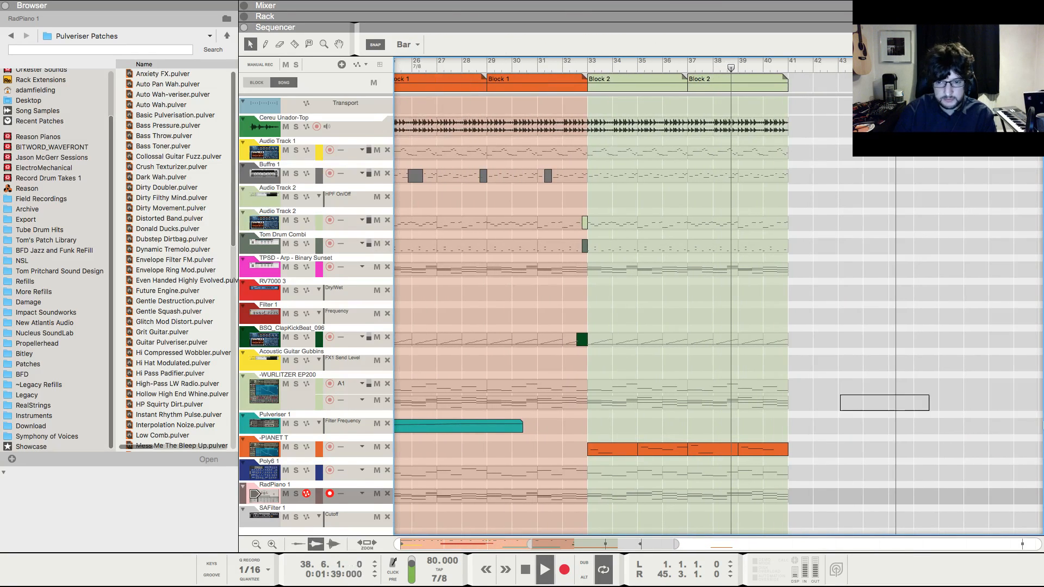
# - Add an A3 note of length 0.3.0 at 40.5.1 in the Pianet T clip starting at bar 39, and play it
pyautogui.doubleClick(705, 451)
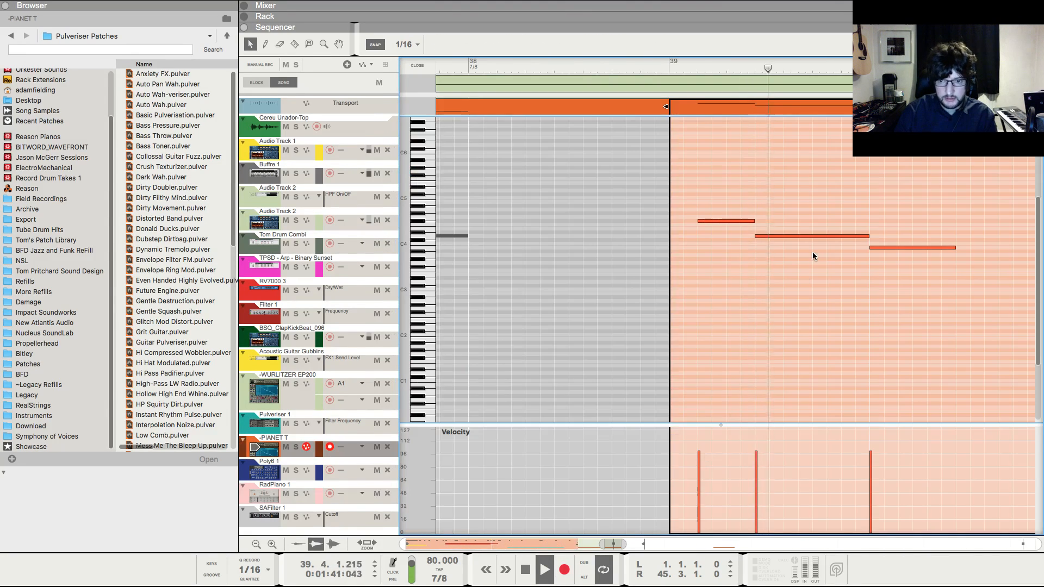
pyautogui.moveTo(865, 196); pyautogui.dragTo(1038, 179)
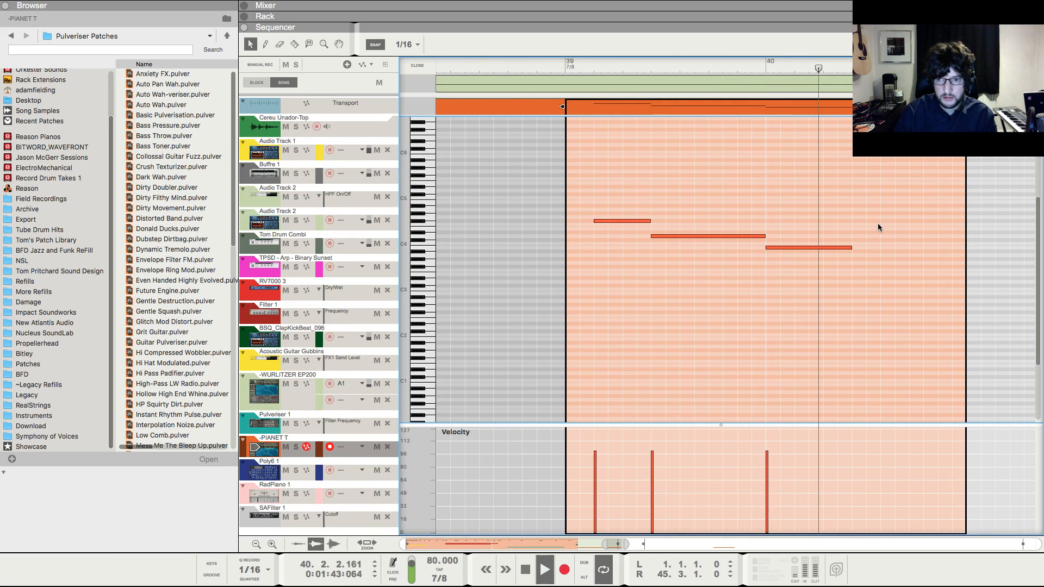
pyautogui.press('space')
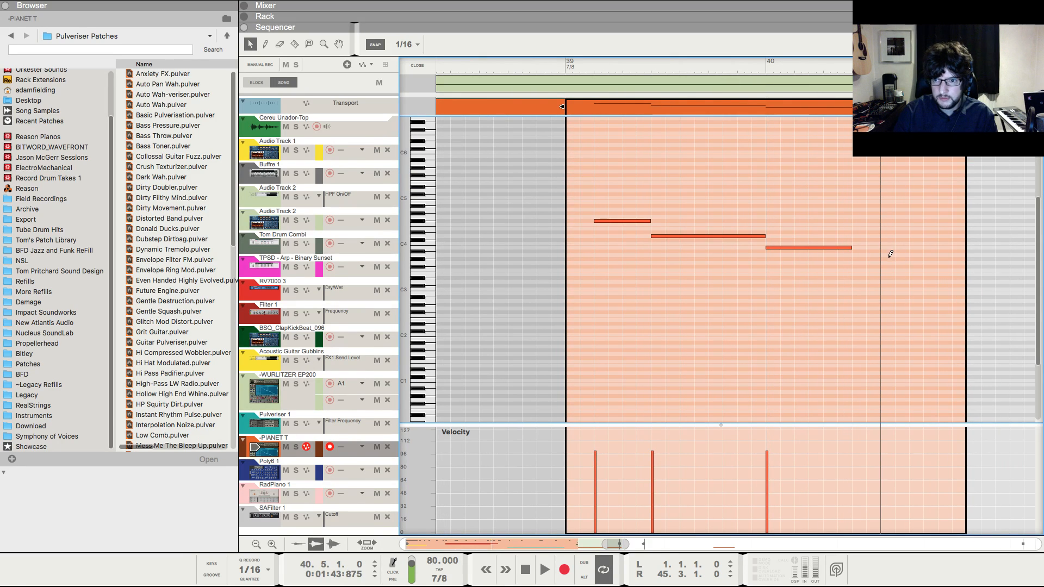
pyautogui.moveTo(890, 254); pyautogui.dragTo(951, 255)
pyautogui.press('space')
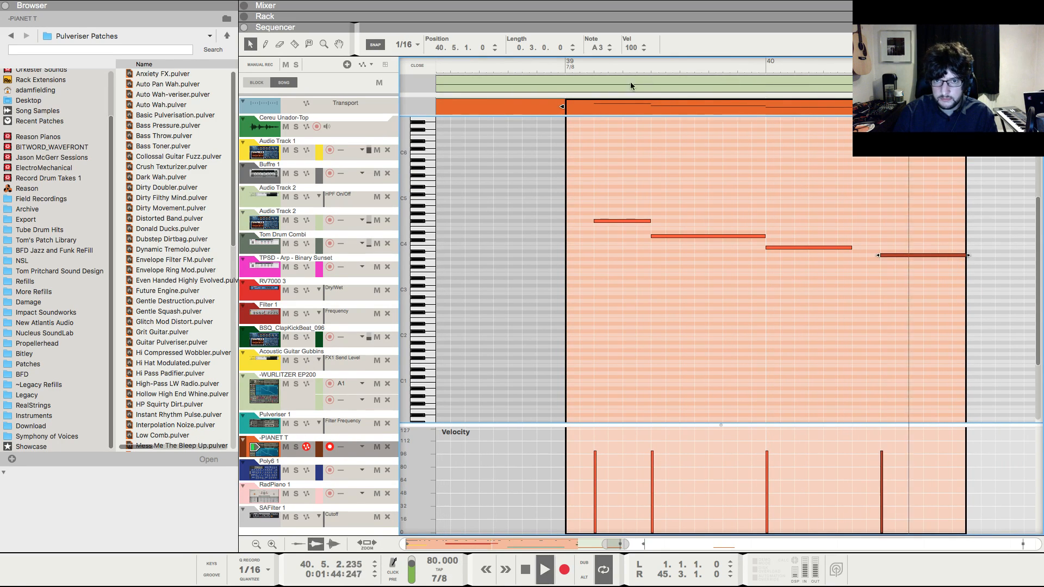
pyautogui.press('g')
pyautogui.press('space')
pyautogui.click(416, 65)
# - Delete the leftover Pianet T clip beyond the end of the song's block sections
pyautogui.press('g')
pyautogui.press('g')
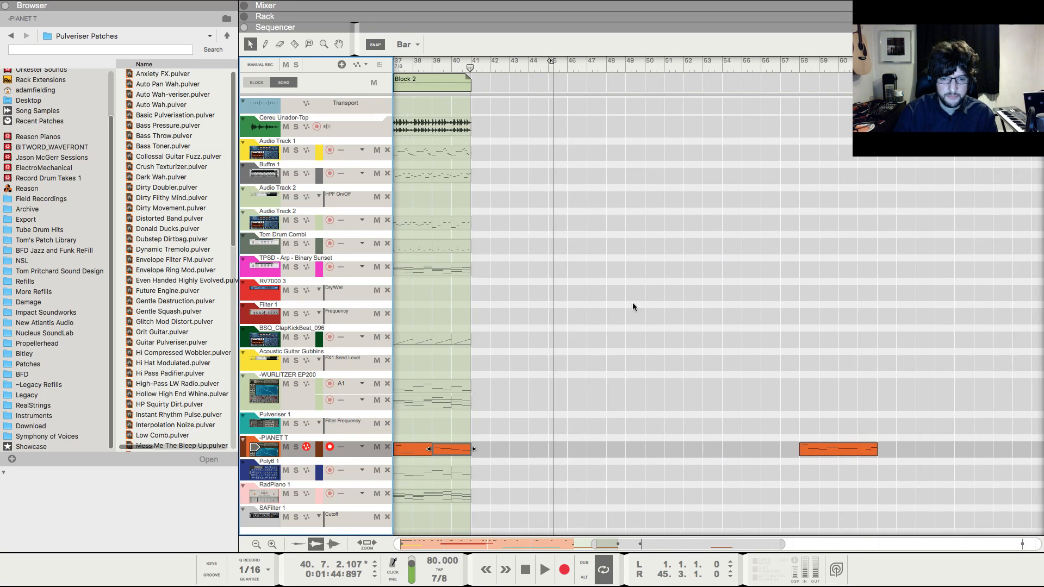
pyautogui.press('g')
pyautogui.press('g')
pyautogui.press('g')
pyautogui.press('g')
pyautogui.hscroll(-10, 661, 439)
pyautogui.press('g')
pyautogui.press('g')
pyautogui.press('g')
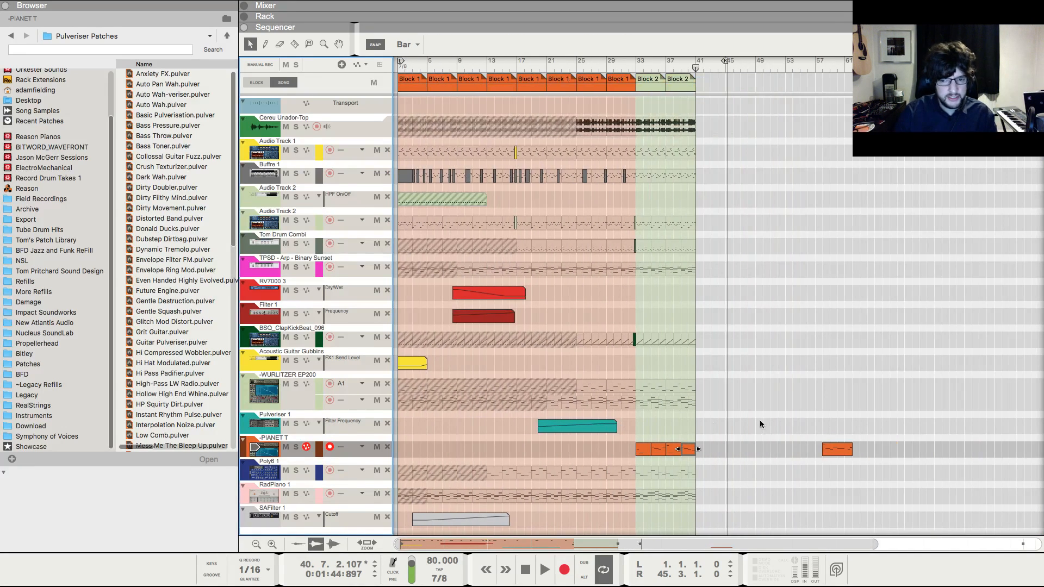
pyautogui.press('g')
pyautogui.moveTo(751, 396); pyautogui.dragTo(824, 493)
pyautogui.press('Delete')
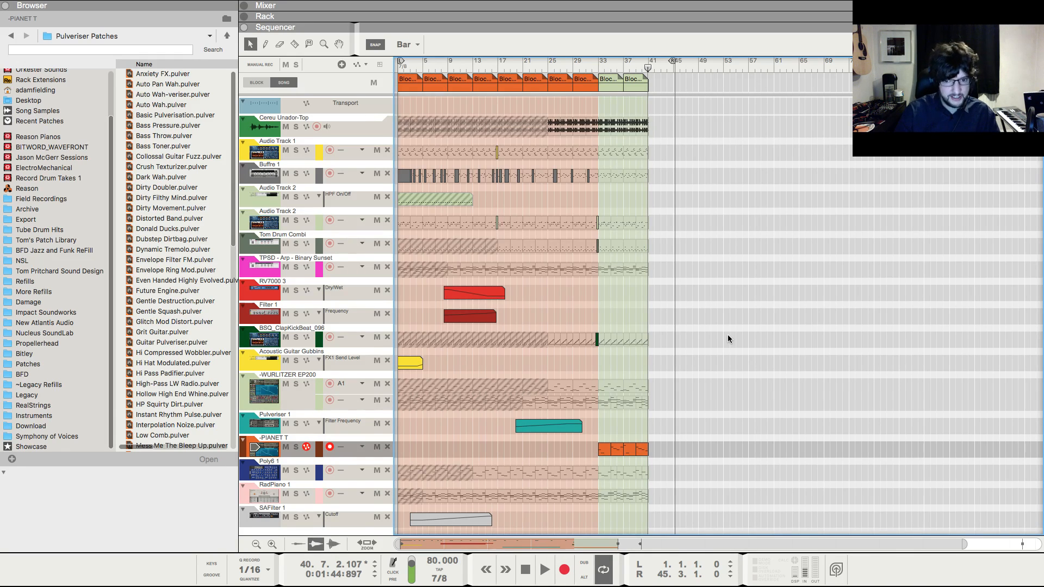
# - Play the song from the beginning to review the arrangement
pyautogui.press('Return')
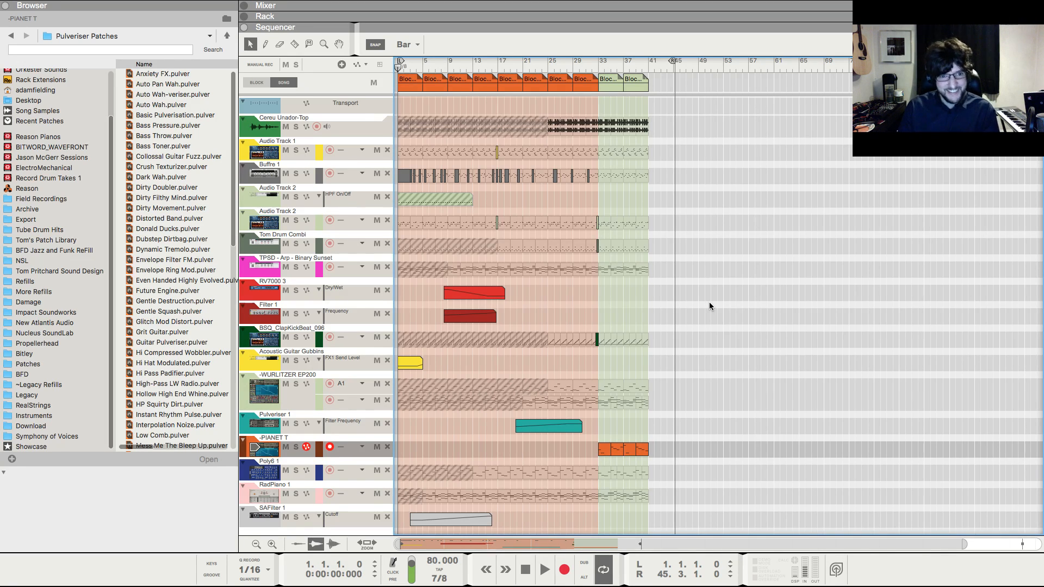
pyautogui.press('space')
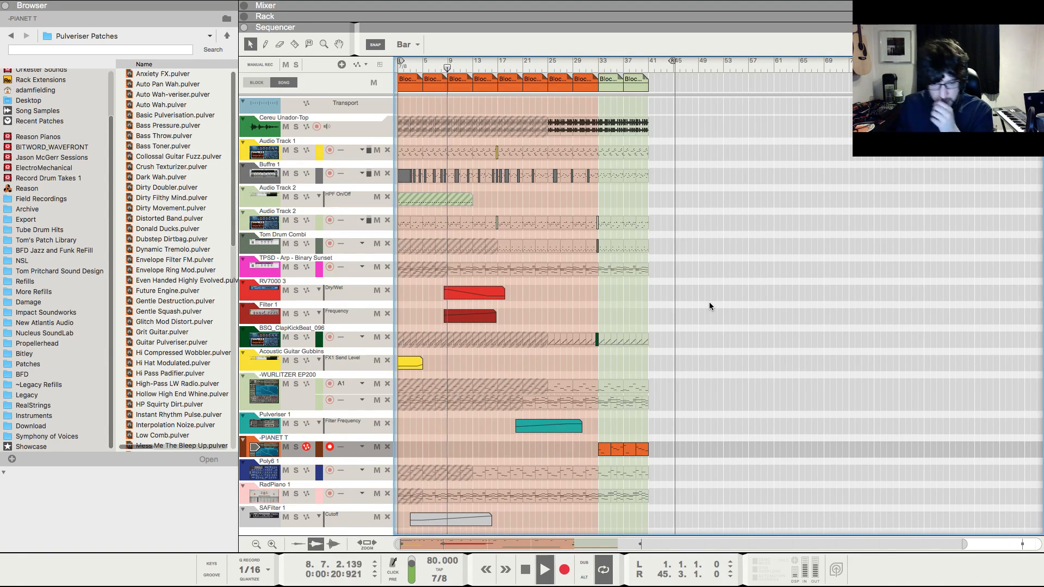
pyautogui.press('h')
pyautogui.press('h')
pyautogui.press('h')
pyautogui.press('h')
pyautogui.press('h')
pyautogui.press('h')
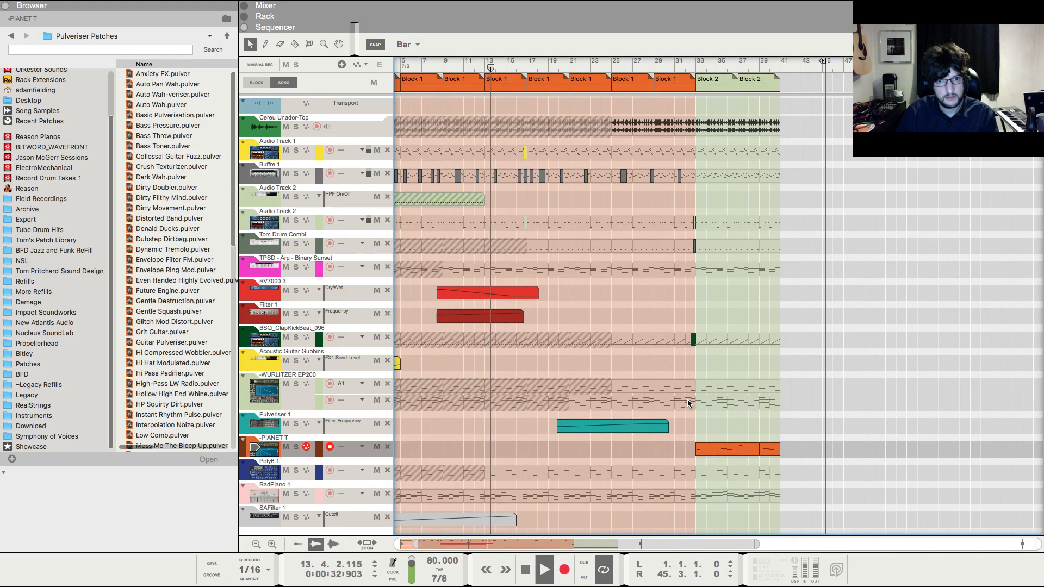
# - Copy the short Audio Track 2 clip just before bar 33 to position 12.6.2
pyautogui.press('h')
pyautogui.press('h')
pyautogui.press('h')
pyautogui.press('h')
pyautogui.press('h')
pyautogui.press('h')
pyautogui.press('h')
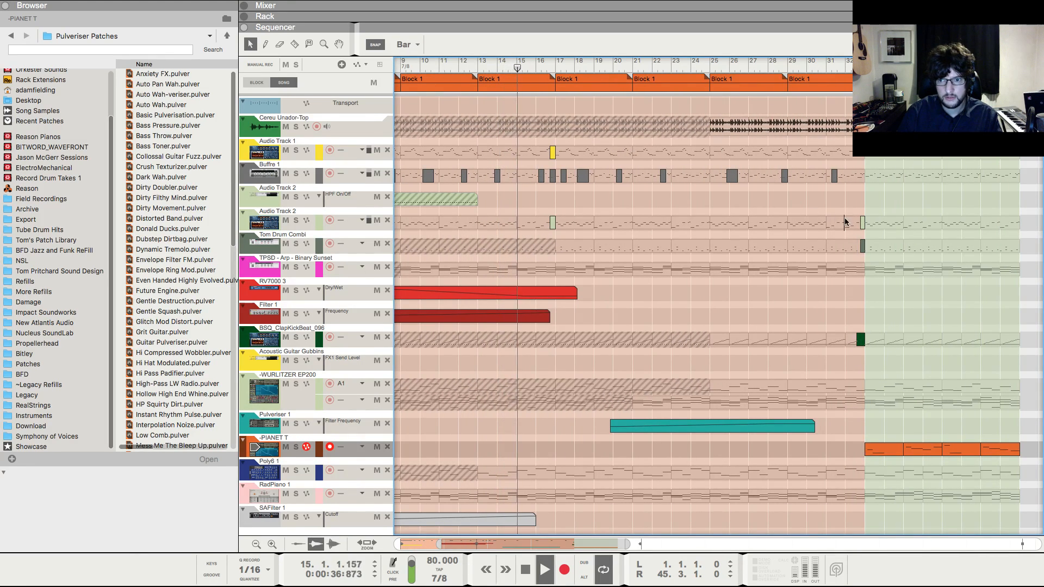
pyautogui.click(862, 222)
pyautogui.moveTo(863, 223); pyautogui.dragTo(476, 223)
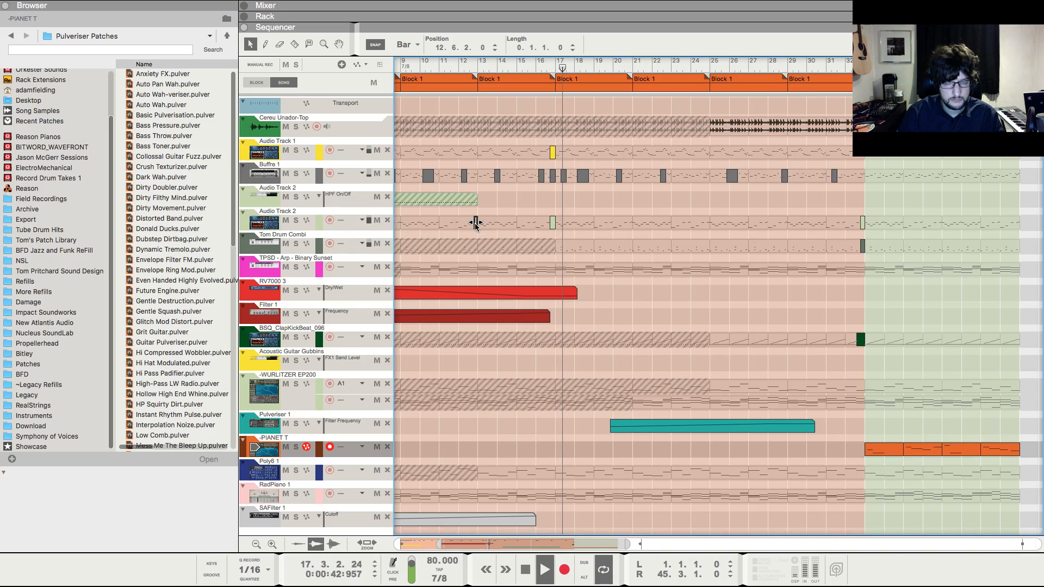
# - Follow the playback through the arrangement leading up to the Block 2 sections
pyautogui.scroll(-1, 601, 270)
pyautogui.scroll(-3, 601, 270)
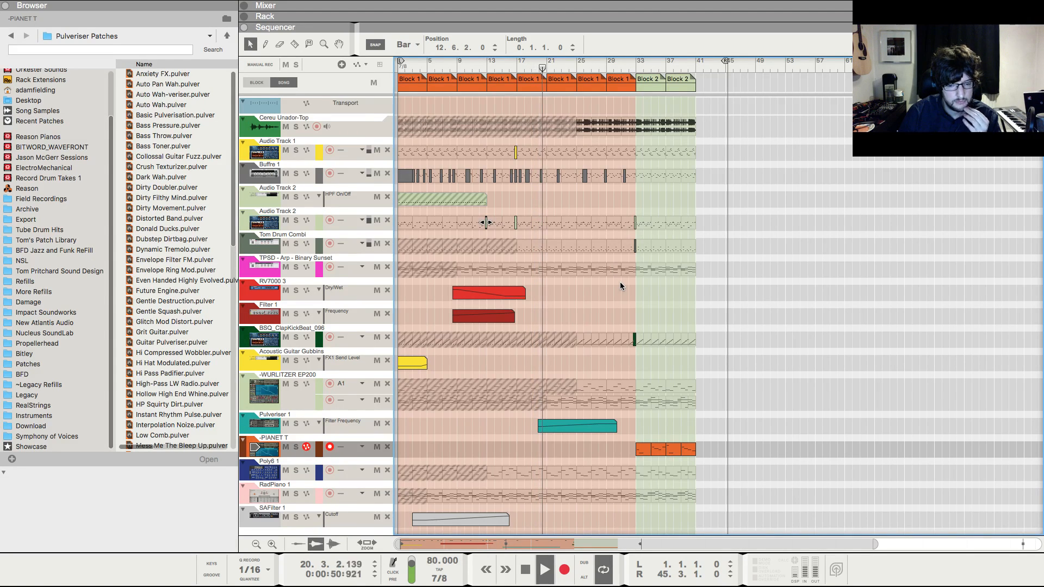
pyautogui.scroll(1, 619, 297)
pyautogui.scroll(3, 619, 308)
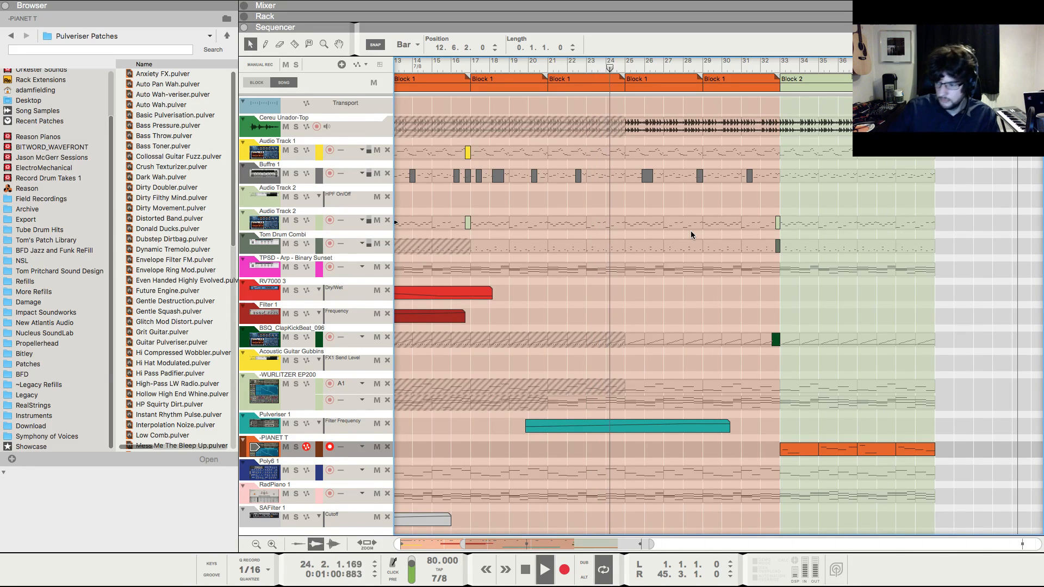
pyautogui.press('g')
pyautogui.press('g')
pyautogui.press('g')
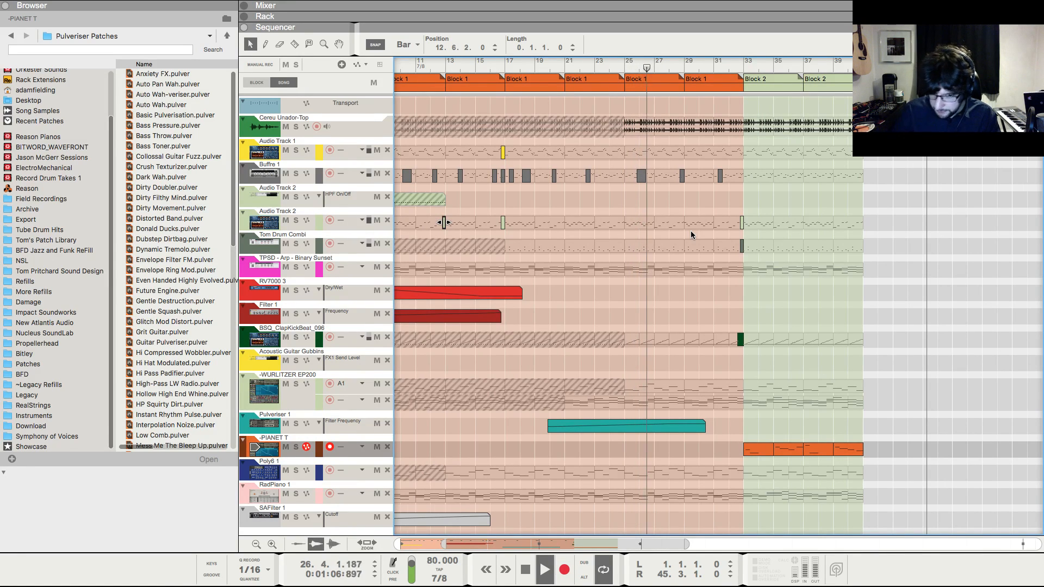
pyautogui.press('g')
pyautogui.click(715, 271)
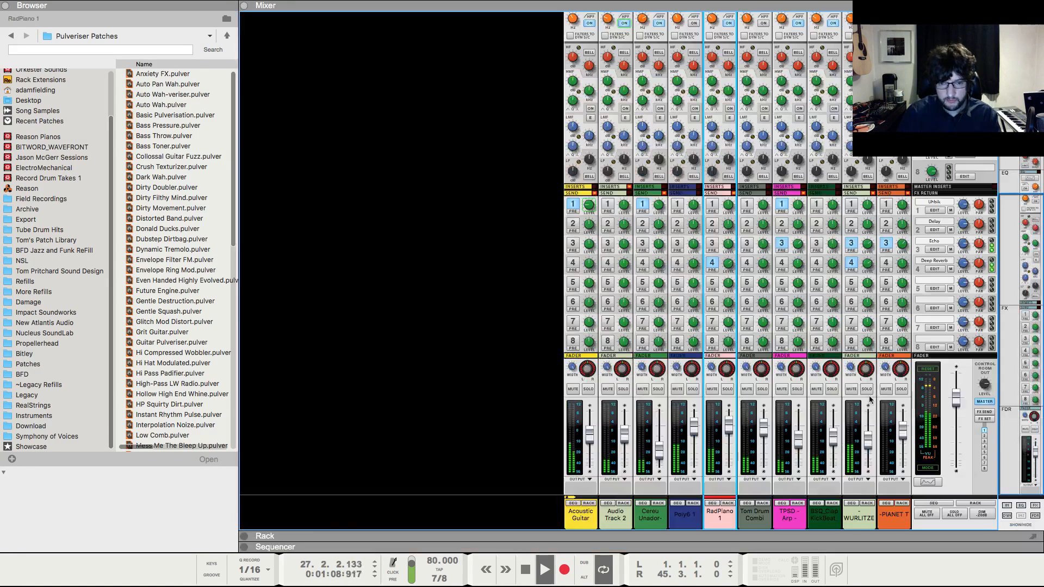
# - Check the fader level of the WURLITZER EP200 channel in the mixer and return to the sequencer
pyautogui.press('F5')
pyautogui.click(870, 443)
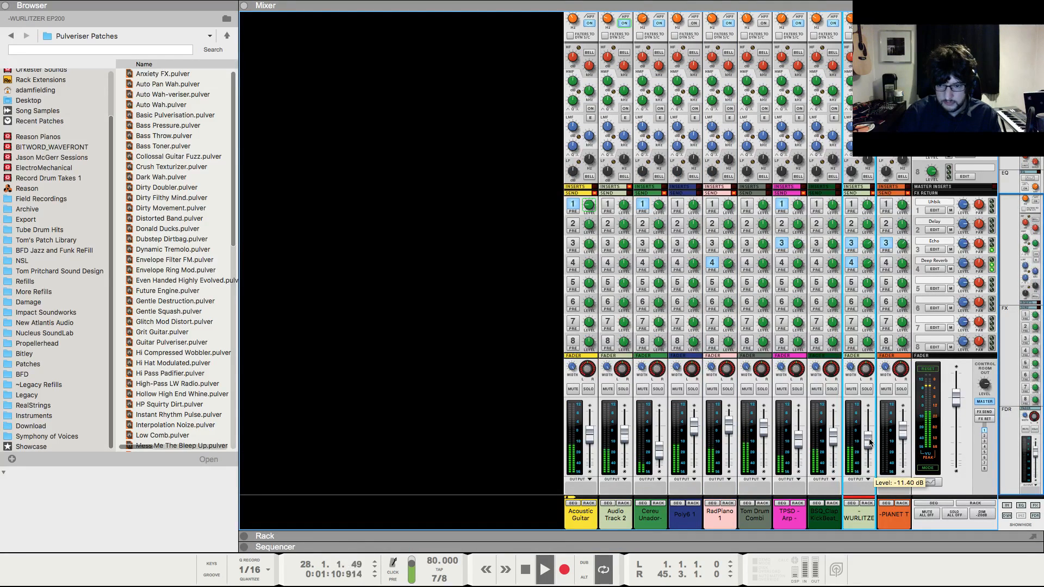
pyautogui.press('F6')
pyautogui.press('F7')
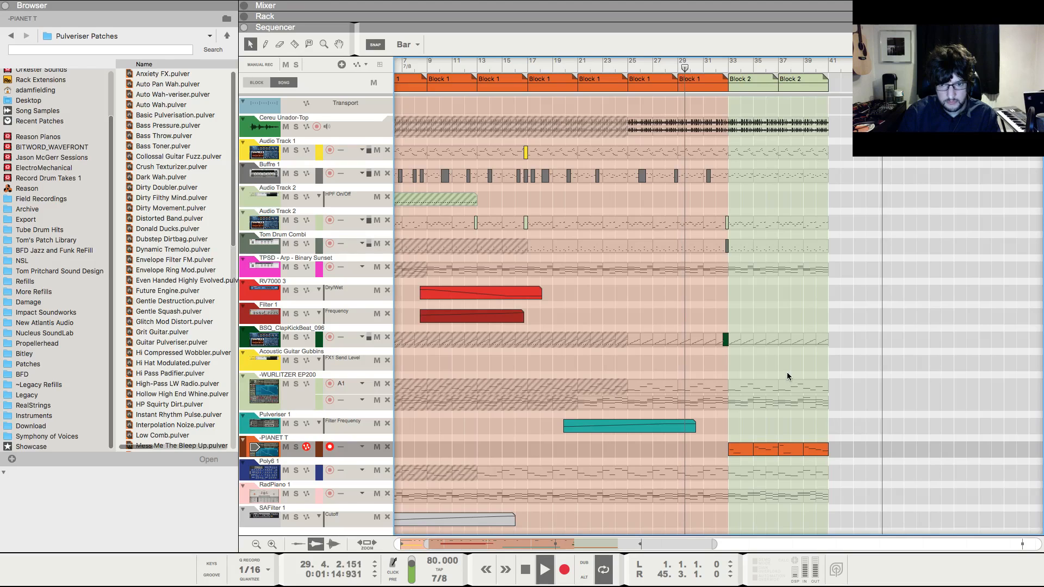
# - Assign groove channel A1 to the Pianet T note lane
pyautogui.press('g')
pyautogui.press('g')
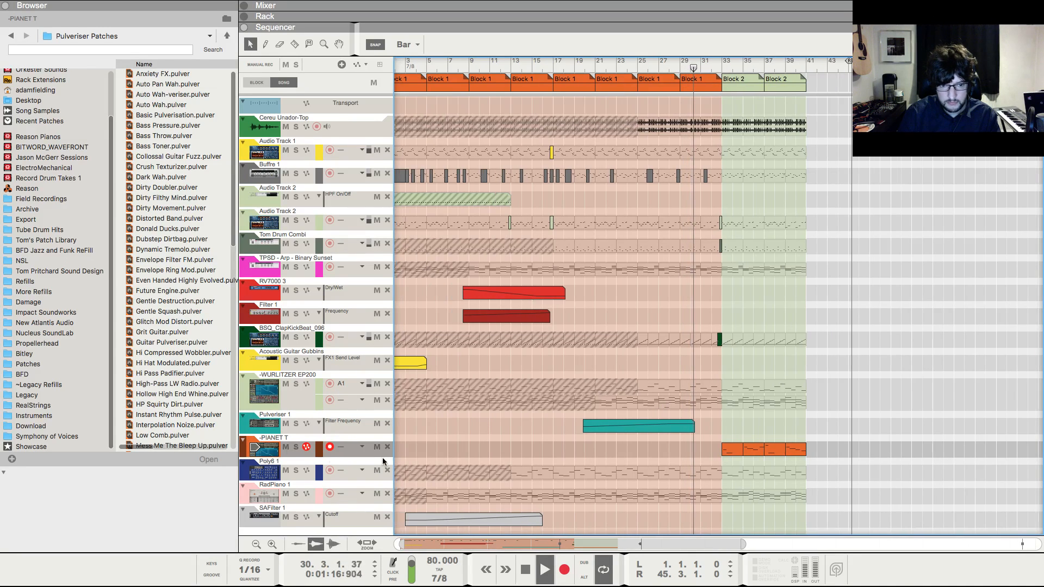
pyautogui.click(351, 447)
pyautogui.moveTo(370, 492)
pyautogui.click(430, 494)
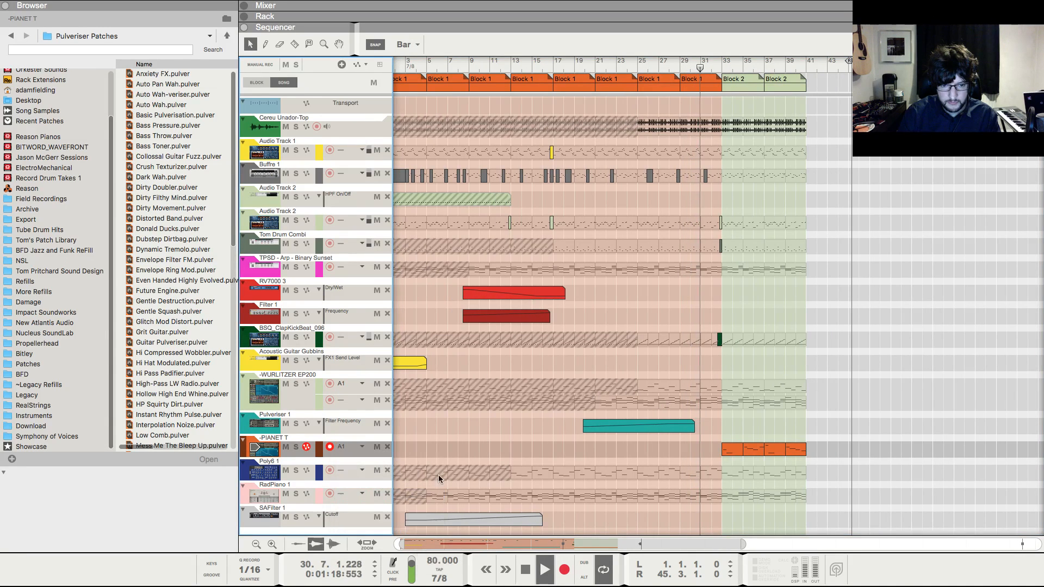
pyautogui.click(481, 441)
pyautogui.press('h')
pyautogui.press('h')
pyautogui.press('h')
pyautogui.press('h')
pyautogui.press('h')
pyautogui.press('h')
pyautogui.press('h')
pyautogui.press('h')
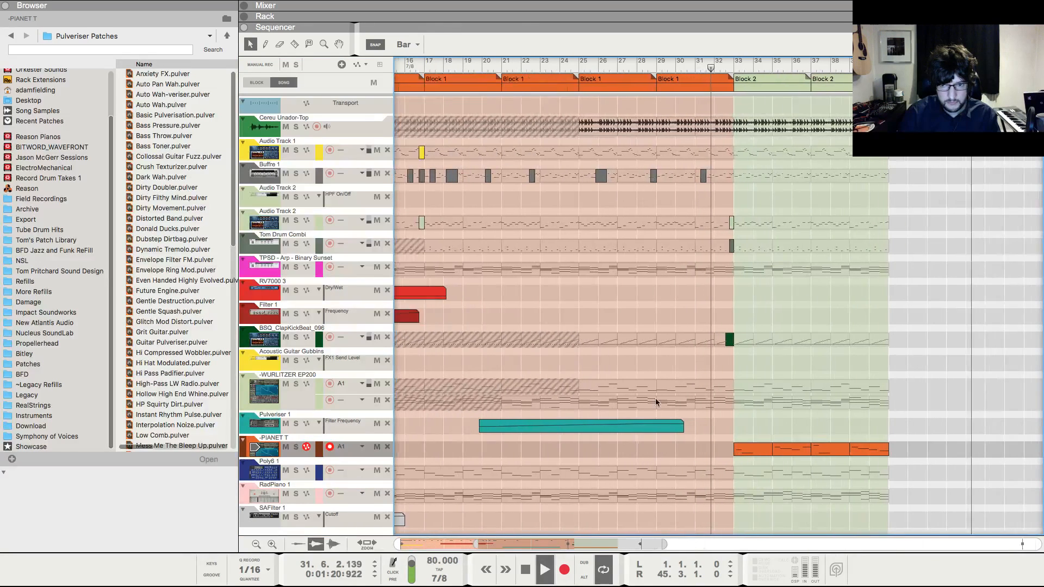
# - Check the fader level of the PIANET T mixer channel while Block 2 plays
pyautogui.hscroll(5, 723, 393)
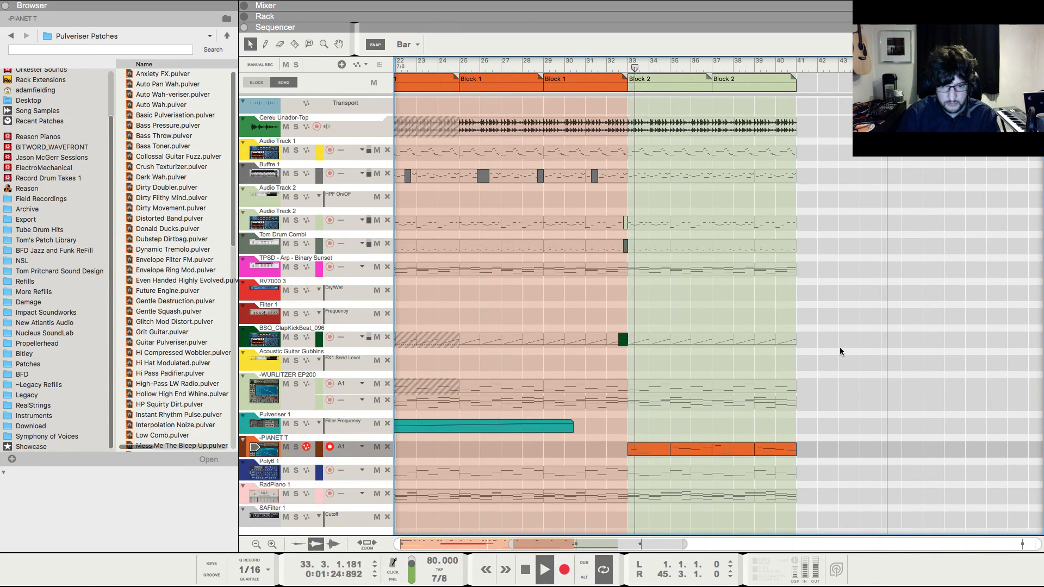
pyautogui.press('F5')
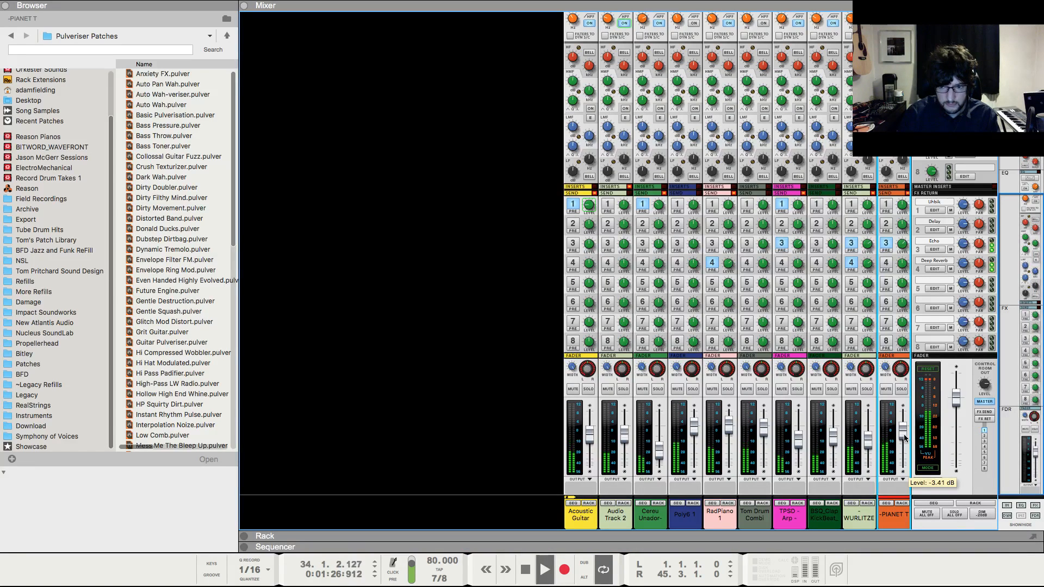
pyautogui.click(461, 385)
pyautogui.click(908, 436)
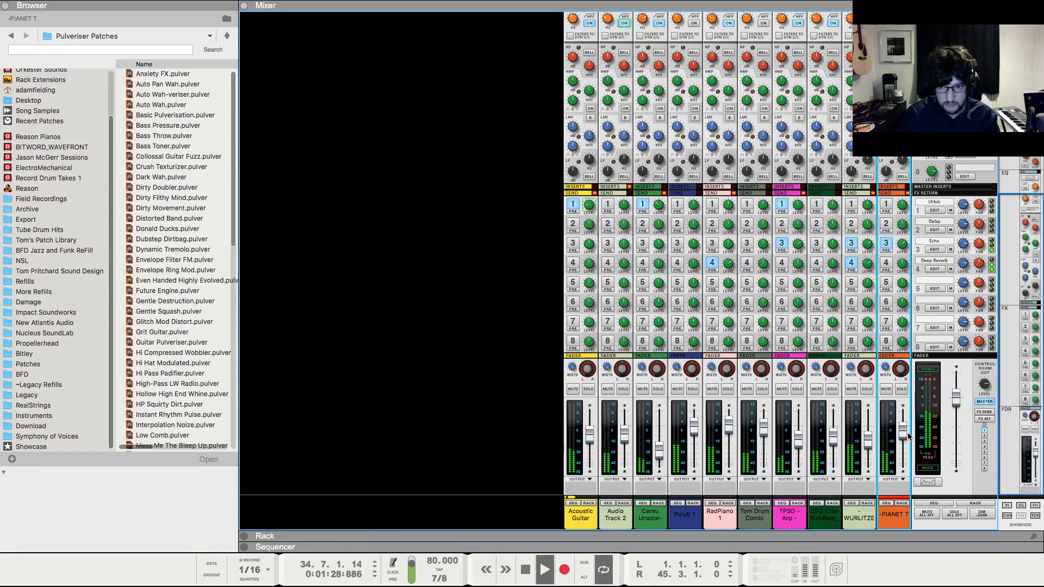
pyautogui.click(906, 436)
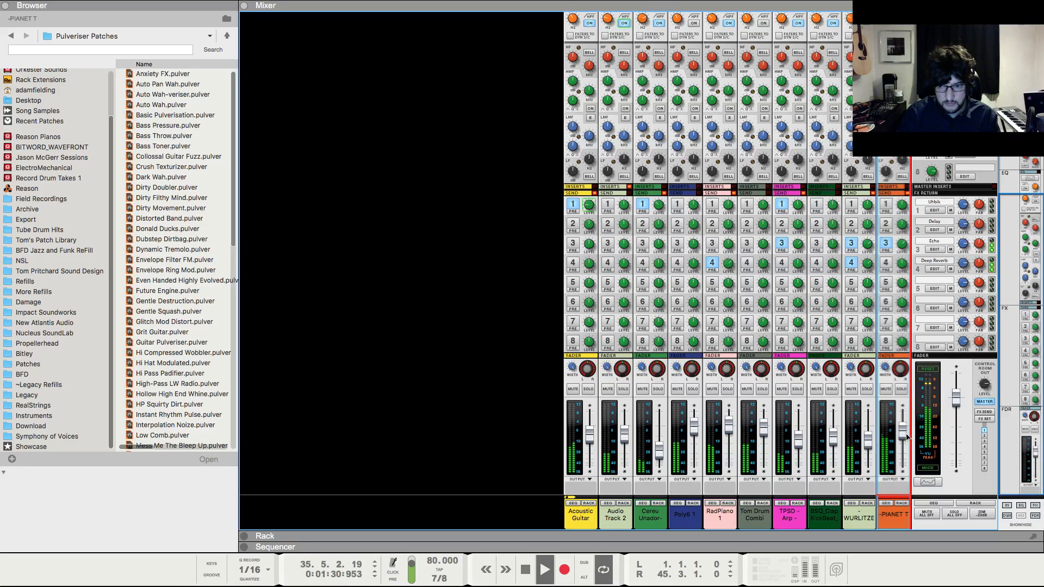
pyautogui.click(906, 437)
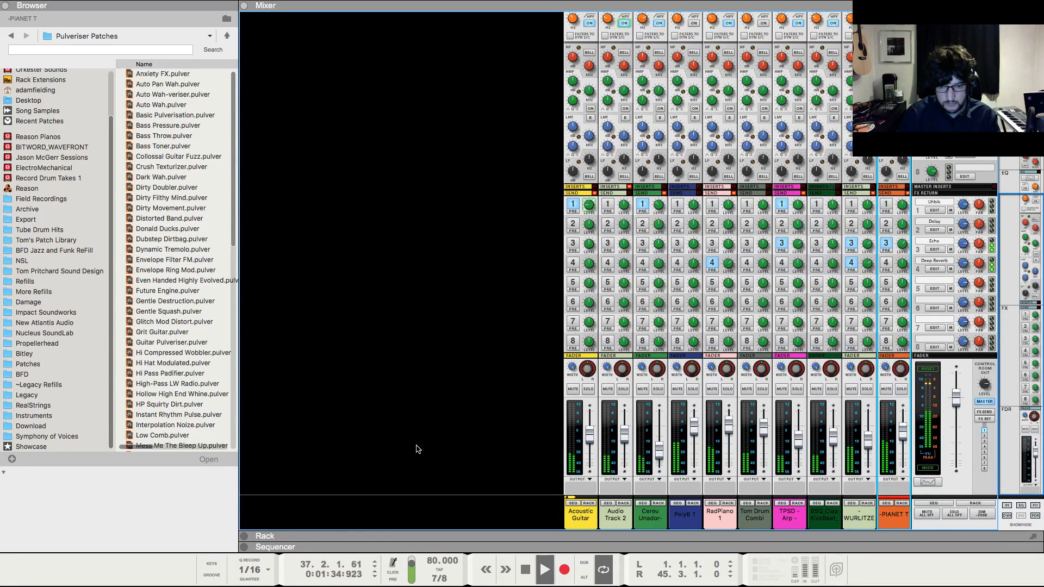
# - Inspect the PIANET T channel's EQ and send settings and its effect devices in the rack
pyautogui.scroll(5, 918, 262)
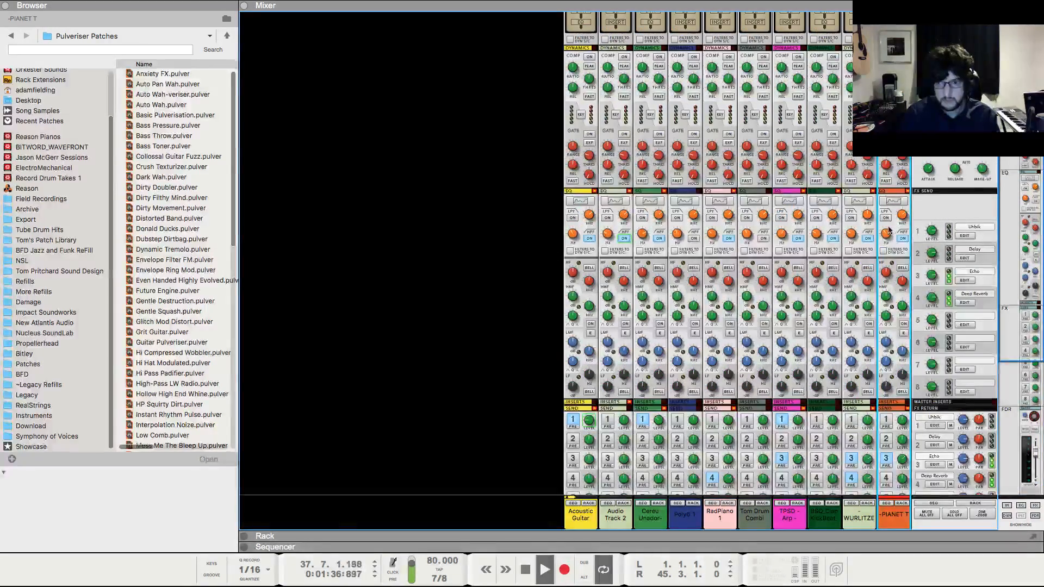
pyautogui.scroll(-5, 889, 233)
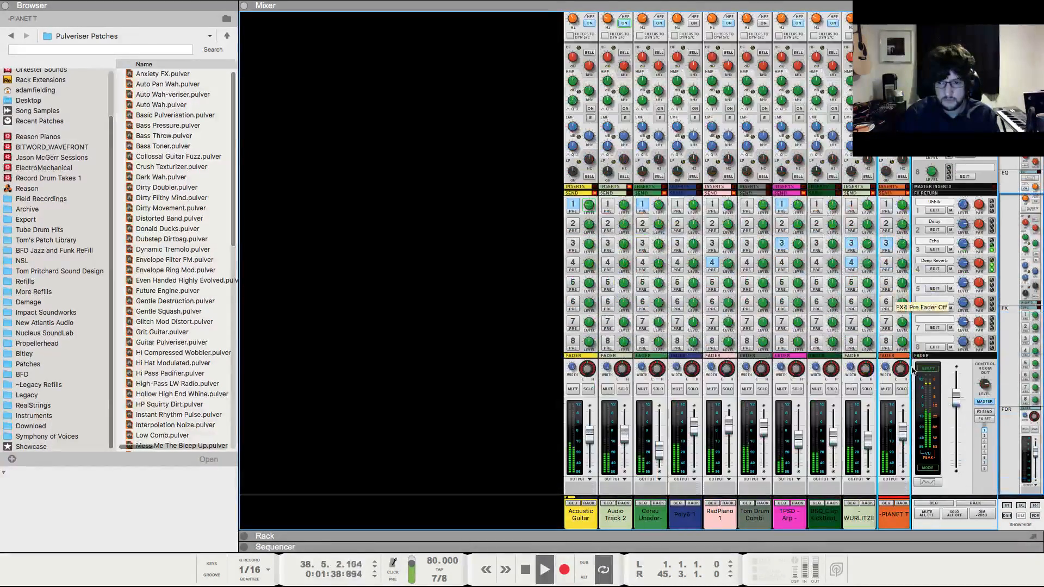
pyautogui.press('F7')
pyautogui.press('F6')
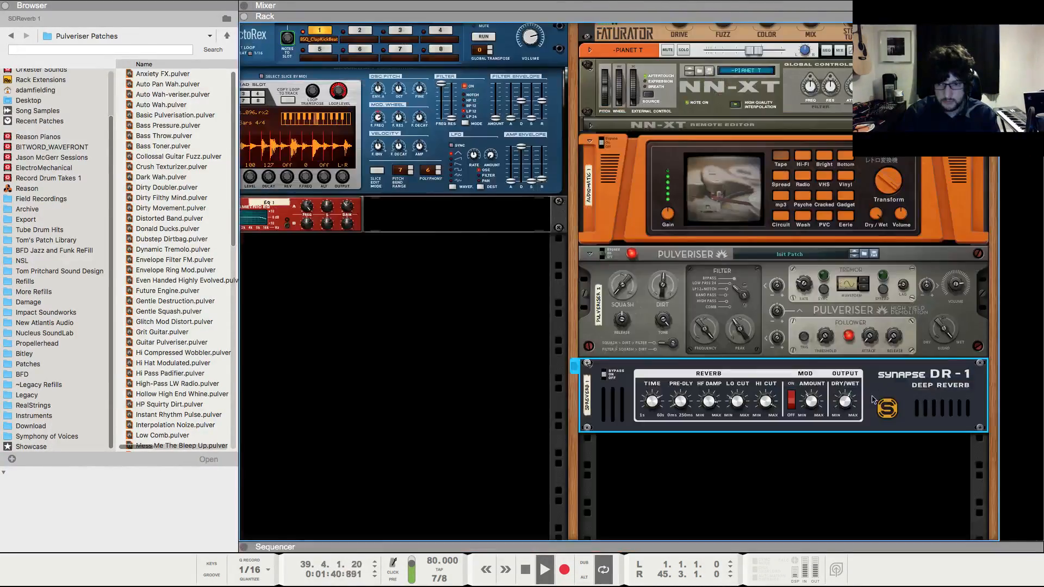
pyautogui.press('F5')
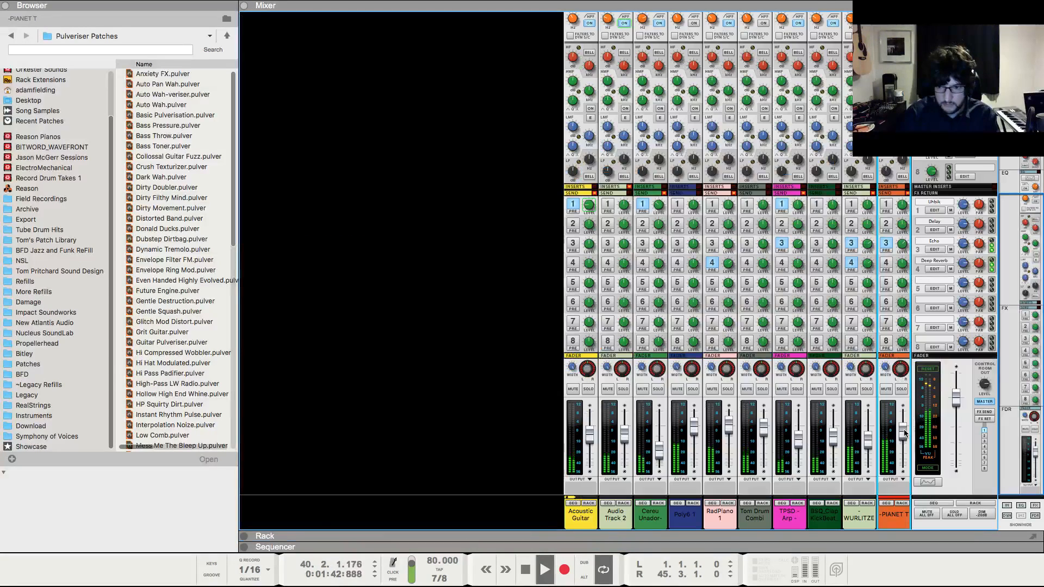
pyautogui.press('F7')
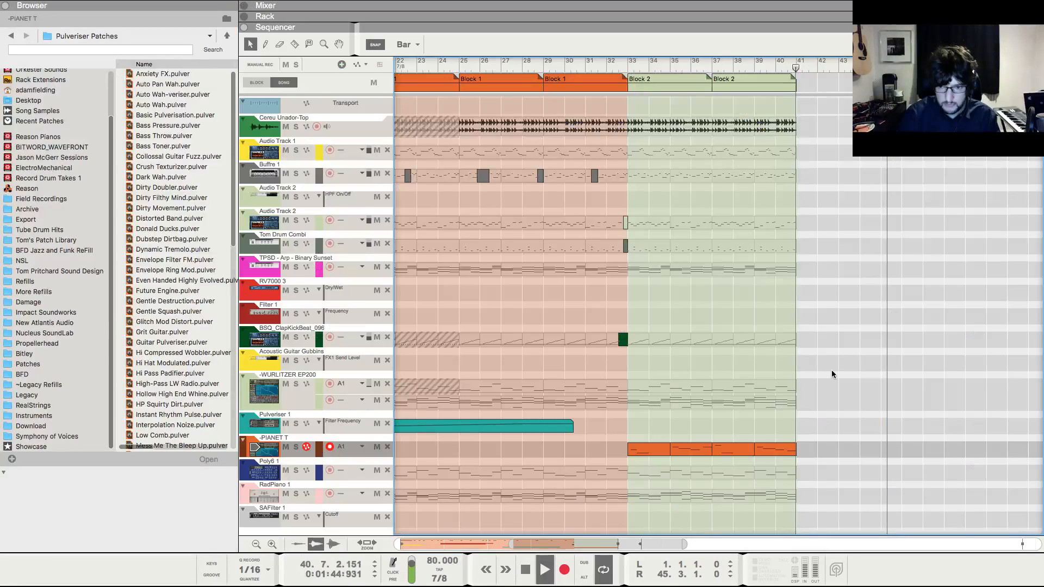
# - Extend the block arrangement with Block 2 from bar 41 to bar 49
pyautogui.press('g')
pyautogui.press('g')
pyautogui.press('g')
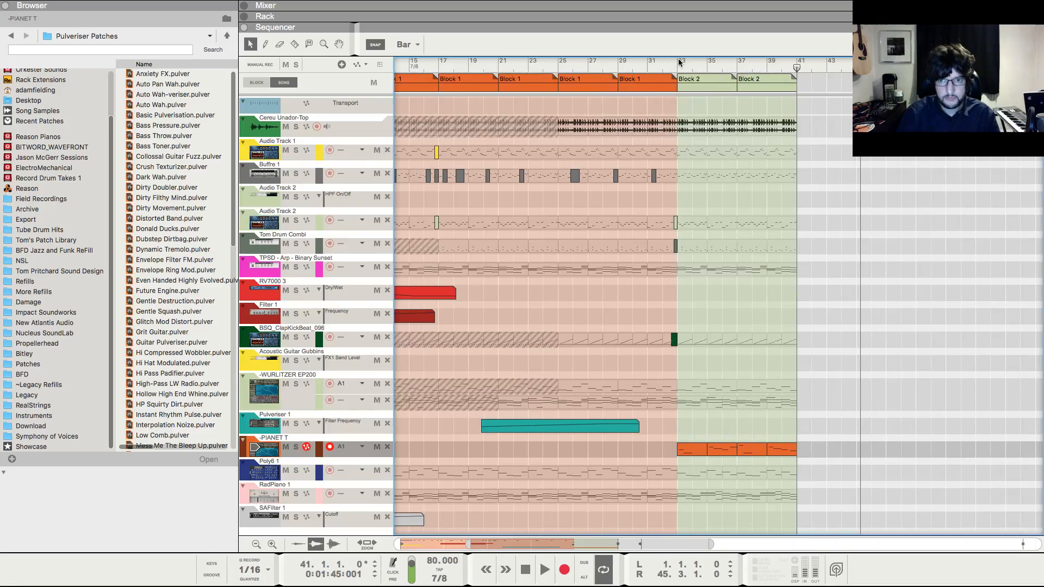
pyautogui.click(679, 61)
pyautogui.press('space')
pyautogui.moveTo(820, 74); pyautogui.dragTo(812, 104)
pyautogui.press('space')
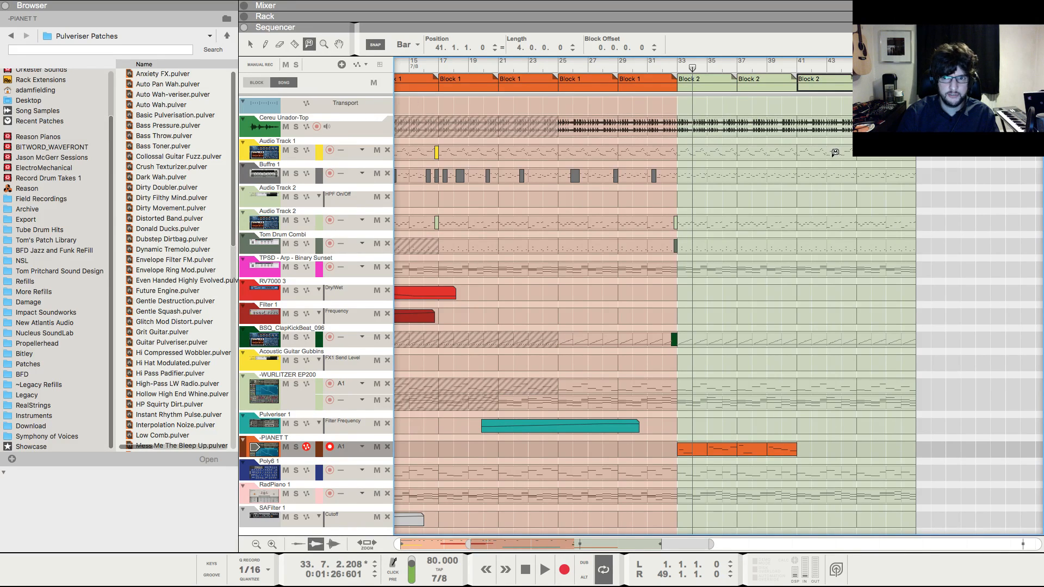
# - Mute the BSQ_ClapKickBeat_096 and Tom Drum Combi block parts from bar 41 to 49 and play from bar 41
pyautogui.click(841, 337)
pyautogui.click(897, 332)
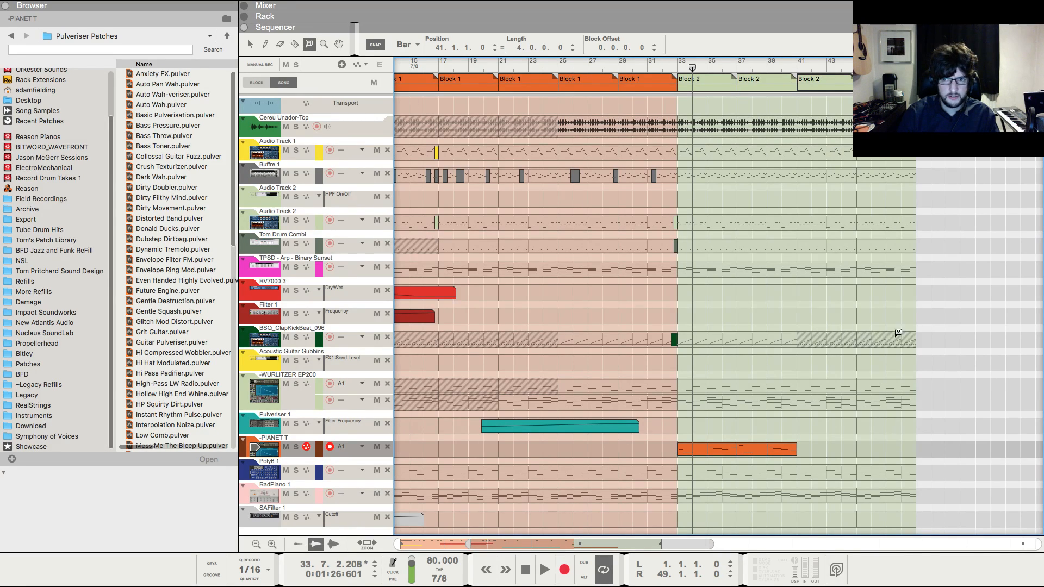
pyautogui.click(870, 248)
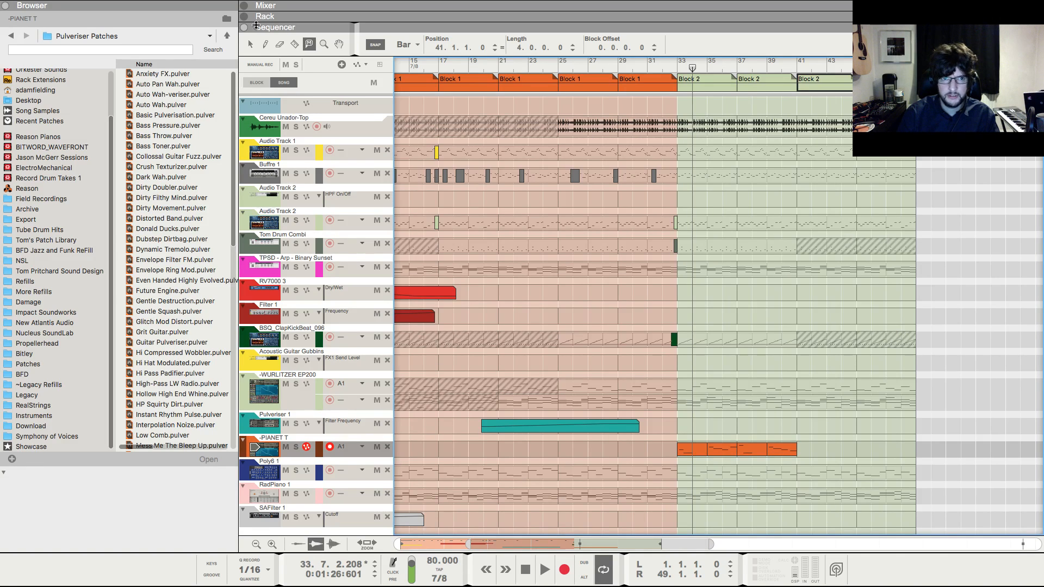
pyautogui.click(251, 45)
pyautogui.click(804, 68)
pyautogui.press('space')
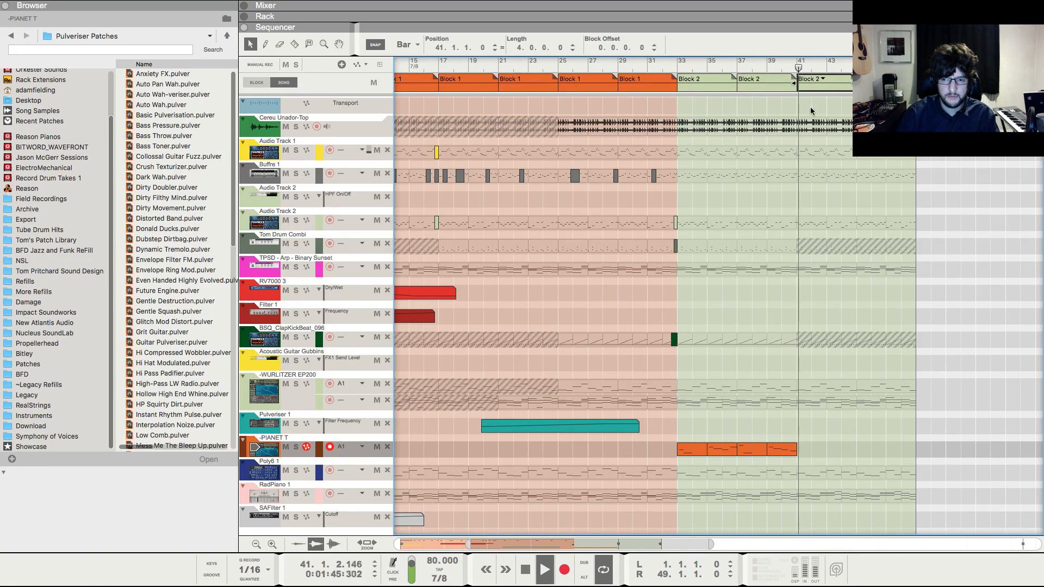
# - Copy the PIANET T melody clips to bars 41 to 49 and return the playhead to bar 33
pyautogui.moveTo(832, 457); pyautogui.dragTo(802, 449)
pyautogui.click(814, 421)
pyautogui.press('space')
pyautogui.click(675, 66)
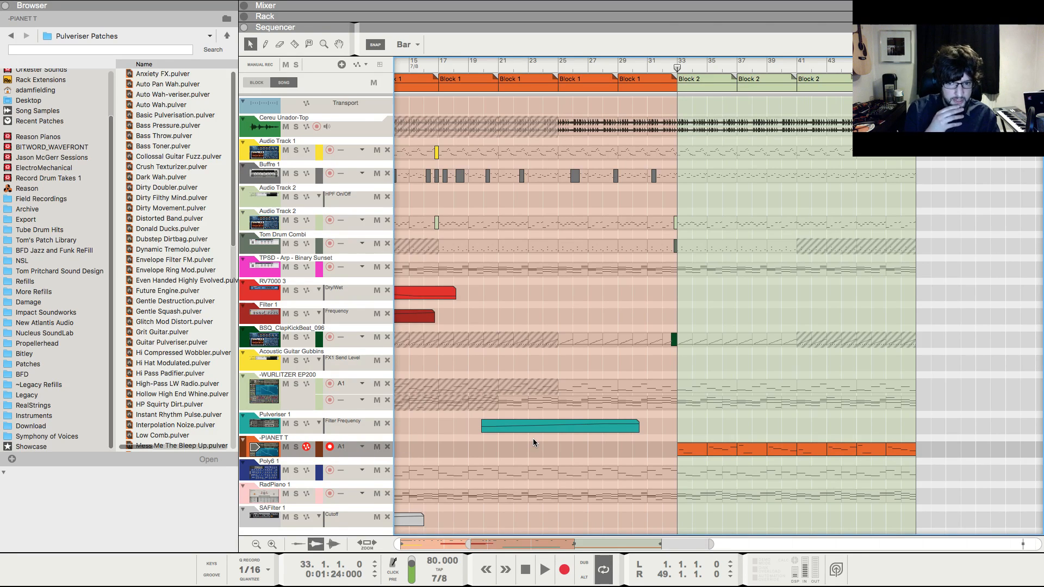
# - Compare the PIANET T effect devices in the rack with its mixer channel while playing from bar 33
pyautogui.press('F6')
pyautogui.click(838, 460)
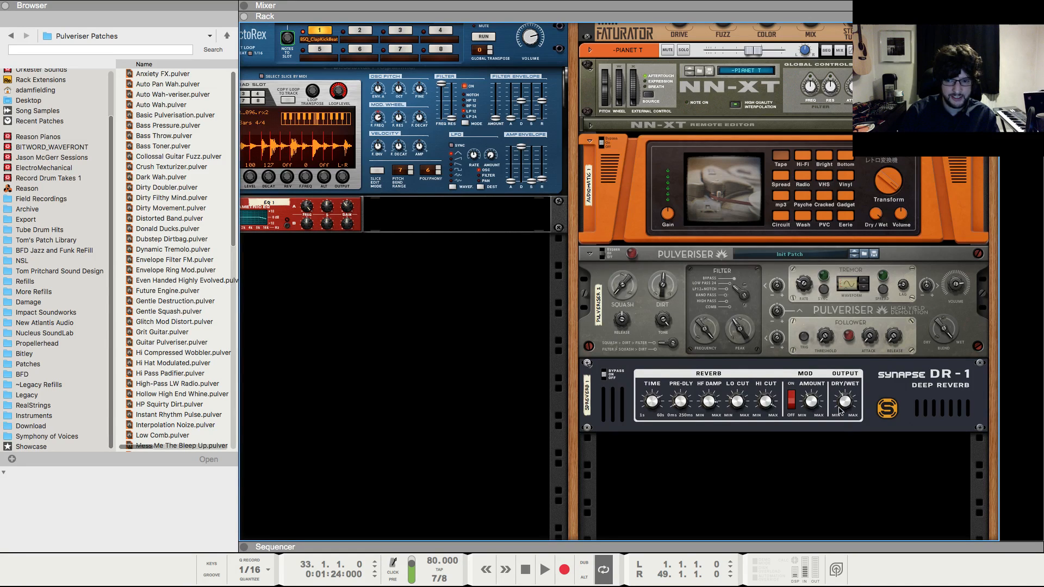
pyautogui.press('space')
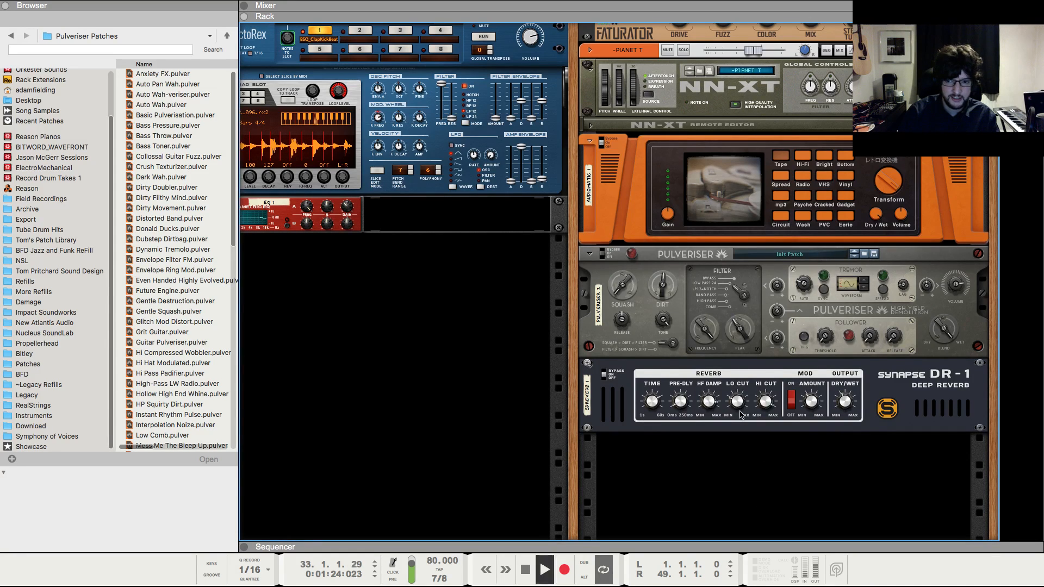
pyautogui.press('F7')
pyautogui.press('F5')
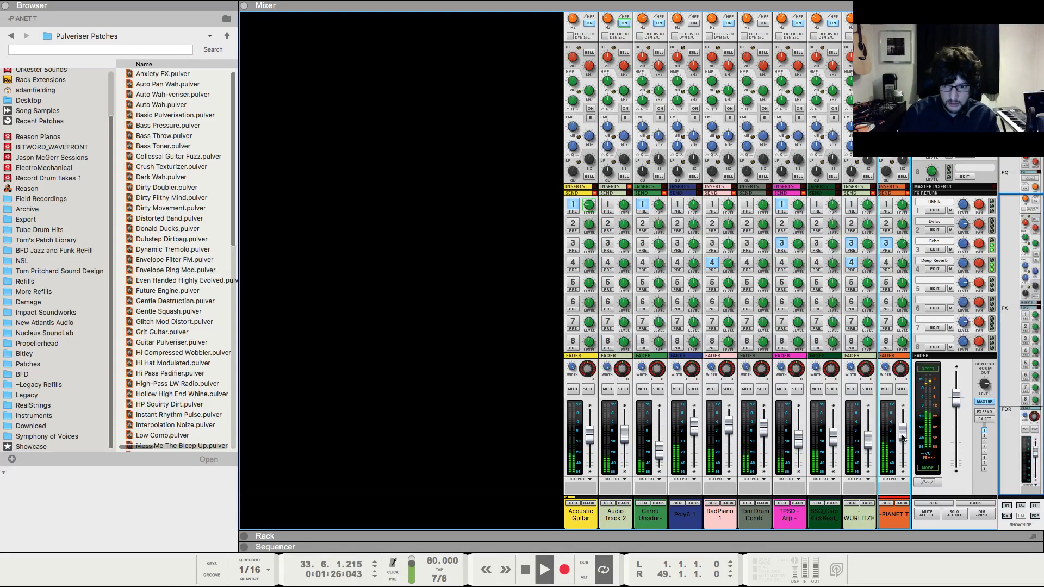
pyautogui.press('F7')
pyautogui.press('F6')
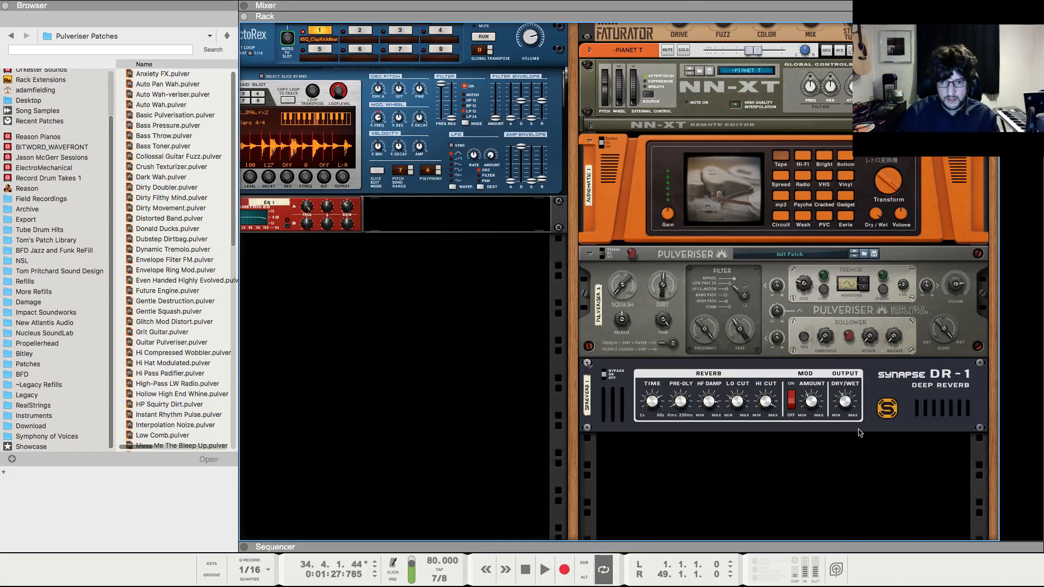
# - Delete the Audiomatic device from the PIANET T effect chain
pyautogui.rightClick(609, 186)
pyautogui.click(674, 214)
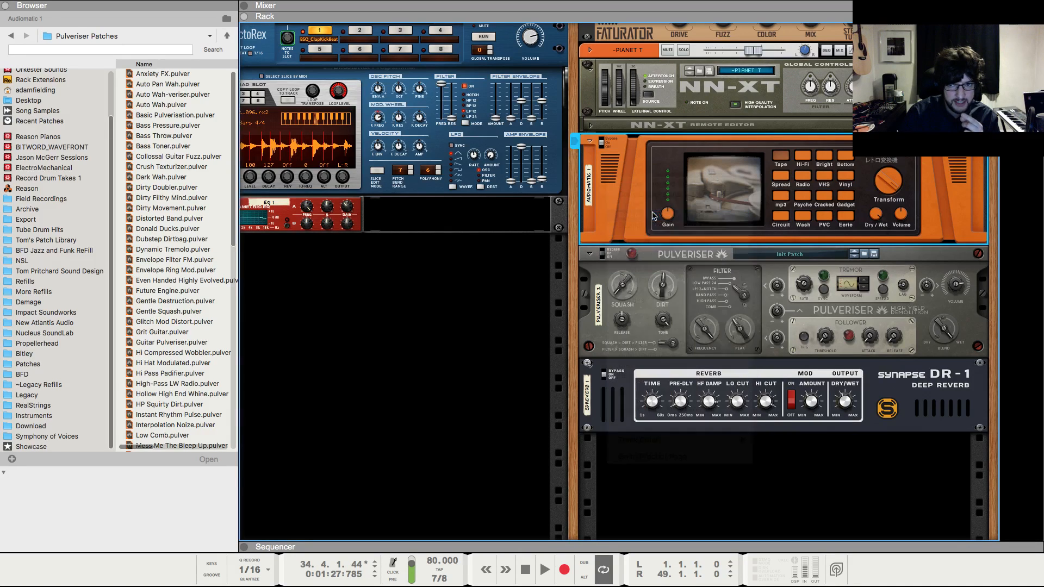
pyautogui.click(618, 195)
# - Add a Scream 4 distortion effect directly after the PIANET T NN-XT
pyautogui.rightClick(697, 213)
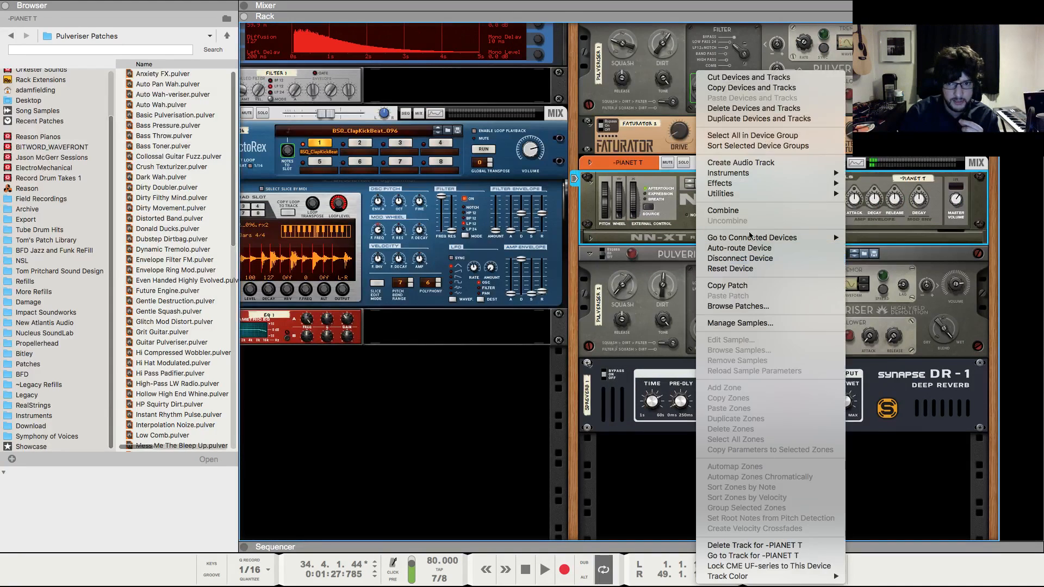
pyautogui.moveTo(744, 187)
pyautogui.moveTo(912, 299)
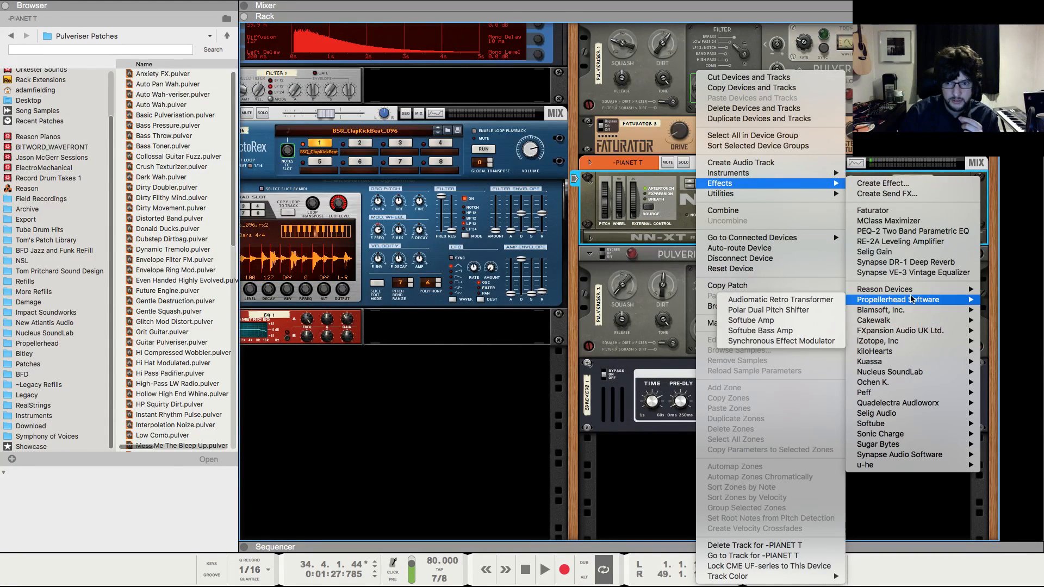
pyautogui.click(777, 317)
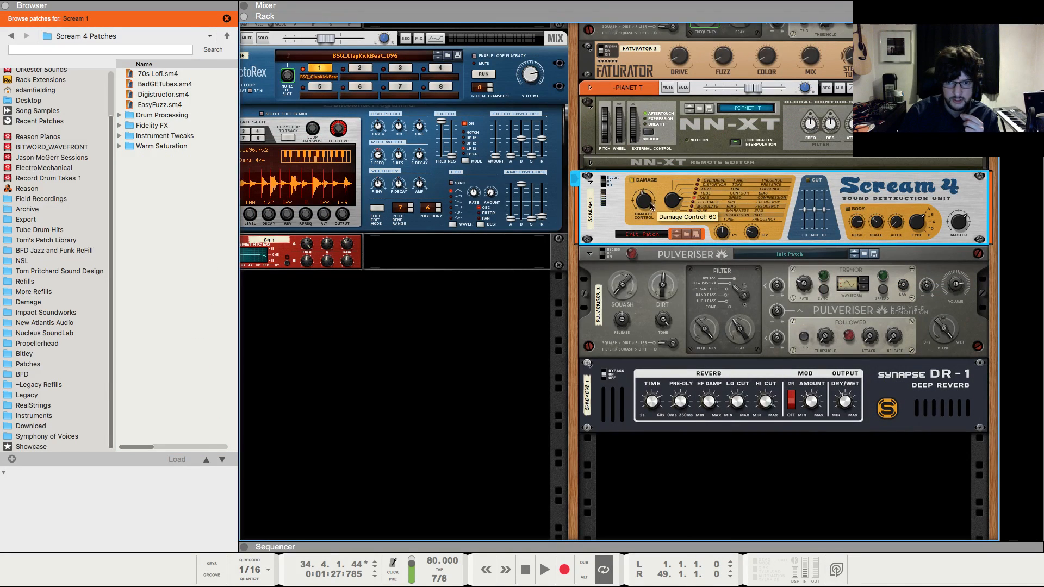
# - During playback, check the PIANET T level, then enable the Scream 4's Cut section and lower its mid band slightly
pyautogui.press('space')
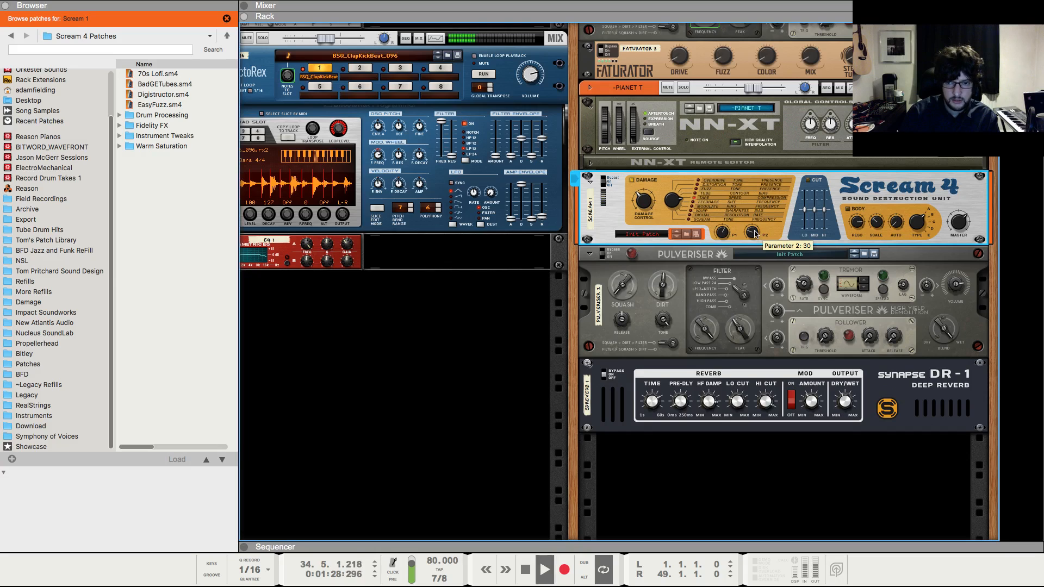
pyautogui.press('F5')
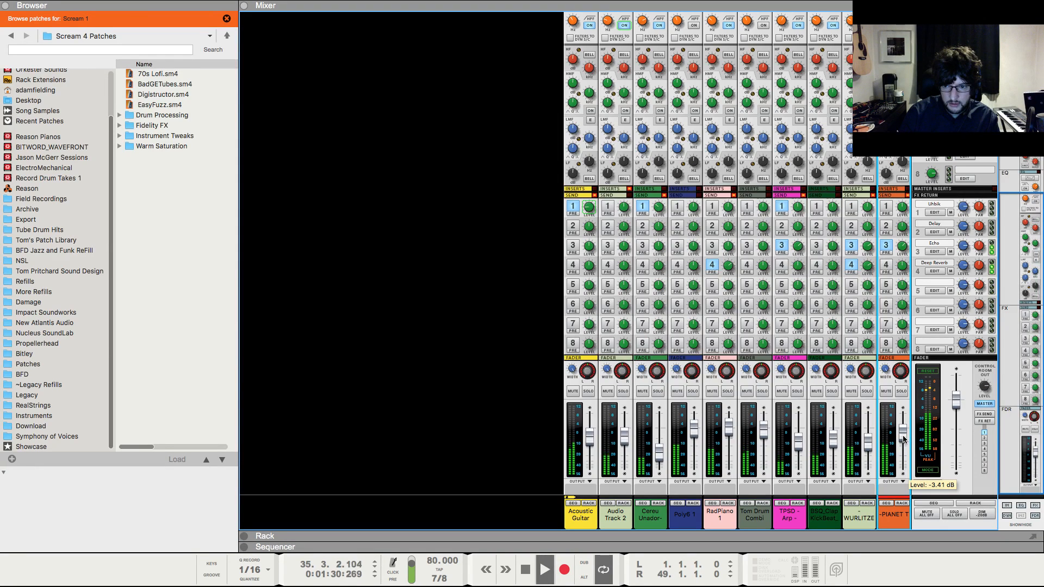
pyautogui.press('F6')
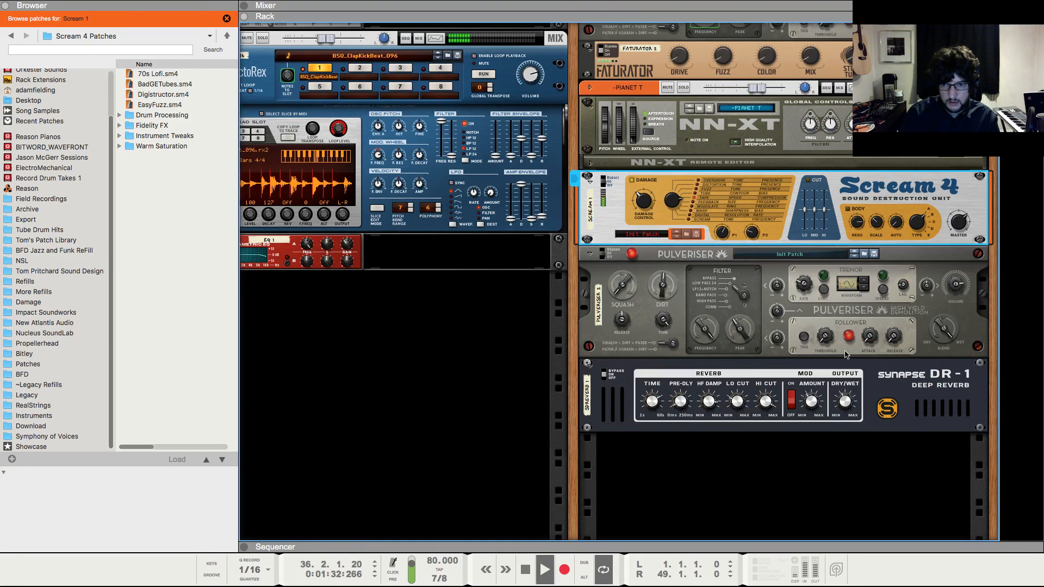
pyautogui.click(806, 179)
pyautogui.moveTo(815, 210)
pyautogui.mouseDown()
pyautogui.moveTo(824, 211)
pyautogui.moveTo(805, 214)
pyautogui.moveTo(818, 216)
pyautogui.mouseUp()
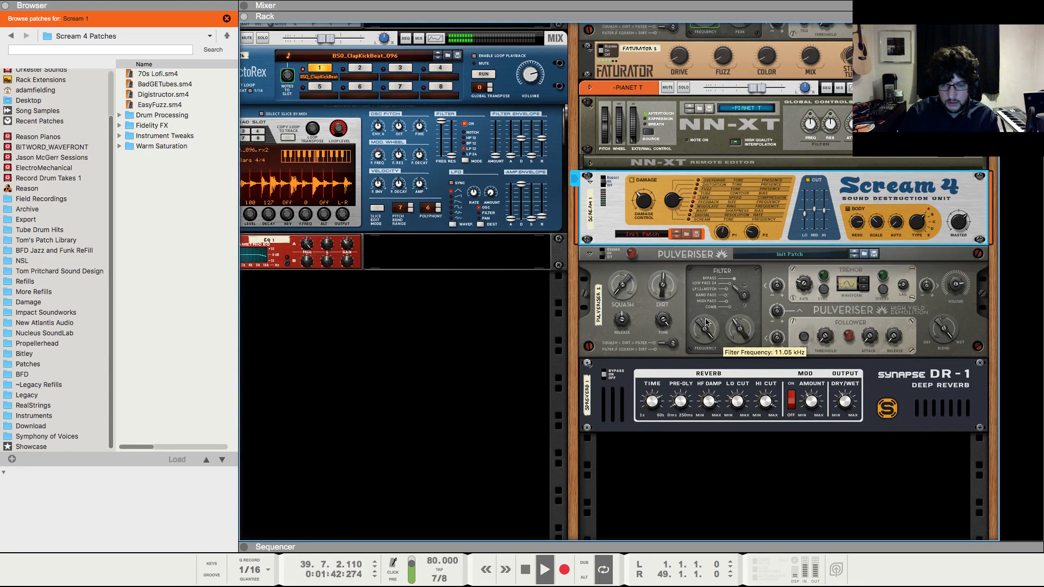
# - Mute the Buffre 1 and Audio Track 2 block parts from bar 41 to 49, keeping Audio Track 1 active
pyautogui.press('F7')
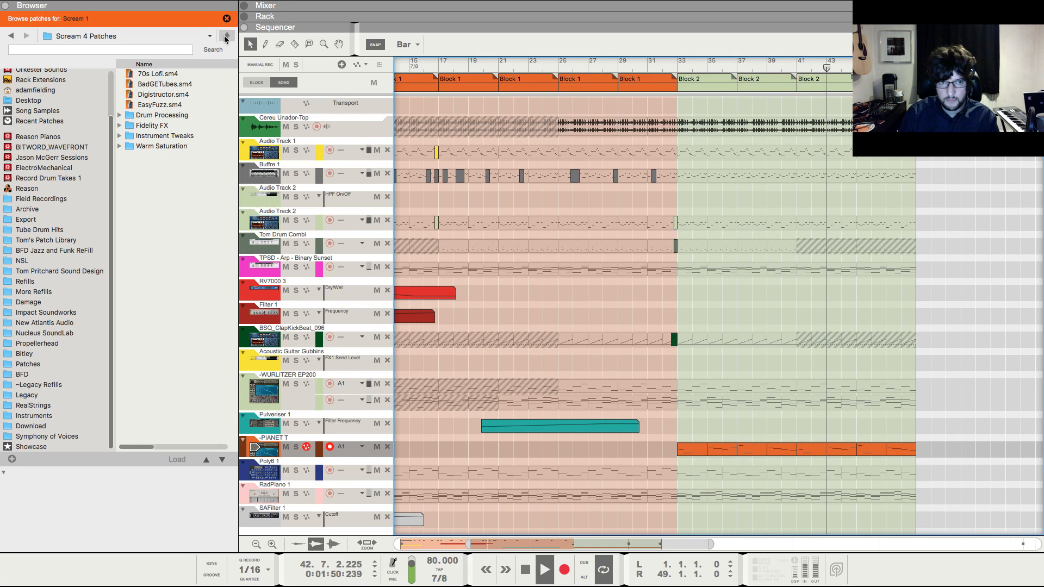
pyautogui.click(309, 44)
pyautogui.click(824, 152)
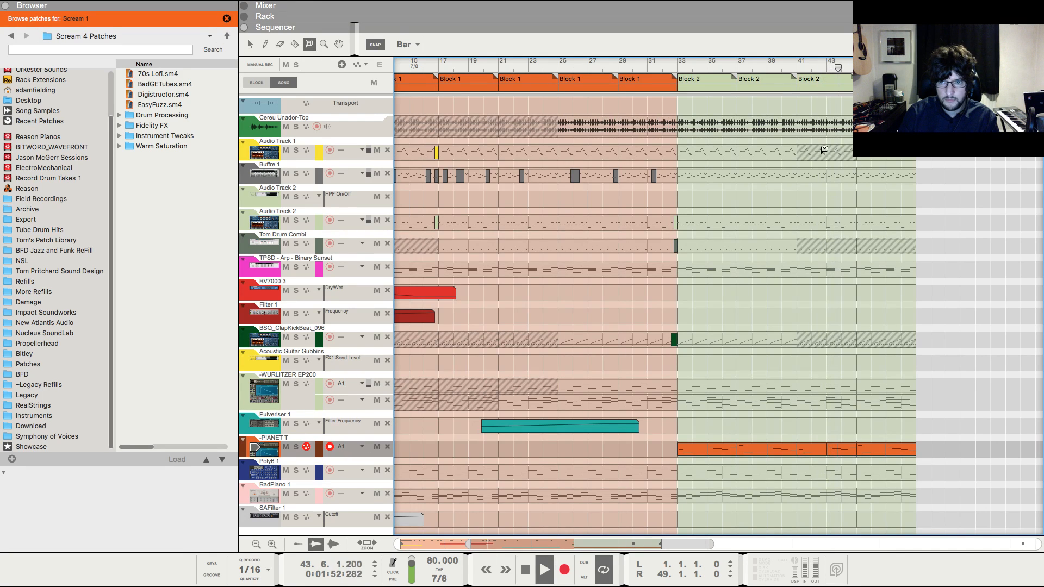
pyautogui.click(810, 173)
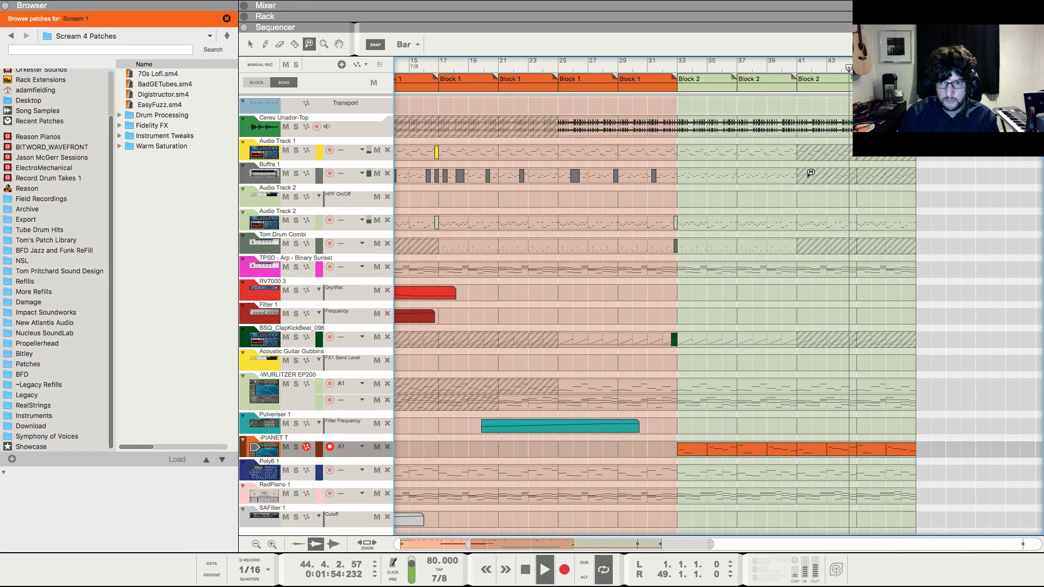
pyautogui.click(817, 154)
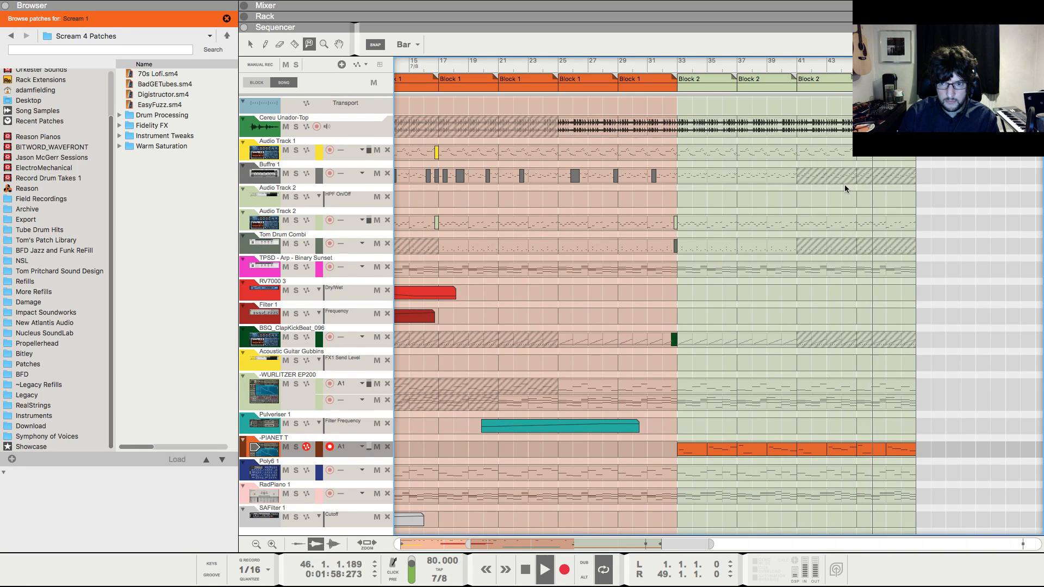
pyautogui.click(832, 222)
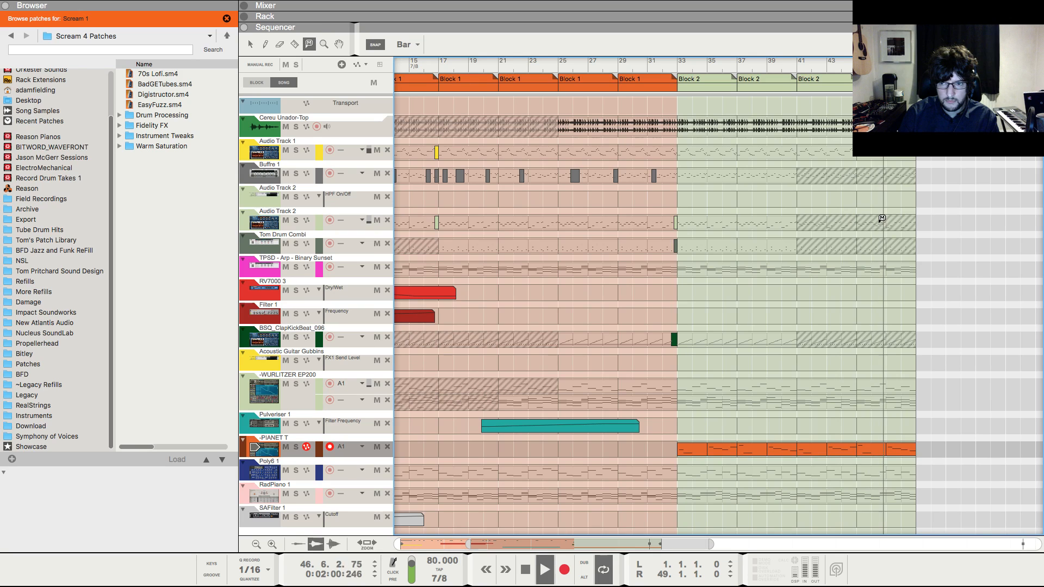
pyautogui.press('q')
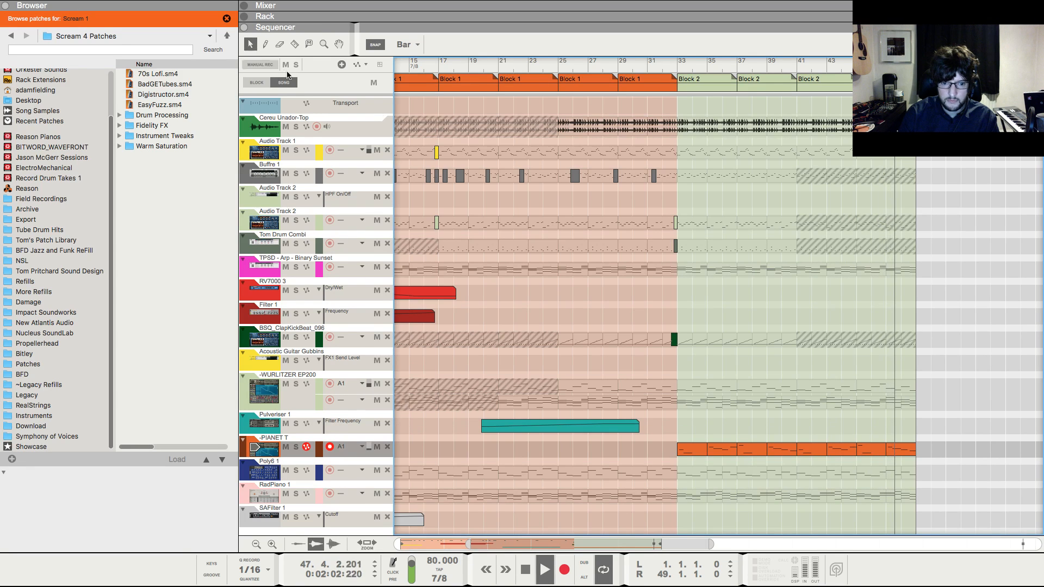
# - Zoom out to examine the whole song arrangement up to bar 49
pyautogui.press('g')
pyautogui.press('g')
pyautogui.press('g')
pyautogui.press('g')
pyautogui.press('g')
pyautogui.press('g')
pyautogui.press('g')
pyautogui.press('g')
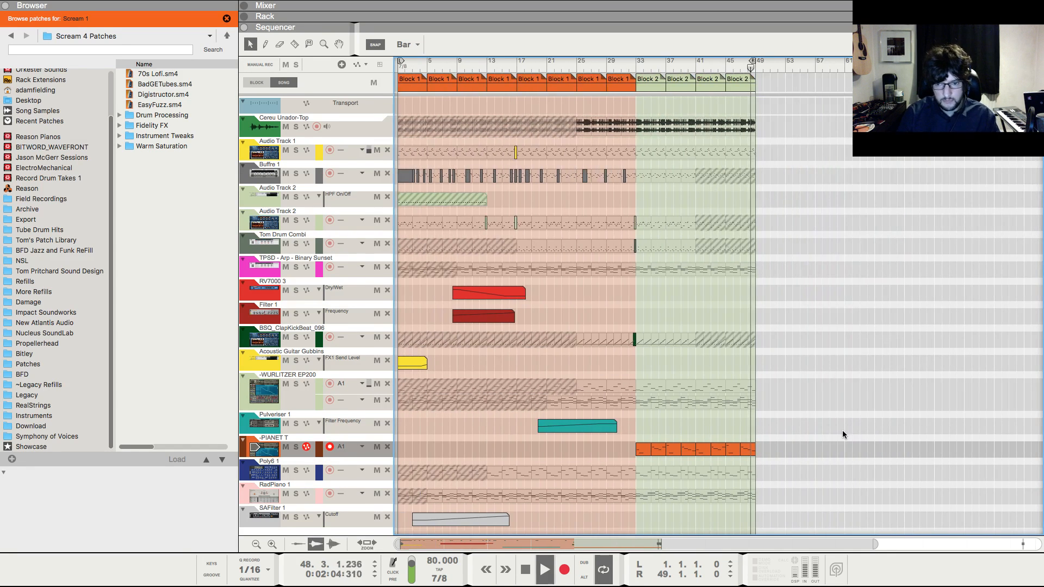
# - Play the song from bar 25 to review the transition into Block 2, and select the PIANET T device in the rack
pyautogui.press('space')
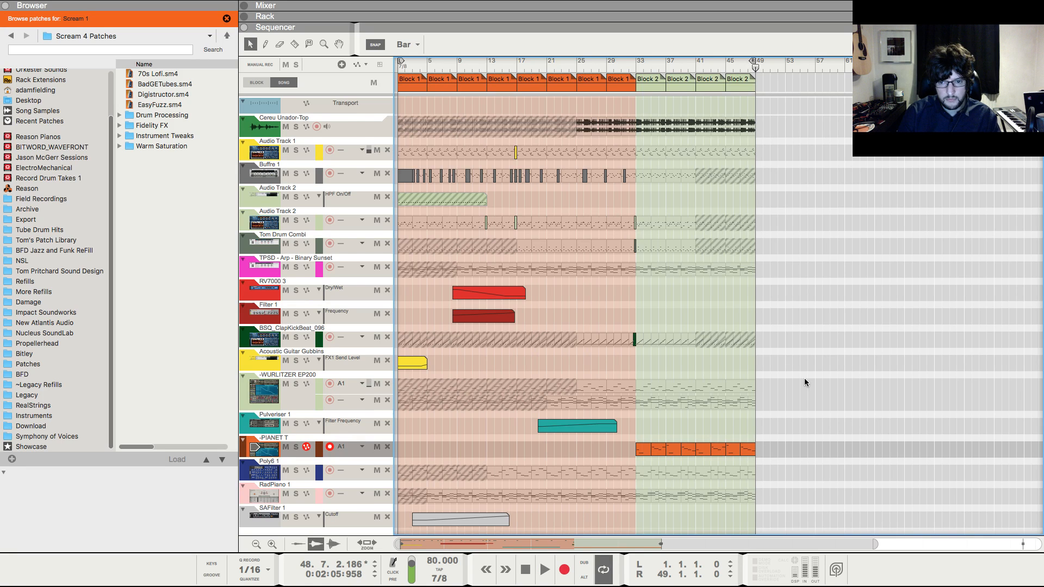
pyautogui.click(579, 62)
pyautogui.press('space')
pyautogui.press('h')
pyautogui.press('h')
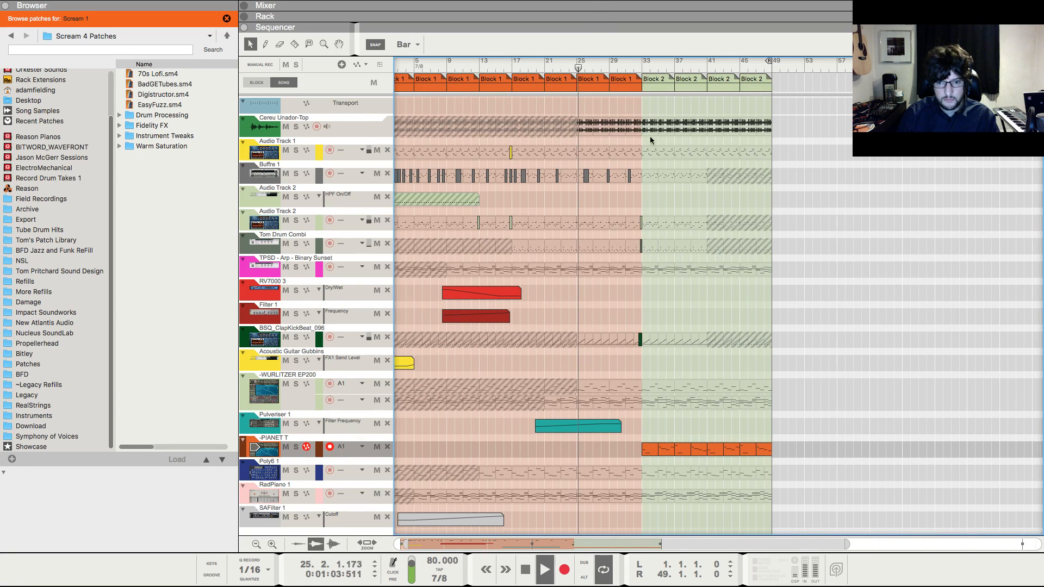
pyautogui.press('g')
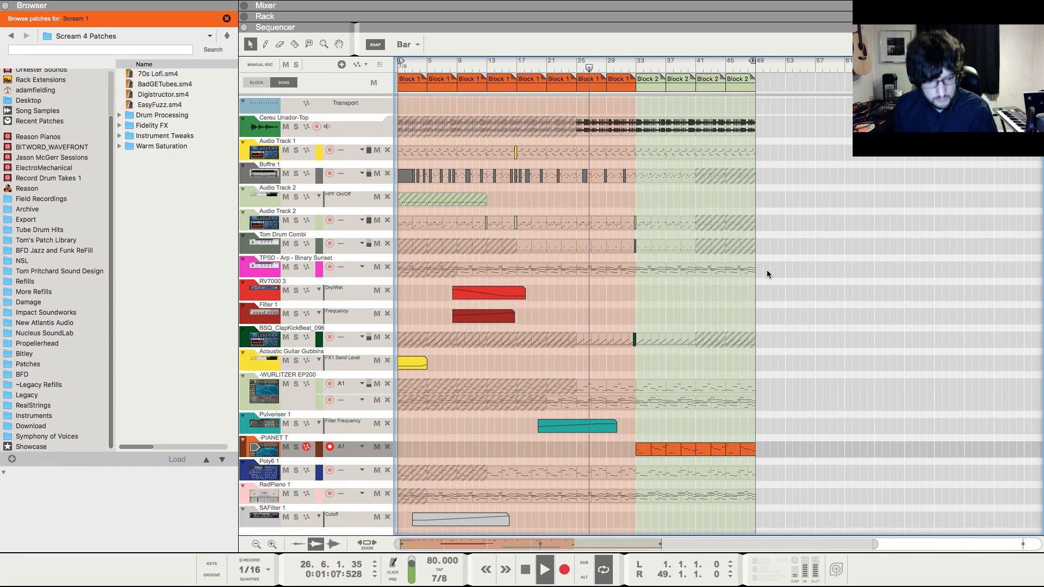
pyautogui.press('F6')
pyautogui.click(814, 454)
pyautogui.press('F7')
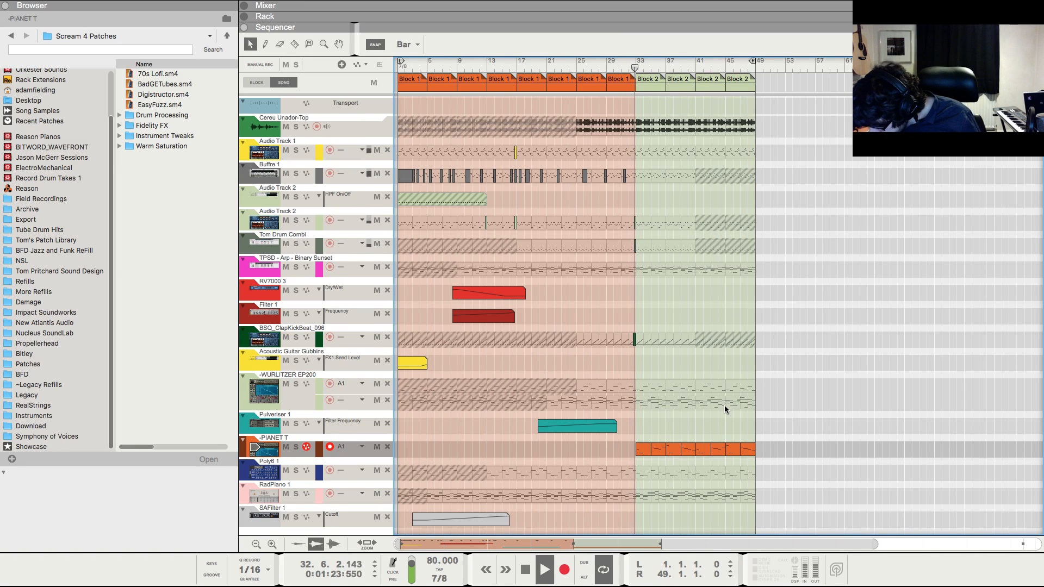
# - Mute the Audio Track 1 block part from bar 41 to 49, leaving bars 33 to 41 active
pyautogui.click(308, 44)
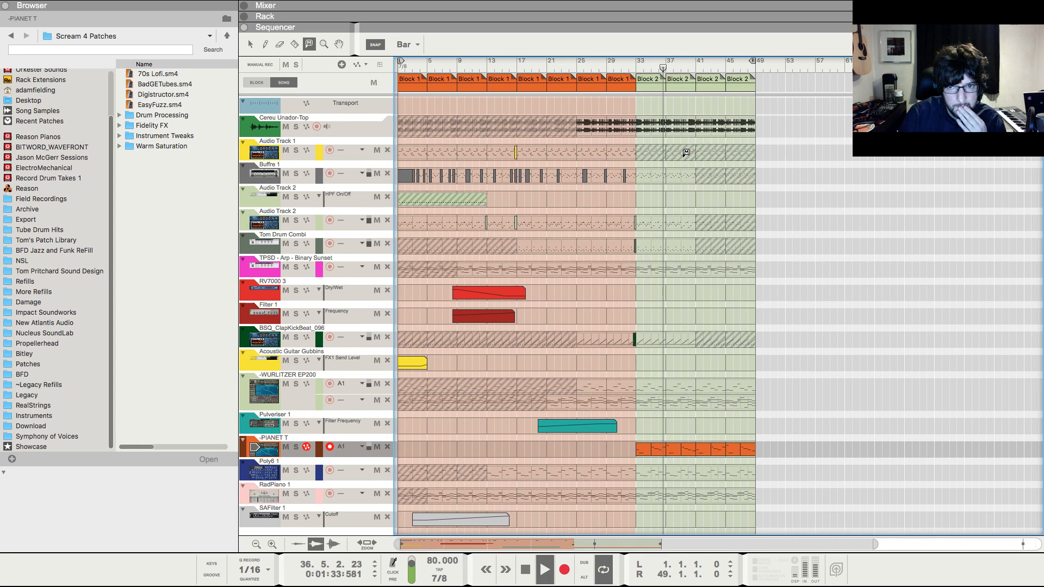
pyautogui.press('q')
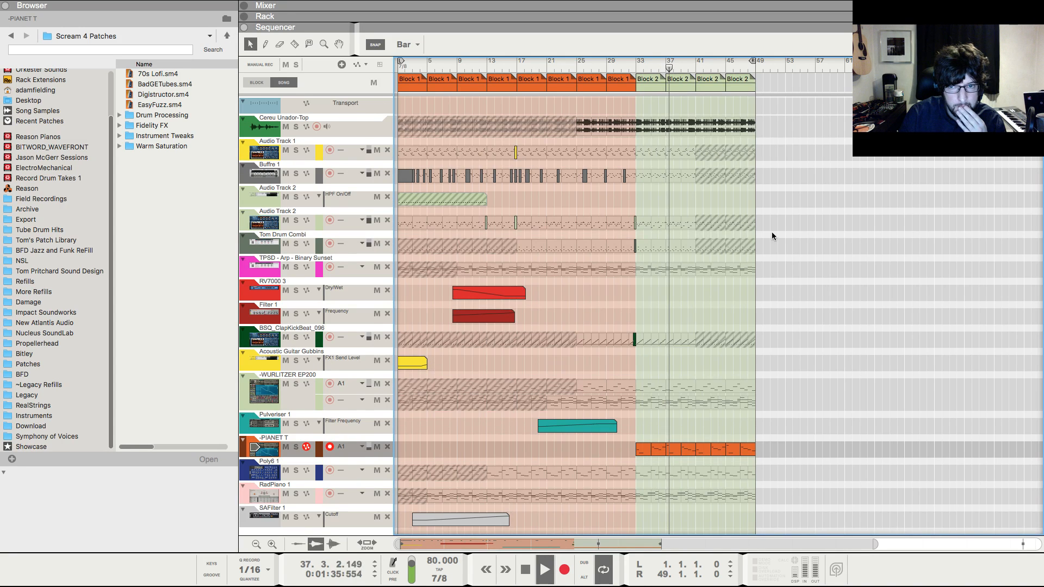
# - Create an automation lane for the Feedback parameter of The Echo send effect
pyautogui.press('F6')
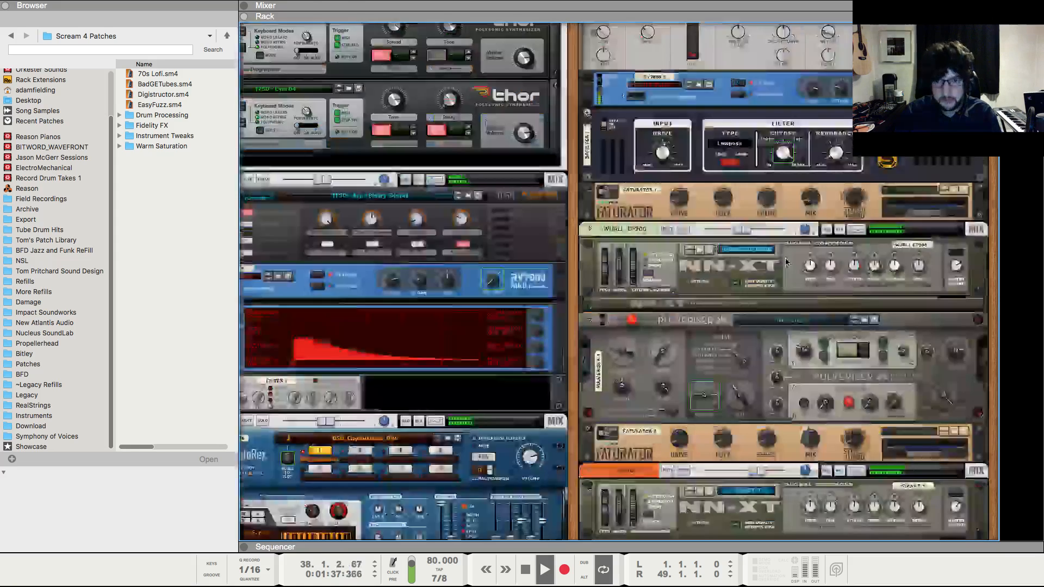
pyautogui.scroll(5, 785, 281)
pyautogui.hscroll(-5, 778, 318)
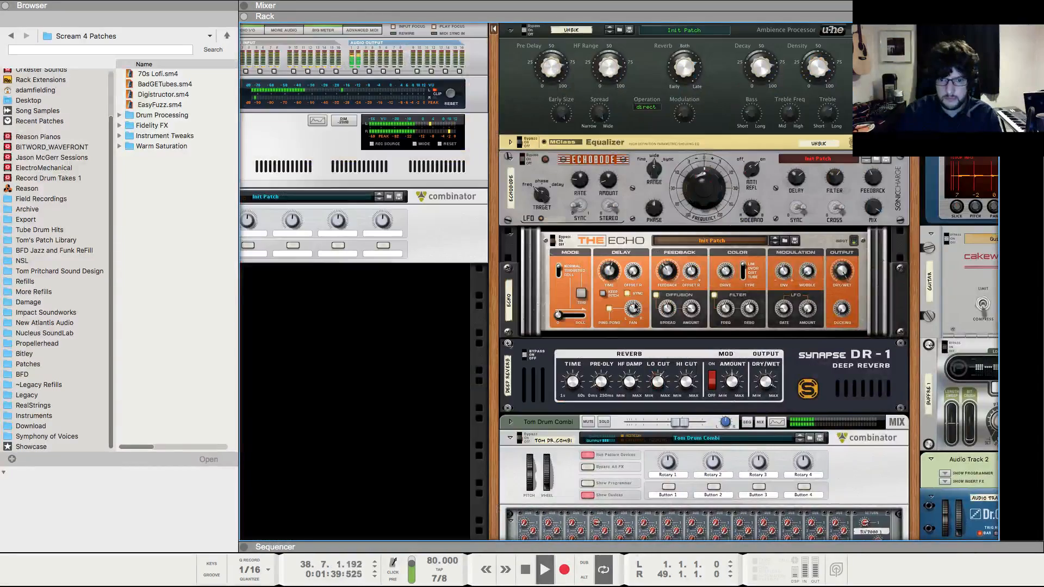
pyautogui.rightClick(664, 273)
pyautogui.click(703, 276)
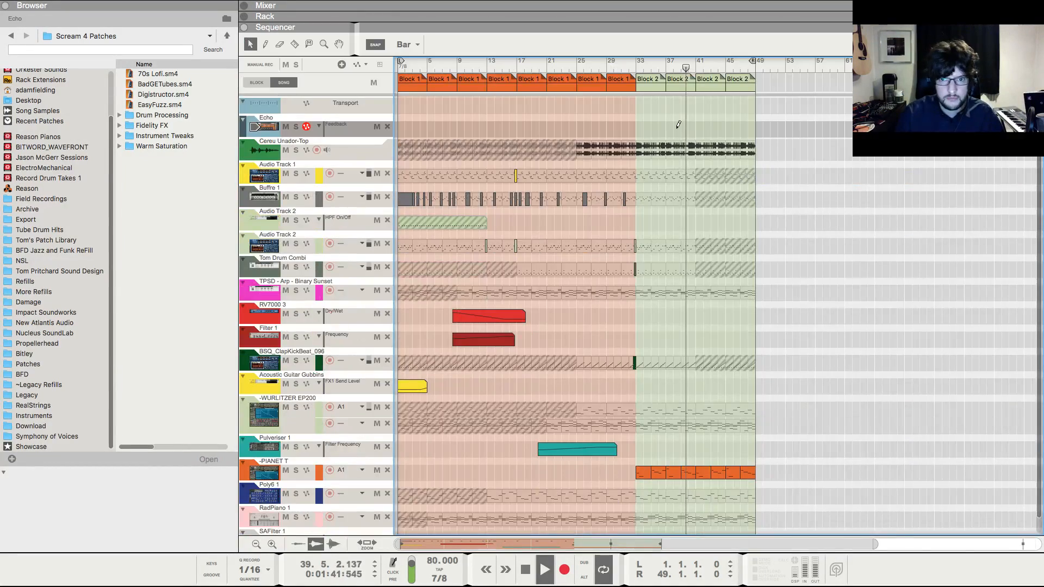
# - Draw an Echo Feedback automation clip over bars 39 to 48, rising from about 50% to a peak at bar 41 and falling to about 51% at bar 46
pyautogui.moveTo(682, 128); pyautogui.dragTo(751, 129)
pyautogui.doubleClick(715, 130)
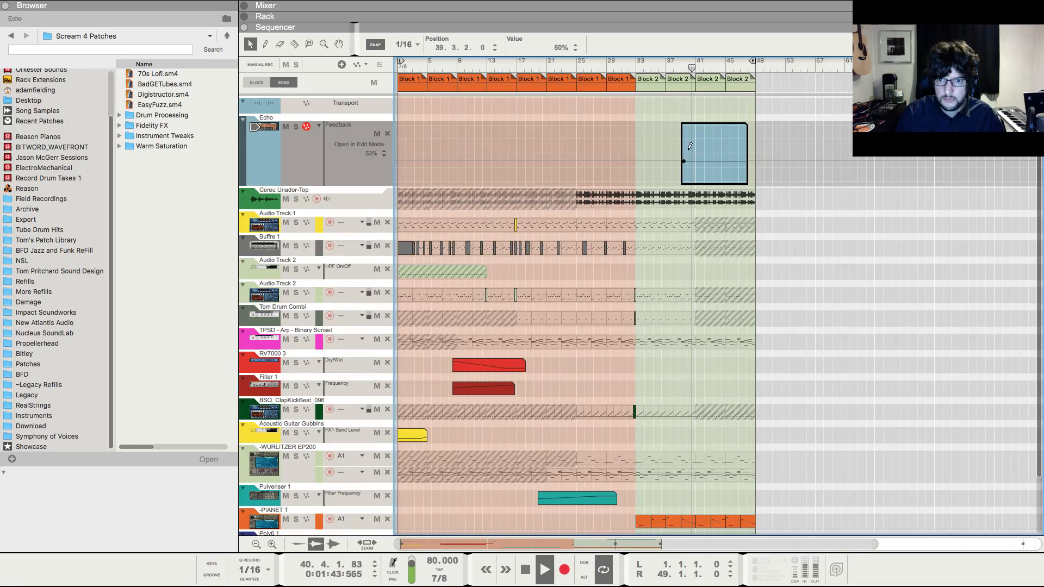
pyautogui.click(696, 137)
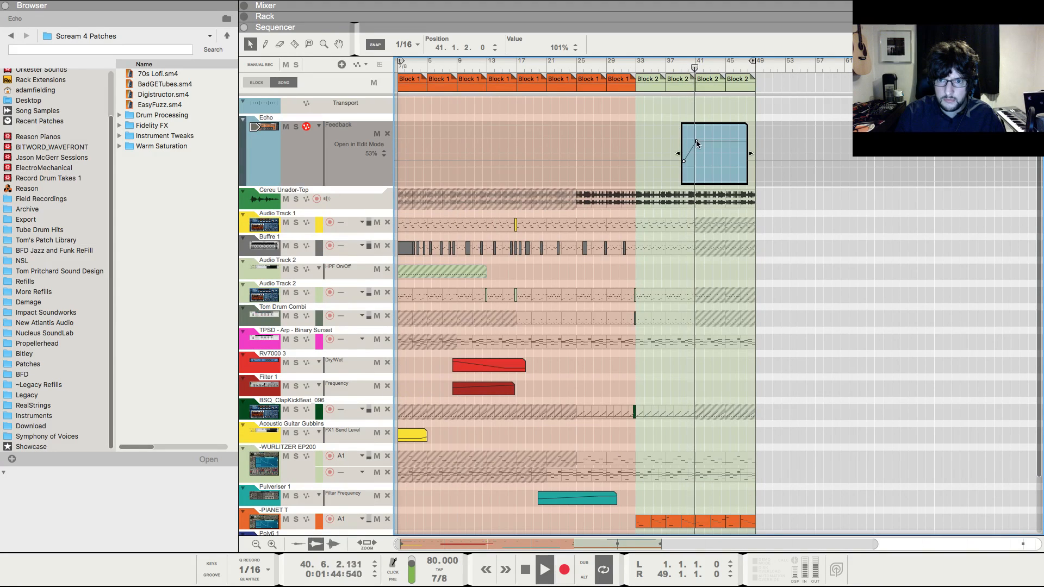
pyautogui.click(739, 161)
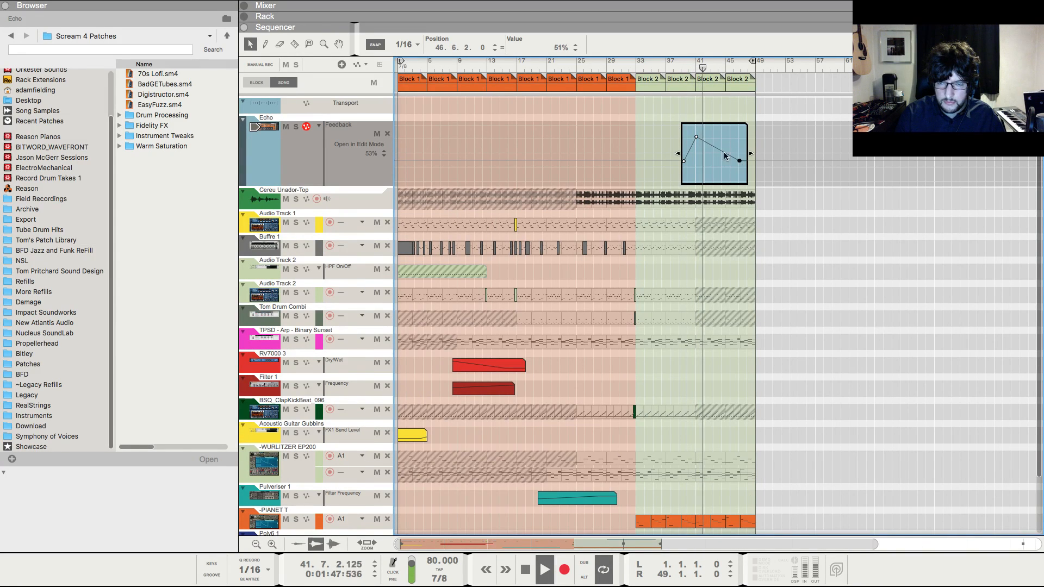
pyautogui.click(697, 137)
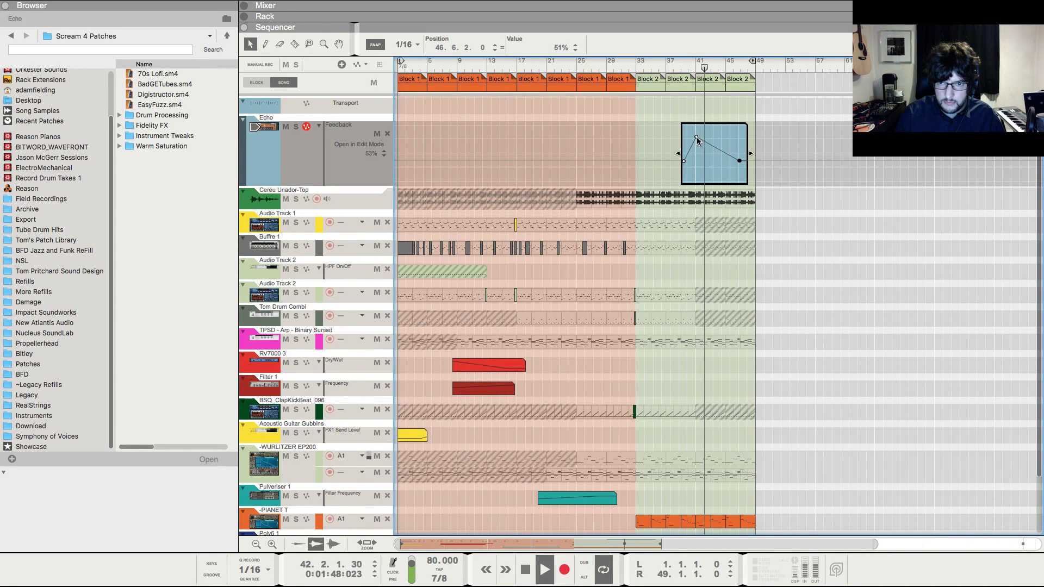
pyautogui.click(888, 339)
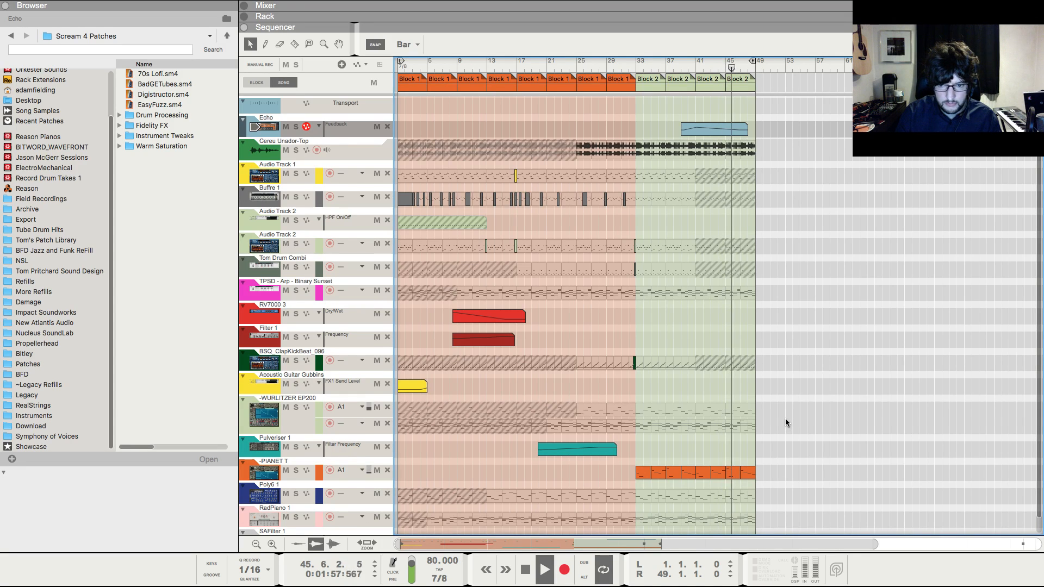
# - Stop playback and move the song position back to bar 39
pyautogui.scroll(-1, 790, 424)
pyautogui.scroll(1, 791, 423)
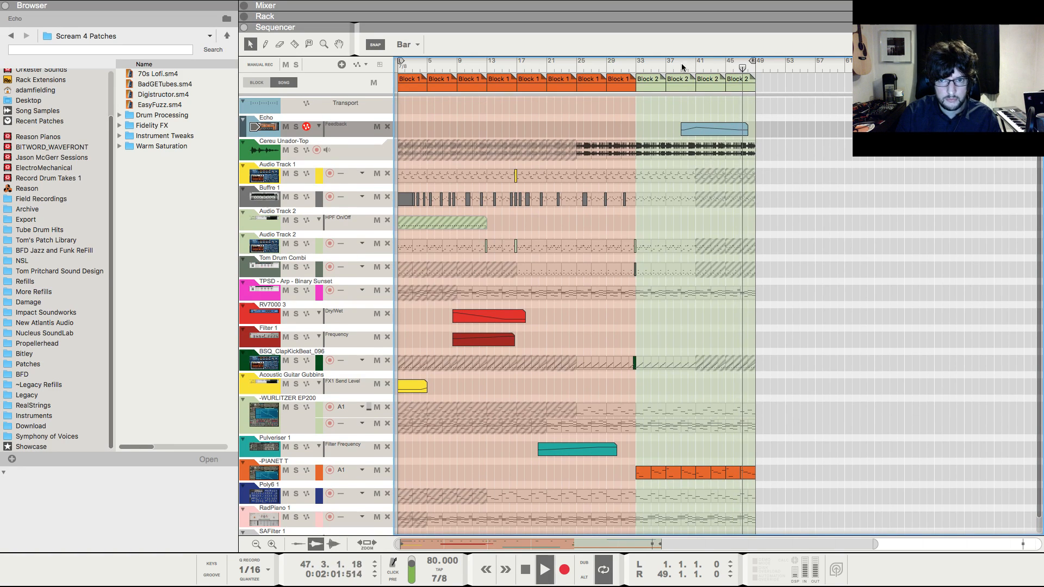
pyautogui.press('space')
pyautogui.click(664, 69)
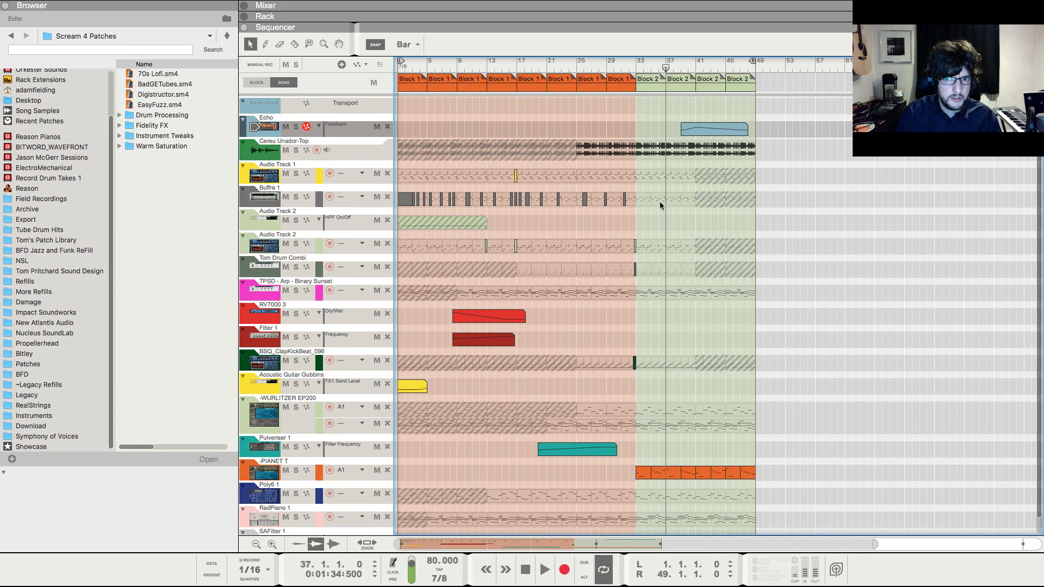
pyautogui.moveTo(673, 68); pyautogui.dragTo(683, 69)
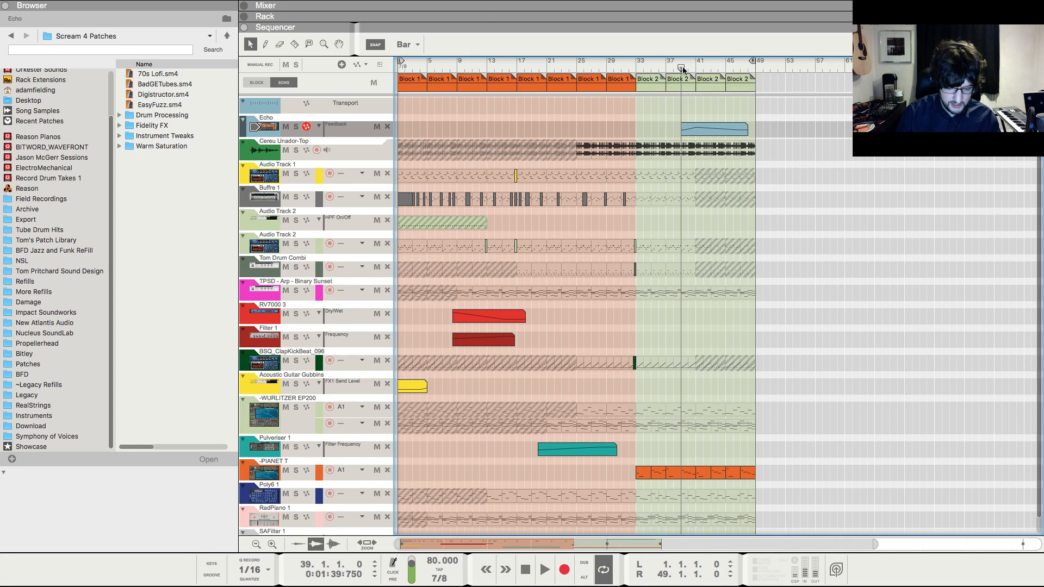
# - Turn off Diffusion on The Echo in the rack and play the song from bar 39
pyautogui.press('F6')
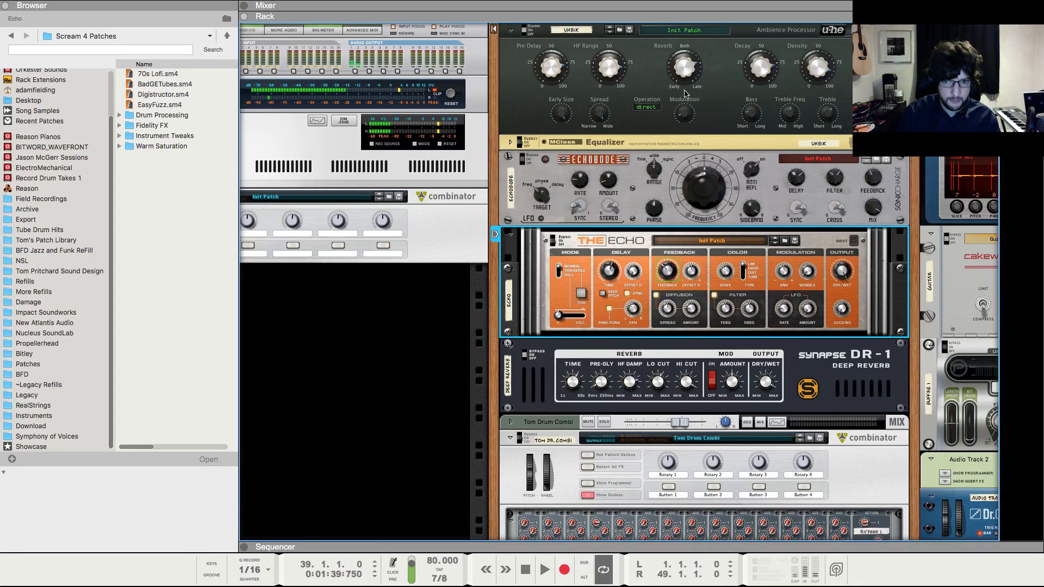
pyautogui.rightClick(665, 271)
pyautogui.click(474, 316)
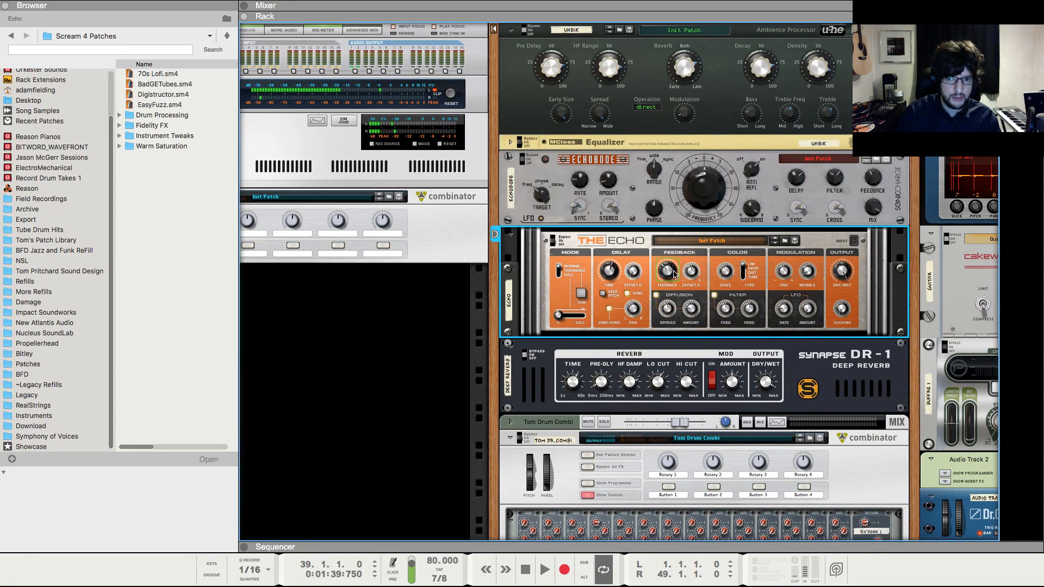
pyautogui.press('F7')
pyautogui.press('F6')
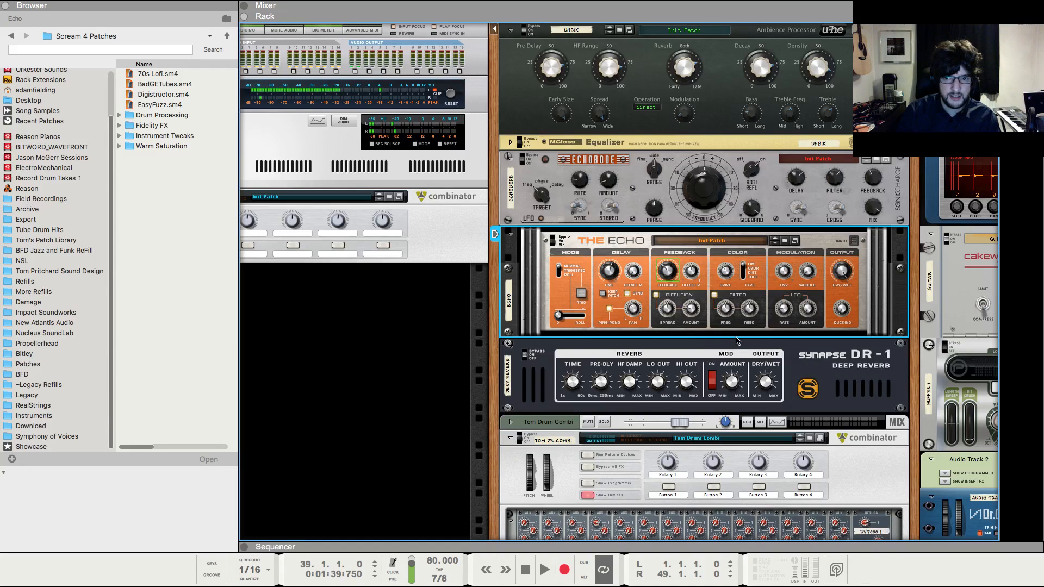
pyautogui.click(656, 295)
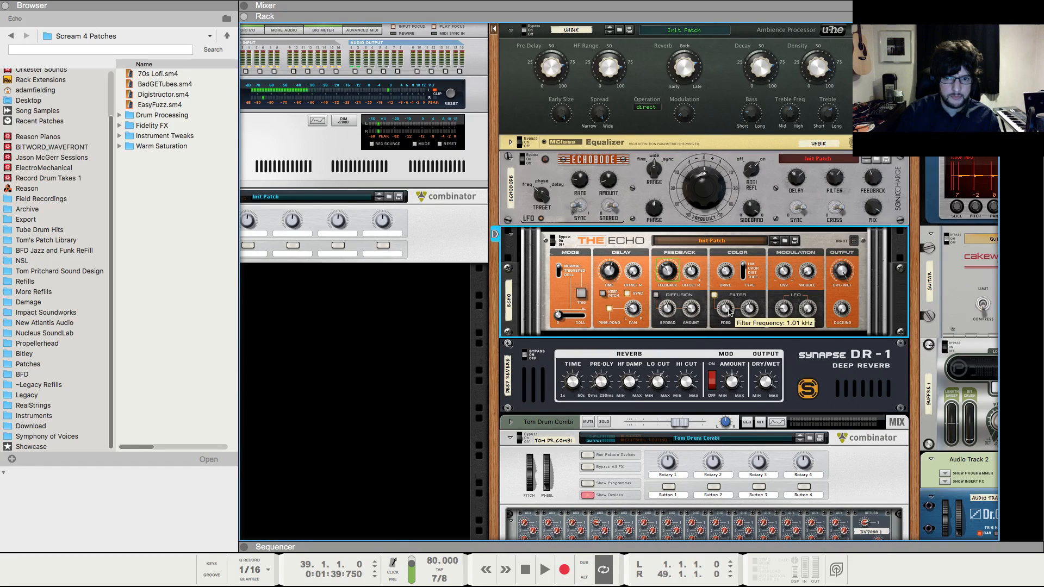
pyautogui.press('F7')
pyautogui.press('space')
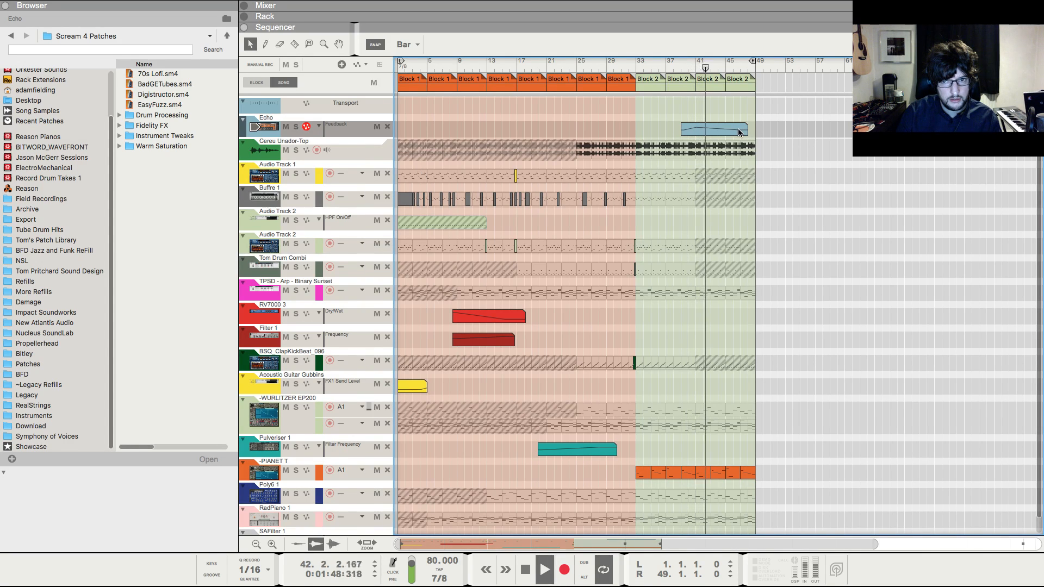
# - Add a 13-bar Filter Frequency automation clip for The Echo from bar 38, rising to about 2.93 kHz at bar 43 and falling near the end
pyautogui.press('F6')
pyautogui.rightClick(739, 294)
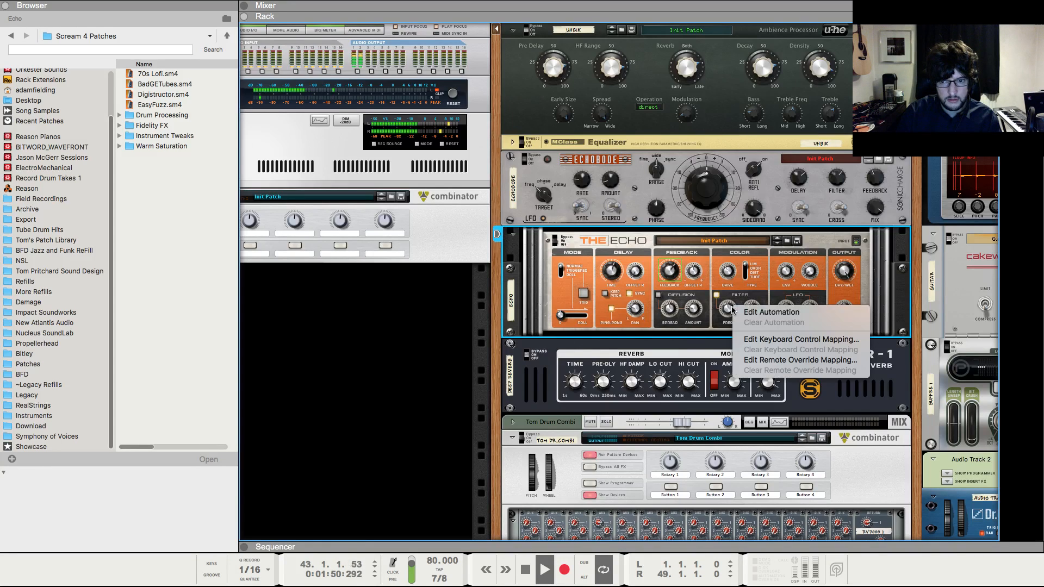
pyautogui.click(762, 312)
pyautogui.moveTo(674, 145); pyautogui.dragTo(770, 147)
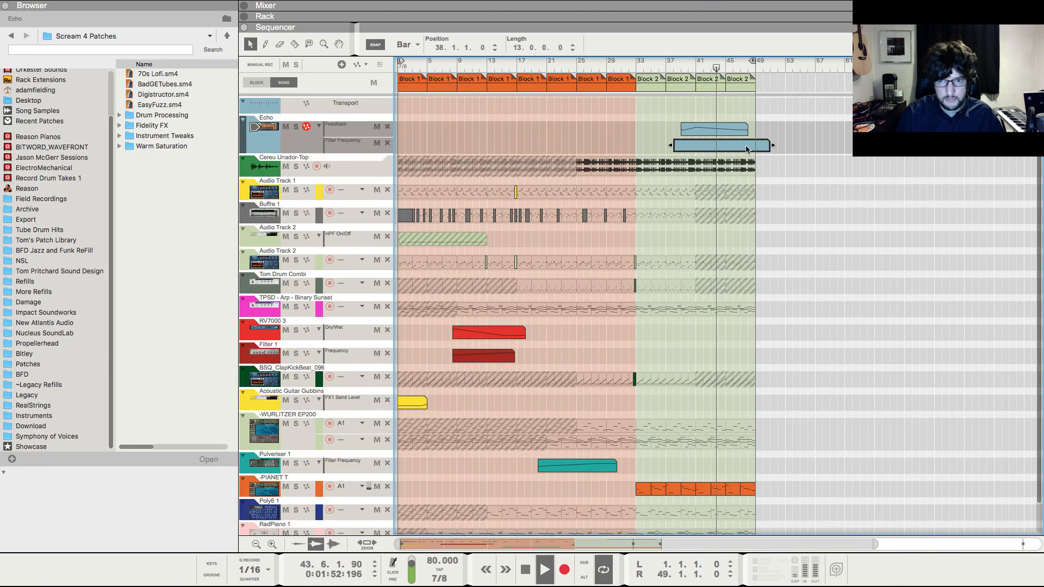
pyautogui.doubleClick(747, 147)
pyautogui.click(679, 169)
pyautogui.click(714, 153)
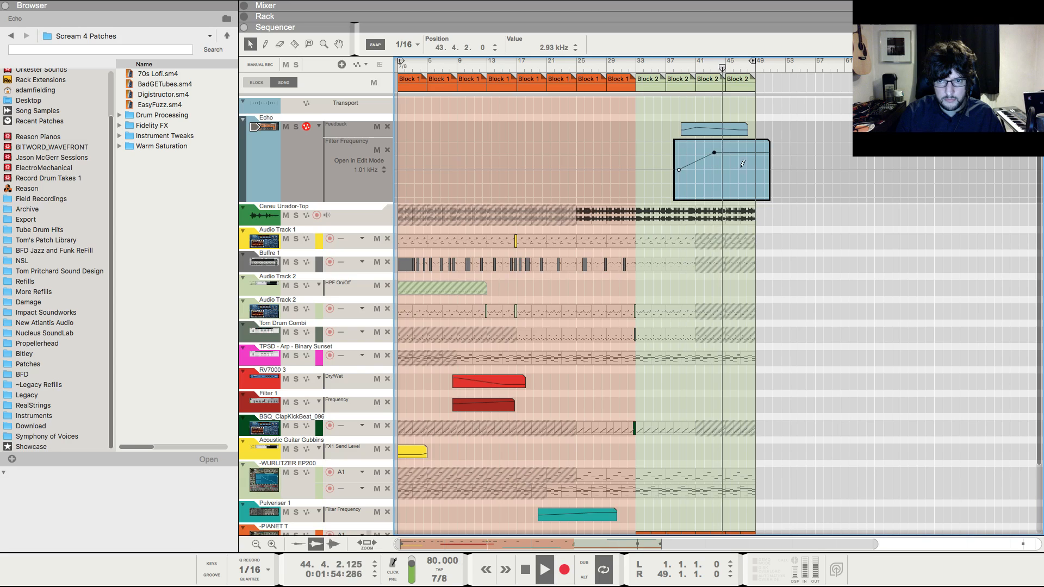
pyautogui.click(747, 179)
pyautogui.click(749, 113)
# - Extend the start of the Echo Feedback clip to bar 35 and move its first point to bar 37 at about 55%
pyautogui.press('space')
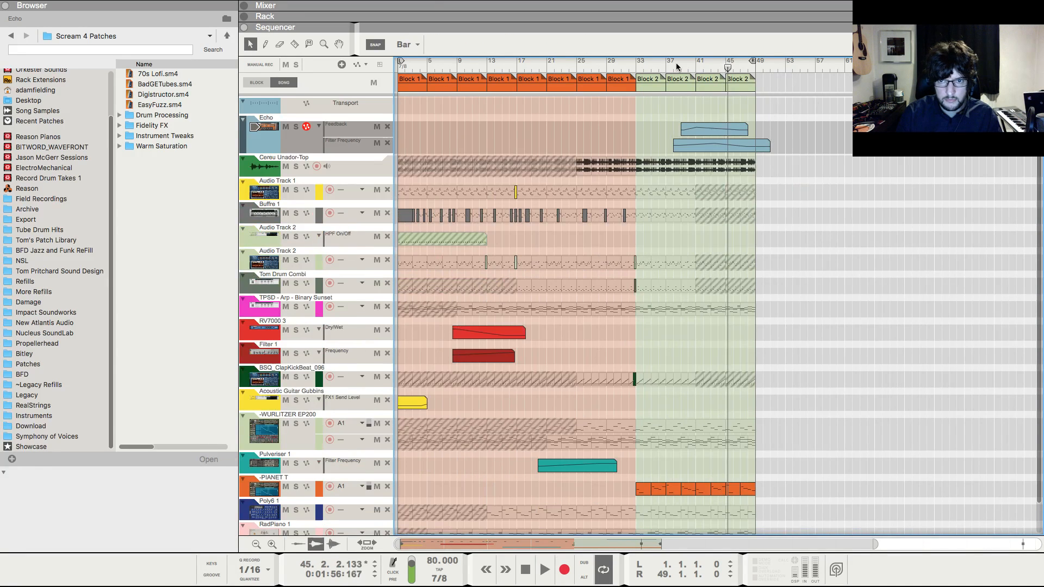
pyautogui.moveTo(674, 64); pyautogui.dragTo(664, 64)
pyautogui.click(689, 126)
pyautogui.moveTo(679, 129); pyautogui.dragTo(649, 129)
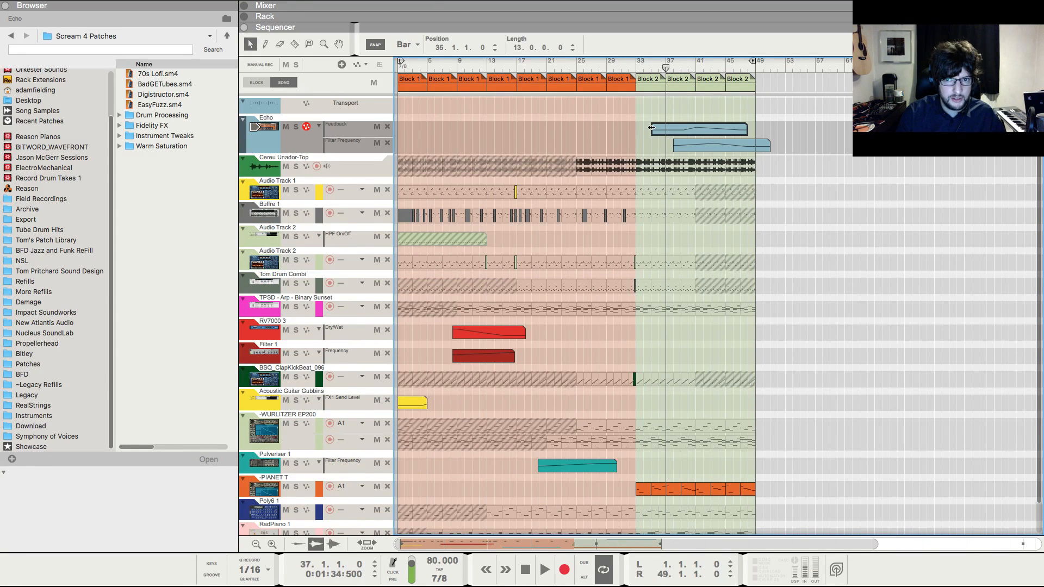
pyautogui.doubleClick(662, 129)
pyautogui.moveTo(685, 162); pyautogui.dragTo(672, 158)
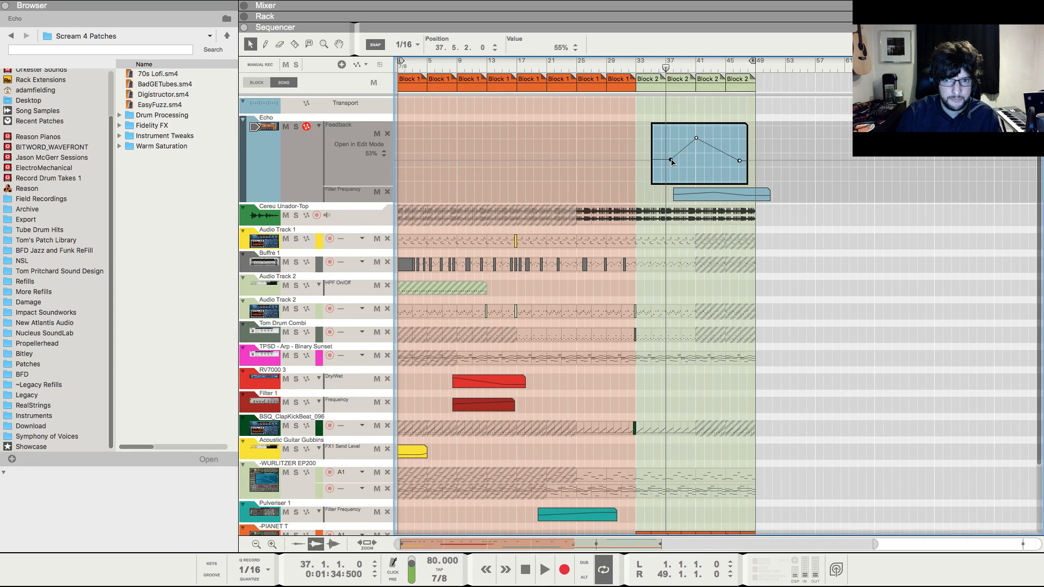
# - Play the song from bar 37 to check the echo automation while looking over the rack devices and sequencer tracks
pyautogui.press('space')
pyautogui.click(699, 115)
pyautogui.press('F6')
pyautogui.scroll(-3, 548, 356)
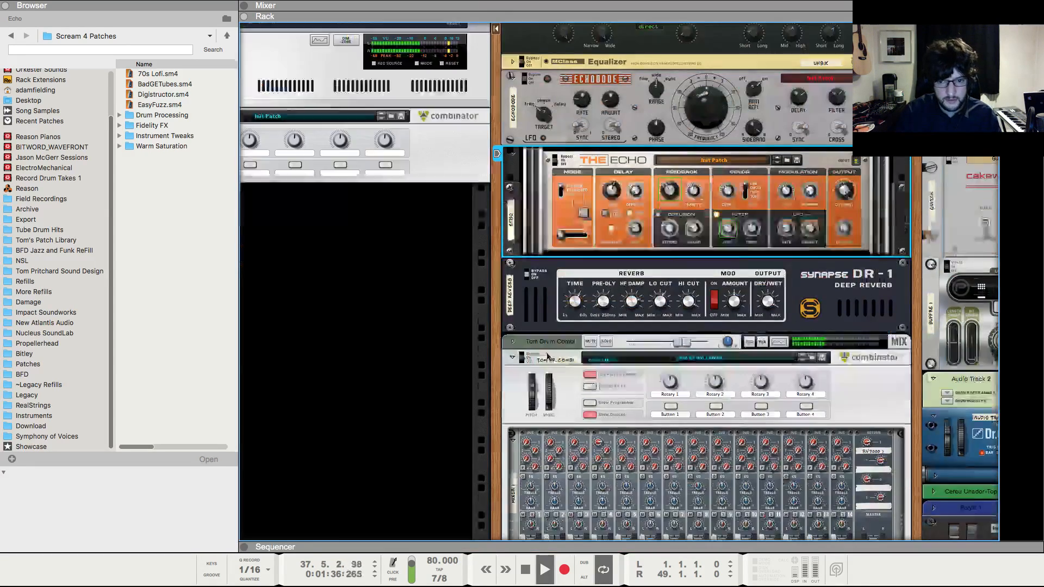
pyautogui.scroll(-5, 548, 357)
pyautogui.press('F7')
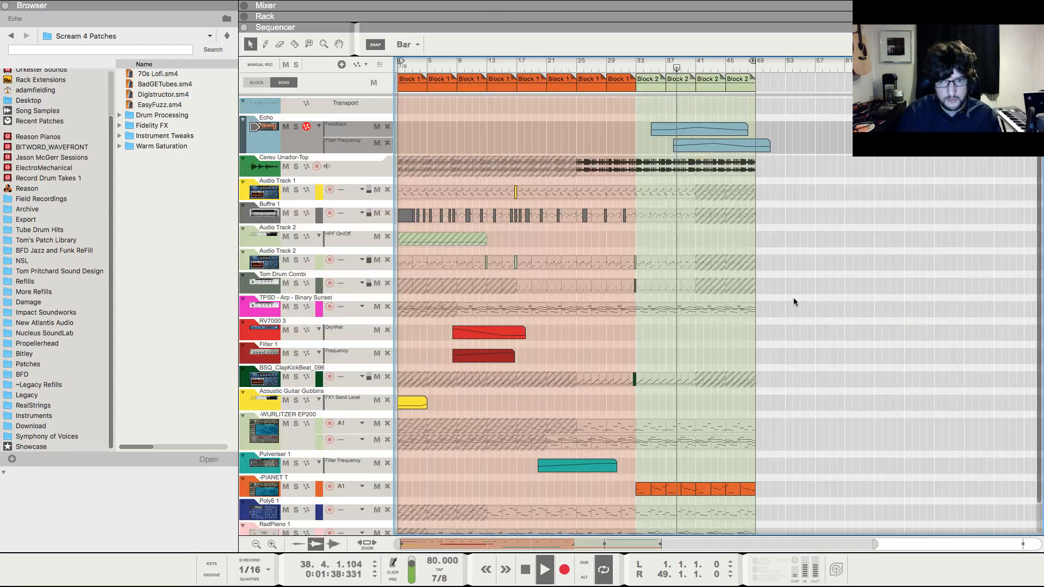
pyautogui.scroll(-2, 795, 315)
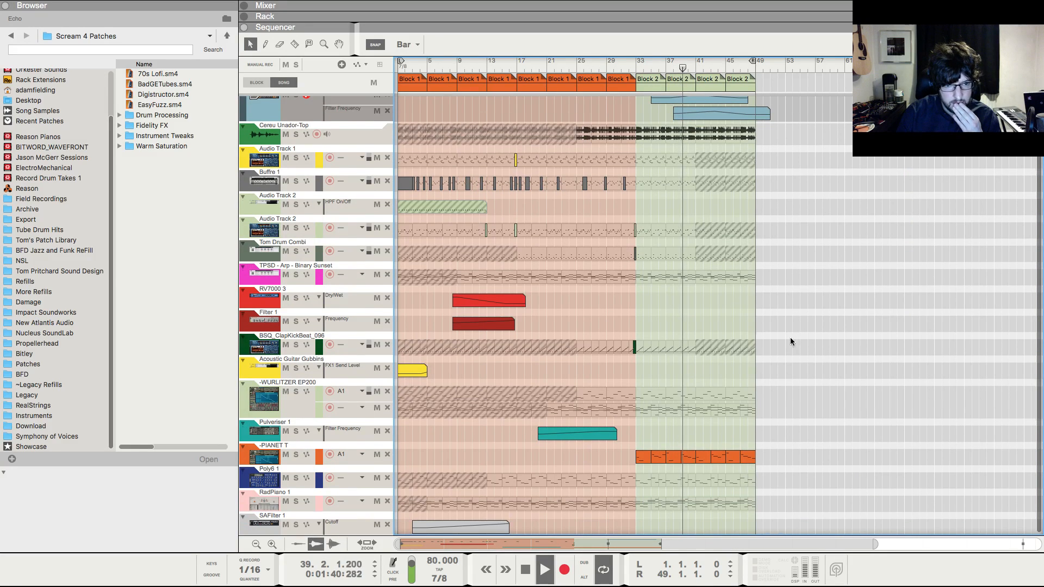
pyautogui.scroll(2, 791, 341)
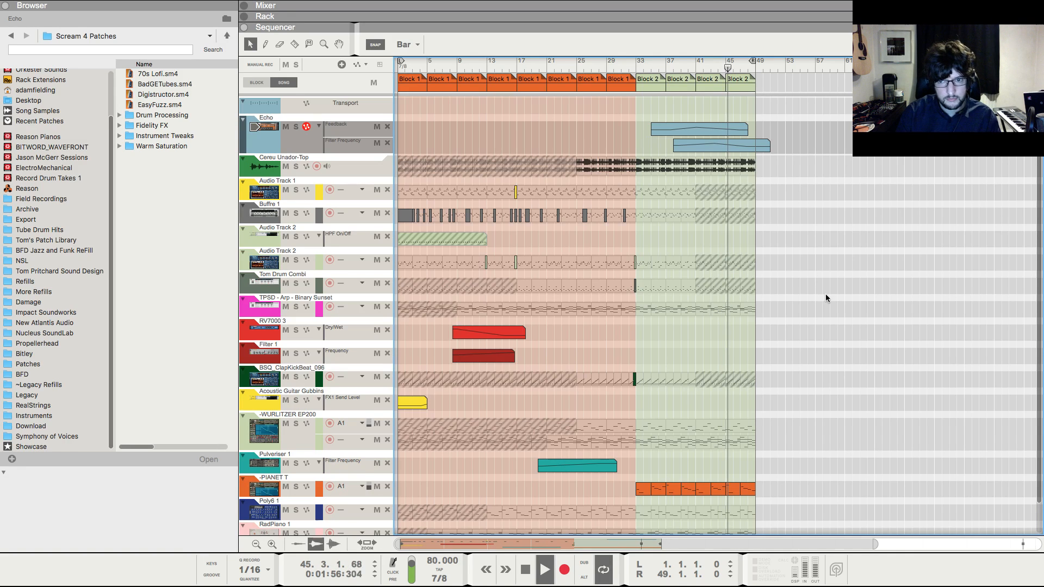
# - Copy the Cereu Unador-Top audio clips from Block 2 into the song arrangement at bar 45
pyautogui.click(367, 169)
pyautogui.press('space')
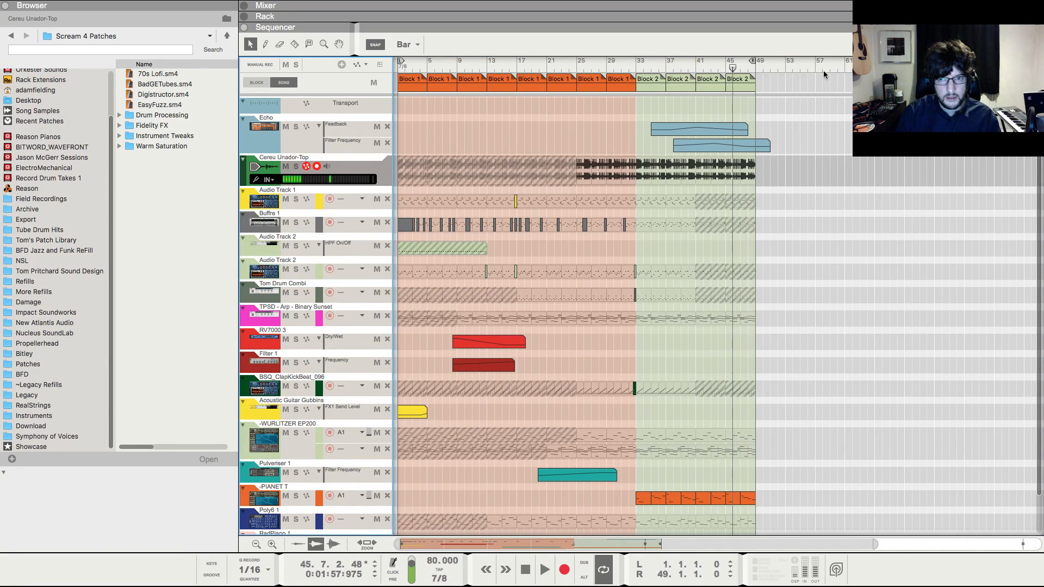
pyautogui.press('F6')
pyautogui.press('F7')
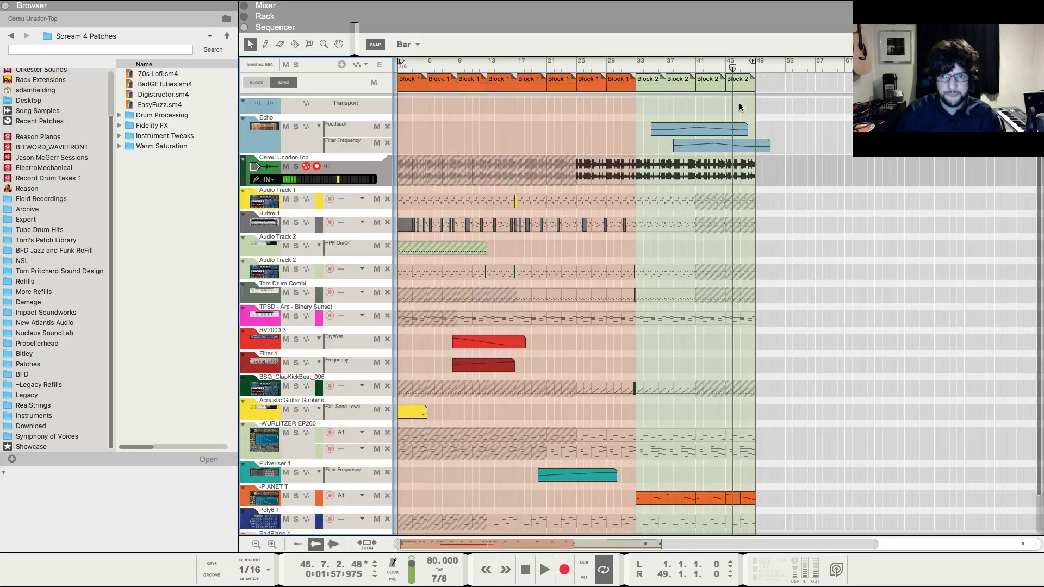
pyautogui.doubleClick(748, 85)
pyautogui.moveTo(730, 169); pyautogui.dragTo(651, 174)
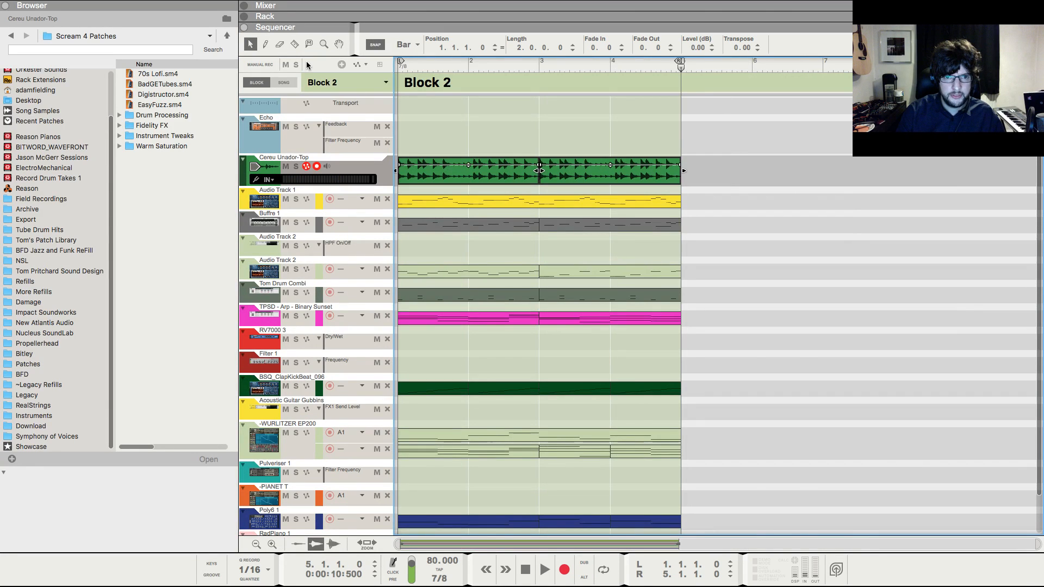
pyautogui.click(283, 82)
pyautogui.moveTo(701, 70); pyautogui.dragTo(726, 69)
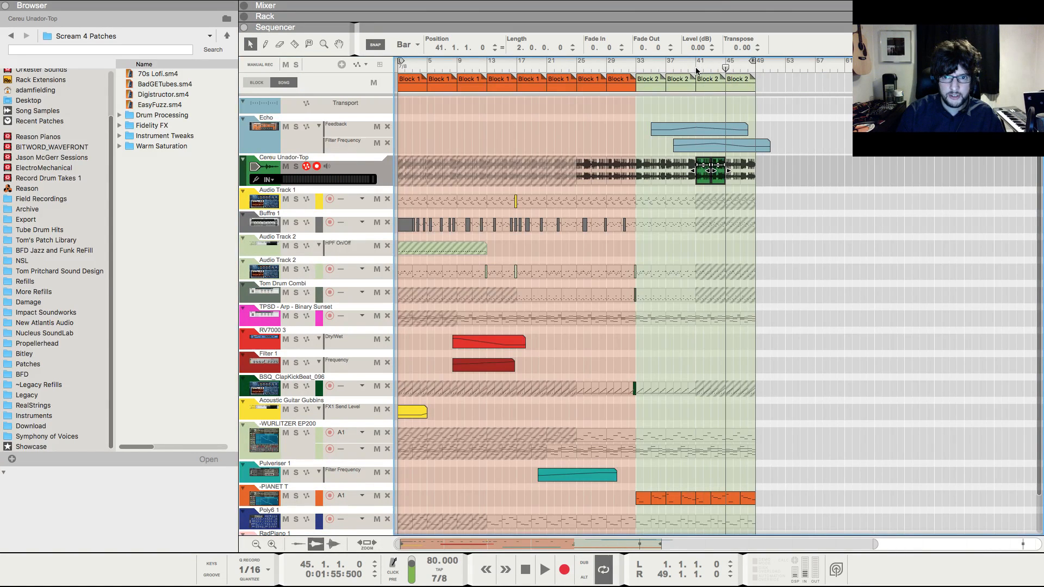
pyautogui.click(732, 184)
# - Join the Cereu Unador-Top clips at bar 45 and fade out the joined clip across its length
pyautogui.rightClick(732, 184)
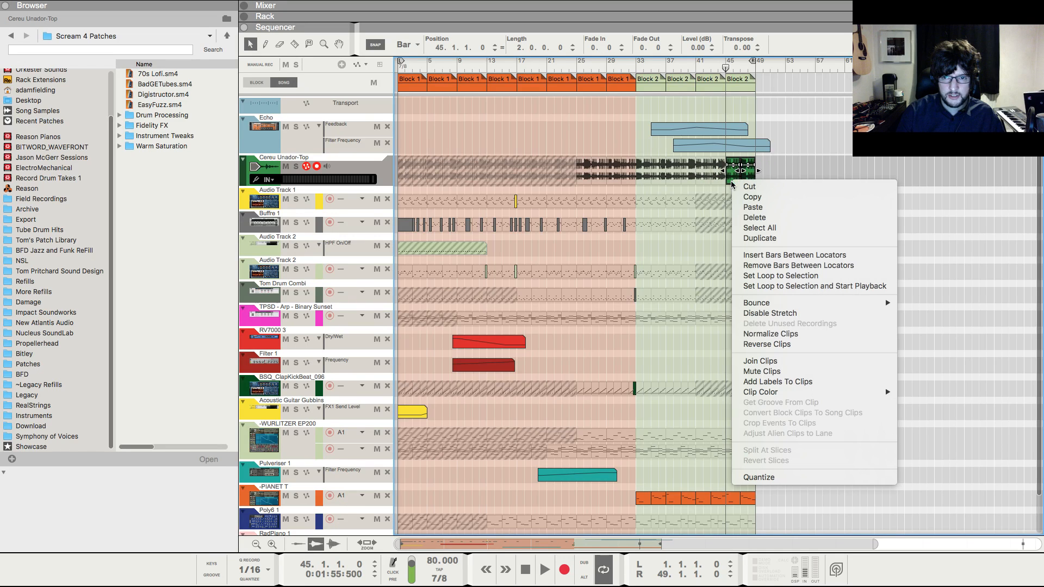
pyautogui.click(761, 362)
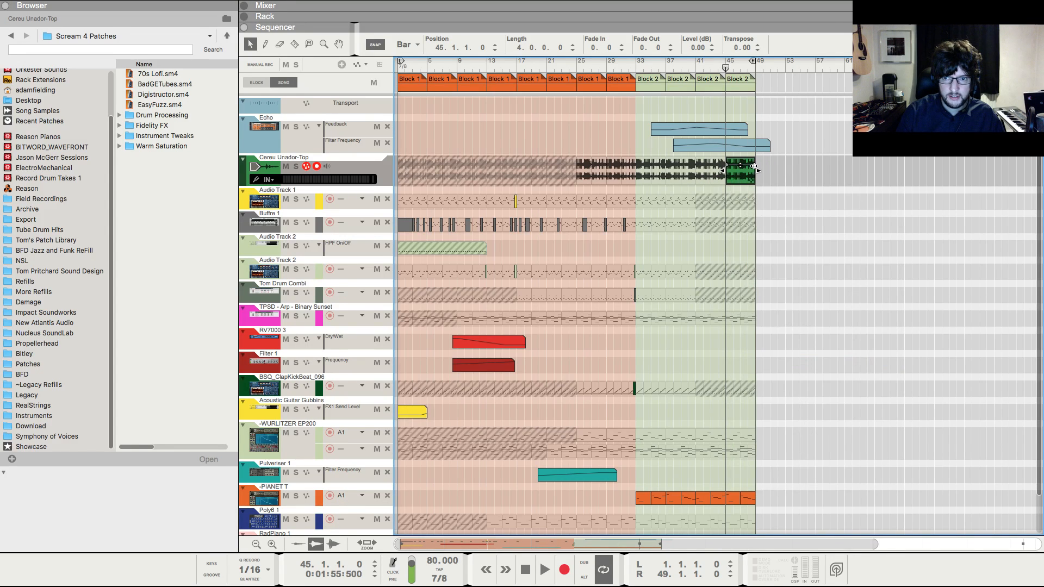
pyautogui.moveTo(753, 161); pyautogui.dragTo(698, 159)
pyautogui.click(942, 262)
# - Play the ending and delete the last note from the final -PIANET T clip at bar 47
pyautogui.press('space')
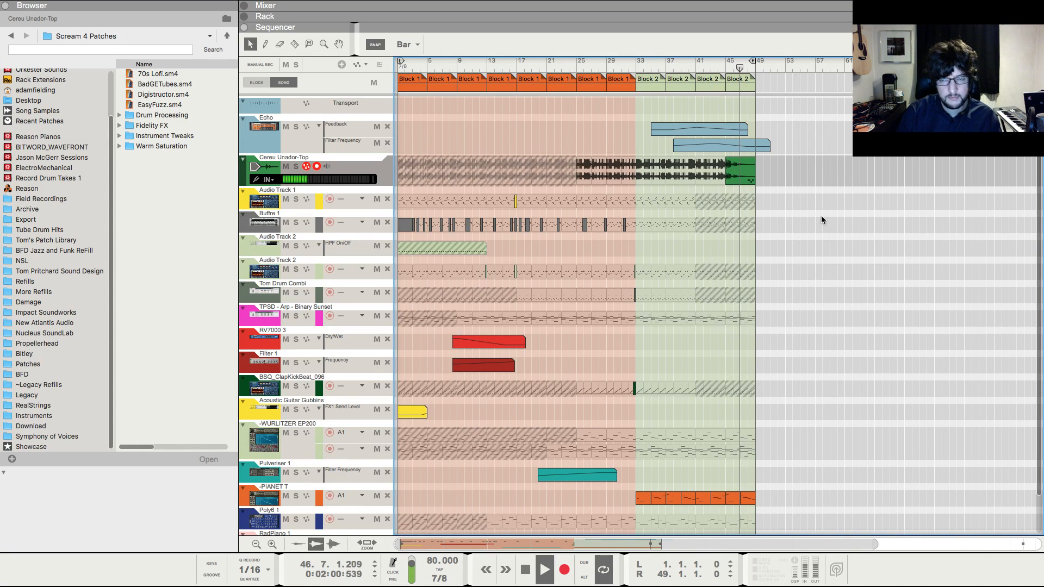
pyautogui.scroll(-1, 821, 220)
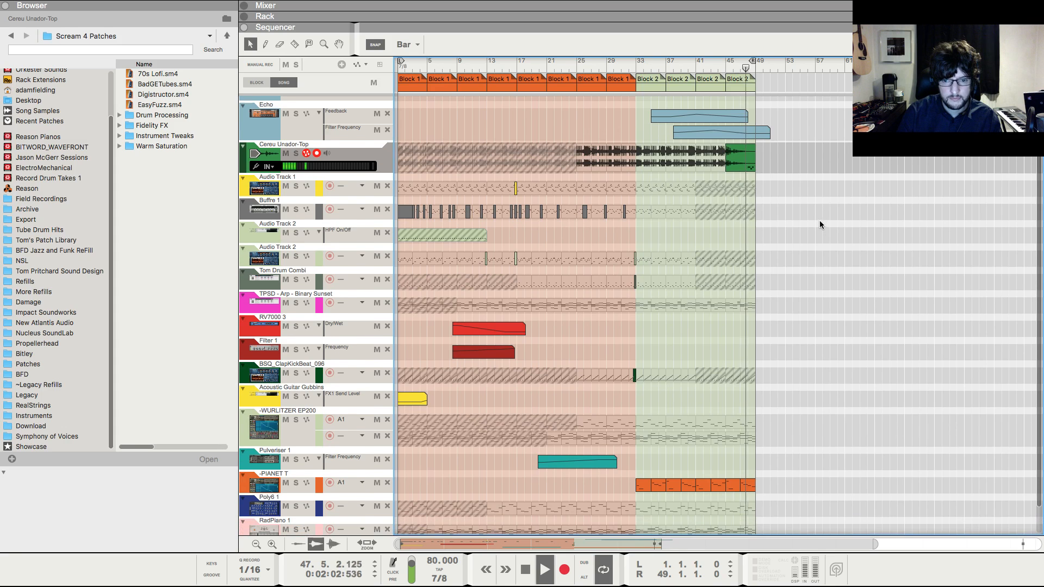
pyautogui.click(755, 485)
pyautogui.doubleClick(755, 485)
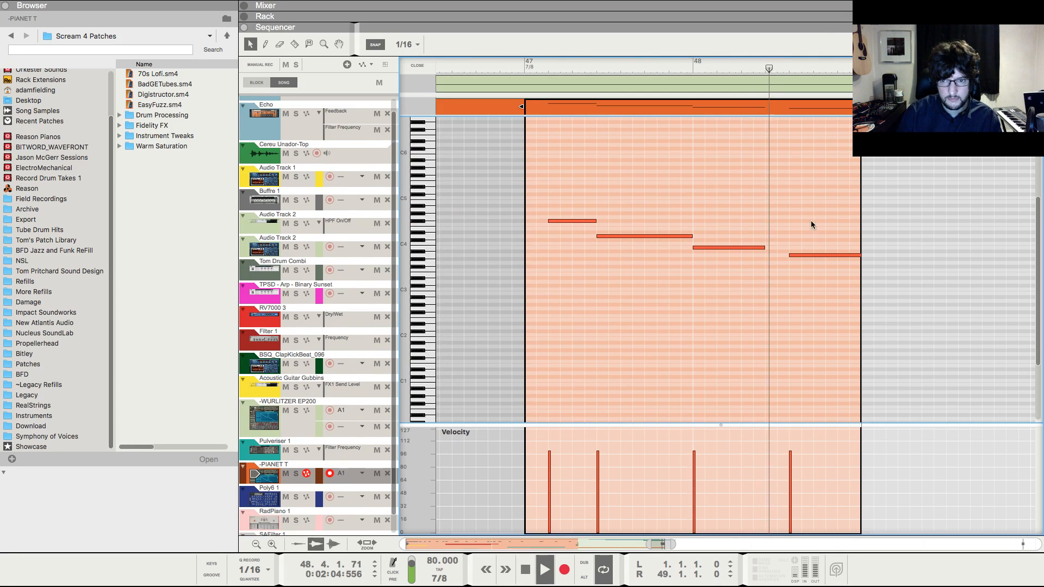
pyautogui.press('space')
pyautogui.click(810, 255)
pyautogui.press('Delete')
pyautogui.click(402, 68)
pyautogui.click(785, 309)
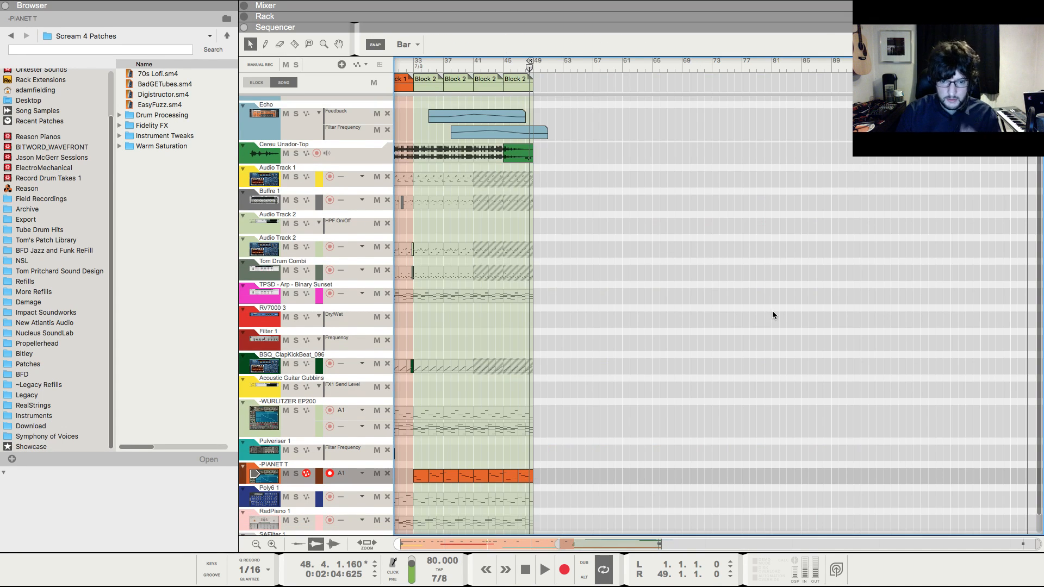
# - Move the song position to bar 33, where Block 2 starts
pyautogui.scroll(-5, 773, 309)
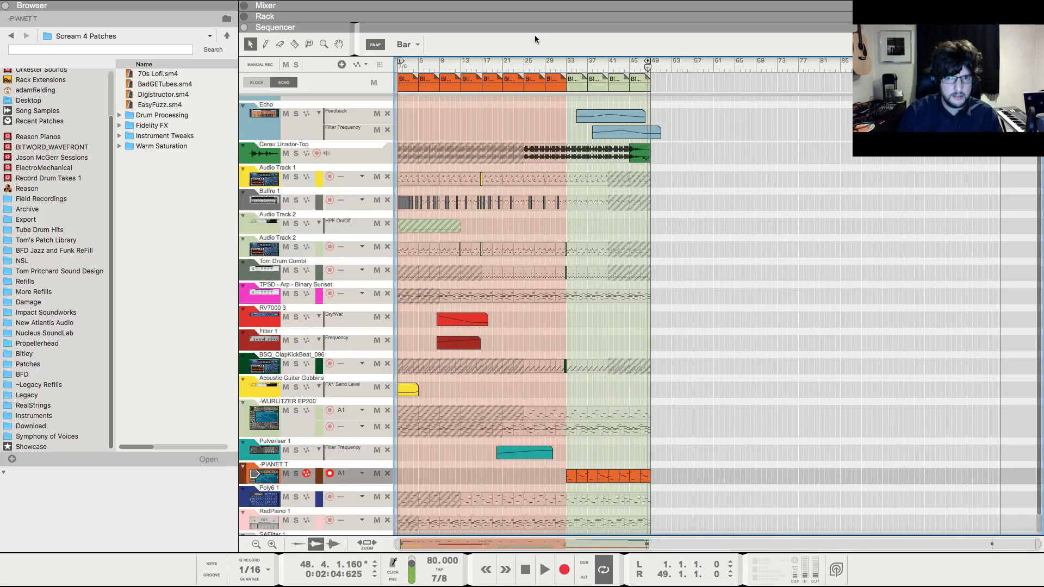
pyautogui.moveTo(565, 69); pyautogui.dragTo(299, 56)
pyautogui.click(567, 64)
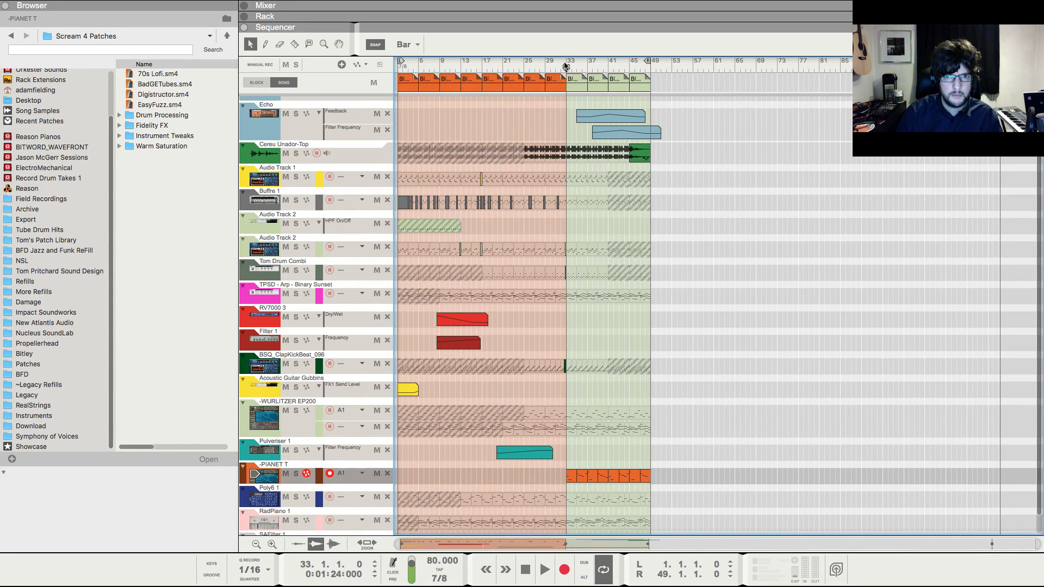
# - During playback from bar 33, move the right locator to bar 85 and add a 4-bar Block 2 clip at bar 49
pyautogui.press('space')
pyautogui.press('h')
pyautogui.press('h')
pyautogui.press('h')
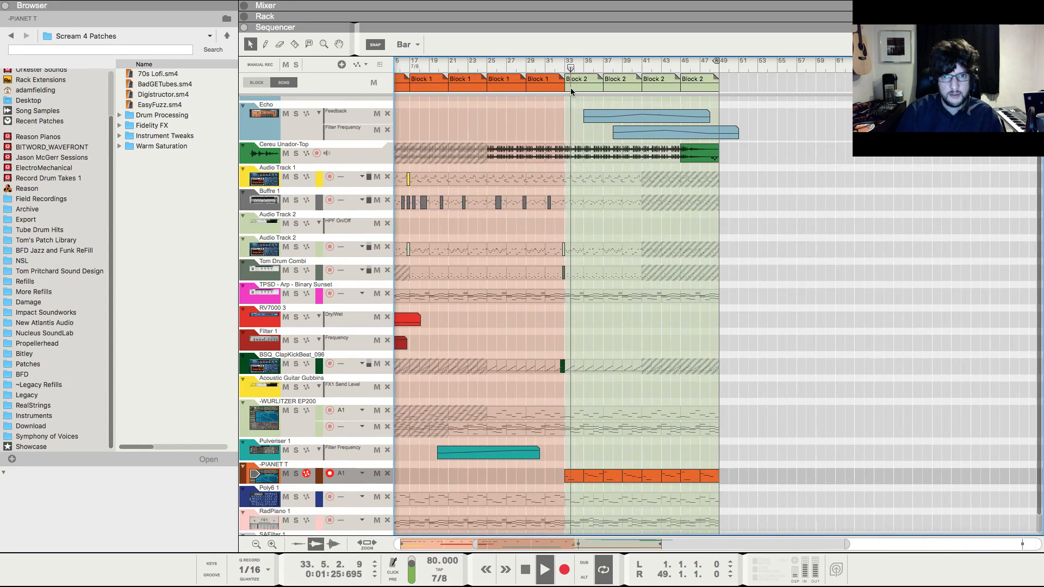
pyautogui.moveTo(572, 86); pyautogui.dragTo(1043, 66)
pyautogui.click(309, 44)
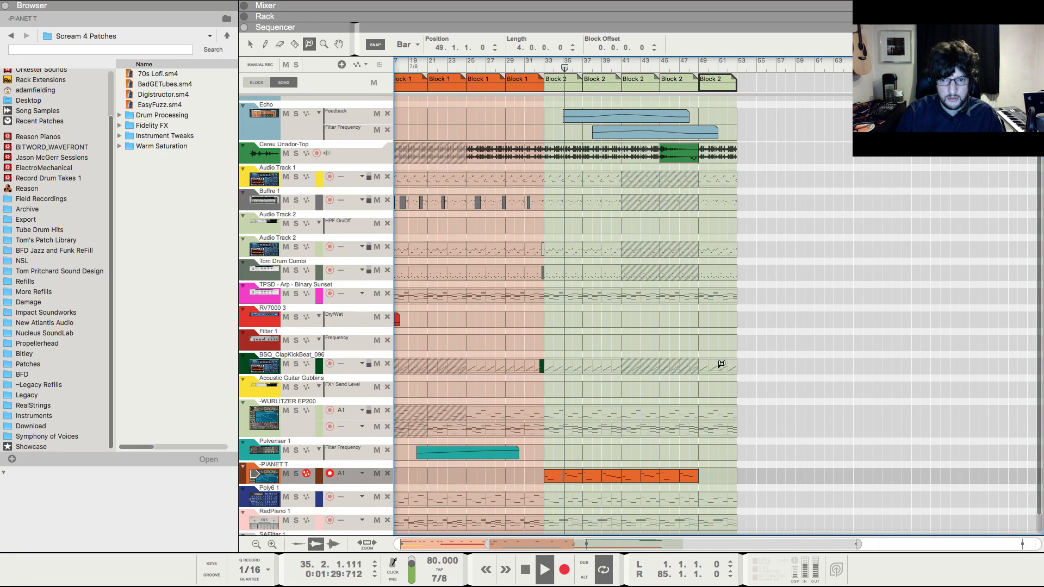
pyautogui.press('g')
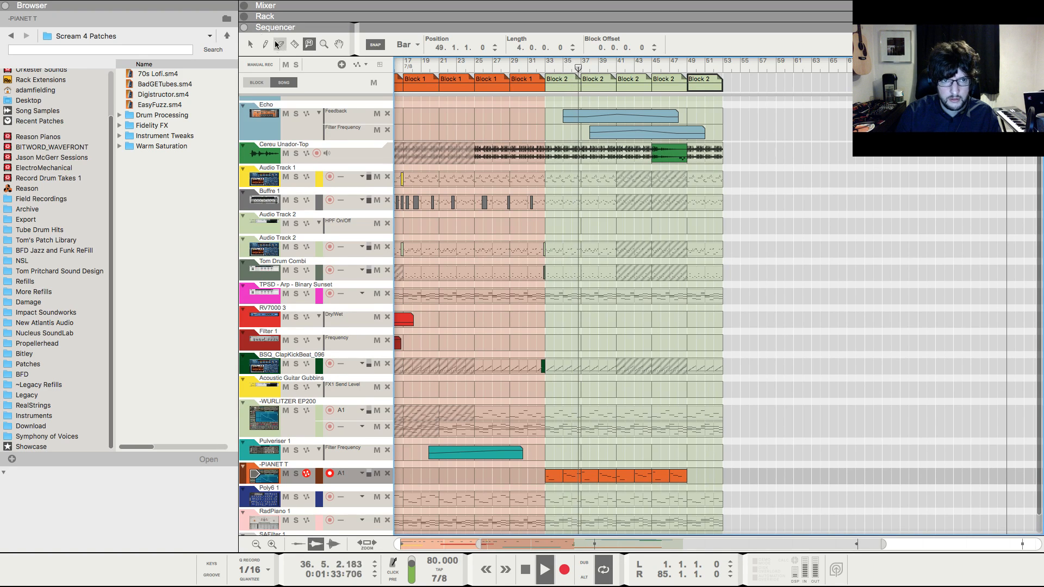
pyautogui.click(250, 44)
pyautogui.click(730, 136)
pyautogui.press('g')
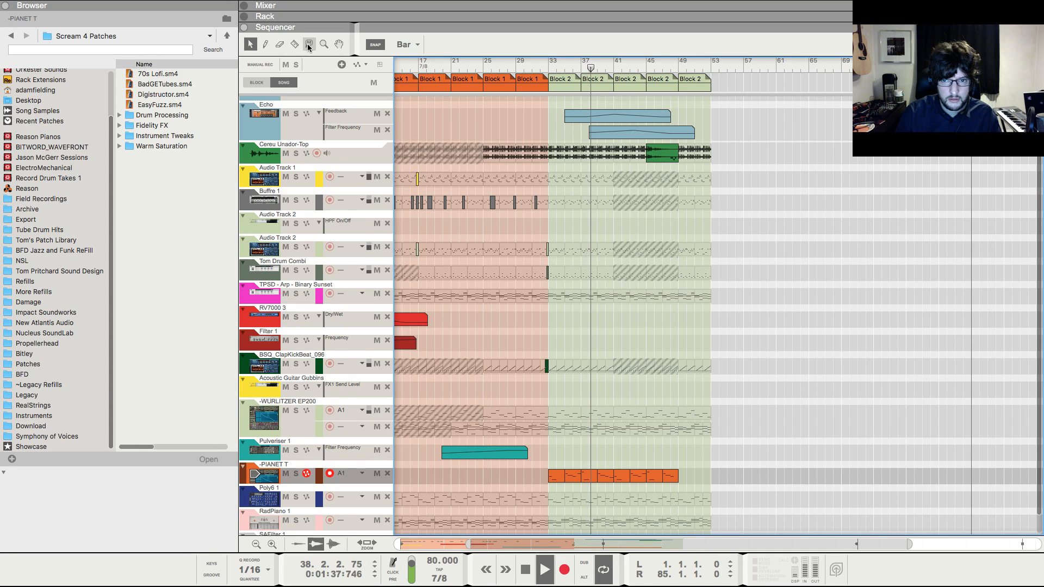
# - Create a Reverb Time automation lane for SDReverb 1 and draw a 12-bar clip on it starting at bar 45
pyautogui.scroll(-2, 894, 323)
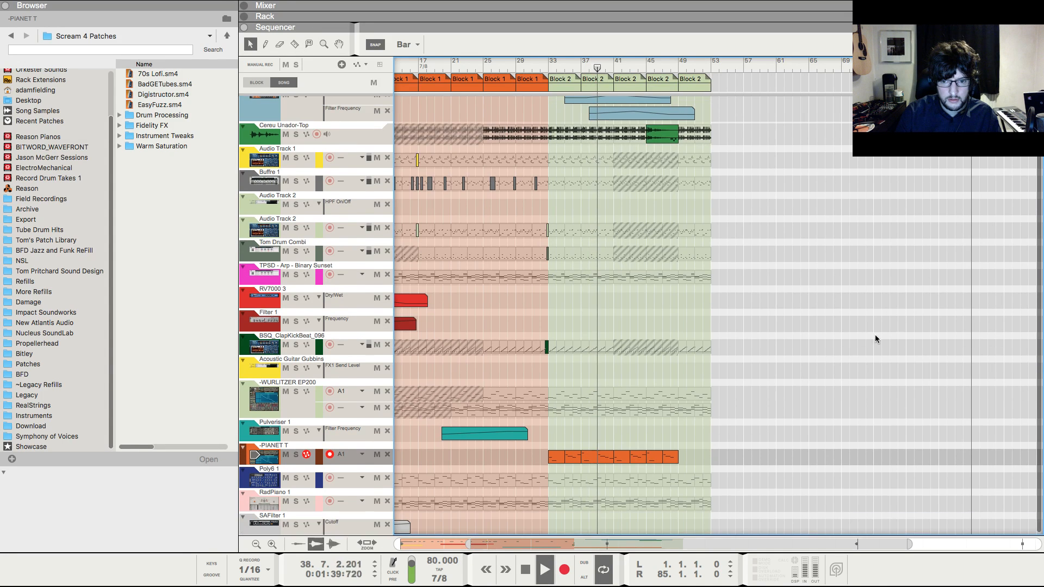
pyautogui.press('F6')
pyautogui.rightClick(659, 401)
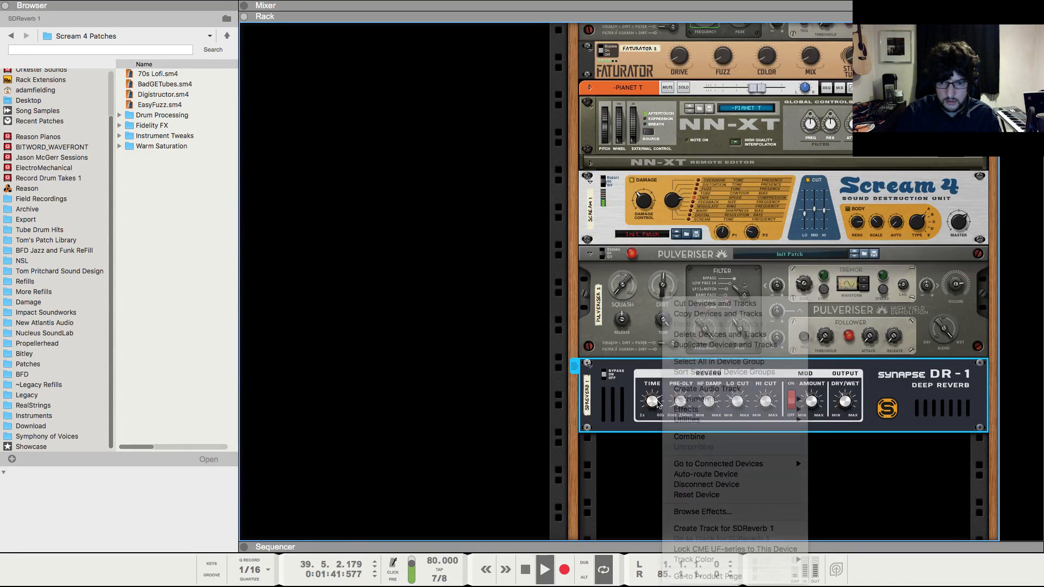
pyautogui.rightClick(649, 402)
pyautogui.click(664, 409)
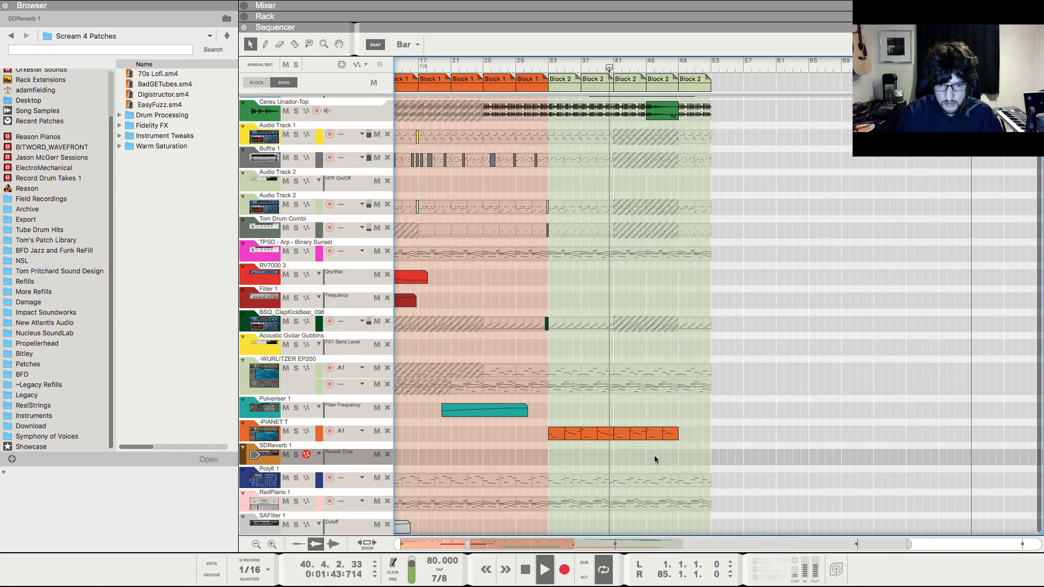
pyautogui.keyDown('super'); pyautogui.moveTo(650, 457); pyautogui.dragTo(743, 459); pyautogui.keyUp('super')
# - Add automation points to the Reverb Time clip so it ramps from the base level up to 60 s at bar 48
pyautogui.doubleClick(677, 460)
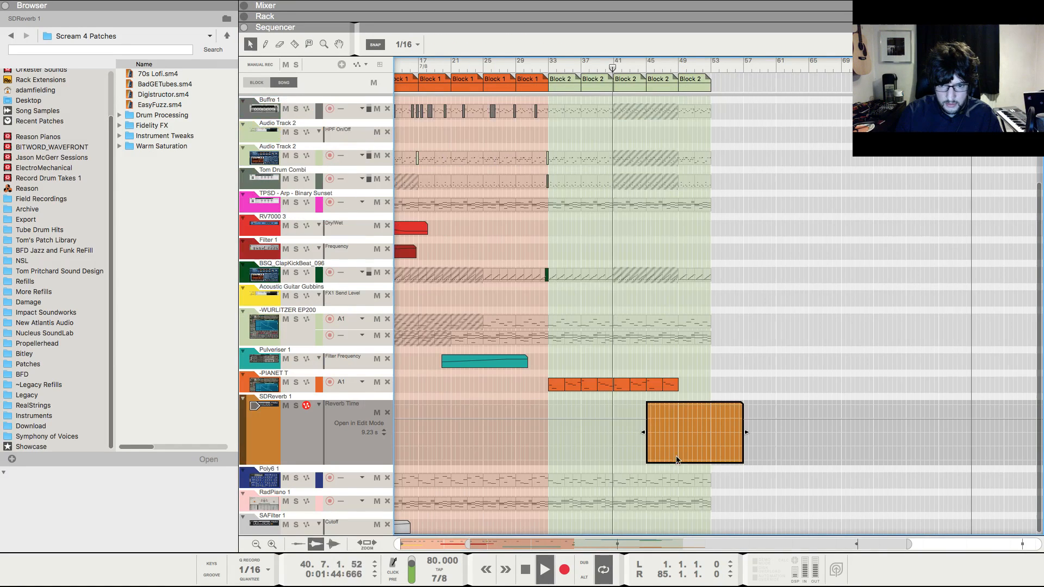
pyautogui.click(668, 419)
pyautogui.keyDown('super'); pyautogui.click(678, 404); pyautogui.keyUp('super')
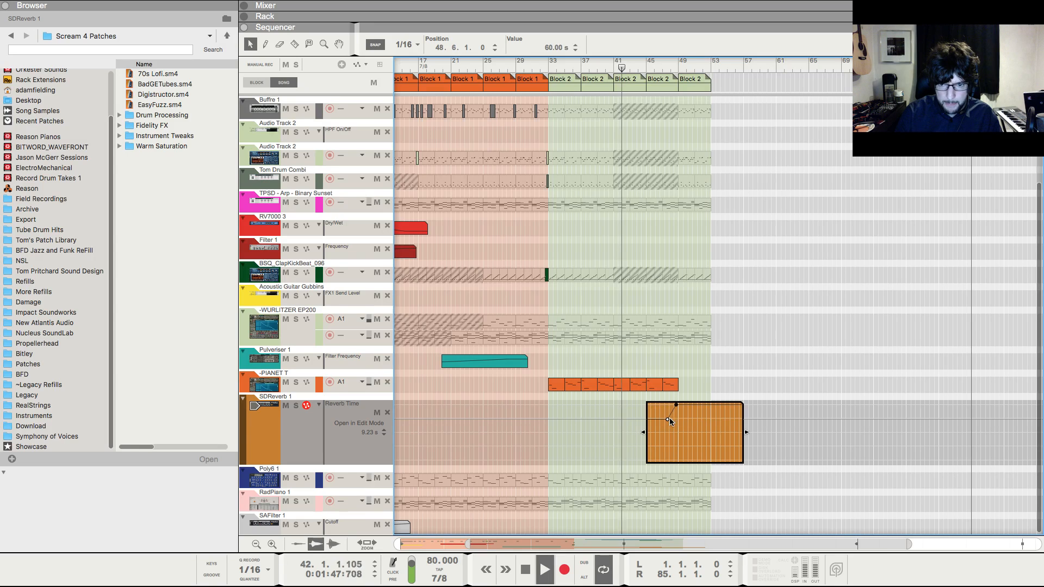
pyautogui.click(787, 420)
# - Listen to the ending during playback and inspect the points of the Reverb Time clip on SDReverb 1
pyautogui.scroll(3, 788, 423)
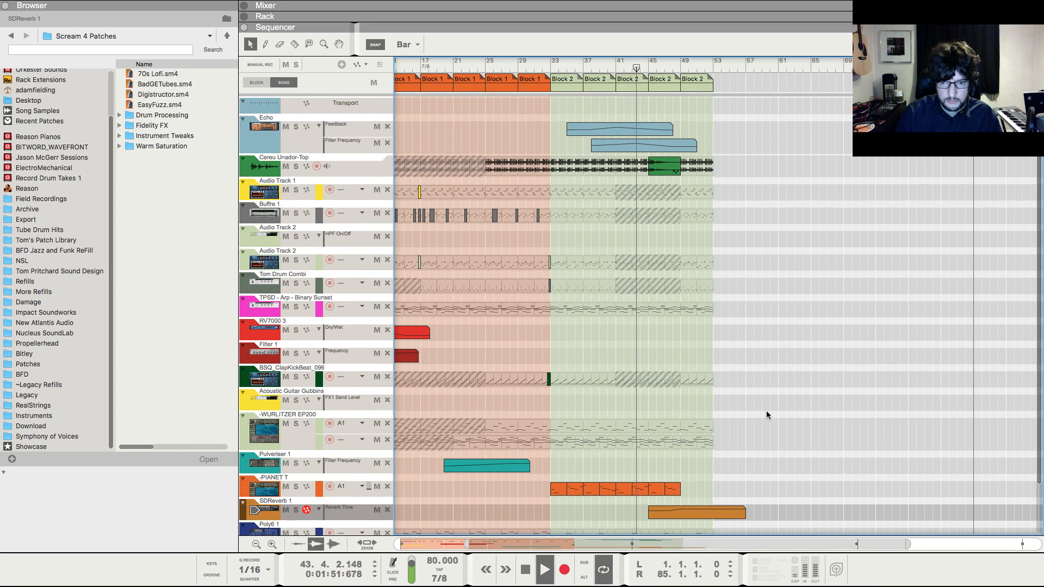
pyautogui.scroll(-3, 767, 407)
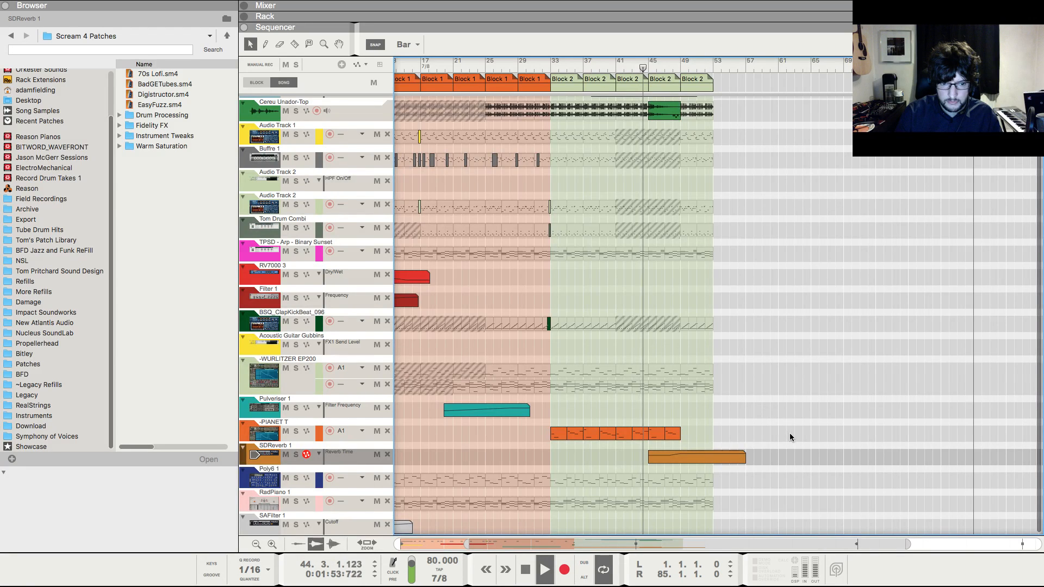
pyautogui.scroll(3, 787, 430)
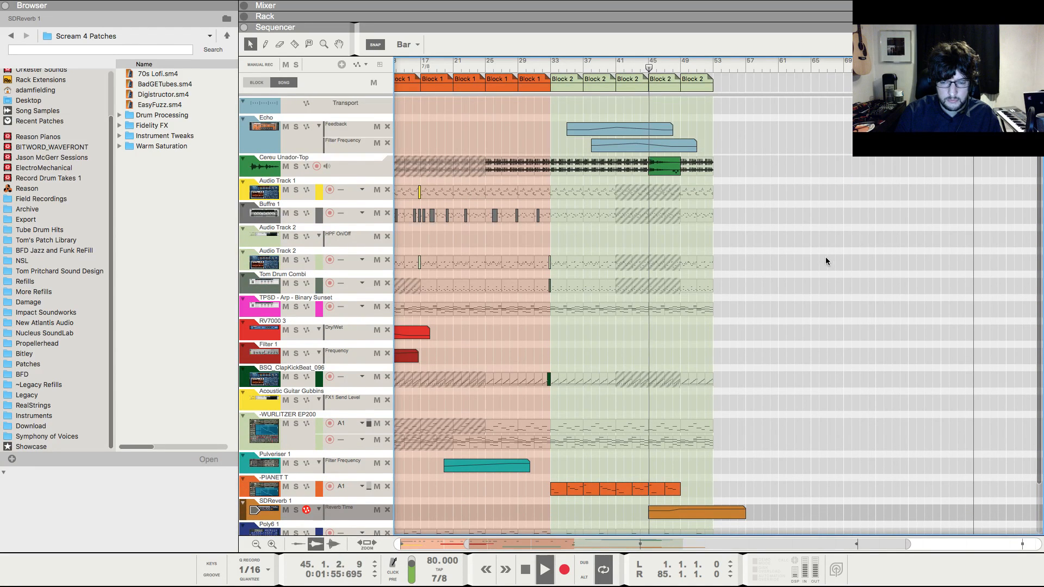
pyautogui.scroll(-3, 826, 257)
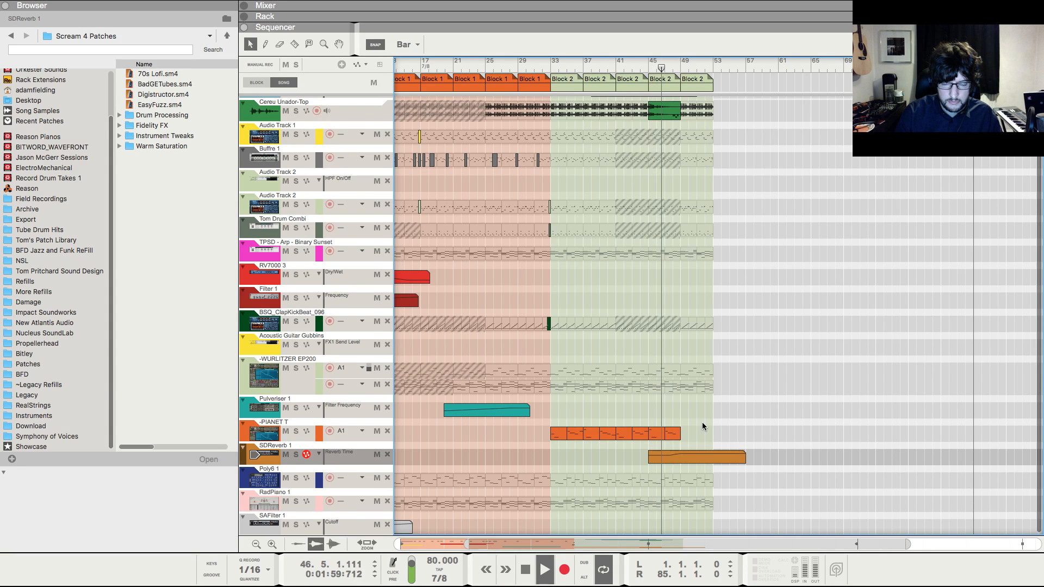
pyautogui.doubleClick(676, 457)
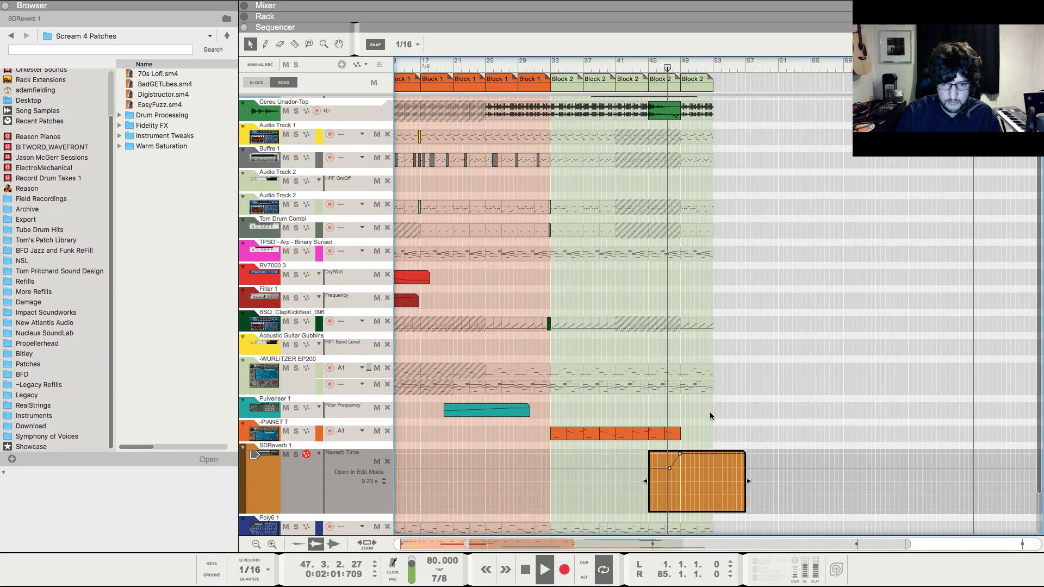
pyautogui.click(680, 454)
pyautogui.click(749, 387)
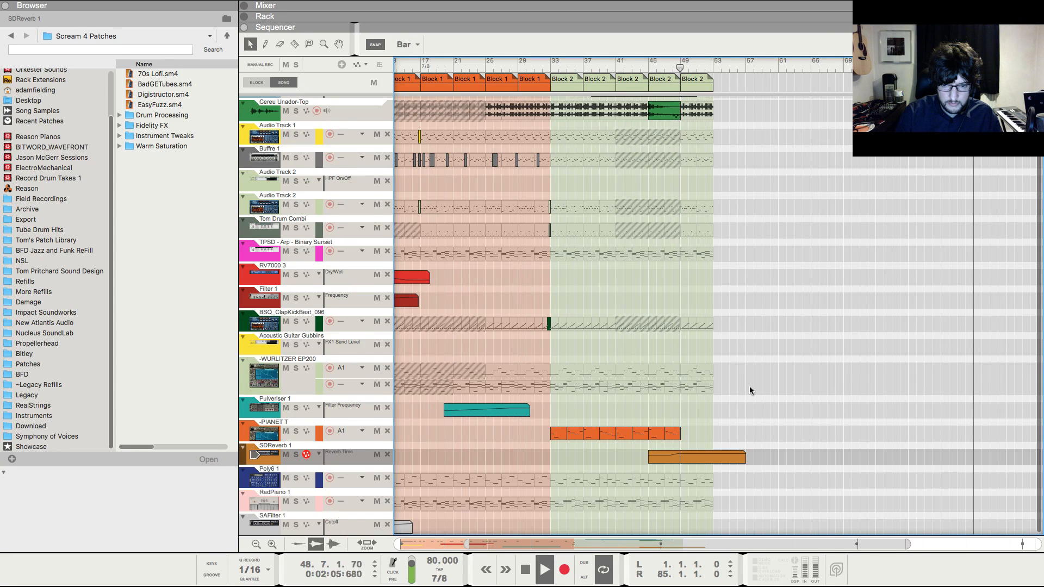
pyautogui.scroll(3, 756, 398)
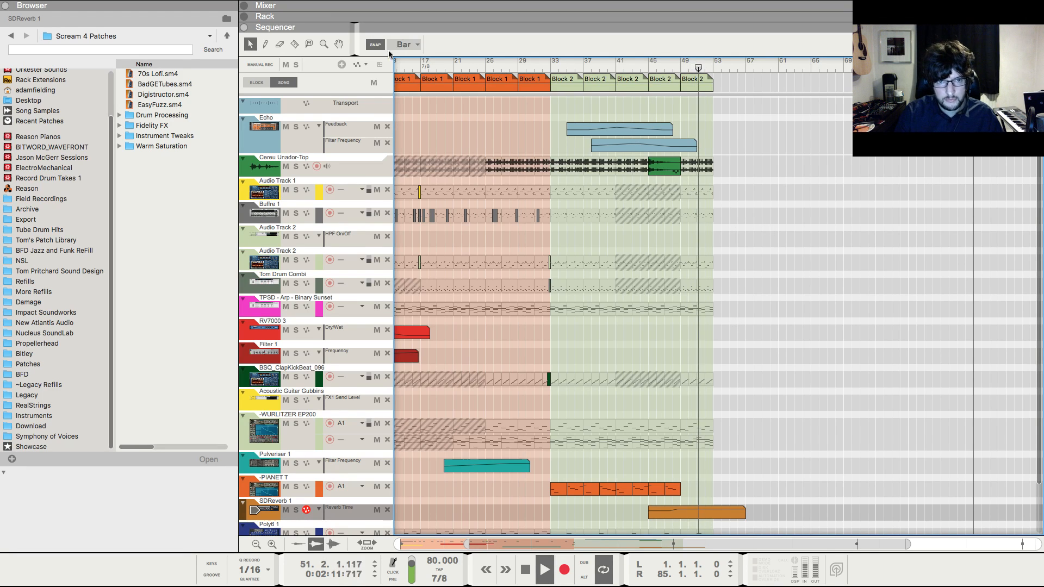
# - Copy the Block 2 clip at bar 49 to bar 53
pyautogui.press('t')
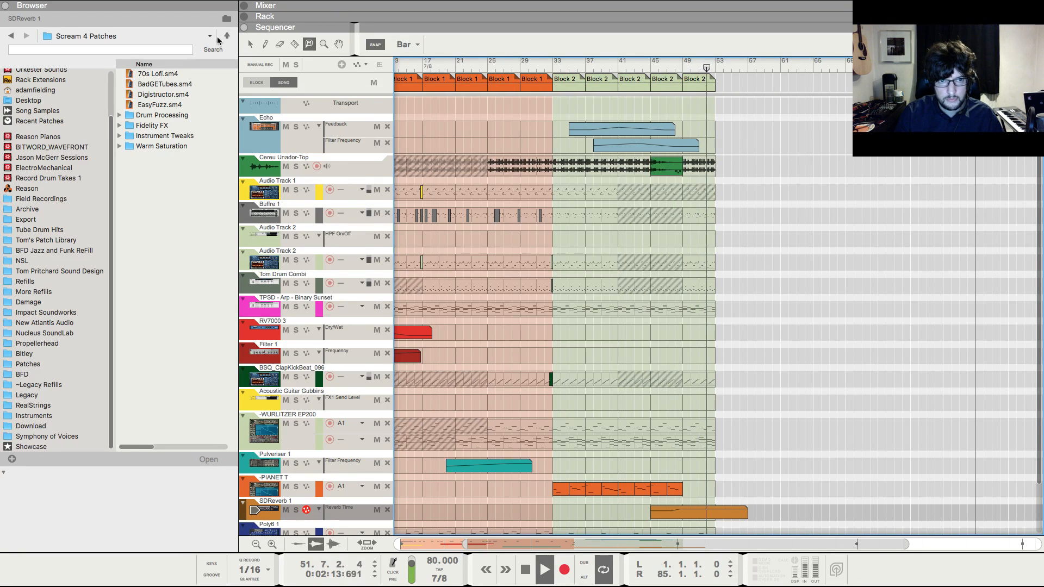
pyautogui.press('q')
pyautogui.moveTo(709, 83); pyautogui.dragTo(743, 87)
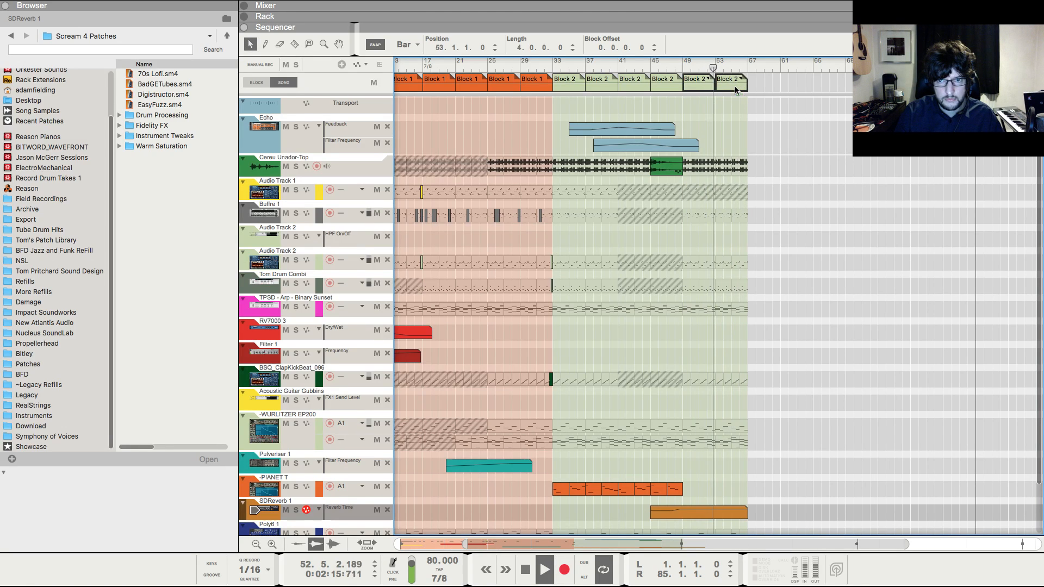
pyautogui.click(799, 168)
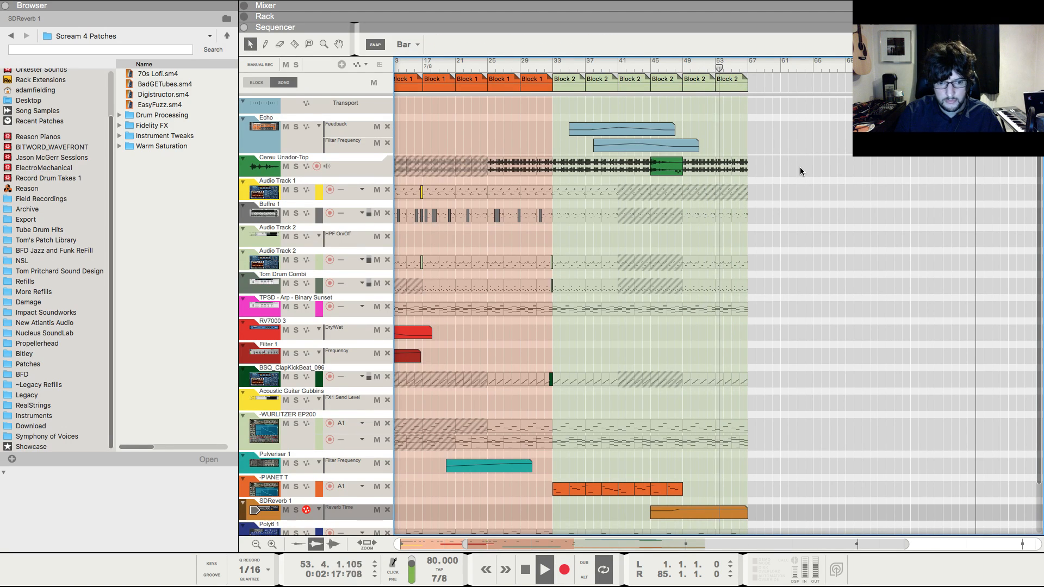
pyautogui.press('h')
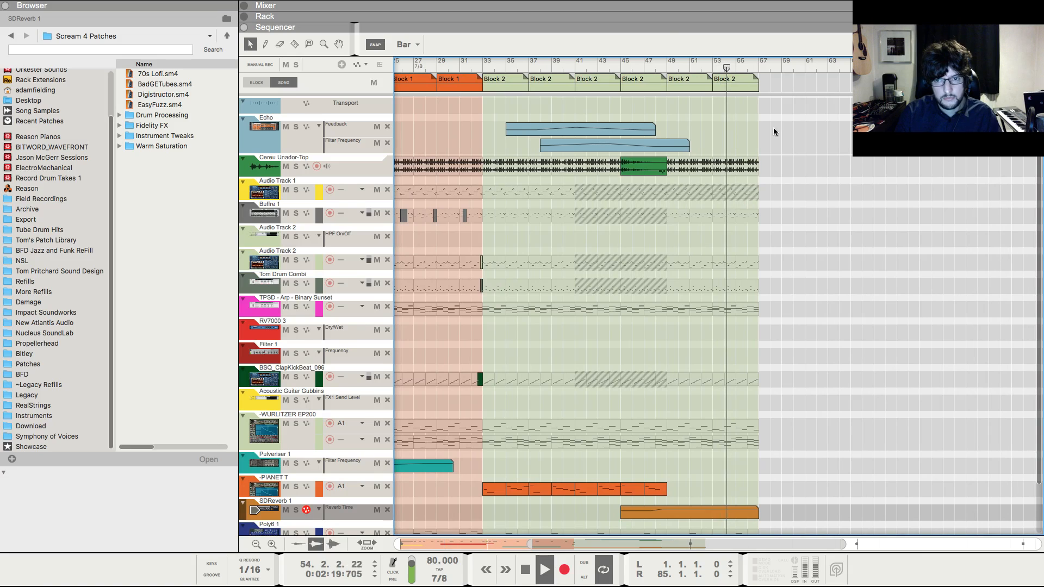
# - Stop playback, set the song position to bar 49 and extend the arrangement with Block 2 clips at bars 57 and 61
pyautogui.press('space')
pyautogui.click(667, 68)
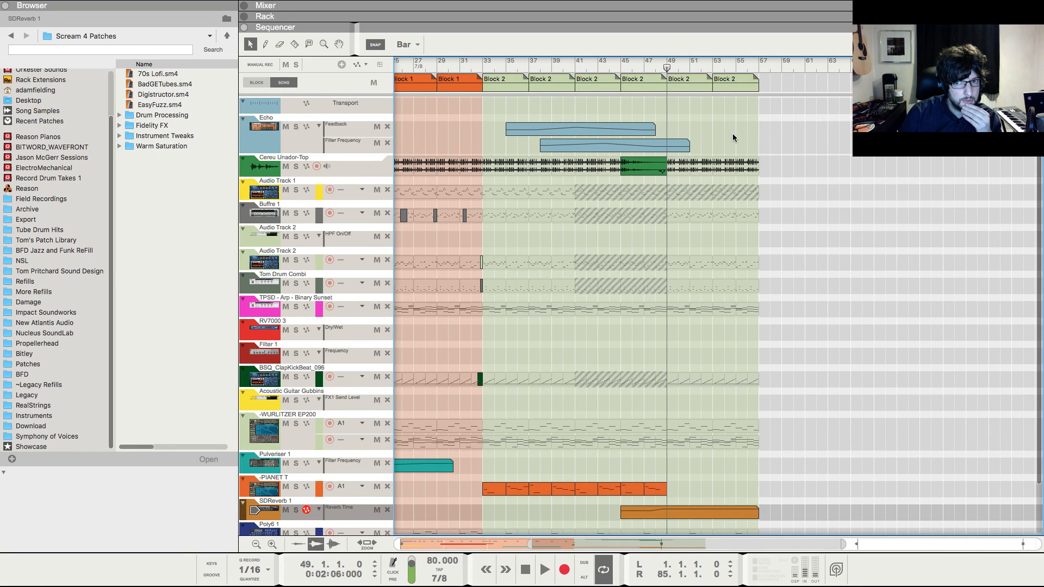
pyautogui.moveTo(782, 85)
pyautogui.mouseDown()
pyautogui.moveTo(676, 87)
pyautogui.moveTo(769, 96)
pyautogui.mouseUp()
pyautogui.click(776, 181)
# - Look over the send effects and the master section in the rack
pyautogui.press('F6')
pyautogui.hscroll(-10, 422, 239)
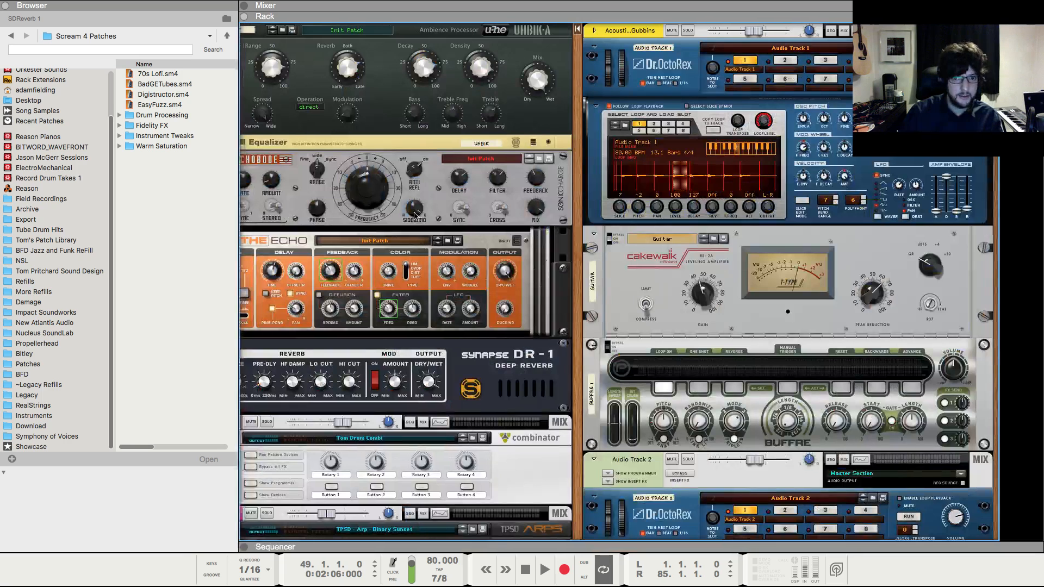
pyautogui.click(420, 181)
pyautogui.press('KP_0')
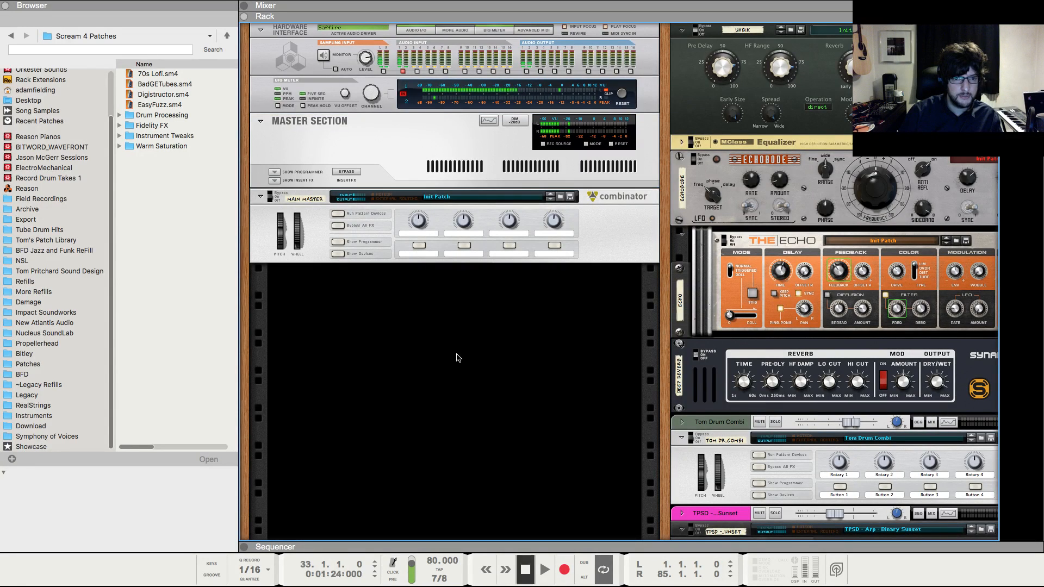
pyautogui.press('F7')
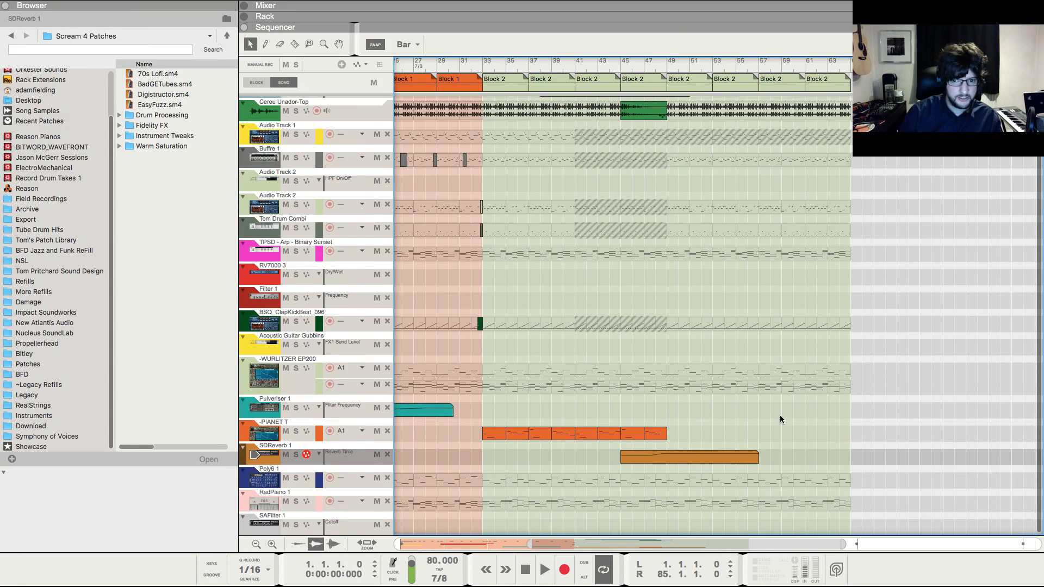
# - Set the song position to bar 45 and lengthen the SDReverb 1 Reverb Time clip so it ends at bar 69
pyautogui.click(621, 67)
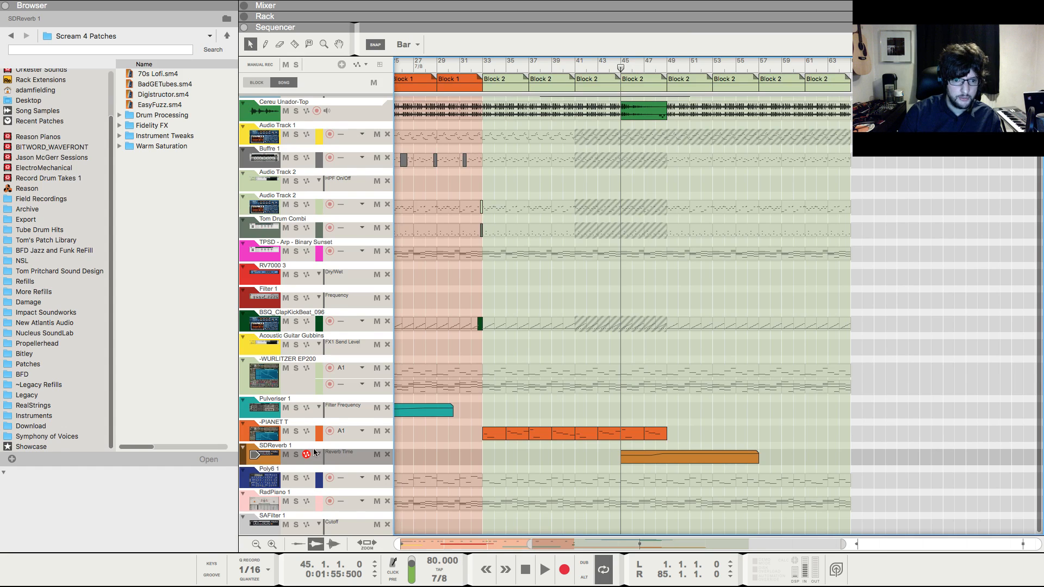
pyautogui.press('F6')
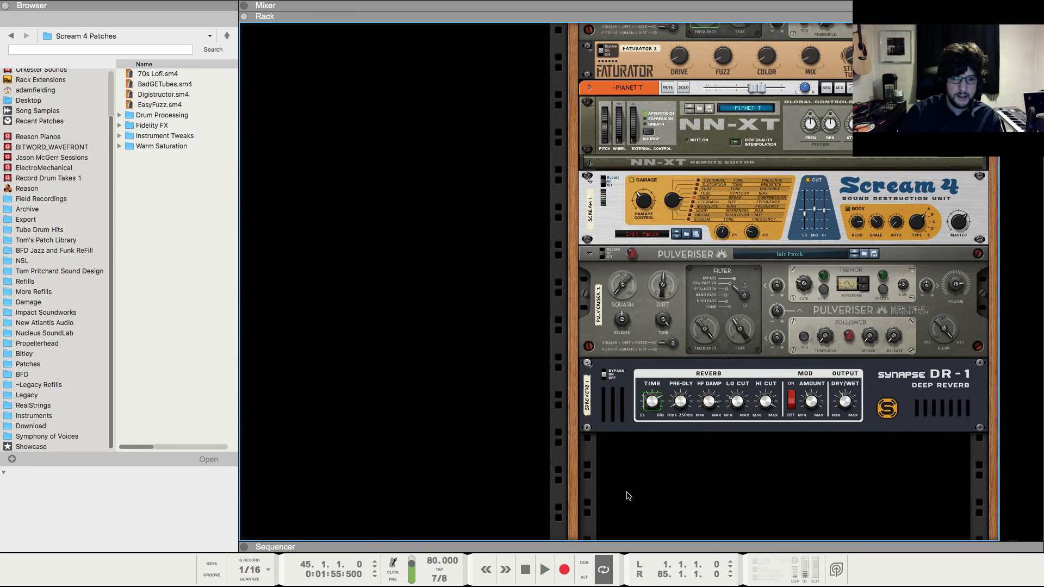
pyautogui.press('F7')
pyautogui.click(751, 457)
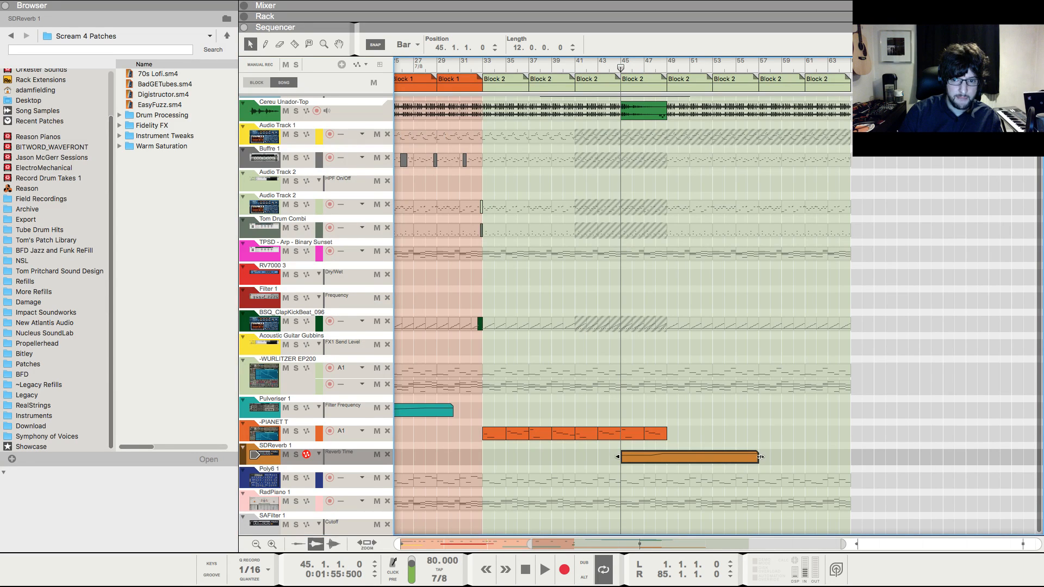
pyautogui.moveTo(761, 457); pyautogui.dragTo(898, 457)
# - Hold the Reverb Time automation at its peak until about bar 55, and lower it to 8.14 s at bar 65
pyautogui.doubleClick(785, 460)
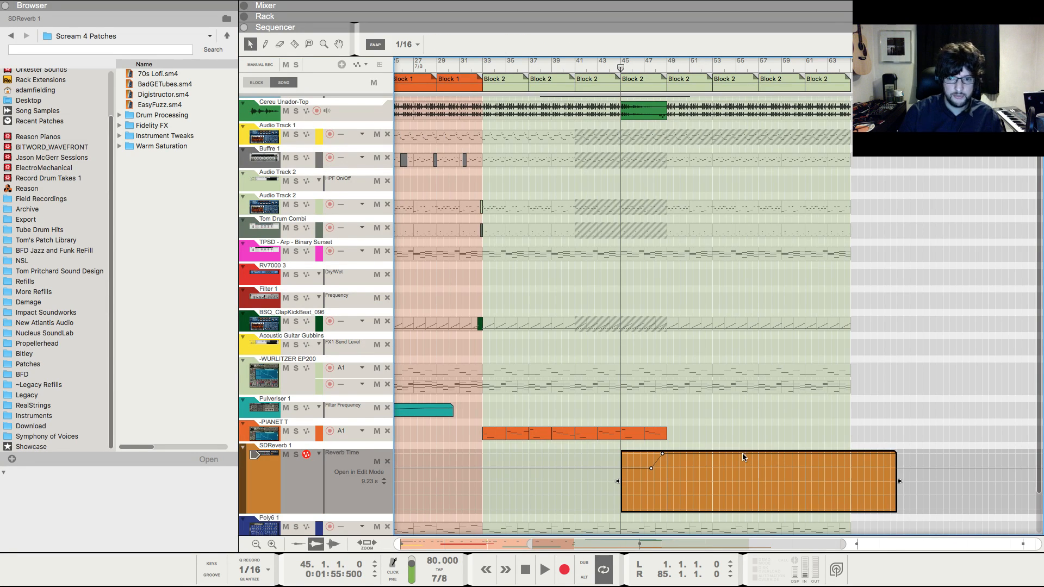
pyautogui.click(736, 453)
pyautogui.click(851, 468)
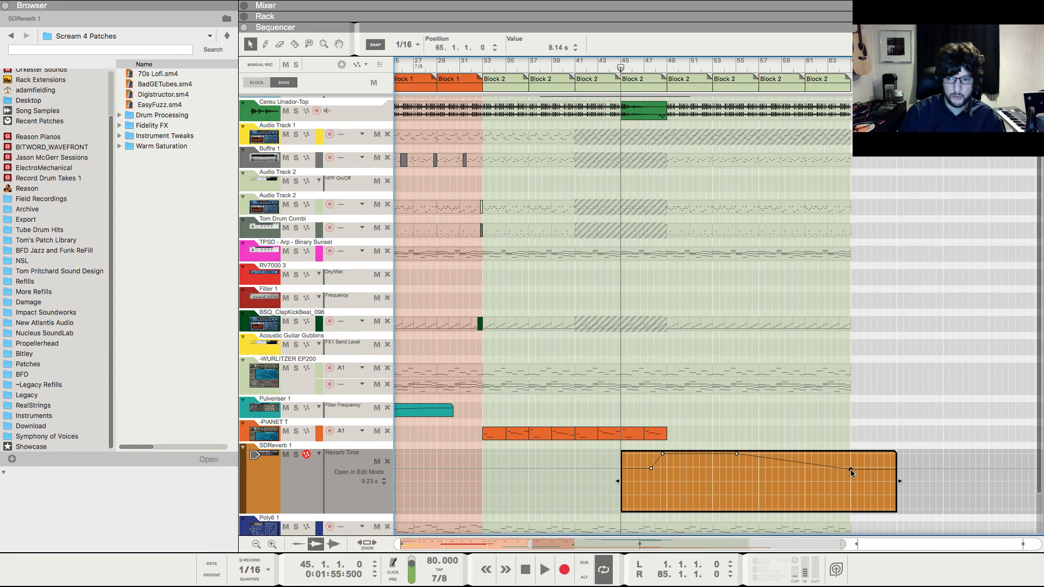
pyautogui.click(902, 368)
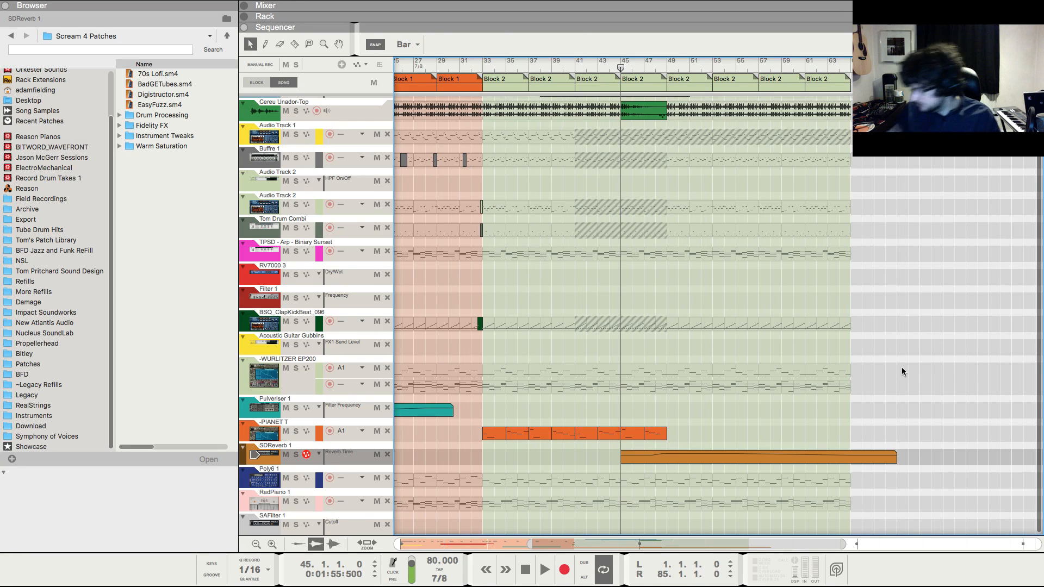
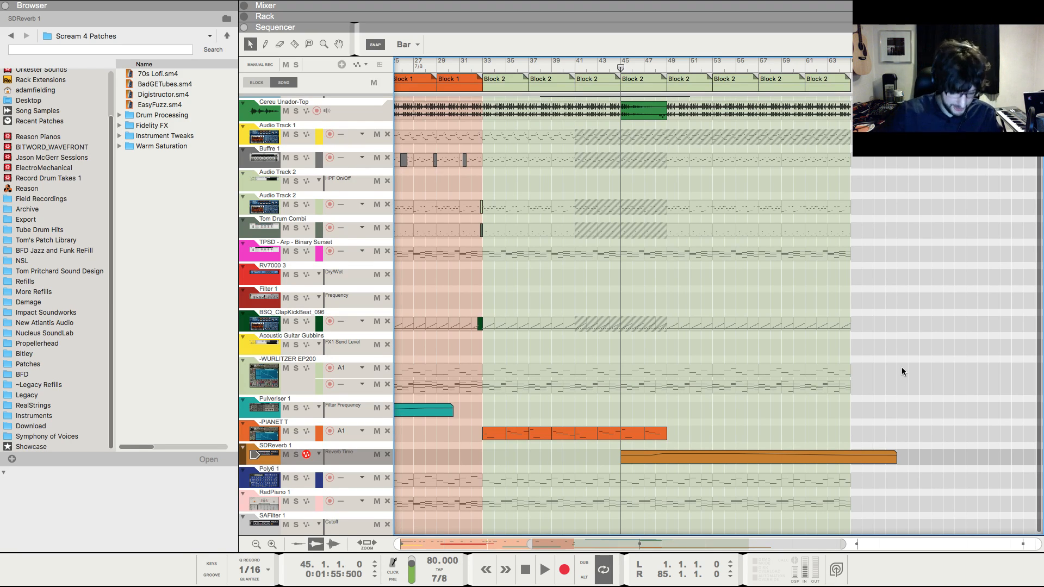
# - Add a Master Level automation clip to Audio Track 1 from about bar 40 to 50, fading to zero between bars 41 and 45
pyautogui.press('g')
pyautogui.press('g')
pyautogui.press('g')
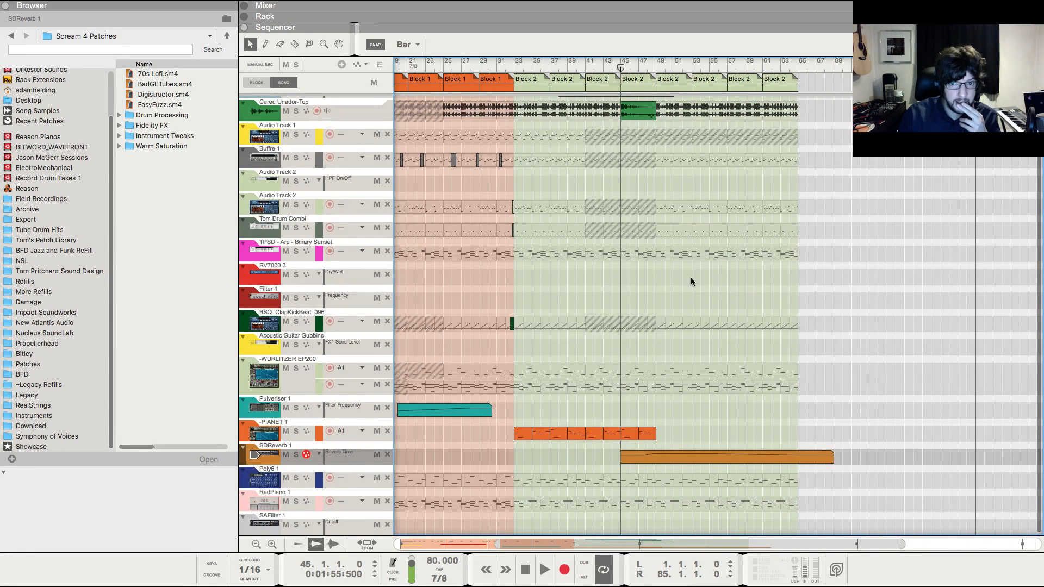
pyautogui.scroll(2, 633, 260)
pyautogui.click(584, 67)
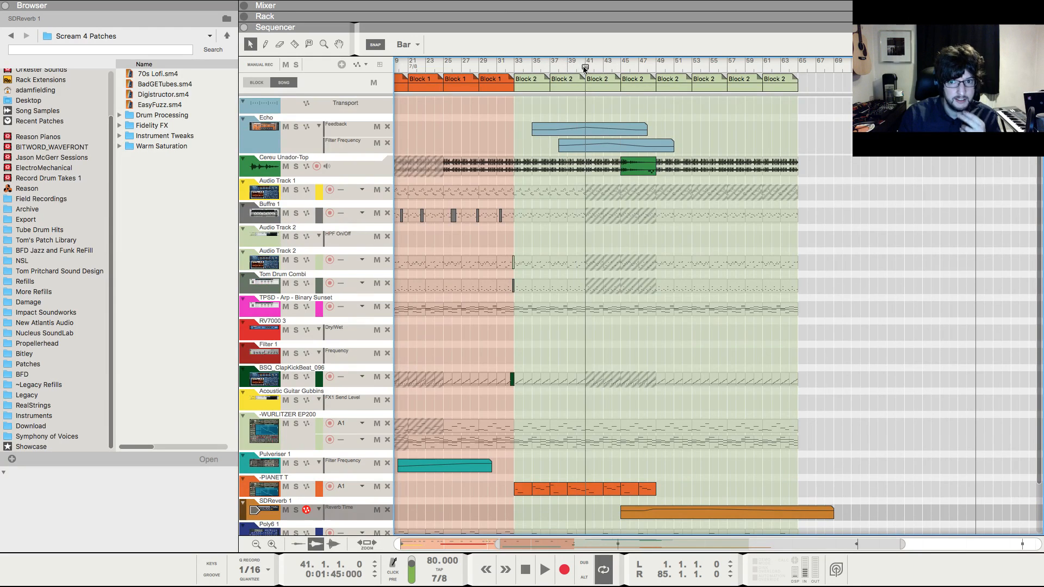
pyautogui.click(352, 180)
pyautogui.press('F6')
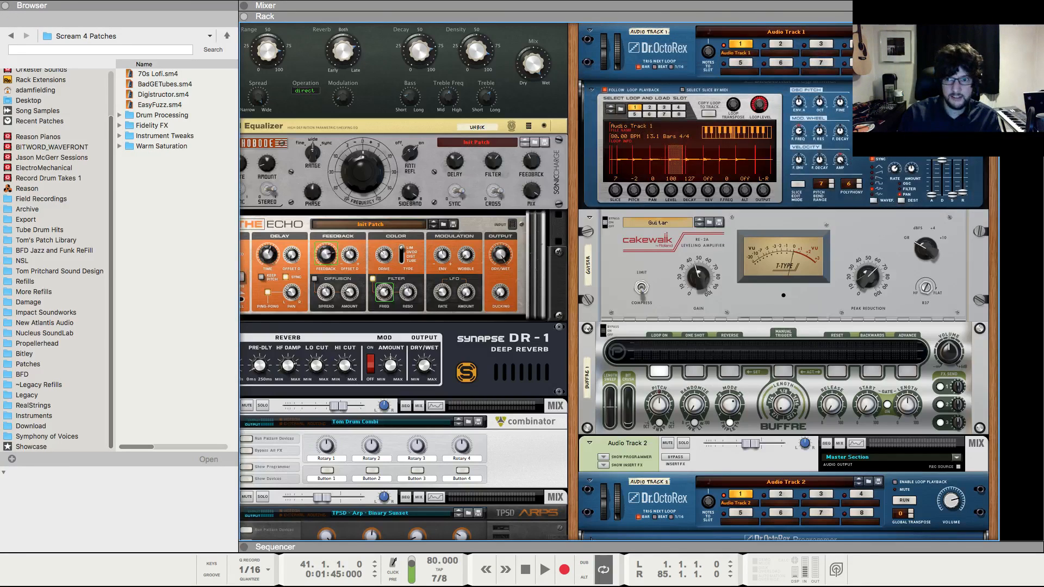
pyautogui.rightClick(816, 49)
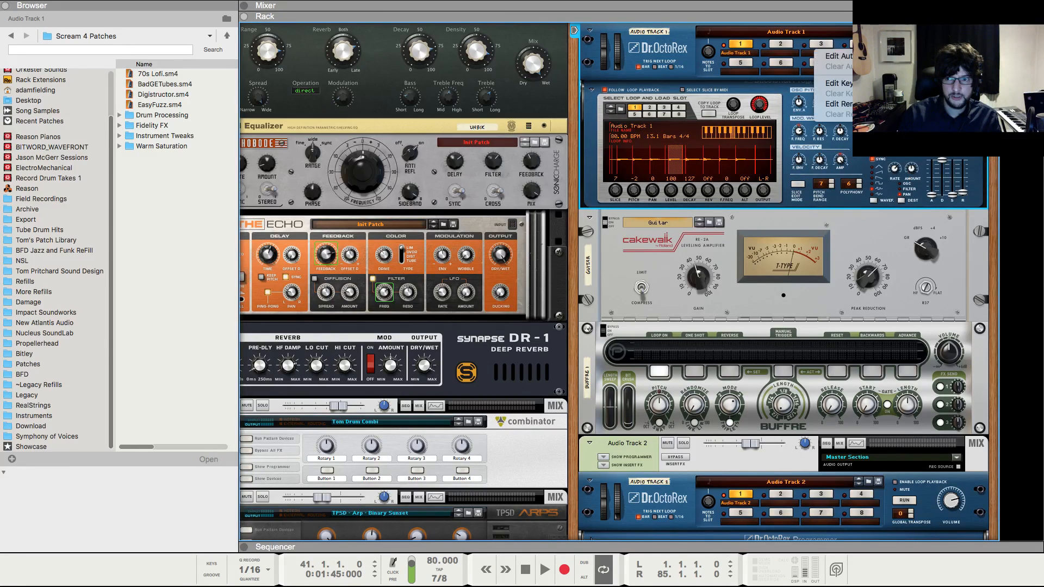
pyautogui.click(837, 56)
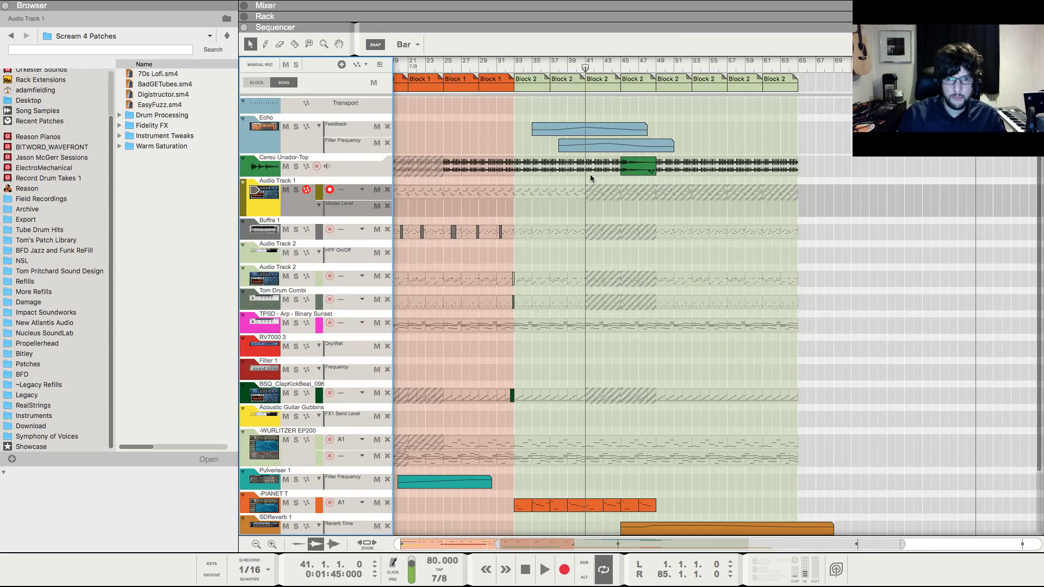
pyautogui.moveTo(579, 208); pyautogui.dragTo(664, 209)
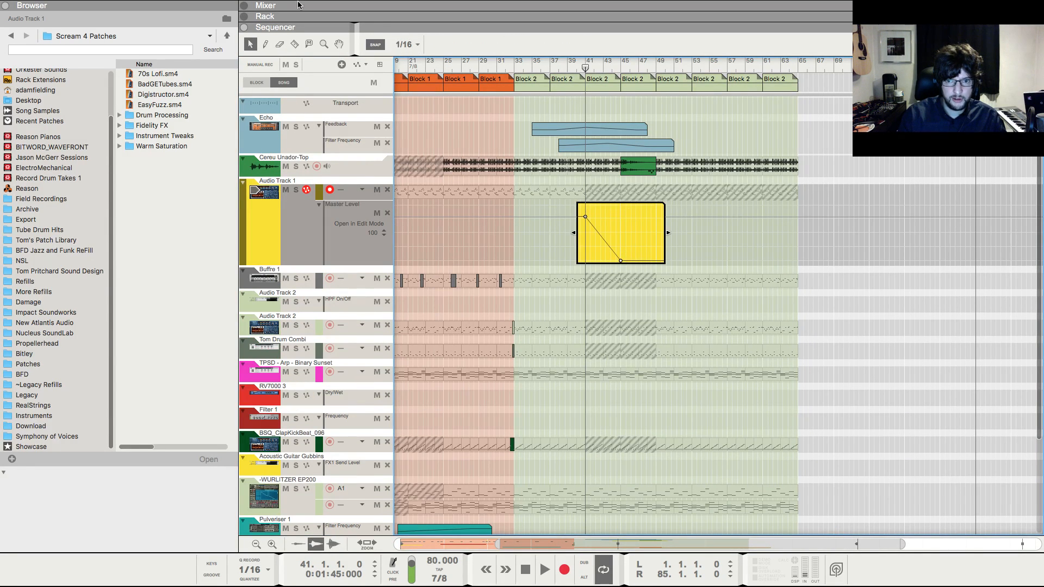
# - Unmute Audio Track 1 in the Block 2 clip at bar 41 and play back the Master Level fade from there
pyautogui.click(309, 44)
pyautogui.press('space')
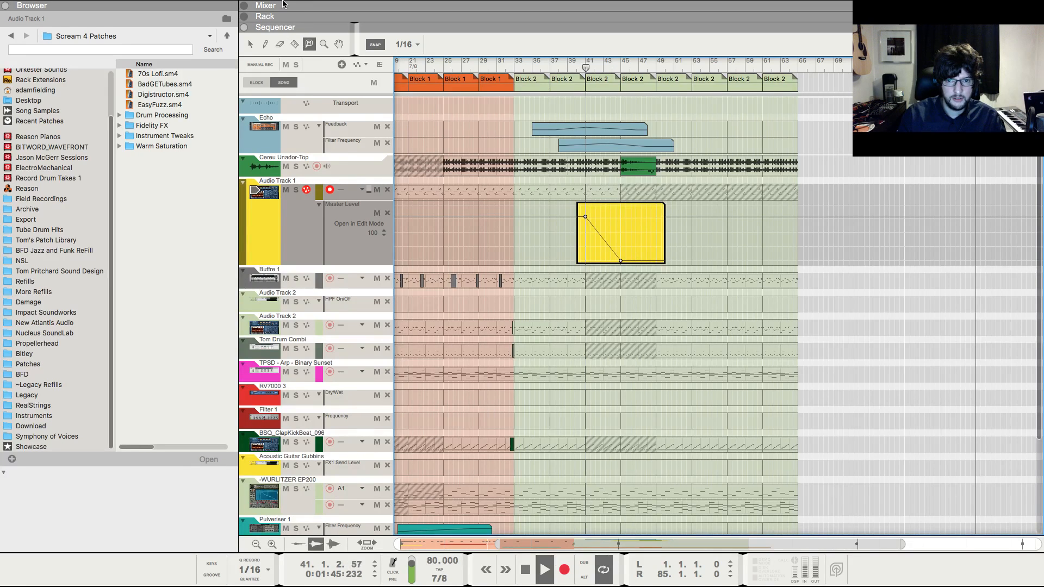
pyautogui.press('q')
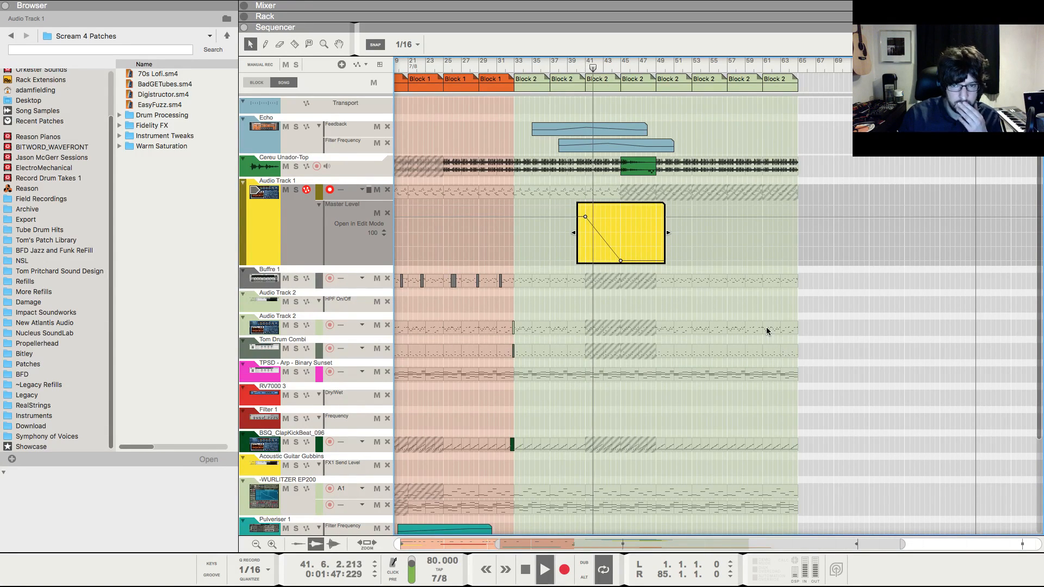
pyautogui.click(587, 218)
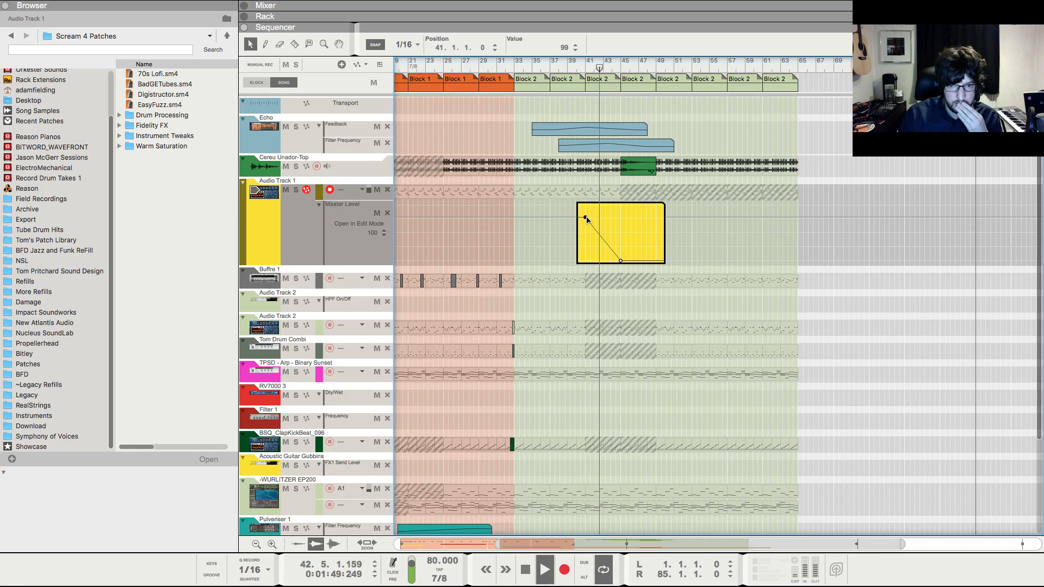
pyautogui.click(787, 284)
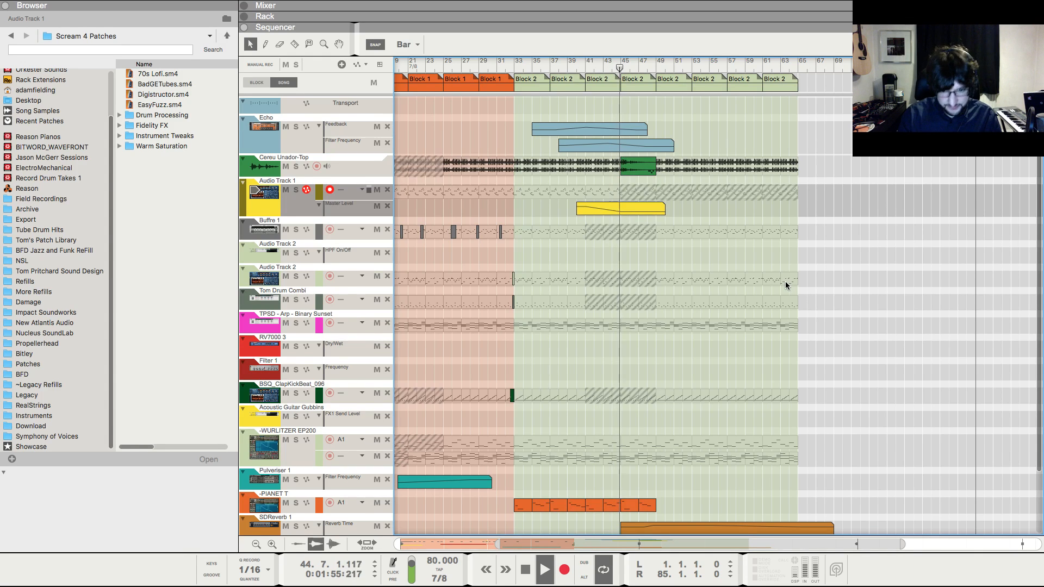
pyautogui.scroll(-3, 782, 279)
pyautogui.scroll(-4, 778, 279)
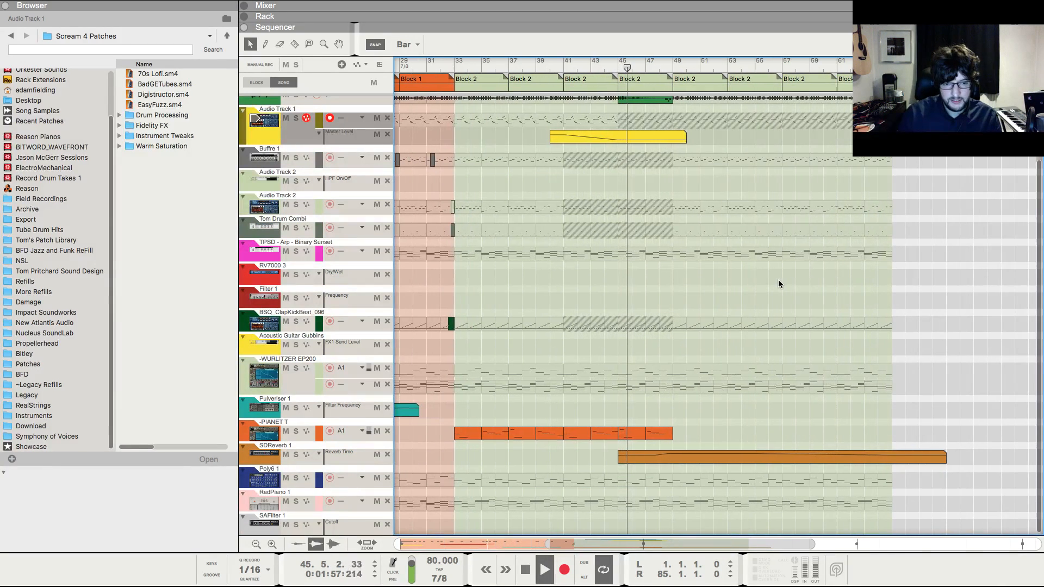
pyautogui.scroll(-1, 777, 287)
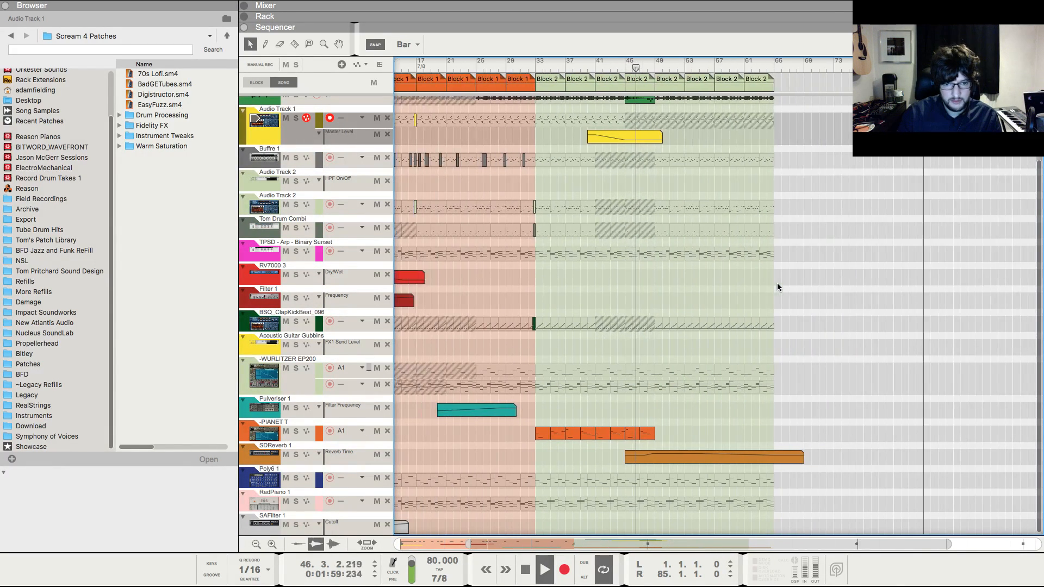
pyautogui.press('space')
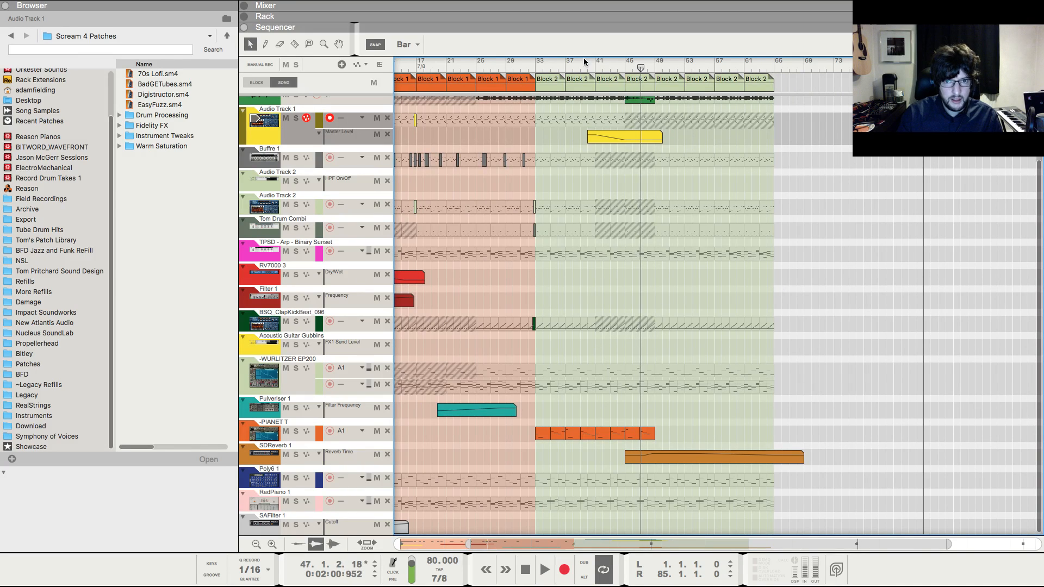
# - Examine the track lanes and automation clips across the Block 2 section from bar 33 onward
pyautogui.click(595, 65)
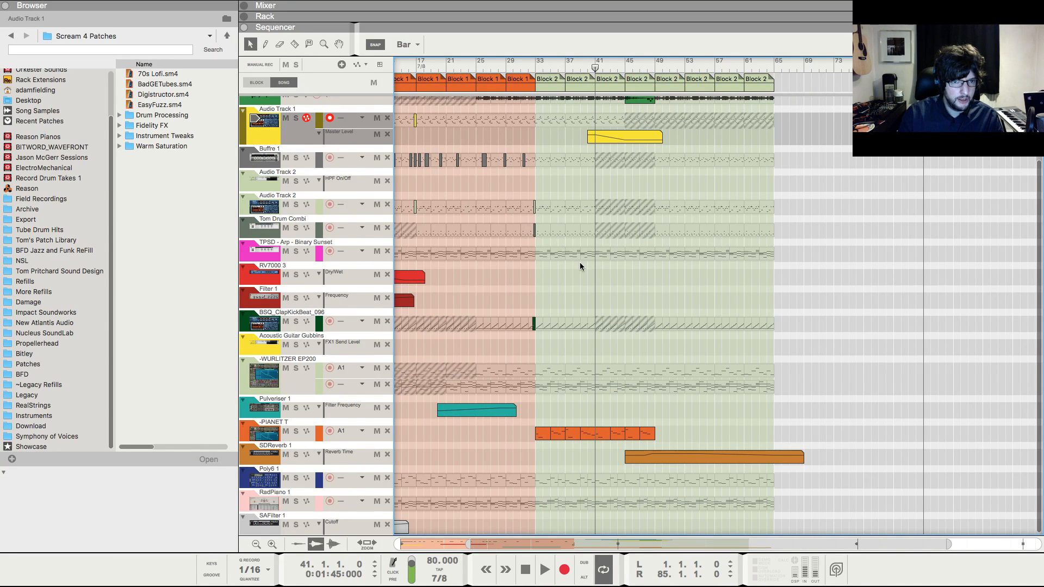
pyautogui.scroll(3, 579, 262)
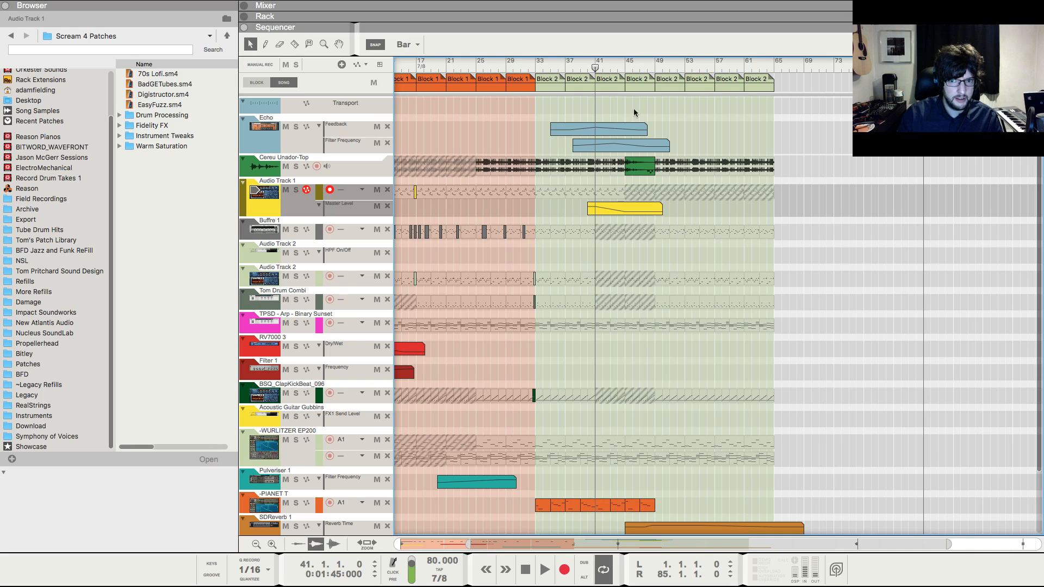
pyautogui.click(584, 62)
pyautogui.scroll(-3, 578, 333)
pyautogui.click(538, 64)
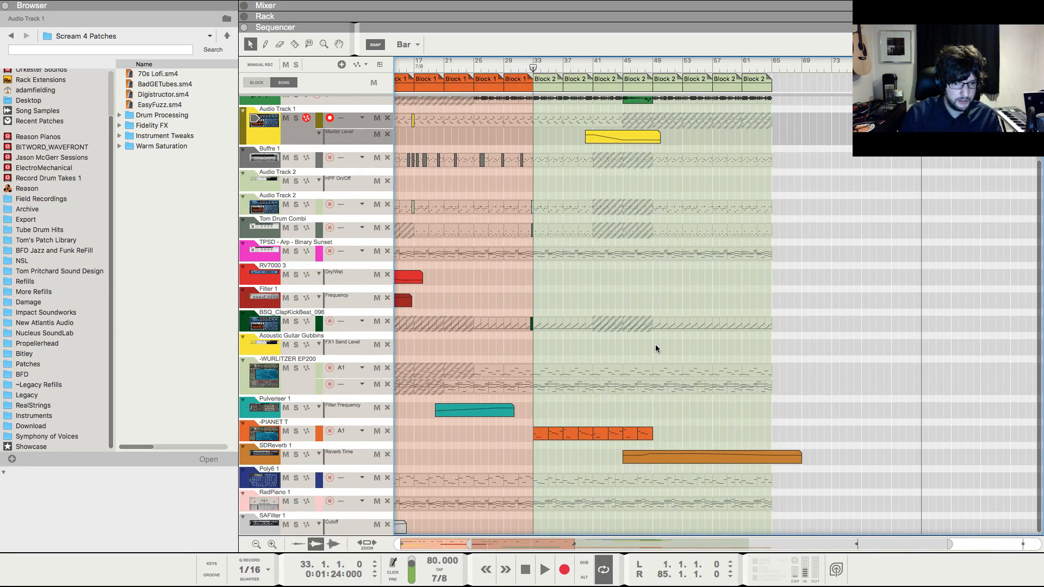
pyautogui.scroll(3, 655, 348)
pyautogui.hscroll(3, 655, 348)
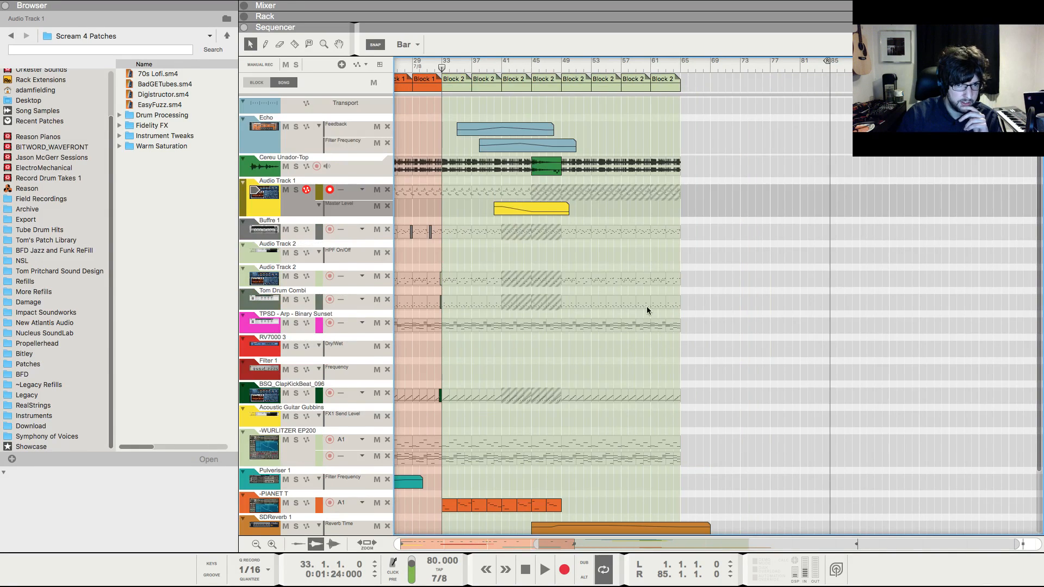
pyautogui.scroll(-3, 647, 307)
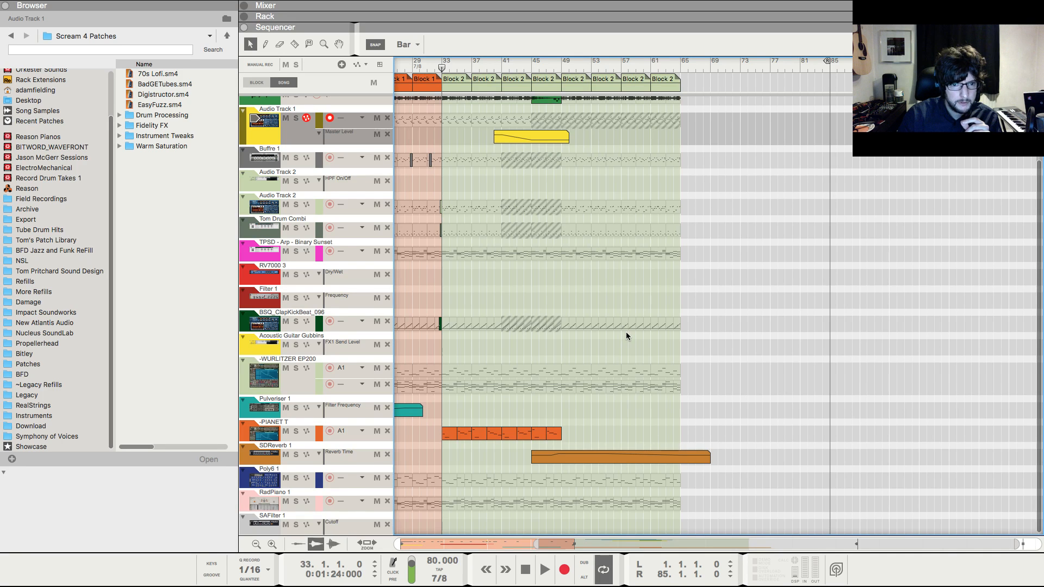
pyautogui.scroll(3, 625, 339)
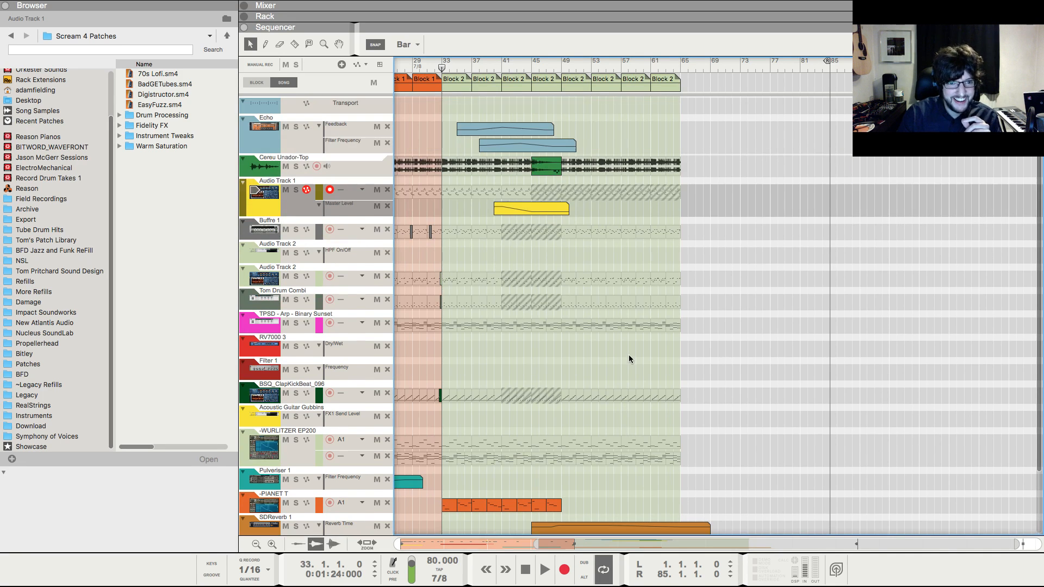
# - Set the song position to bar 41 and open the Filter 1 Frequency automation lane for editing
pyautogui.click(505, 59)
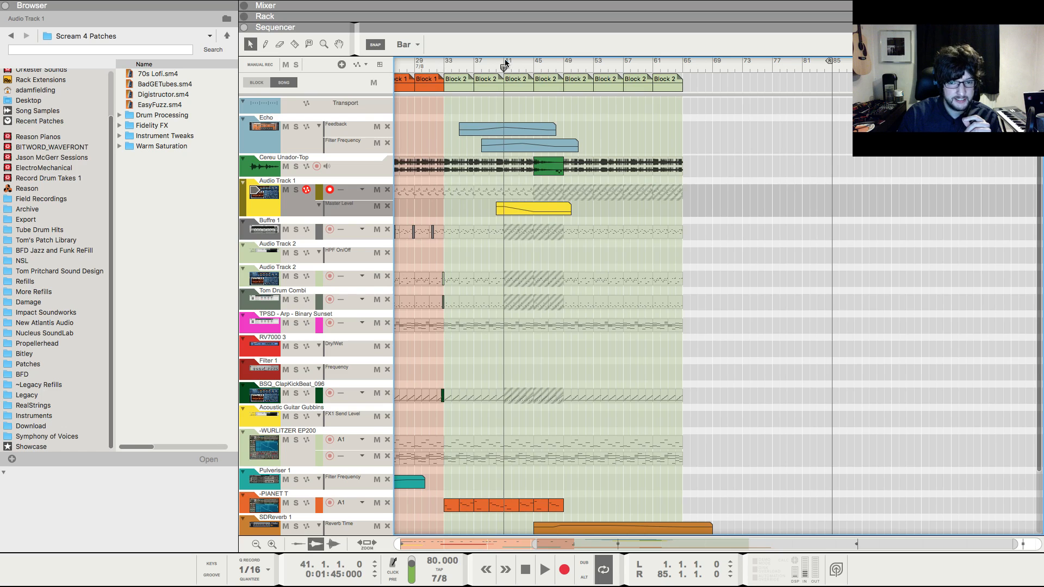
pyautogui.scroll(-2, 489, 349)
pyautogui.scroll(-1, 435, 403)
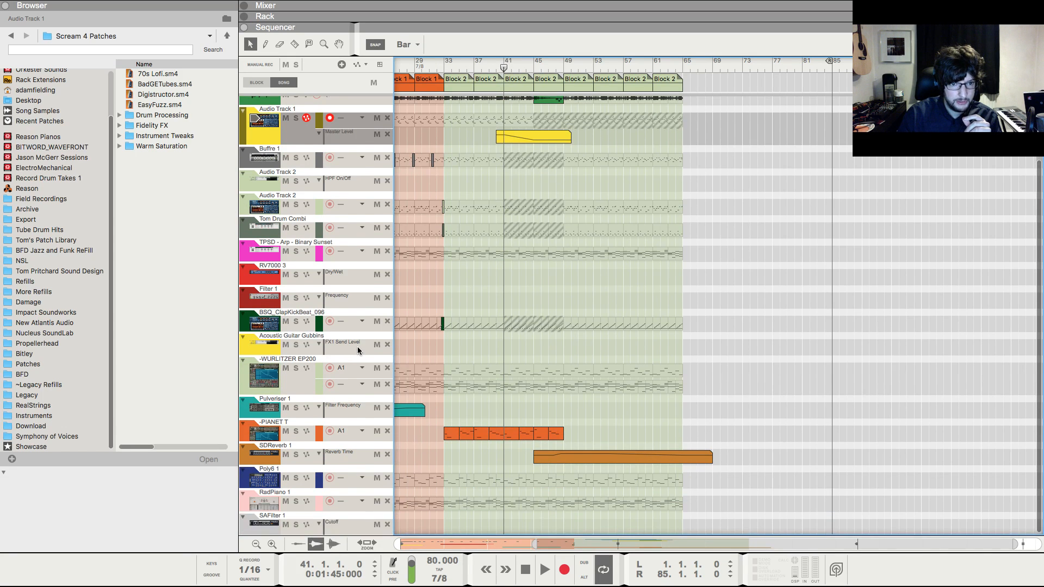
pyautogui.scroll(1, 358, 332)
pyautogui.click(343, 261)
pyautogui.press('F6')
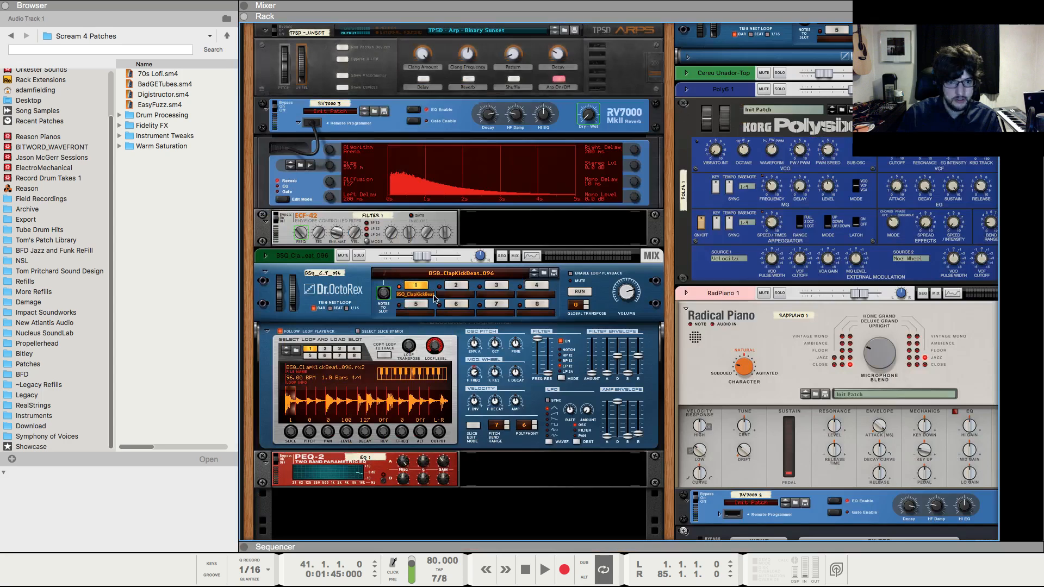
pyautogui.rightClick(299, 234)
pyautogui.click(326, 249)
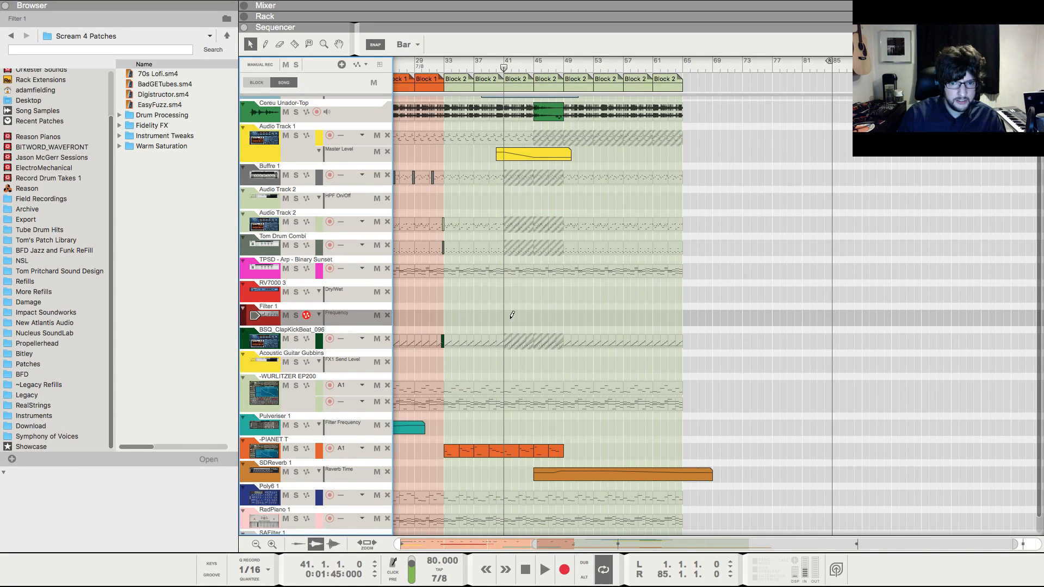
# - Draw a Filter 1 Frequency clip over bars 41 to 49, sweeping down until just before bar 48 and back up to 127 at 48.6.2.0
pyautogui.moveTo(512, 315); pyautogui.dragTo(576, 317)
pyautogui.doubleClick(540, 319)
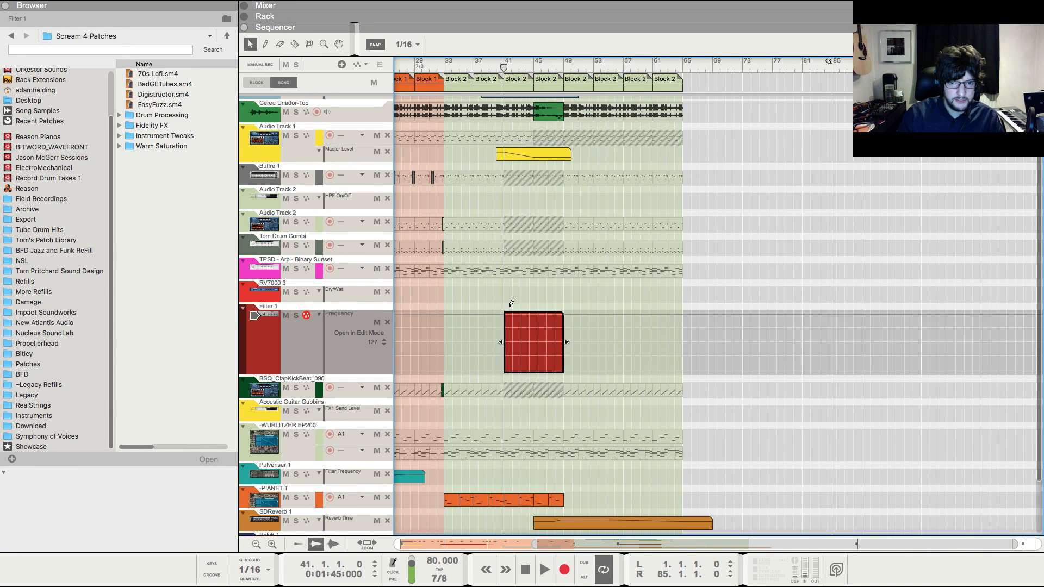
pyautogui.click(564, 313)
# - Play back the Filter 1 Frequency sweep and inspect its rise at the transition into bar 49
pyautogui.press('space')
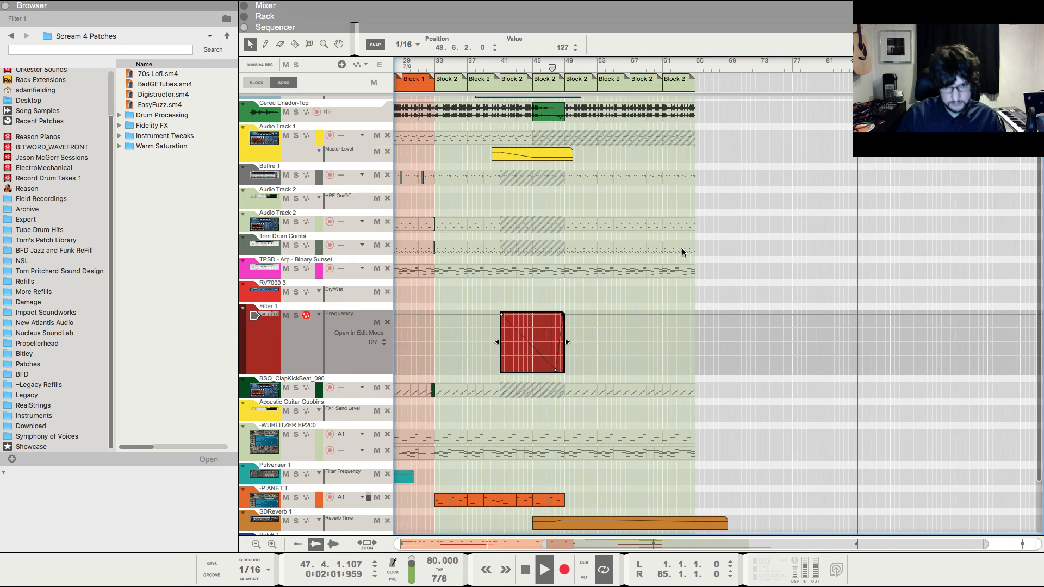
pyautogui.press('h')
pyautogui.press('h')
pyautogui.press('h')
pyautogui.press('h')
pyautogui.press('h')
pyautogui.press('h')
pyautogui.press('h')
pyautogui.press('h')
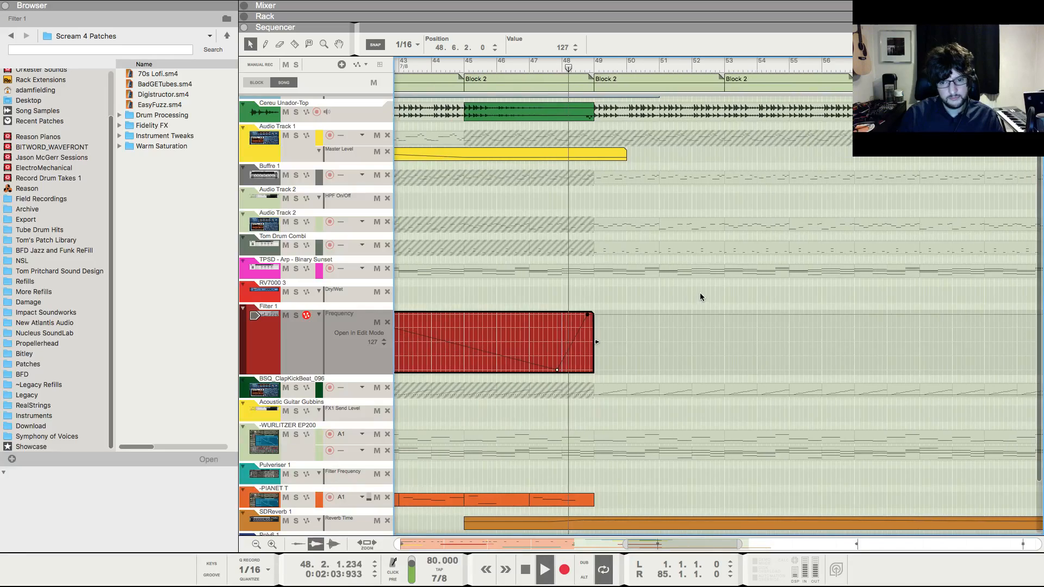
pyautogui.press('g')
pyautogui.press('g')
pyautogui.press('g')
pyautogui.press('g')
pyautogui.press('g')
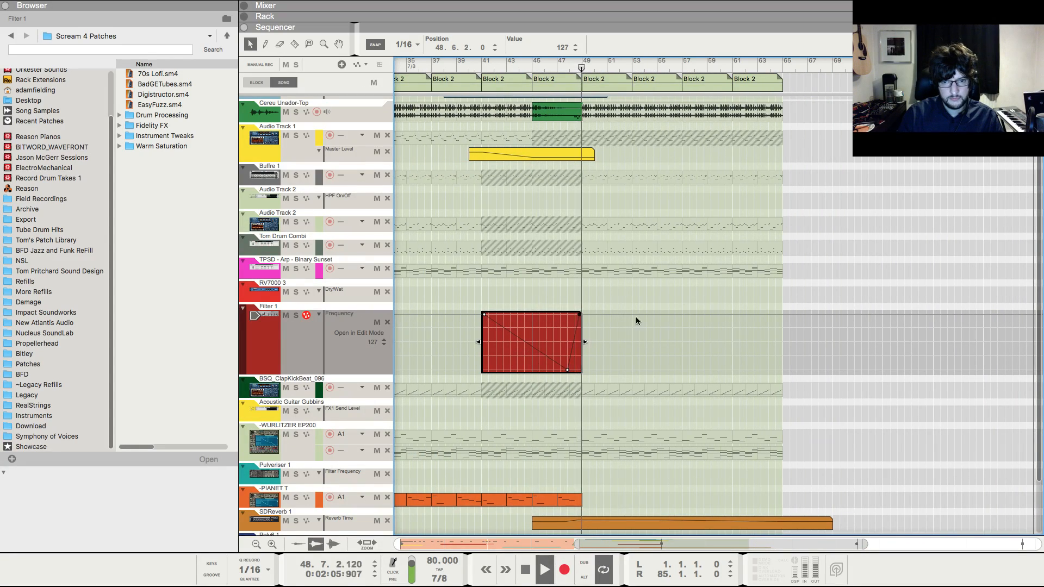
pyautogui.press('h')
pyautogui.press('h')
pyautogui.press('h')
pyautogui.press('h')
pyautogui.press('h')
pyautogui.press('h')
pyautogui.press('space')
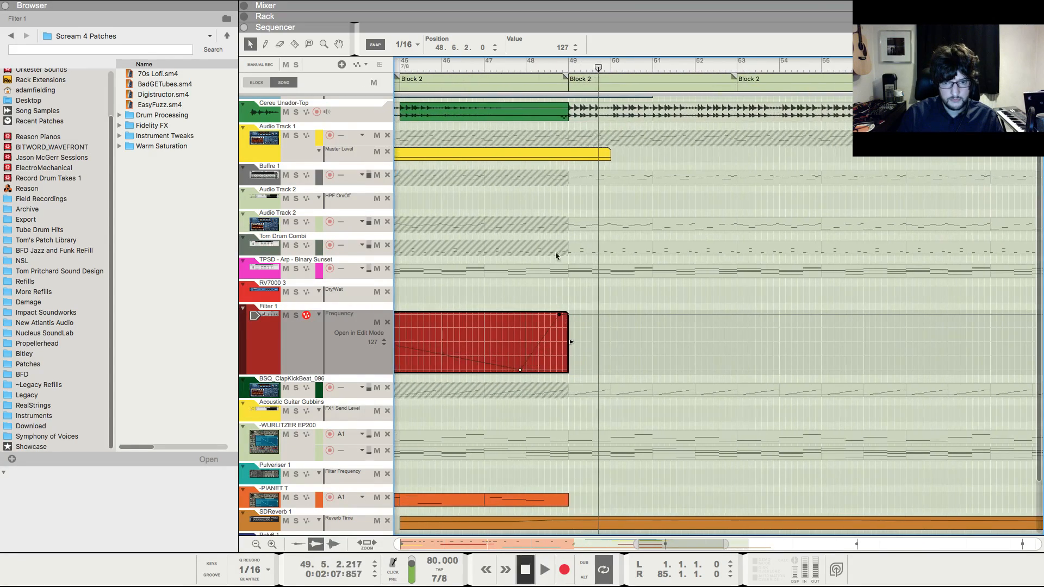
# - During playback, move the sweep's low point to 48.6.1.0 at value 0 and its final point to 48.7.2.0 at 127
pyautogui.hotkey('shift', 'Return')
pyautogui.press('space')
pyautogui.moveTo(520, 371); pyautogui.dragTo(557, 372)
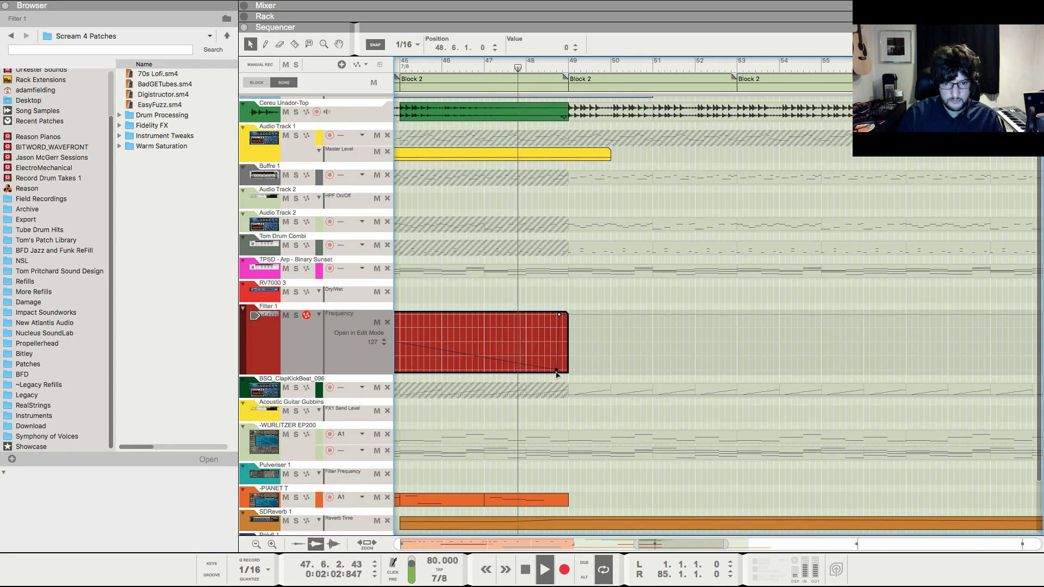
pyautogui.moveTo(559, 315); pyautogui.dragTo(566, 315)
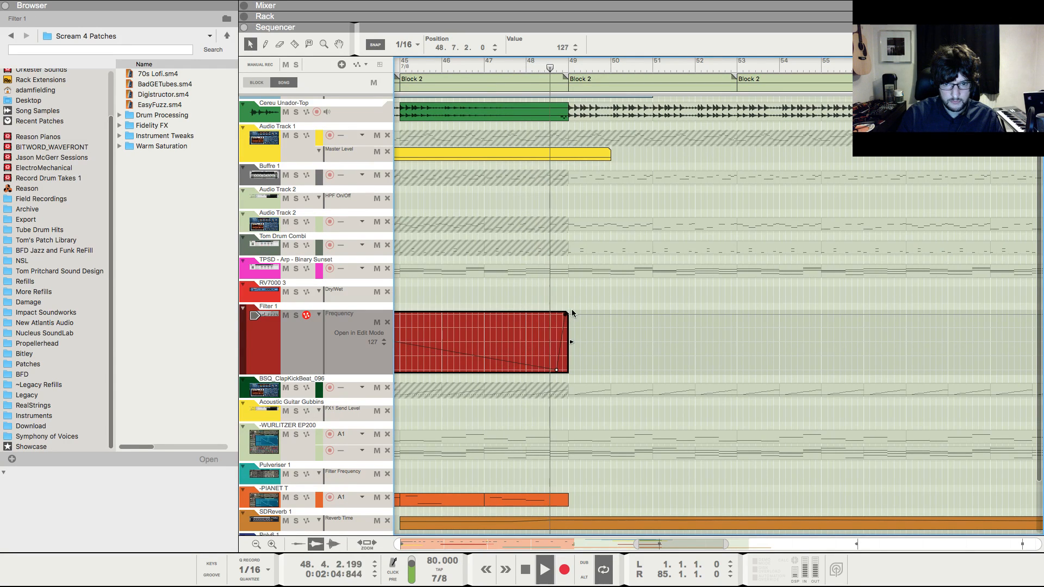
pyautogui.press('Escape')
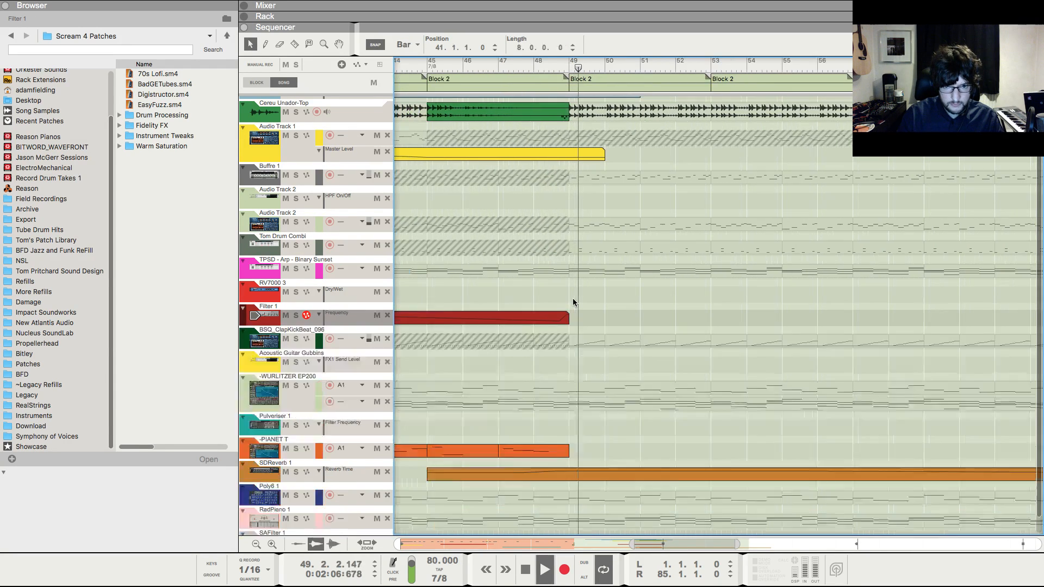
pyautogui.click(573, 302)
# - Listen on past bar 49 while reviewing the whole arrangement, and restart playback from bar 33
pyautogui.scroll(-10, 580, 298)
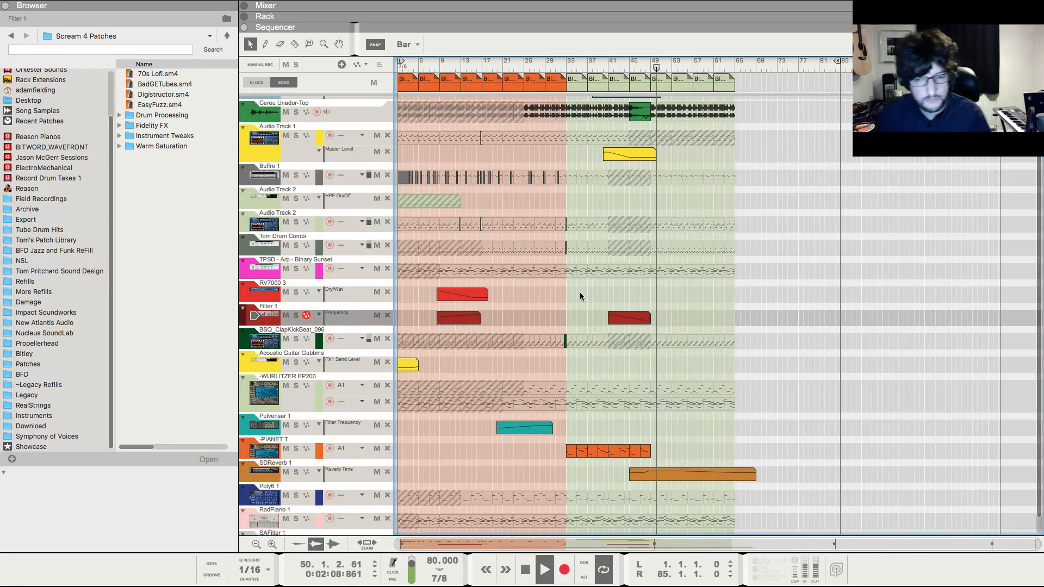
pyautogui.scroll(1, 656, 285)
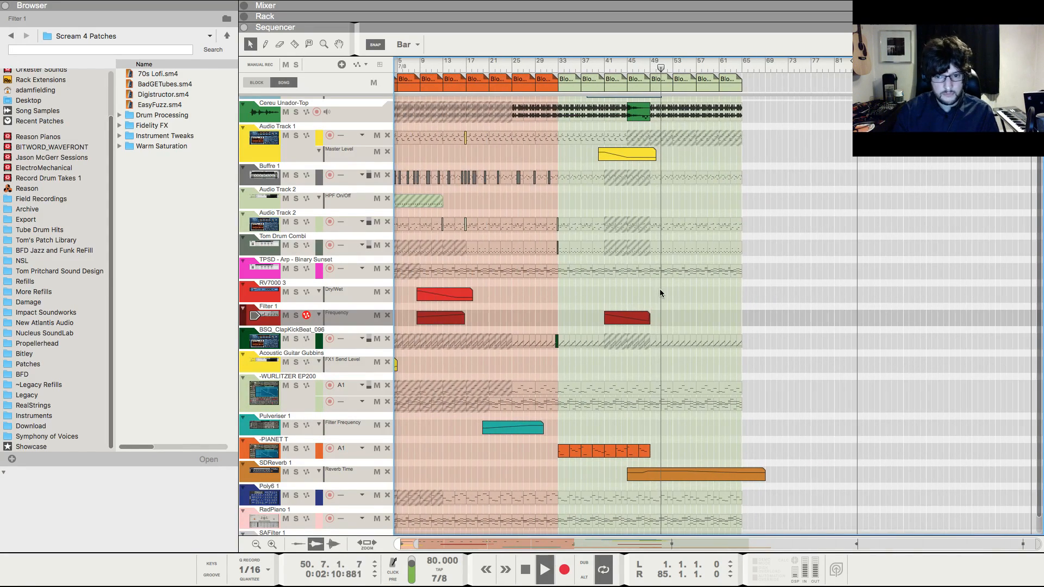
pyautogui.press('h')
pyautogui.press('h')
pyautogui.press('h')
pyautogui.press('h')
pyautogui.press('h')
pyautogui.press('h')
pyautogui.press('h')
pyautogui.press('h')
pyautogui.press('g')
pyautogui.press('g')
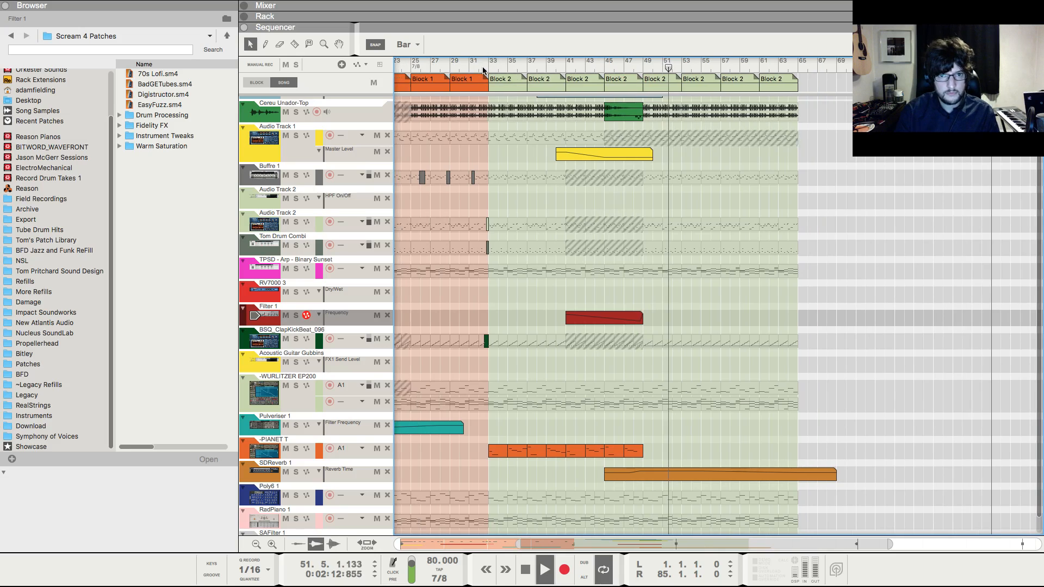
pyautogui.click(487, 65)
pyautogui.press('g')
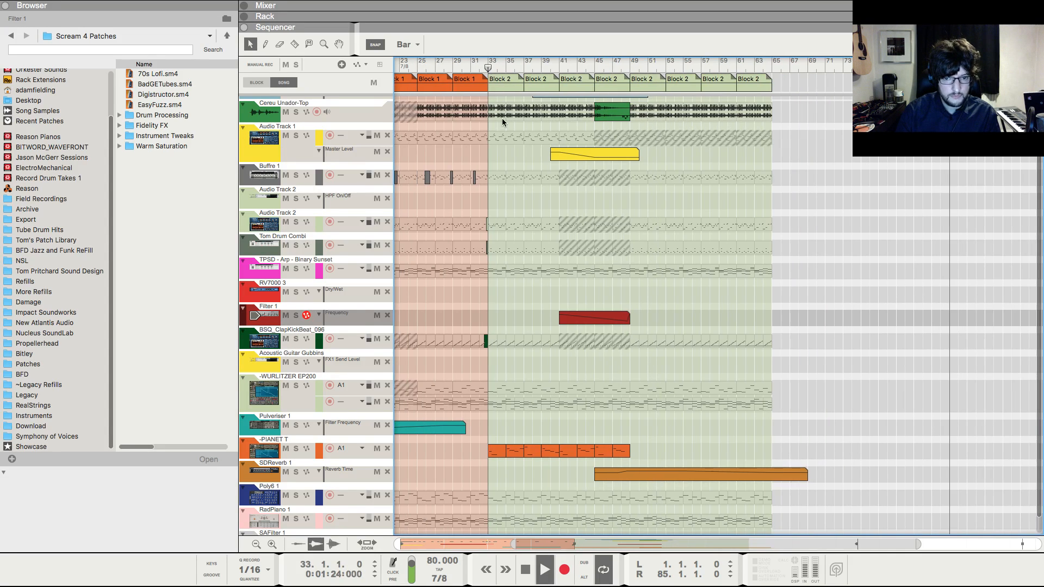
# - Stop playback and add a VCF Cutoff automation lane for the Poly6 1 Polysix
pyautogui.press('space')
pyautogui.scroll(3, 536, 348)
pyautogui.press('g')
pyautogui.scroll(-4, 538, 347)
pyautogui.press('g')
pyautogui.press('g')
pyautogui.press('g')
pyautogui.press('g')
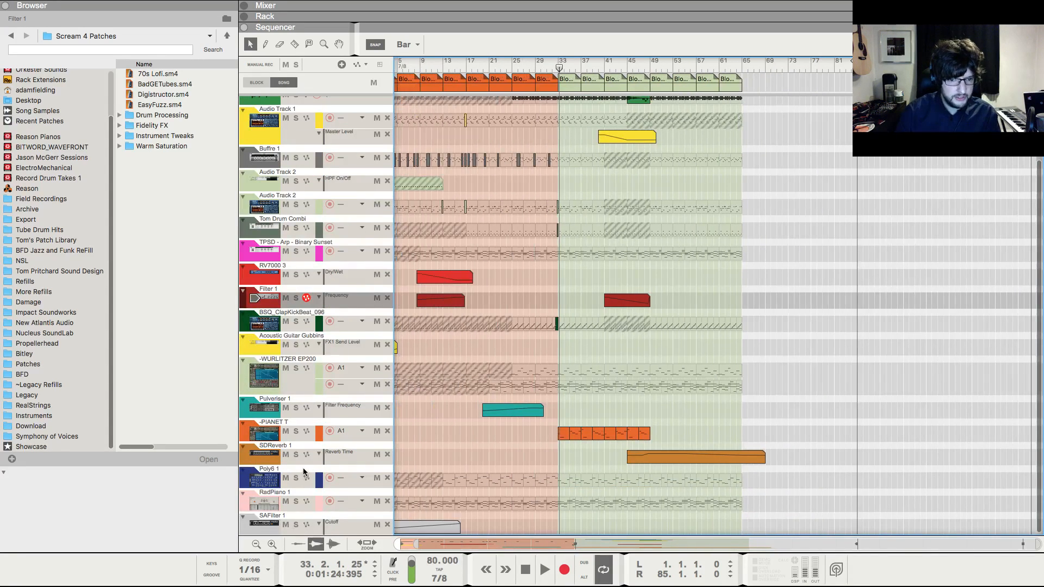
pyautogui.click(304, 472)
pyautogui.press('F6')
pyautogui.scroll(5, 791, 144)
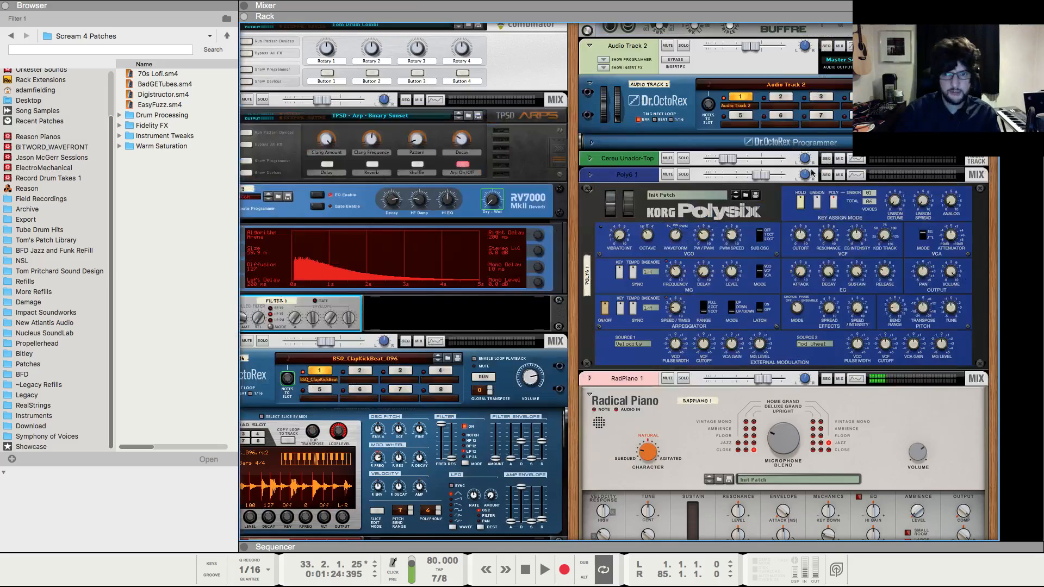
pyautogui.rightClick(806, 247)
pyautogui.click(808, 242)
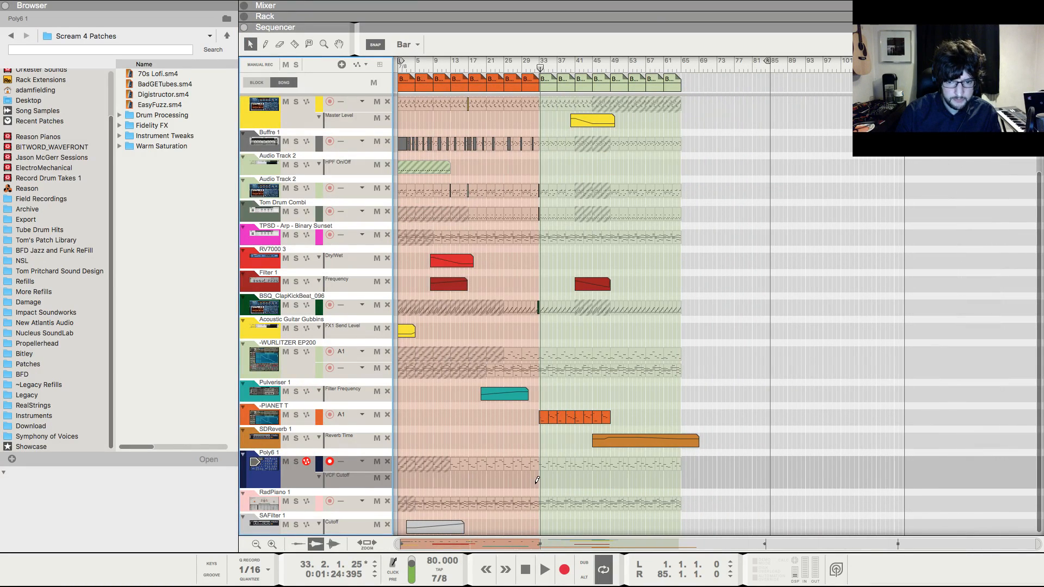
# - Draw a Poly6 1 VCF Cutoff clip over bars 32 to 42, rising from 4.80 at 32.3.1.0 to a higher point just before bar 41
pyautogui.moveTo(537, 480); pyautogui.dragTo(577, 480)
pyautogui.doubleClick(569, 486)
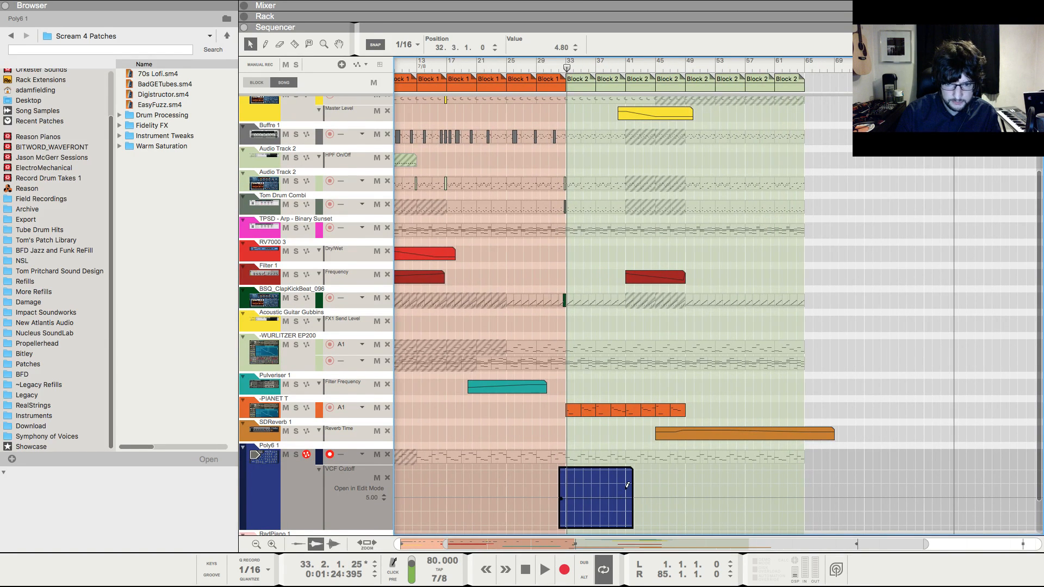
pyautogui.keyDown('super'); pyautogui.click(627, 488); pyautogui.keyUp('super')
pyautogui.press('space')
pyautogui.press('h')
pyautogui.press('h')
pyautogui.press('h')
pyautogui.press('h')
pyautogui.press('h')
pyautogui.press('h')
pyautogui.press('h')
pyautogui.press('h')
pyautogui.click(666, 464)
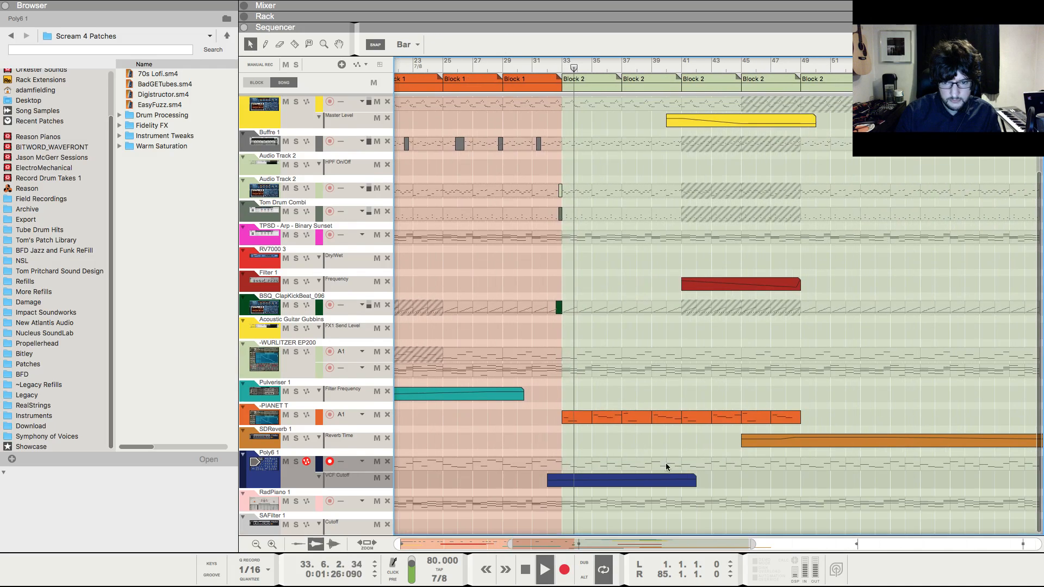
# - Extend the VCF Cutoff clip to bar 49 and shift its high point to the end of bar 48
pyautogui.moveTo(695, 480); pyautogui.dragTo(801, 480)
pyautogui.doubleClick(701, 481)
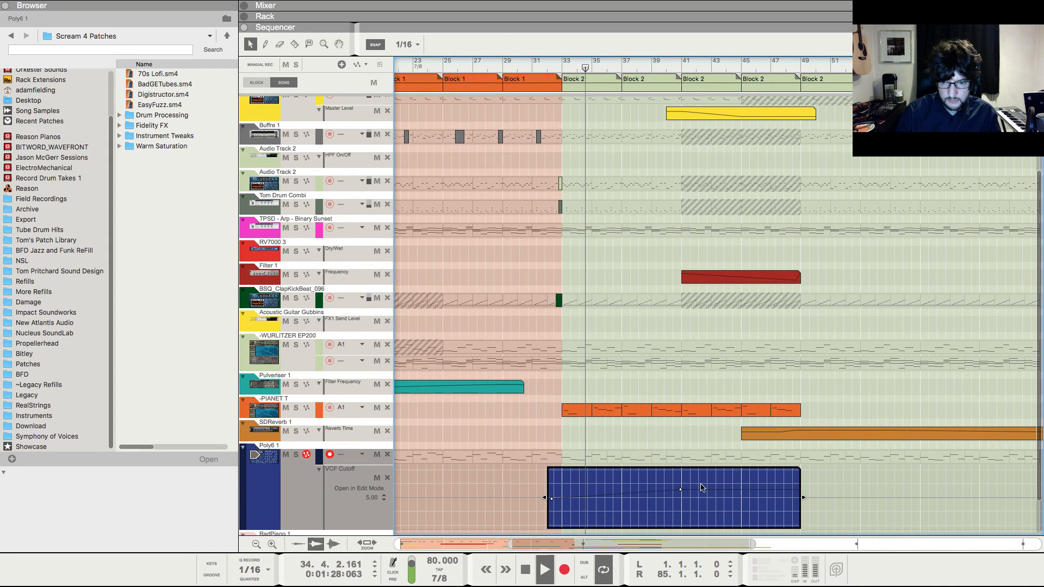
pyautogui.click(741, 390)
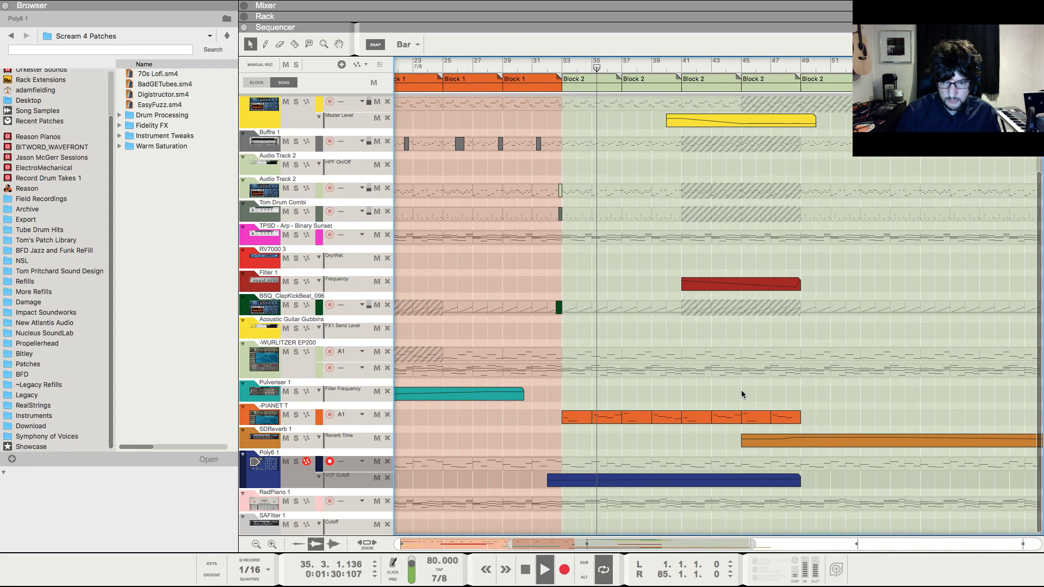
# - Lengthen the VCF Cutoff clip to about bar 71 and add a closing point at 64.7.2.0 with value 5.20
pyautogui.press('g')
pyautogui.press('g')
pyautogui.press('g')
pyautogui.press('g')
pyautogui.press('g')
pyautogui.press('g')
pyautogui.moveTo(718, 480); pyautogui.dragTo(914, 482)
pyautogui.doubleClick(863, 482)
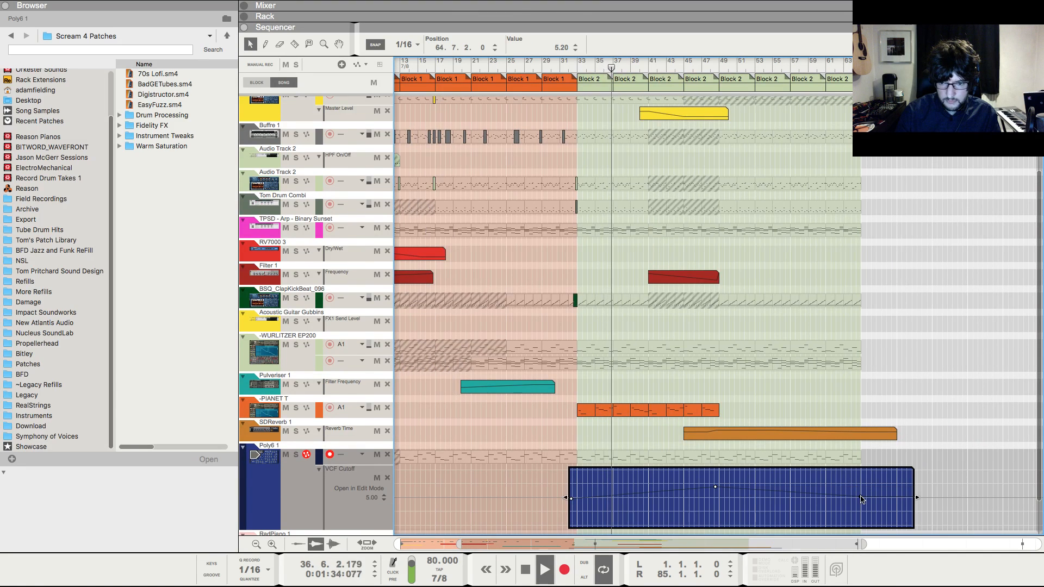
pyautogui.click(887, 389)
# - Listen through bars 39 to 46 while reviewing the clips and automation on all tracks
pyautogui.press('g')
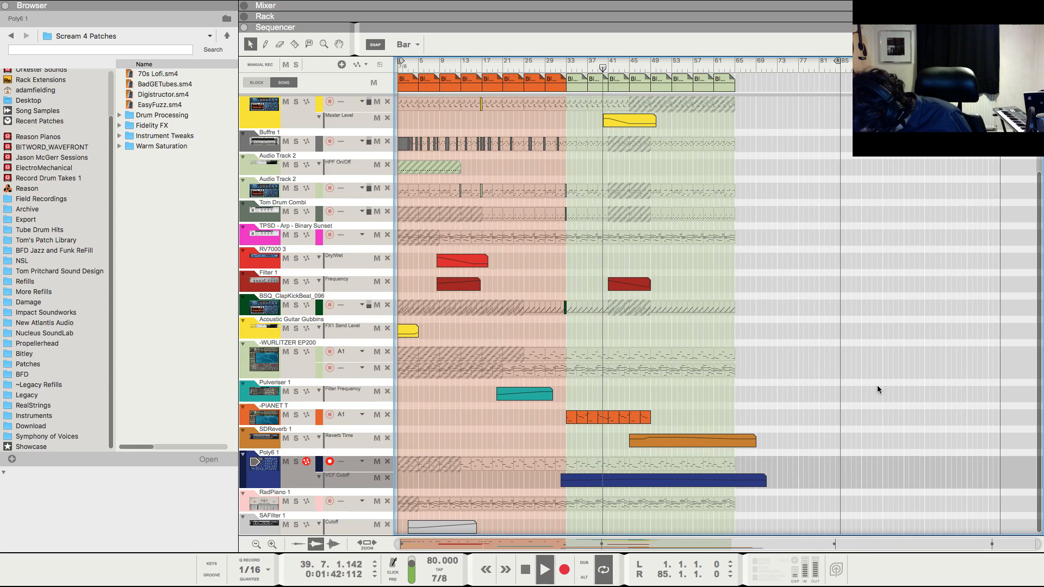
pyautogui.press('g')
pyautogui.press('h')
pyautogui.press('h')
pyautogui.press('h')
pyautogui.press('h')
pyautogui.press('h')
pyautogui.press('h')
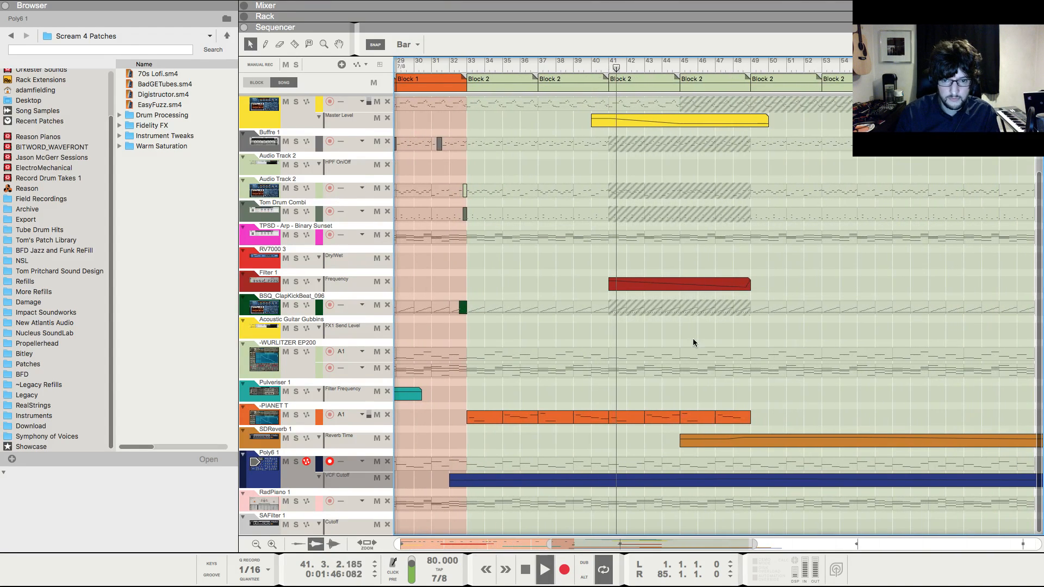
pyautogui.press('g')
pyautogui.press('g')
pyautogui.scroll(3, 657, 304)
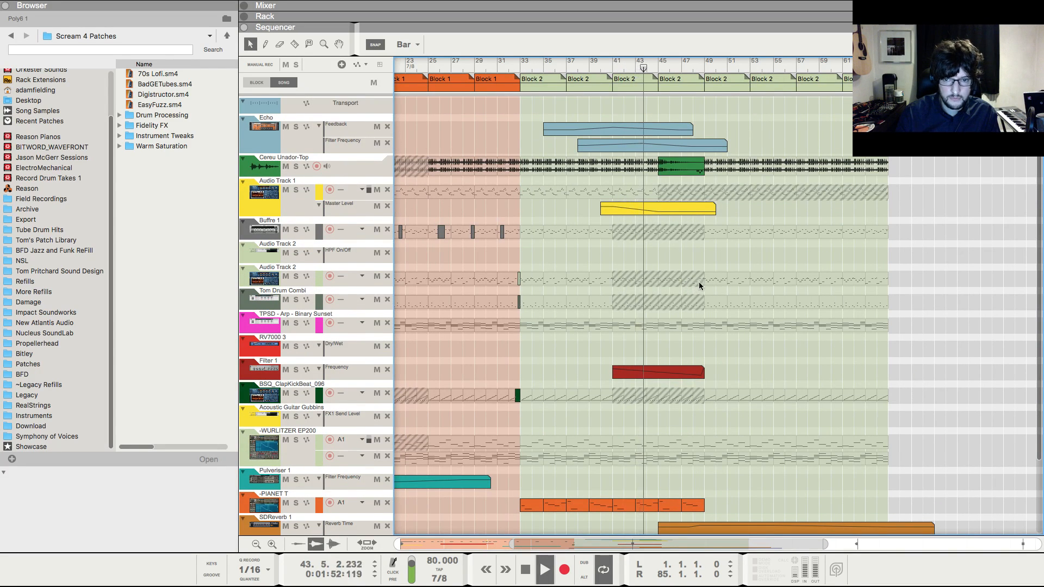
pyautogui.scroll(-2, 706, 278)
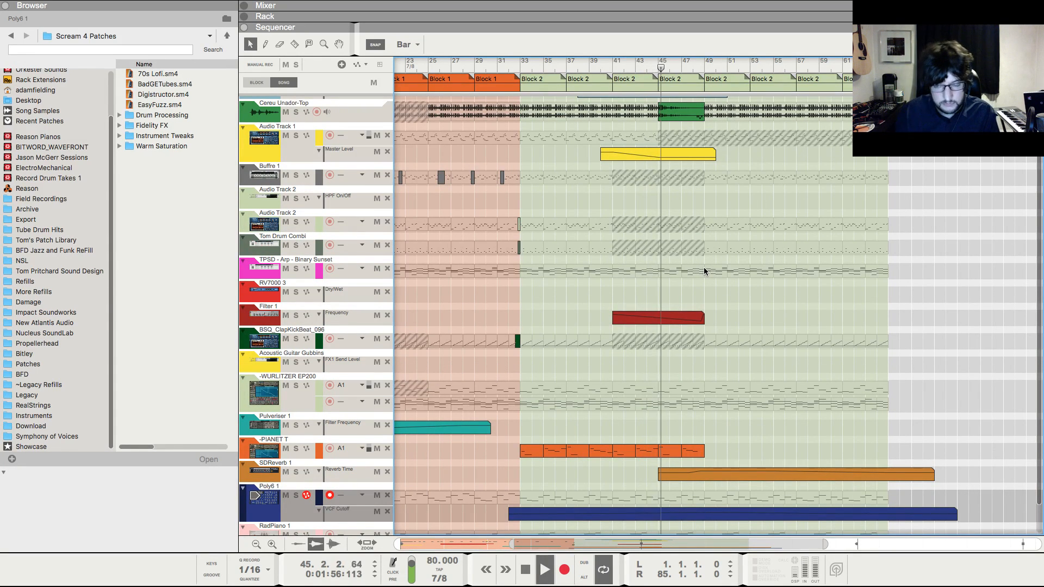
pyautogui.press('g')
pyautogui.press('g')
pyautogui.scroll(2, 756, 375)
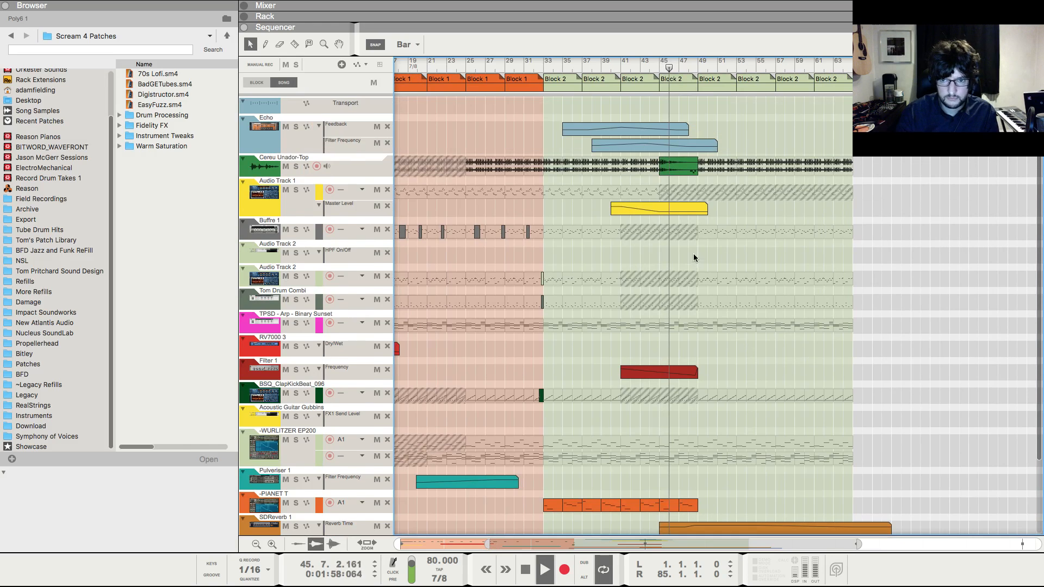
# - In Audio Track 1's Master Level clip, hold the low level until bar 48 and raise it to 100 at 49.2.1.0
pyautogui.doubleClick(690, 209)
pyautogui.click(692, 261)
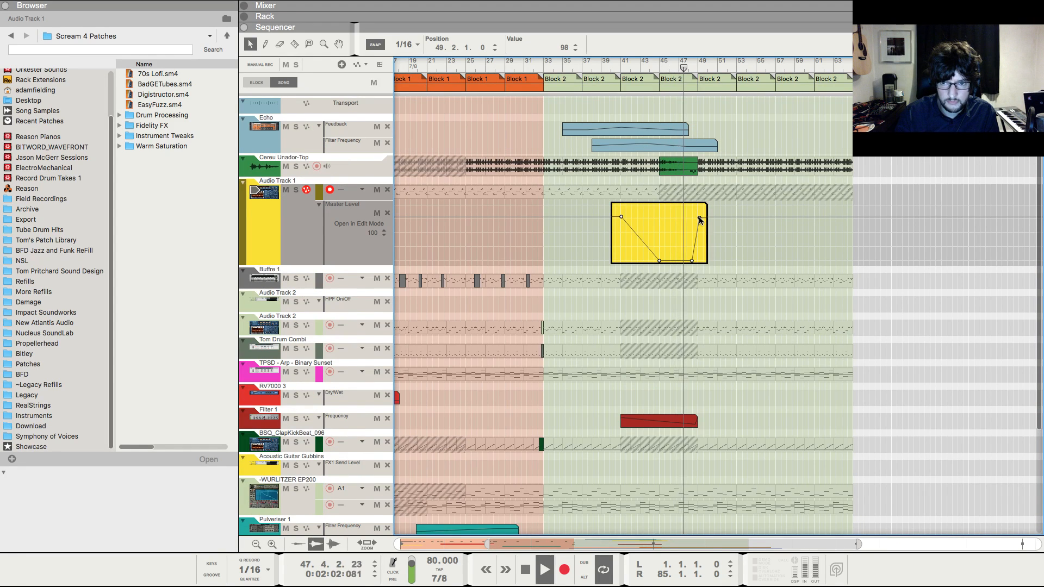
pyautogui.click(700, 217)
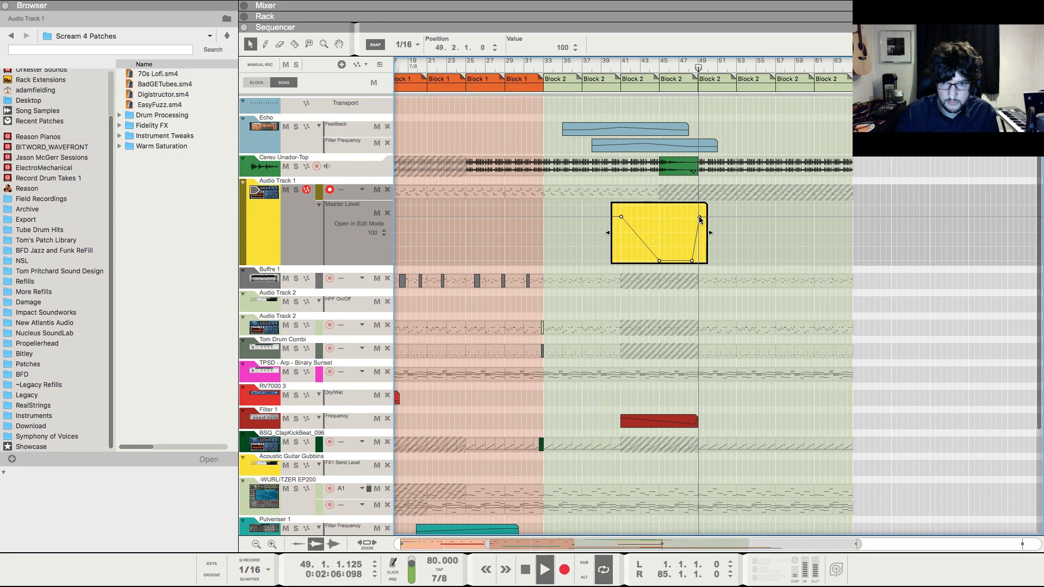
pyautogui.click(792, 298)
# - Try unmuting Audio Track 1's Block 2 clip over bars 49 to 53 and play from bar 49
pyautogui.scroll(1, 707, 80)
pyautogui.scroll(2, 687, 64)
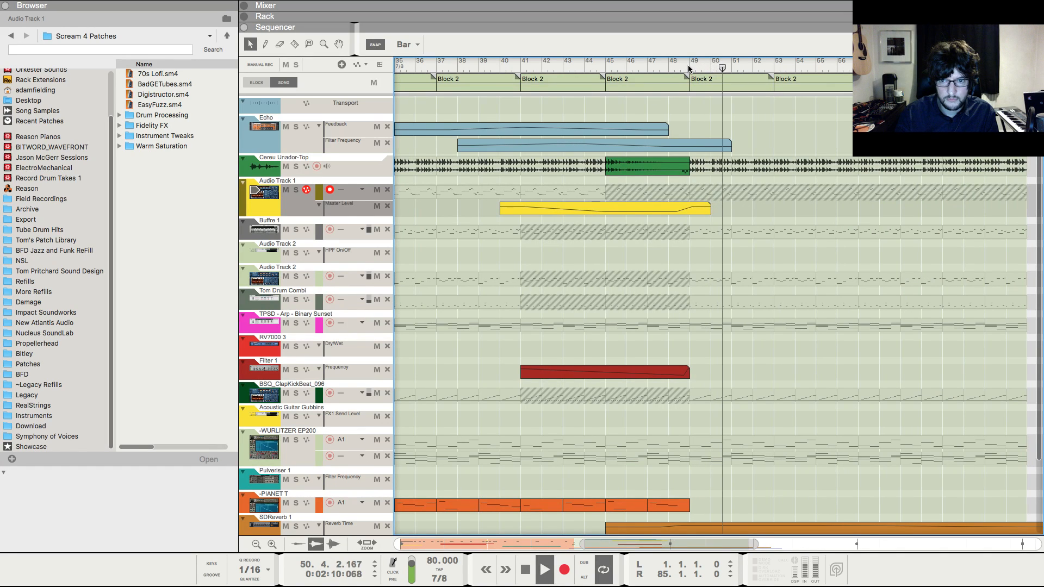
pyautogui.press('space')
pyautogui.click(689, 69)
pyautogui.press('g')
pyautogui.click(310, 45)
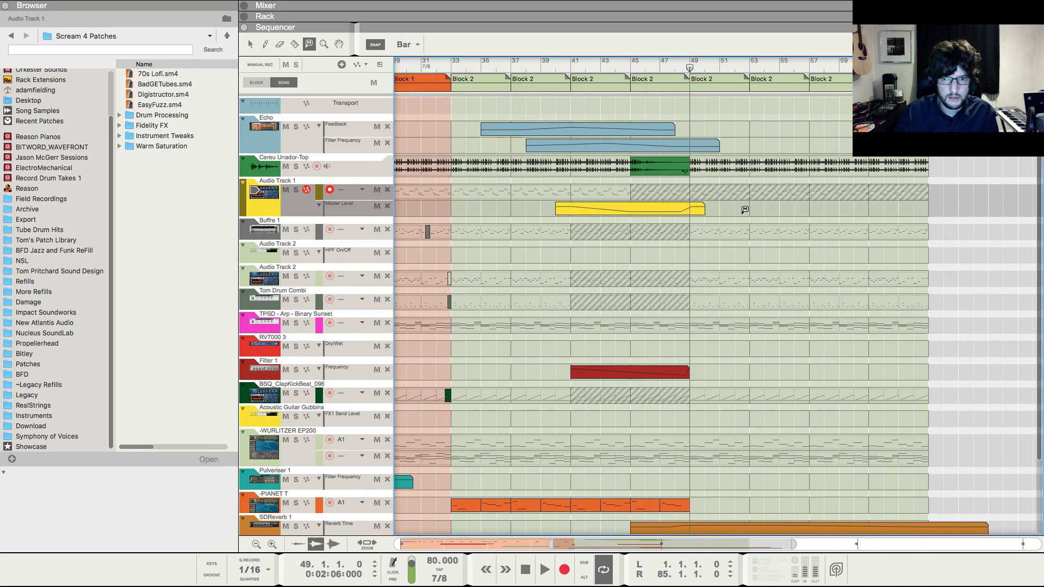
pyautogui.click(725, 191)
pyautogui.press('space')
pyautogui.press('g')
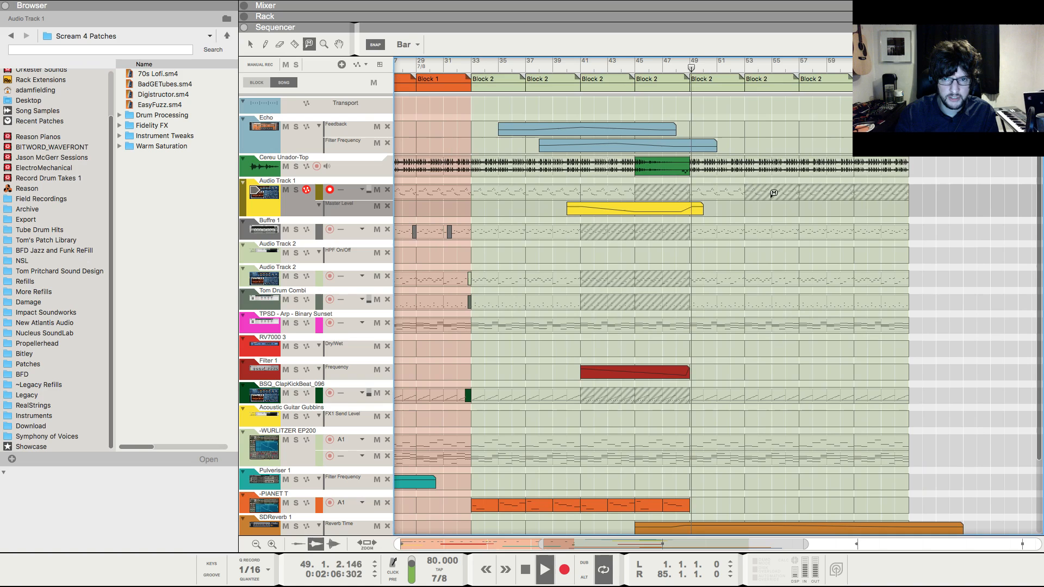
# - Try unmuting Audio Track 1 over bars 45 to 49 as well, mute both sections again and stop playback
pyautogui.click(675, 191)
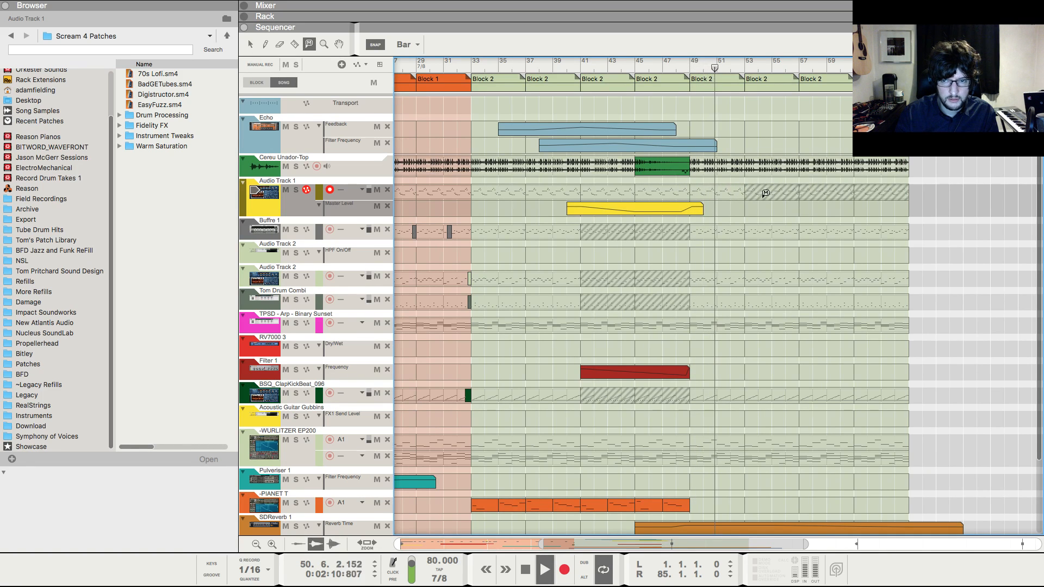
pyautogui.click(706, 186)
pyautogui.click(661, 192)
pyautogui.press('space')
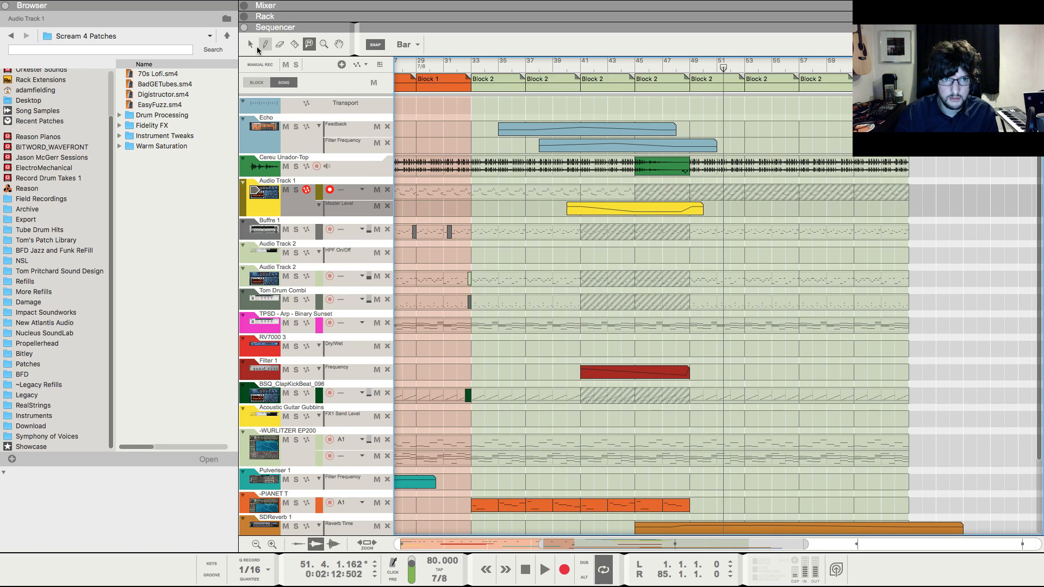
pyautogui.press('q')
# - Set the song position to bar 45 and browse to the VMH1 Crash samples in Instruments, Vengeance Minimal House, VMH1 Cymbals
pyautogui.click(635, 68)
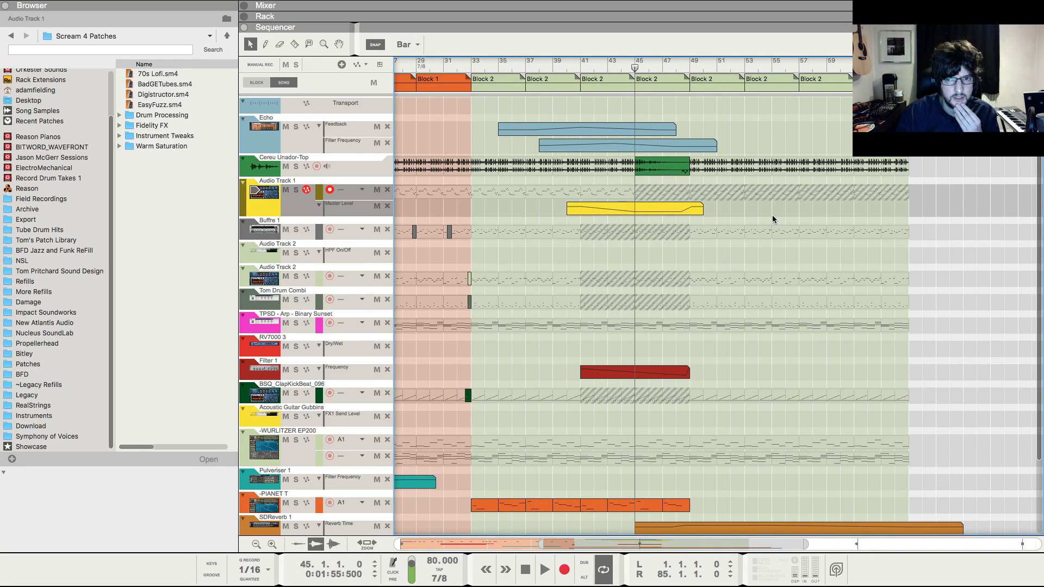
pyautogui.click(130, 407)
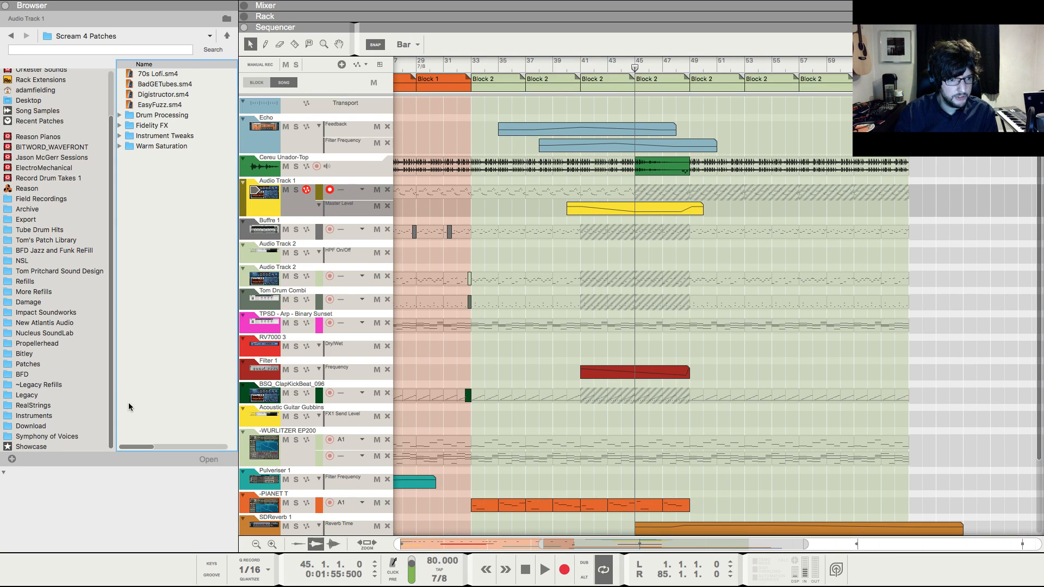
pyautogui.click(82, 426)
pyautogui.click(54, 415)
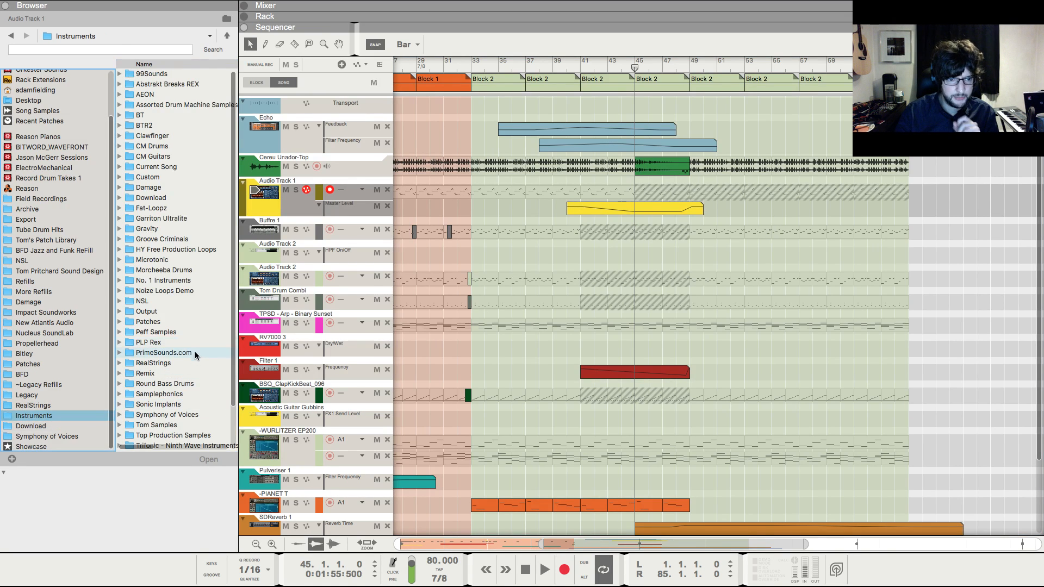
pyautogui.scroll(-3, 193, 364)
pyautogui.doubleClick(196, 408)
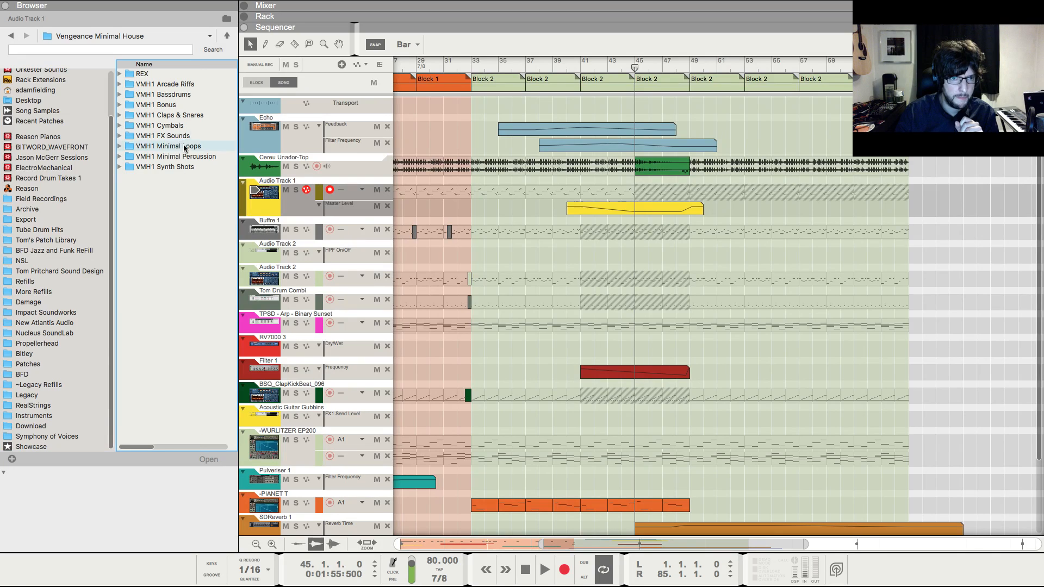
pyautogui.doubleClick(185, 126)
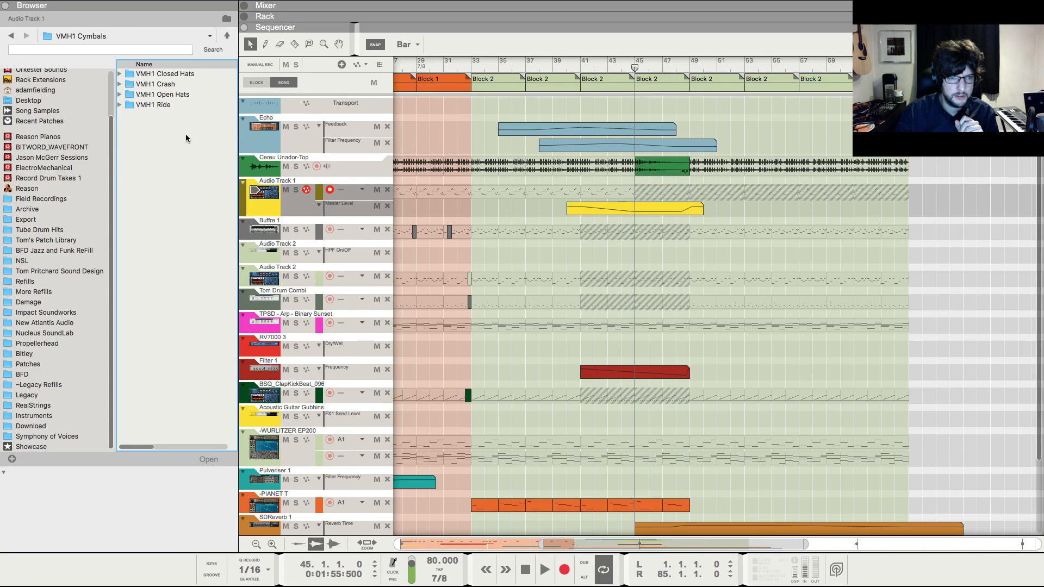
pyautogui.doubleClick(163, 84)
# - Audition crash samples, place VMH1 Crash 13.wav on a new audio track at bar 45 and reverse the clip
pyautogui.click(191, 208)
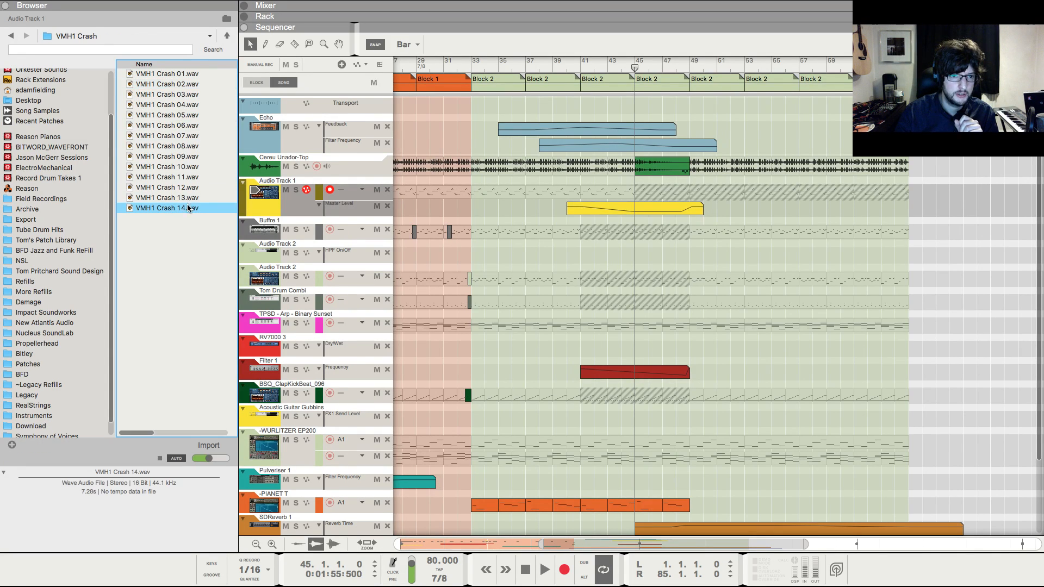
pyautogui.click(174, 198)
pyautogui.moveTo(171, 200); pyautogui.dragTo(632, 229)
pyautogui.rightClick(641, 232)
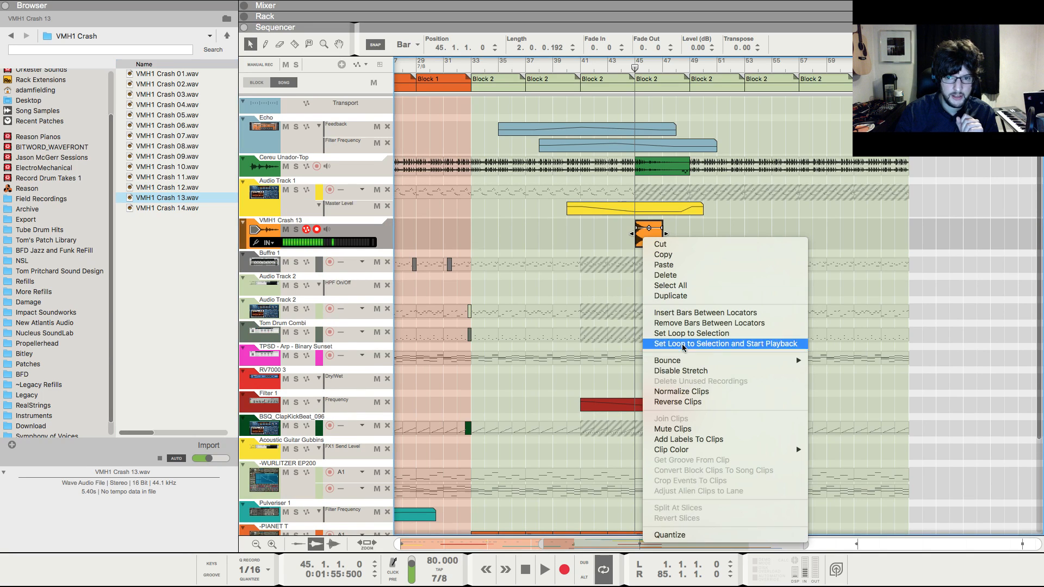
pyautogui.click(700, 402)
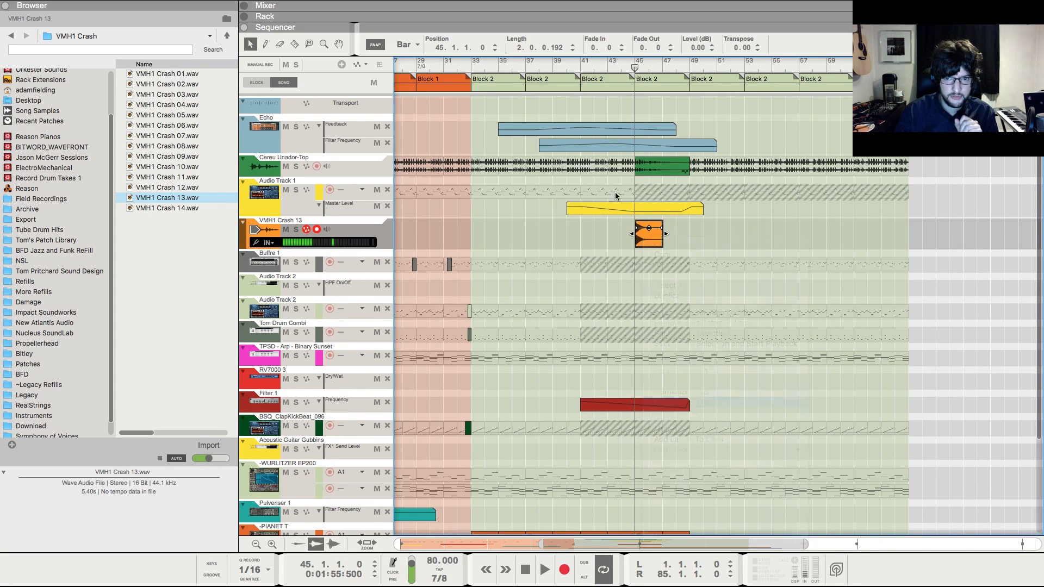
# - With 1/4 snap, trim the reversed crash to a length of 0.6.0.0 and move it to 48.2.1.0
pyautogui.click(409, 45)
pyautogui.click(411, 68)
pyautogui.moveTo(635, 235); pyautogui.dragTo(650, 237)
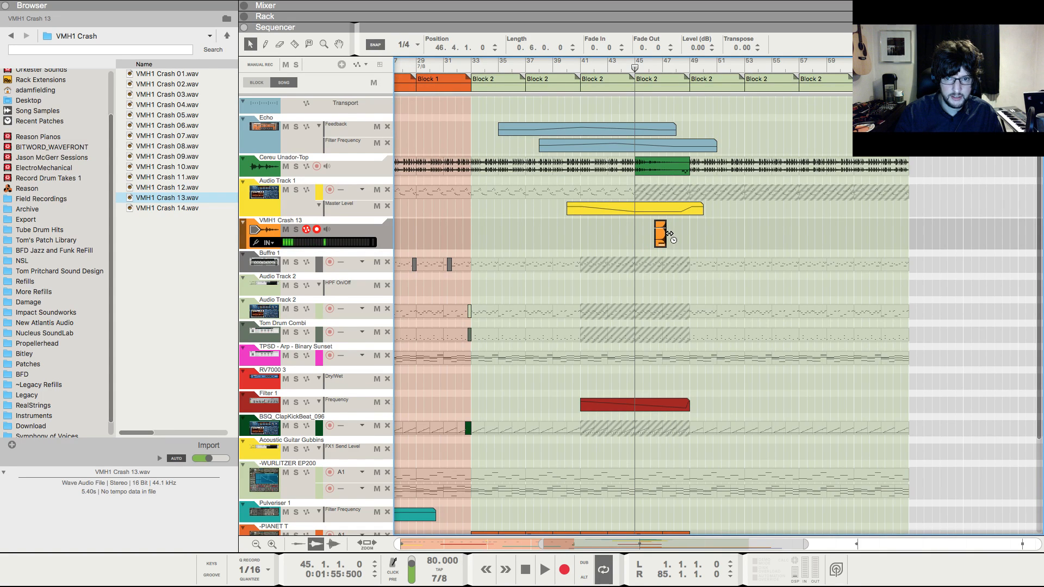
pyautogui.moveTo(661, 237); pyautogui.dragTo(682, 237)
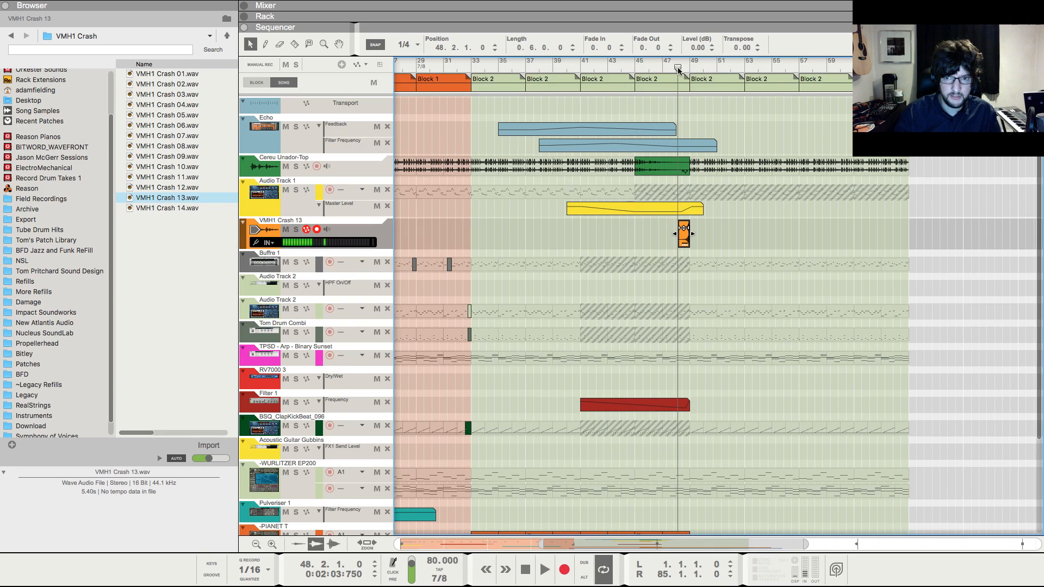
# - Play the transition into bar 49 and lower the VMH1 Crash 13 channel level to about -15.56 dB
pyautogui.press('F5')
pyautogui.press('space')
pyautogui.moveTo(590, 445); pyautogui.dragTo(591, 450)
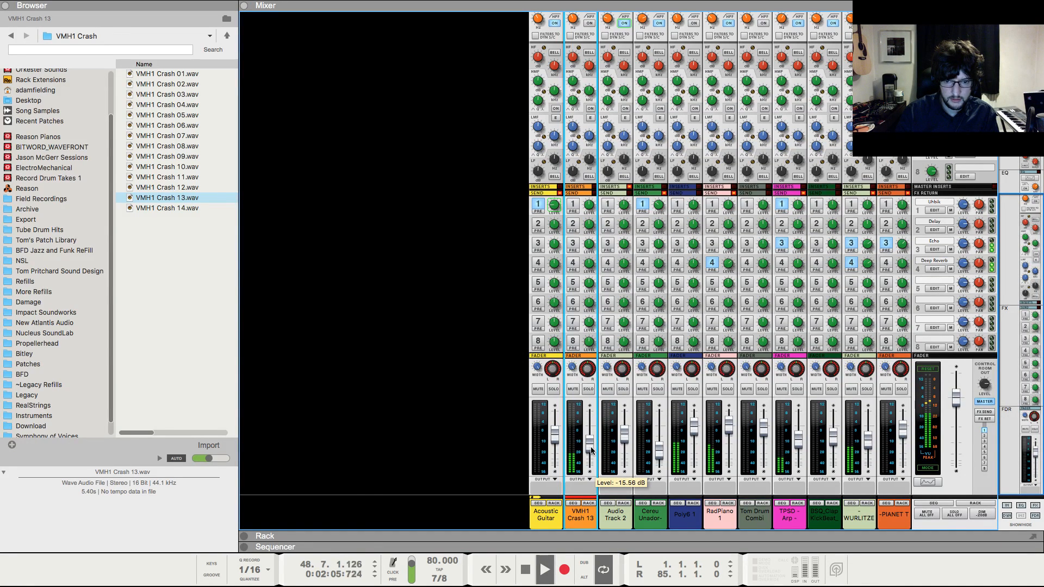
pyautogui.press('space')
# - Show the VMH1 Crash 13 channel's insert effects and add an RV7000 MkII Reverb there
pyautogui.click(589, 503)
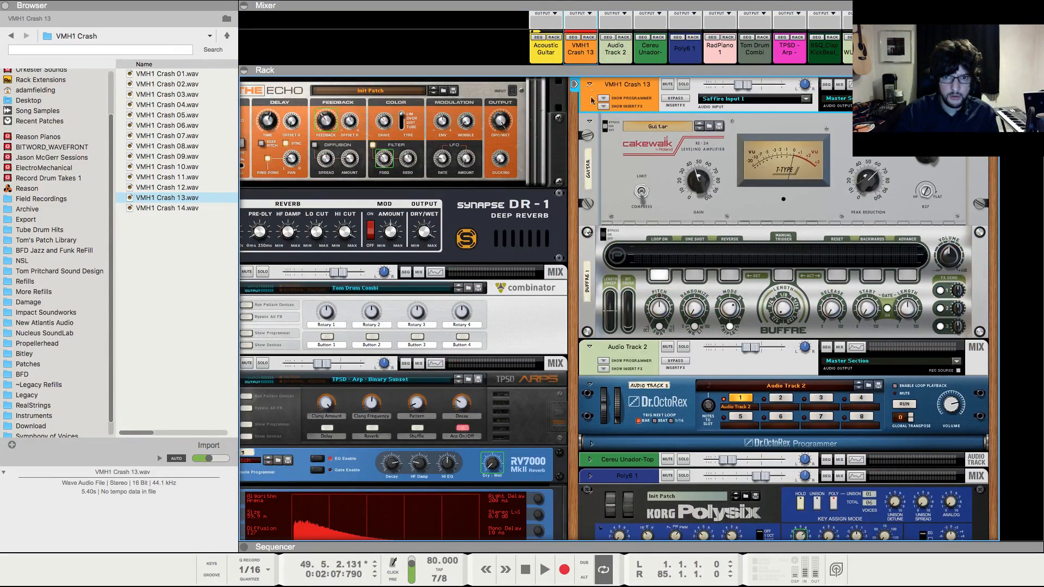
pyautogui.click(603, 106)
pyautogui.rightClick(610, 124)
pyautogui.moveTo(677, 236)
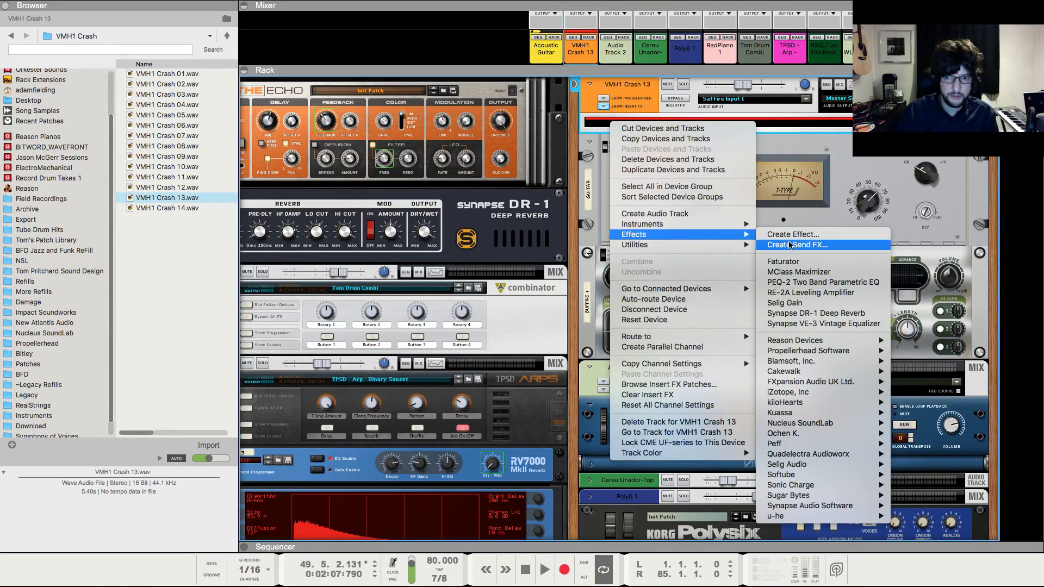
pyautogui.moveTo(815, 340)
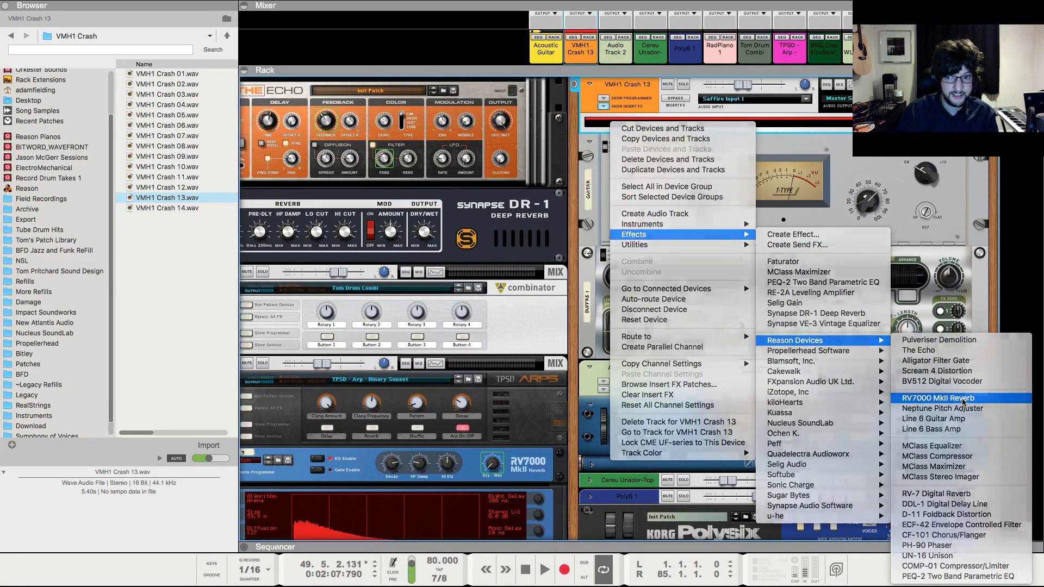
pyautogui.click(938, 398)
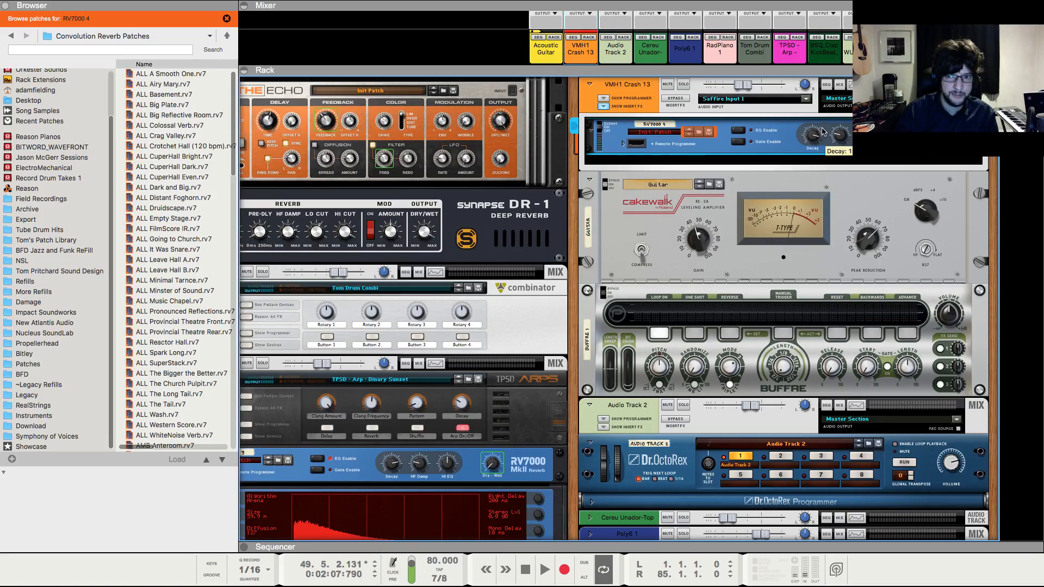
# - Play the transition into bar 49 and enable sends 3 and 4 on the VMH1 Crash 13 channel, with FX3 at about -3.63 dB
pyautogui.press('F6')
pyautogui.press('F5')
pyautogui.scroll(10, 580, 113)
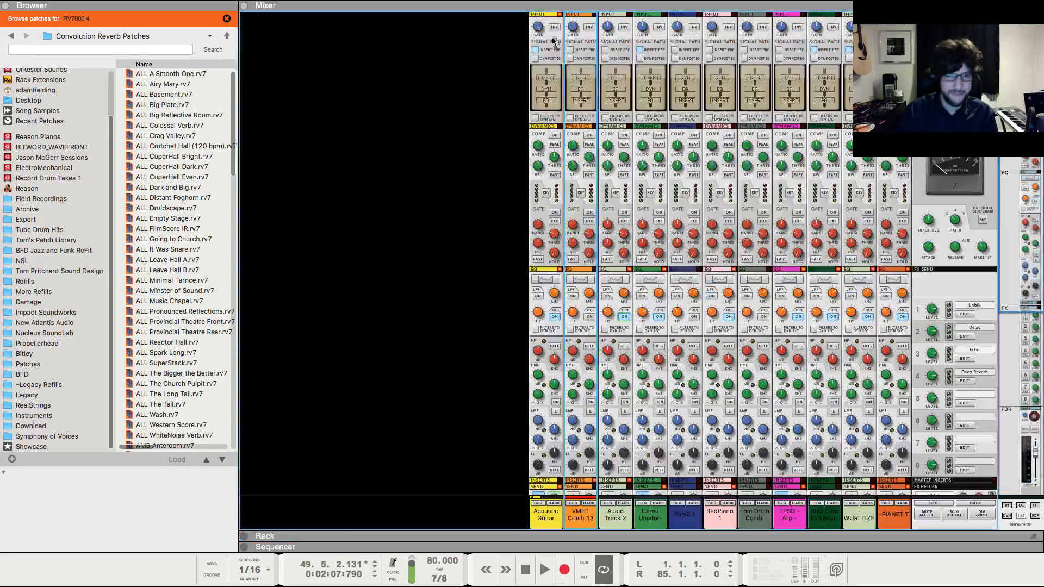
pyautogui.scroll(-3, 563, 50)
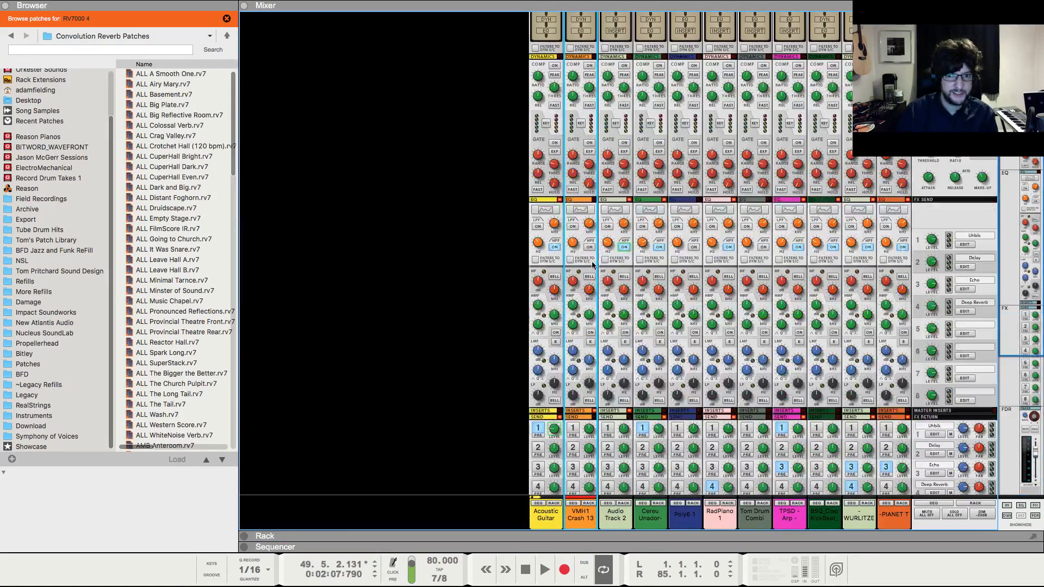
pyautogui.press('F7')
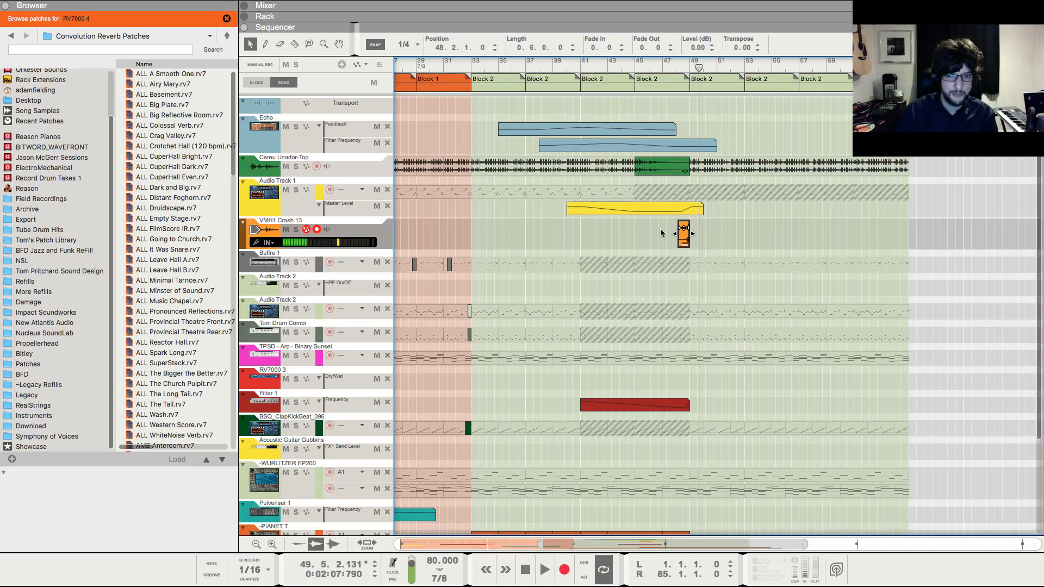
pyautogui.click(679, 66)
pyautogui.press('space')
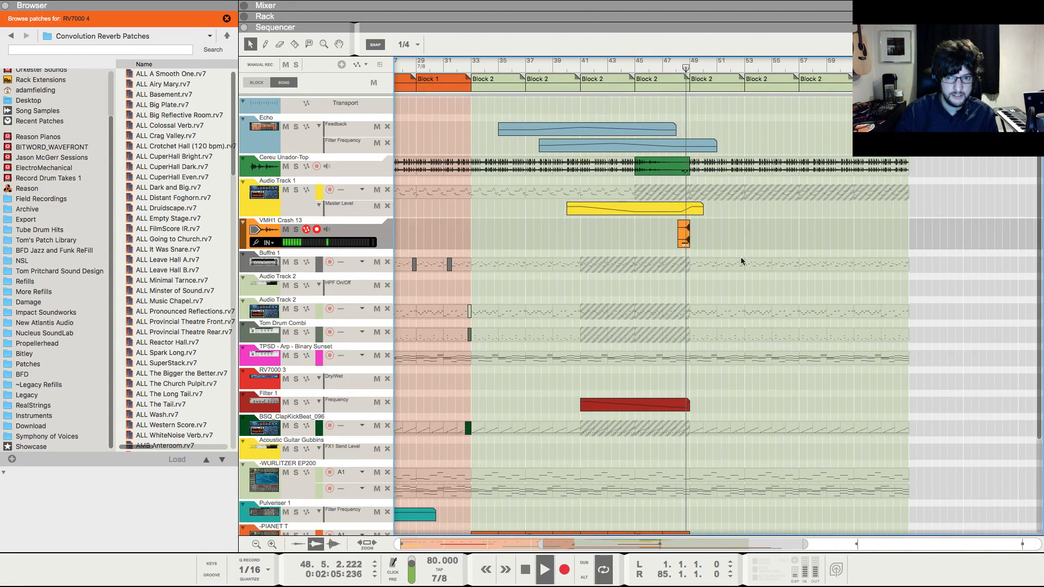
pyautogui.press('F5')
pyautogui.scroll(-9, 694, 369)
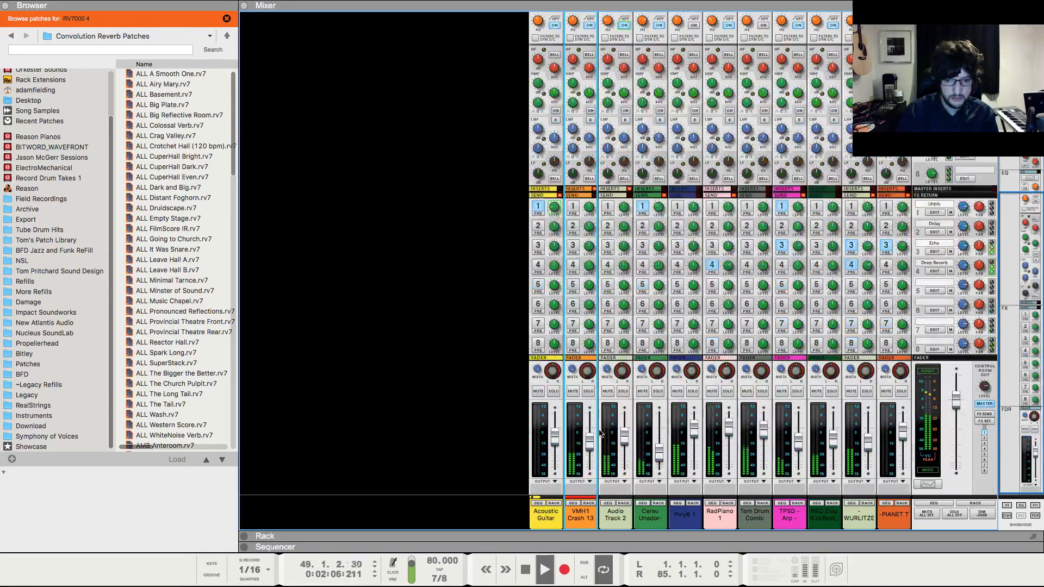
pyautogui.click(573, 265)
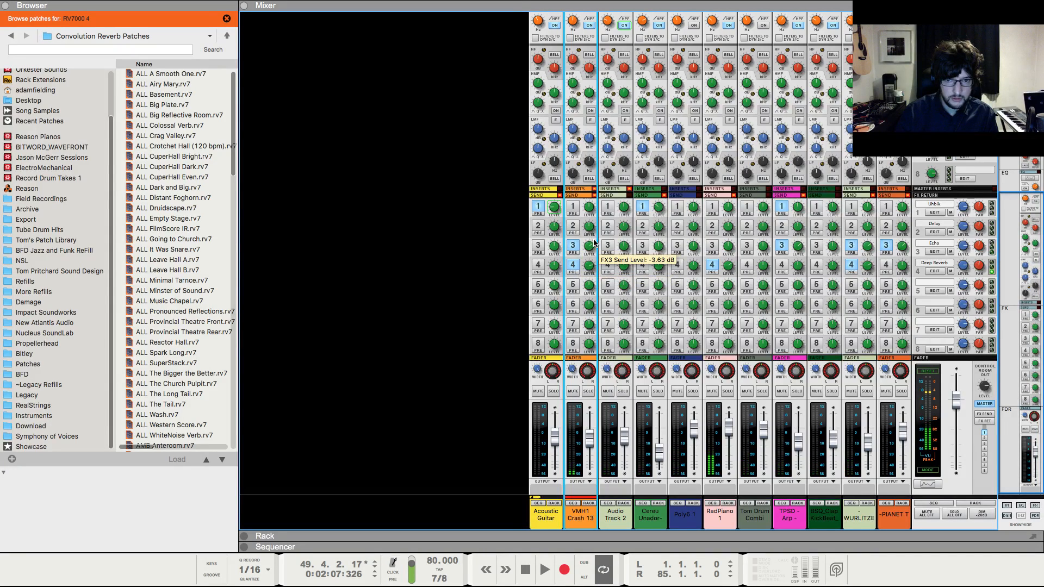
# - Play the arrangement from the reversed crash before bar 49 to audition it with the echo and reverb sends
pyautogui.press('F6')
pyautogui.moveTo(820, 80)
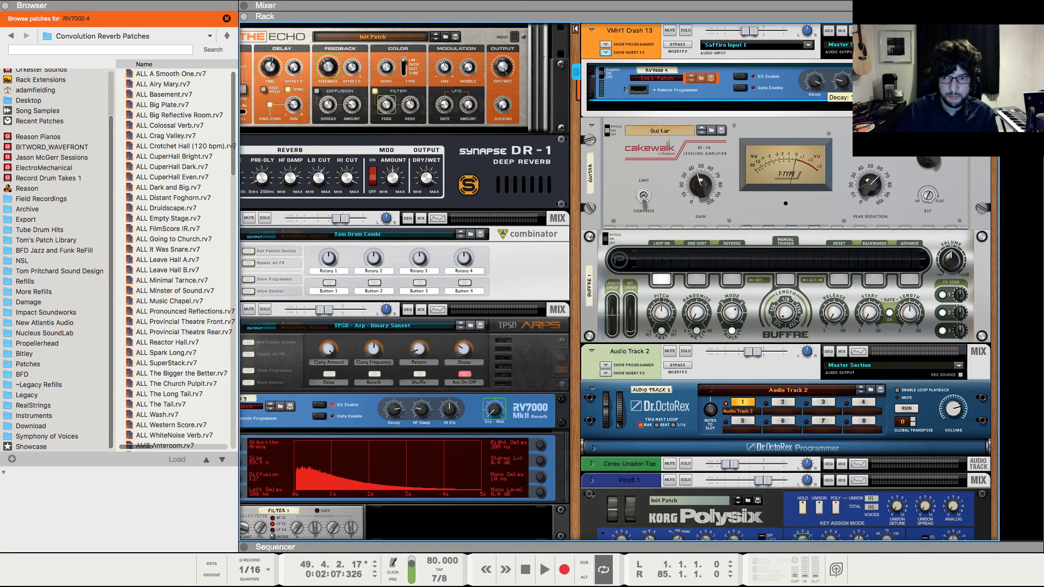
pyautogui.hscroll(-1, 820, 82)
pyautogui.press('F7')
pyautogui.moveTo(700, 66); pyautogui.dragTo(679, 67)
pyautogui.press('space')
pyautogui.click(684, 231)
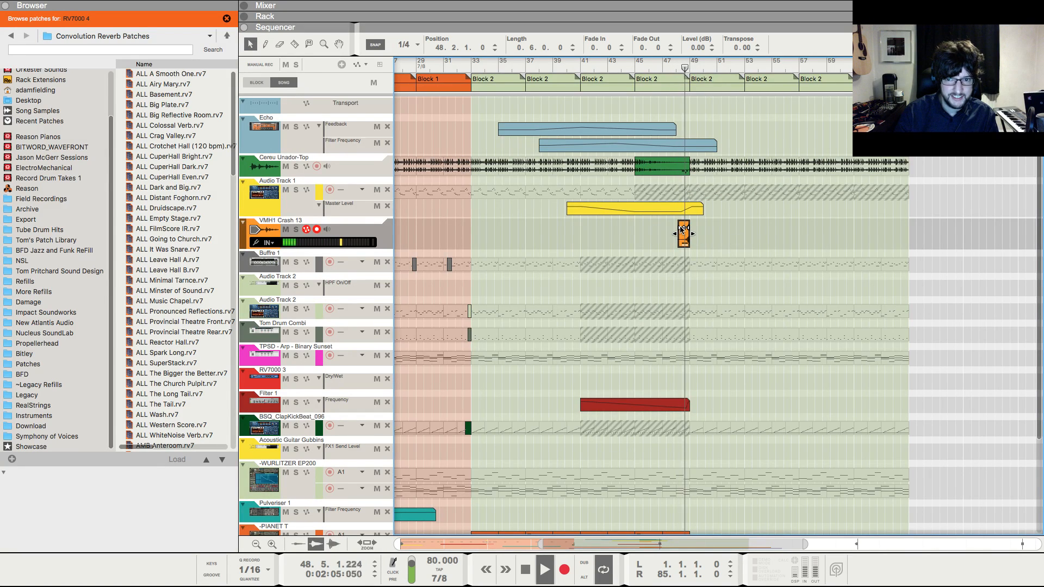
pyautogui.press('F5')
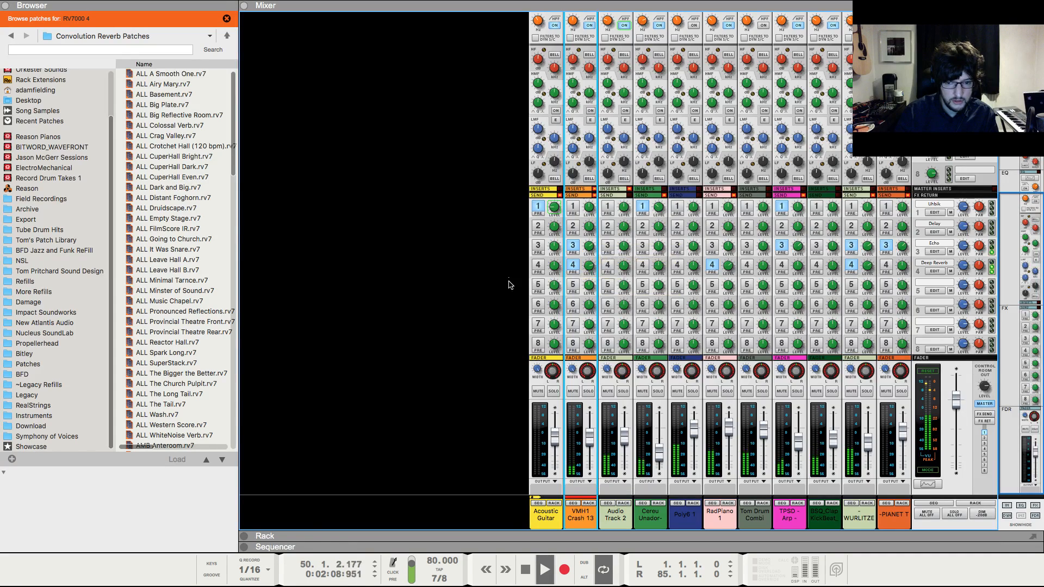
pyautogui.press('F6')
pyautogui.press('F7')
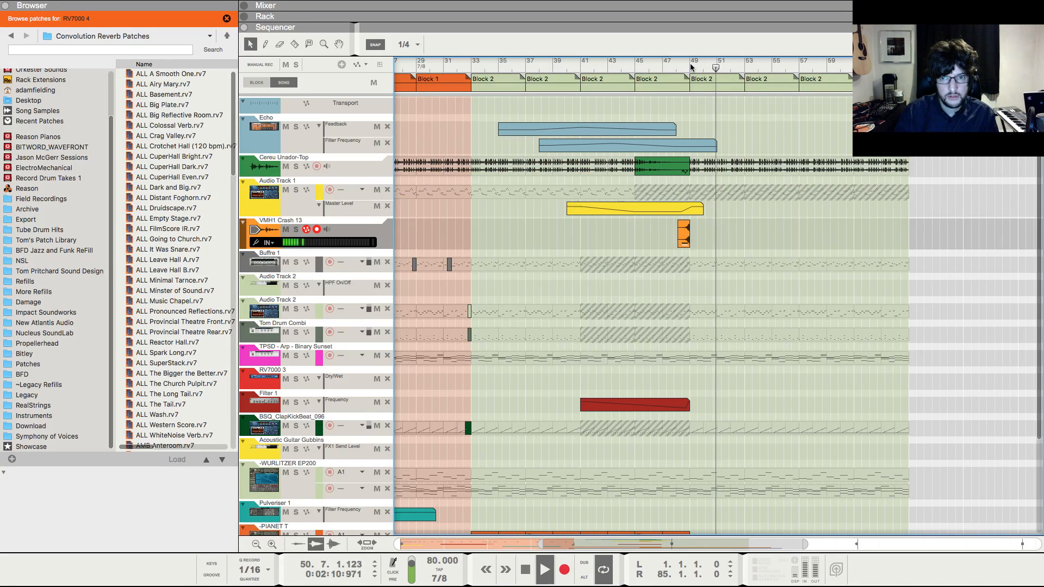
# - Copy the first four -PIANET T clips, starting at bar 33, to bar 57
pyautogui.scroll(-4, 835, 332)
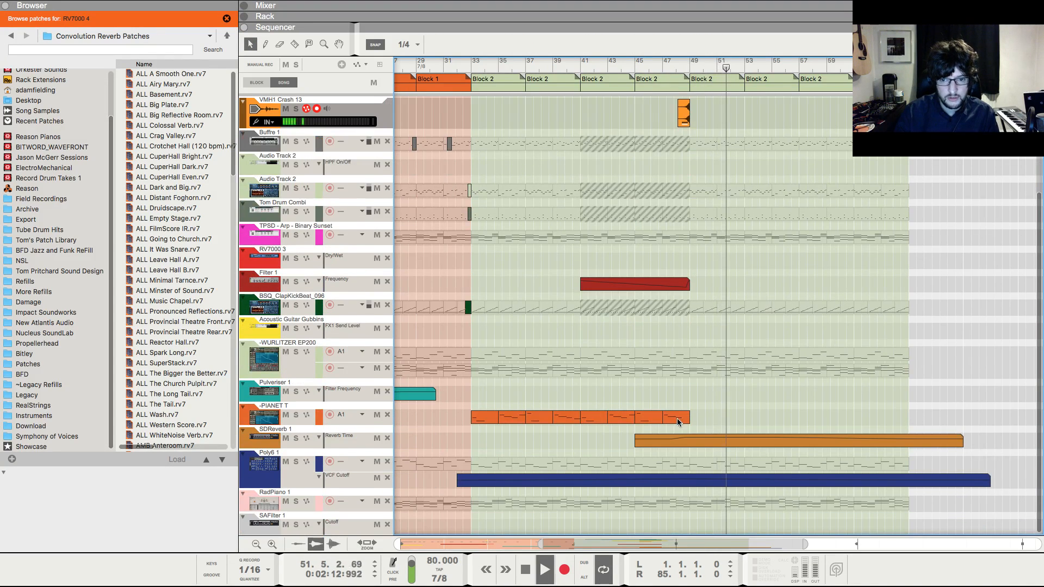
pyautogui.moveTo(483, 397); pyautogui.dragTo(566, 421)
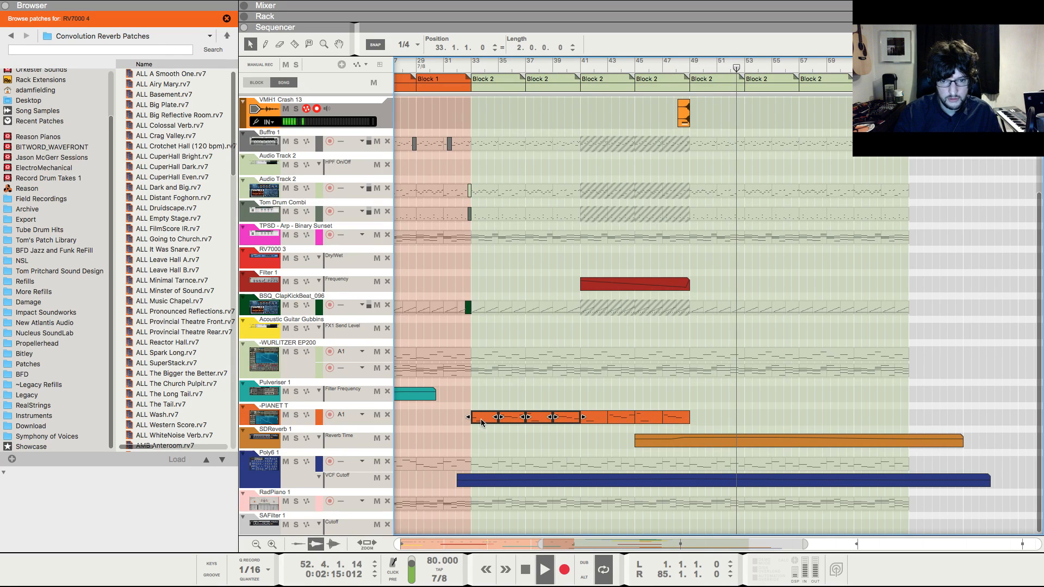
pyautogui.moveTo(481, 421); pyautogui.dragTo(804, 421)
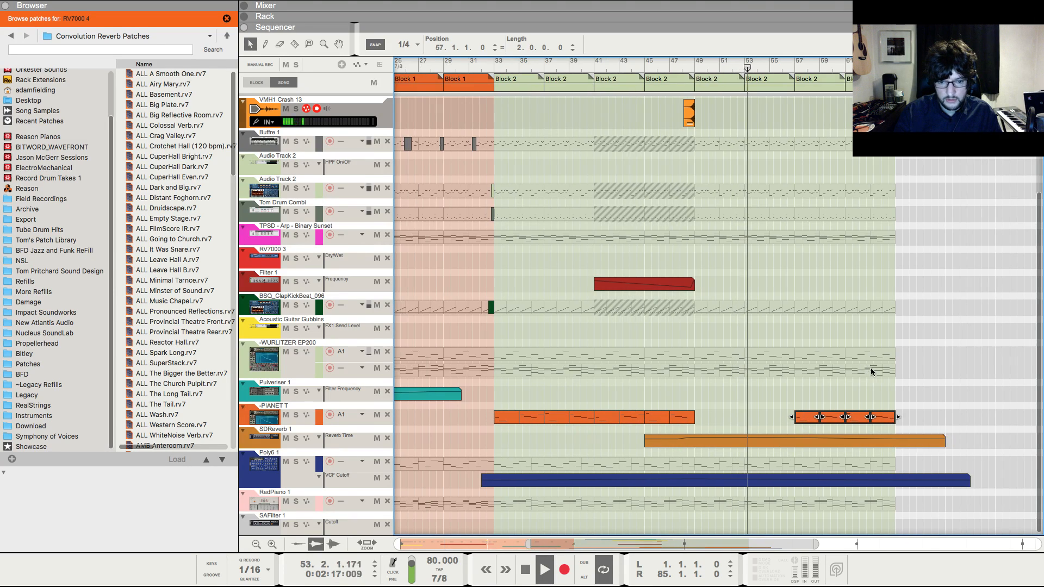
pyautogui.scroll(-2, 867, 369)
pyautogui.click(854, 378)
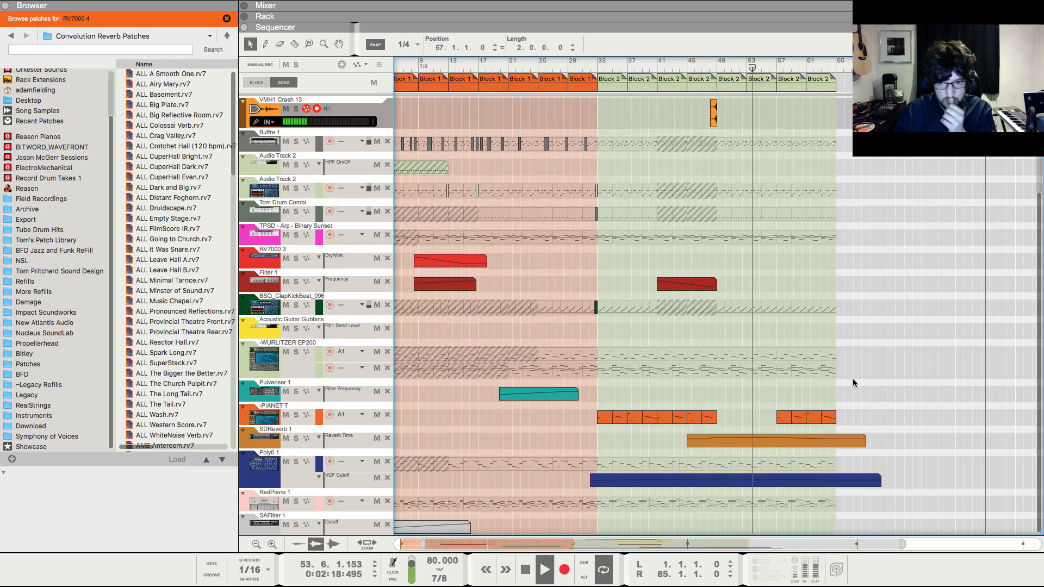
# - Delete the second and fourth of the copied -PIANET T clips and play on through bar 58
pyautogui.click(799, 418)
pyautogui.press('Delete')
pyautogui.click(828, 417)
pyautogui.press('Delete')
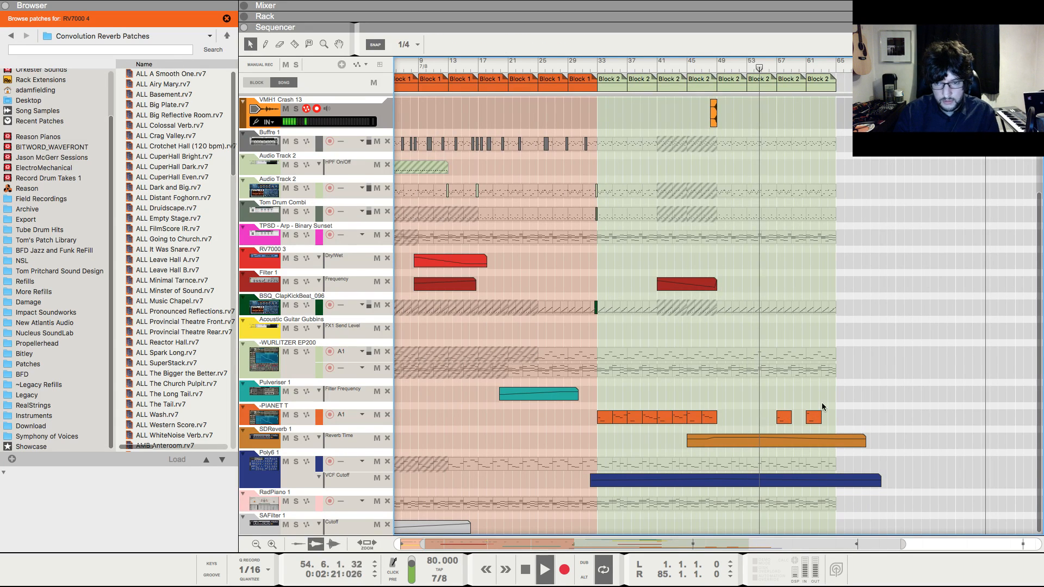
pyautogui.press('F6')
pyautogui.press('F7')
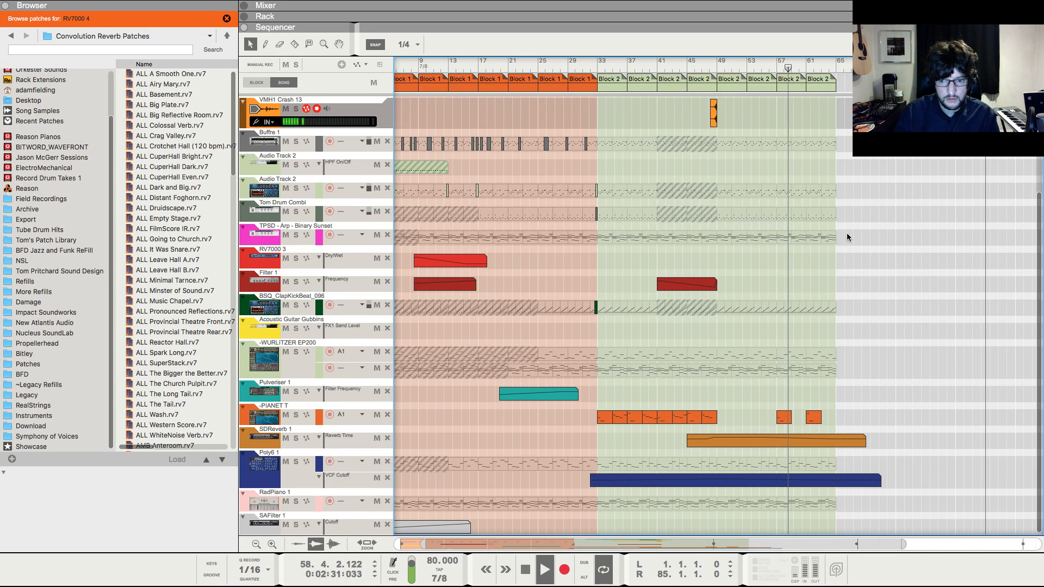
pyautogui.press('space')
# - Move the third point of SDReverb 1's Reverb Time automation to 56.6.1.0 with a value of 12.41 s
pyautogui.doubleClick(798, 442)
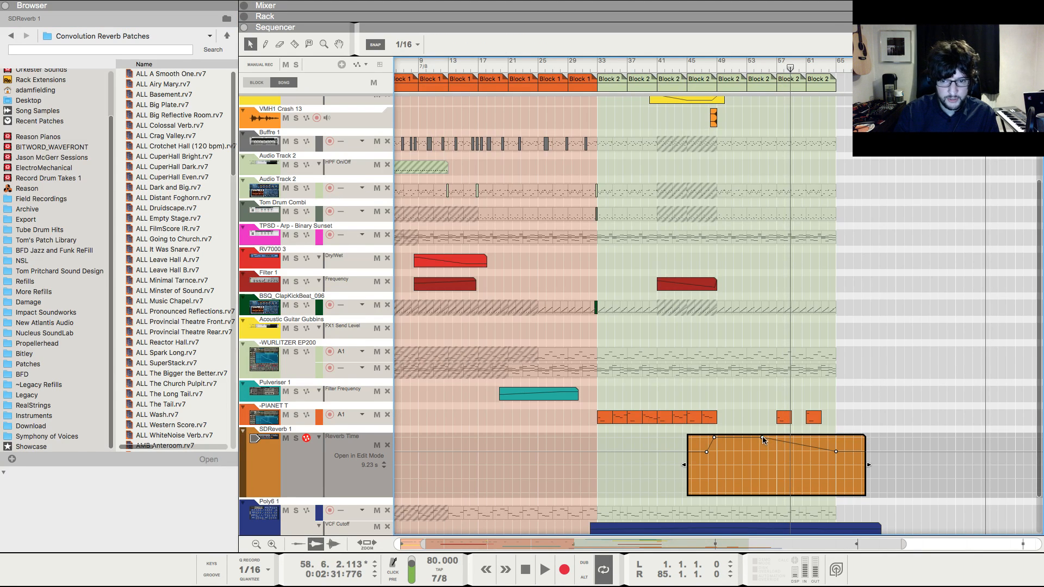
pyautogui.moveTo(761, 437); pyautogui.dragTo(776, 448)
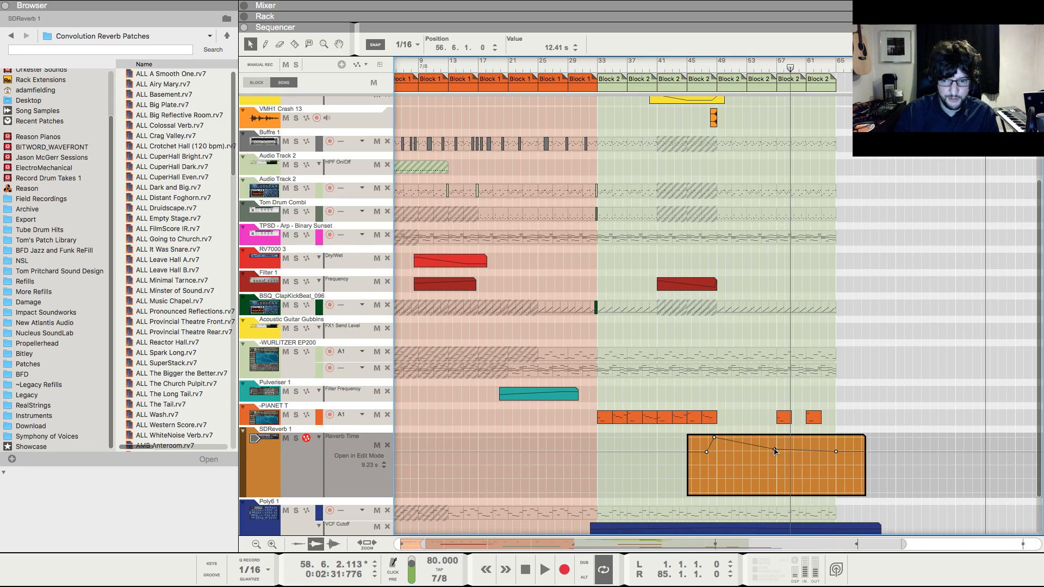
pyautogui.click(821, 447)
pyautogui.click(837, 347)
# - Set the sequencer snap to Bar, place the song position at bar 33 and look over the tracks from there
pyautogui.click(672, 72)
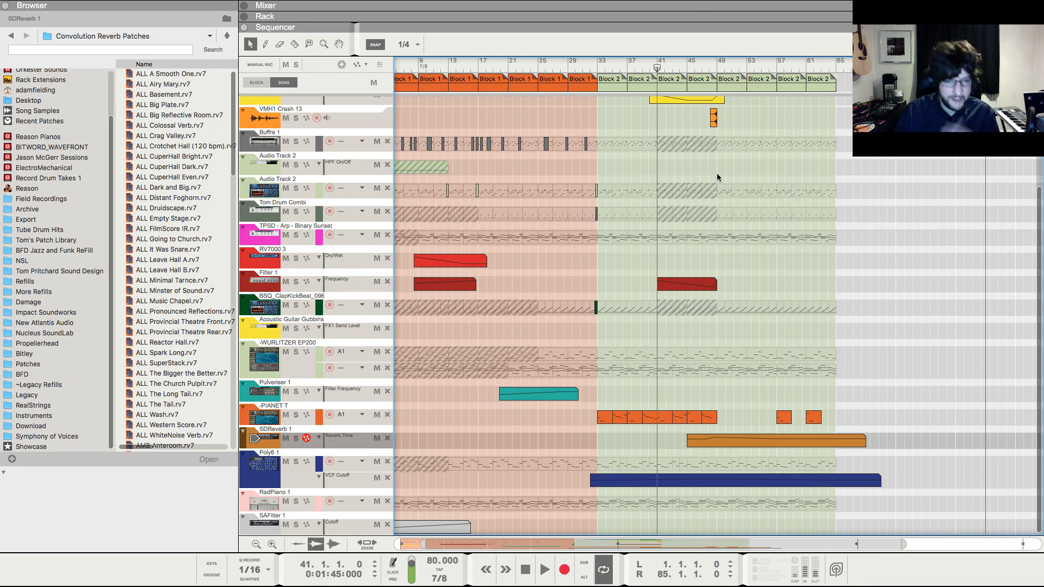
pyautogui.click(405, 44)
pyautogui.click(403, 41)
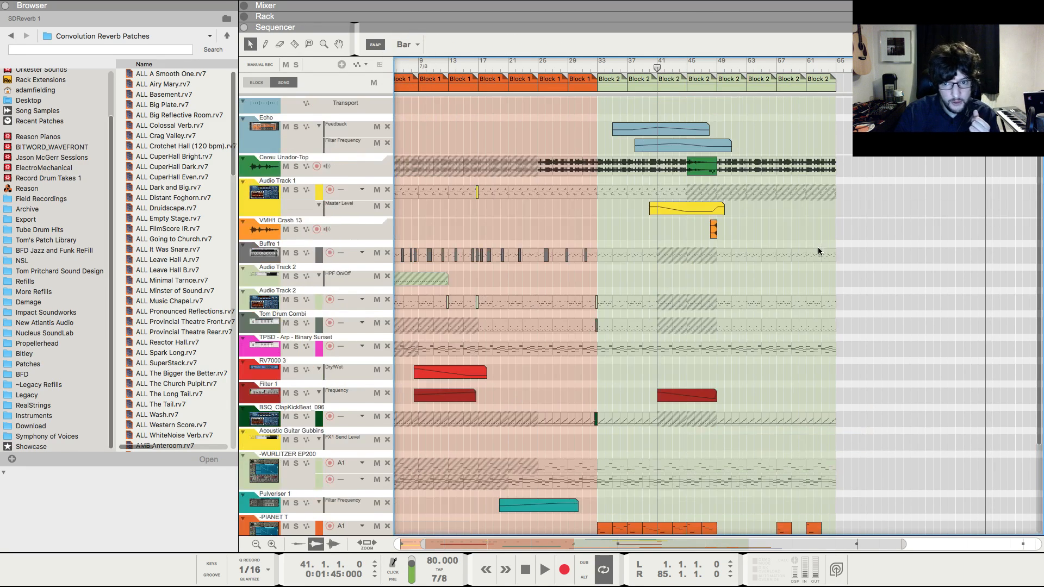
pyautogui.scroll(5, 820, 246)
pyautogui.click(598, 67)
pyautogui.scroll(-5, 774, 364)
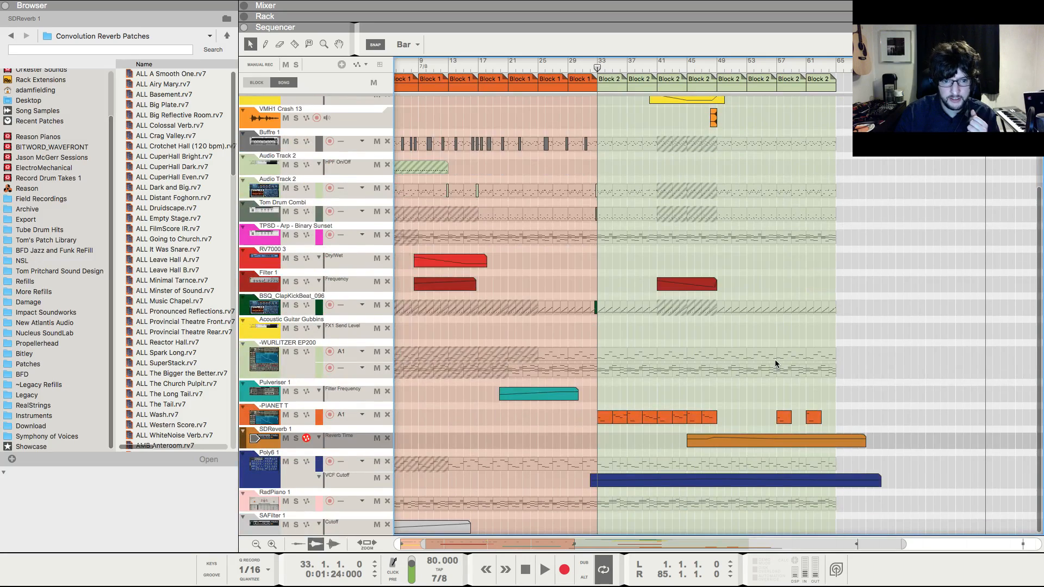
pyautogui.scroll(5, 775, 363)
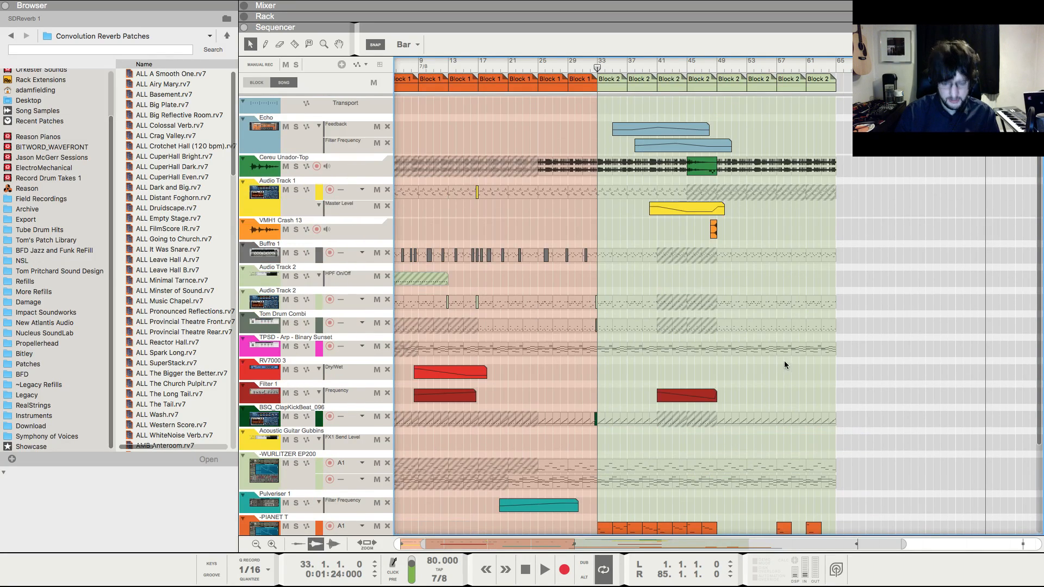
# - Add a Selig Gain effect to the Master Section's inserts, ahead of the Main Master Combinator
pyautogui.press('F6')
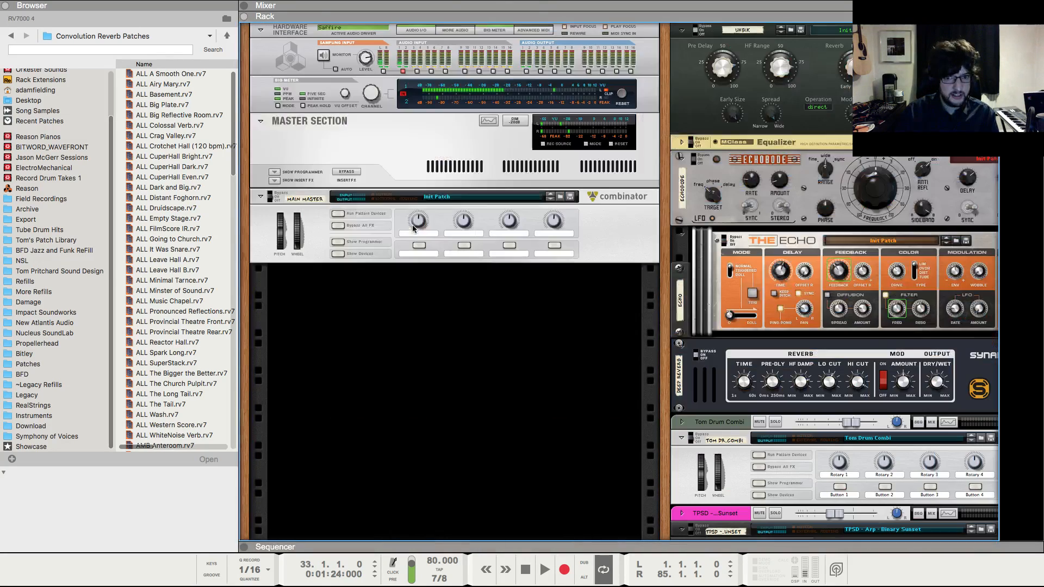
pyautogui.rightClick(417, 173)
pyautogui.moveTo(478, 283)
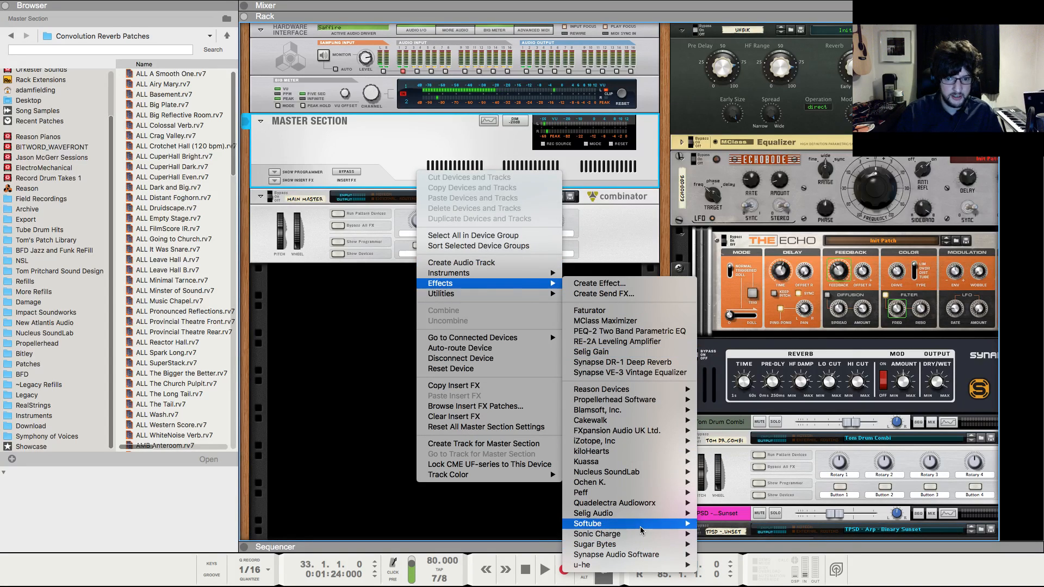
pyautogui.moveTo(647, 513)
pyautogui.click(735, 530)
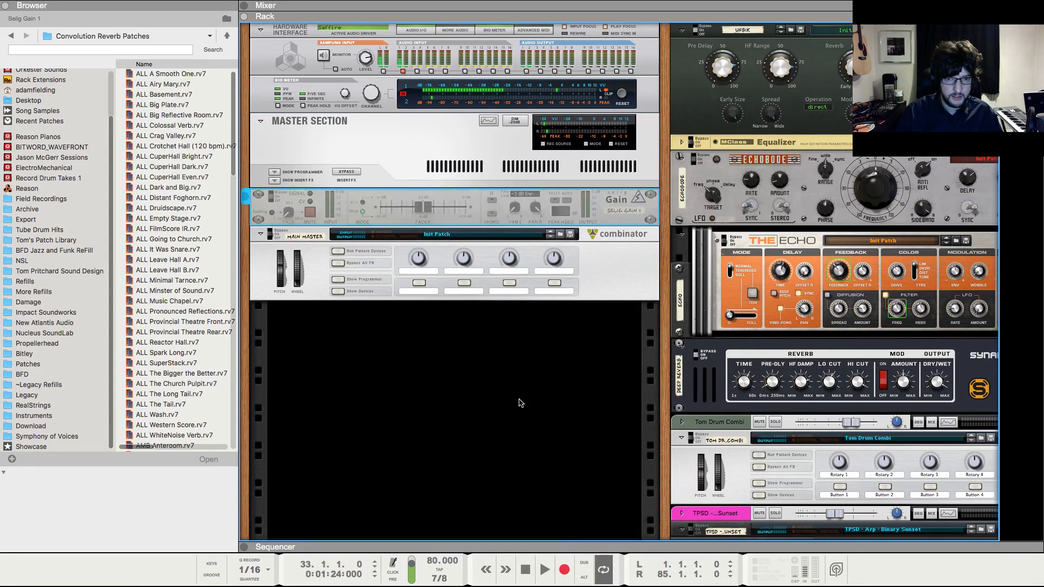
pyautogui.click(451, 356)
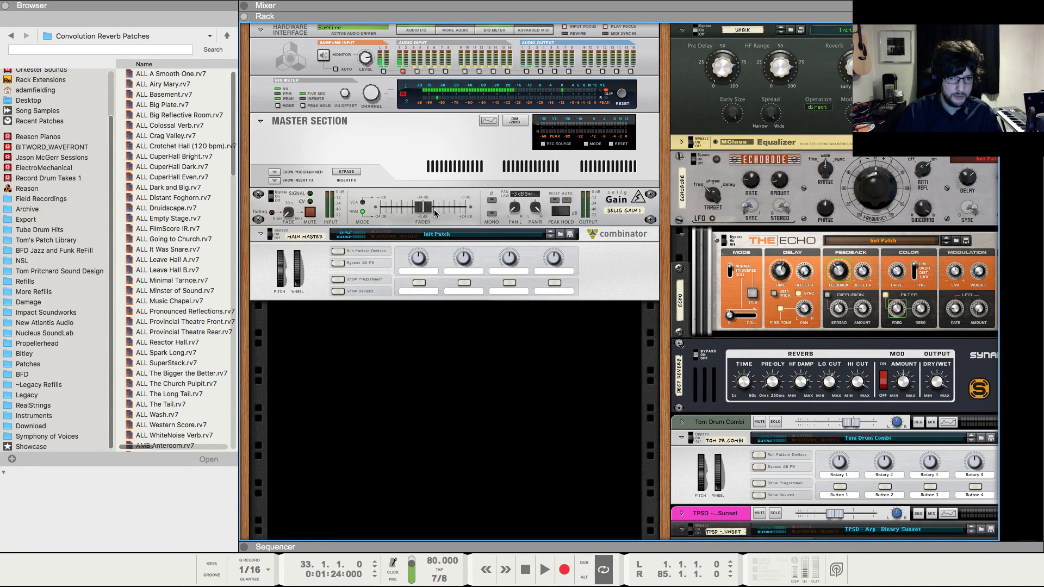
# - Create a sequencer automation lane for Selig Gain 1's Fade Time
pyautogui.click(293, 215)
pyautogui.moveTo(298, 202); pyautogui.dragTo(298, 200)
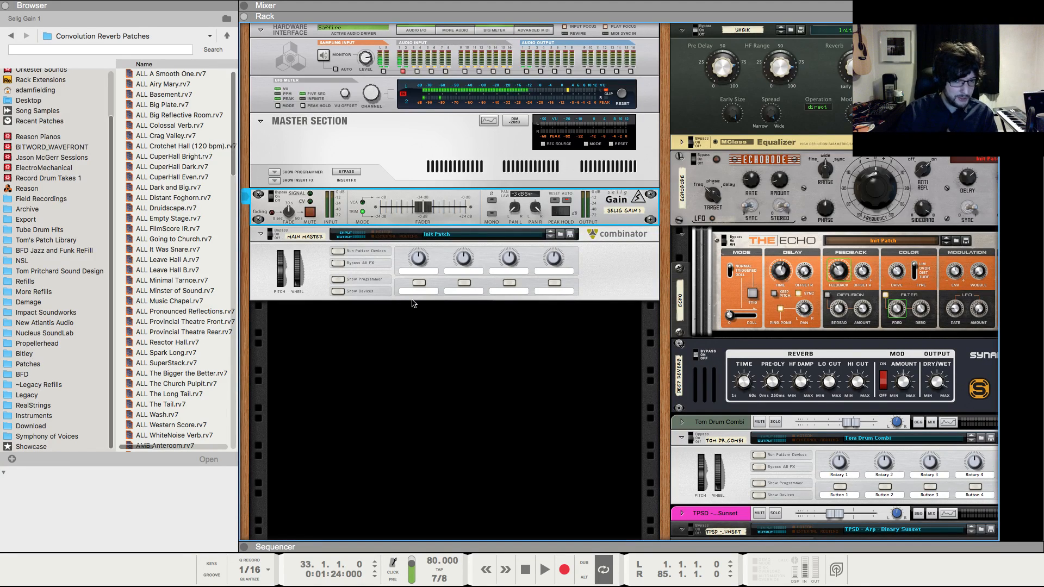
pyautogui.rightClick(281, 212)
pyautogui.click(296, 219)
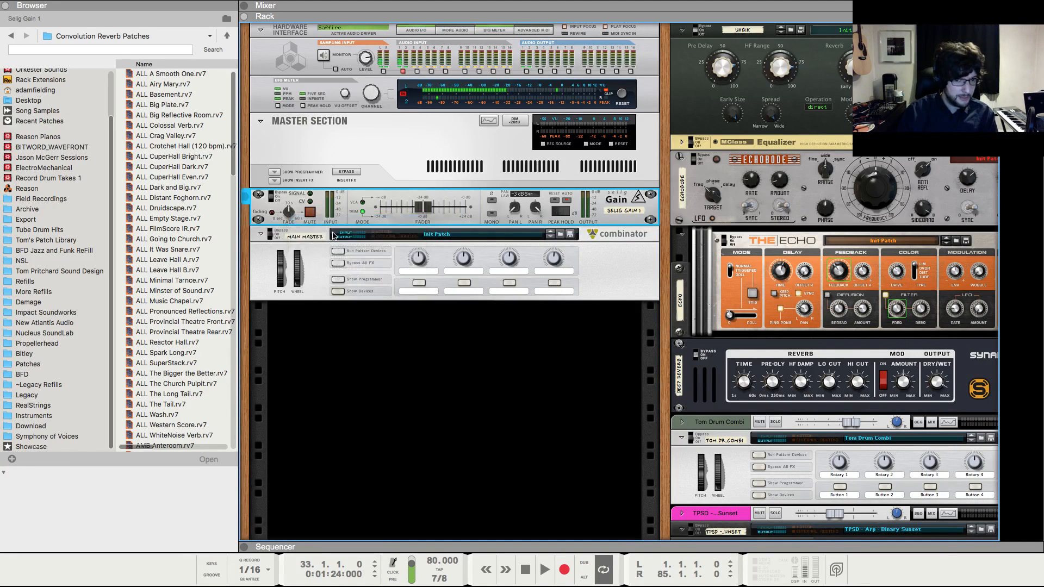
pyautogui.hotkey('shift', 'Return')
pyautogui.hotkey('shift', 'Return')
# - Draw a six-bar Fade Time automation clip starting at bar 1 and open it for editing
pyautogui.moveTo(441, 137); pyautogui.dragTo(281, 118)
pyautogui.moveTo(441, 129); pyautogui.dragTo(396, 129)
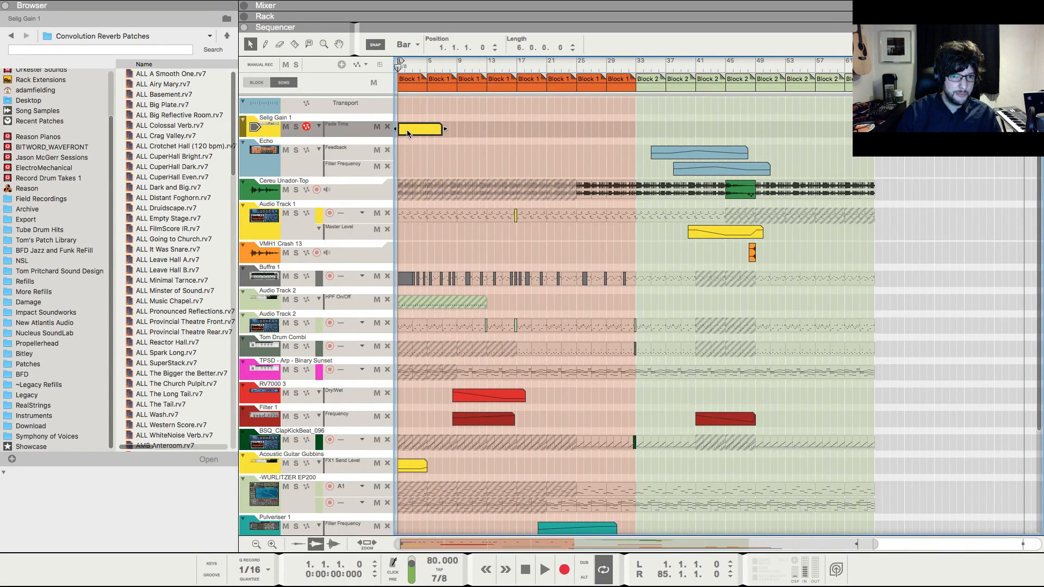
pyautogui.doubleClick(409, 134)
pyautogui.keyDown('super'); pyautogui.click(411, 179); pyautogui.keyUp('super')
pyautogui.click(533, 204)
# - Create a Mute Output automation lane for Selig Gain 1 and draw an automation clip on it starting at bar 53
pyautogui.click(636, 69)
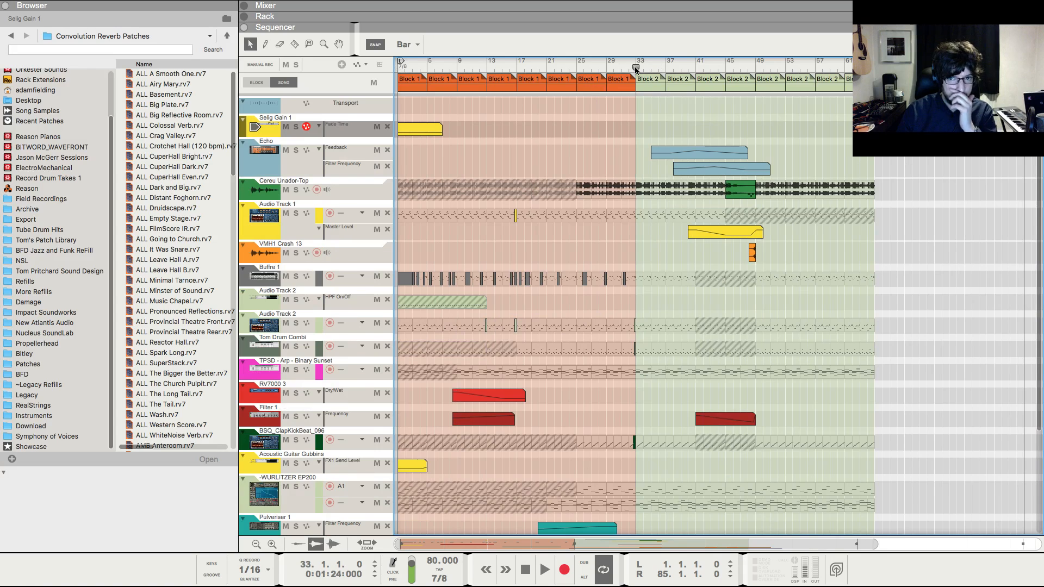
pyautogui.click(755, 67)
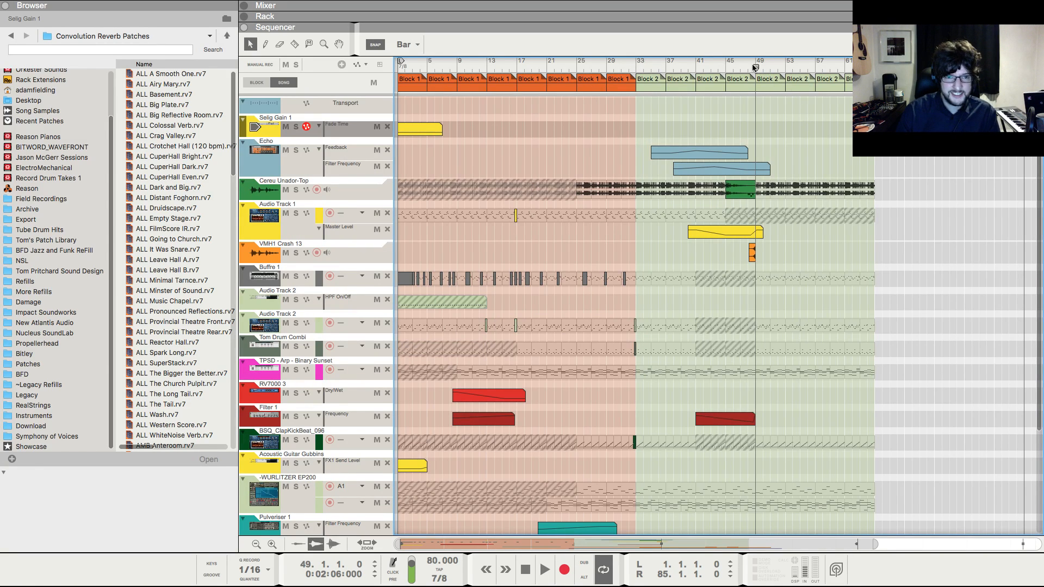
pyautogui.moveTo(755, 68); pyautogui.dragTo(785, 67)
pyautogui.press('F6')
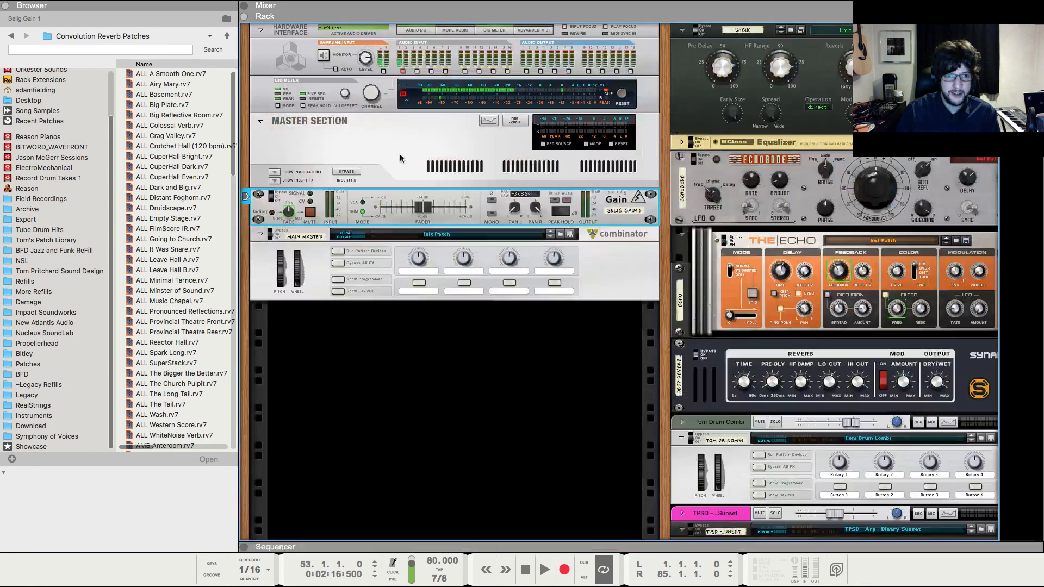
pyautogui.rightClick(312, 212)
pyautogui.click(322, 223)
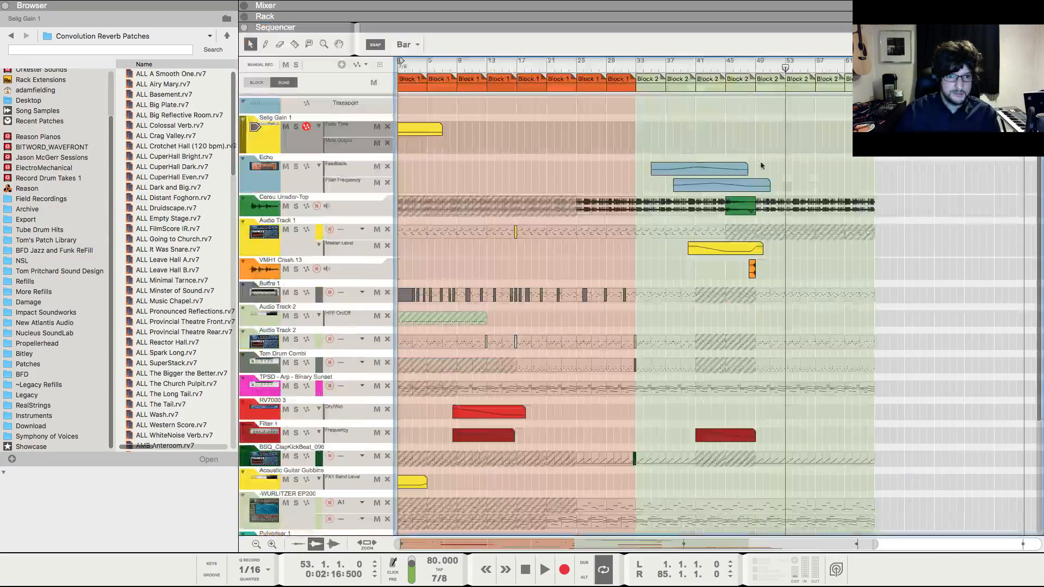
pyautogui.moveTo(789, 145); pyautogui.dragTo(903, 145)
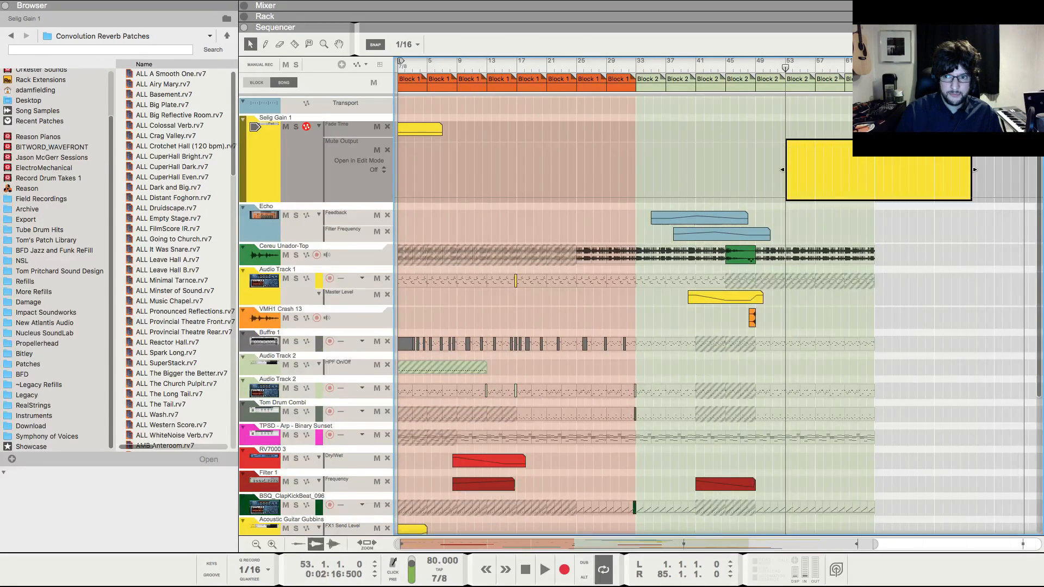
pyautogui.scroll(3, 783, 108)
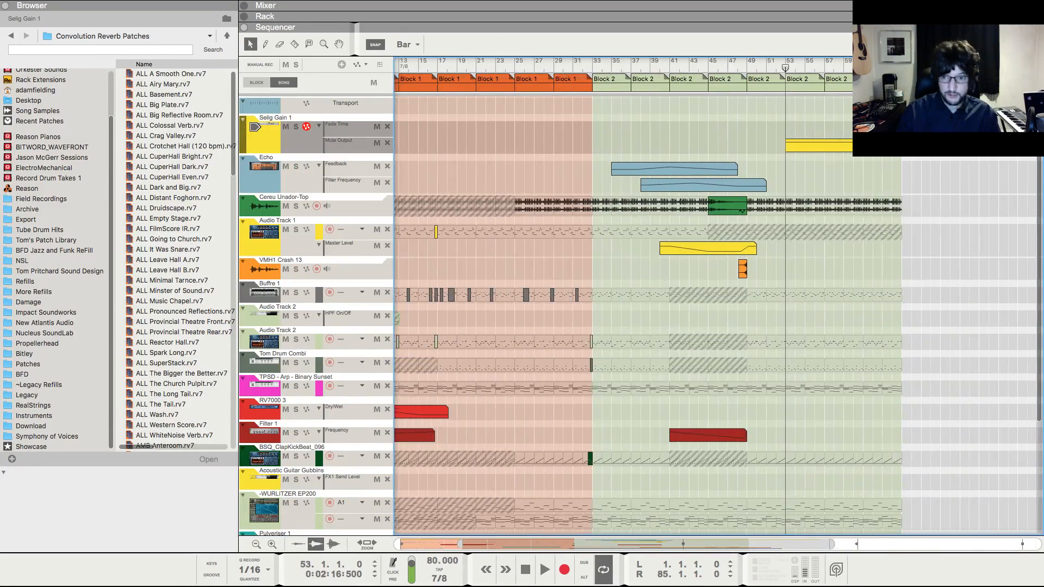
# - Play the song from about bar 51 to listen for the Selig Gain 1 fade and inspect the device in the rack
pyautogui.click(770, 68)
pyautogui.press('space')
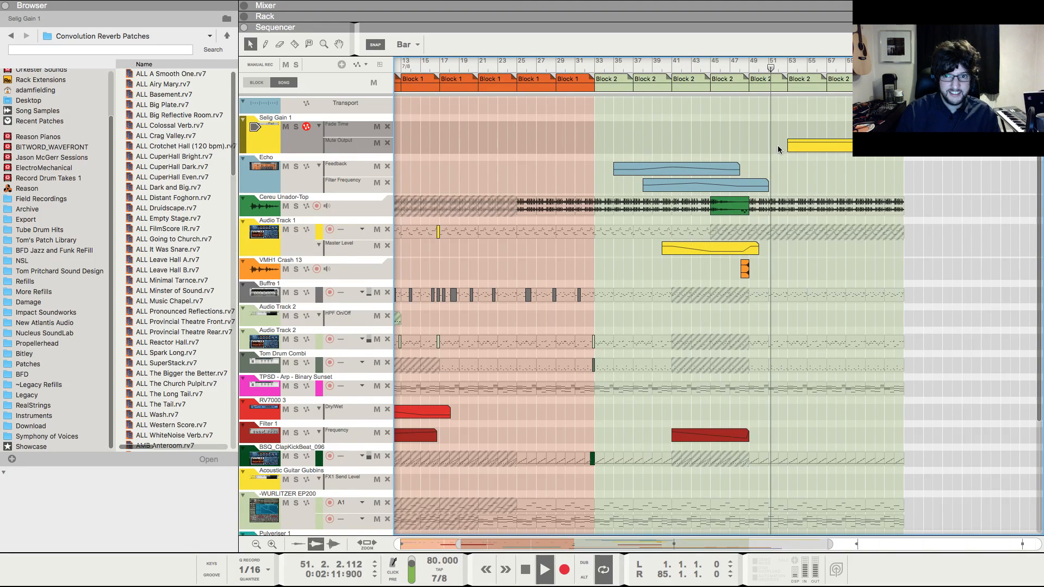
pyautogui.scroll(-3, 808, 183)
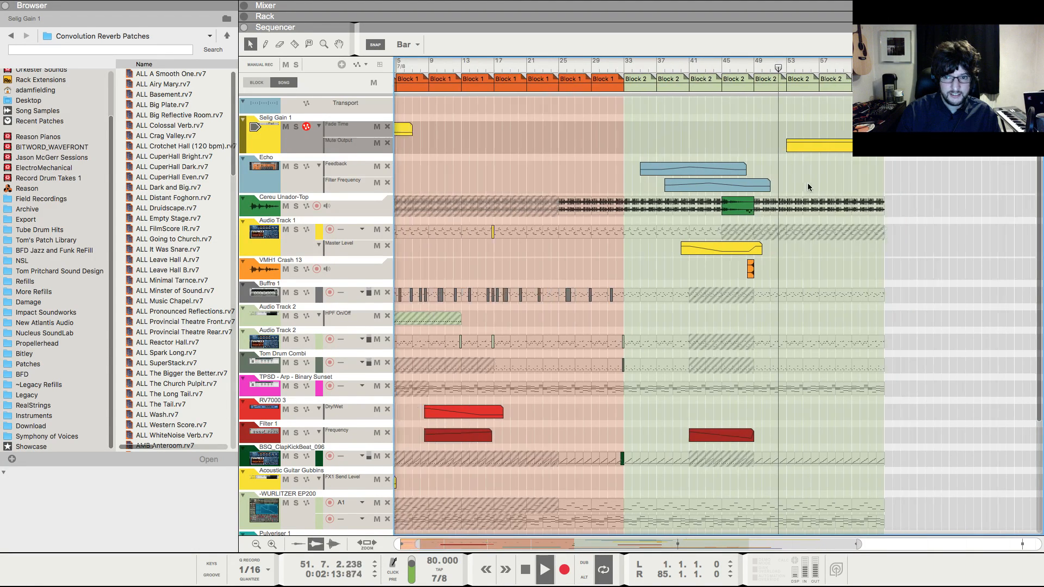
pyautogui.scroll(-4, 808, 181)
pyautogui.scroll(4, 801, 193)
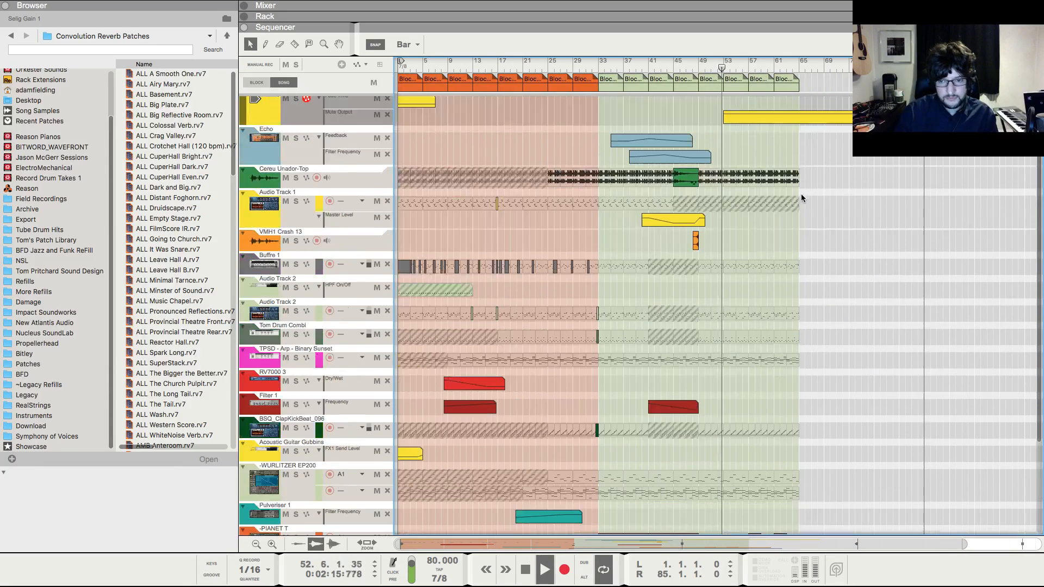
pyautogui.scroll(1, 821, 177)
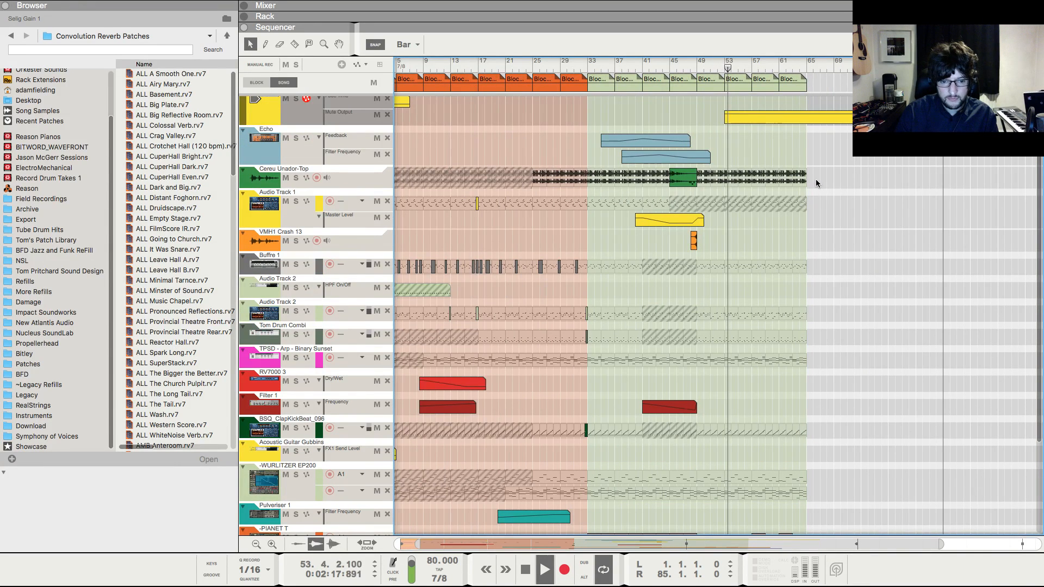
pyautogui.scroll(-1, 815, 183)
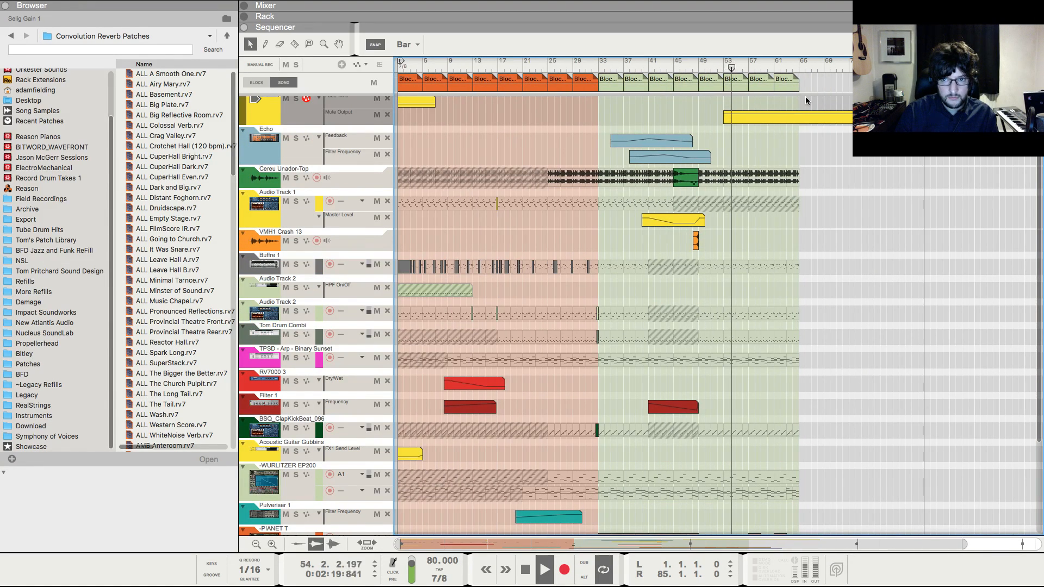
pyautogui.scroll(-4, 840, 189)
pyautogui.scroll(2, 848, 206)
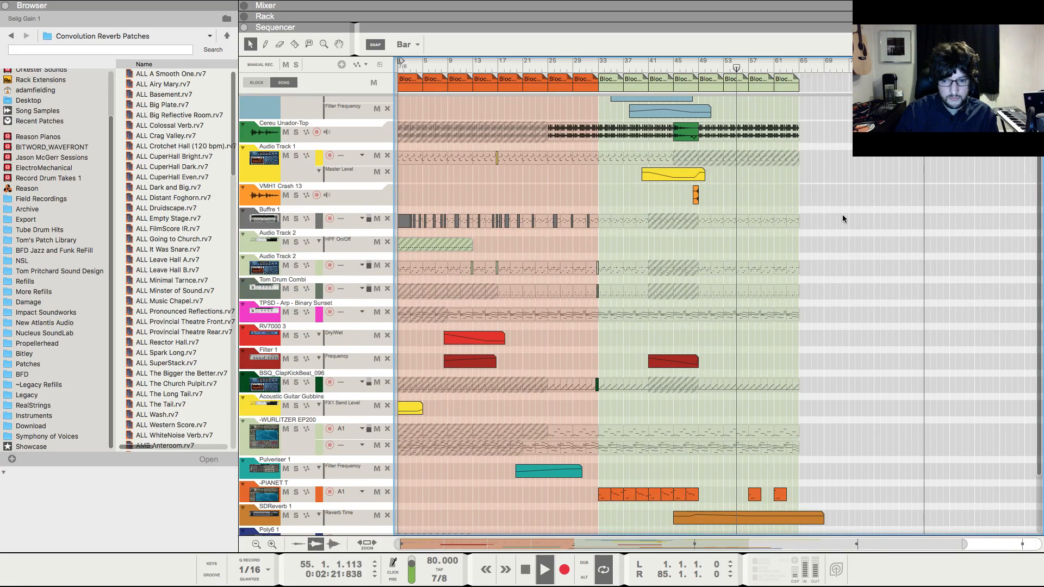
pyautogui.scroll(3, 843, 223)
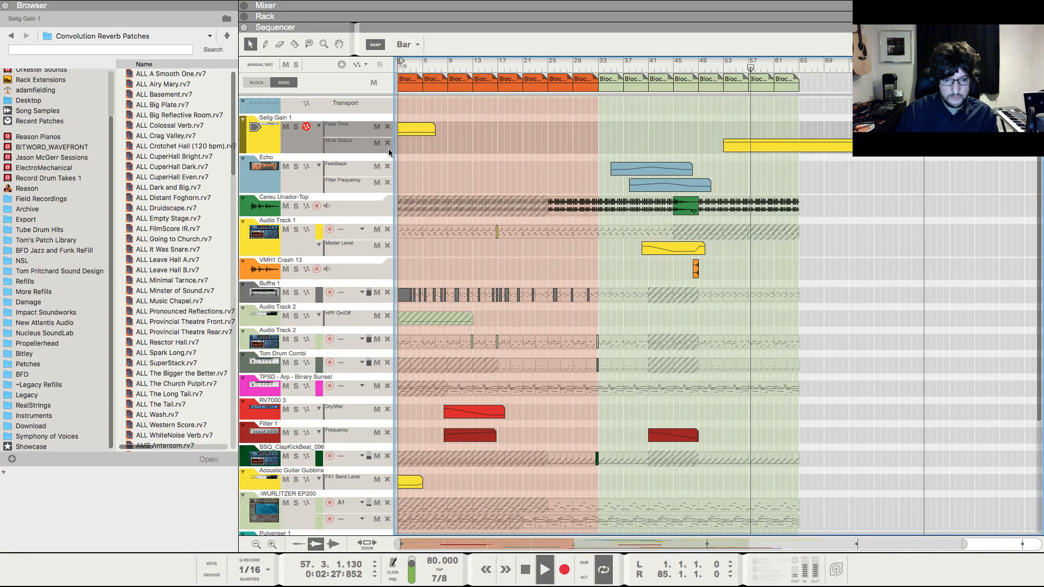
pyautogui.press('F6')
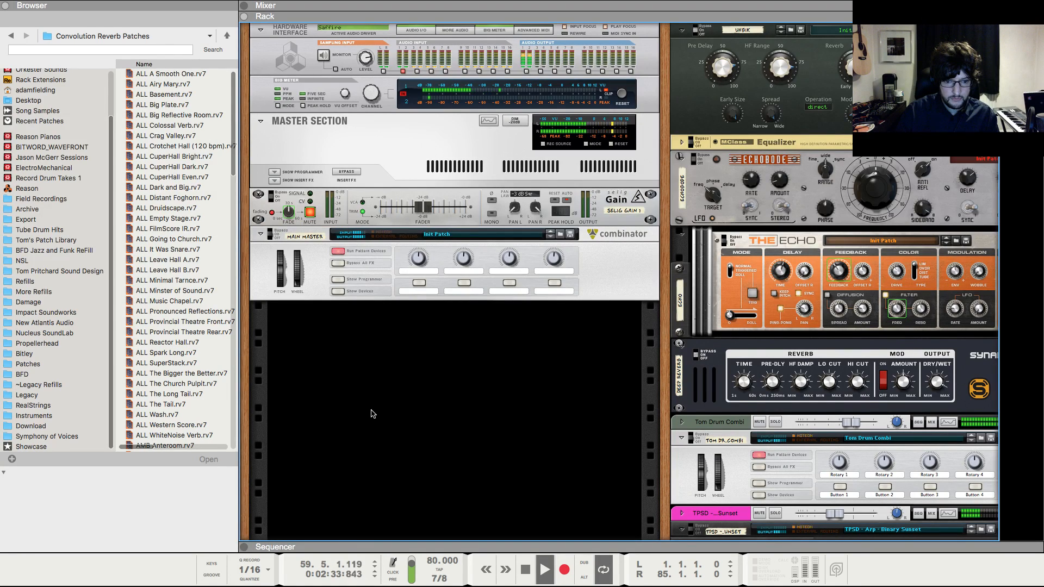
pyautogui.press('F7')
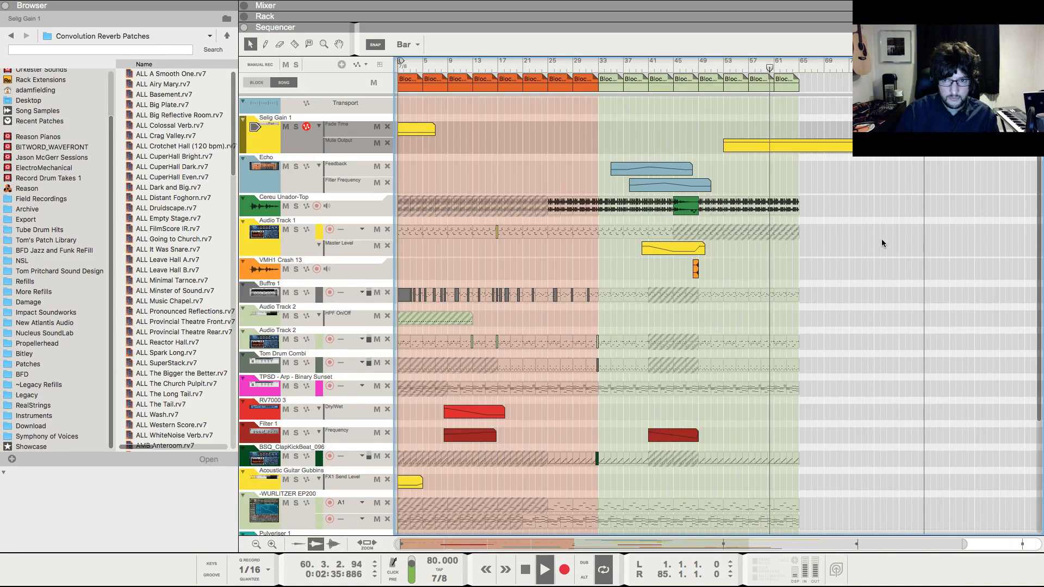
pyautogui.press('space')
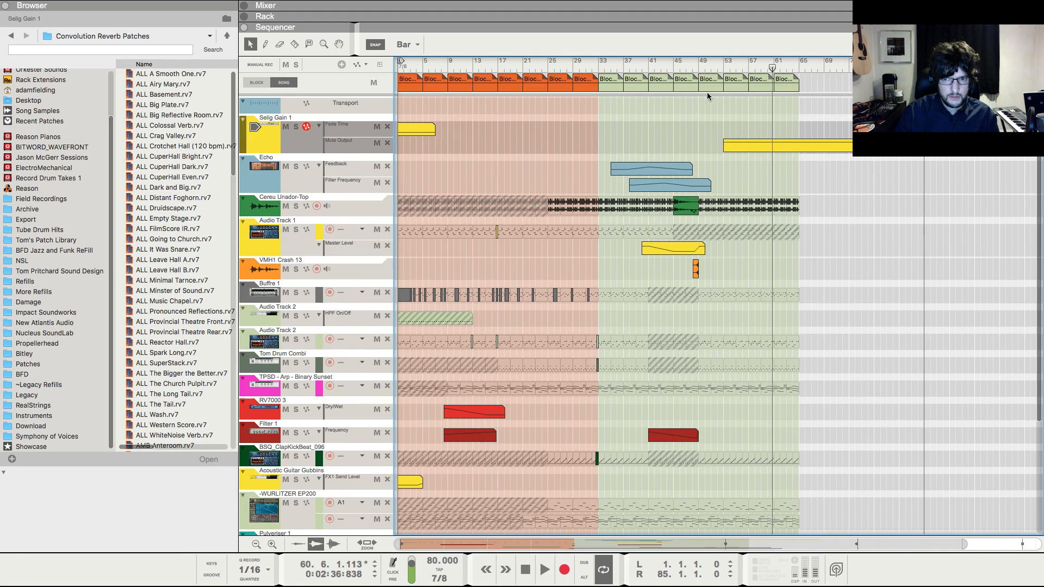
# - On the rack's rear, route the Master Section's Master Out through Selig Gain 1's main inputs and outputs into the Main Master Combinator's inputs
pyautogui.click(706, 68)
pyautogui.press('F6')
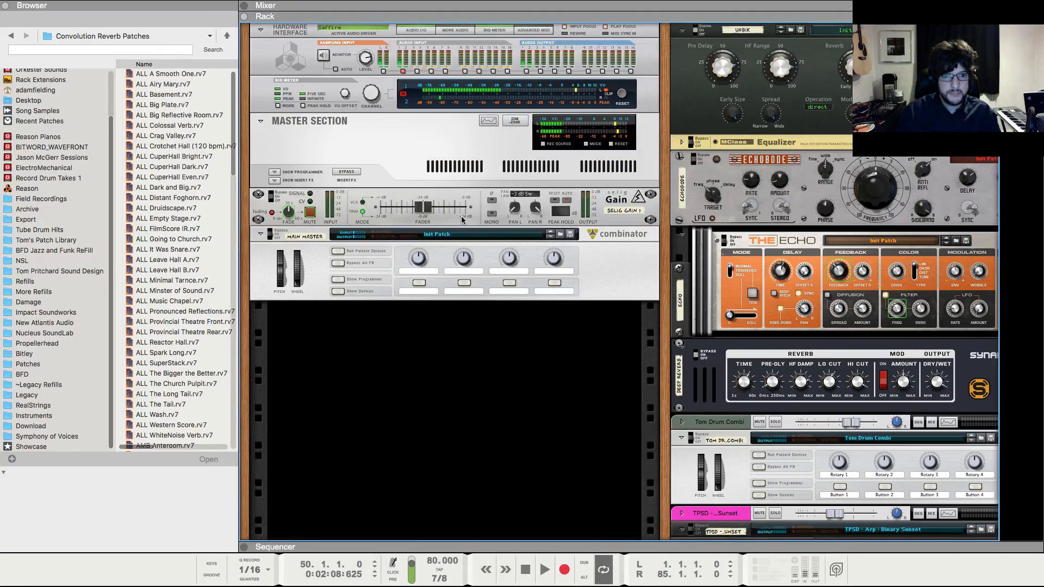
pyautogui.press('Tab')
pyautogui.click(370, 227)
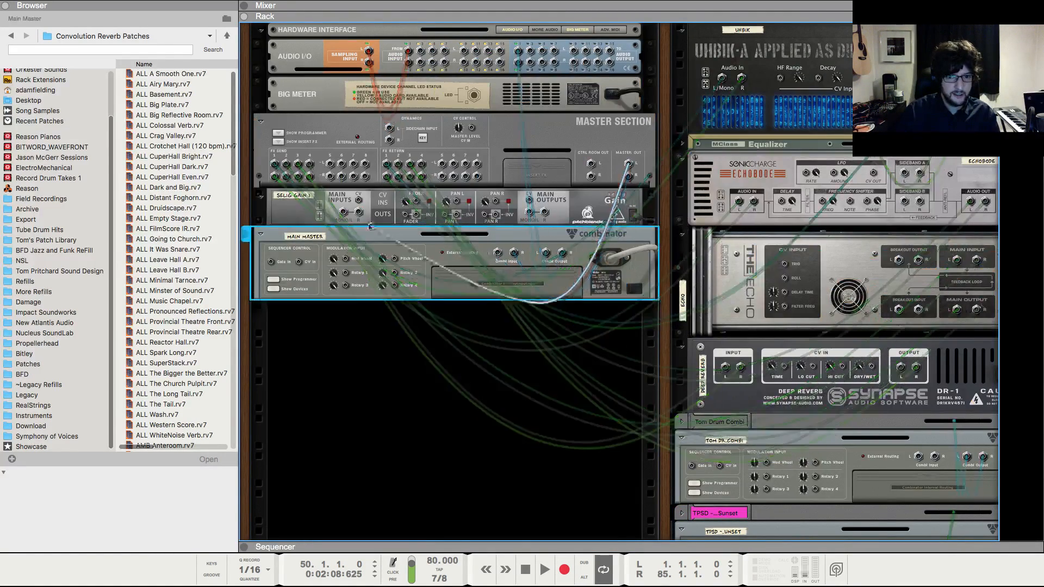
pyautogui.moveTo(370, 227); pyautogui.dragTo(344, 213)
pyautogui.moveTo(514, 254); pyautogui.dragTo(360, 213)
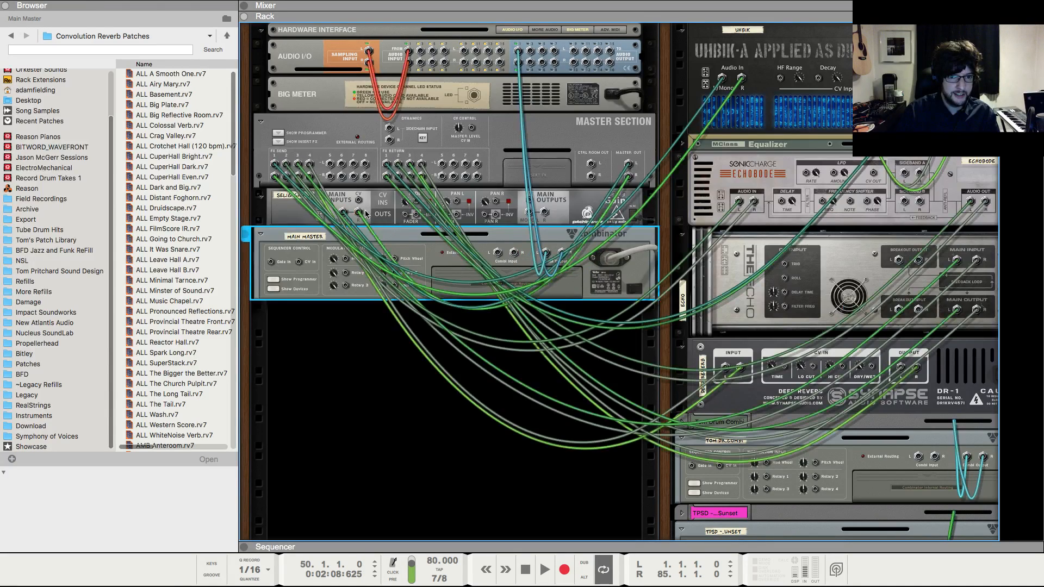
pyautogui.moveTo(529, 212); pyautogui.dragTo(499, 254)
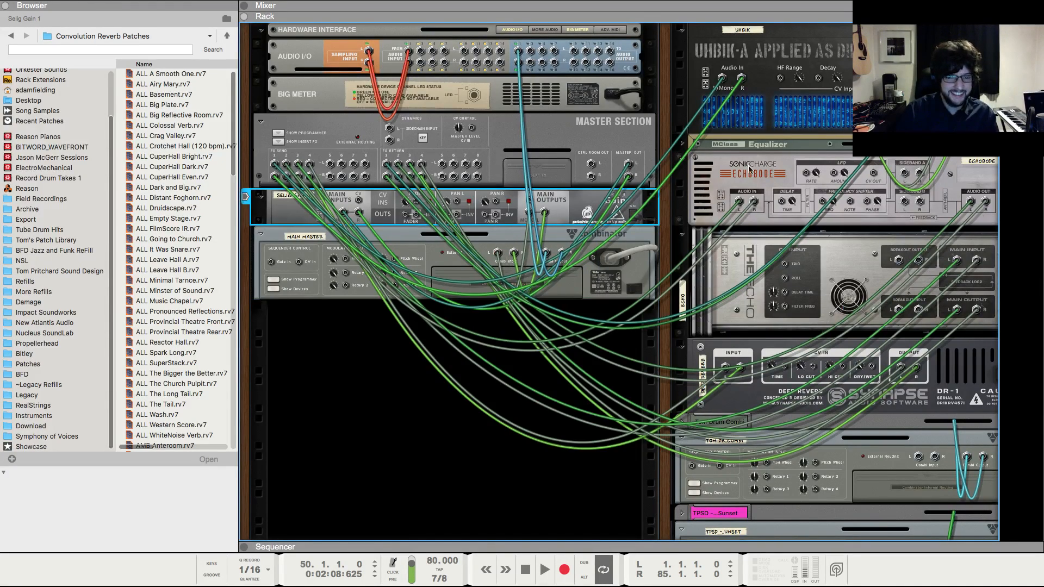
# - Play the song from just before bar 53 to audition the master fade, checking the tracks and the rack routing
pyautogui.press('F7')
pyautogui.moveTo(705, 67); pyautogui.dragTo(314, 75)
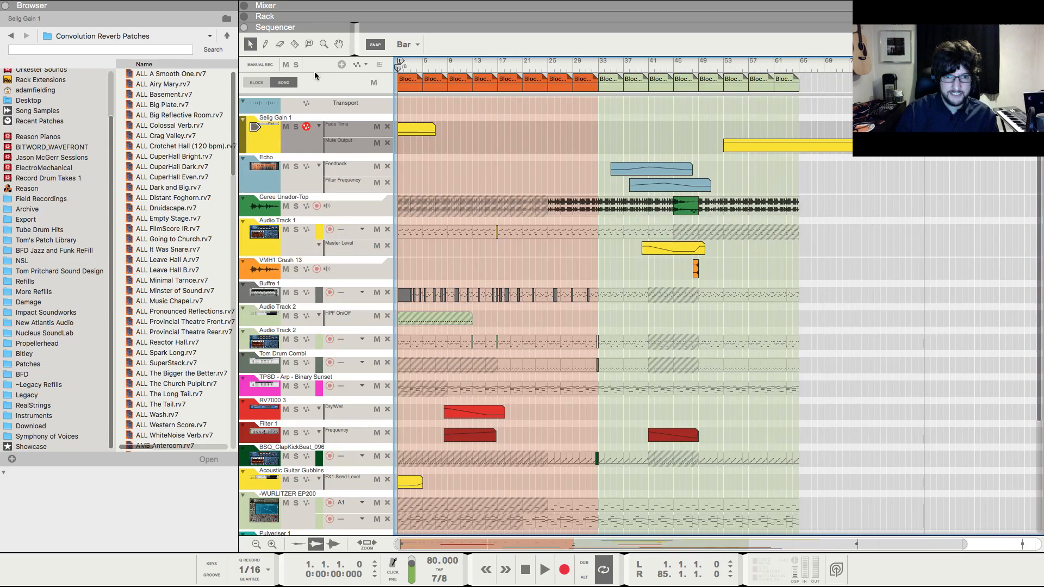
pyautogui.click(718, 67)
pyautogui.press('space')
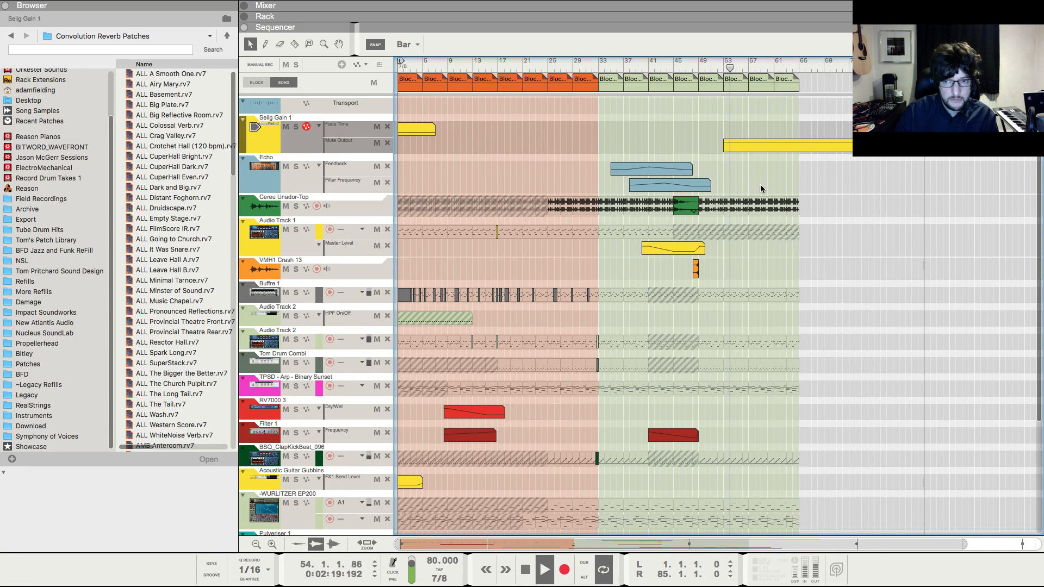
pyautogui.scroll(-3, 778, 201)
pyautogui.scroll(3, 803, 214)
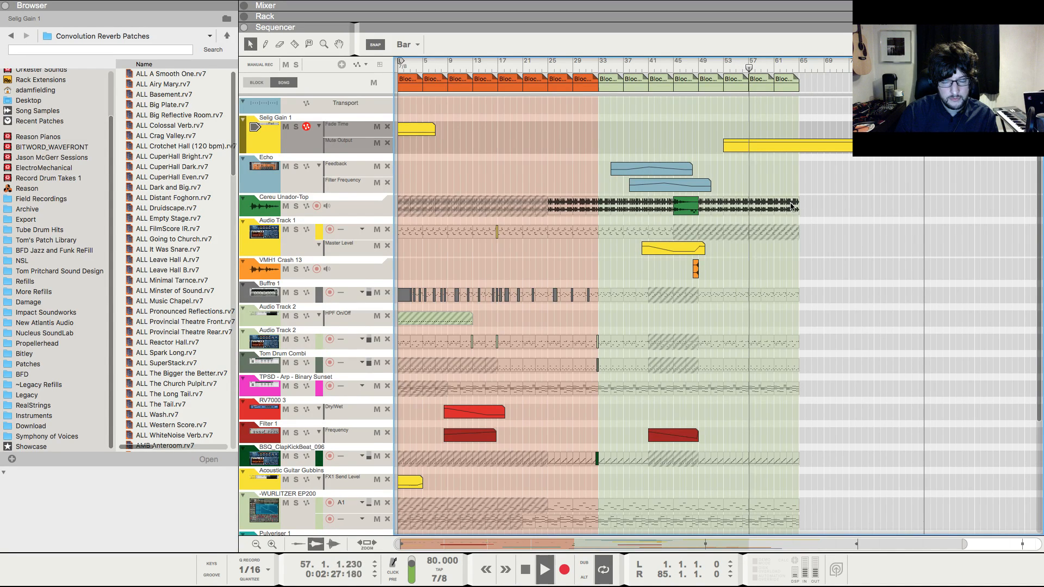
pyautogui.scroll(-3, 794, 212)
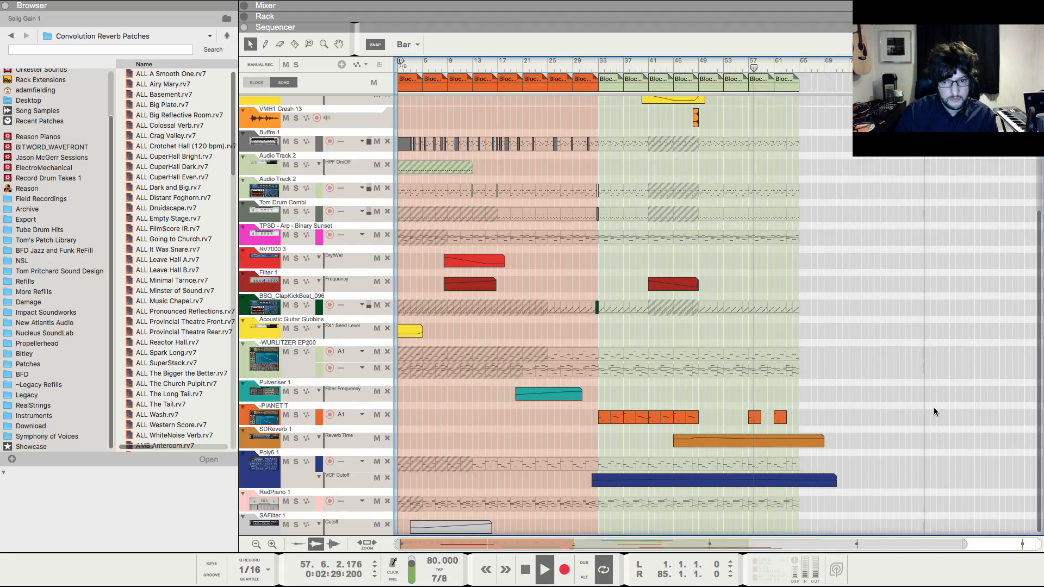
pyautogui.press('F5')
pyautogui.press('F6')
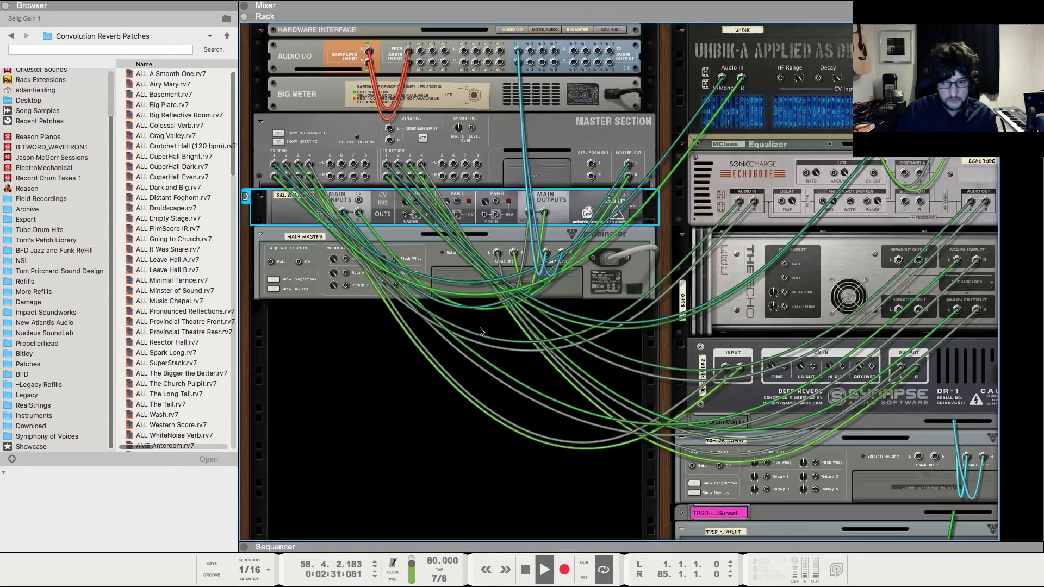
pyautogui.press('F7')
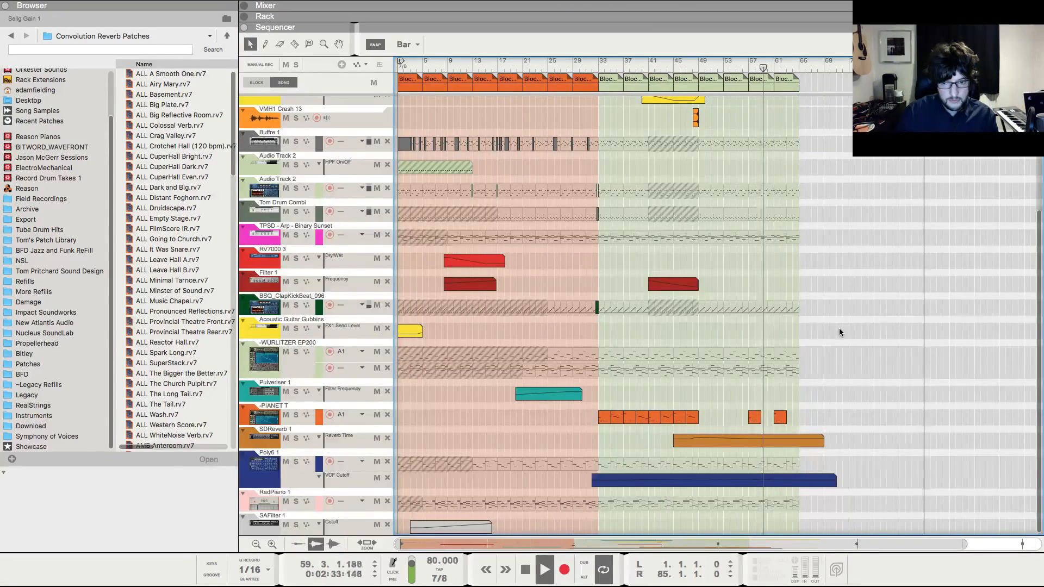
# - Try extending the song by copying the last two Block 2 blocks to bar 65
pyautogui.scroll(3, 840, 331)
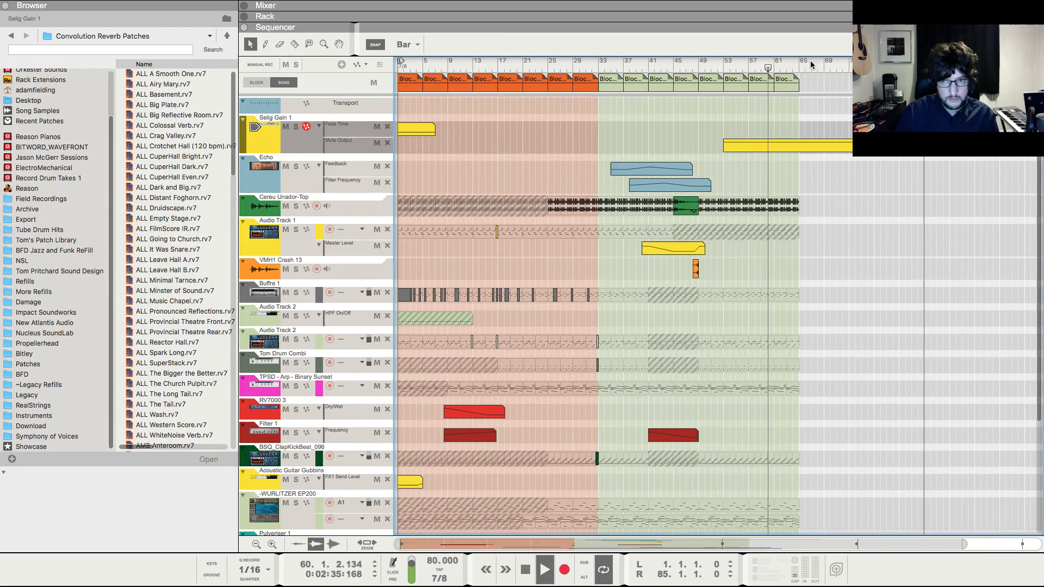
pyautogui.click(775, 87)
pyautogui.click(756, 90)
pyautogui.moveTo(781, 92); pyautogui.dragTo(806, 90)
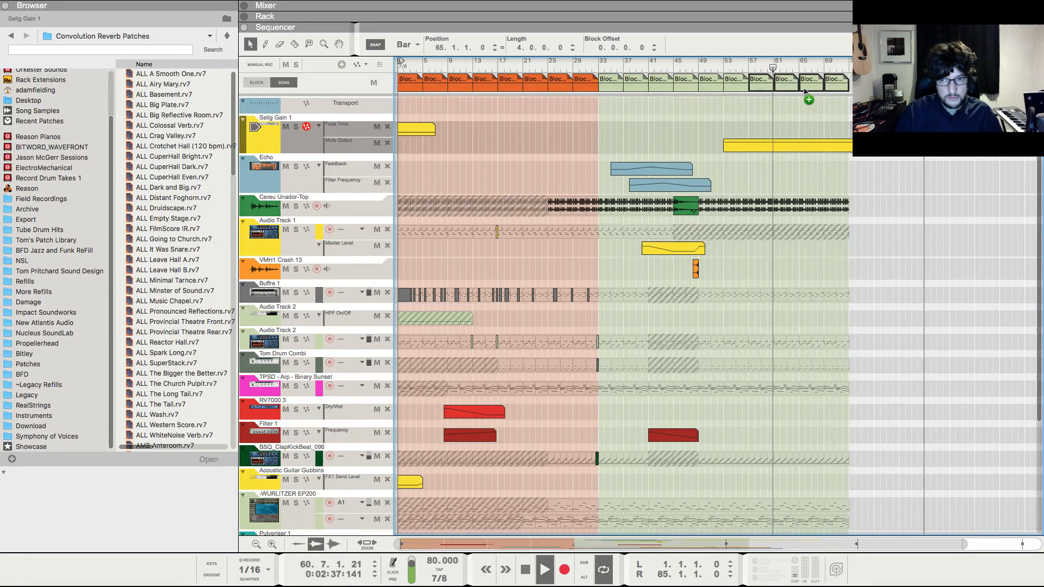
pyautogui.scroll(-5, 810, 163)
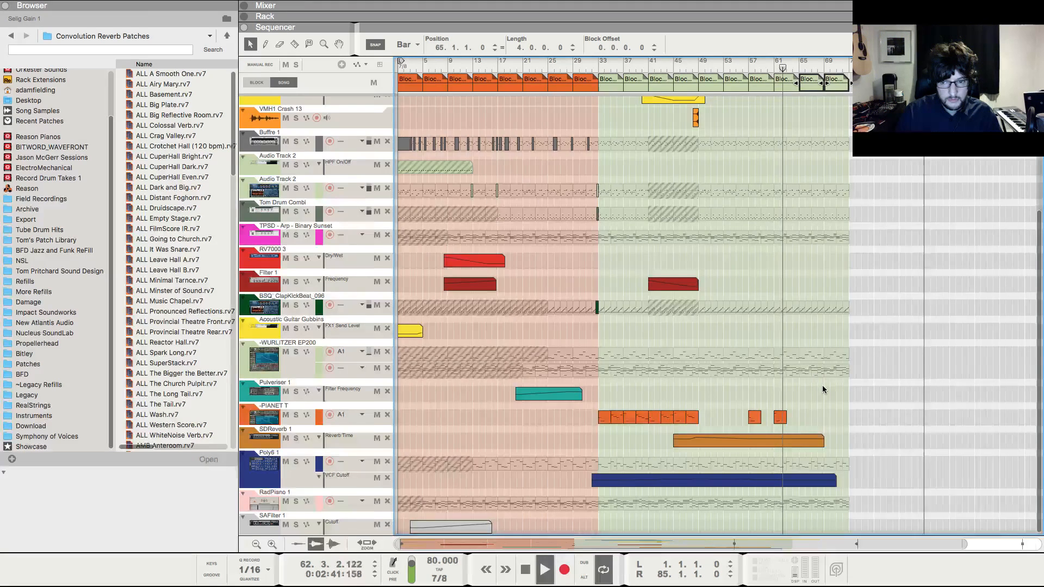
pyautogui.scroll(4, 824, 387)
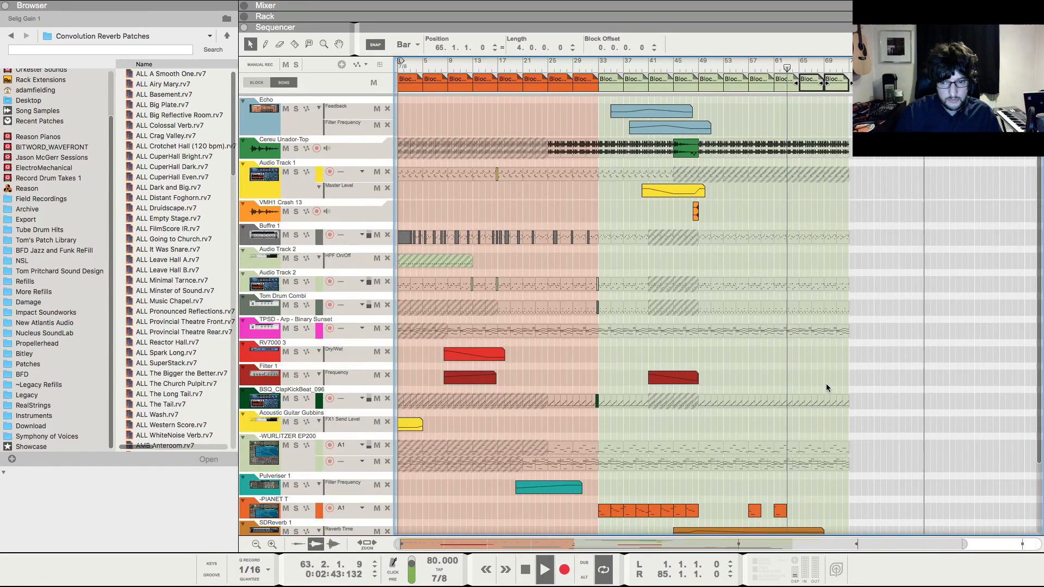
pyautogui.scroll(3, 826, 383)
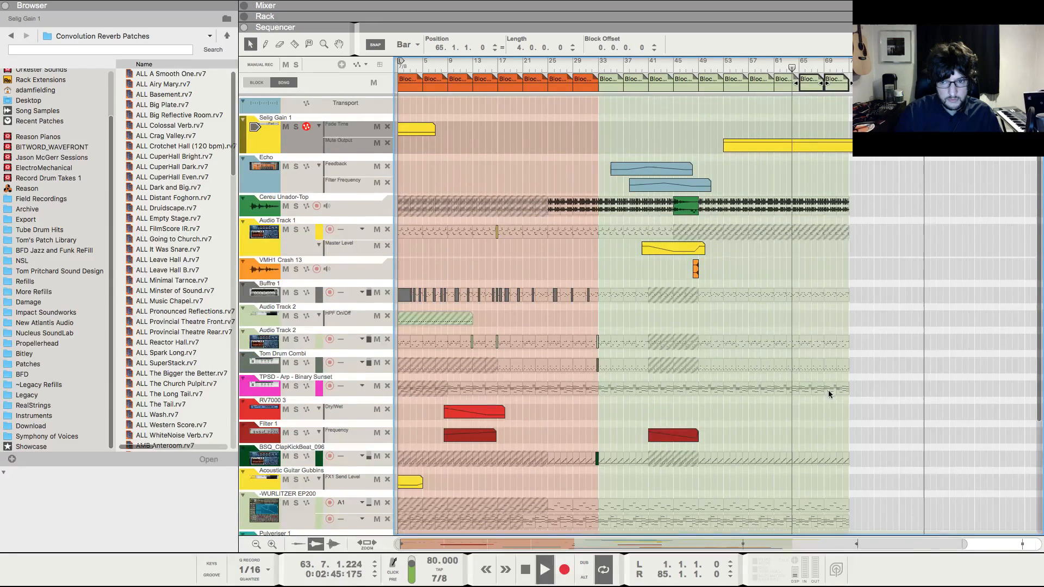
# - Stop playback and delete both copied Block 2 blocks from bar 65 onward
pyautogui.press('space')
pyautogui.press('Delete')
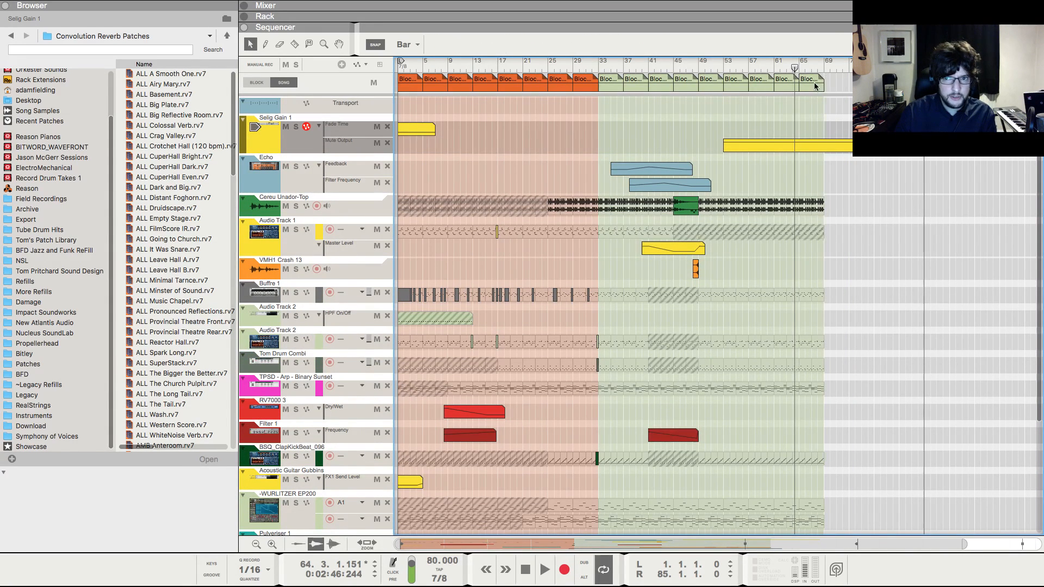
pyautogui.click(816, 85)
pyautogui.press('Delete')
# - Move the right locator and the song end marker to bar 65, at the end of the last Block 2
pyautogui.moveTo(924, 61); pyautogui.dragTo(797, 72)
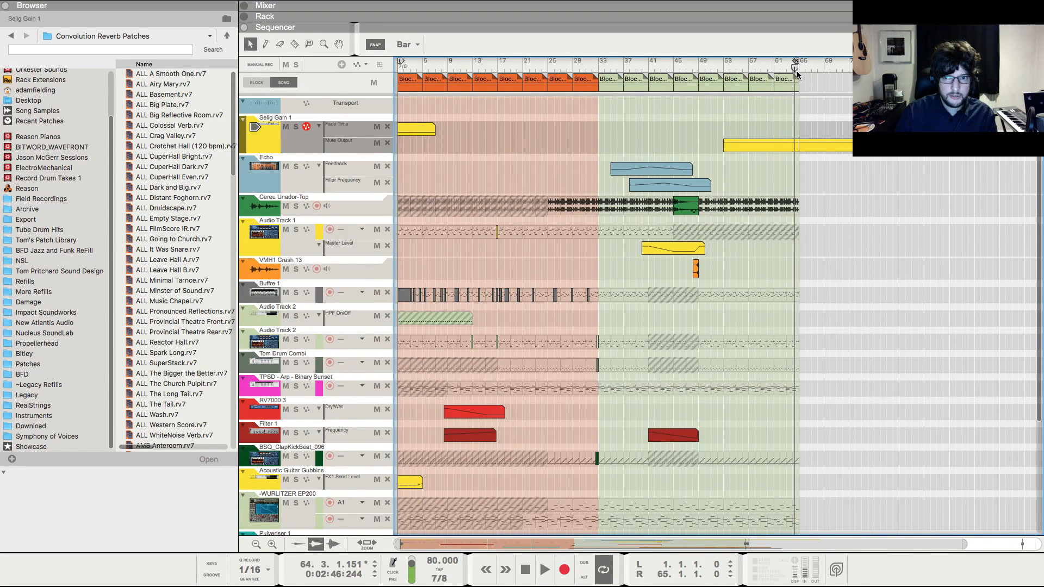
pyautogui.scroll(-4, 808, 100)
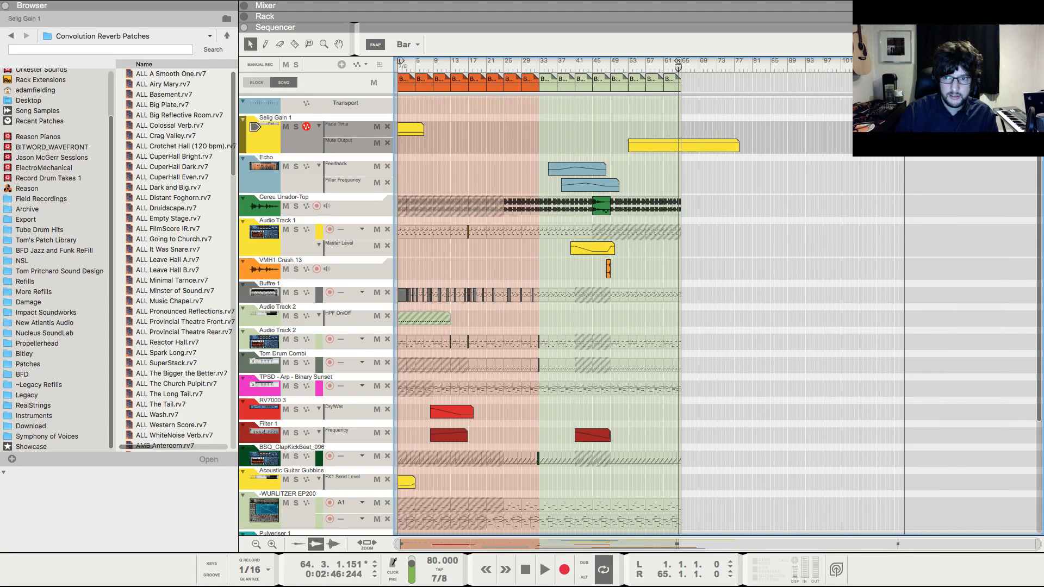
pyautogui.moveTo(904, 63); pyautogui.dragTo(685, 75)
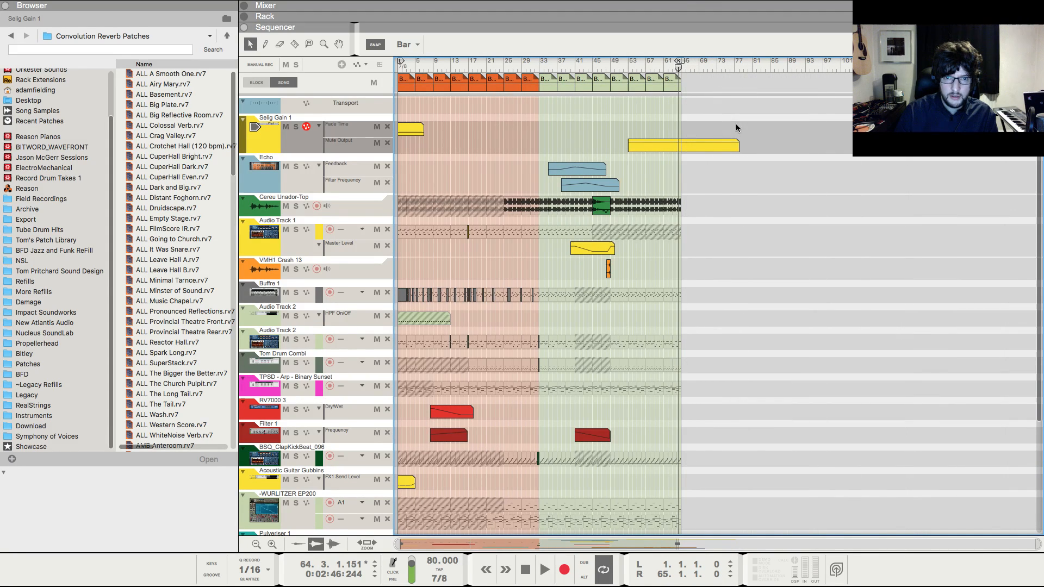
# - Return the playhead to the song start and flip the rack back to its front view
pyautogui.hotkey('shift', 'Return')
pyautogui.scroll(1, 511, 150)
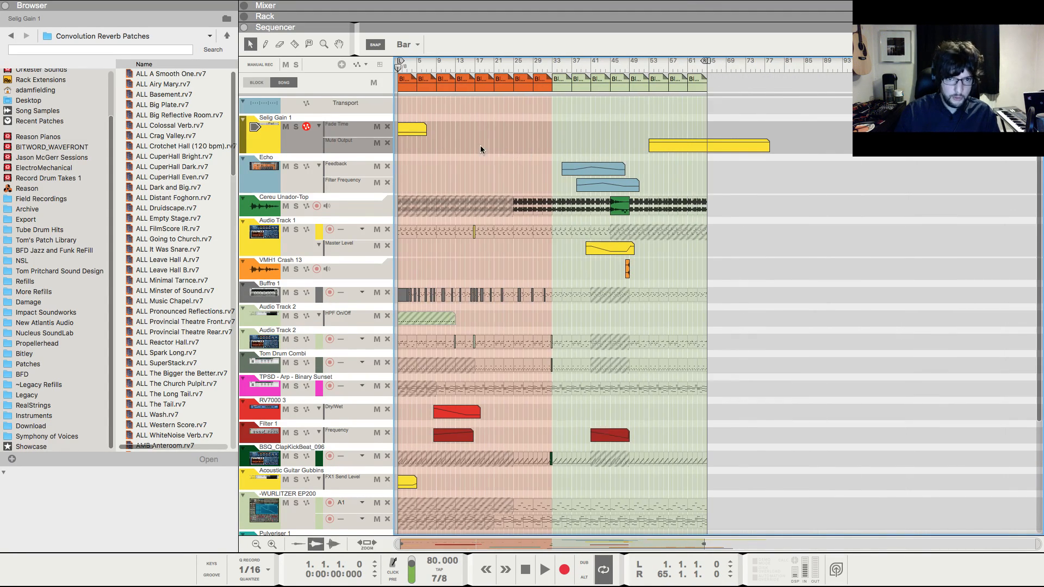
pyautogui.scroll(5, 481, 146)
pyautogui.press('F6')
pyautogui.scroll(5, 340, 224)
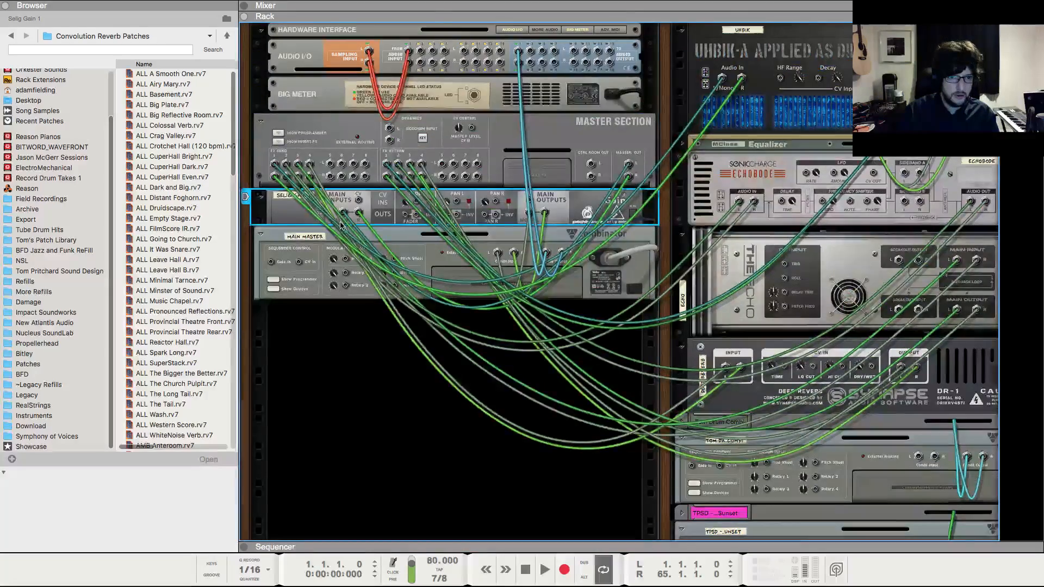
pyautogui.press('Tab')
pyautogui.press('F7')
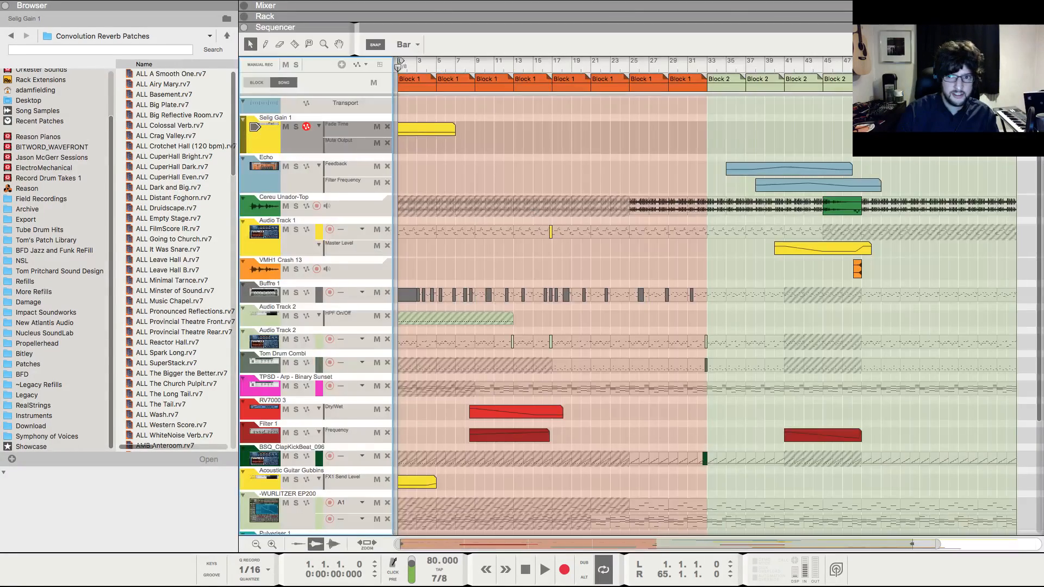
# - Move the playhead to bar 53 and back to the song start, and check Selig Gain 1 in the rack
pyautogui.moveTo(929, 66); pyautogui.dragTo(900, 66)
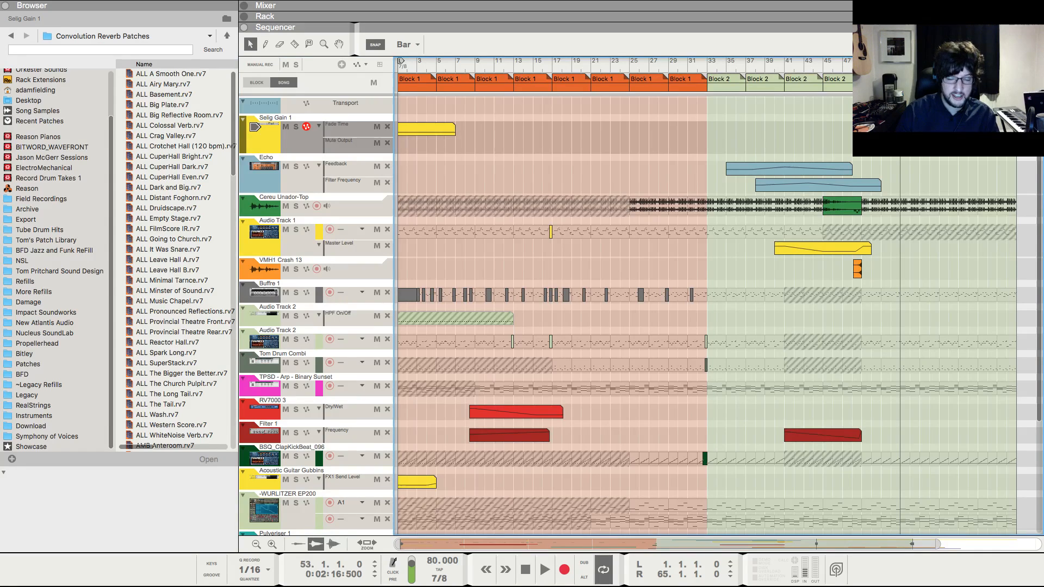
pyautogui.press('Home')
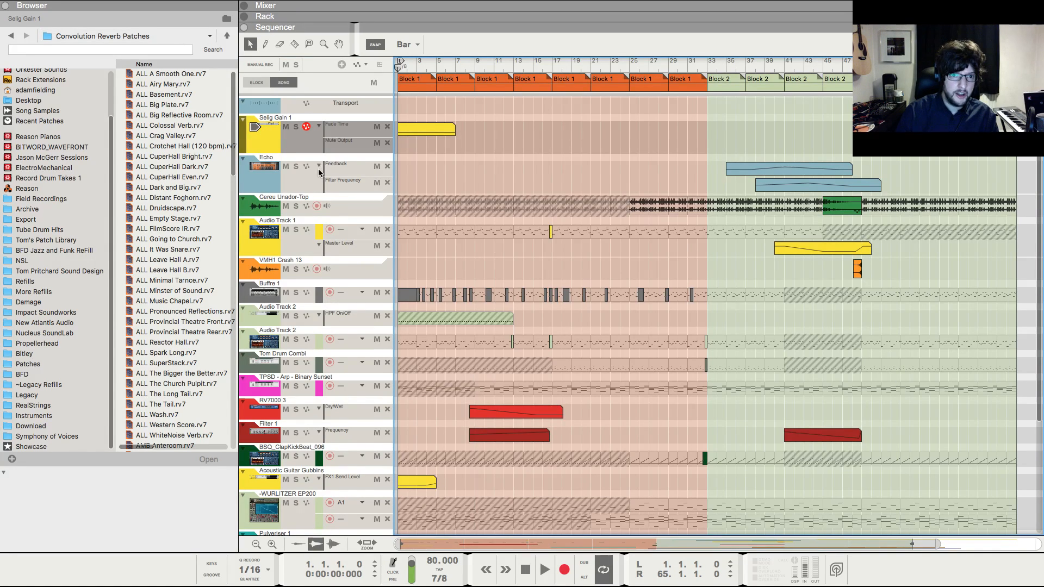
pyautogui.press('F6')
pyautogui.press('F7')
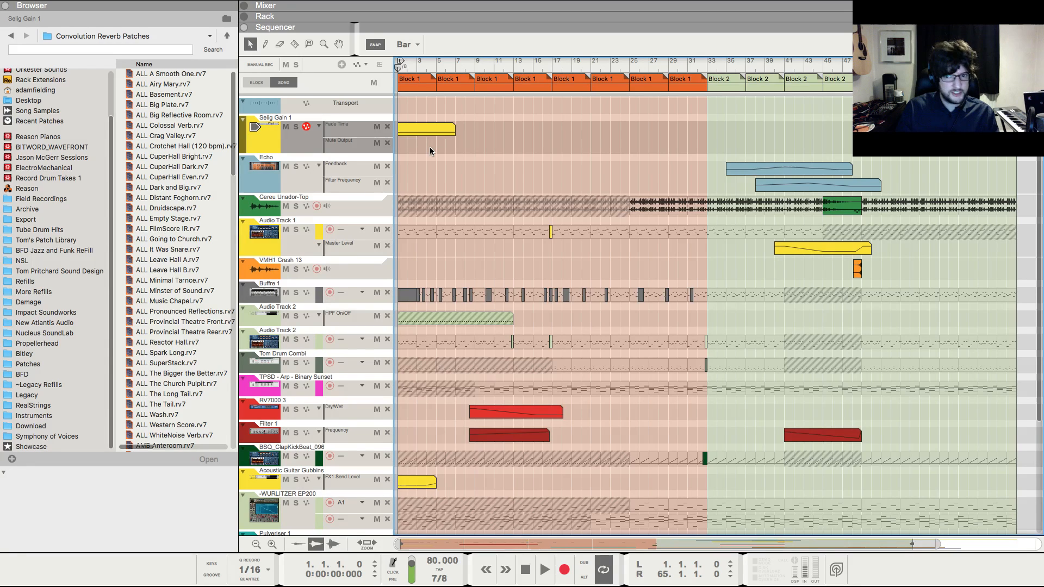
# - Open Block 2 for editing, select its Buffre 1 clip and check the Alter Notes setting in the Tool Window
pyautogui.press('g')
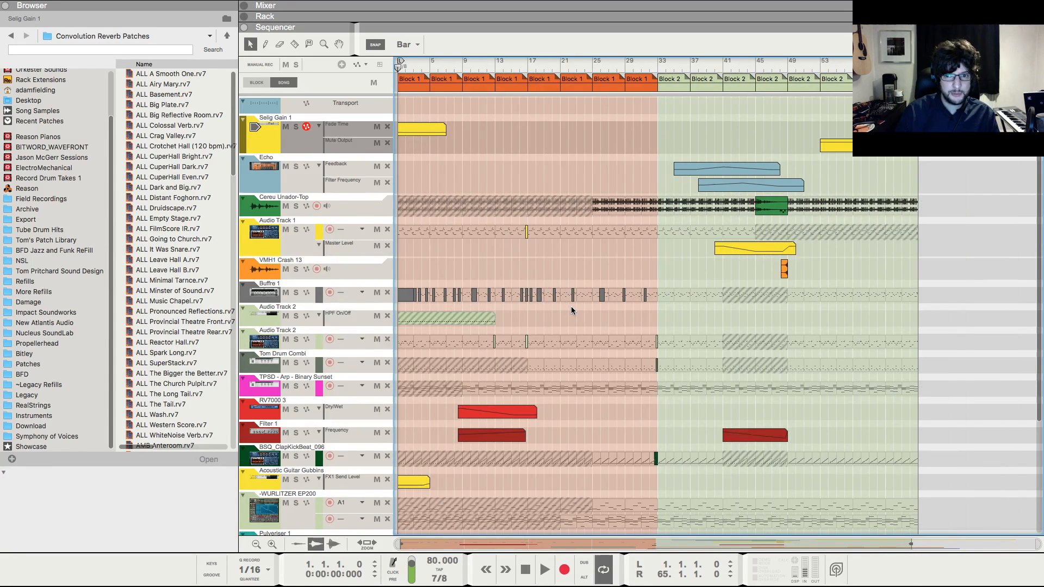
pyautogui.doubleClick(664, 87)
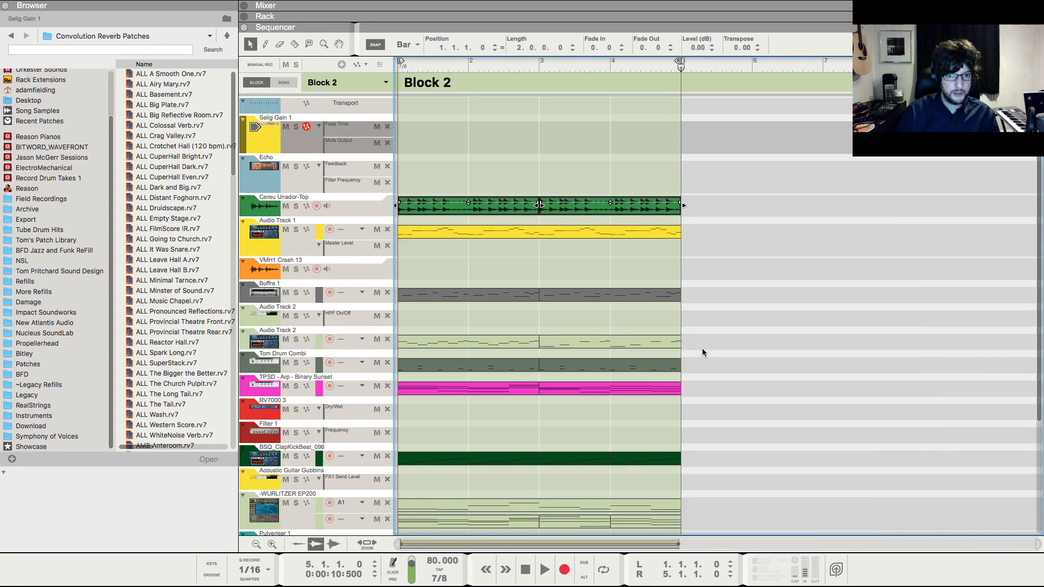
pyautogui.moveTo(725, 301); pyautogui.dragTo(489, 303)
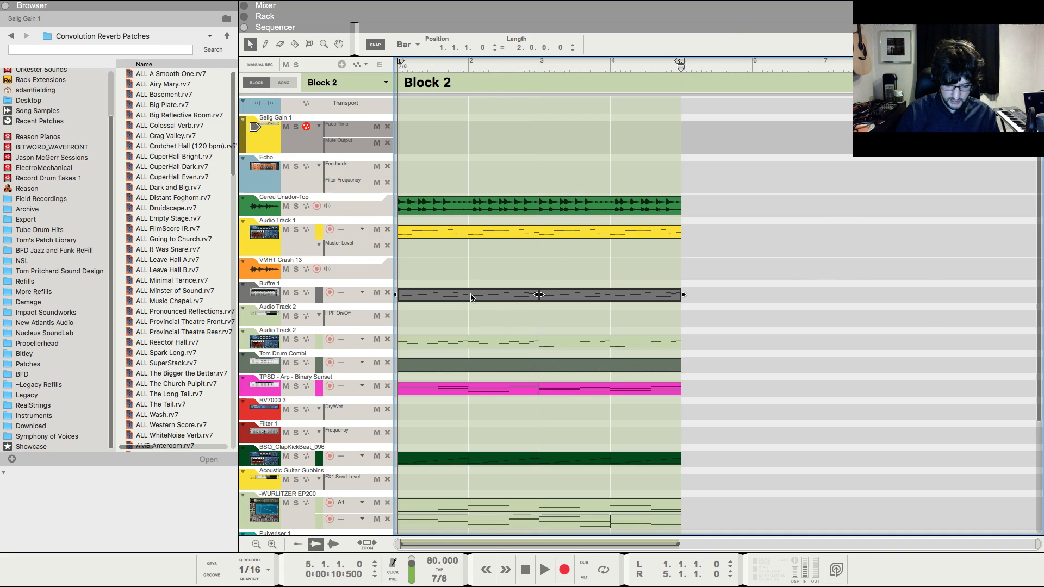
pyautogui.press('F8')
pyautogui.click(815, 129)
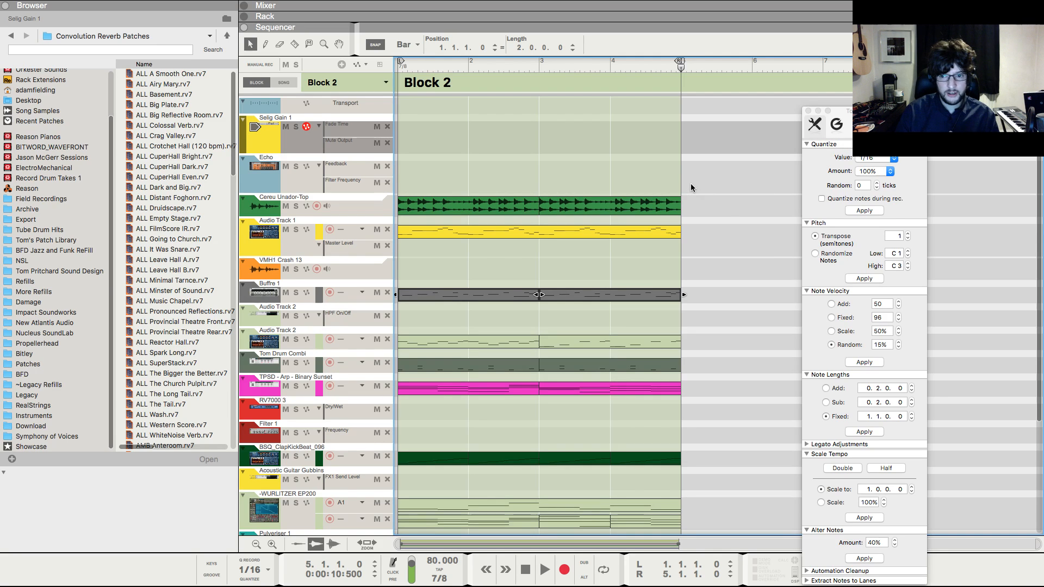
pyautogui.moveTo(832, 111); pyautogui.dragTo(769, 58)
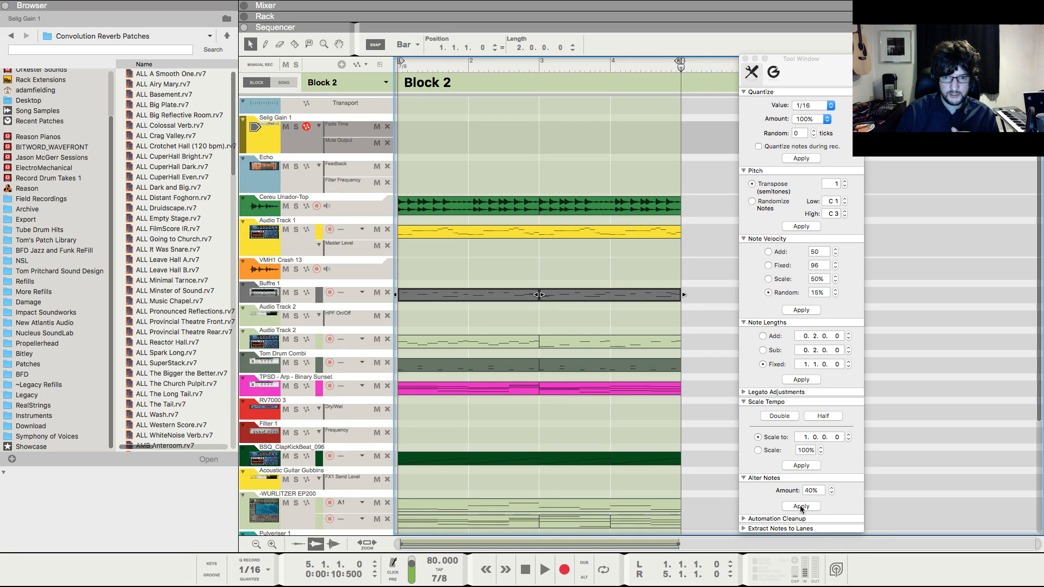
pyautogui.click(745, 59)
pyautogui.click(730, 312)
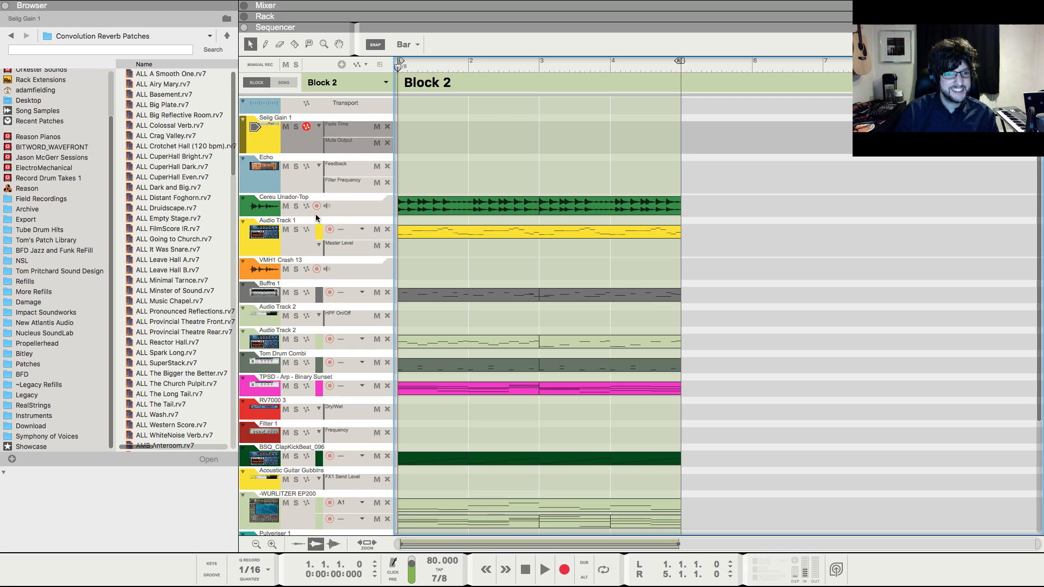
# - Play Block 2 with Audio Track 1 and Buffre 1 soloed, look at the rack and stop playback
pyautogui.press('space')
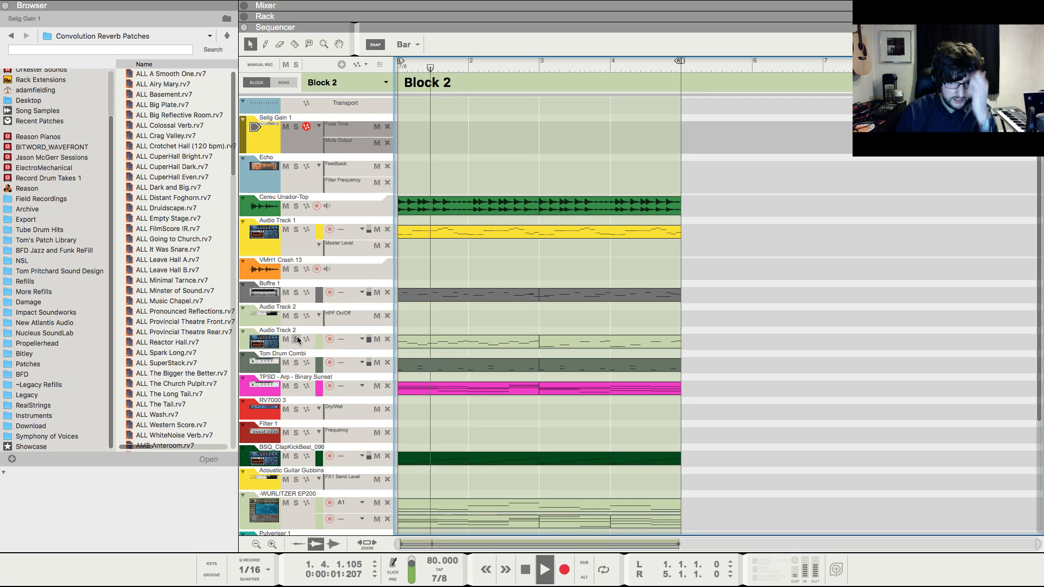
pyautogui.click(297, 230)
pyautogui.click(296, 292)
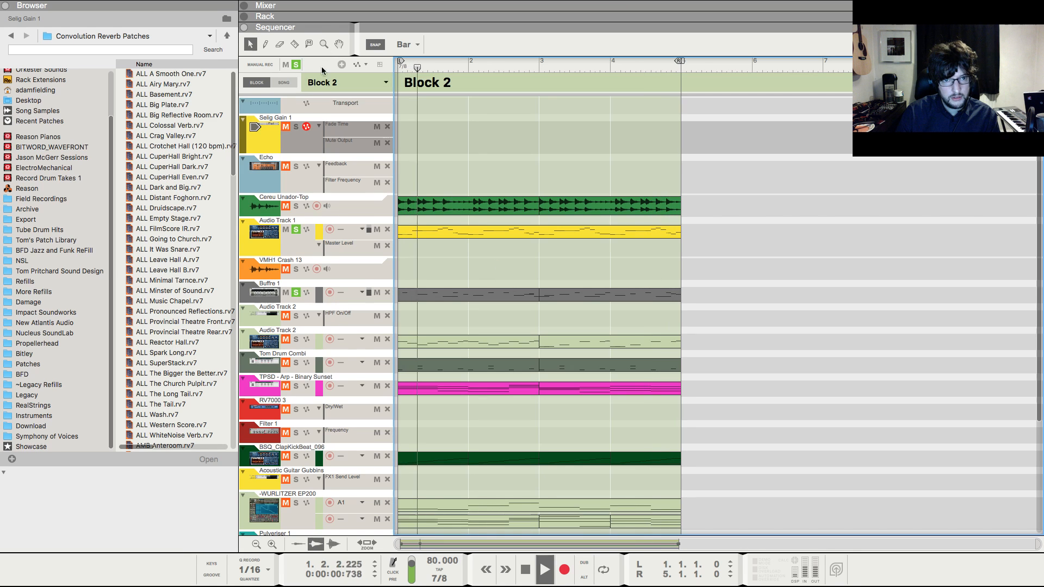
pyautogui.press('F6')
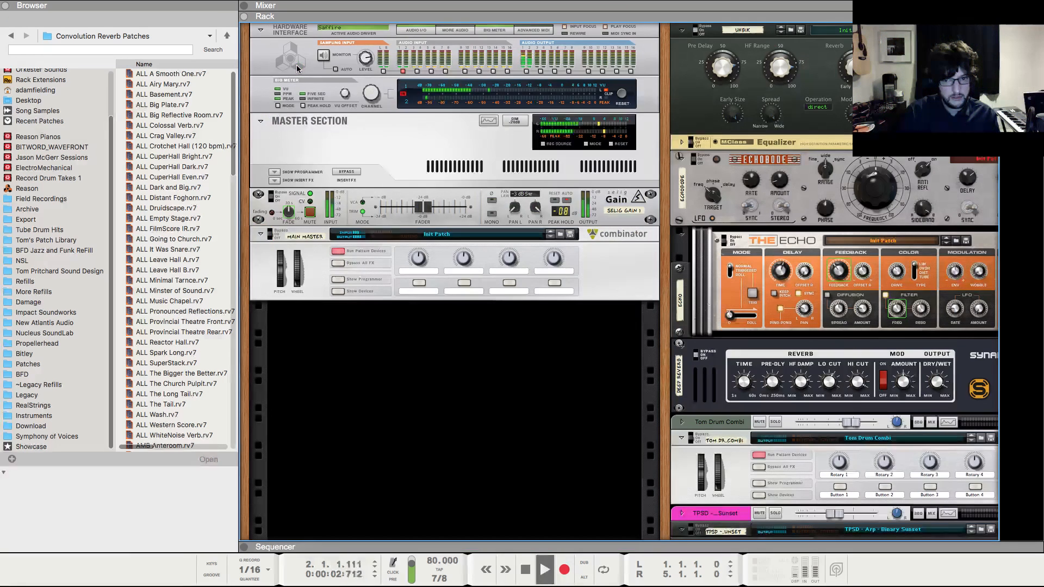
pyautogui.press('F7')
pyautogui.press('space')
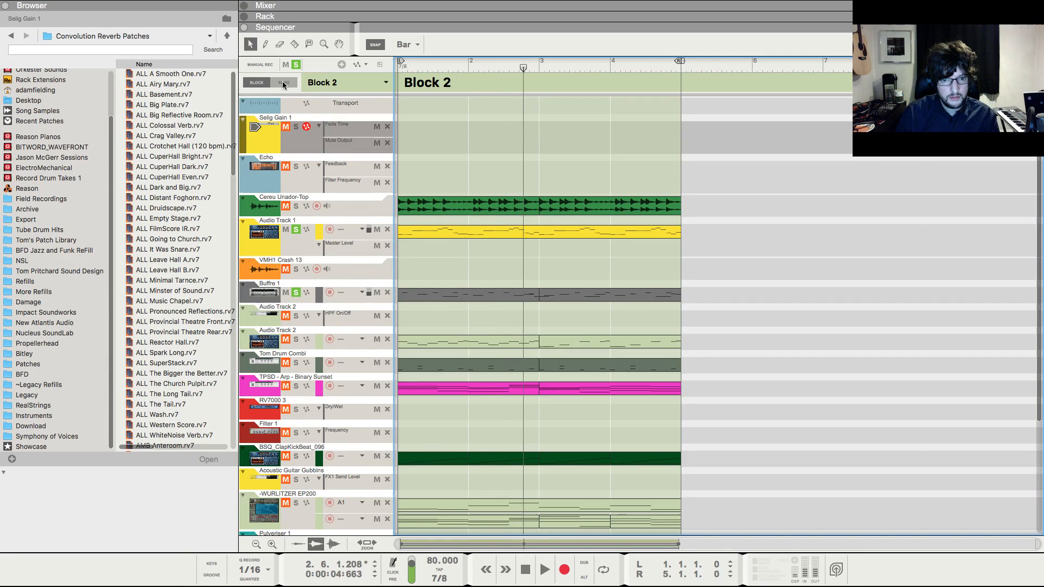
# - Switch back to the Song arrangement, clear all solos and start playback
pyautogui.click(284, 82)
pyautogui.click(294, 67)
pyautogui.press('space')
pyautogui.click(625, 137)
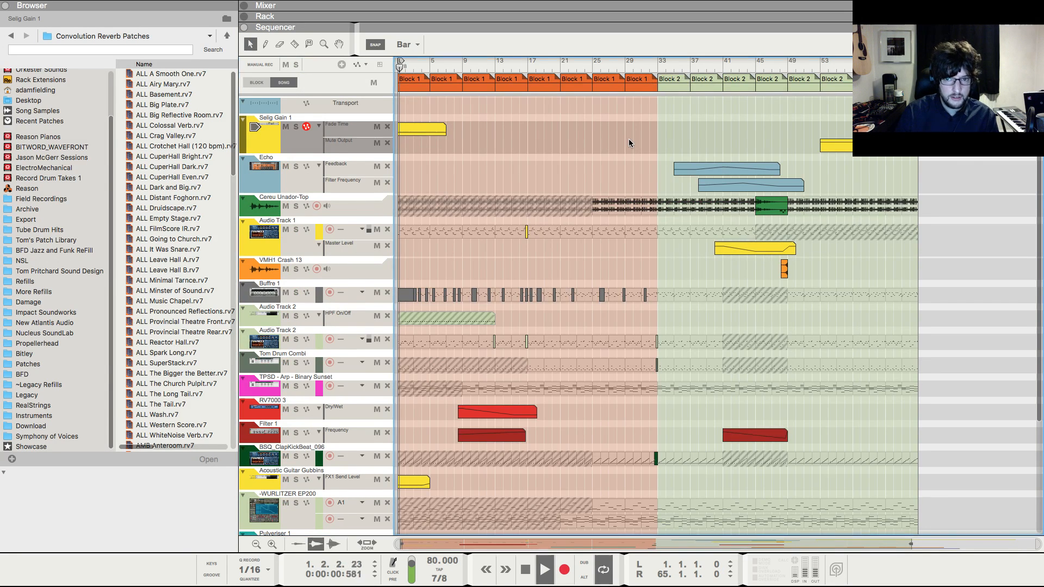
# - Play the song from bar 33 while reviewing the track lanes down to SAFilter 1, and stop playback
pyautogui.click(660, 64)
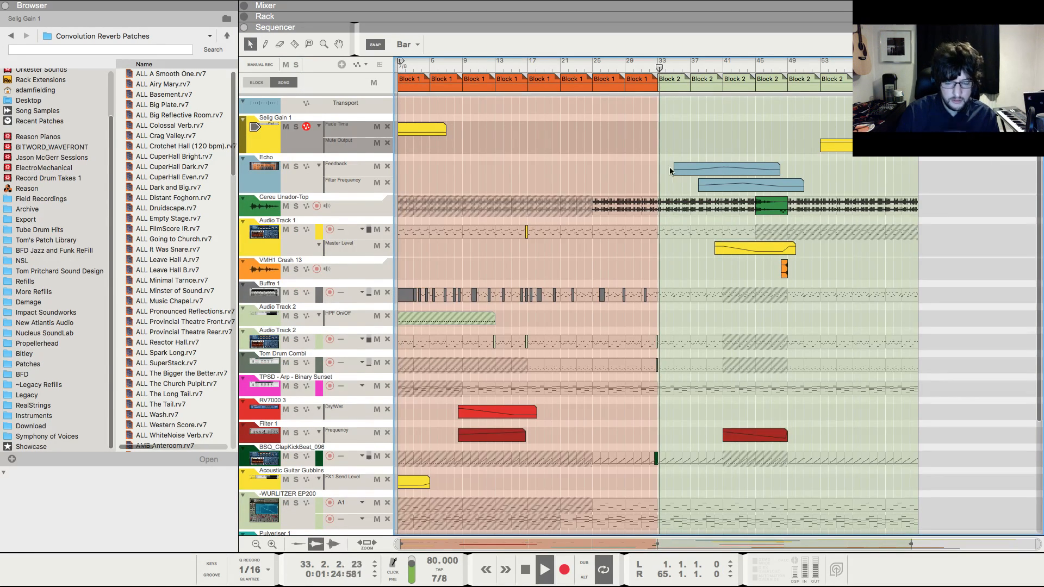
pyautogui.scroll(-2, 732, 267)
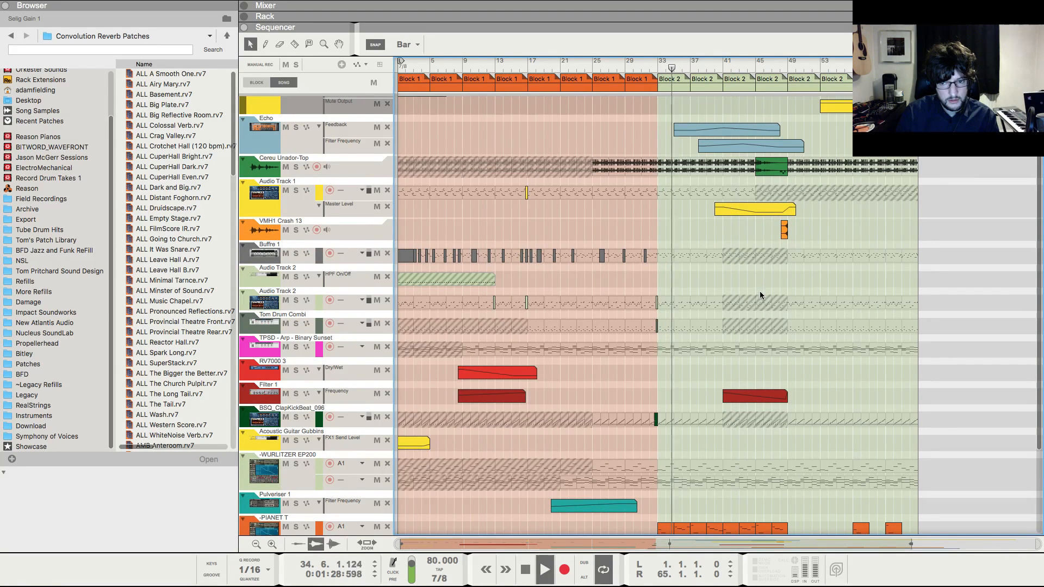
pyautogui.scroll(-5, 798, 363)
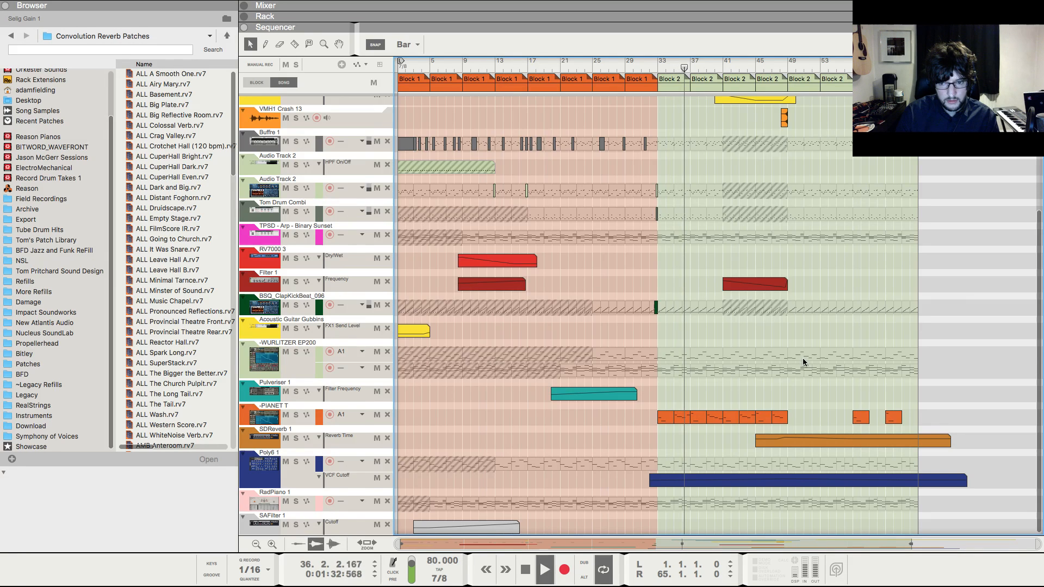
pyautogui.scroll(7, 907, 331)
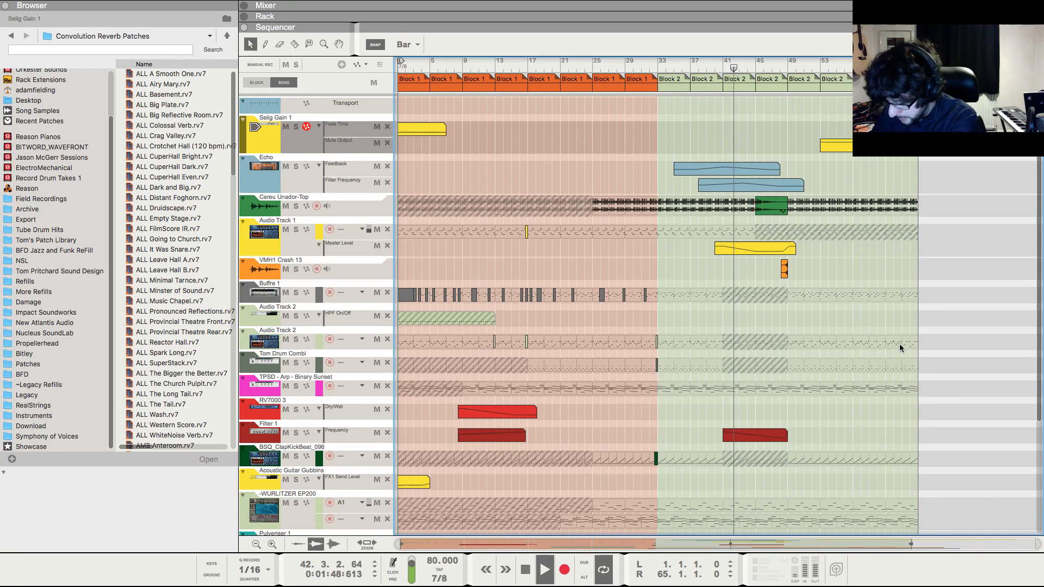
pyautogui.press('space')
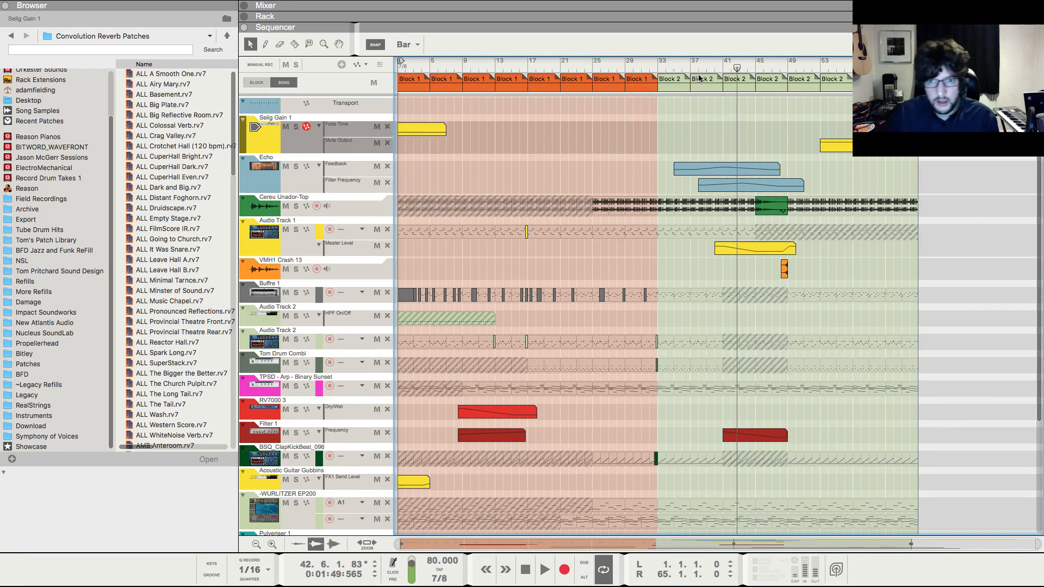
# - Copy the VMH1 Crash 13 clip to the end of the last Block 1 and trim its start to 32.5.1.160 using 1/8T snap
pyautogui.click(617, 67)
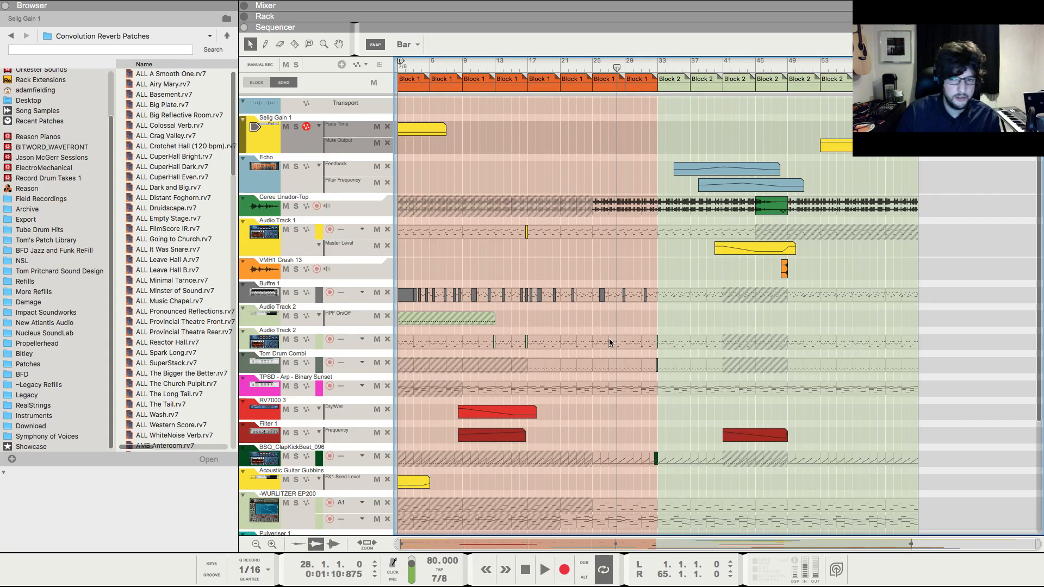
pyautogui.moveTo(781, 274); pyautogui.dragTo(653, 275)
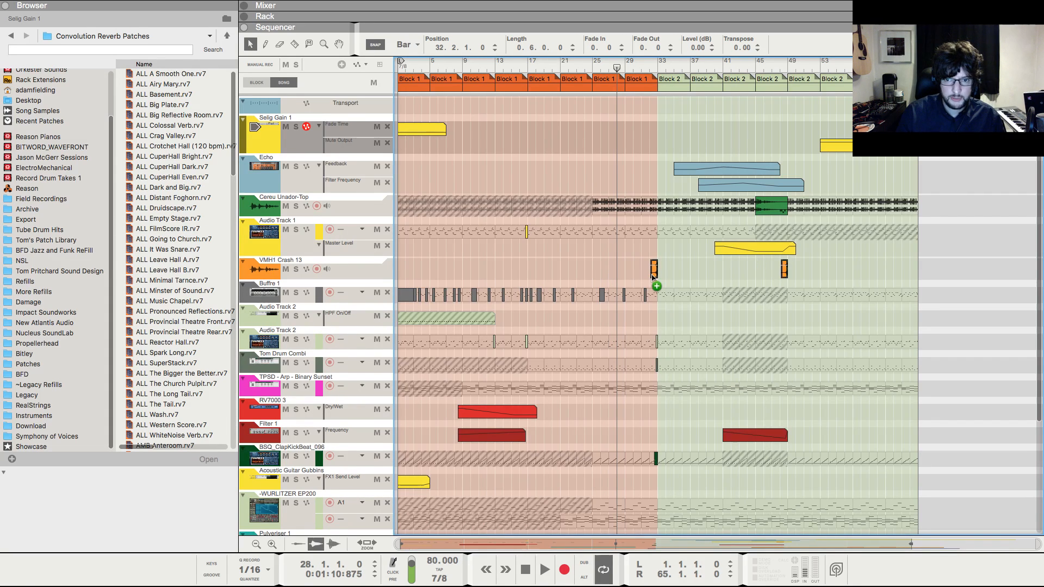
pyautogui.click(407, 44)
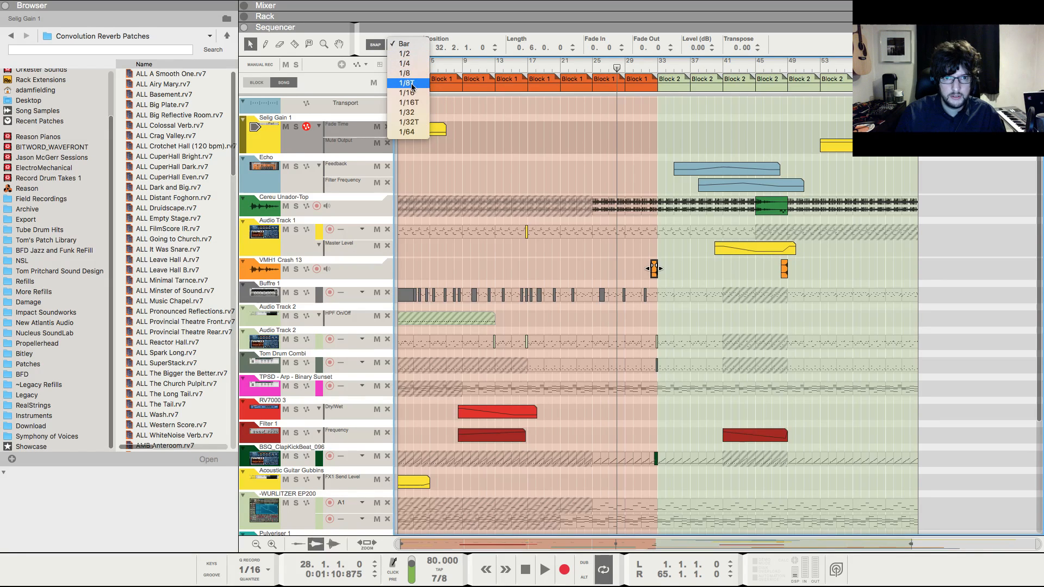
pyautogui.click(408, 83)
pyautogui.moveTo(647, 270); pyautogui.dragTo(657, 269)
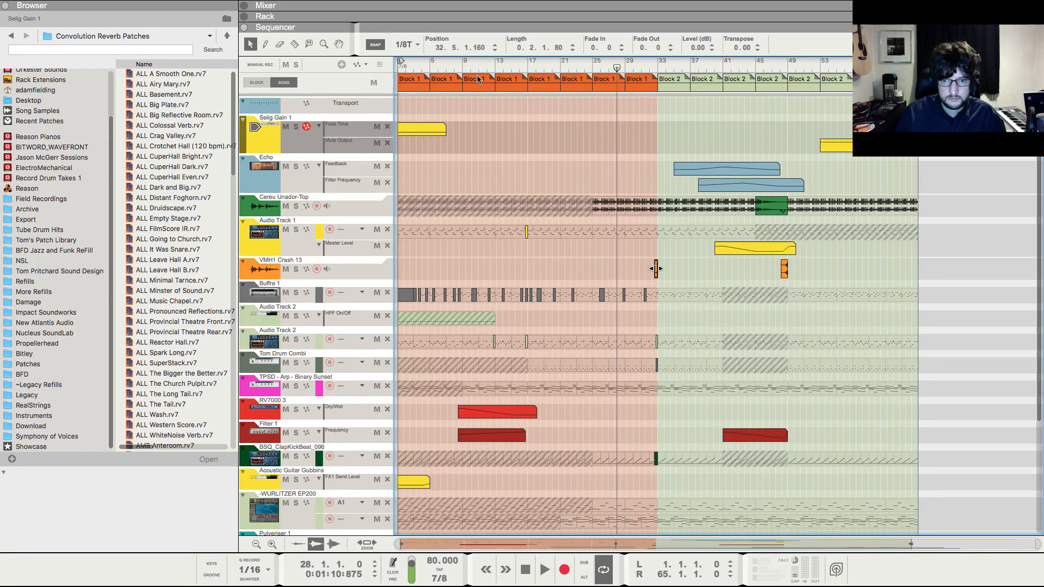
# - Move the trimmed crash clip to 40.5.1.160 with snap set to Bar, and play from just before it
pyautogui.click(407, 45)
pyautogui.click(405, 45)
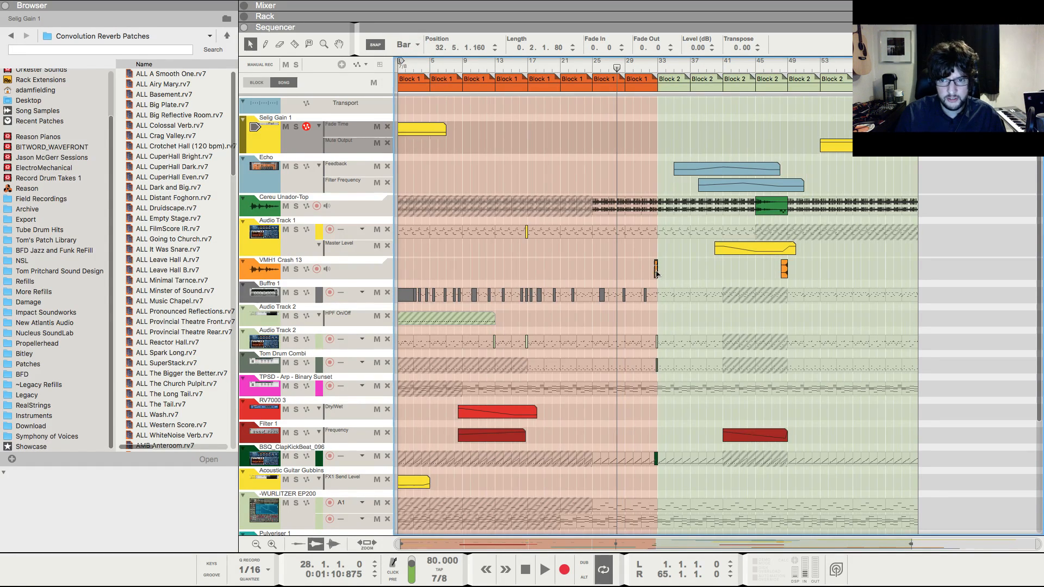
pyautogui.moveTo(716, 276); pyautogui.dragTo(721, 275)
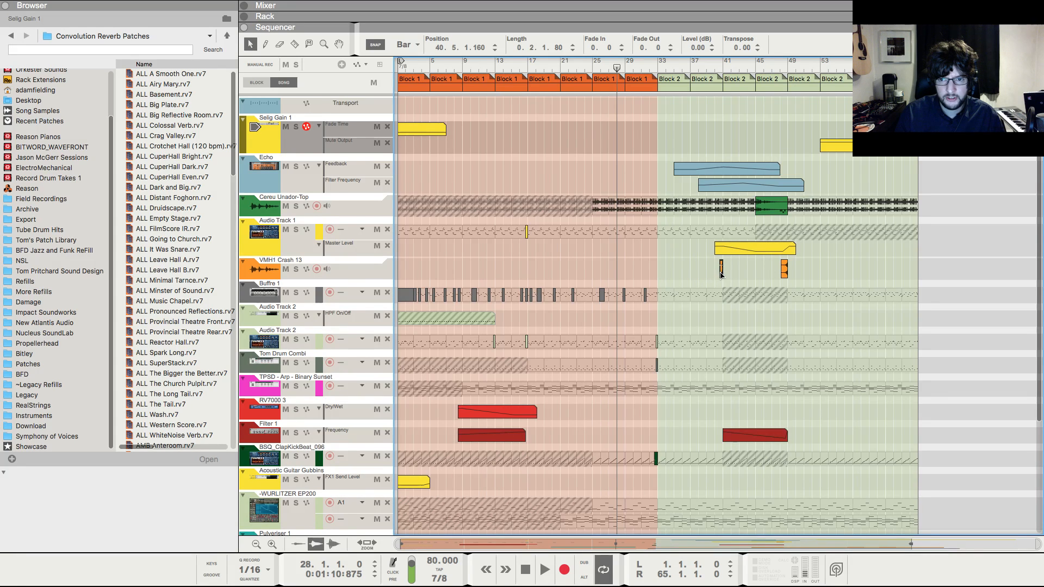
pyautogui.click(715, 66)
pyautogui.press('space')
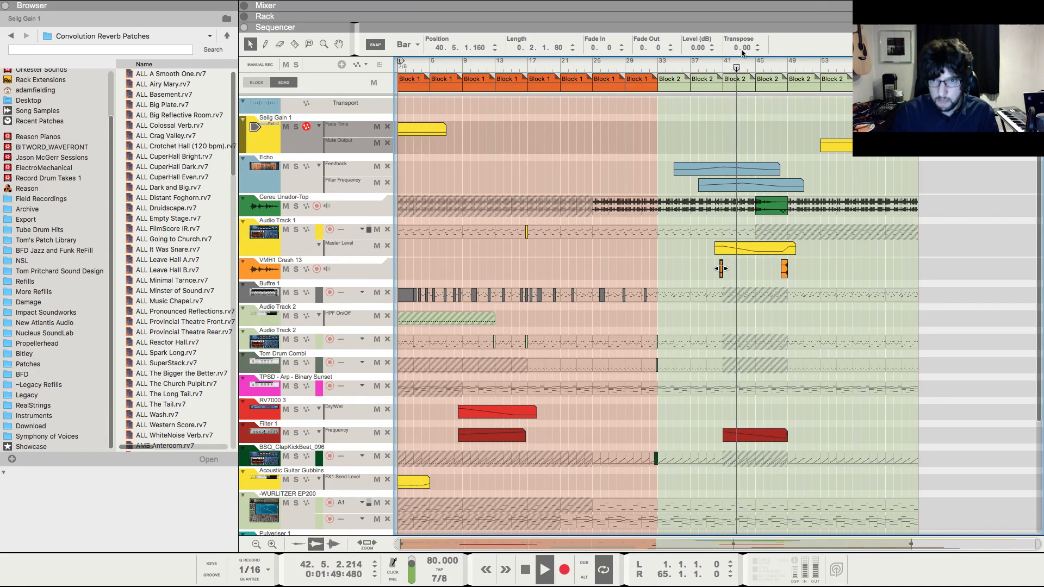
# - Set the level of the trimmed crash clip before bar 41 to -6 dB and deselect it
pyautogui.doubleClick(690, 49)
pyautogui.press('BackSpace')
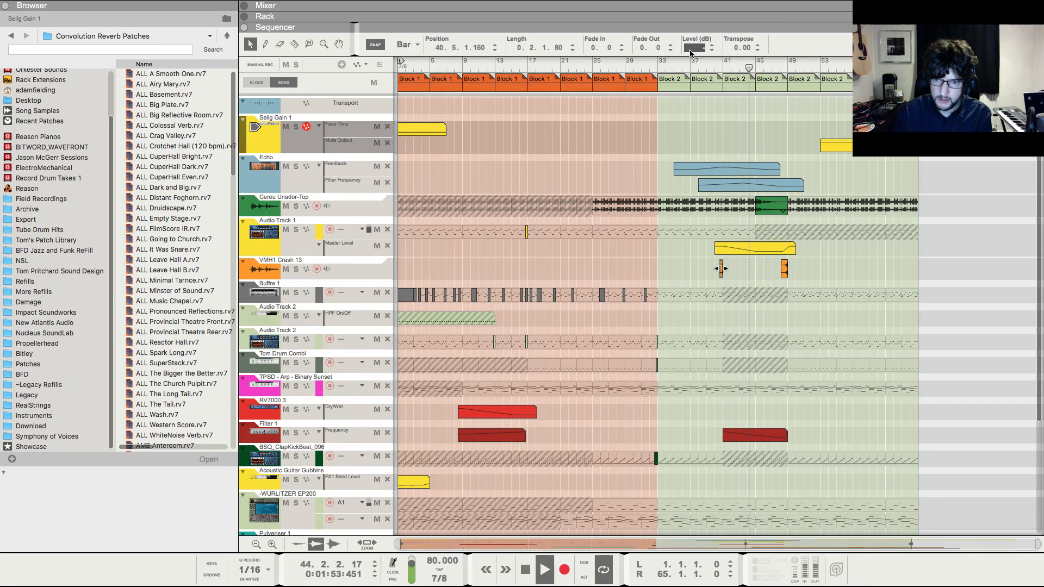
pyautogui.write('-6')
pyautogui.press('Return')
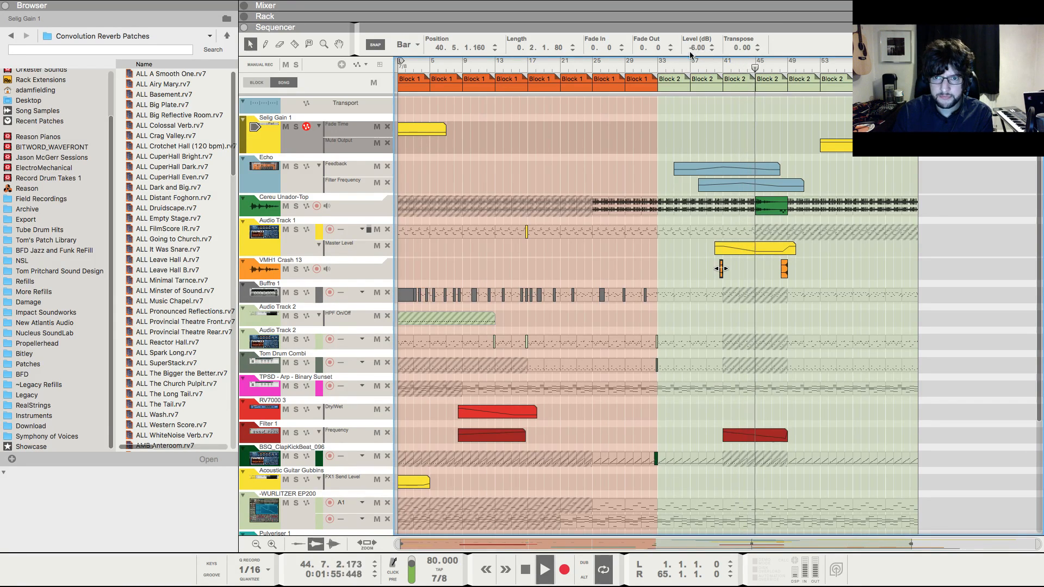
pyautogui.click(699, 104)
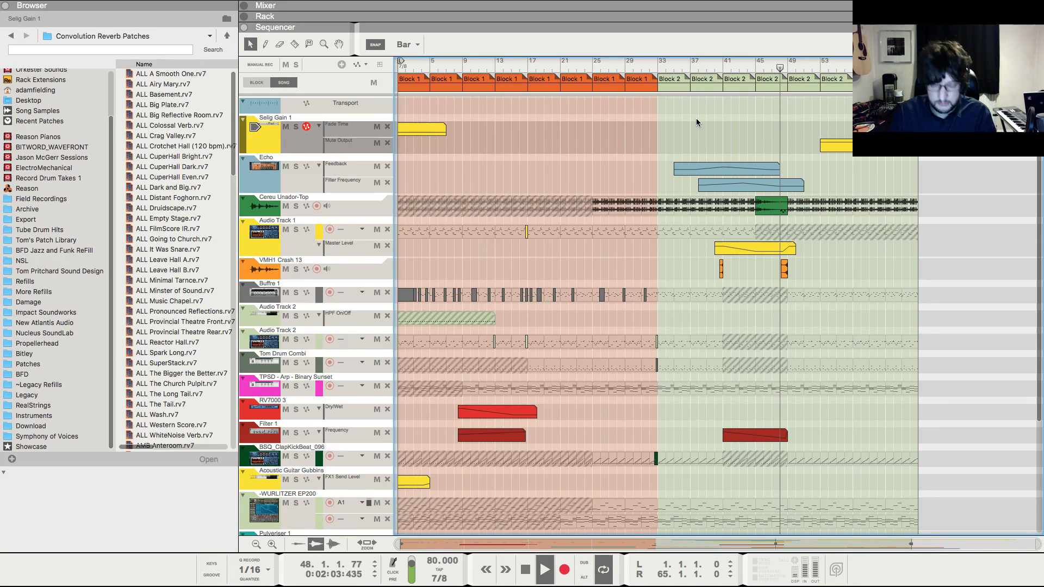
# - Examine the Block 2 section around bars 33 to 50 up close during playback, including both crash clips
pyautogui.press('h')
pyautogui.press('h')
pyautogui.press('h')
pyautogui.press('h')
pyautogui.press('h')
pyautogui.press('h')
pyautogui.press('h')
pyautogui.press('h')
pyautogui.press('h')
pyautogui.press('h')
pyautogui.press('h')
pyautogui.press('h')
pyautogui.press('h')
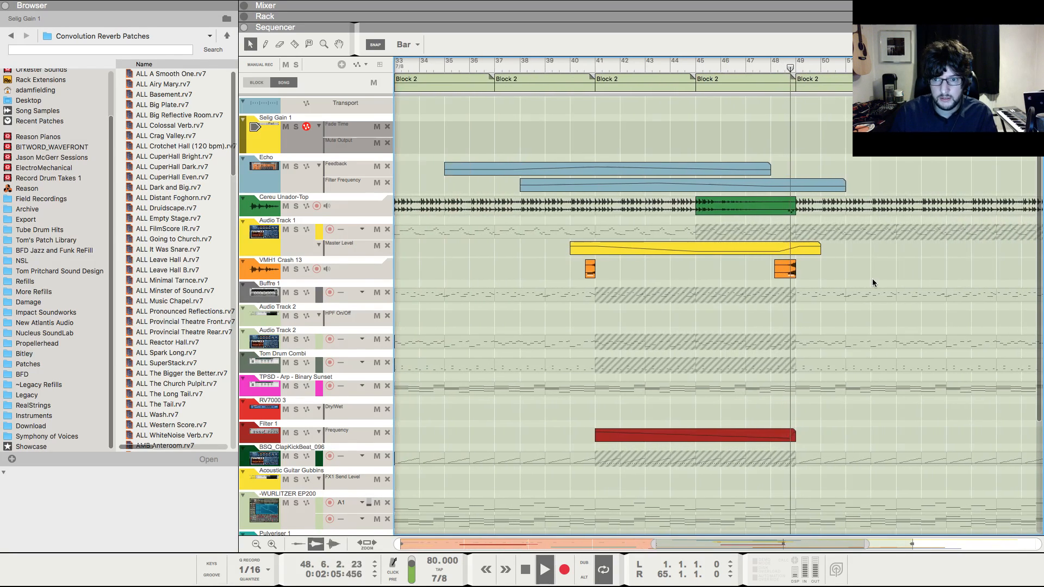
pyautogui.press('g')
pyautogui.press('g')
pyautogui.press('g')
pyautogui.press('g')
pyautogui.press('g')
pyautogui.press('g')
pyautogui.press('g')
pyautogui.press('g')
pyautogui.press('g')
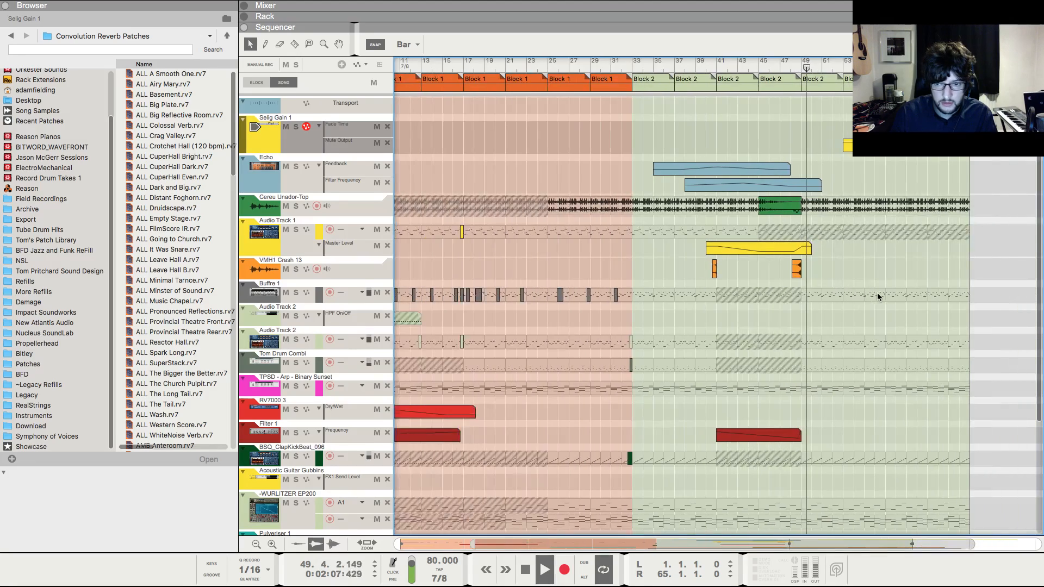
# - Look through the rack devices during playback and return to the sequencer
pyautogui.press('F6')
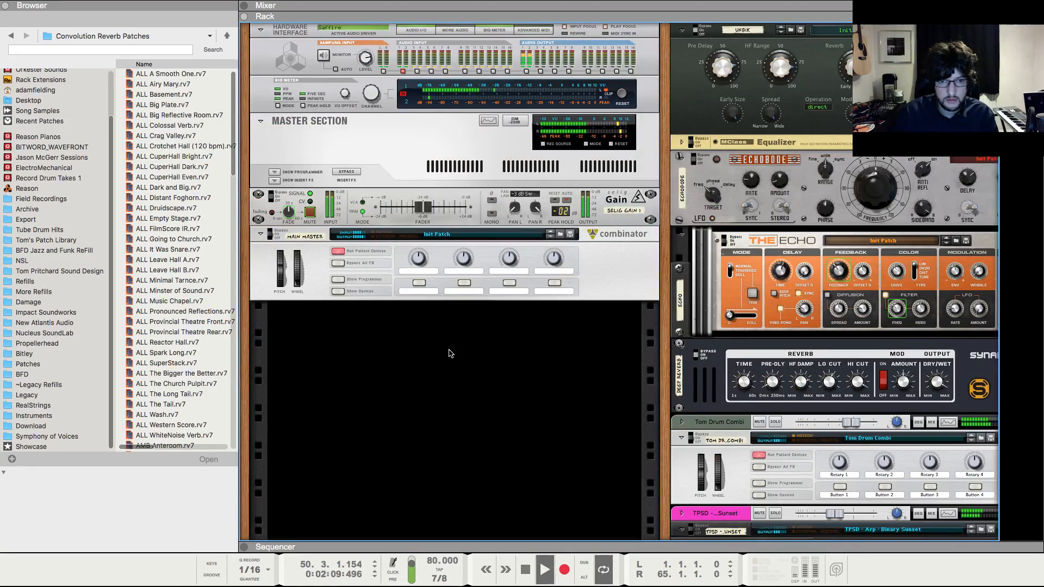
pyautogui.scroll(-5, 459, 349)
pyautogui.scroll(5, 460, 352)
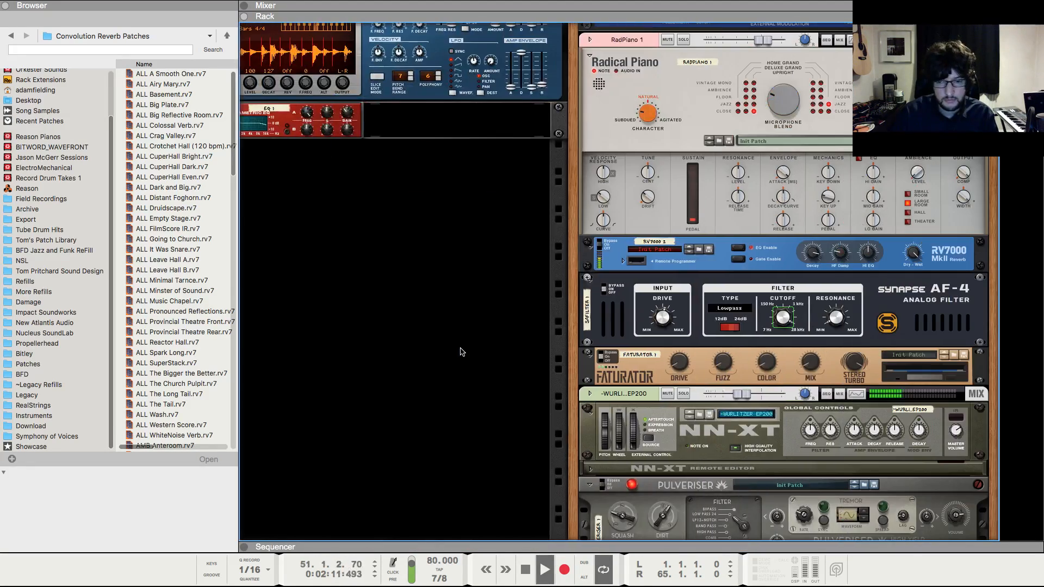
pyautogui.scroll(2, 460, 352)
pyautogui.press('F7')
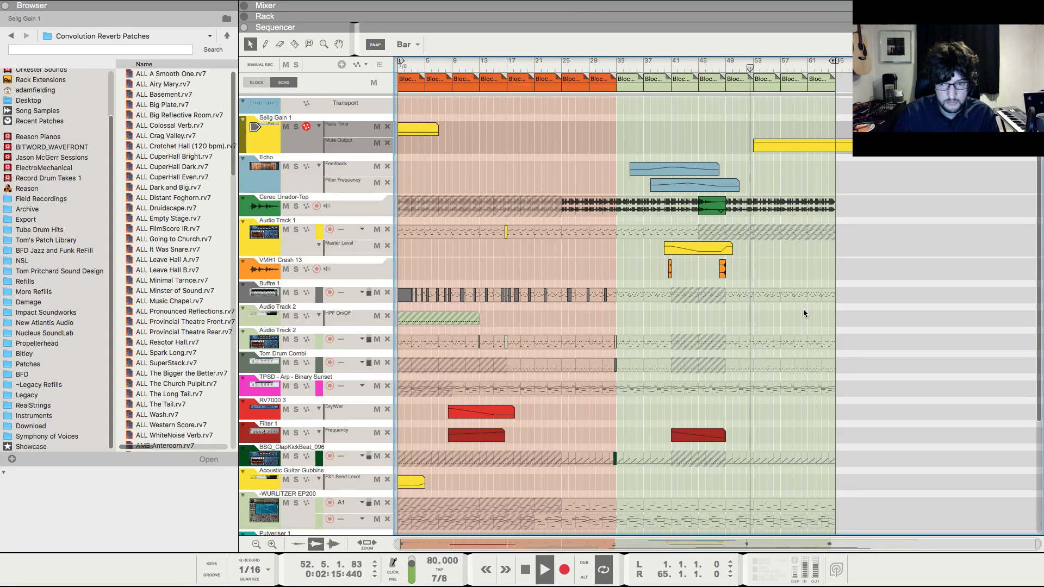
# - Check the lower track lanes, stop playback and move the playhead to bar 49
pyautogui.scroll(-3, 804, 314)
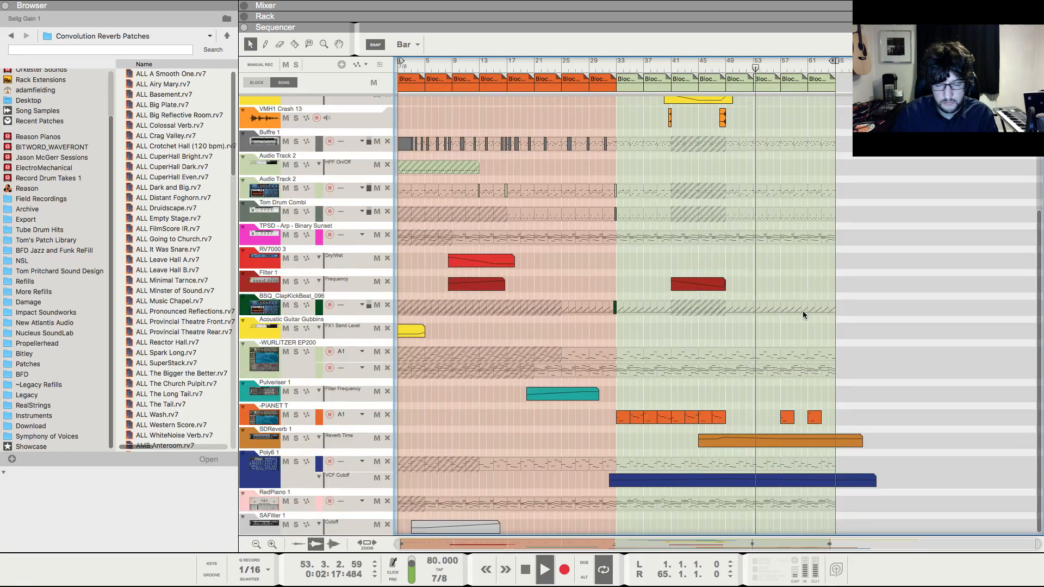
pyautogui.scroll(3, 805, 314)
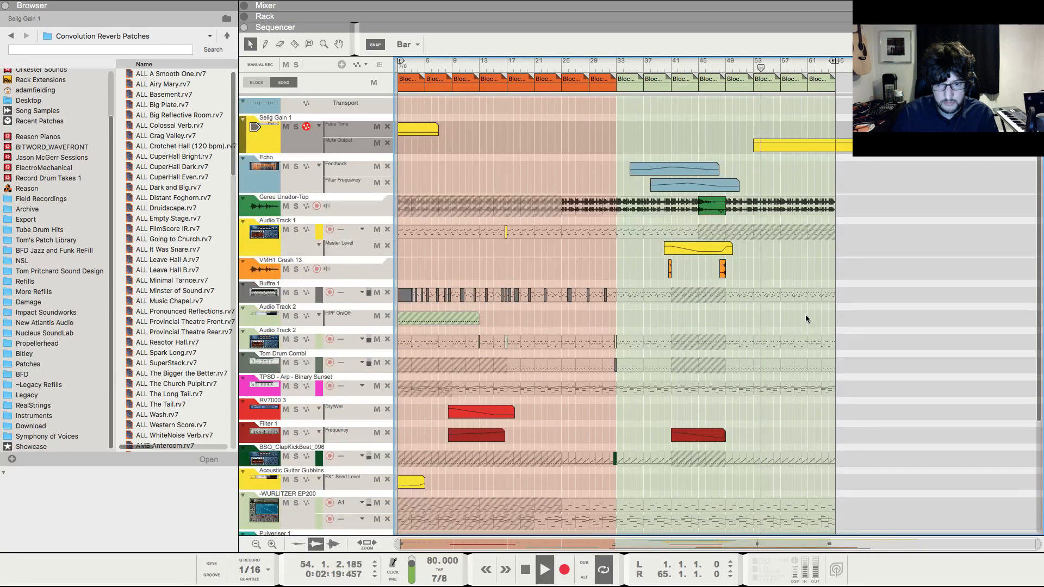
pyautogui.press('space')
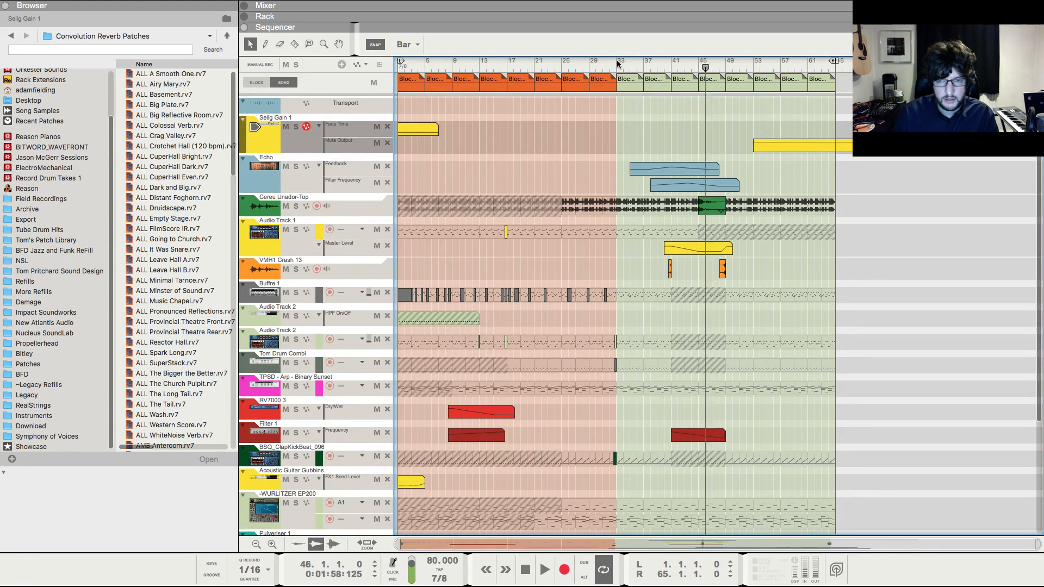
pyautogui.click(728, 75)
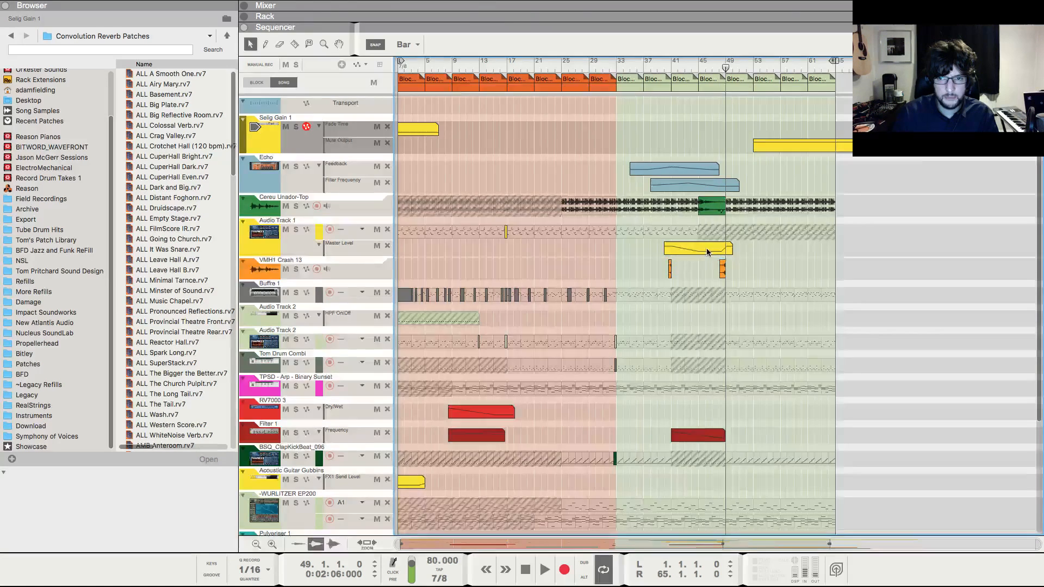
# - Create a Redrum Drum Computer in the empty space of the rack below the EQ device
pyautogui.press('F6')
pyautogui.rightClick(364, 321)
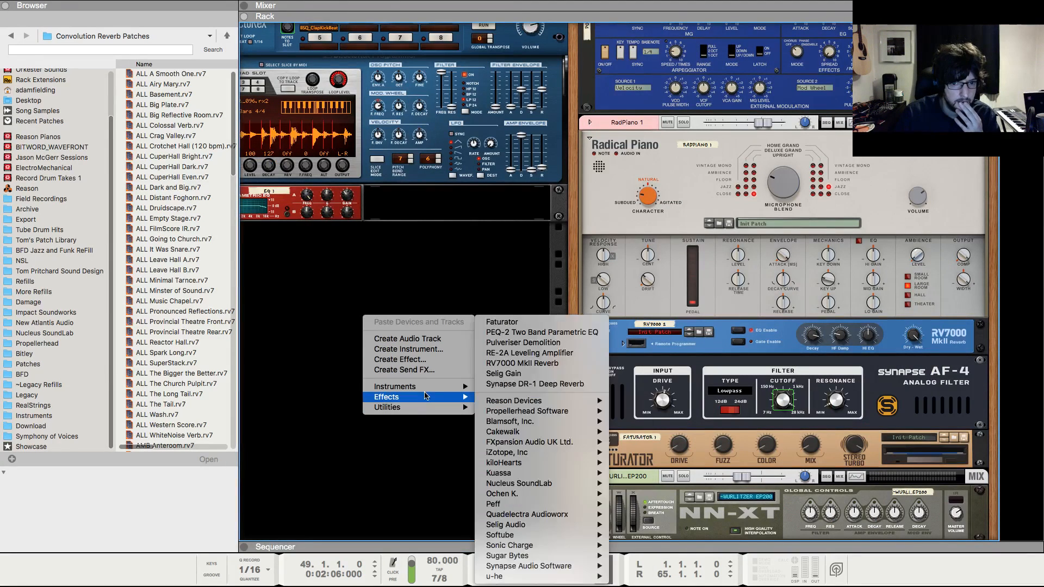
pyautogui.click(317, 386)
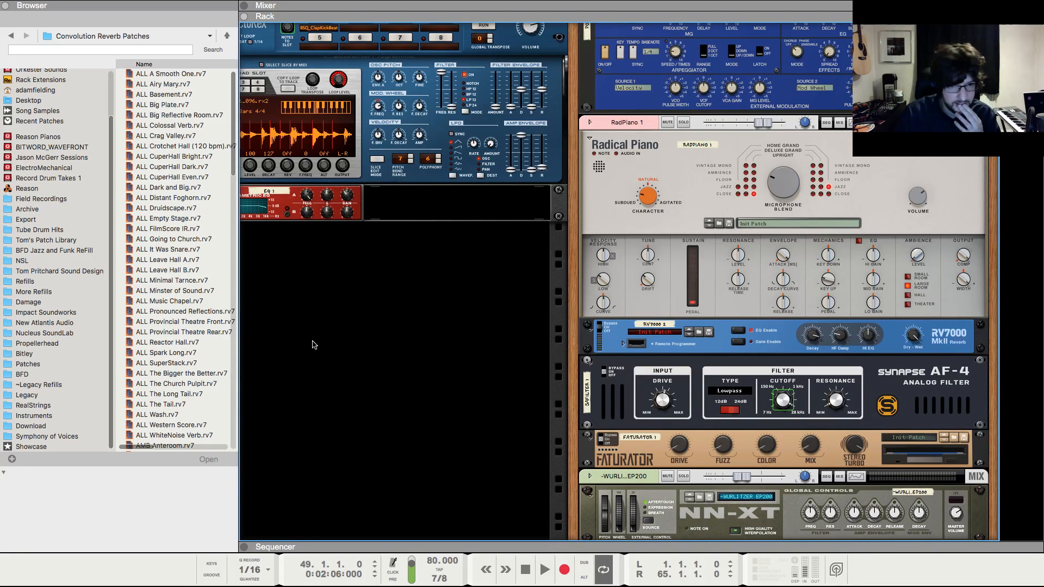
pyautogui.rightClick(314, 344)
pyautogui.moveTo(407, 412)
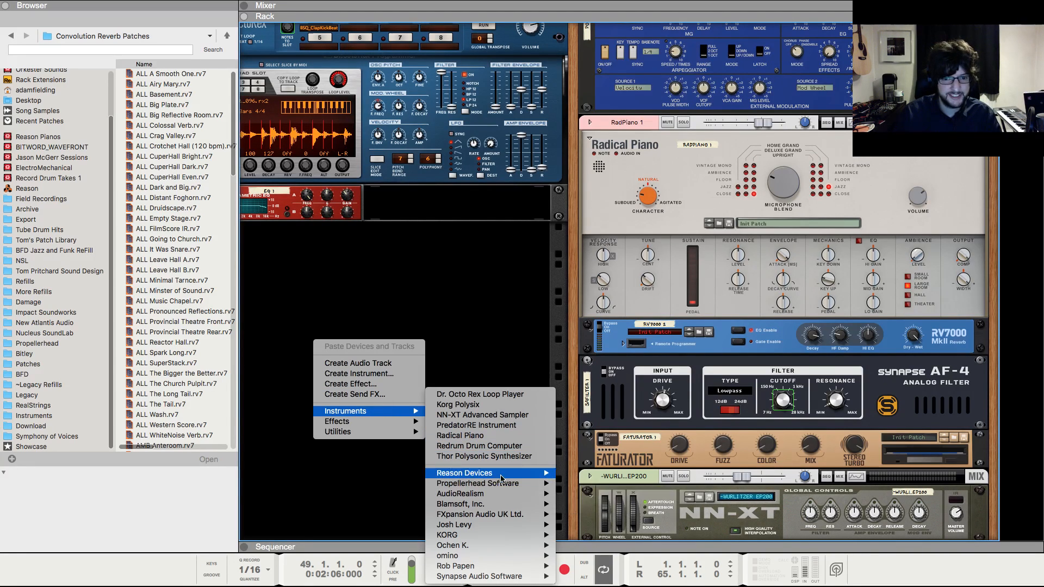
pyautogui.click(501, 449)
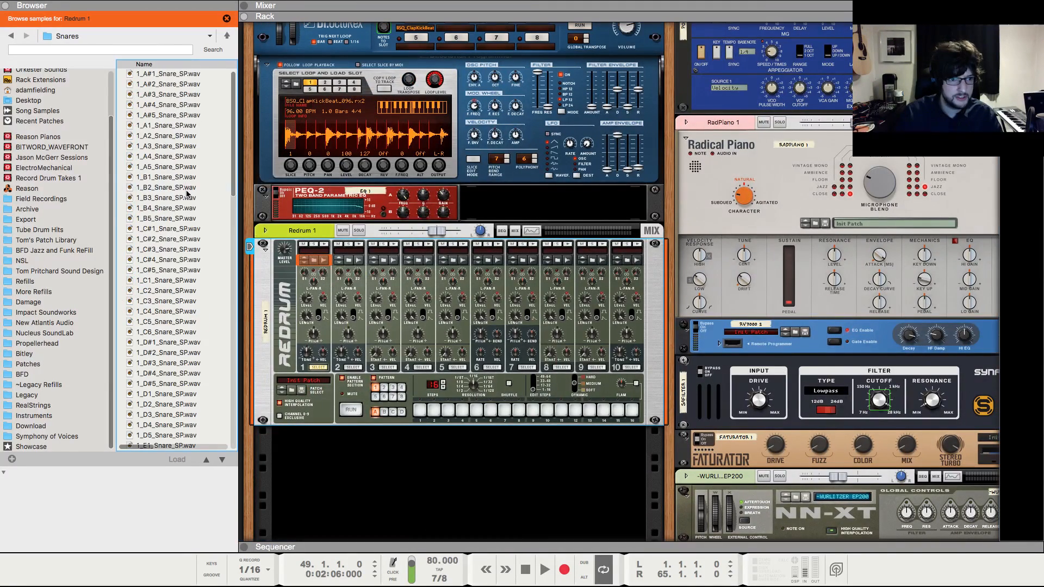
# - Load the sample 1_B5_Kick_SP.wav from the Tube Drum Hits Kicks folder into Redrum channel 1
pyautogui.click(54, 231)
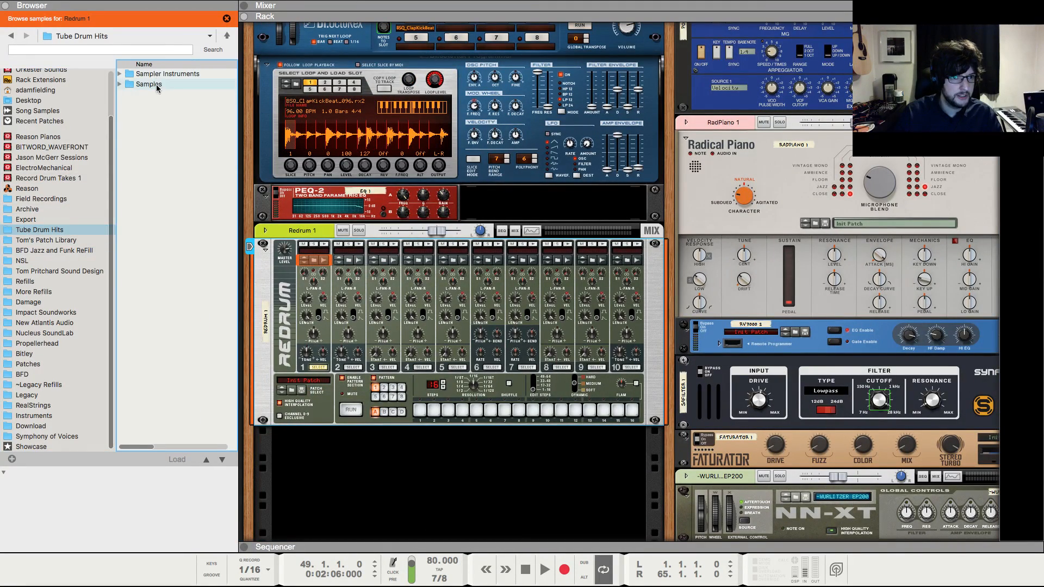
pyautogui.doubleClick(157, 86)
pyautogui.doubleClick(163, 96)
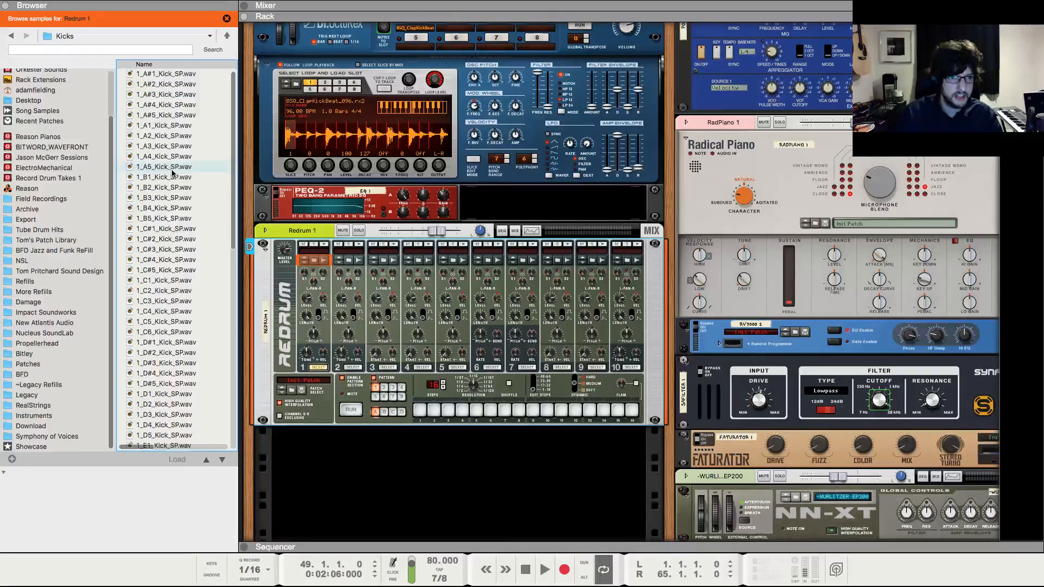
pyautogui.click(164, 218)
pyautogui.scroll(-2, 163, 219)
pyautogui.moveTo(163, 164); pyautogui.dragTo(325, 343)
pyautogui.scroll(-10, 174, 280)
# - Audition samples in the Tube Drum Hits Snares folder and load 1_G5_Snare_SP.wav into Redrum channel 2
pyautogui.press('BackSpace')
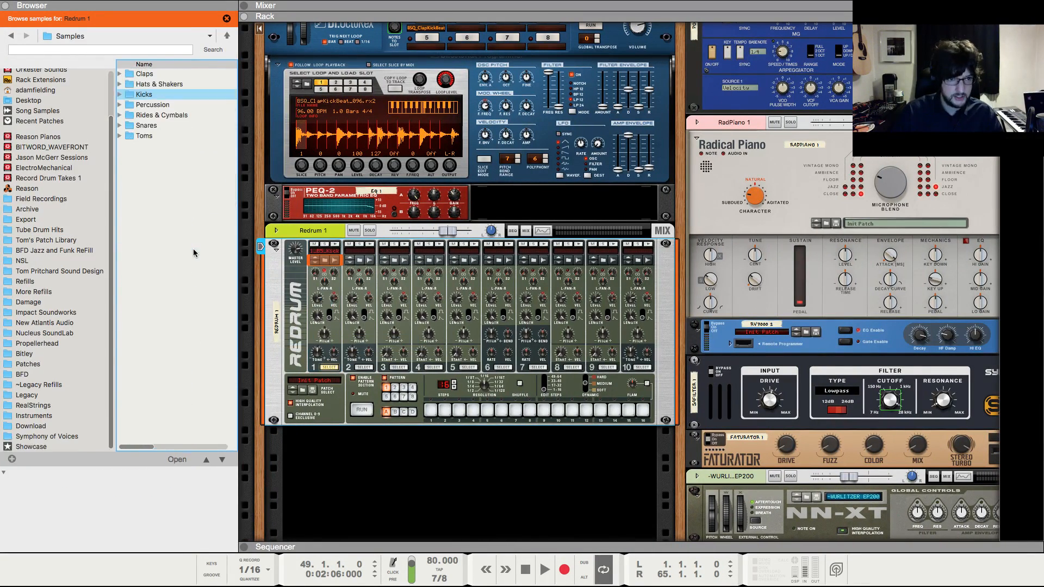
pyautogui.doubleClick(158, 125)
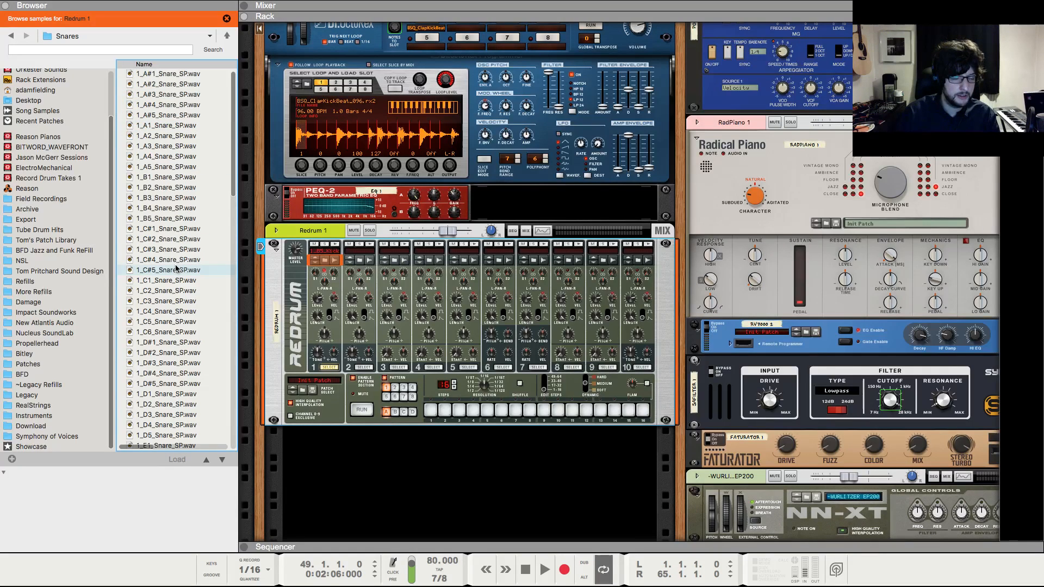
pyautogui.click(175, 269)
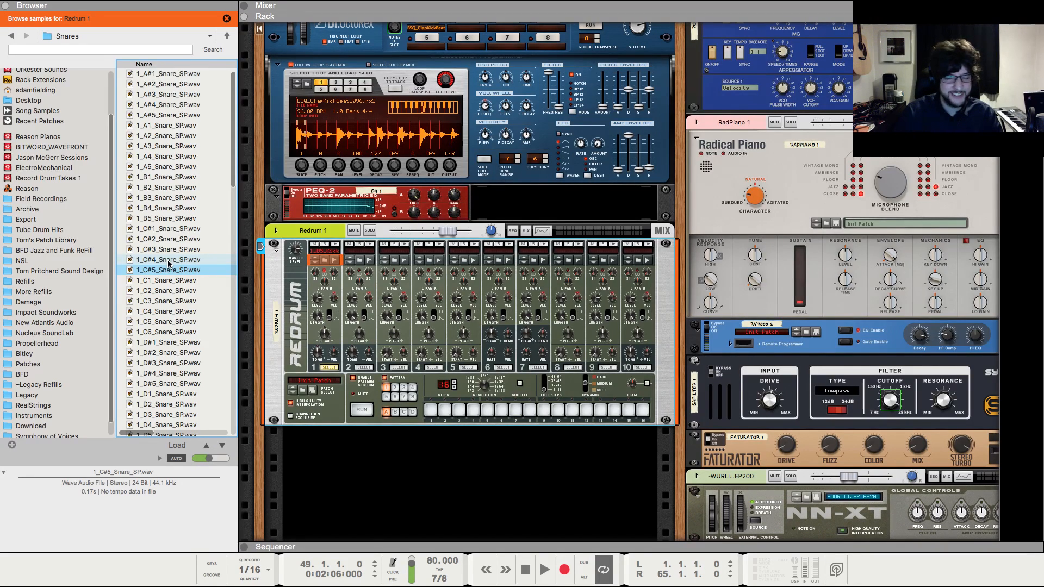
pyautogui.click(168, 261)
pyautogui.click(177, 250)
pyautogui.scroll(-10, 180, 270)
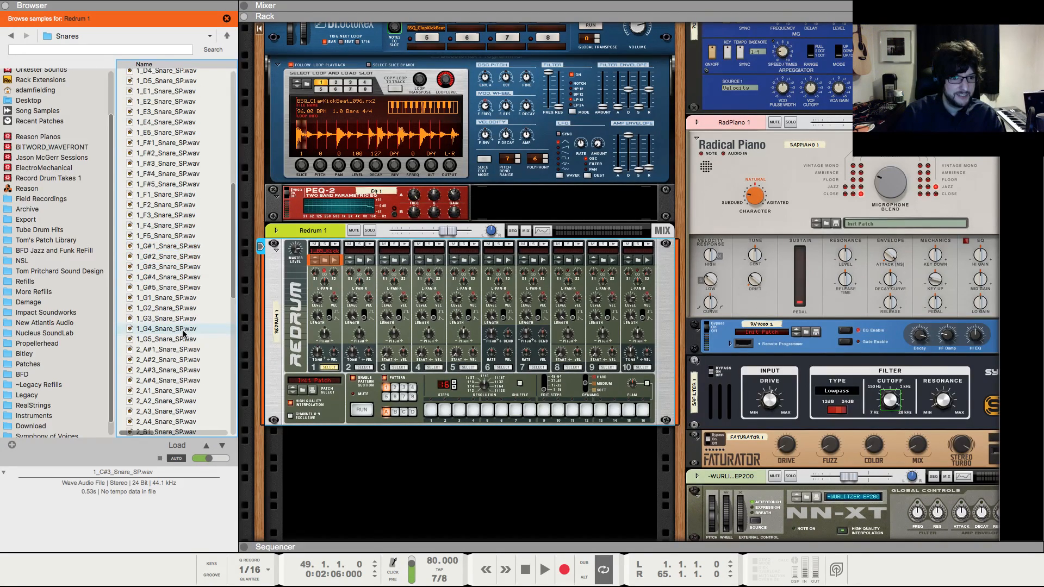
pyautogui.click(182, 337)
pyautogui.click(182, 329)
pyautogui.click(182, 319)
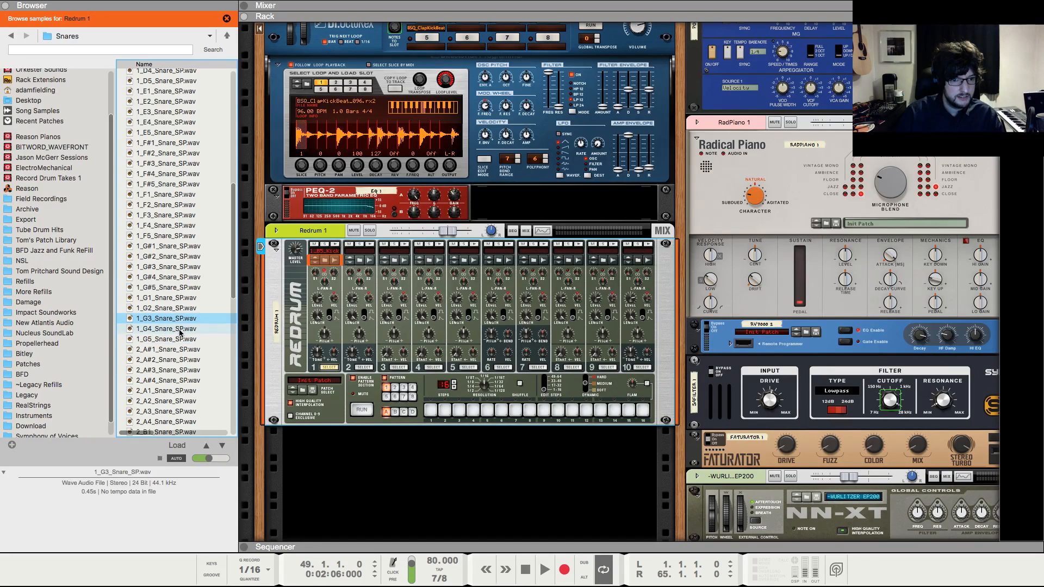
pyautogui.click(182, 339)
pyautogui.moveTo(180, 340); pyautogui.dragTo(374, 306)
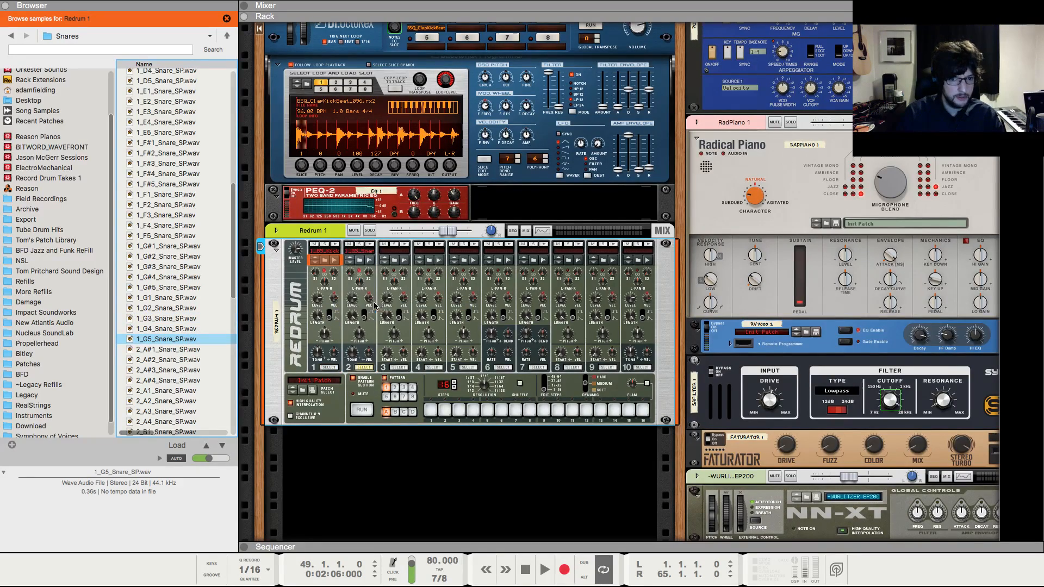
# - Enable the Deep Reverb send, number 4, on the Redrum 1 mixer channel
pyautogui.press('F5')
pyautogui.scroll(10, 830, 321)
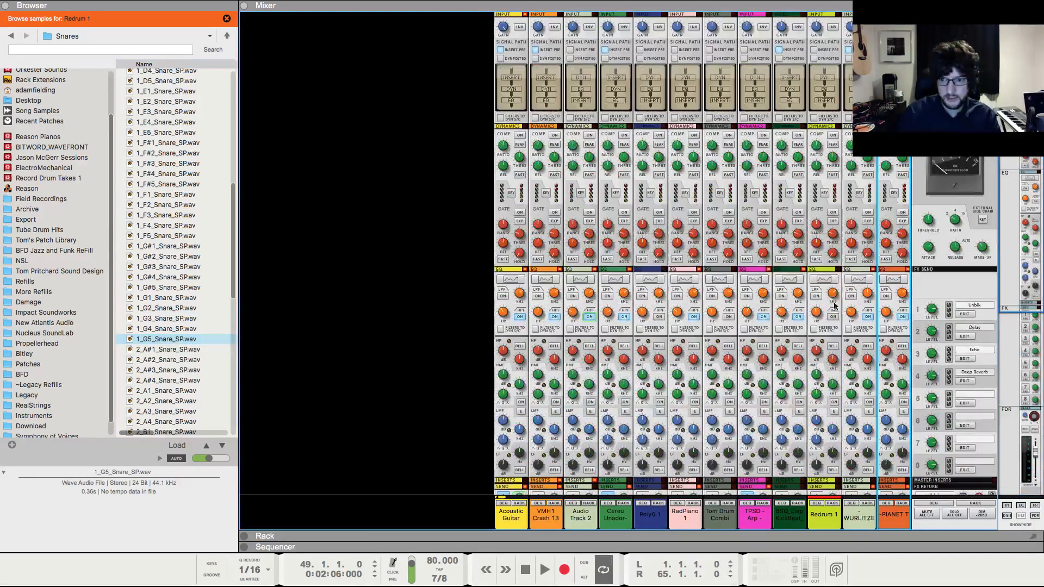
pyautogui.click(830, 322)
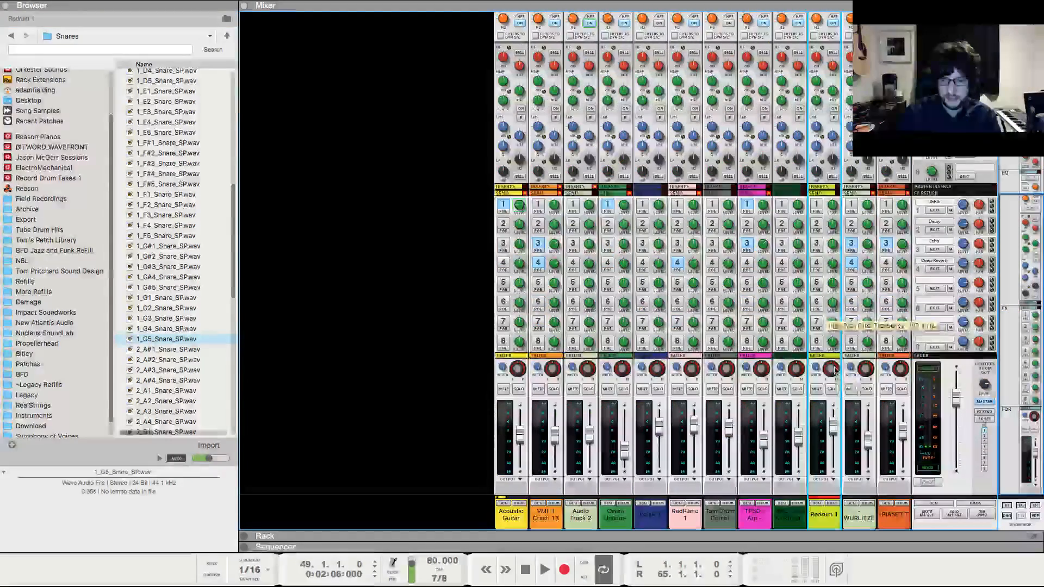
pyautogui.scroll(-10, 831, 326)
pyautogui.scroll(10, 837, 121)
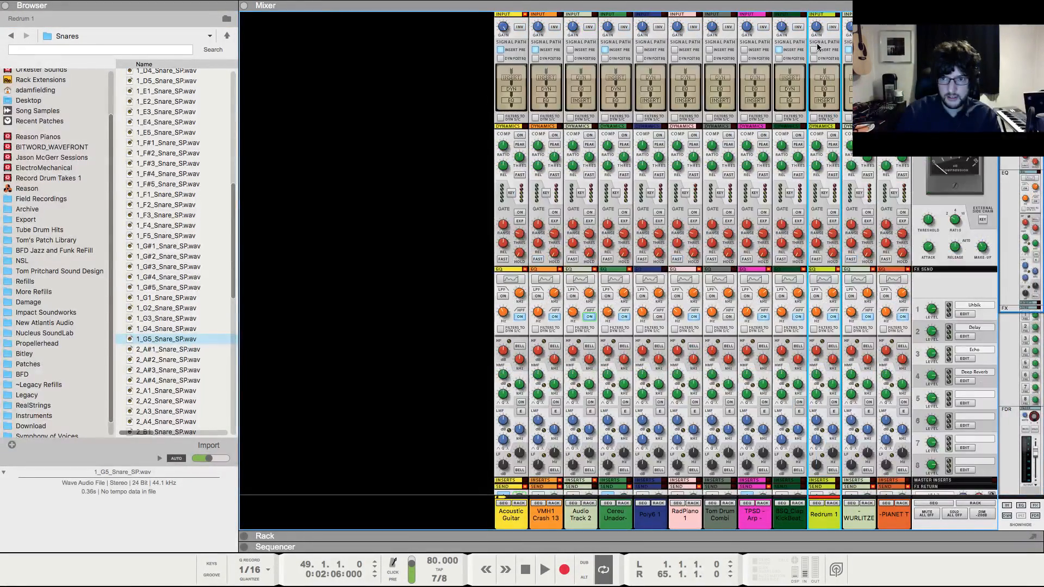
pyautogui.scroll(-10, 831, 274)
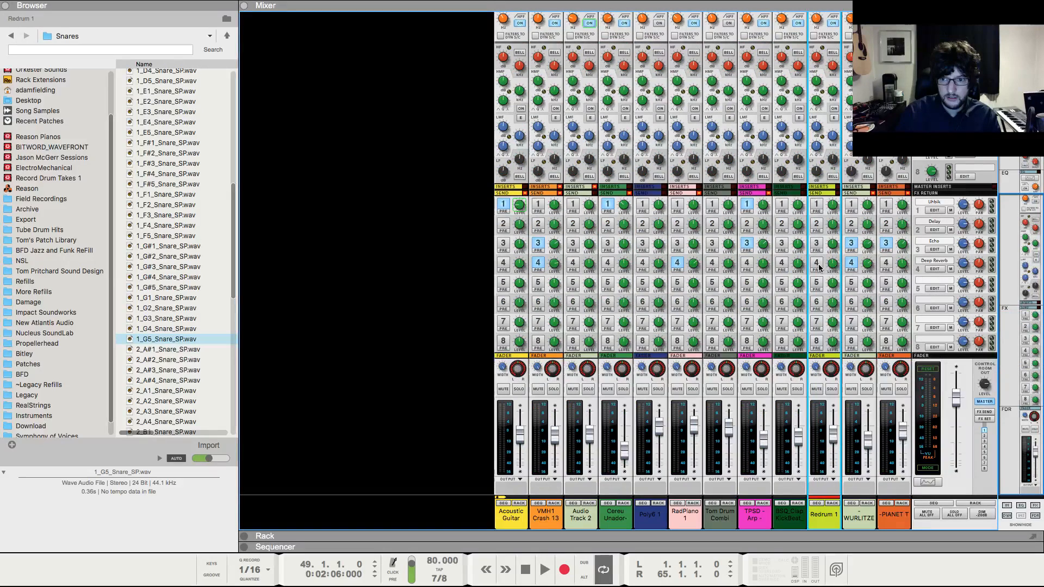
# - Create a two-bar clip at bar 49 on the Redrum 1 track and open it for note editing
pyautogui.press('F7')
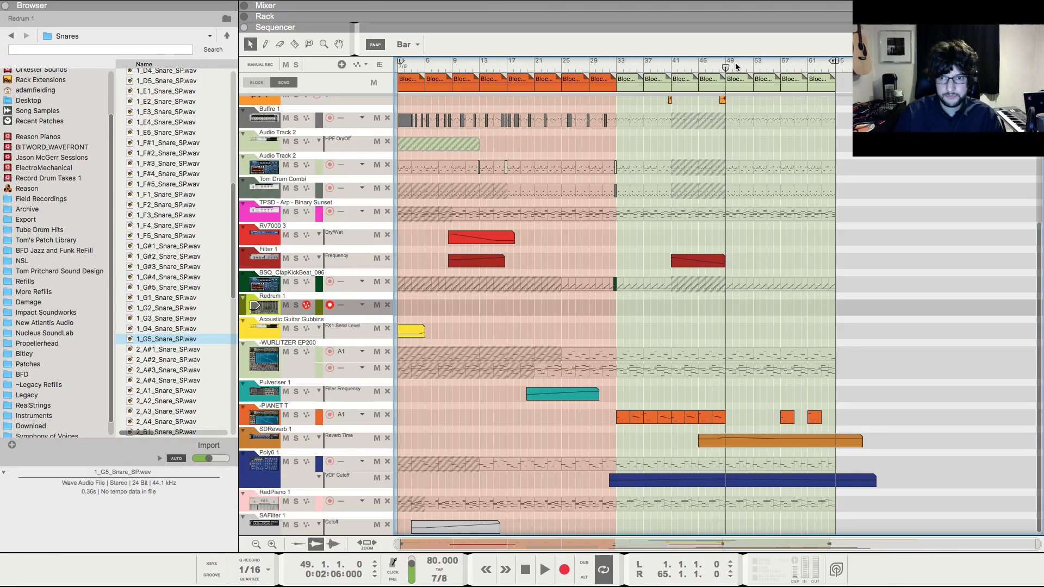
pyautogui.press('space')
pyautogui.click(733, 306)
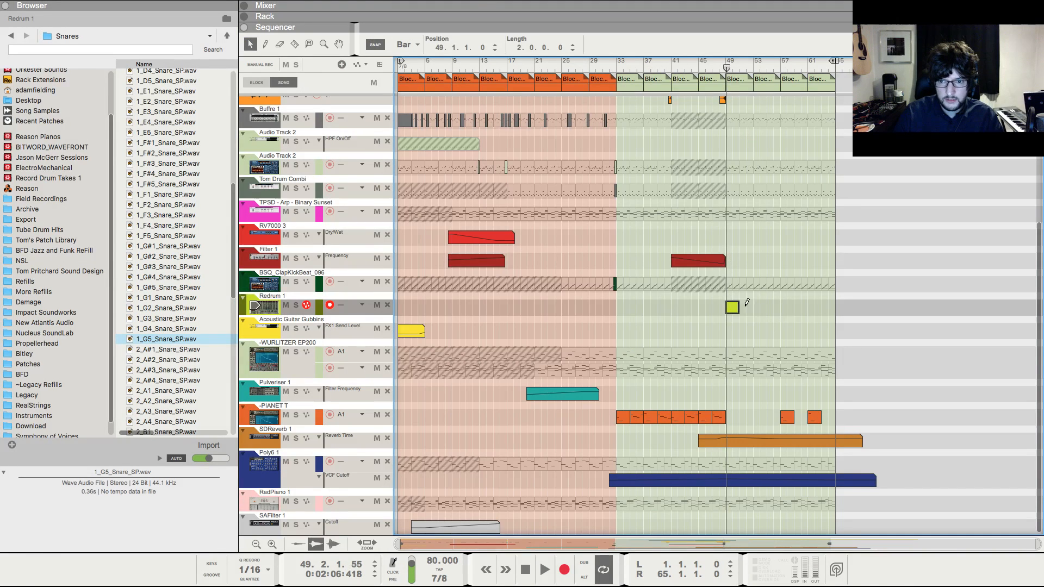
pyautogui.doubleClick(743, 308)
# - Place a kick note at 49.1.1.0 in the Redrum clip and set the playhead to bar 49
pyautogui.click(693, 199)
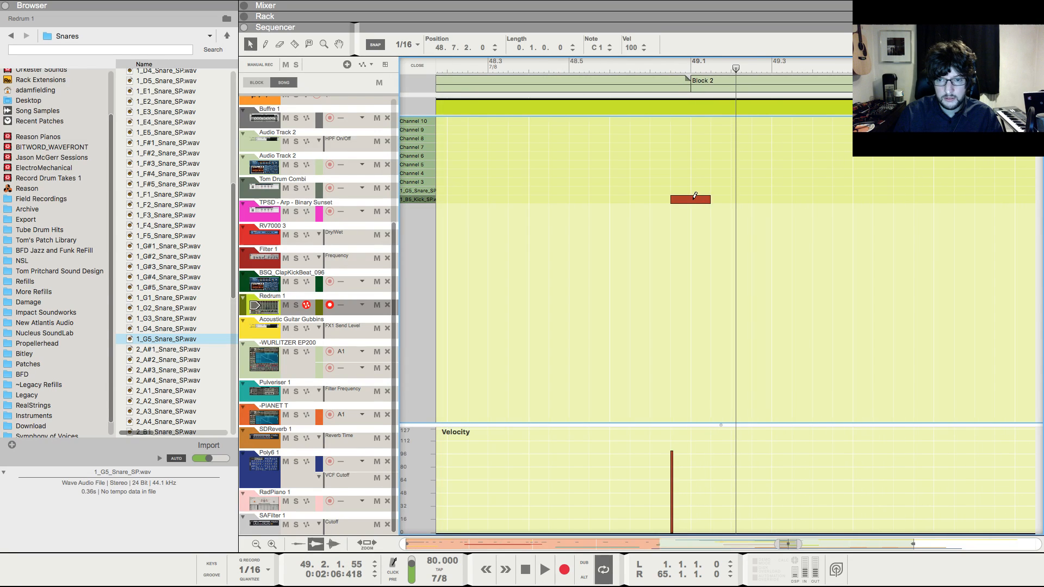
pyautogui.moveTo(695, 202); pyautogui.dragTo(711, 201)
pyautogui.click(686, 63)
pyautogui.press('g')
pyautogui.press('g')
pyautogui.press('g')
pyautogui.press('g')
pyautogui.press('g')
pyautogui.press('g')
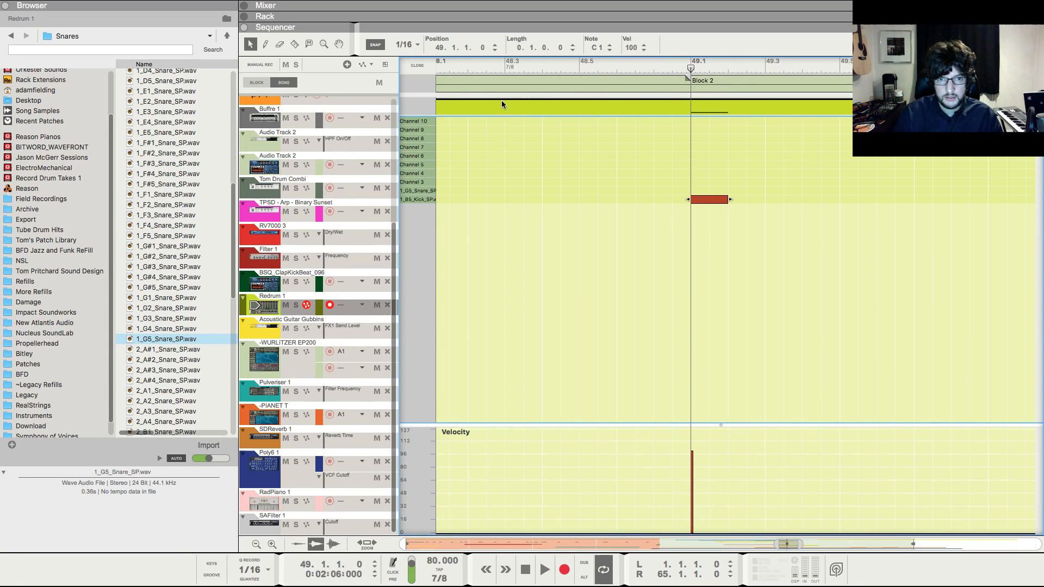
# - Trim the start of the Redrum clip to bar 49 so that it spans four bars
pyautogui.click(518, 108)
pyautogui.click(566, 111)
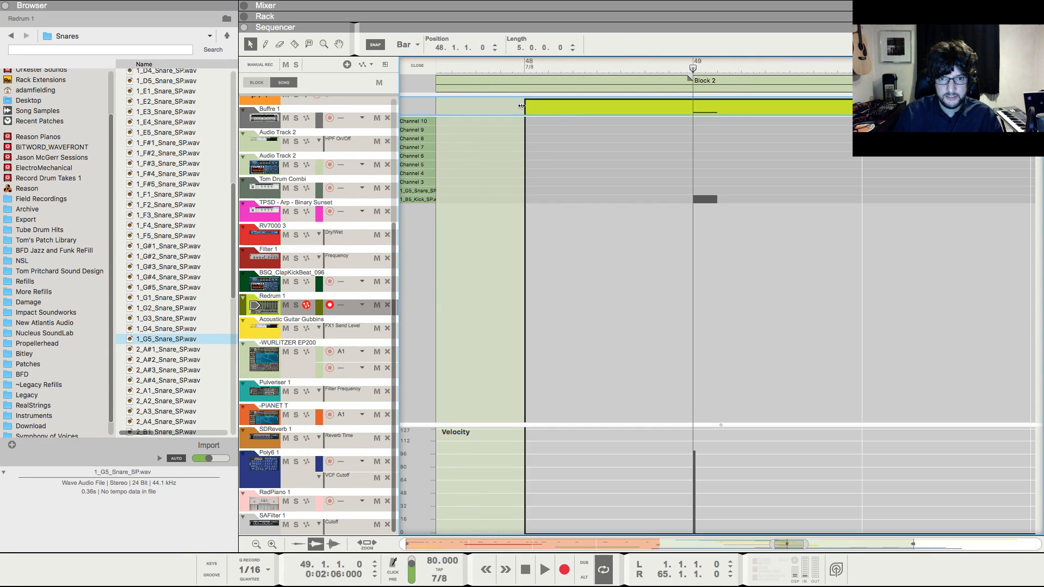
pyautogui.moveTo(521, 106); pyautogui.dragTo(729, 117)
# - Add a snare note at 49.3.1.0 in the Redrum clip, checking the drums in playback with the mixer levels
pyautogui.press('F5')
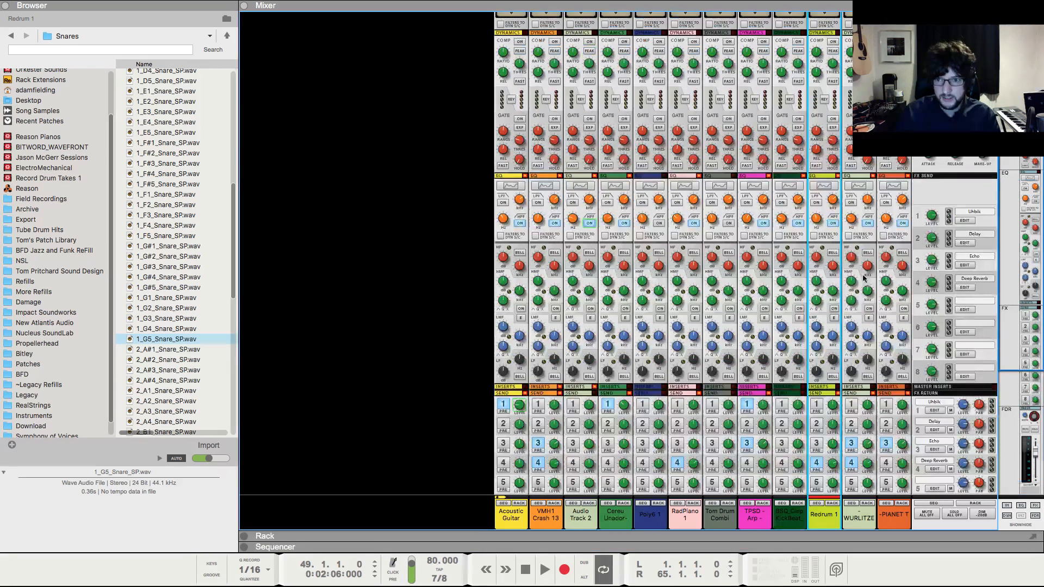
pyautogui.press('space')
pyautogui.press('F7')
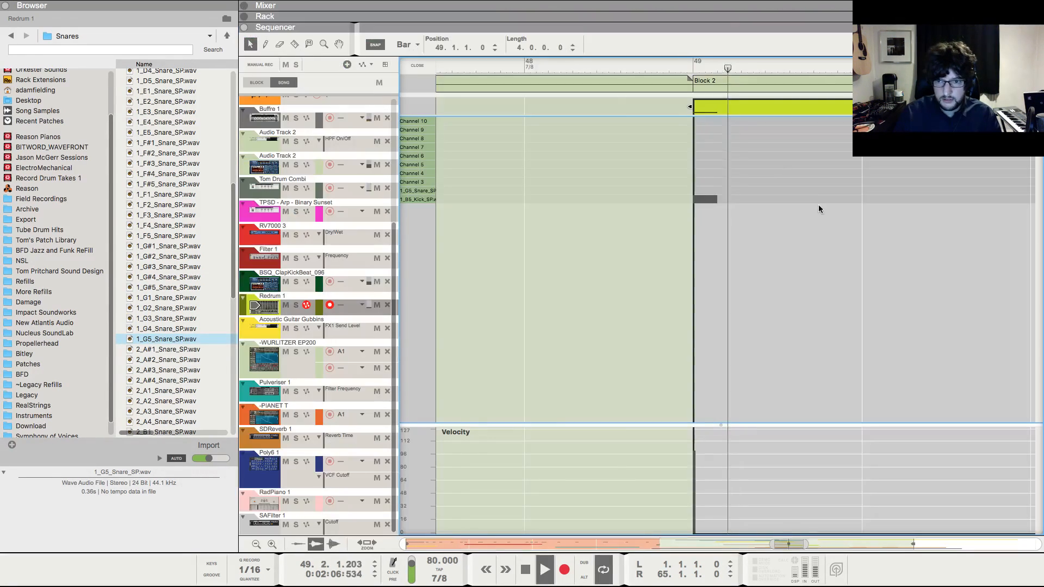
pyautogui.press('space')
pyautogui.doubleClick(783, 176)
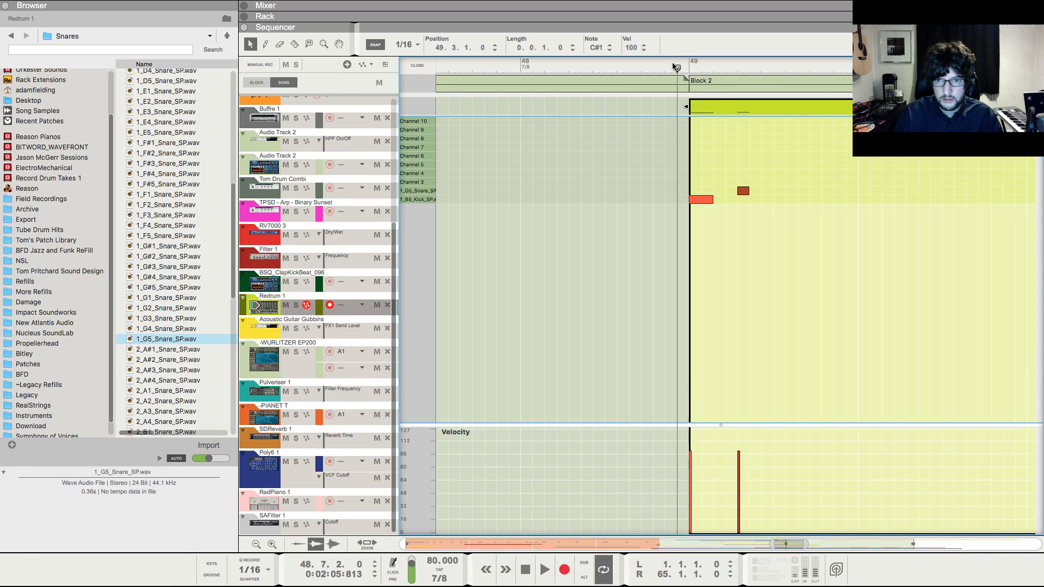
pyautogui.press('space')
pyautogui.press('F5')
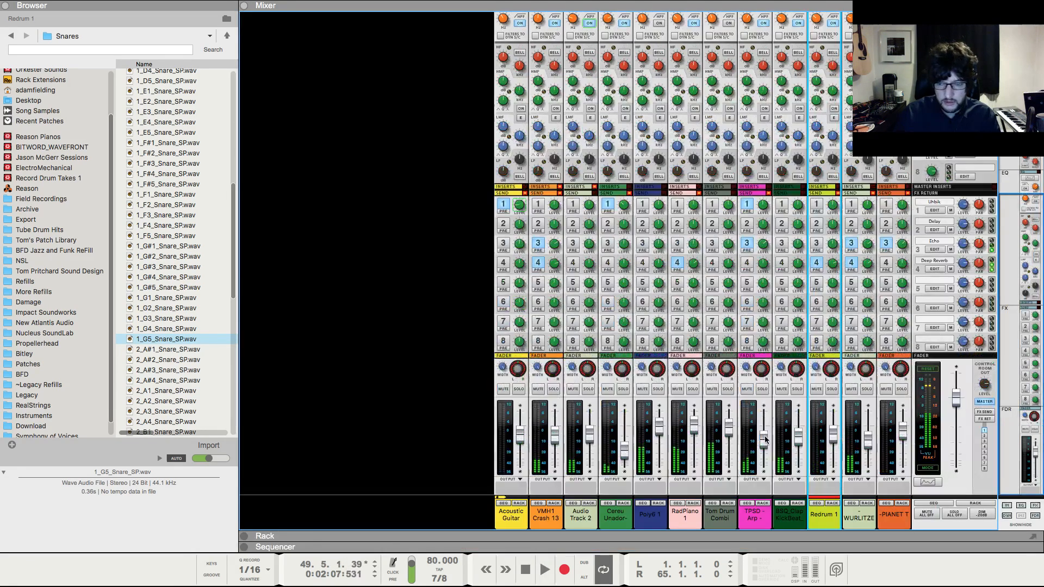
pyautogui.press('F7')
# - Audition more snare samples and replace the Redrum channel 2 sample with 2_F4_Snare_SP.wav
pyautogui.press('F6')
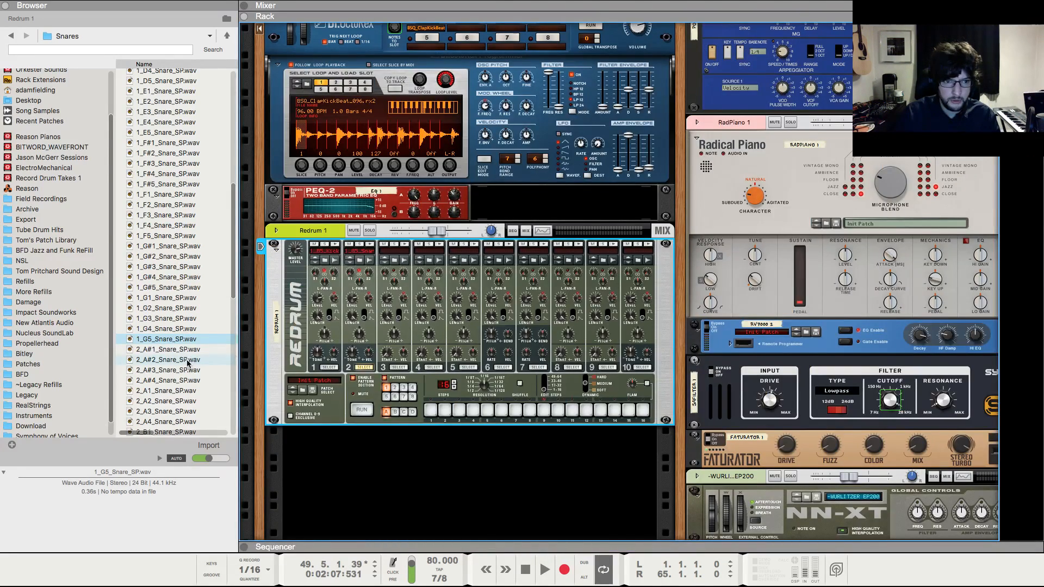
pyautogui.click(187, 363)
pyautogui.scroll(-6, 185, 359)
pyautogui.click(182, 354)
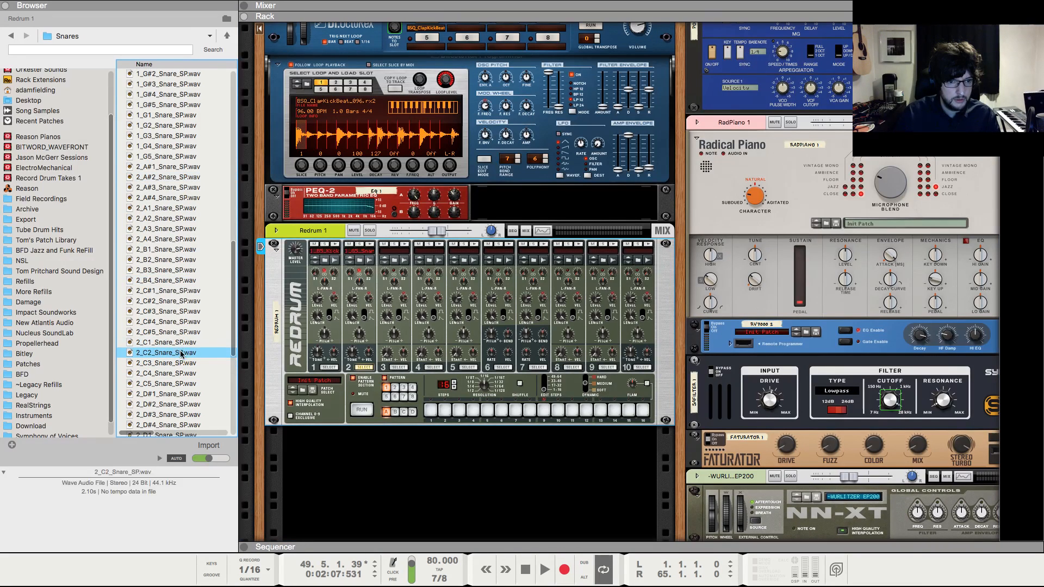
pyautogui.click(182, 342)
pyautogui.click(182, 332)
pyautogui.click(182, 322)
pyautogui.click(182, 311)
pyautogui.click(182, 300)
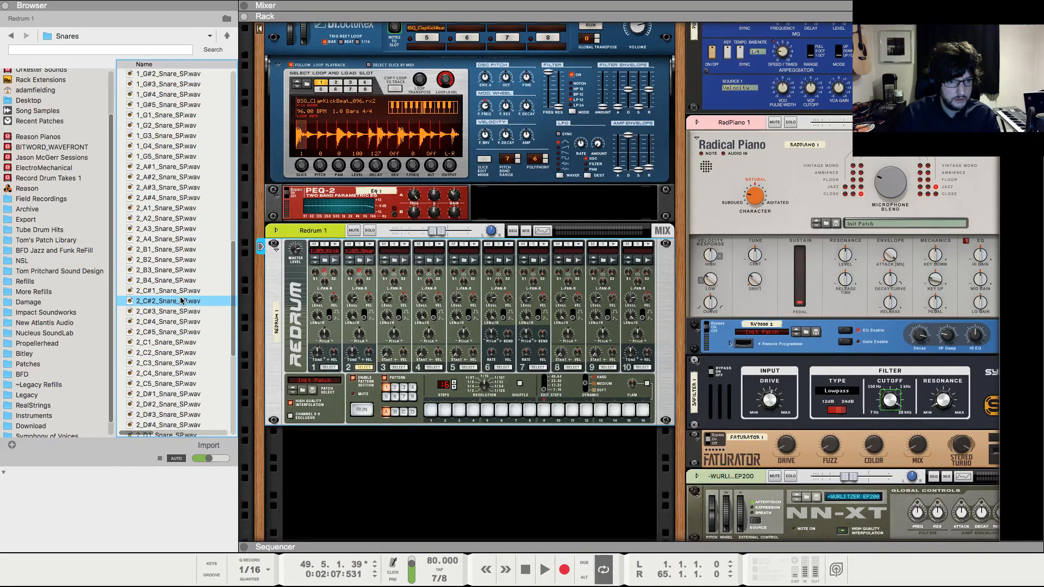
pyautogui.click(182, 290)
pyautogui.scroll(-8, 184, 326)
pyautogui.click(186, 362)
pyautogui.click(185, 352)
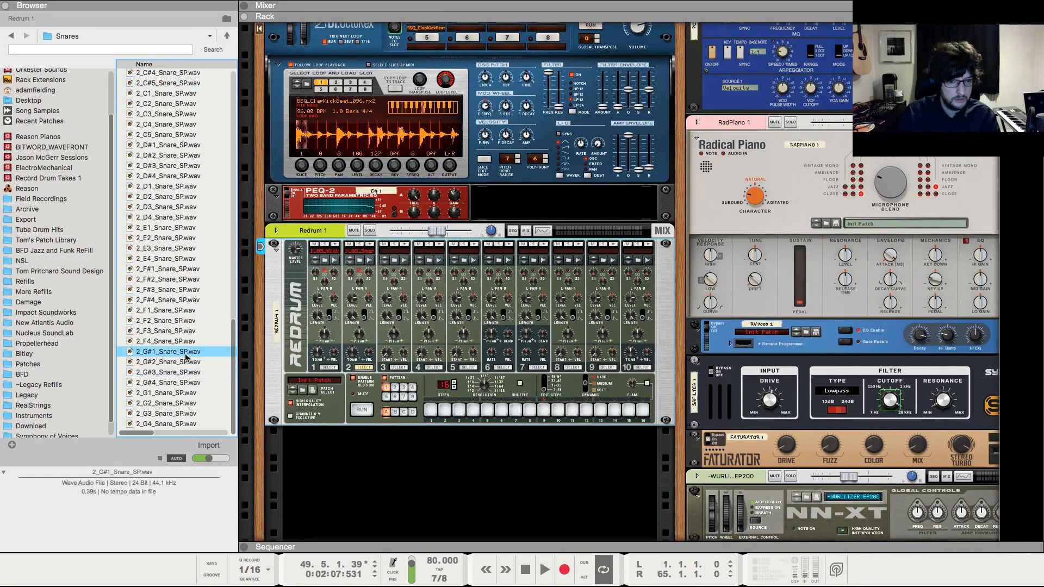
pyautogui.click(185, 341)
pyautogui.click(184, 332)
pyautogui.click(174, 342)
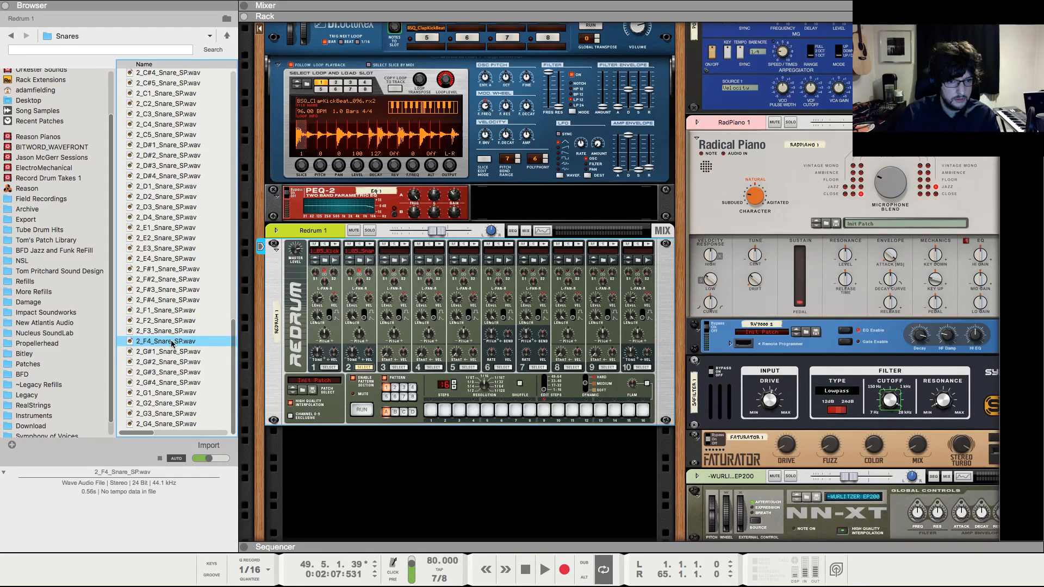
# - Play the Redrum clip from just before bar 49 to hear the replaced snare
pyautogui.press('F7')
pyautogui.click(680, 63)
pyautogui.press('space')
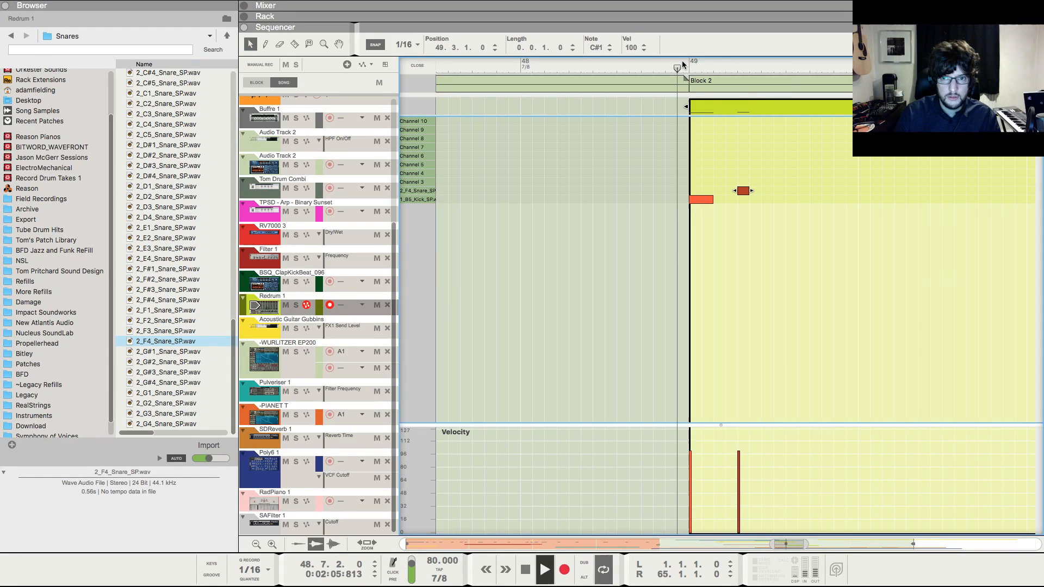
pyautogui.press('space')
# - Copy the kick and snare notes to 49.5.1.0 and delete the duplicated snare, keeping the second kick
pyautogui.moveTo(788, 160); pyautogui.dragTo(630, 242)
pyautogui.hotkey('ctrl', 'c')
pyautogui.hotkey('ctrl', 'v')
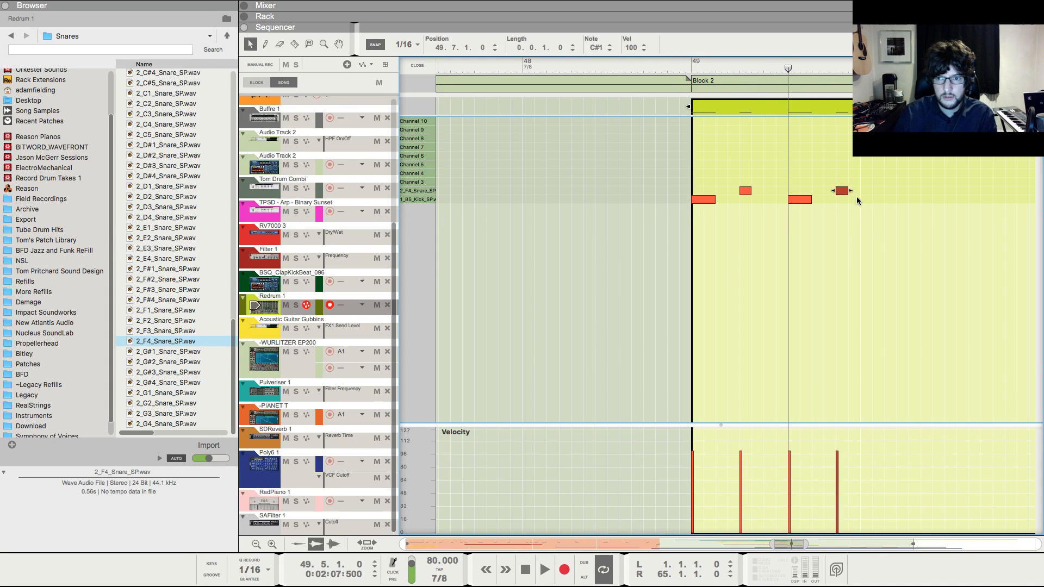
pyautogui.press('Delete')
# - Copy the three drum notes of bar 49 to the start of bar 50
pyautogui.moveTo(852, 134); pyautogui.dragTo(610, 234)
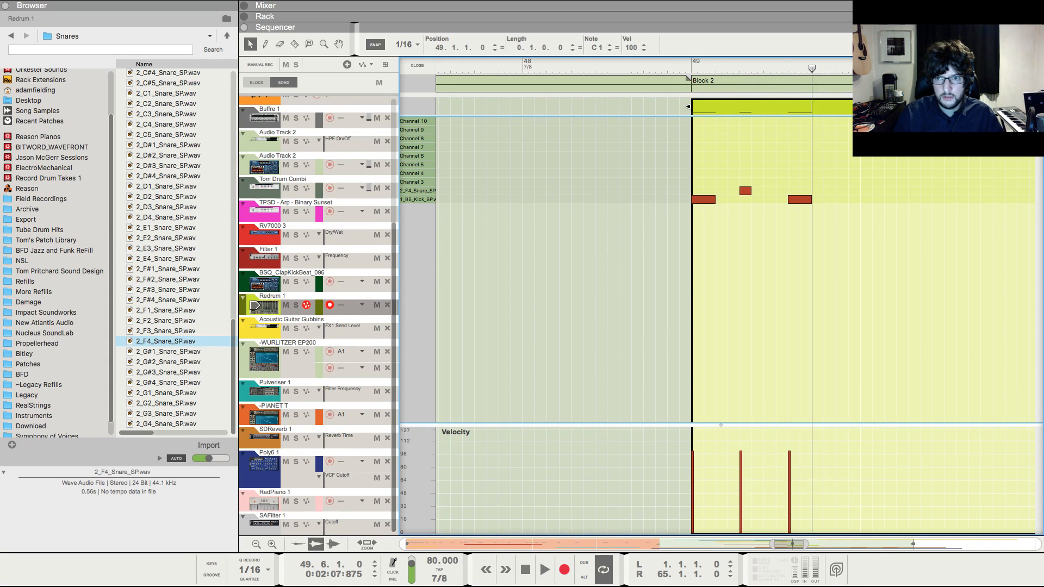
pyautogui.click(860, 68)
pyautogui.press('super+v')
# - Play the Redrum clip from just before bar 49 to hear the copied notes in the mix
pyautogui.click(669, 68)
pyautogui.press('space')
pyautogui.press('g')
pyautogui.press('g')
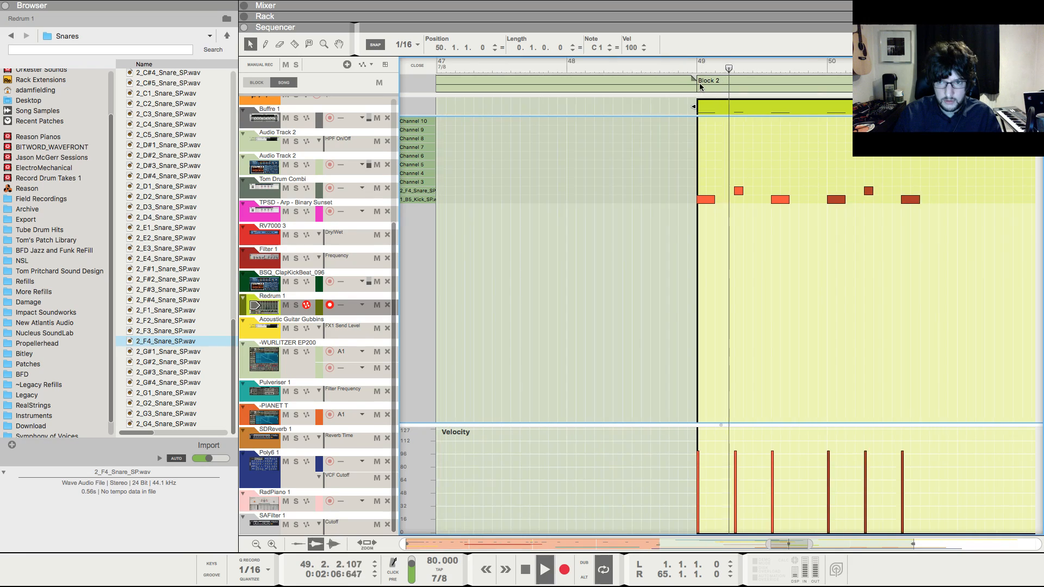
pyautogui.press('F5')
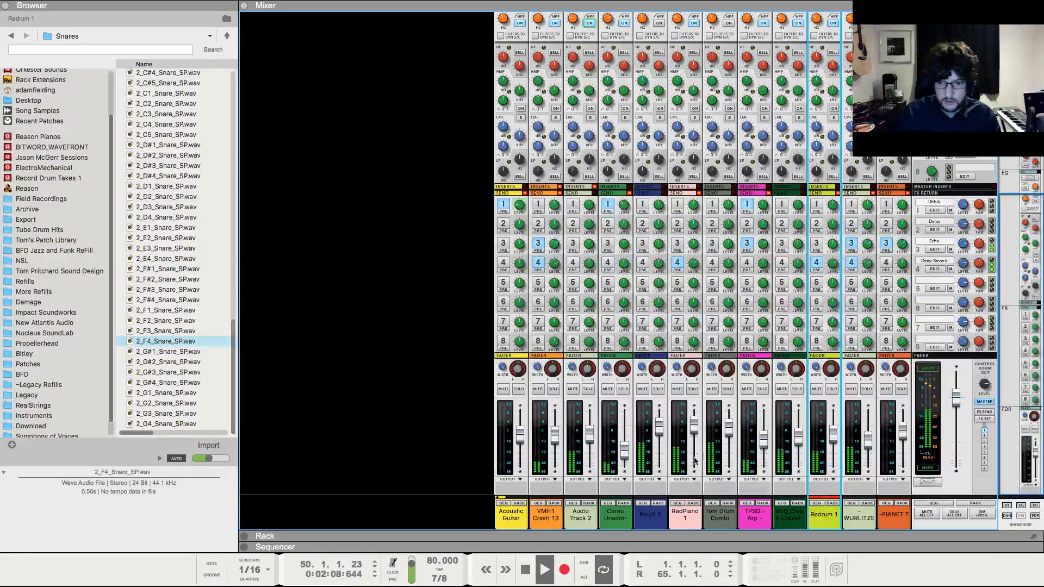
pyautogui.press('F7')
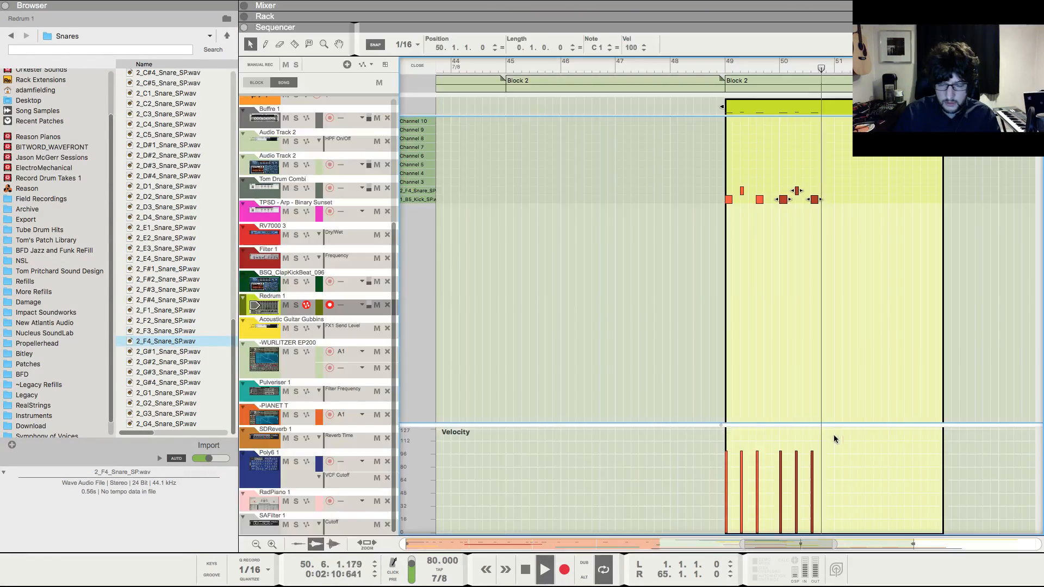
# - Copy the drum notes of bars 49 and 50 to the start of bar 51 and play the result from bar 49
pyautogui.moveTo(852, 161); pyautogui.dragTo(719, 209)
pyautogui.press('super+c')
pyautogui.moveTo(819, 67); pyautogui.dragTo(835, 67)
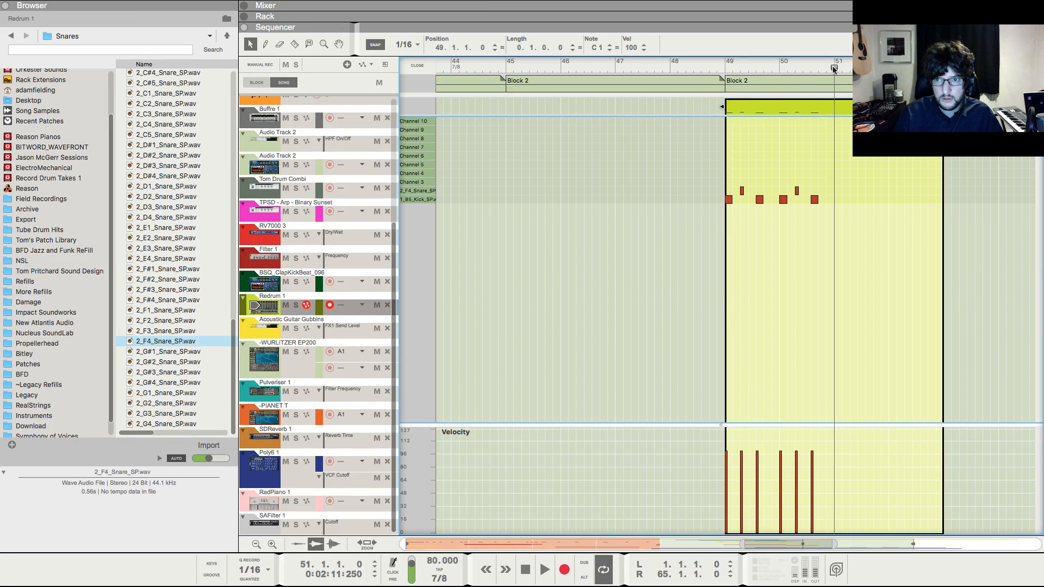
pyautogui.press('super+v')
pyautogui.click(721, 64)
pyautogui.press('space')
pyautogui.press('F6')
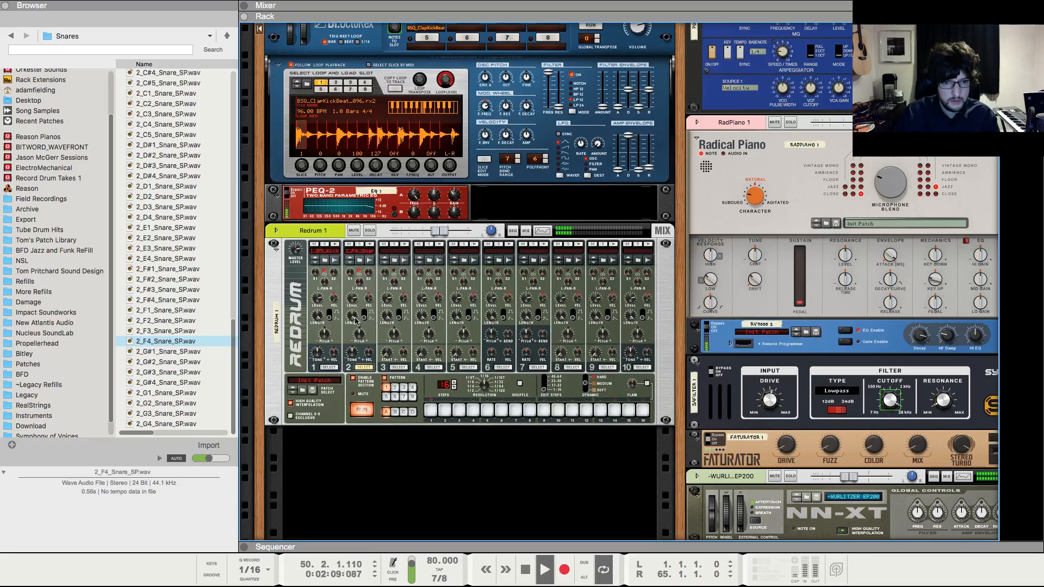
pyautogui.press('space')
# - Audition alternative snare samples in the Snares folder, including the 1_C, 1_D# and 1_D series
pyautogui.click(175, 299)
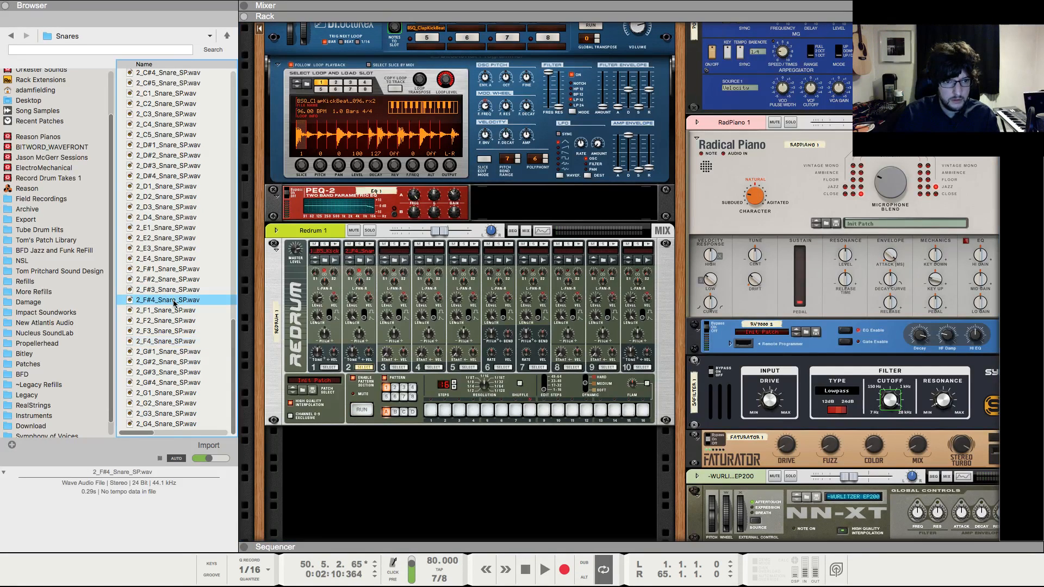
pyautogui.scroll(8, 175, 298)
pyautogui.click(175, 162)
pyautogui.scroll(12, 177, 158)
pyautogui.click(178, 126)
pyautogui.click(178, 126)
pyautogui.click(182, 146)
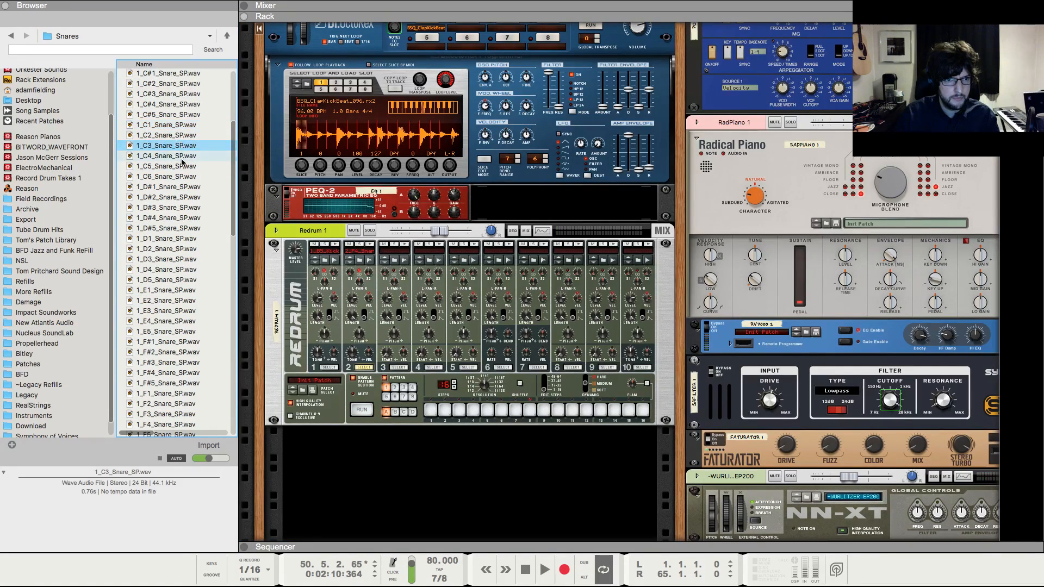
pyautogui.click(184, 157)
pyautogui.click(184, 168)
pyautogui.click(185, 178)
pyautogui.click(186, 186)
pyautogui.click(186, 197)
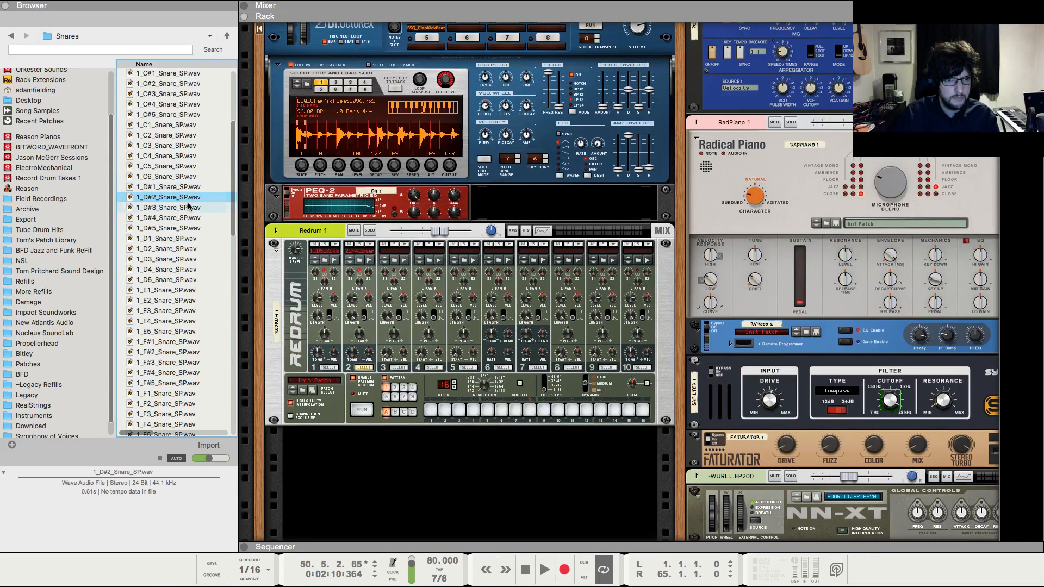
pyautogui.click(185, 217)
pyautogui.click(184, 230)
pyautogui.click(186, 239)
pyautogui.click(187, 261)
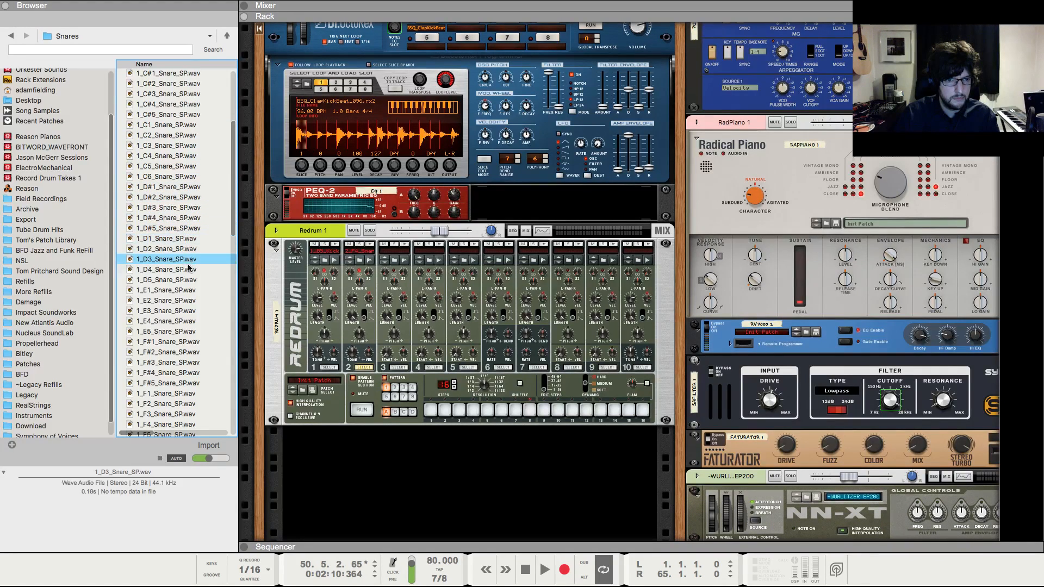
pyautogui.click(189, 280)
pyautogui.click(191, 292)
# - Audition the 1_E and 1_F# snares and load 1_F#2_Snare_SP.wav into Redrum channel 2
pyautogui.scroll(-4, 192, 296)
pyautogui.click(189, 257)
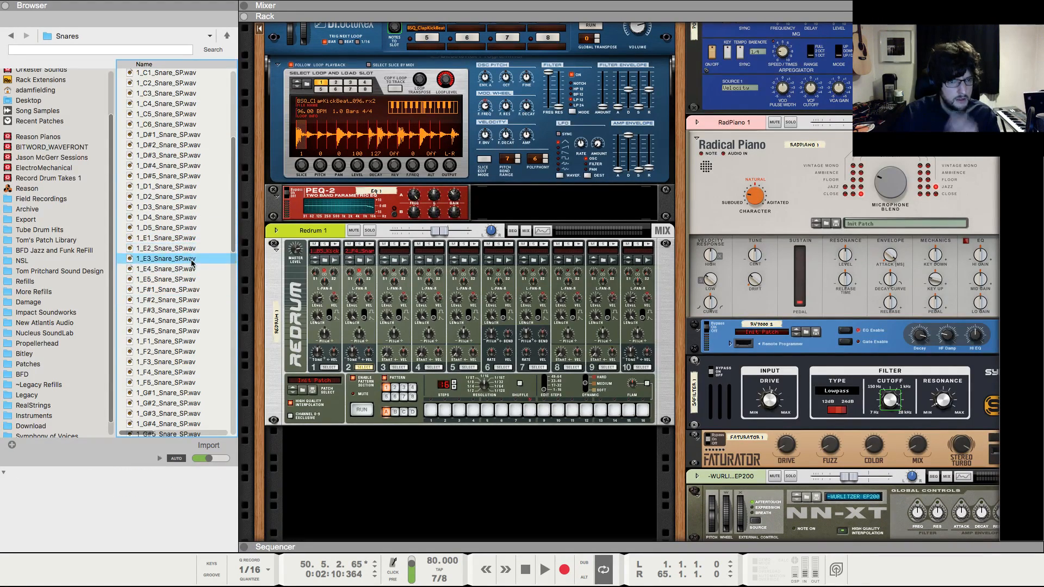
pyautogui.click(193, 279)
pyautogui.click(193, 290)
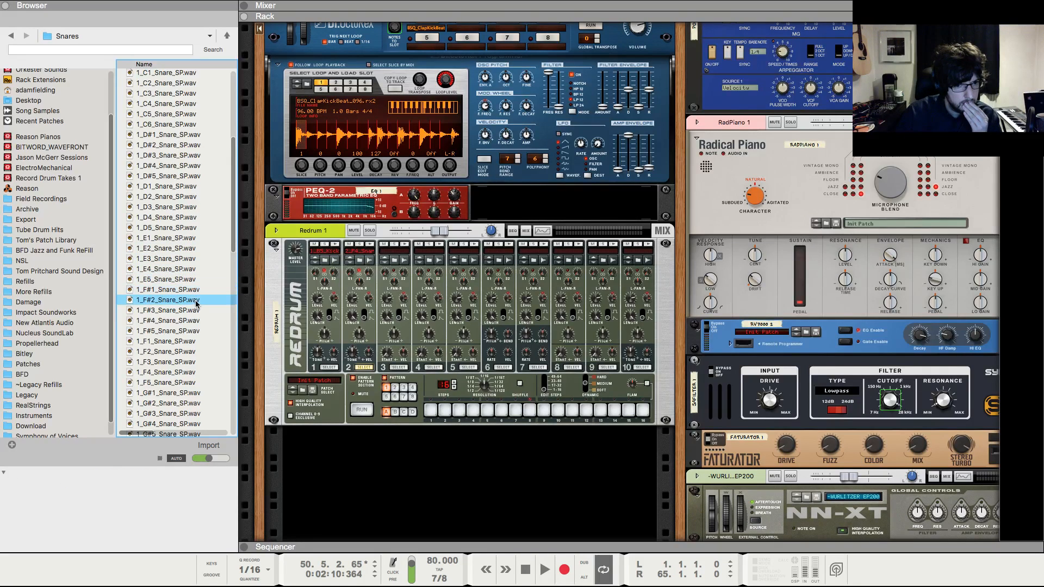
pyautogui.click(191, 299)
pyautogui.moveTo(189, 301); pyautogui.dragTo(354, 314)
# - Play the Redrum clip with the new snare and raise the Redrum 1 mixer fader to 1.04 dB
pyautogui.press('space')
pyautogui.press('F7')
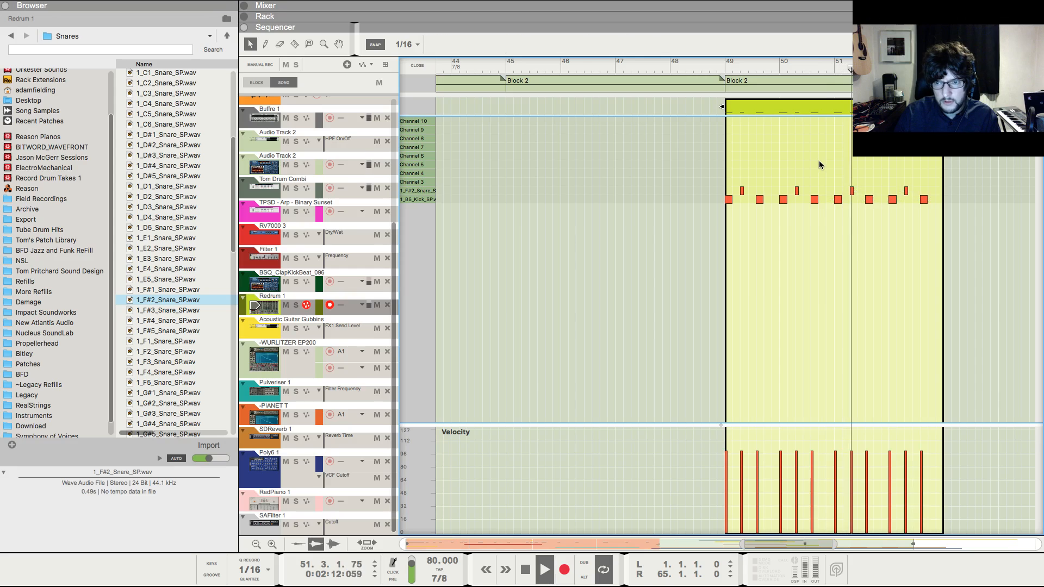
pyautogui.press('F5')
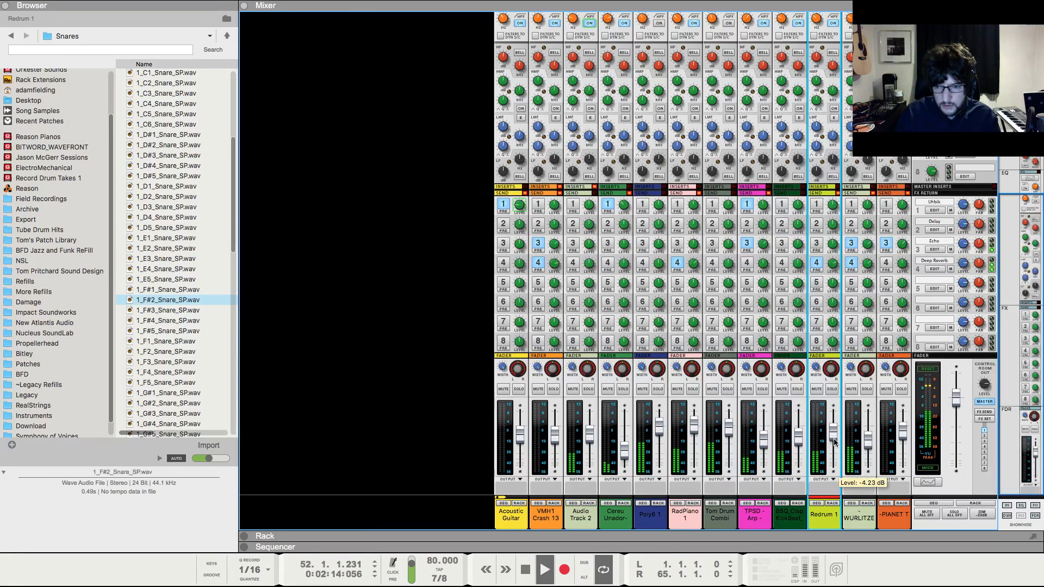
pyautogui.press('F7')
pyautogui.click(719, 67)
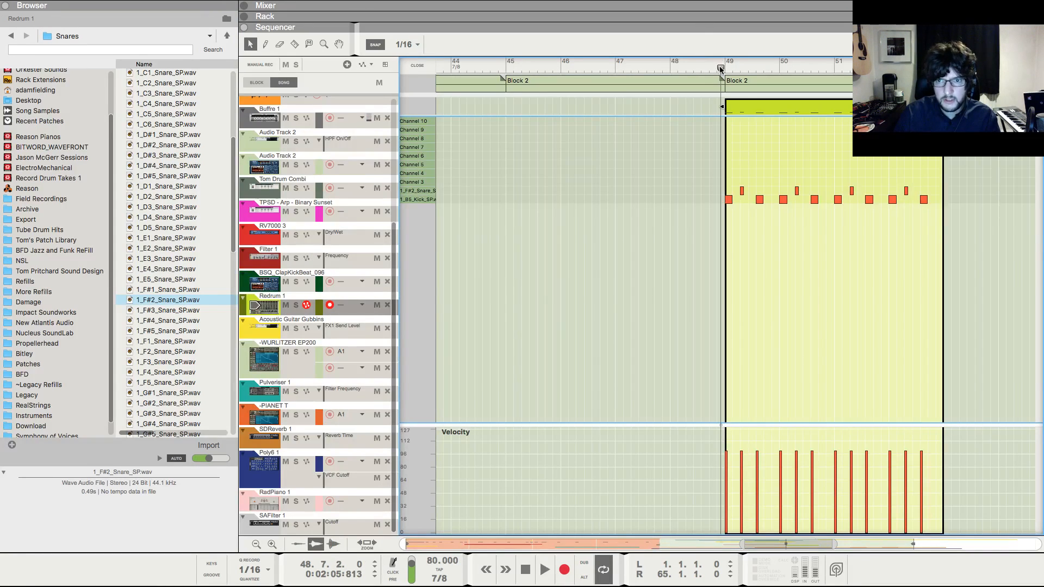
pyautogui.press('F5')
pyautogui.moveTo(835, 438)
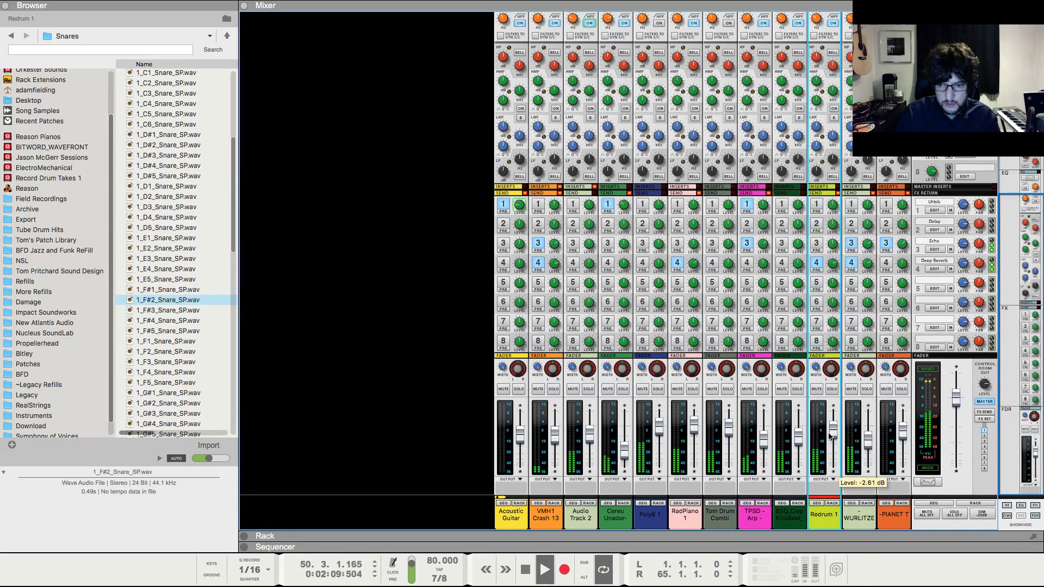
pyautogui.press('F7')
pyautogui.press('F5')
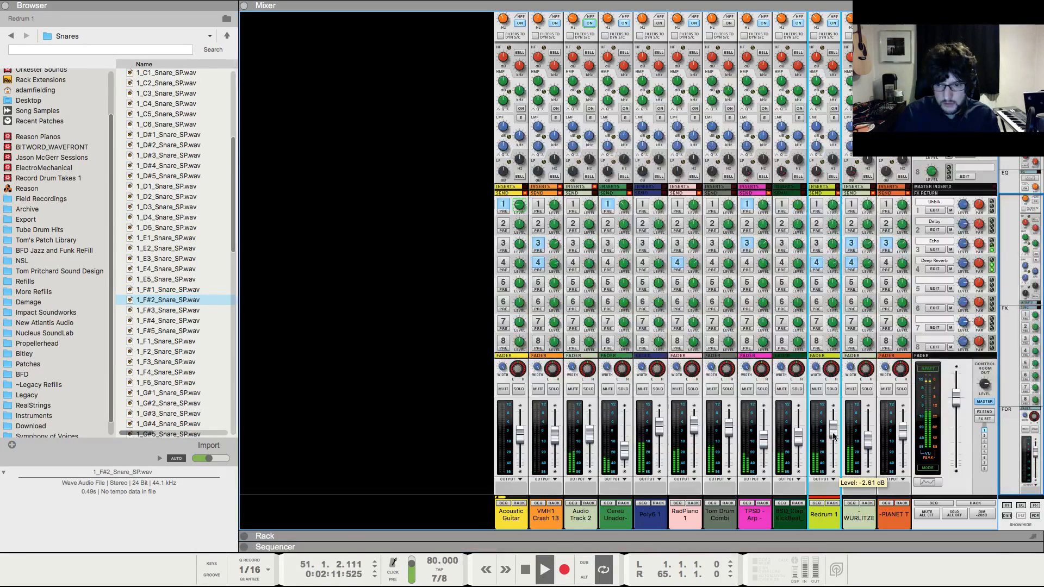
pyautogui.press('F6')
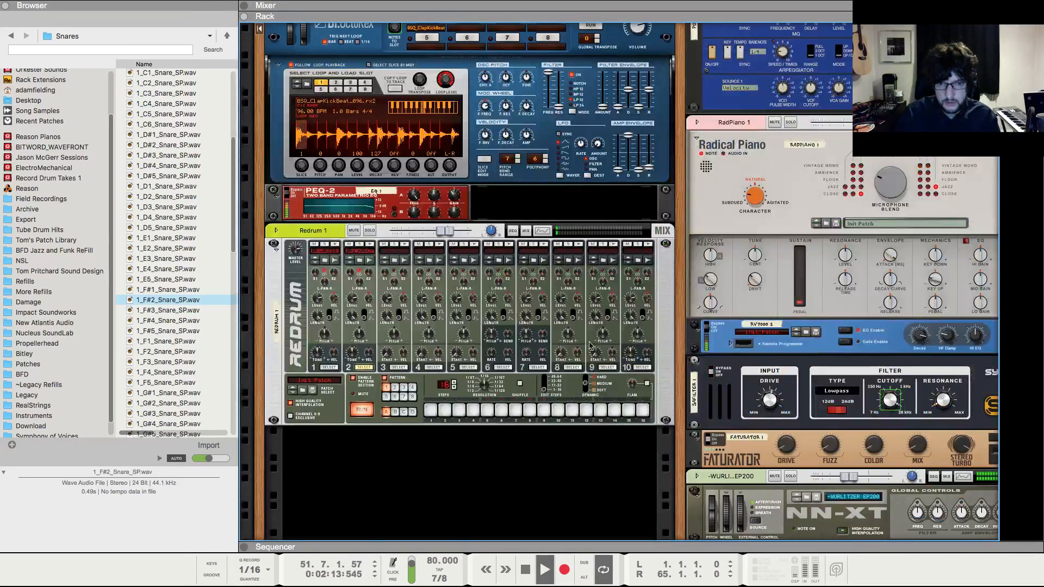
pyautogui.press('F5')
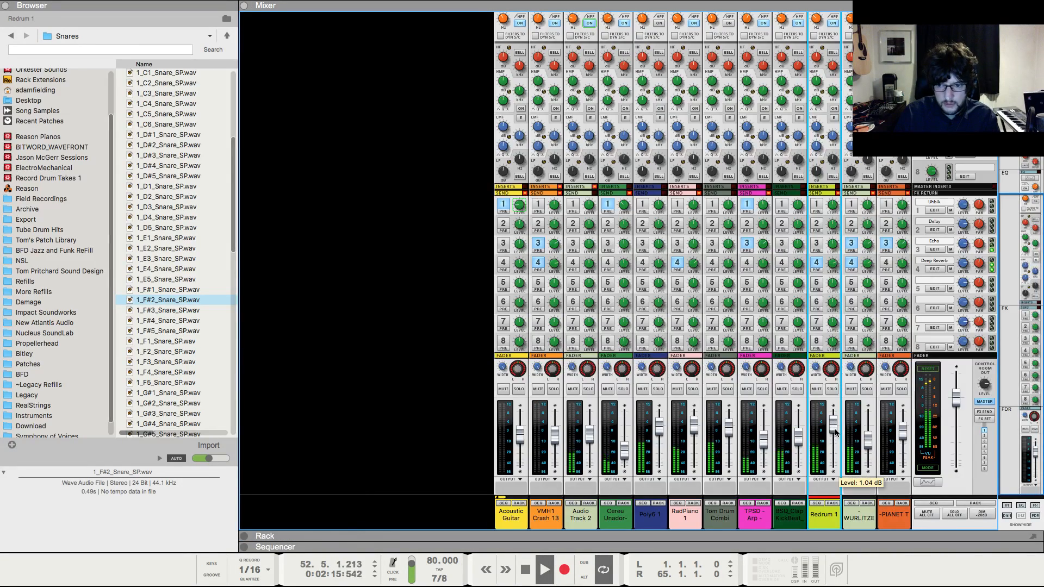
pyautogui.press('F7')
pyautogui.press('space')
# - Leave note editing and duplicate the four-bar Redrum clip three times, filling the track up to bar 65
pyautogui.click(724, 64)
pyautogui.click(379, 65)
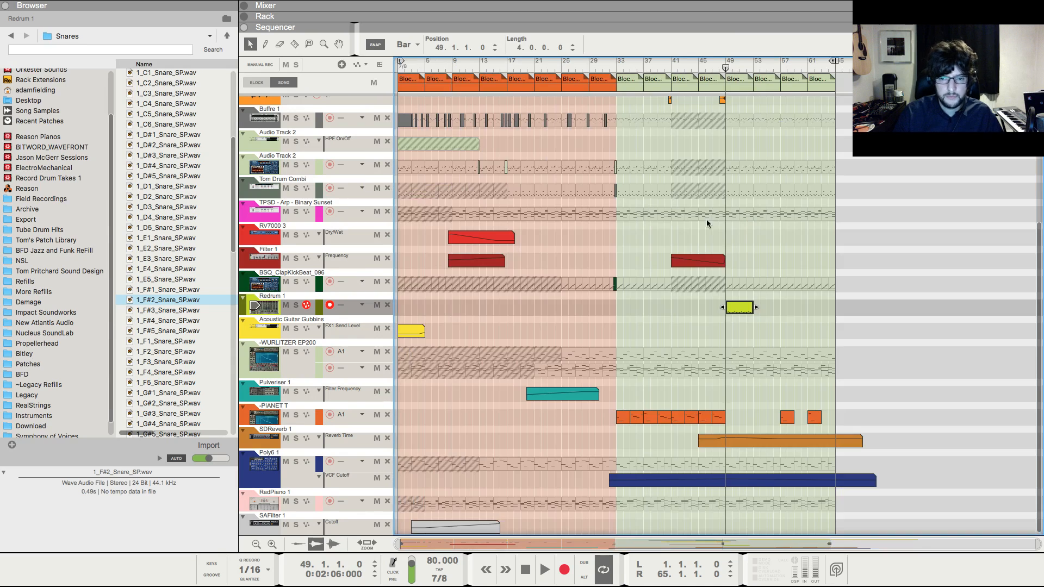
pyautogui.hotkey('ctrl', 'd')
pyautogui.hotkey('ctrl', 'd')
pyautogui.hotkey('ctrl', 'd')
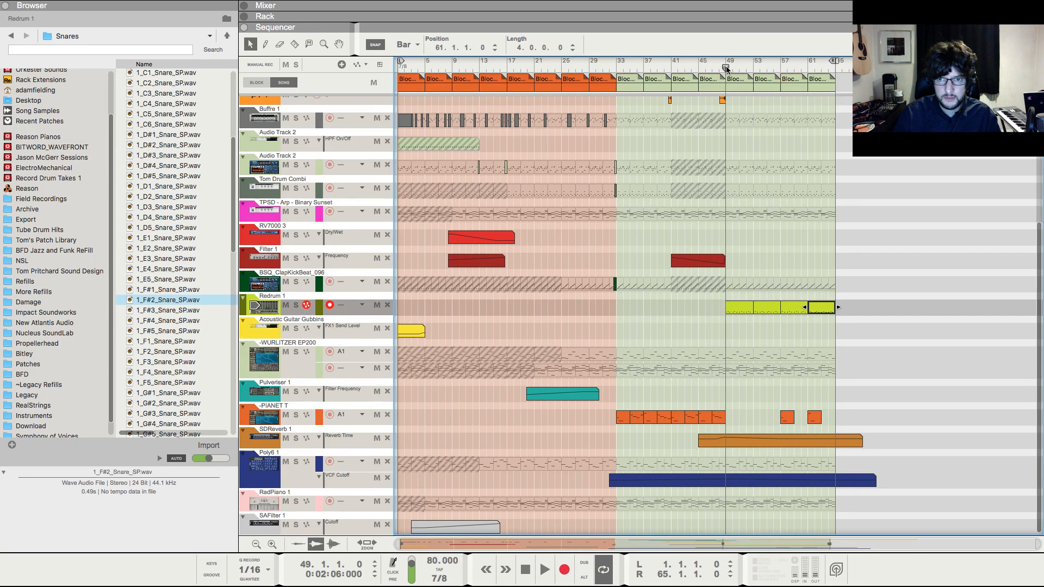
# - Browse samples for Redrum channel 3, audition files in Rides & Cymbals and load 1_C#3_Cymbal_SP.wav
pyautogui.press('F6')
pyautogui.click(395, 265)
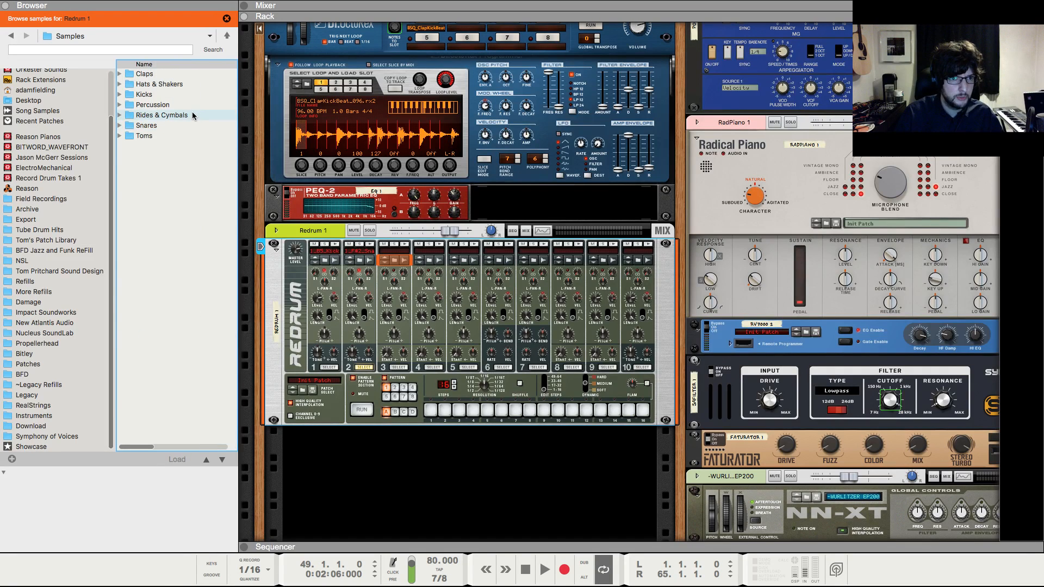
pyautogui.doubleClick(193, 115)
pyautogui.click(179, 178)
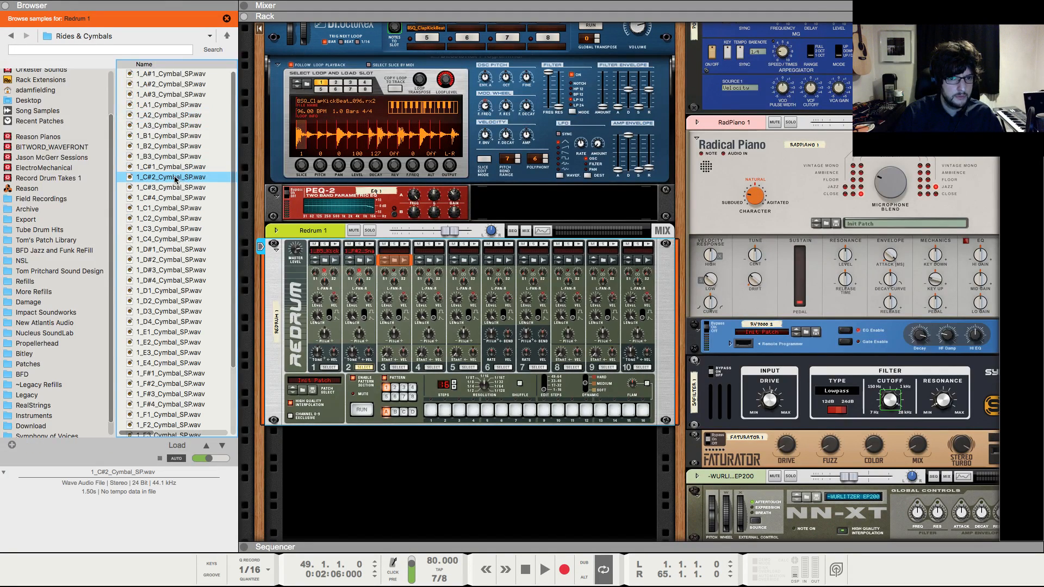
pyautogui.click(172, 167)
pyautogui.click(167, 189)
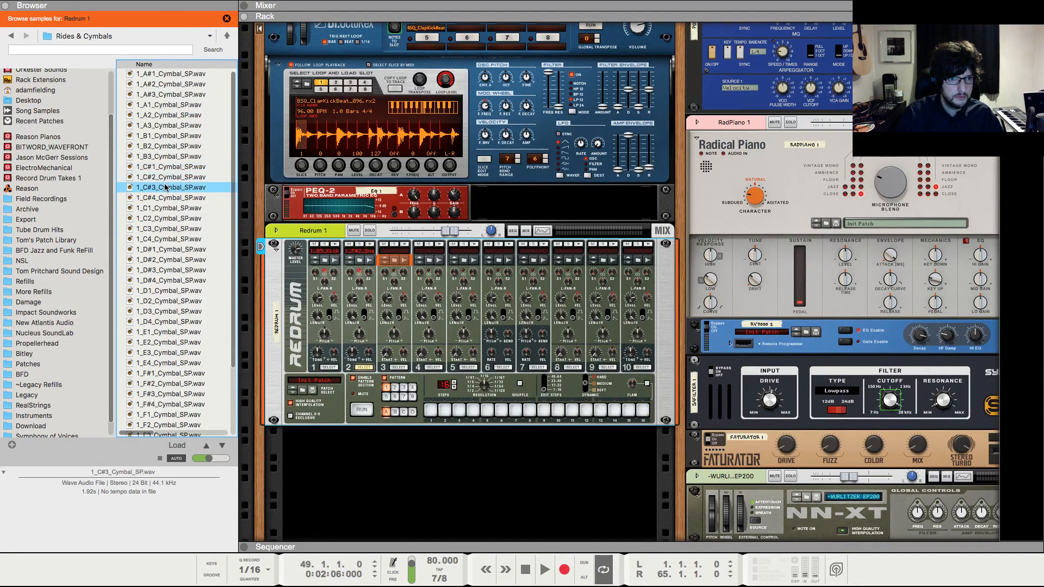
pyautogui.moveTo(165, 188); pyautogui.dragTo(397, 314)
# - Open the Redrum clip at bar 49 and add a cymbal note on D1 at 49.3.1.0, above the first snare
pyautogui.press('F7')
pyautogui.doubleClick(739, 308)
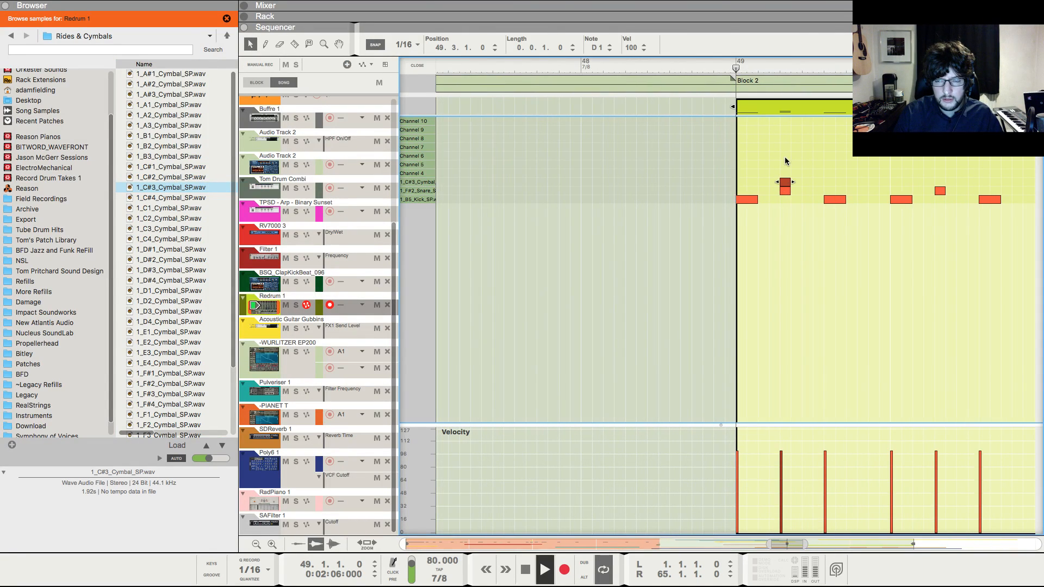
pyautogui.press('space')
# - Set the Redrum drum 3 level to 62 and replay the cymbal hit
pyautogui.press('F6')
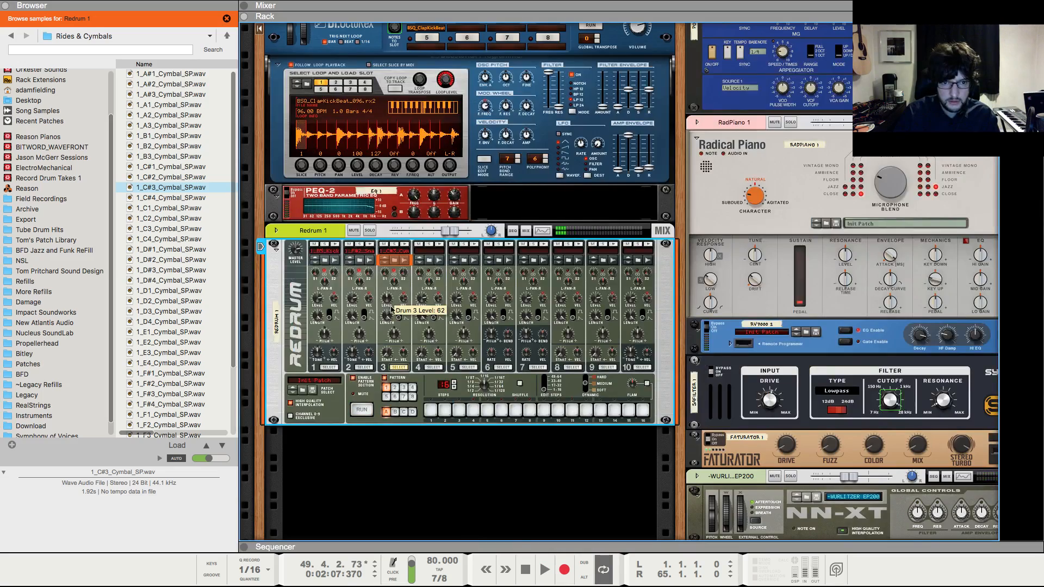
pyautogui.press('F7')
pyautogui.press('space')
pyautogui.press('F6')
pyautogui.press('F7')
pyautogui.press('space')
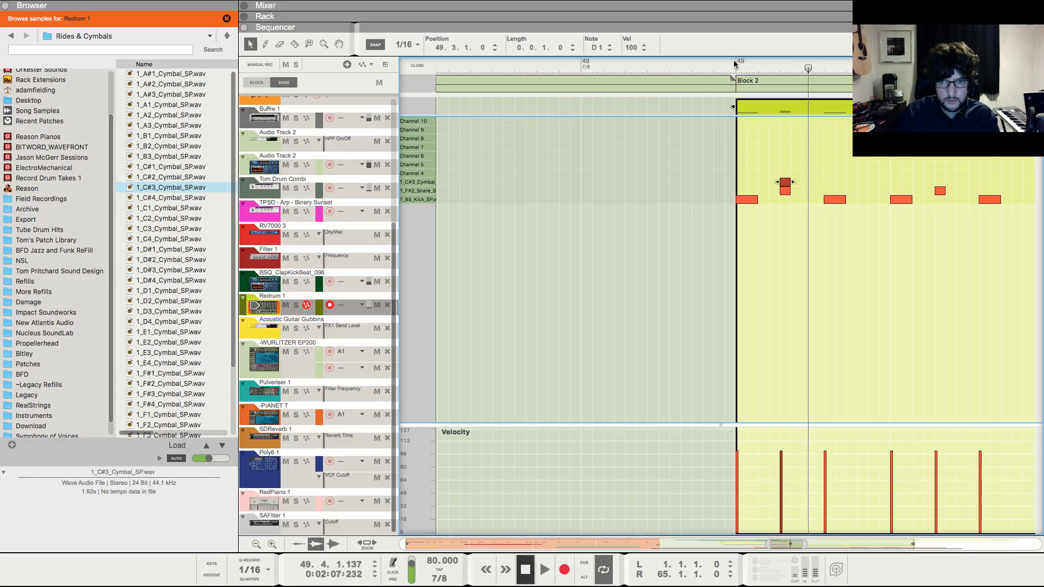
# - Play from bar 48 into the drum entry and set the Redrum drum 2 level to 86
pyautogui.moveTo(728, 67); pyautogui.dragTo(615, 68)
pyautogui.press('space')
pyautogui.press('F5')
pyautogui.press('F7')
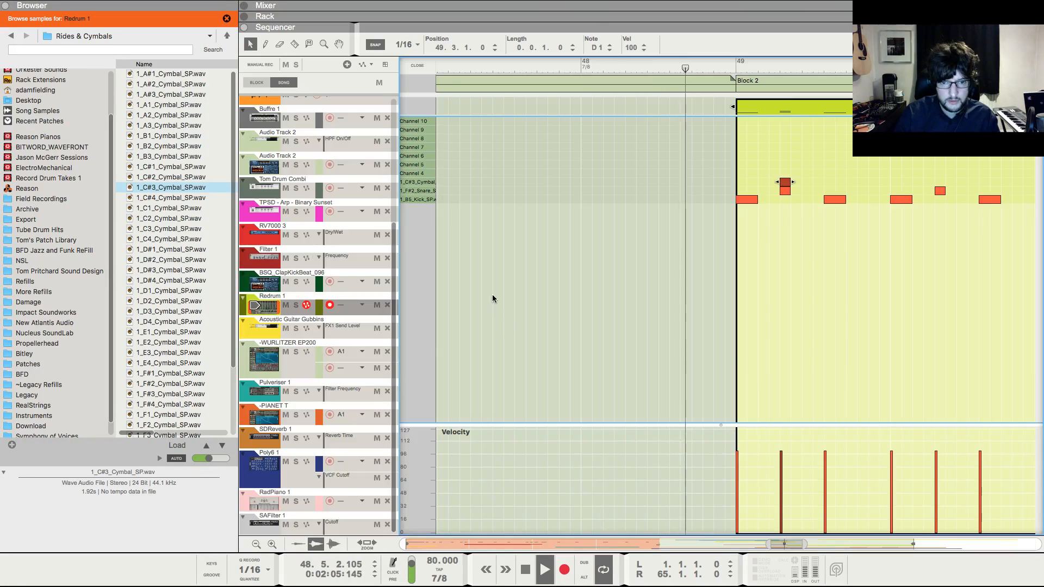
pyautogui.press('F6')
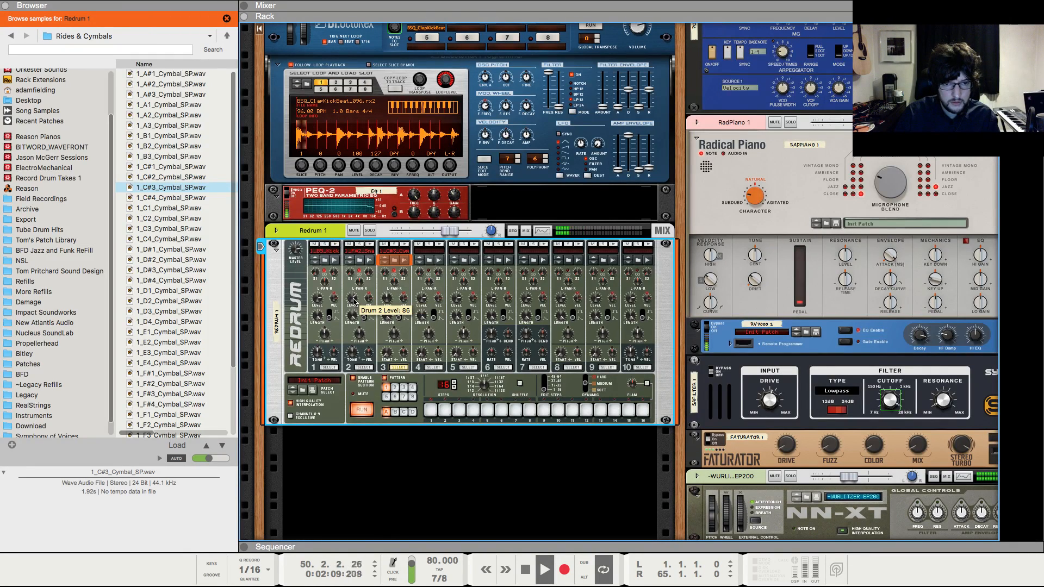
pyautogui.press('space')
# - Copy the cymbal note at 49.3.1.0 to 50.3.1.0
pyautogui.press('F7')
pyautogui.moveTo(790, 160); pyautogui.dragTo(782, 183)
pyautogui.press('super+c')
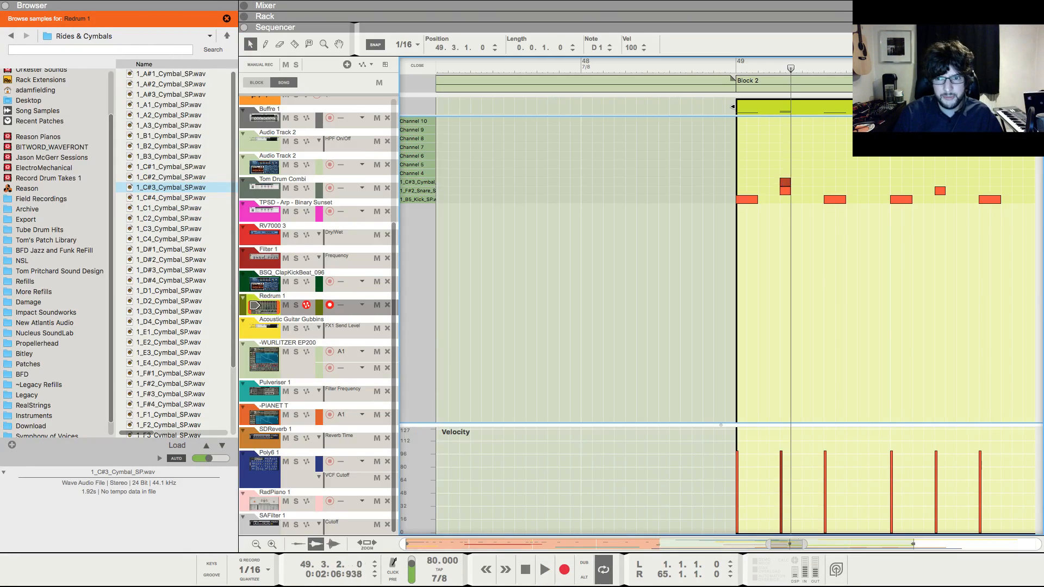
# - Play the clip from bar 49 and set the Redrum 1 mixer fader to 0.35 dB
pyautogui.press('space')
pyautogui.press('F5')
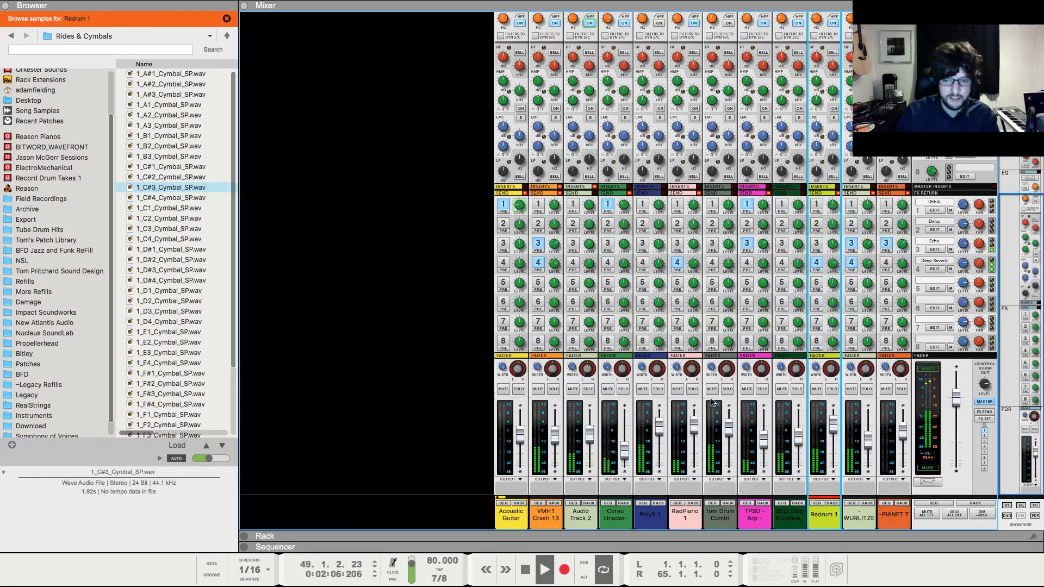
pyautogui.moveTo(836, 432)
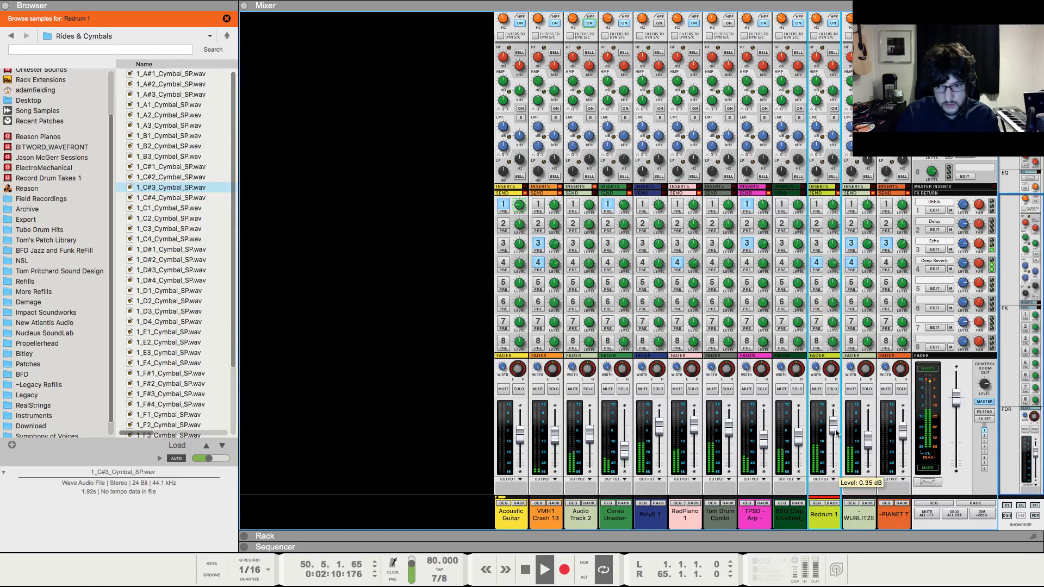
pyautogui.press('F7')
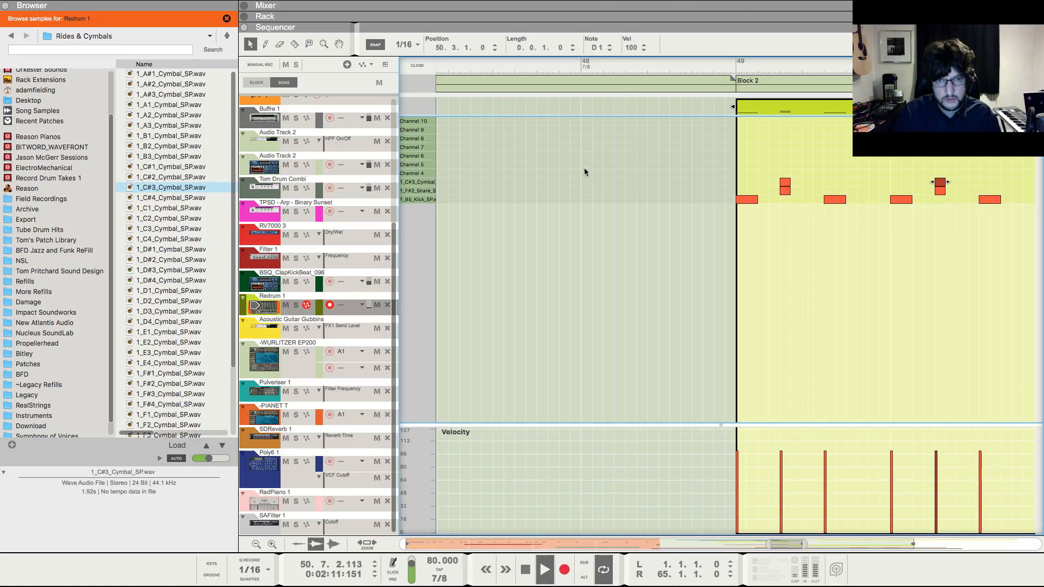
# - Shorten the Redrum clip at bar 49 to two bars, paste a copy of it and play the section
pyautogui.click(413, 66)
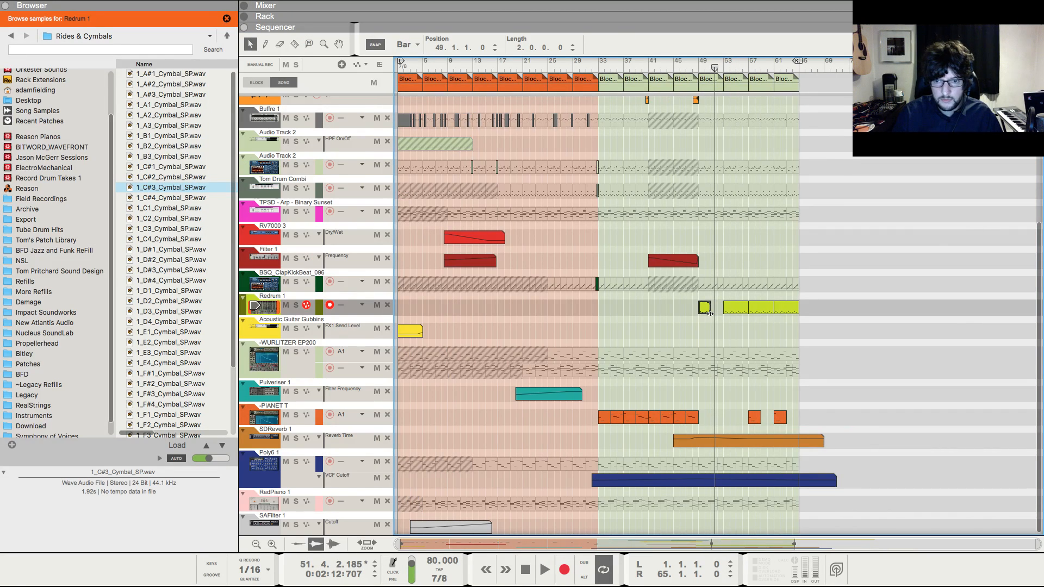
pyautogui.press('super+c')
pyautogui.press('super+v')
pyautogui.click(693, 63)
pyautogui.press('space')
# - Delete the older four-bar Redrum clips from bar 53 onward
pyautogui.moveTo(733, 339); pyautogui.dragTo(816, 308)
pyautogui.press('Delete')
pyautogui.moveTo(758, 309)
pyautogui.mouseDown()
pyautogui.moveTo(702, 310)
pyautogui.moveTo(752, 306)
pyautogui.moveTo(707, 312)
pyautogui.moveTo(760, 319)
pyautogui.mouseUp()
pyautogui.click(753, 332)
# - Play the section and check the Redrum 1 channel's level and effect send in the mixer
pyautogui.press('F5')
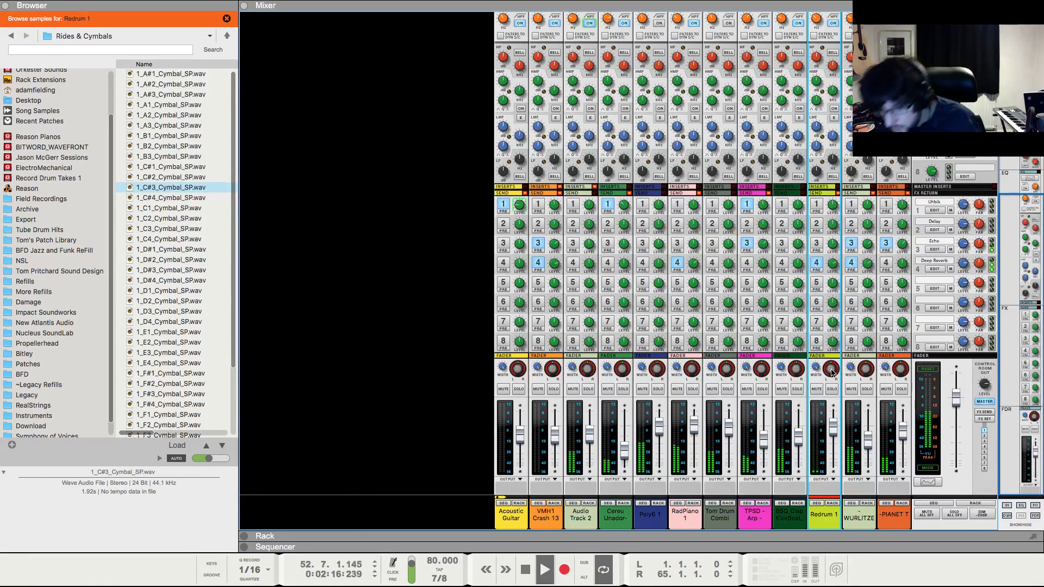
pyautogui.click(832, 505)
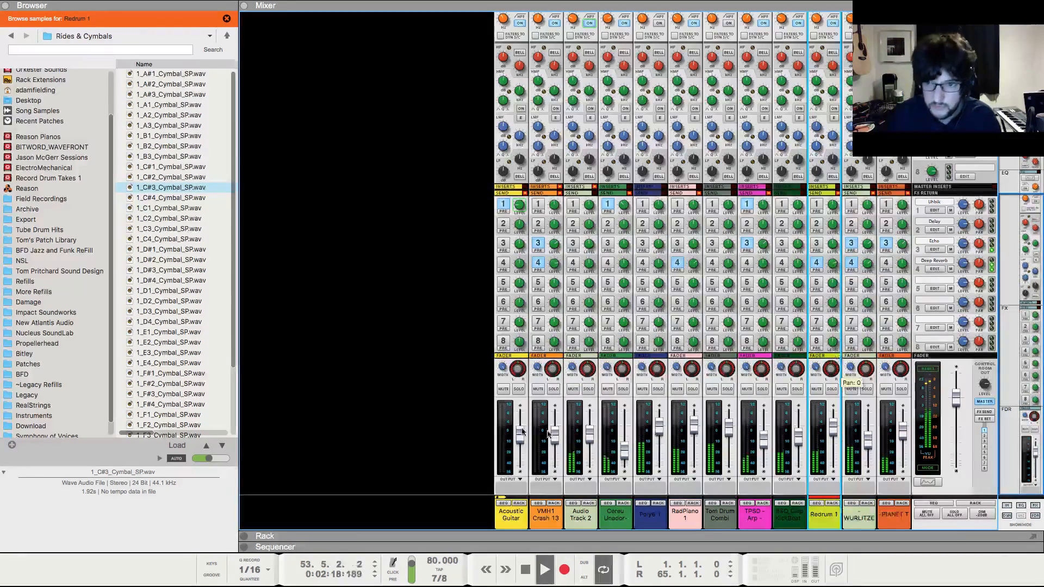
pyautogui.press('F5')
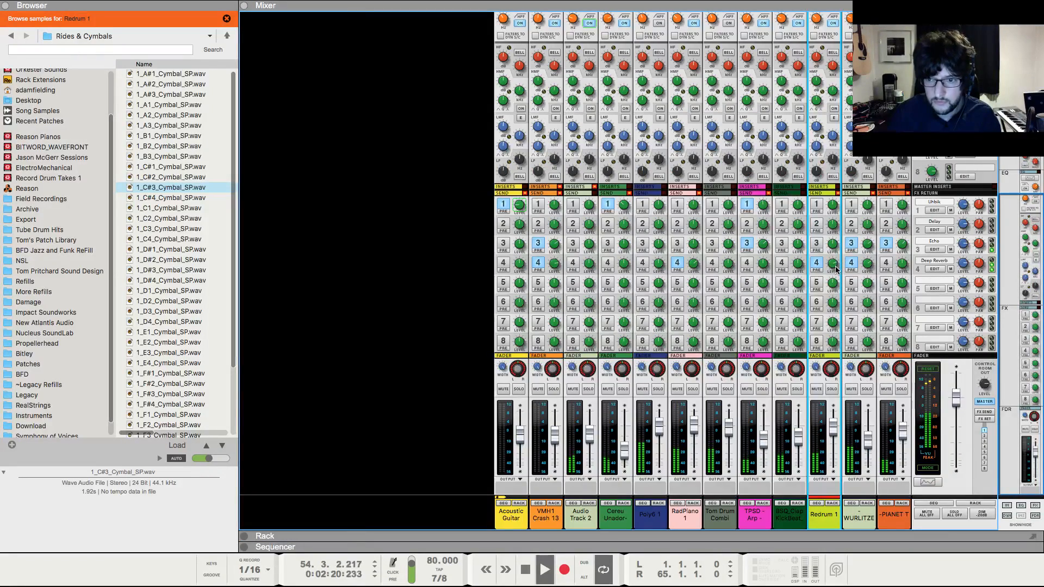
pyautogui.press('F7')
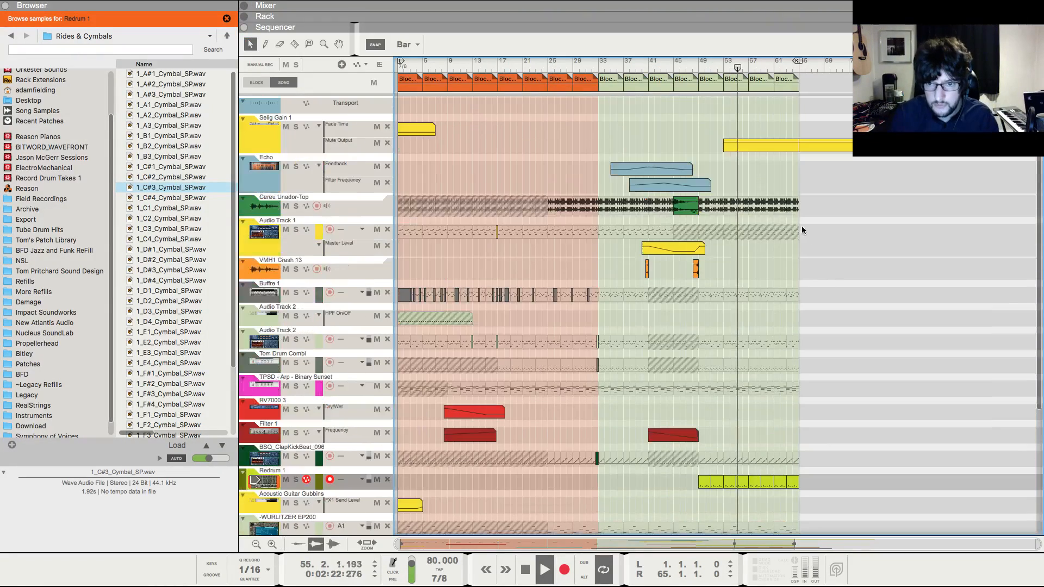
# - Move the Selig Gain 1 Mute Output automation clip to bar 55 and play the arrangement from bar 49
pyautogui.press('space')
pyautogui.moveTo(738, 148); pyautogui.dragTo(750, 146)
pyautogui.moveTo(725, 64); pyautogui.dragTo(699, 67)
pyautogui.press('space')
pyautogui.scroll(-5, 758, 333)
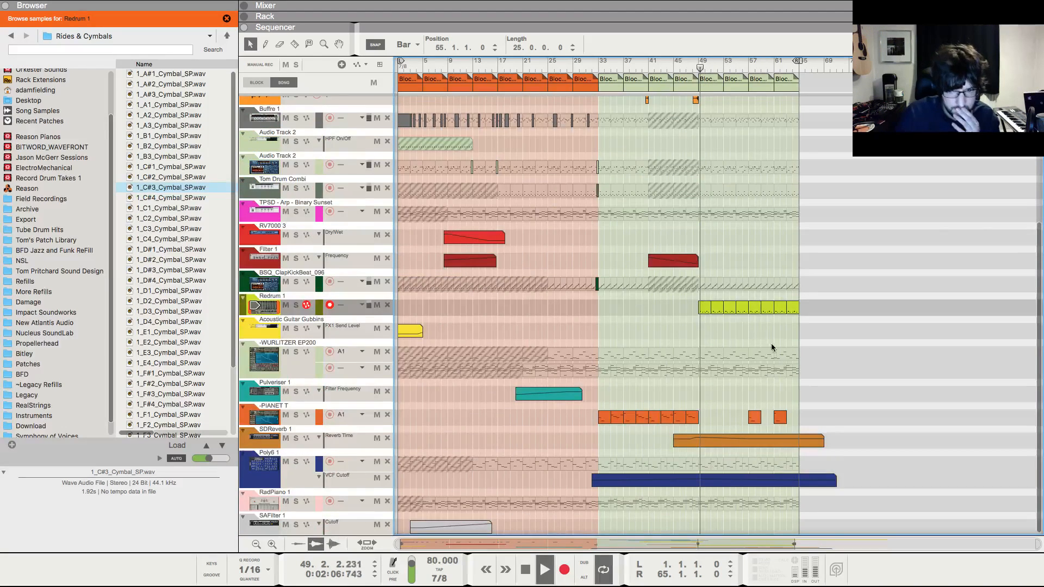
pyautogui.scroll(5, 771, 343)
pyautogui.press('space')
pyautogui.click(428, 65)
pyautogui.moveTo(691, 66); pyautogui.dragTo(700, 66)
pyautogui.press('space')
pyautogui.scroll(-5, 745, 182)
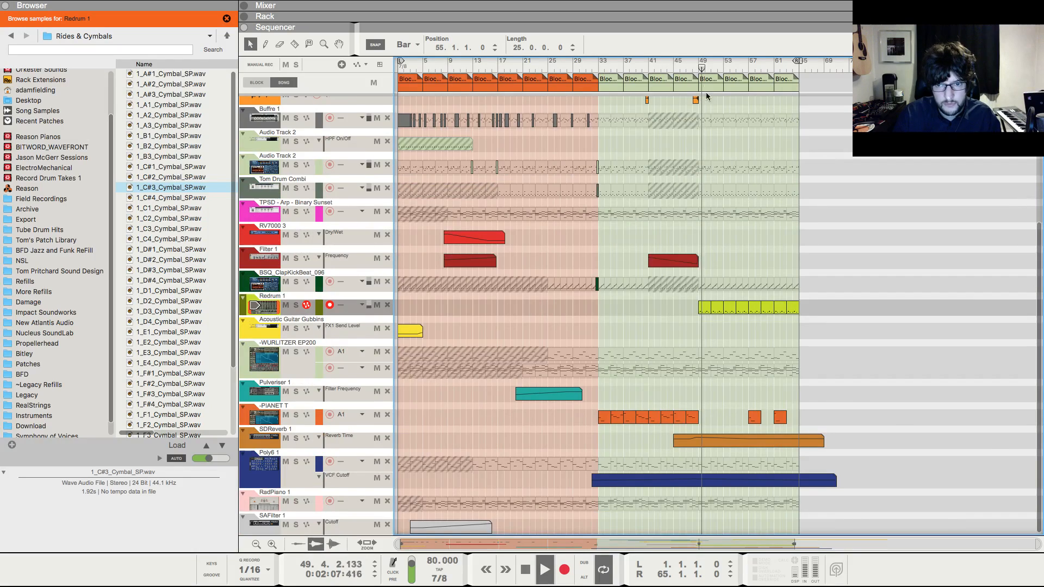
# - Stop playback, browse samples for Redrum drum 2 and audition snares from the Snares folder
pyautogui.press('F6')
pyautogui.press('space')
pyautogui.click(364, 262)
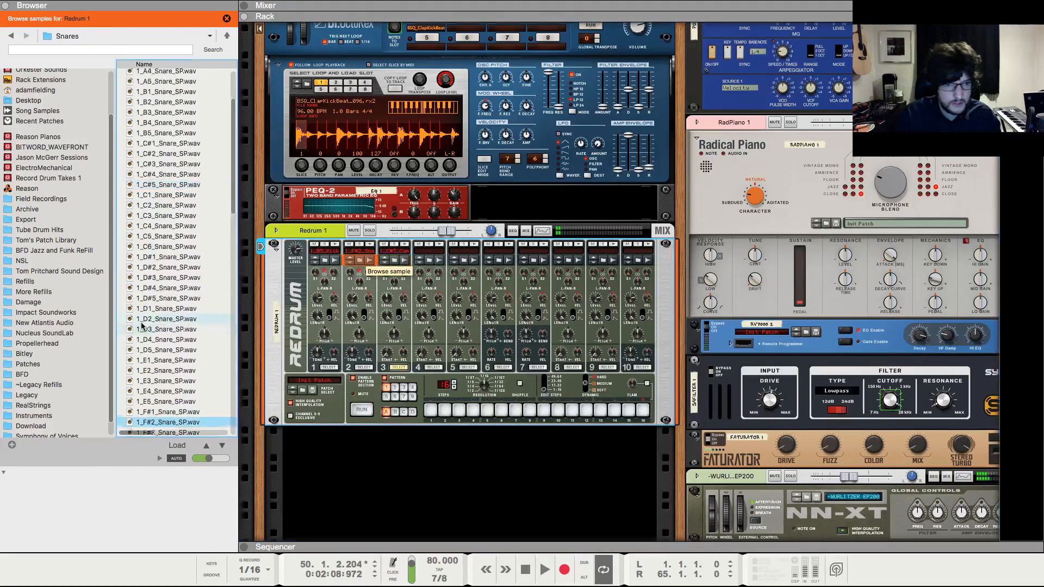
pyautogui.scroll(-1, 163, 332)
pyautogui.click(186, 339)
pyautogui.scroll(-1, 185, 348)
pyautogui.click(180, 358)
pyautogui.scroll(-10, 181, 361)
pyautogui.click(184, 381)
pyautogui.scroll(-10, 185, 380)
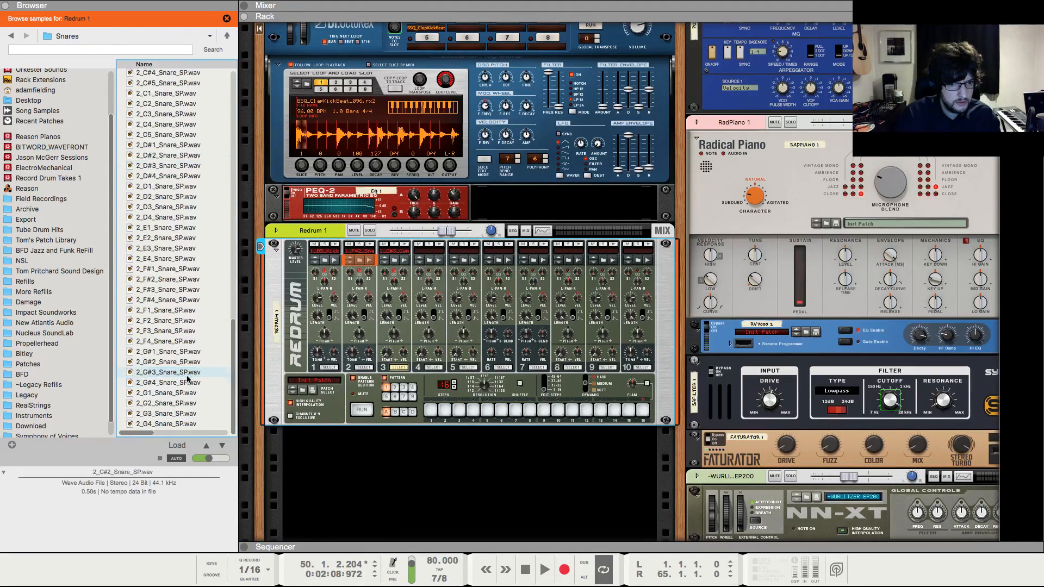
# - Compare the 2_G# and 2_G snare samples and load 2_G2_Snare_SP.wav into Redrum drum 2
pyautogui.click(187, 375)
pyautogui.click(187, 403)
pyautogui.click(186, 385)
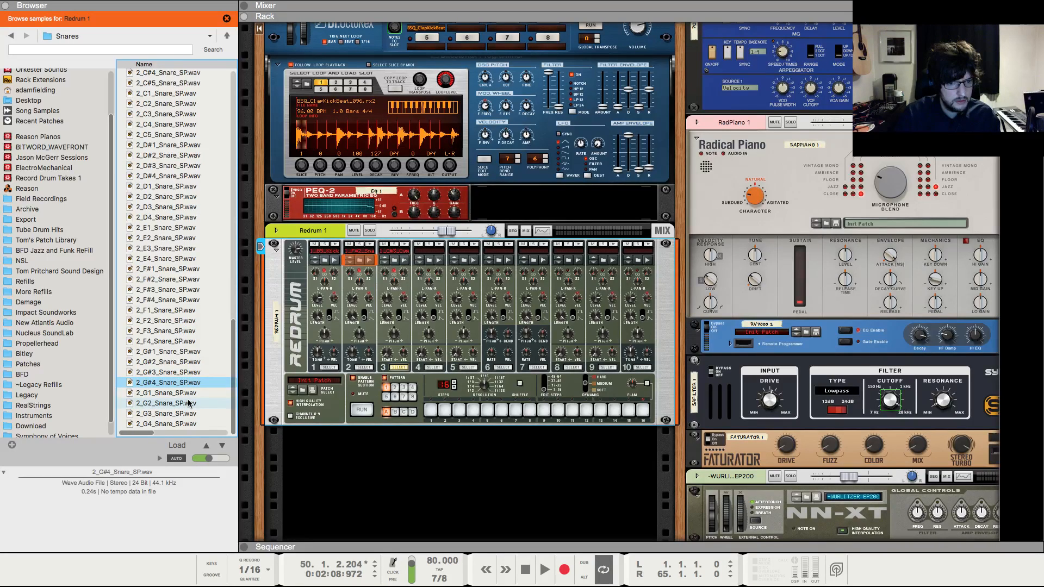
pyautogui.click(188, 403)
pyautogui.click(186, 384)
pyautogui.click(181, 373)
pyautogui.click(180, 361)
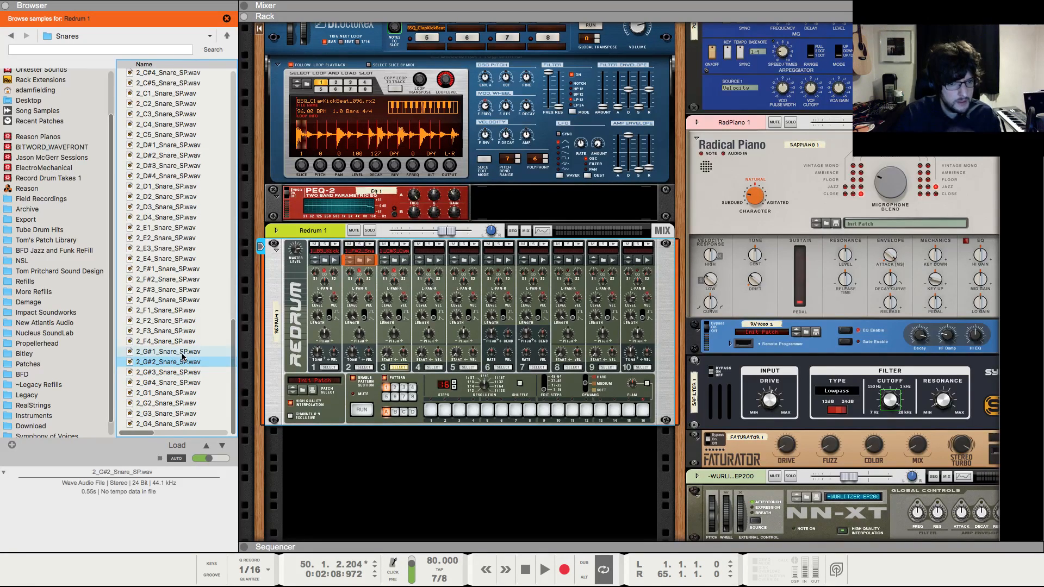
pyautogui.click(183, 351)
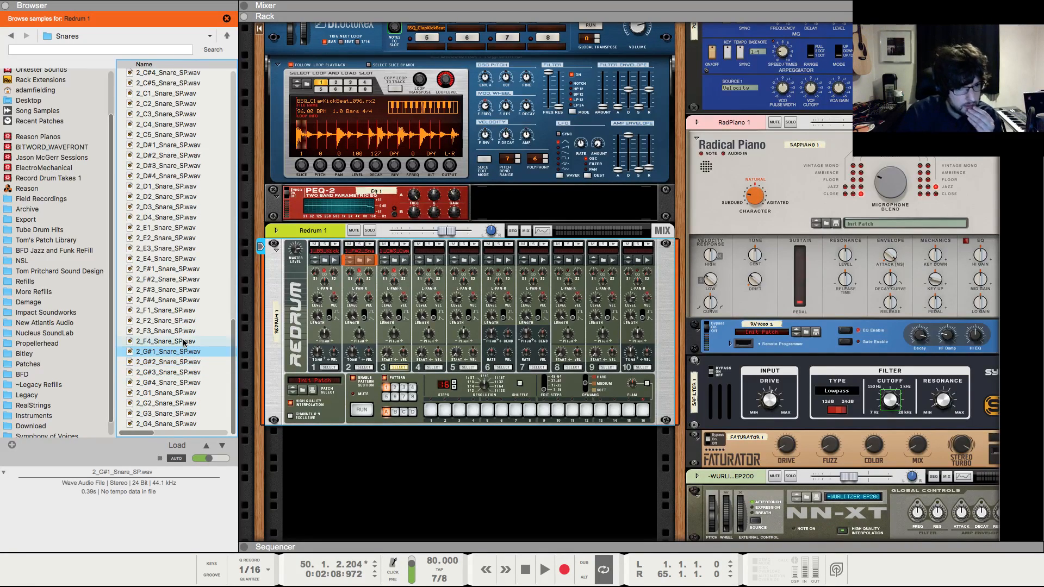
pyautogui.click(185, 404)
pyautogui.moveTo(186, 404); pyautogui.dragTo(374, 290)
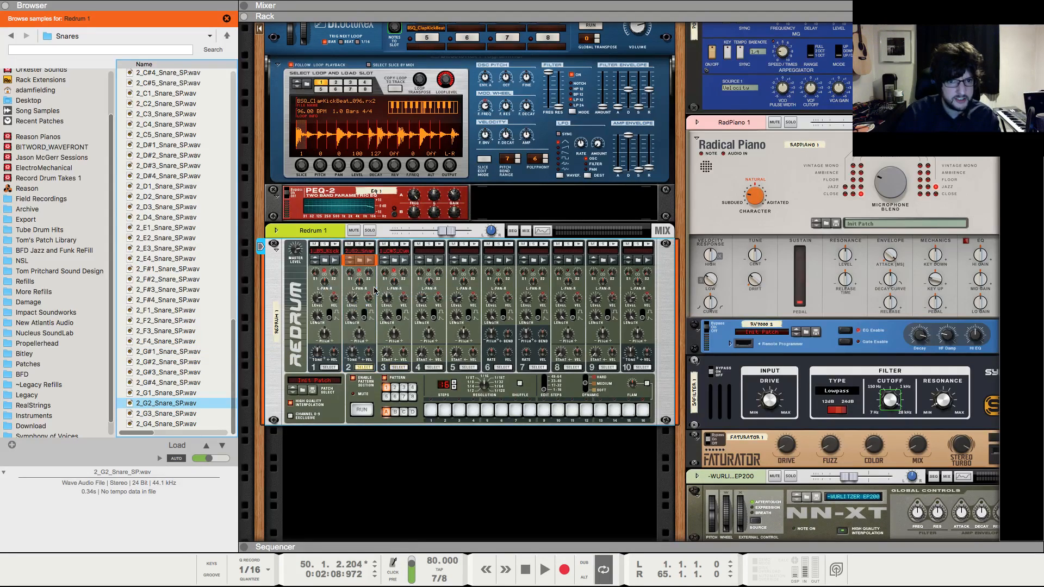
# - Play the section and lower the Redrum 1 mixer fader to -2.22 dB
pyautogui.press('F7')
pyautogui.press('space')
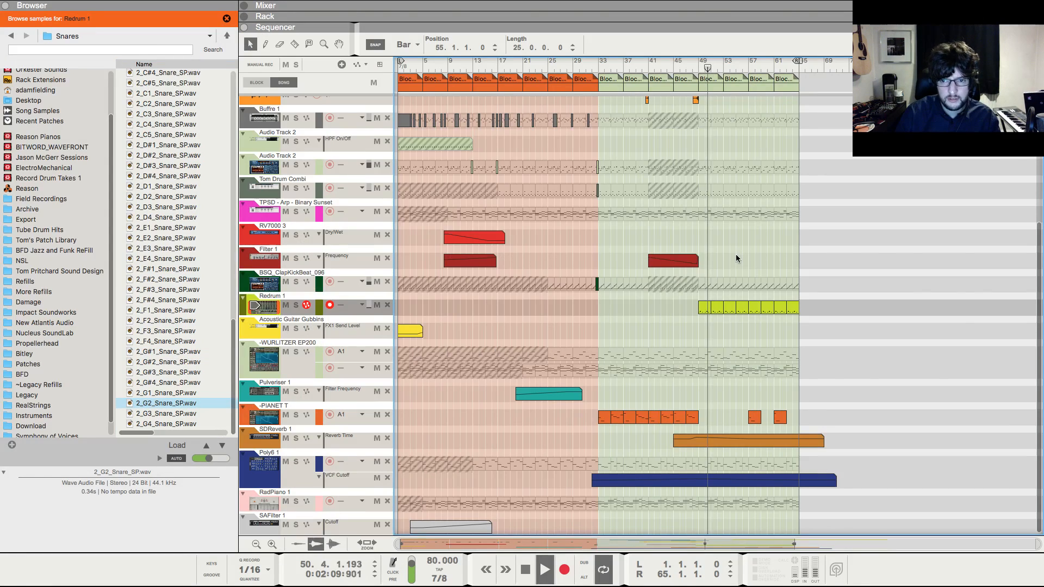
pyautogui.press('F5')
pyautogui.moveTo(834, 432)
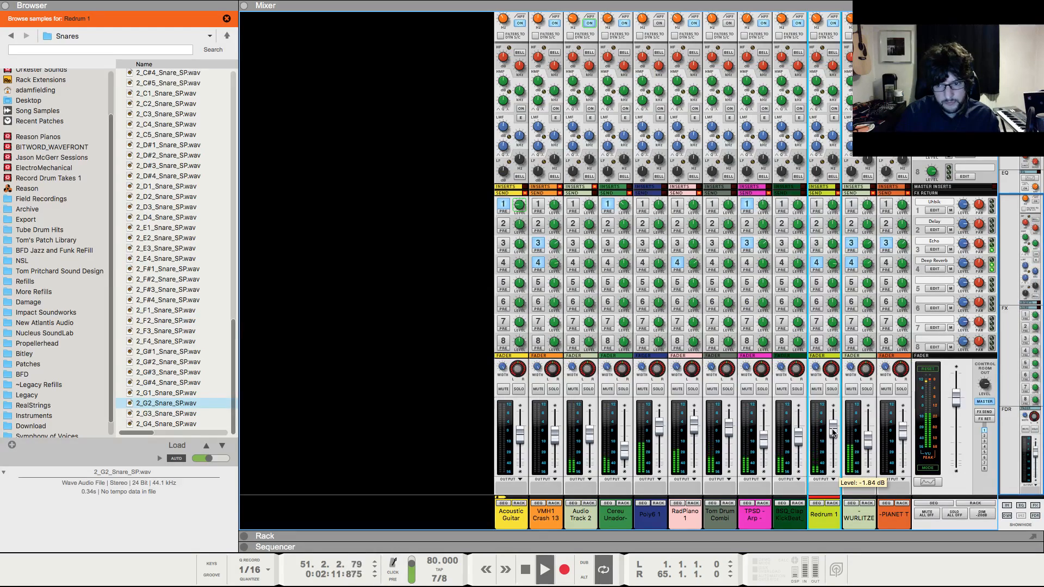
pyautogui.press('F6')
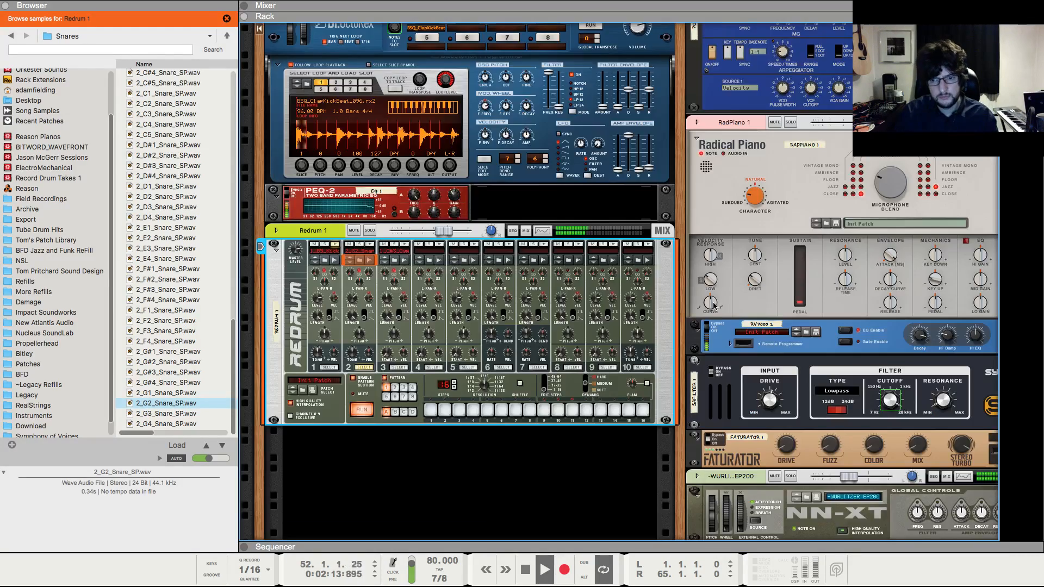
pyautogui.press('F5')
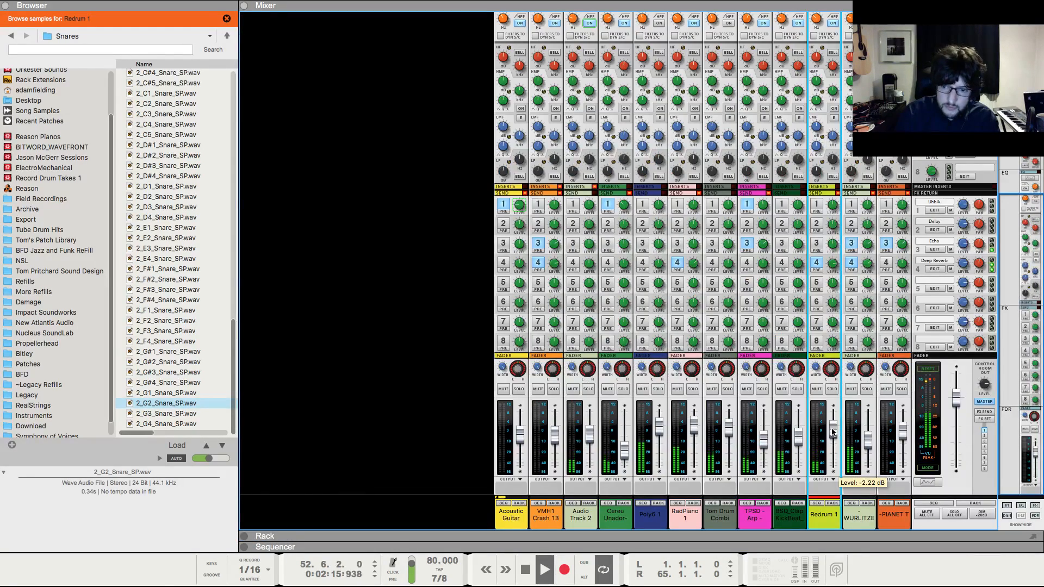
pyautogui.press('F7')
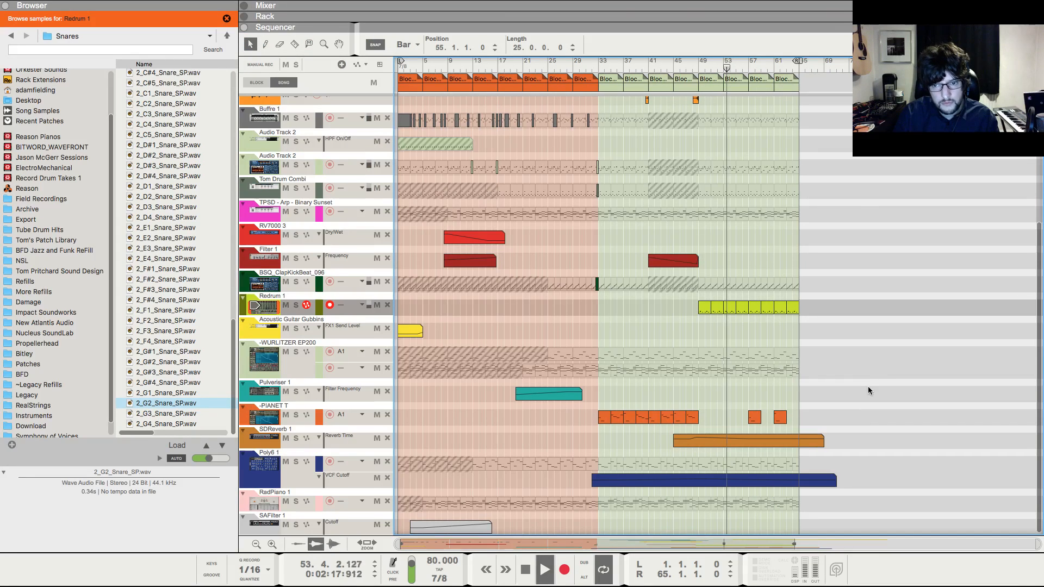
# - Copy two four-bar Block 2 clips to bar 65 and move the right locator to bar 69
pyautogui.scroll(5, 837, 337)
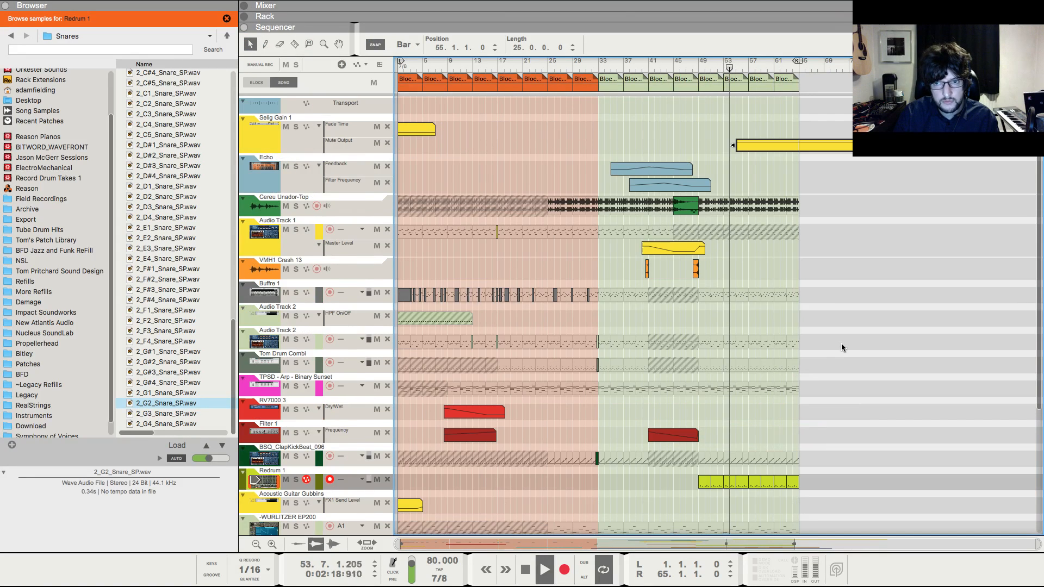
pyautogui.click(757, 185)
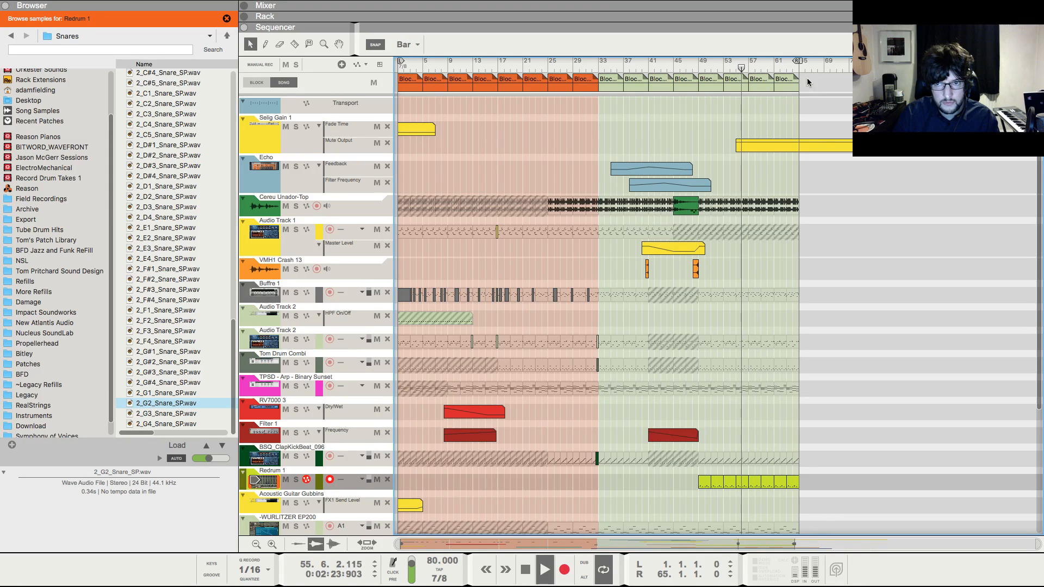
pyautogui.moveTo(765, 87)
pyautogui.mouseDown()
pyautogui.moveTo(778, 88)
pyautogui.moveTo(755, 87)
pyautogui.moveTo(806, 89)
pyautogui.moveTo(801, 62)
pyautogui.moveTo(827, 63)
pyautogui.mouseUp()
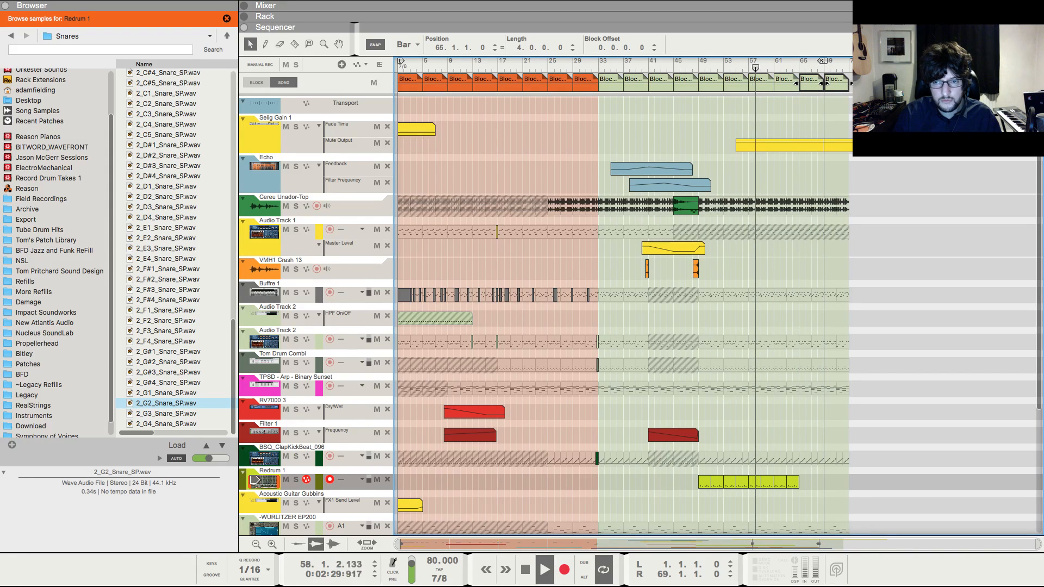
pyautogui.click(869, 157)
# - Copy a pair of Redrum 1 clips to bar 65 to extend the drum part to bar 69
pyautogui.scroll(-5, 871, 189)
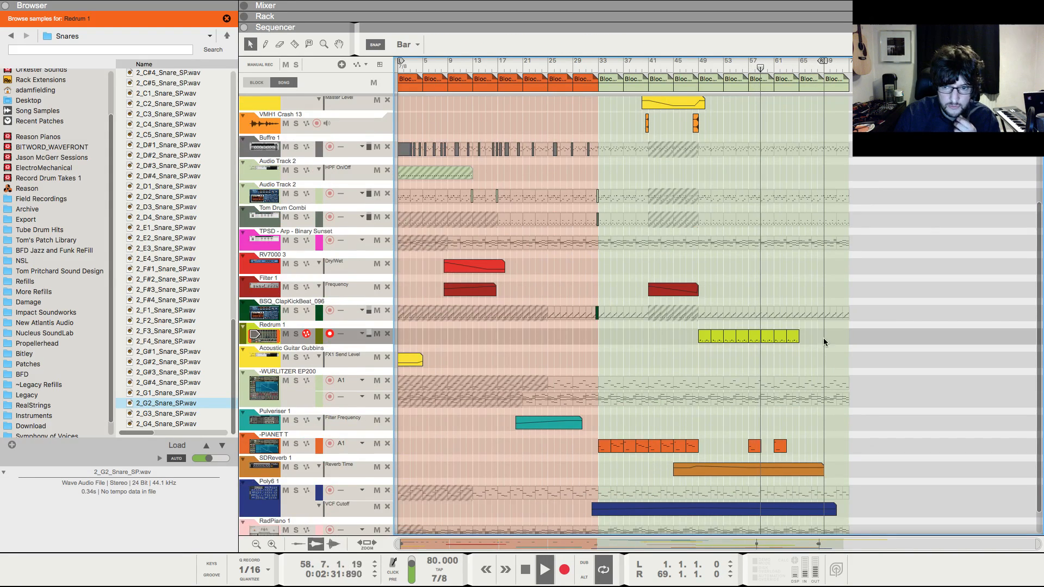
pyautogui.moveTo(762, 337); pyautogui.dragTo(804, 345)
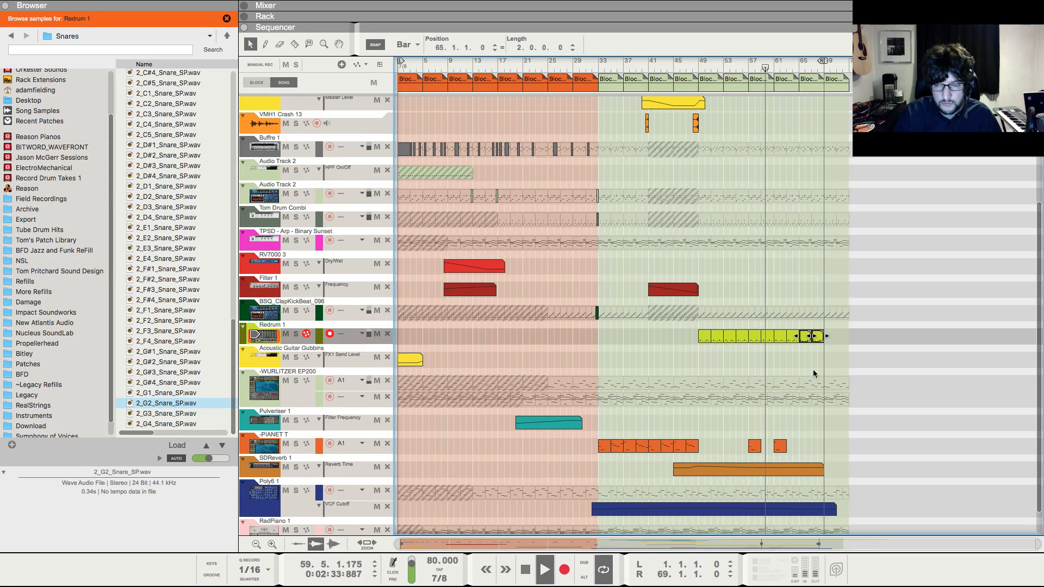
pyautogui.click(813, 370)
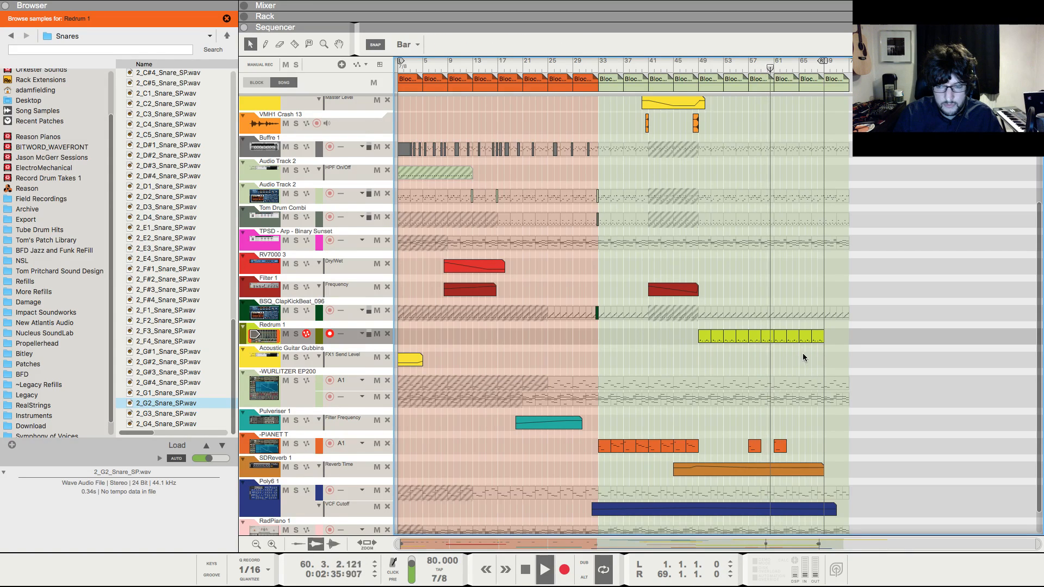
# - Copy the two-bar -PIANET T clip at bar 57 to bar 65
pyautogui.scroll(5, 827, 366)
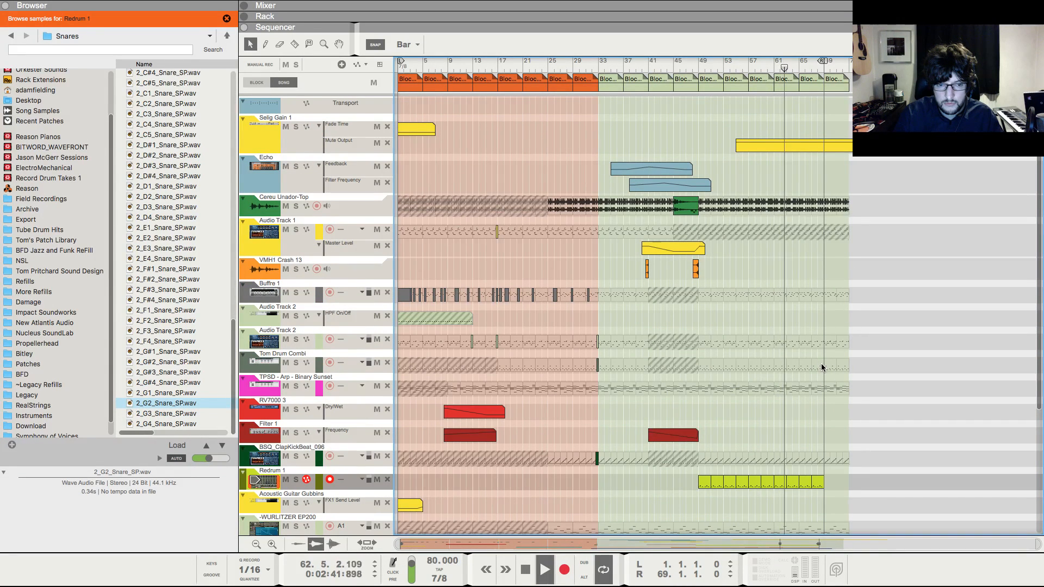
pyautogui.scroll(-3, 822, 367)
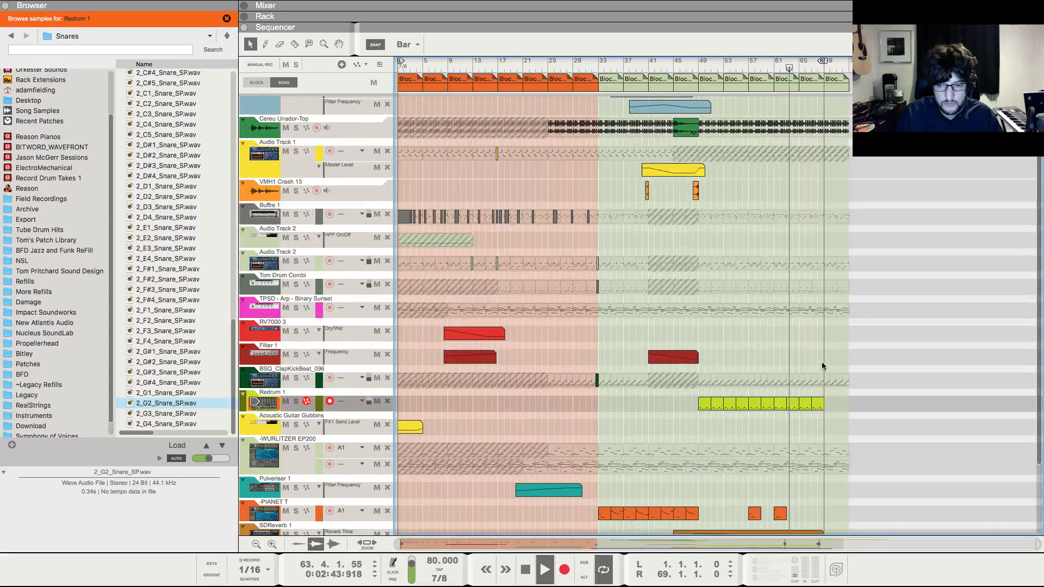
pyautogui.scroll(-1, 821, 370)
pyautogui.moveTo(752, 517); pyautogui.dragTo(805, 517)
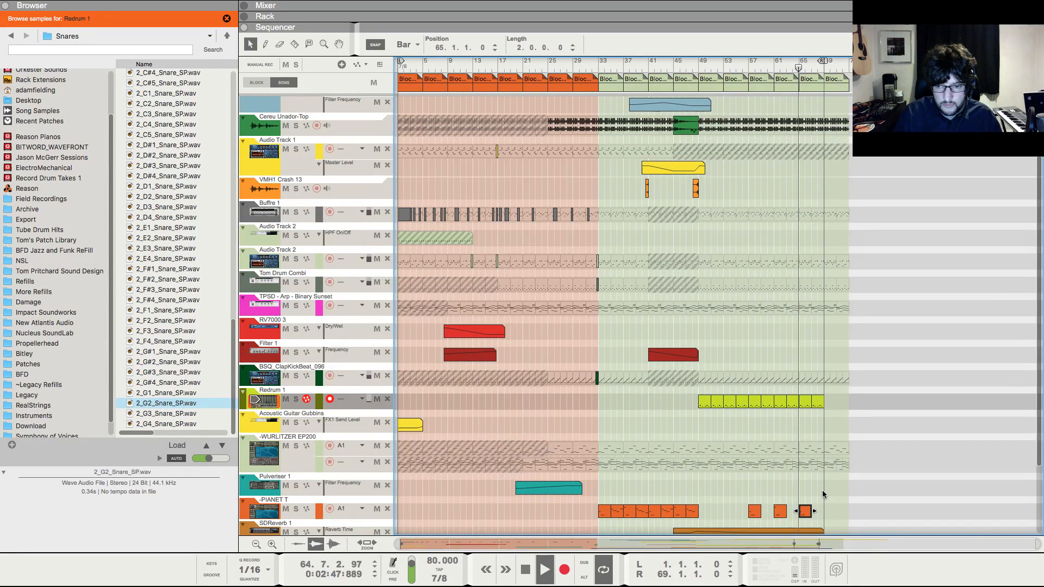
# - Move the right locator to bar 66 and delete the last Block 2 clip from bar 69
pyautogui.scroll(3, 827, 217)
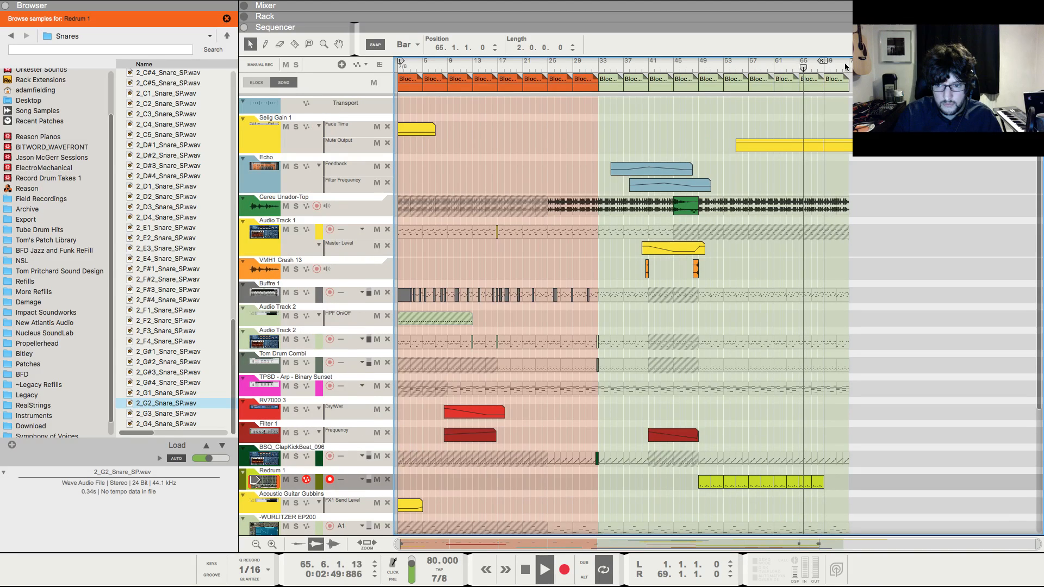
pyautogui.moveTo(823, 63); pyautogui.dragTo(800, 64)
pyautogui.press('Delete')
# - Play the arrangement from bar 48 to review the entry of the Redrum part
pyautogui.scroll(-5, 817, 220)
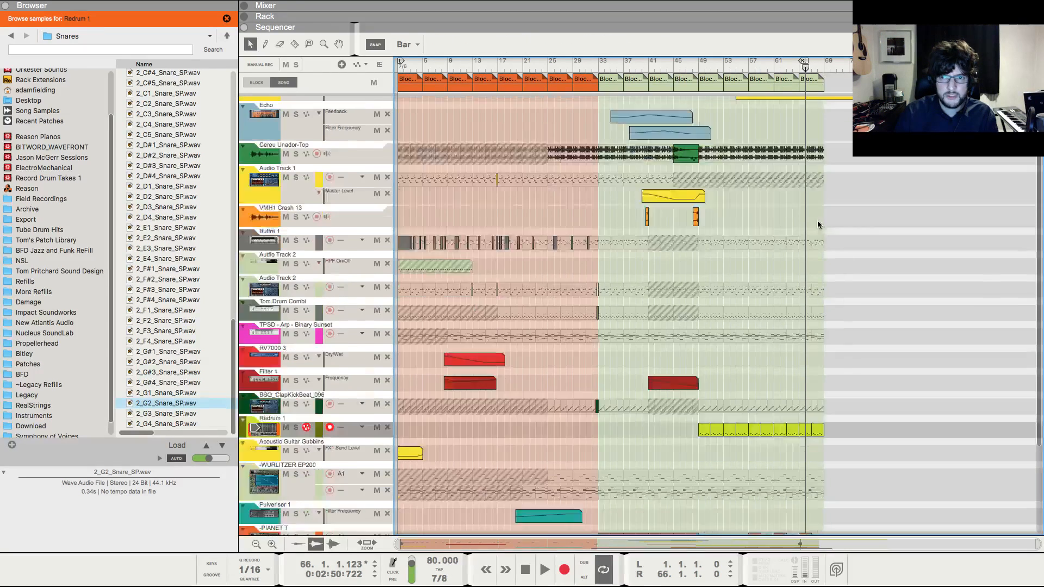
pyautogui.click(692, 64)
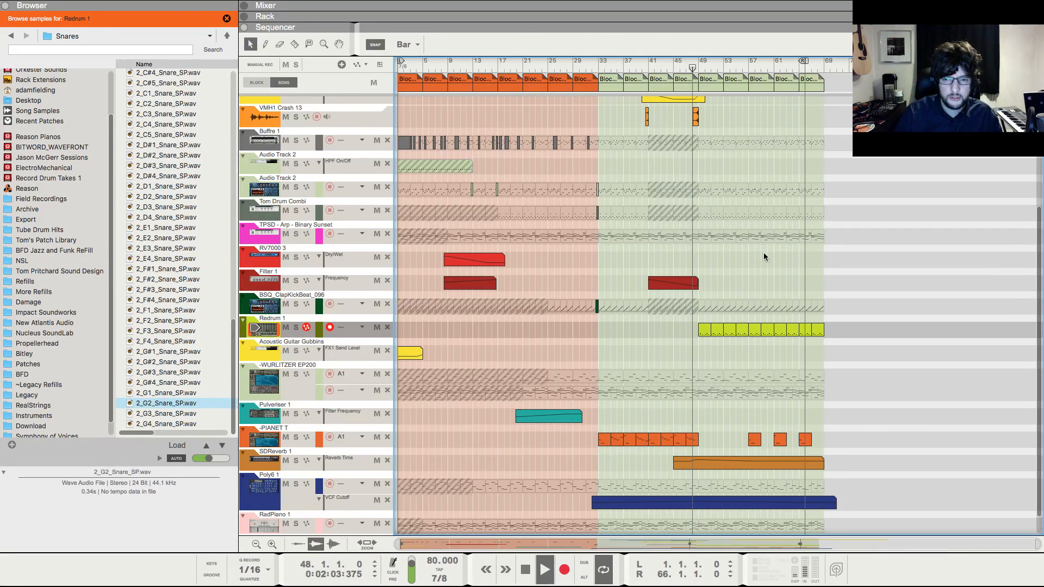
pyautogui.press('space')
pyautogui.press('space')
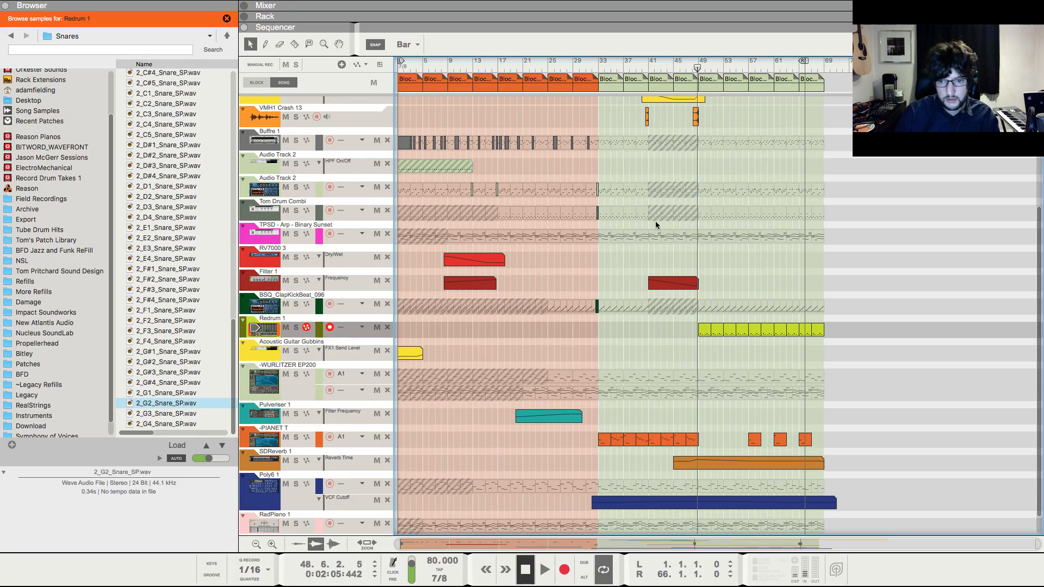
pyautogui.press('KP_0')
pyautogui.press('KP_0')
pyautogui.click(694, 64)
pyautogui.press('space')
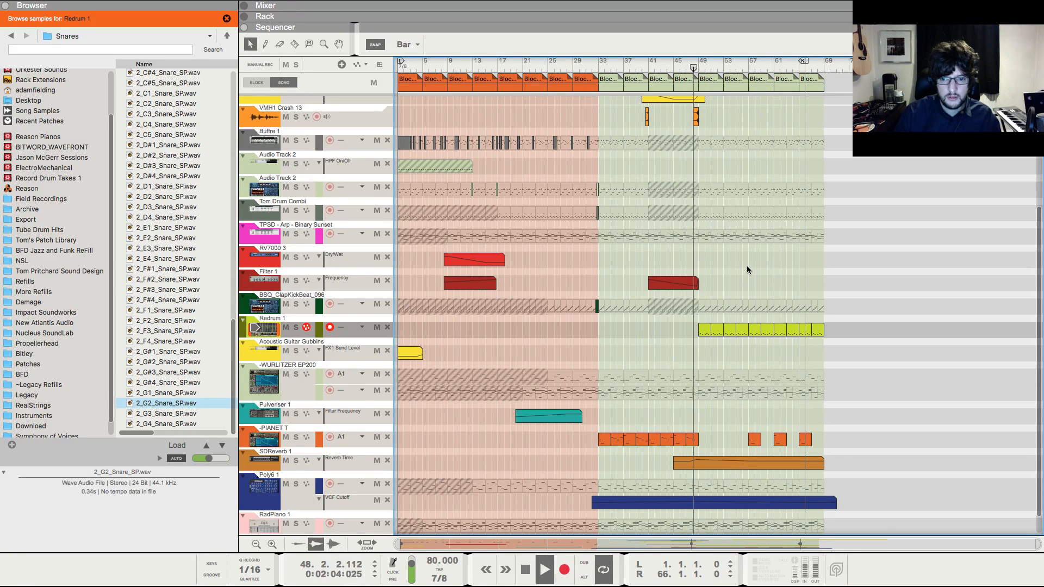
pyautogui.scroll(2, 747, 265)
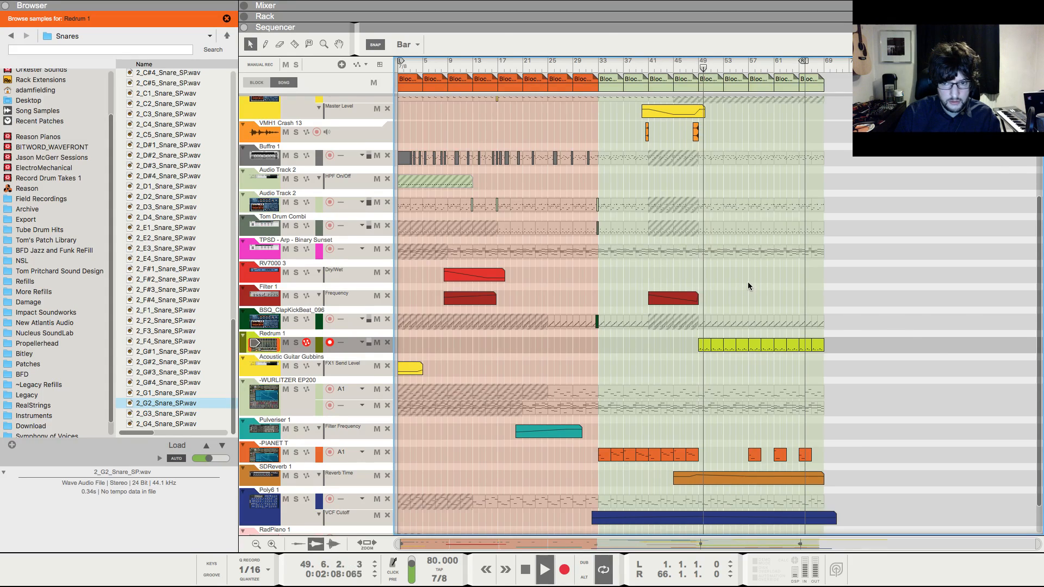
# - Check the Redrum 1 mixer channel, its reverb send and its drum pitch controls in the rack while the arrangement plays
pyautogui.press('F5')
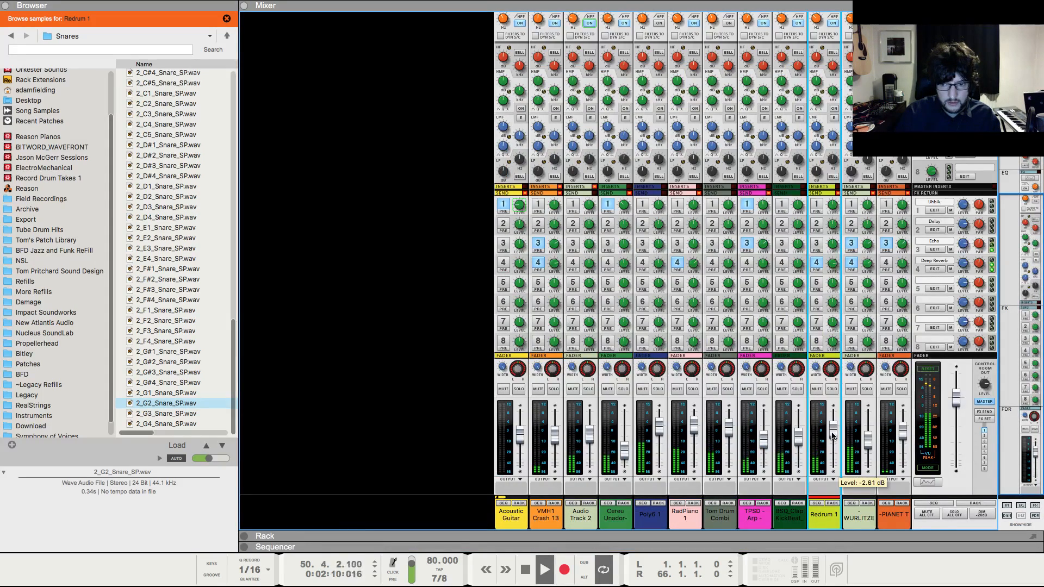
pyautogui.click(833, 503)
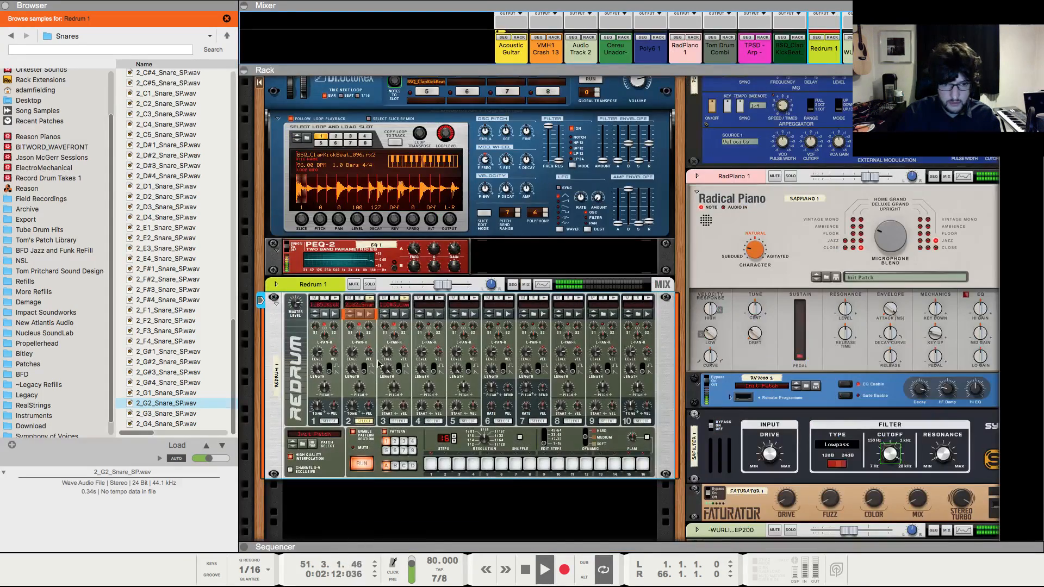
pyautogui.click(358, 388)
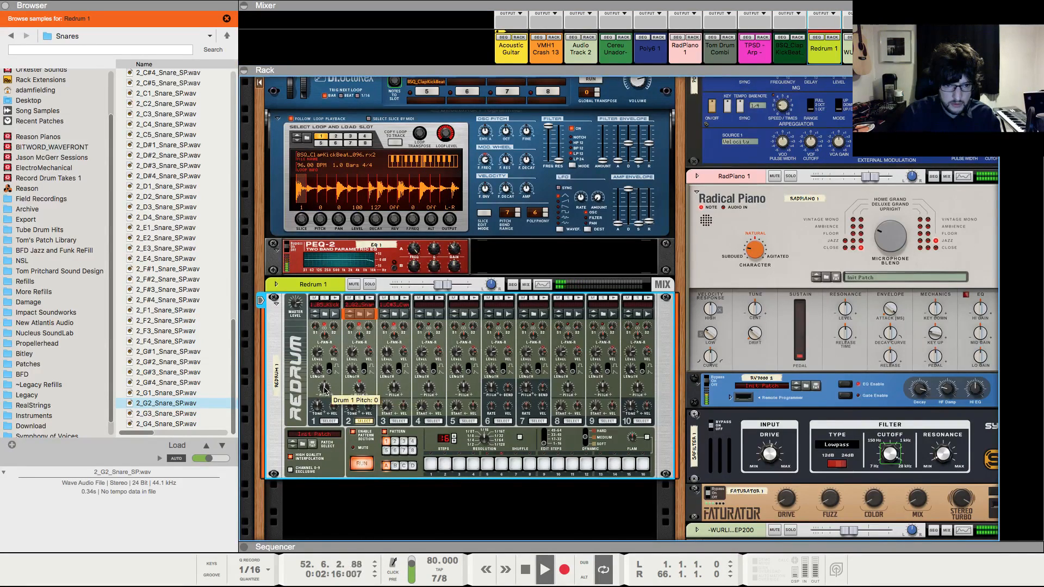
pyautogui.press('F5')
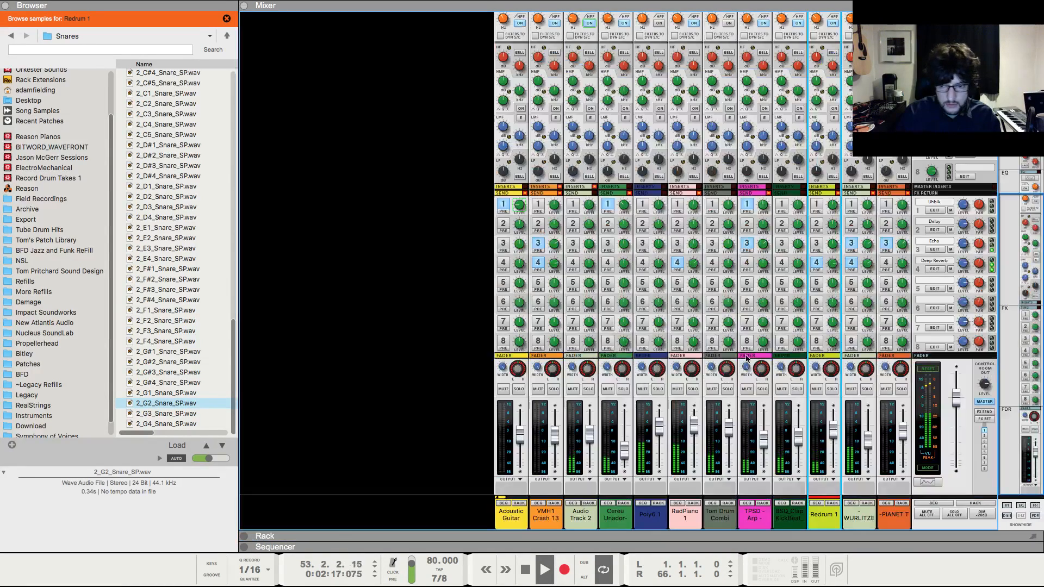
pyautogui.click(817, 264)
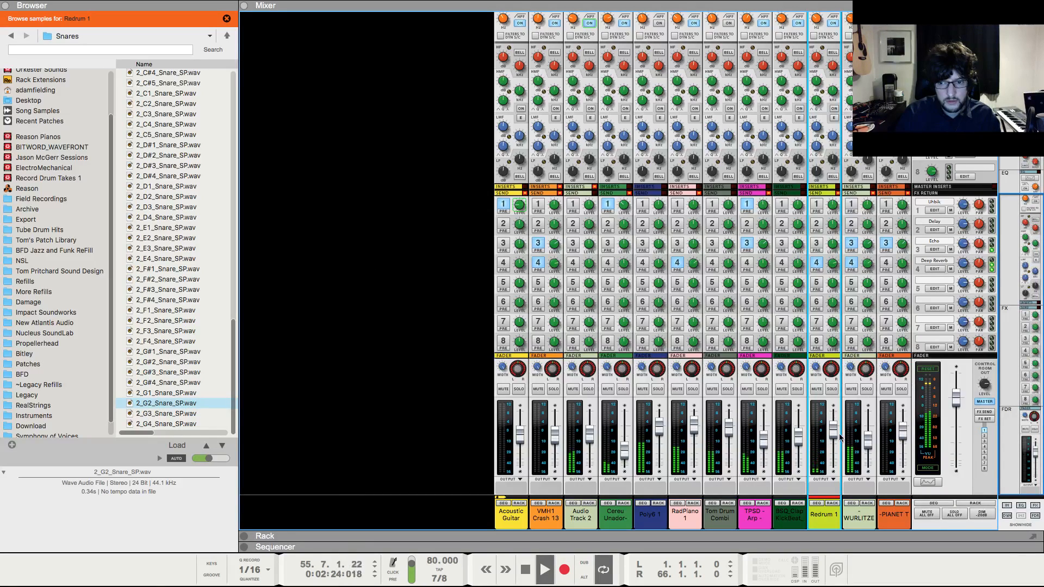
pyautogui.press('F7')
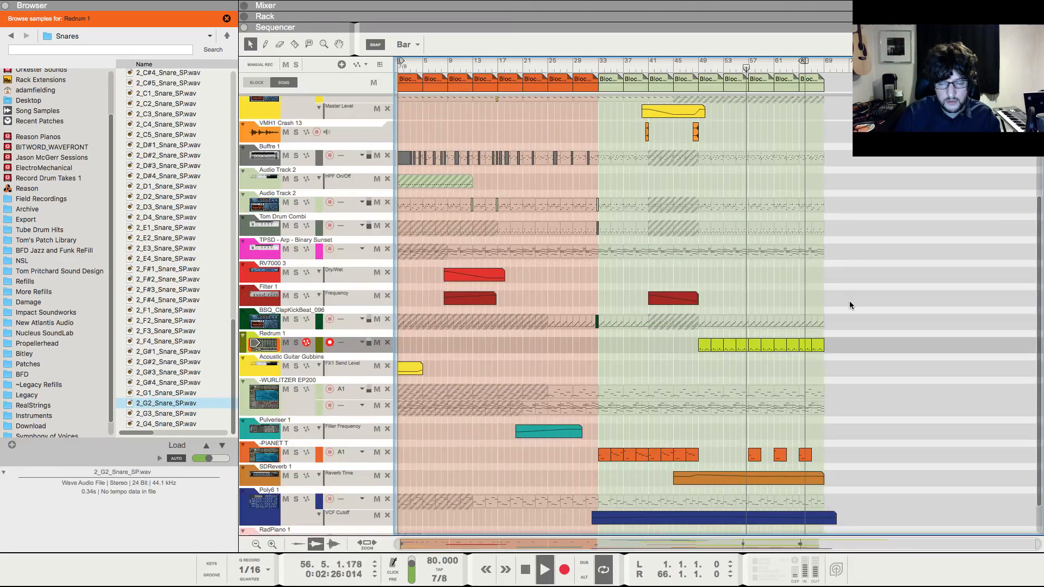
pyautogui.scroll(3, 849, 300)
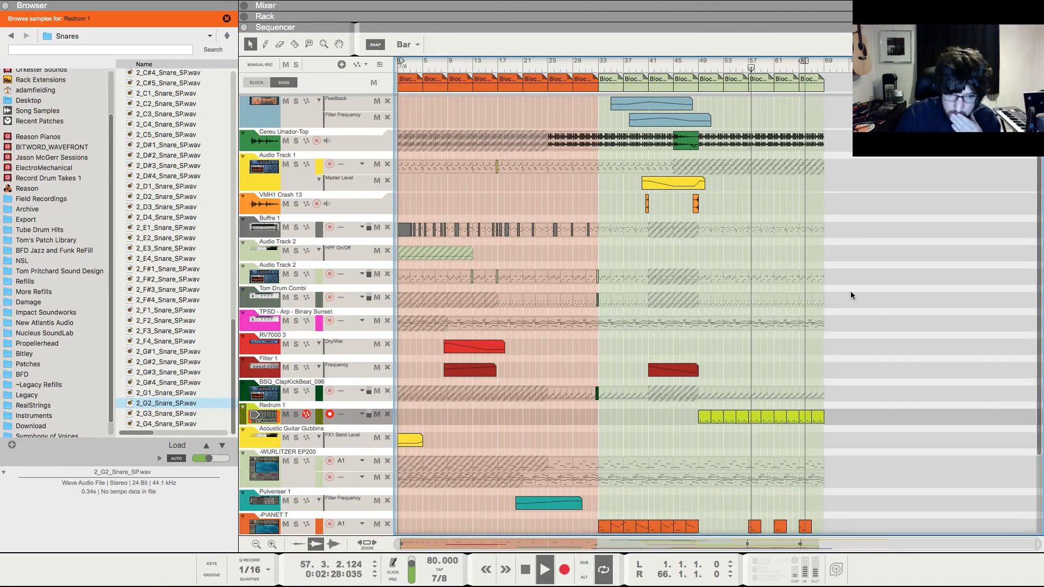
# - Stop playback, return to the start of the song and play the whole arrangement from bar 1
pyautogui.press('space')
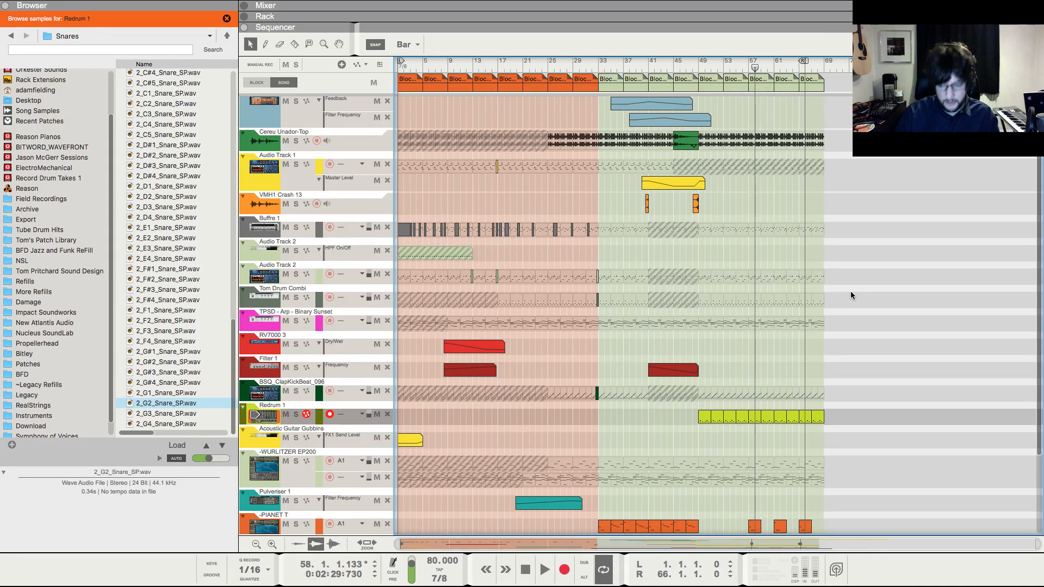
pyautogui.press('KP_0')
pyautogui.press('KP_0')
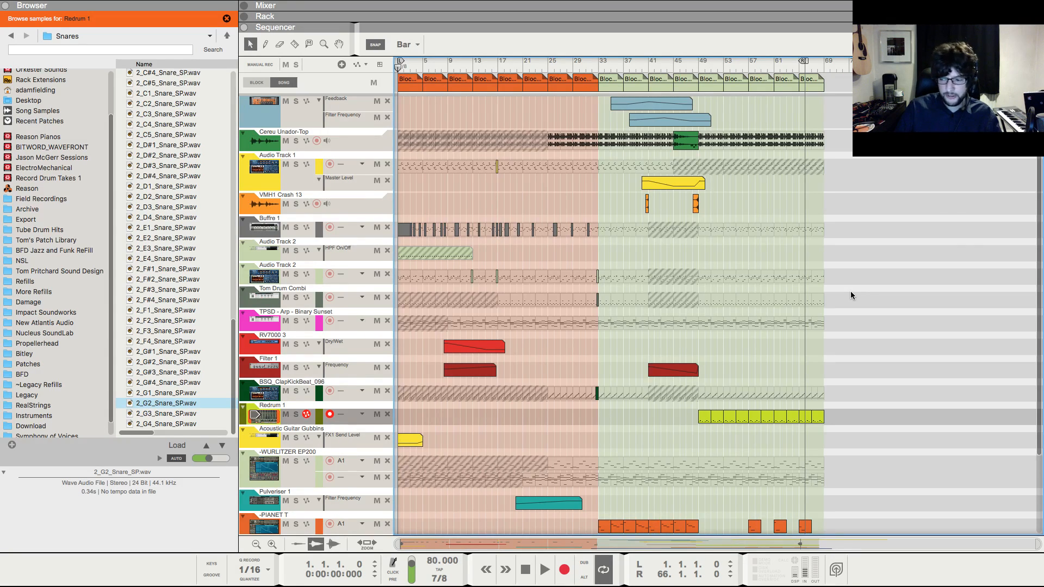
pyautogui.press('space')
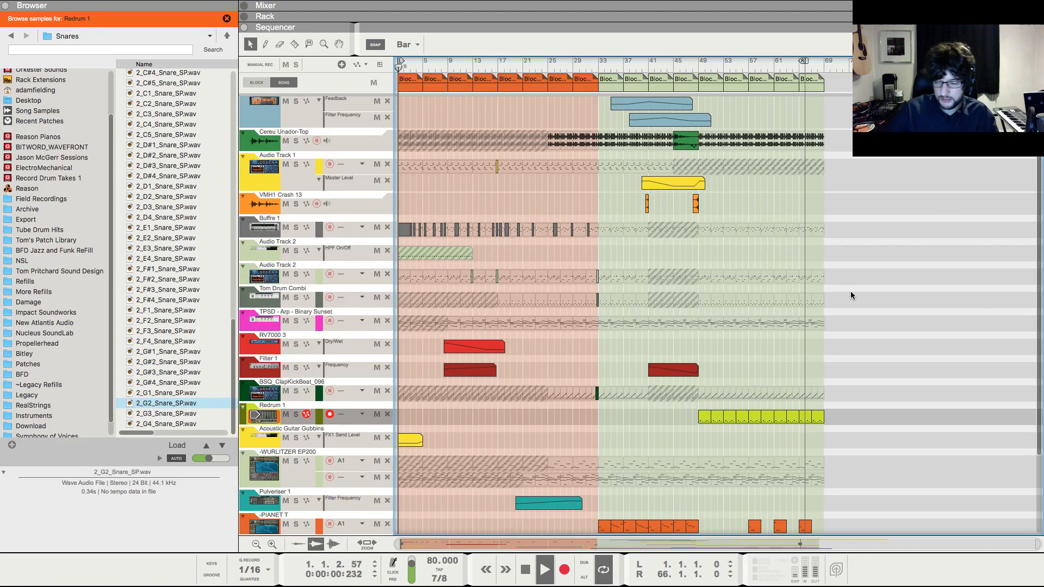
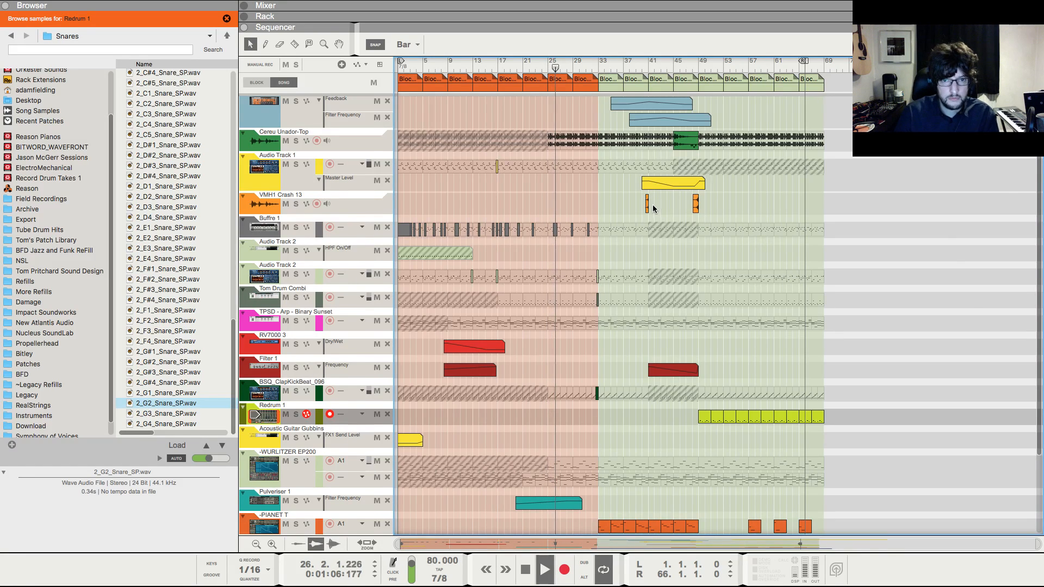
# - Draw a nine-bar Master Level automation clip on Audio Track 1 from bar 24 and ramp the level down to 0 at its end
pyautogui.scroll(3, 627, 218)
pyautogui.scroll(2, 597, 255)
pyautogui.scroll(3, 597, 255)
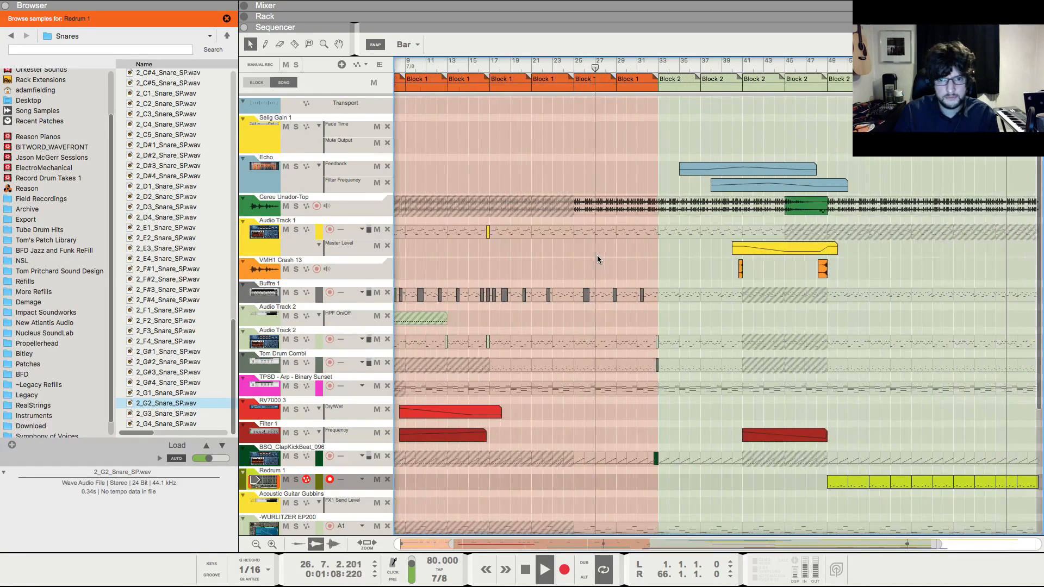
pyautogui.moveTo(557, 249); pyautogui.dragTo(663, 253)
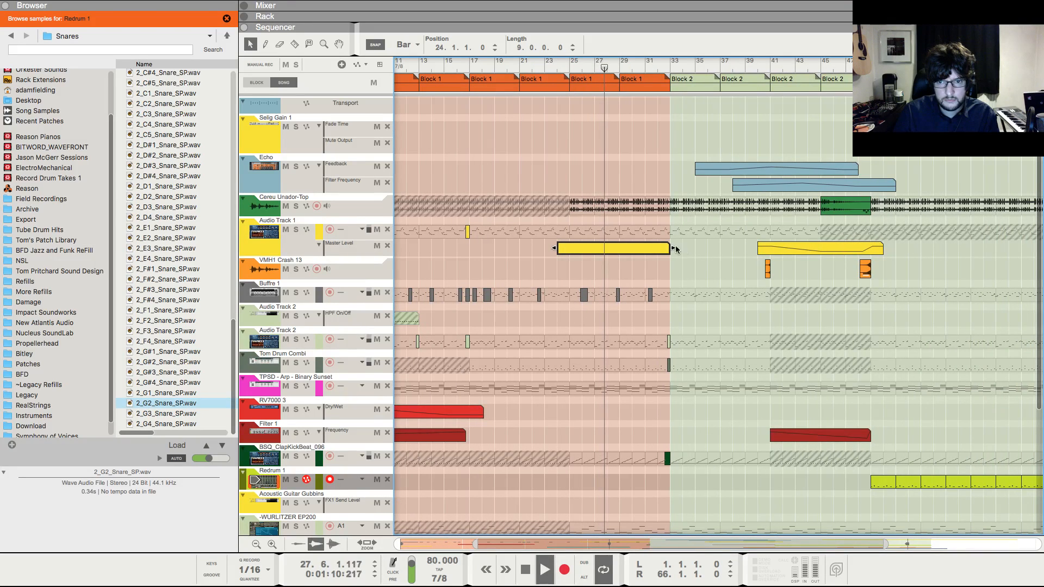
pyautogui.doubleClick(652, 251)
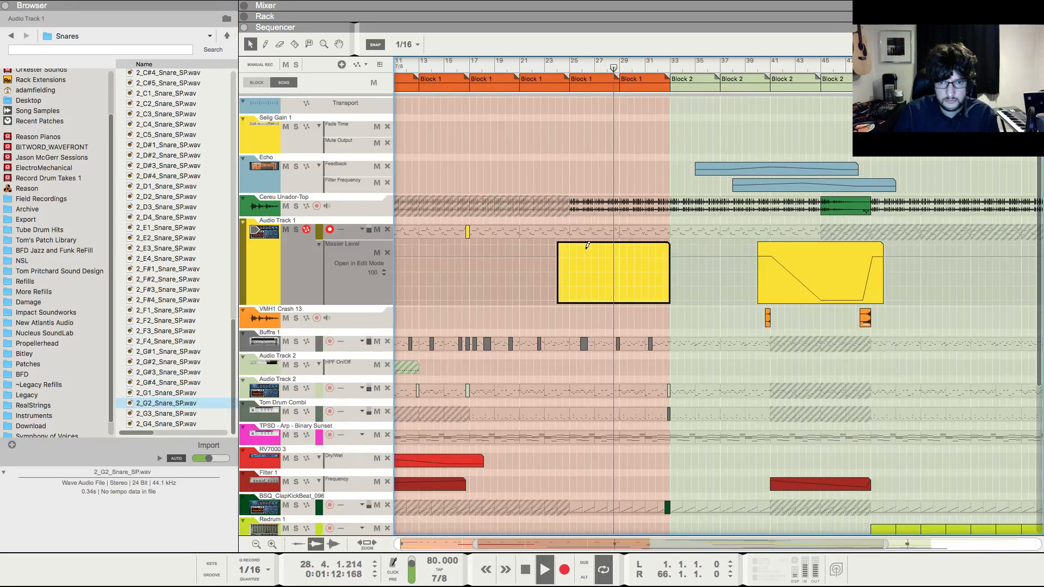
pyautogui.click(668, 301)
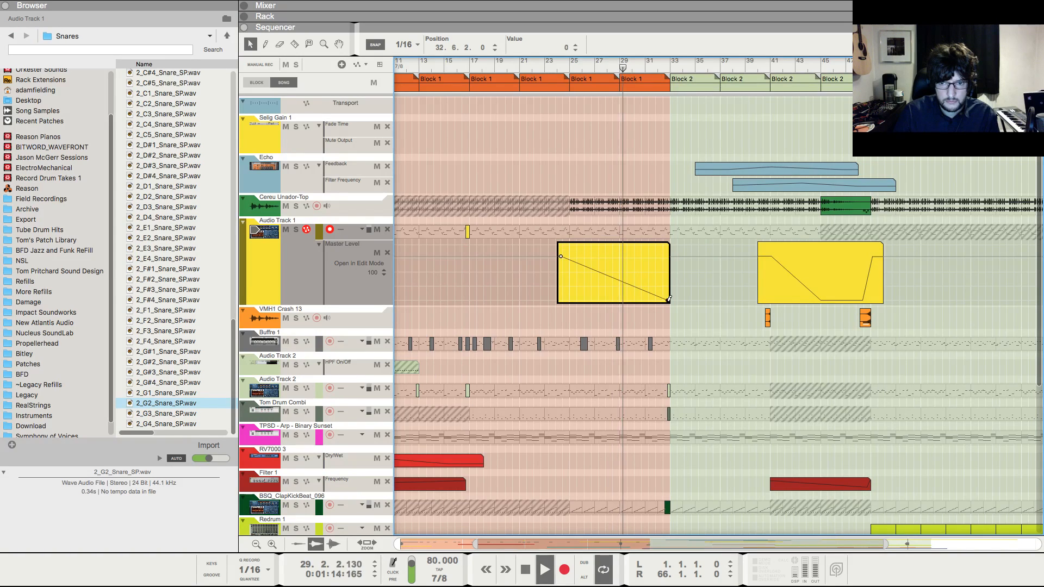
# - Add a Master Level automation point with value 72 at position 31.3.1 in Audio Track 1's clip ending at bar 33
pyautogui.click(650, 268)
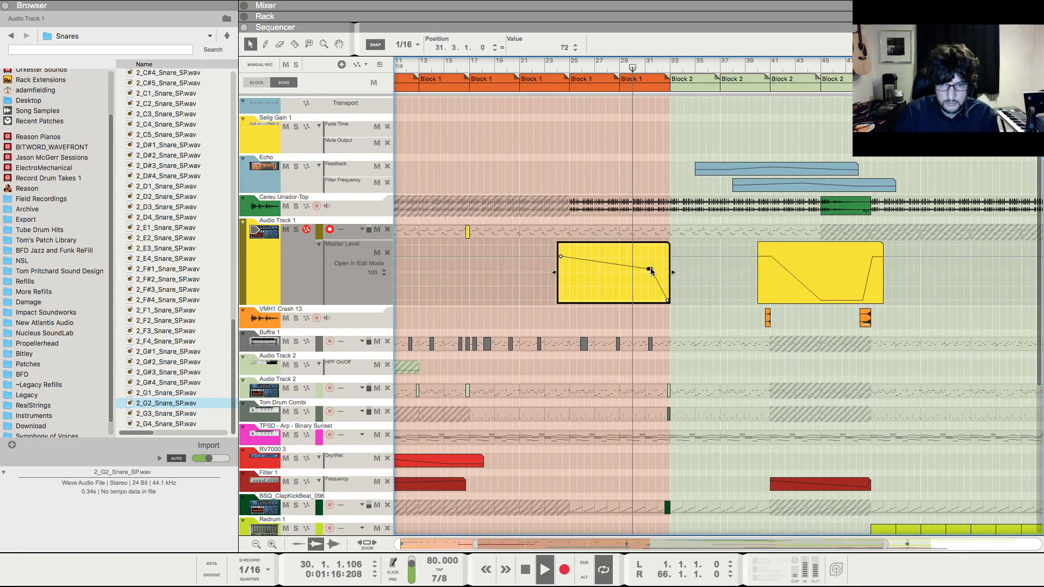
pyautogui.click(630, 177)
pyautogui.doubleClick(655, 247)
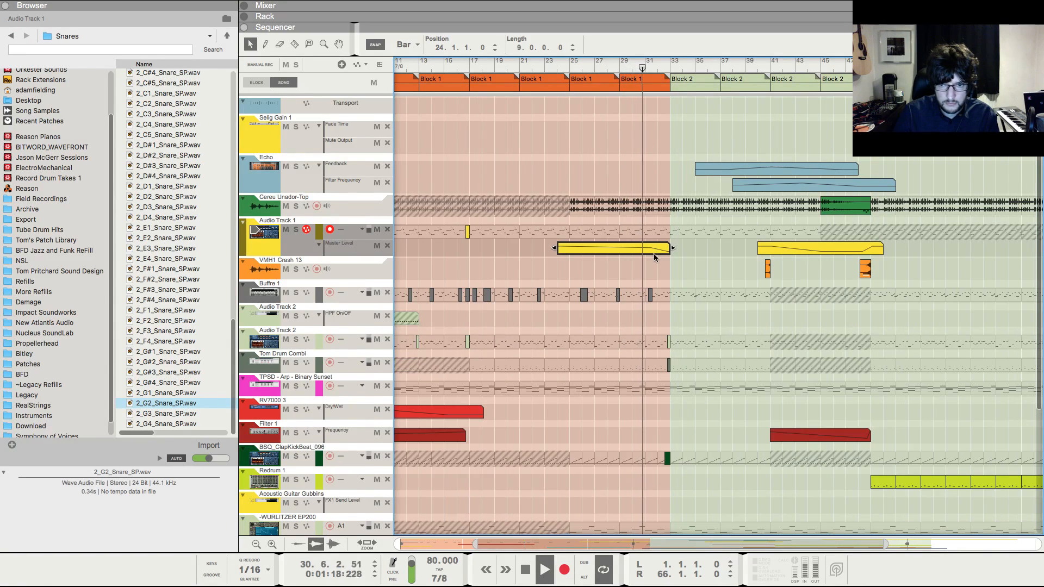
# - Delete the Master Level automation clip starting at bar 24 on Audio Track 1
pyautogui.click(641, 228)
pyautogui.click(640, 247)
pyautogui.scroll(-5, 661, 274)
pyautogui.scroll(5, 662, 273)
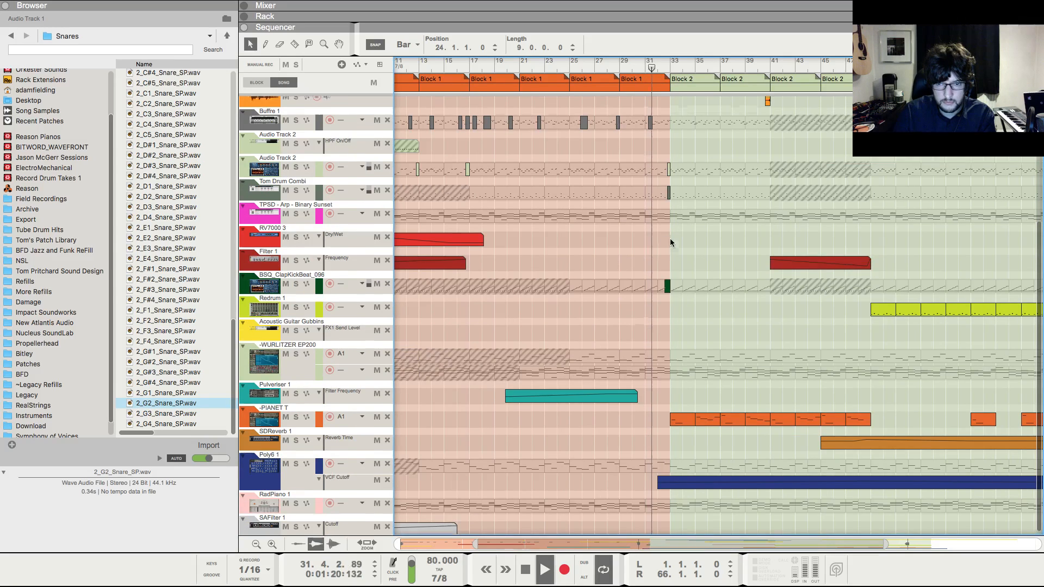
pyautogui.click(669, 247)
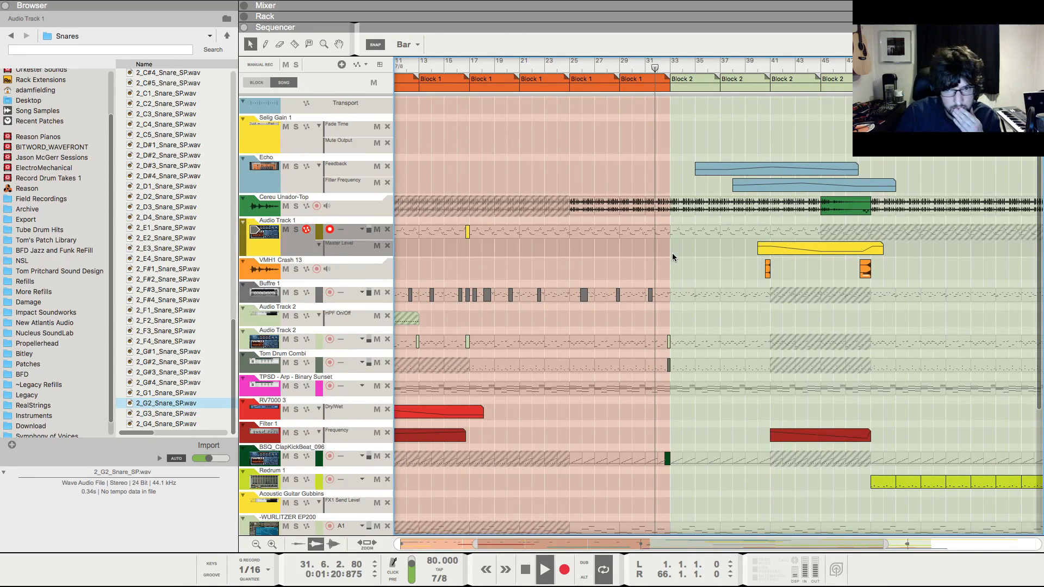
# - Select the Cereu Unador-Top track and examine the lanes around the start and middle of Block 2 during playback
pyautogui.click(389, 216)
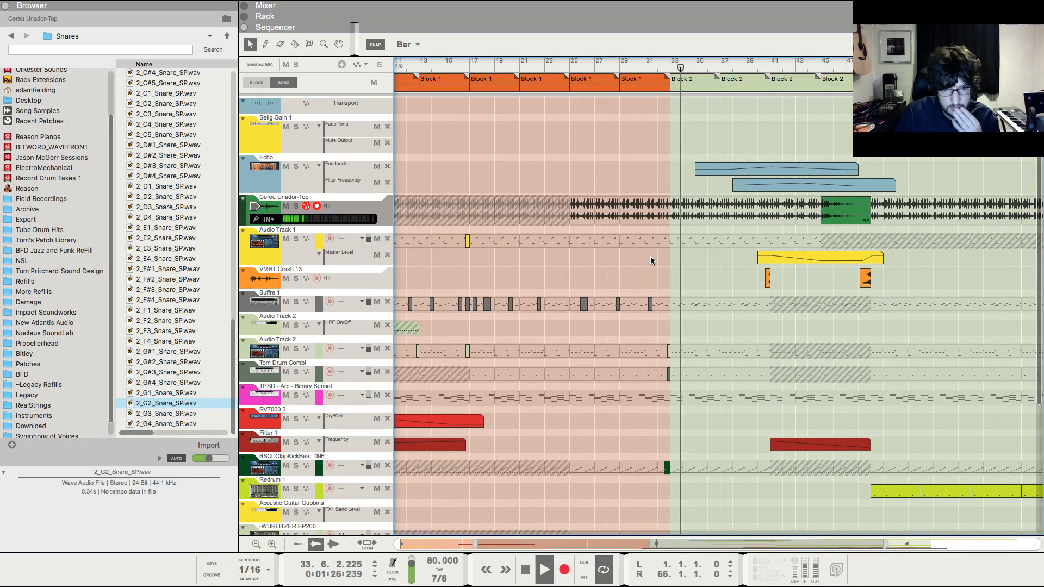
pyautogui.scroll(-5, 653, 260)
pyautogui.scroll(-3, 671, 278)
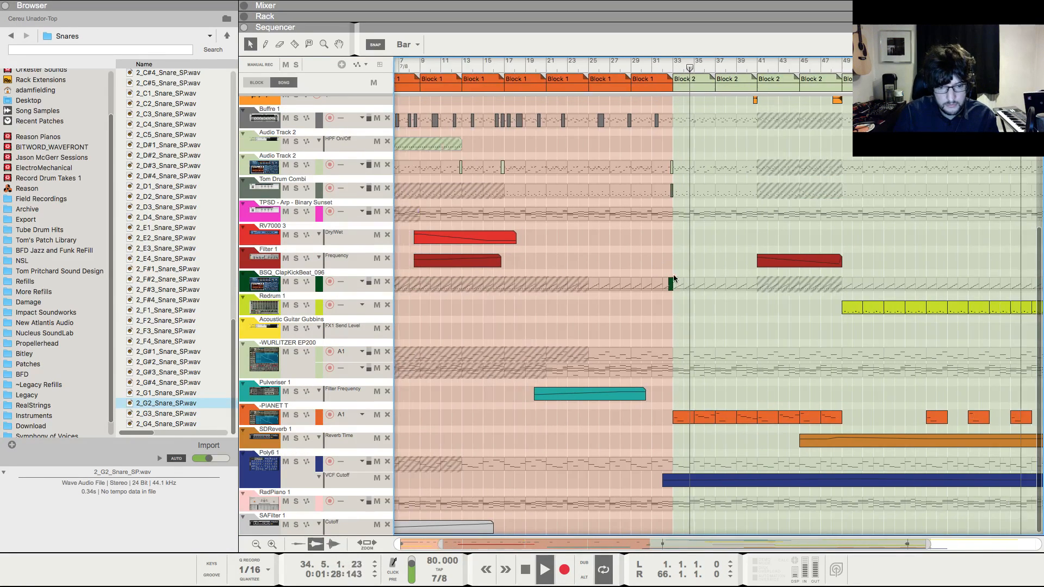
pyautogui.hscroll(4, 1004, 366)
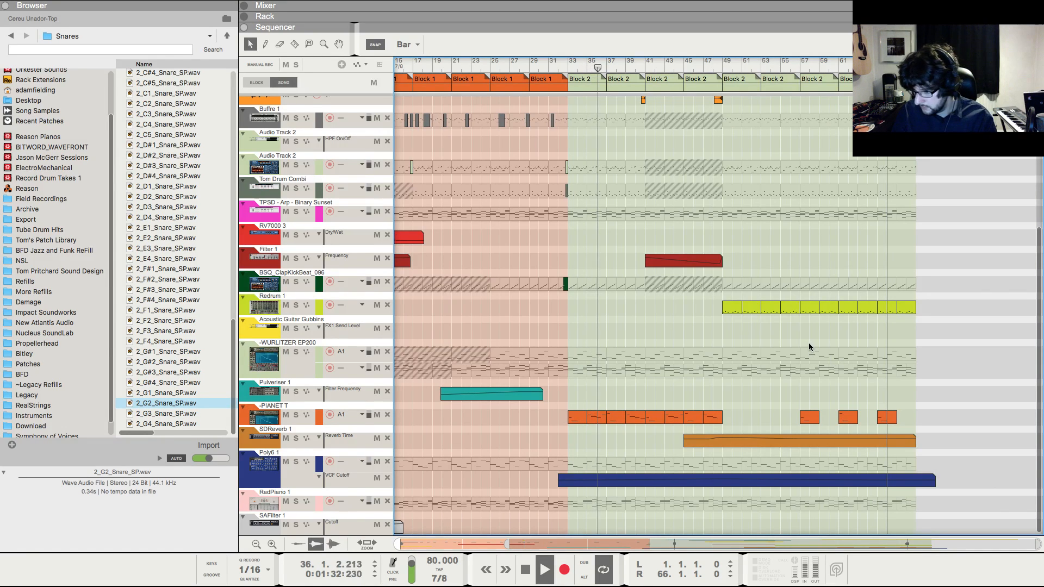
pyautogui.scroll(3, 699, 340)
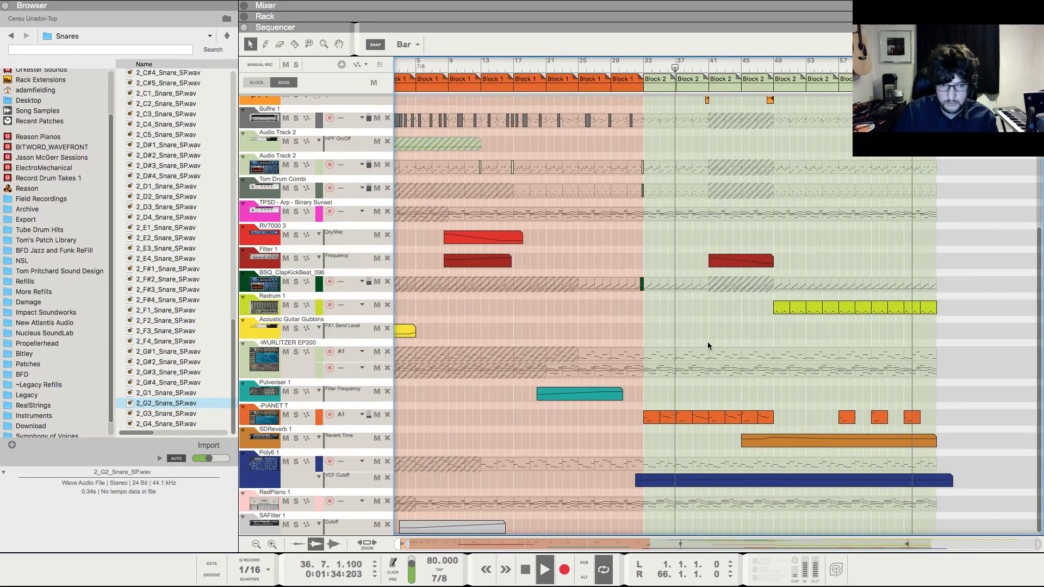
pyautogui.scroll(2, 701, 342)
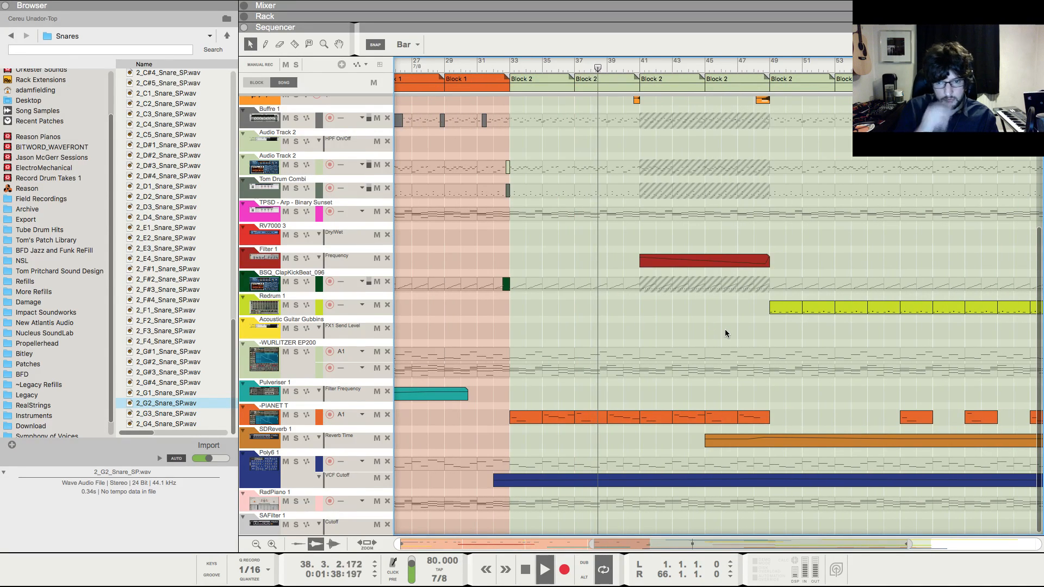
pyautogui.scroll(3, 726, 333)
pyautogui.scroll(-2, 721, 327)
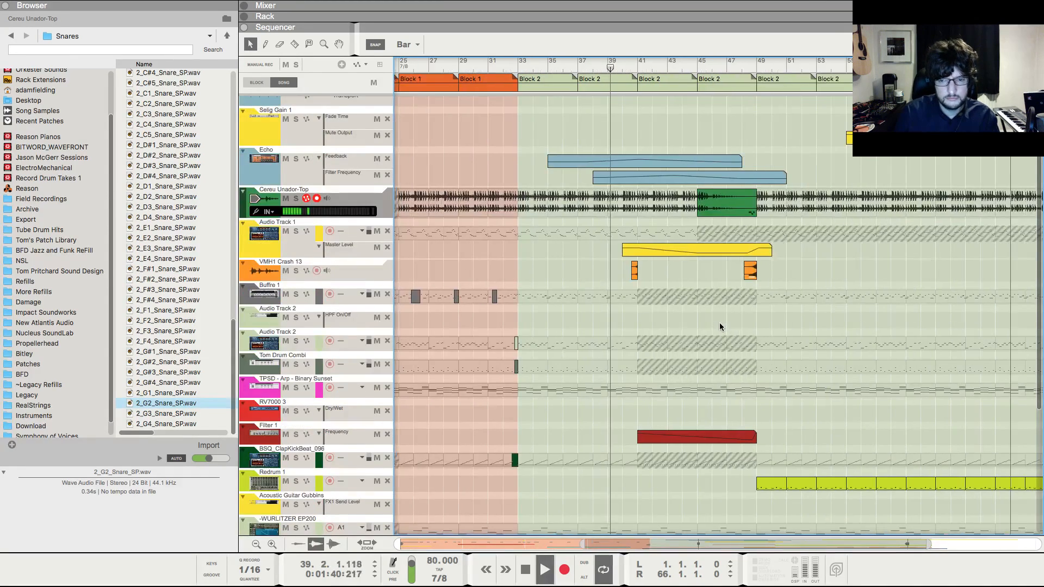
pyautogui.scroll(3, 717, 338)
pyautogui.scroll(-3, 712, 341)
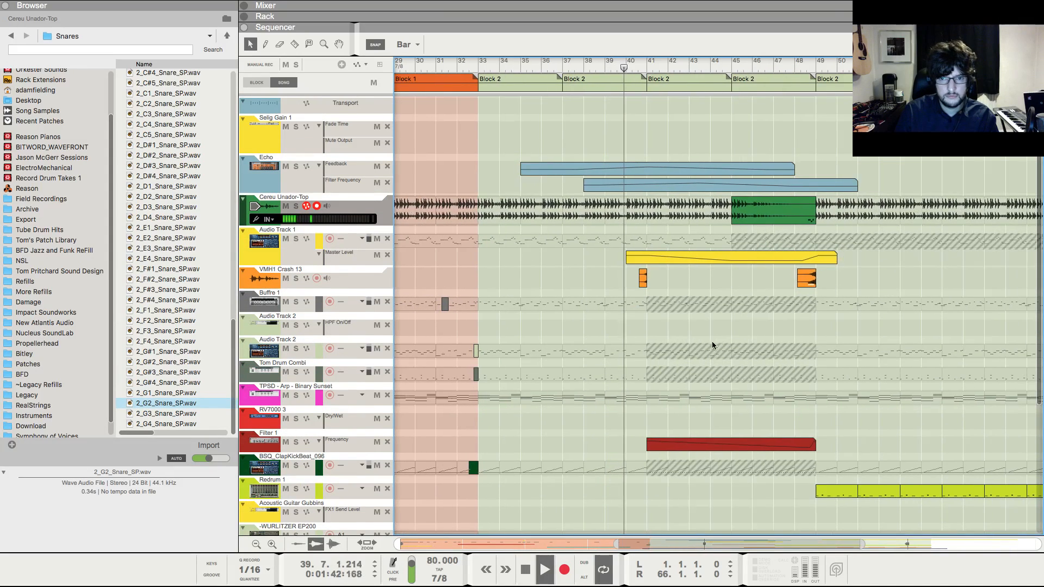
pyautogui.scroll(-2, 708, 335)
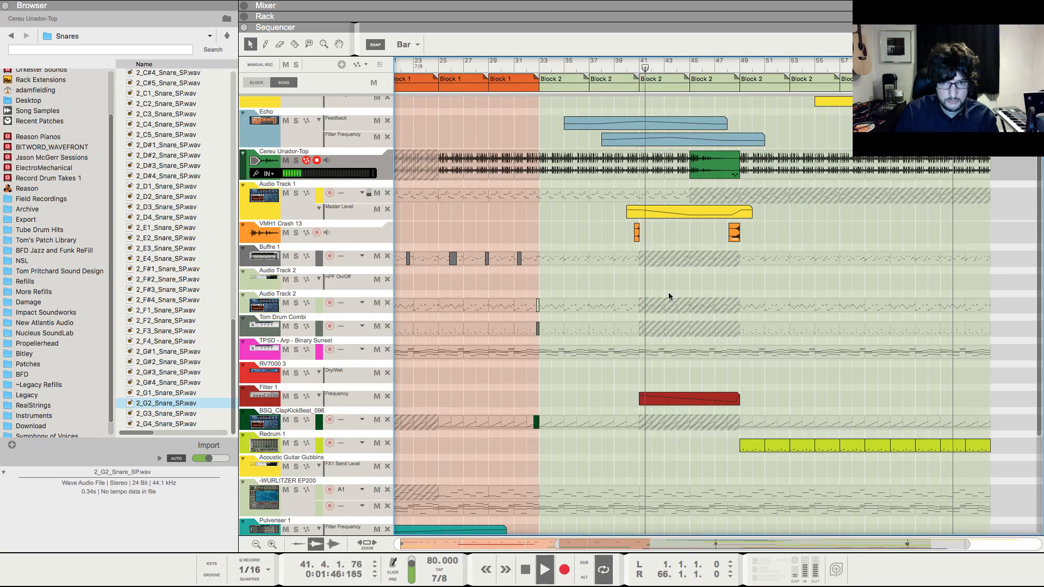
pyautogui.scroll(3, 680, 302)
pyautogui.scroll(4, 679, 303)
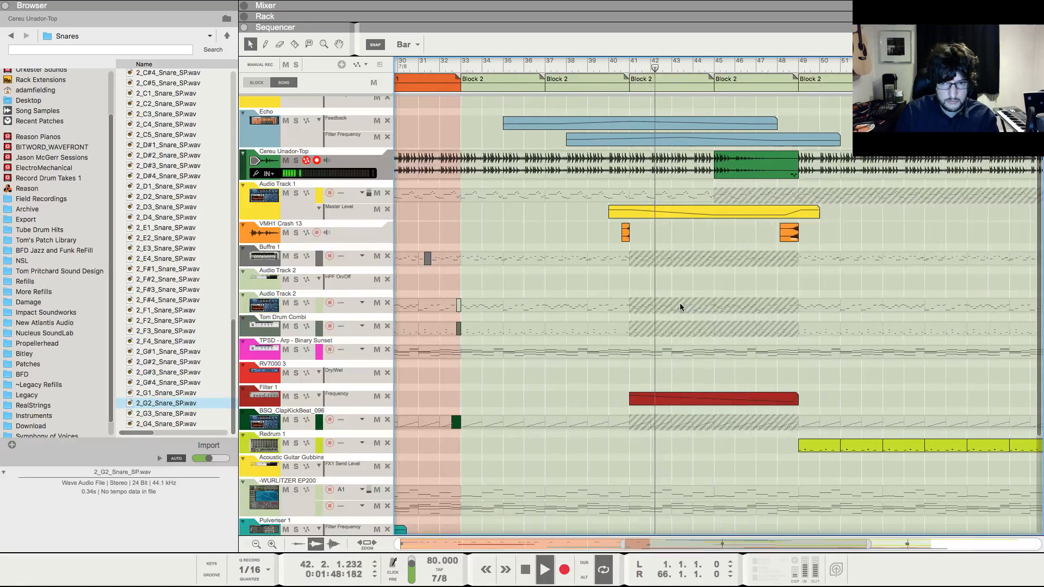
pyautogui.scroll(1, 680, 302)
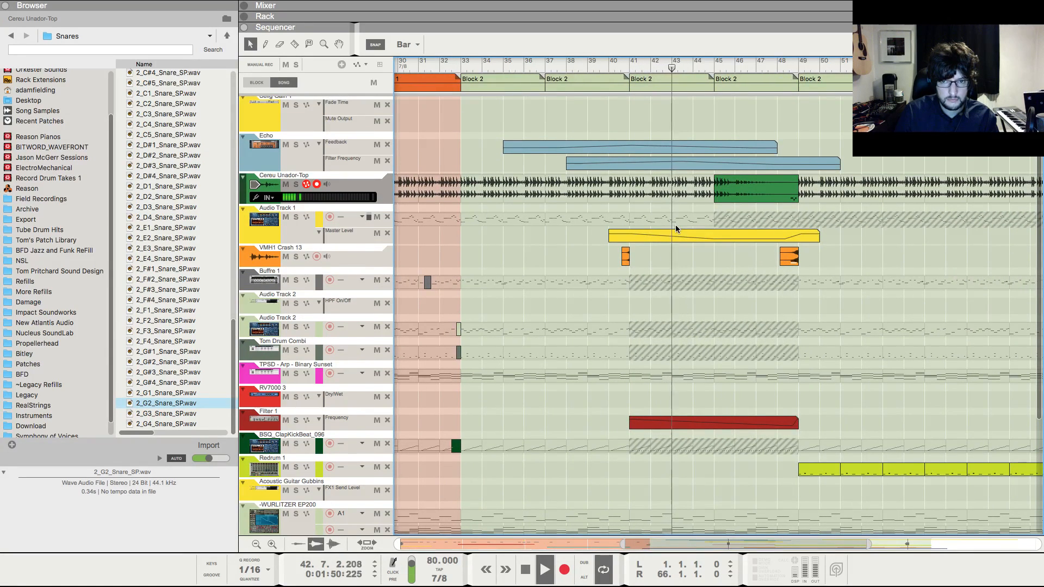
# - Move the faded Cereu Unador-Top audio clip to bar 41 and mute that track's block clip between bars 45 and 49
pyautogui.click(732, 197)
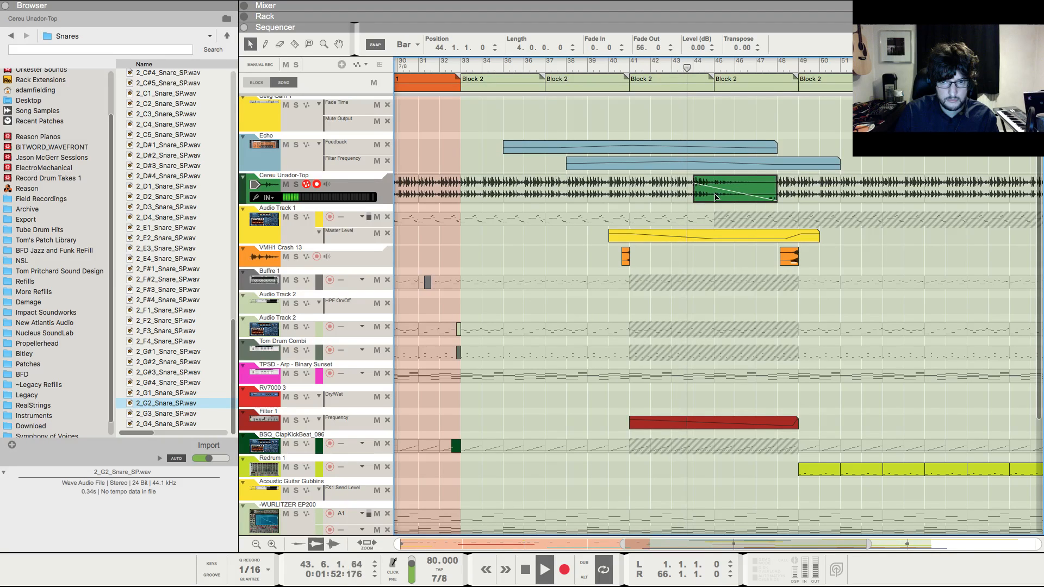
pyautogui.moveTo(732, 197); pyautogui.dragTo(648, 197)
pyautogui.click(310, 47)
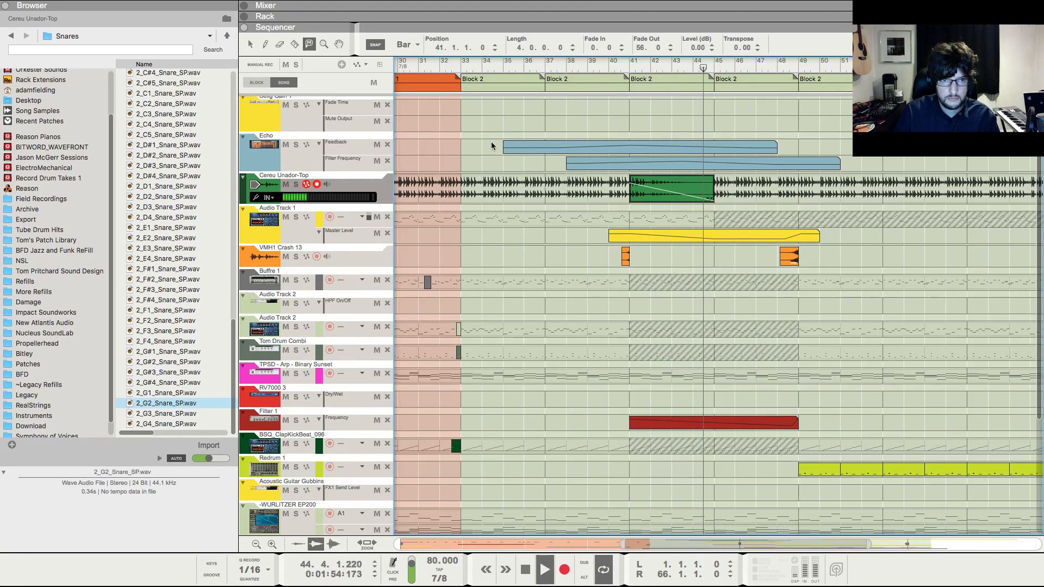
pyautogui.click(753, 190)
pyautogui.click(250, 47)
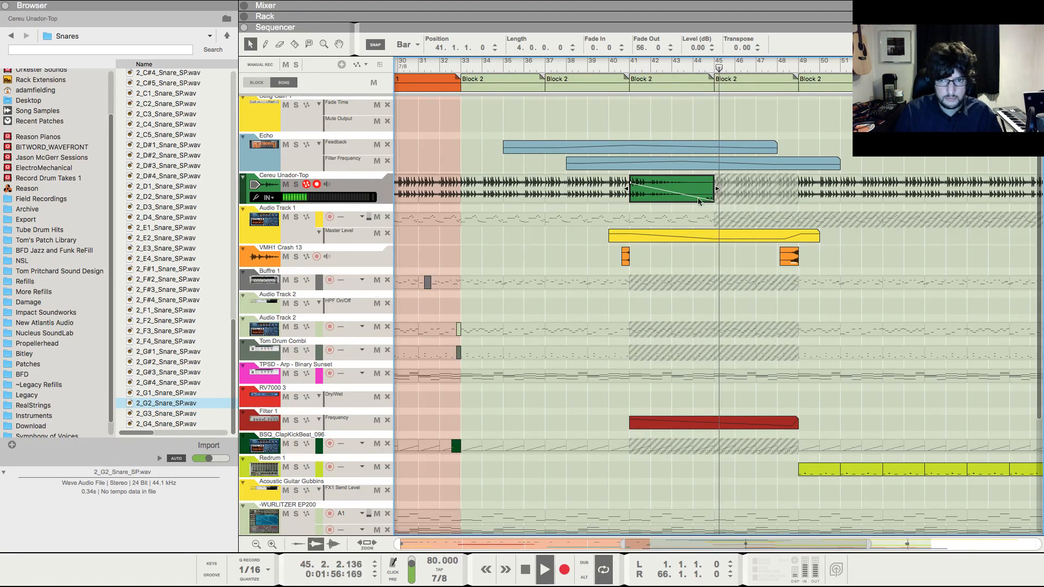
# - Duplicate the faded Cereu Unador-Top clip to bar 45 and join both clips despite the overlapping fades
pyautogui.moveTo(667, 195); pyautogui.dragTo(749, 197)
pyautogui.rightClick(675, 189)
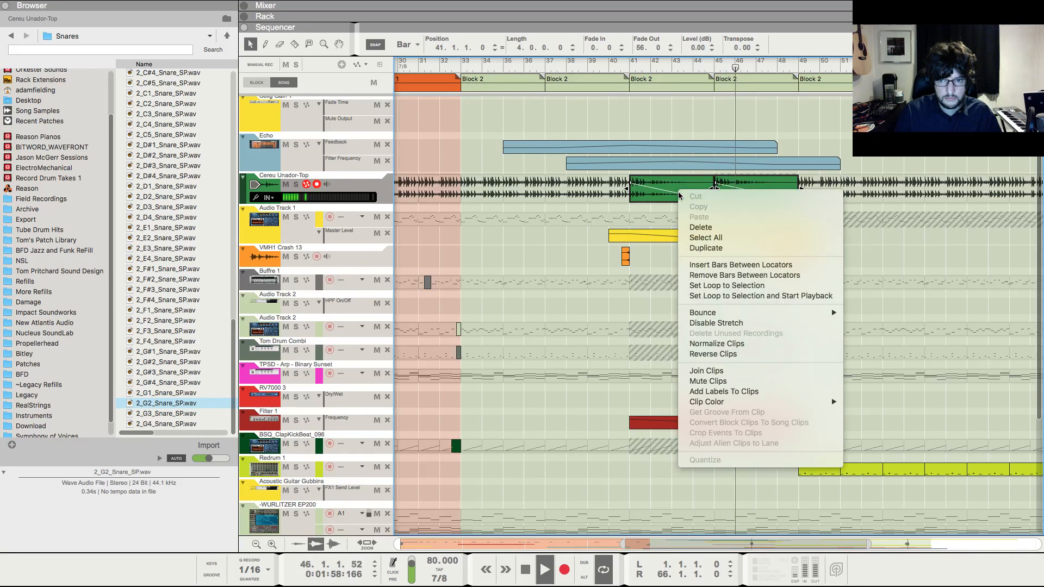
pyautogui.click(702, 368)
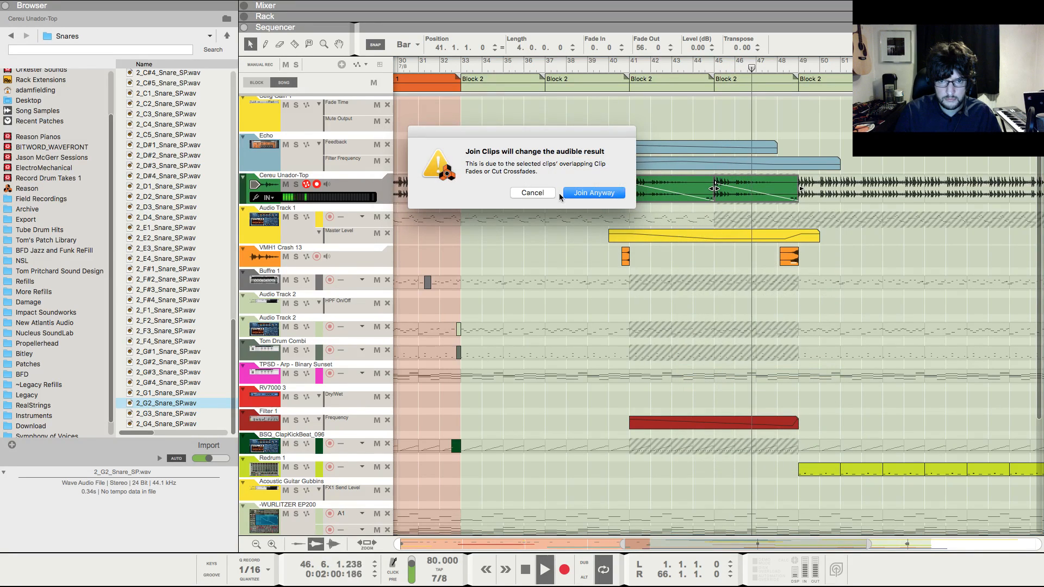
pyautogui.click(596, 193)
pyautogui.click(739, 331)
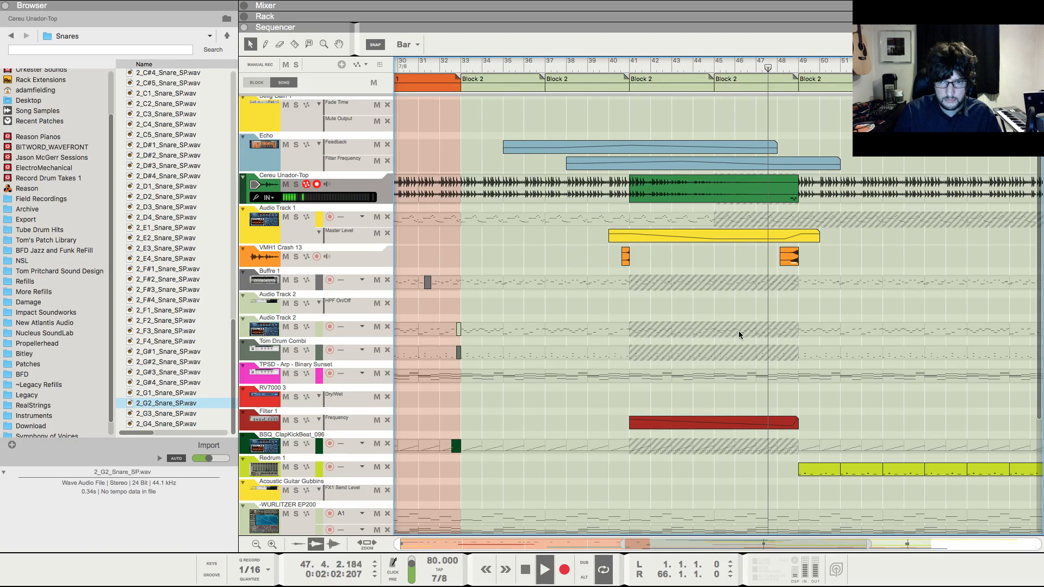
# - Examine the arrangement from the joined Cereu Unador-Top clip through the end of Block 2
pyautogui.press('g')
pyautogui.press('h')
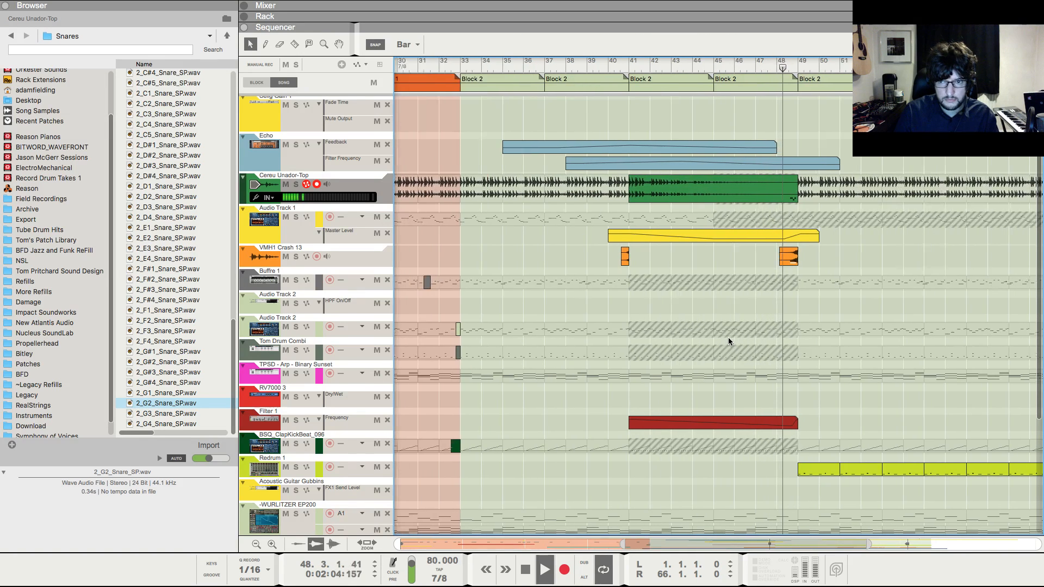
pyautogui.press('g')
pyautogui.press('g')
pyautogui.press('g')
pyautogui.press('g')
pyautogui.press('g')
pyautogui.press('g')
pyautogui.press('g')
pyautogui.press('g')
pyautogui.press('g')
pyautogui.press('g')
pyautogui.press('g')
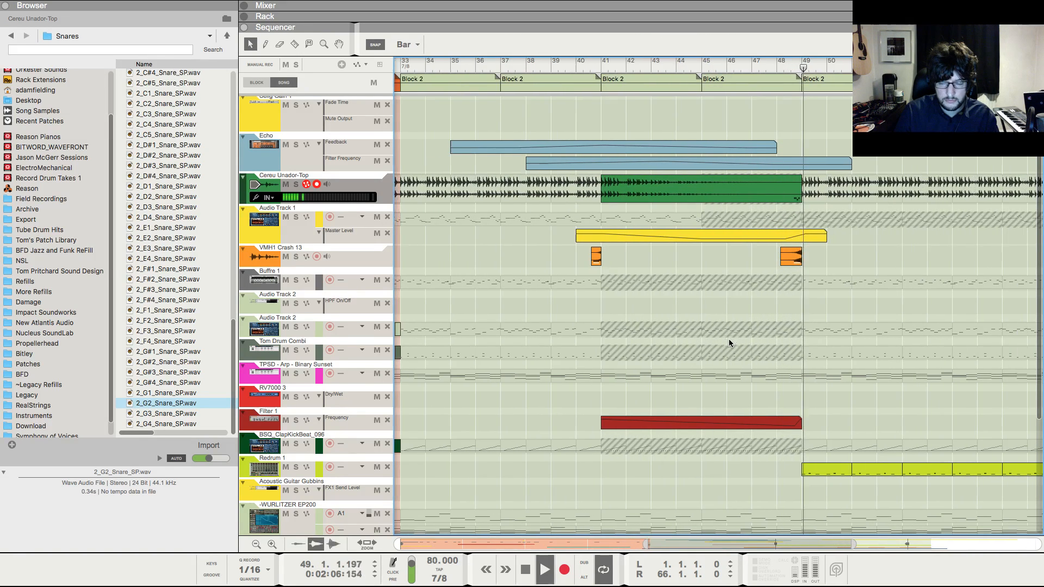
pyautogui.moveTo(808, 543); pyautogui.dragTo(886, 538)
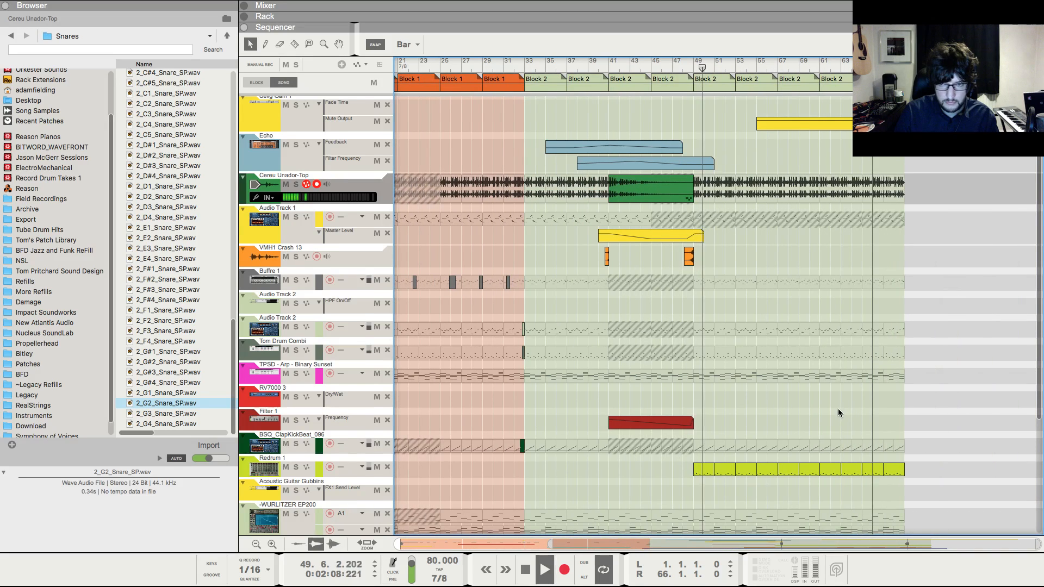
pyautogui.scroll(1, 838, 409)
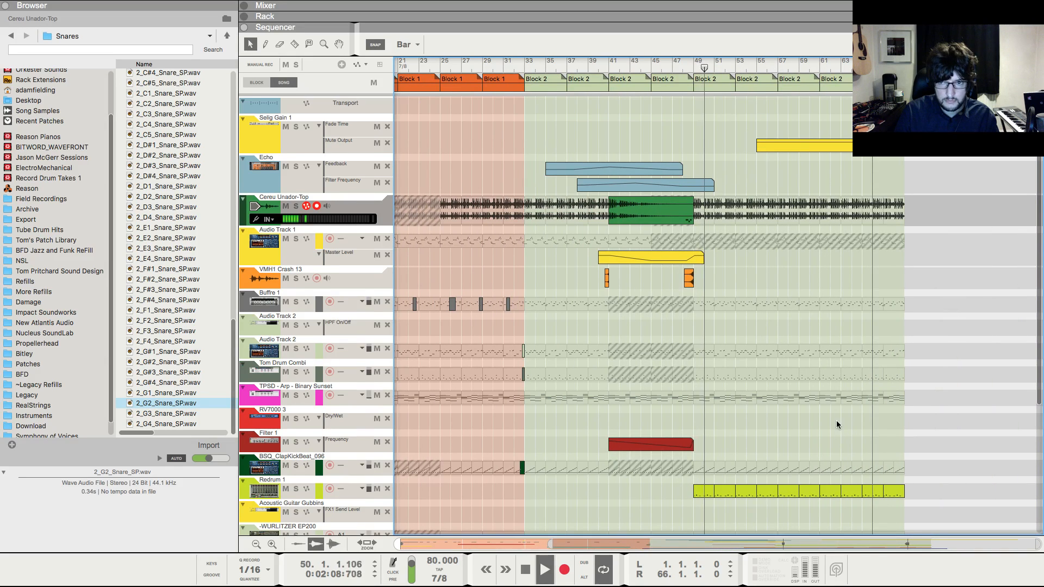
# - Inspect the Selig Gain 1 device and its Fade Time automation options in the rack, and return to the sequencer
pyautogui.click(766, 147)
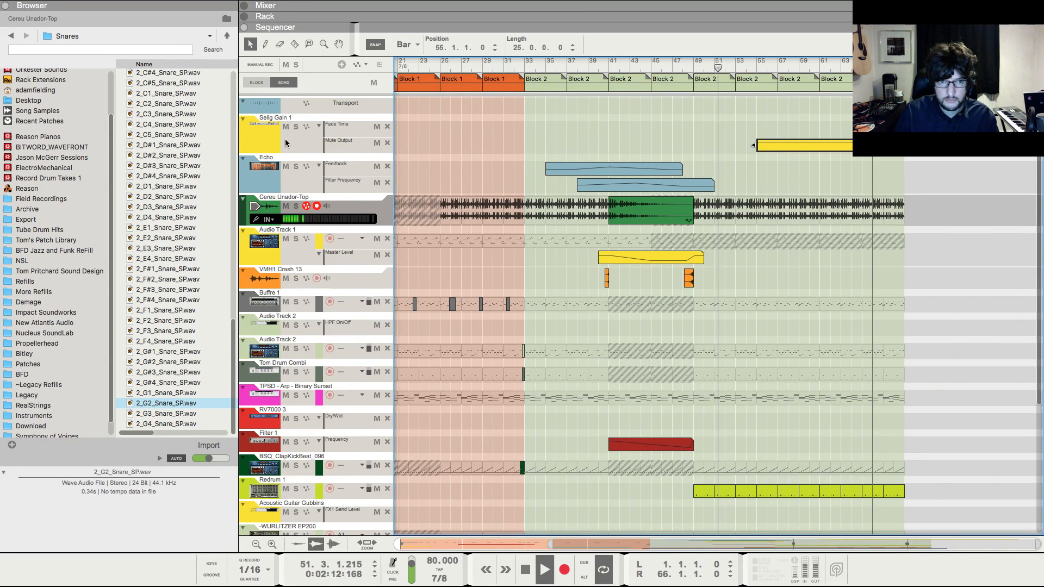
pyautogui.click(287, 145)
pyautogui.press('F6')
pyautogui.scroll(5, 392, 237)
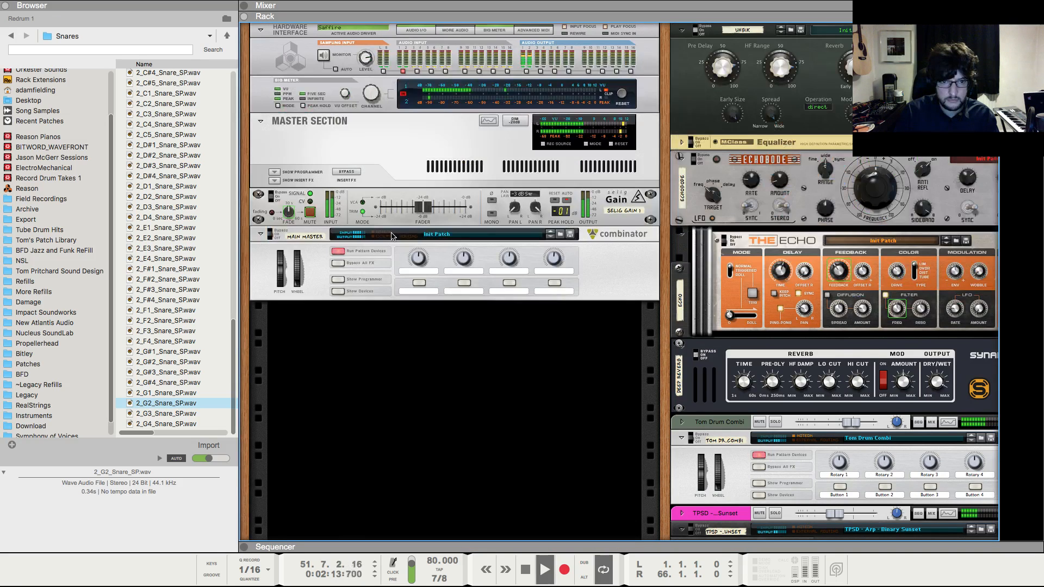
pyautogui.rightClick(286, 213)
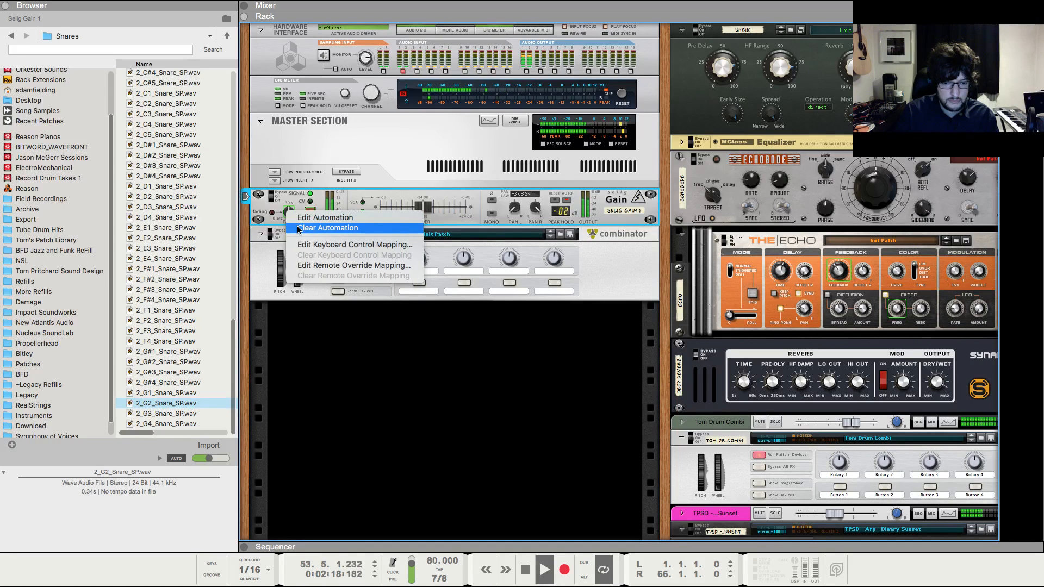
pyautogui.click(387, 373)
pyautogui.press('F7')
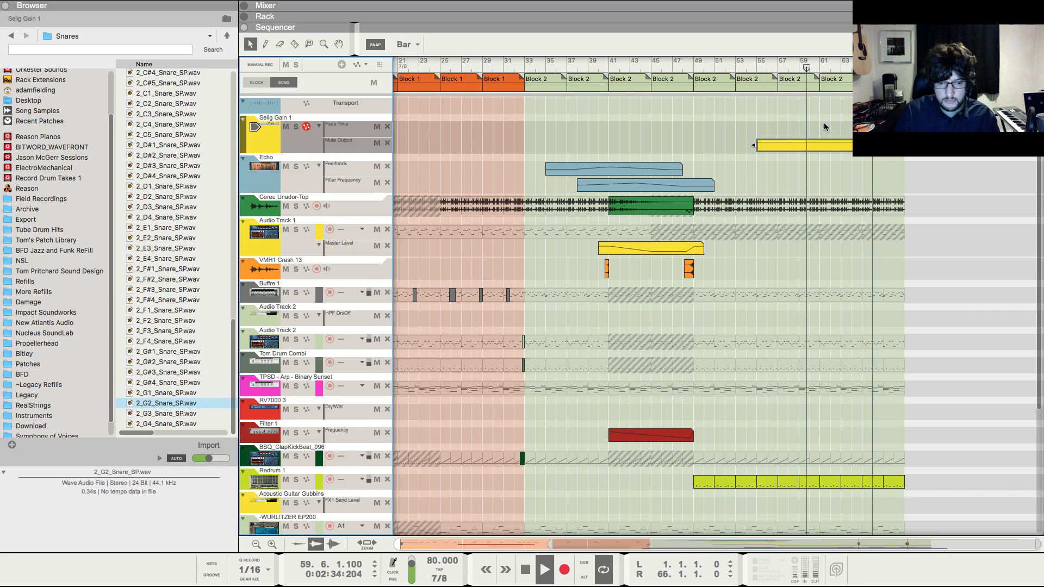
# - Examine the song ending around Selig Gain 1's Mute Output automation clip and the right loop locator
pyautogui.press('g')
pyautogui.press('g')
pyautogui.press('h')
pyautogui.press('h')
pyautogui.press('h')
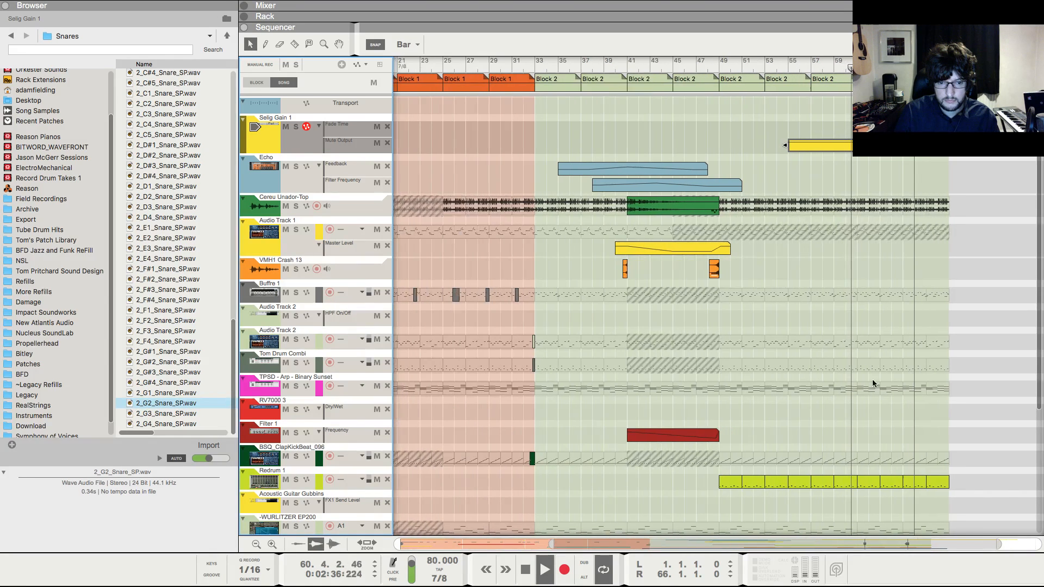
pyautogui.press('h')
pyautogui.press('h')
pyautogui.press('h')
pyautogui.press('h')
pyautogui.moveTo(912, 545); pyautogui.dragTo(987, 544)
pyautogui.press('h')
pyautogui.press('h')
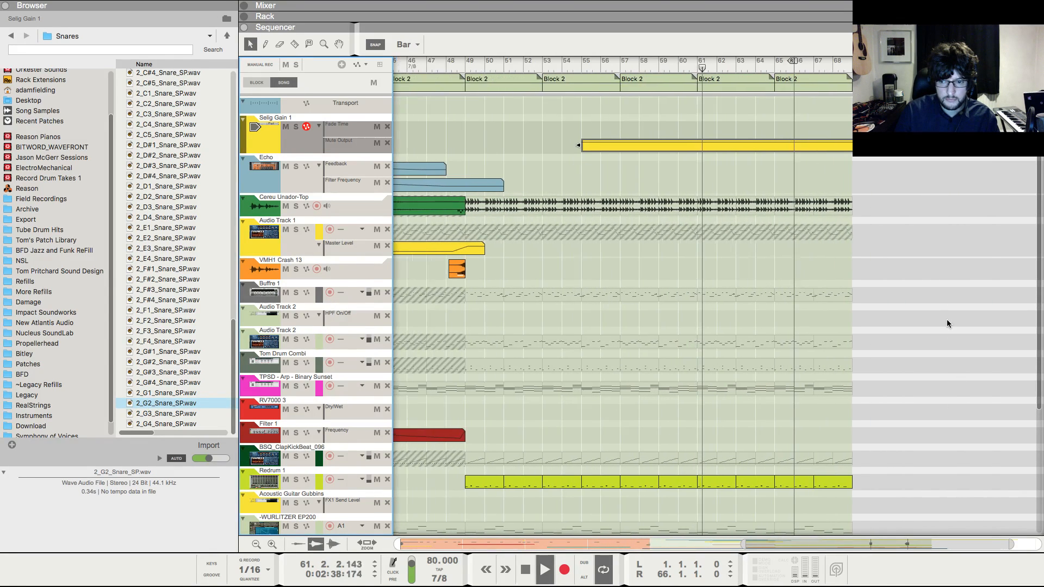
pyautogui.press('h')
pyautogui.moveTo(948, 320); pyautogui.dragTo(1042, 332)
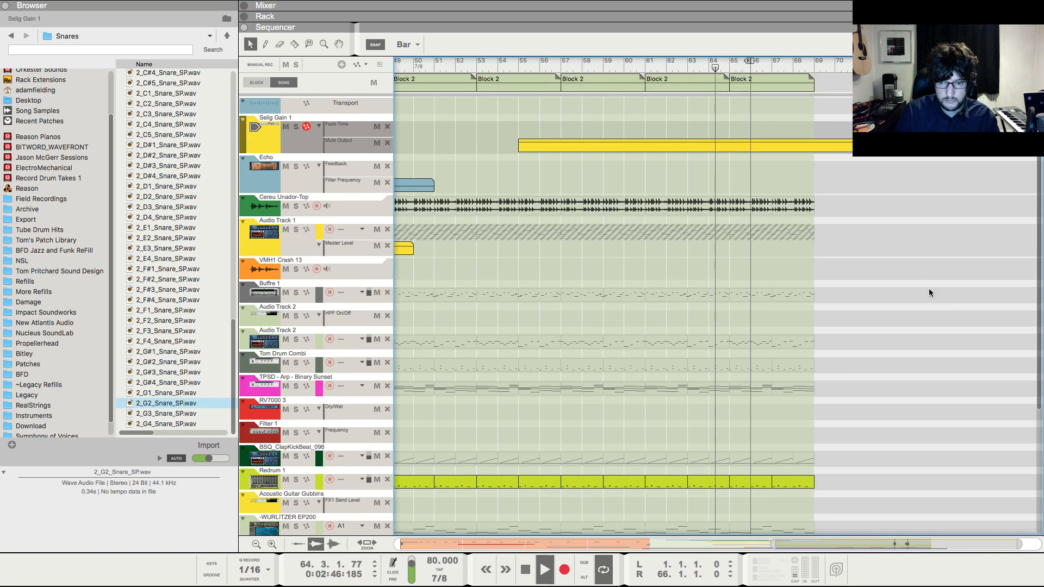
# - Stop playback, return the song position to 1.1.1.0 and show the whole song in the sequencer
pyautogui.press('space')
pyautogui.click(500, 66)
pyautogui.click(526, 570)
pyautogui.press('g')
pyautogui.press('g')
pyautogui.press('g')
pyautogui.press('g')
pyautogui.press('g')
pyautogui.press('g')
pyautogui.press('g')
pyautogui.press('g')
pyautogui.press('g')
pyautogui.press('g')
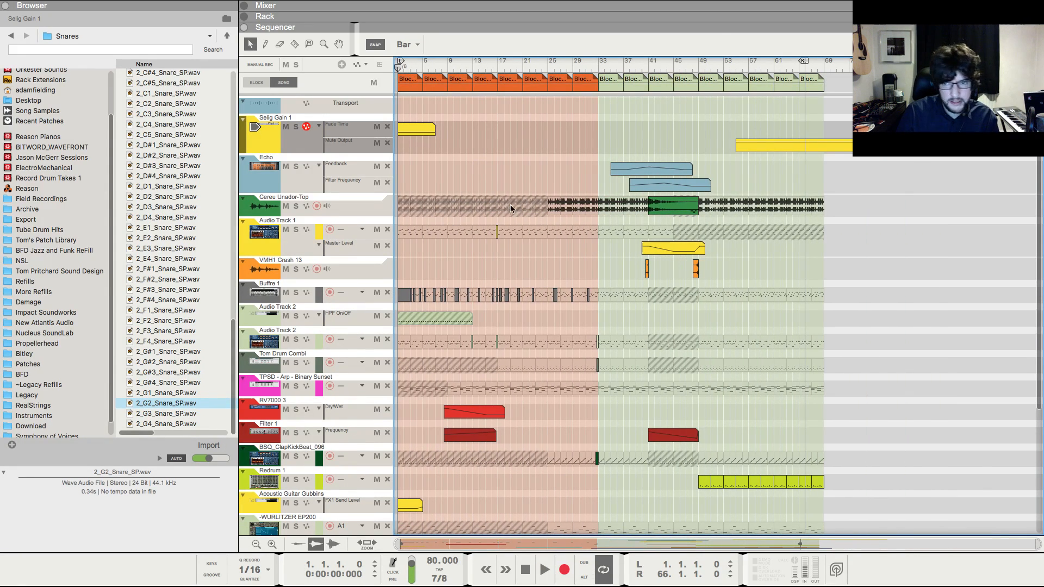
# - Clear the Fade Time automation on the Selig Gain 1 device and set its fade time to 38 s
pyautogui.press('F6')
pyautogui.rightClick(287, 216)
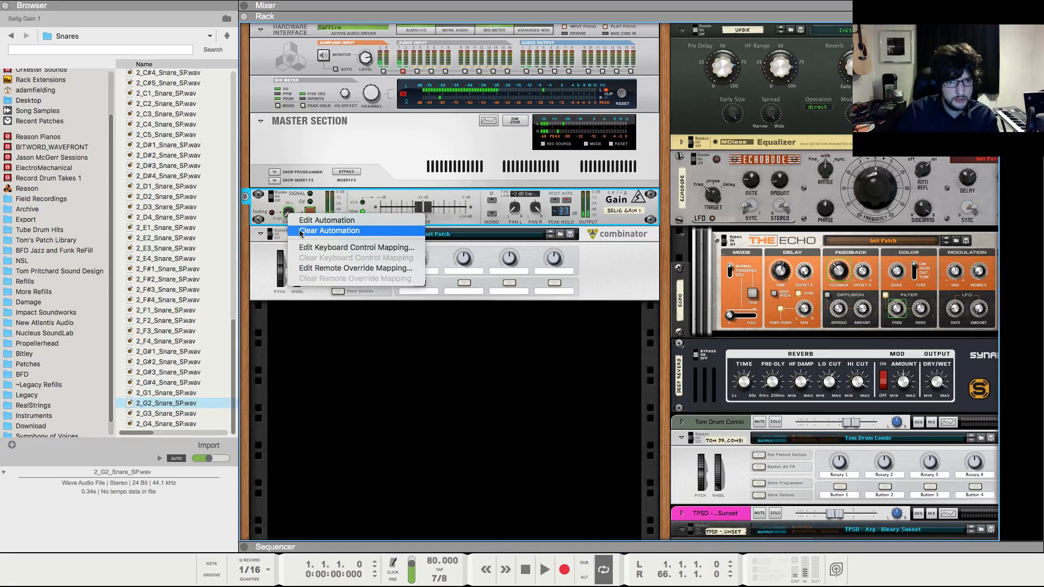
pyautogui.click(300, 230)
pyautogui.moveTo(297, 204); pyautogui.dragTo(299, 194)
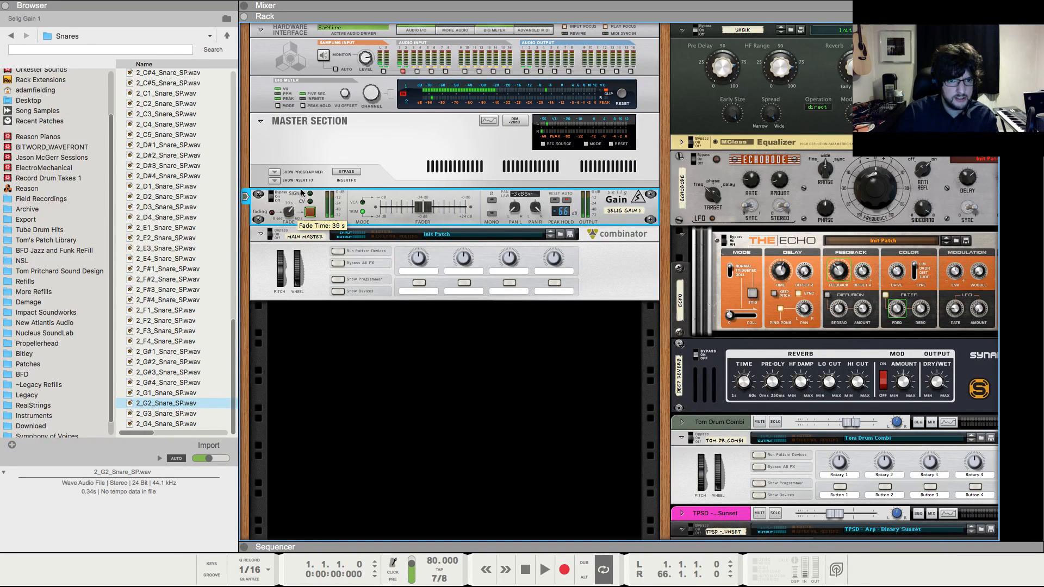
# - Add Fade Time automation to the Selig Gain 1 device and draw an automation clip about 10 bars long from the song start
pyautogui.rightClick(286, 208)
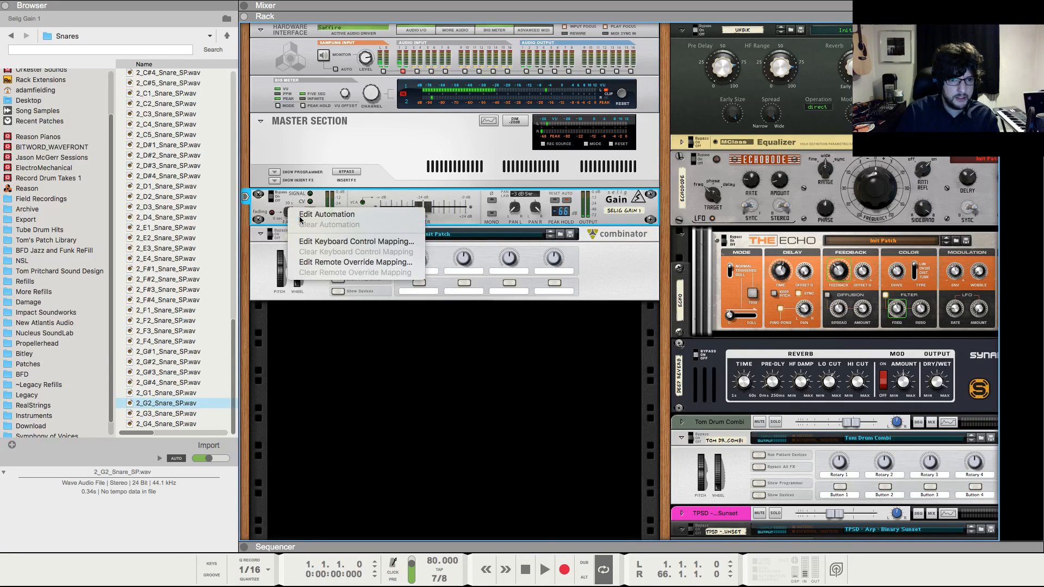
pyautogui.click(303, 222)
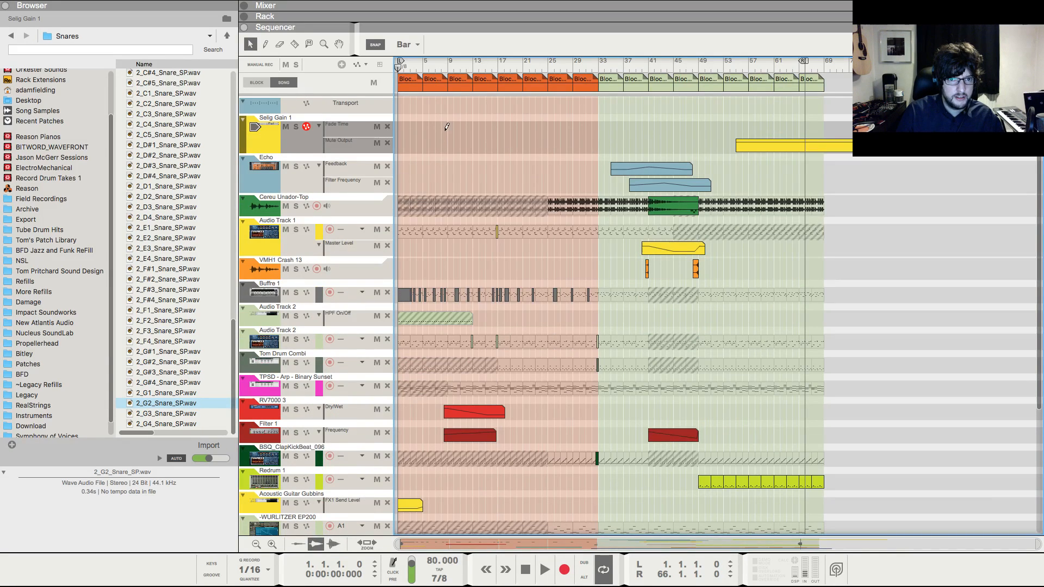
pyautogui.moveTo(442, 135); pyautogui.dragTo(460, 132)
pyautogui.doubleClick(432, 131)
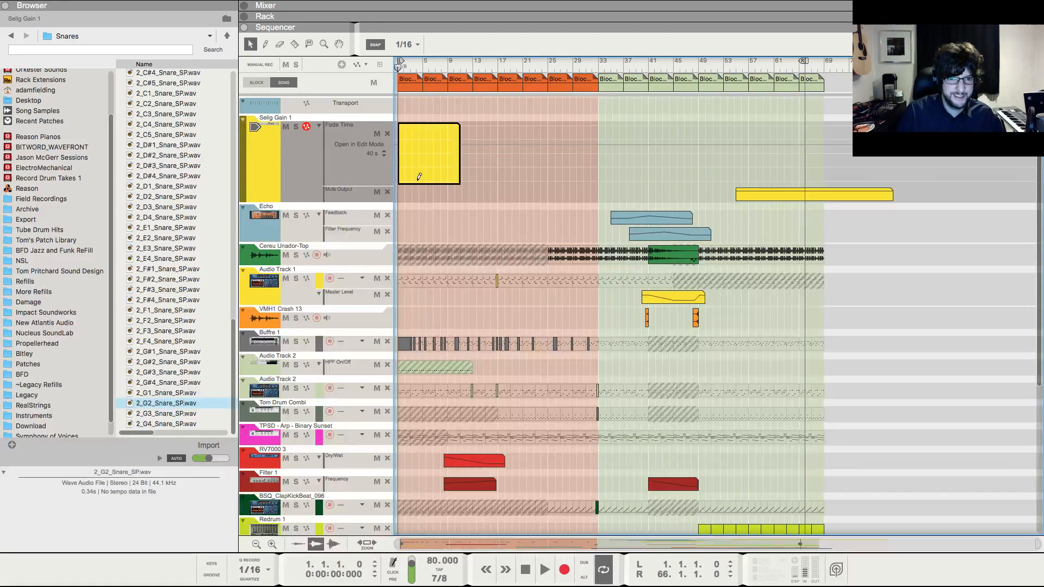
pyautogui.doubleClick(523, 250)
# - Play the song briefly from bar 54, then place the song position at 55.1.1.0
pyautogui.click(729, 67)
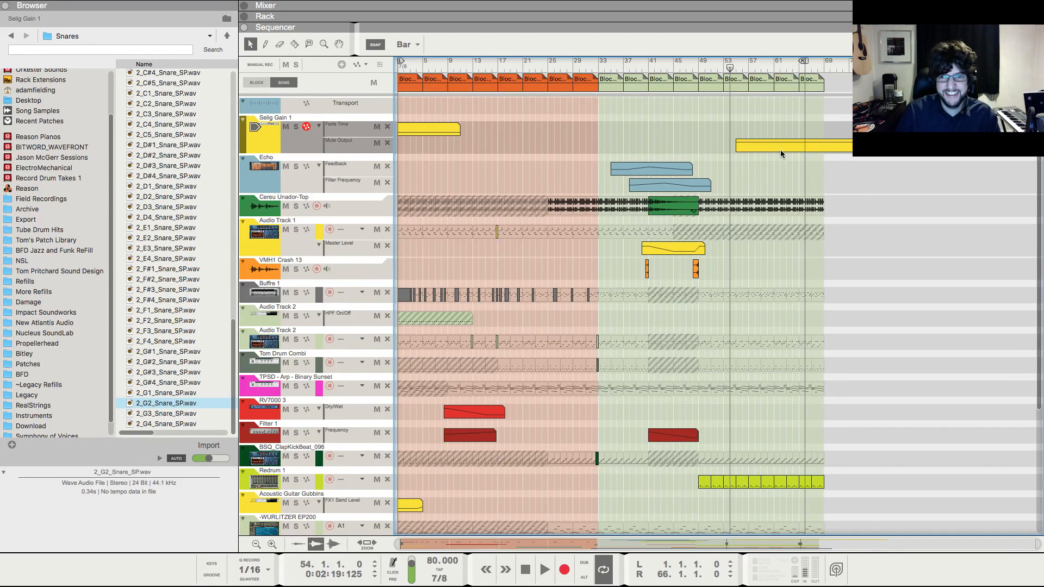
pyautogui.press('space')
pyautogui.scroll(1, 794, 162)
pyautogui.press('space')
pyautogui.click(766, 66)
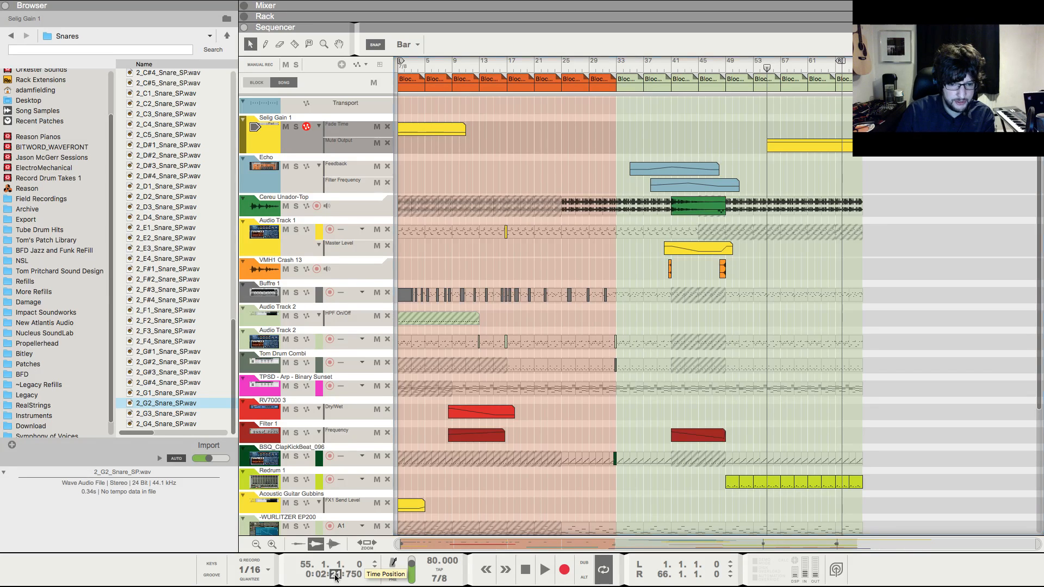
# - Set the time position's seconds to 51 and move the right loop locator to 67.1.1.0
pyautogui.write('51')
pyautogui.press('Return')
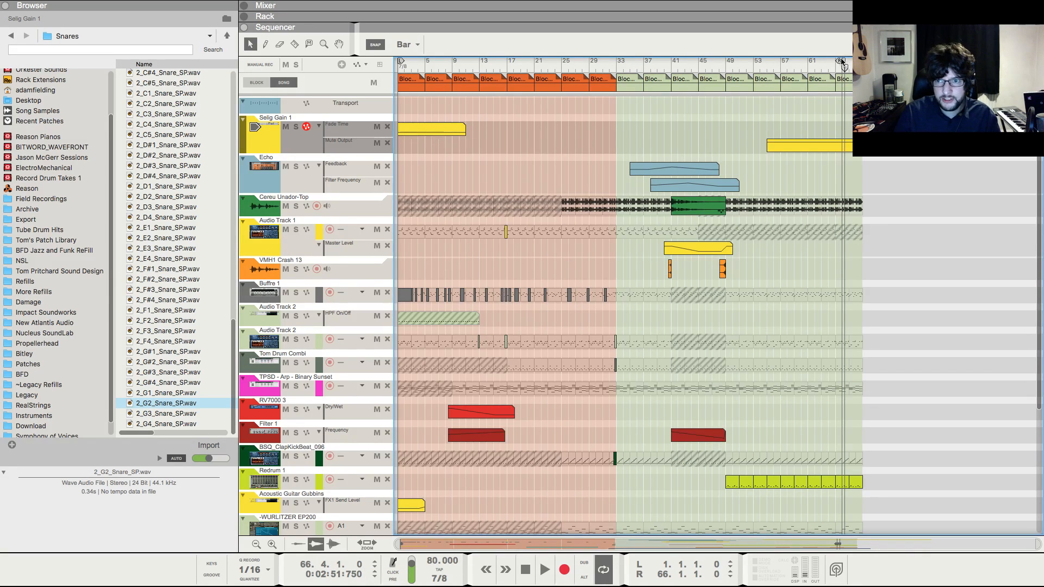
pyautogui.moveTo(842, 62); pyautogui.dragTo(755, 69)
# - Play briefly from bar 53, stop and return the song position to 1.1.1.0
pyautogui.press('space')
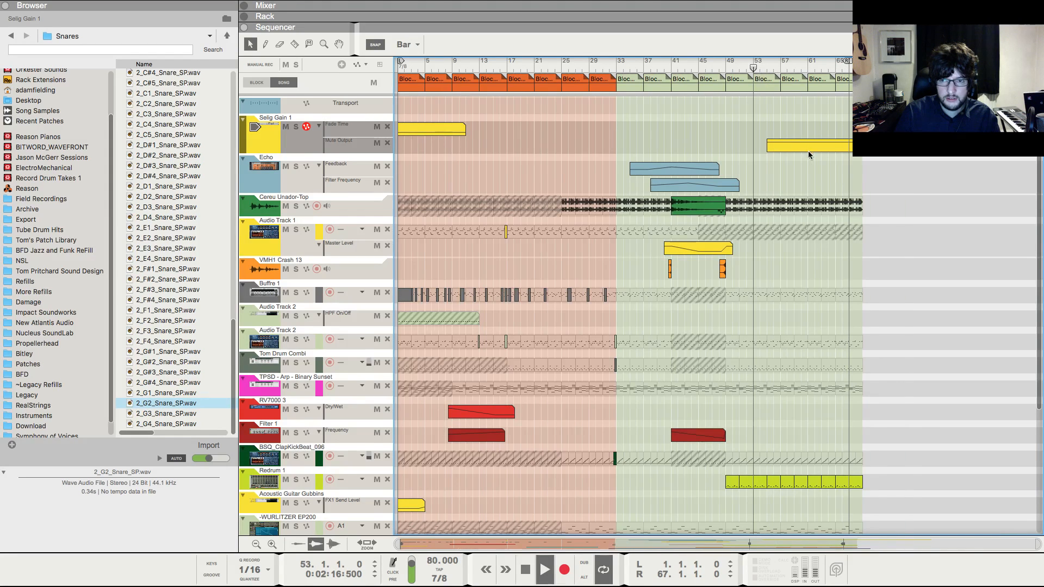
pyautogui.scroll(2, 672, 112)
pyautogui.hotkey('shift', 'Return')
pyautogui.hotkey('shift', 'Return')
pyautogui.hotkey('shift', 'Return')
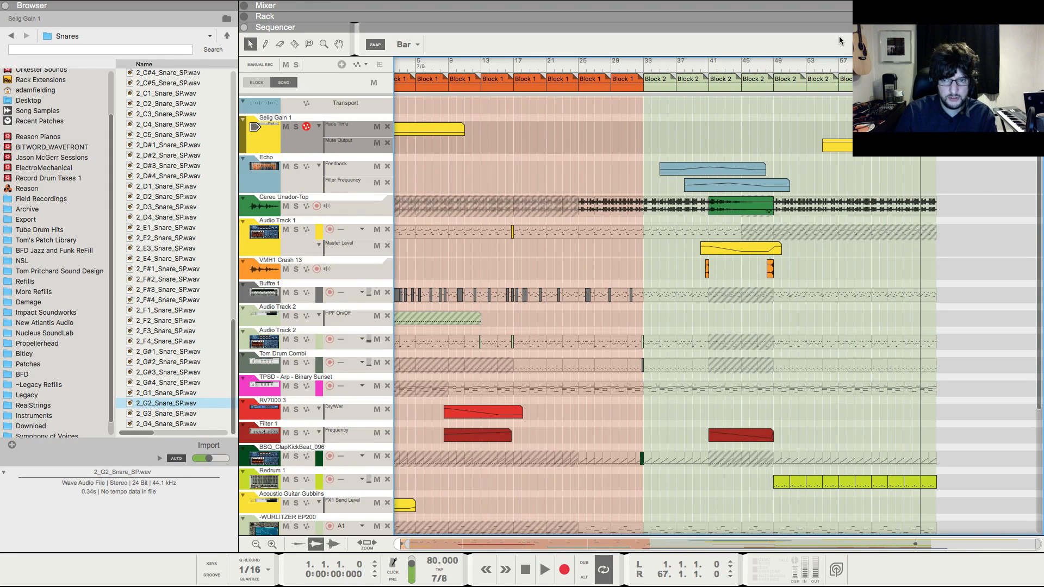
# - Play the song ending from bar 54 to the right locator while looking over the tracks and automation lanes
pyautogui.click(814, 64)
pyautogui.press('space')
pyautogui.scroll(-1, 854, 226)
pyautogui.scroll(-7, 854, 225)
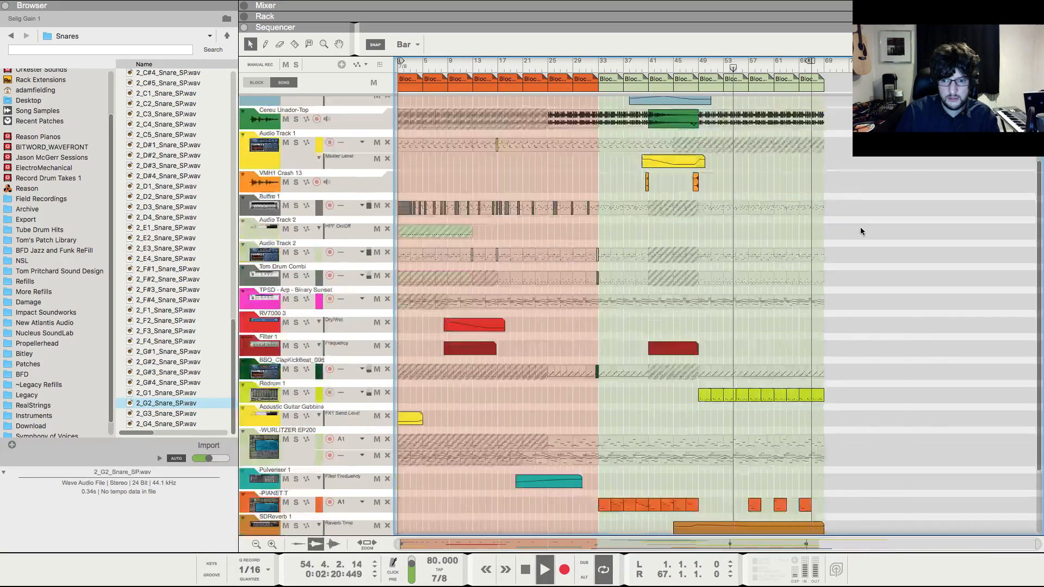
pyautogui.scroll(6, 861, 229)
pyautogui.scroll(-2, 919, 262)
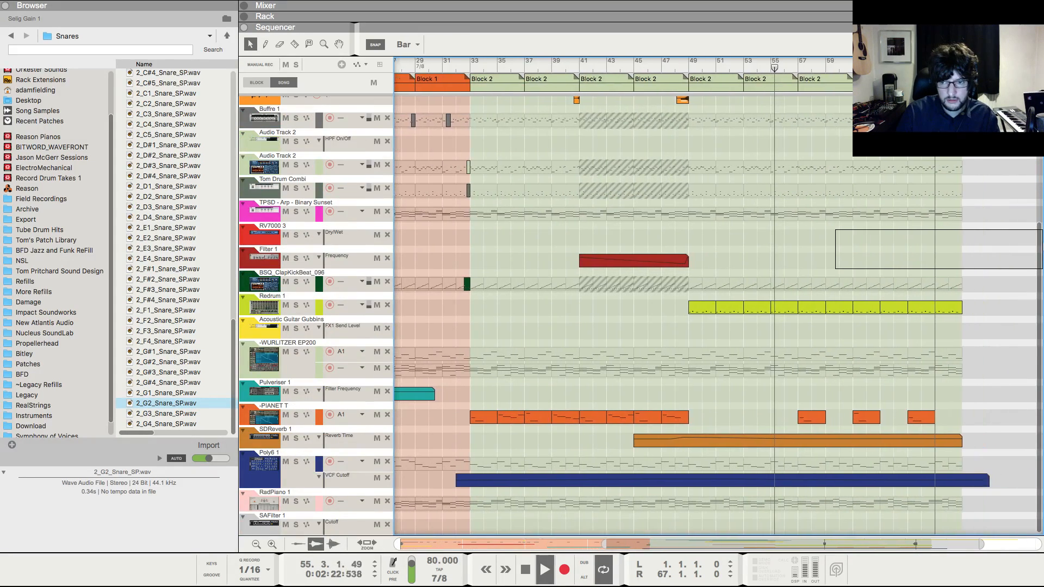
pyautogui.scroll(5, 806, 246)
pyautogui.scroll(-2, 801, 232)
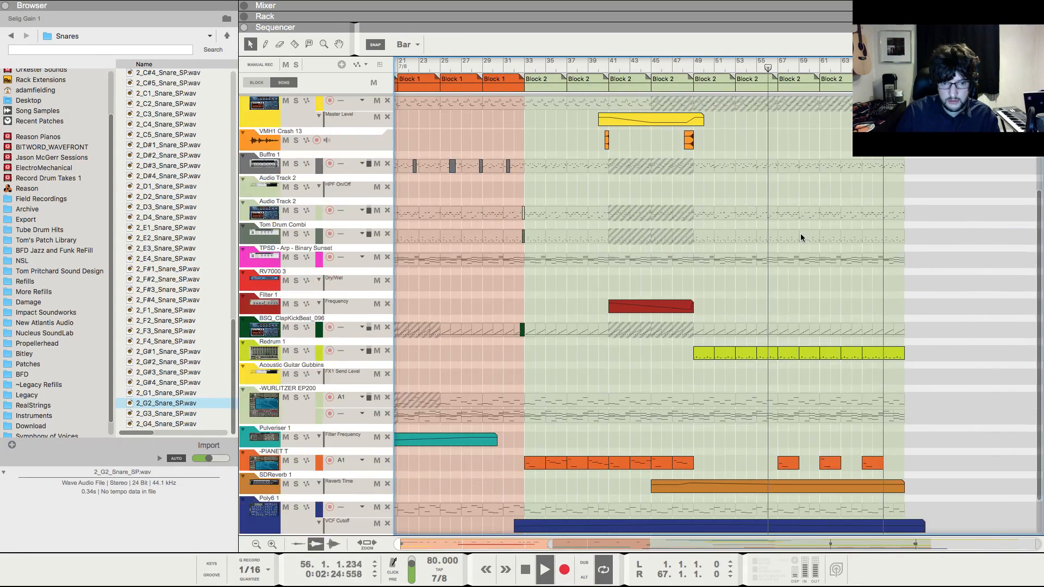
pyautogui.scroll(-1, 801, 236)
pyautogui.scroll(-1, 799, 236)
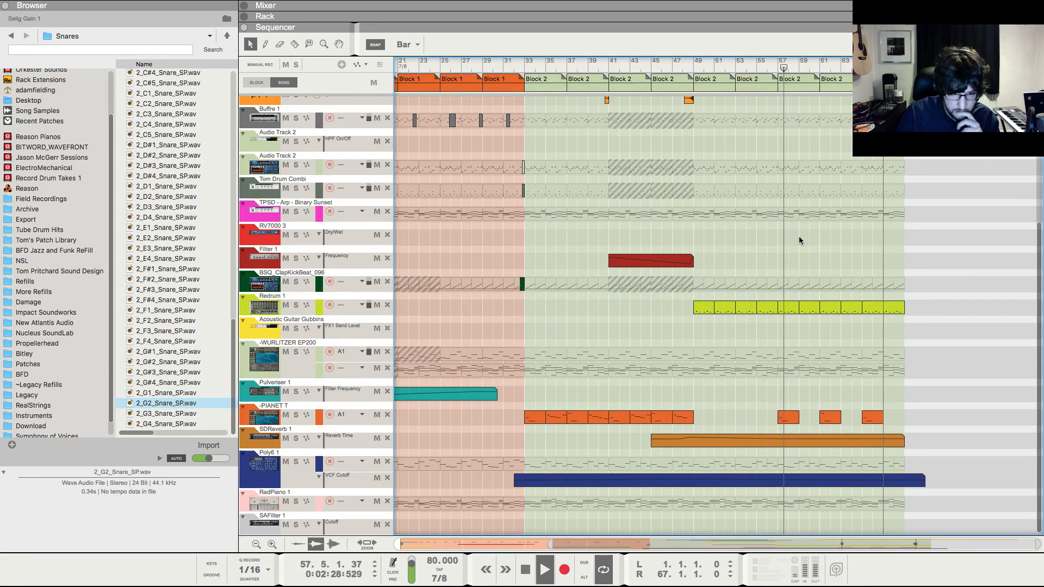
pyautogui.scroll(-3, 799, 235)
pyautogui.scroll(-1, 798, 234)
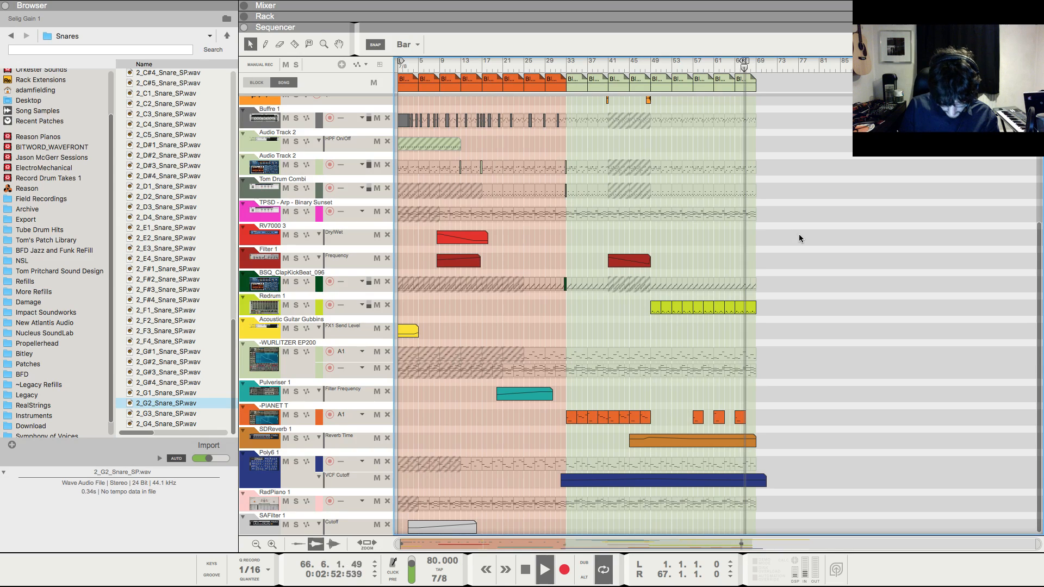
# - Stop playback, return the song position to 1.1.1.0 and look over the arrangement's tracks
pyautogui.press('space')
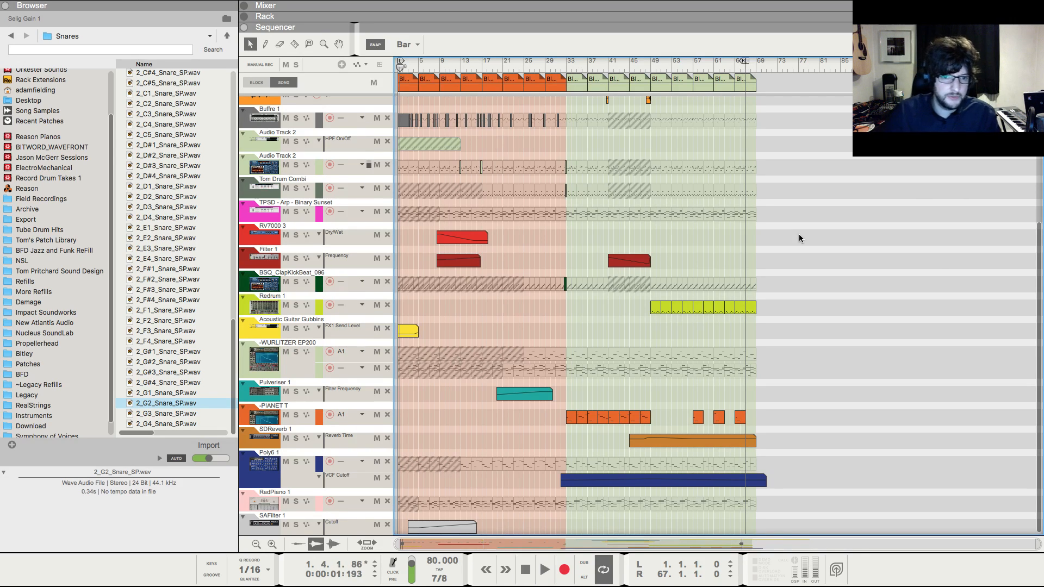
pyautogui.hotkey('shift', 'Return')
pyautogui.hotkey('shift', 'Return')
pyautogui.scroll(5, 691, 257)
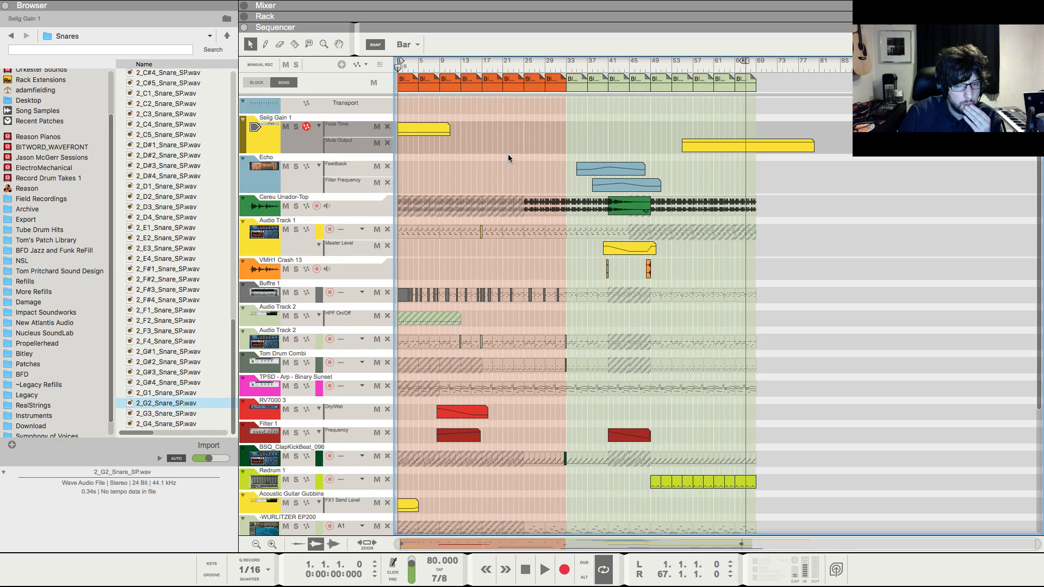
pyautogui.scroll(-2, 507, 155)
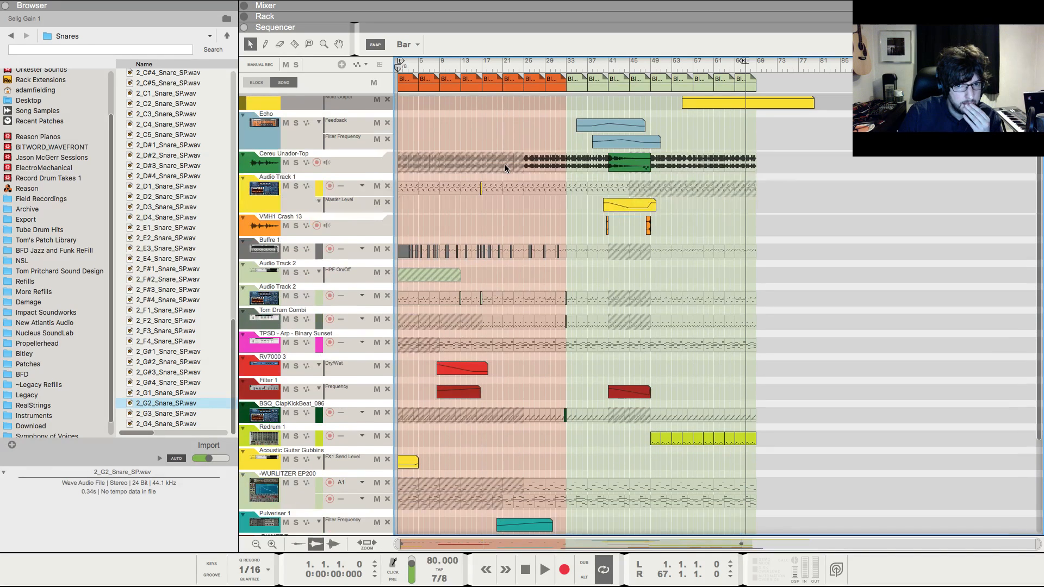
pyautogui.scroll(2, 509, 224)
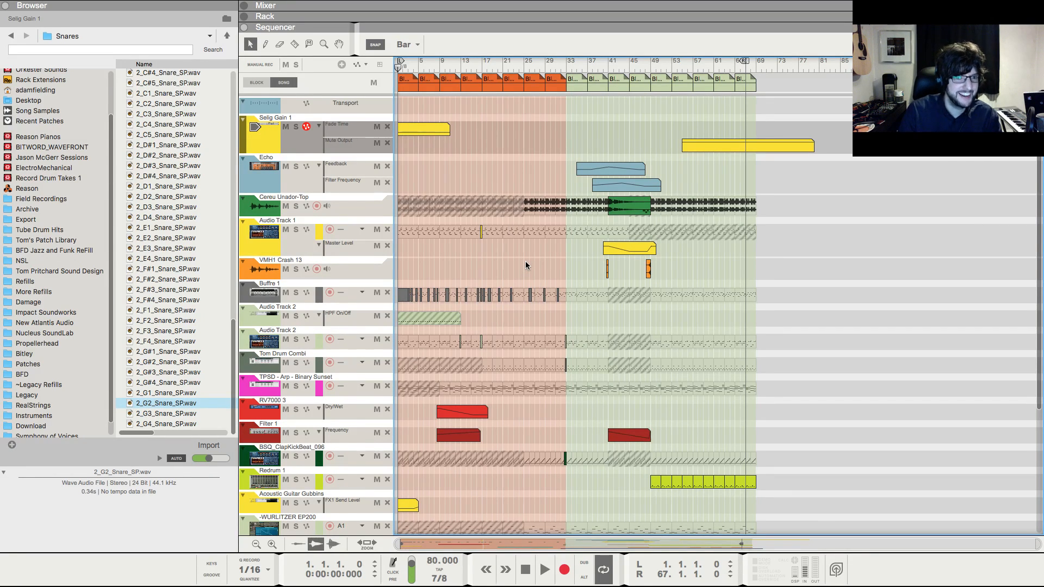
pyautogui.scroll(3, 525, 261)
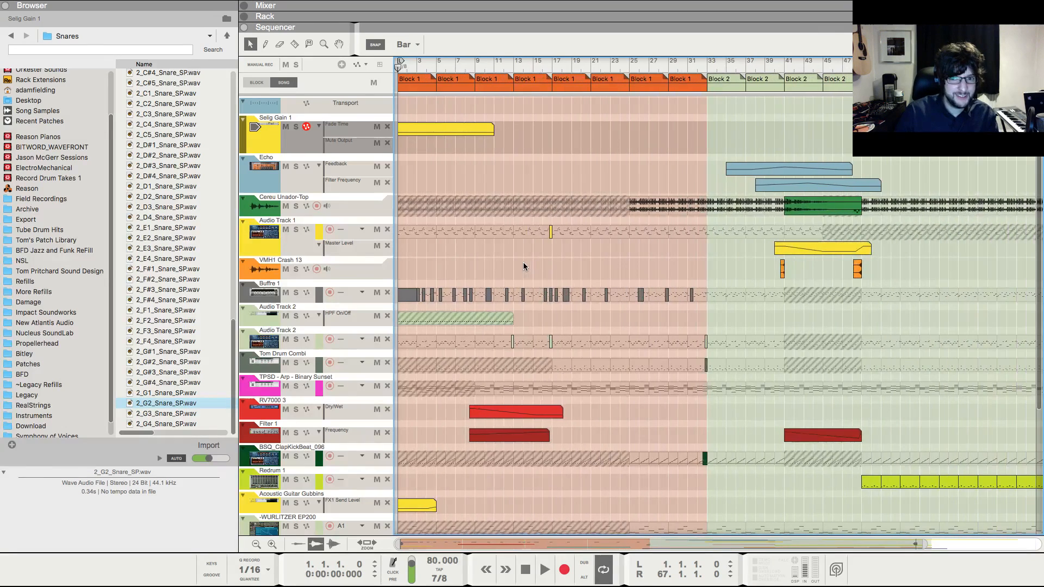
pyautogui.scroll(-2, 527, 247)
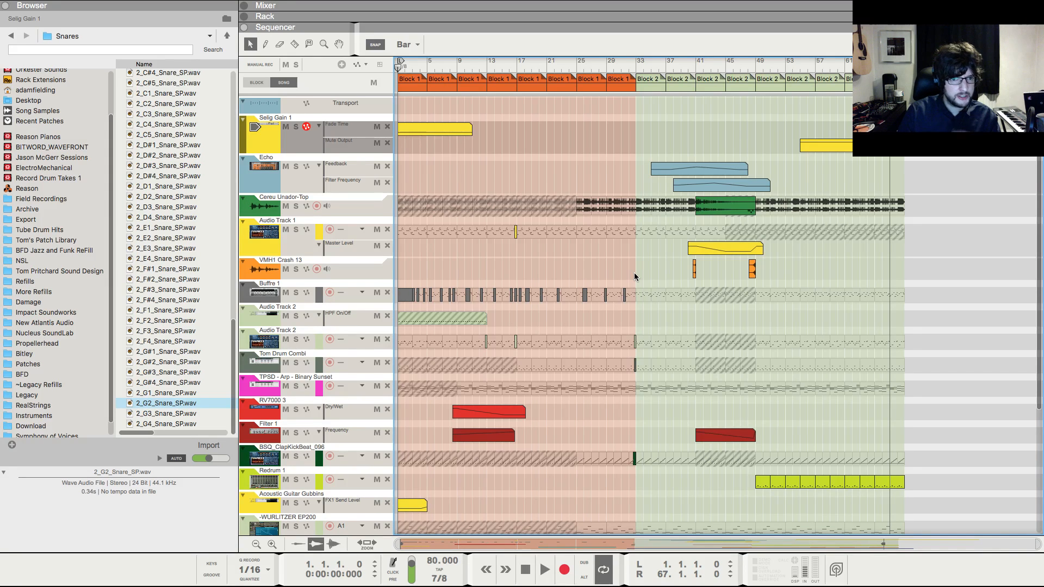
# - Play the opening bars from the song start while viewing the tracks, and stop in bar 3
pyautogui.press('space')
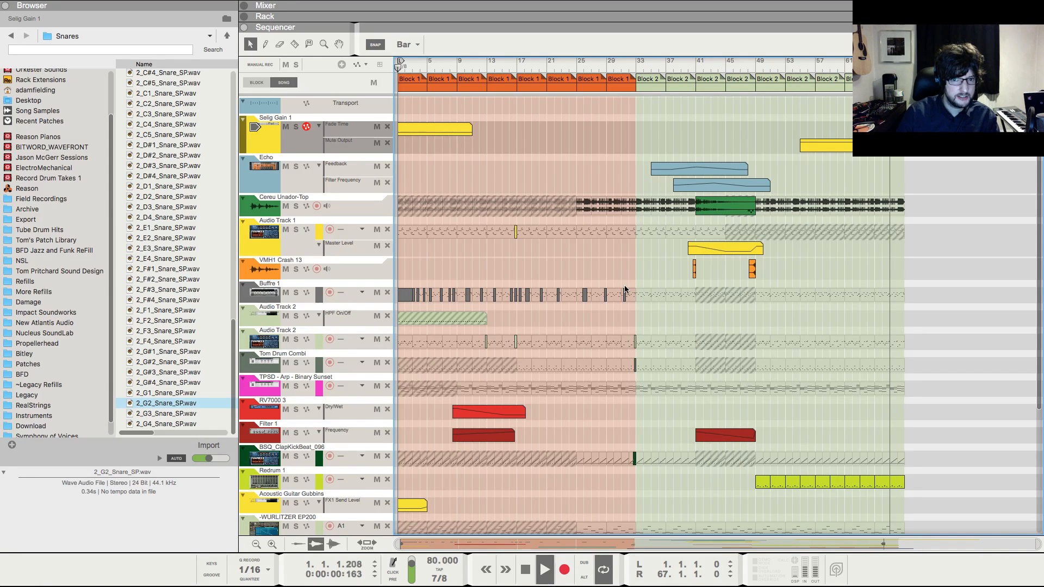
pyautogui.scroll(3, 624, 280)
pyautogui.scroll(-4, 555, 264)
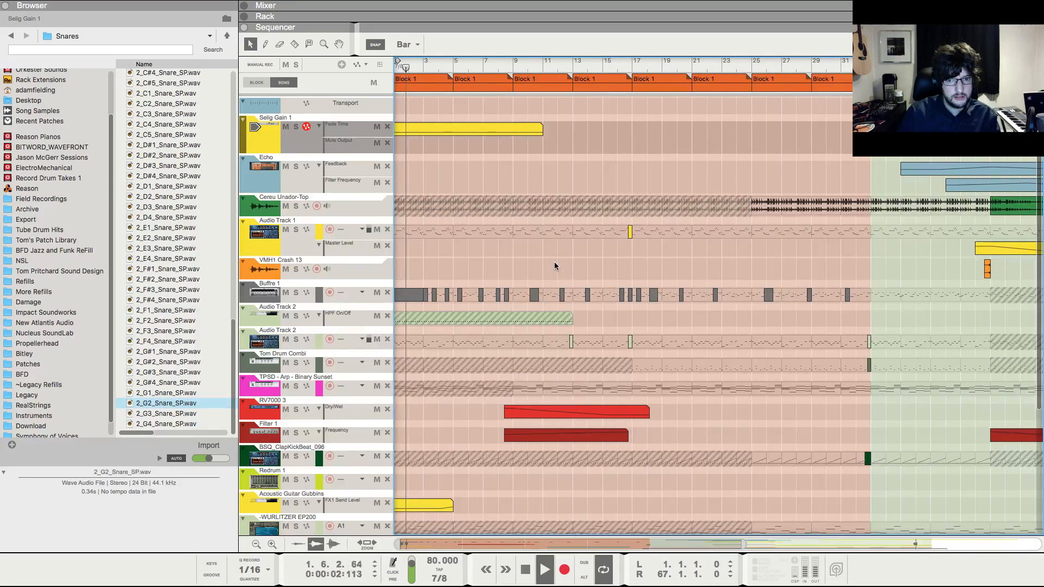
pyautogui.scroll(-2, 545, 271)
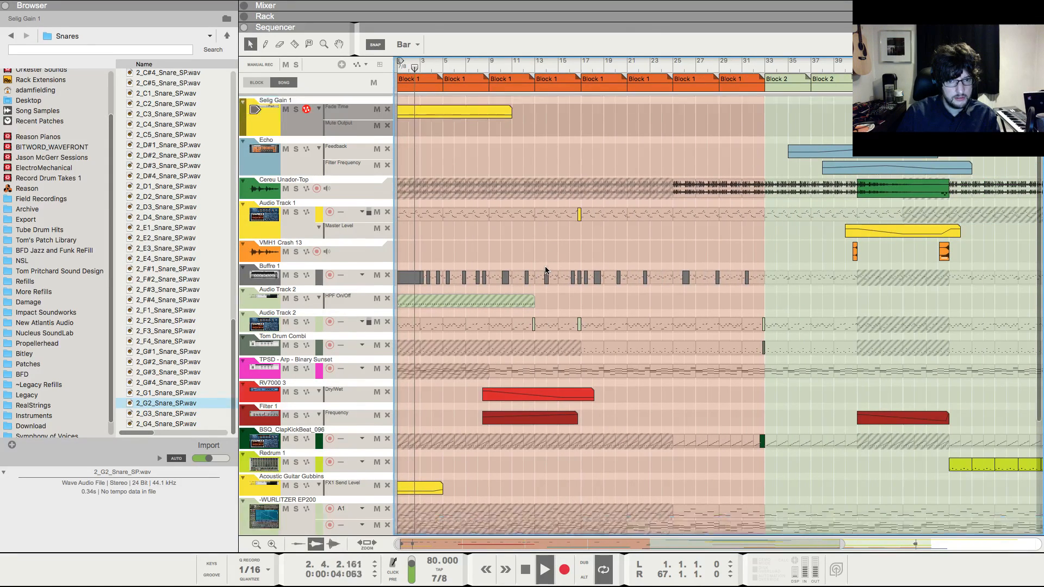
pyautogui.scroll(2, 545, 271)
pyautogui.press('space')
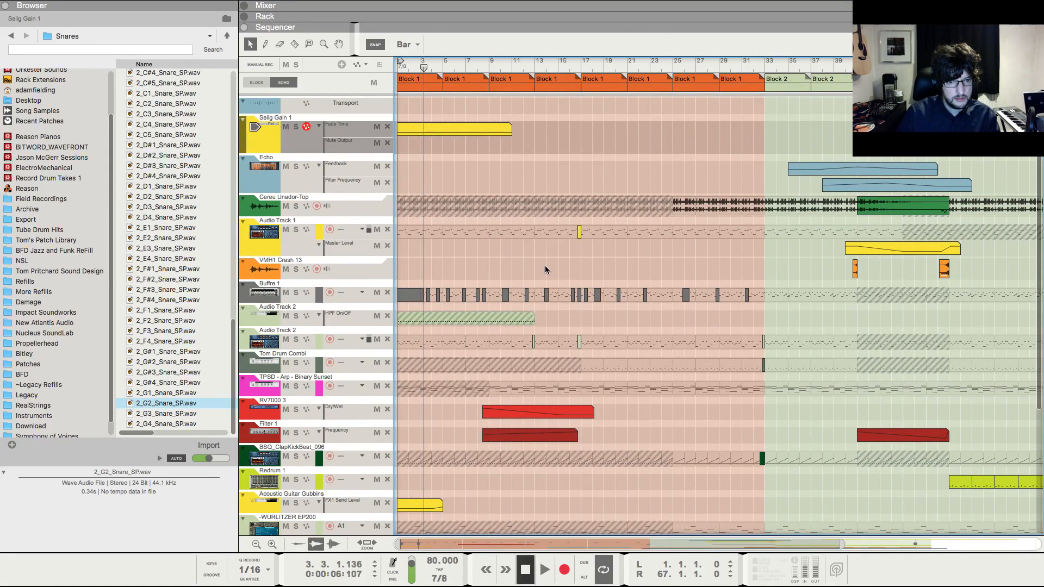
# - Audition the song briefly from bar 9 and from bar 13
pyautogui.click(490, 67)
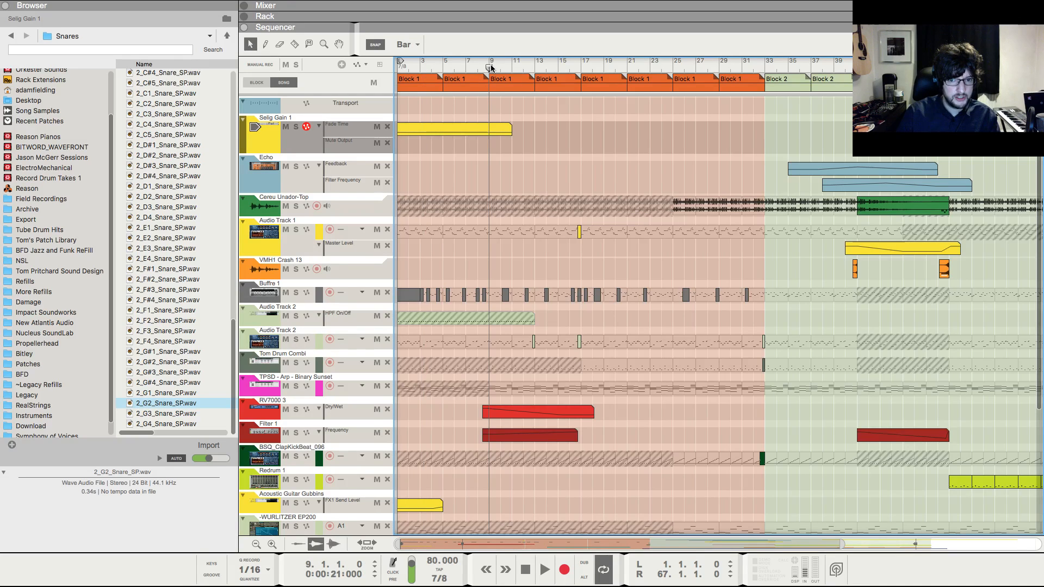
pyautogui.press('space')
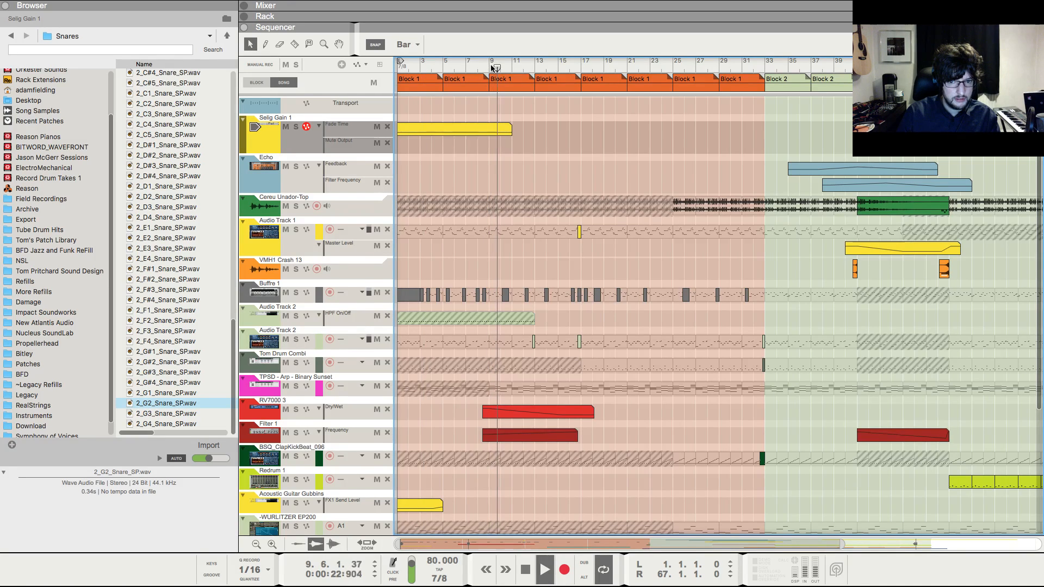
pyautogui.press('space')
pyautogui.click(533, 67)
pyautogui.press('space')
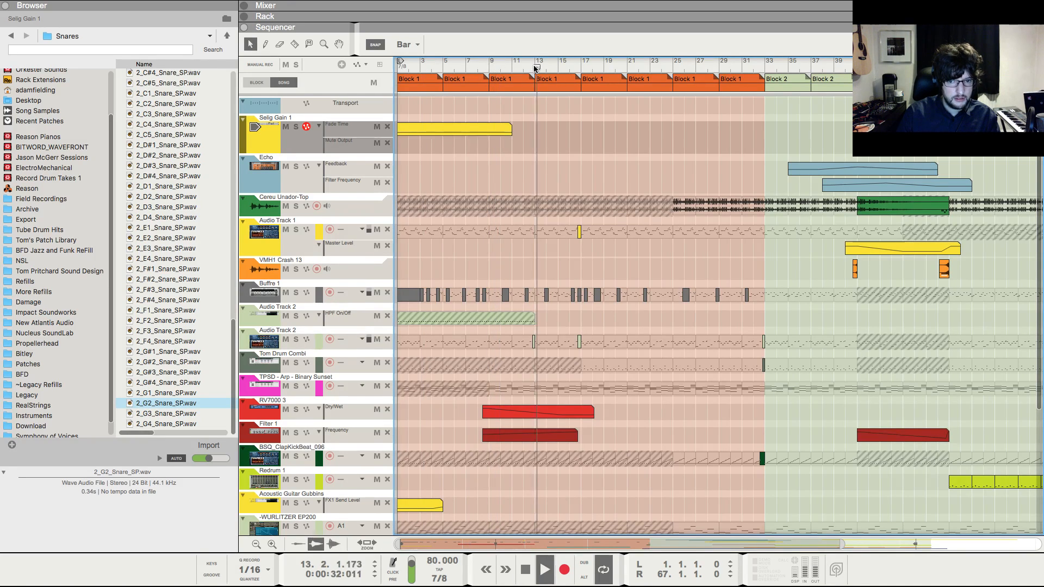
pyautogui.press('space')
# - Draw a four-bar note clip from bar 13 to bar 17 on the Tom Drum Combi track and open it for editing
pyautogui.scroll(1, 629, 390)
pyautogui.scroll(3, 630, 390)
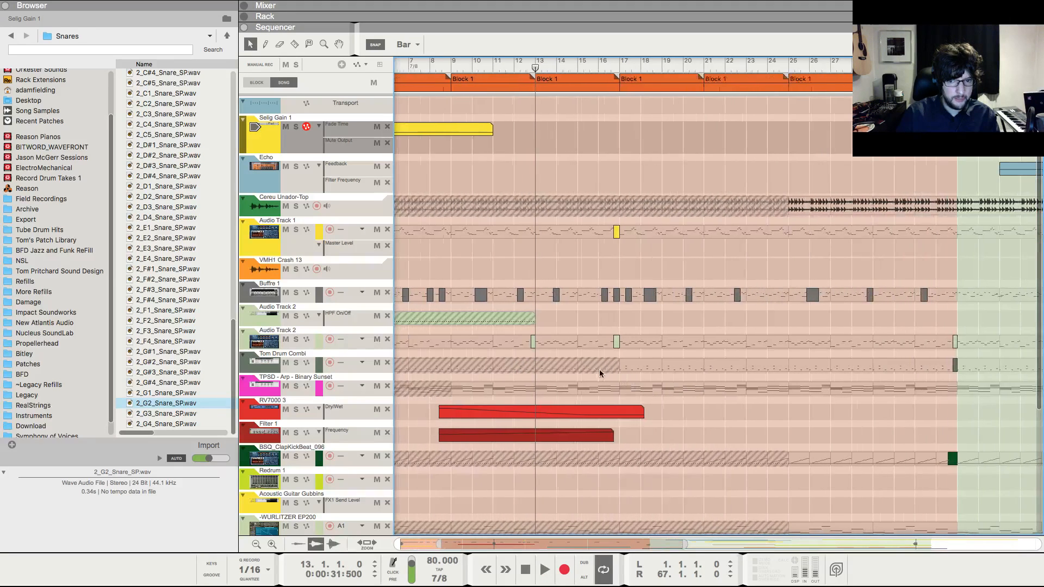
pyautogui.scroll(1, 558, 364)
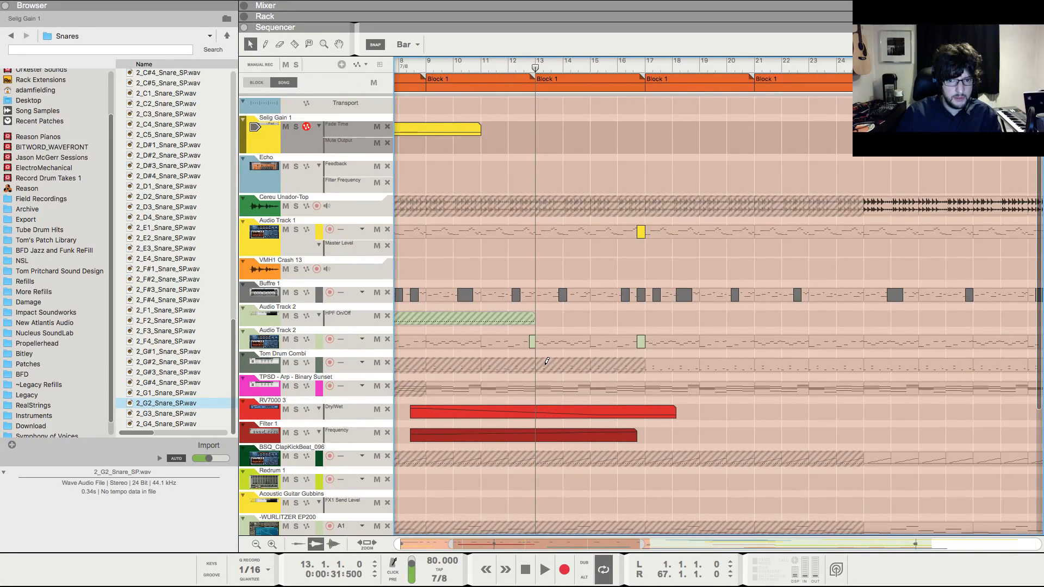
pyautogui.moveTo(549, 362); pyautogui.dragTo(623, 364)
pyautogui.doubleClick(619, 367)
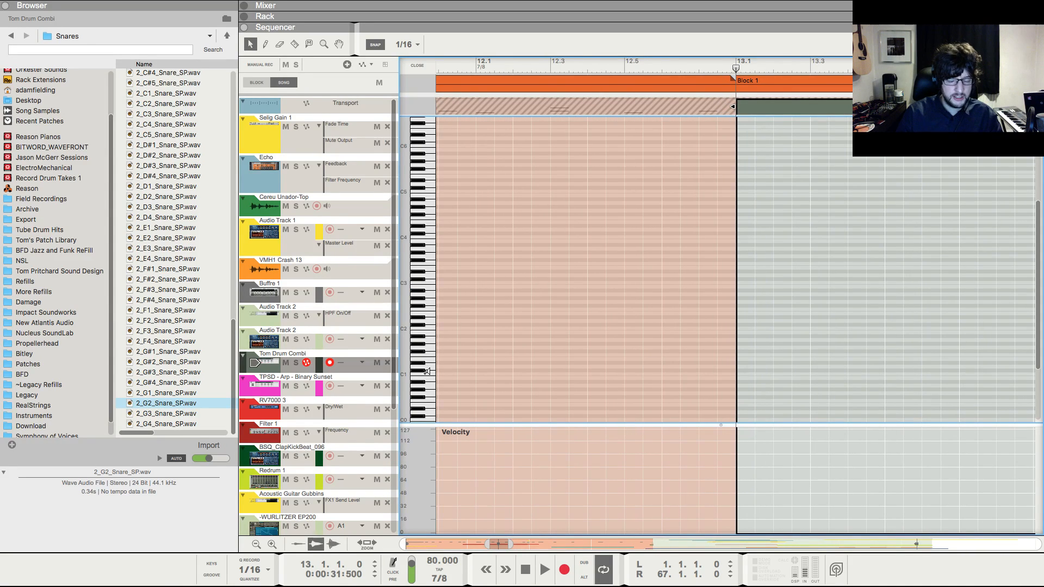
# - Add a C2 note at 13.1.1.0 in the Tom Drum Combi clip and play it back
pyautogui.click(749, 327)
pyautogui.press('space')
pyautogui.press('g')
pyautogui.press('g')
pyautogui.press('g')
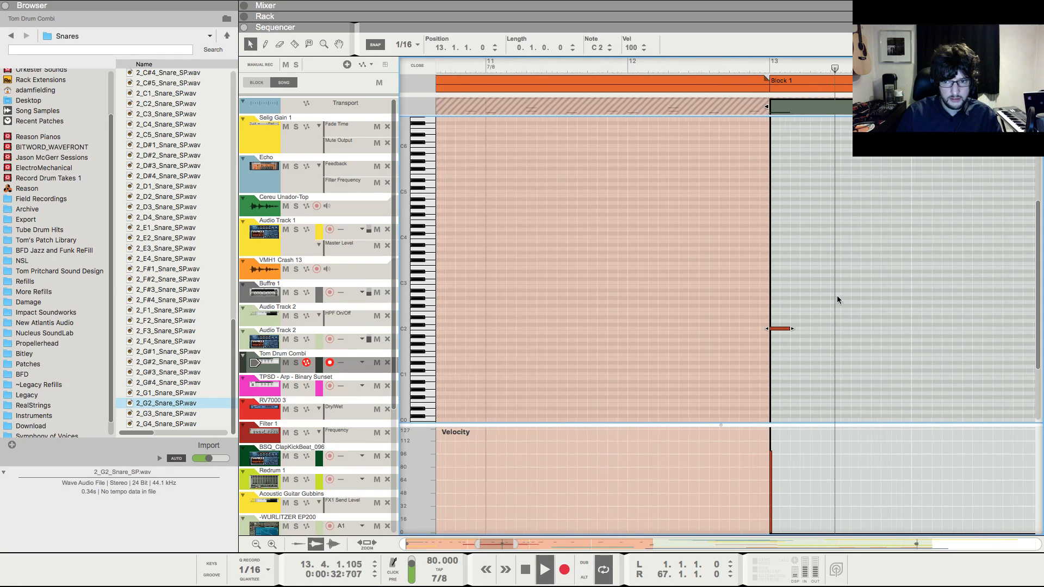
pyautogui.press('space')
# - Copy the C2 note to 13.5.1.0 and play from 13.4.2.0
pyautogui.moveTo(834, 280); pyautogui.dragTo(732, 360)
pyautogui.press('super+c')
pyautogui.click(848, 67)
pyautogui.press('super+v')
pyautogui.click(841, 68)
pyautogui.press('space')
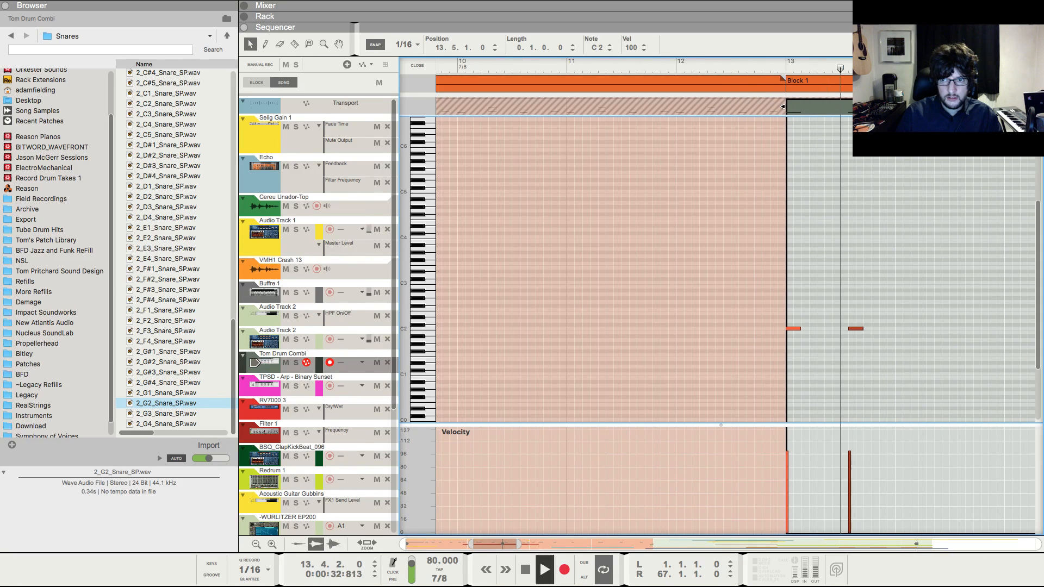
# - Copy both C2 notes of bar 13 to 14.1.1.0 and play the tom pattern
pyautogui.press('g')
pyautogui.press('g')
pyautogui.press('g')
pyautogui.moveTo(883, 300); pyautogui.dragTo(757, 350)
pyautogui.press('space')
pyautogui.press('super+c')
pyautogui.click(885, 68)
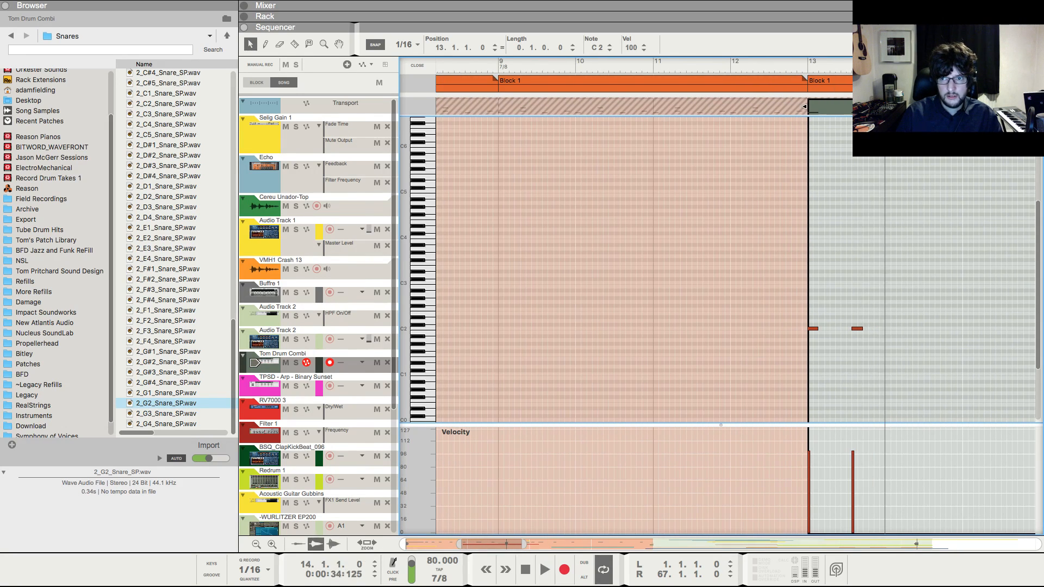
pyautogui.press('super+v')
pyautogui.click(775, 68)
pyautogui.press('space')
# - Copy the four C2 notes of bars 13 and 14 to 15.1.1.0 and play from 12.7.1.0
pyautogui.press('g')
pyautogui.press('g')
pyautogui.press('g')
pyautogui.press('g')
pyautogui.moveTo(871, 278); pyautogui.dragTo(1041, 289)
pyautogui.moveTo(791, 313); pyautogui.dragTo(660, 360)
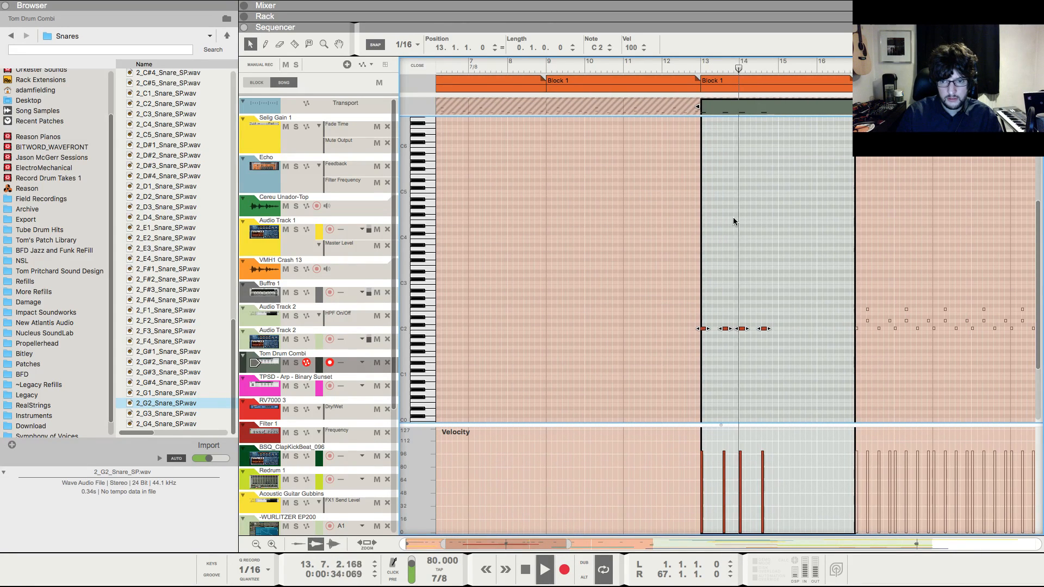
pyautogui.press('space')
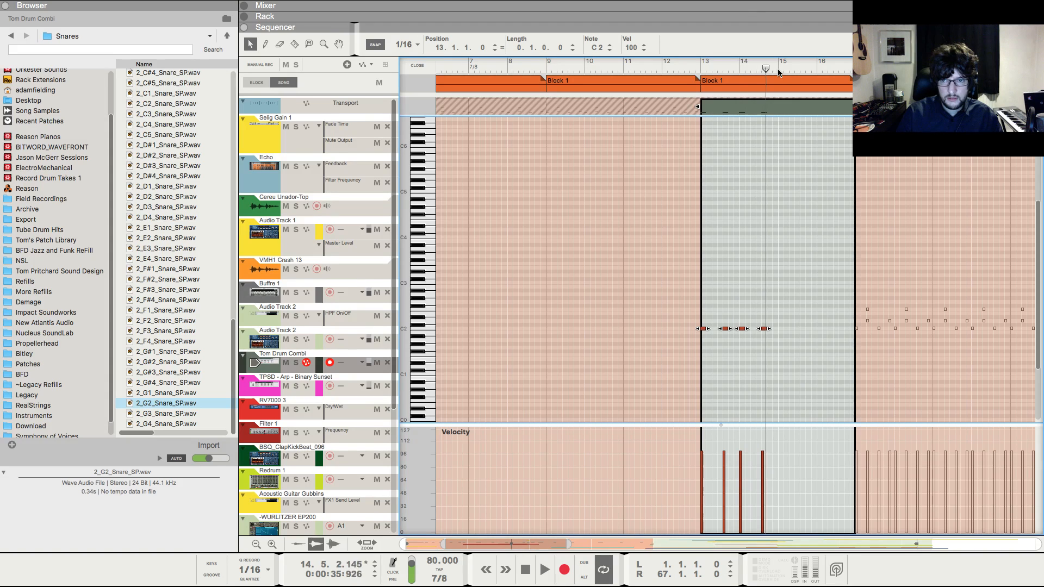
pyautogui.press('super+c')
pyautogui.click(778, 68)
pyautogui.press('super+v')
pyautogui.moveTo(778, 71); pyautogui.dragTo(696, 70)
pyautogui.press('space')
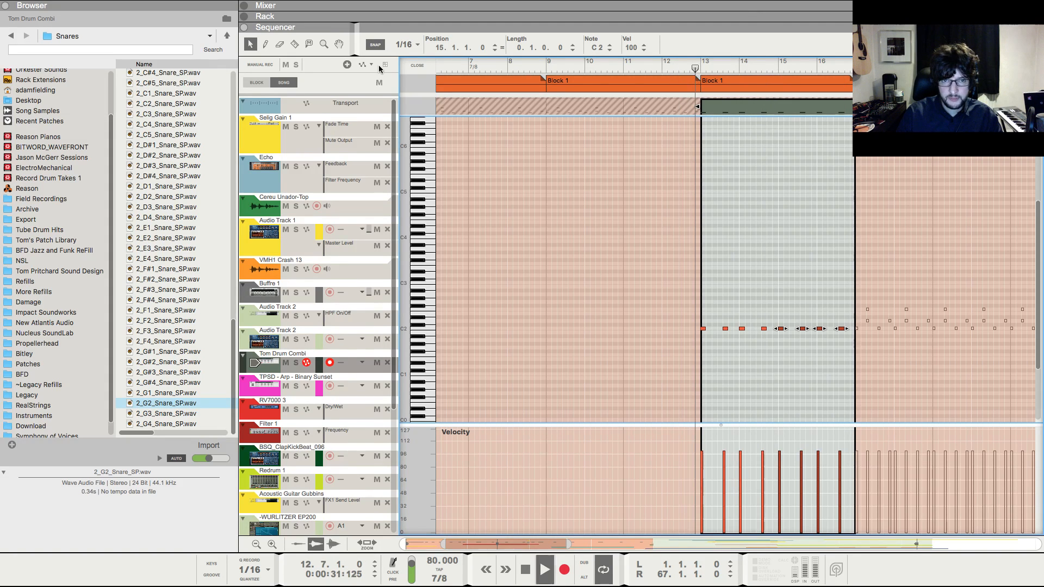
# - Close the Tom Drum Combi clip and play the arrangement from 16.1.1.0
pyautogui.click(417, 66)
pyautogui.scroll(-8, 585, 171)
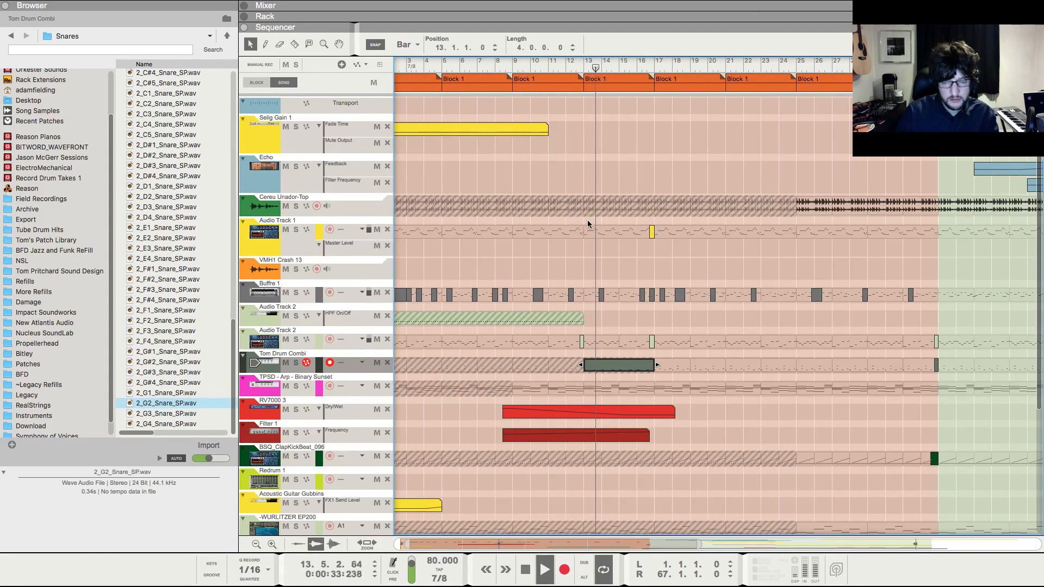
pyautogui.scroll(-5, 628, 257)
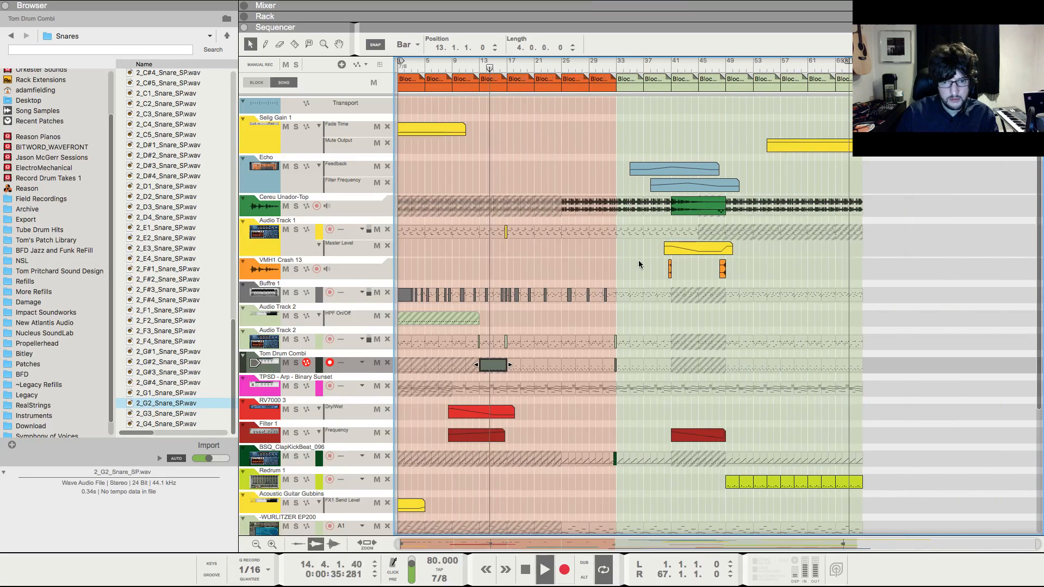
pyautogui.scroll(-2, 639, 263)
pyautogui.scroll(-3, 633, 265)
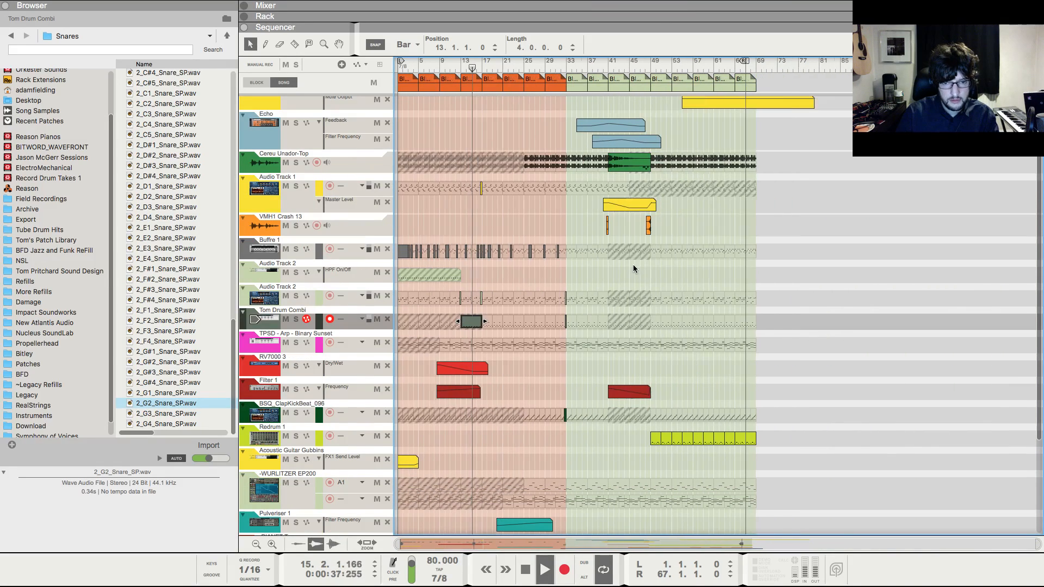
pyautogui.scroll(4, 633, 266)
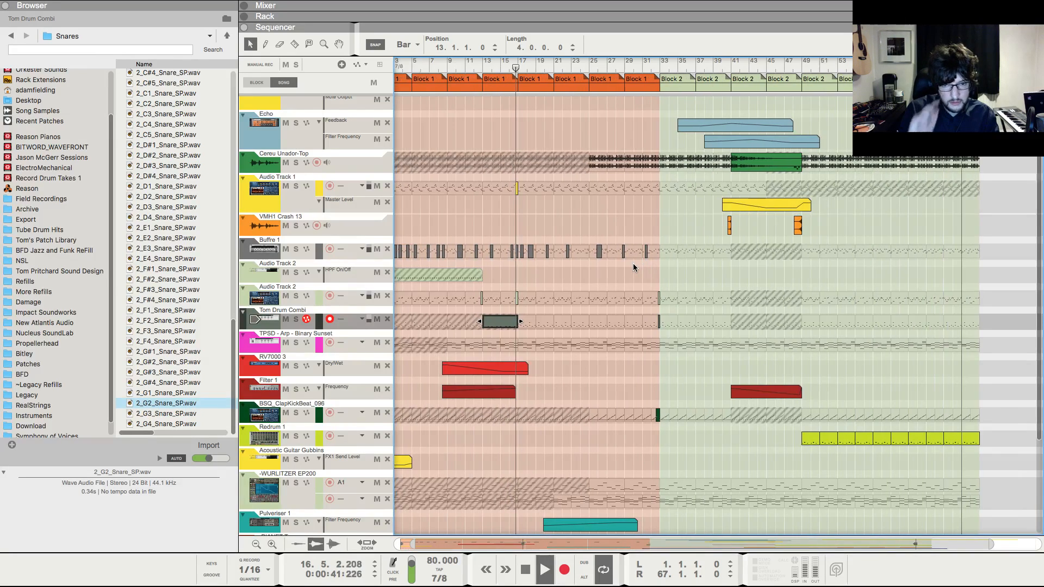
pyautogui.scroll(5, 633, 266)
pyautogui.scroll(3, 633, 266)
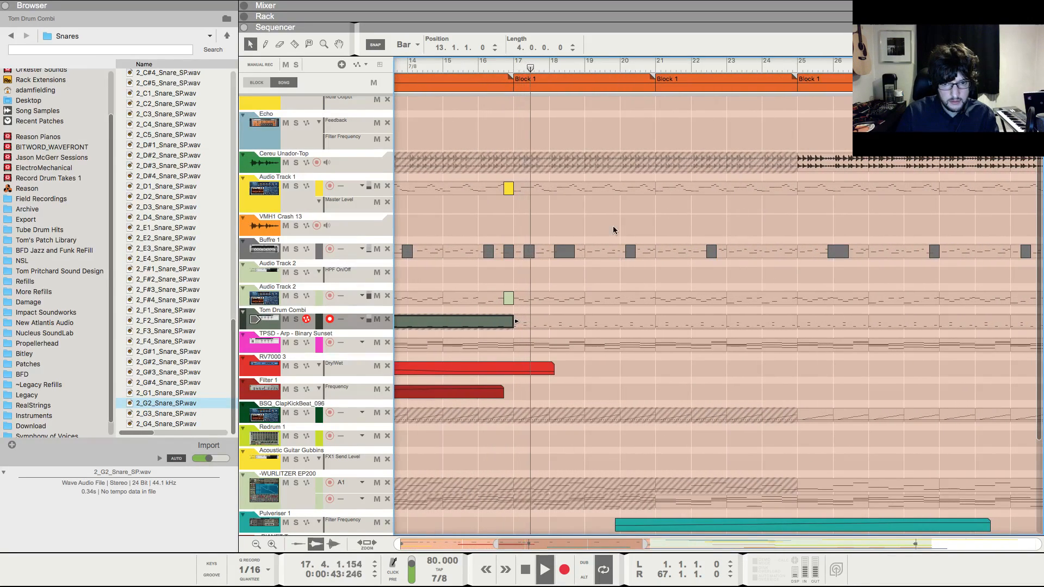
pyautogui.click(478, 68)
pyautogui.press('space')
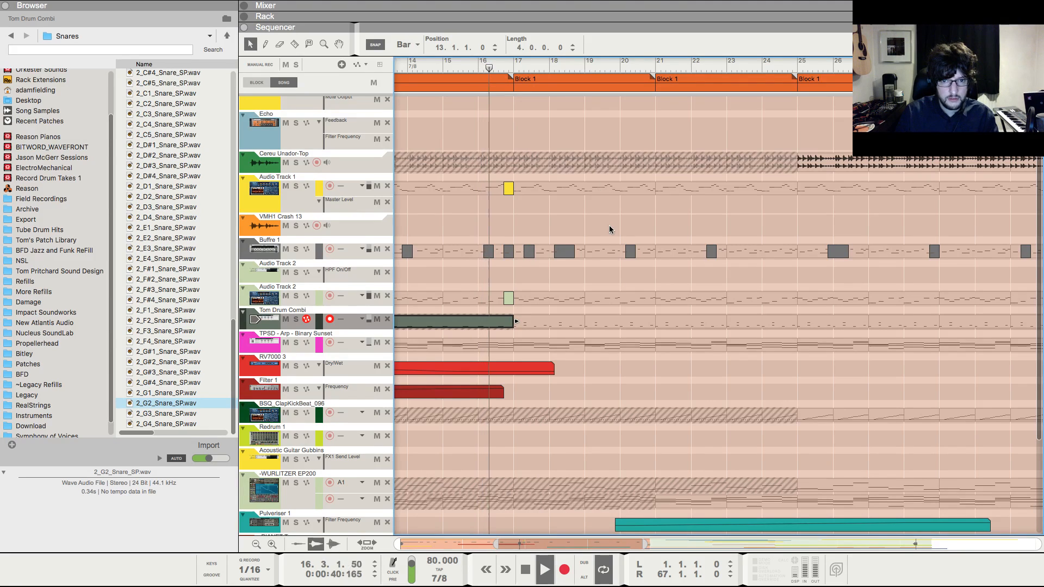
pyautogui.press('space')
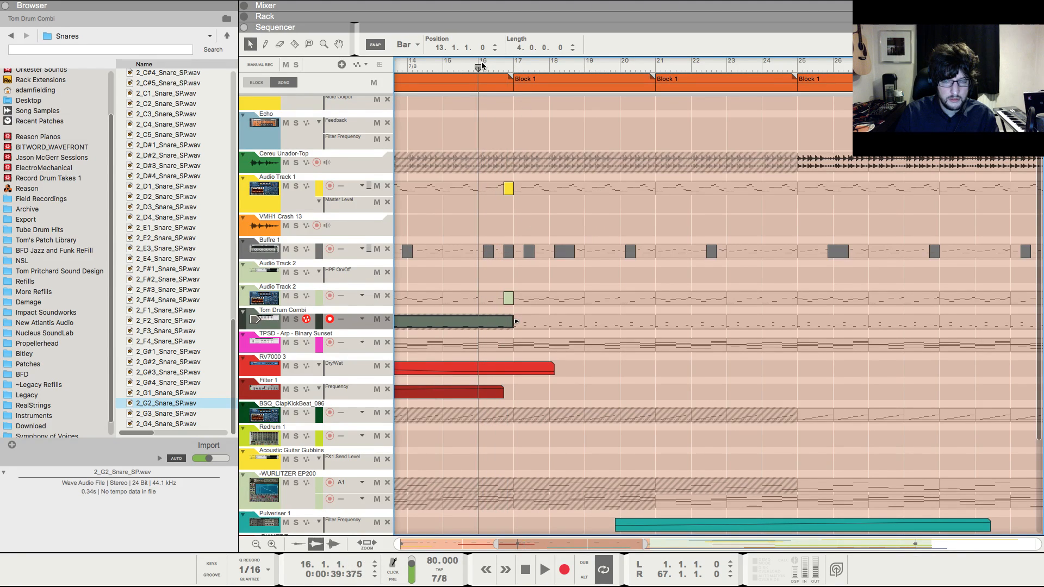
# - Add a Solo On/Off automation lane for the Acoustic Guitar Gubbins channel
pyautogui.click(303, 205)
pyautogui.press('F5')
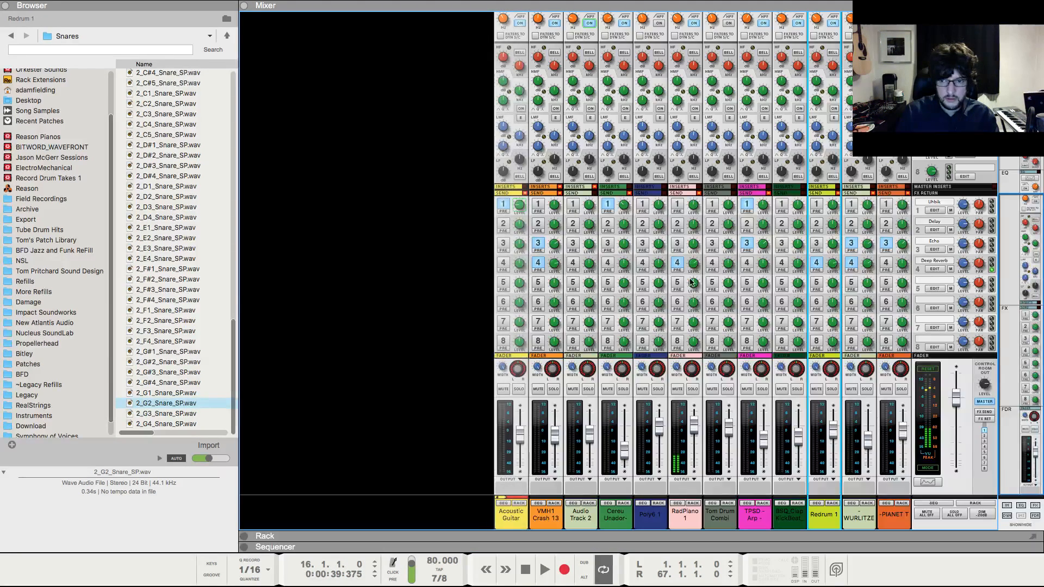
pyautogui.rightClick(531, 390)
pyautogui.click(531, 402)
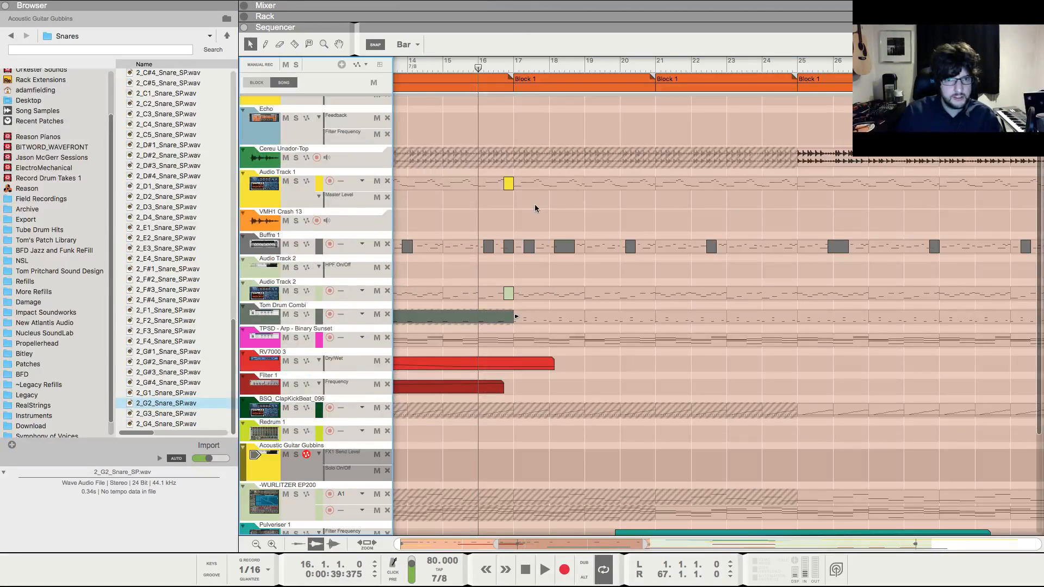
# - With snap at 1/4, draw a clip over the last quarter note of bar 16 in the Solo On/Off lane, with value 1
pyautogui.click(403, 45)
pyautogui.click(405, 64)
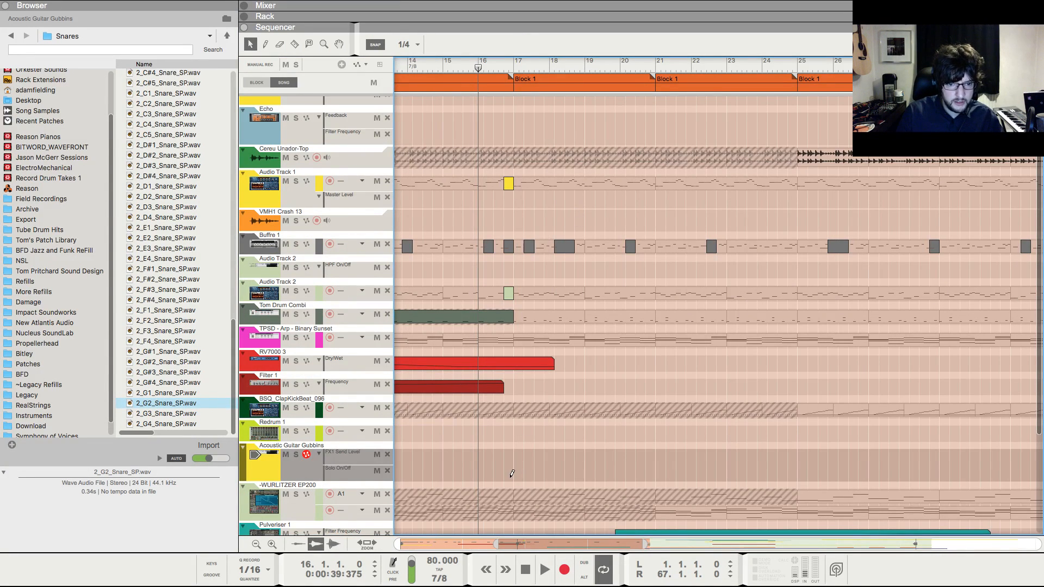
pyautogui.click(510, 473)
pyautogui.doubleClick(508, 473)
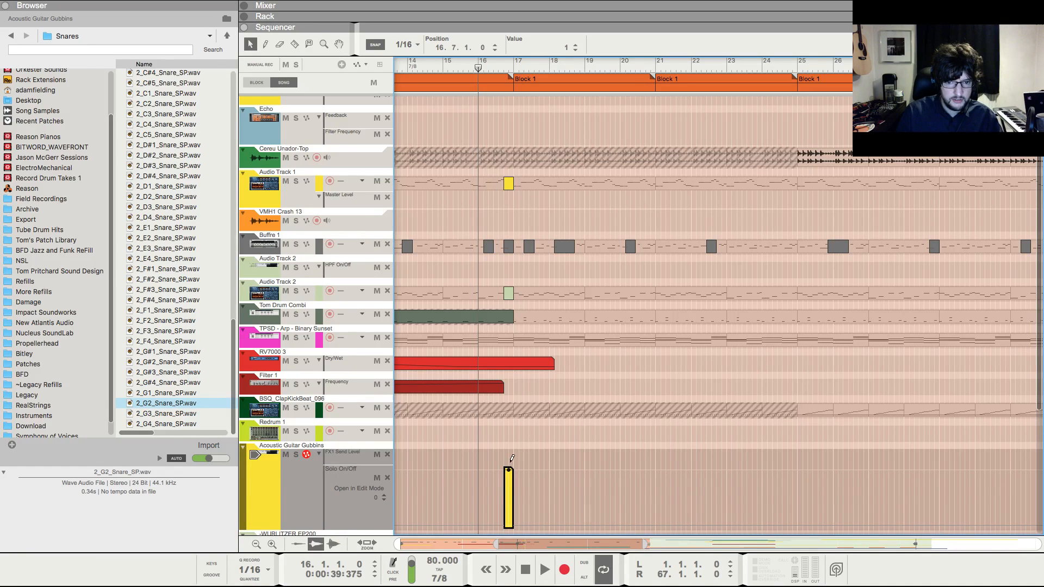
pyautogui.press('space')
pyautogui.click(590, 398)
# - Play the end of bar 16 to check the Acoustic Guitar Gubbins solo automation
pyautogui.press('h')
pyautogui.press('h')
pyautogui.press('h')
pyautogui.press('h')
pyautogui.press('h')
pyautogui.press('h')
pyautogui.press('h')
pyautogui.press('h')
pyautogui.press('h')
pyautogui.press('h')
pyautogui.press('h')
pyautogui.press('h')
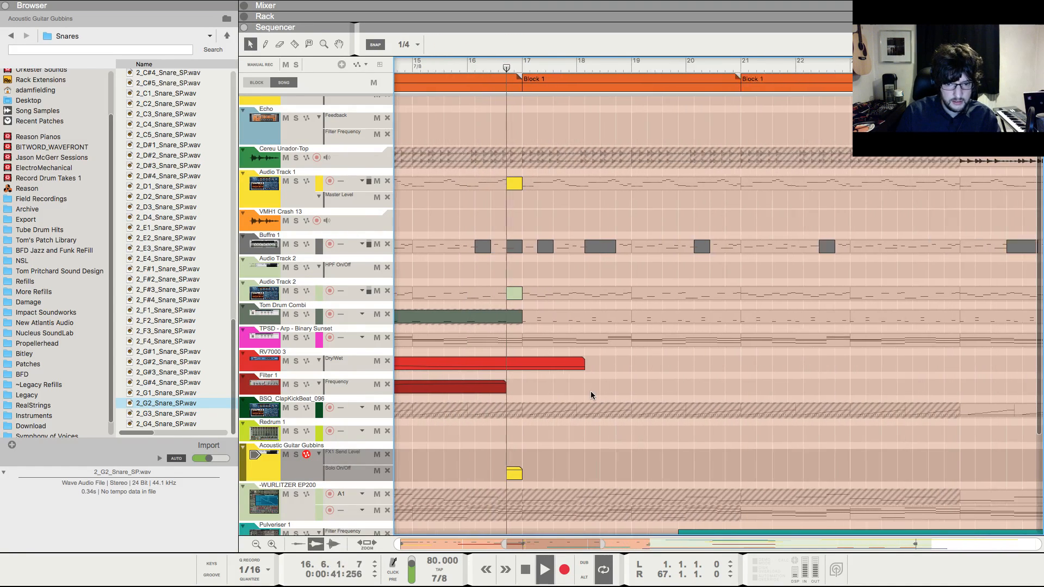
pyautogui.press('space')
pyautogui.click(475, 64)
pyautogui.press('space')
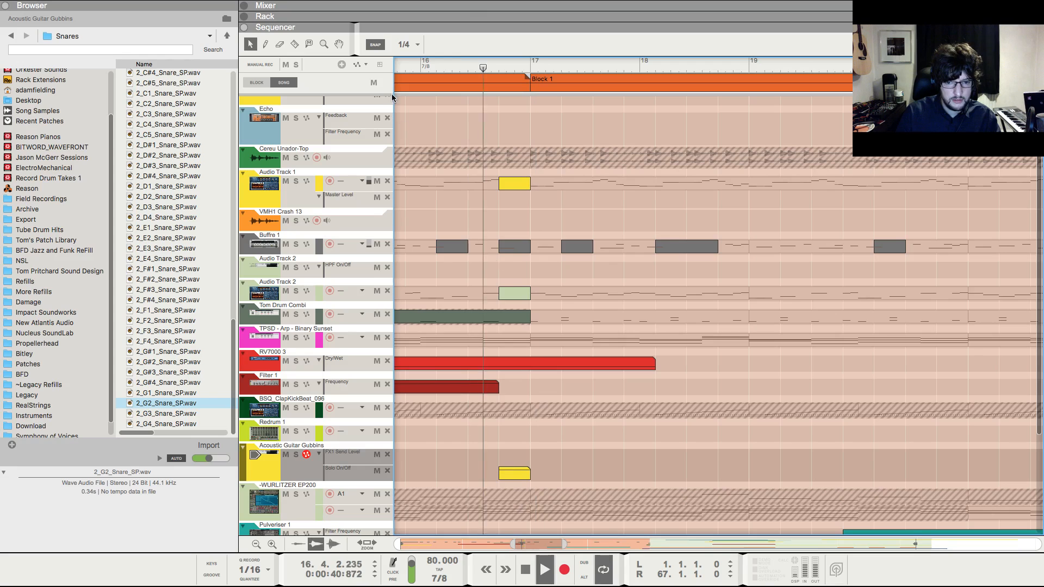
pyautogui.press('space')
pyautogui.press('h')
pyautogui.press('h')
# - Set the snap to 1/16, play from 16.3.2.0 and trim the Solo On/Off clip to start at 16.6.2.0
pyautogui.click(405, 44)
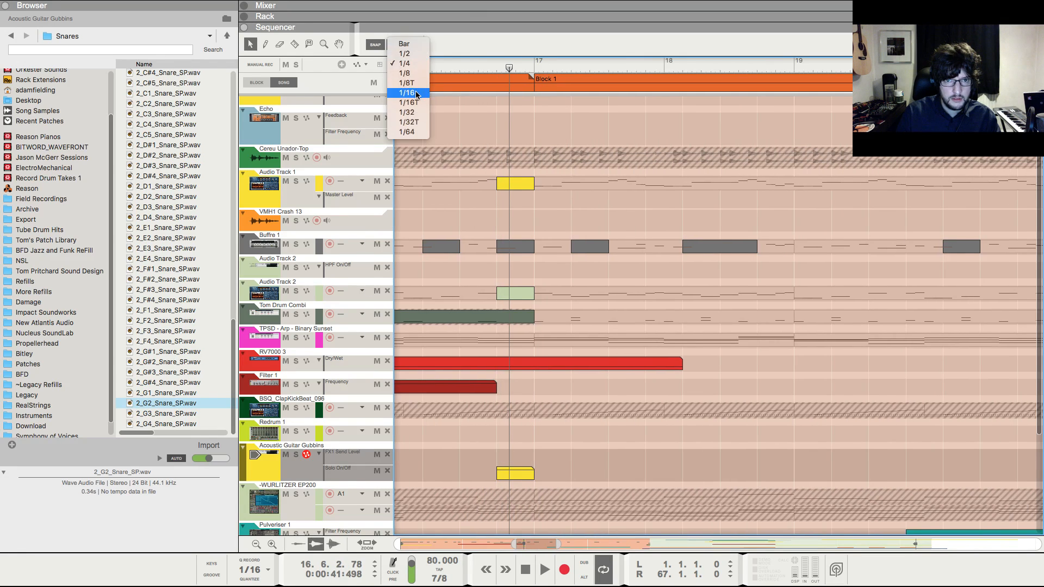
pyautogui.click(418, 95)
pyautogui.press('space')
pyautogui.press('space')
pyautogui.click(453, 66)
pyautogui.press('space')
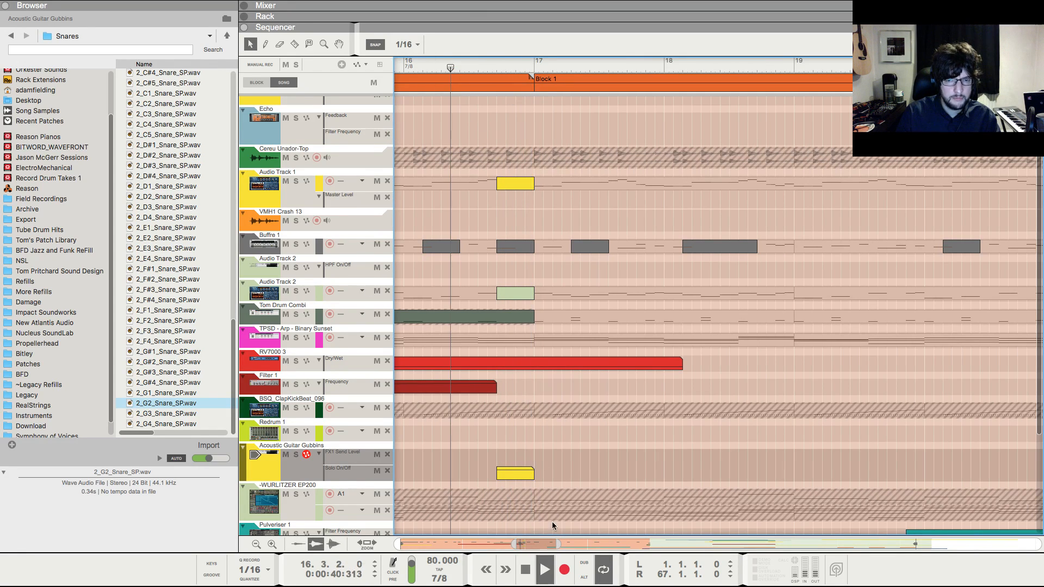
pyautogui.click(509, 474)
pyautogui.press('space')
pyautogui.moveTo(495, 472); pyautogui.dragTo(508, 473)
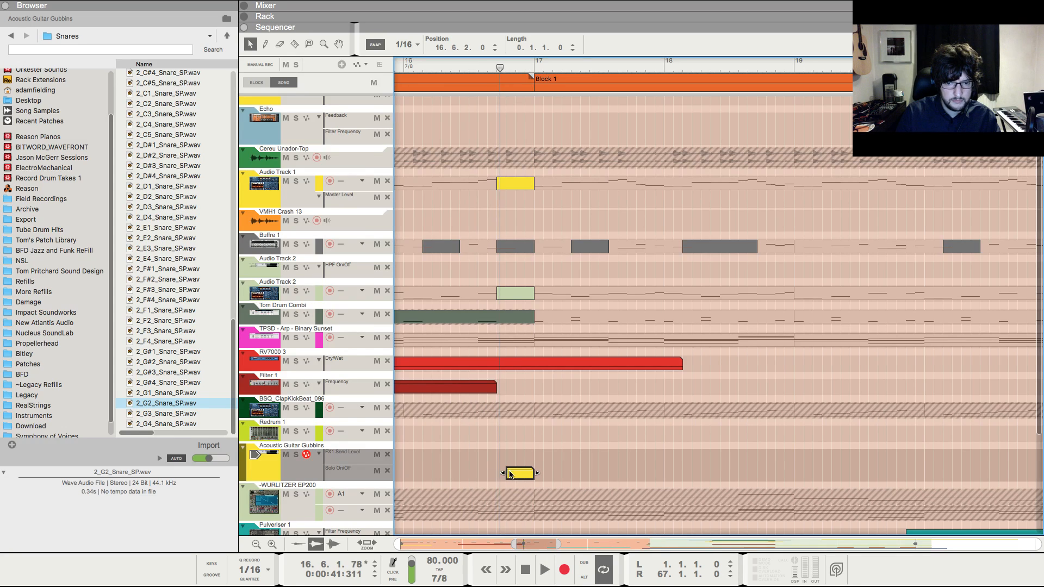
# - Delete the Audio Track 1 clip at the end of bar 16 and play from 16.5.1.0
pyautogui.press('space')
pyautogui.click(464, 67)
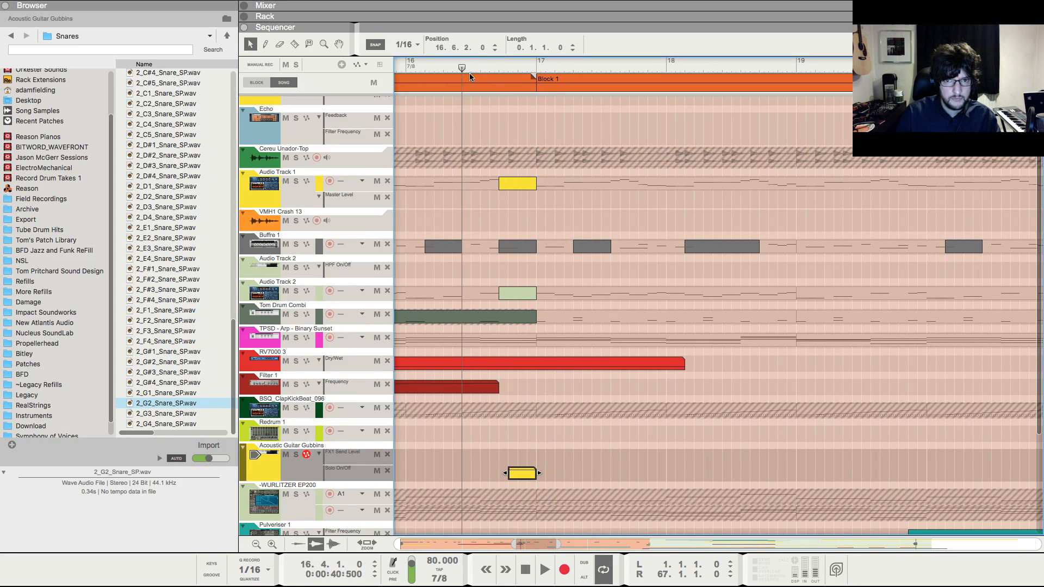
pyautogui.press('space')
pyautogui.click(518, 185)
pyautogui.press('space')
pyautogui.press('Delete')
pyautogui.click(478, 68)
pyautogui.press('space')
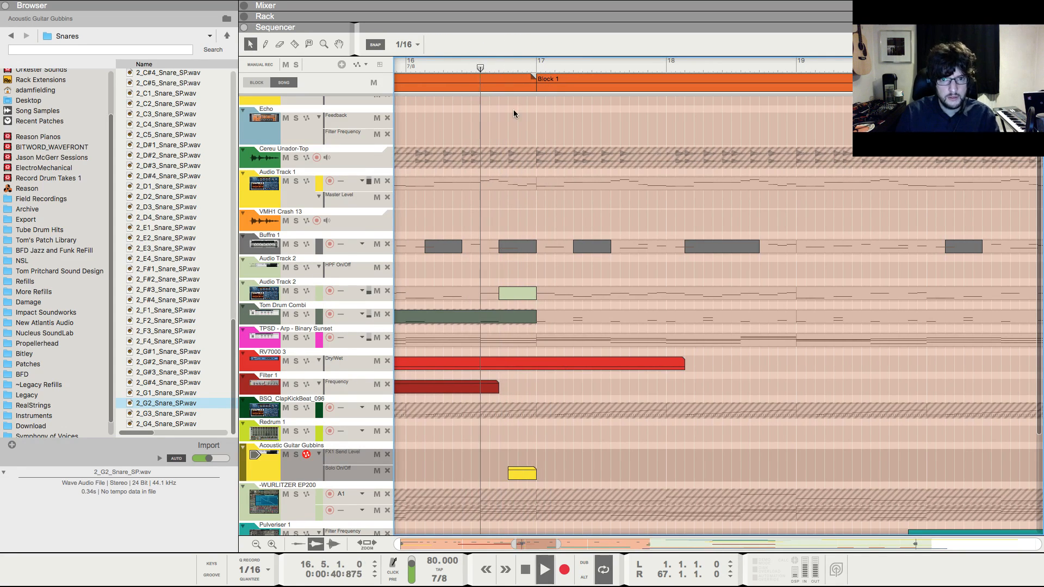
pyautogui.press('space')
pyautogui.click(491, 67)
# - Add Return Mute On/Off automation lanes for FX1, FX2, FX3 and FX4 of the Master Section
pyautogui.press('F5')
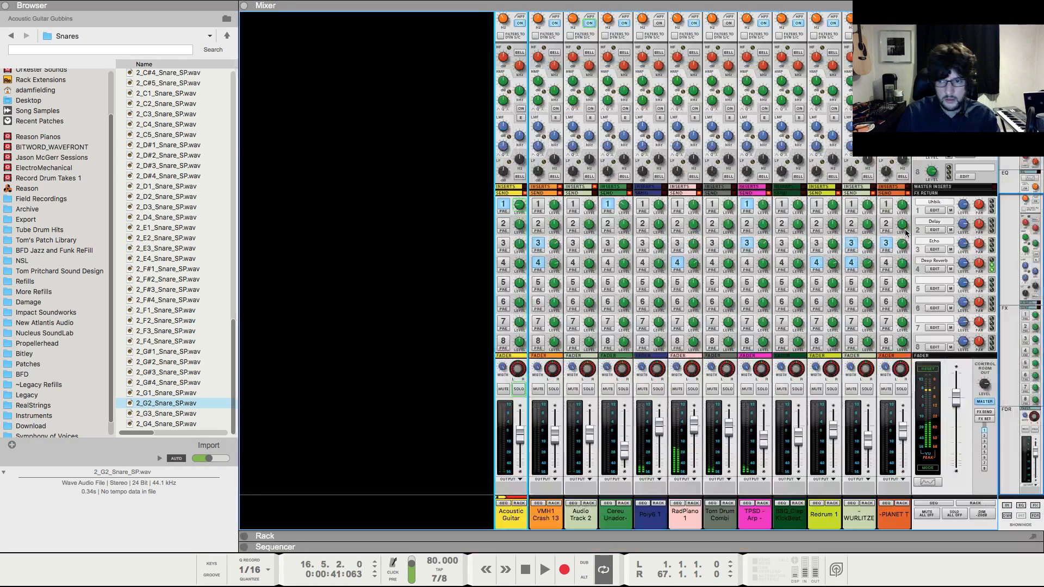
pyautogui.rightClick(952, 211)
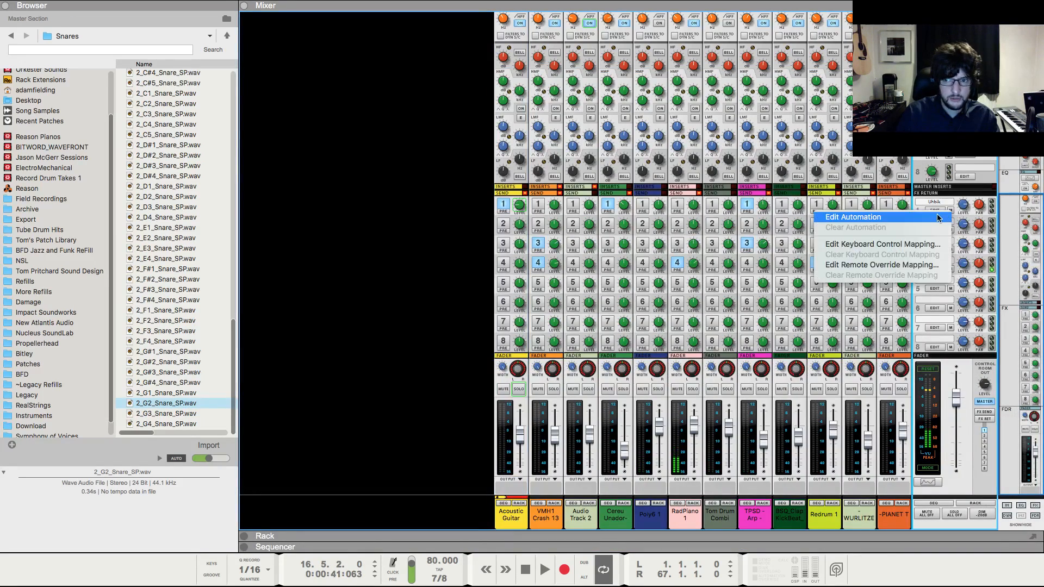
pyautogui.click(949, 217)
pyautogui.press('F5')
pyautogui.rightClick(949, 230)
pyautogui.click(946, 235)
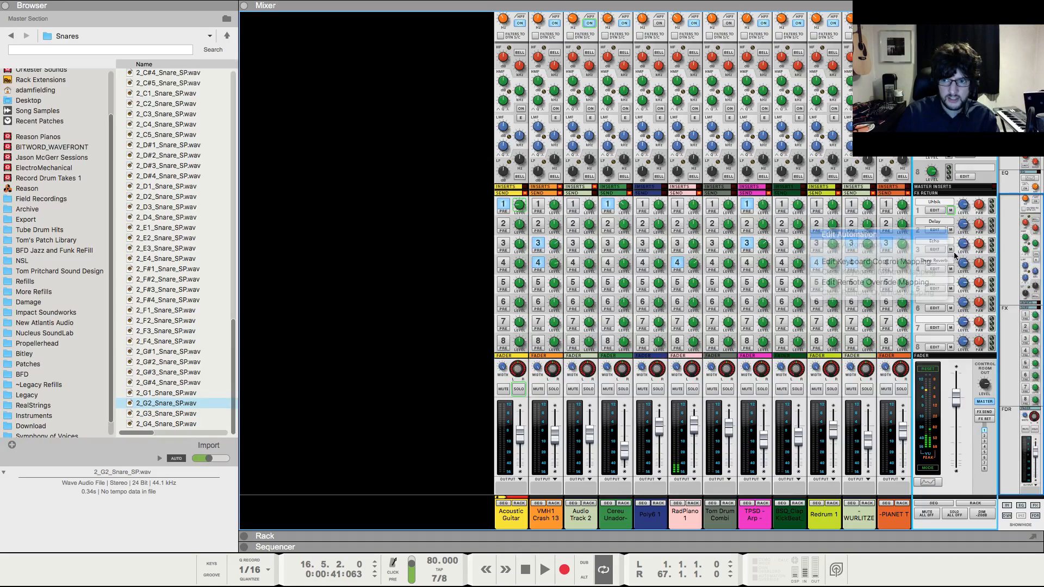
pyautogui.press('F5')
pyautogui.rightClick(950, 250)
pyautogui.click(946, 257)
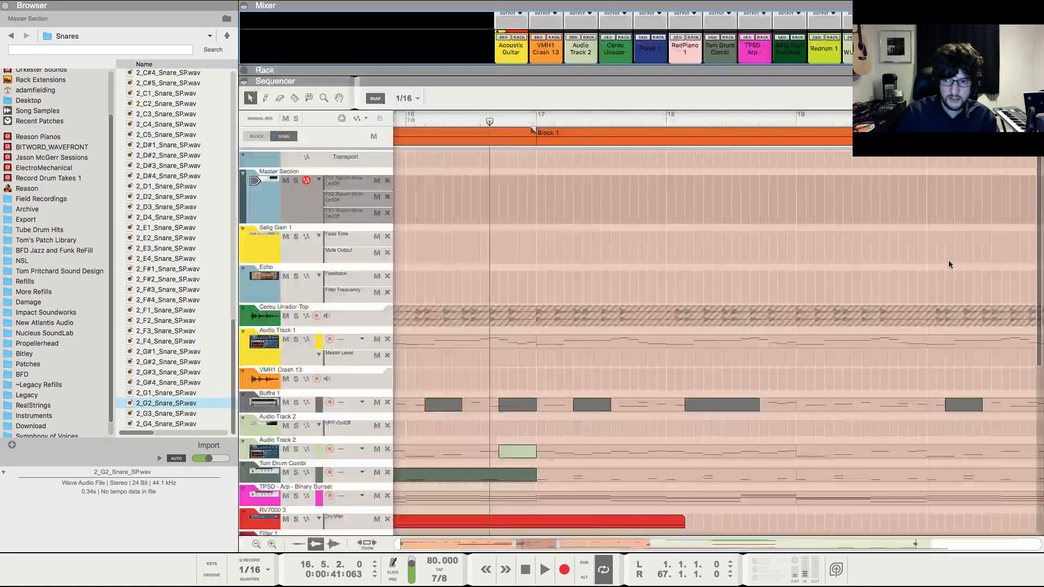
pyautogui.press('F5')
pyautogui.rightClick(951, 271)
pyautogui.click(934, 275)
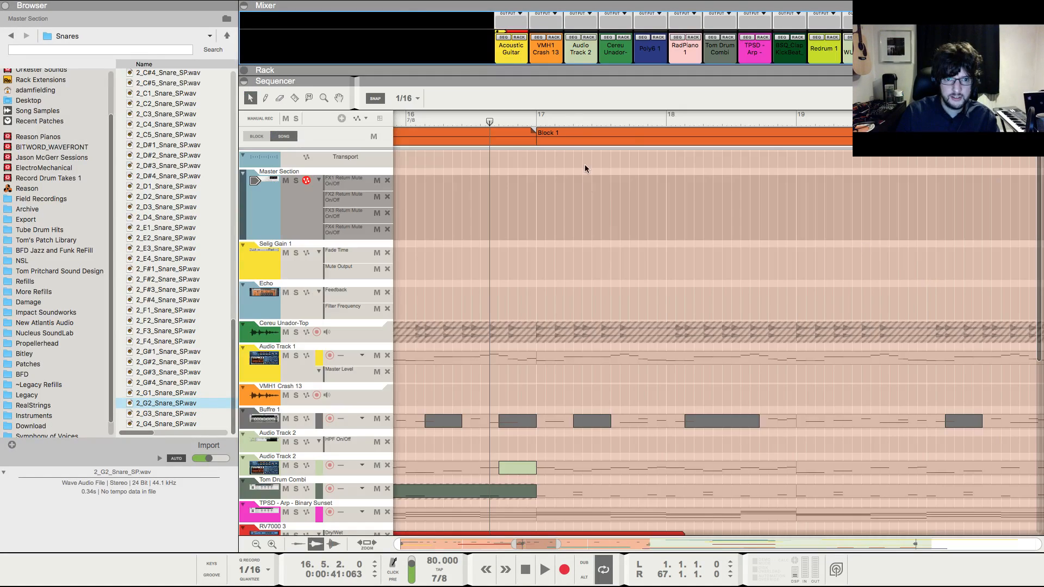
# - Draw a 0.1.1.0 long clip at 16.6.2.0 in the FX1 Return Mute lane and copy it to the FX2, FX3 and FX4 lanes
pyautogui.scroll(-6, 517, 383)
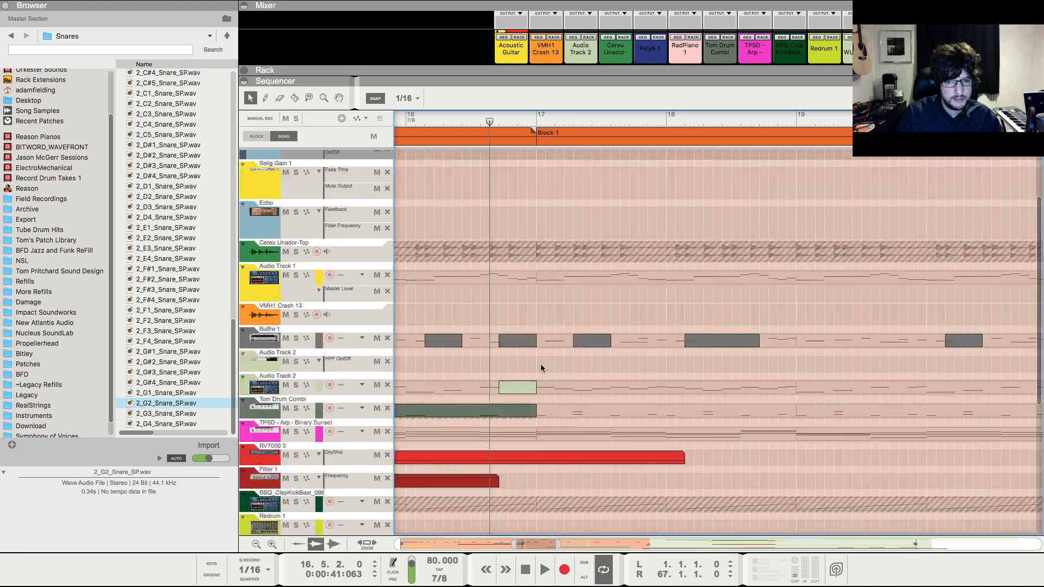
pyautogui.scroll(6, 539, 245)
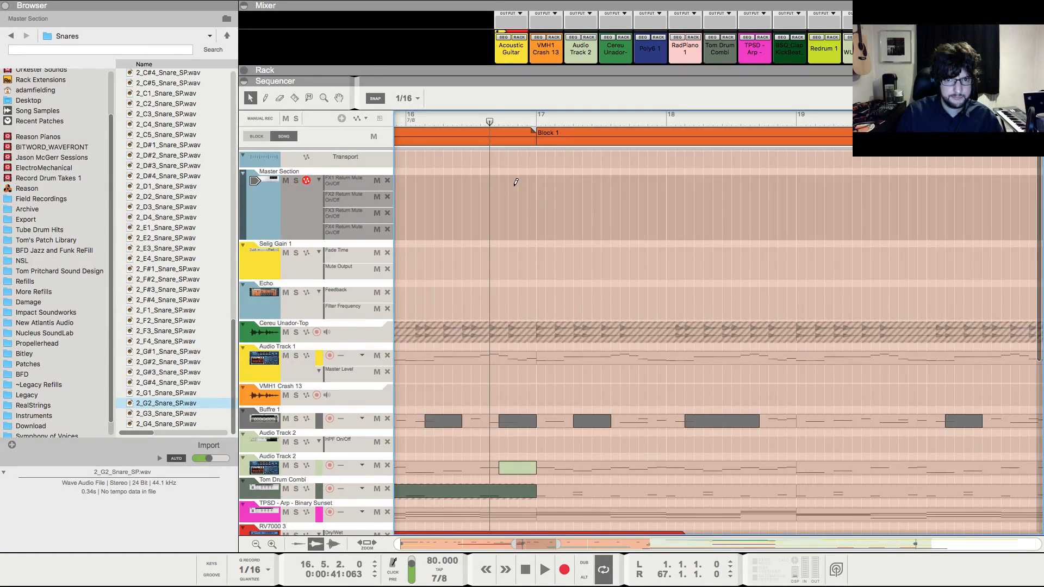
pyautogui.moveTo(514, 183); pyautogui.dragTo(534, 184)
pyautogui.doubleClick(519, 183)
pyautogui.click(521, 168)
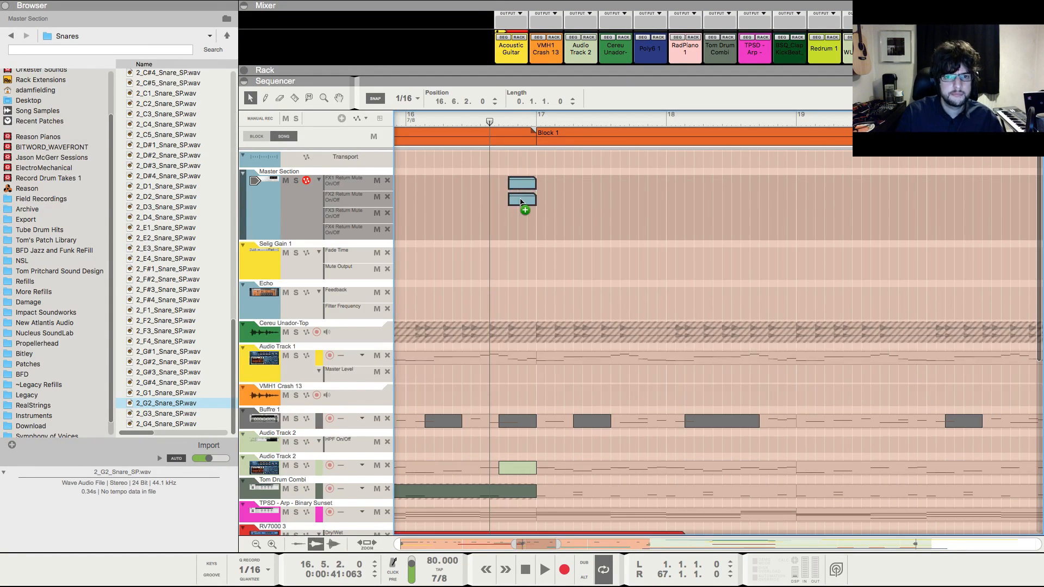
# - Play the end of bar 16 to check the four FX return mutes
pyautogui.press('space')
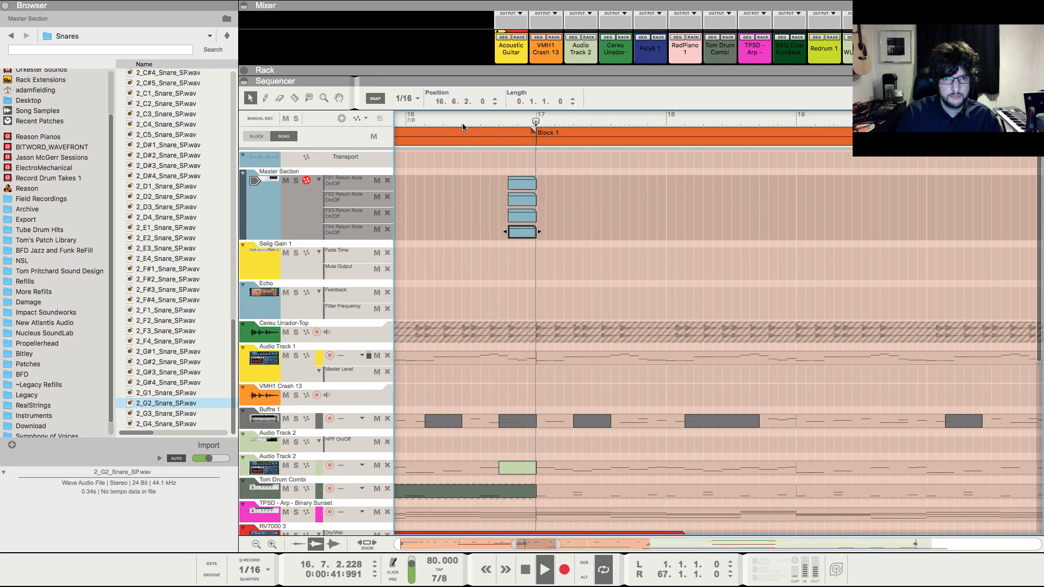
pyautogui.click(444, 121)
pyautogui.press('g')
pyautogui.press('g')
pyautogui.press('g')
pyautogui.press('g')
pyautogui.press('g')
pyautogui.press('g')
pyautogui.press('g')
pyautogui.press('g')
pyautogui.press('g')
pyautogui.press('g')
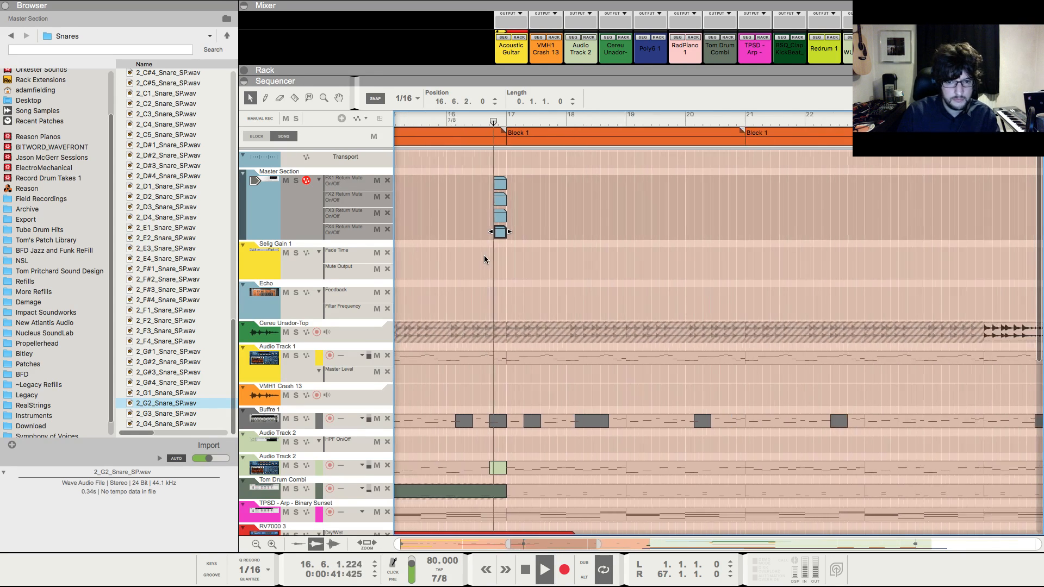
pyautogui.press('space')
# - Move the song position to 13.1.1.0 and start playback from there
pyautogui.click(488, 257)
pyautogui.hotkey('shift', 'Return')
pyautogui.hotkey('shift', 'Return')
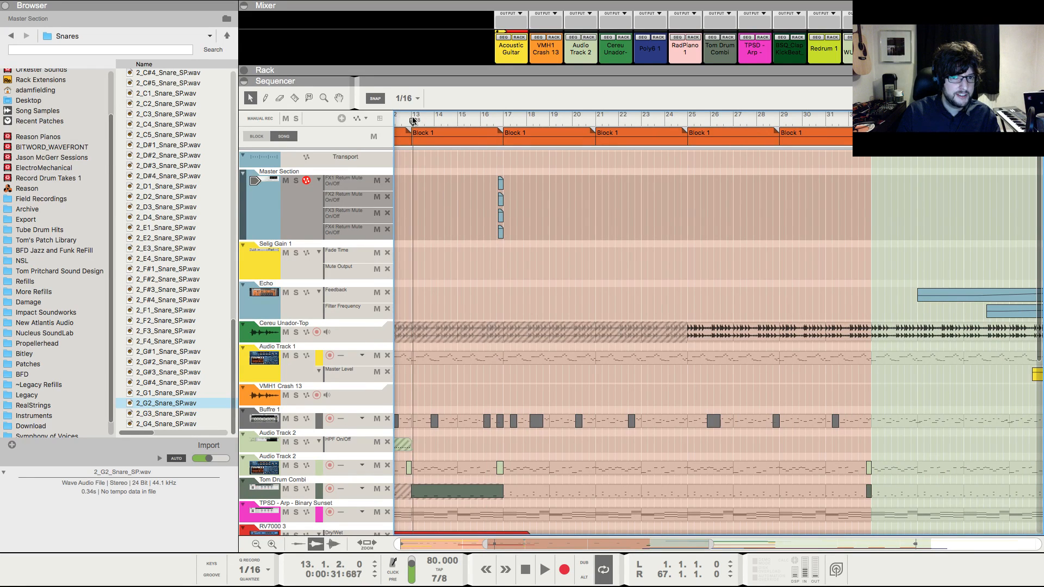
pyautogui.moveTo(414, 121); pyautogui.dragTo(412, 120)
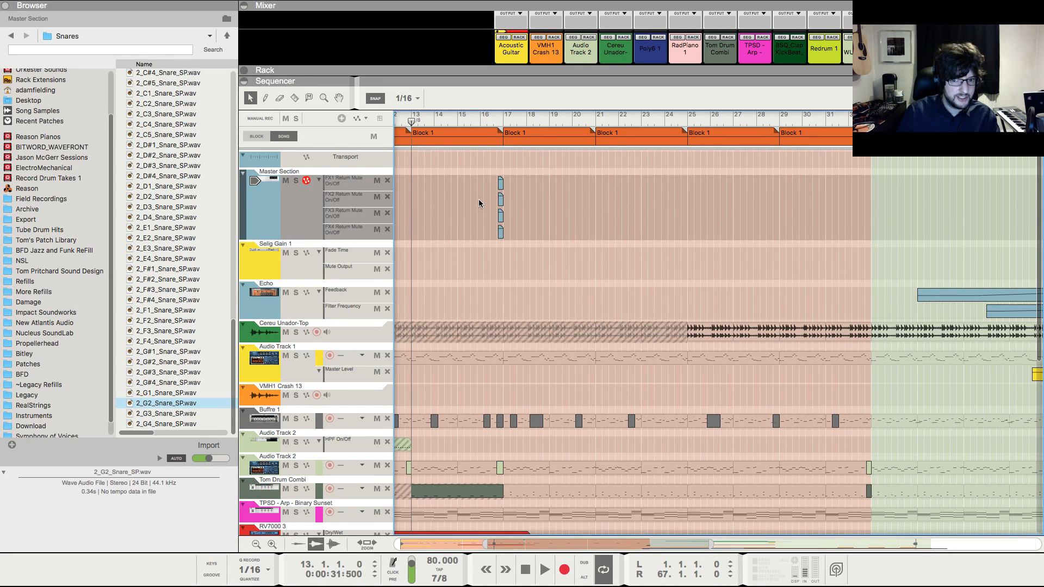
pyautogui.press('space')
# - Draw a Master Level clip on Audio Track 1 from the end of bar 16 into bar 22, descending from 101 at 16.6.2.0
pyautogui.click(309, 98)
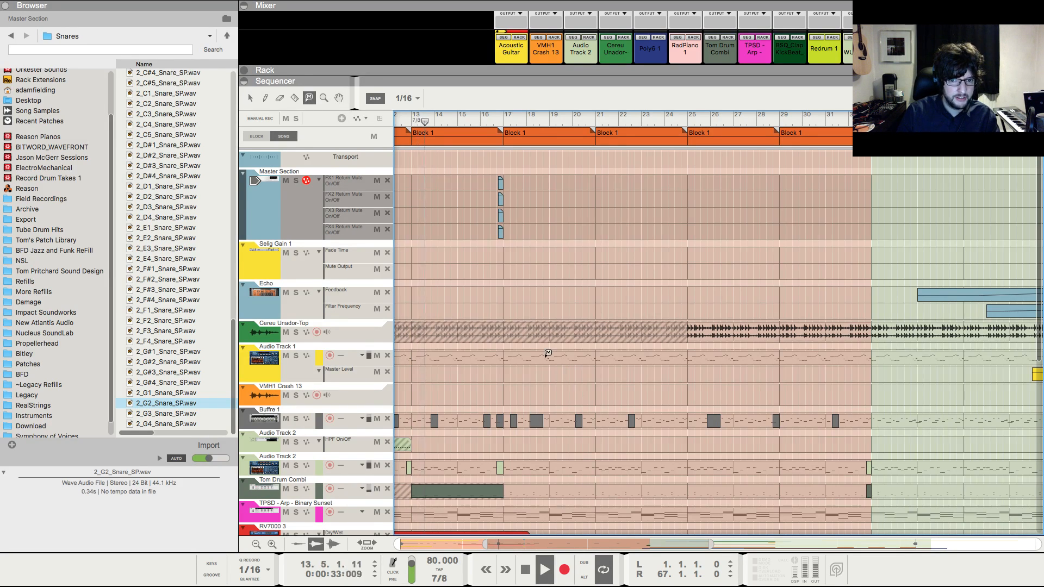
pyautogui.click(251, 98)
pyautogui.moveTo(498, 374); pyautogui.dragTo(621, 376)
pyautogui.doubleClick(601, 376)
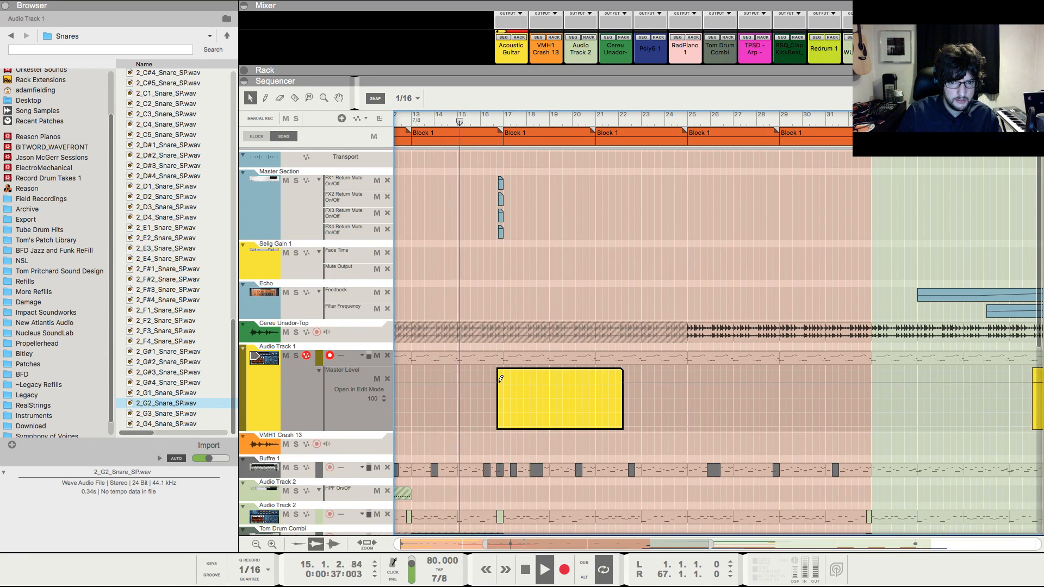
pyautogui.click(499, 382)
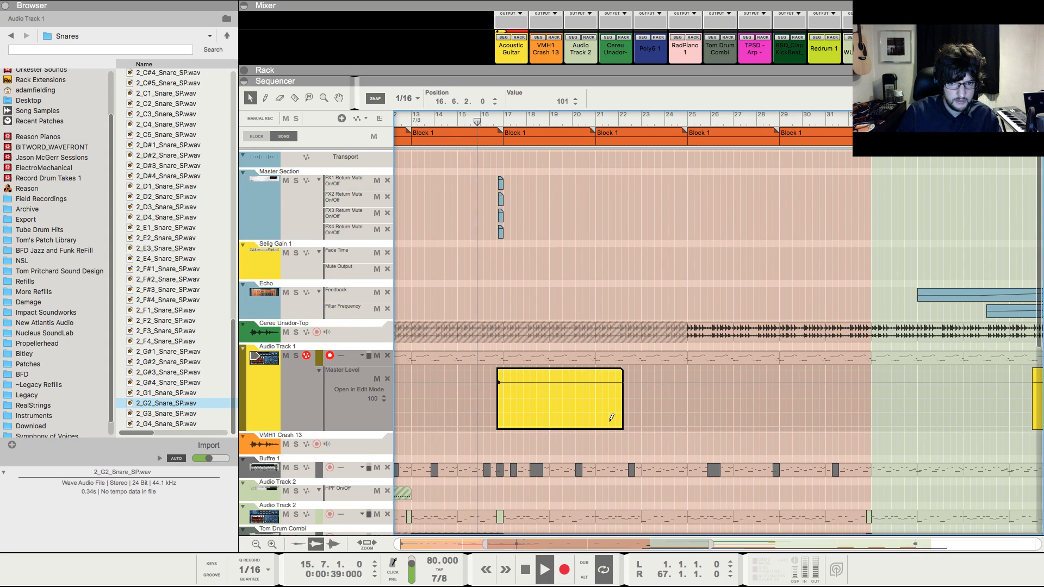
pyautogui.click(598, 424)
pyautogui.click(615, 278)
# - Listen to the break at the end of bar 16 and the start of the Master Level fade on Audio Track 1
pyautogui.press('h')
pyautogui.press('h')
pyautogui.press('h')
pyautogui.press('h')
pyautogui.press('h')
pyautogui.press('h')
pyautogui.press('h')
pyautogui.press('h')
pyautogui.press('h')
pyautogui.press('h')
pyautogui.press('h')
pyautogui.press('h')
pyautogui.press('h')
pyautogui.press('h')
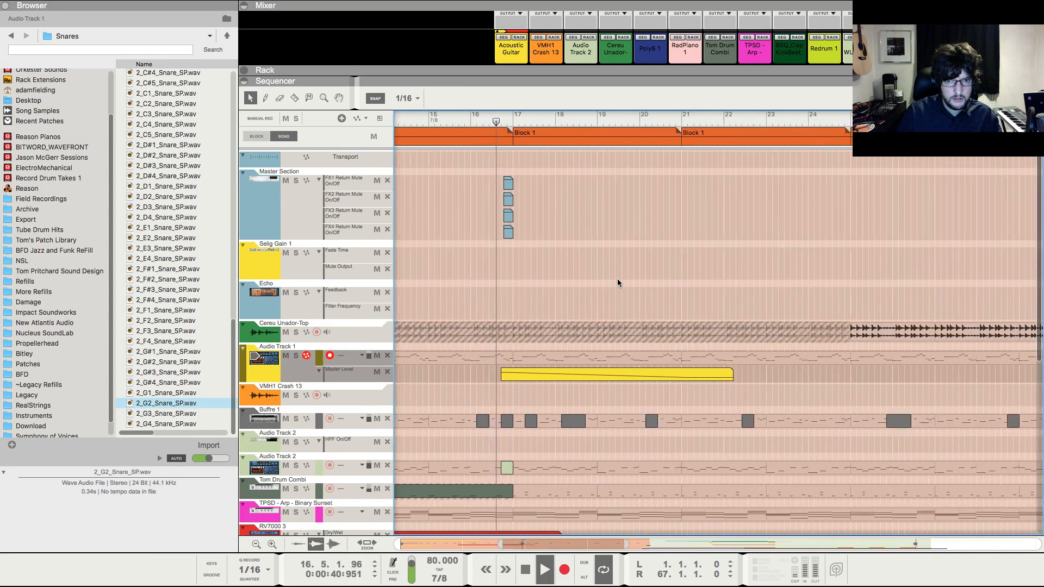
pyautogui.press('g')
pyautogui.press('g')
pyautogui.press('g')
pyautogui.press('g')
pyautogui.press('g')
pyautogui.press('g')
pyautogui.press('g')
pyautogui.press('g')
pyautogui.press('g')
pyautogui.press('g')
pyautogui.press('g')
pyautogui.press('g')
pyautogui.press('g')
pyautogui.press('g')
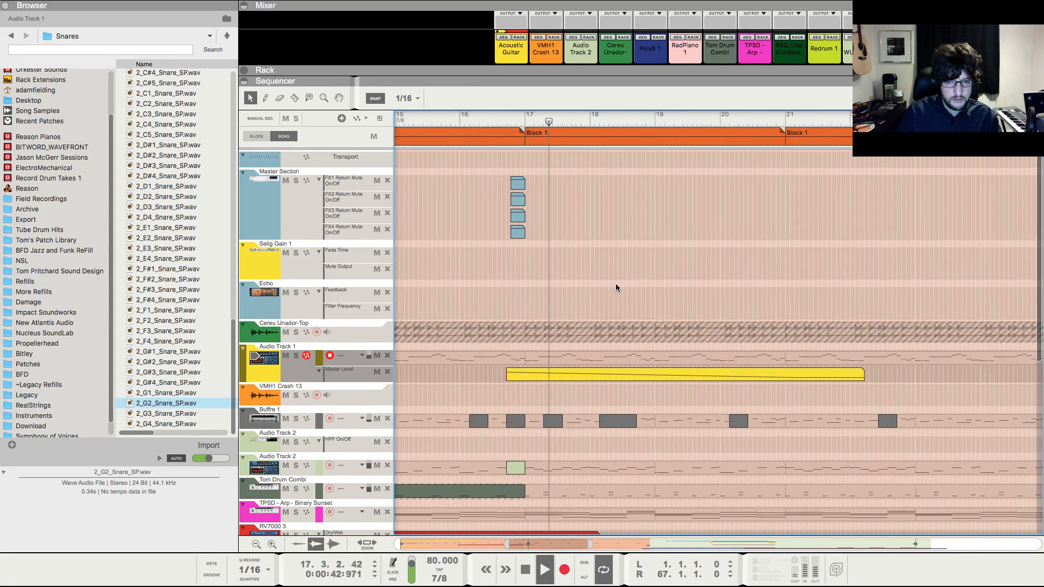
# - Extend the Master Level clip at the end of bar 16 on Audio Track 1 to a length of 10.3.0.0
pyautogui.press('g')
pyautogui.press('g')
pyautogui.press('g')
pyautogui.press('g')
pyautogui.press('g')
pyautogui.press('g')
pyautogui.press('g')
pyautogui.press('g')
pyautogui.press('g')
pyautogui.press('g')
pyautogui.press('h')
pyautogui.press('h')
pyautogui.press('h')
pyautogui.press('h')
pyautogui.press('h')
pyautogui.press('h')
pyautogui.press('h')
pyautogui.press('h')
pyautogui.press('h')
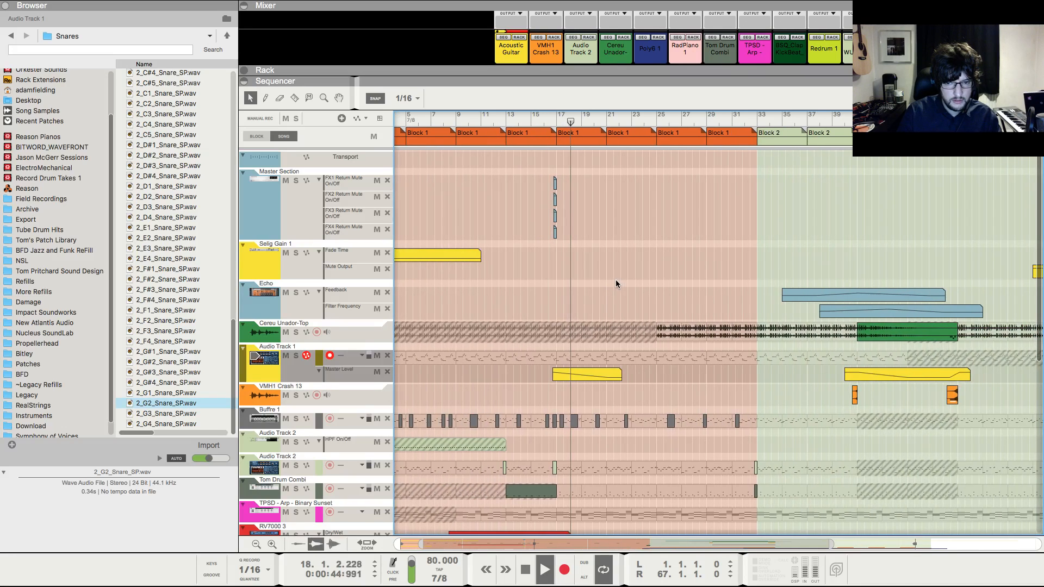
pyautogui.click(623, 374)
pyautogui.moveTo(658, 374); pyautogui.dragTo(761, 375)
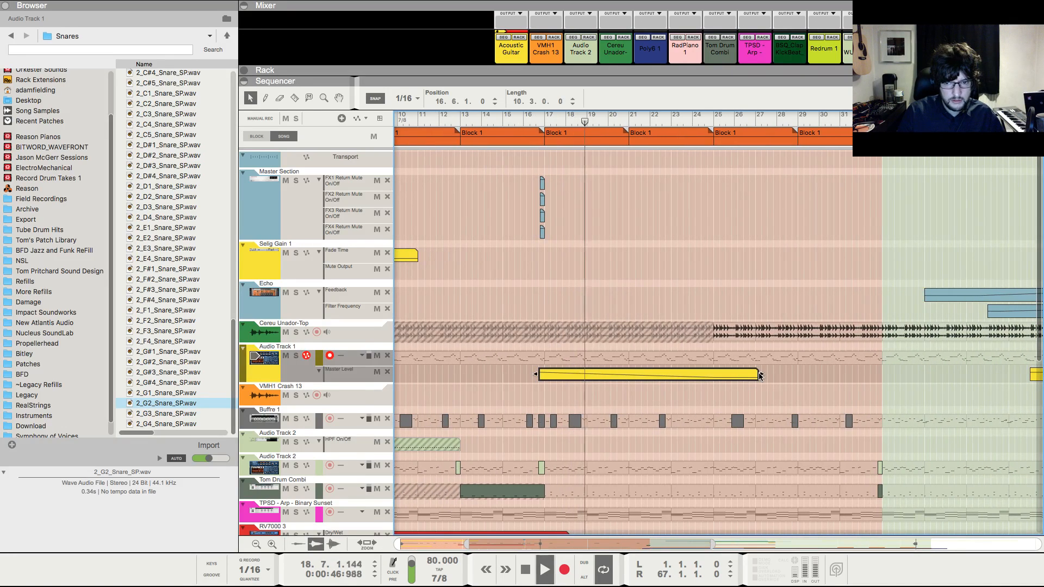
pyautogui.doubleClick(737, 377)
pyautogui.click(665, 291)
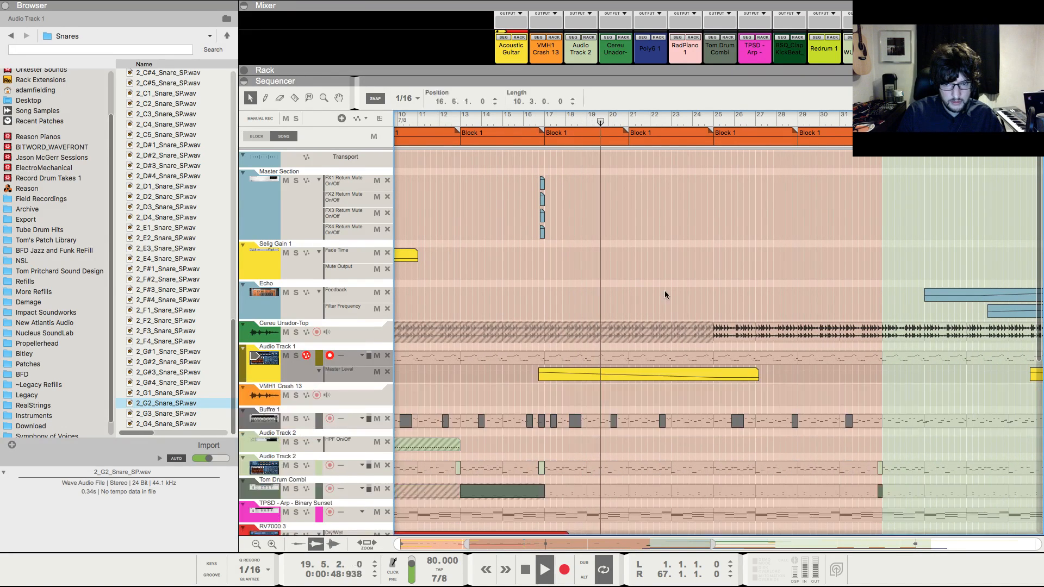
# - Stop playback to delete the extended Master Level clip on Audio Track 1 and move the song position to 16.6.1.0
pyautogui.click(644, 375)
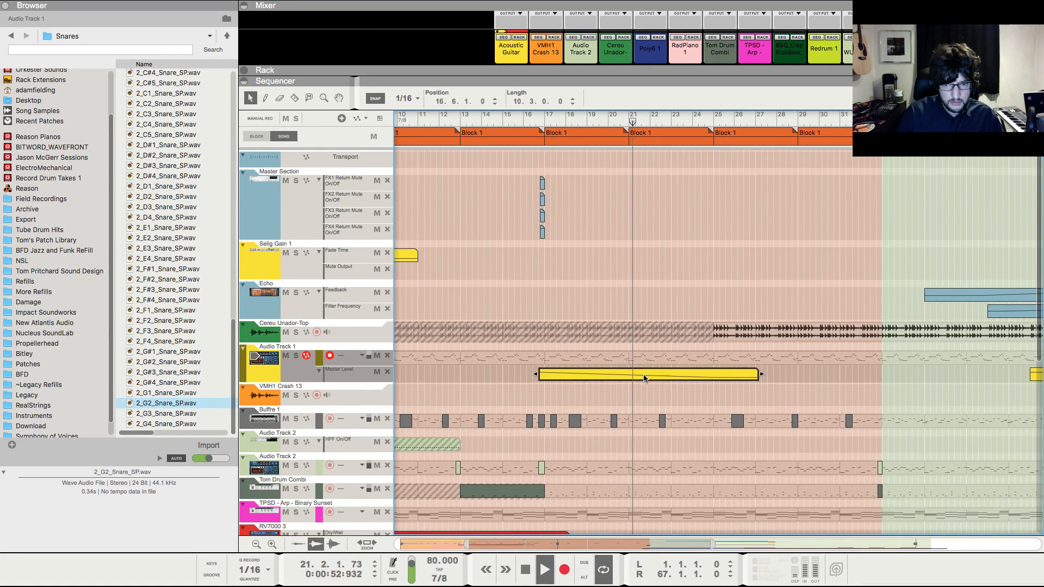
pyautogui.doubleClick(644, 376)
pyautogui.press('Escape')
pyautogui.press('space')
pyautogui.click(624, 373)
pyautogui.press('Delete')
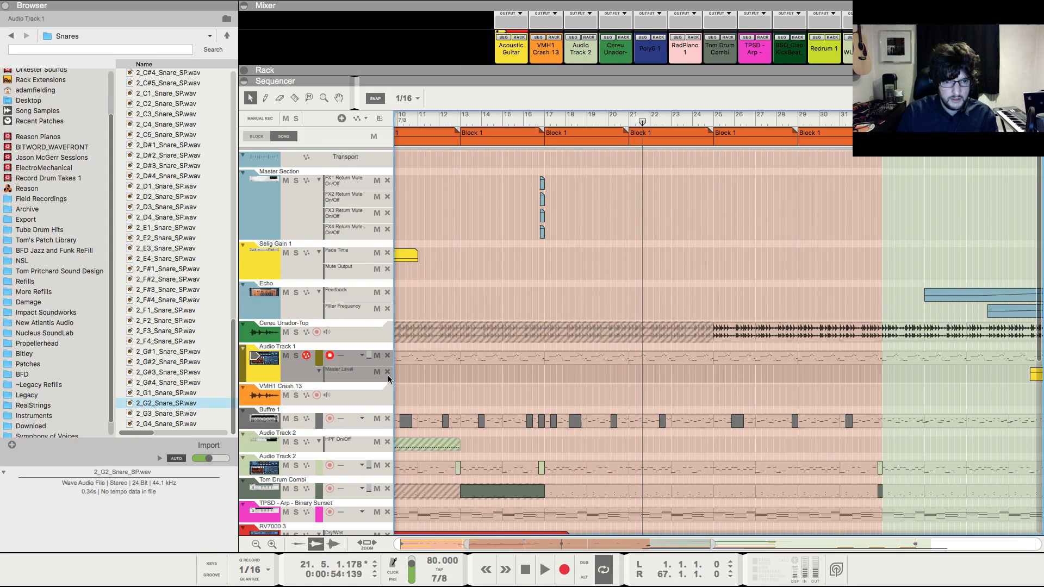
pyautogui.click(387, 372)
pyautogui.click(542, 207)
pyautogui.click(538, 121)
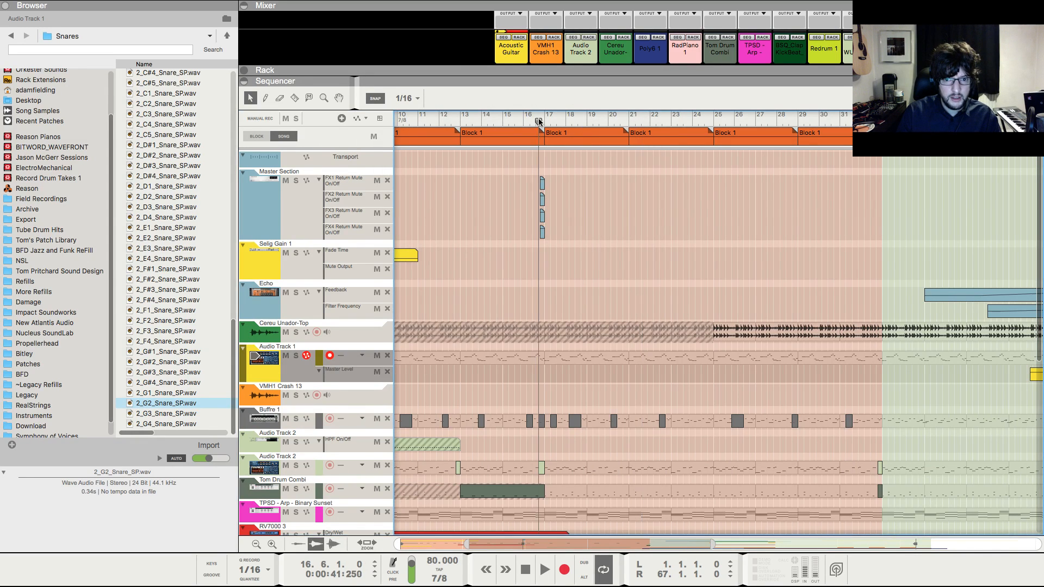
# - Insert an ECF-42 Envelope Controlled Filter after Audio Track 1's Dr. OctoRex and create an automation lane for its Frequency
pyautogui.press('F6')
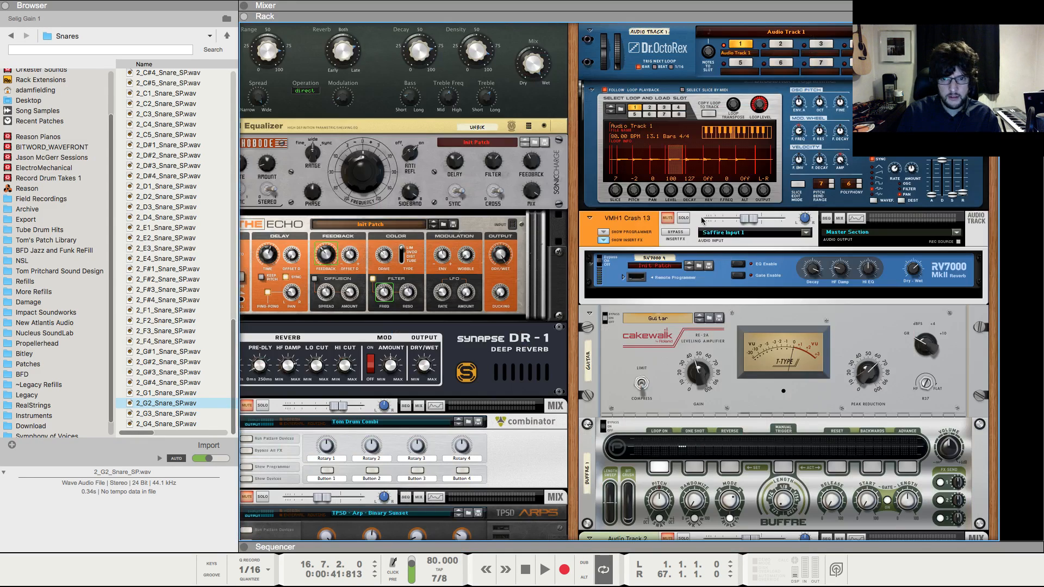
pyautogui.rightClick(596, 190)
pyautogui.moveTo(619, 296)
pyautogui.moveTo(781, 401)
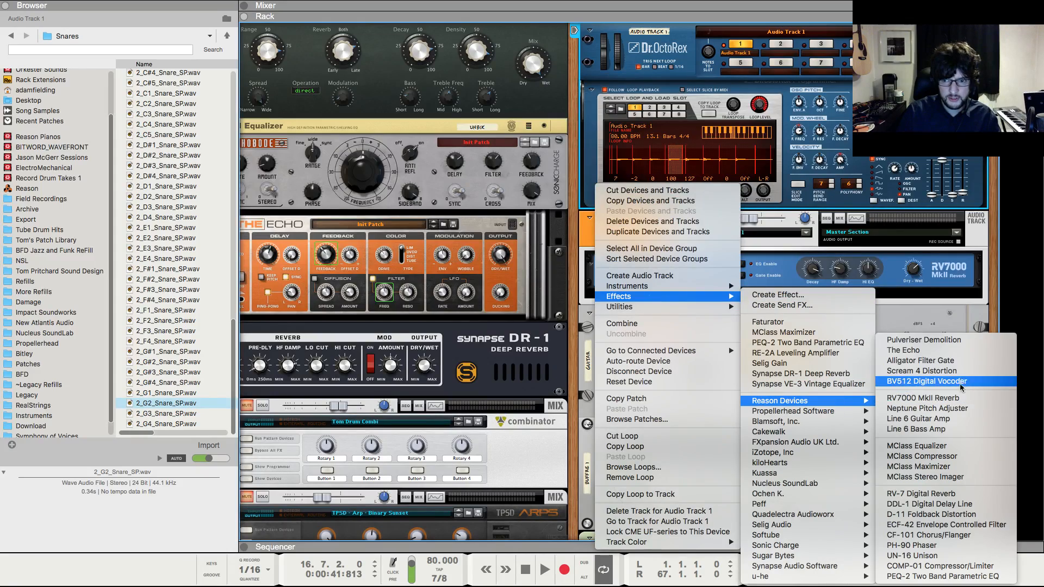
pyautogui.click(946, 525)
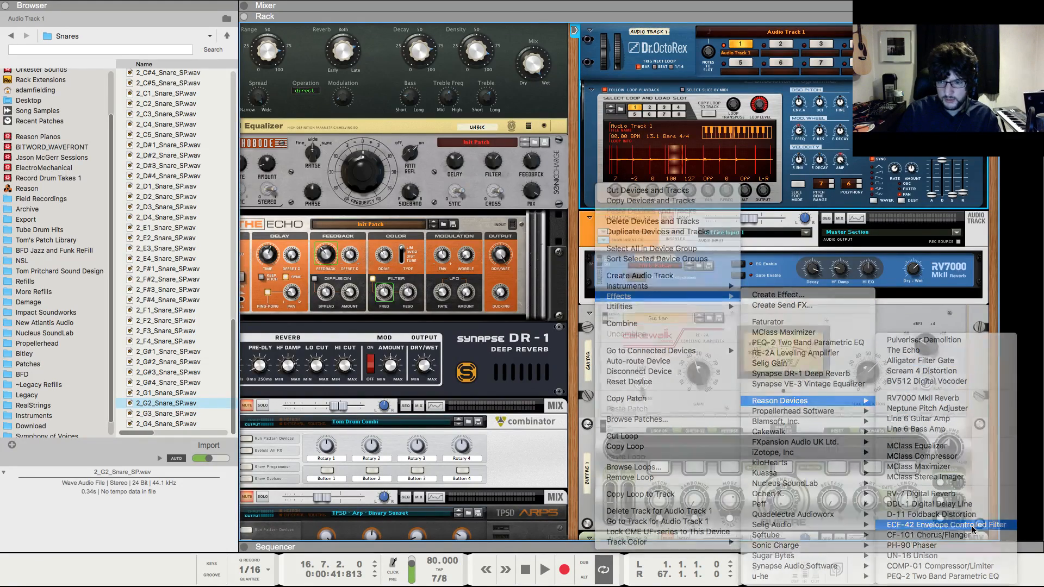
pyautogui.rightClick(629, 228)
pyautogui.click(632, 240)
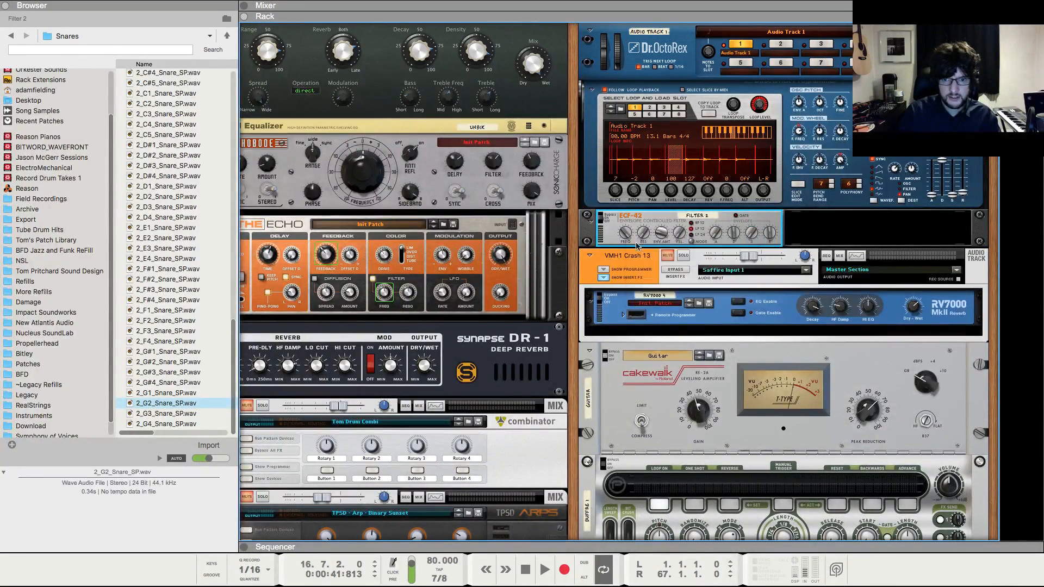
pyautogui.rightClick(630, 233)
pyautogui.click(631, 241)
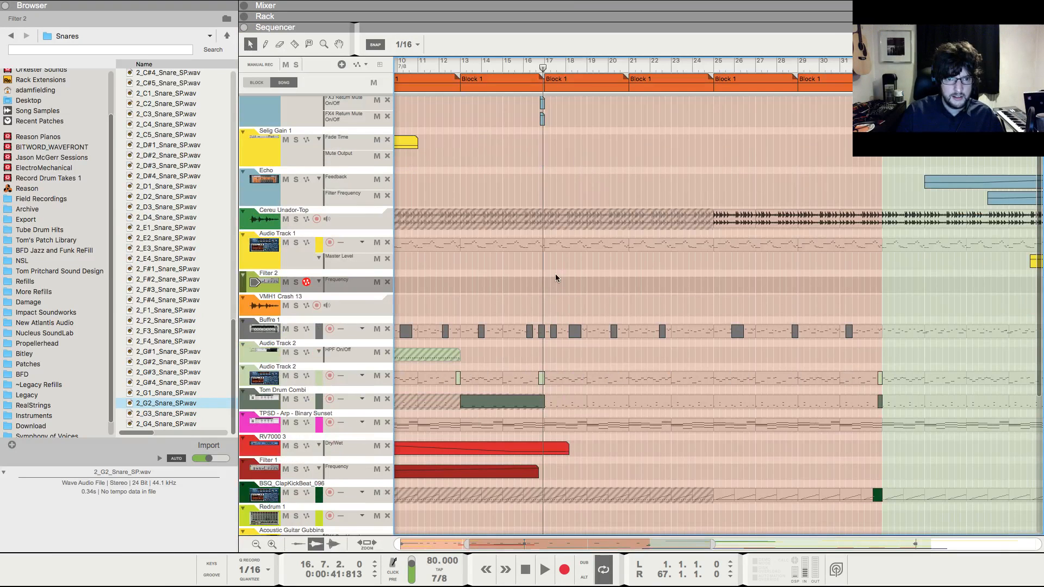
# - Draw a Filter 2 Frequency clip from the end of bar 16 into bar 26, descending until about bar 25, and start playback
pyautogui.doubleClick(634, 285)
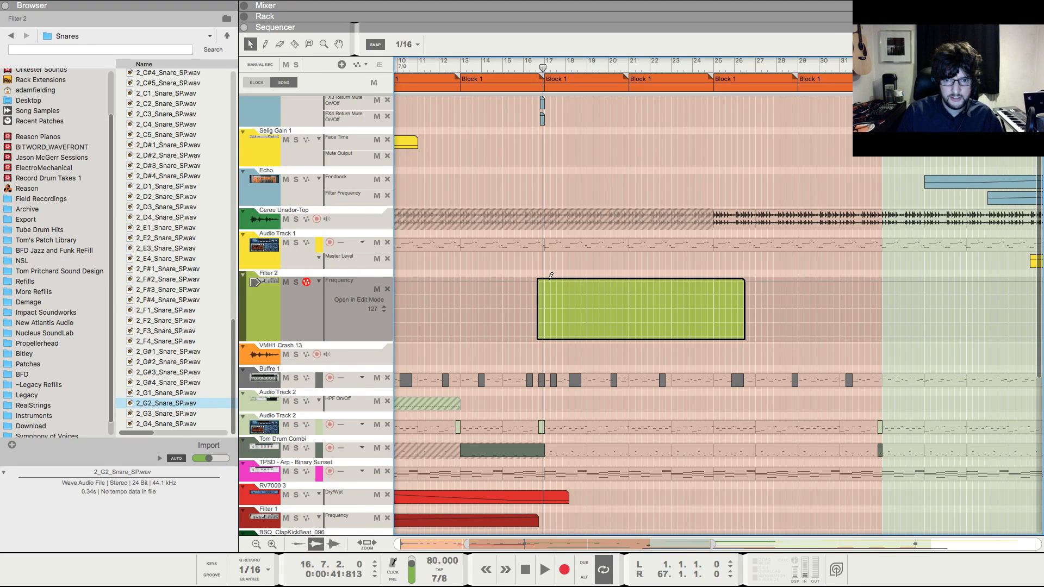
pyautogui.click(711, 336)
pyautogui.press('space')
pyautogui.click(660, 208)
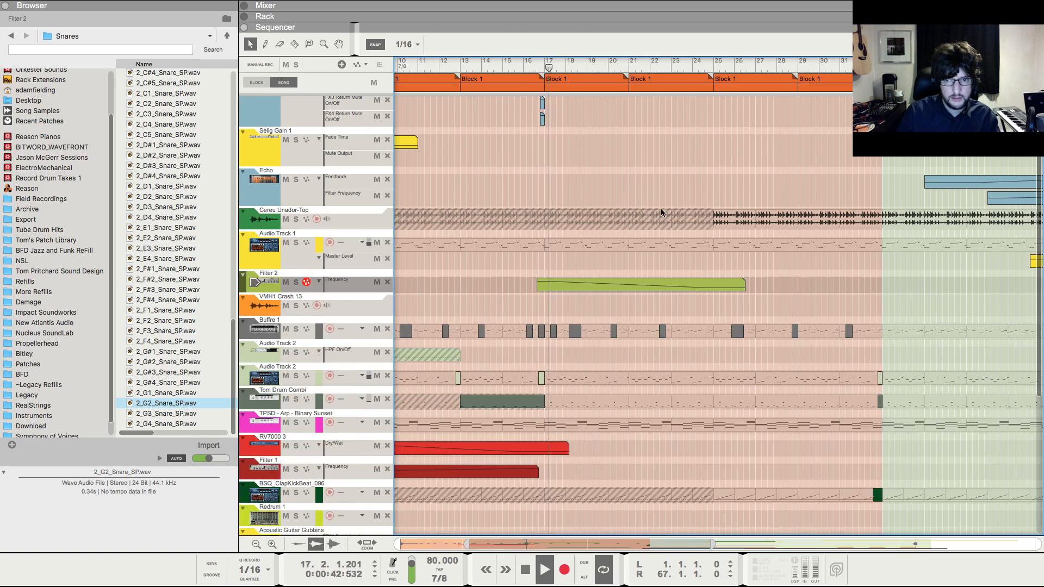
# - Mute Audio Track 1's block content from bar 25 to bar 33 with the Mute tool
pyautogui.press('t')
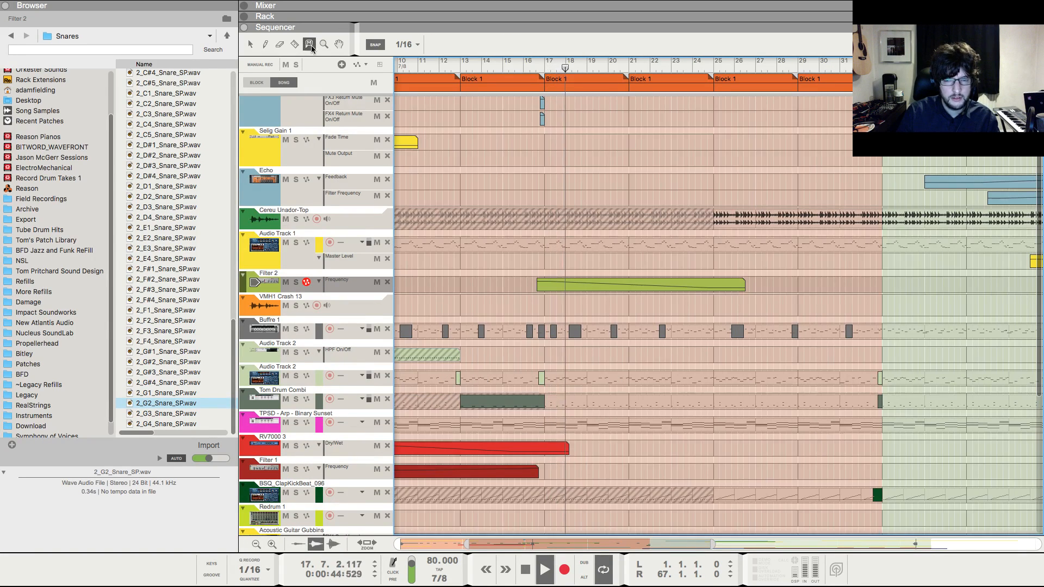
pyautogui.press('g')
pyautogui.press('g')
pyautogui.press('g')
pyautogui.press('g')
pyautogui.press('g')
pyautogui.press('g')
pyautogui.press('g')
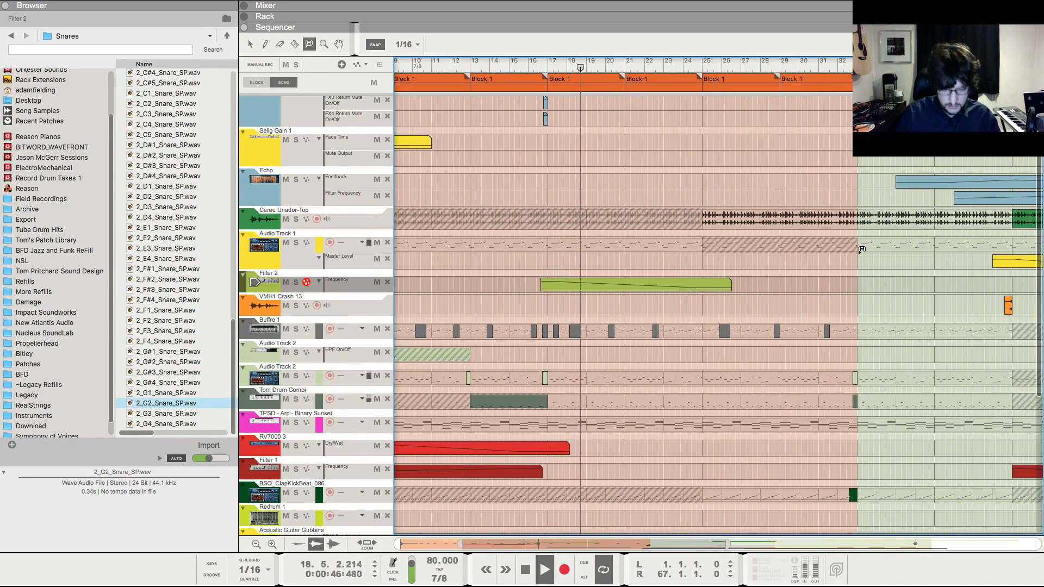
pyautogui.click(250, 44)
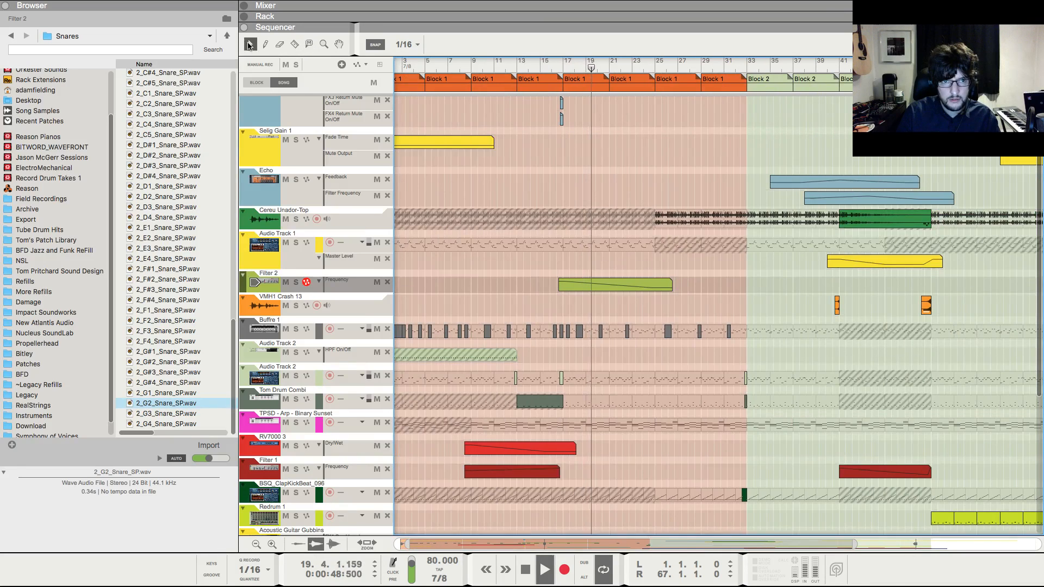
pyautogui.press('h')
pyautogui.press('h')
pyautogui.press('h')
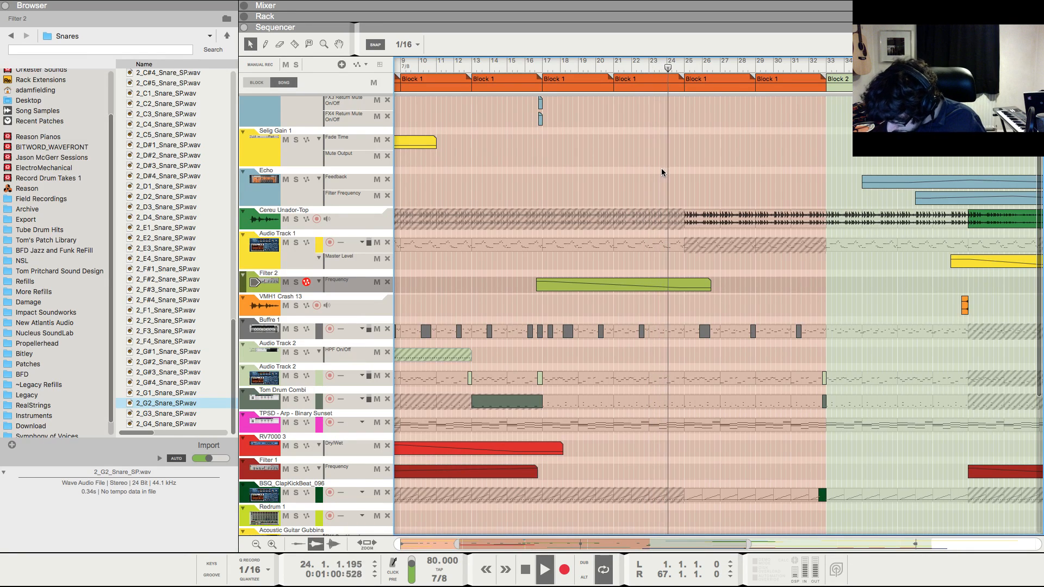
# - Examine the arrangement across all tracks and both blocks while the song plays on from bar 24
pyautogui.scroll(-1, 661, 168)
pyautogui.scroll(-3, 660, 167)
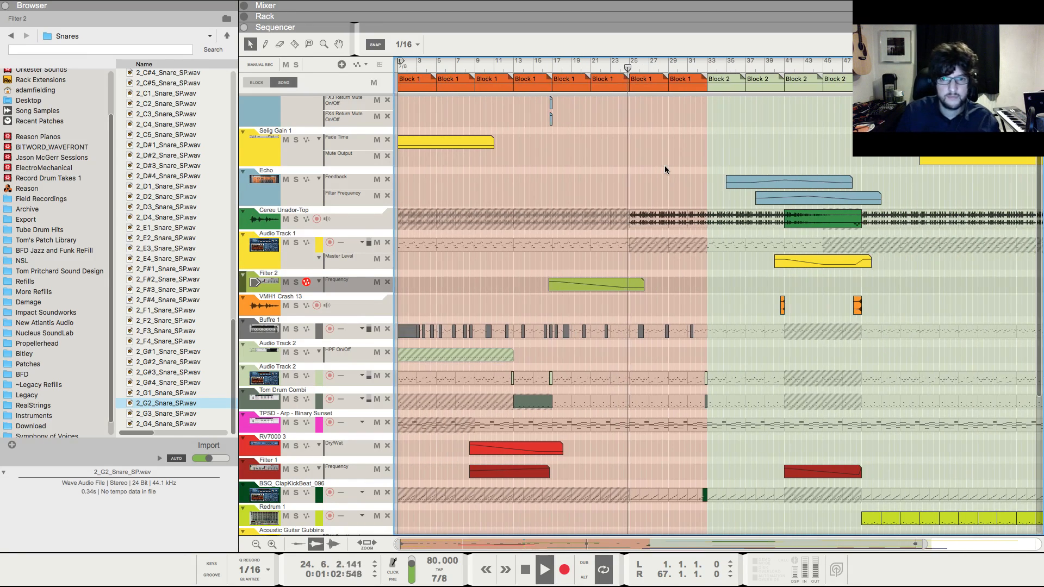
pyautogui.scroll(-2, 668, 166)
pyautogui.scroll(-3, 680, 221)
pyautogui.scroll(3, 669, 217)
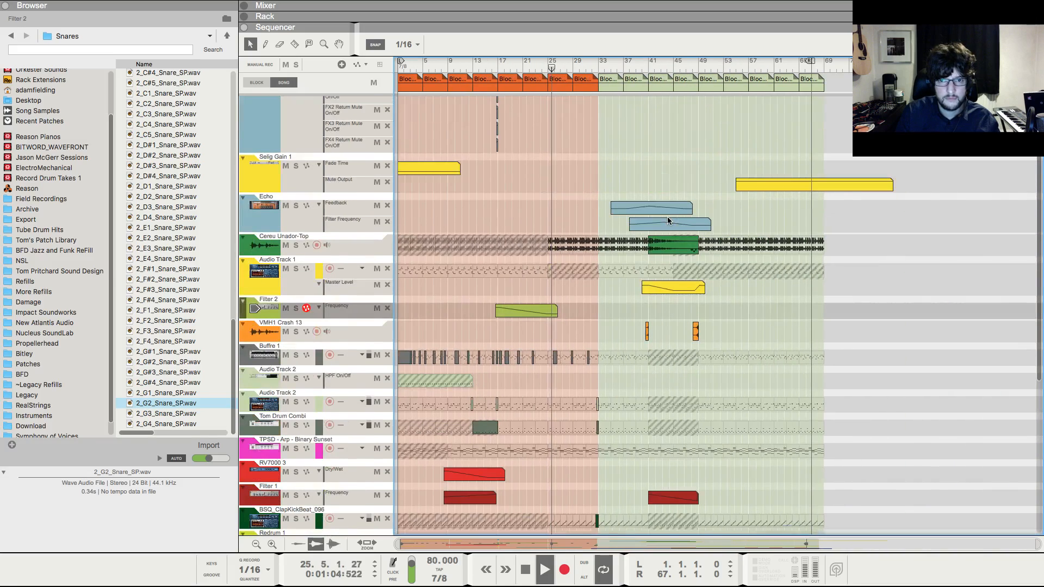
pyautogui.scroll(3, 625, 186)
pyautogui.scroll(-8, 624, 187)
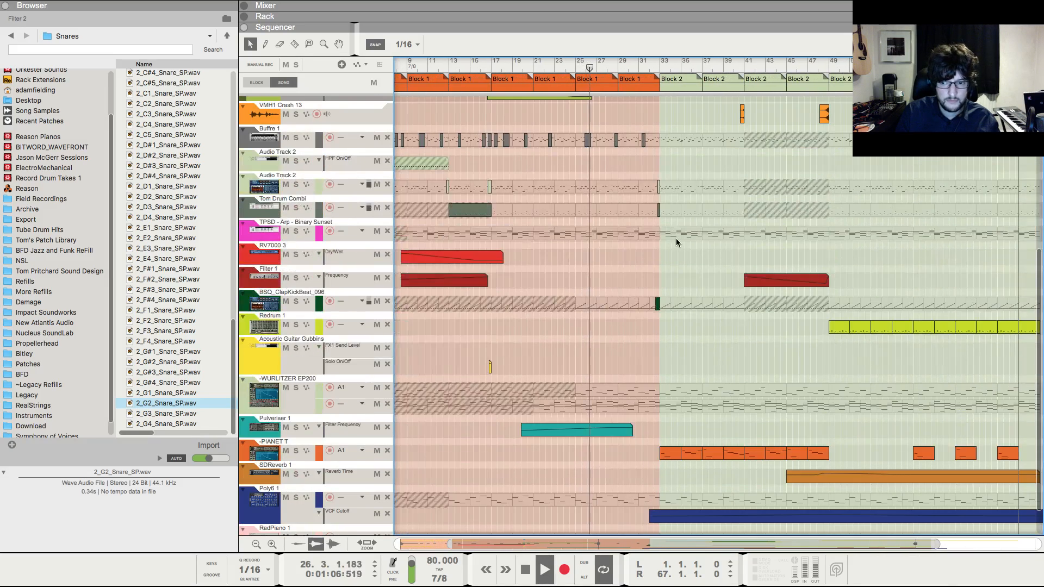
pyautogui.scroll(2, 676, 239)
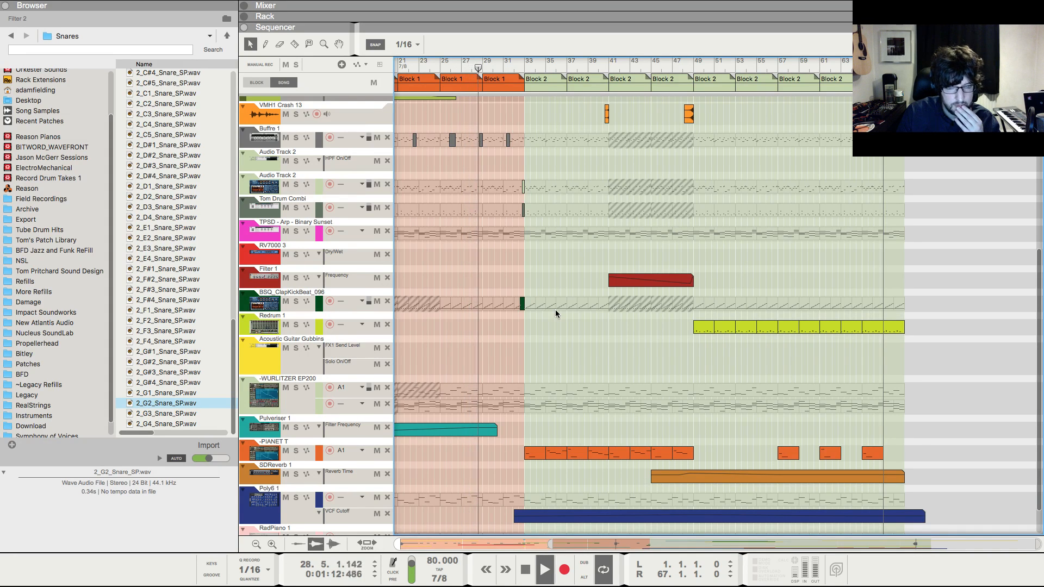
pyautogui.scroll(10, 579, 330)
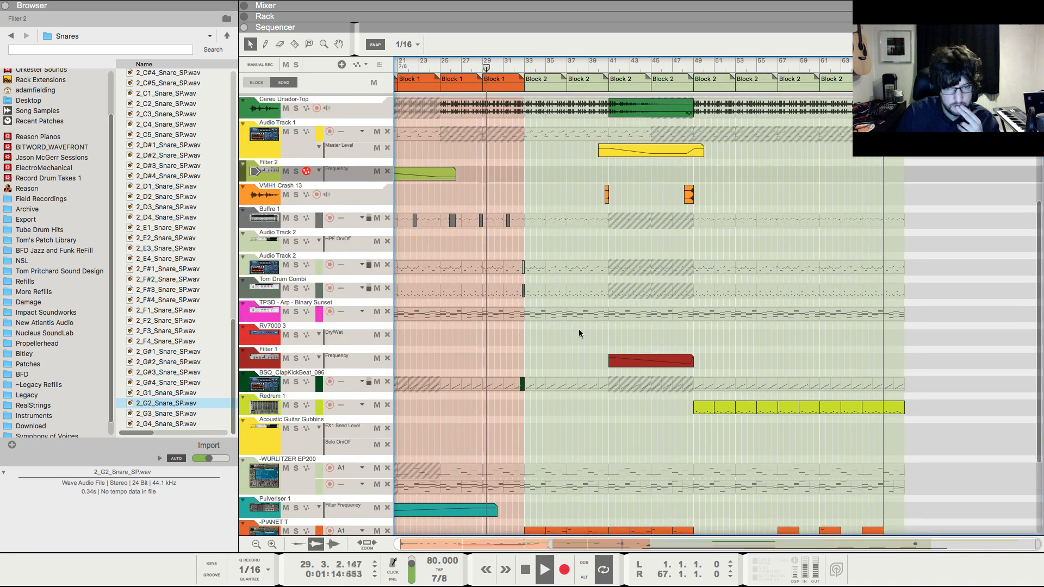
pyautogui.scroll(-11, 579, 330)
pyautogui.scroll(10, 579, 328)
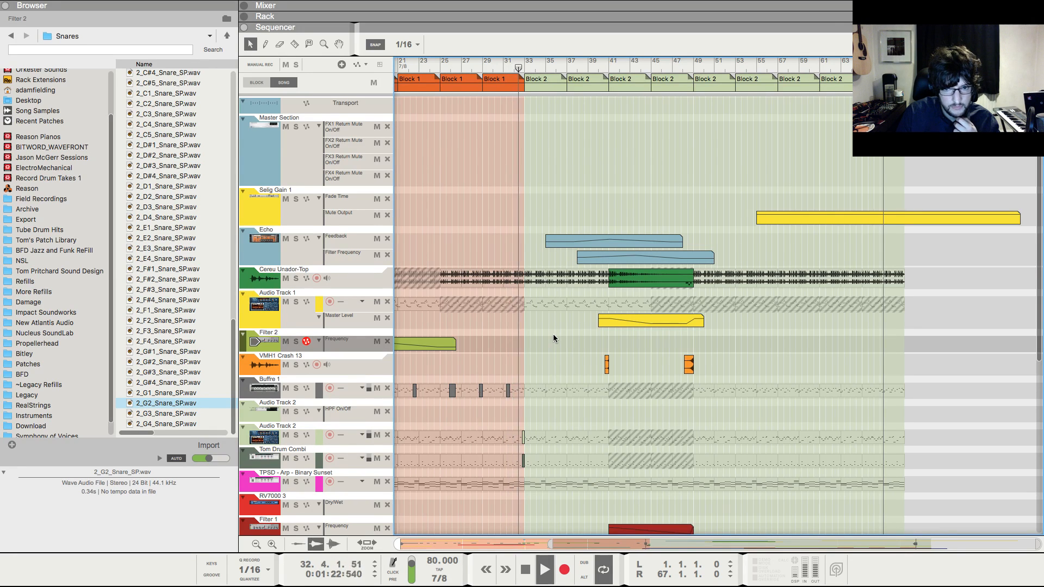
# - Draw a Filter 2 Frequency clip from just before bar 33 into bar 42, rising from 0 at 33.4.2.0 to the maximum near bar 41
pyautogui.moveTo(599, 341); pyautogui.dragTo(684, 344)
pyautogui.press('Delete')
pyautogui.moveTo(518, 342); pyautogui.dragTo(623, 343)
pyautogui.doubleClick(583, 344)
pyautogui.click(530, 396)
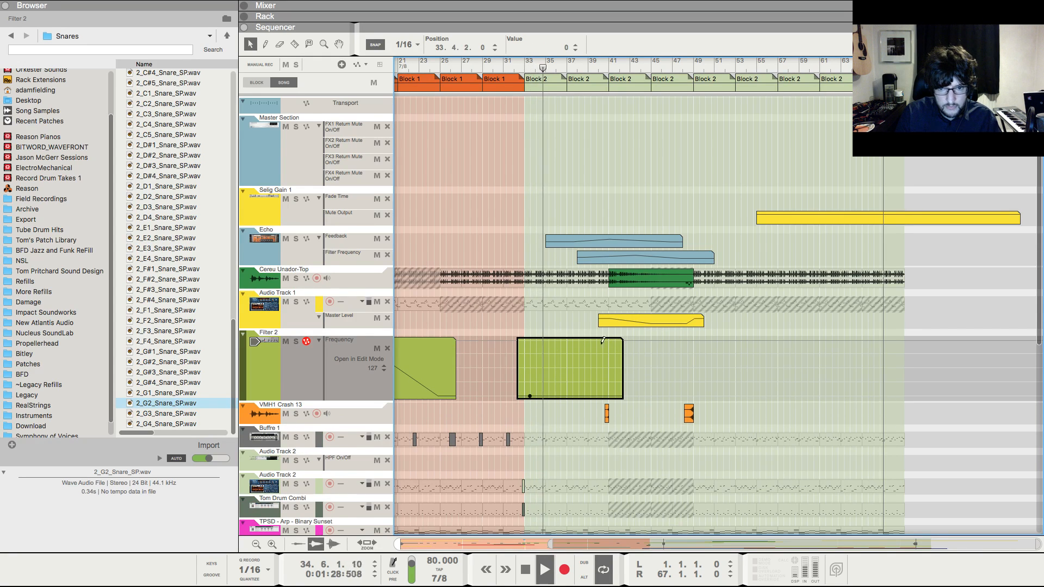
pyautogui.click(606, 340)
pyautogui.click(555, 318)
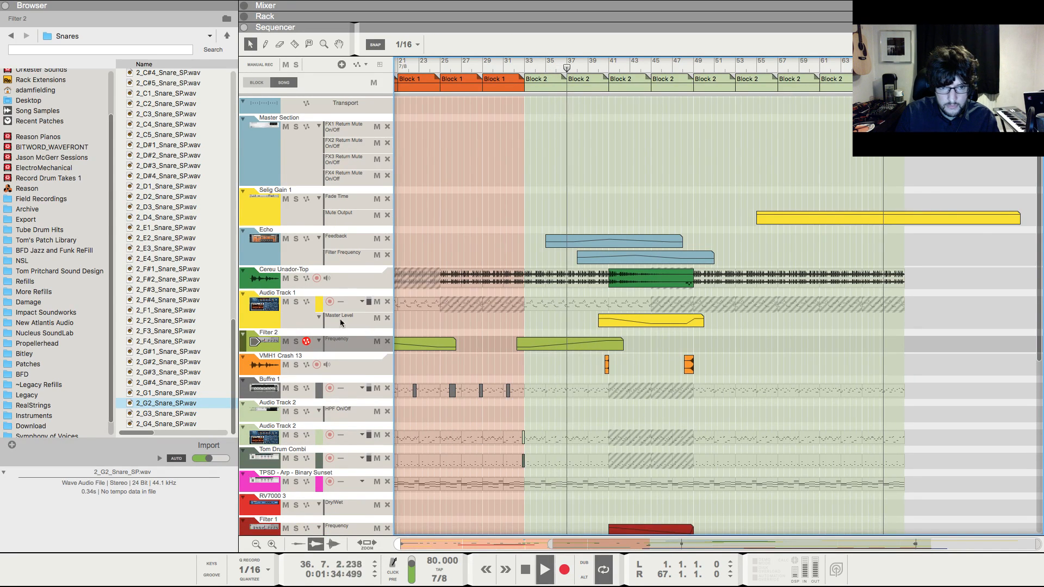
# - Insert an RV7000 MkII Reverb after Audio Track 1's Dr. OctoRex and create an automation lane for its Dry/Wet
pyautogui.press('F6')
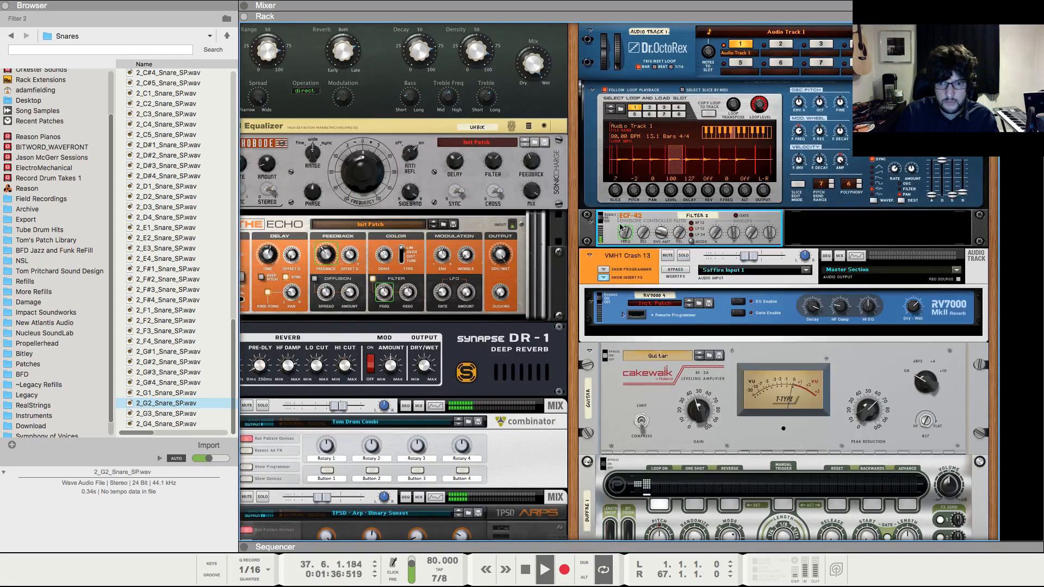
pyautogui.rightClick(593, 194)
pyautogui.moveTo(652, 303)
pyautogui.moveTo(787, 403)
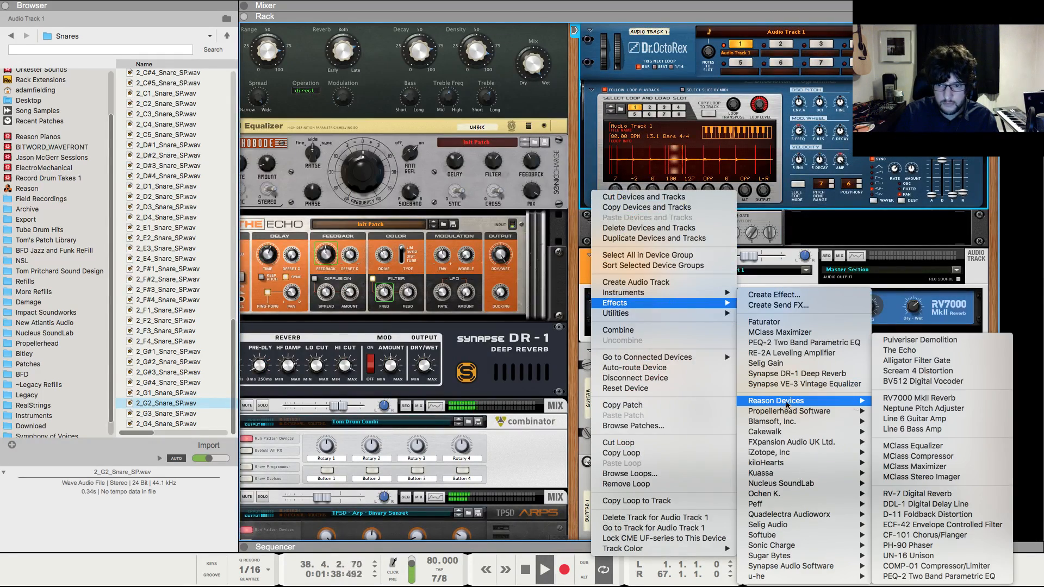
pyautogui.click(919, 398)
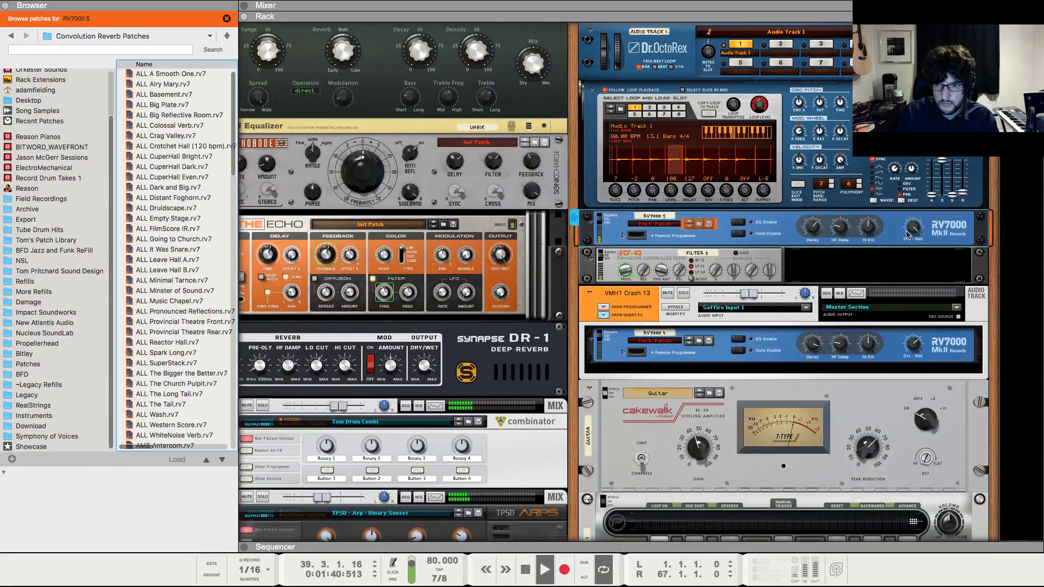
pyautogui.rightClick(917, 227)
pyautogui.click(816, 276)
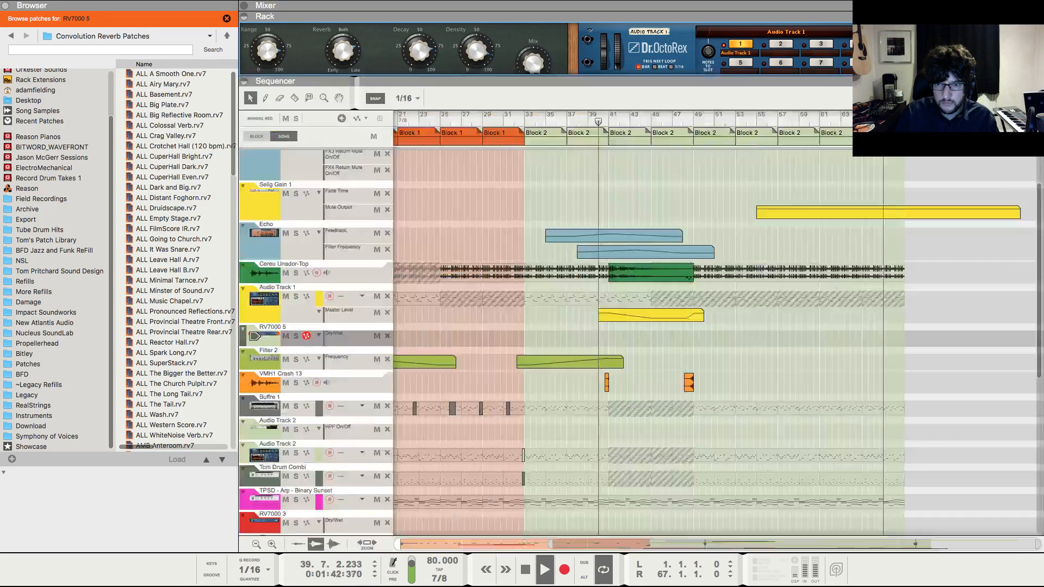
# - Draw a Dry/Wet clip for the new reverb at 40.1.1.0 with length 11.2.0.0, rising from the bottom to 127 at 46.7.2.0
pyautogui.moveTo(600, 284); pyautogui.dragTo(717, 284)
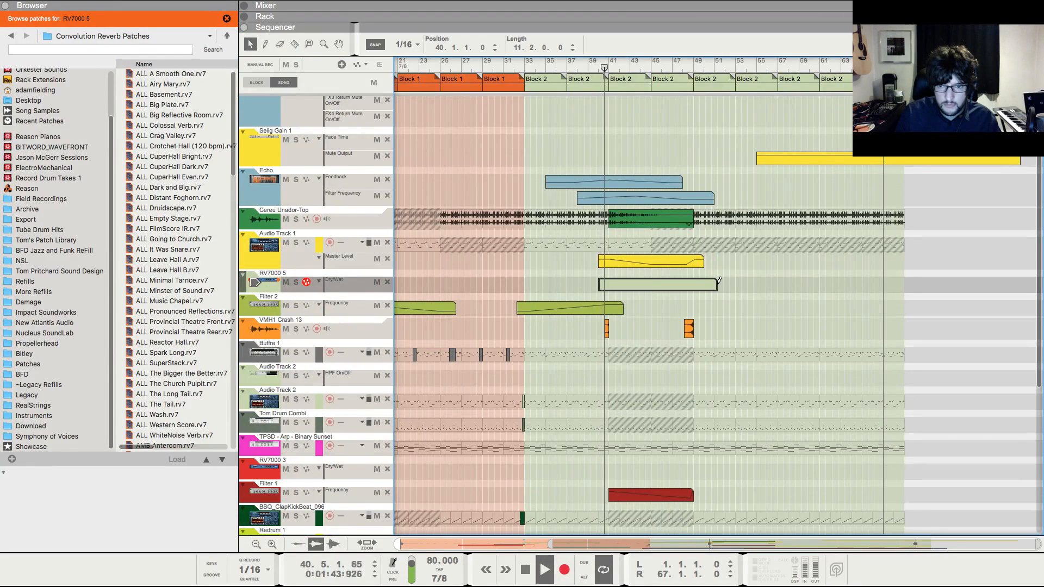
pyautogui.doubleClick(653, 285)
pyautogui.keyDown('super'); pyautogui.click(606, 336); pyautogui.keyUp('super')
pyautogui.click(665, 282)
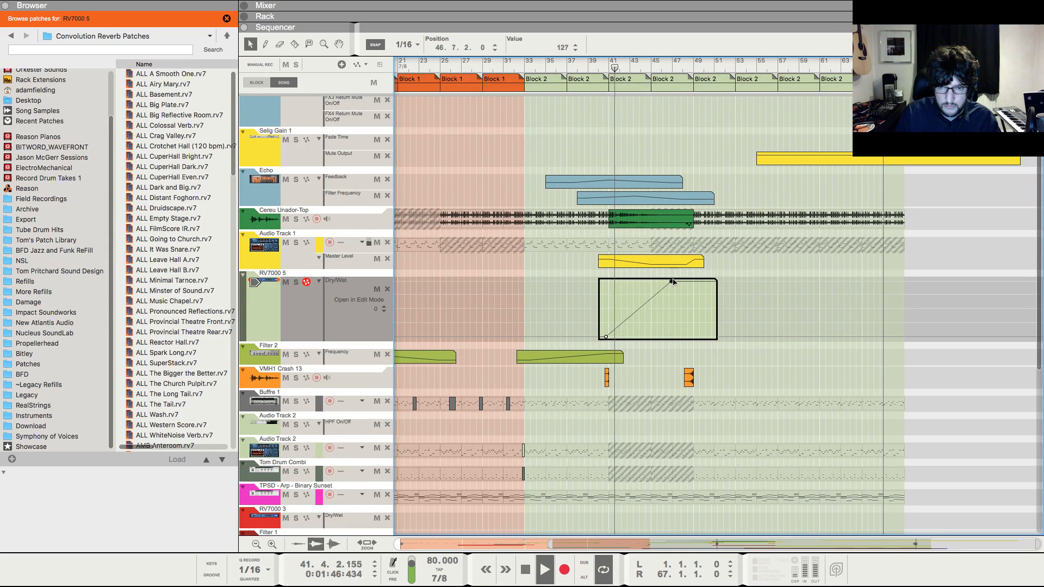
# - Open the new RV7000 reverb's remote programmer, enable its EQ with a low-frequency cut, and return to the sequencer
pyautogui.press('F6')
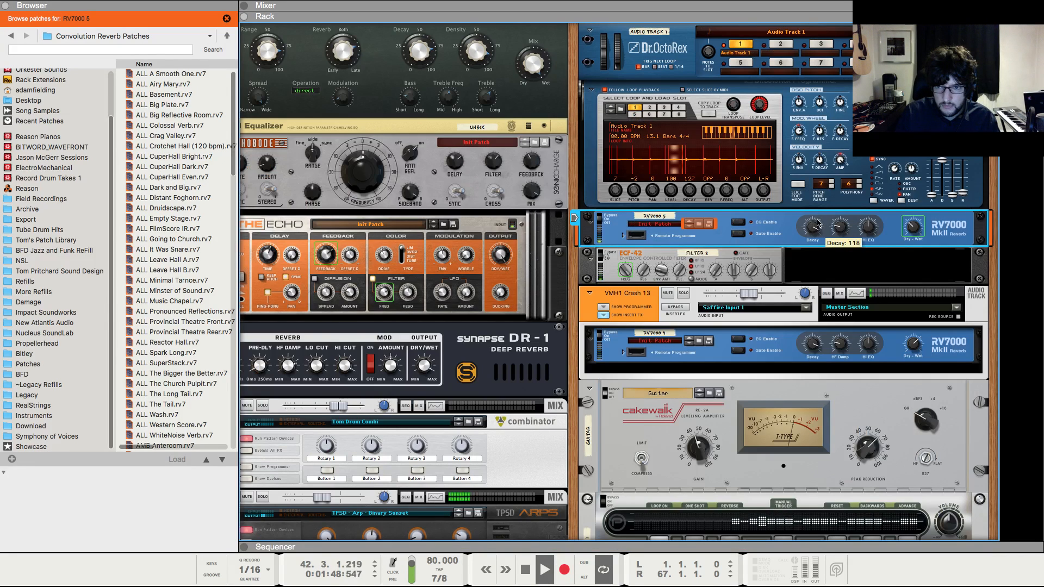
pyautogui.click(622, 236)
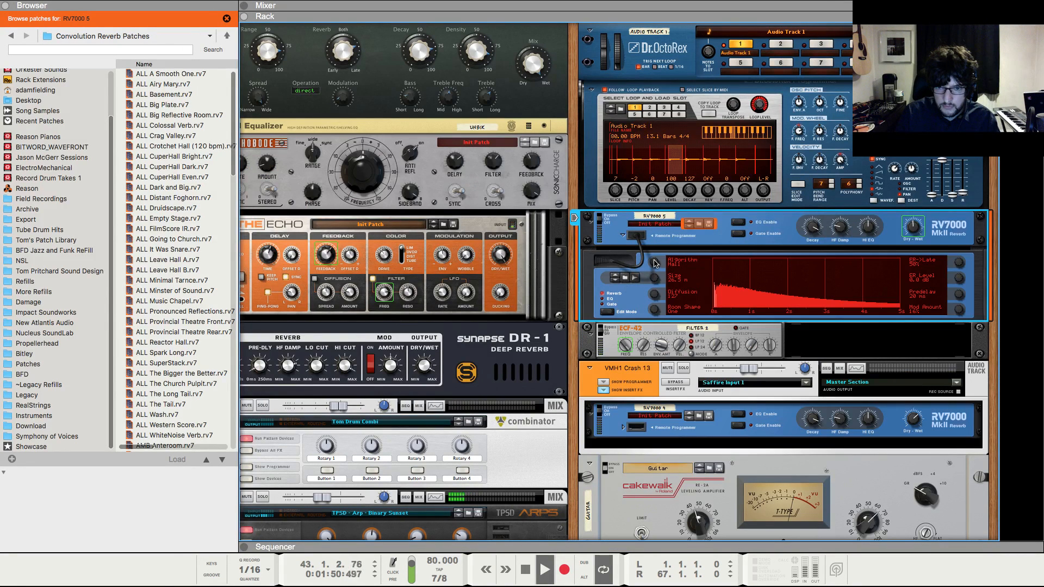
pyautogui.click(605, 310)
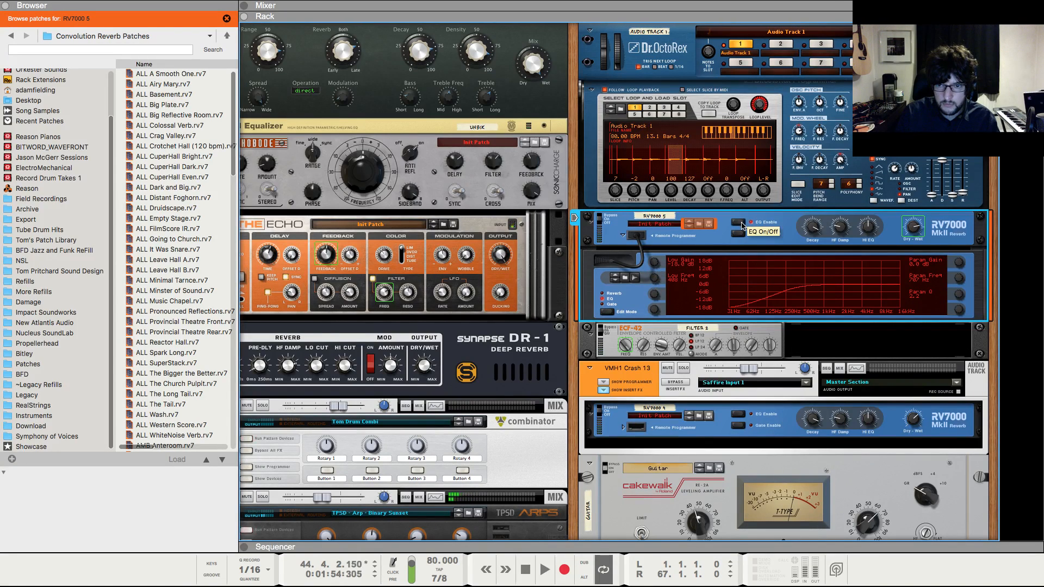
pyautogui.press('F7')
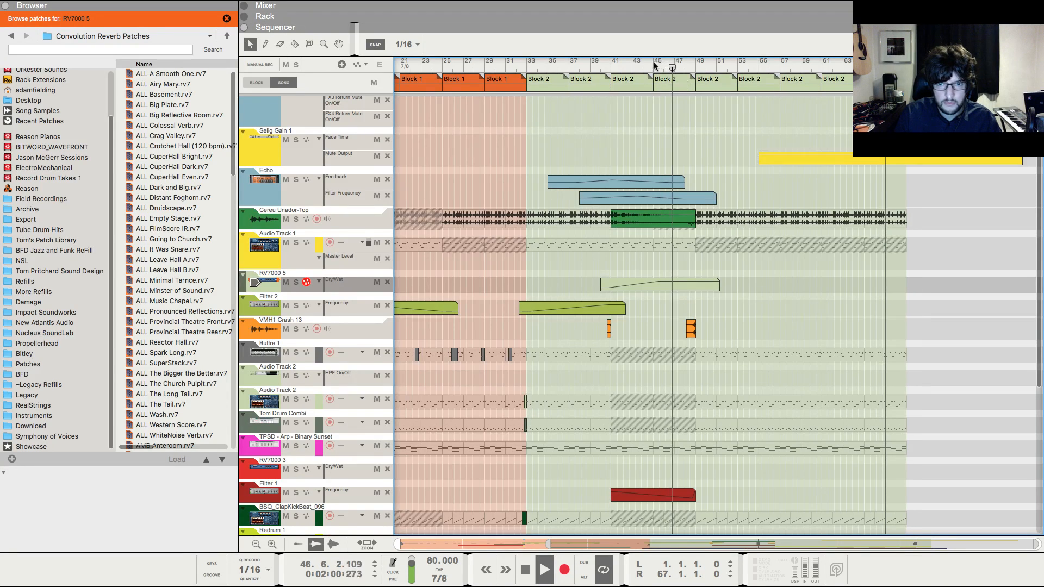
# - Extend the second Filter 2 Frequency clip to about bar 52, holding 127 until 43.6.1.0 and falling to the bottom near bar 49
pyautogui.click(613, 67)
pyautogui.click(607, 66)
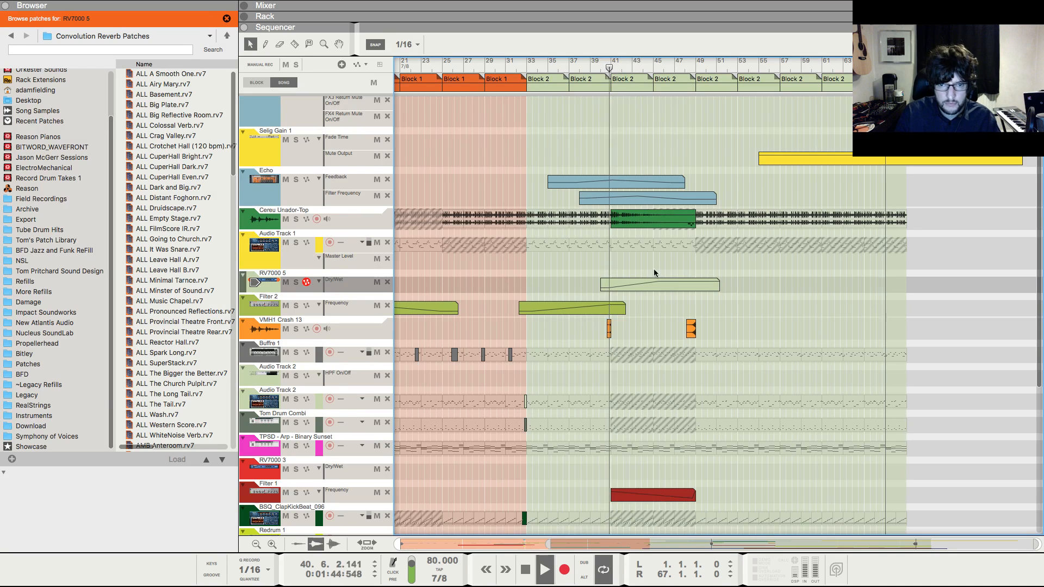
pyautogui.click(612, 309)
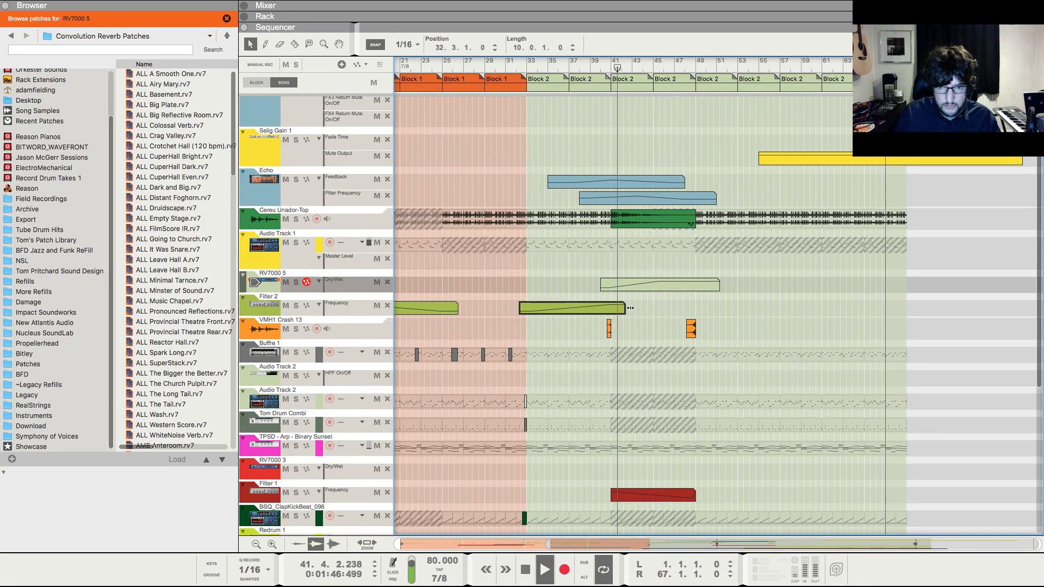
pyautogui.moveTo(626, 308); pyautogui.dragTo(730, 308)
pyautogui.doubleClick(652, 308)
pyautogui.click(642, 304)
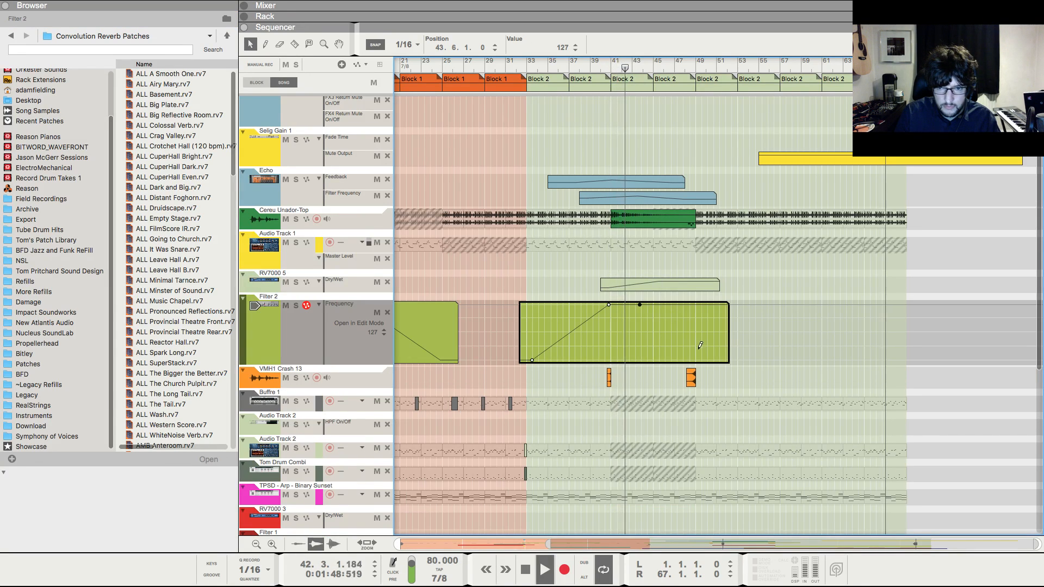
pyautogui.click(696, 360)
pyautogui.click(747, 277)
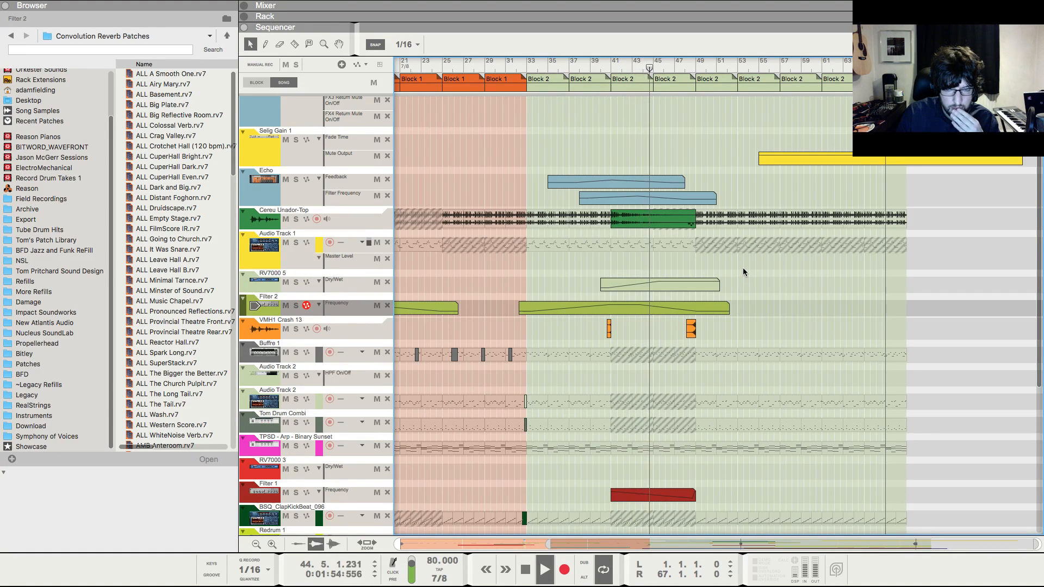
# - Add a point with value 111 at 46.2.1.0 to the Filter 2 Frequency clip and stop playback
pyautogui.click(664, 312)
pyautogui.doubleClick(664, 312)
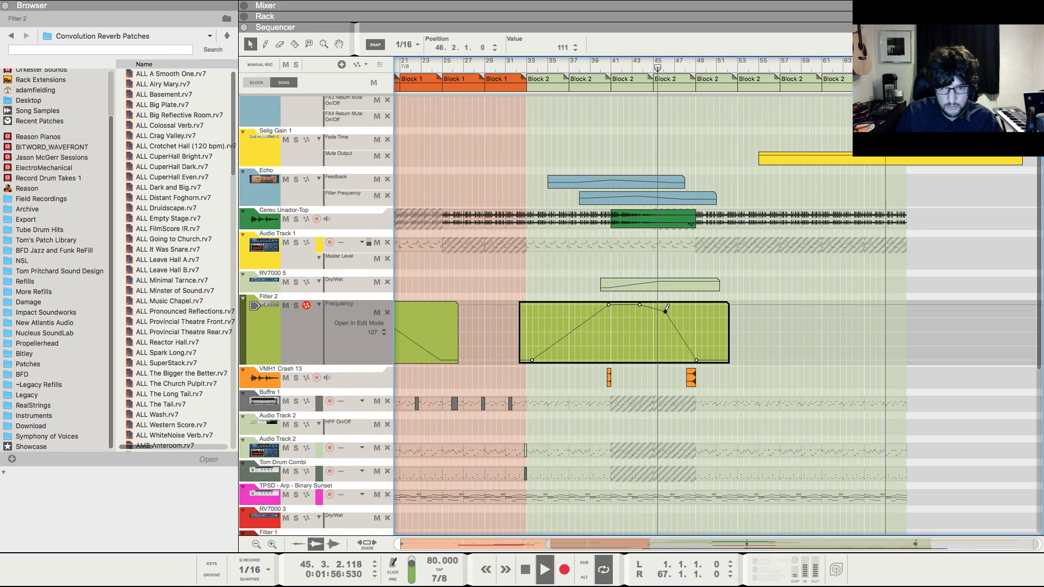
pyautogui.click(666, 313)
pyautogui.click(795, 267)
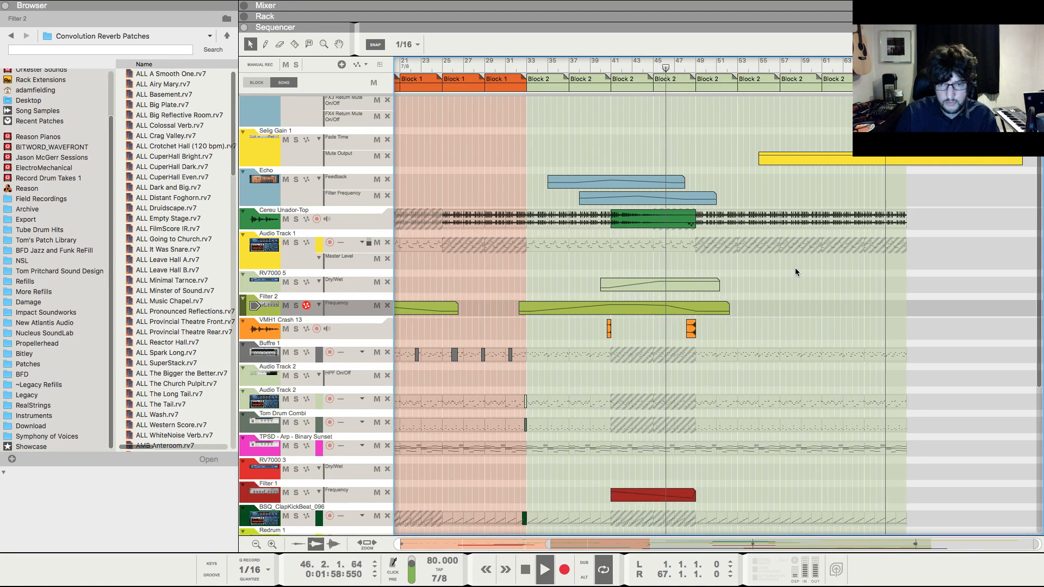
pyautogui.press('space')
pyautogui.press('h')
pyautogui.press('h')
pyautogui.press('h')
pyautogui.press('h')
pyautogui.press('h')
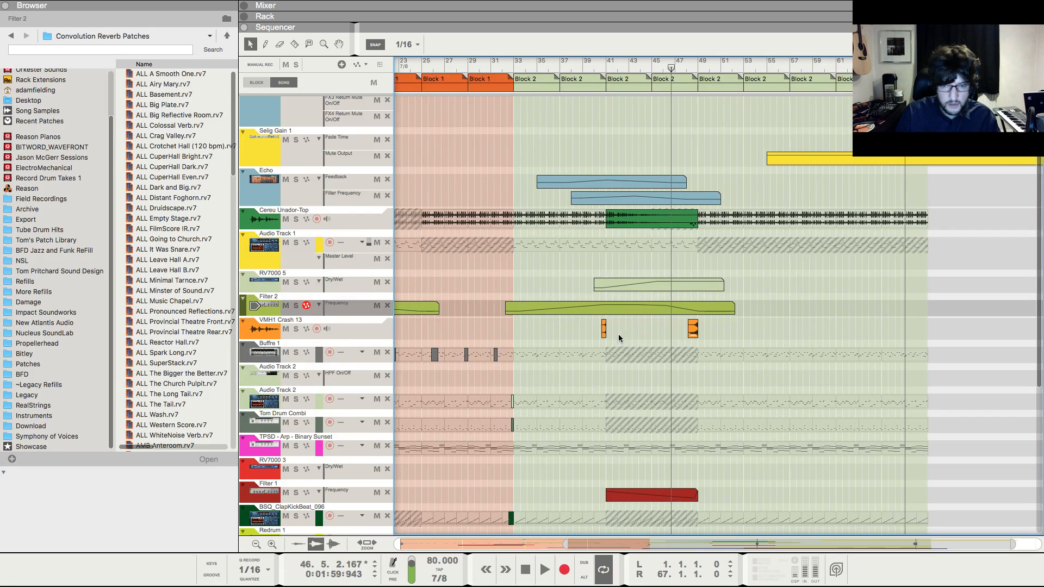
pyautogui.click(545, 63)
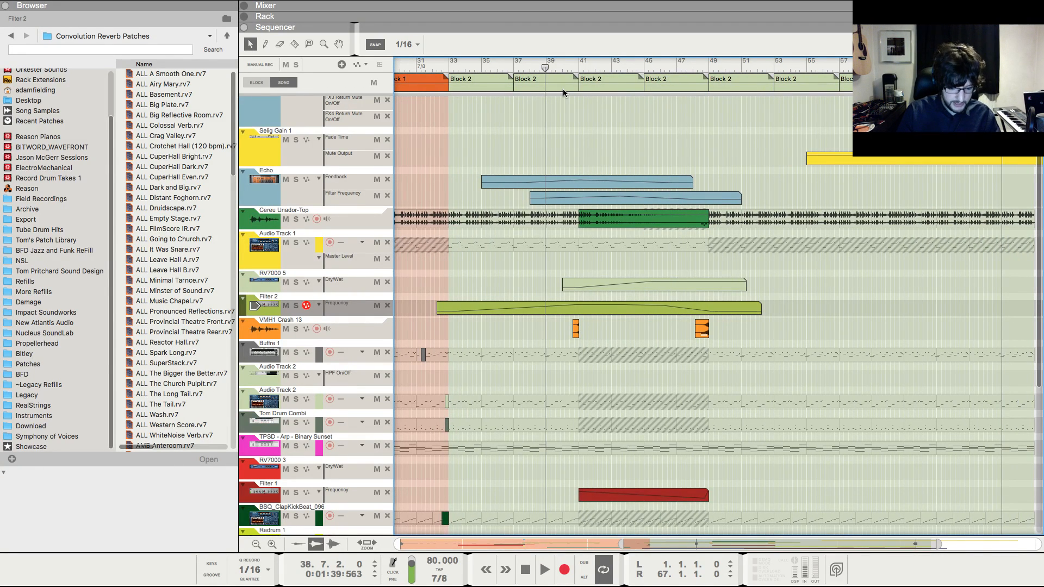
pyautogui.press('g')
pyautogui.press('g')
pyautogui.press('g')
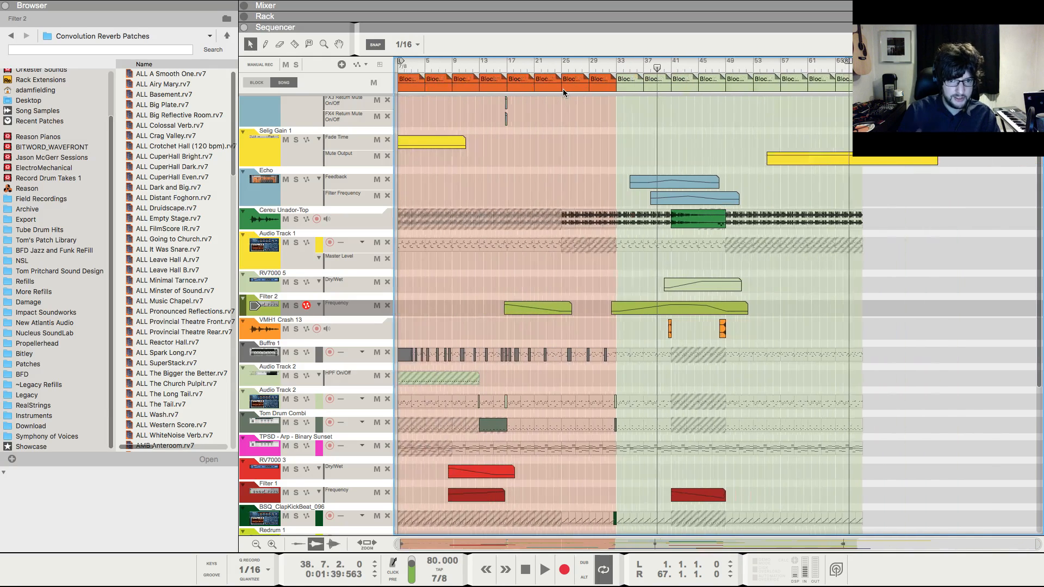
pyautogui.press('h')
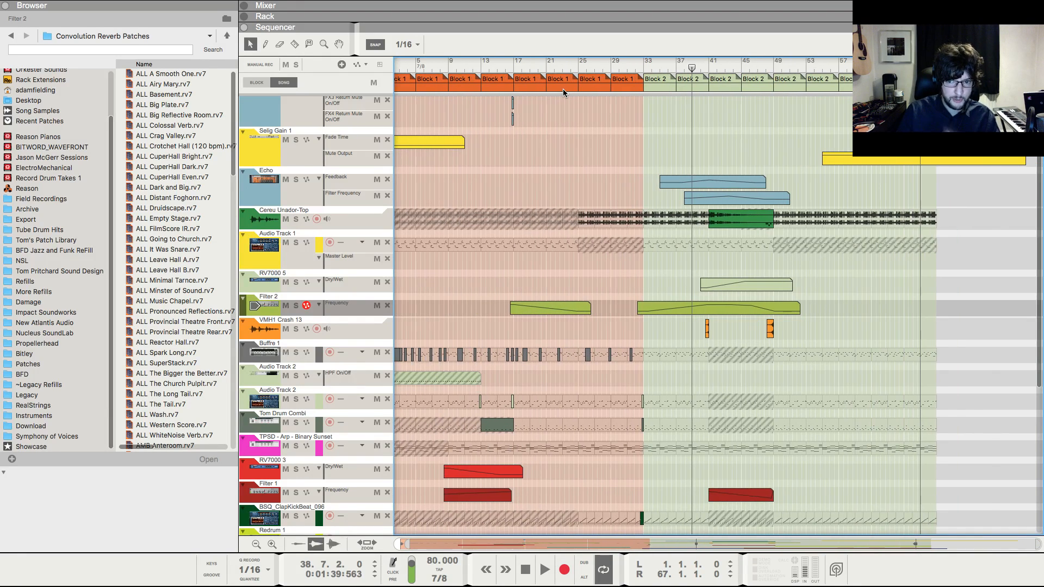
pyautogui.press('h')
pyautogui.press('h')
pyautogui.press('h')
pyautogui.press('h')
pyautogui.press('h')
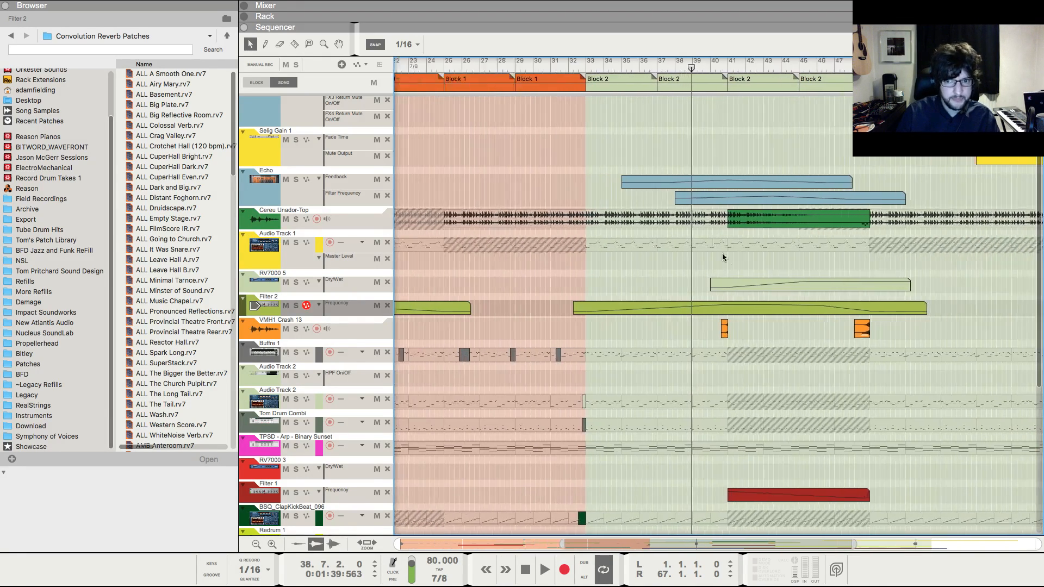
pyautogui.press('g')
pyautogui.press('g')
pyautogui.press('g')
pyautogui.press('g')
pyautogui.press('g')
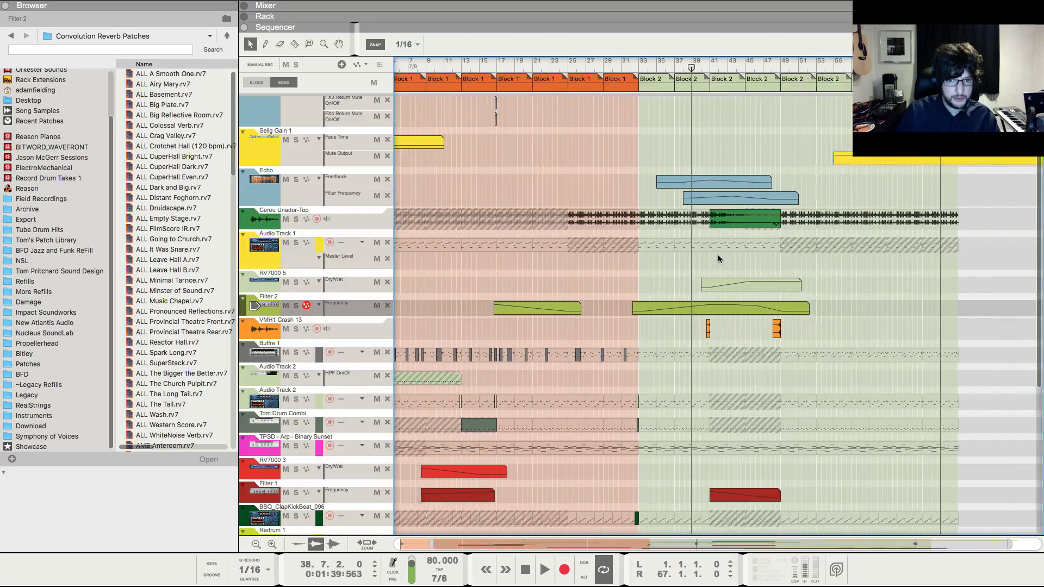
pyautogui.hscroll(-1, 707, 266)
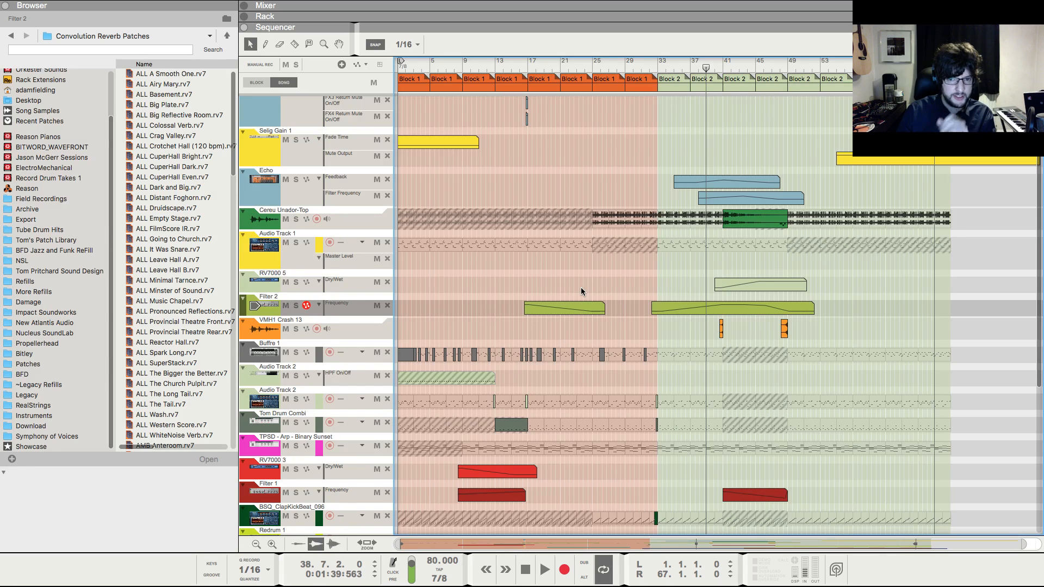
# - Examine the reverb and filter devices below Audio Track 1's Dr. OctoRex in the rack and return to the sequencer
pyautogui.click(300, 300)
pyautogui.press('F6')
pyautogui.scroll(1, 678, 121)
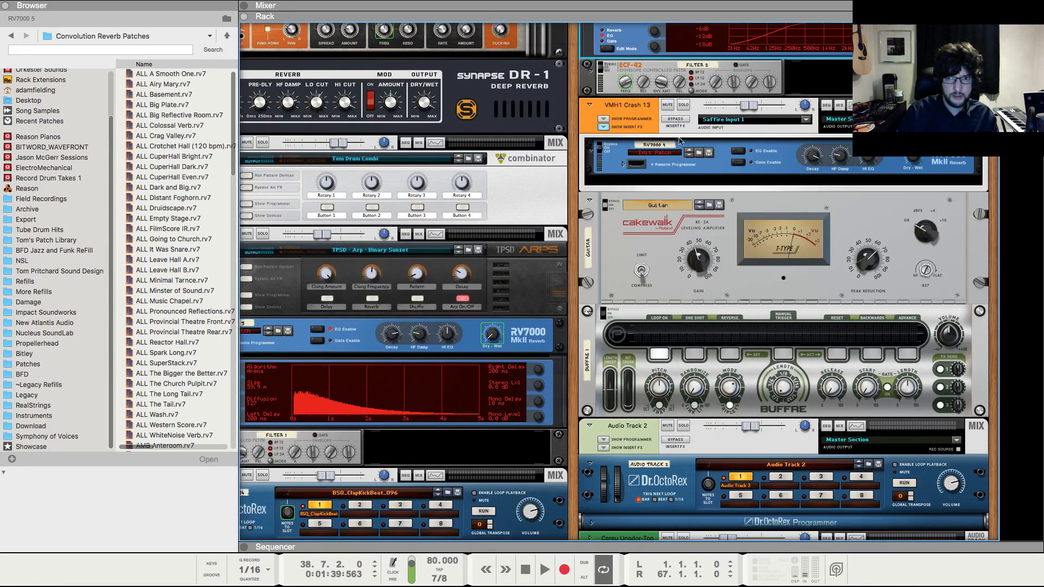
pyautogui.scroll(8, 679, 141)
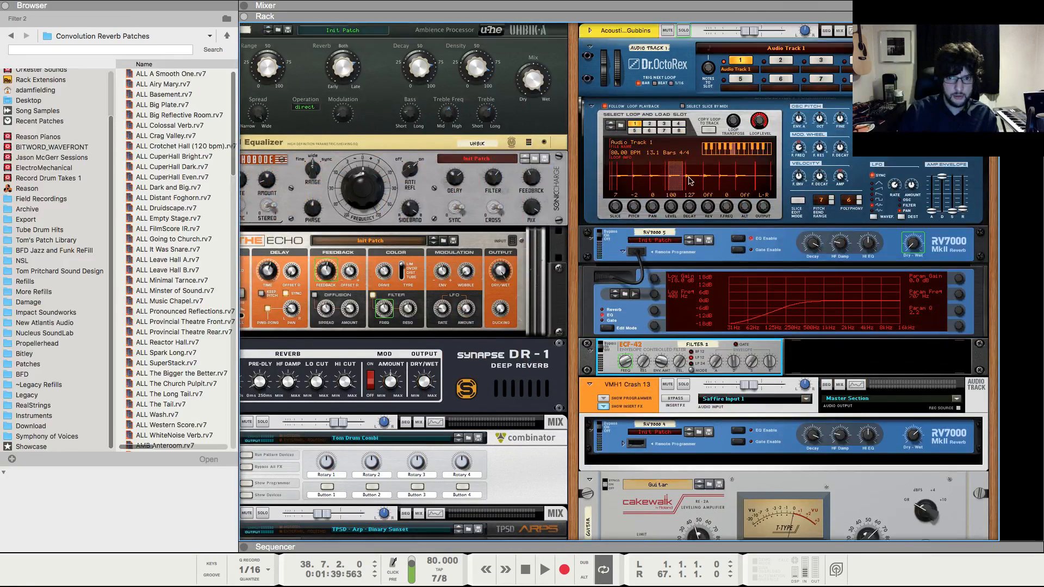
pyautogui.press('F7')
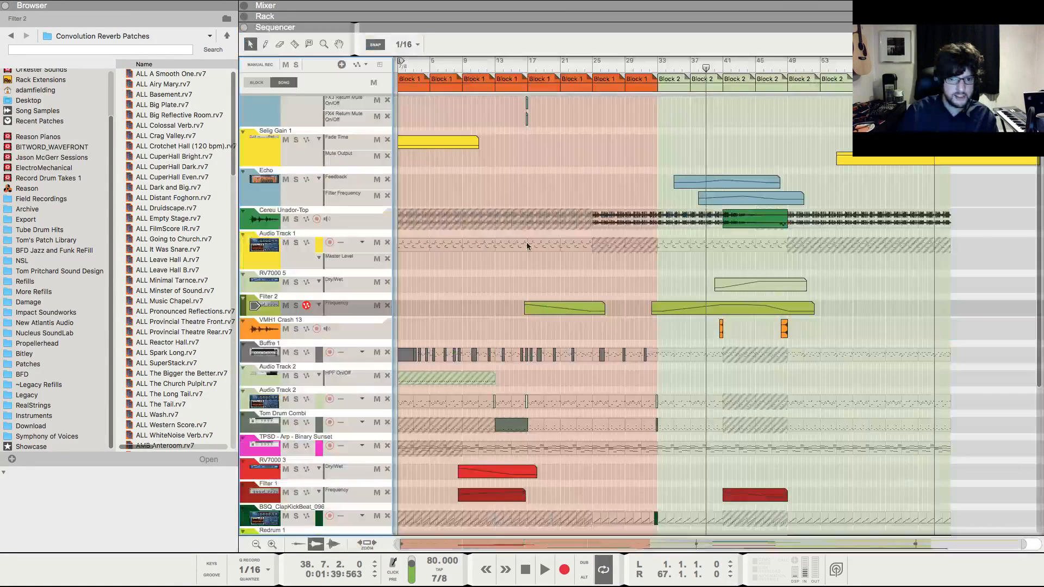
# - Review the arrangement's tracks and automation clips at bars 17, 33 and 41
pyautogui.click(573, 311)
pyautogui.click(527, 67)
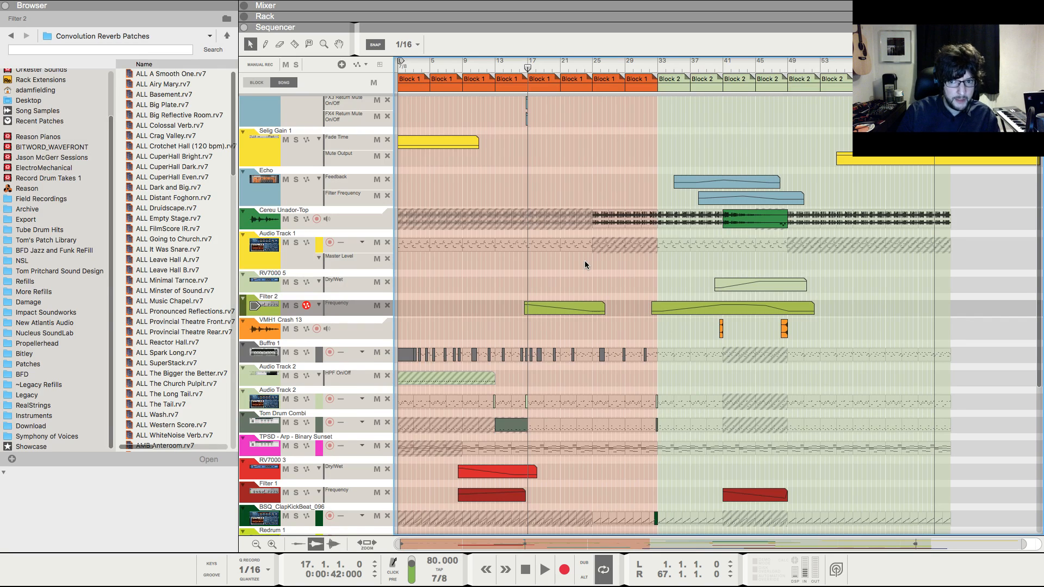
pyautogui.click(659, 66)
pyautogui.scroll(-10, 705, 296)
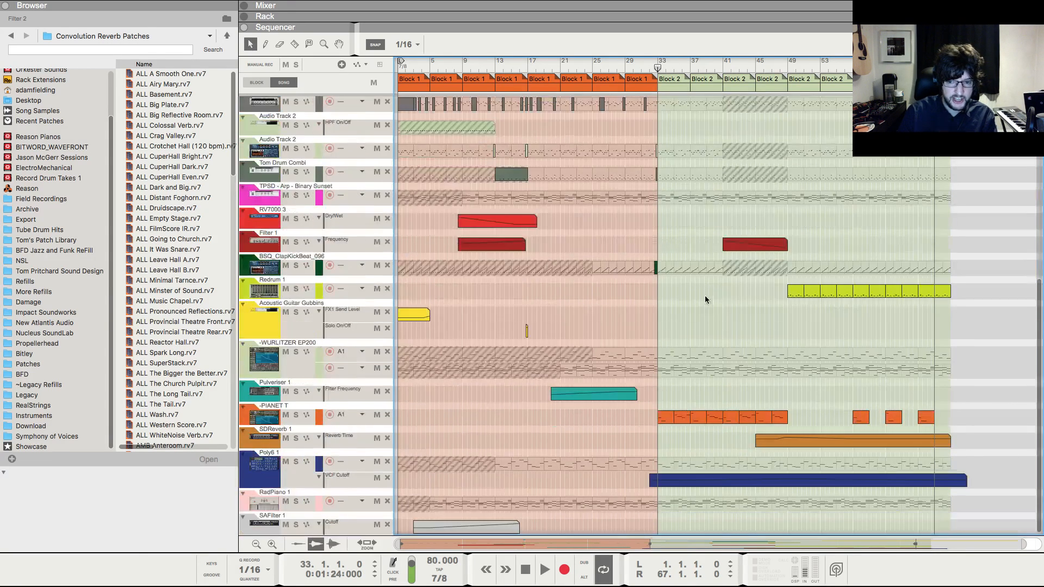
pyautogui.scroll(6, 689, 340)
pyautogui.scroll(6, 692, 316)
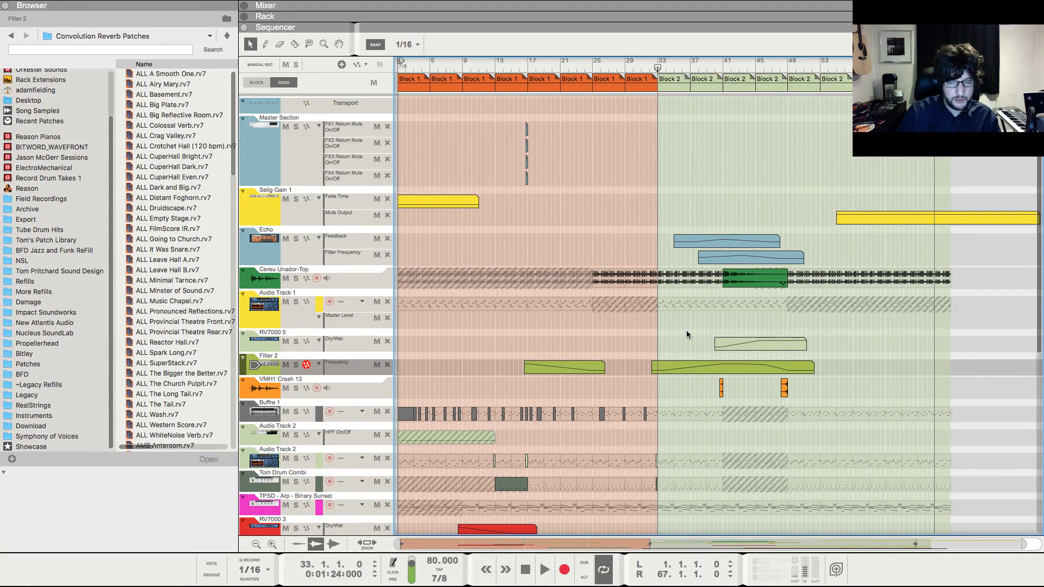
pyautogui.click(724, 67)
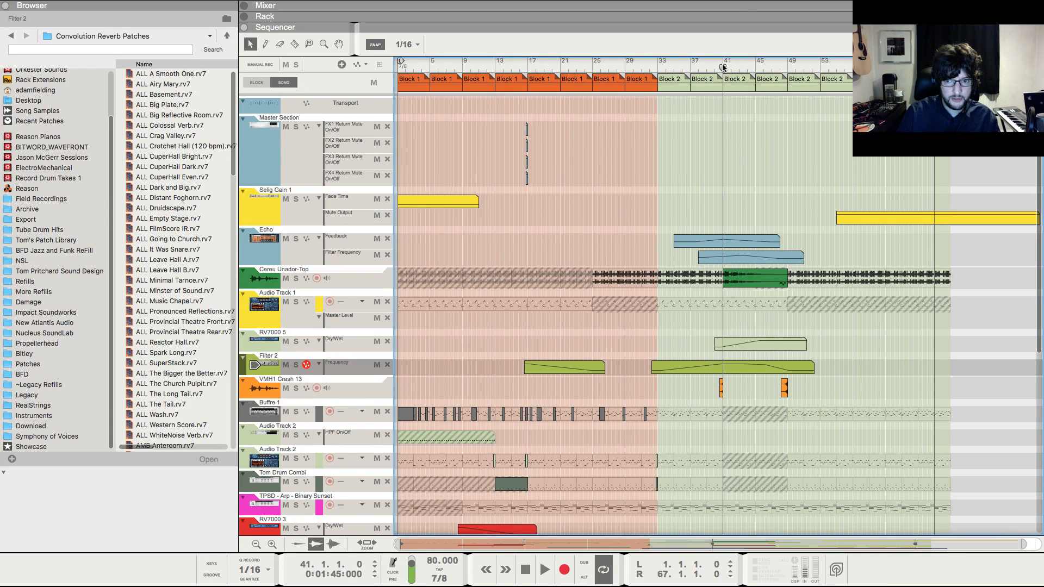
pyautogui.moveTo(767, 324); pyautogui.dragTo(981, 333)
pyautogui.press('h')
pyautogui.press('h')
pyautogui.press('h')
pyautogui.press('h')
pyautogui.press('h')
pyautogui.press('h')
pyautogui.press('h')
pyautogui.press('h')
pyautogui.press('h')
pyautogui.press('h')
pyautogui.press('h')
pyautogui.press('h')
pyautogui.press('h')
pyautogui.press('h')
pyautogui.press('h')
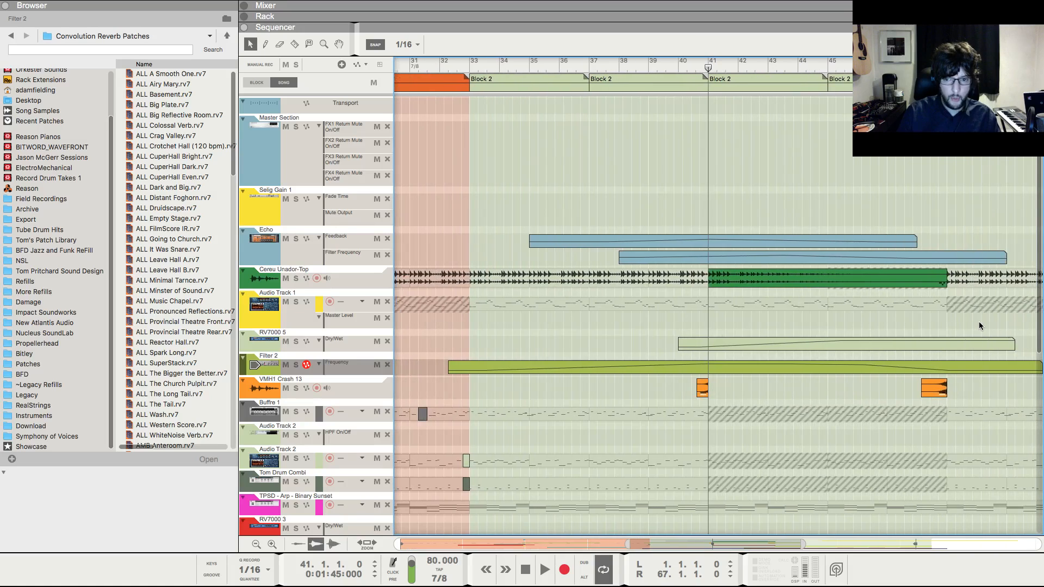
# - Inspect RV7000 5 and its EQ settings in the rack and go back to the sequencer
pyautogui.click(361, 333)
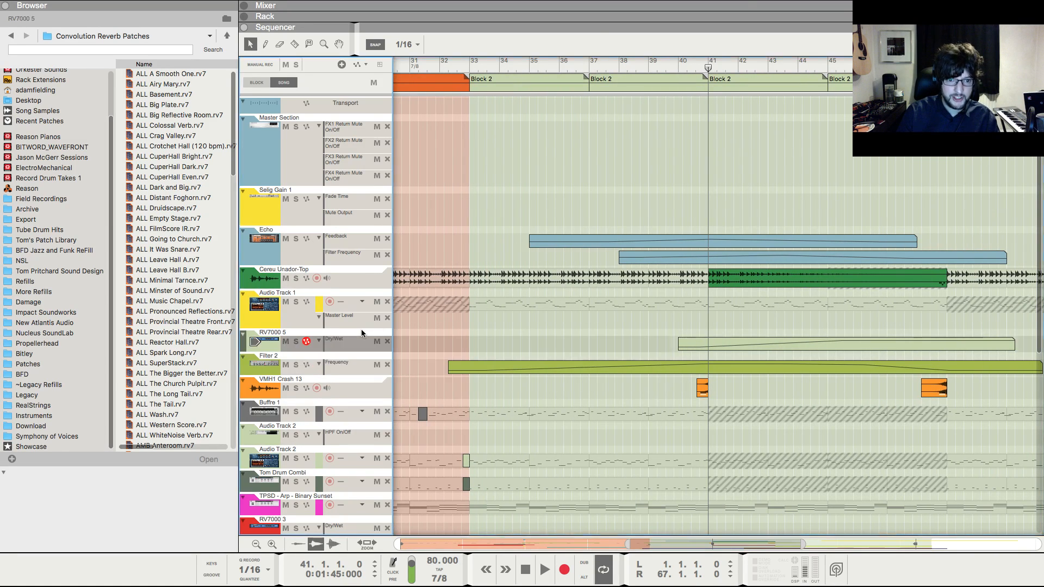
pyautogui.press('F6')
pyautogui.scroll(5, 838, 300)
pyautogui.click(841, 321)
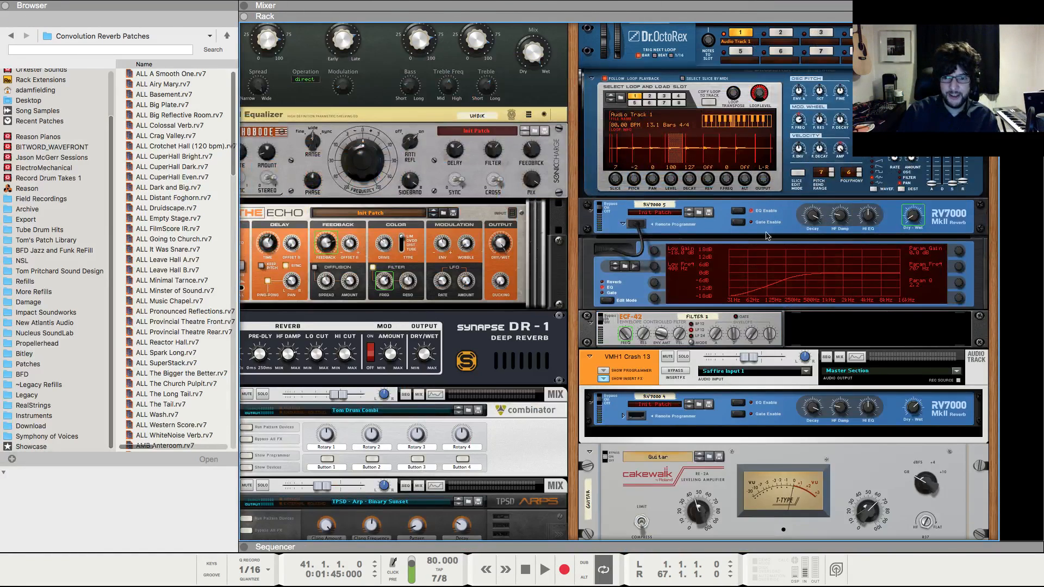
pyautogui.scroll(1, 634, 147)
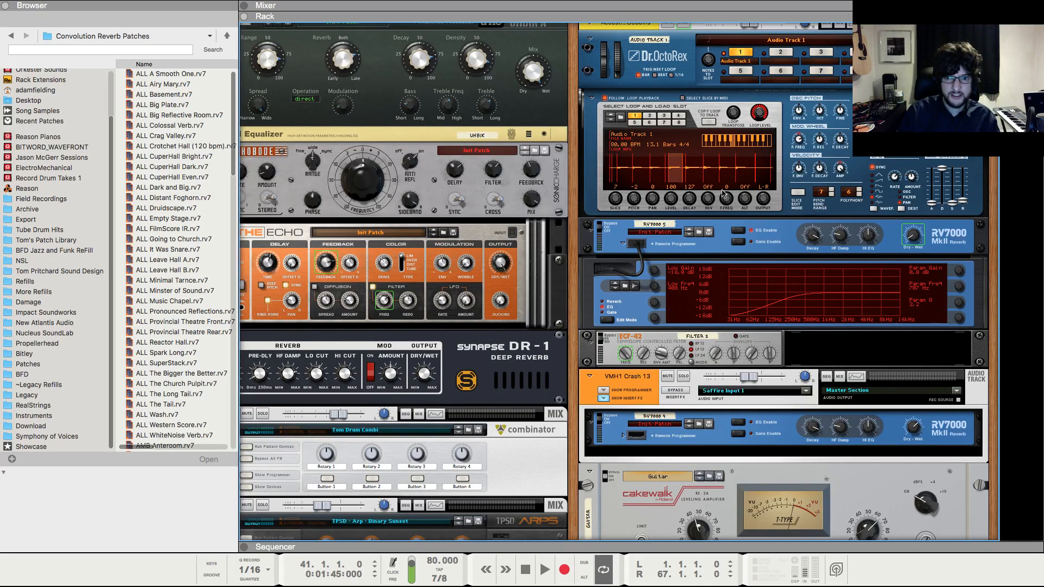
pyautogui.click(714, 254)
pyautogui.scroll(1, 745, 251)
pyautogui.press('F7')
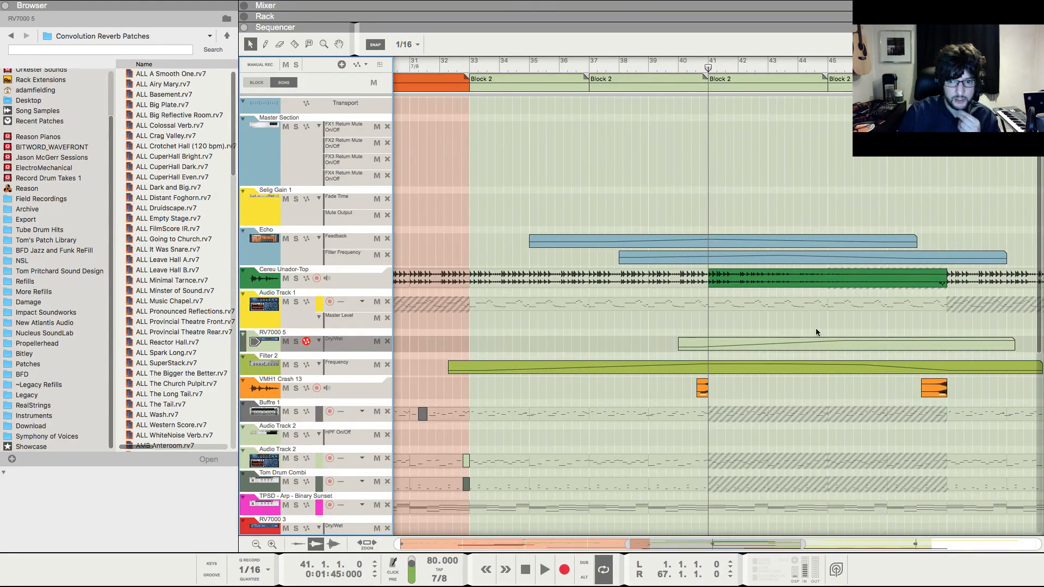
# - Solo Audio Track 1, RV7000 5 and Filter 2, and listen to them from bar 41
pyautogui.click(296, 302)
pyautogui.click(296, 342)
pyautogui.click(296, 365)
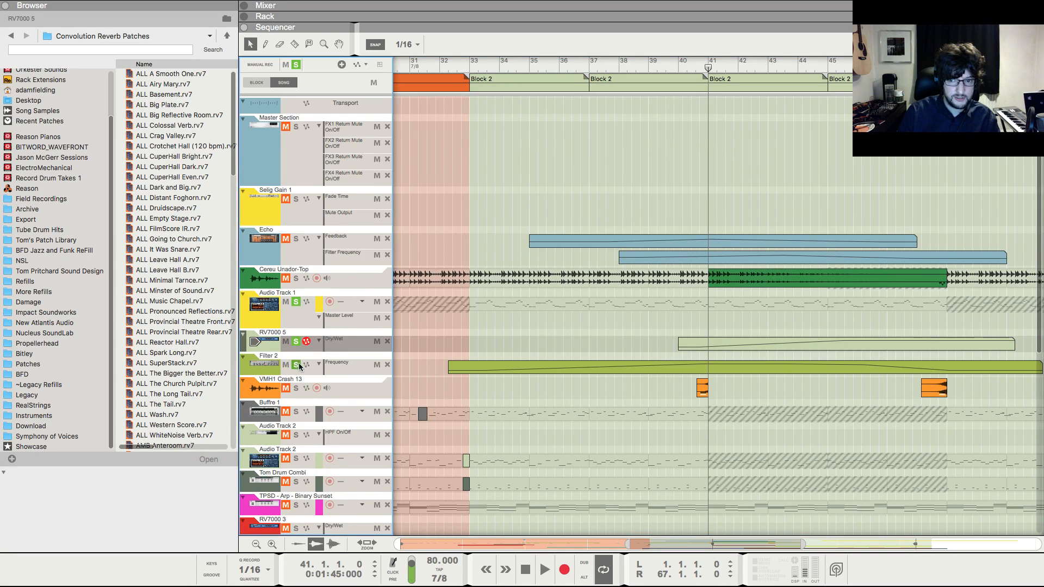
pyautogui.press('space')
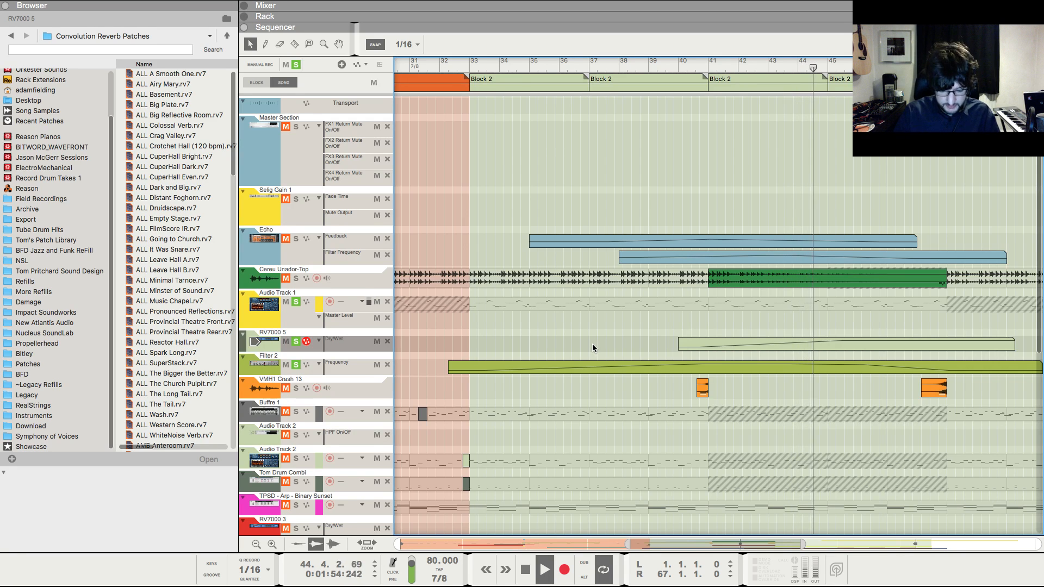
pyautogui.scroll(-1, 591, 346)
pyautogui.scroll(-2, 592, 341)
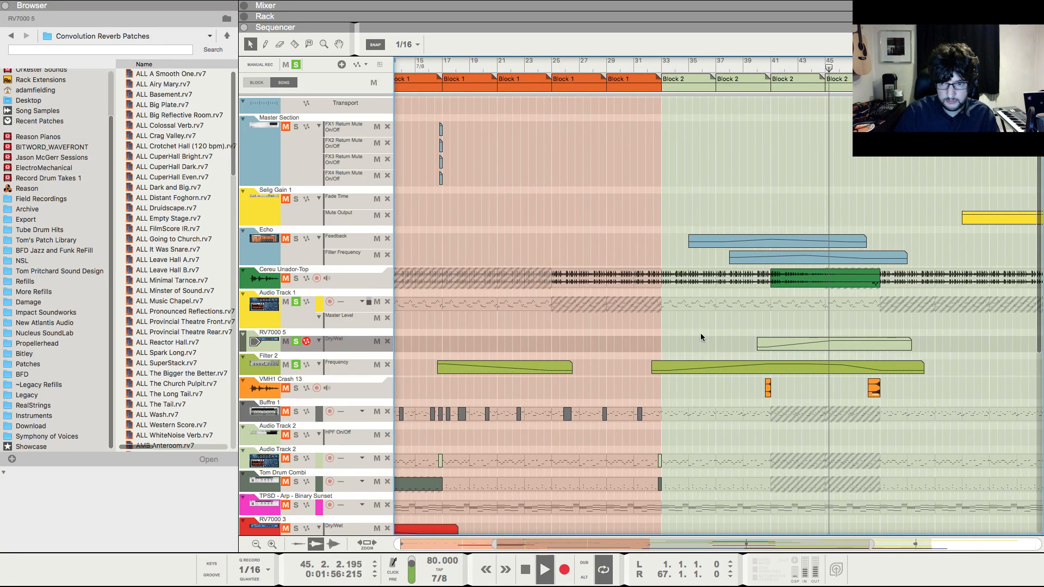
# - Move the Filter 2 Frequency clip's value-111 point earlier to 45.5.1.0
pyautogui.scroll(3, 705, 341)
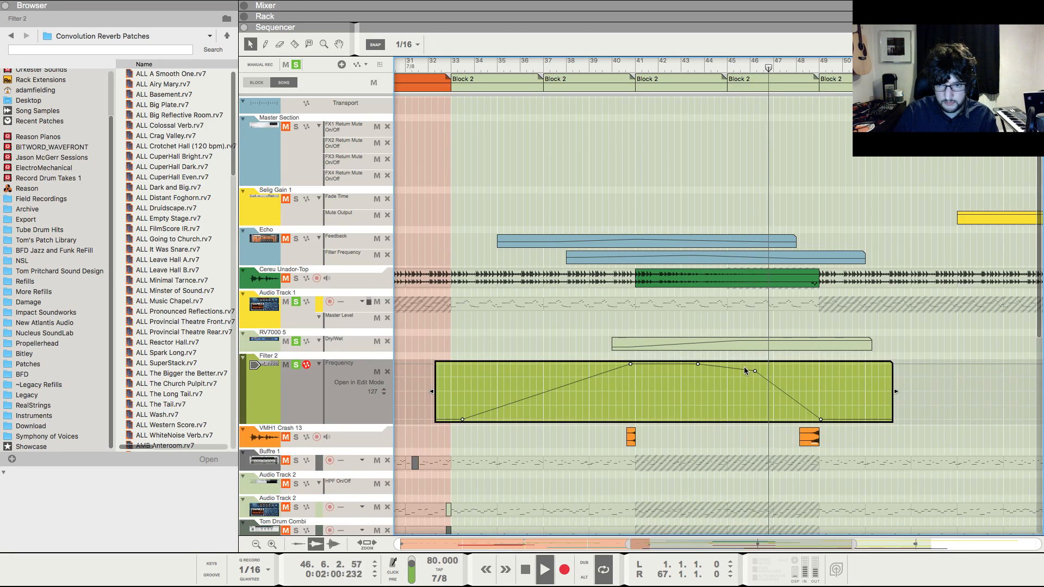
pyautogui.doubleClick(723, 366)
pyautogui.moveTo(755, 373); pyautogui.dragTo(740, 372)
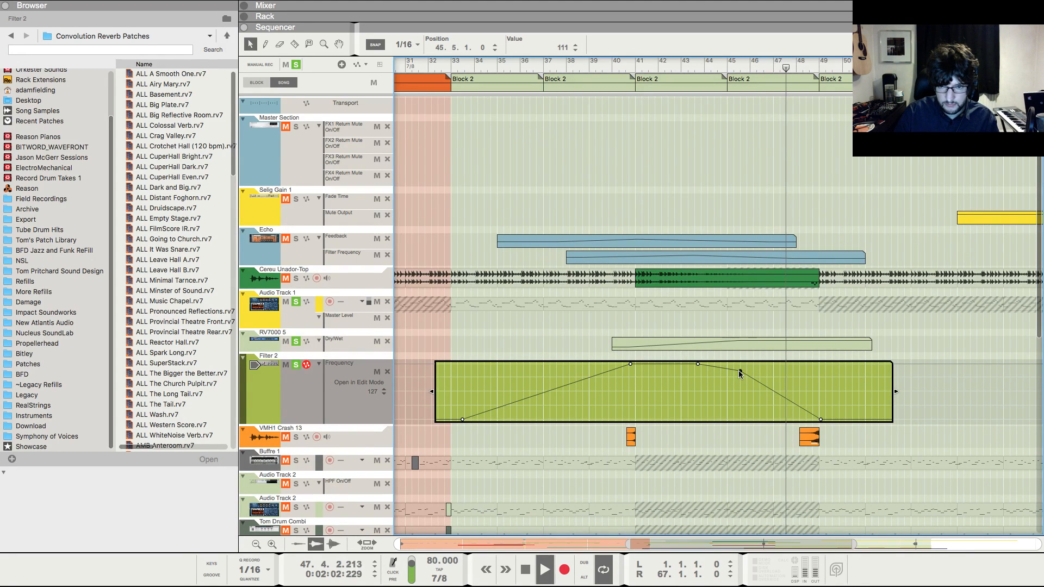
pyautogui.click(789, 325)
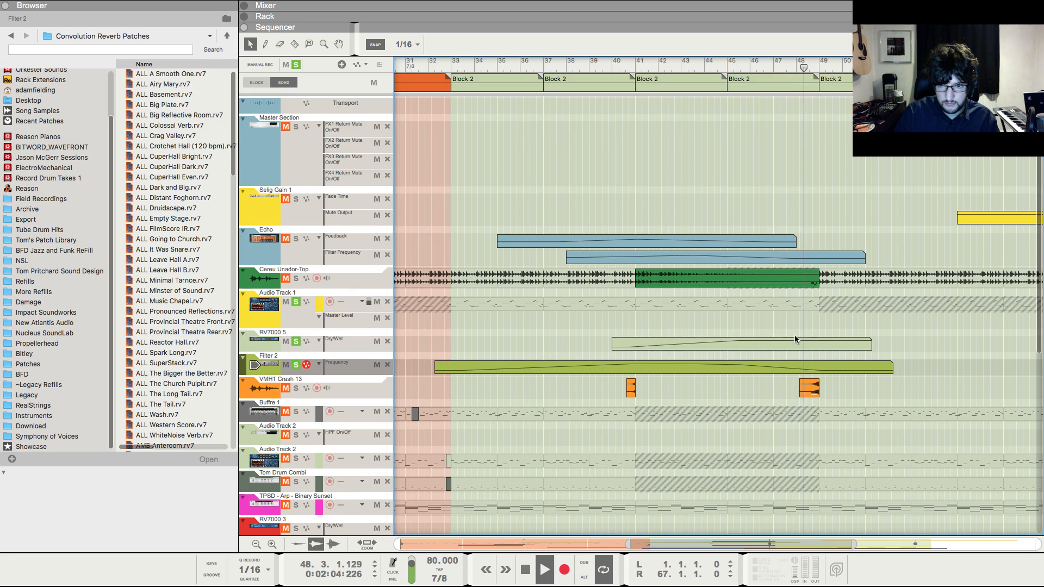
# - Hold the RV7000 5 Dry/Wet clip at 127 until 49.1.2.0, drop it near the bottom around bar 50, and stop playback
pyautogui.doubleClick(821, 343)
pyautogui.click(820, 341)
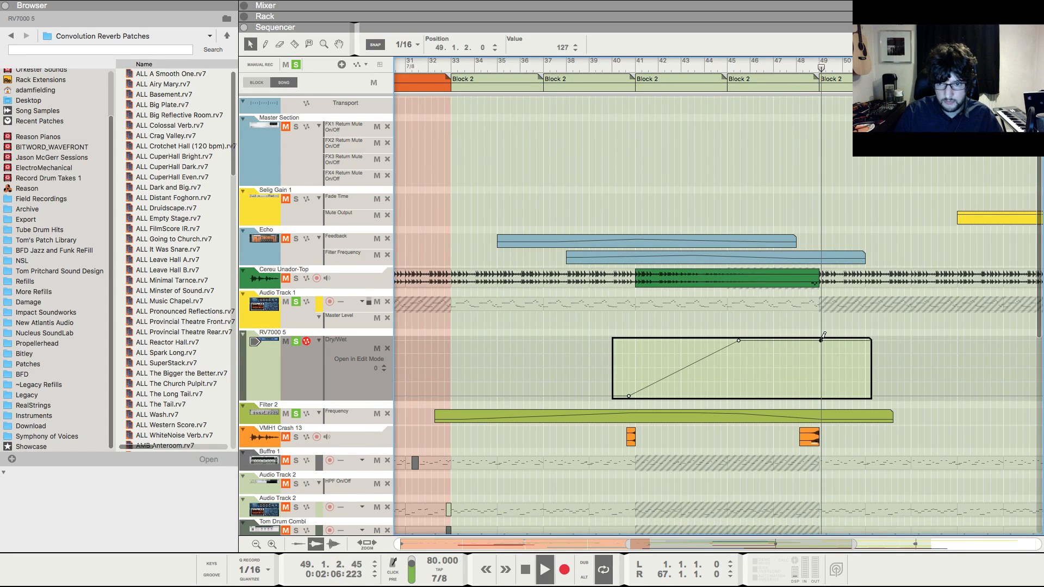
pyautogui.click(854, 394)
pyautogui.click(841, 328)
pyautogui.press('space')
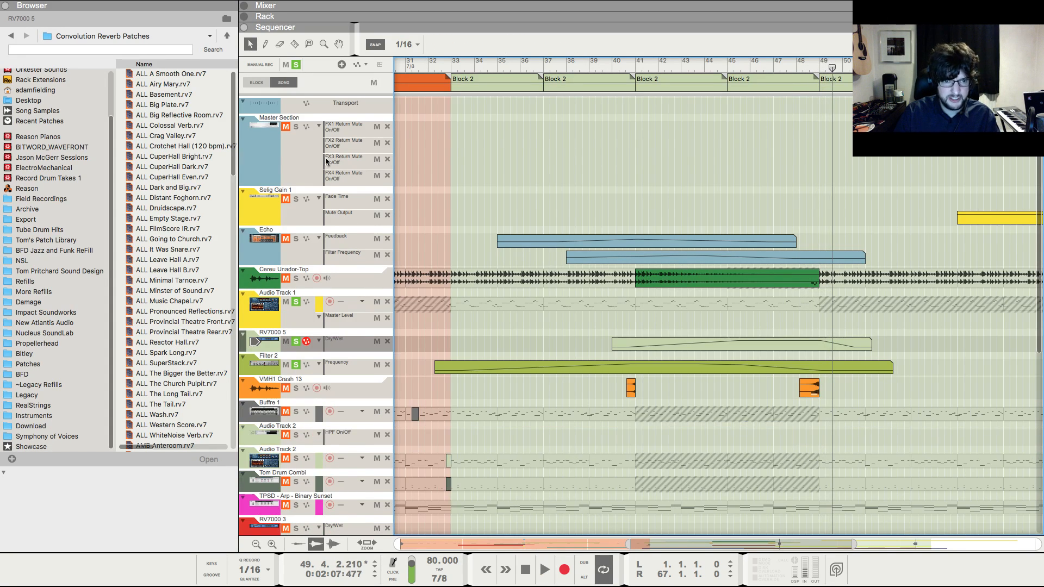
# - Clear the solos and mutes on all tracks and play the full mix from 40.6.2.0
pyautogui.click(287, 65)
pyautogui.click(631, 68)
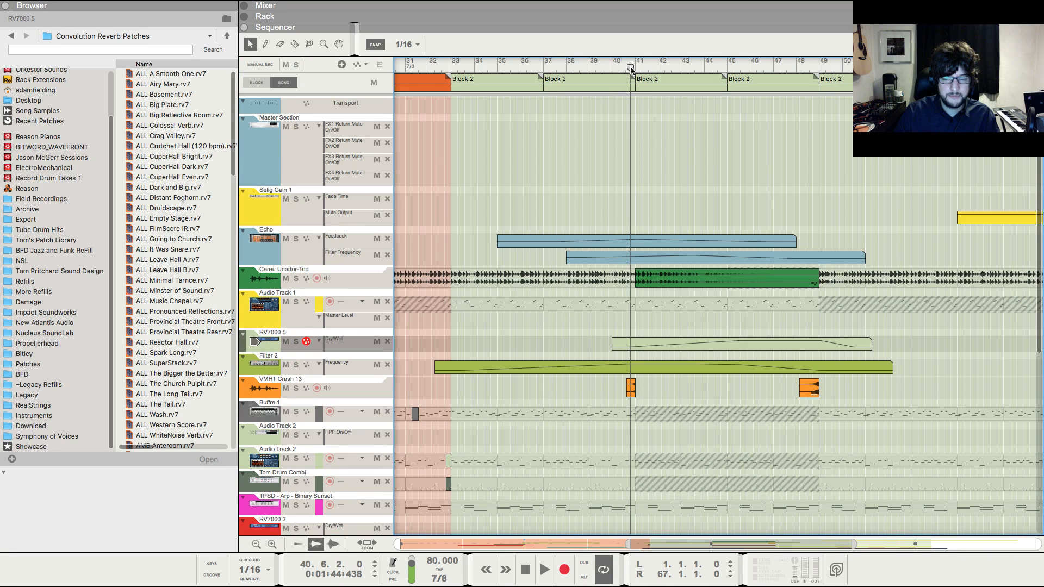
pyautogui.press('space')
pyautogui.scroll(-1, 631, 68)
pyautogui.scroll(-3, 631, 70)
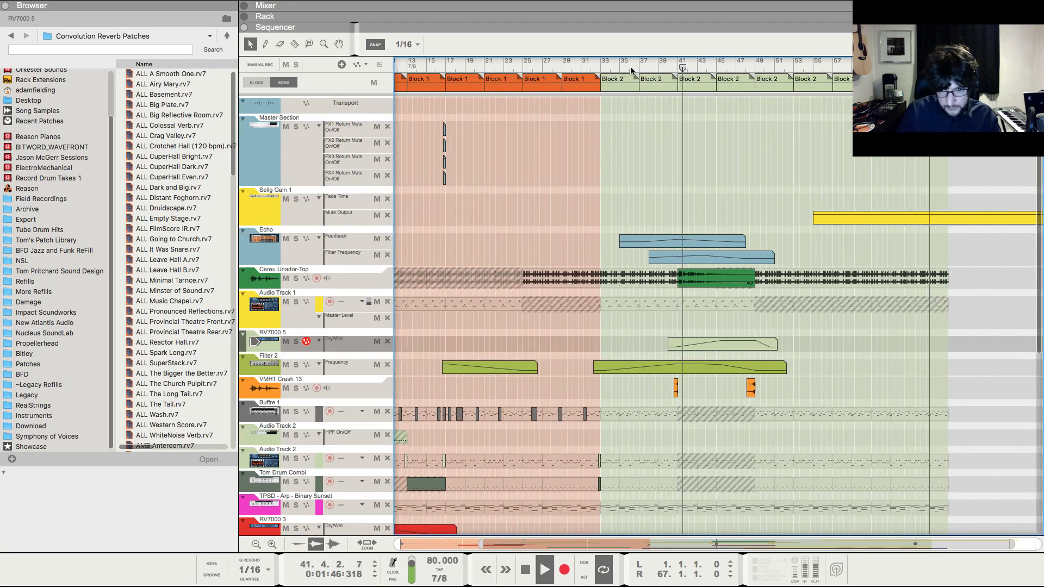
# - Extend the first VMH1 Crash 13 clip's start back to 38.3.2.0 with a 24.160 fade-in, and play from 39.1.2.0
pyautogui.press('h')
pyautogui.click(658, 67)
pyautogui.press('h')
pyautogui.press('h')
pyautogui.press('h')
pyautogui.press('h')
pyautogui.press('h')
pyautogui.press('h')
pyautogui.press('h')
pyautogui.press('h')
pyautogui.press('h')
pyautogui.press('h')
pyautogui.press('h')
pyautogui.press('h')
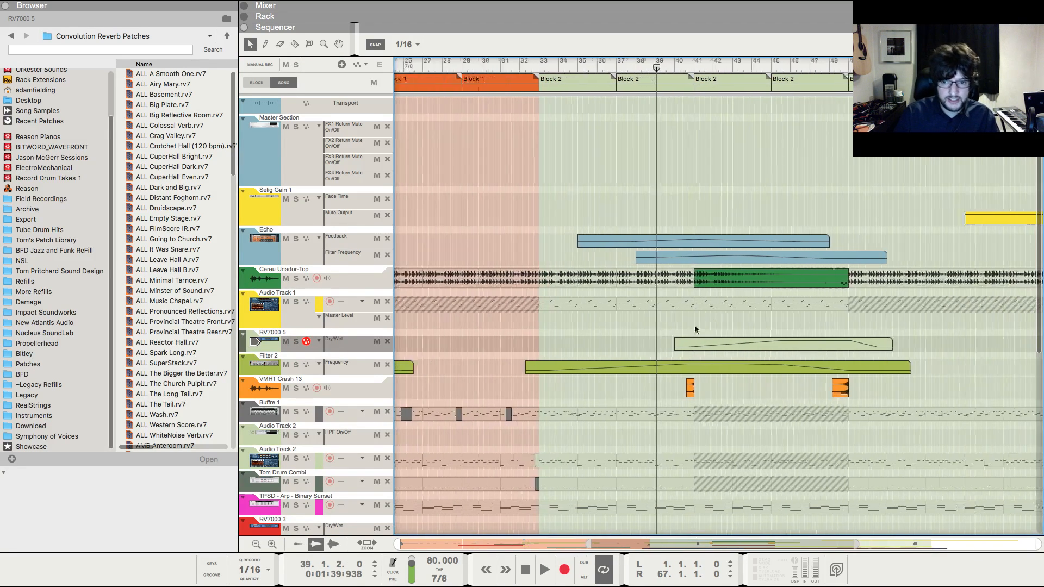
pyautogui.click(741, 386)
pyautogui.moveTo(723, 388); pyautogui.dragTo(659, 391)
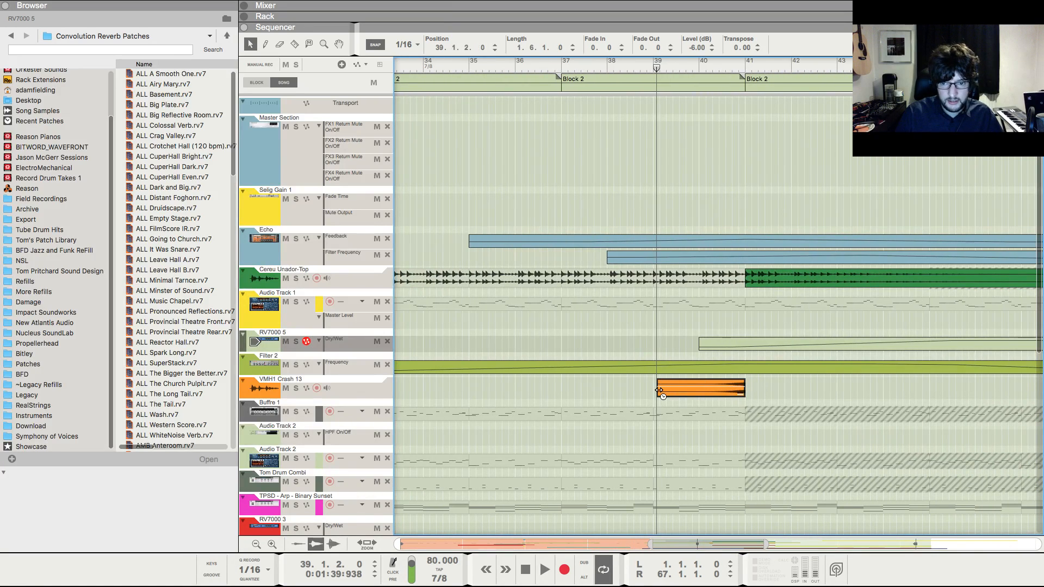
pyautogui.press('space')
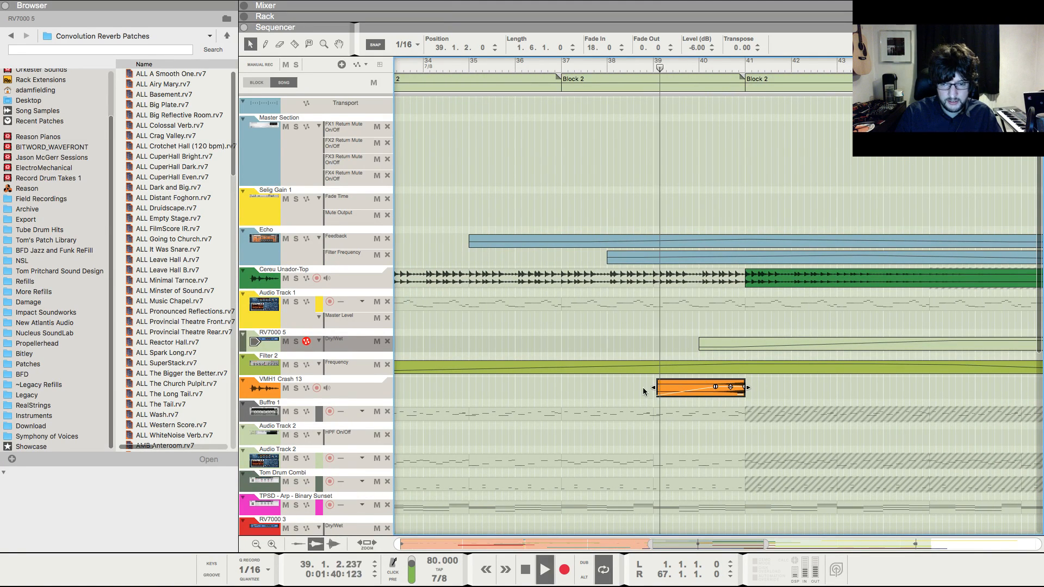
pyautogui.moveTo(654, 387); pyautogui.dragTo(623, 387)
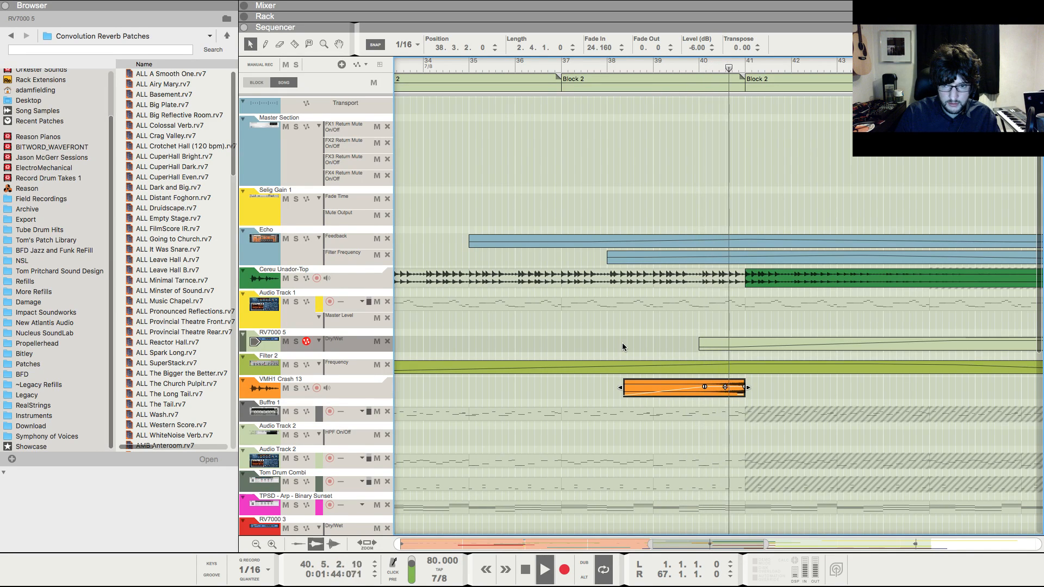
# - Review the clips of all tracks while the song plays on from bar 40, and hide the browser
pyautogui.scroll(-1, 623, 348)
pyautogui.scroll(-6, 624, 346)
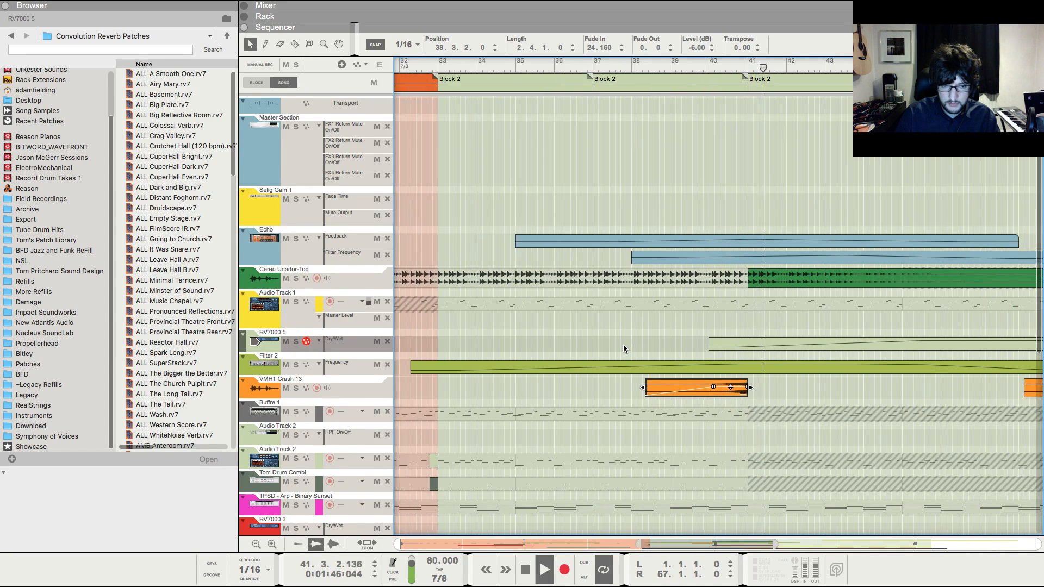
pyautogui.scroll(-4, 623, 345)
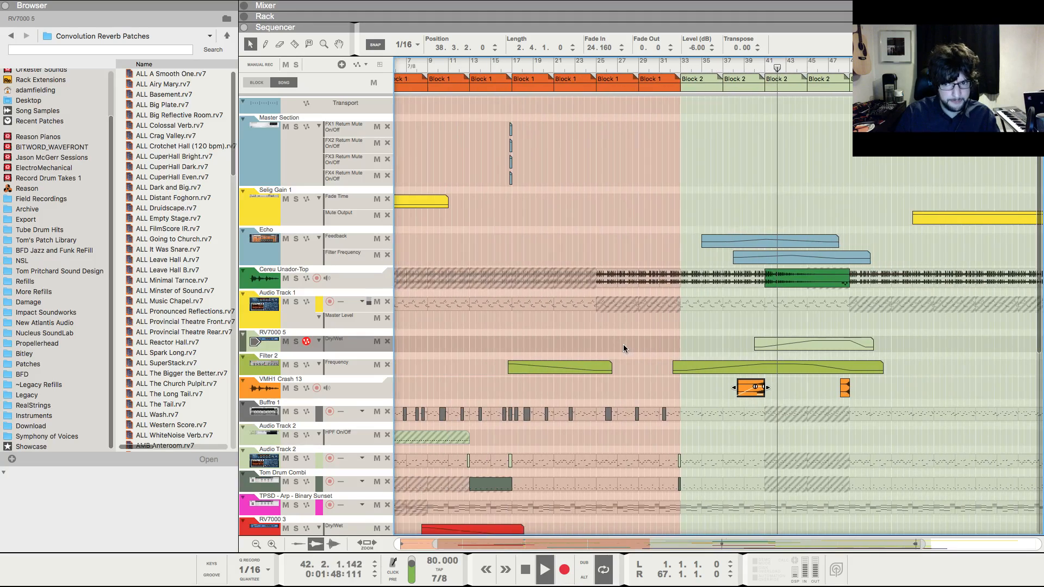
pyautogui.scroll(-1, 740, 349)
pyautogui.scroll(-1, 740, 349)
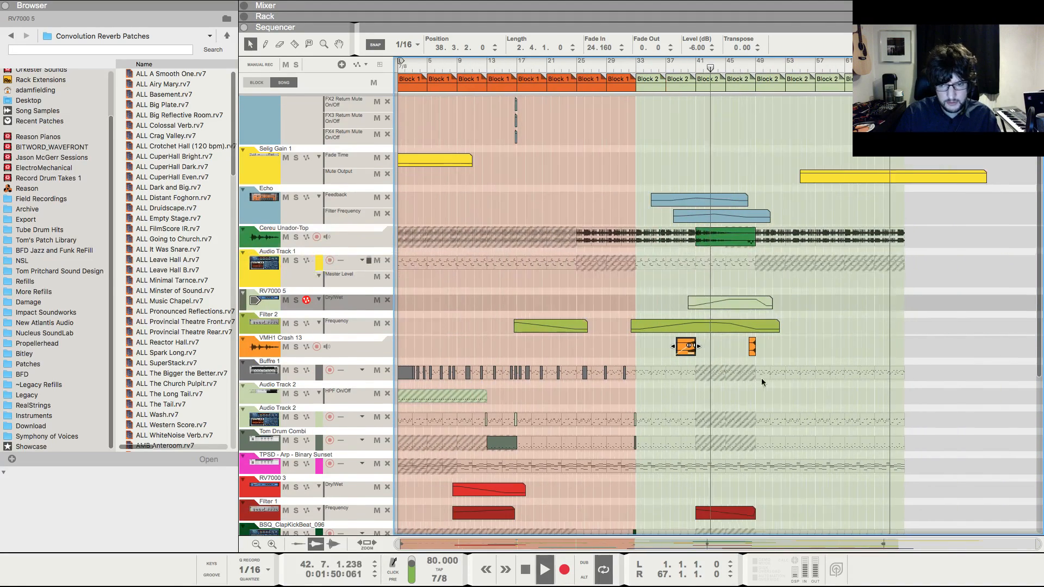
pyautogui.scroll(-2, 762, 377)
pyautogui.scroll(-5, 807, 405)
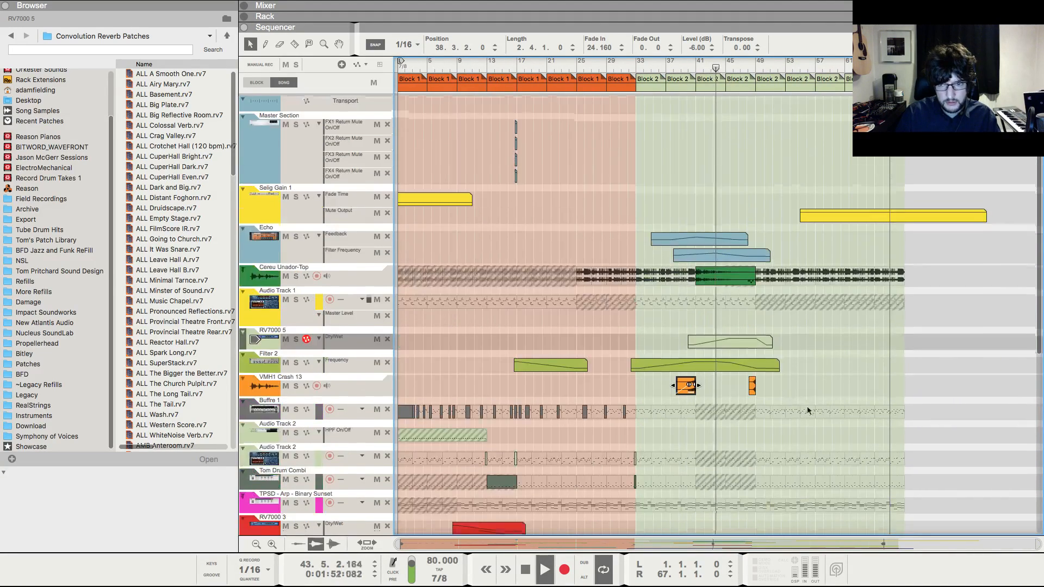
pyautogui.scroll(1, 807, 404)
pyautogui.scroll(4, 805, 402)
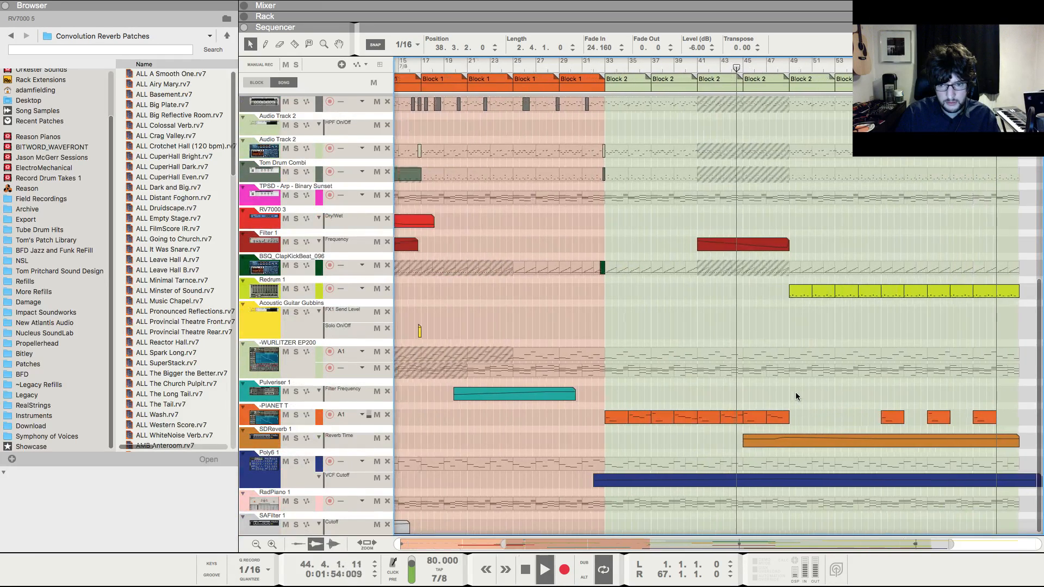
pyautogui.moveTo(807, 545); pyautogui.dragTo(884, 545)
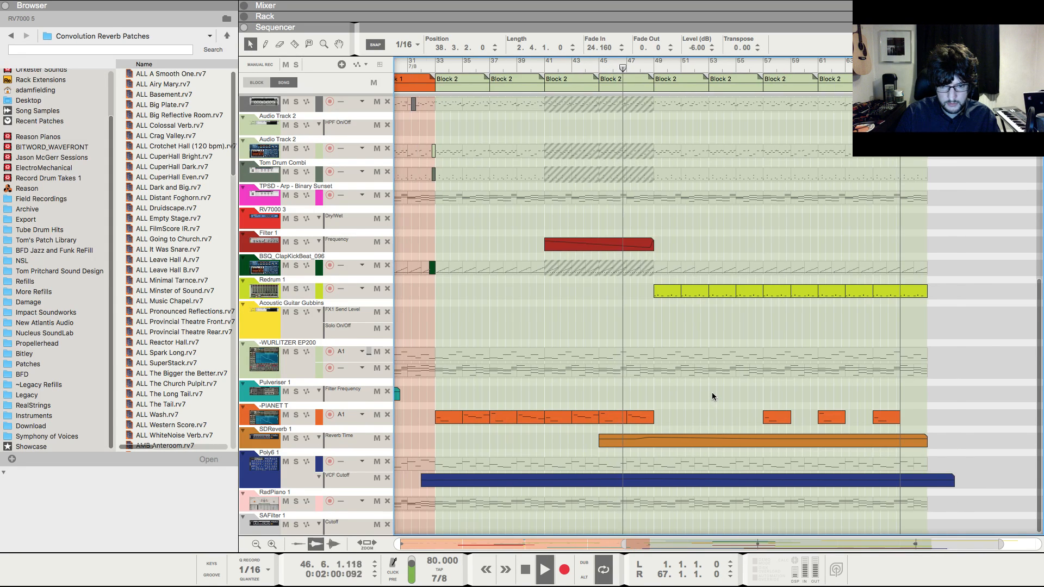
pyautogui.scroll(-5, 713, 396)
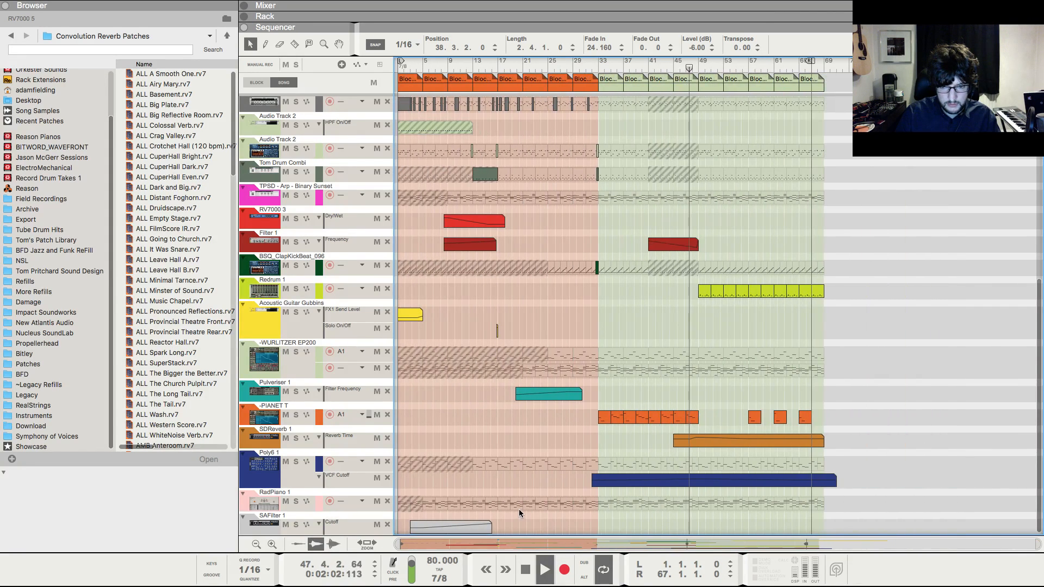
pyautogui.scroll(3, 659, 460)
pyautogui.scroll(10, 667, 462)
pyautogui.scroll(1, 666, 470)
pyautogui.scroll(6, 667, 467)
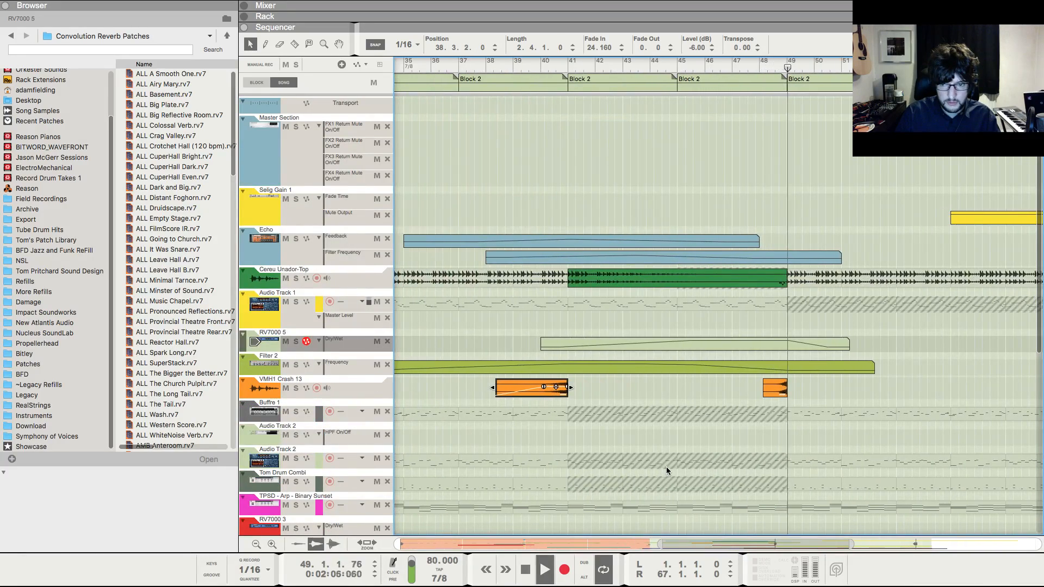
pyautogui.scroll(-6, 666, 466)
pyautogui.scroll(4, 776, 441)
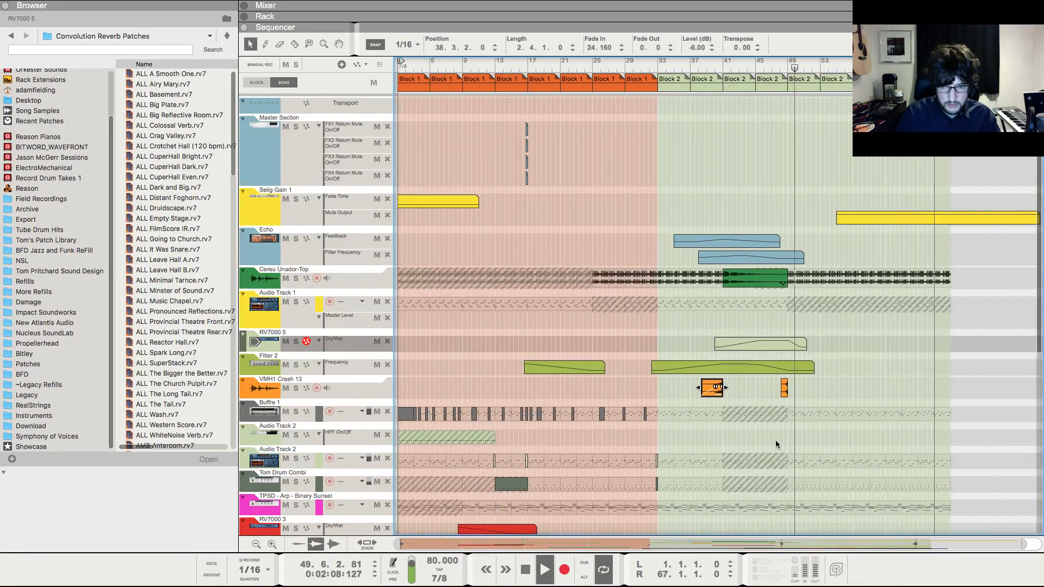
pyautogui.scroll(-6, 828, 435)
pyautogui.hscroll(5, 828, 433)
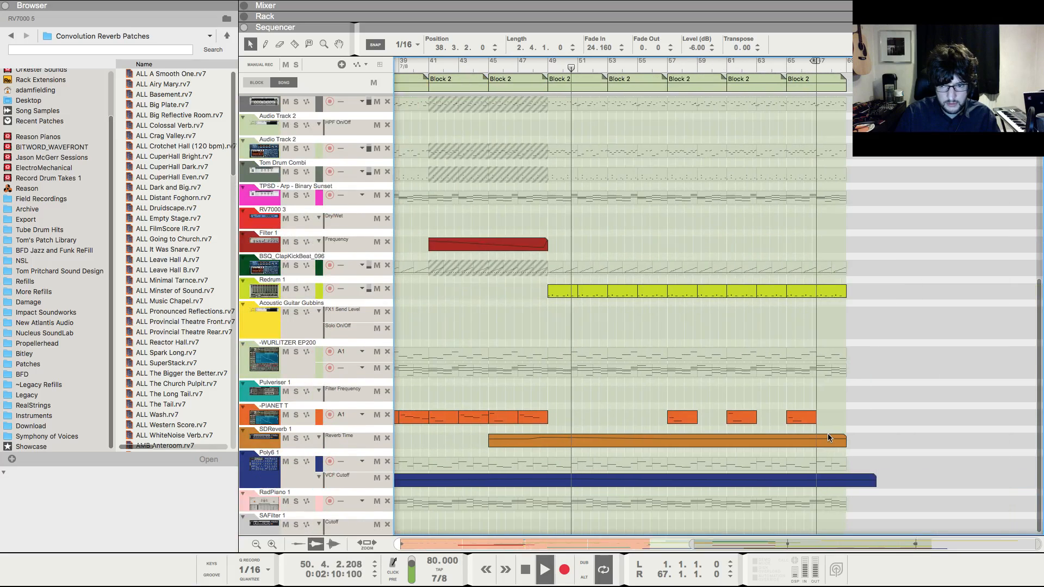
pyautogui.scroll(5, 769, 371)
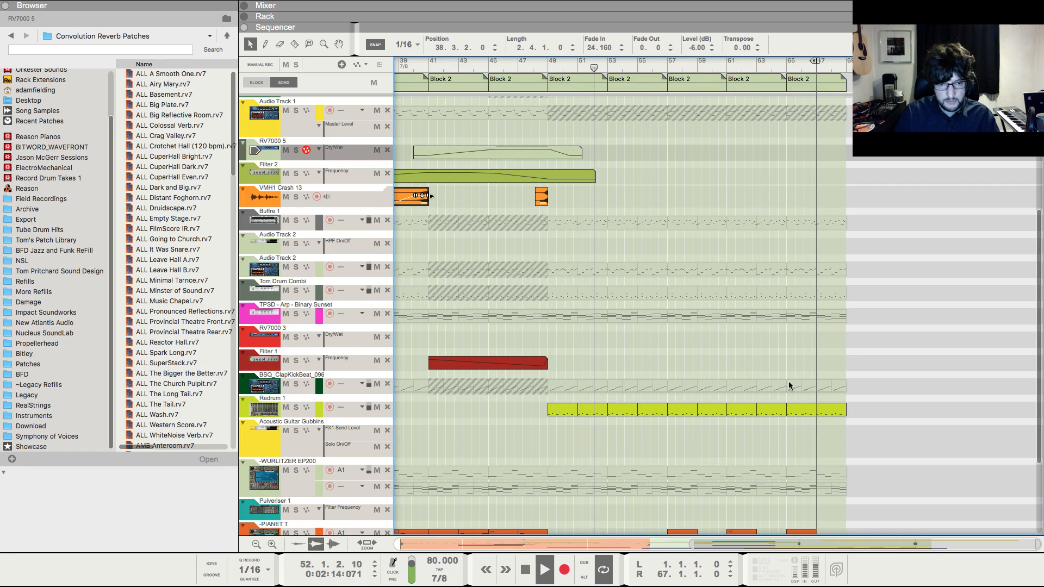
pyautogui.scroll(-1, 561, 420)
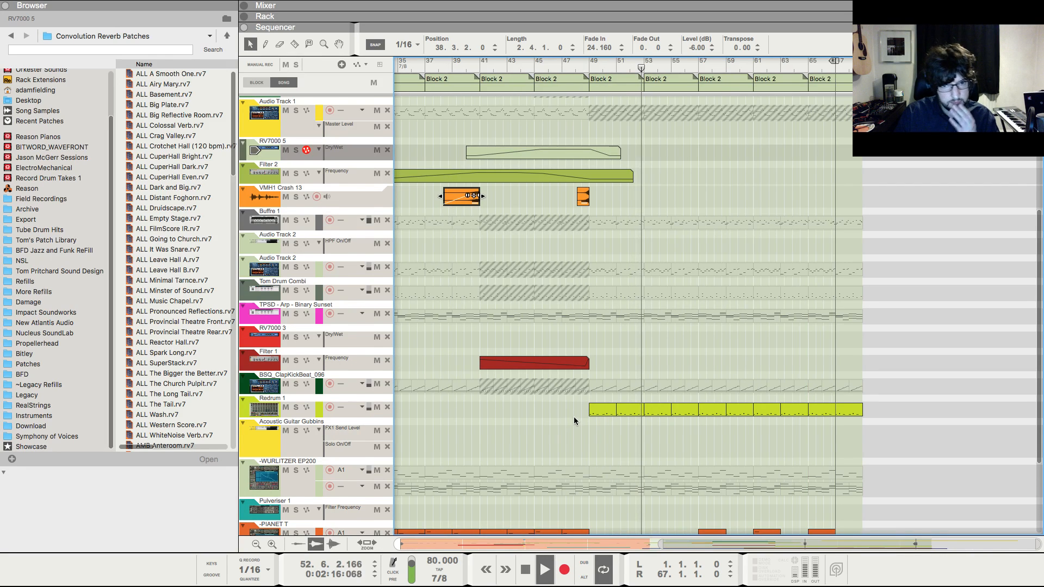
pyautogui.scroll(5, 573, 417)
pyautogui.click(12, 8)
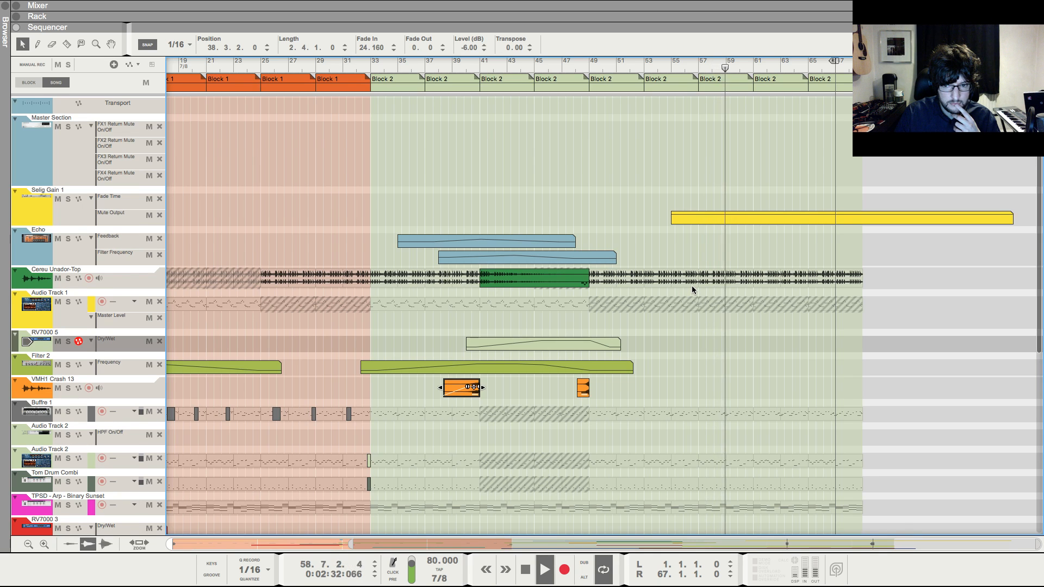
# - Shape the SDReverb 1 Reverb Time clip with points of 34.87 s at 56.7.1.0, 60.00 s at 61.1.1.0, and one more near bar 65
pyautogui.scroll(-10, 707, 291)
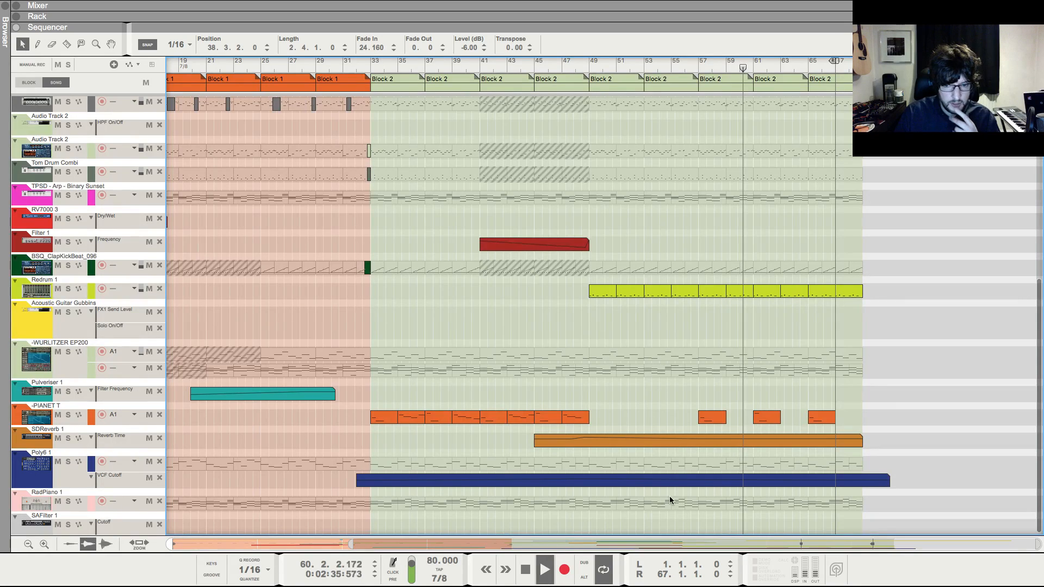
pyautogui.doubleClick(700, 437)
pyautogui.moveTo(700, 451); pyautogui.dragTo(695, 440)
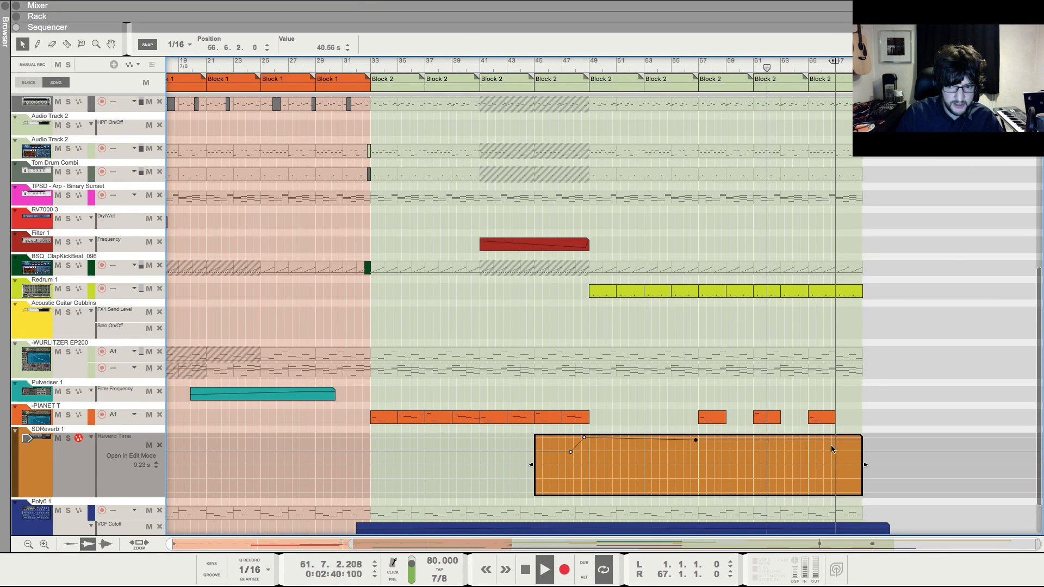
pyautogui.click(753, 437)
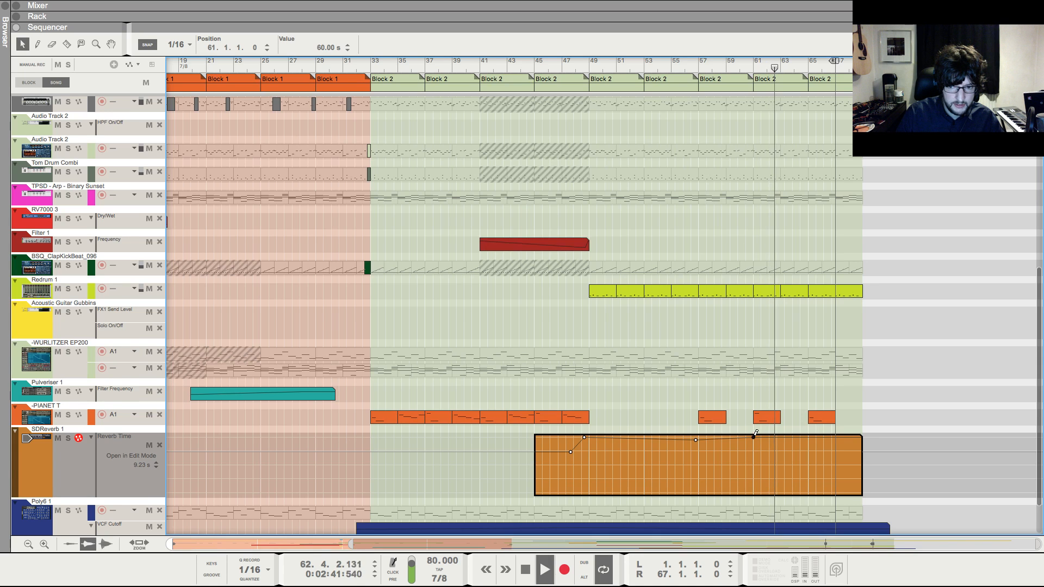
pyautogui.click(697, 439)
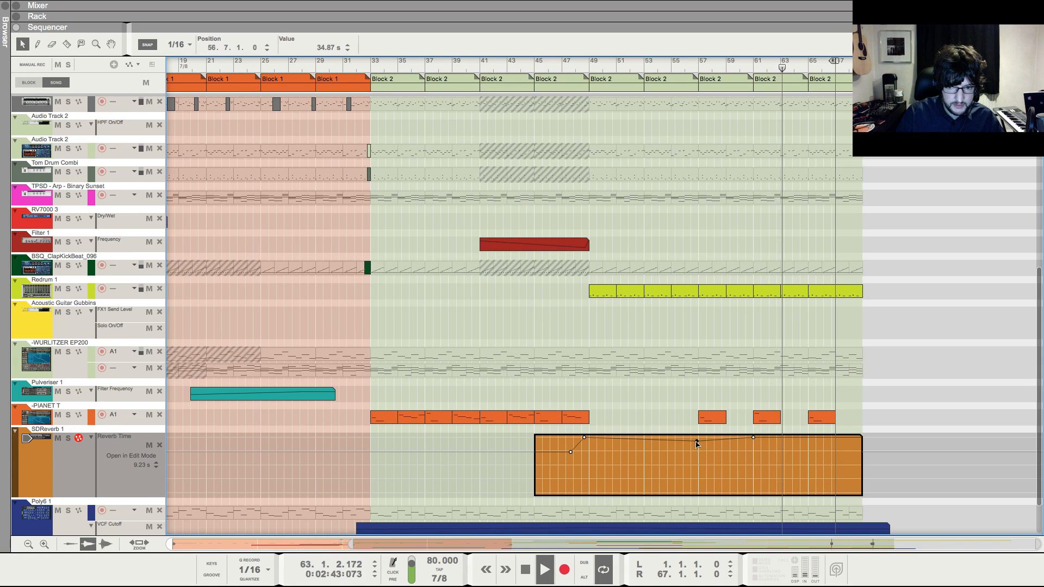
pyautogui.click(809, 439)
pyautogui.click(873, 404)
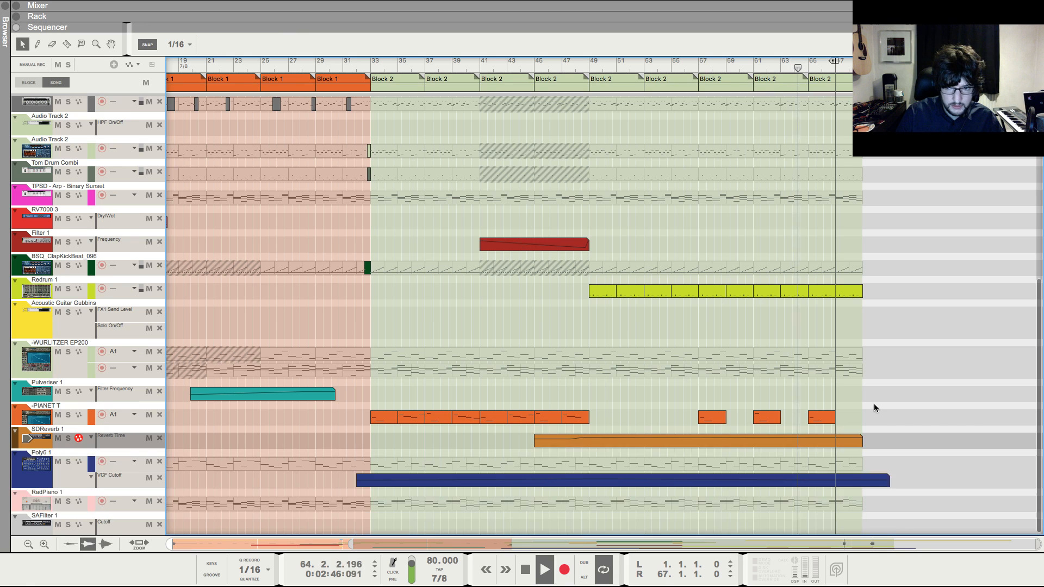
# - With snapping set to Bar, move the right locator to bar 72 and add a four-bar Block 2 at bar 69
pyautogui.scroll(8, 877, 406)
pyautogui.moveTo(834, 64); pyautogui.dragTo(863, 64)
pyautogui.click(186, 45)
pyautogui.click(177, 45)
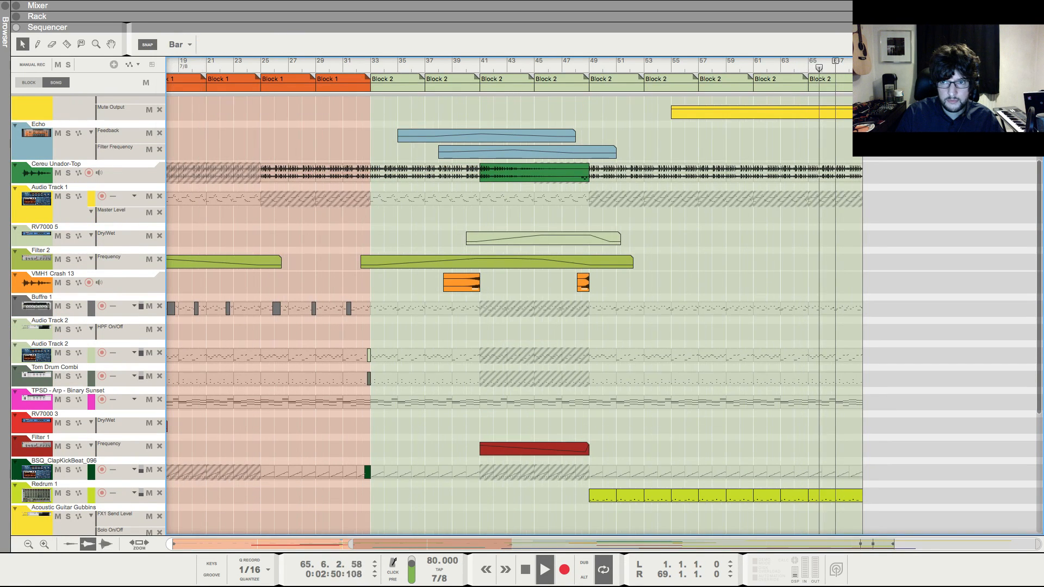
pyautogui.moveTo(863, 64); pyautogui.dragTo(904, 64)
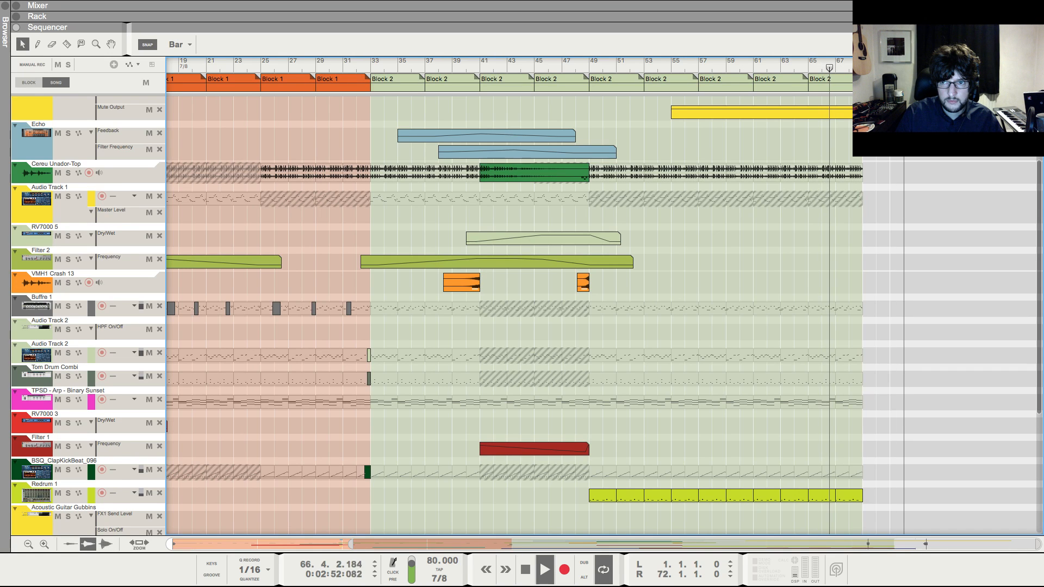
pyautogui.moveTo(843, 83); pyautogui.dragTo(899, 84)
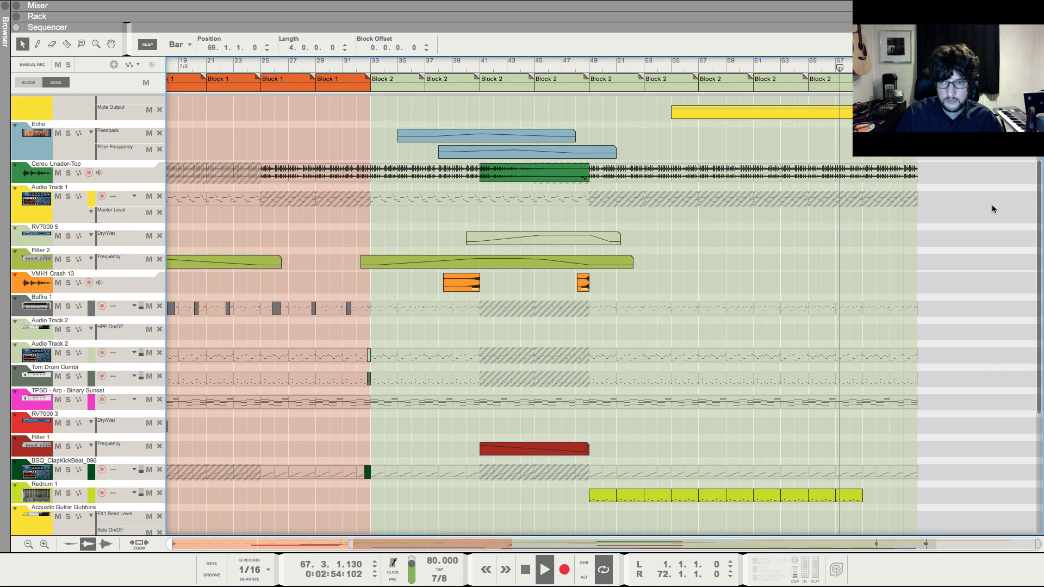
pyautogui.click(992, 205)
# - Check the tracks across the added block, stop playback, and set the right locator to bar 70
pyautogui.scroll(5, 949, 161)
pyautogui.scroll(-4, 949, 159)
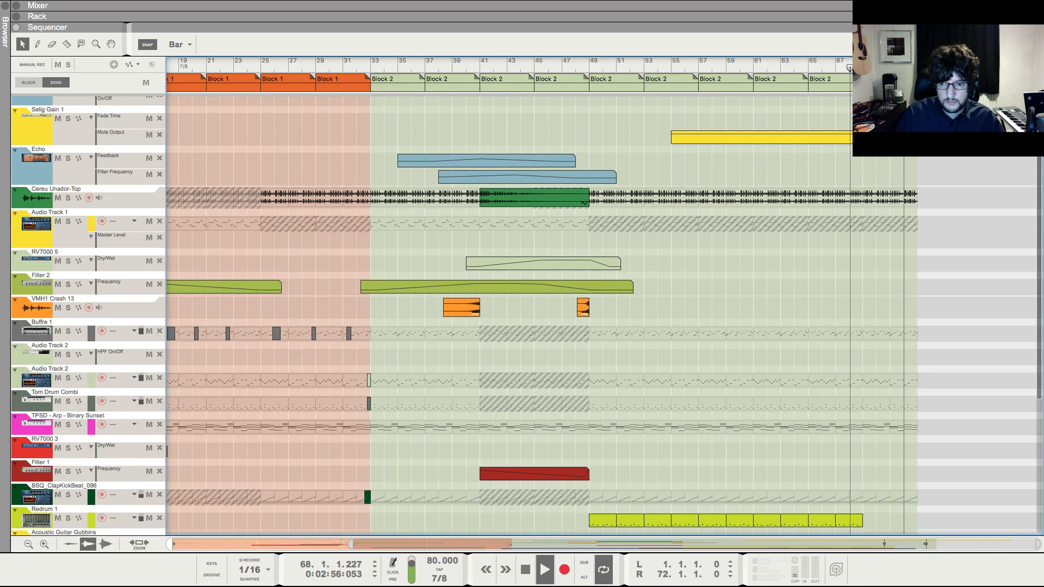
pyautogui.scroll(-4, 951, 157)
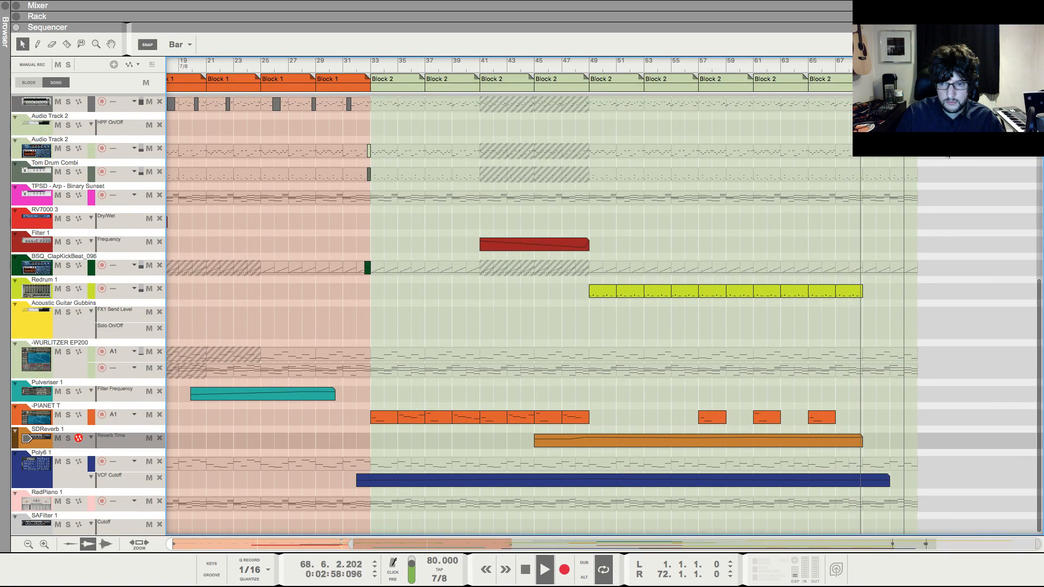
pyautogui.scroll(5, 952, 156)
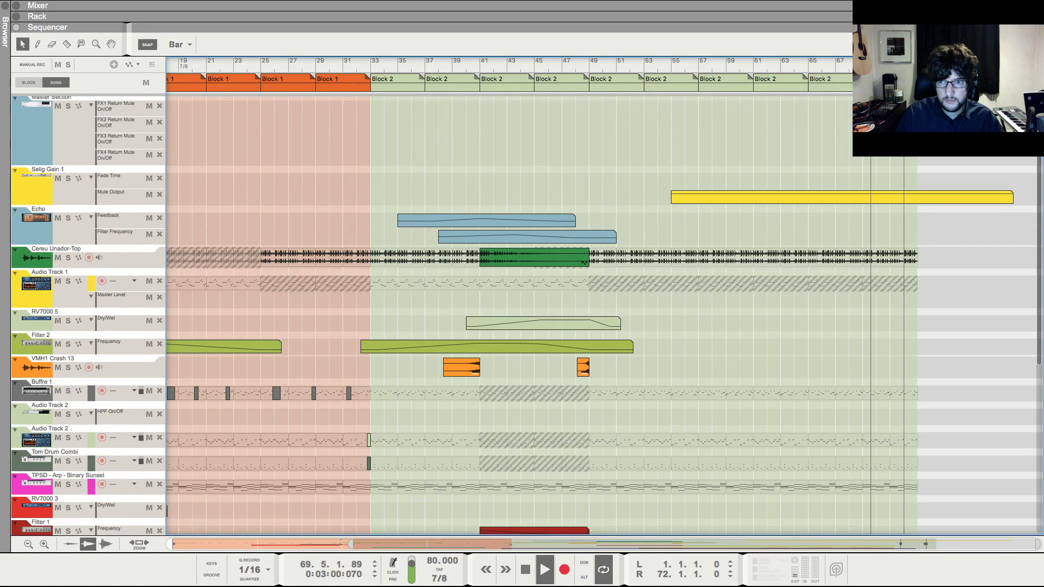
pyautogui.press('space')
pyautogui.moveTo(902, 66)
pyautogui.mouseDown()
pyautogui.moveTo(876, 66)
pyautogui.moveTo(890, 67)
pyautogui.mouseUp()
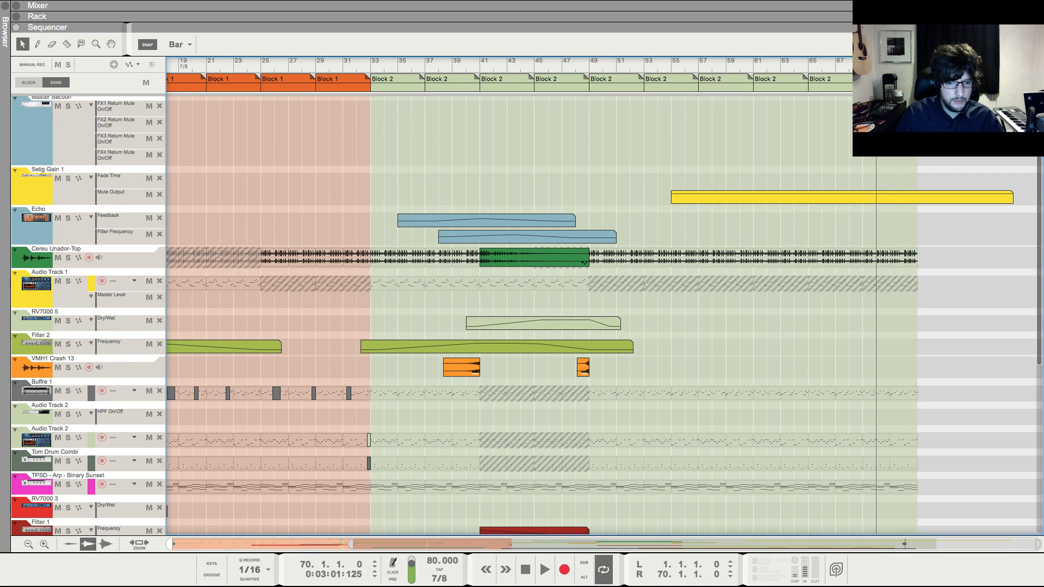
pyautogui.scroll(-4, 854, 186)
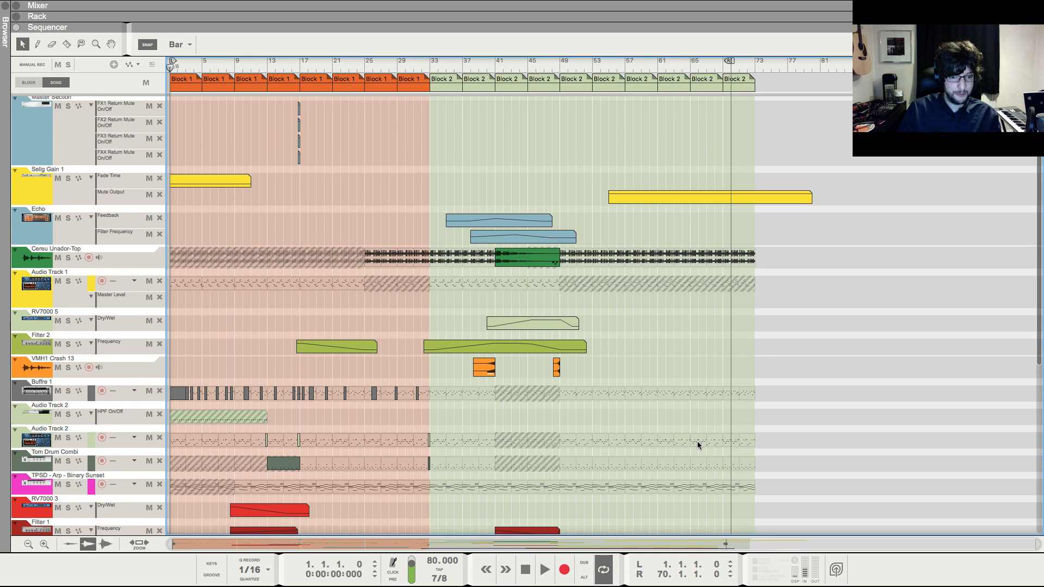
pyautogui.scroll(5, 697, 441)
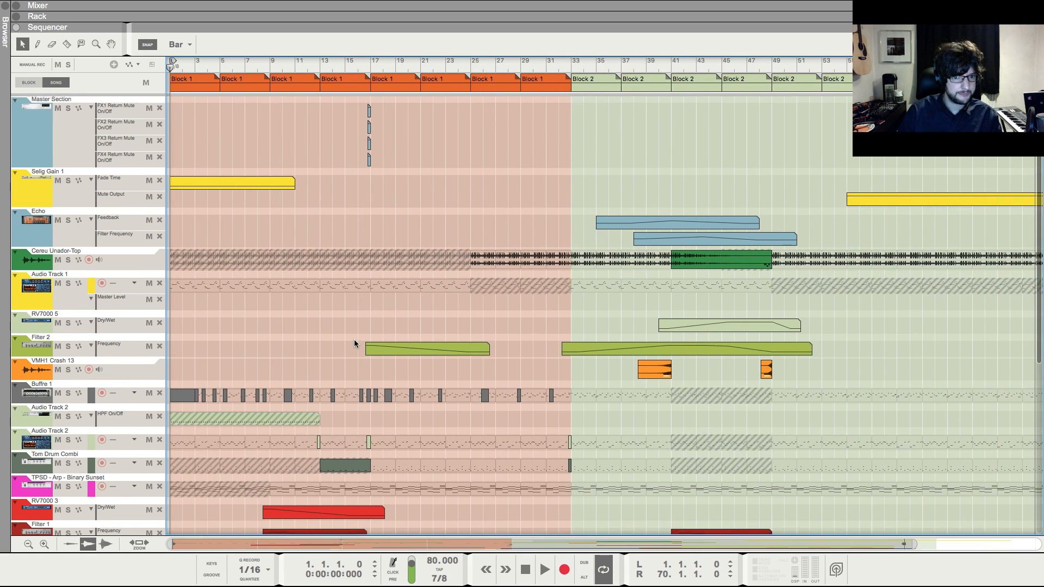
pyautogui.scroll(-3, 354, 339)
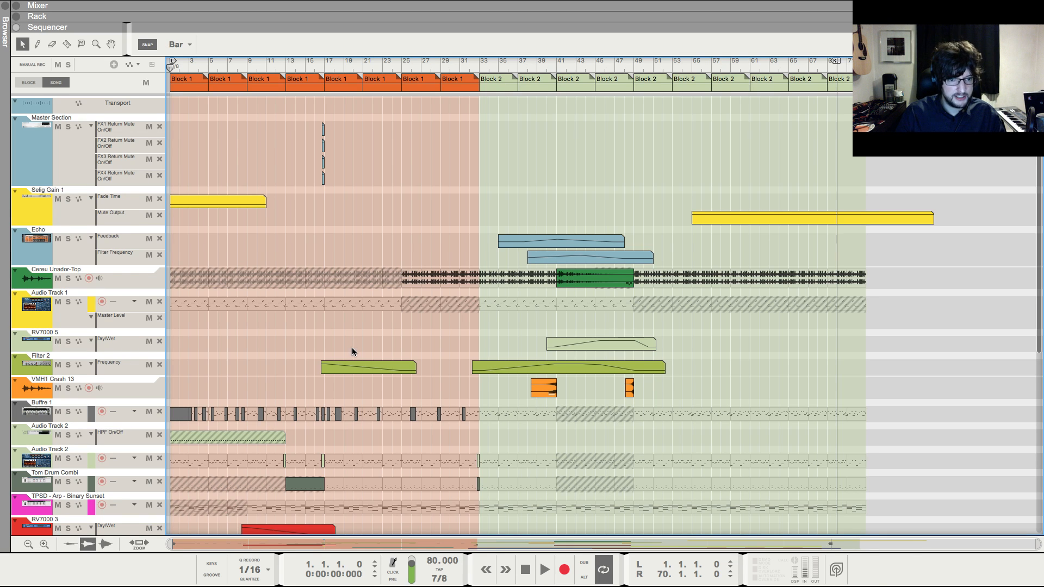
pyautogui.press('g')
pyautogui.press('h')
pyautogui.press('h')
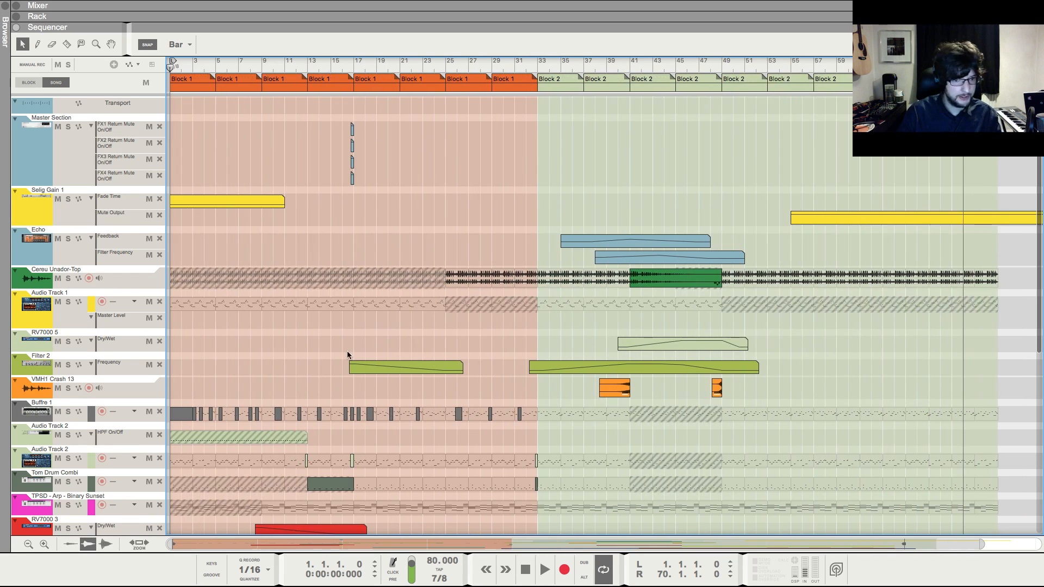
pyautogui.click(271, 64)
pyautogui.click(251, 68)
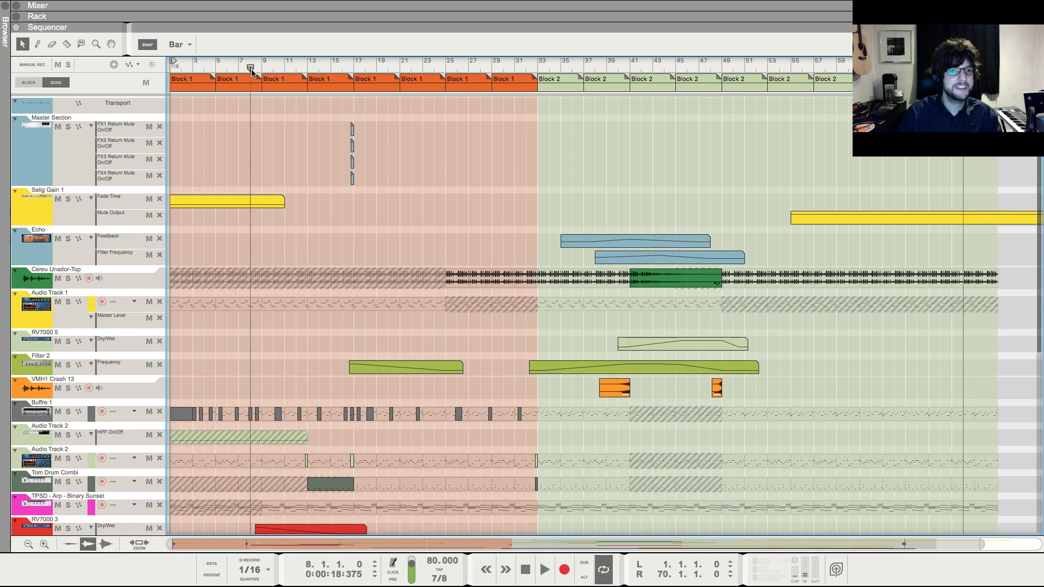
pyautogui.moveTo(252, 70); pyautogui.dragTo(170, 68)
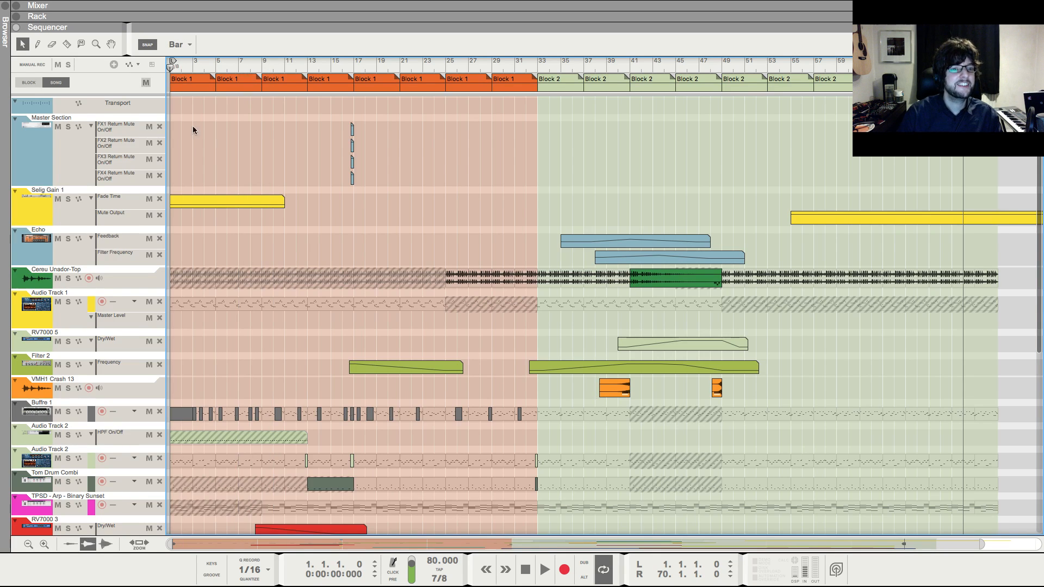
# - Solo Audio Track 1, play its opening briefly, and set the right locator to bar 5
pyautogui.click(68, 302)
pyautogui.press('space')
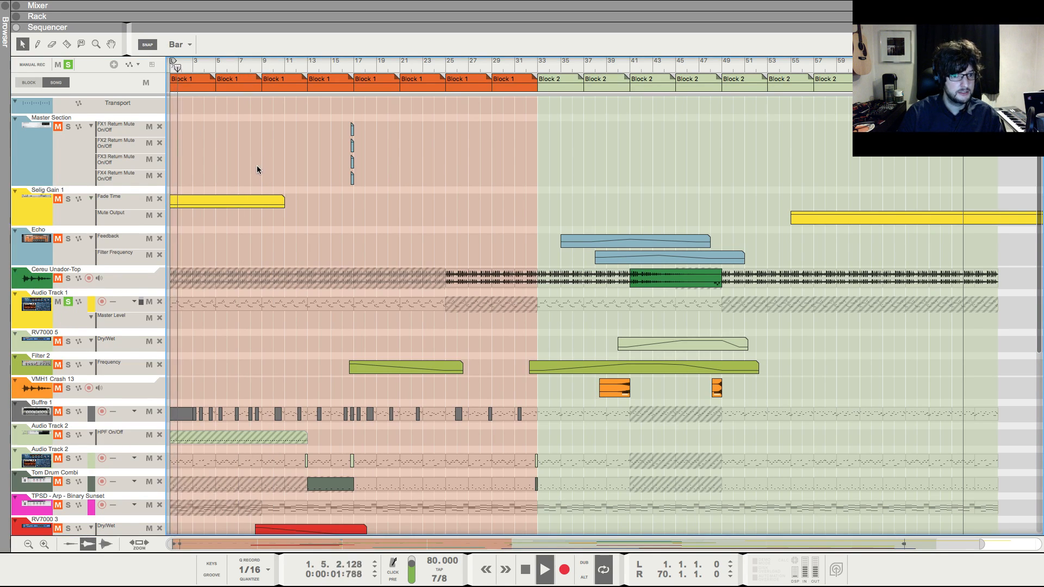
pyautogui.press('space')
pyautogui.press('g')
pyautogui.press('g')
pyautogui.keyDown('alt'); pyautogui.click(218, 71); pyautogui.keyUp('alt')
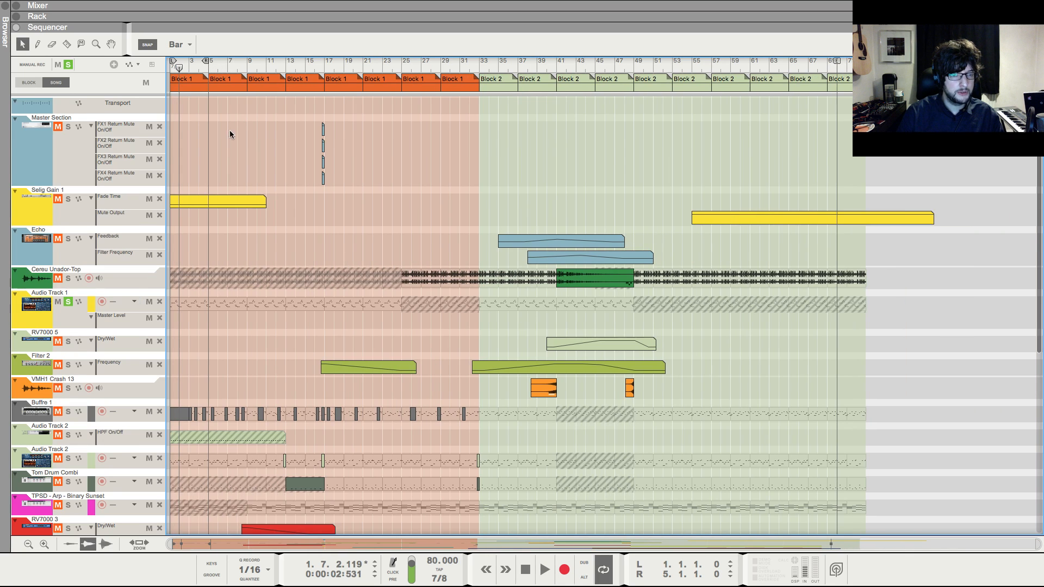
# - Export the loop as AIFF audio file 160309 in the Export folder at 44,100 Hz and 16-bit, with Dither off
pyautogui.click(73, 6)
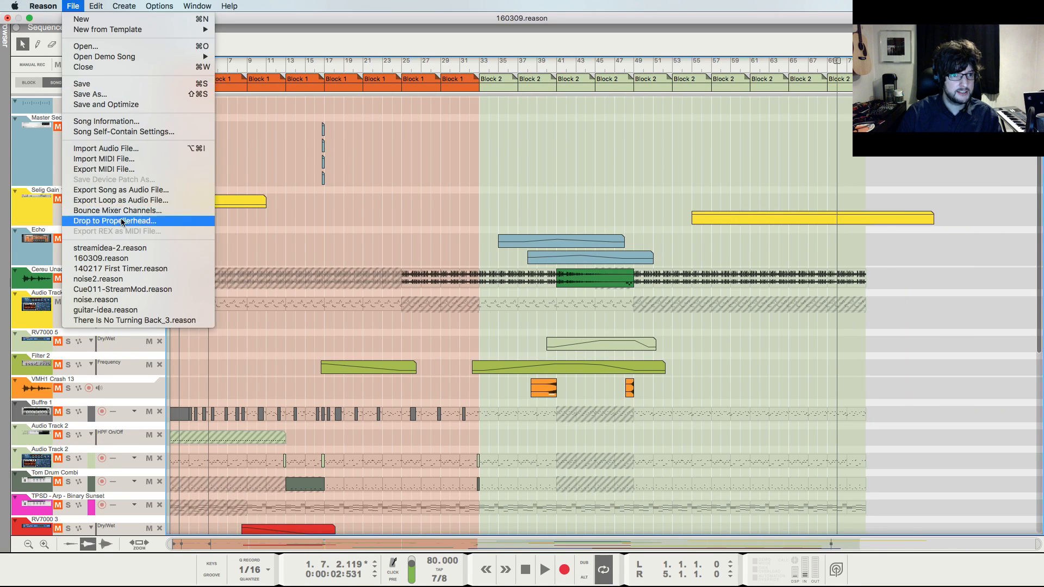
pyautogui.click(118, 202)
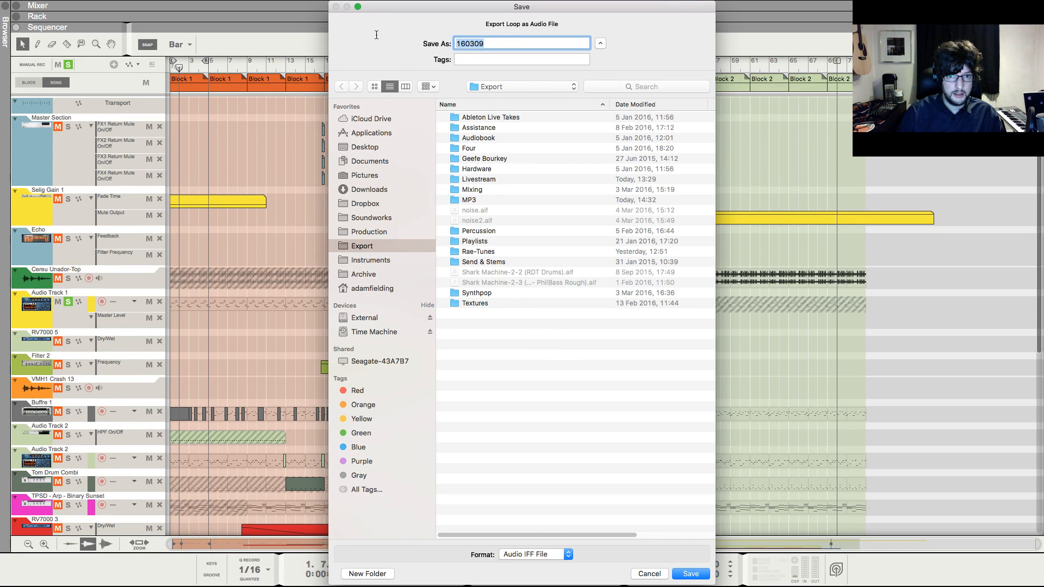
pyautogui.click(700, 576)
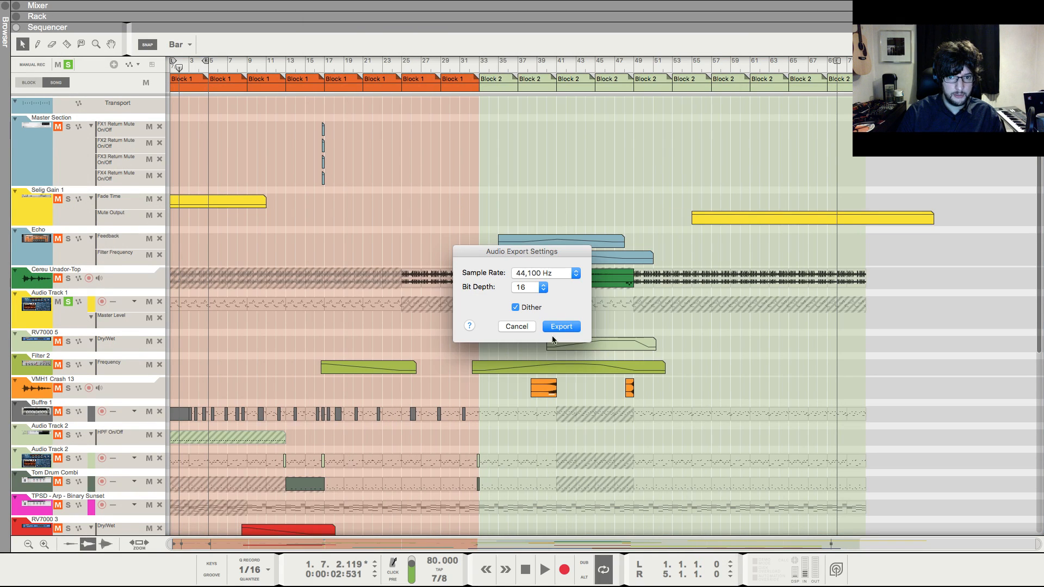
pyautogui.click(528, 306)
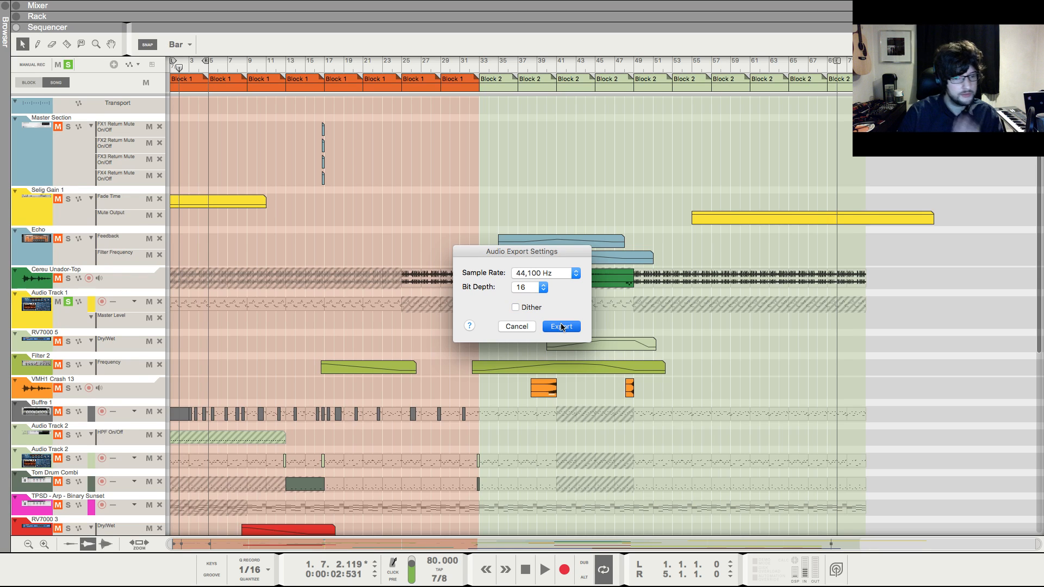
pyautogui.click(562, 327)
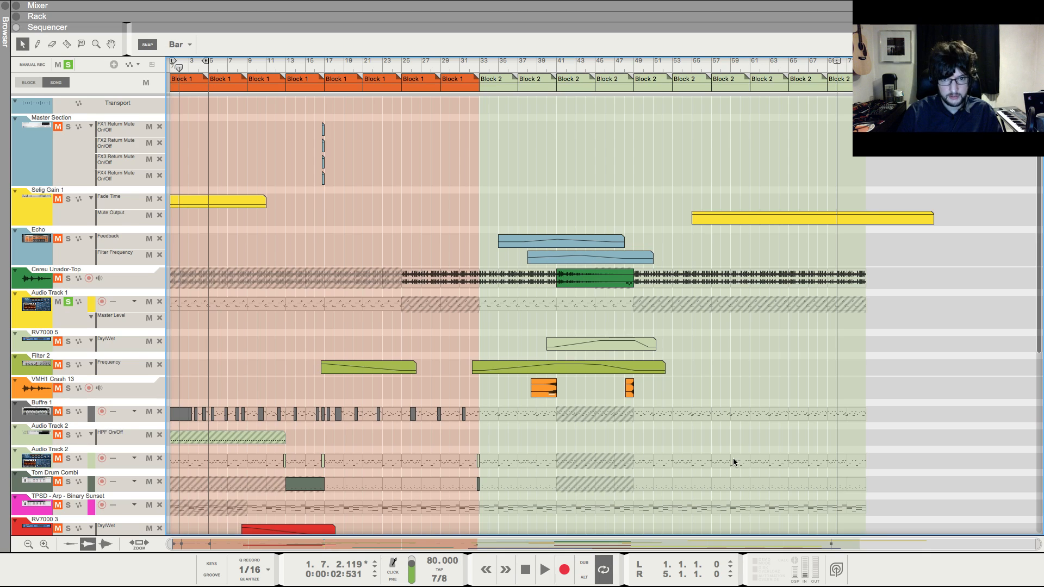
# - Launch paulstretch and reposition its window slightly
pyautogui.press('super+space')
pyautogui.write('paulstretch')
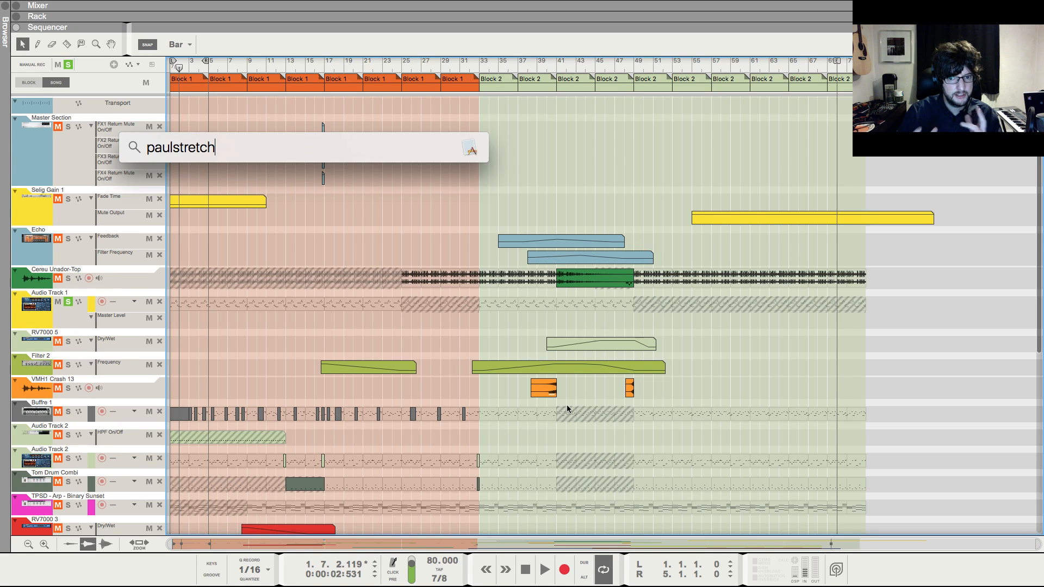
pyautogui.press('Return')
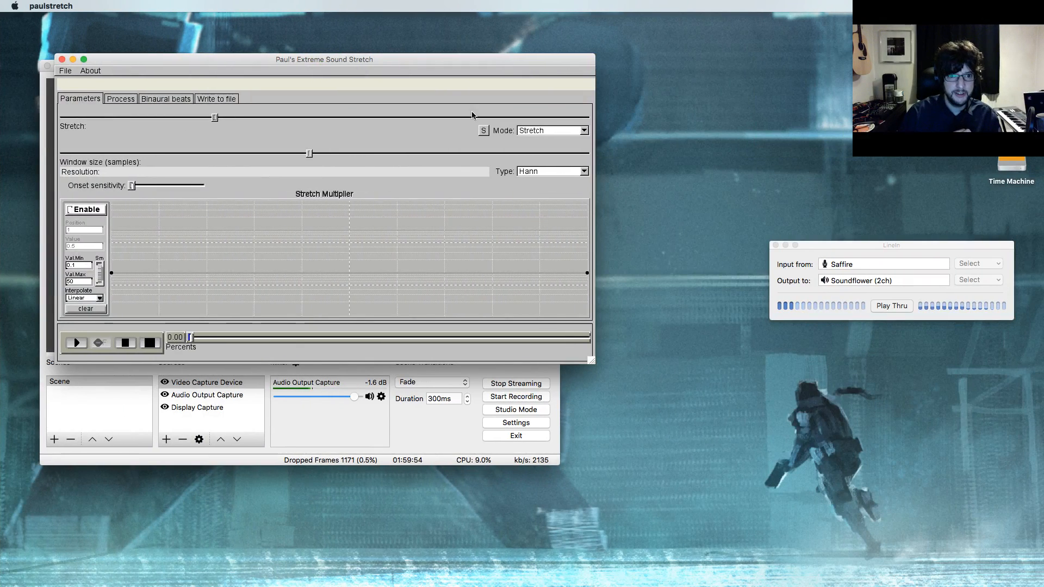
pyautogui.moveTo(444, 62); pyautogui.dragTo(442, 73)
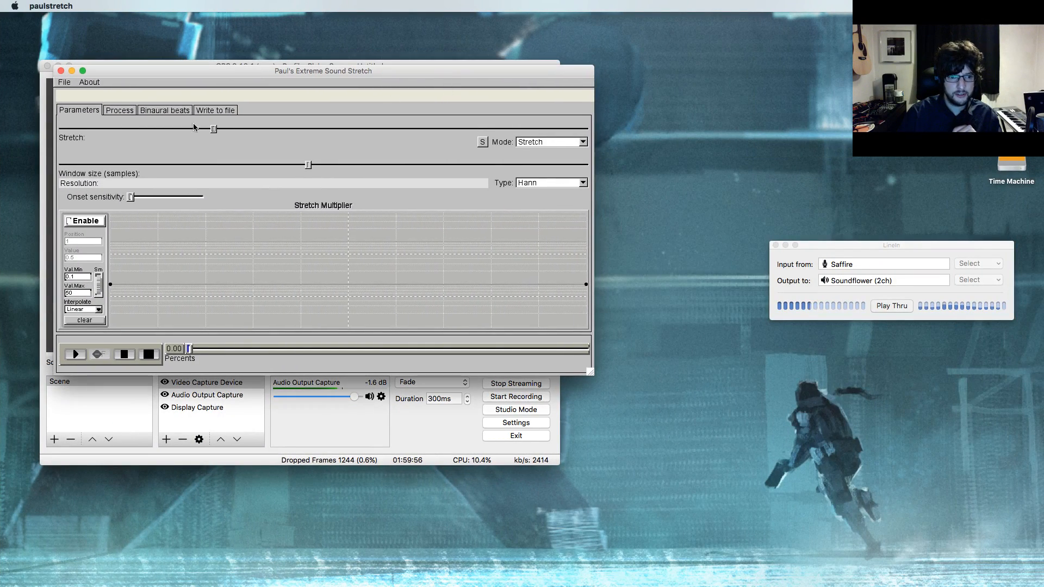
# - Load the audio file 160309.aif from the Export folder for stretching
pyautogui.click(64, 81)
pyautogui.click(76, 93)
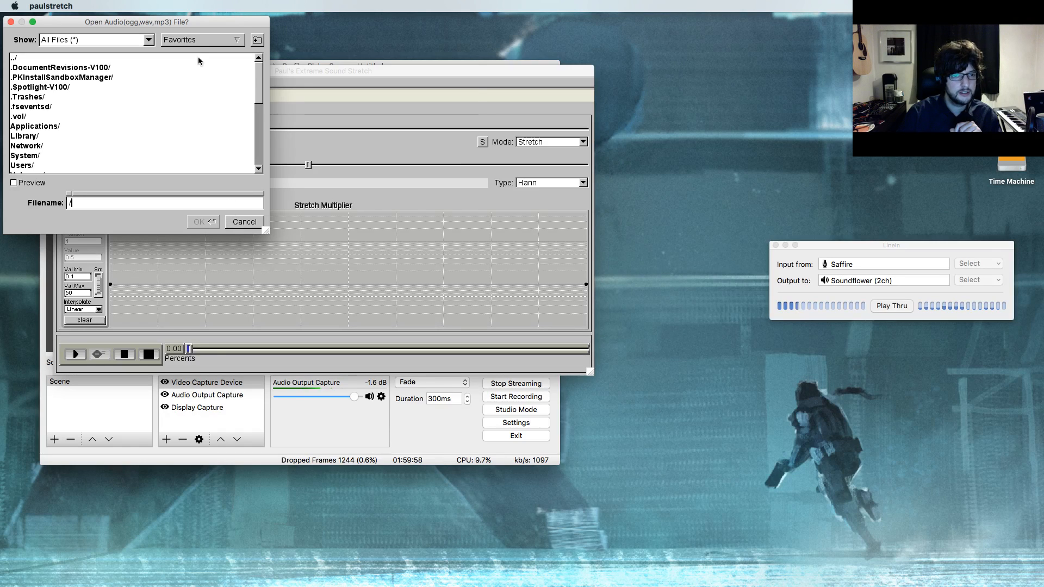
pyautogui.click(199, 40)
pyautogui.click(212, 97)
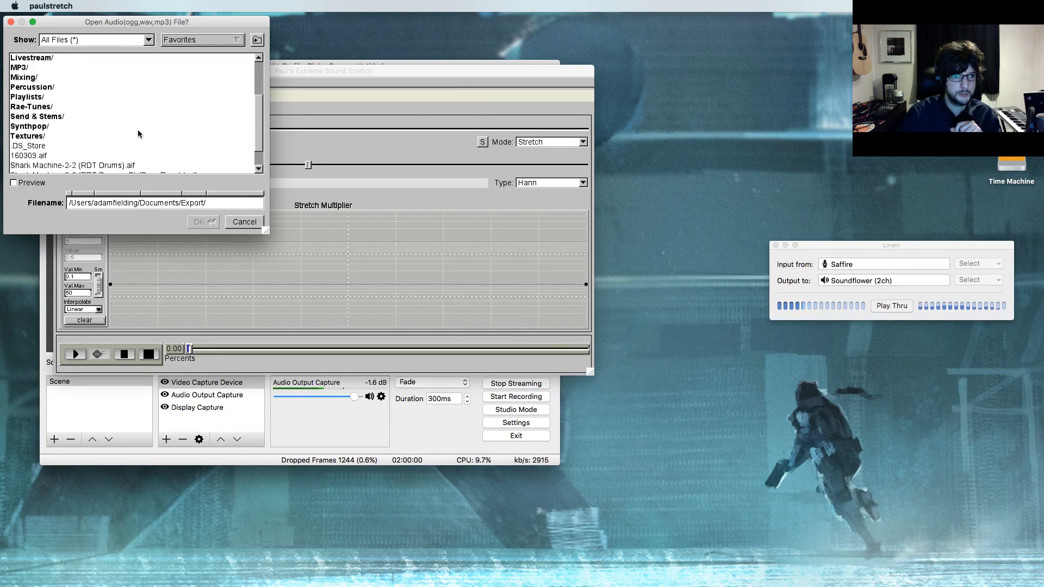
pyautogui.scroll(-3, 140, 135)
pyautogui.doubleClick(44, 130)
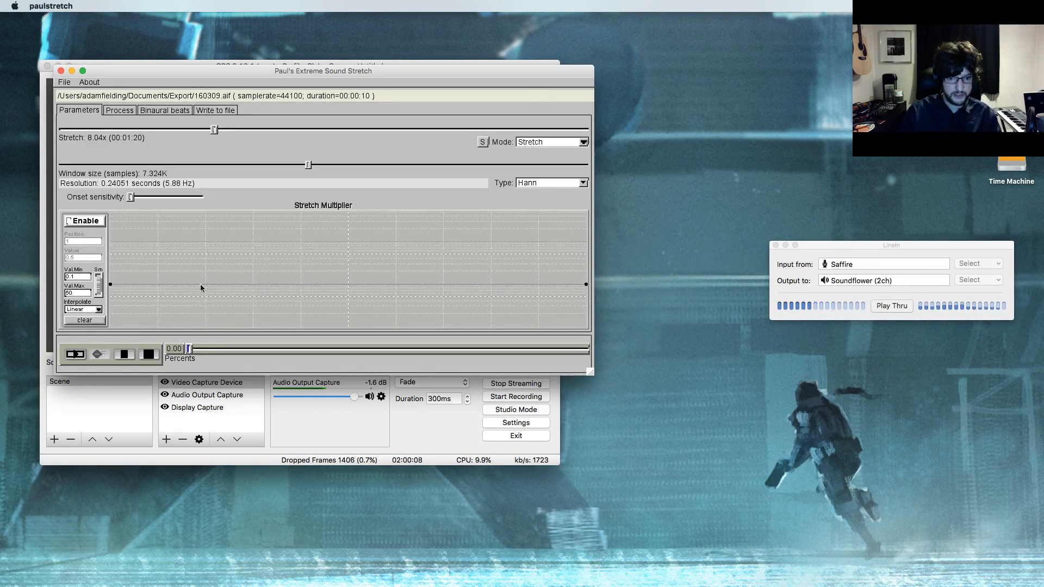
pyautogui.moveTo(284, 76); pyautogui.dragTo(281, 84)
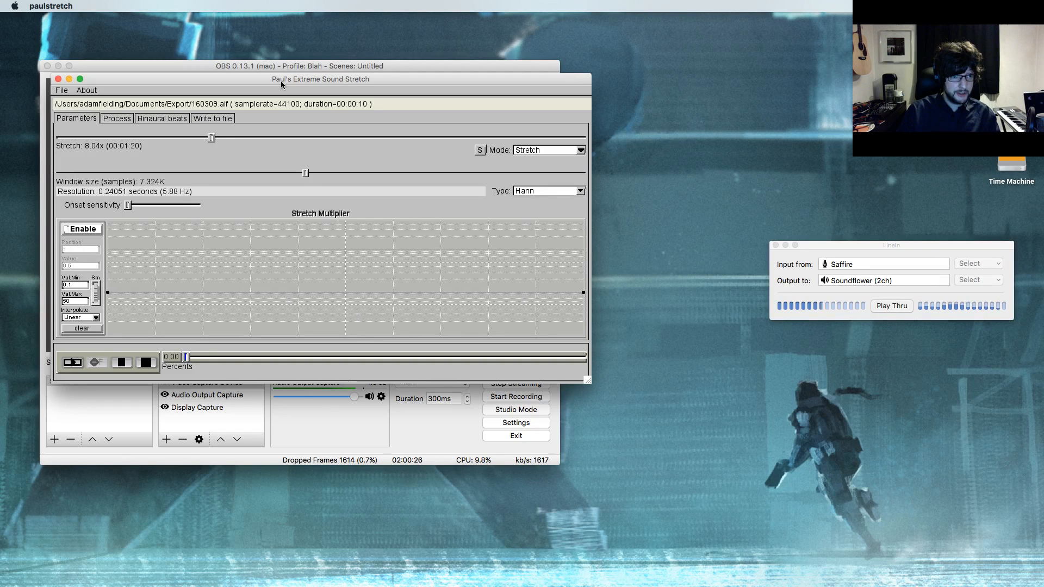
pyautogui.click(62, 90)
pyautogui.click(76, 101)
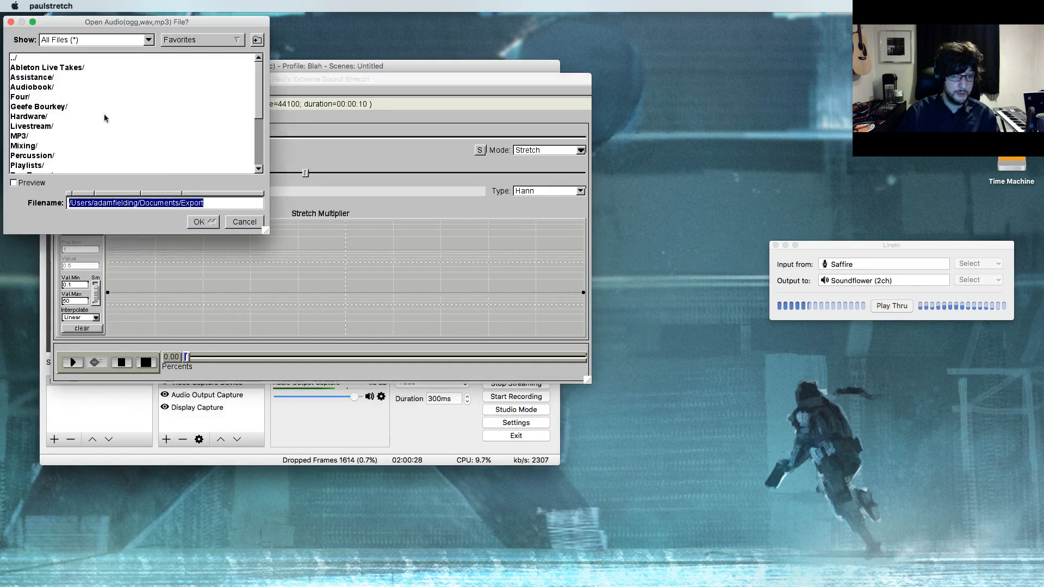
pyautogui.click(242, 223)
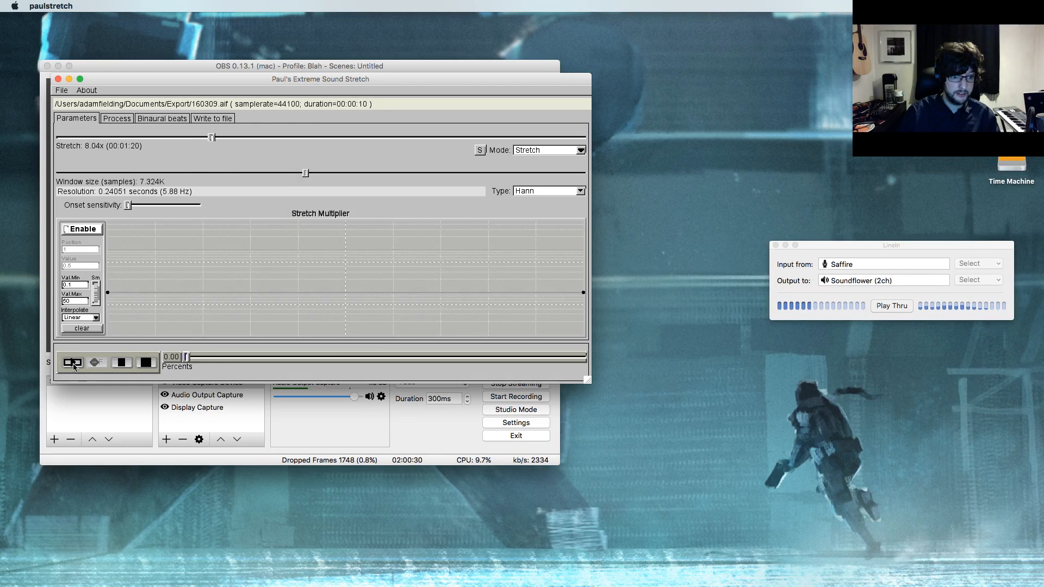
# - Preview the stretched sound, stop playback, and render it to the Export folder as stretch.wav
pyautogui.click(74, 366)
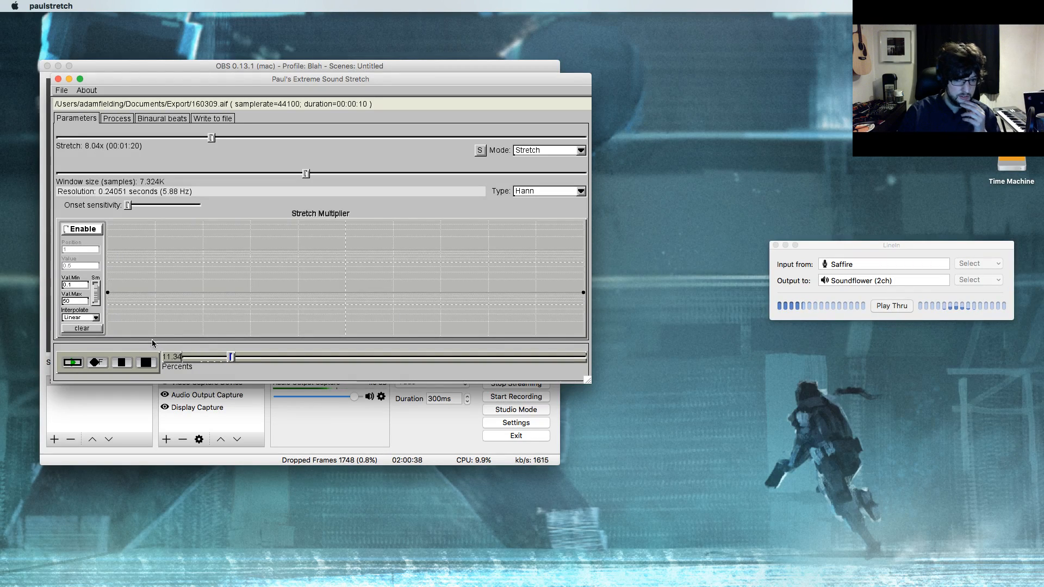
pyautogui.click(72, 363)
pyautogui.click(62, 90)
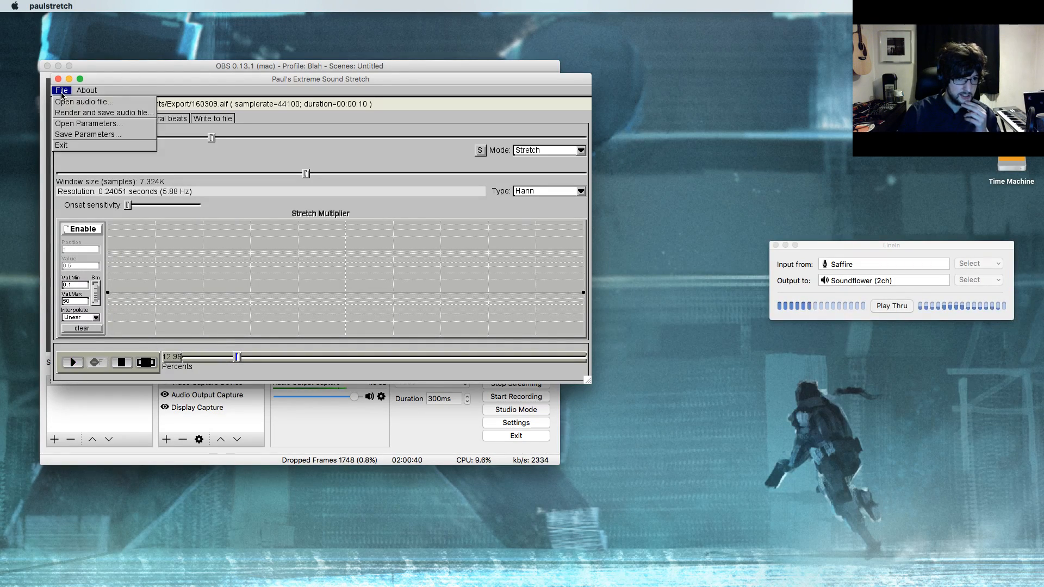
pyautogui.click(104, 113)
pyautogui.click(201, 40)
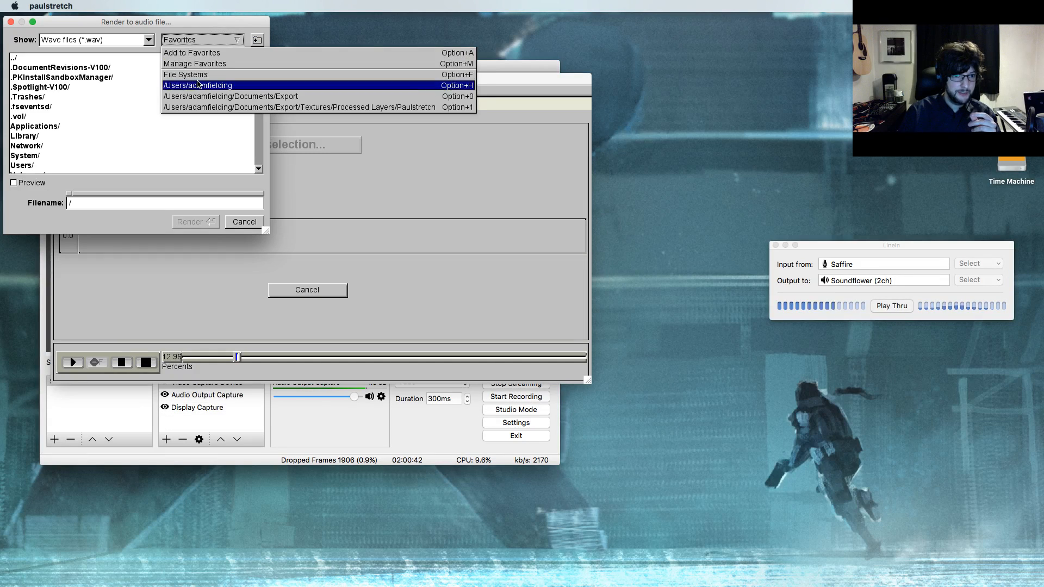
pyautogui.click(199, 96)
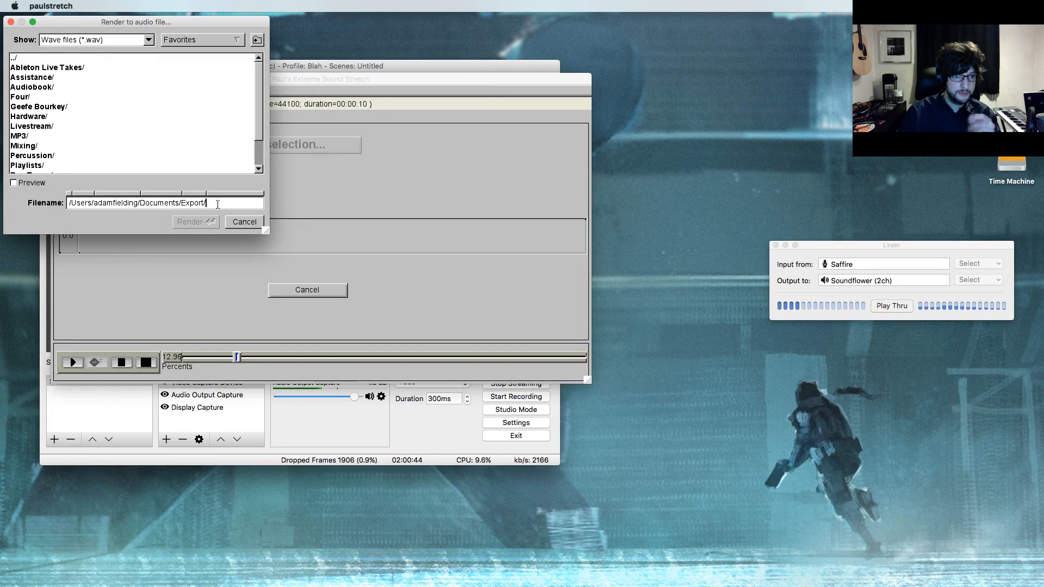
pyautogui.write('stretch.wav')
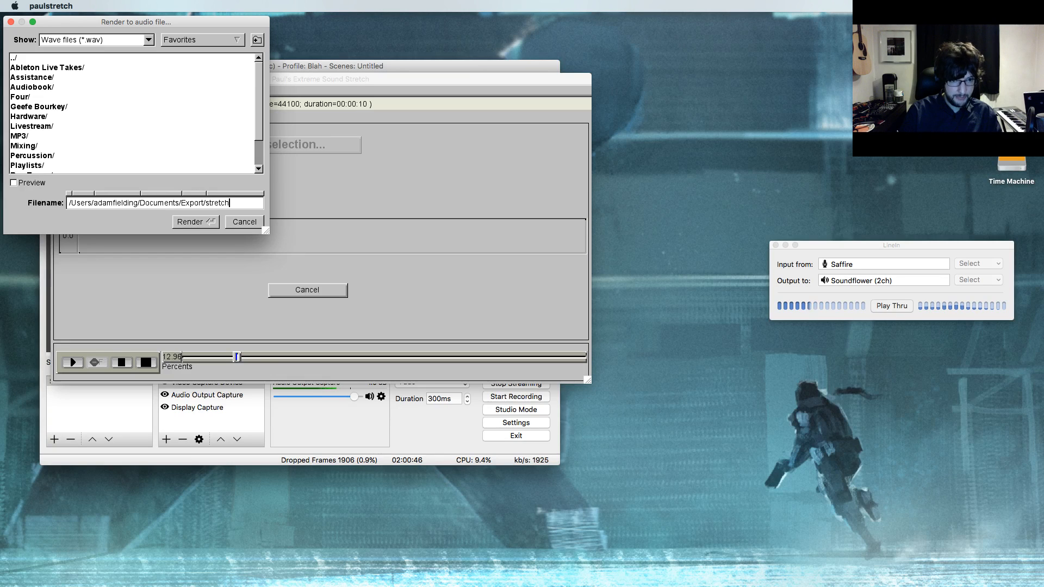
pyautogui.click(205, 223)
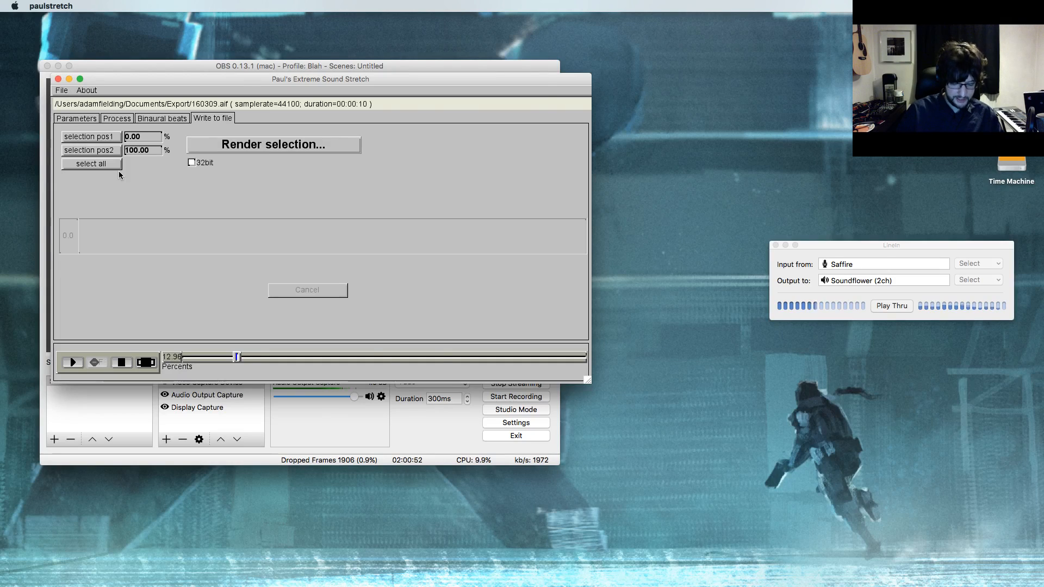
# - Switch back to Reason, set the right locator to bar 70, and turn off the solo on Audio Track 1
pyautogui.hotkey('ctrl', 'Left')
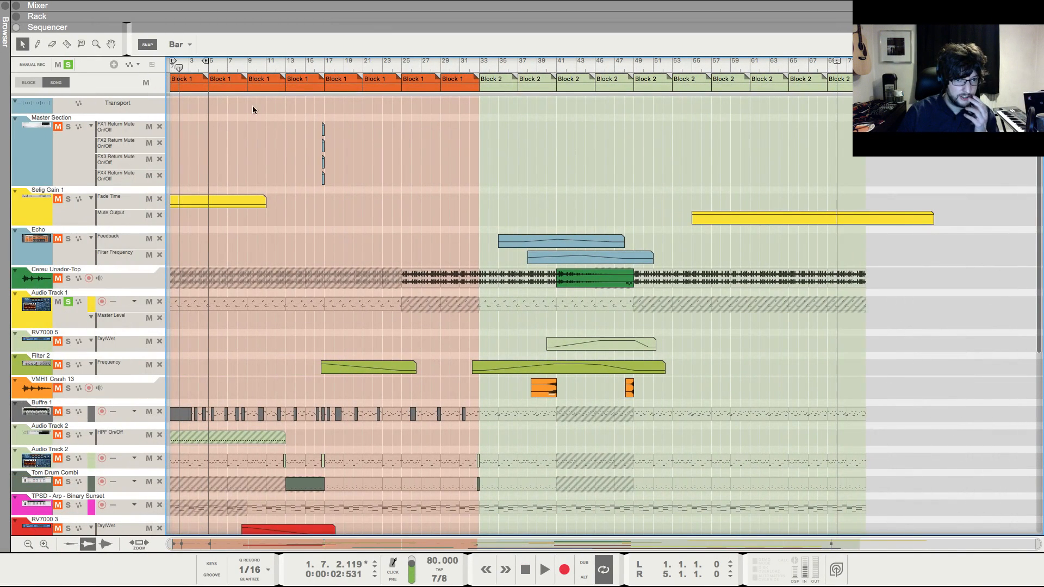
pyautogui.moveTo(208, 61)
pyautogui.mouseDown()
pyautogui.moveTo(786, 61)
pyautogui.moveTo(836, 76)
pyautogui.mouseUp()
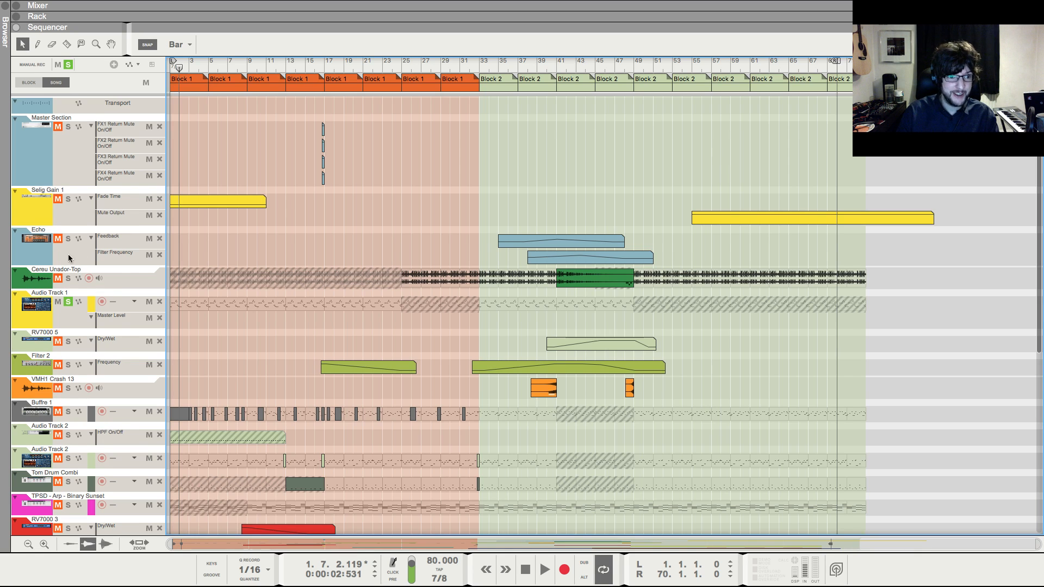
pyautogui.click(68, 302)
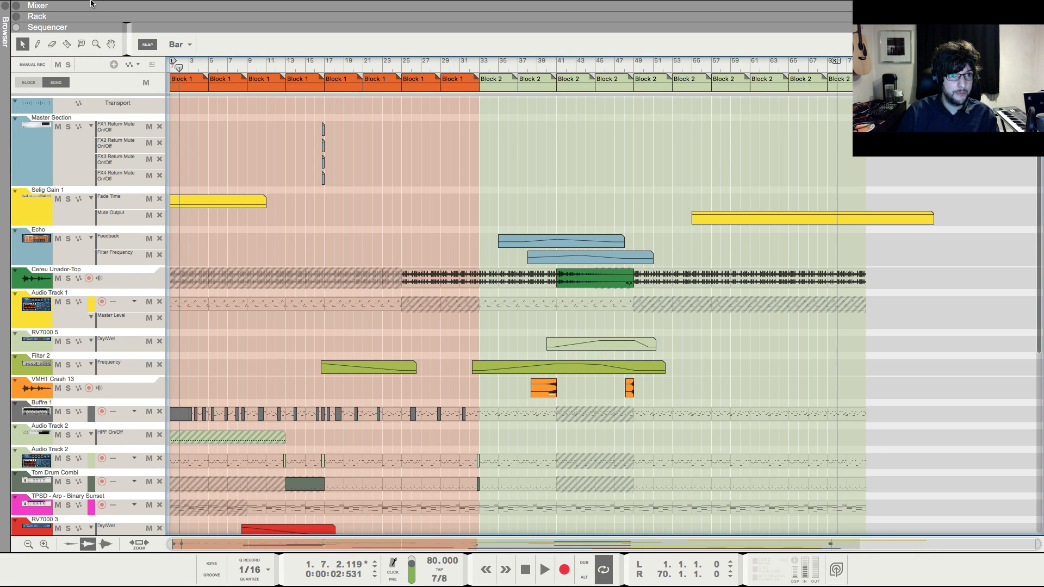
# - Import stretch.wav from the browser's Export folder as a new audio track starting at bar 1
pyautogui.click(6, 8)
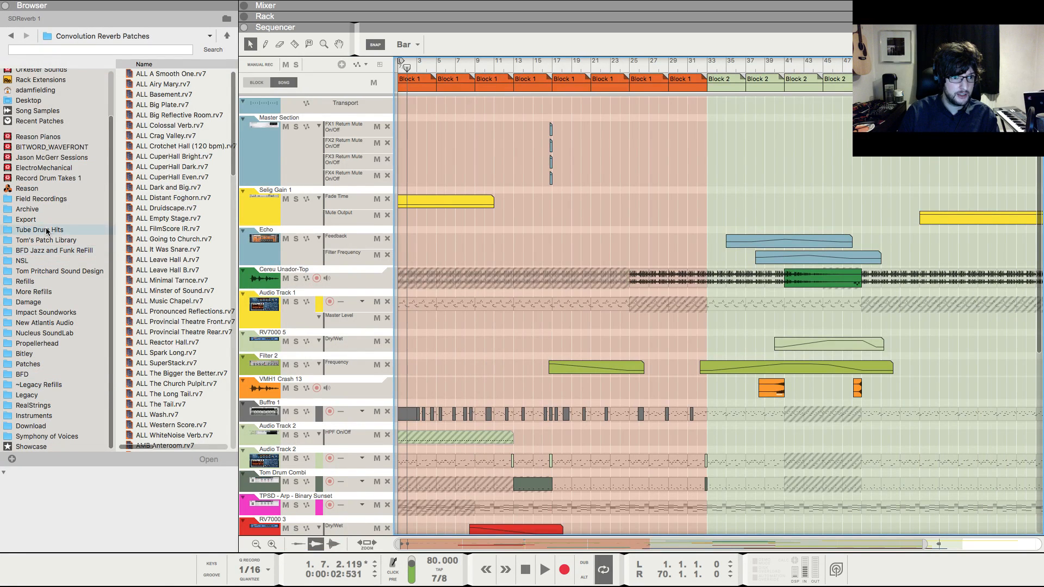
pyautogui.click(27, 219)
pyautogui.moveTo(154, 260); pyautogui.dragTo(403, 326)
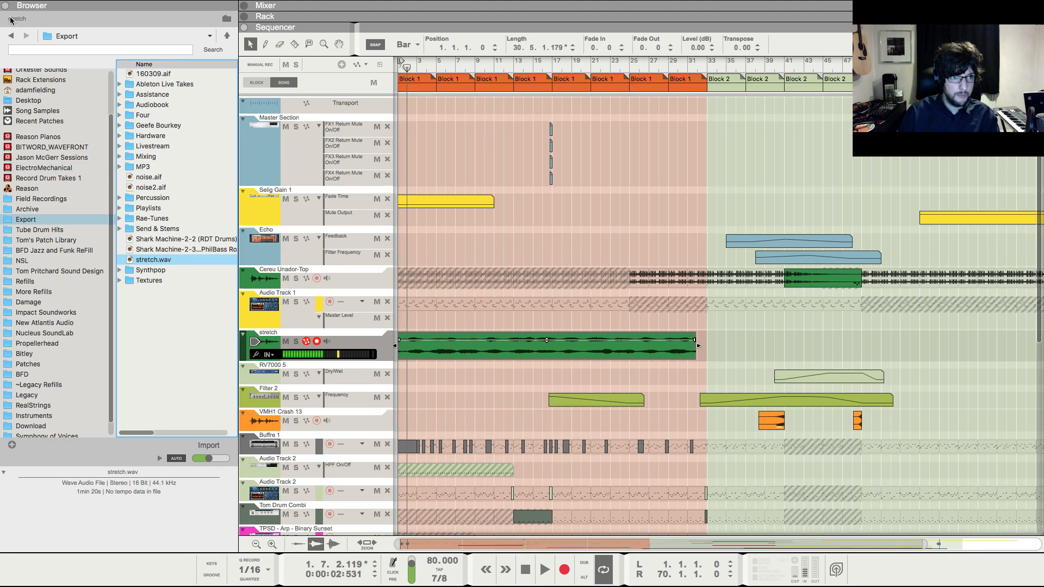
# - Hide the browser and give the stretch clip a fade-in of 28. 0, about two bars long
pyautogui.click(6, 6)
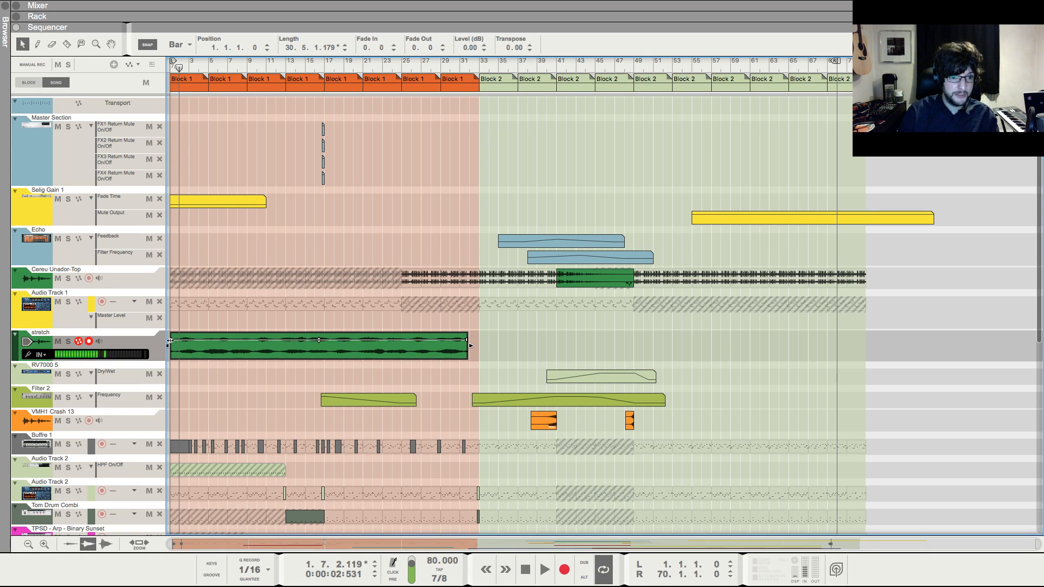
pyautogui.click(195, 327)
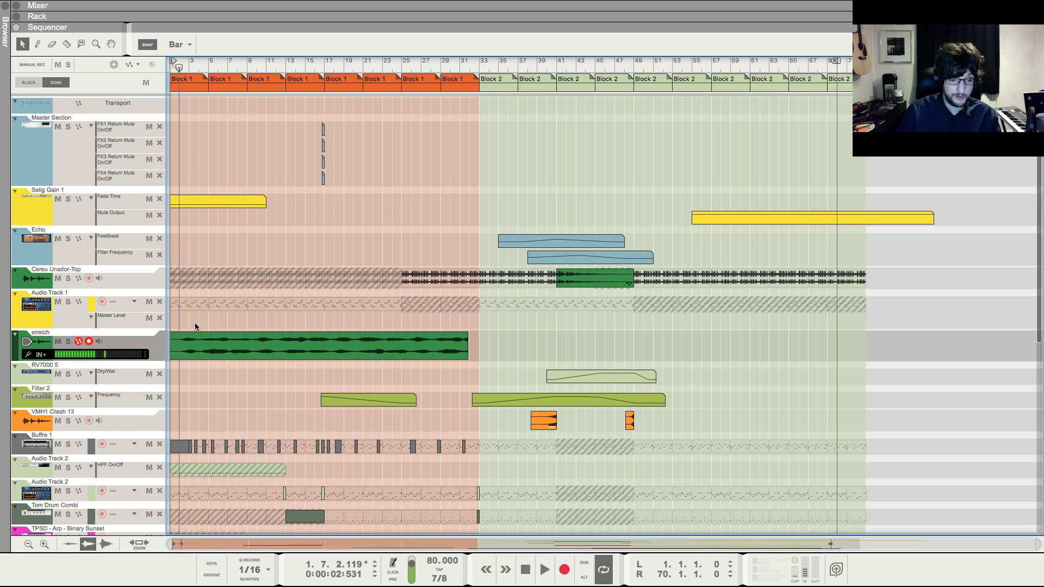
pyautogui.click(275, 342)
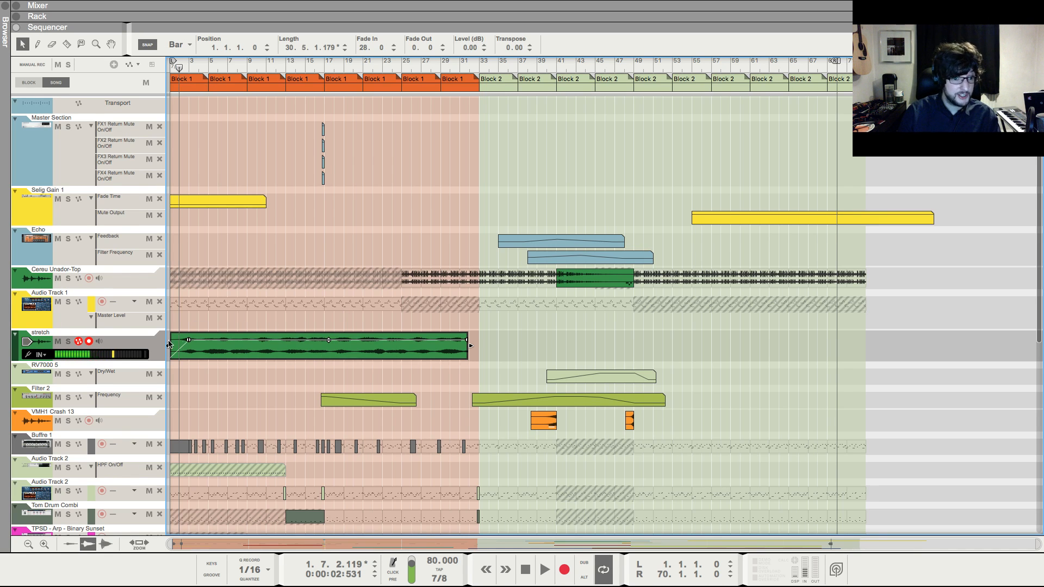
# - In the rack, move the stretch audio track device below Redrum 1 and unfold it
pyautogui.press('F6')
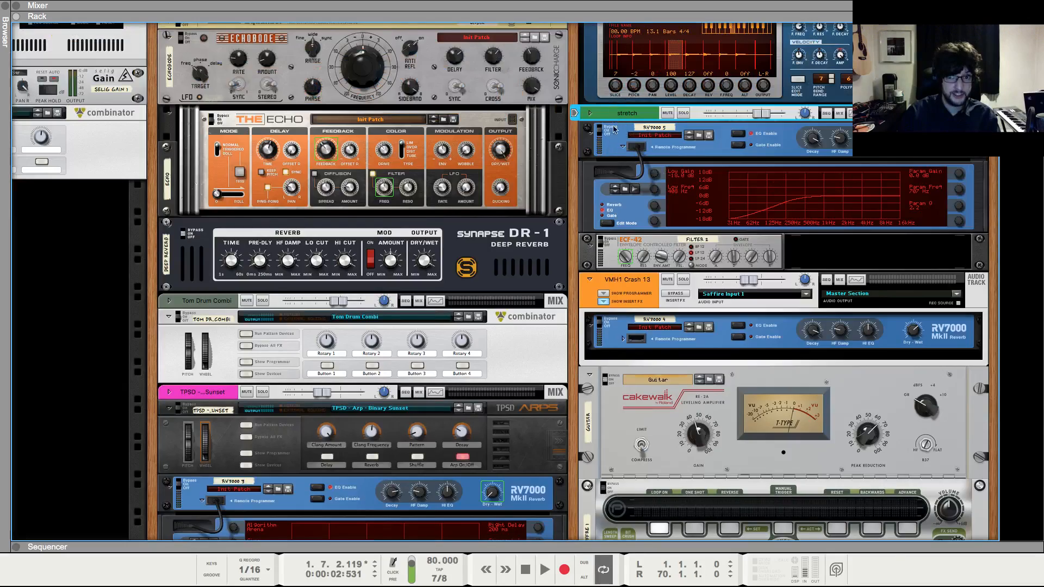
pyautogui.moveTo(616, 112); pyautogui.dragTo(379, 307)
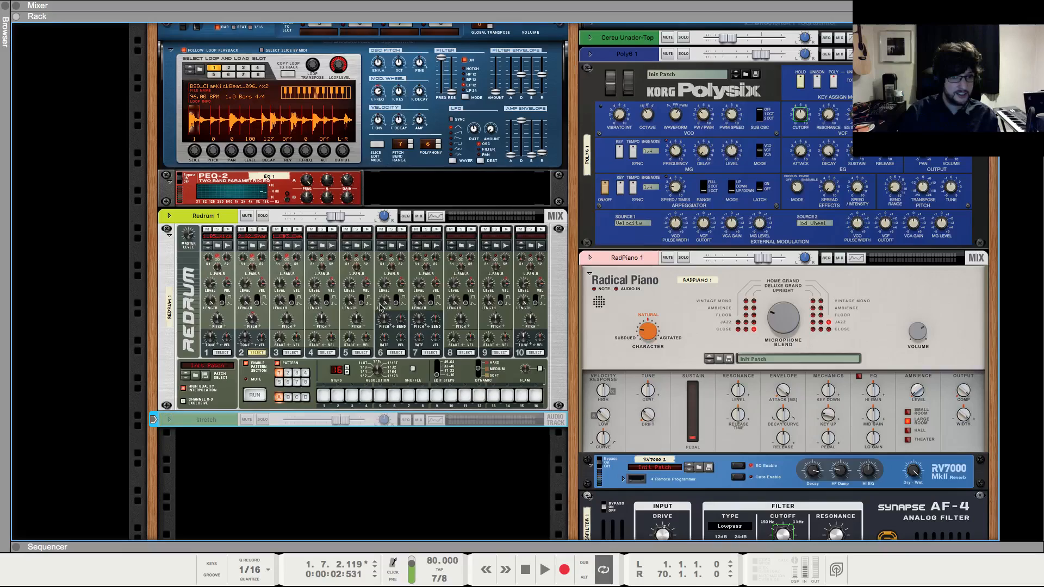
pyautogui.click(169, 420)
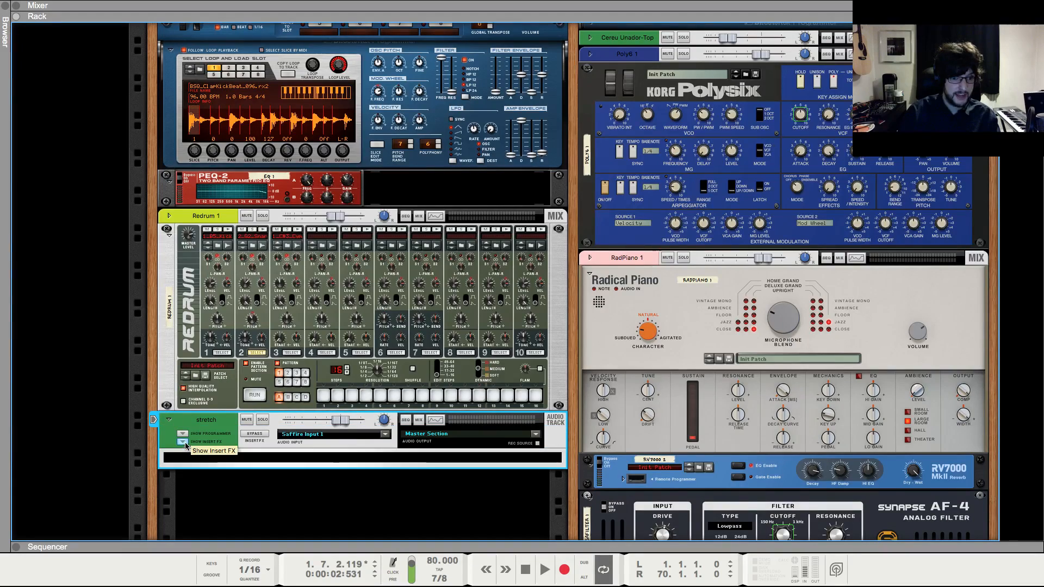
# - Add an RV7000 MkII Reverb to the insert effects of the stretch audio track
pyautogui.rightClick(202, 451)
pyautogui.moveTo(266, 359)
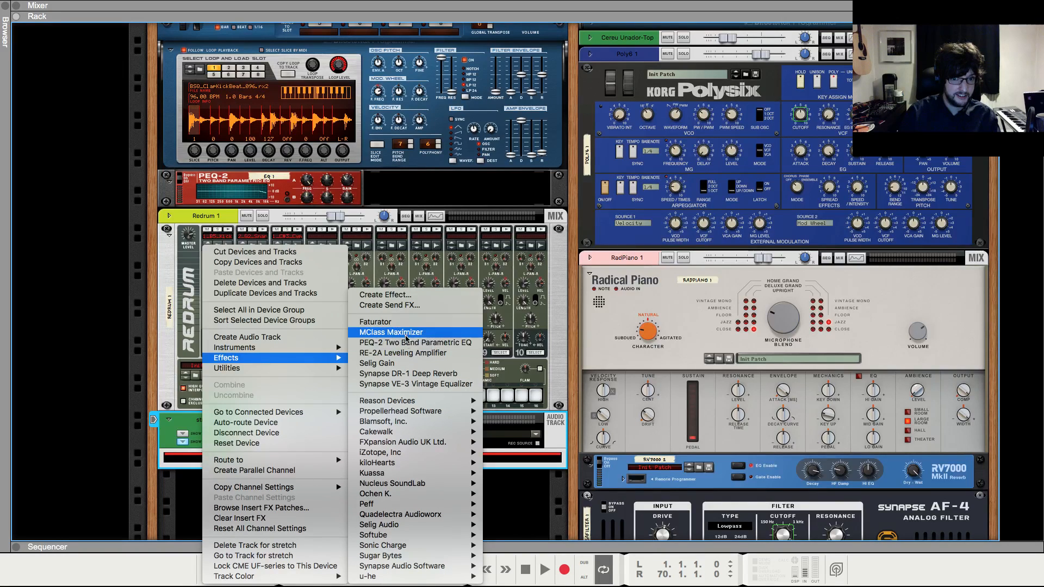
pyautogui.moveTo(431, 403)
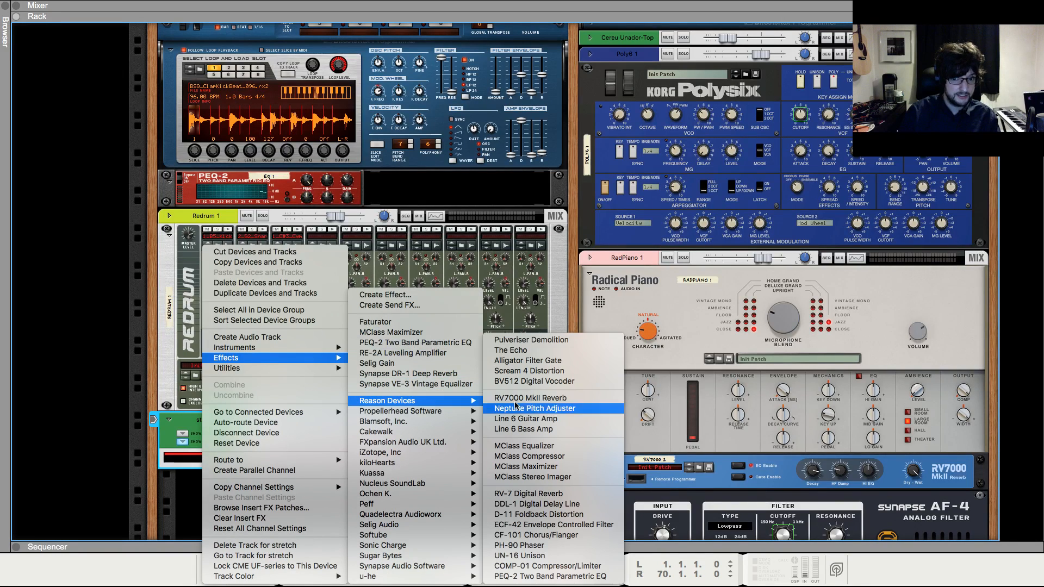
pyautogui.click(551, 399)
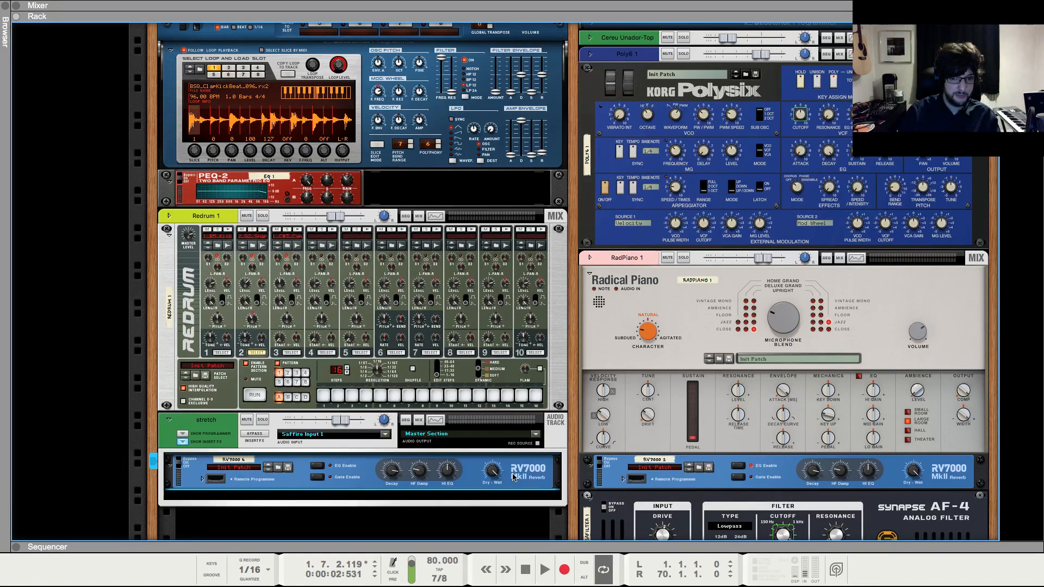
# - While playing the song, enable send 4 on the stretch mixer channel, adjust its send level, and lower the channel fader to about -19.75 dB
pyautogui.press('F5')
pyautogui.moveTo(521, 433); pyautogui.dragTo(520, 444)
pyautogui.press('space')
pyautogui.press('F7')
pyautogui.press('F5')
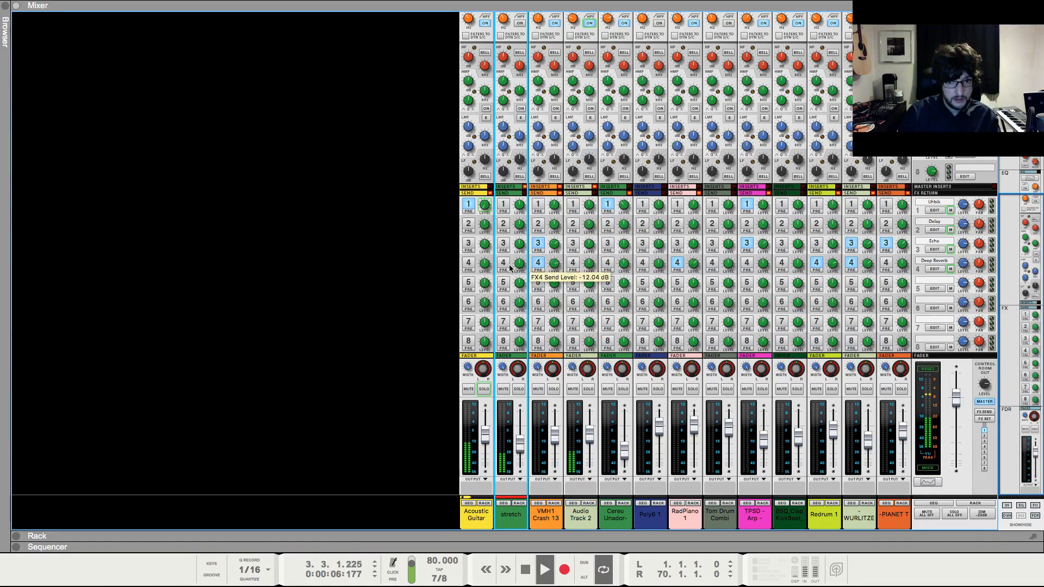
pyautogui.click(504, 263)
pyautogui.moveTo(520, 264); pyautogui.dragTo(519, 253)
pyautogui.moveTo(521, 444); pyautogui.dragTo(520, 455)
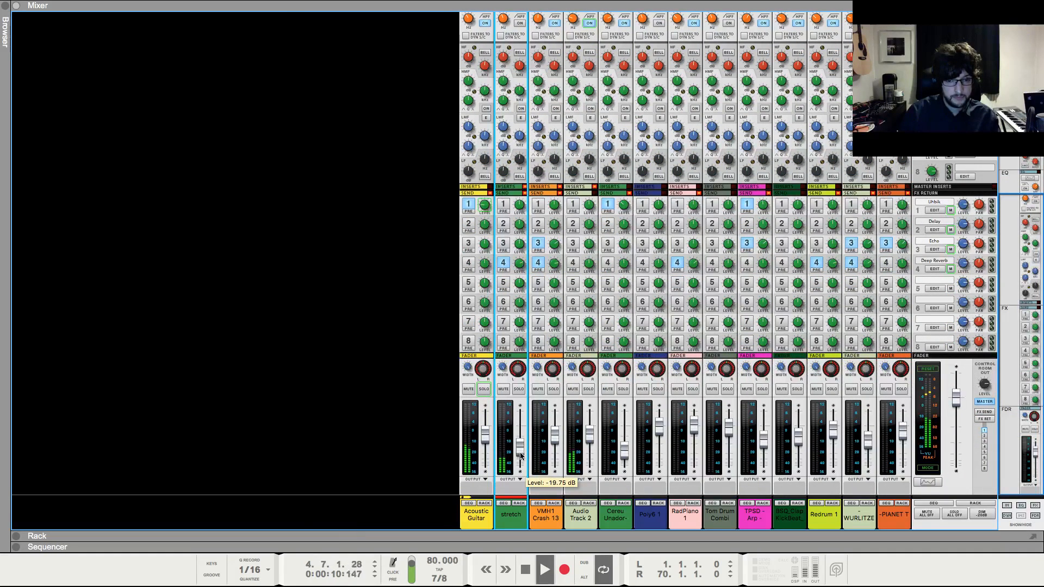
# - In the sequencer, give the stretch clip an 84. 0 fade-out and move the clip to start at bar 39
pyautogui.press('F7')
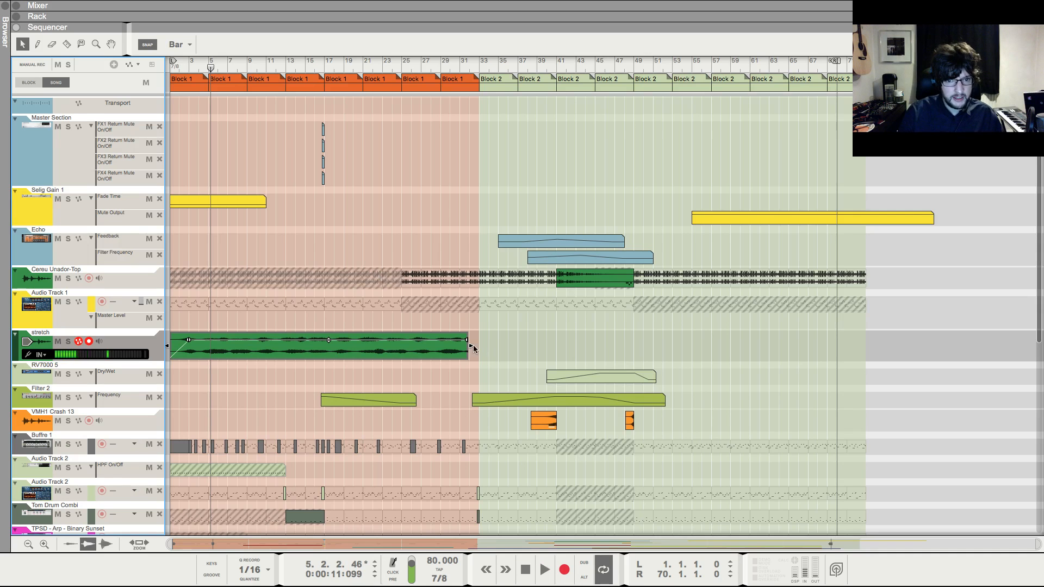
pyautogui.moveTo(466, 342); pyautogui.dragTo(411, 342)
pyautogui.moveTo(306, 347); pyautogui.dragTo(673, 351)
pyautogui.click(608, 303)
# - Play the song from bar 40 and raise the stretch channel's fader to about -5 dB in the mixer
pyautogui.click(550, 65)
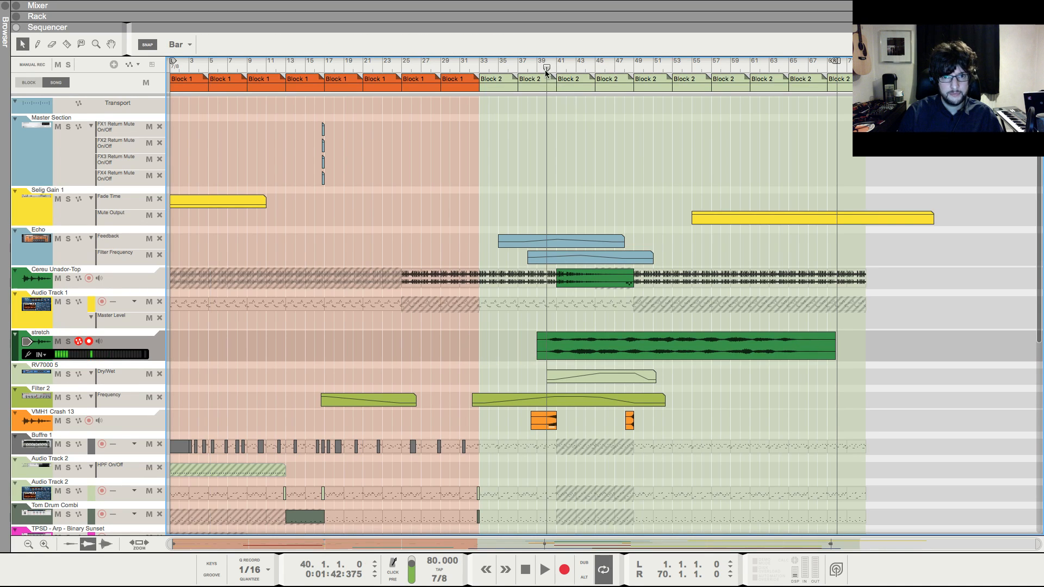
pyautogui.press('space')
pyautogui.press('F5')
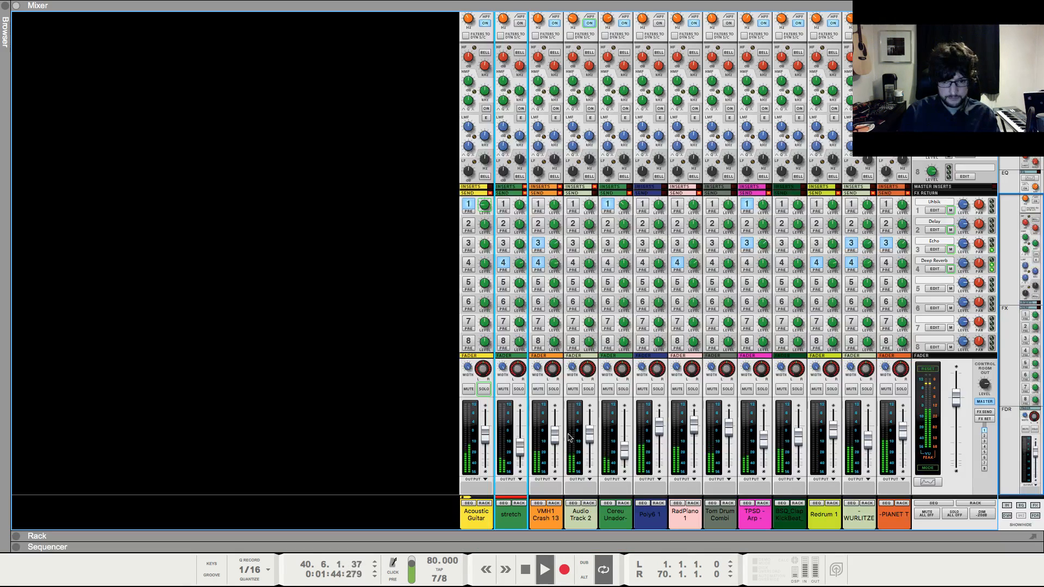
pyautogui.moveTo(523, 445); pyautogui.dragTo(523, 440)
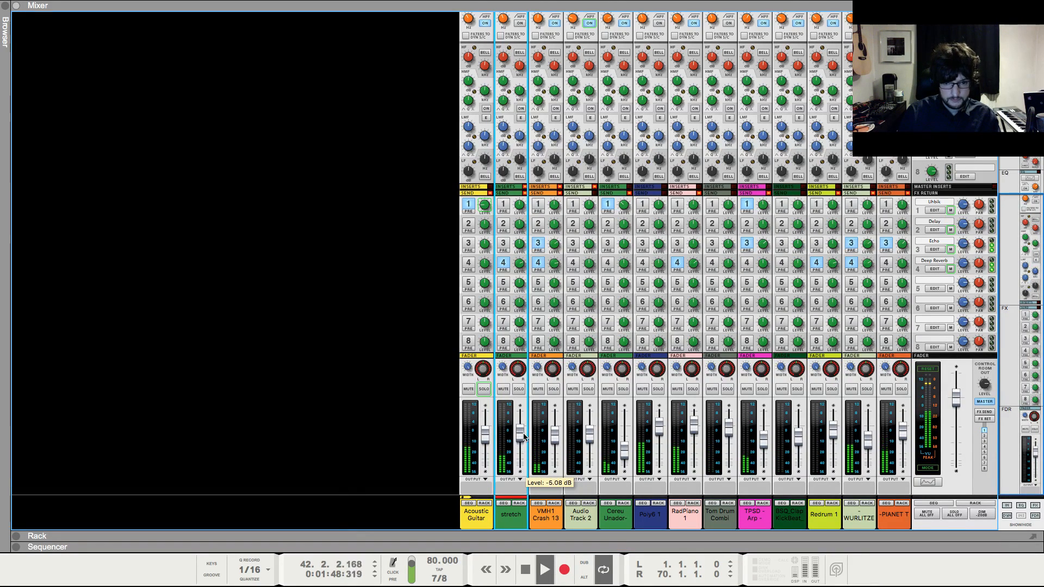
pyautogui.scroll(10, 521, 38)
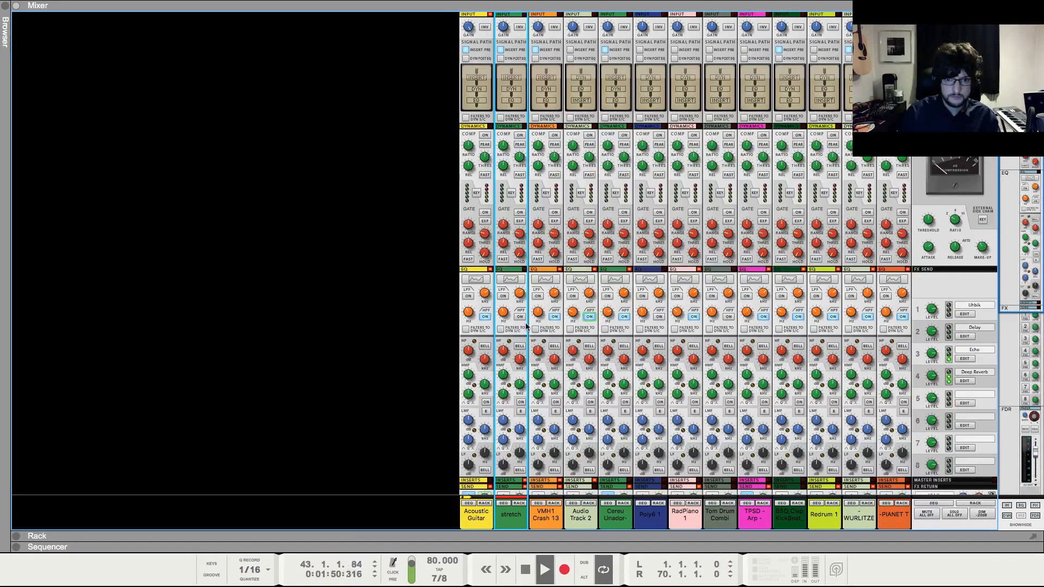
pyautogui.scroll(-5, 526, 305)
pyautogui.scroll(-3, 533, 448)
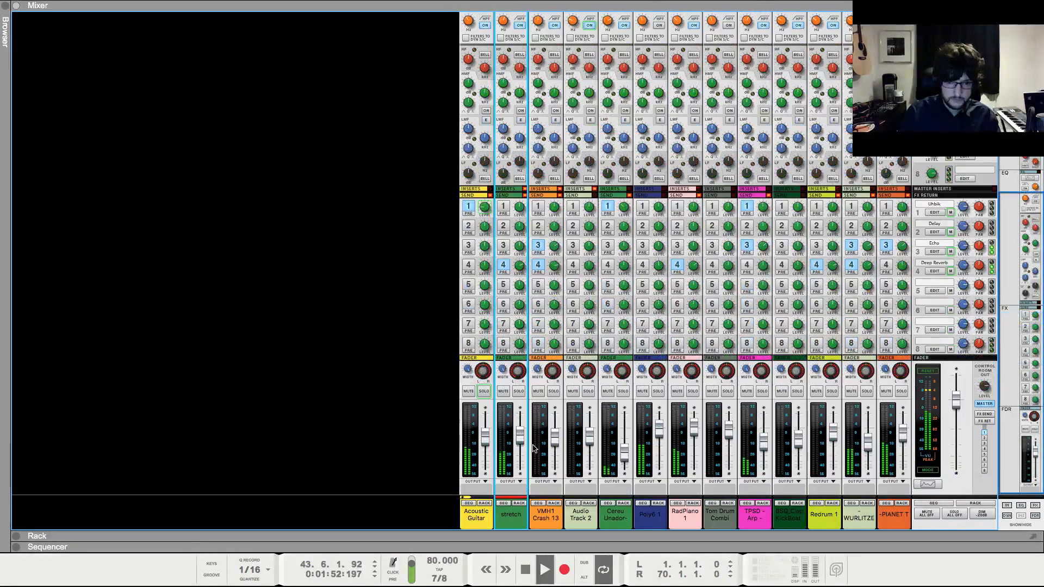
# - Shorten the stretch clip from its end to 11 bars and set its fade-out to 56. 0
pyautogui.press('F7')
pyautogui.click(818, 345)
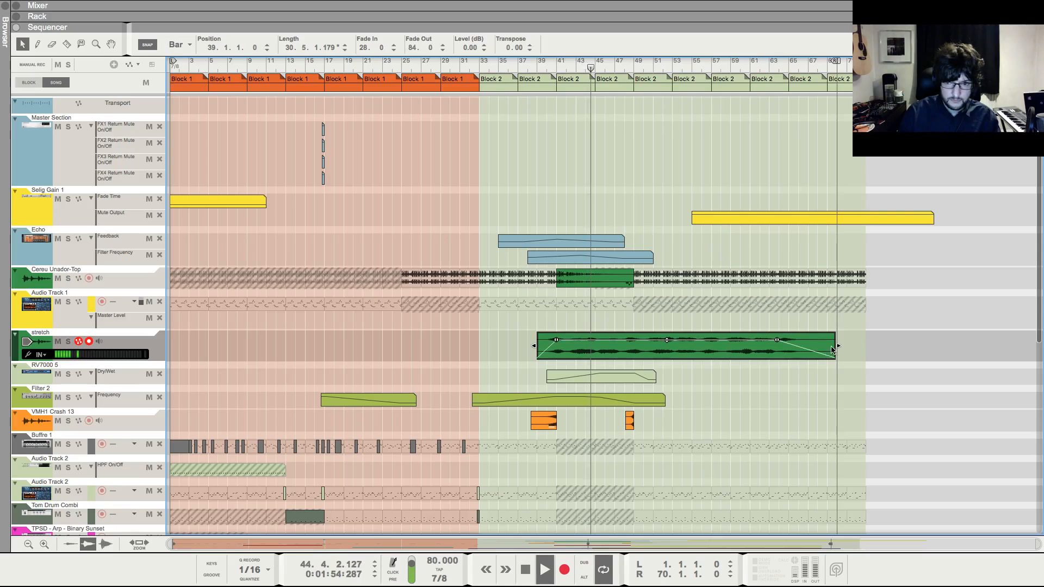
pyautogui.moveTo(818, 346); pyautogui.dragTo(653, 345)
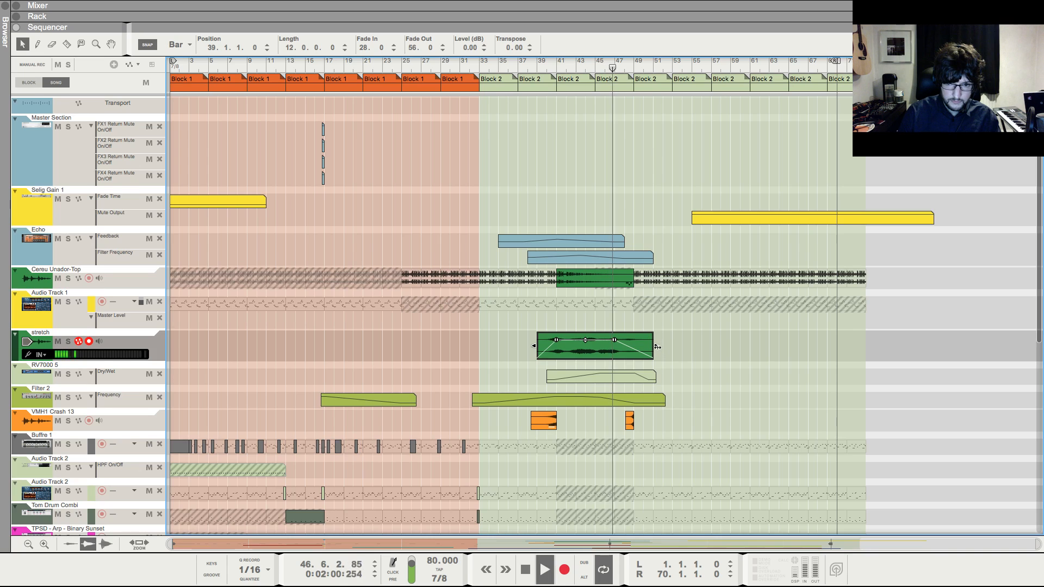
pyautogui.moveTo(649, 348); pyautogui.dragTo(644, 348)
pyautogui.click(645, 319)
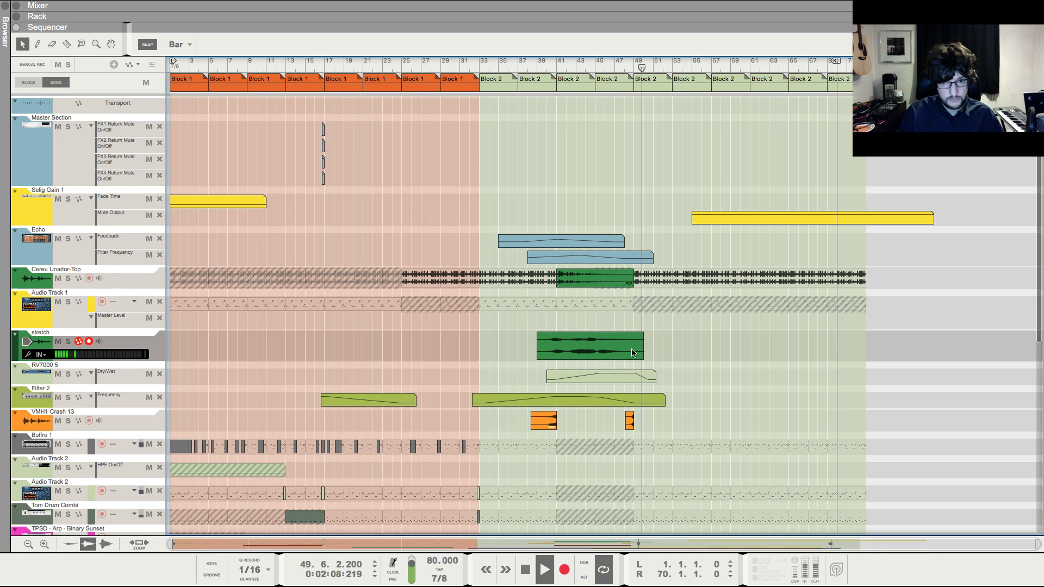
# - Stop playback and duplicate the stretch clip directly behind the original, starting at bar 50
pyautogui.press('space')
pyautogui.click(597, 358)
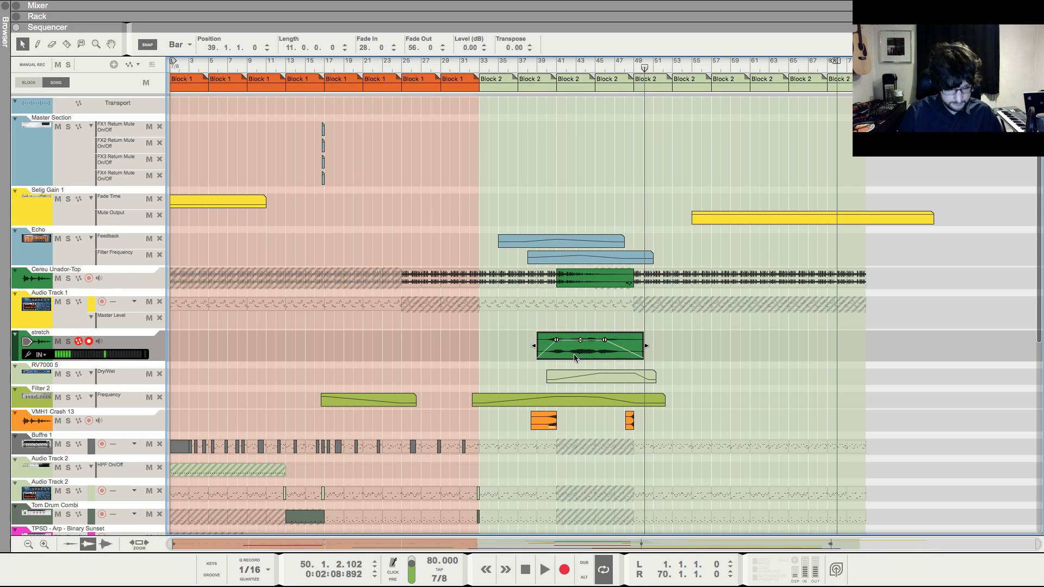
pyautogui.moveTo(574, 354); pyautogui.dragTo(681, 354)
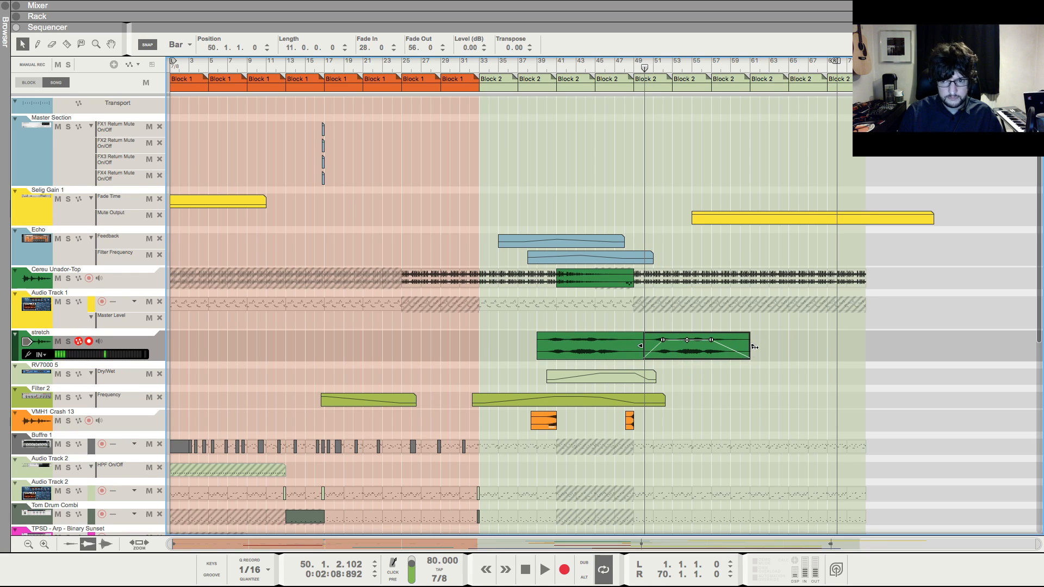
# - Set the copied stretch clip's length to 17 bars and its fade-in to 42. 0
pyautogui.moveTo(755, 347); pyautogui.dragTo(925, 347)
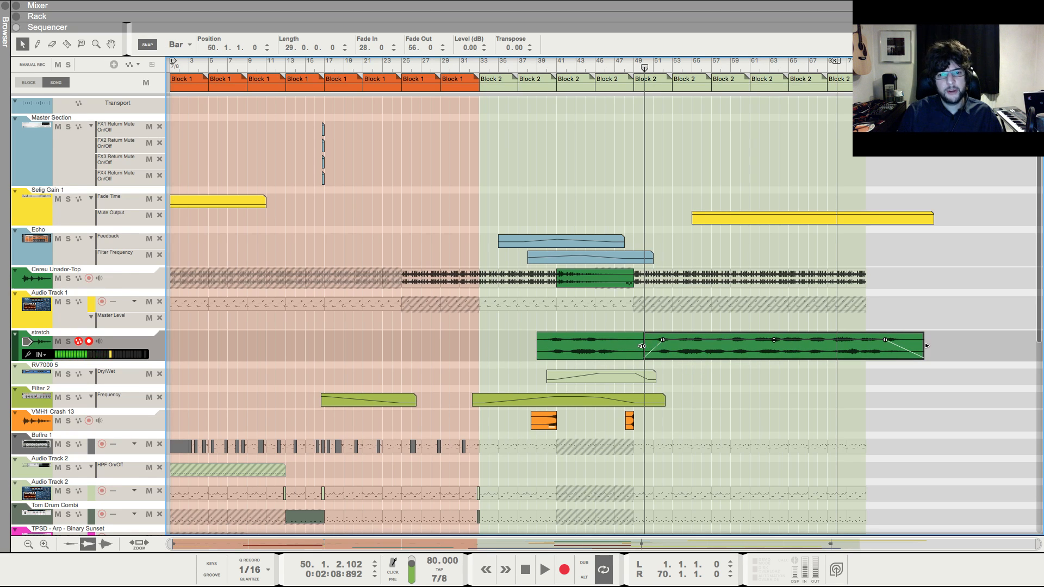
pyautogui.moveTo(642, 346); pyautogui.dragTo(672, 341)
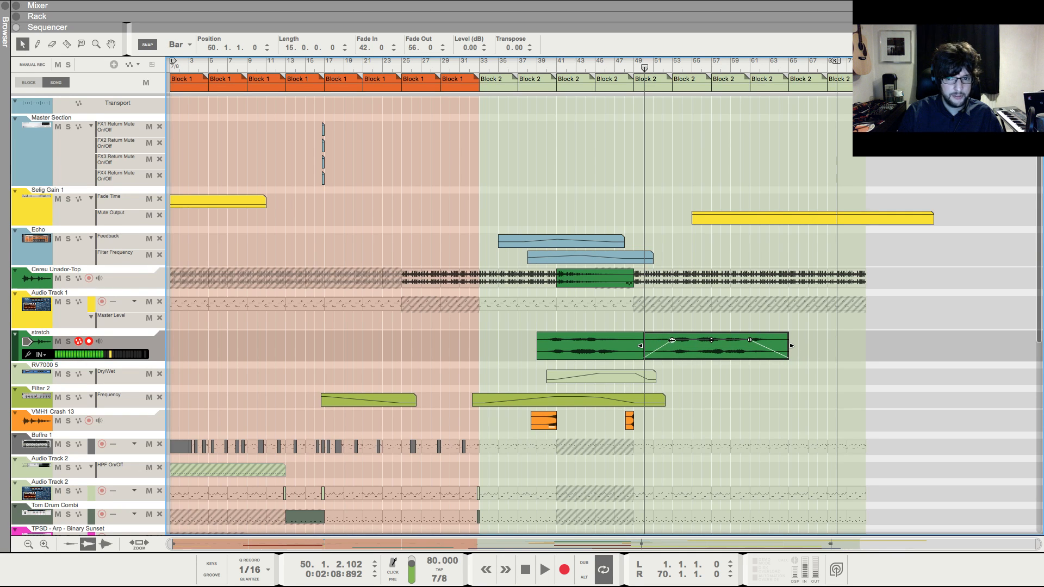
pyautogui.moveTo(792, 346)
pyautogui.mouseDown()
pyautogui.moveTo(837, 347)
pyautogui.moveTo(810, 346)
pyautogui.mouseUp()
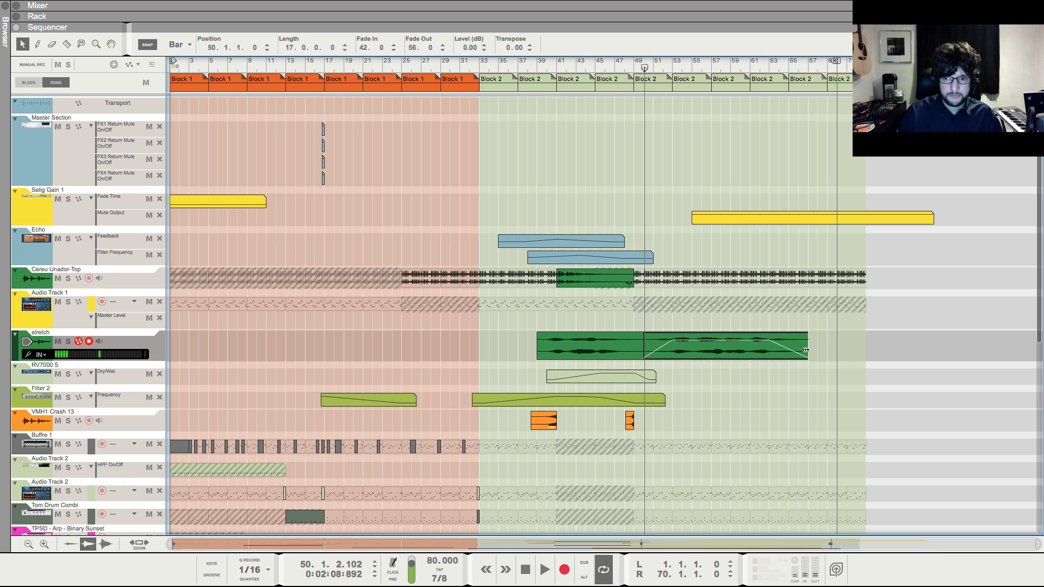
# - Play the arrangement from about bar 39 and check how the stretch clips sit against the other tracks around their junction
pyautogui.click(535, 66)
pyautogui.press('space')
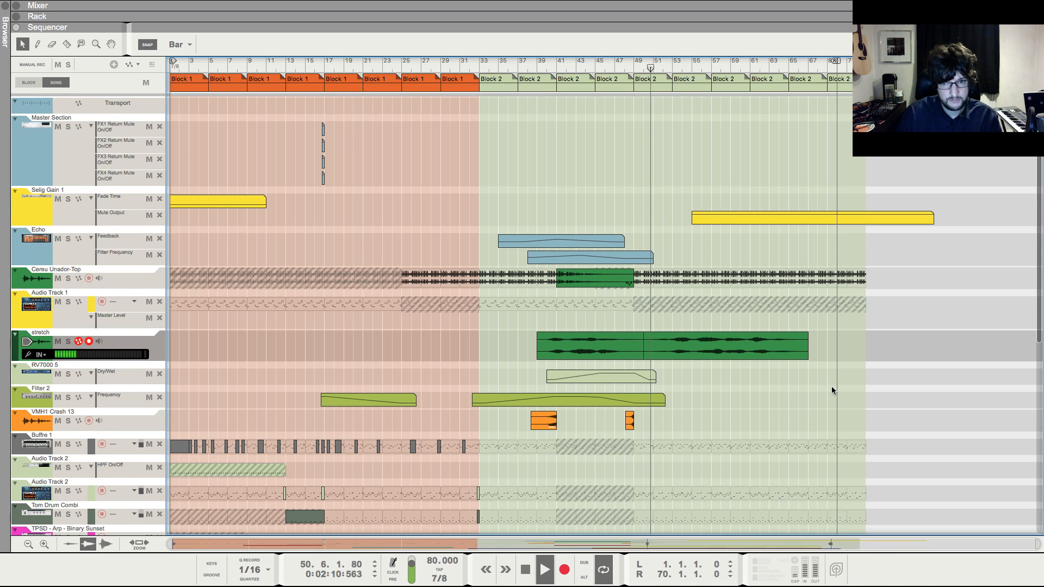
pyautogui.scroll(-5, 831, 387)
pyautogui.scroll(-3, 826, 381)
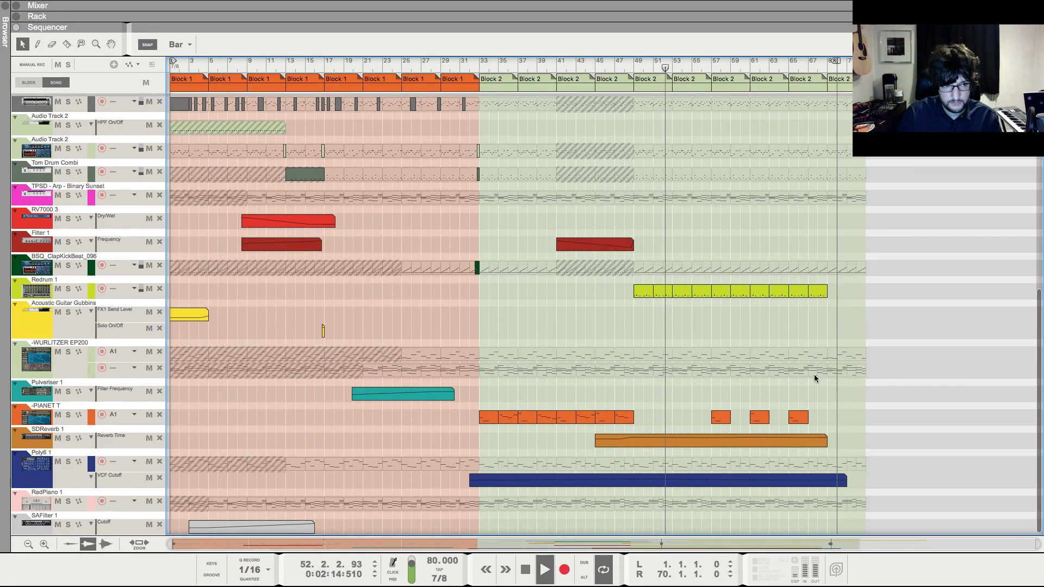
pyautogui.scroll(2, 814, 374)
pyautogui.scroll(-1, 778, 353)
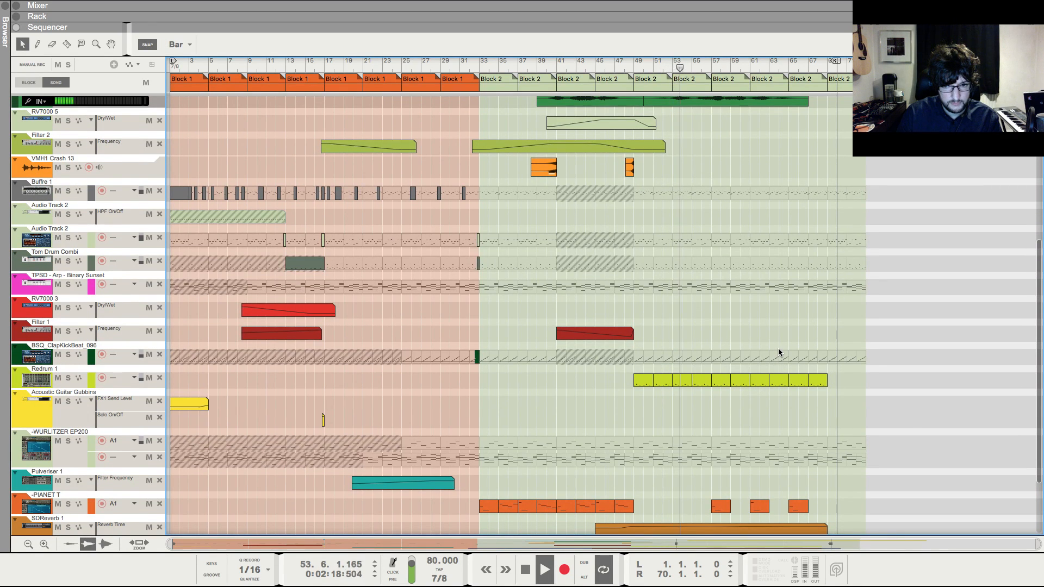
pyautogui.scroll(6, 778, 353)
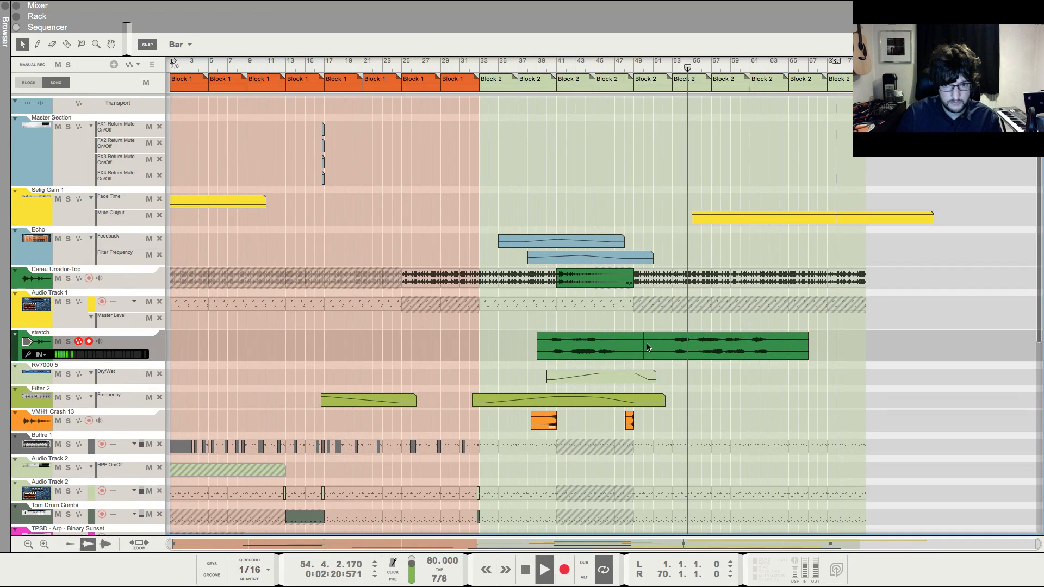
pyautogui.click(783, 351)
pyautogui.press('space')
# - Turn snap off, shorten the second stretch clip's fade-in to 6.180, and play from bar 50
pyautogui.click(661, 327)
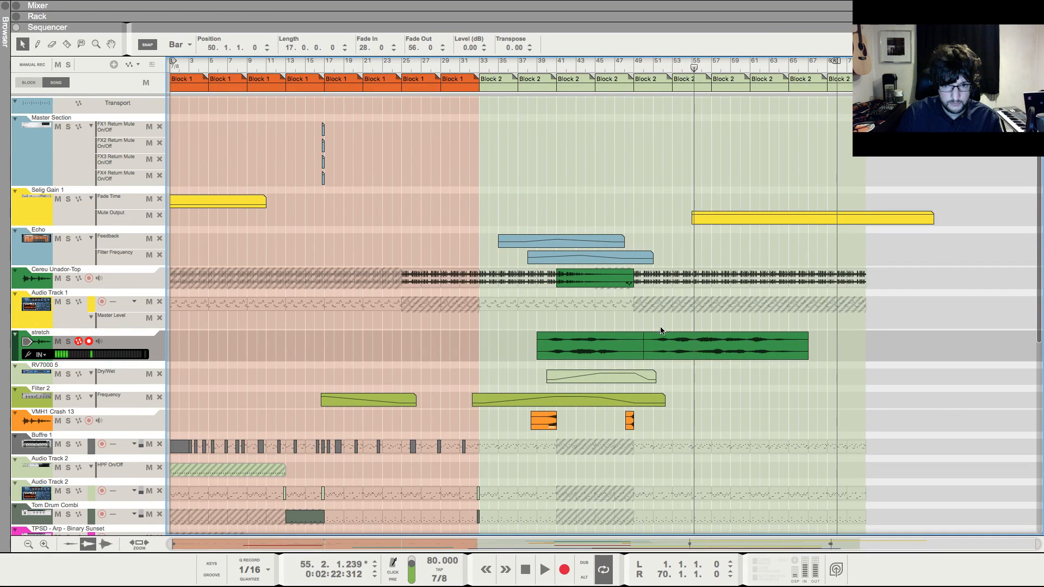
pyautogui.click(637, 68)
pyautogui.moveTo(636, 68); pyautogui.dragTo(644, 80)
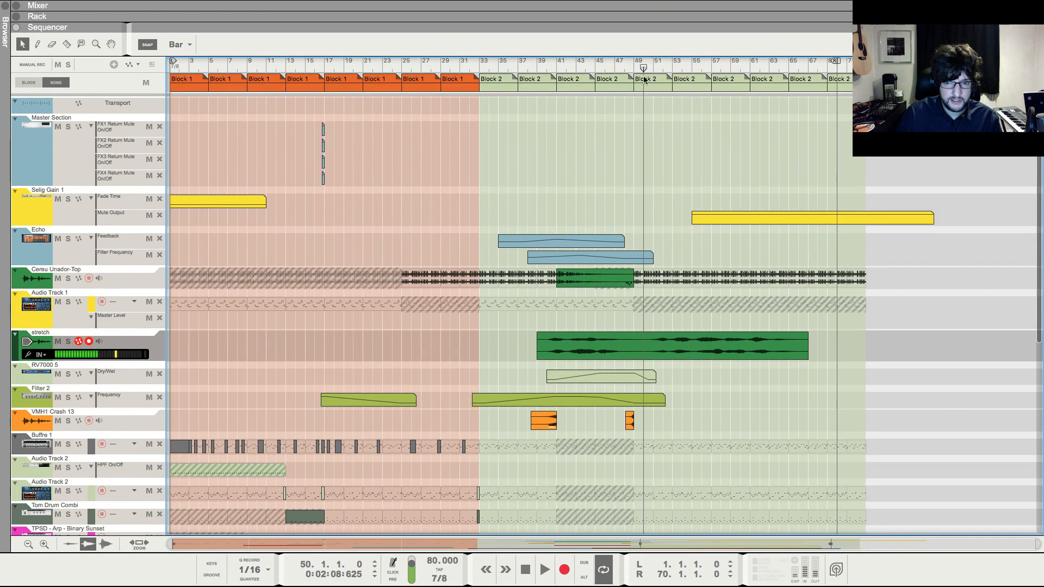
pyautogui.click(664, 349)
pyautogui.click(149, 46)
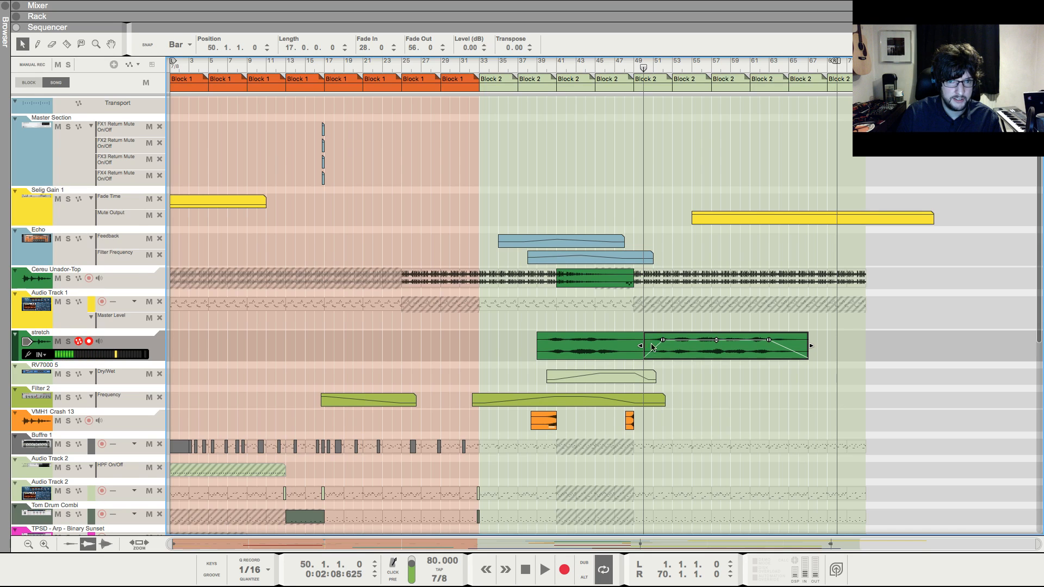
pyautogui.moveTo(662, 339); pyautogui.dragTo(653, 339)
pyautogui.press('space')
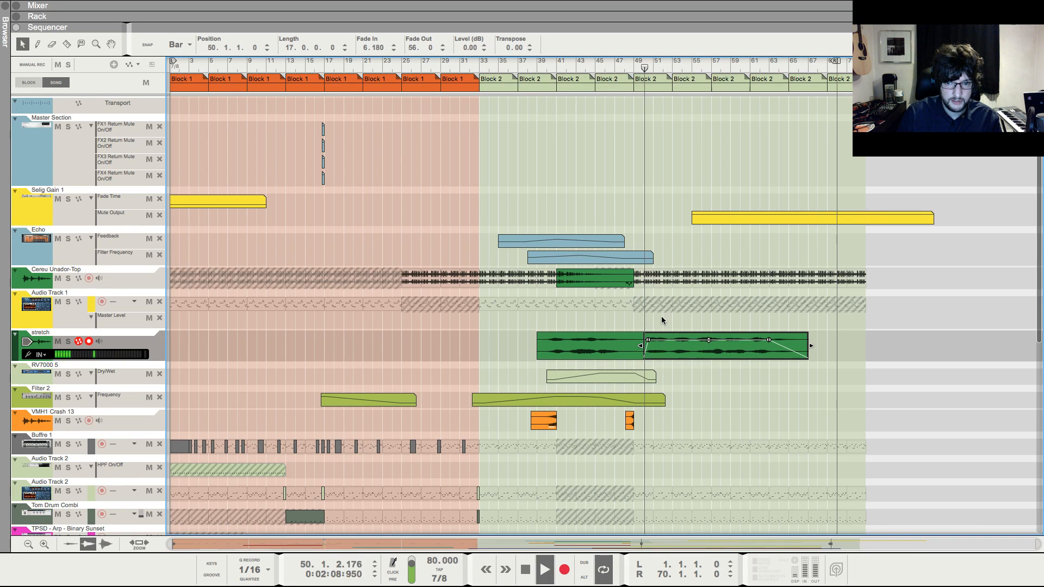
# - Trim the first stretch clip to end at about bar 49 and move the second clip earlier to 49. 3. 2. 82
pyautogui.click(637, 345)
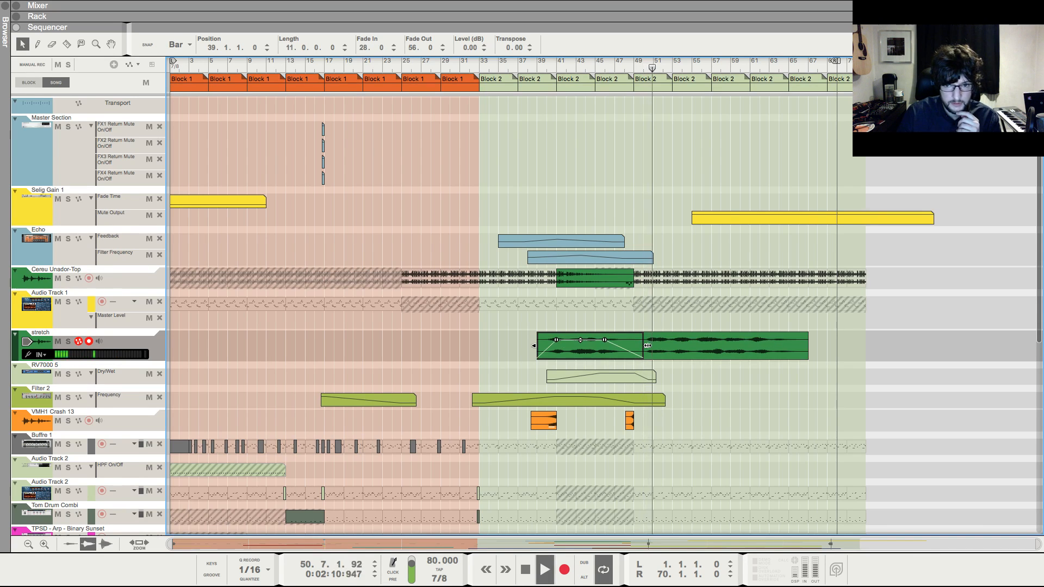
pyautogui.moveTo(647, 346); pyautogui.dragTo(644, 348)
pyautogui.click(648, 325)
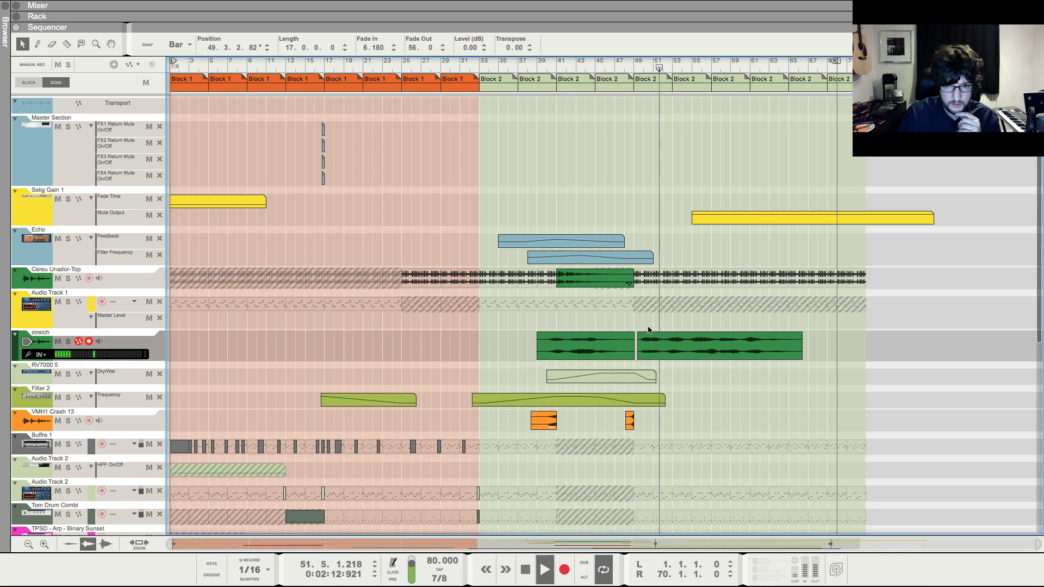
# - Play from just before bar 49 and extend the second stretch clip's start back to 49. 1. 2. 97, closing the gap
pyautogui.click(630, 61)
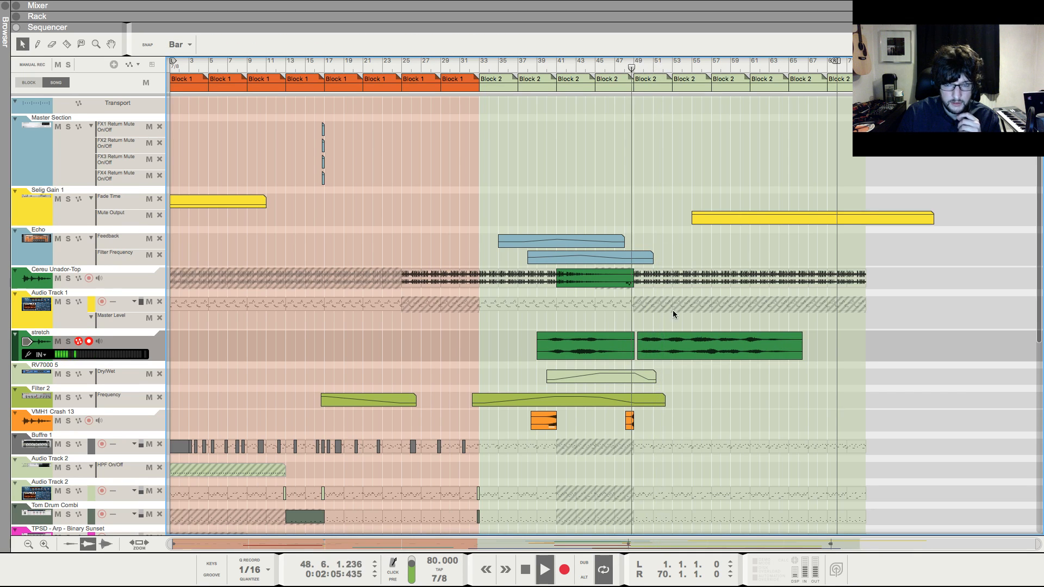
pyautogui.click(645, 348)
pyautogui.moveTo(637, 345); pyautogui.dragTo(631, 344)
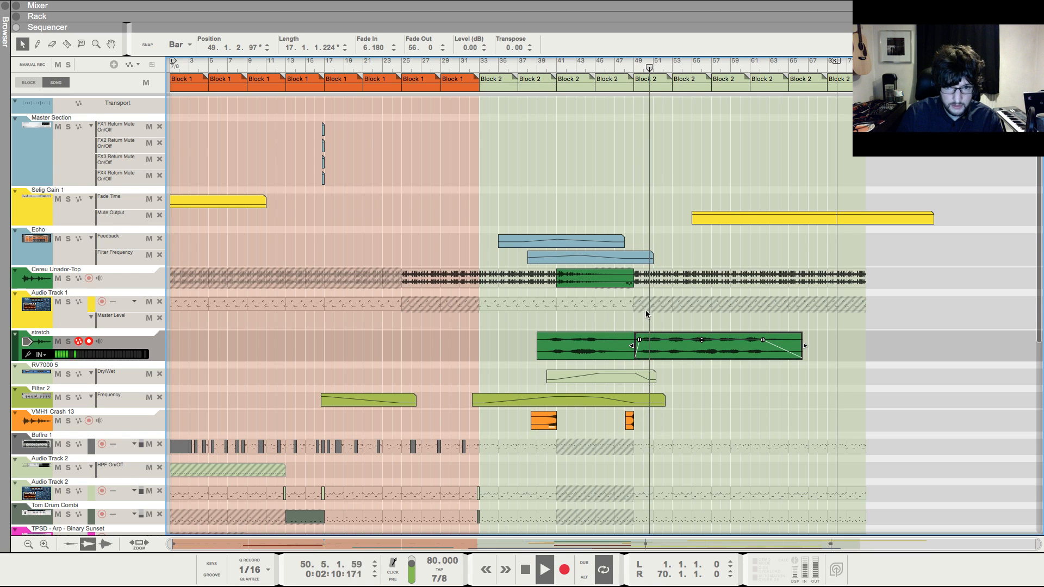
# - In the rack, add a Pulsar Dual LFO below the stretch track's RV7000 reverb
pyautogui.press('F6')
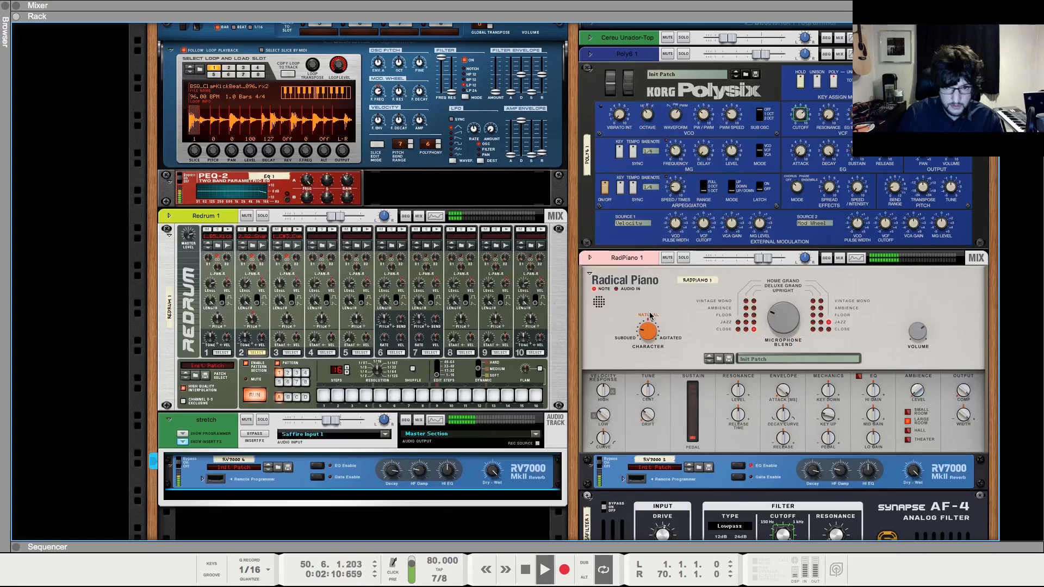
pyautogui.scroll(-3, 375, 423)
pyautogui.rightClick(379, 422)
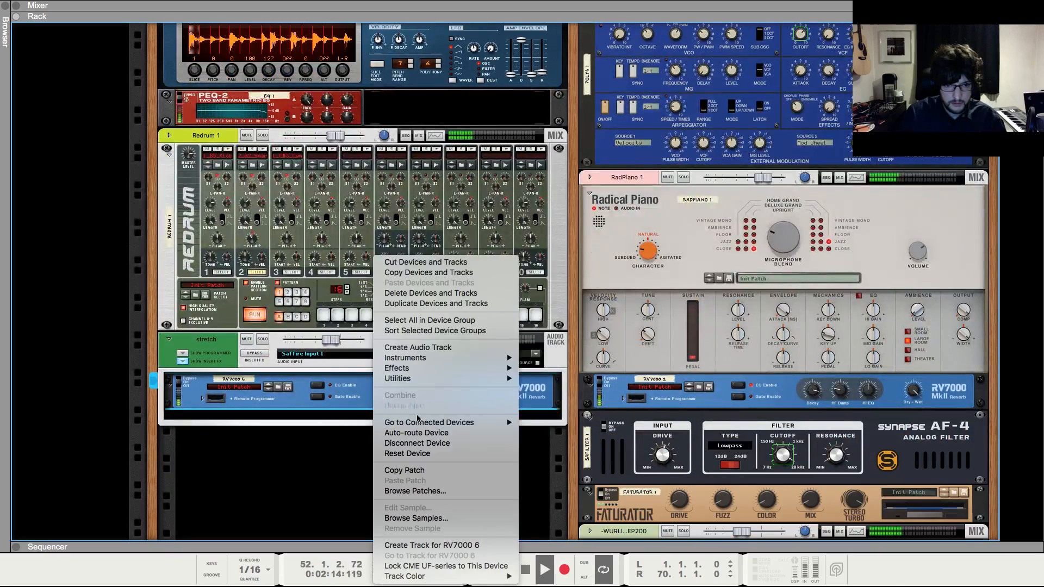
pyautogui.moveTo(430, 367)
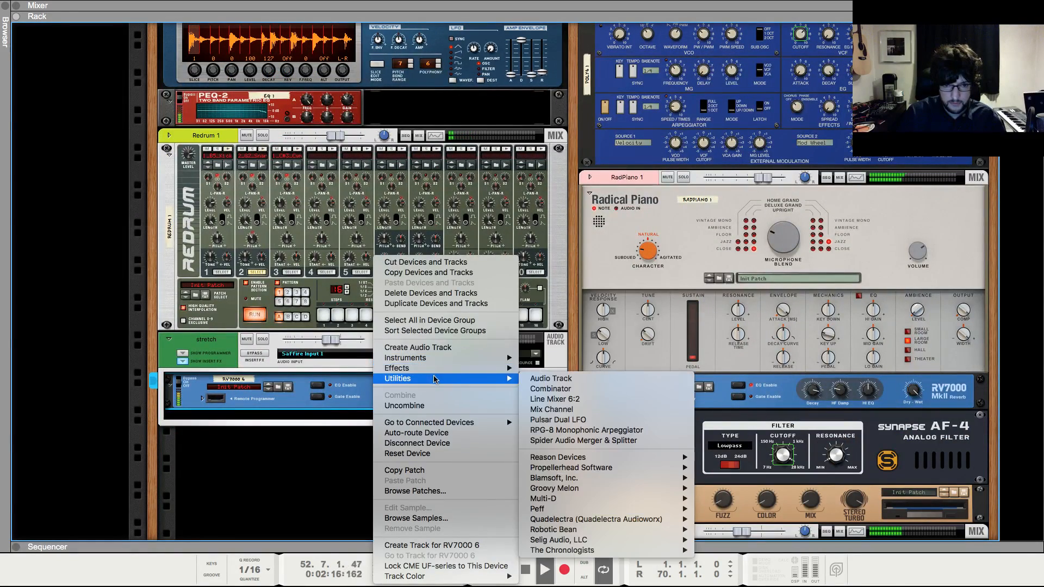
pyautogui.click(580, 420)
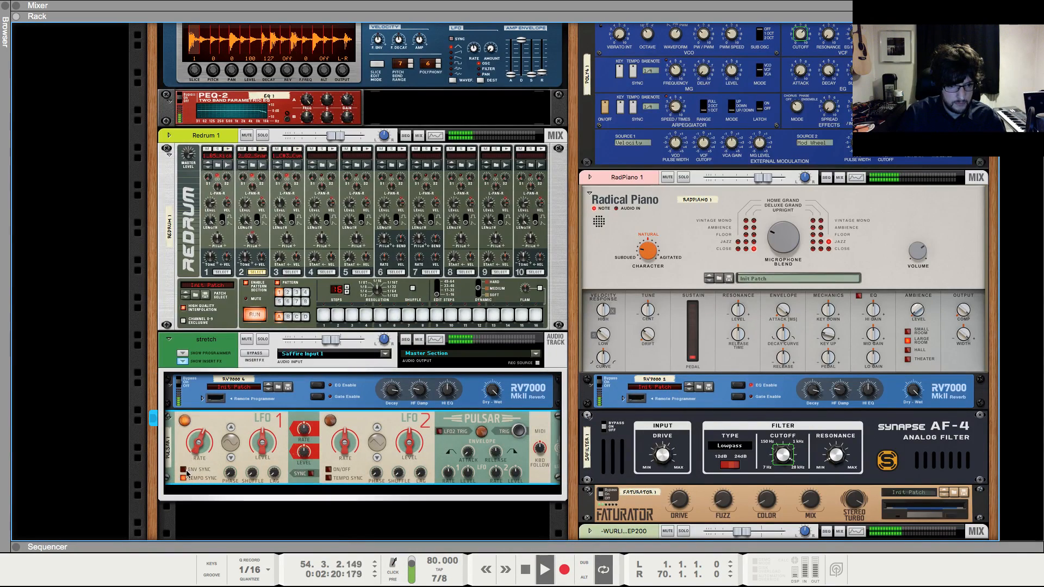
# - Lower the Pulsar's LFO 1 rate and patch an LFO 1 CV output to the stretch track's pan CV input
pyautogui.moveTo(195, 447); pyautogui.dragTo(204, 465)
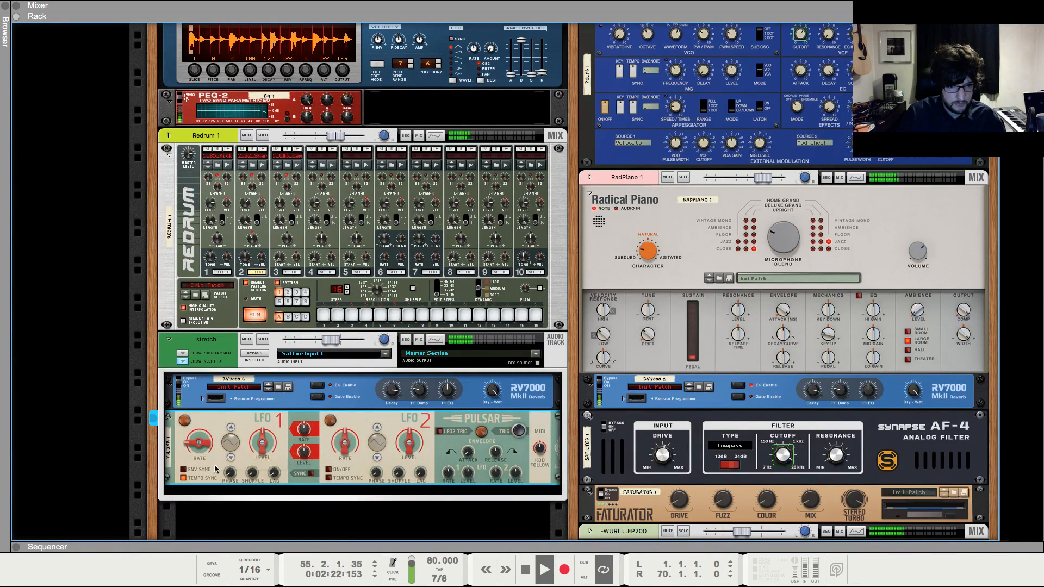
pyautogui.press('Tab')
pyautogui.moveTo(259, 419); pyautogui.dragTo(318, 352)
pyautogui.click(186, 353)
pyautogui.scroll(-5, 324, 362)
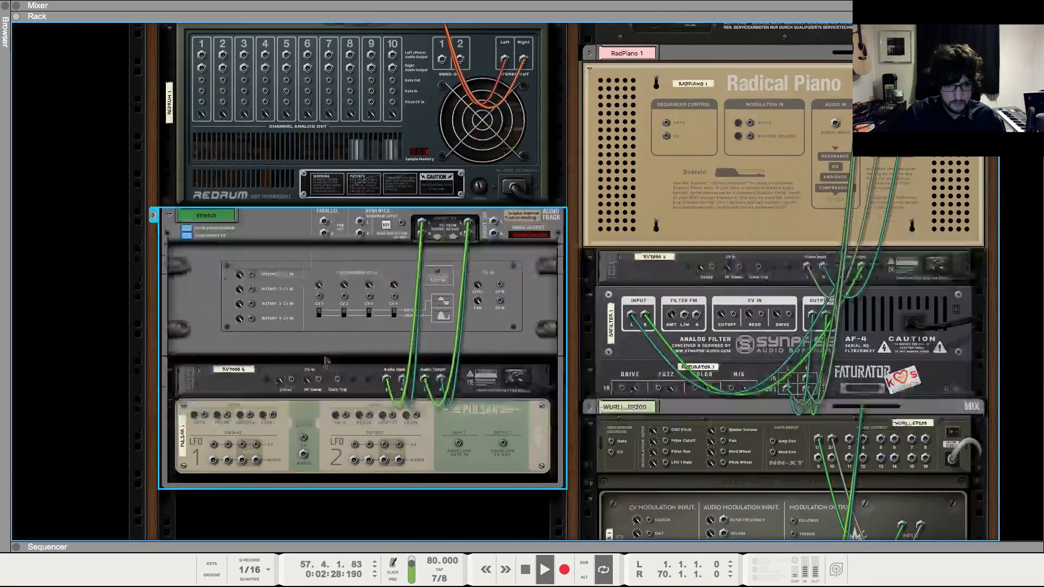
pyautogui.moveTo(500, 303); pyautogui.dragTo(215, 444)
pyautogui.press('Tab')
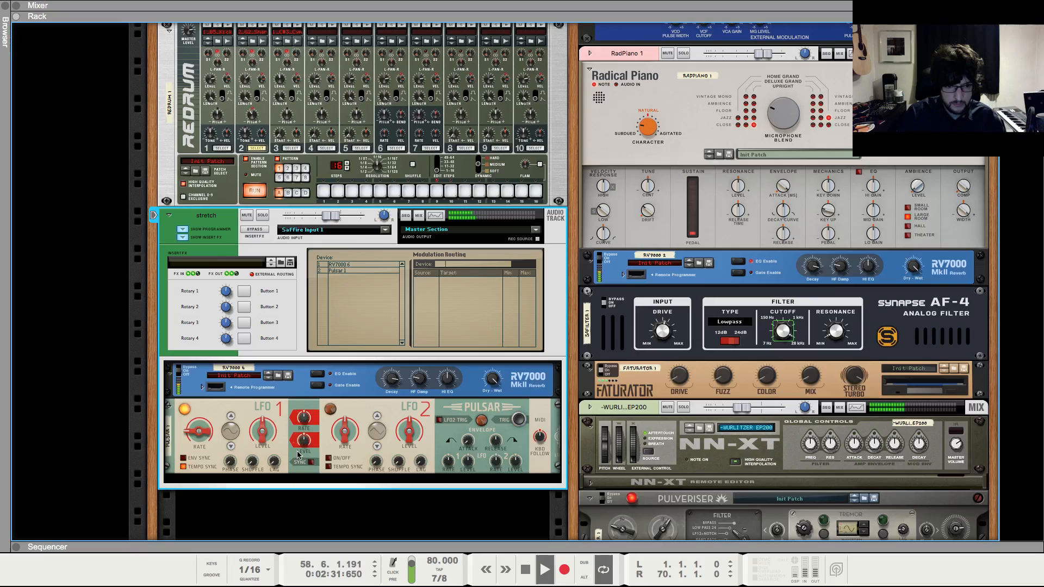
pyautogui.click(268, 436)
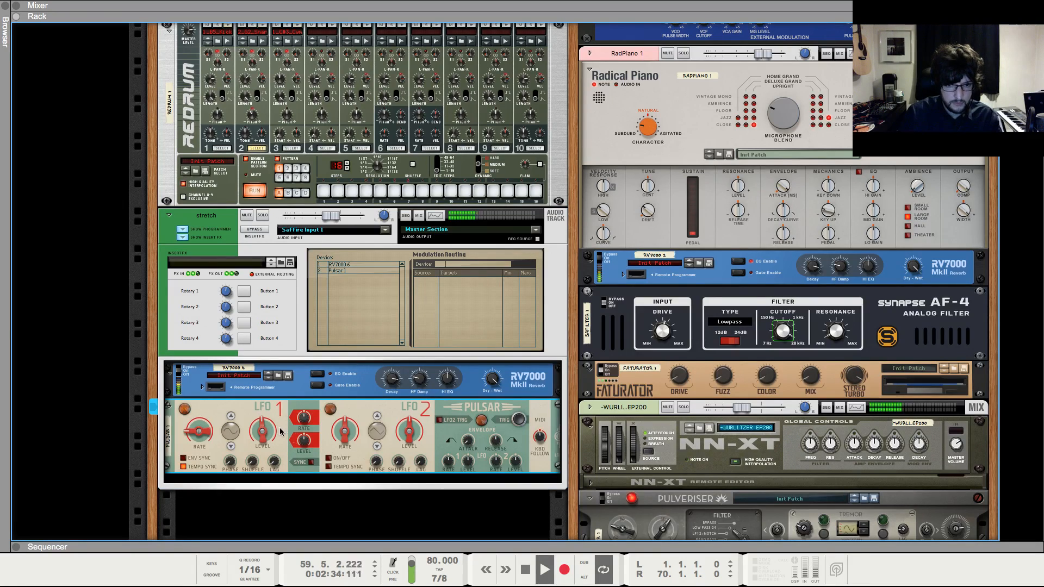
# - Listen to the second stretch clip in the sequencer, stop playback and return to the song start
pyautogui.press('F7')
pyautogui.click(778, 351)
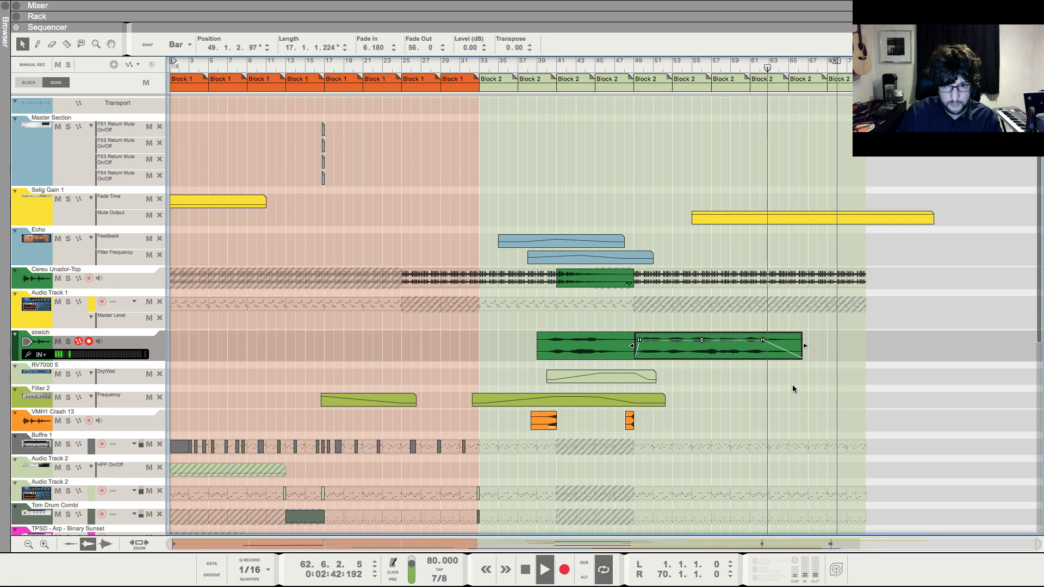
pyautogui.click(792, 384)
pyautogui.press('space')
pyautogui.press('Return')
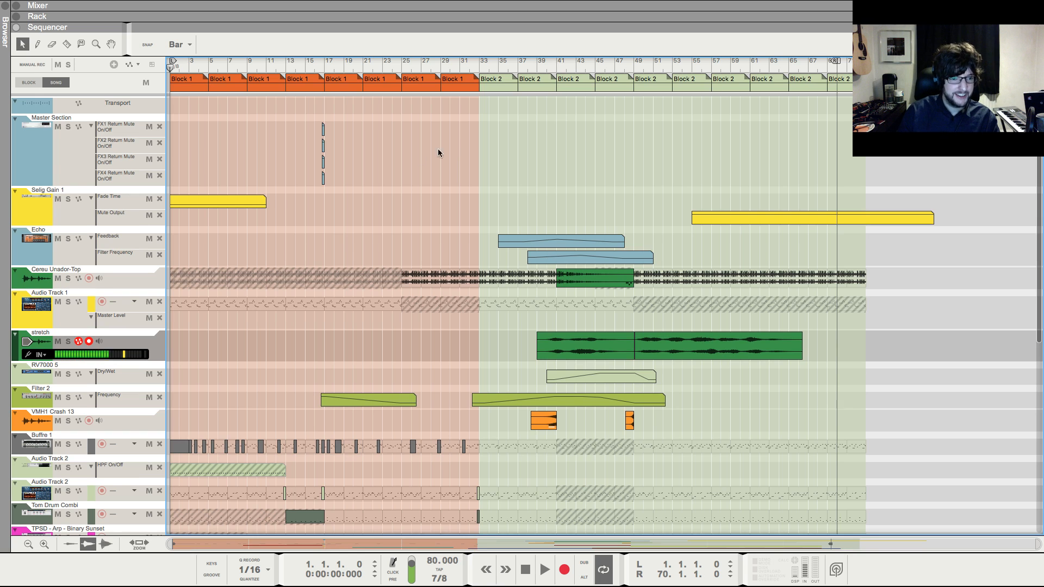
# - Inspect the Pulsar's LFO 1 cabling to the stretch track's pan CV input and its LFO 1 level
pyautogui.press('F6')
pyautogui.click(277, 495)
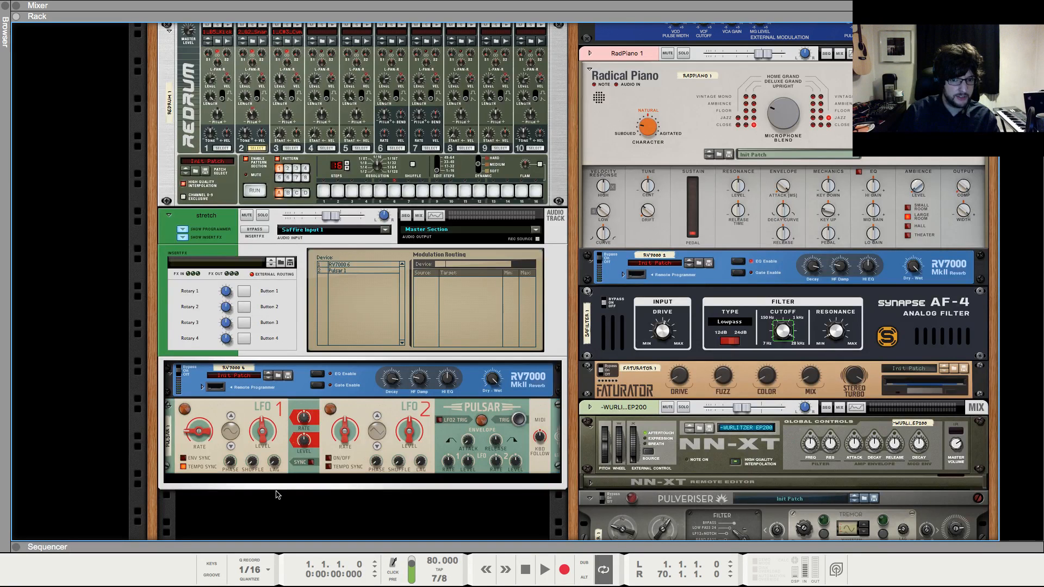
pyautogui.click(252, 411)
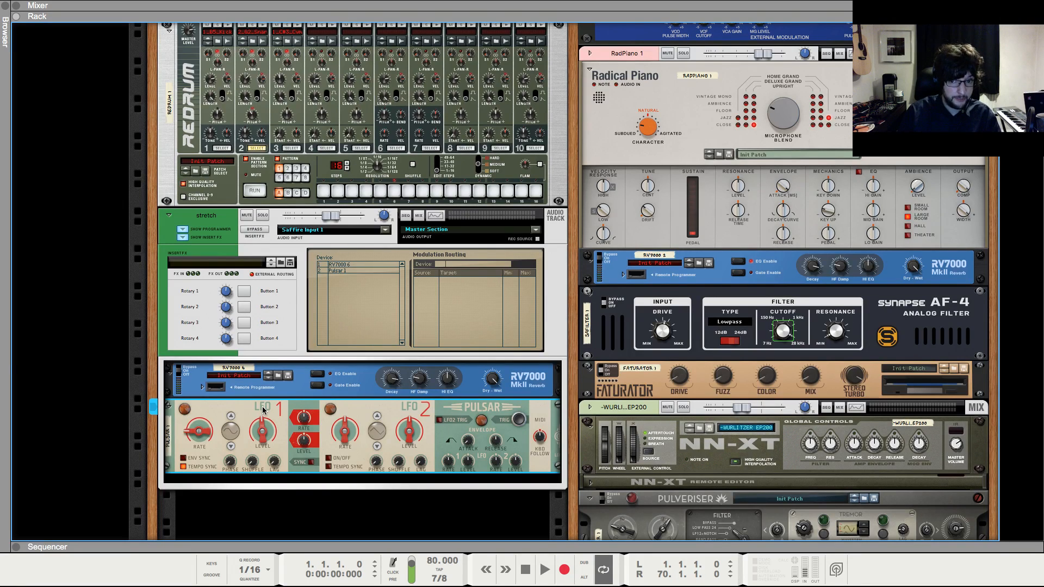
pyautogui.press('Tab')
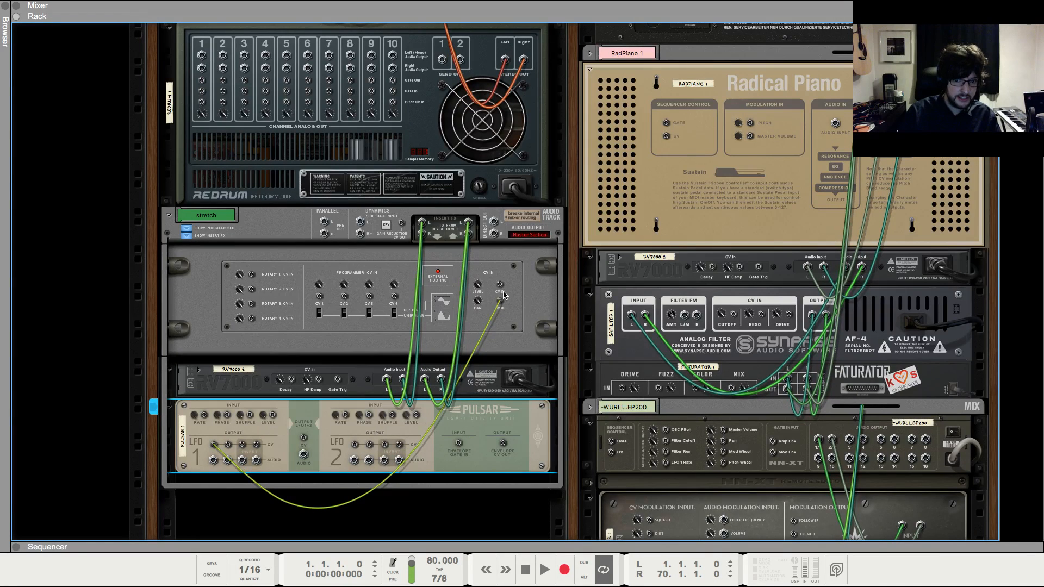
pyautogui.click(487, 294)
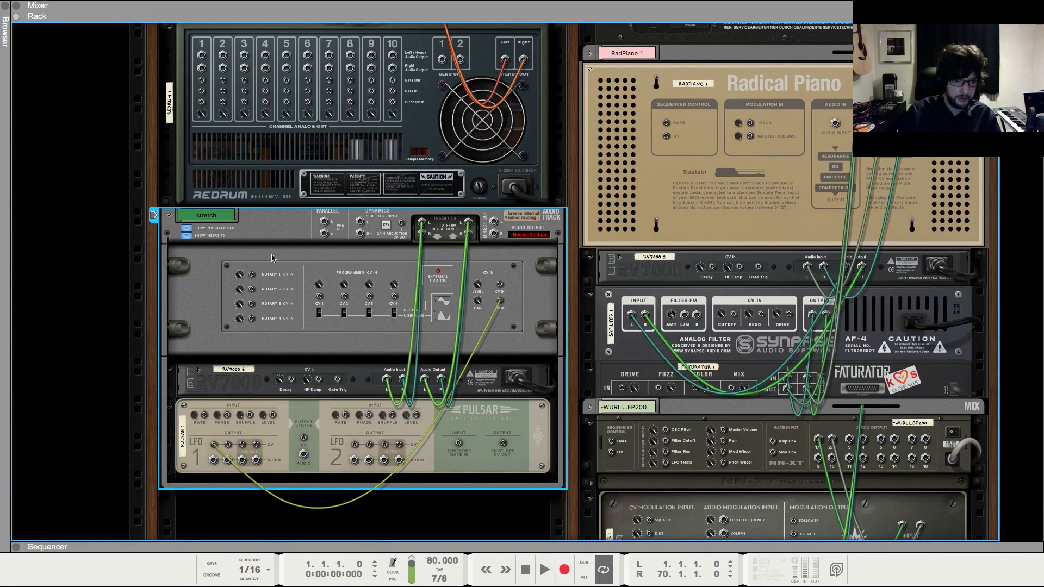
pyautogui.press('Tab')
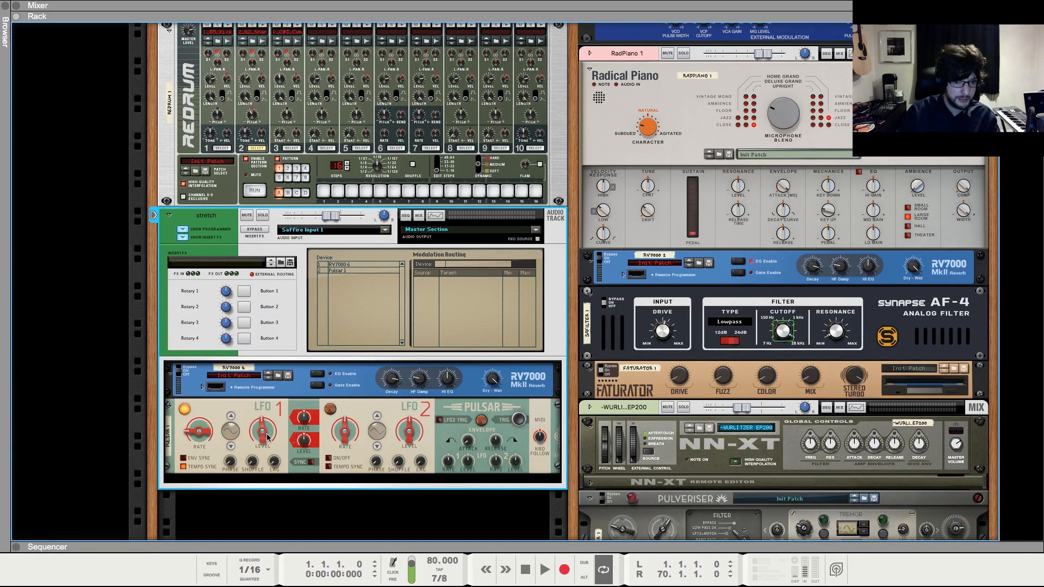
pyautogui.click(294, 494)
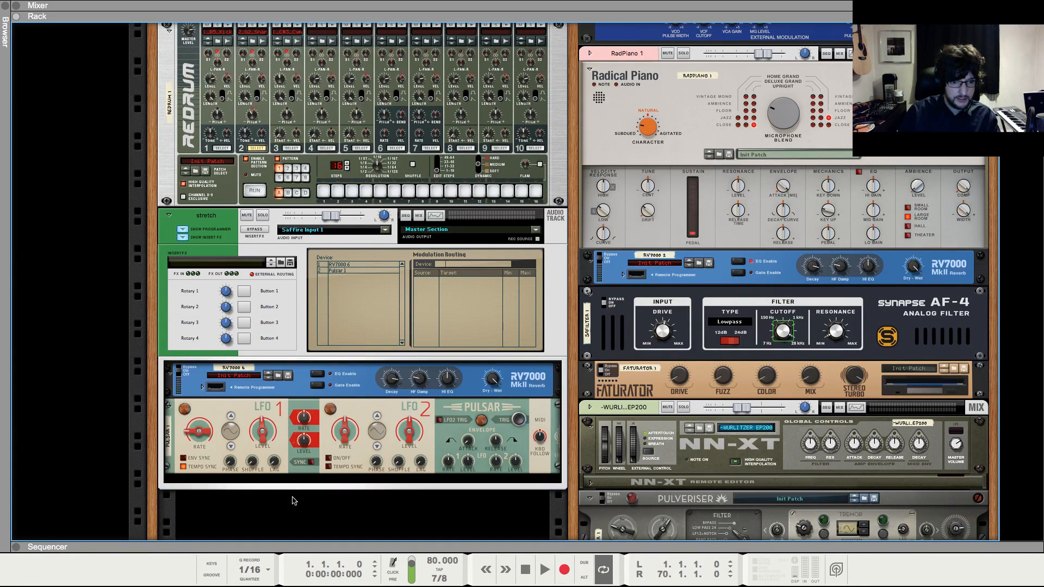
pyautogui.scroll(-3, 294, 501)
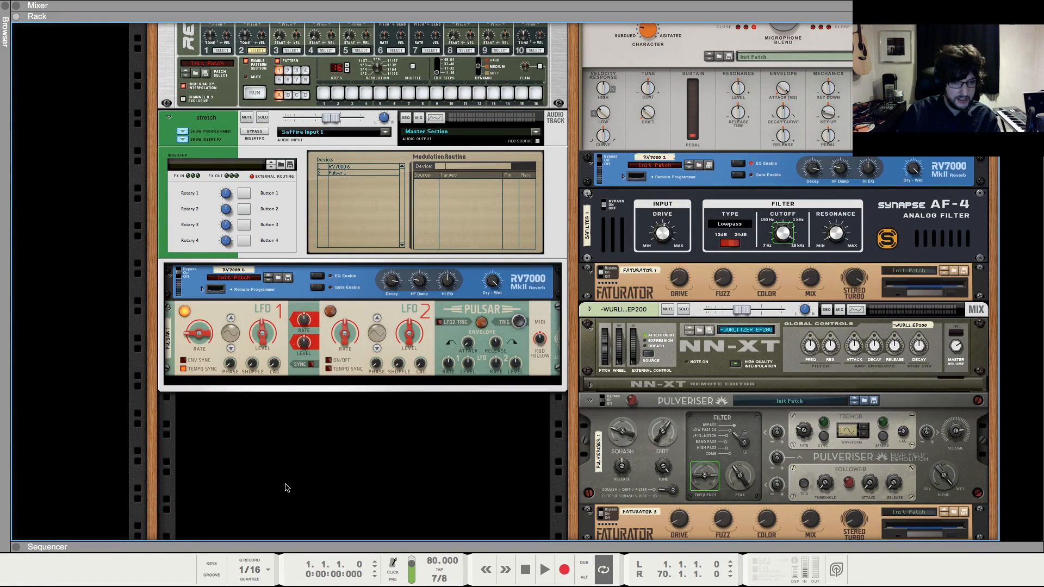
pyautogui.click(275, 339)
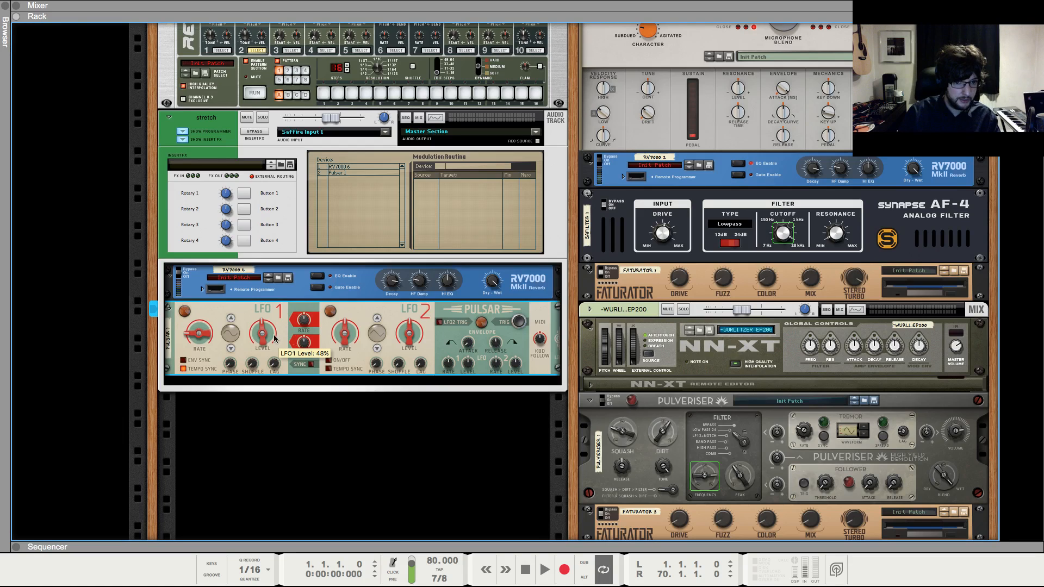
pyautogui.click(330, 458)
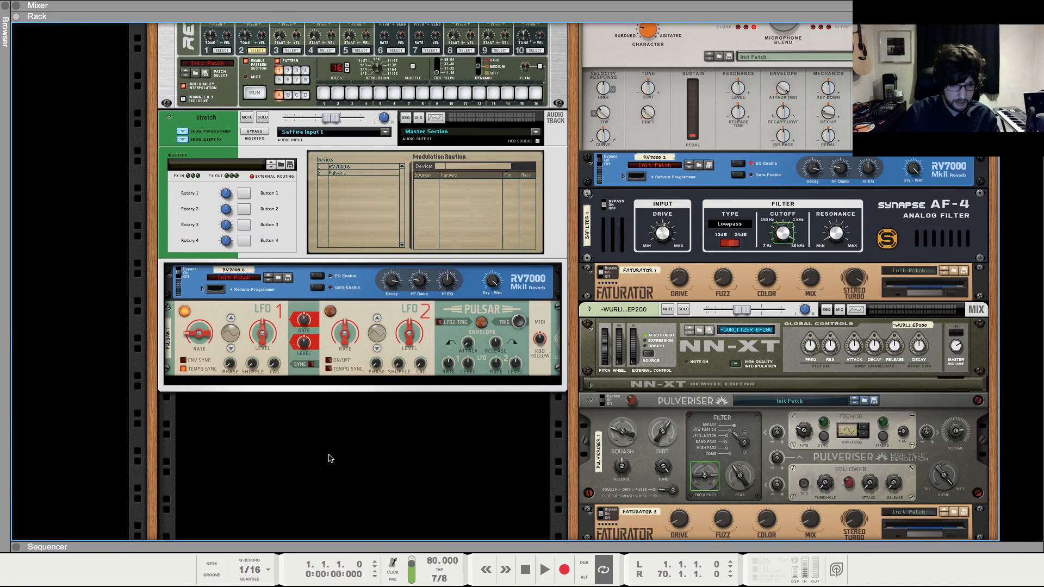
# - Play the arrangement from bar 1 in the sequencer with looping turned off
pyautogui.press('F7')
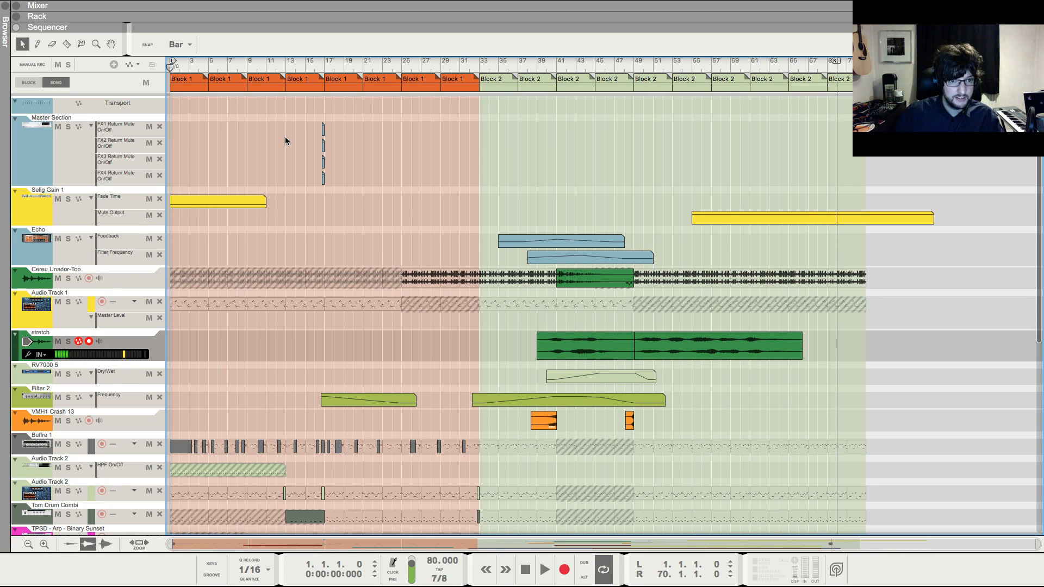
pyautogui.press('space')
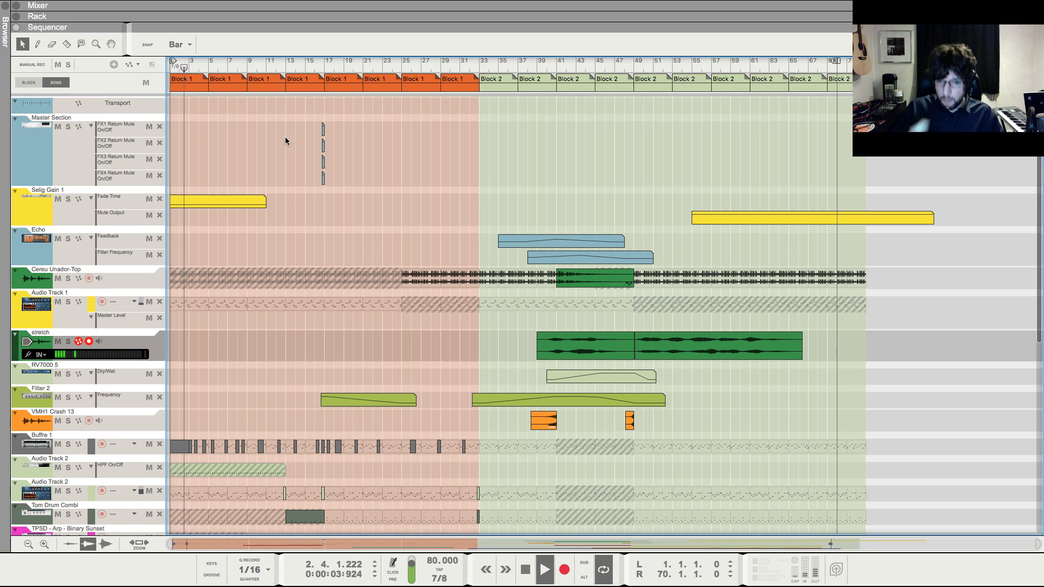
pyautogui.press('l')
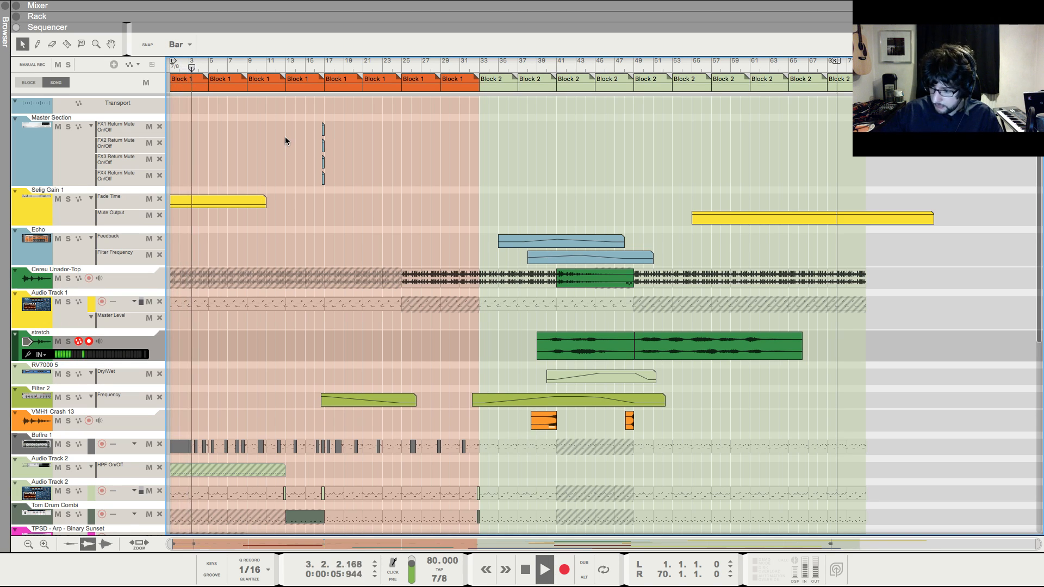
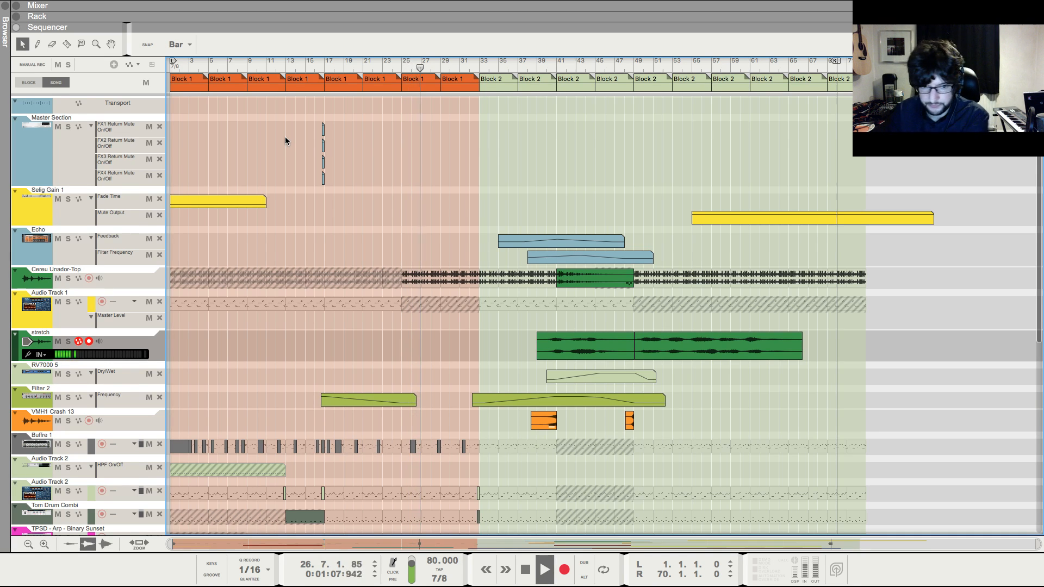
# - Turn snap on and copy the short VMH1 Crash 13 clip ending at bar 49 to position 24. 2. 1. 0
pyautogui.click(629, 421)
pyautogui.moveTo(548, 421); pyautogui.dragTo(397, 423)
pyautogui.press('super+z')
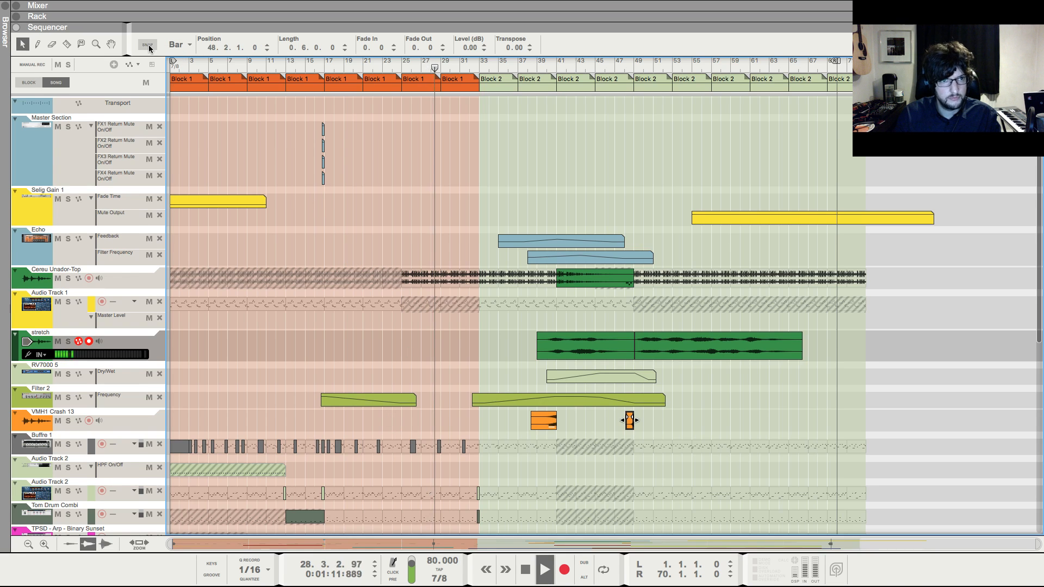
pyautogui.click(148, 46)
pyautogui.moveTo(628, 427); pyautogui.dragTo(396, 420)
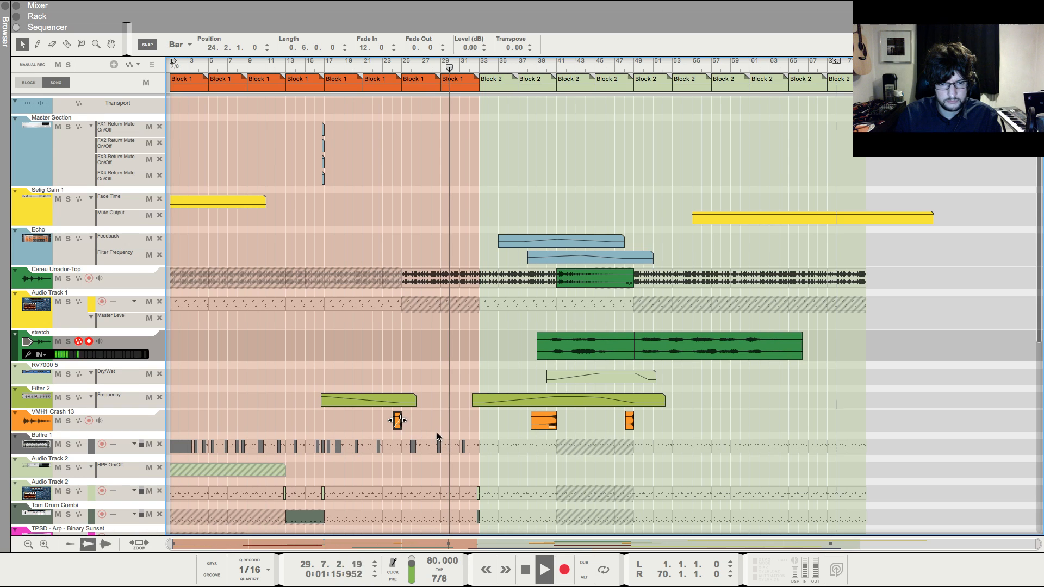
# - Set the level of the copied crash clip before bar 25 to -6 dB
pyautogui.click(463, 48)
pyautogui.write('-6')
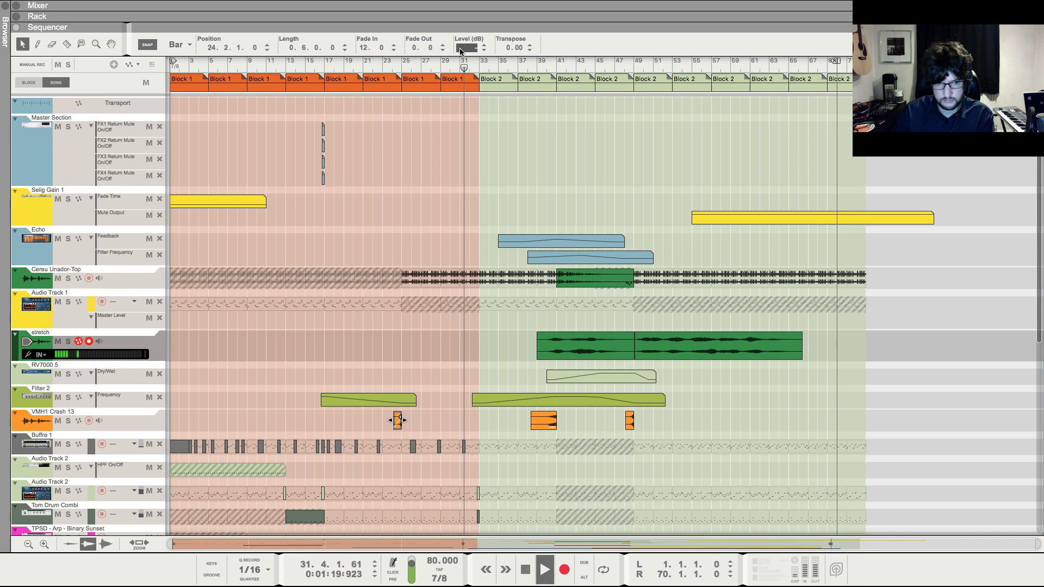
pyautogui.press('Return')
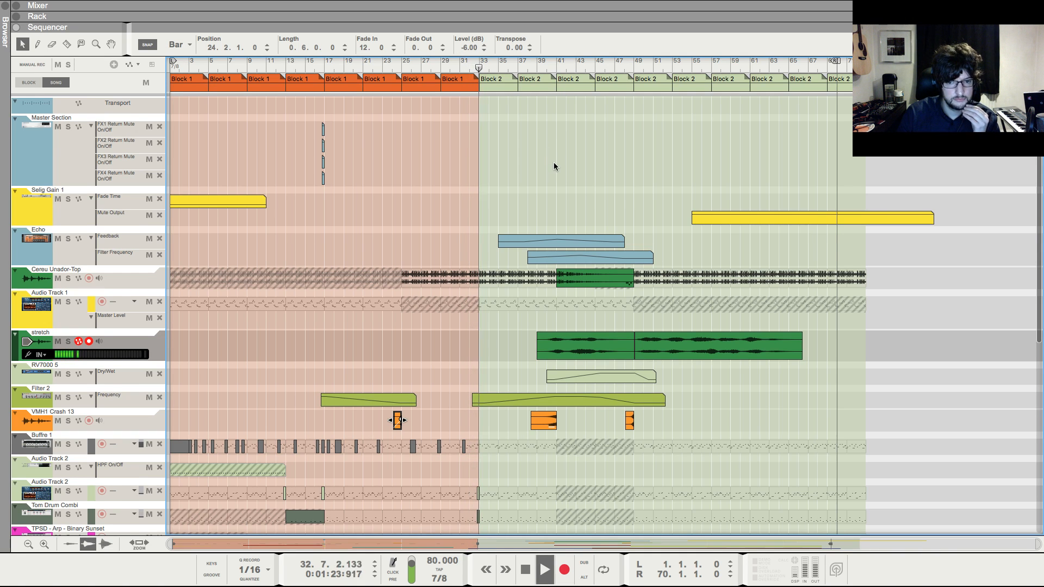
# - Review the clips and automation from the Master Section down to the Wurlitzer while the song plays from bar 33 past bar 60
pyautogui.scroll(-4, 557, 177)
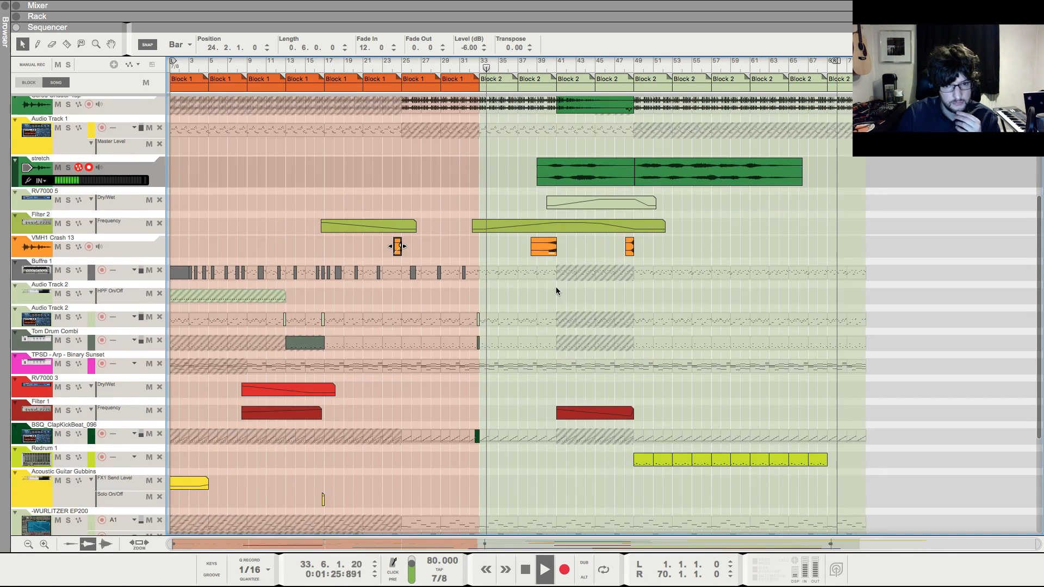
pyautogui.scroll(4, 556, 285)
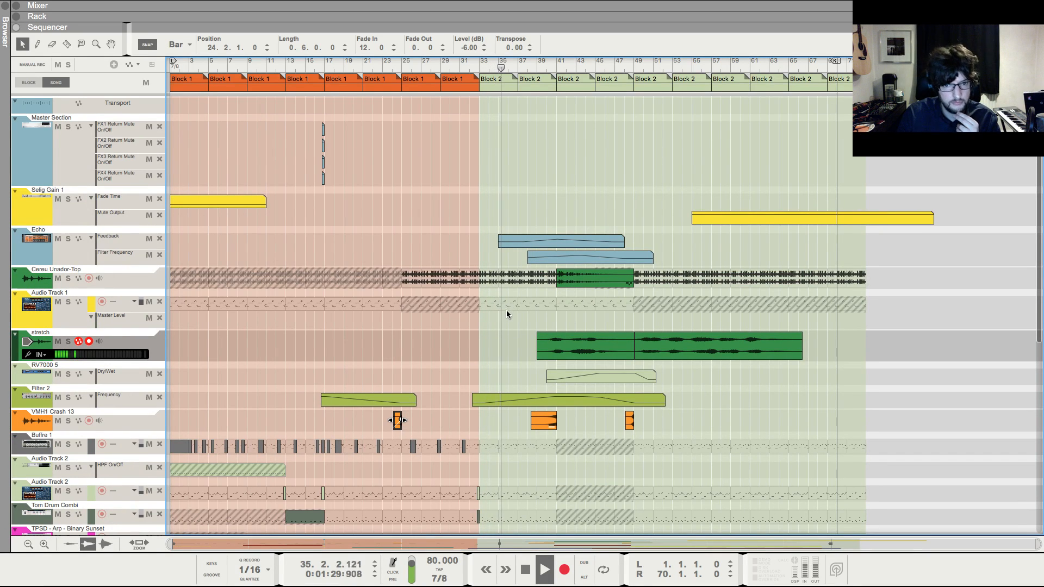
pyautogui.scroll(-1, 508, 312)
pyautogui.scroll(-1, 507, 312)
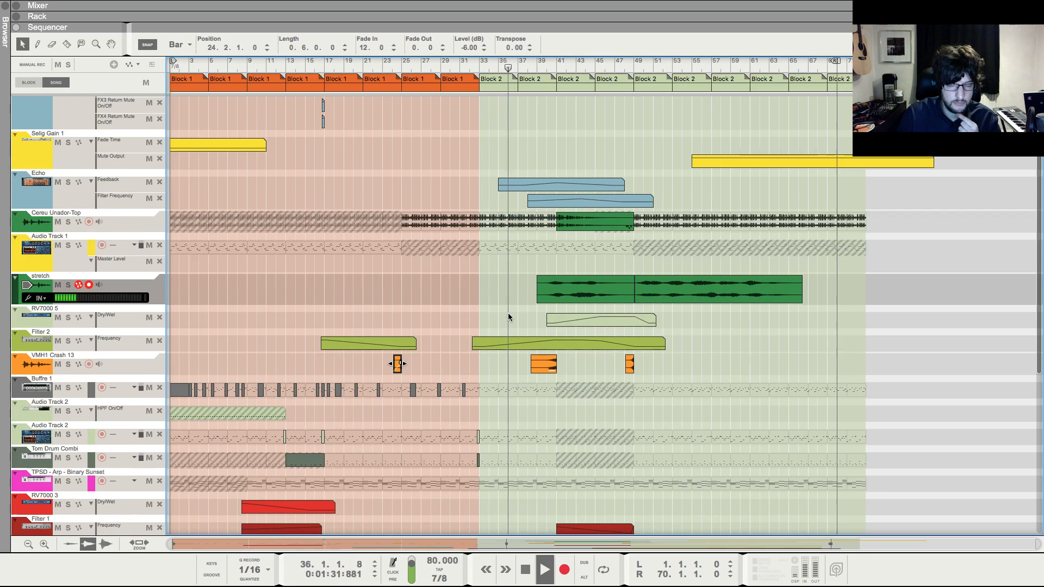
pyautogui.scroll(2, 508, 312)
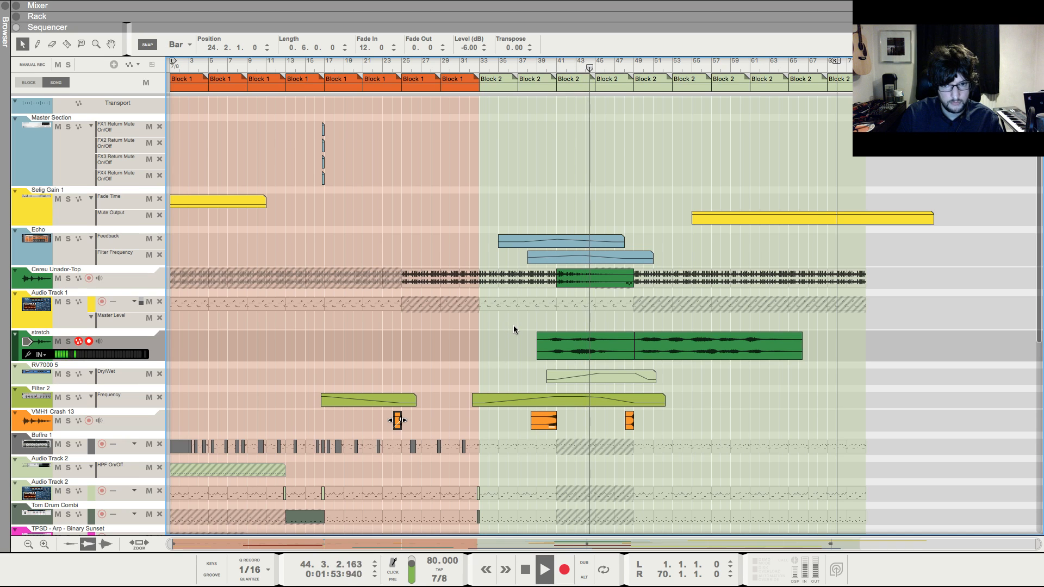
pyautogui.click(472, 336)
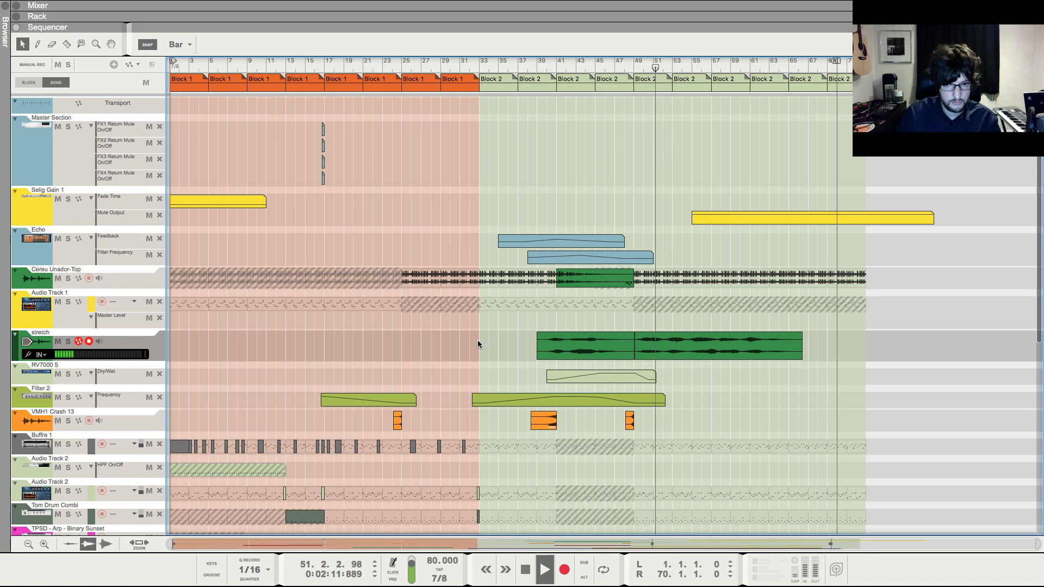
pyautogui.scroll(-1, 504, 355)
pyautogui.scroll(-3, 504, 356)
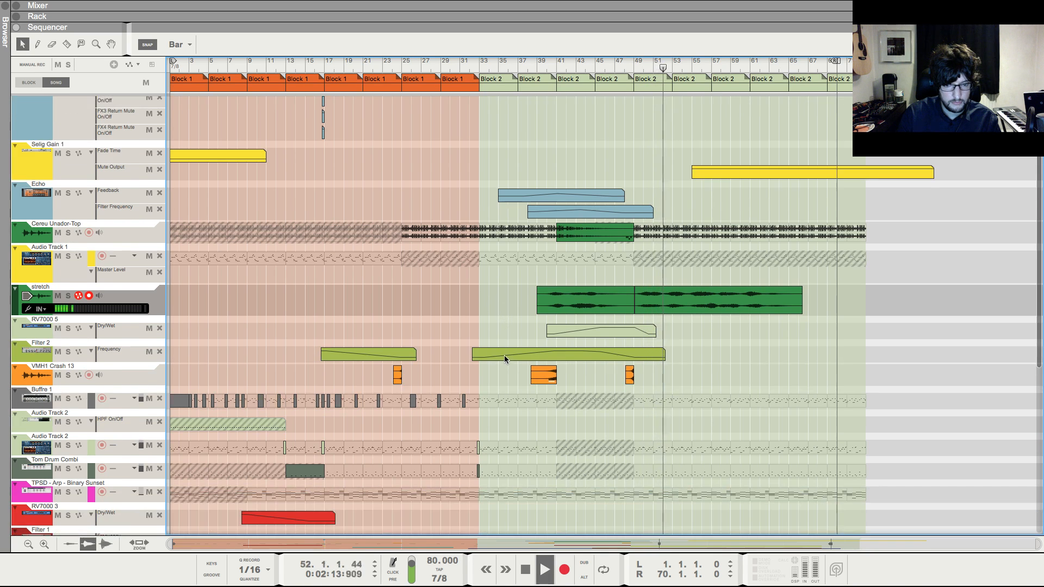
pyautogui.scroll(-1, 504, 356)
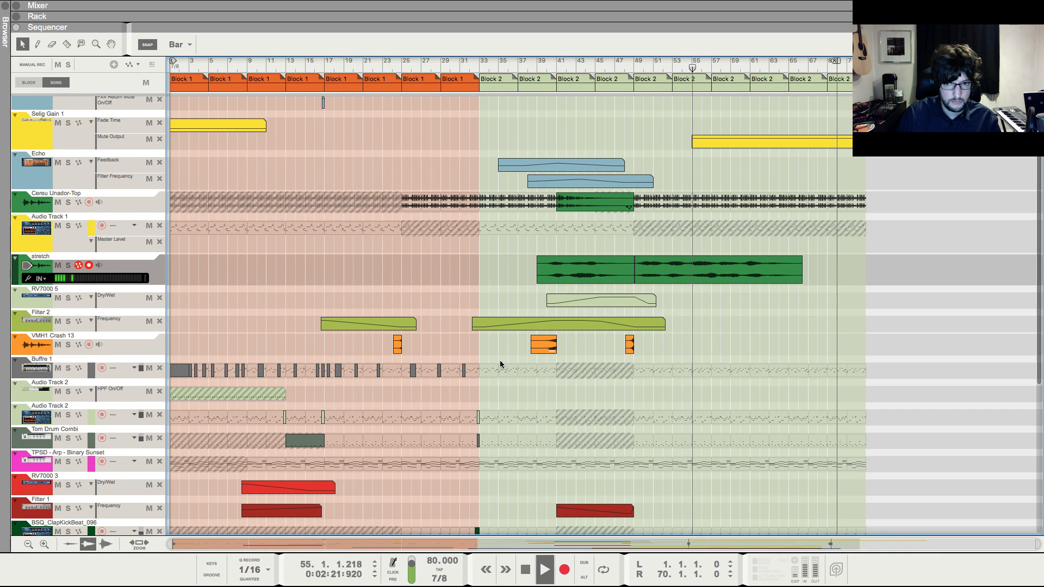
pyautogui.scroll(-5, 500, 361)
pyautogui.scroll(2, 500, 364)
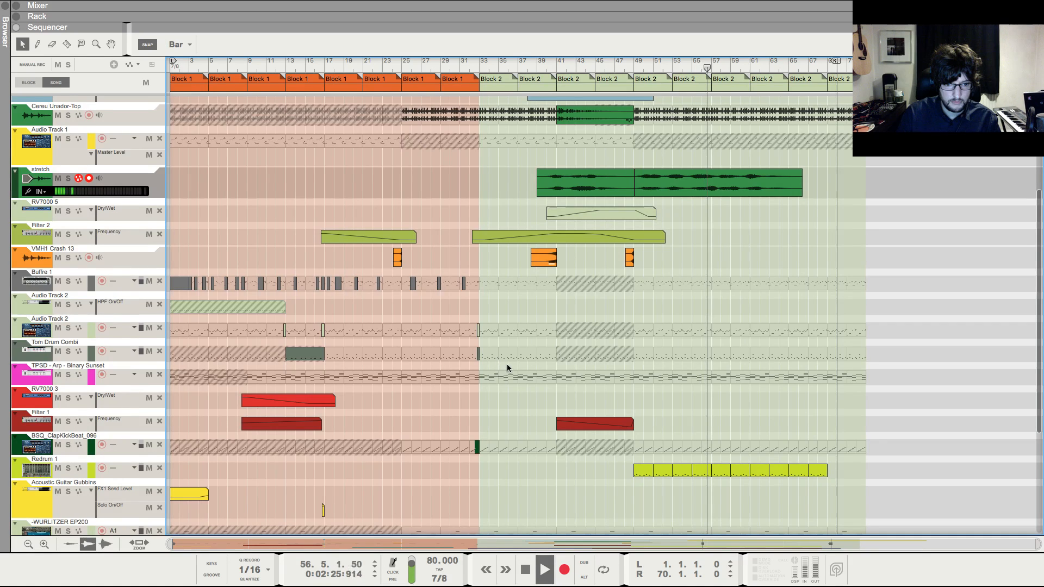
pyautogui.scroll(2, 507, 363)
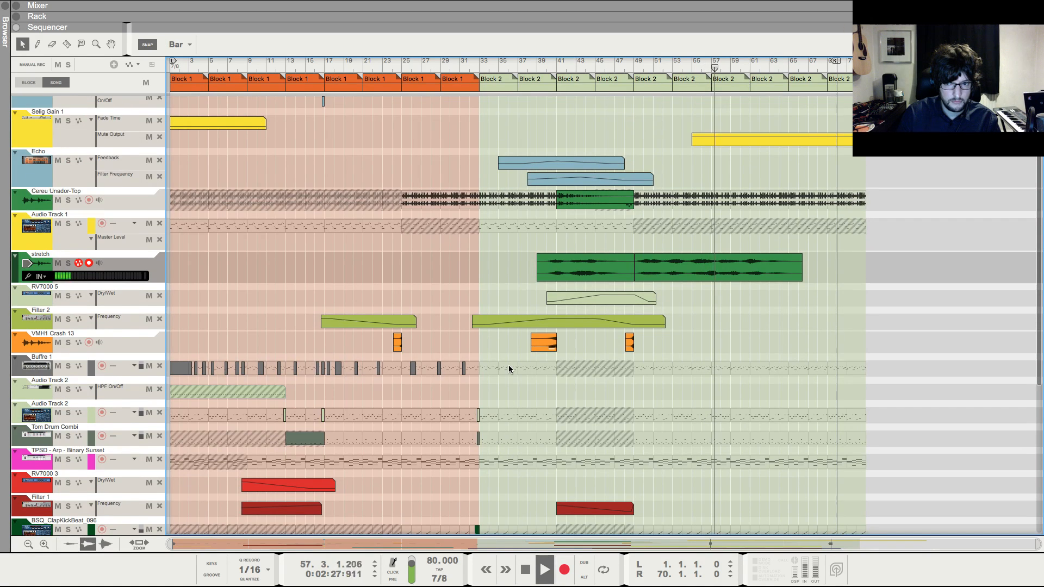
pyautogui.scroll(2, 508, 365)
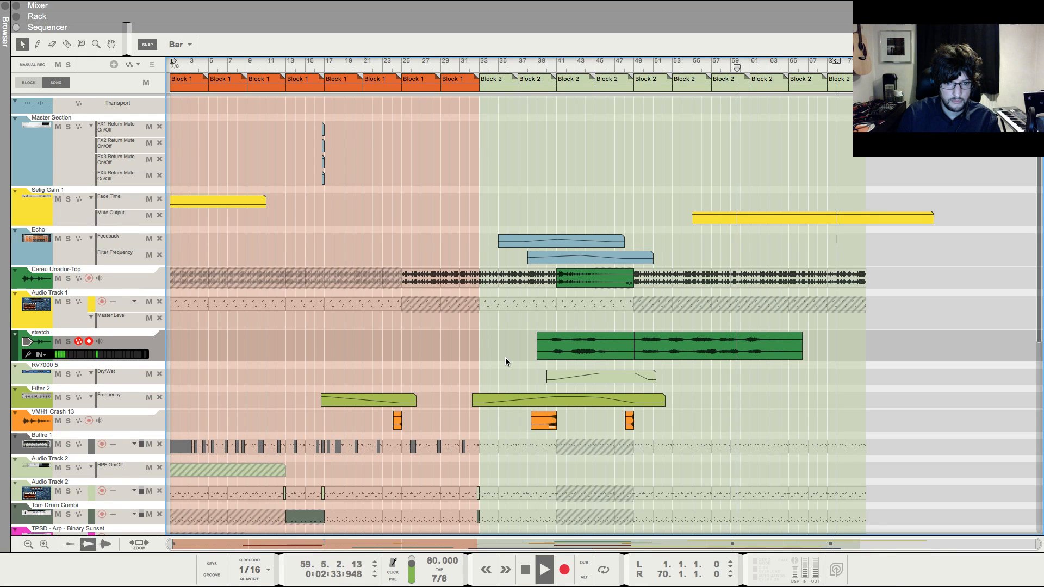
pyautogui.scroll(-2, 505, 357)
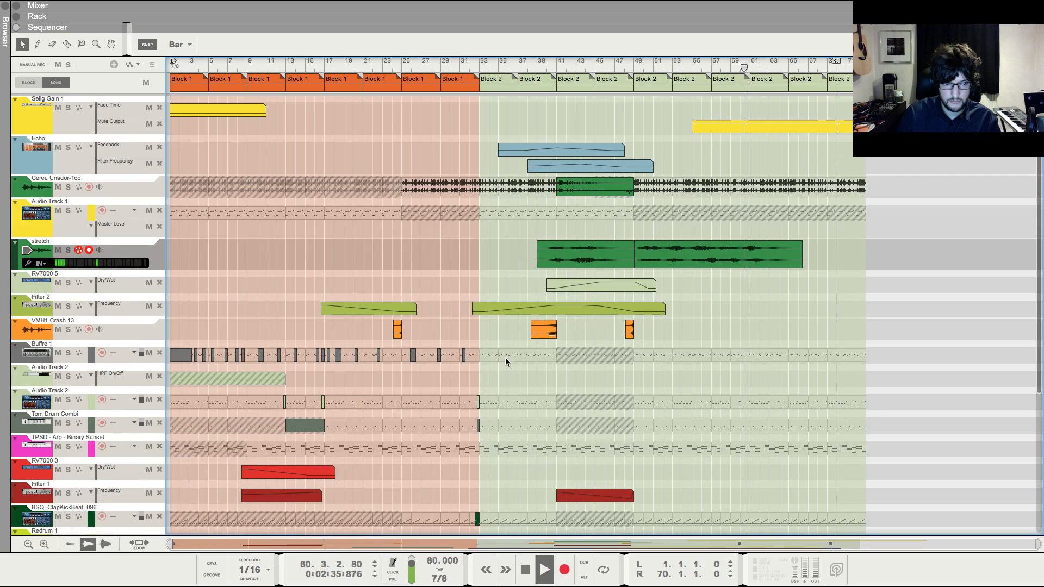
pyautogui.scroll(-2, 506, 361)
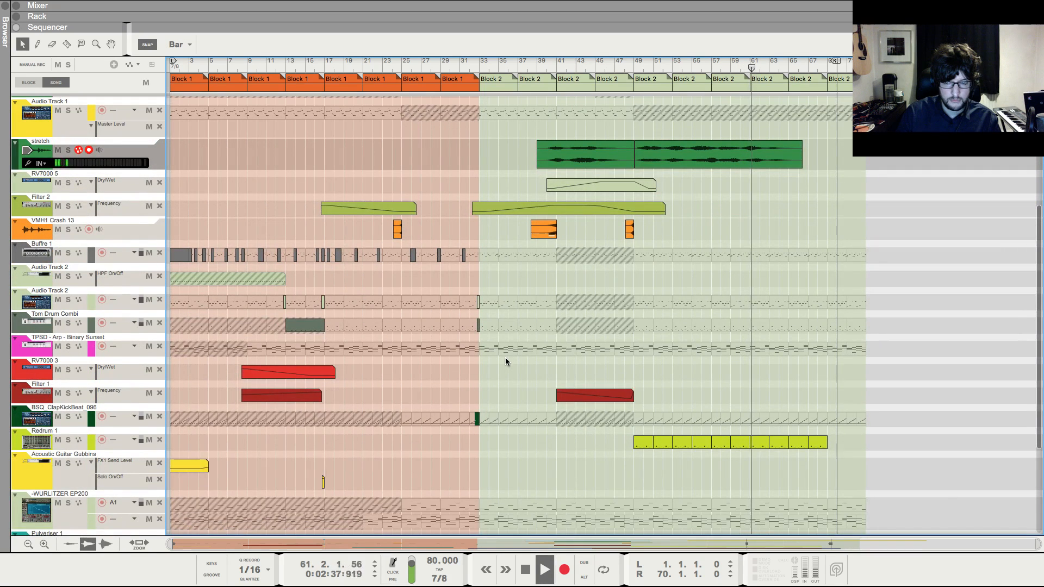
# - Copy the PIANET T clip at bar 65 to position 67. 1. 1. 0
pyautogui.scroll(-2, 506, 361)
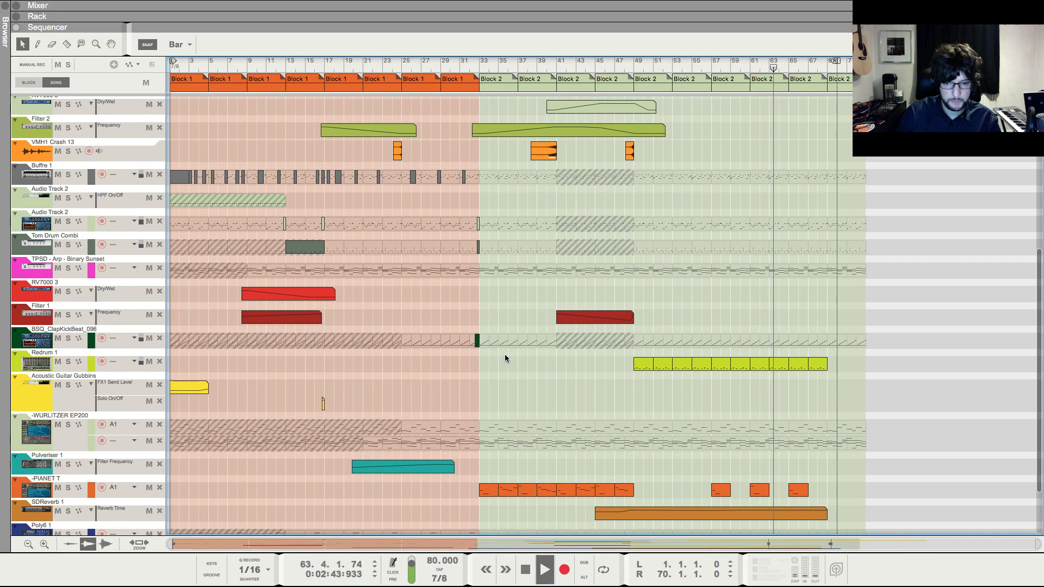
pyautogui.scroll(4, 505, 358)
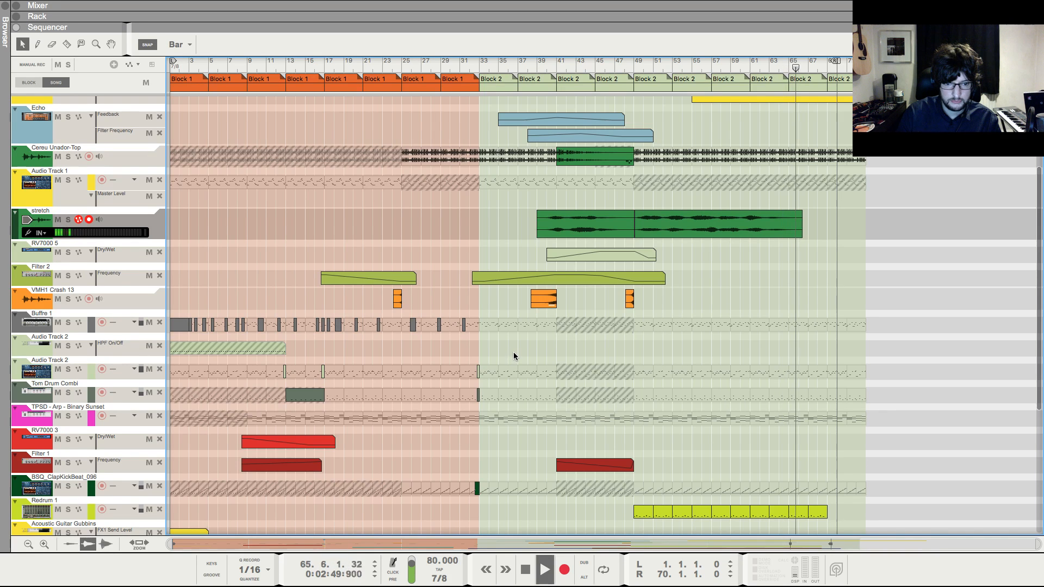
pyautogui.scroll(-5, 513, 354)
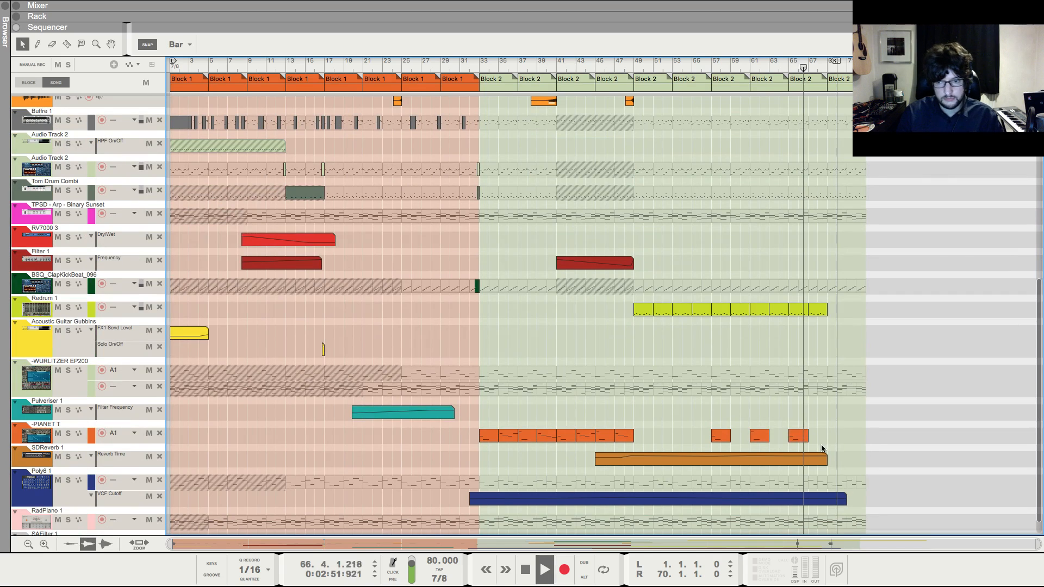
pyautogui.keyDown('alt'); pyautogui.moveTo(803, 438); pyautogui.dragTo(822, 441); pyautogui.keyUp('alt')
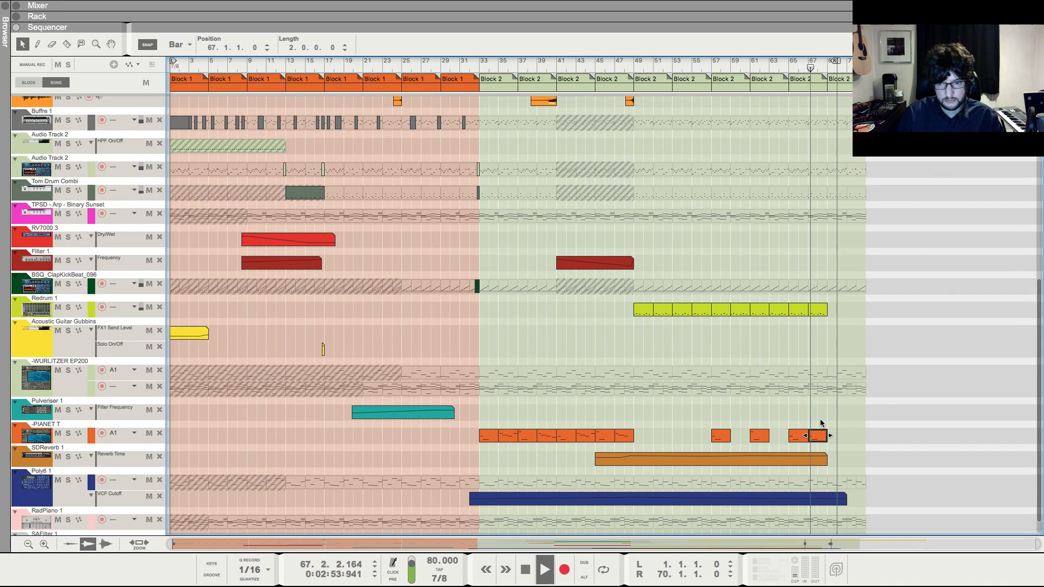
pyautogui.click(821, 421)
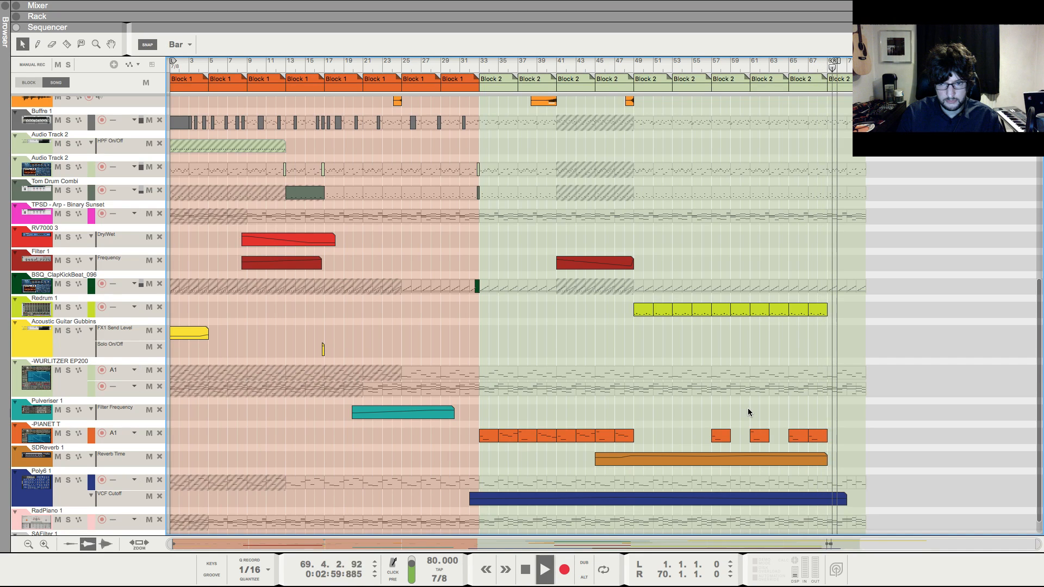
# - Stop the playthrough and replay the song from bar 23 to check the crash before bar 25 up close
pyautogui.press('space')
pyautogui.hotkey('shift', 'Return')
pyautogui.hotkey('shift', 'Return')
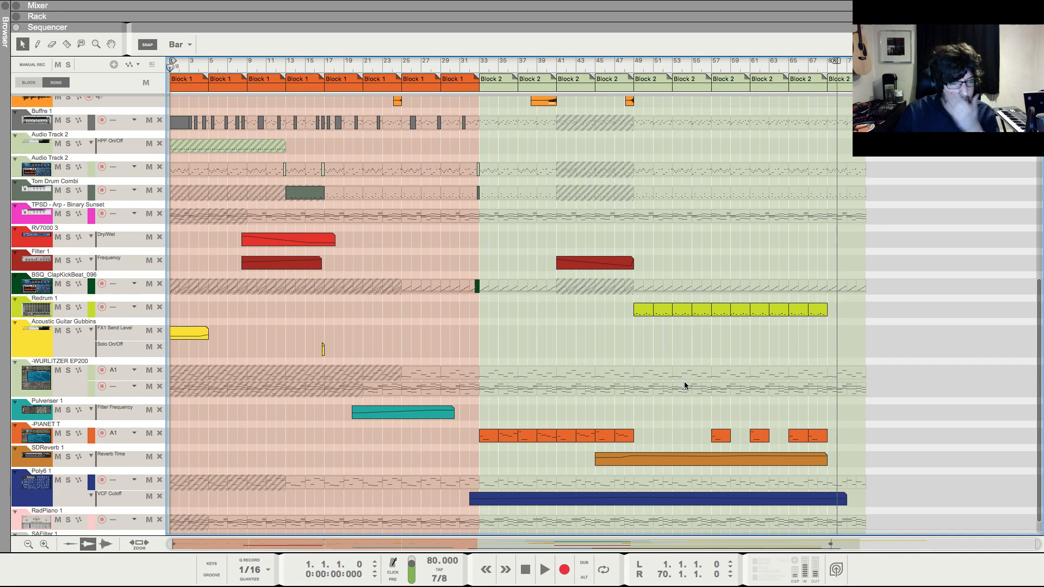
pyautogui.scroll(8, 707, 400)
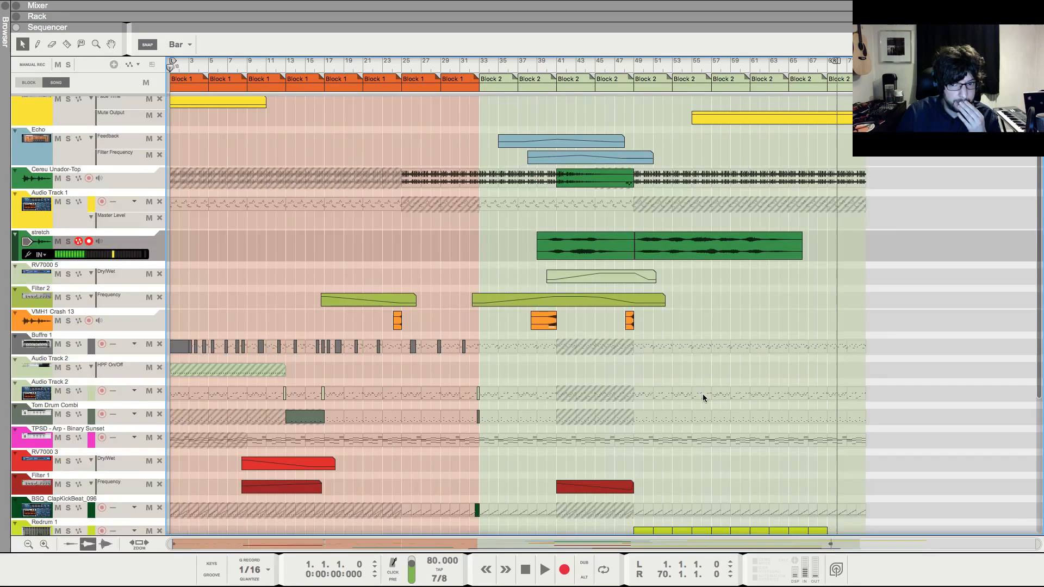
pyautogui.click(384, 67)
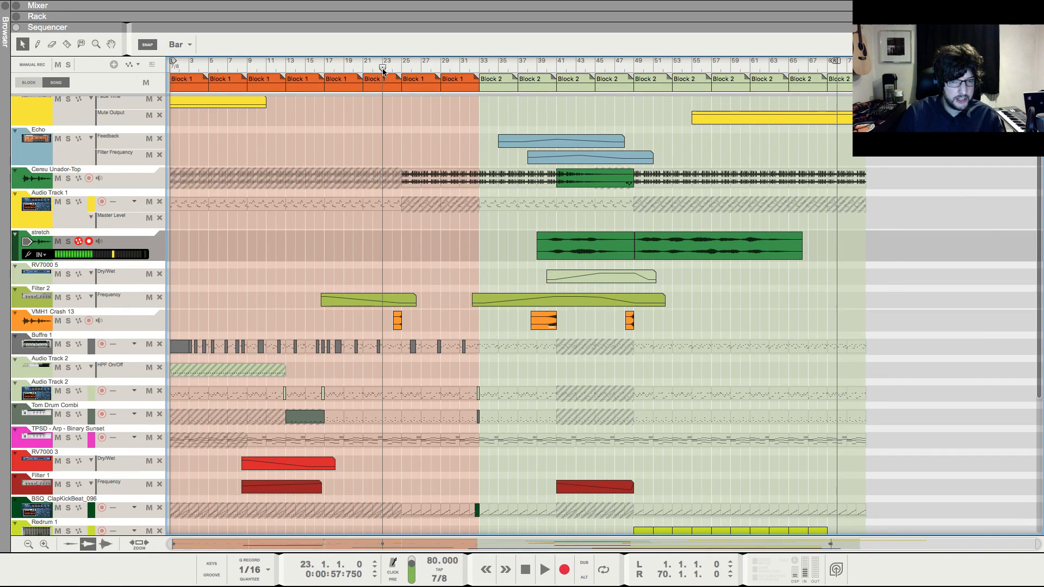
pyautogui.press('space')
pyautogui.press('h')
pyautogui.press('h')
pyautogui.press('h')
pyautogui.press('h')
pyautogui.press('h')
pyautogui.press('h')
pyautogui.press('h')
pyautogui.press('h')
pyautogui.press('h')
pyautogui.press('h')
pyautogui.press('h')
pyautogui.press('h')
pyautogui.press('h')
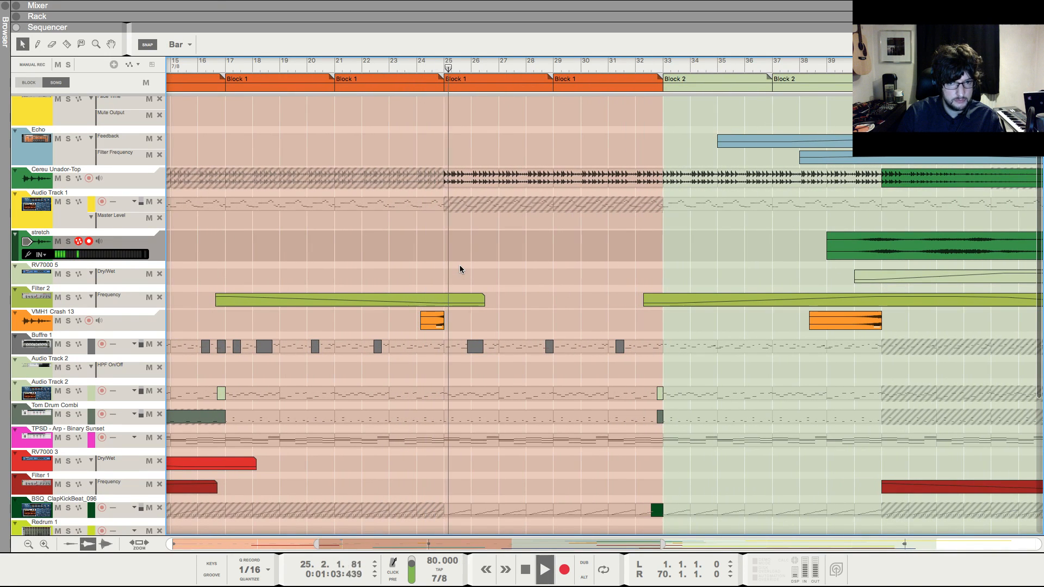
# - Stop playback with the song position at bar 21 and bring the whole arrangement back into view
pyautogui.moveTo(368, 66); pyautogui.dragTo(333, 68)
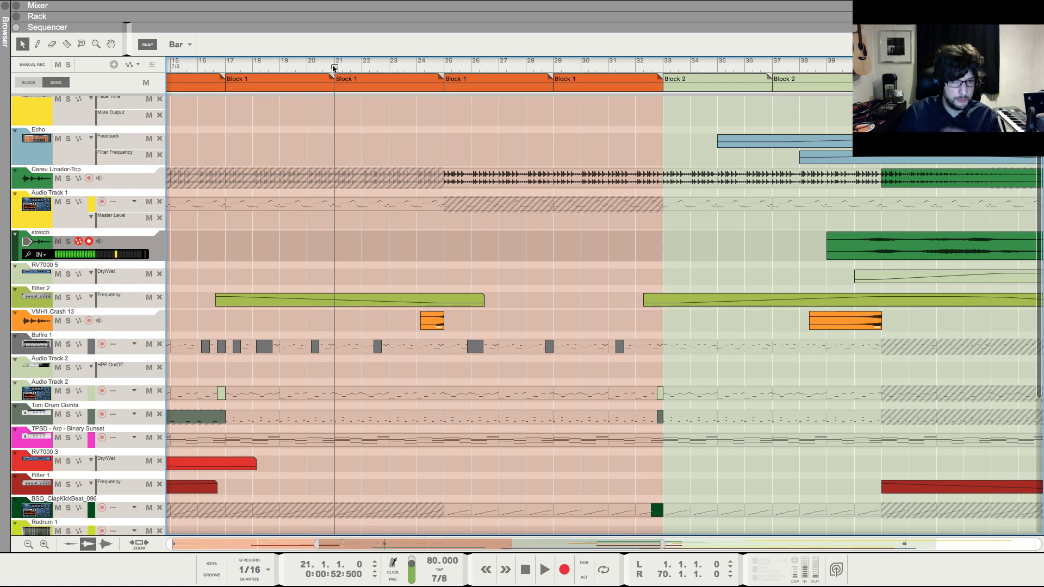
pyautogui.scroll(-4, 426, 153)
pyautogui.scroll(6, 460, 297)
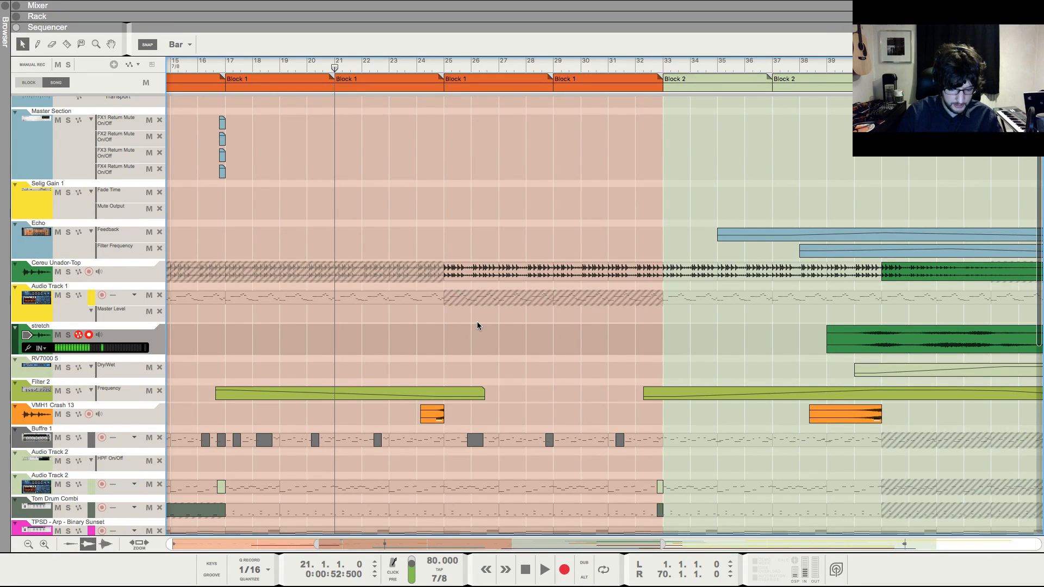
pyautogui.press('g')
pyautogui.press('g')
pyautogui.press('g')
pyautogui.press('g')
pyautogui.press('g')
pyautogui.press('g')
pyautogui.press('g')
pyautogui.press('g')
pyautogui.press('g')
pyautogui.press('g')
pyautogui.press('g')
pyautogui.press('g')
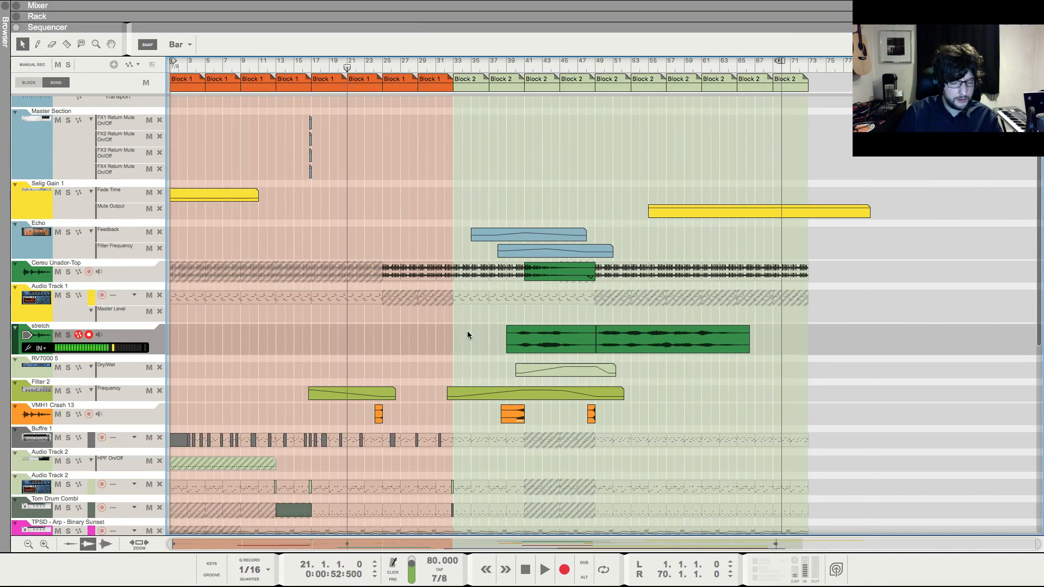
# - Inspect the level and fade settings of the two clips on the stretch track
pyautogui.click(579, 341)
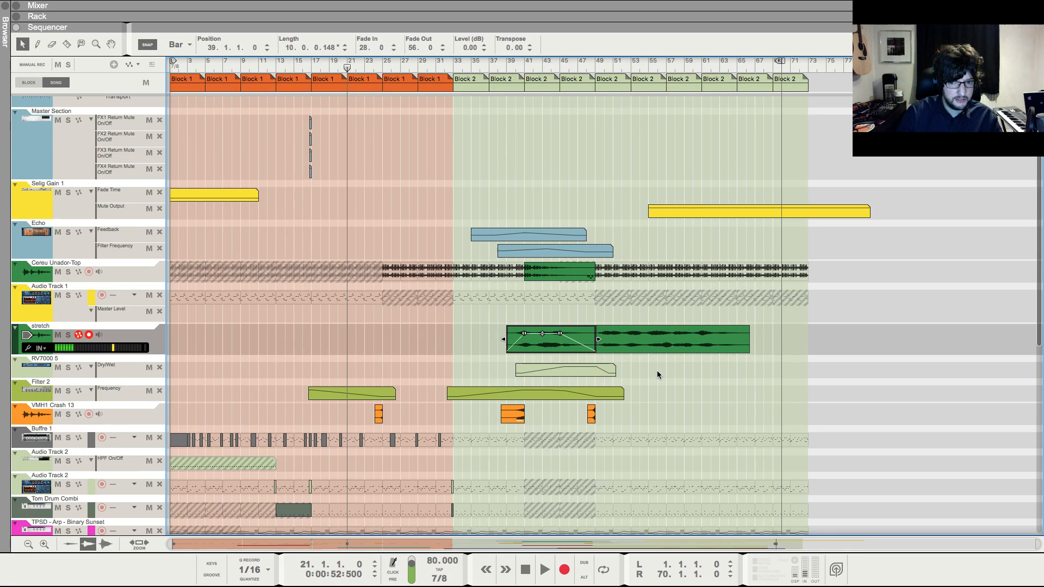
pyautogui.click(657, 370)
pyautogui.click(686, 335)
pyautogui.click(732, 396)
pyautogui.click(737, 351)
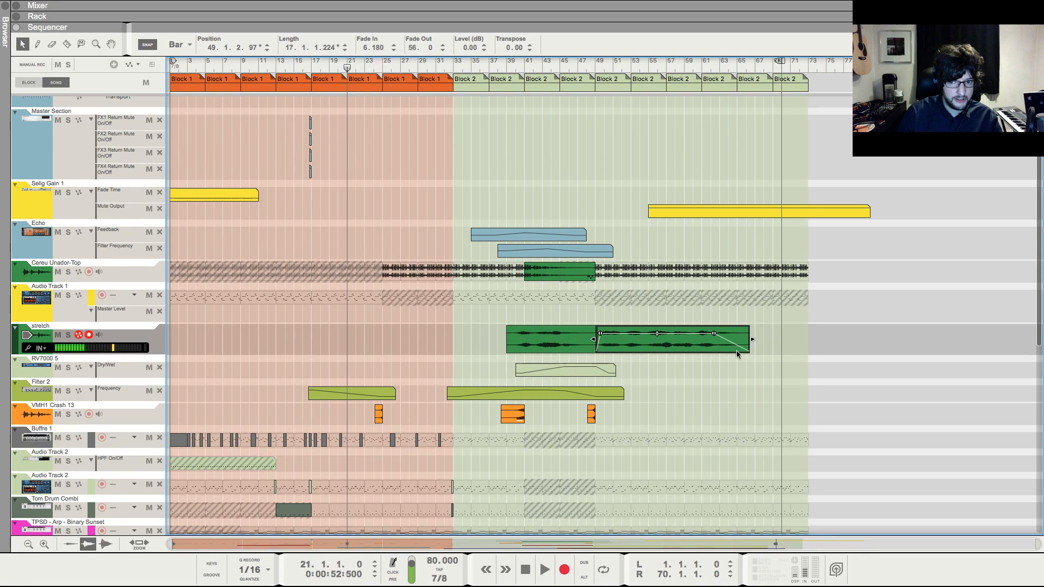
pyautogui.click(733, 380)
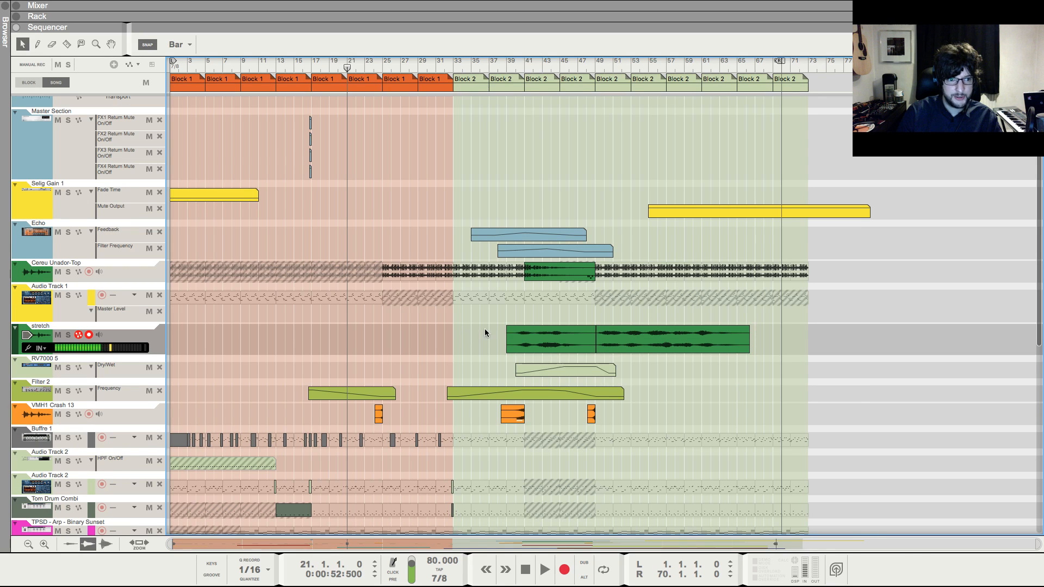
# - Move the song position to bar 49 and set the level of the first stretch clip to -3 dB
pyautogui.press('h')
pyautogui.click(636, 66)
pyautogui.press('h')
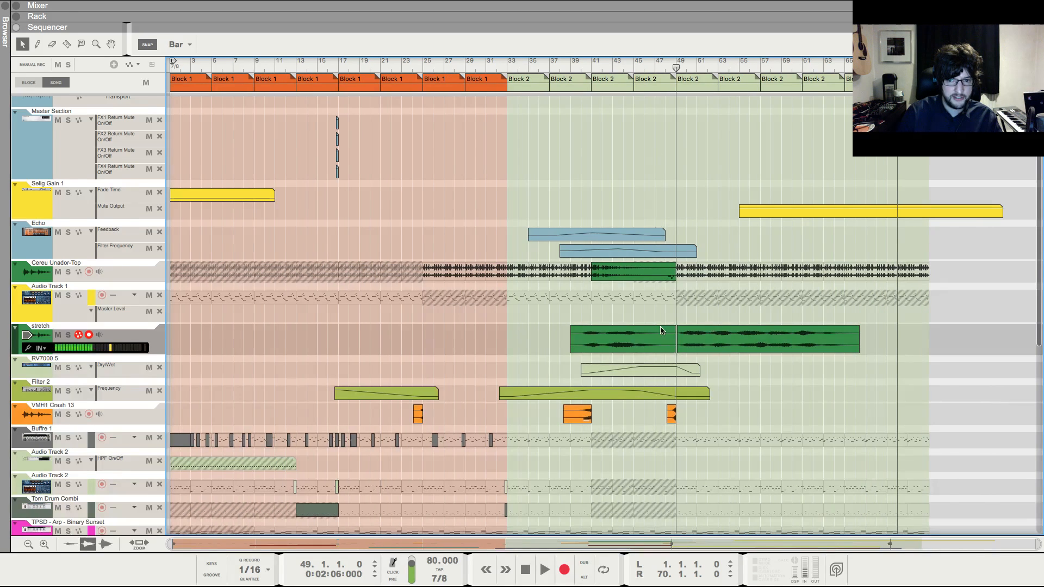
pyautogui.click(626, 346)
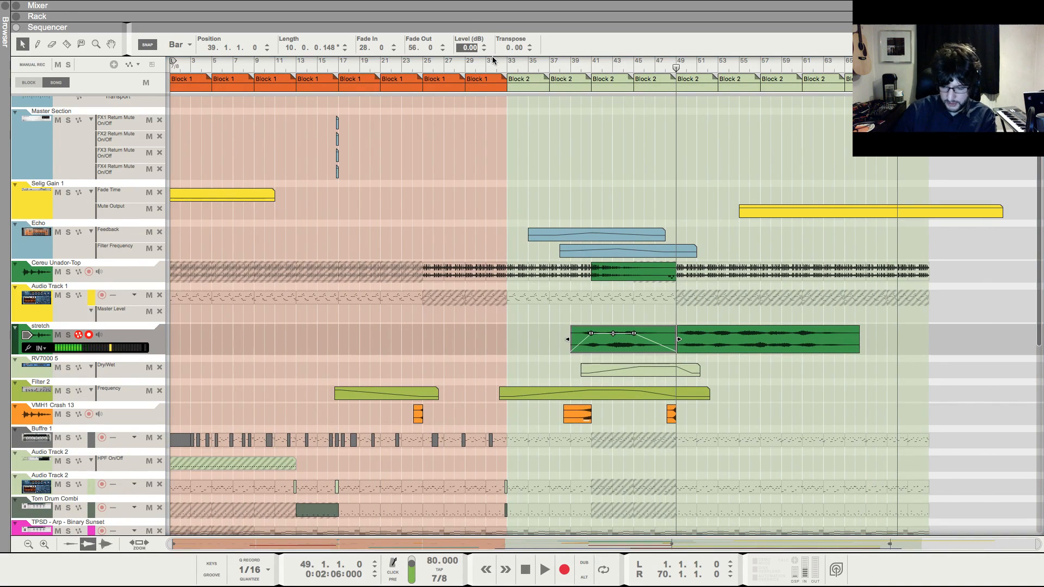
pyautogui.write('-3')
pyautogui.press('Return')
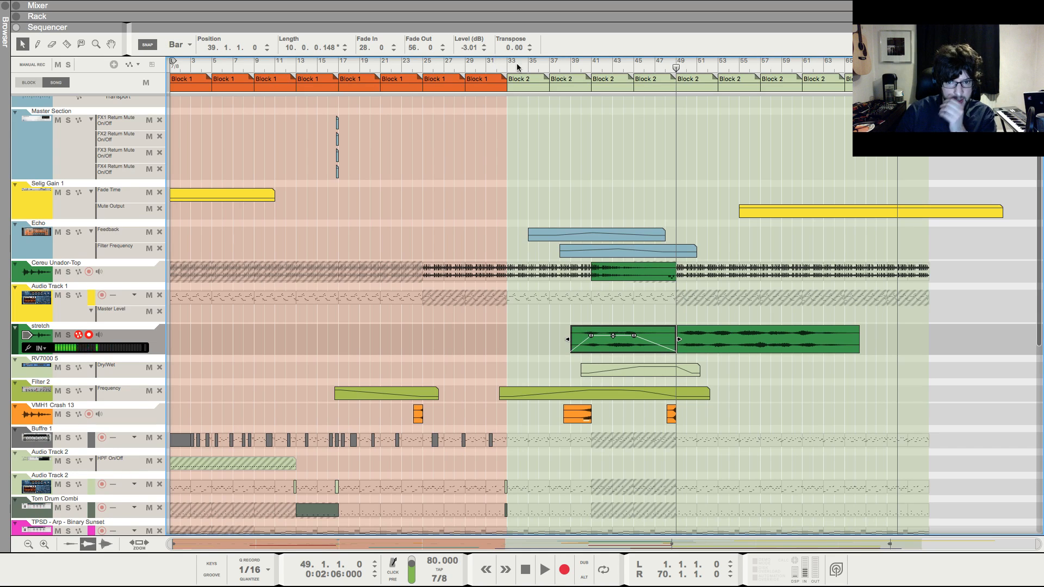
pyautogui.click(601, 308)
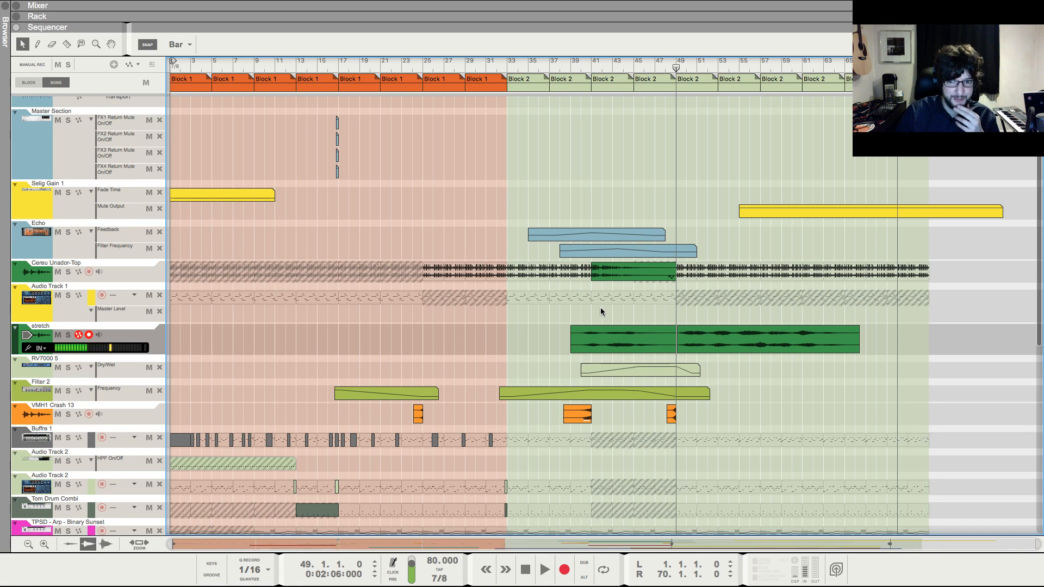
# - Delete the empty Master Level automation lane from Audio Track 1
pyautogui.scroll(-2, 596, 307)
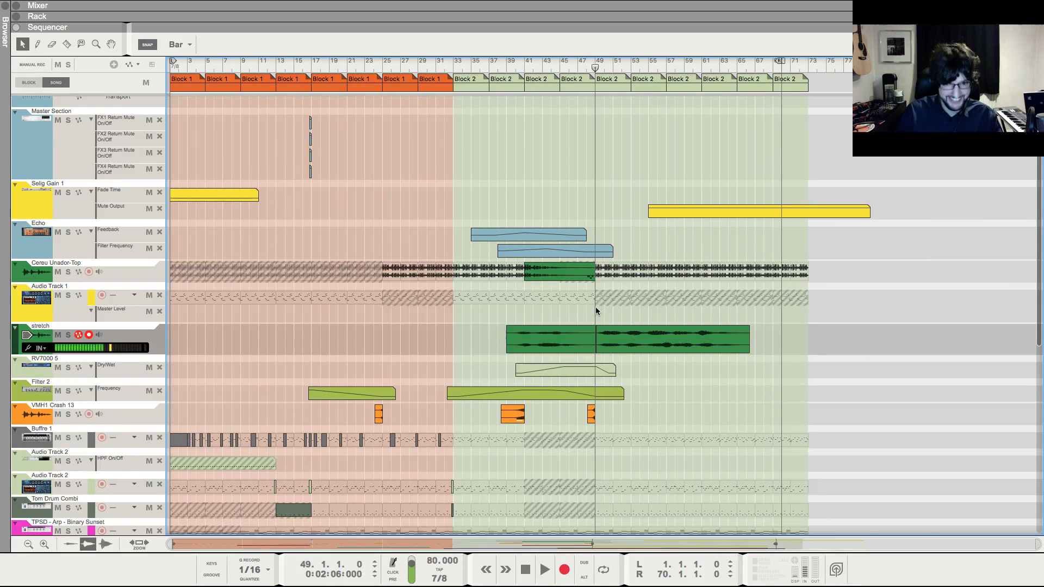
pyautogui.click(160, 312)
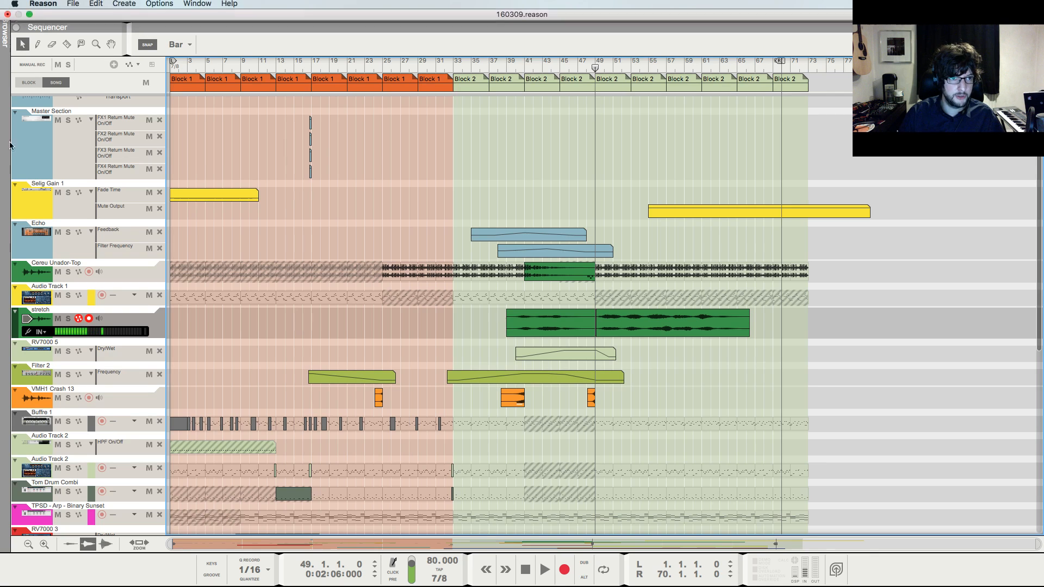
# - Open the file browser and audition 160309.aif from the Export folder
pyautogui.click(4, 28)
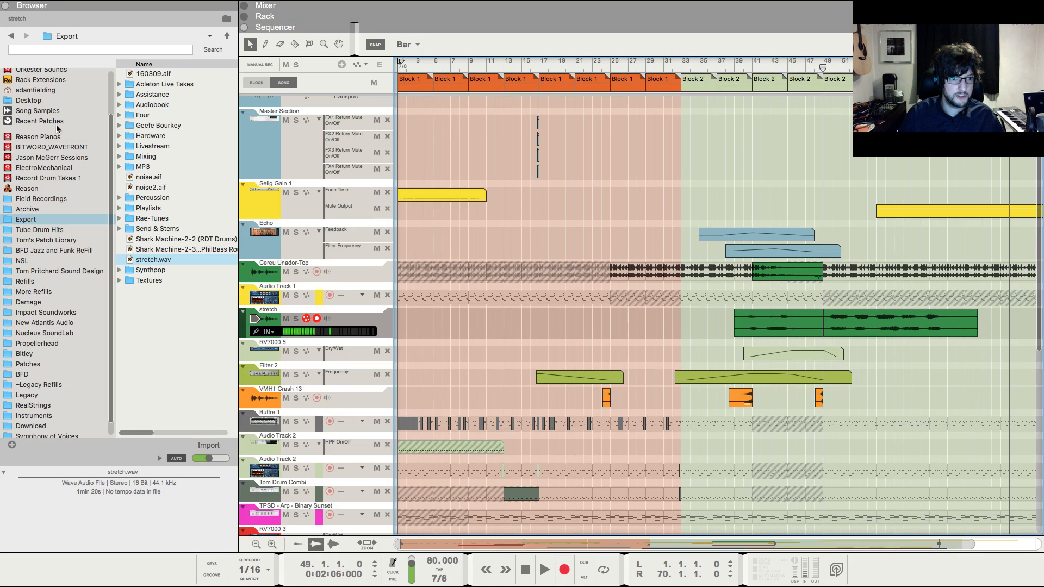
pyautogui.click(168, 322)
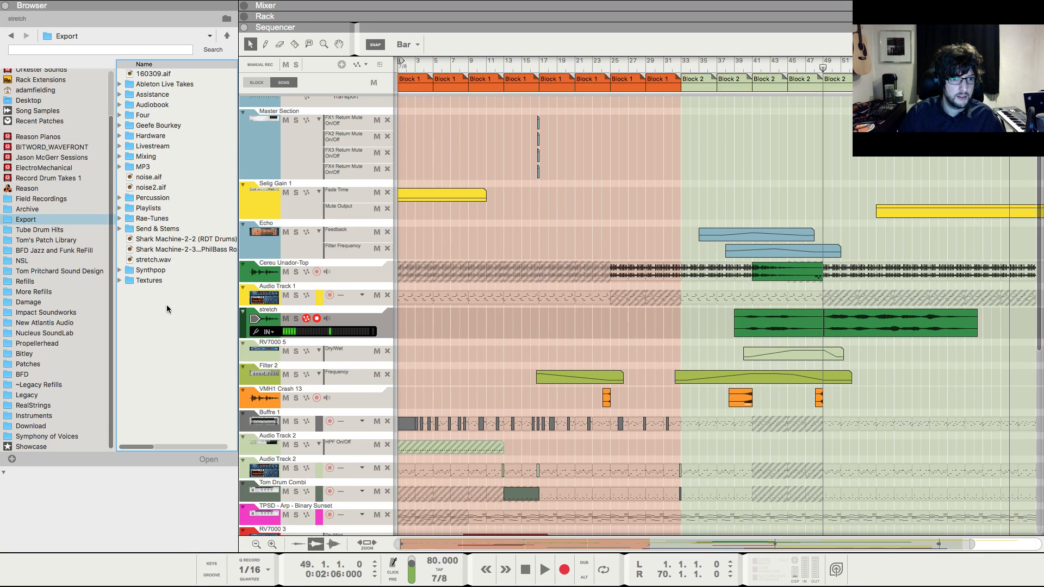
pyautogui.click(157, 74)
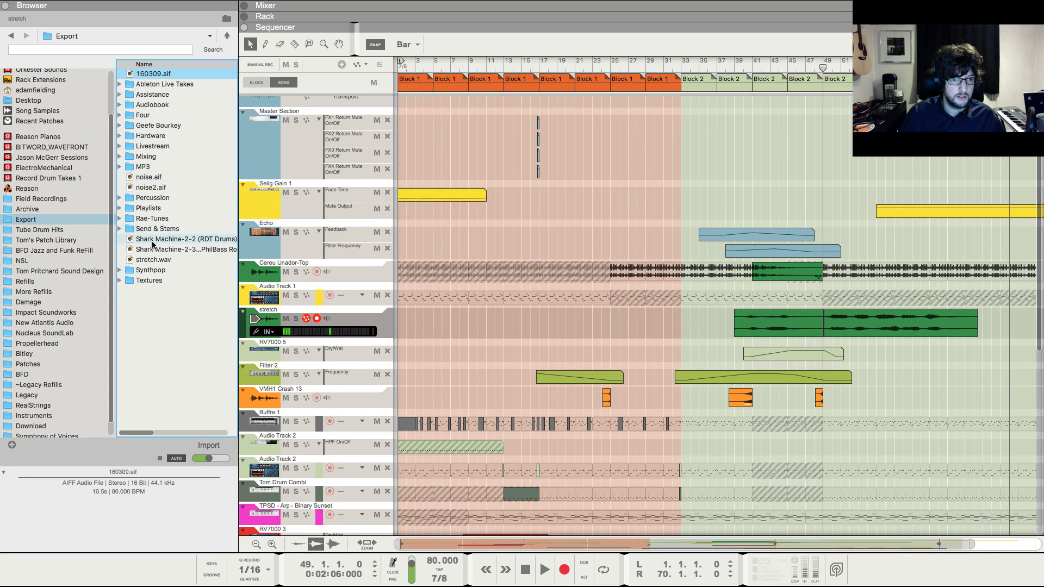
pyautogui.hscroll(1, 164, 305)
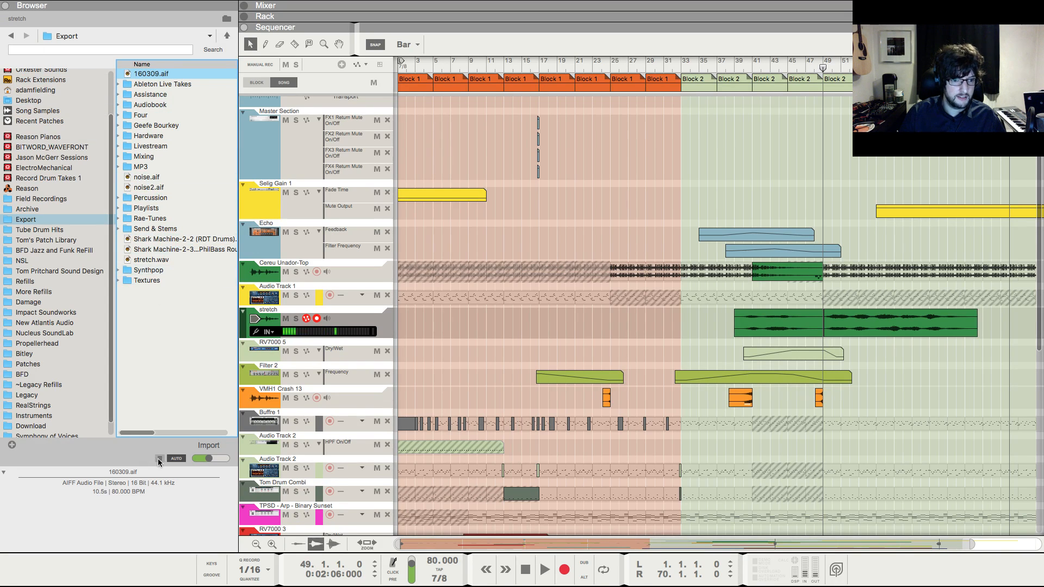
pyautogui.click(184, 365)
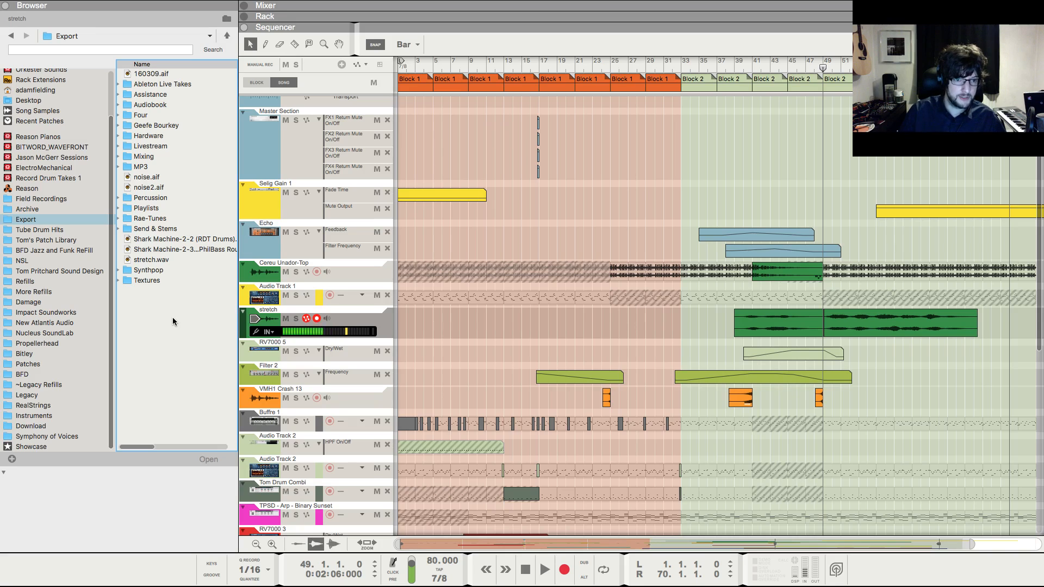
# - Audition stretch.wav against 160309.aif in the Export folder and close the file browser
pyautogui.click(167, 260)
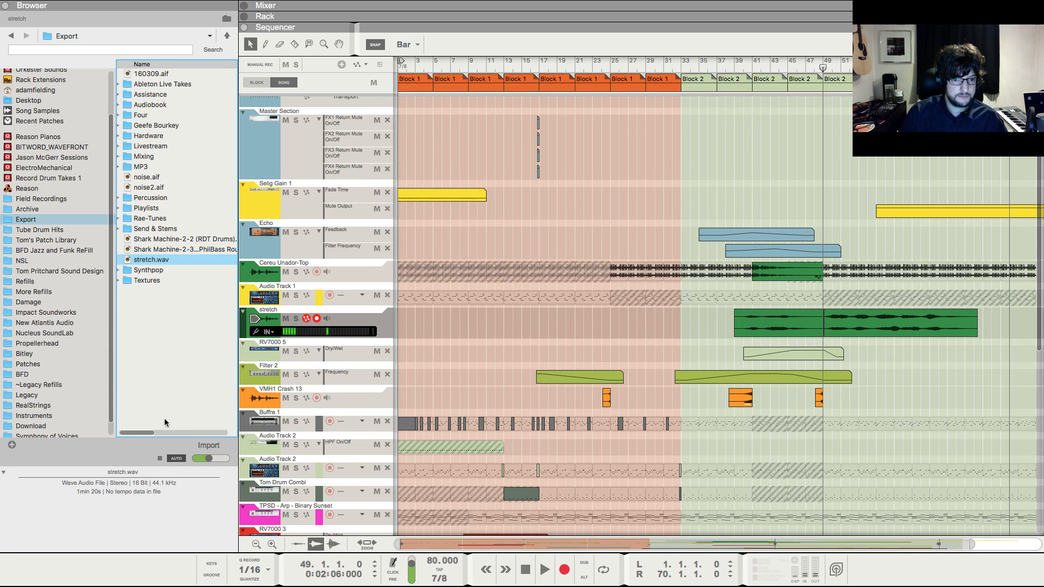
pyautogui.click(162, 462)
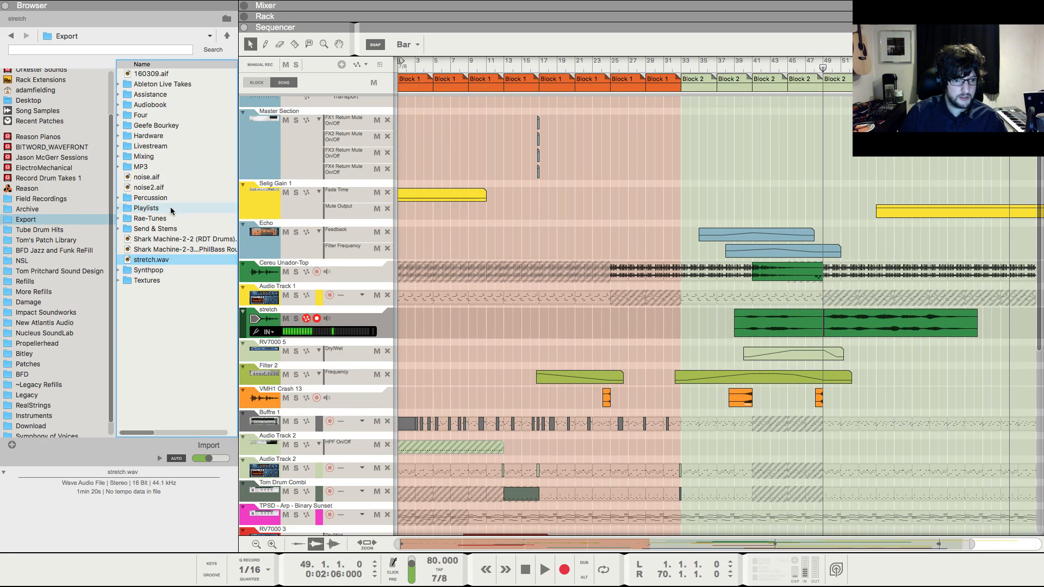
pyautogui.click(153, 75)
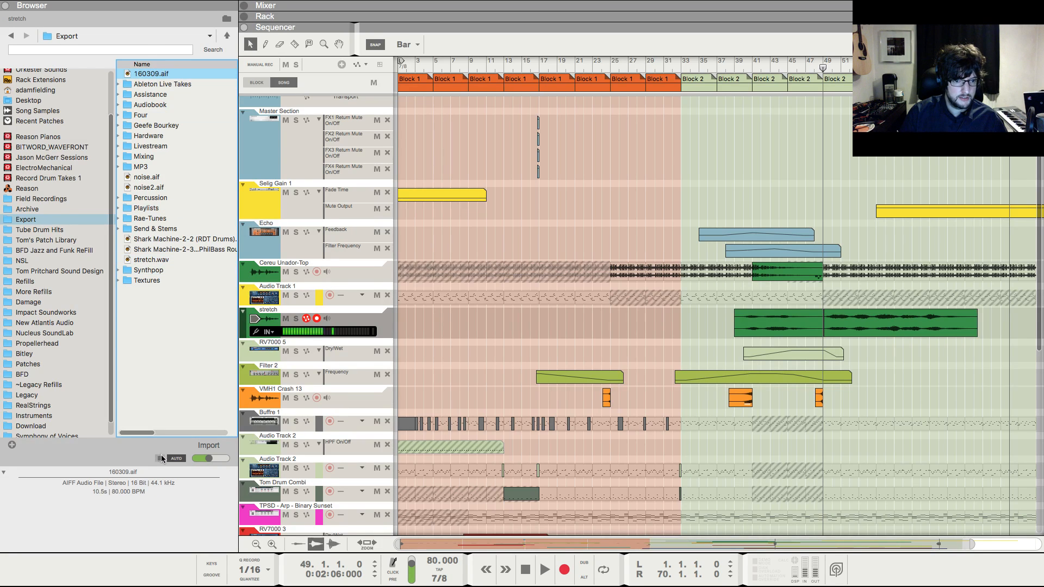
pyautogui.click(154, 262)
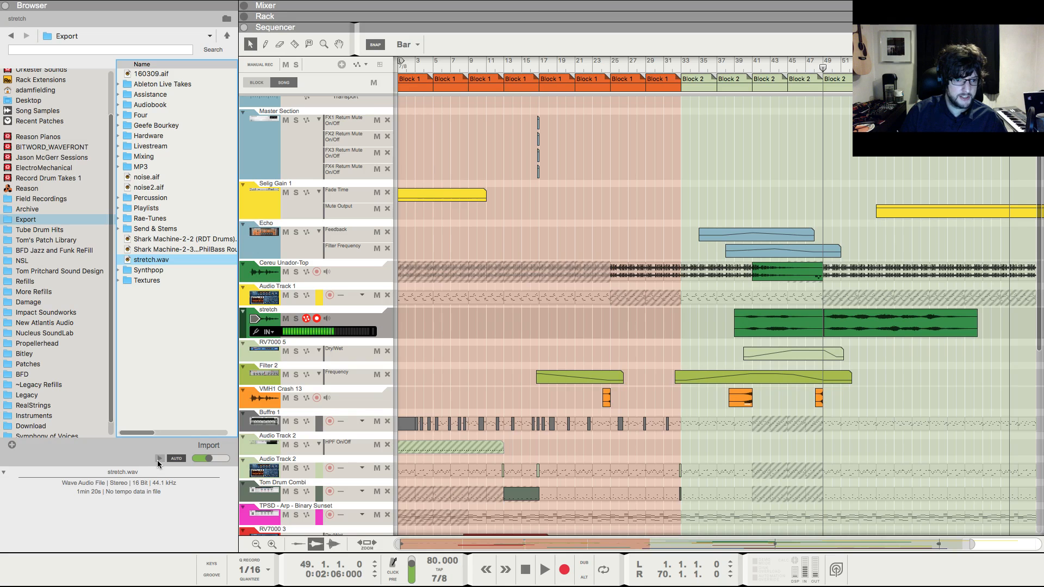
pyautogui.click(5, 5)
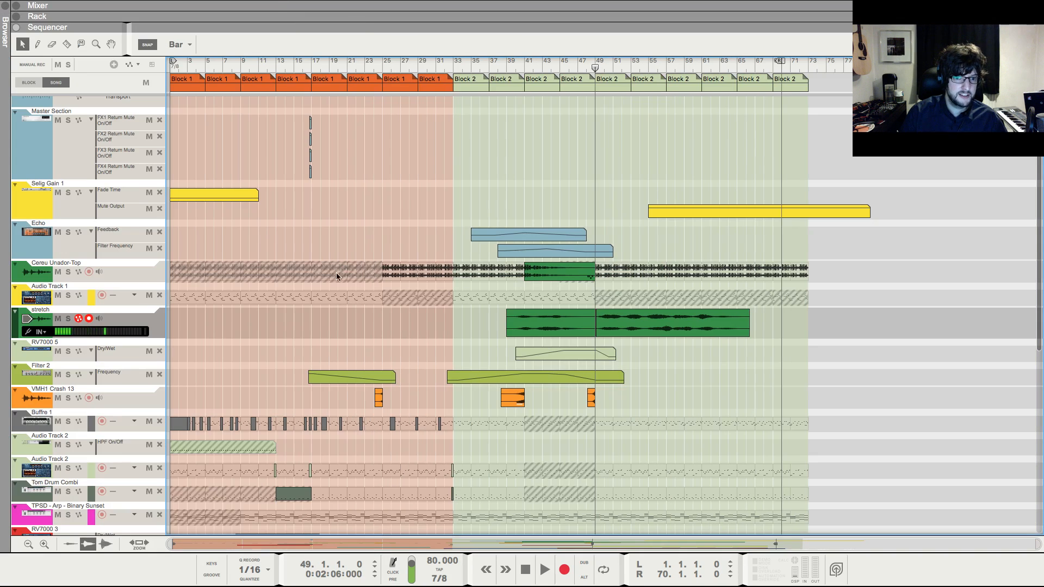
pyautogui.scroll(-10, 330, 331)
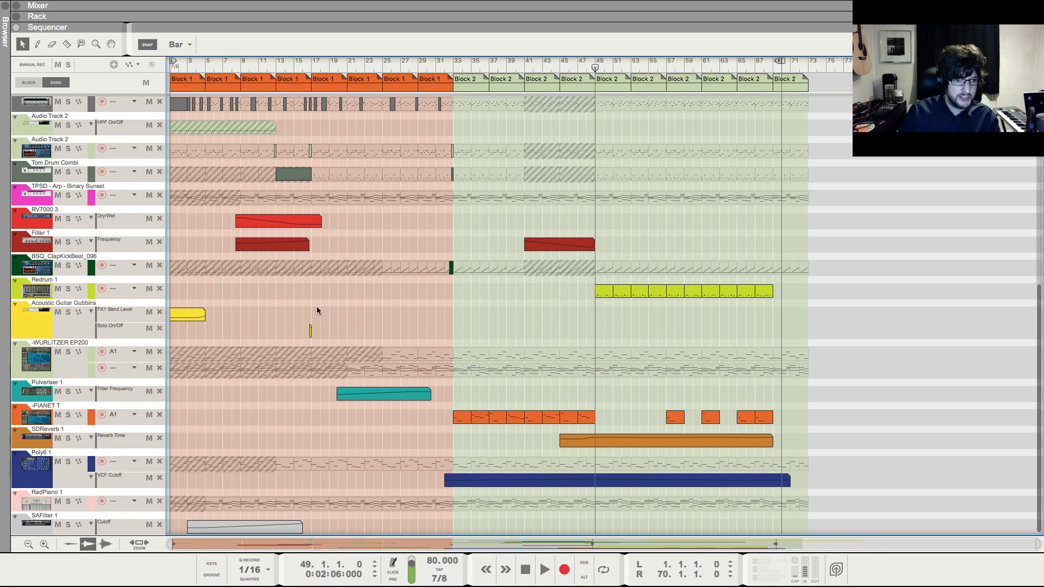
pyautogui.scroll(4, 317, 306)
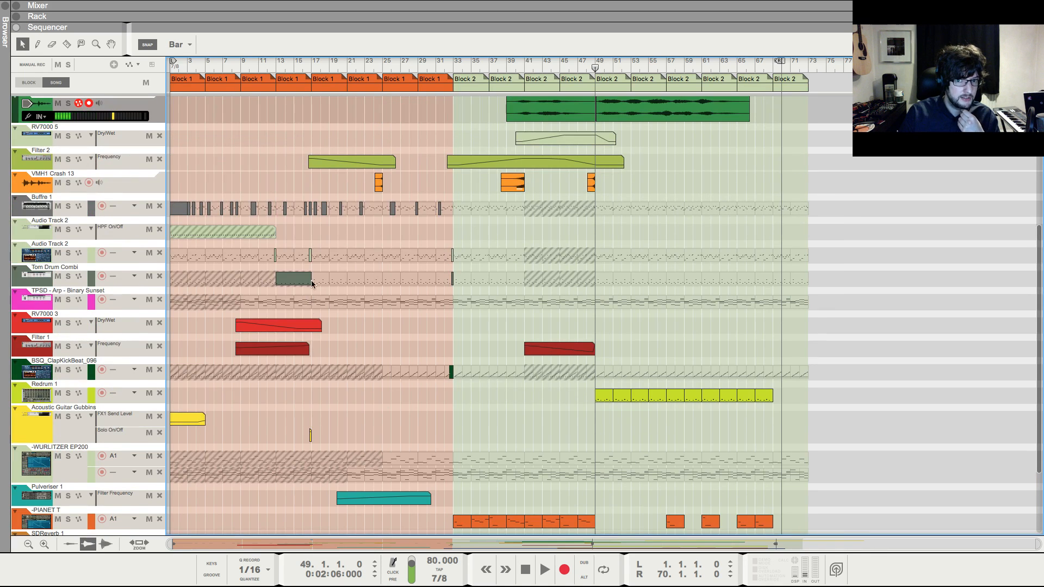
pyautogui.scroll(5, 282, 195)
pyautogui.scroll(-4, 281, 207)
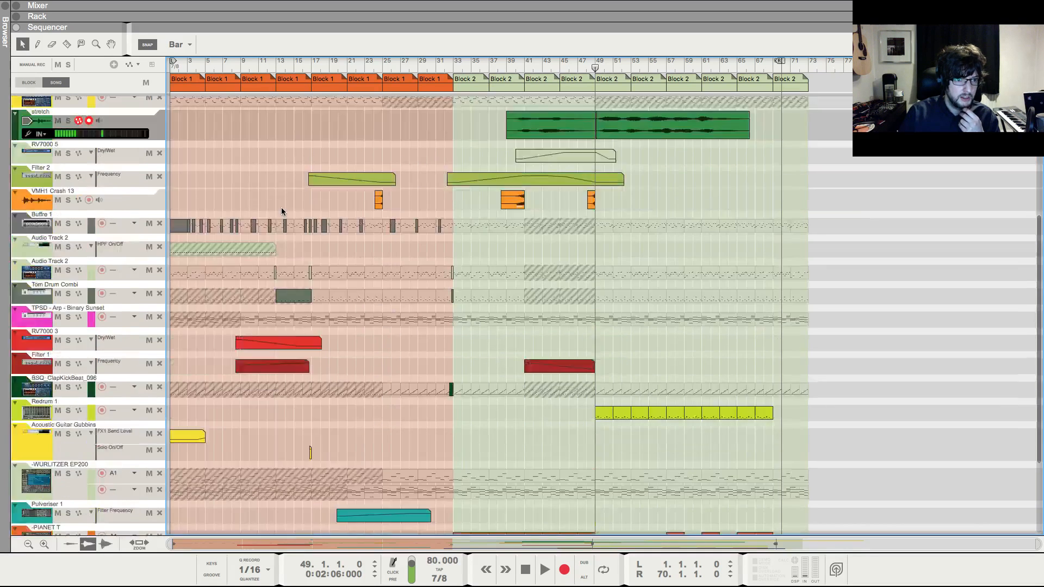
pyautogui.scroll(-5, 281, 207)
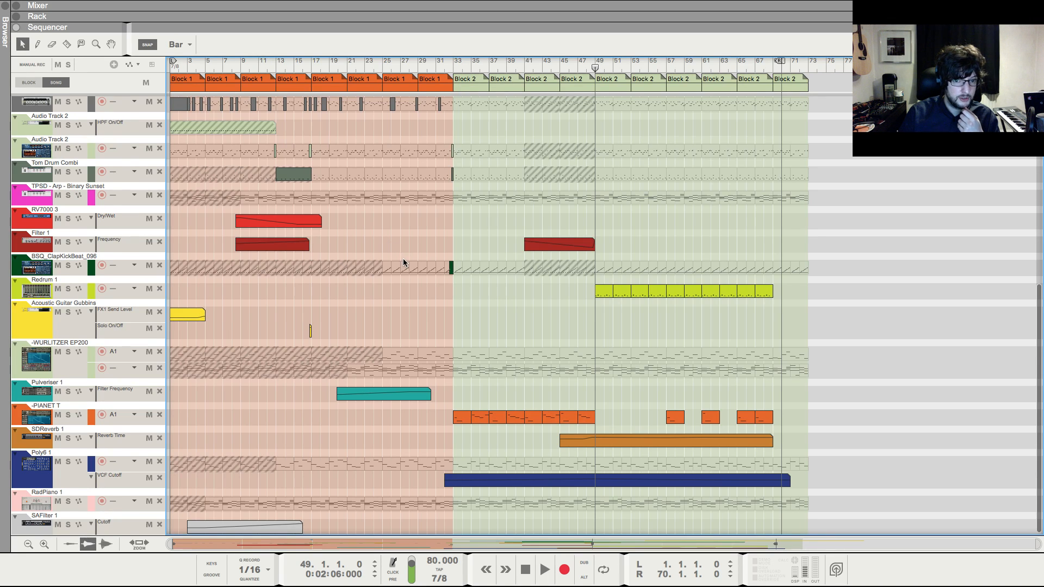
# - Move the song position back to the very start of the arrangement at bar 1
pyautogui.scroll(5, 403, 258)
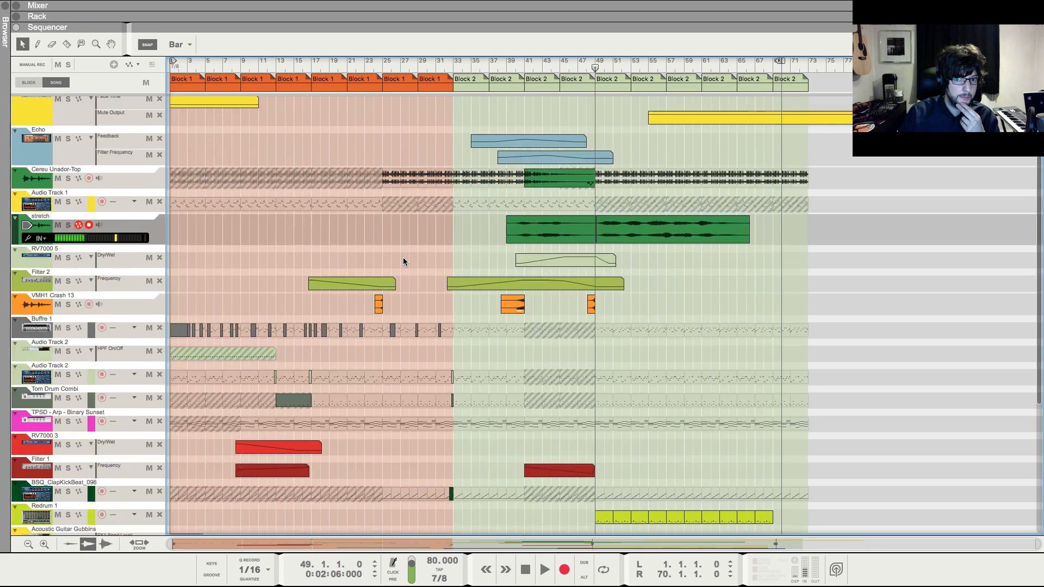
pyautogui.scroll(2, 406, 260)
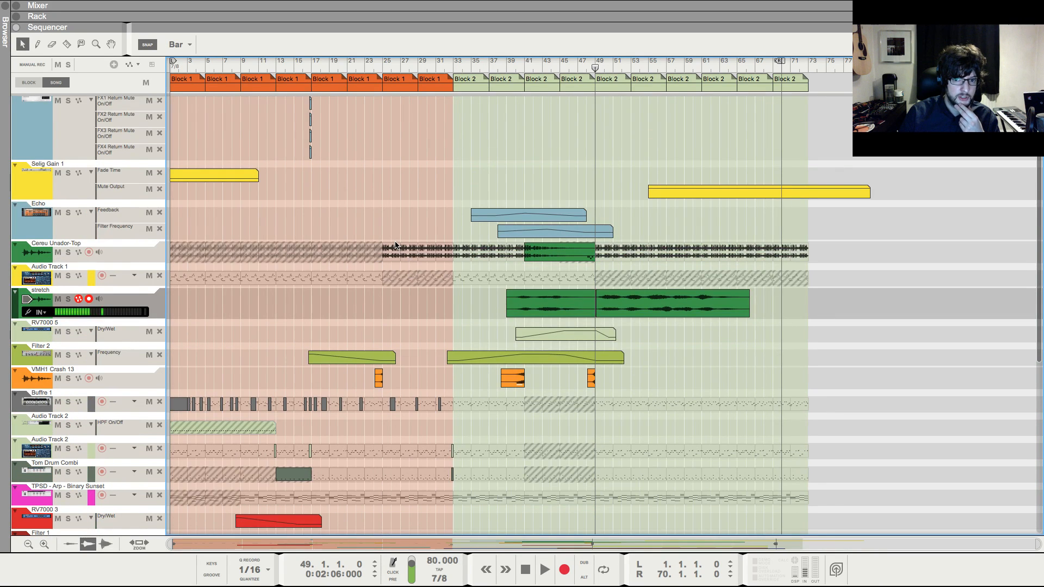
pyautogui.scroll(-6, 396, 245)
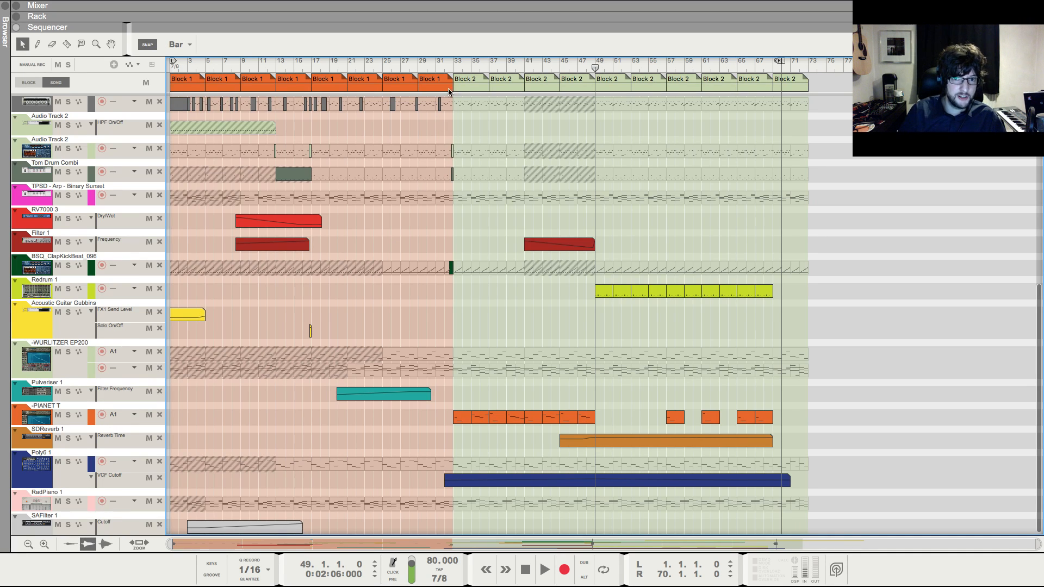
pyautogui.moveTo(454, 63); pyautogui.dragTo(90, 68)
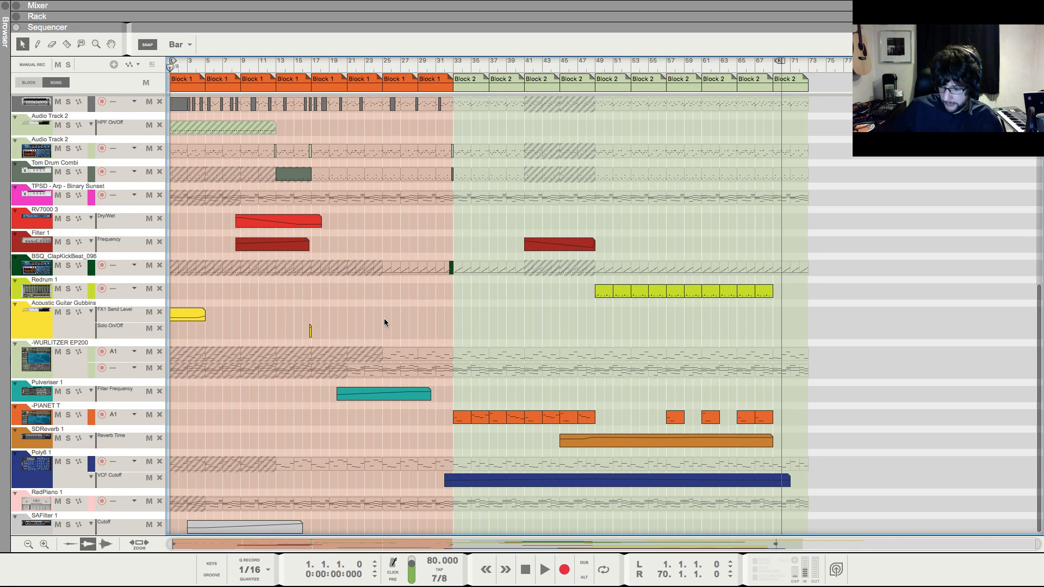
pyautogui.press('g')
pyautogui.press('g')
pyautogui.press('h')
pyautogui.press('h')
pyautogui.press('h')
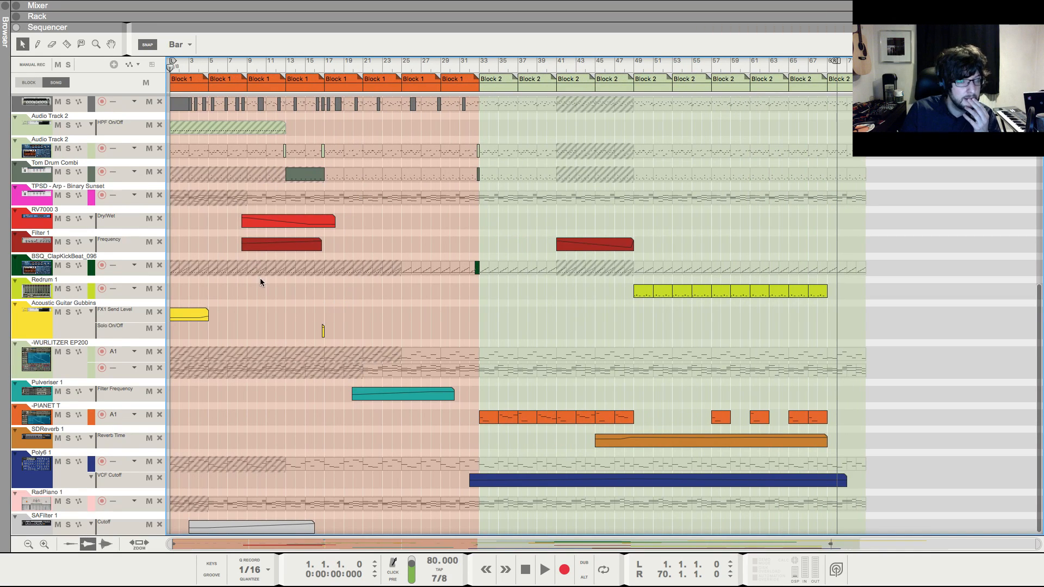
pyautogui.click(71, 6)
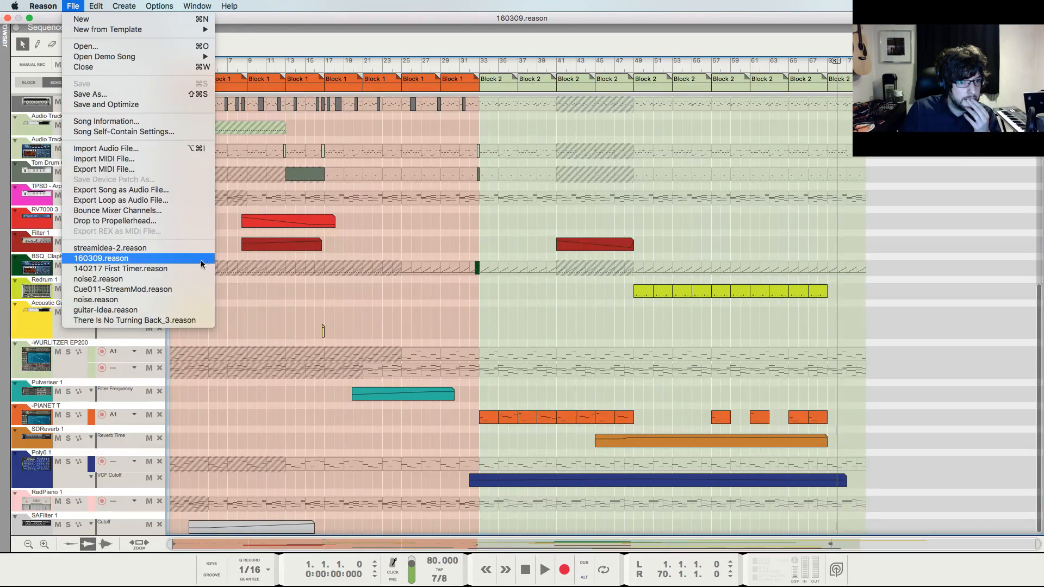
pyautogui.click(364, 330)
pyautogui.scroll(3, 354, 327)
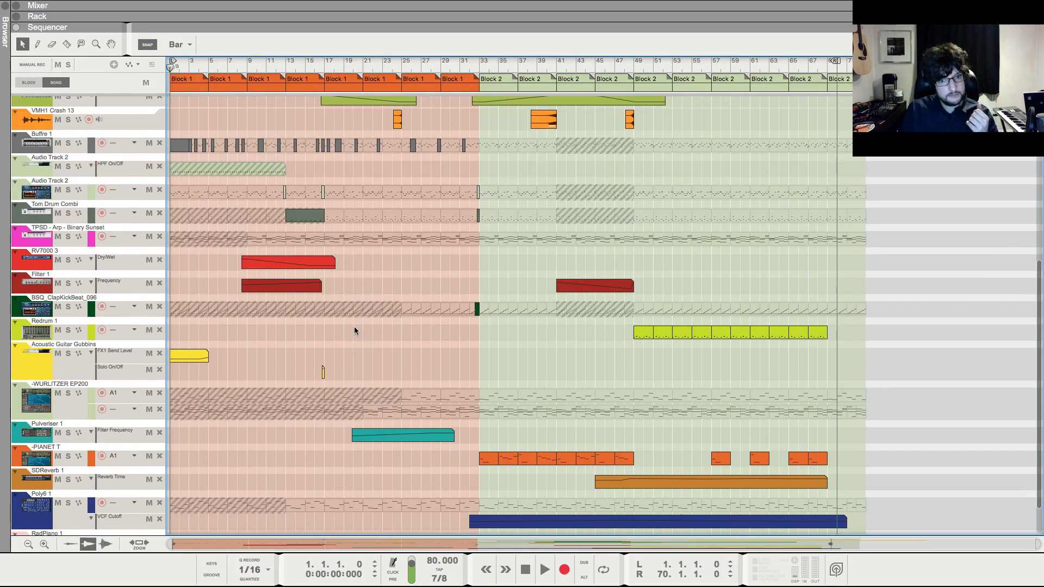